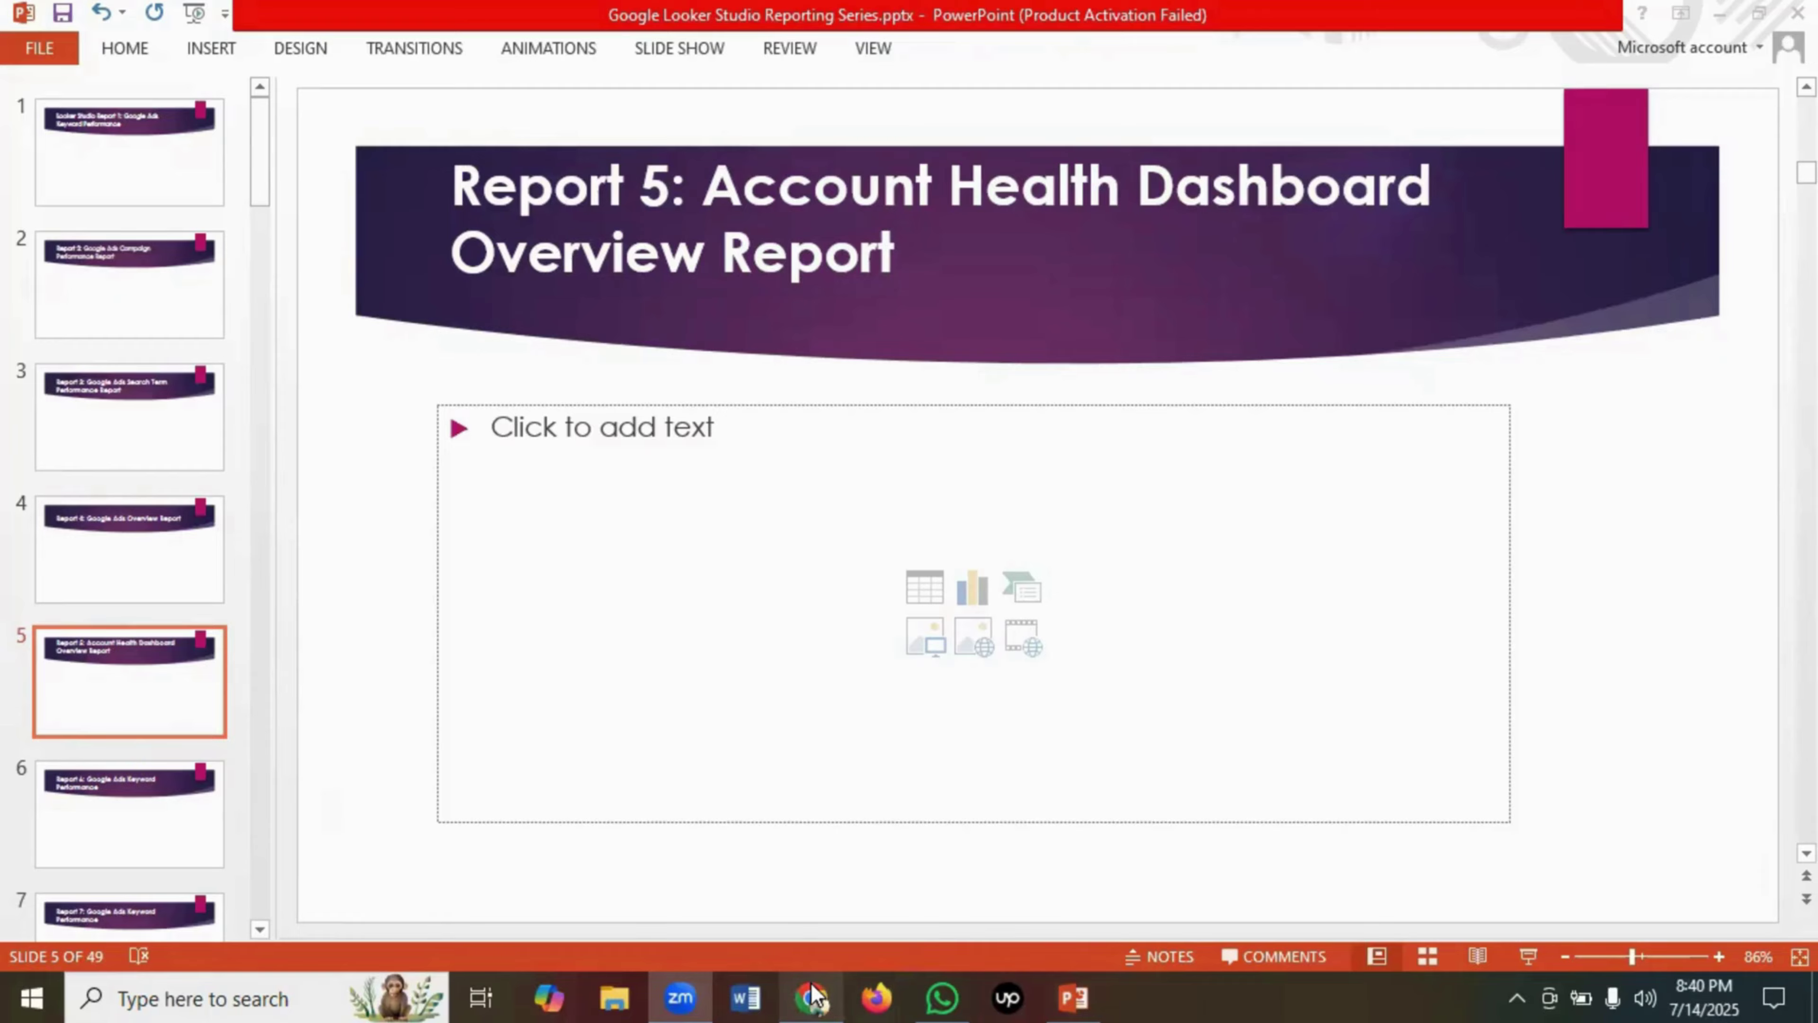
- Switch to Chrome and examine the Account Health Dashboard reference report's header, filters, scorecards, trend chart and campaign table
click(812, 997)
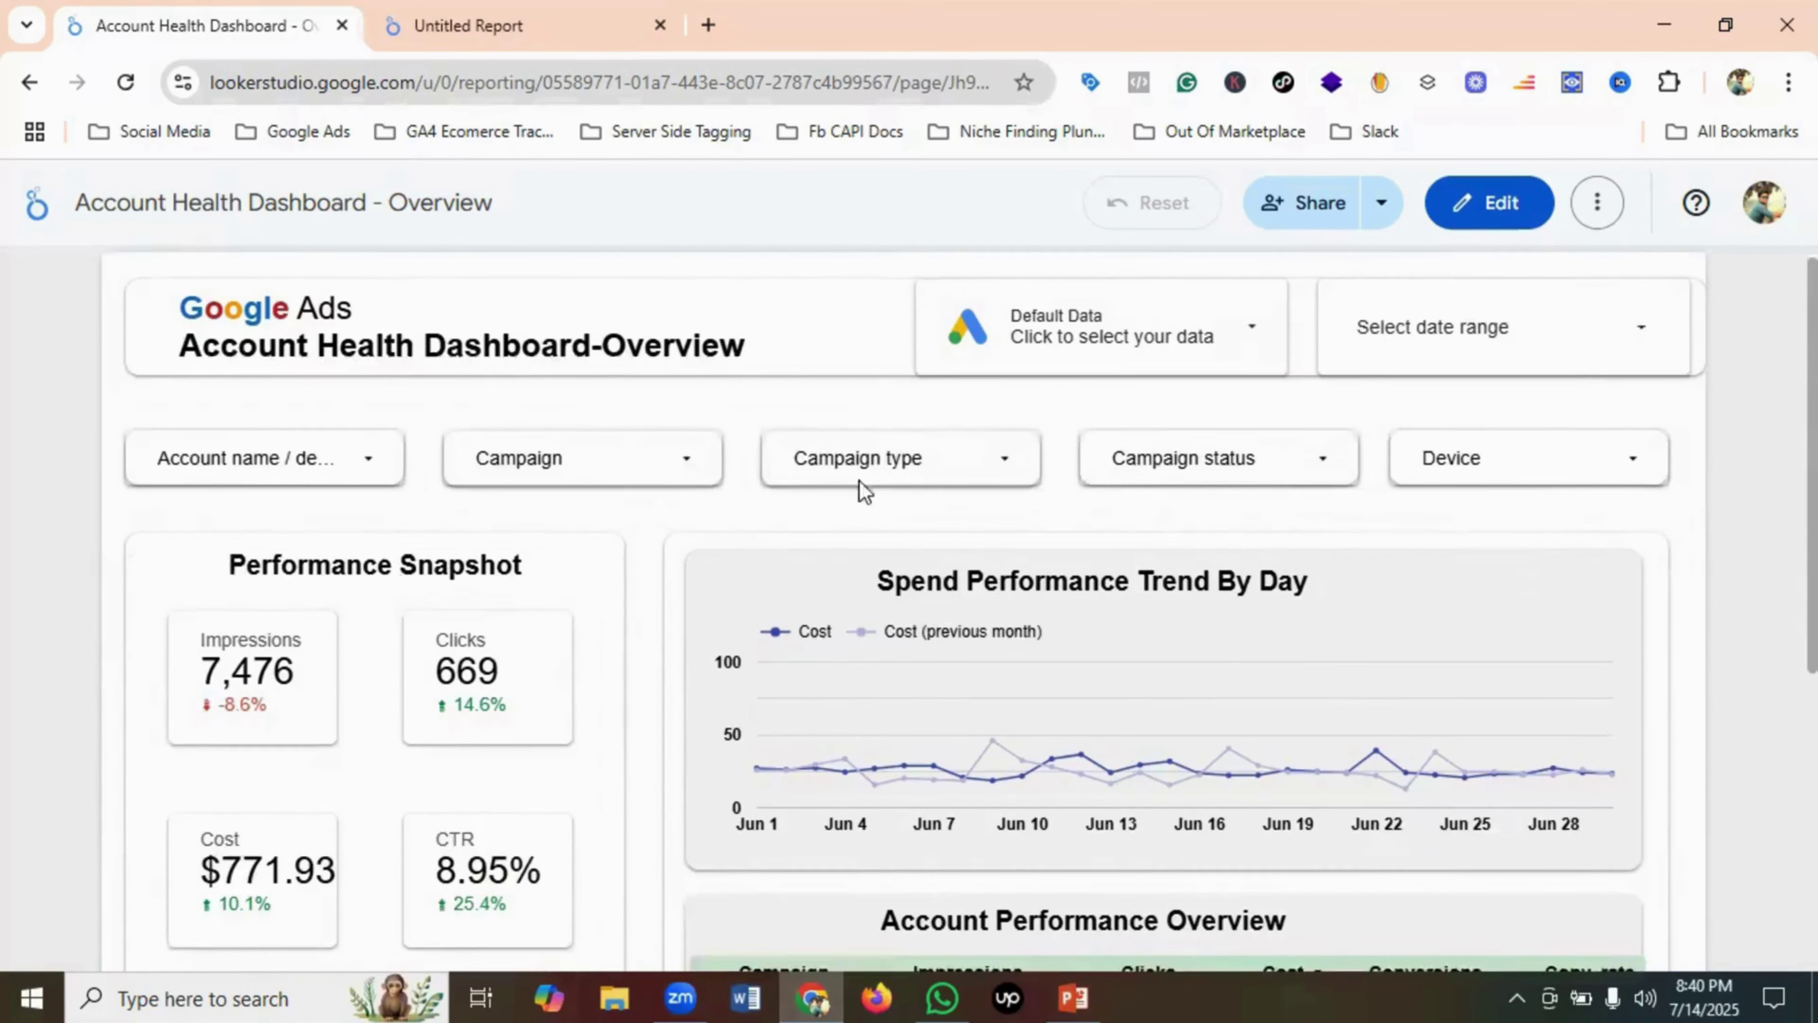
scroll(856, 487, down, 3)
scroll(715, 528, up, 3)
scroll(990, 528, down, 5)
scroll(1029, 546, down, 2)
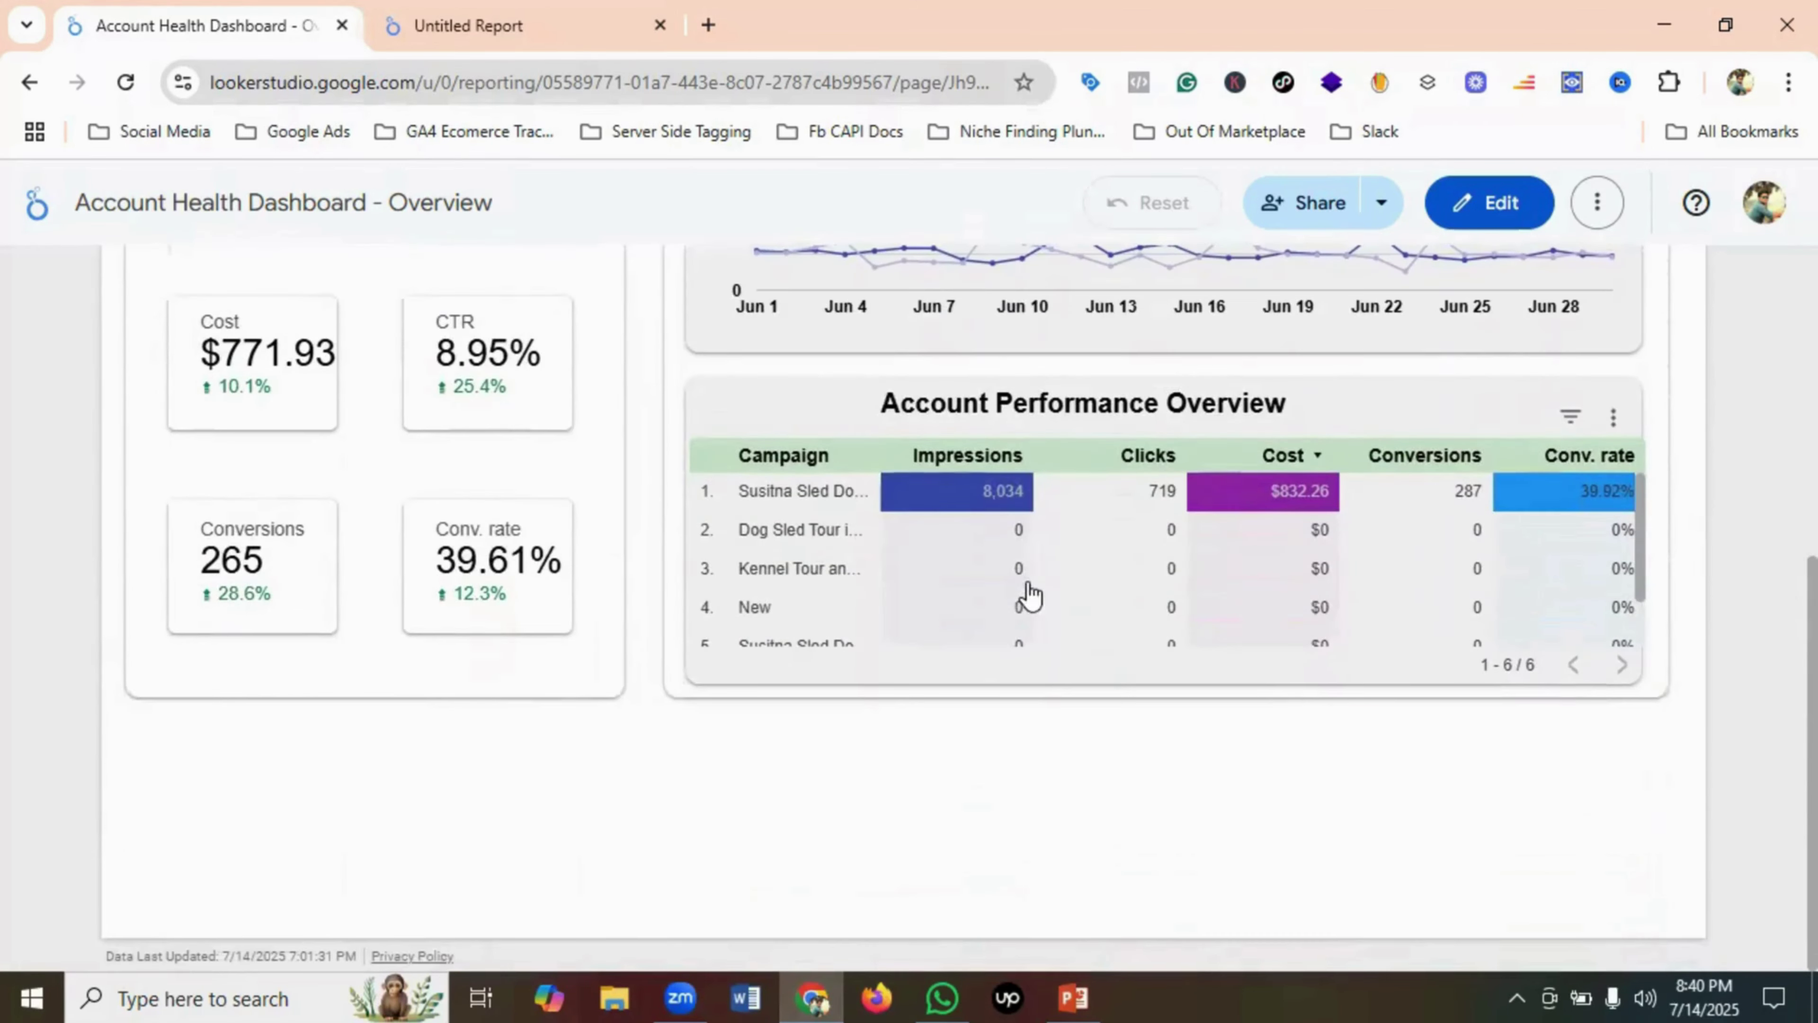
scroll(1257, 432, up, 7)
scroll(1030, 478, down, 2)
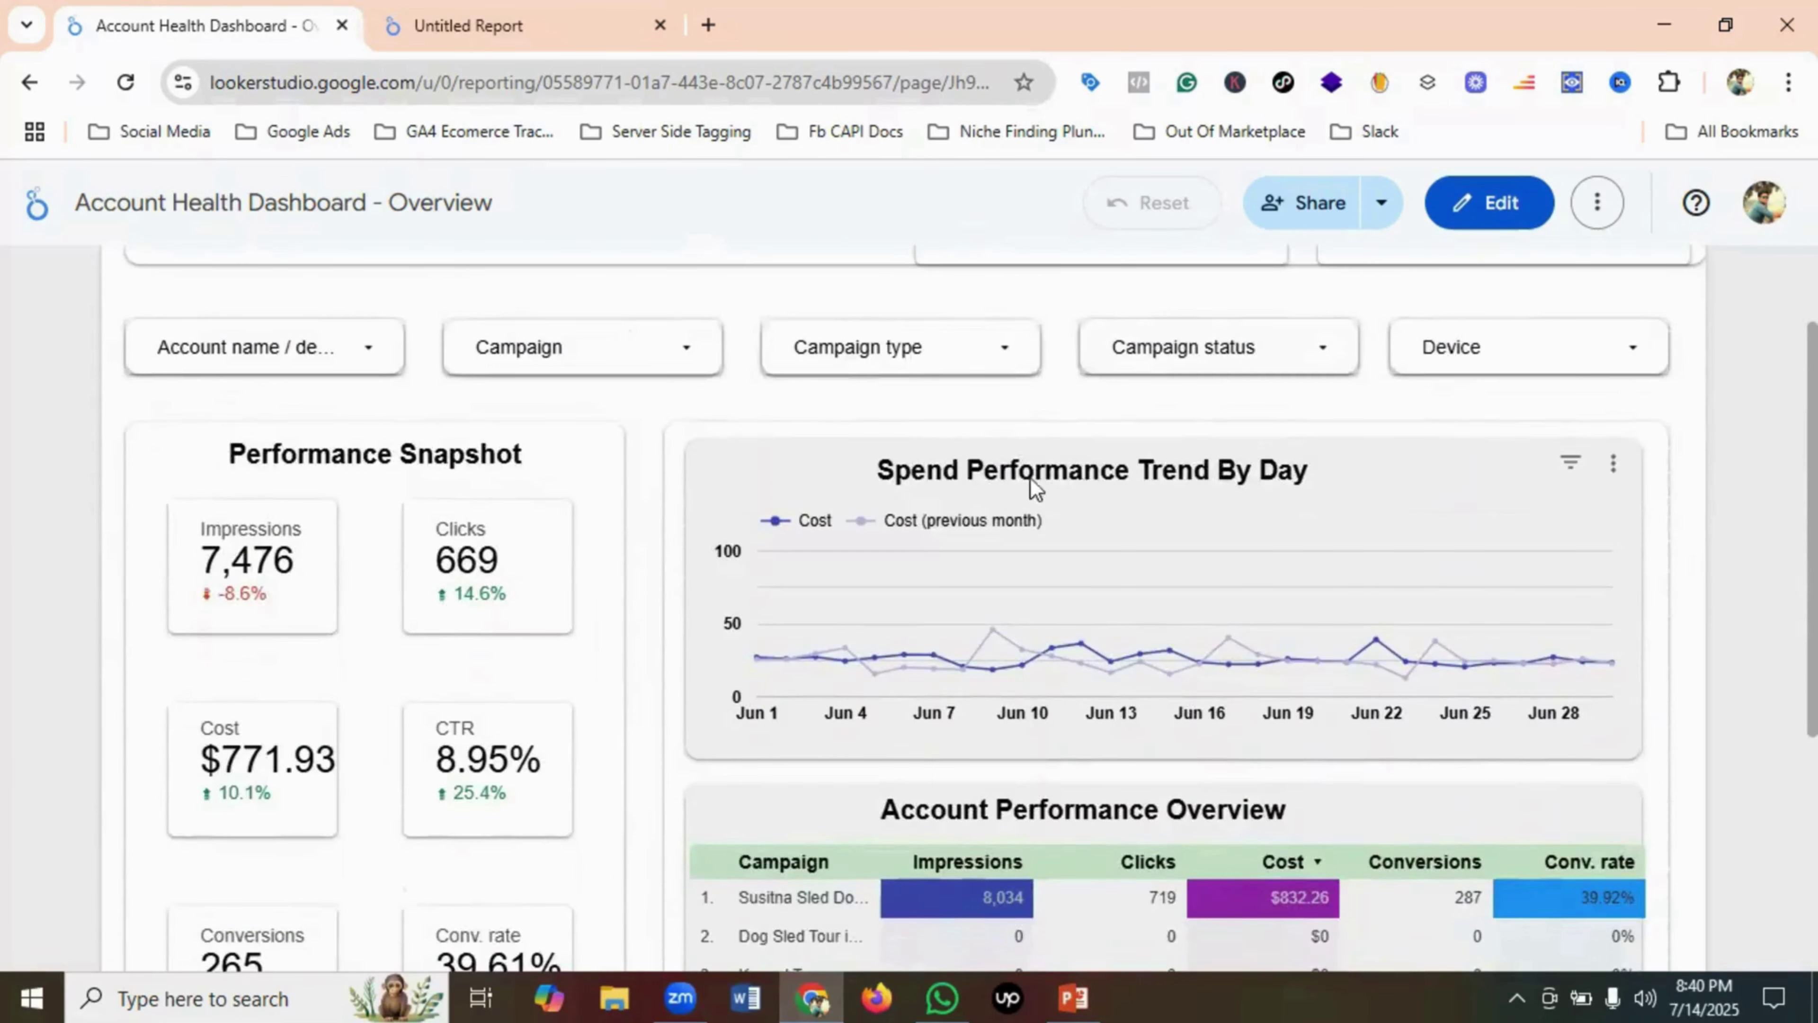
scroll(1074, 487, up, 2)
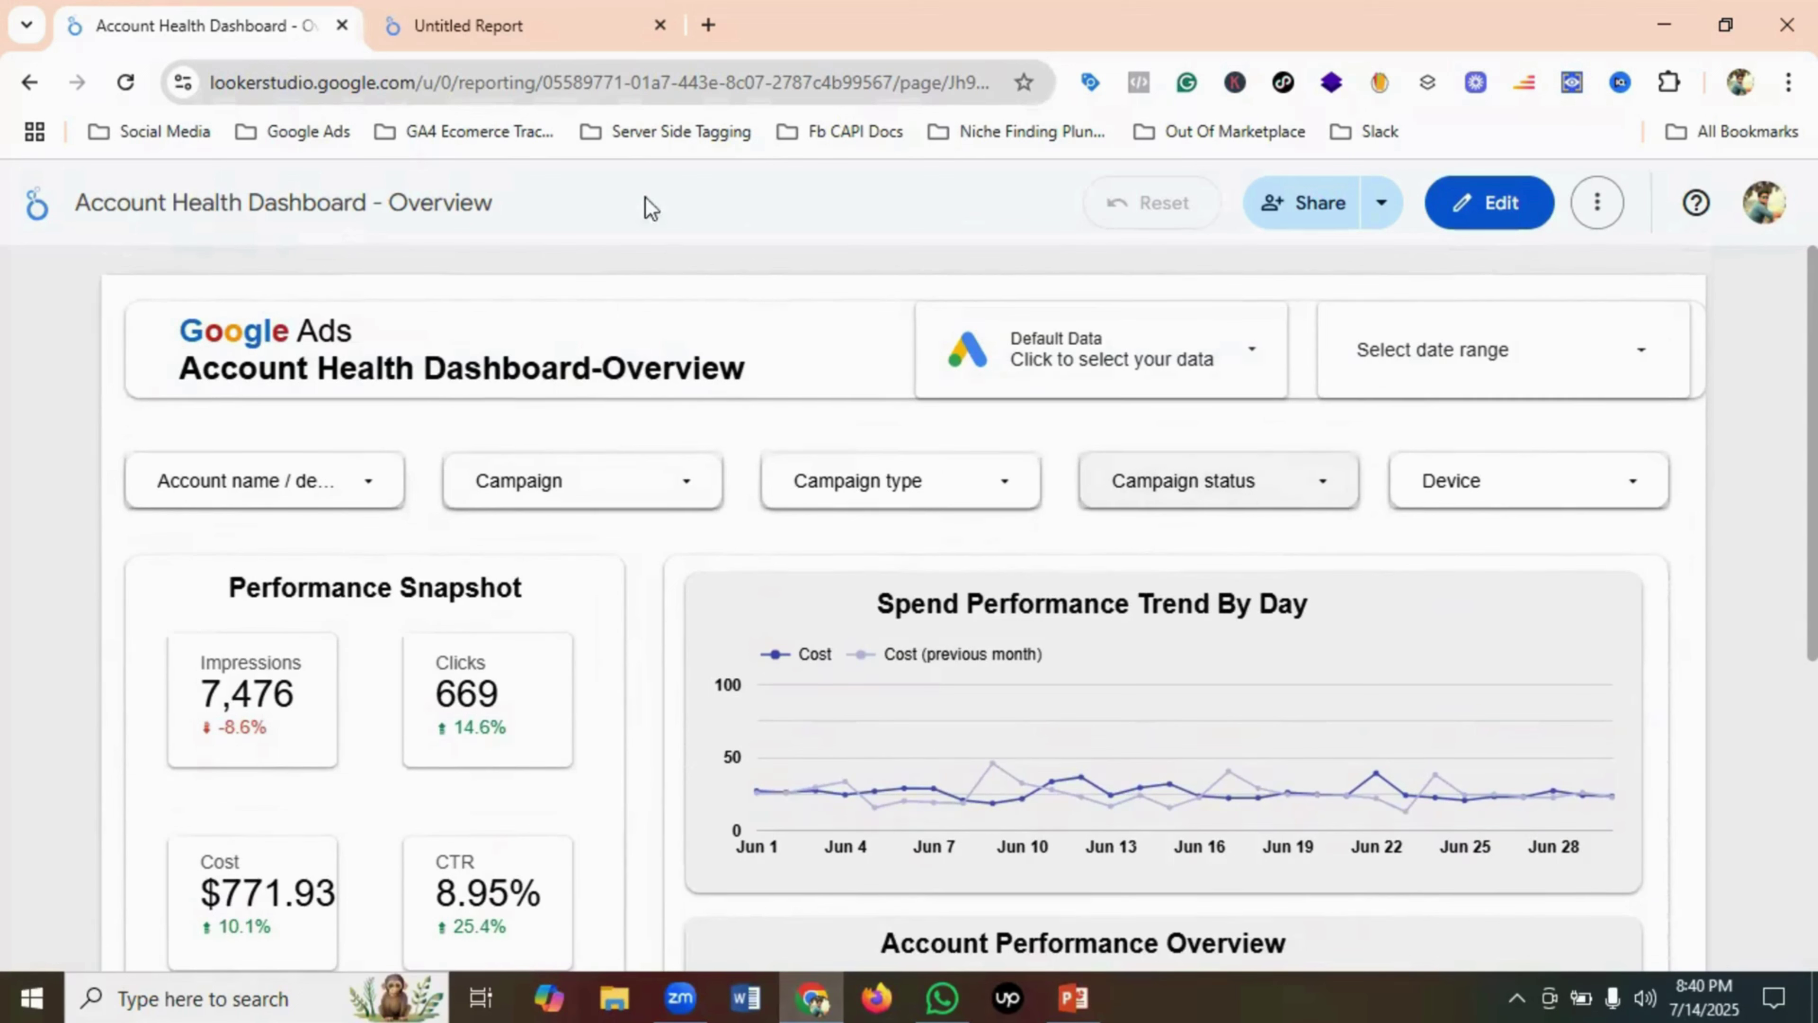
- Review the data connectors available for the untitled report, including Google Ads
click(538, 28)
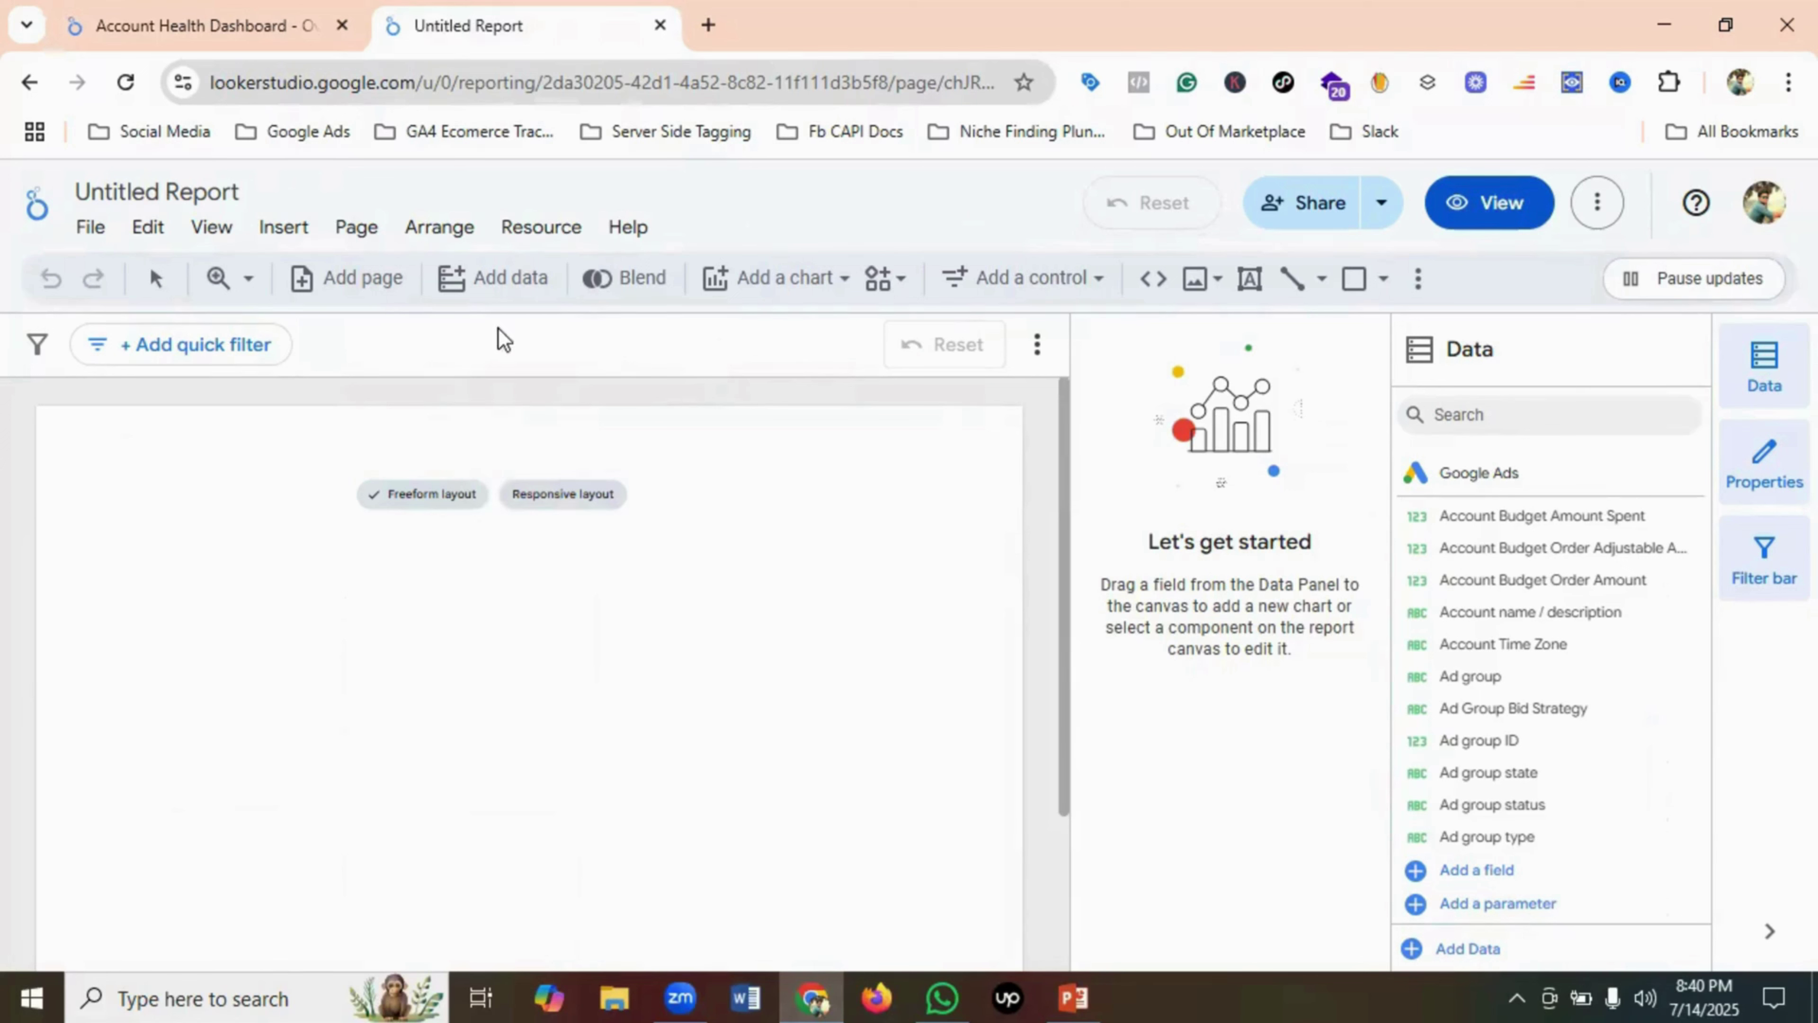
click(530, 290)
click(529, 290)
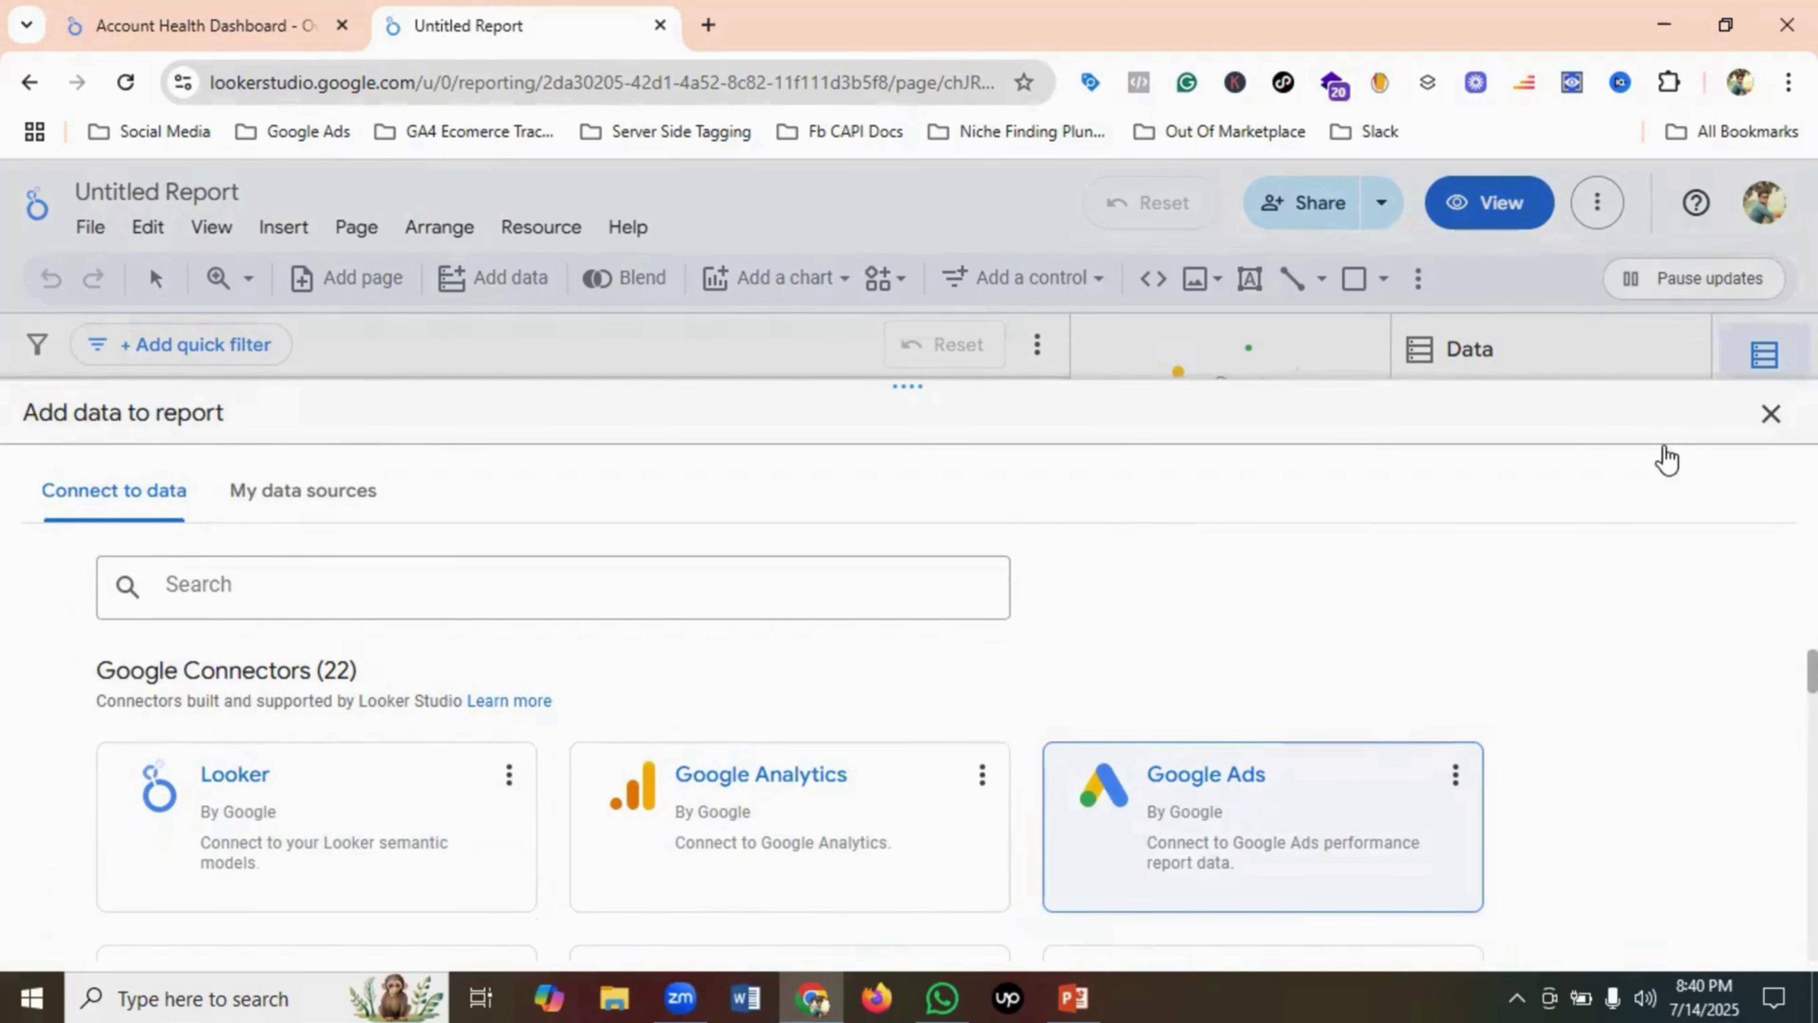
click(1767, 415)
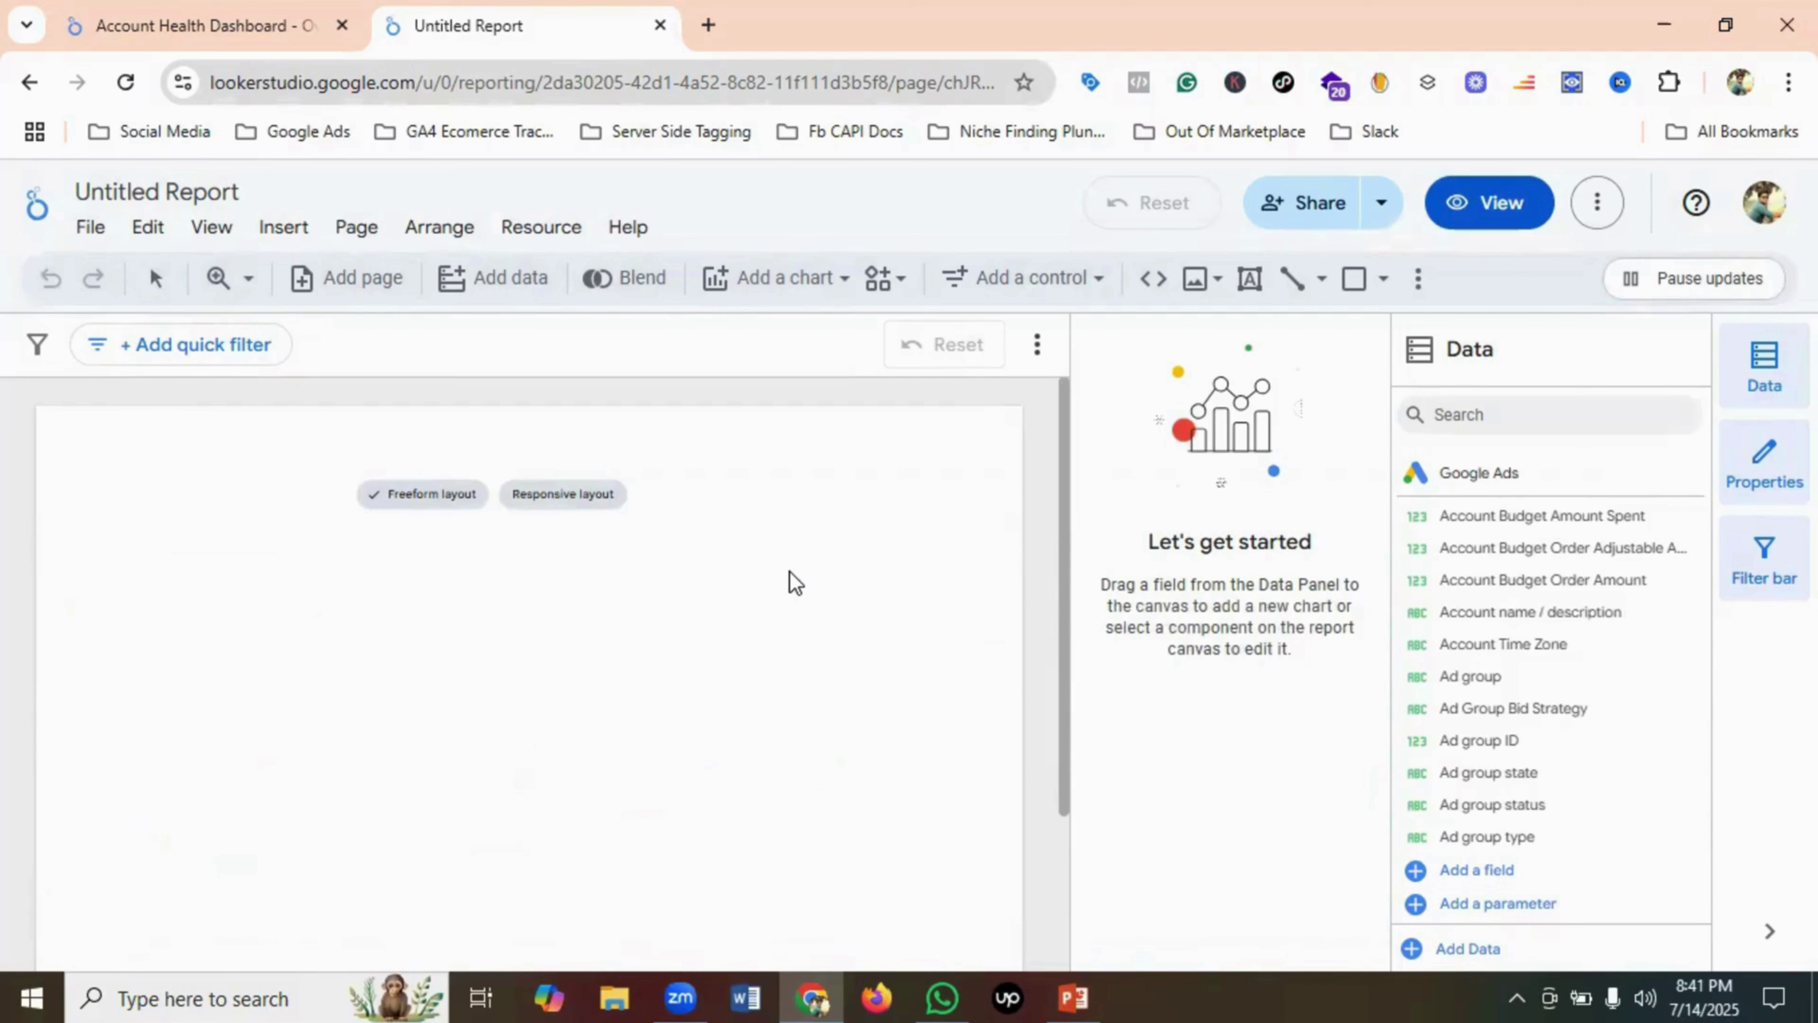
- Draw a wide header rectangle across the upper edge of the untitled report's page, centre it and extend both ends towards the margins
click(223, 23)
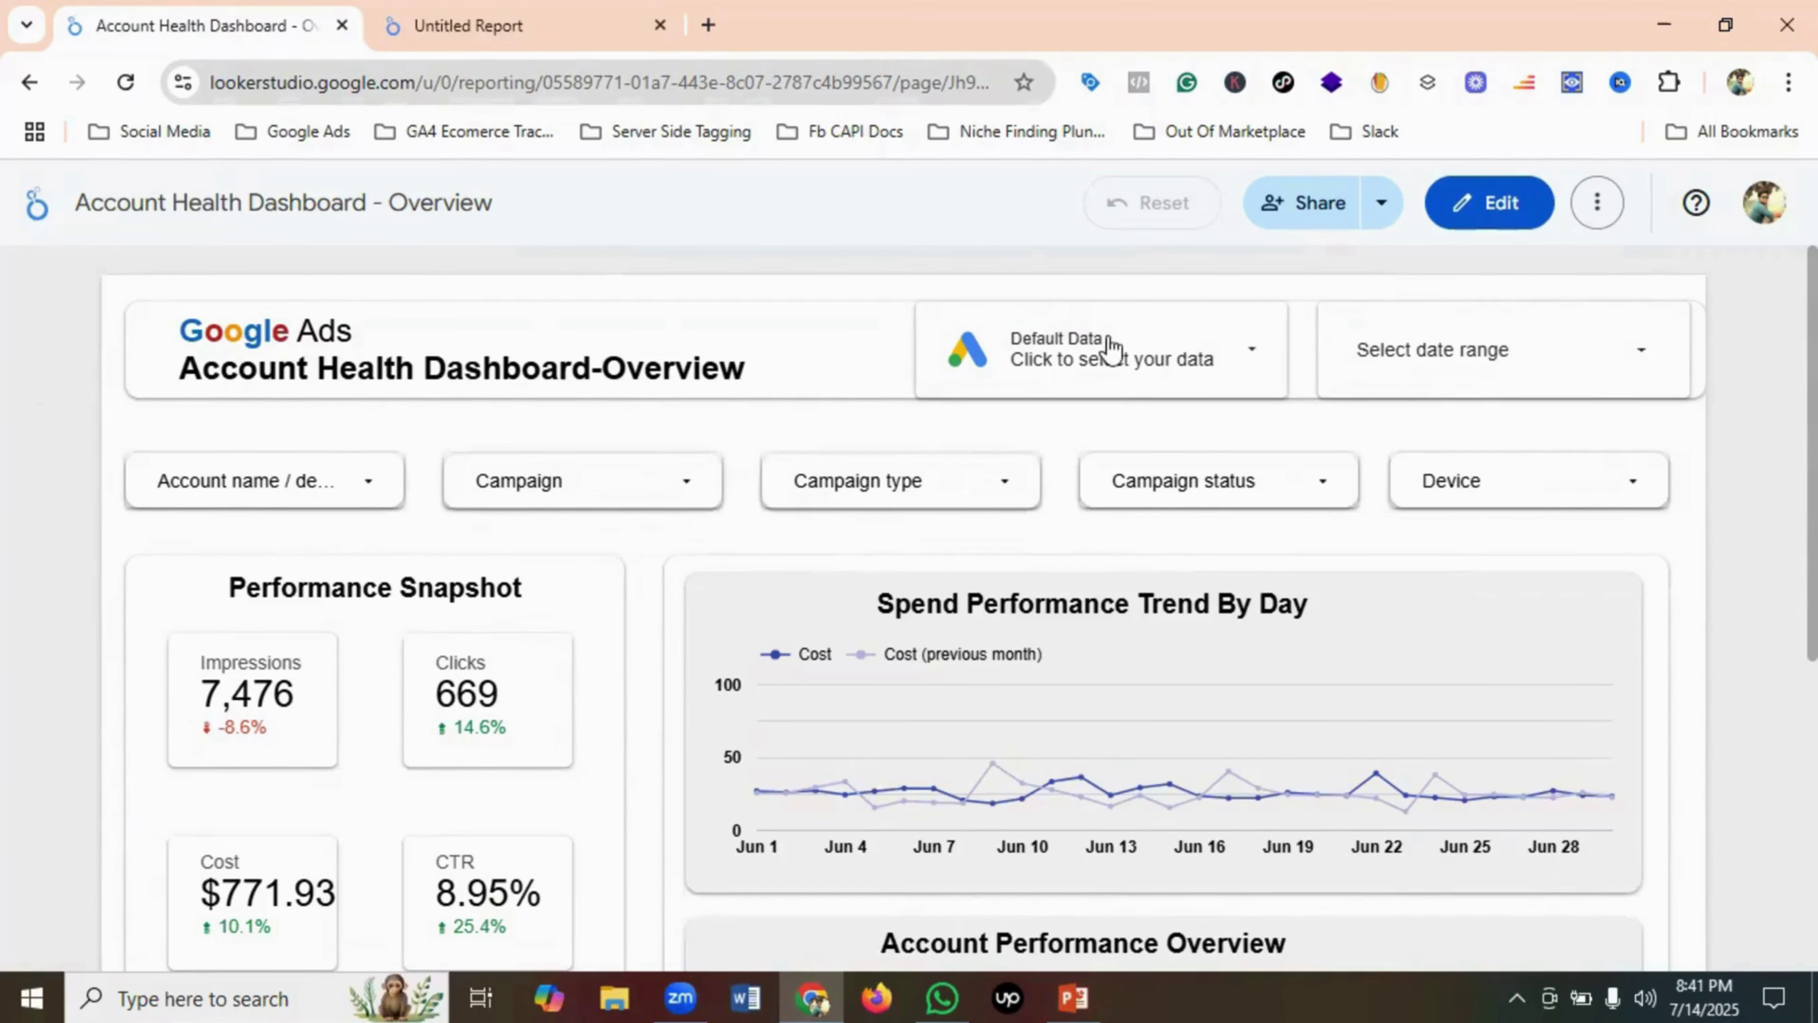
click(526, 10)
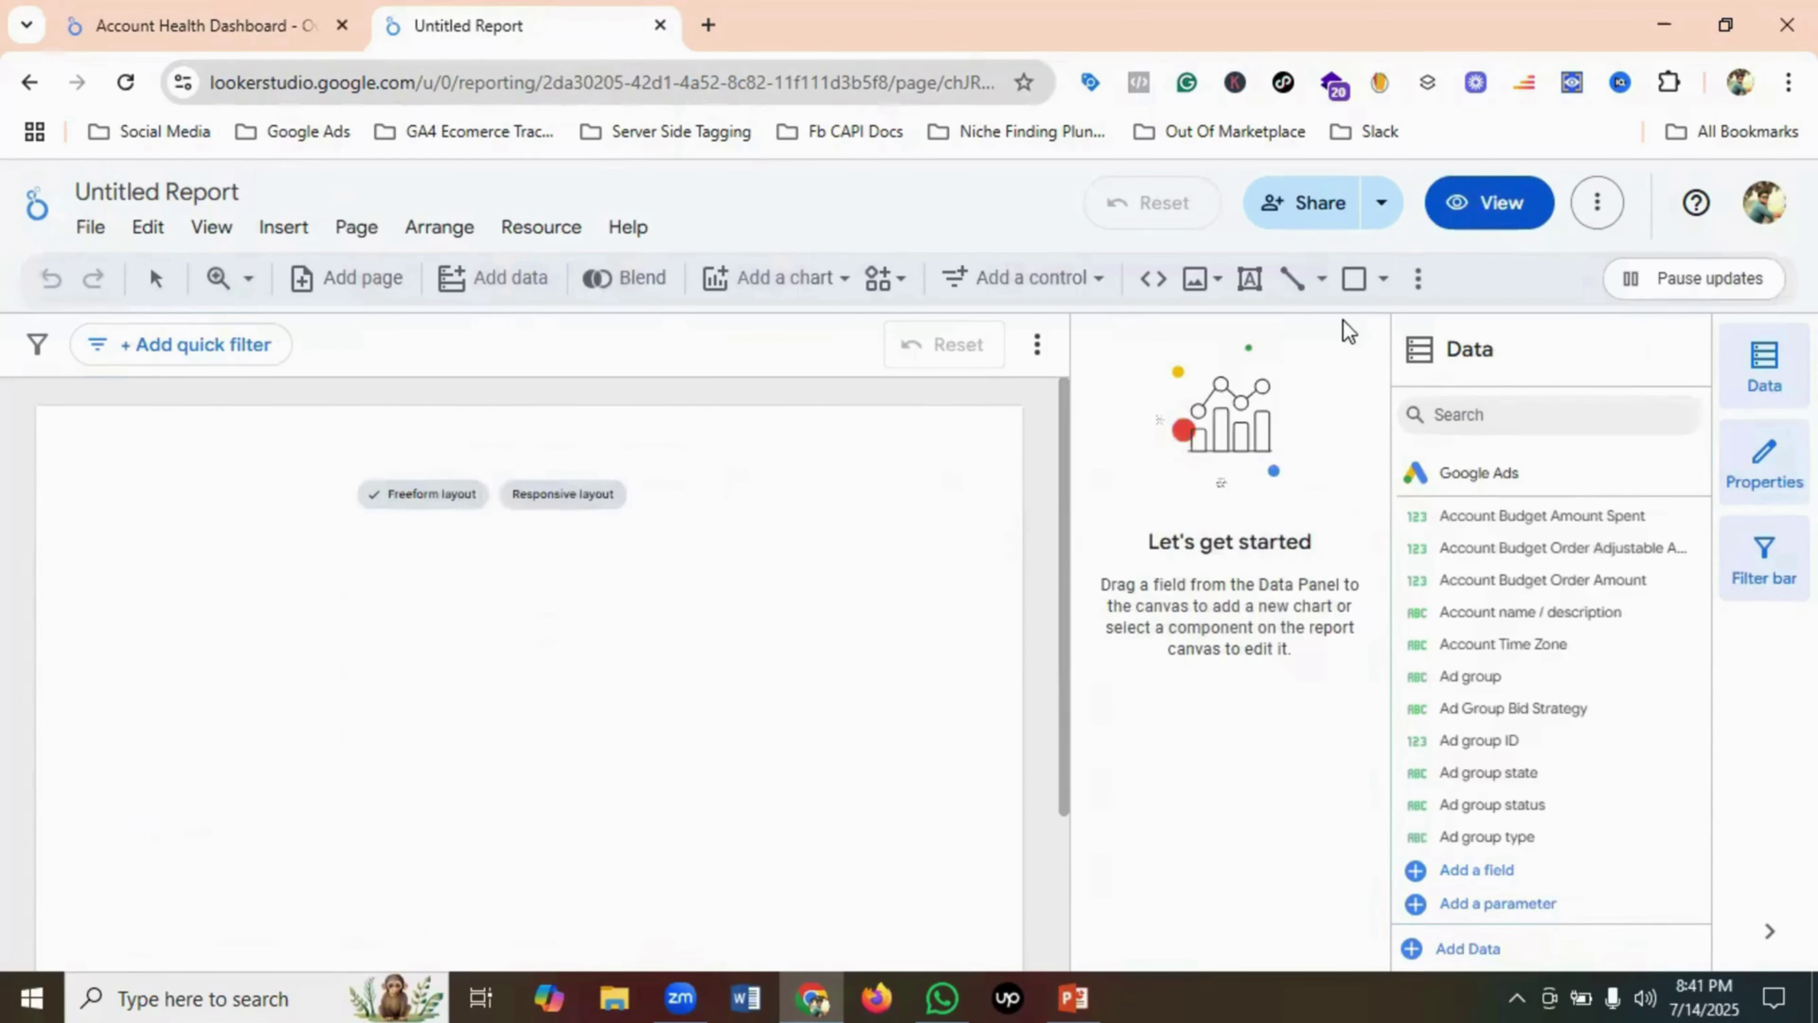
click(1355, 280)
drag(65, 424, 982, 499)
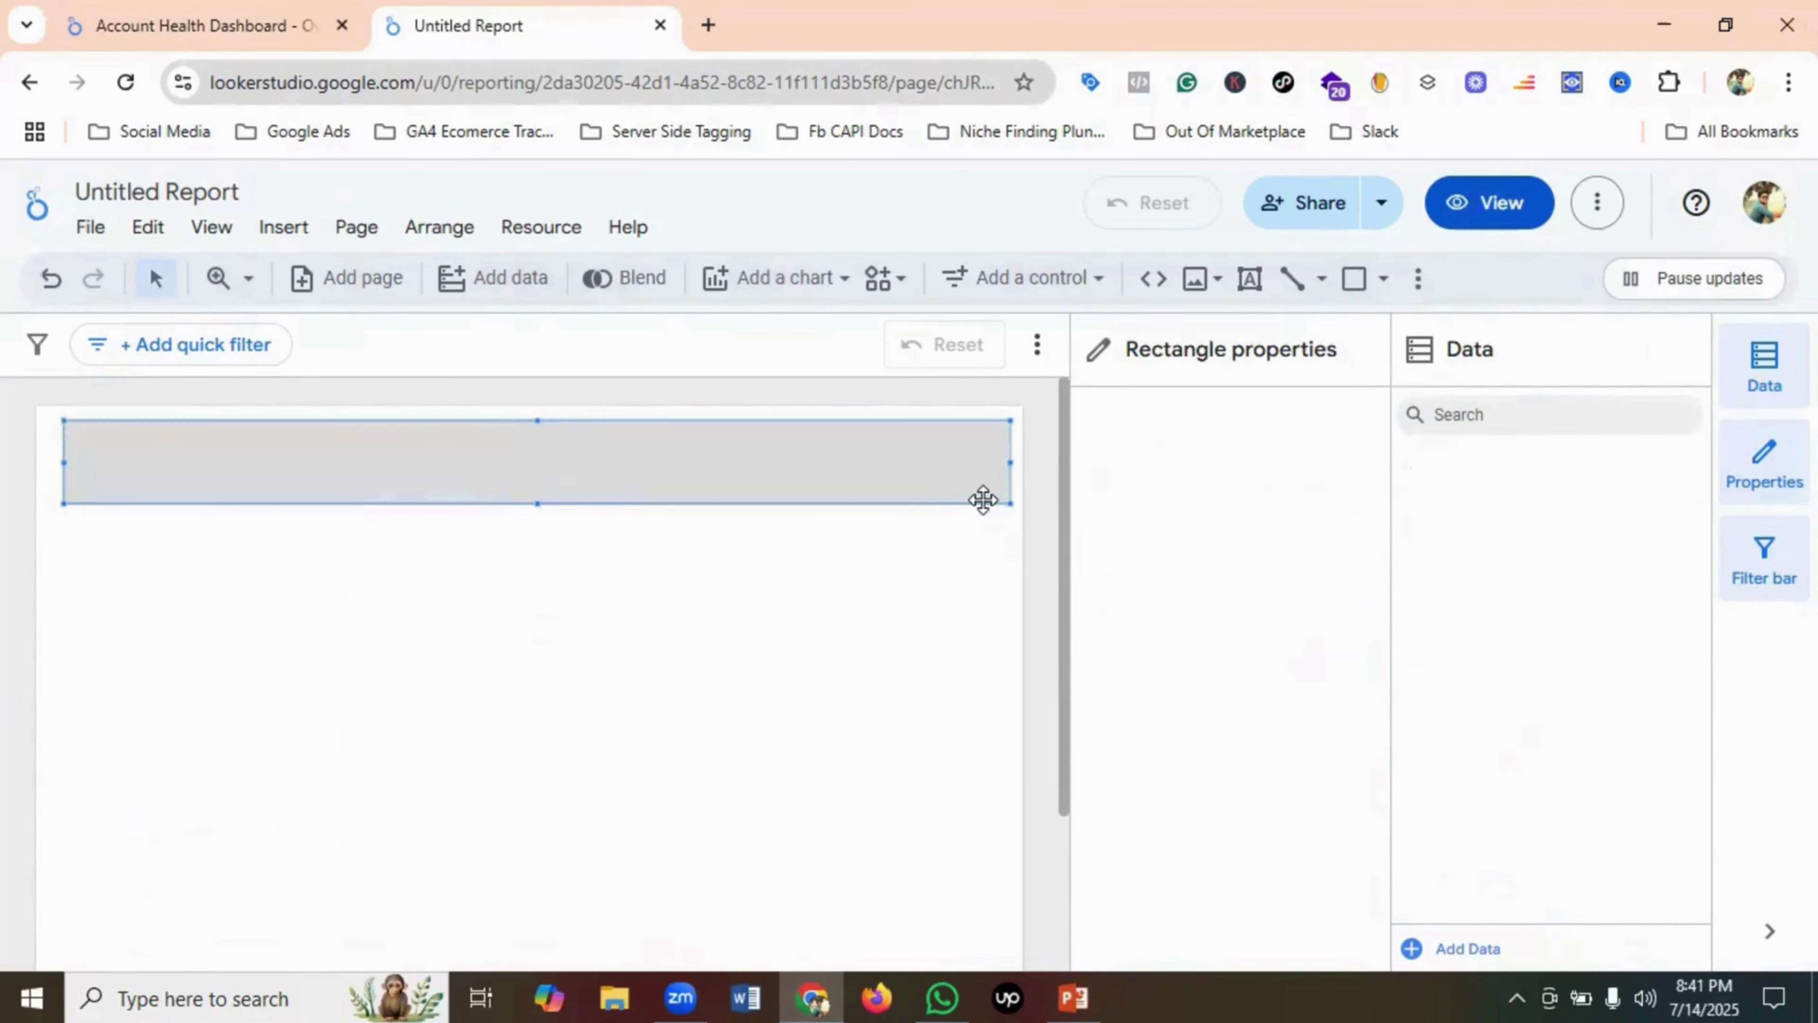
drag(656, 489, 654, 489)
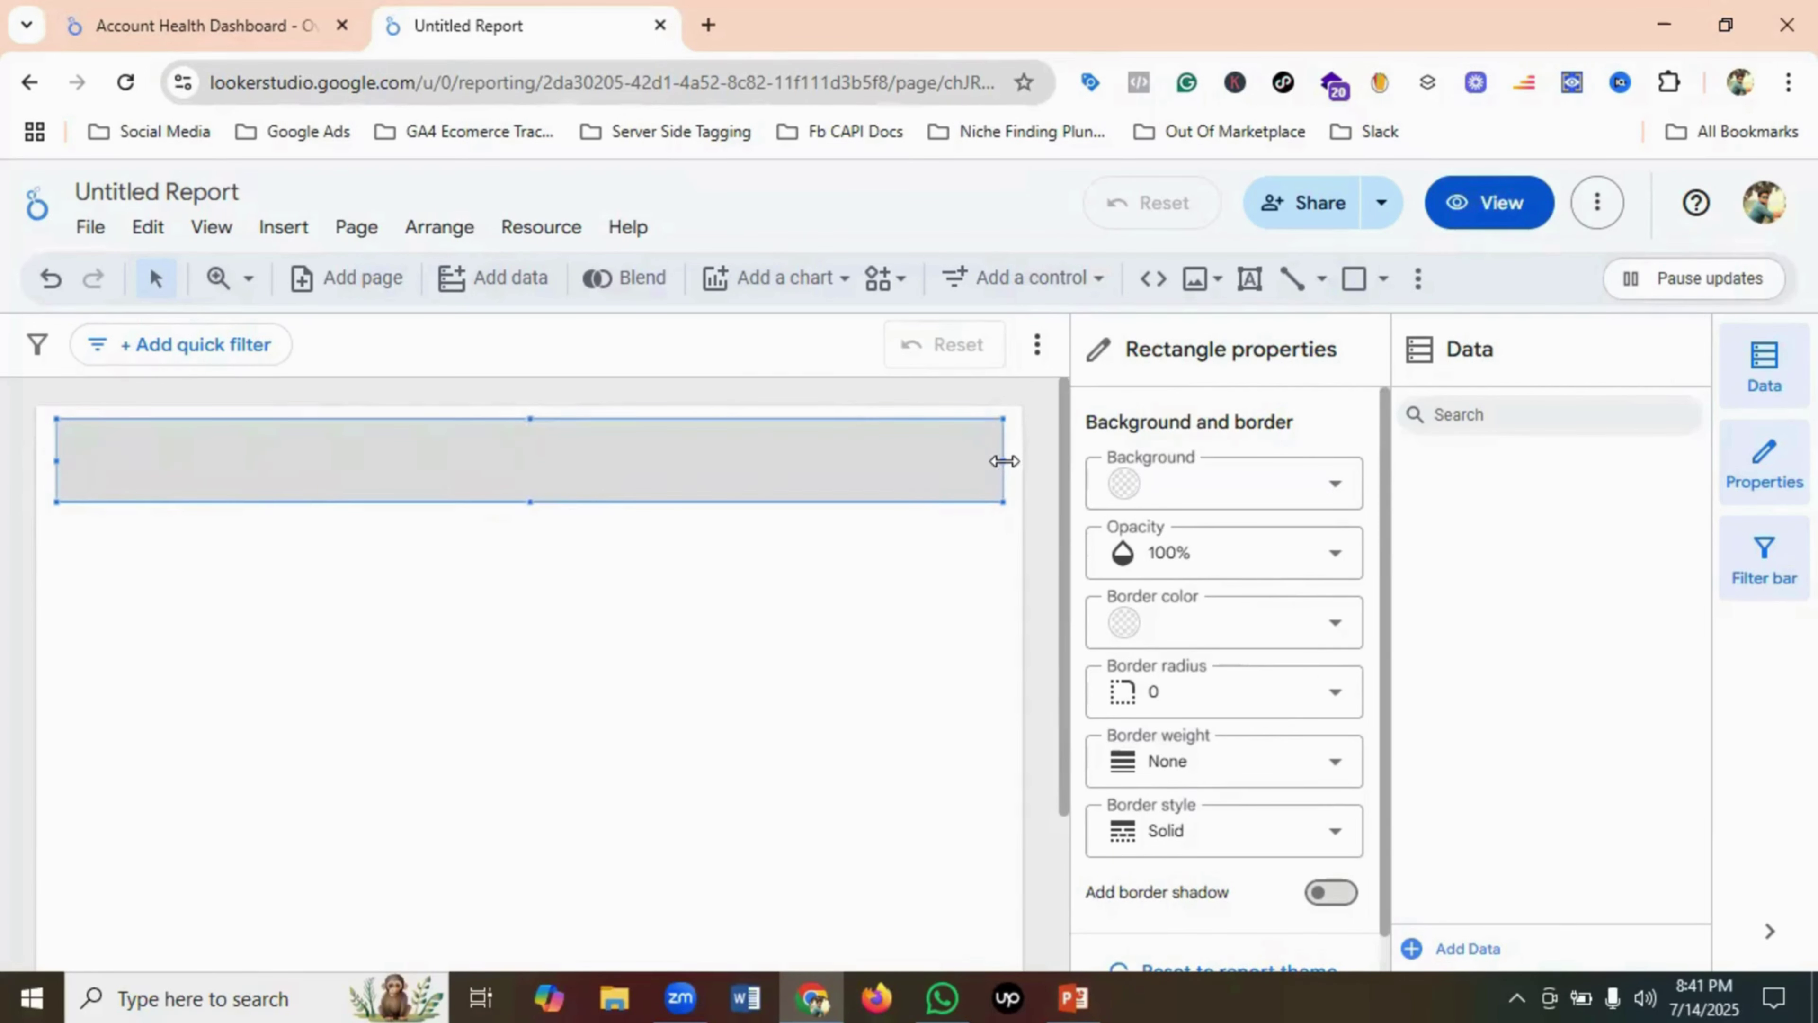
drag(1004, 461, 1009, 463)
drag(56, 460, 49, 460)
- Reduce the header rectangle's height to match the header band in the reference dashboard, checking it in view mode
click(234, 13)
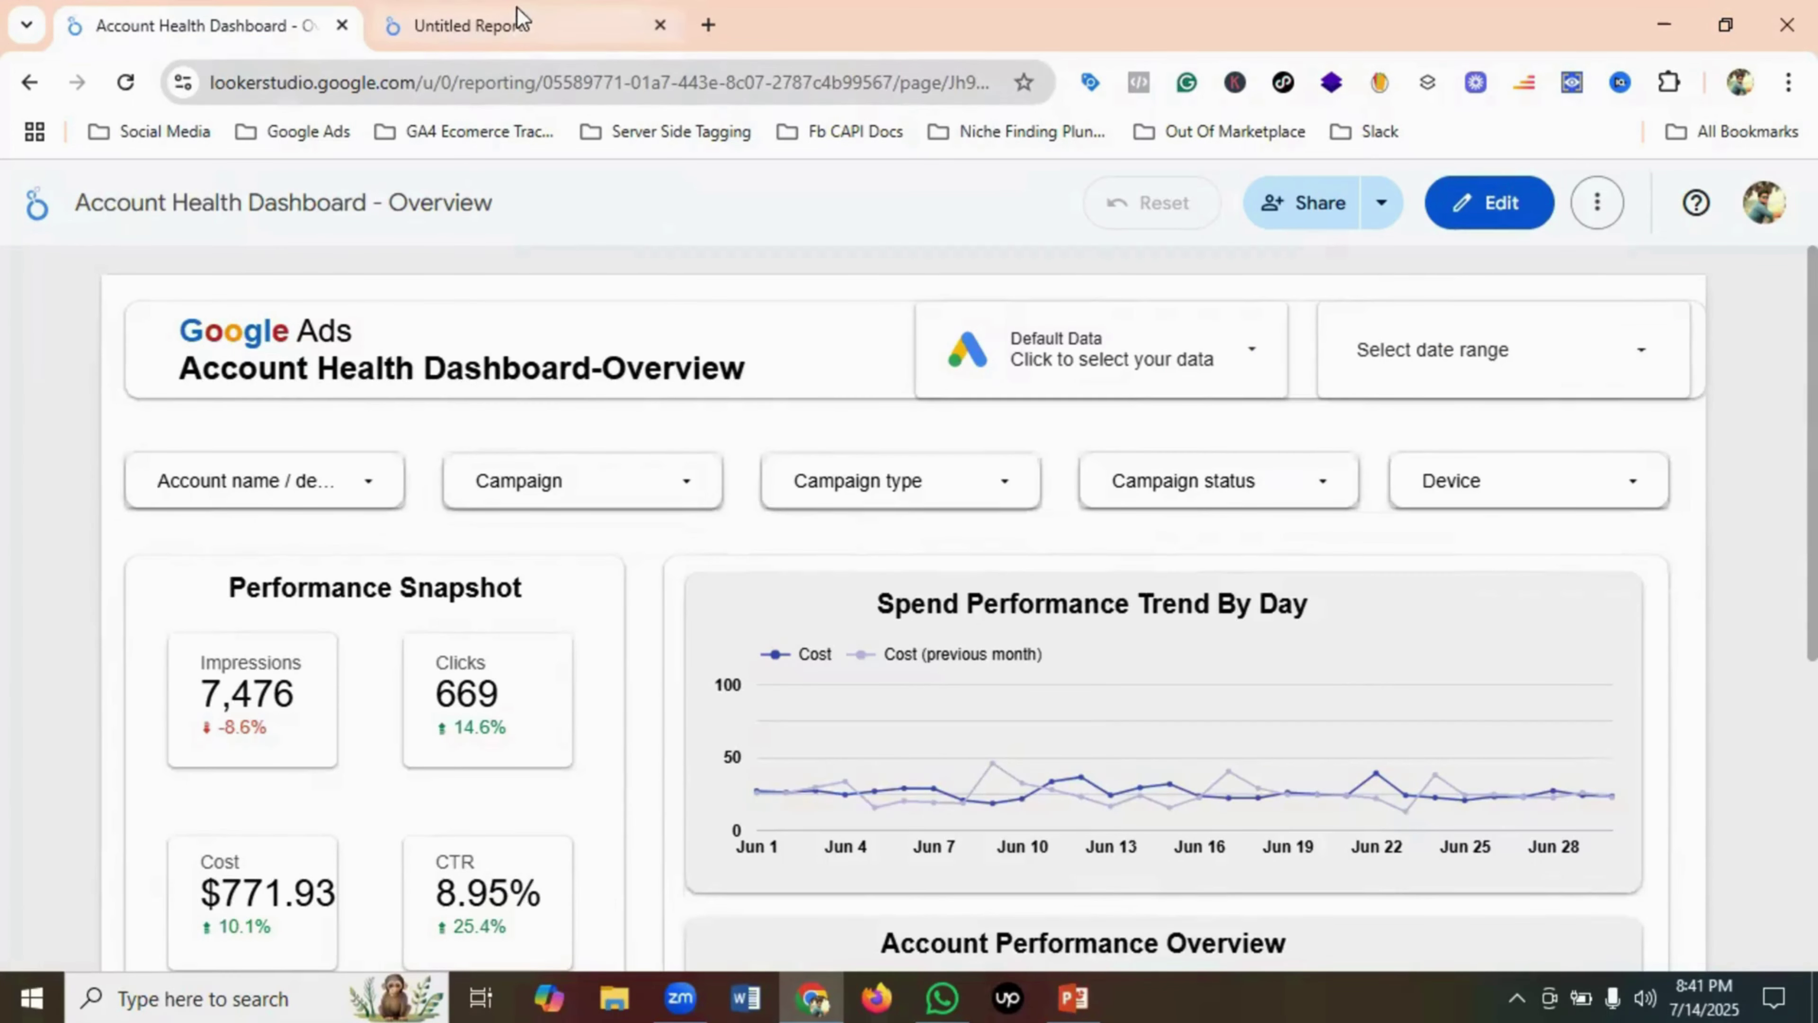
click(518, 21)
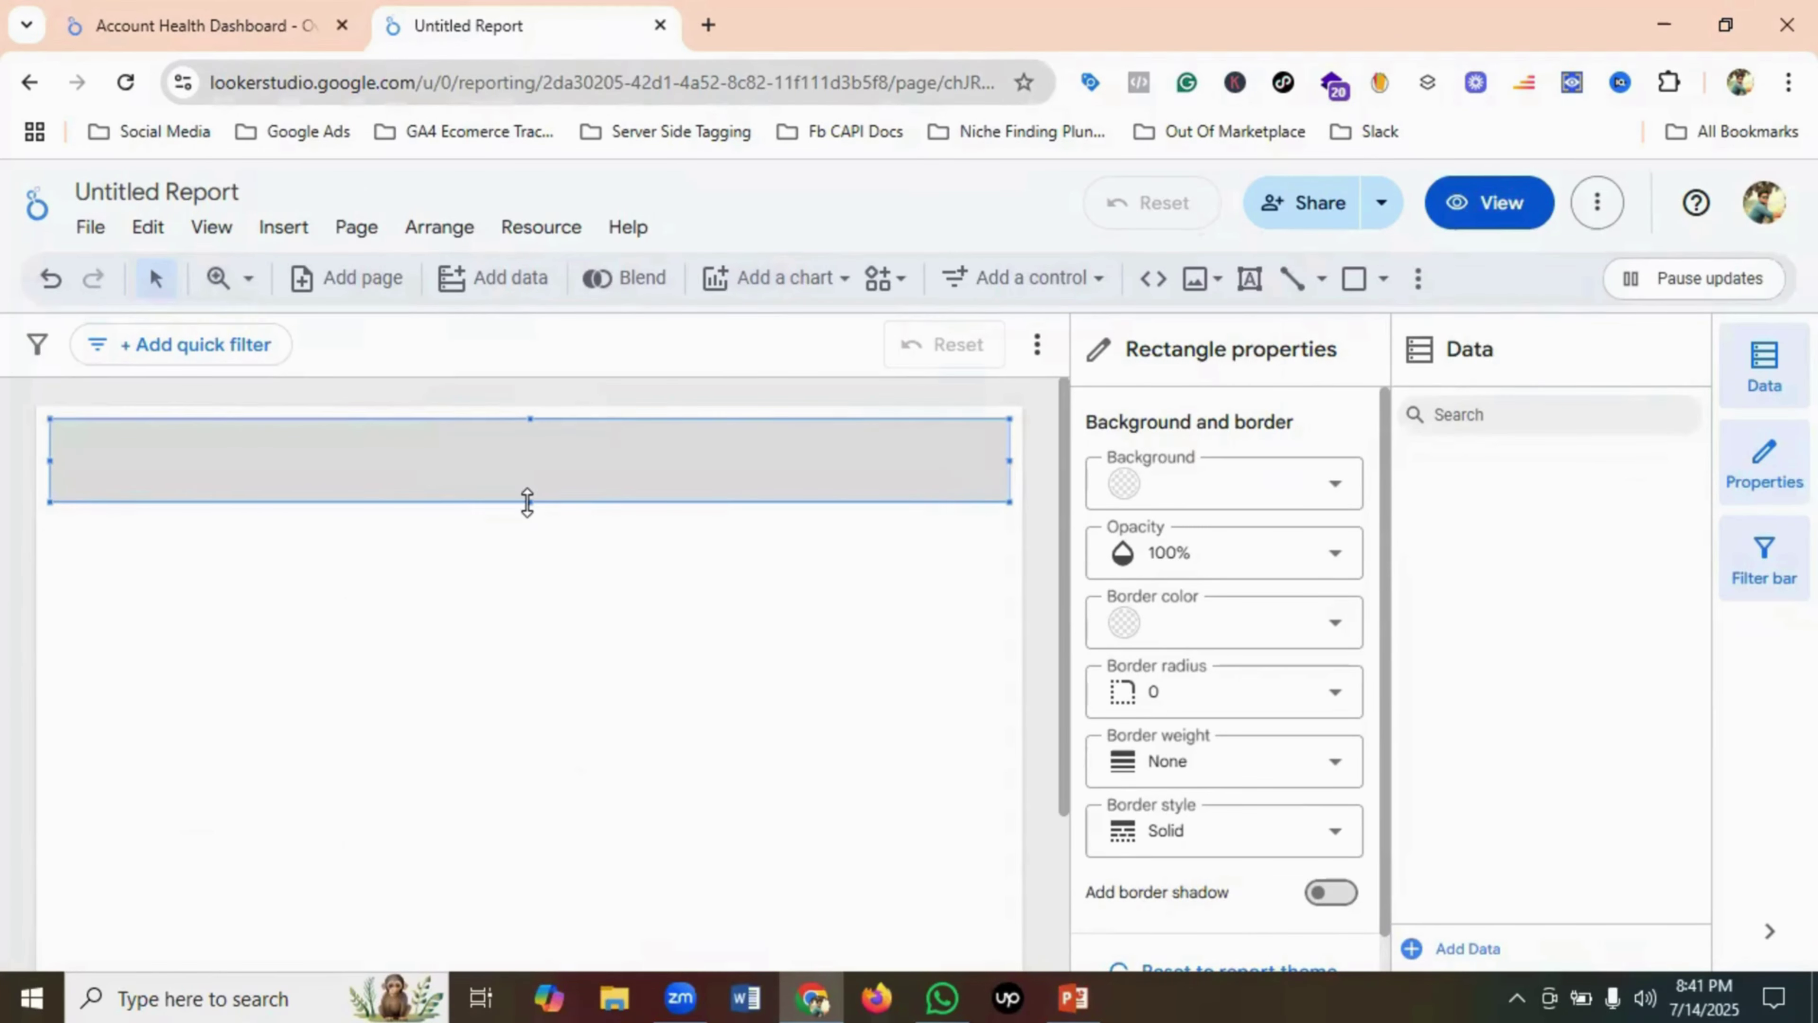
drag(530, 502, 527, 488)
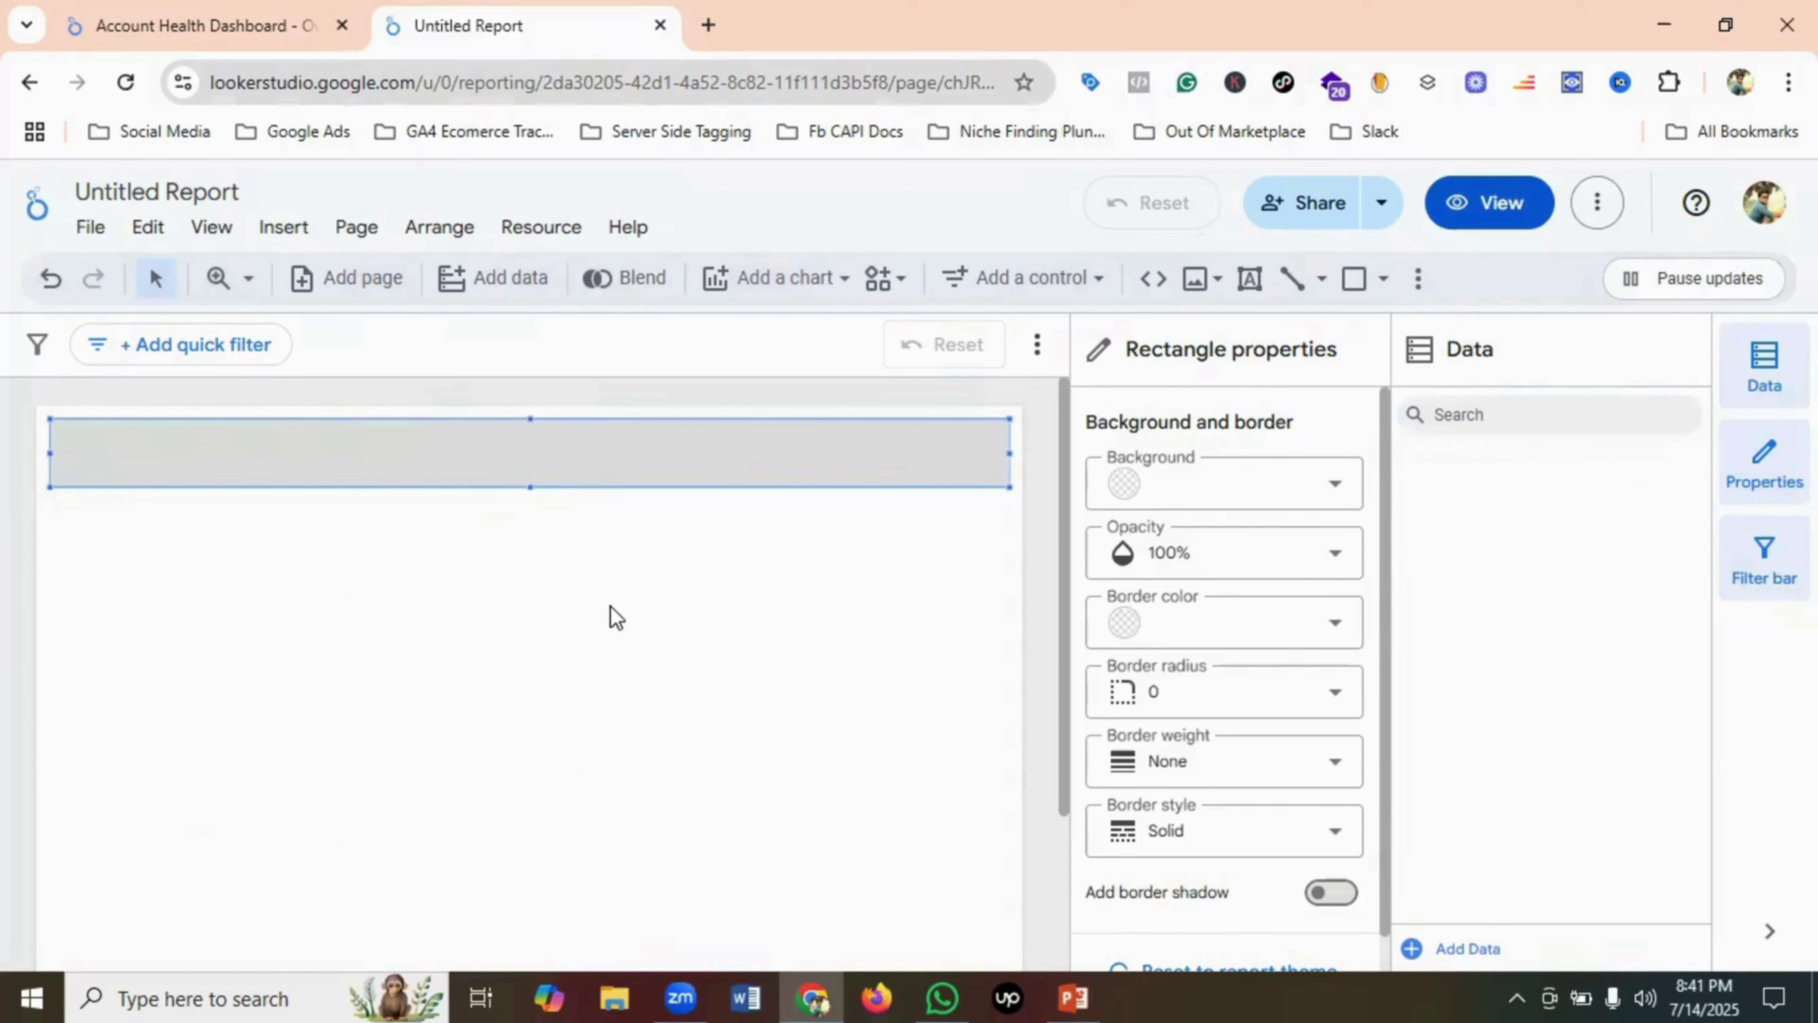
click(611, 606)
click(1511, 204)
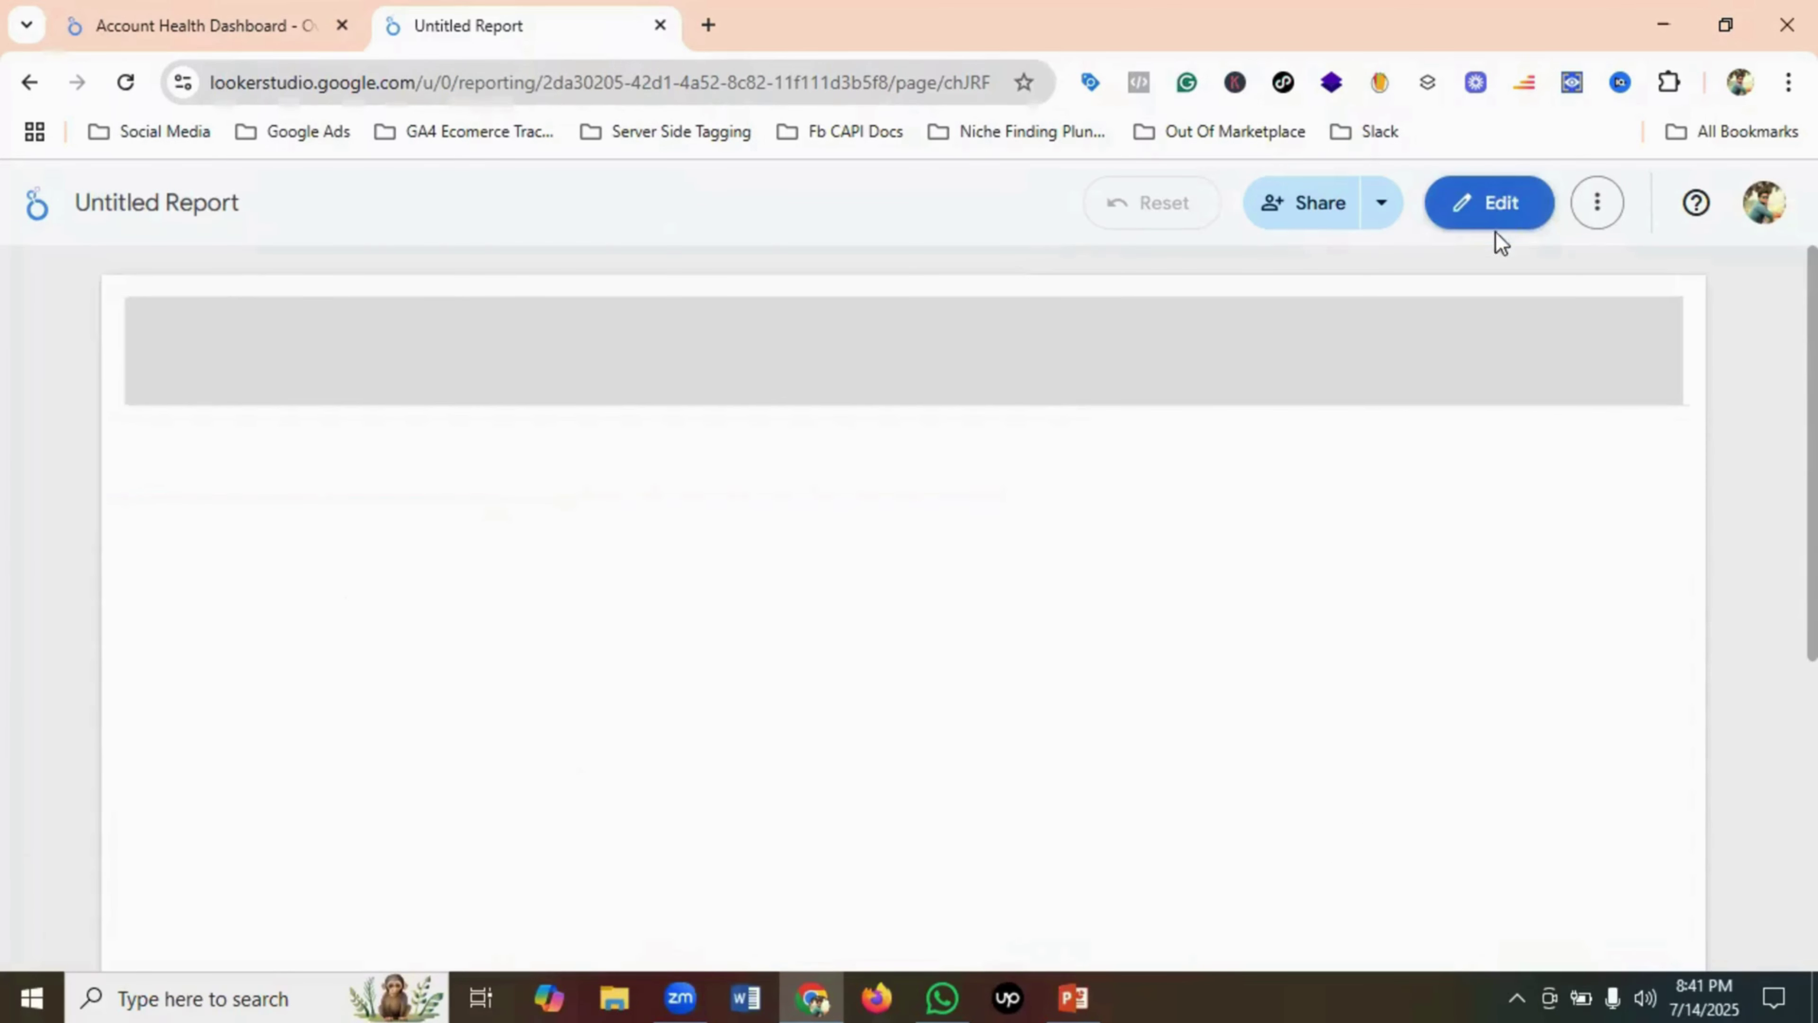
click(232, 32)
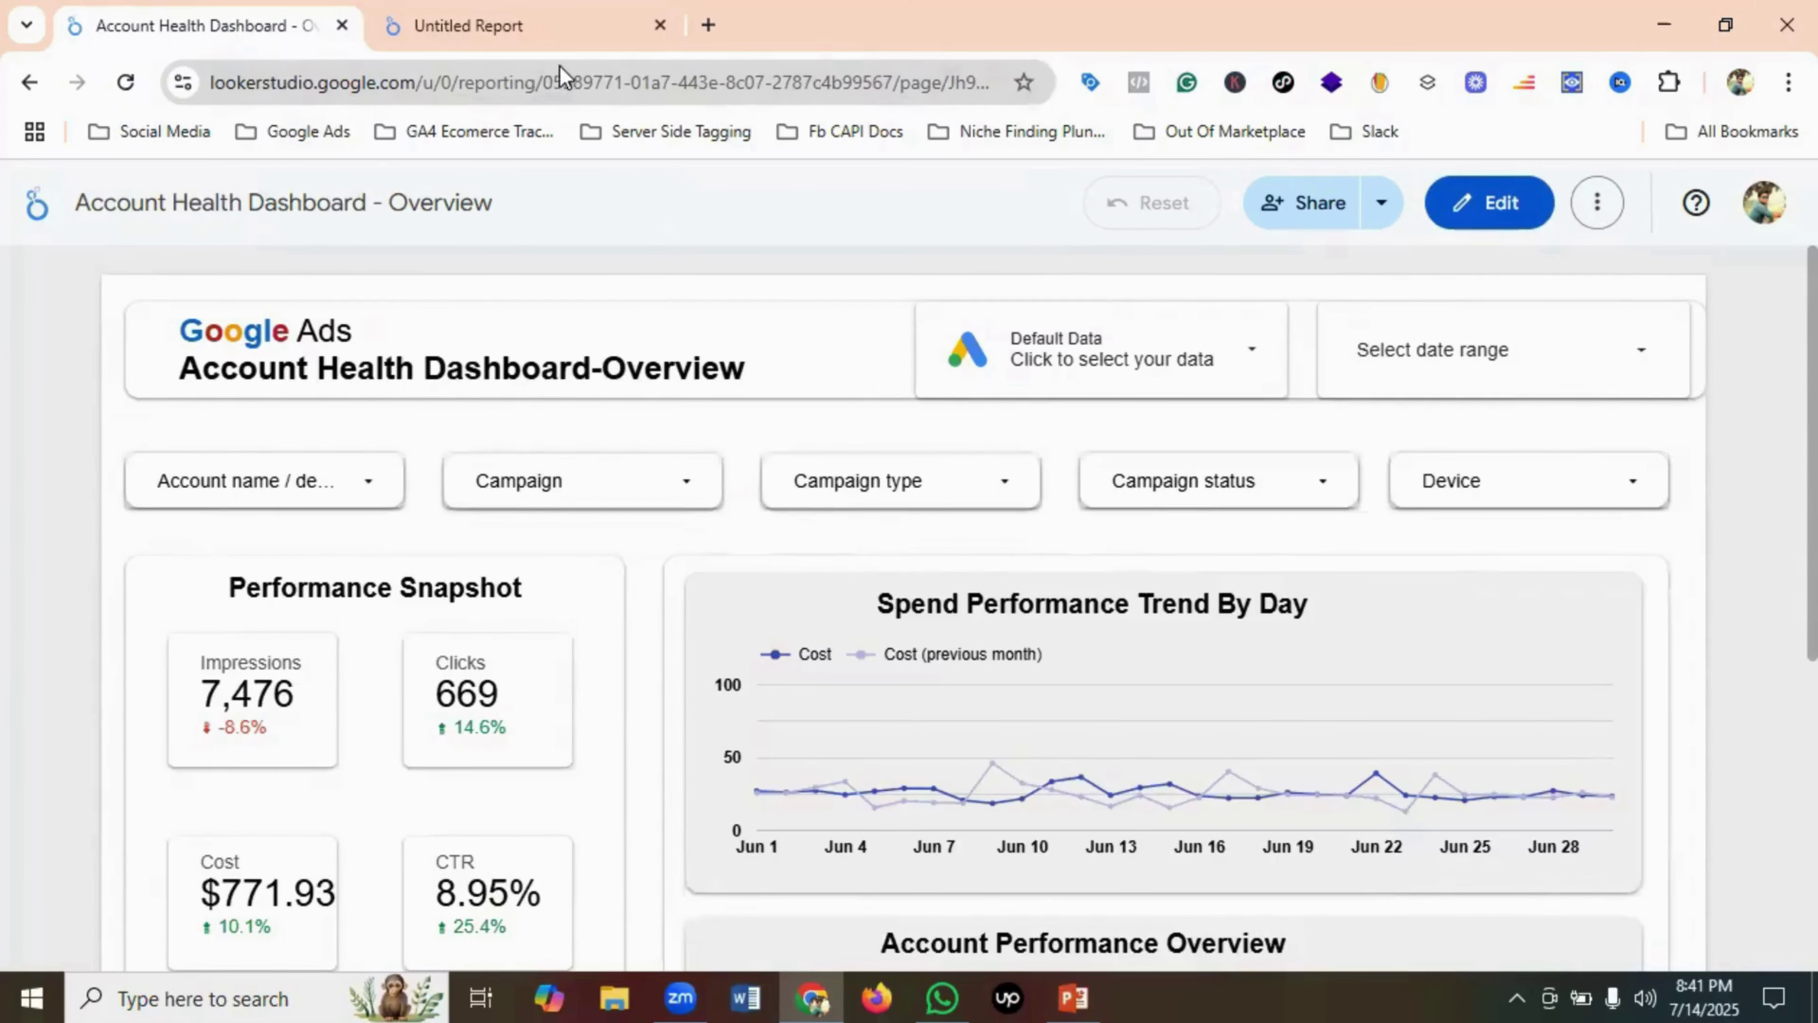
click(569, 32)
click(1501, 209)
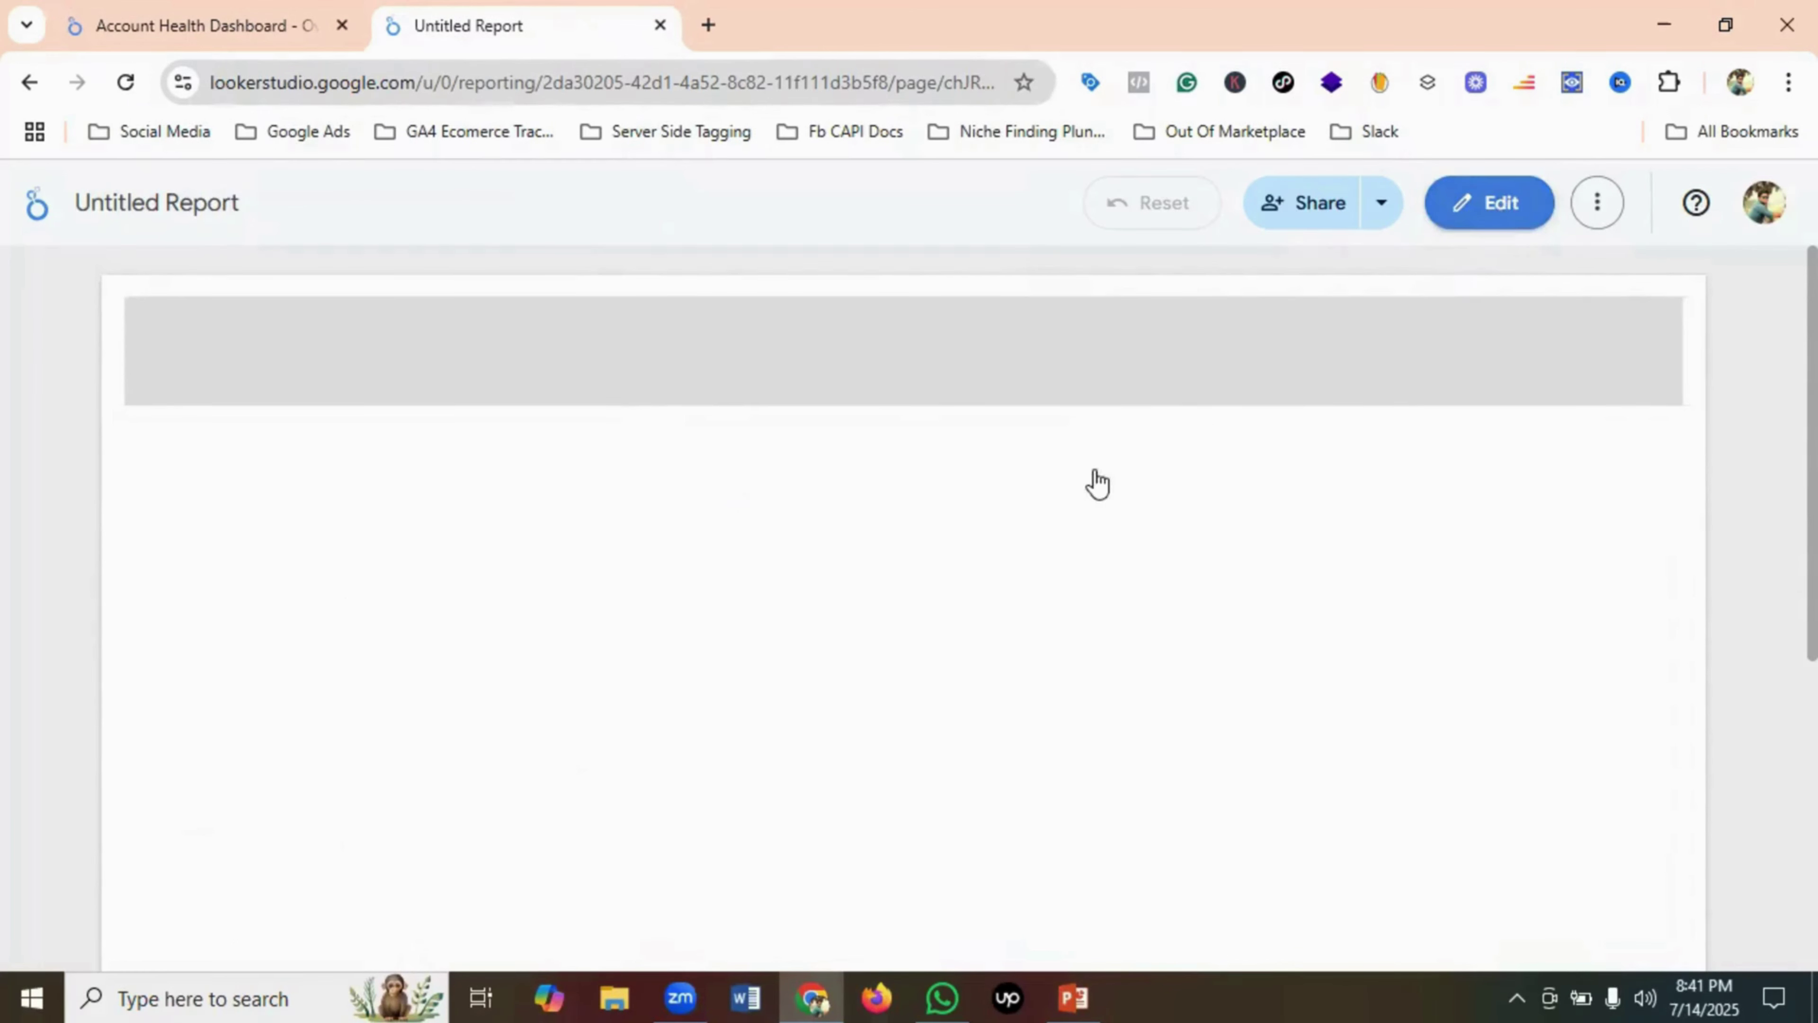
click(474, 478)
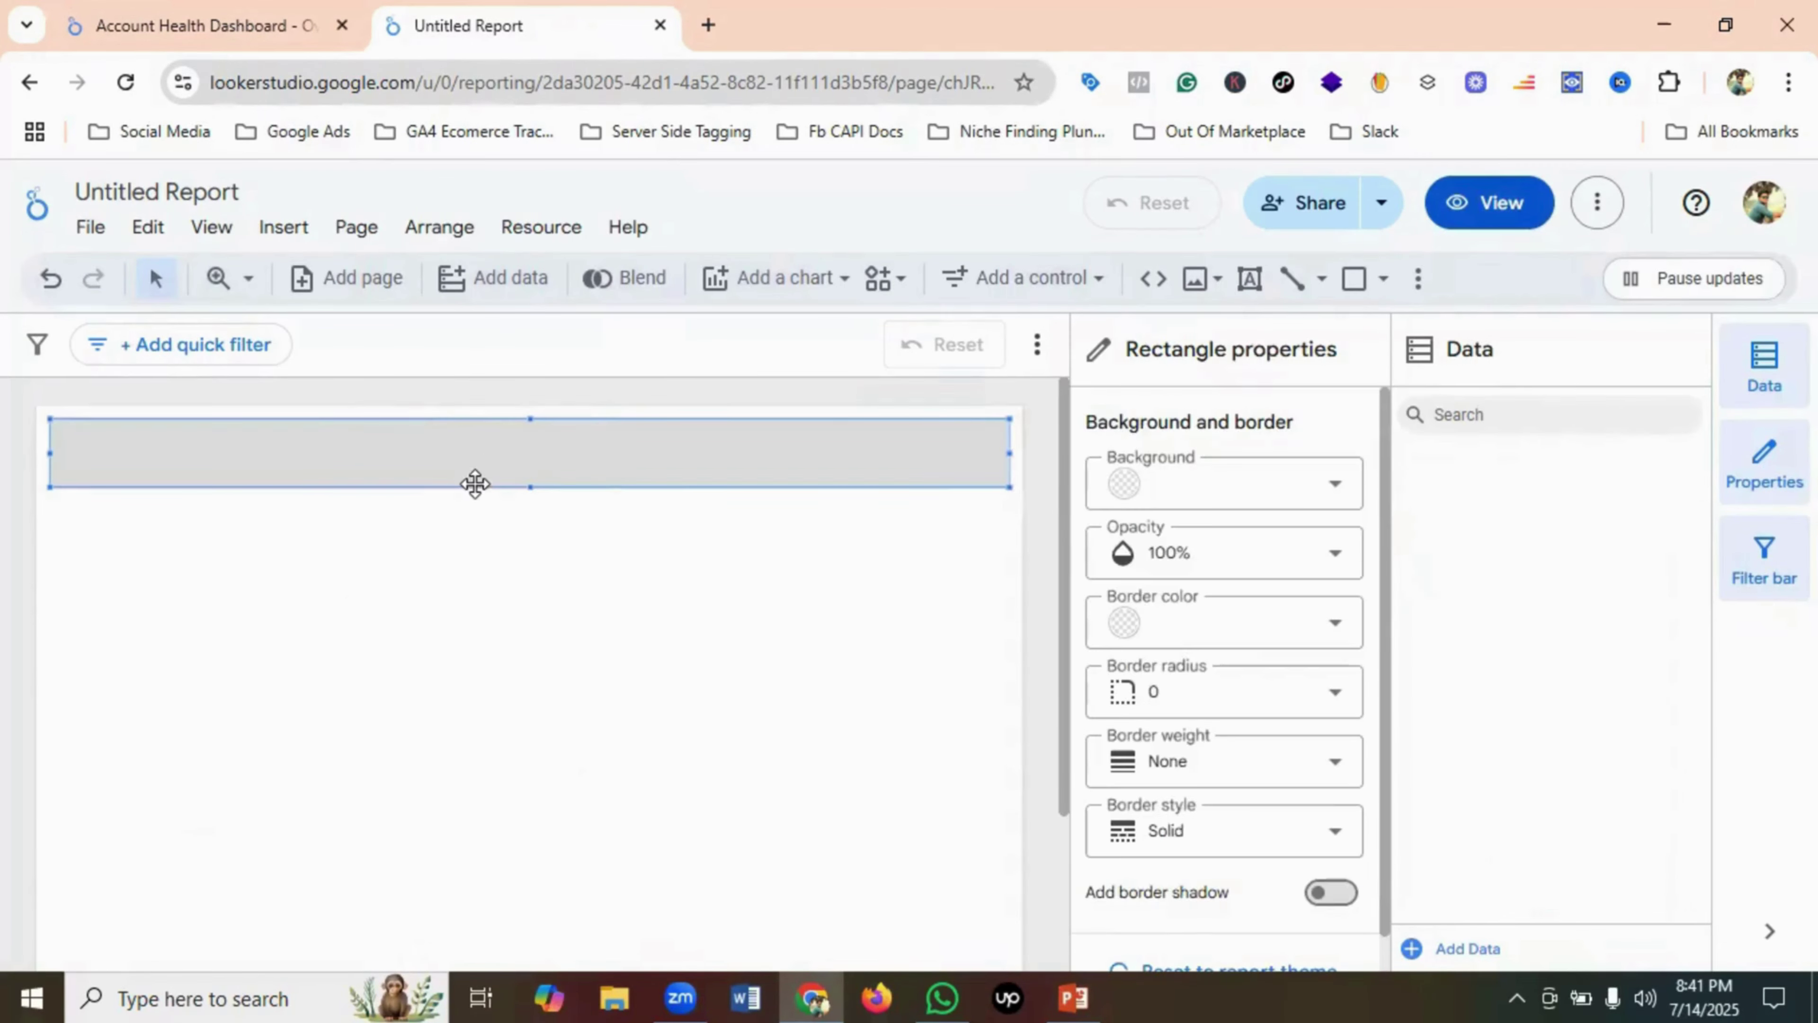
drag(525, 487, 527, 478)
click(629, 576)
- Set the header rectangle's background to white, following the reference dashboard
click(568, 455)
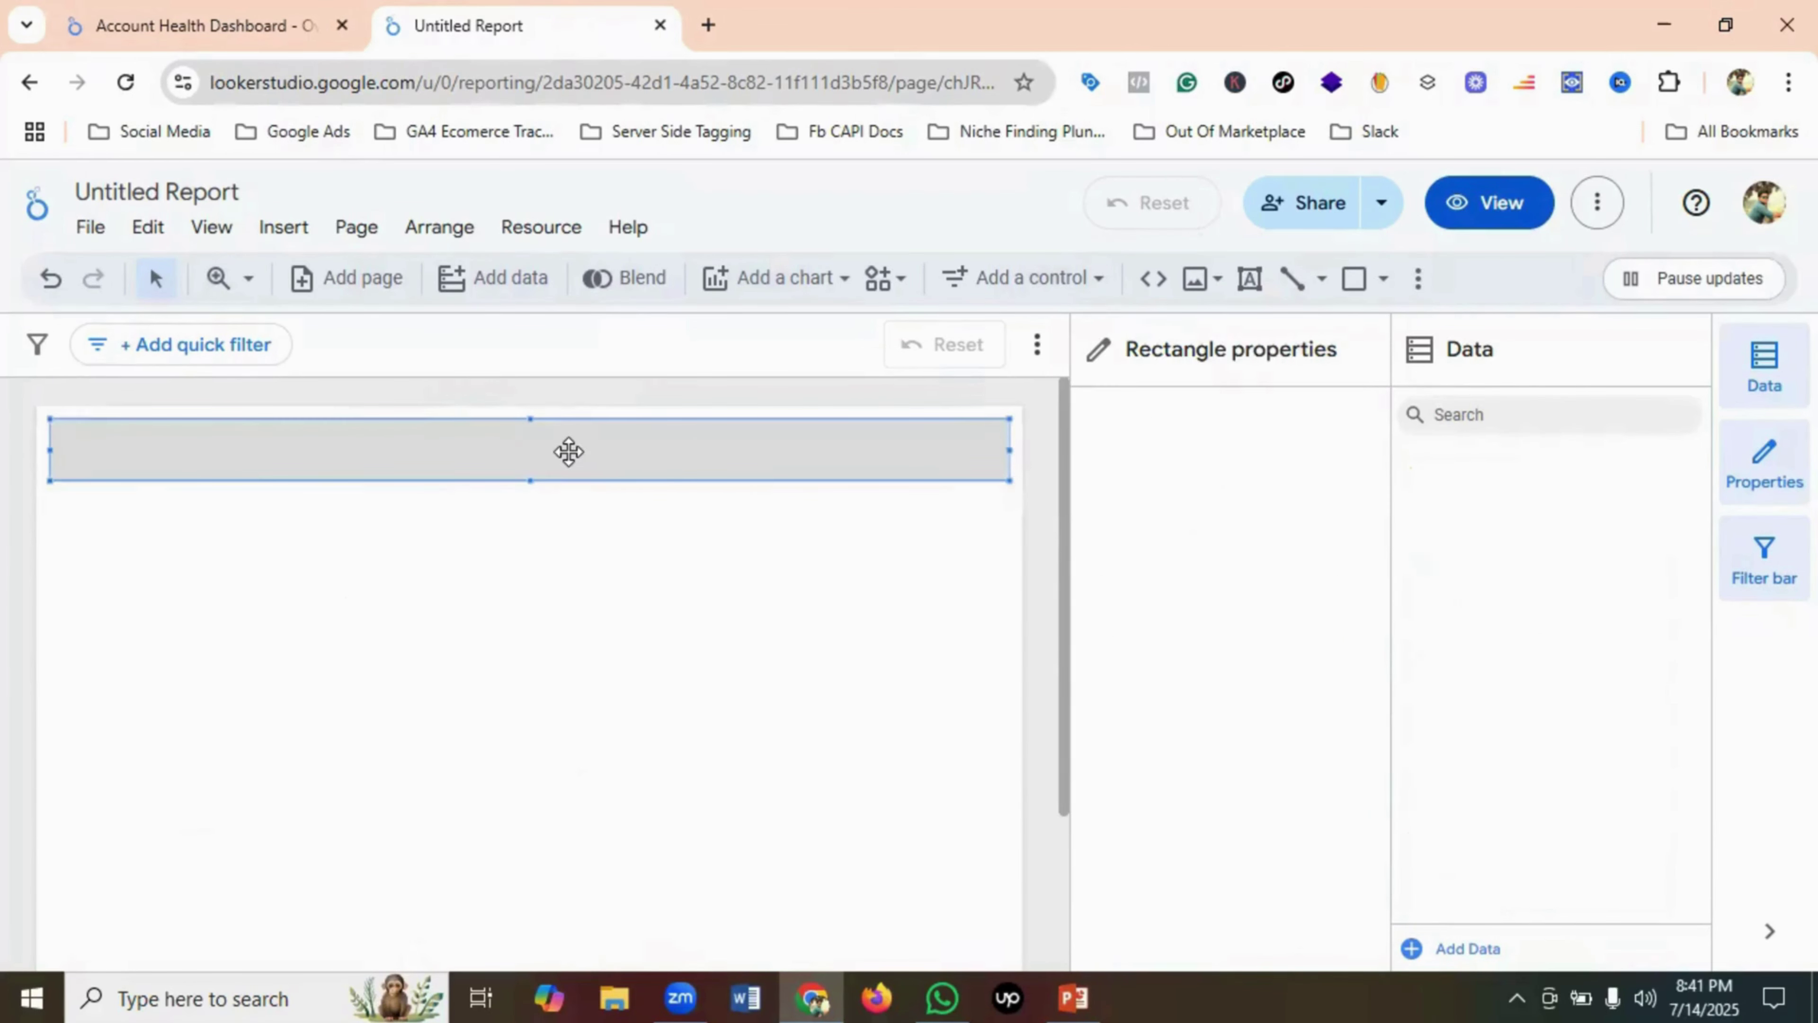
click(260, 15)
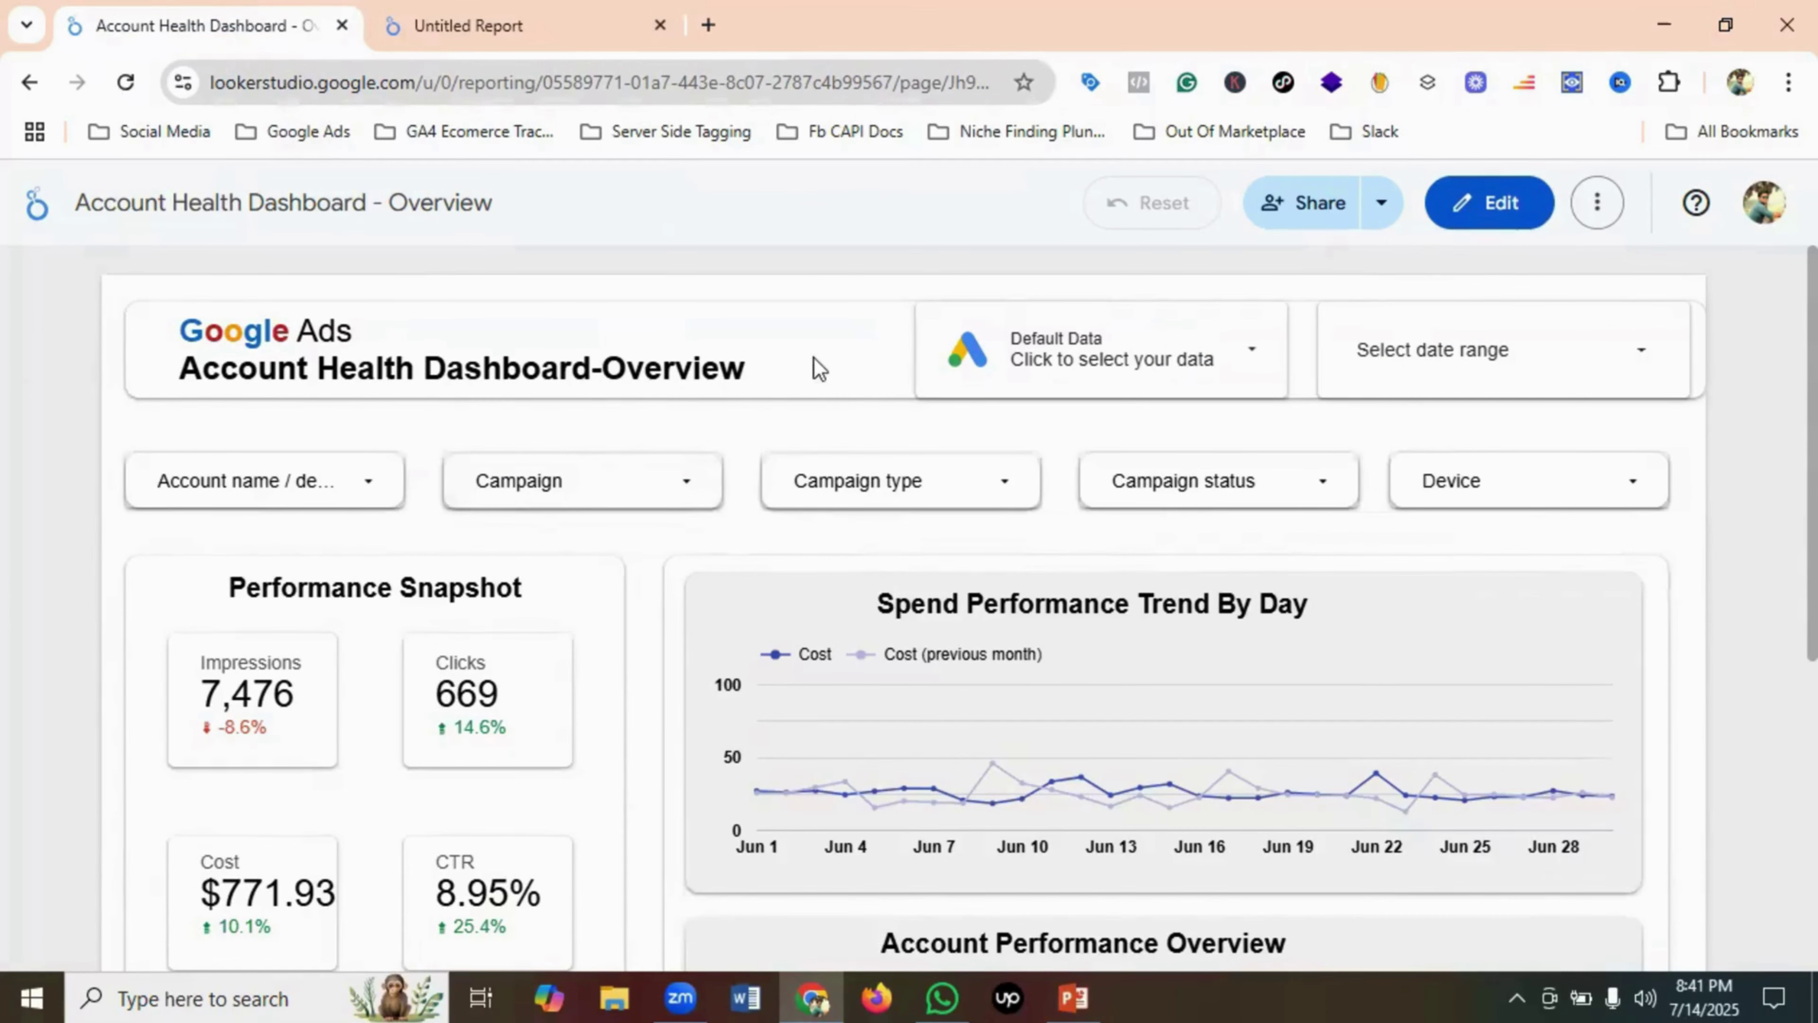
click(545, 18)
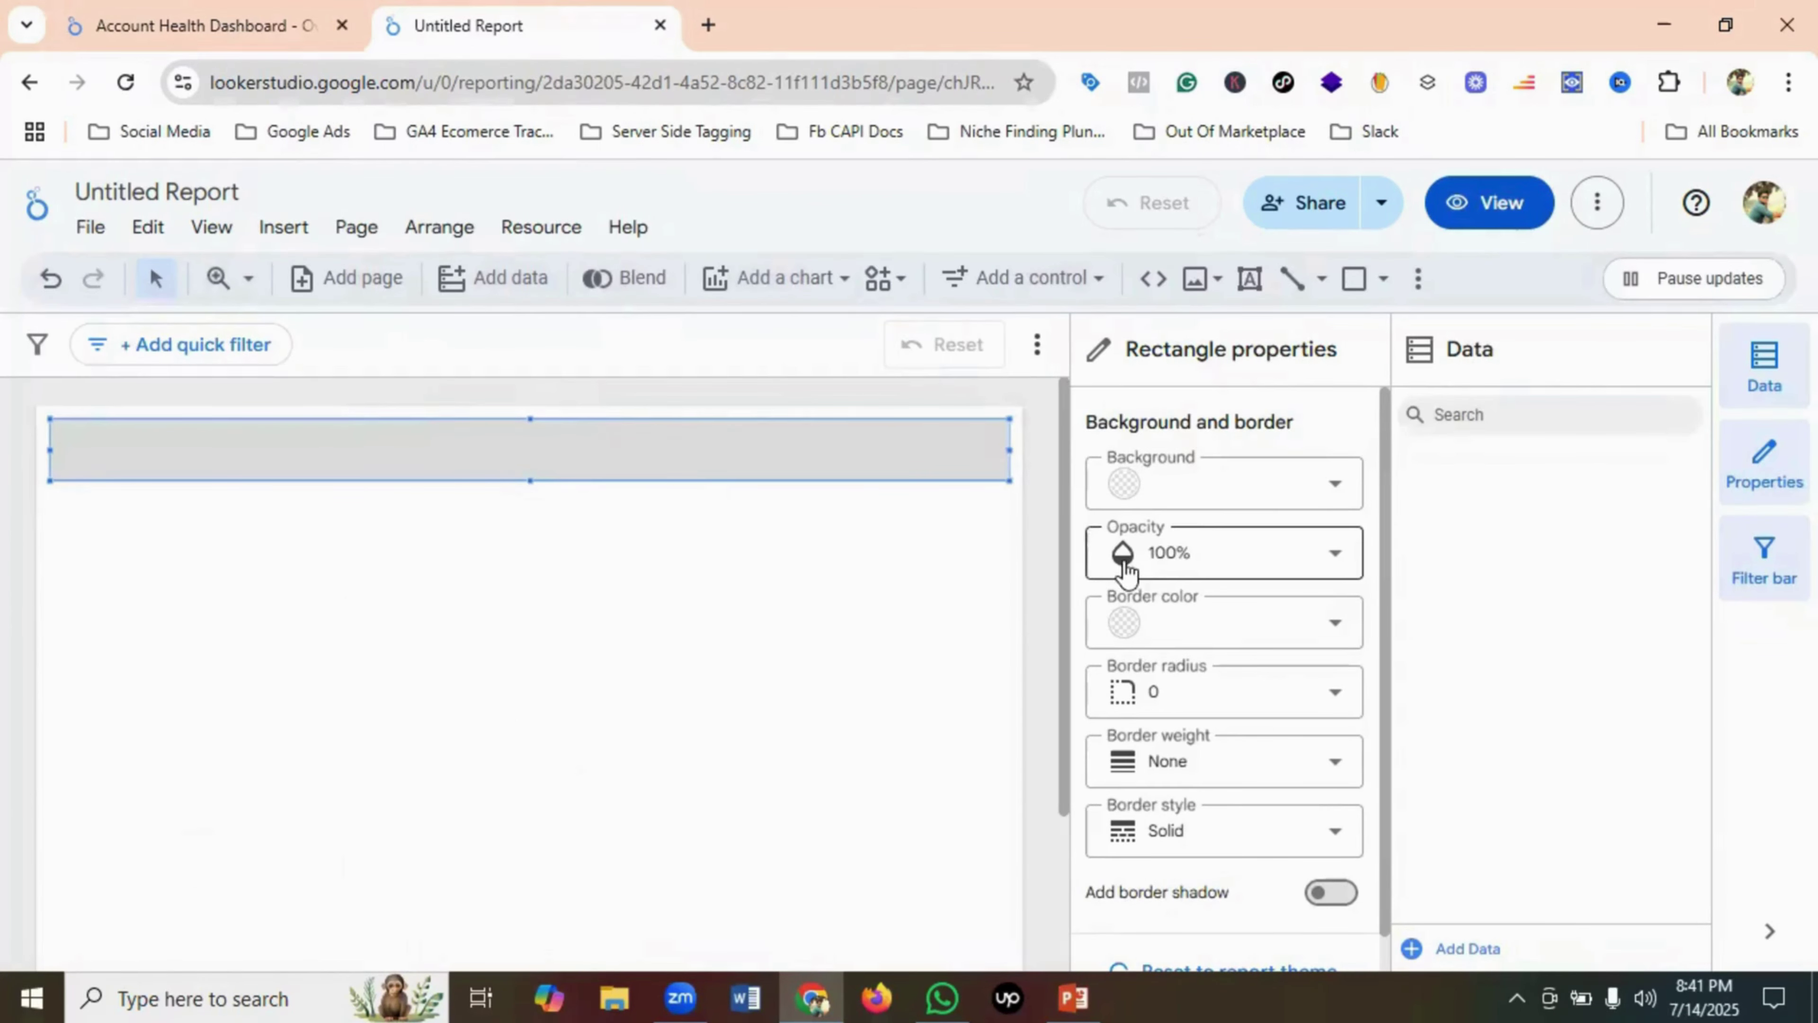
click(1205, 502)
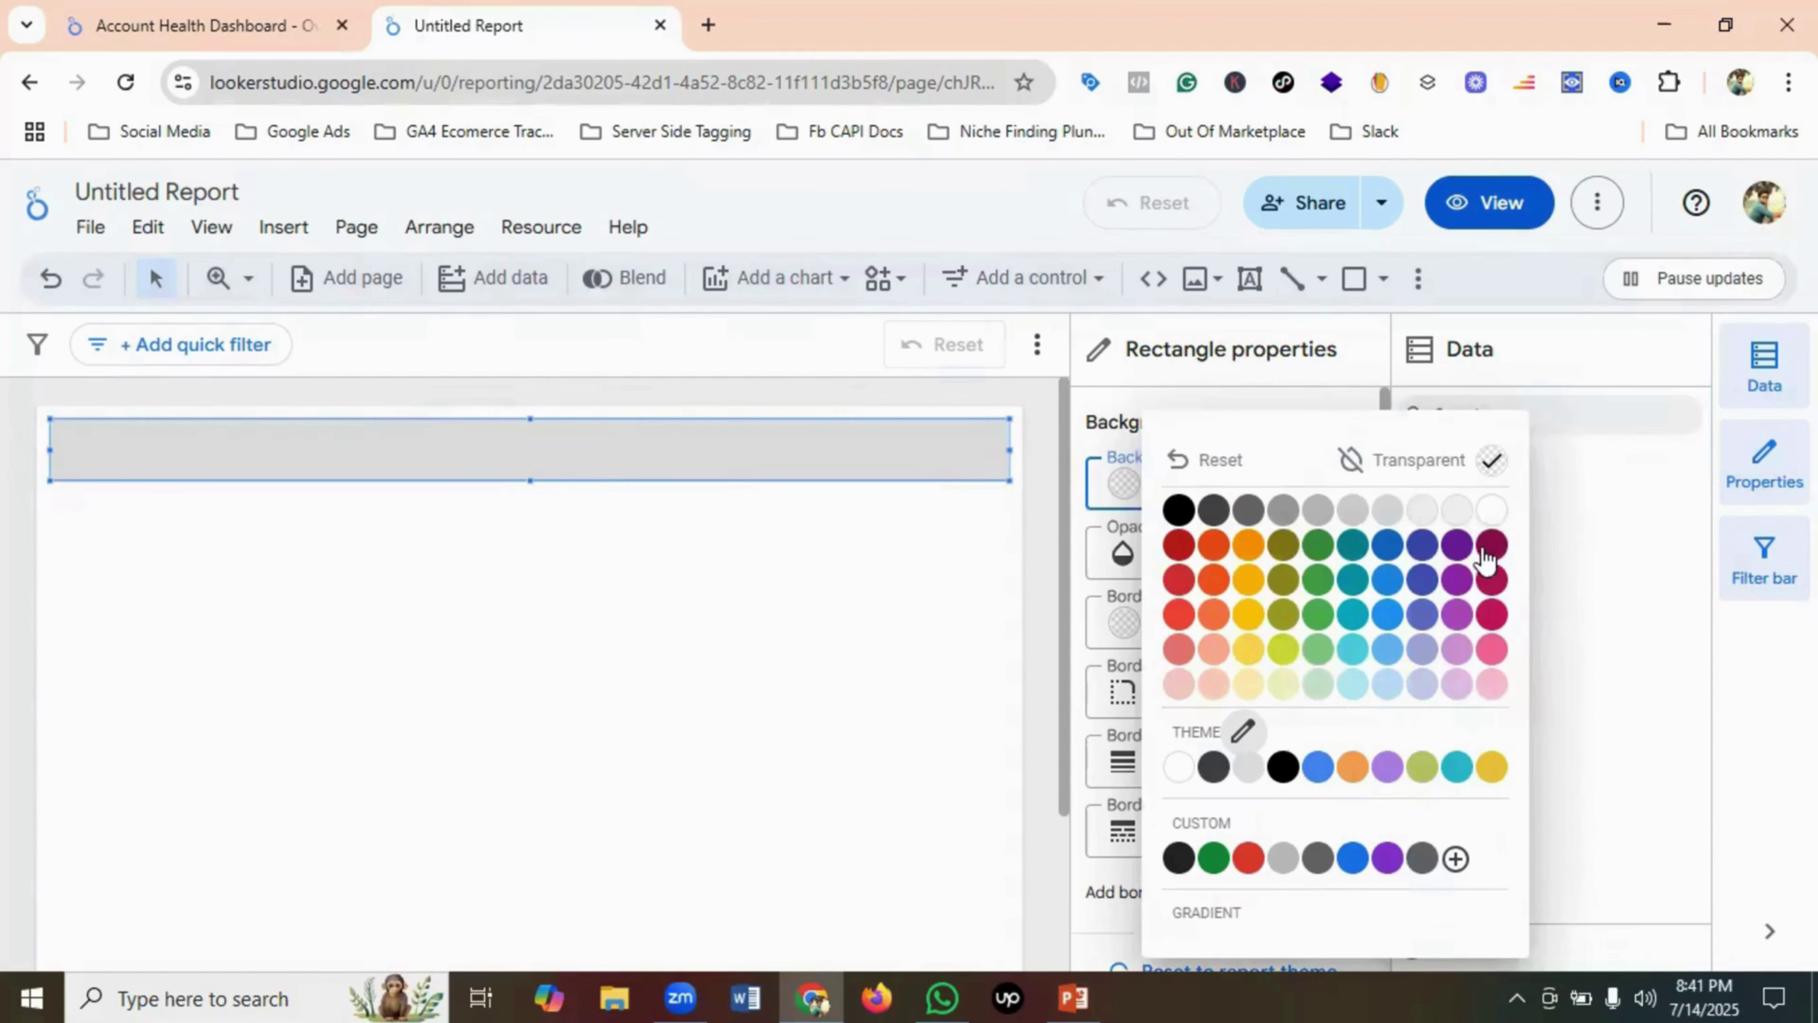
click(1494, 511)
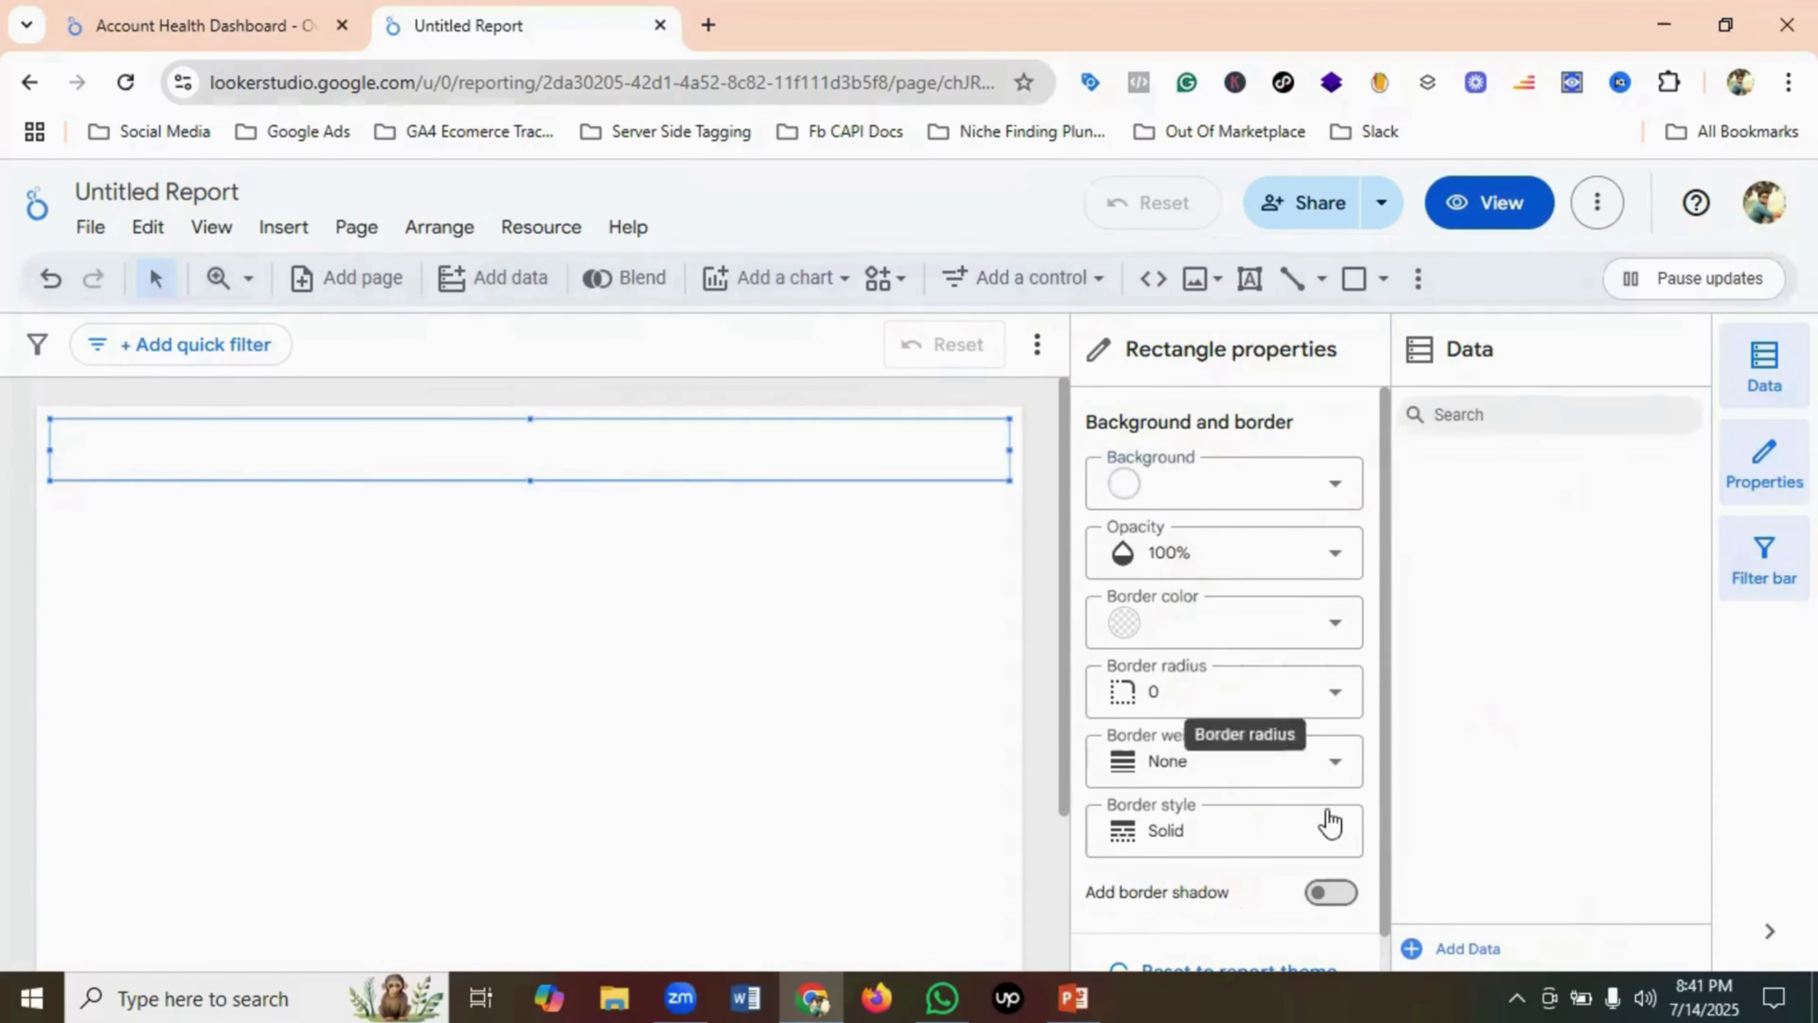
- Add a border shadow to the header rectangle with a border radius of 10, and preview the result
click(1335, 896)
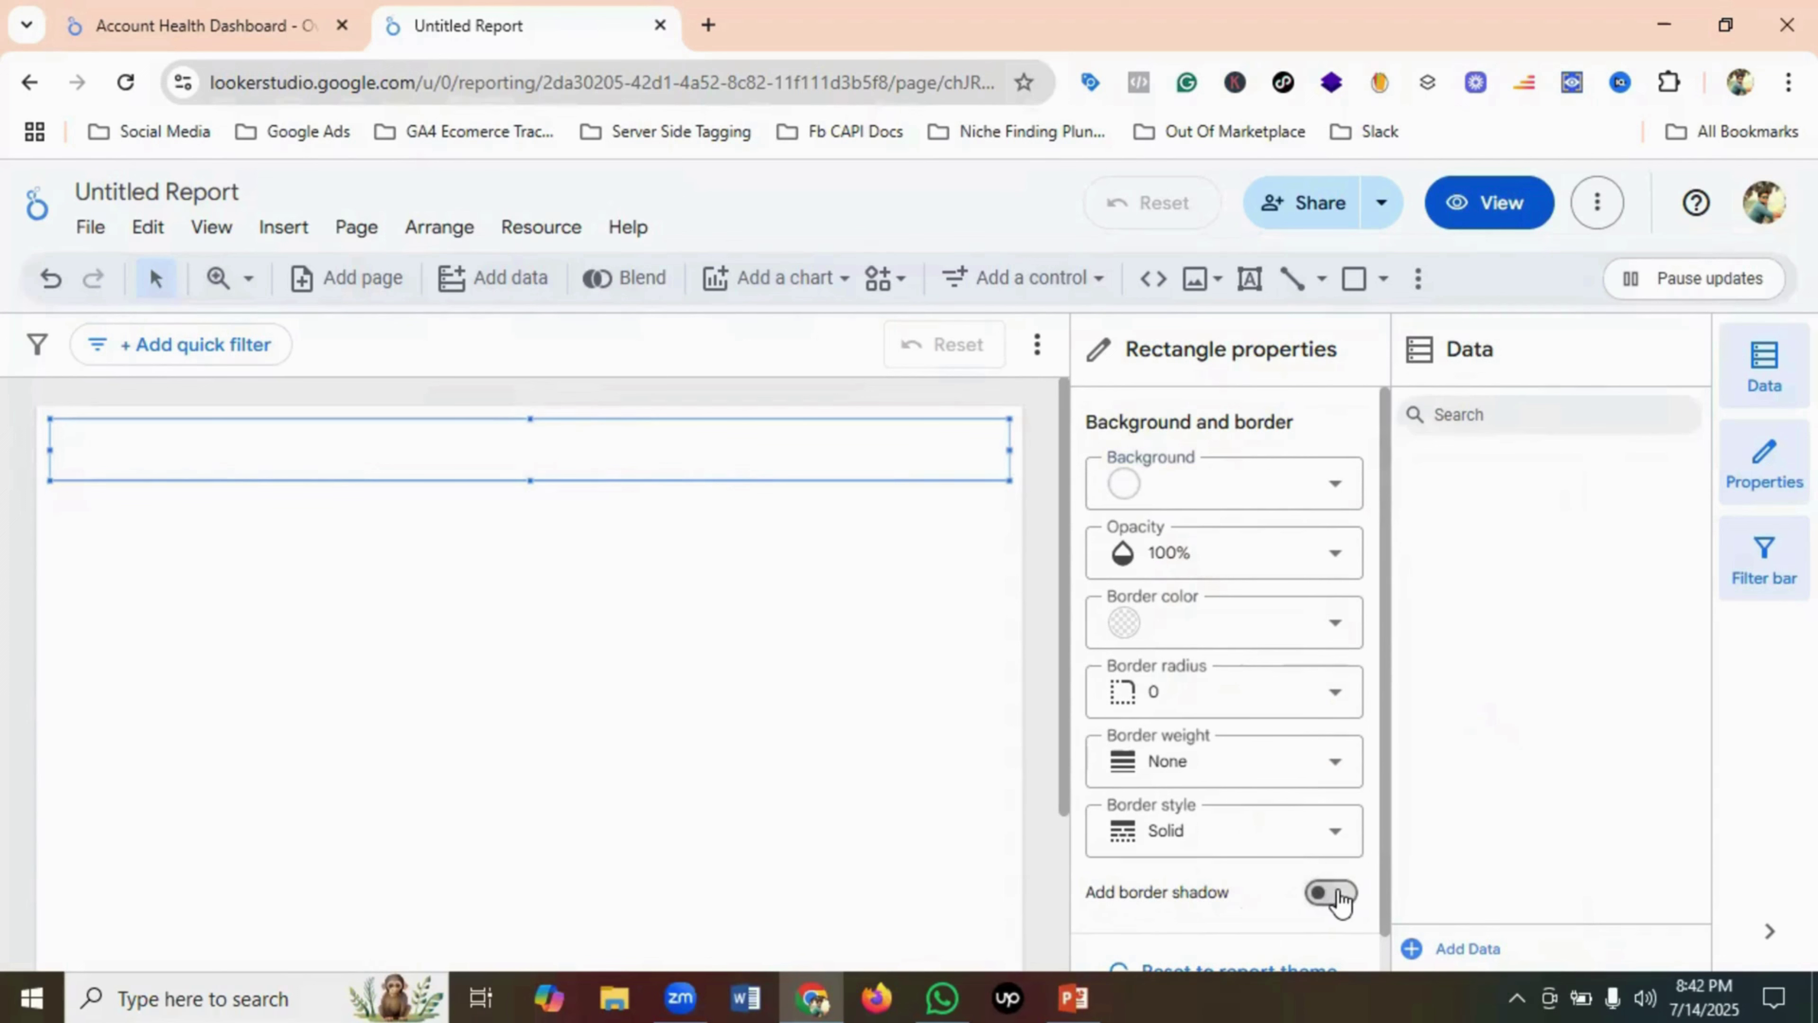
click(1260, 698)
scroll(1197, 520, down, 2)
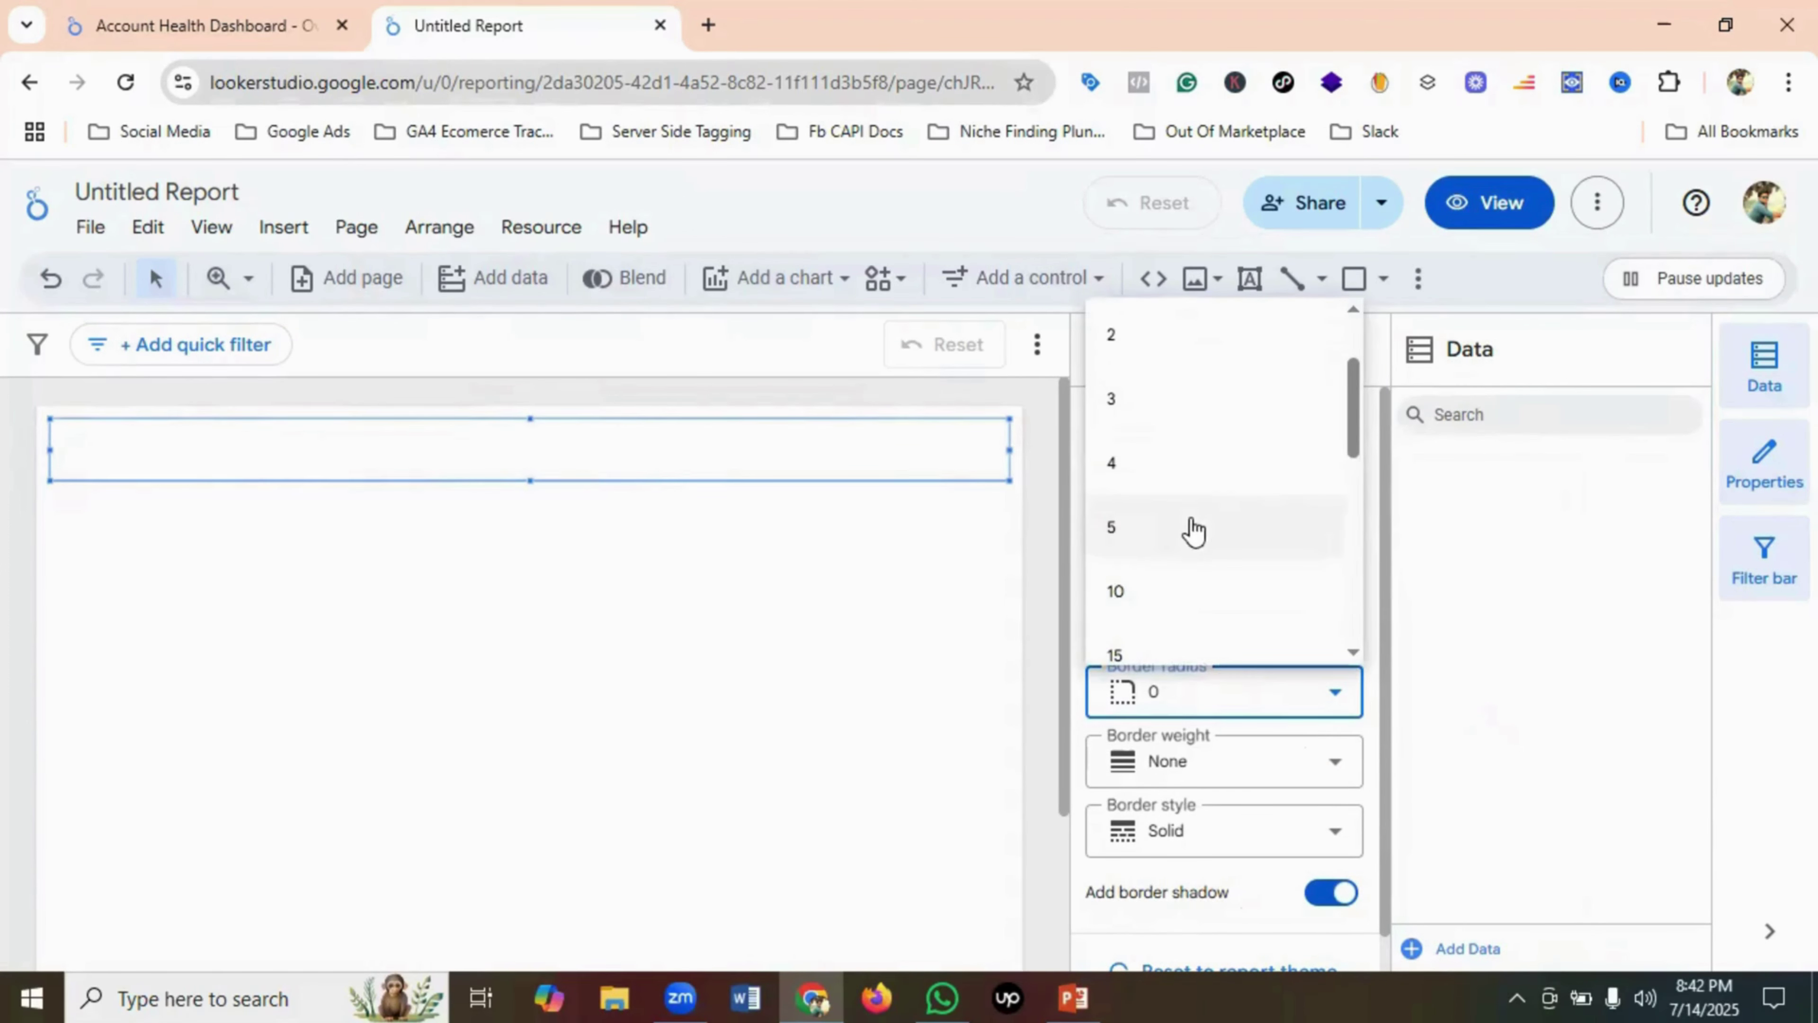
click(1124, 593)
click(511, 572)
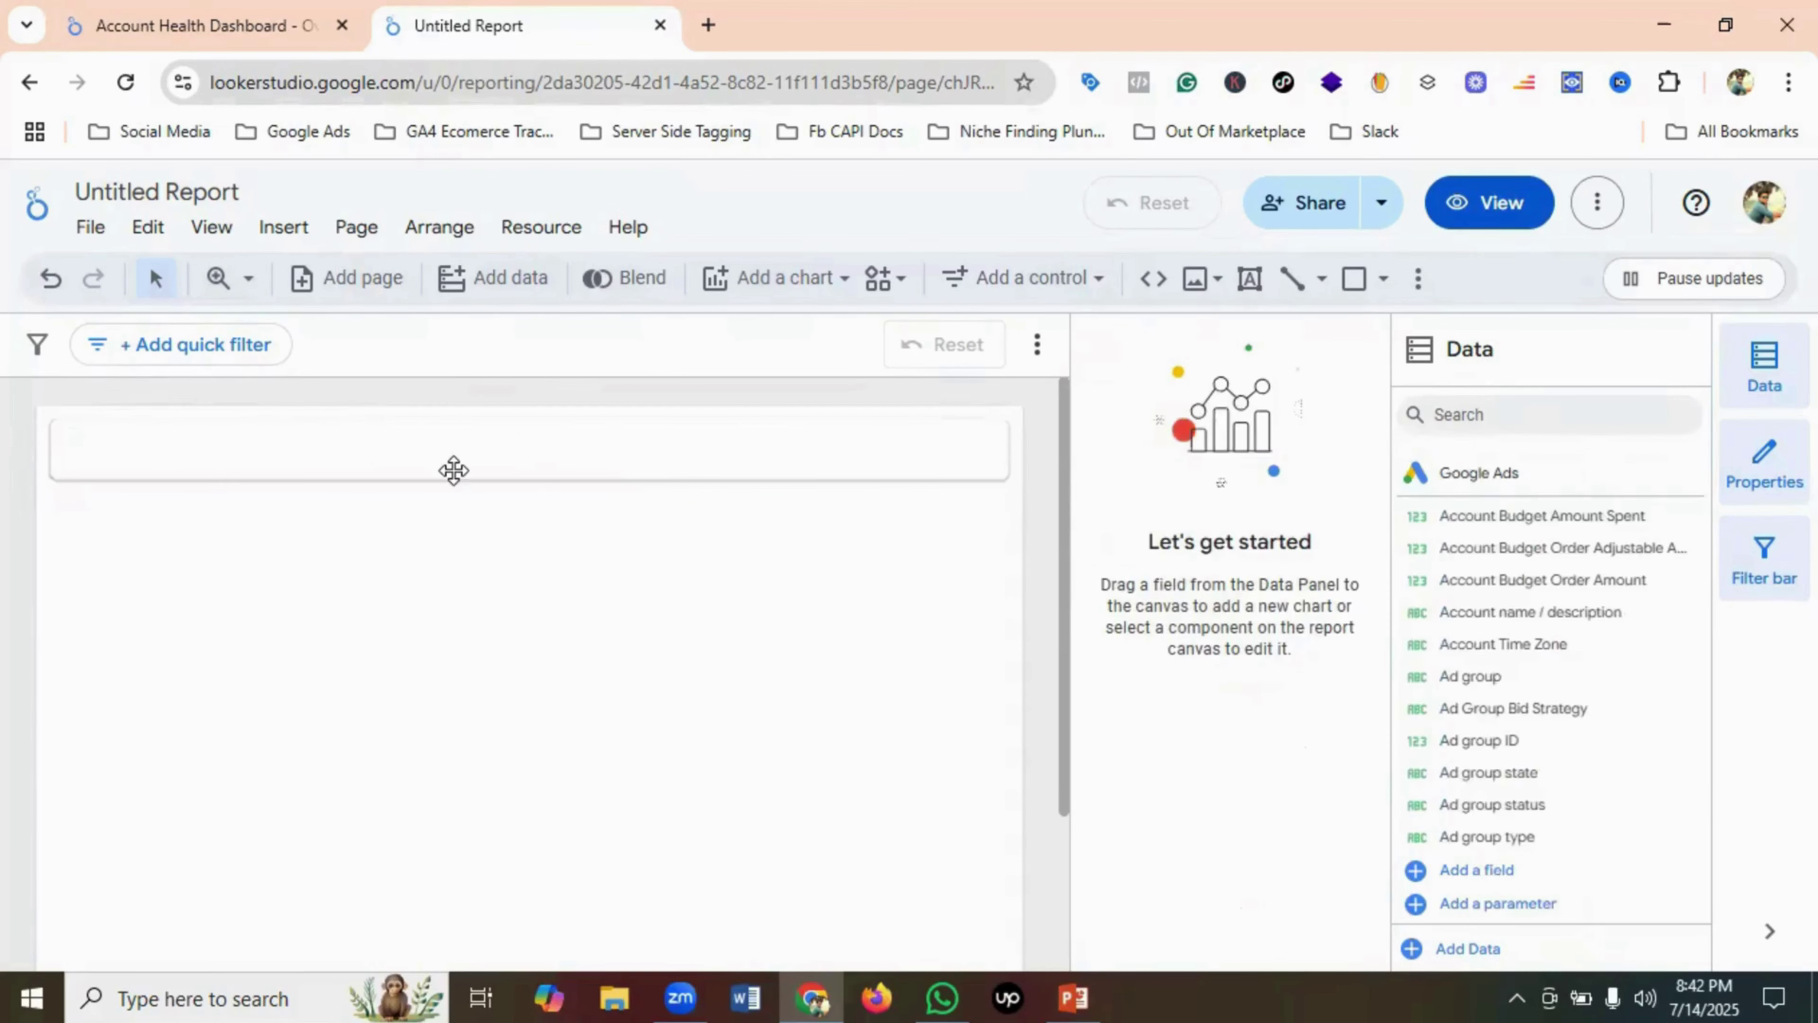
click(1496, 203)
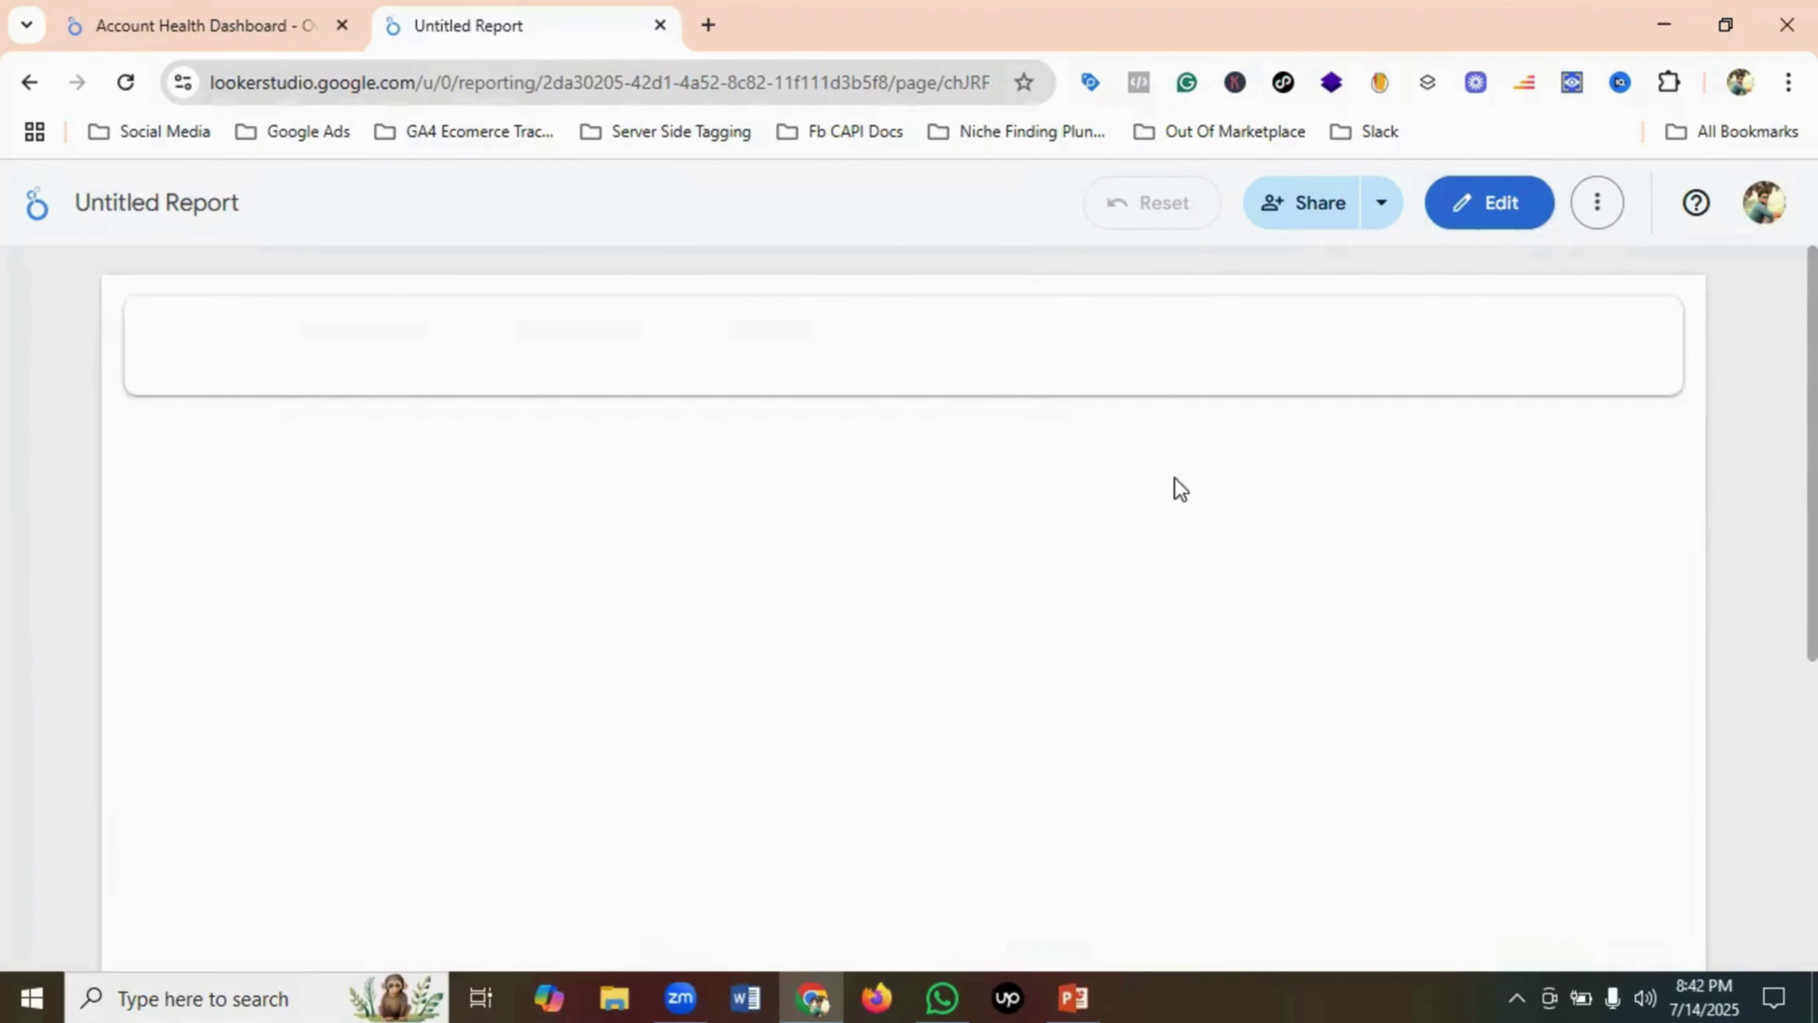
click(1503, 224)
- Draw a text box inside the left end of the header band in the untitled report, following the reference dashboard's title placement
click(204, 26)
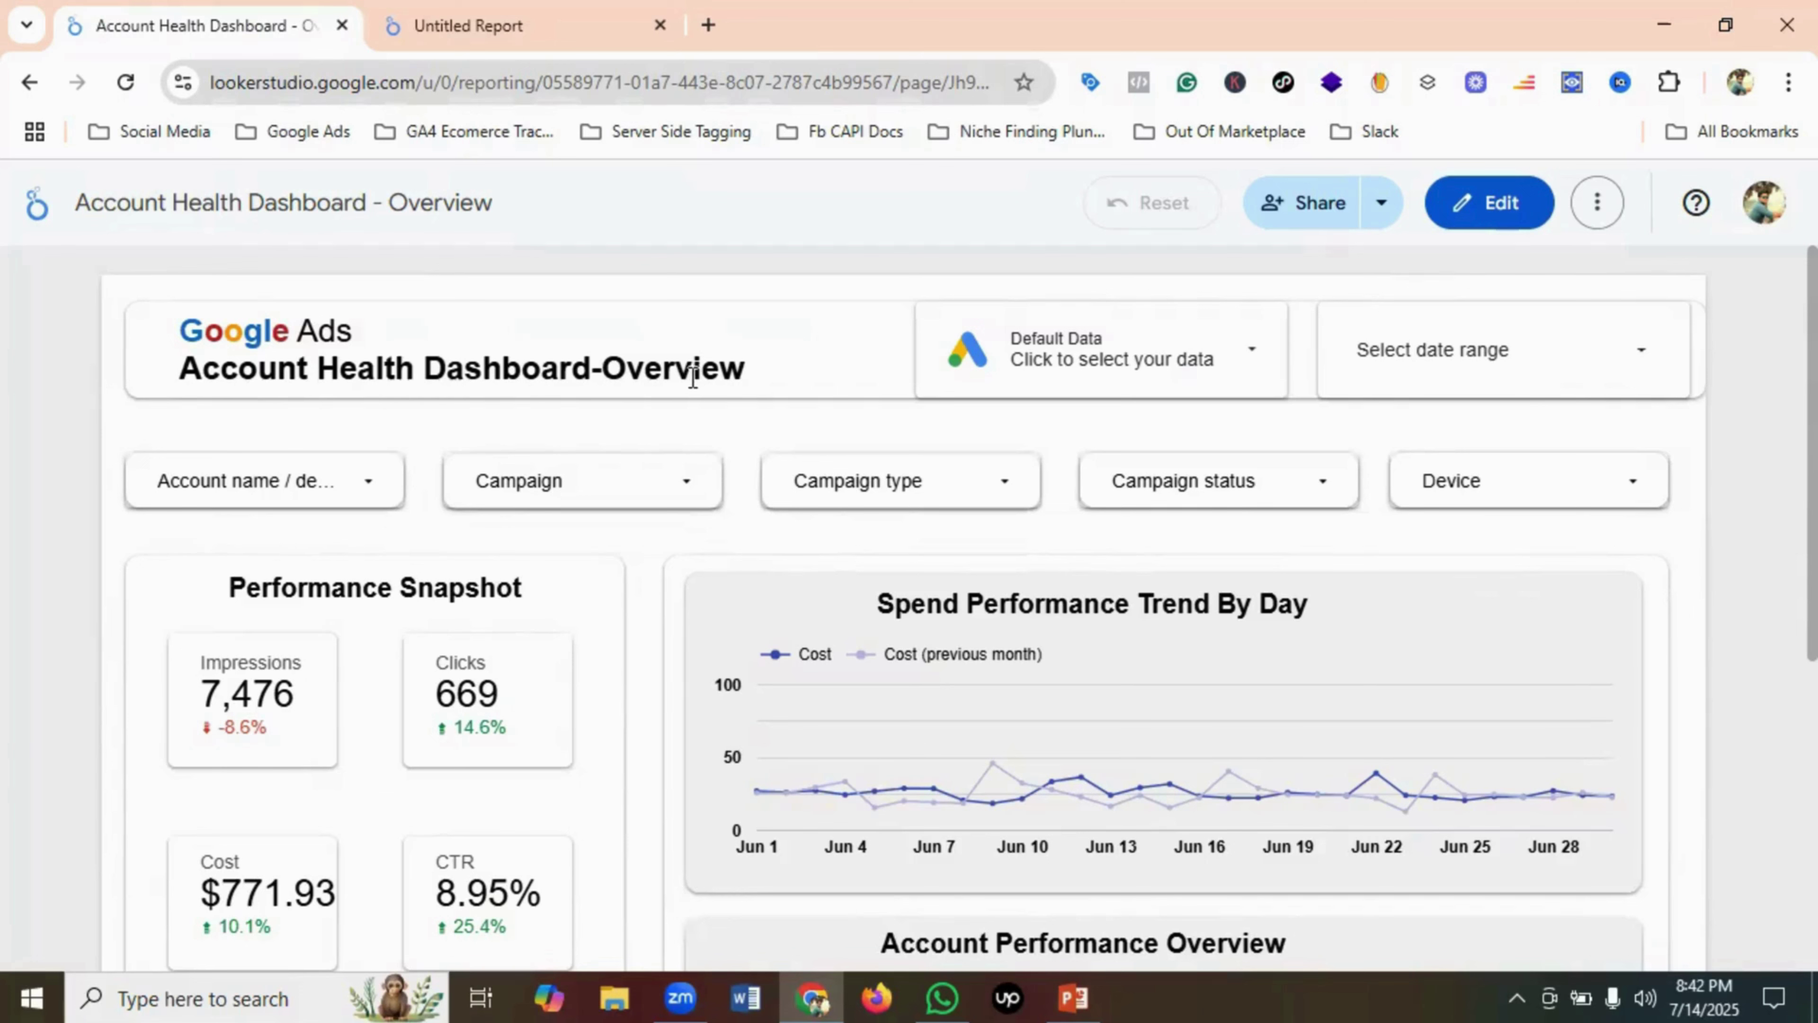
click(533, 10)
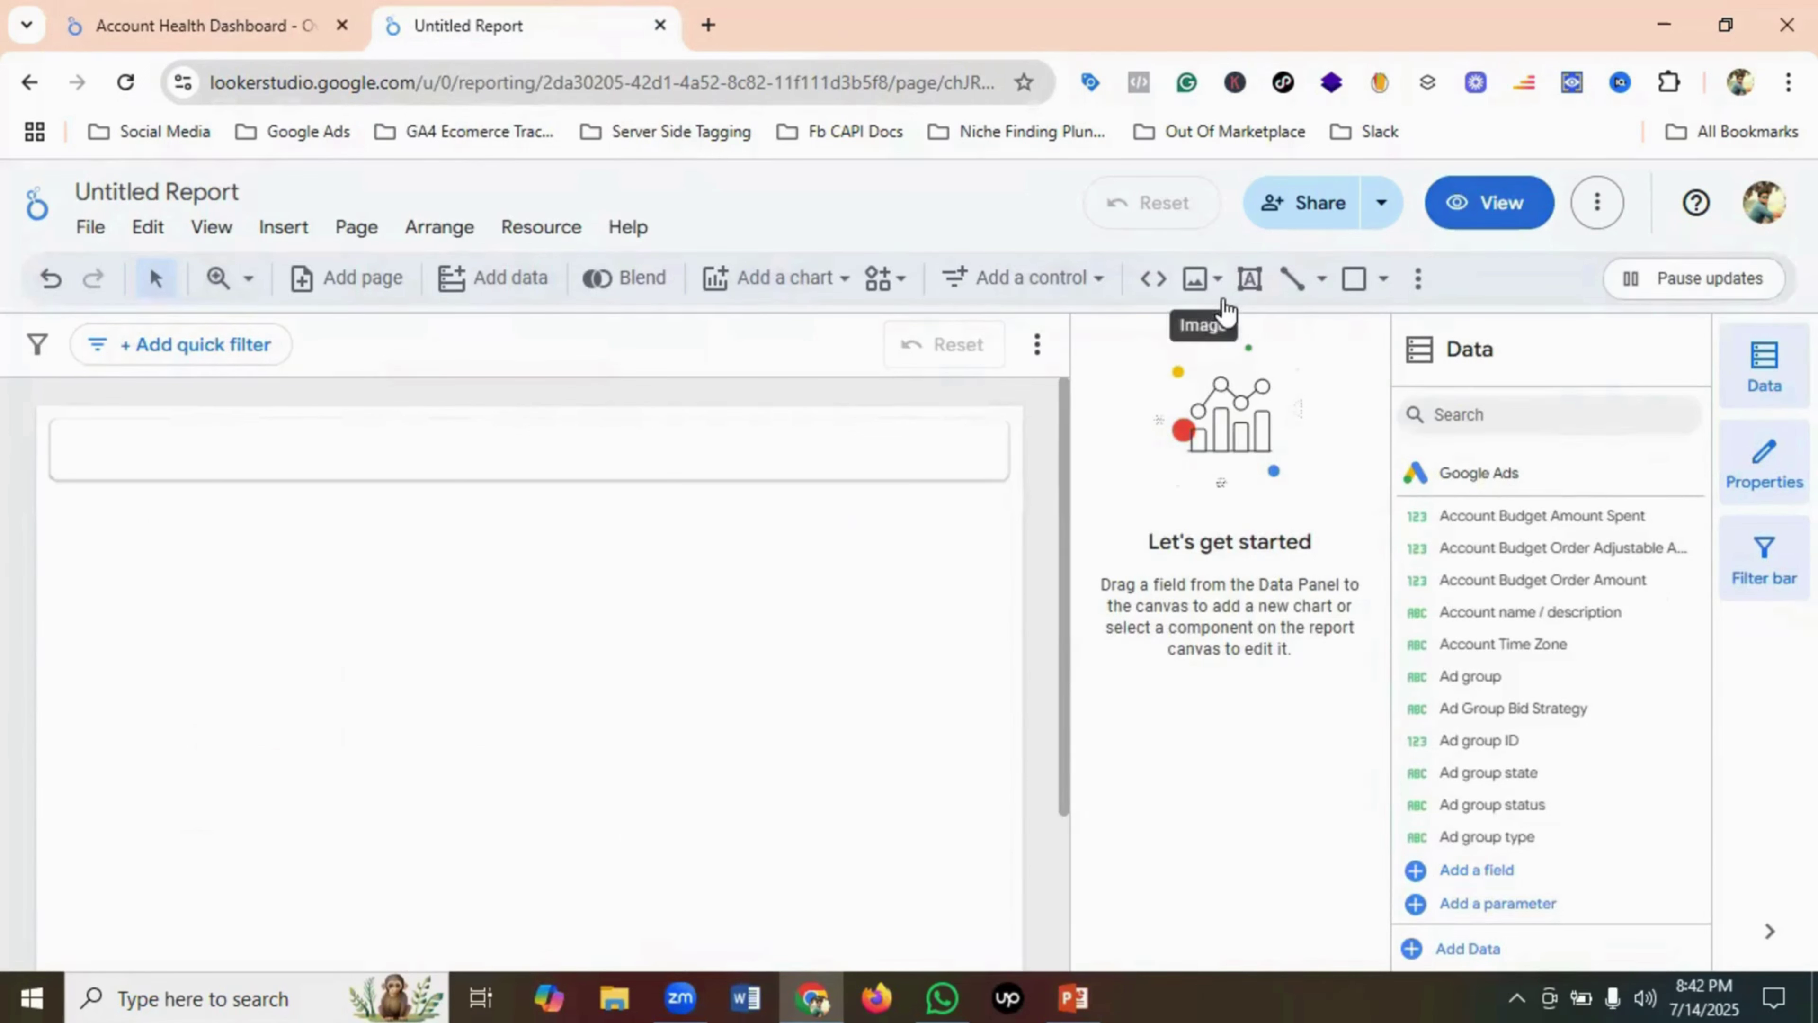
click(1251, 287)
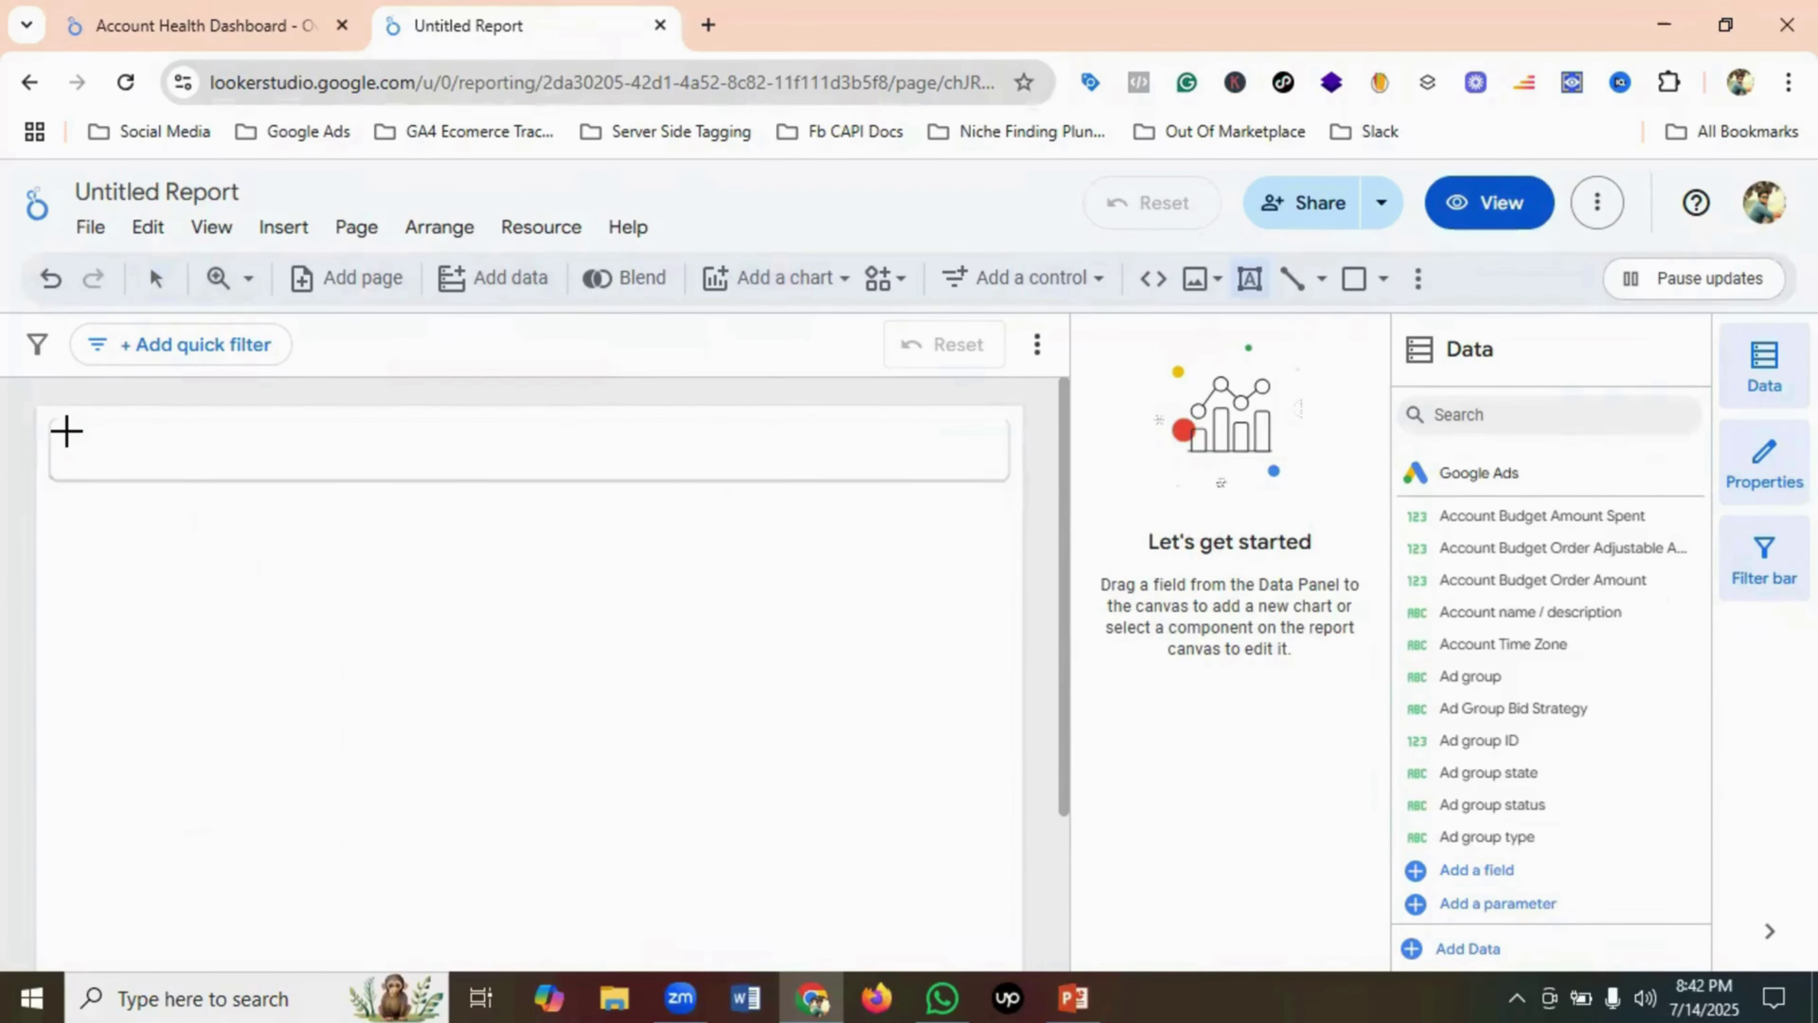
click(157, 25)
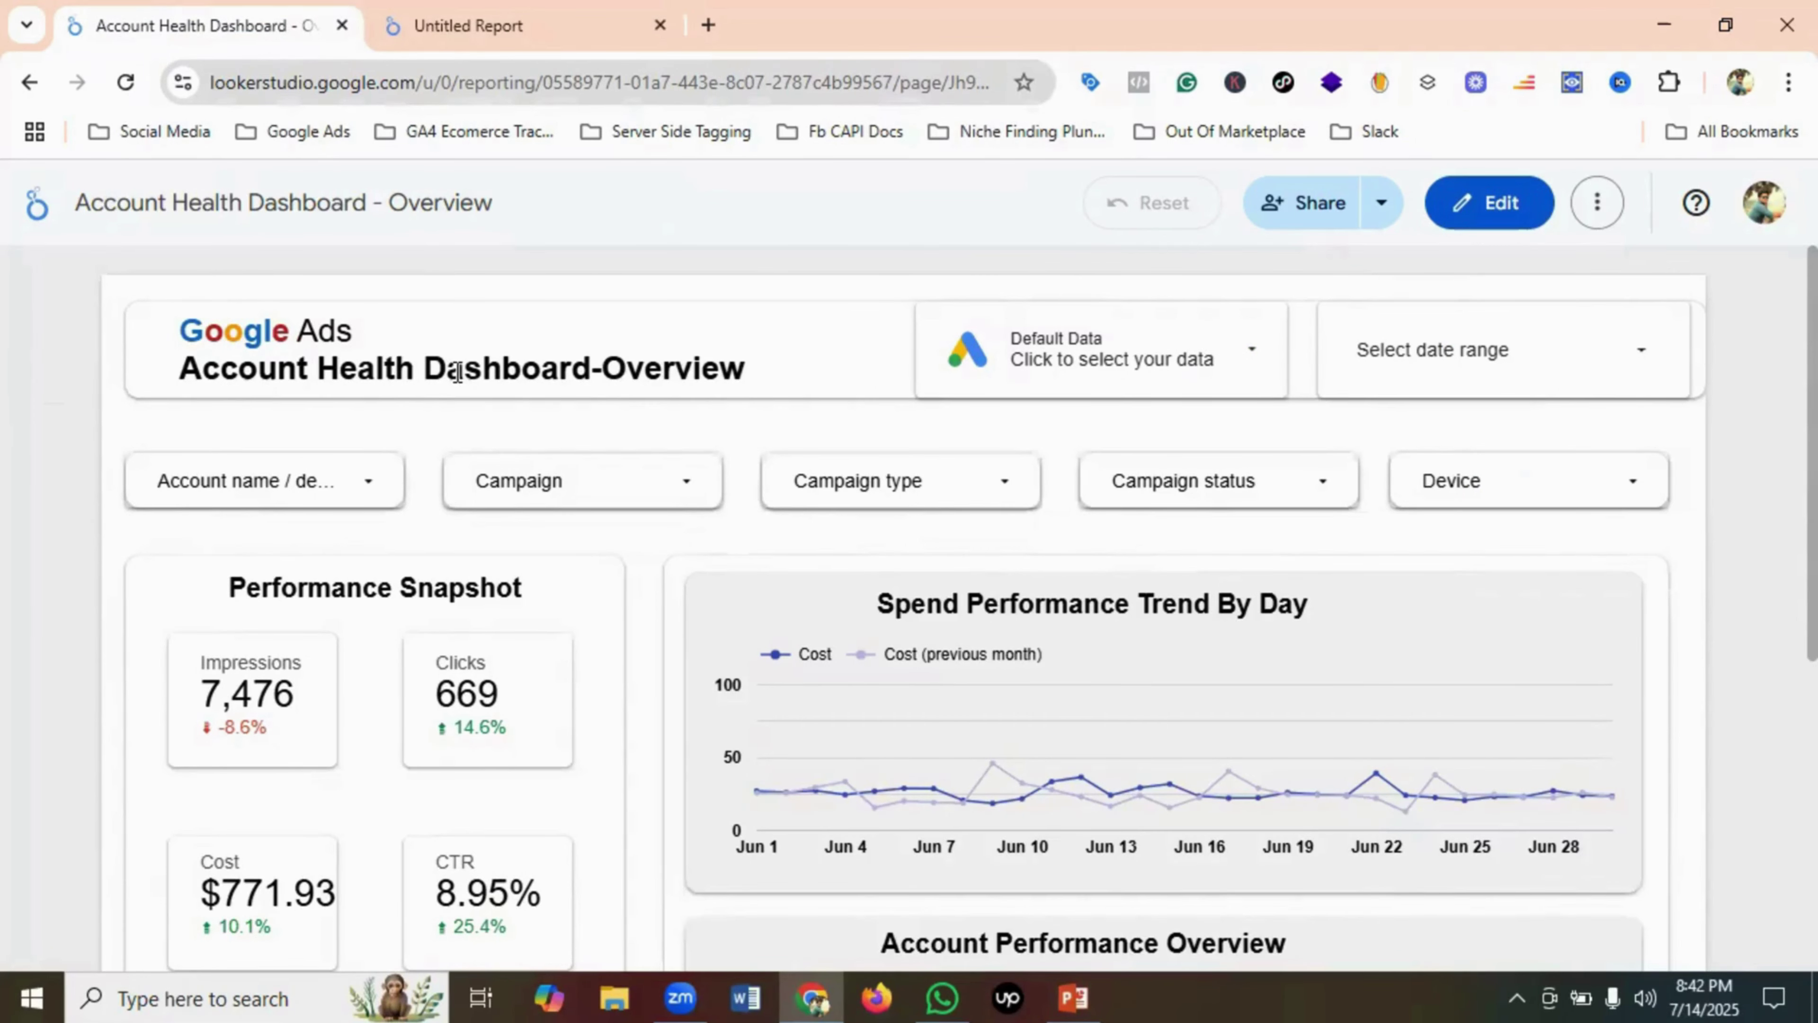
click(516, 28)
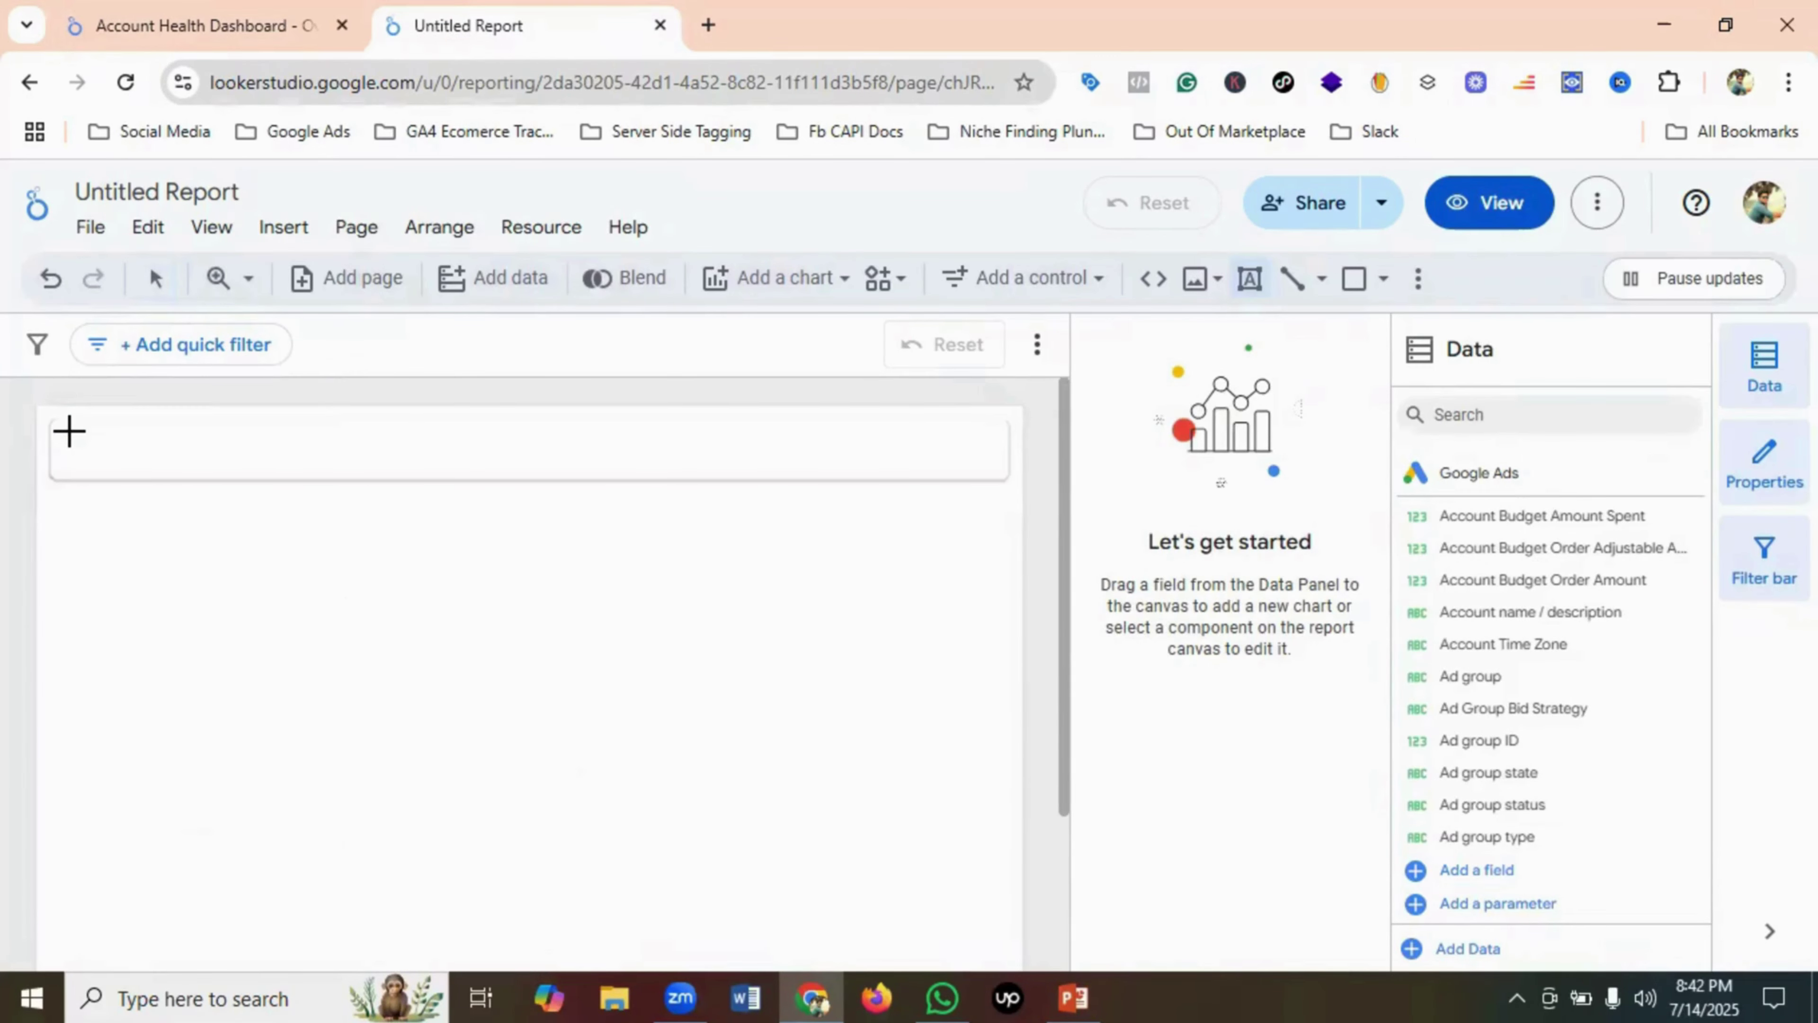
drag(67, 427, 256, 463)
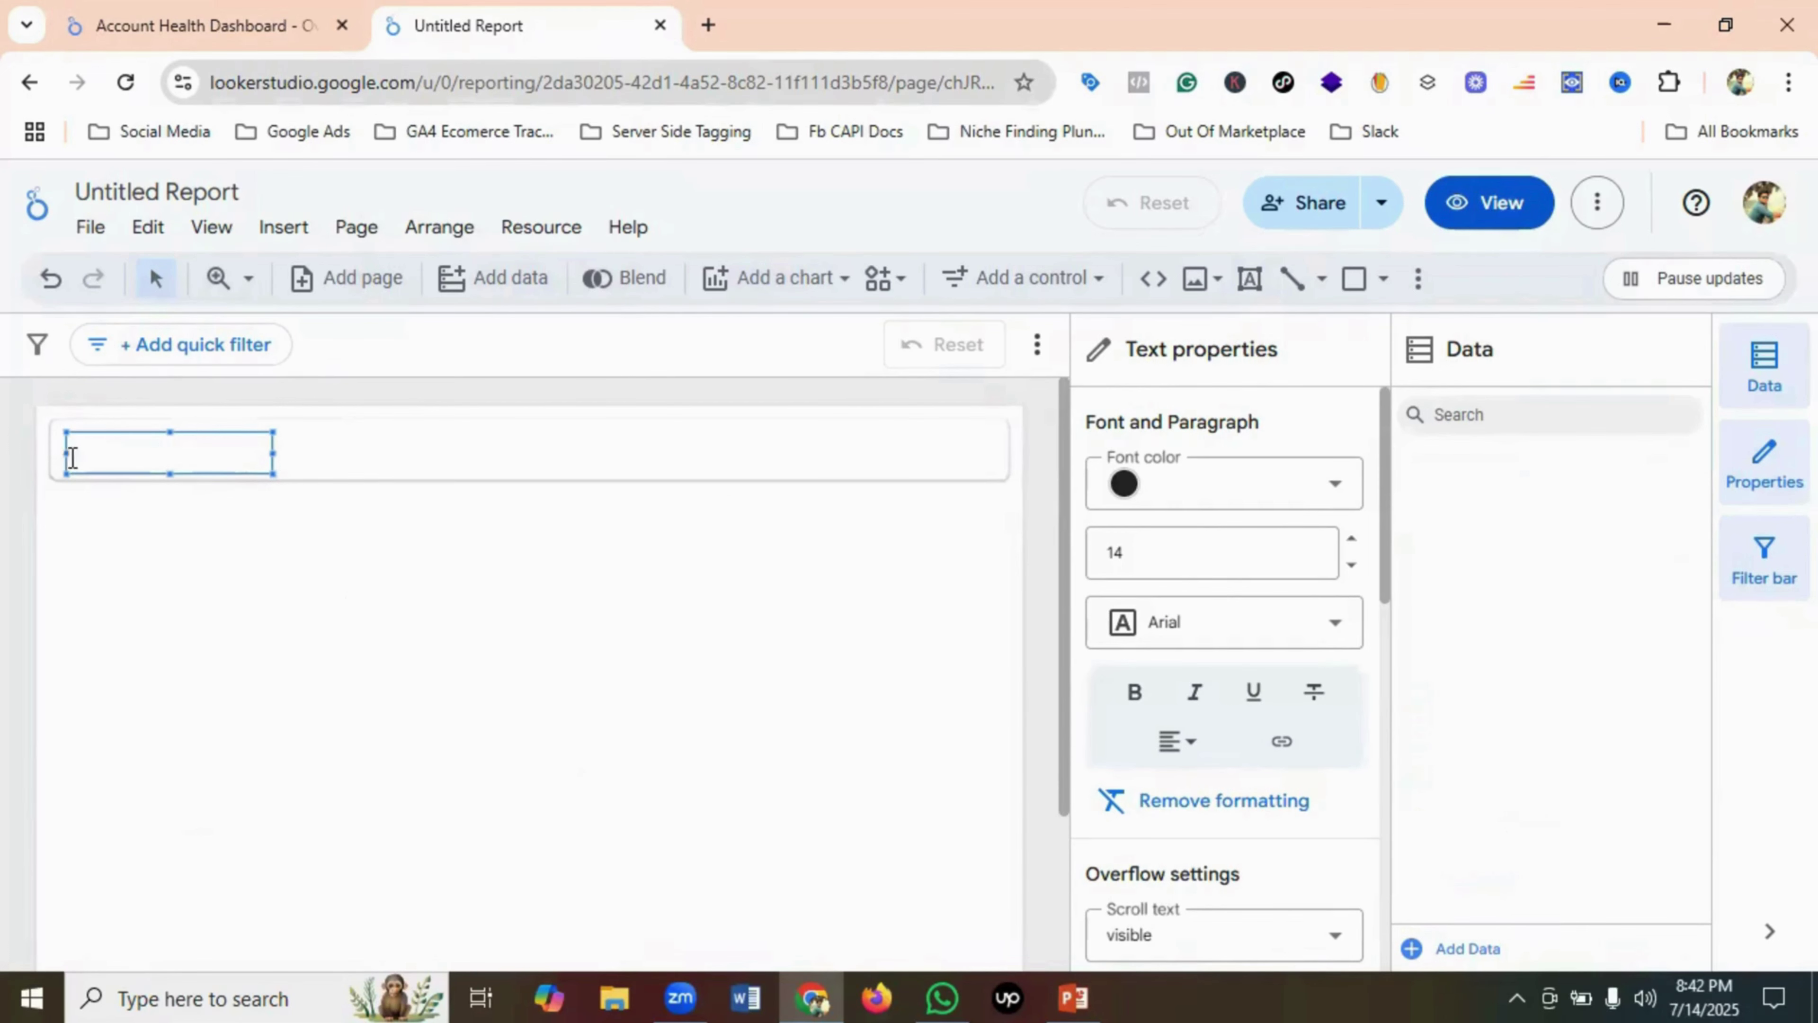
- Resize the header text box to the band's full height and extend its right edge to make it wider
click(202, 21)
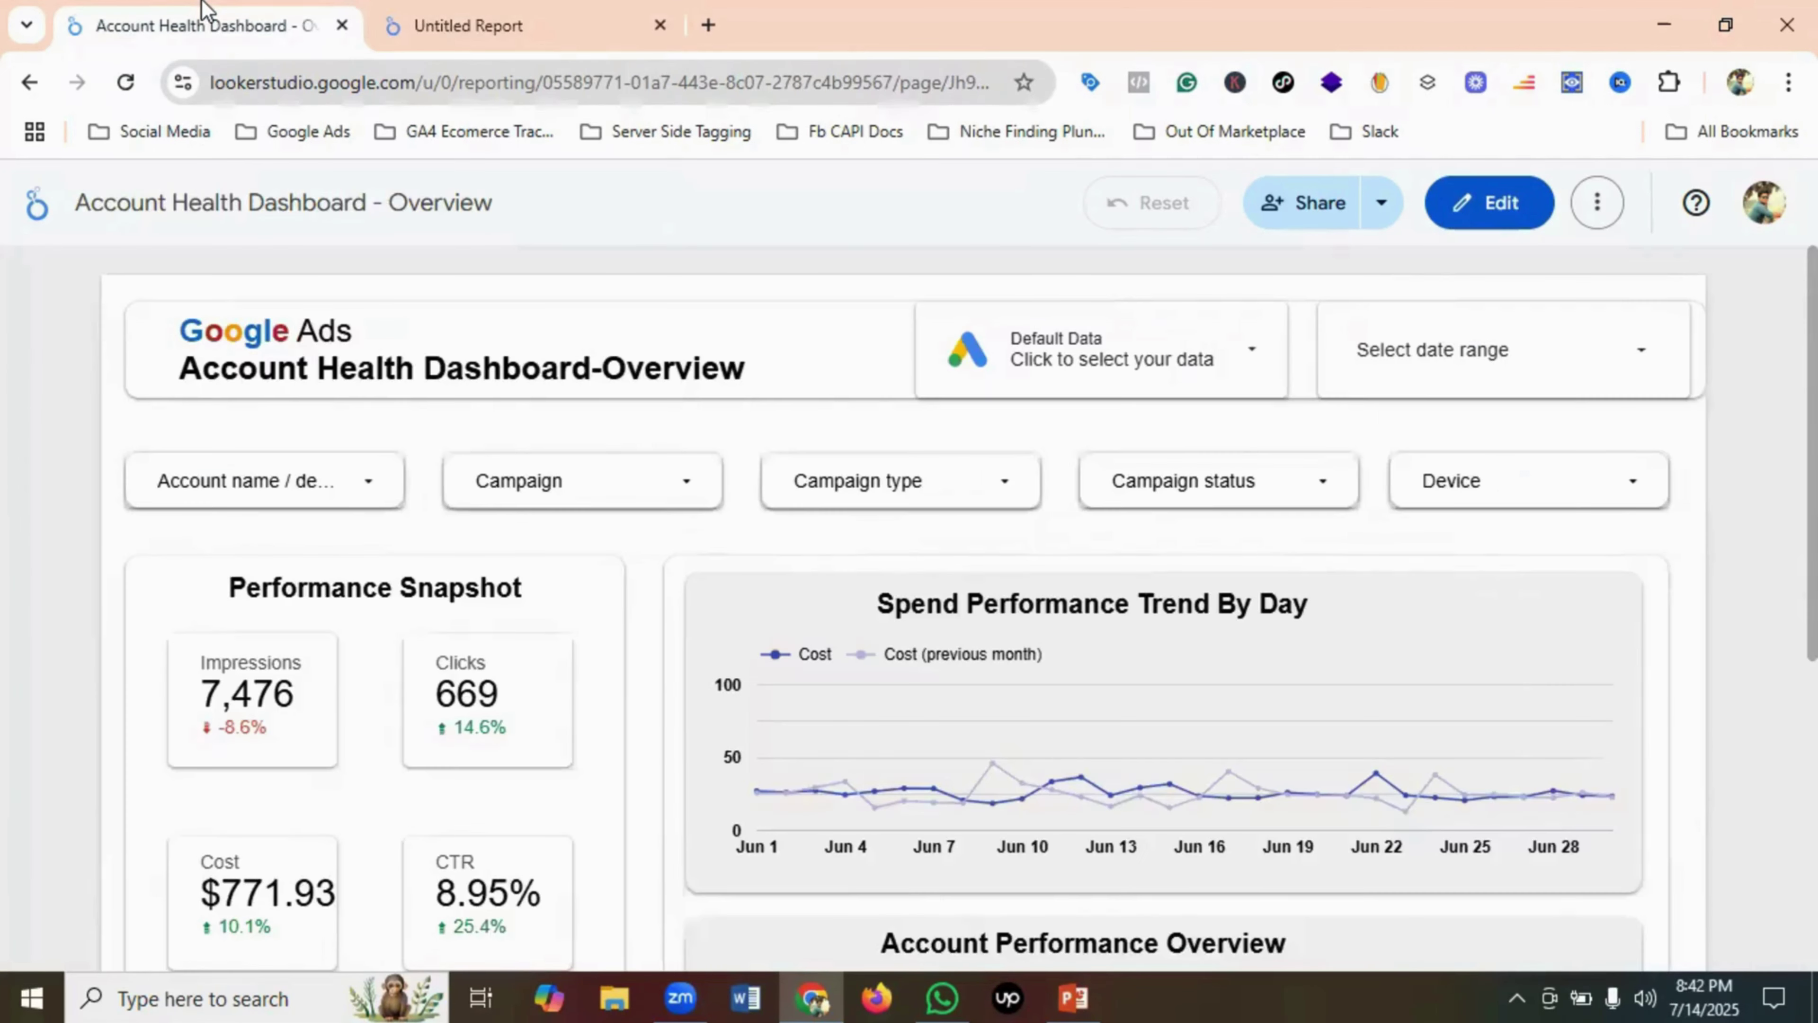
click(433, 21)
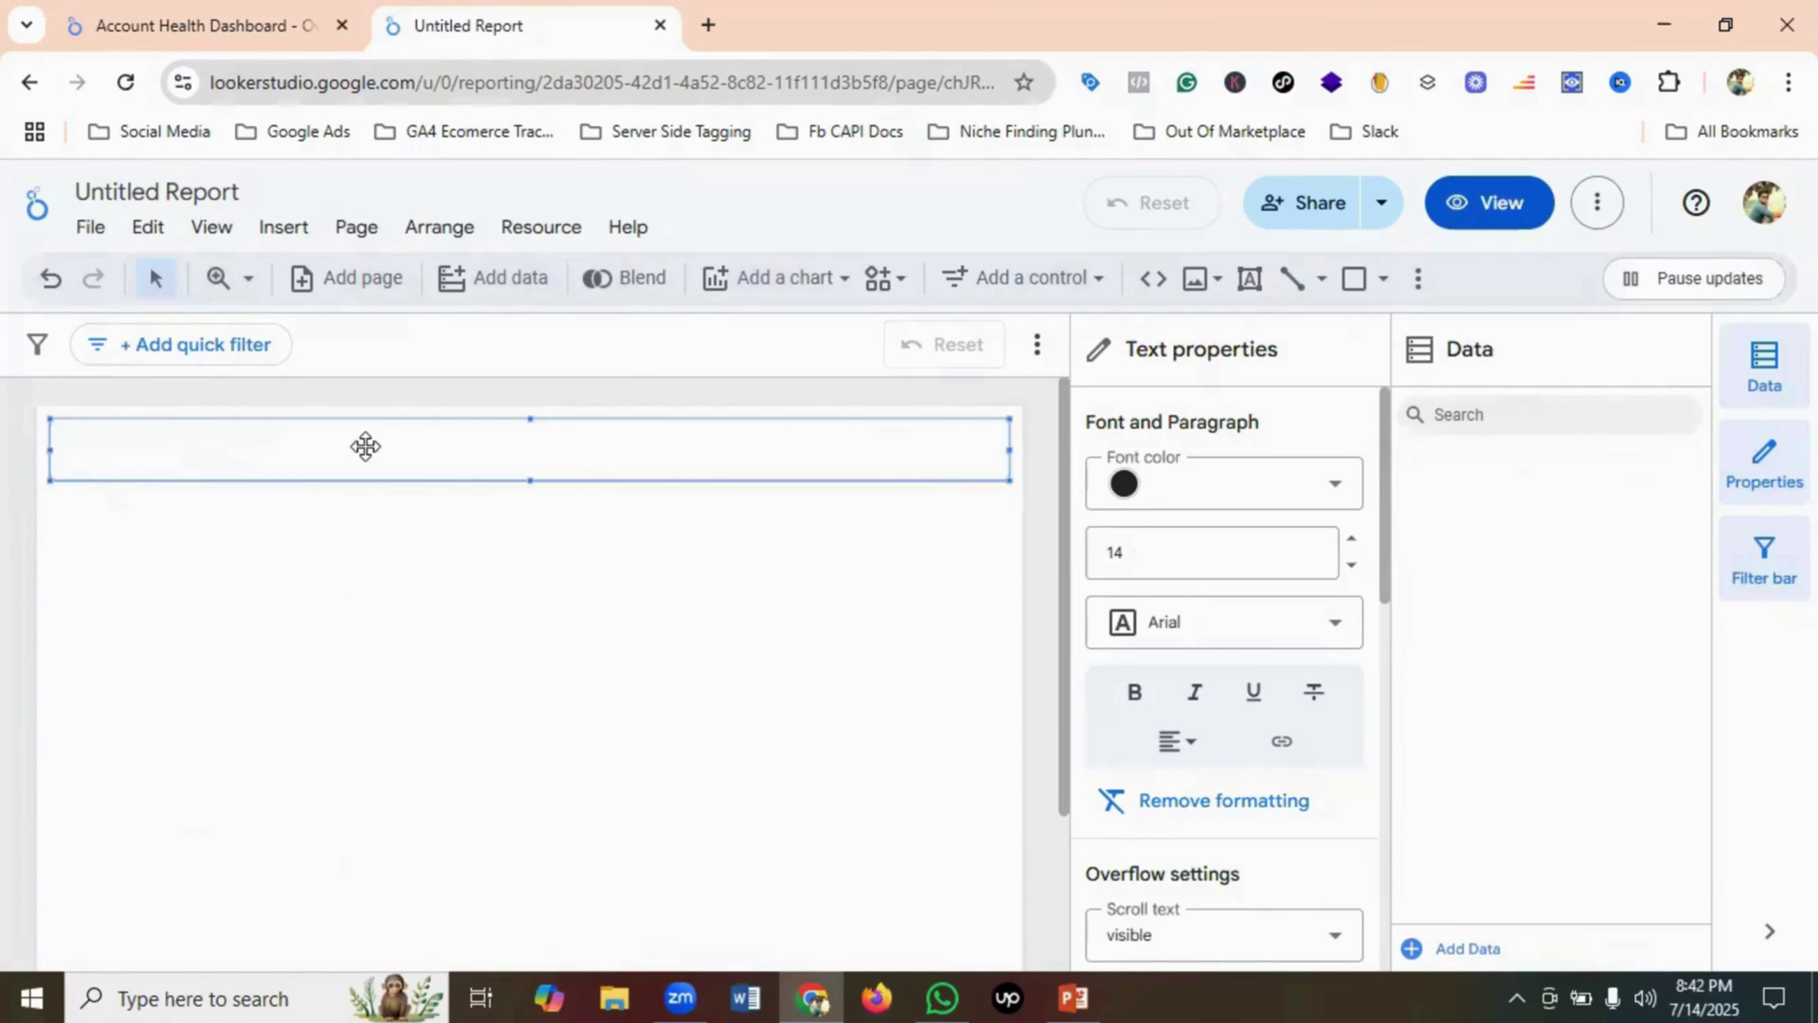
click(159, 454)
click(159, 454)
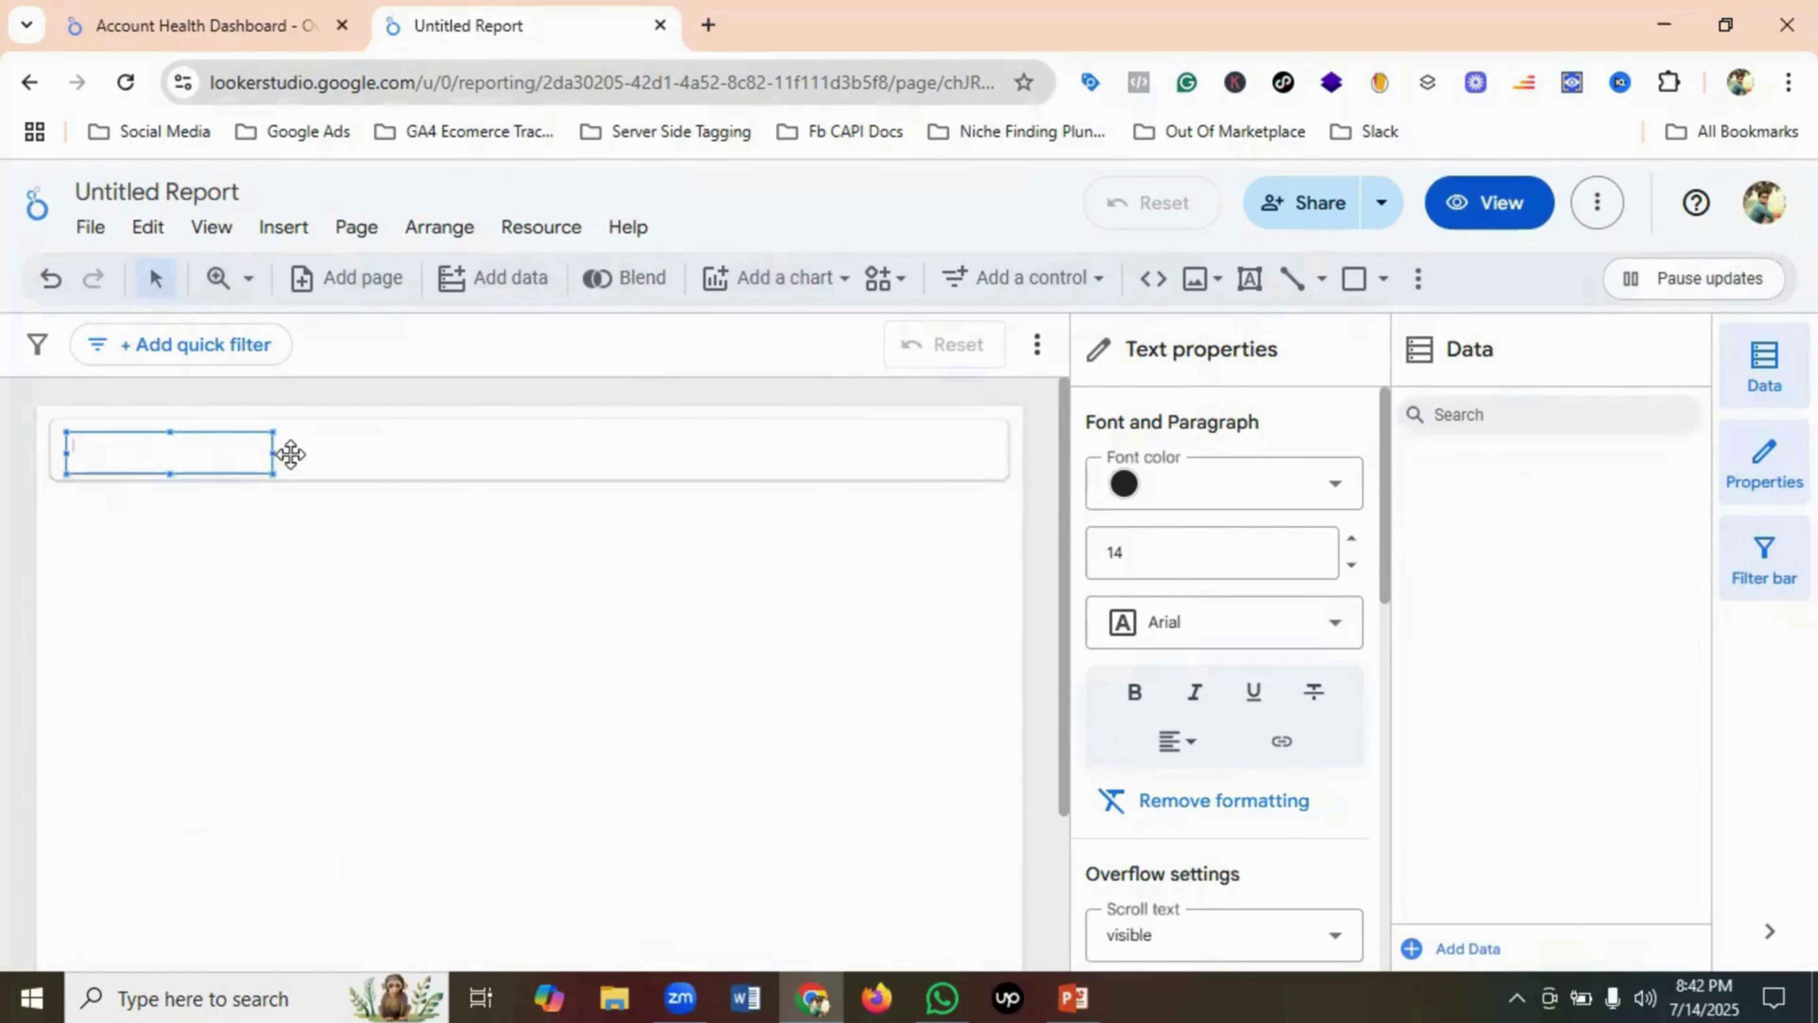
click(333, 455)
click(187, 450)
drag(171, 430, 170, 479)
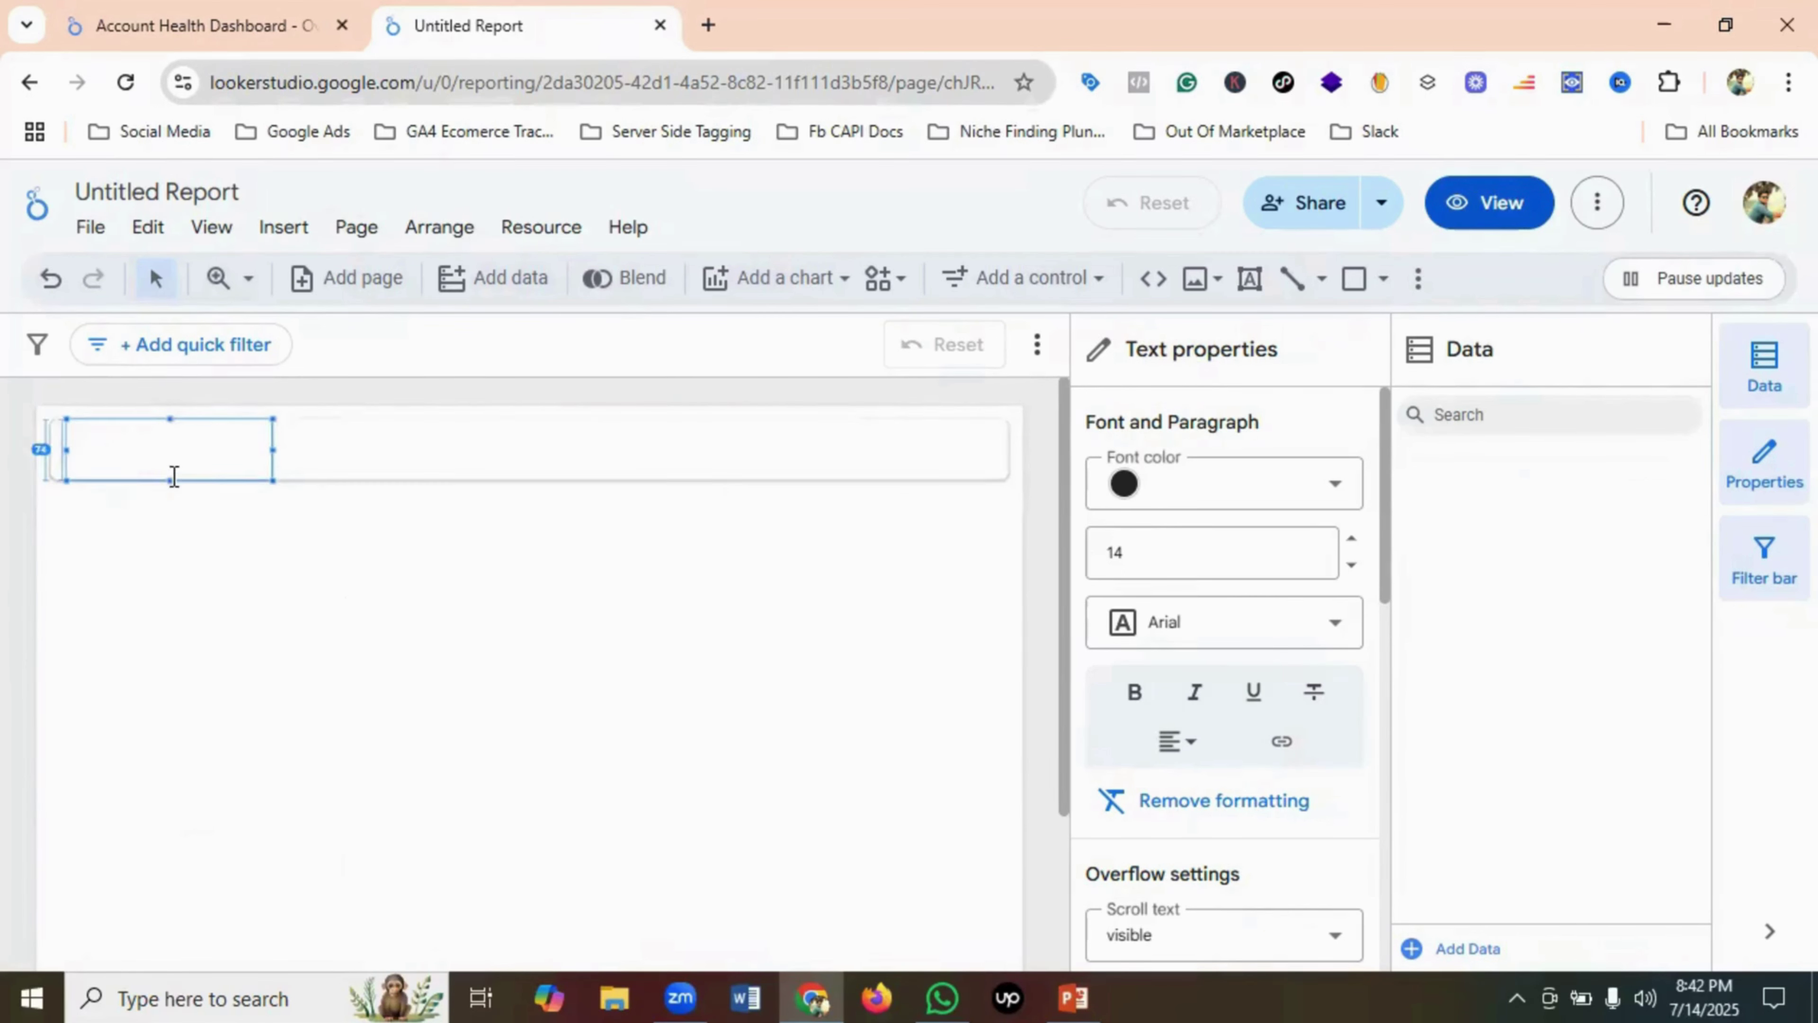
drag(273, 450, 341, 451)
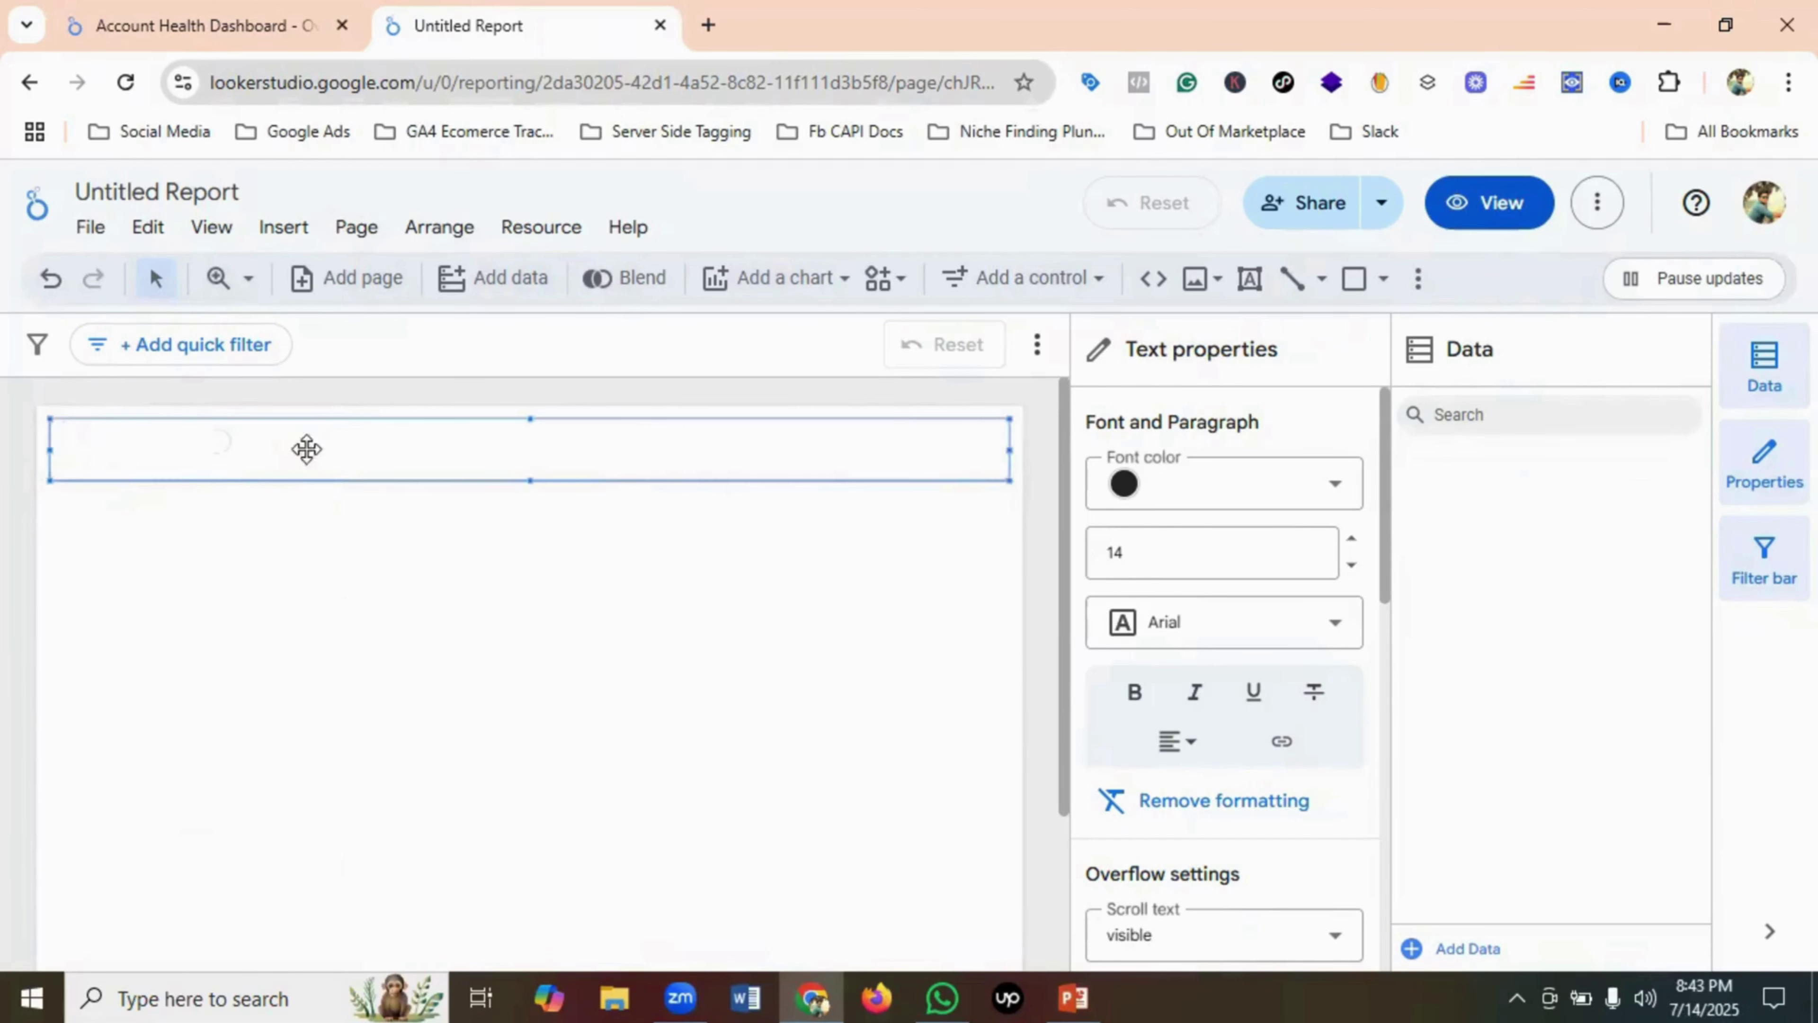
- Enter "Google Ads" in the header text box and compare it with the reference dashboard's title
click(223, 447)
click(225, 447)
click(225, 447)
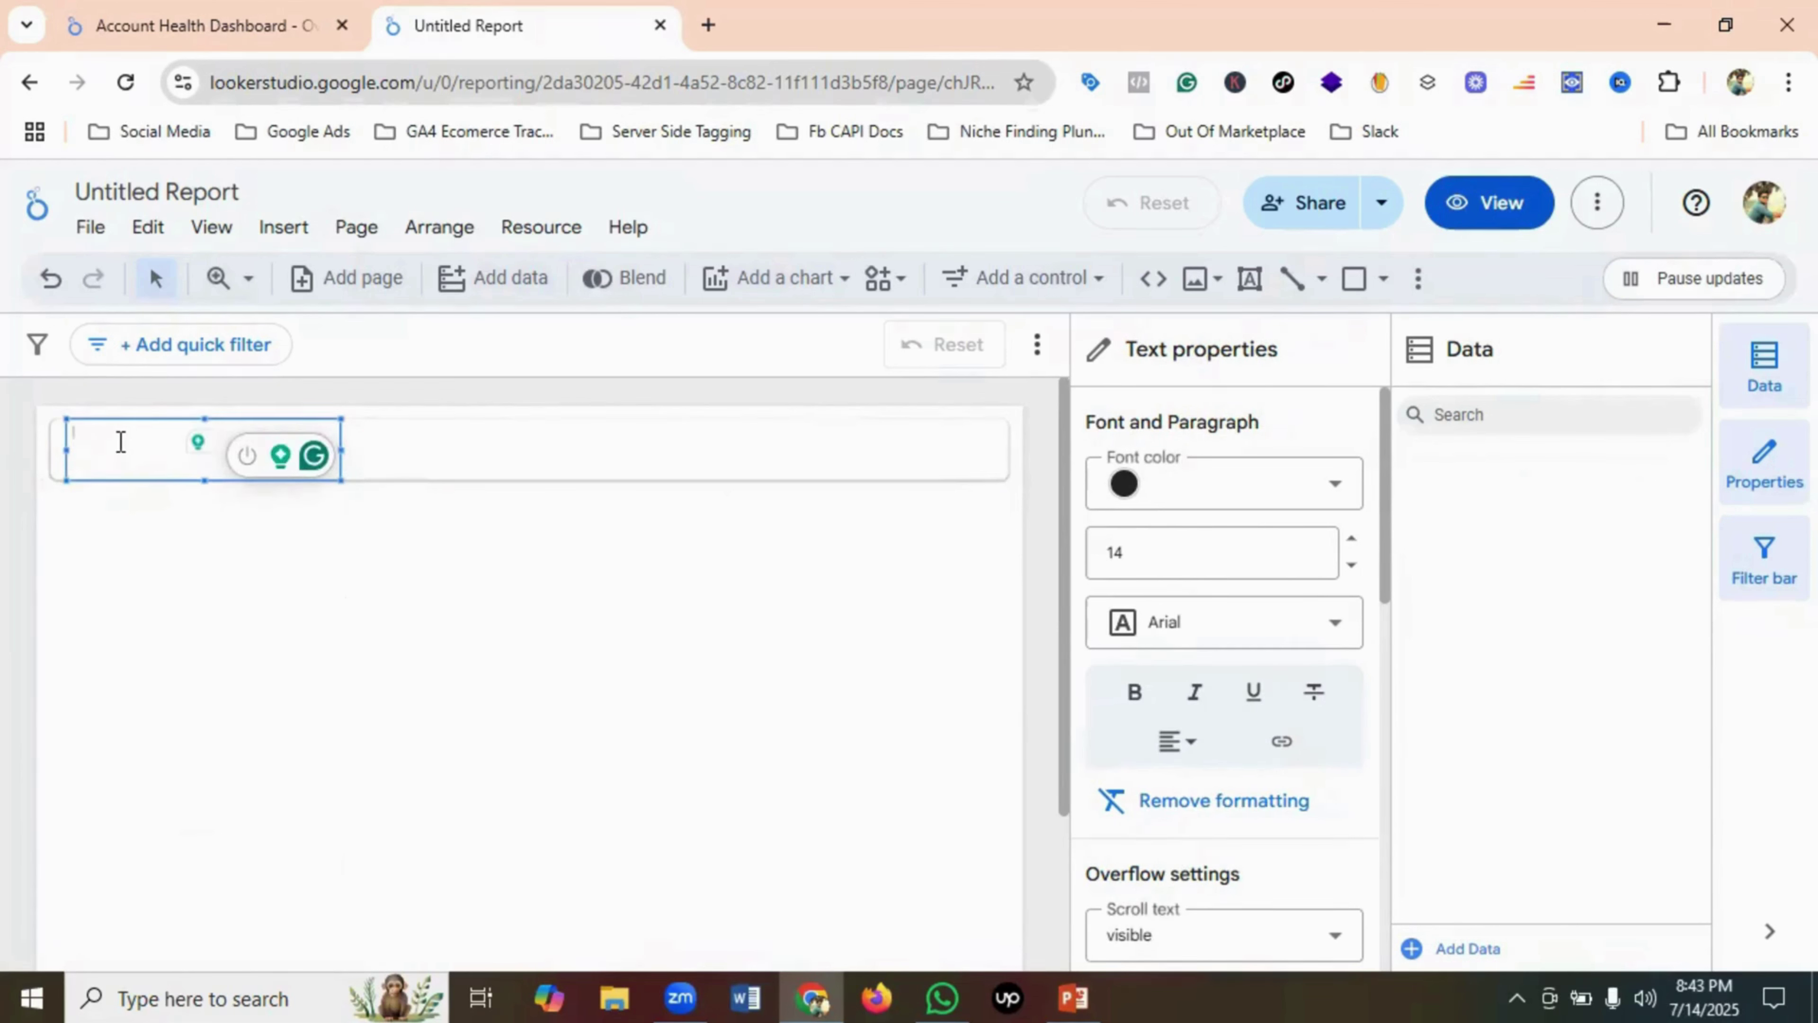
text(god)
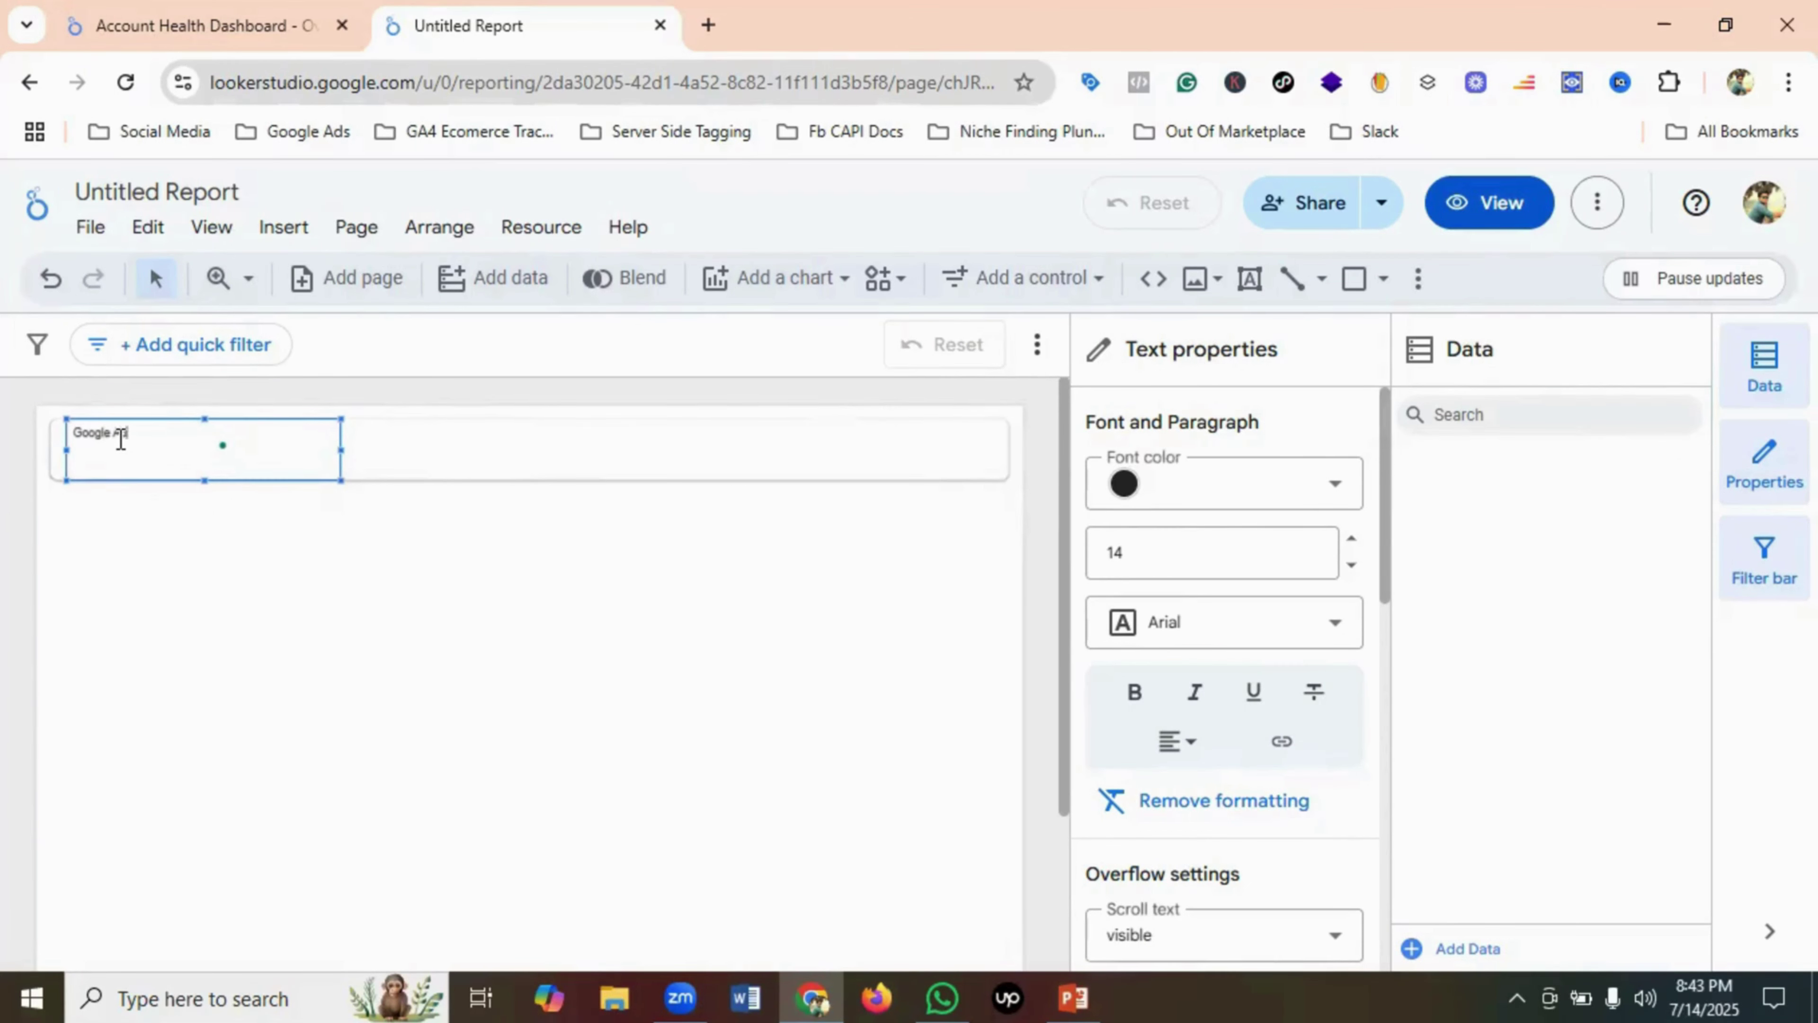
click(227, 25)
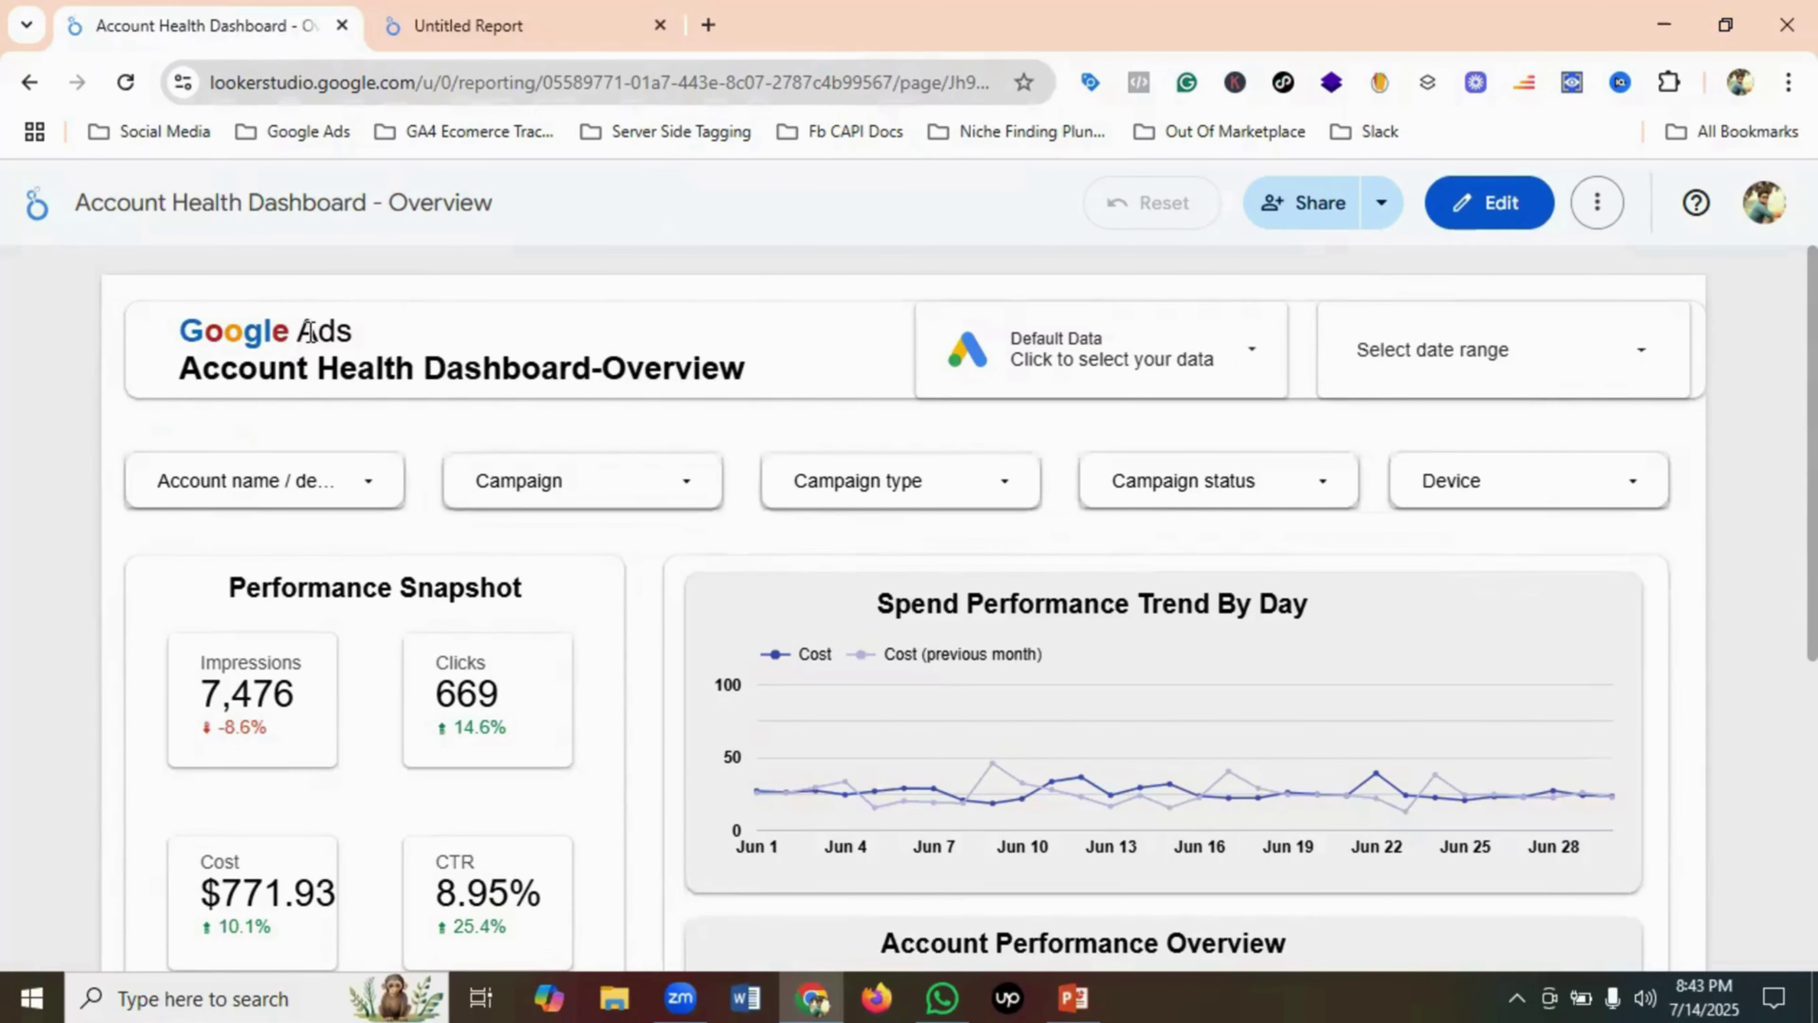
click(501, 30)
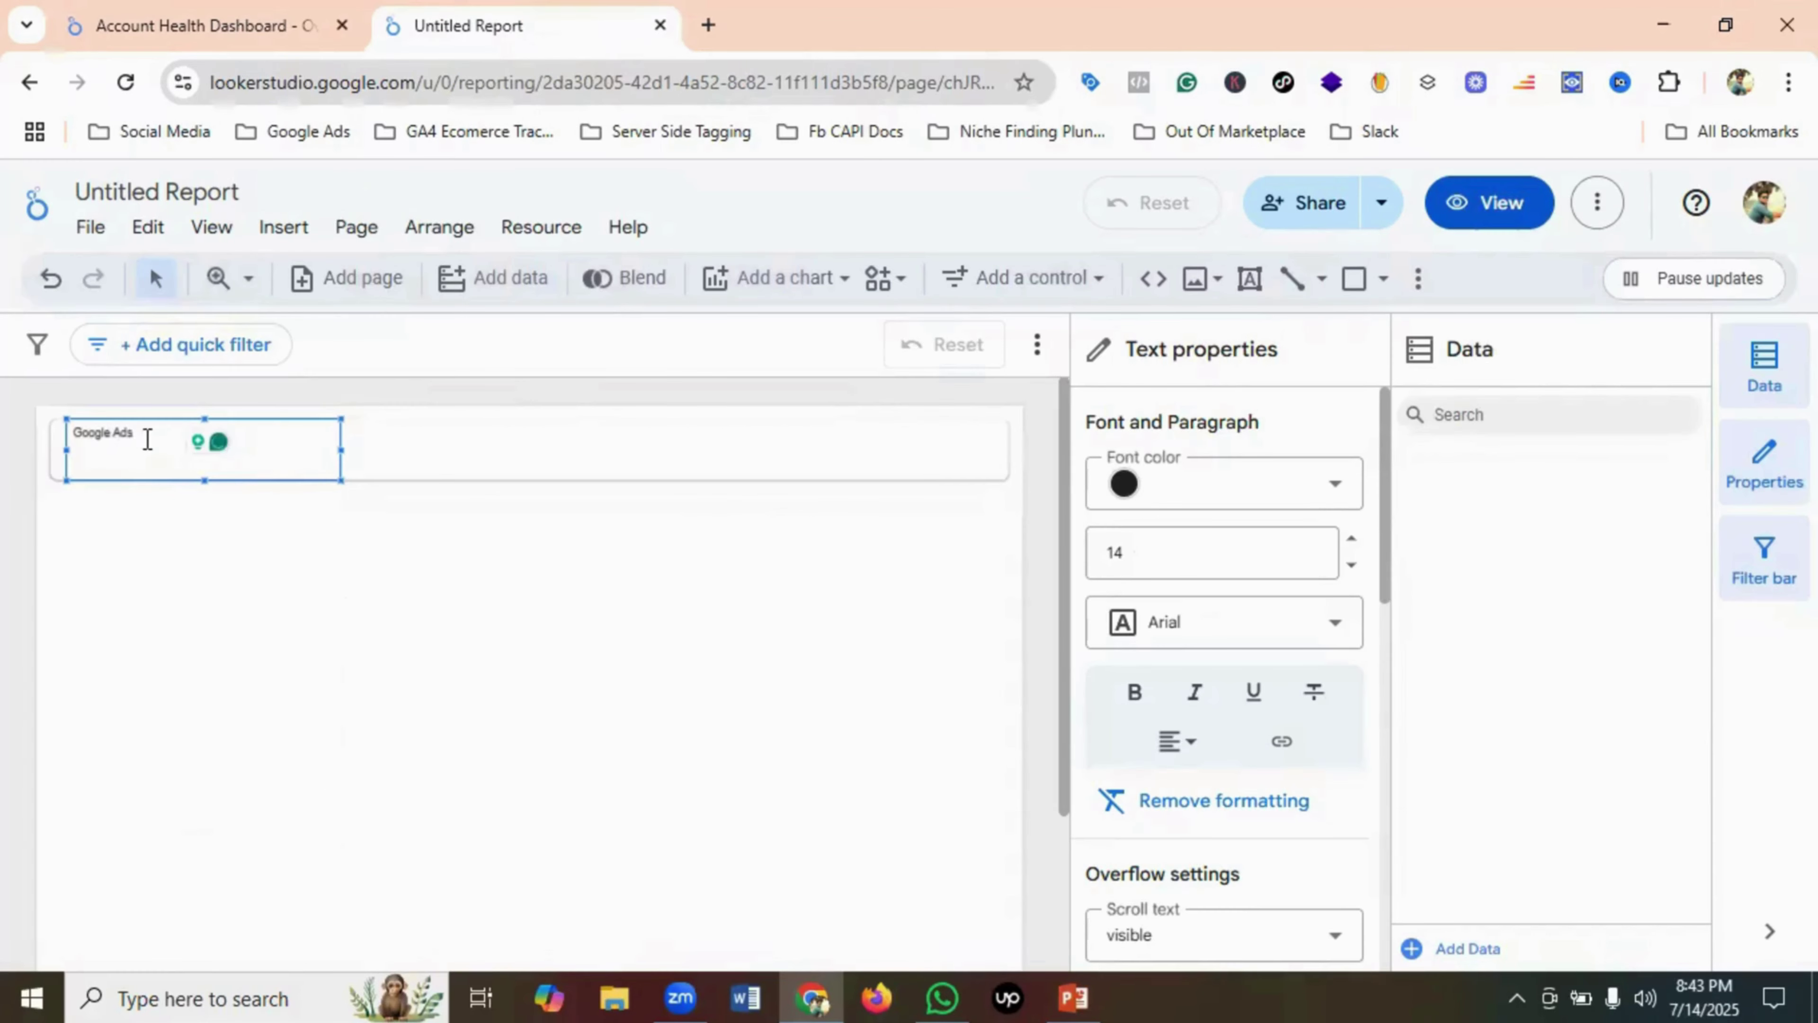
click(154, 10)
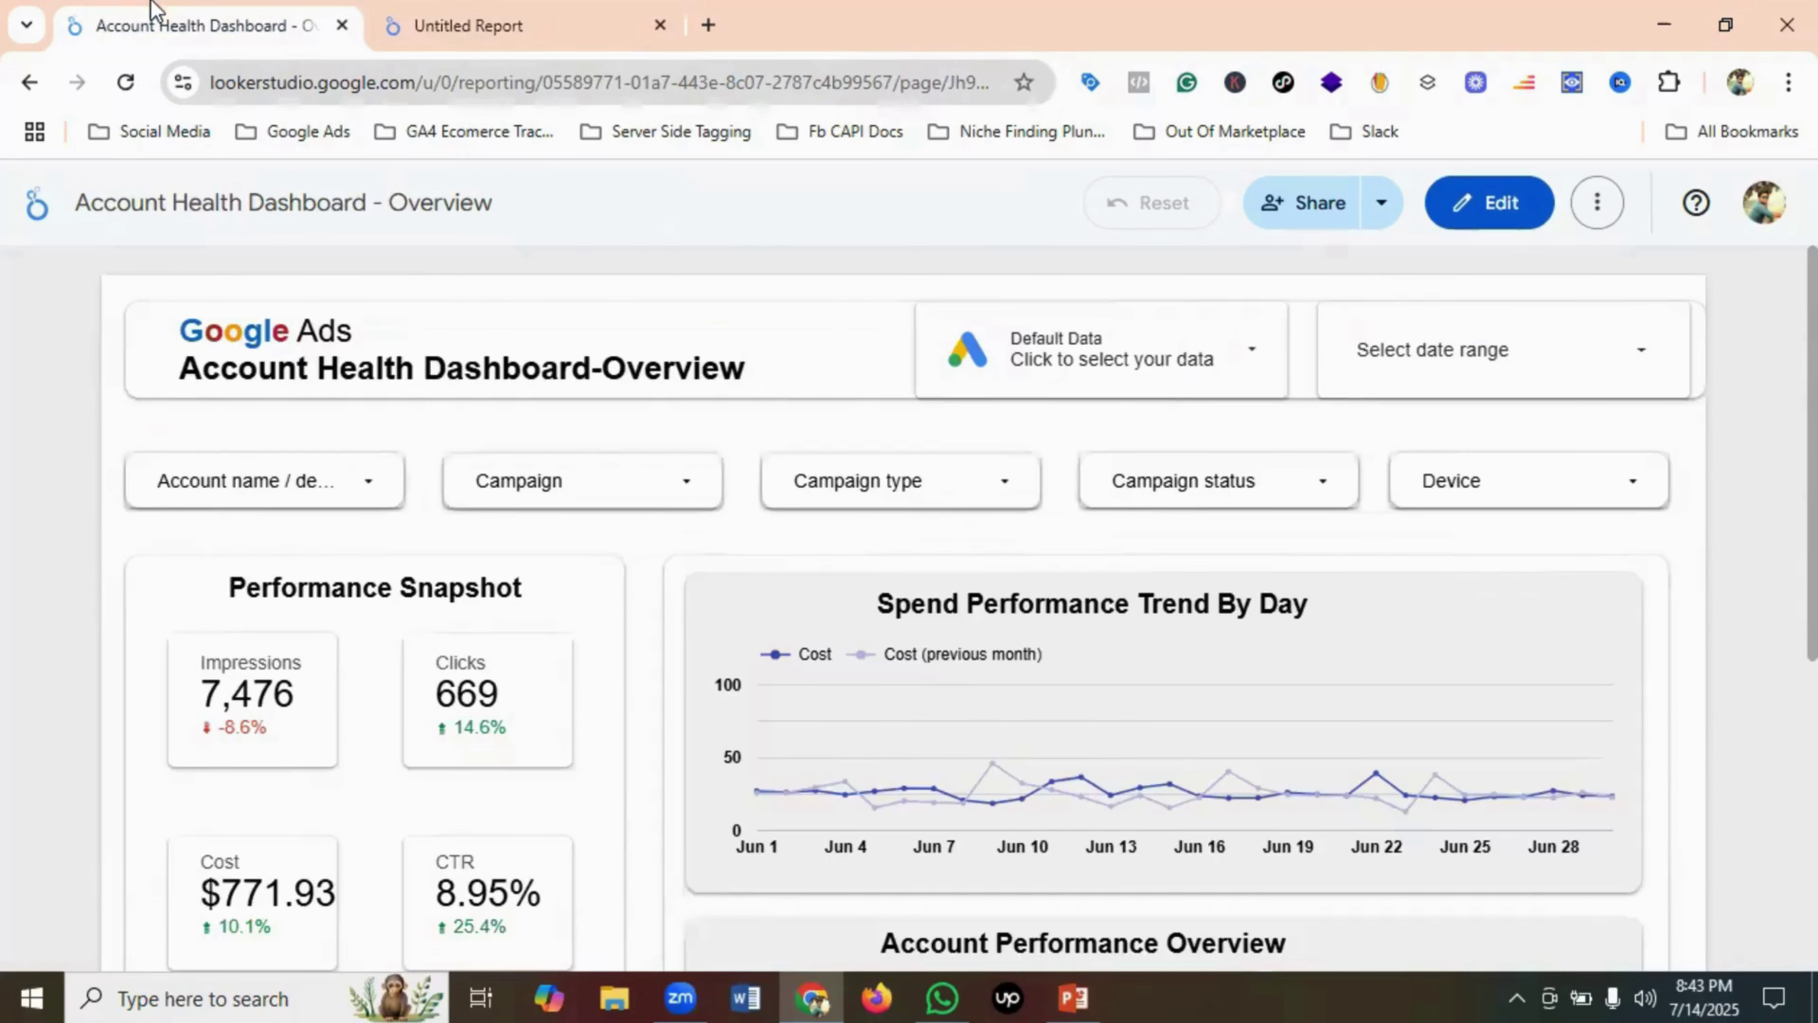
click(470, 29)
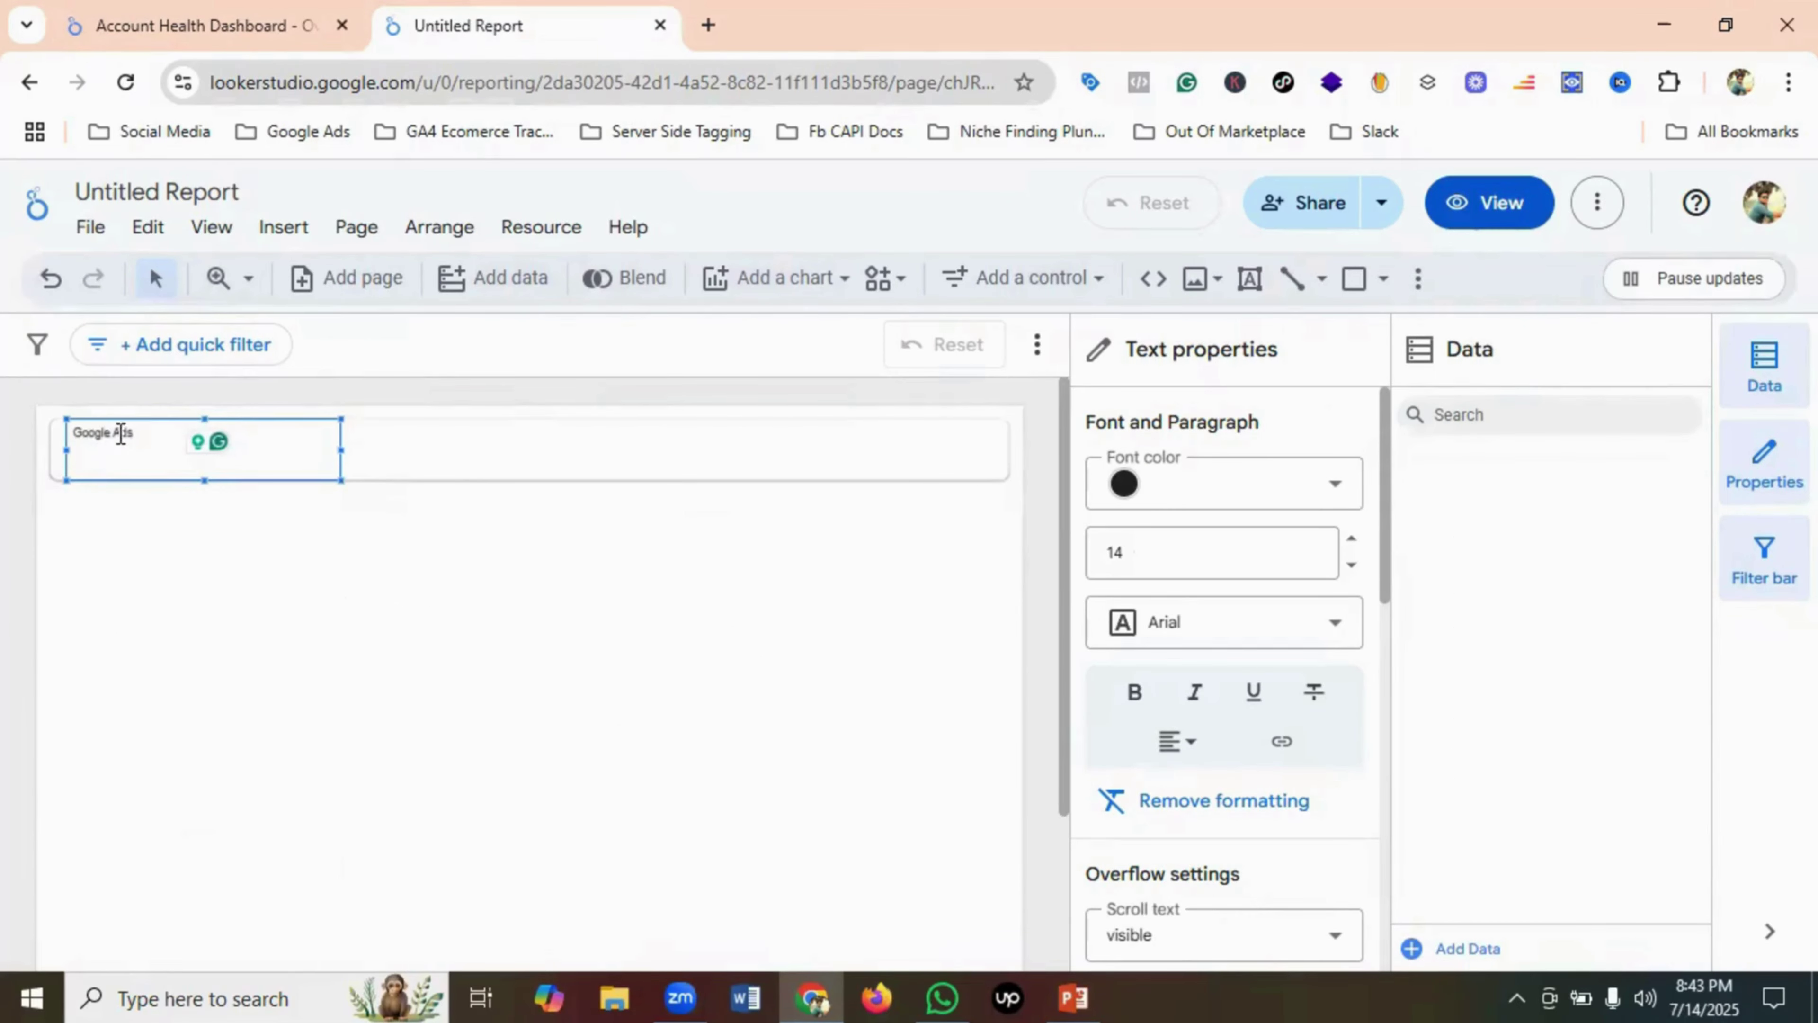
- Set the font size of the selected "Google Ads" text to 20 and compare it with the reference title
drag(132, 433, 83, 437)
click(1240, 559)
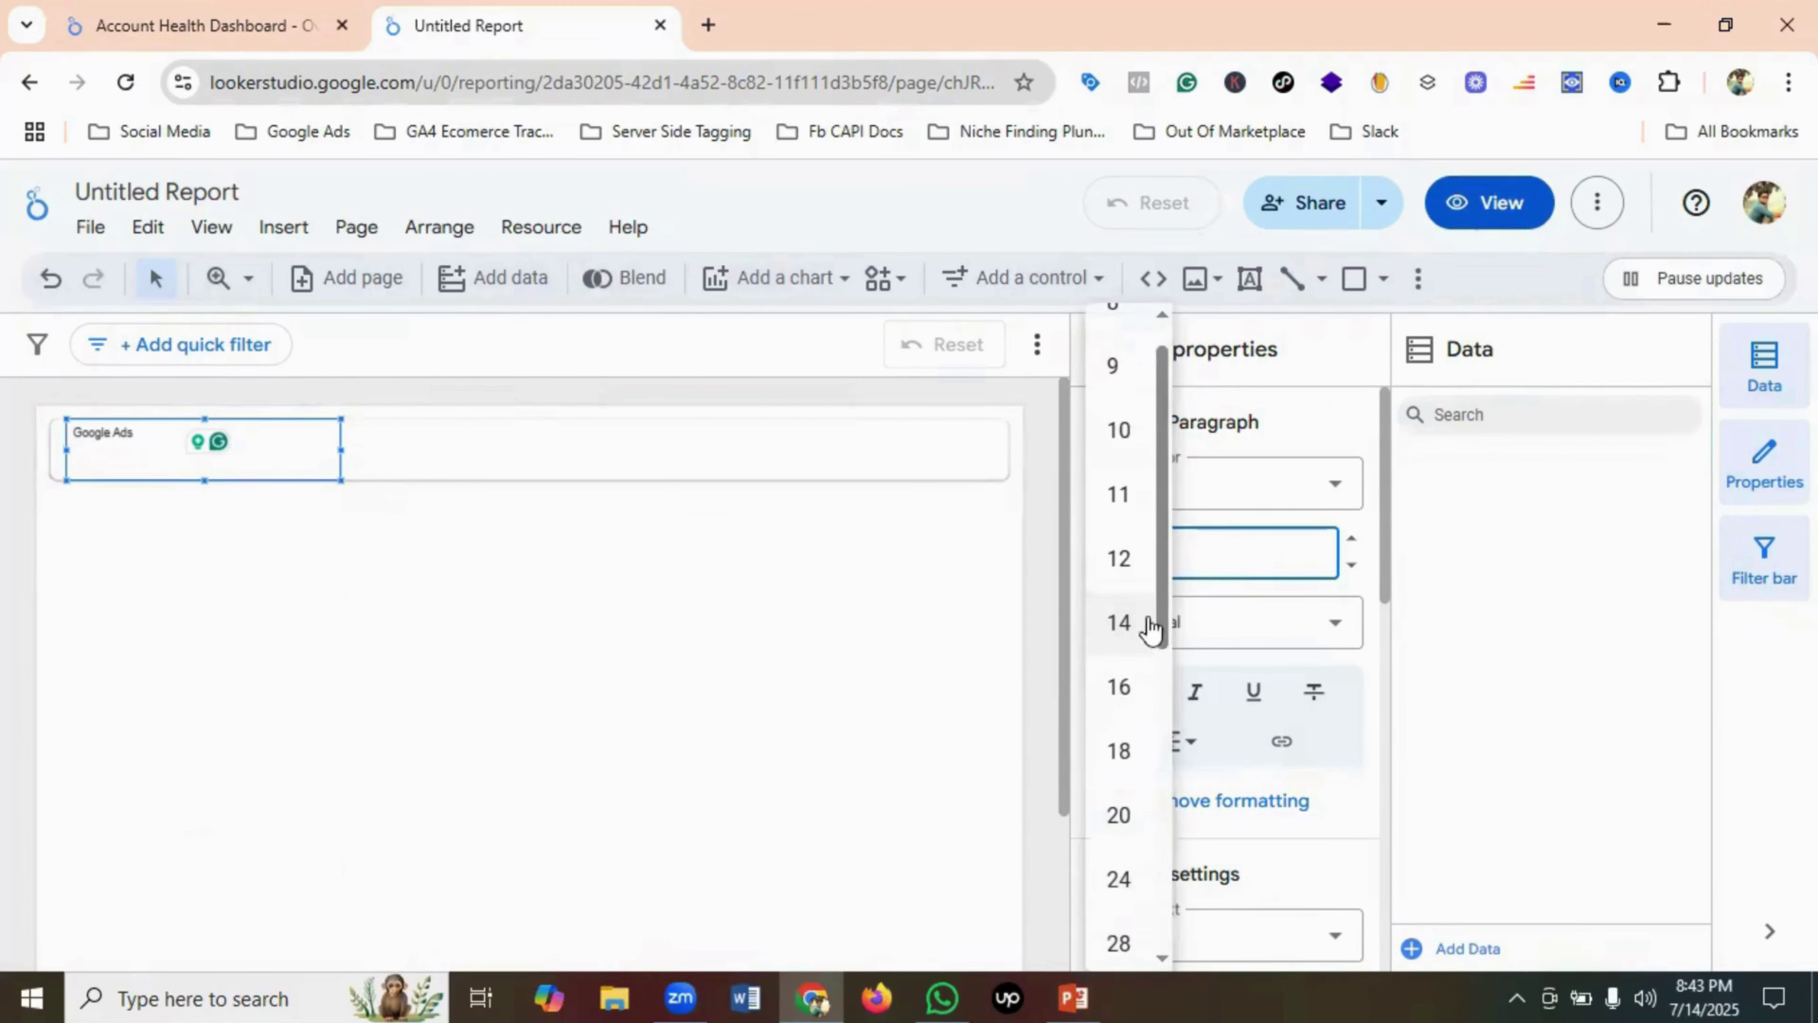
scroll(1127, 637, down, 2)
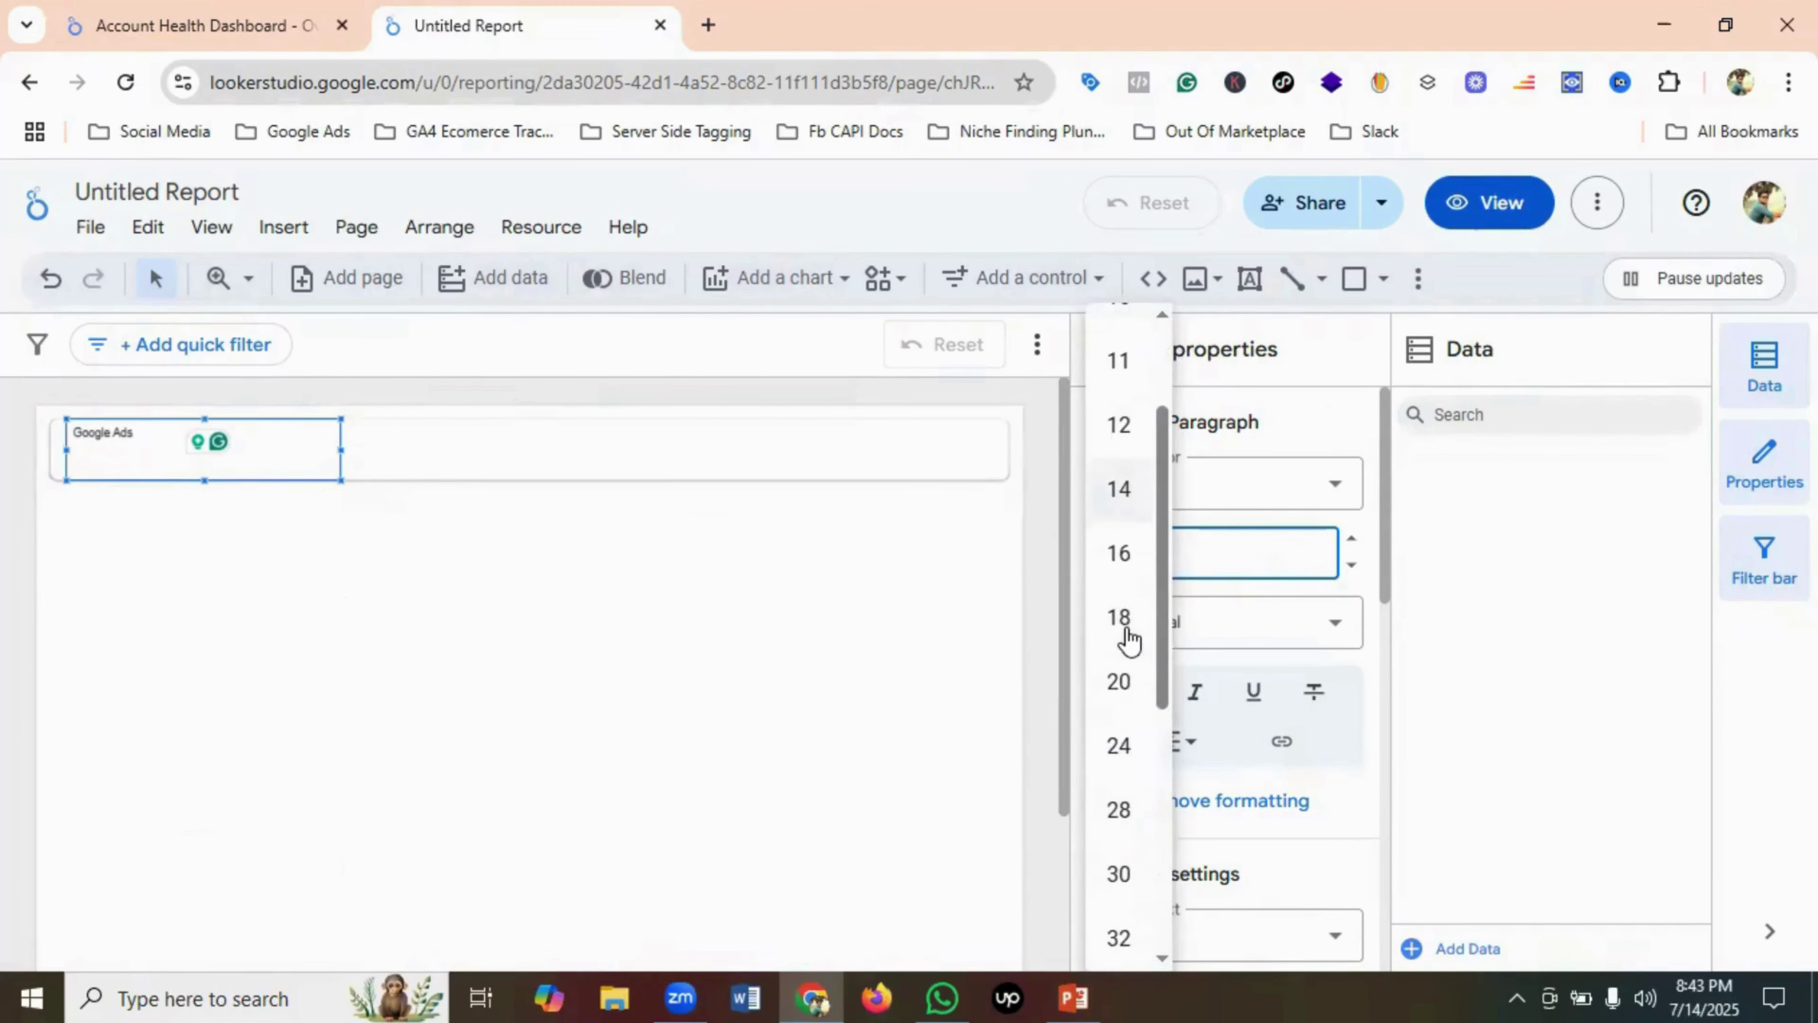
click(1120, 684)
click(167, 10)
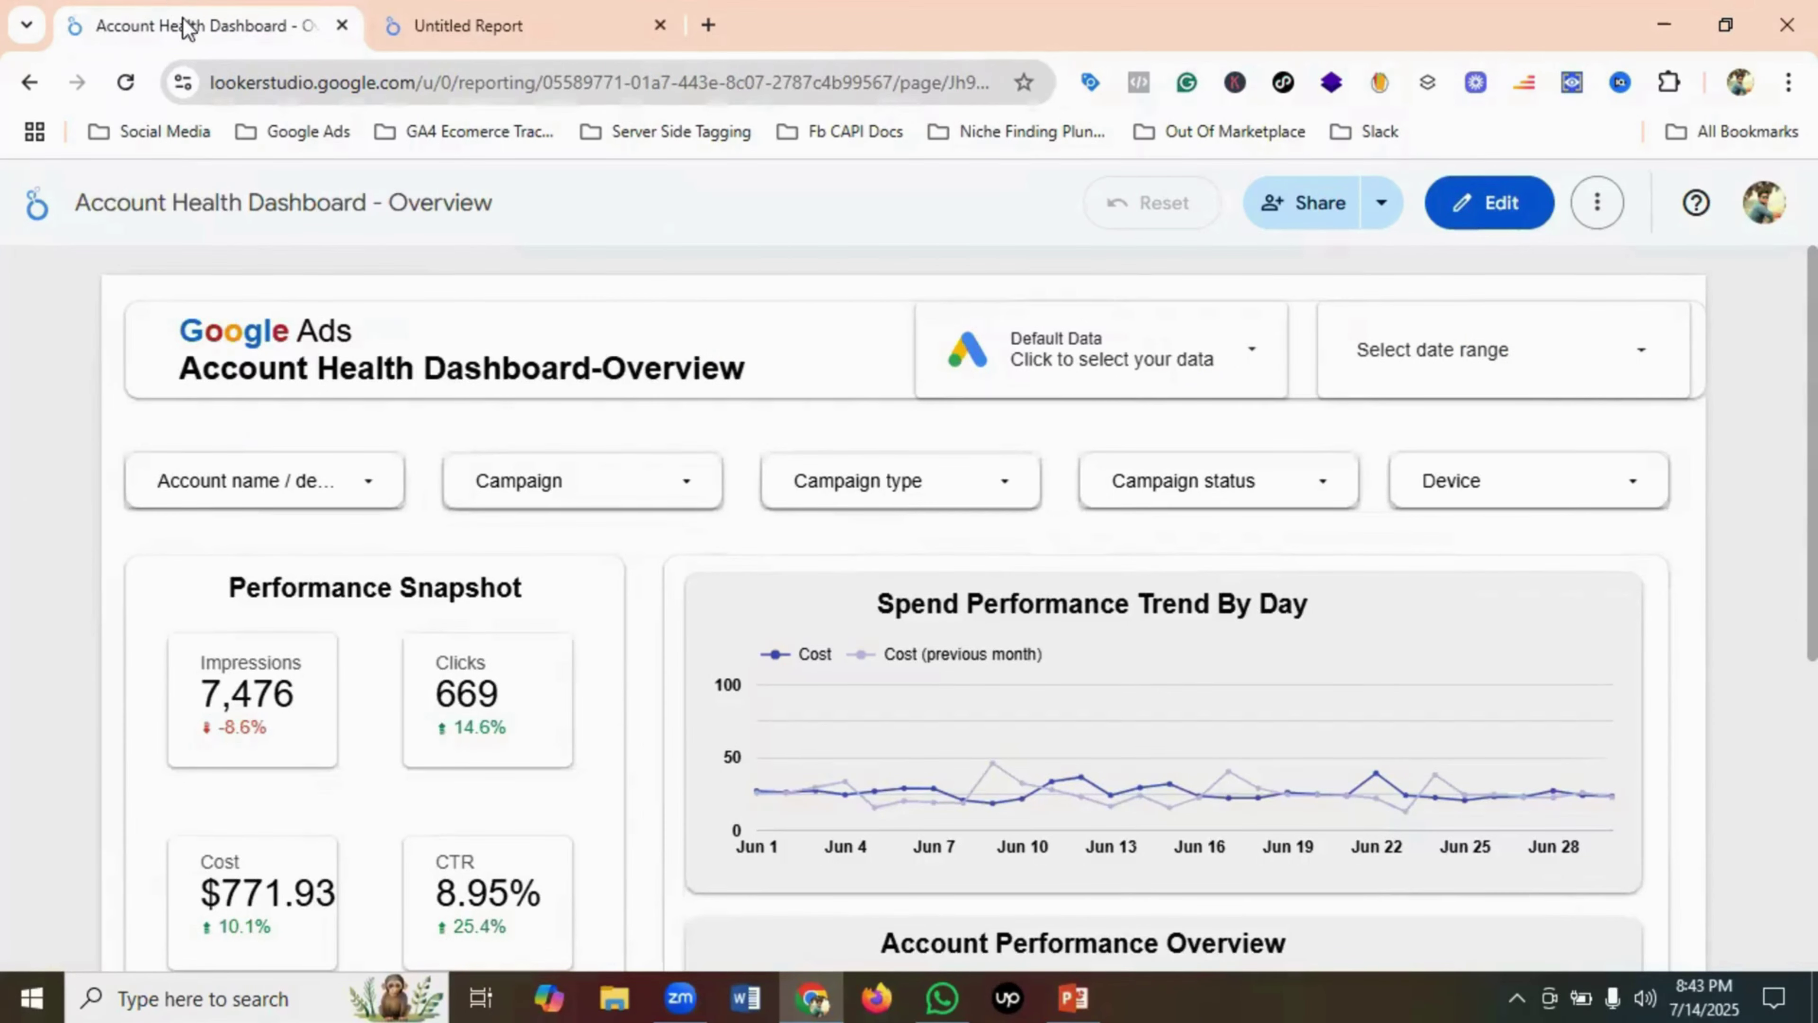
click(488, 26)
- Set the font size of the whole "Google Ads" text to 24
click(1161, 577)
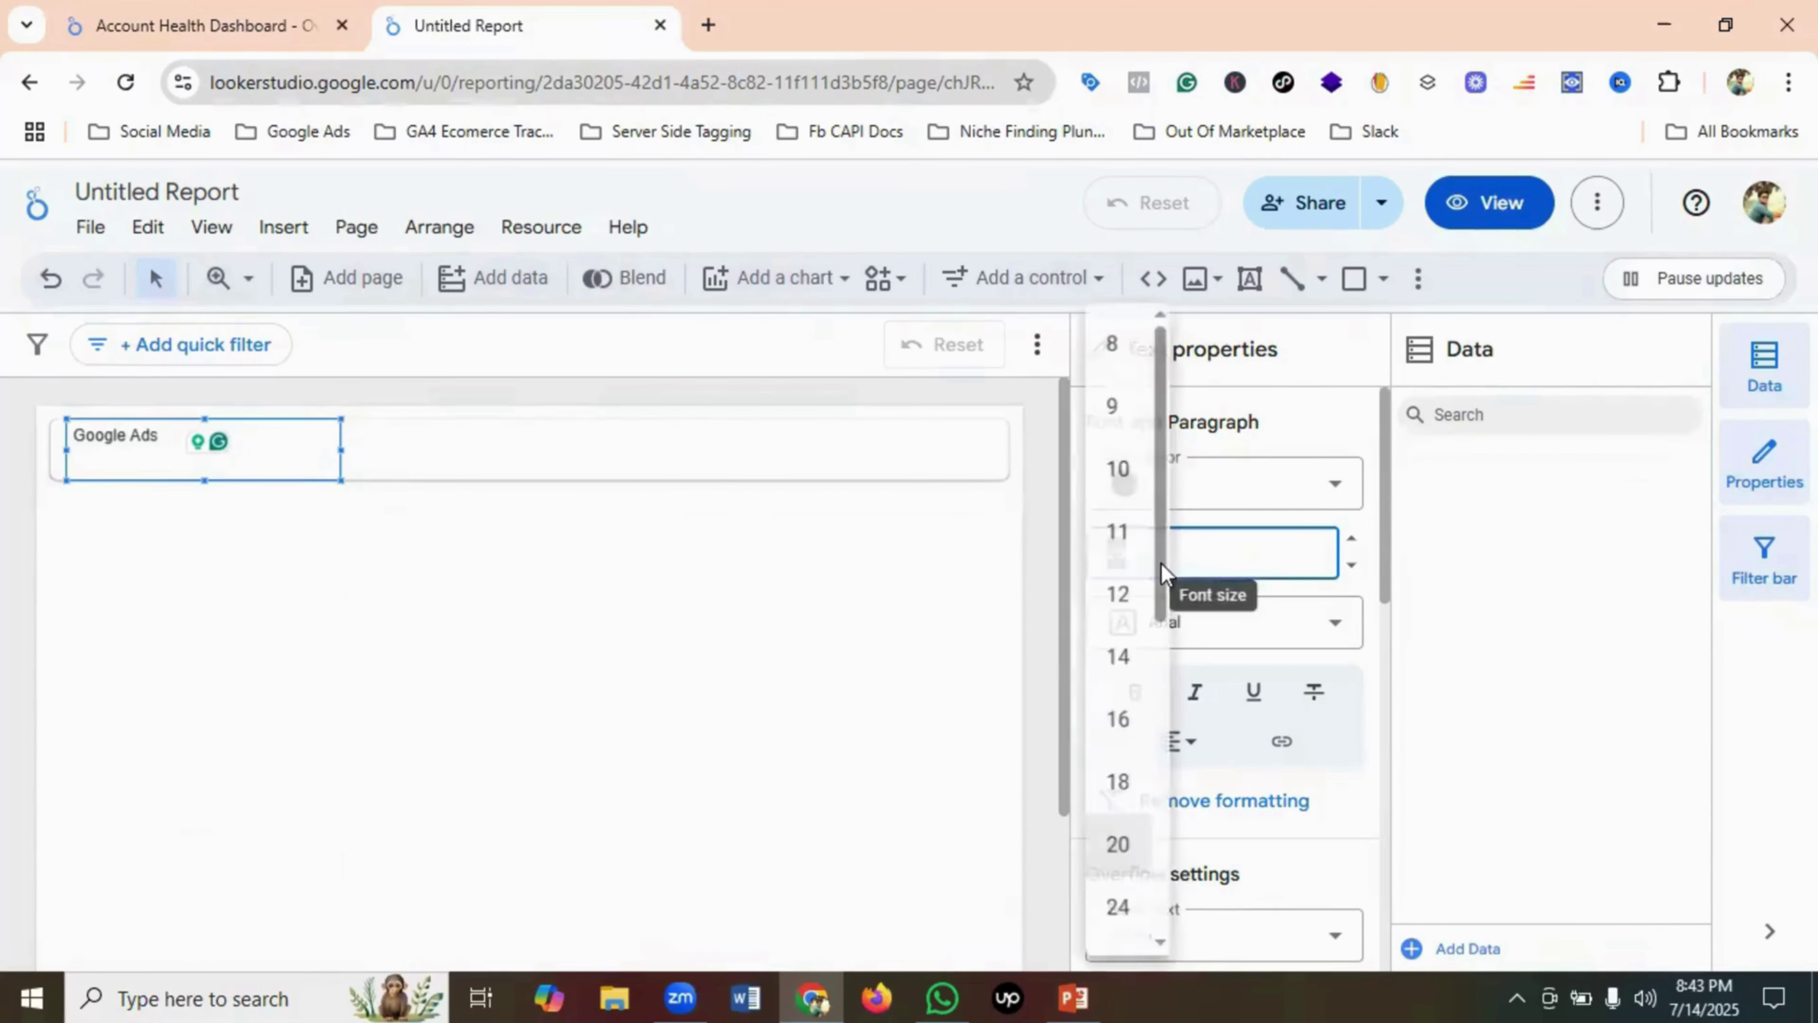
scroll(1157, 719, down, 2)
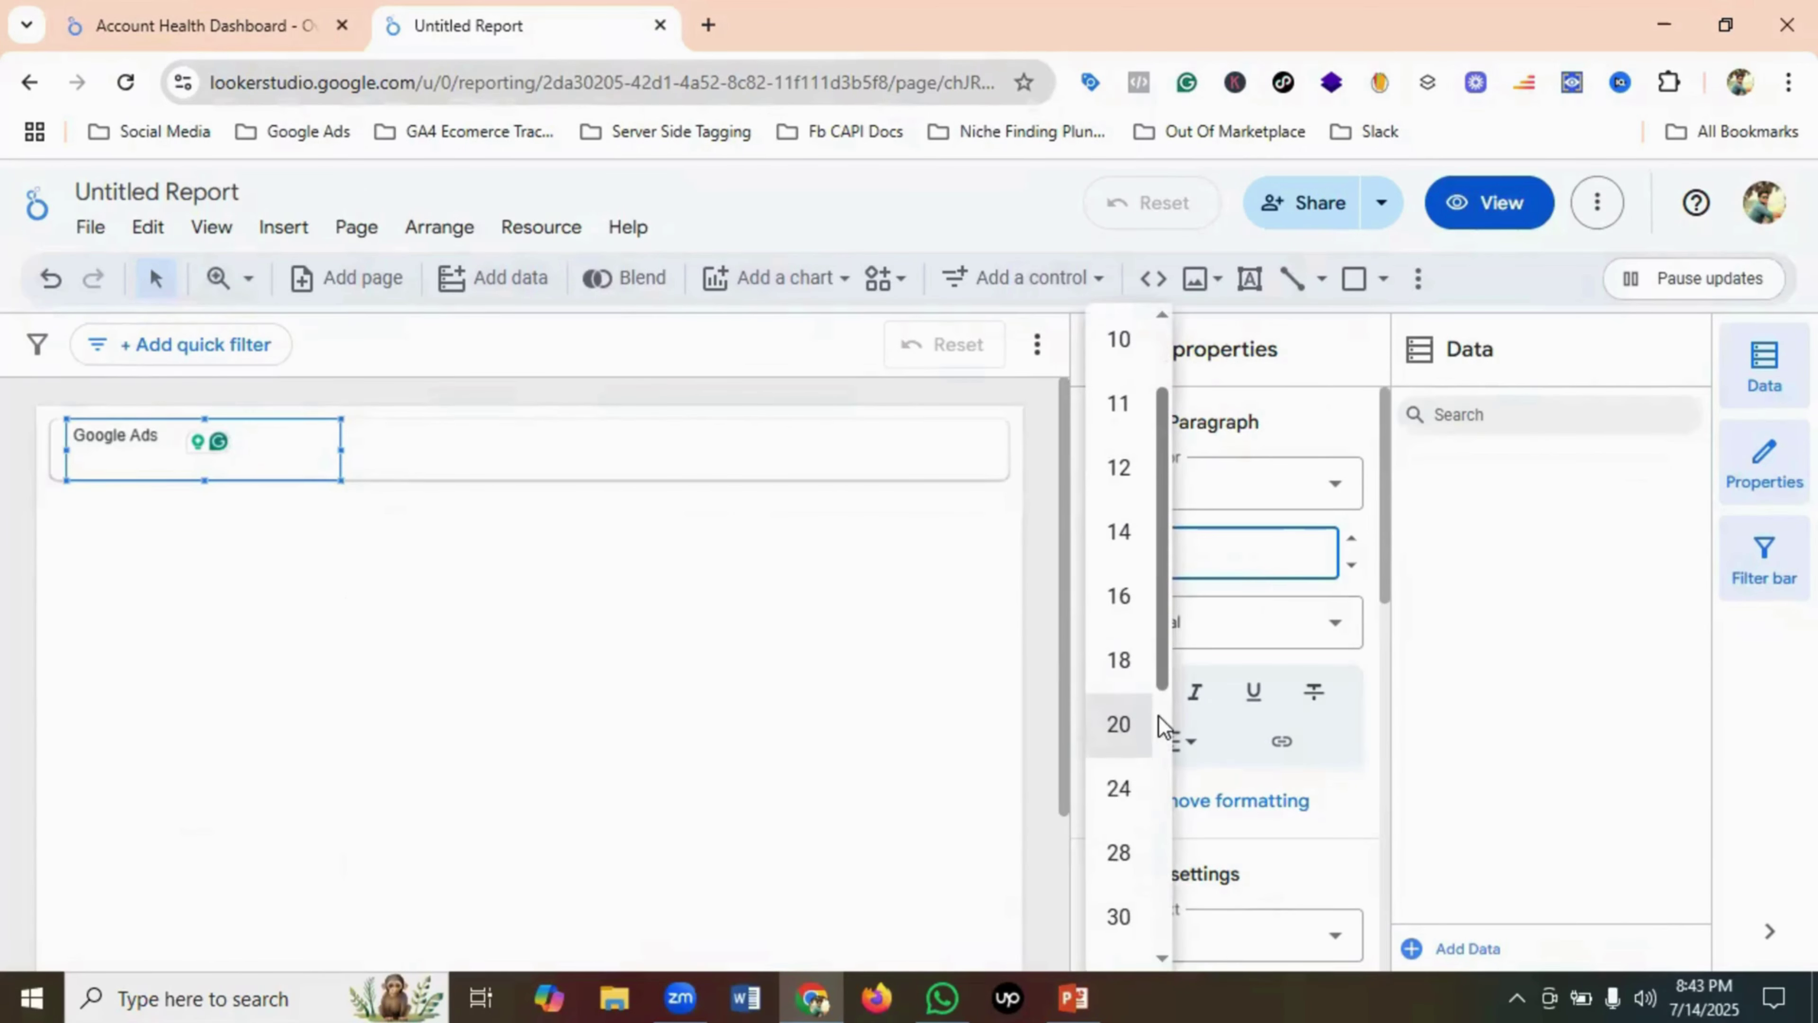
click(1119, 787)
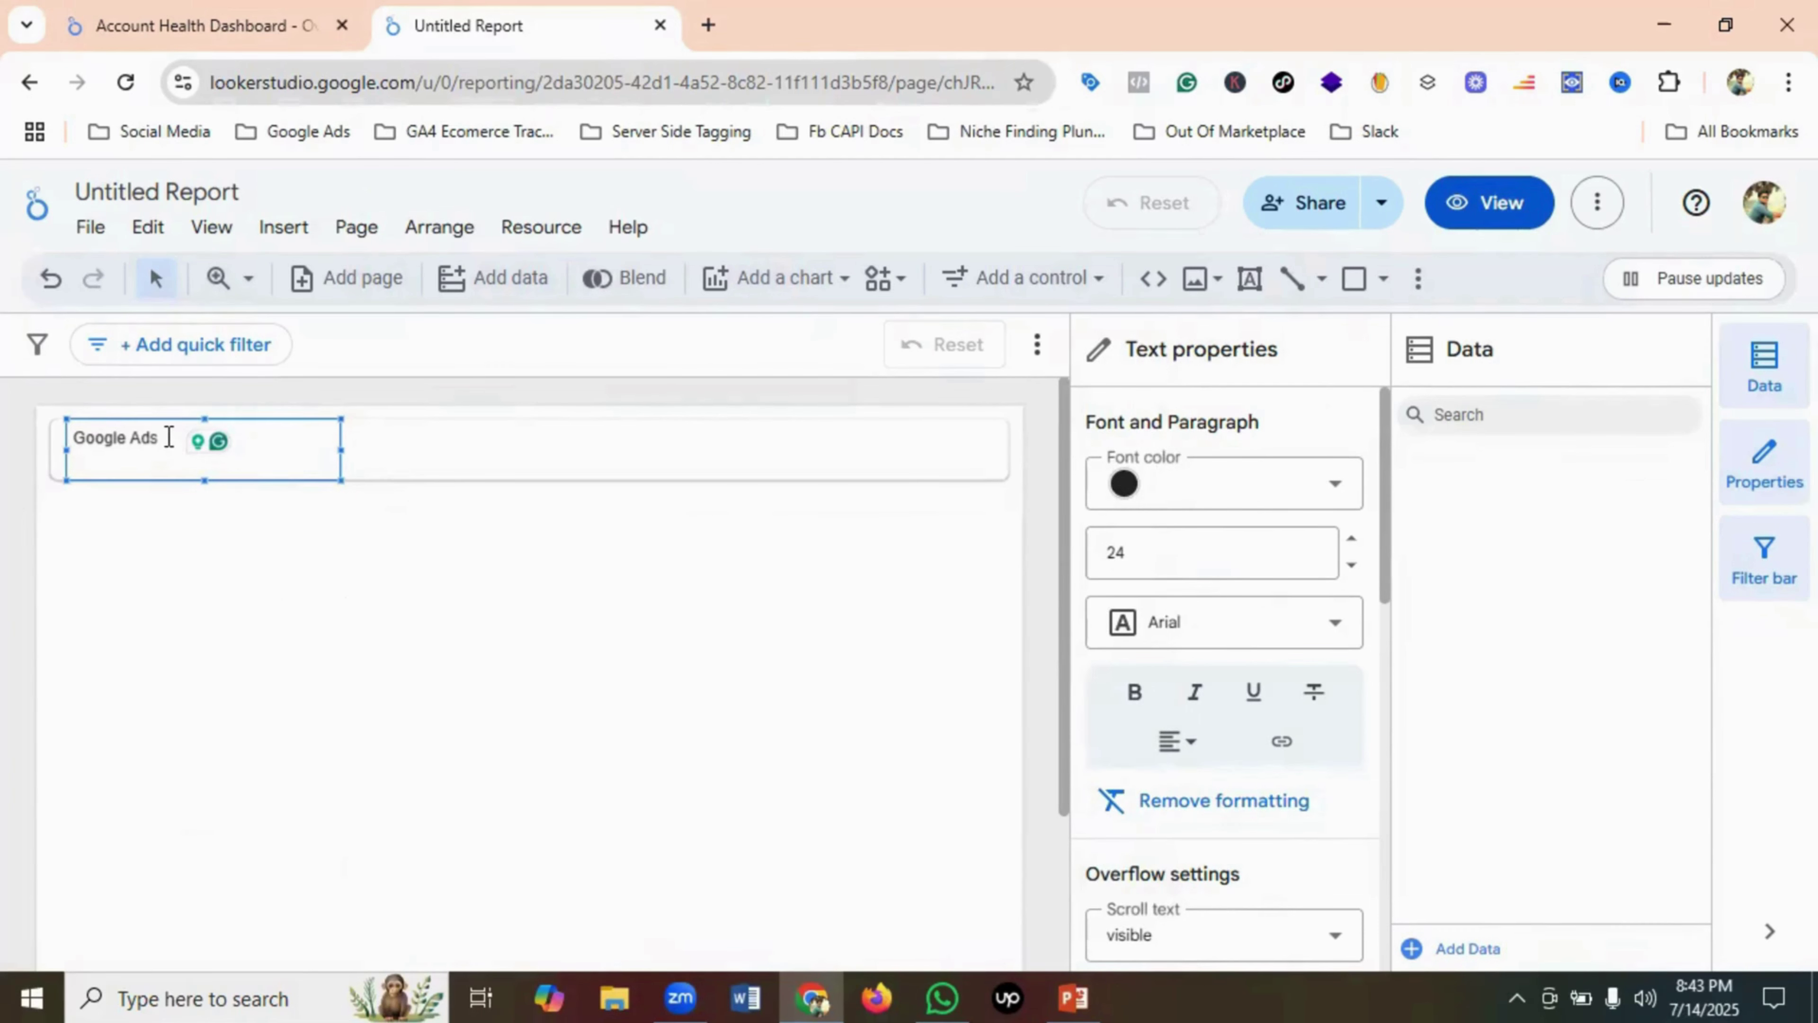
click(98, 438)
triple_click(109, 440)
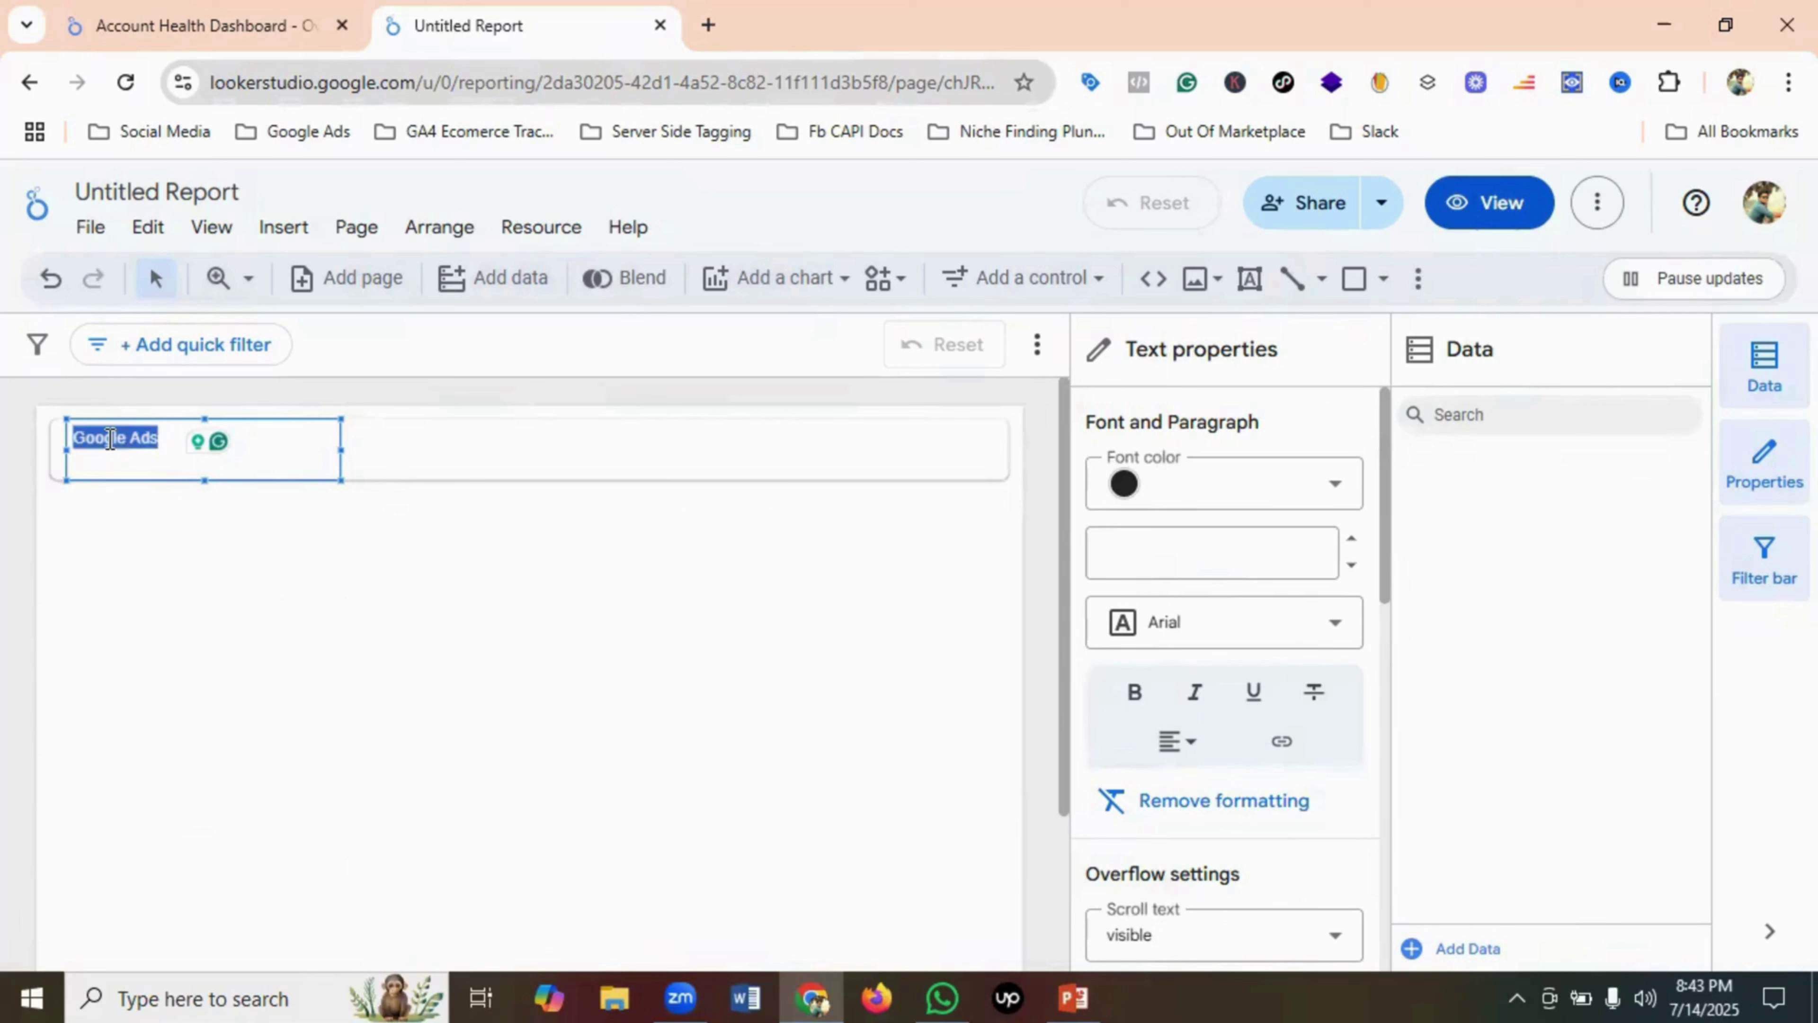
click(1147, 551)
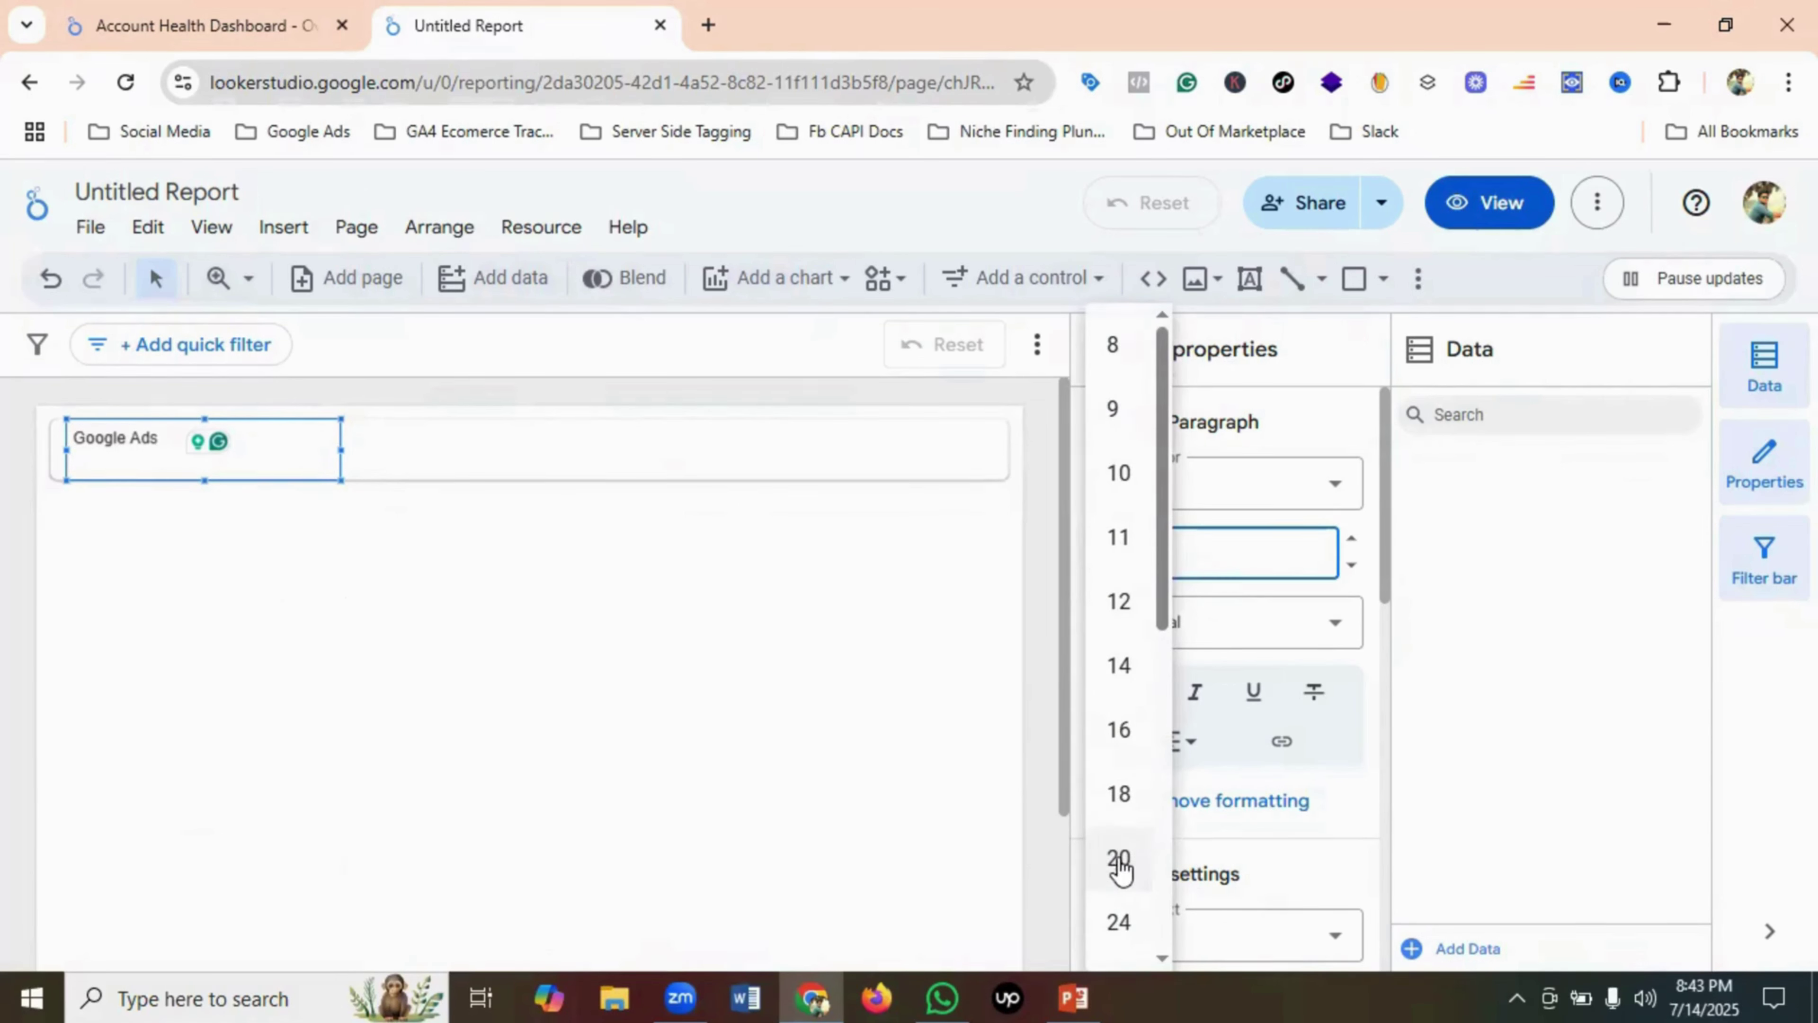
click(1120, 921)
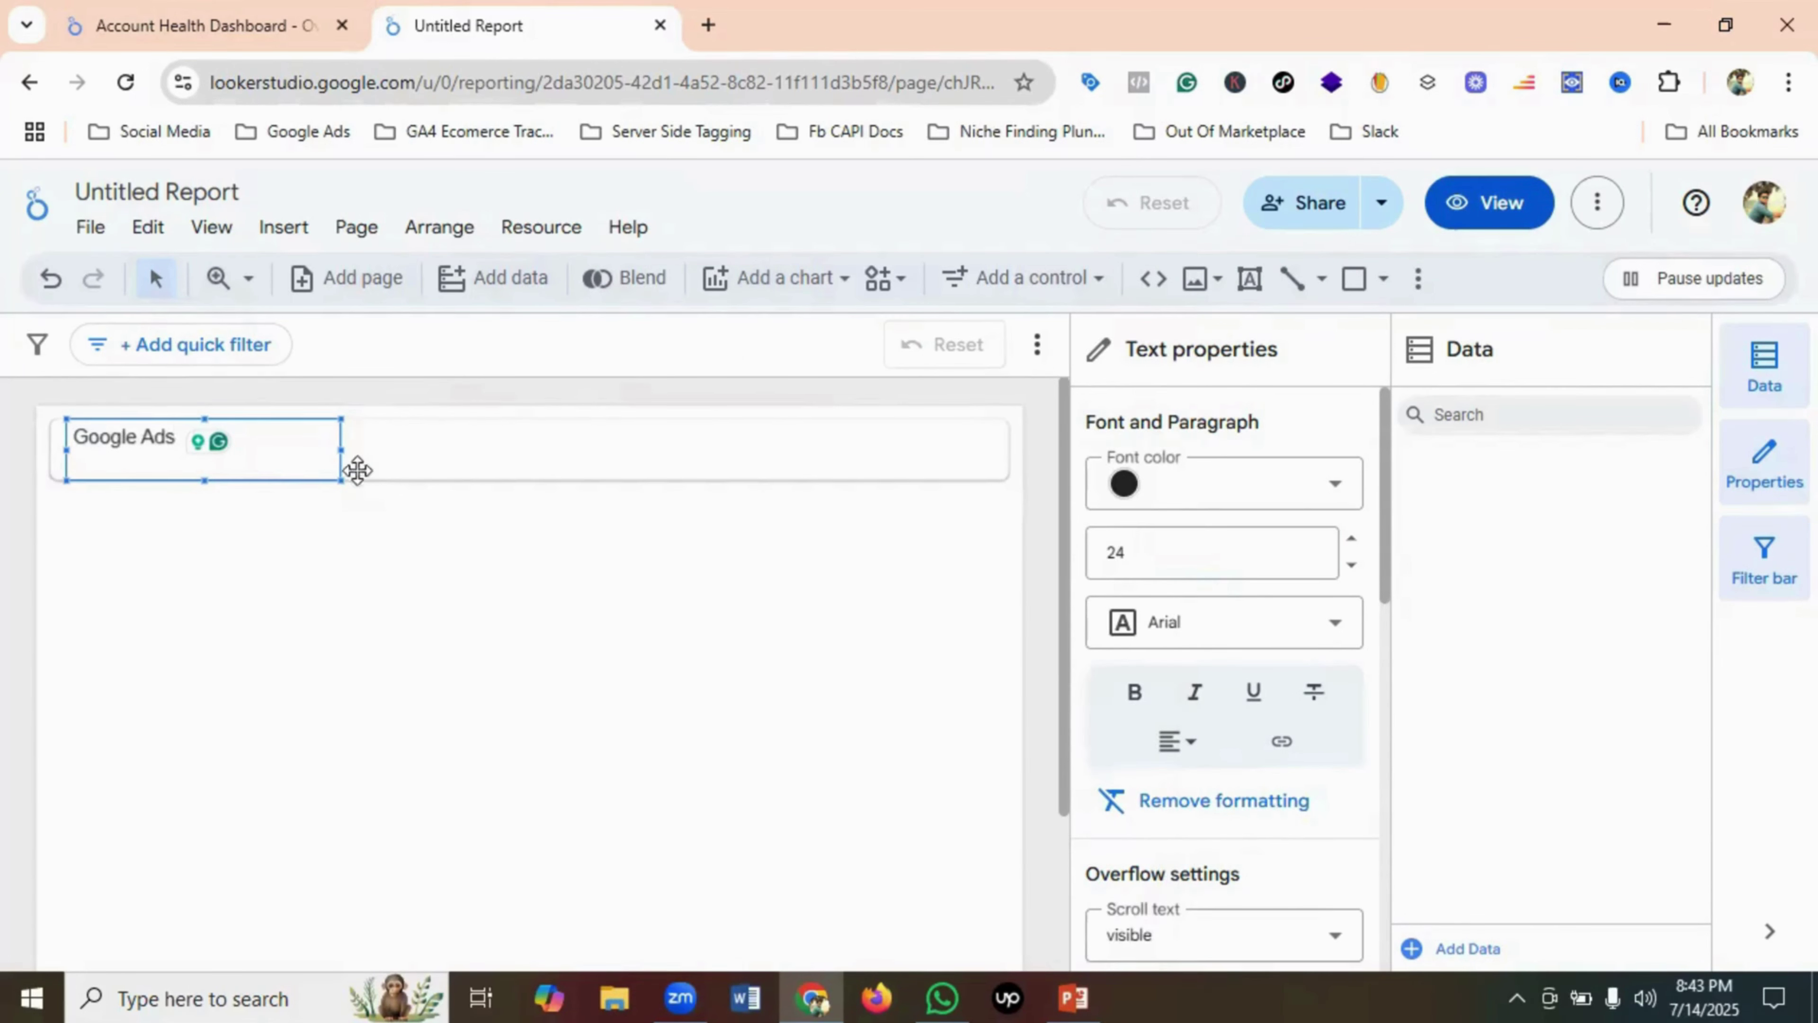
- Make the whole "Google Ads" text bold after checking the title style in the reference dashboard
click(405, 443)
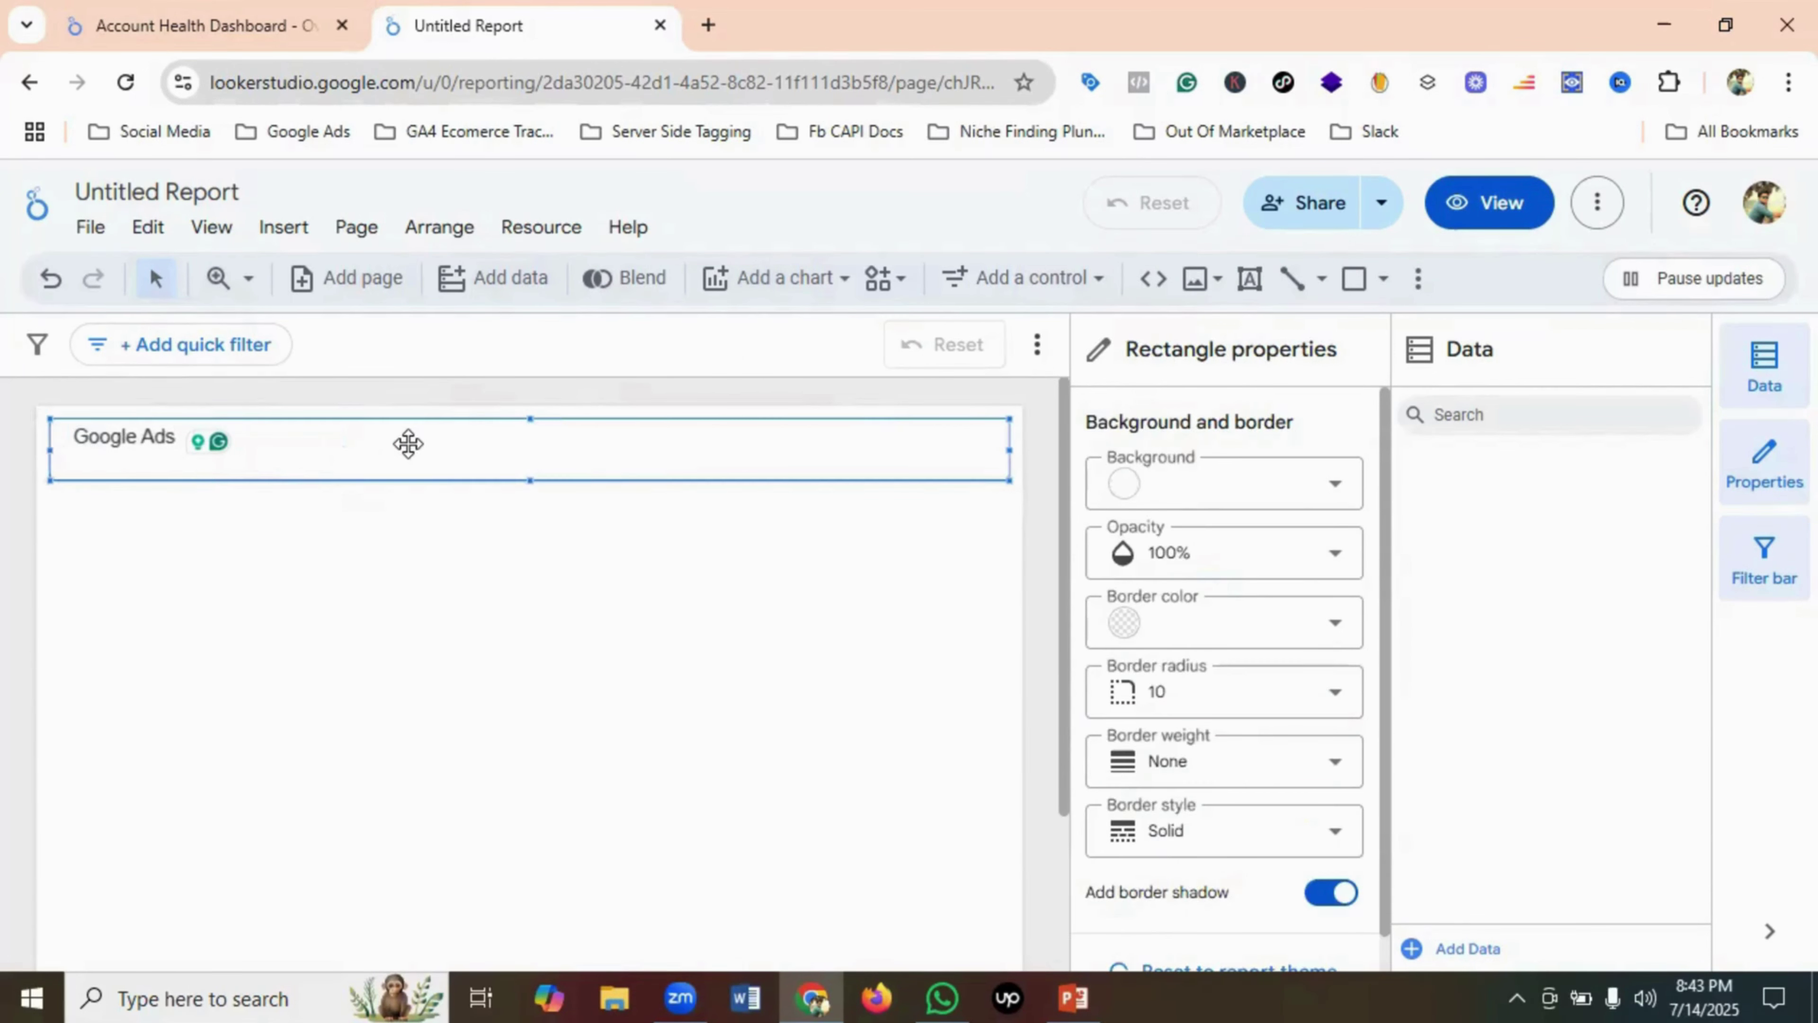
click(134, 421)
double_click(125, 435)
click(177, 423)
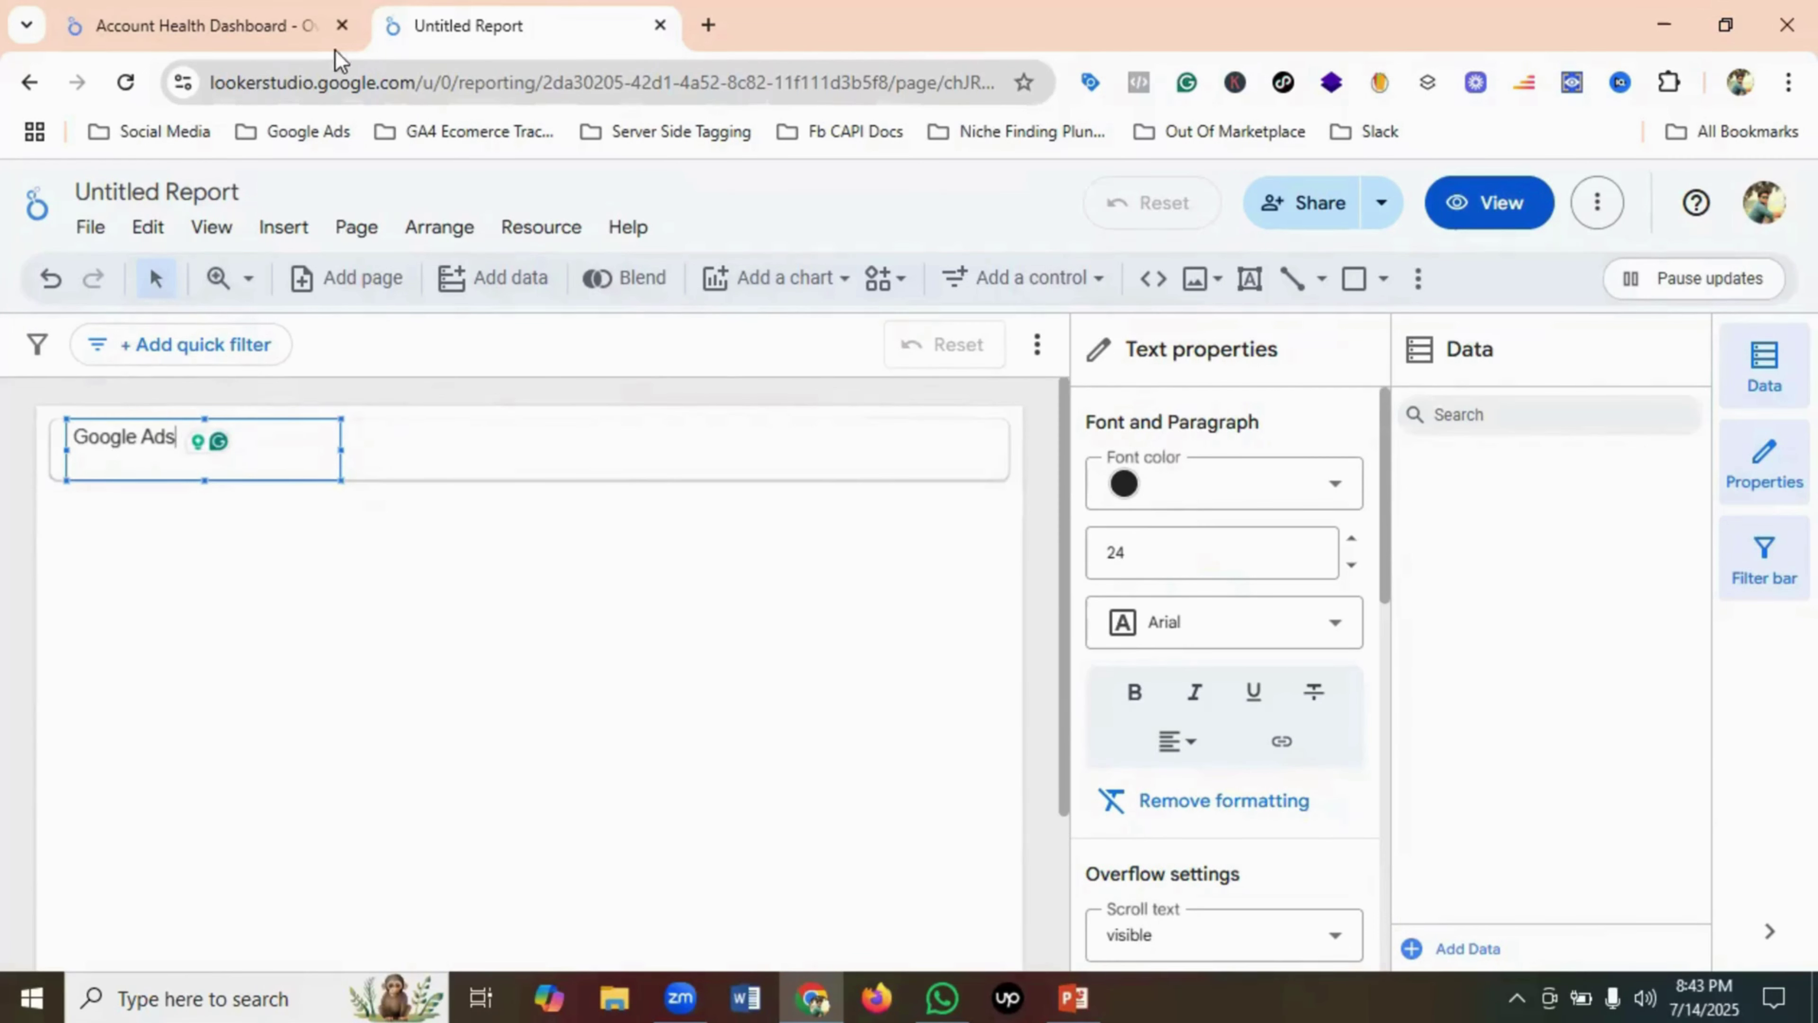
click(165, 25)
click(431, 13)
click(1135, 703)
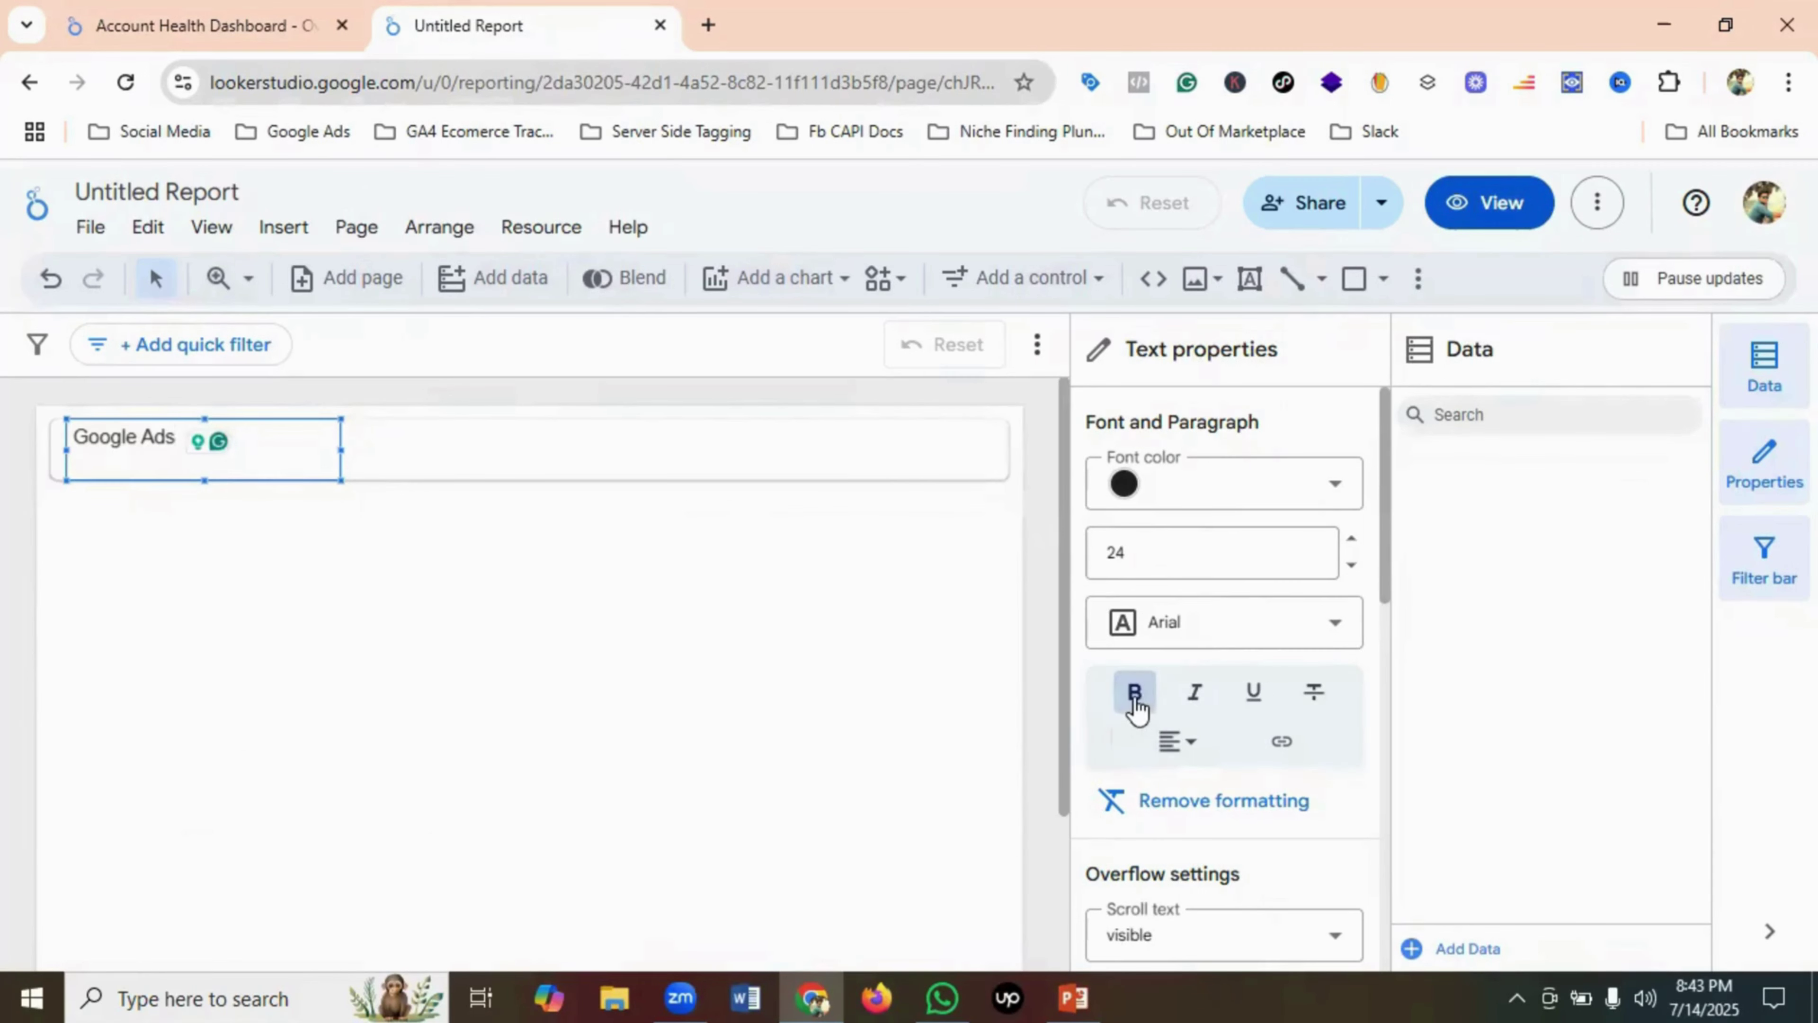
drag(179, 439, 83, 434)
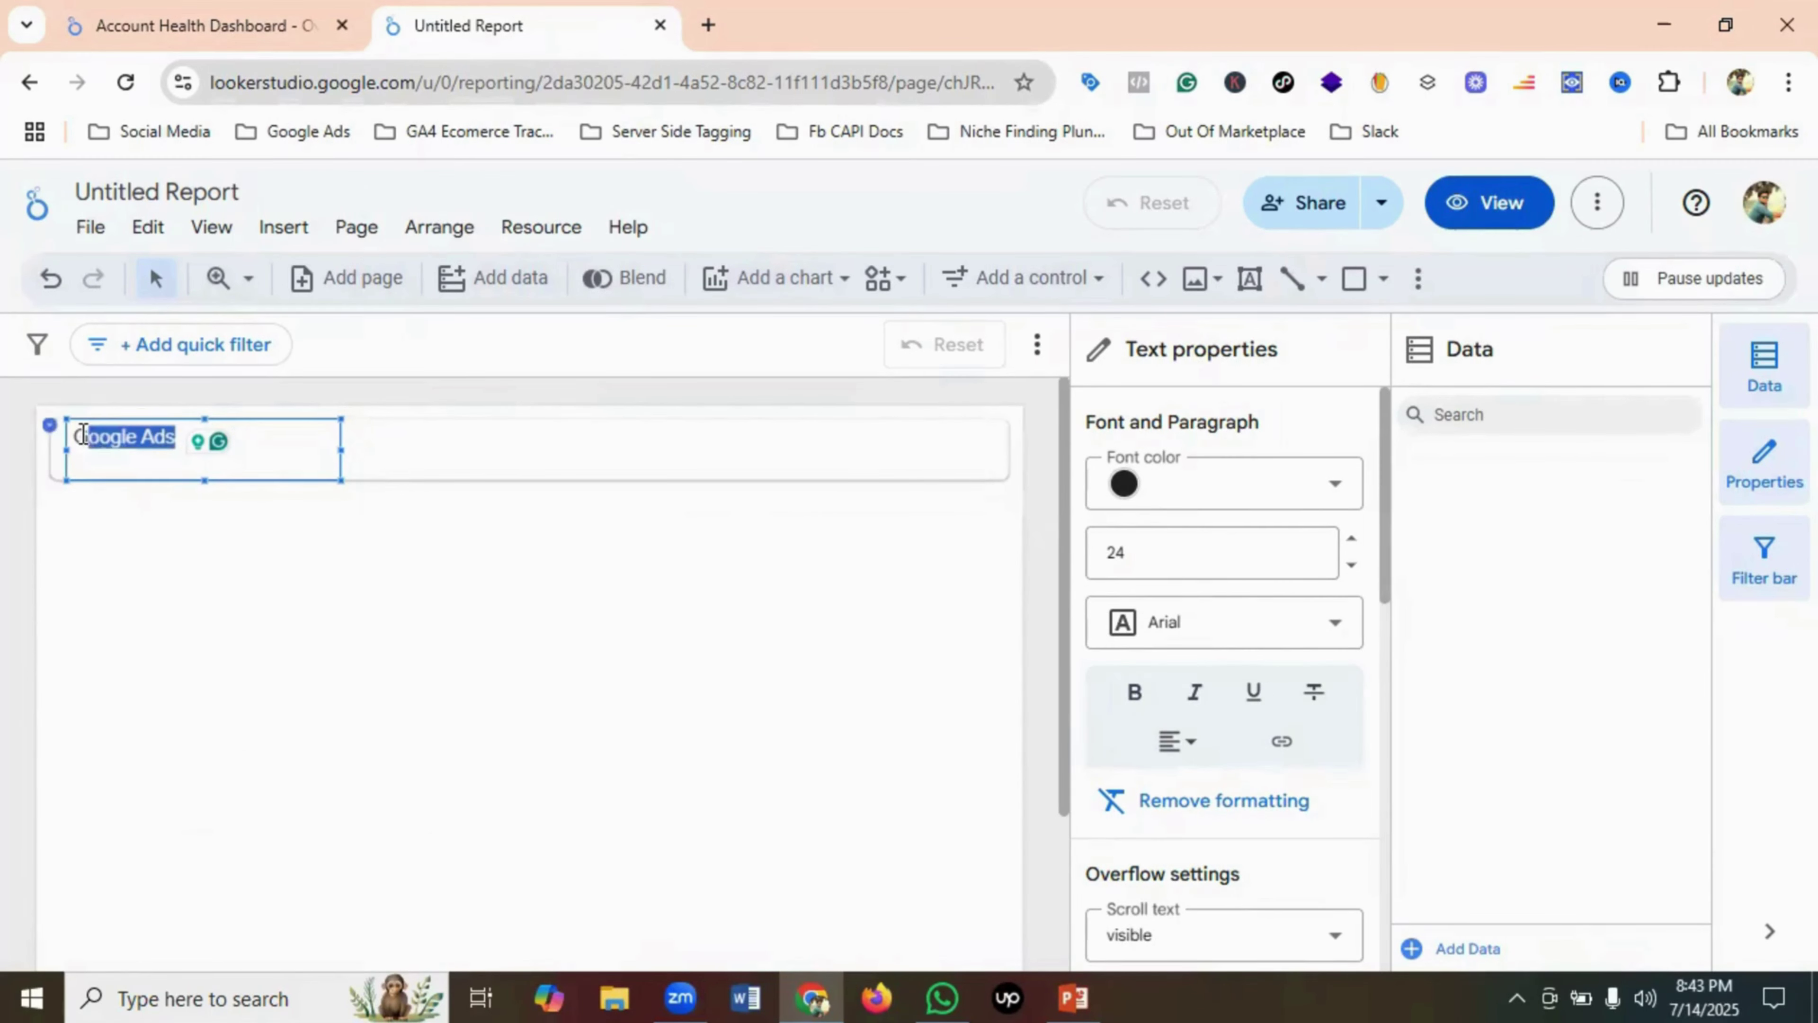
click(1134, 692)
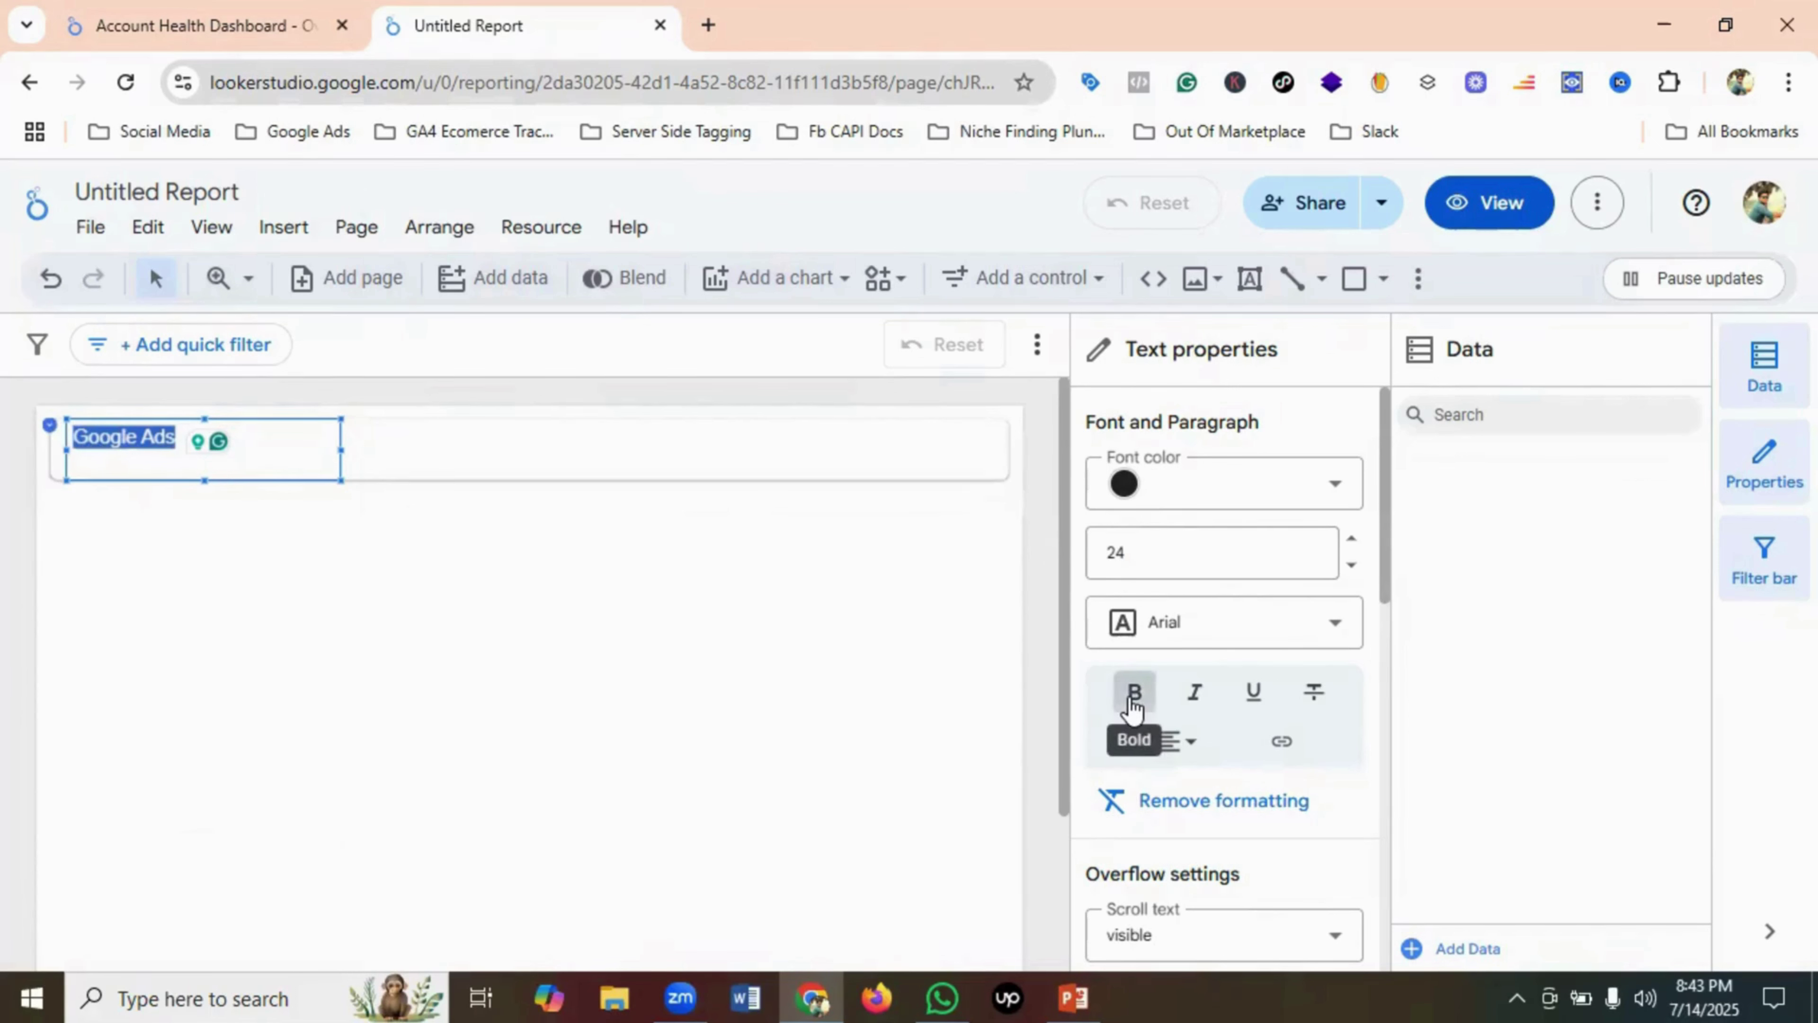
click(458, 446)
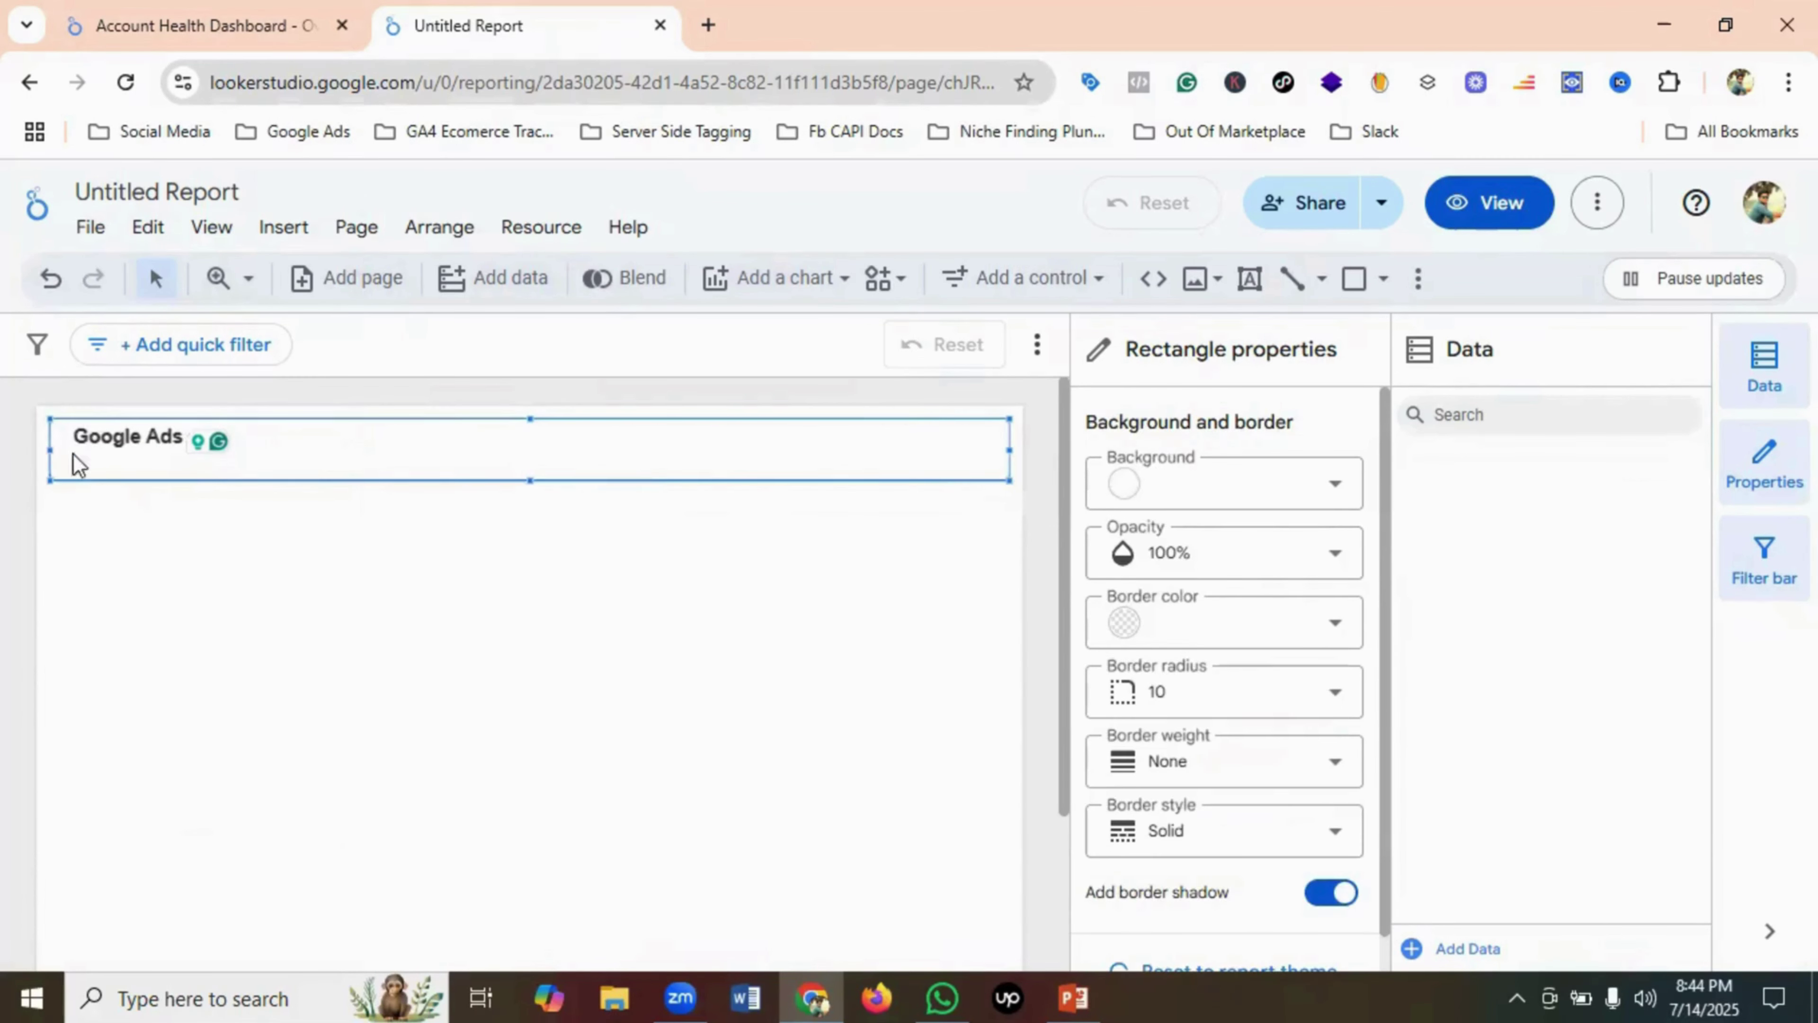
- Colour the letter "G" of the "Google Ads" title dark blue, checking the reference dashboard's title for the shade
click(93, 435)
click(93, 435)
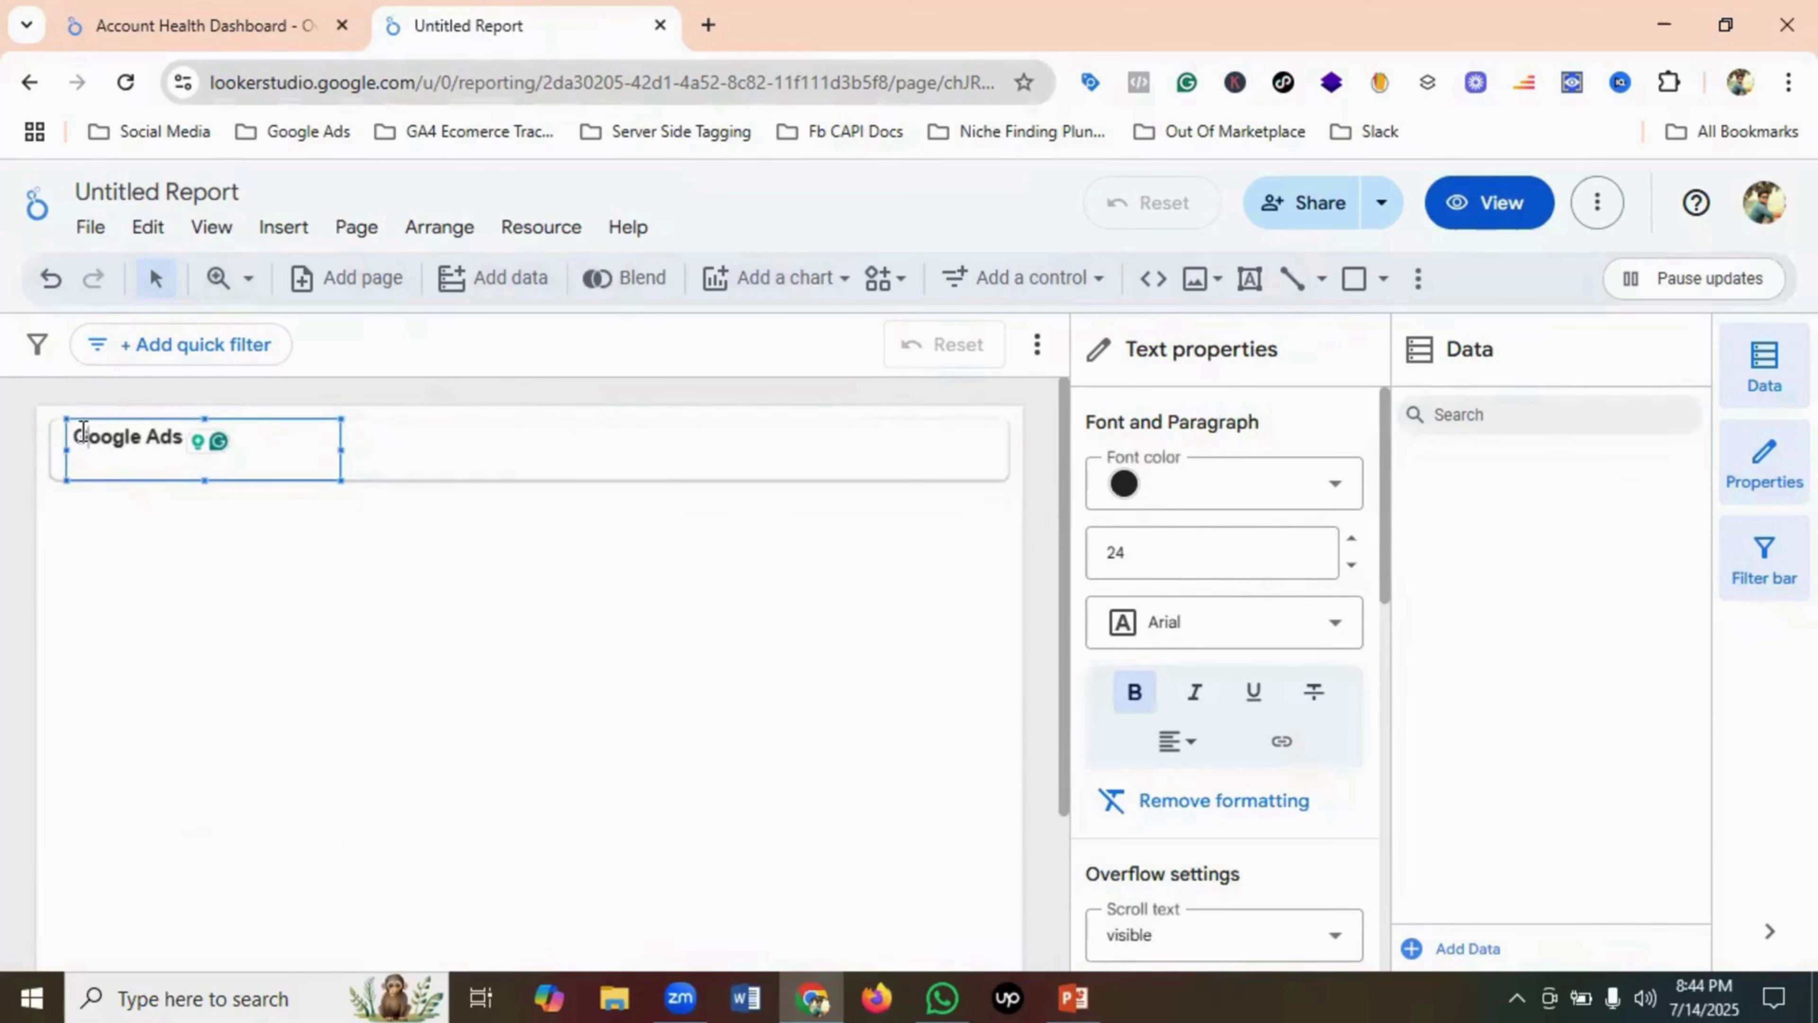
drag(83, 431, 74, 435)
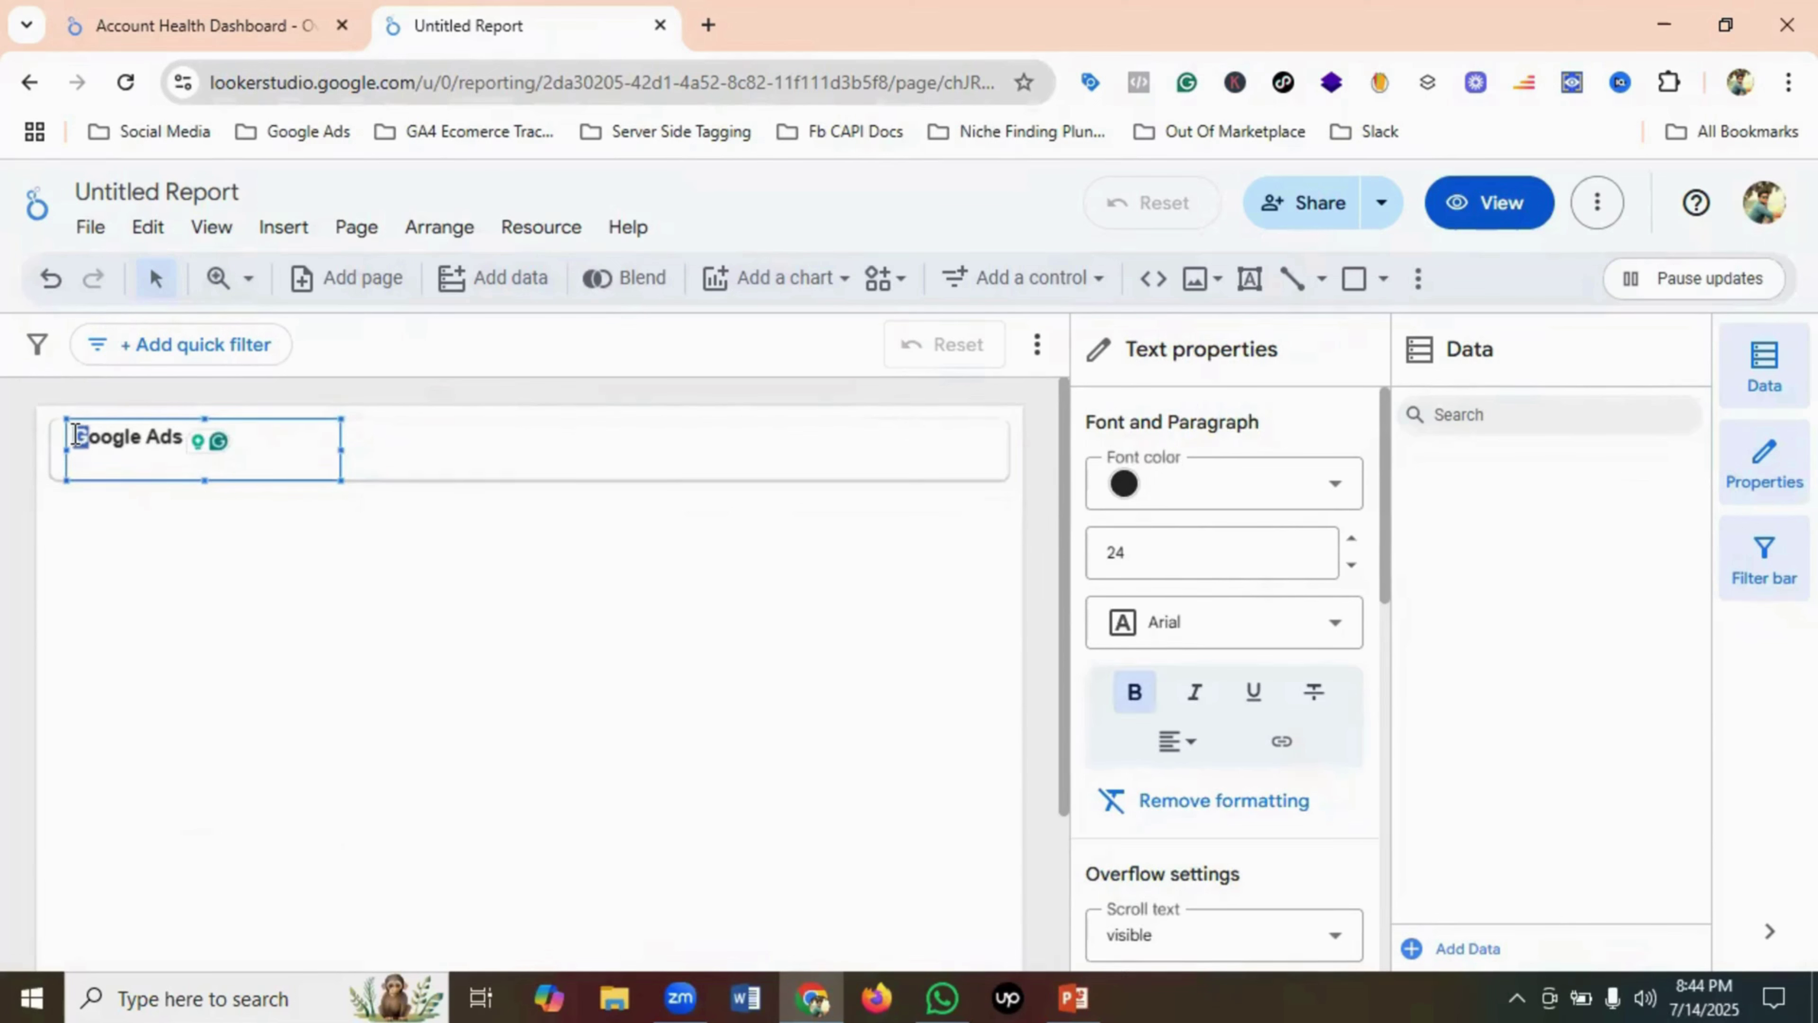
click(173, 21)
click(476, 26)
click(1278, 502)
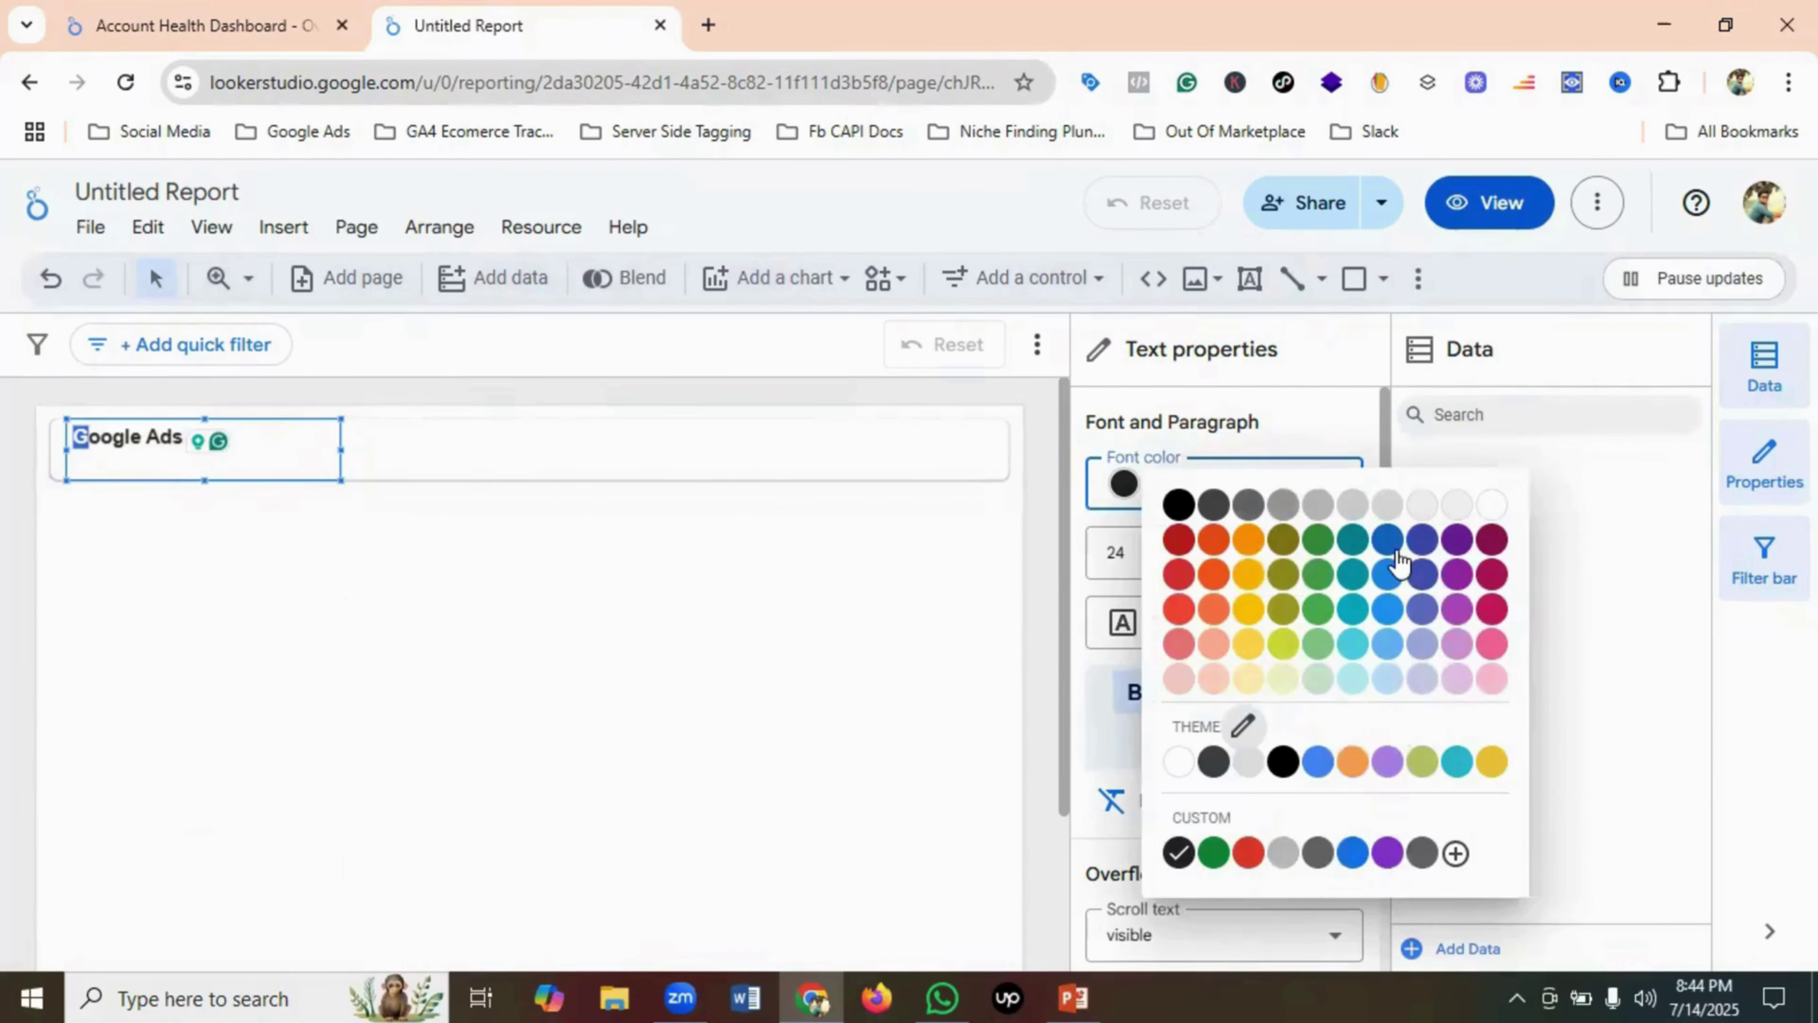
click(1423, 542)
click(163, 441)
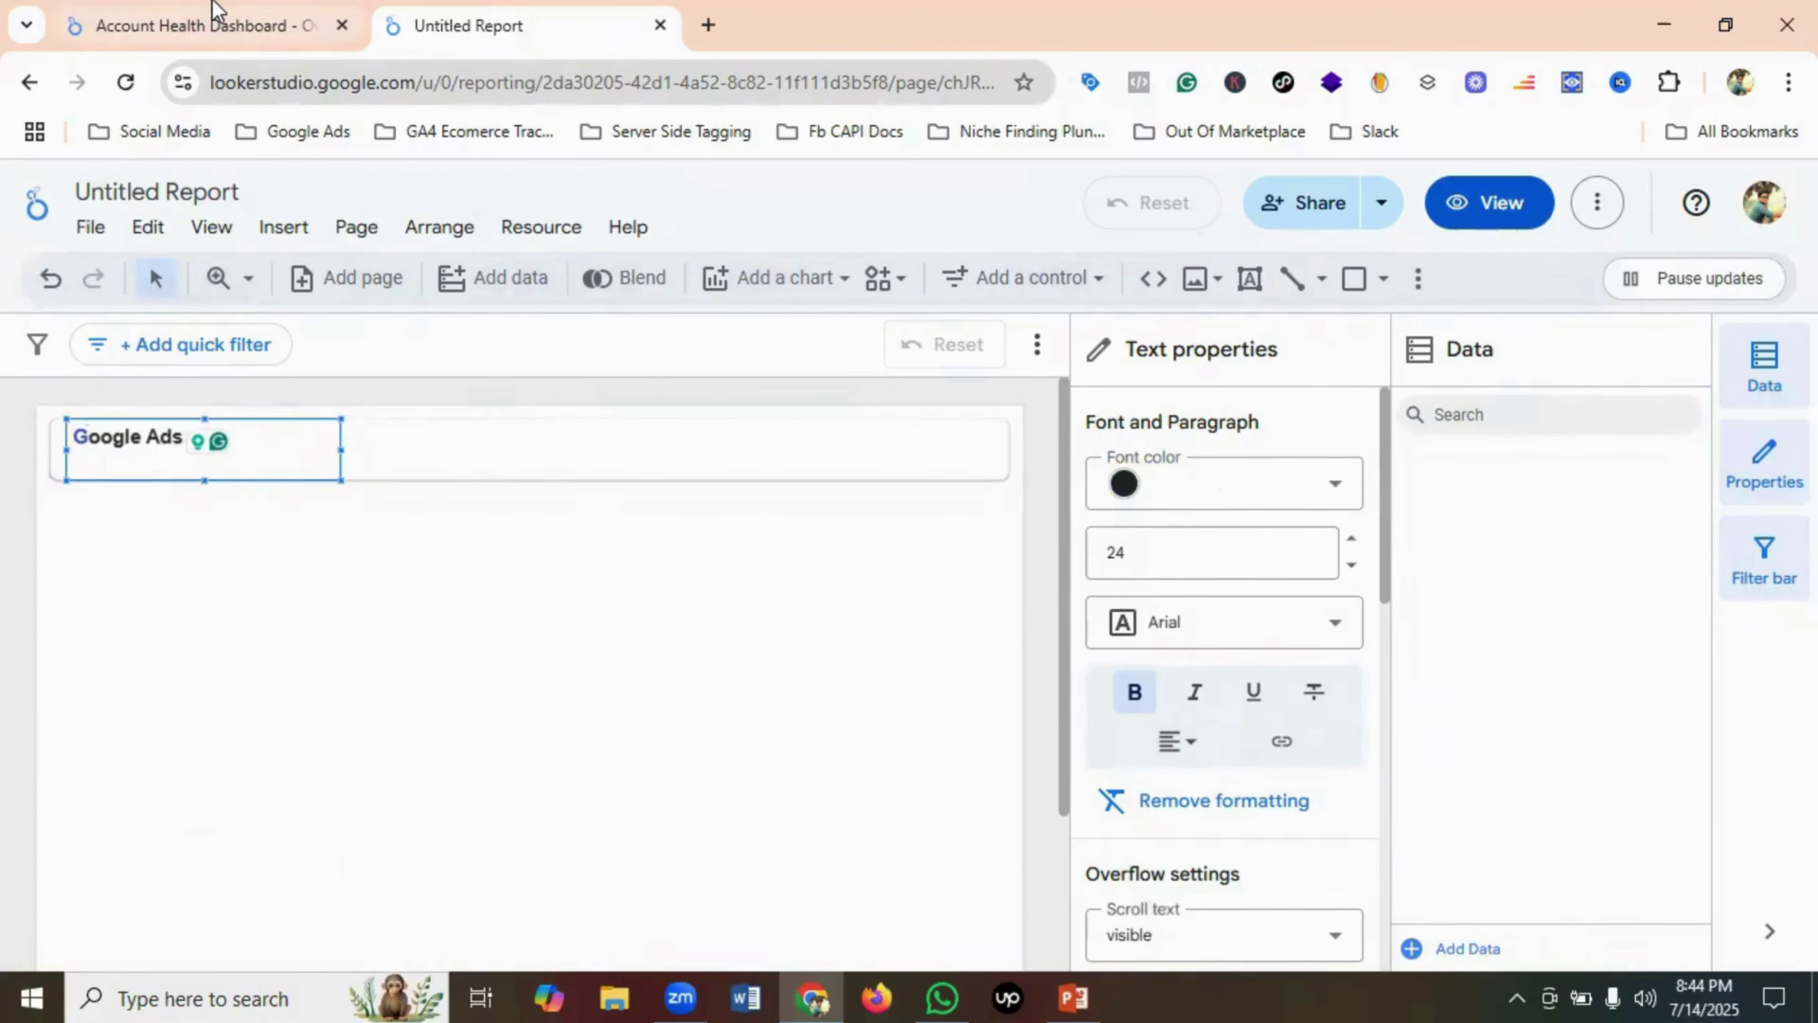
- Check the reference title's colours and set the first "o" in "Google" to dark red
click(219, 18)
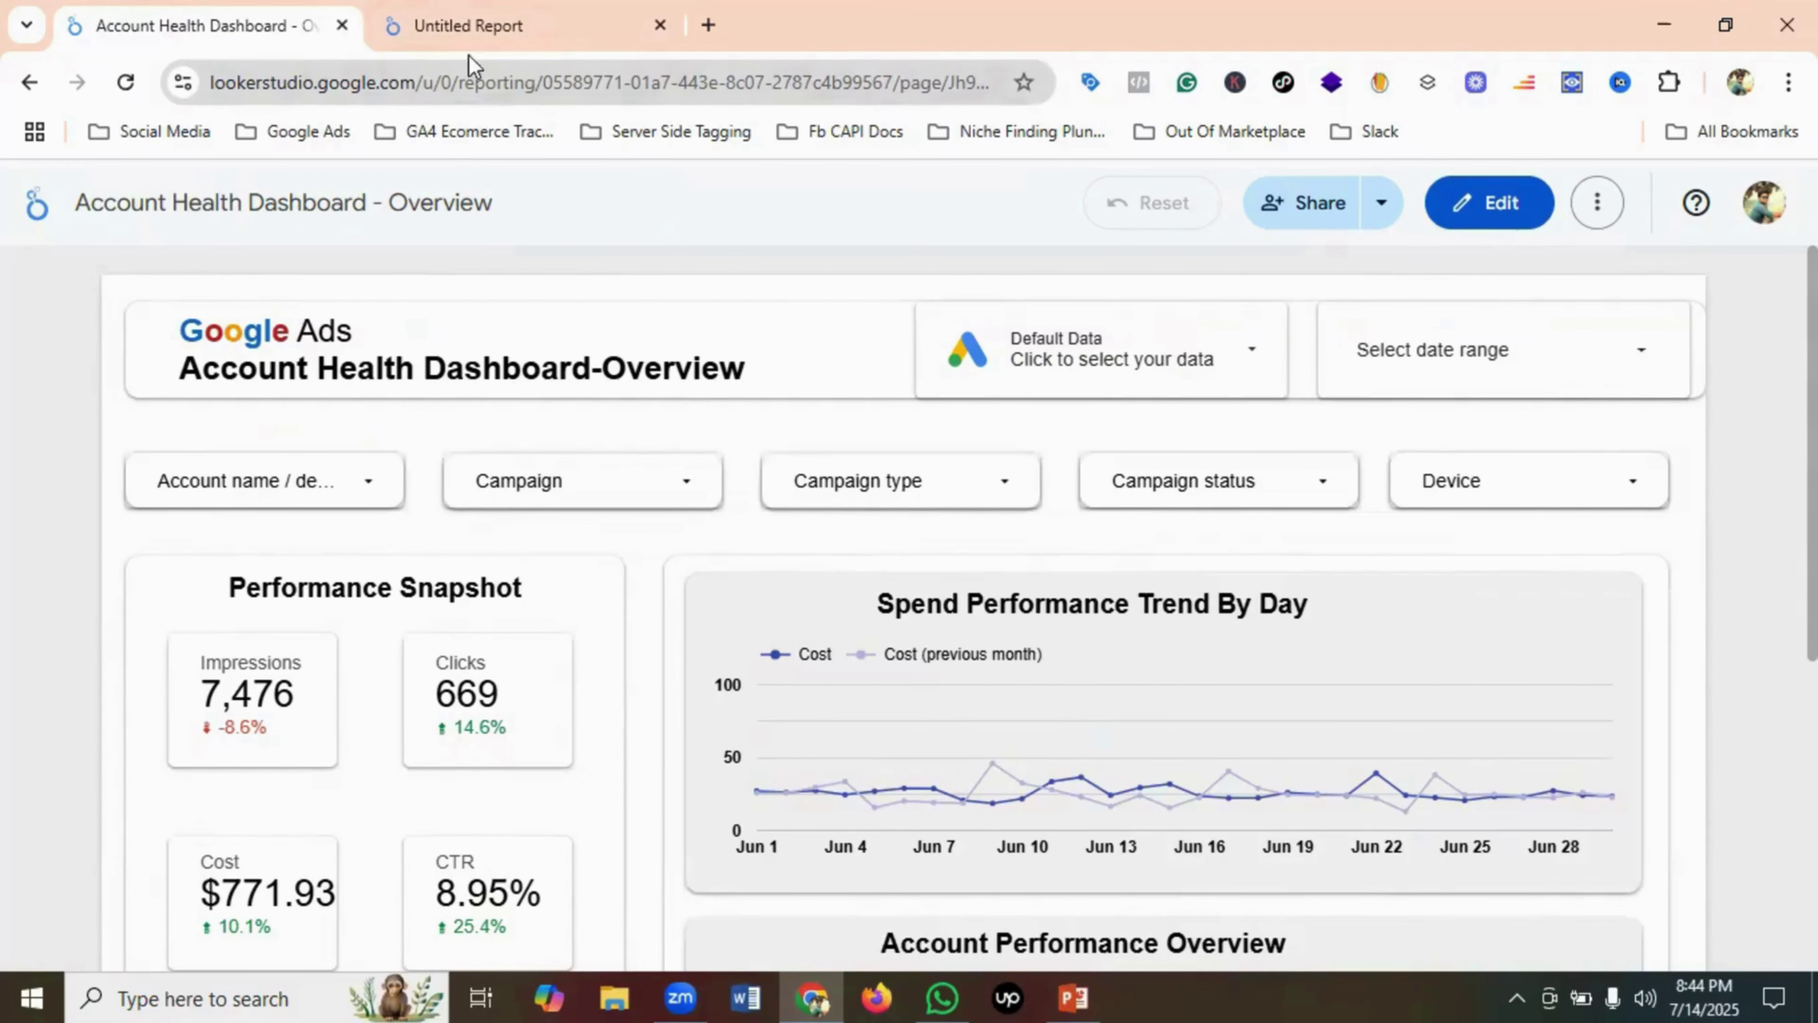
click(468, 27)
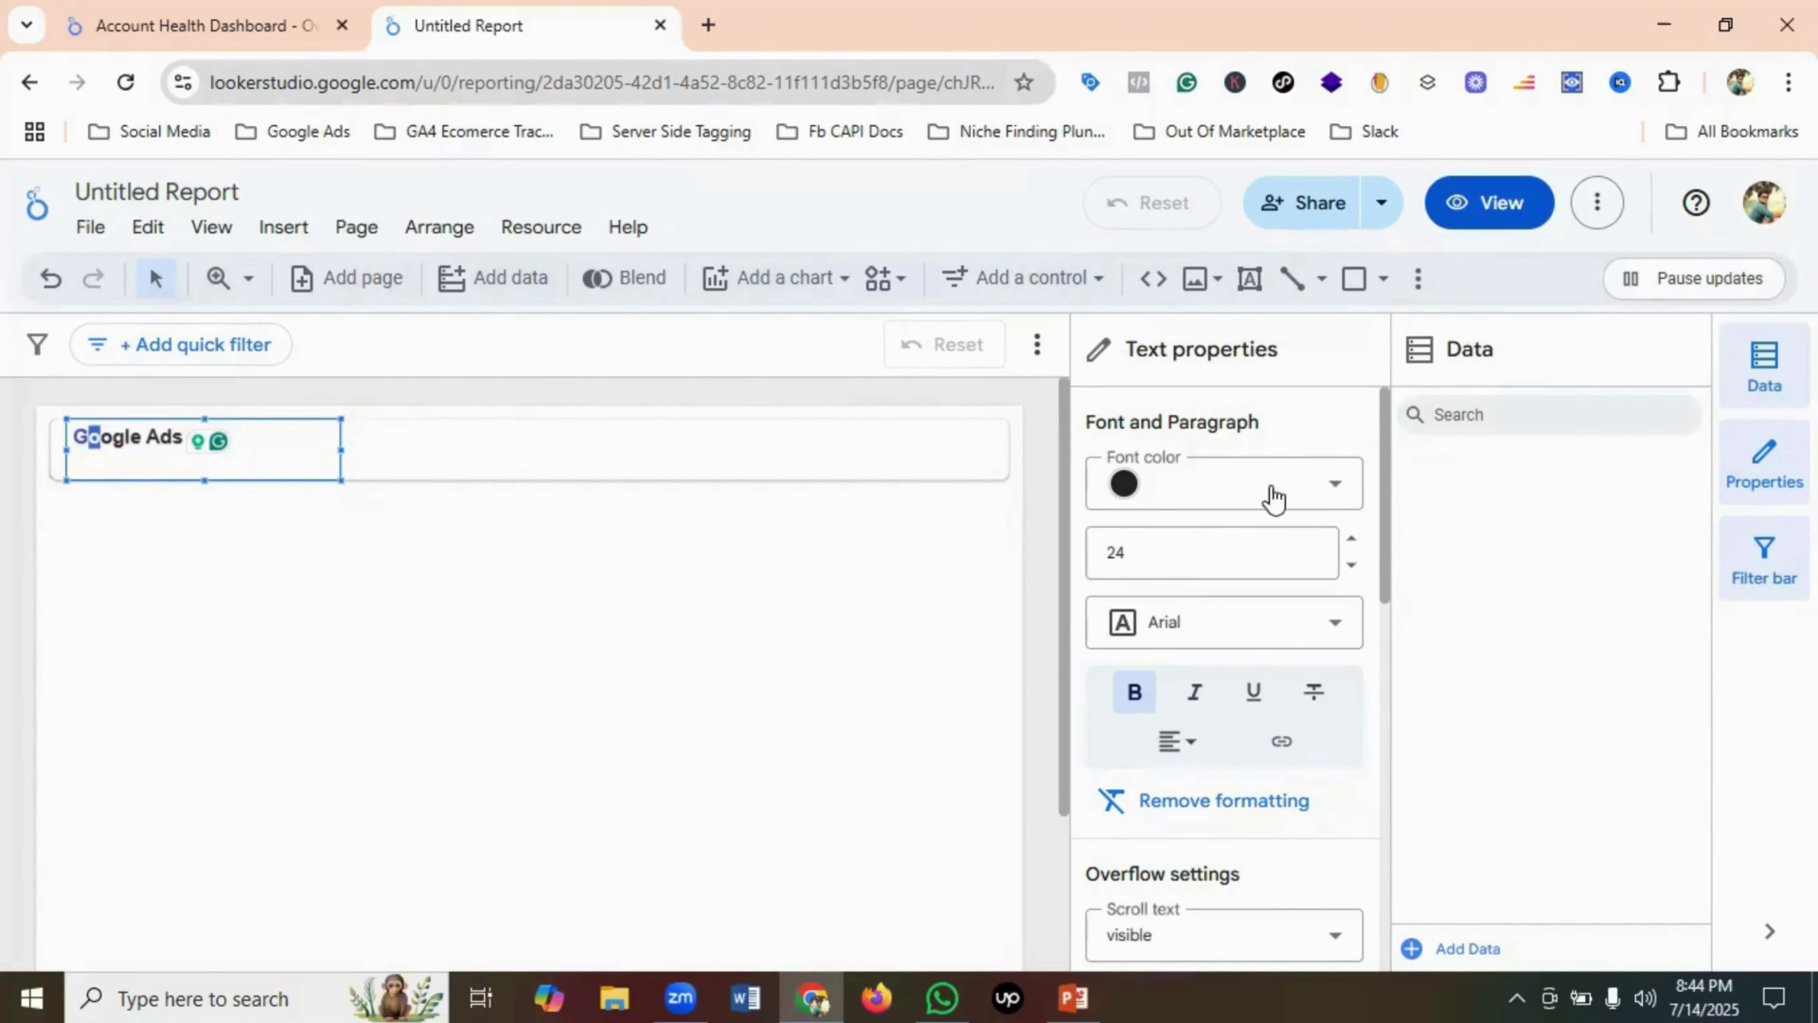
click(1228, 498)
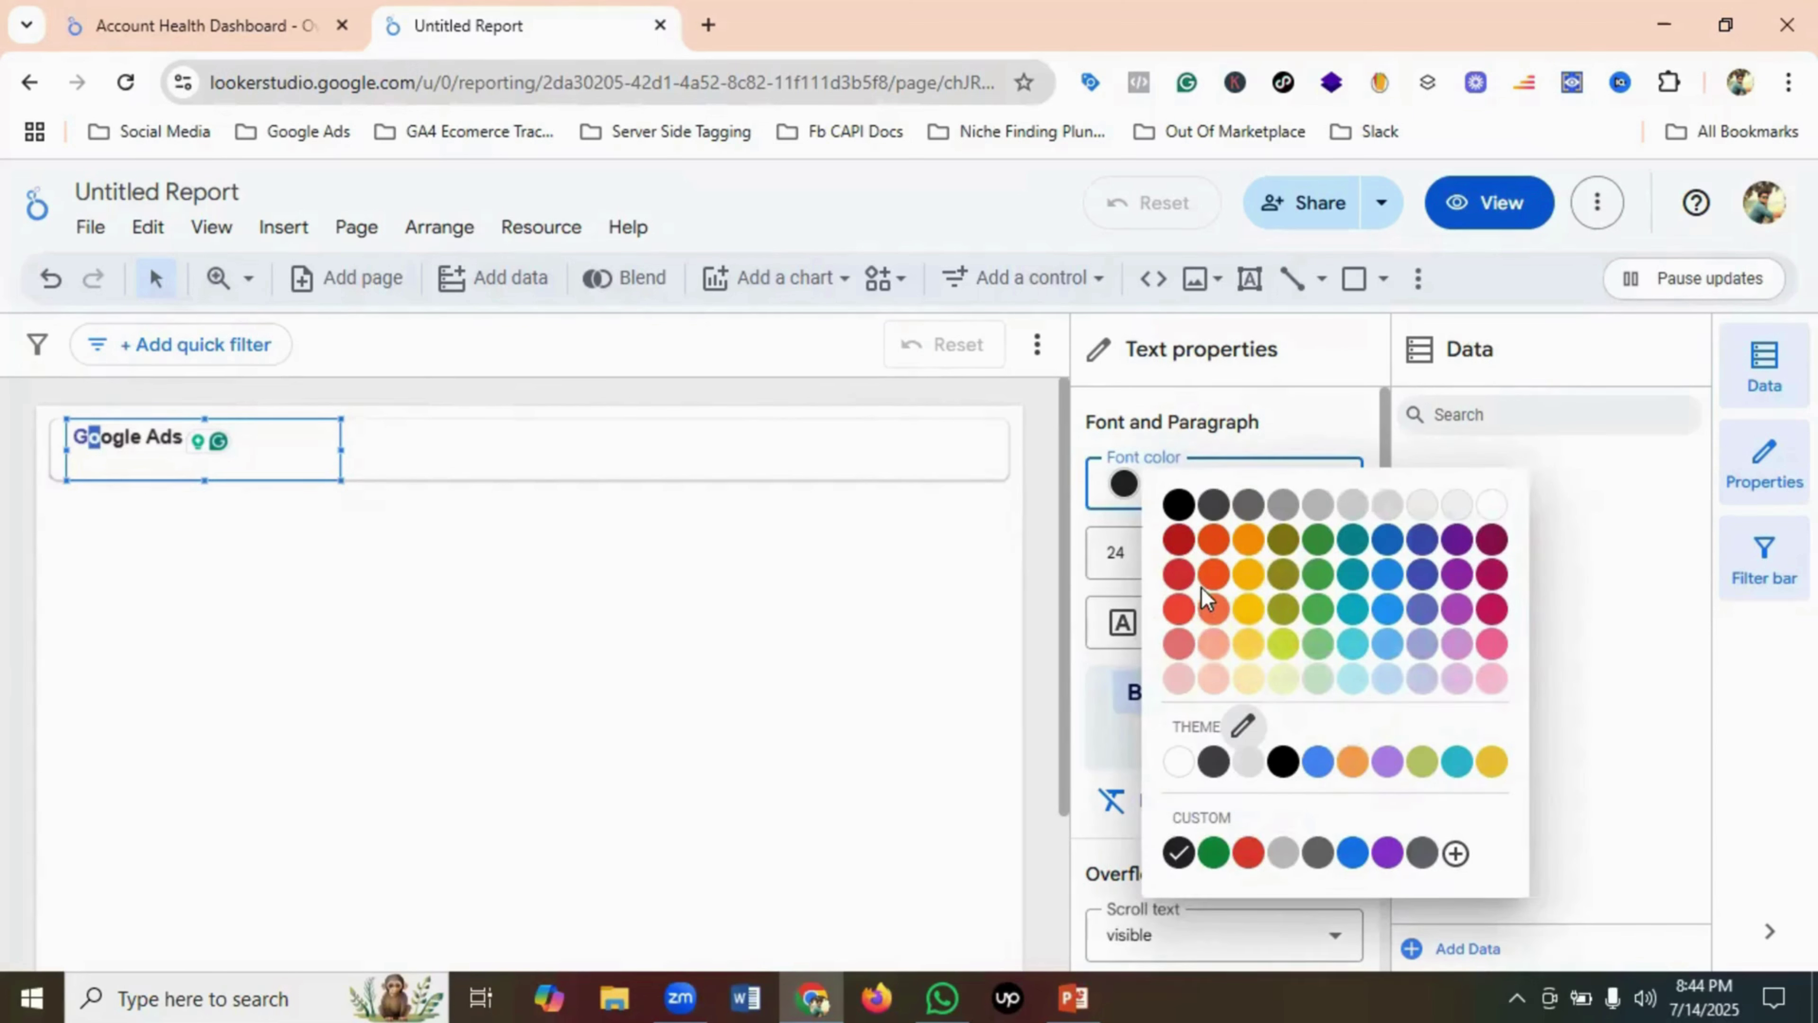
click(1182, 551)
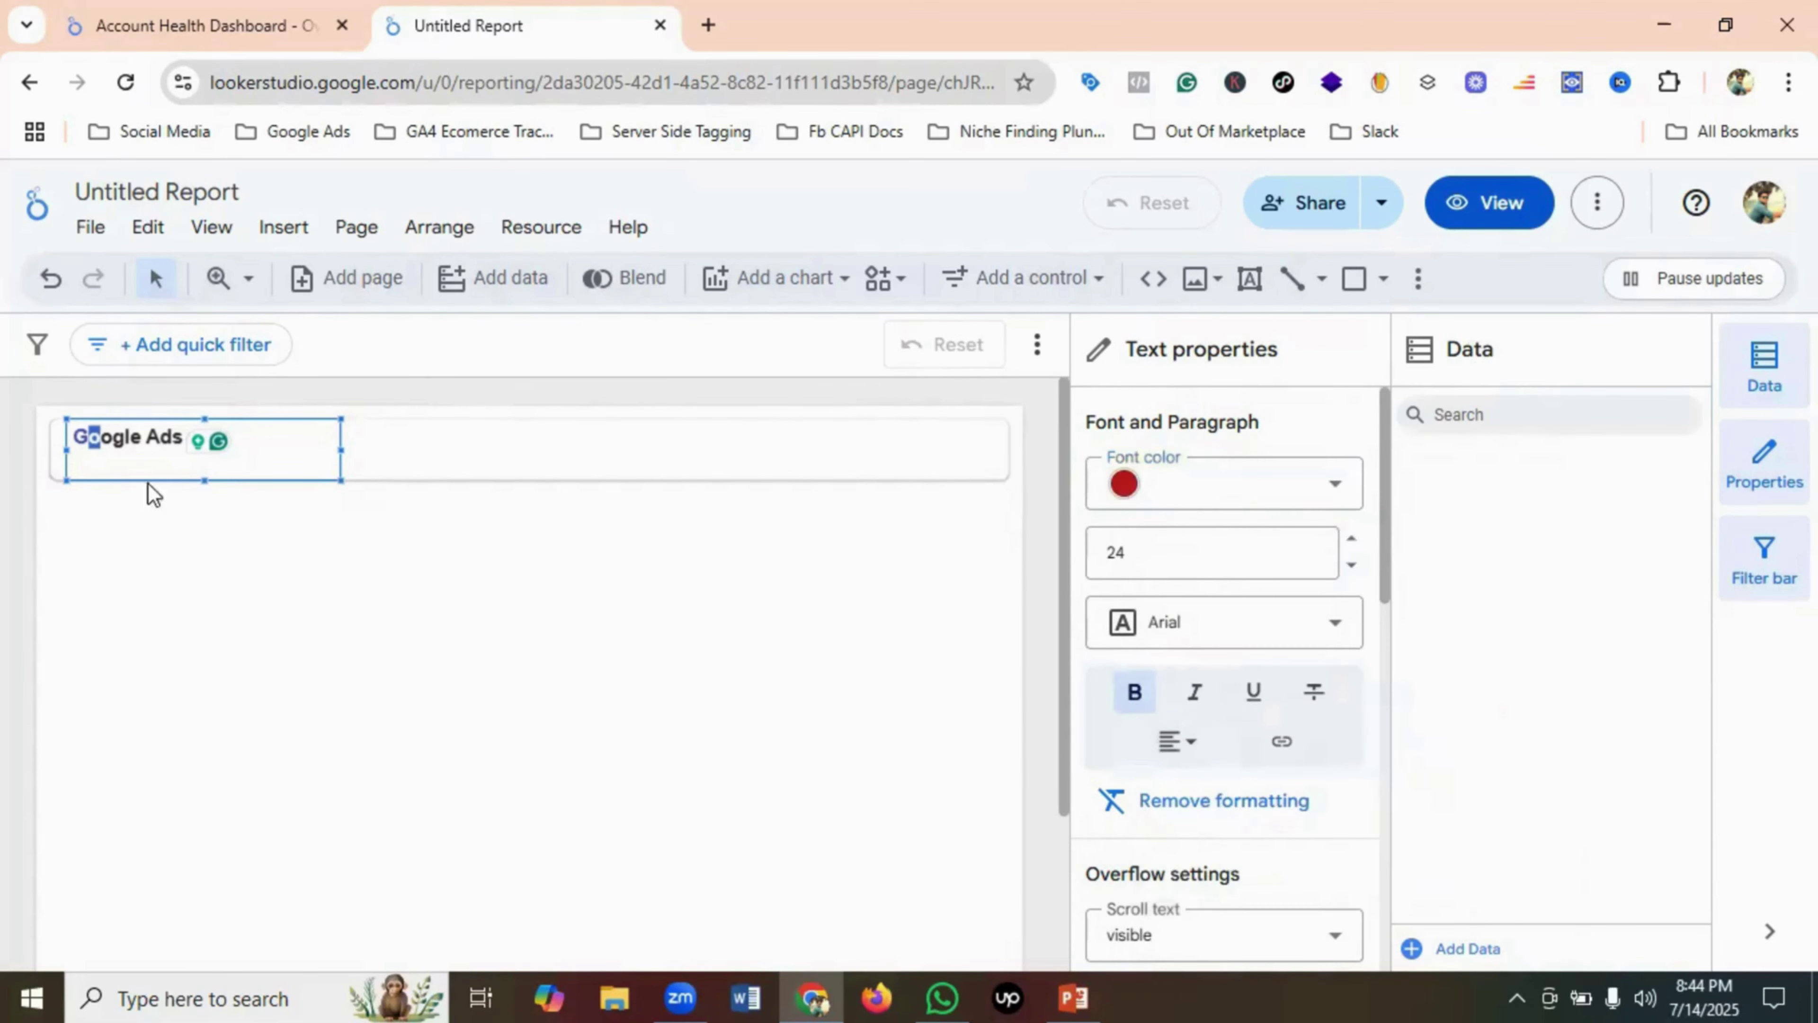
- Set the font colour of the second "o" in "Google" to orange
click(115, 435)
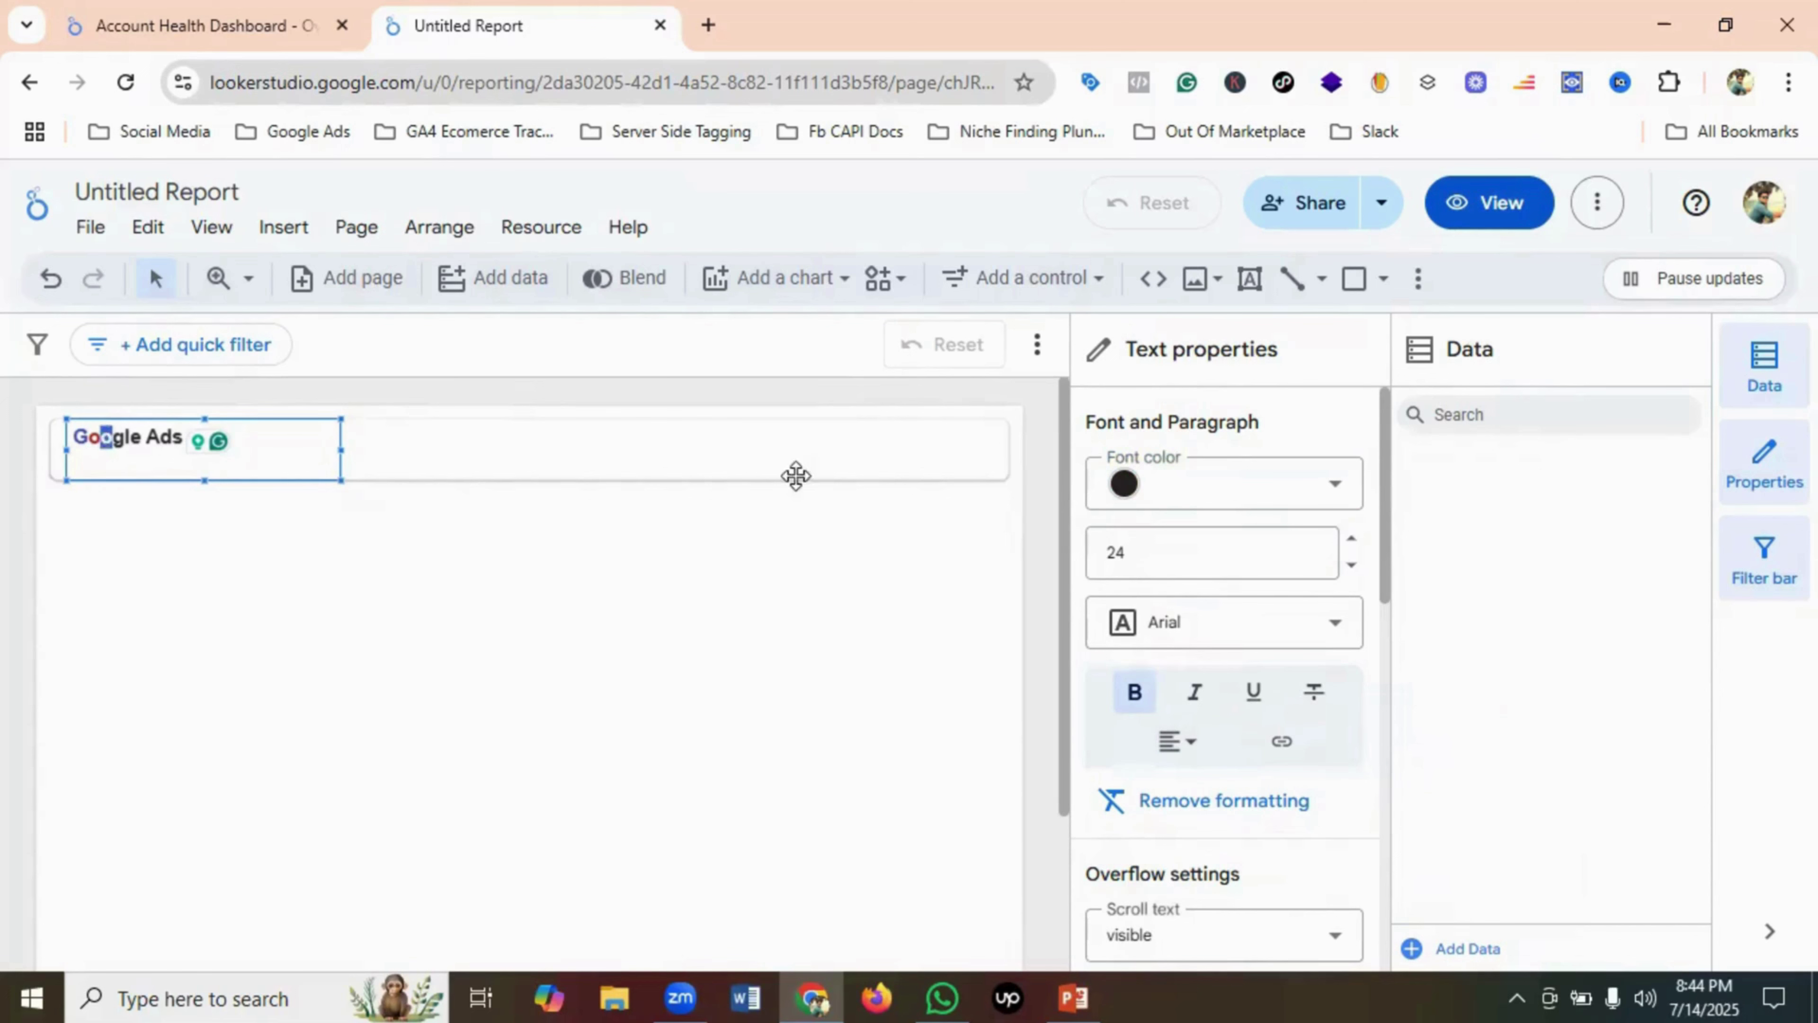
click(1241, 472)
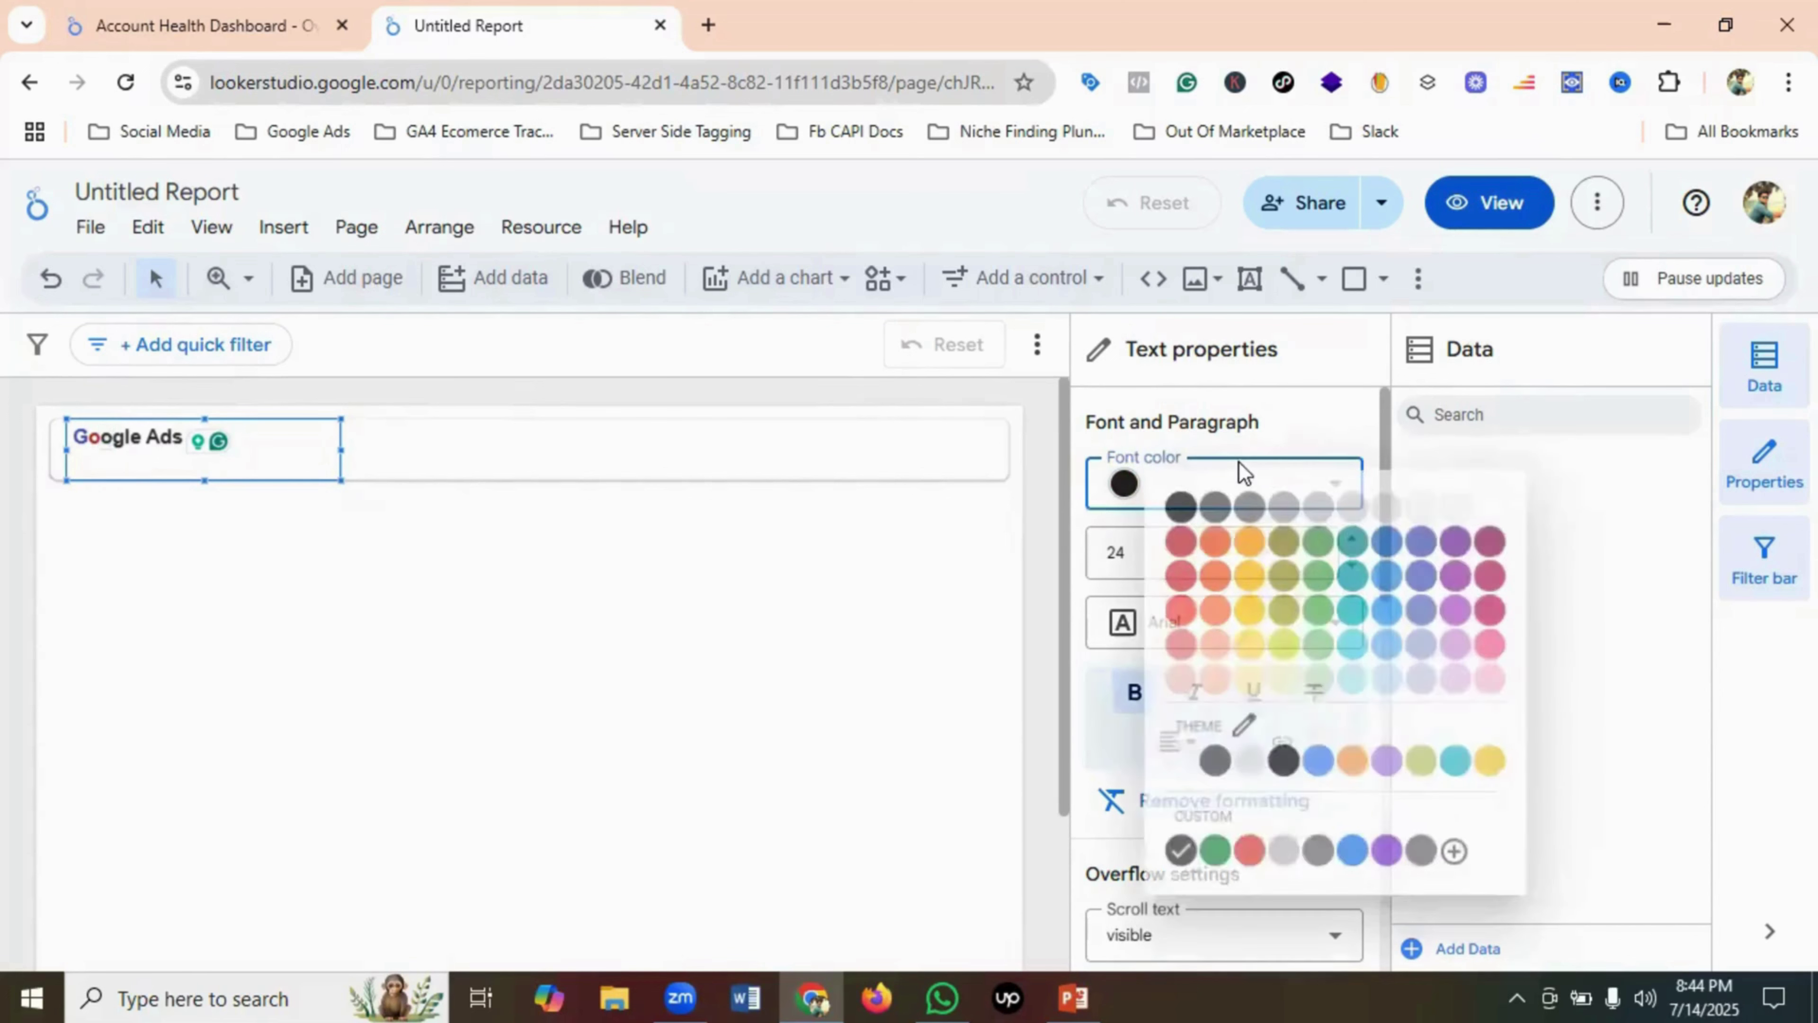
click(1248, 539)
- Colour the letters "gl" in "Google" dark blue after checking the reference dashboard's title
click(242, 10)
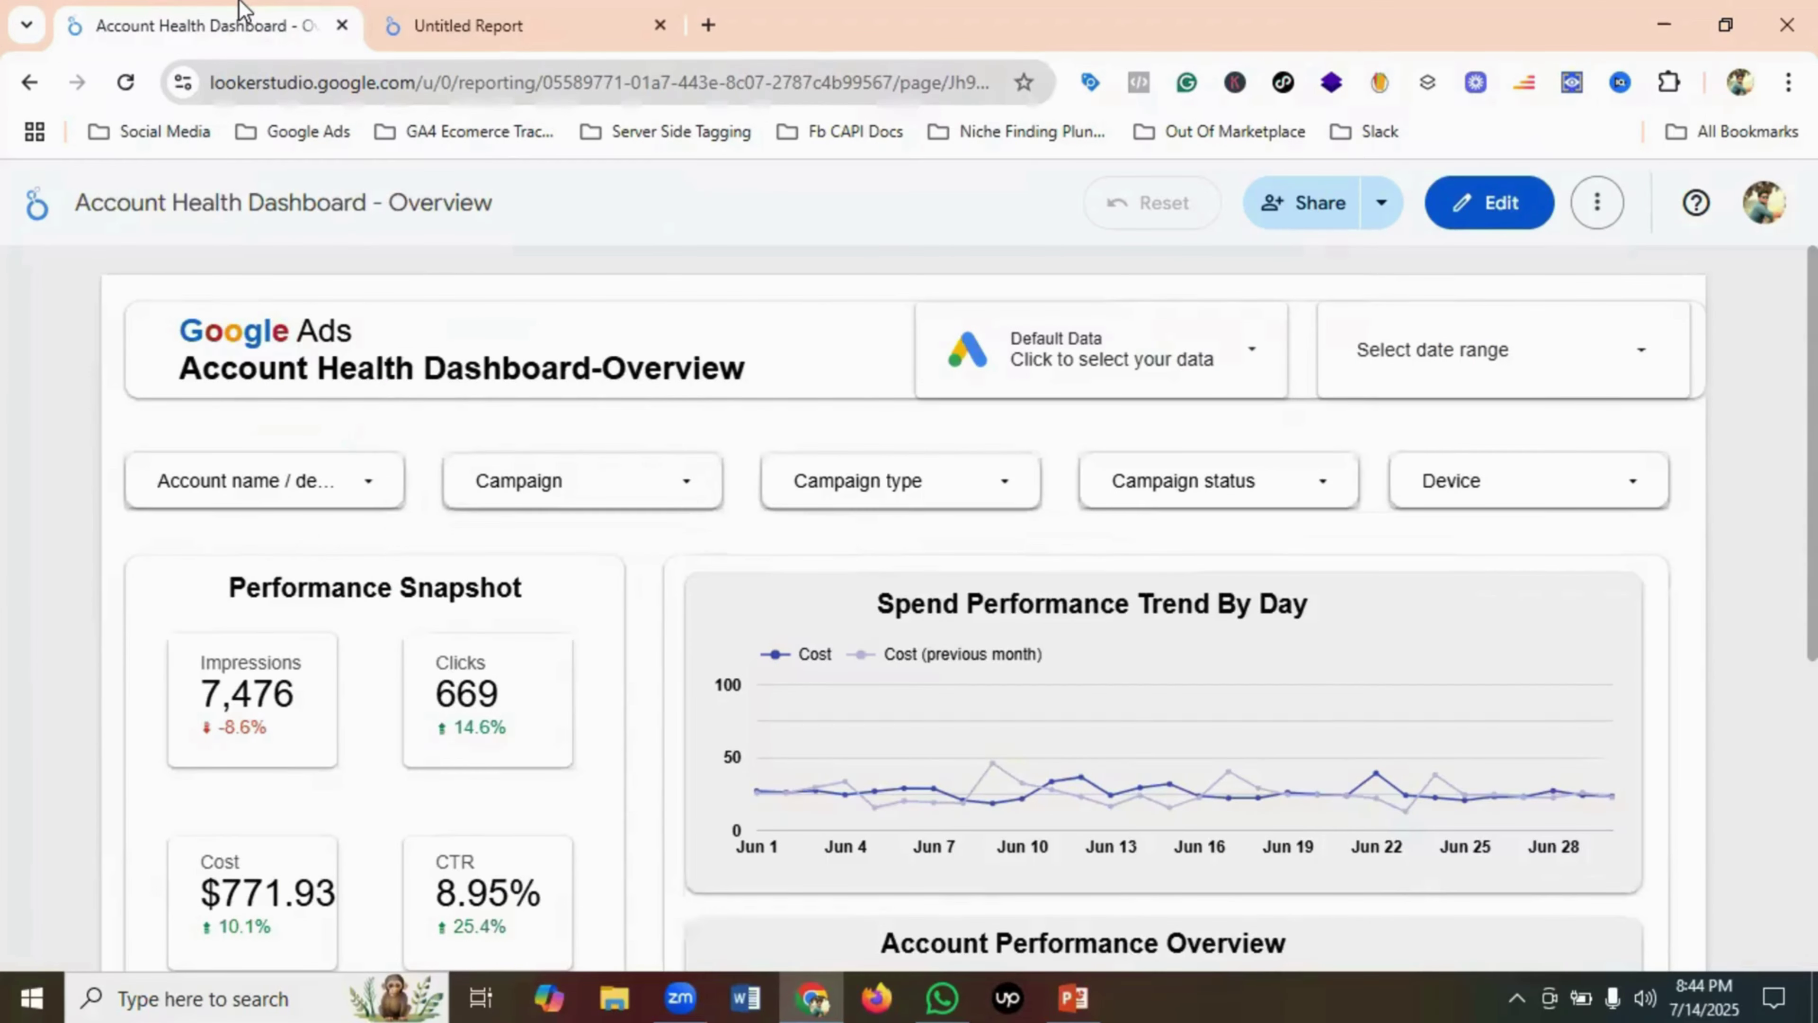
click(495, 26)
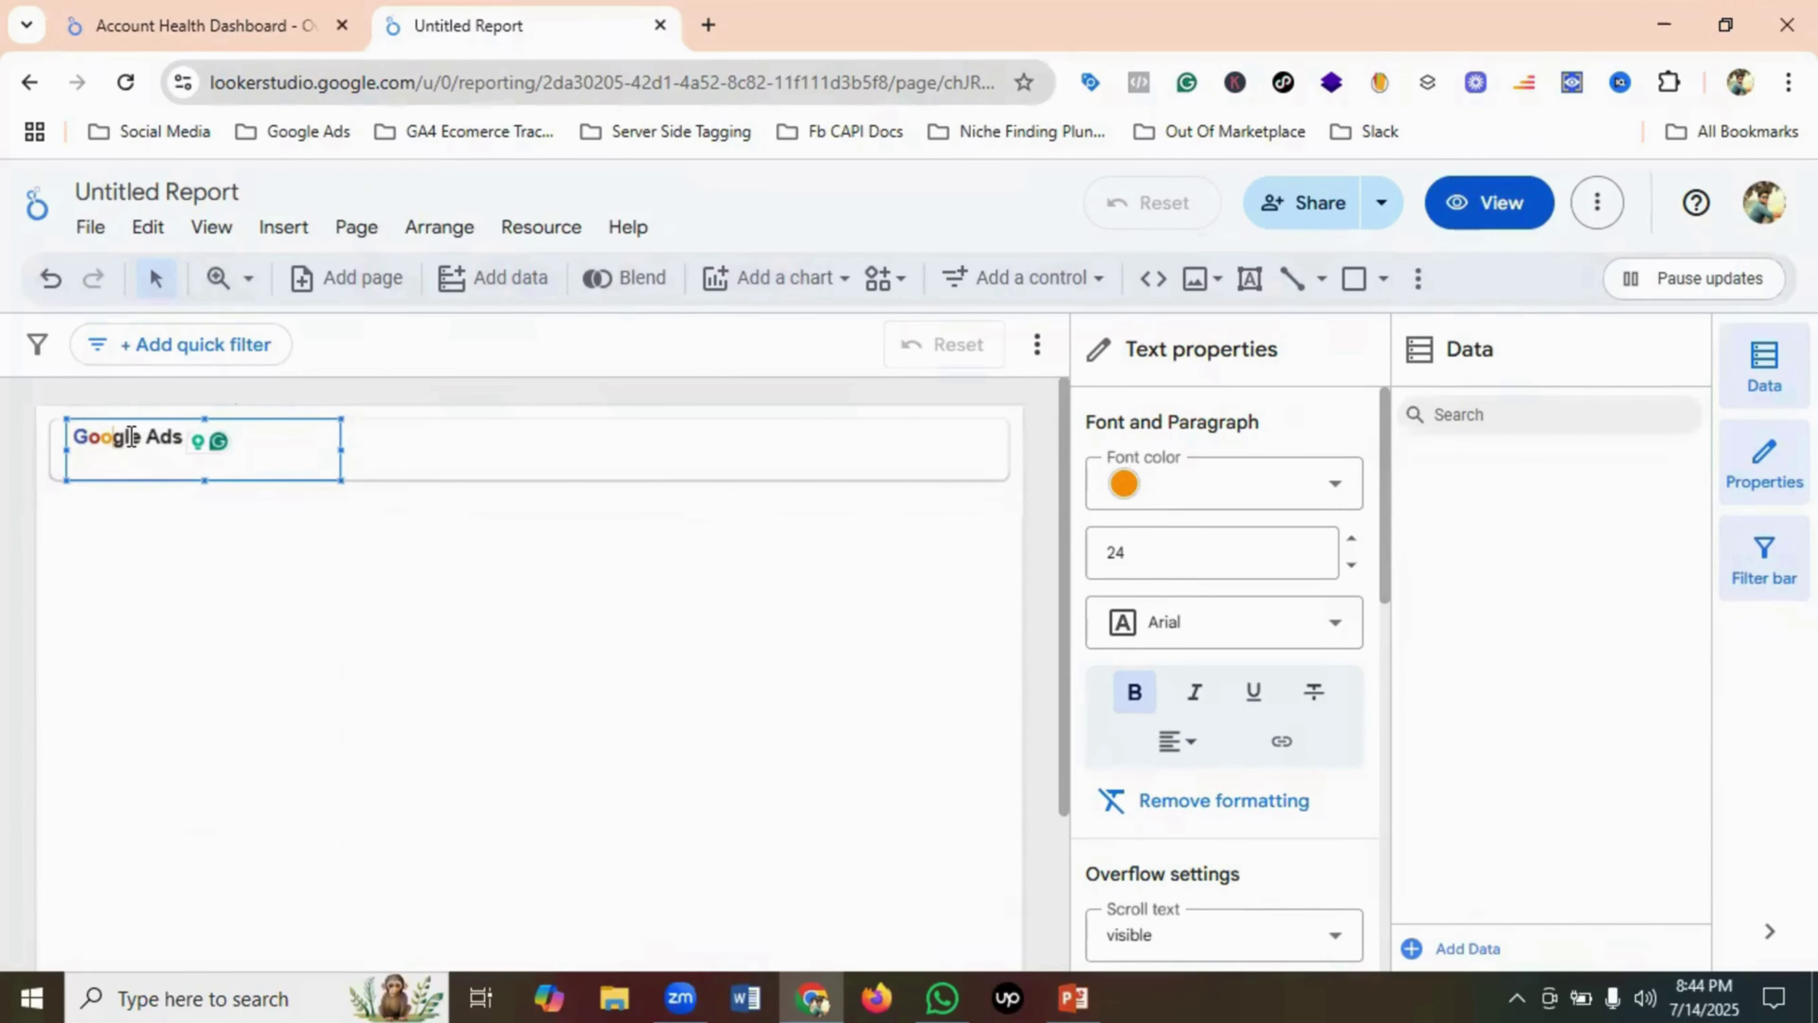
click(131, 436)
click(1202, 481)
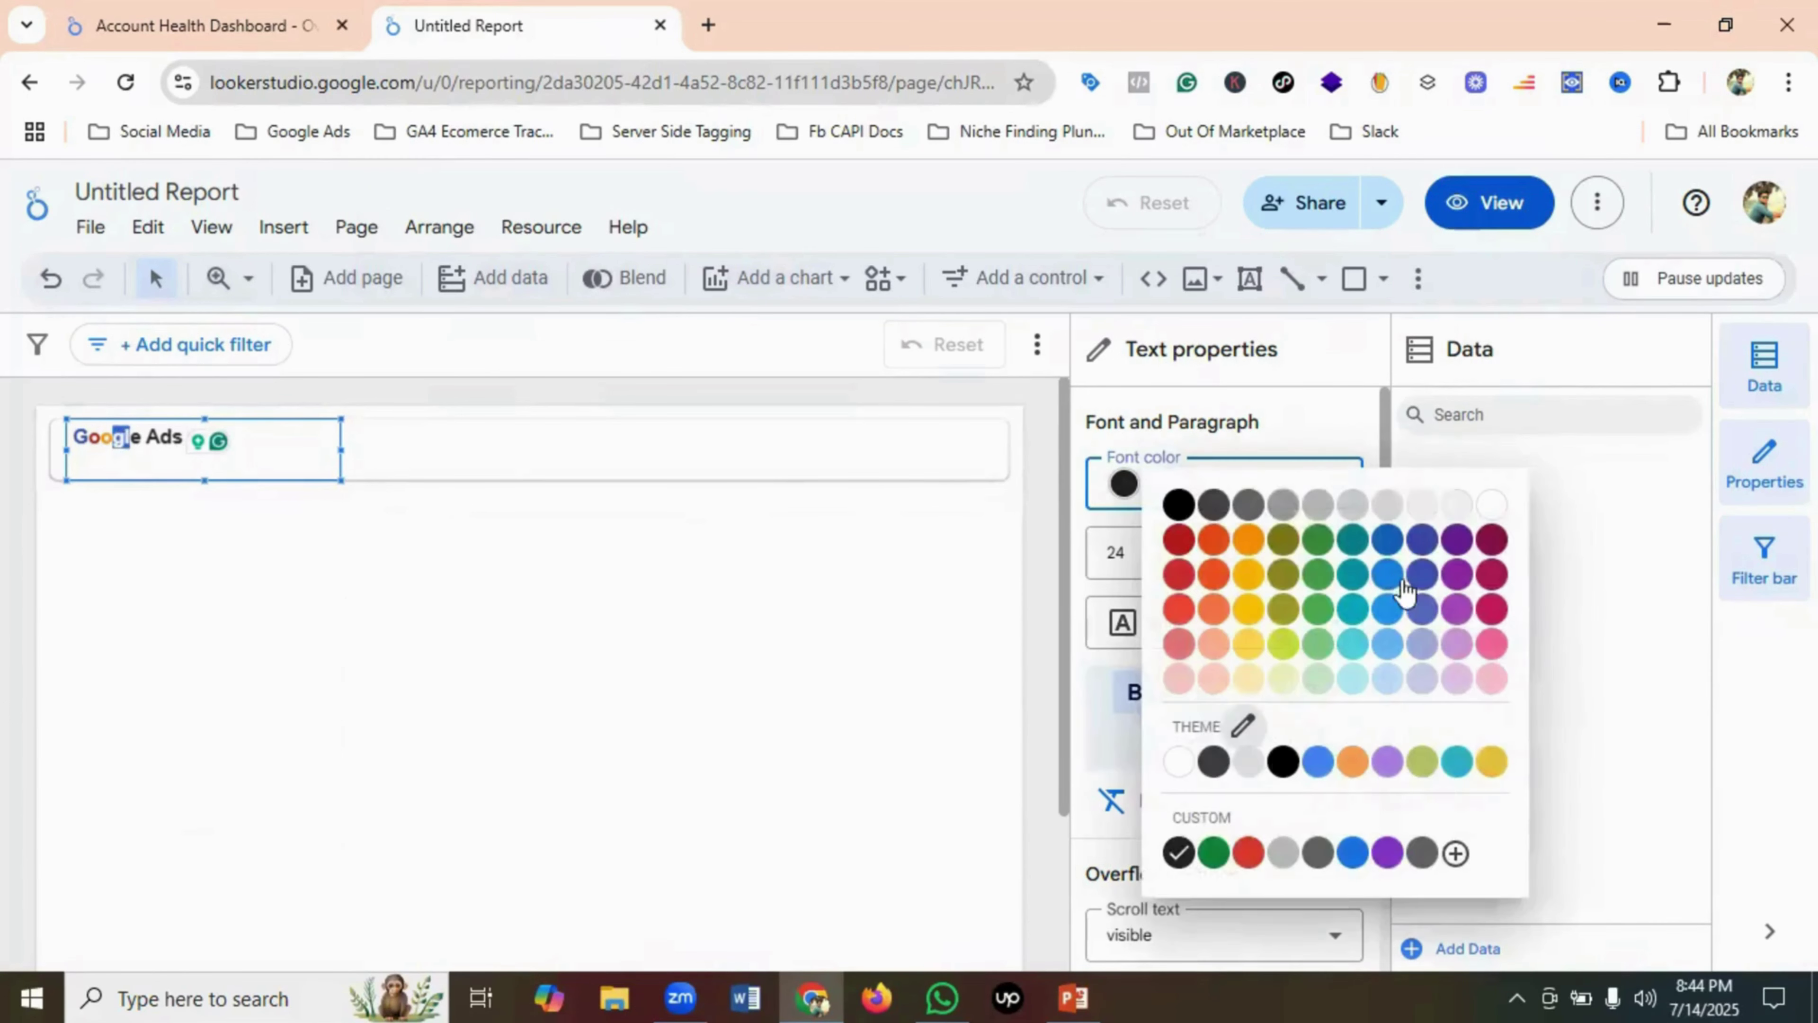
click(1421, 548)
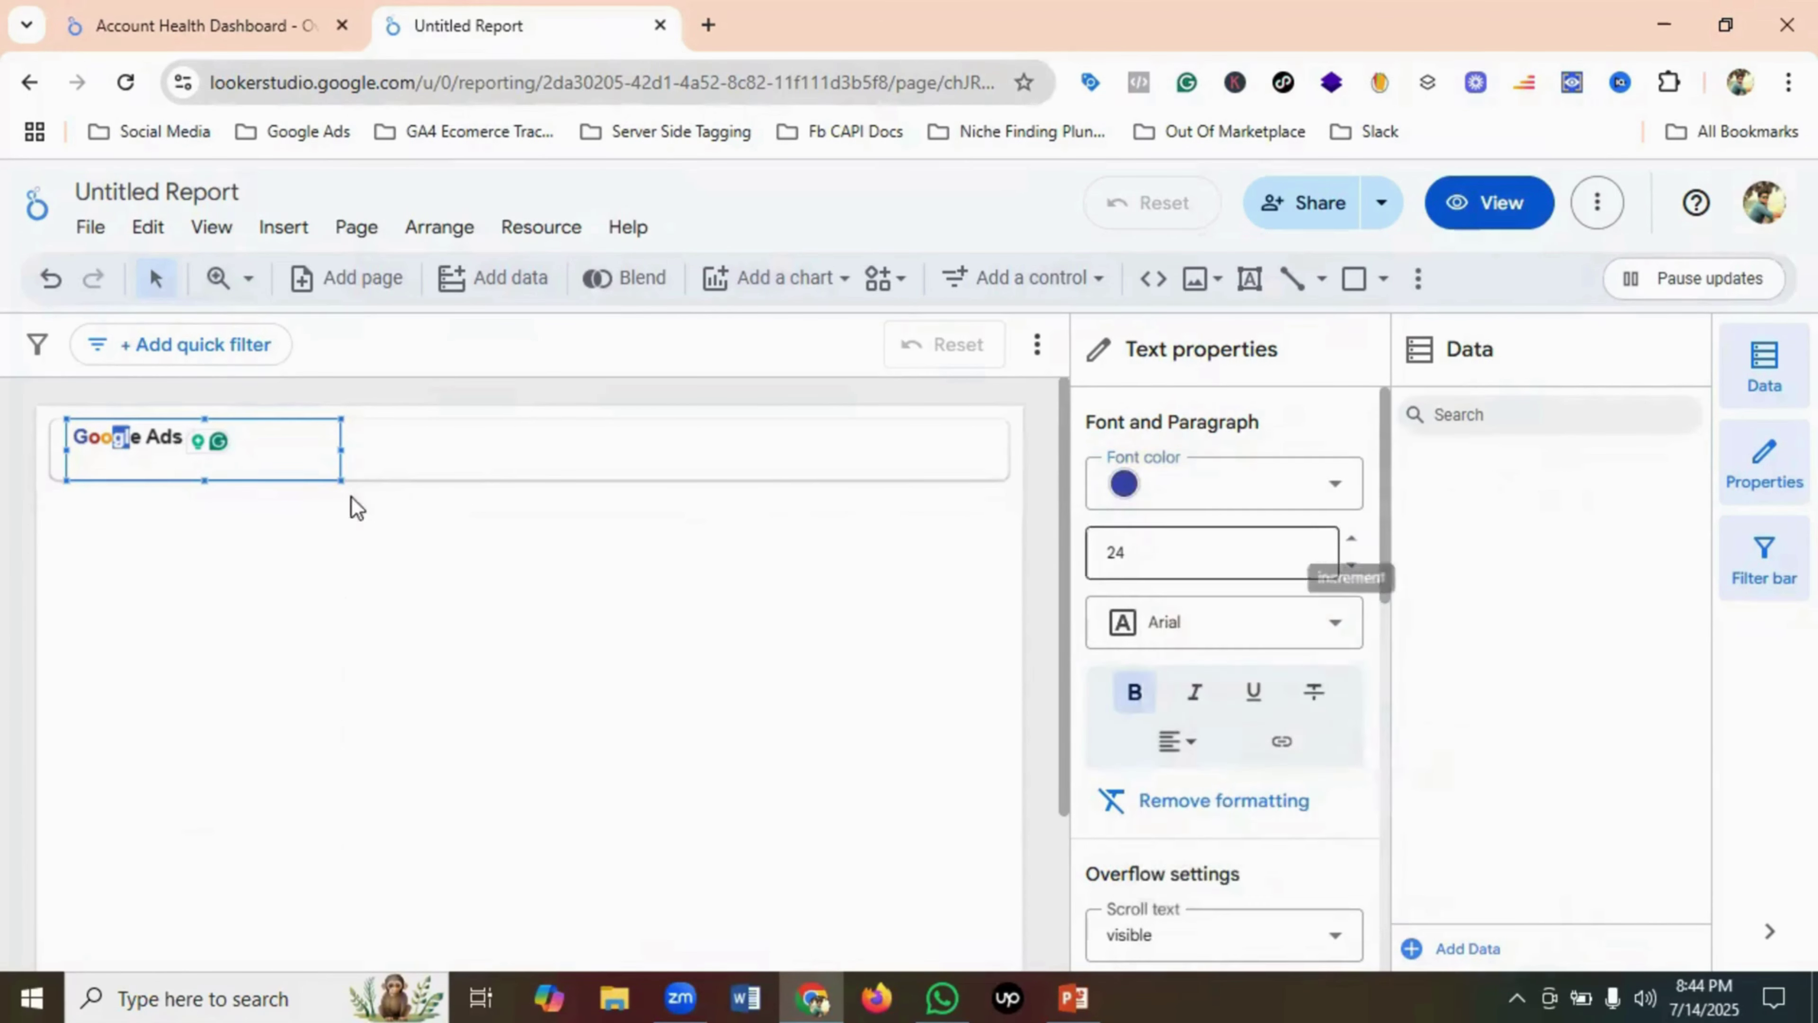
click(147, 441)
- Colour the final "e" in "Google" dark red after checking the reference dashboard's title
click(217, 14)
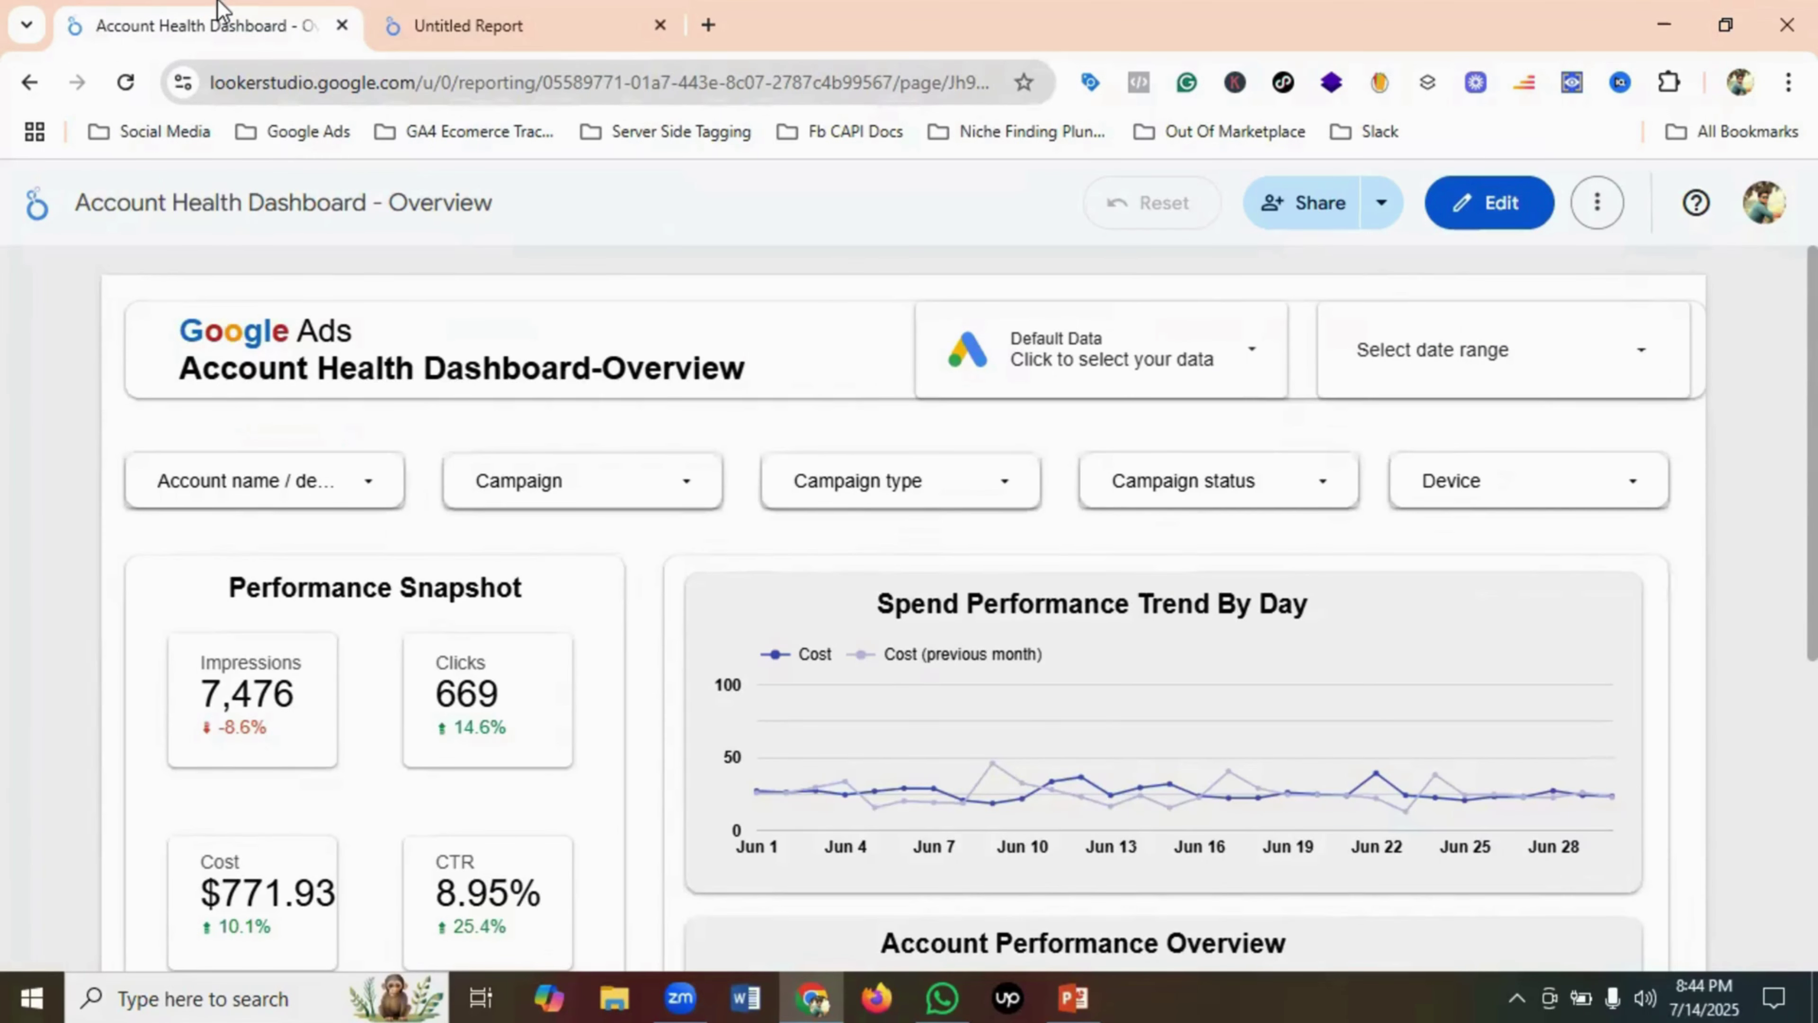
click(505, 24)
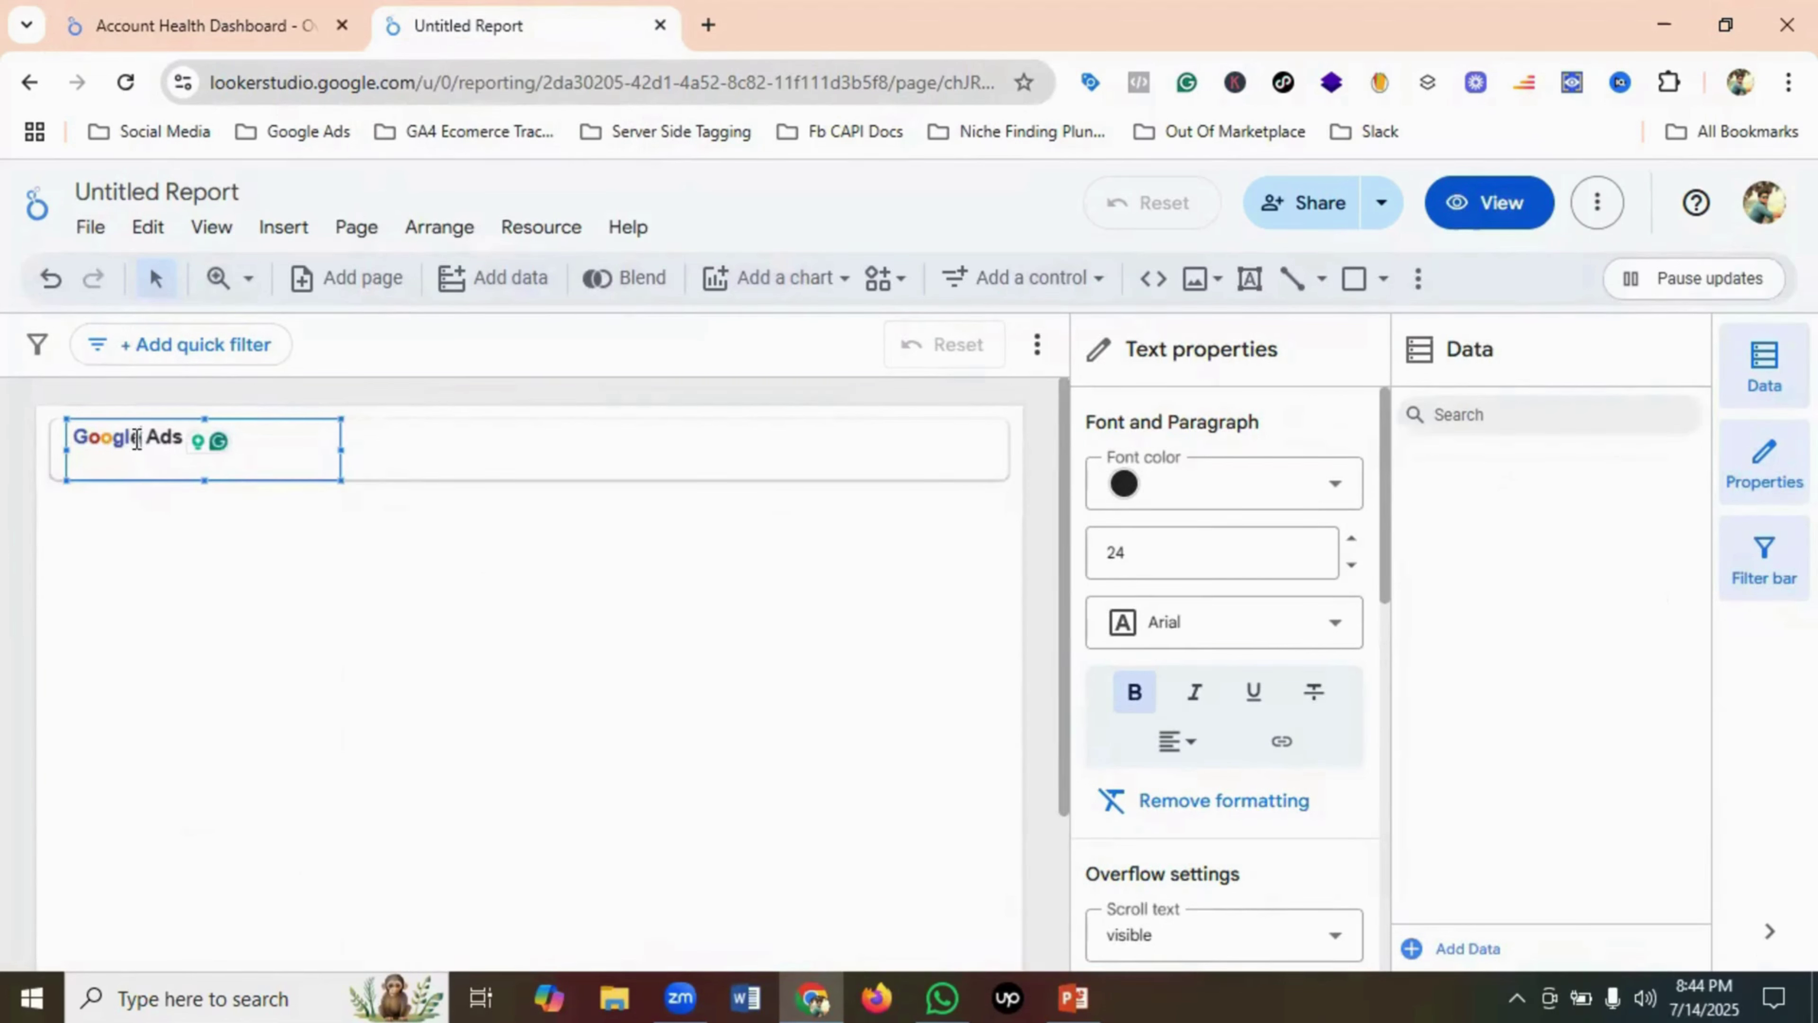
click(1212, 483)
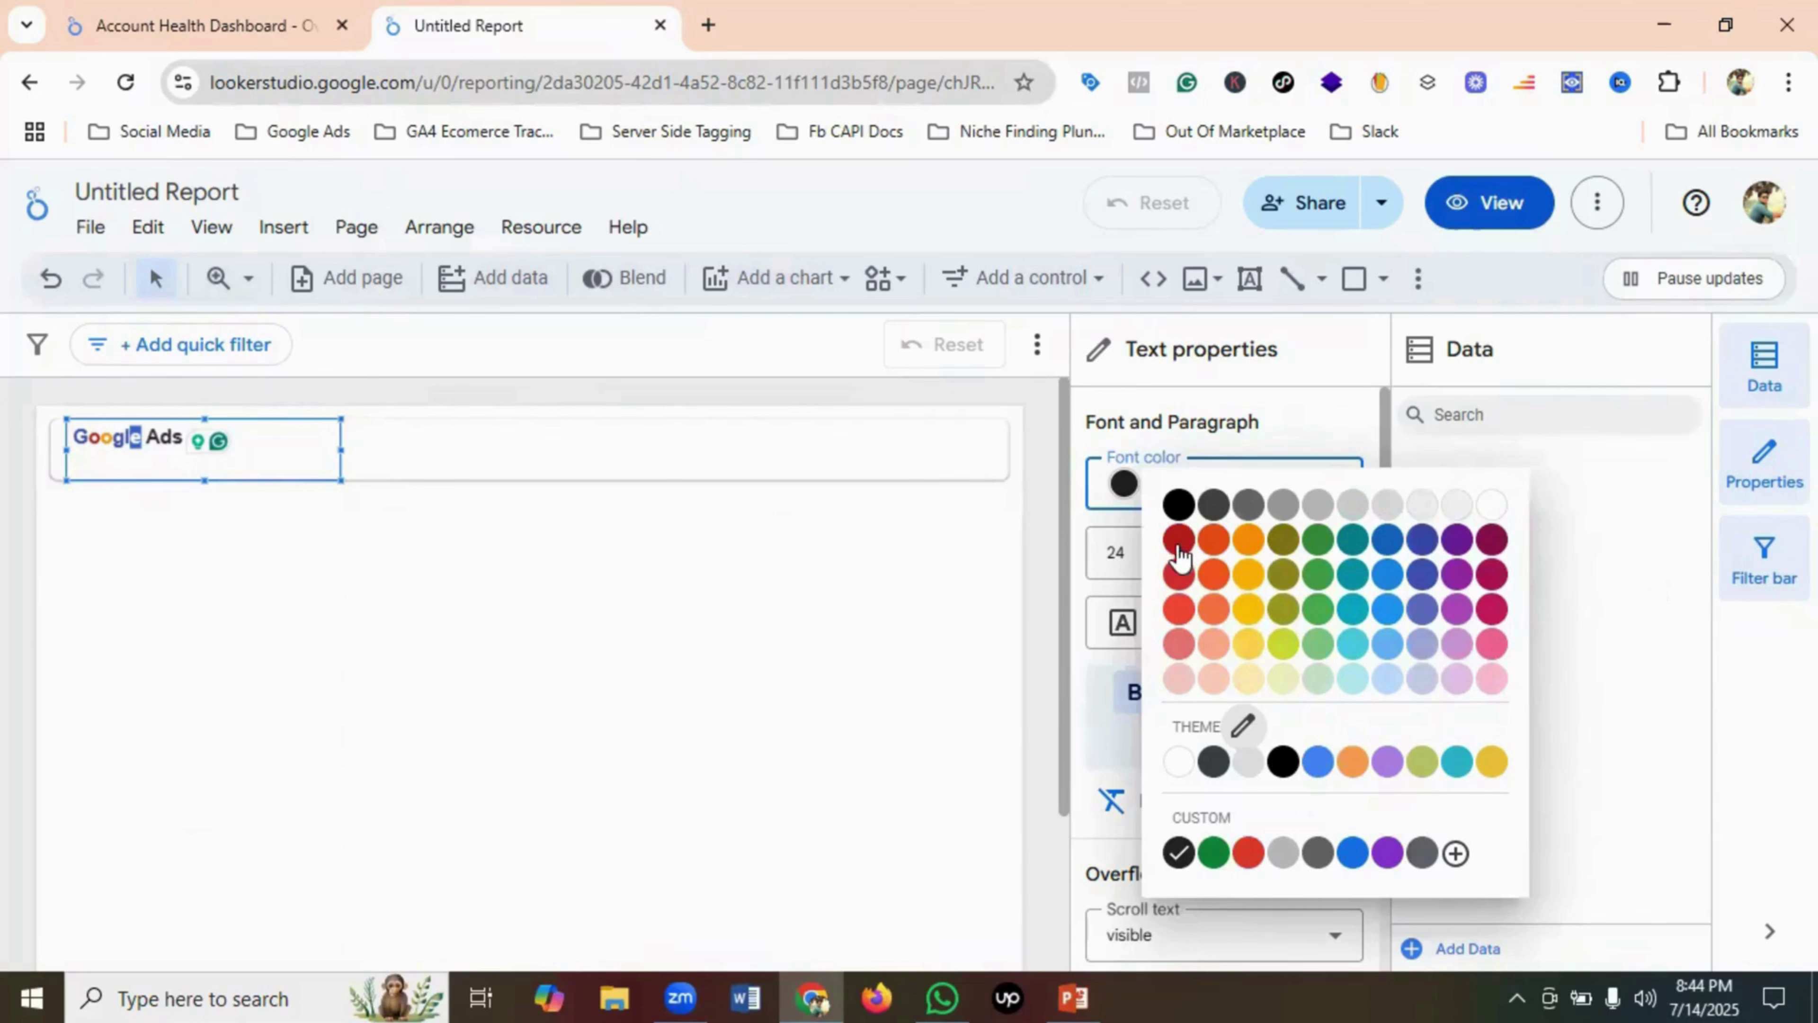
click(1168, 544)
click(194, 455)
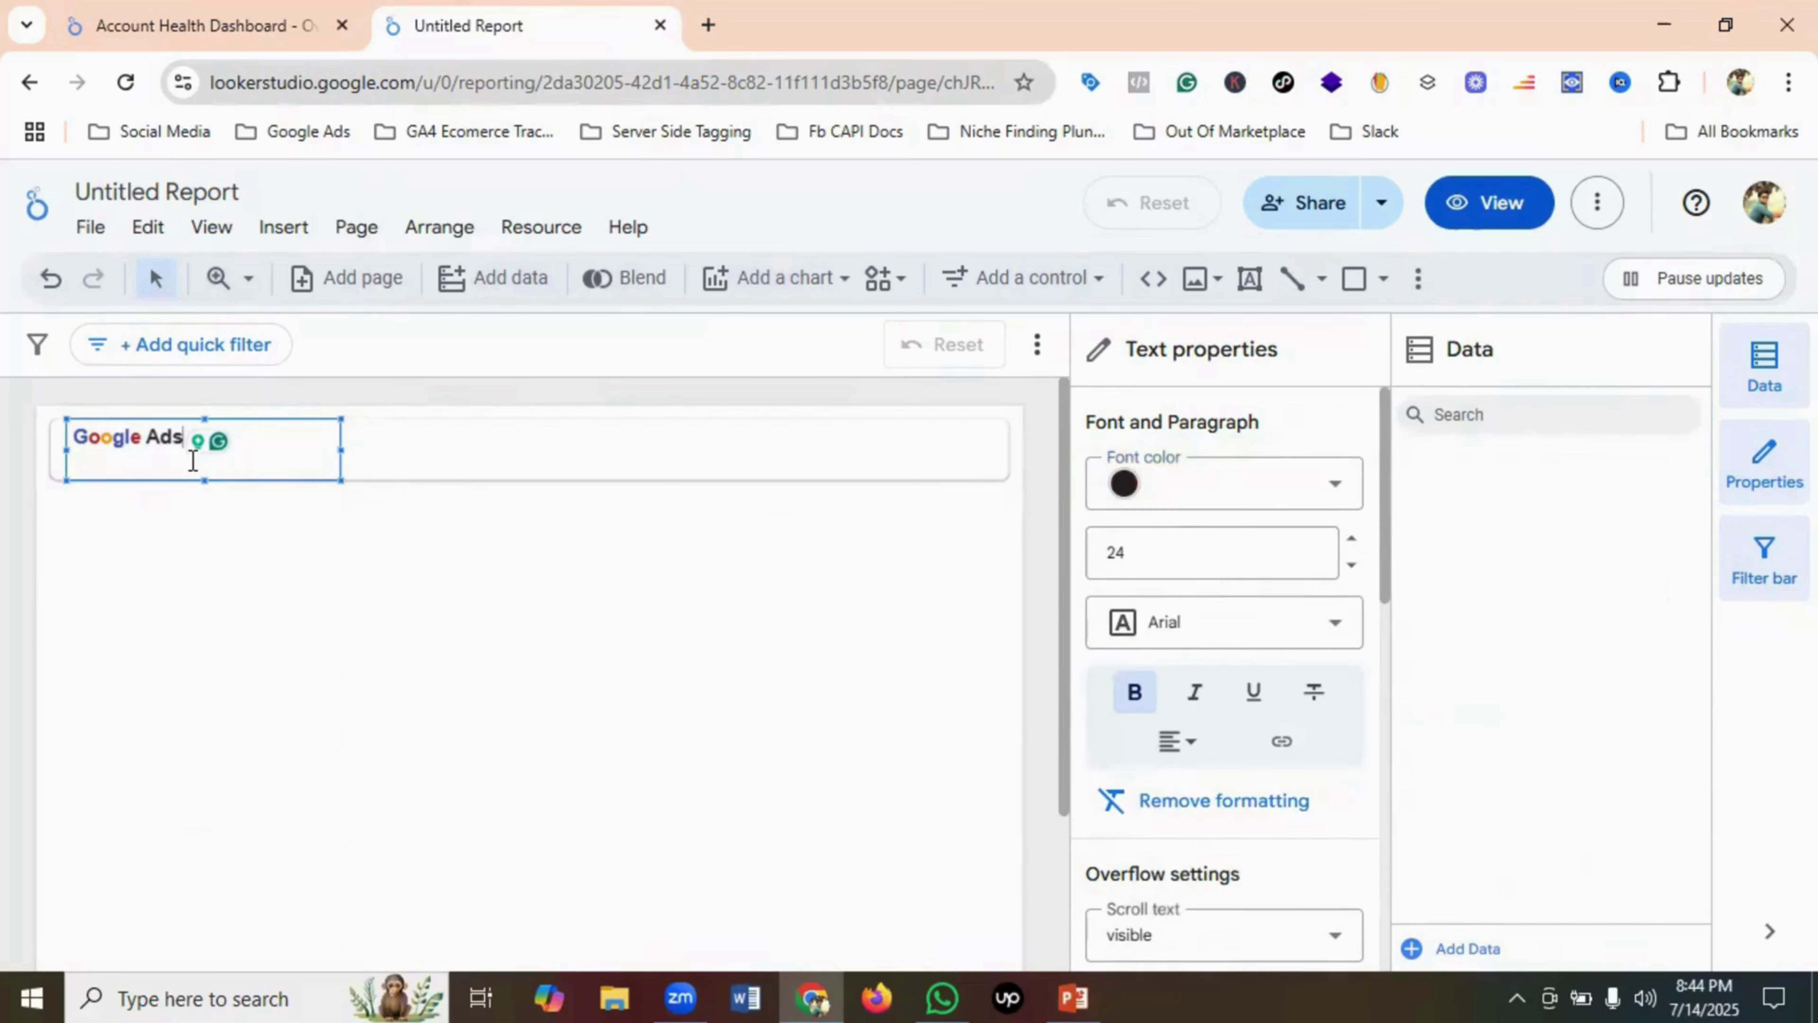
- Add "Account Health Dashboard-Overview" as a second line below "Google Ads", matching the reference, and widen the text box to fit it
click(161, 10)
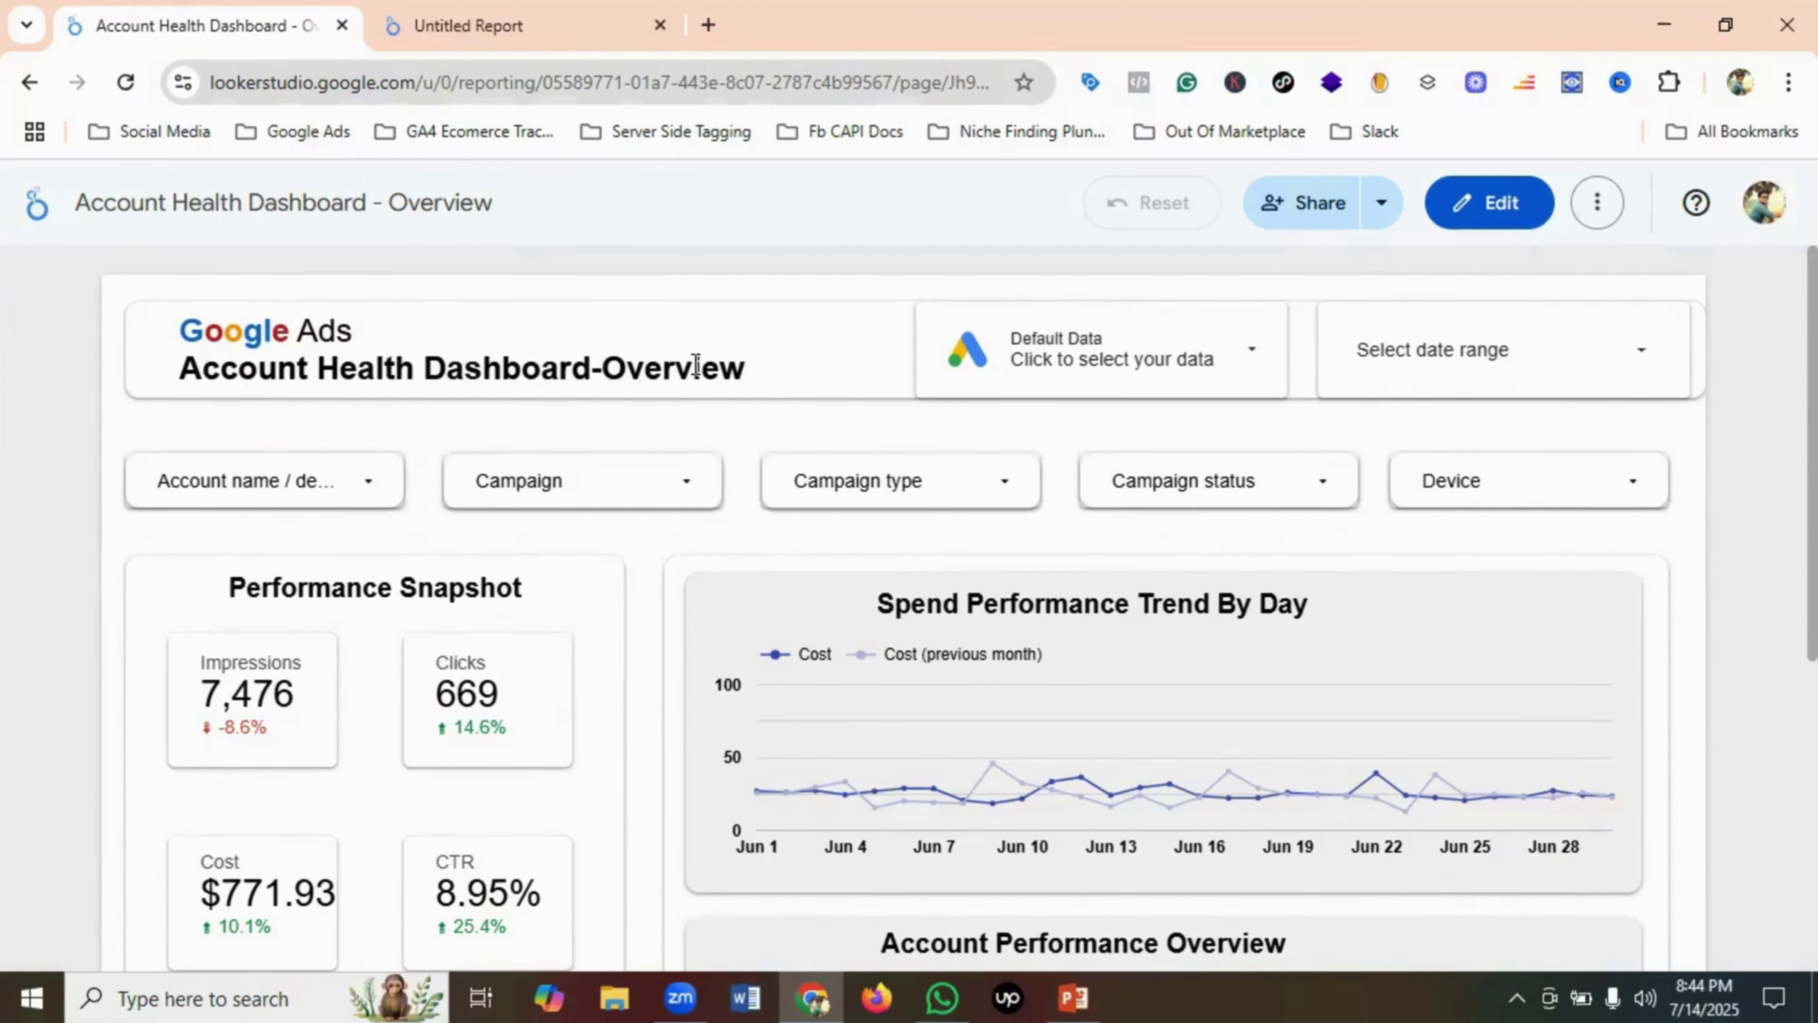
click(484, 9)
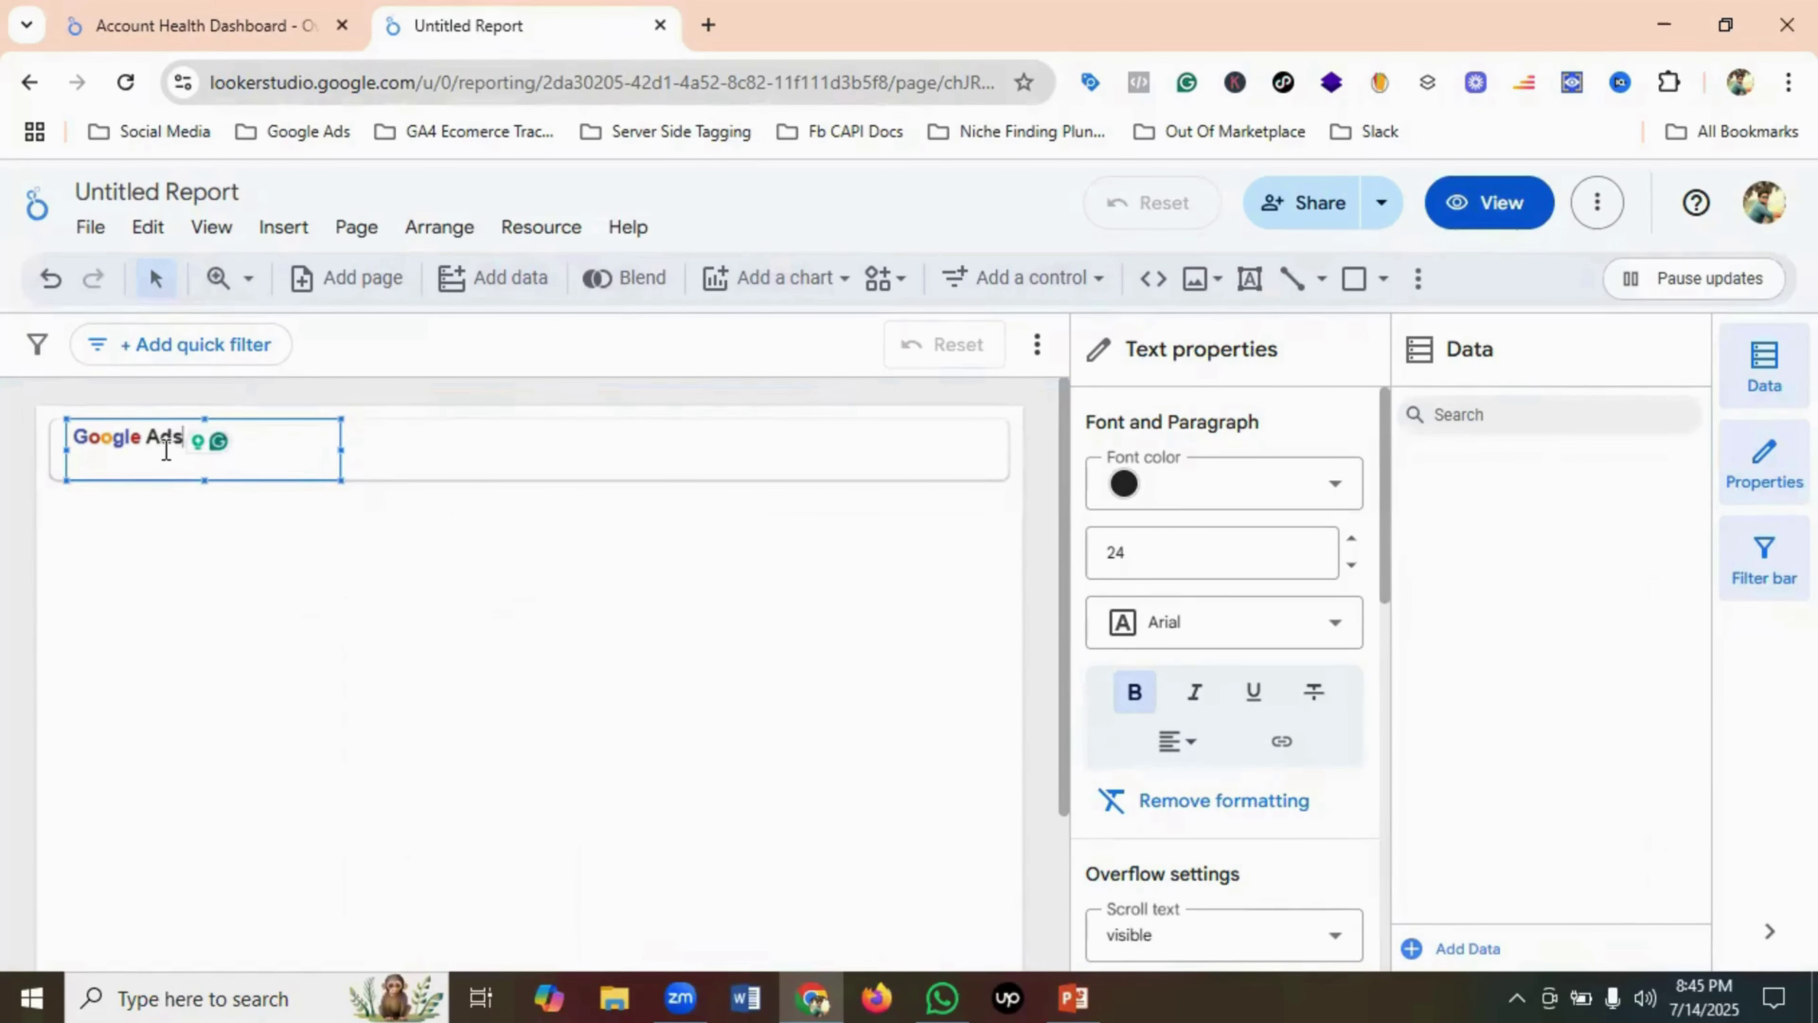
key(Return)
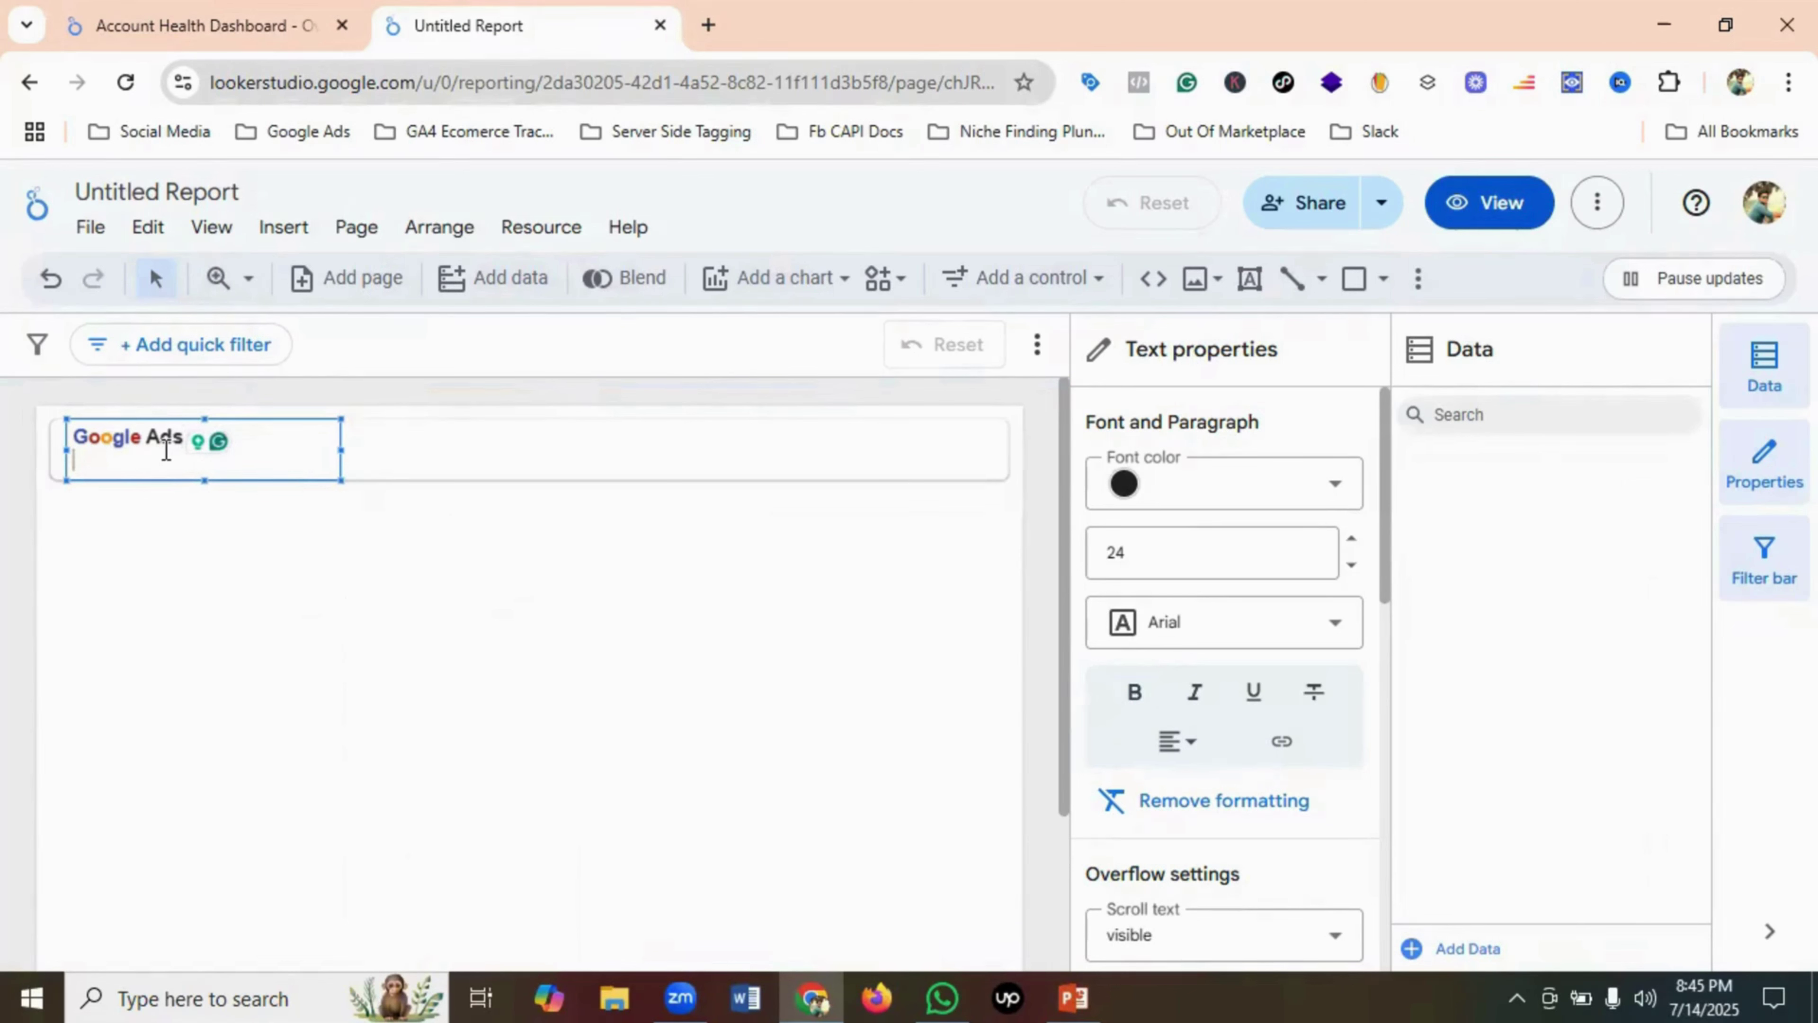
text(Account Health Dashboard-)
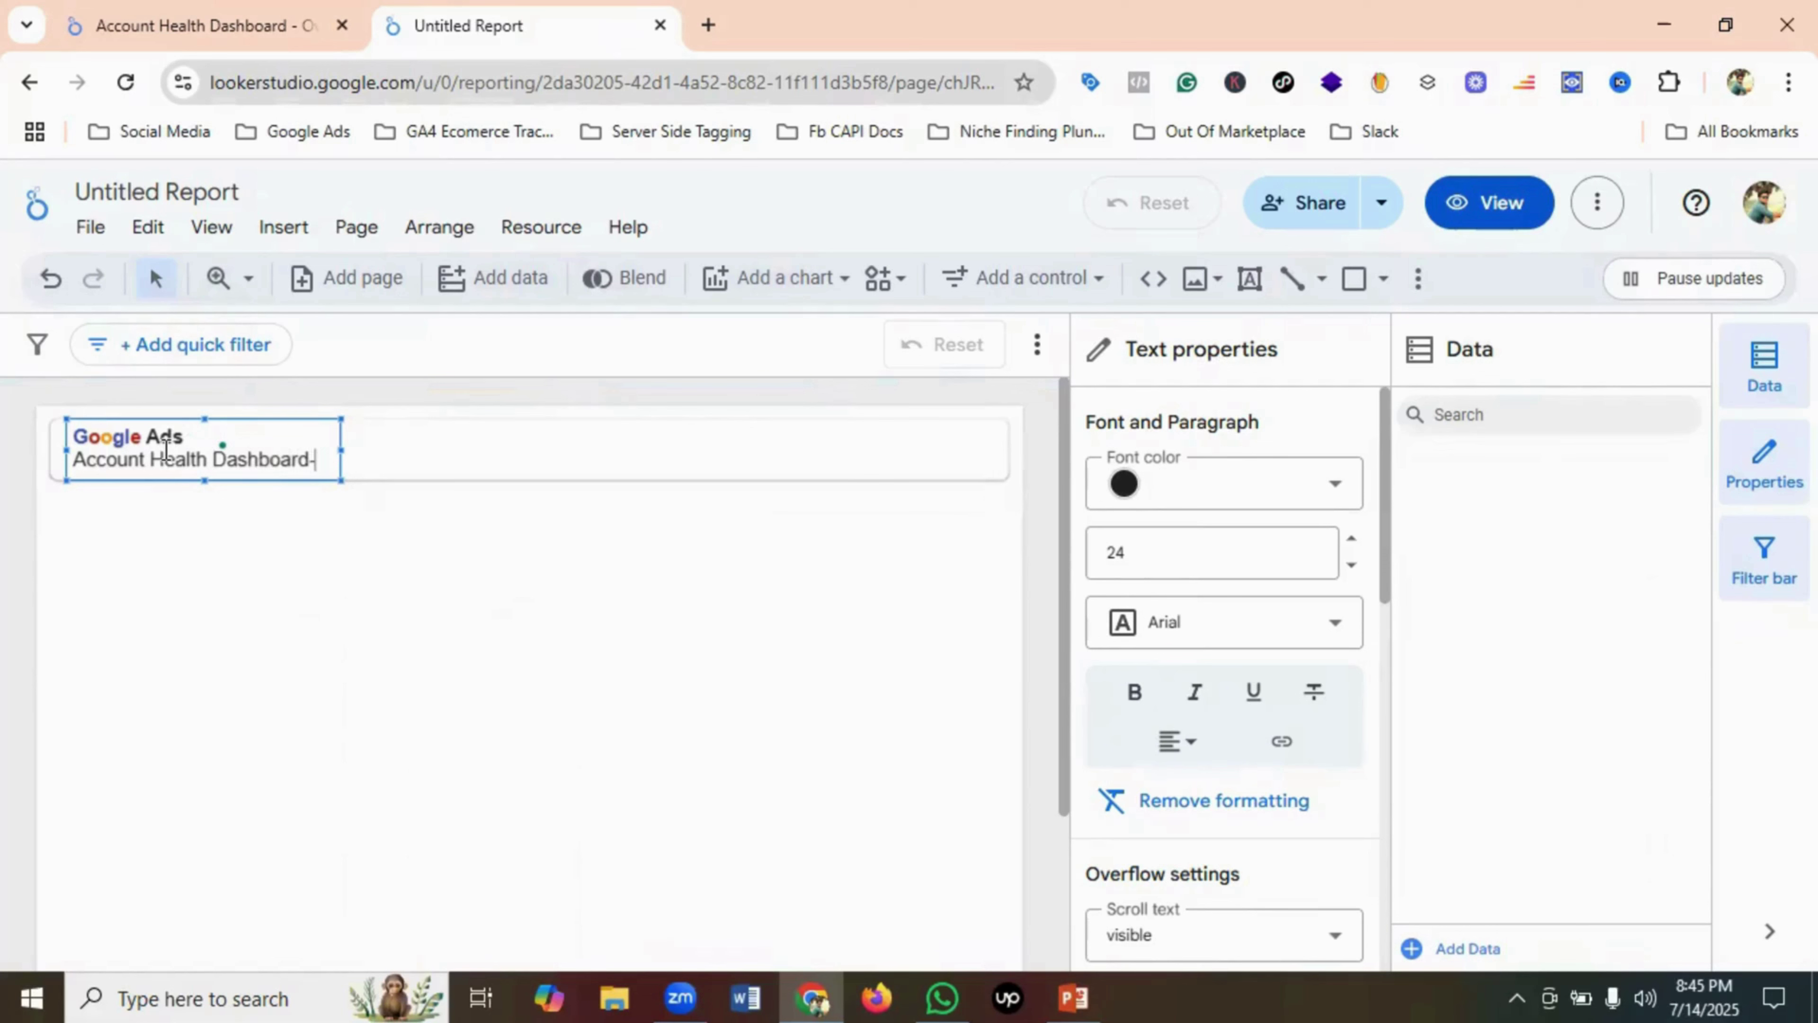
text(verview)
drag(341, 450, 395, 448)
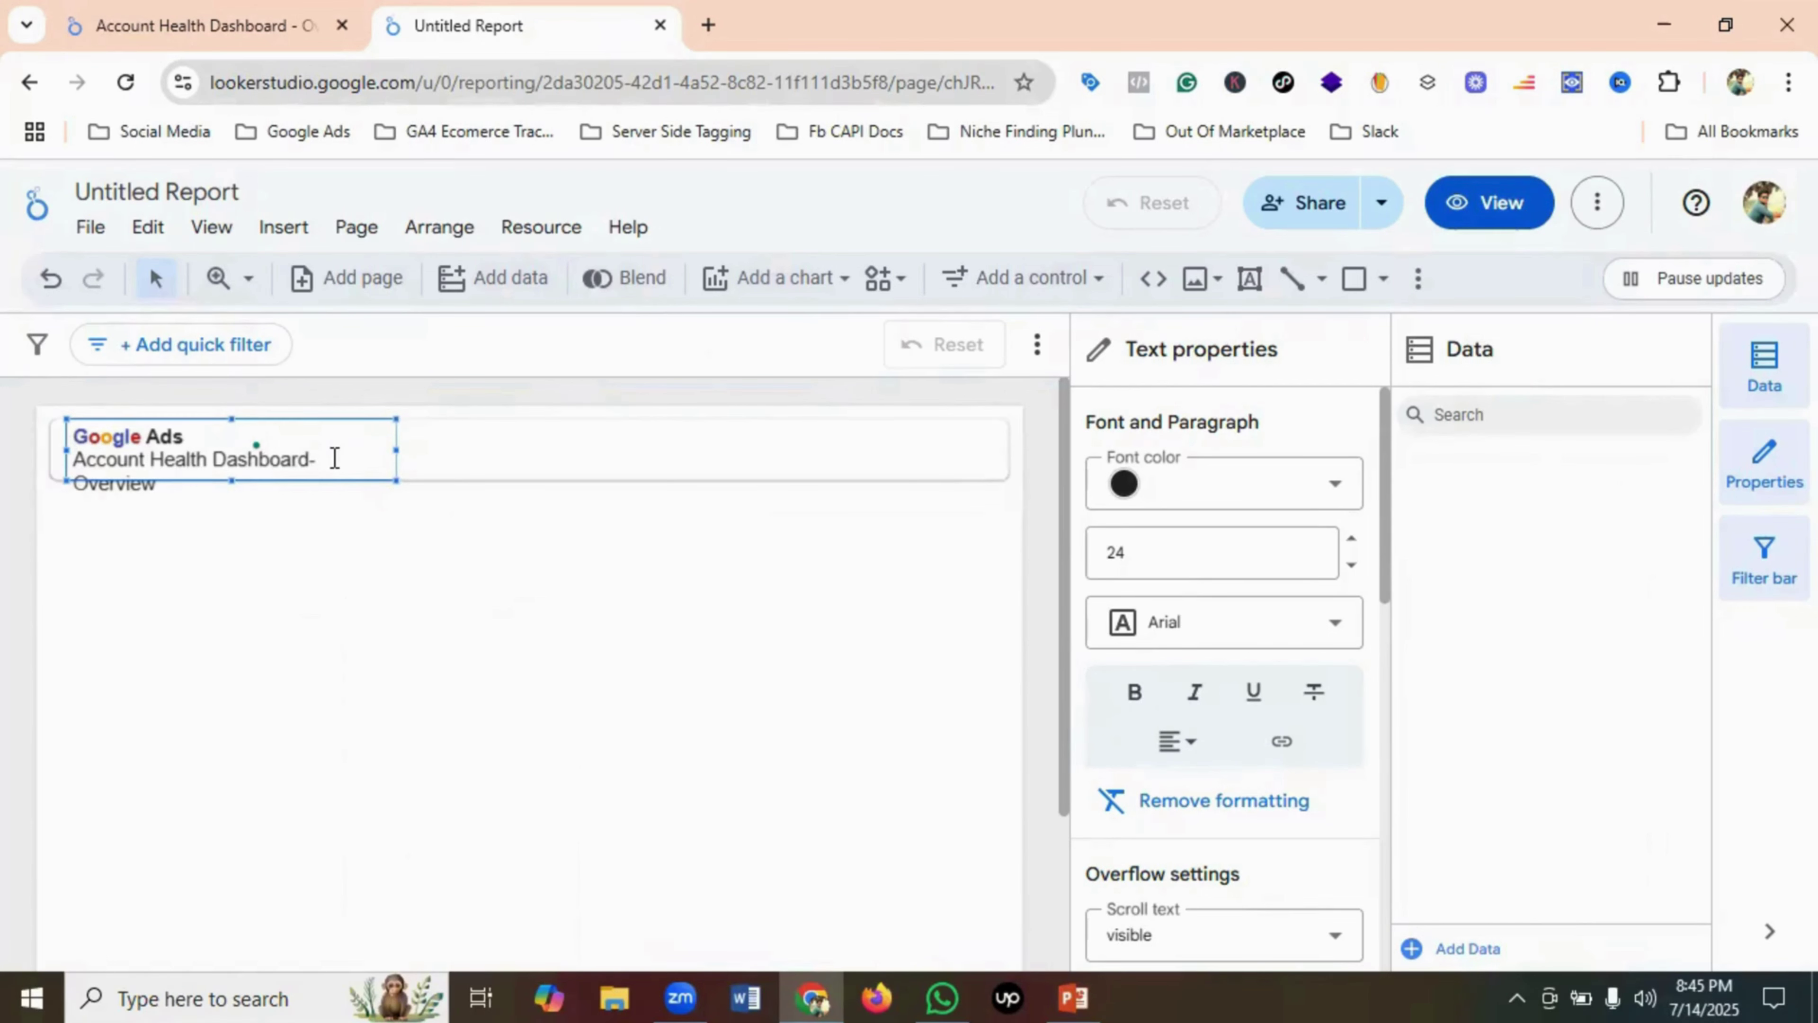
mouse_move(396, 450)
mouse_down()
mouse_move(428, 449)
mouse_move(68, 452)
mouse_up()
- Make the "Account Health Dashboard-Overview" line black and bold
click(464, 452)
click(413, 459)
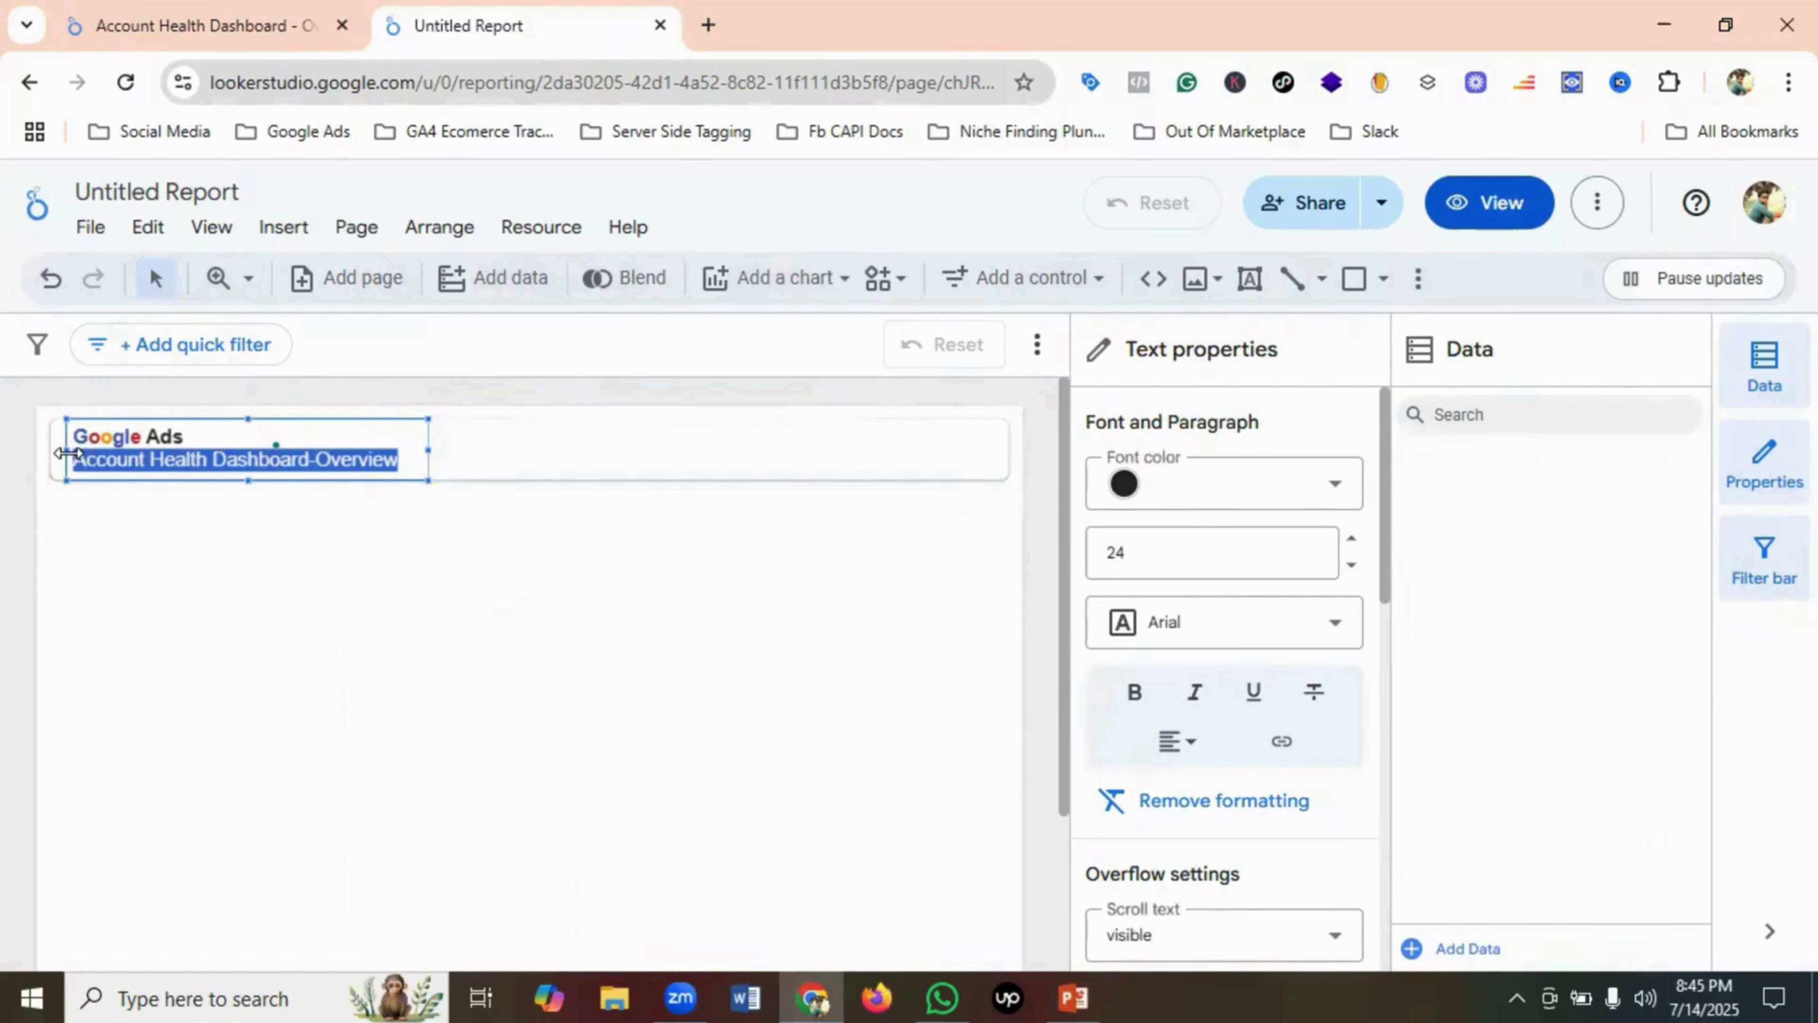
click(1131, 485)
click(1176, 505)
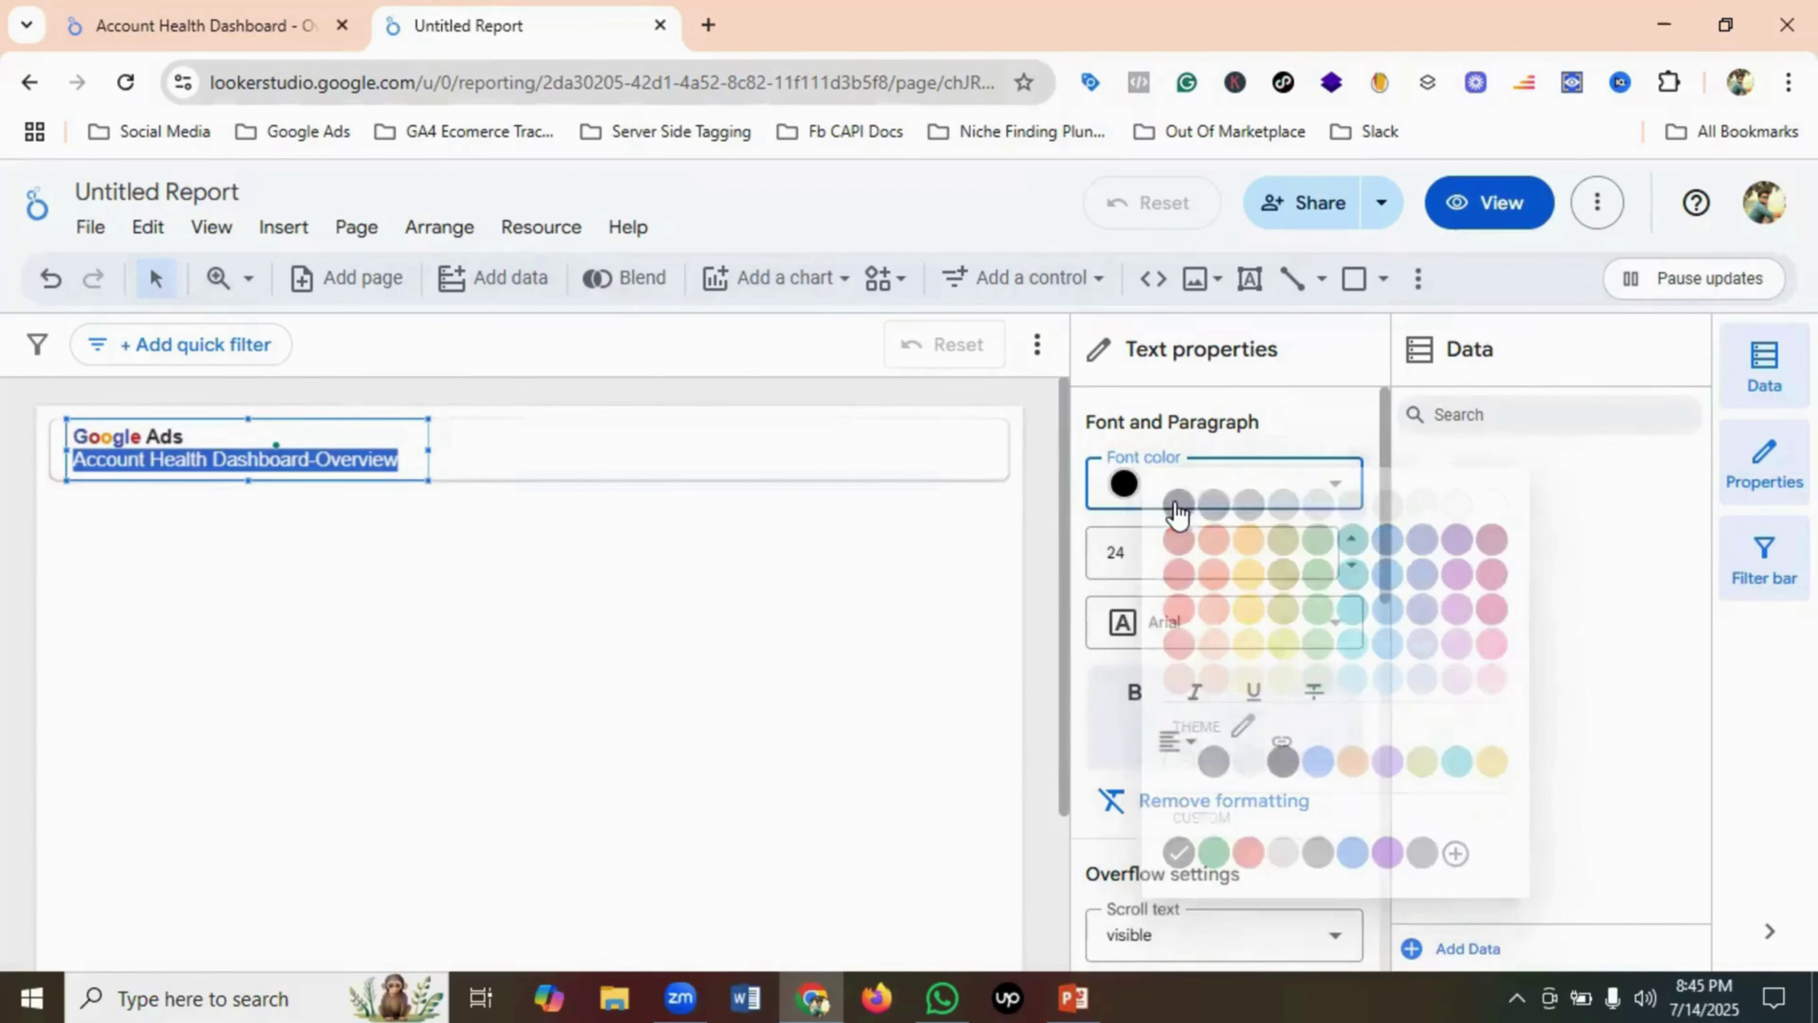
click(1134, 692)
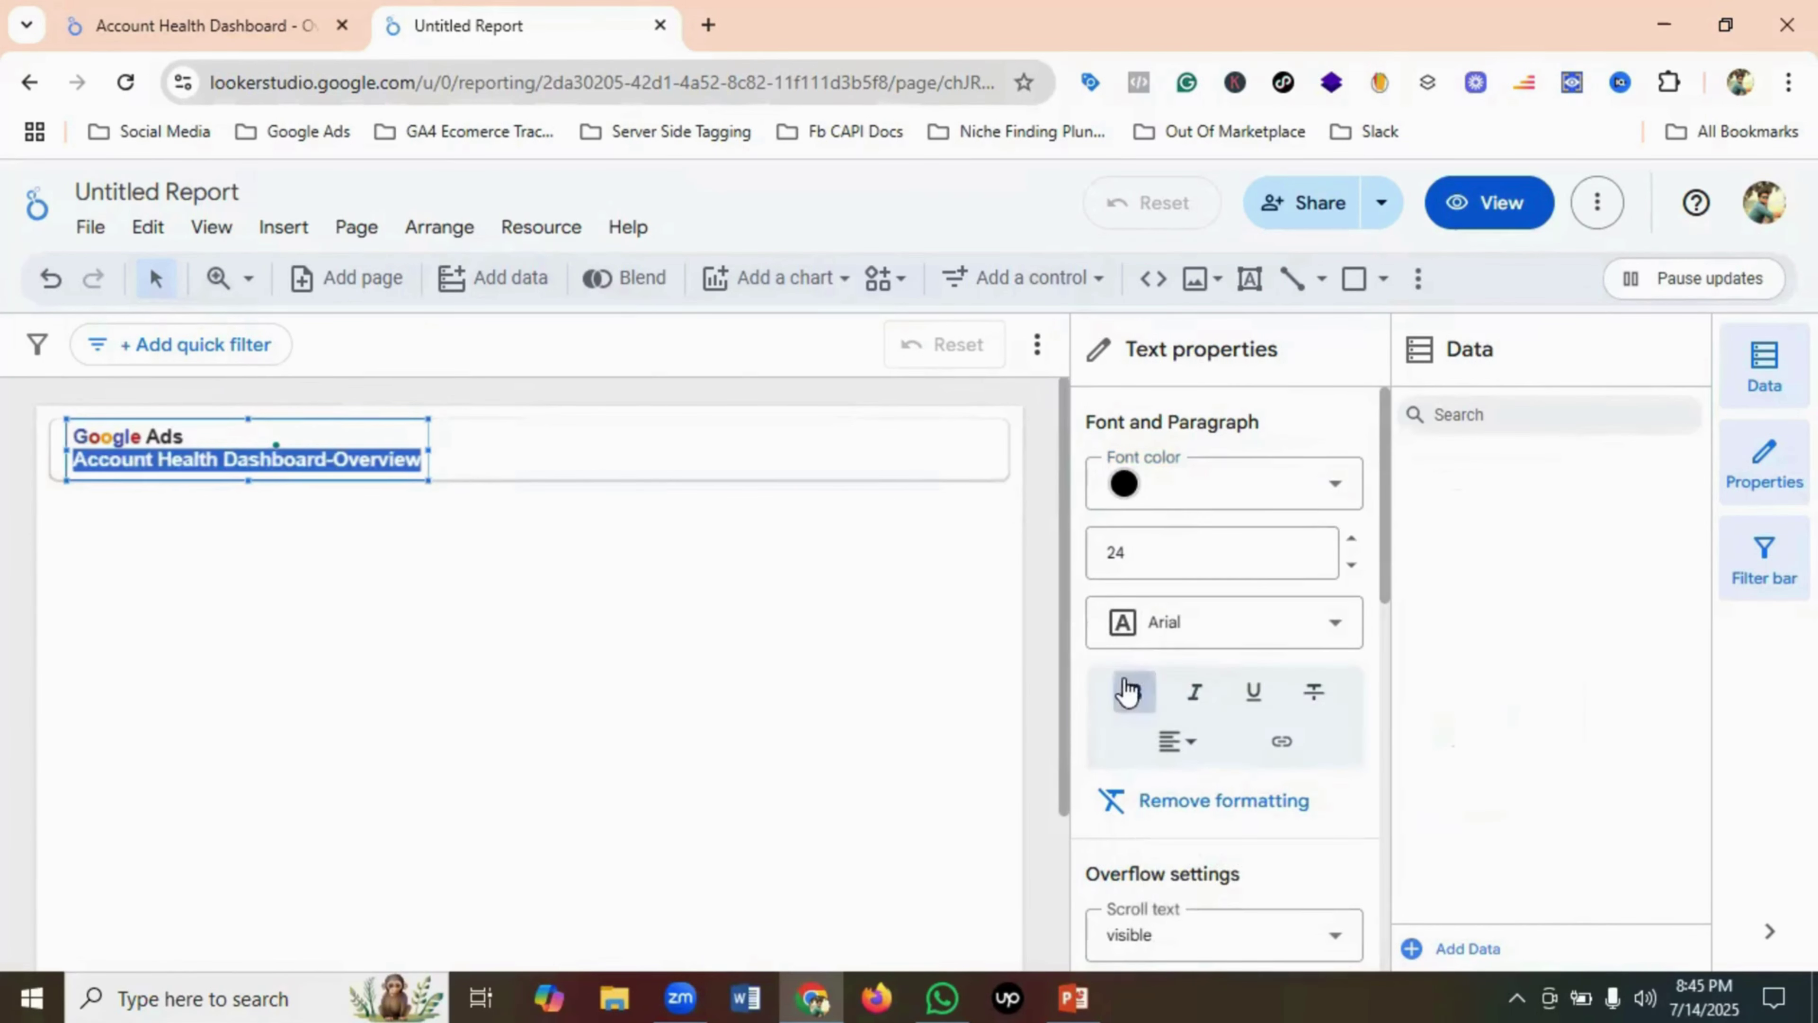
click(523, 471)
- Preview the new report's header, compare it with the reference dashboard's header, and return to editing with the header rectangle selected
click(181, 9)
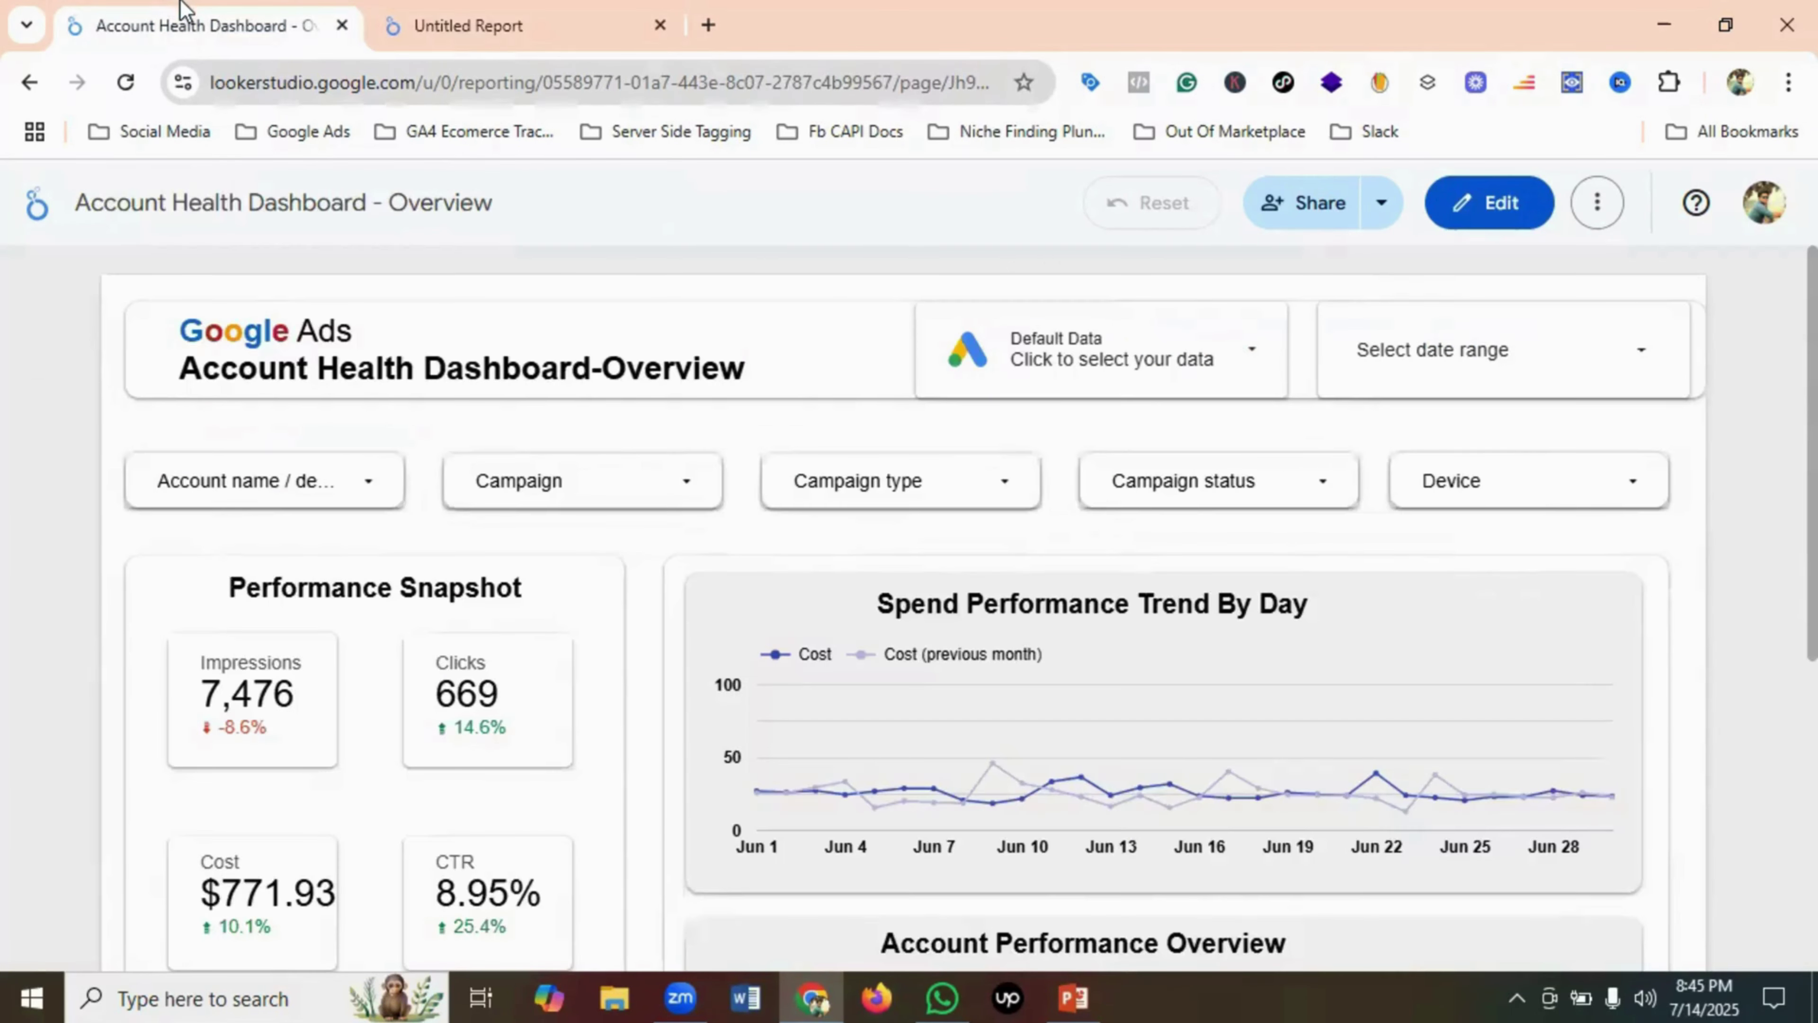
click(519, 27)
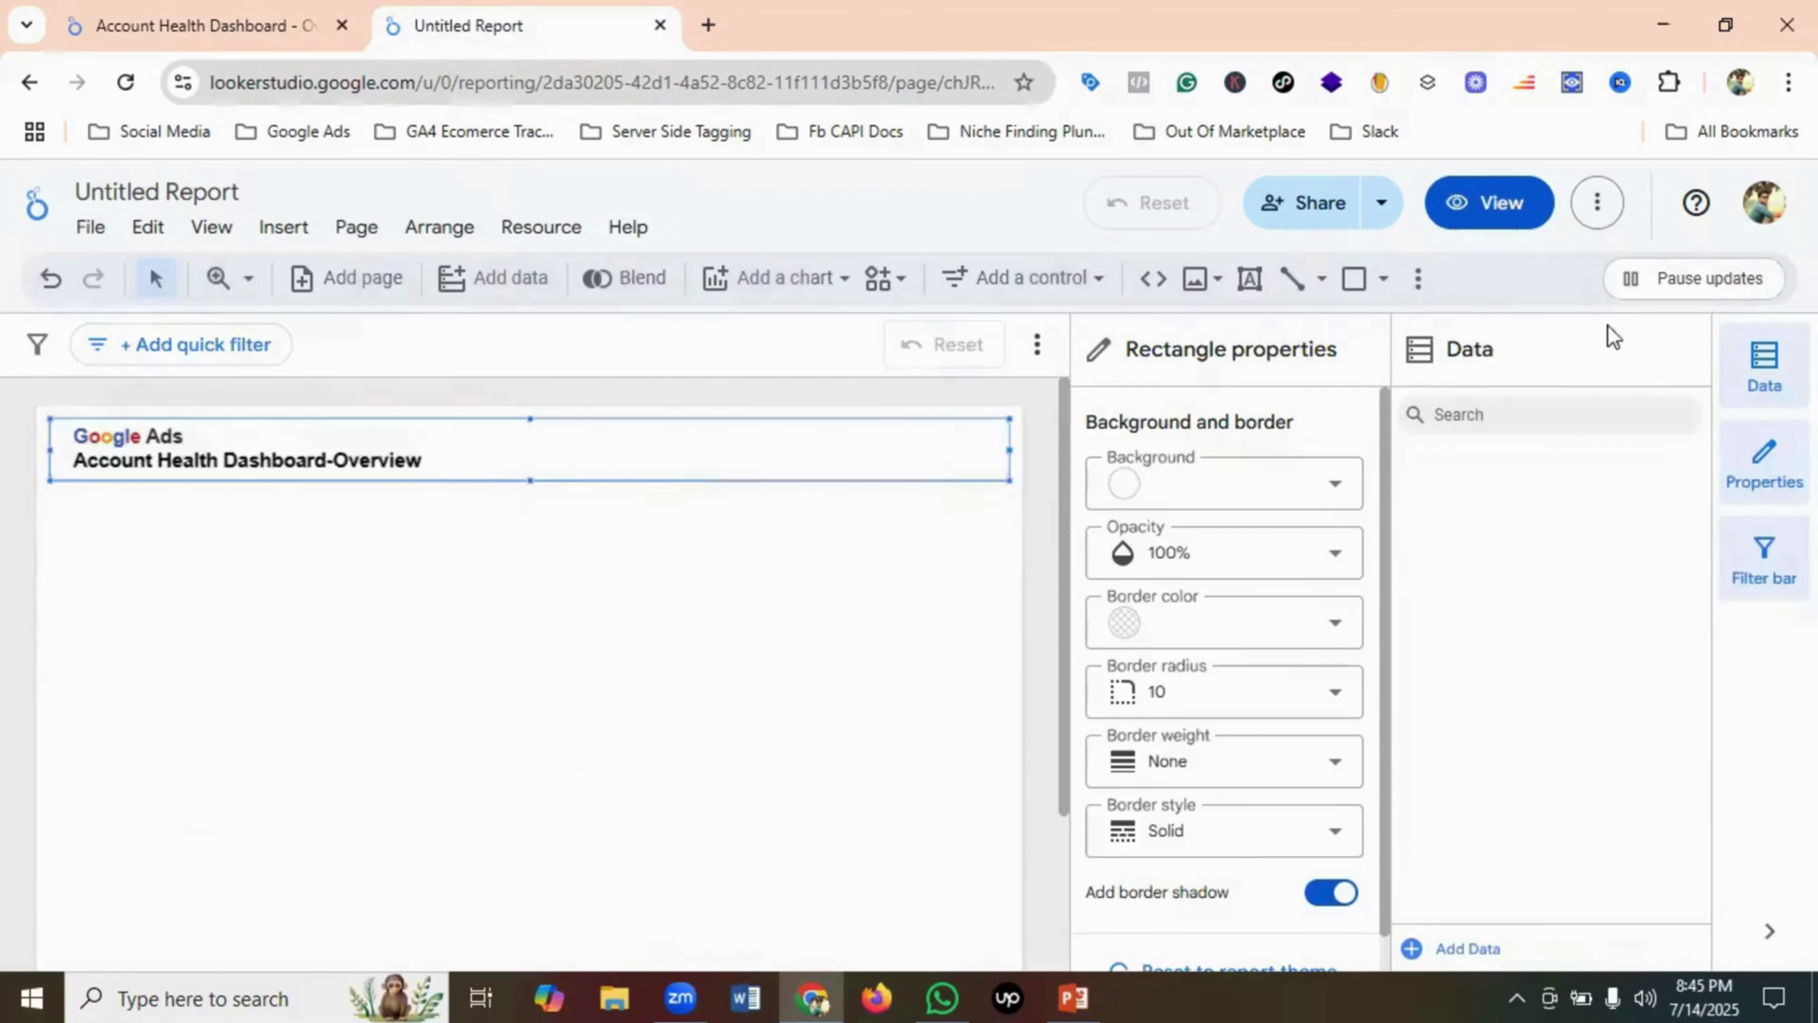
click(1493, 208)
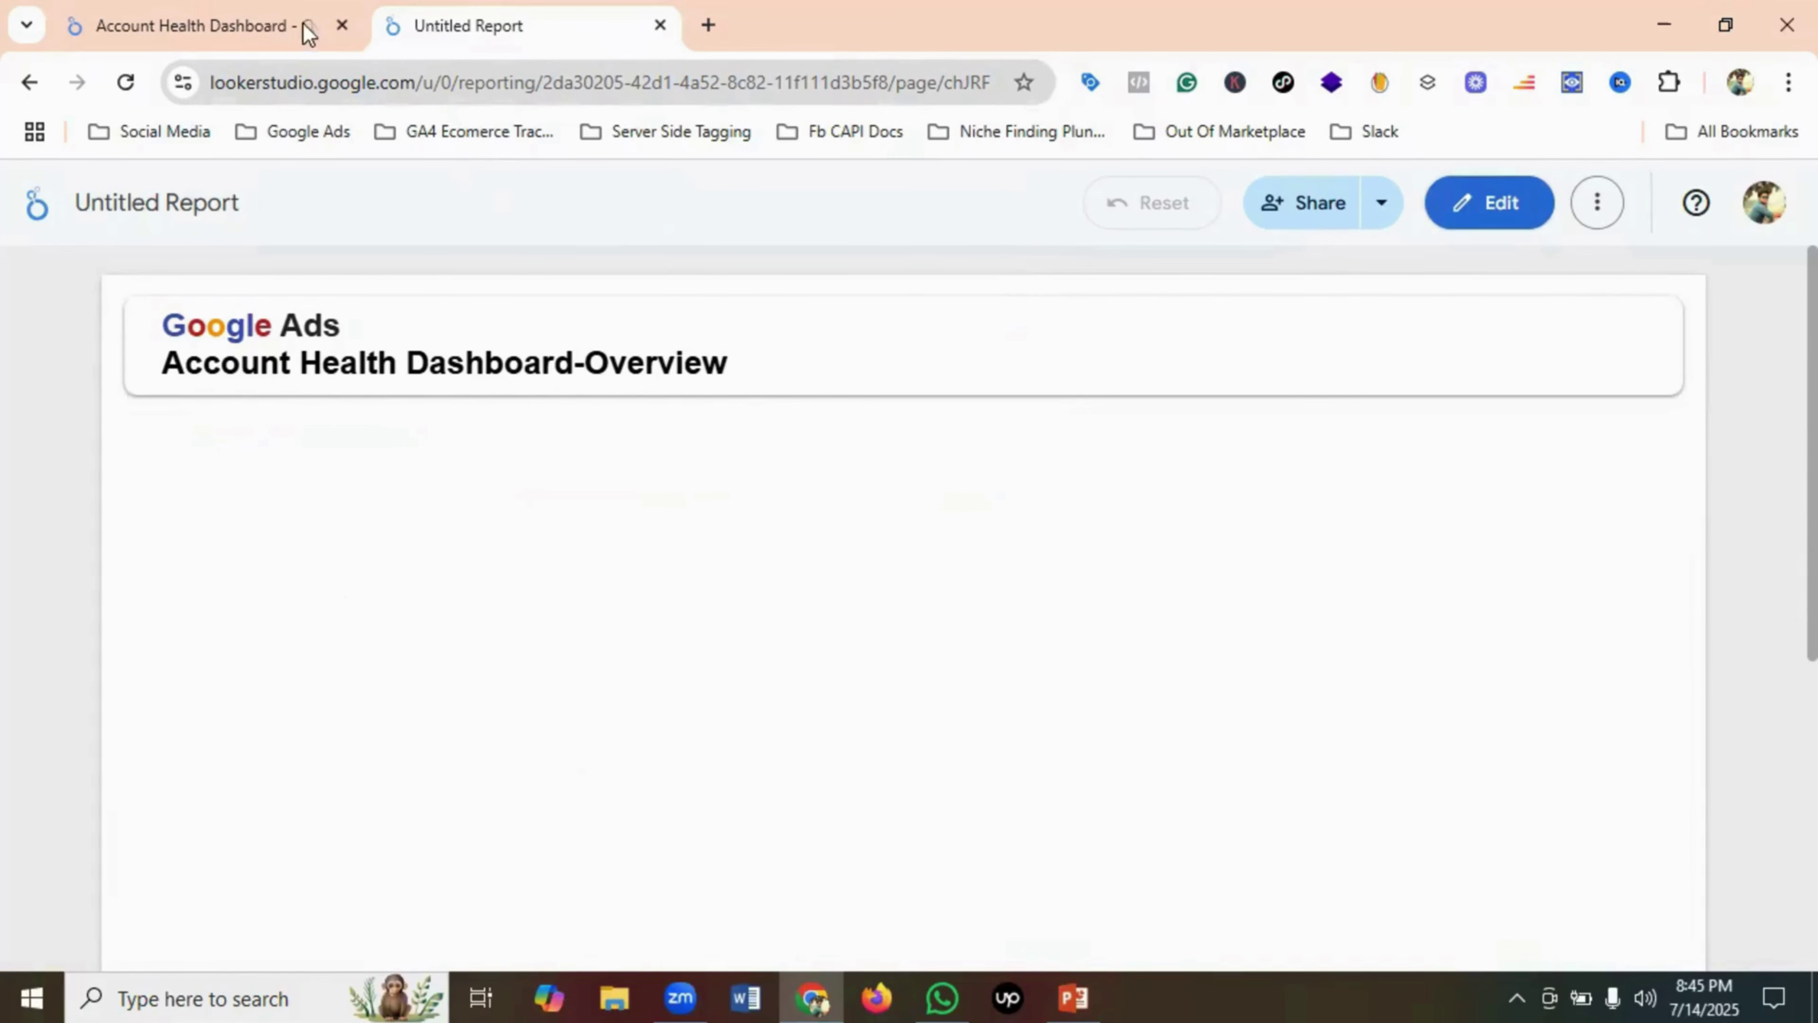
click(259, 12)
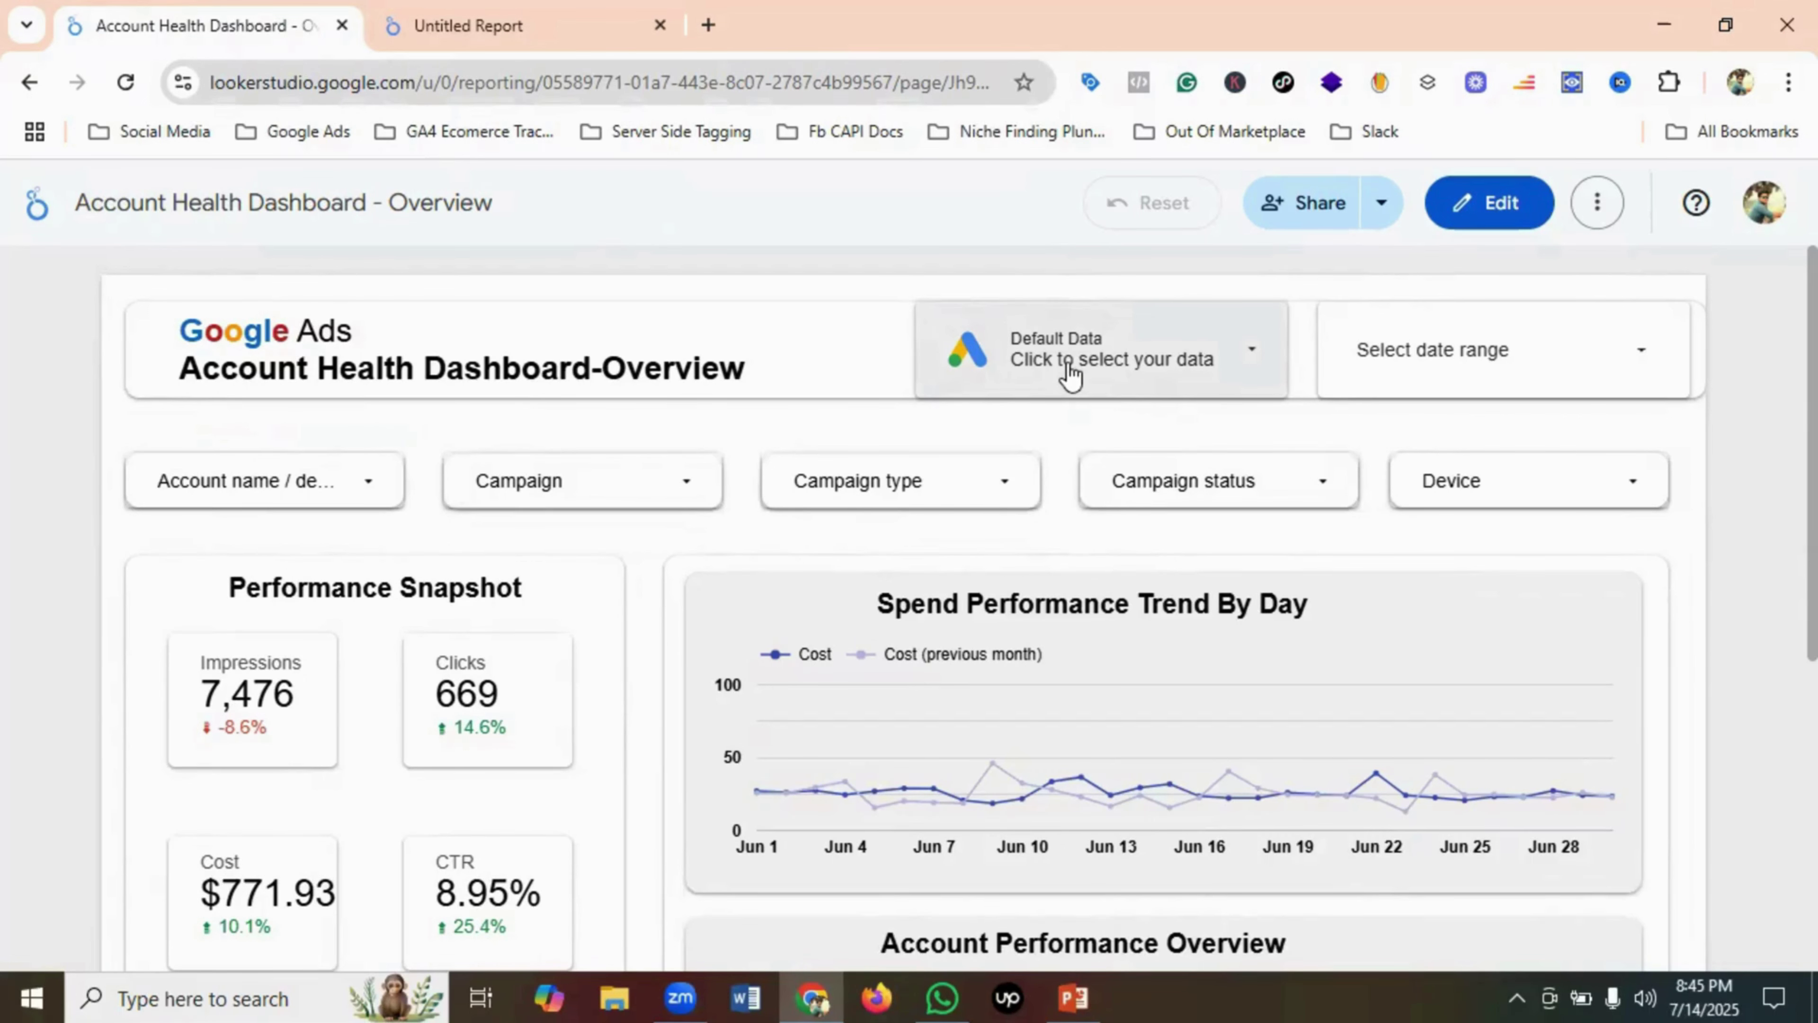
click(484, 10)
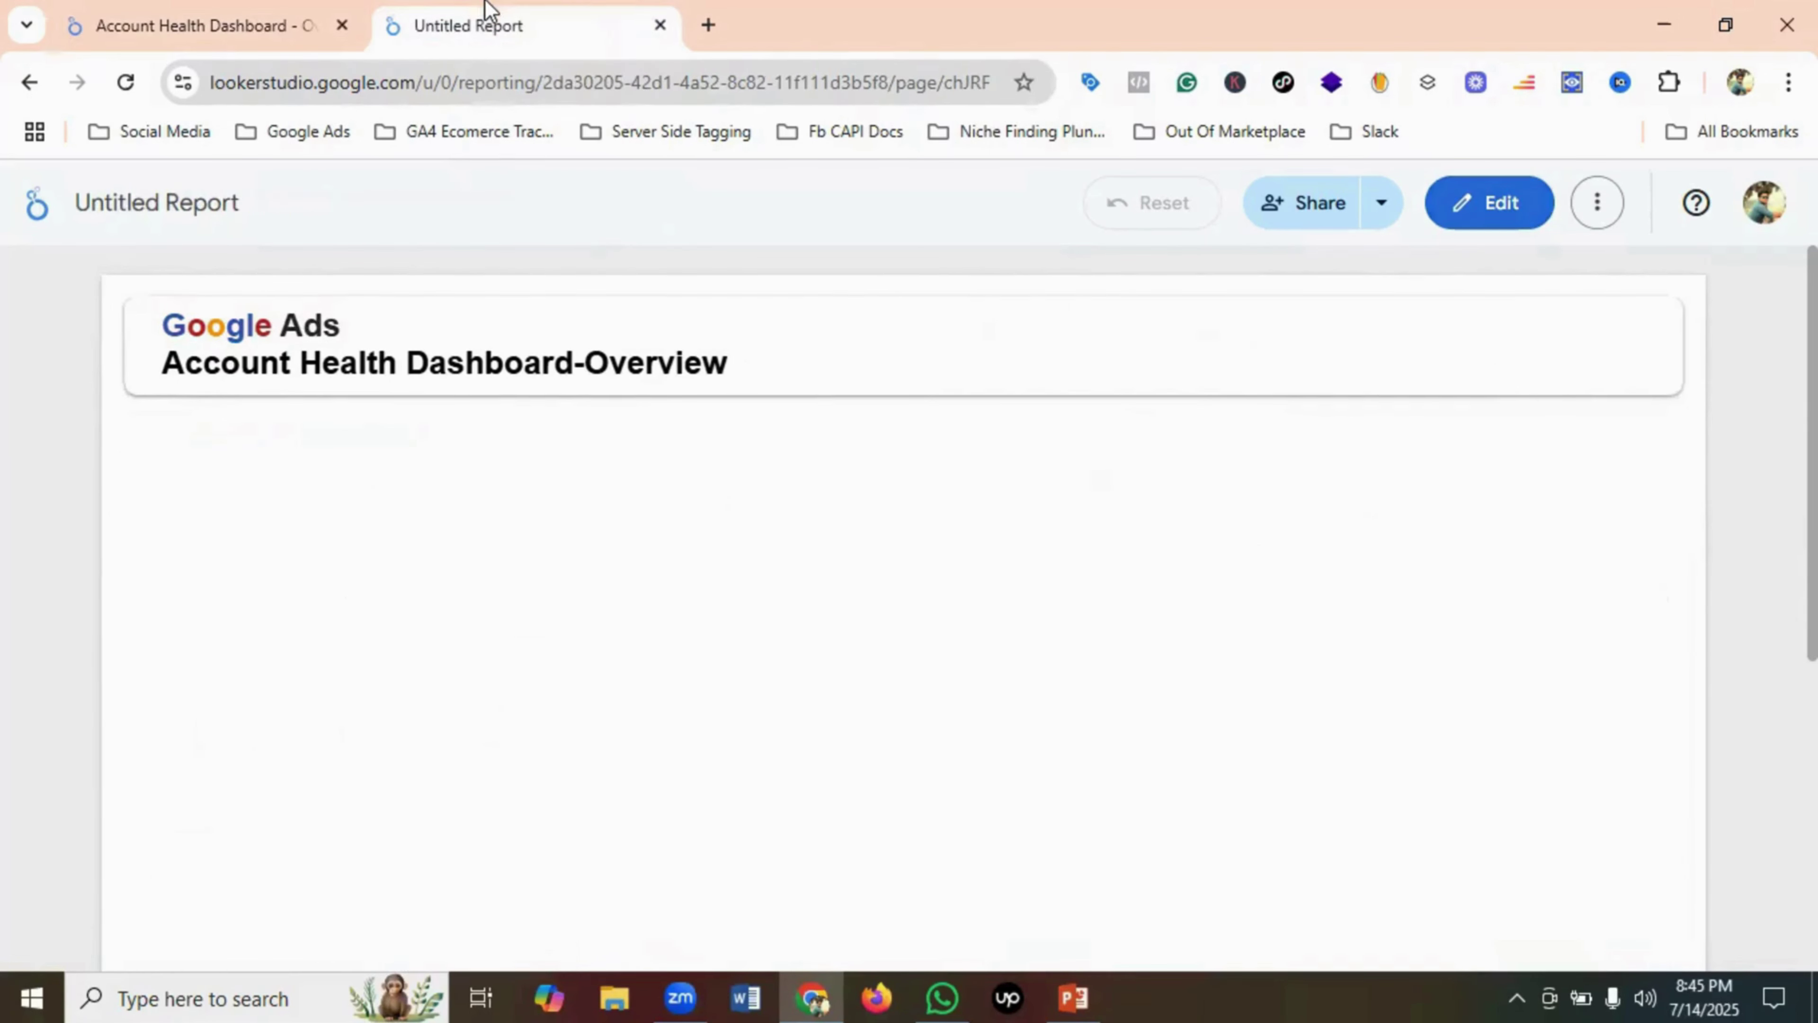
click(132, 10)
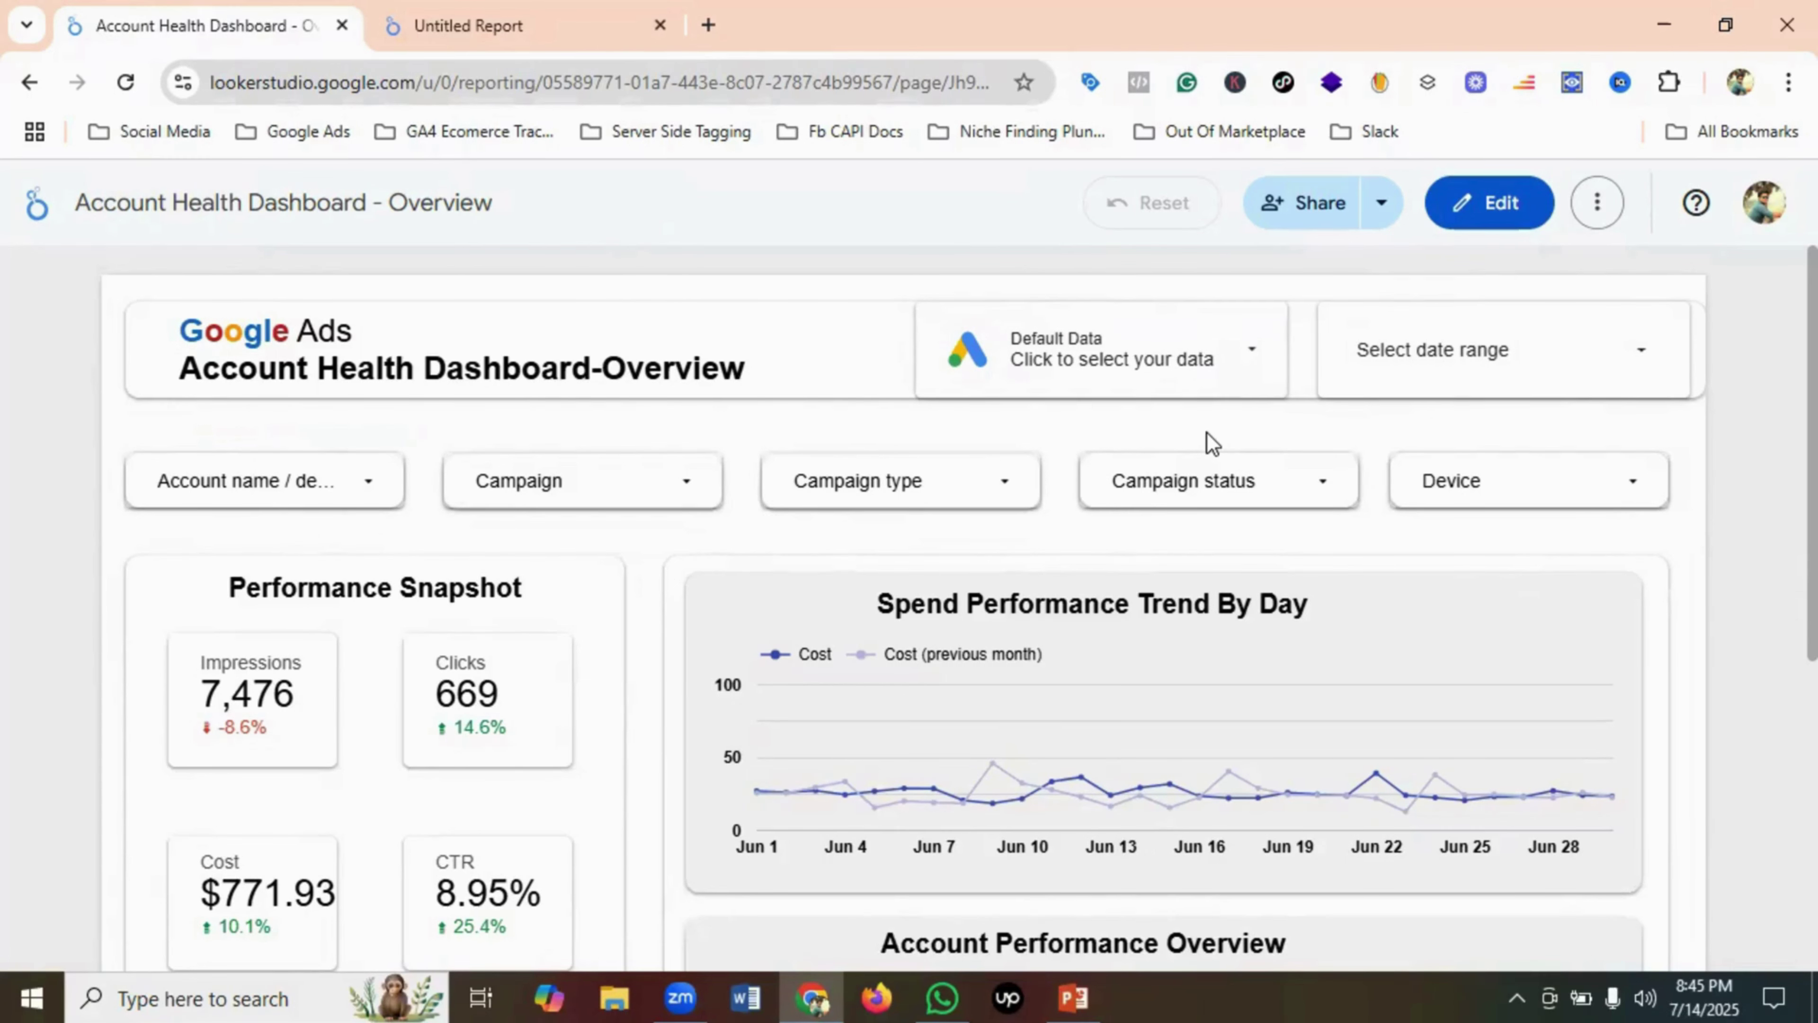
click(582, 27)
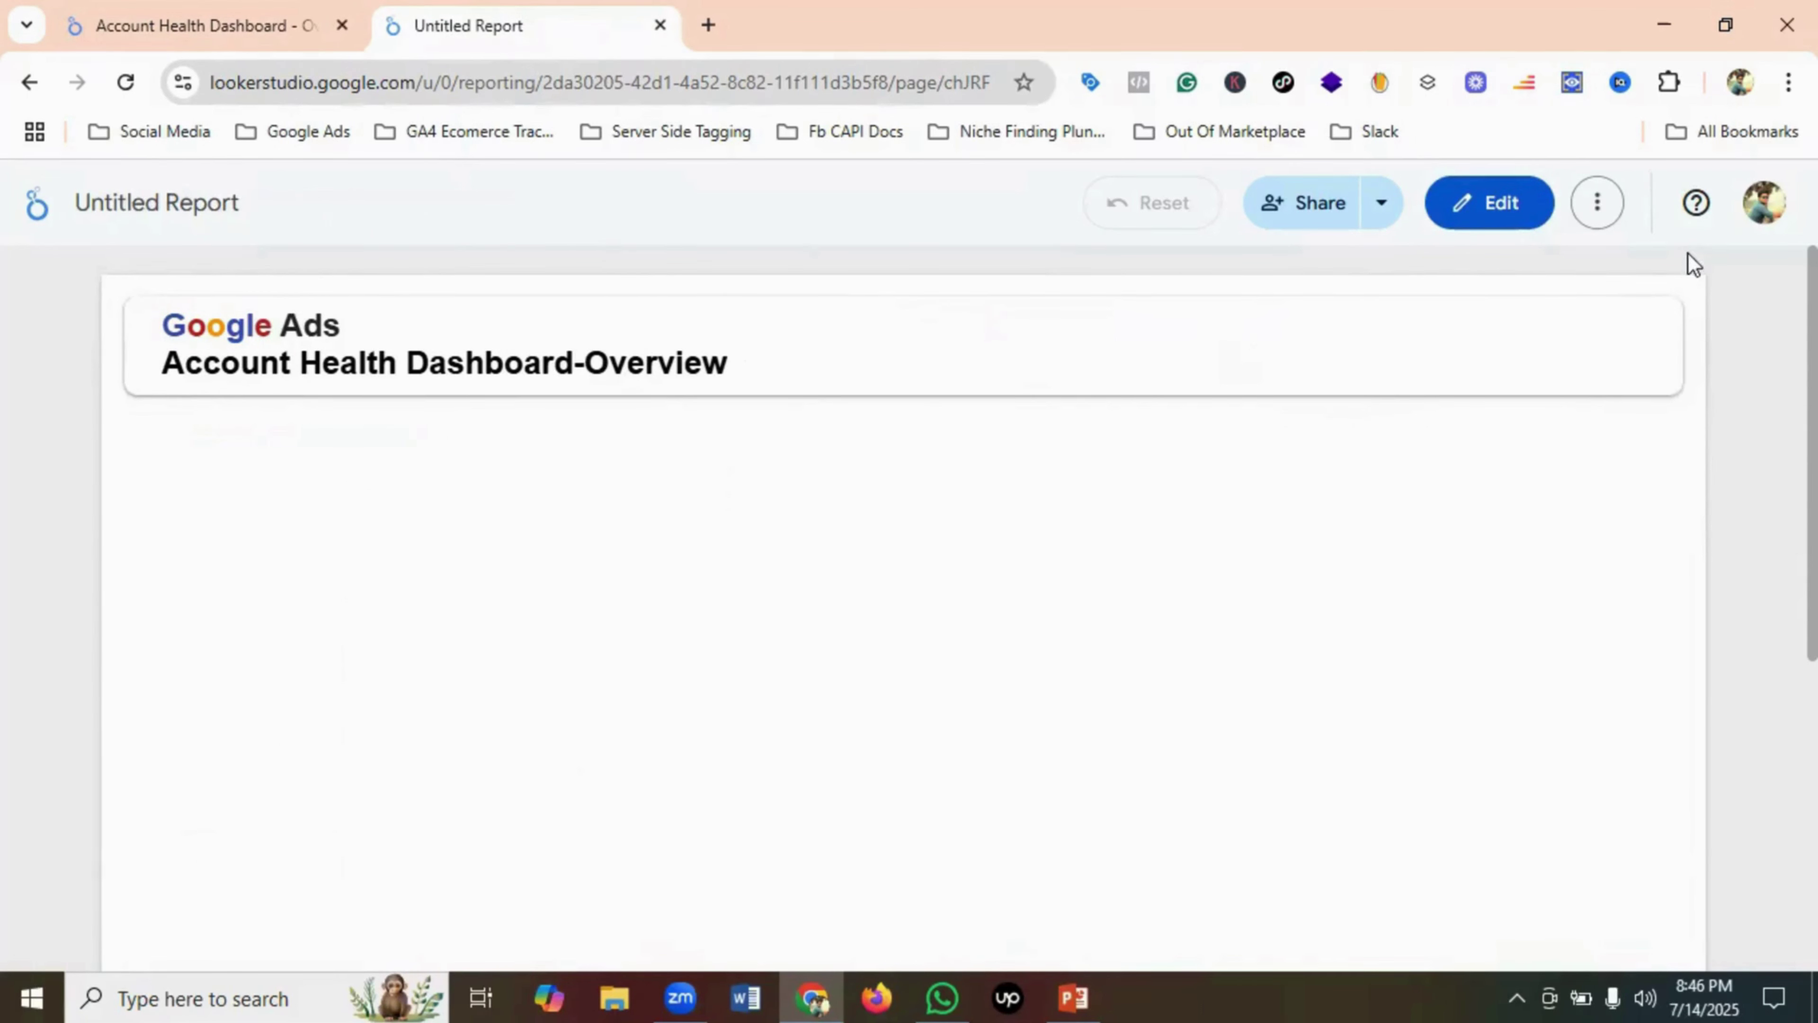
click(1512, 209)
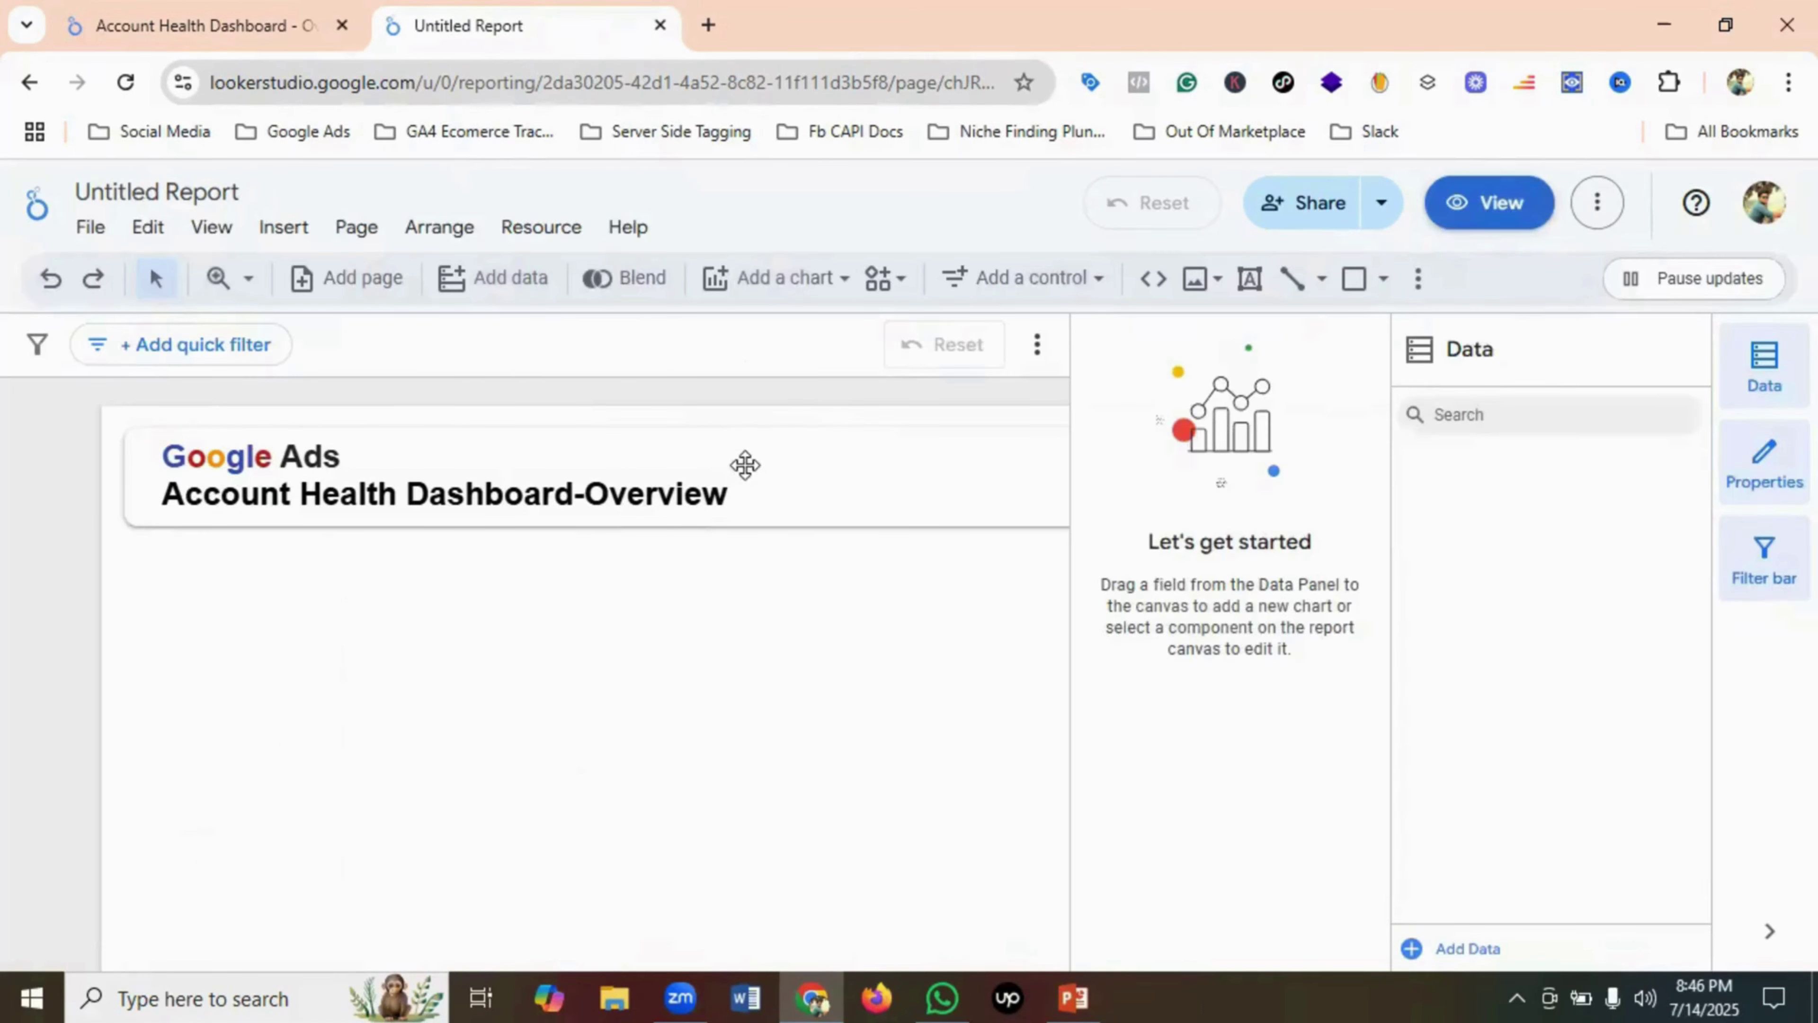
click(520, 454)
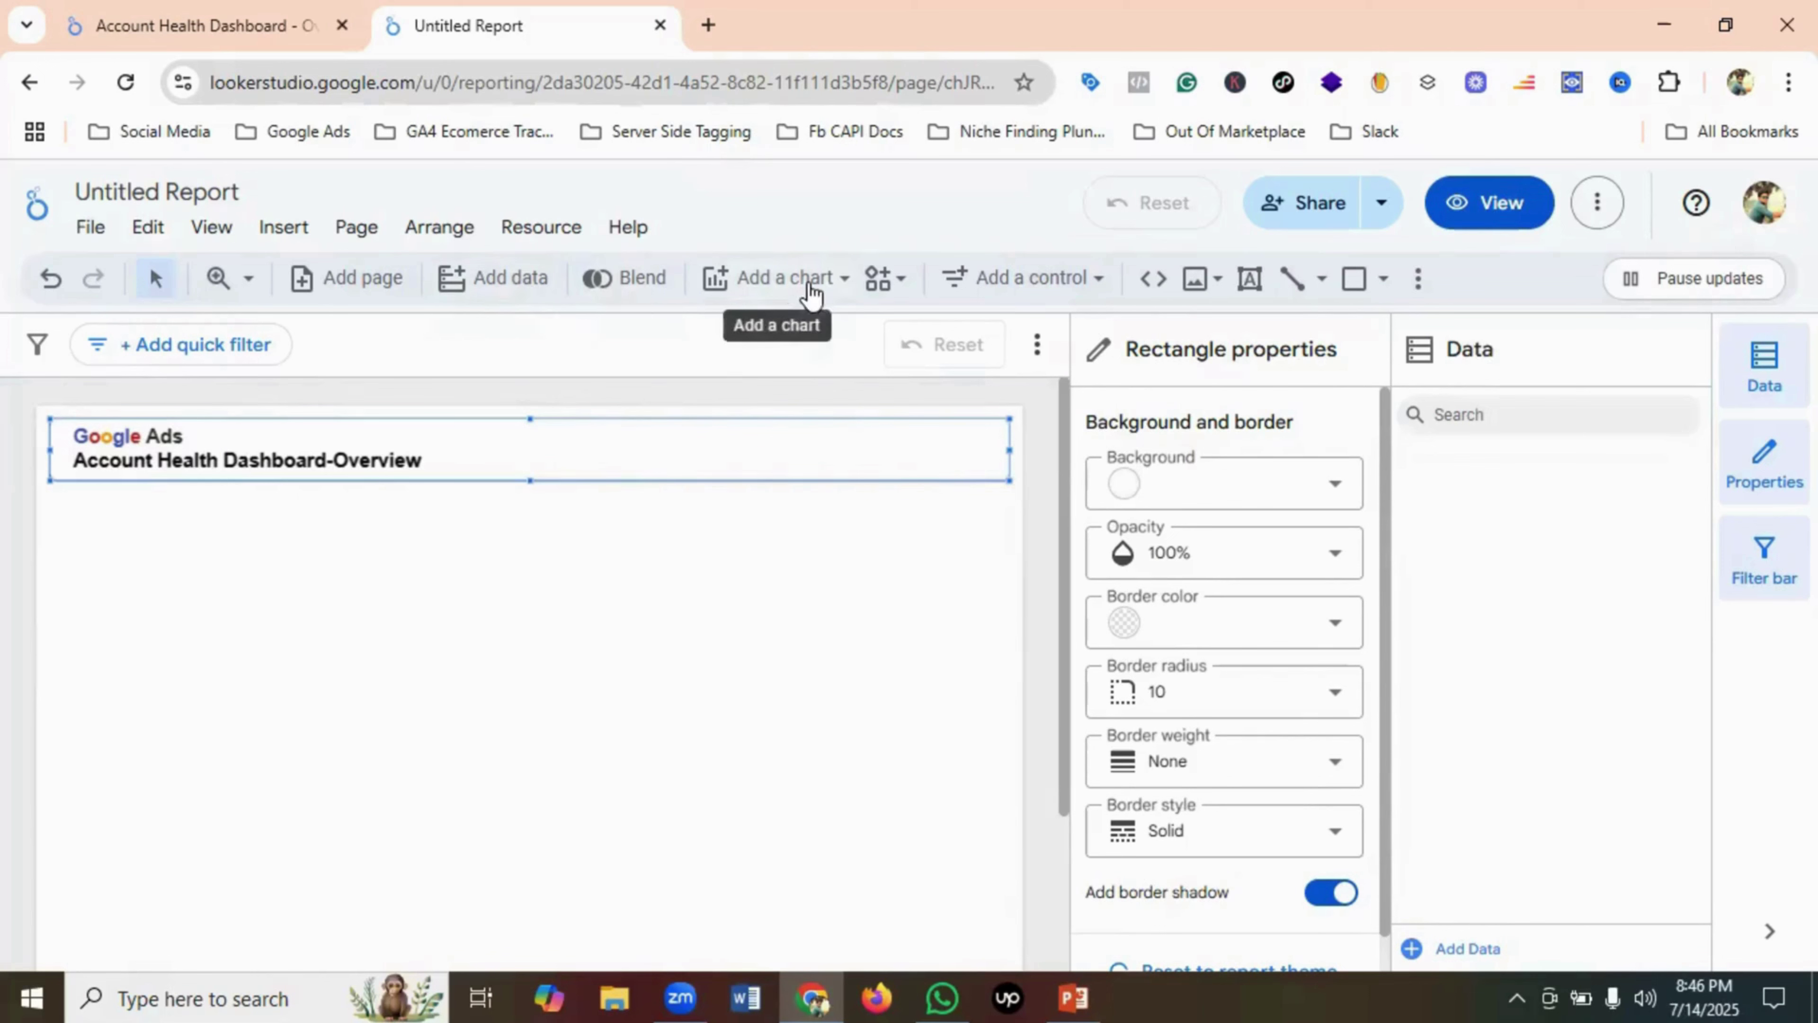
- Add a data control inside the header rectangle, beside the "Account Health Dashboard-Overview" title
click(755, 285)
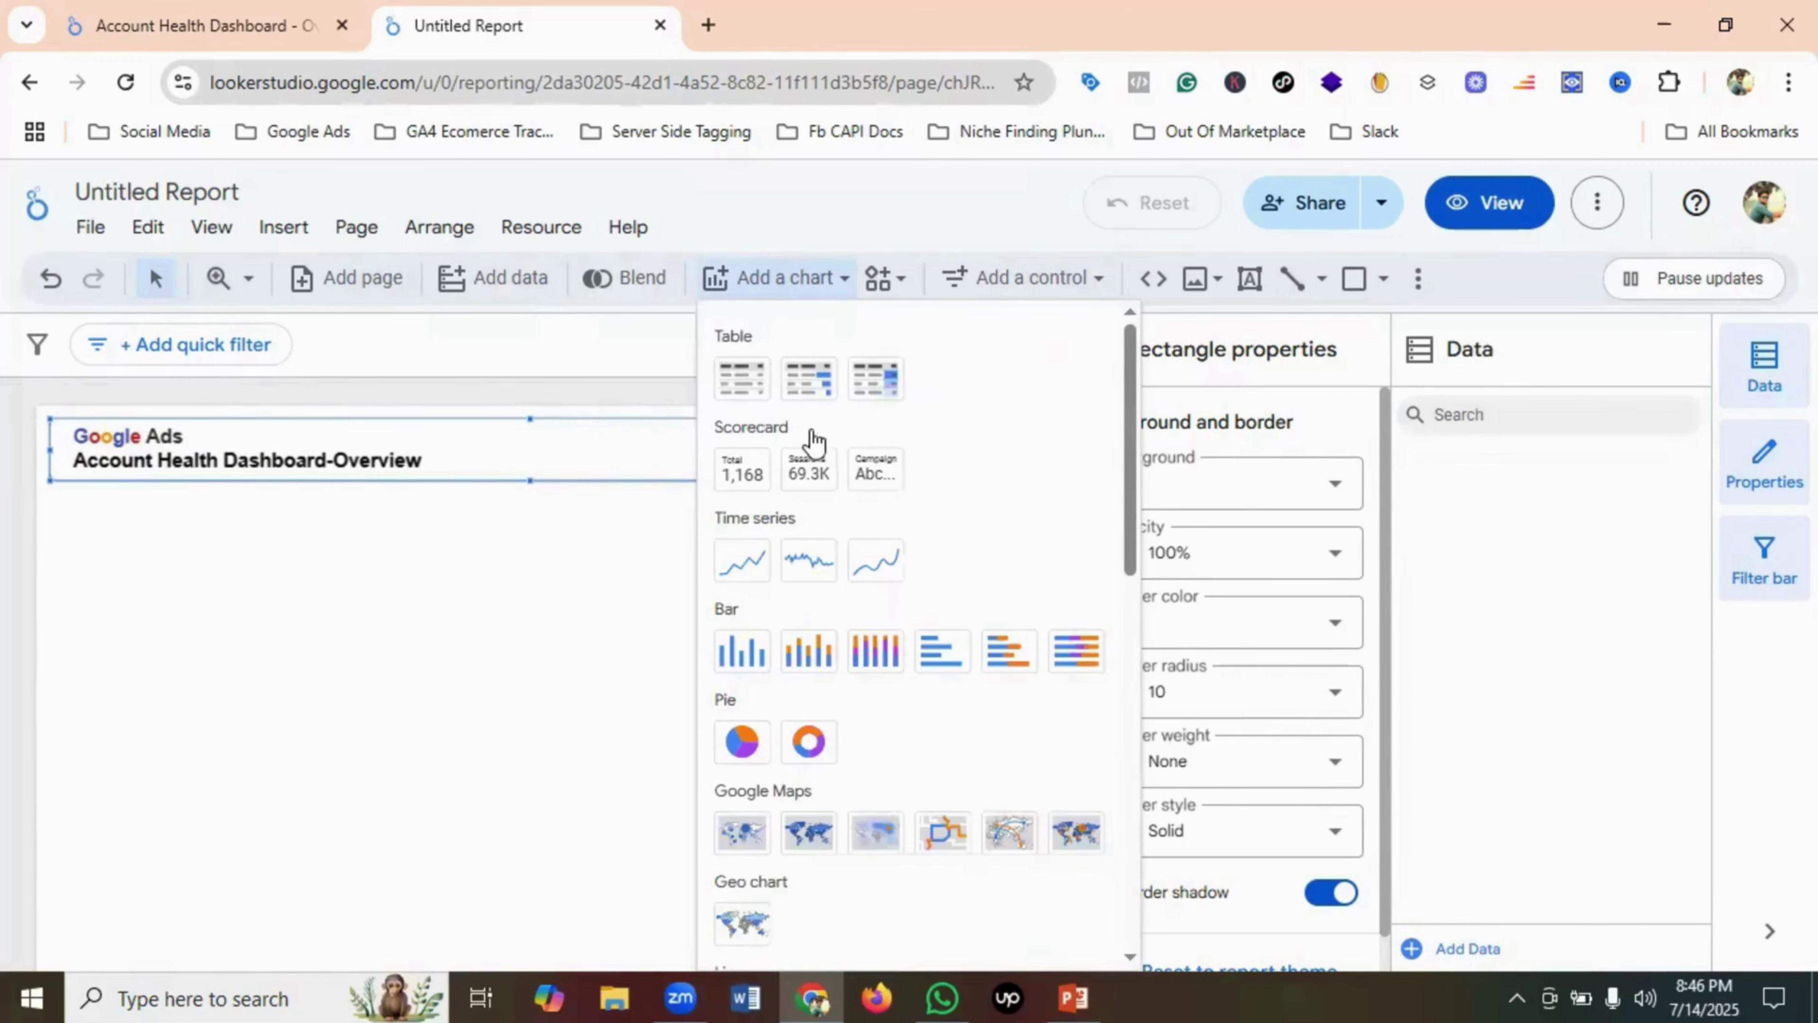
click(1106, 291)
click(1061, 278)
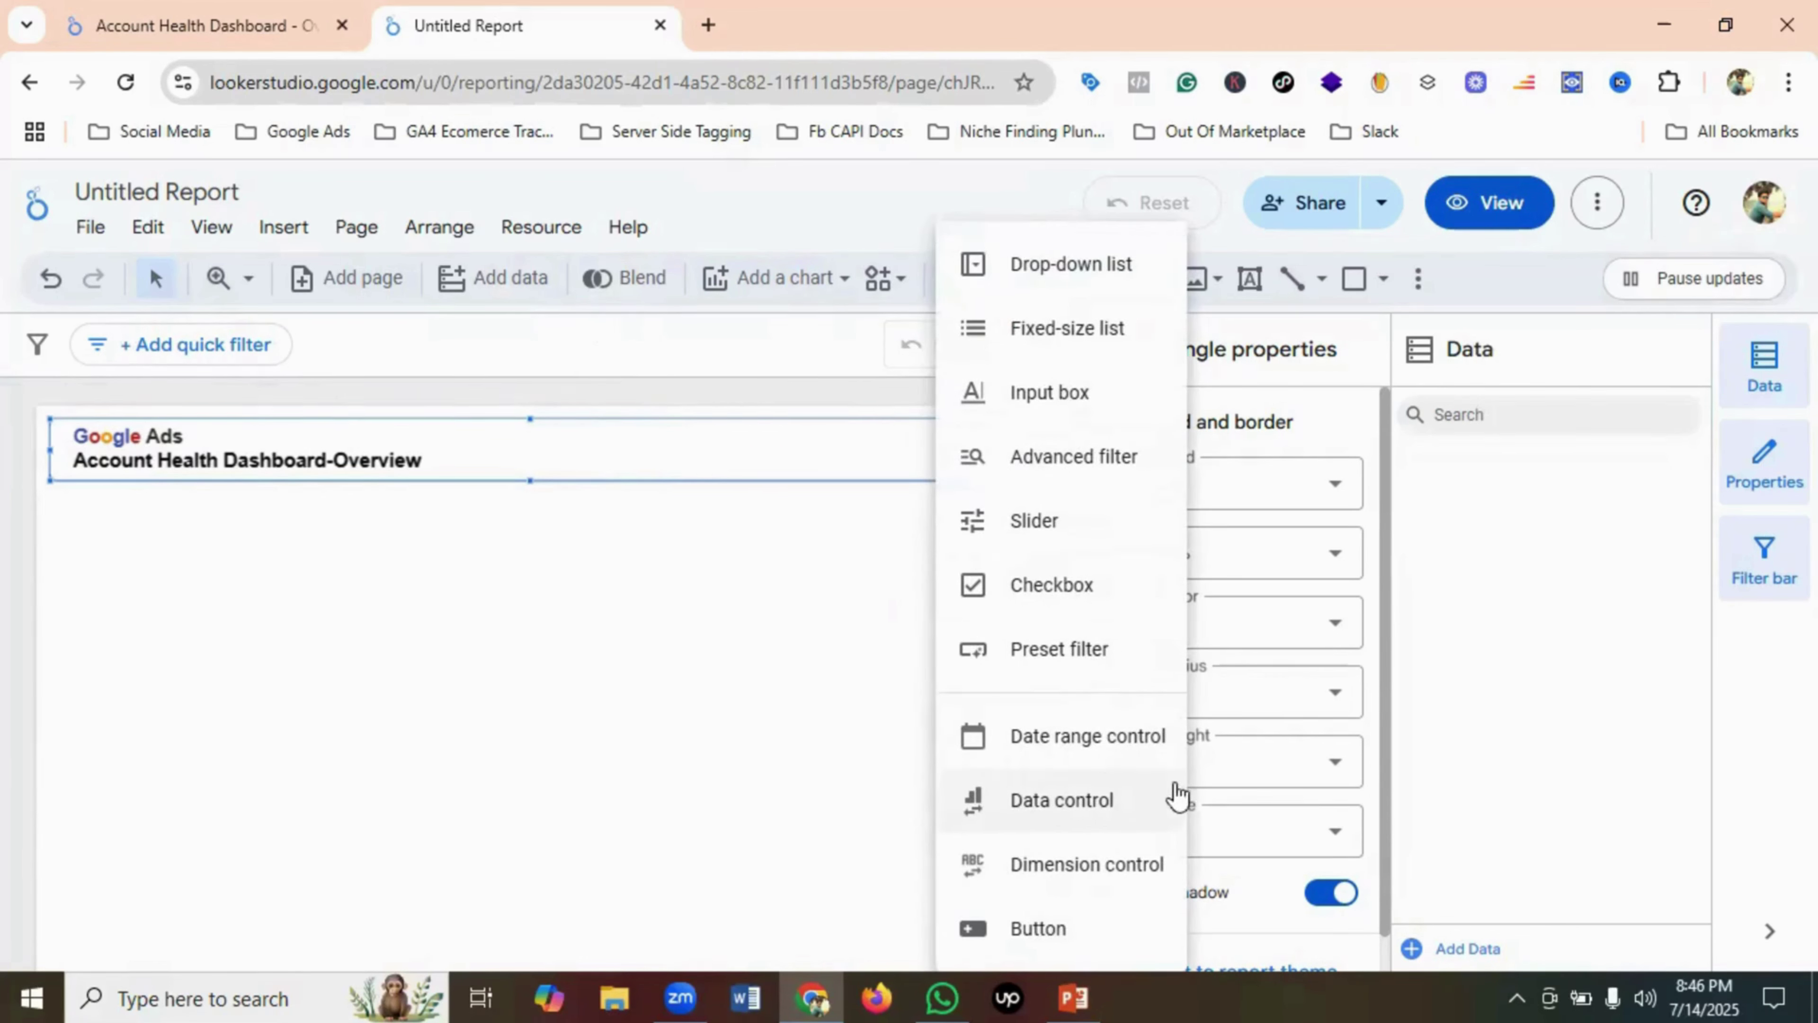
click(1089, 818)
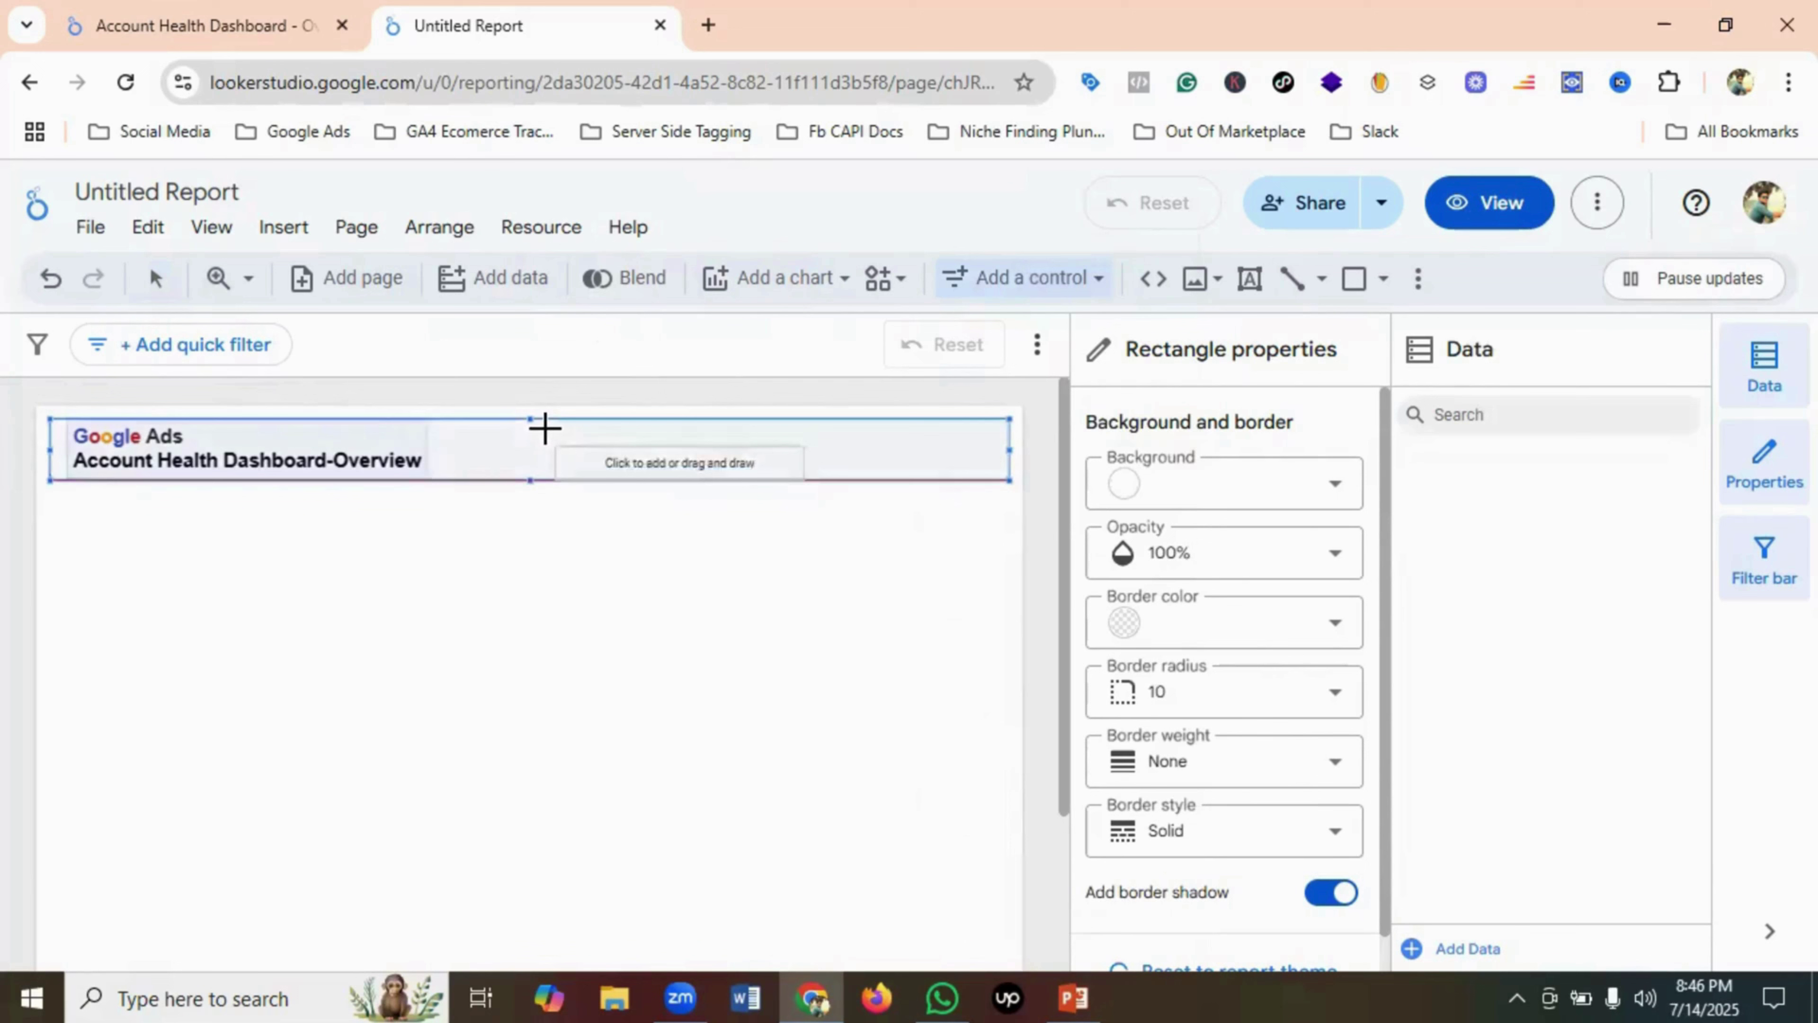
mouse_move(541, 422)
mouse_down()
mouse_move(592, 462)
mouse_move(743, 495)
mouse_move(754, 474)
mouse_move(777, 493)
mouse_up()
click(845, 569)
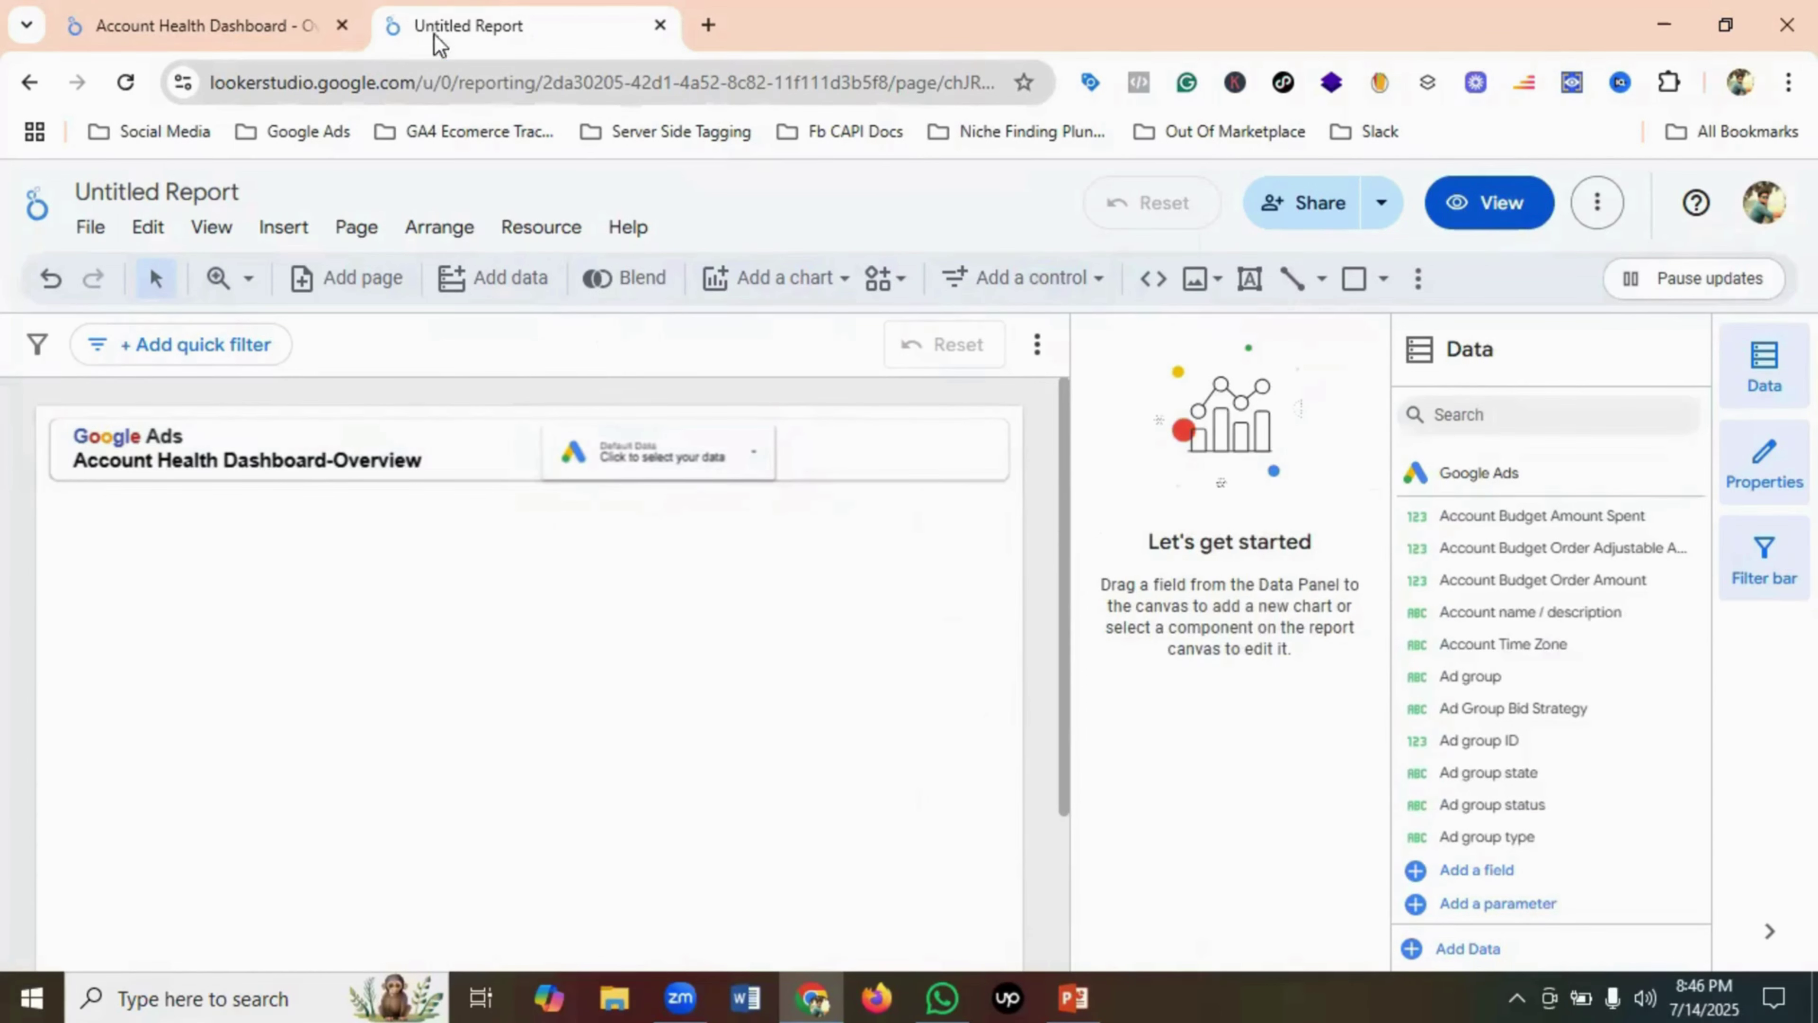
- Check the data control against the reference dashboard's header and stretch its upper edge to fill the header rectangle's height
click(284, 10)
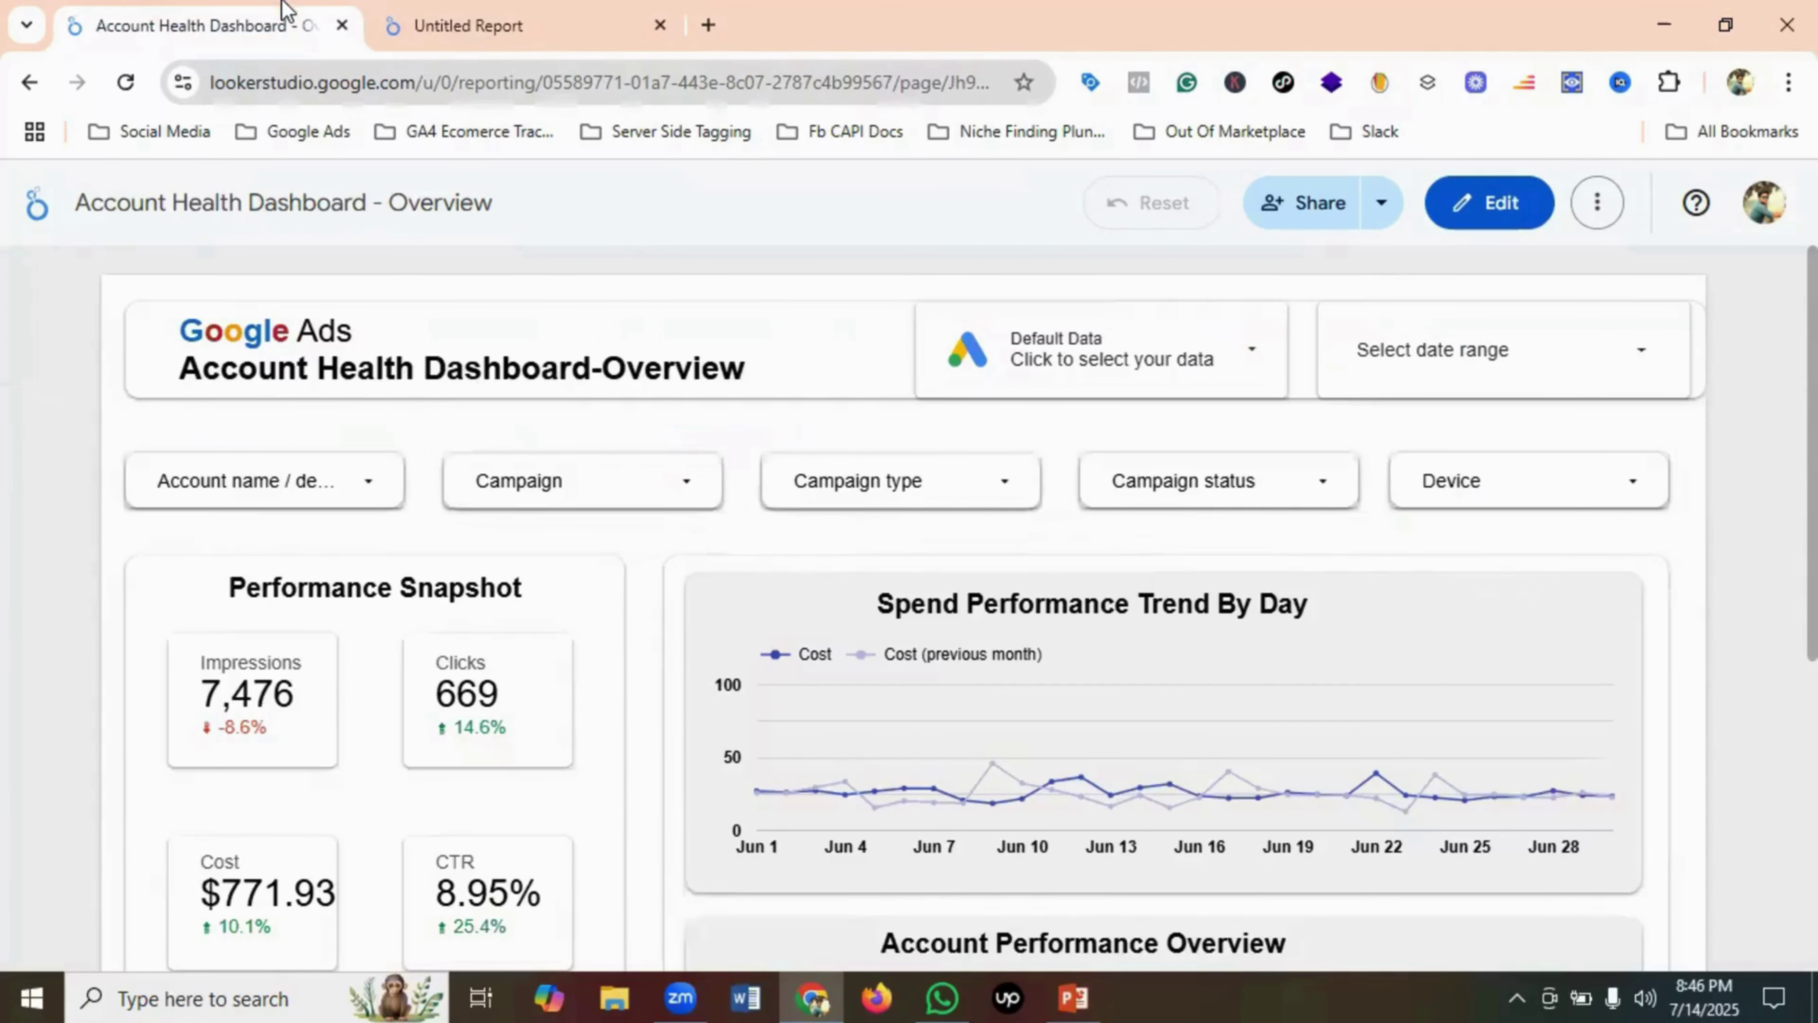
click(594, 14)
click(1487, 212)
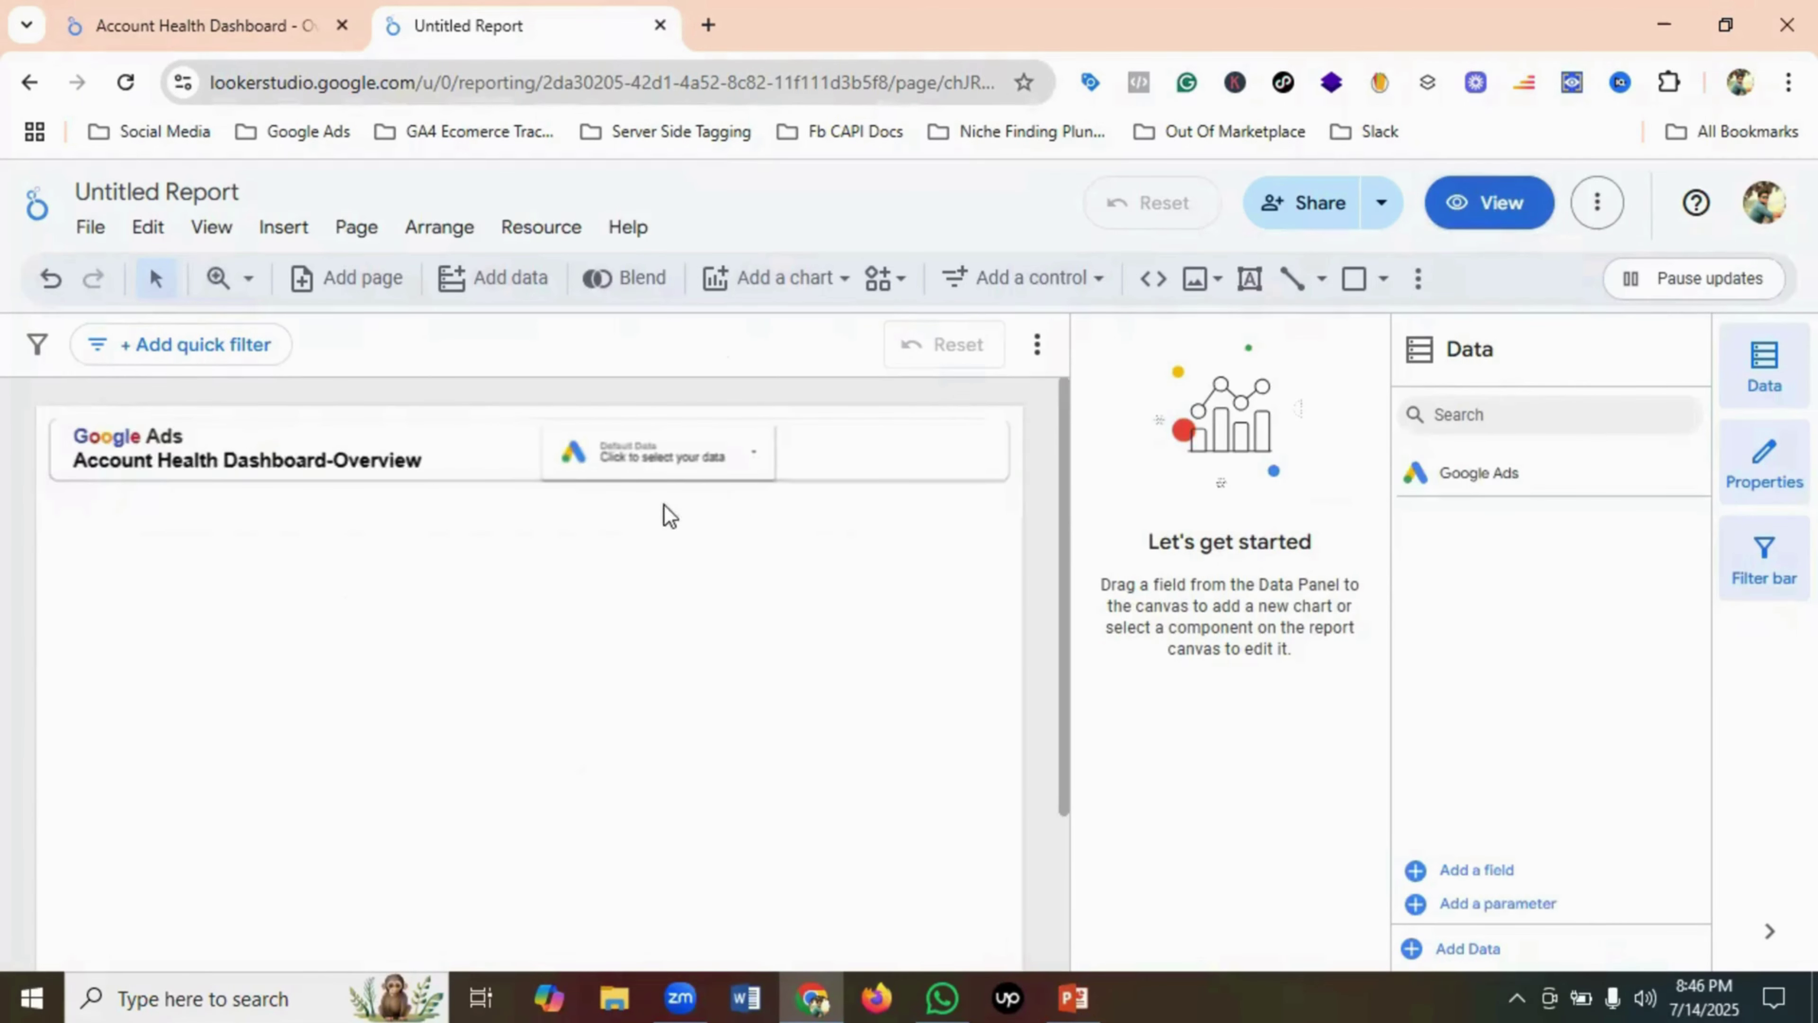
click(848, 454)
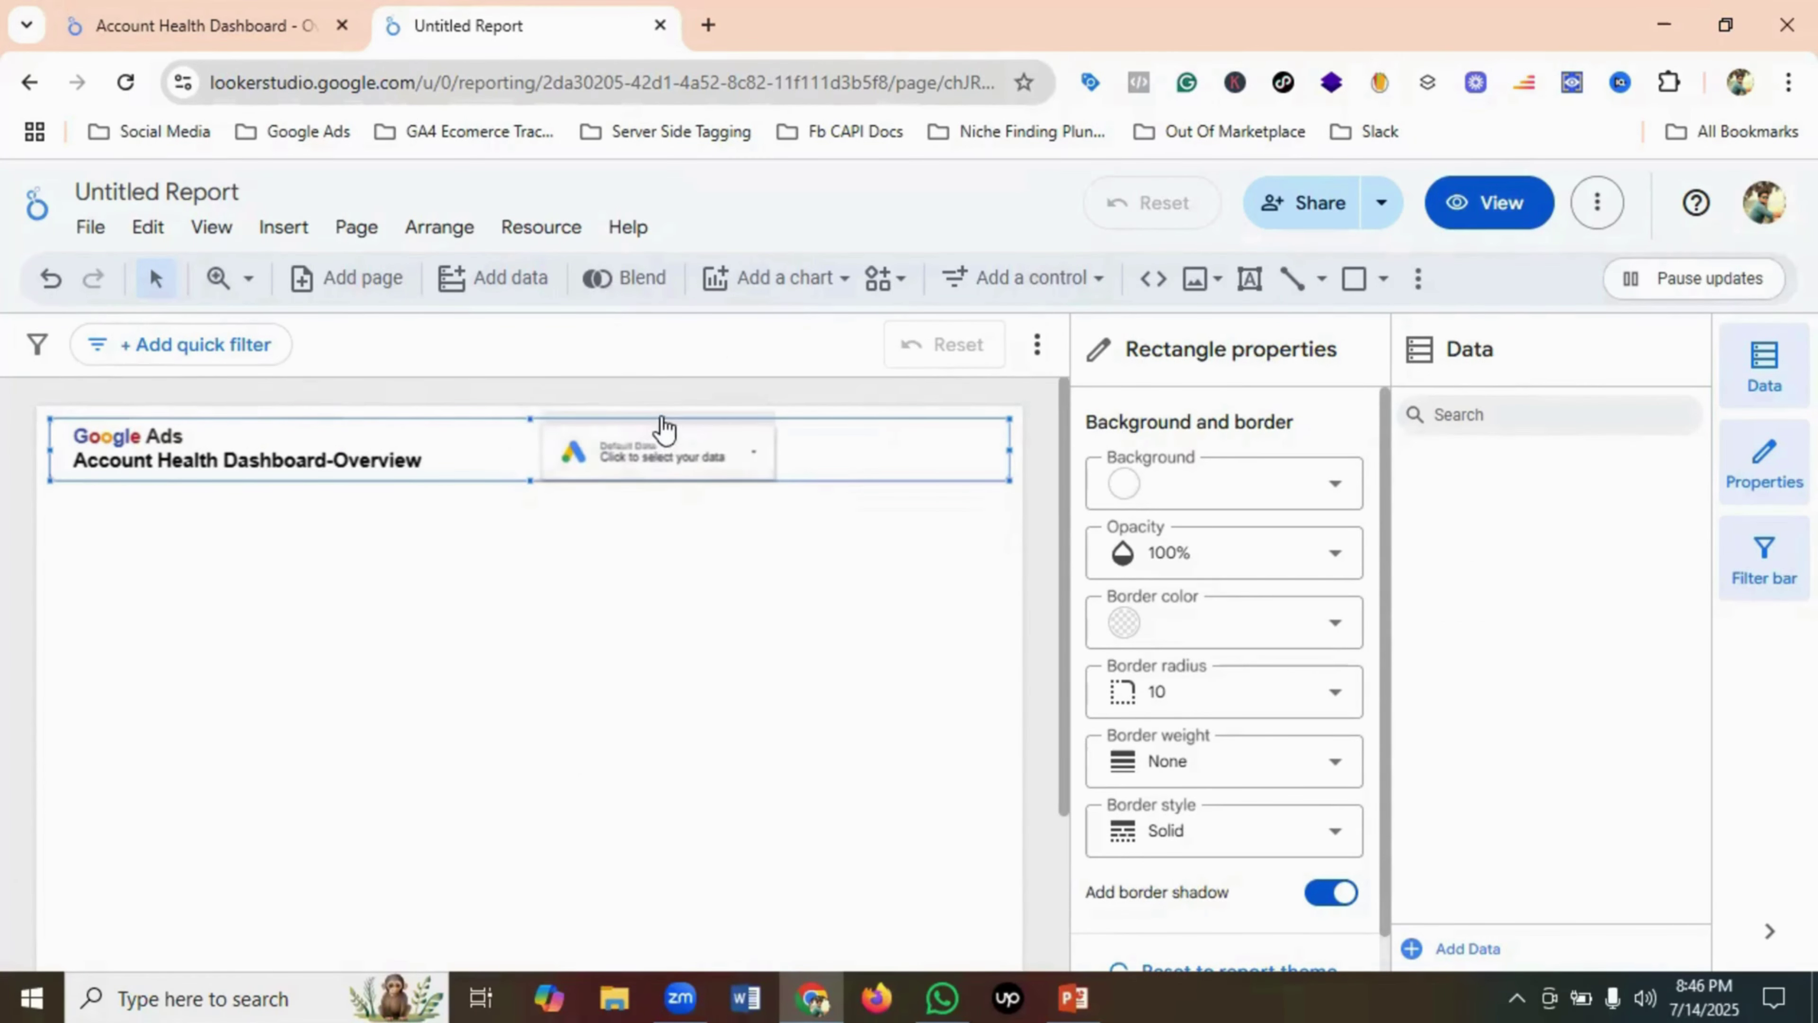
click(751, 479)
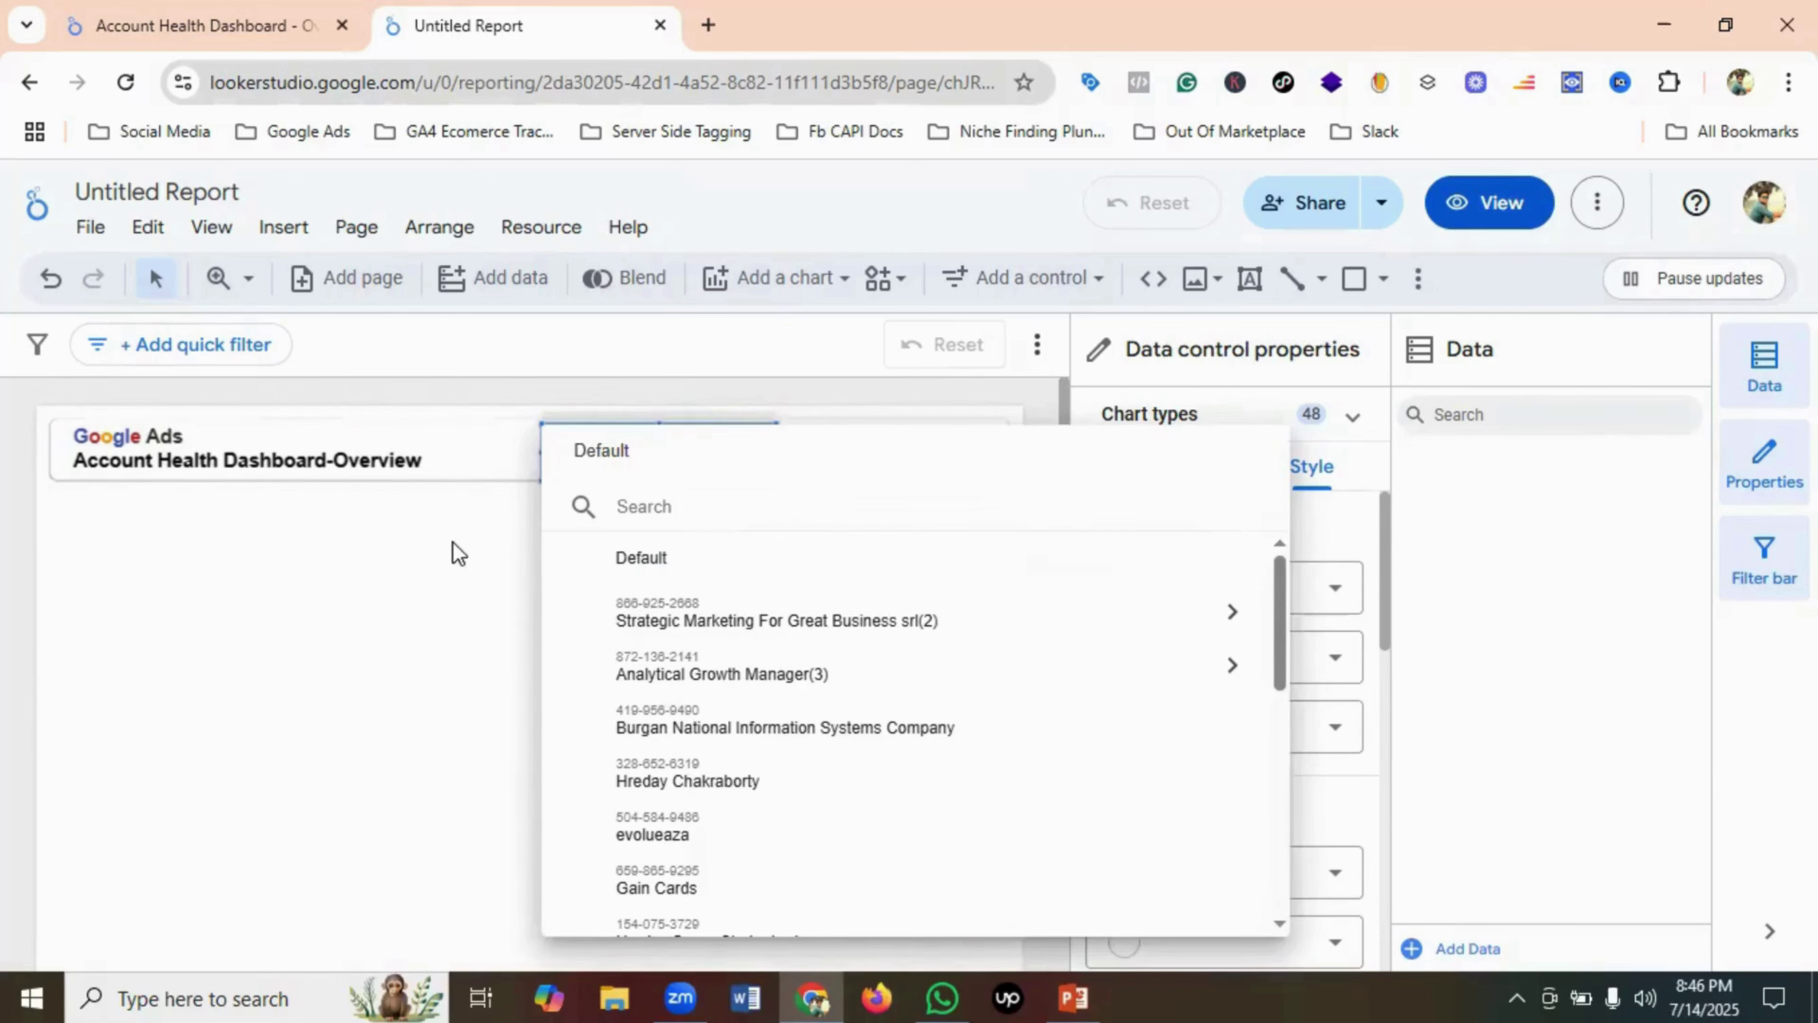
click(451, 542)
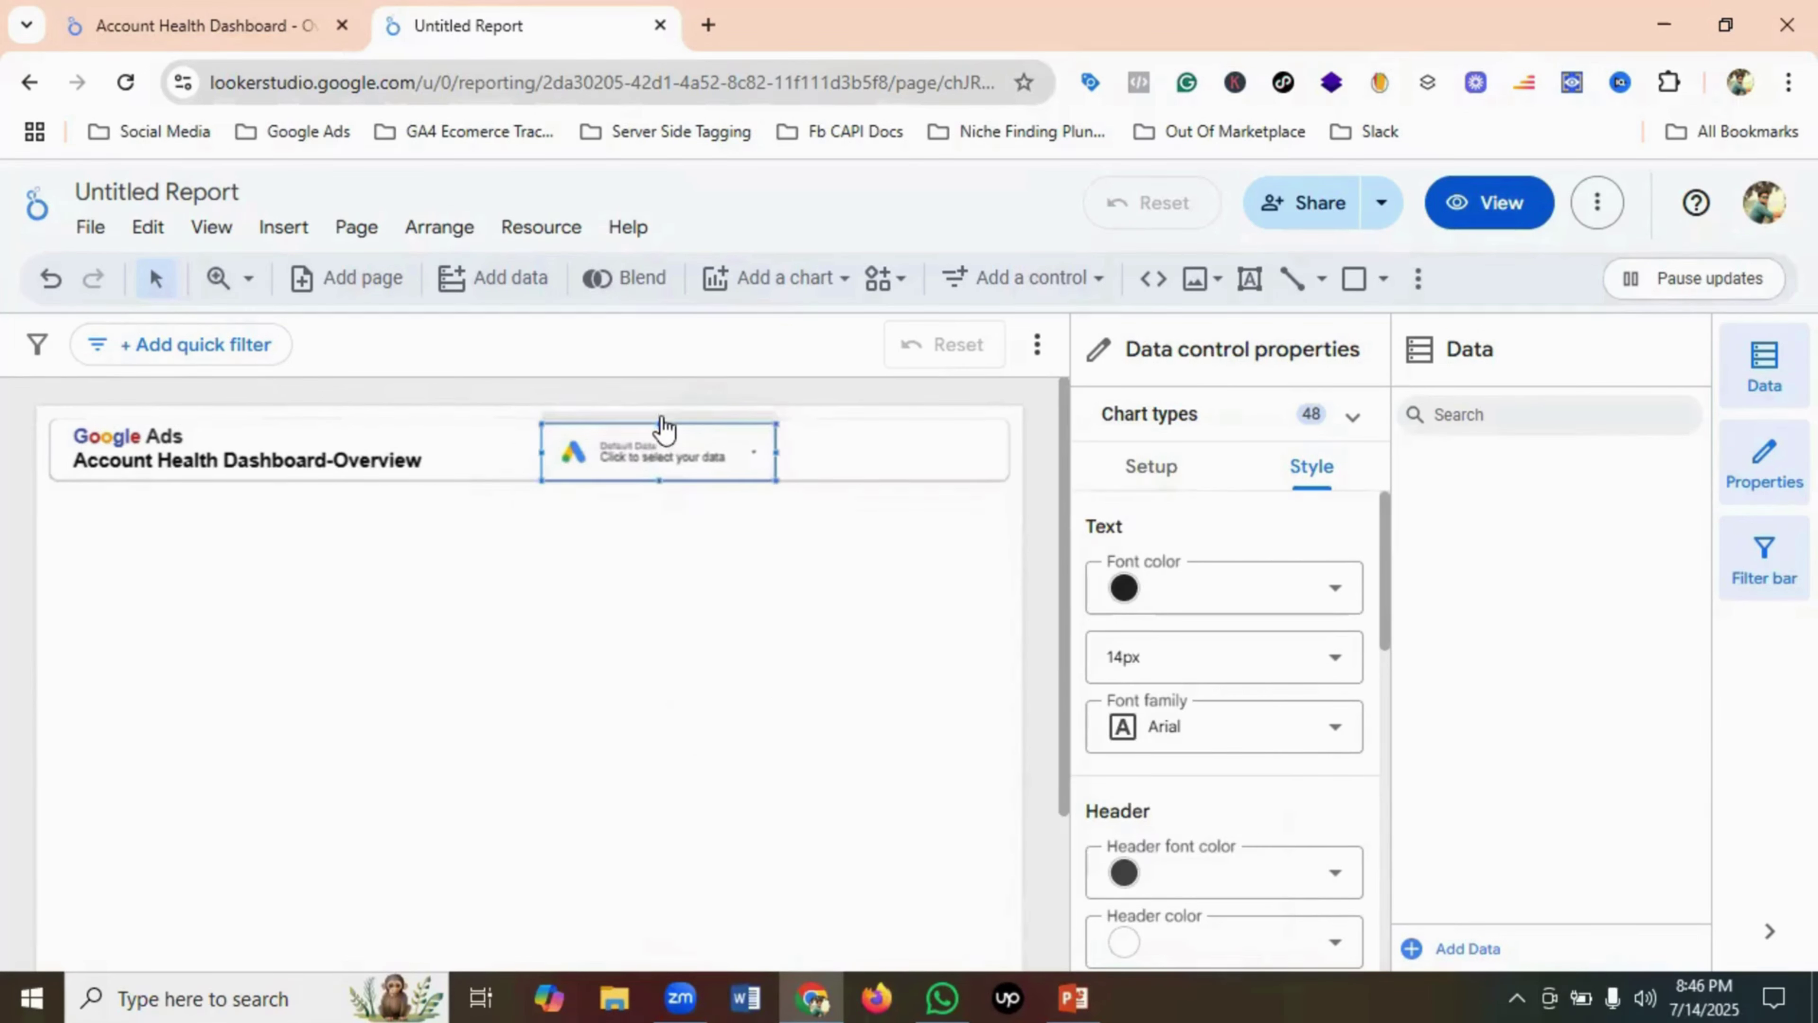
drag(659, 423, 662, 420)
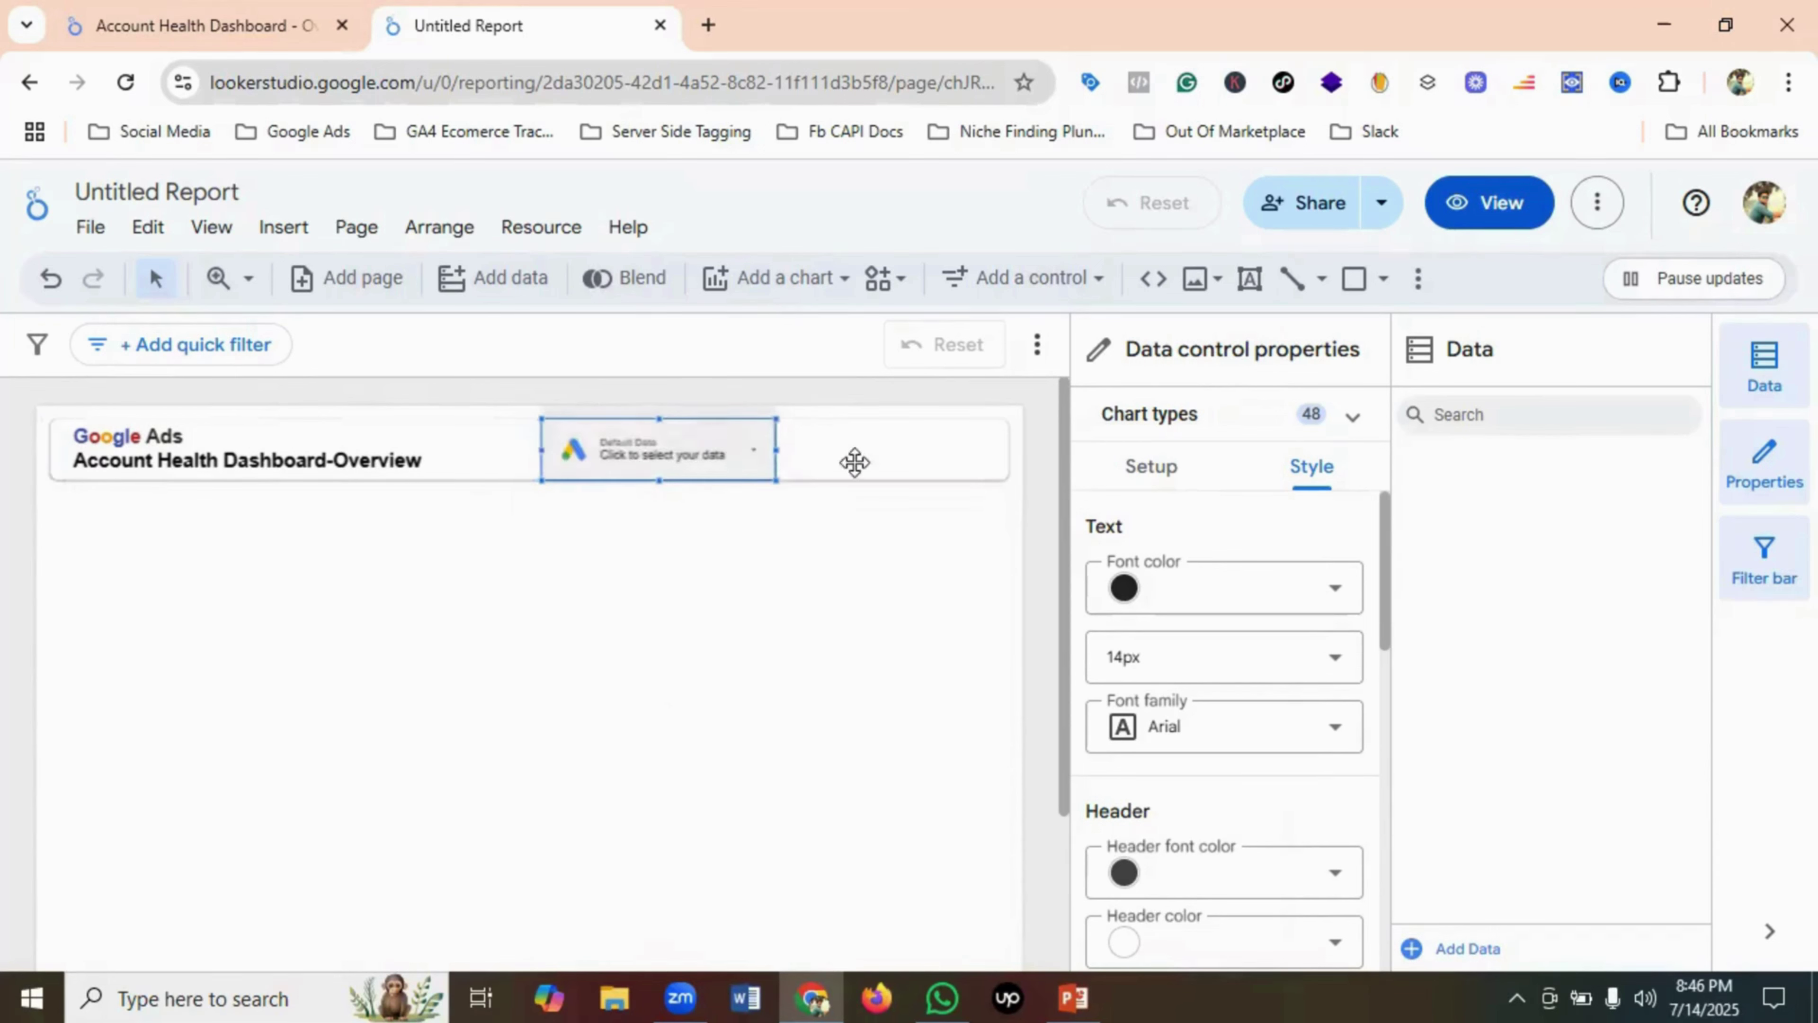
- Add a date range control in the header's empty space beside the data control, as in the reference dashboard
click(893, 467)
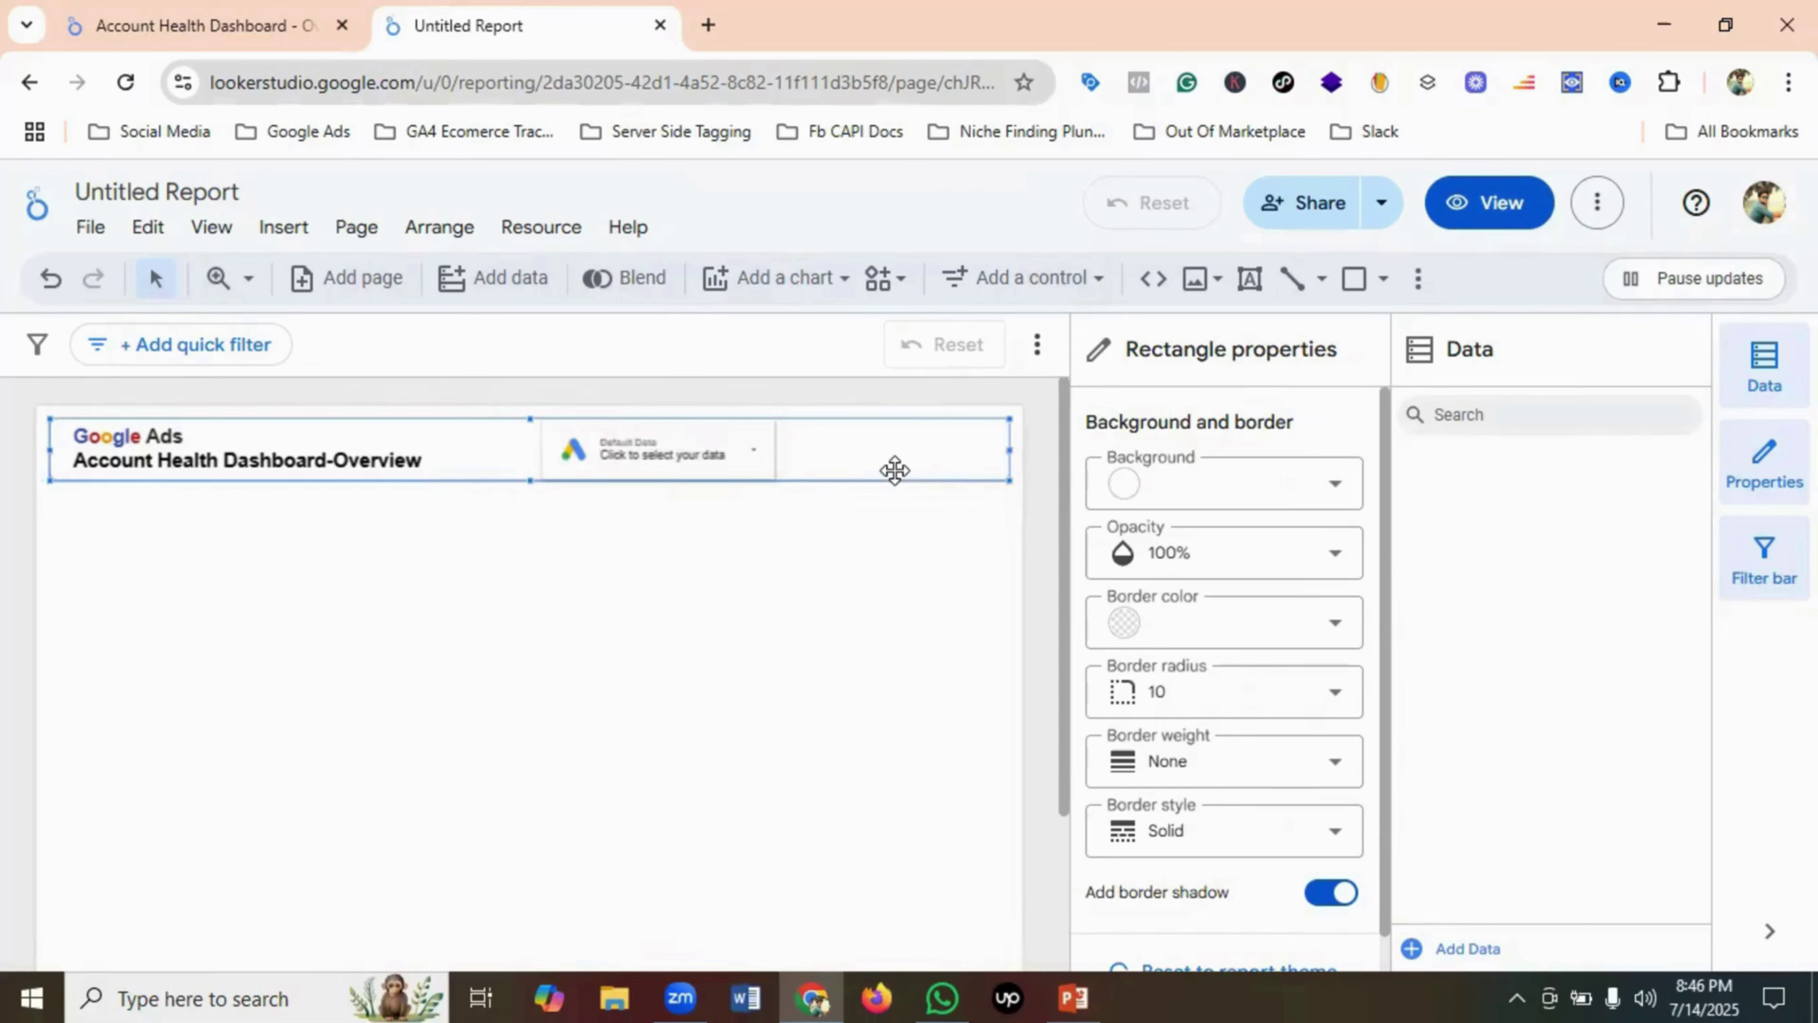
click(255, 30)
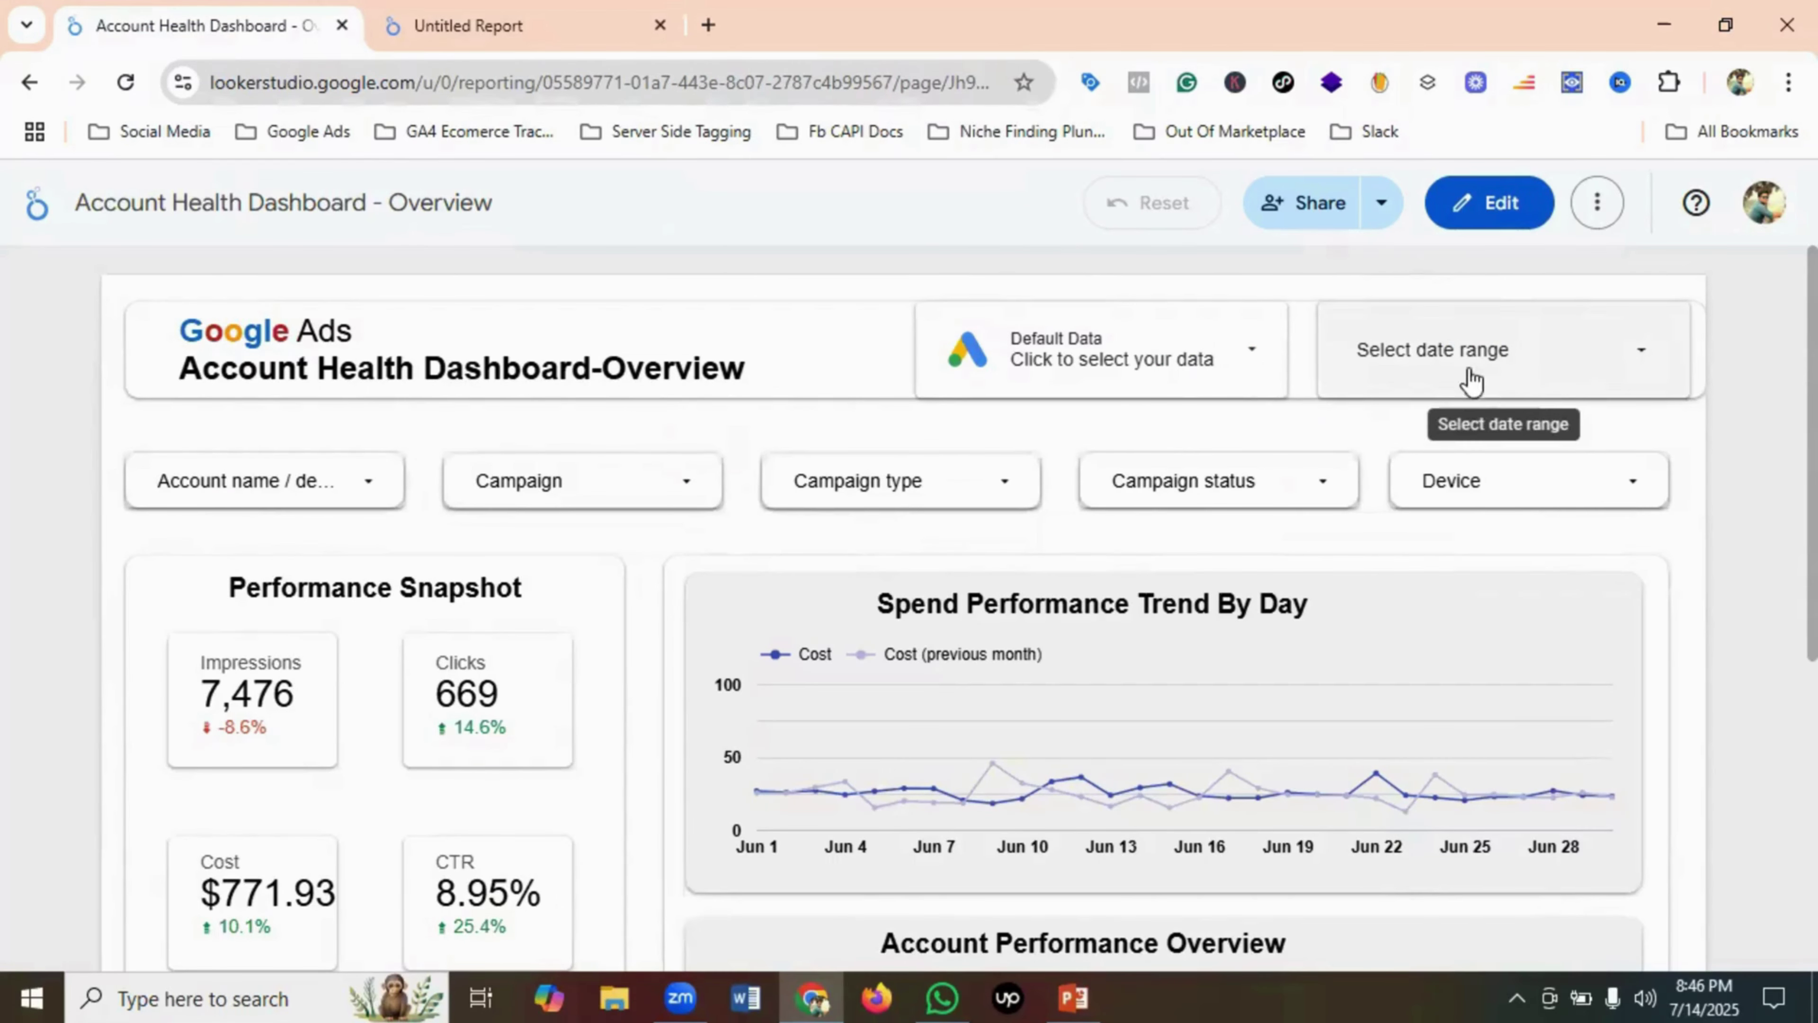
click(526, 15)
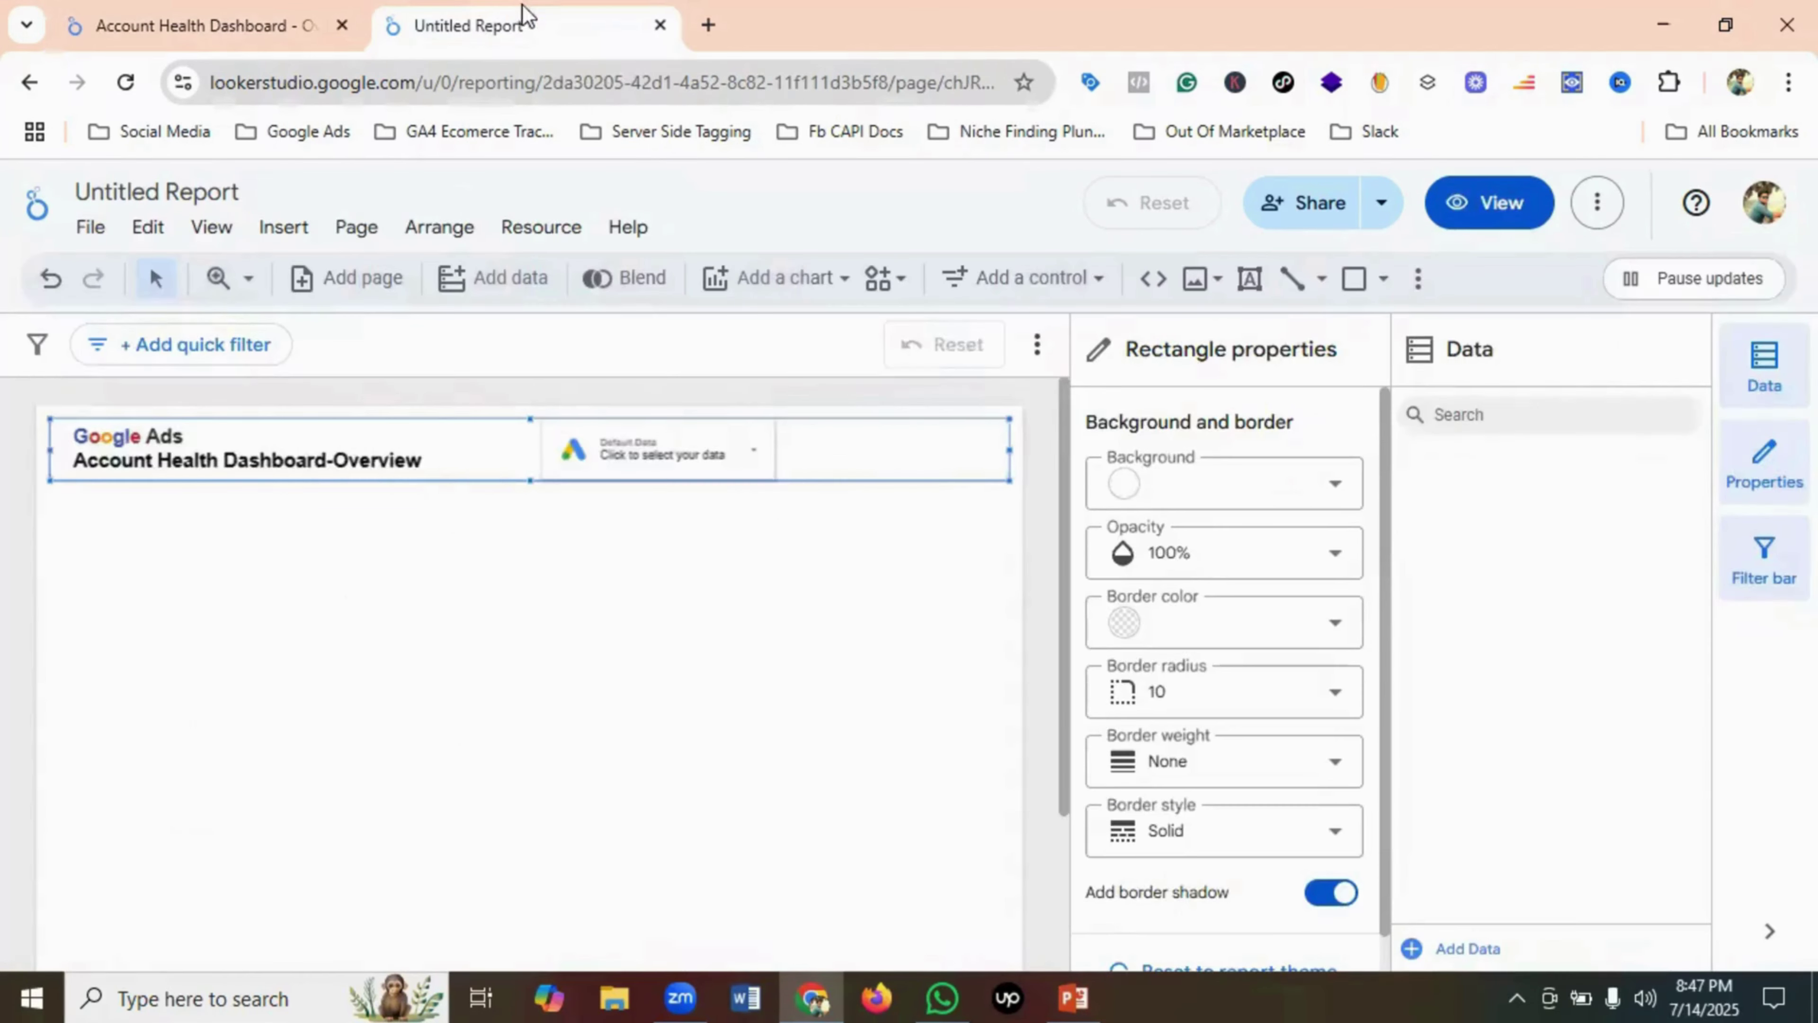
click(1031, 281)
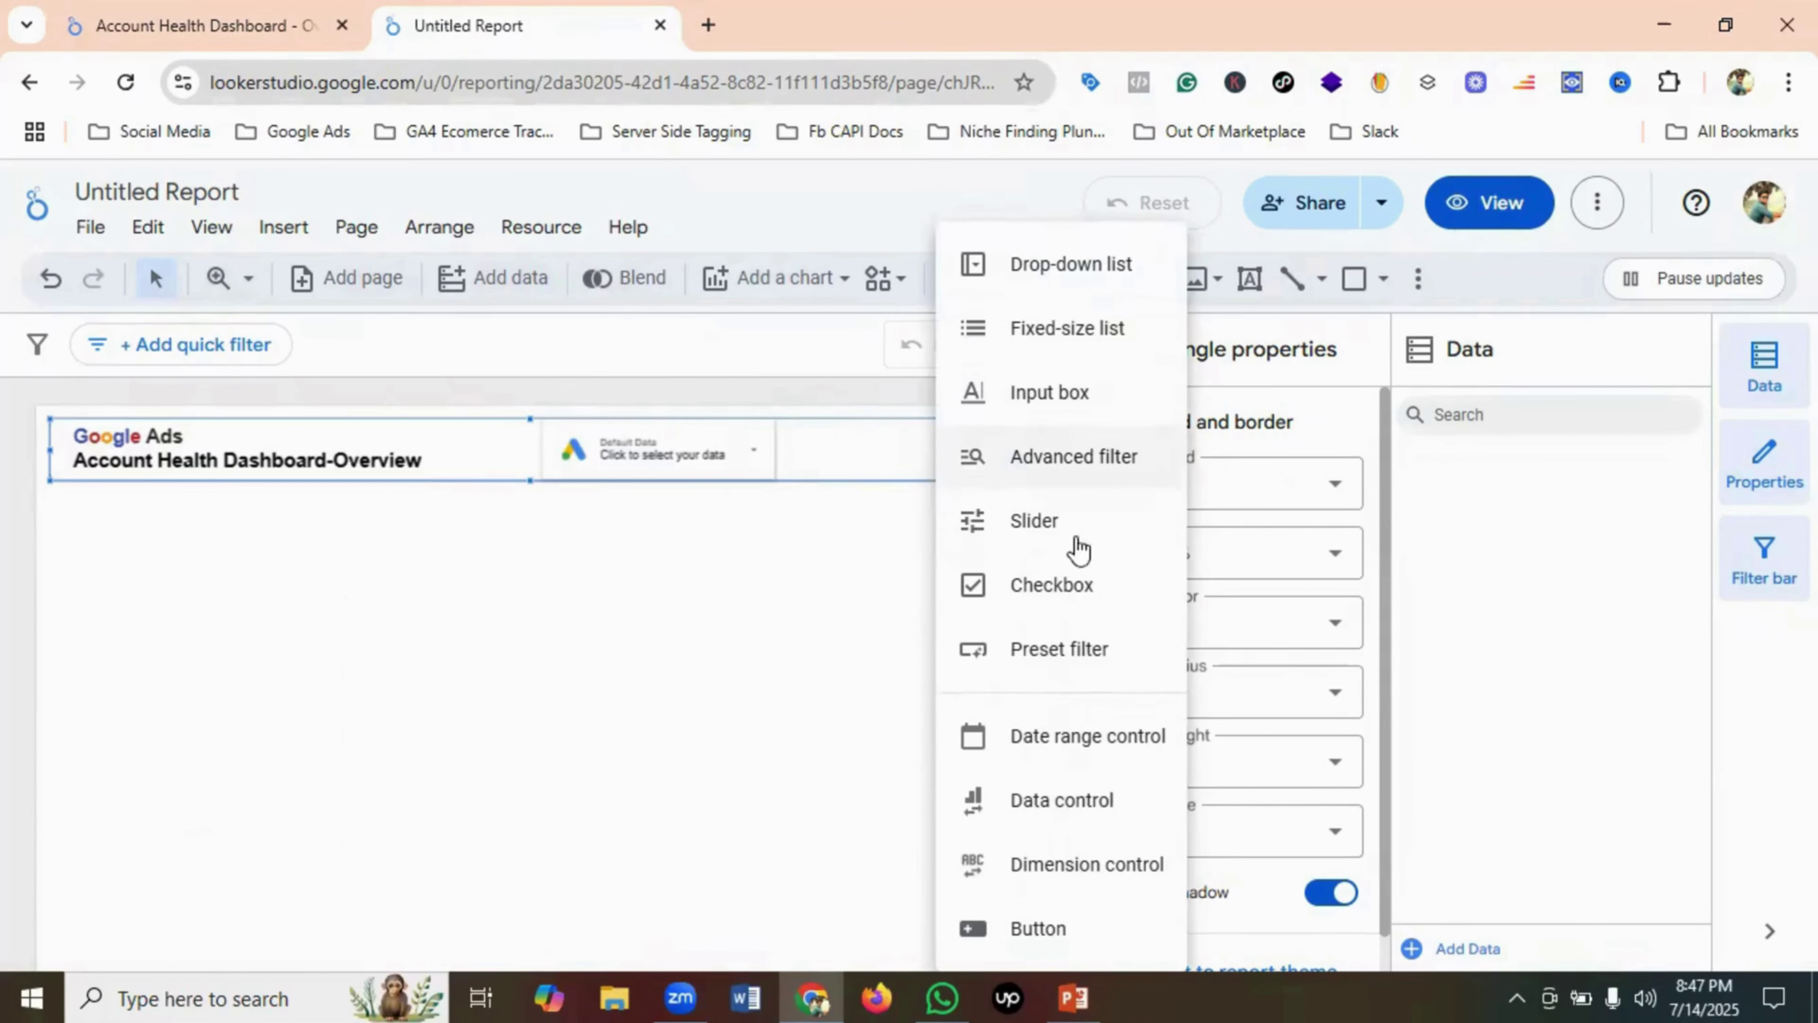
click(1076, 744)
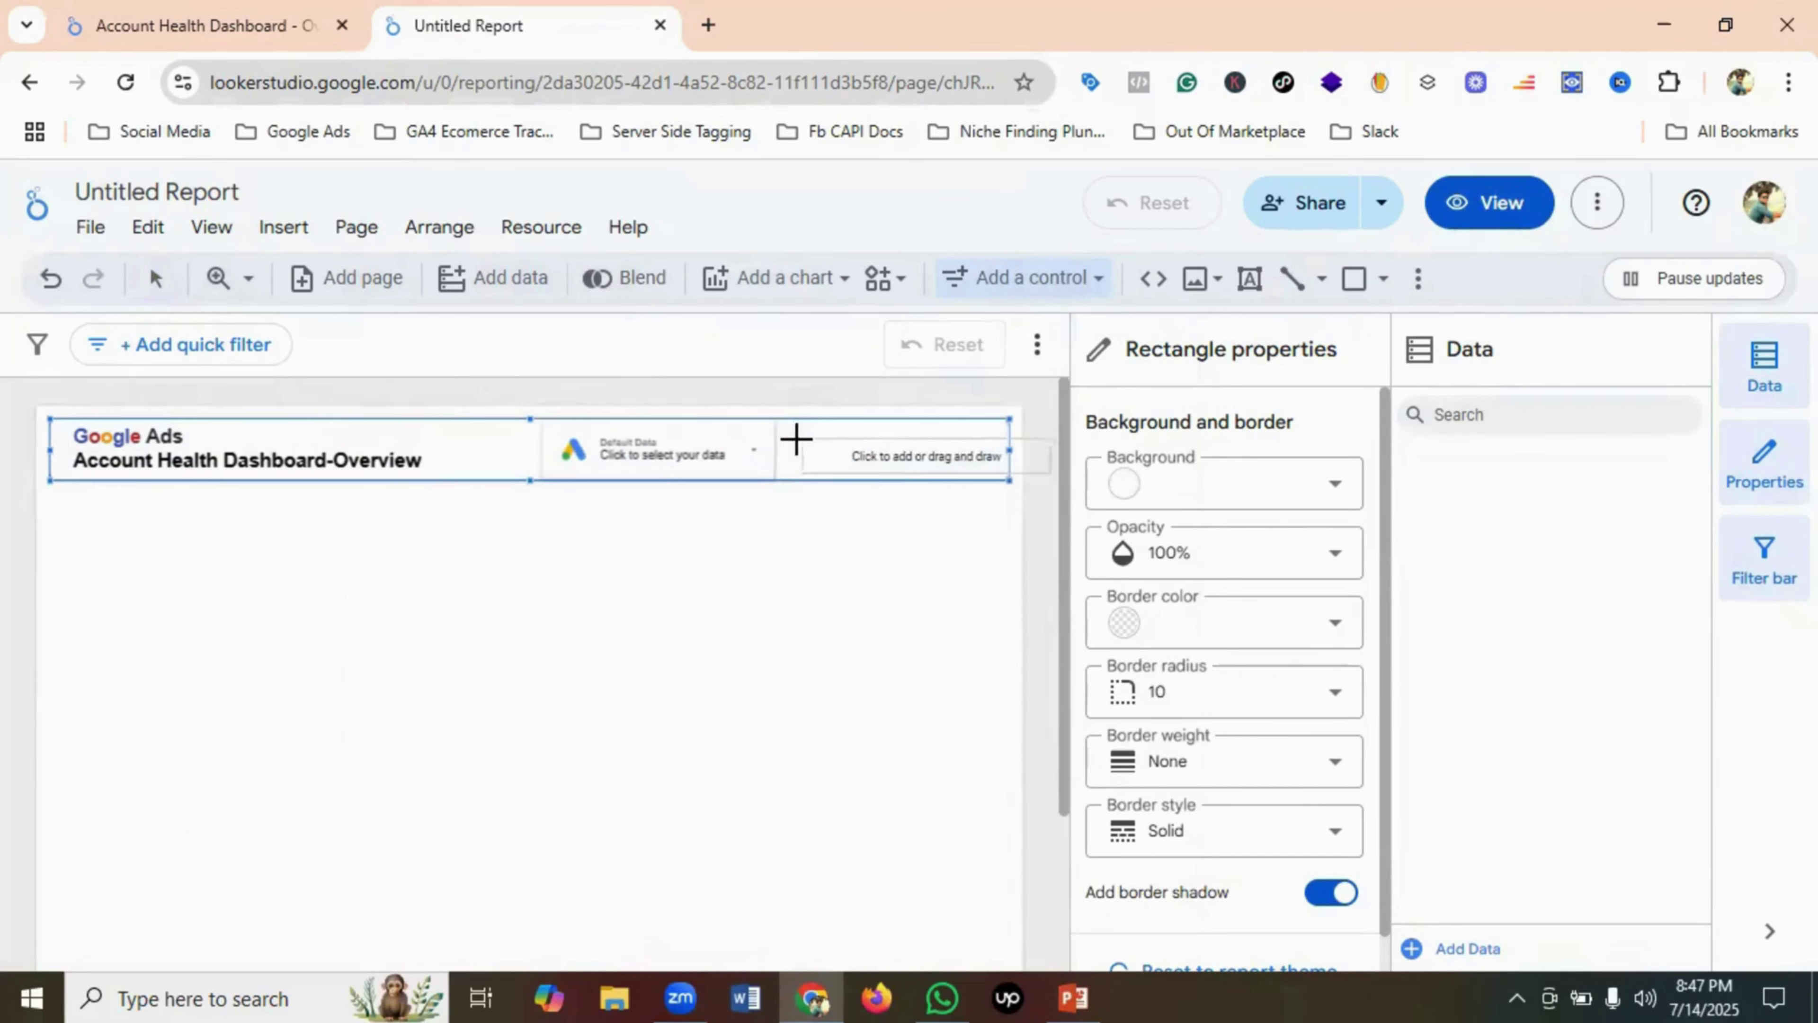
drag(791, 422, 916, 465)
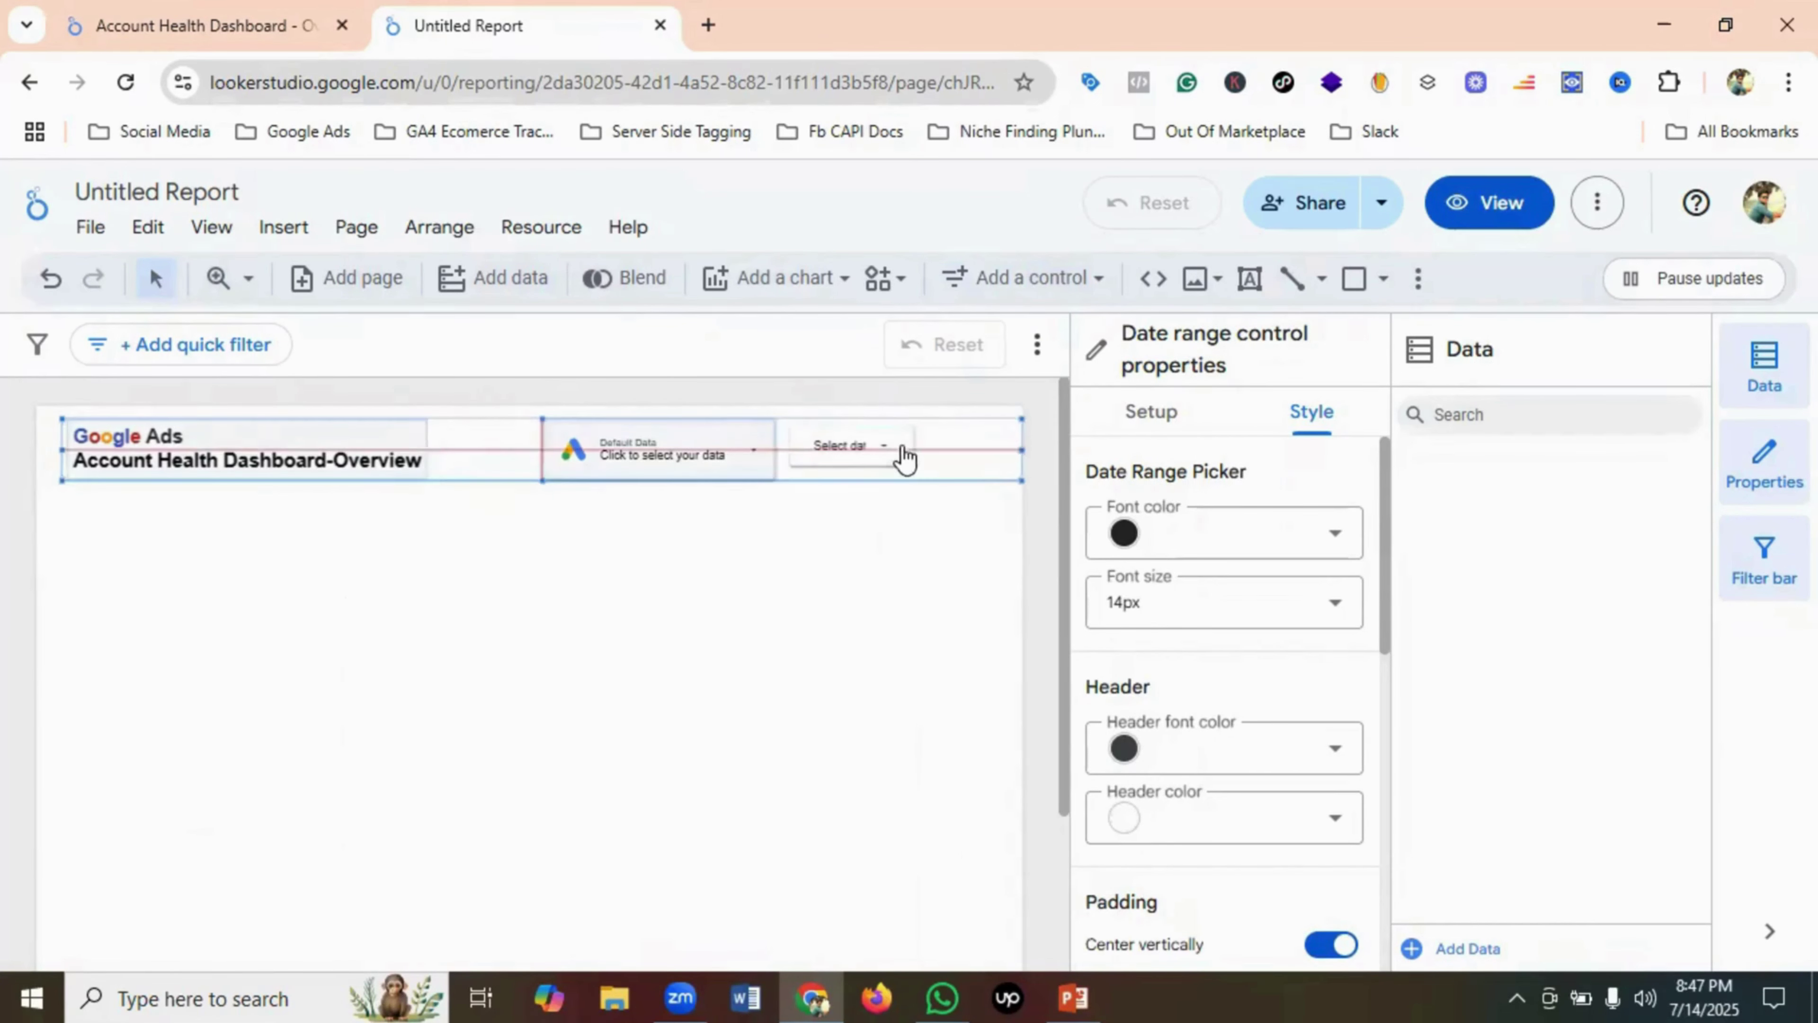
- Resize the date range control to fill the header's height and widen it almost to the header rectangle's right end
click(901, 455)
click(898, 457)
click(933, 447)
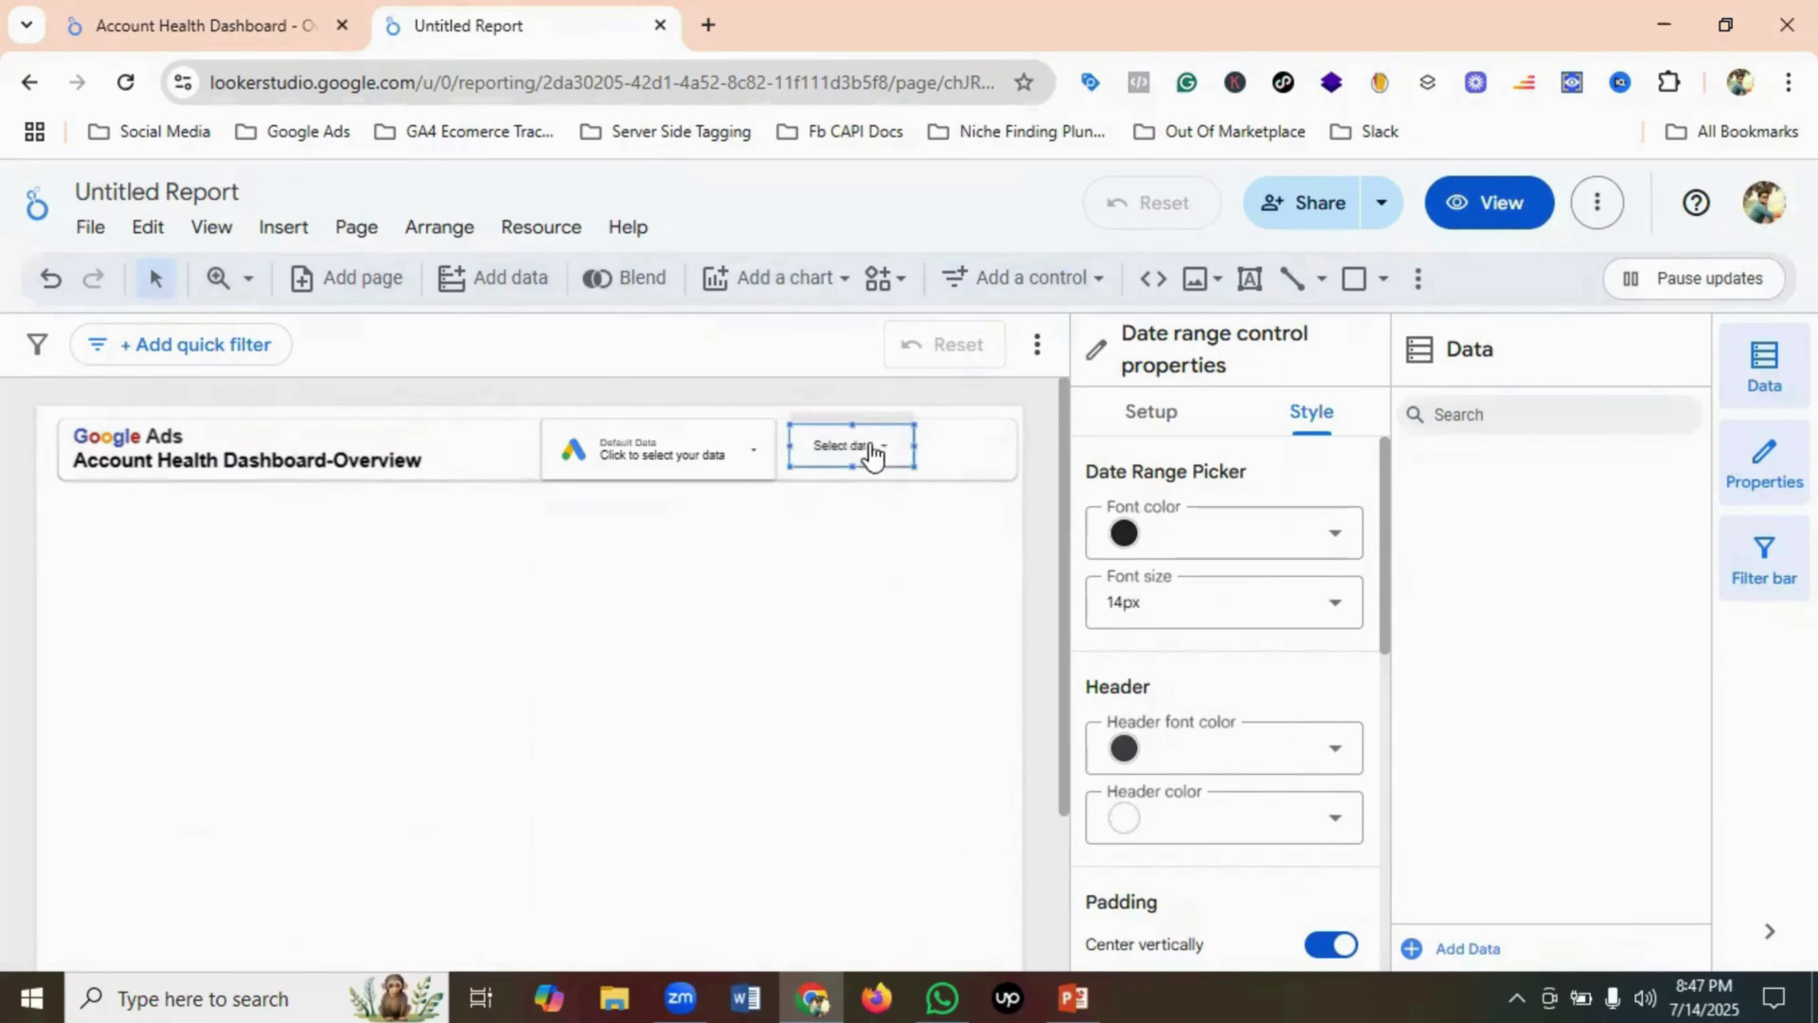
drag(854, 424, 855, 479)
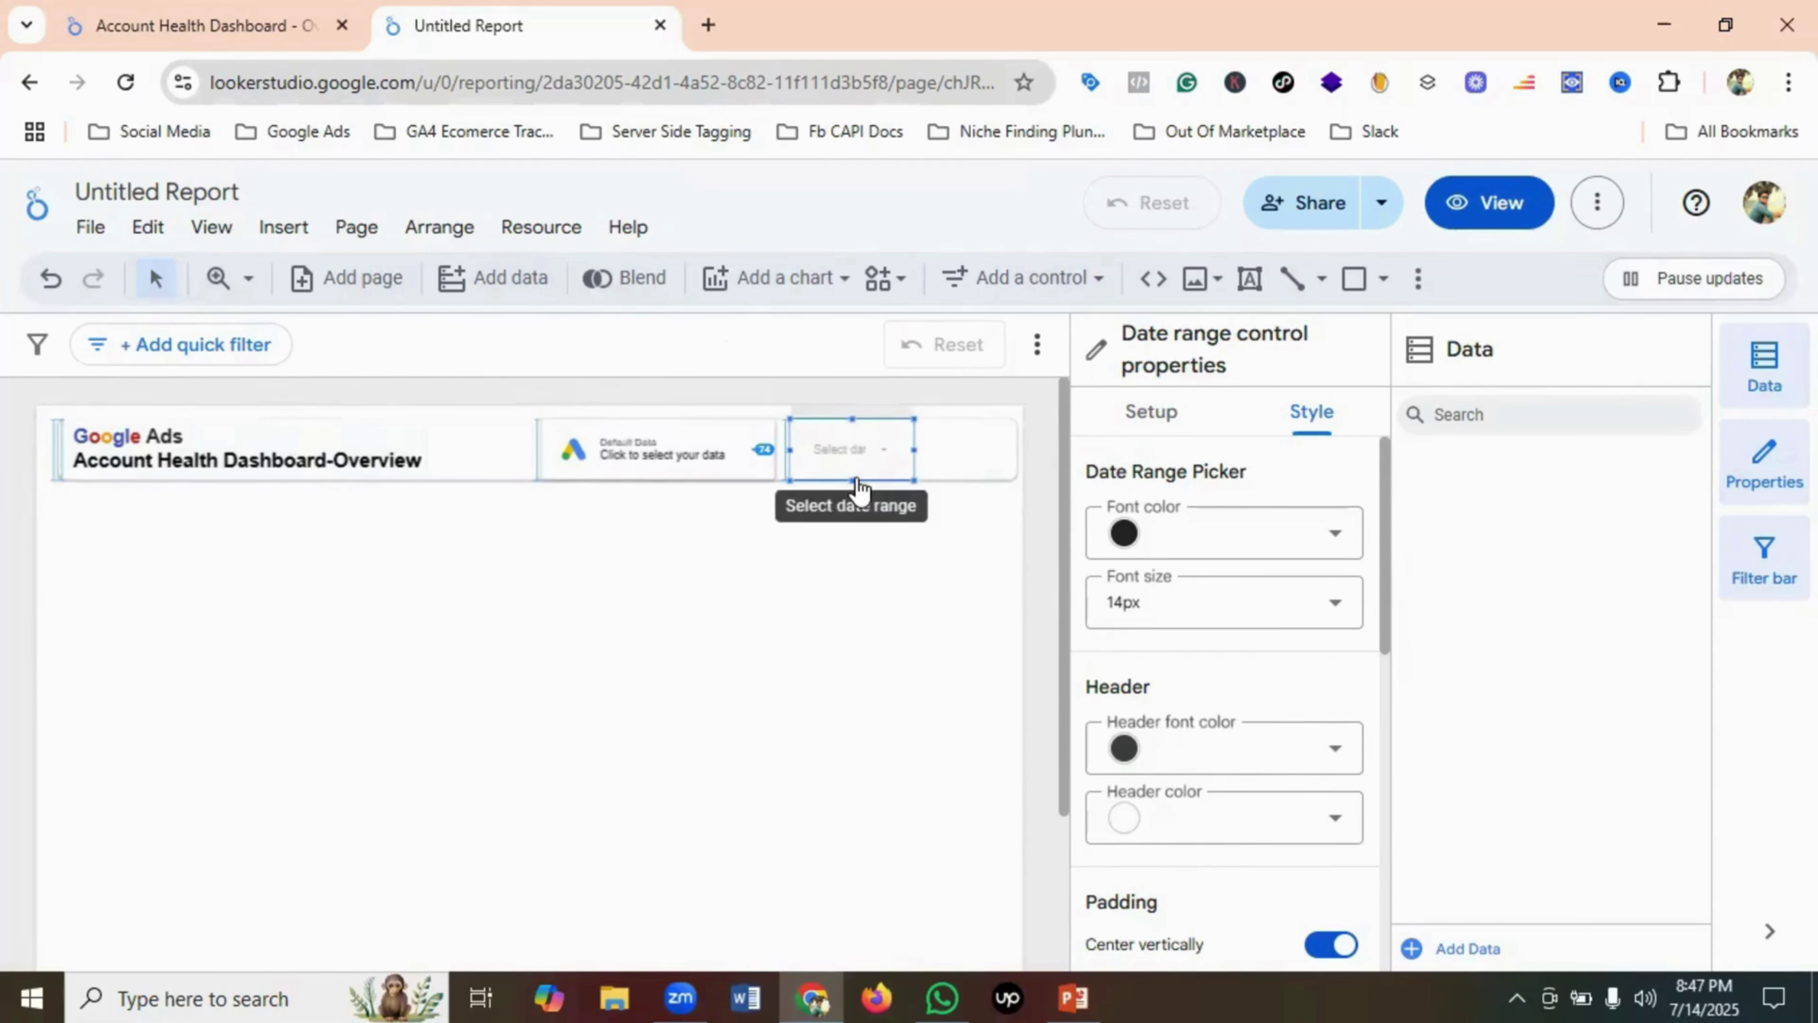
click(916, 465)
click(919, 449)
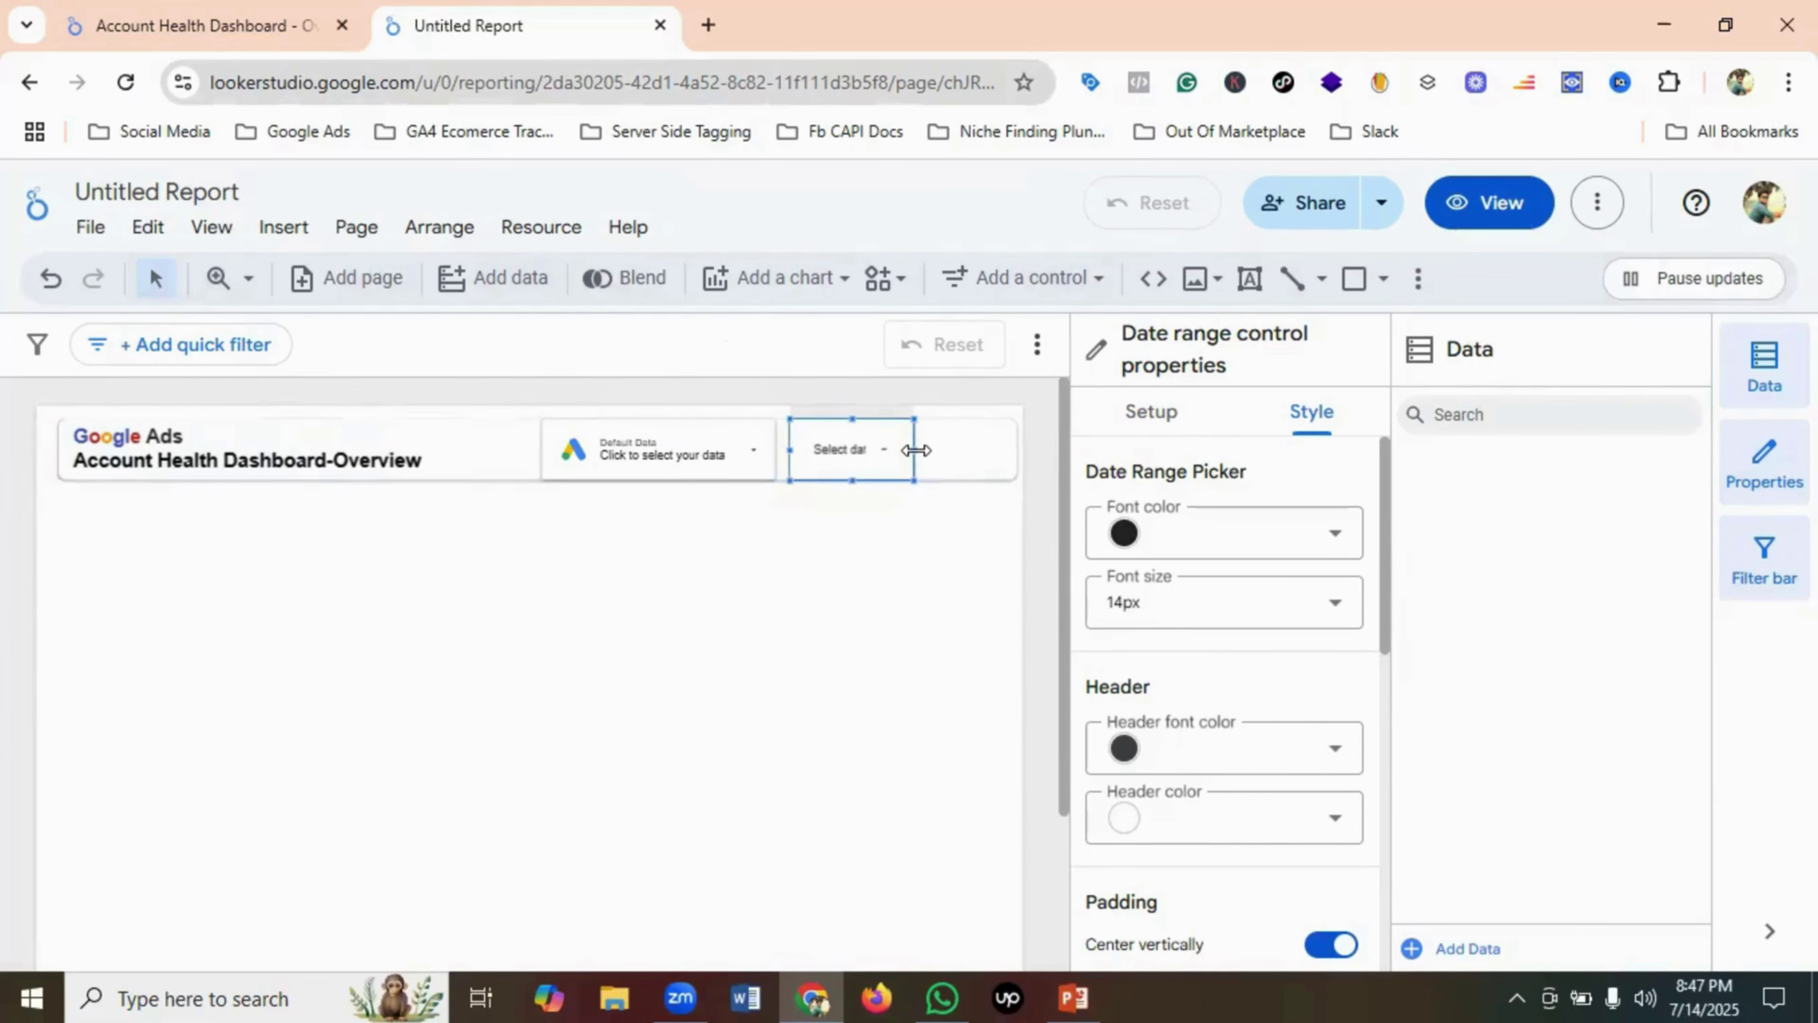
drag(916, 450, 1000, 450)
click(887, 571)
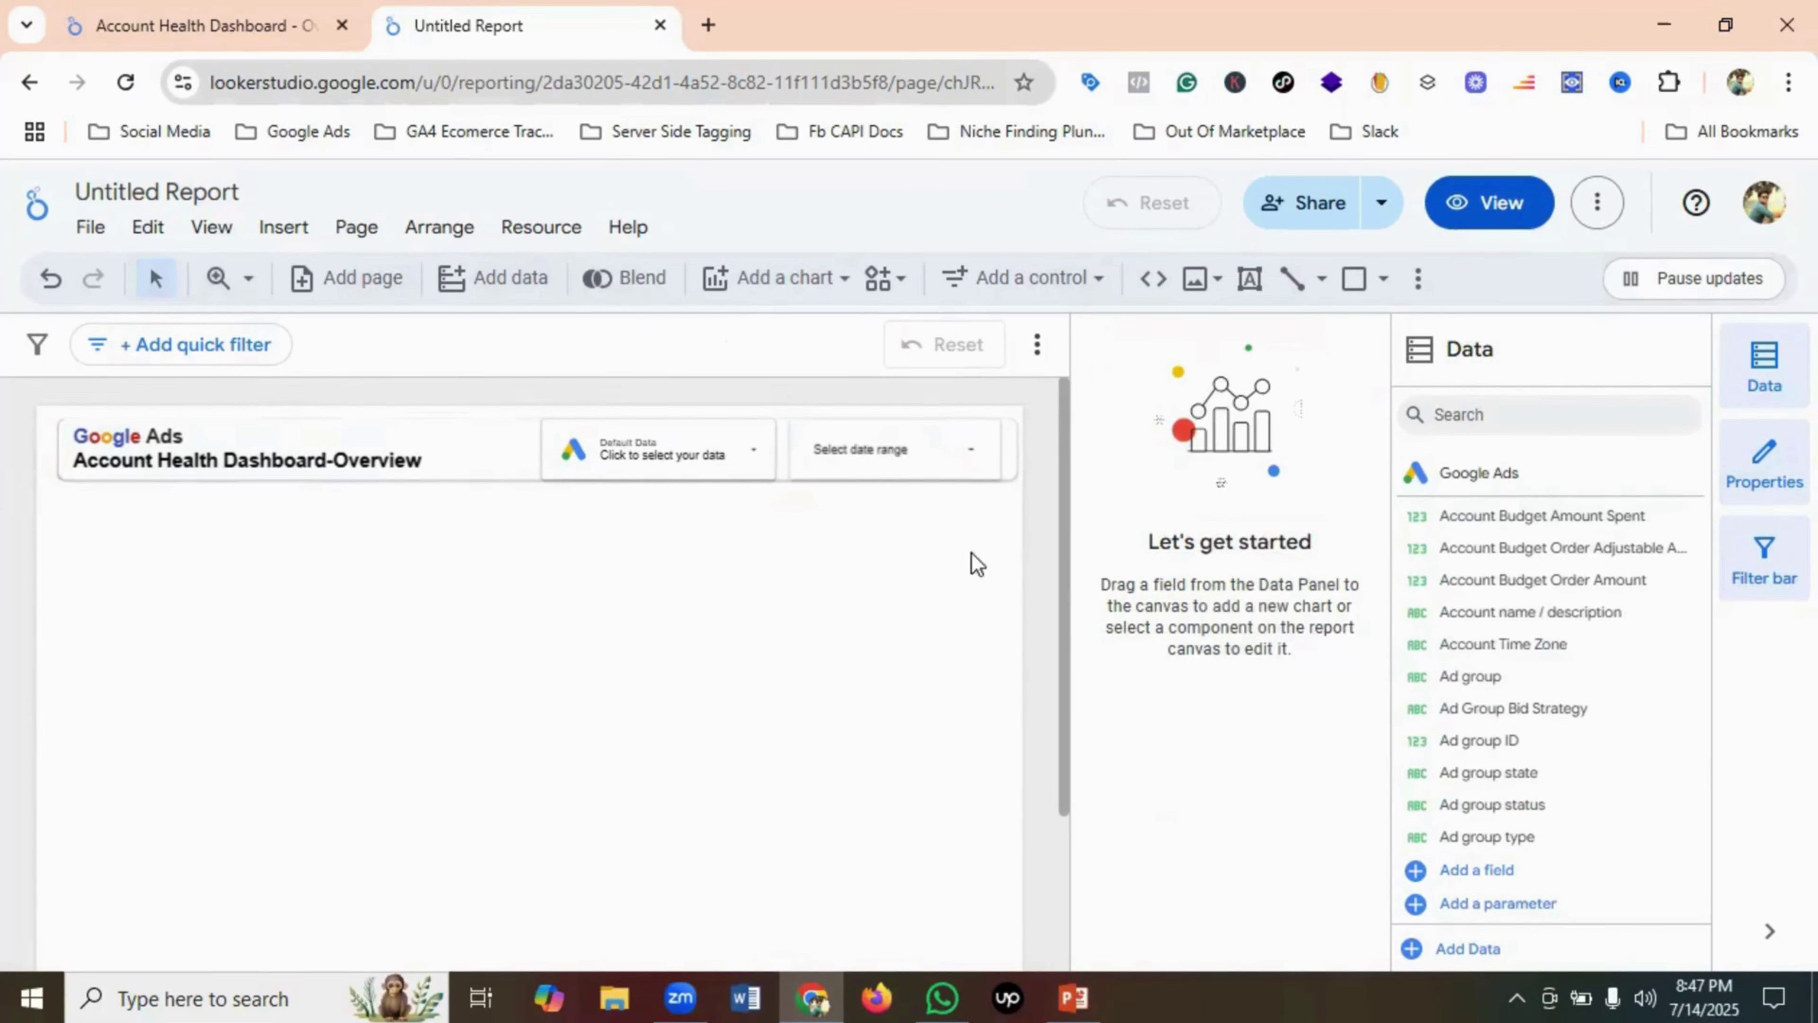
- Preview the header with both controls, compare it with the reference dashboard, and return to editing
click(1528, 210)
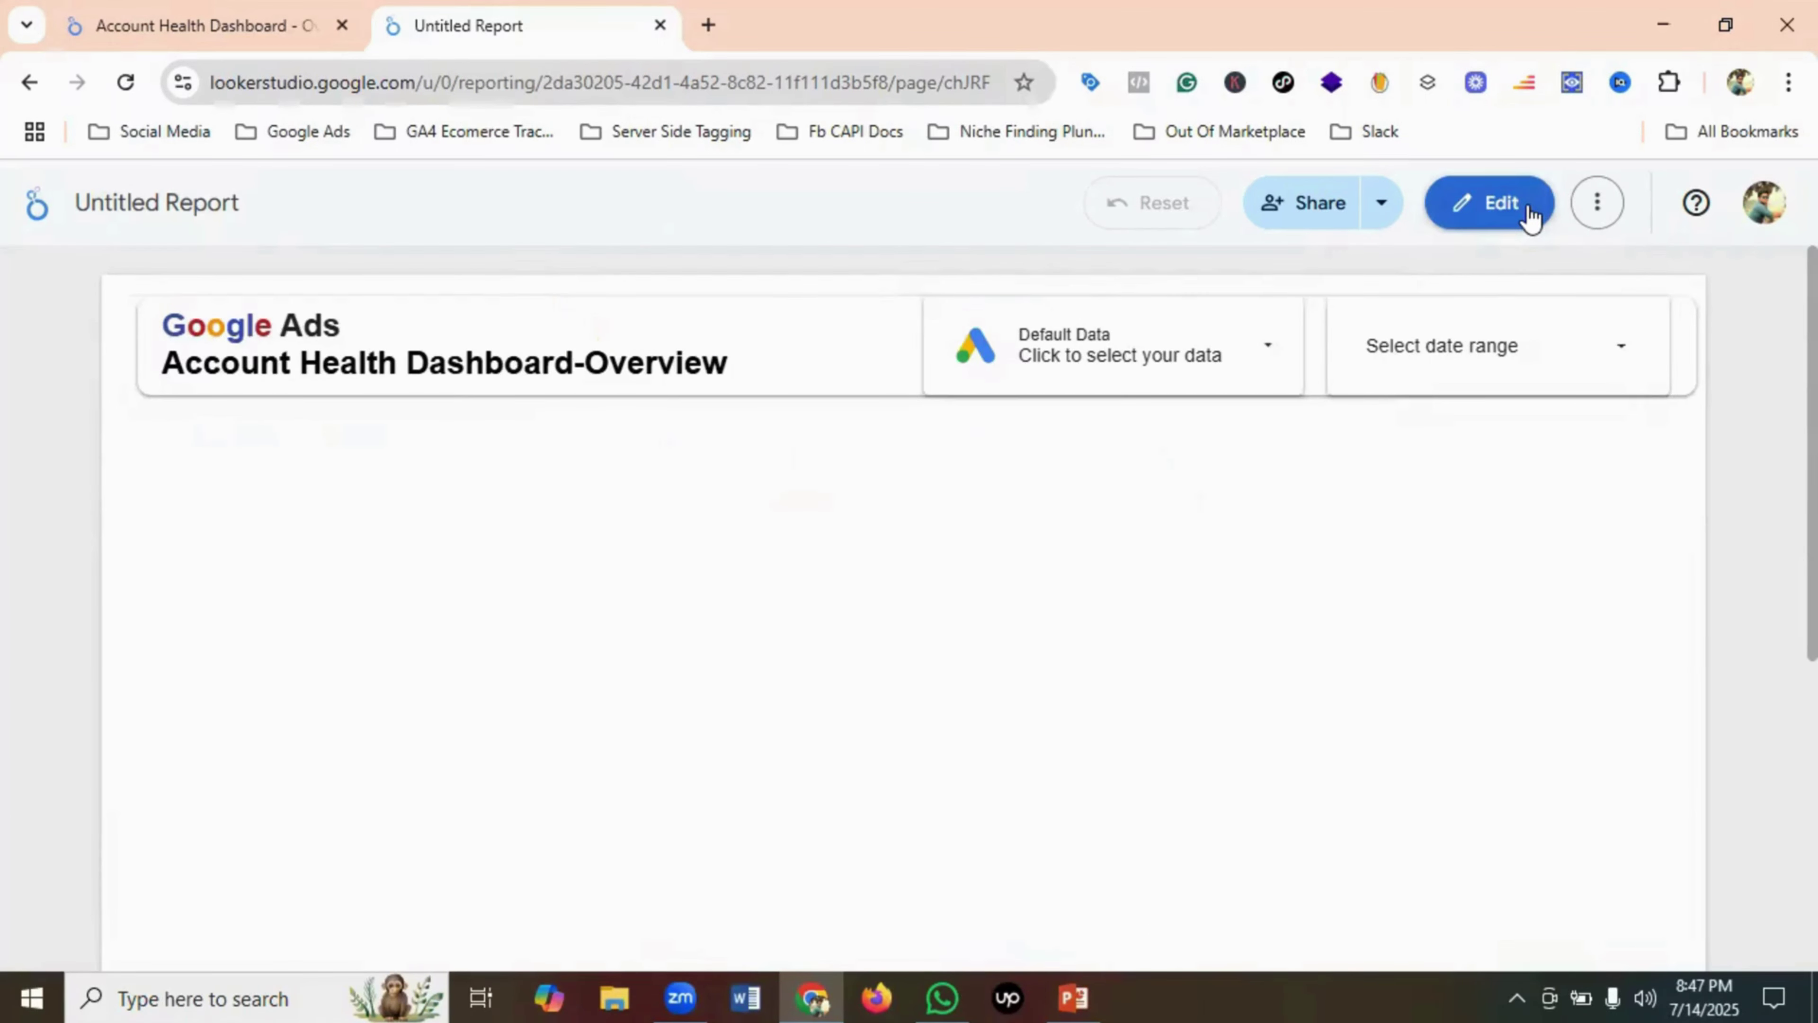
click(225, 42)
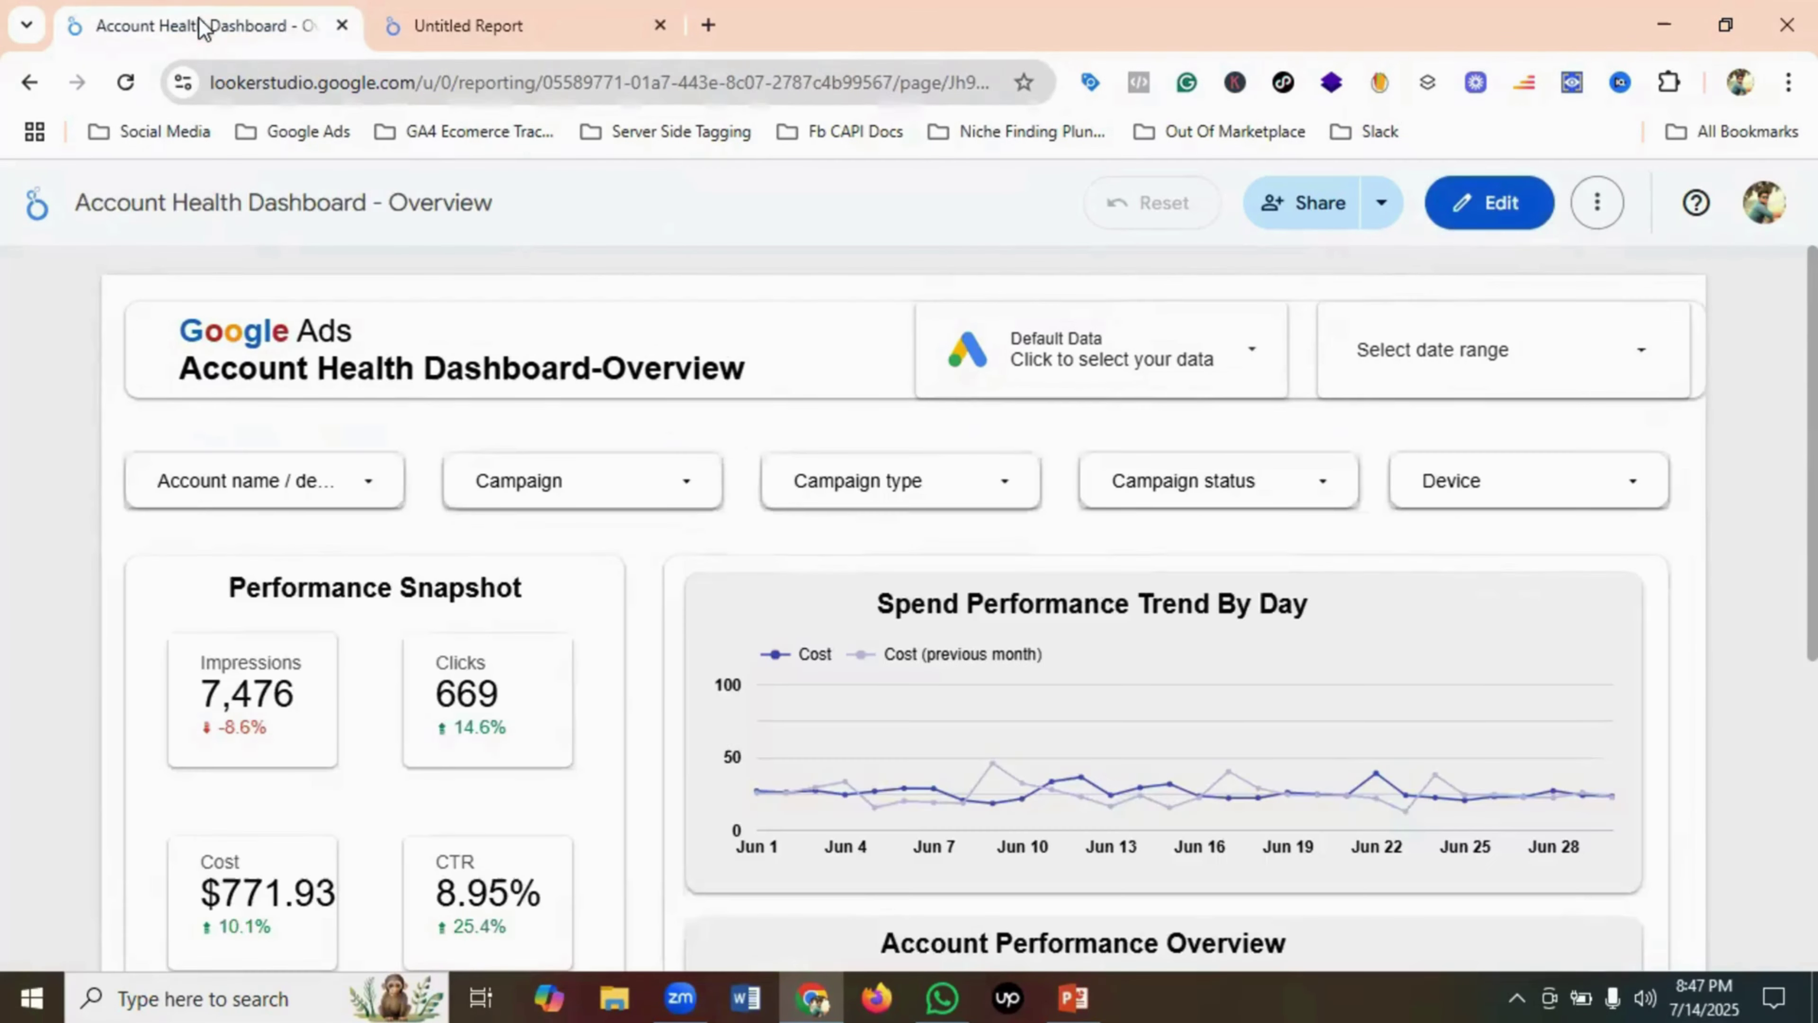
click(580, 32)
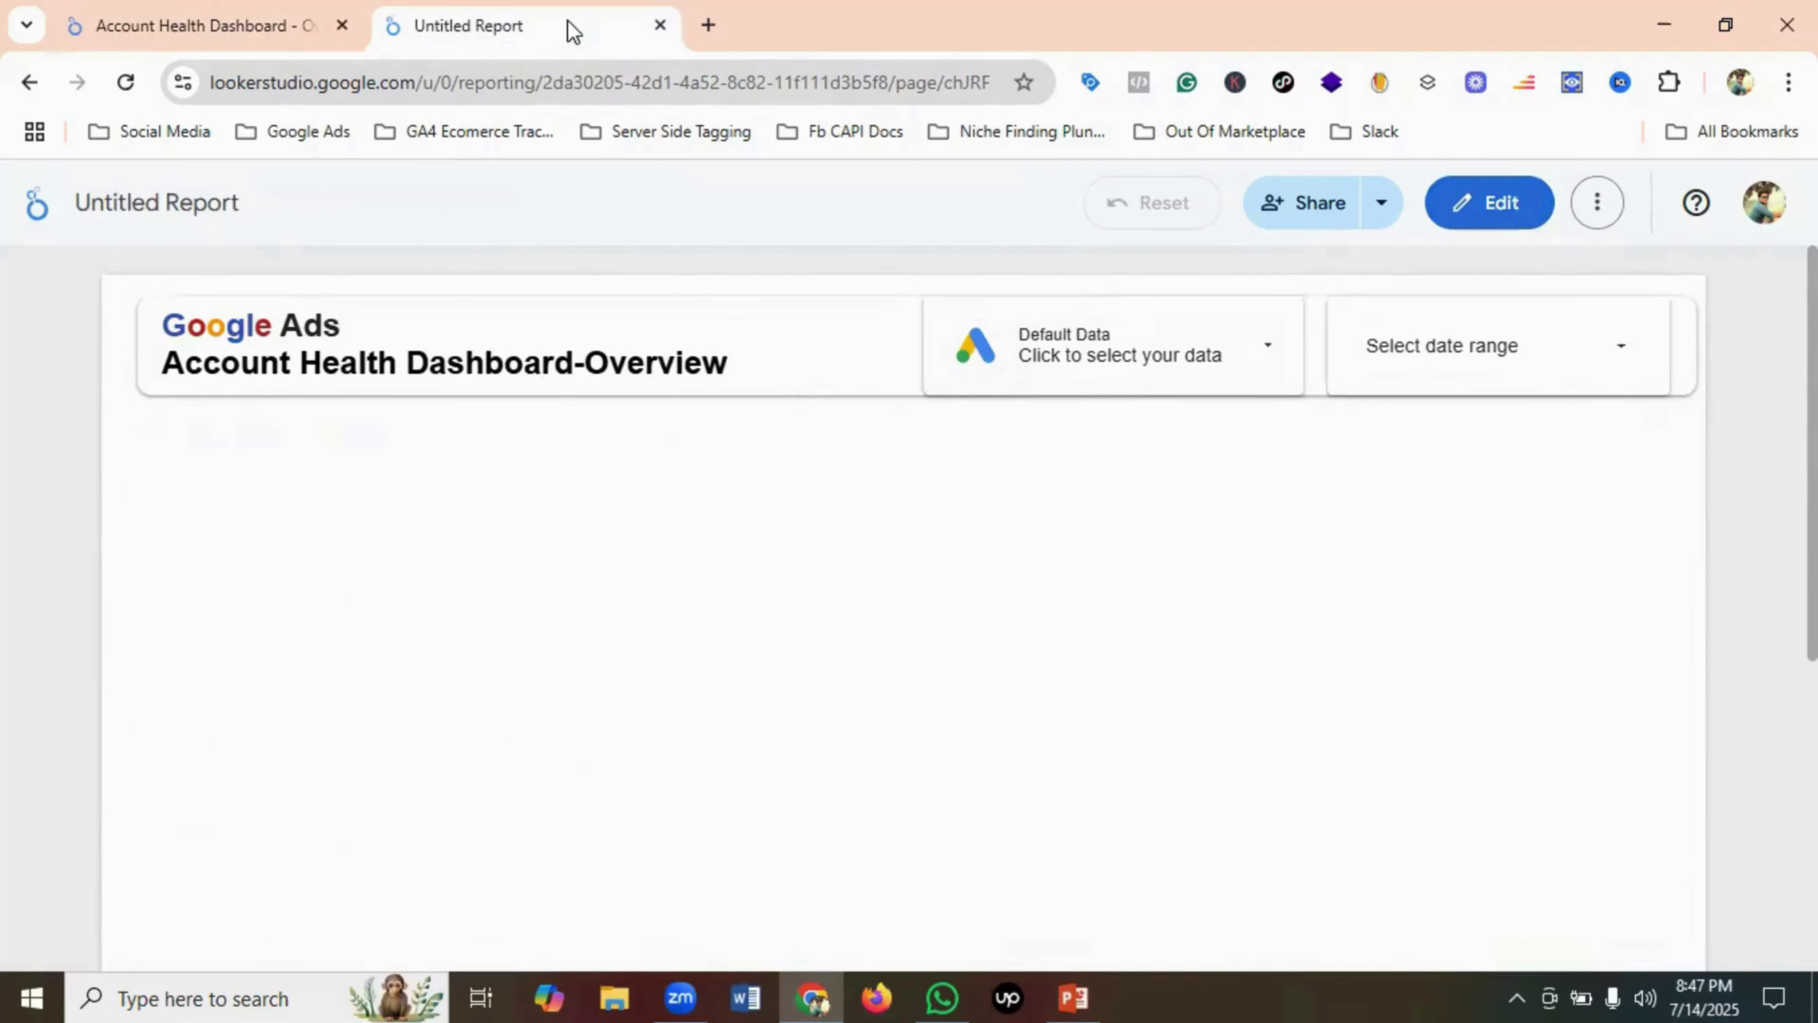
click(1510, 205)
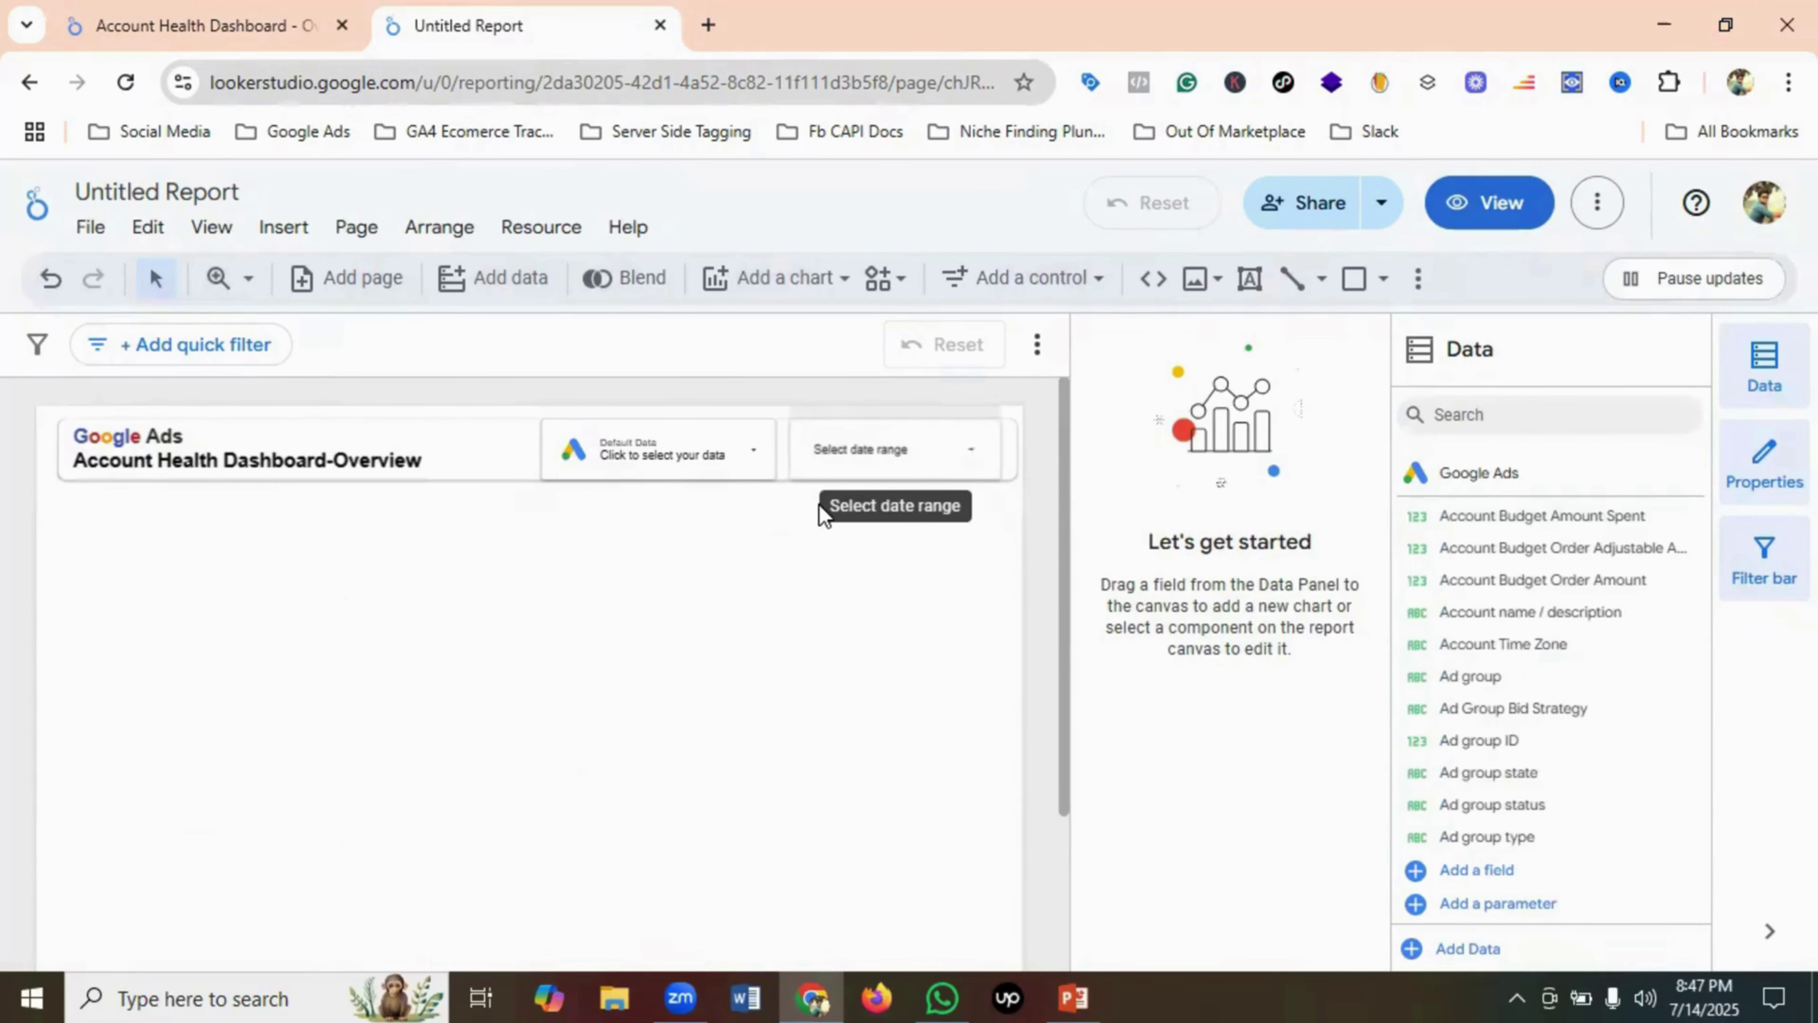
- Set the header's date range control to Last month and apply it
click(864, 460)
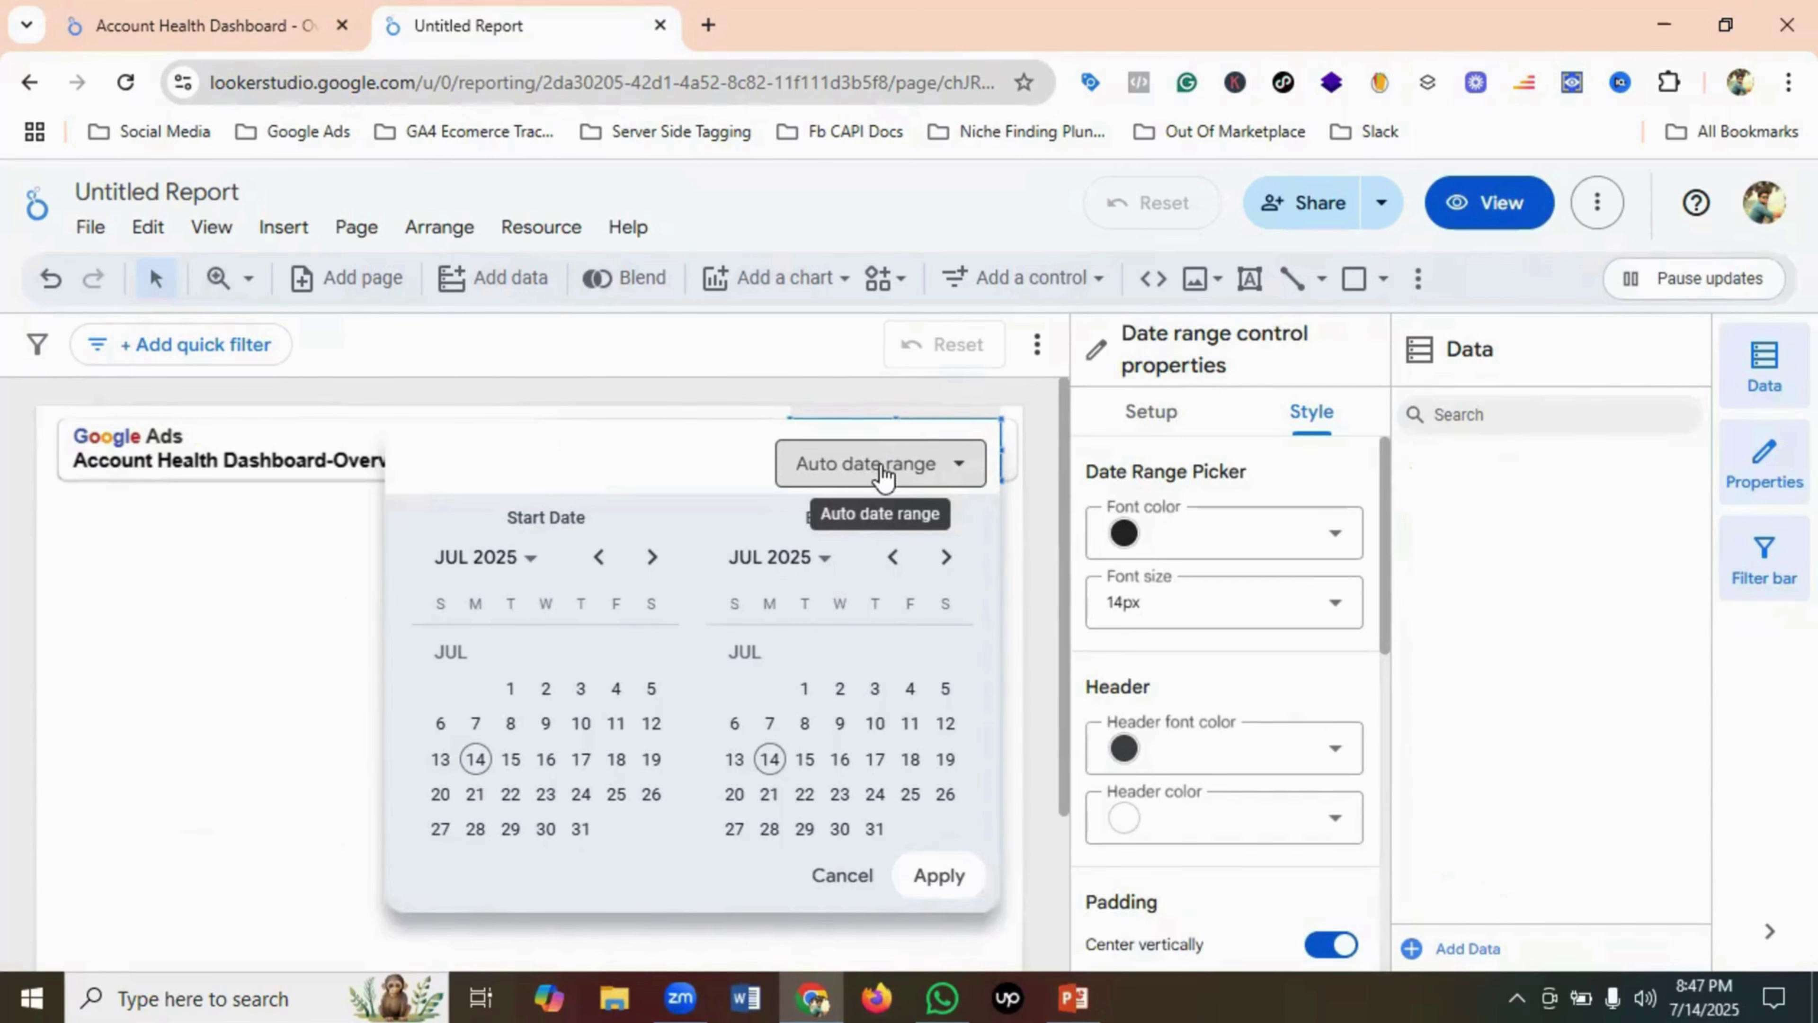
click(882, 474)
mouse_move(899, 796)
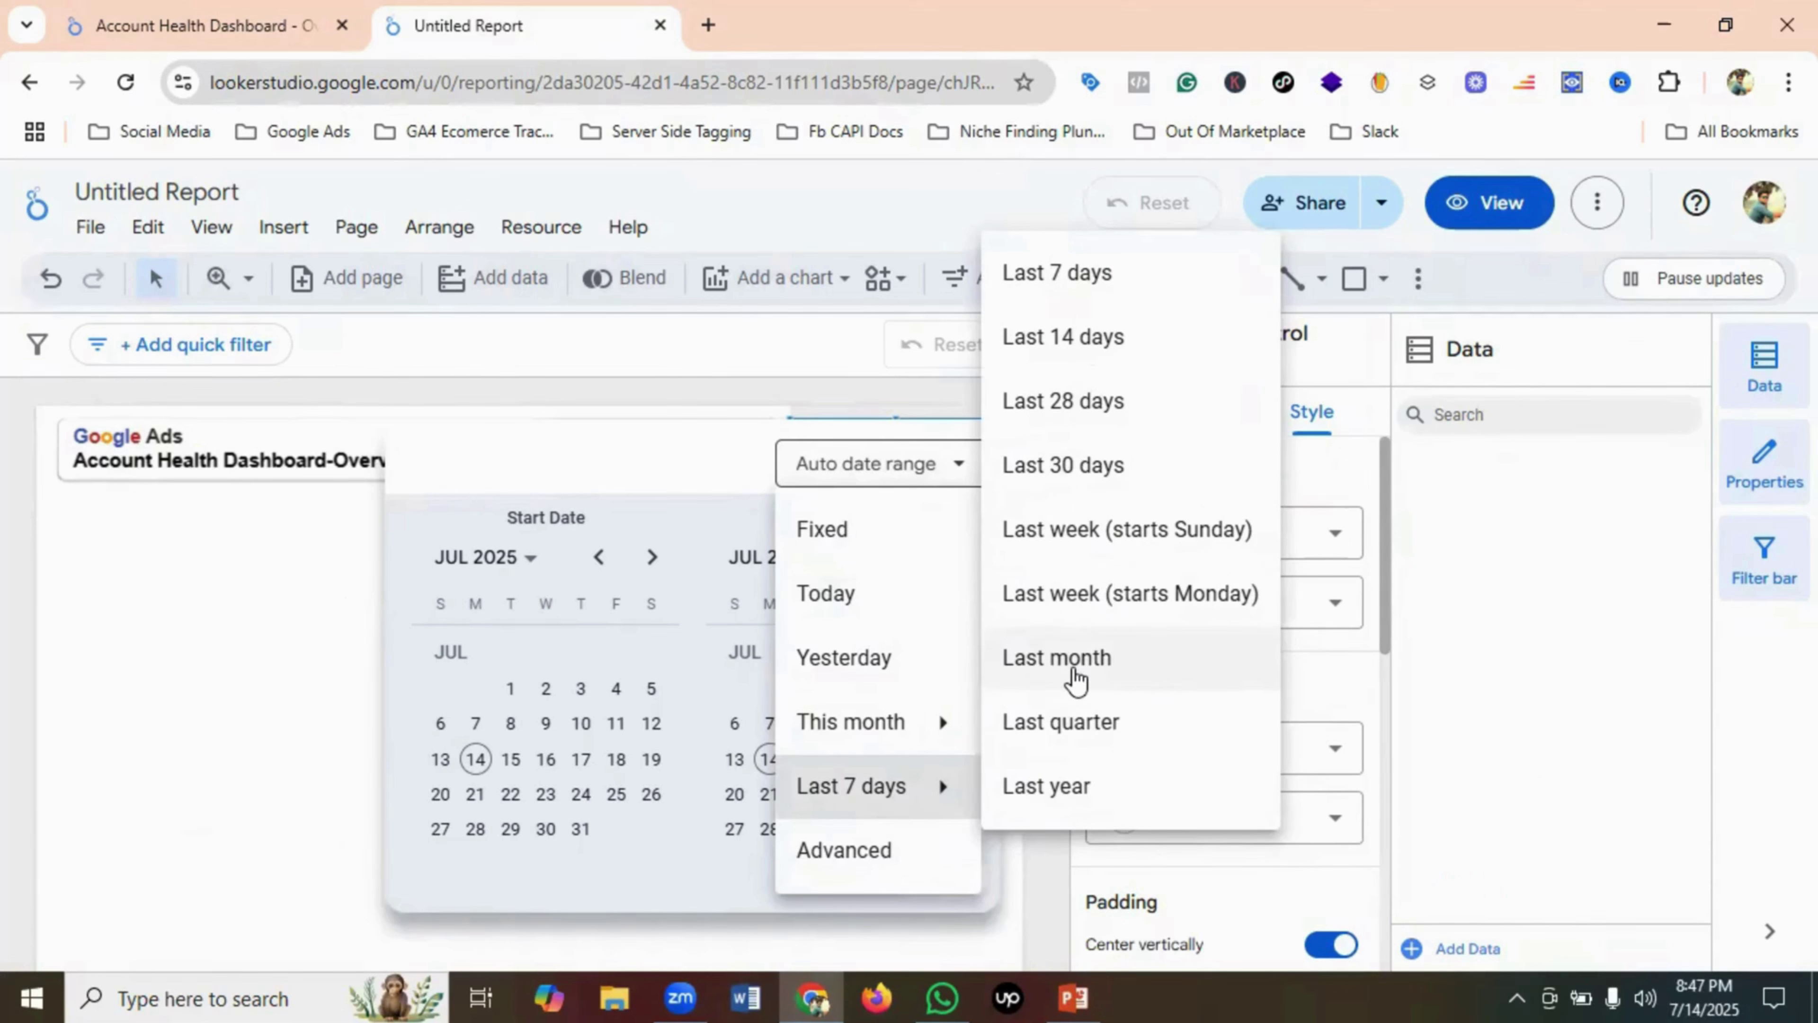
click(1073, 673)
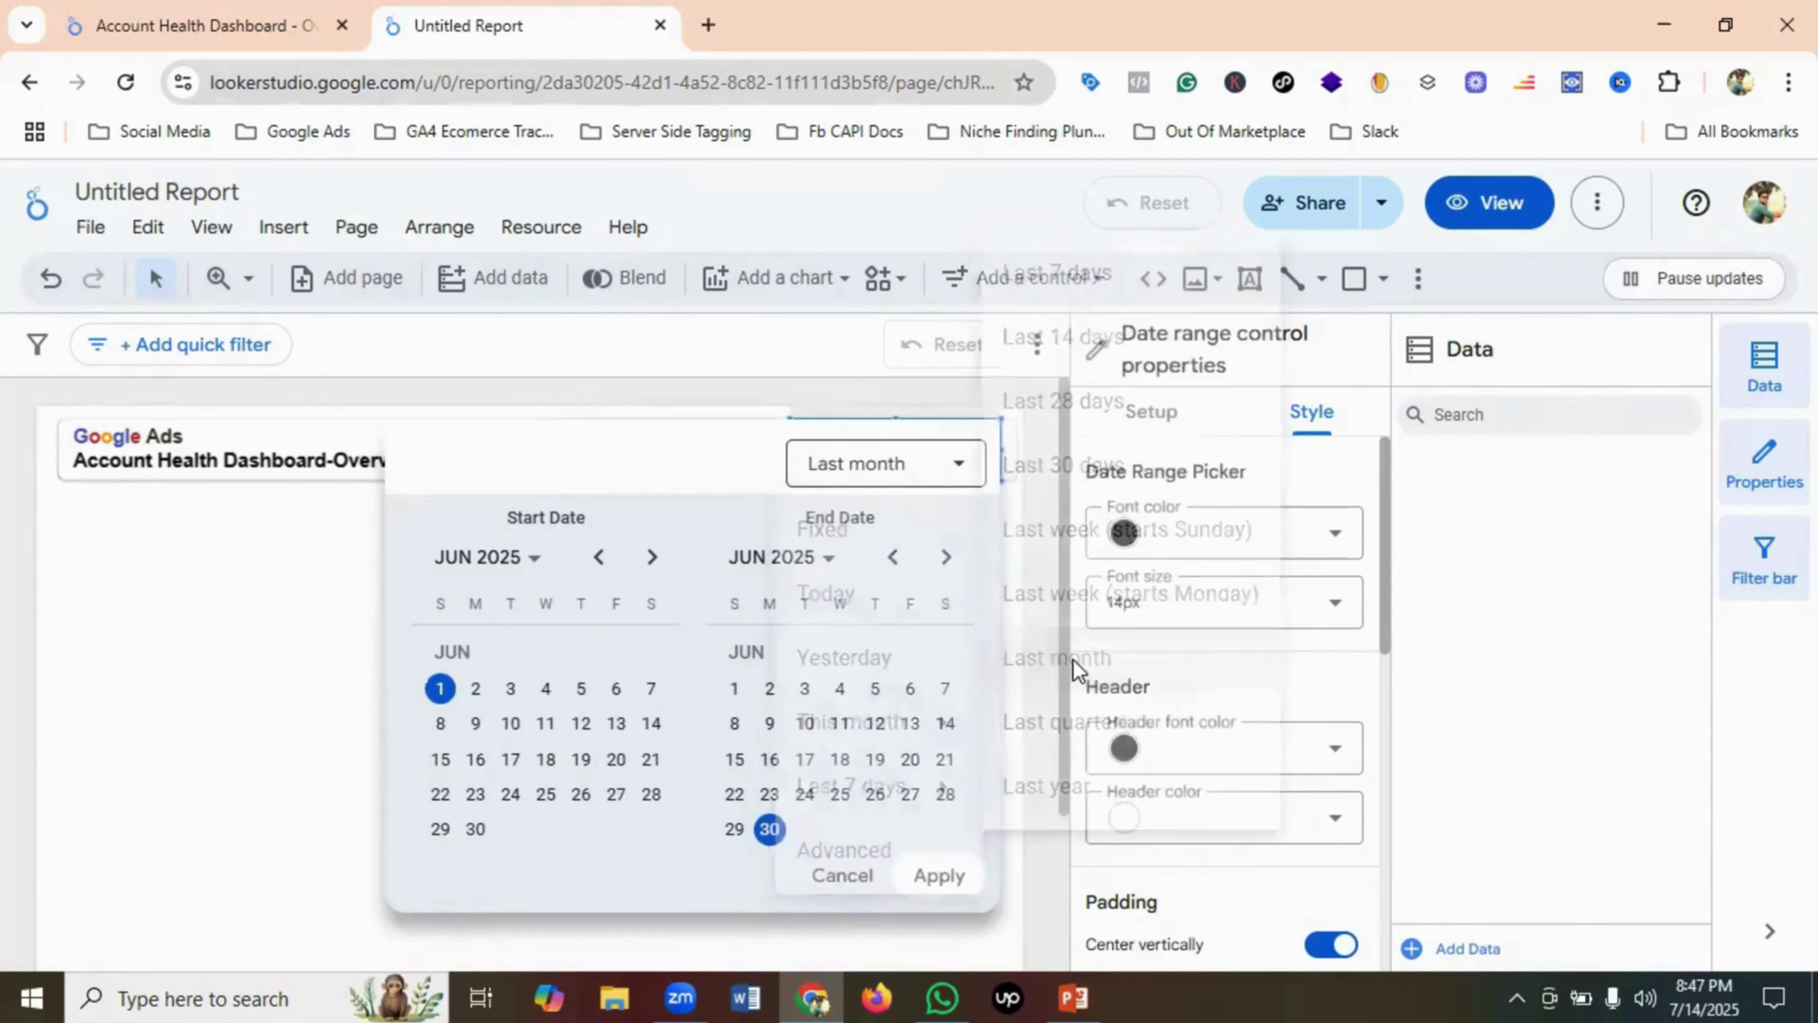
click(934, 887)
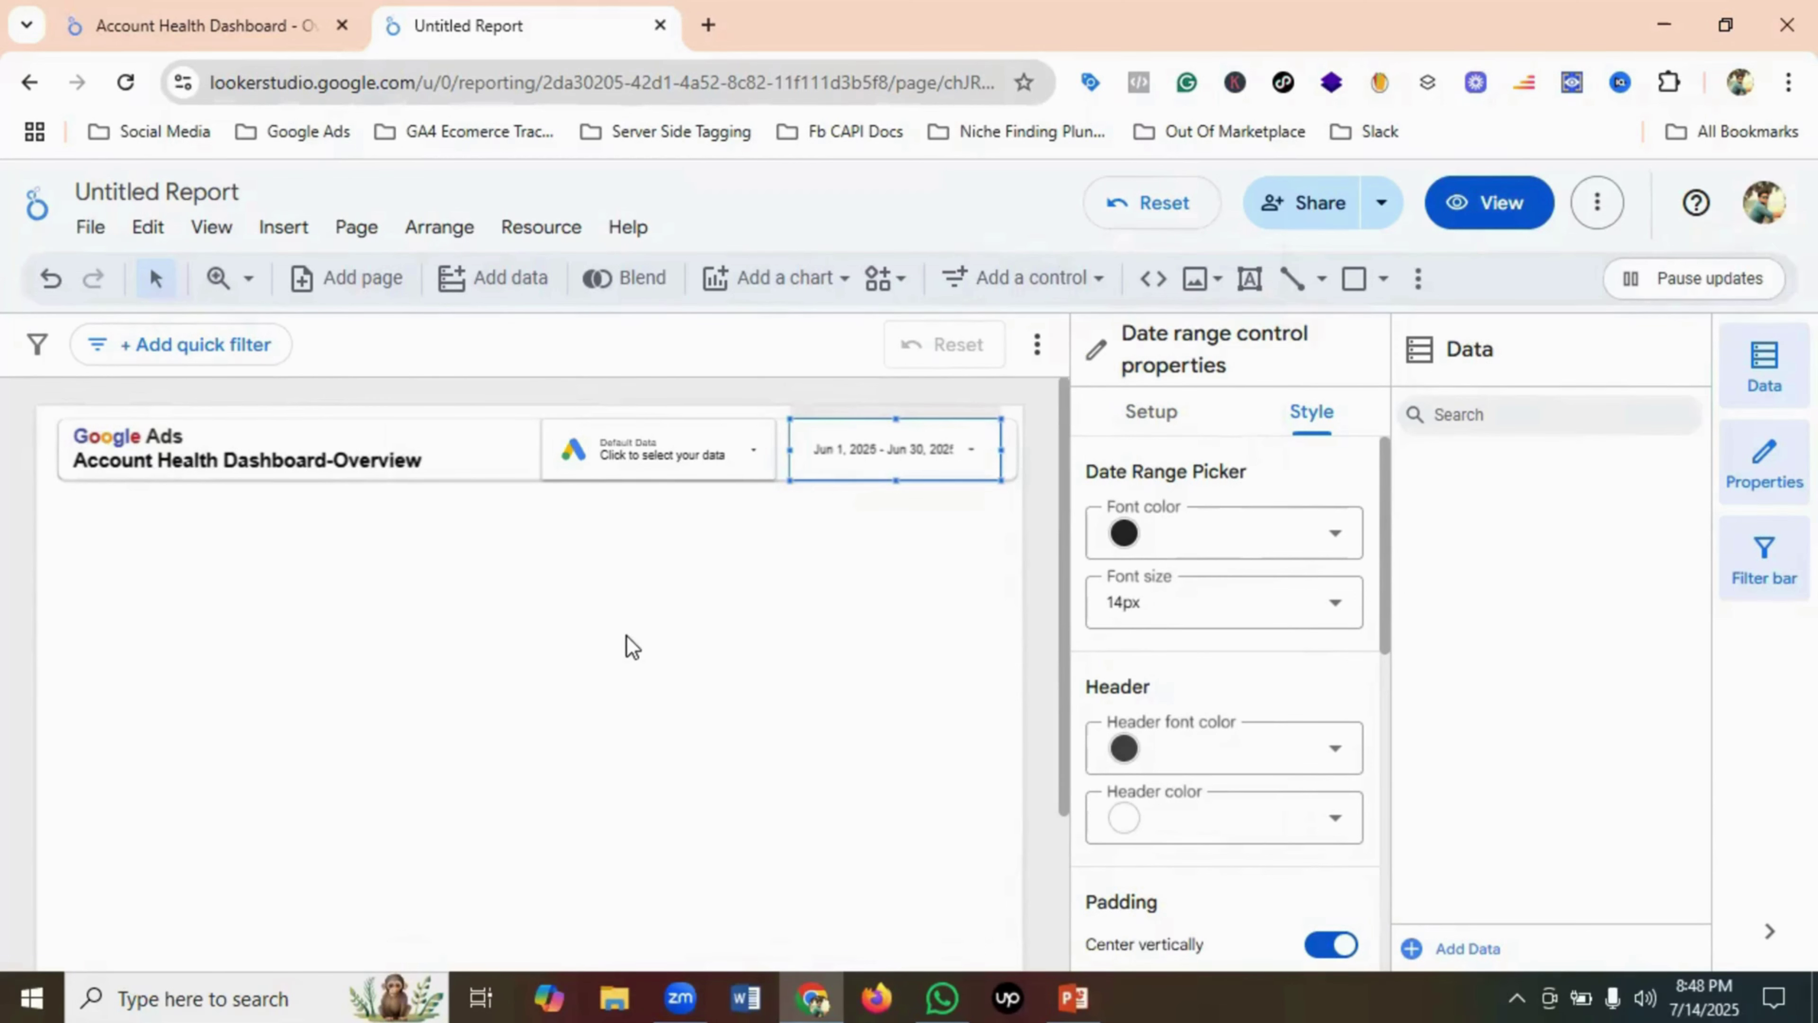
click(642, 633)
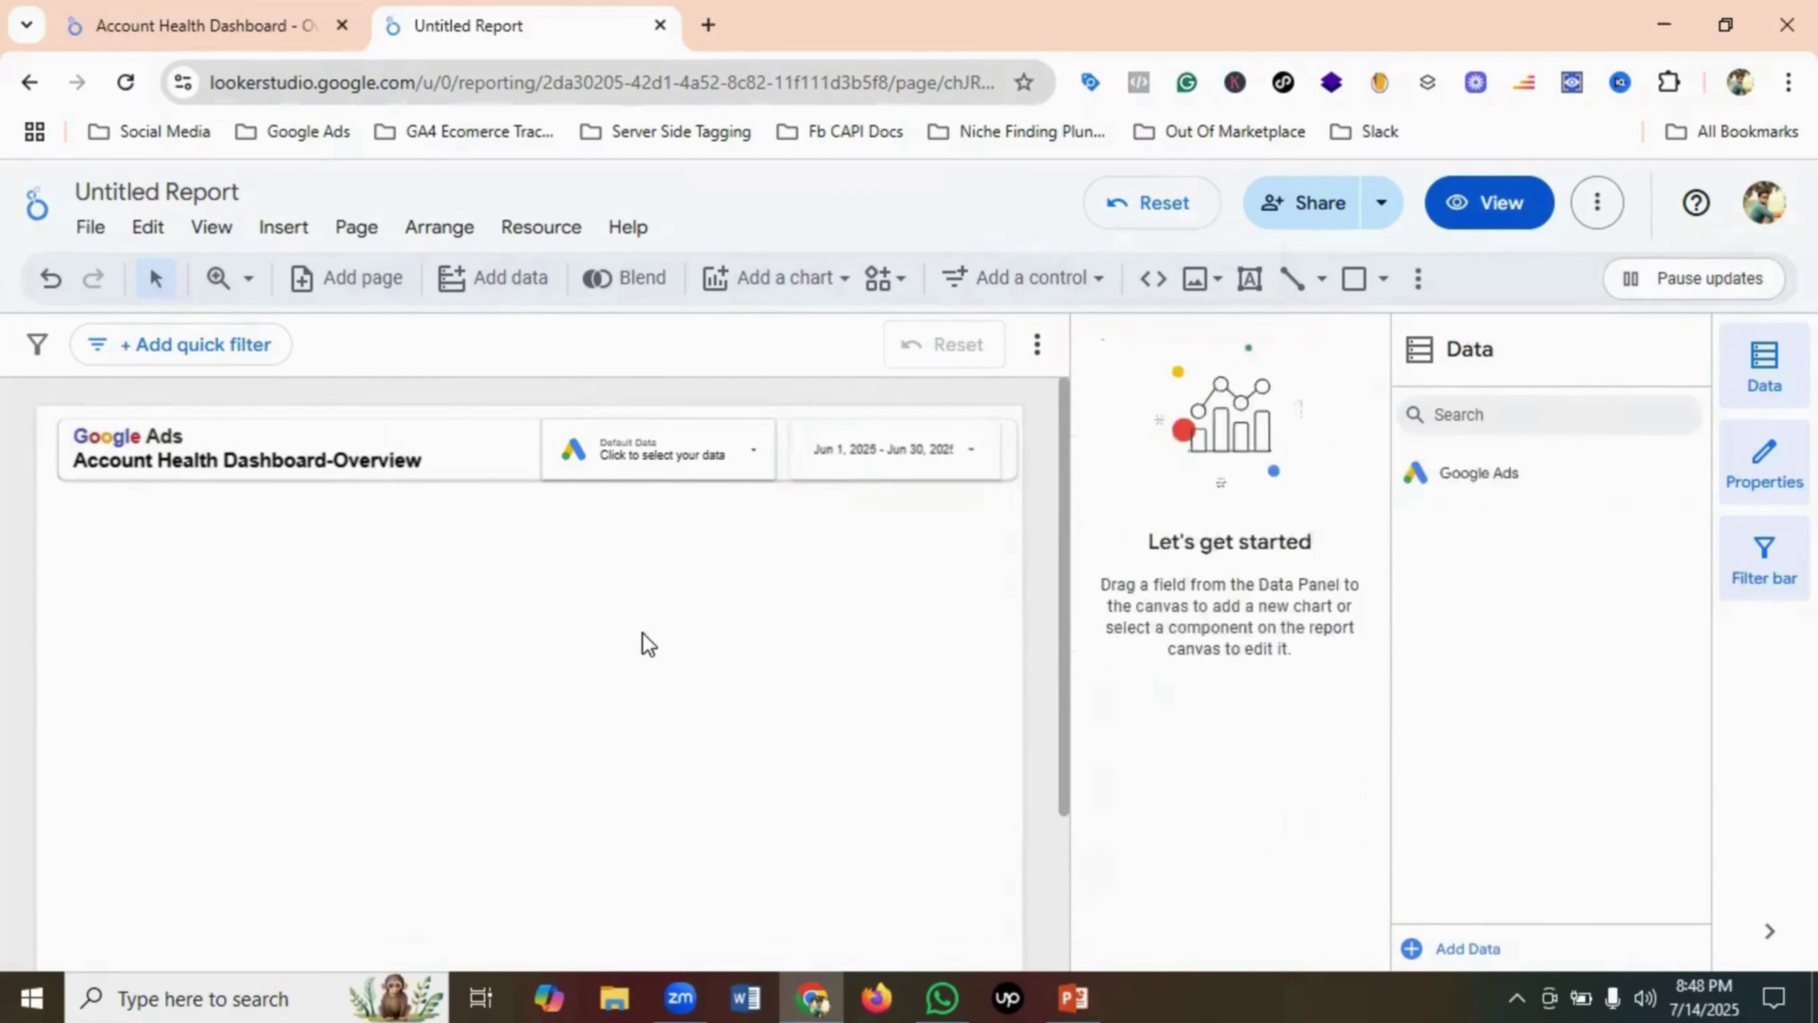
- Examine the row of filter drop-downs below the reference dashboard's header and compare it with the new report
click(172, 21)
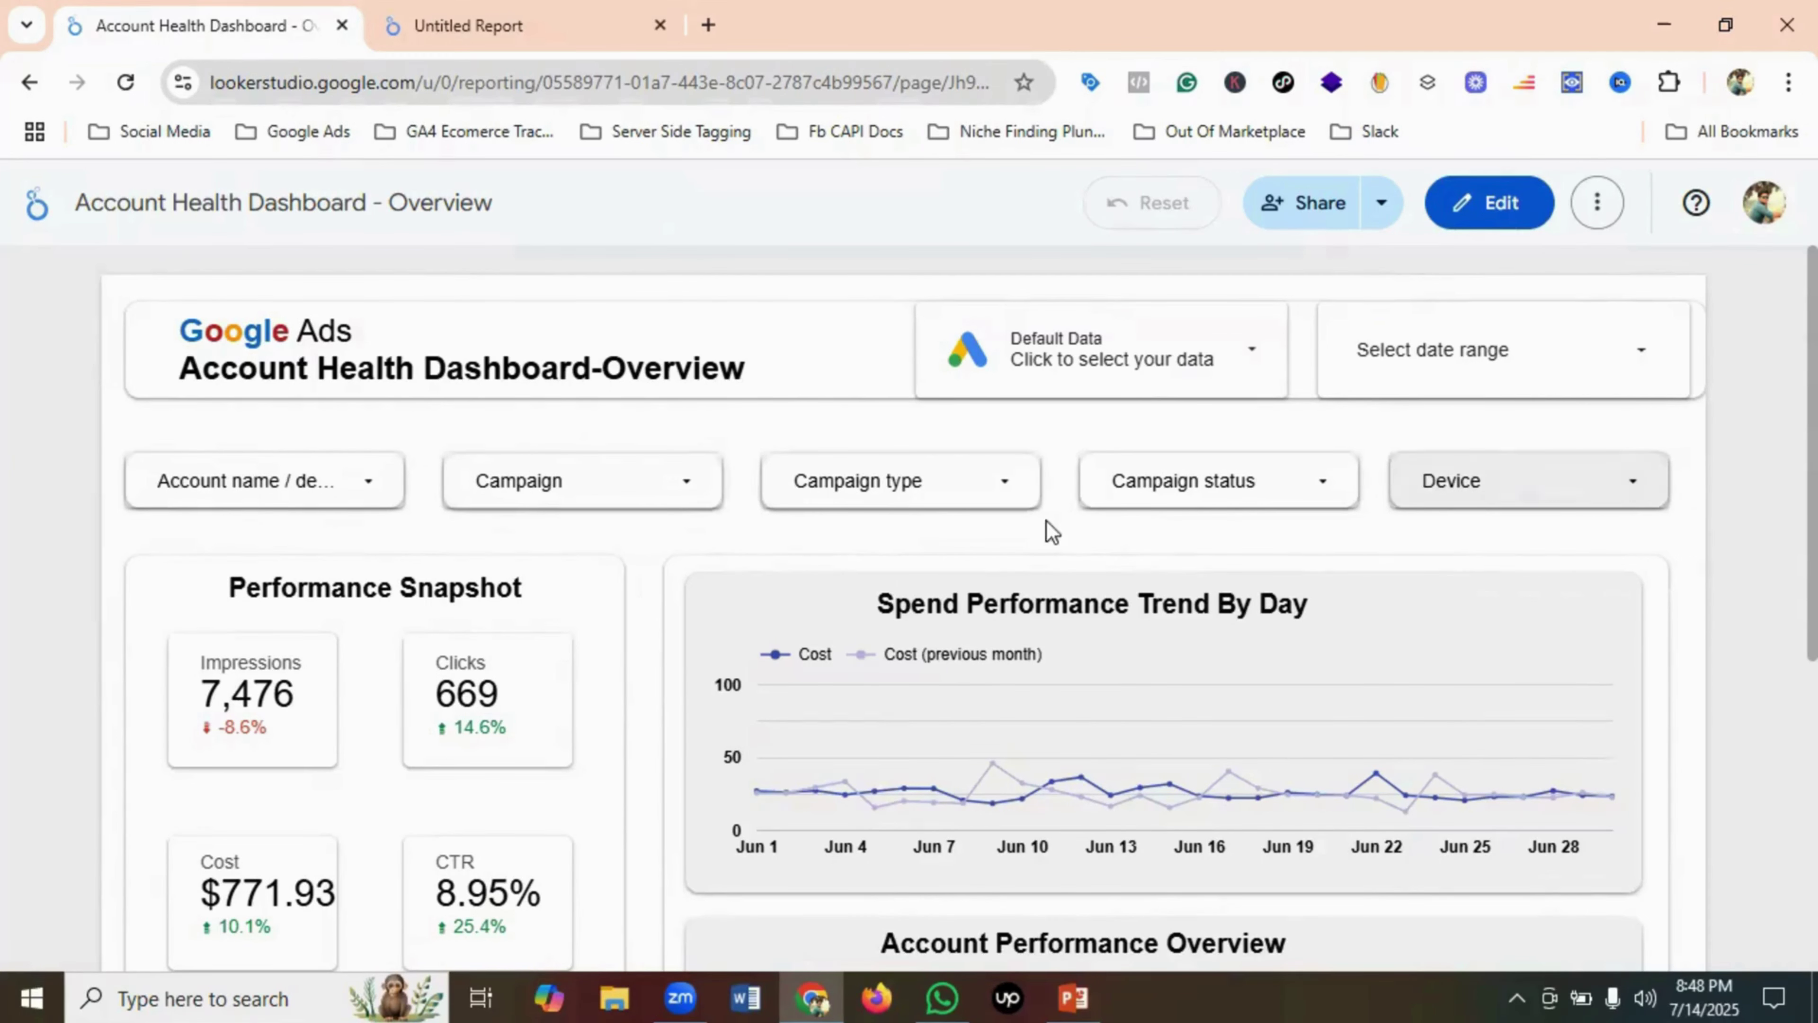
click(529, 21)
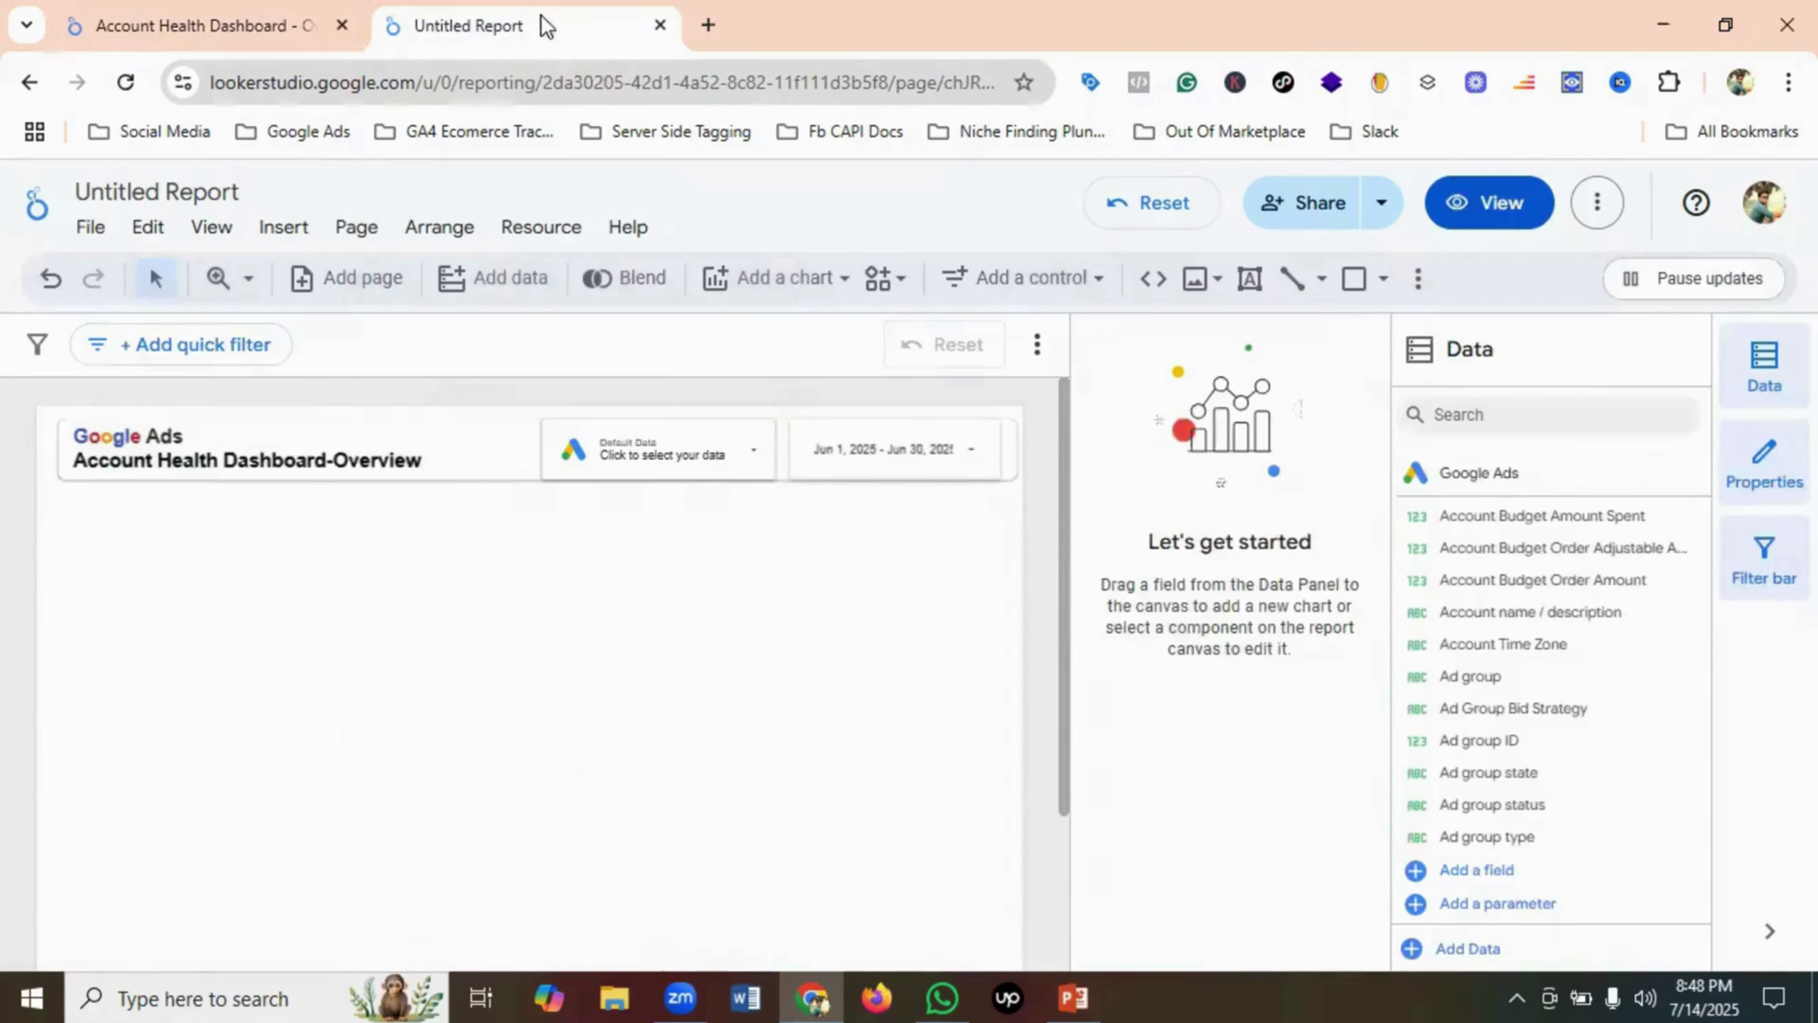
click(248, 21)
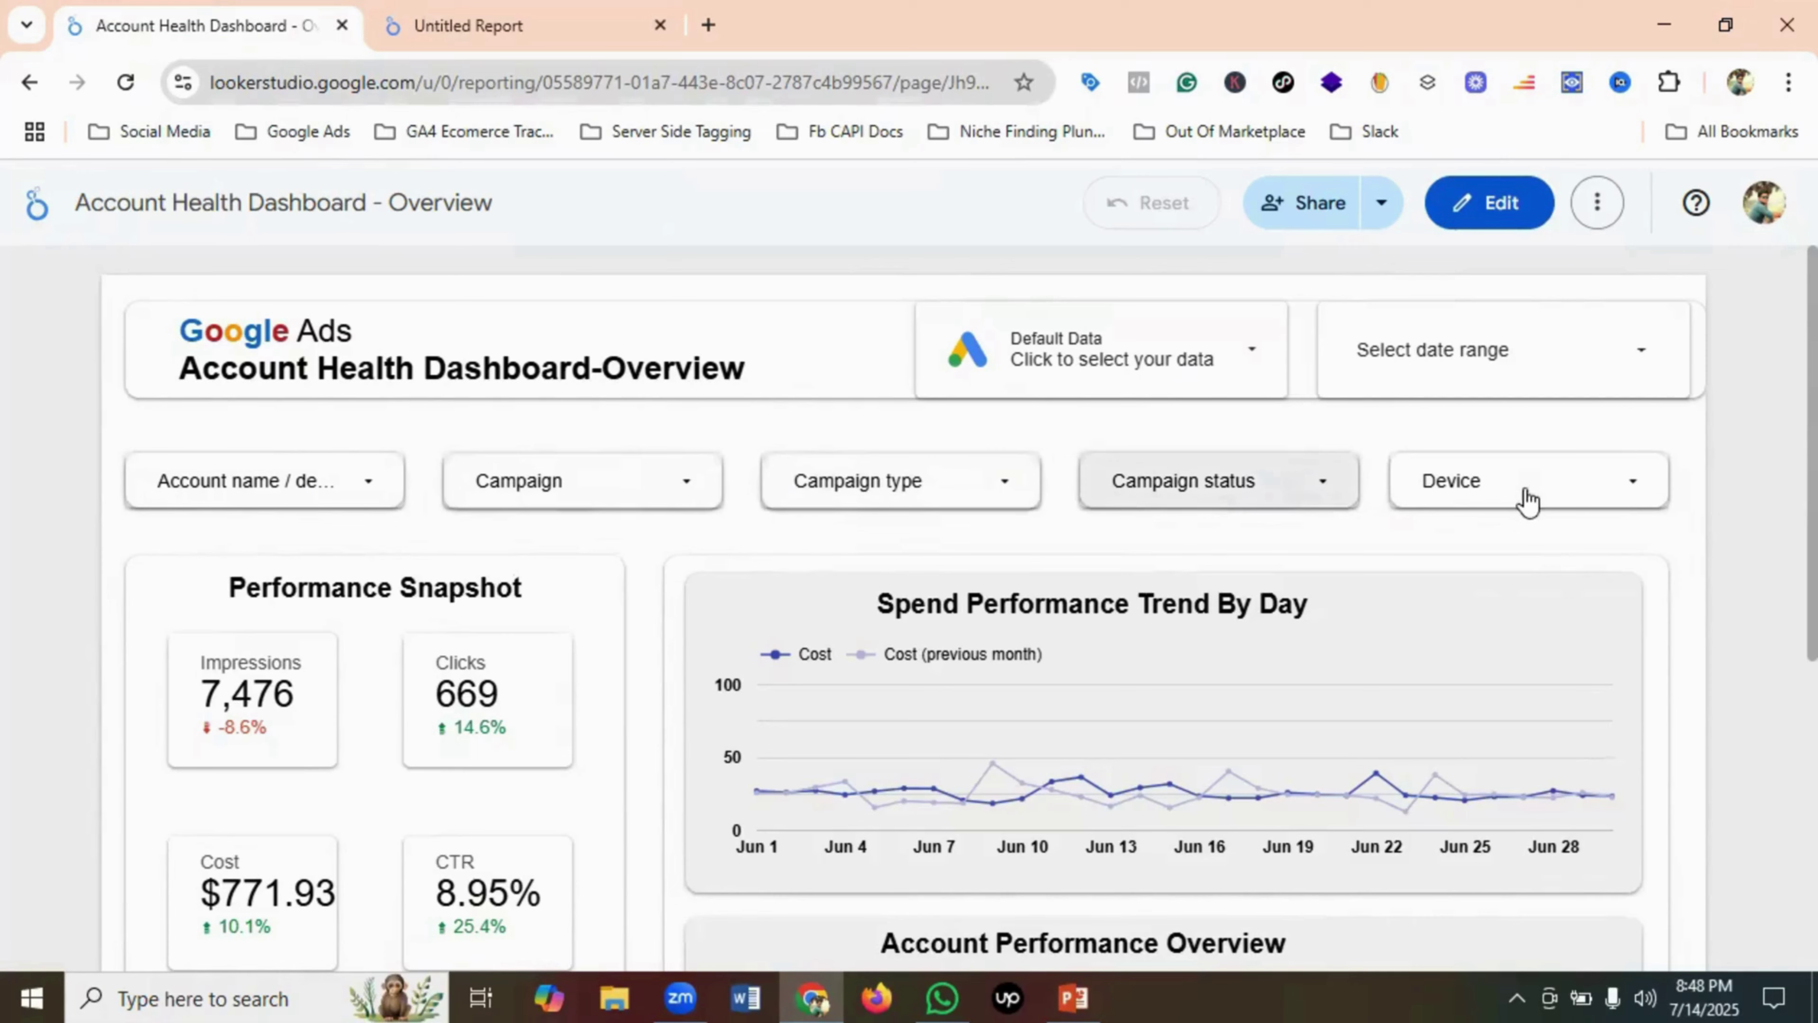
click(566, 20)
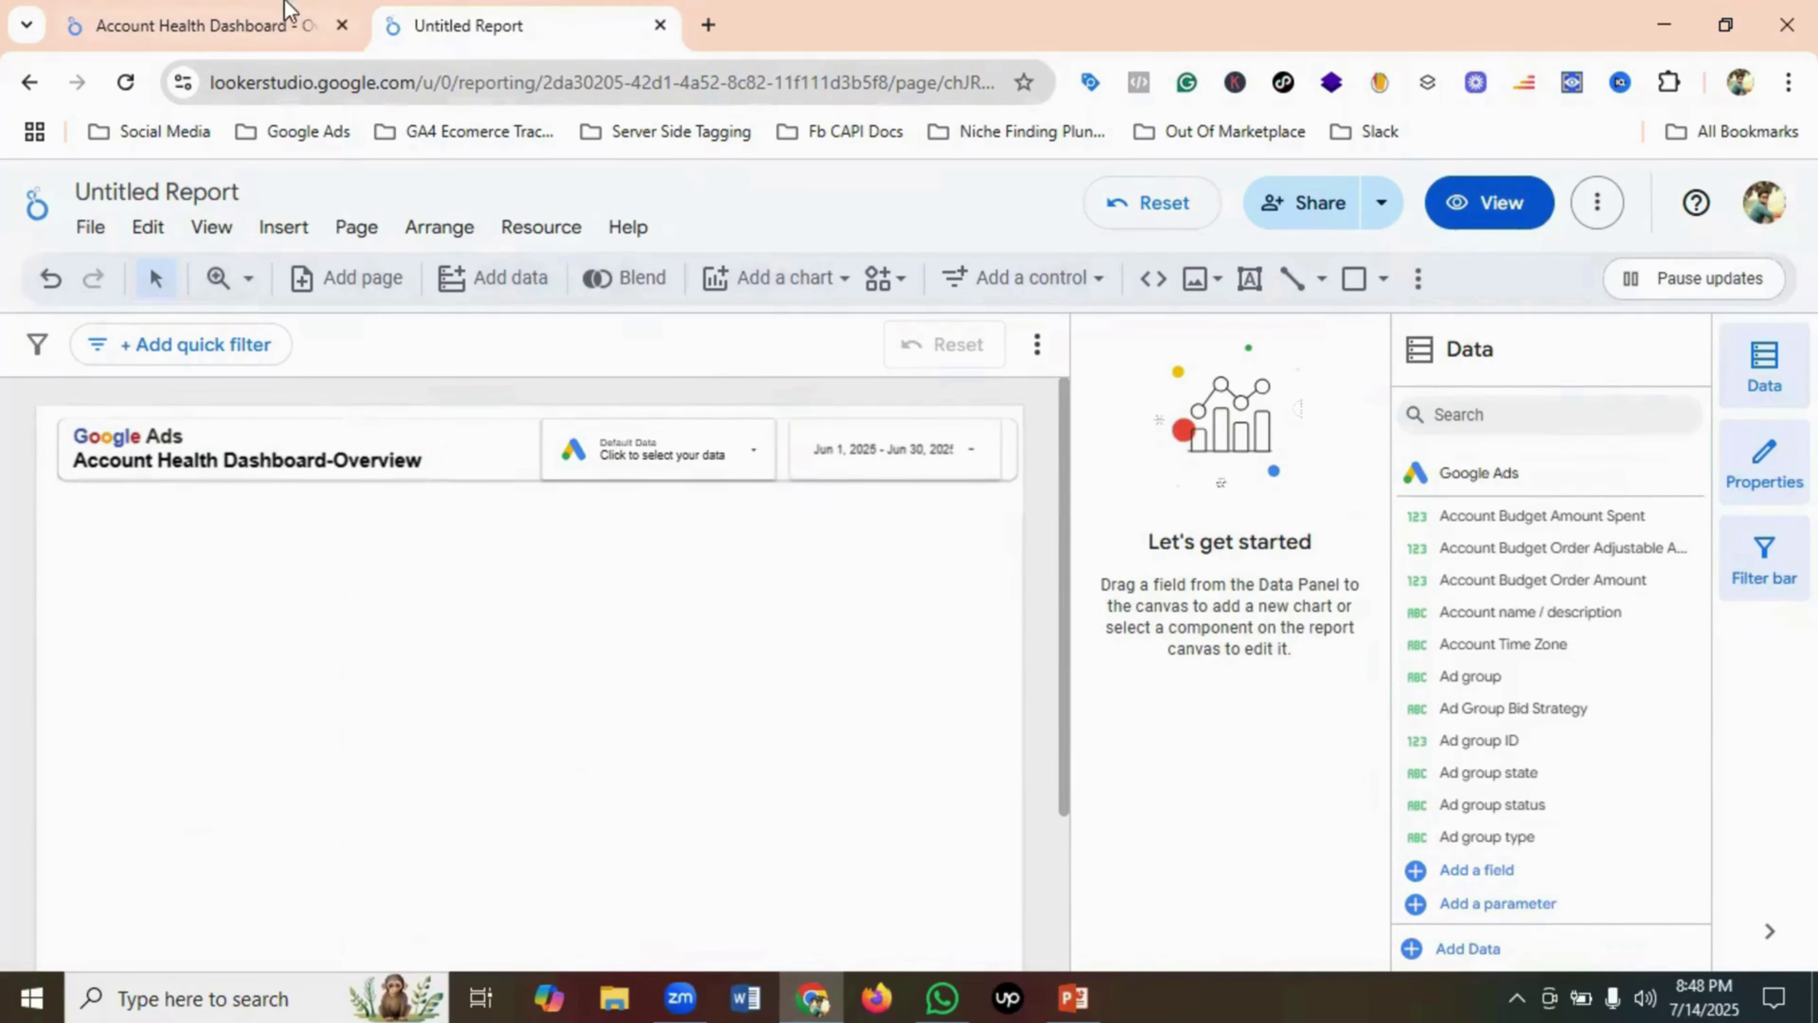
click(265, 21)
click(565, 12)
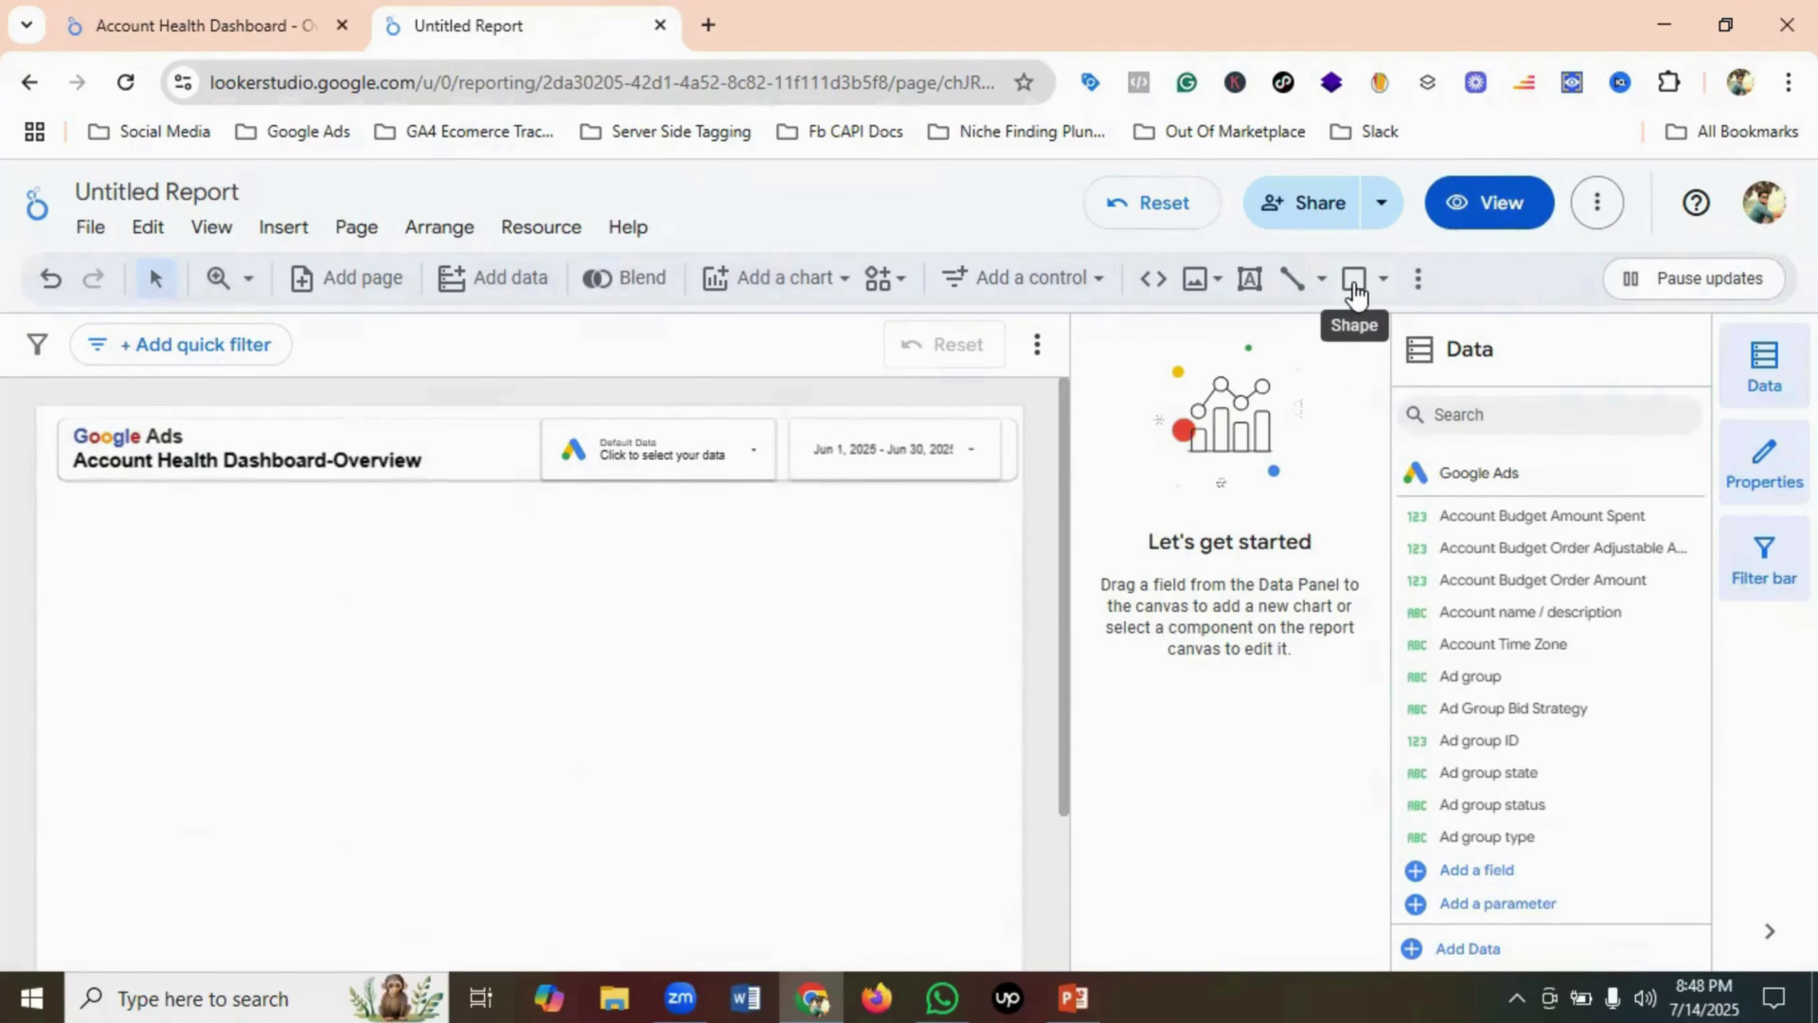
click(245, 9)
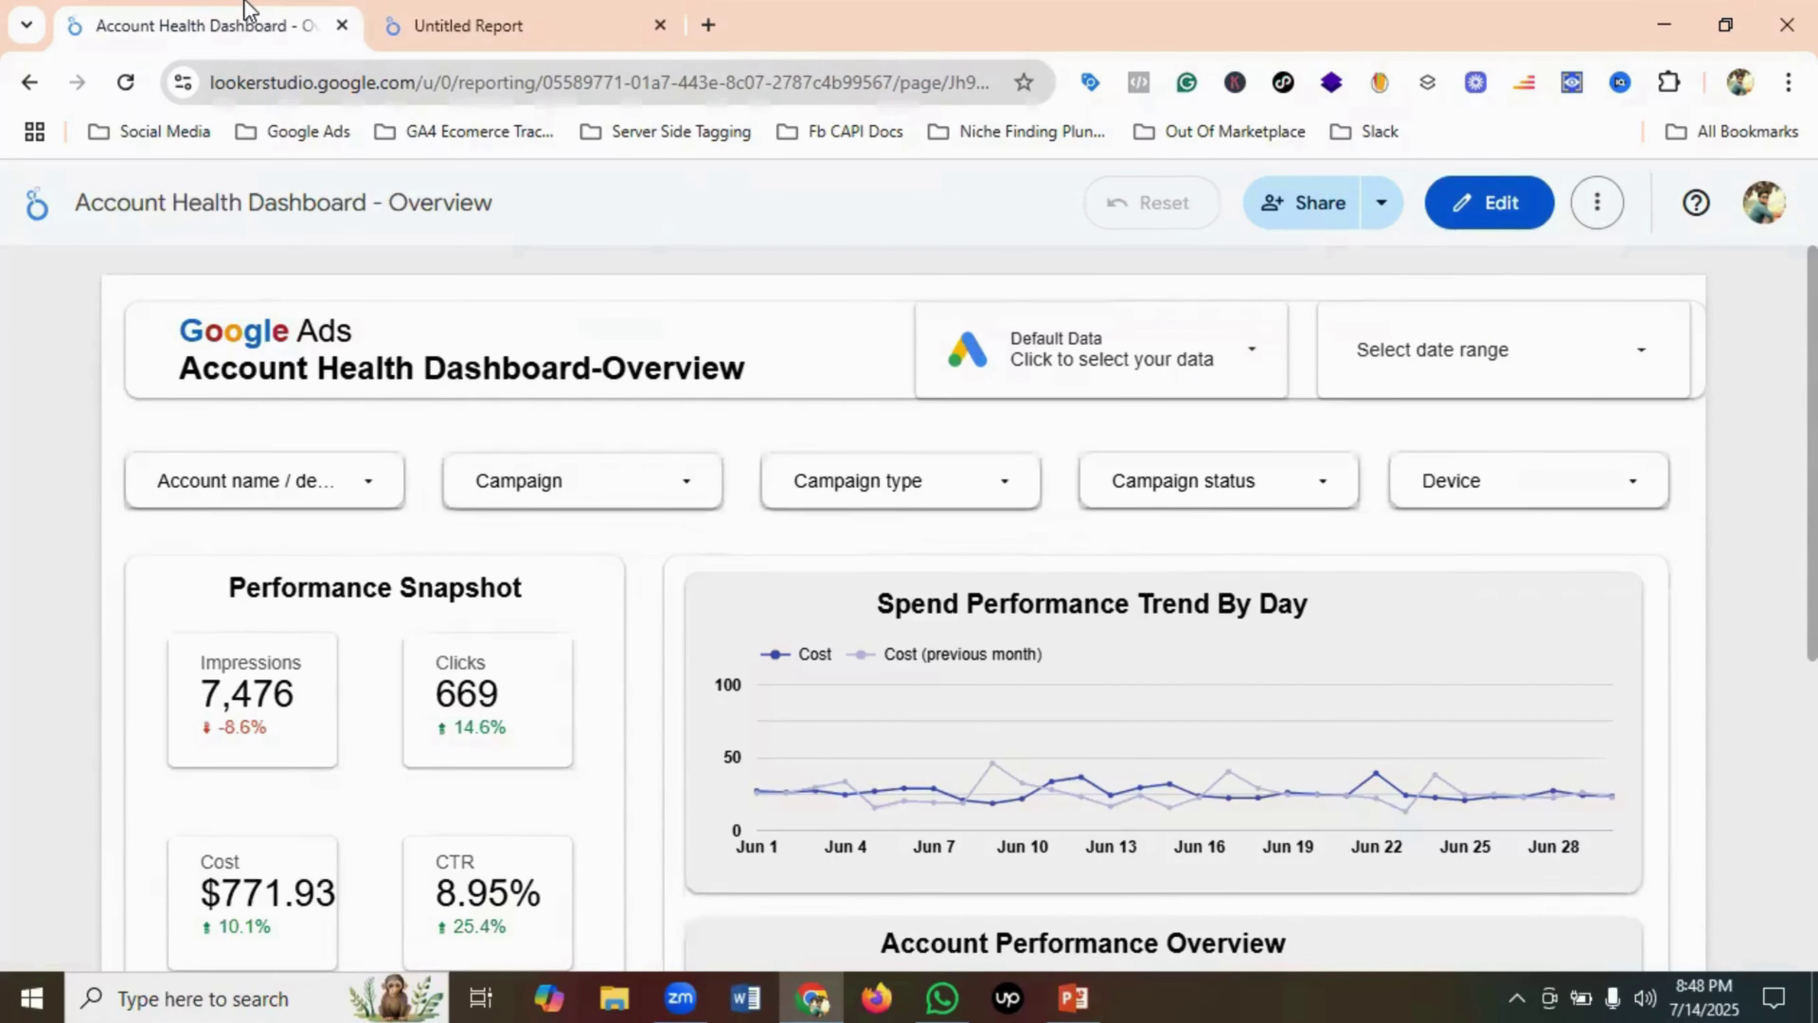
- Draw a small rectangle in the new report just below the header, starting at the header's left edge
click(548, 21)
click(1362, 284)
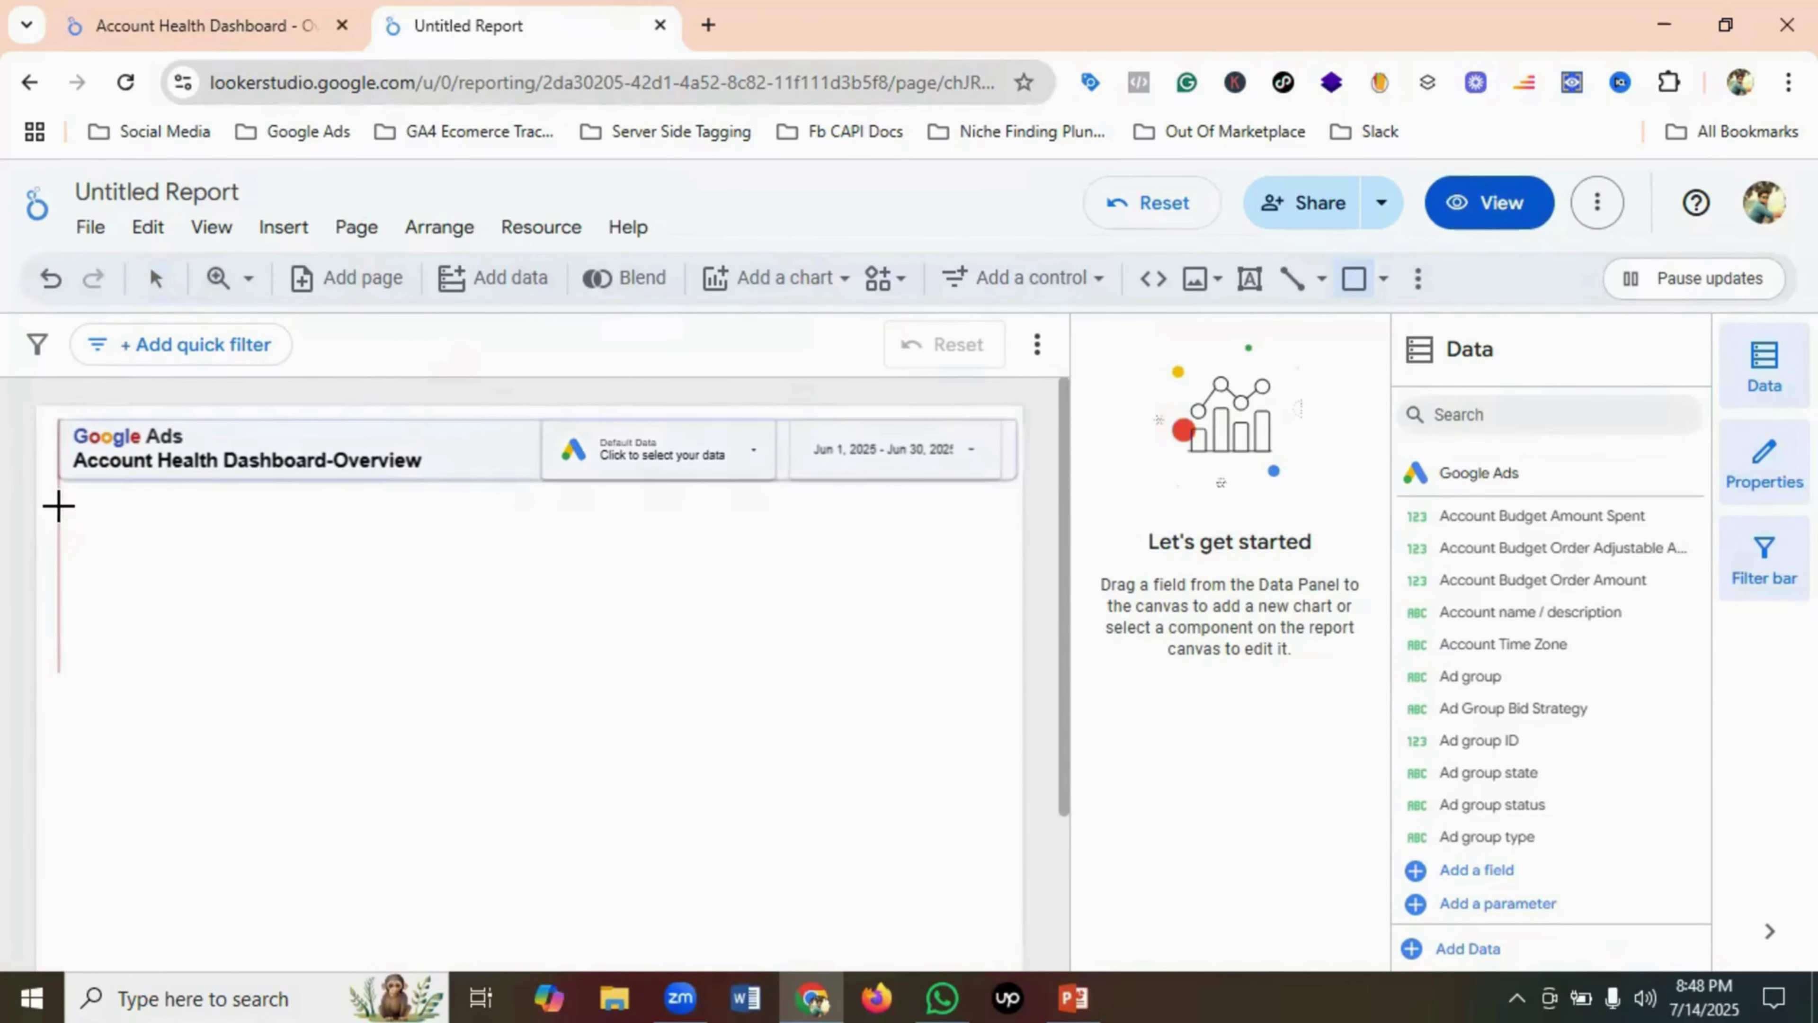
drag(61, 511, 167, 549)
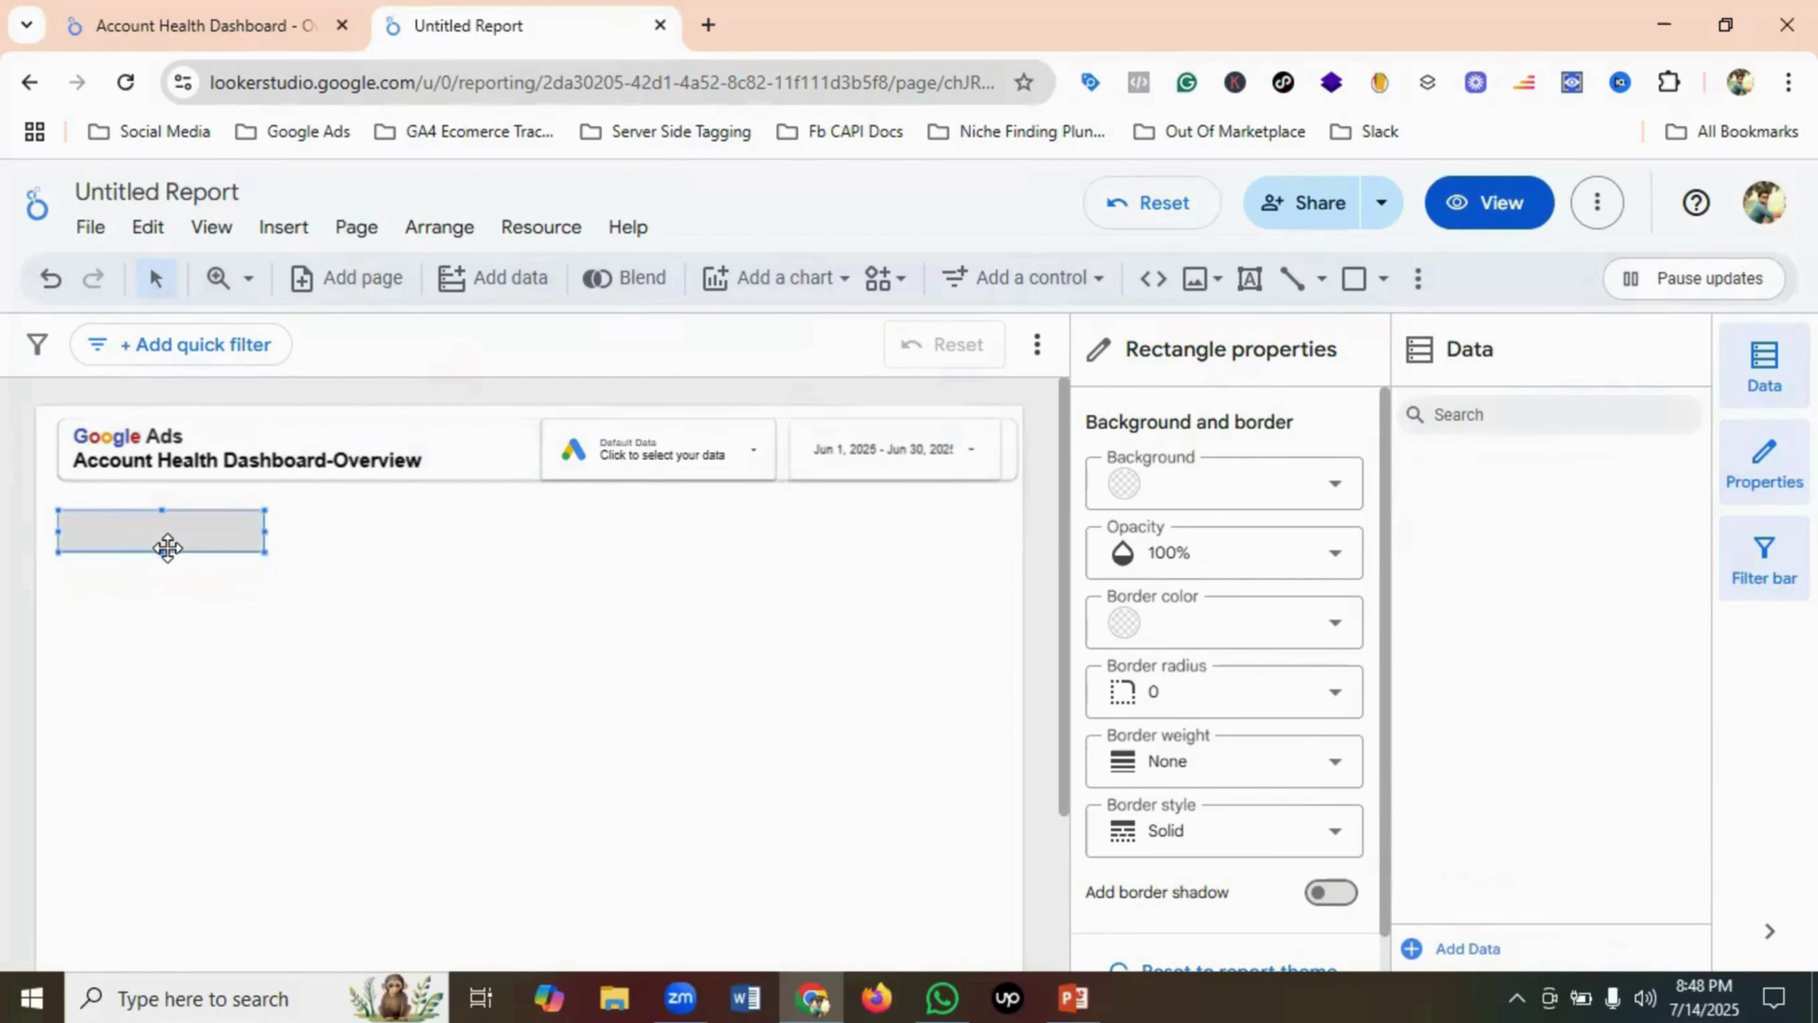
- Preview the new rectangle, compare its size with the reference dashboard's filter boxes, and return to editing the new report
click(1474, 200)
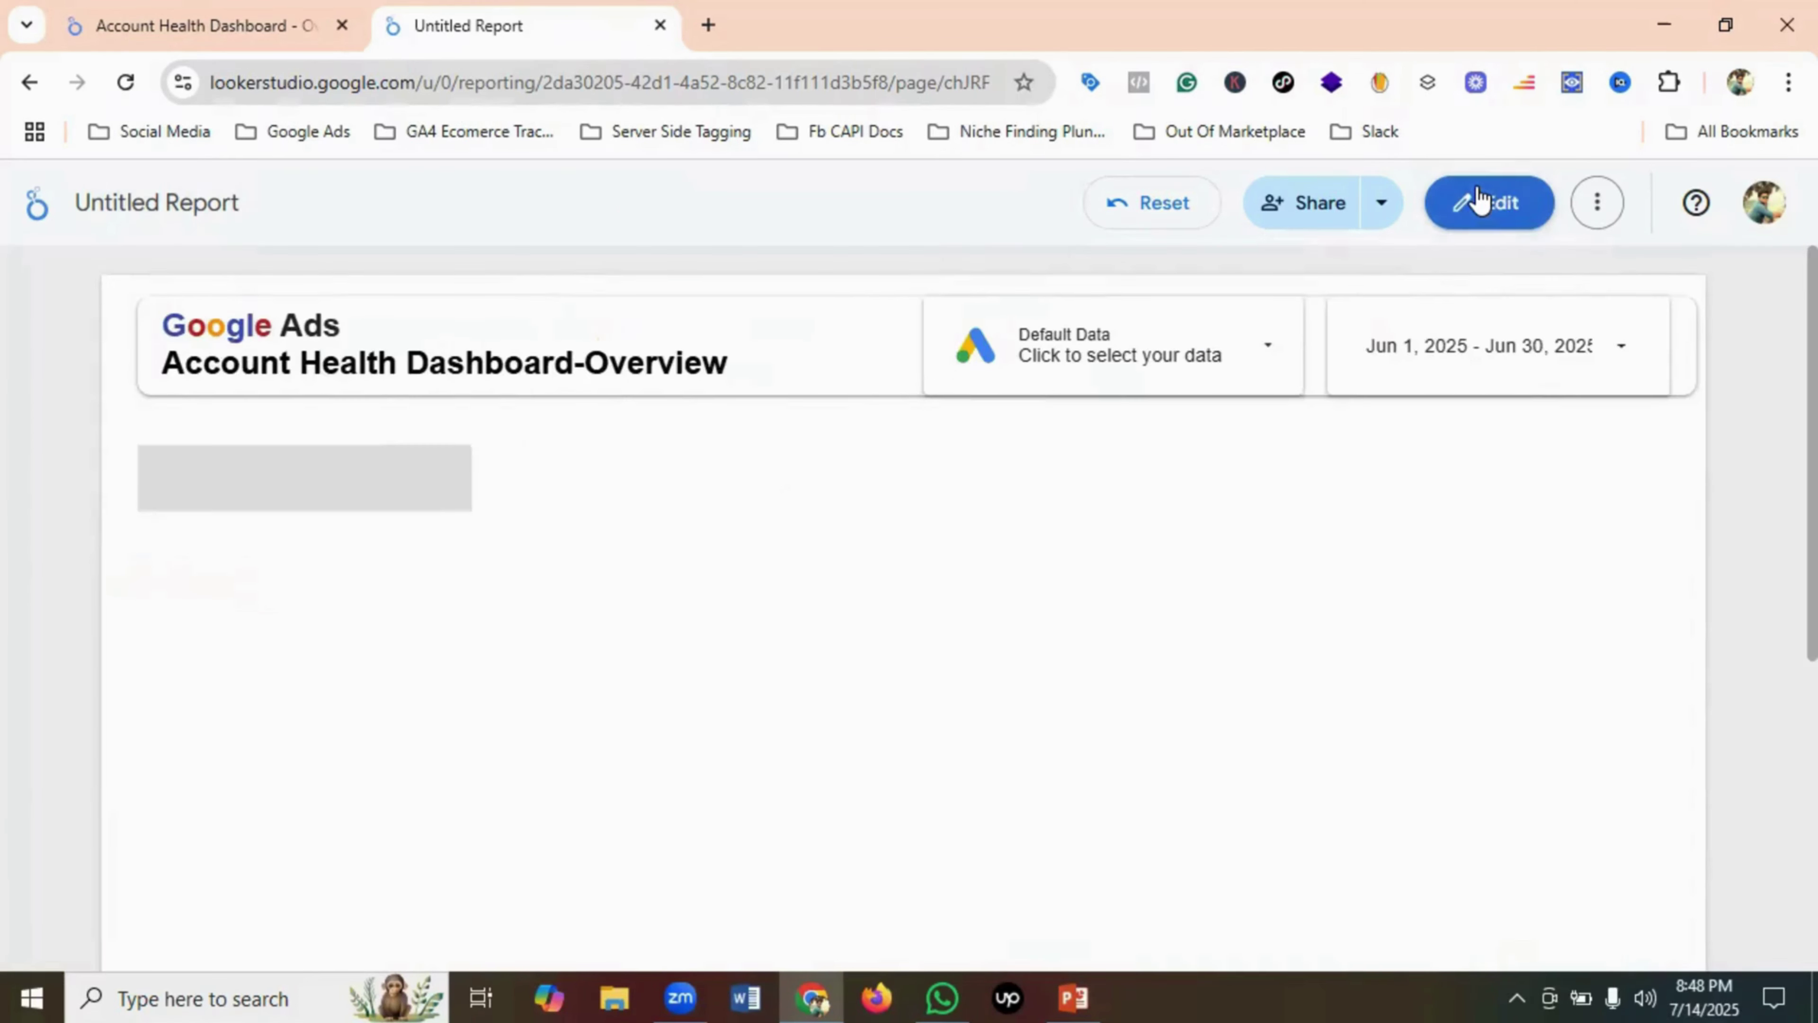
click(205, 7)
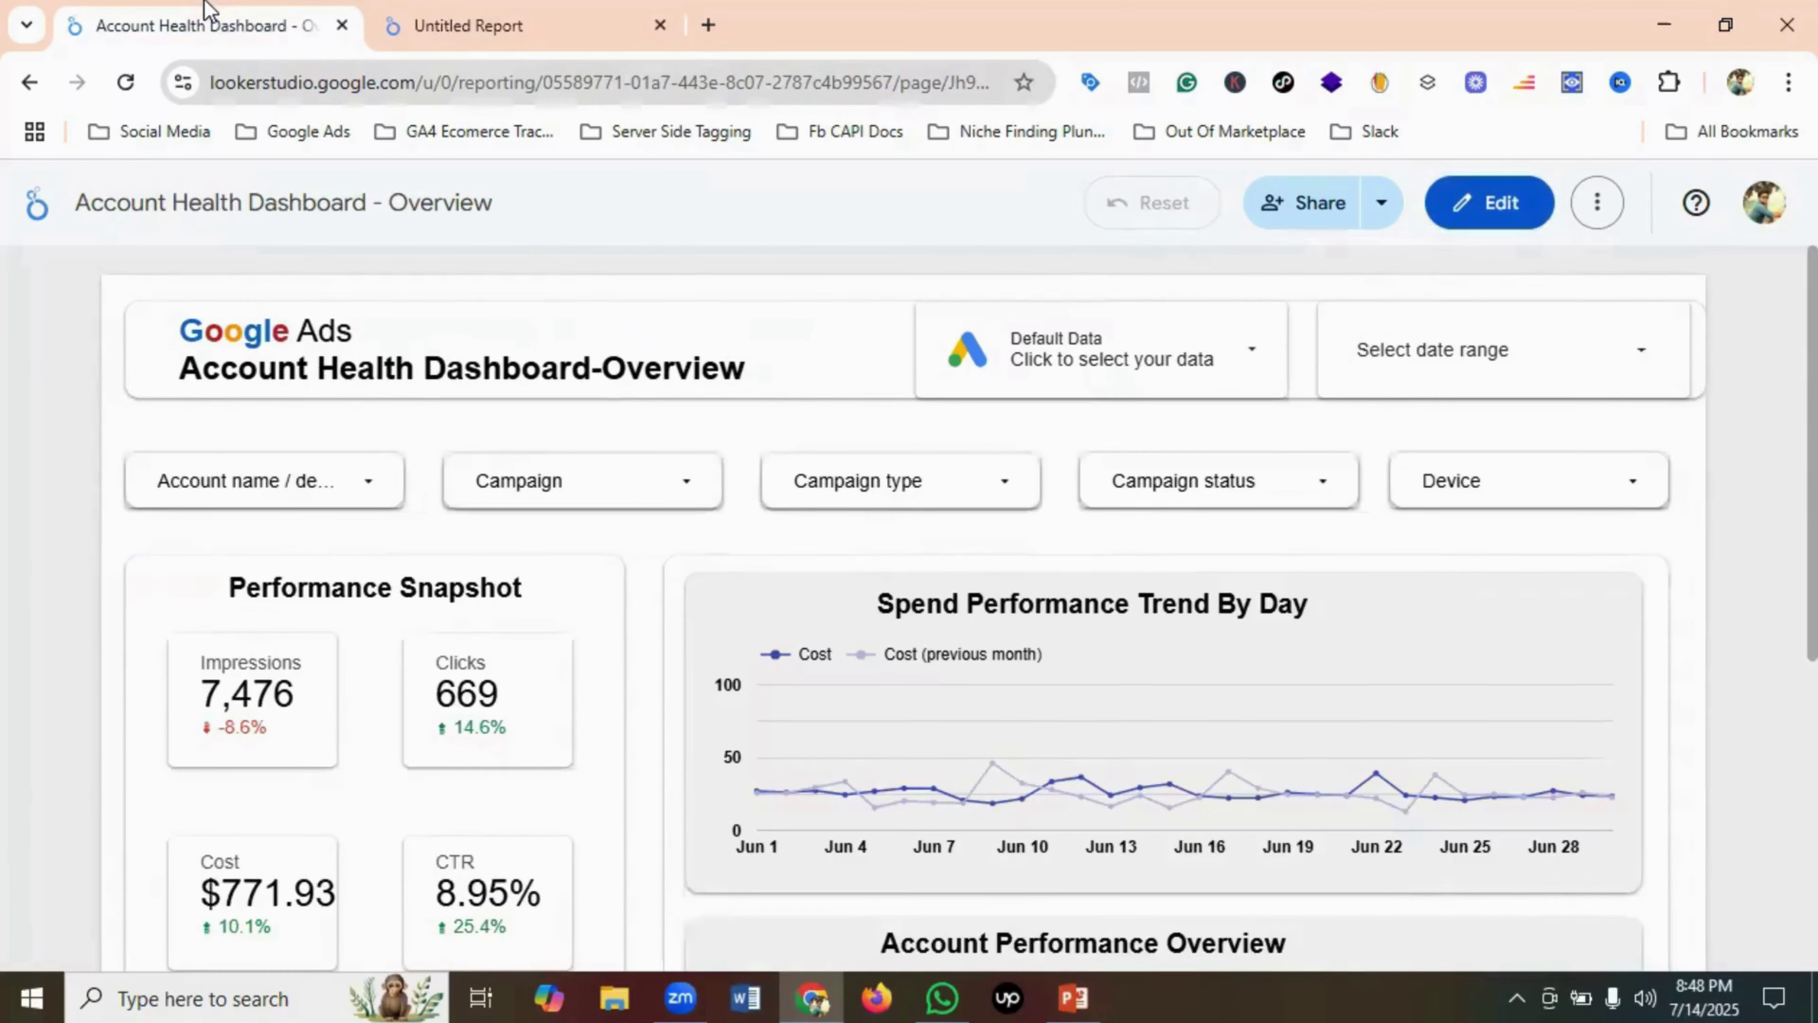
click(544, 14)
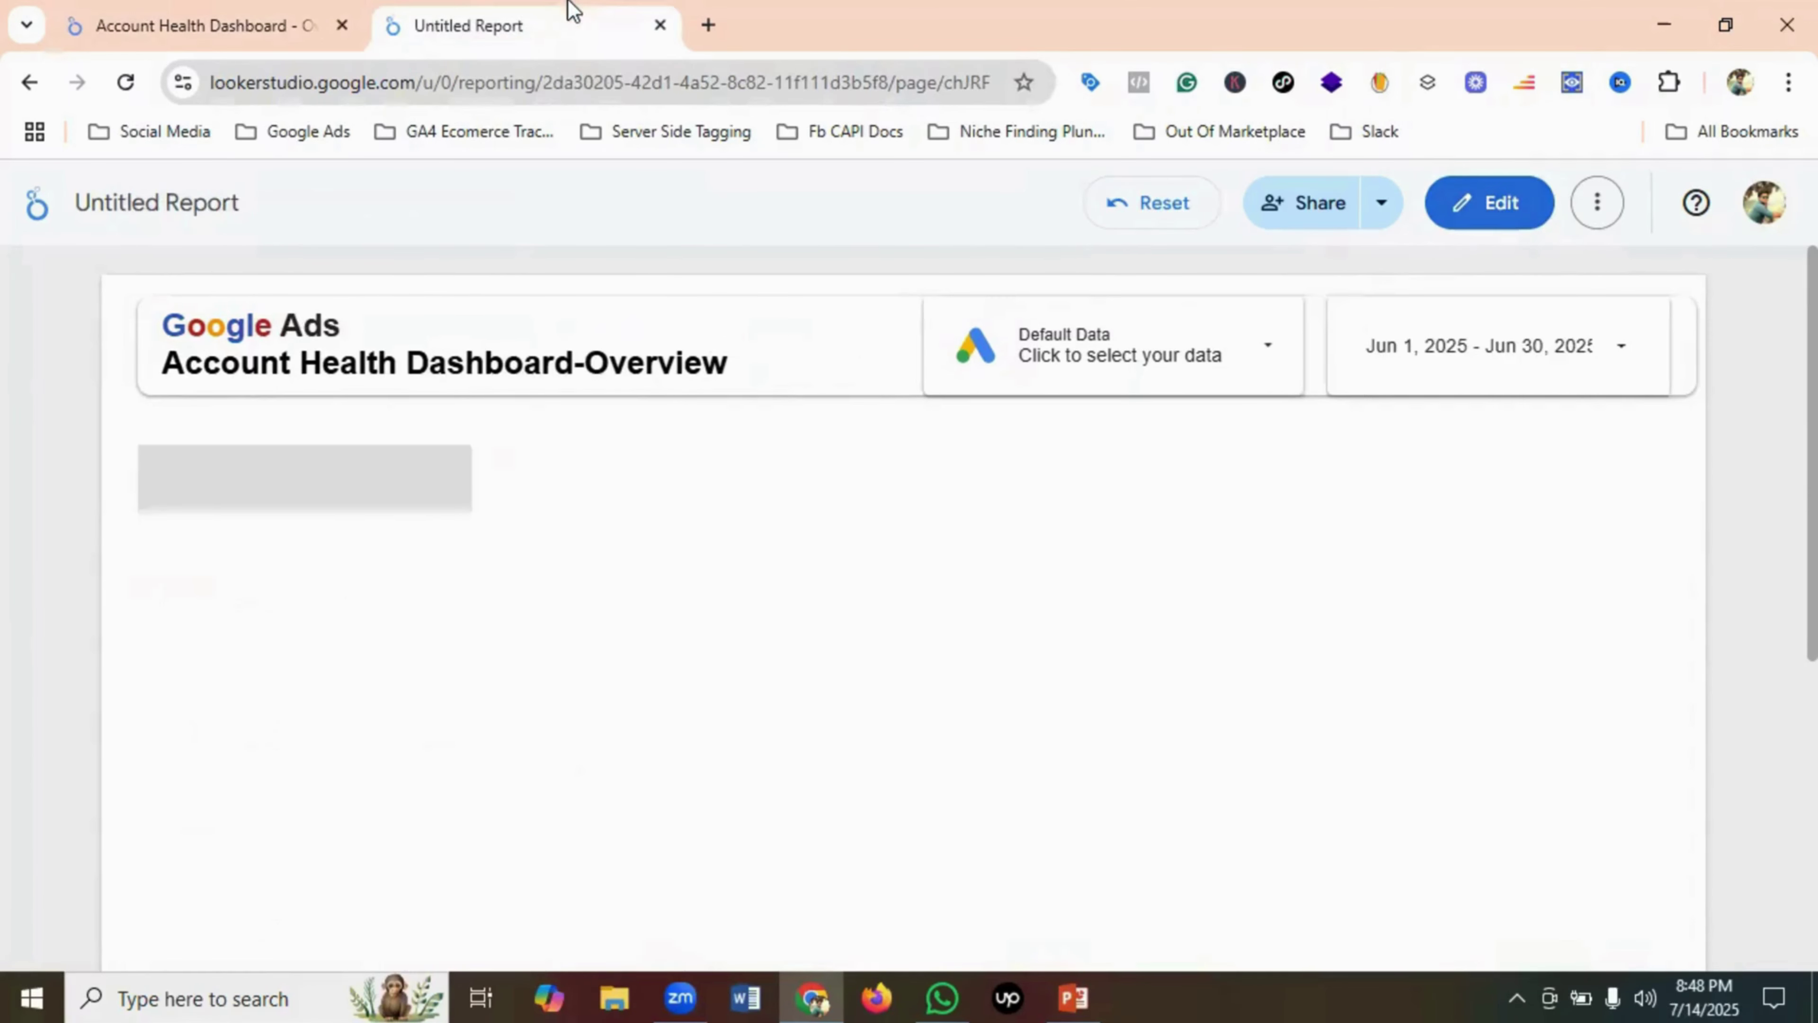
click(1487, 215)
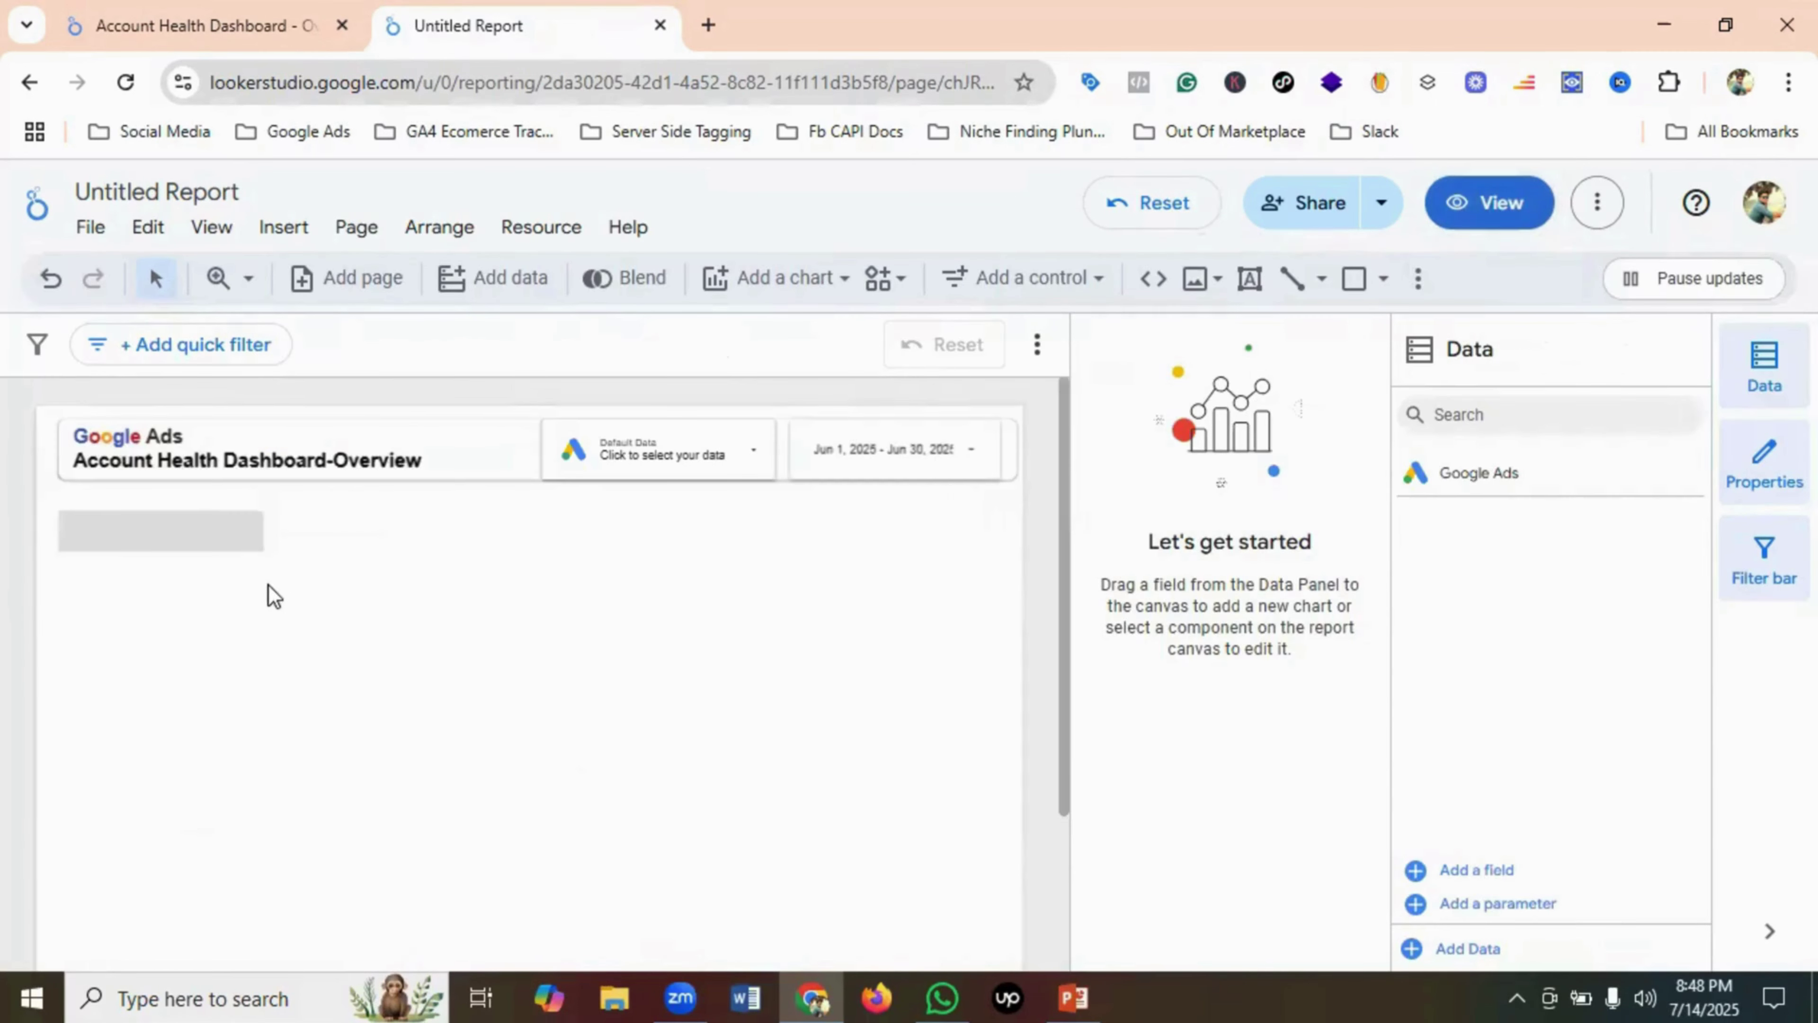
- Make the rectangle below the header narrower and slightly shorter, keeping its upper-left corner in place
click(215, 529)
drag(267, 531, 150, 540)
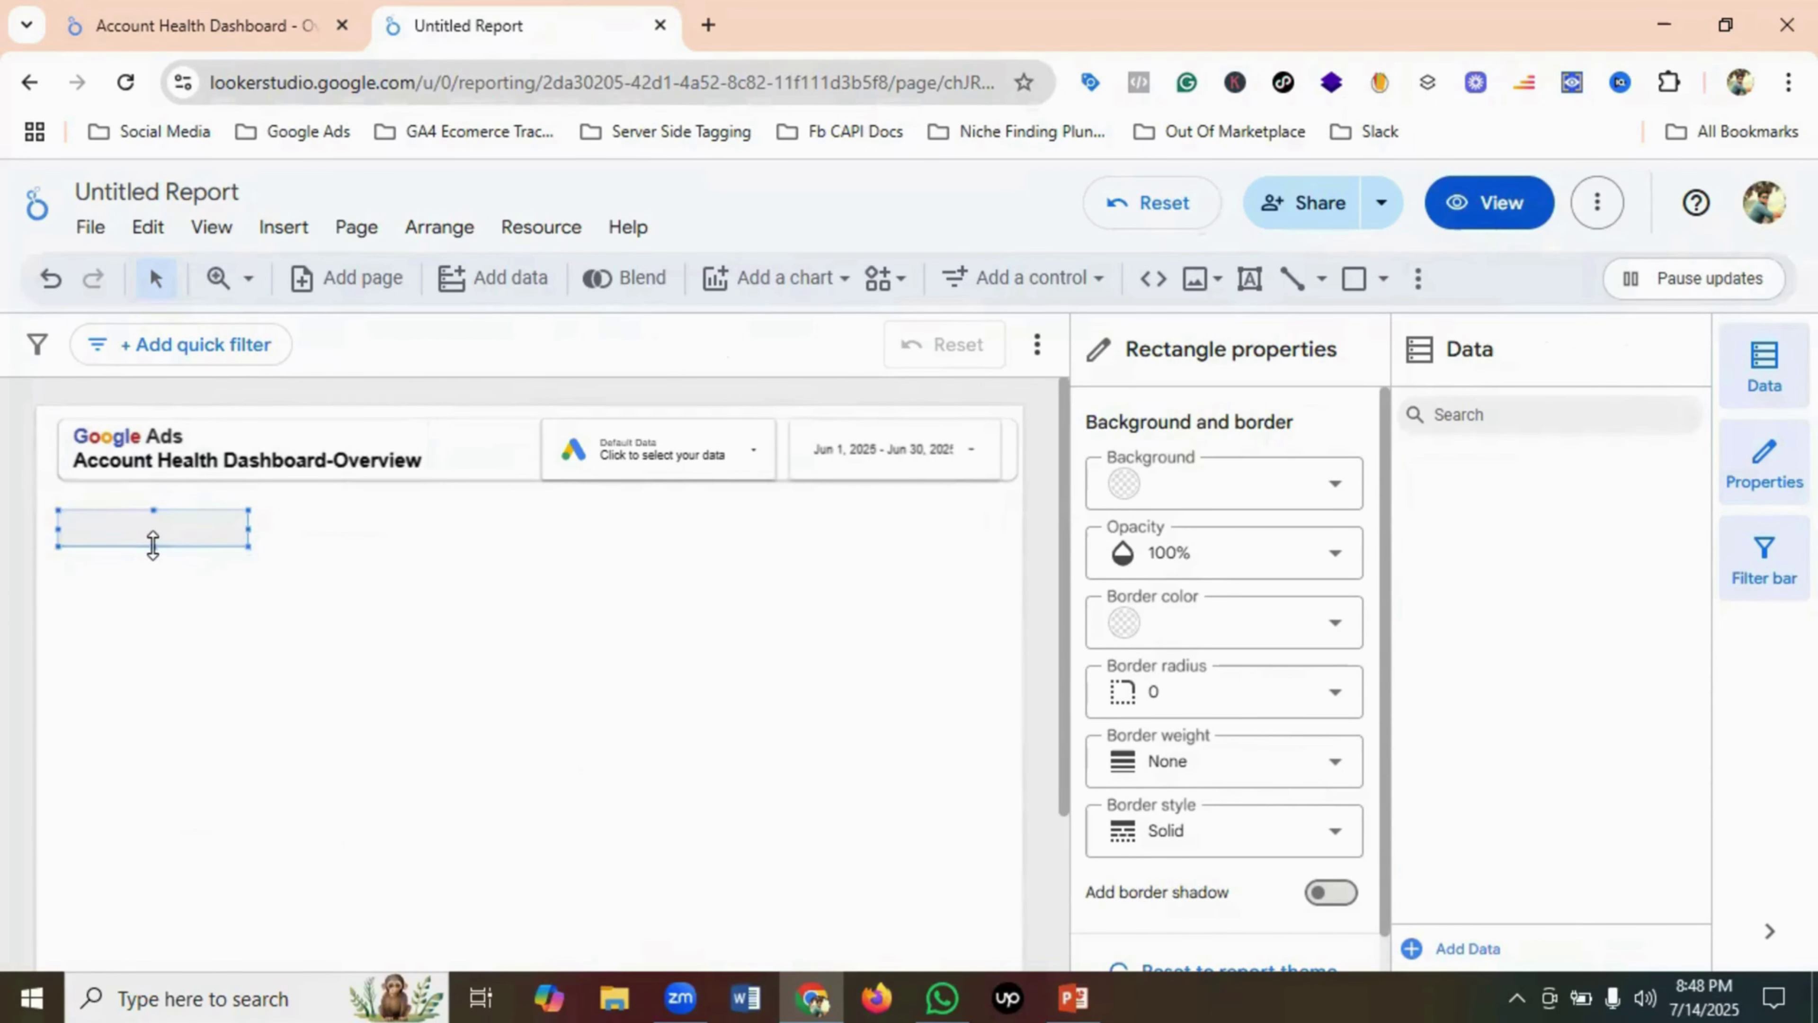
click(292, 548)
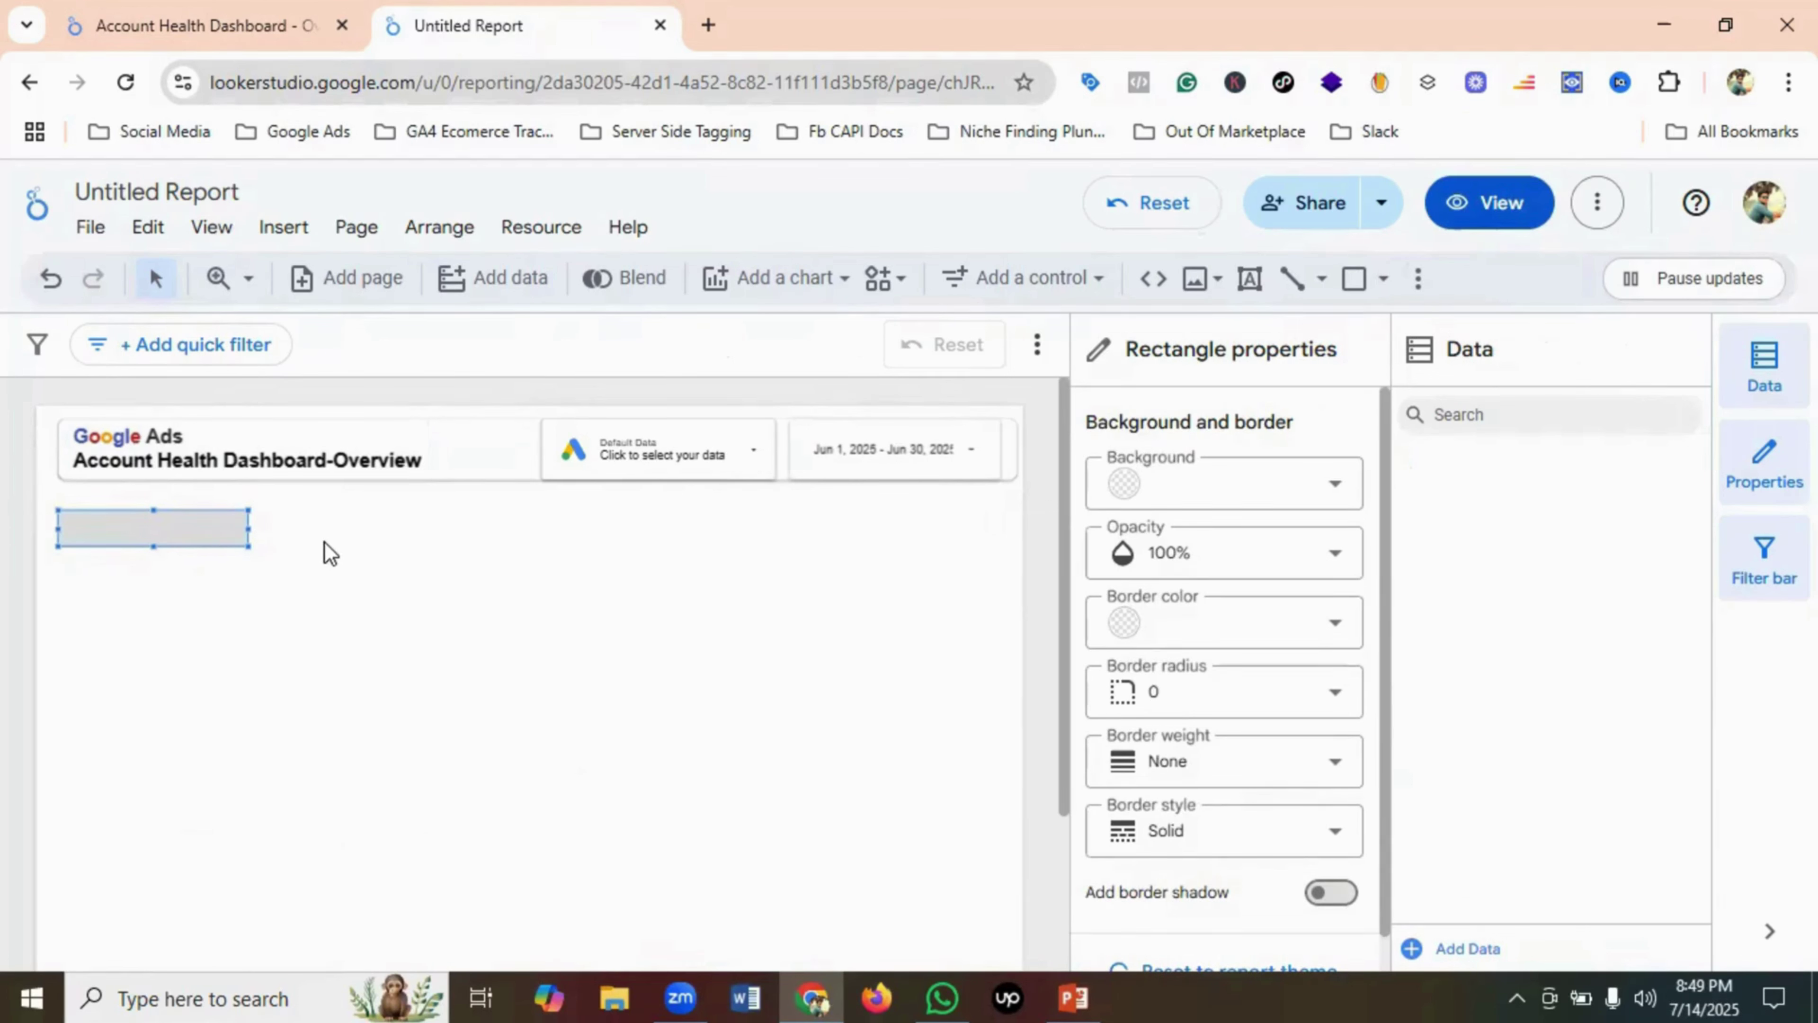
drag(247, 525, 237, 525)
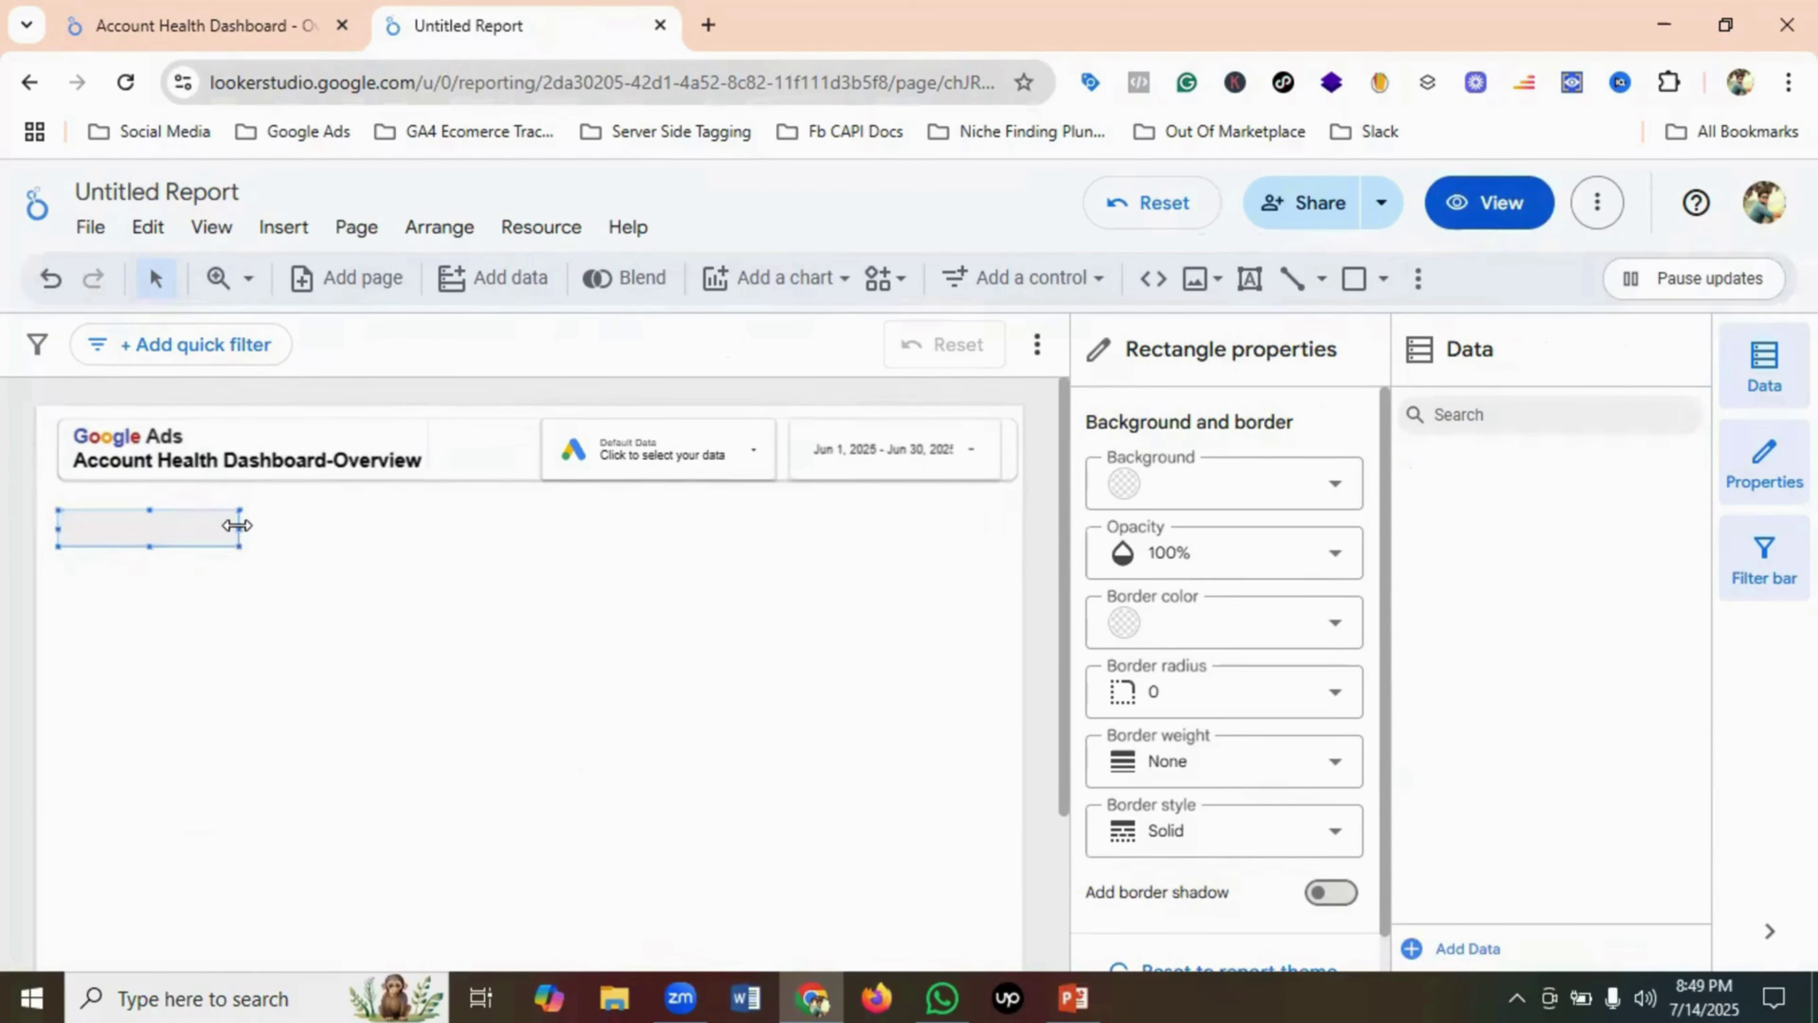
click(249, 530)
click(174, 528)
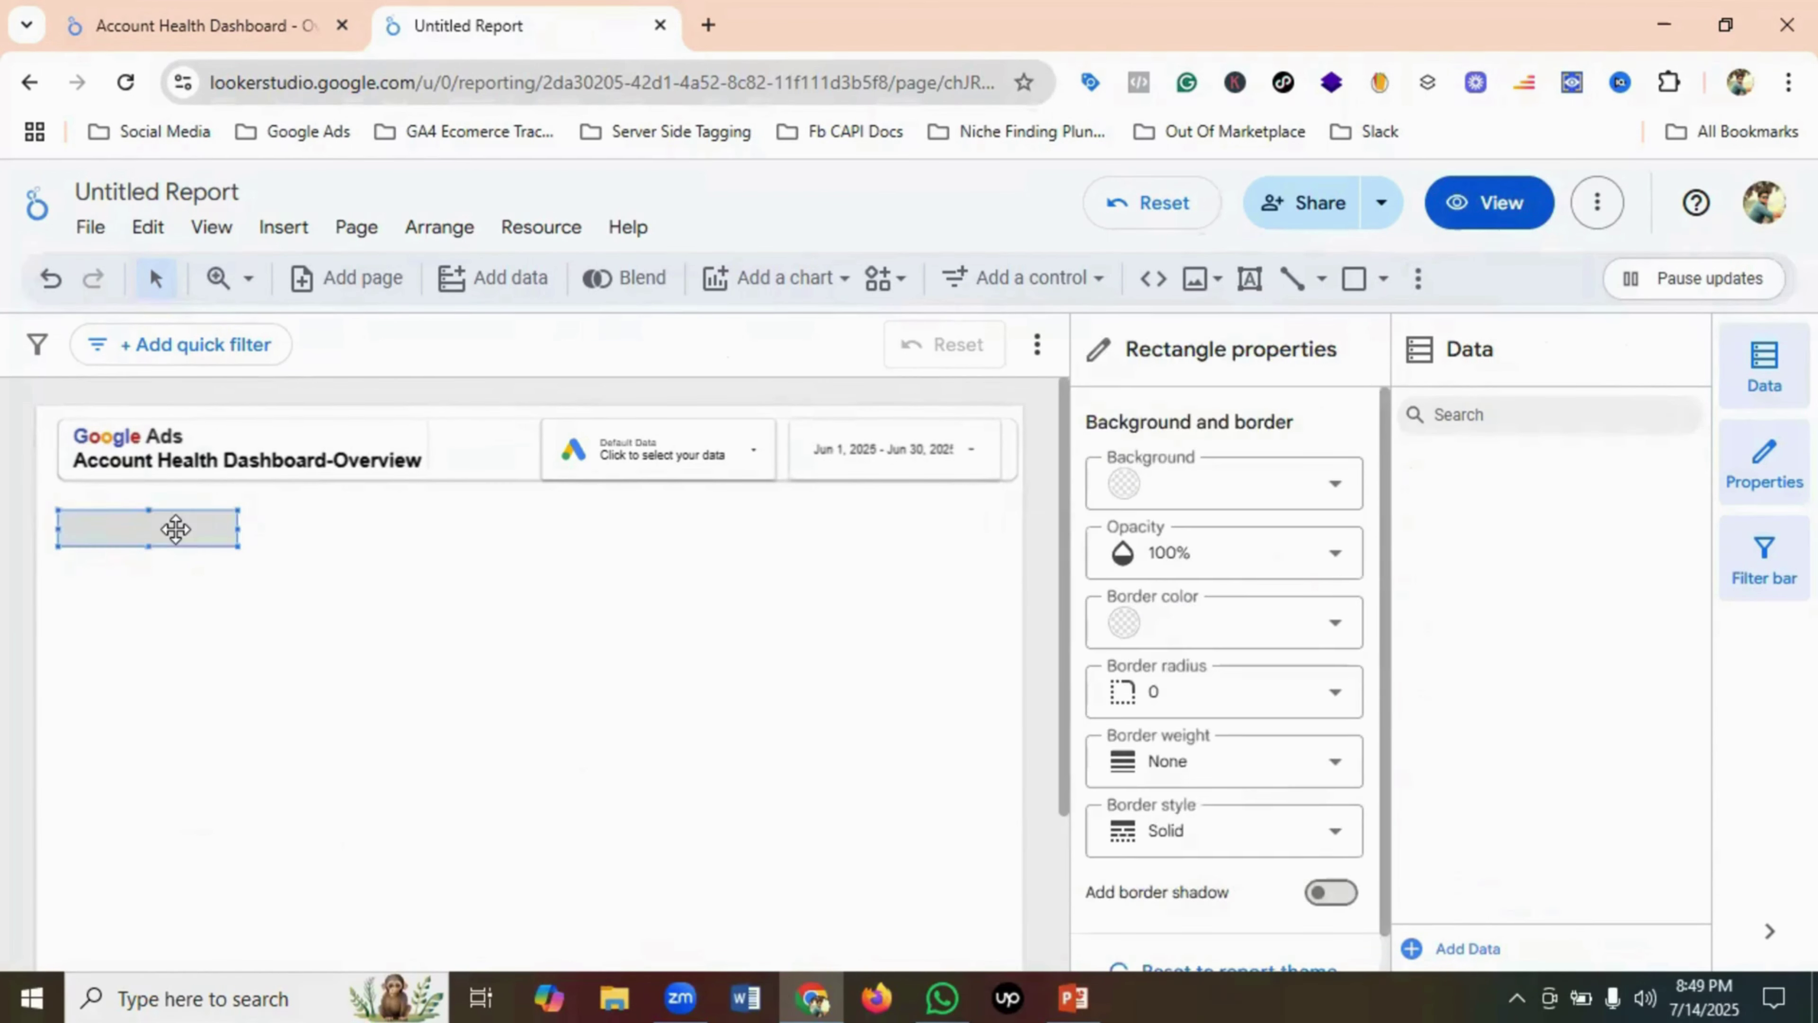
- Fill the small rectangle with white and check it against the reference dashboard's filter boxes
click(1210, 501)
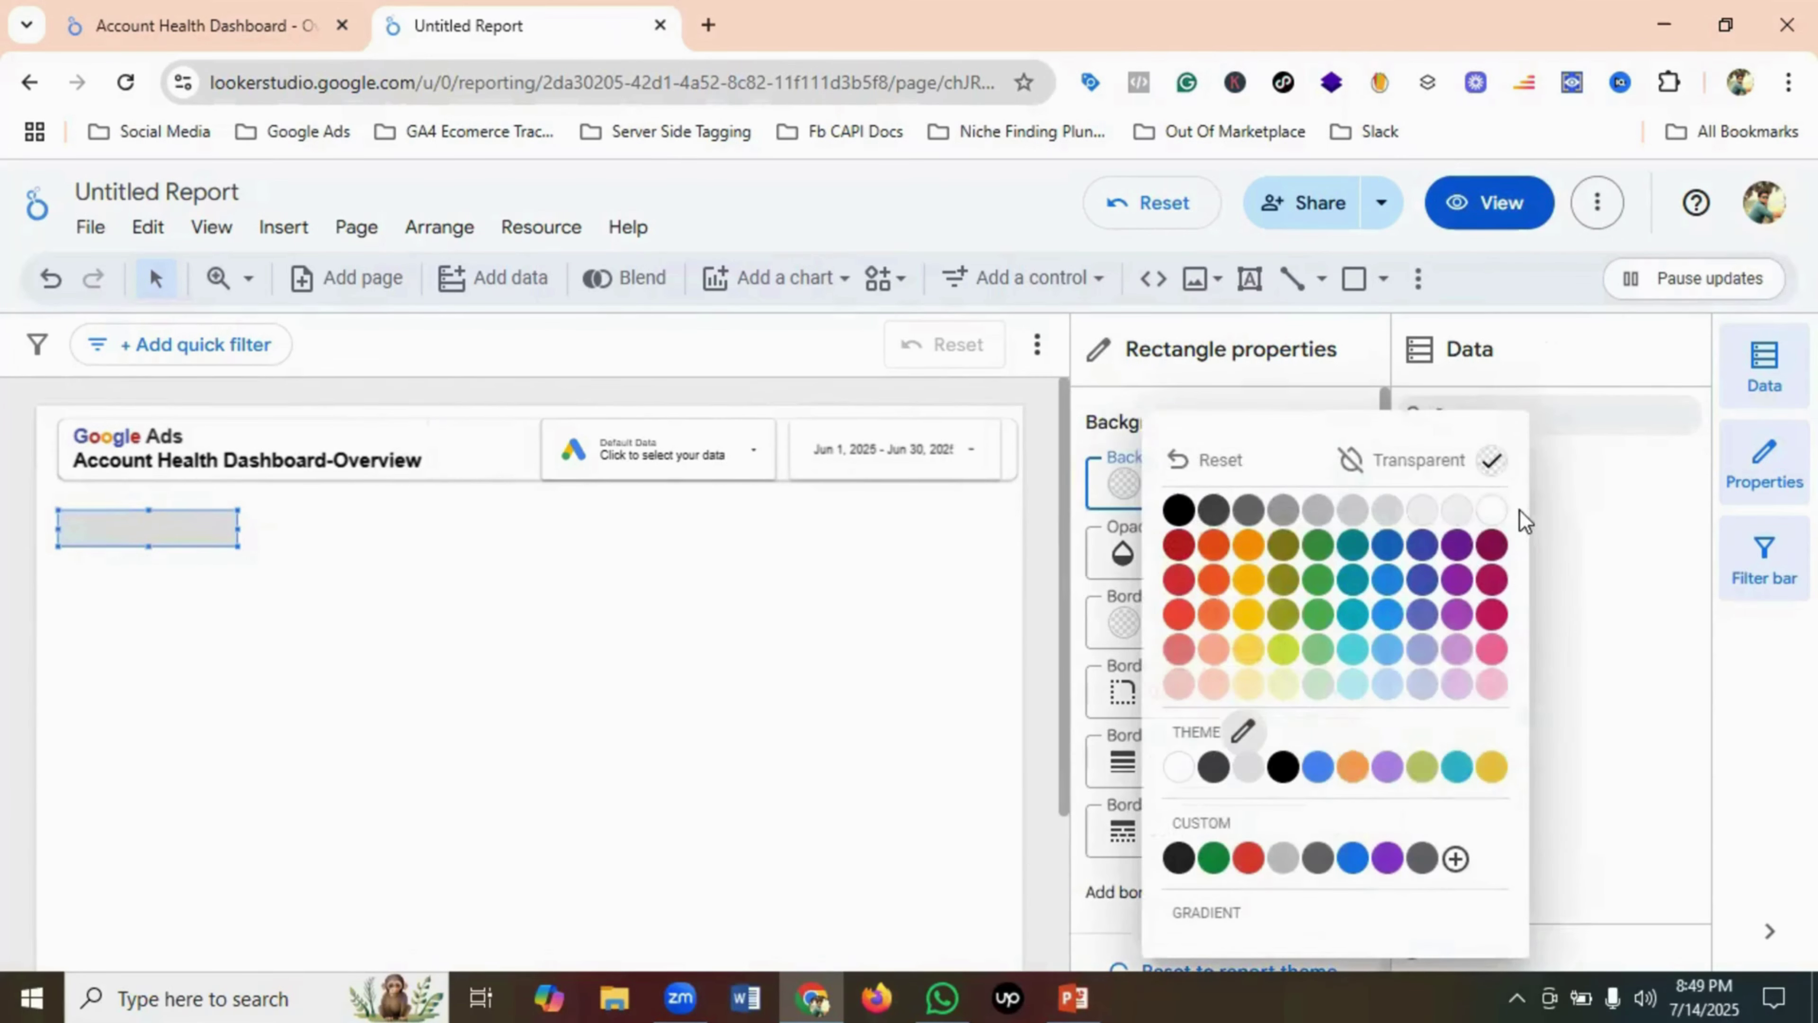
click(1490, 510)
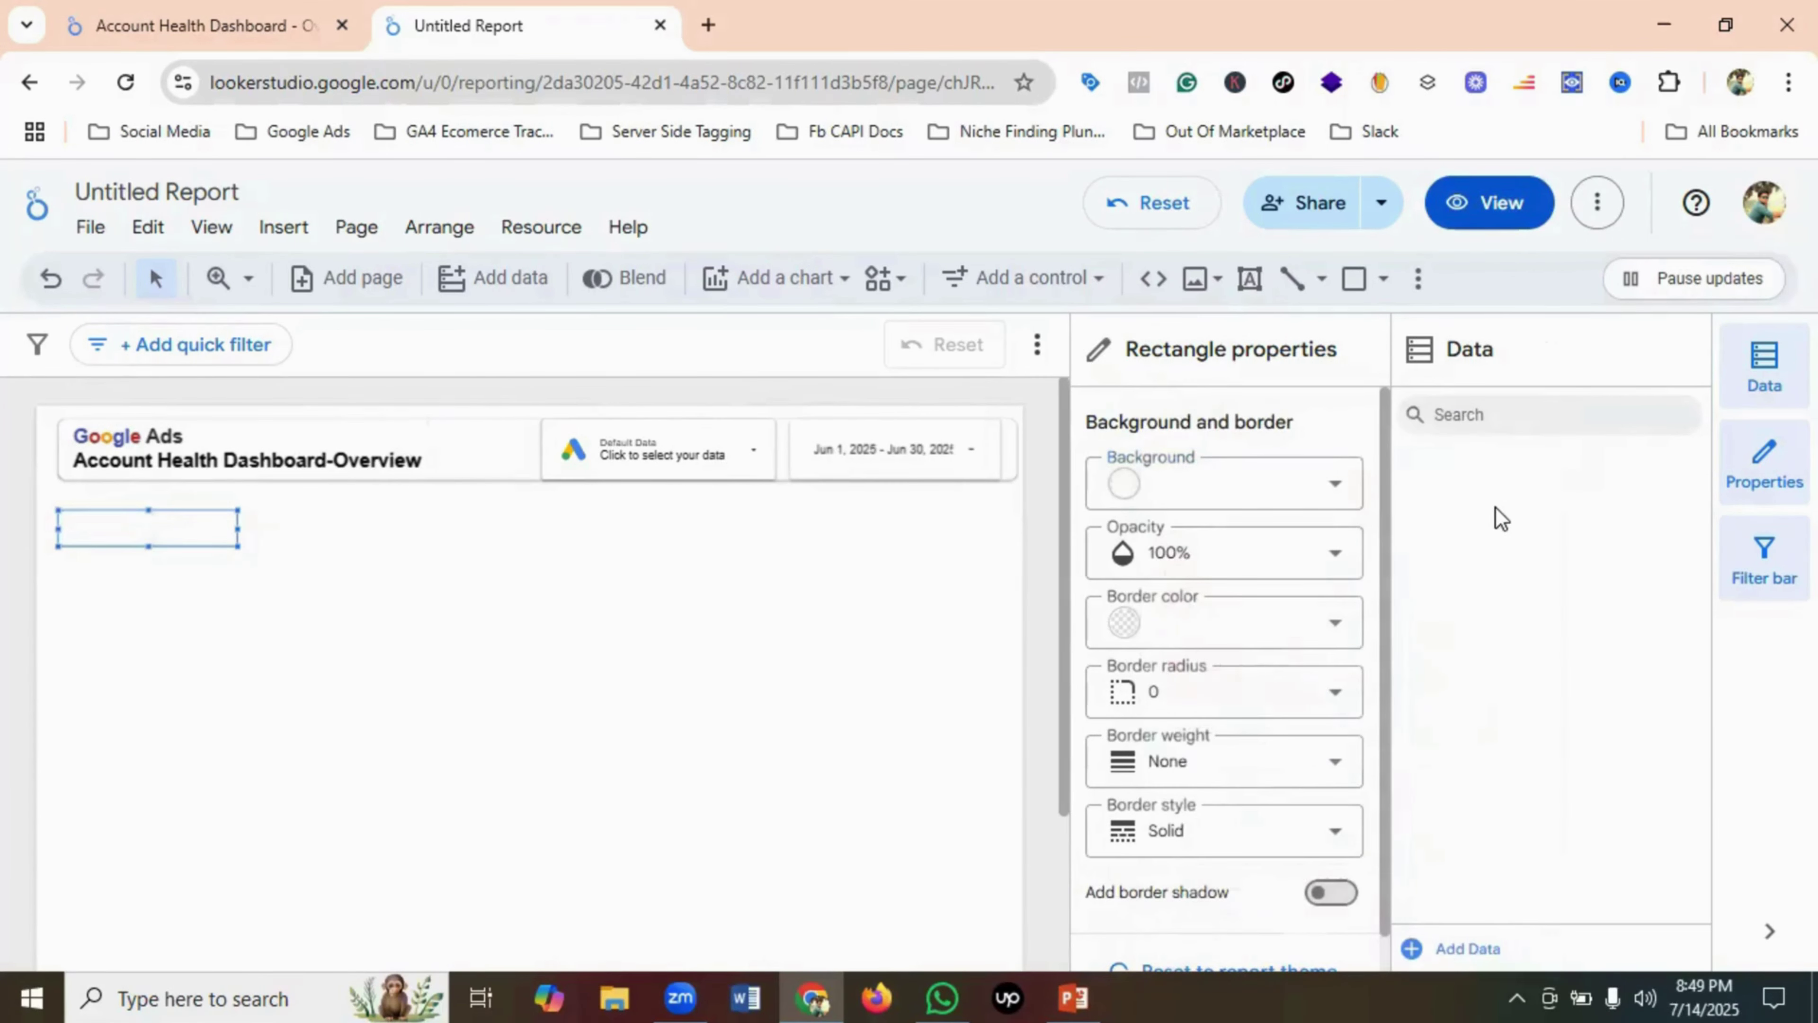
click(222, 25)
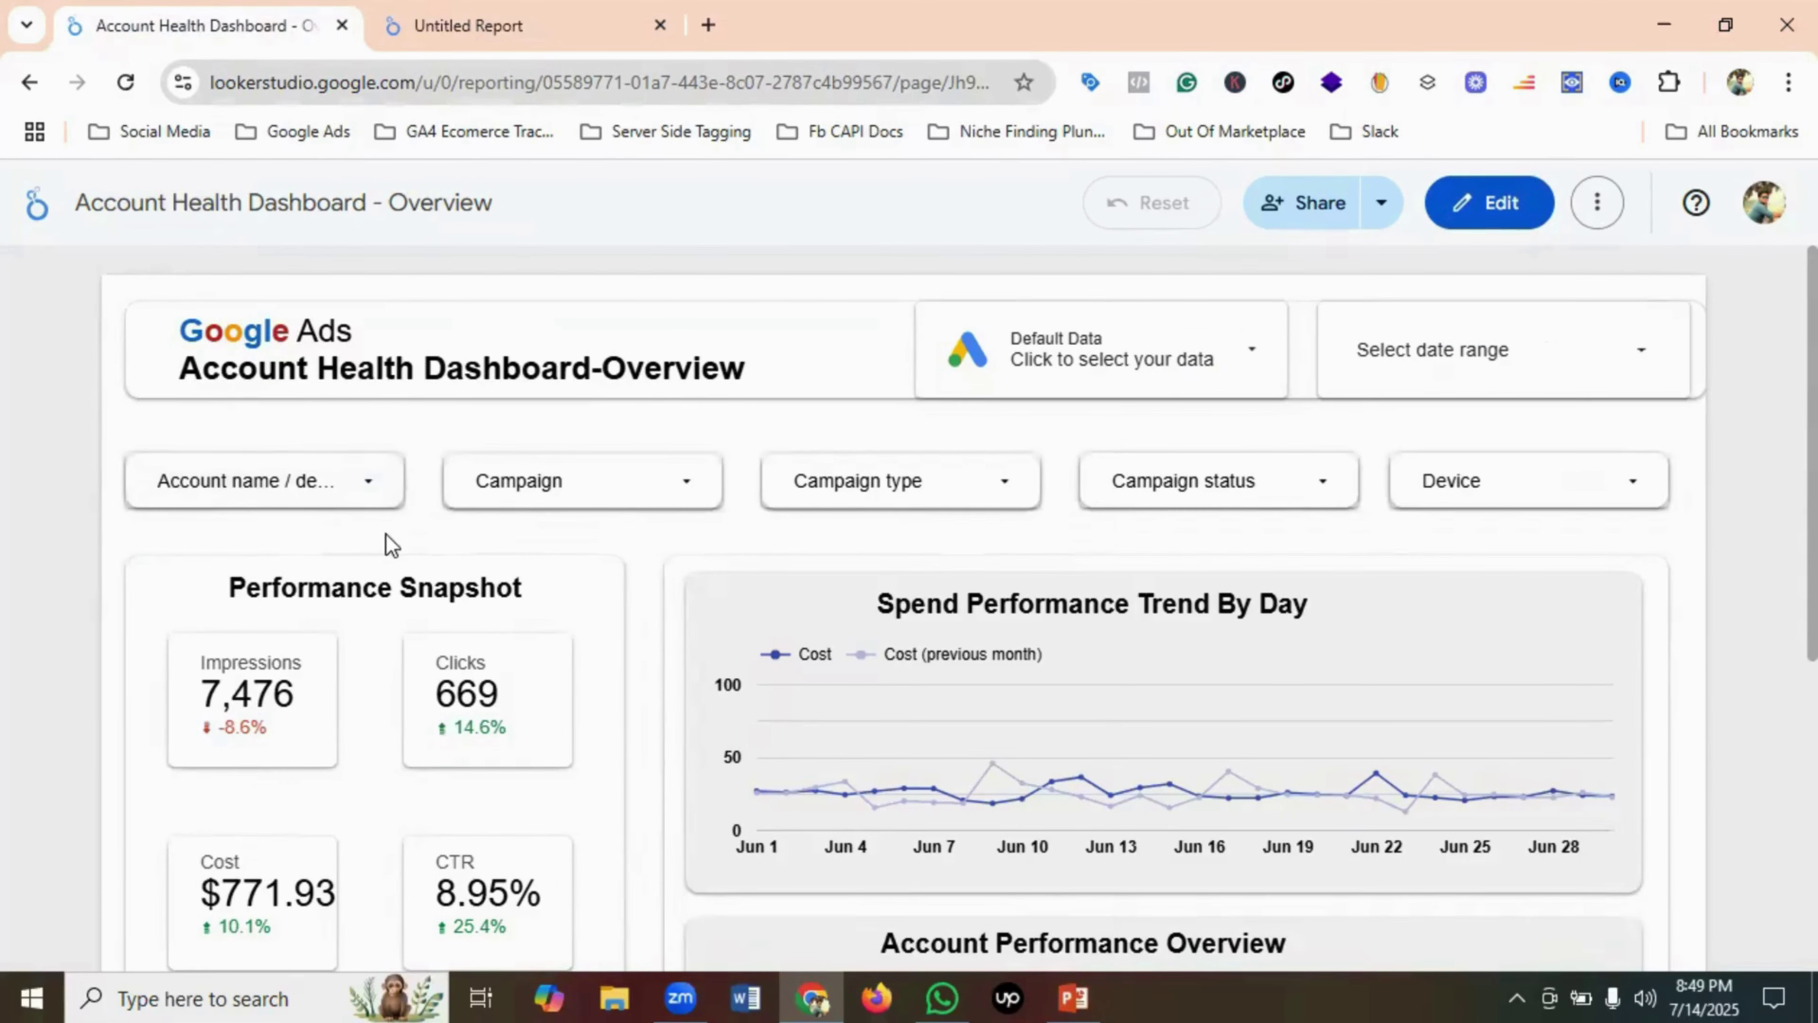
click(544, 10)
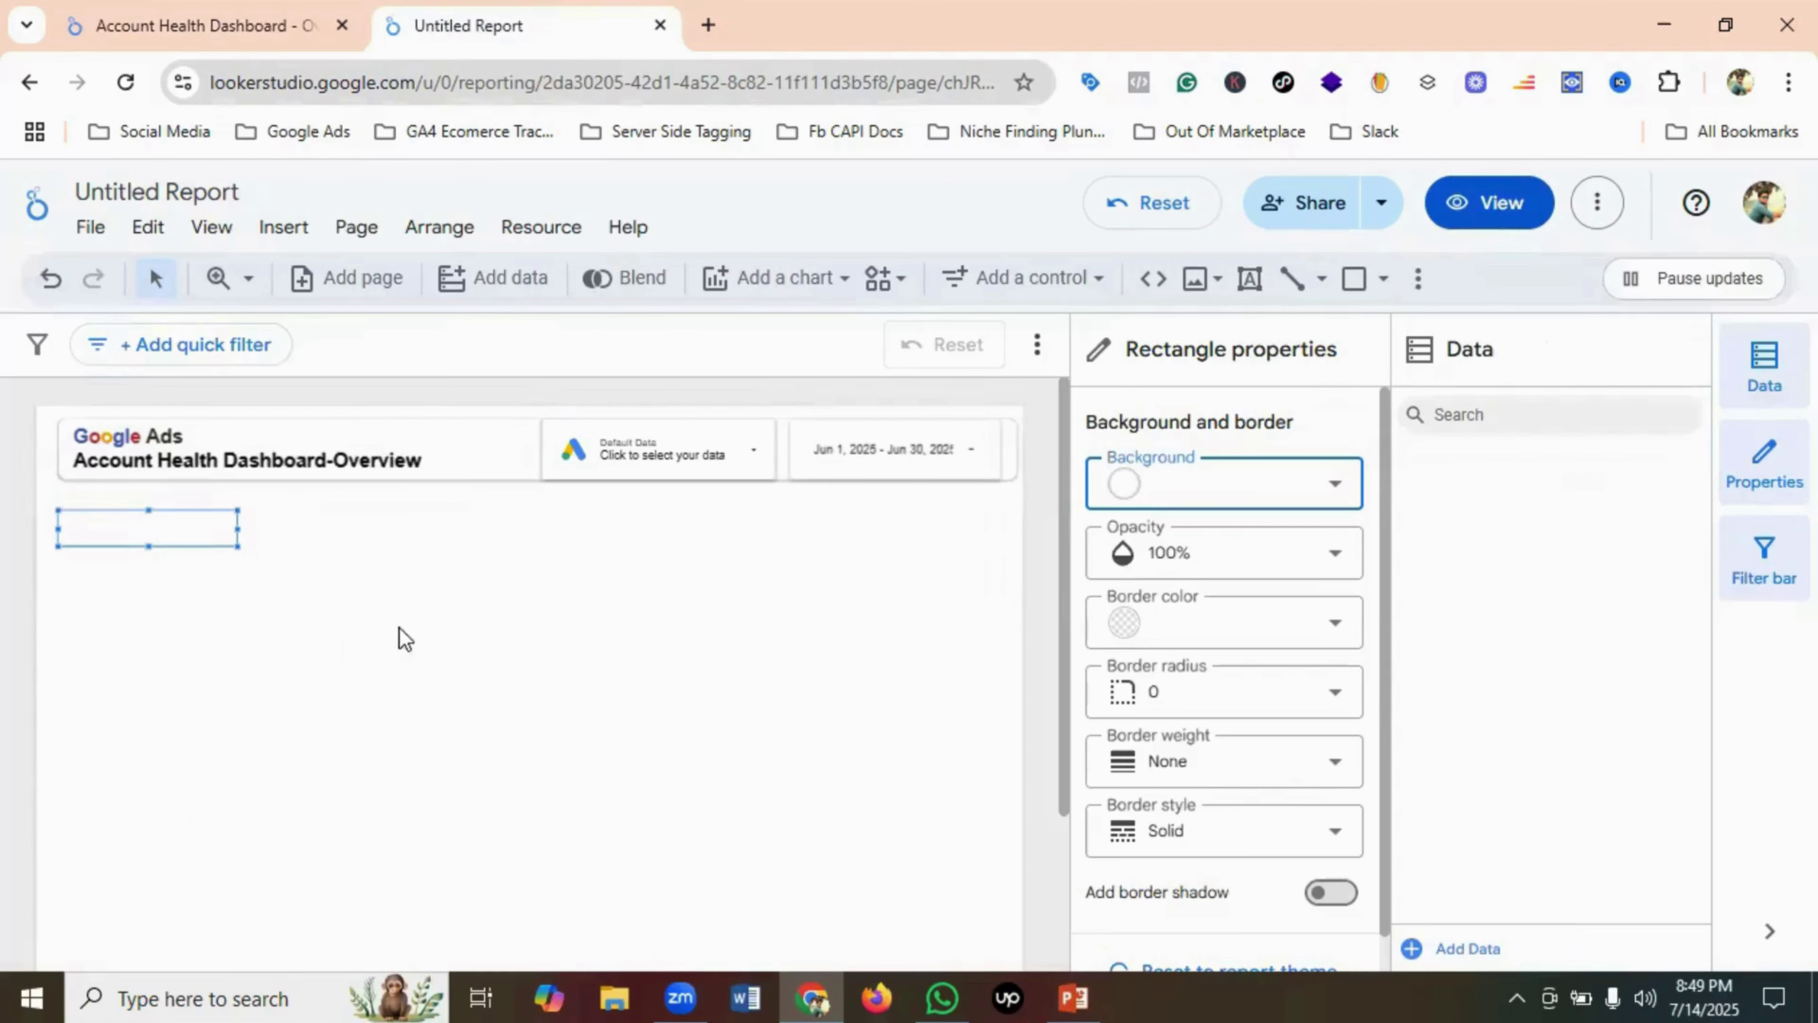
- Set the small rectangle's border radius to 10 and add a border shadow to it
click(1243, 700)
scroll(1203, 465, down, 1)
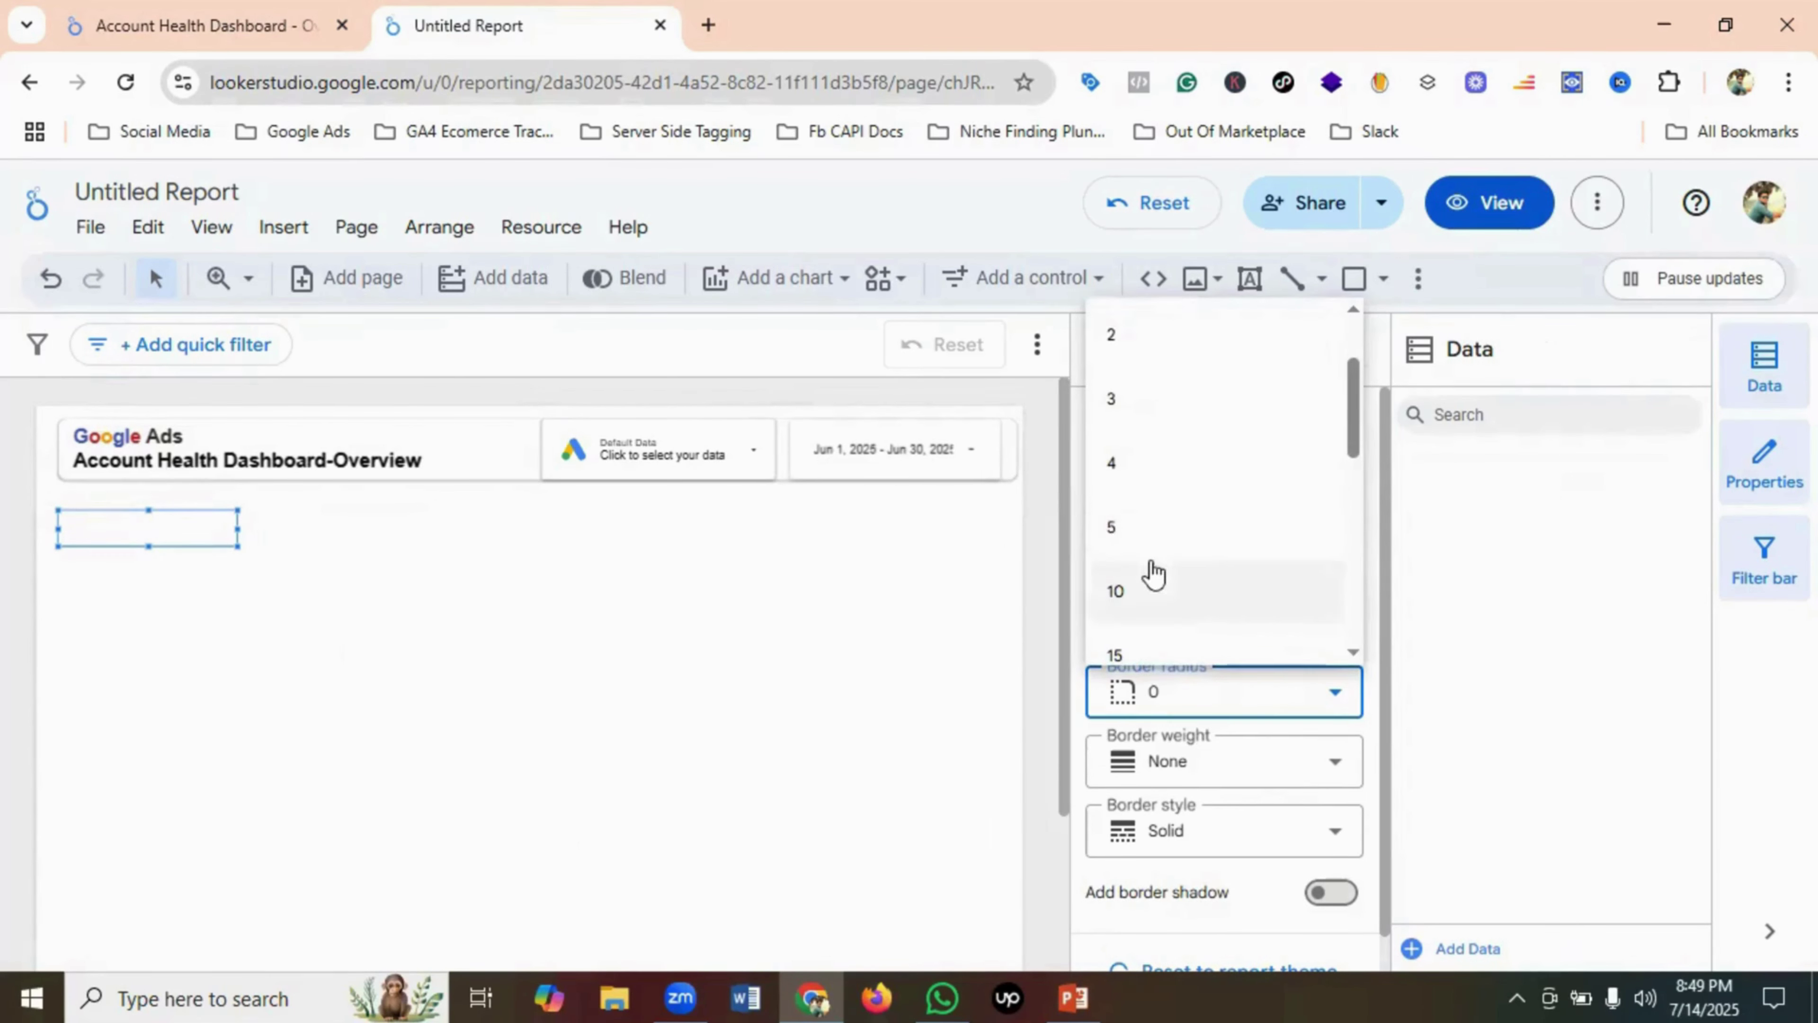
click(1121, 594)
click(406, 573)
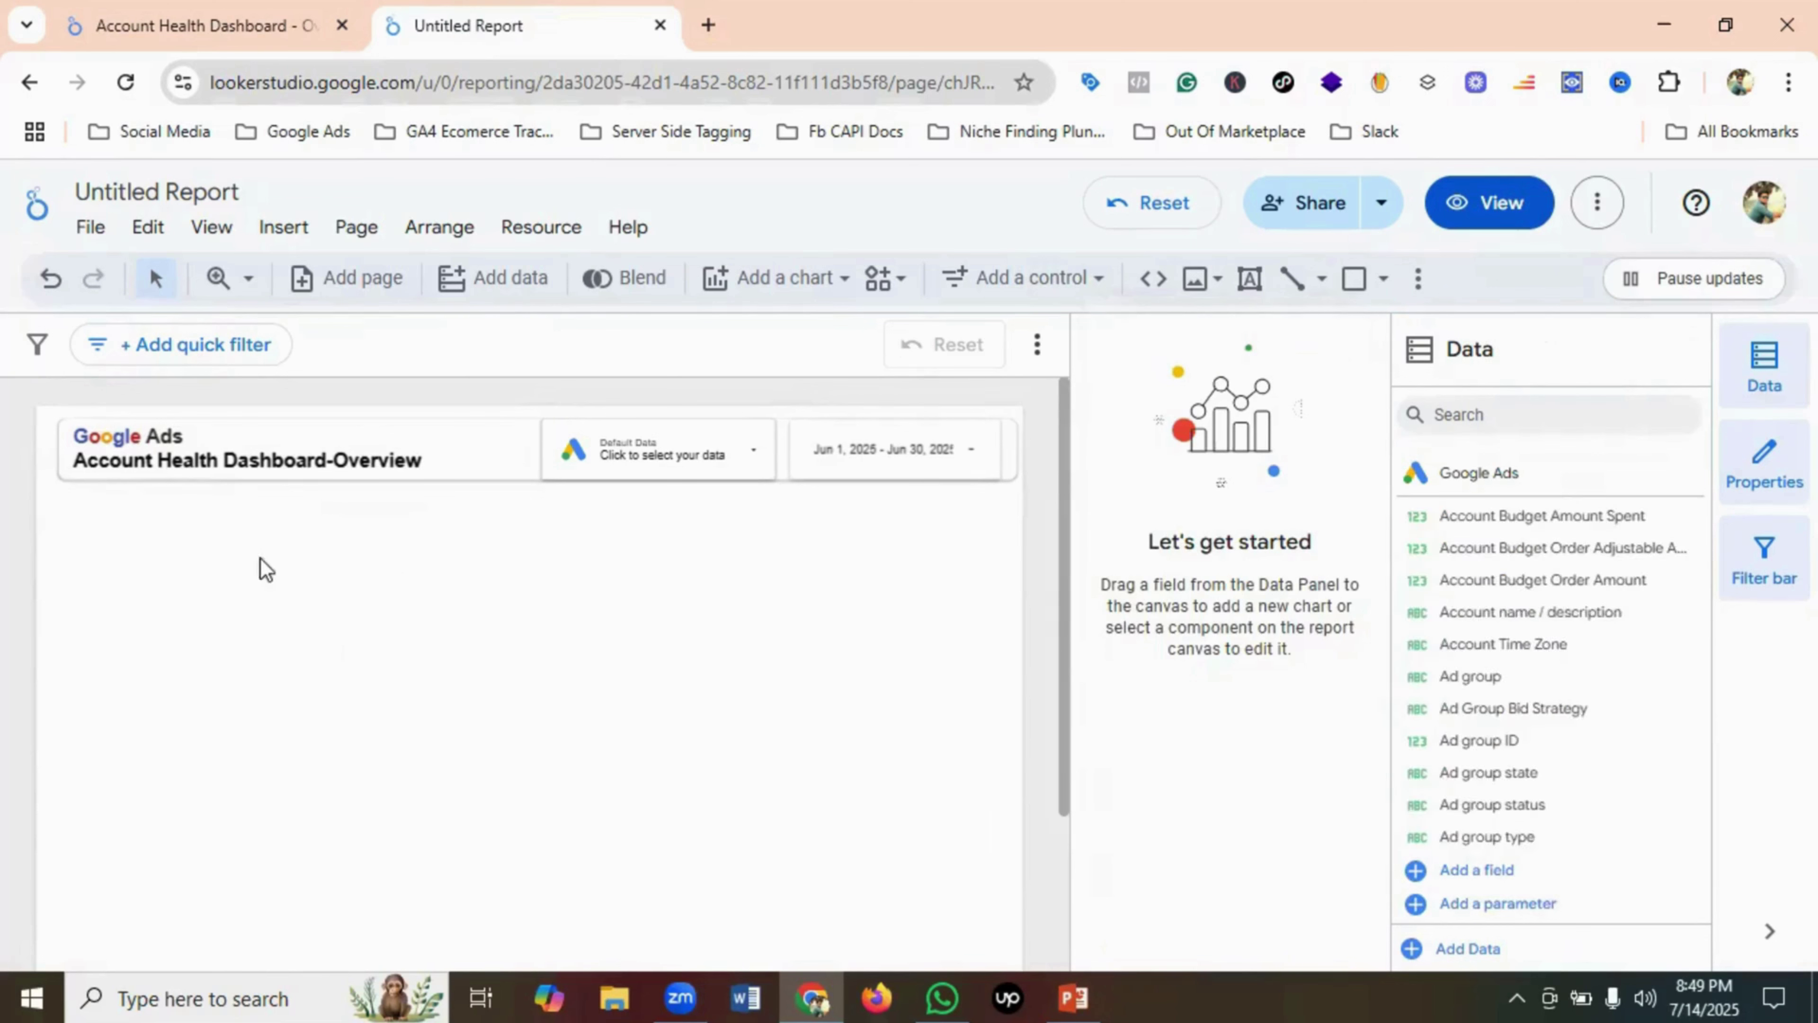
click(202, 529)
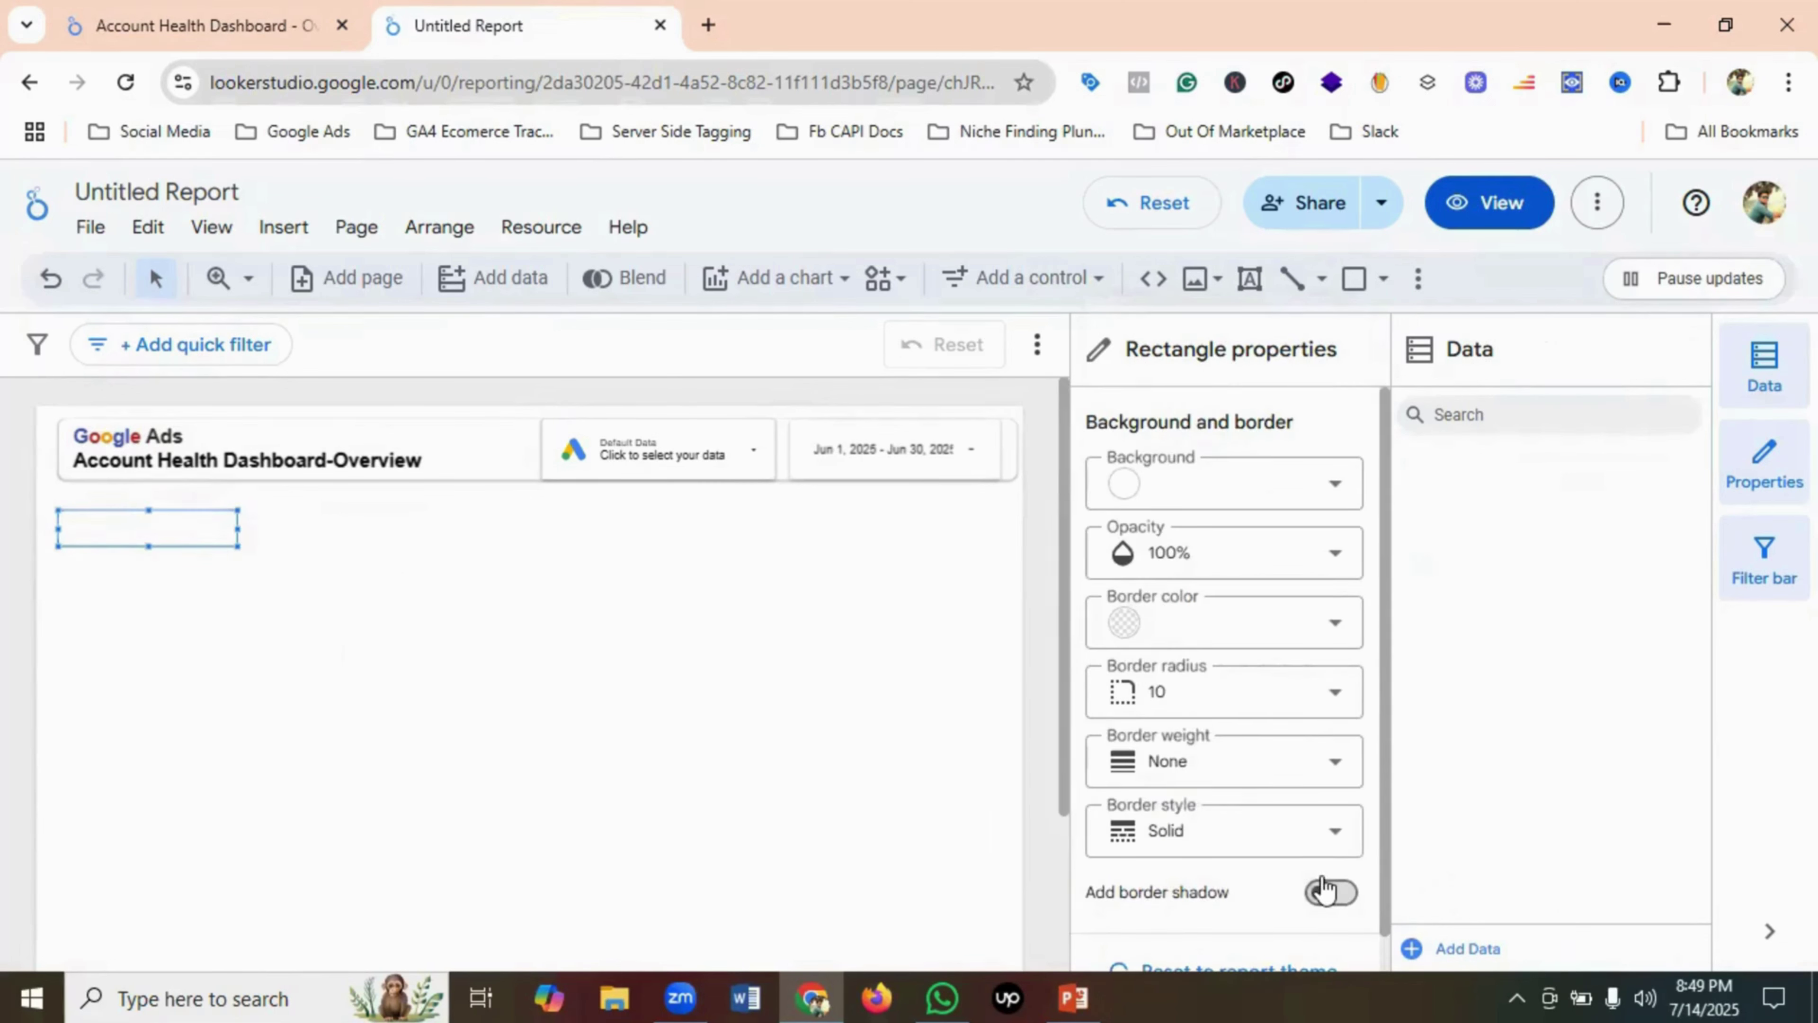
click(1324, 893)
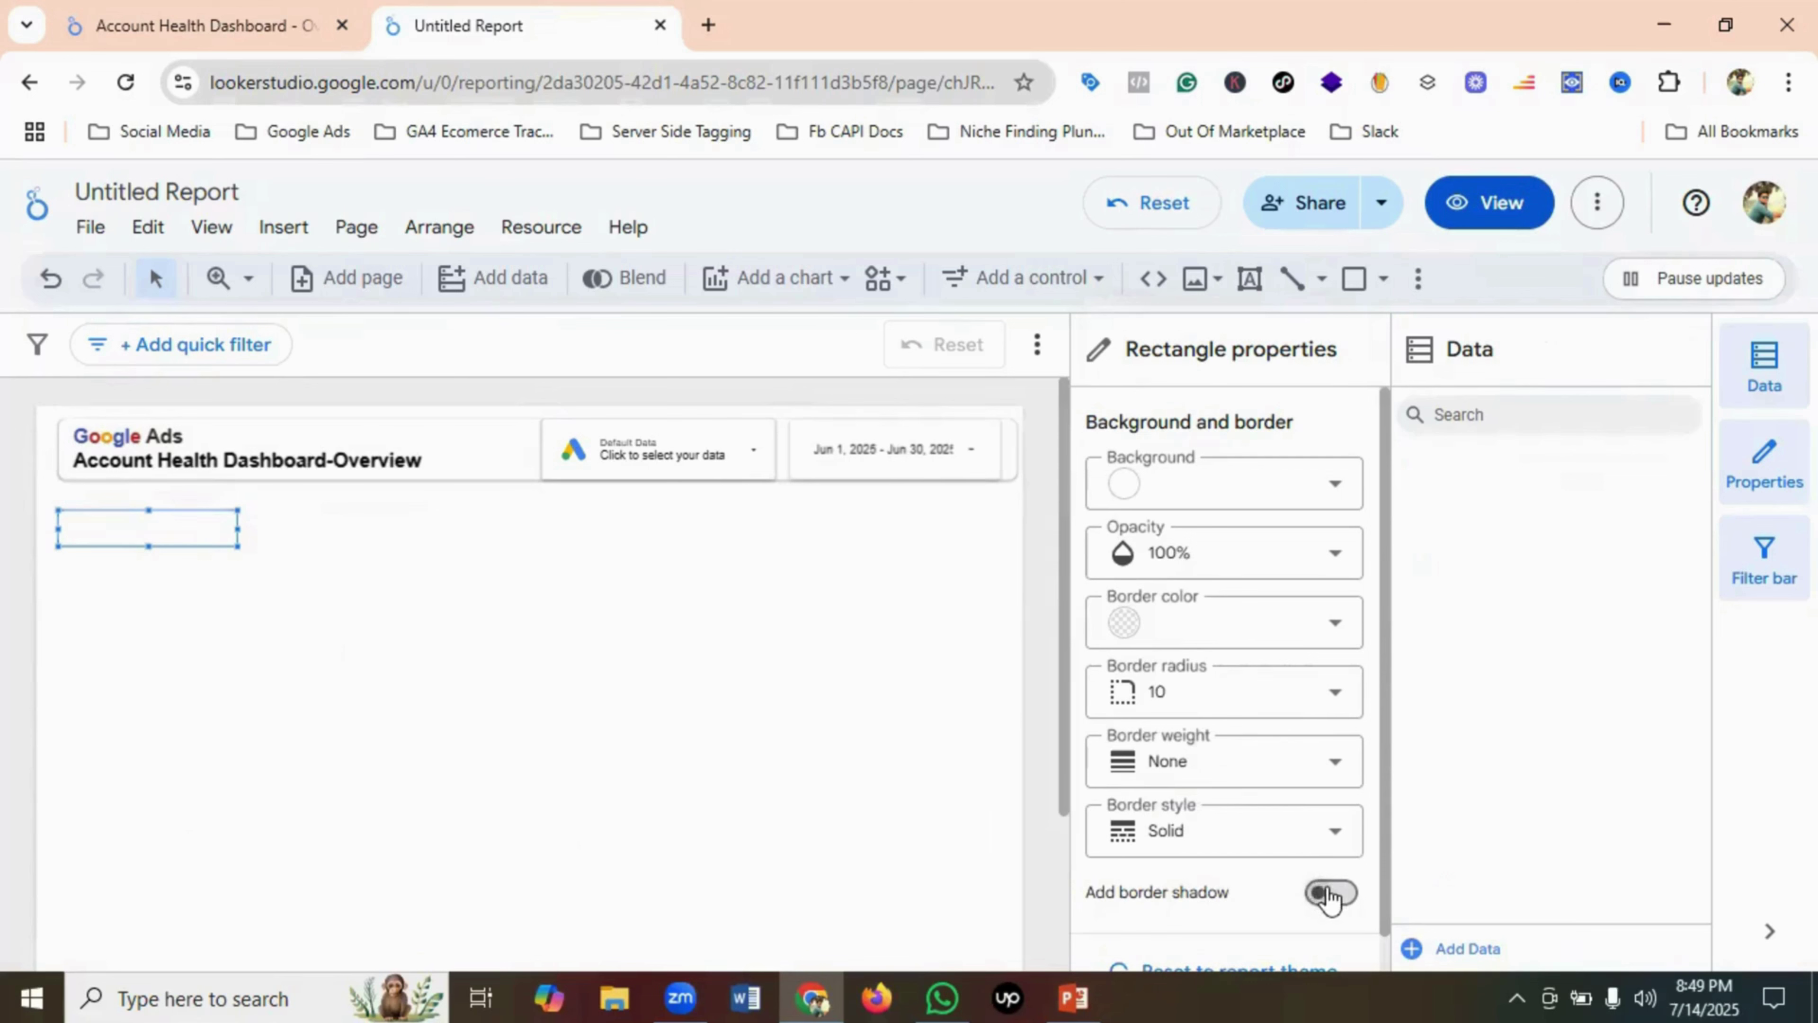
click(279, 542)
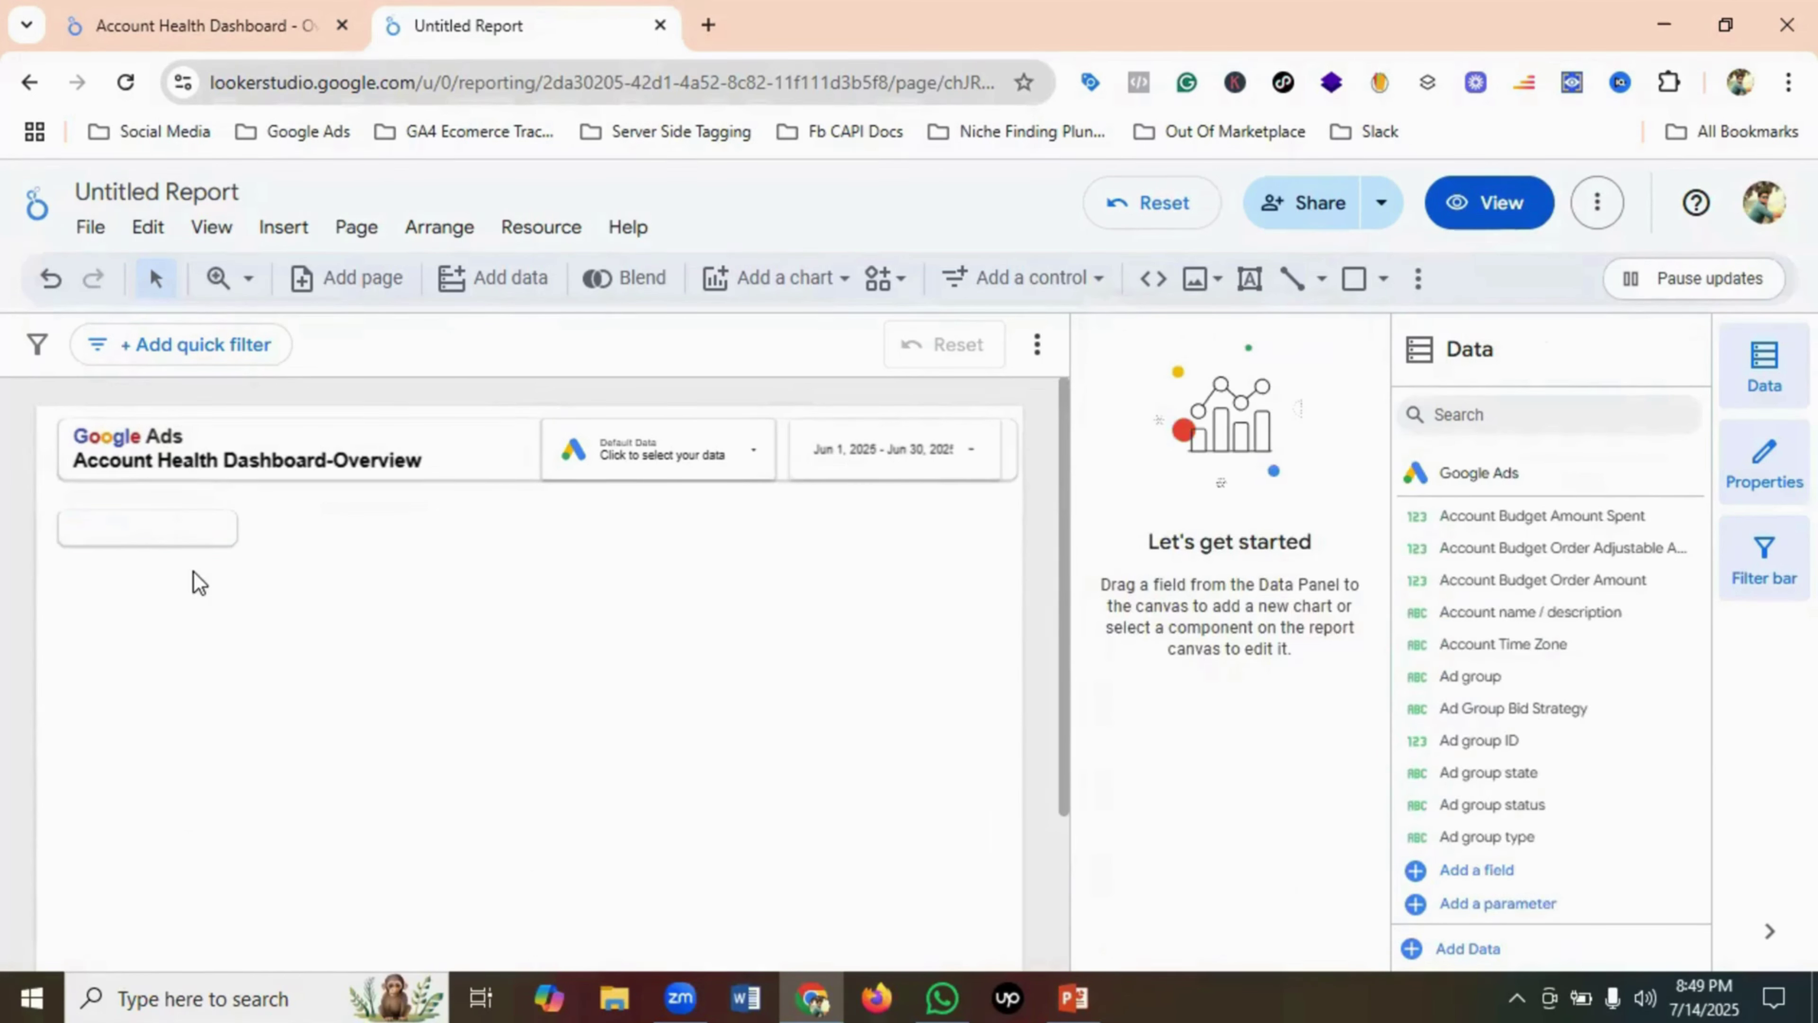
- Copy the rounded rectangle and place a pasted duplicate beside it on the same line as the second filter box
right_click(197, 531)
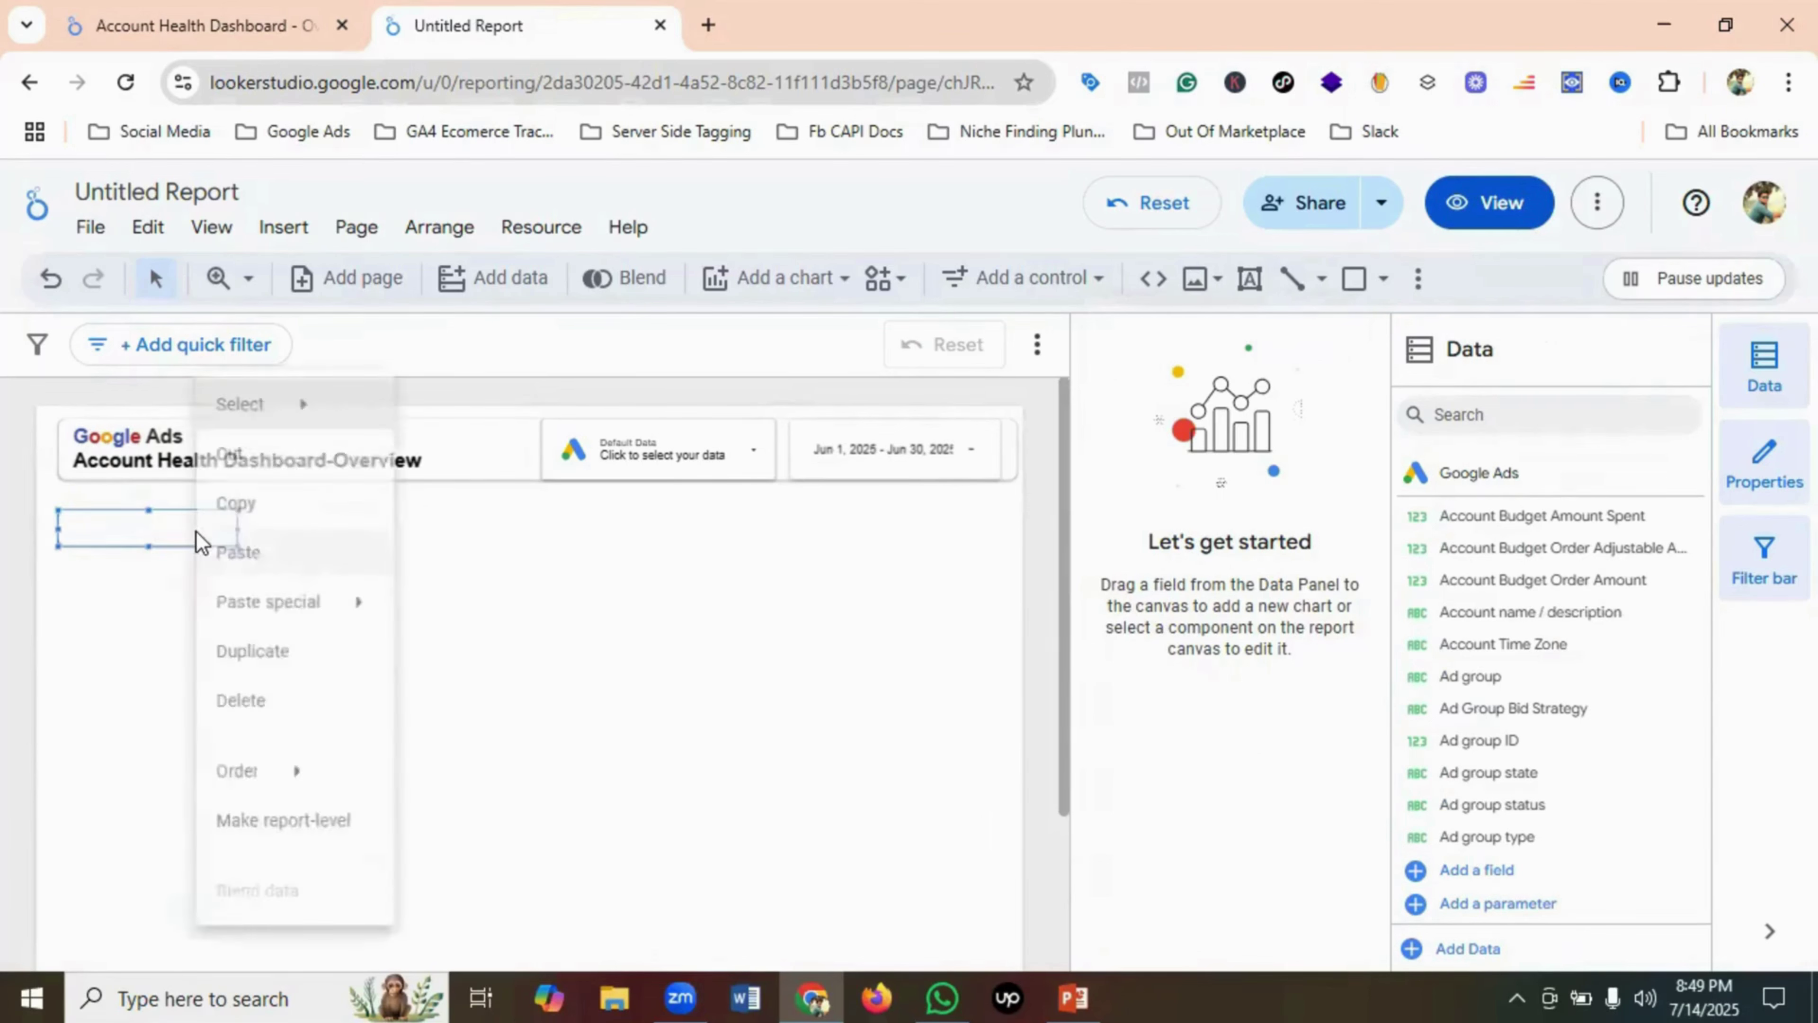
click(239, 518)
click(321, 539)
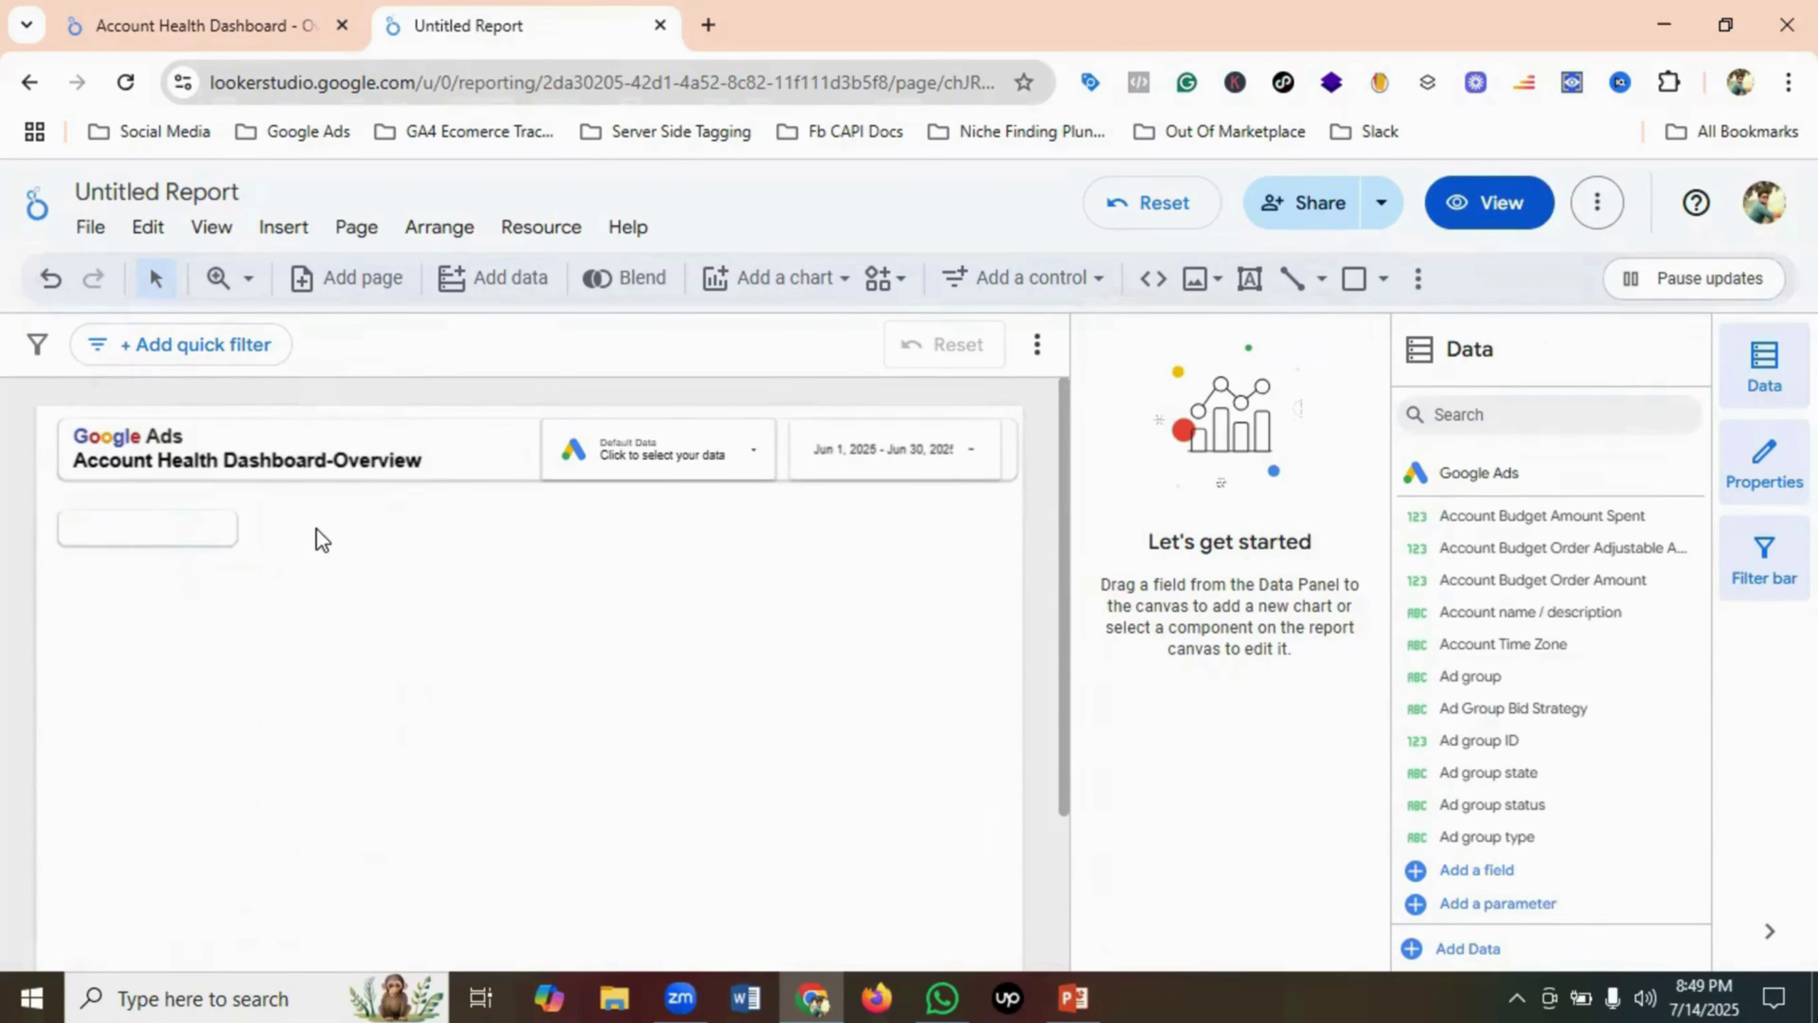
click(263, 29)
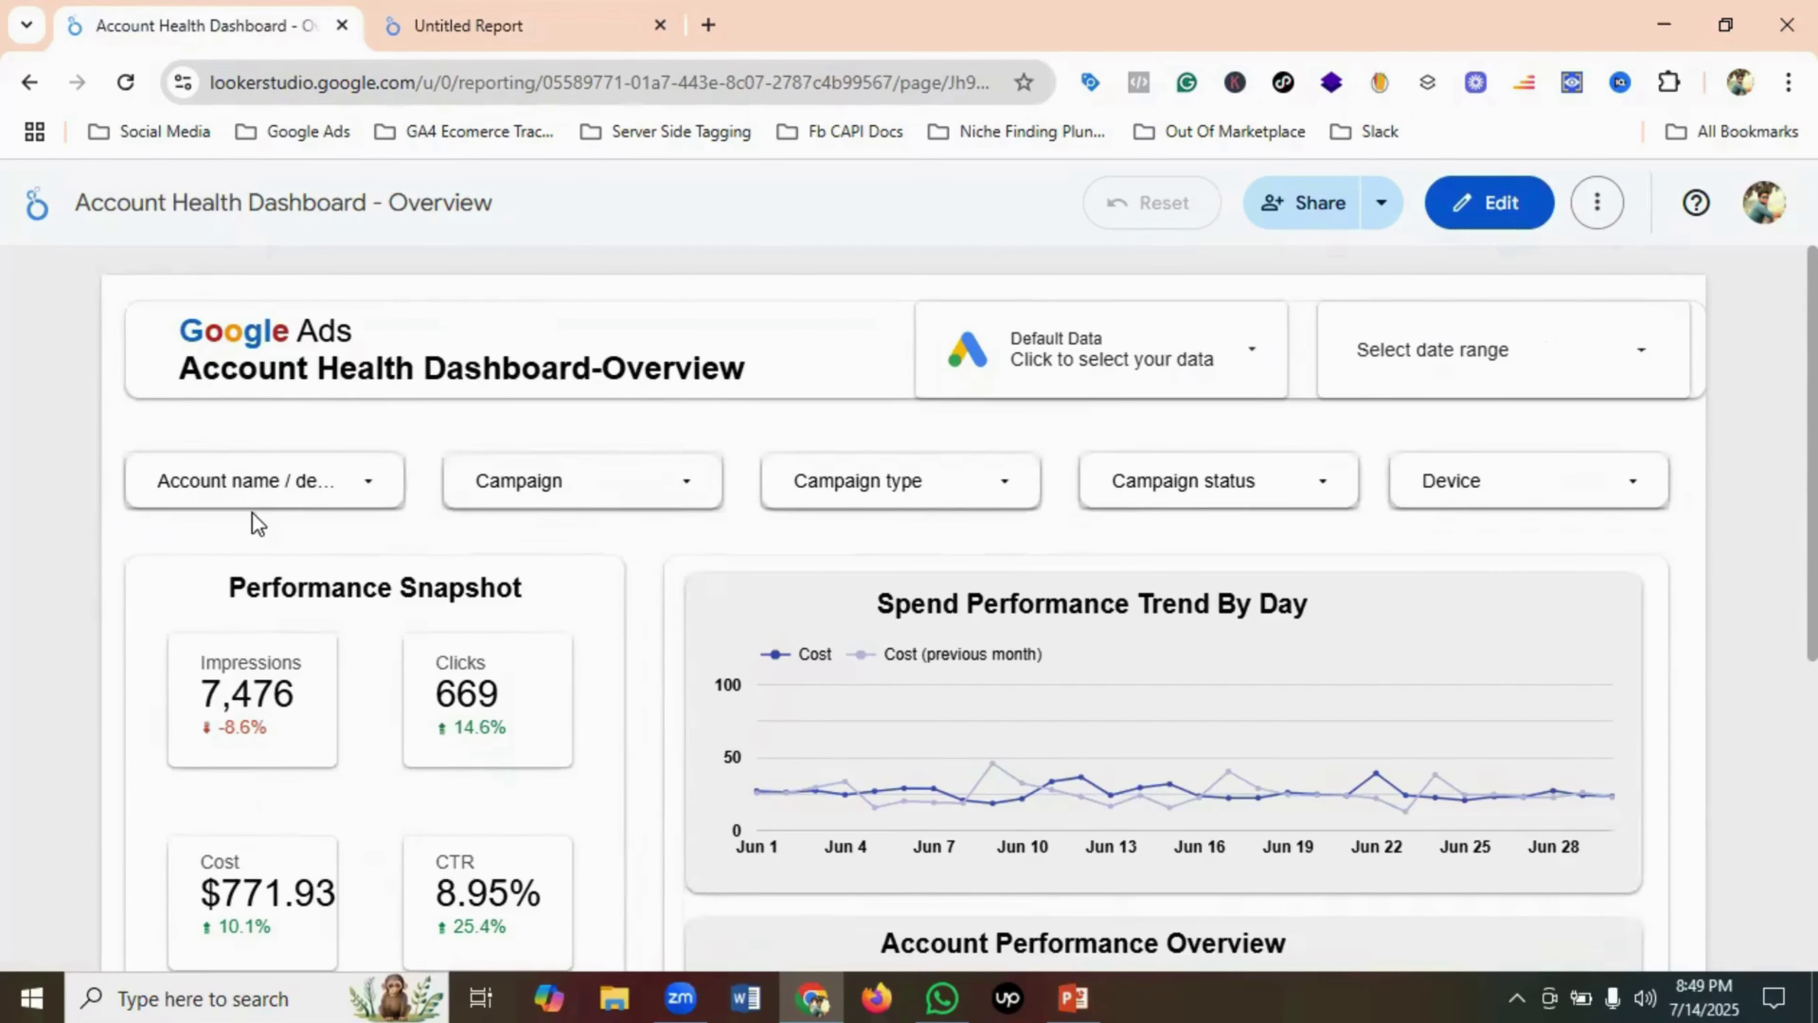
click(506, 10)
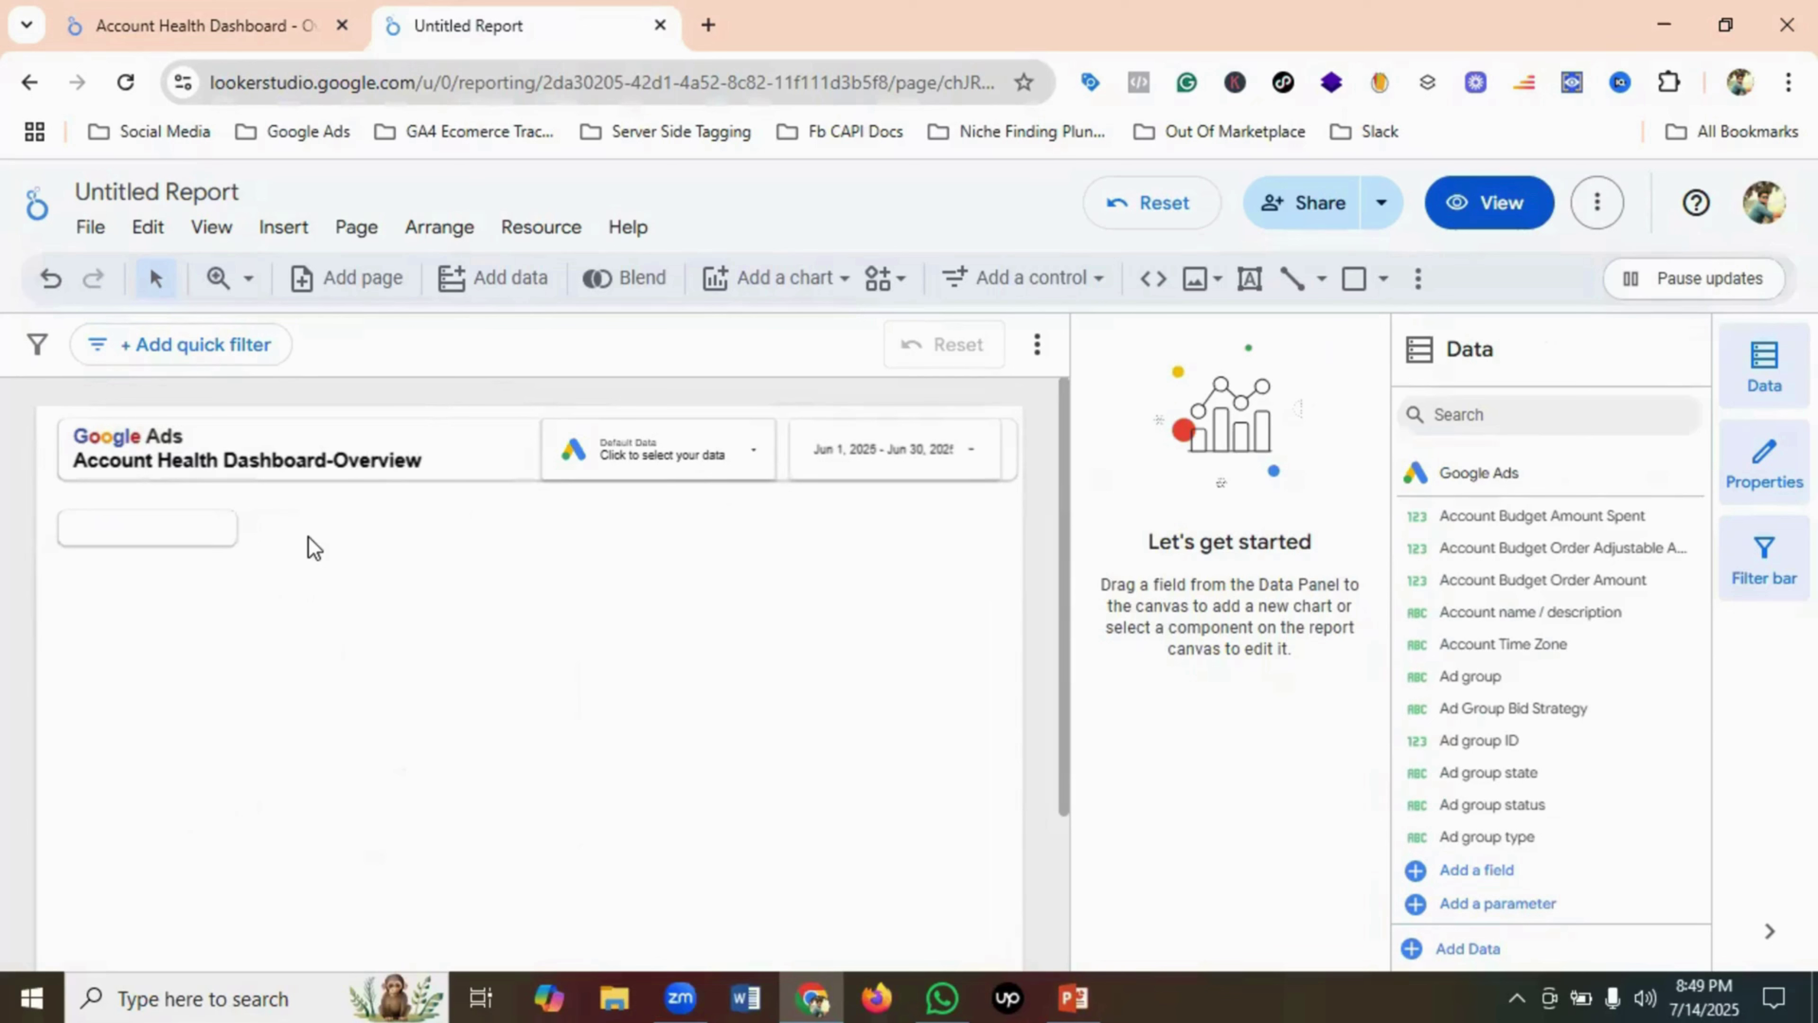
key(ctrl+v)
scroll(290, 548, up, 2)
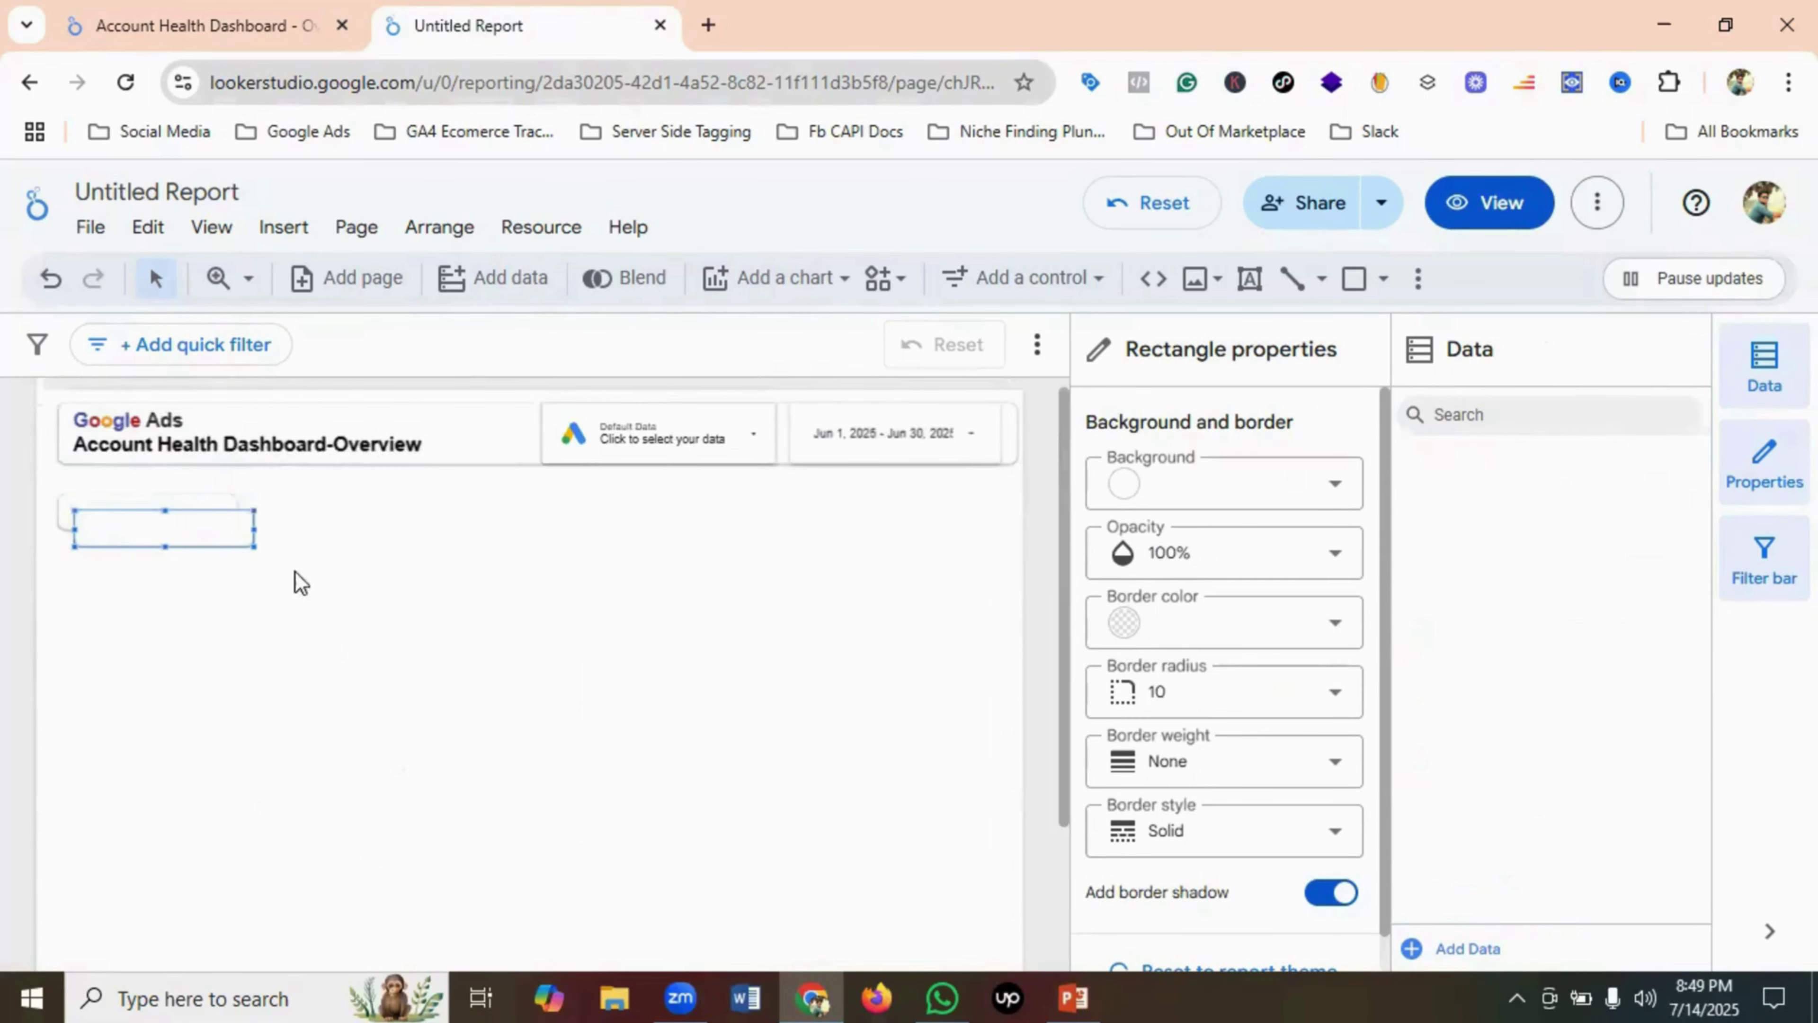
drag(153, 531, 350, 516)
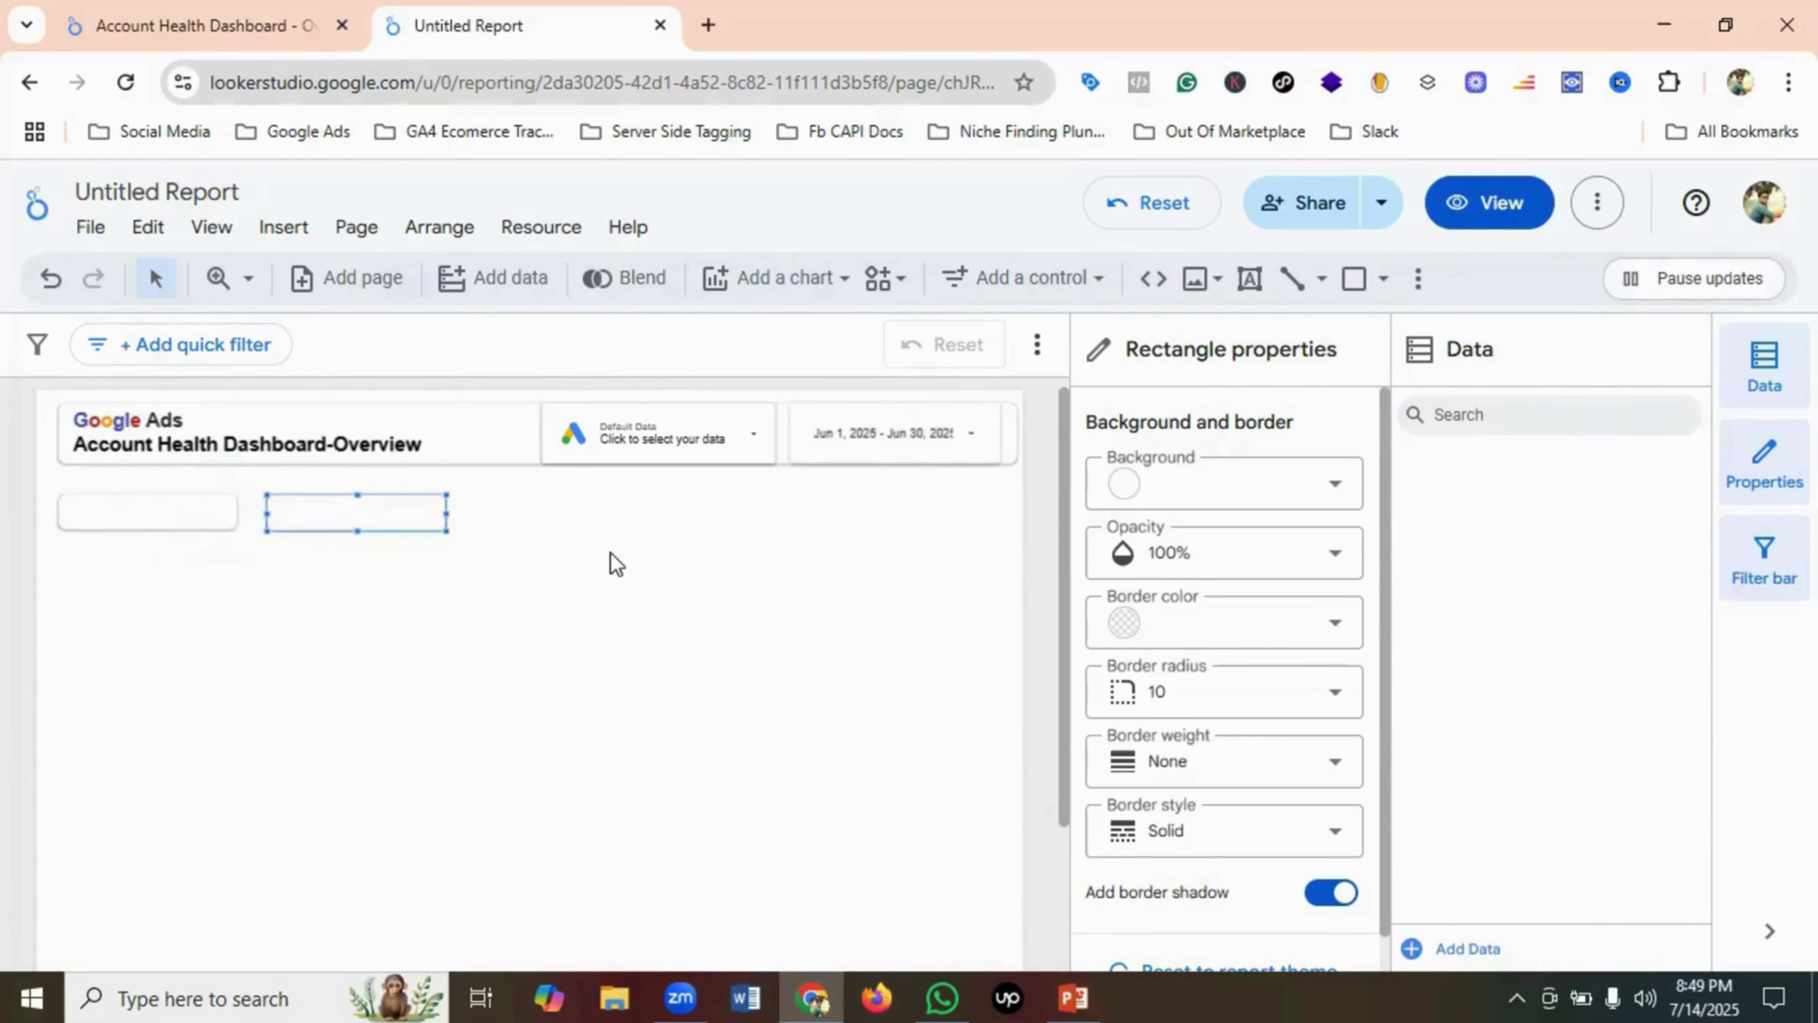
- Paste two more copies of the rounded rectangle and line them up as the third and fourth boxes of the row
click(575, 545)
key(ctrl+v)
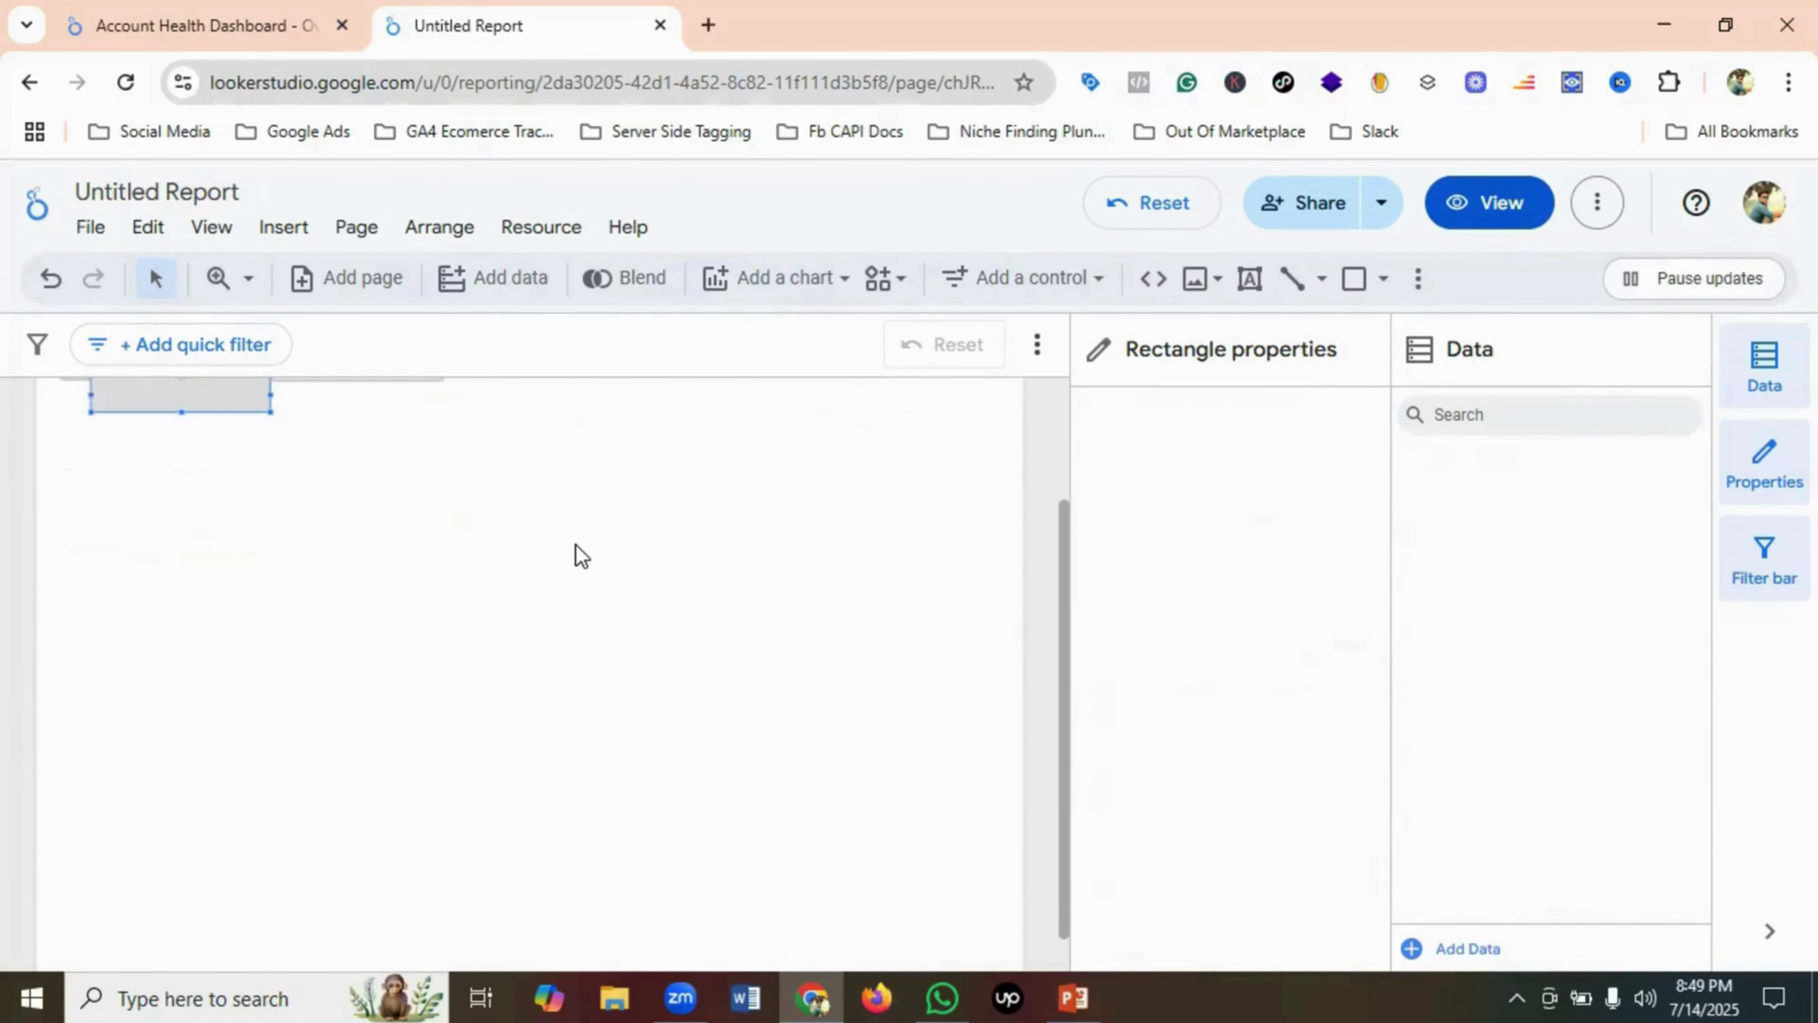
drag(229, 560, 603, 531)
click(585, 616)
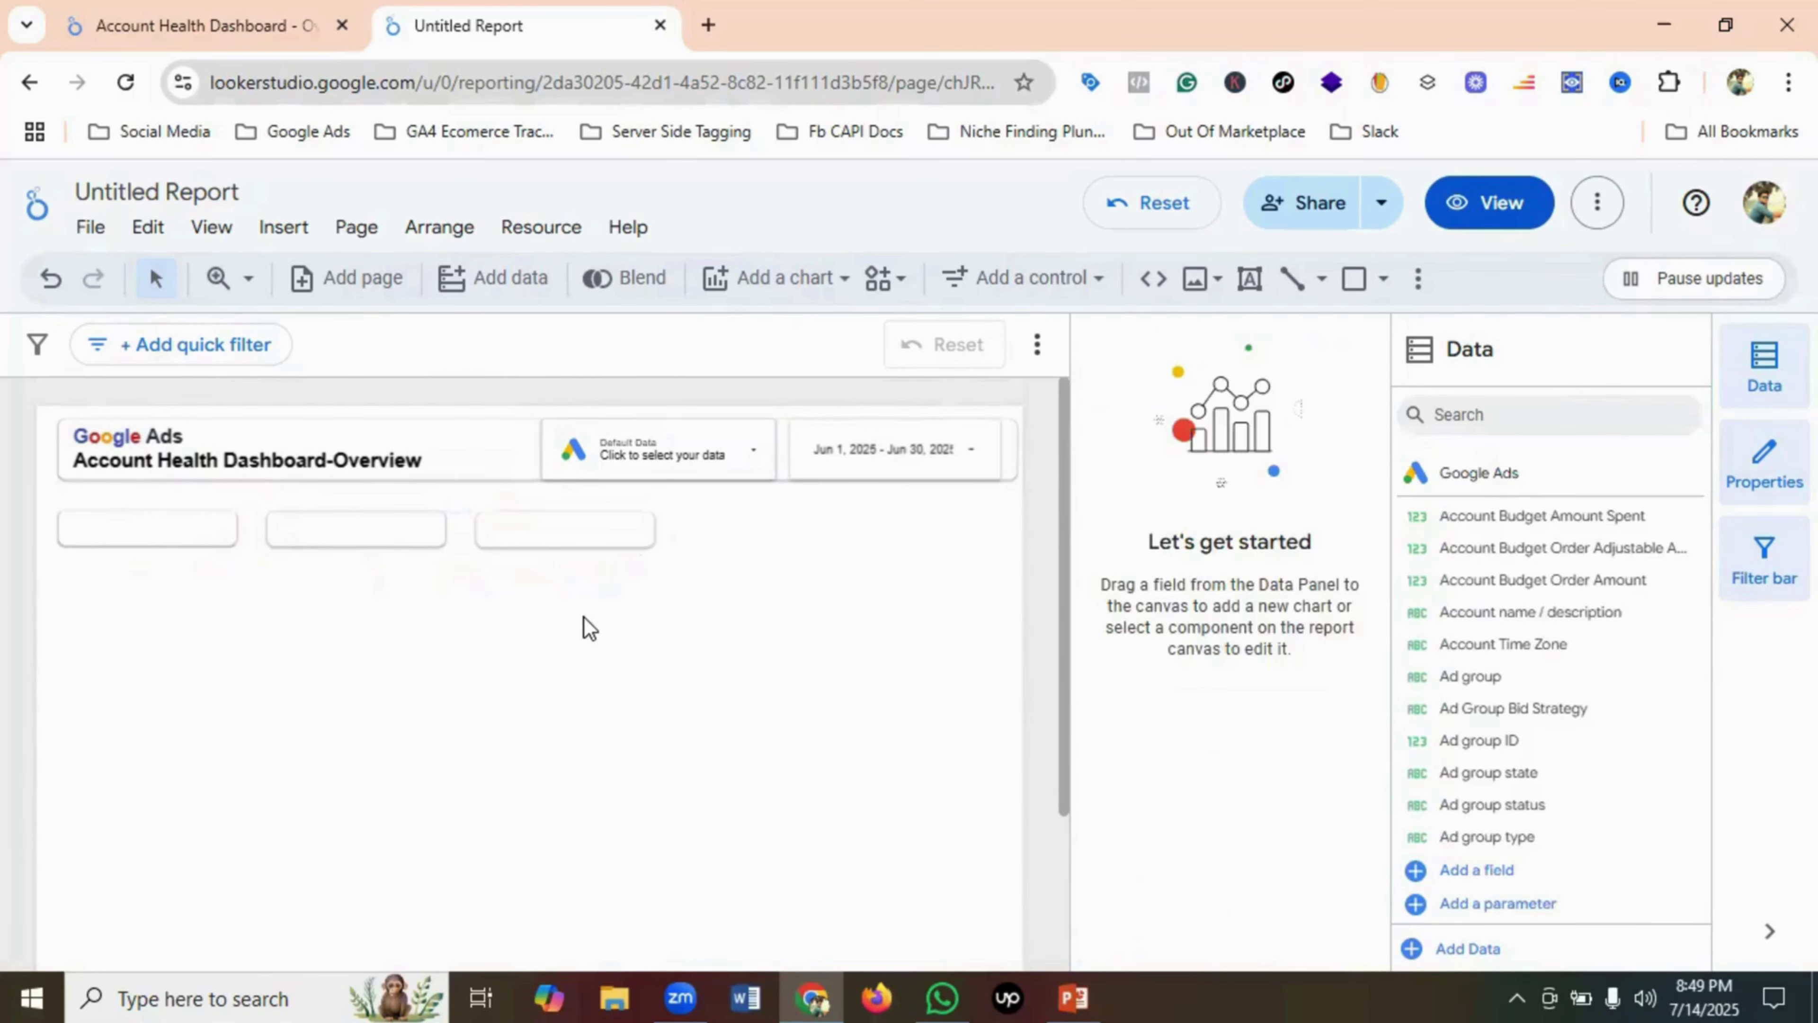
key(ctrl+v)
scroll(486, 617, down, 3)
scroll(422, 608, up, 2)
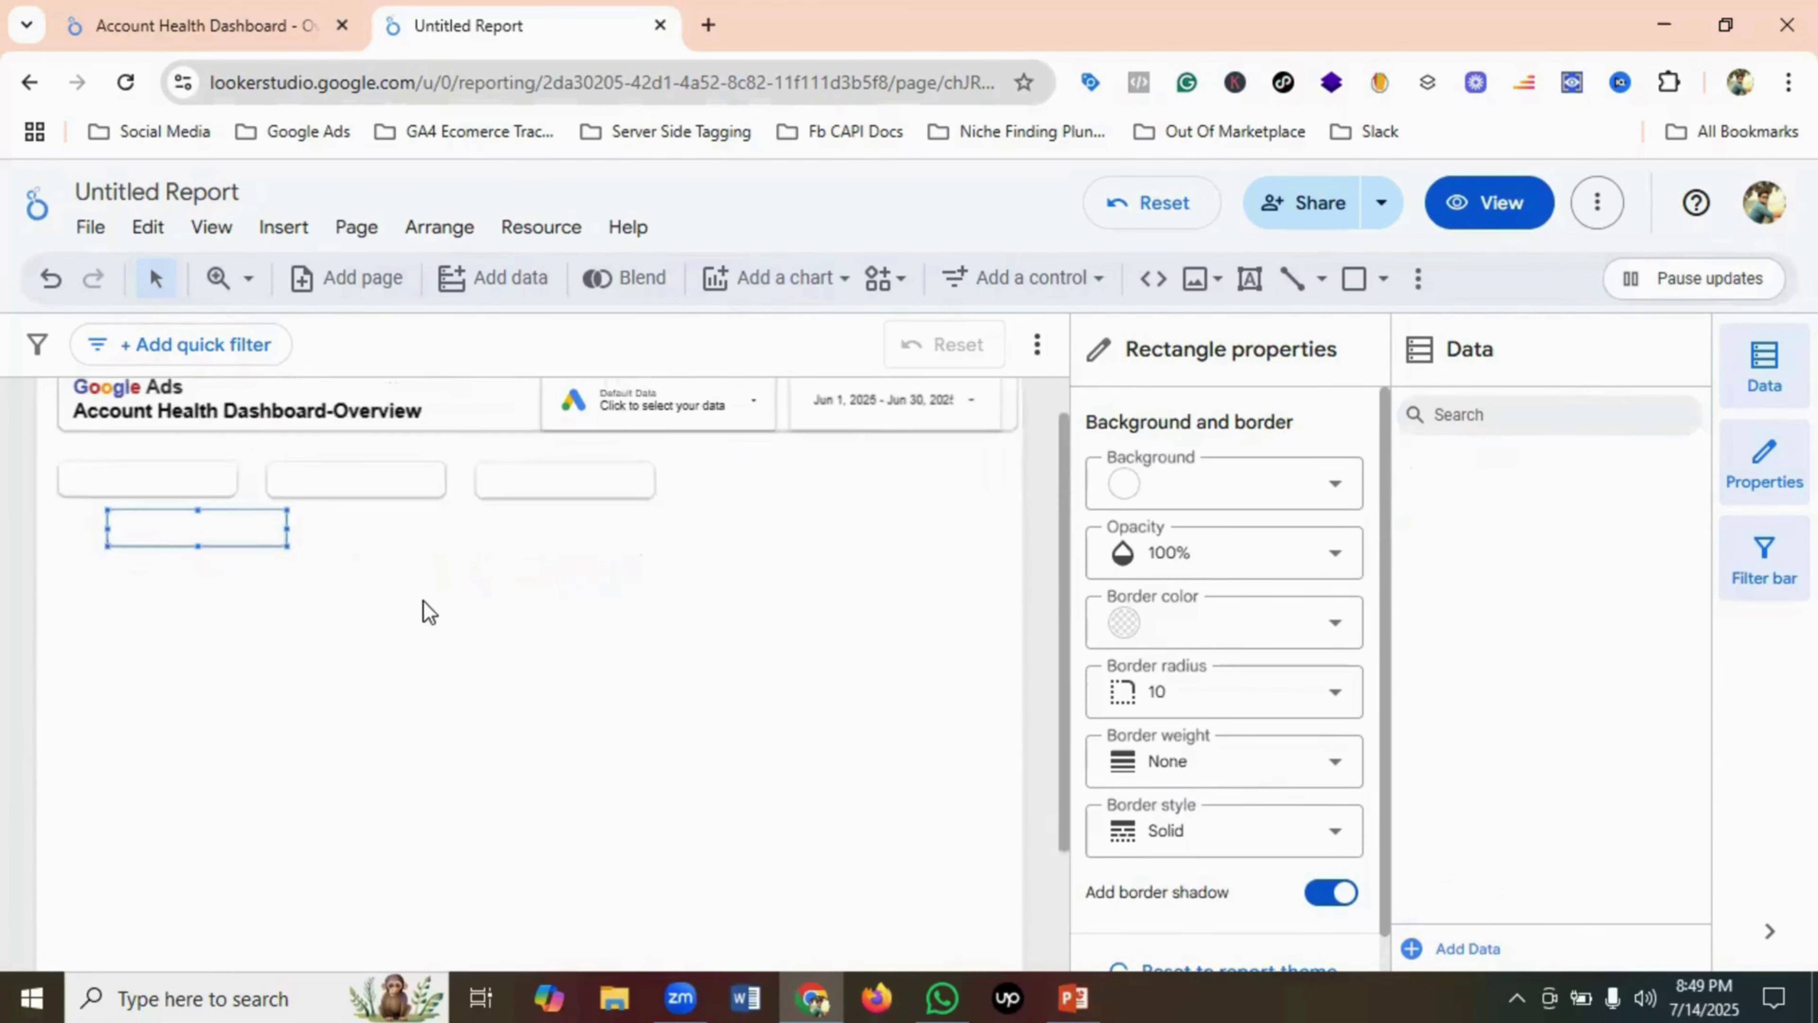
drag(624, 519, 808, 479)
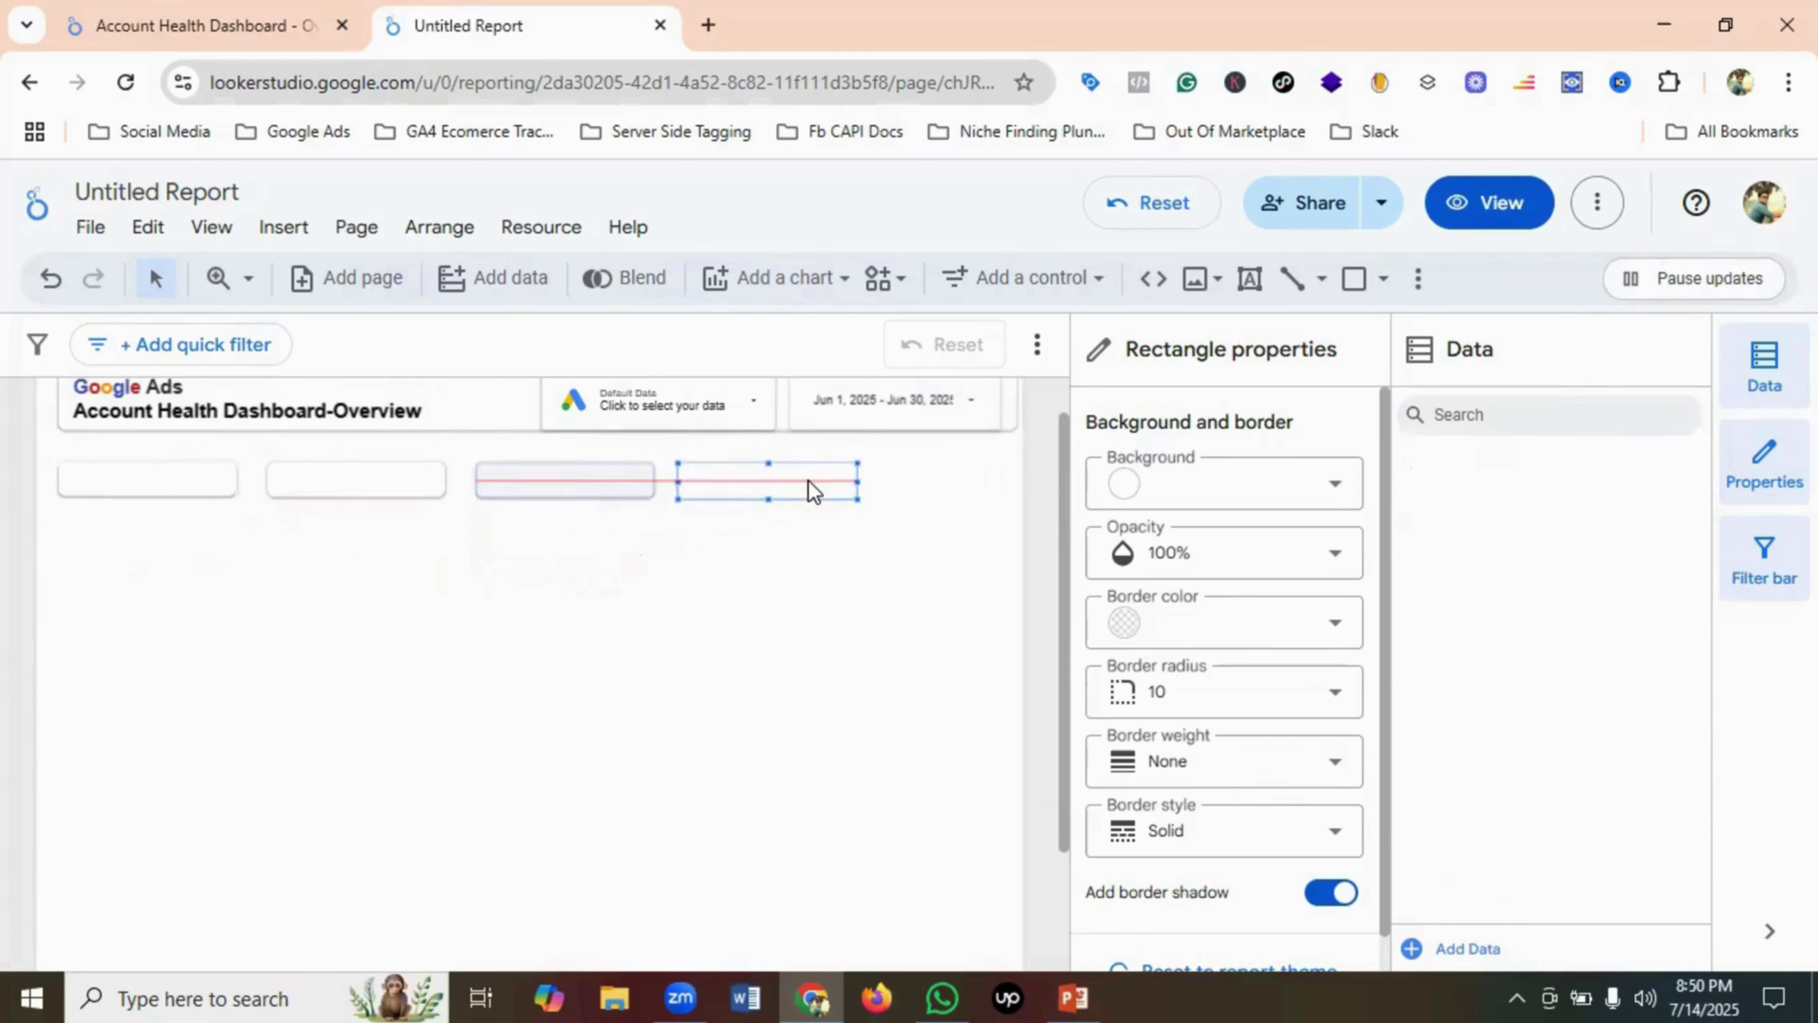
- Shift the second, third and fourth boxes toward the first so the gaps between them are narrower and even
drag(372, 484, 365, 486)
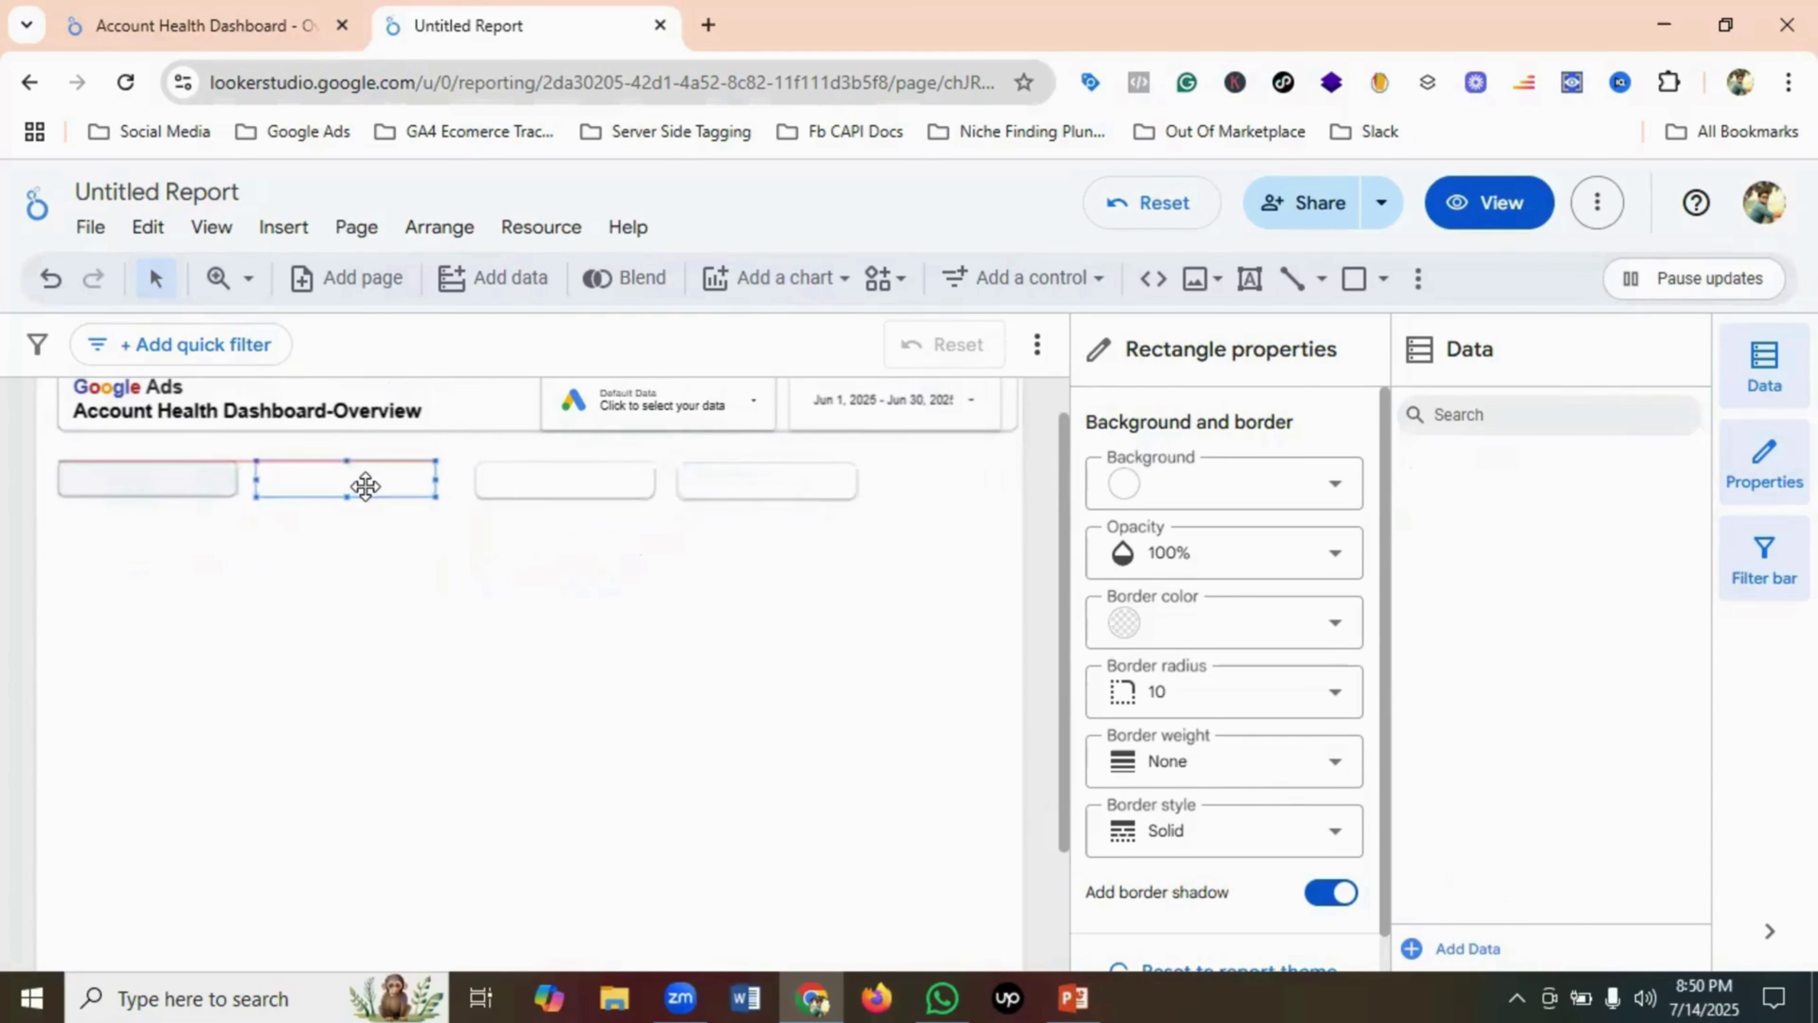
drag(552, 483, 535, 479)
drag(783, 479, 760, 478)
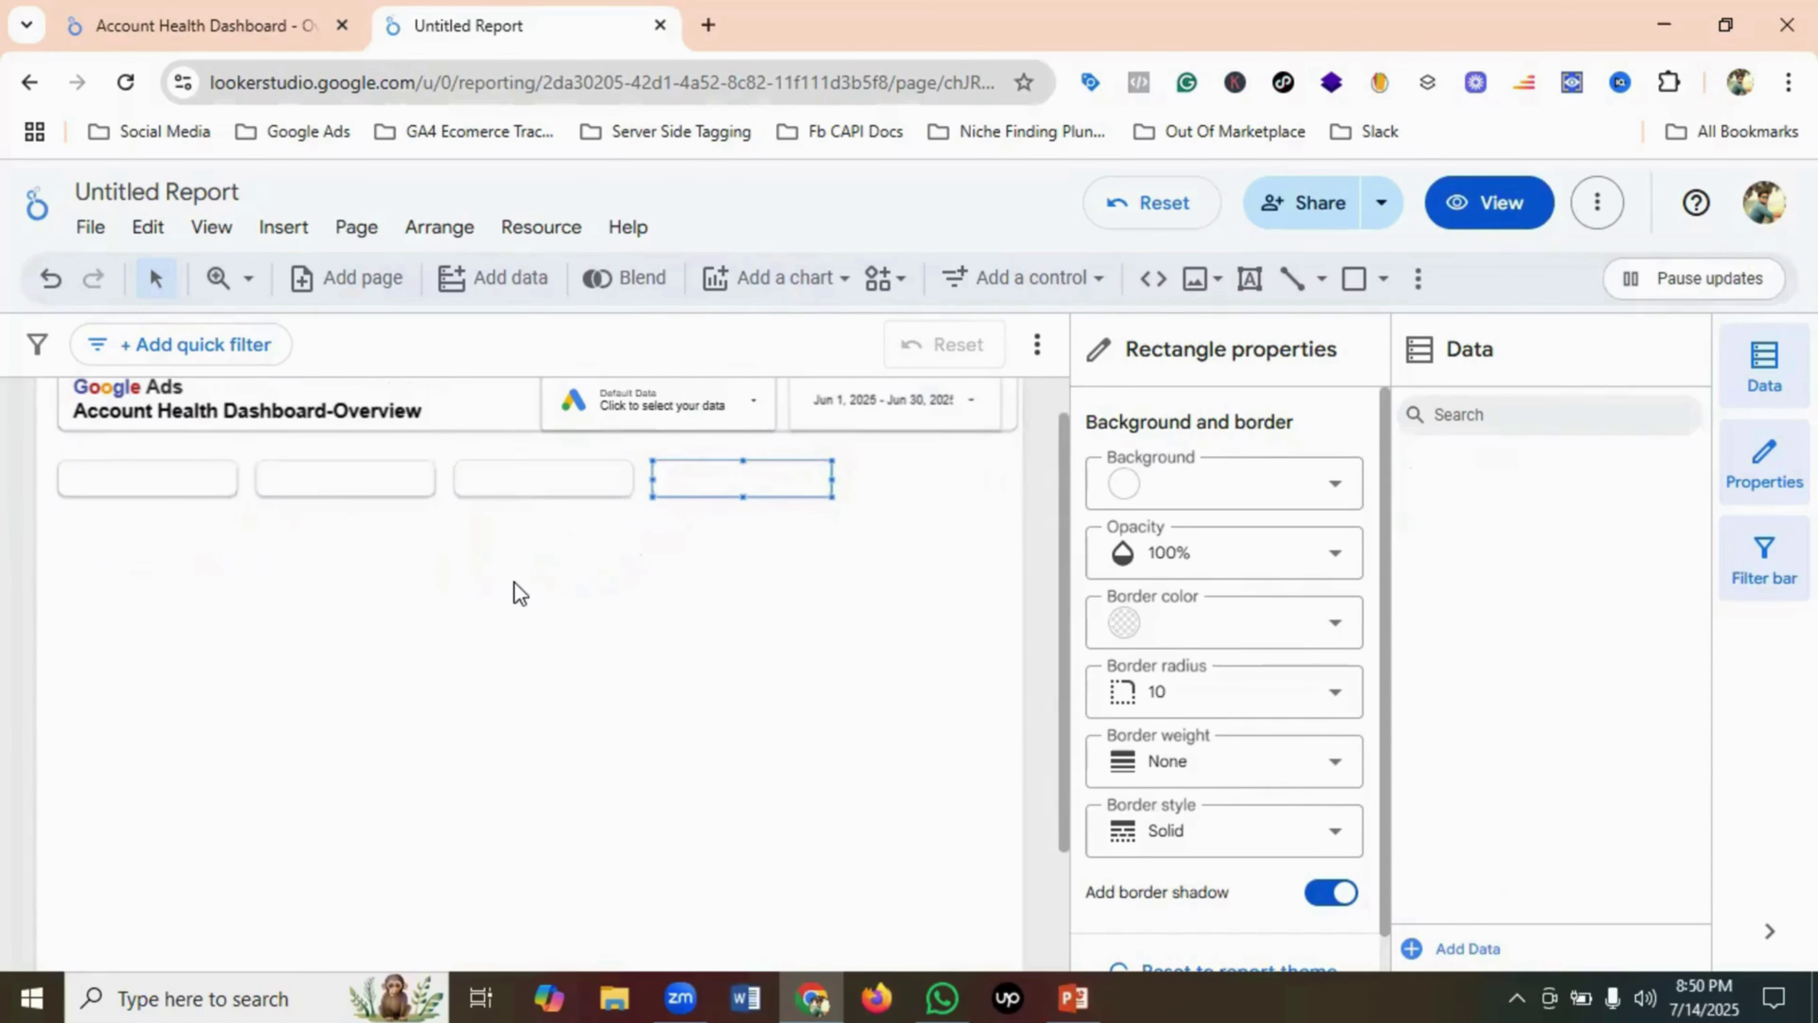
click(514, 581)
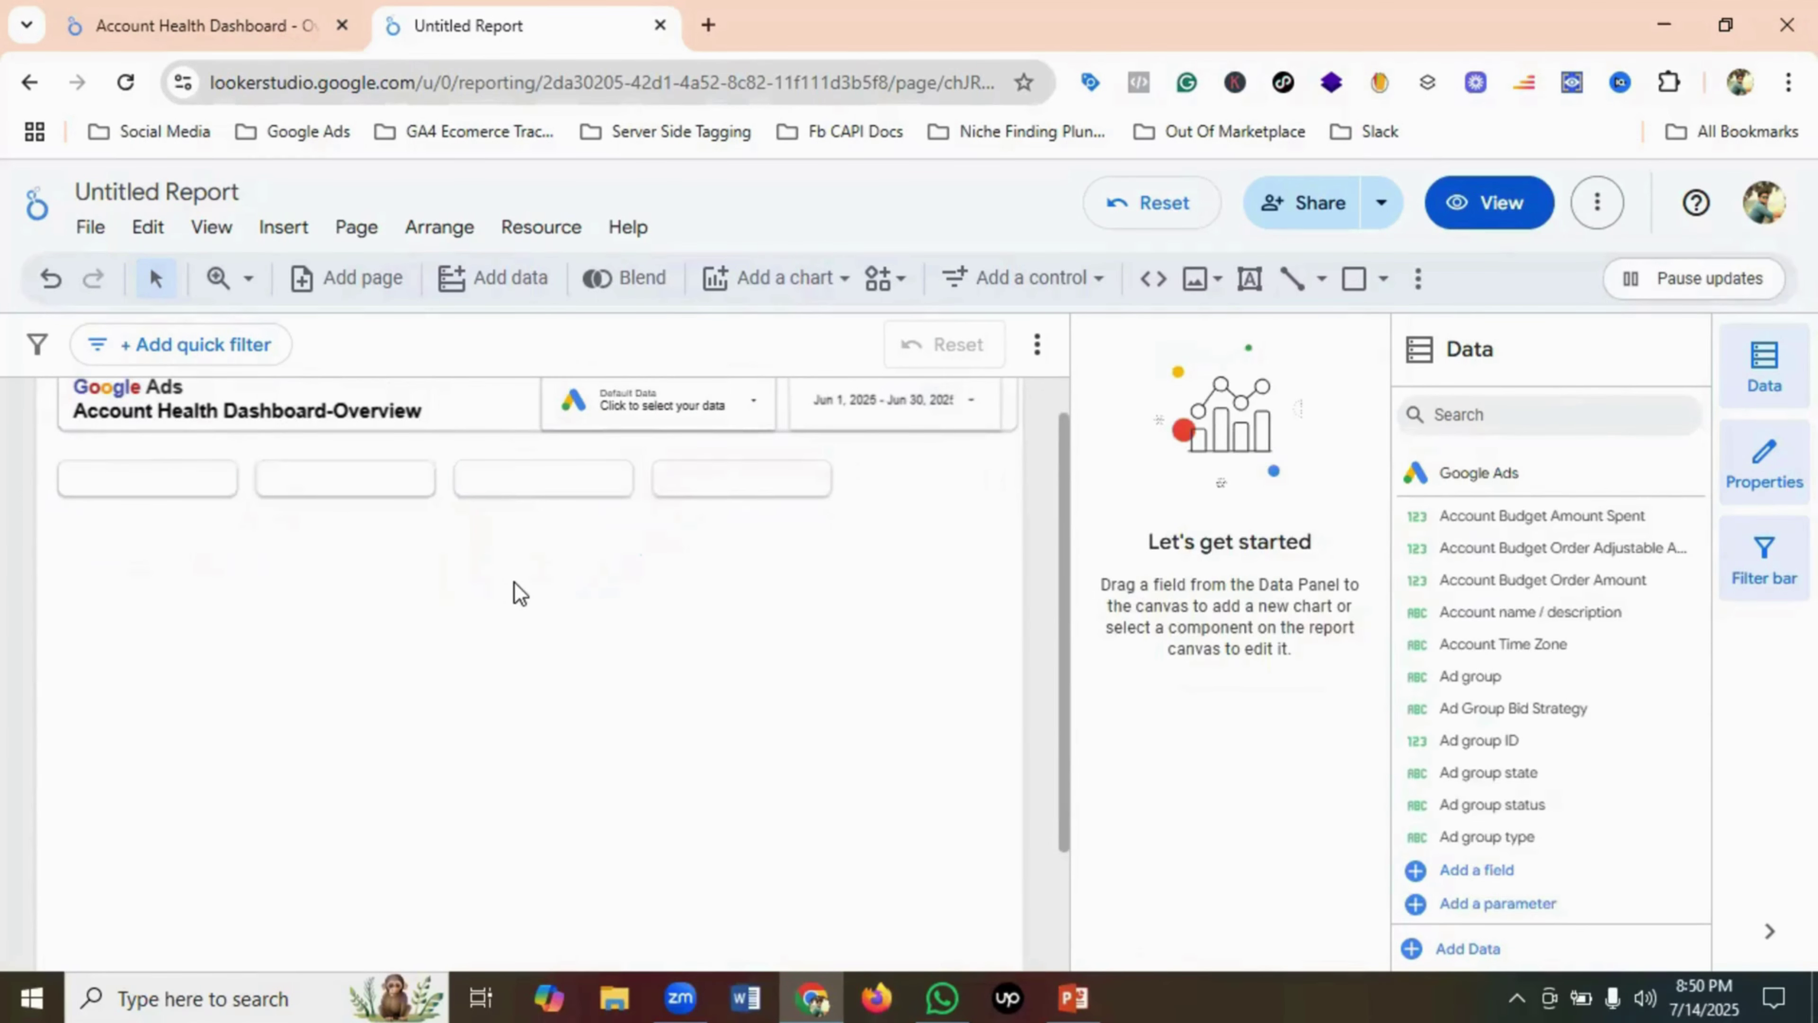
- Paste a fifth rounded rectangle and place it at the end of the row, flush with the header's right edge
key(ctrl+v)
scroll(513, 581, up, 3)
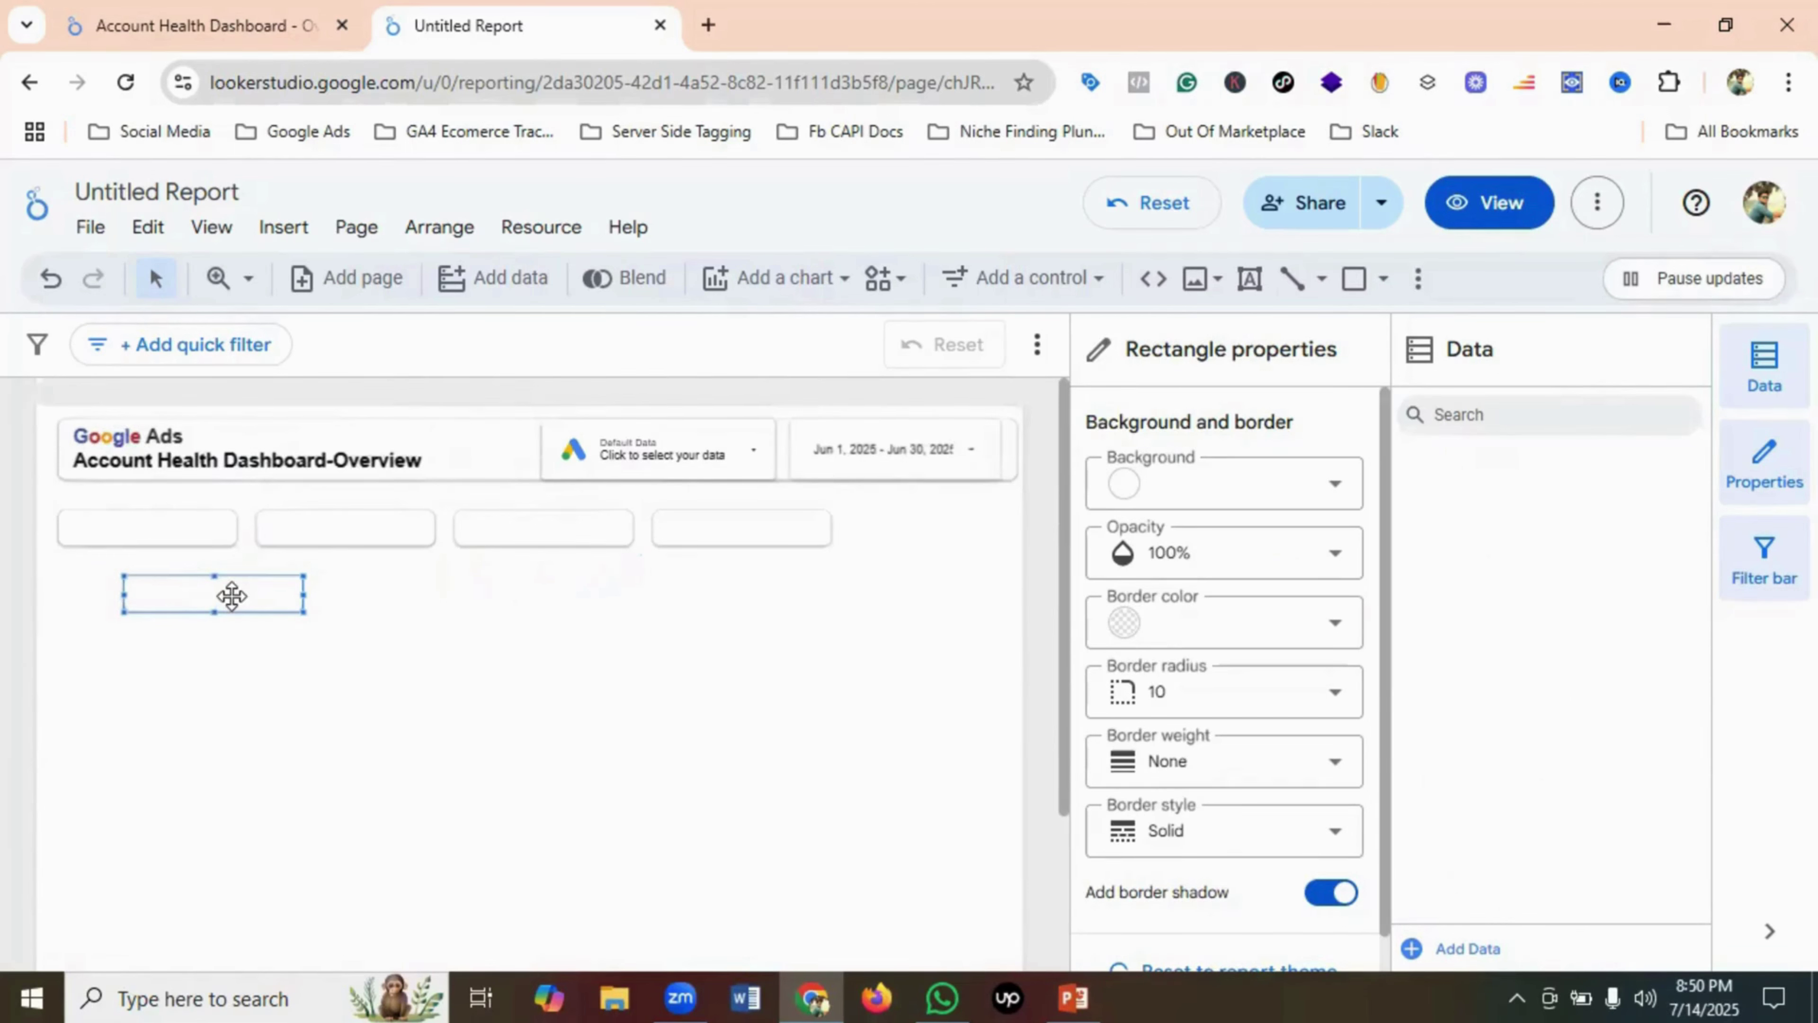
drag(231, 600, 949, 531)
click(172, 561)
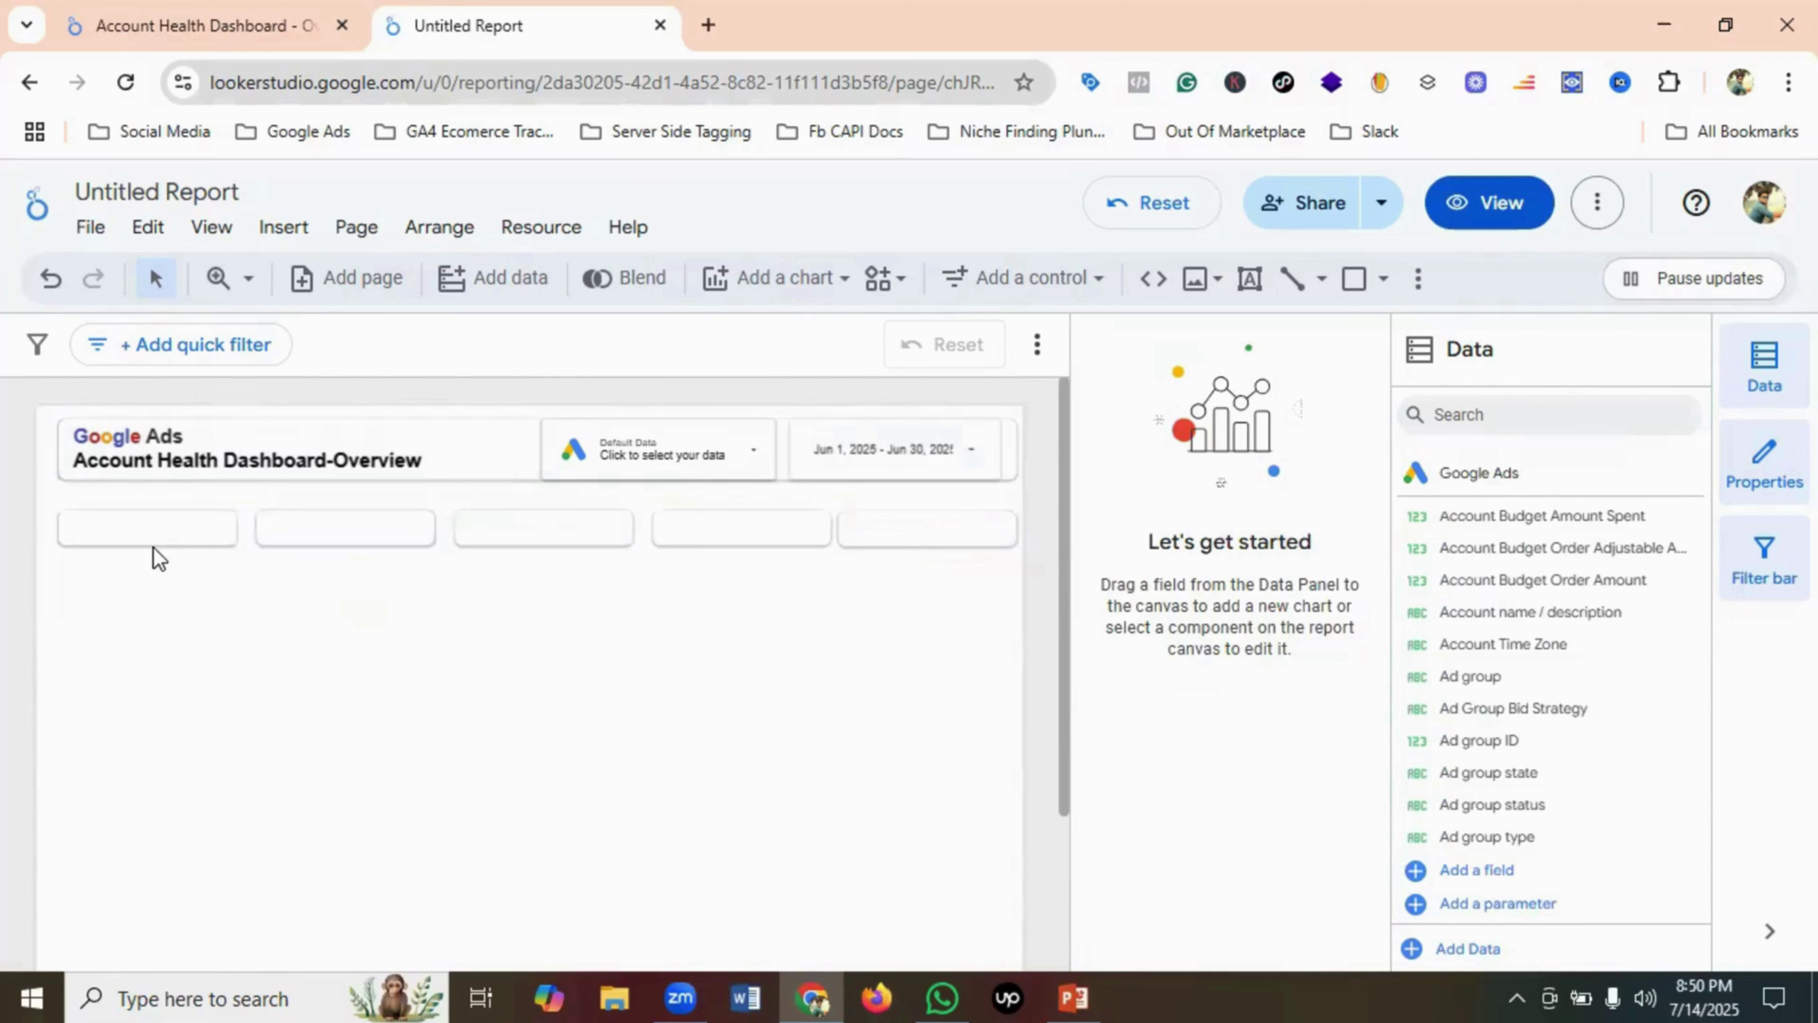
- Shift the second and third rounded boxes toward the first, leaving equally narrow gaps between the three
click(395, 529)
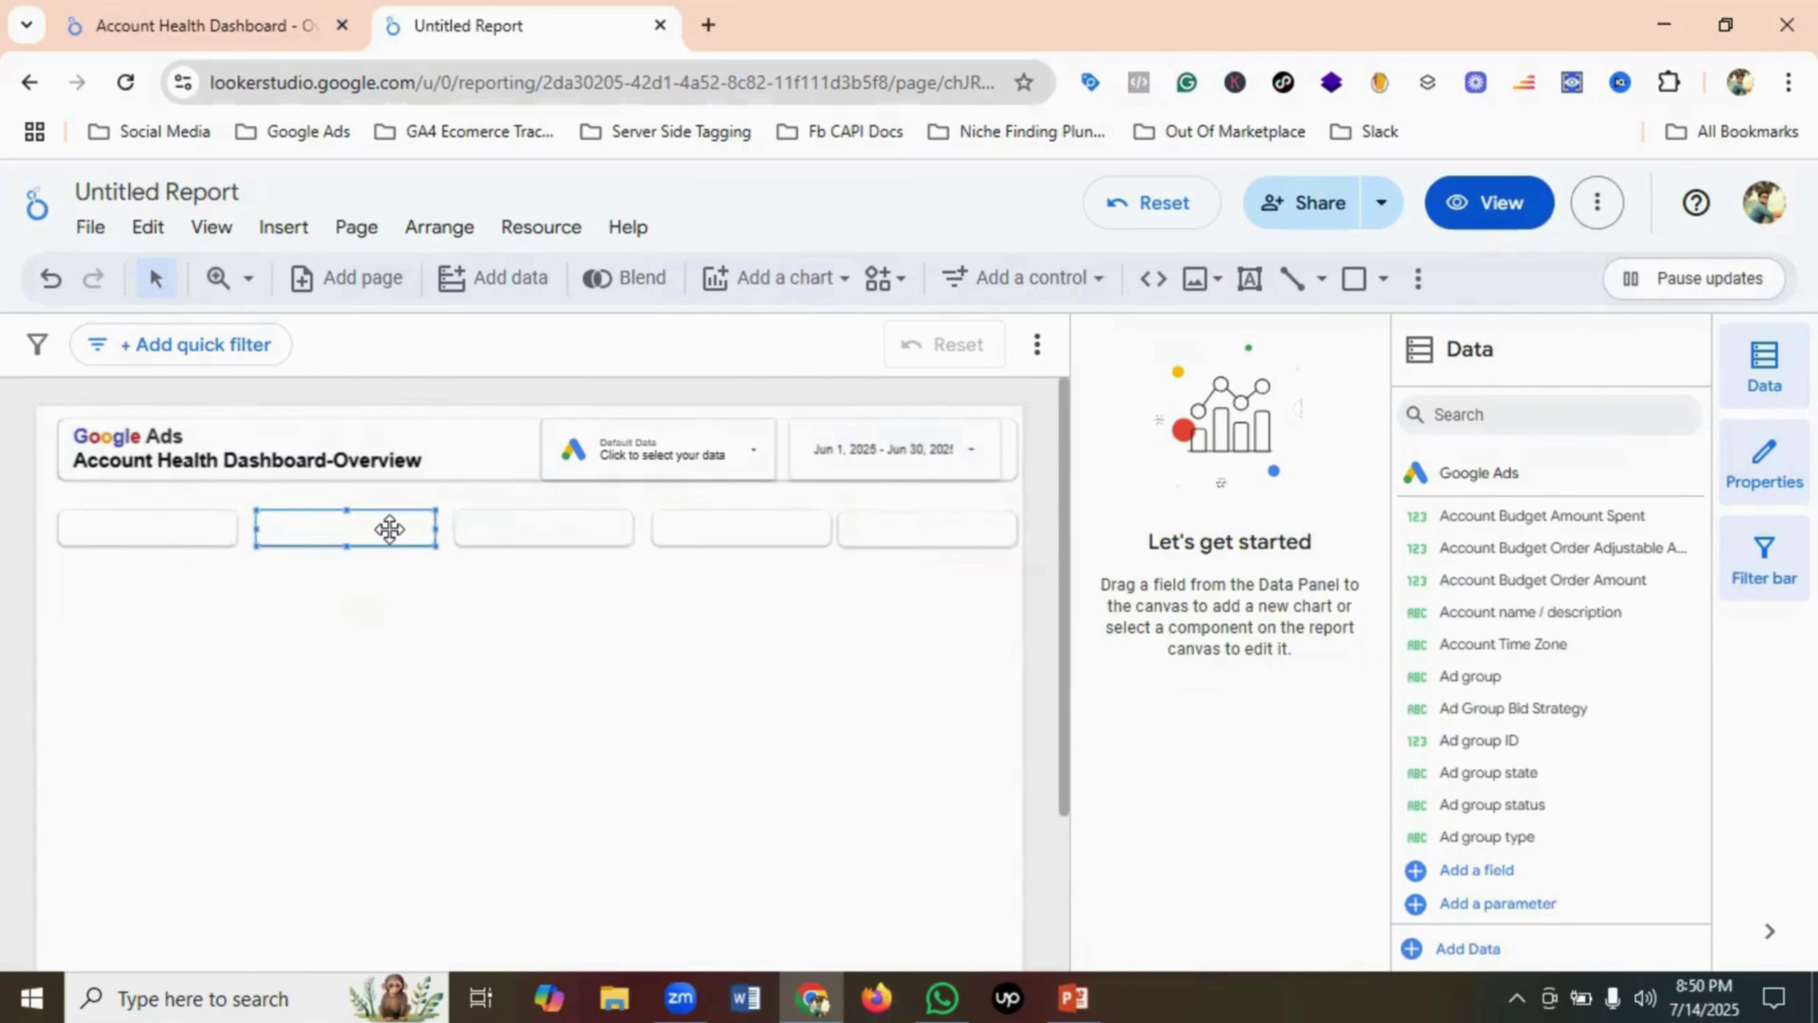
drag(390, 528, 387, 532)
click(362, 632)
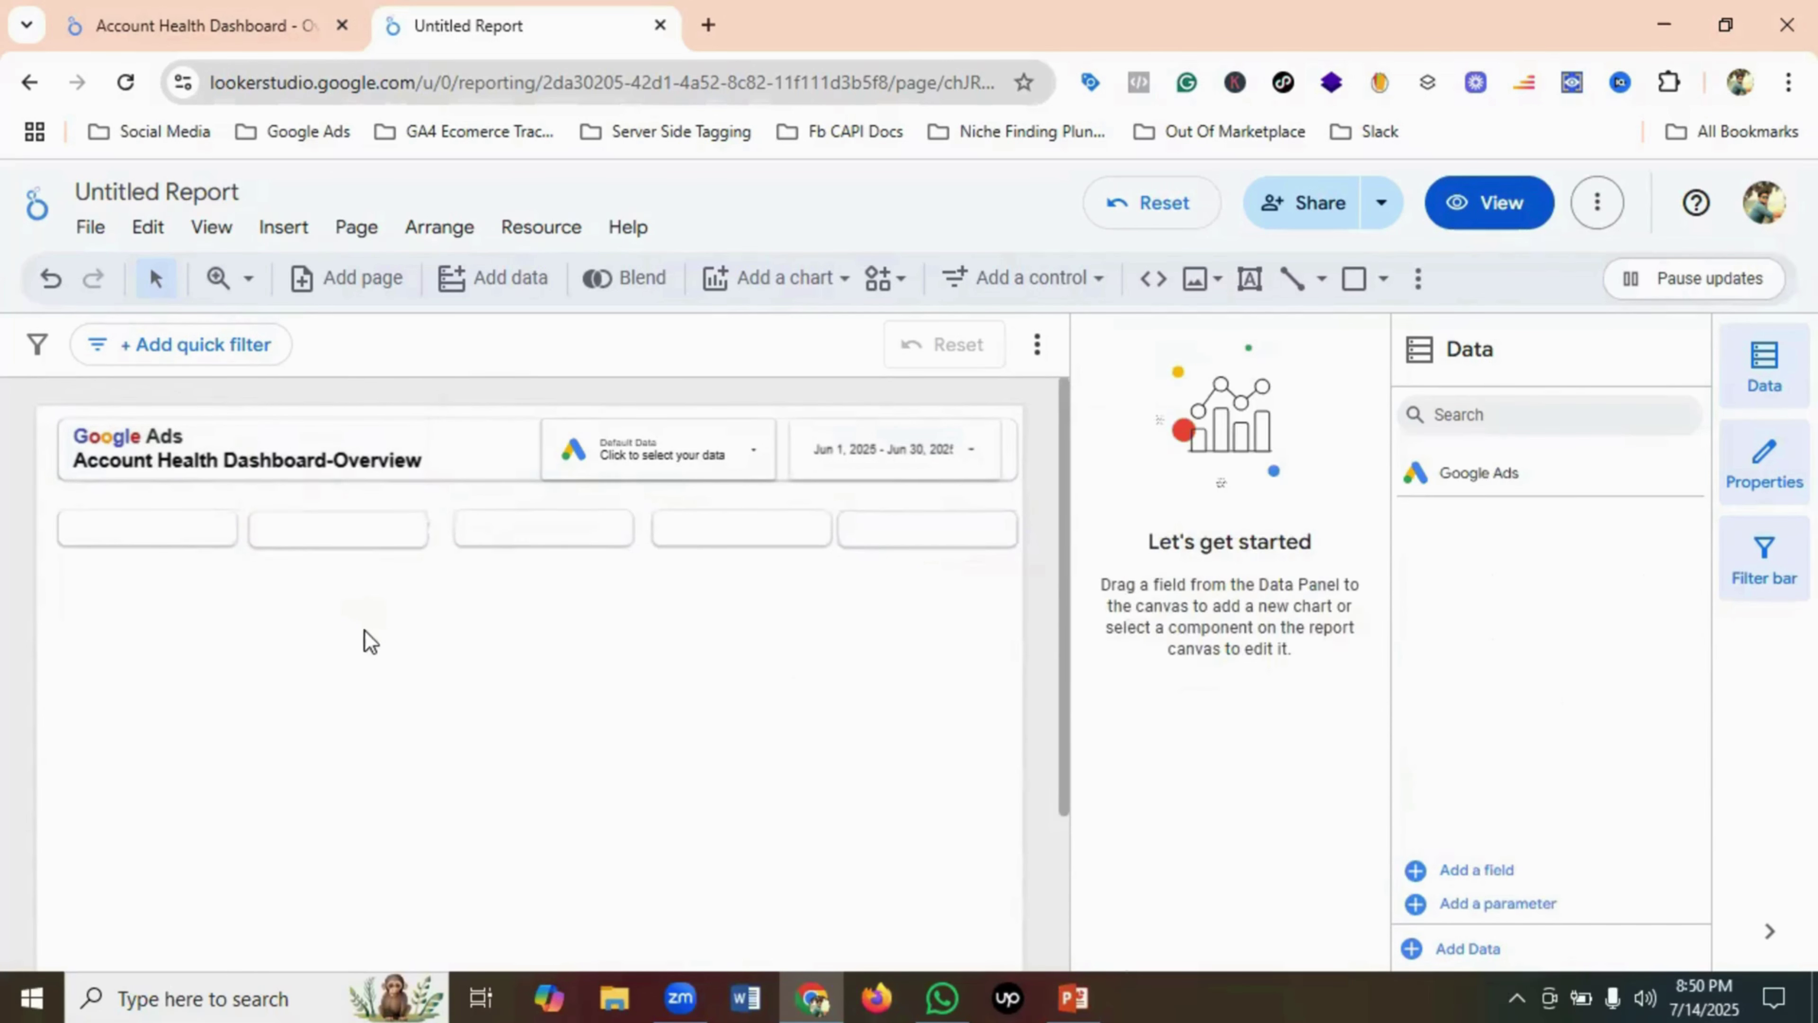
click(531, 531)
drag(531, 531, 517, 534)
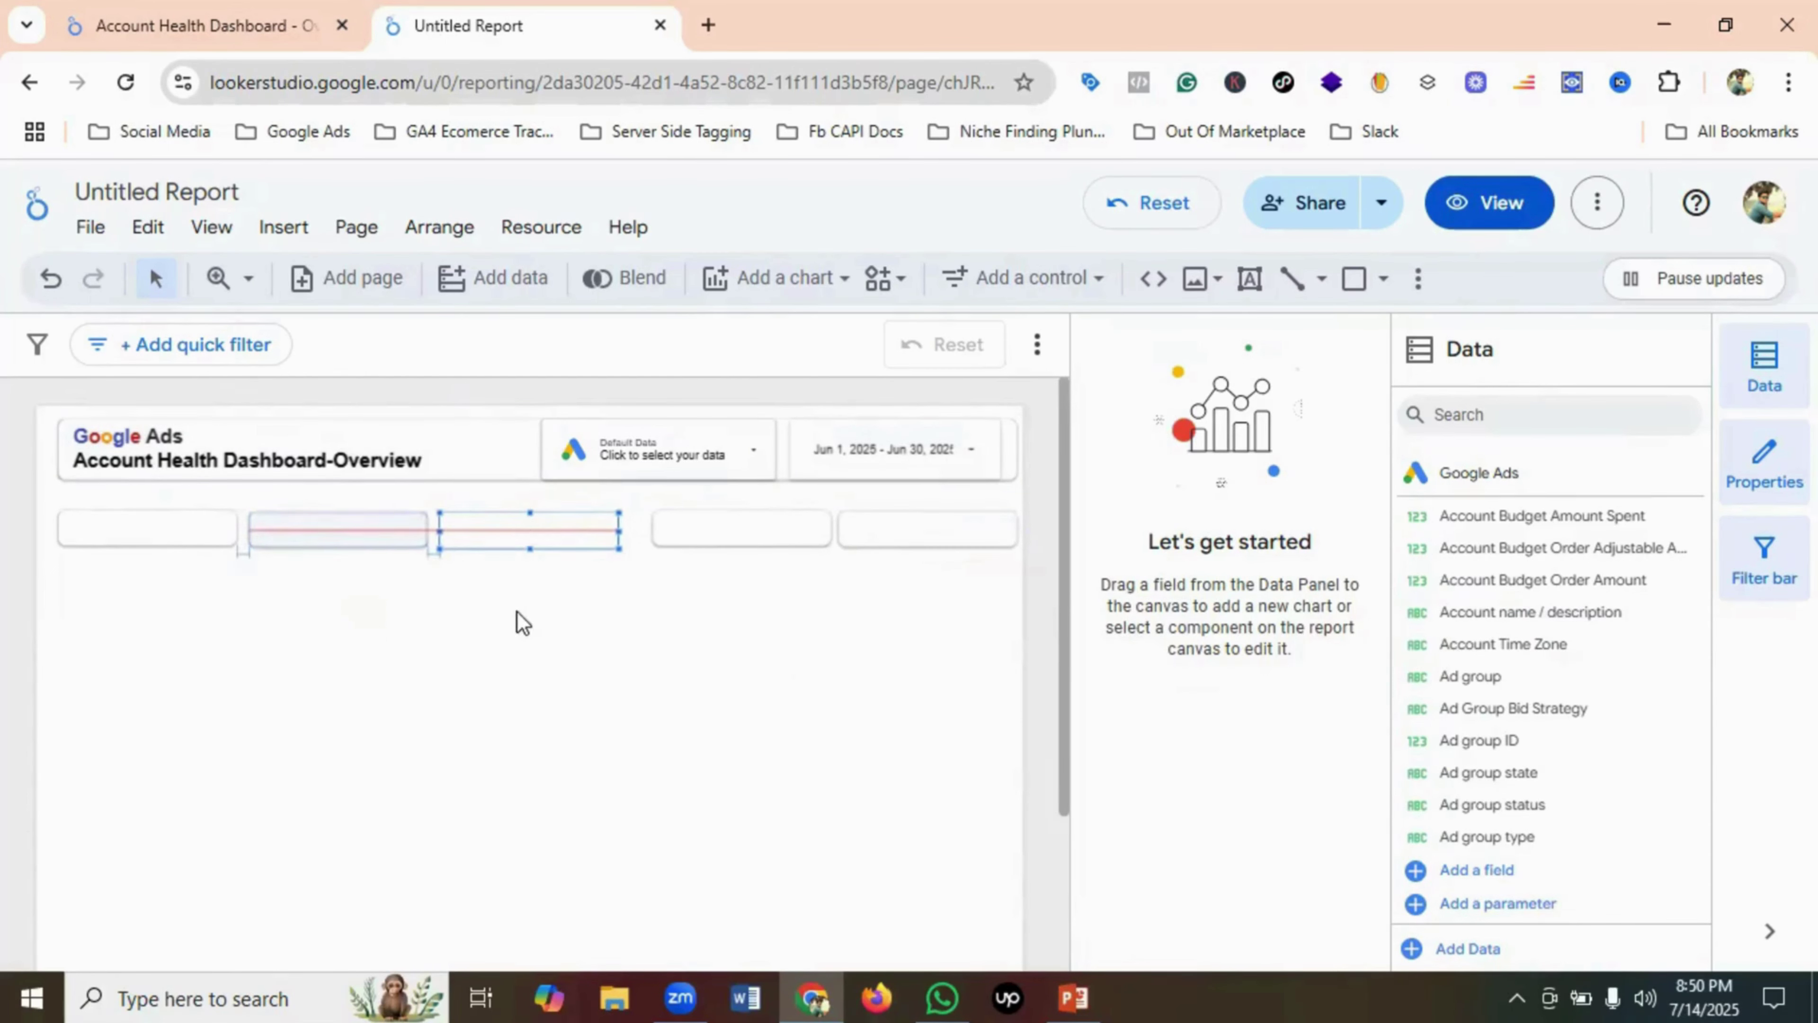
click(527, 666)
- Move the fourth box close to the third and shift the fifth box slightly inward from the header's right edge
click(723, 531)
drag(723, 531, 698, 532)
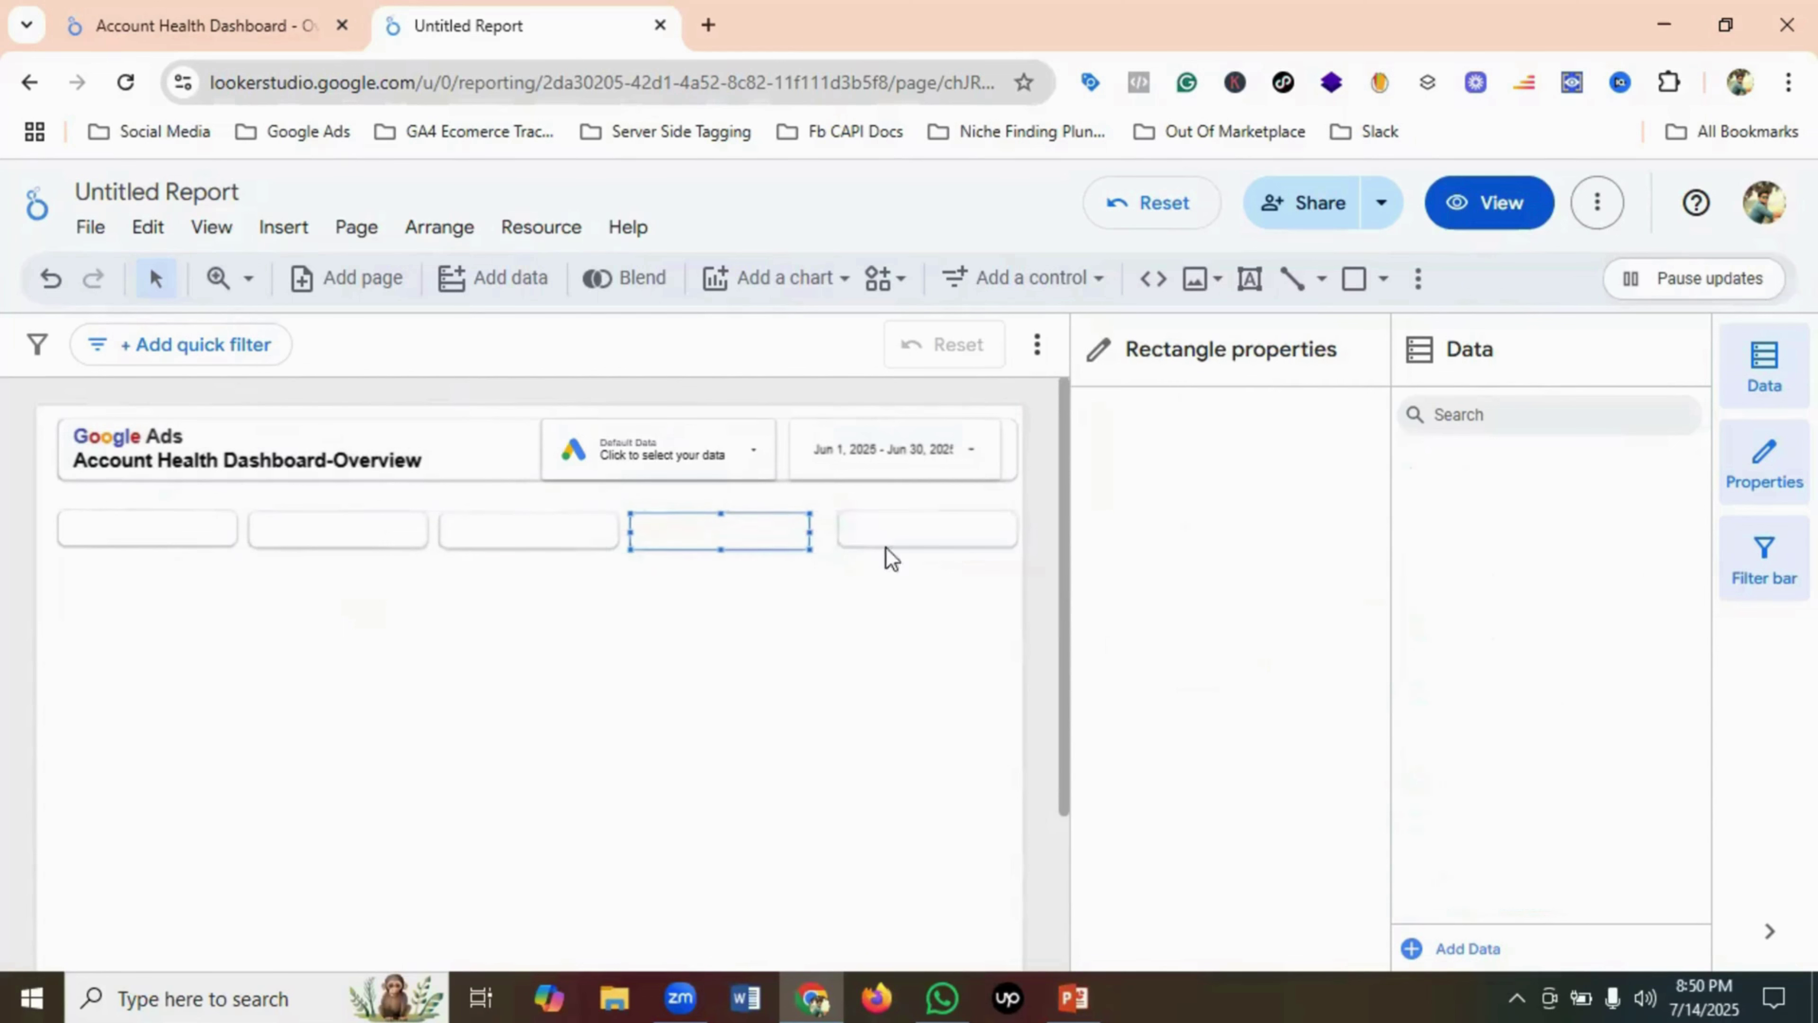
click(970, 531)
drag(970, 532, 958, 534)
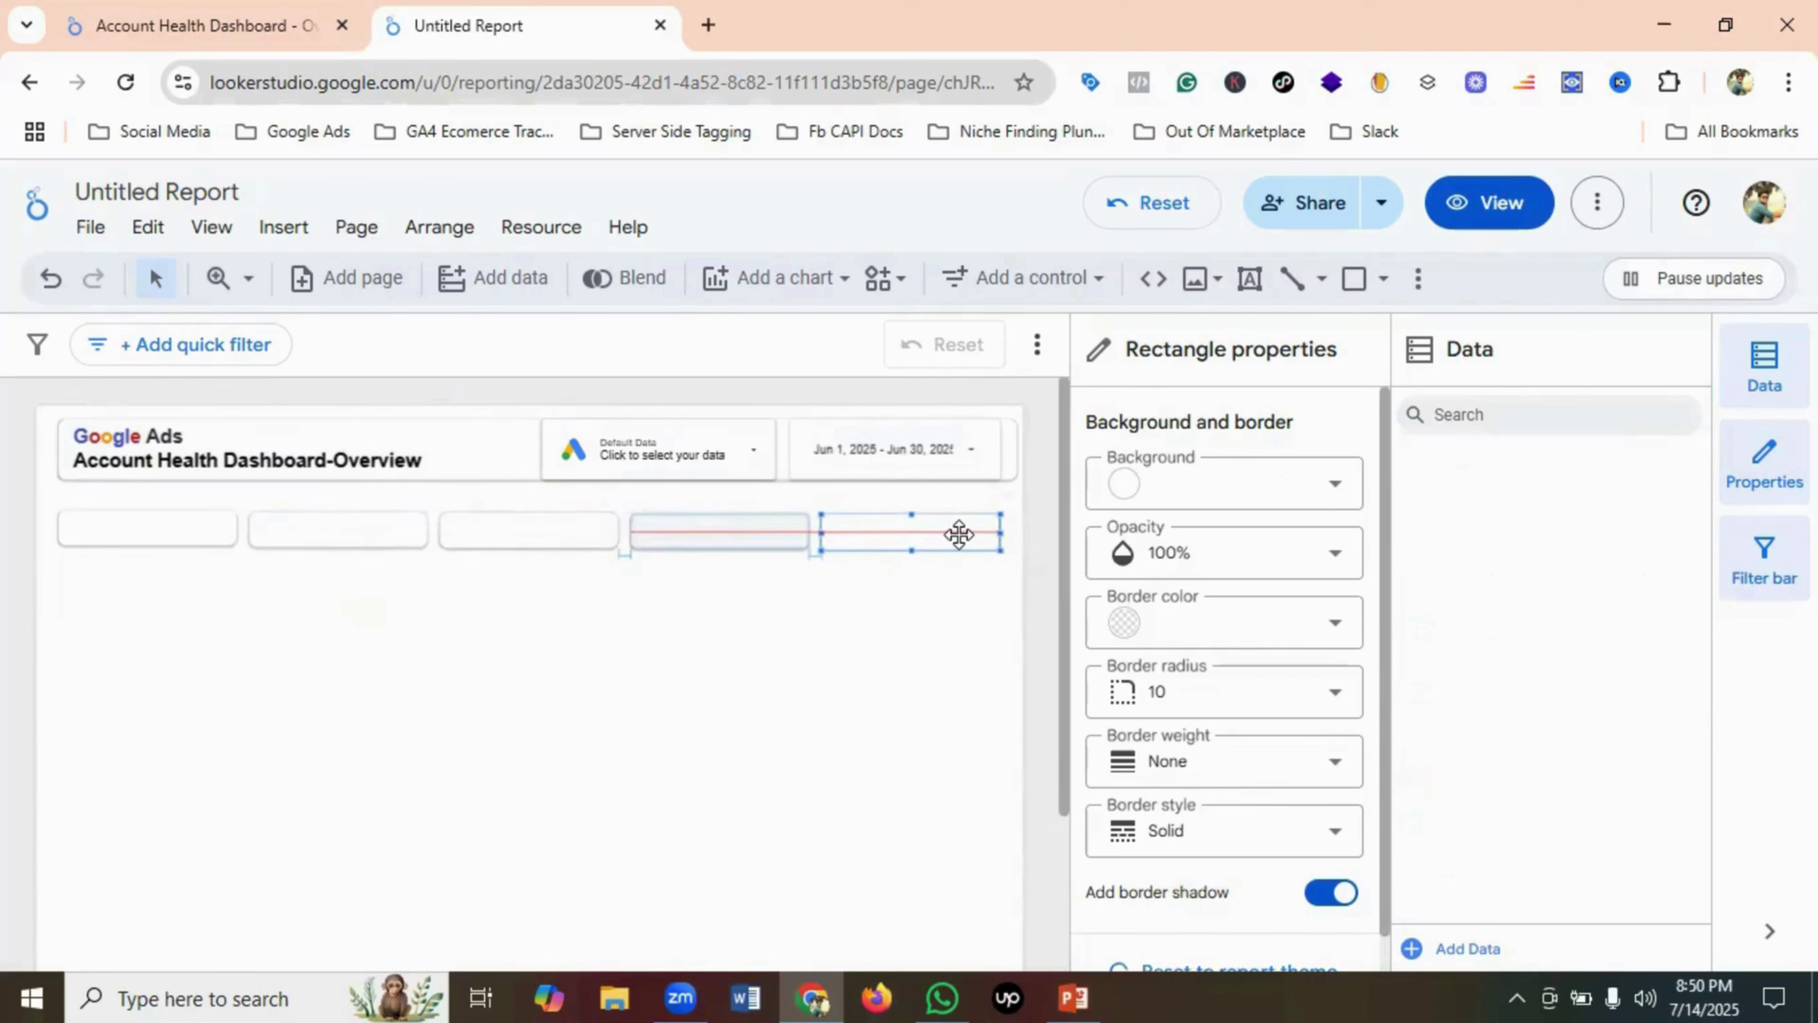
drag(959, 534, 966, 532)
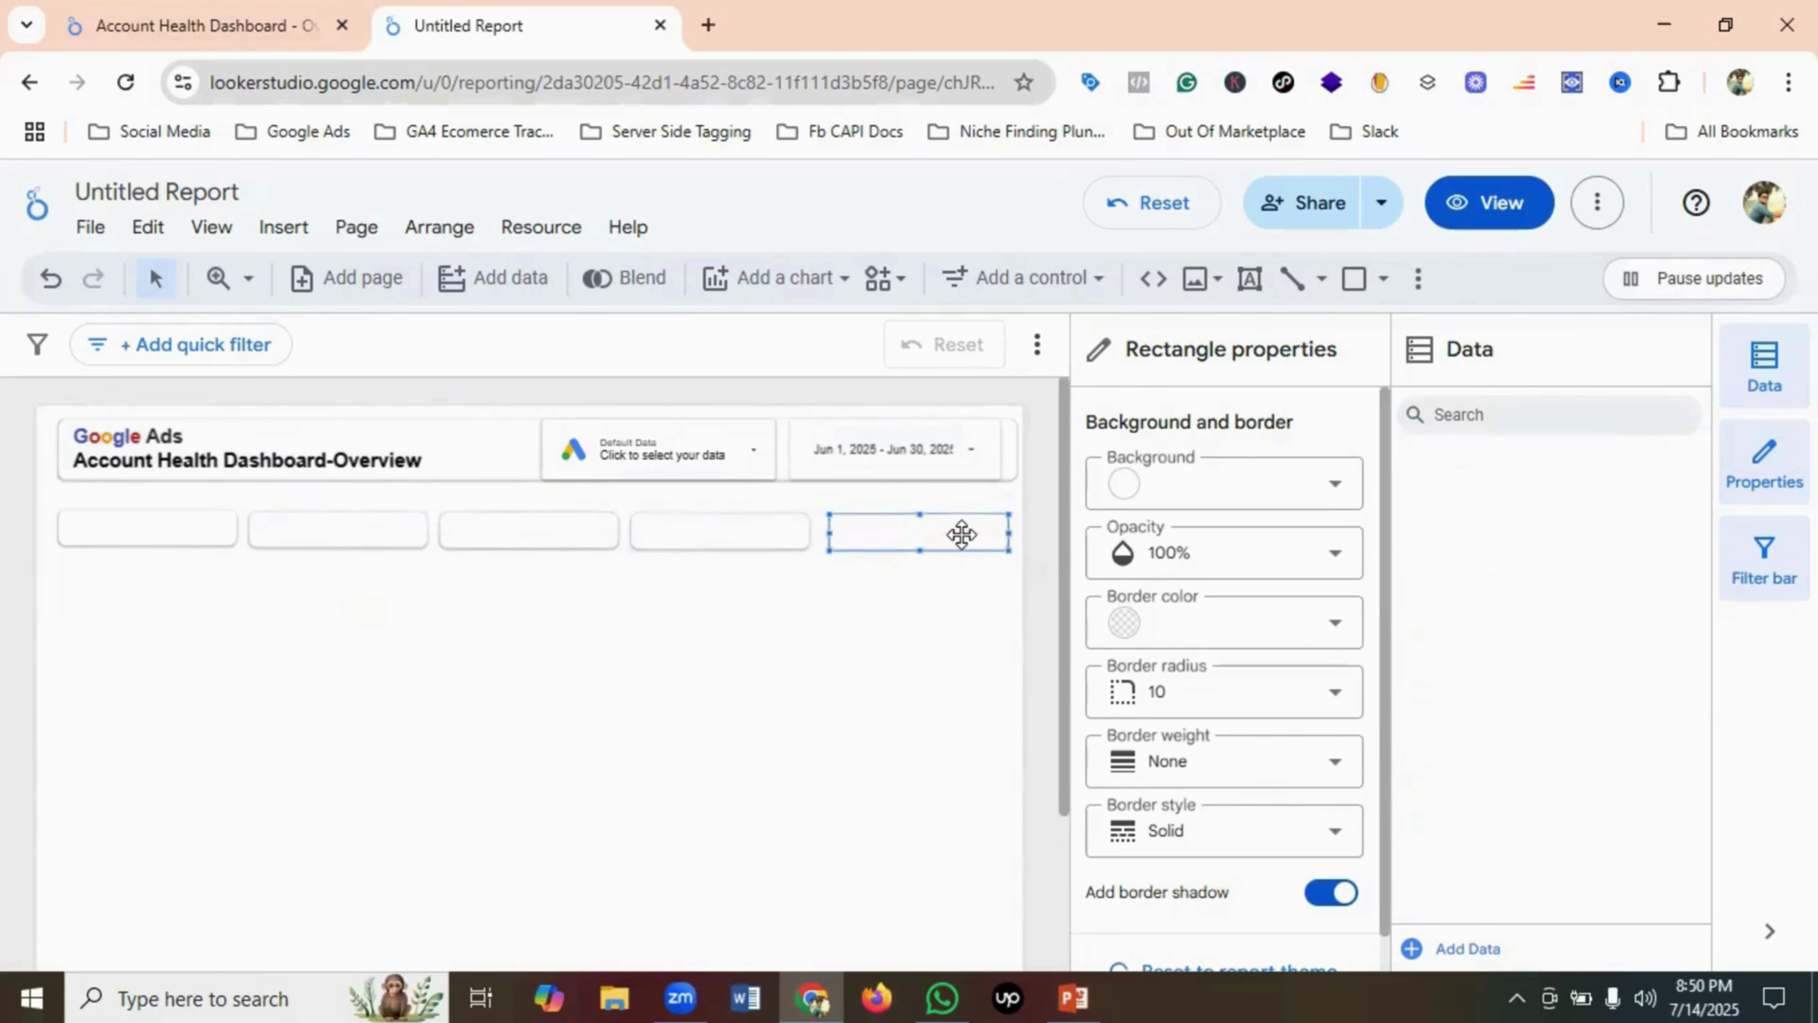
click(540, 685)
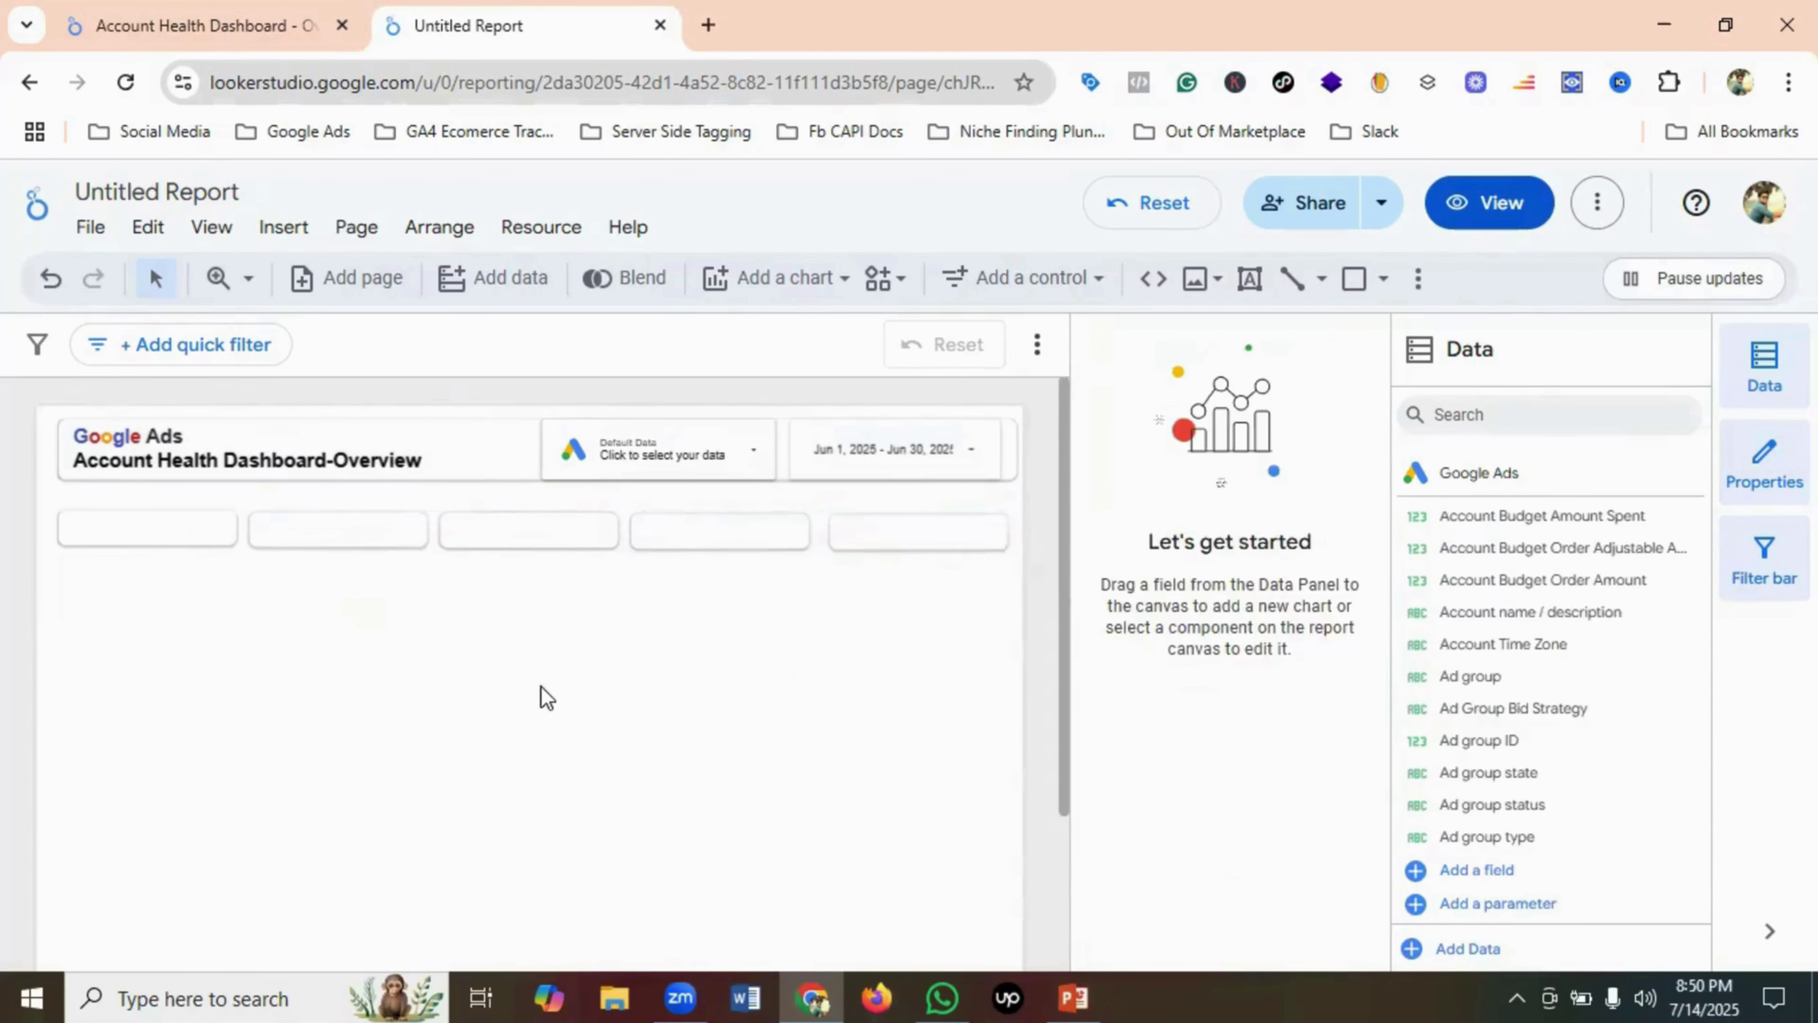
- Preview the report's row of boxes and compare it with the filter row in the original Account Health Dashboard
click(1501, 205)
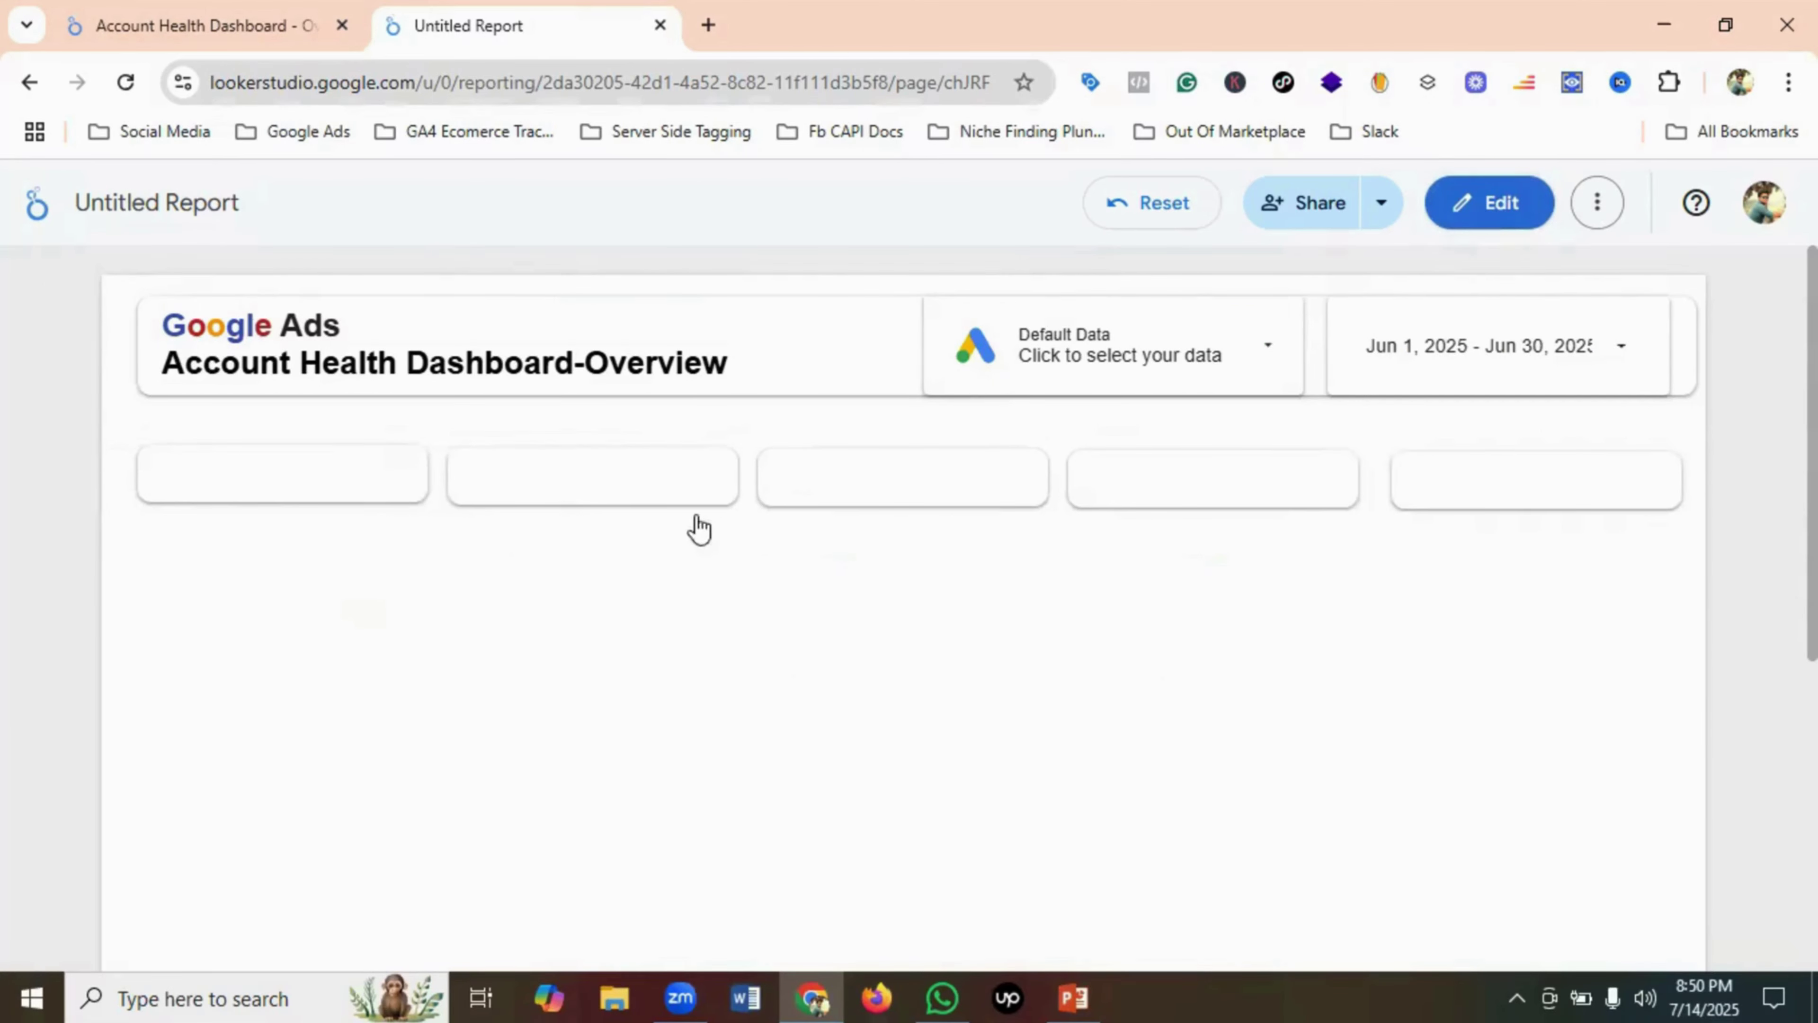
click(1511, 209)
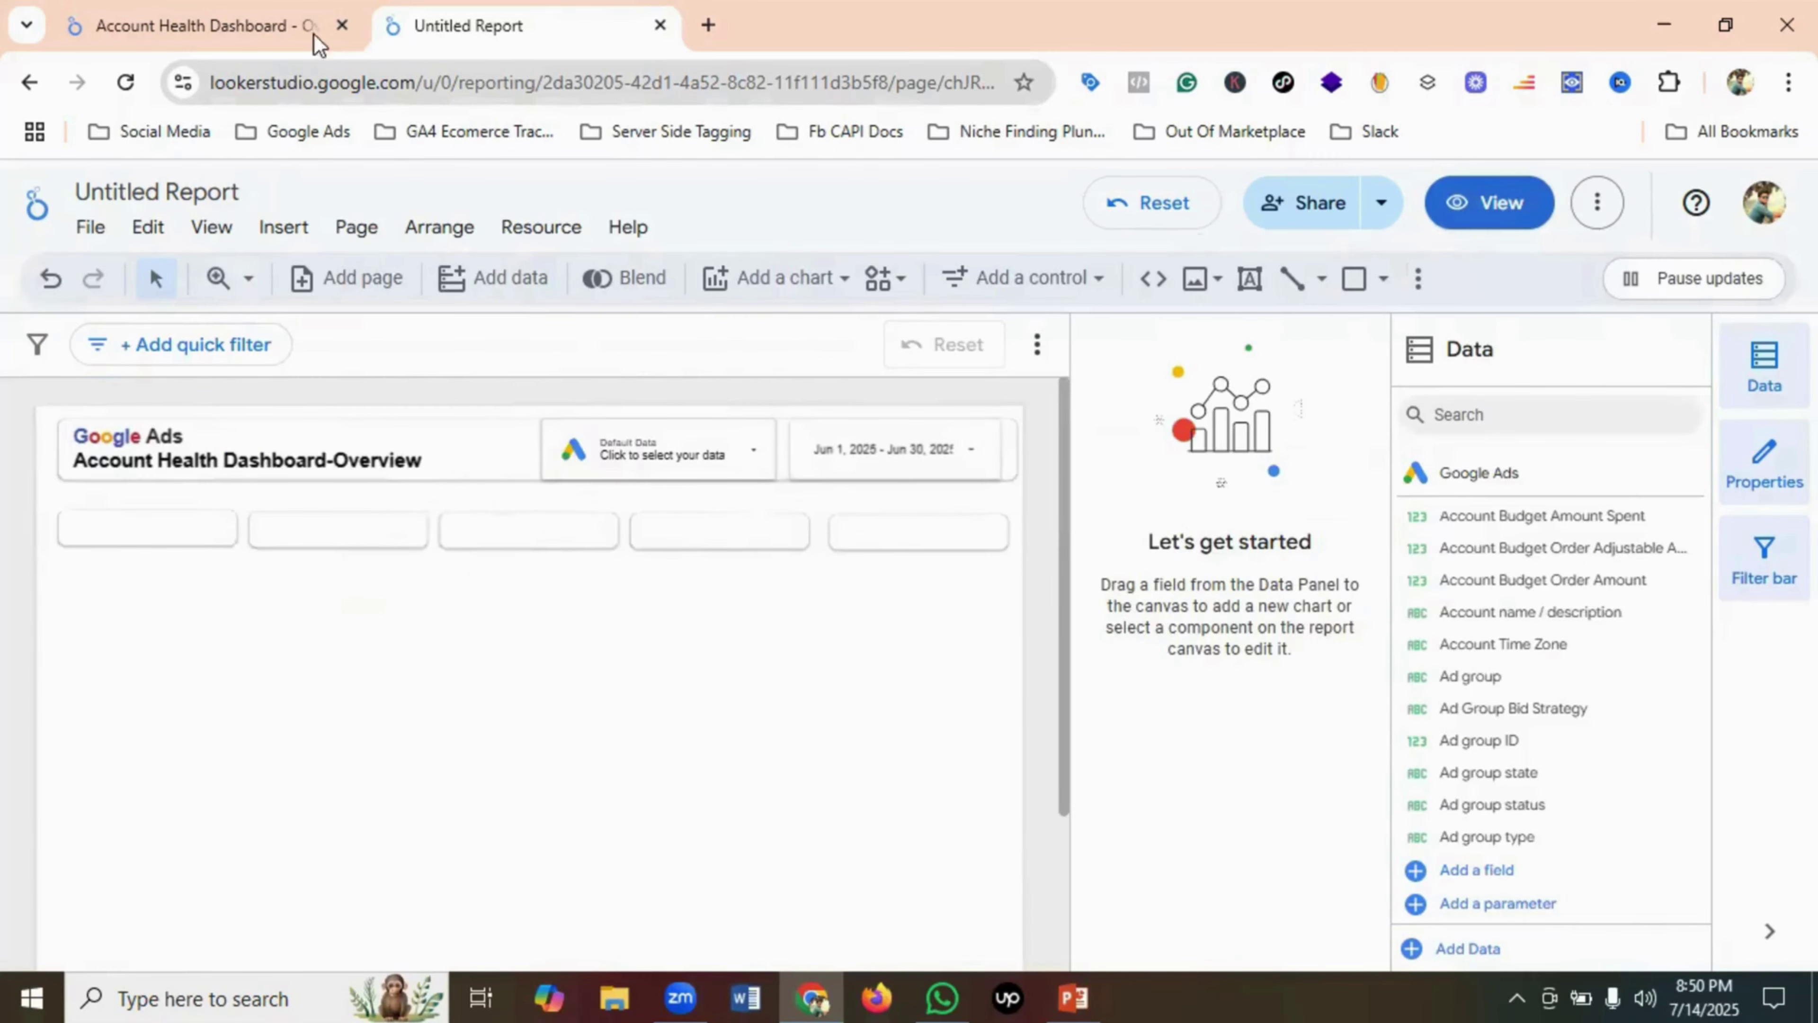
click(284, 16)
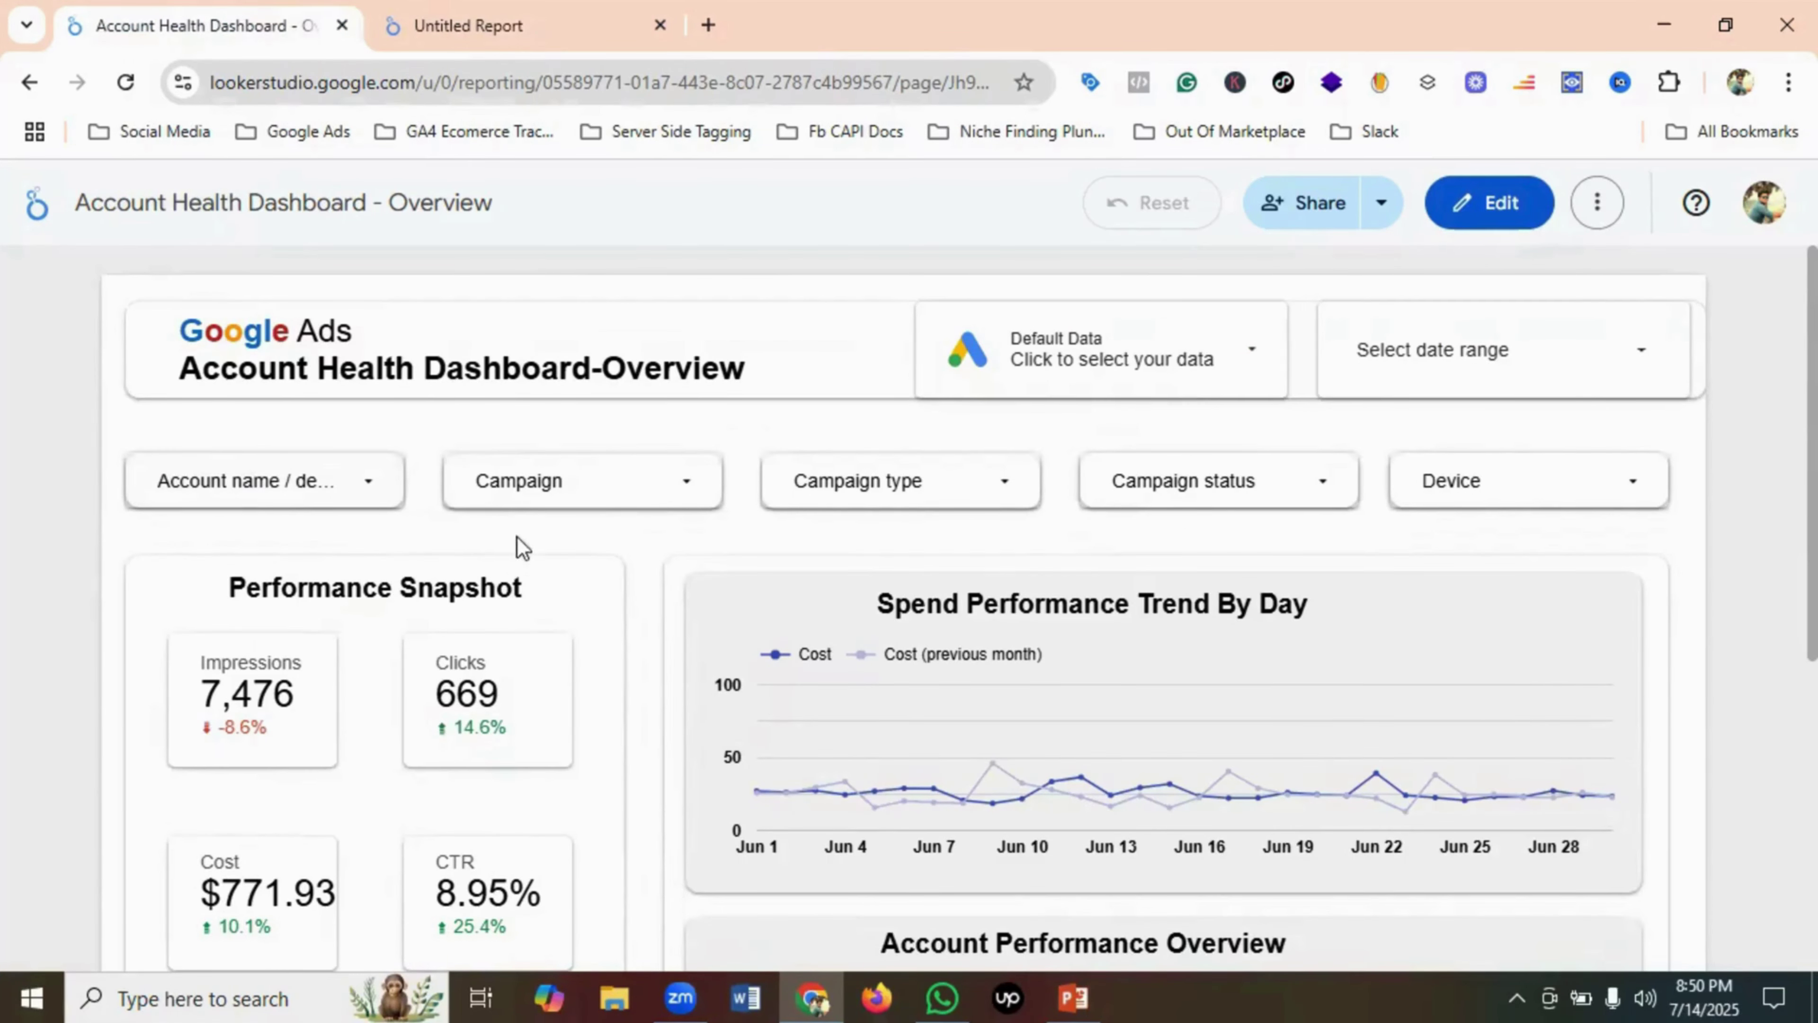
click(485, 36)
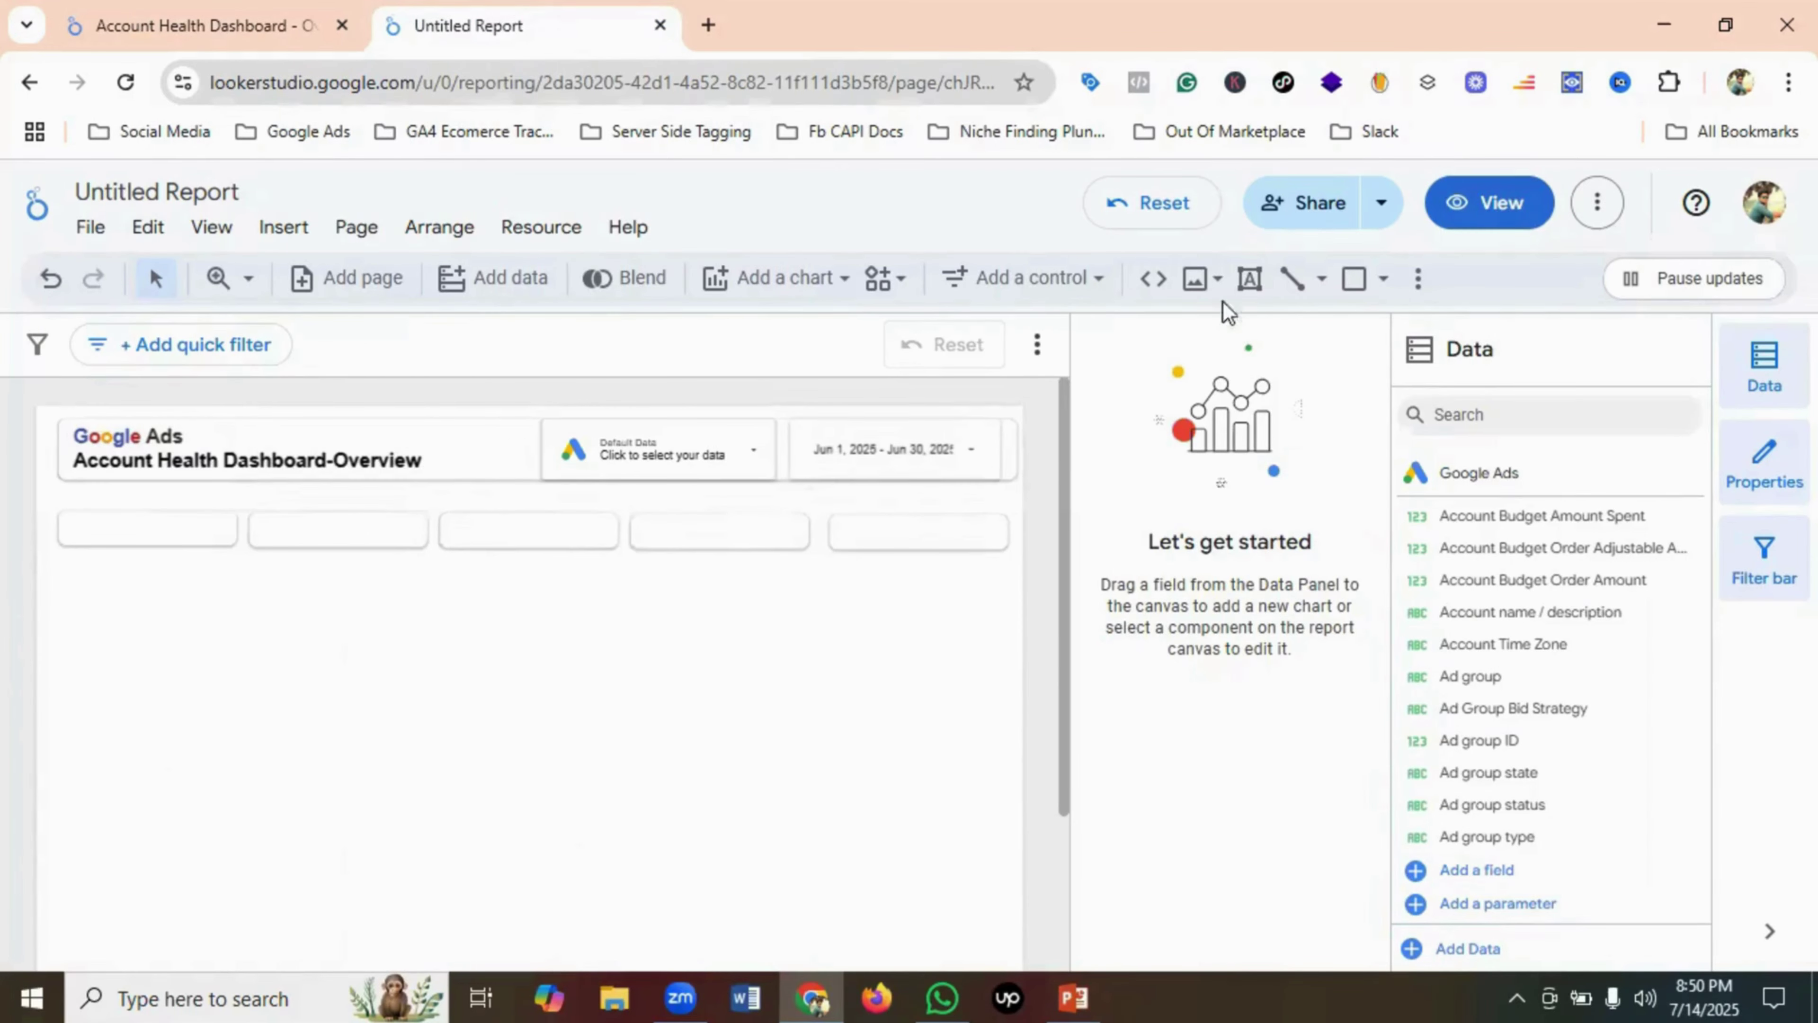
- Add a drop-down list control and fit it exactly over the first rounded box of the row
click(1034, 287)
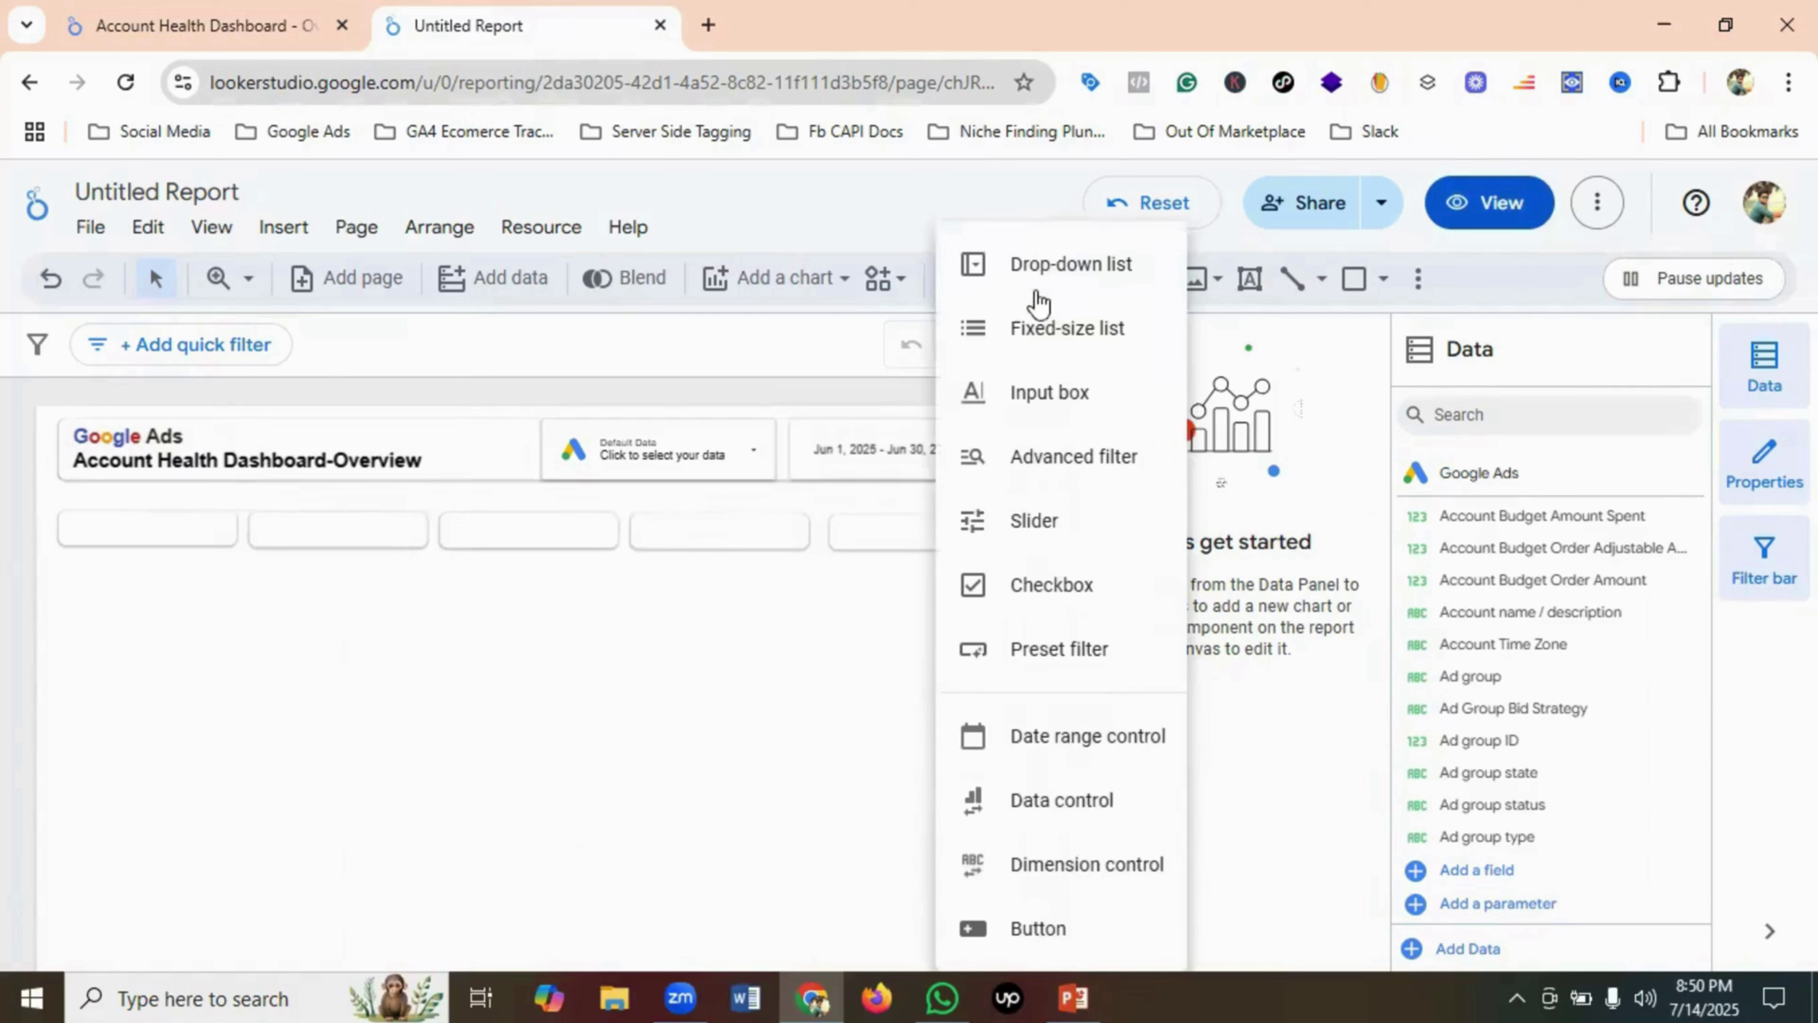
click(1062, 265)
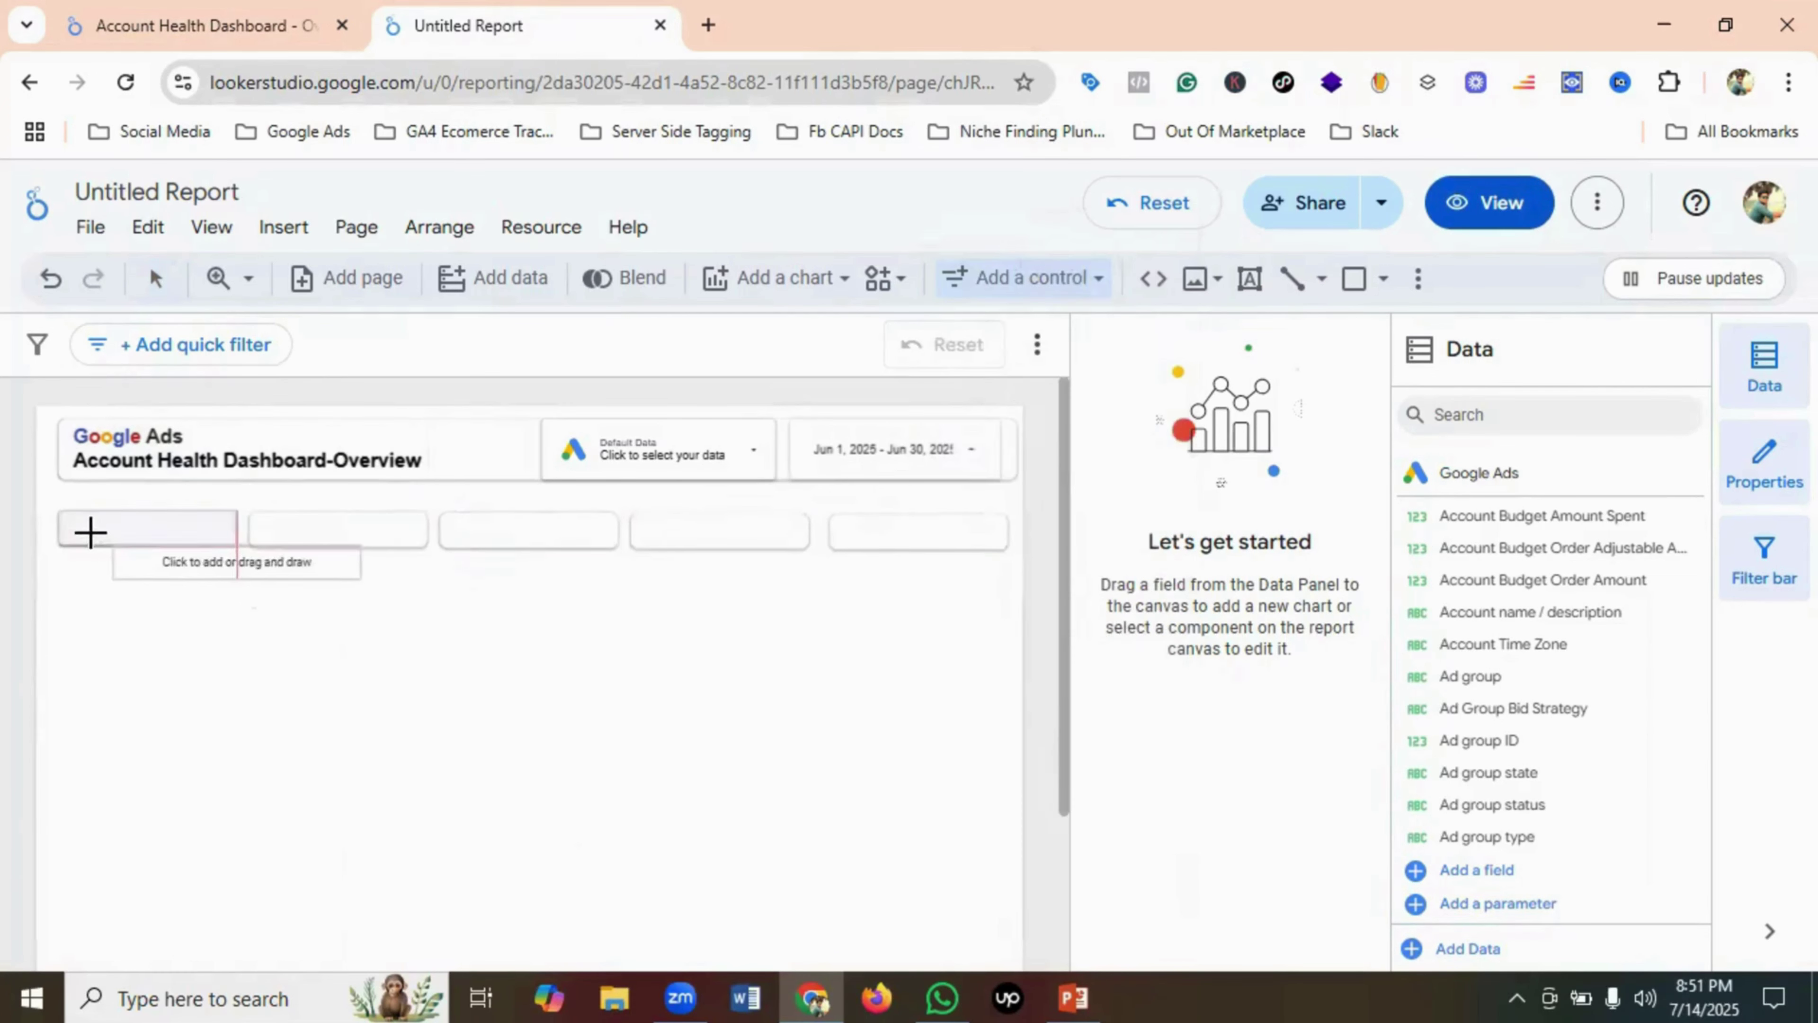
drag(87, 527, 134, 540)
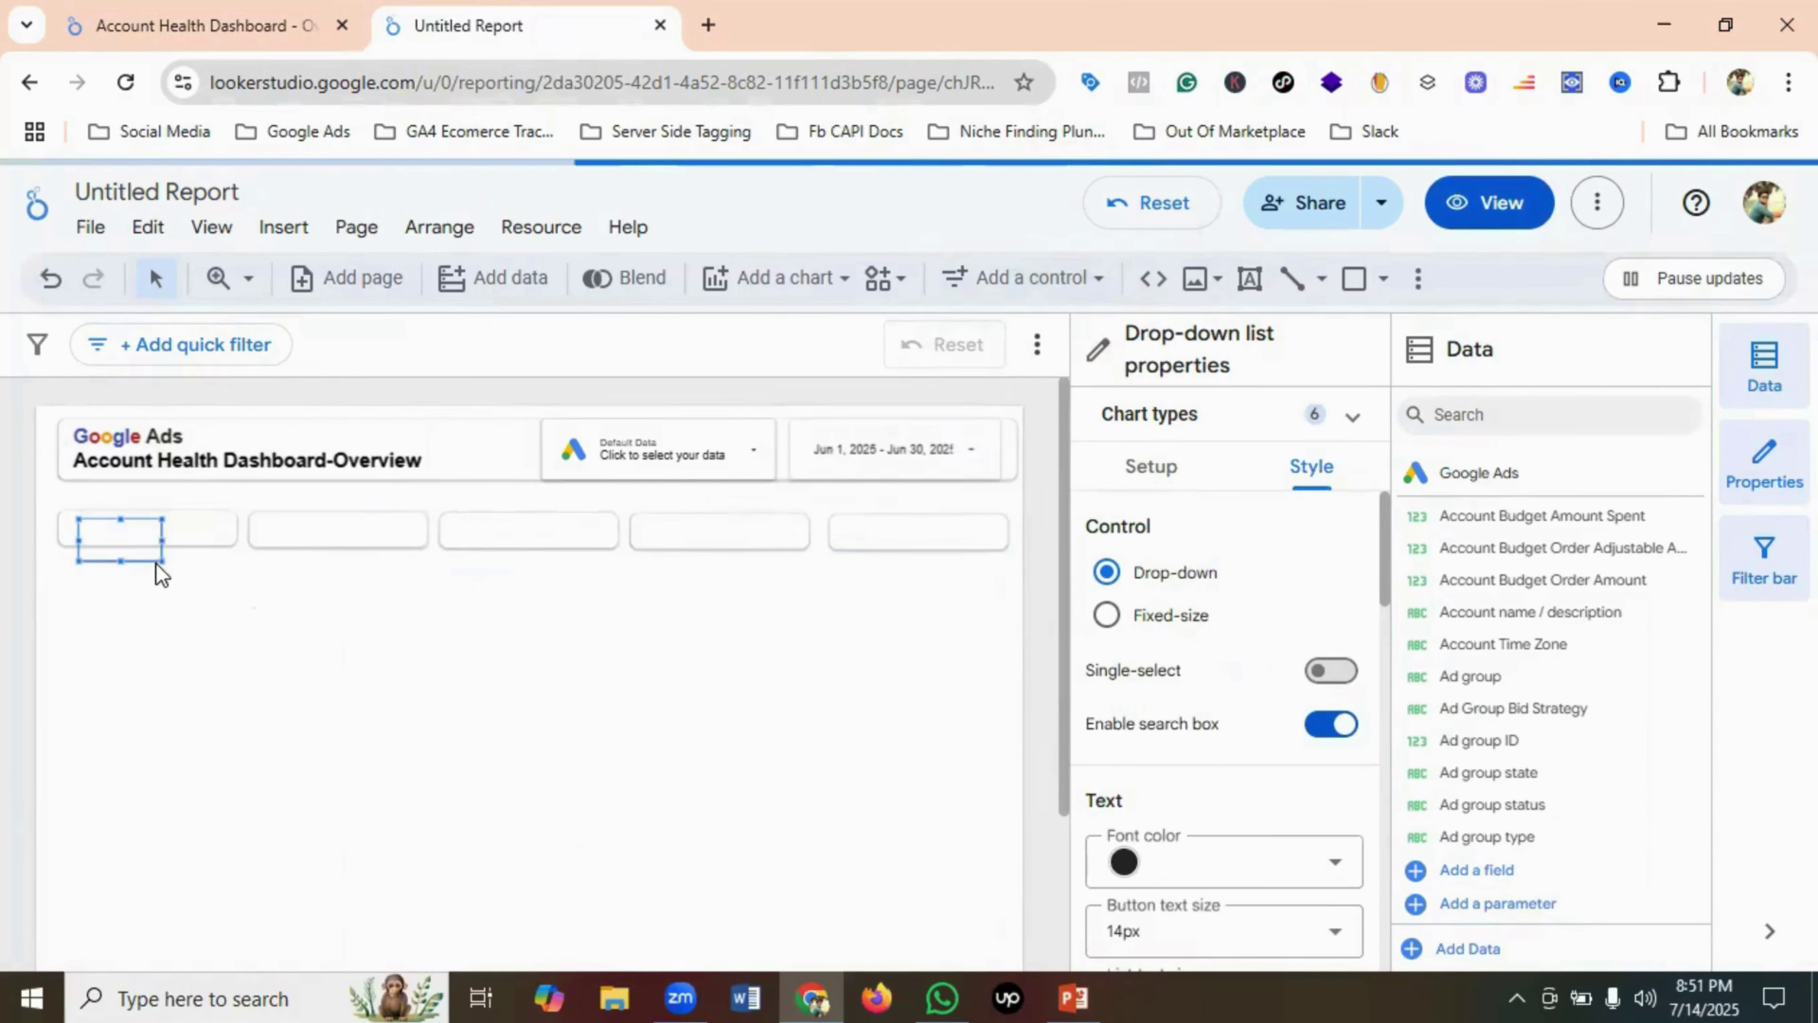
drag(158, 558, 55, 528)
click(187, 618)
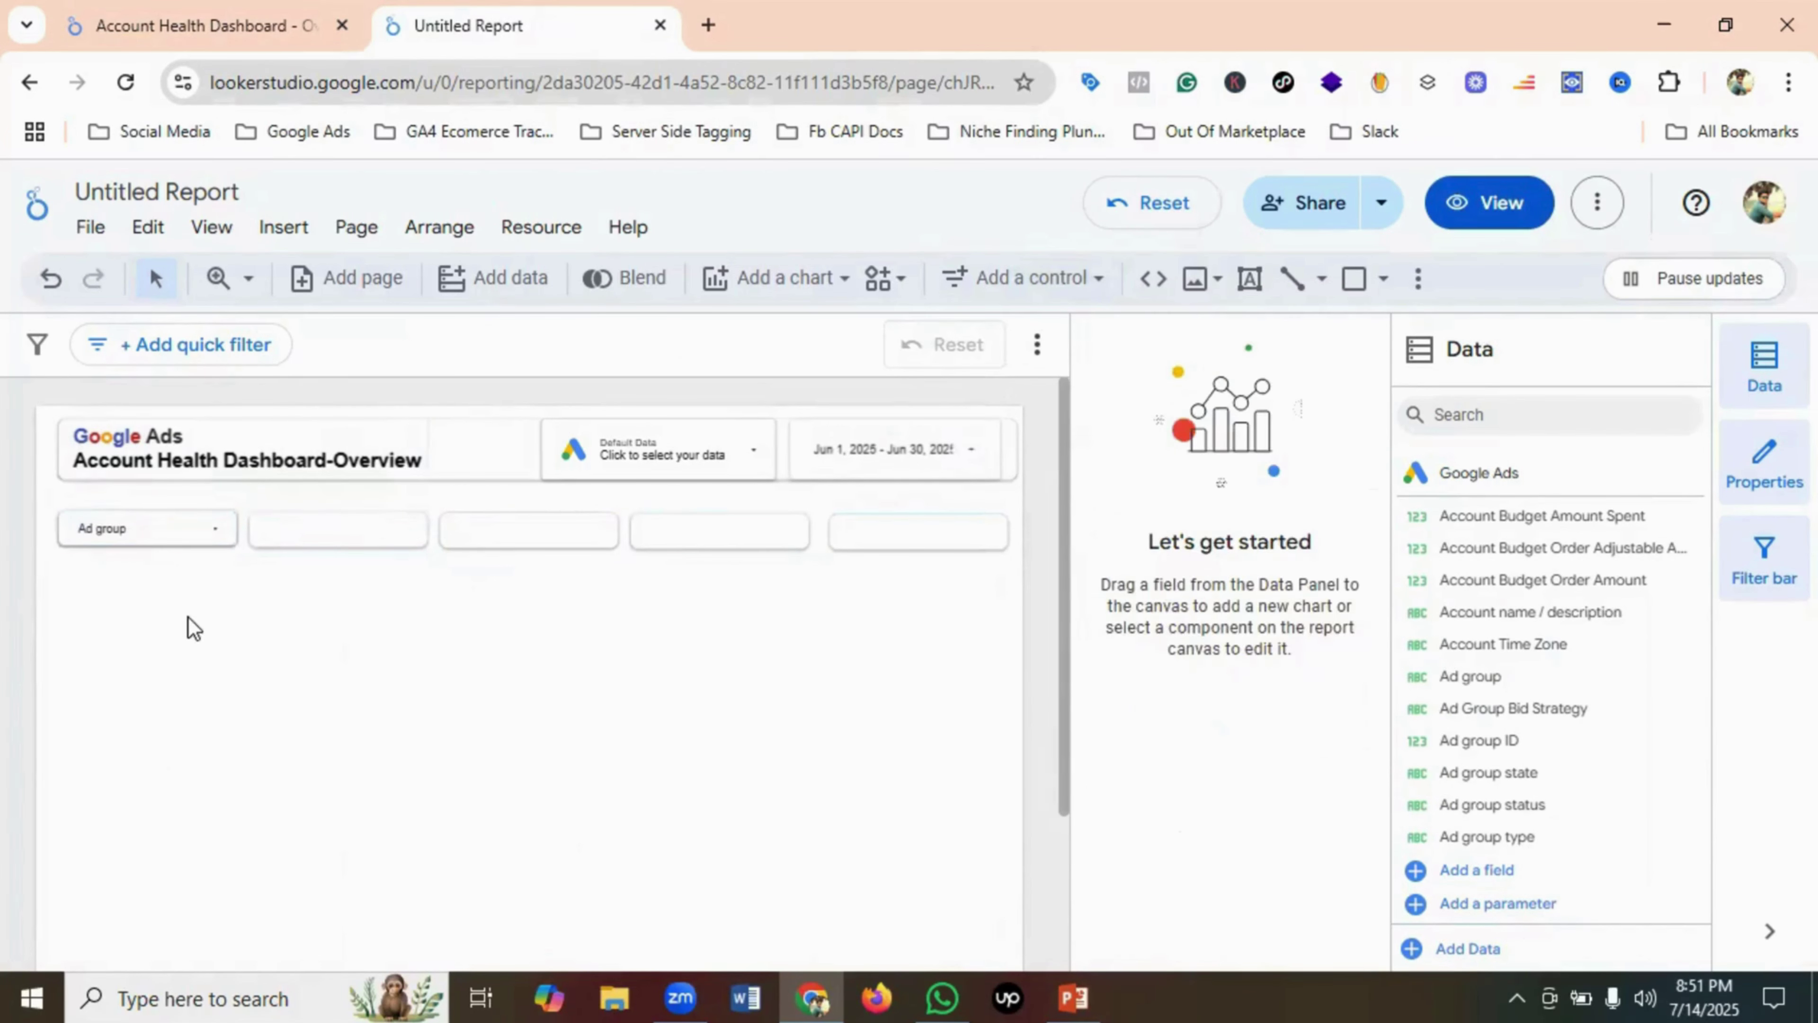
- Copy the first drop-down list and place a pasted duplicate over the second rounded box
right_click(177, 543)
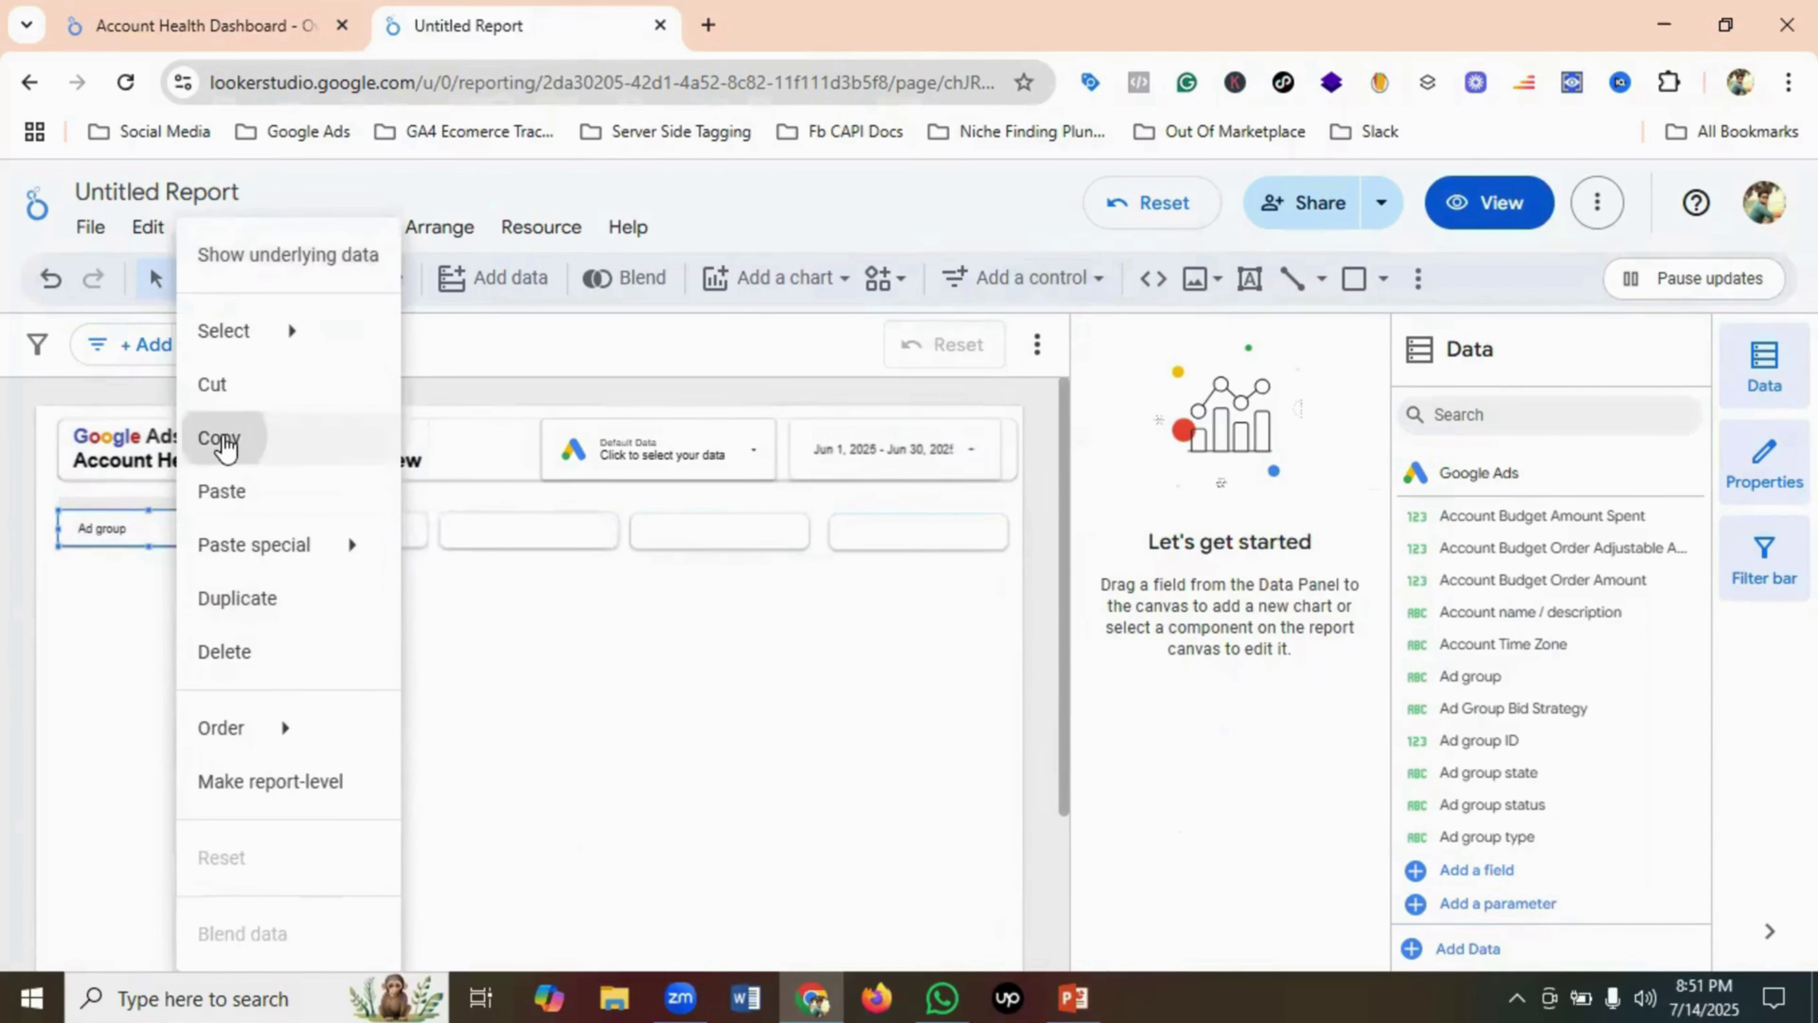
click(218, 439)
click(341, 614)
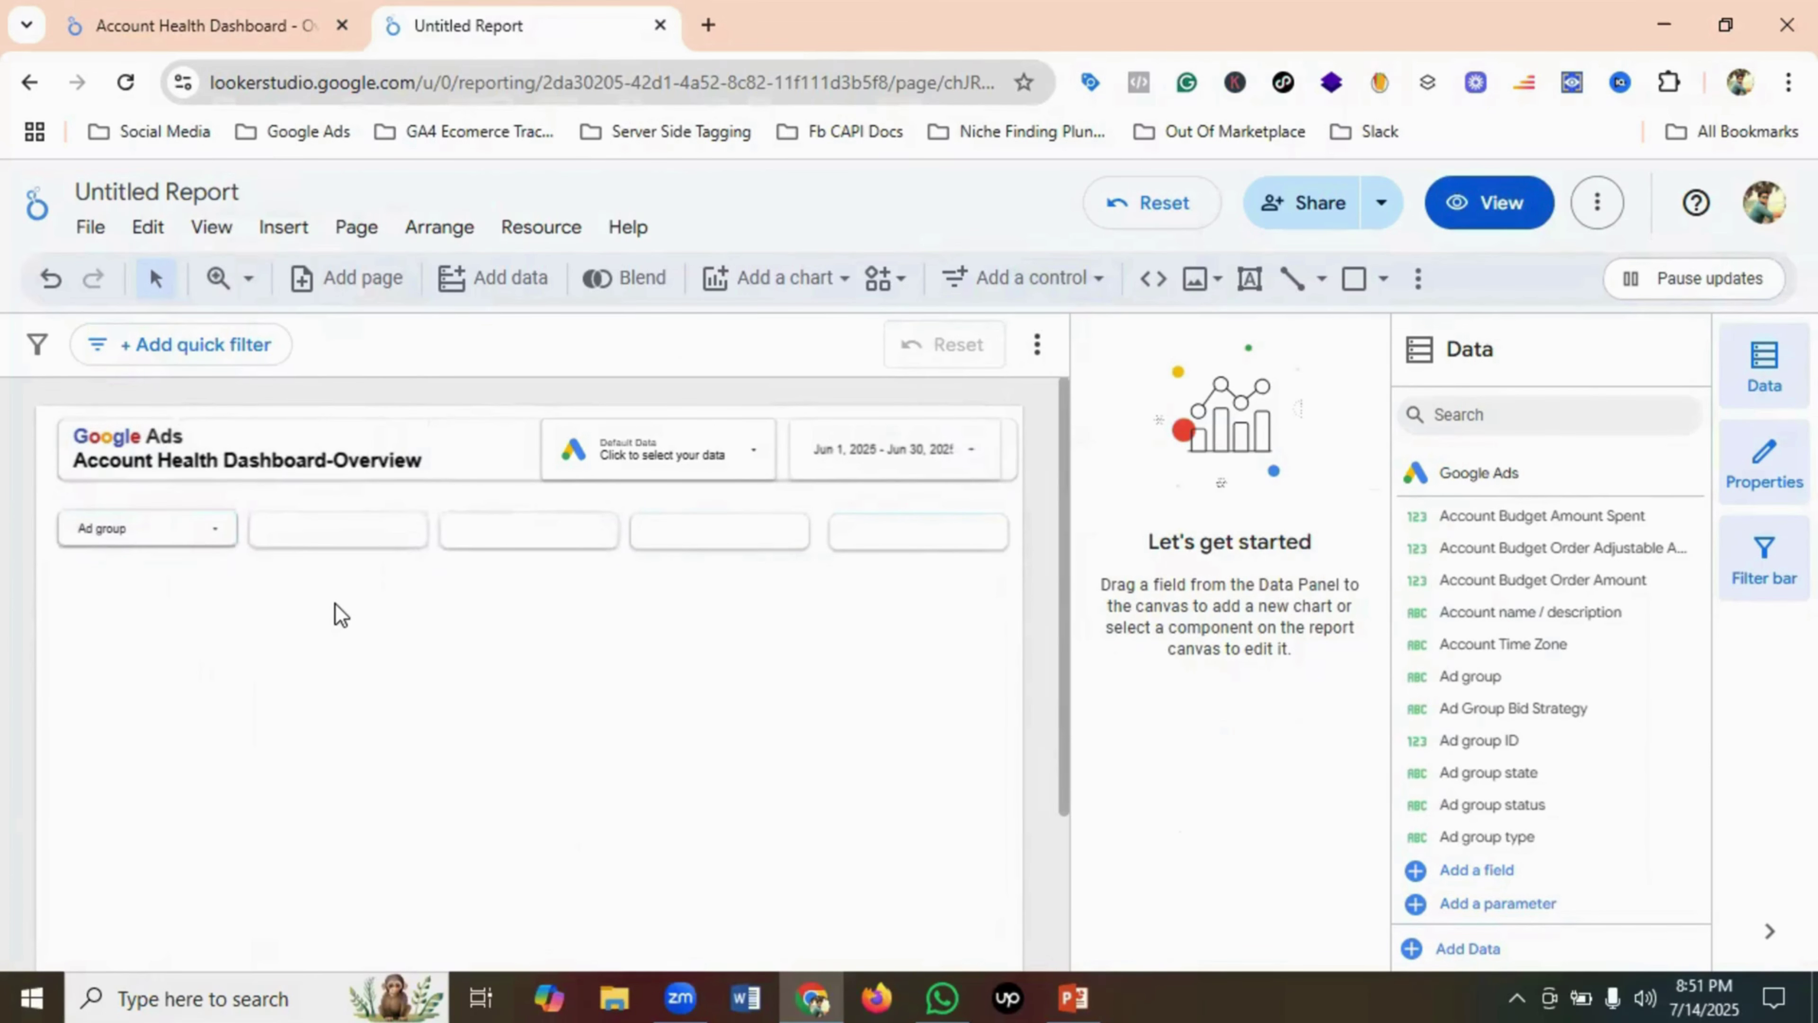
key(ctrl+v)
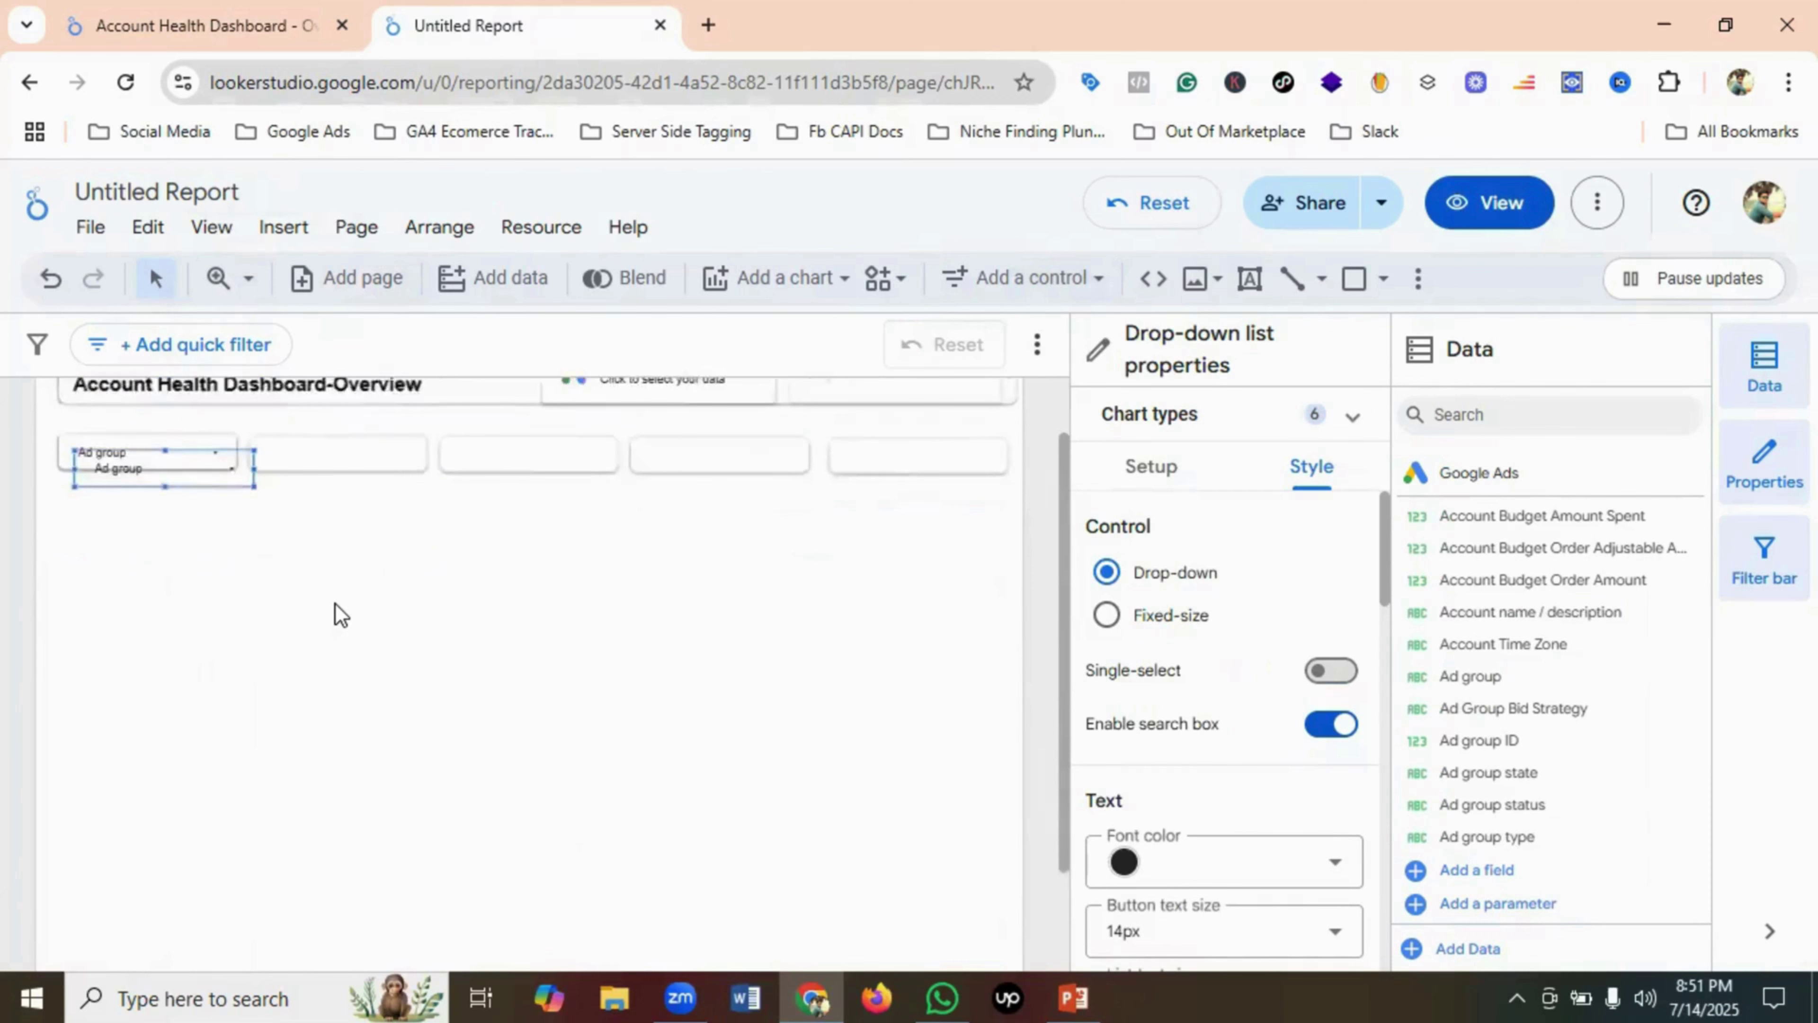
drag(232, 566, 378, 542)
click(198, 633)
click(163, 646)
click(453, 688)
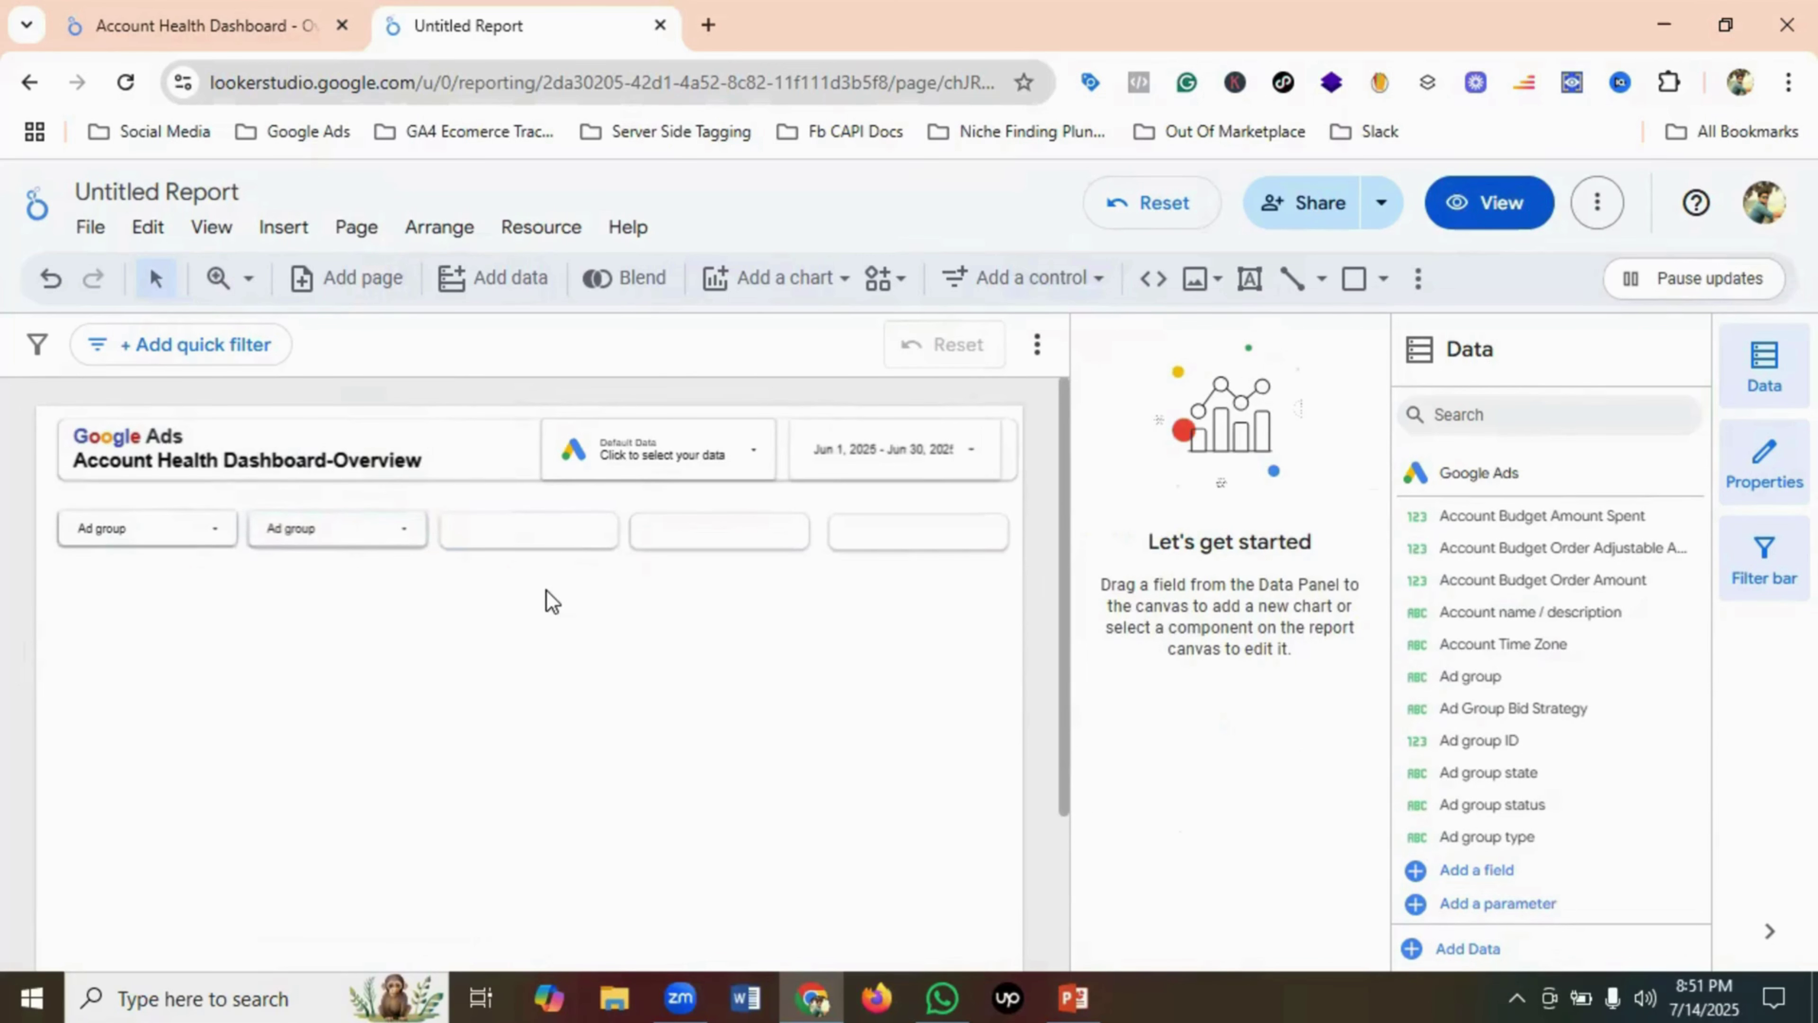
- Paste another copy of the drop-down list and place it over the third rounded box
key(ctrl+v)
scroll(287, 657, up, 3)
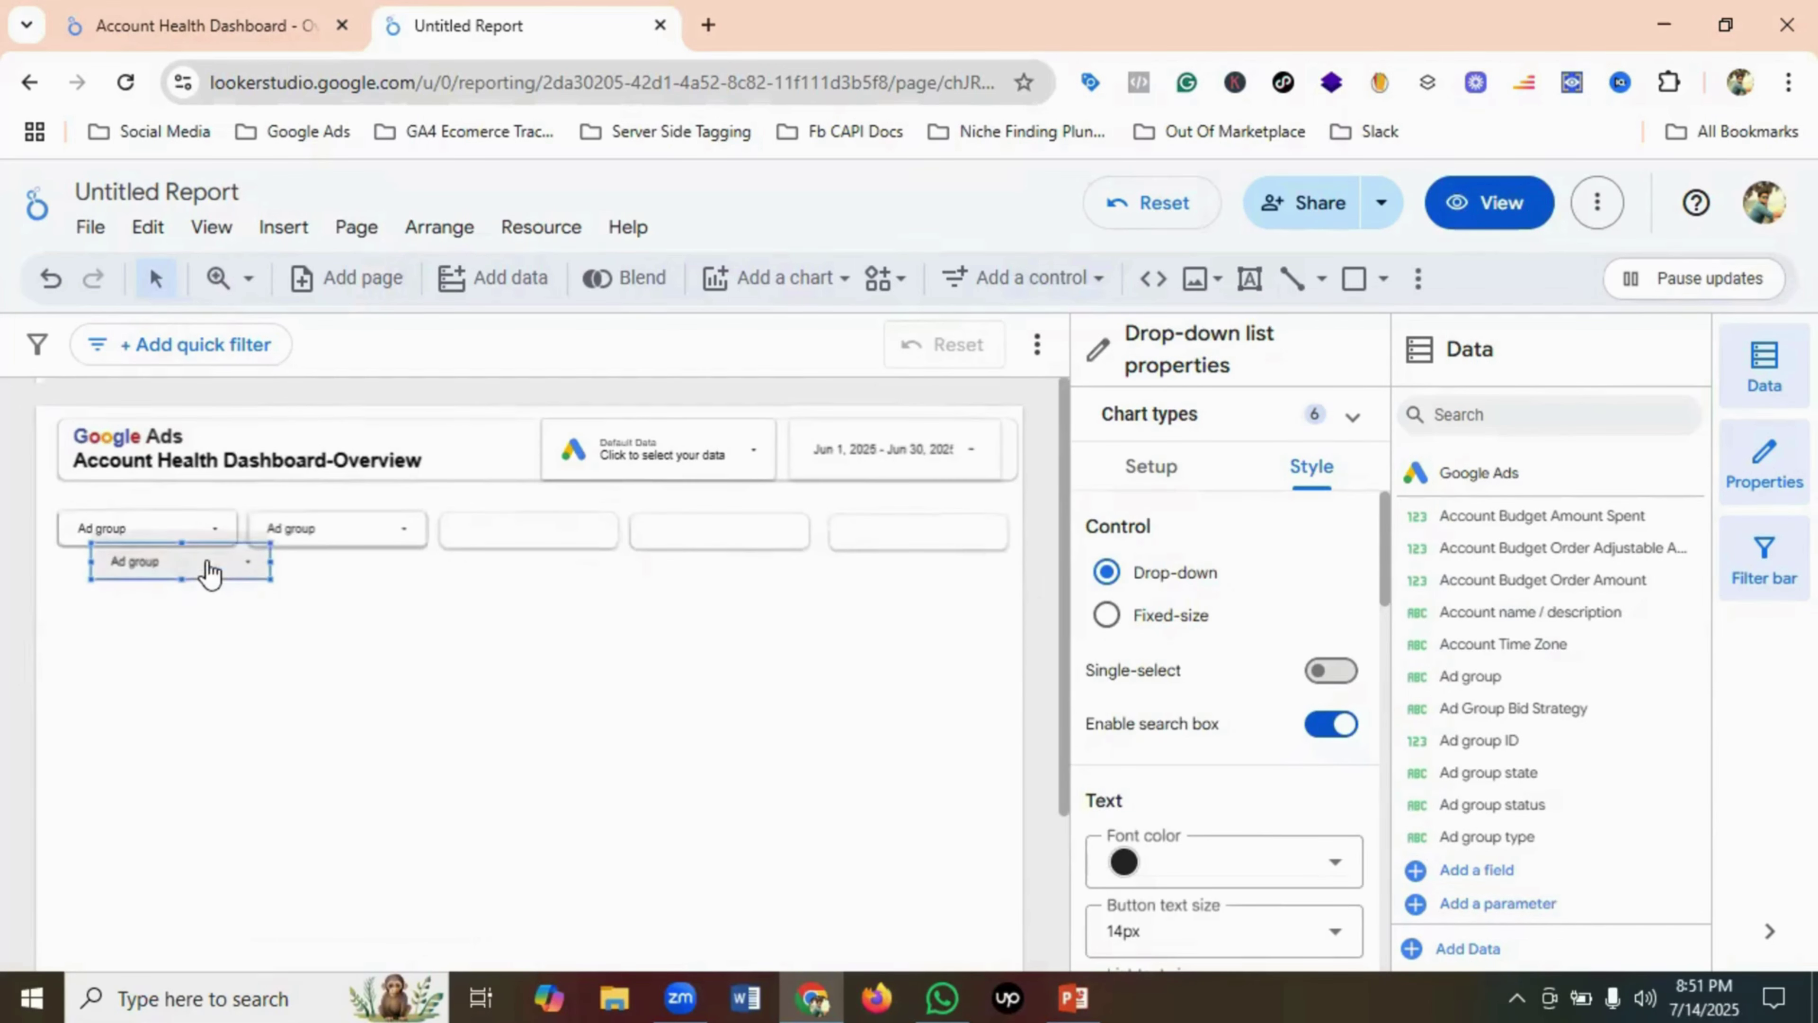
drag(209, 573, 561, 533)
click(519, 680)
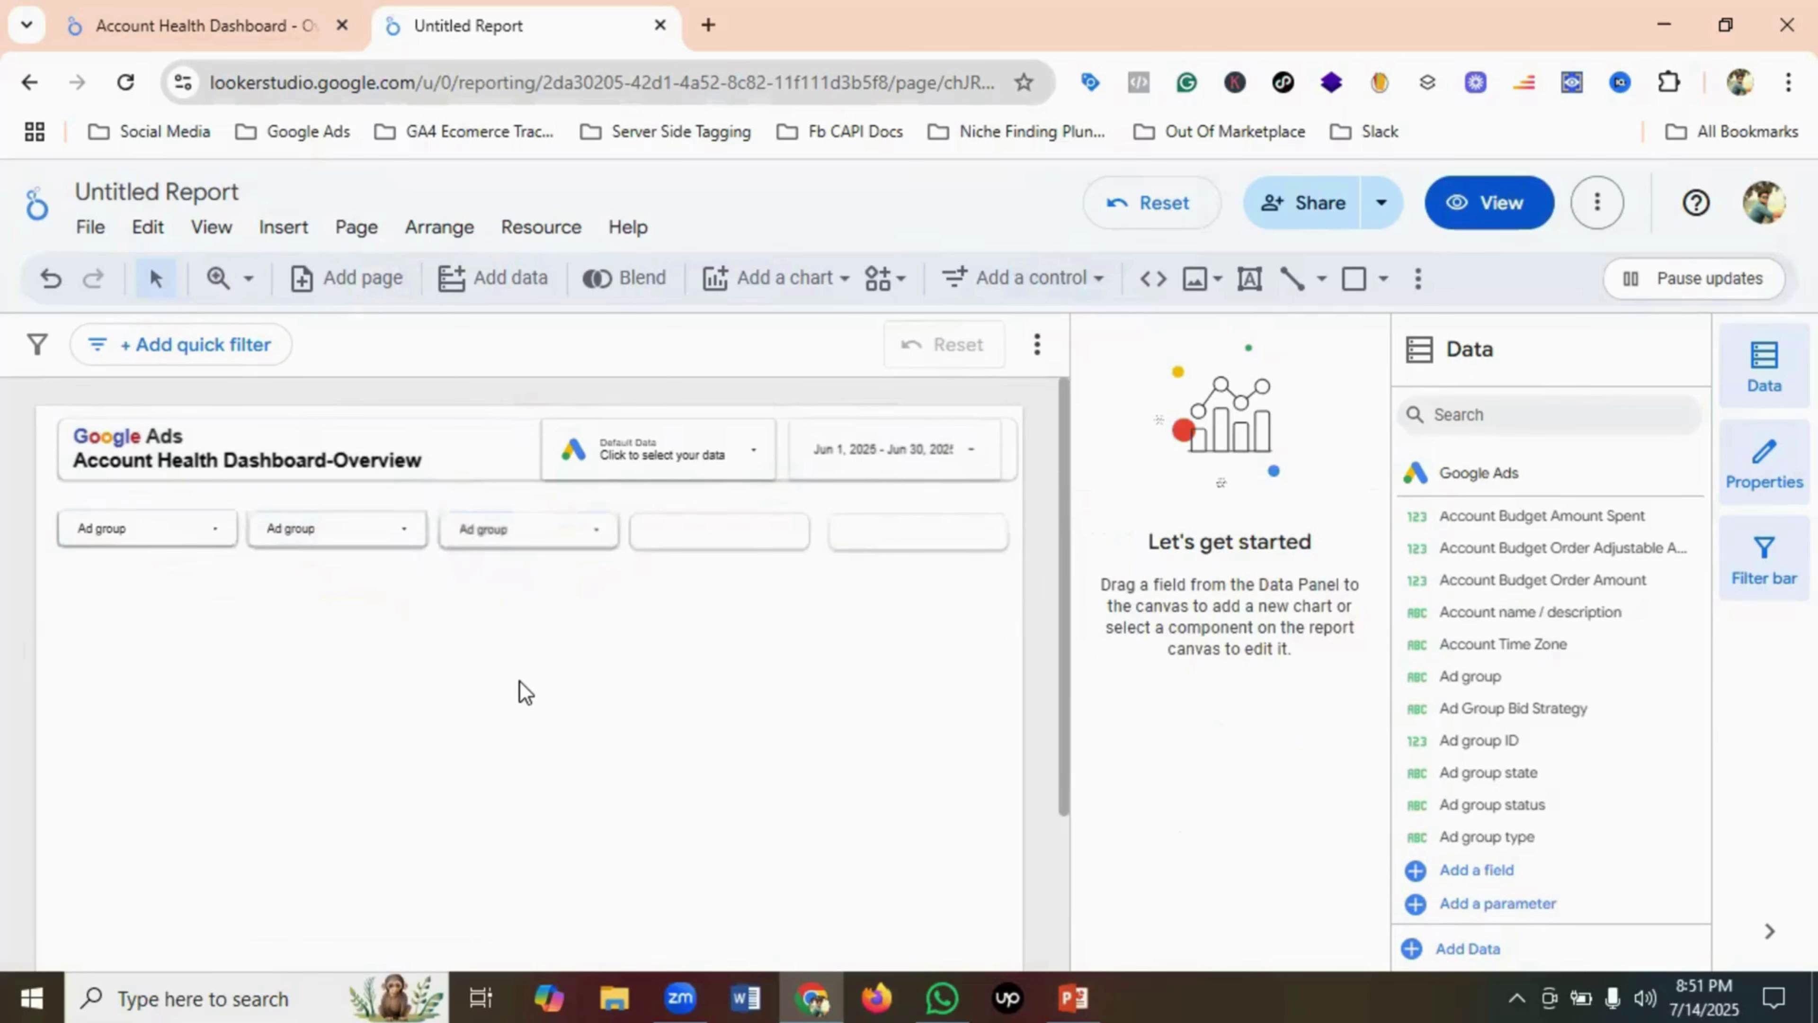
- Paste two more copies of the drop-down list and place them over the fourth and fifth rounded boxes
key(ctrl+v)
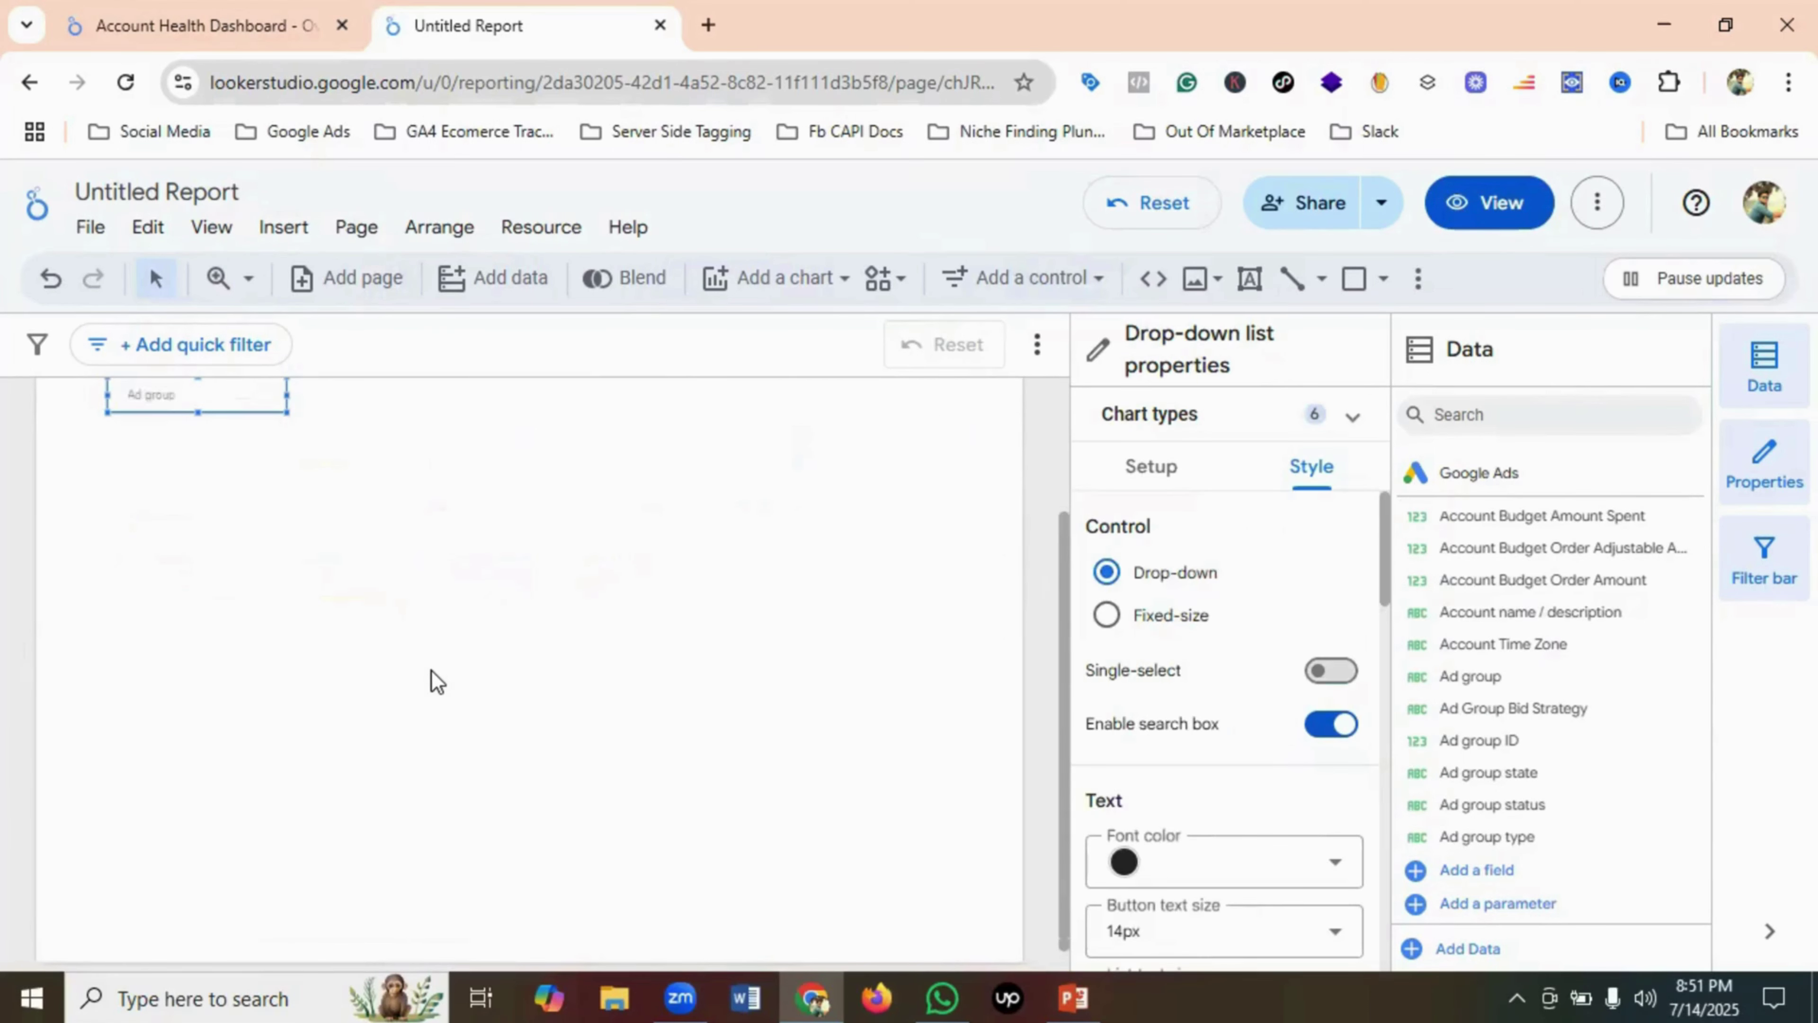
drag(194, 581, 722, 533)
click(721, 532)
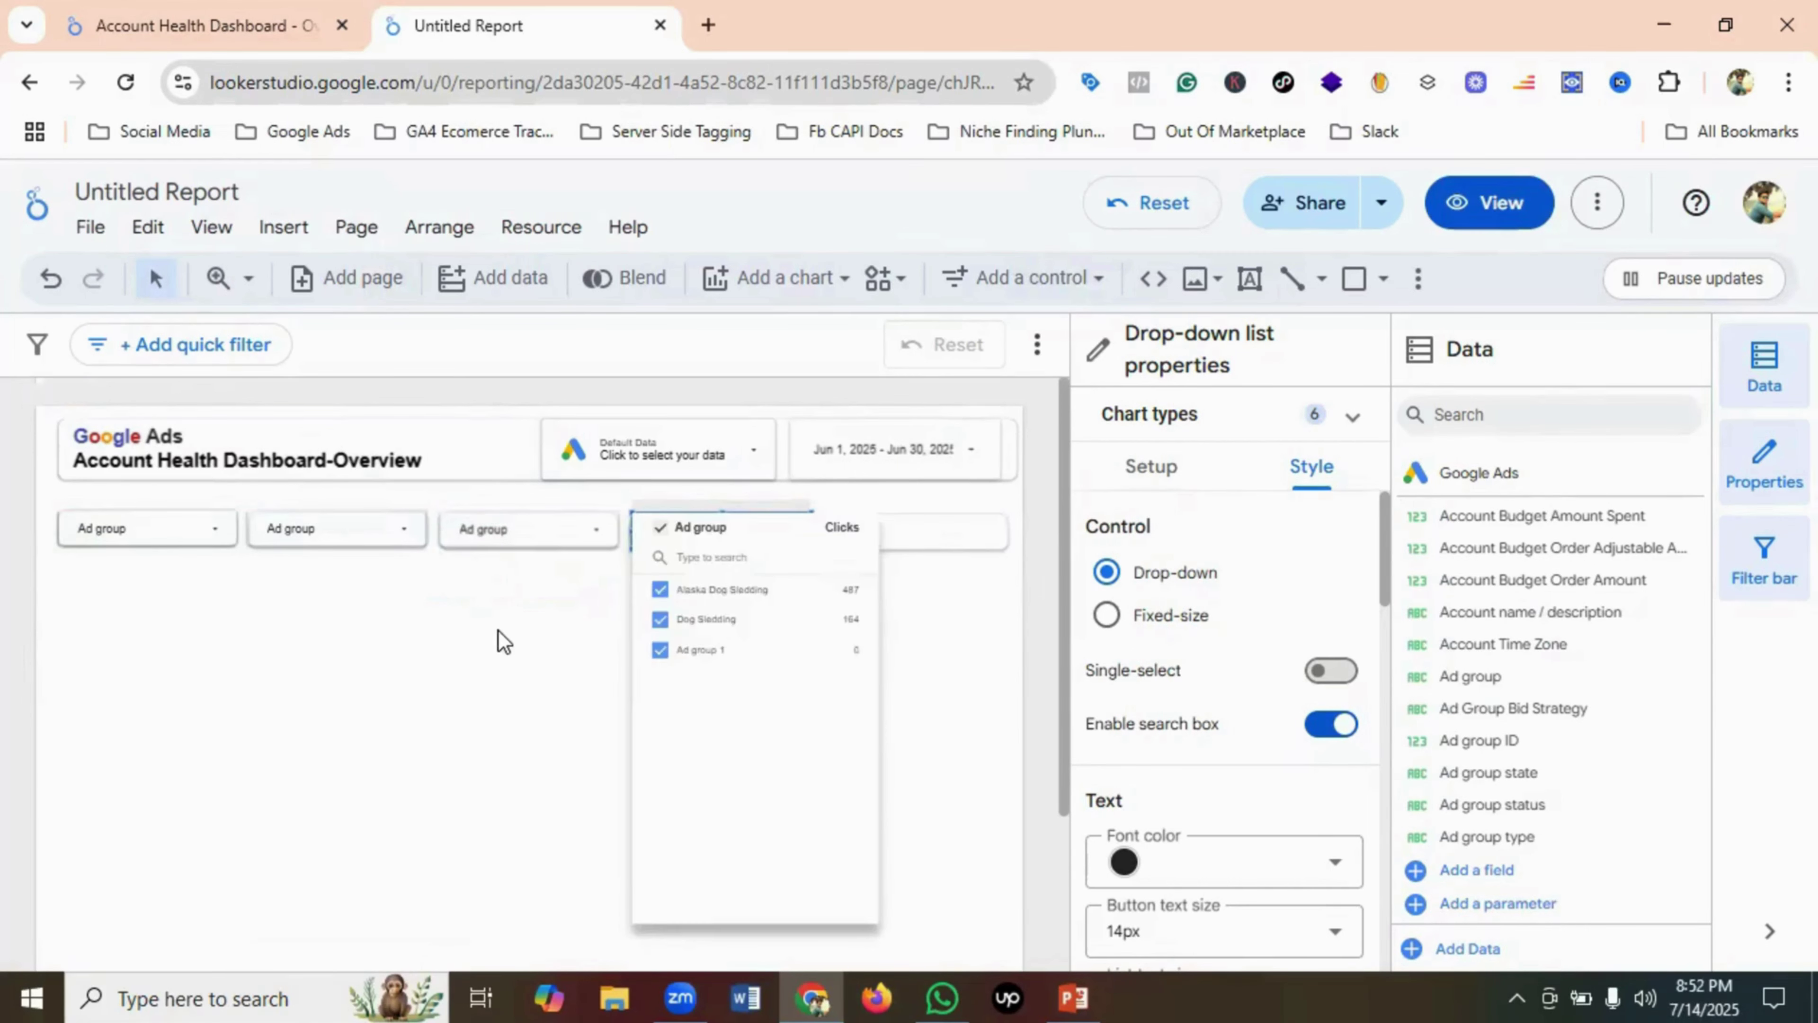
click(498, 629)
click(497, 630)
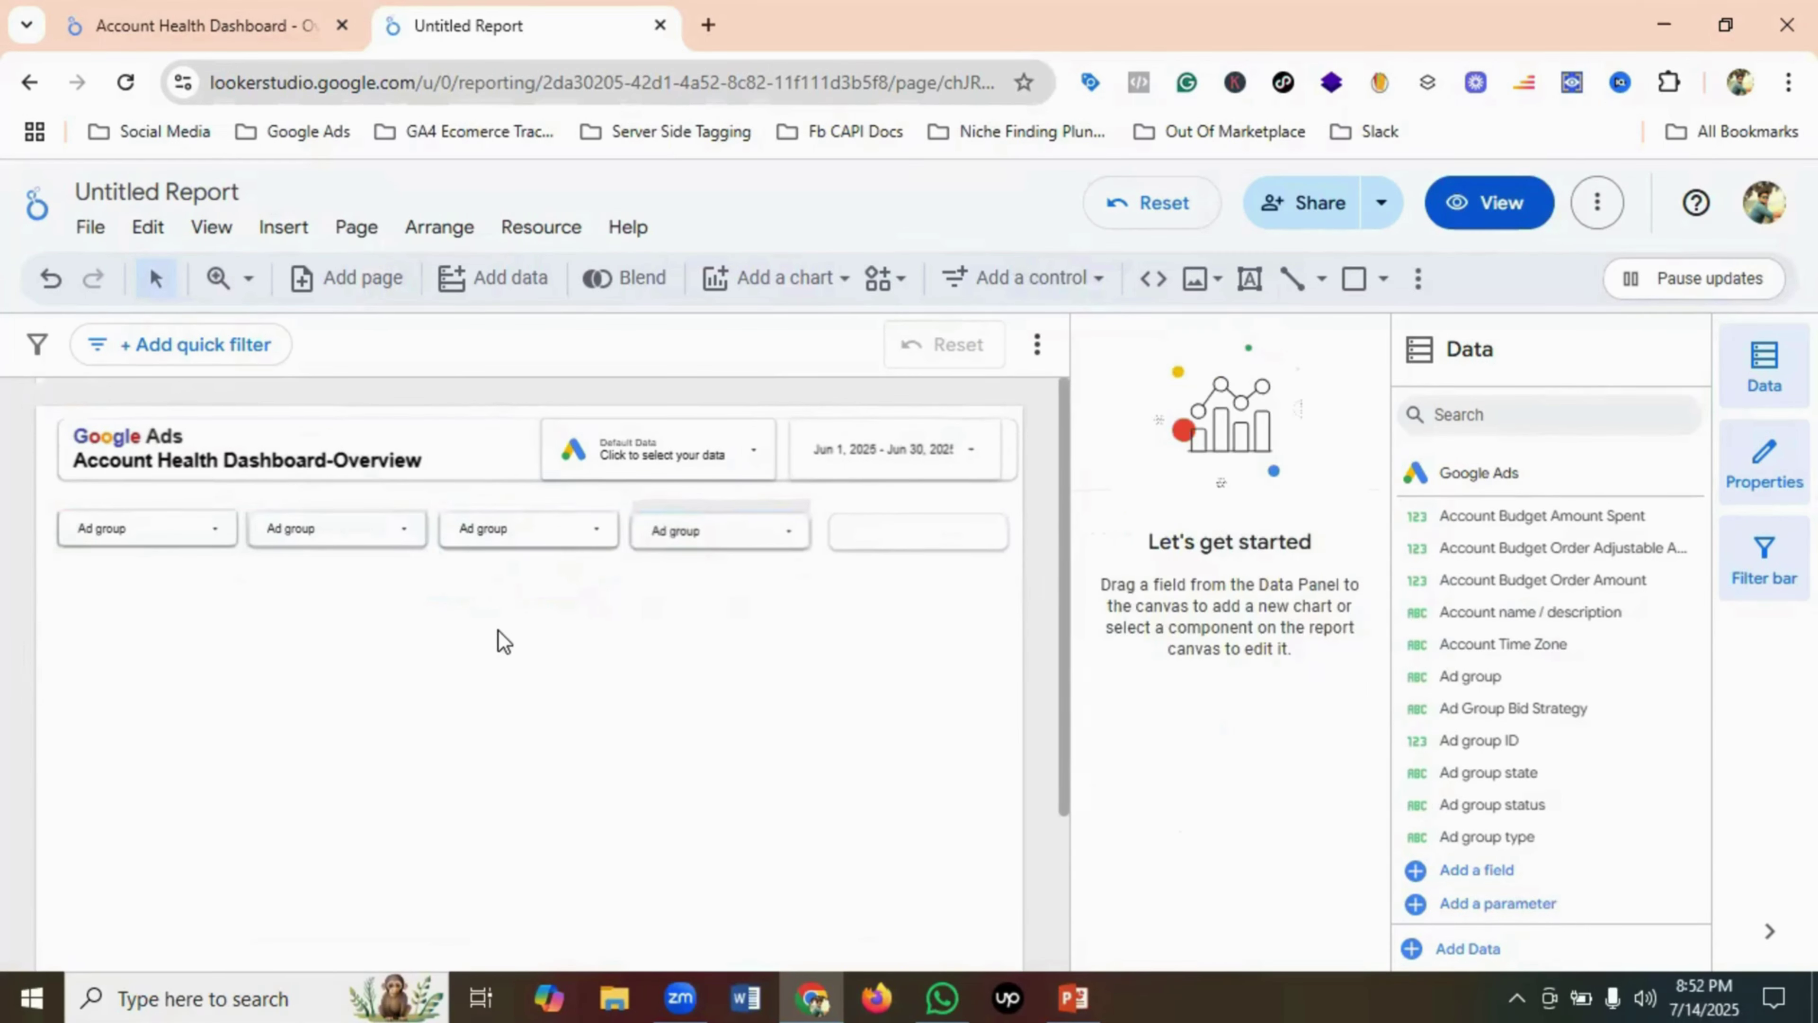
key(ctrl+v)
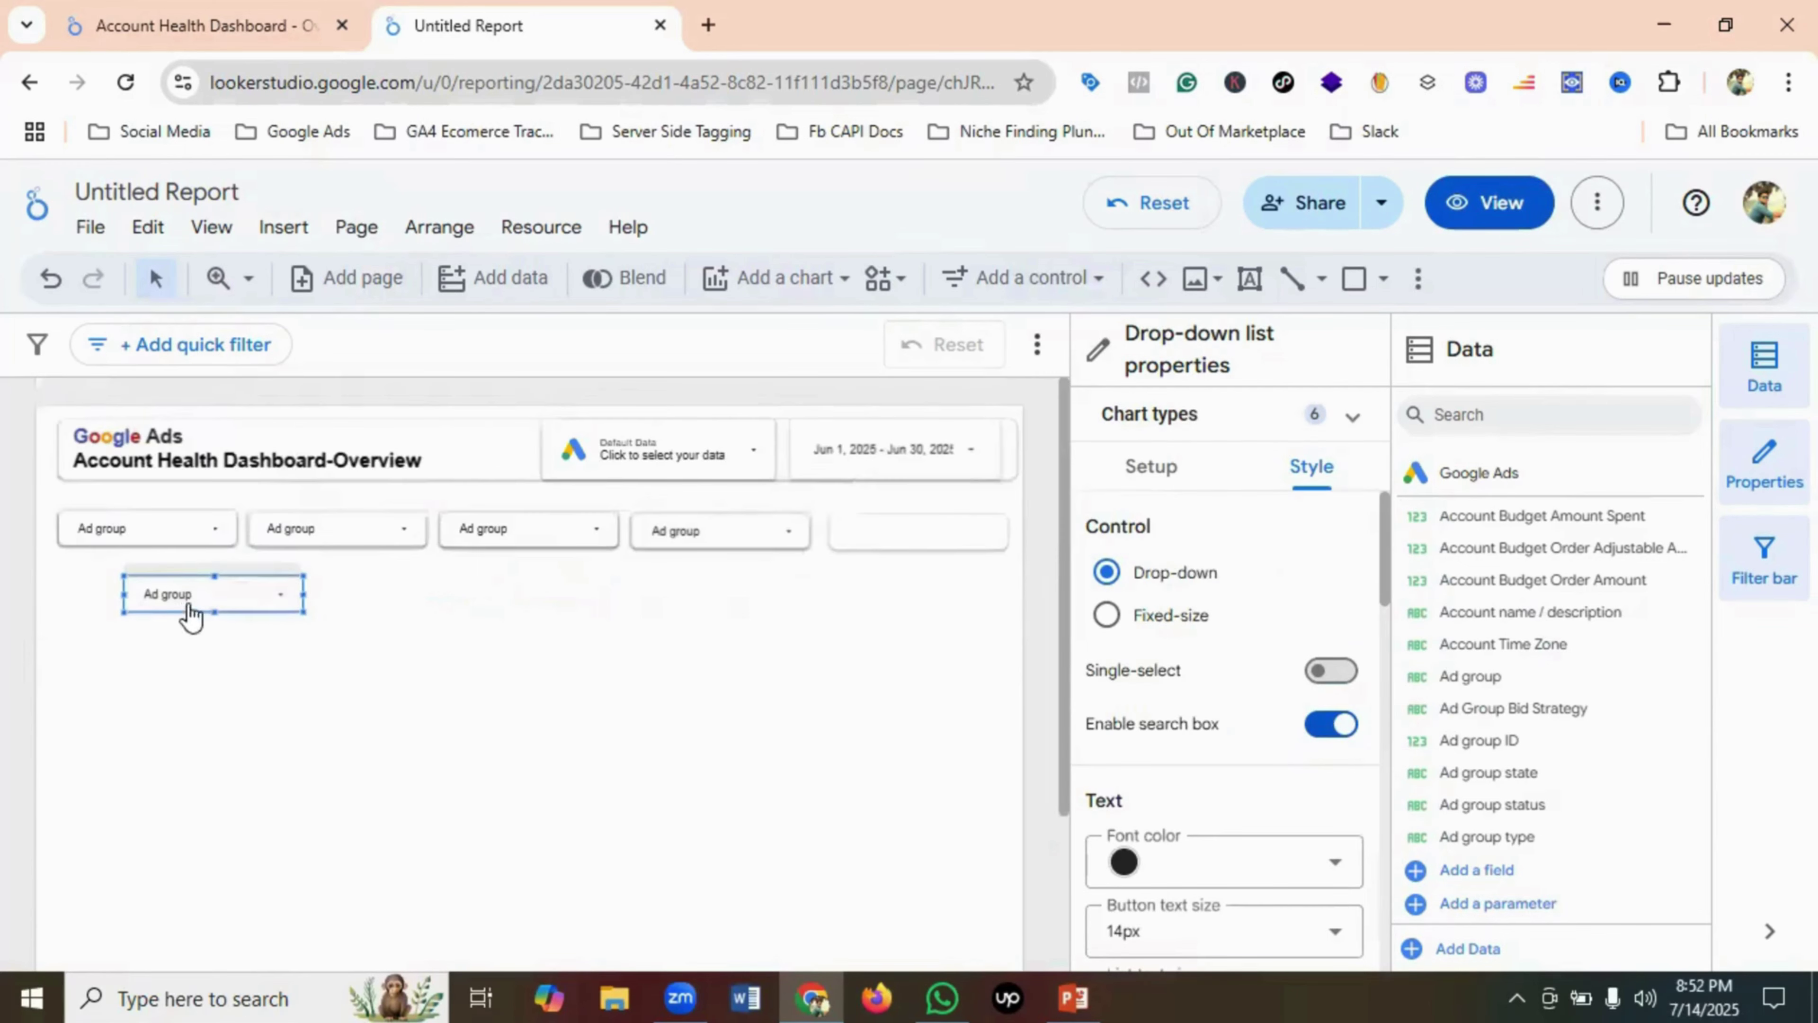
drag(256, 601, 966, 542)
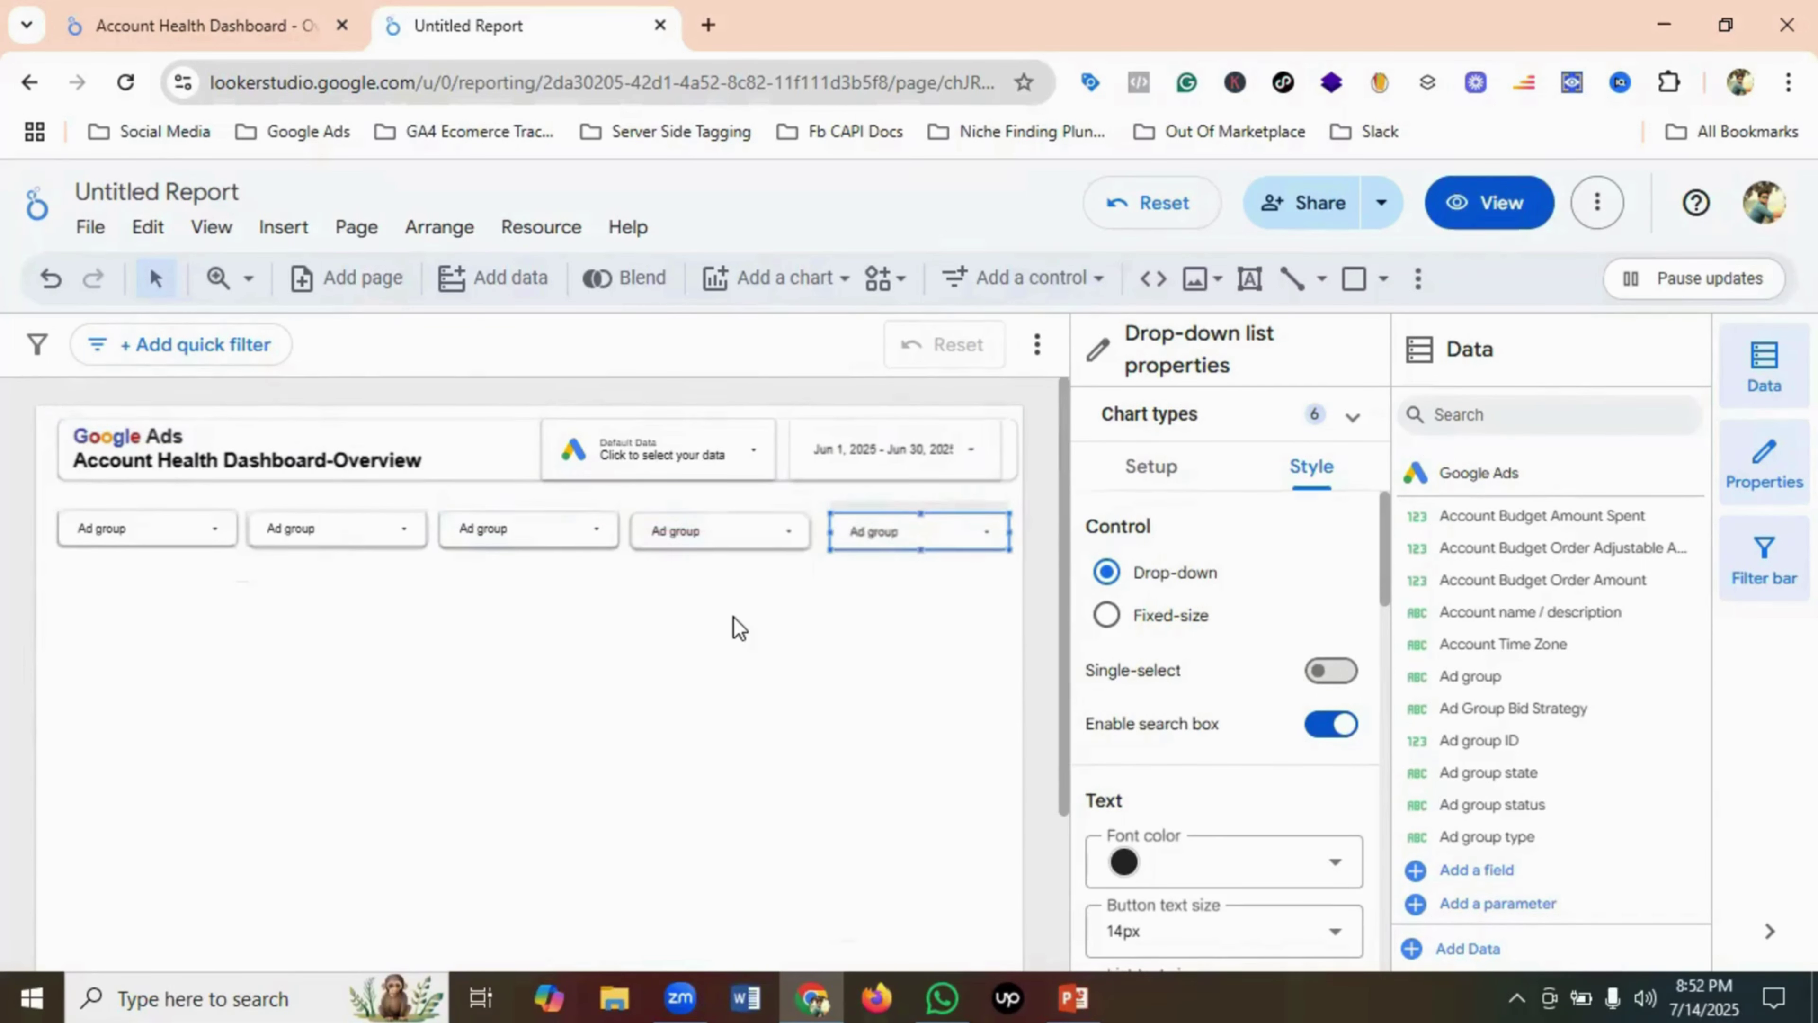
click(706, 658)
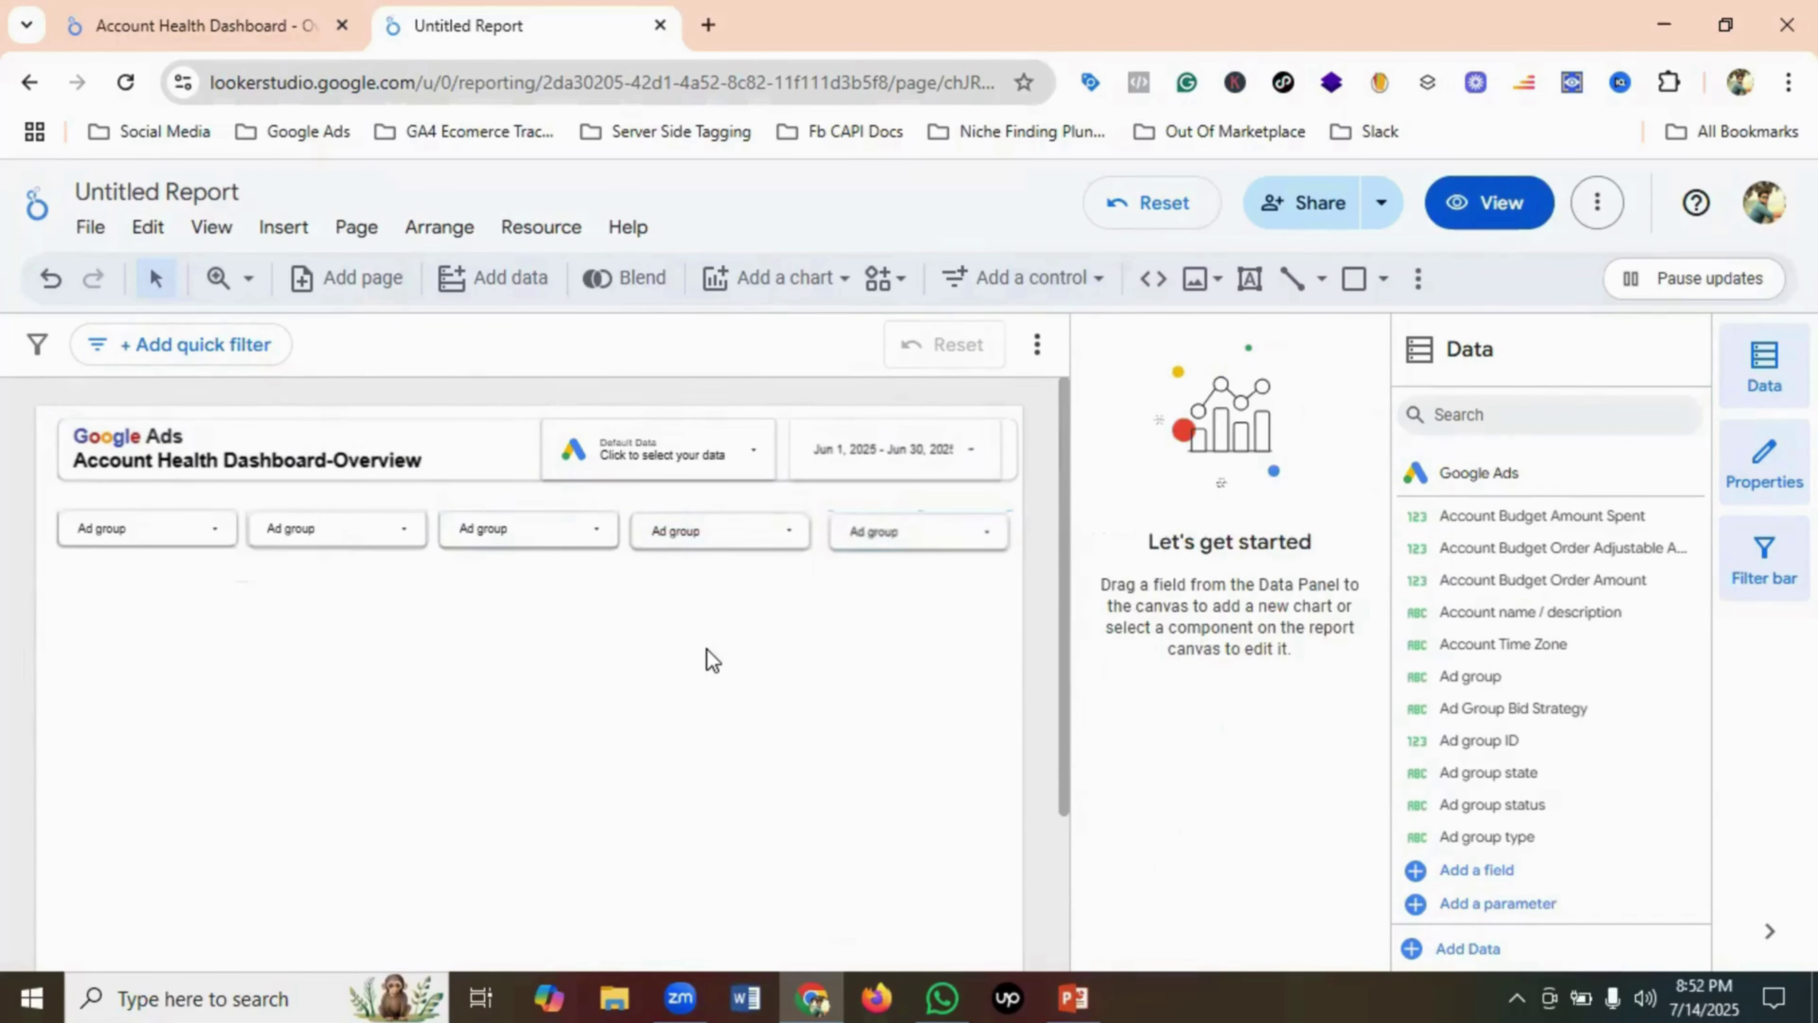
- Preview the five drop-downs in the report and check the filter fields used in the original dashboard
click(1517, 201)
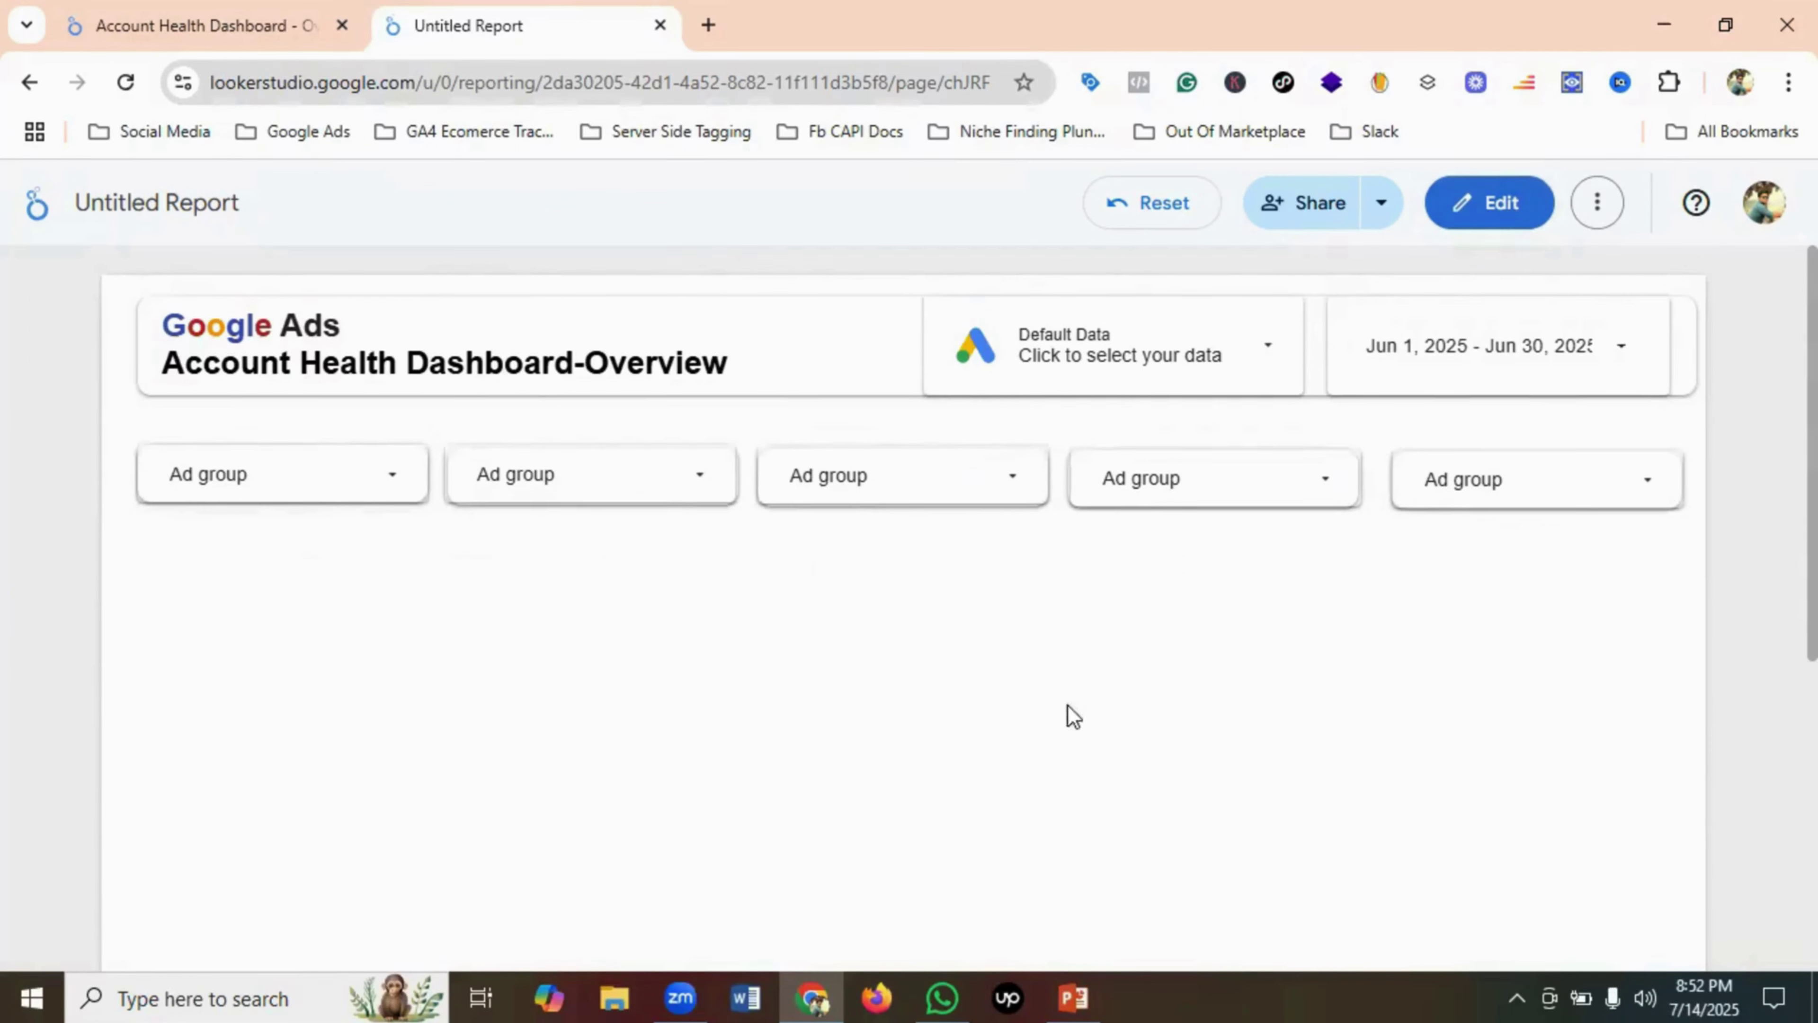
click(1499, 207)
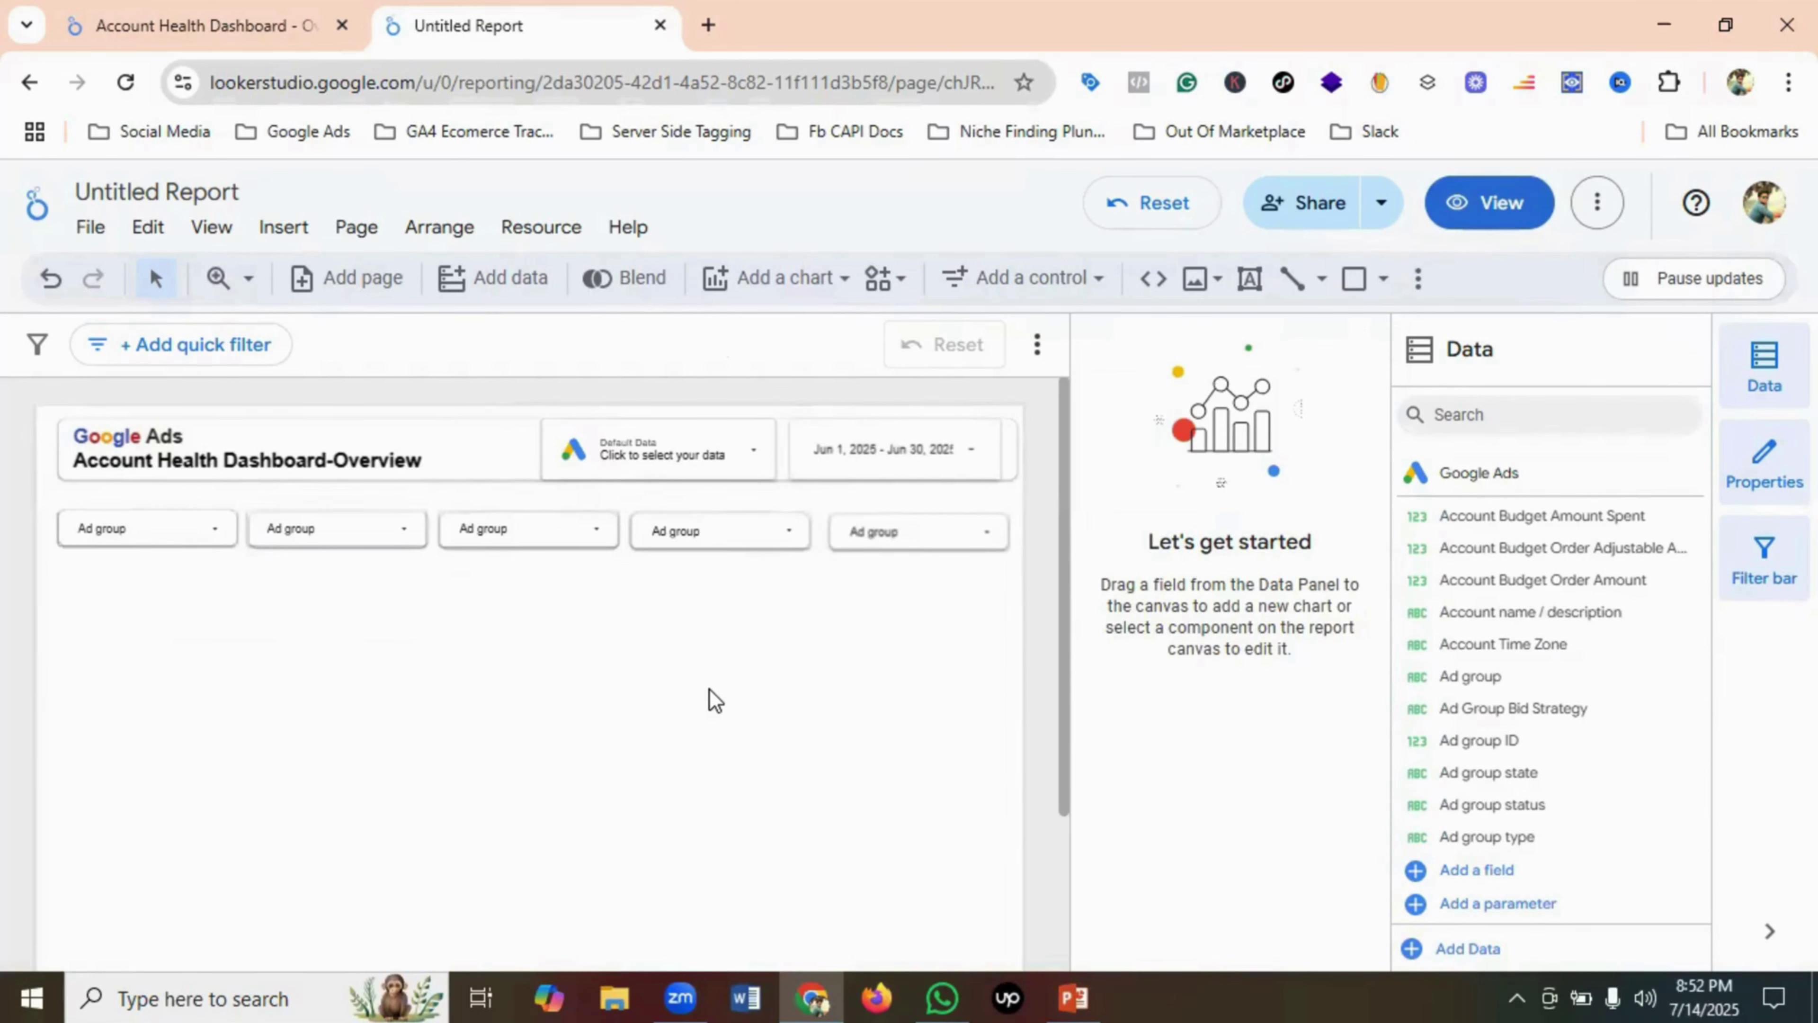
click(163, 12)
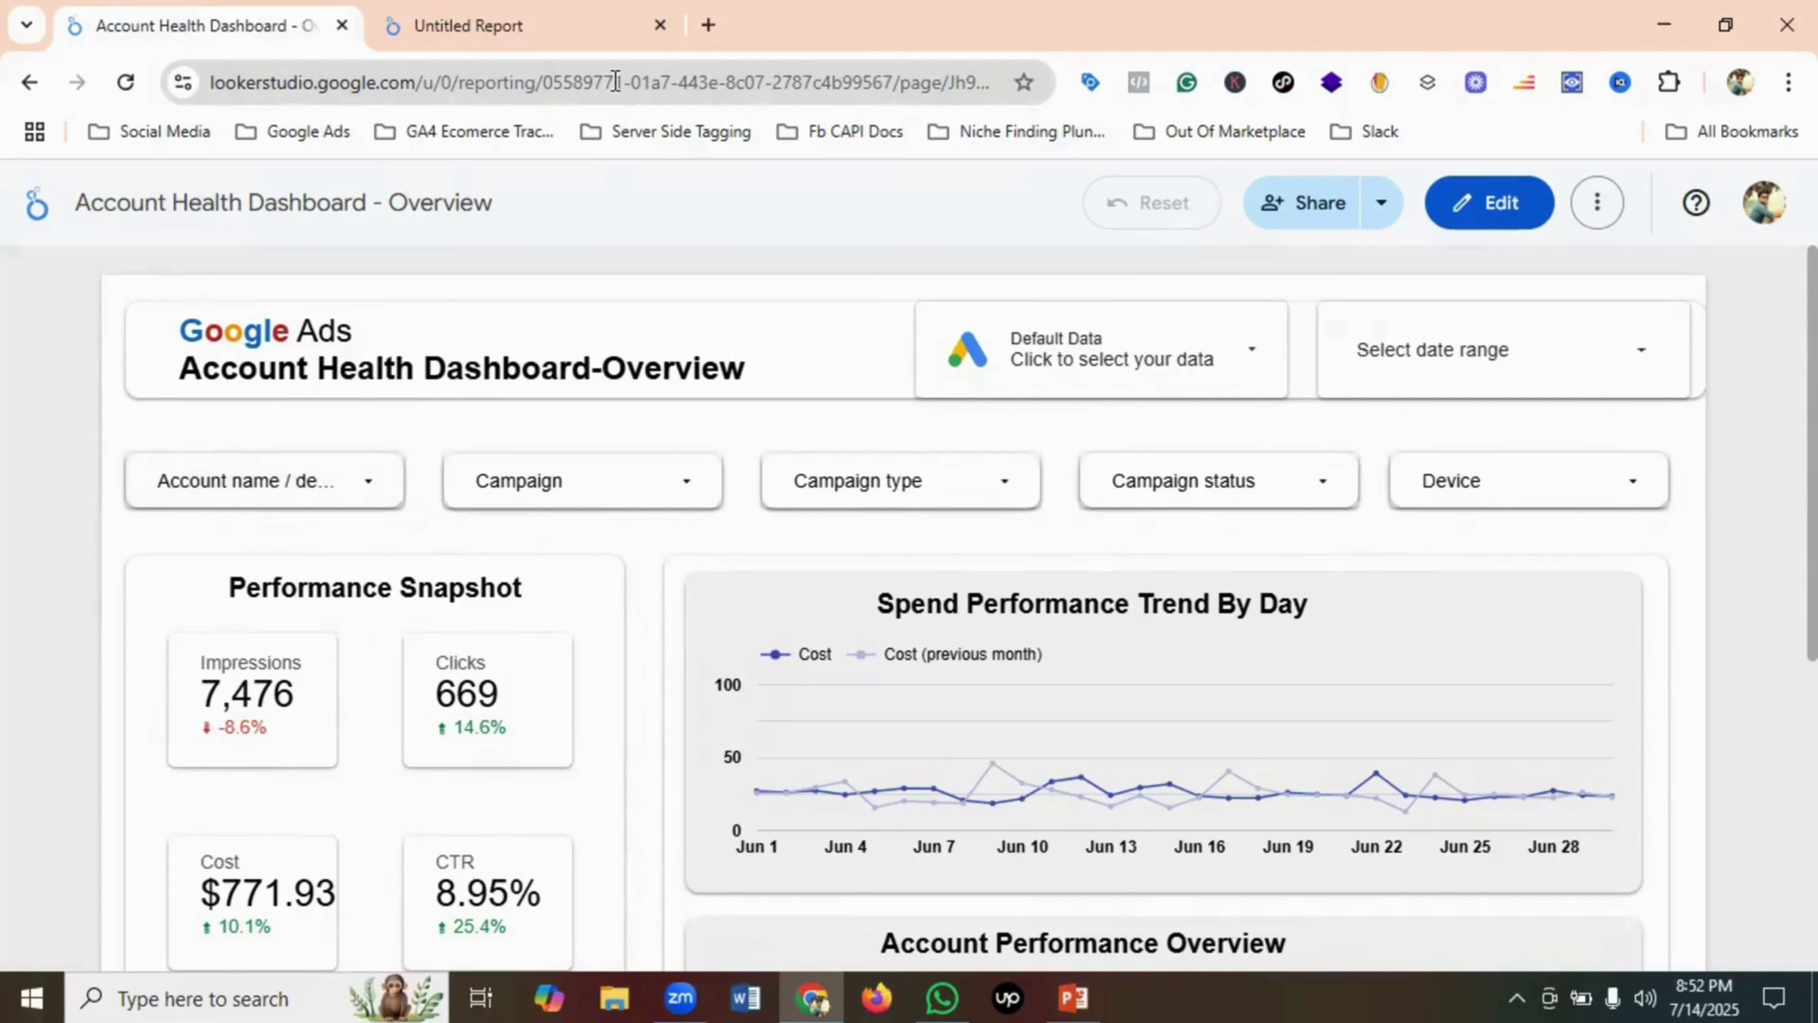
click(587, 14)
- Set the control field of the first drop-down list to Account name / description
click(164, 541)
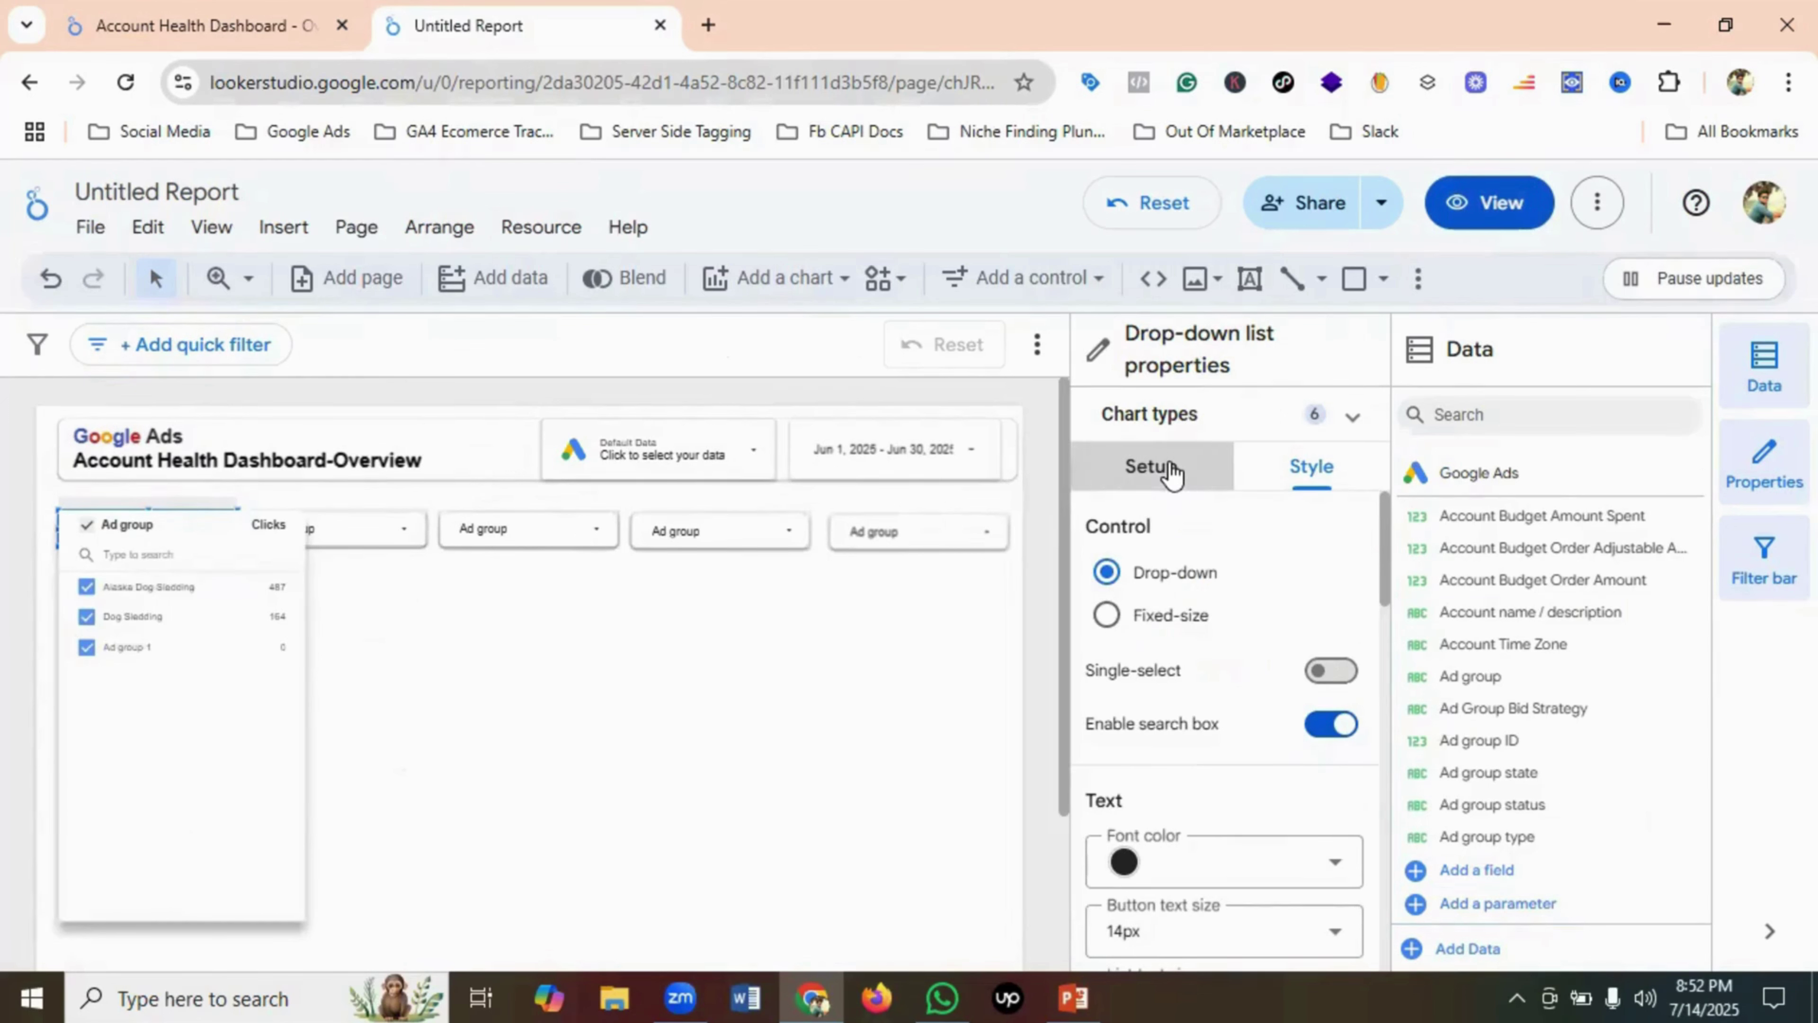
click(1171, 472)
scroll(1257, 669, down, 2)
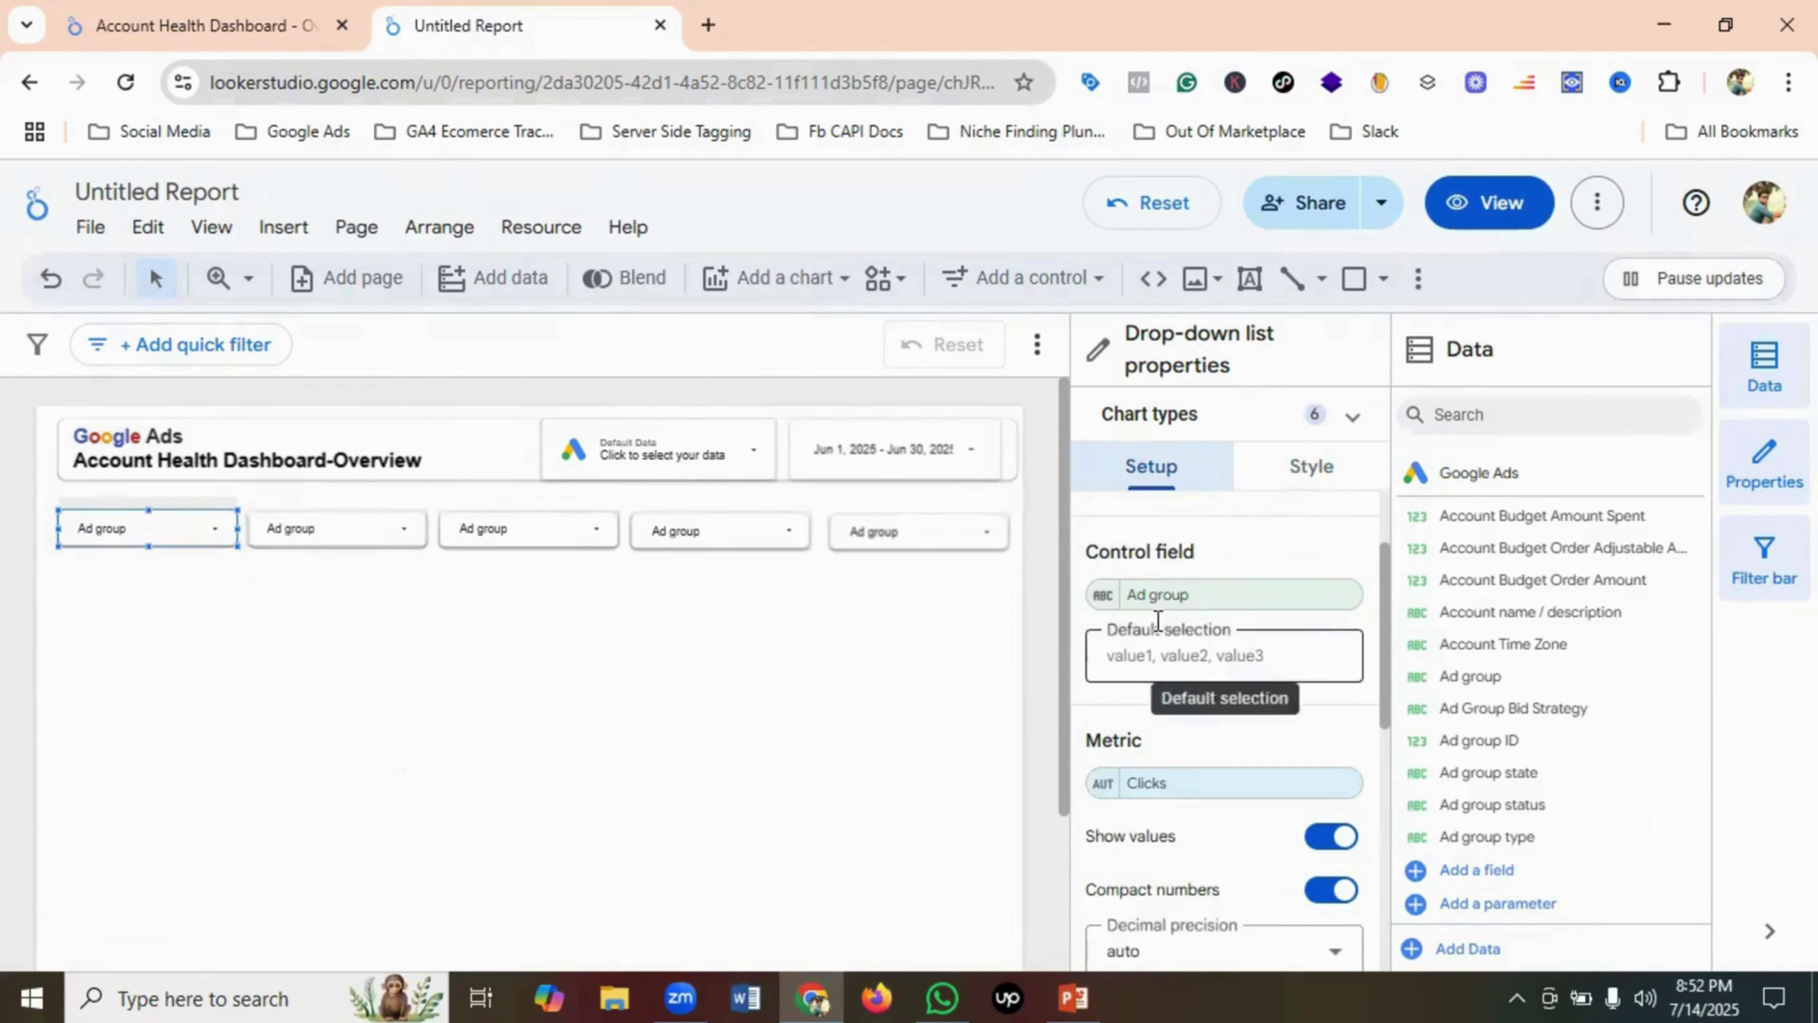
click(1176, 594)
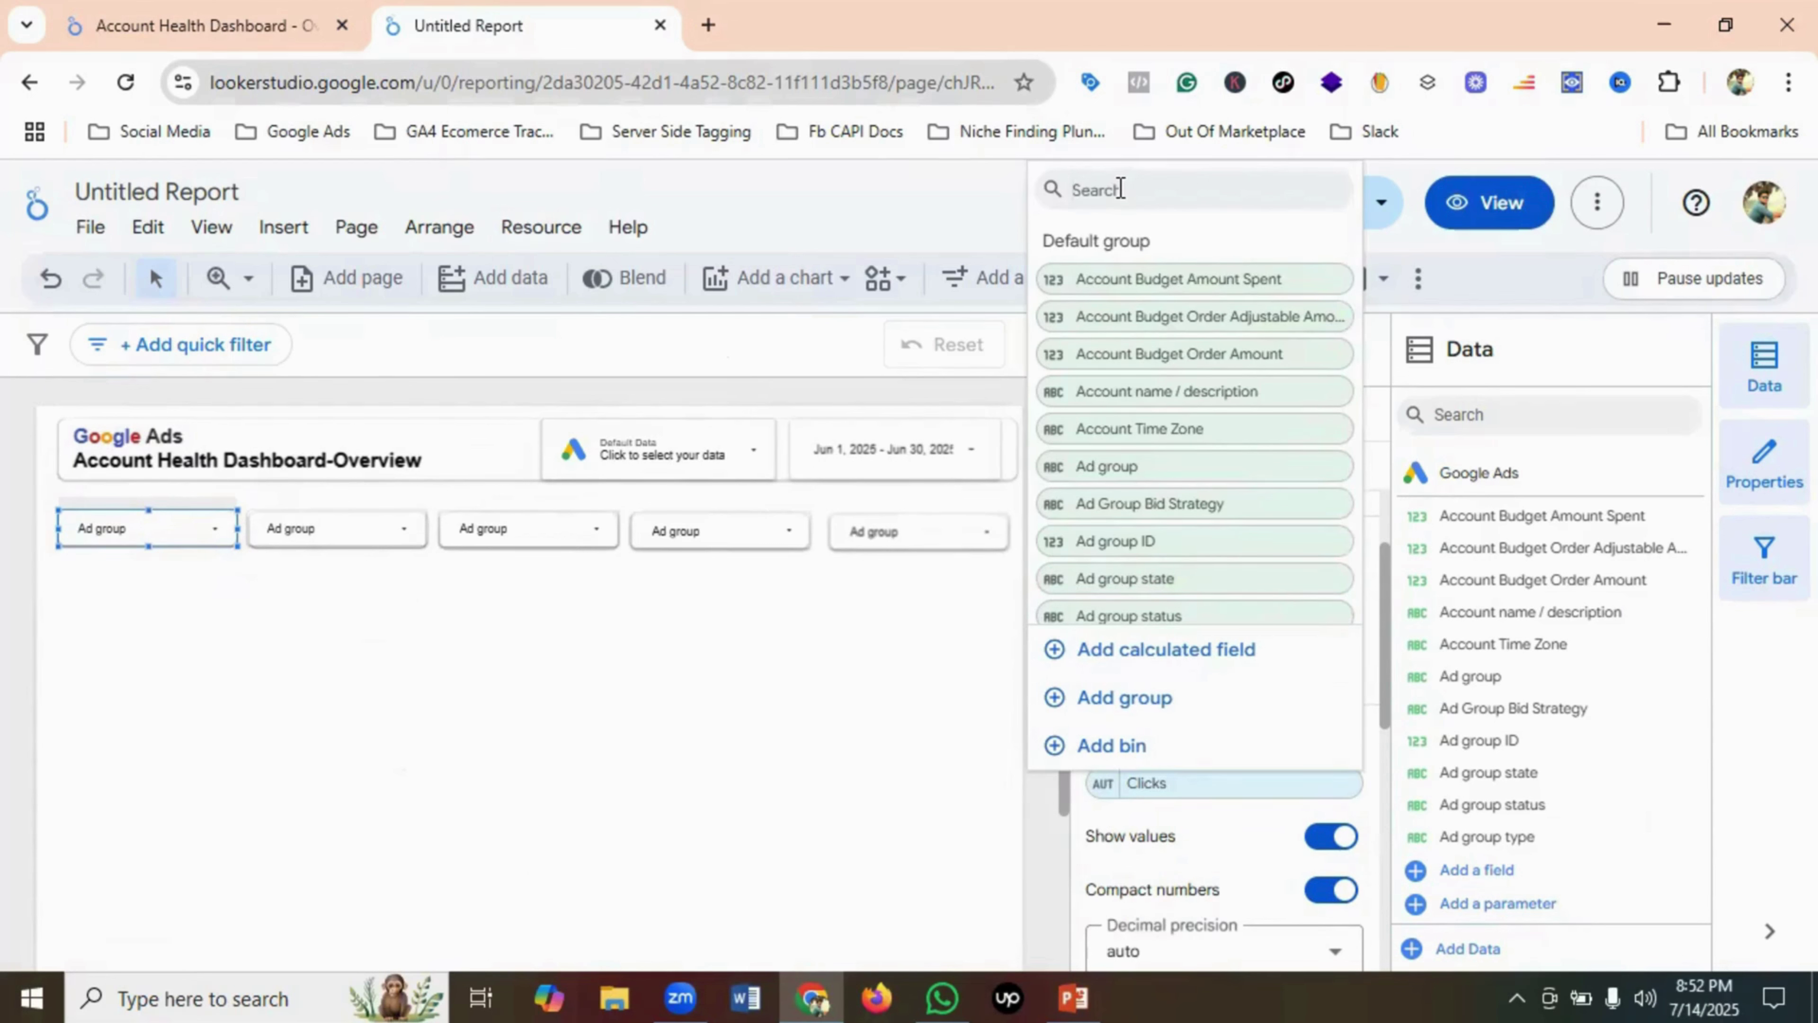
text(Account na)
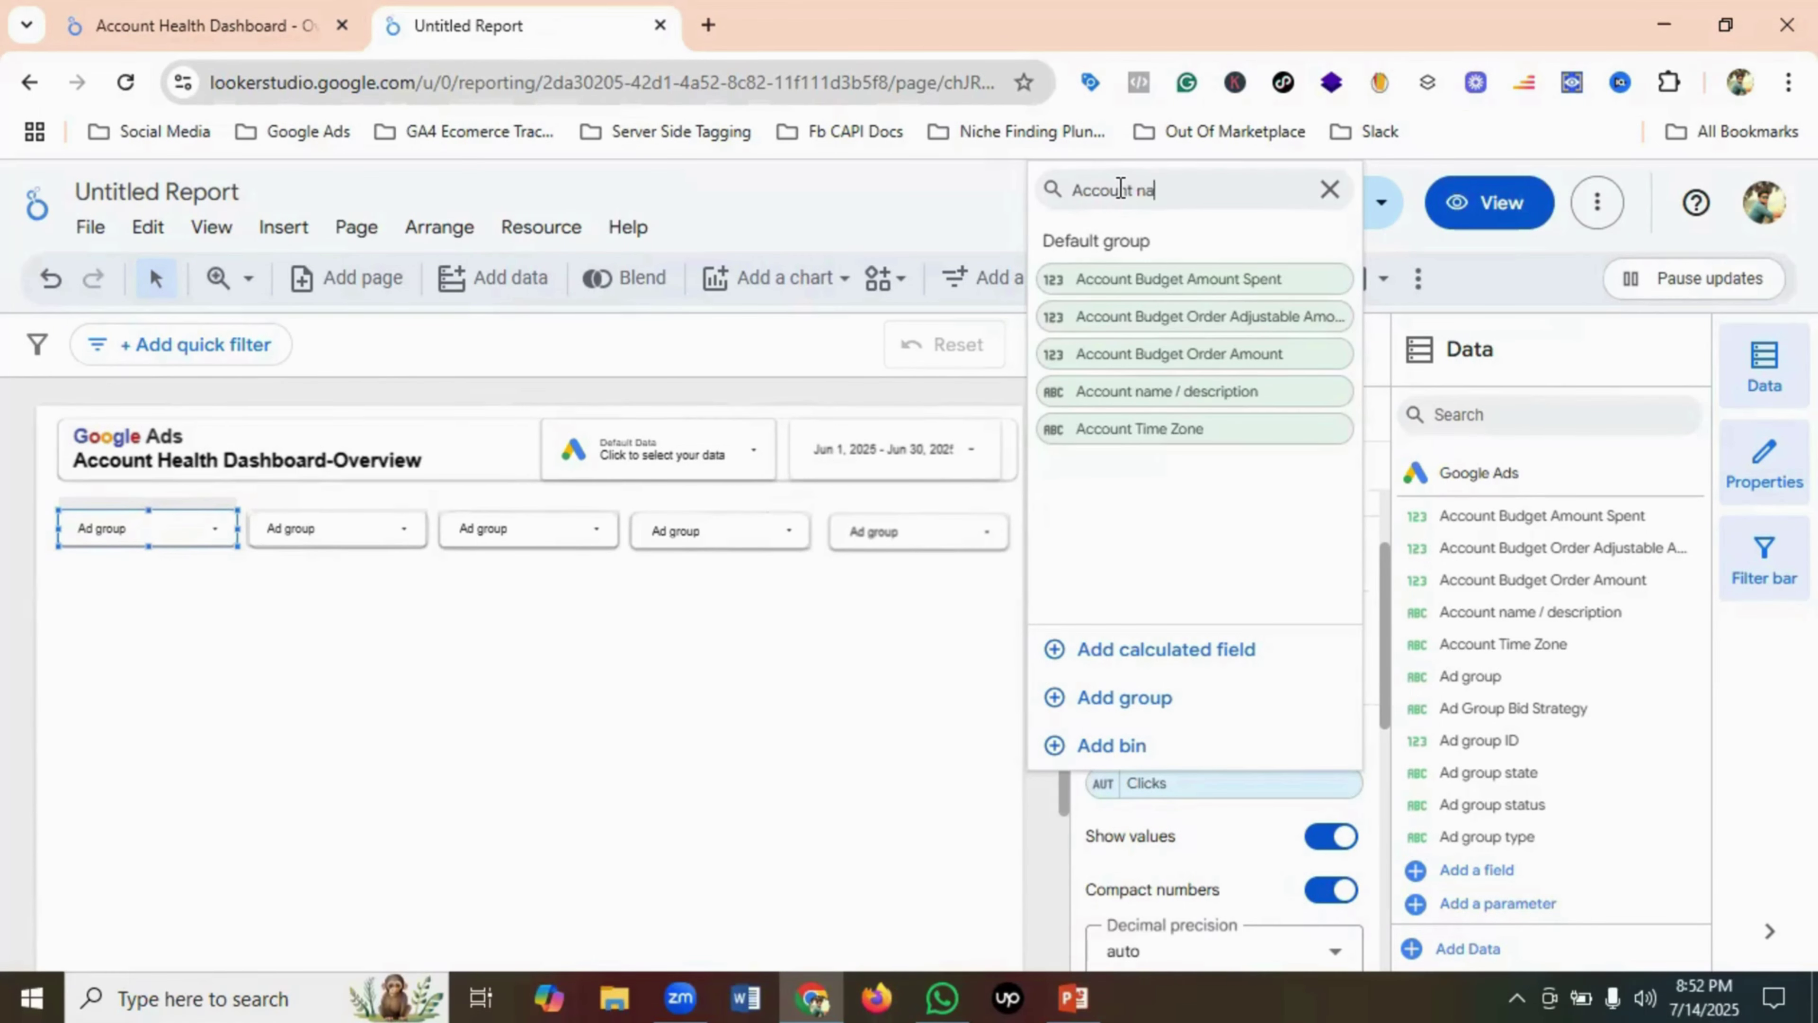
text(me)
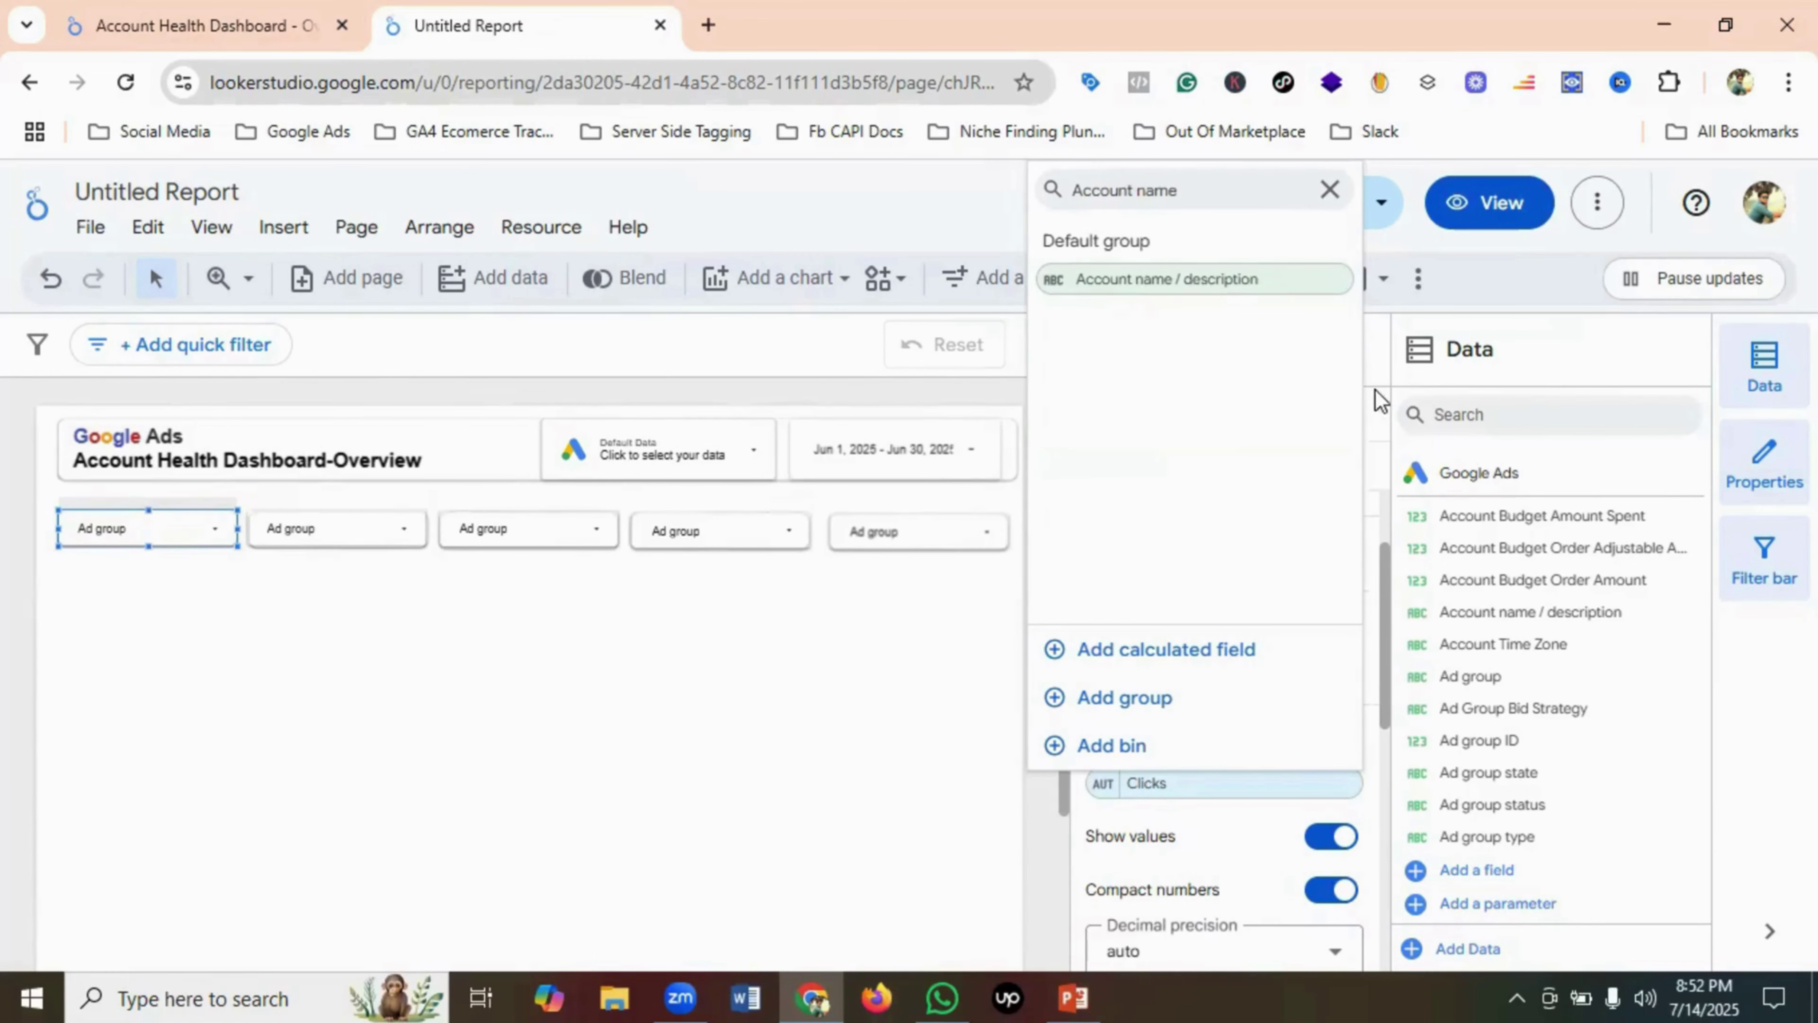
click(1164, 279)
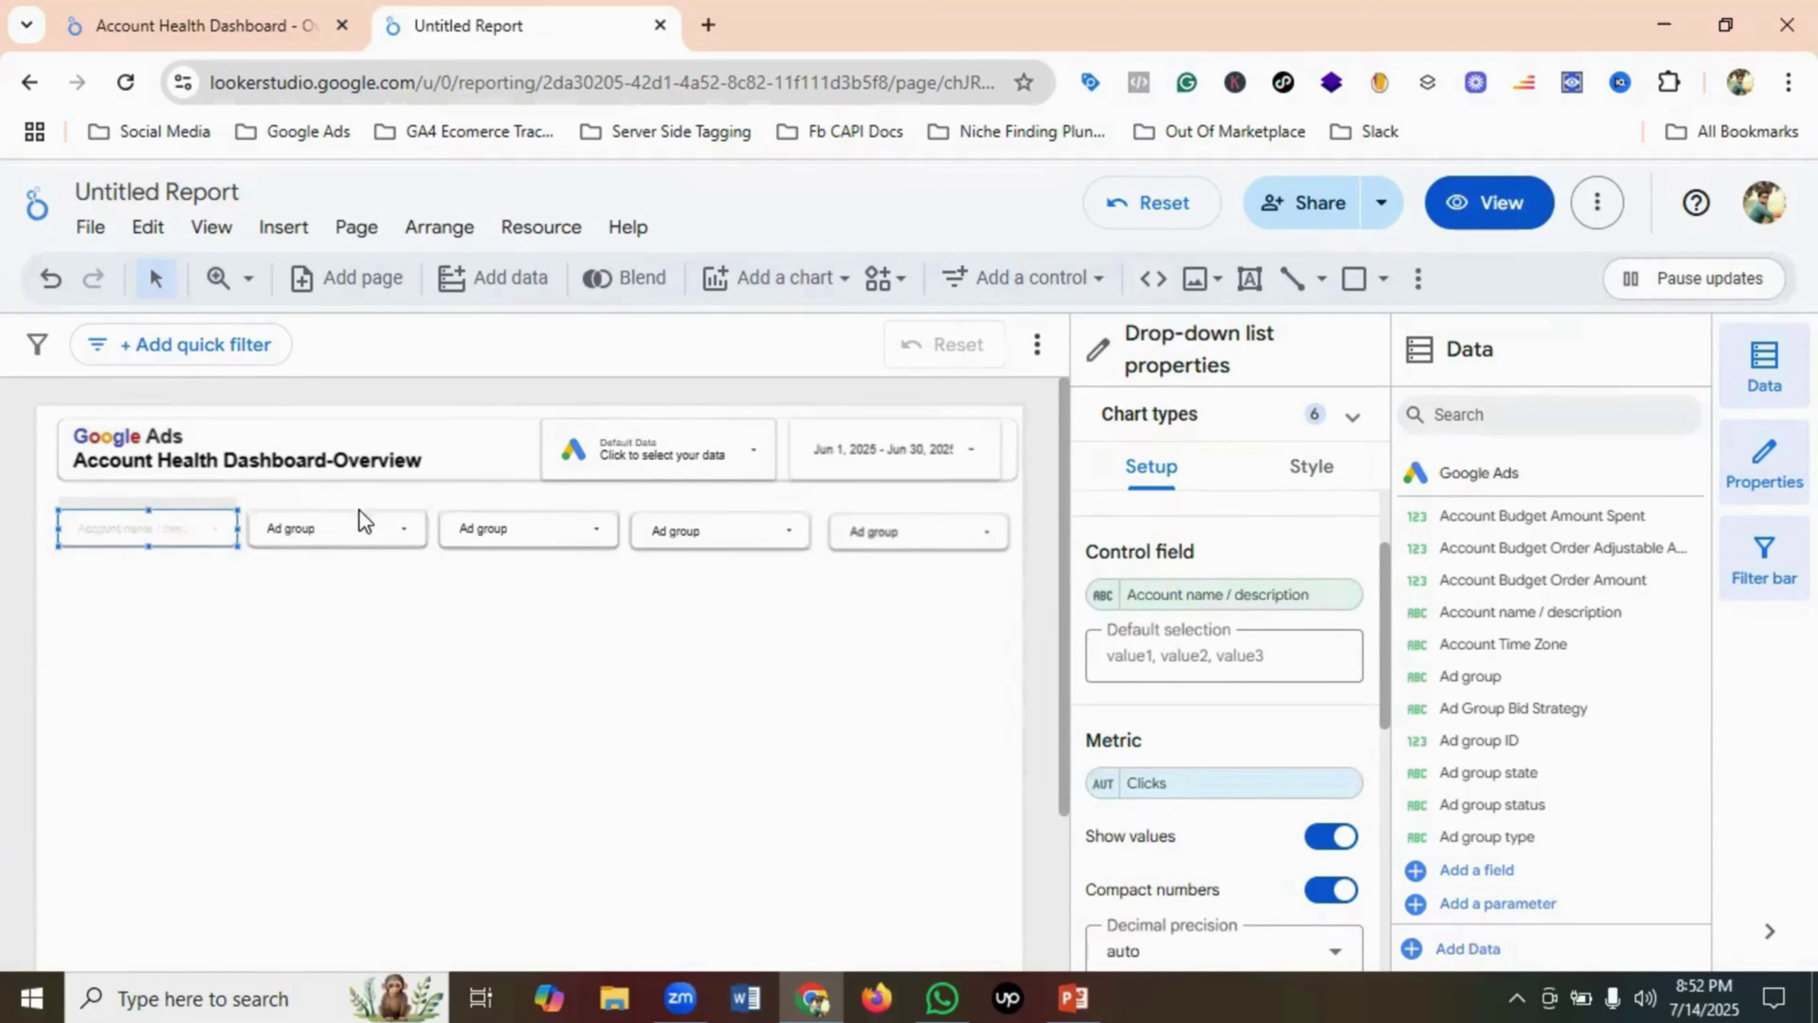
- Change the first drop-down's font color to black and look through its remaining style settings
click(1315, 472)
scroll(1223, 782, down, 2)
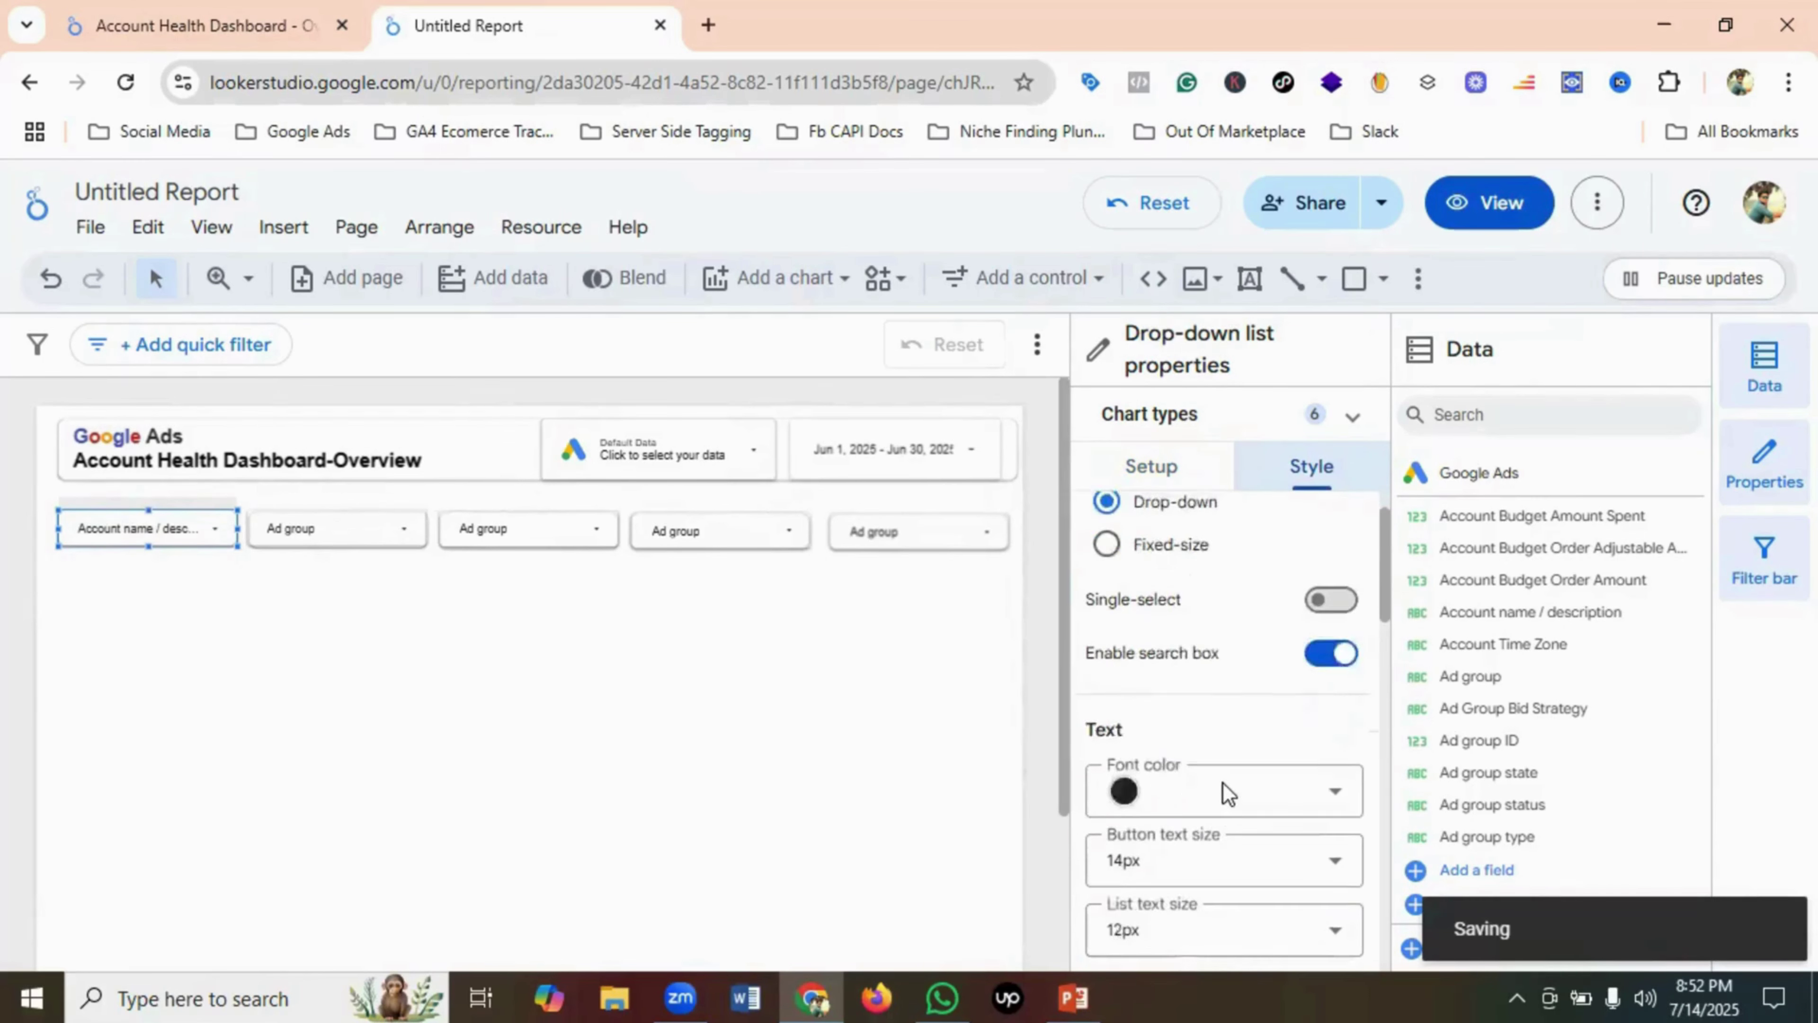
click(1129, 738)
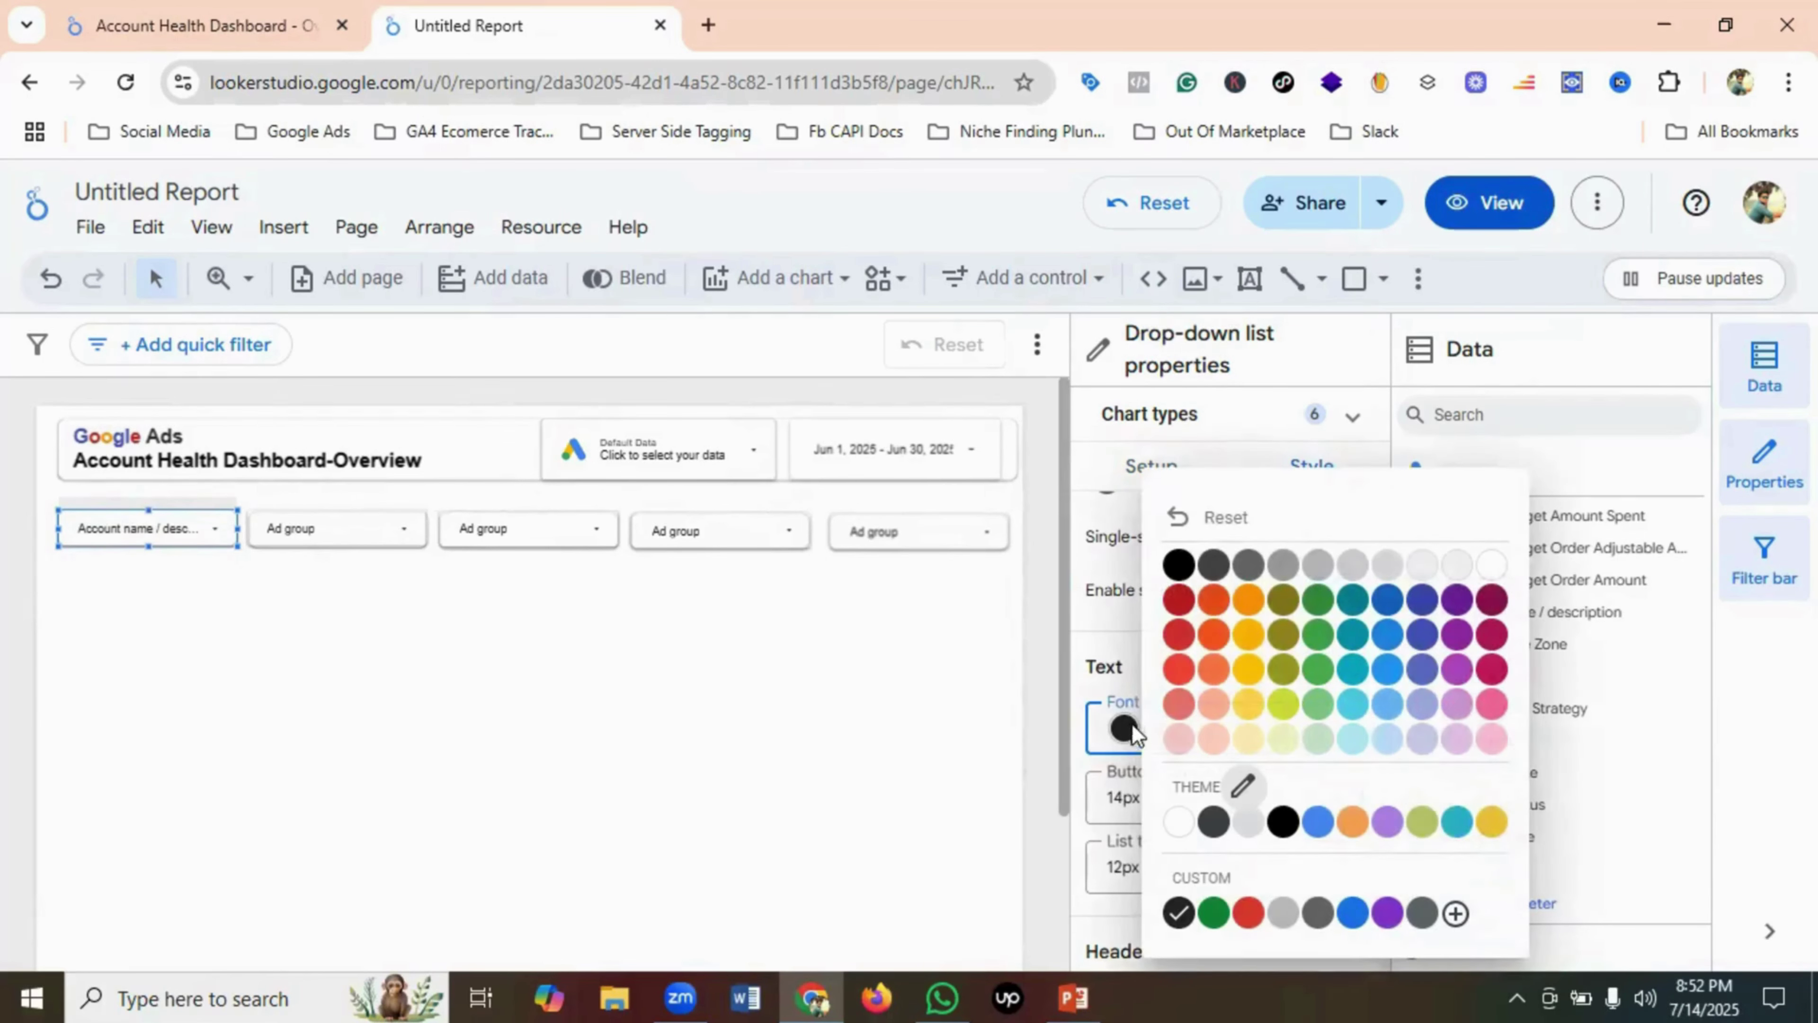
click(1177, 558)
scroll(1274, 709, down, 2)
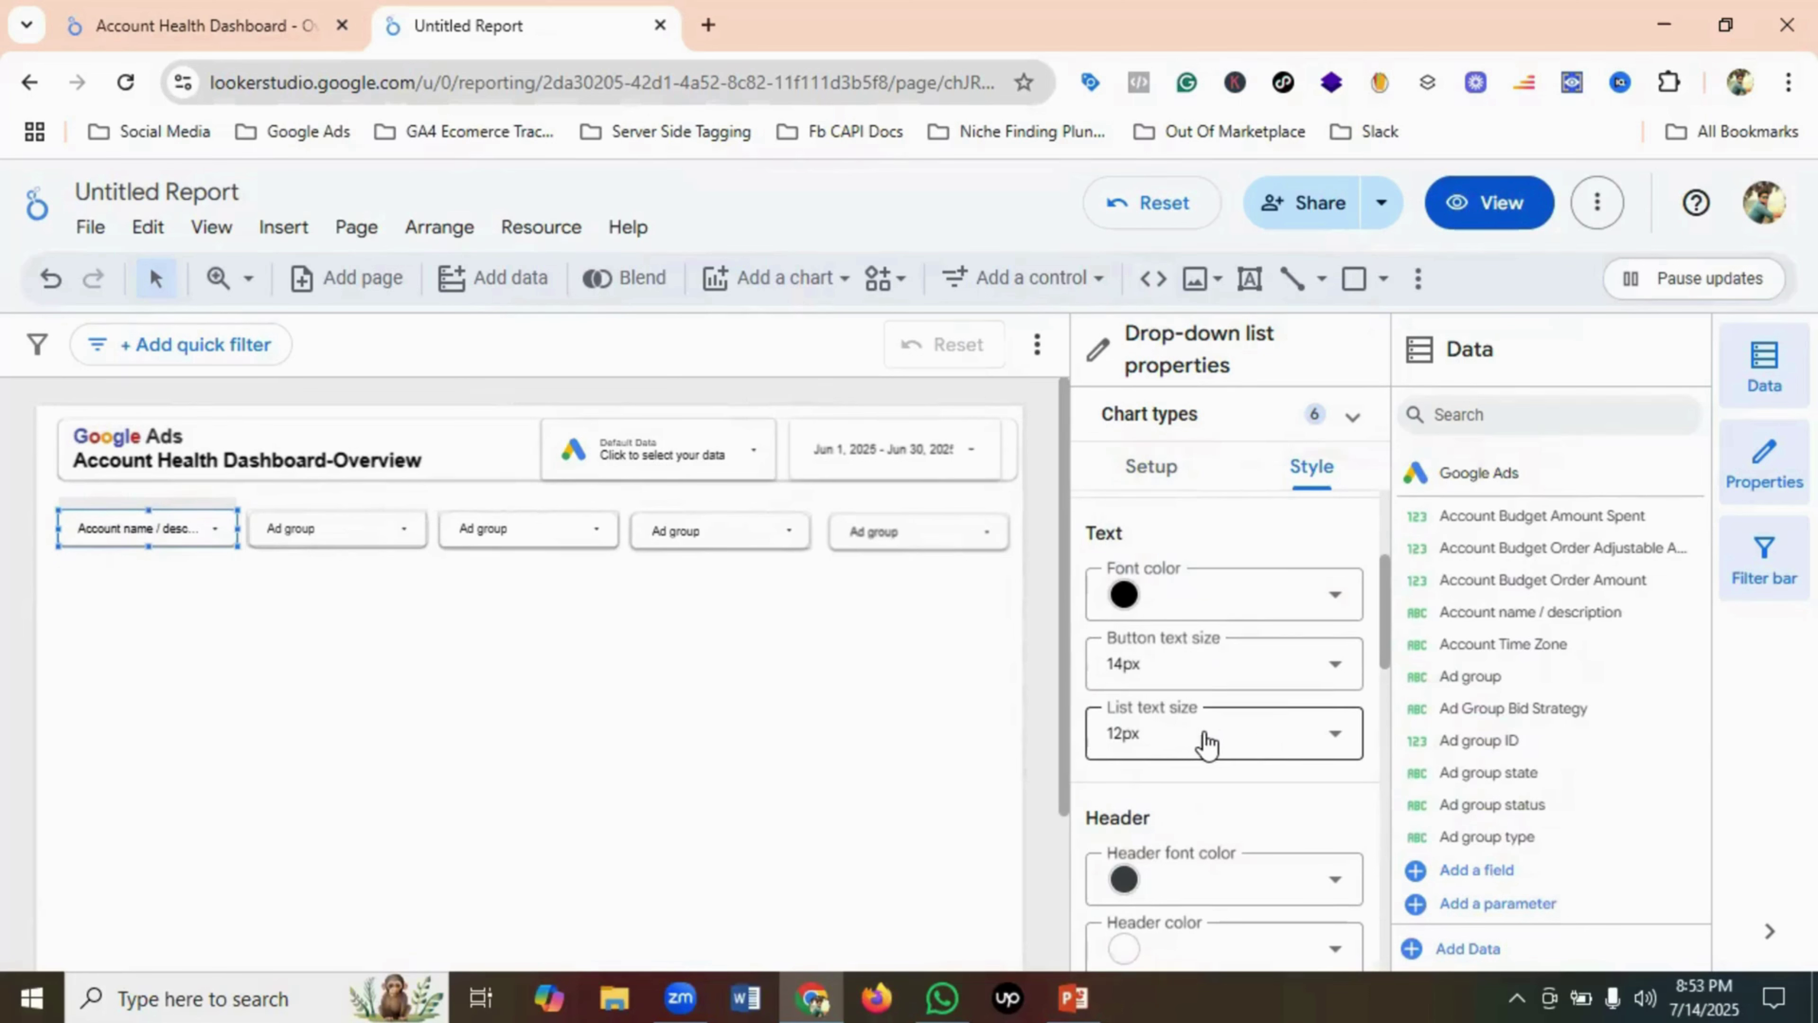
scroll(1310, 741, down, 2)
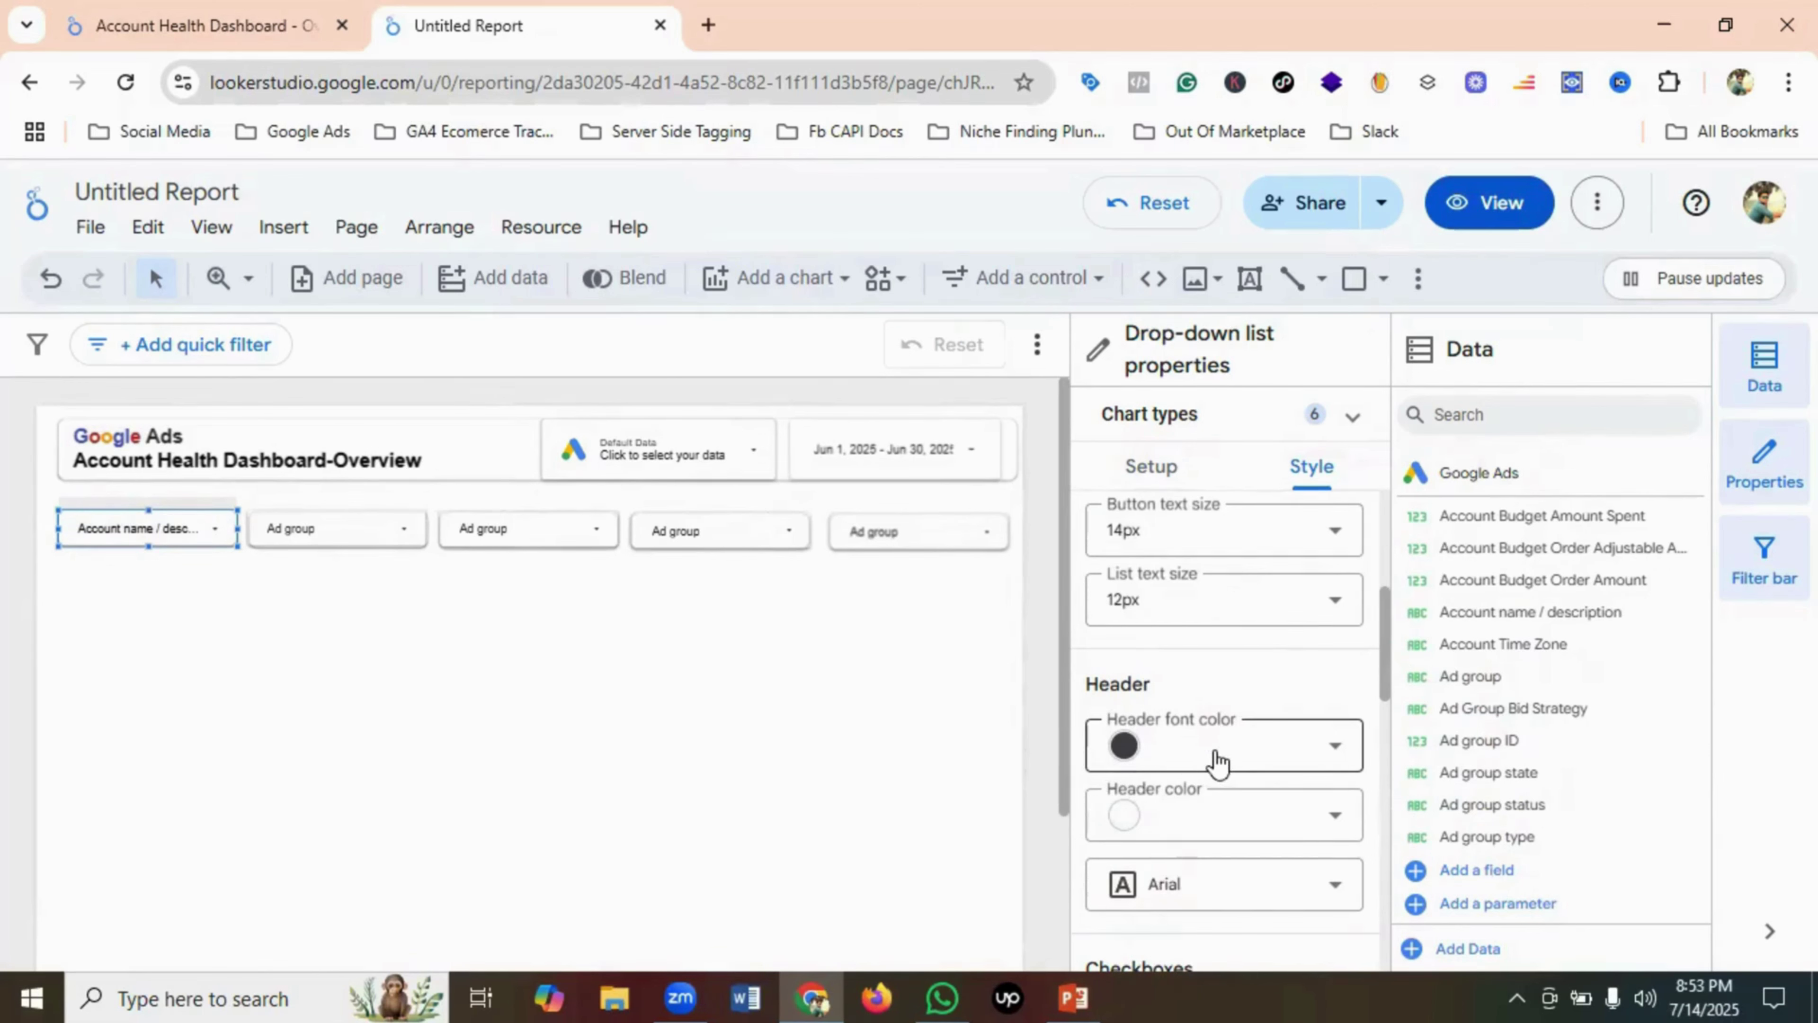
scroll(1230, 752, down, 4)
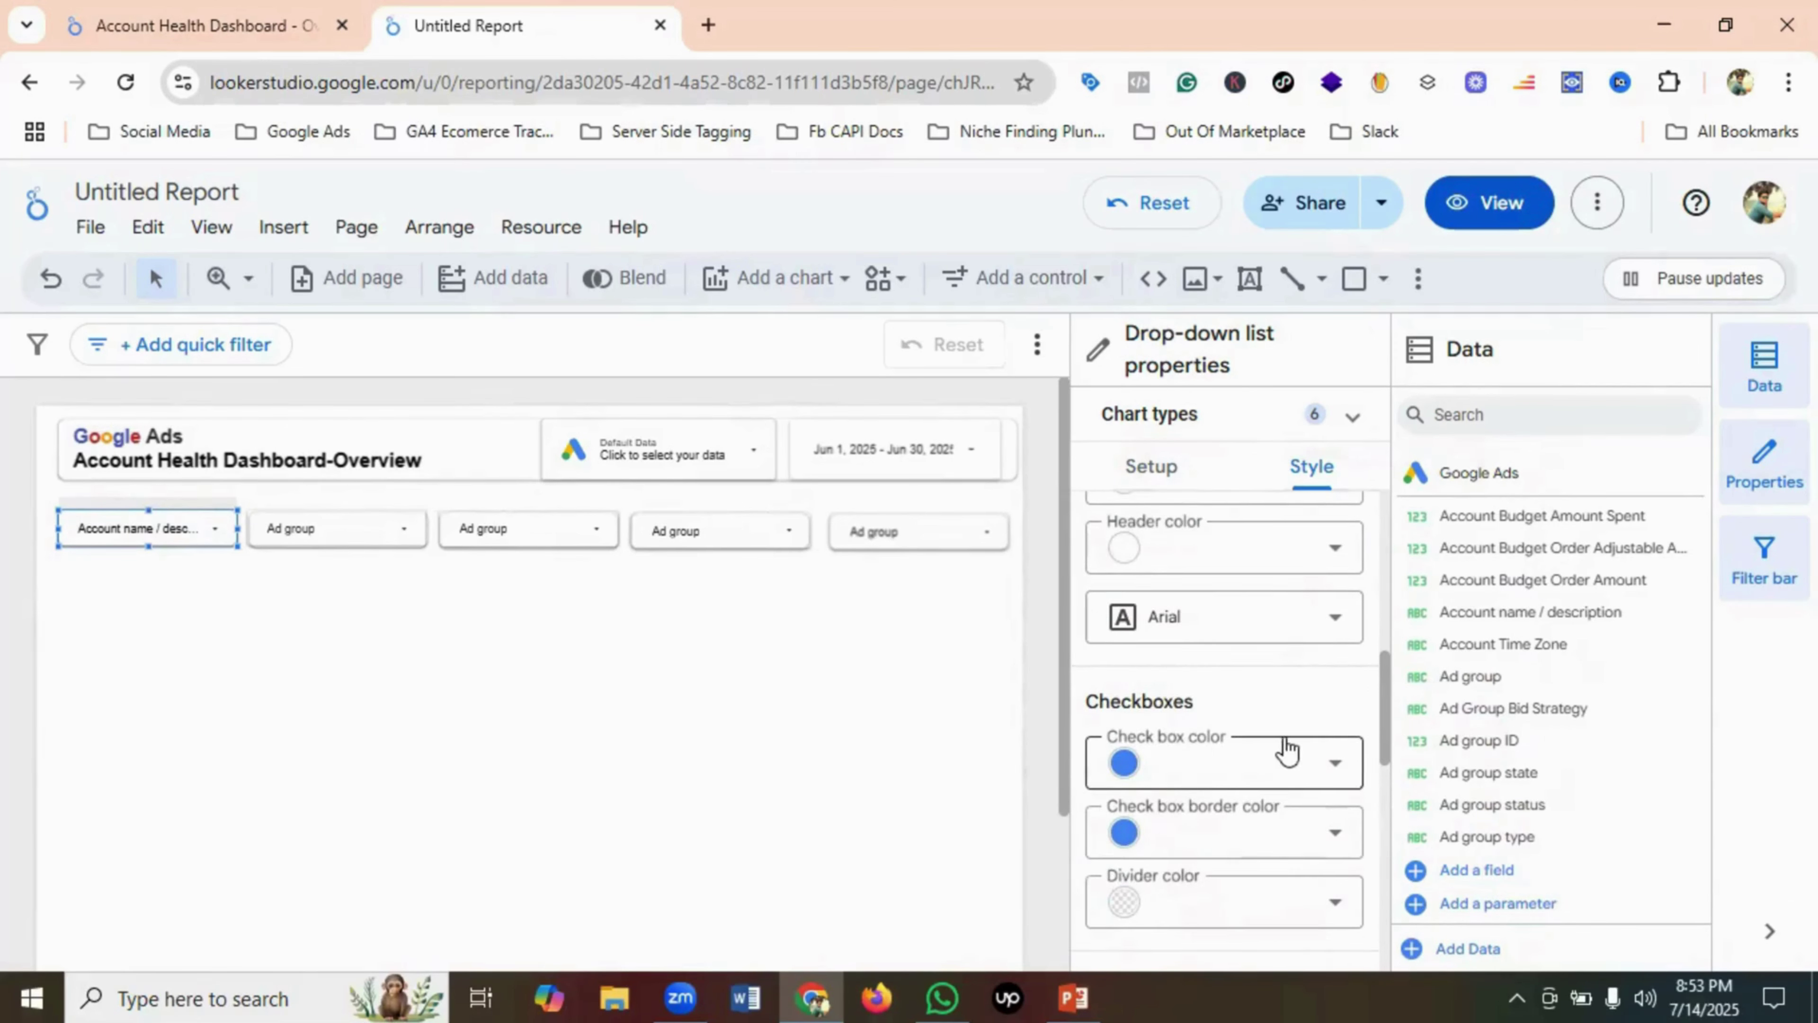
scroll(1260, 745, down, 4)
scroll(1210, 737, down, 5)
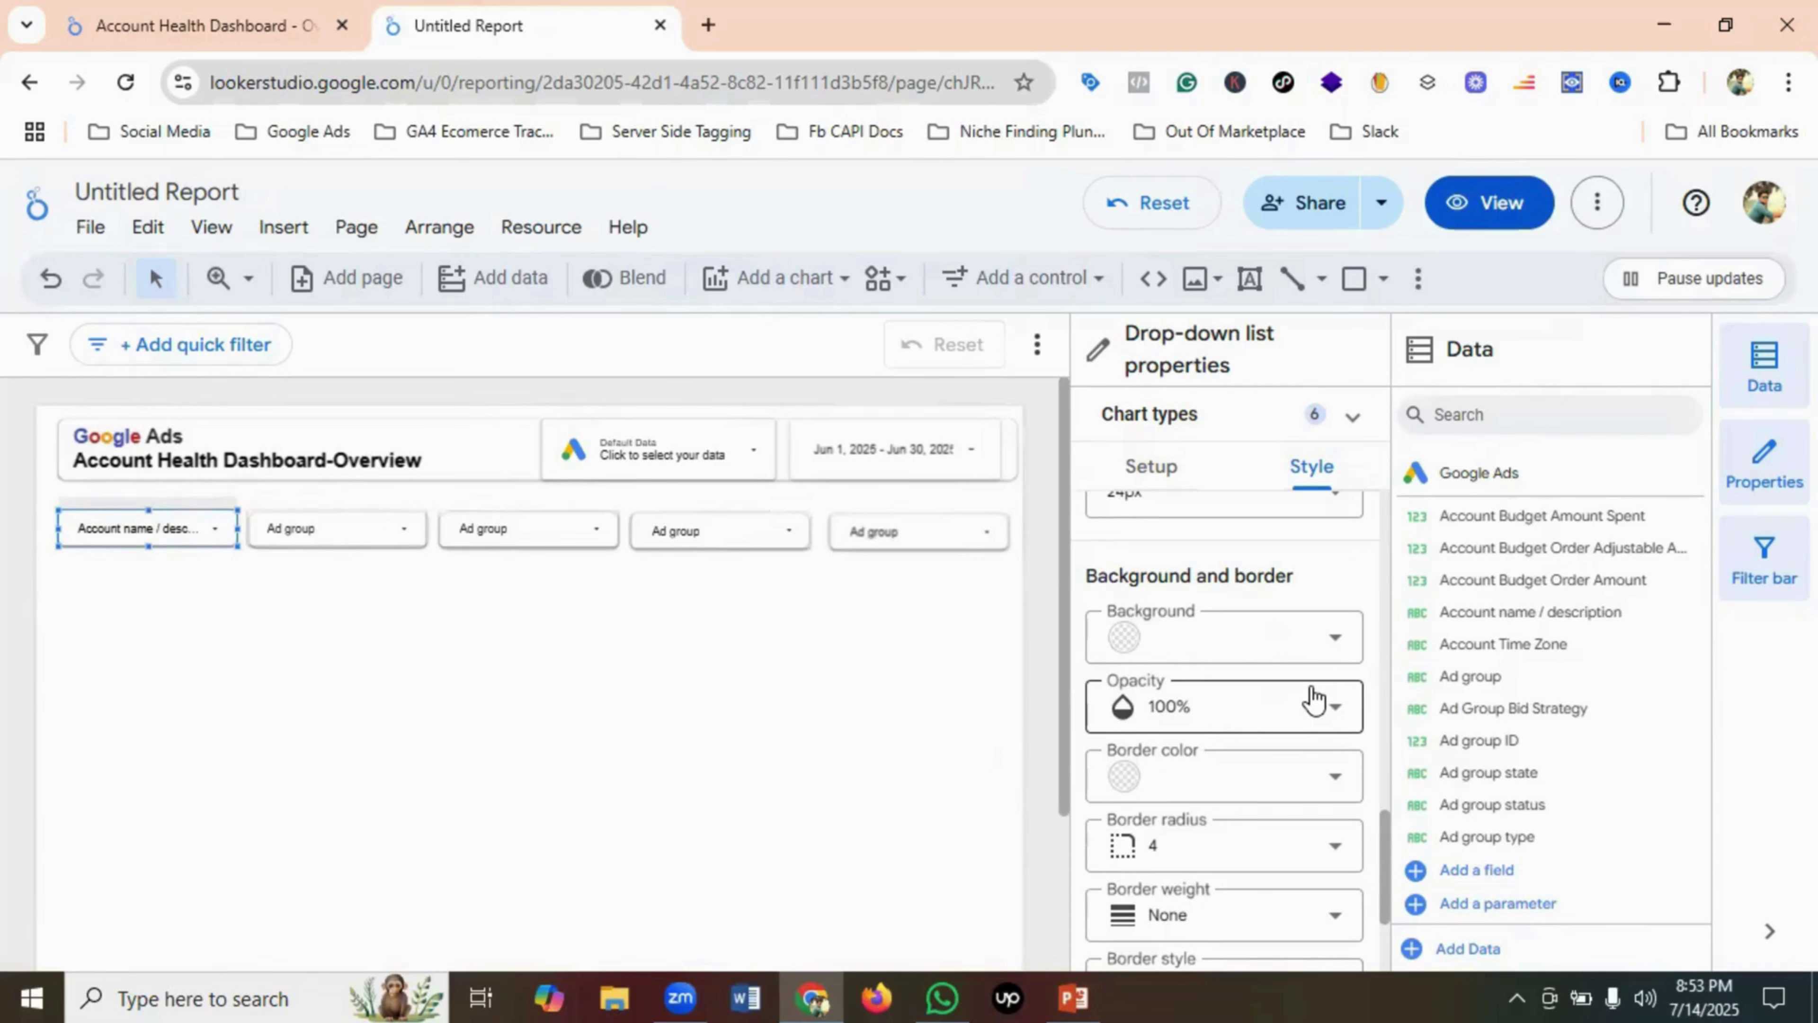
click(329, 668)
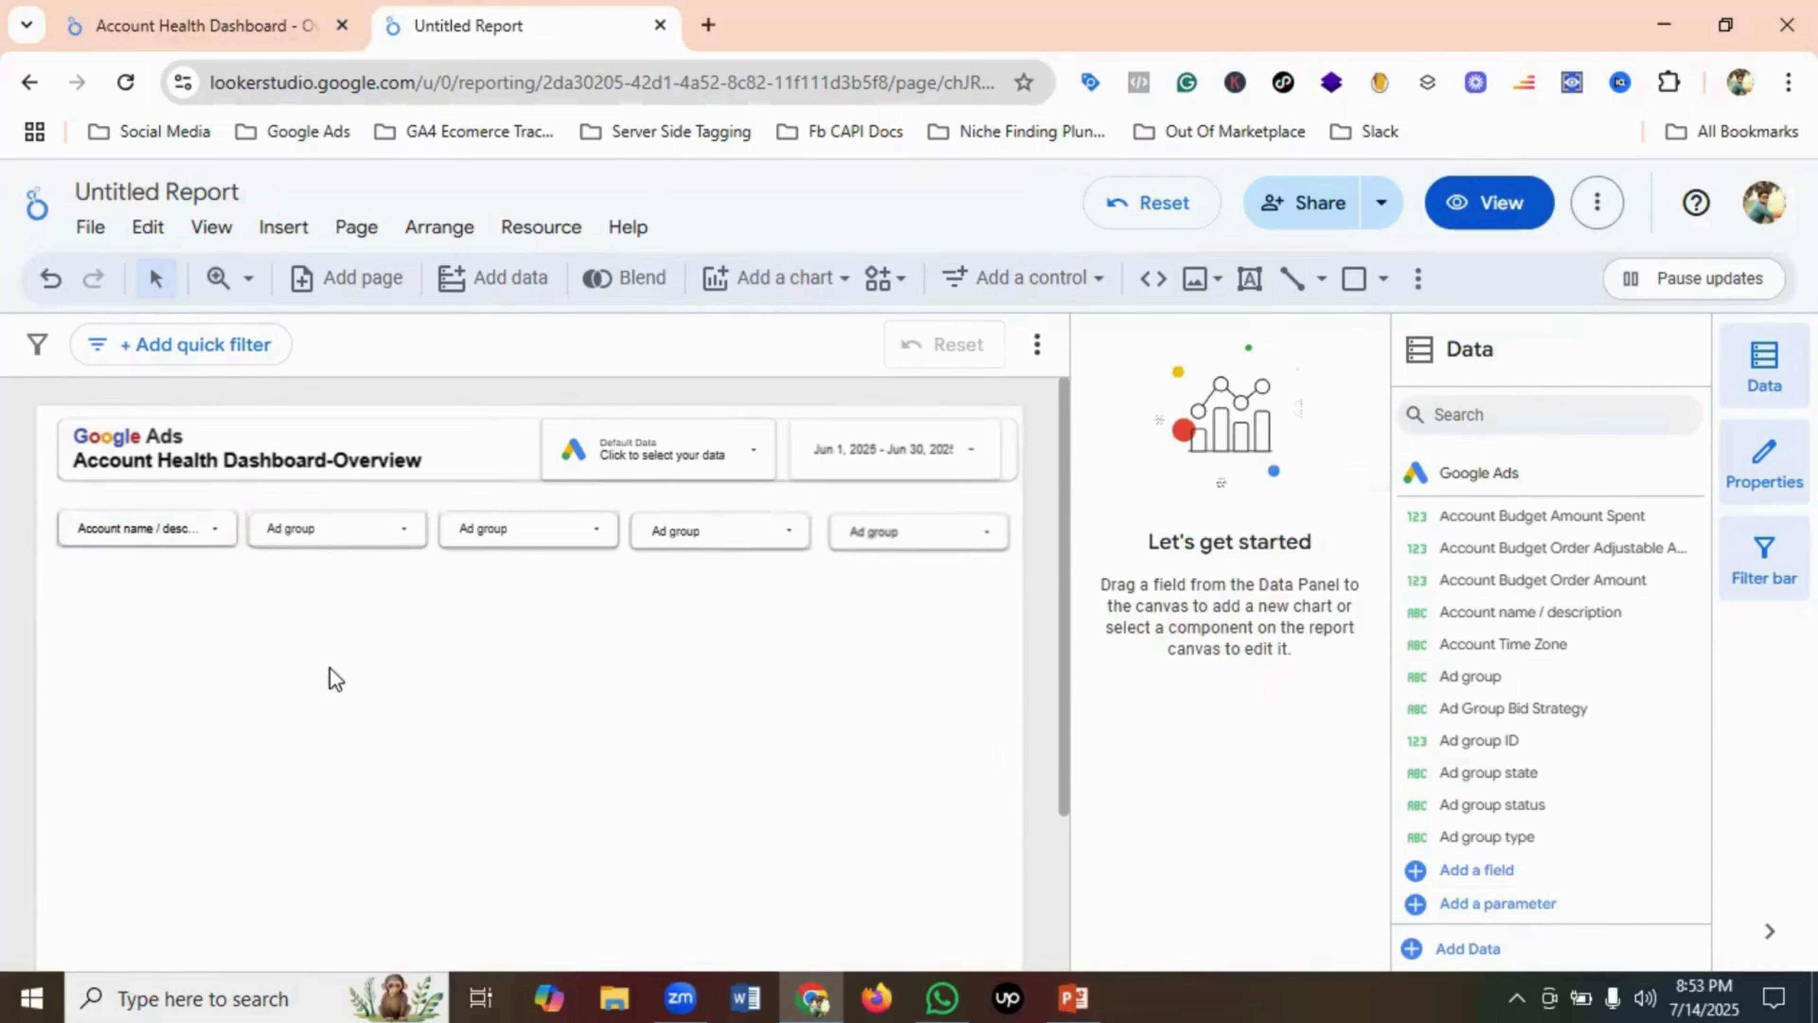
- Set the control field of the second drop-down list to Campaign
click(353, 546)
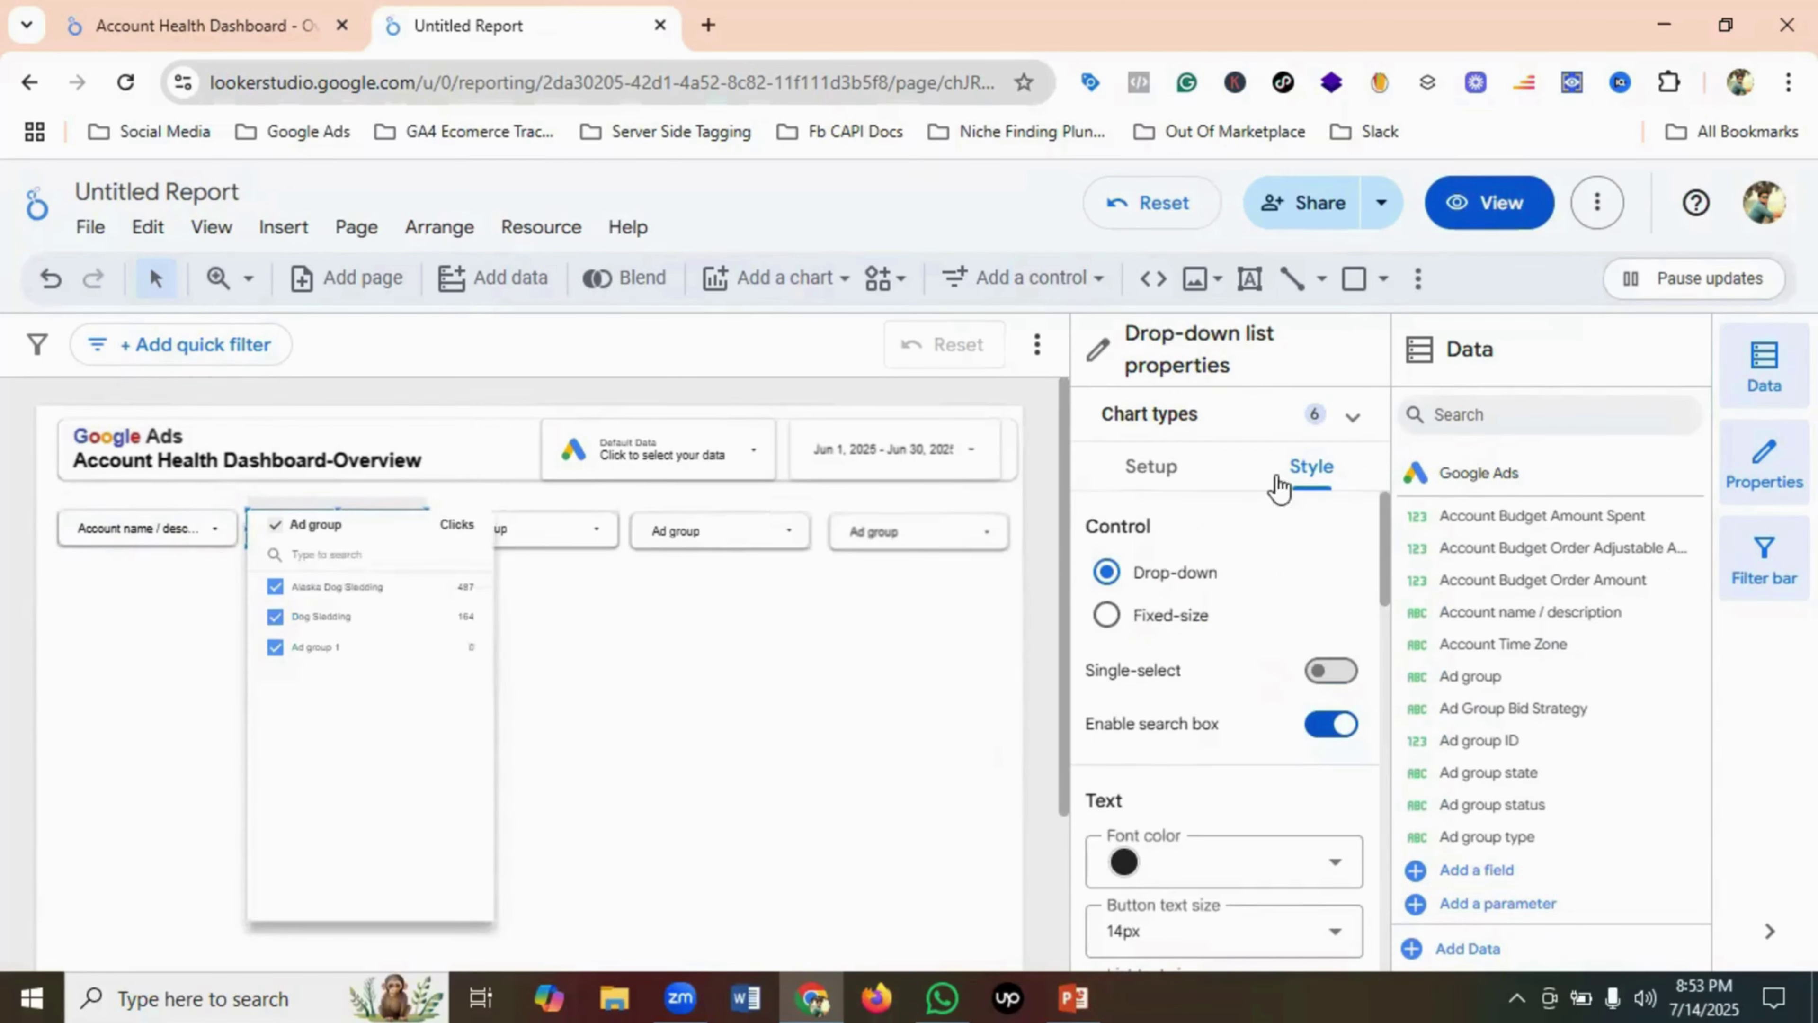
click(1156, 470)
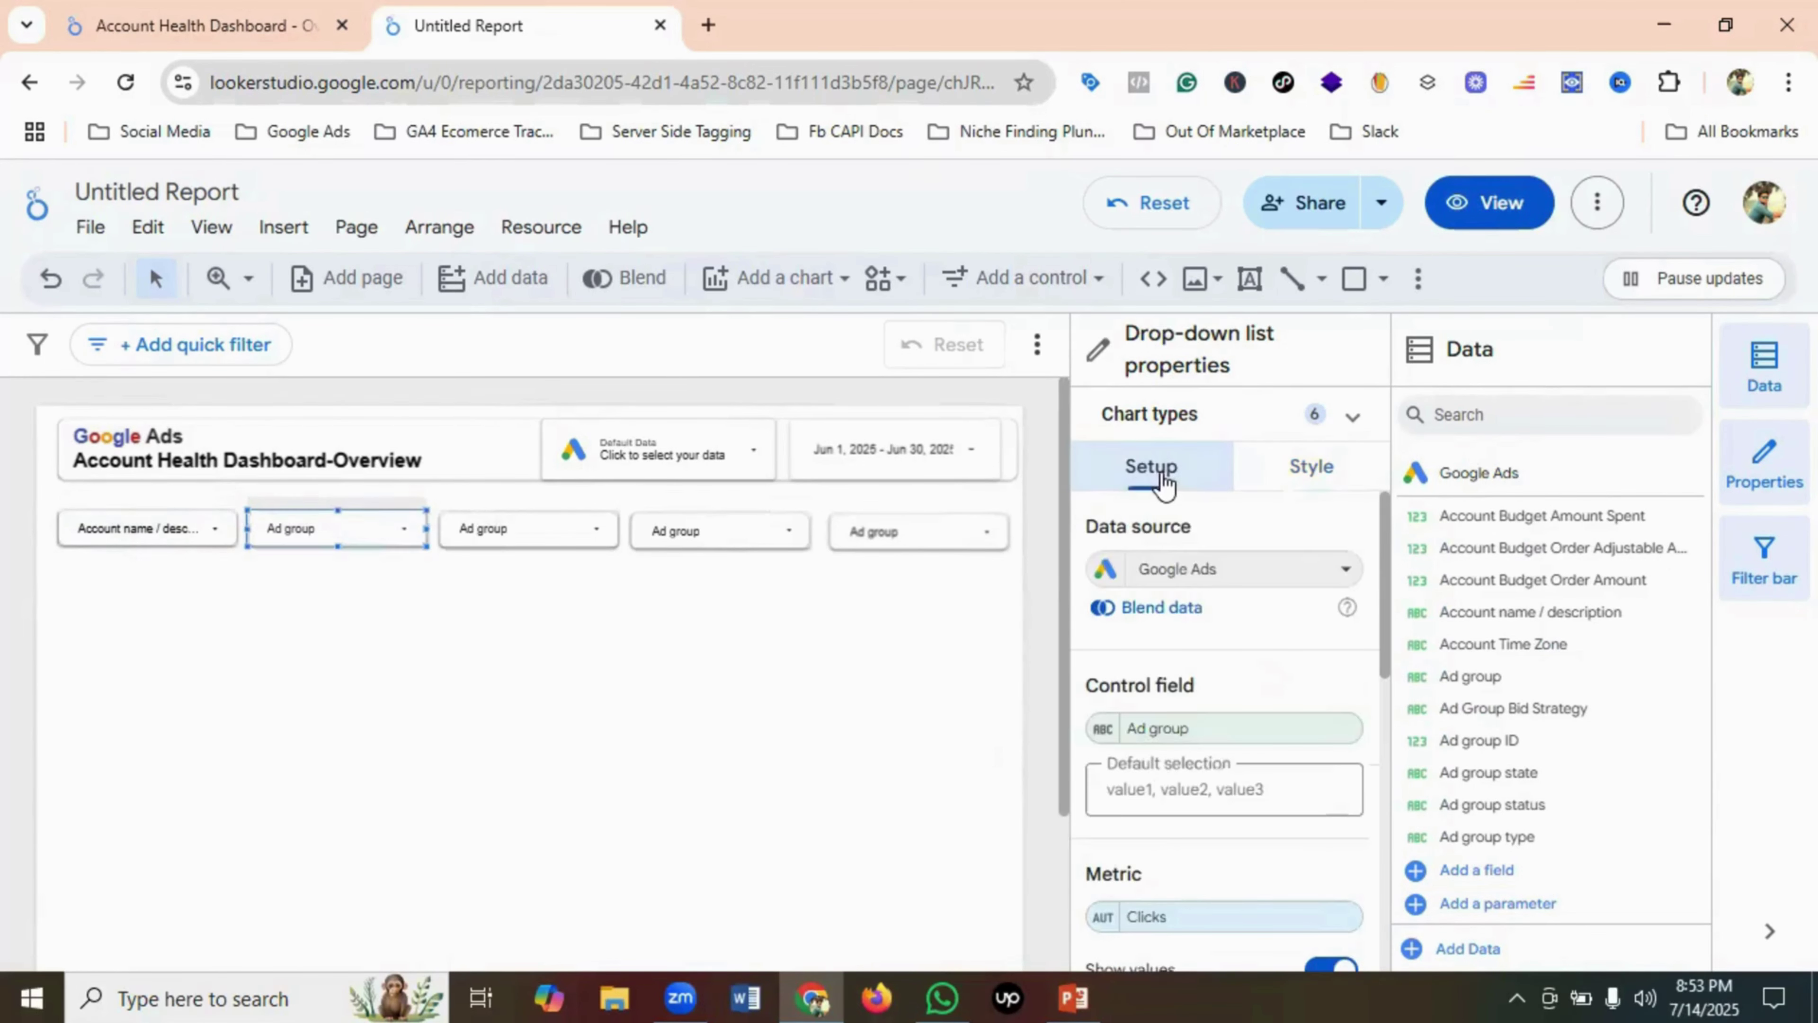
click(1163, 729)
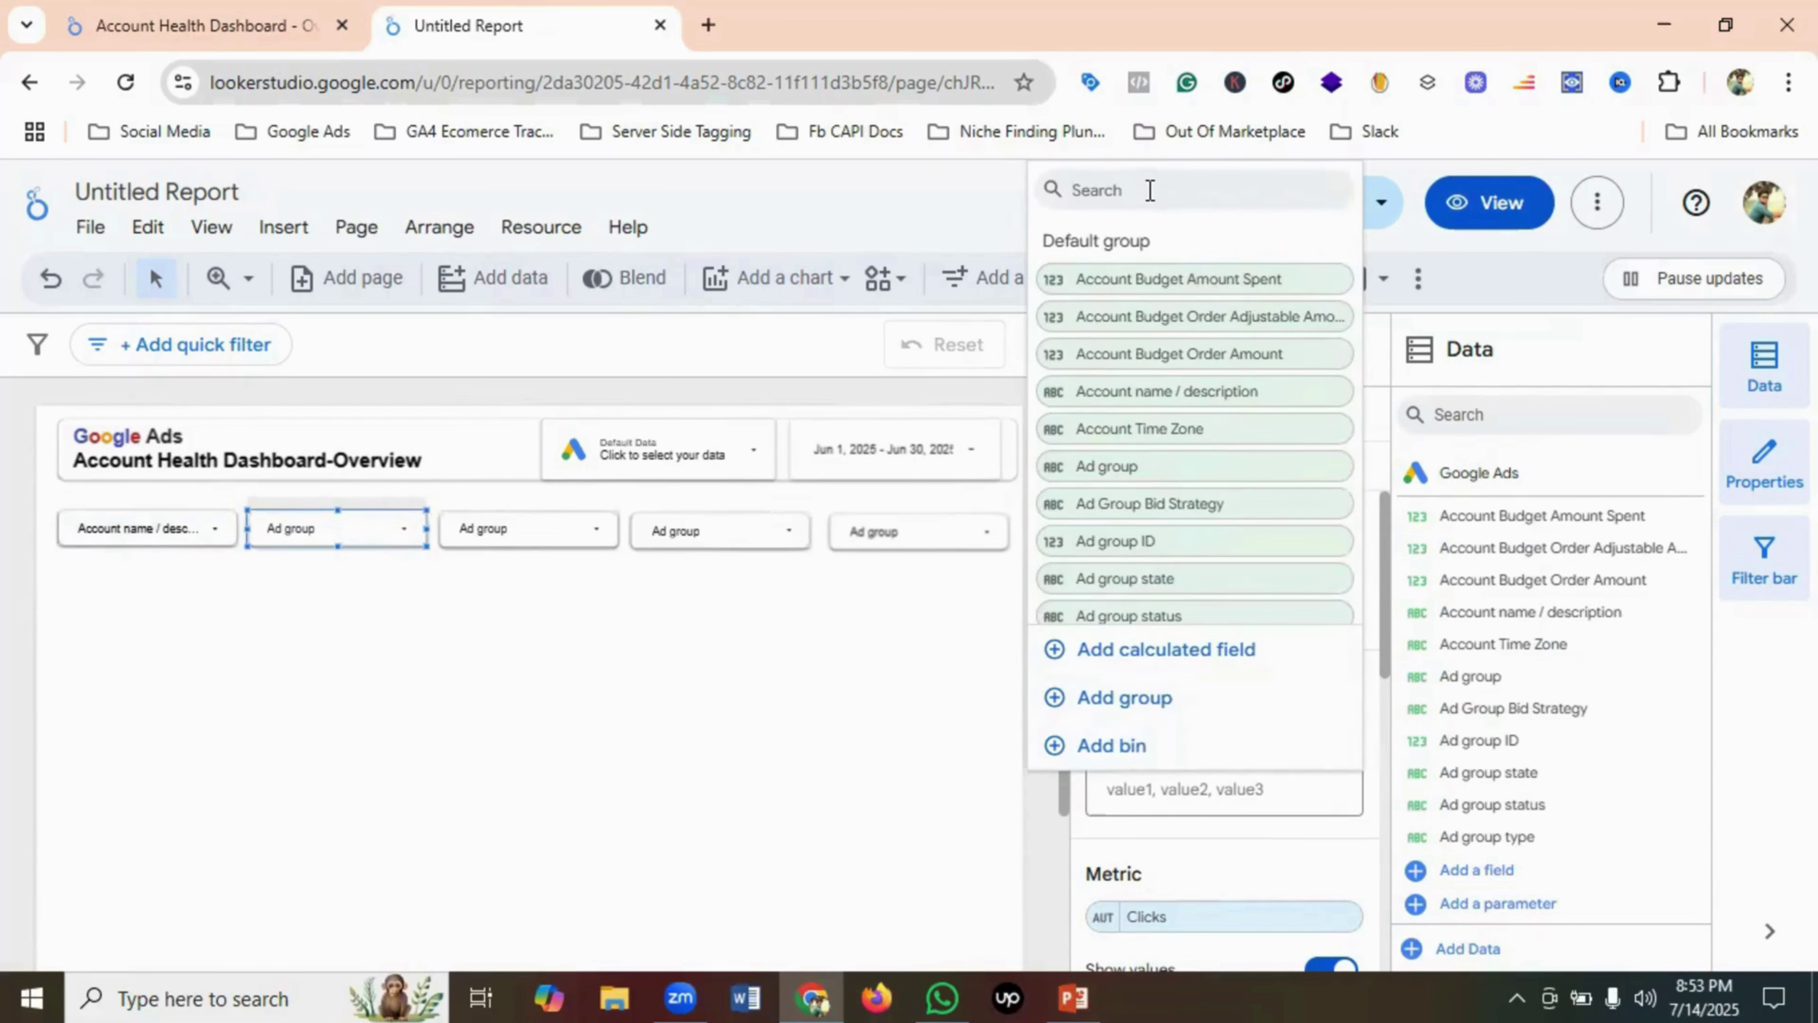
text(camp)
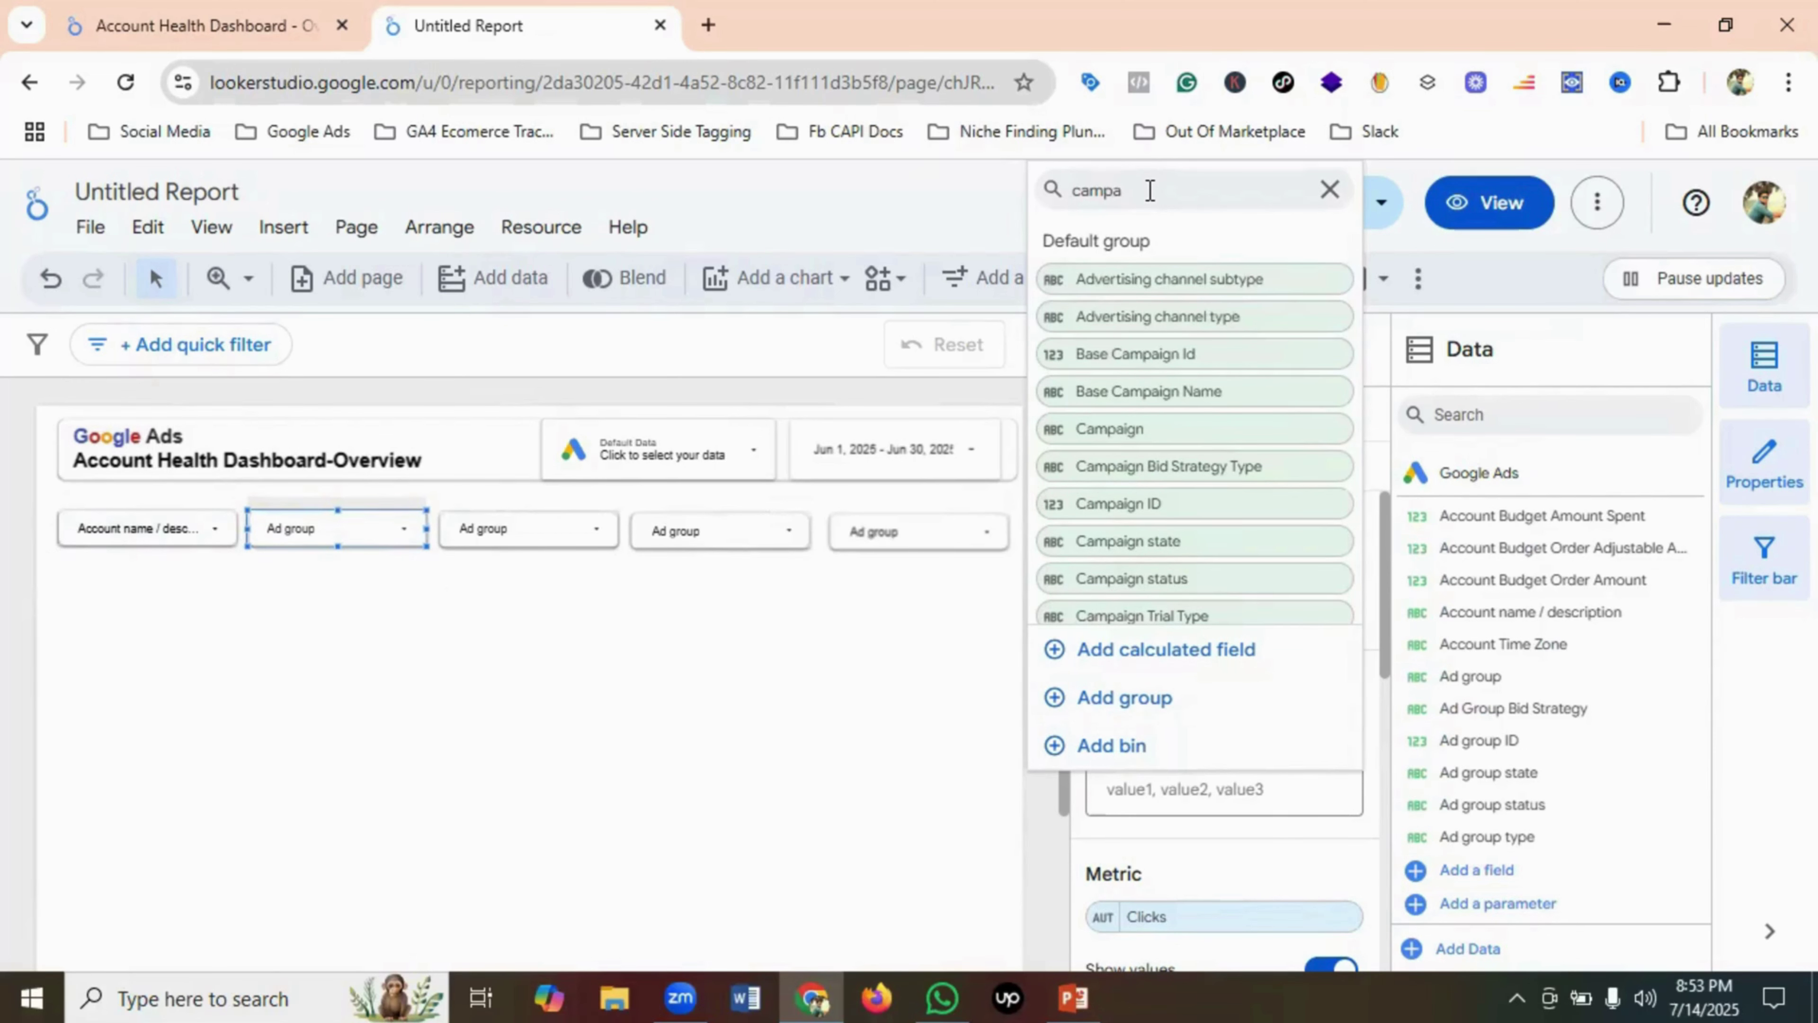
text(a)
click(1129, 428)
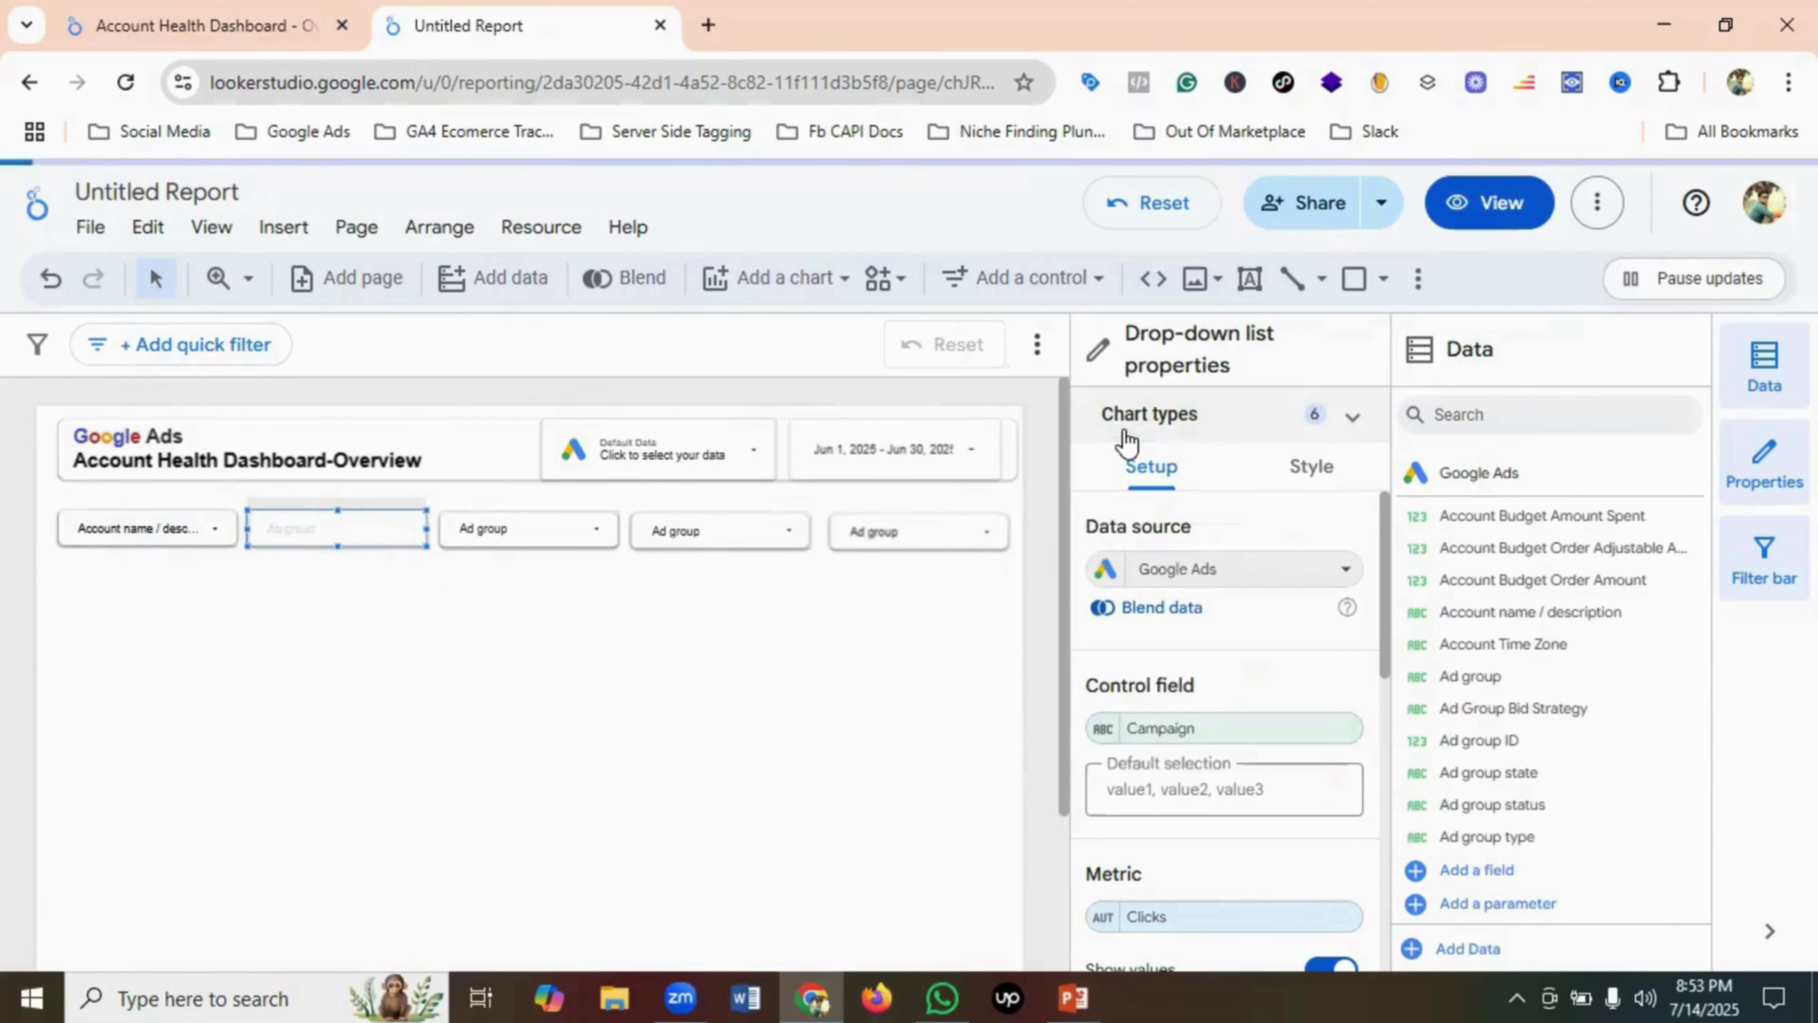
- Change the font color of the Campaign drop-down to black
click(1311, 471)
scroll(1251, 723, down, 2)
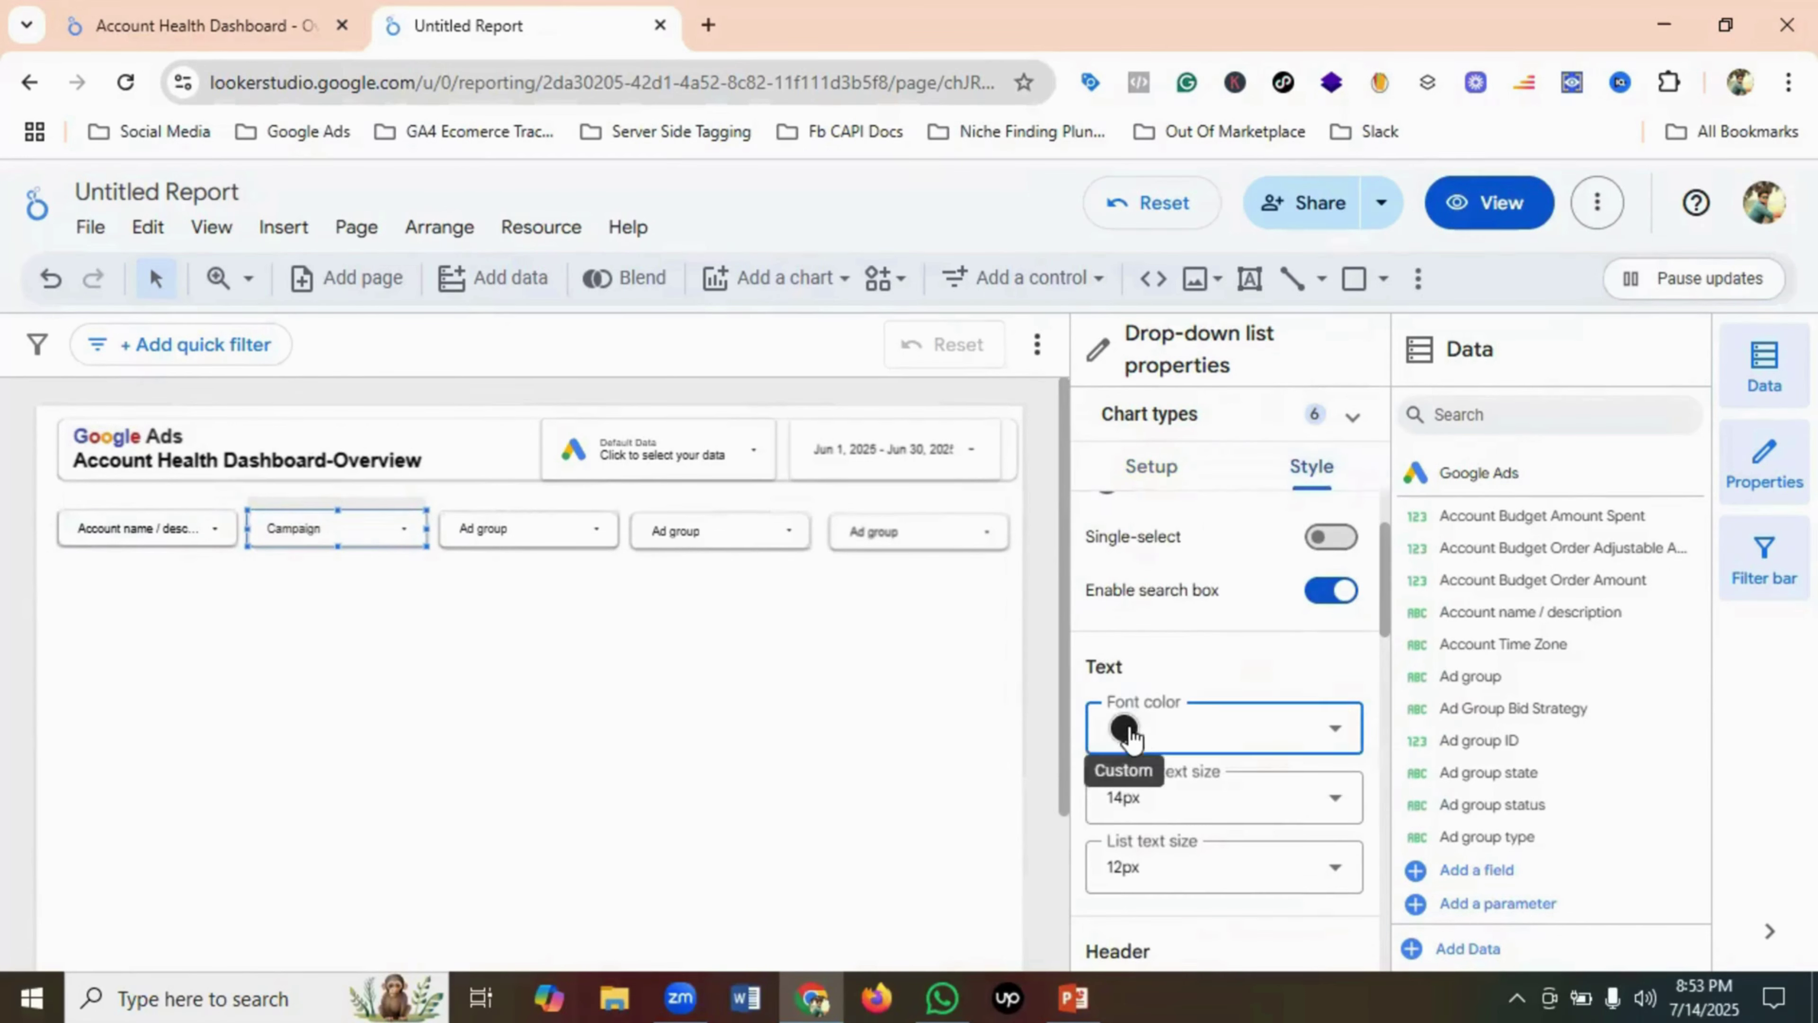
click(1124, 728)
click(1180, 566)
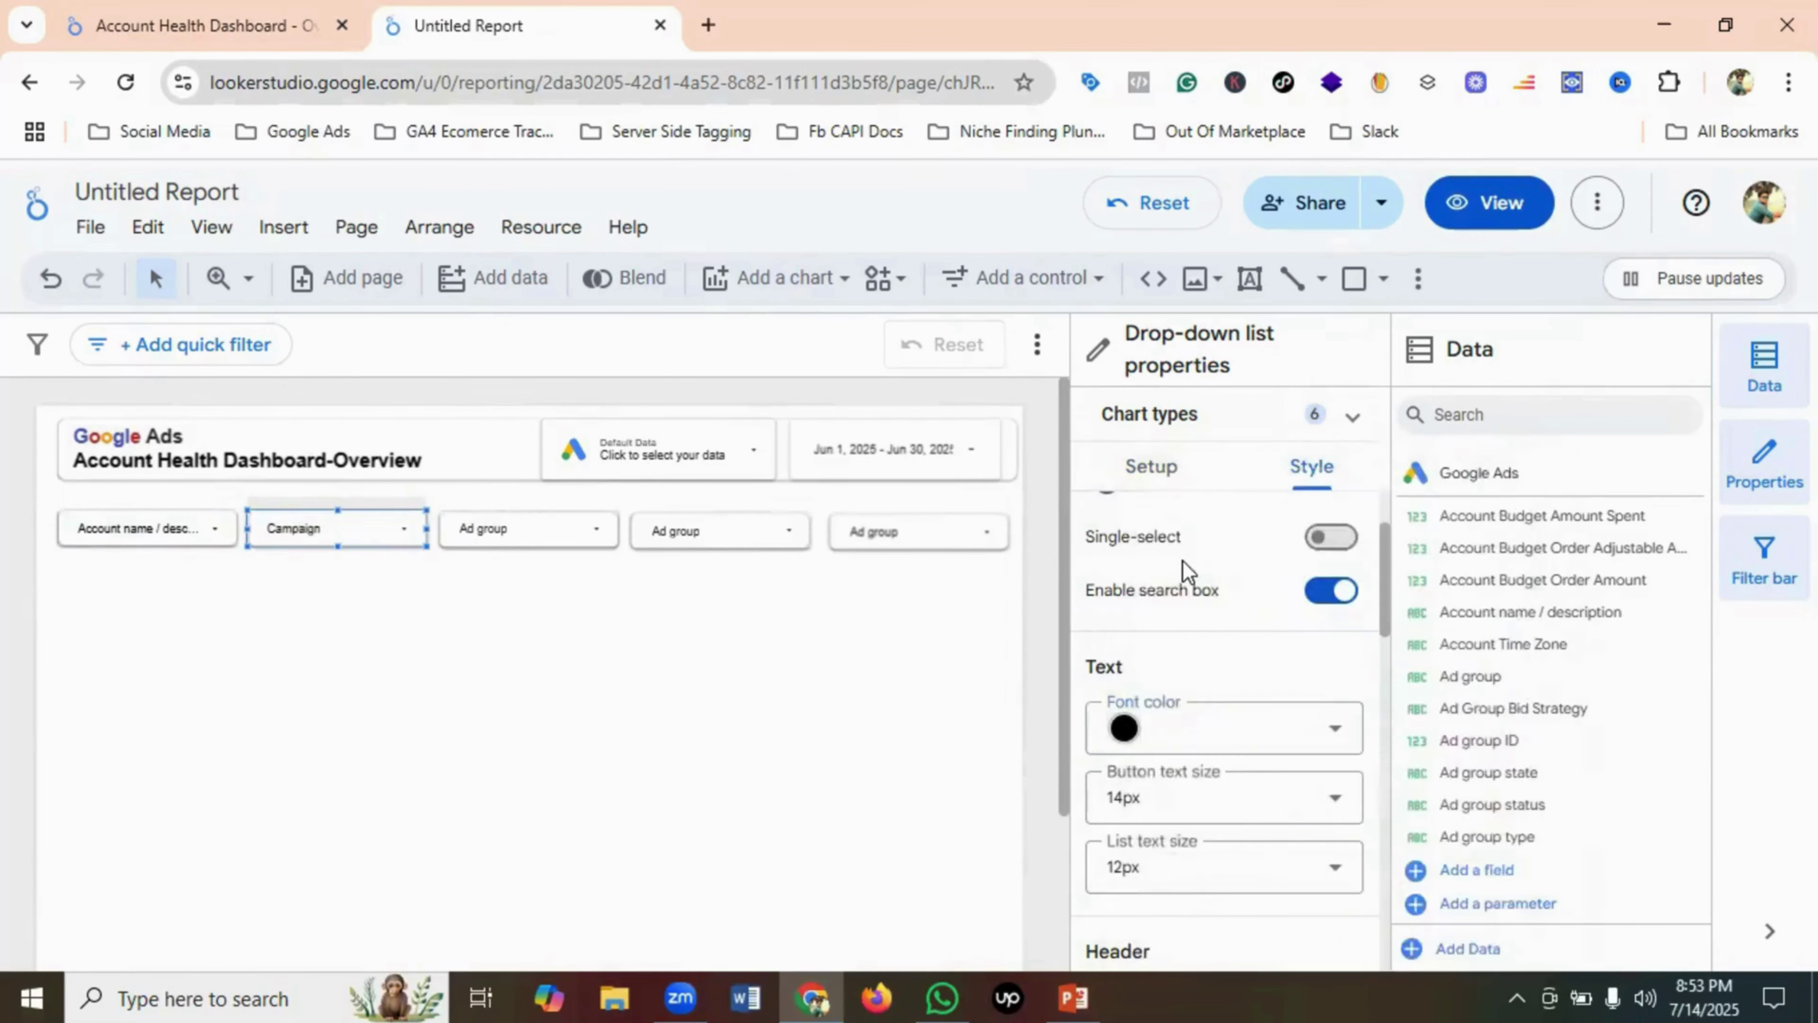
click(768, 727)
- Check the third filter in the original dashboard and set the third drop-down's control field to Campaign type
click(184, 25)
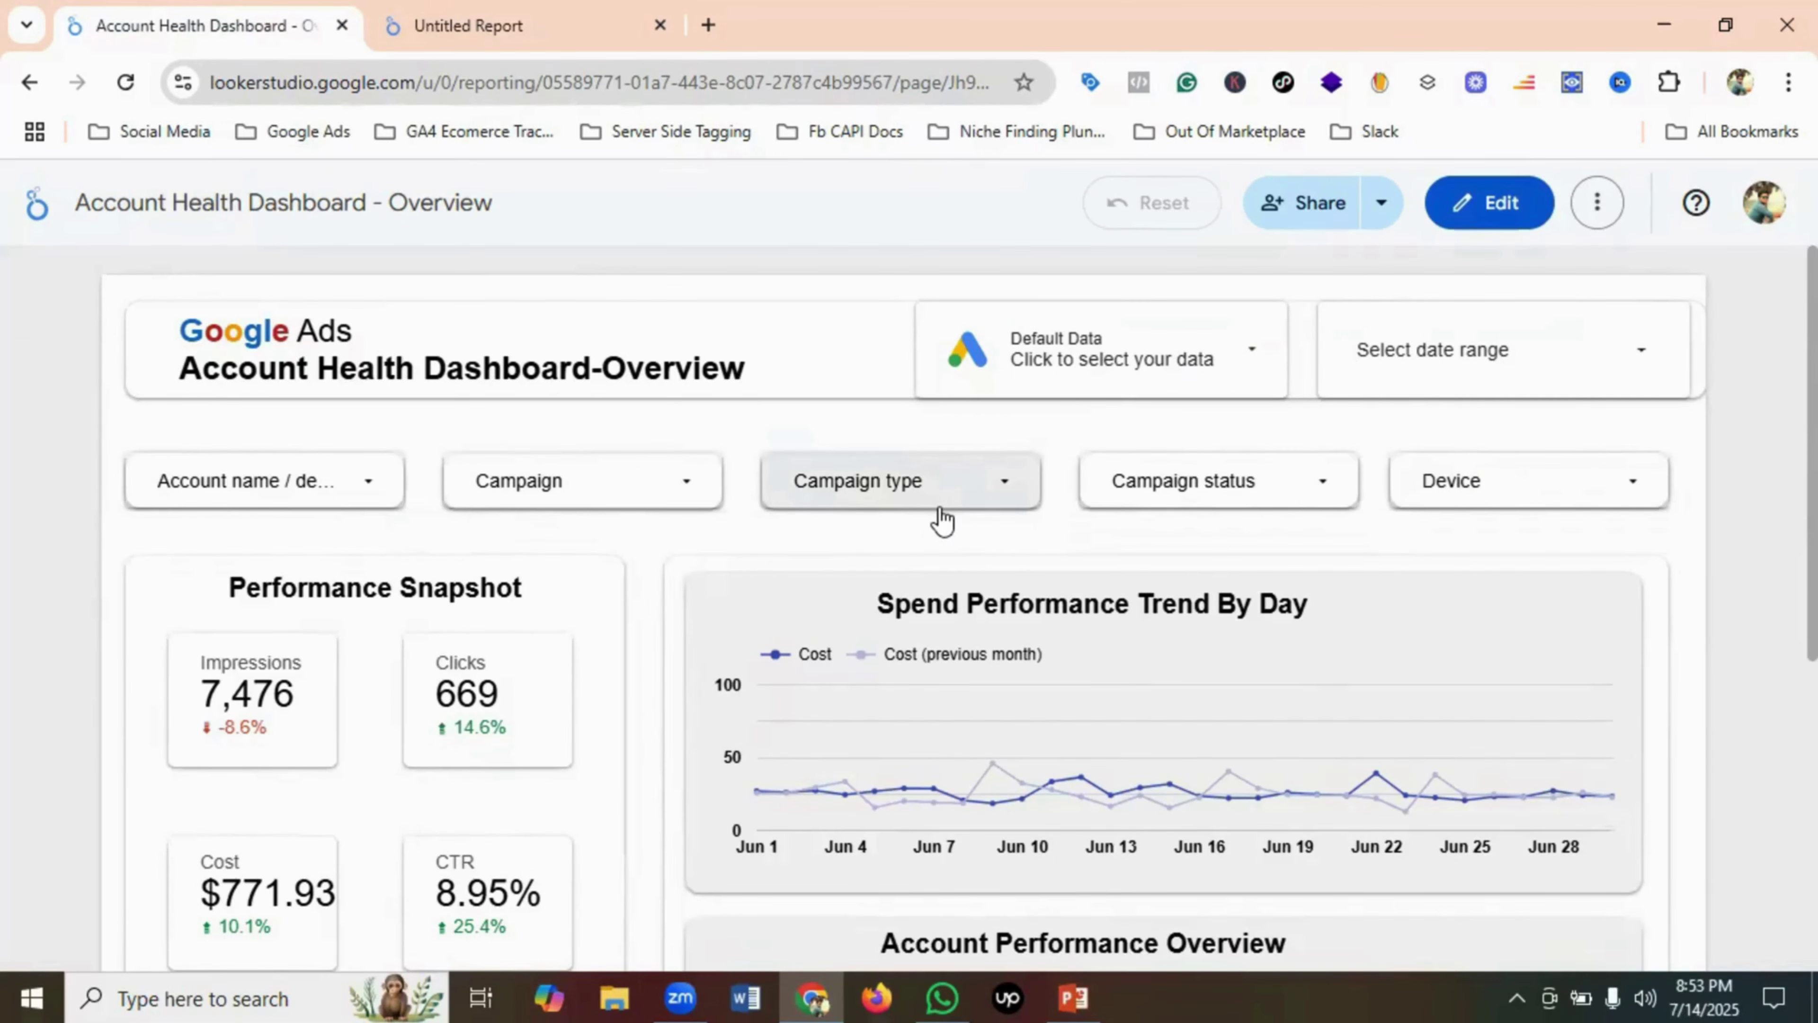
click(527, 25)
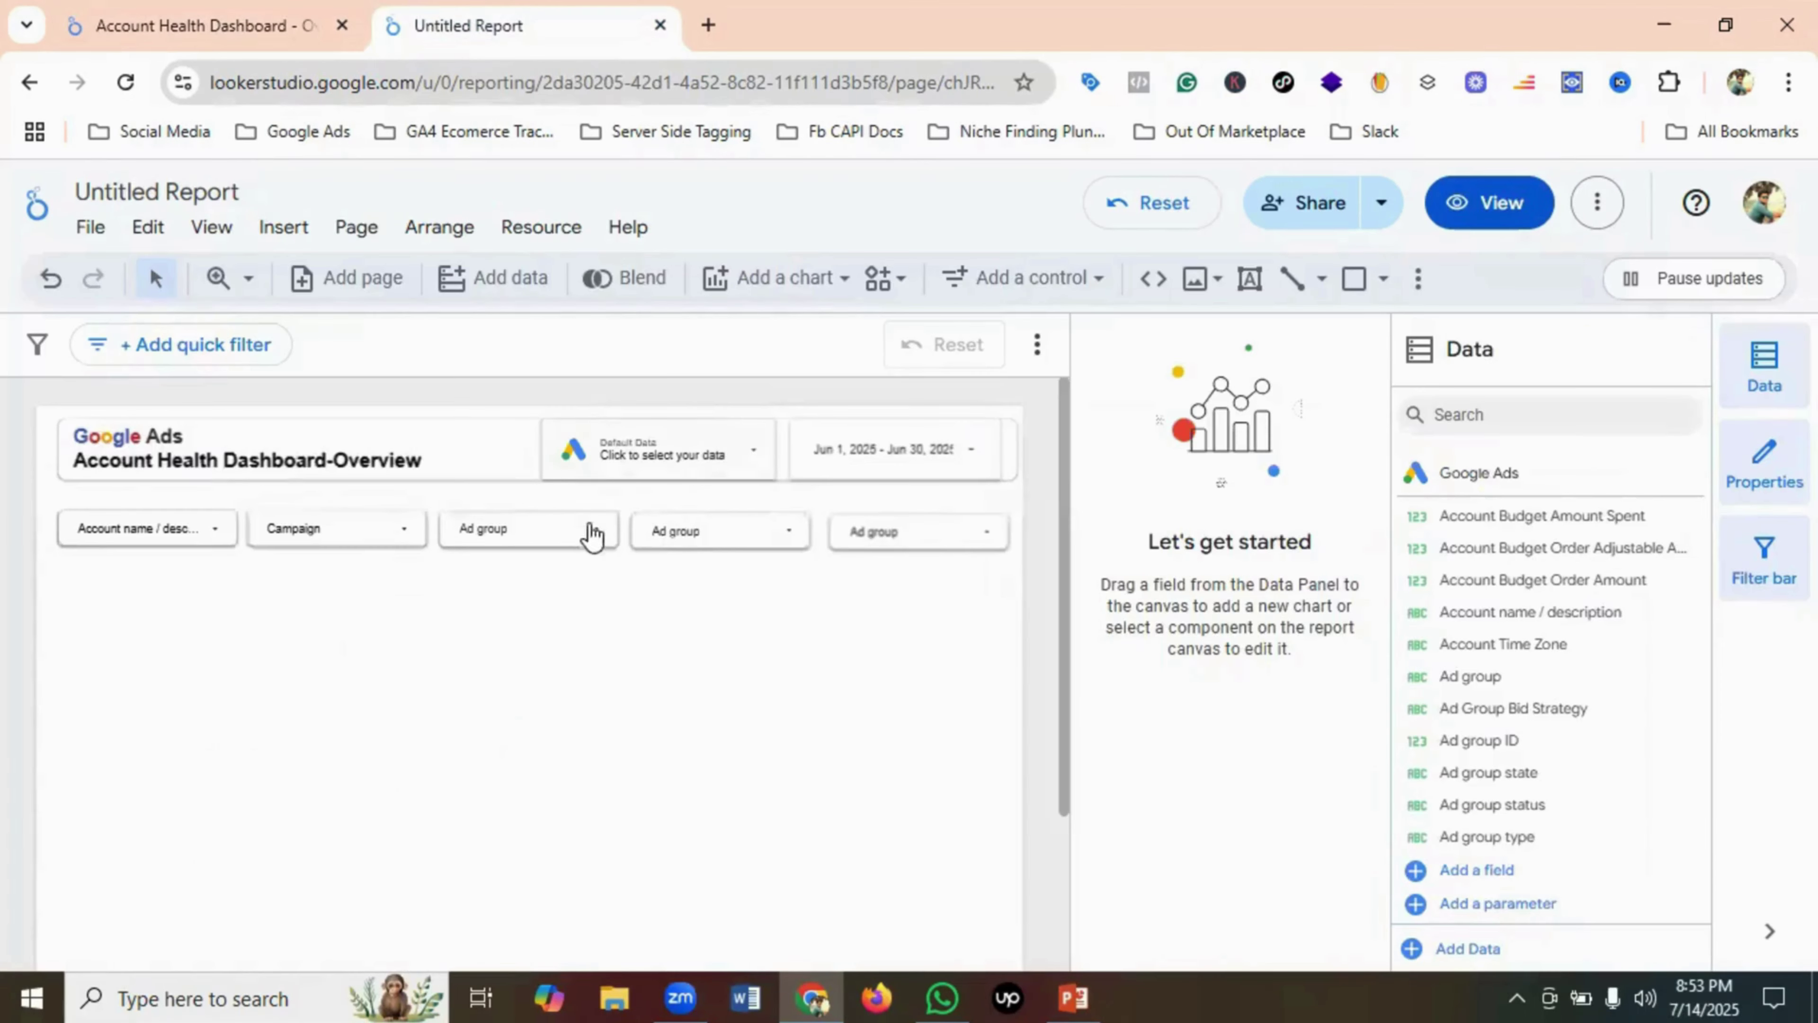
click(556, 543)
click(556, 536)
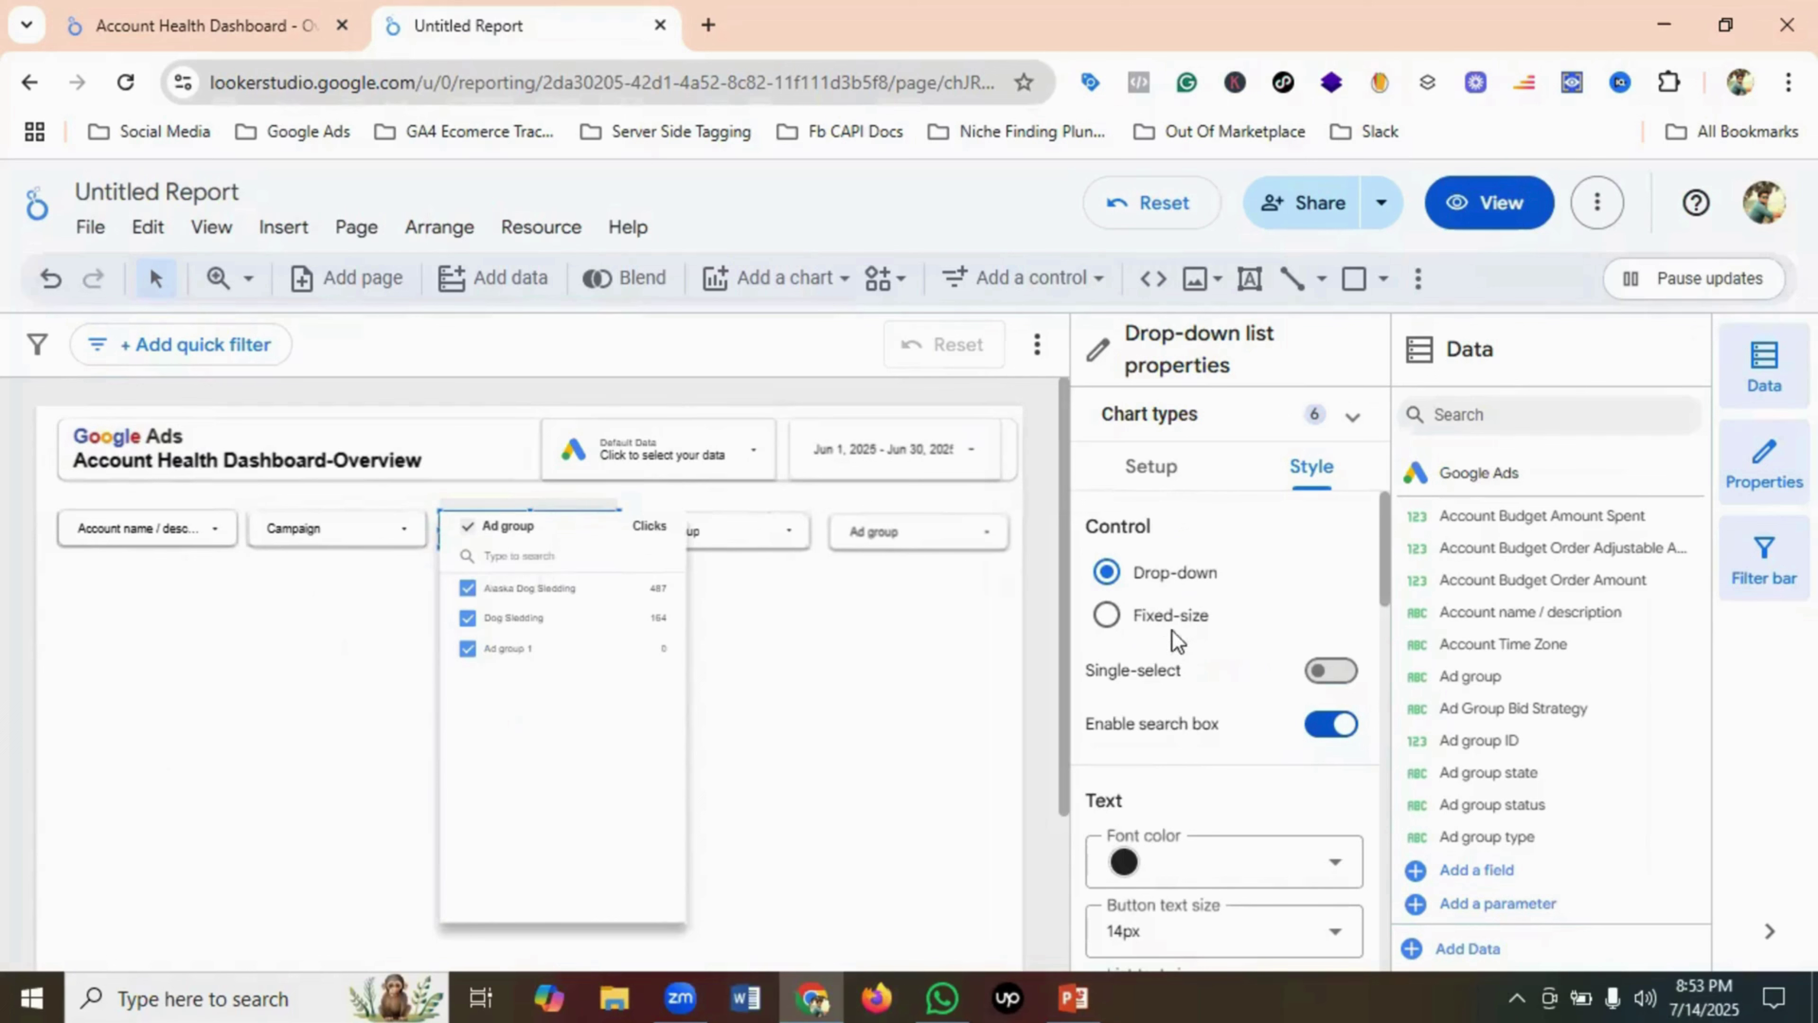
click(1169, 463)
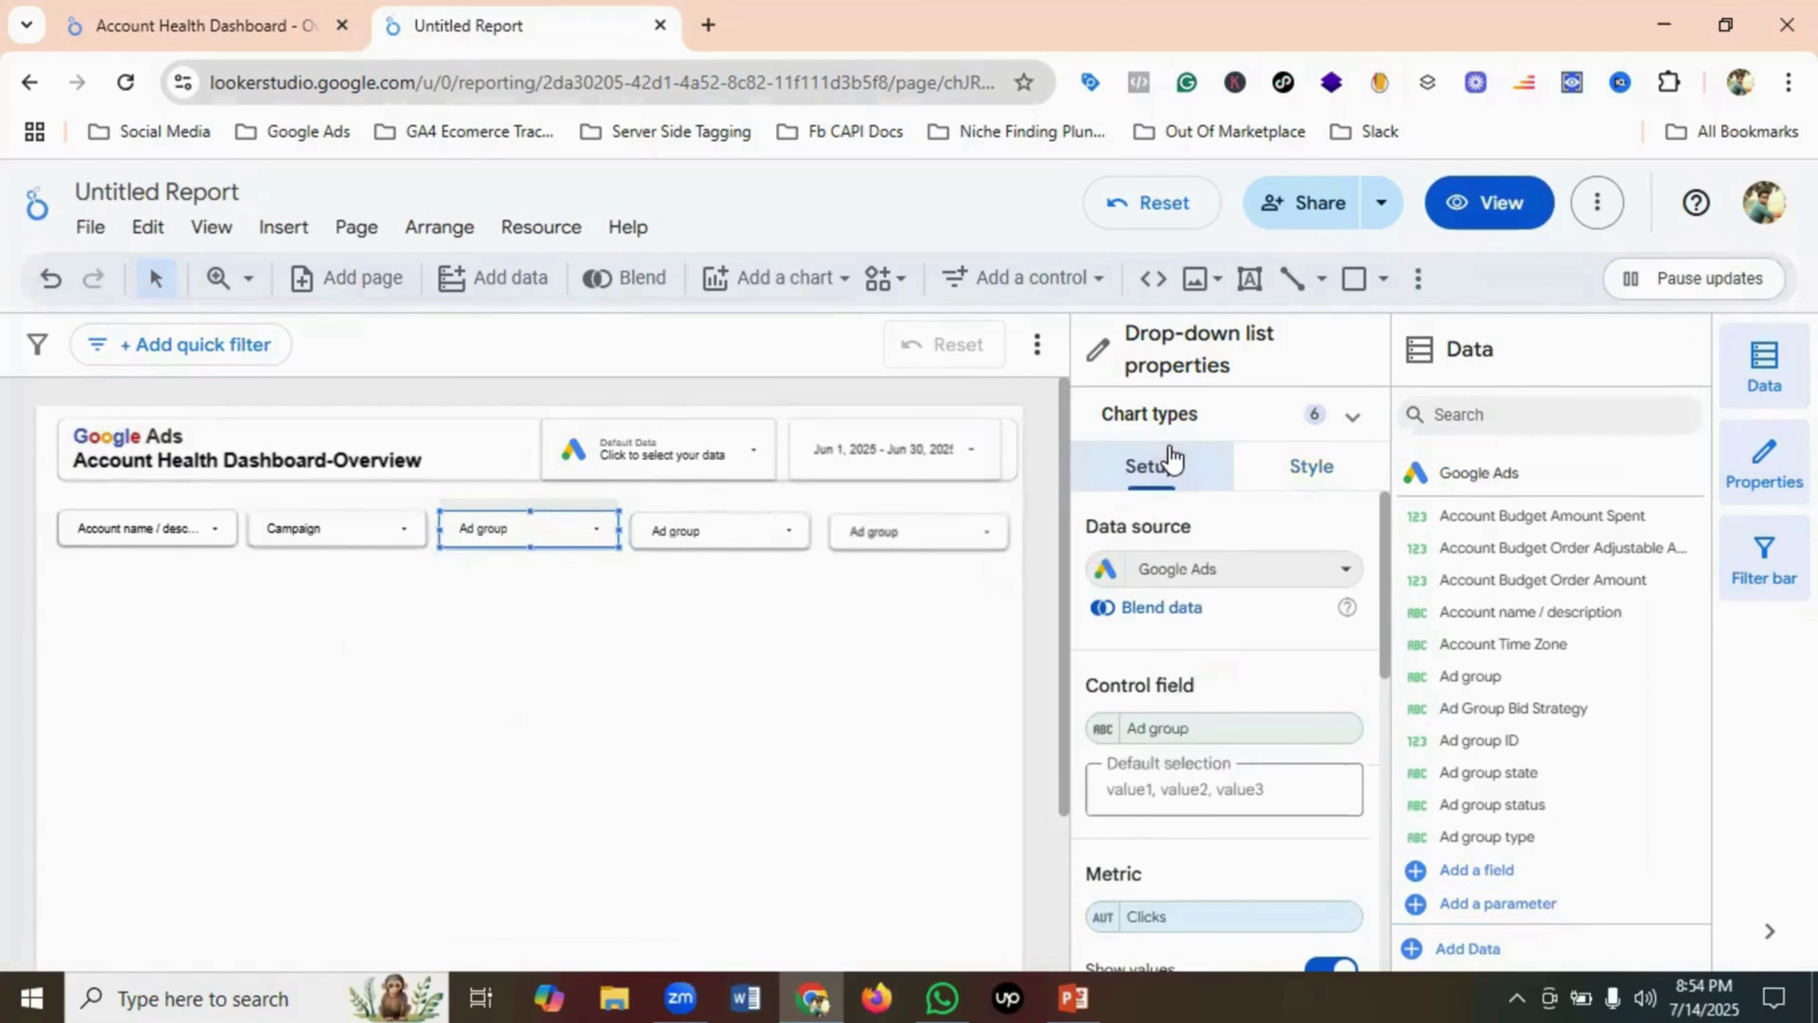
click(1166, 729)
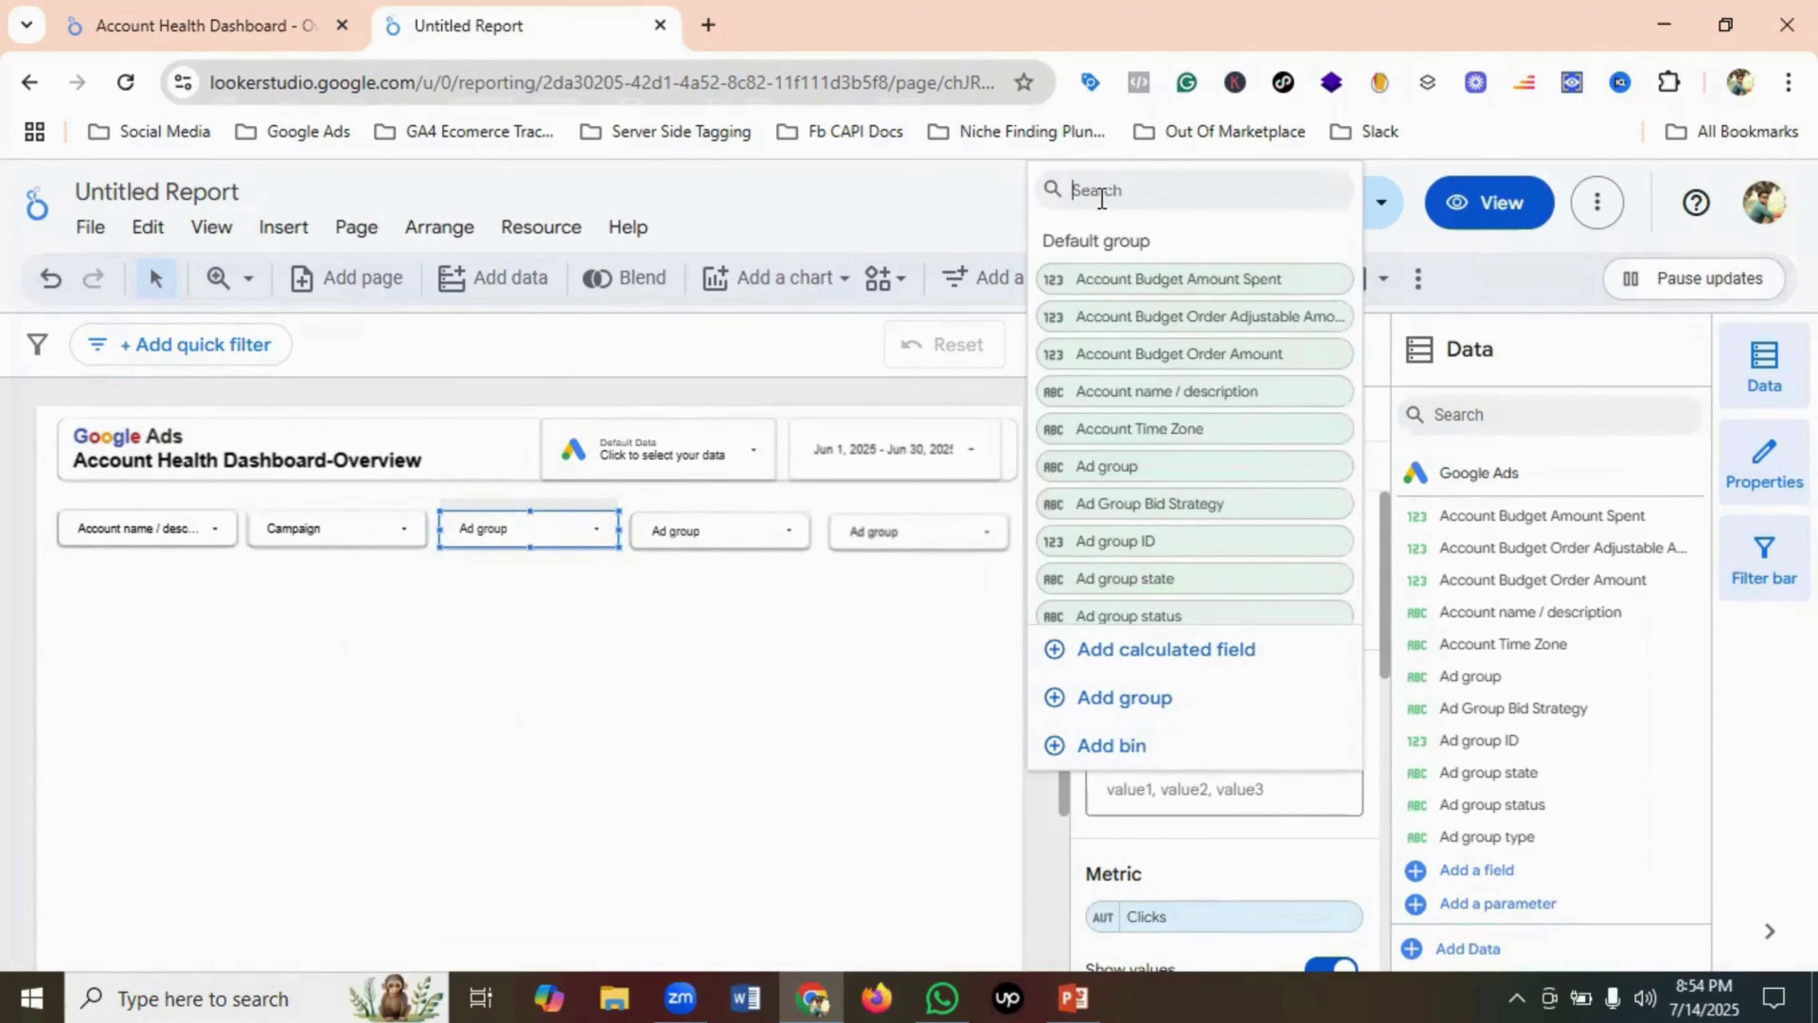
text(campaig)
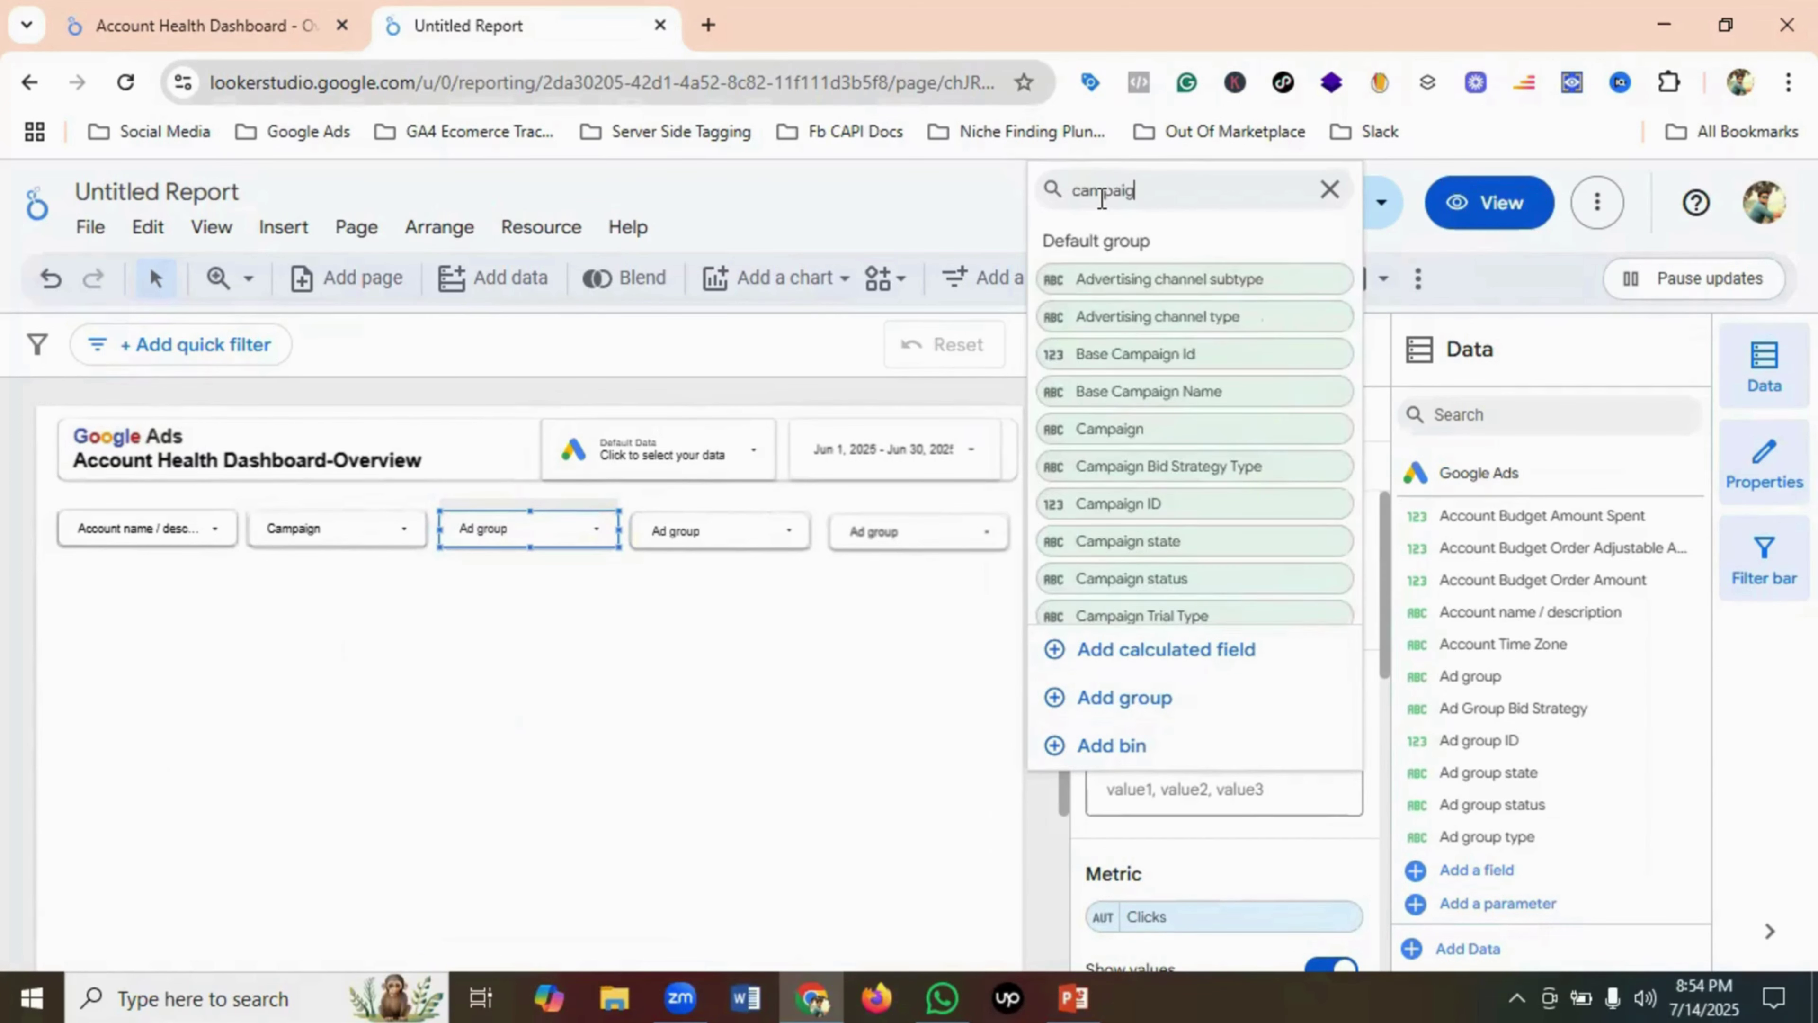
text(n ty)
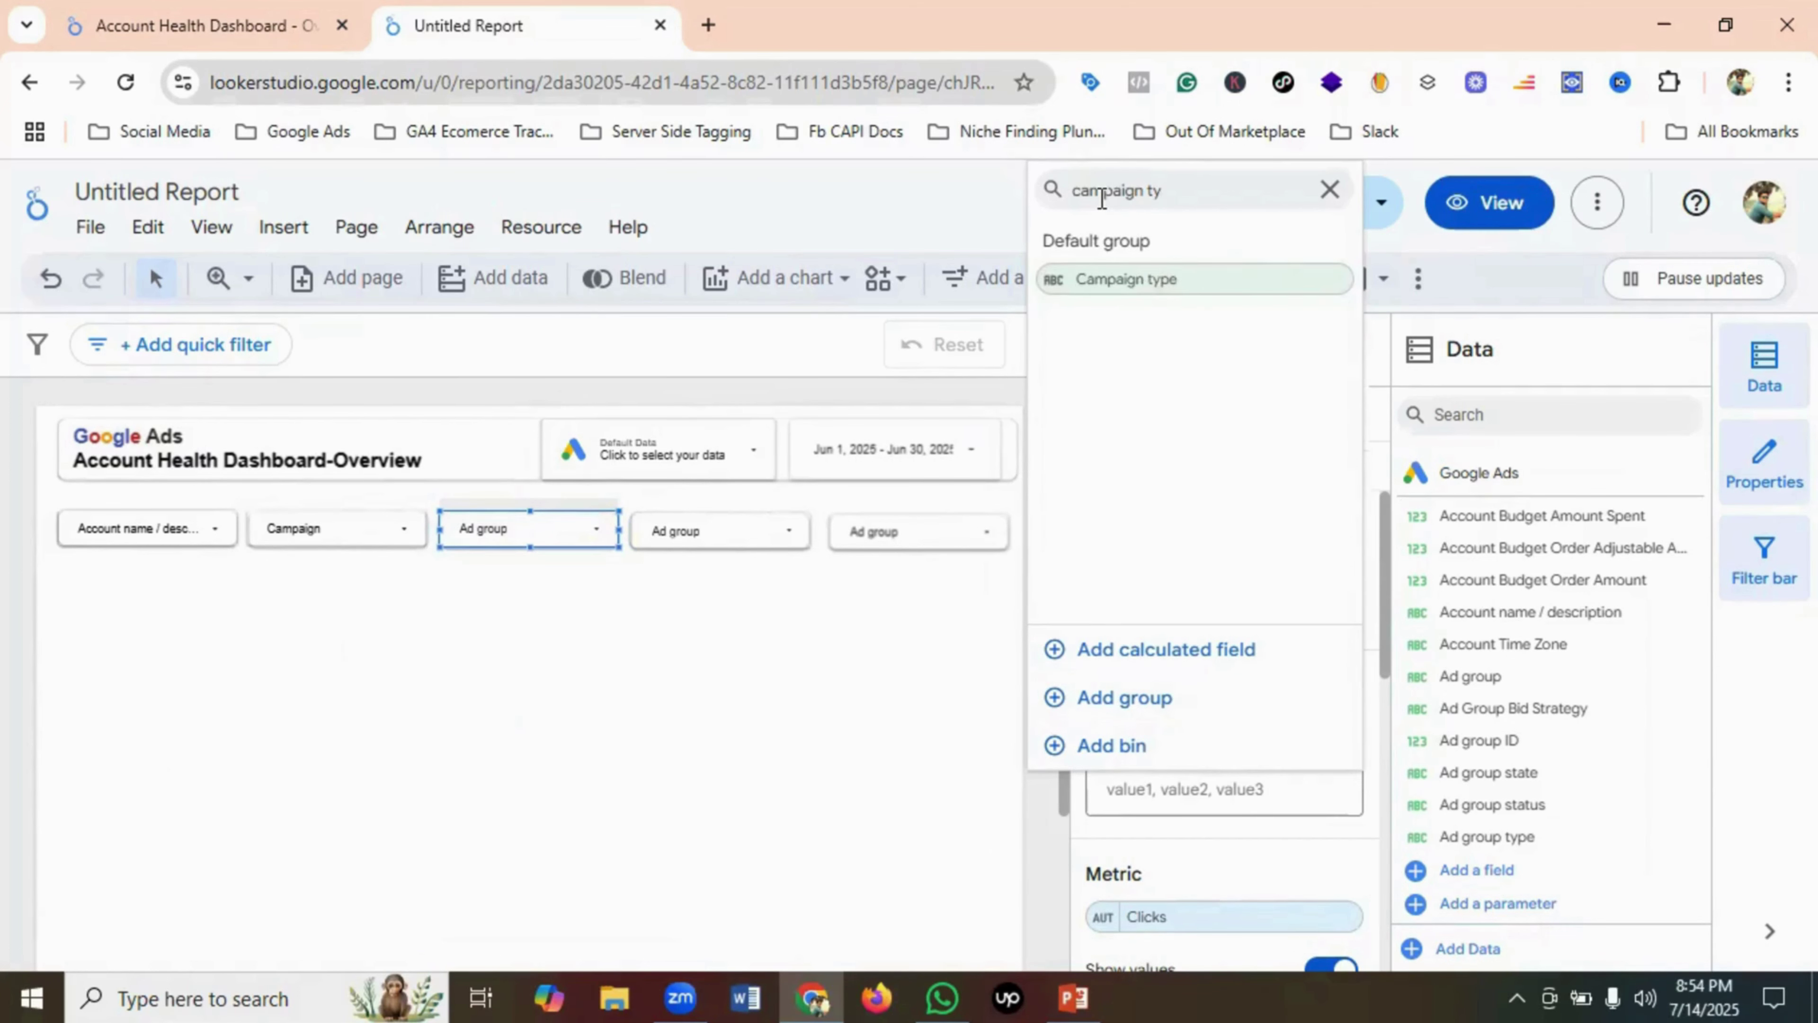
click(1137, 281)
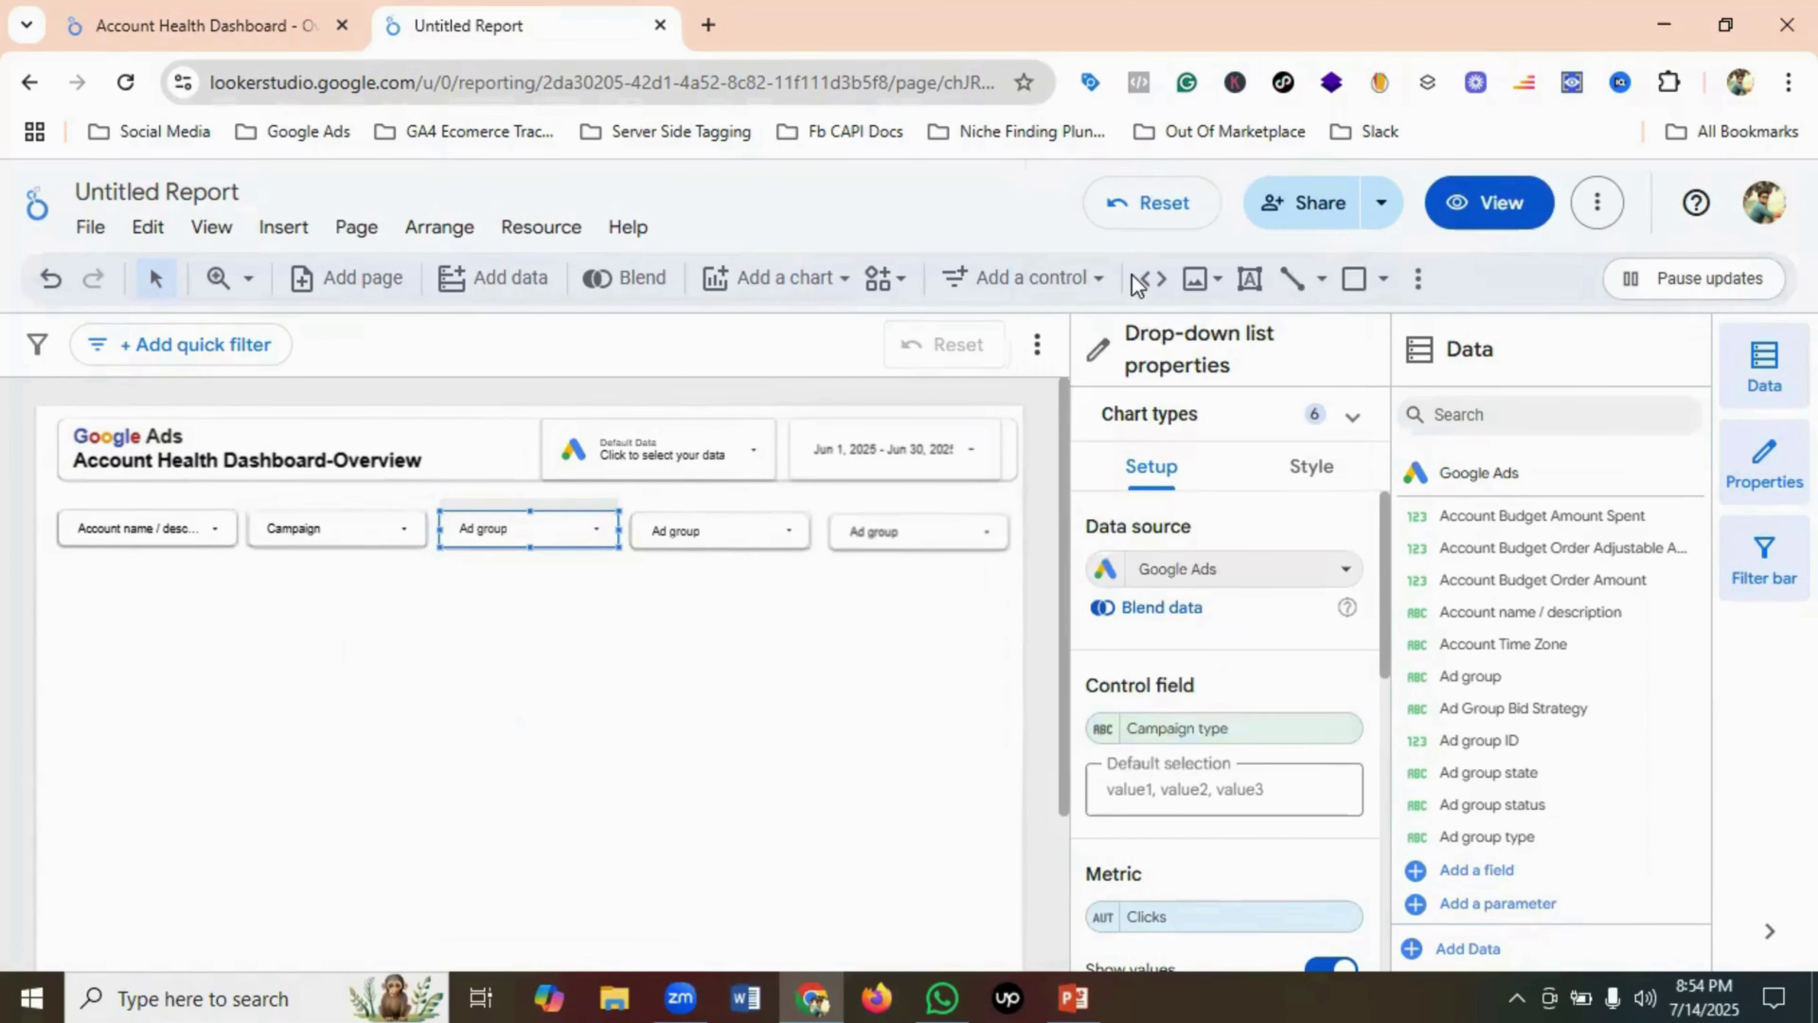
- Change the font color of the Campaign type drop-down to black
click(1308, 467)
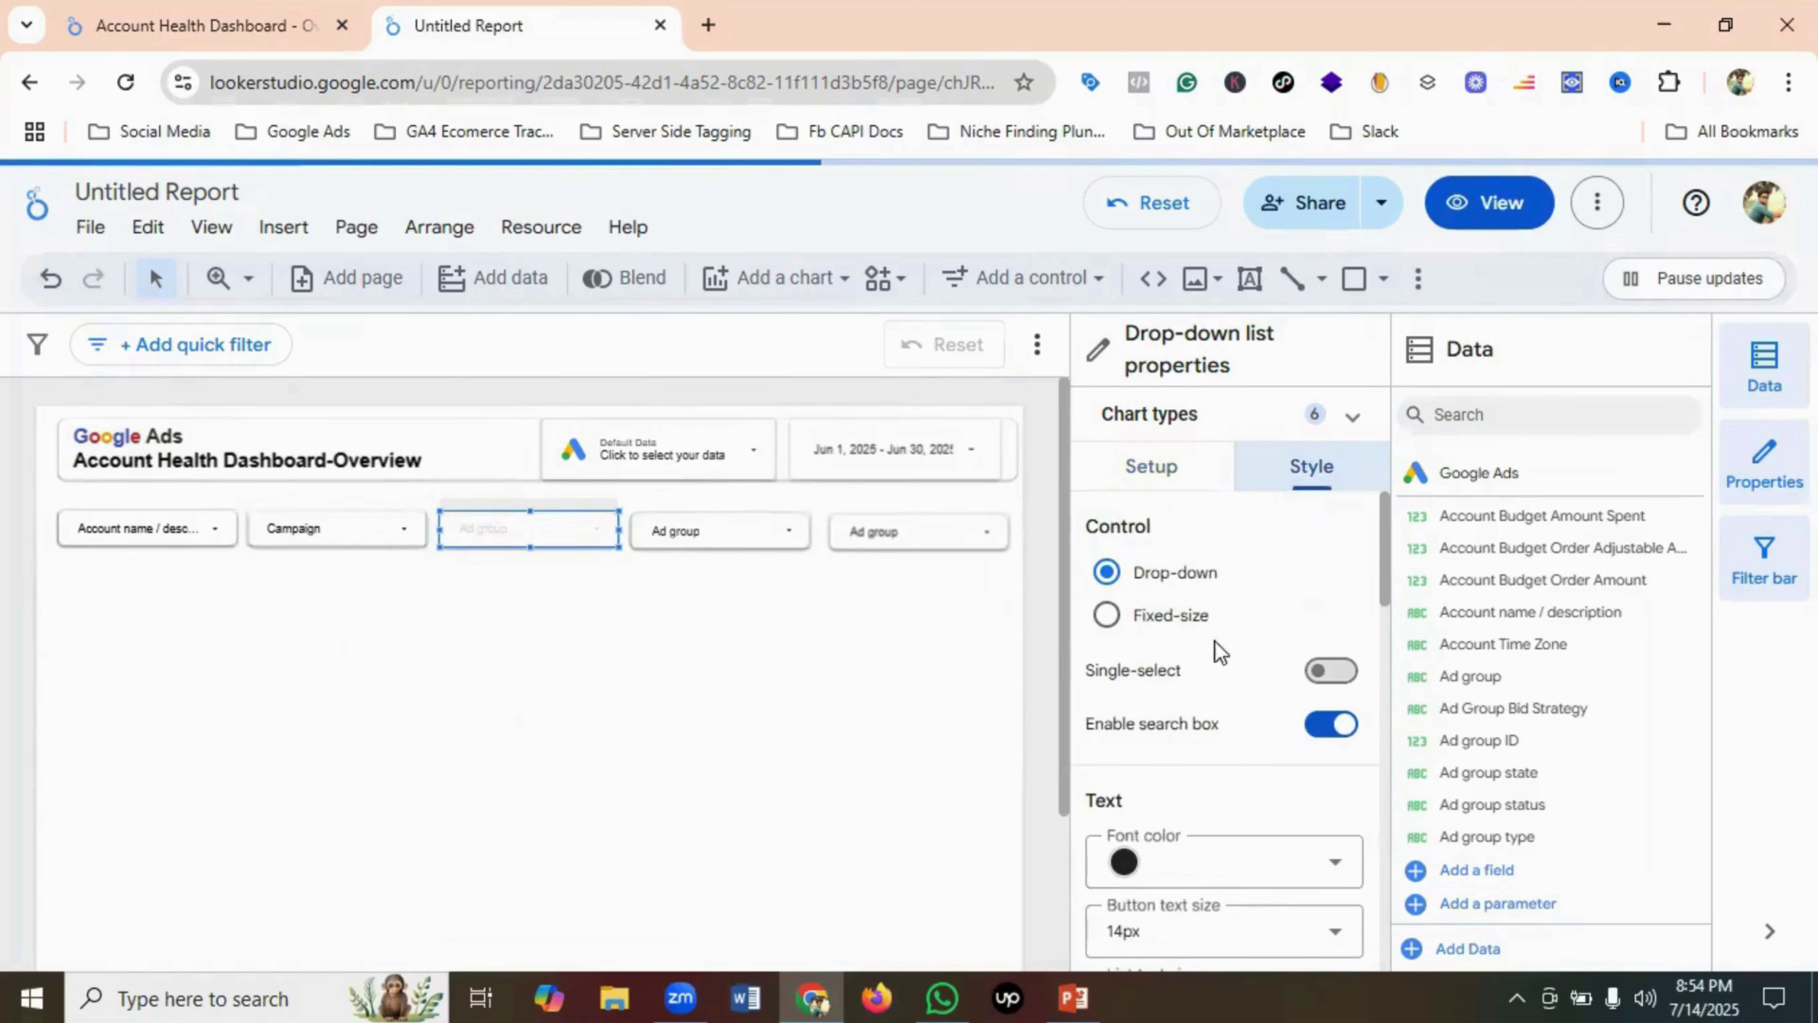
click(1118, 863)
click(1179, 565)
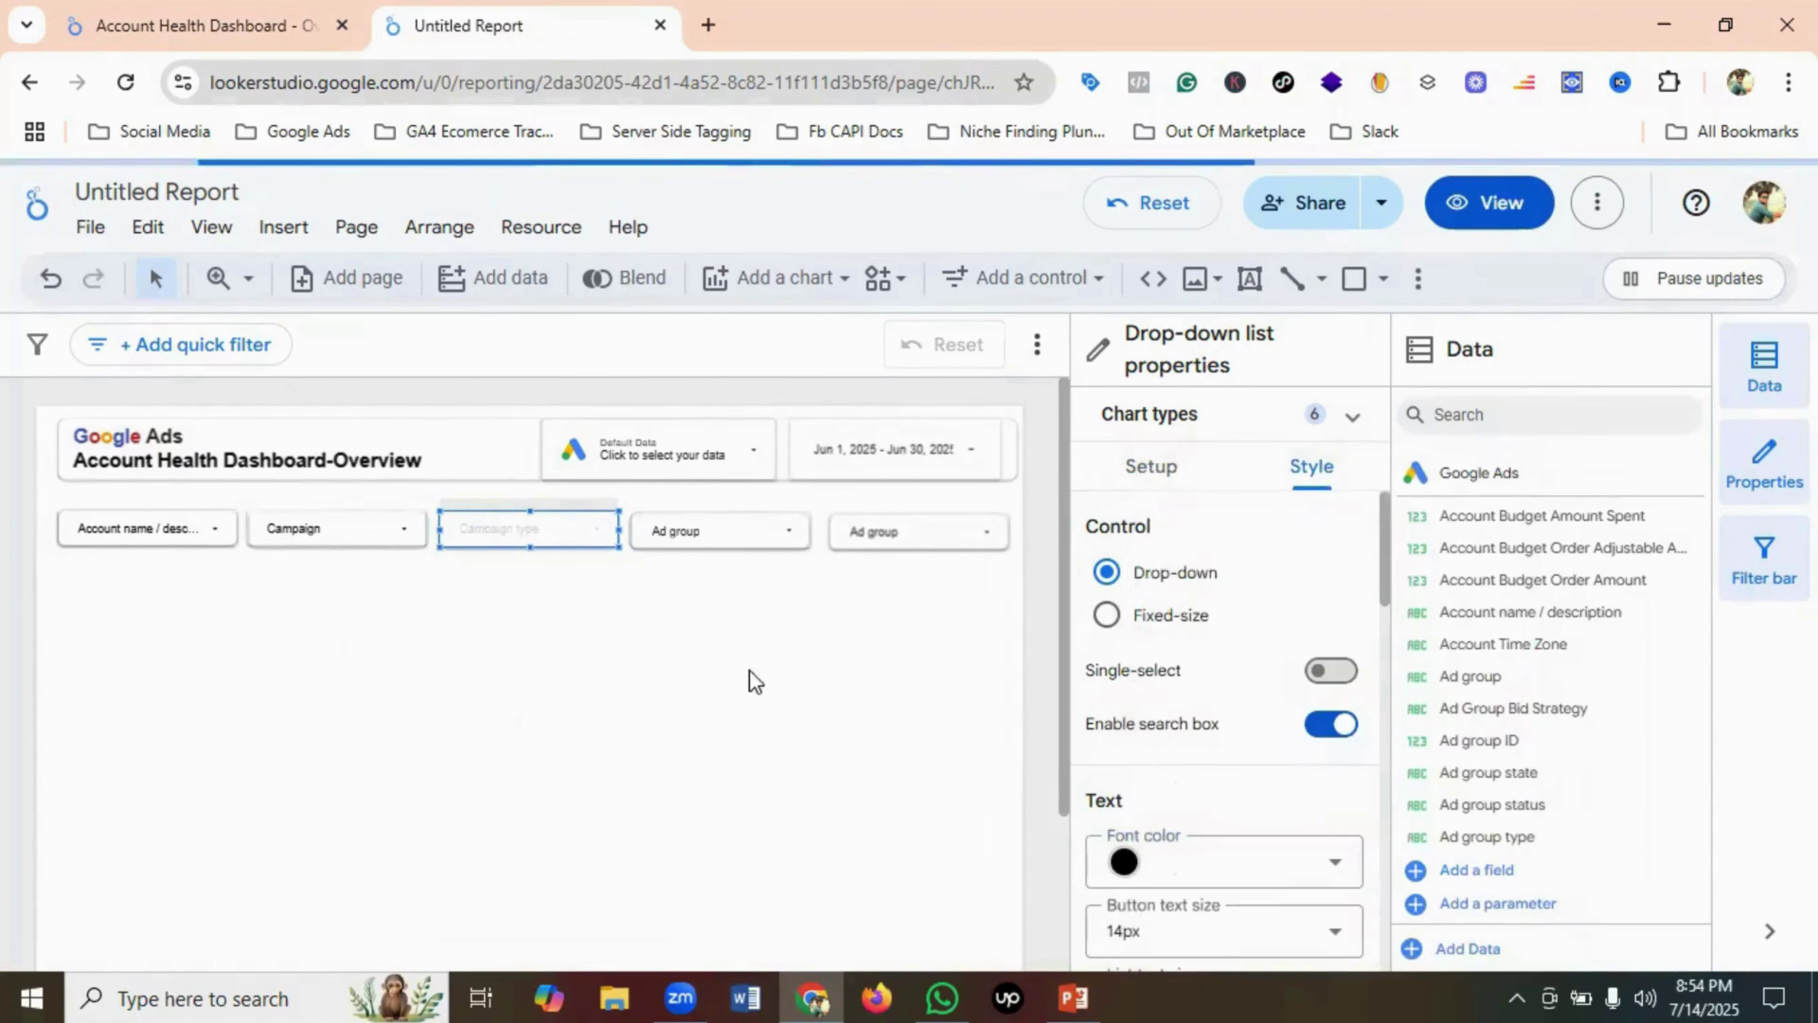
click(715, 651)
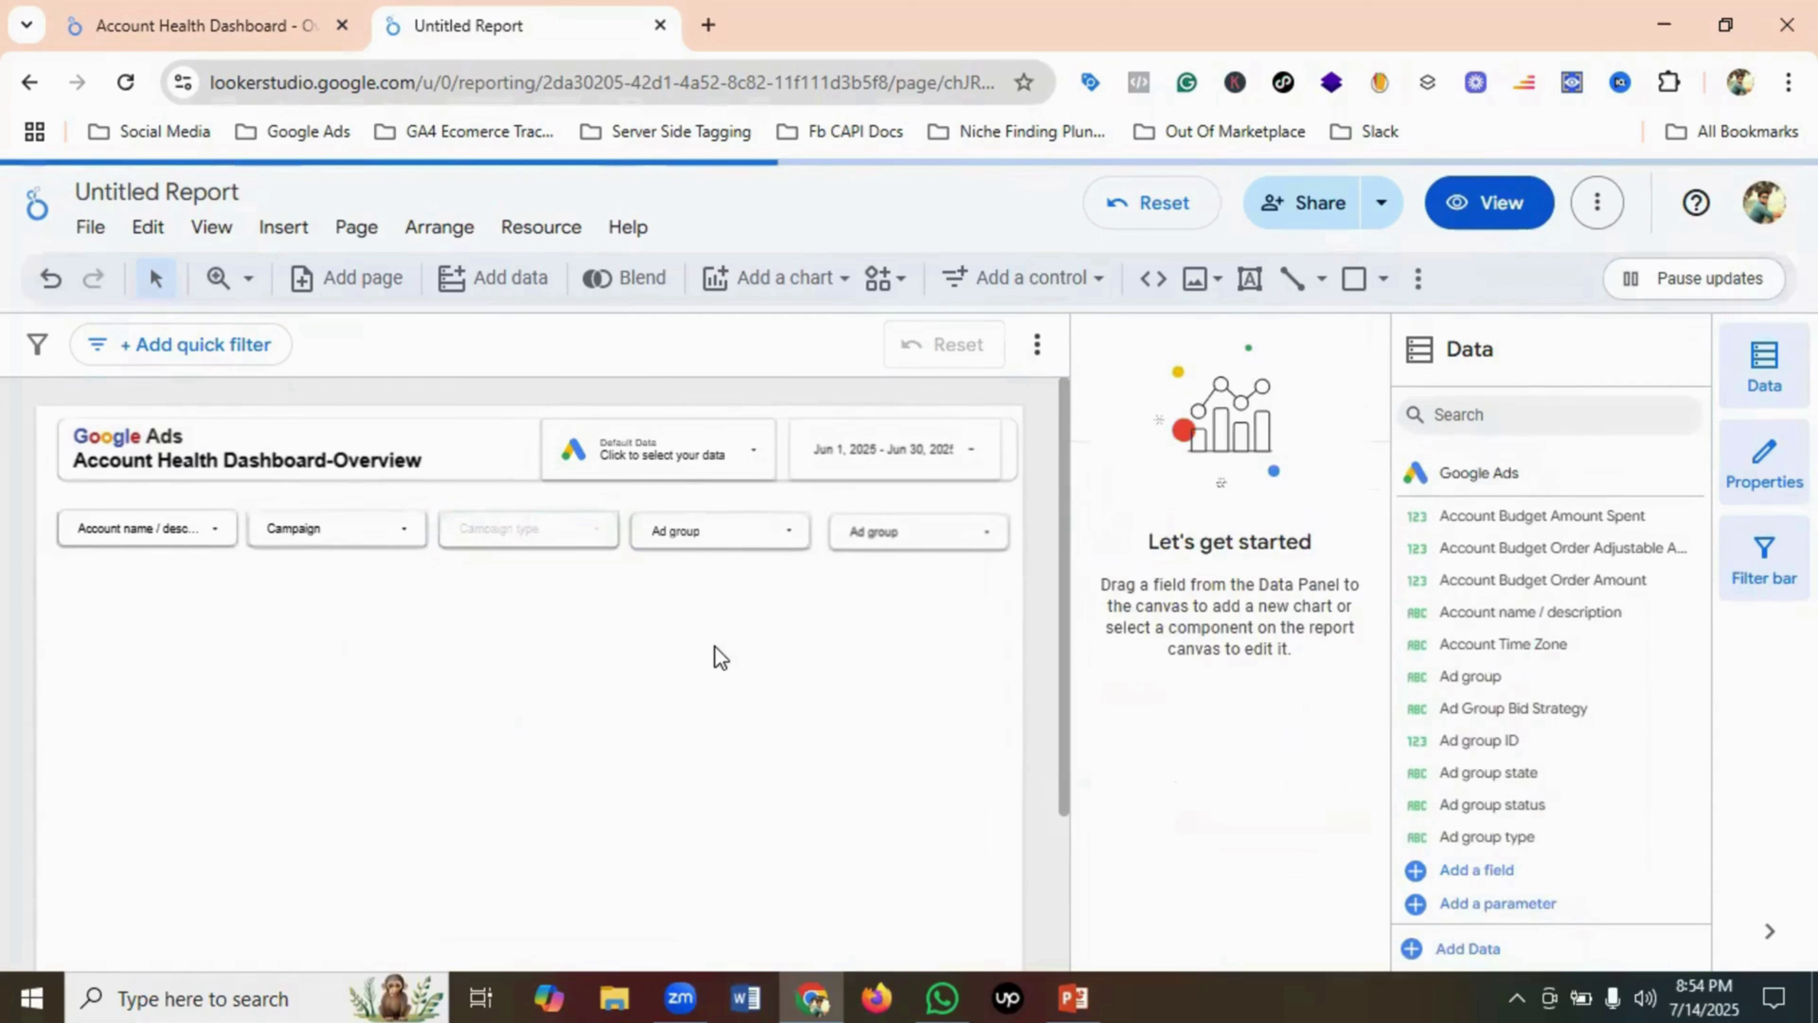
- Change the font color of the fourth drop-down list to black
click(724, 532)
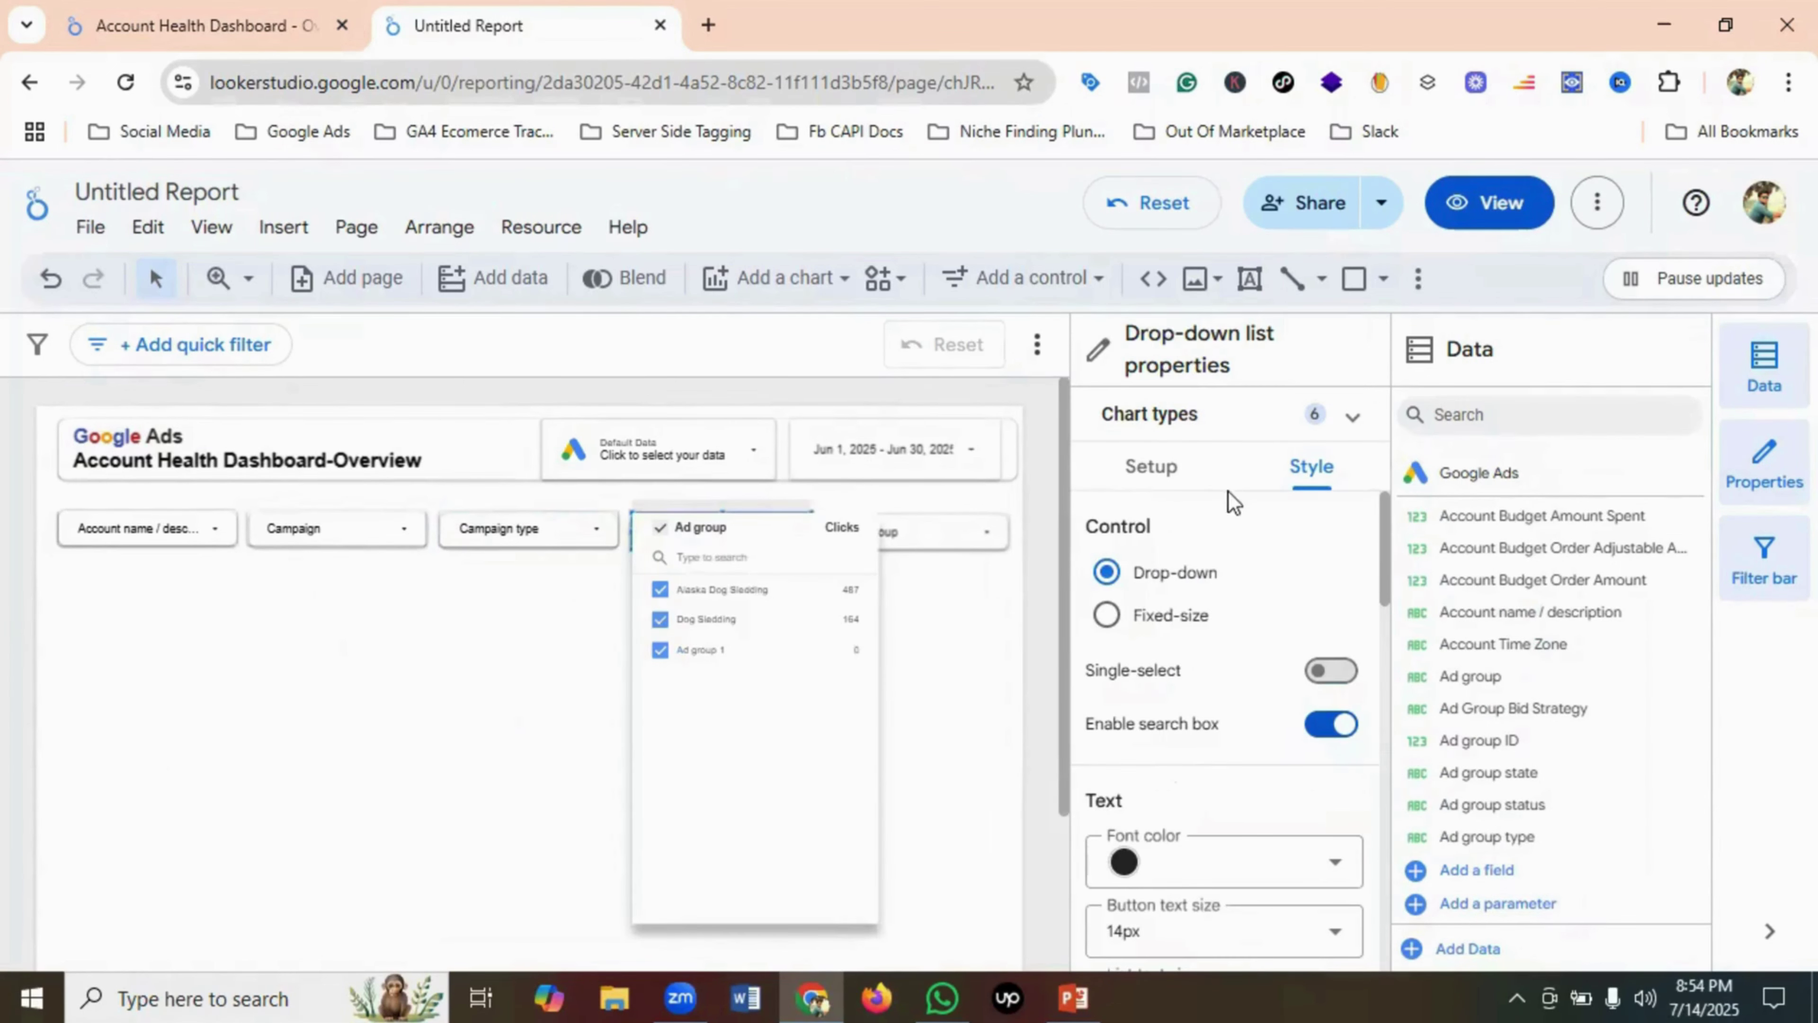
click(1157, 864)
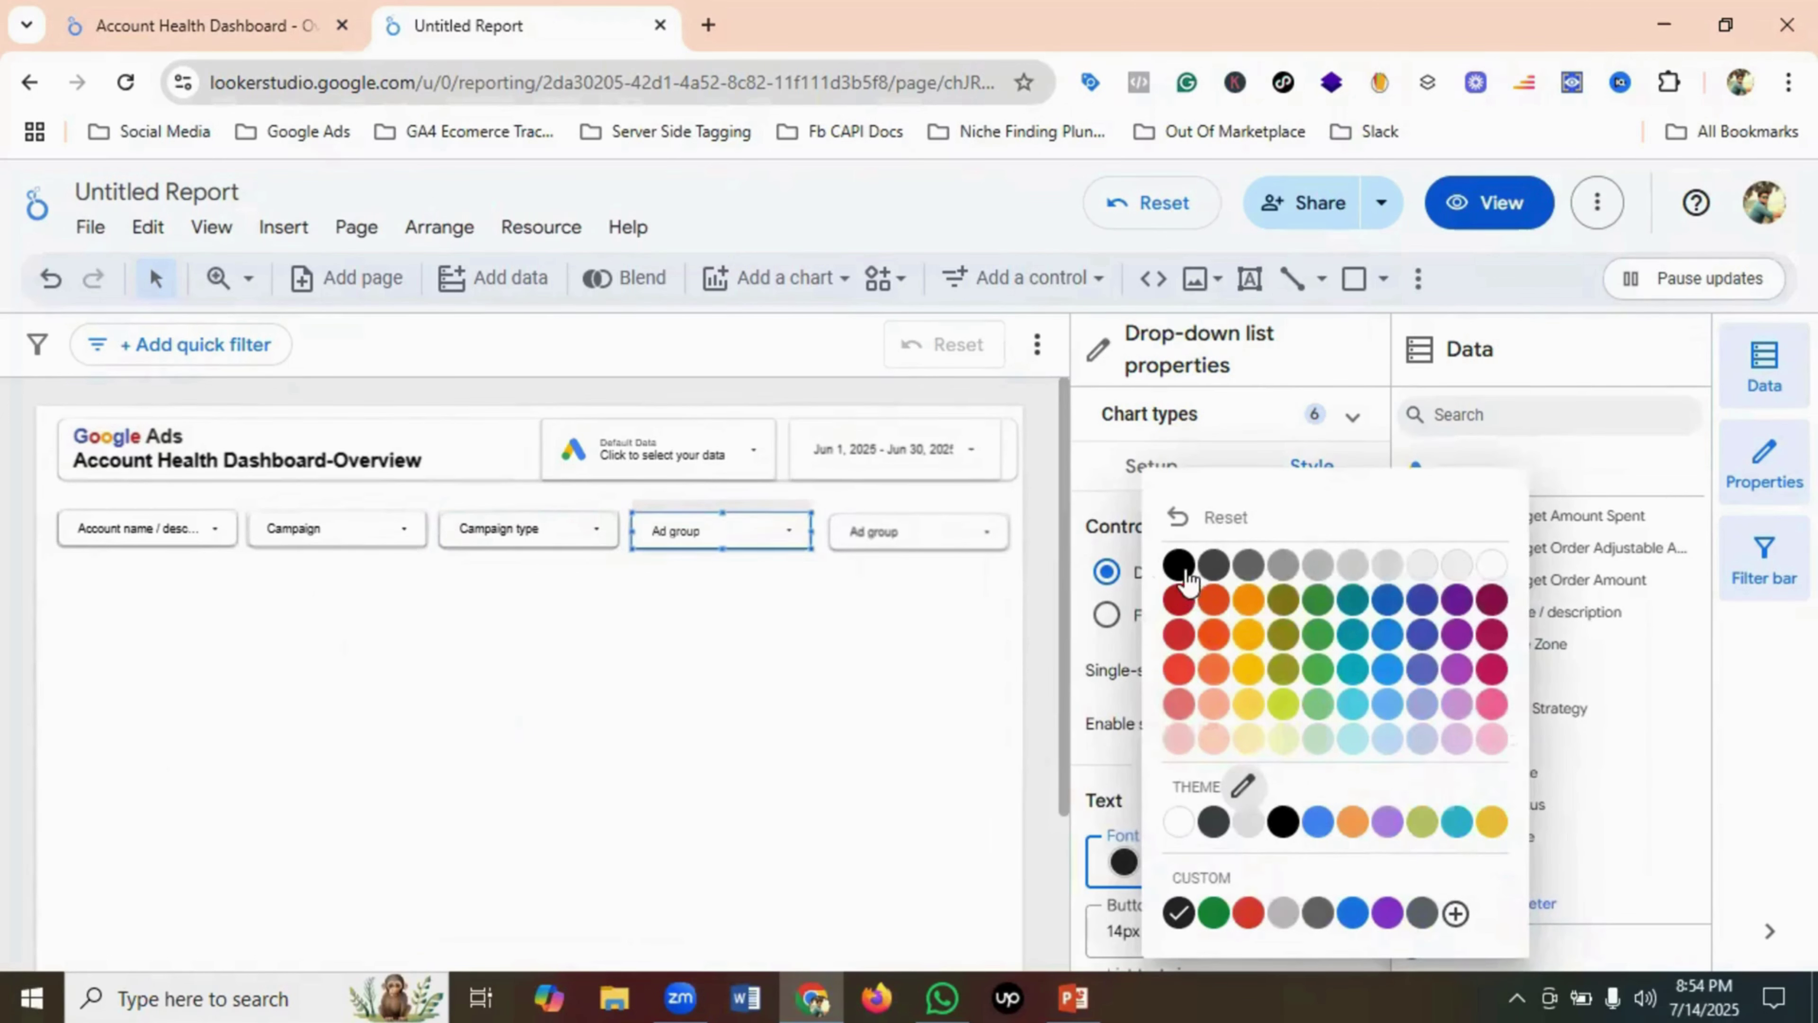
click(1183, 571)
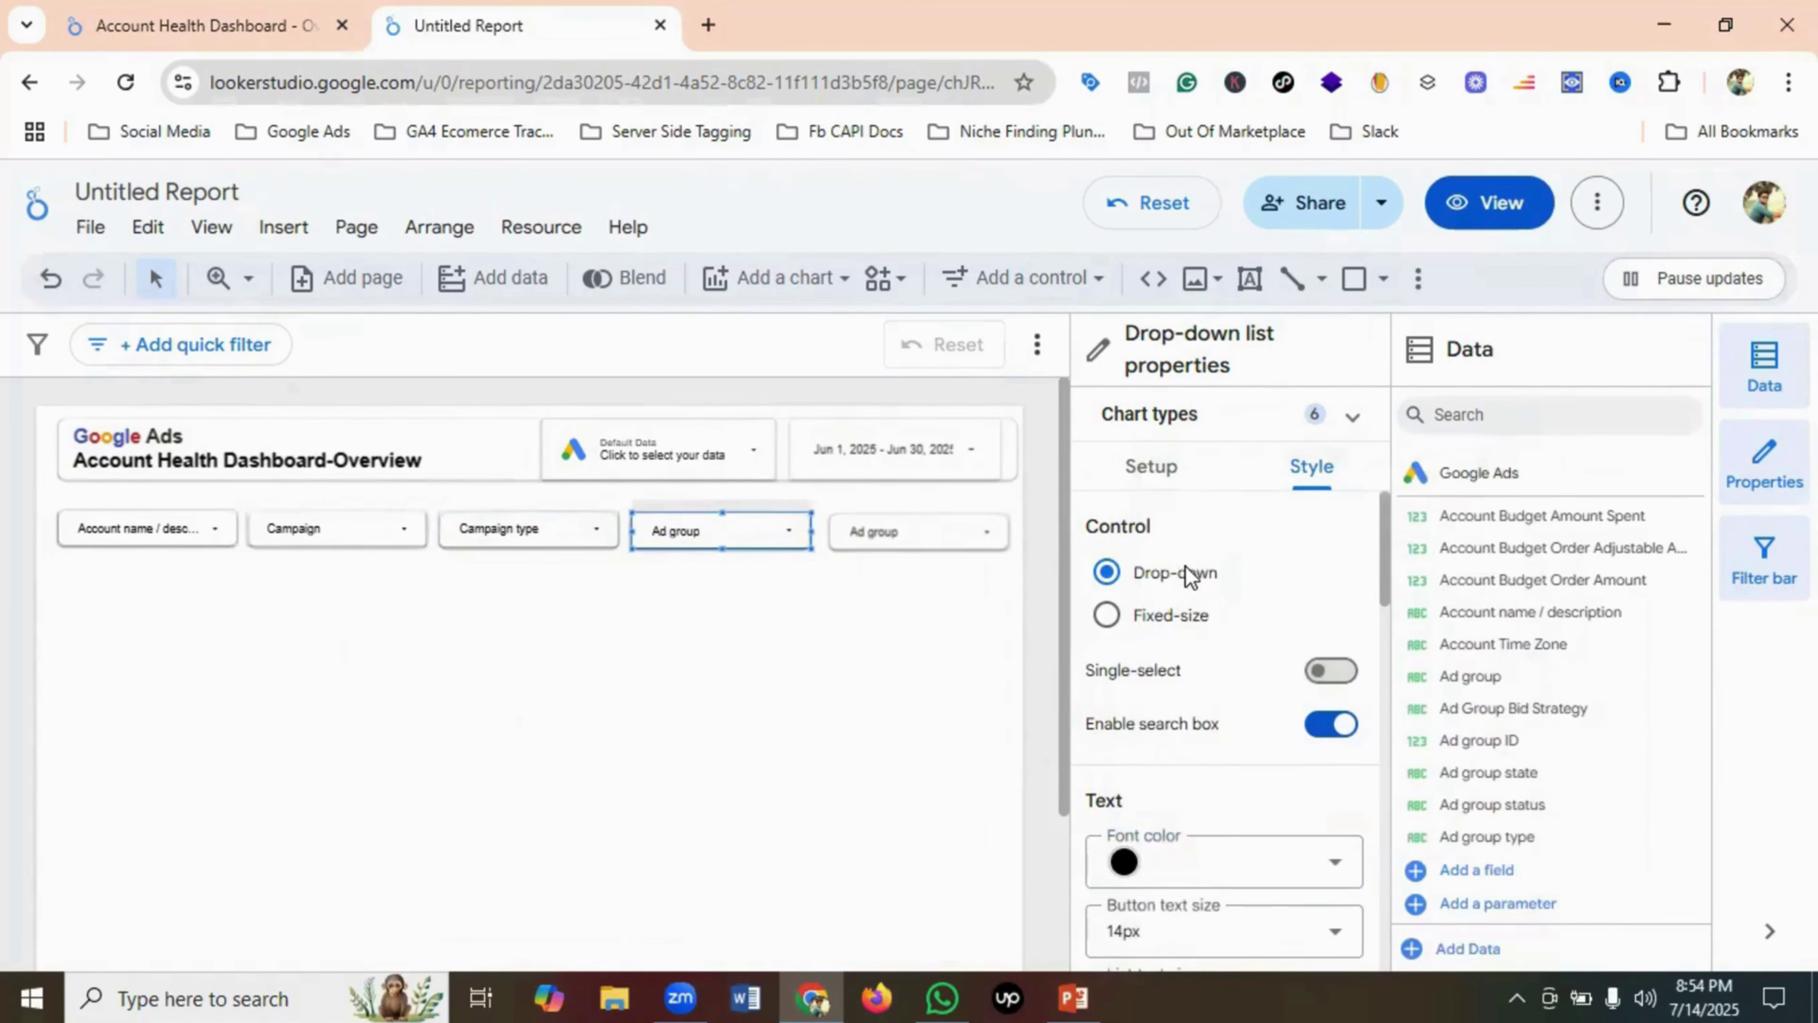
- Set the fourth drop-down list's control field to Campaign status
click(1151, 466)
click(1147, 724)
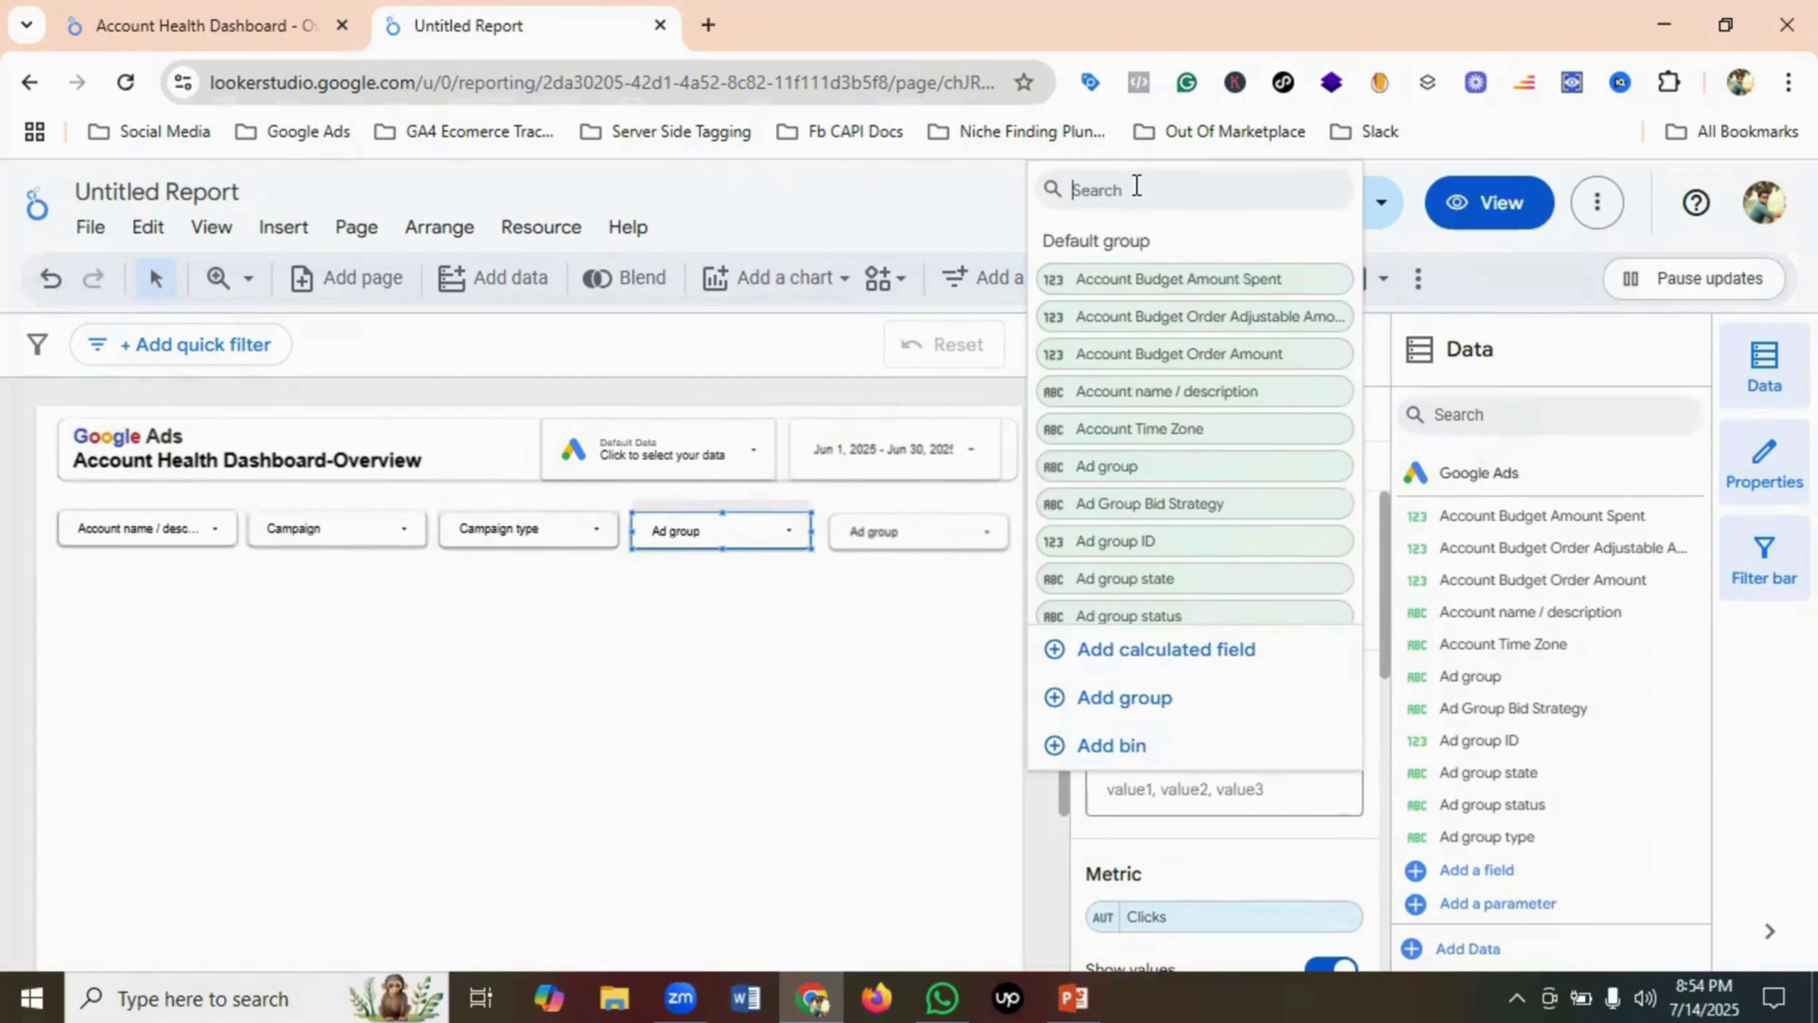
text(campaig)
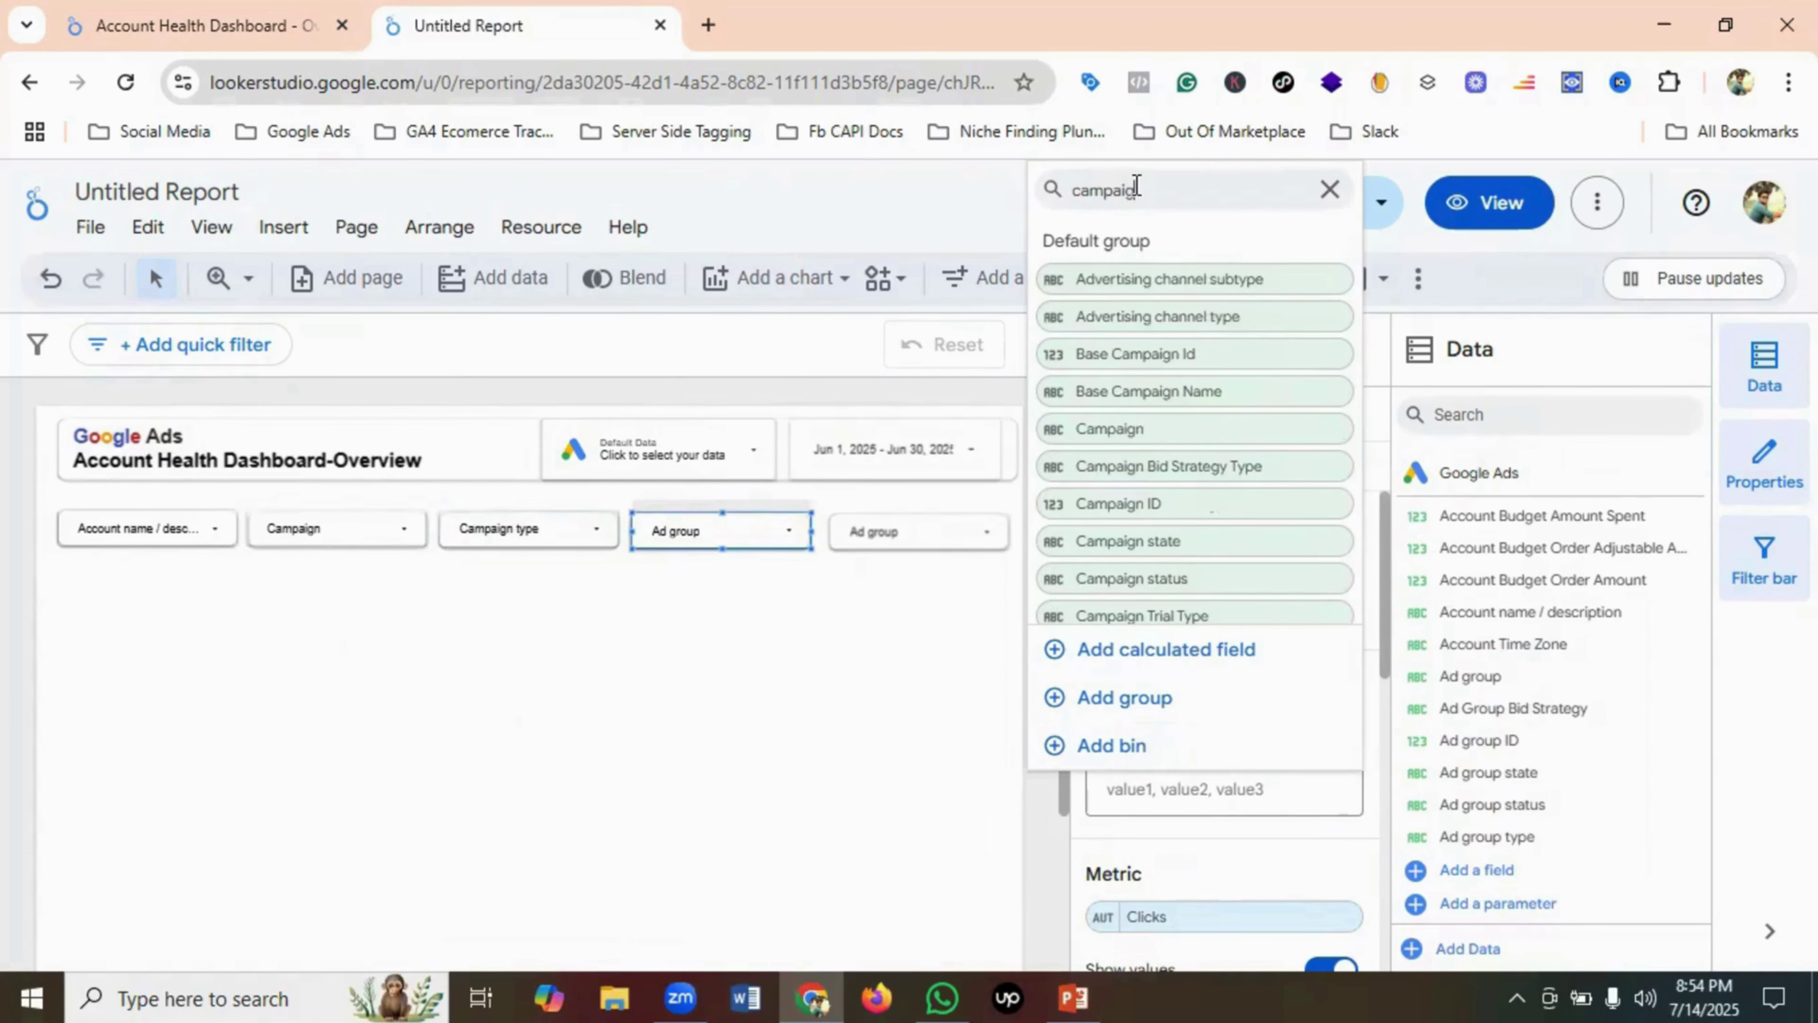
text(n sta)
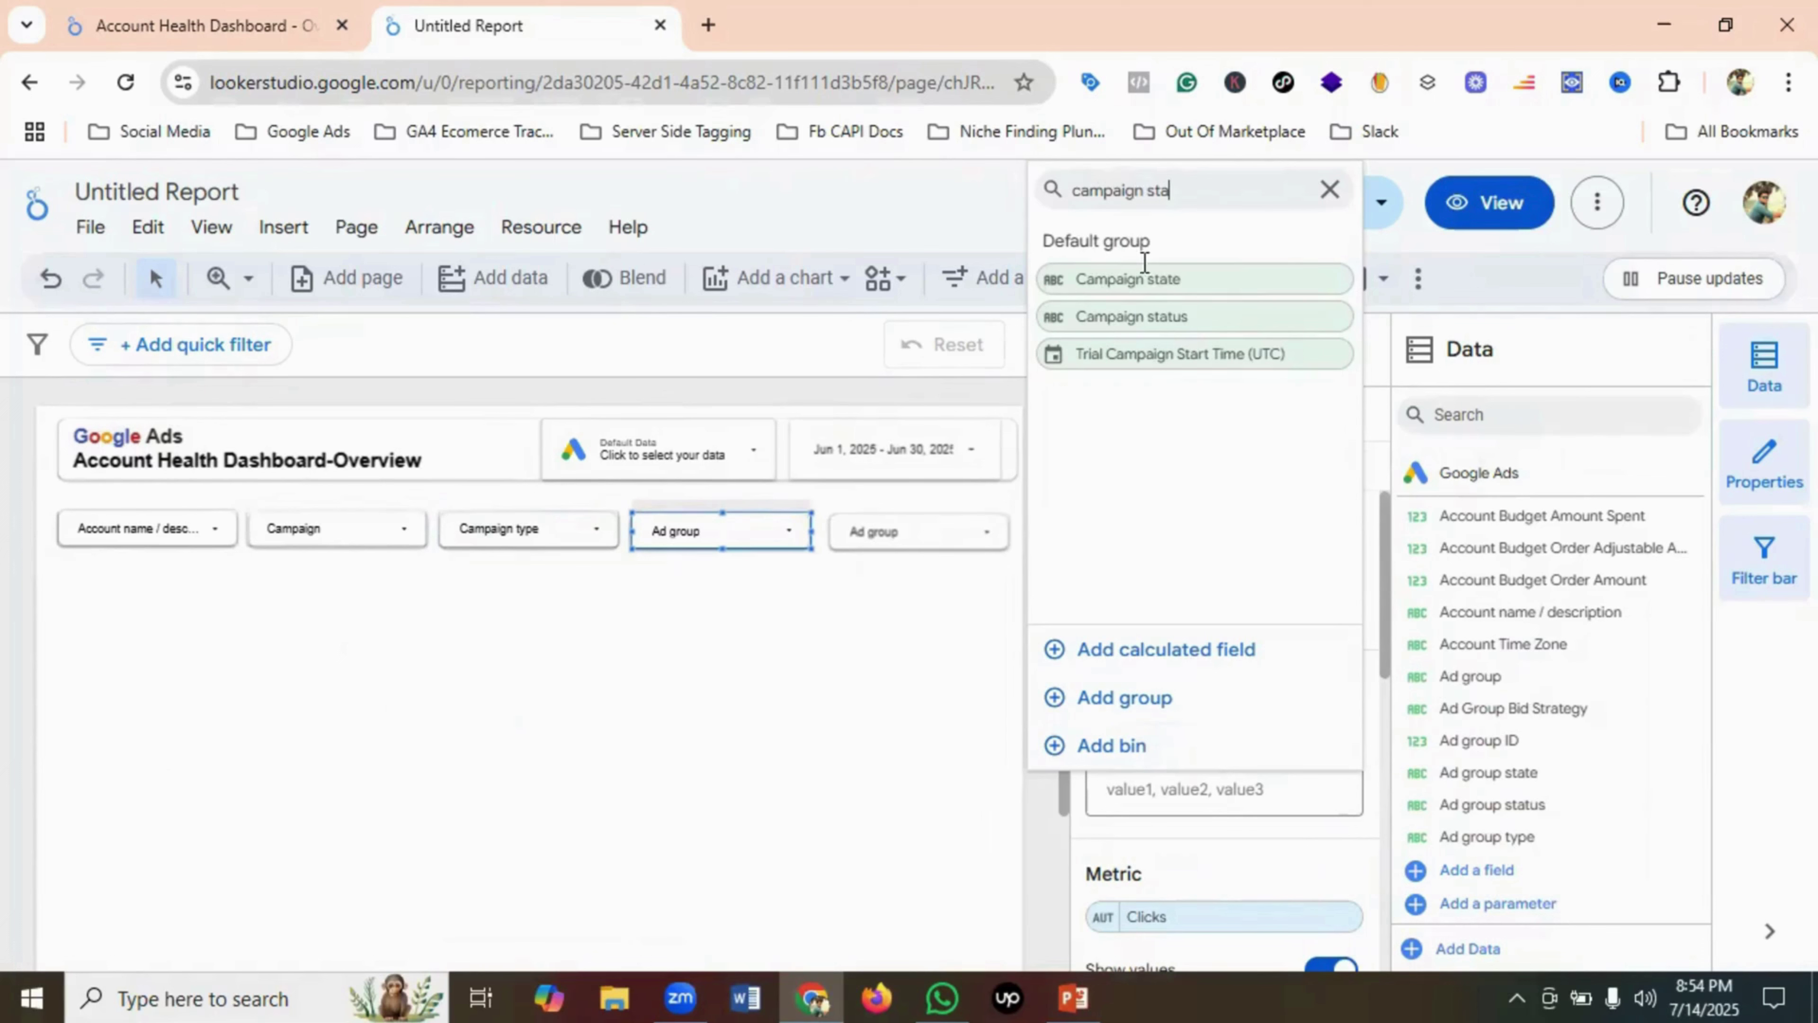
click(1171, 316)
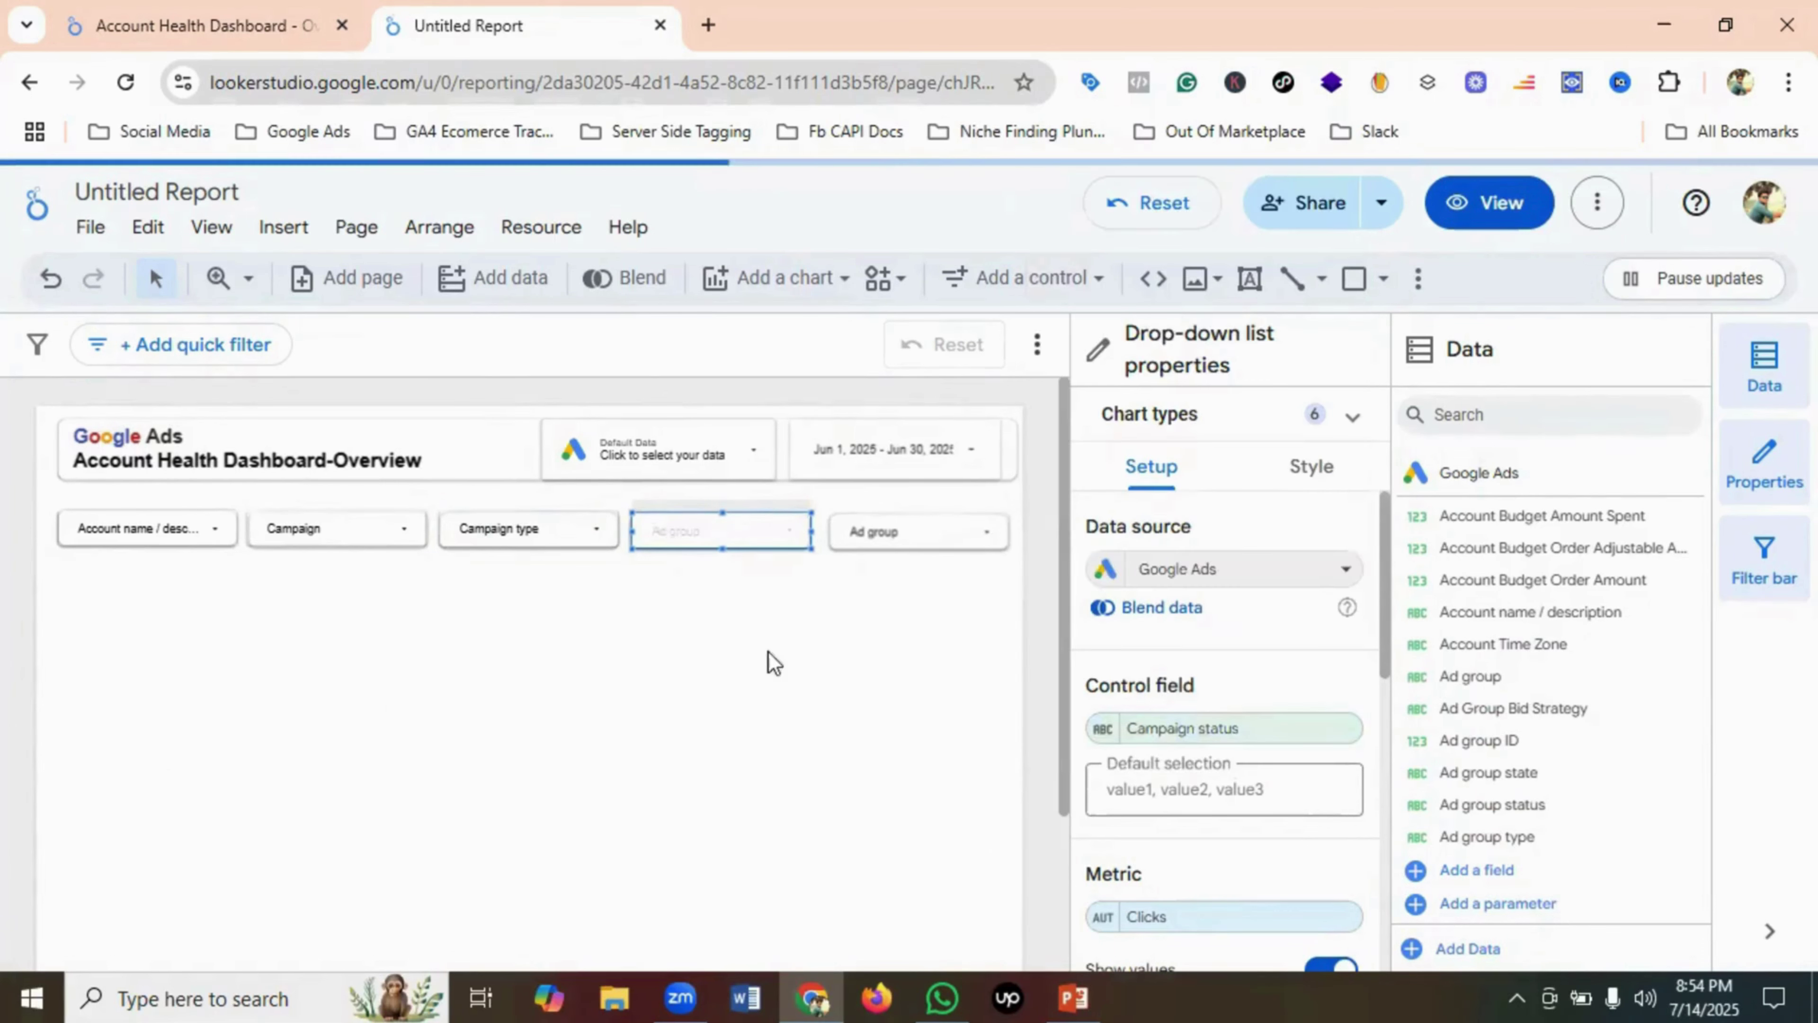
click(736, 651)
- Set the fifth drop-down list's control field to Device
click(916, 539)
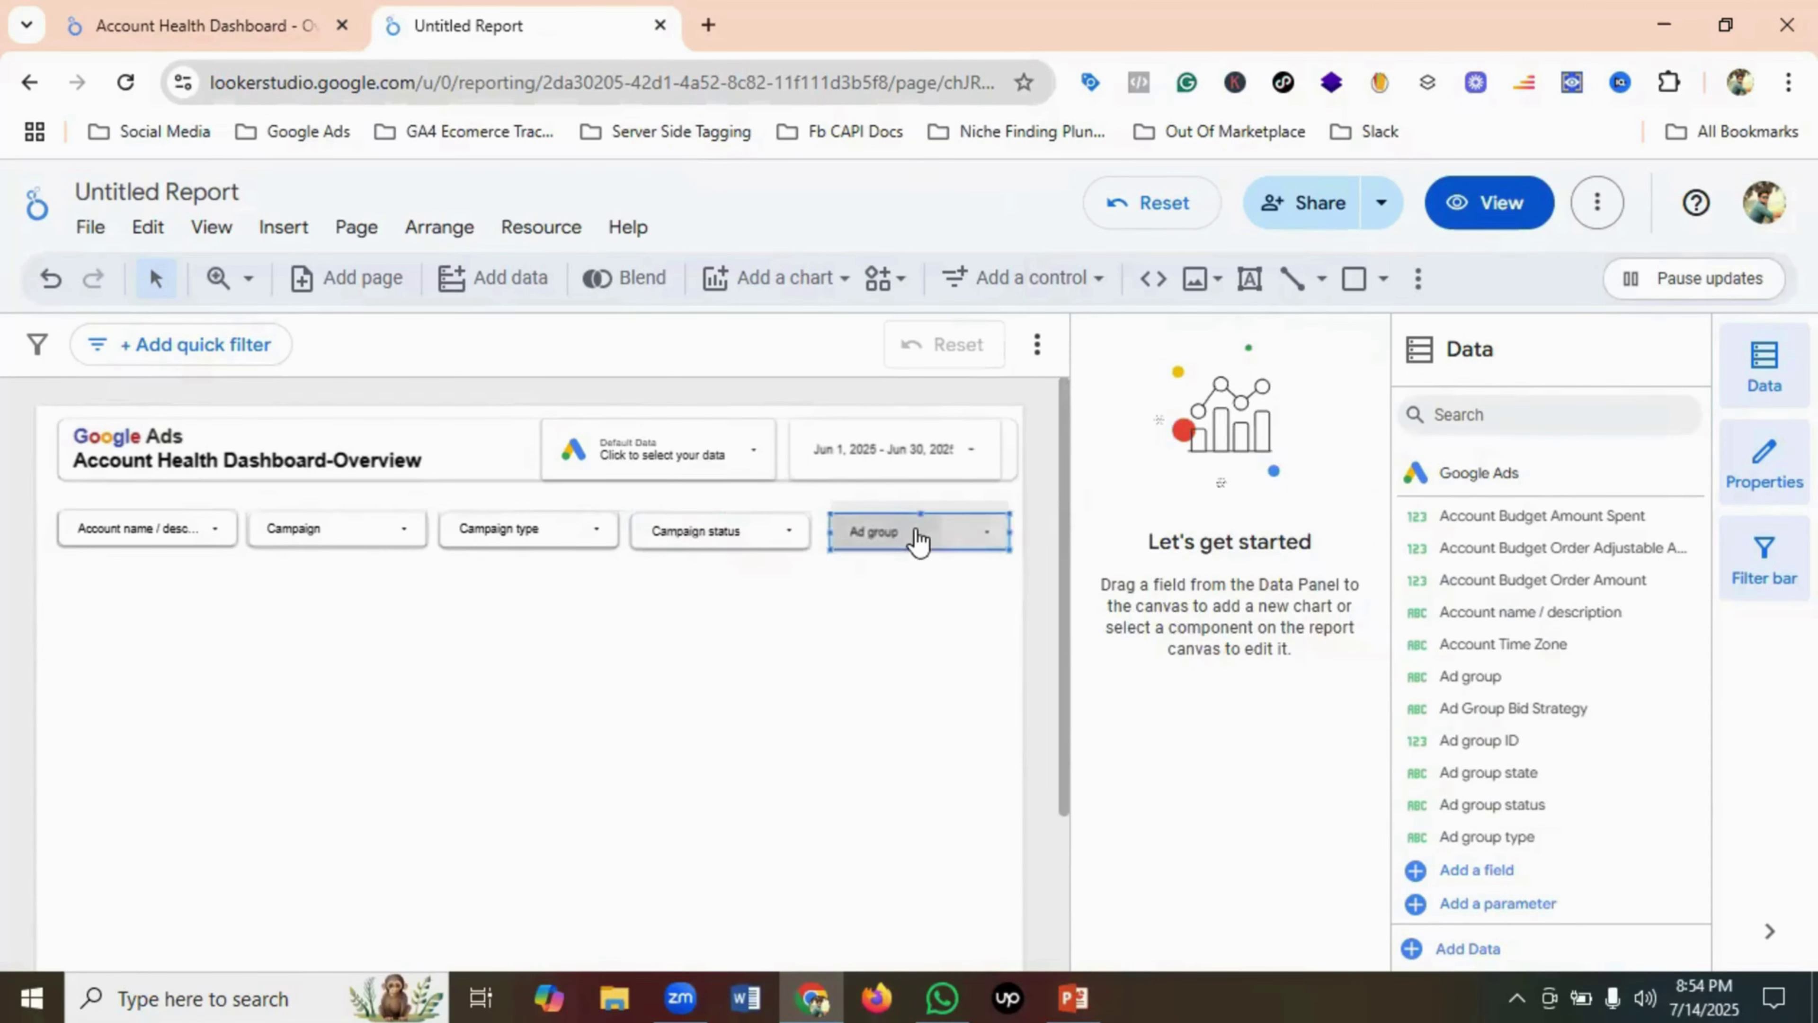
click(916, 538)
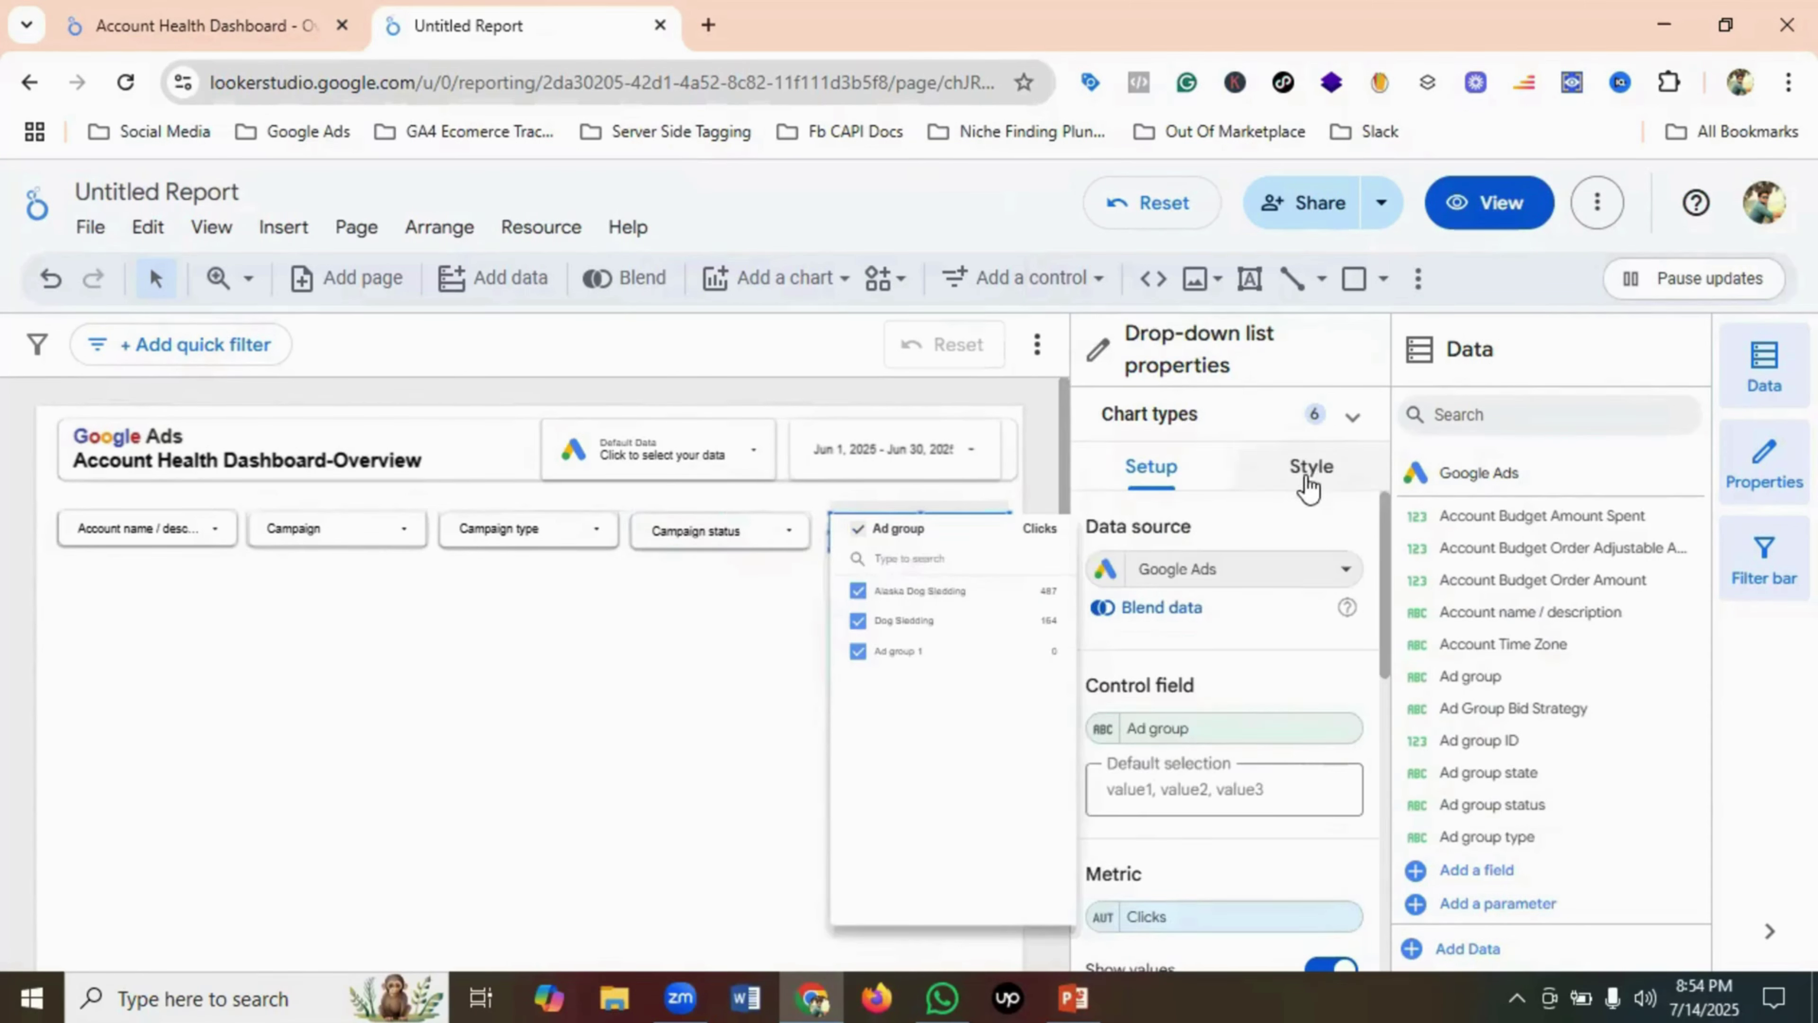
click(1181, 729)
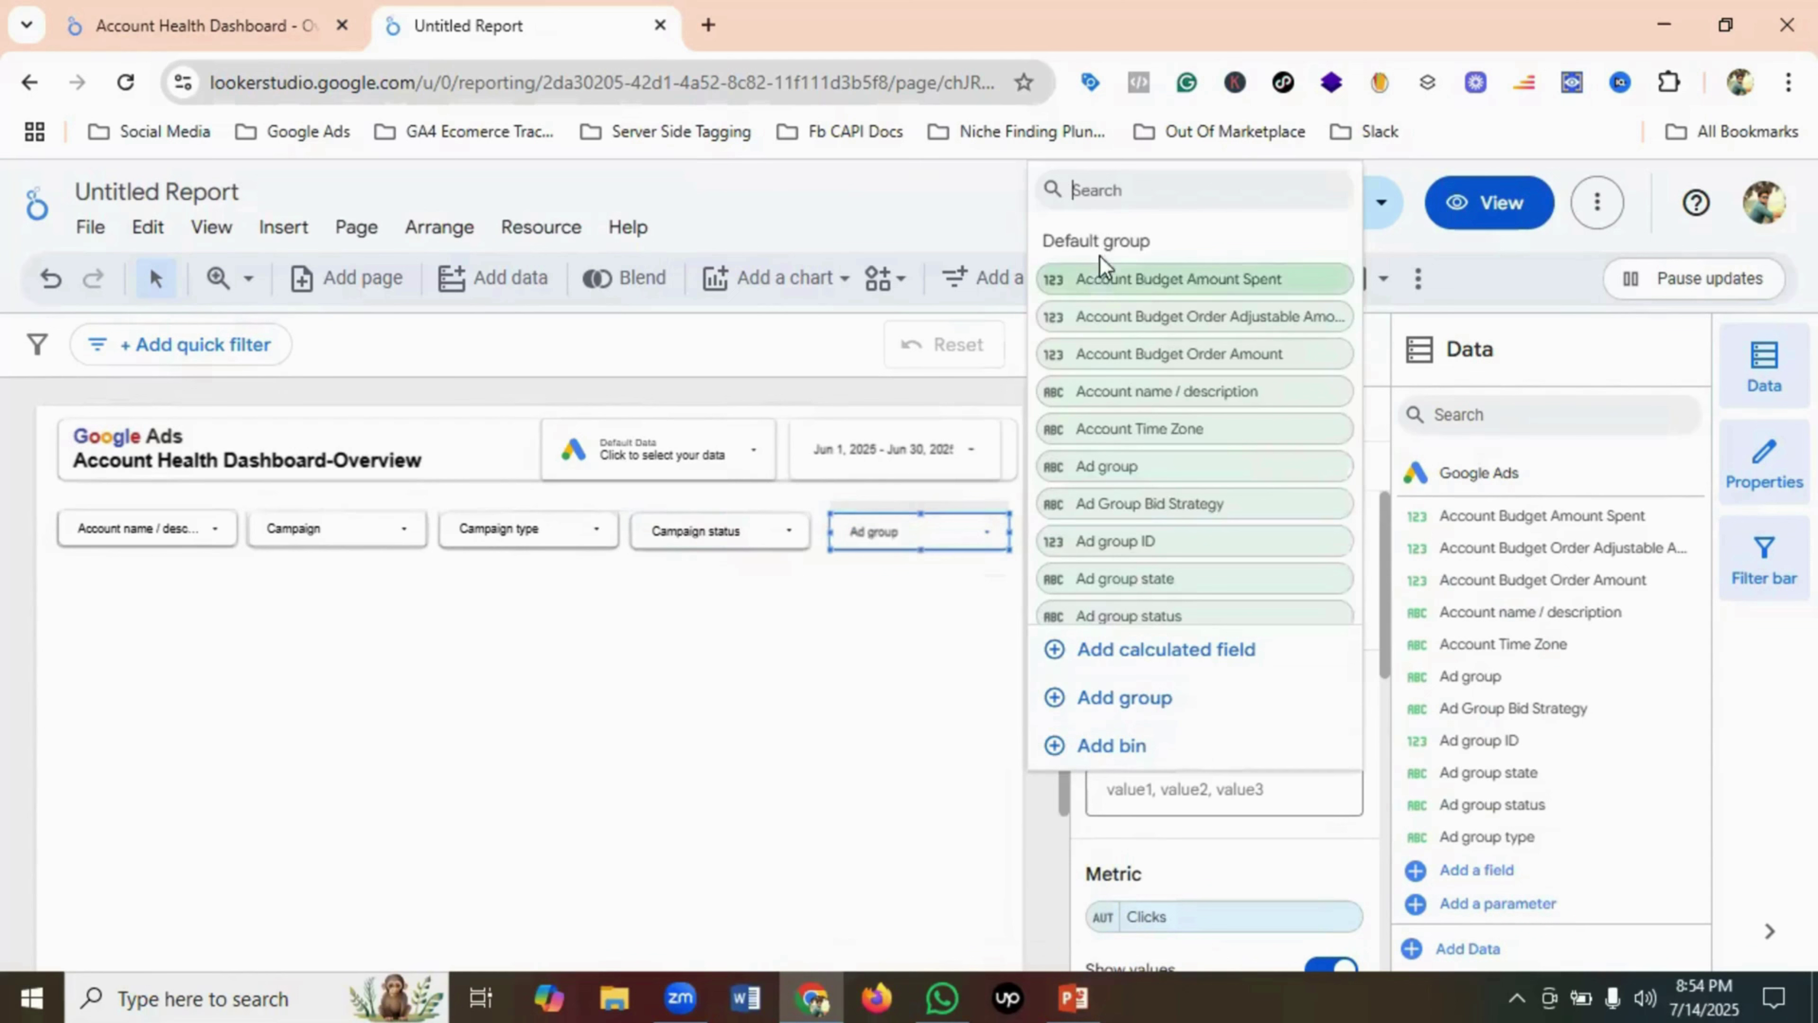
text(device)
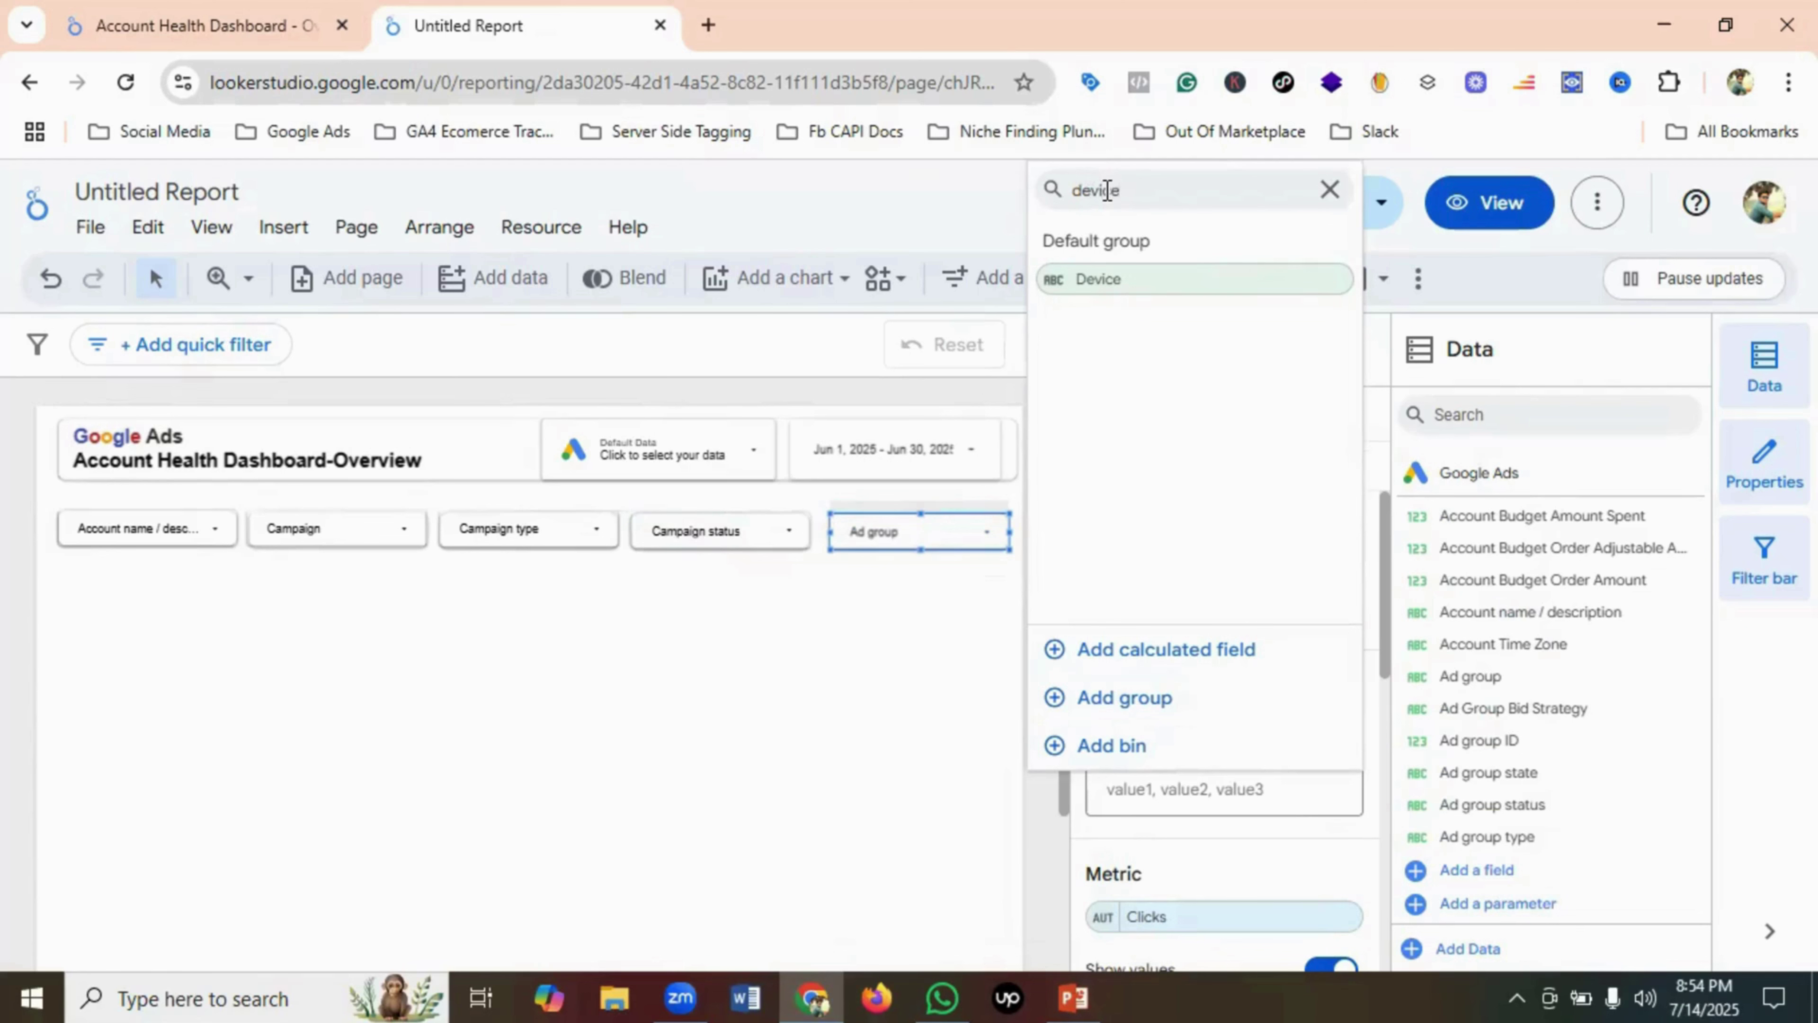
click(1103, 283)
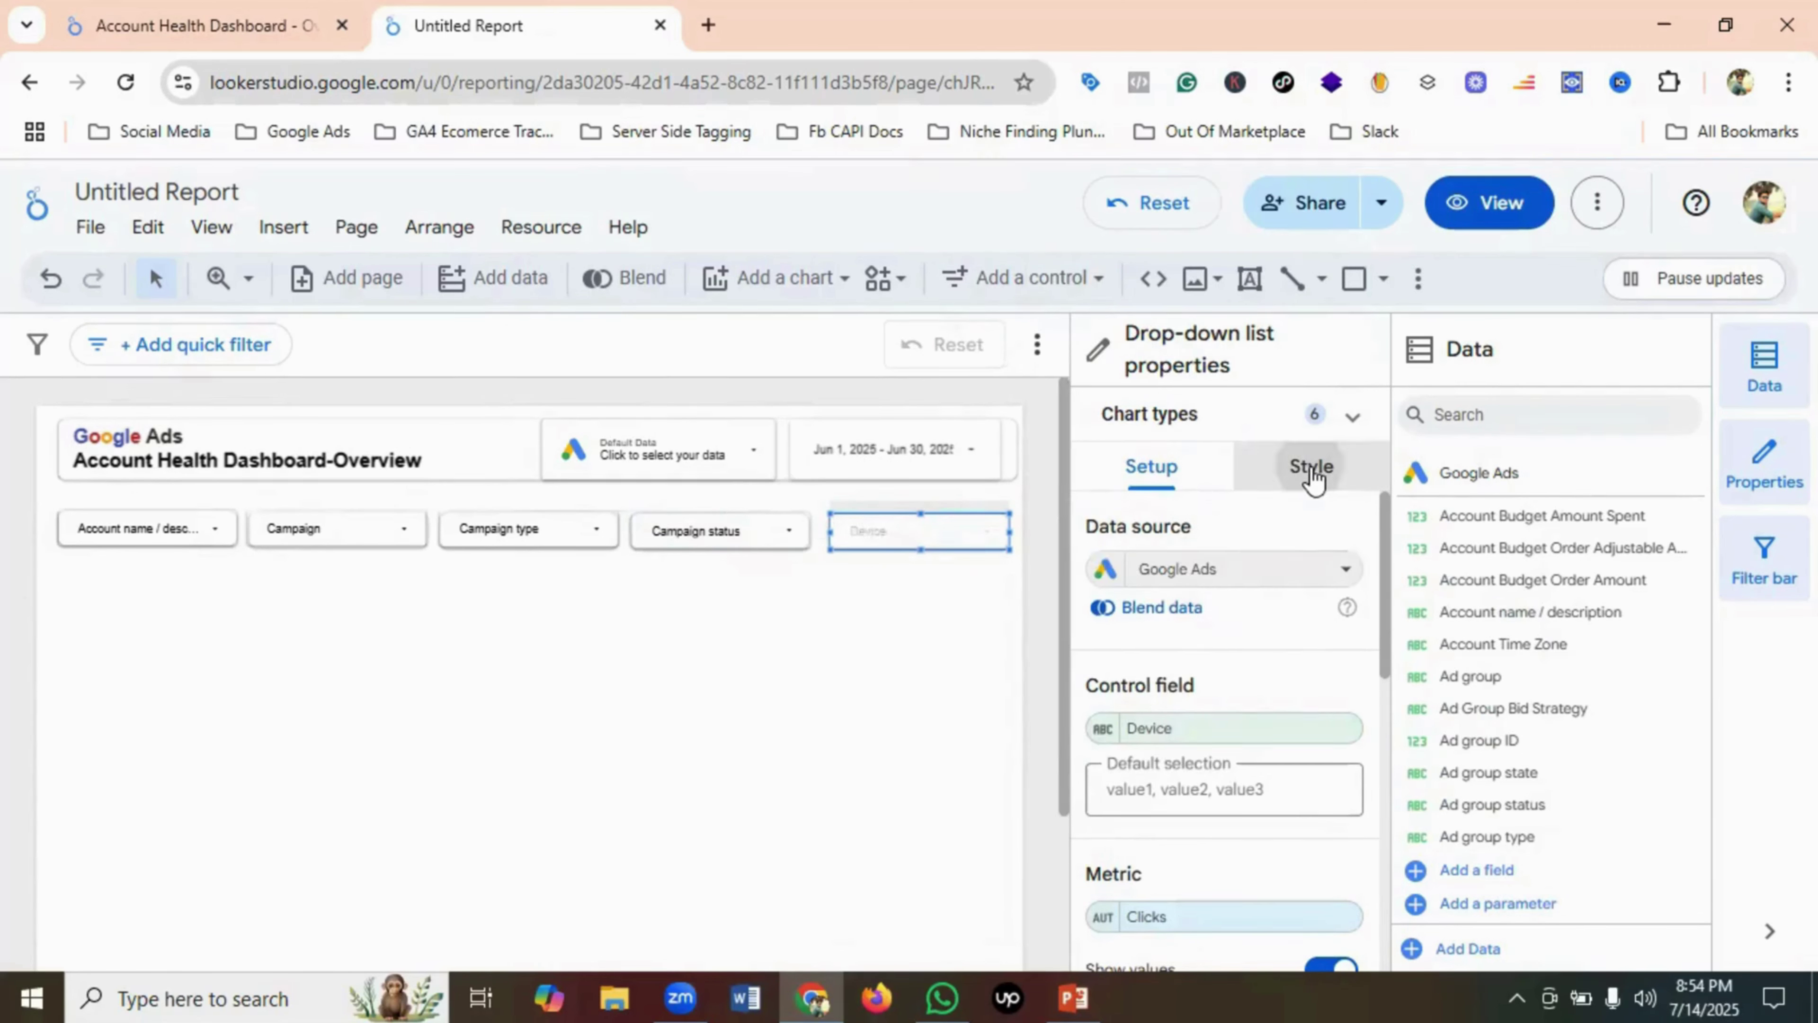
- Change the font color of the Device drop-down to black
click(1295, 470)
click(1162, 866)
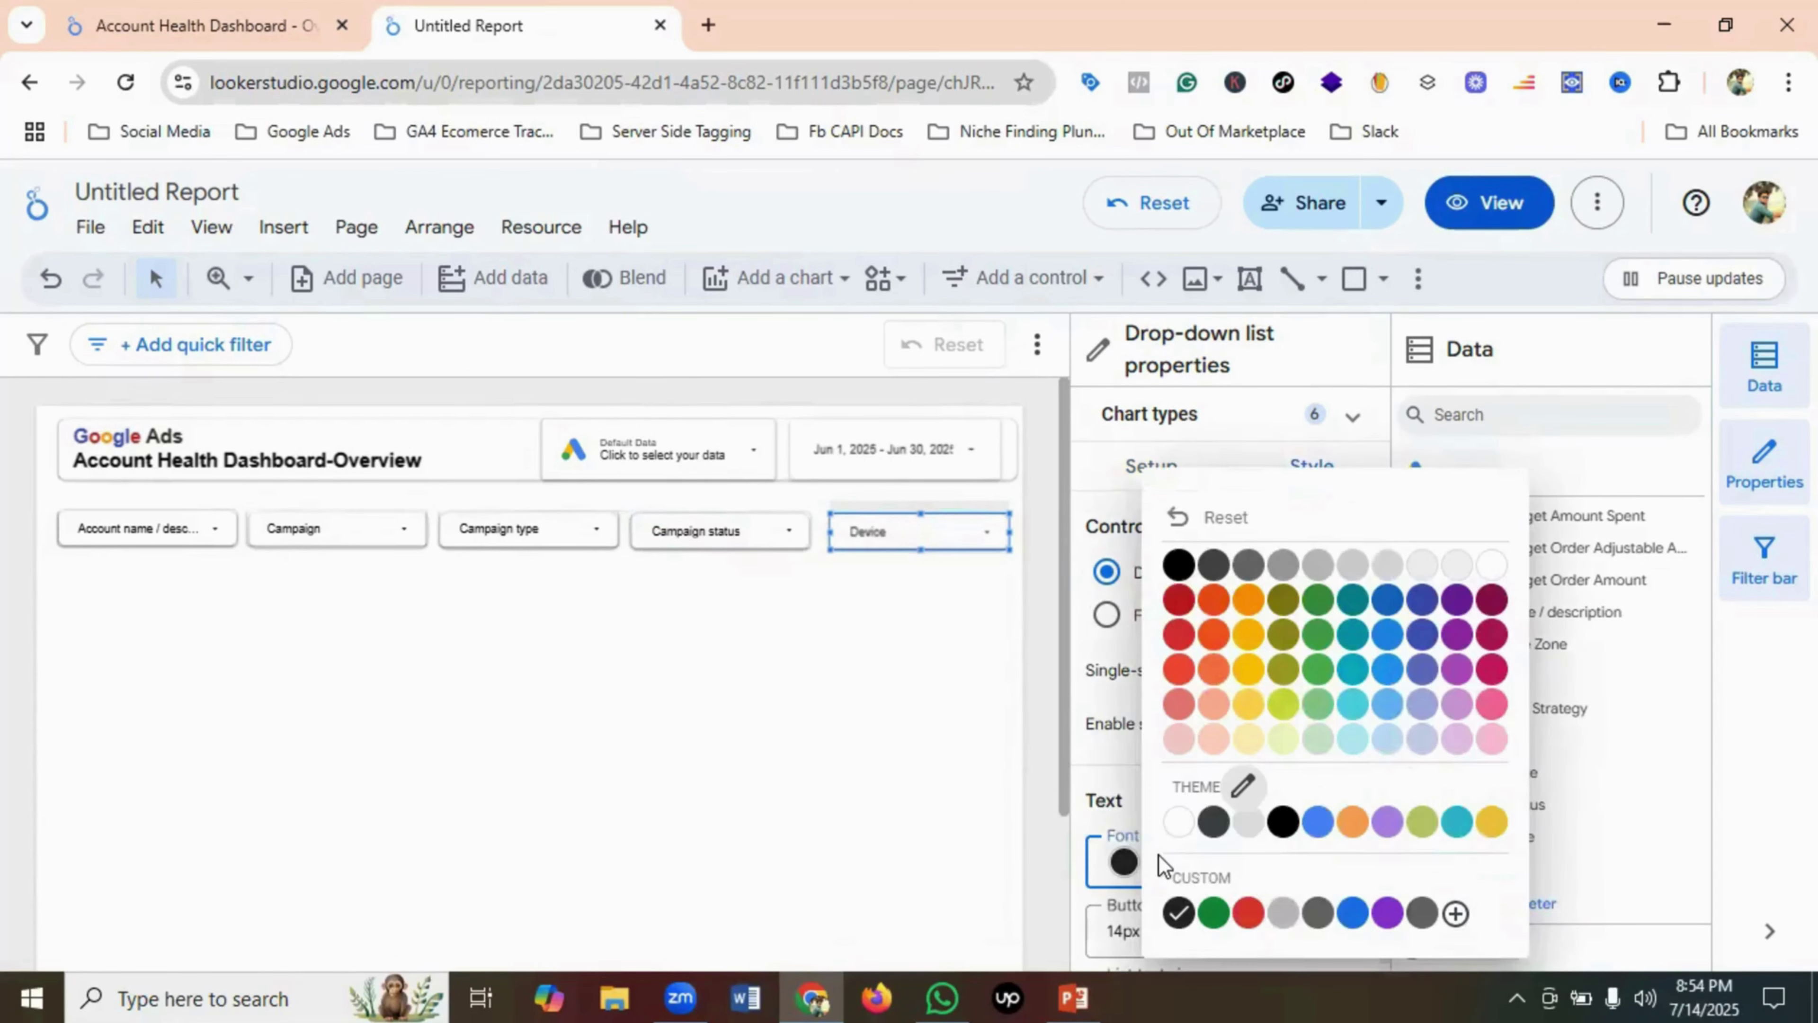
click(1178, 565)
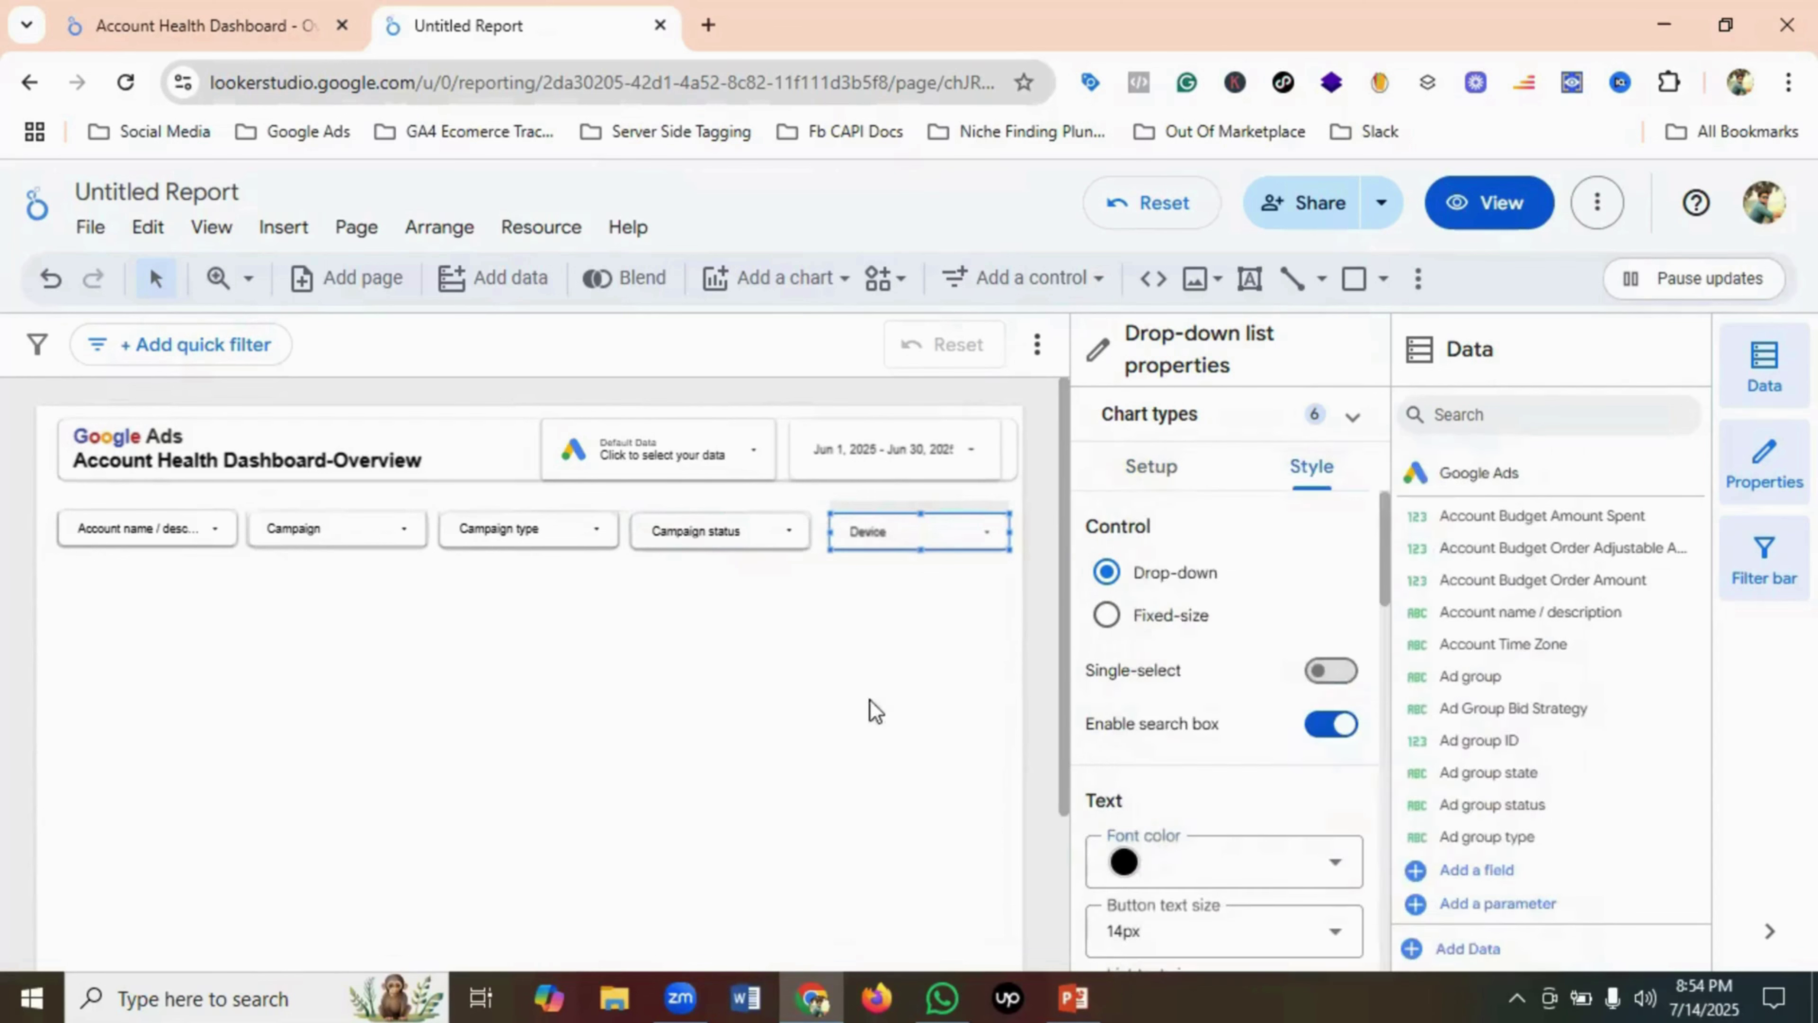
click(835, 682)
- Preview the filter row and nudge the Campaign drop-down slightly toward the Campaign type drop-down to even out the spacing
click(1502, 202)
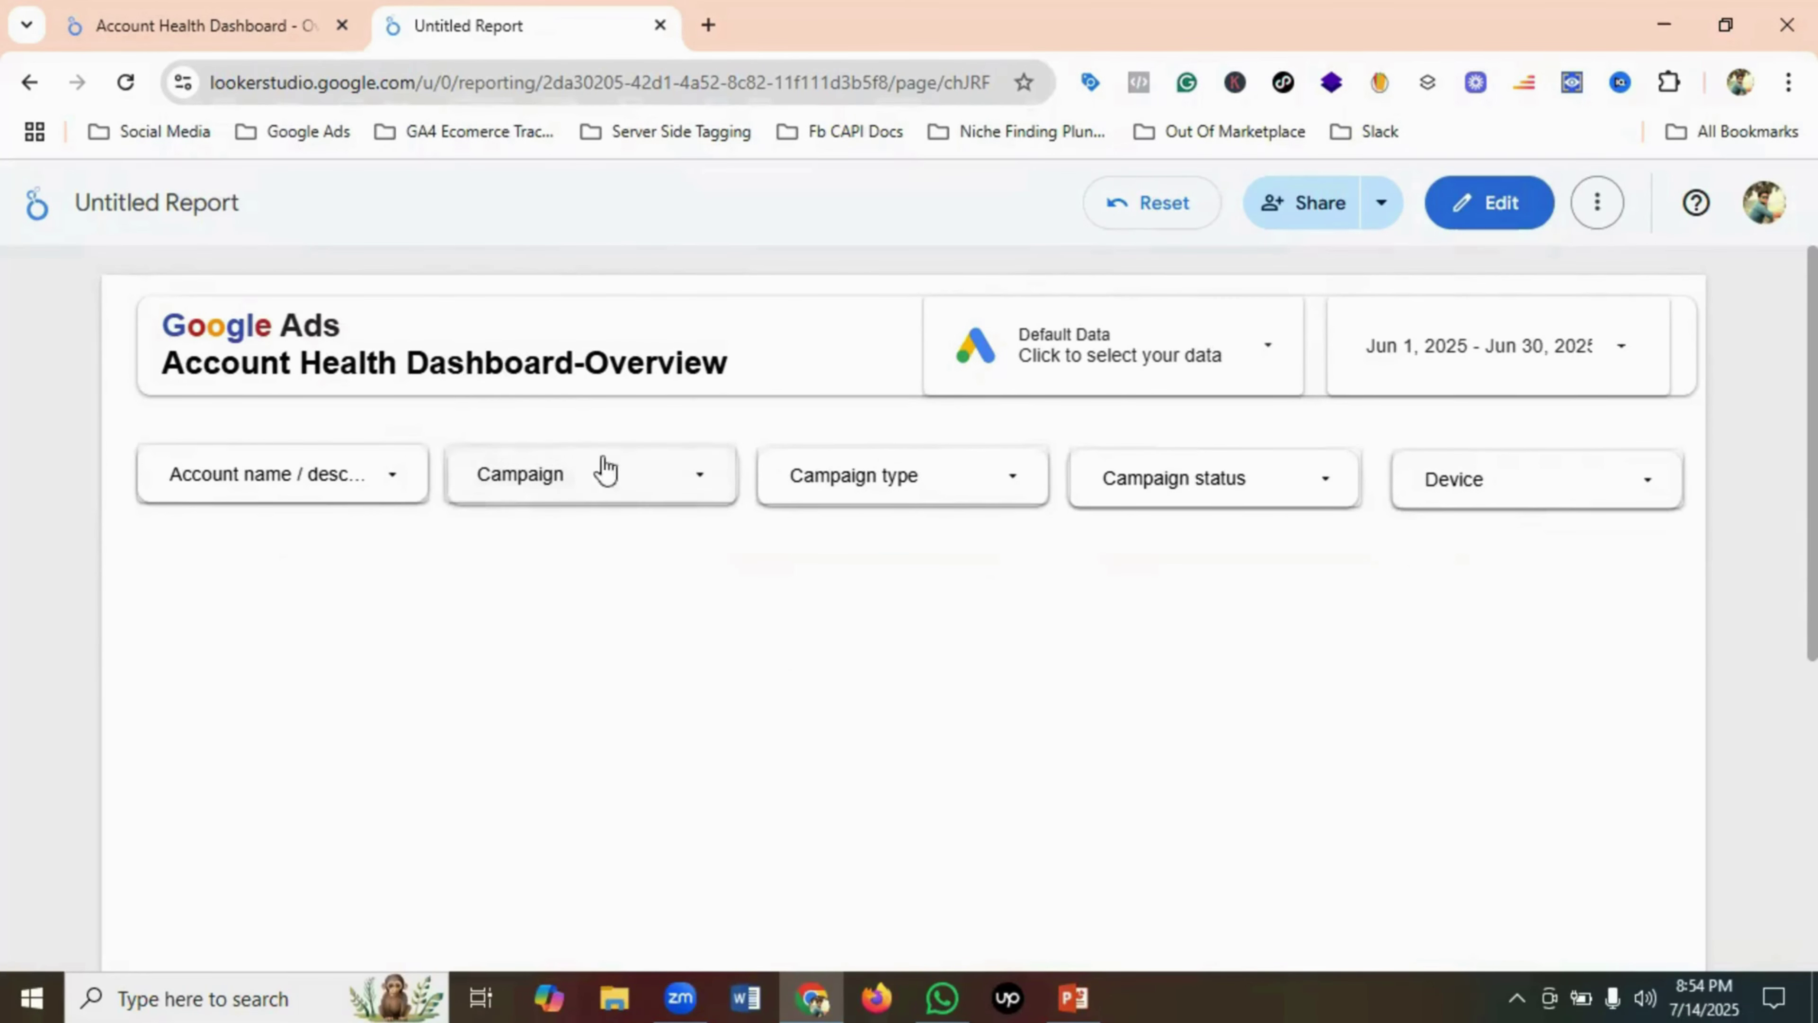
click(1468, 193)
click(355, 545)
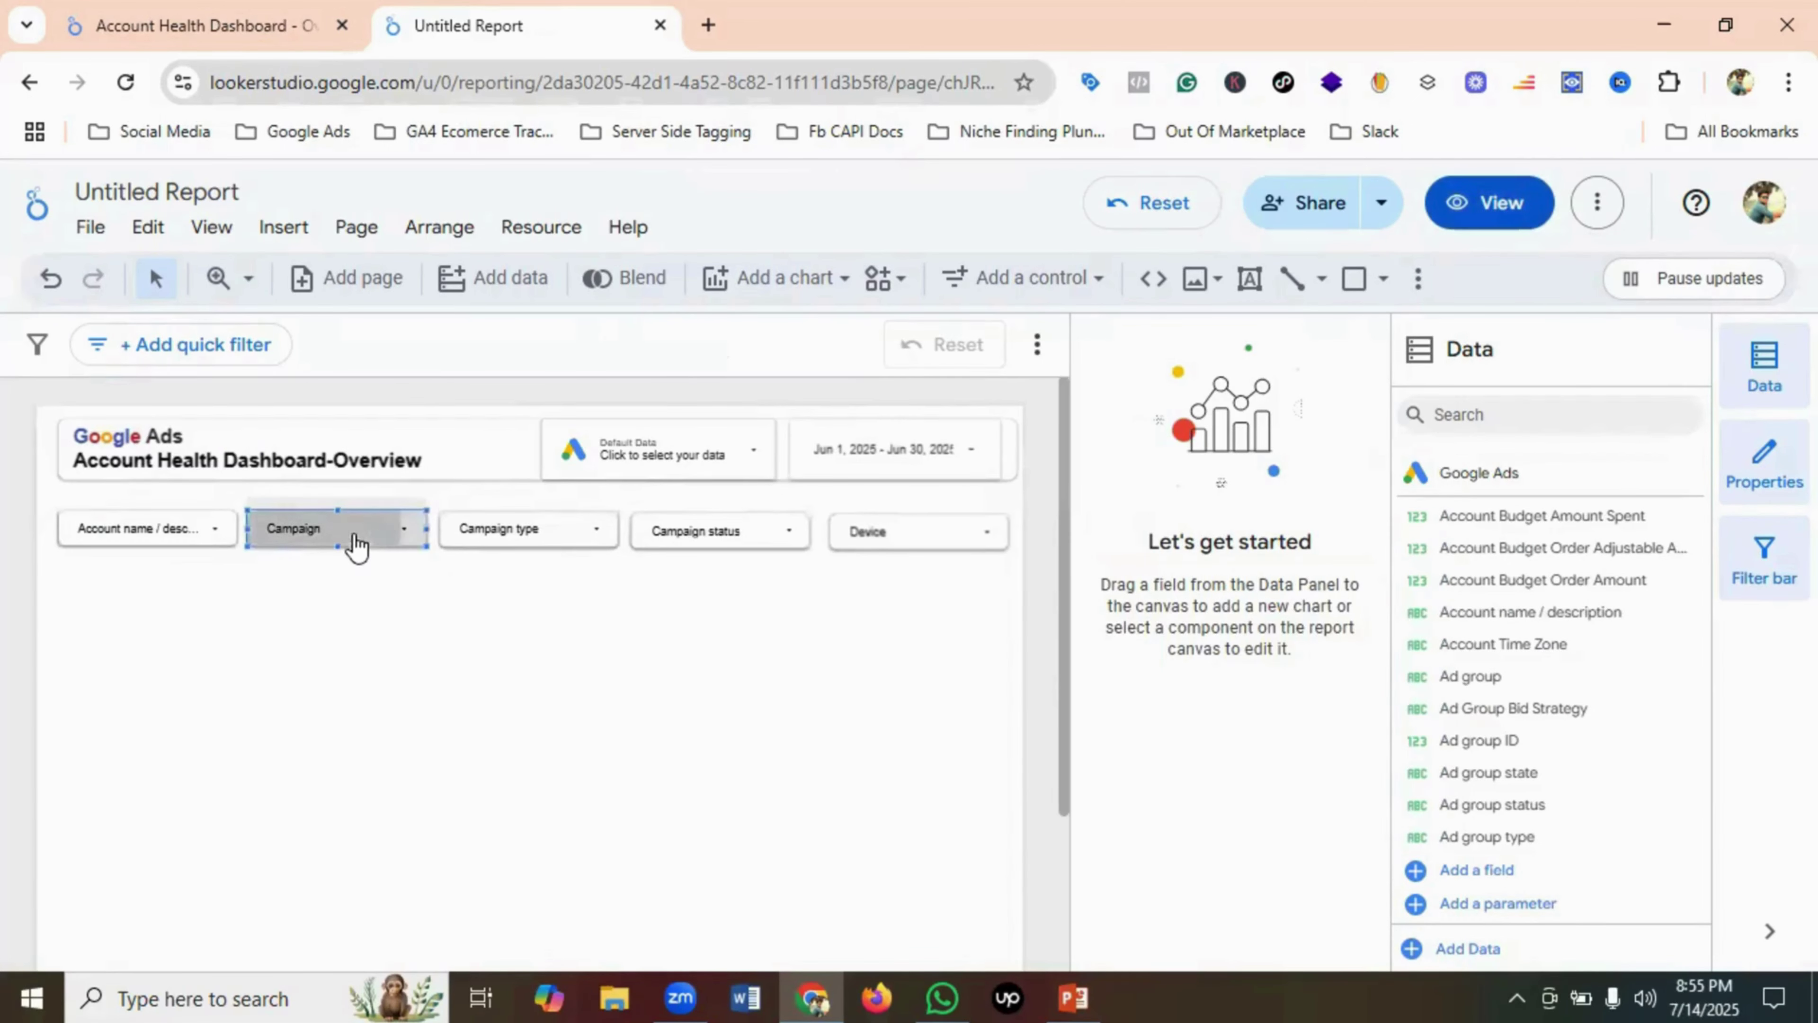
click(348, 529)
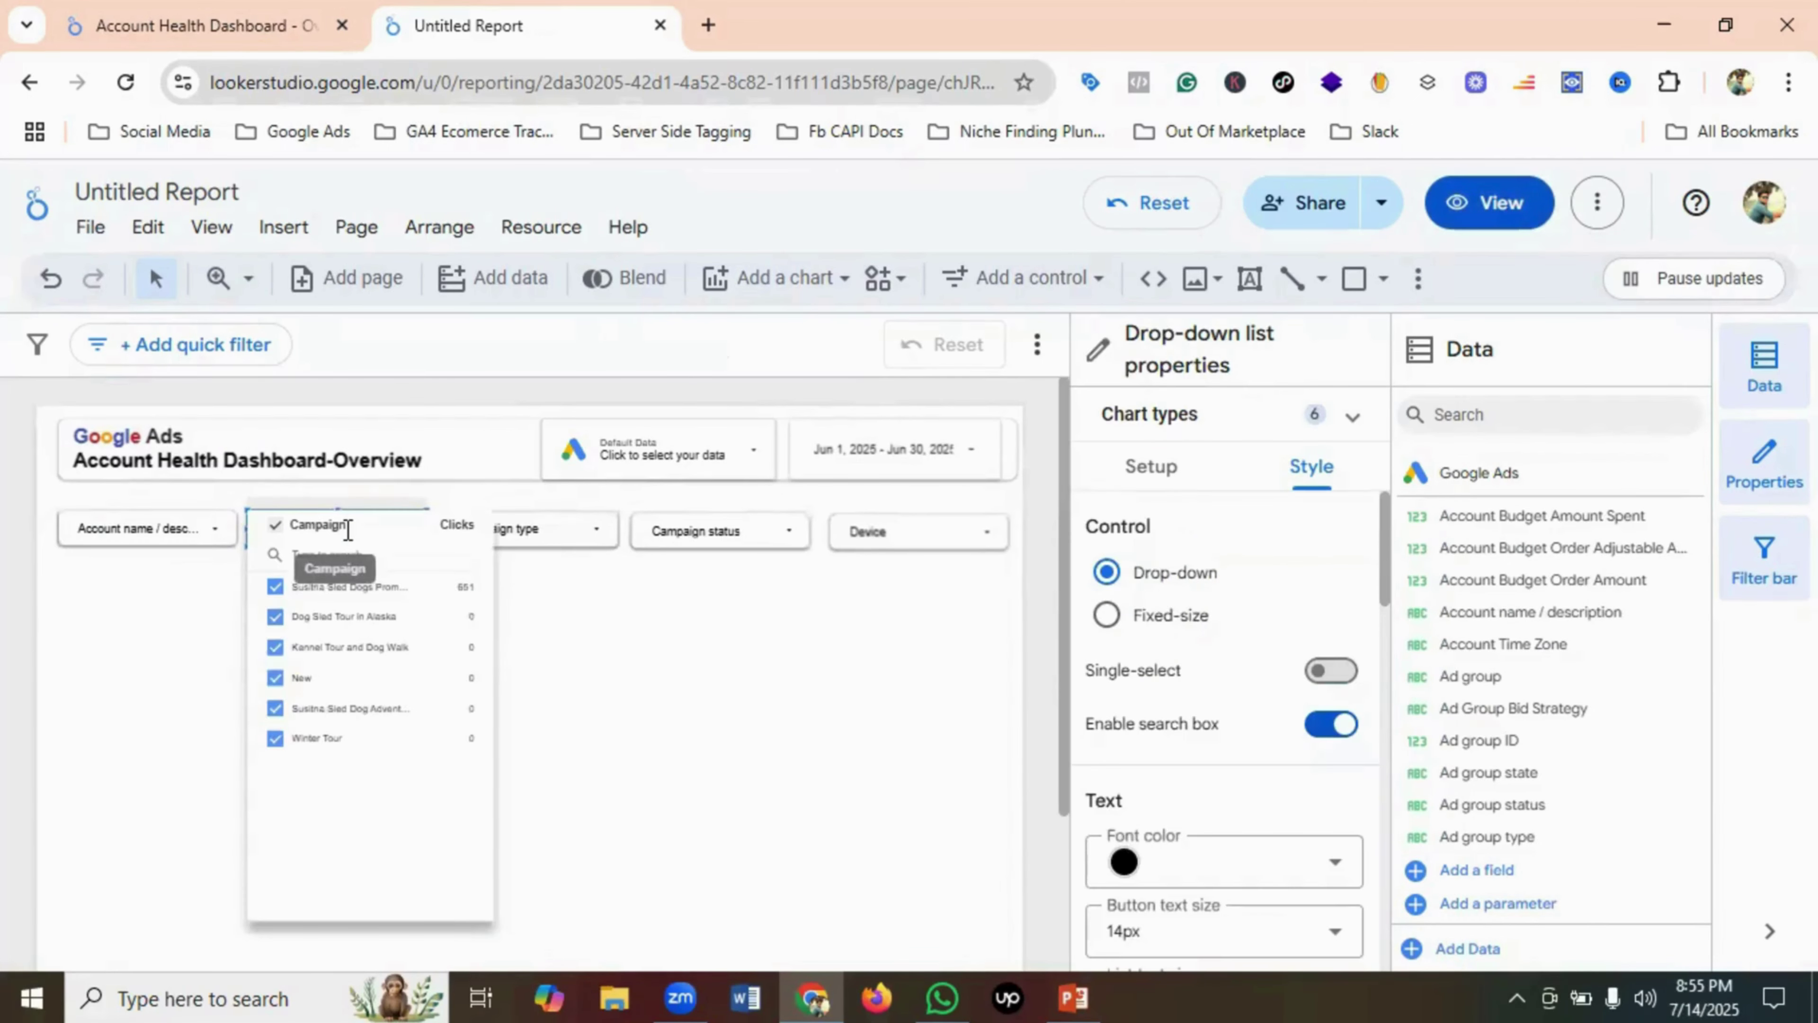
click(105, 651)
drag(356, 552, 370, 552)
click(559, 662)
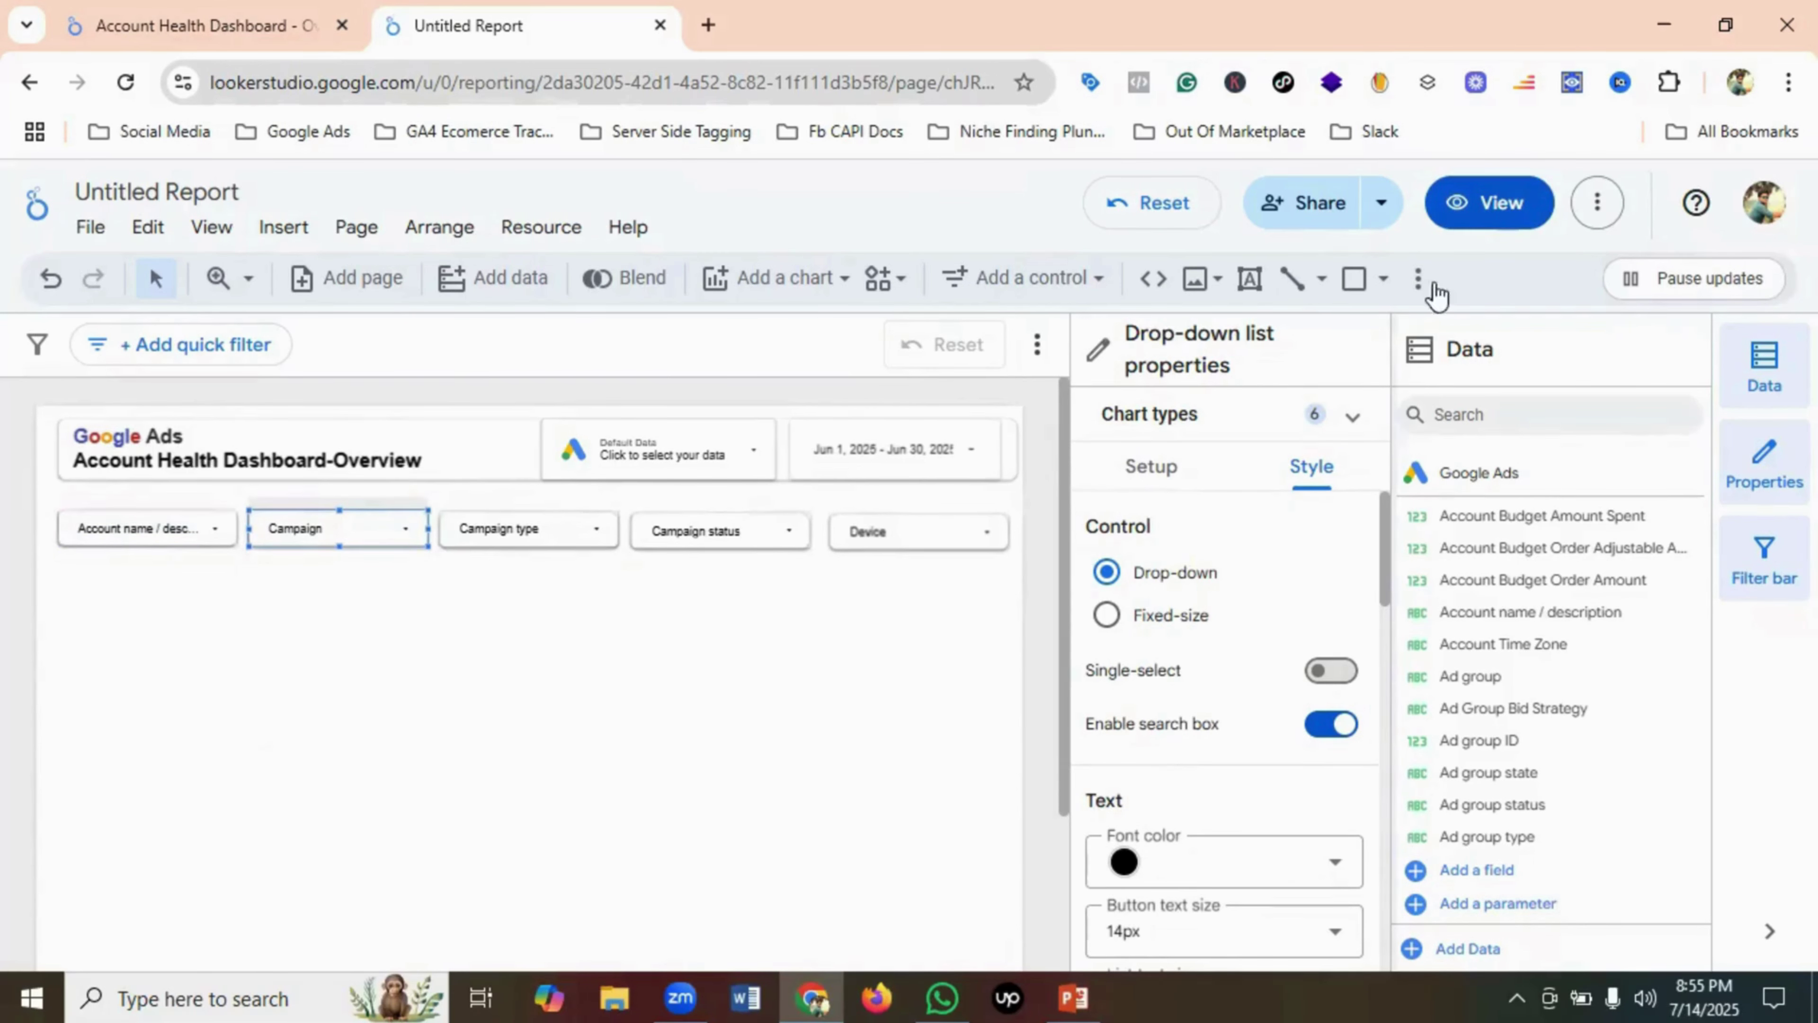
click(1499, 202)
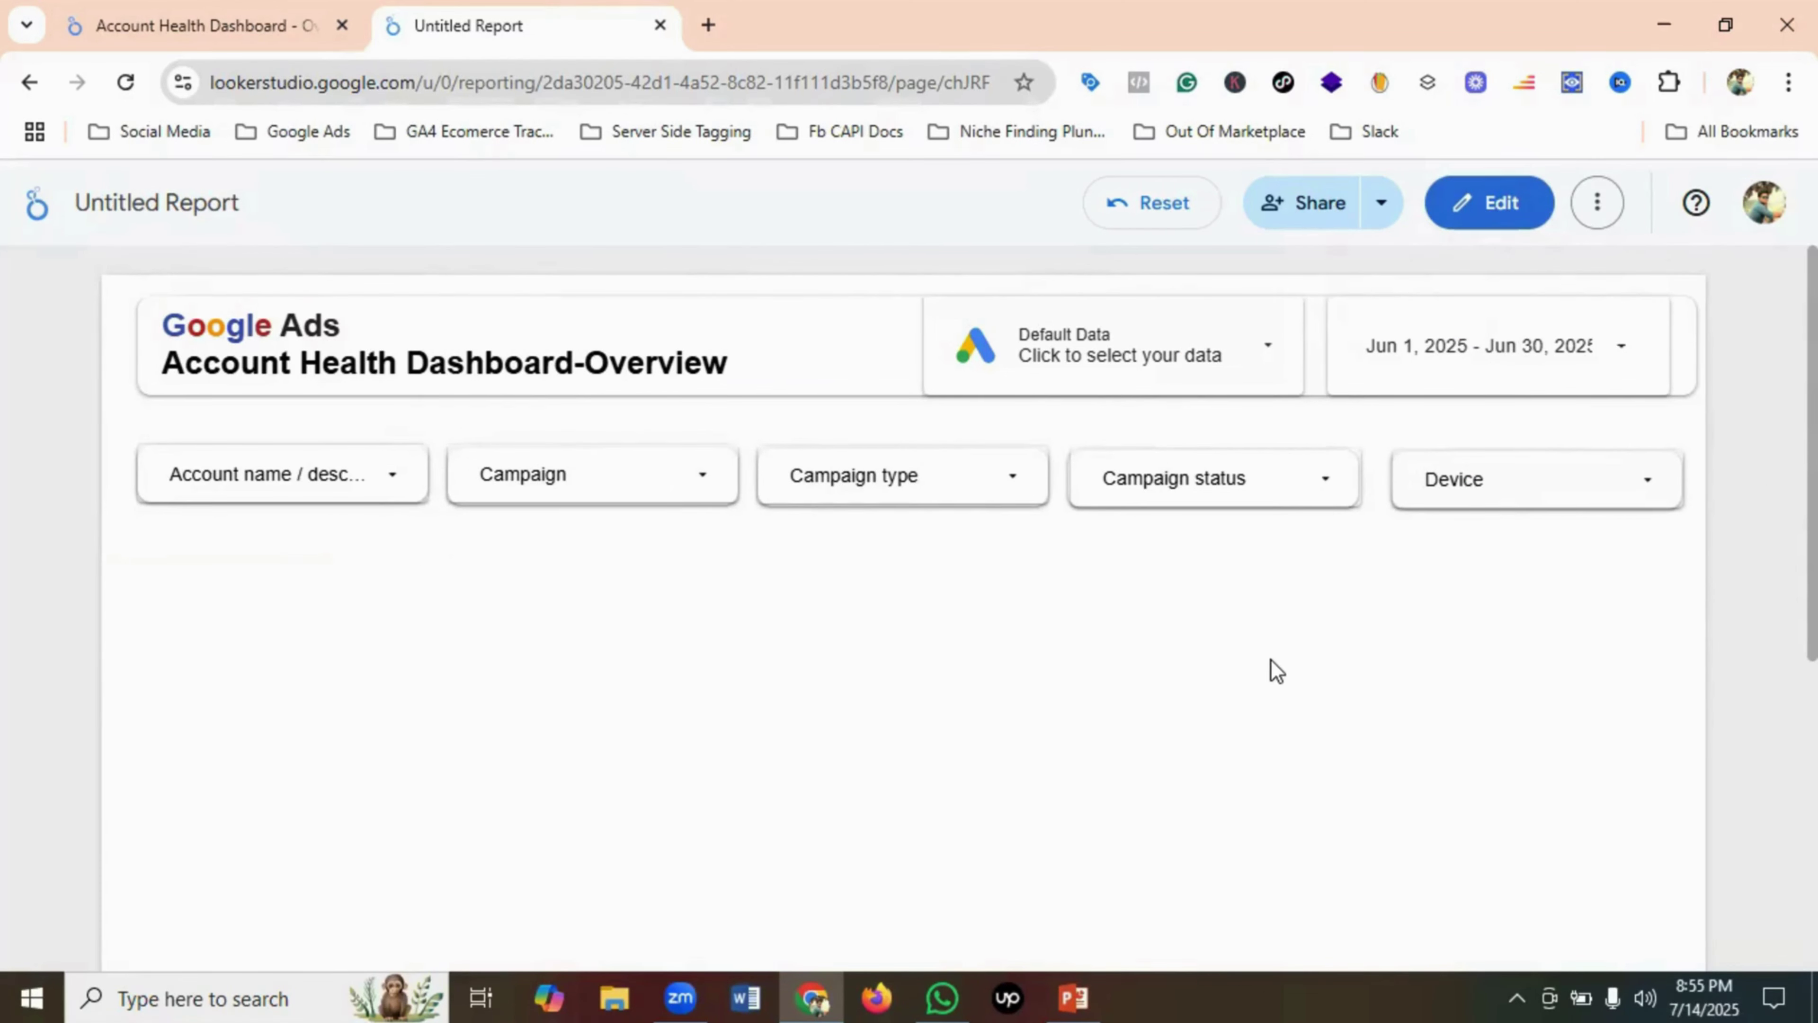
click(1516, 214)
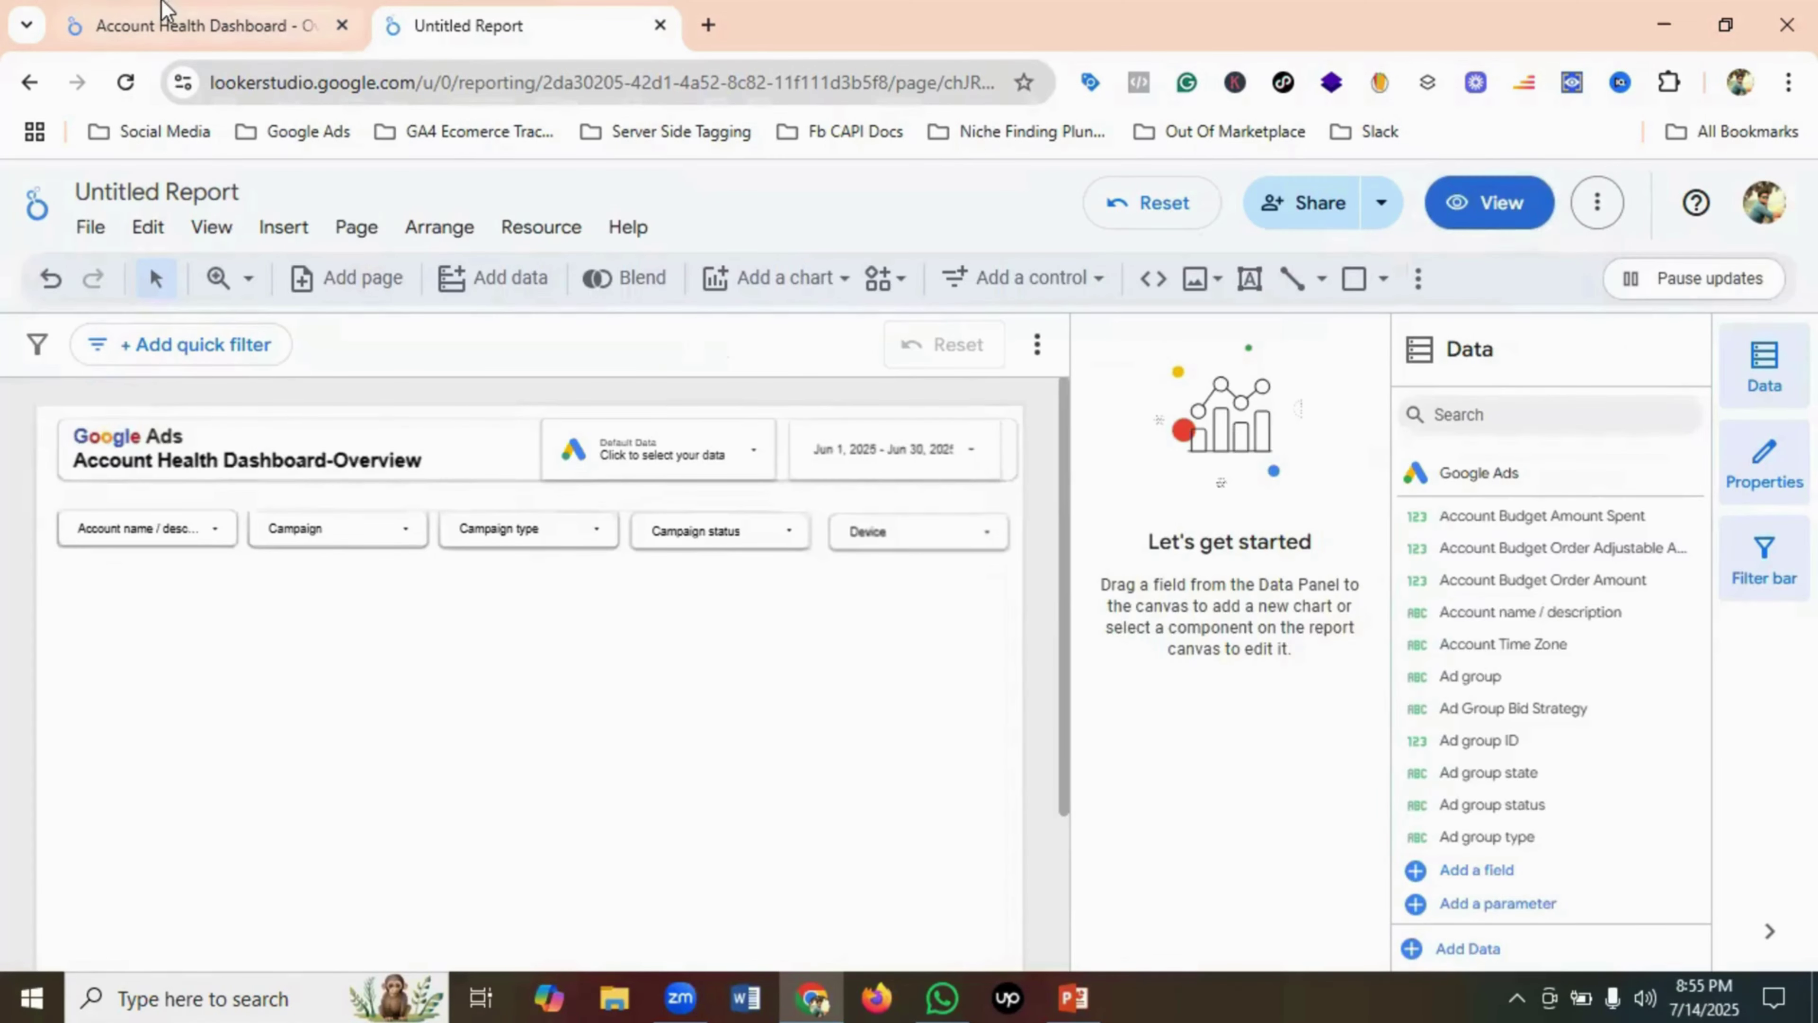
- Examine the Performance Snapshot cards, spend trend chart and performance table layout in the original Account Health Dashboard
click(165, 17)
scroll(601, 724, down, 4)
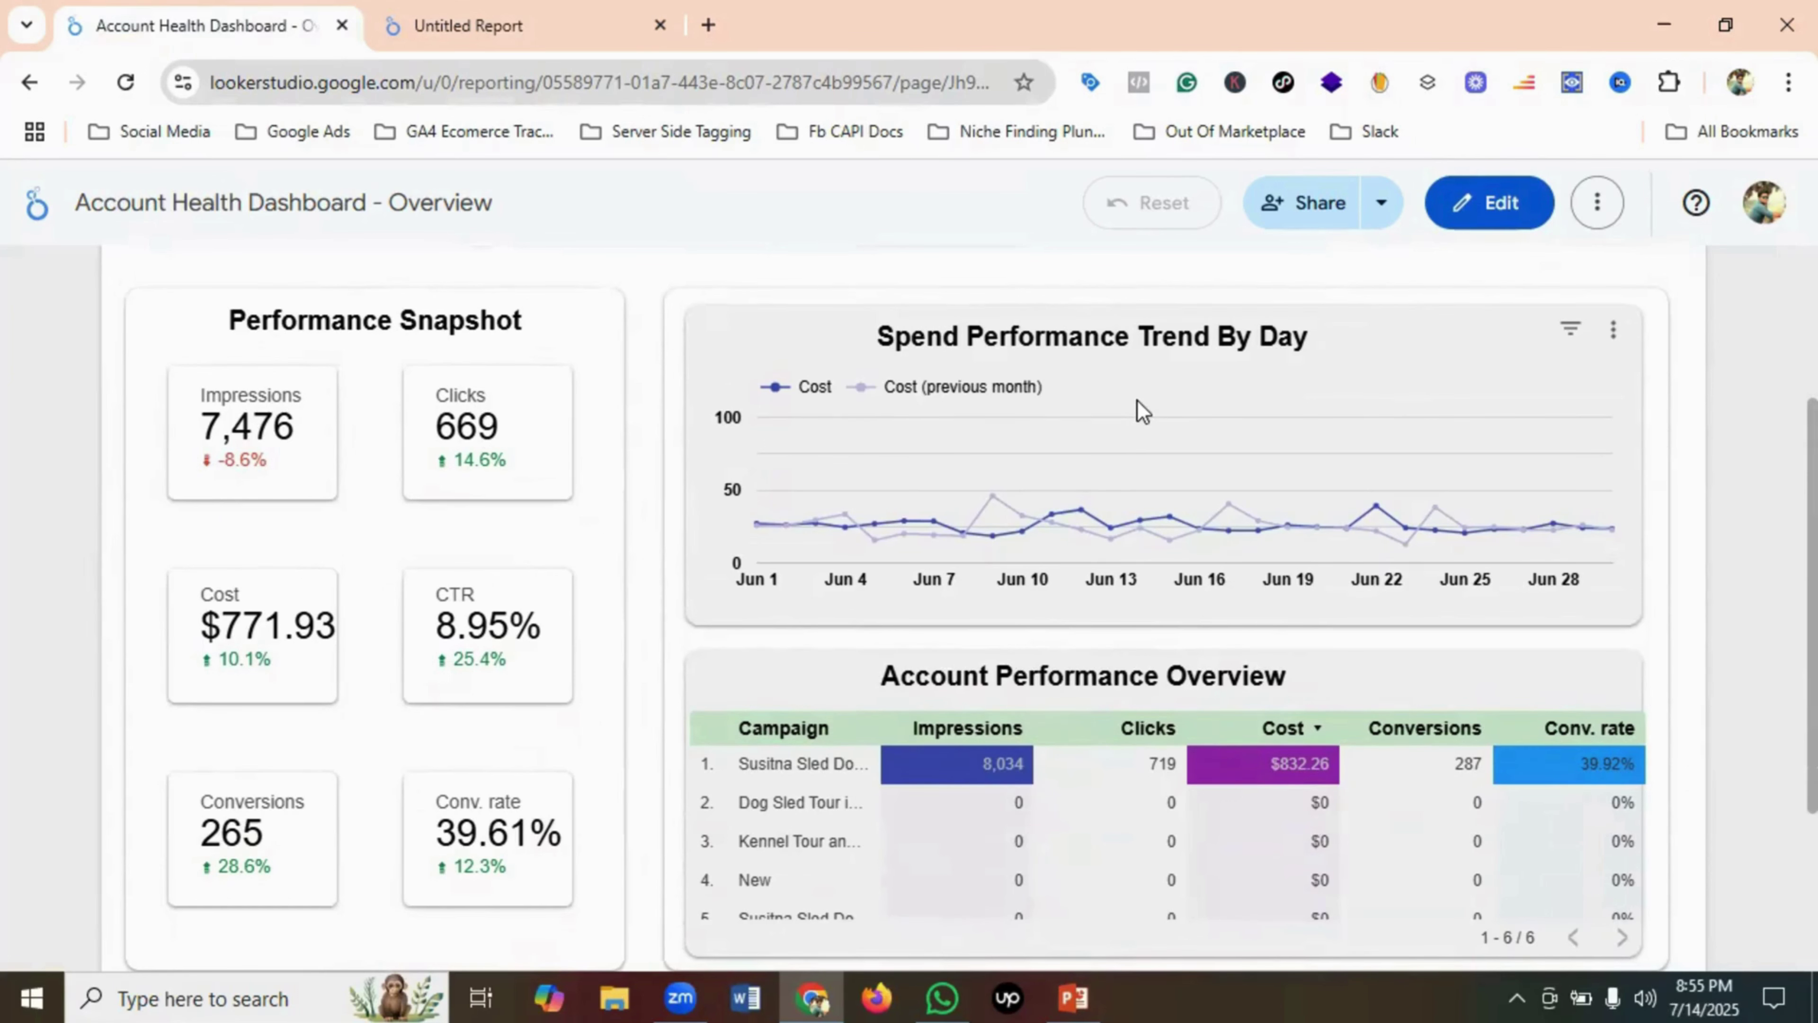
scroll(1396, 401, down, 2)
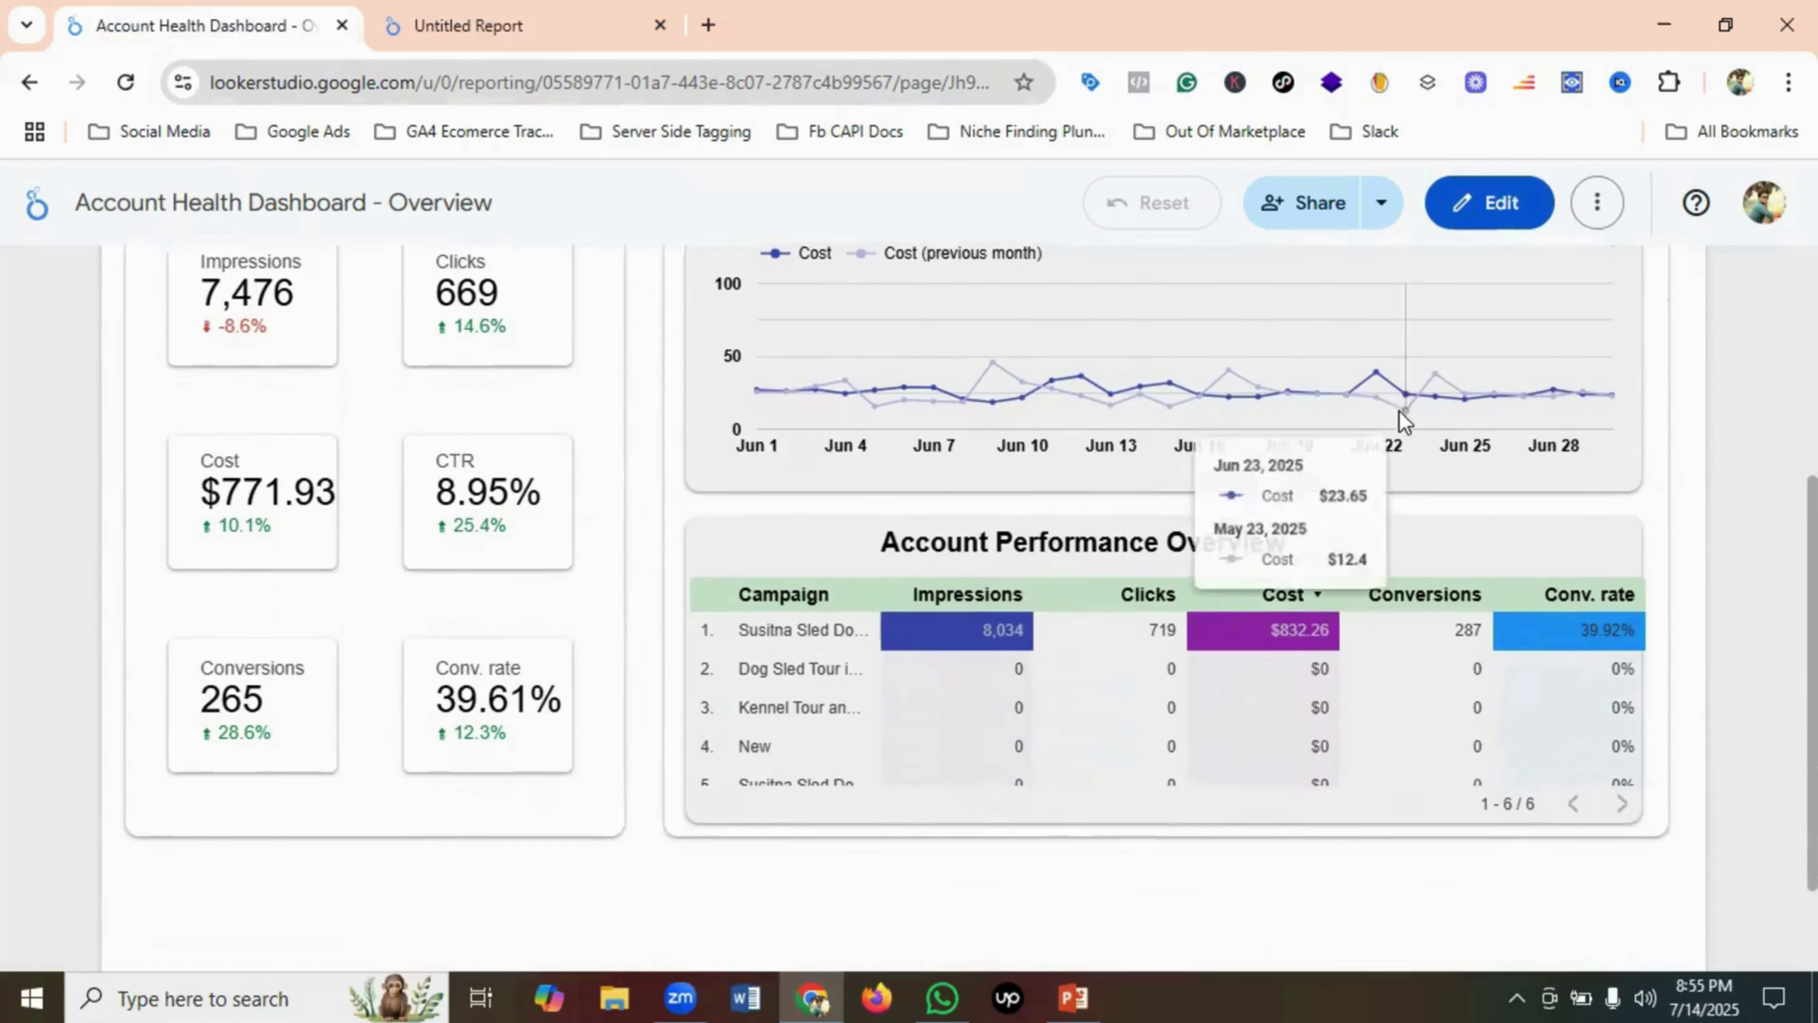
scroll(583, 502, up, 2)
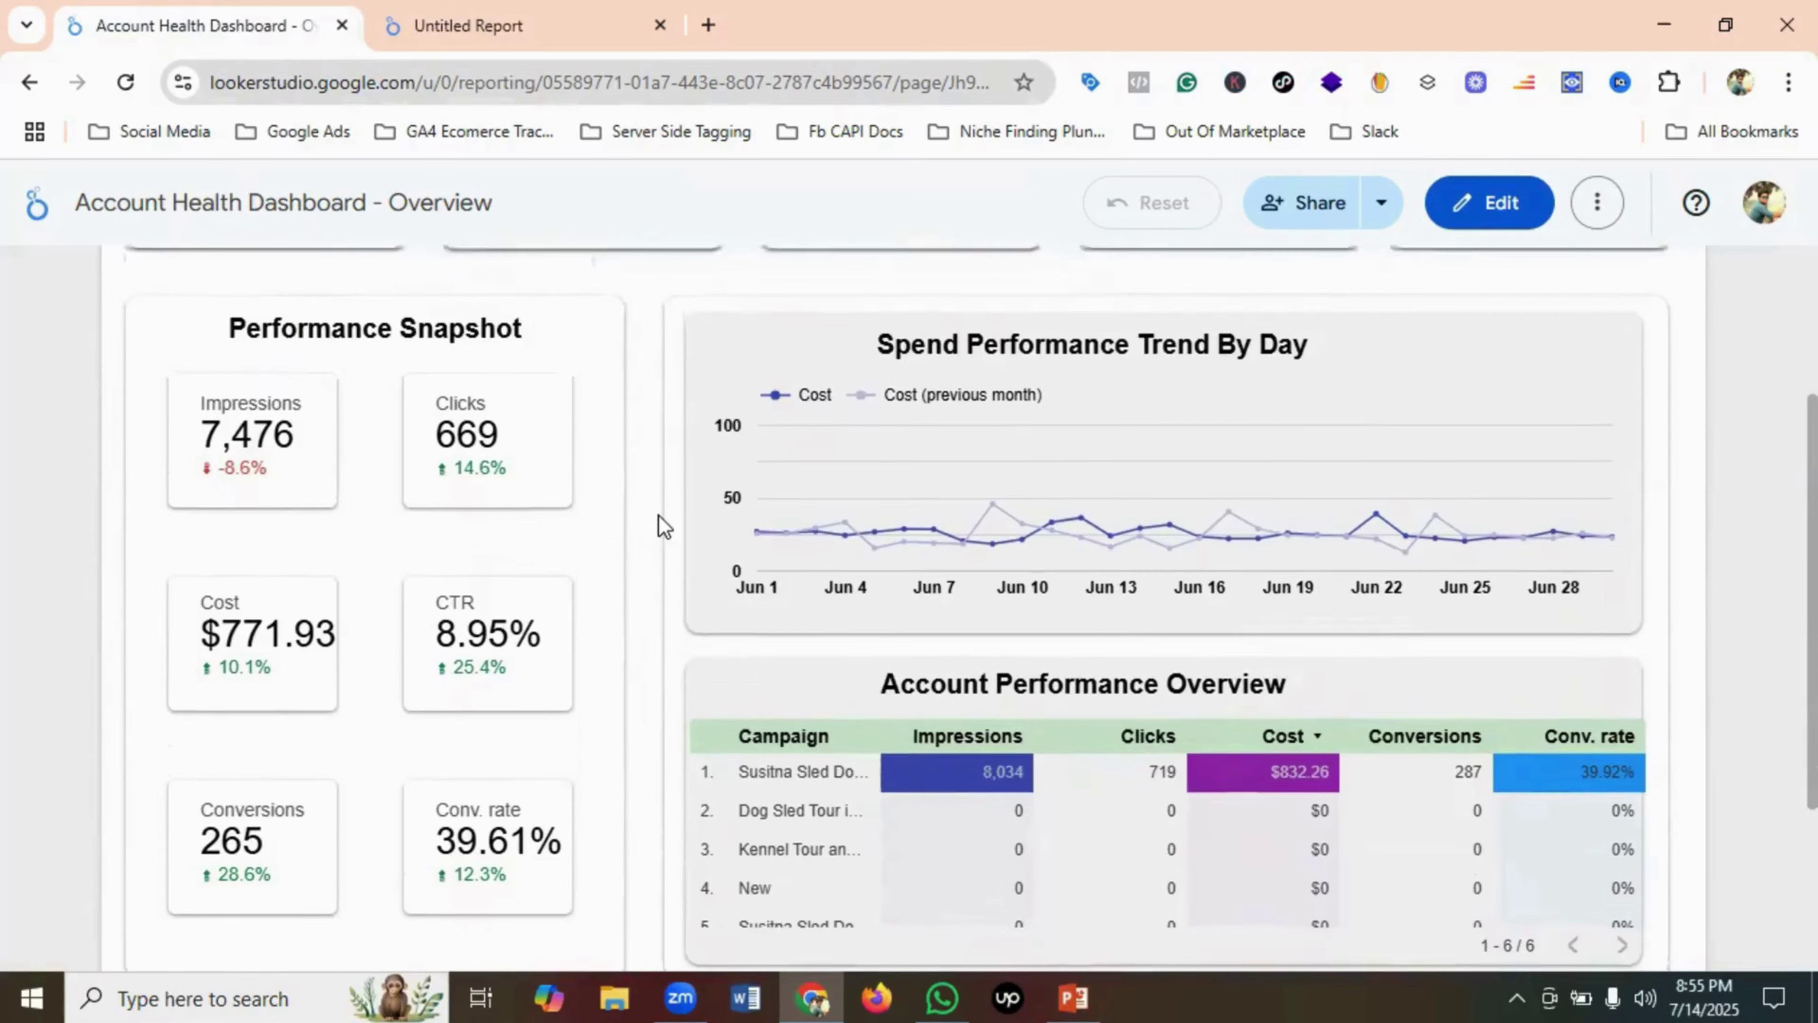
scroll(657, 515, up, 4)
scroll(531, 519, down, 2)
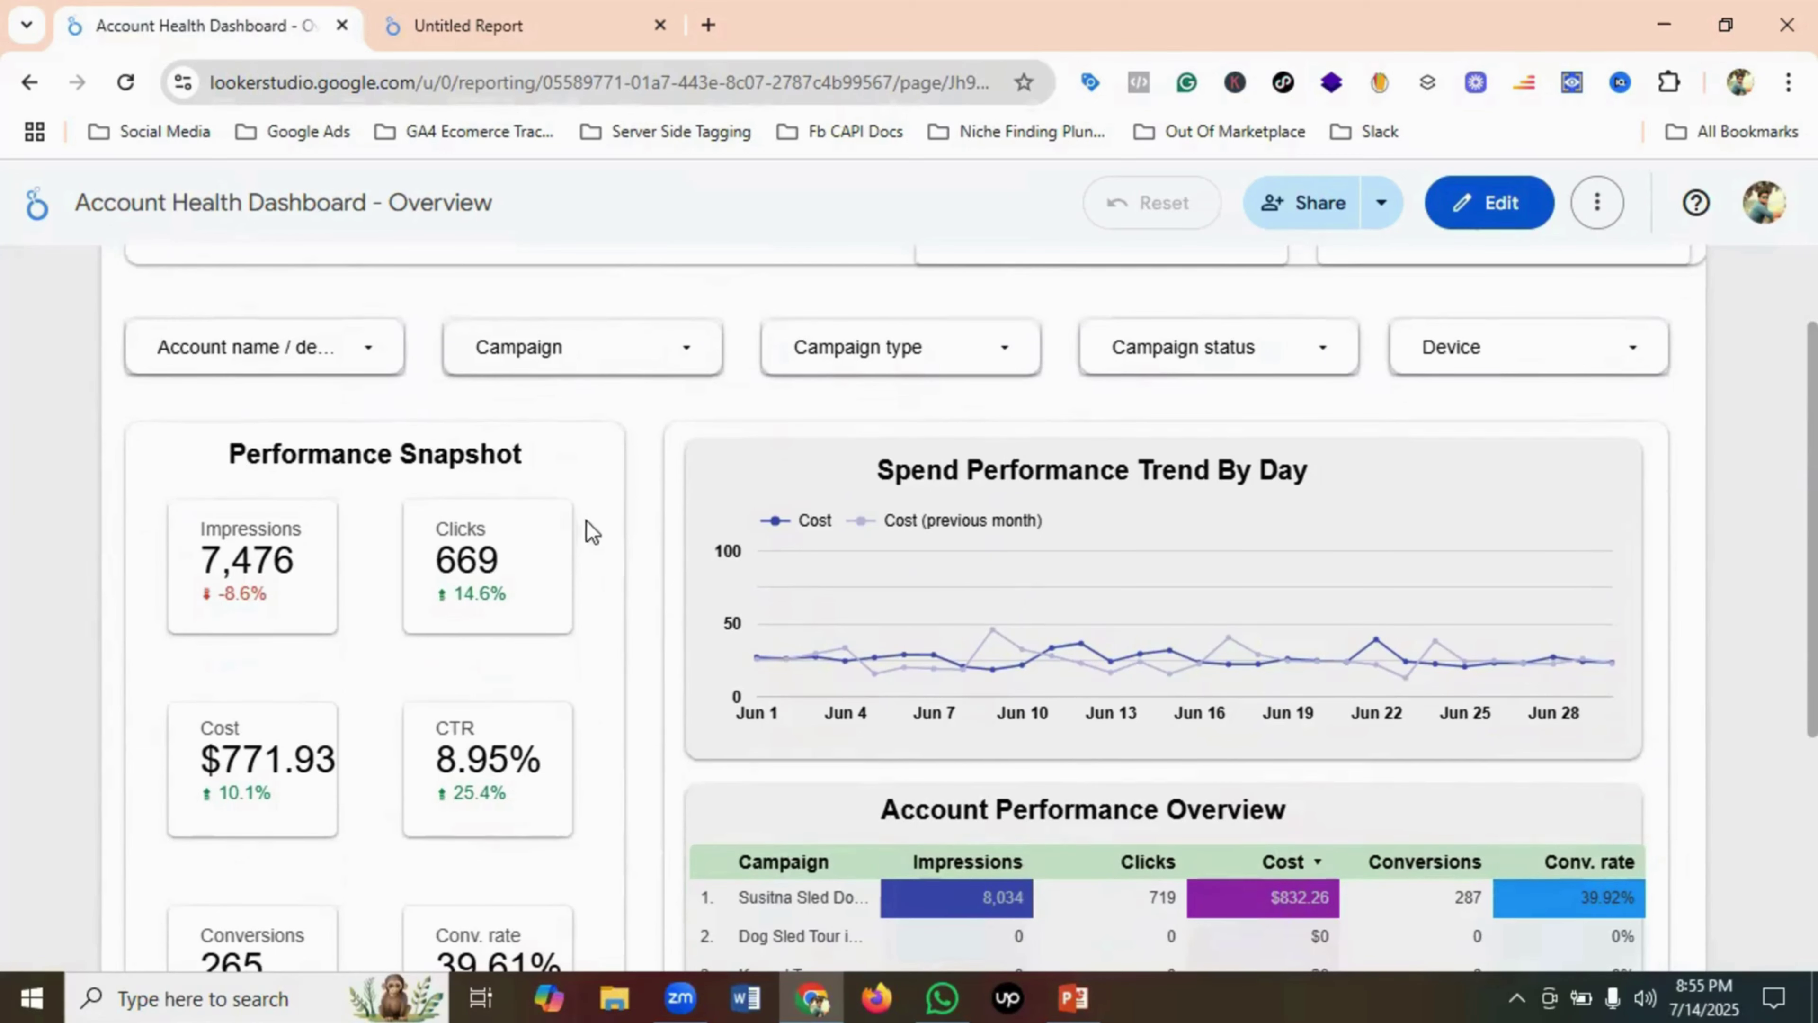
scroll(592, 531, down, 2)
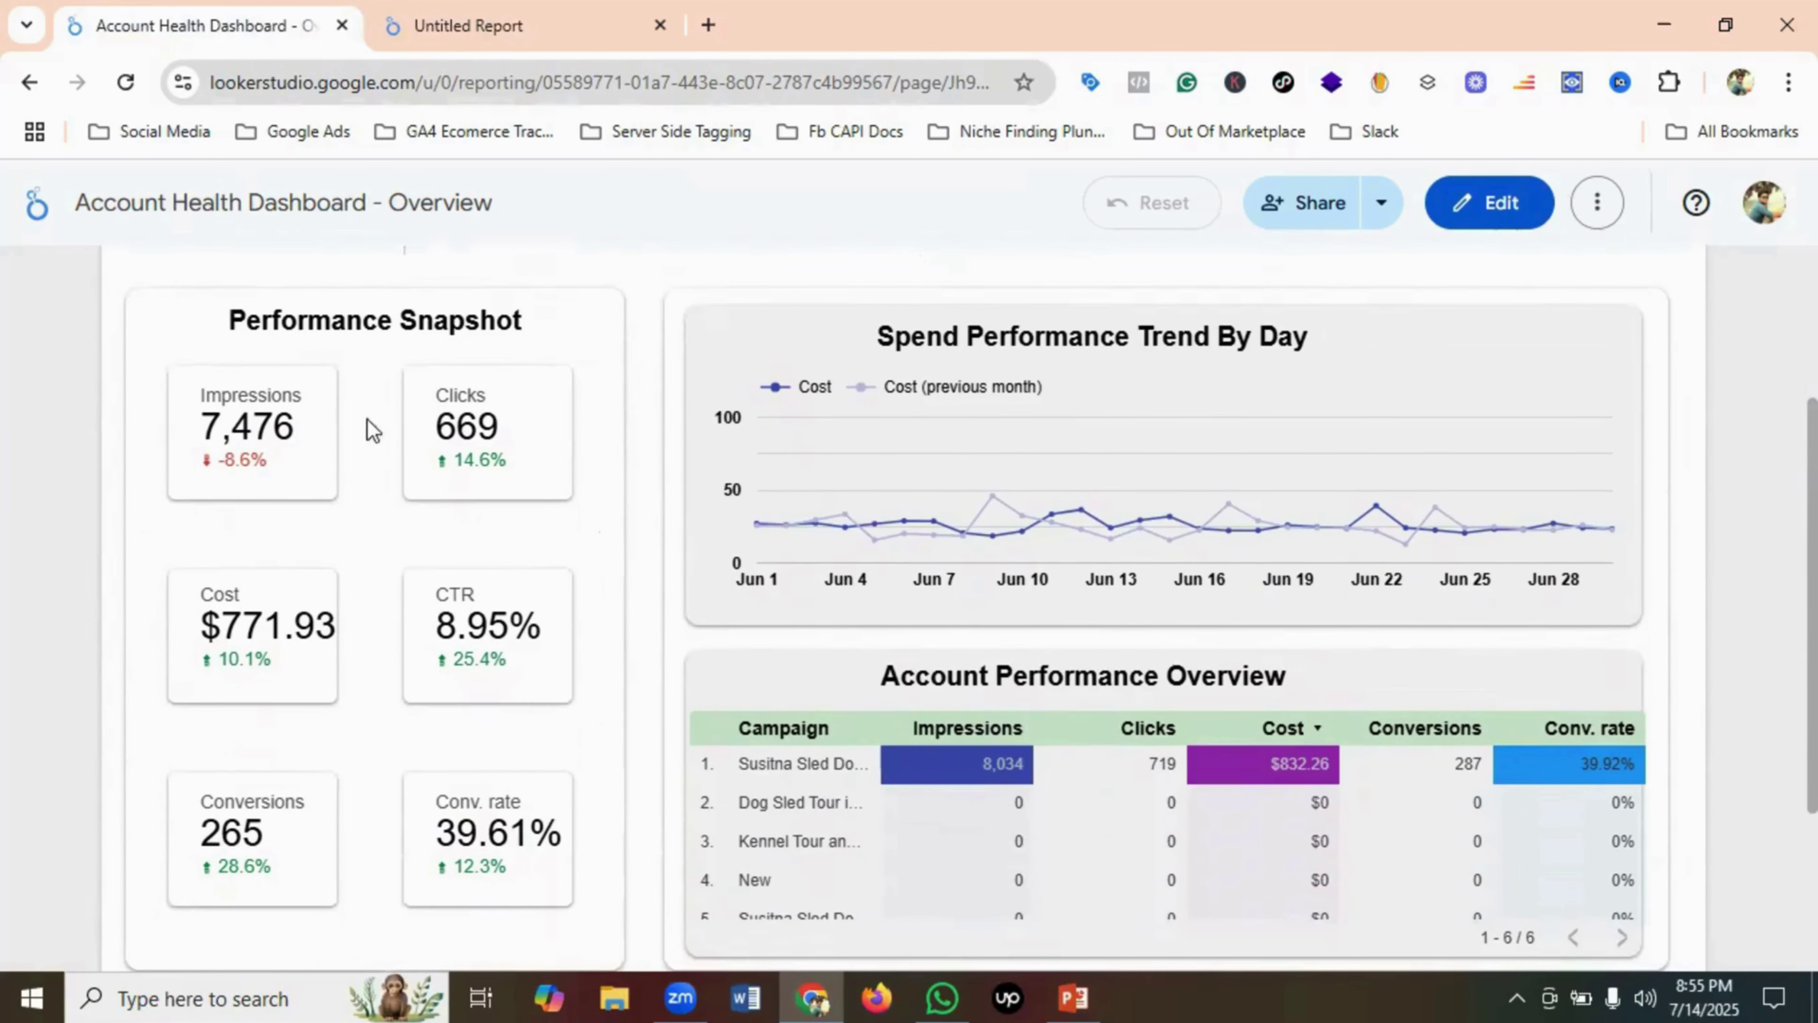
scroll(483, 644, down, 2)
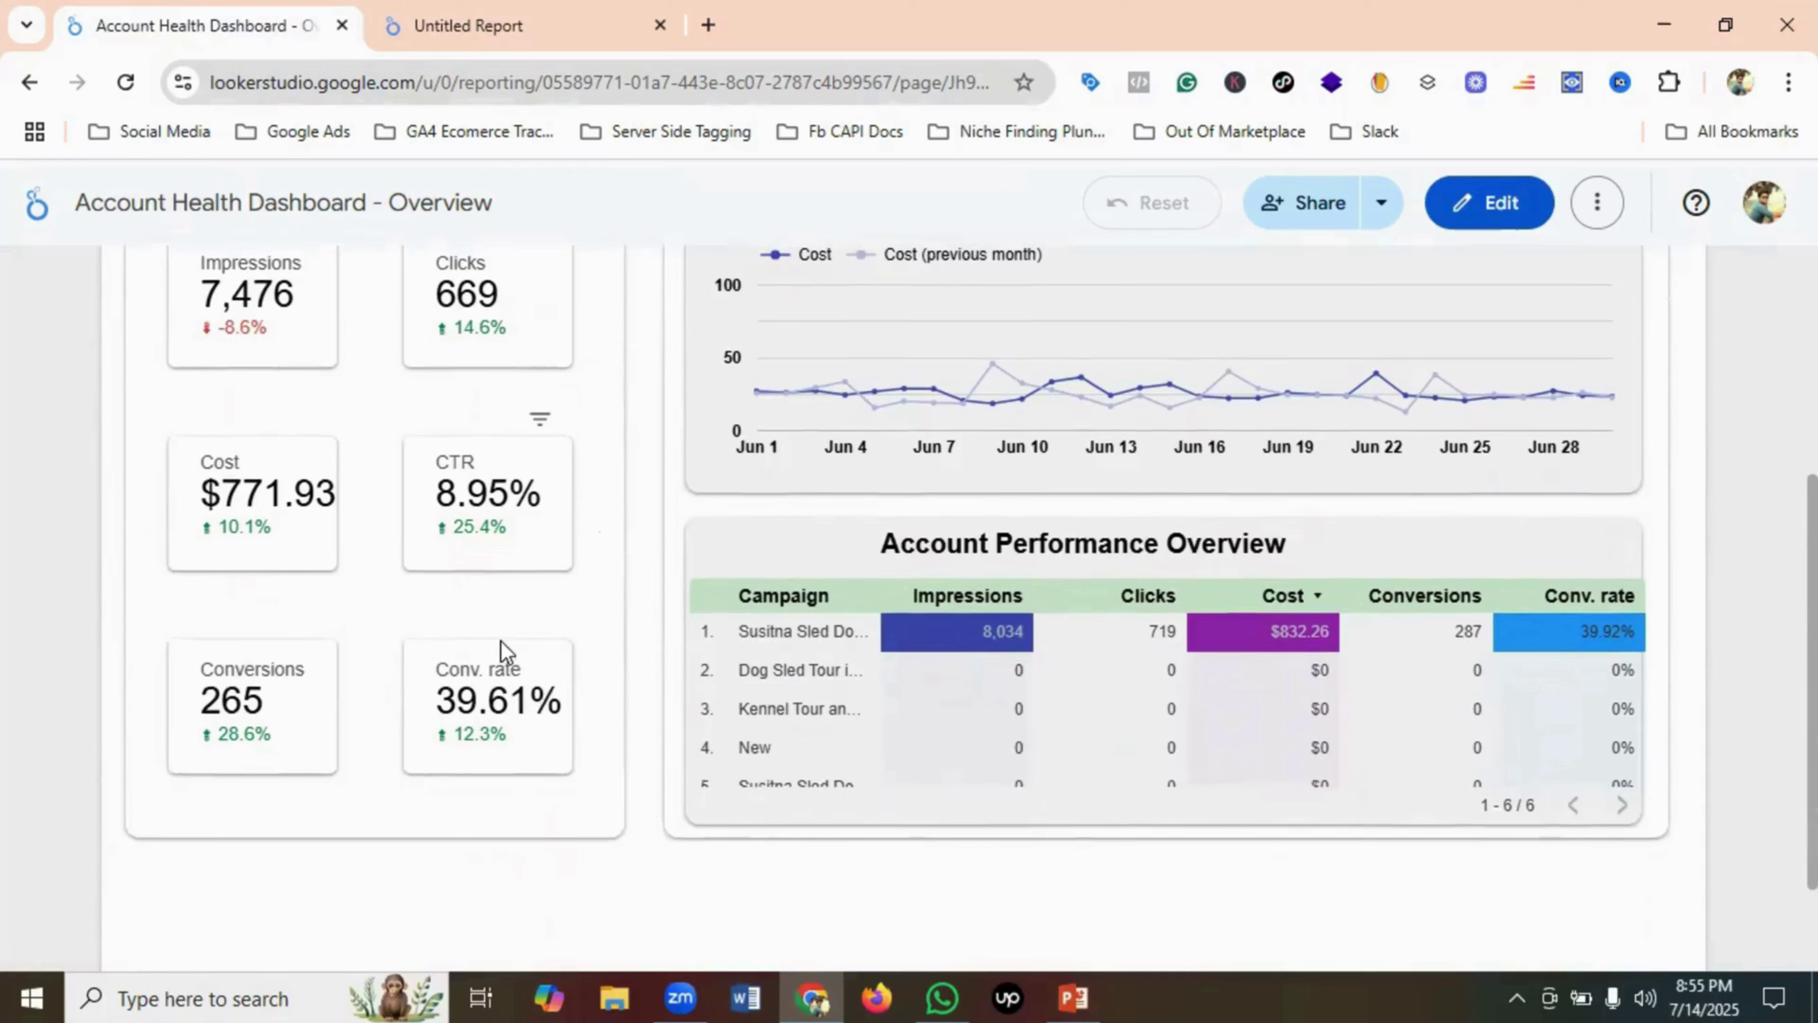
scroll(500, 641, up, 4)
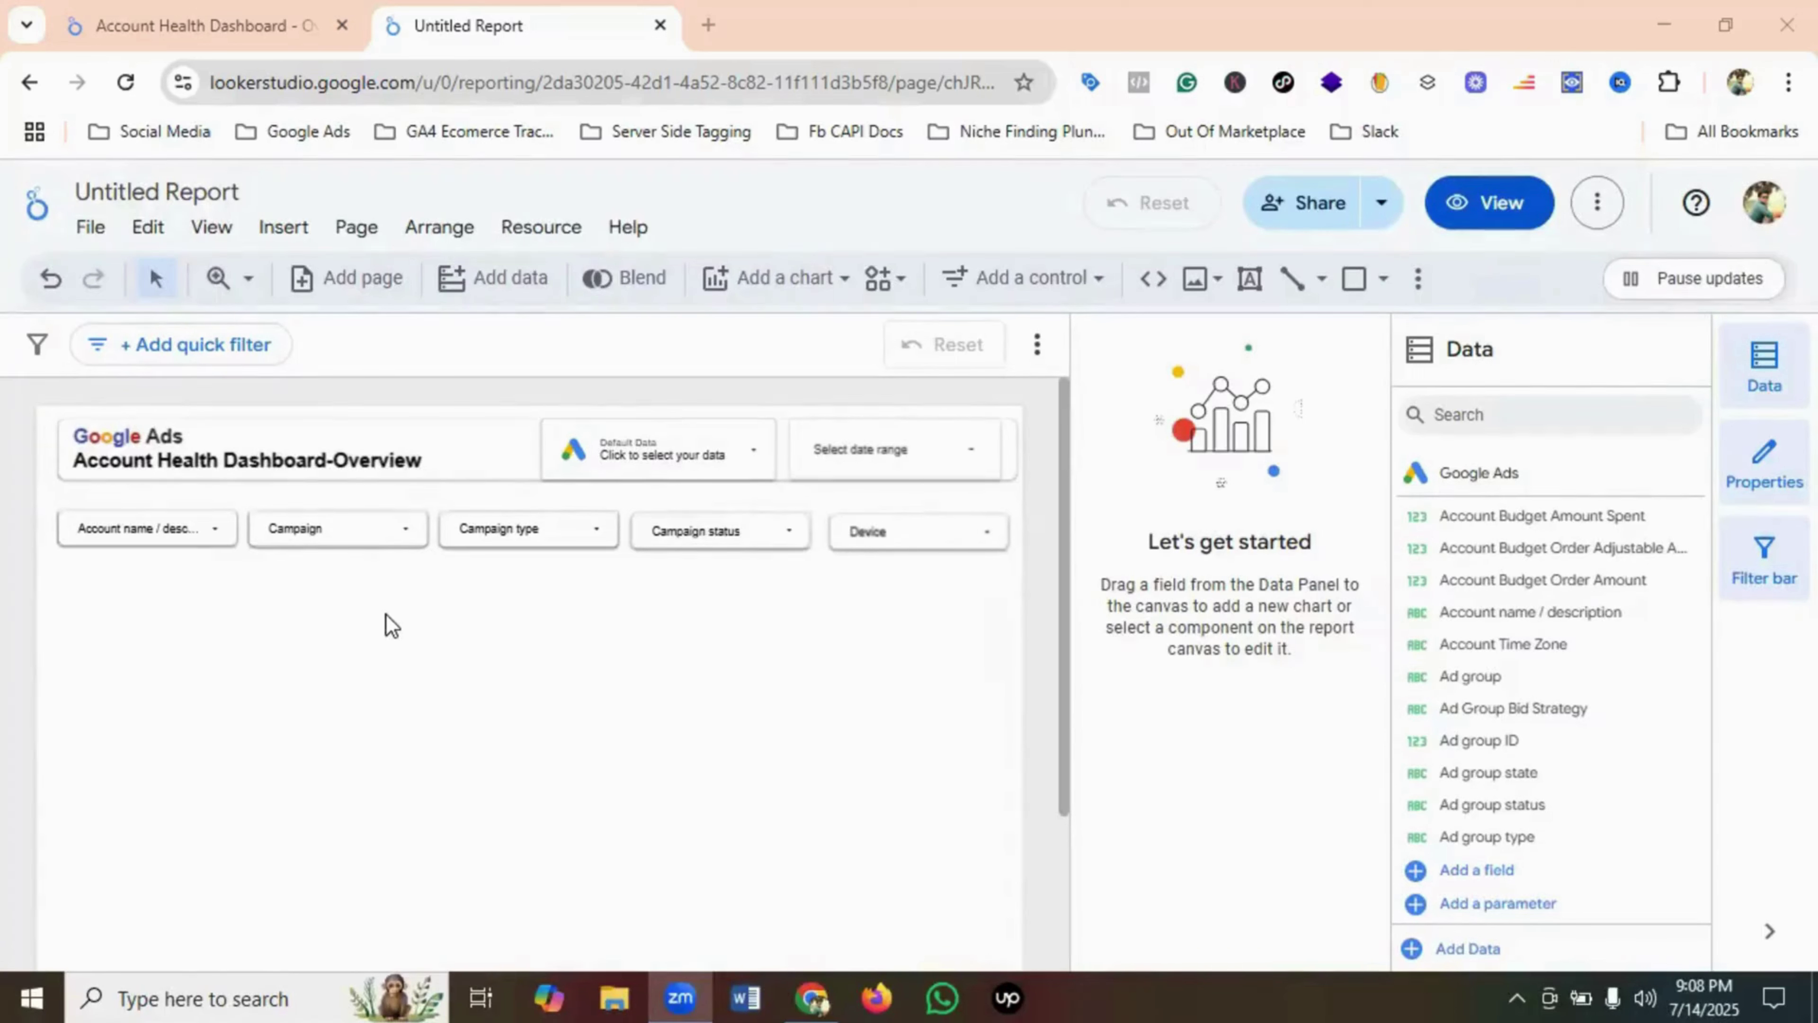
- Draw a tall rectangle below the filter row in the new report, aligning its left edge with the Account name drop-down
click(1353, 278)
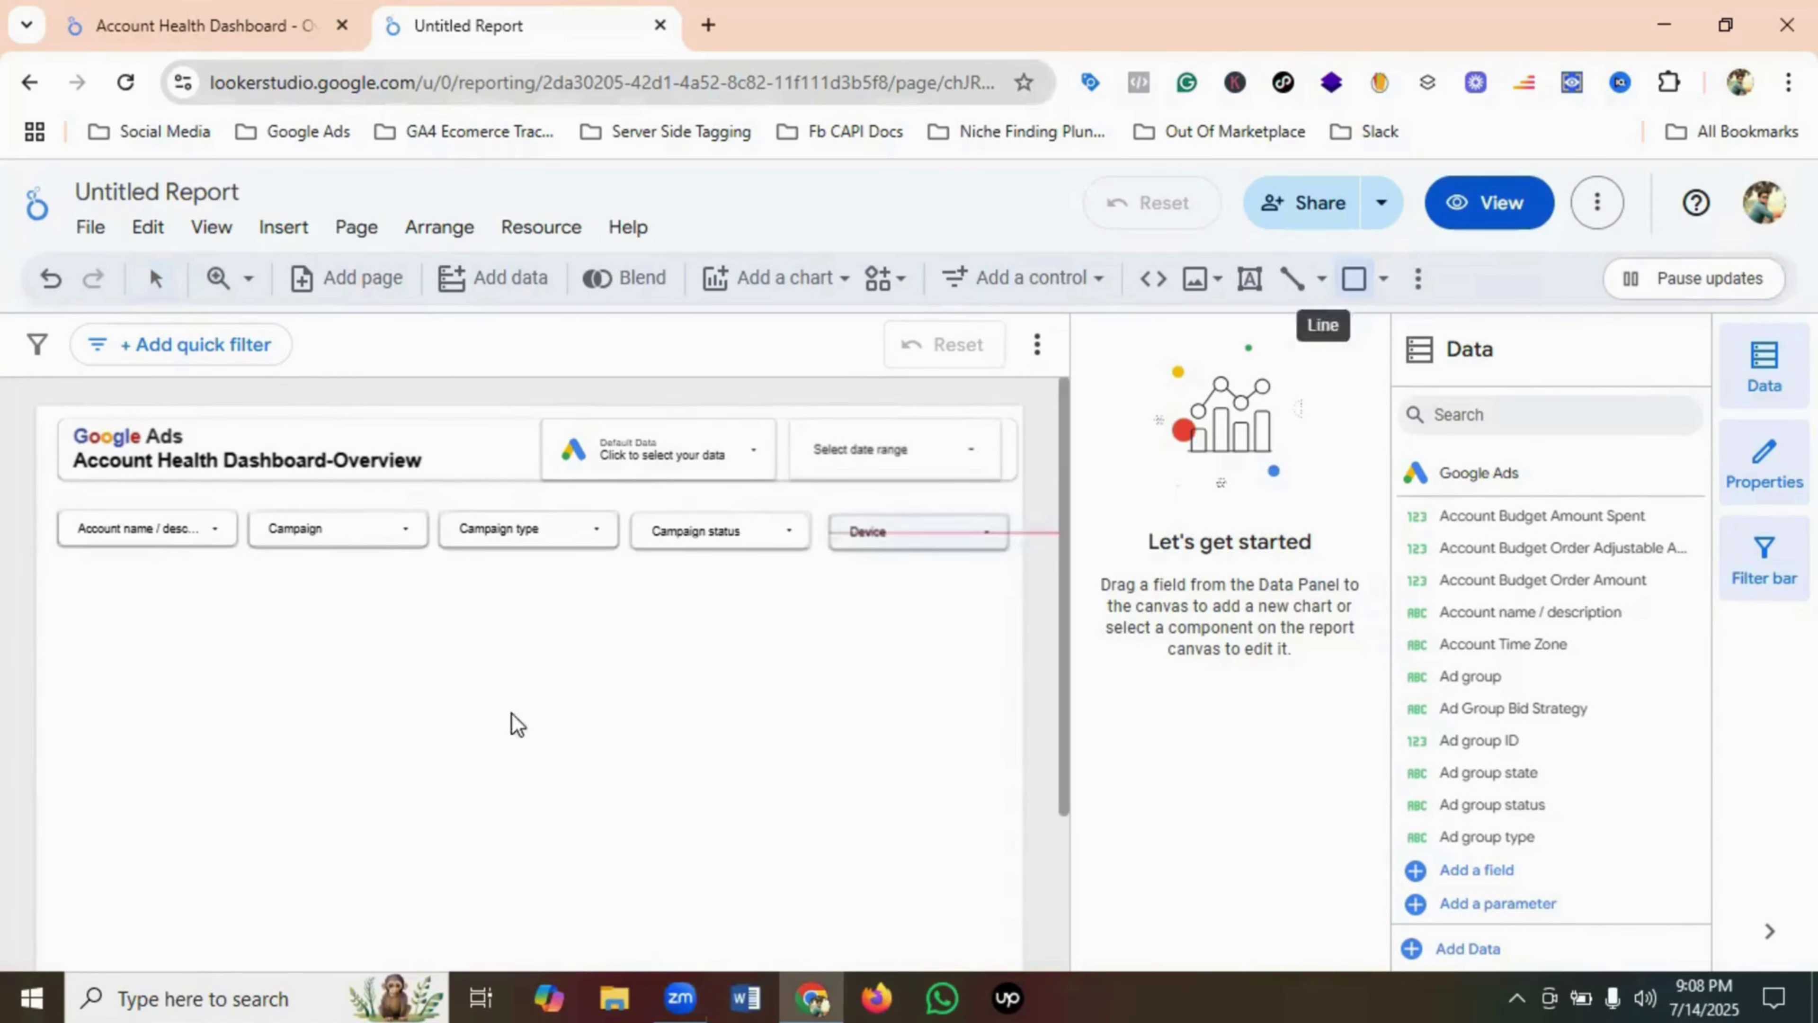
scroll(157, 680, down, 2)
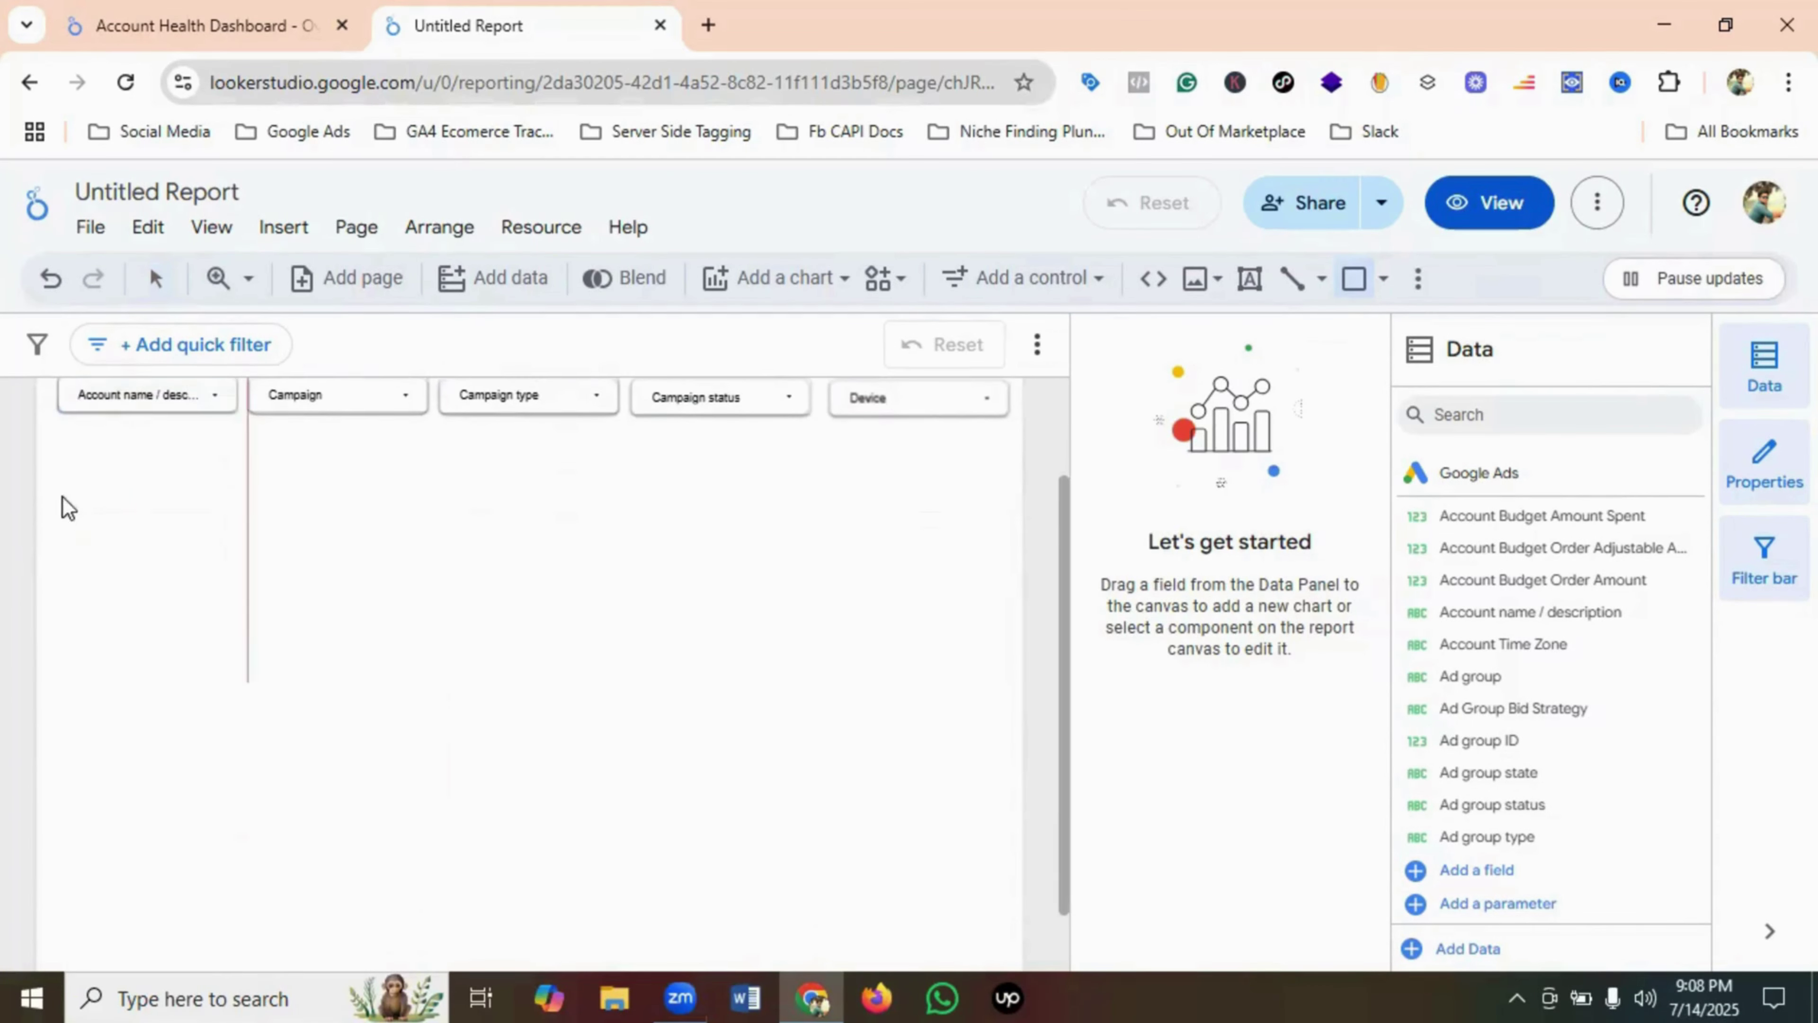
drag(63, 441, 397, 813)
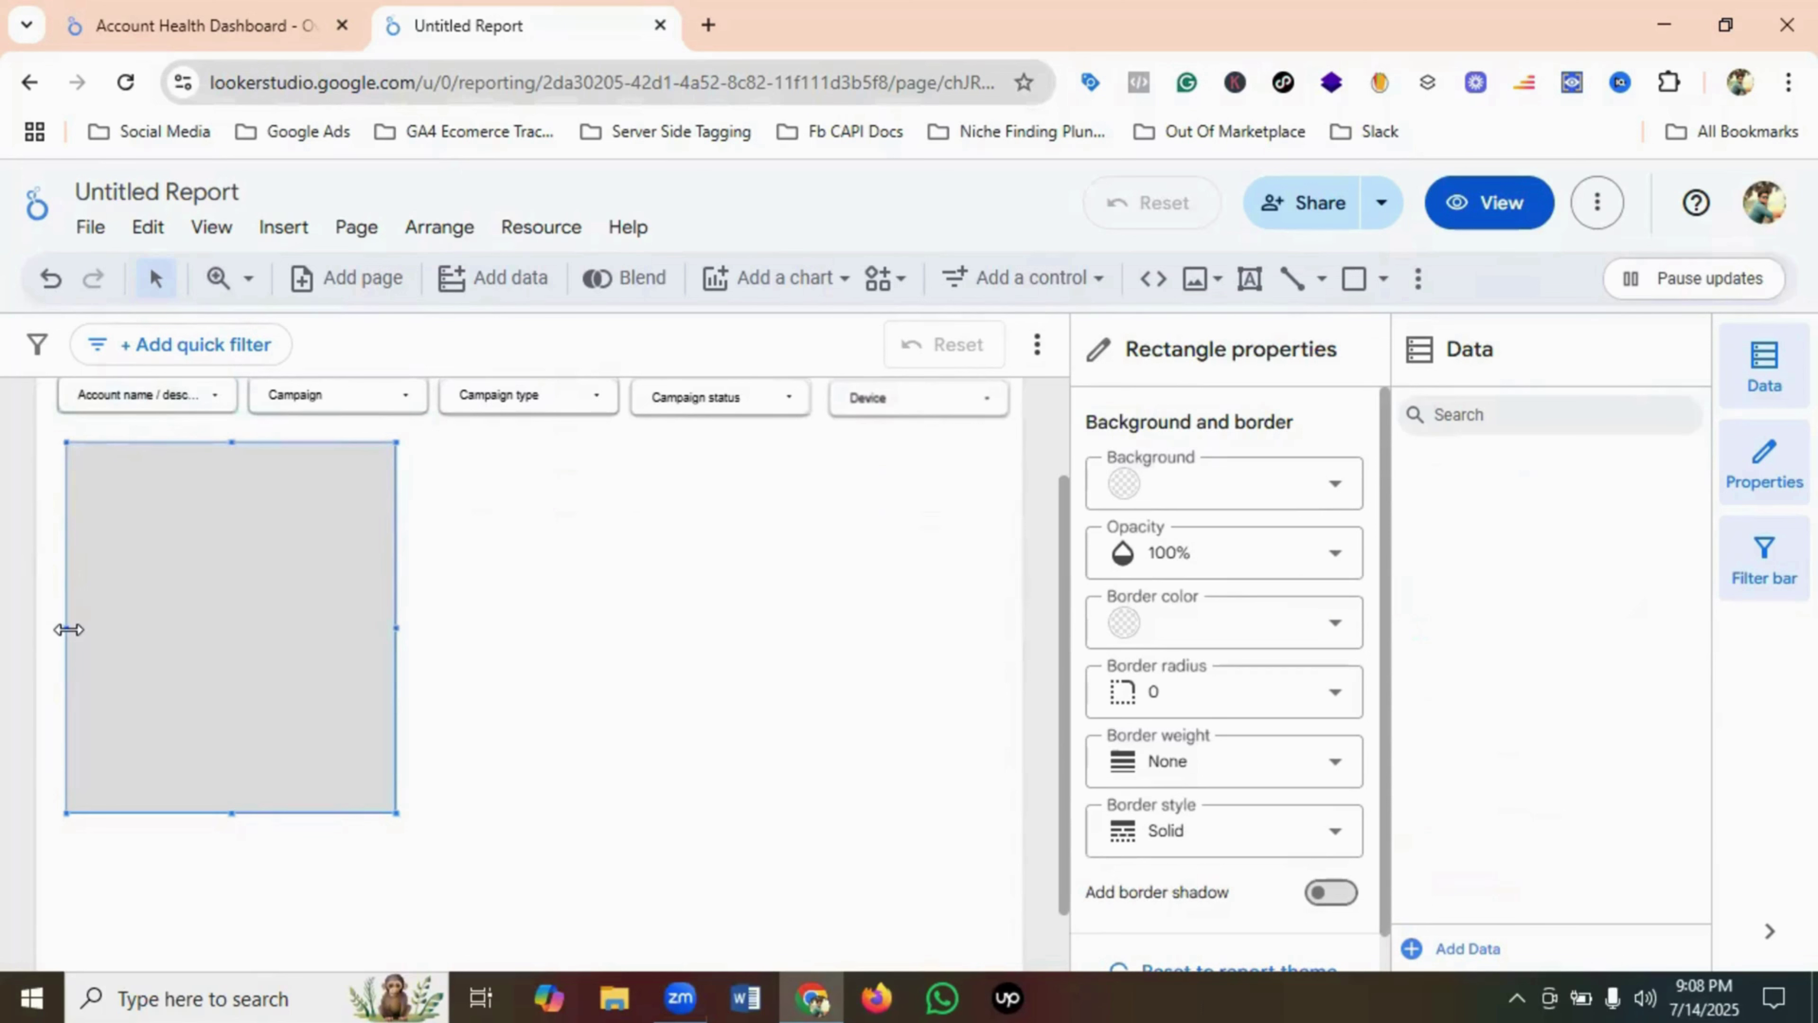
drag(69, 630, 63, 630)
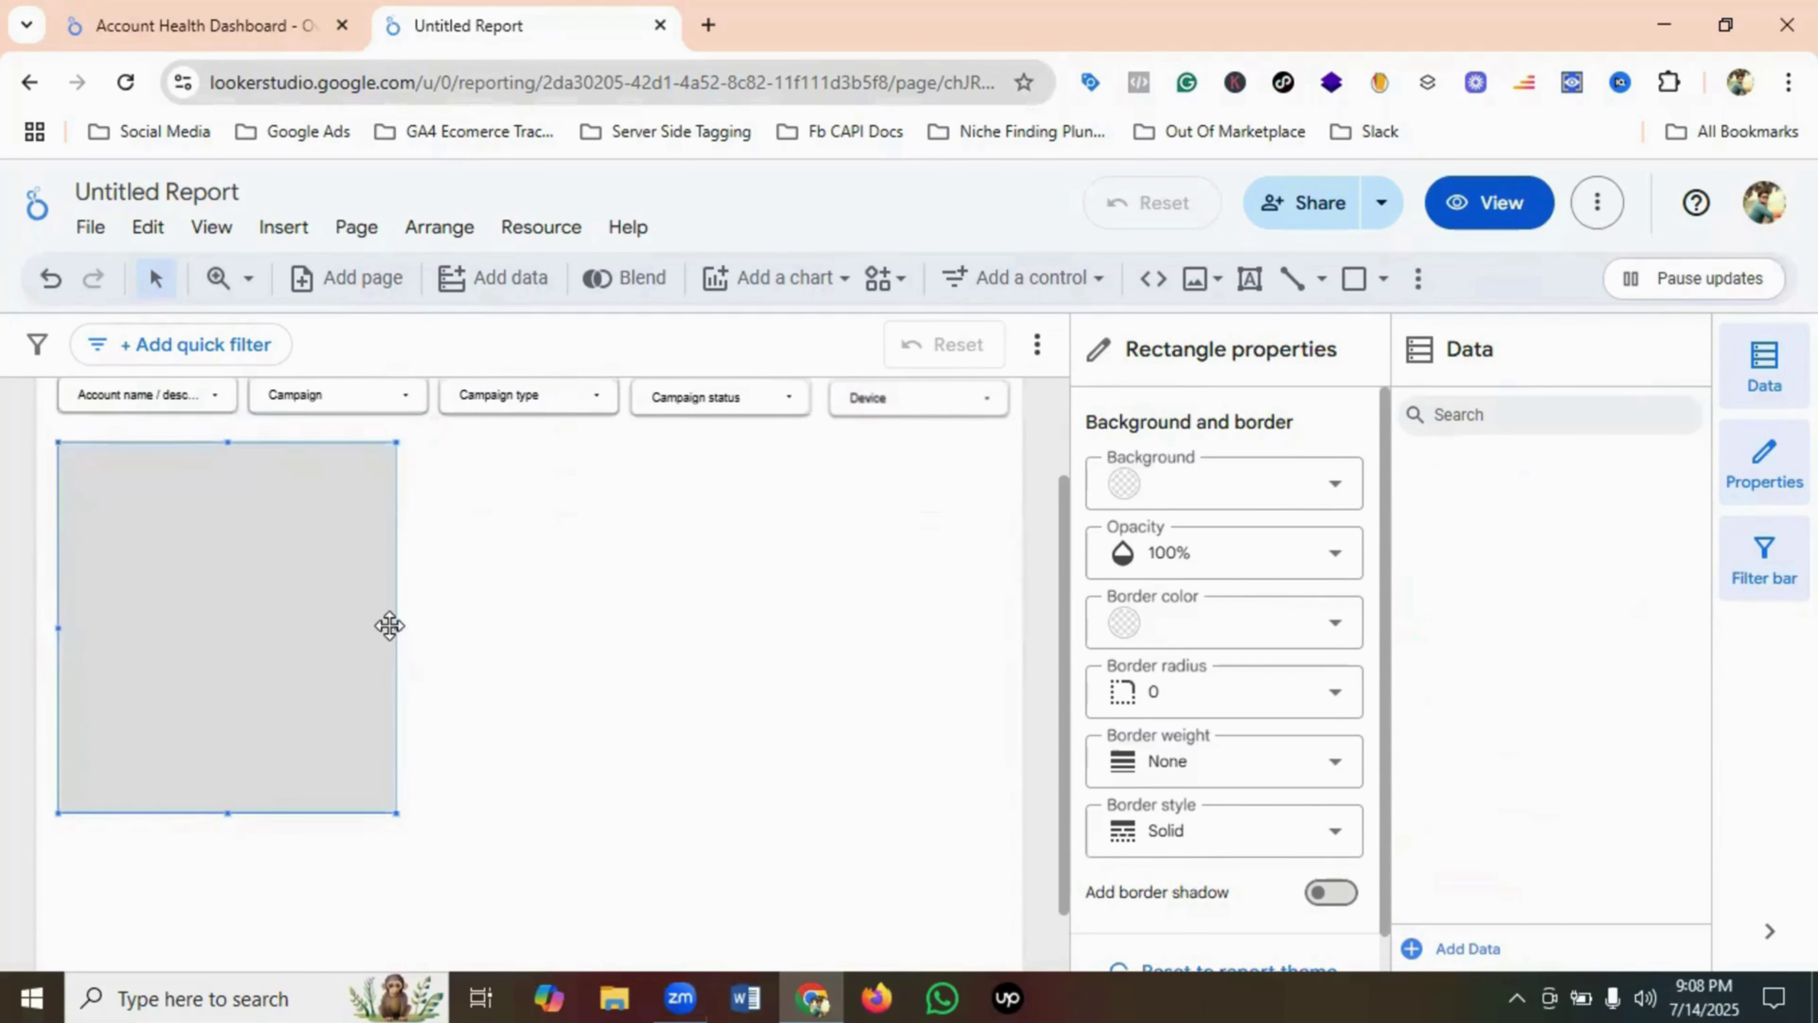
- Widen the rectangle slightly at its right edge and extend its bottom edge further down the page
click(403, 628)
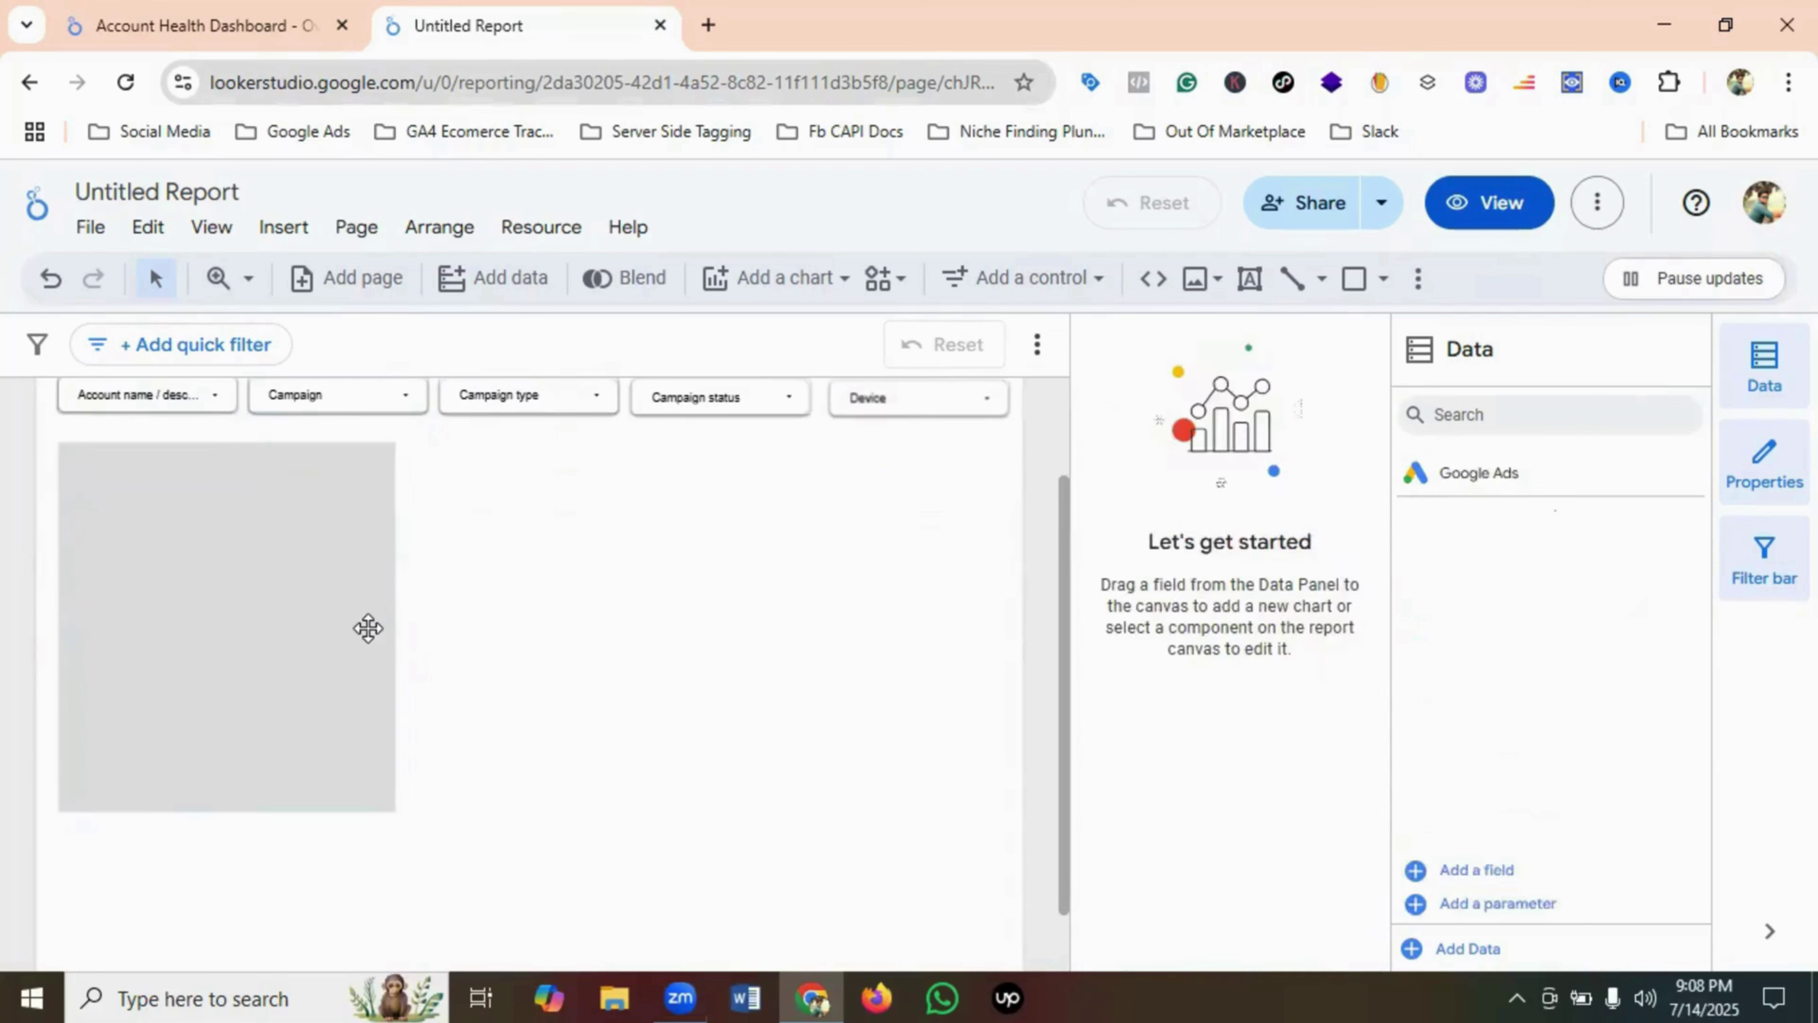
click(389, 628)
drag(397, 627, 407, 631)
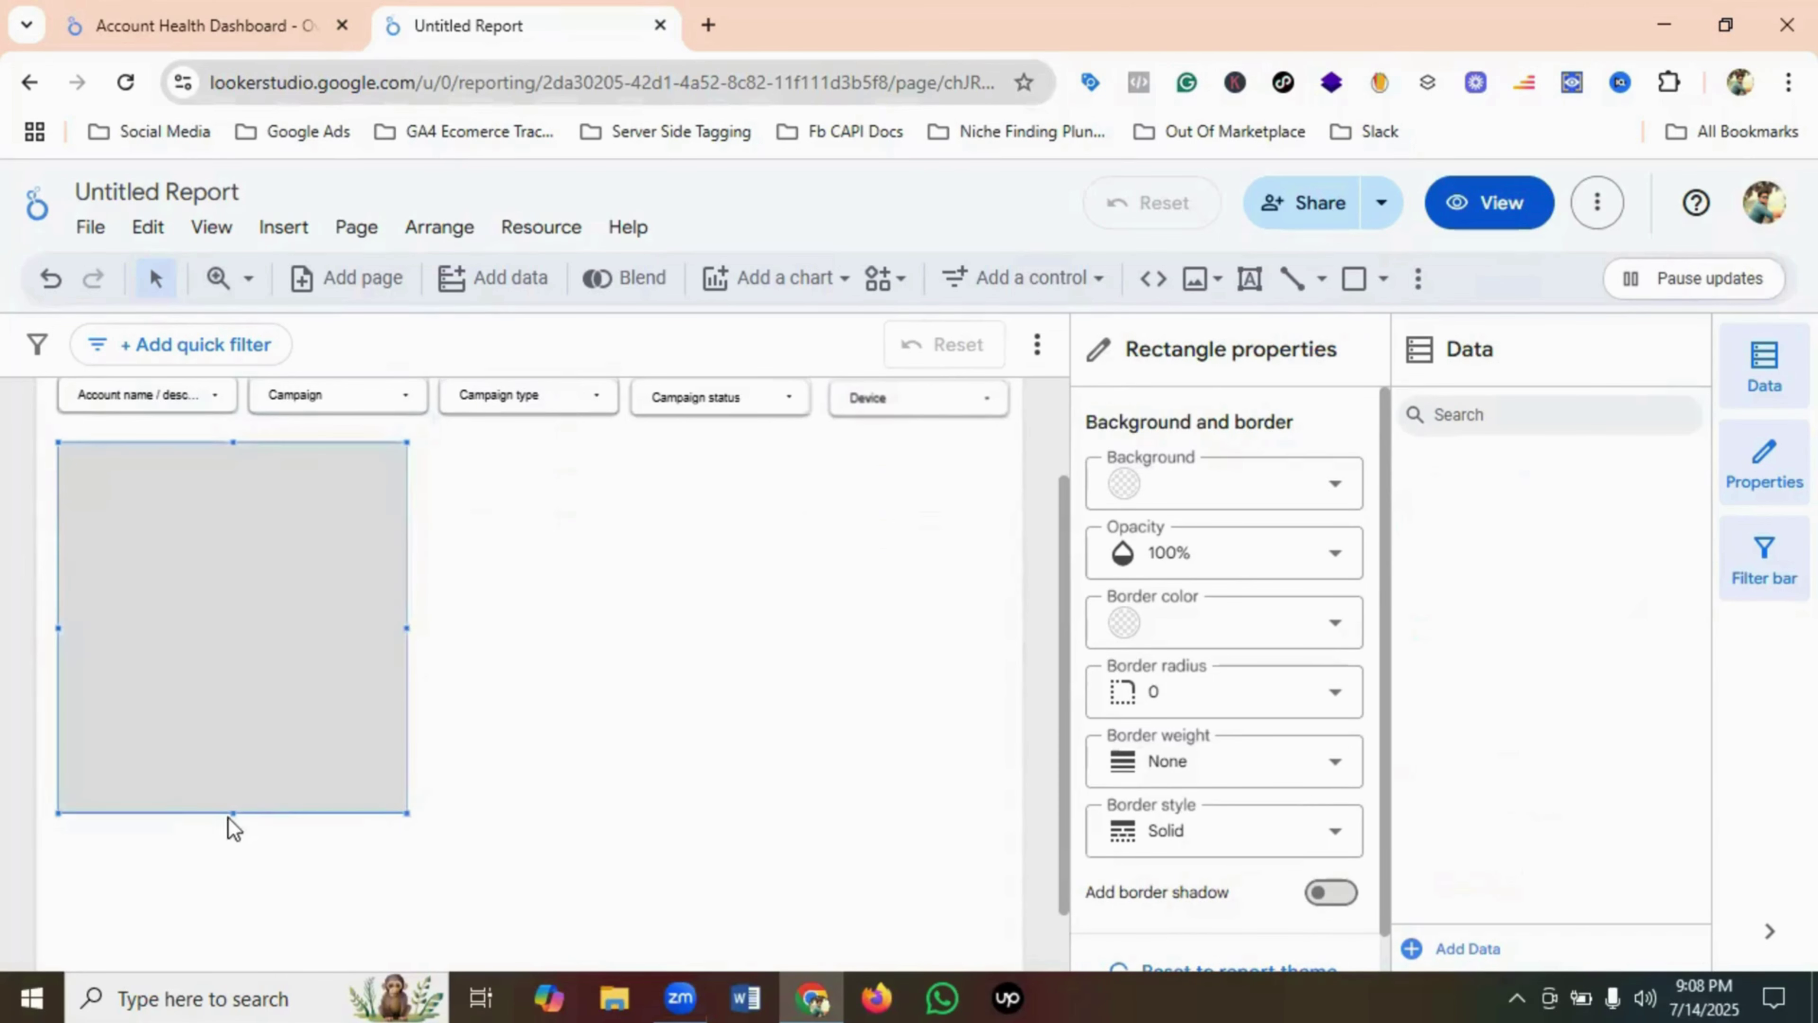
drag(232, 813, 232, 929)
click(571, 745)
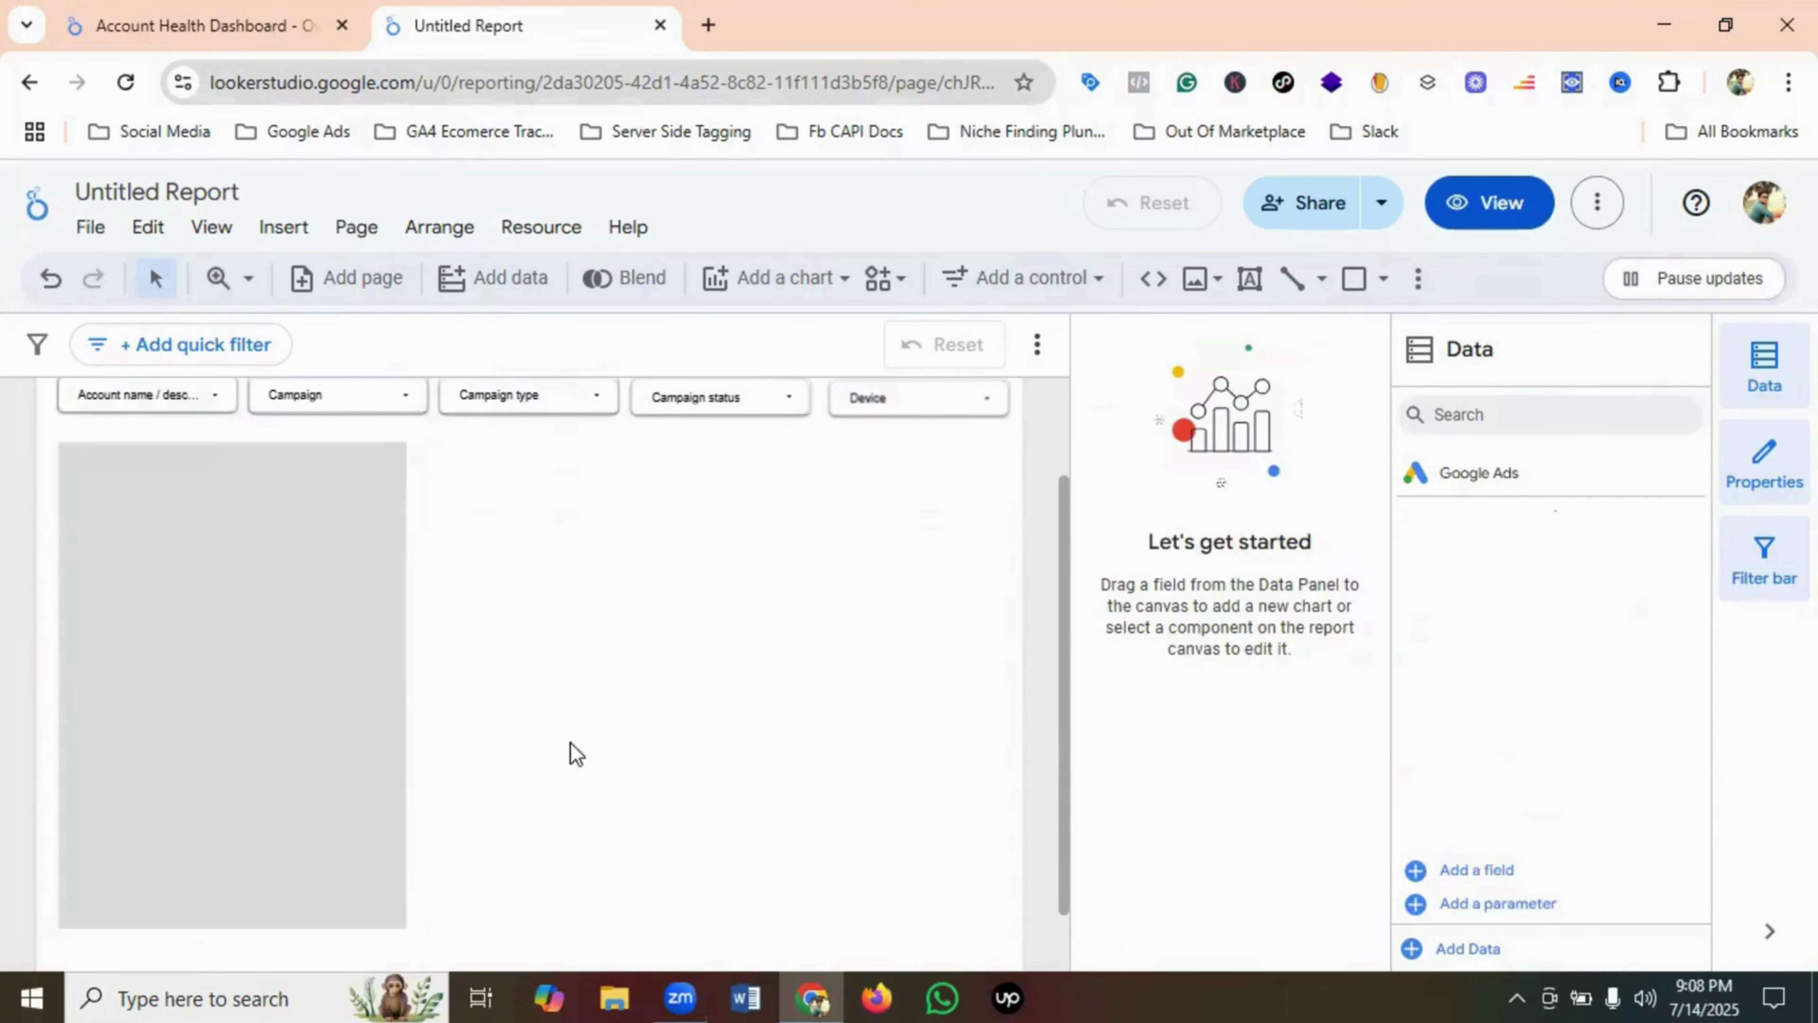
- Preview the report with the rectangle and shorten the rectangle by raising its bottom edge
click(1512, 208)
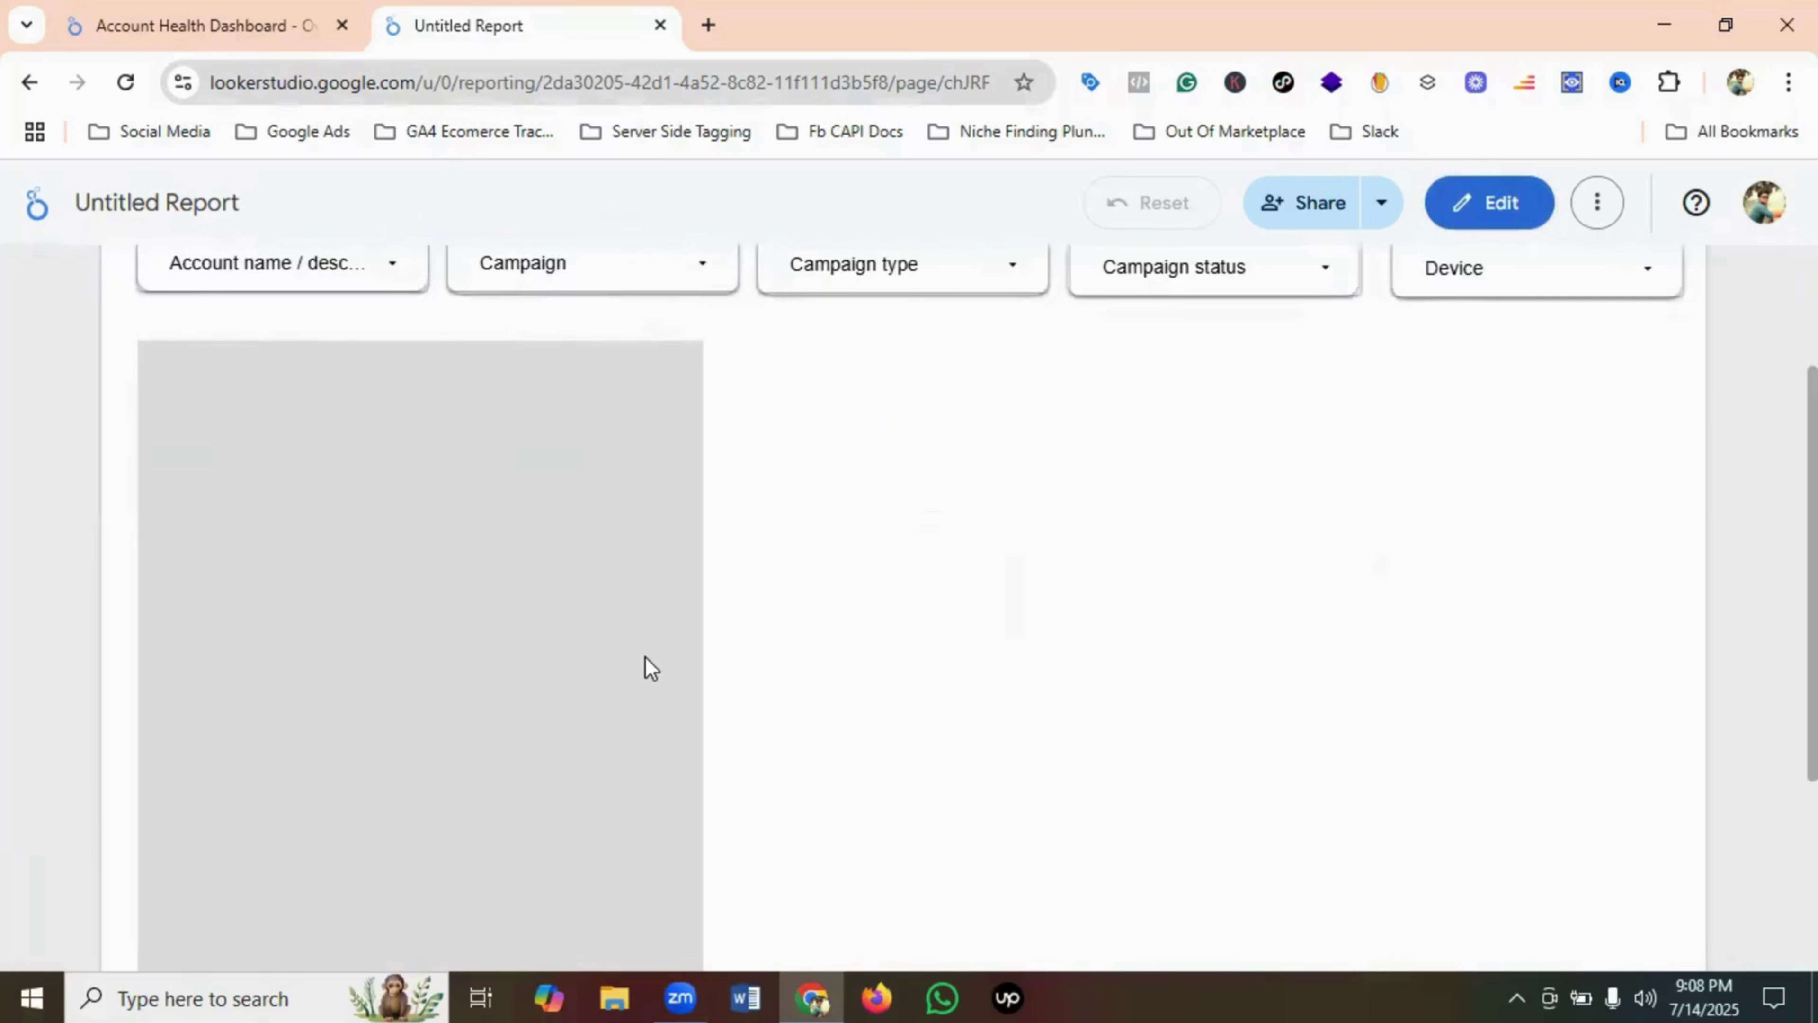
scroll(648, 648, down, 3)
scroll(648, 645, up, 5)
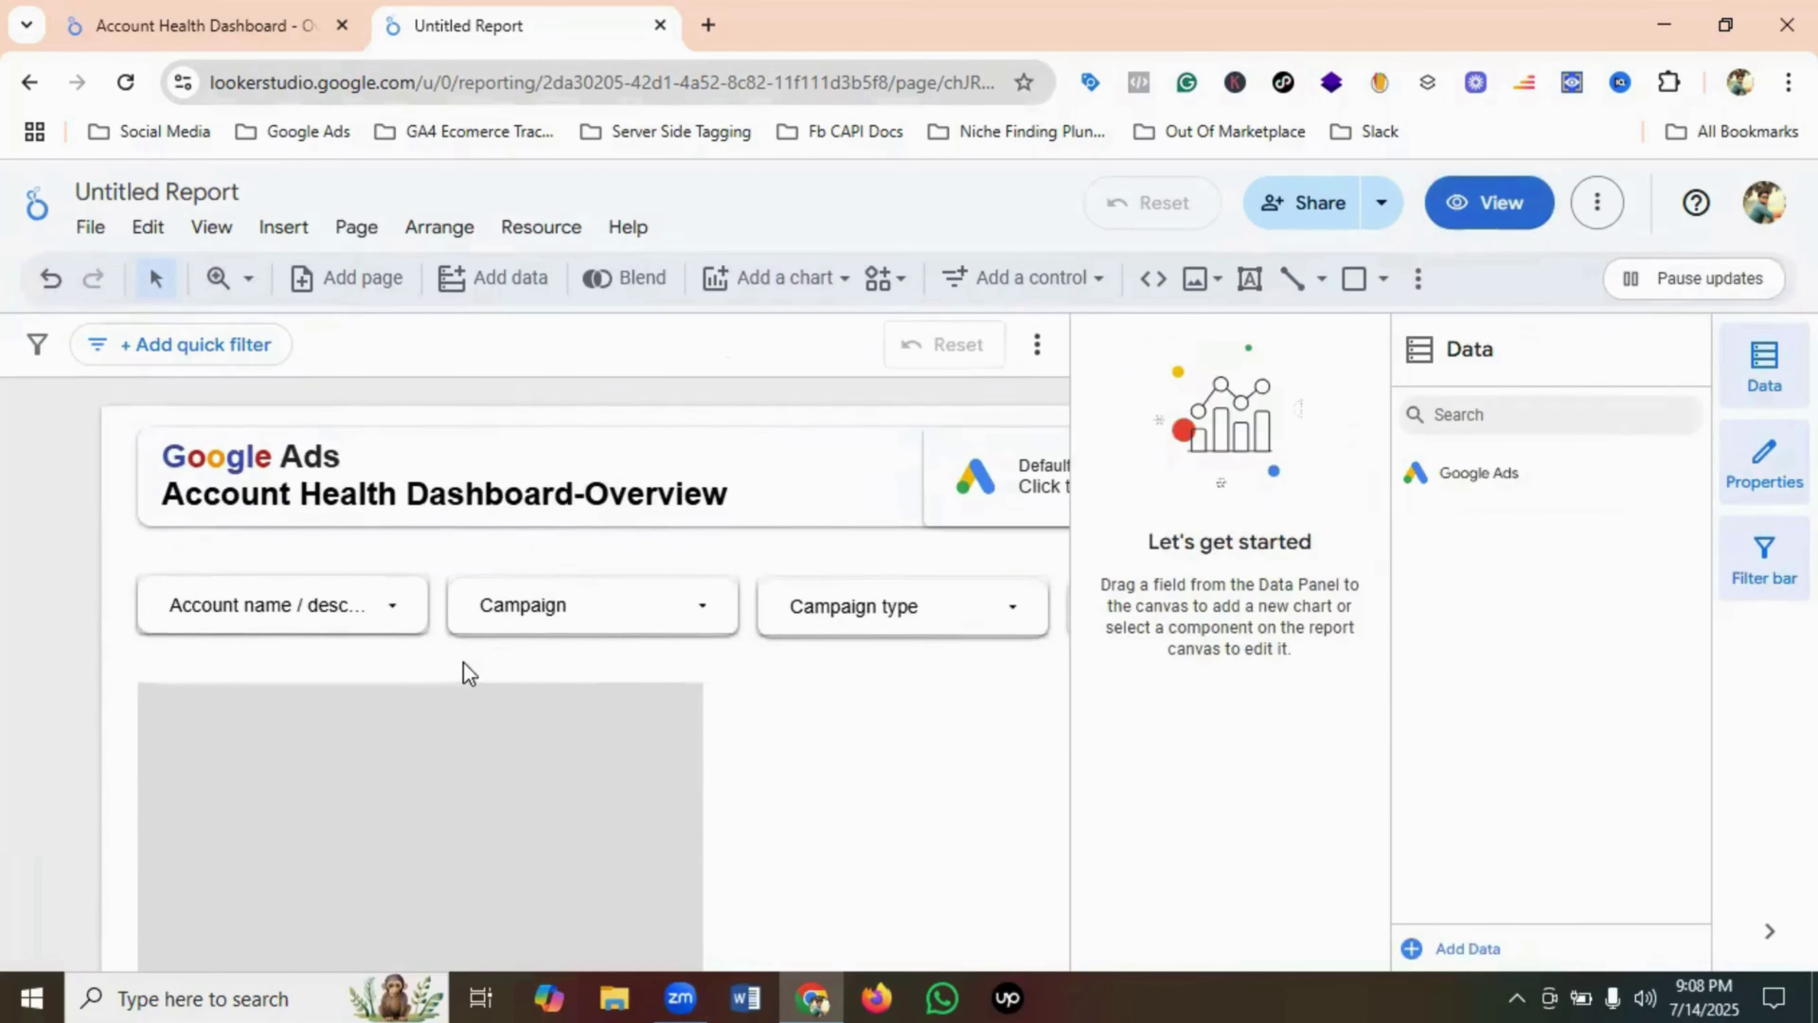
click(244, 679)
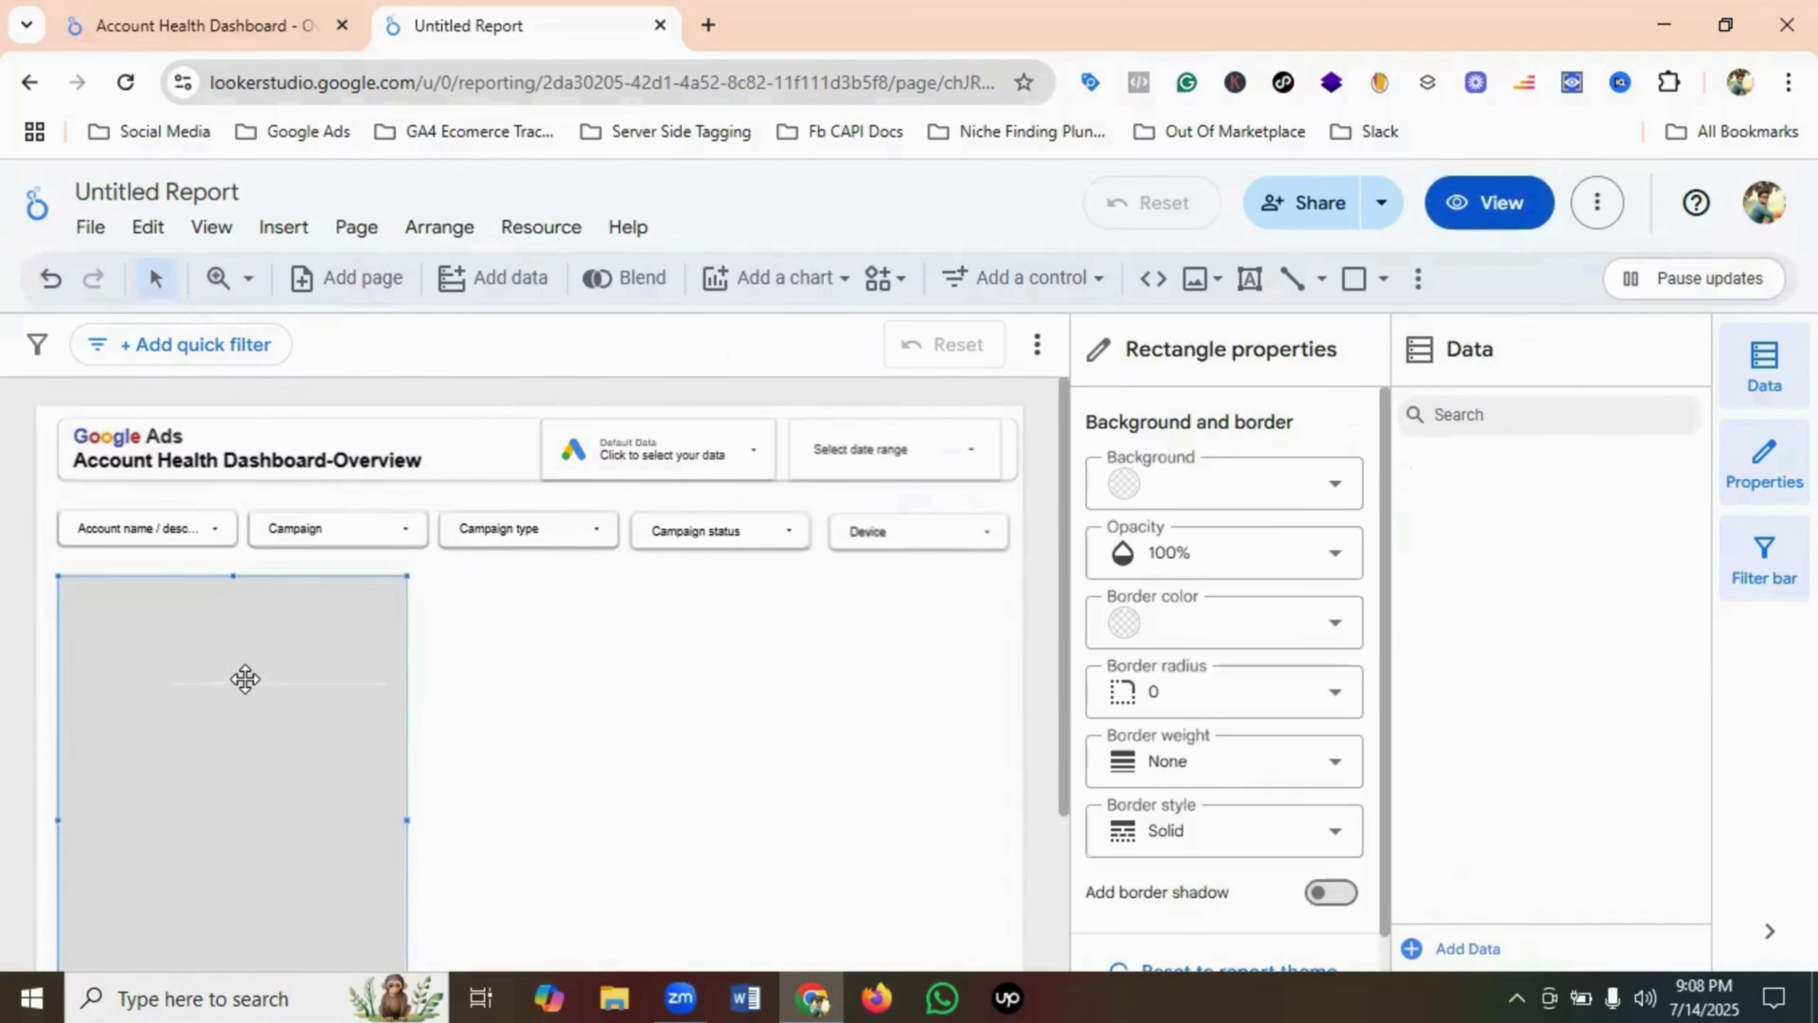
scroll(244, 678, down, 2)
drag(233, 924, 240, 867)
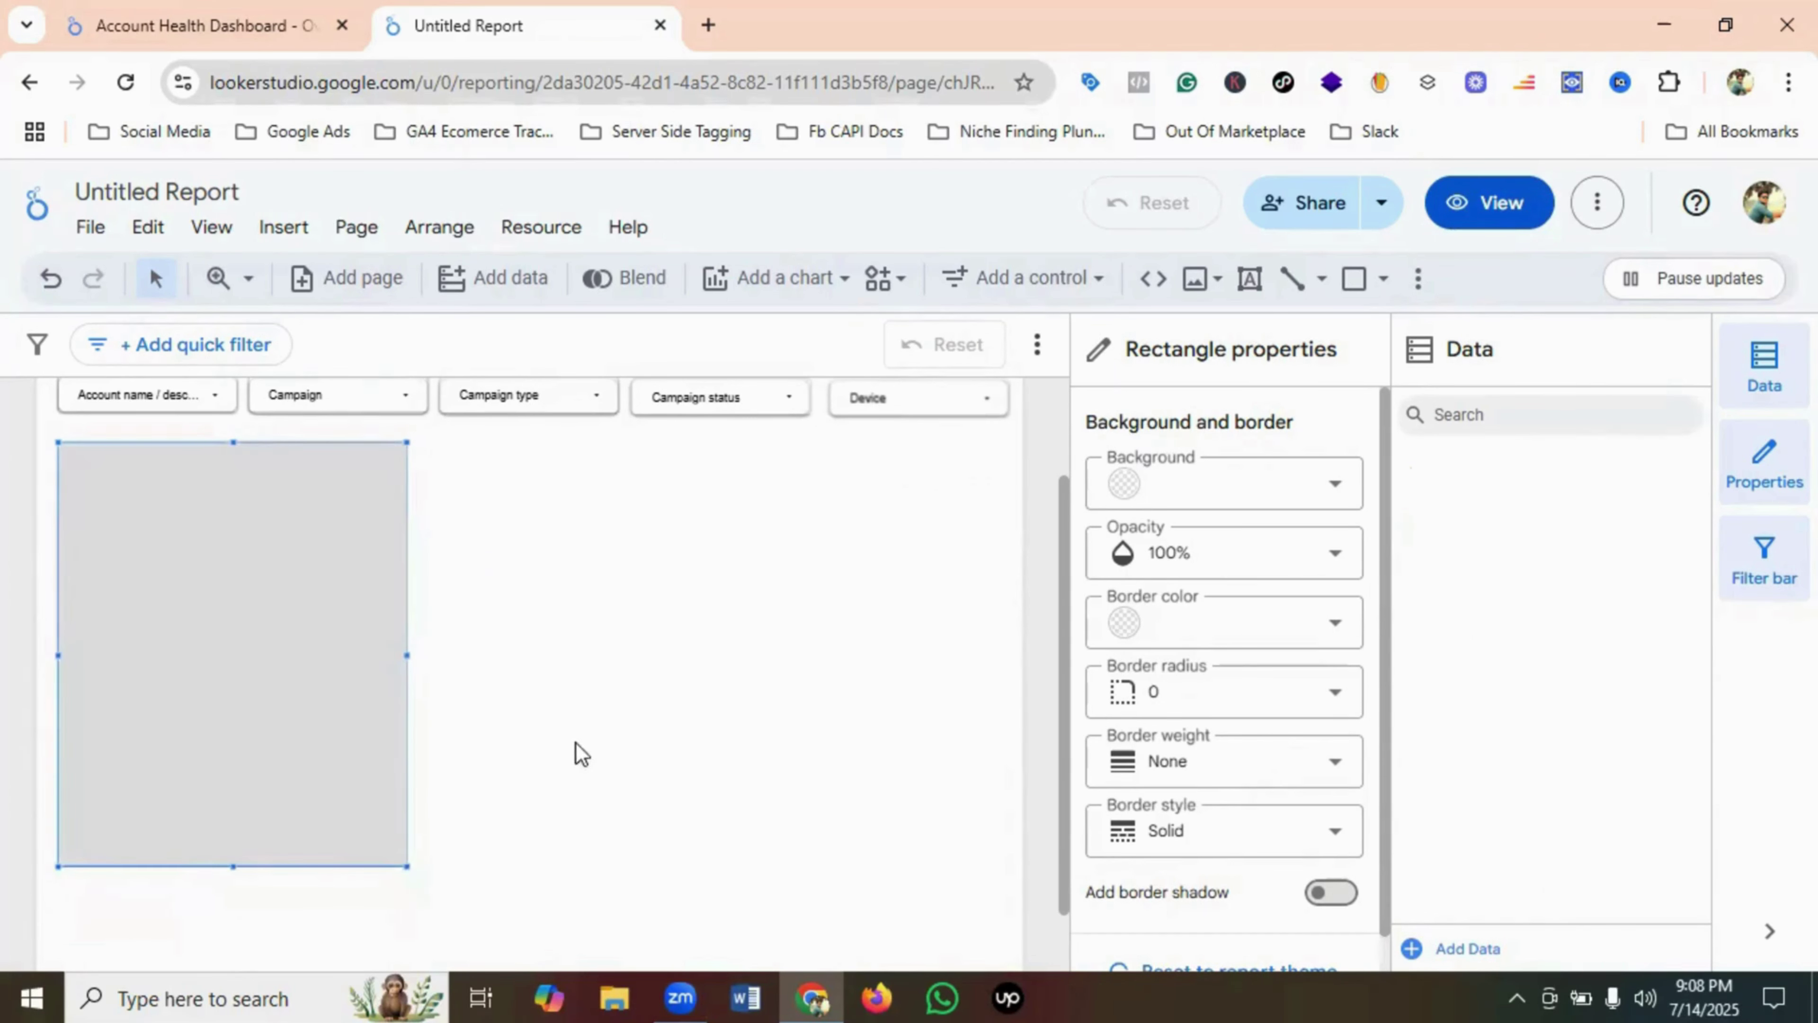
- Give the tall rectangle a white background, a border radius of 10 and a border shadow
click(576, 755)
click(239, 678)
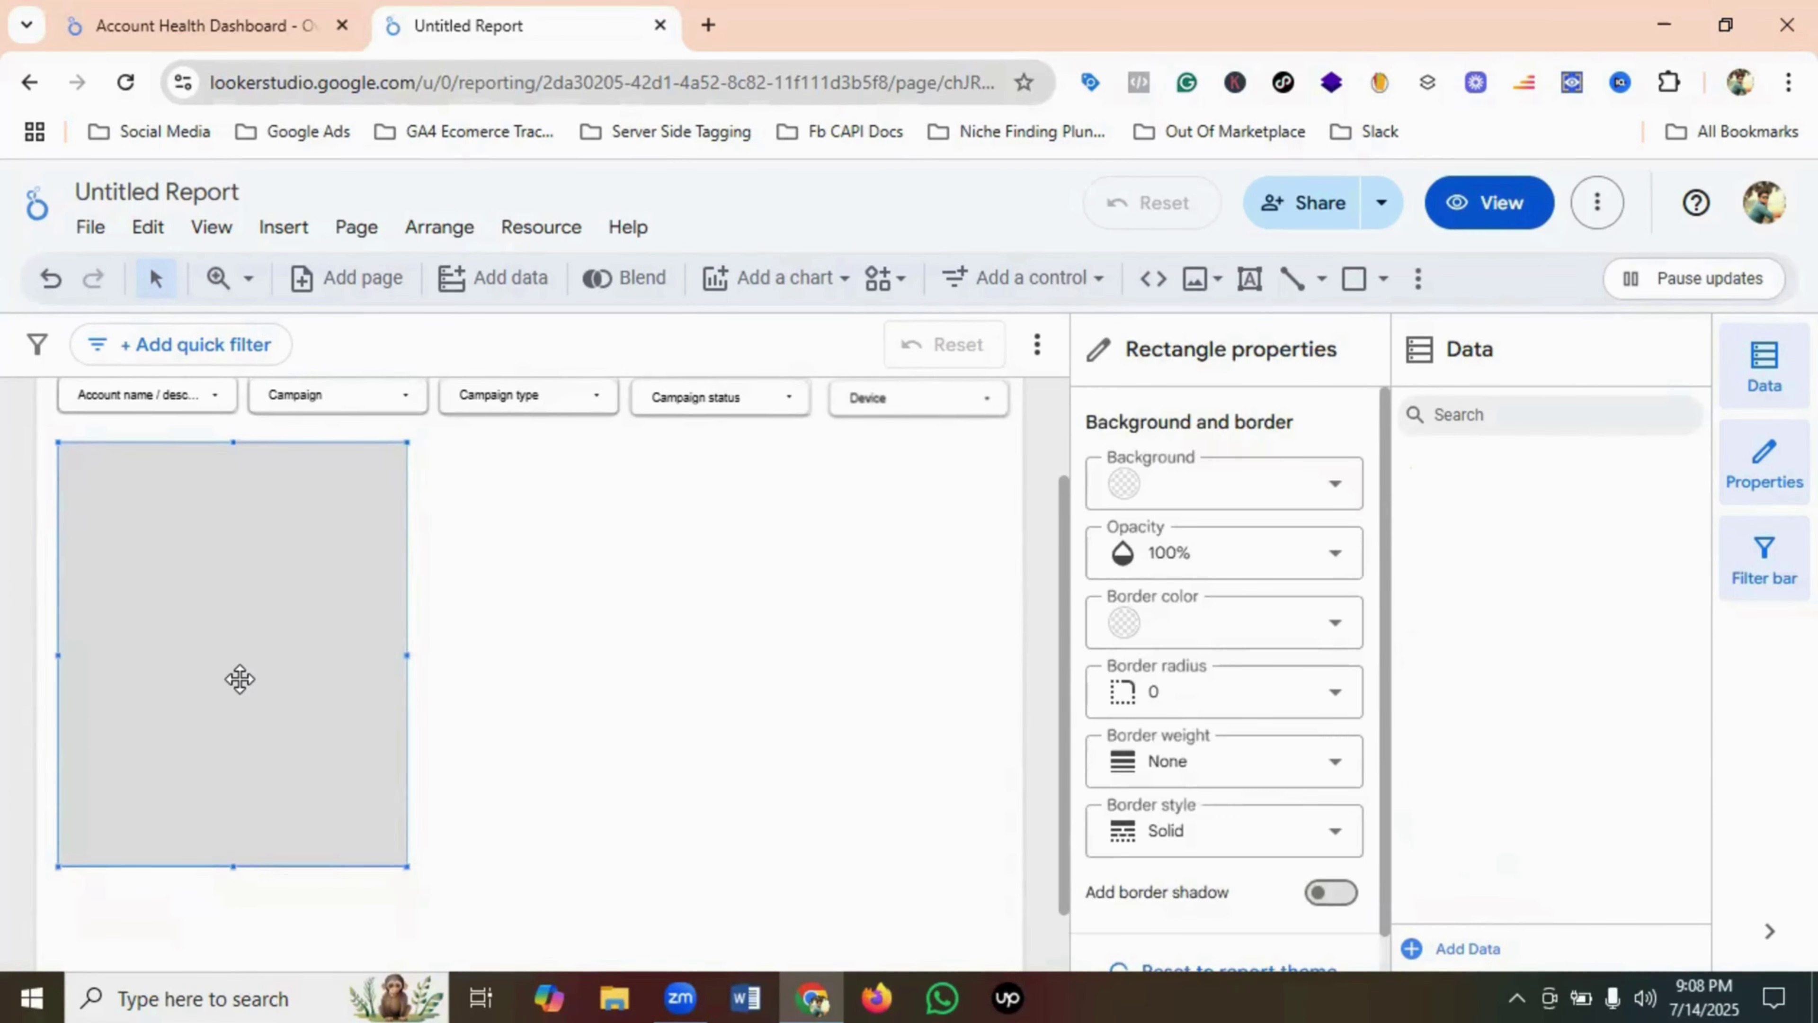
click(1217, 481)
click(1493, 511)
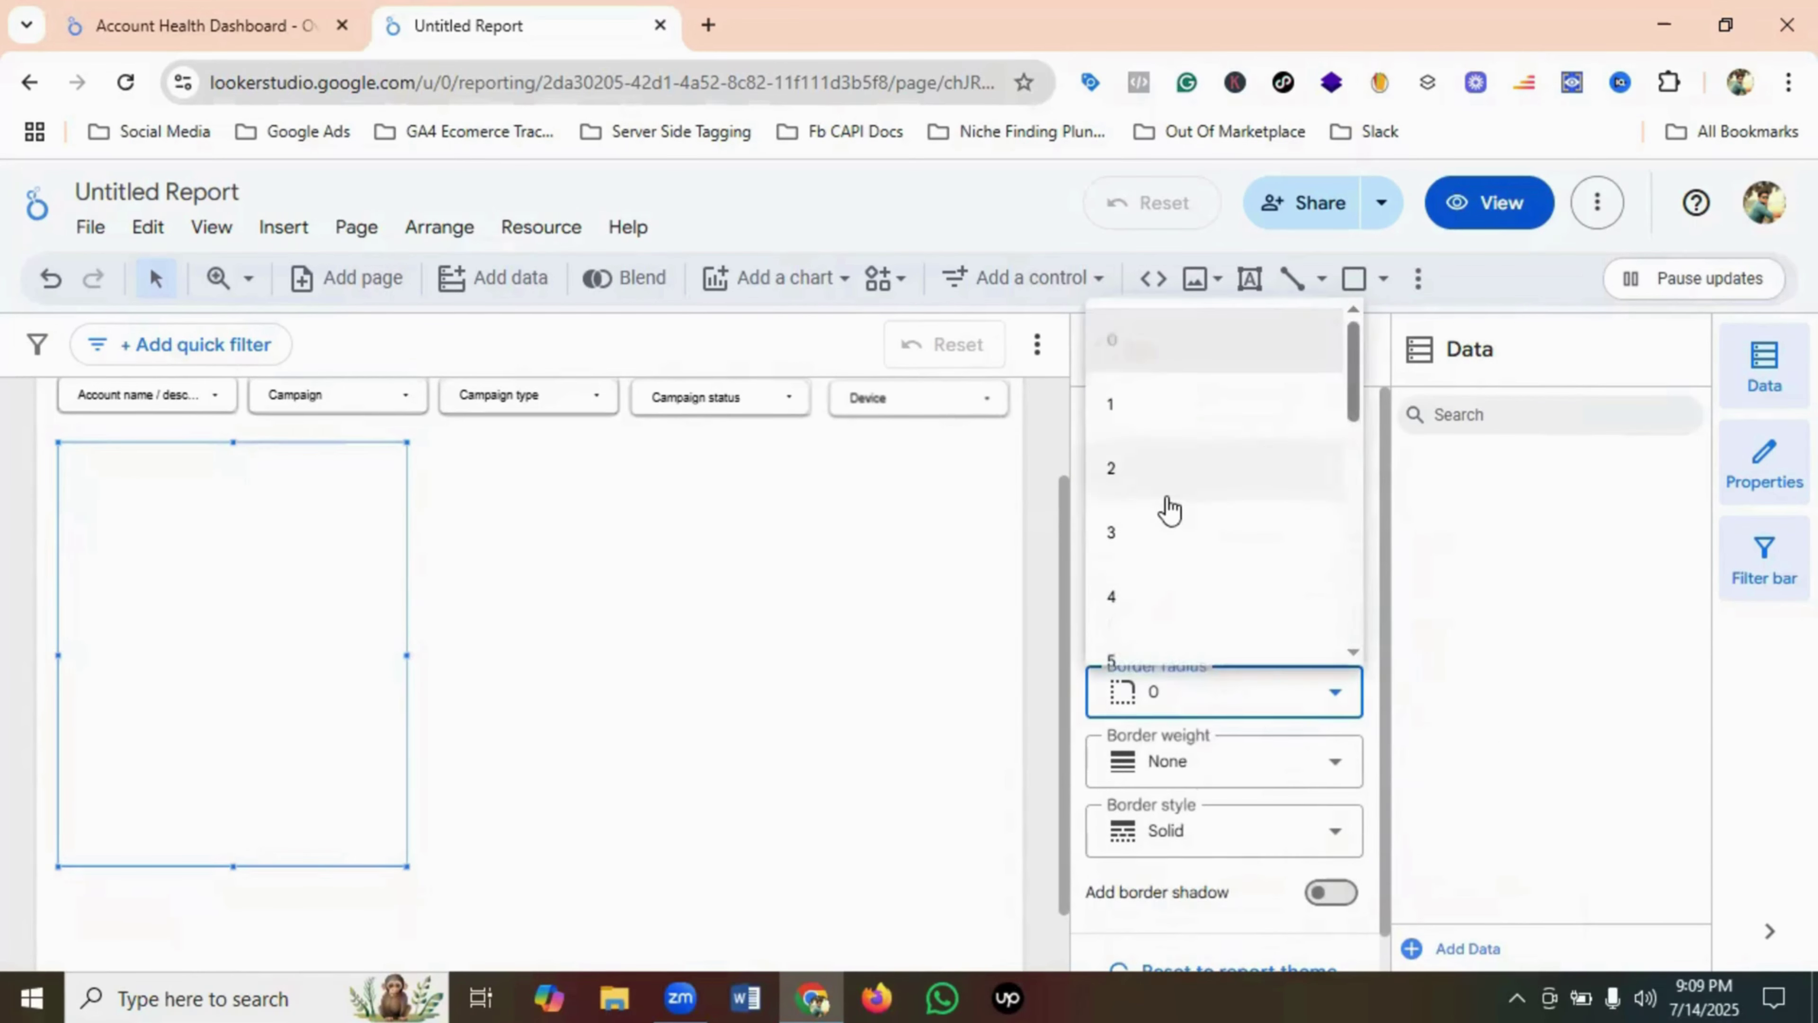
scroll(1165, 508, down, 2)
click(1137, 601)
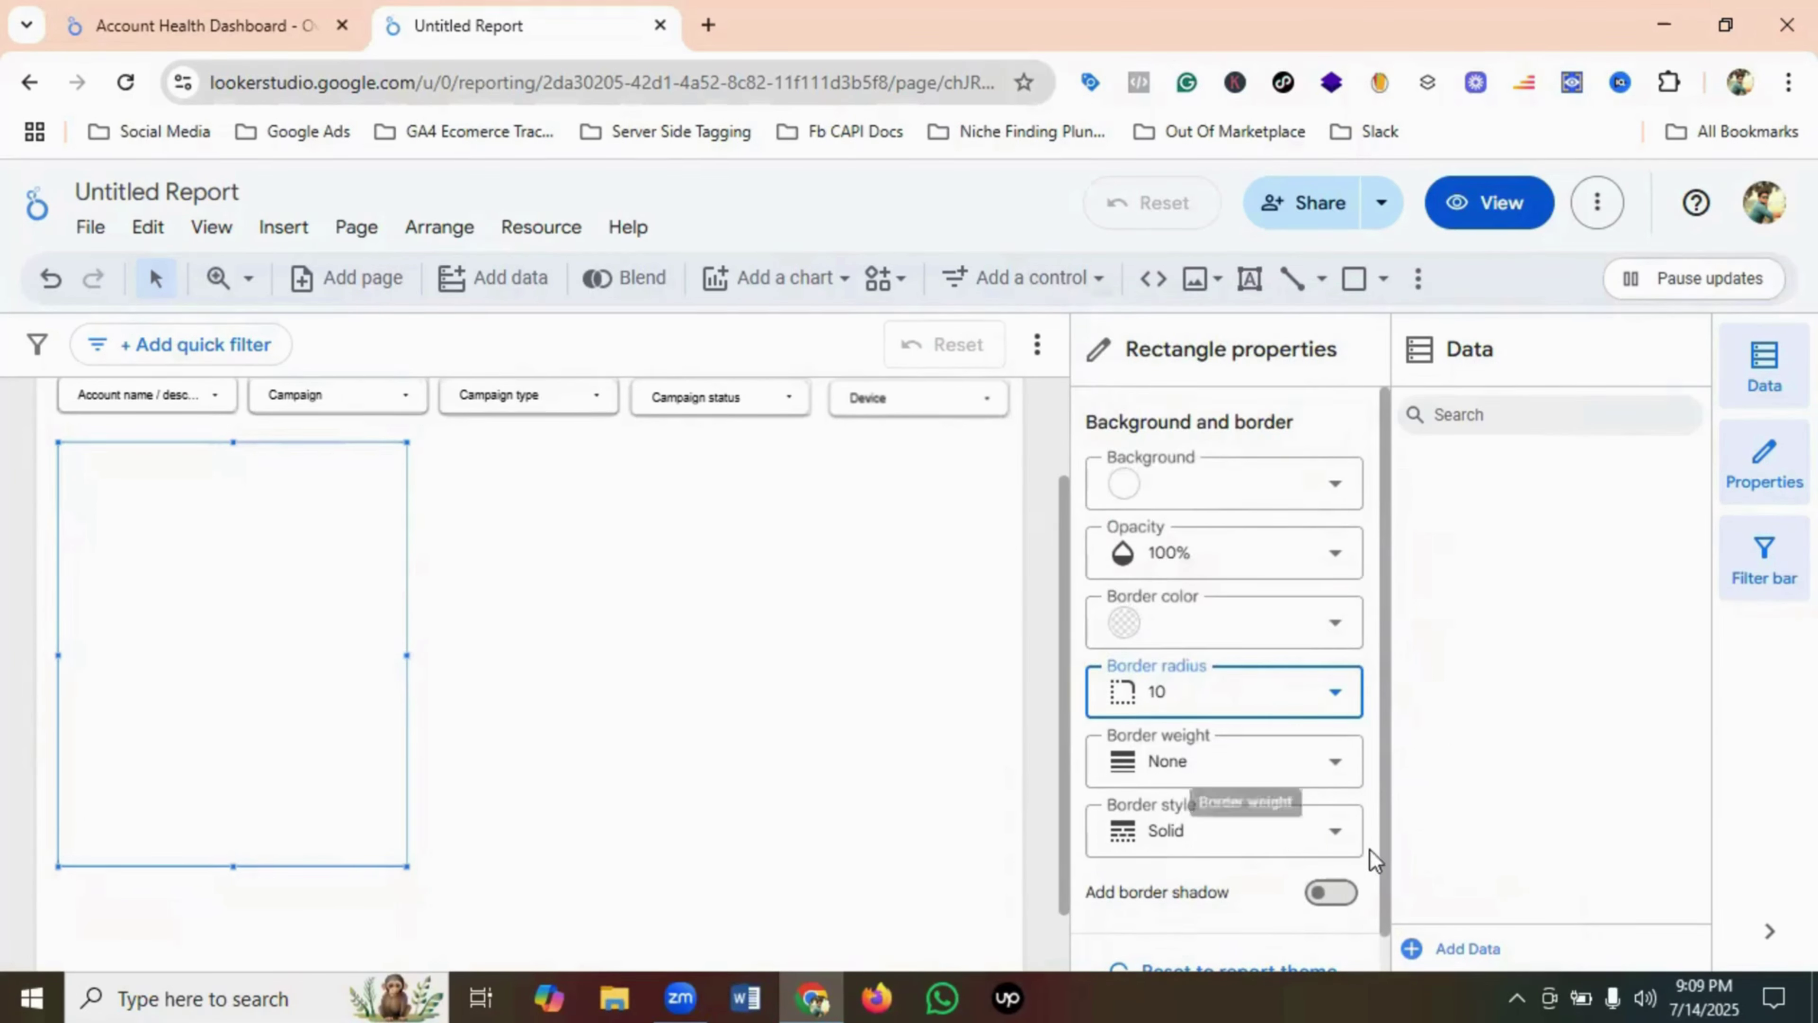
click(1340, 895)
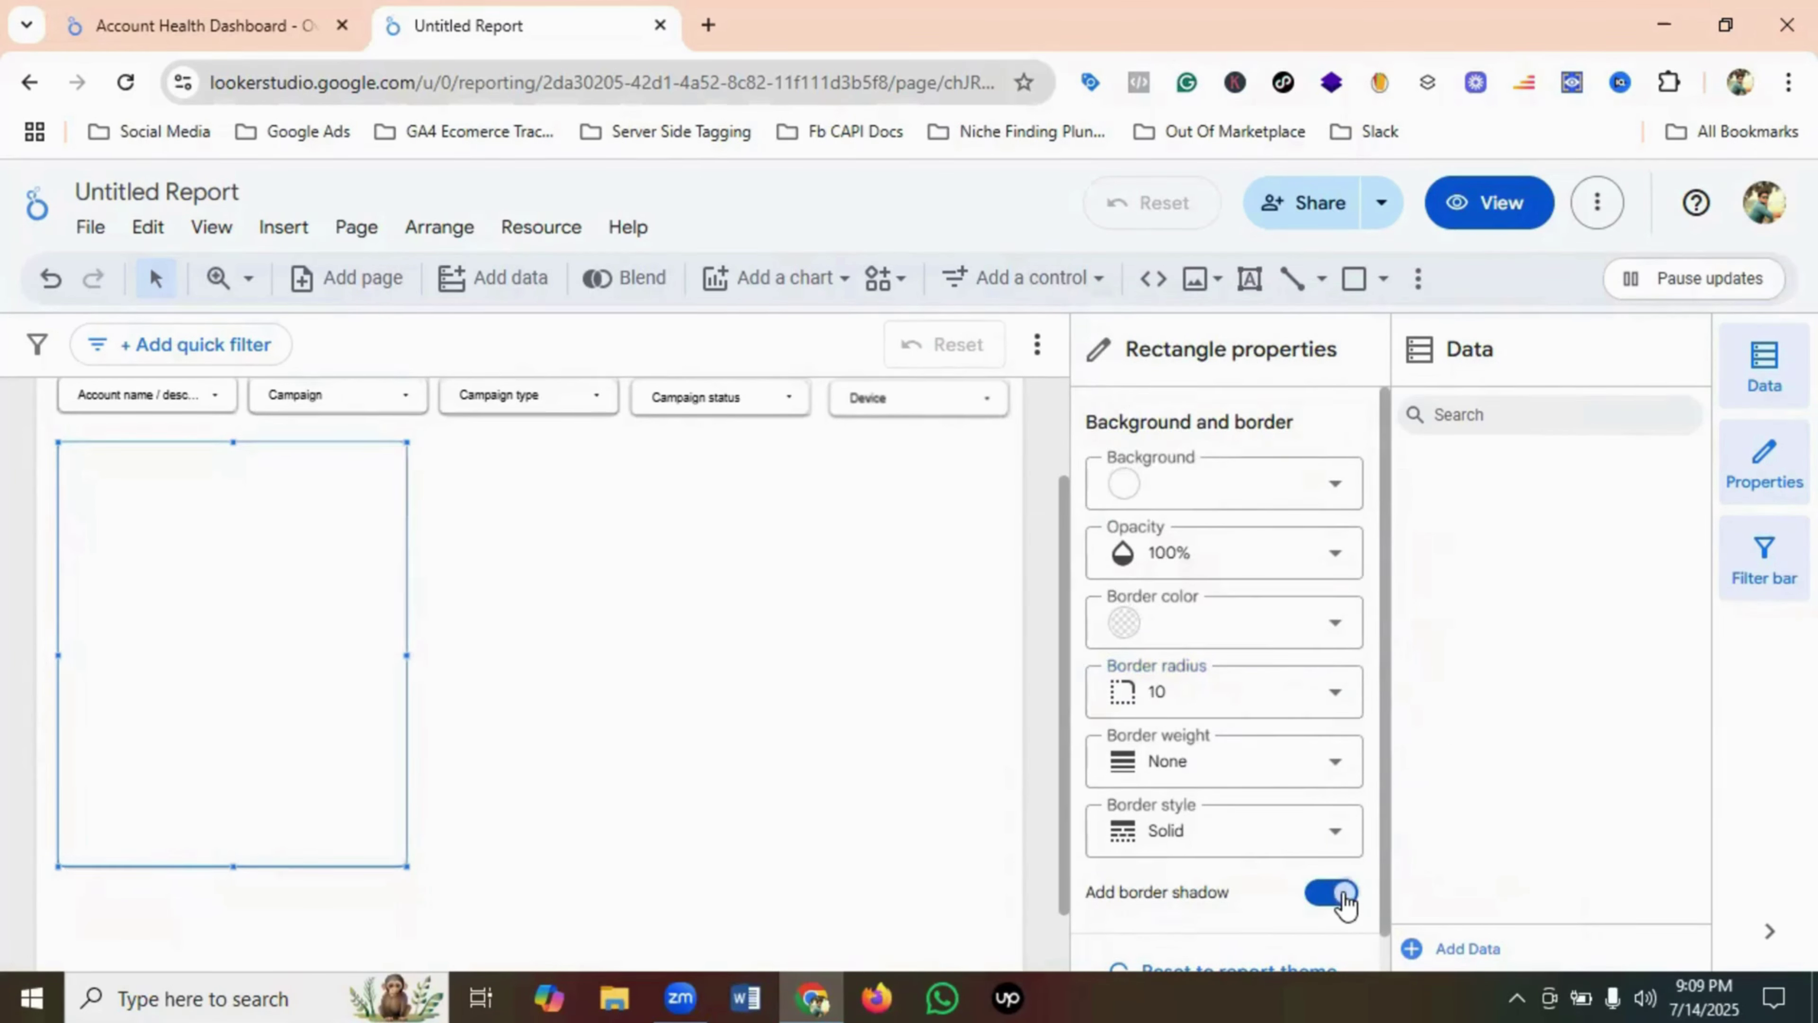
click(473, 695)
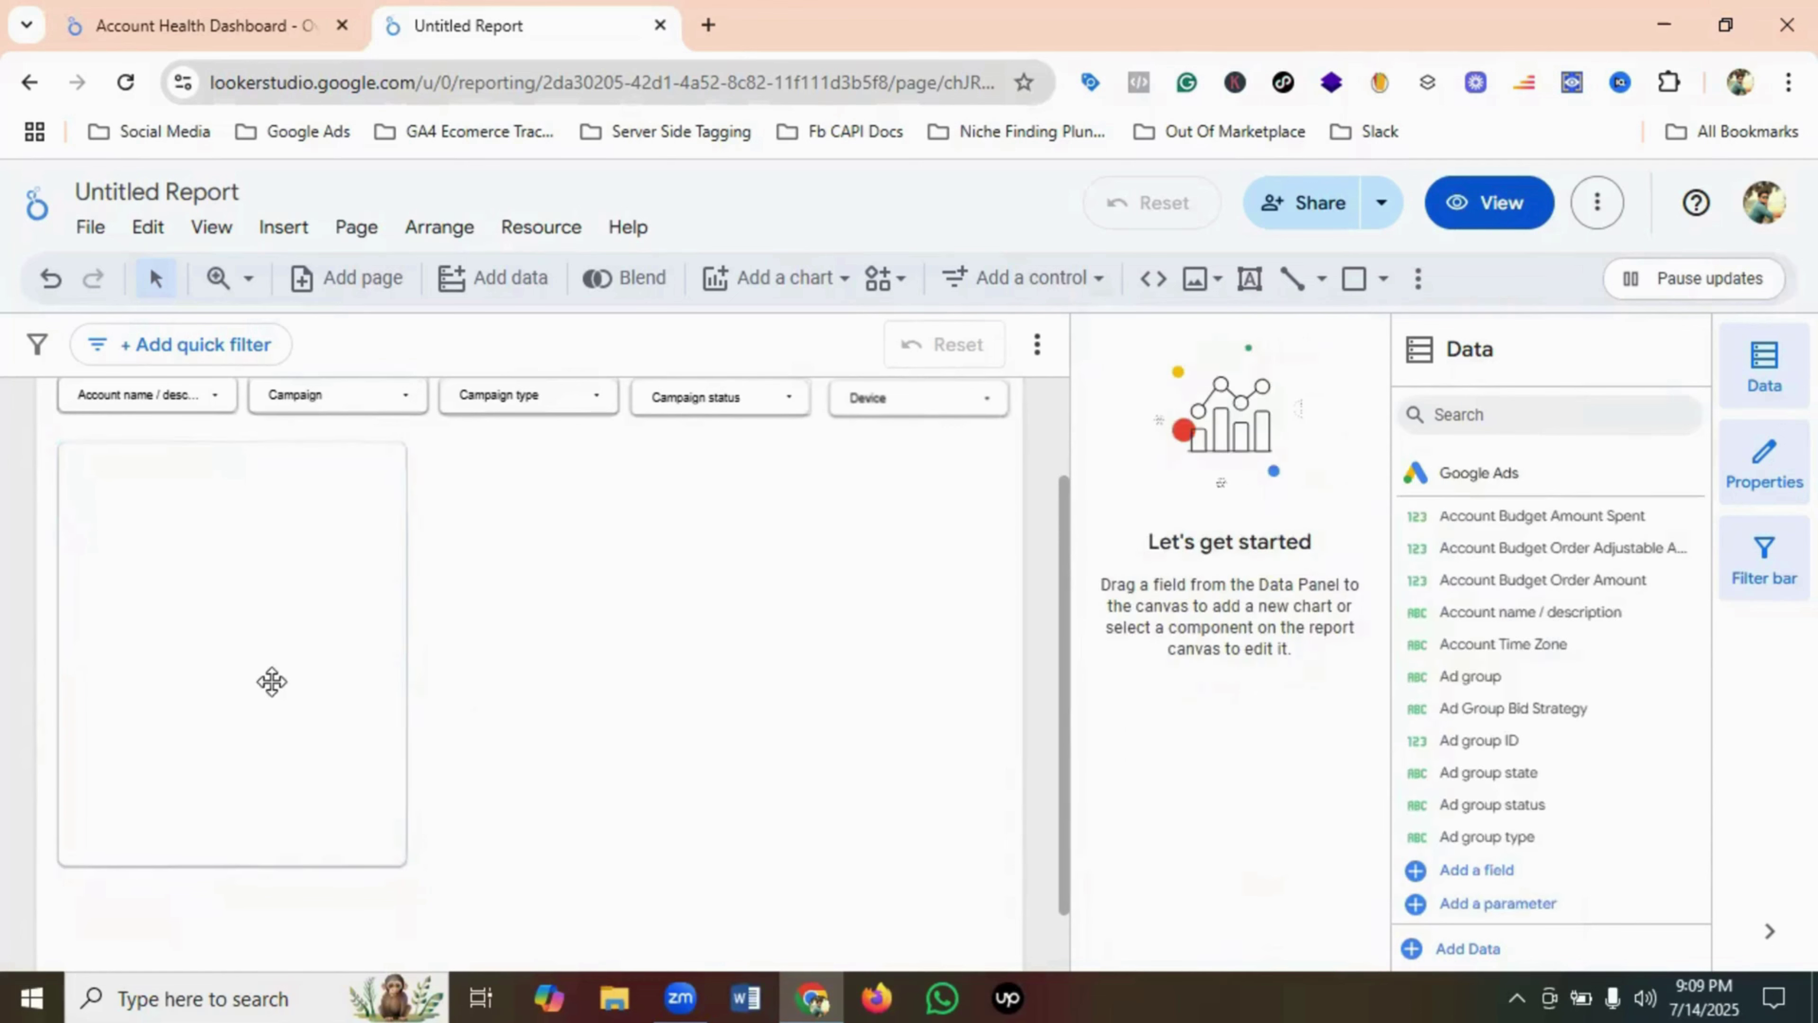
- Preview the report and narrow the rectangle slightly at its right edge
click(1492, 202)
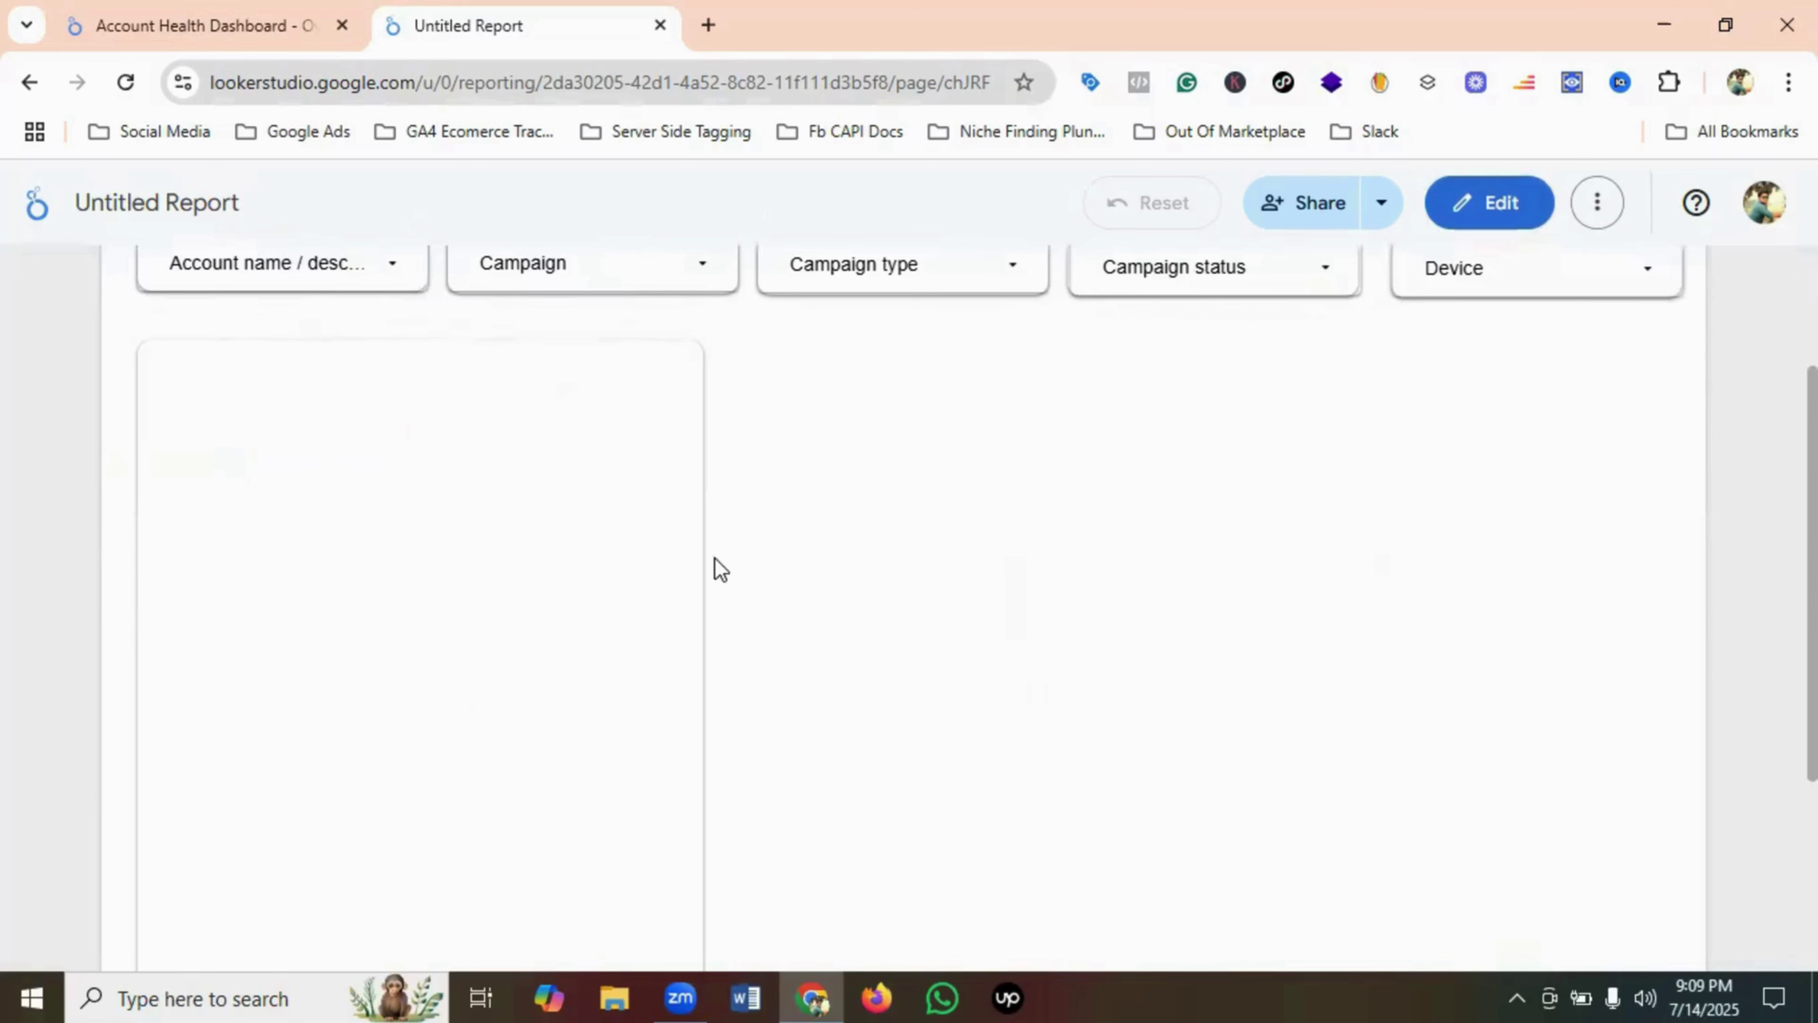
click(1492, 219)
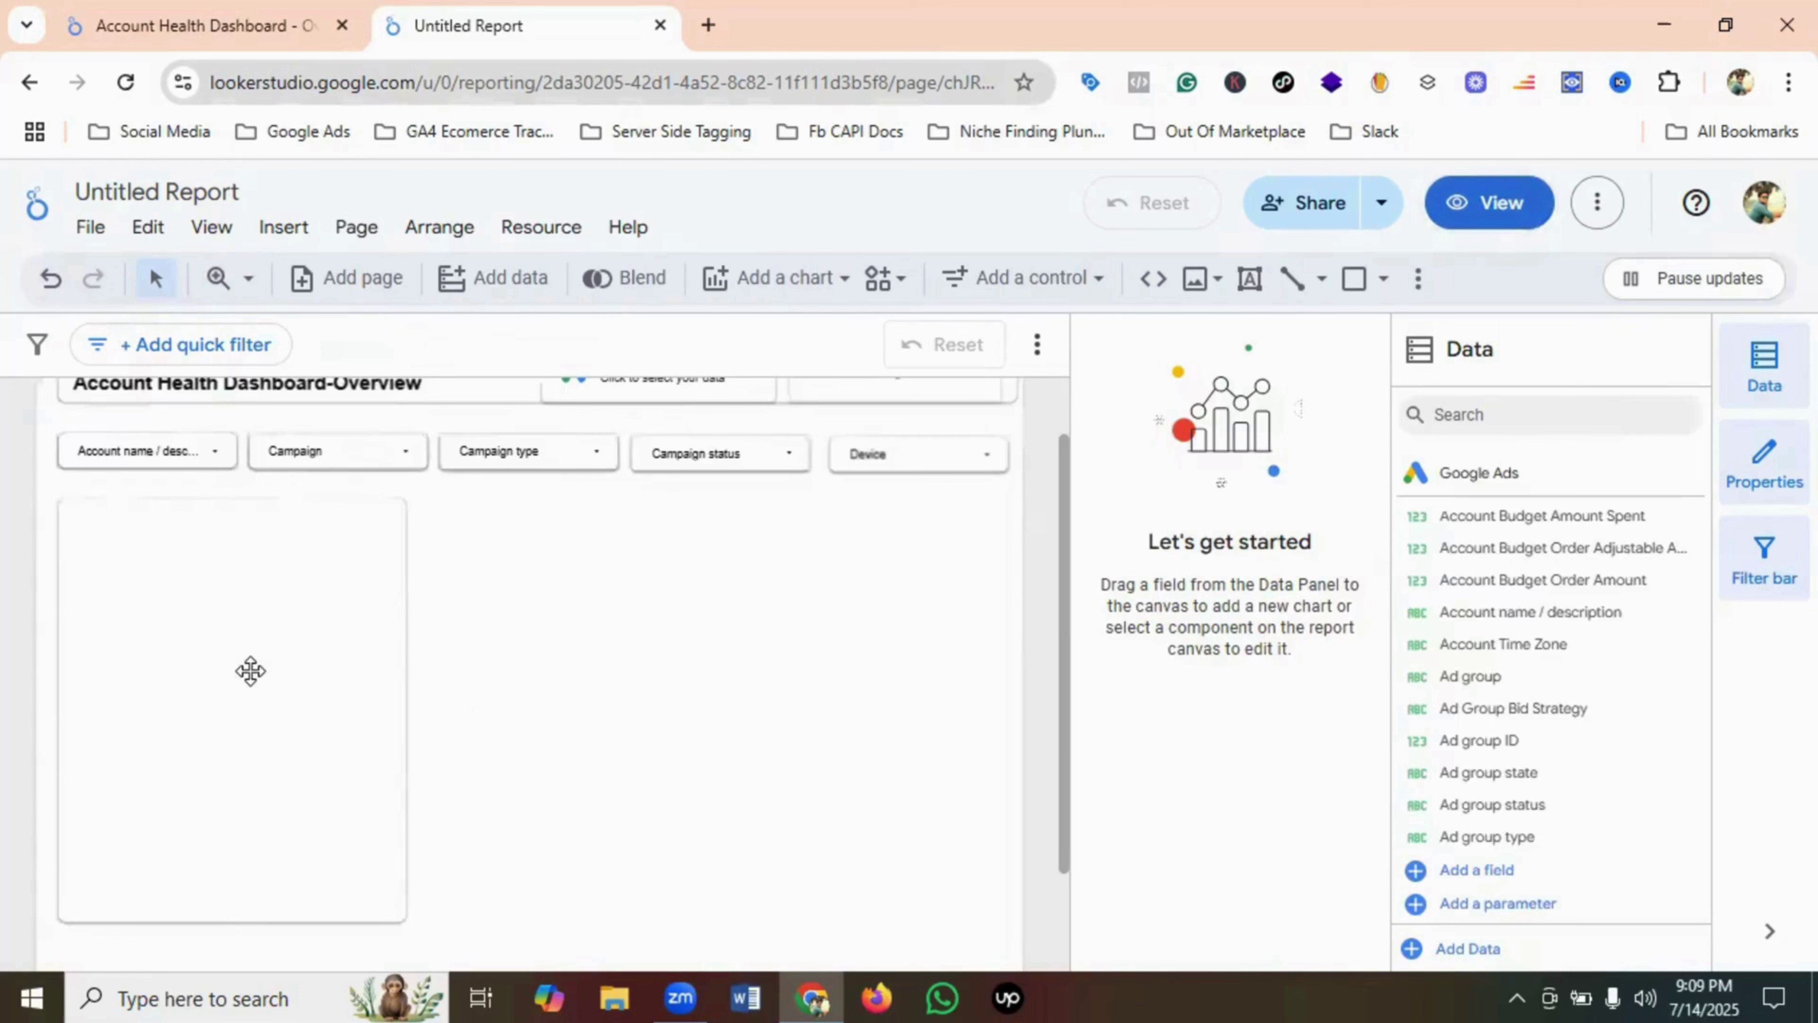
click(251, 670)
drag(403, 709, 388, 709)
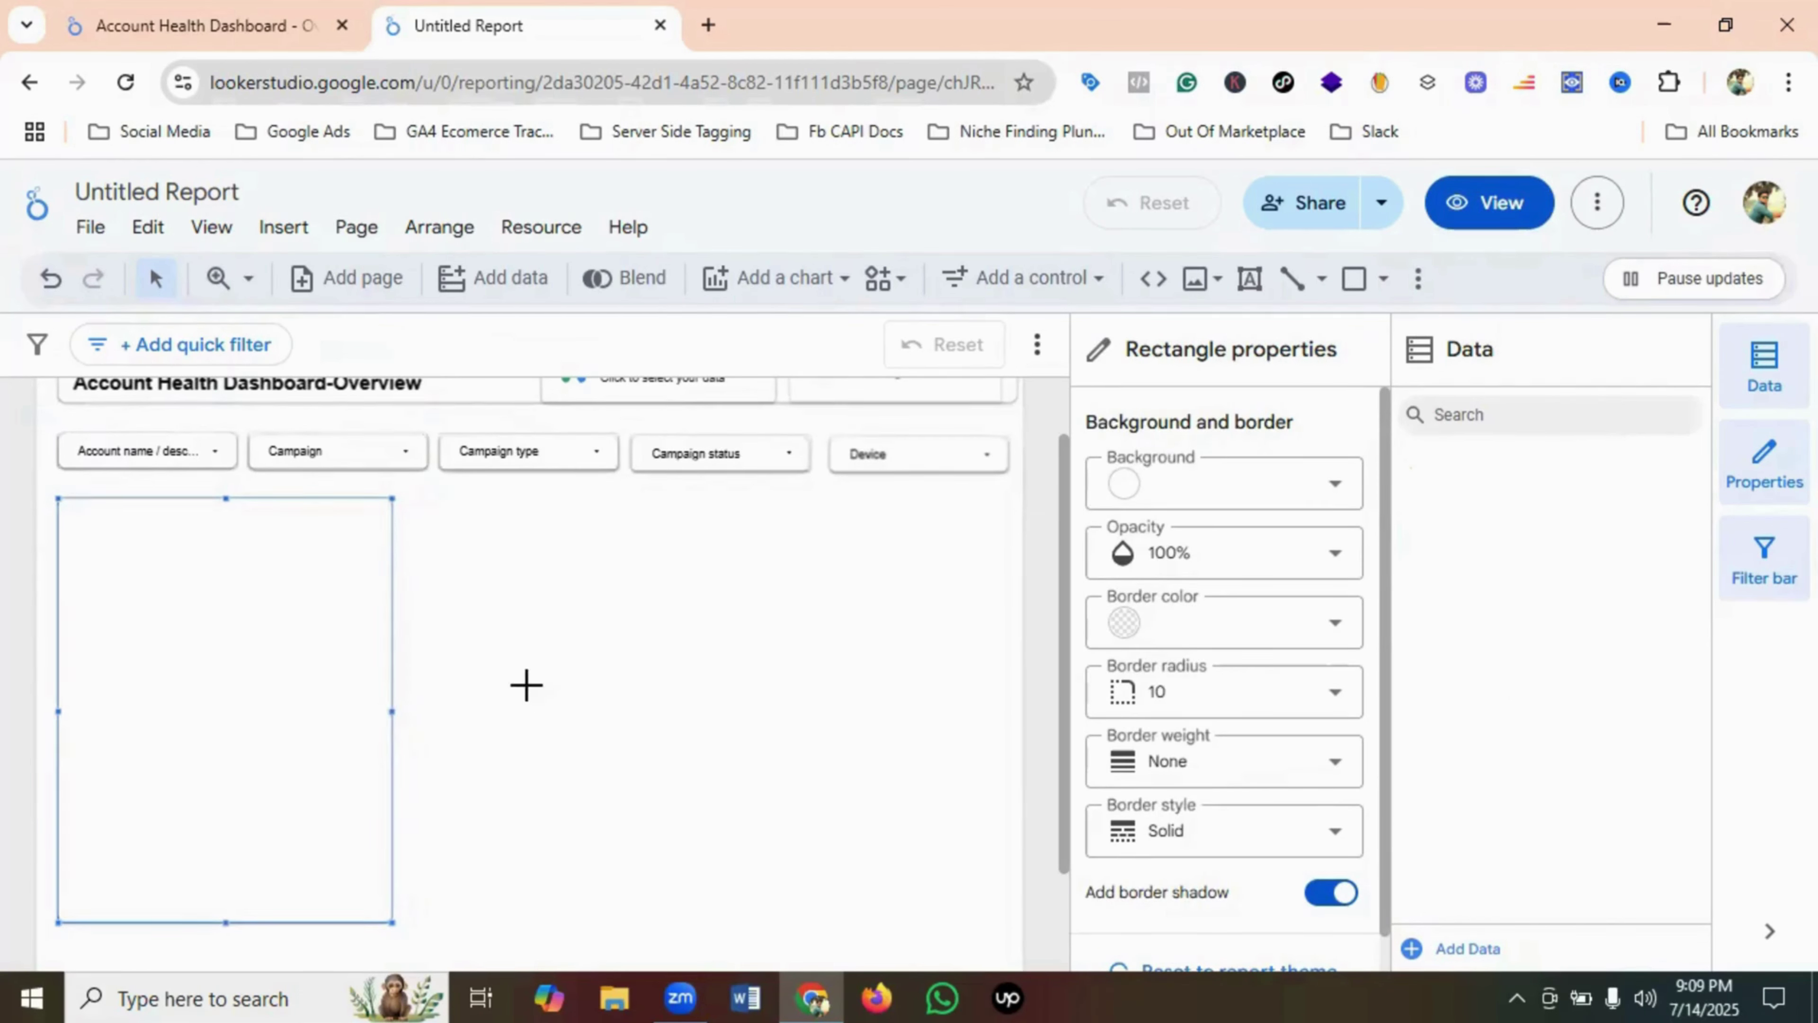
click(526, 685)
click(333, 682)
click(503, 674)
click(309, 685)
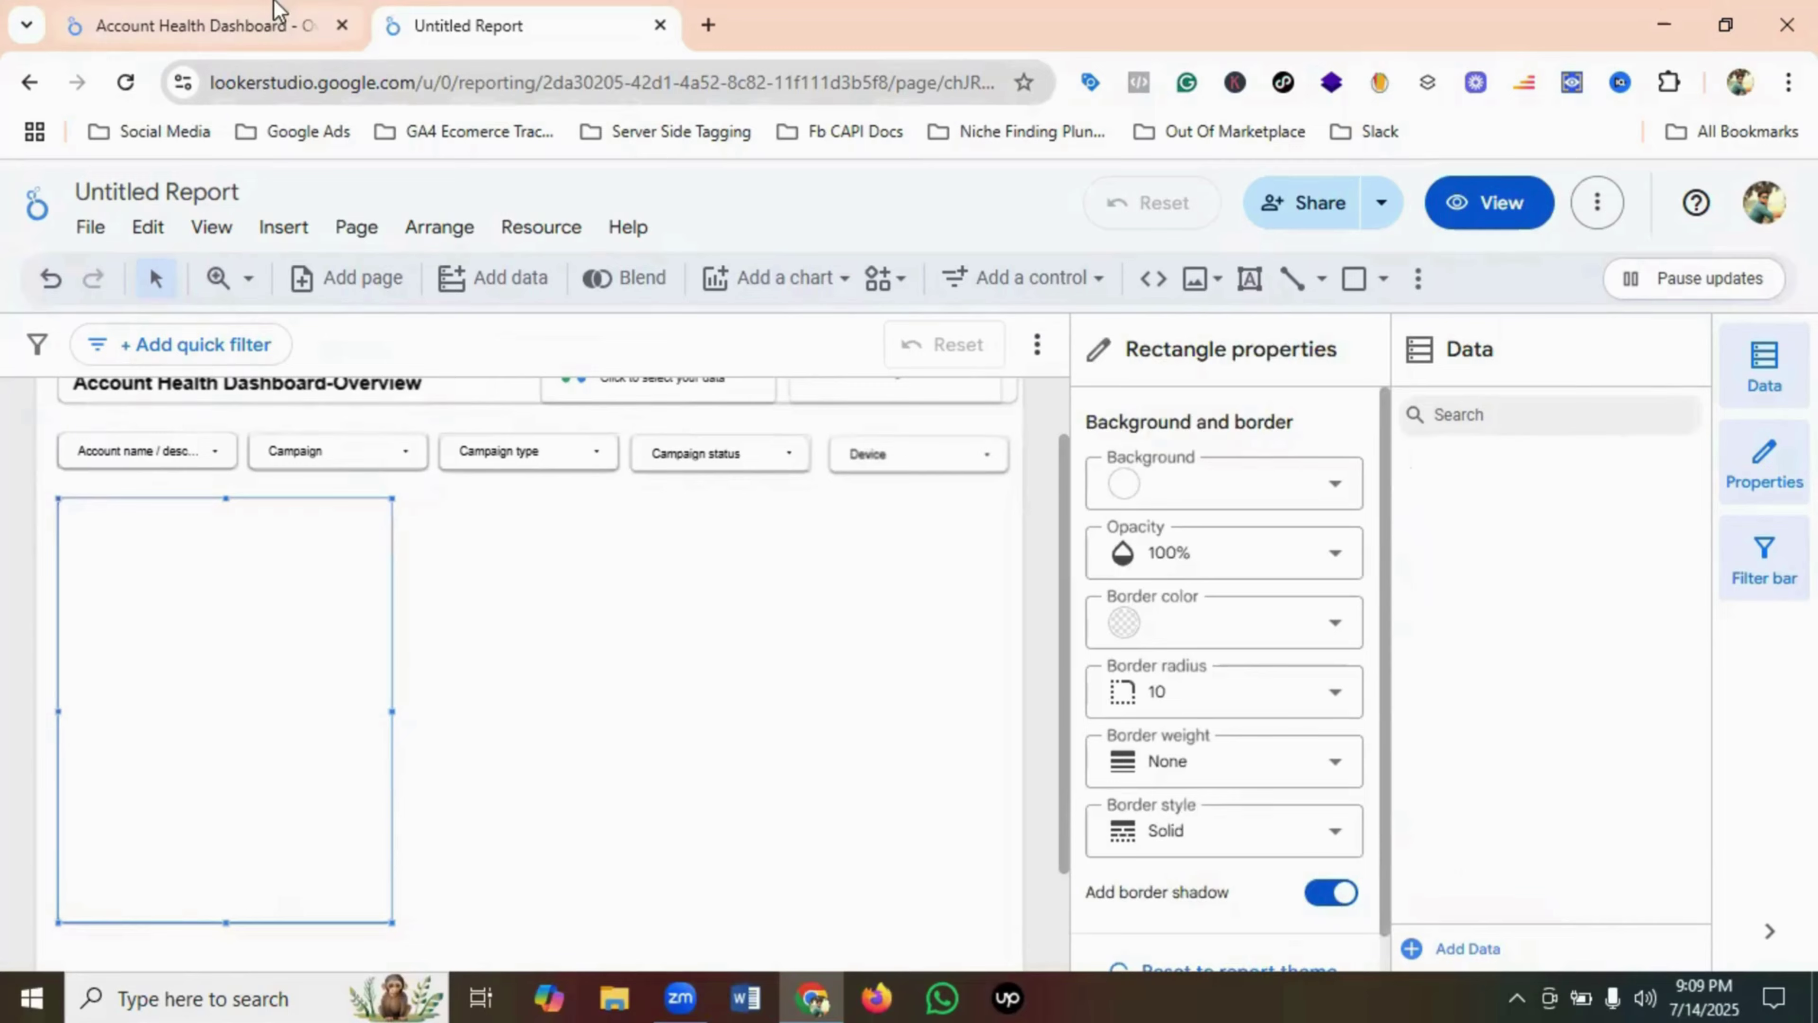
- Check the heading in the original dashboard and add a text box reading "Performance Snapshot" inside the rectangle's upper edge
click(201, 25)
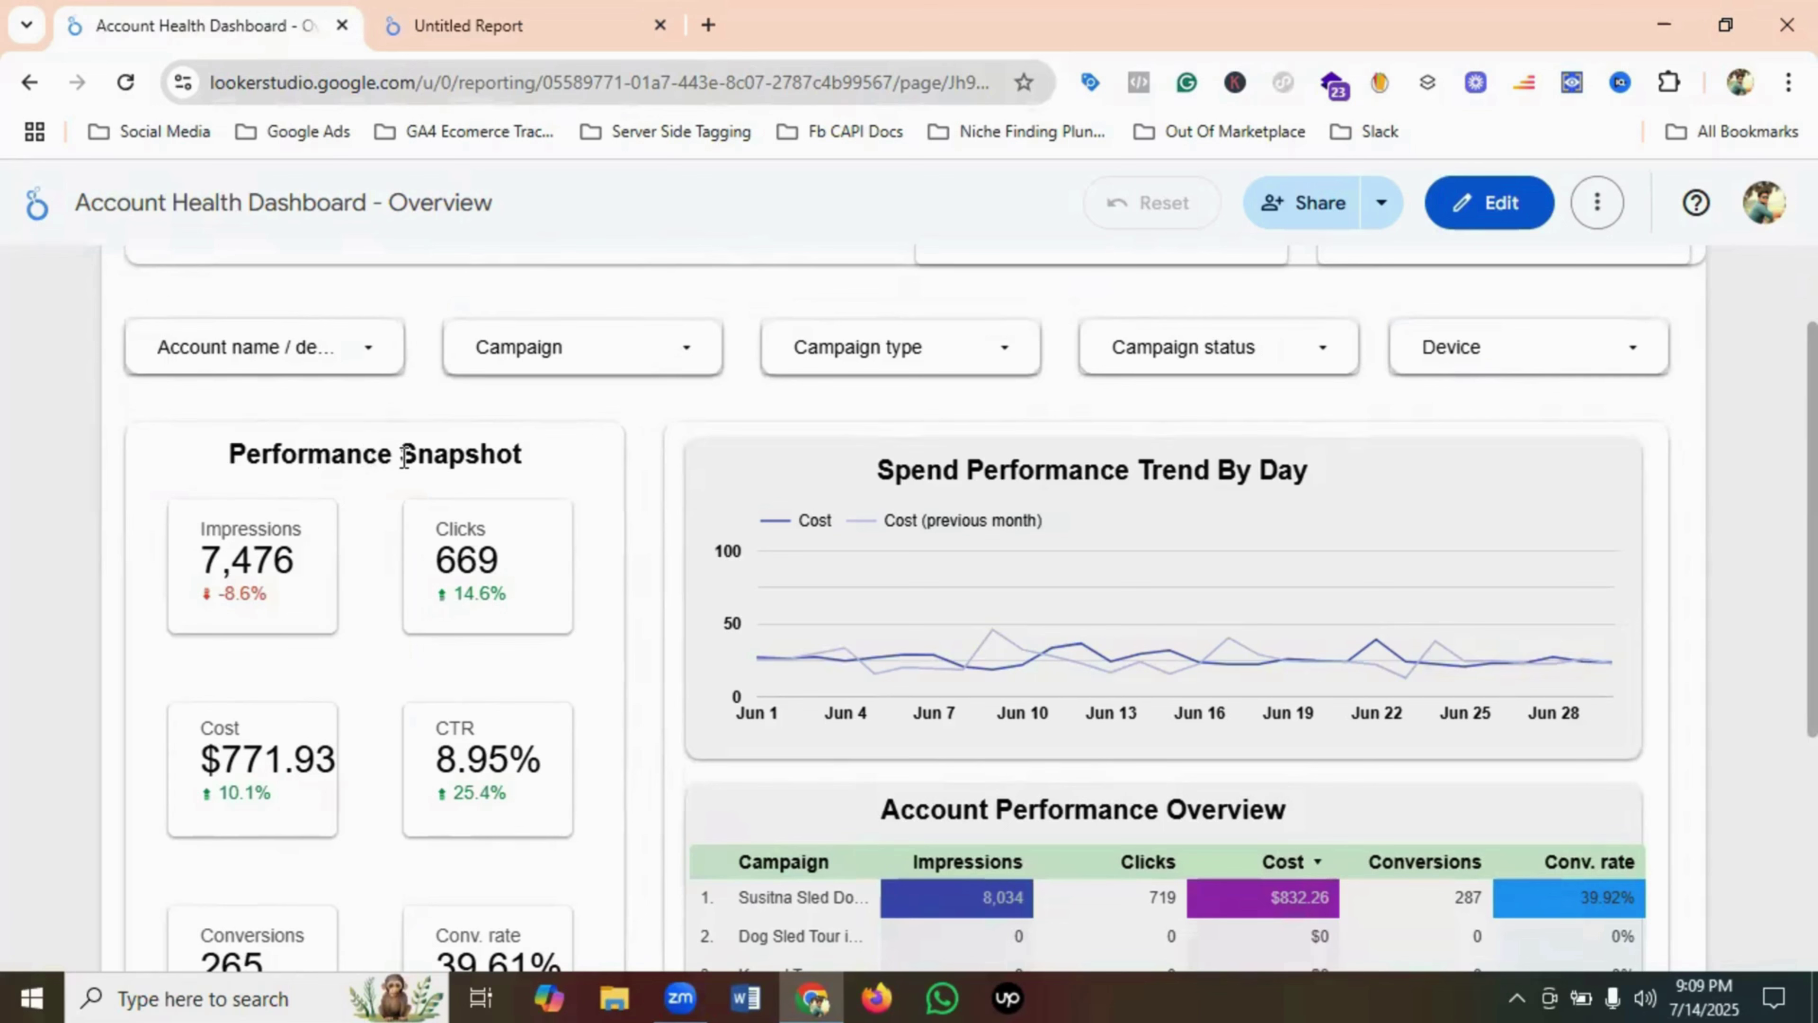
click(548, 16)
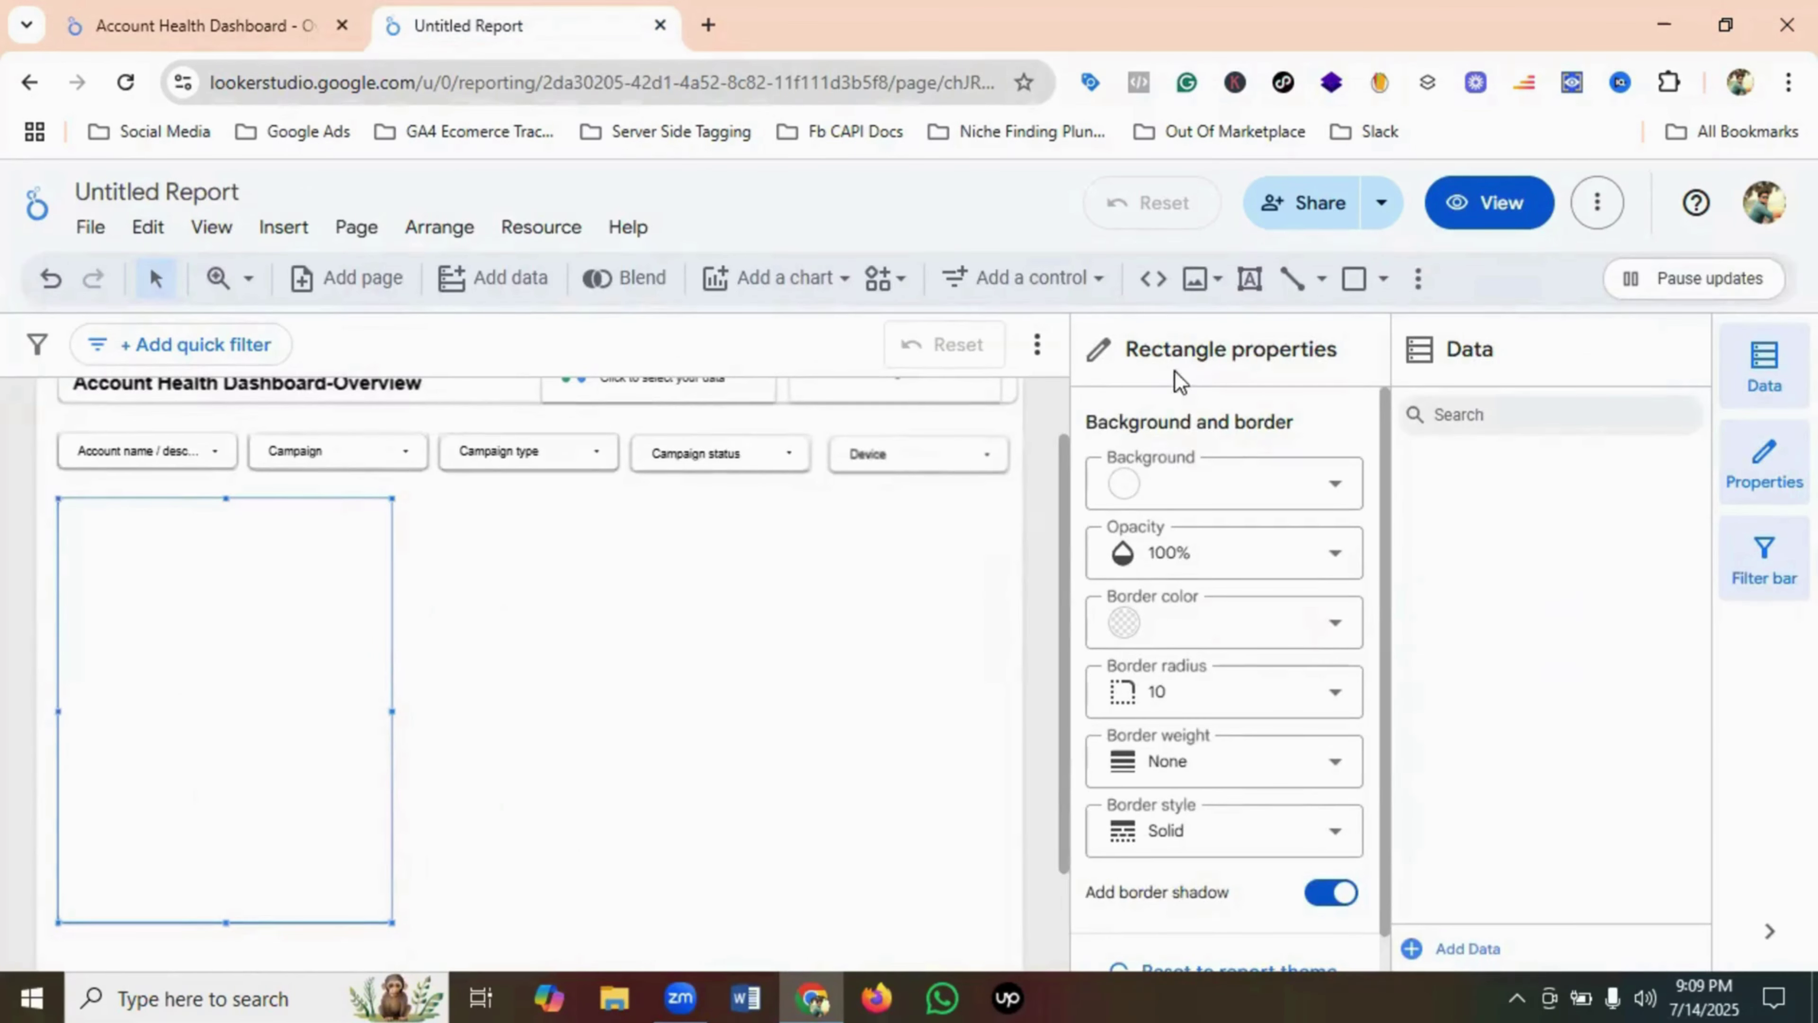
click(1249, 290)
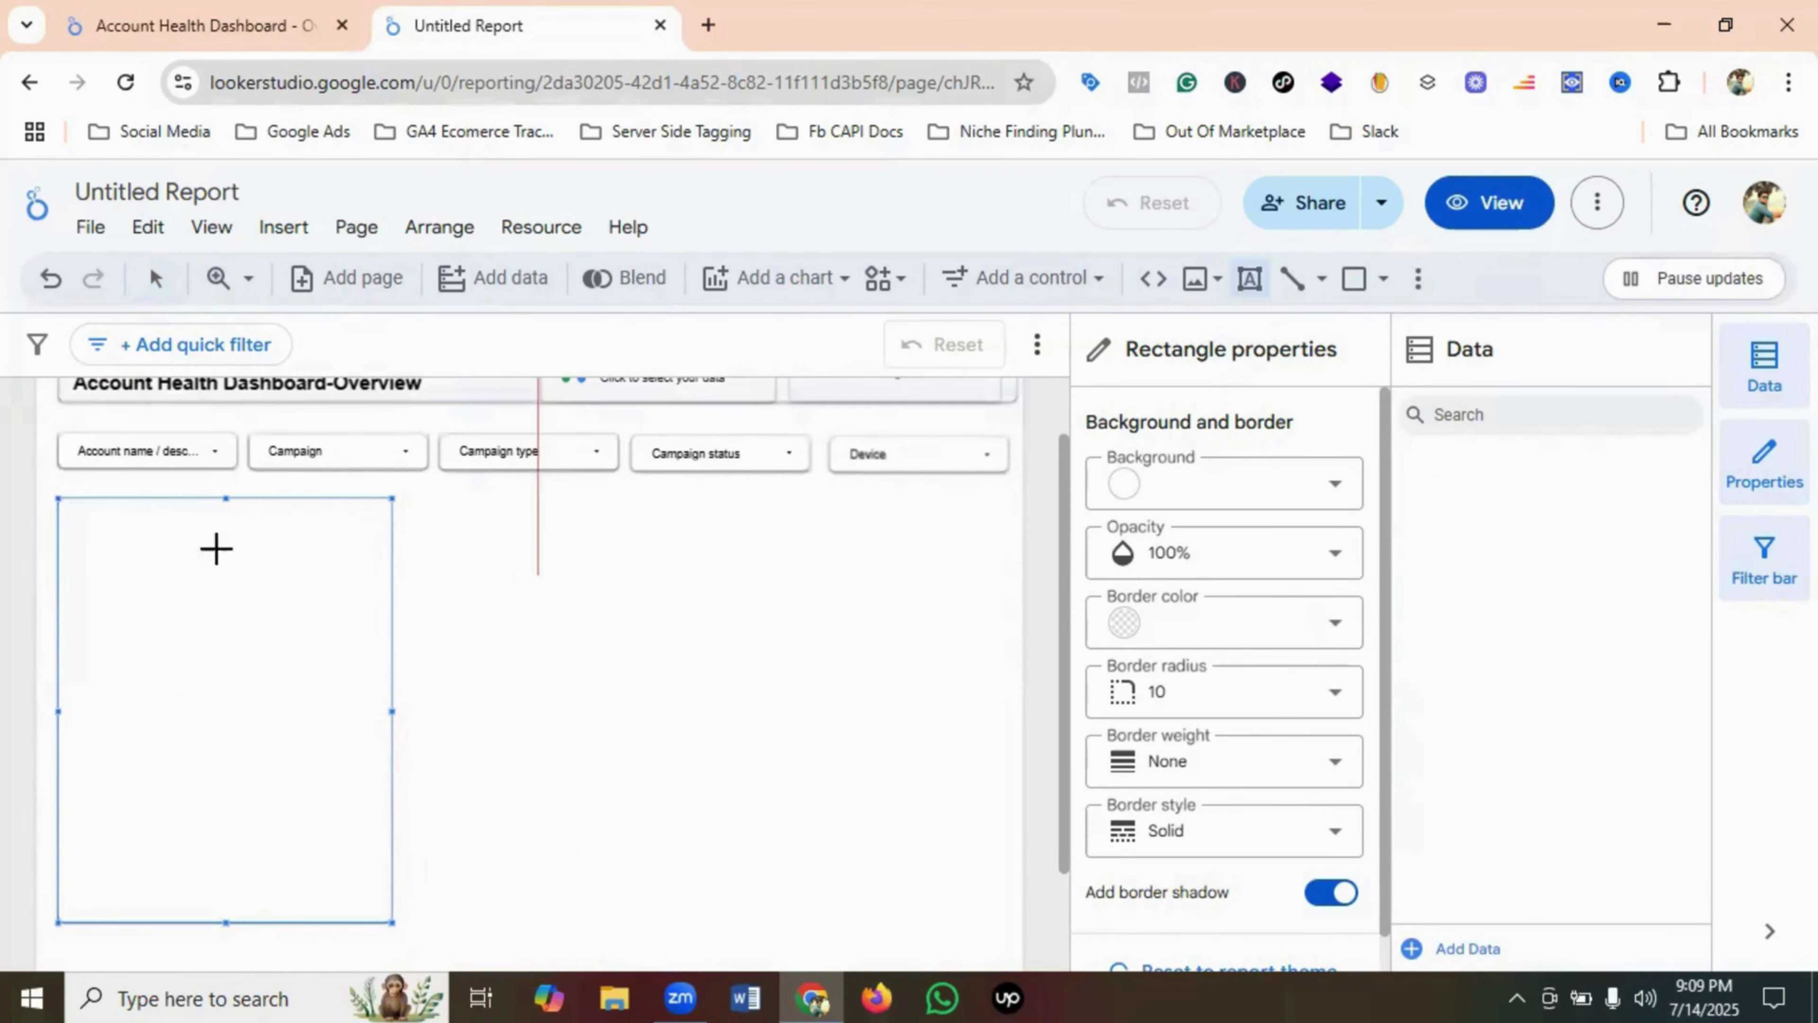
drag(97, 511, 304, 534)
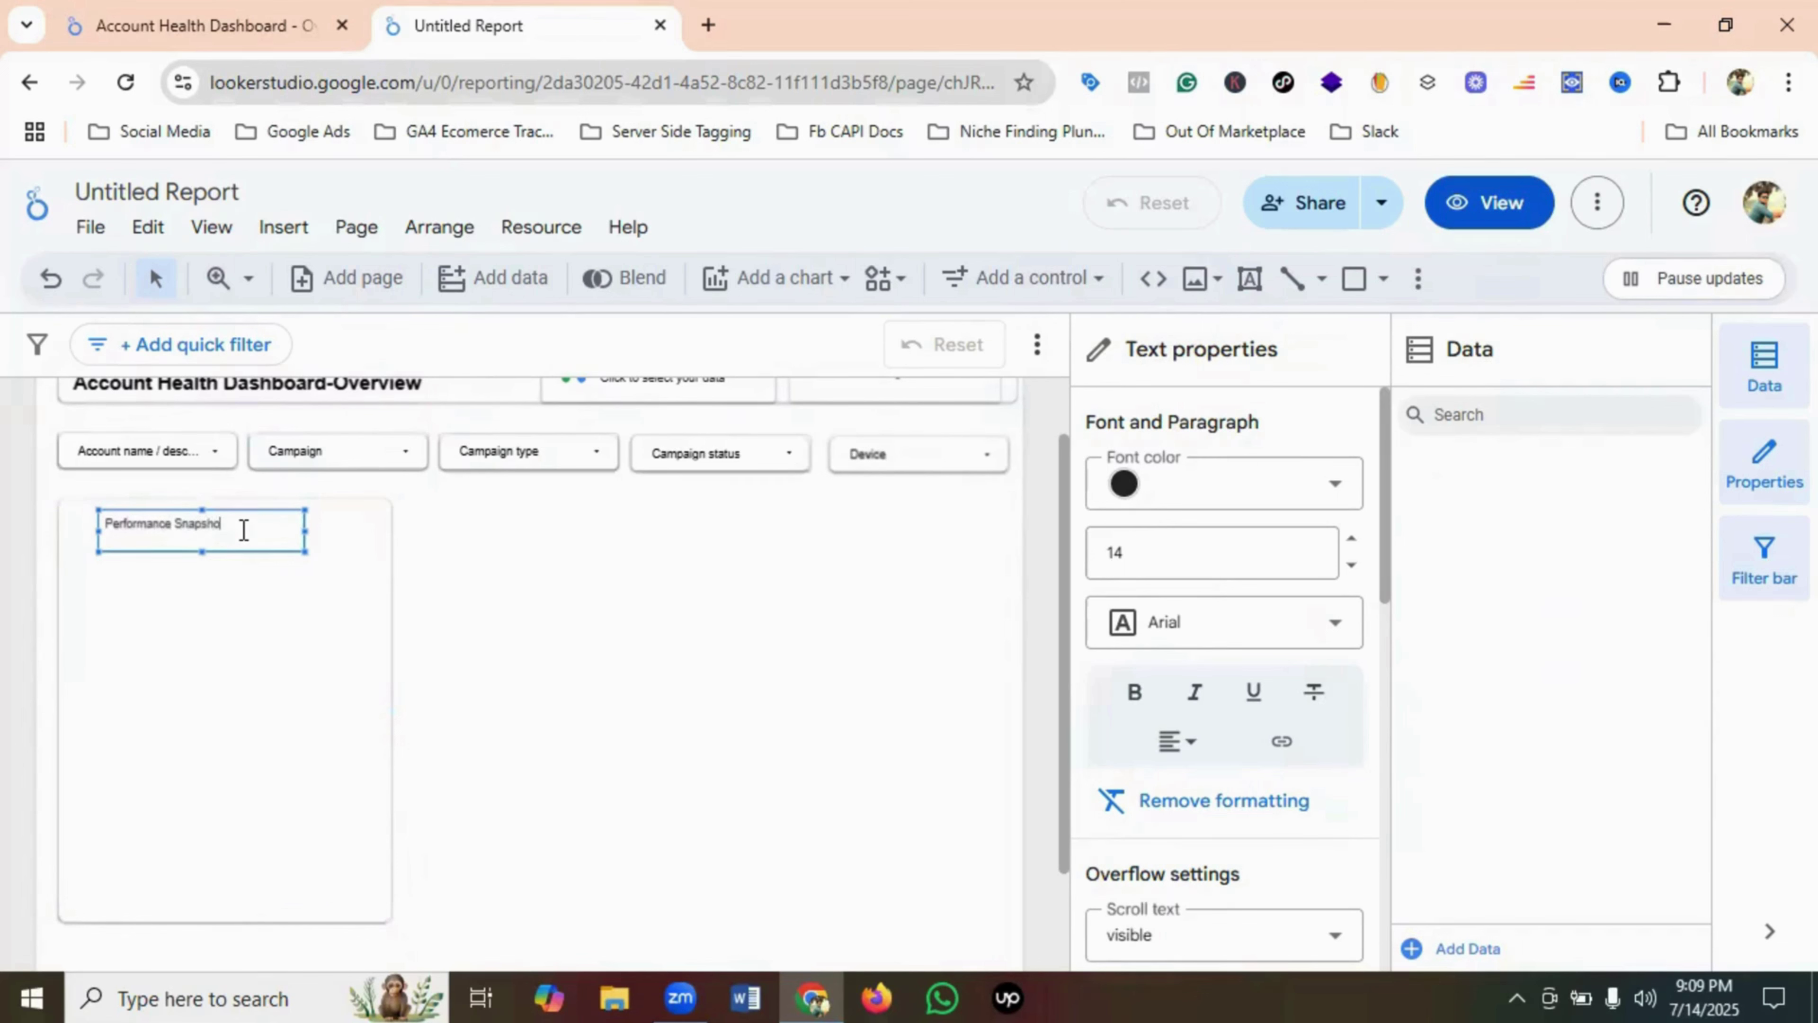
- Format the Performance Snapshot heading as black, bold, size 24 text and widen its text box to fit one line
drag(241, 528, 98, 534)
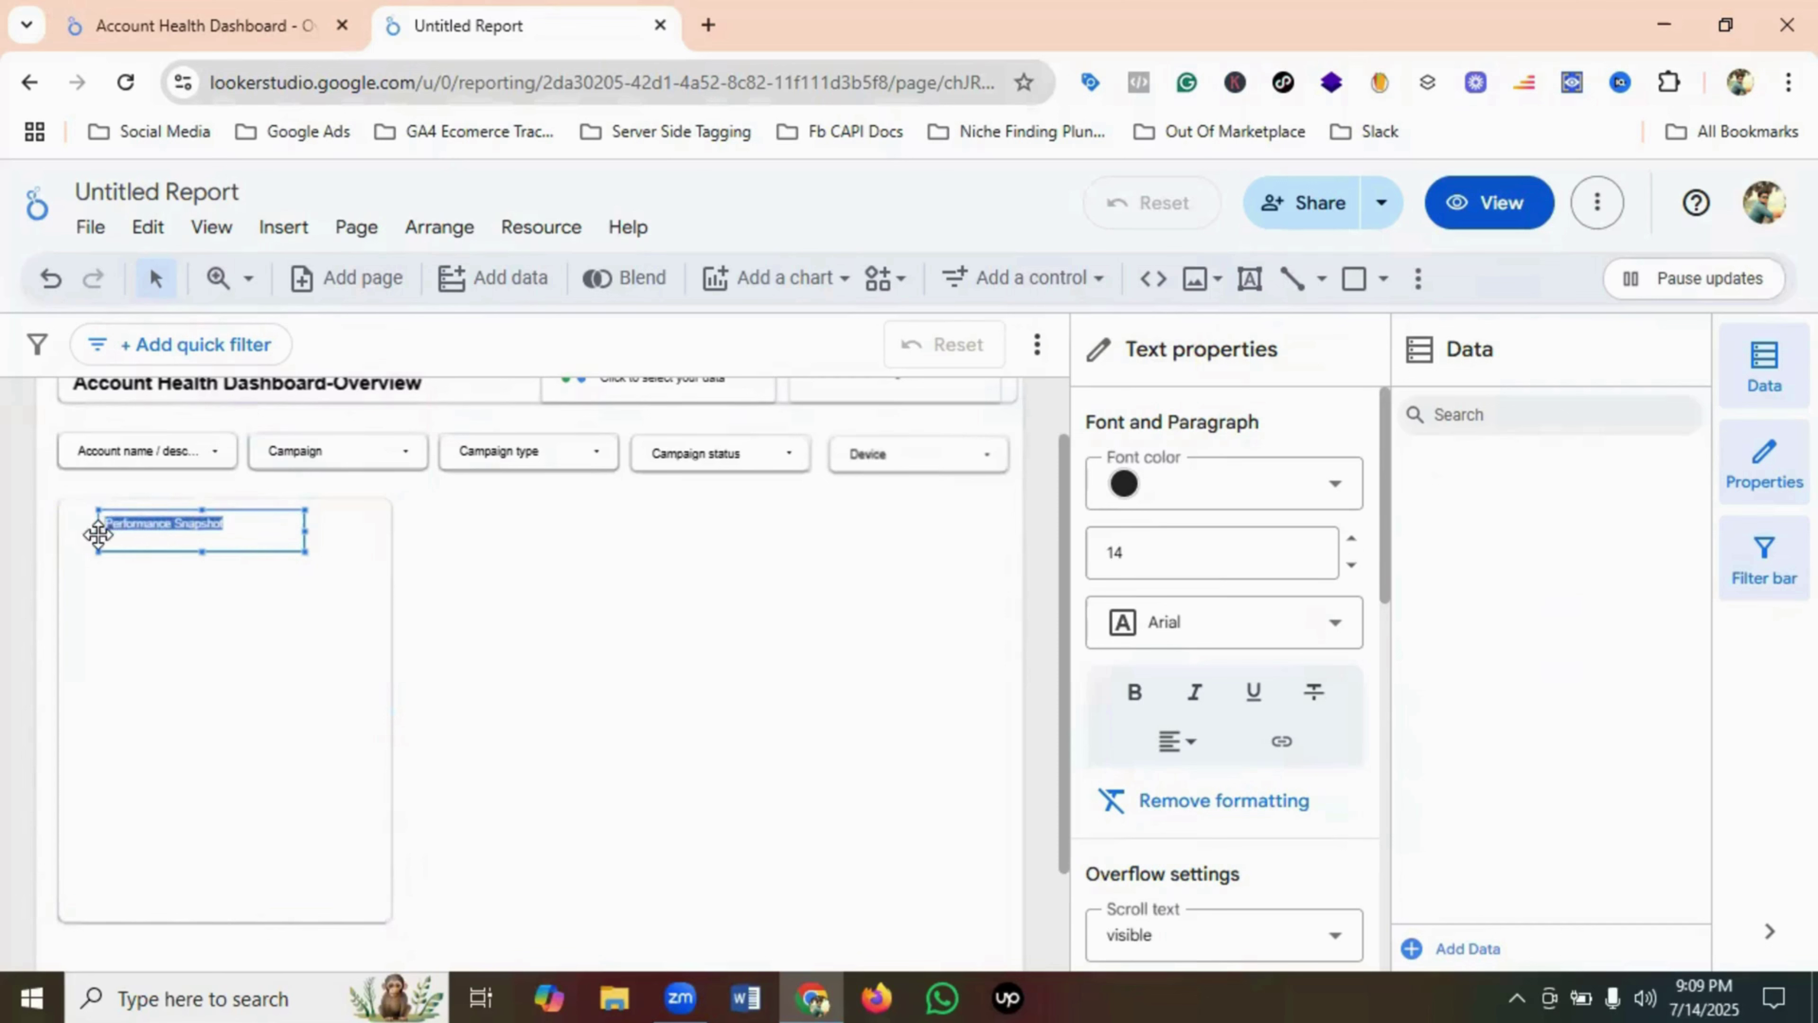
click(1132, 484)
click(1186, 502)
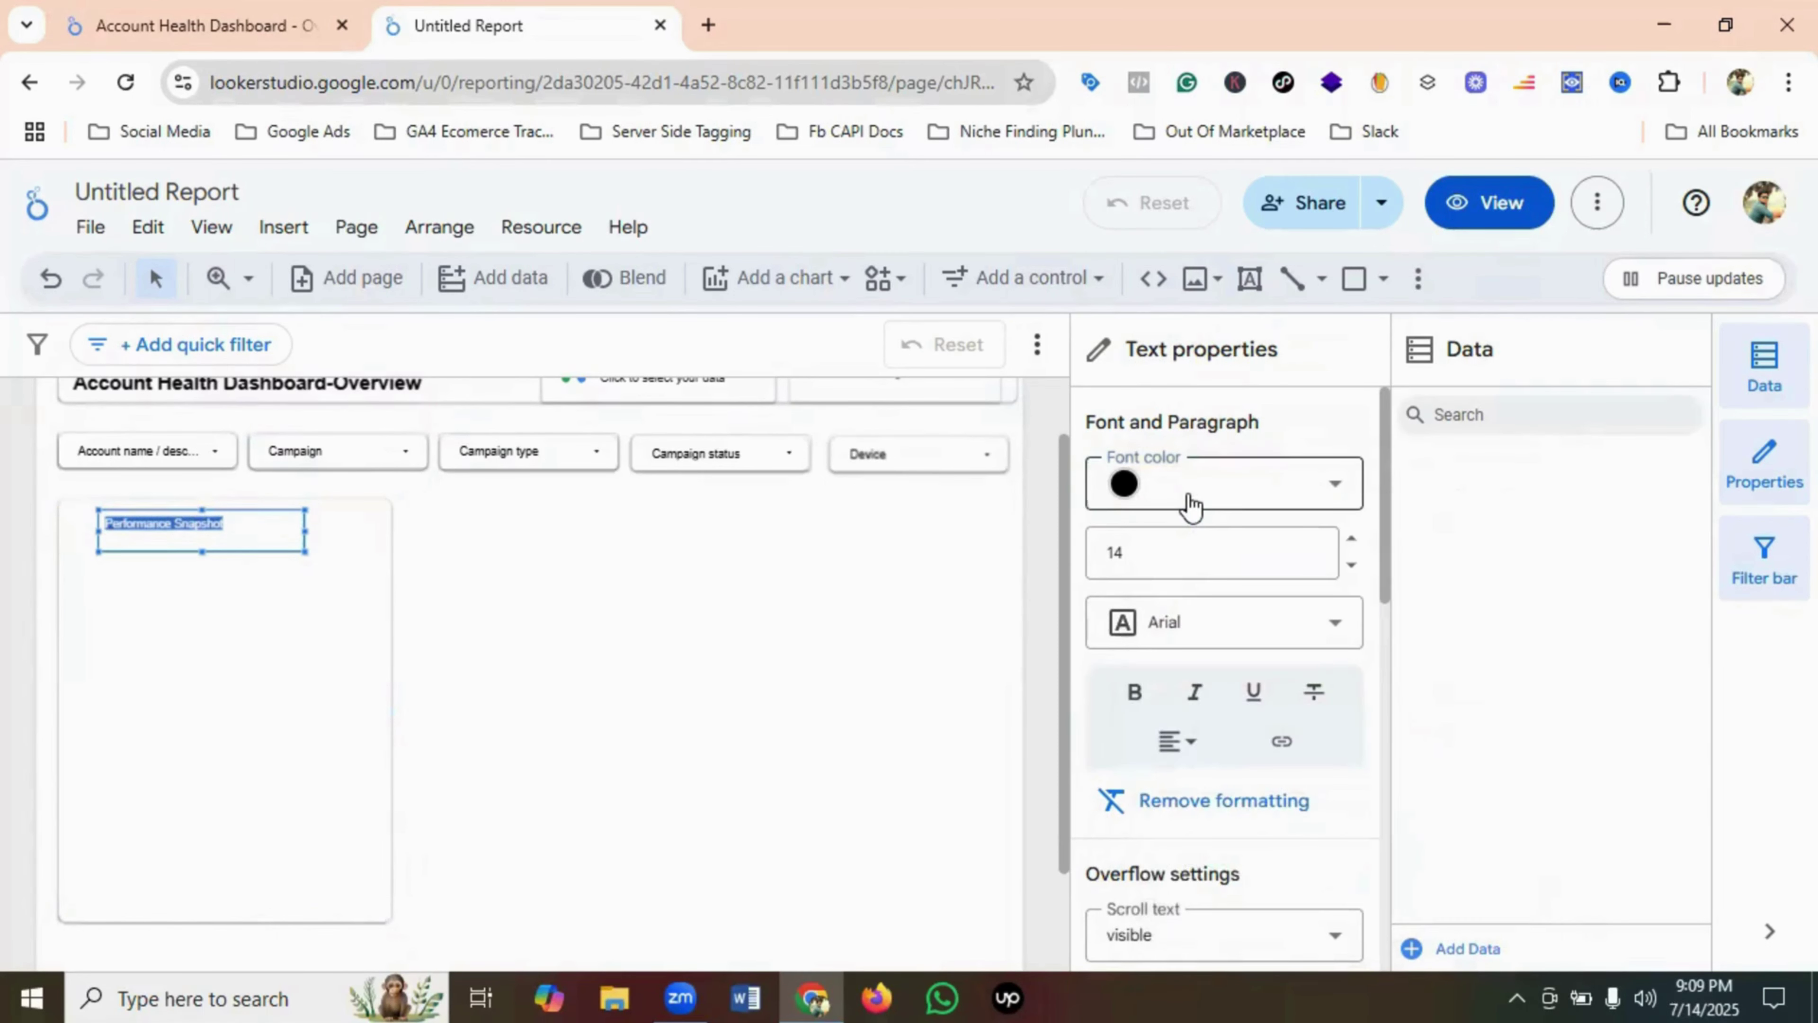
click(1189, 535)
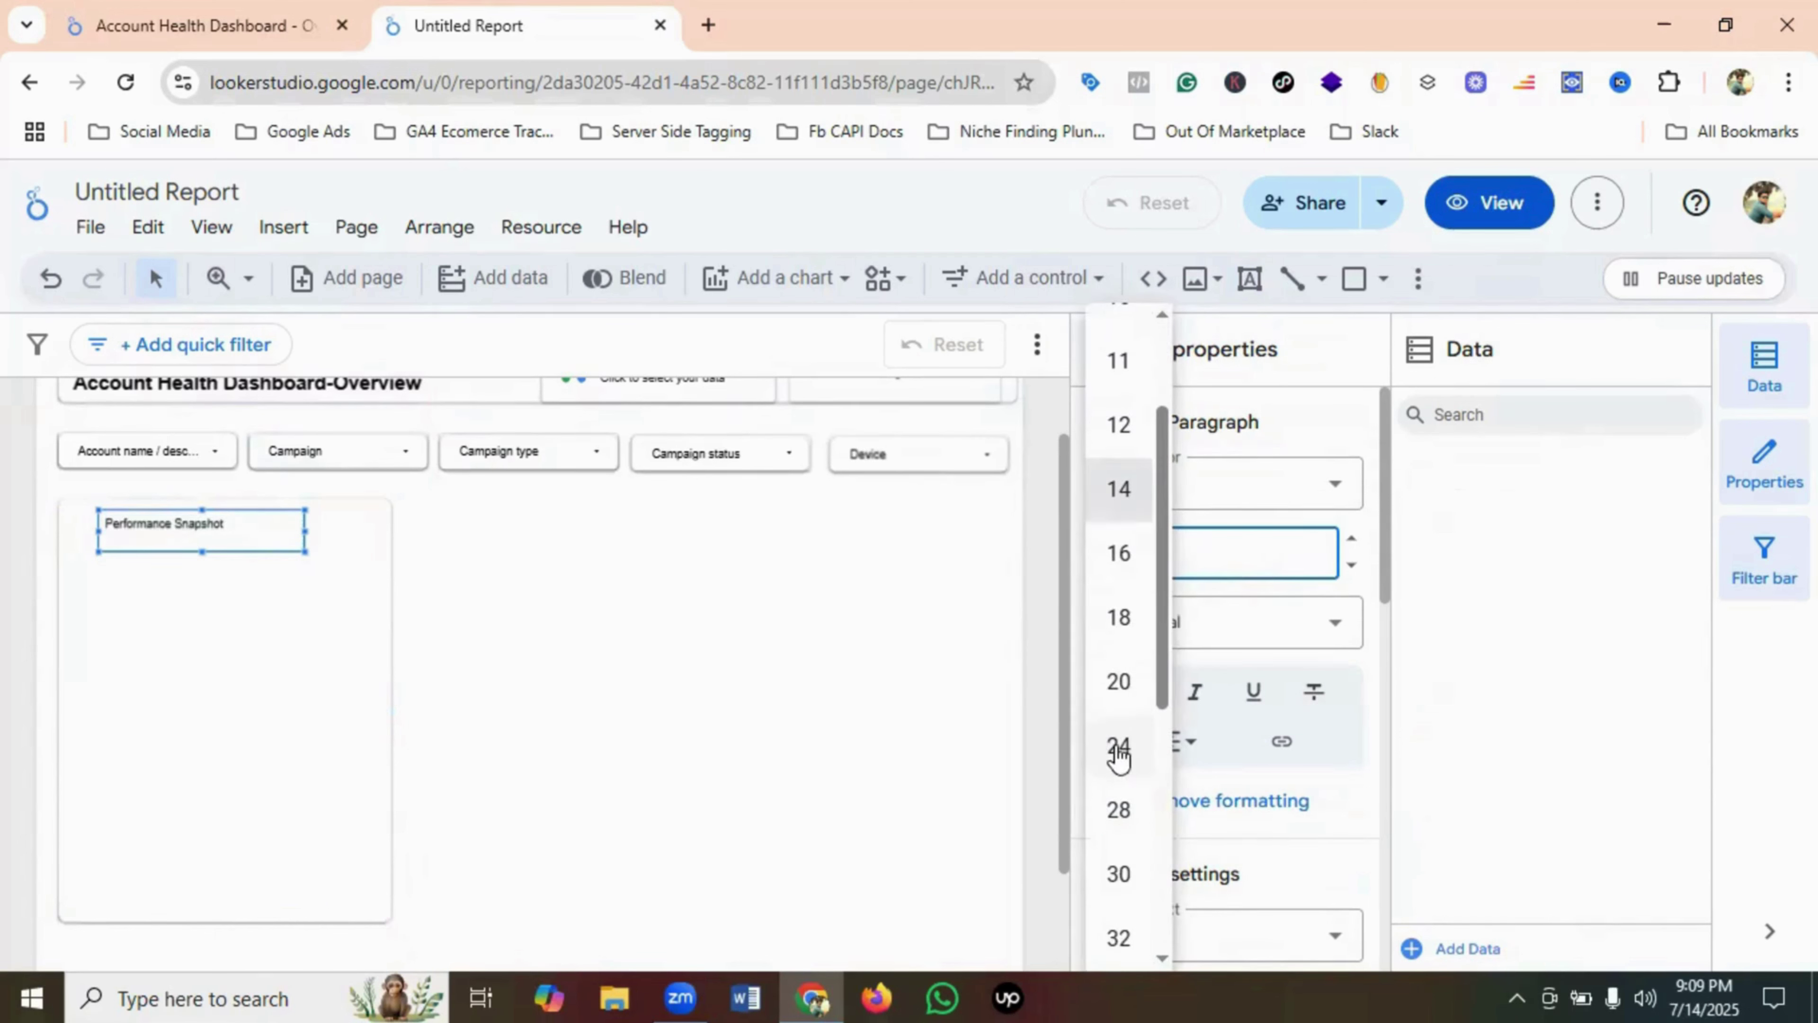
click(1118, 748)
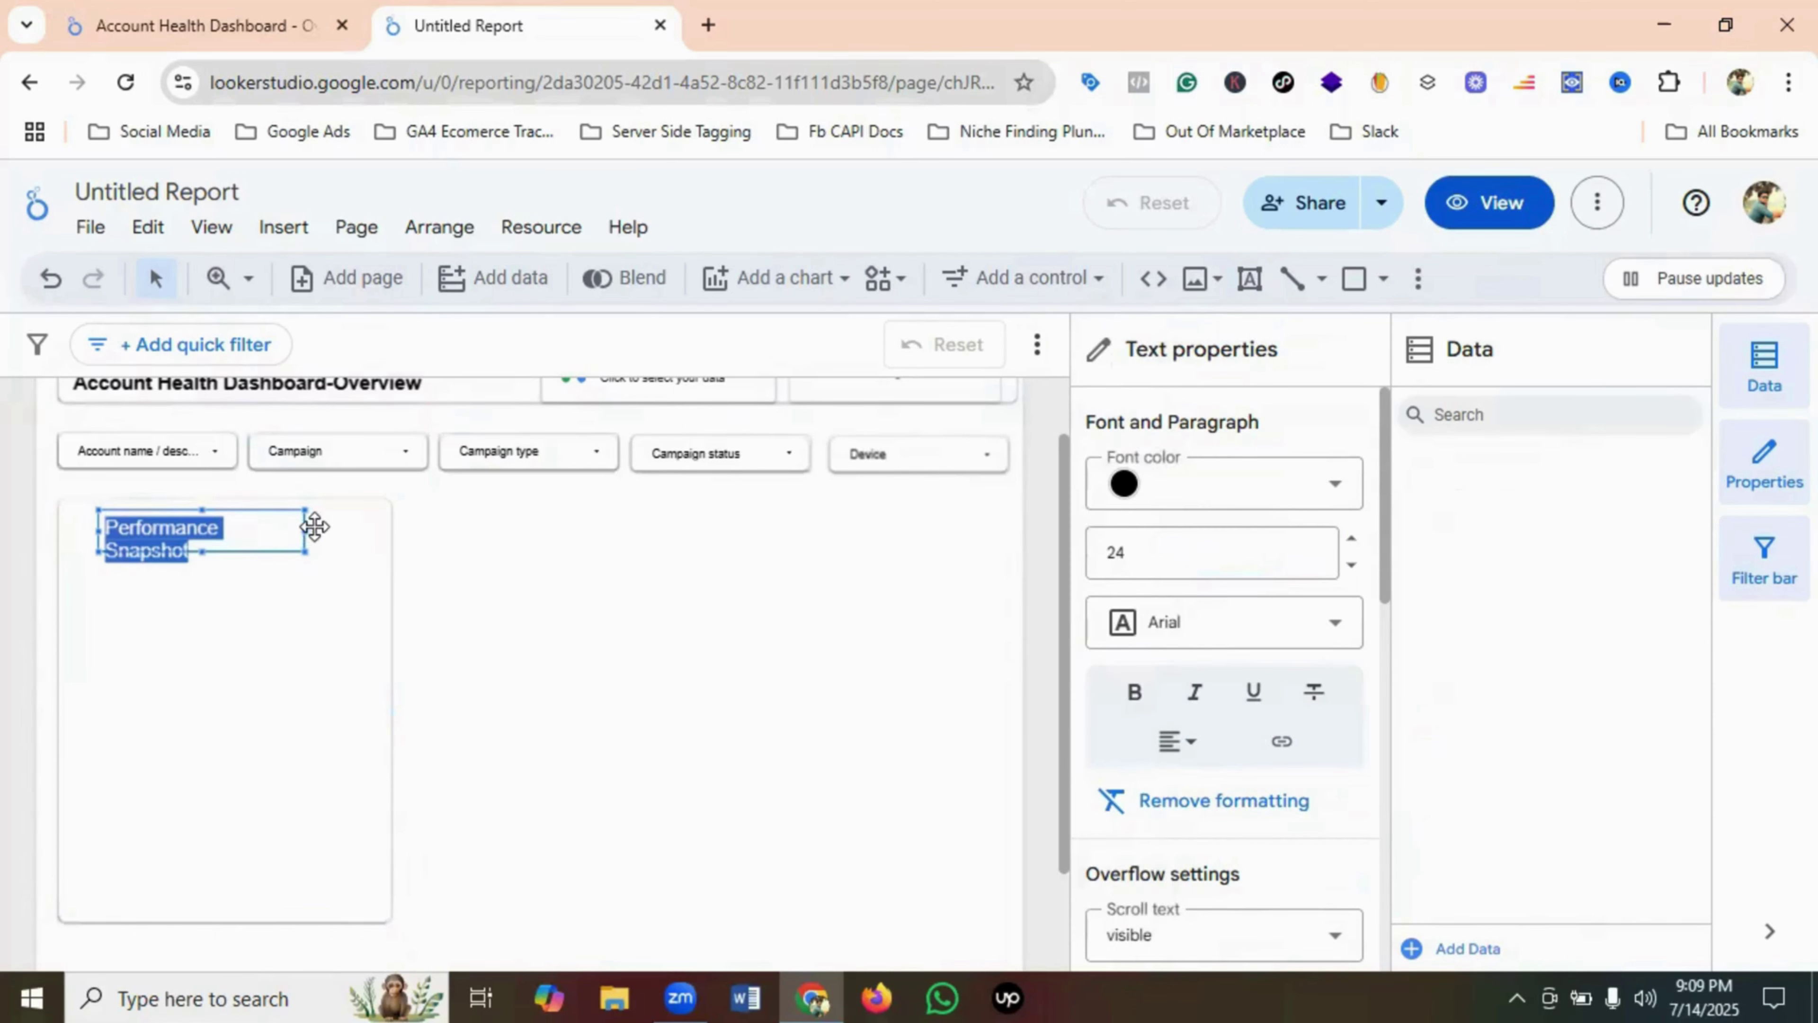
click(1134, 695)
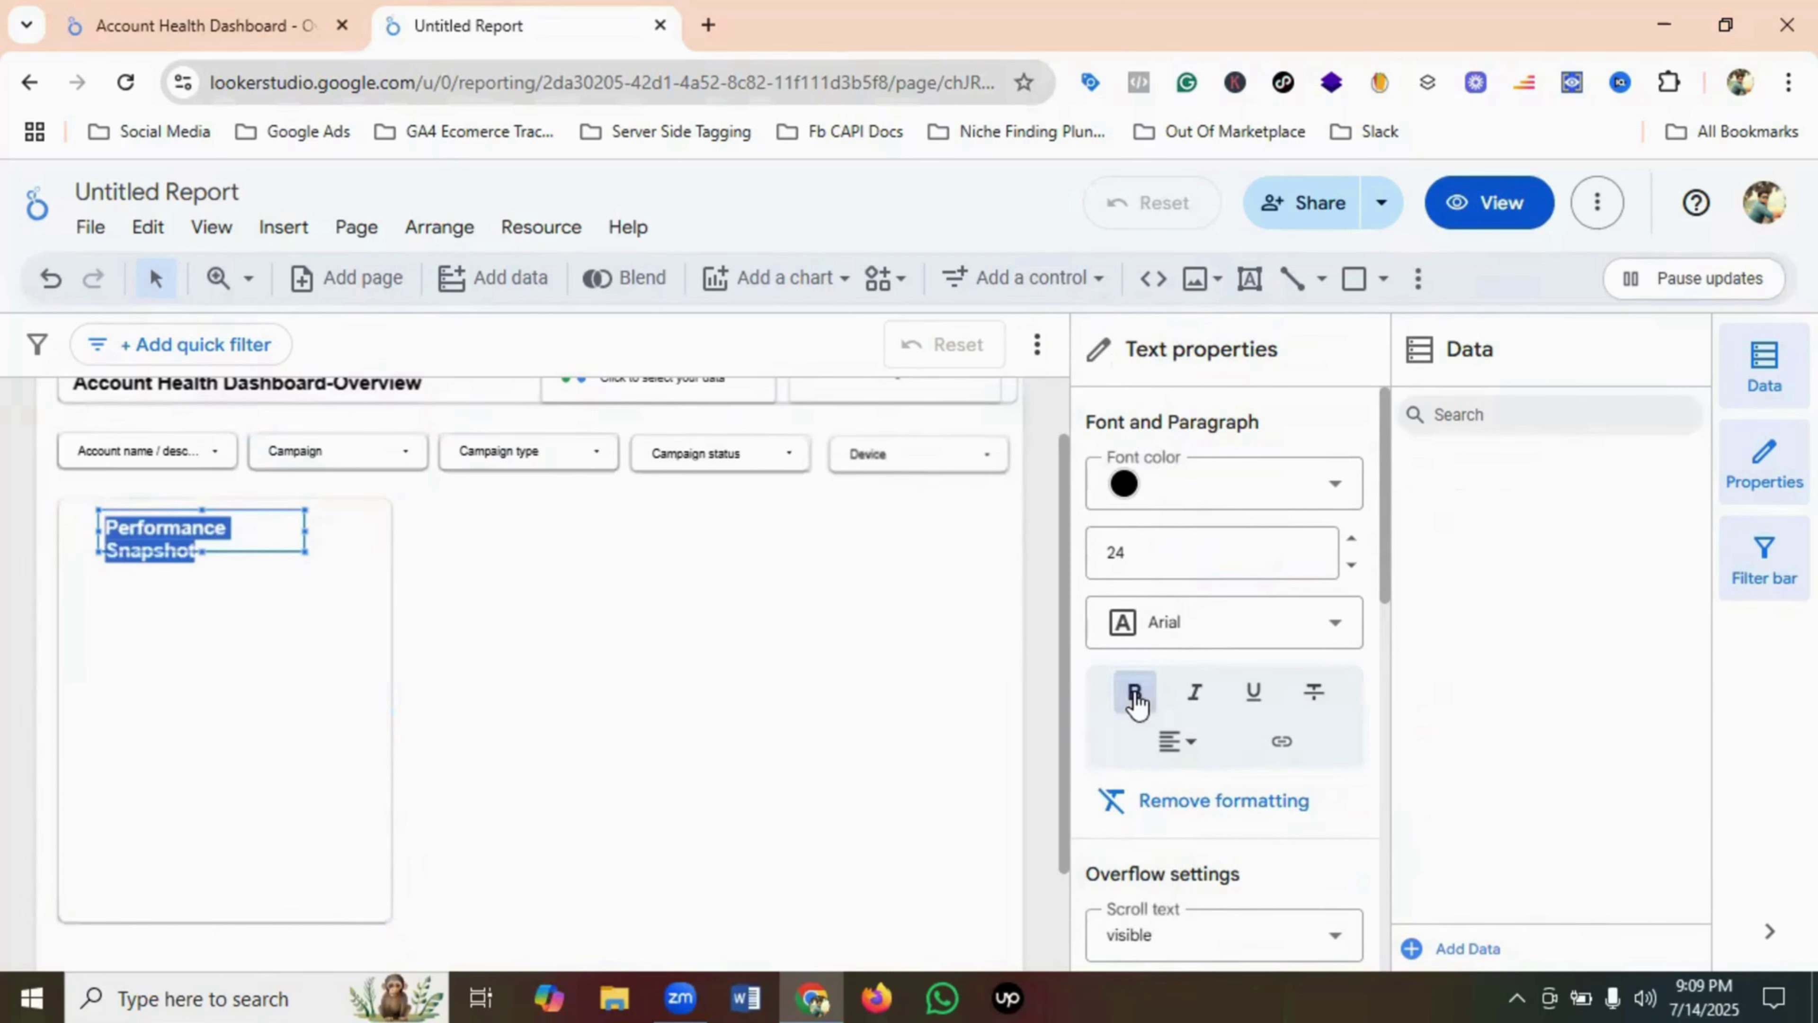
drag(305, 528, 344, 530)
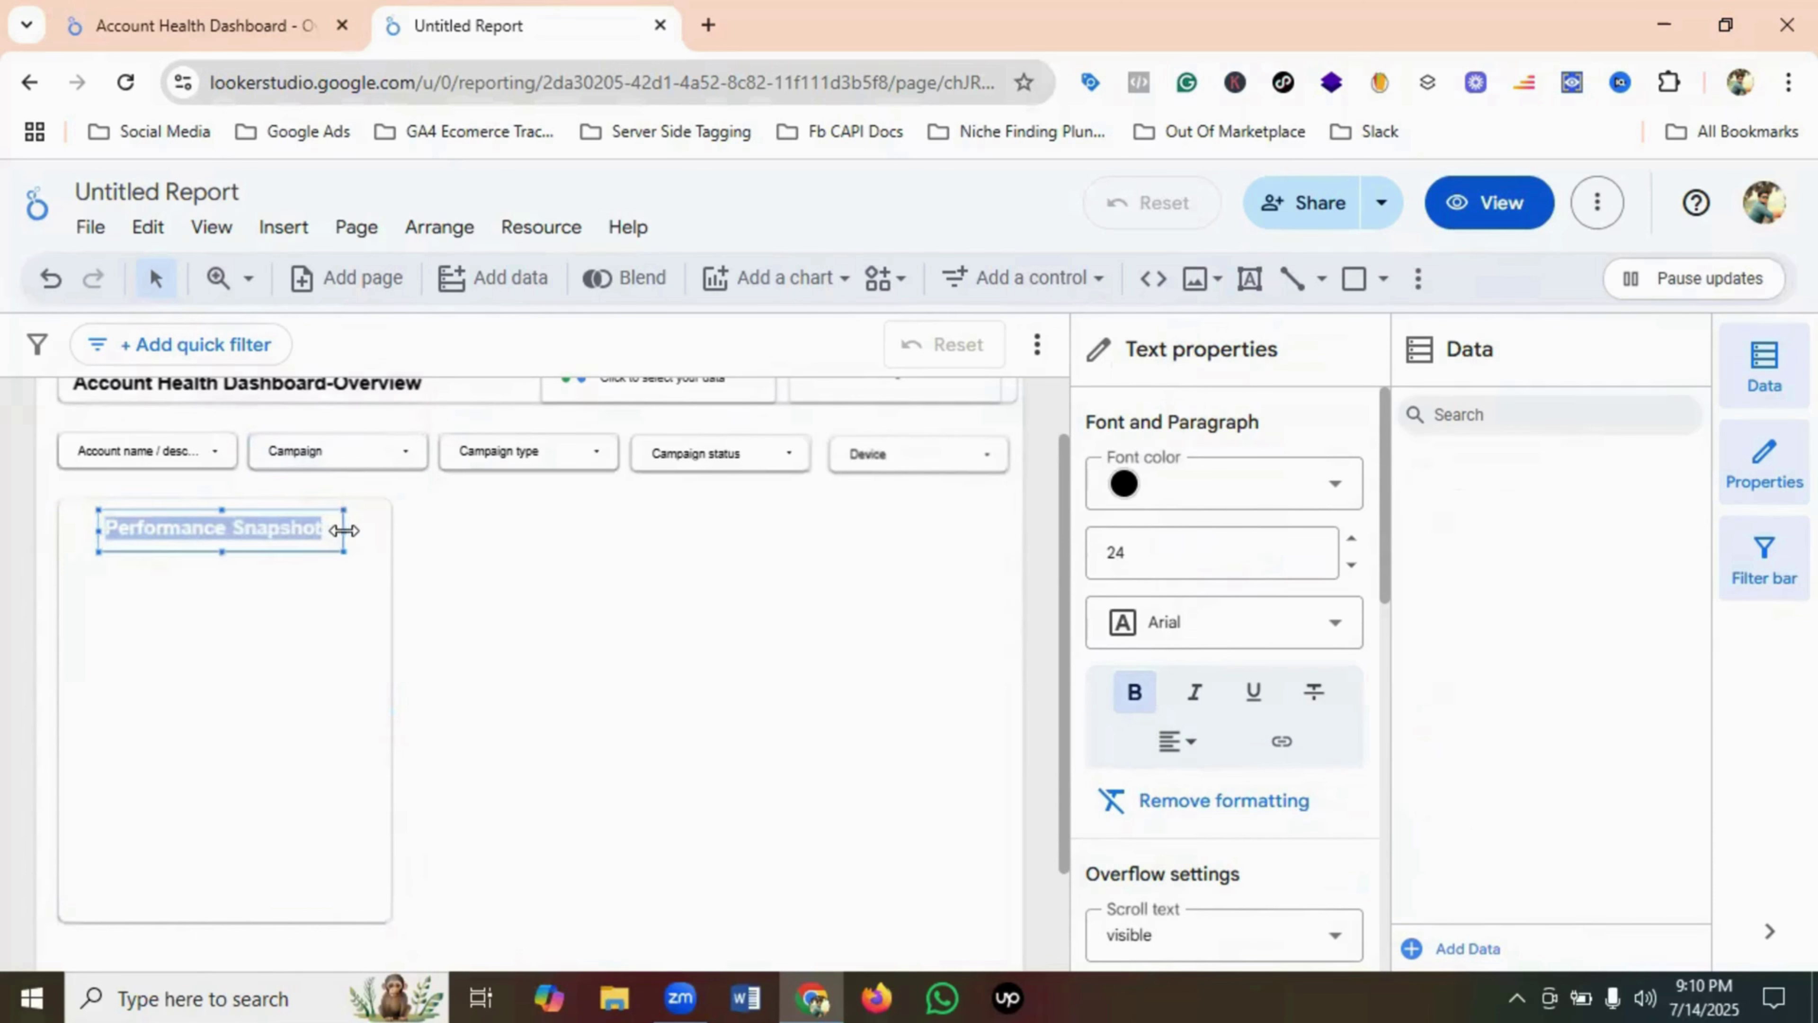
- Move the Performance Snapshot heading slightly higher in the rectangle and reduce the height of its text box
click(316, 601)
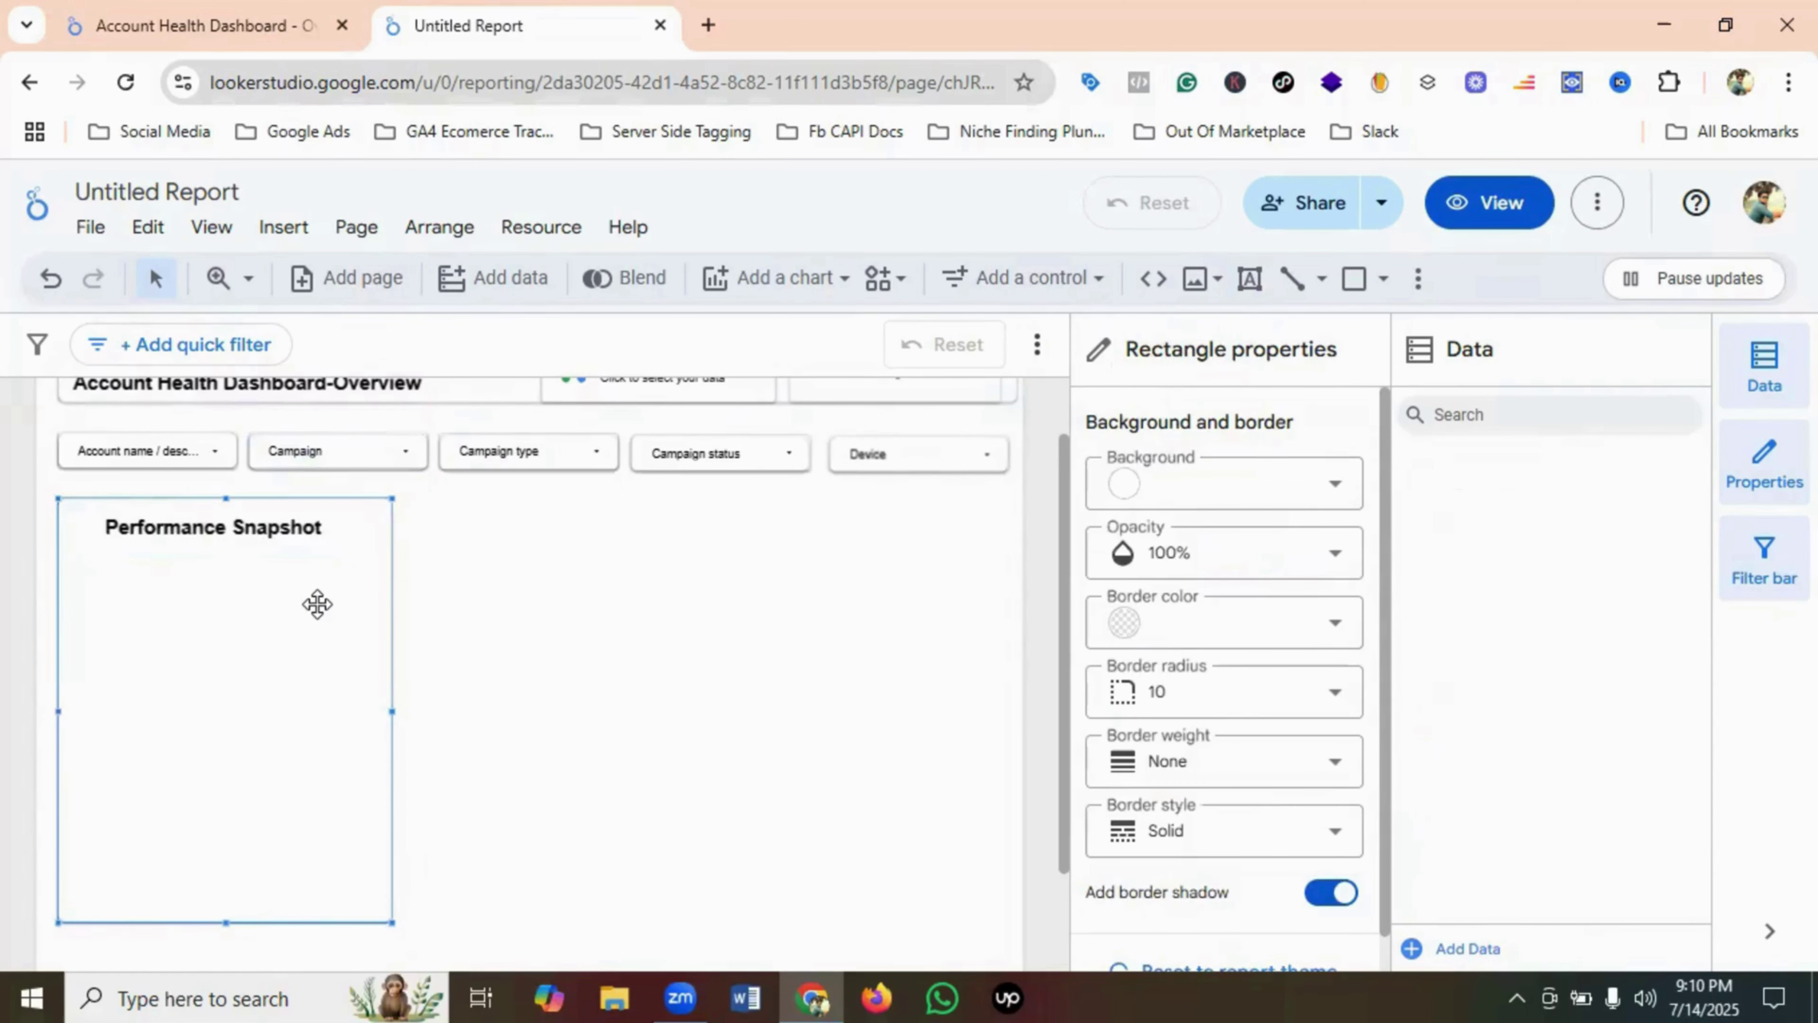
click(251, 530)
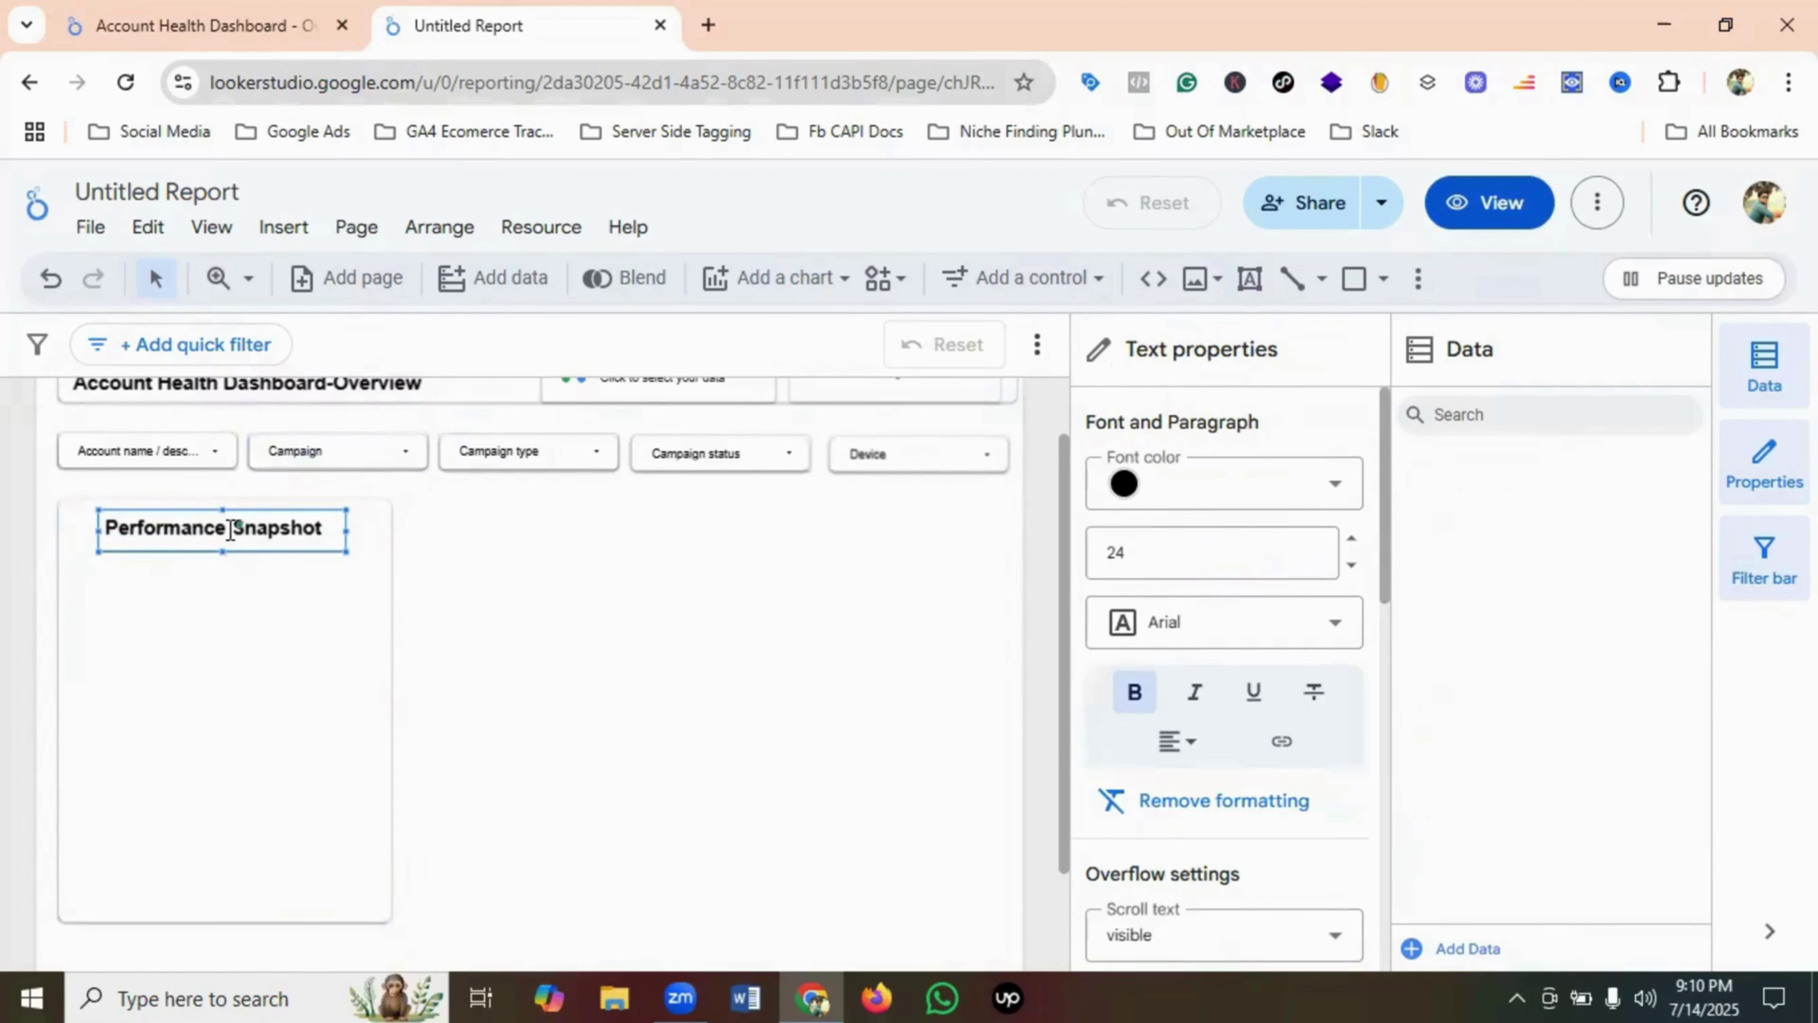
click(210, 557)
drag(210, 542, 220, 529)
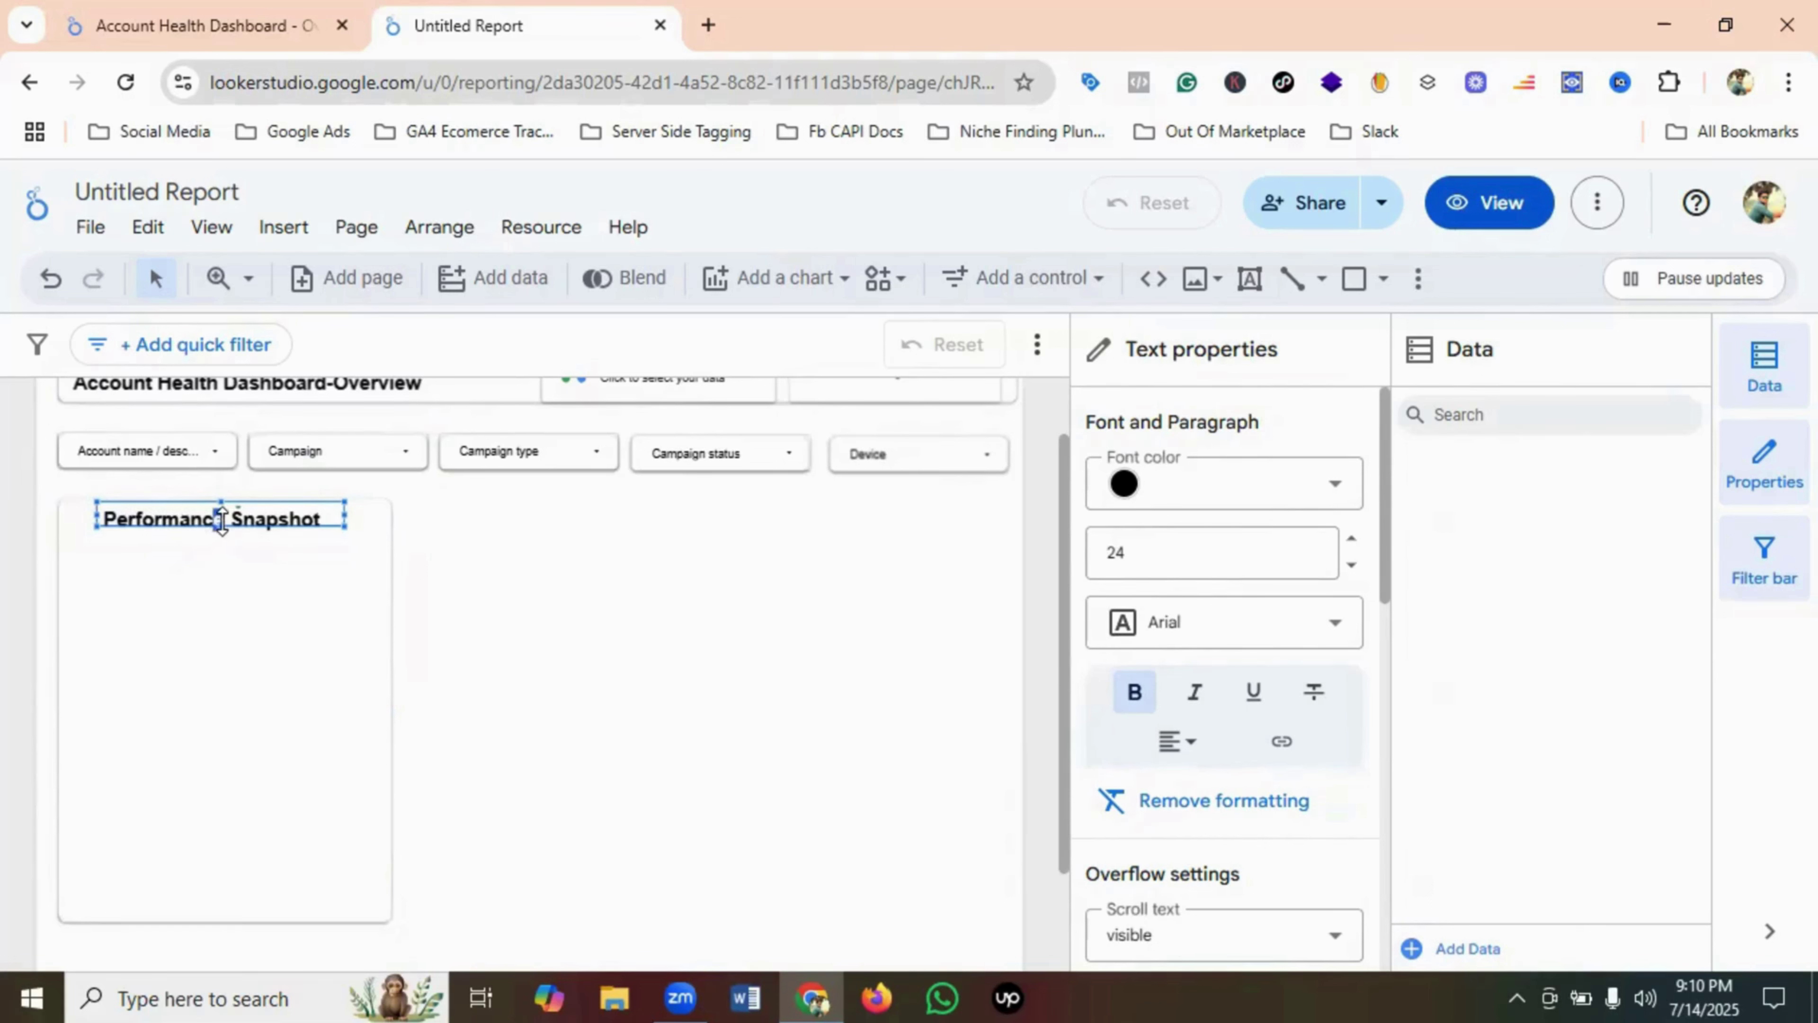
click(248, 557)
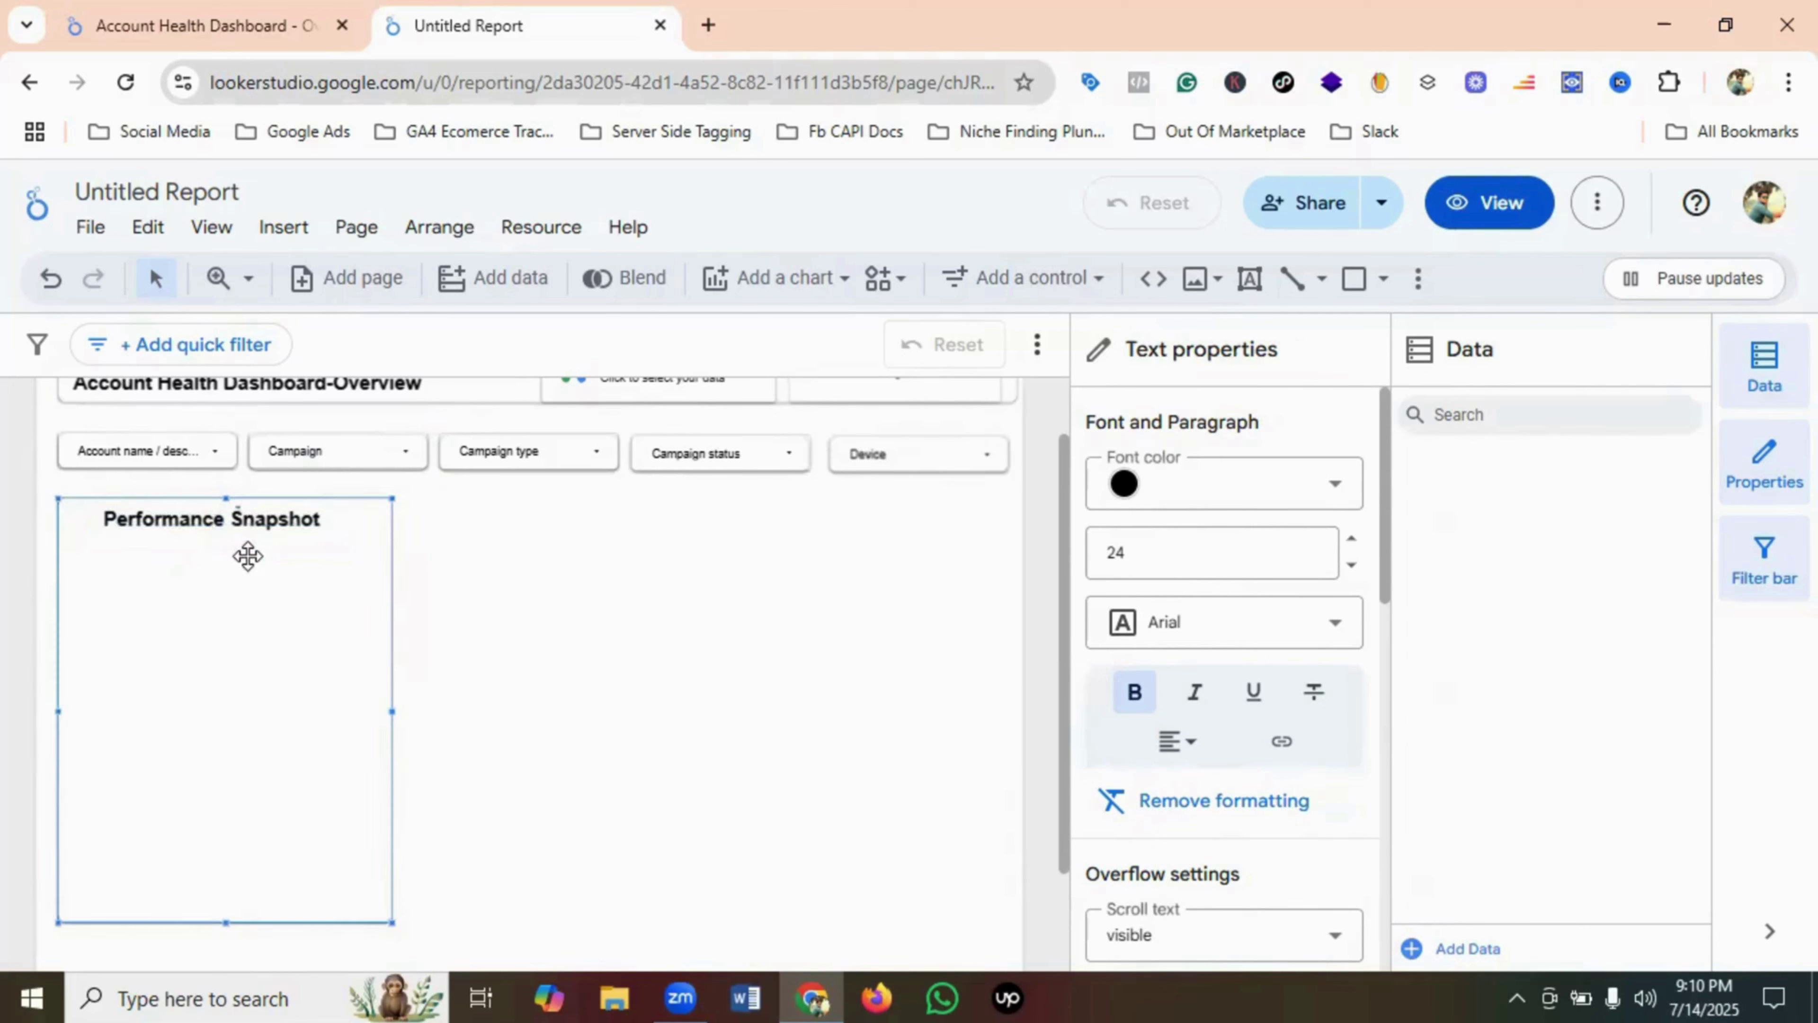
click(215, 517)
drag(220, 528, 221, 537)
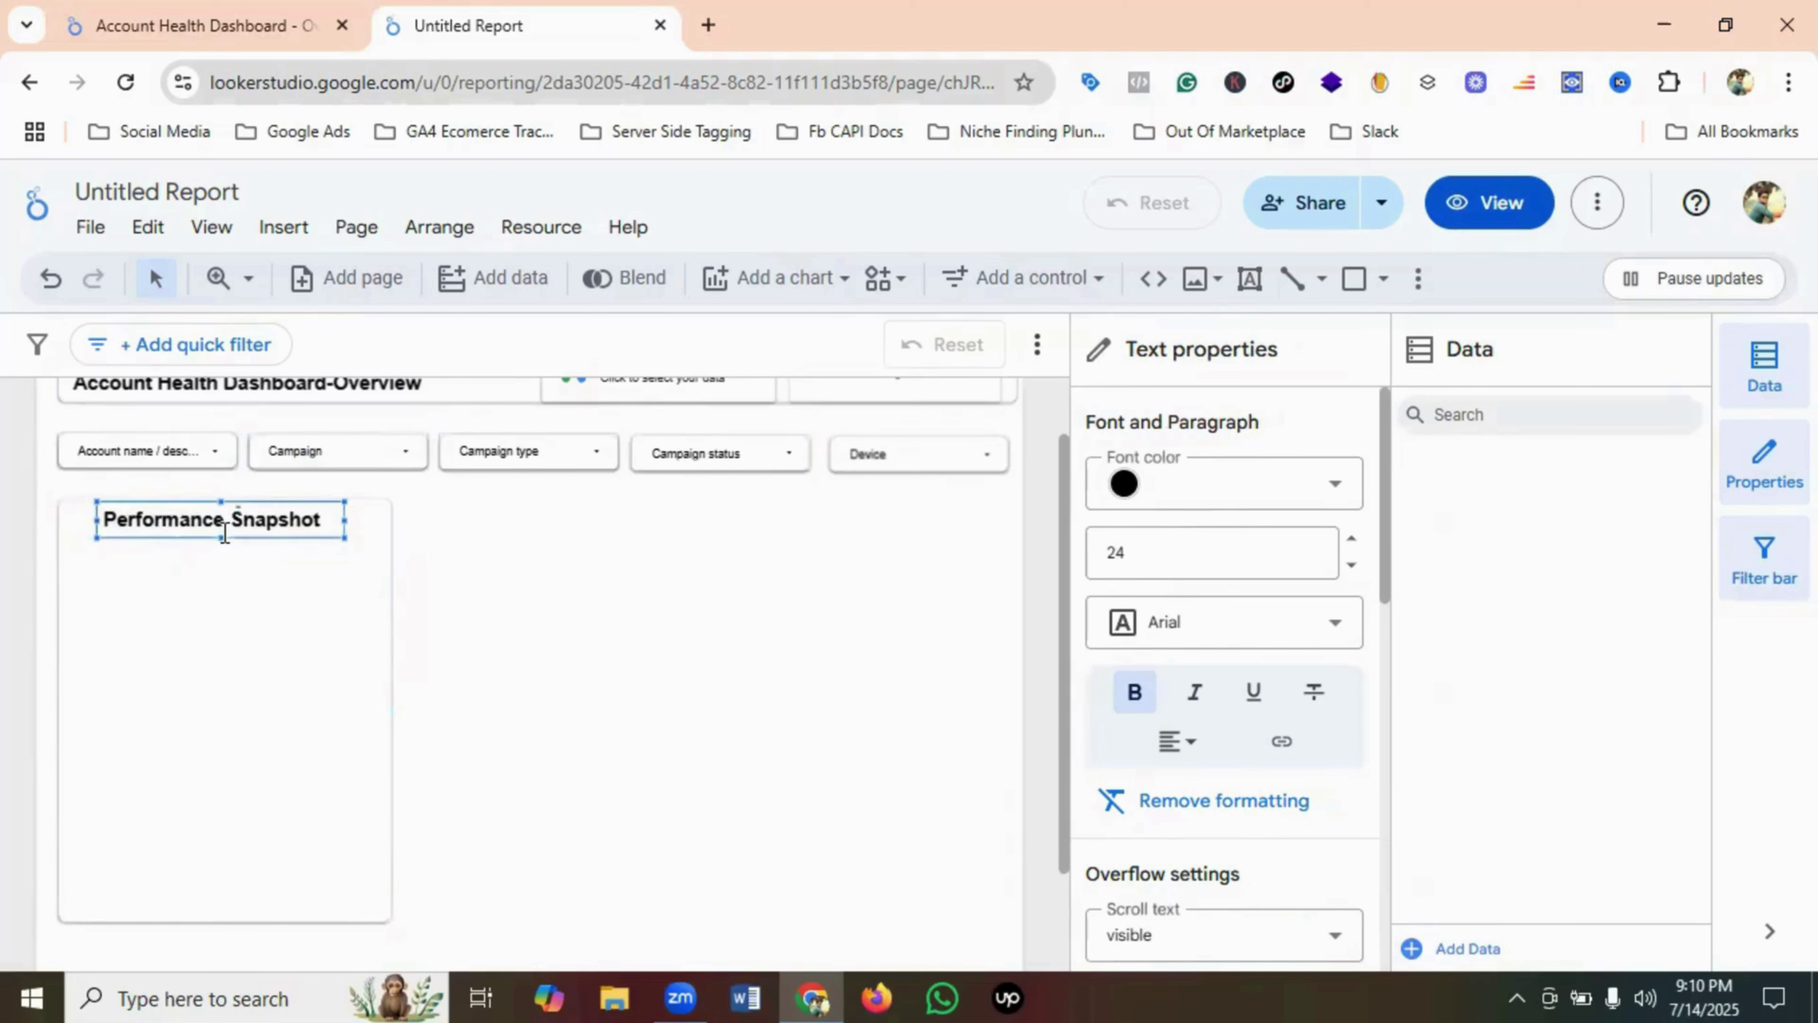
click(357, 560)
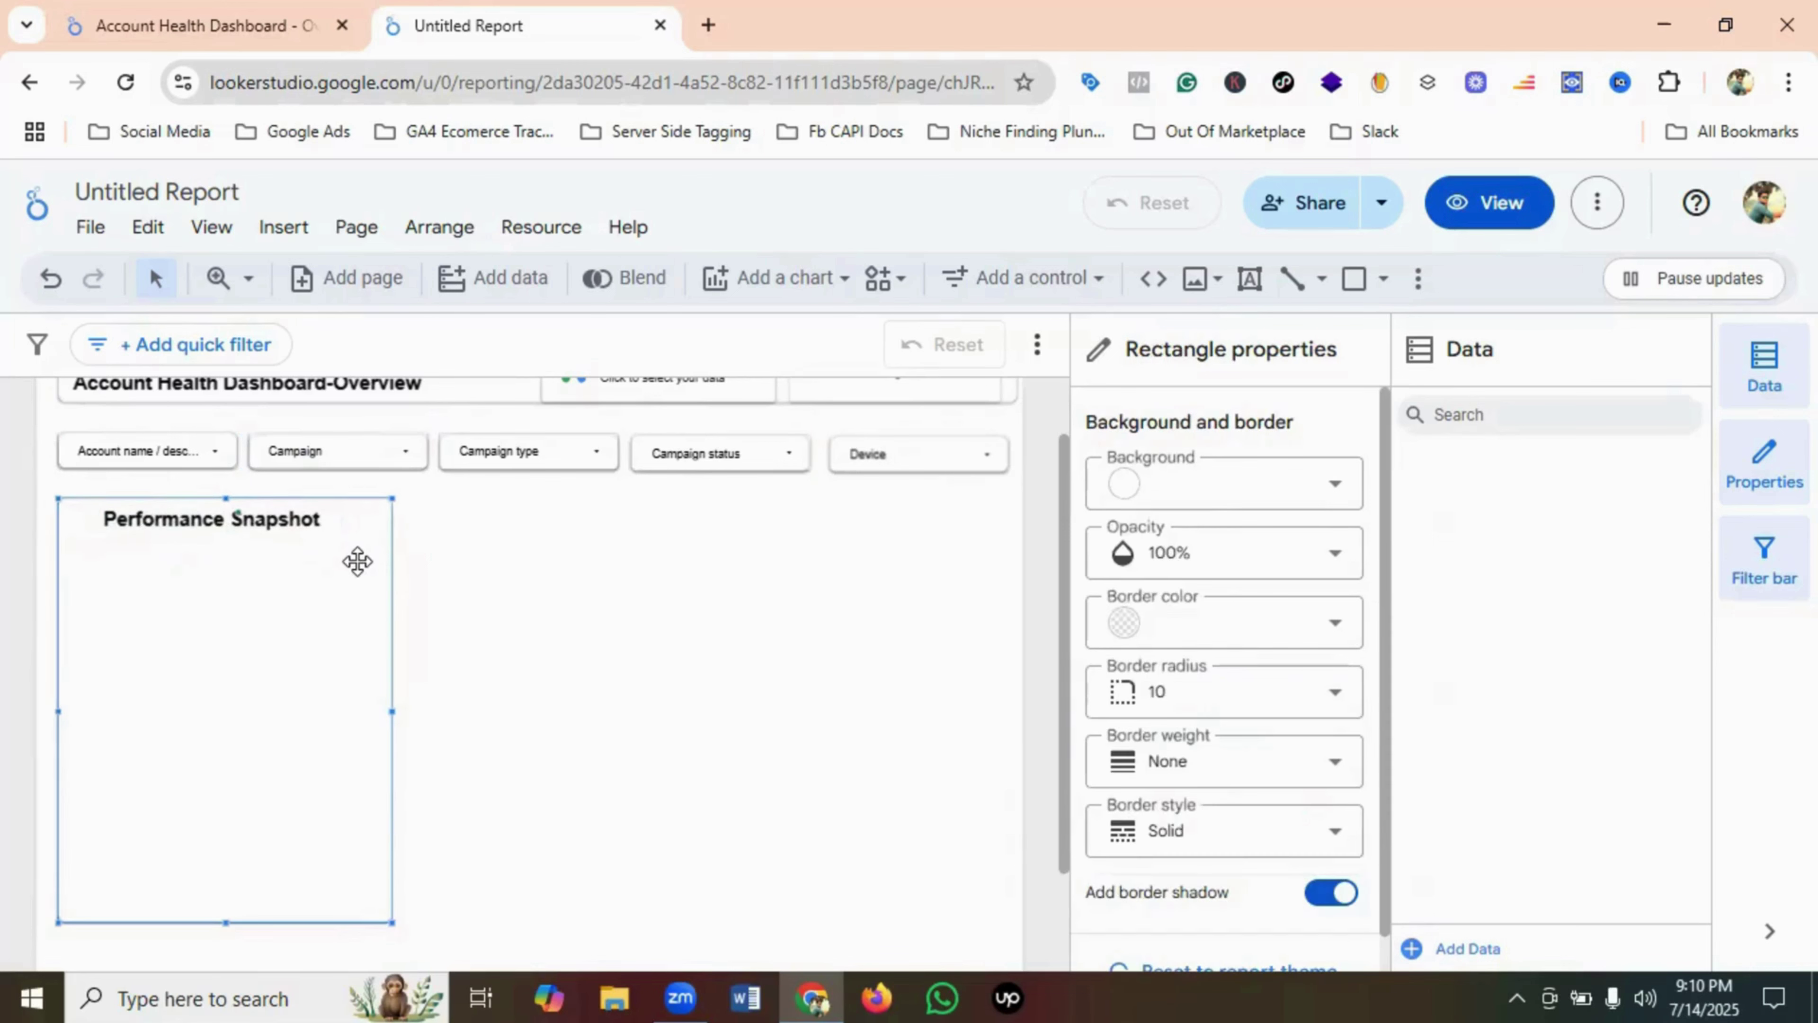
- Compare the new report's preview with the Performance Snapshot heading and metric cards in the original dashboard
click(1503, 201)
click(179, 32)
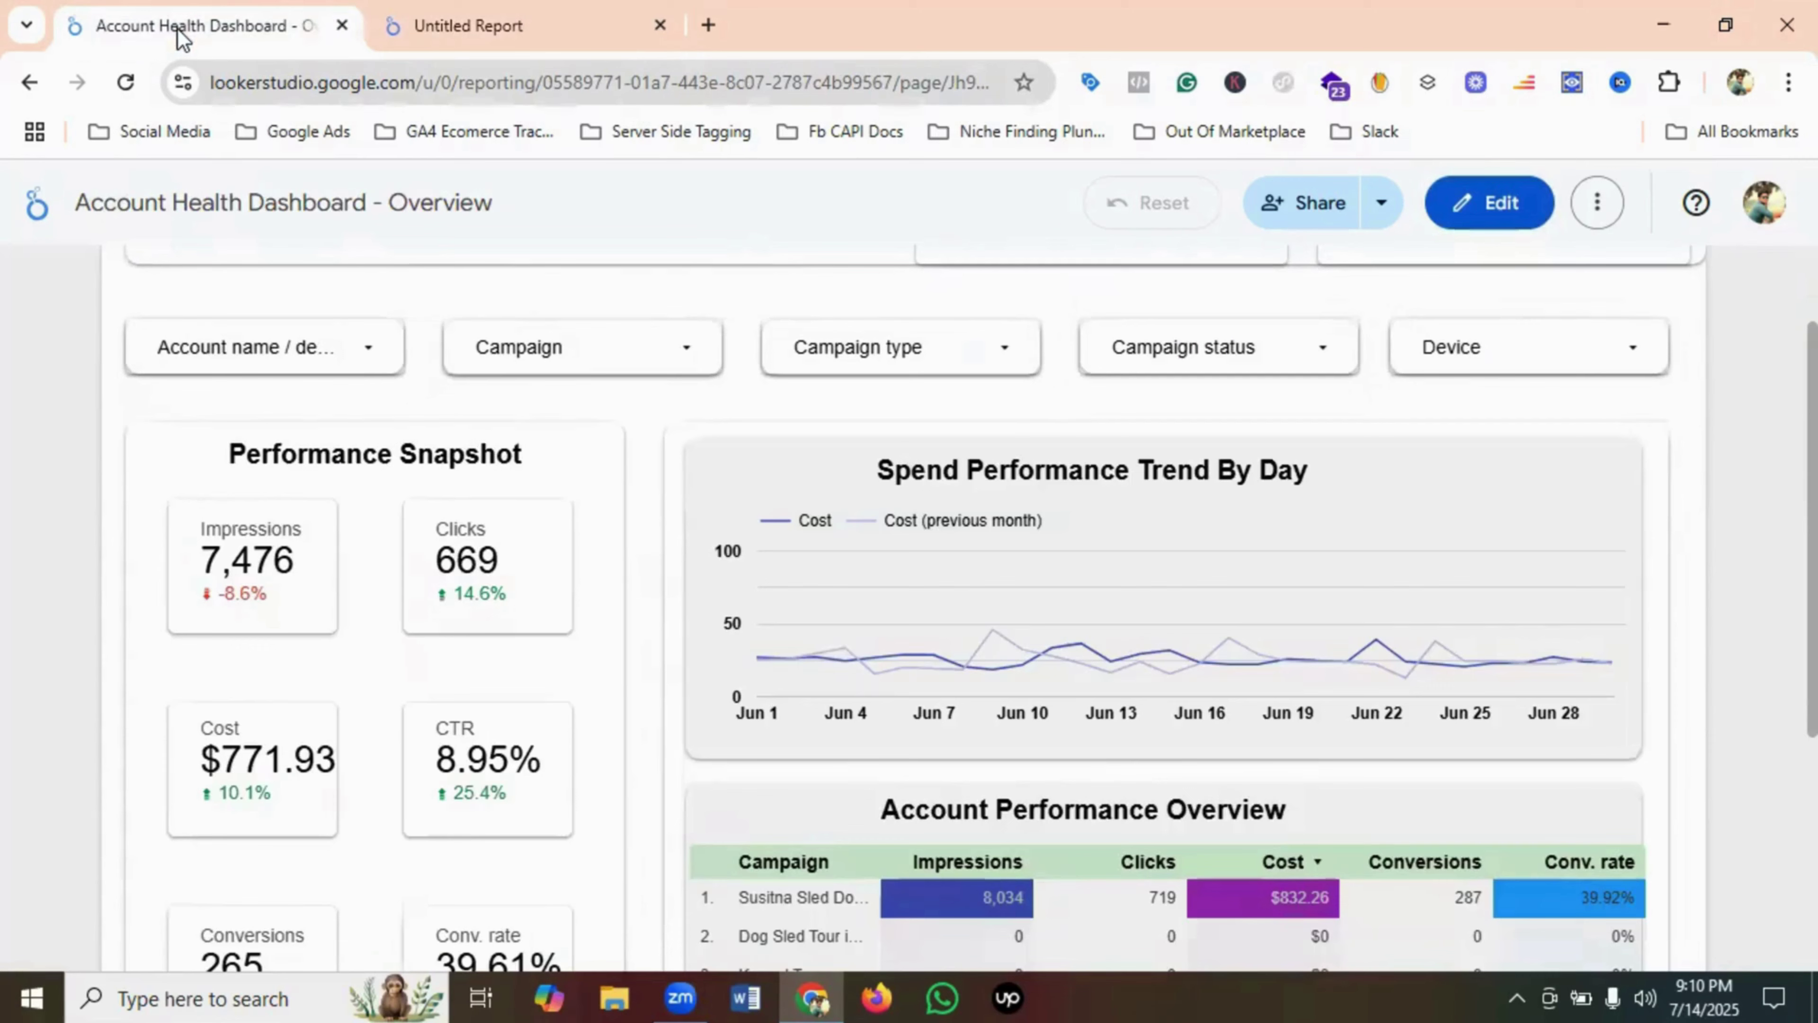
click(519, 27)
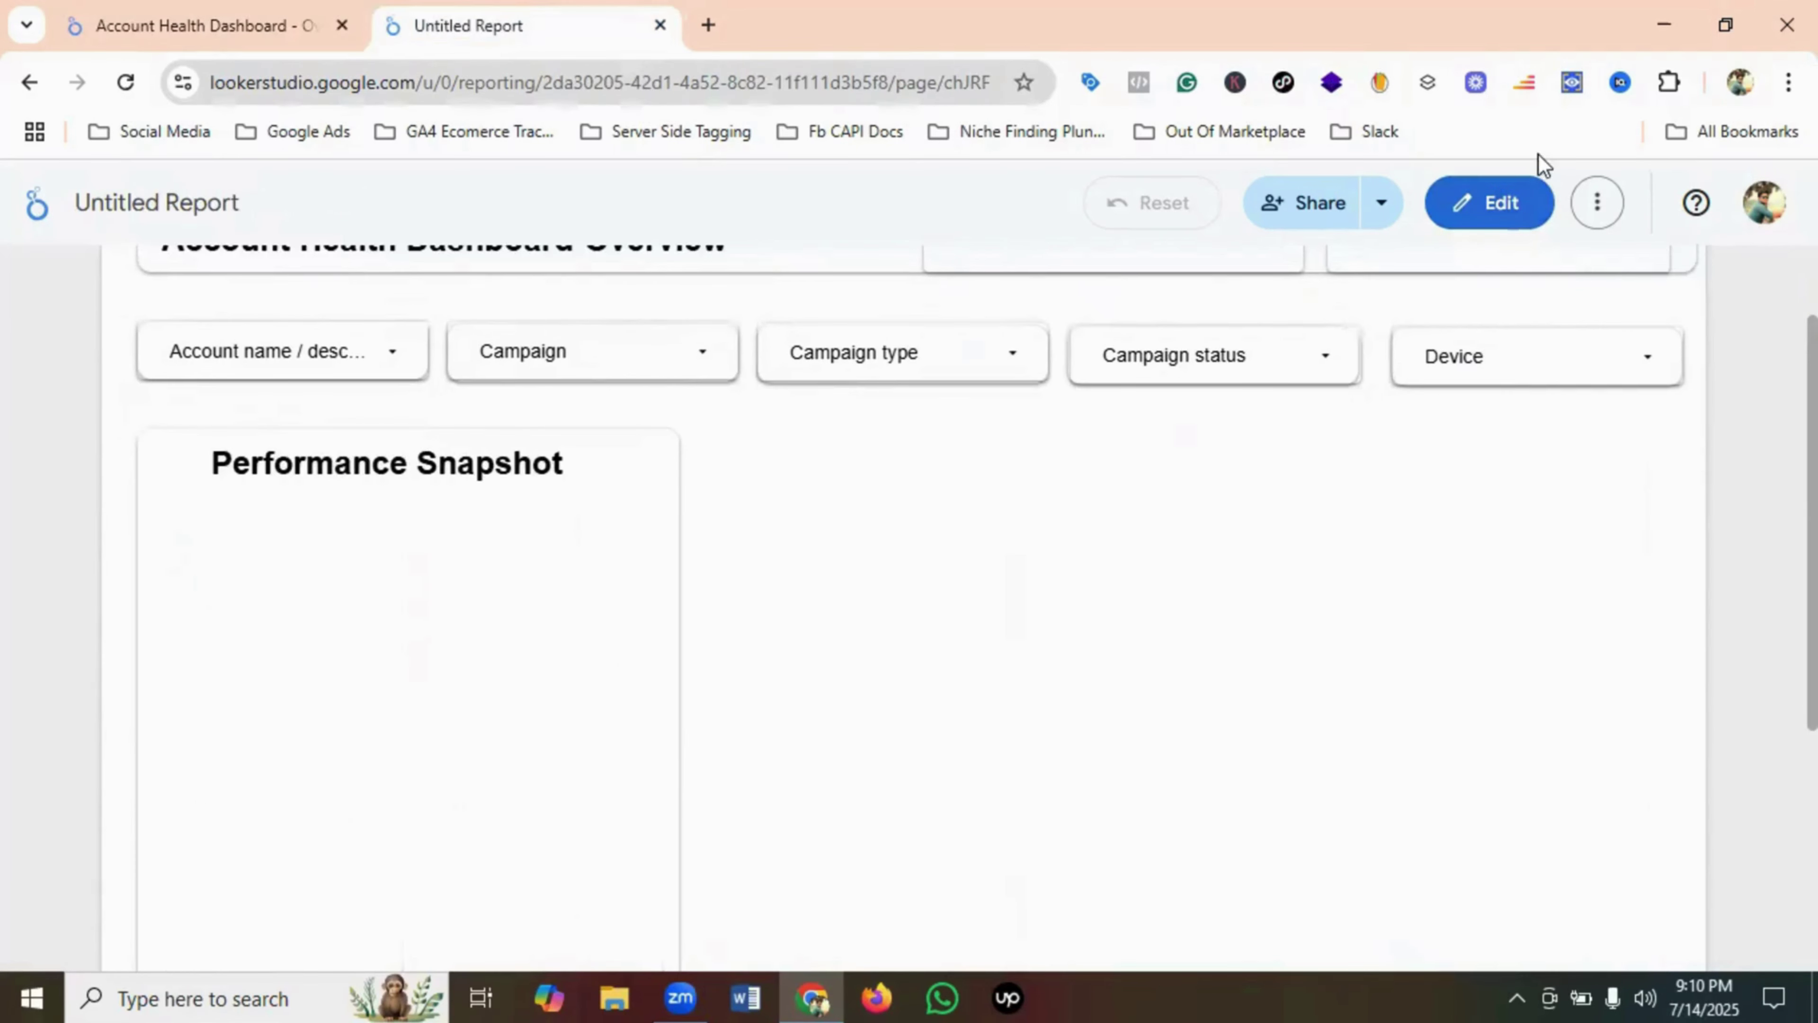
click(168, 25)
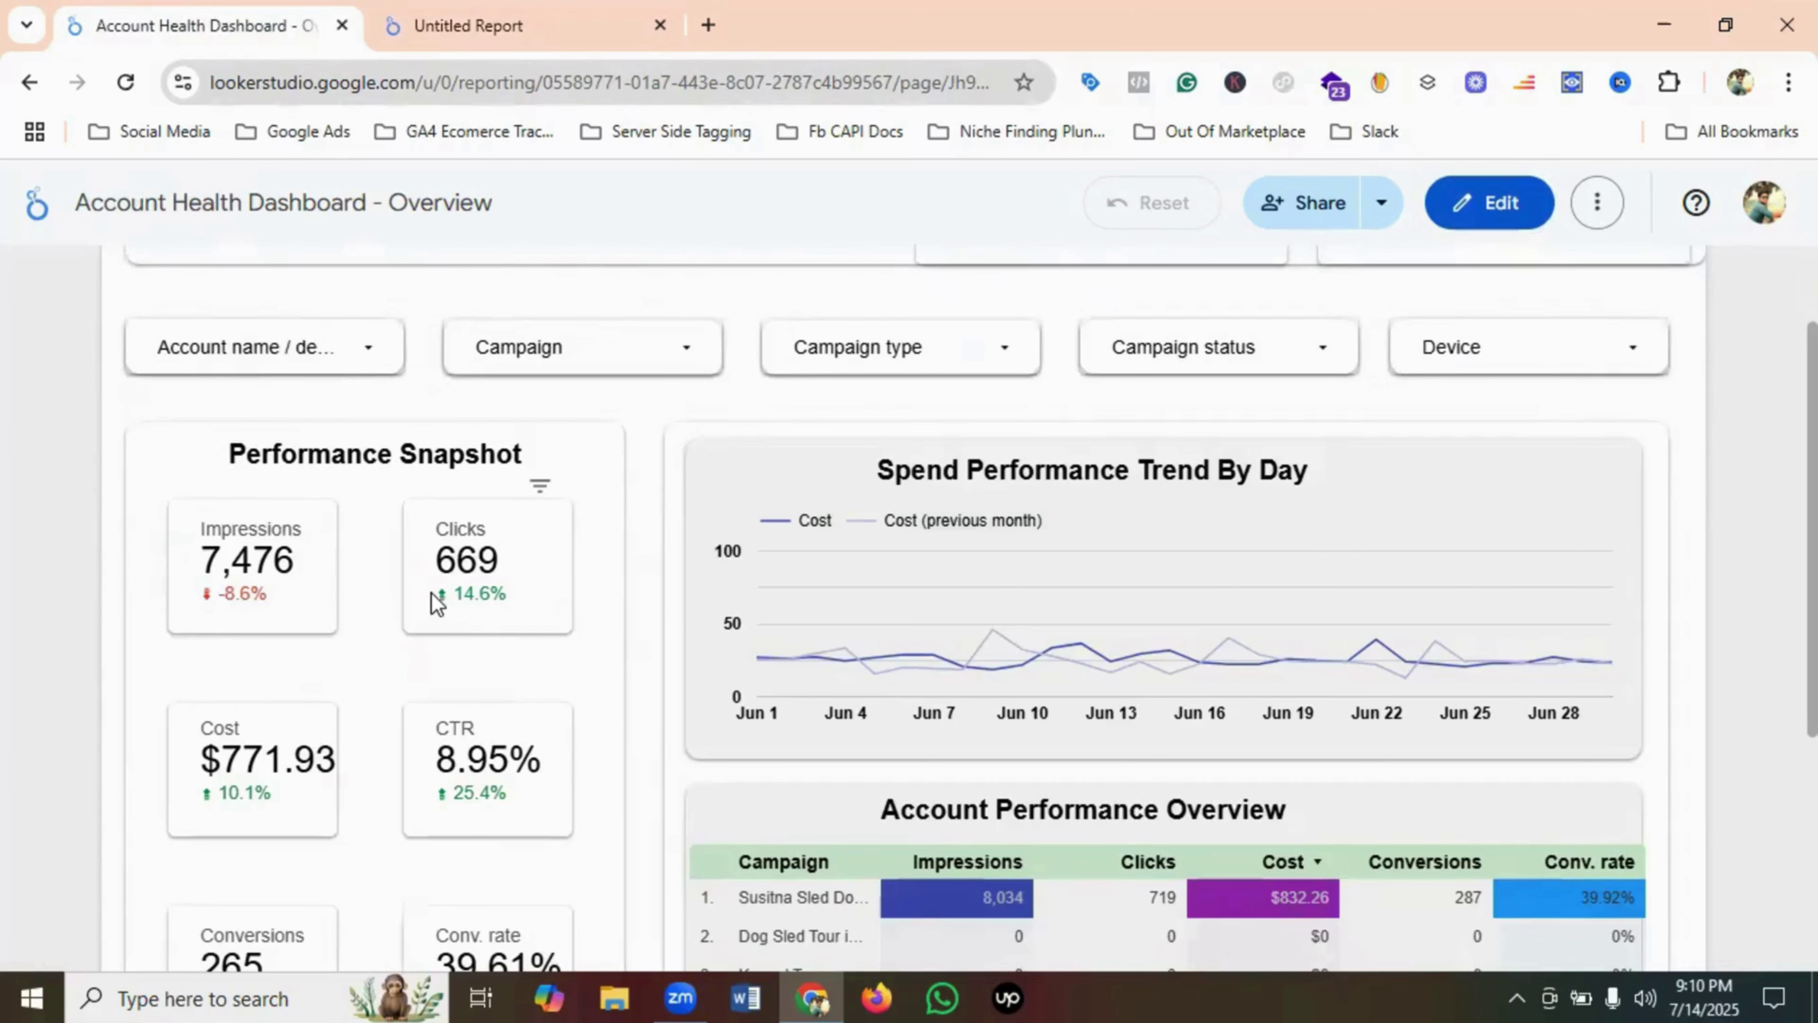
scroll(434, 598, down, 2)
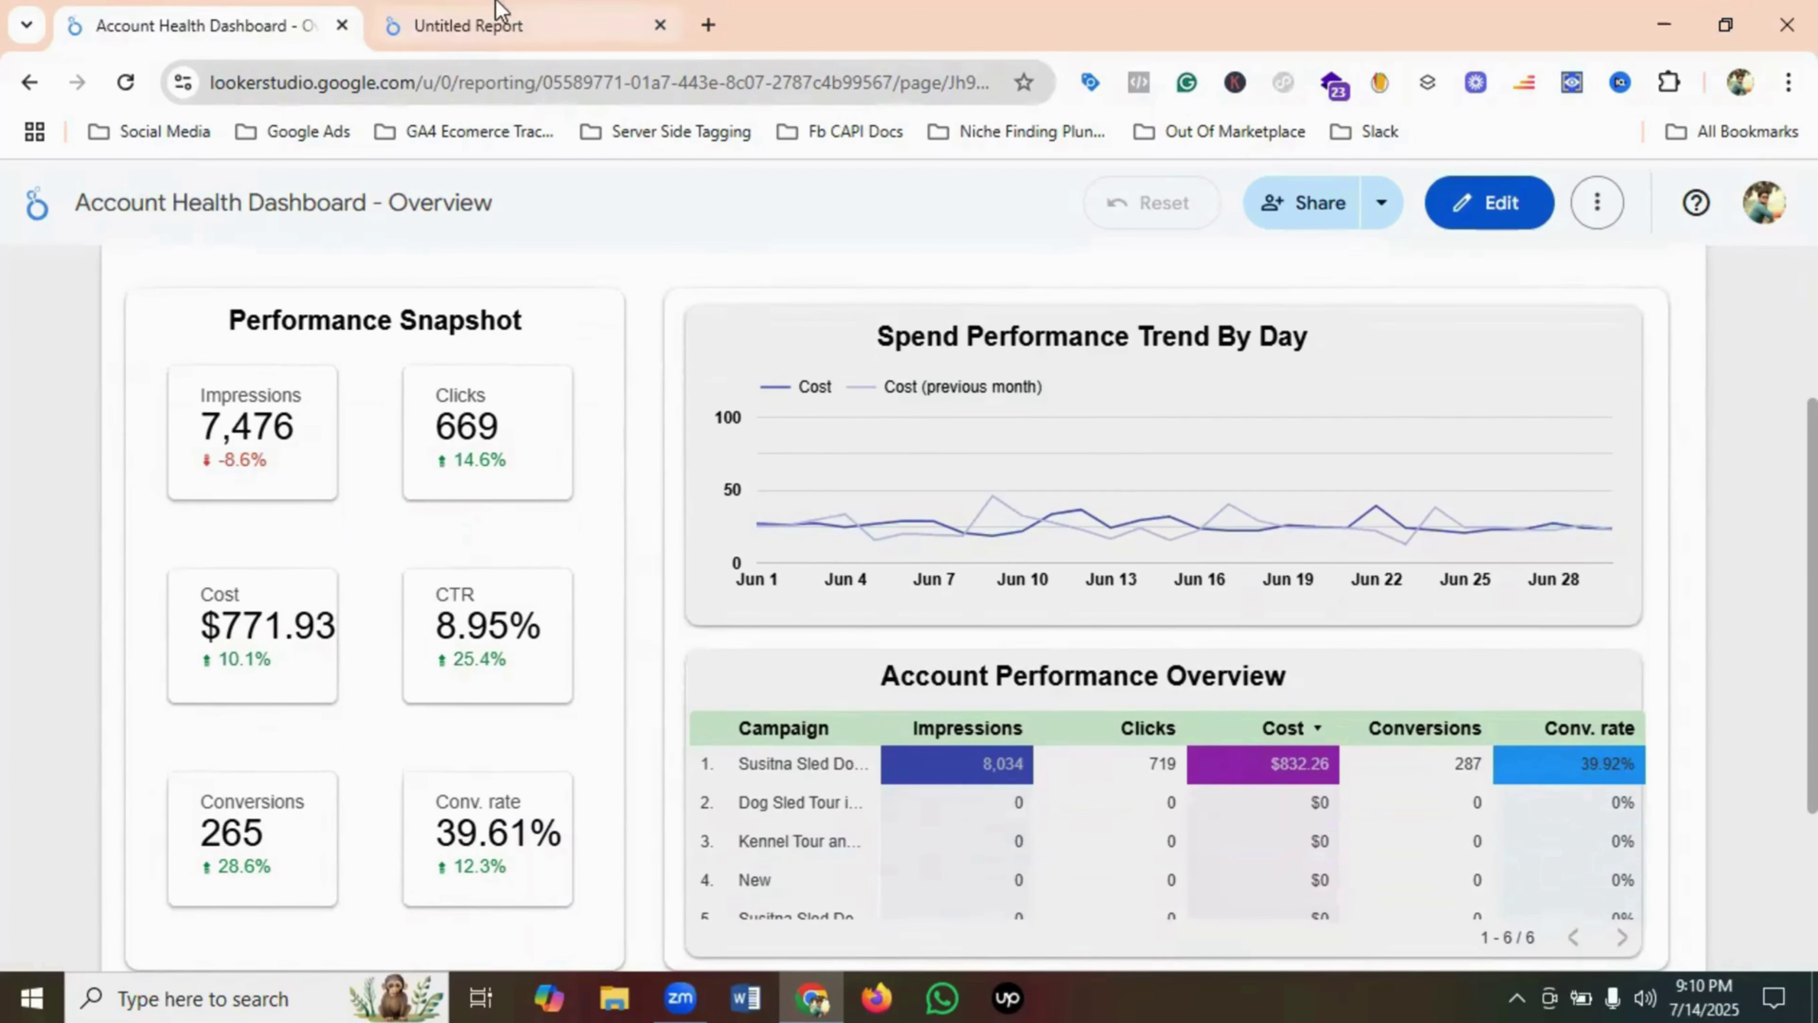
- Draw a small square below the Performance Snapshot heading near the container's left edge and preview the report
click(451, 21)
click(184, 591)
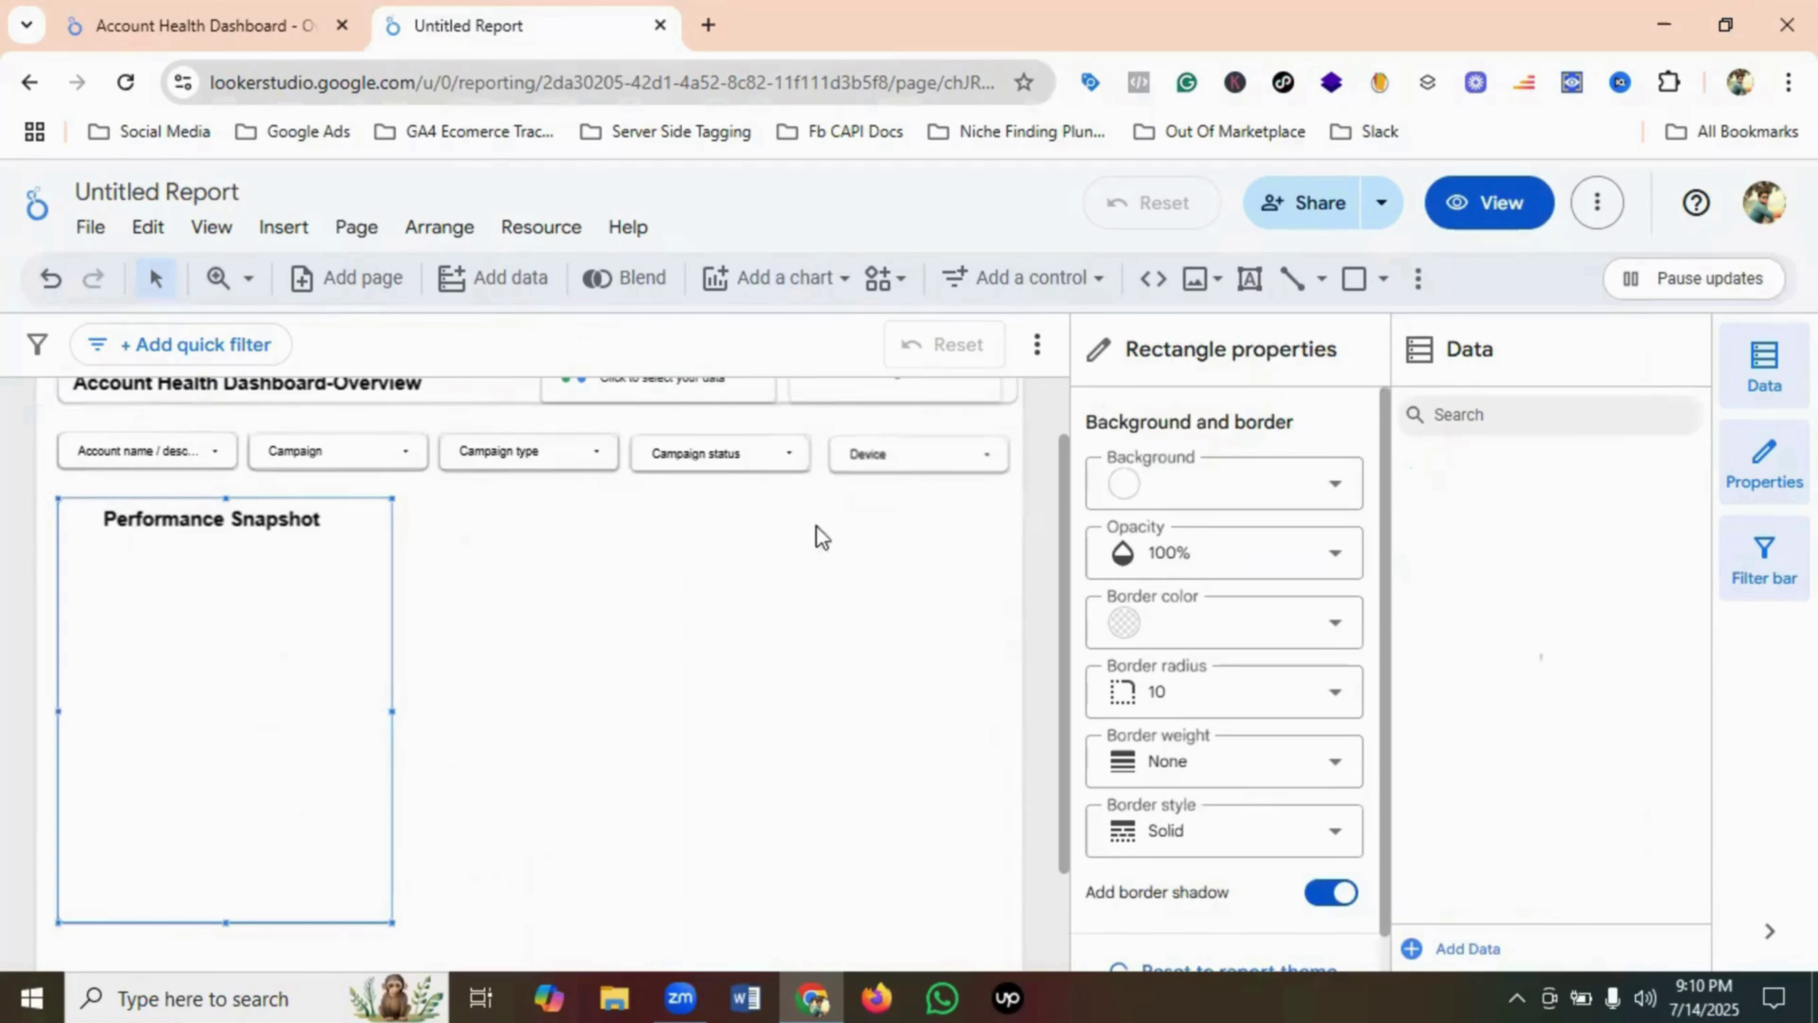
click(1354, 278)
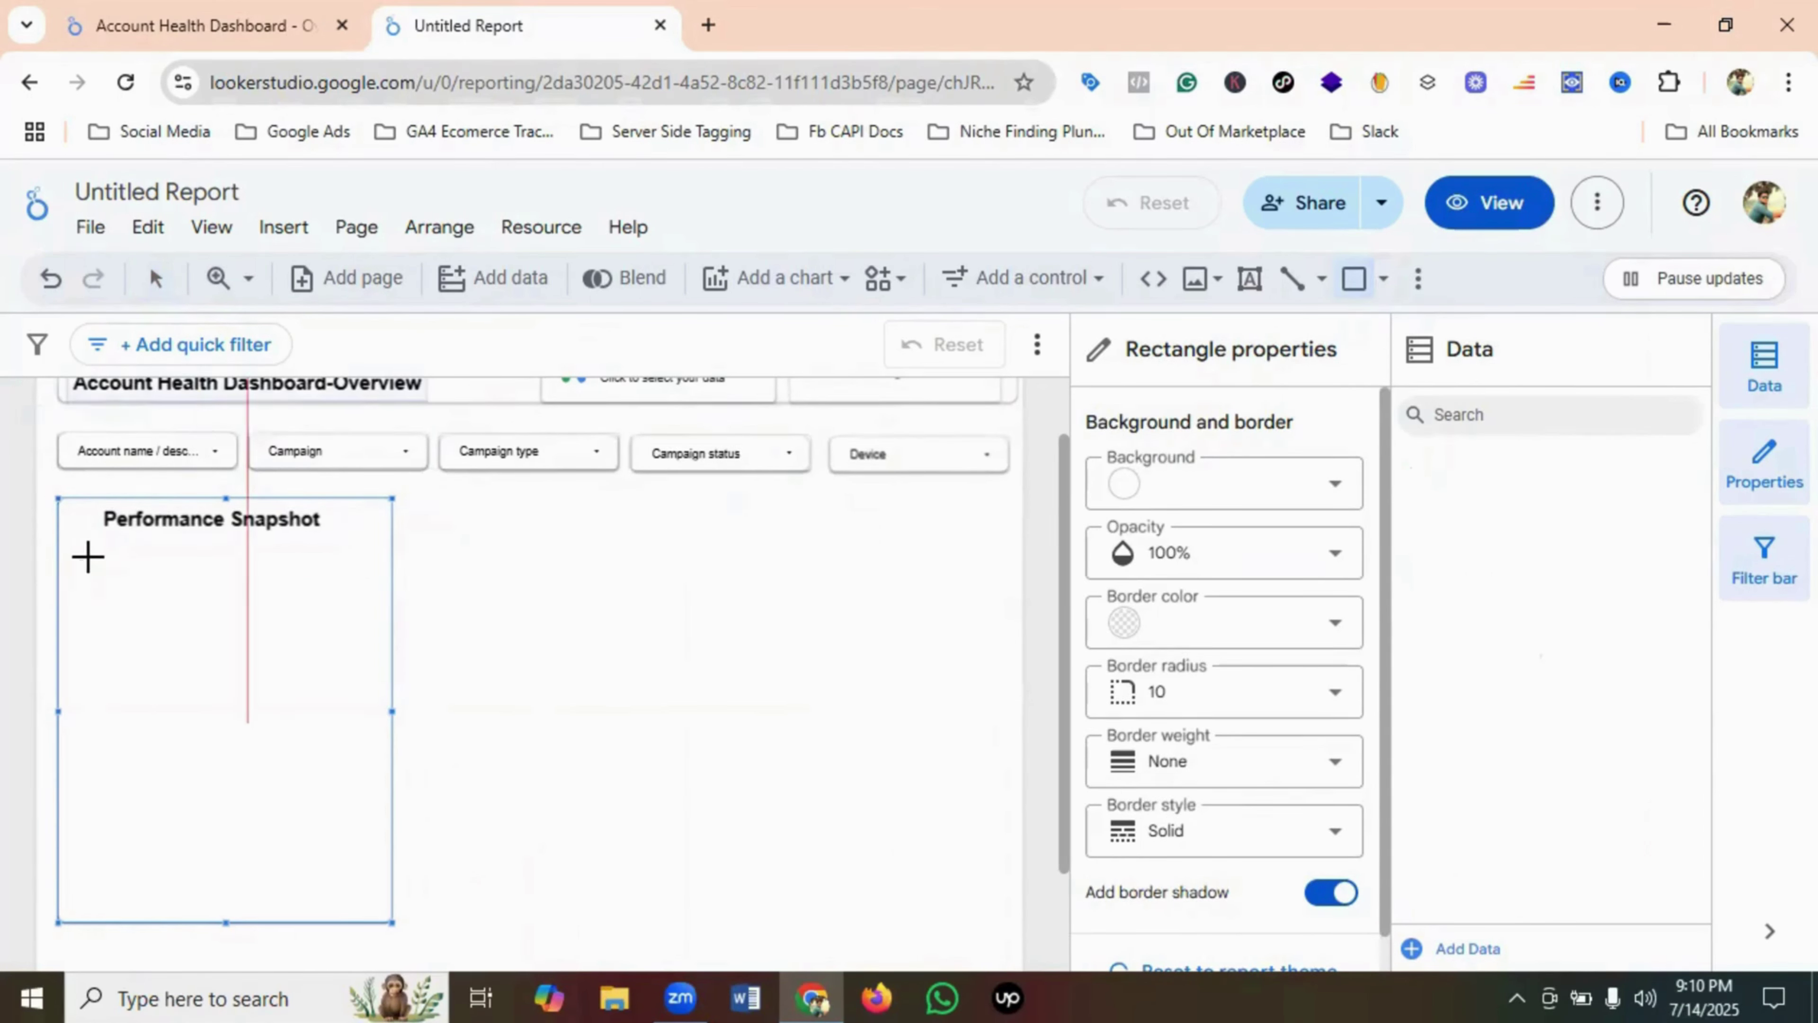
drag(81, 559, 186, 671)
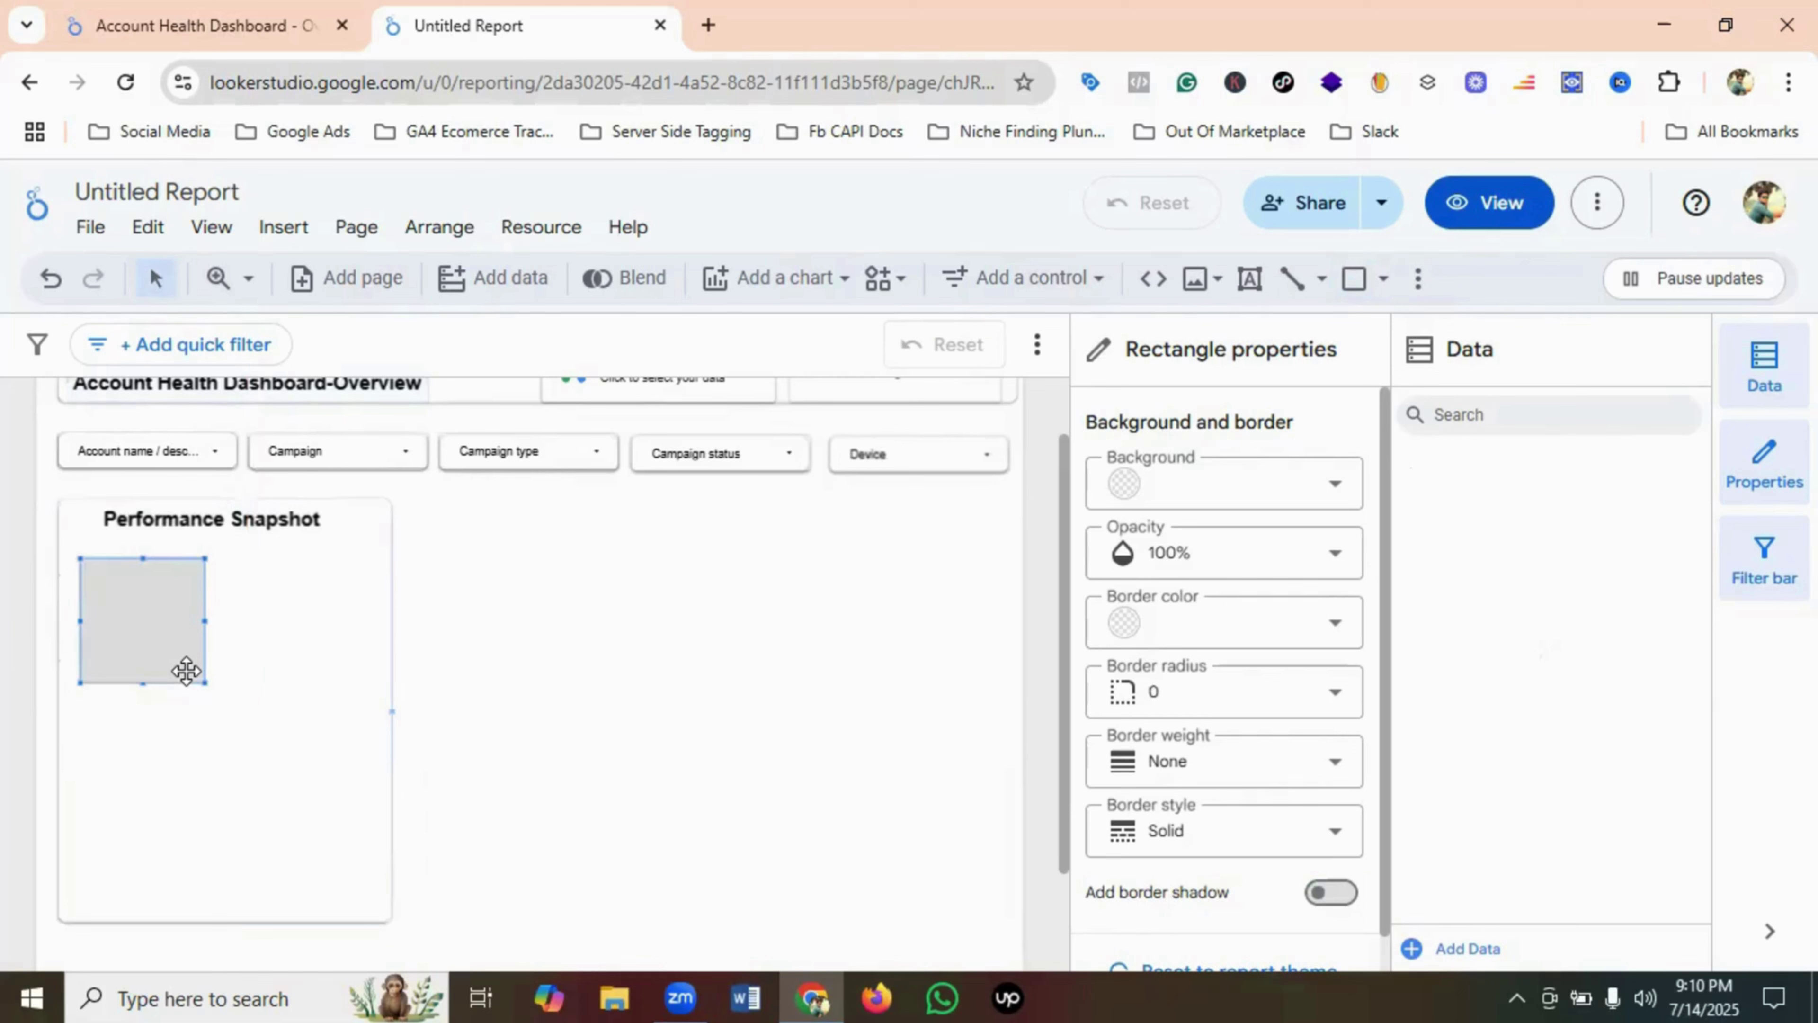
click(314, 691)
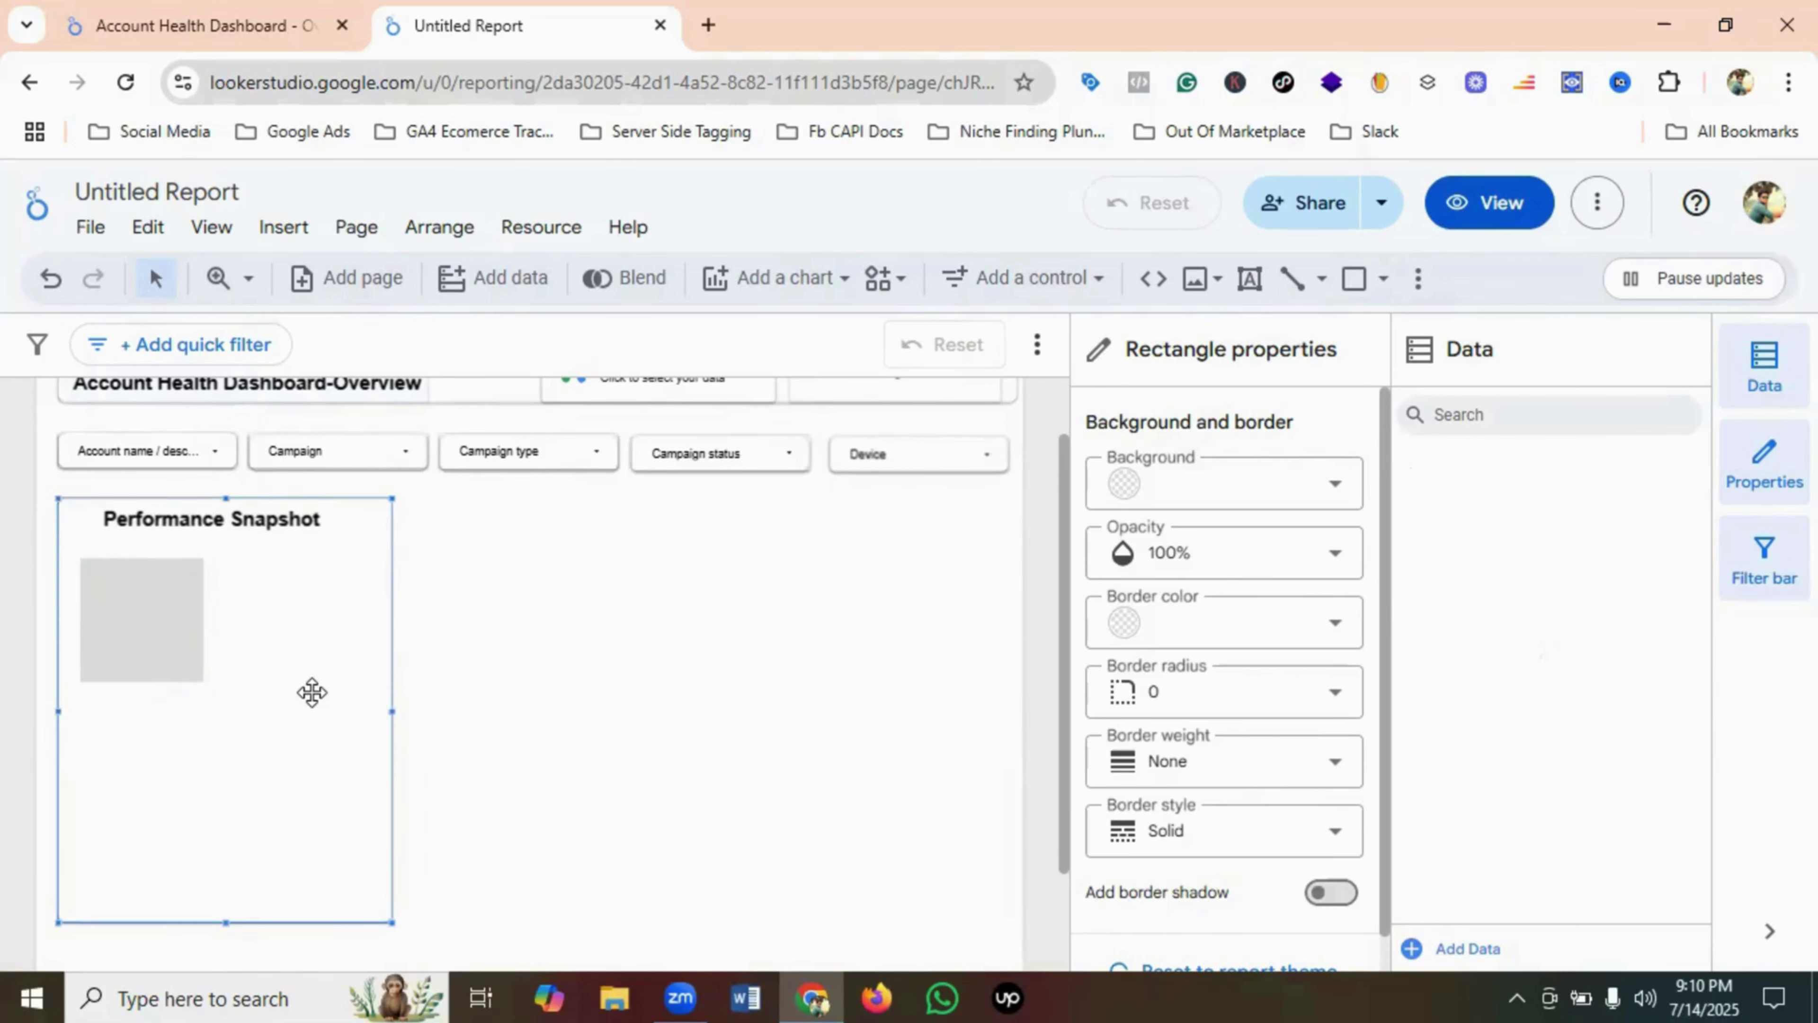
click(1506, 210)
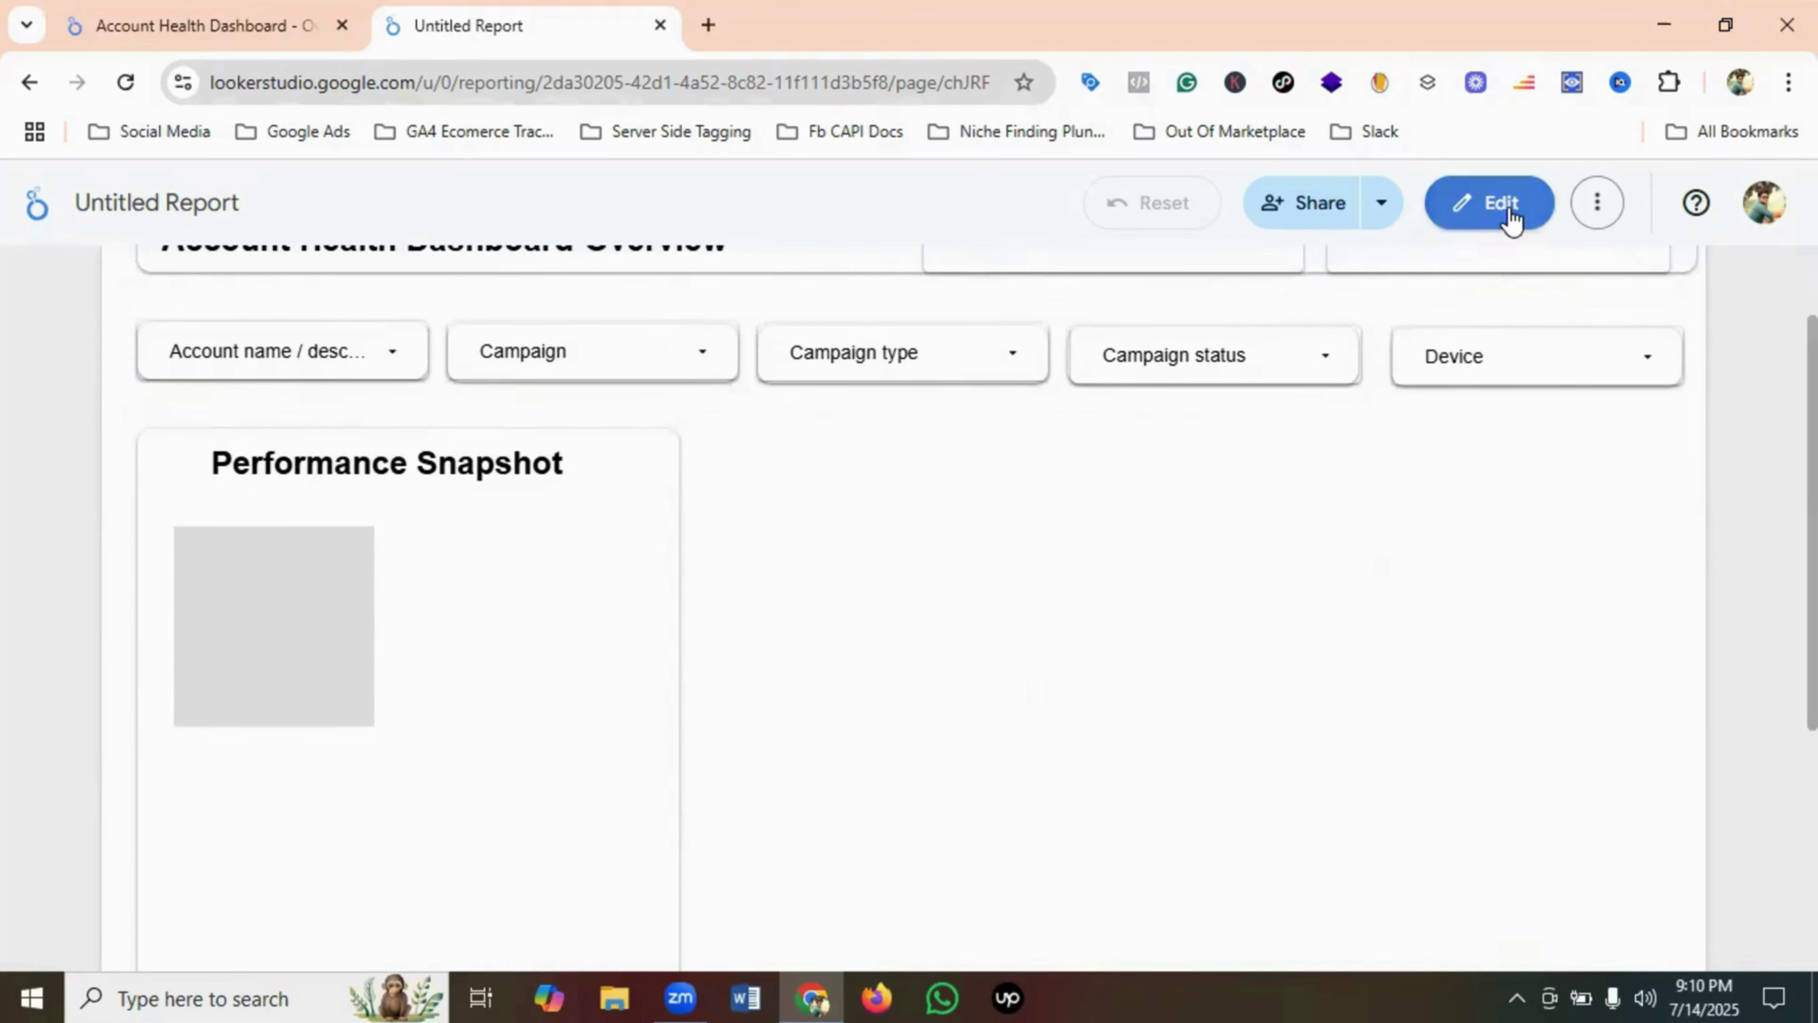
click(1501, 208)
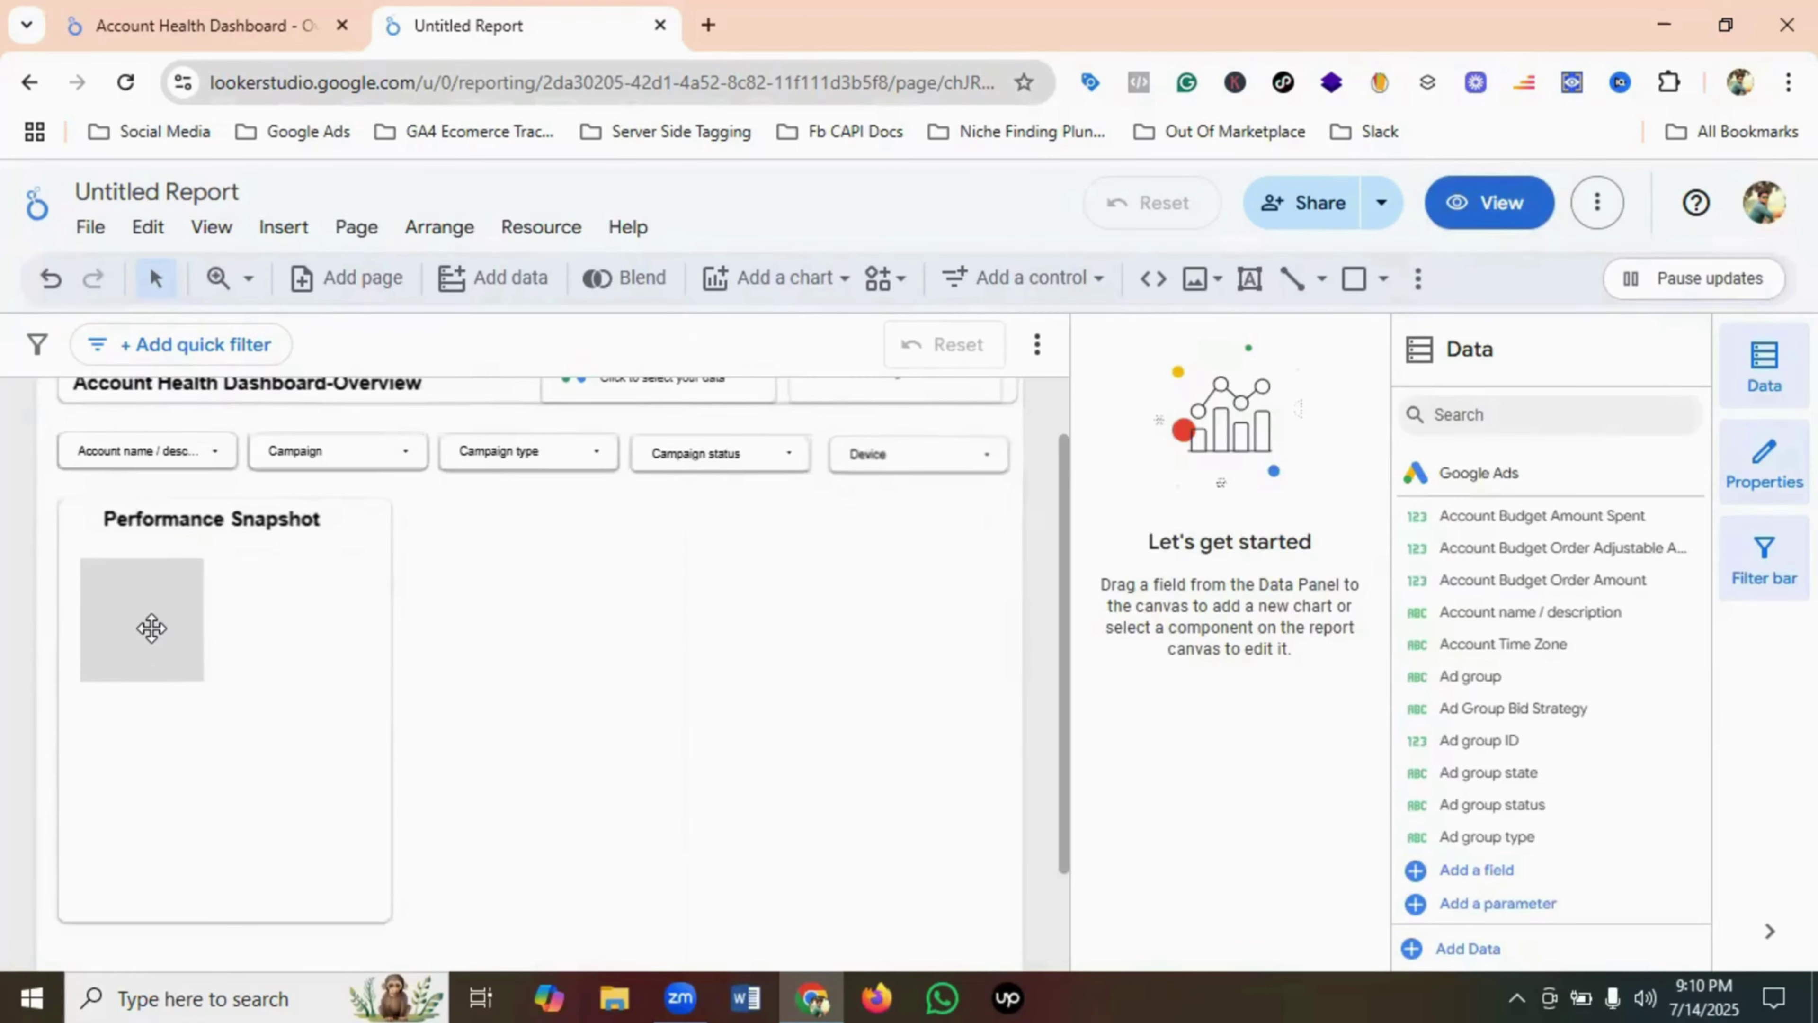
- Widen the Performance Snapshot container rectangle slightly by extending its right edge
click(151, 628)
click(392, 712)
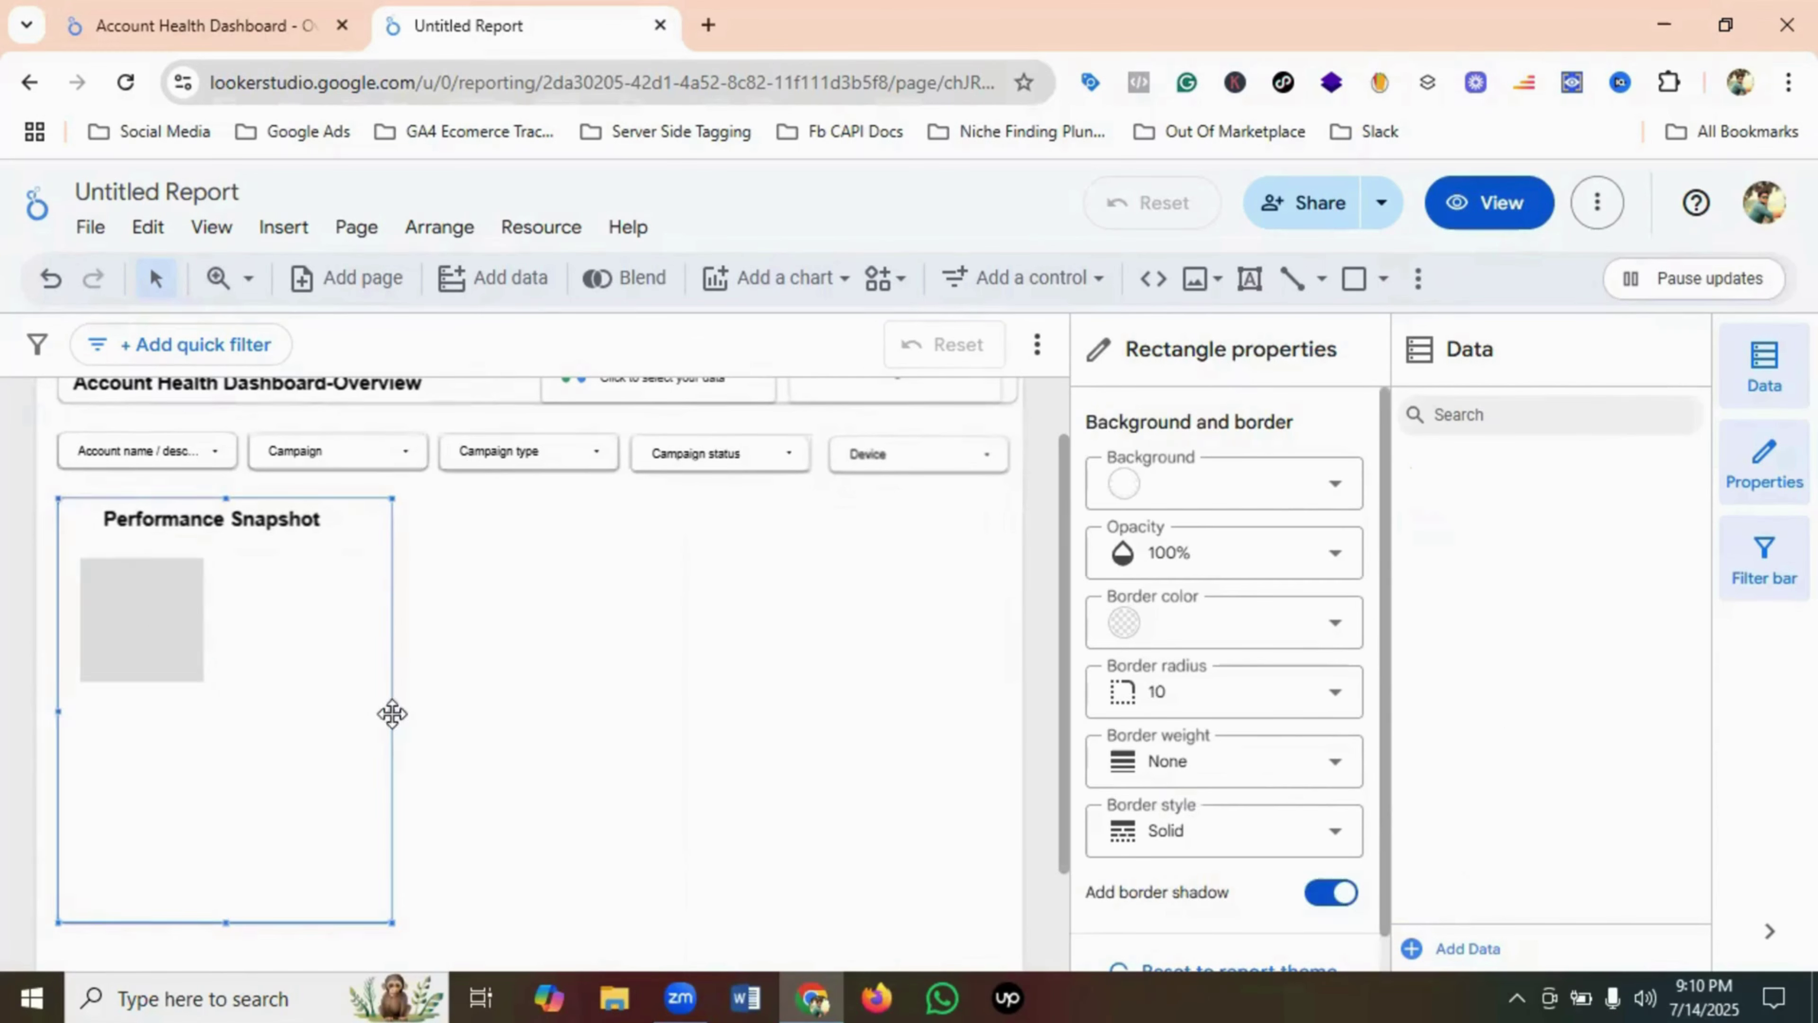
drag(389, 713, 410, 711)
- Make the grey square below the Performance Snapshot heading slightly wider and shorter, and shift it closer to the heading
click(173, 625)
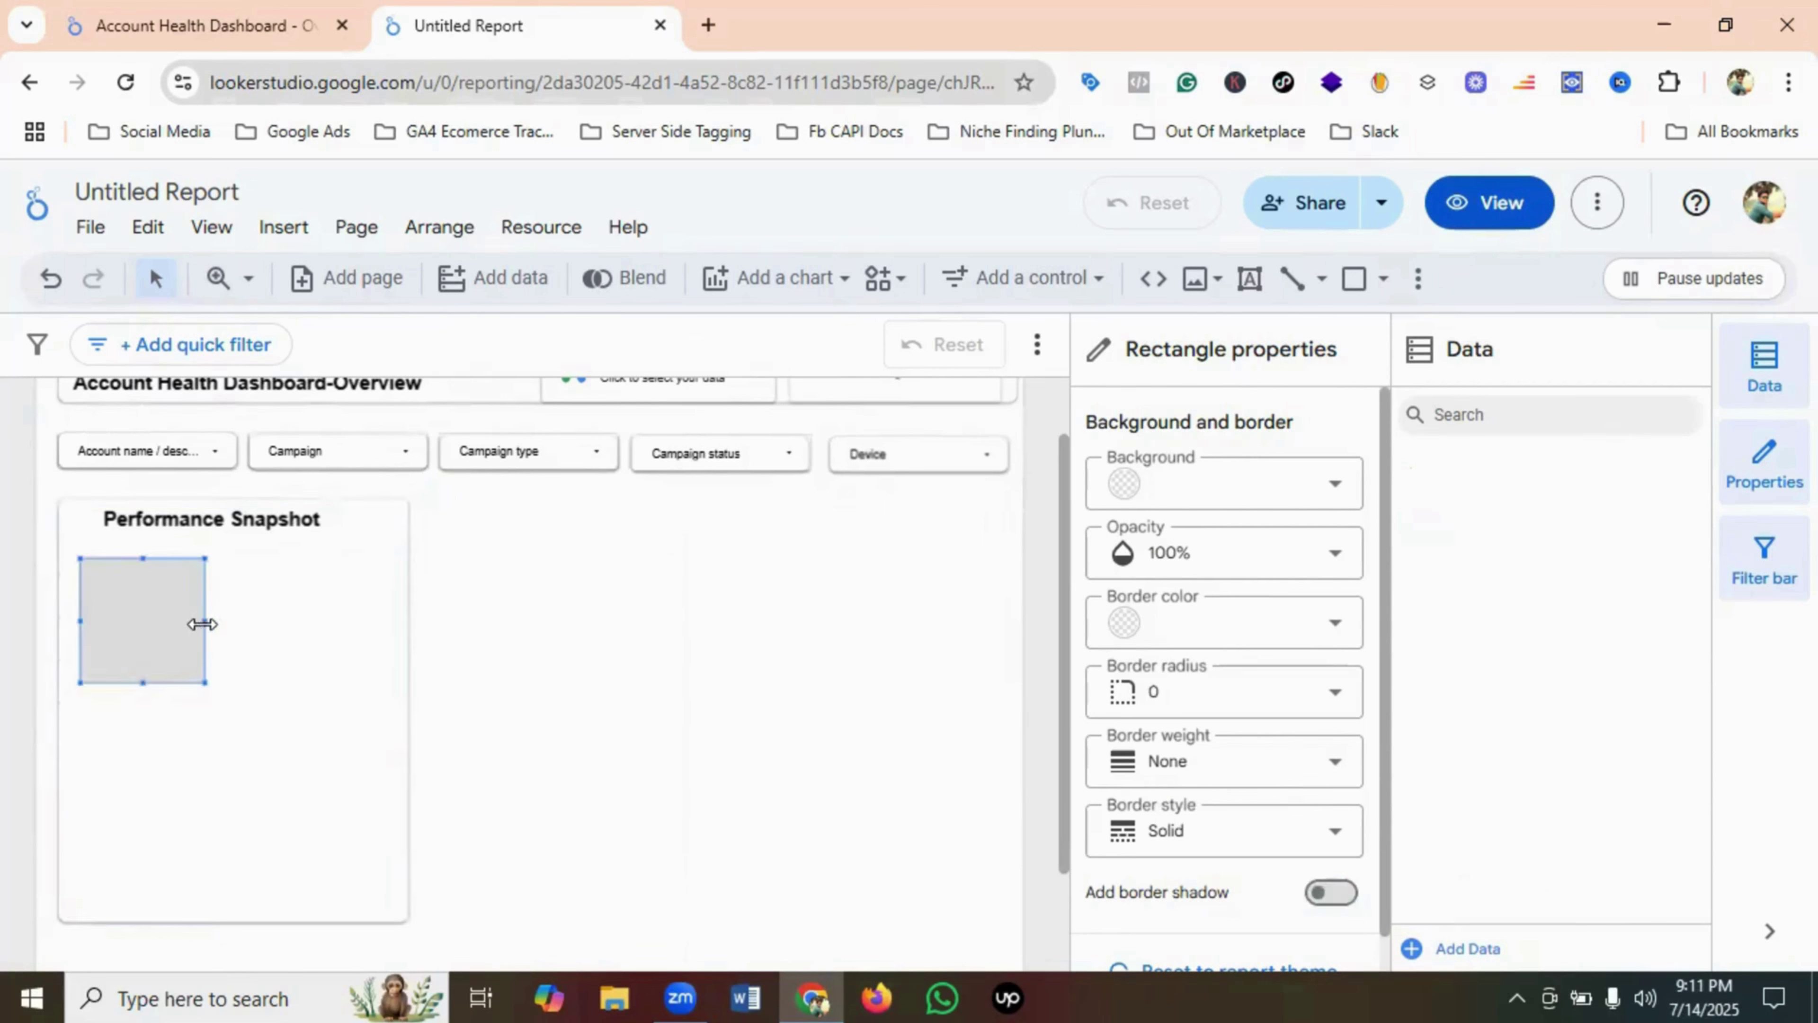
drag(204, 619, 215, 617)
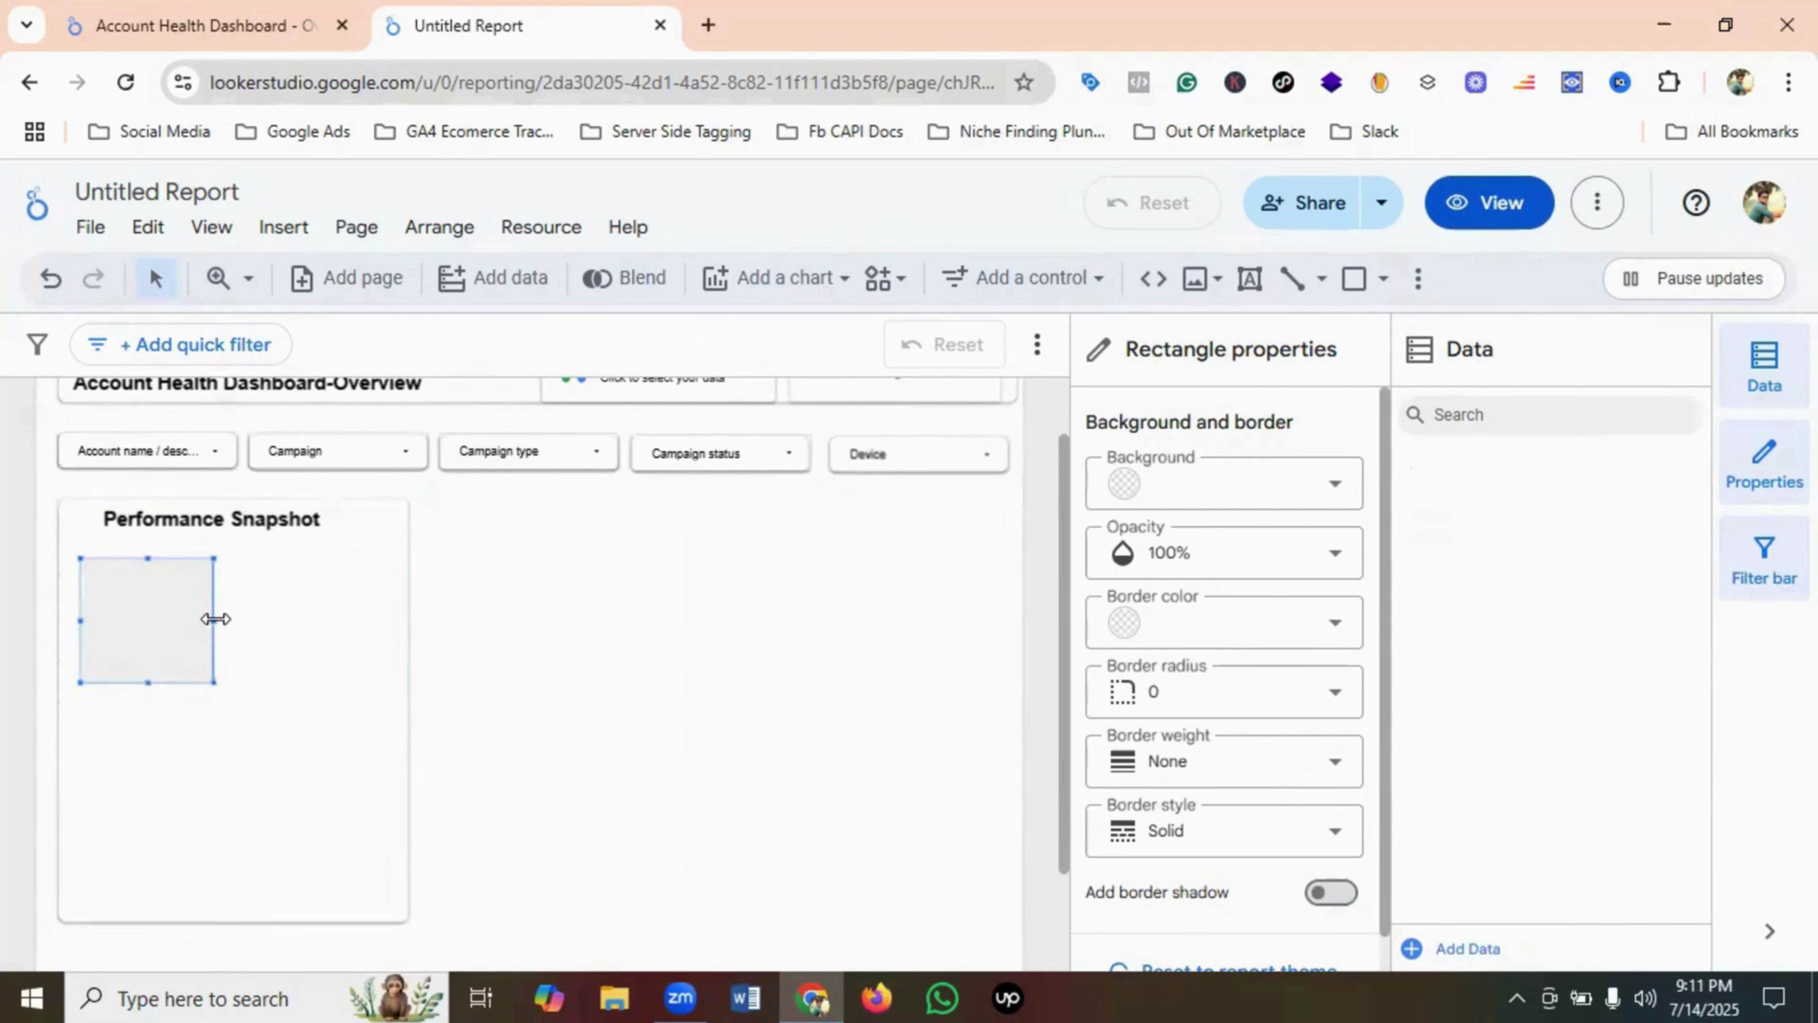
click(281, 710)
click(164, 678)
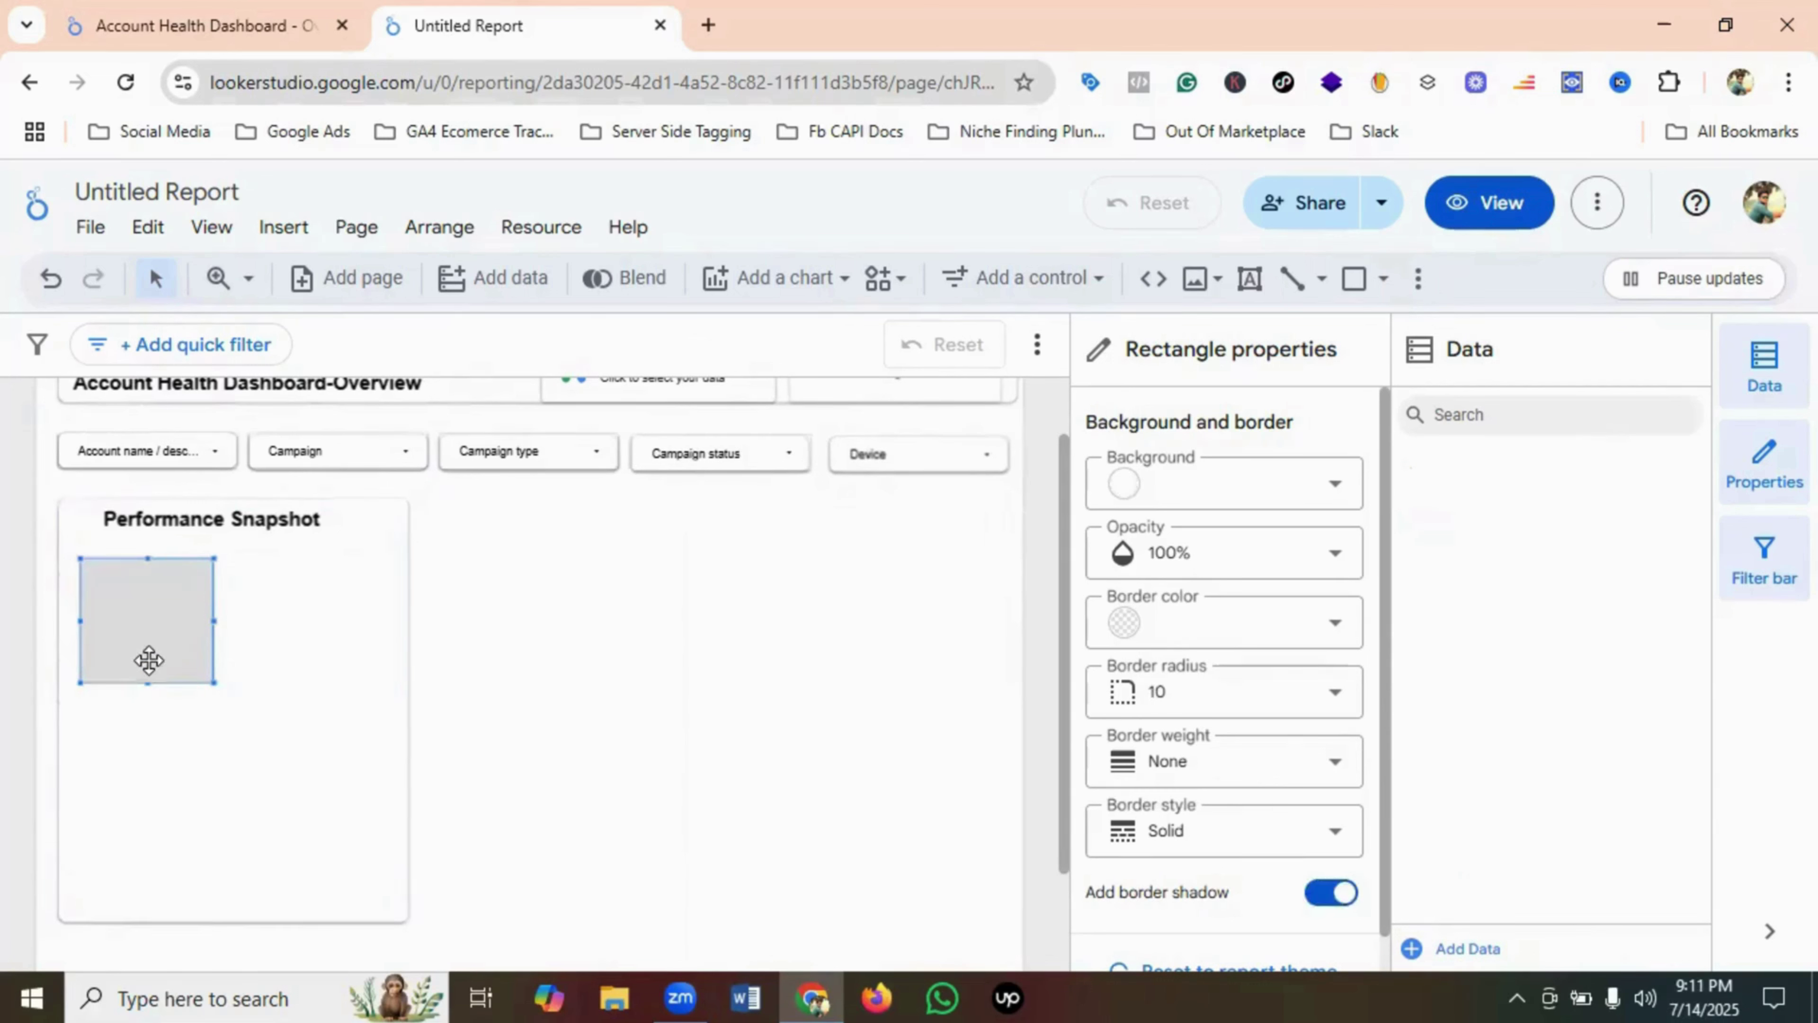
drag(150, 682, 161, 625)
click(276, 633)
click(266, 633)
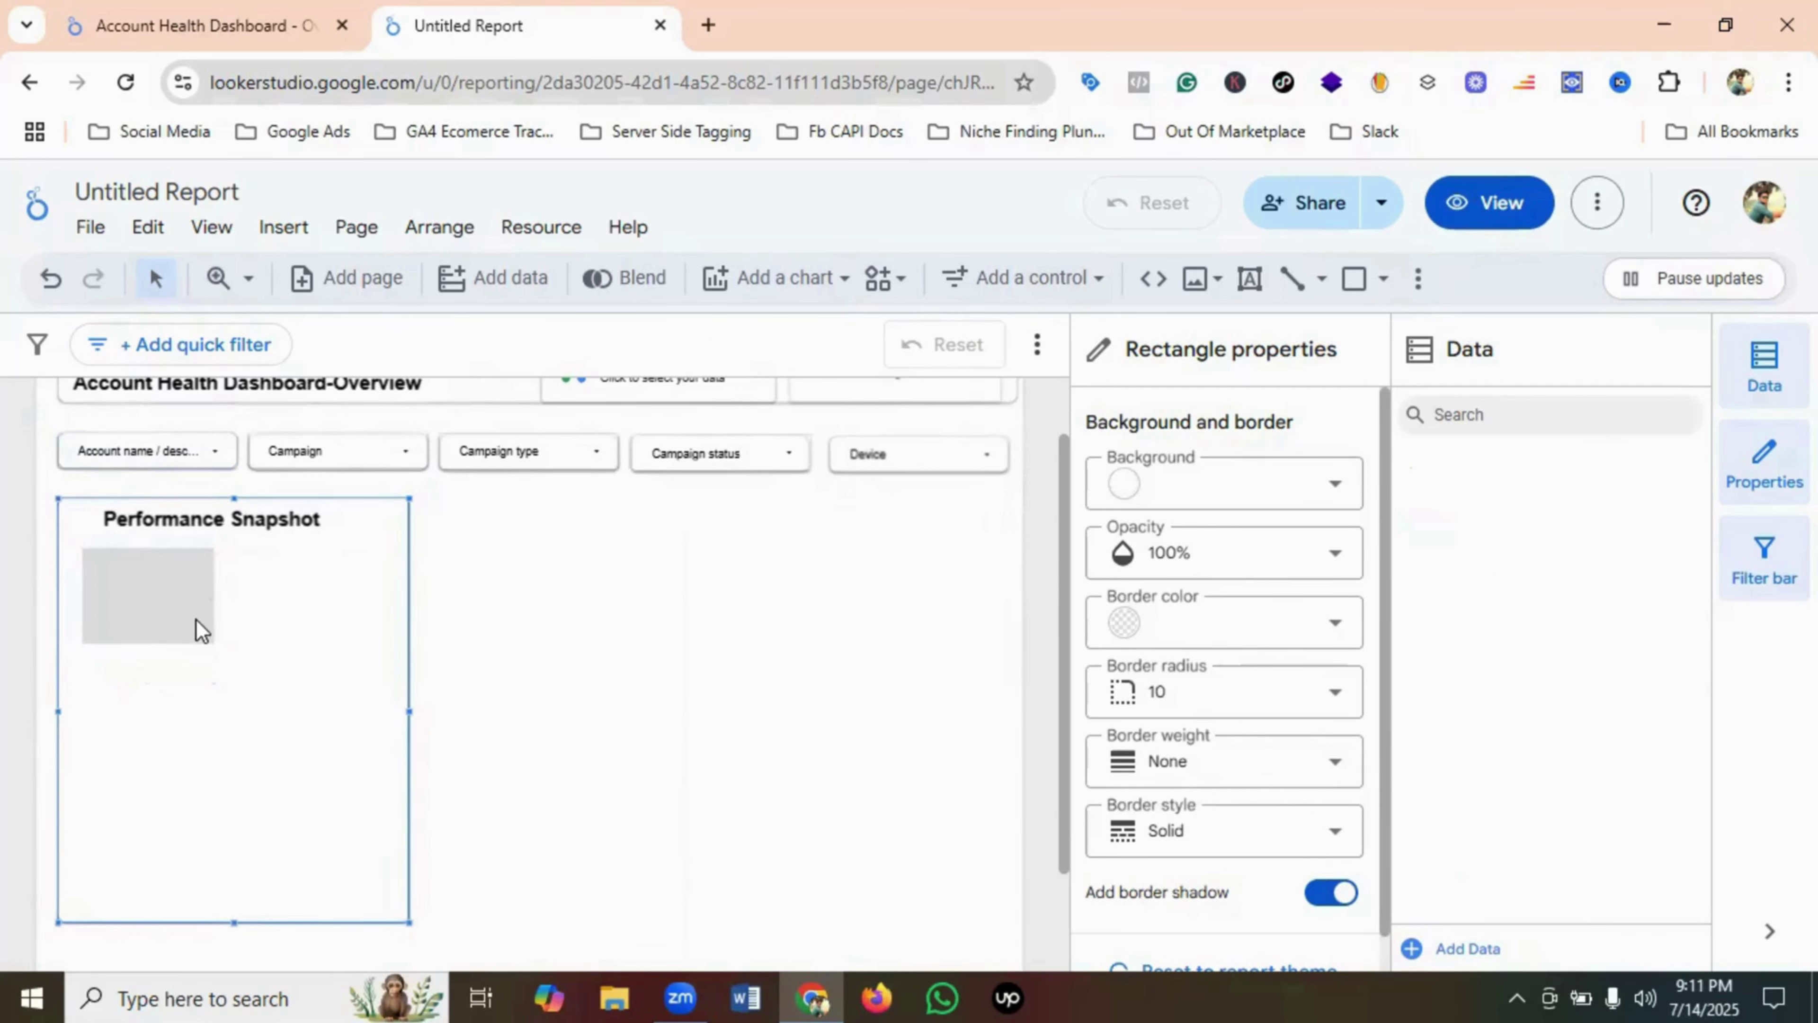
- Compare the grey card's size and position in the new report's preview with the metric cards in the original dashboard
click(215, 25)
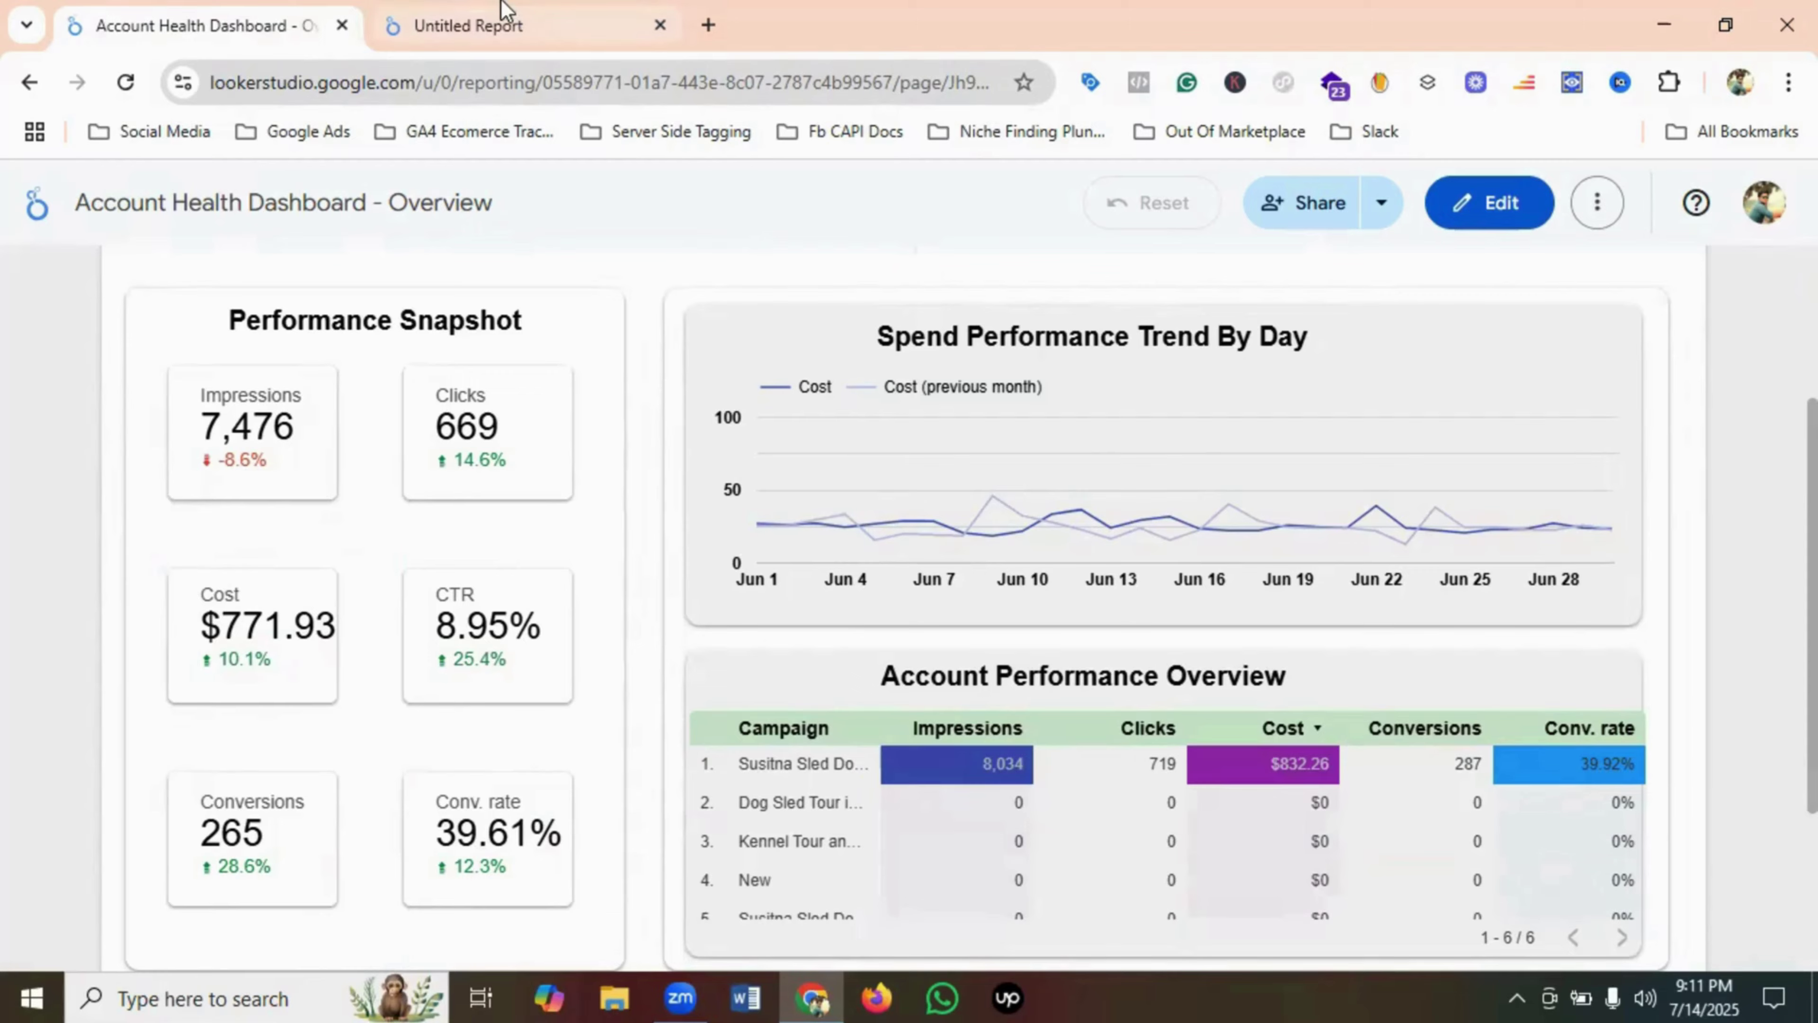
click(494, 25)
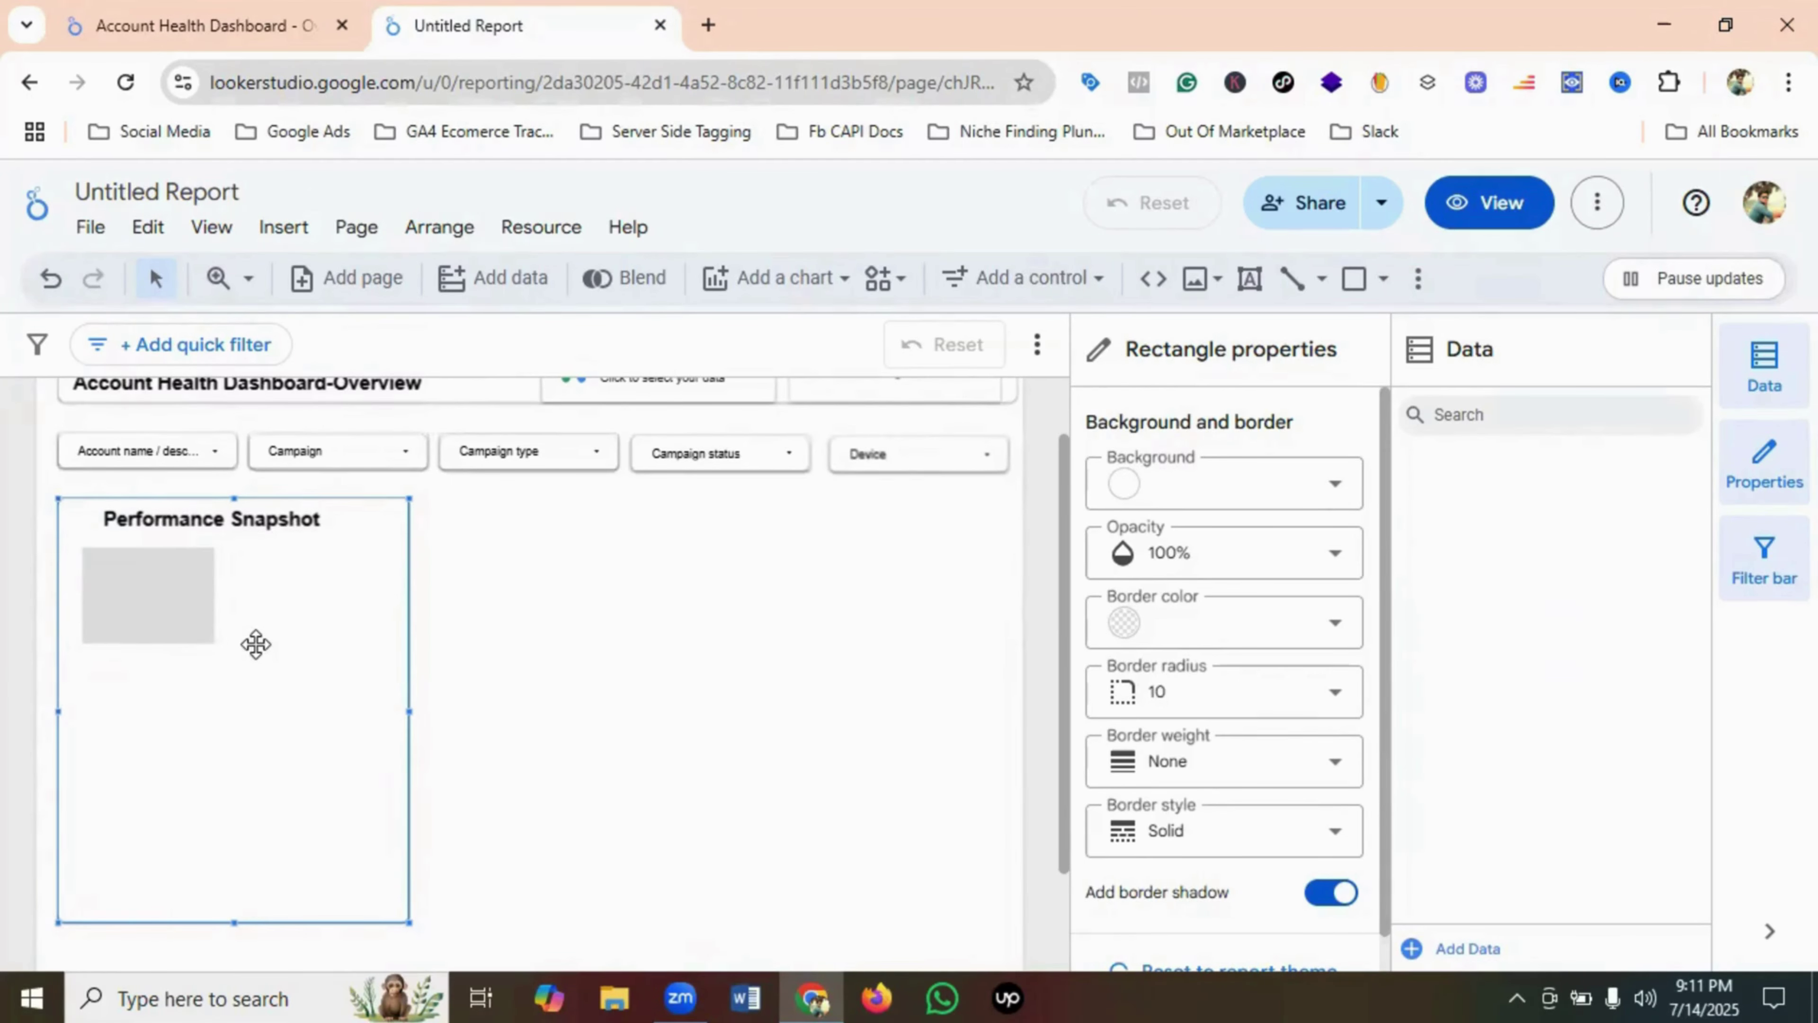
click(1487, 210)
click(204, 16)
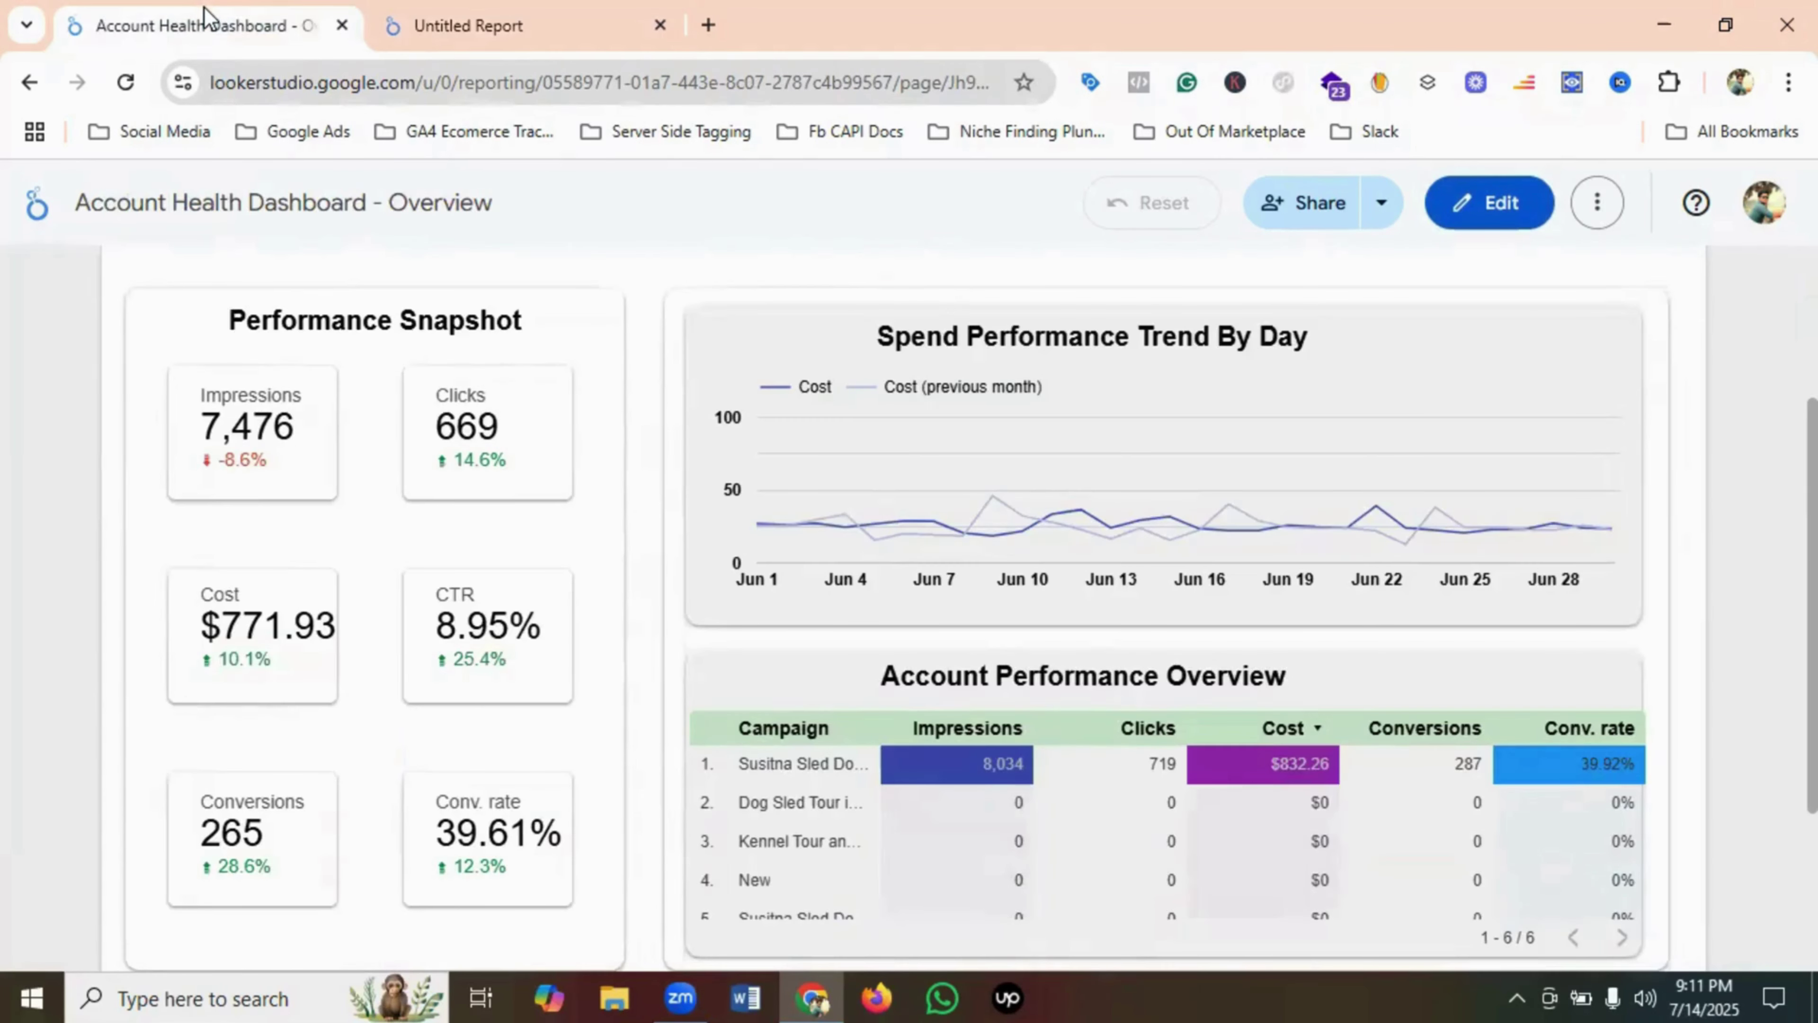
click(534, 29)
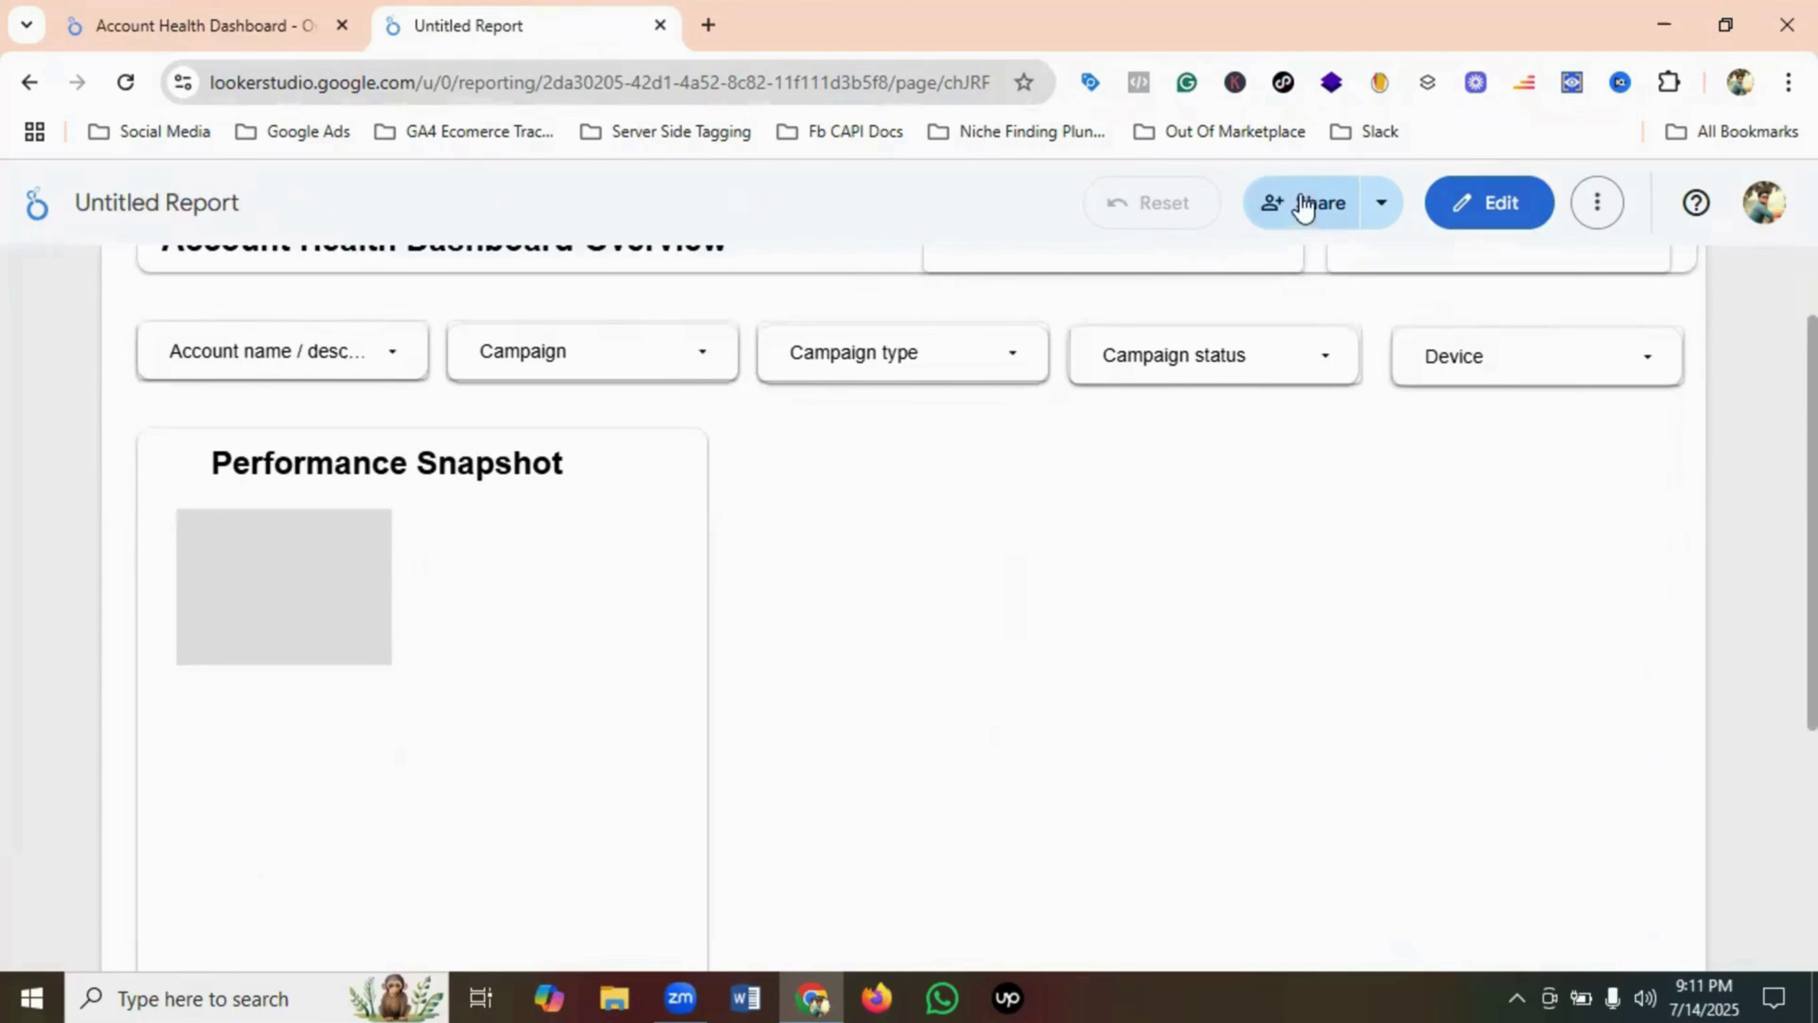
click(1489, 204)
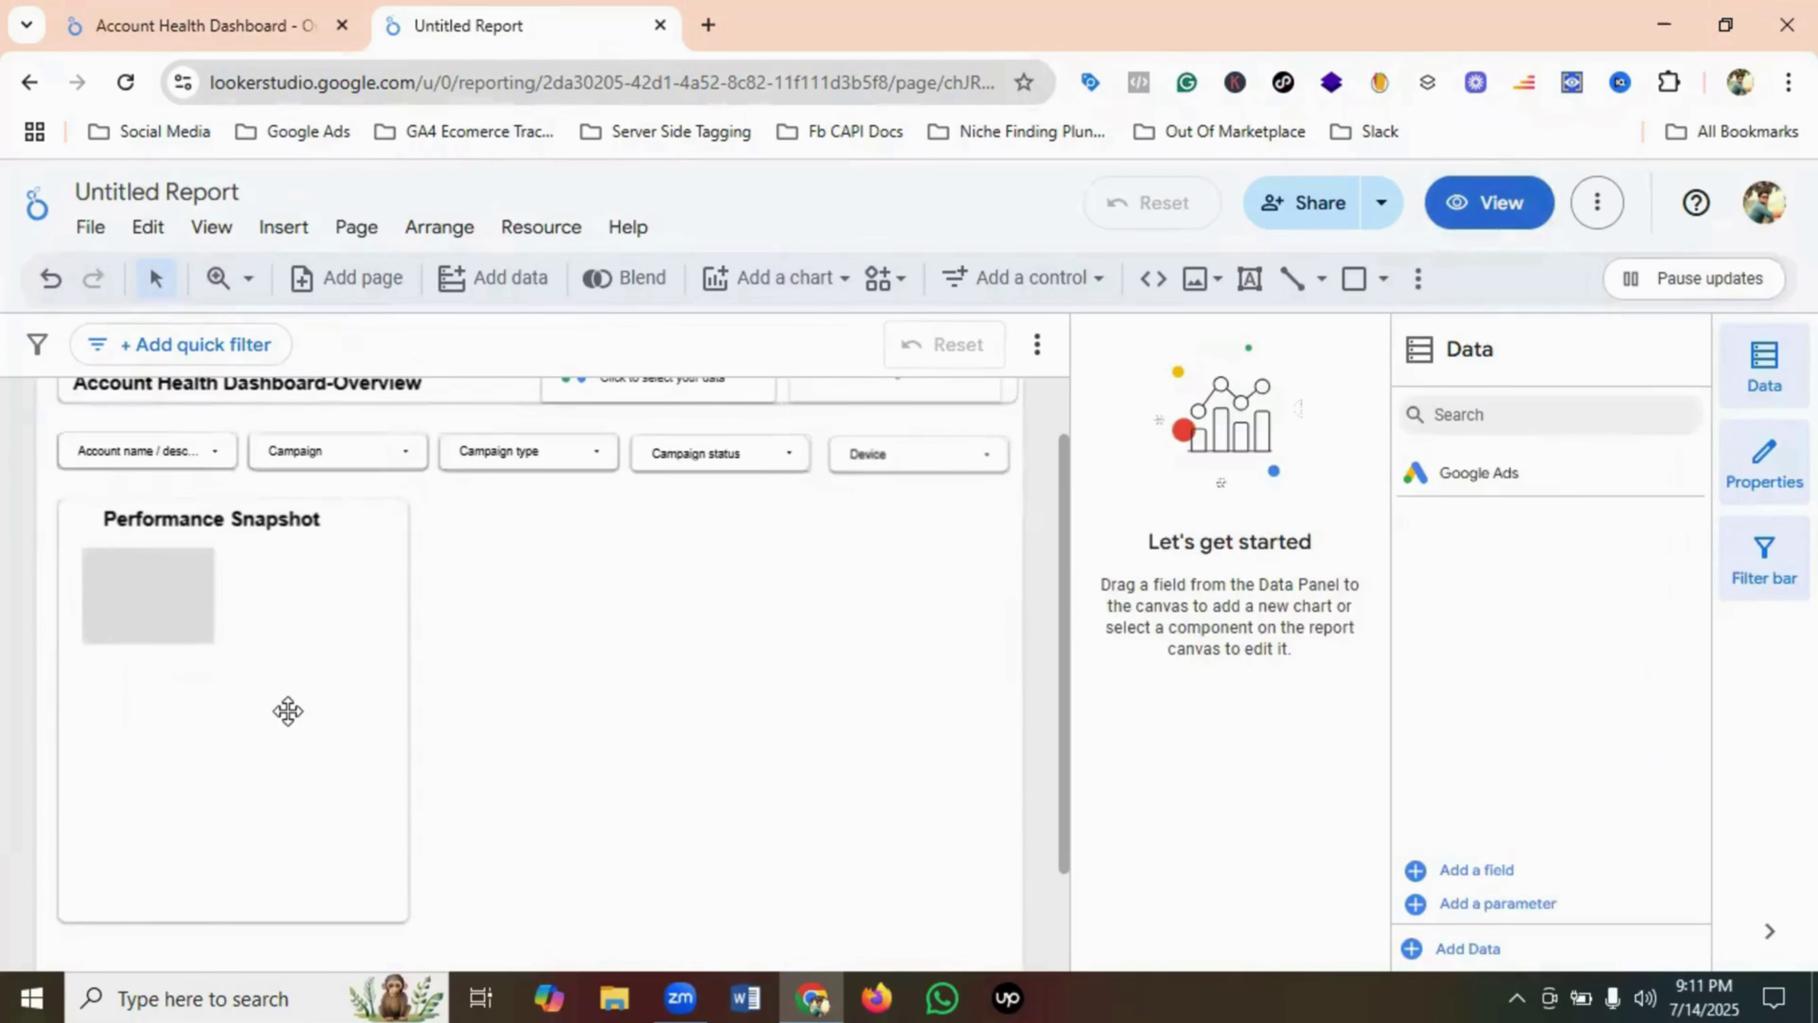
- Reduce the height and width of the grey card a little more
click(158, 623)
drag(150, 645, 205, 592)
click(292, 597)
click(210, 604)
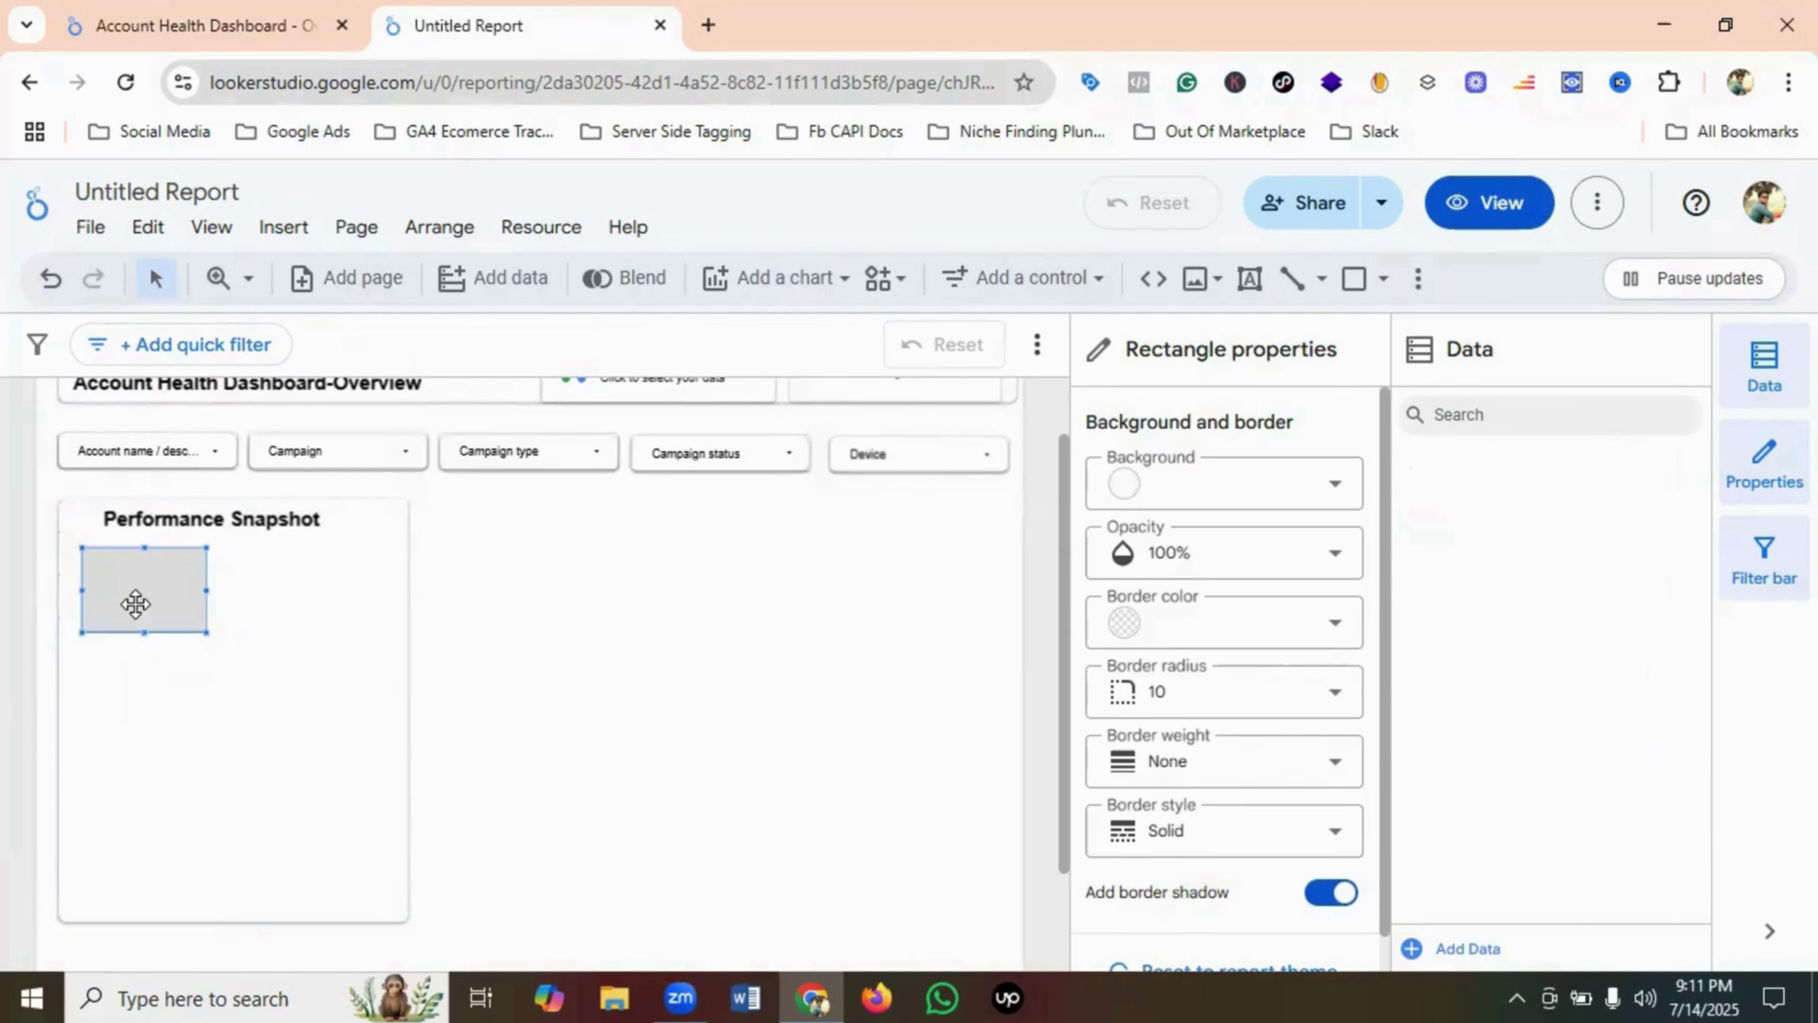
- Format the card with a white background, a border radius of 10 and a border shadow
click(1198, 485)
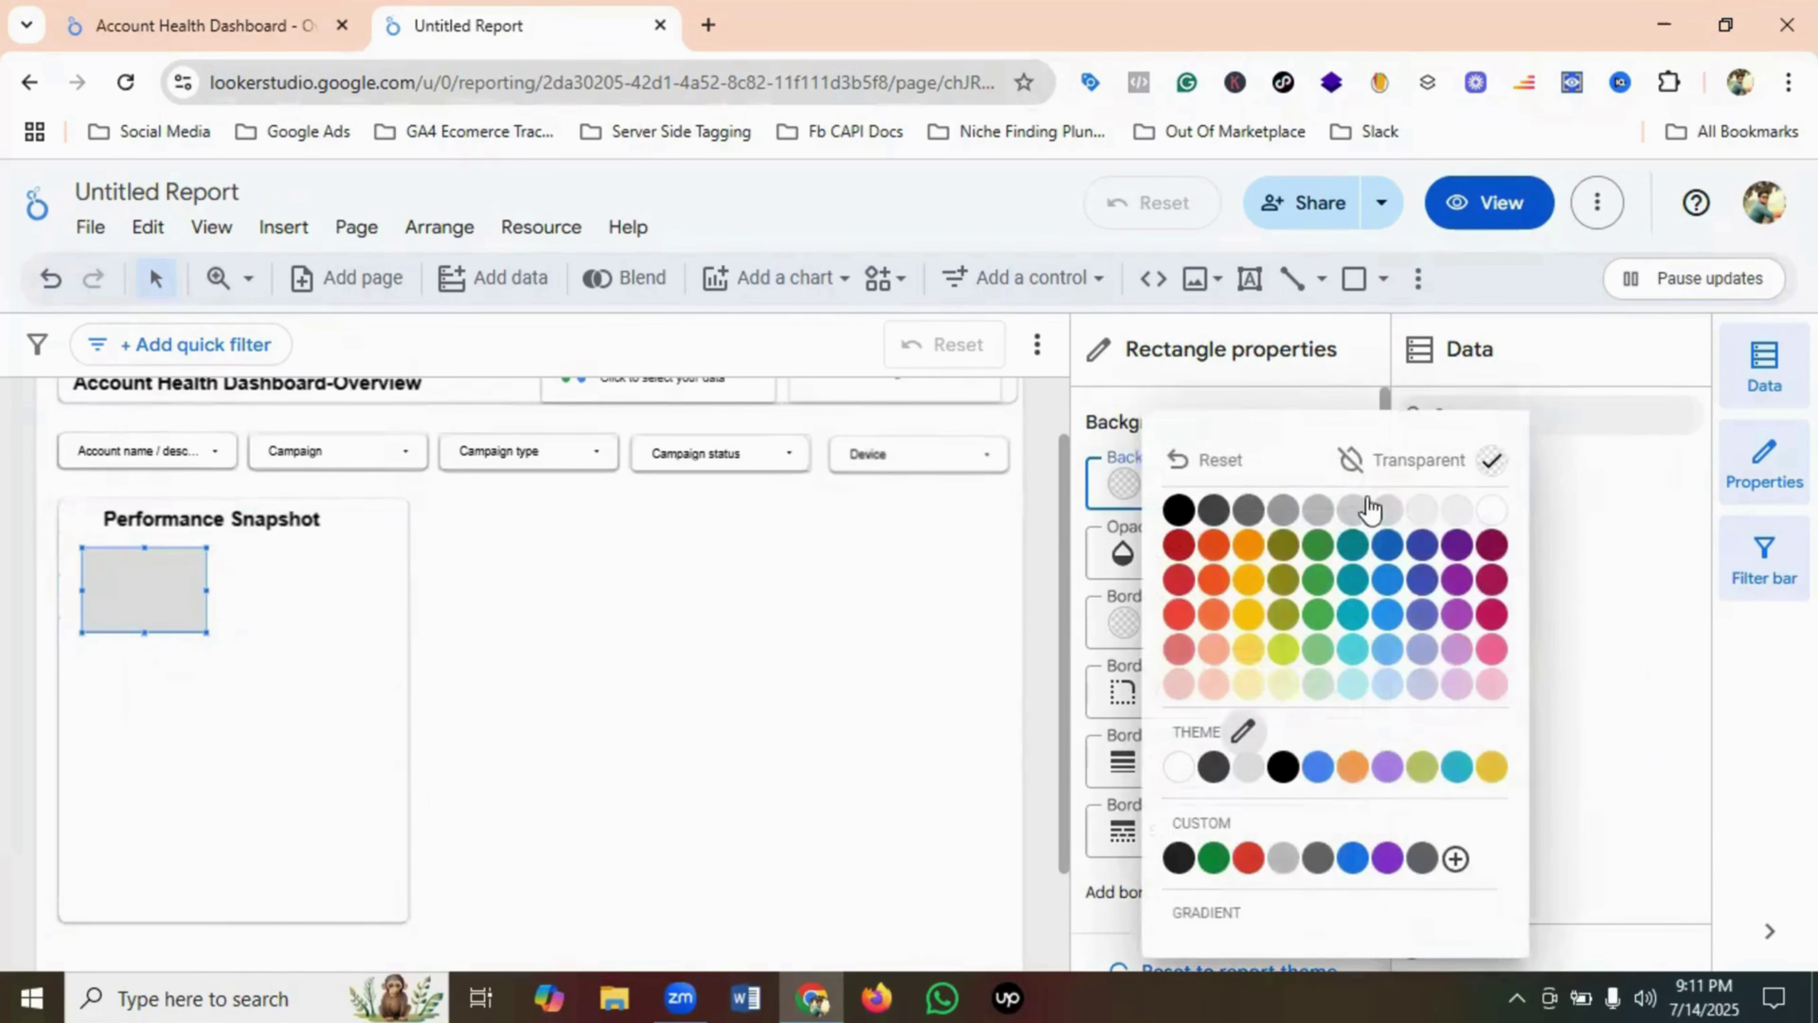
click(1486, 512)
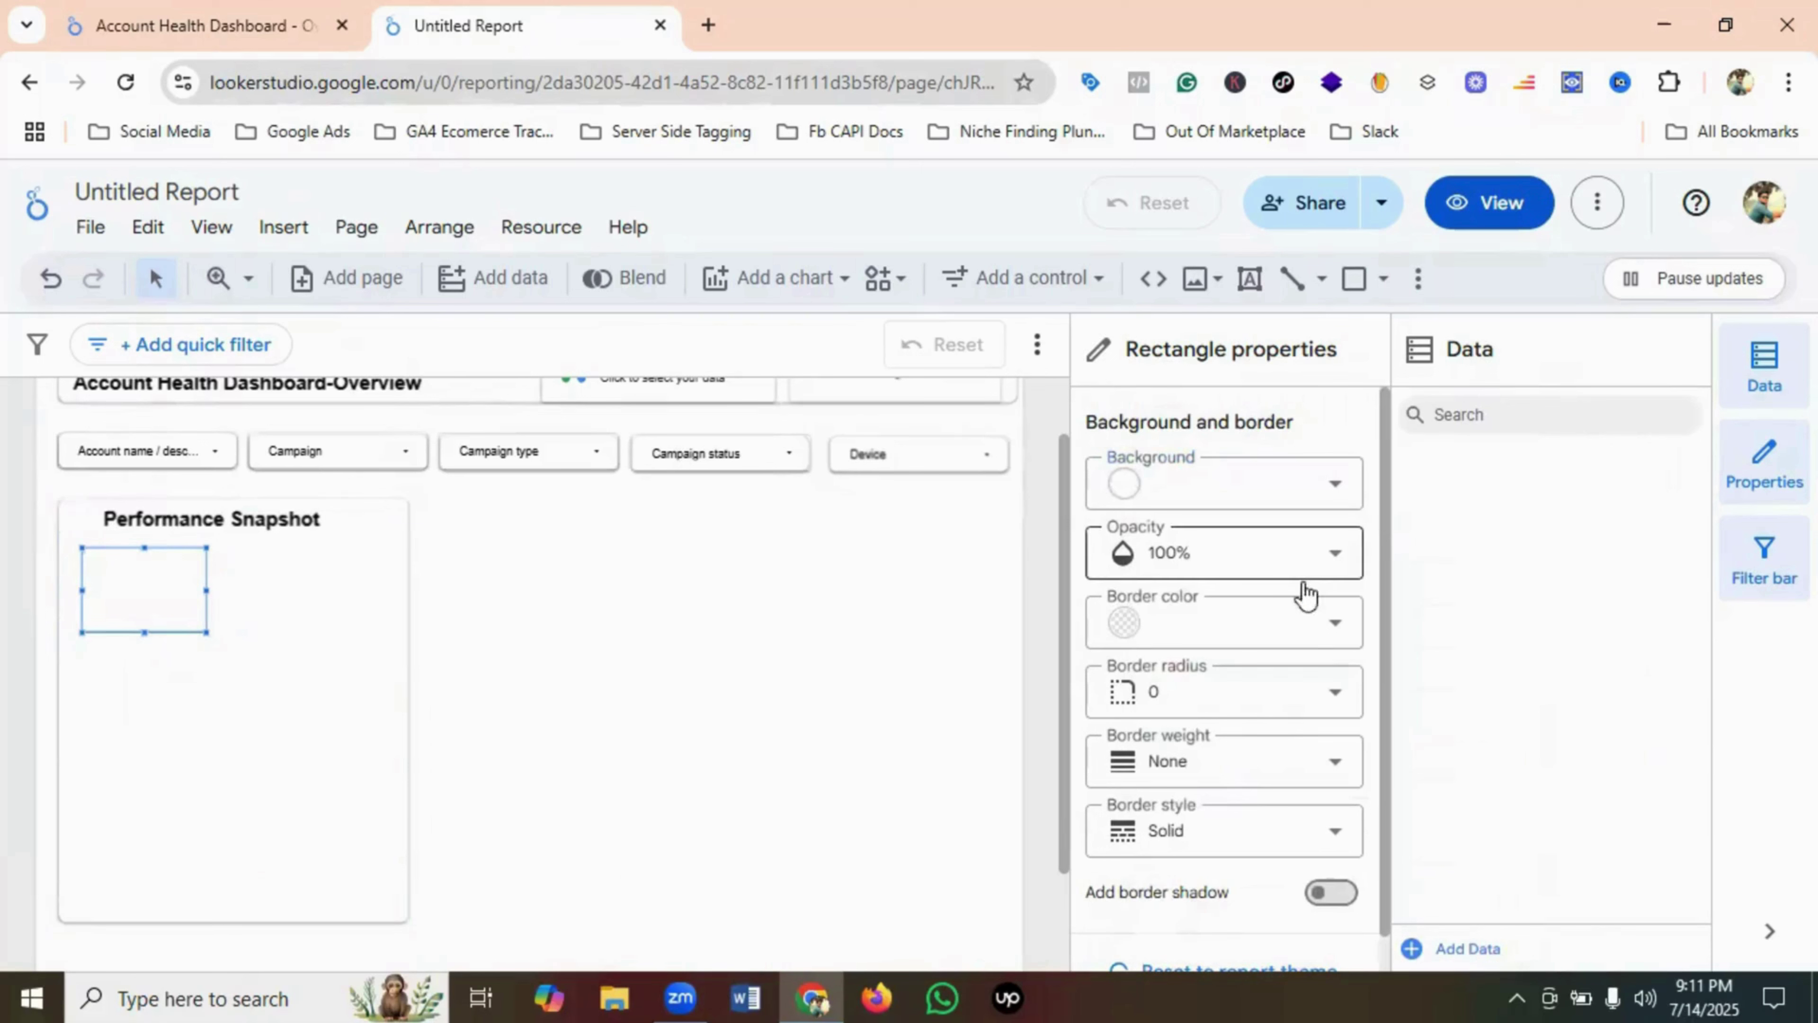
scroll(1292, 651, down, 1)
click(1238, 654)
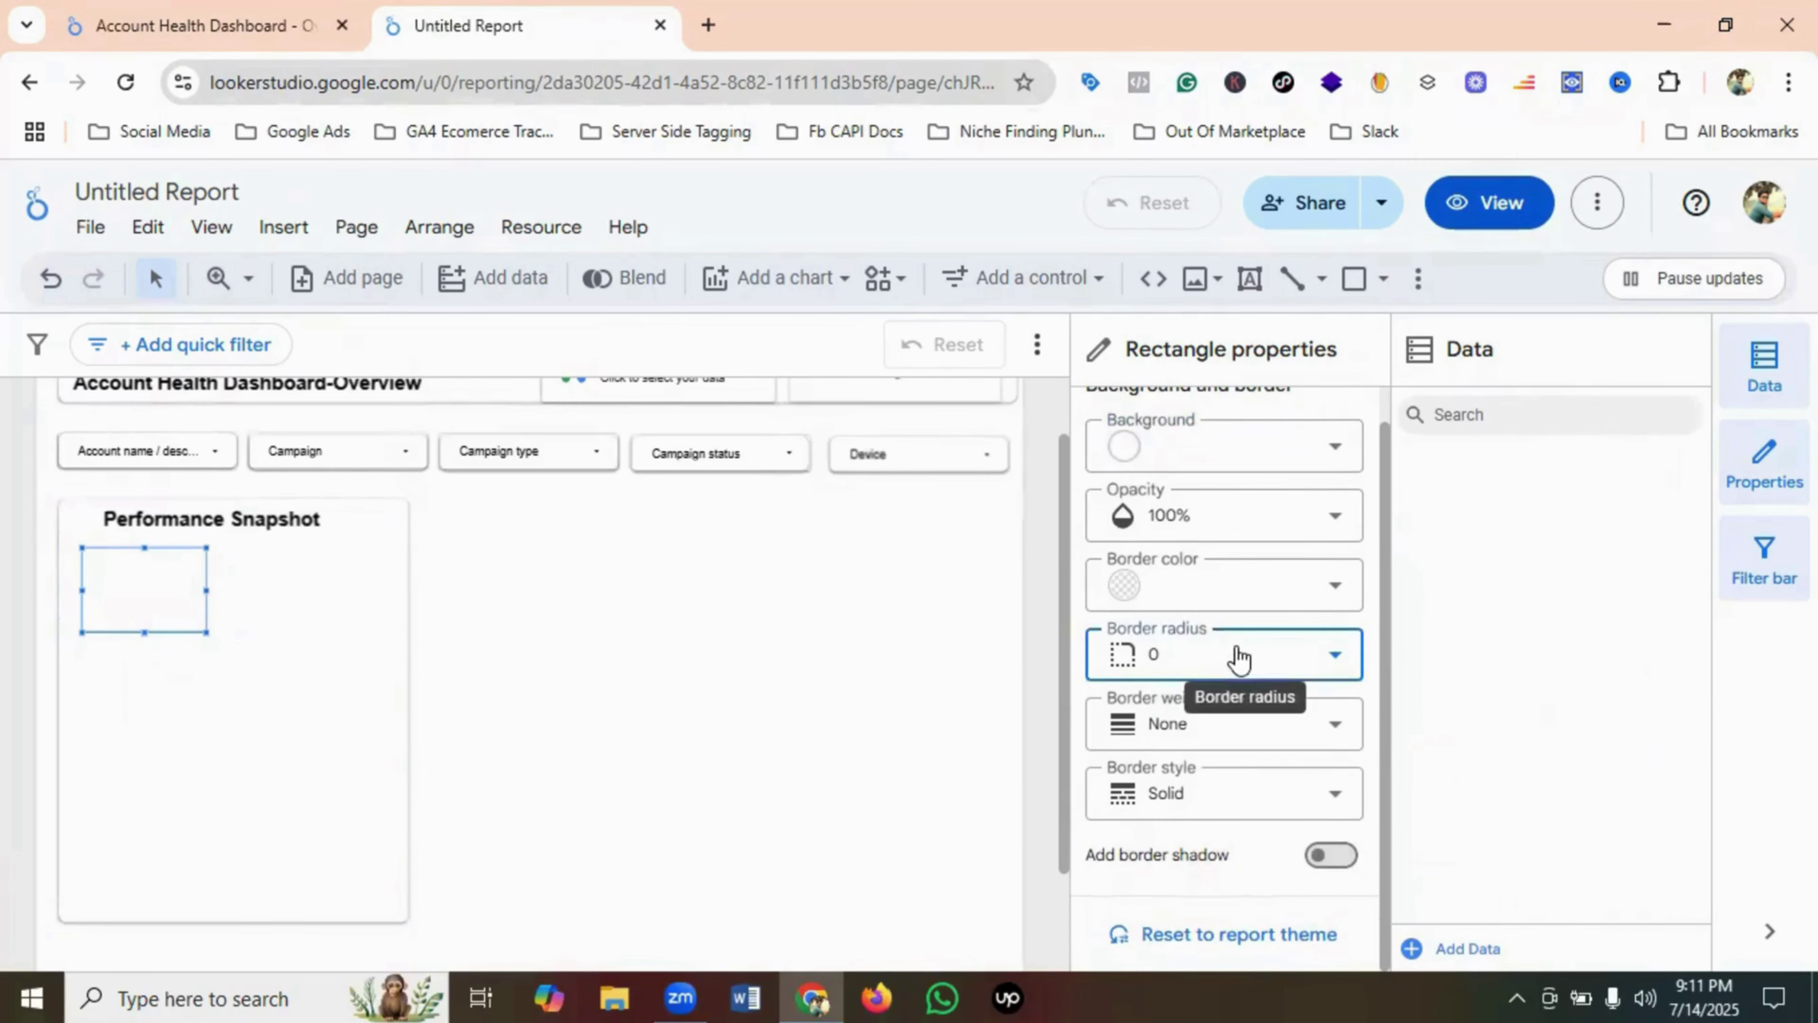
scroll(1203, 521, down, 2)
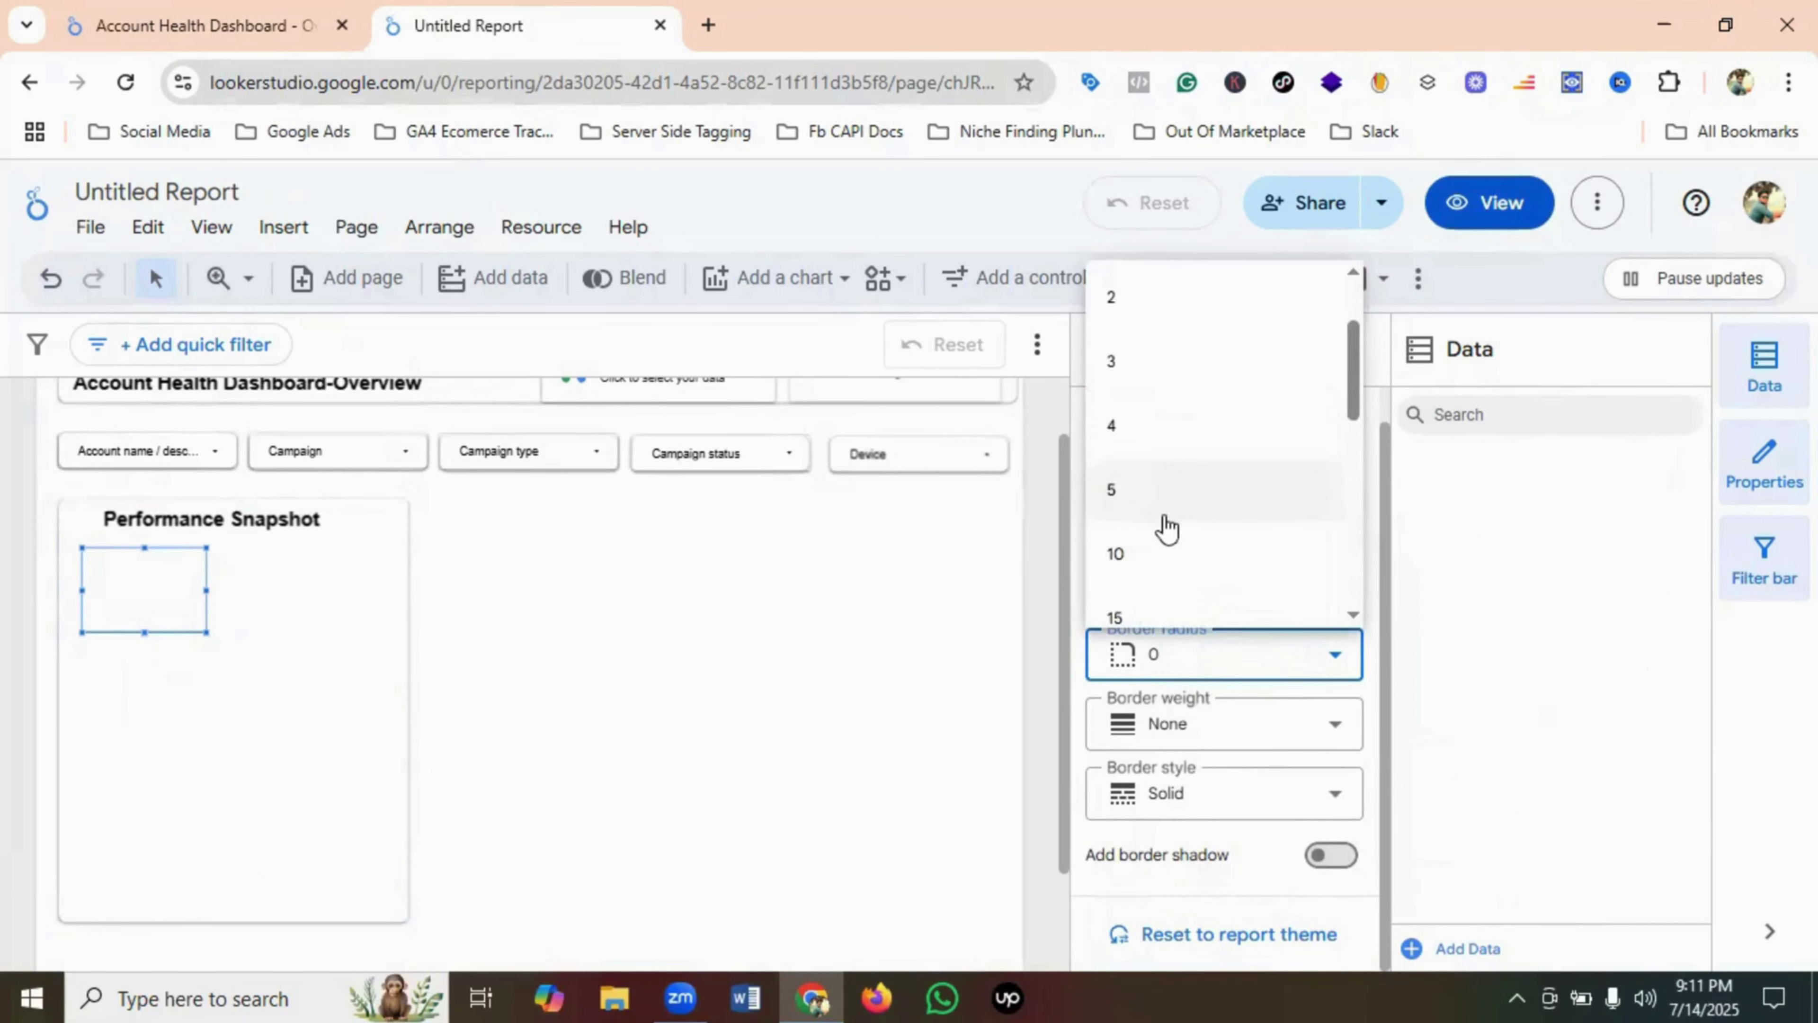
click(1140, 560)
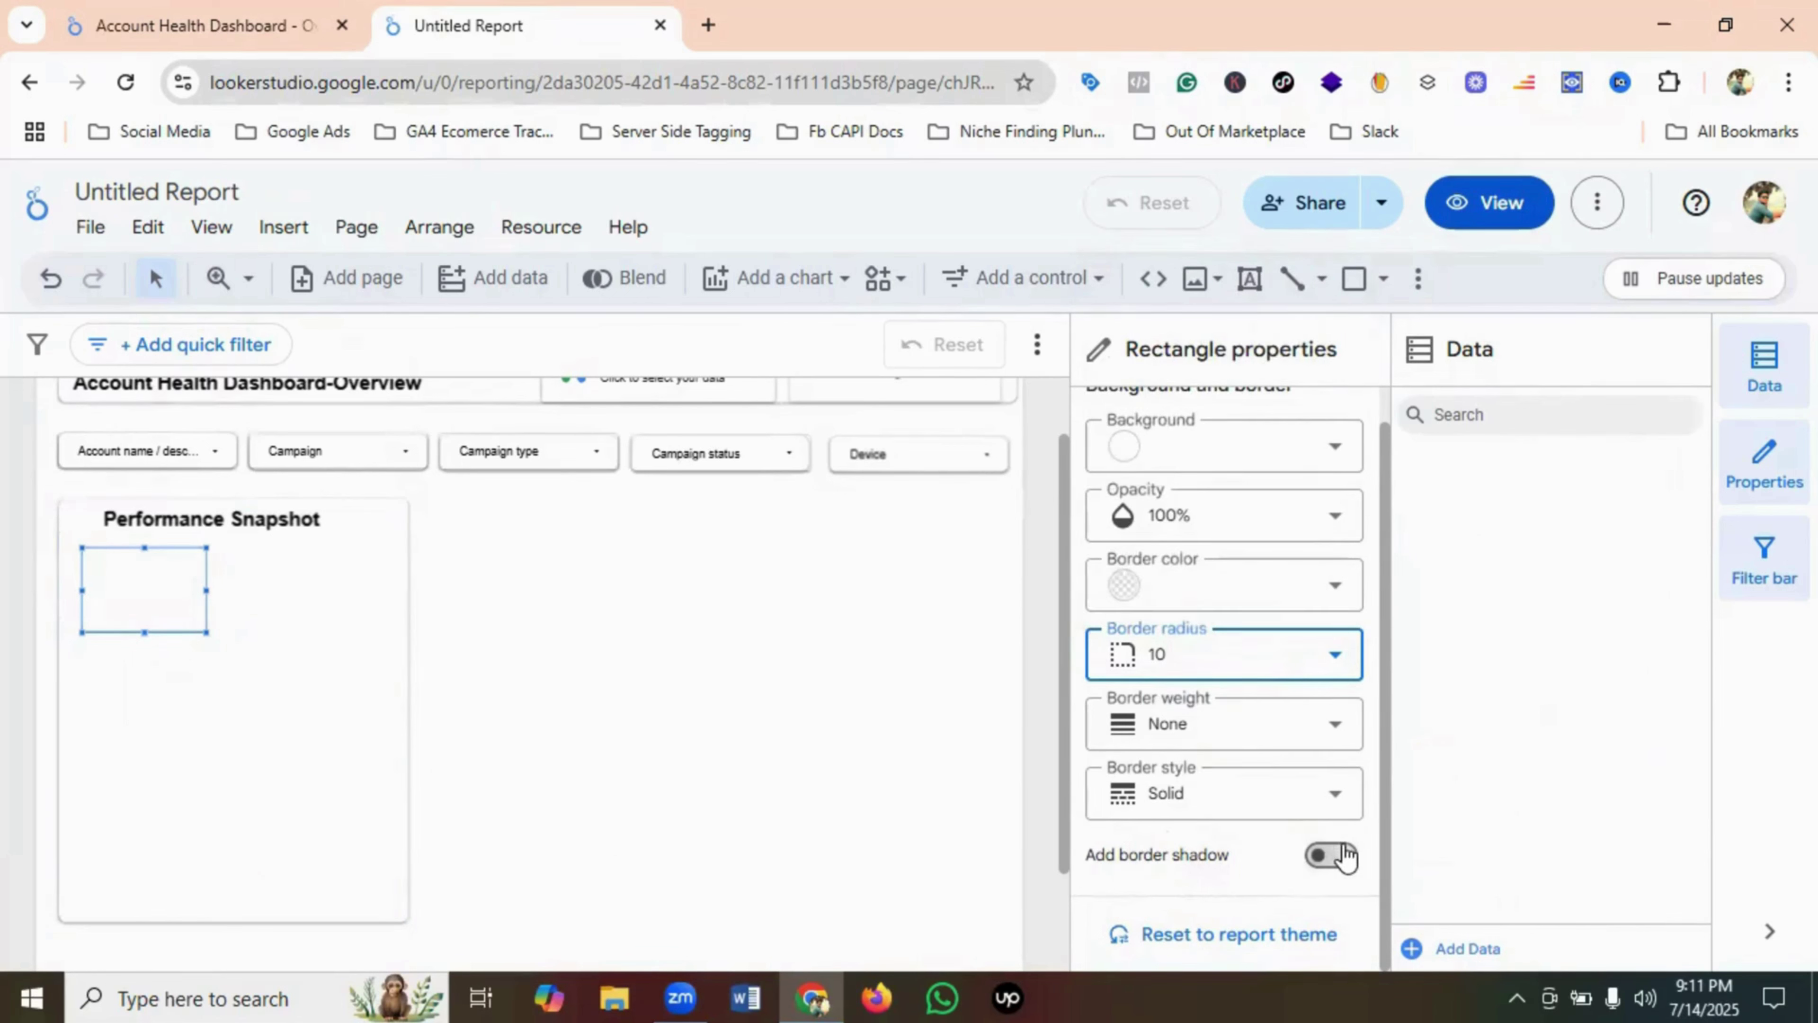
click(1333, 855)
click(301, 613)
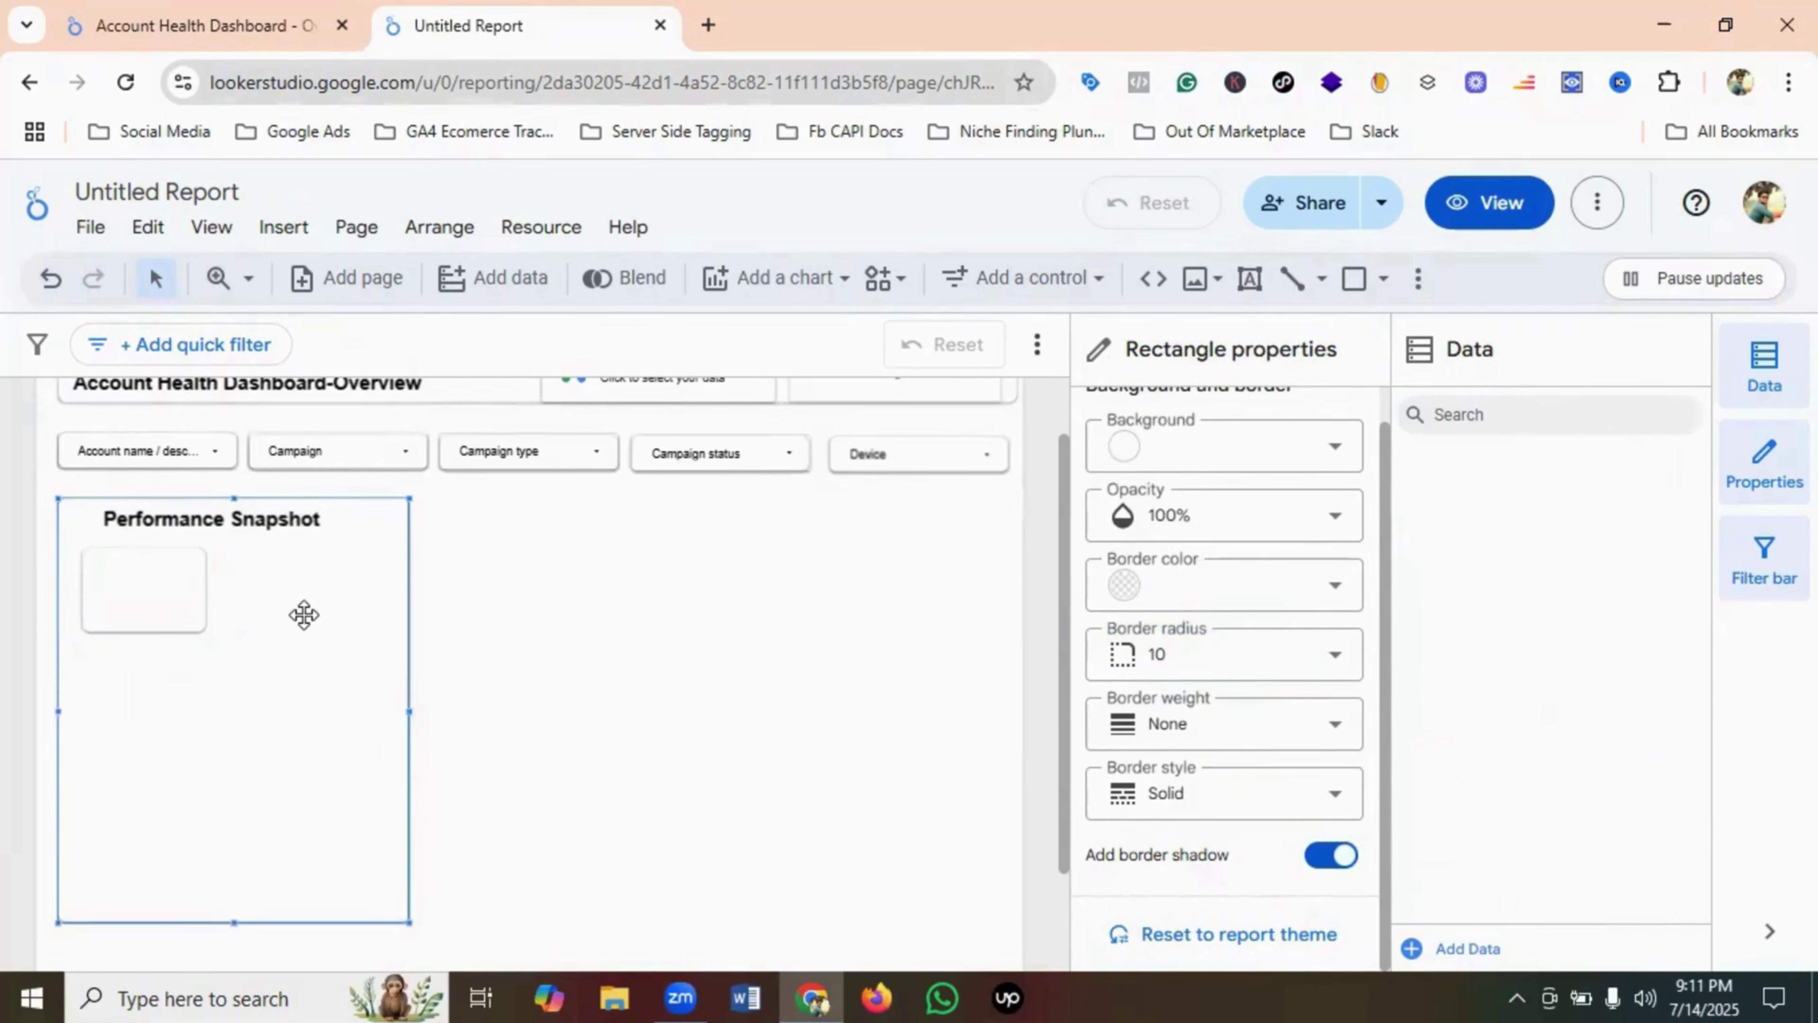
- Duplicate the card and place the copy to its right, aligned with it in the first row
click(134, 593)
right_click(135, 595)
click(176, 304)
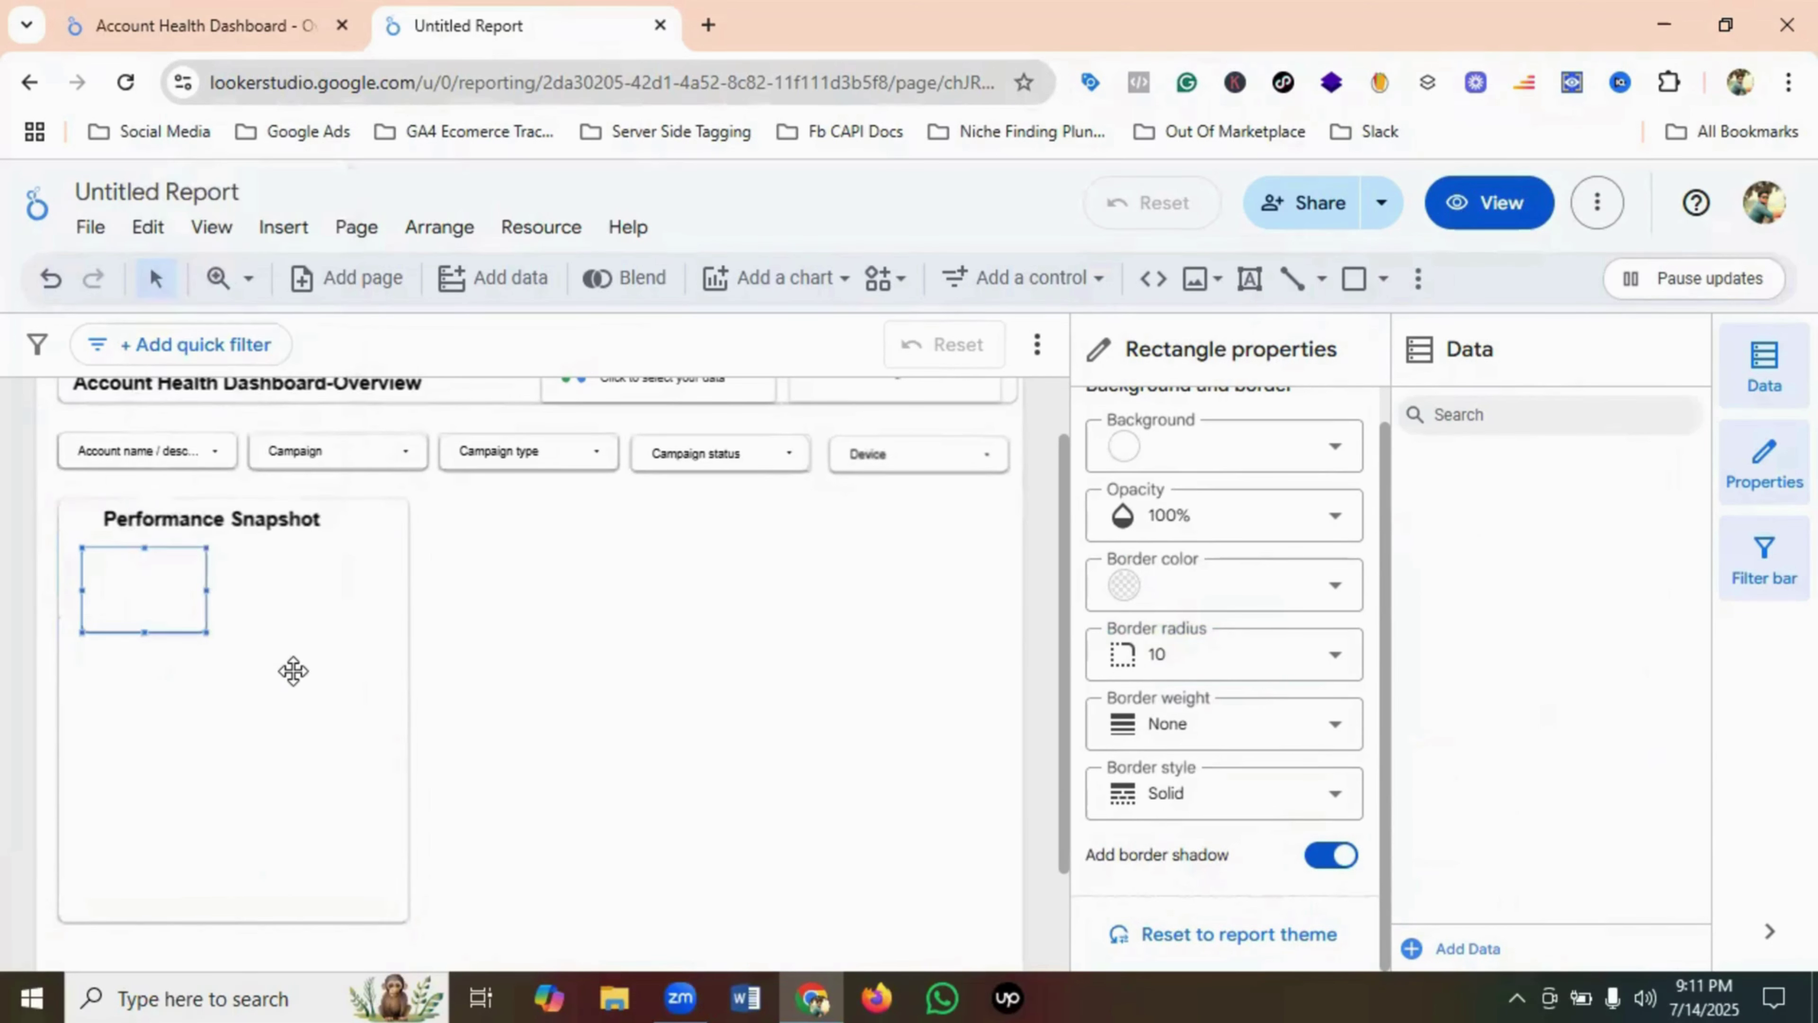
click(295, 609)
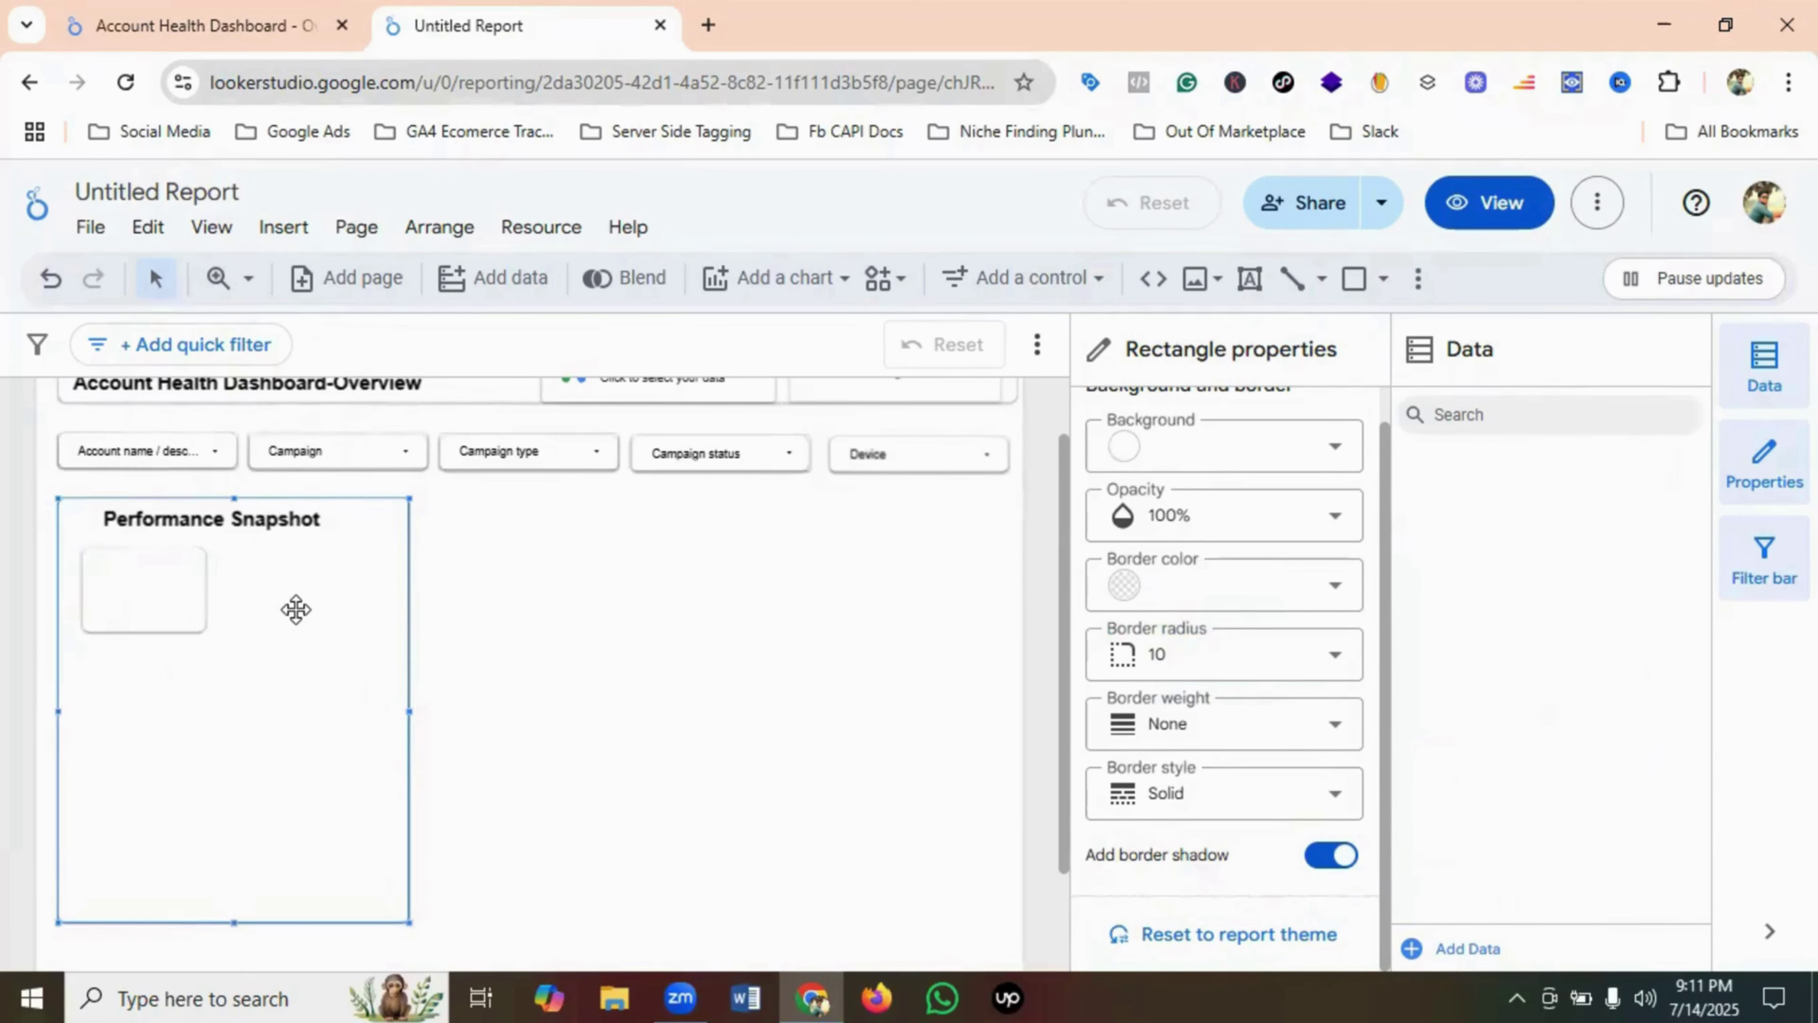
key(ctrl+v)
drag(154, 689, 316, 695)
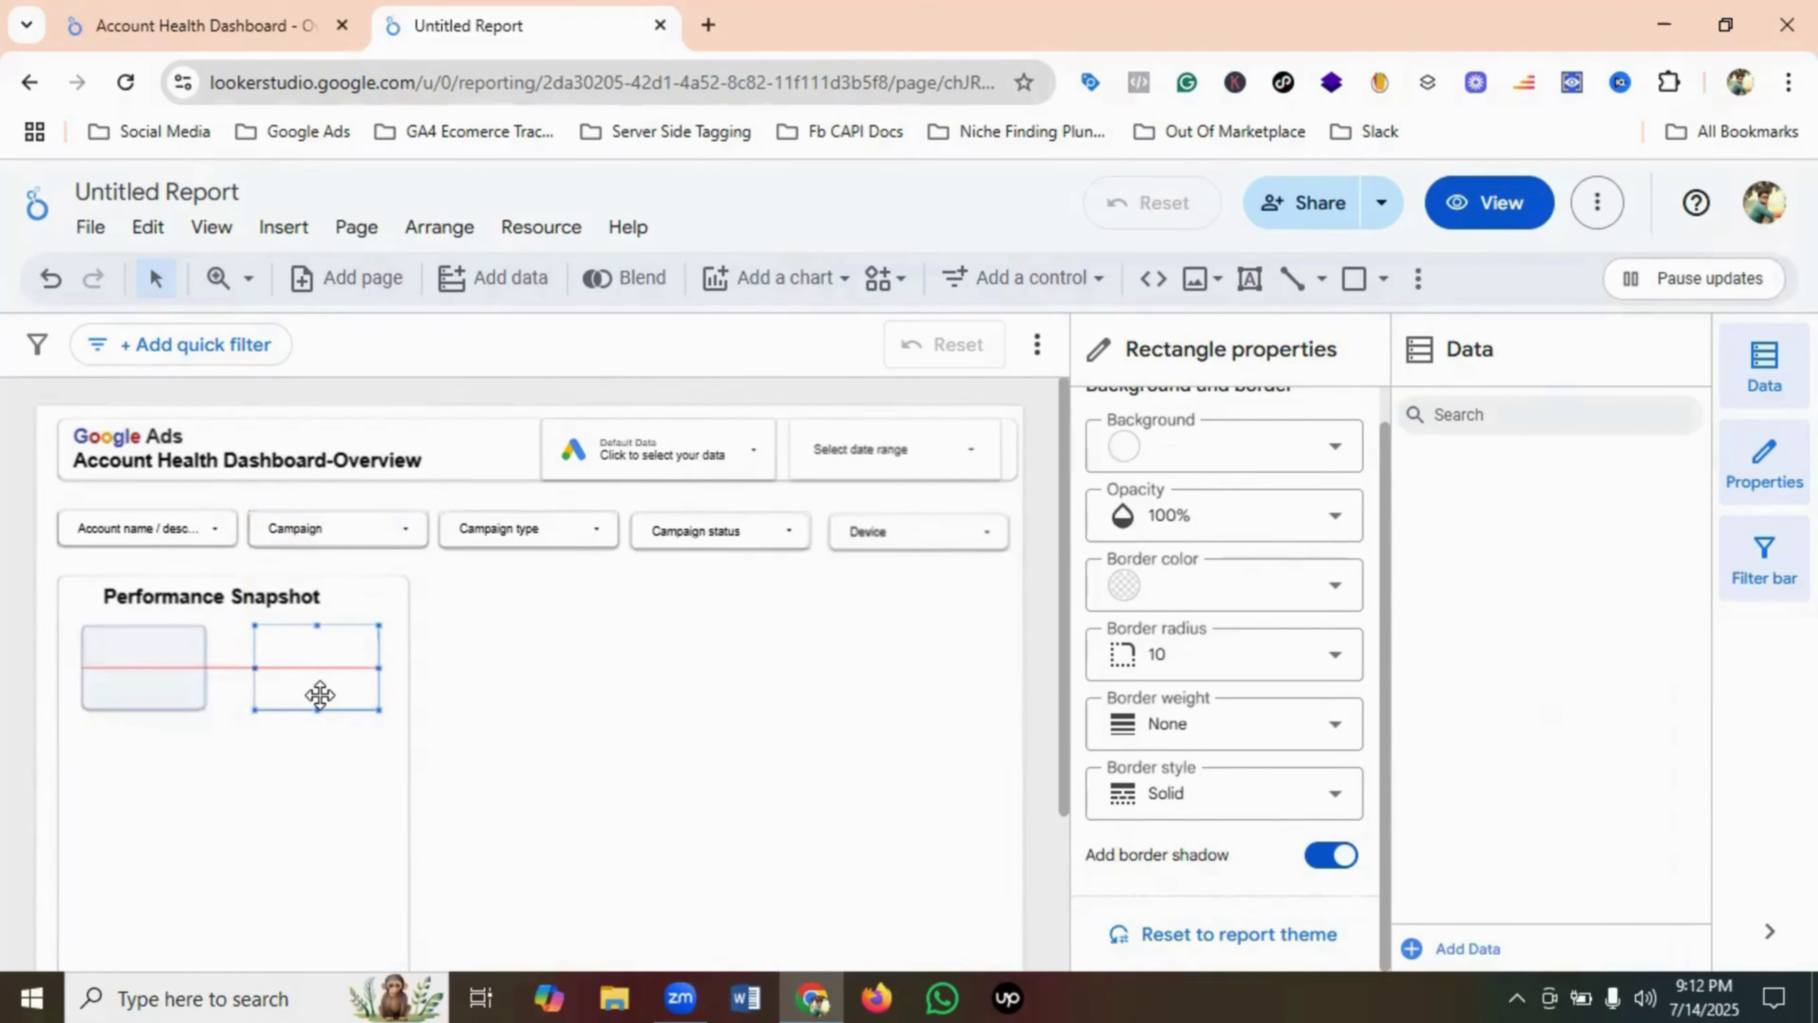
- Paste two more copies of the card and align them below the first pair as a second row
click(231, 795)
scroll(250, 750, down, 3)
scroll(250, 751, down, 1)
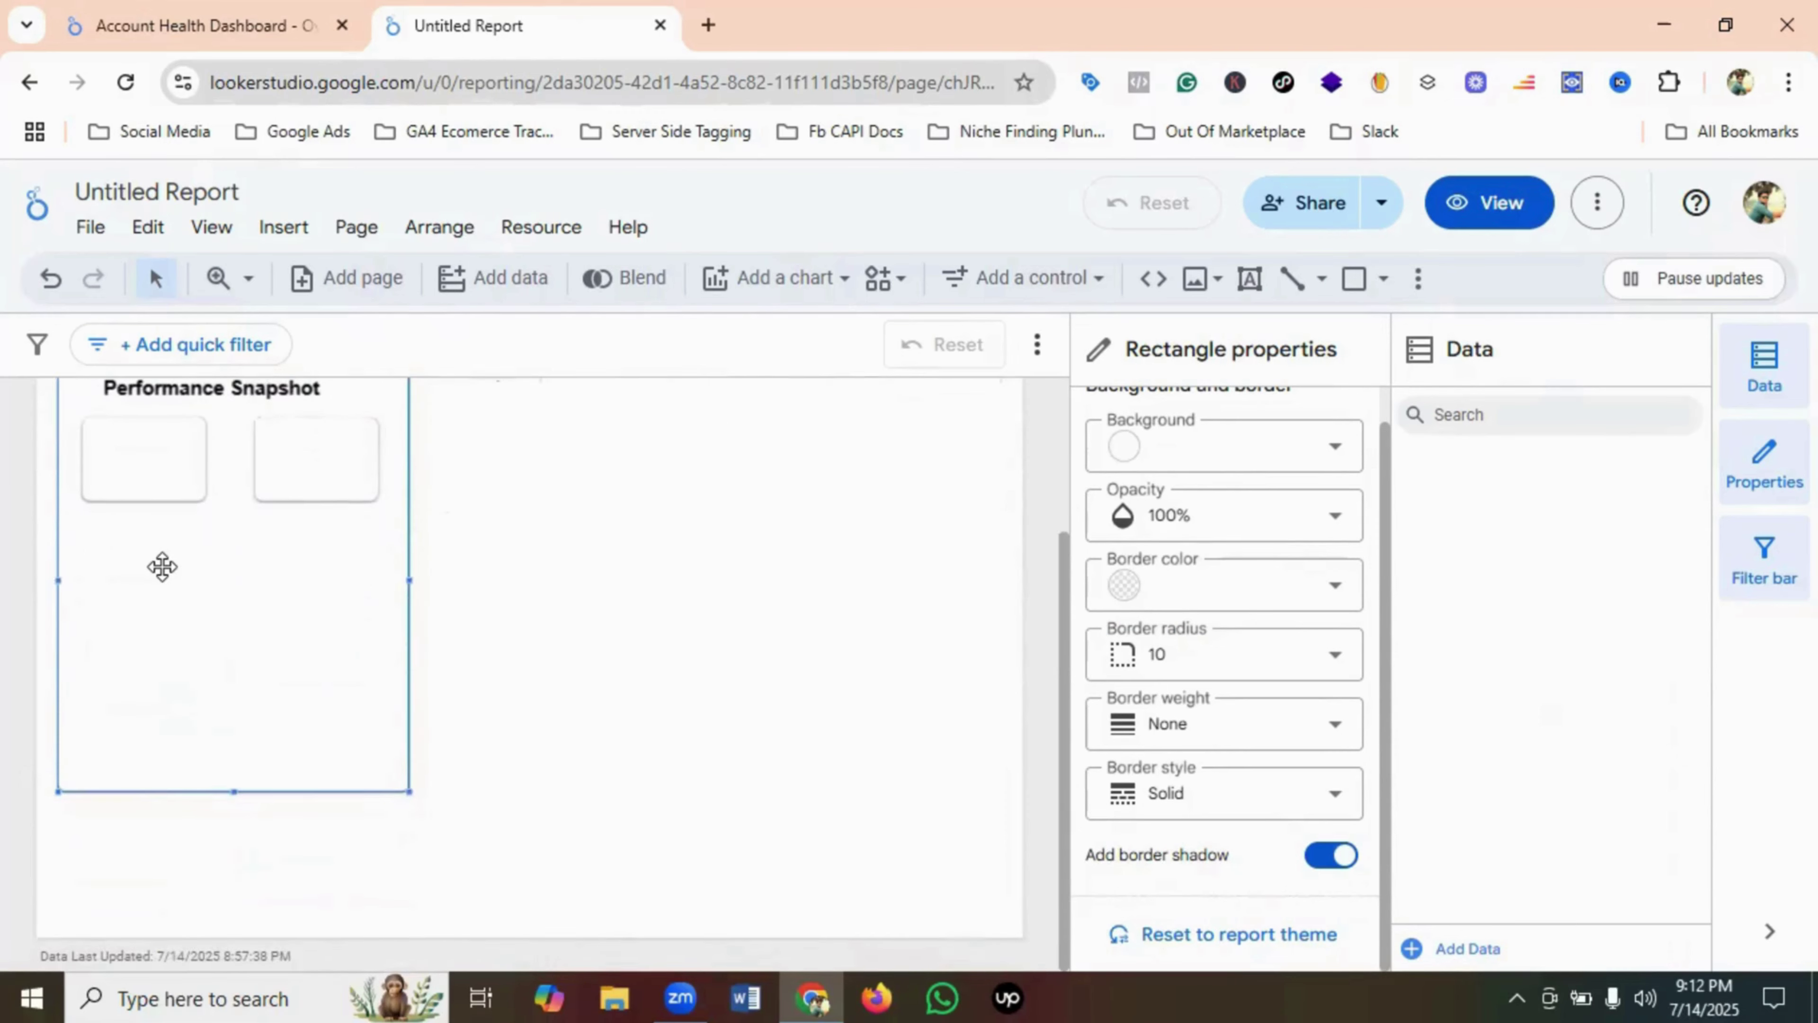
key(ctrl+v)
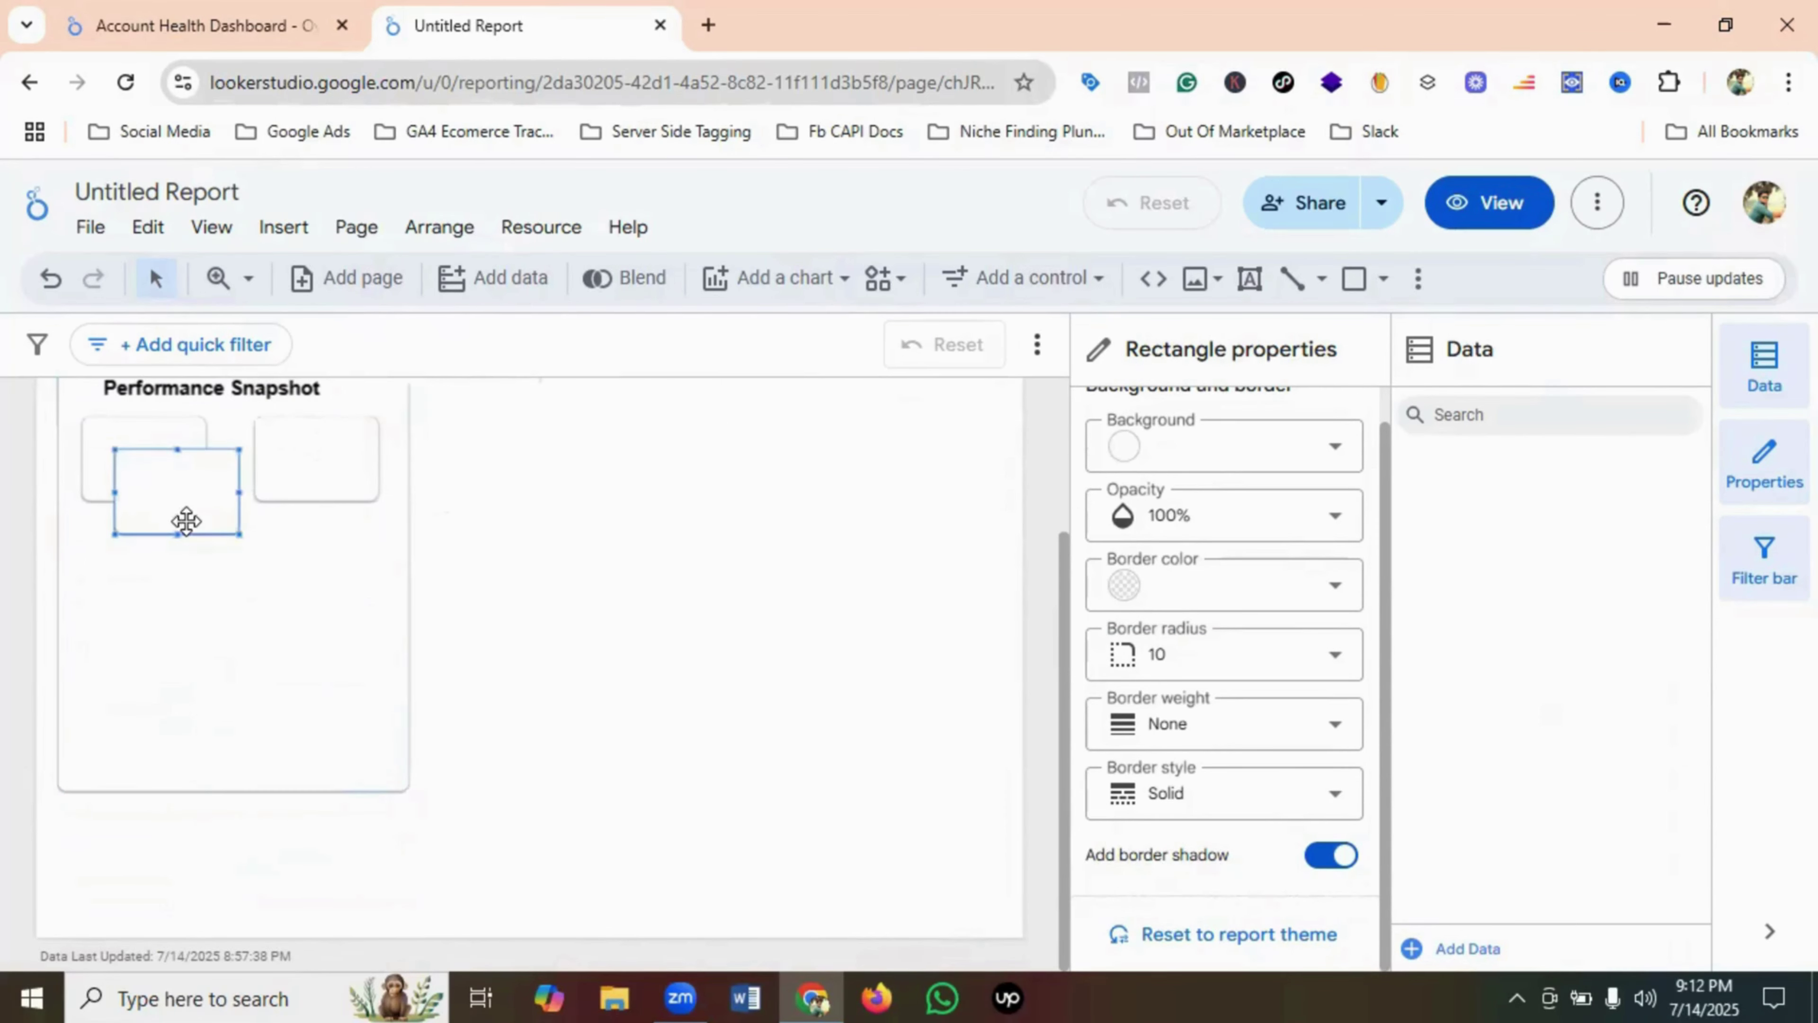
drag(183, 520, 152, 597)
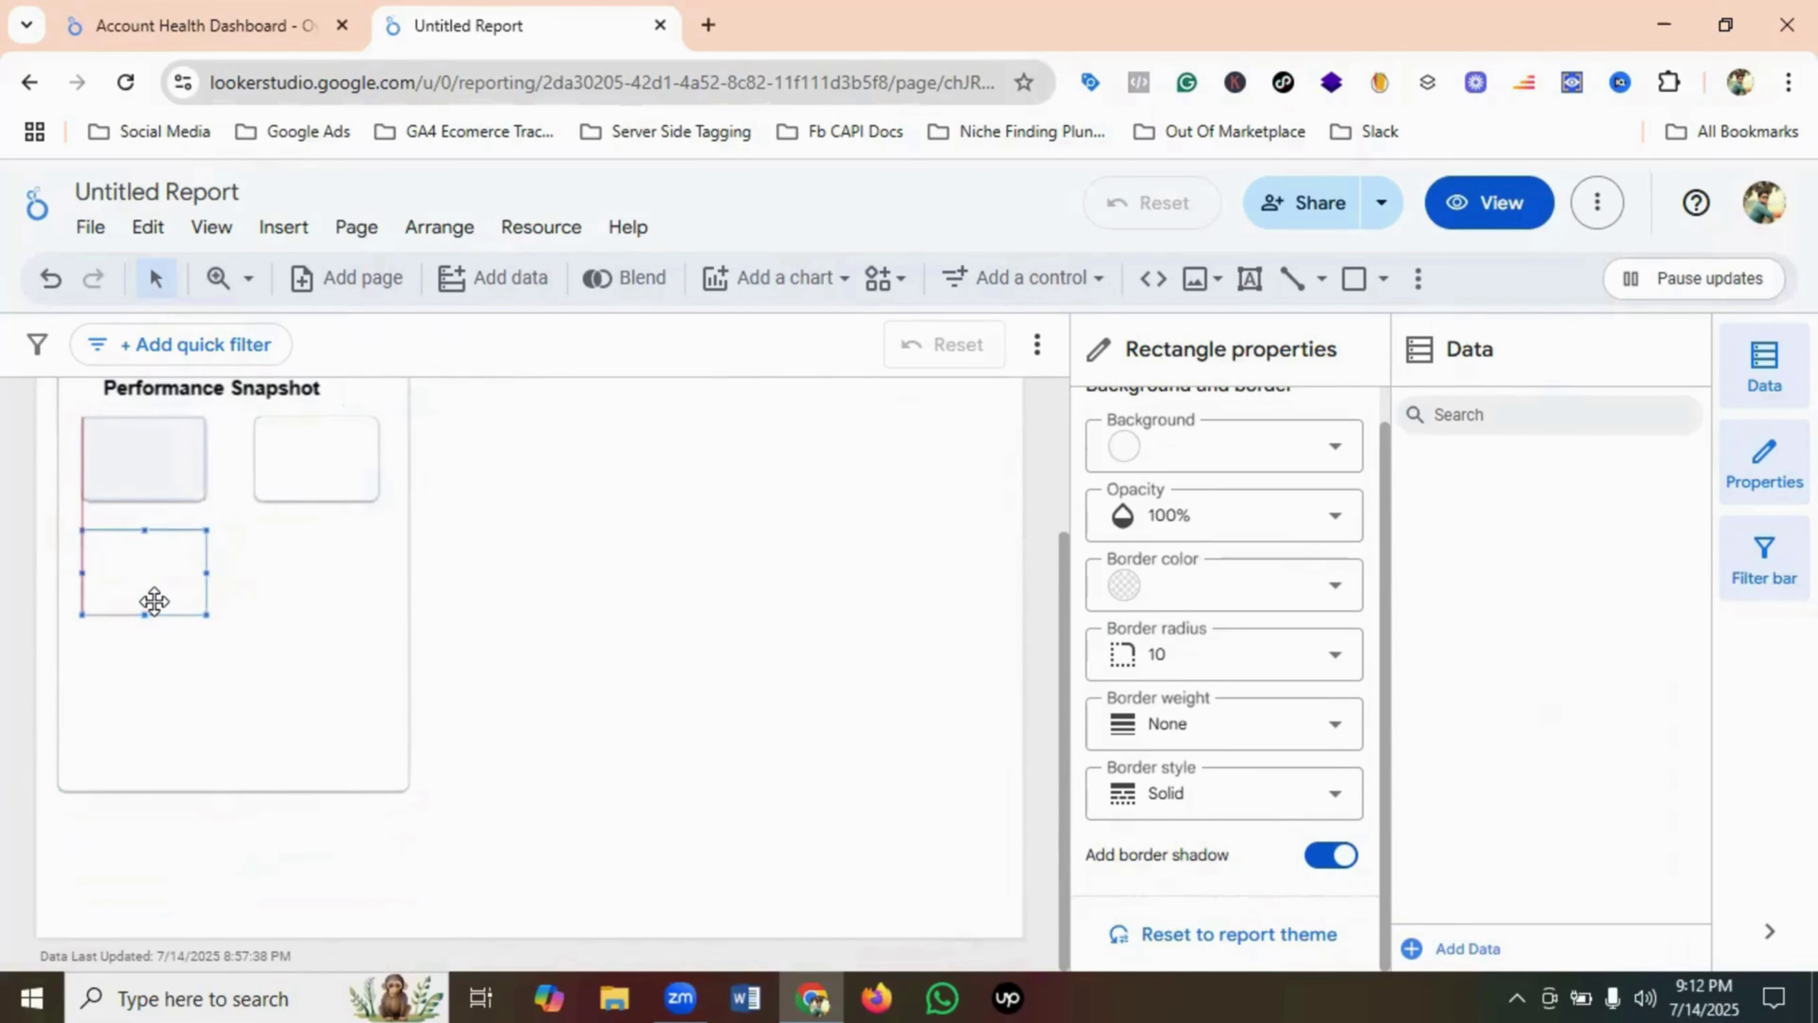
click(305, 587)
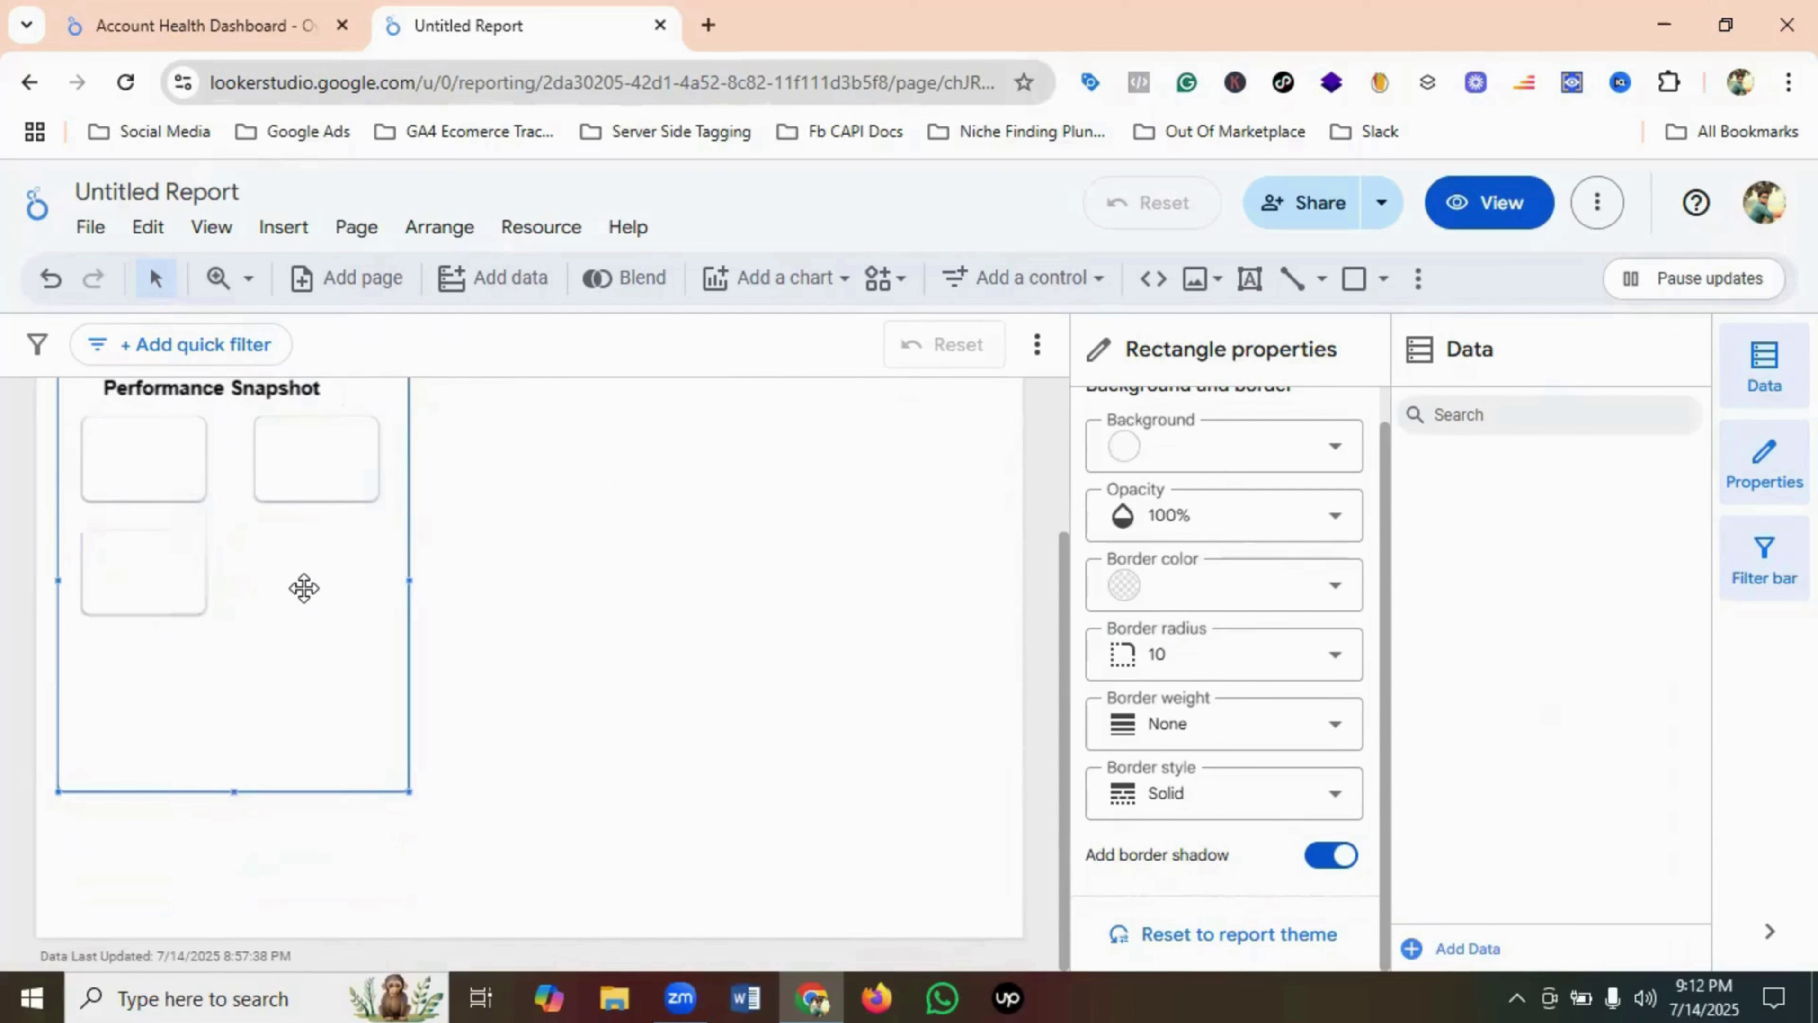
key(ctrl+v)
drag(231, 528, 357, 588)
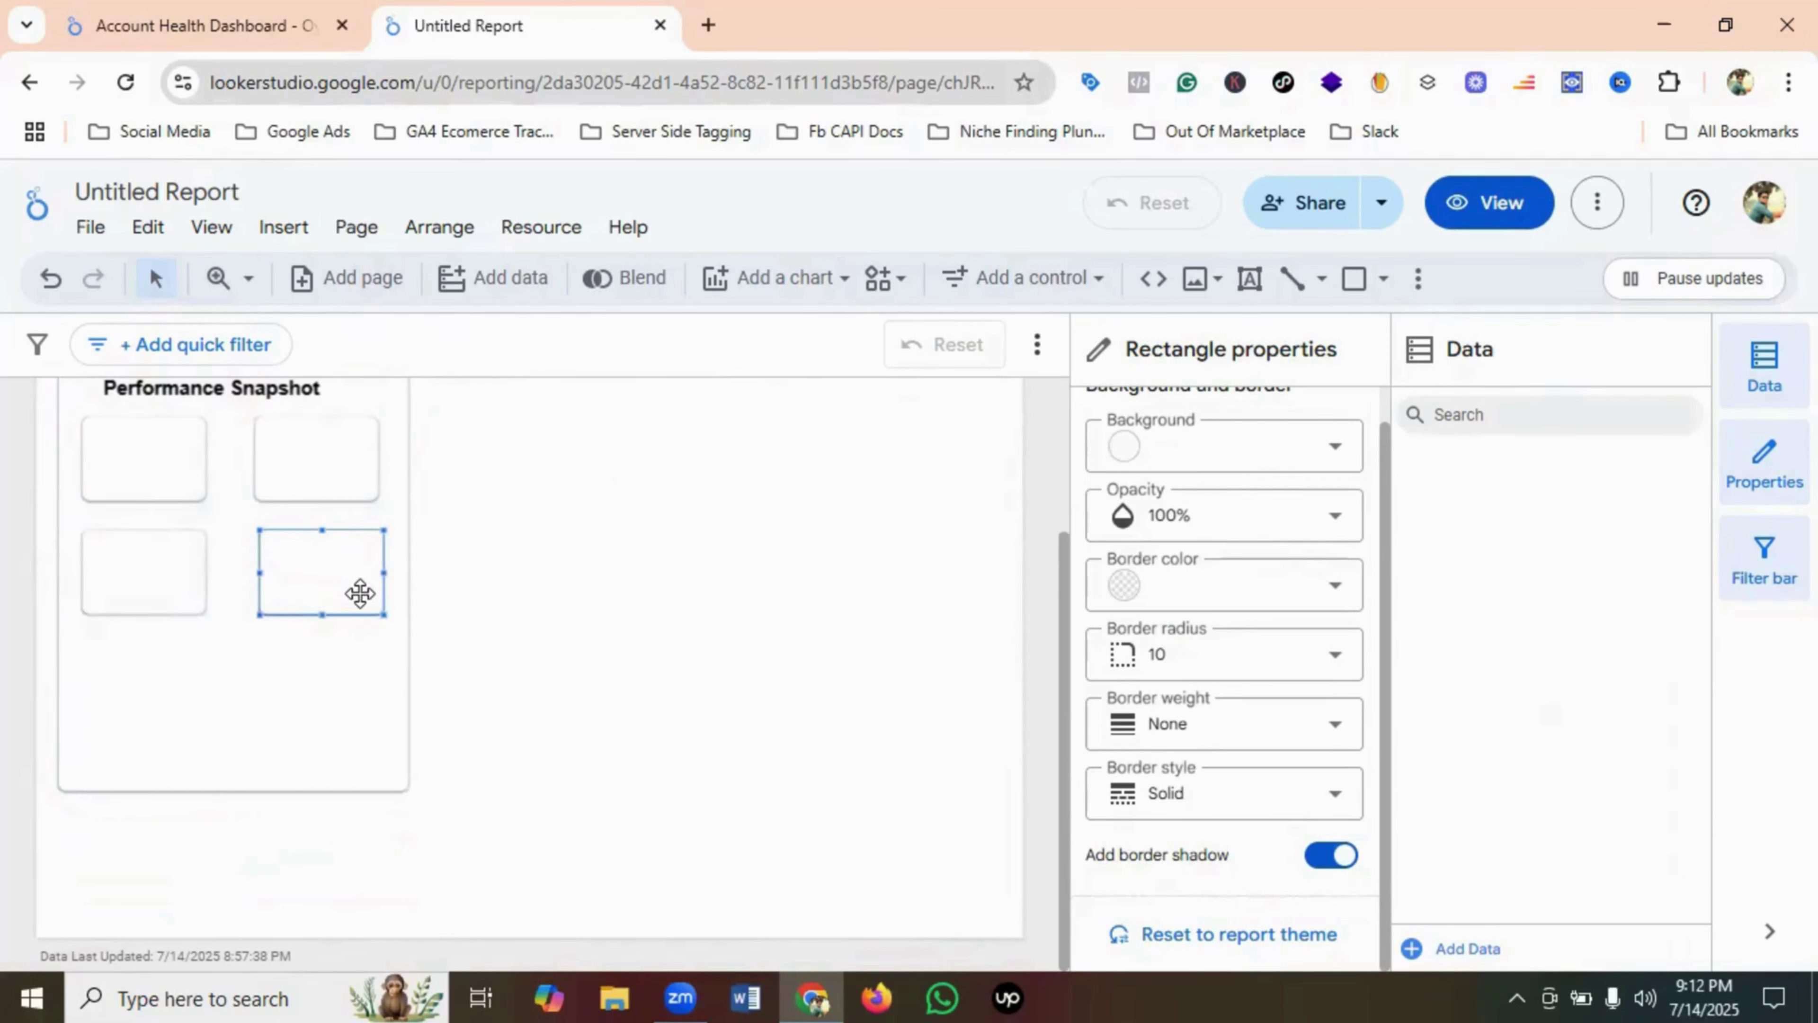
drag(357, 594, 357, 593)
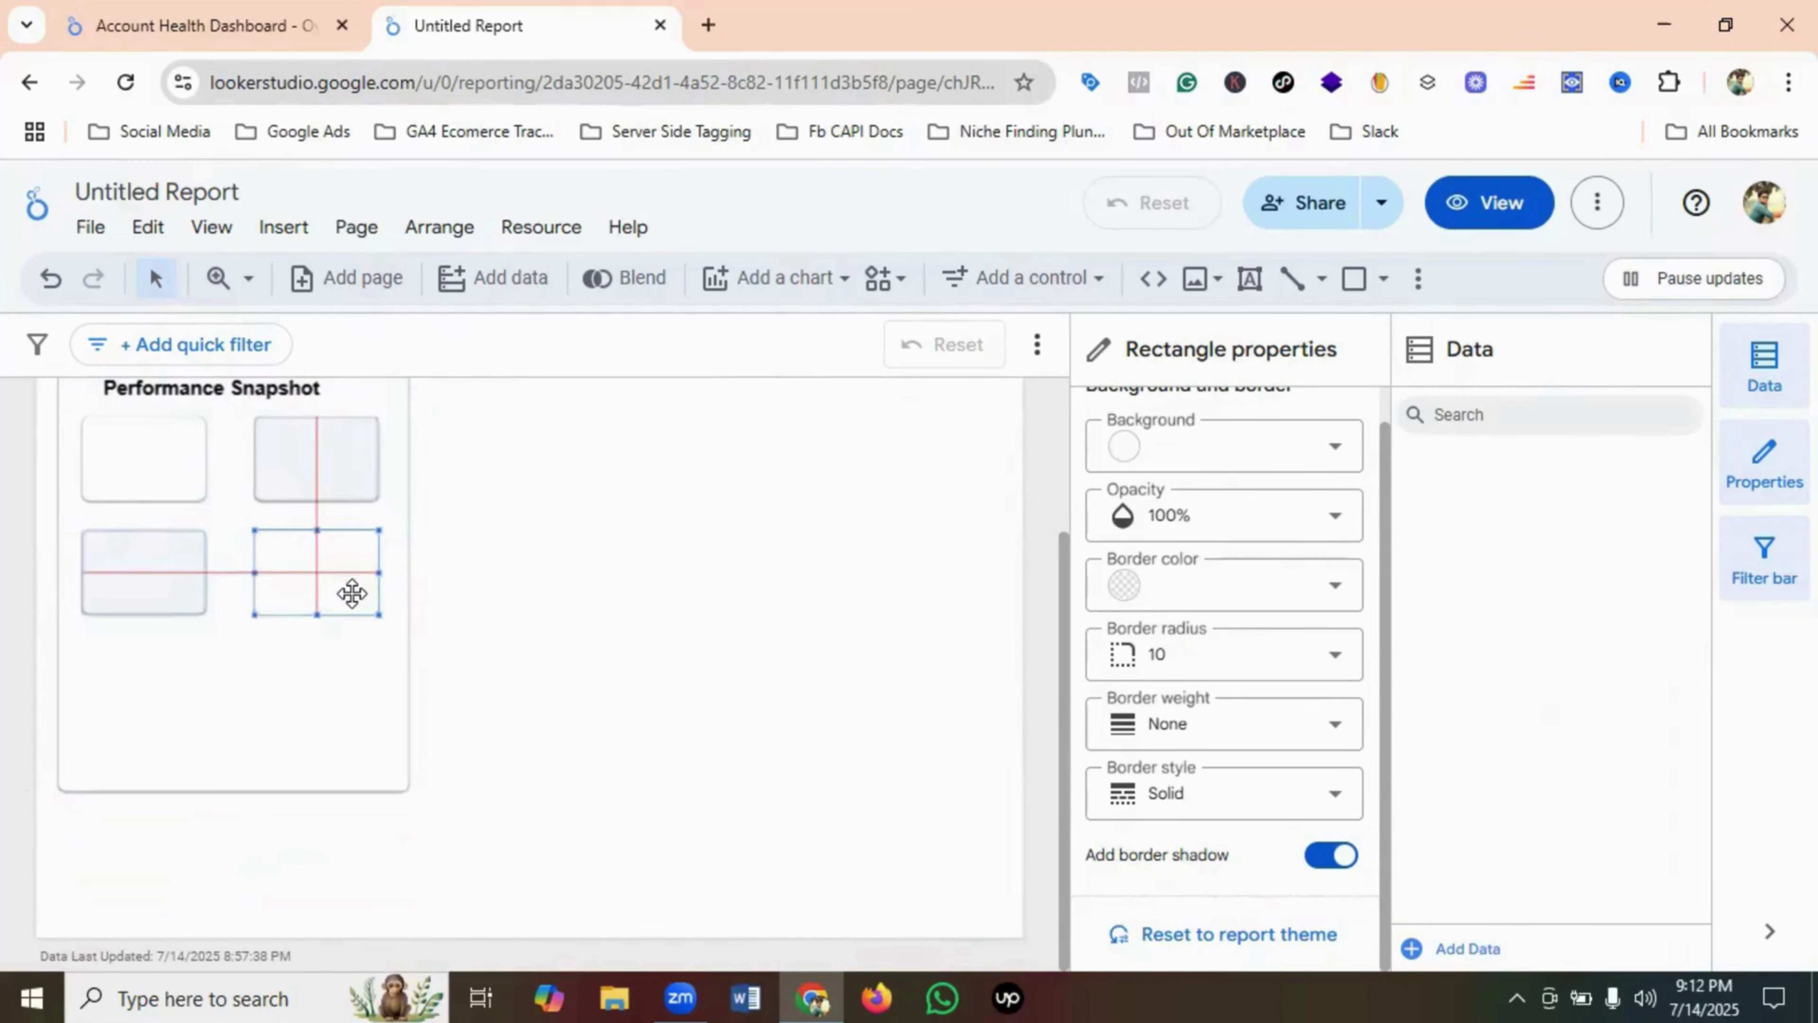
- Paste two more card copies as a third row aligned with the columns above, and preview the six-card layout
click(263, 692)
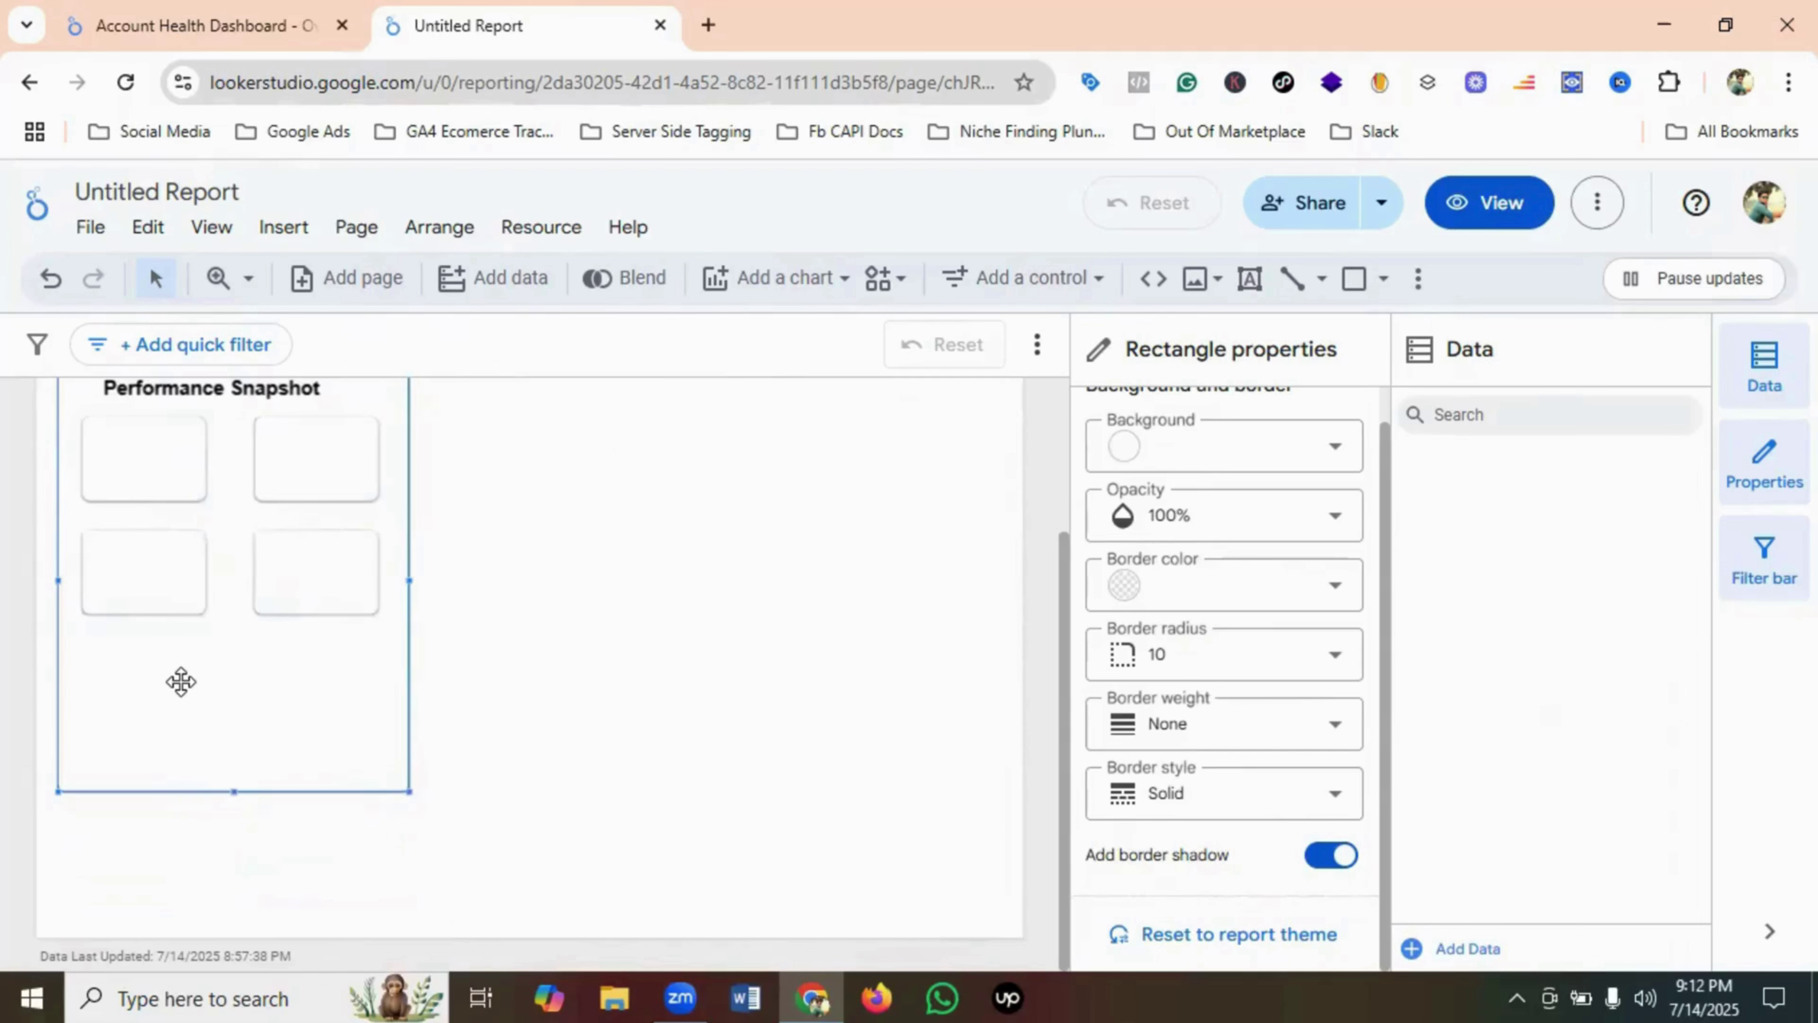
key(ctrl+v)
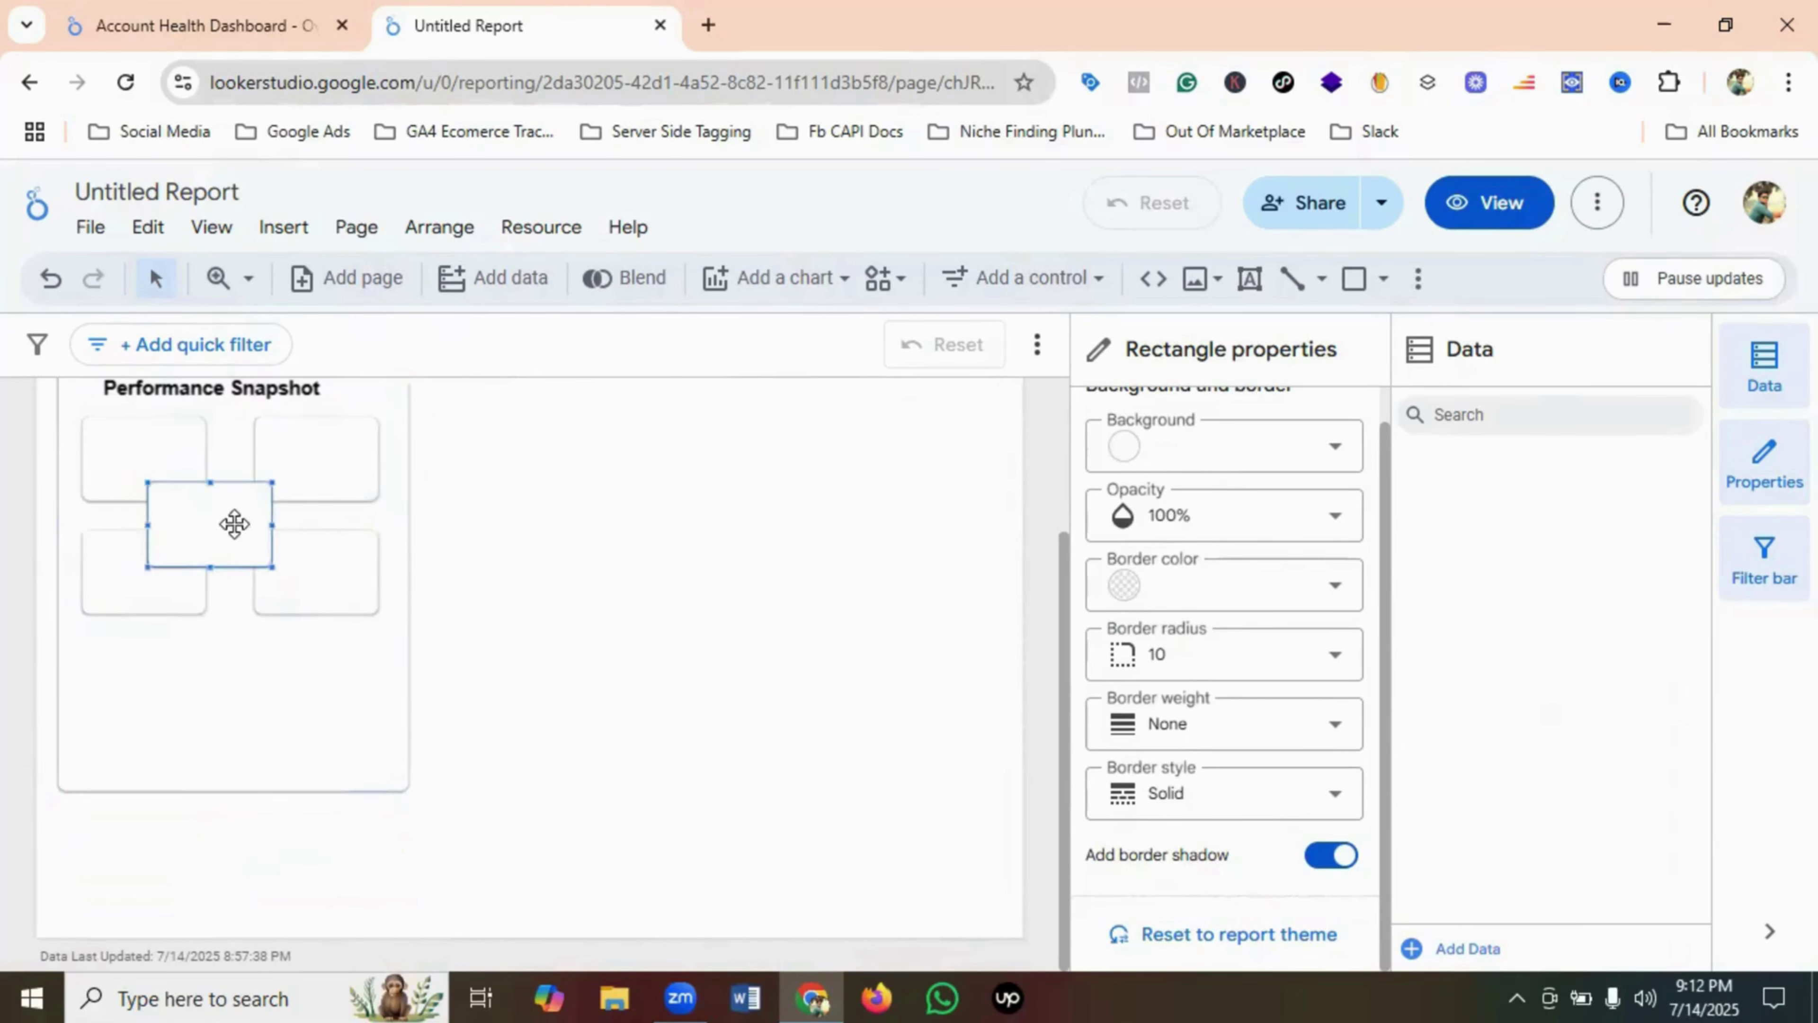
drag(231, 520, 168, 697)
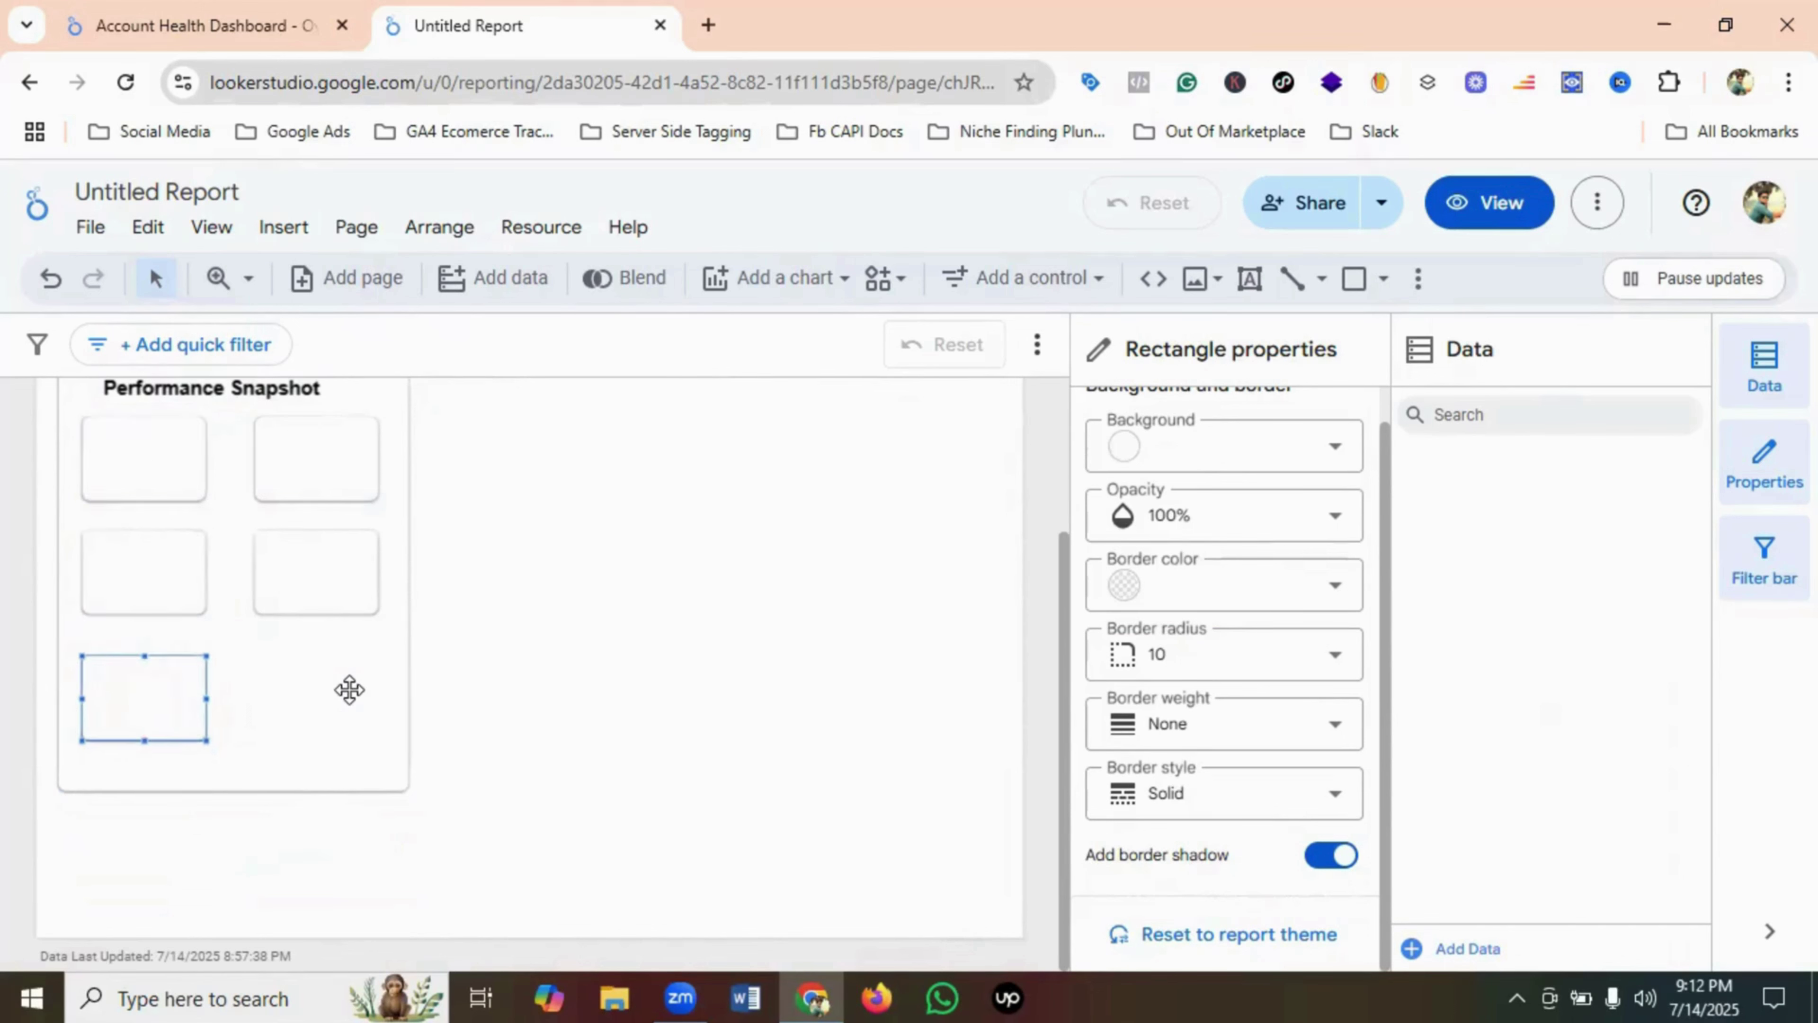
click(346, 692)
key(ctrl+v)
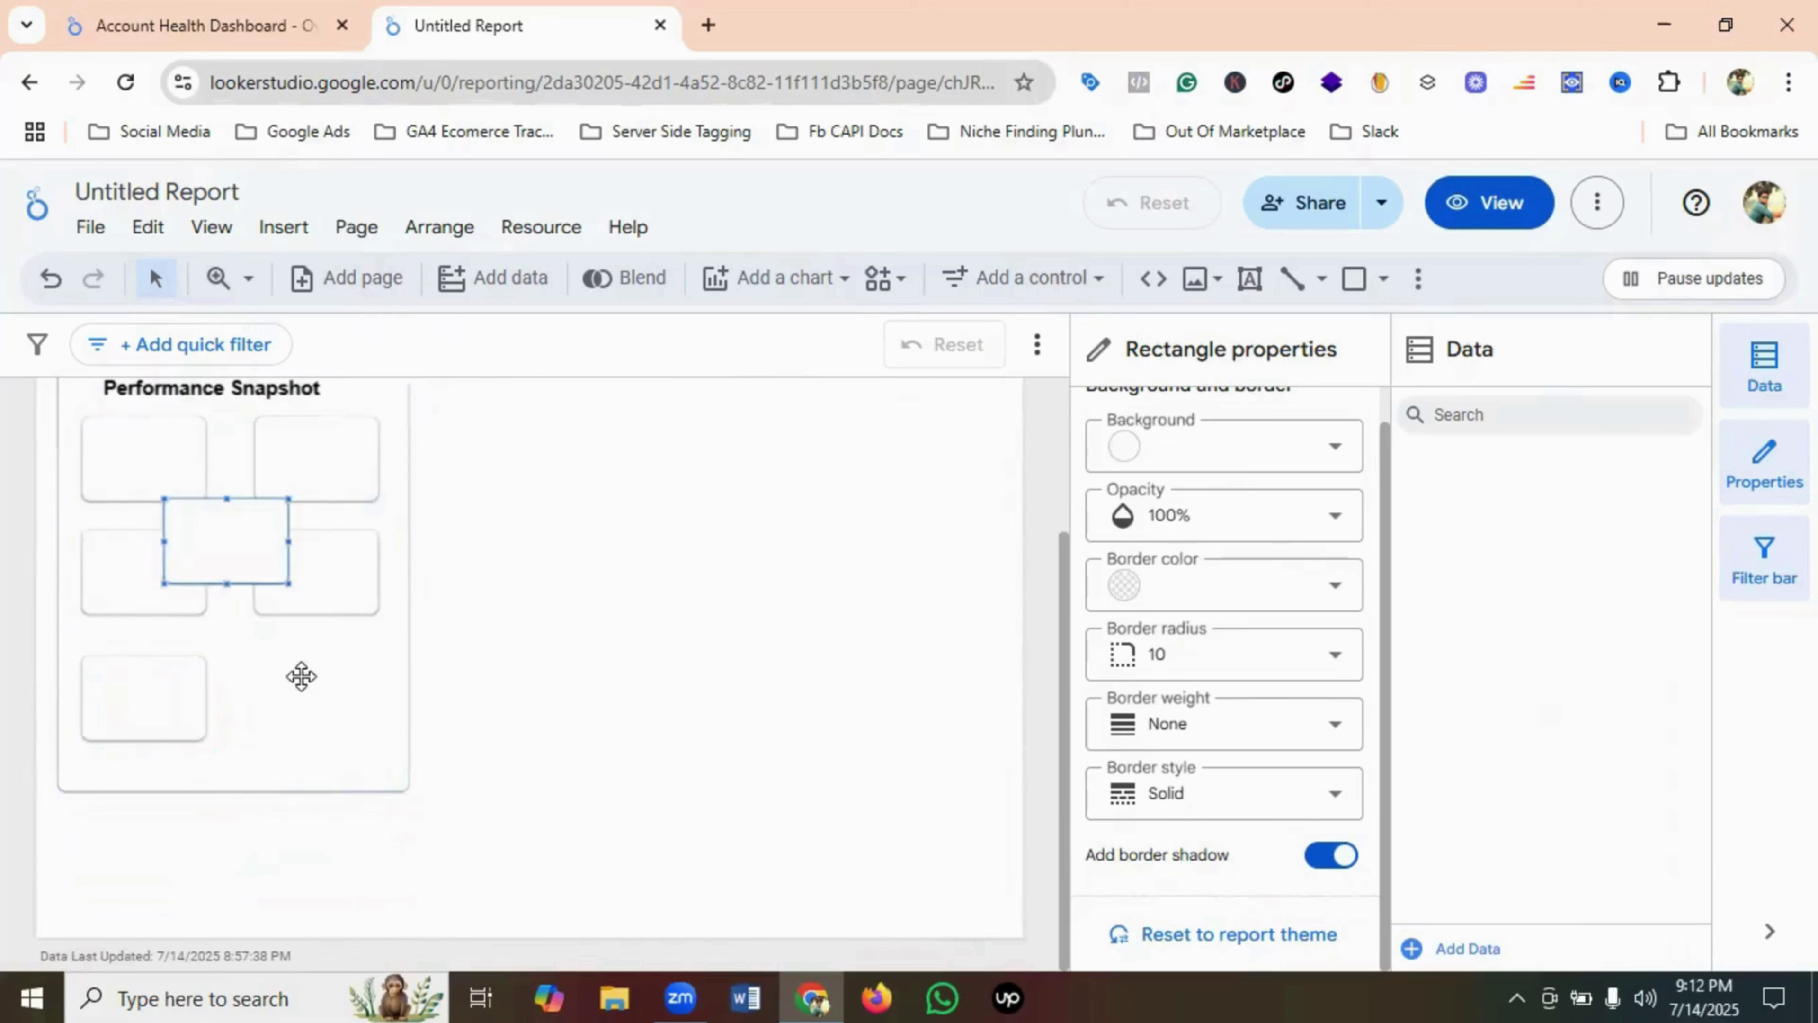
drag(231, 544, 323, 706)
click(320, 781)
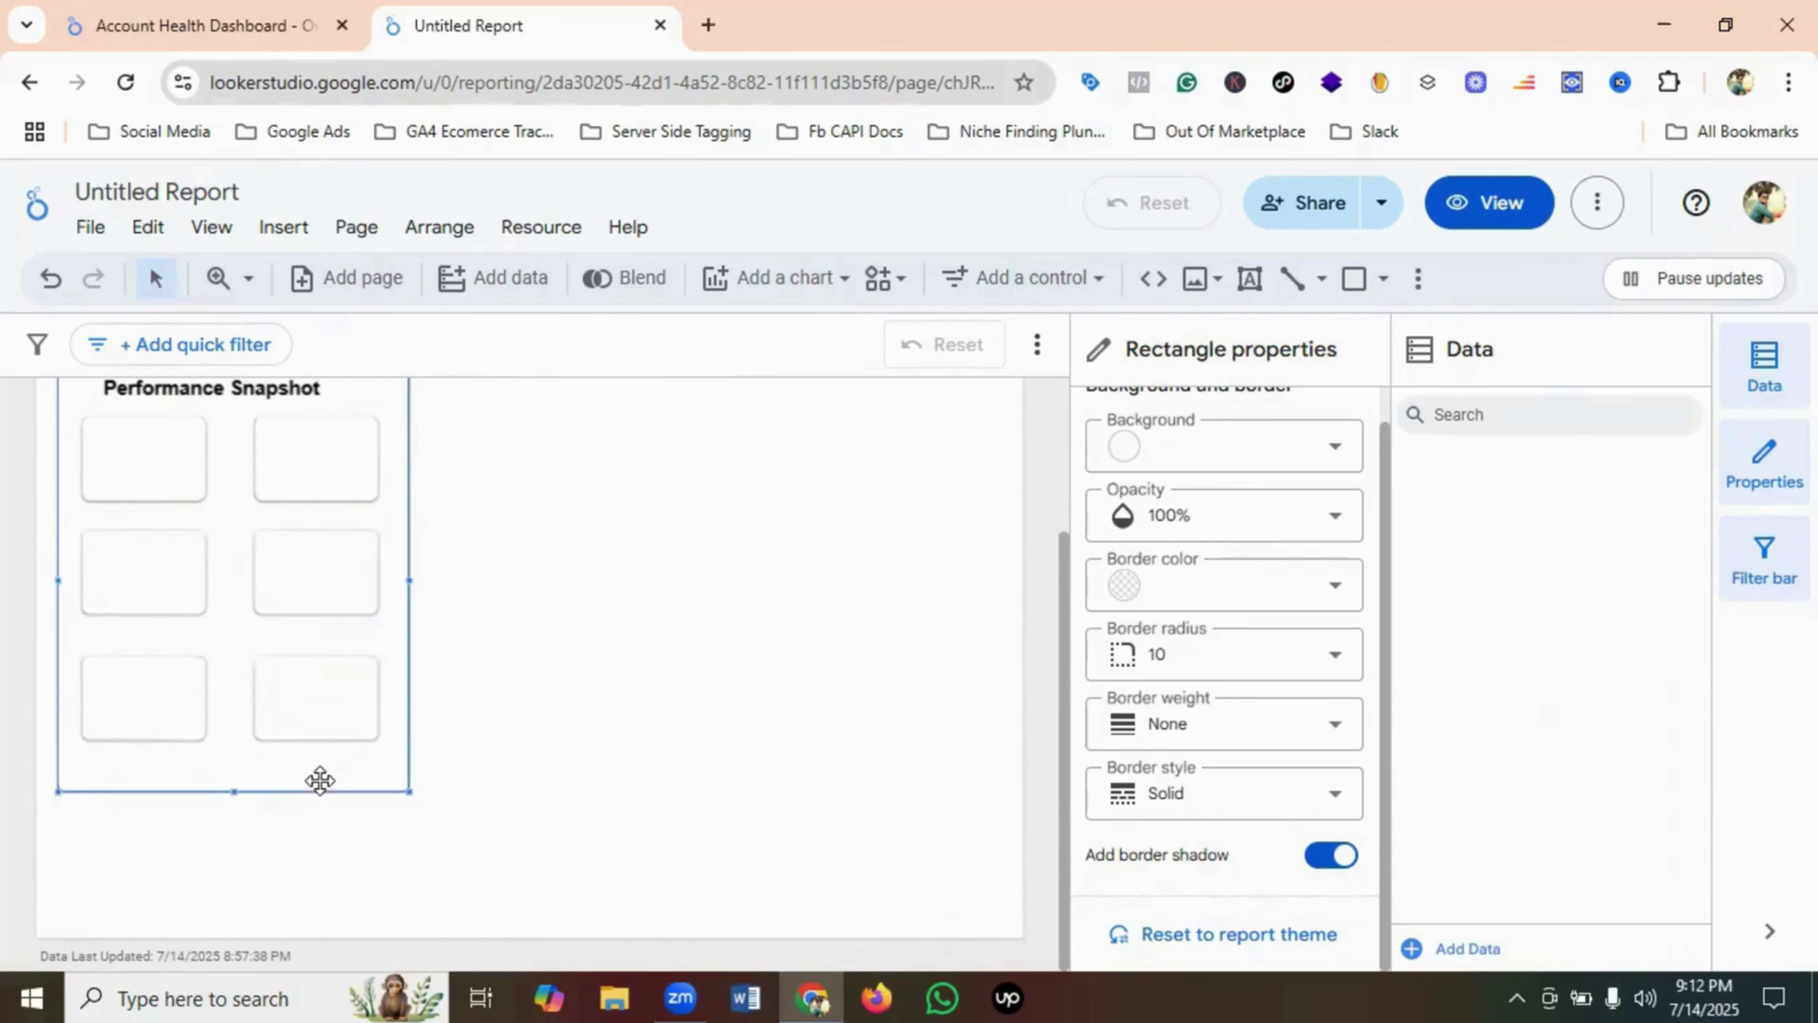
click(1480, 208)
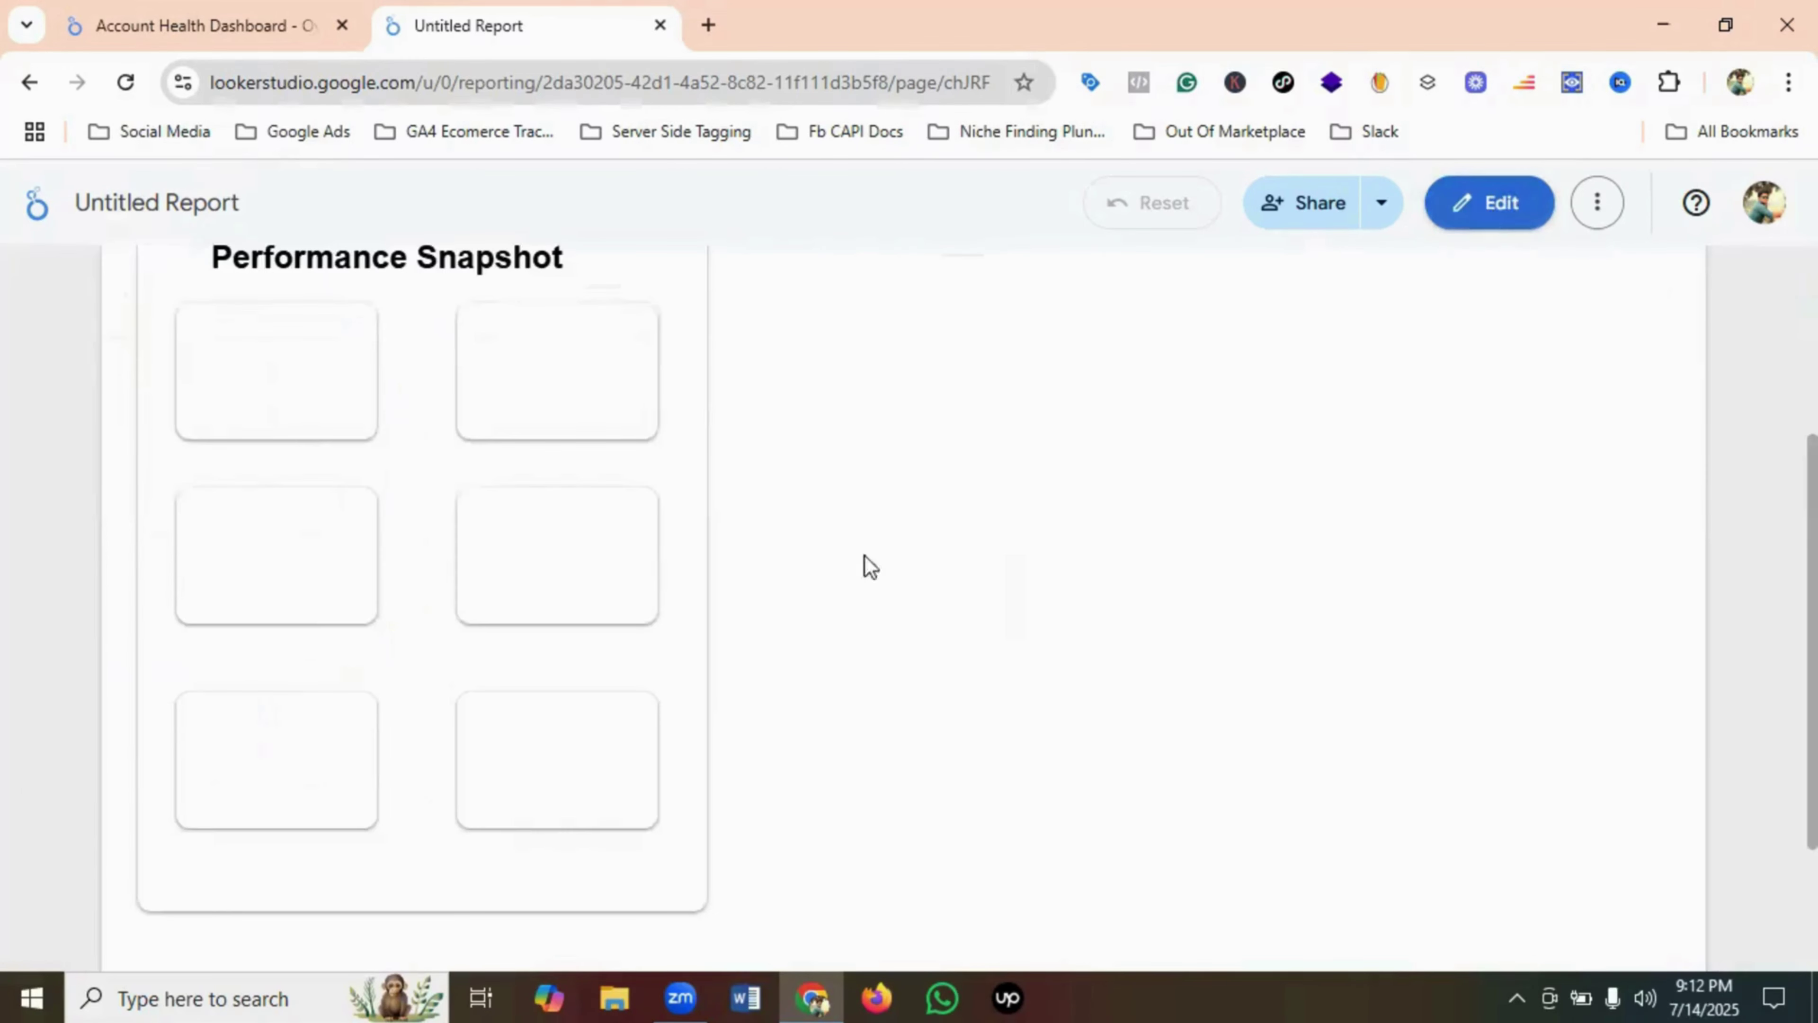
click(1489, 222)
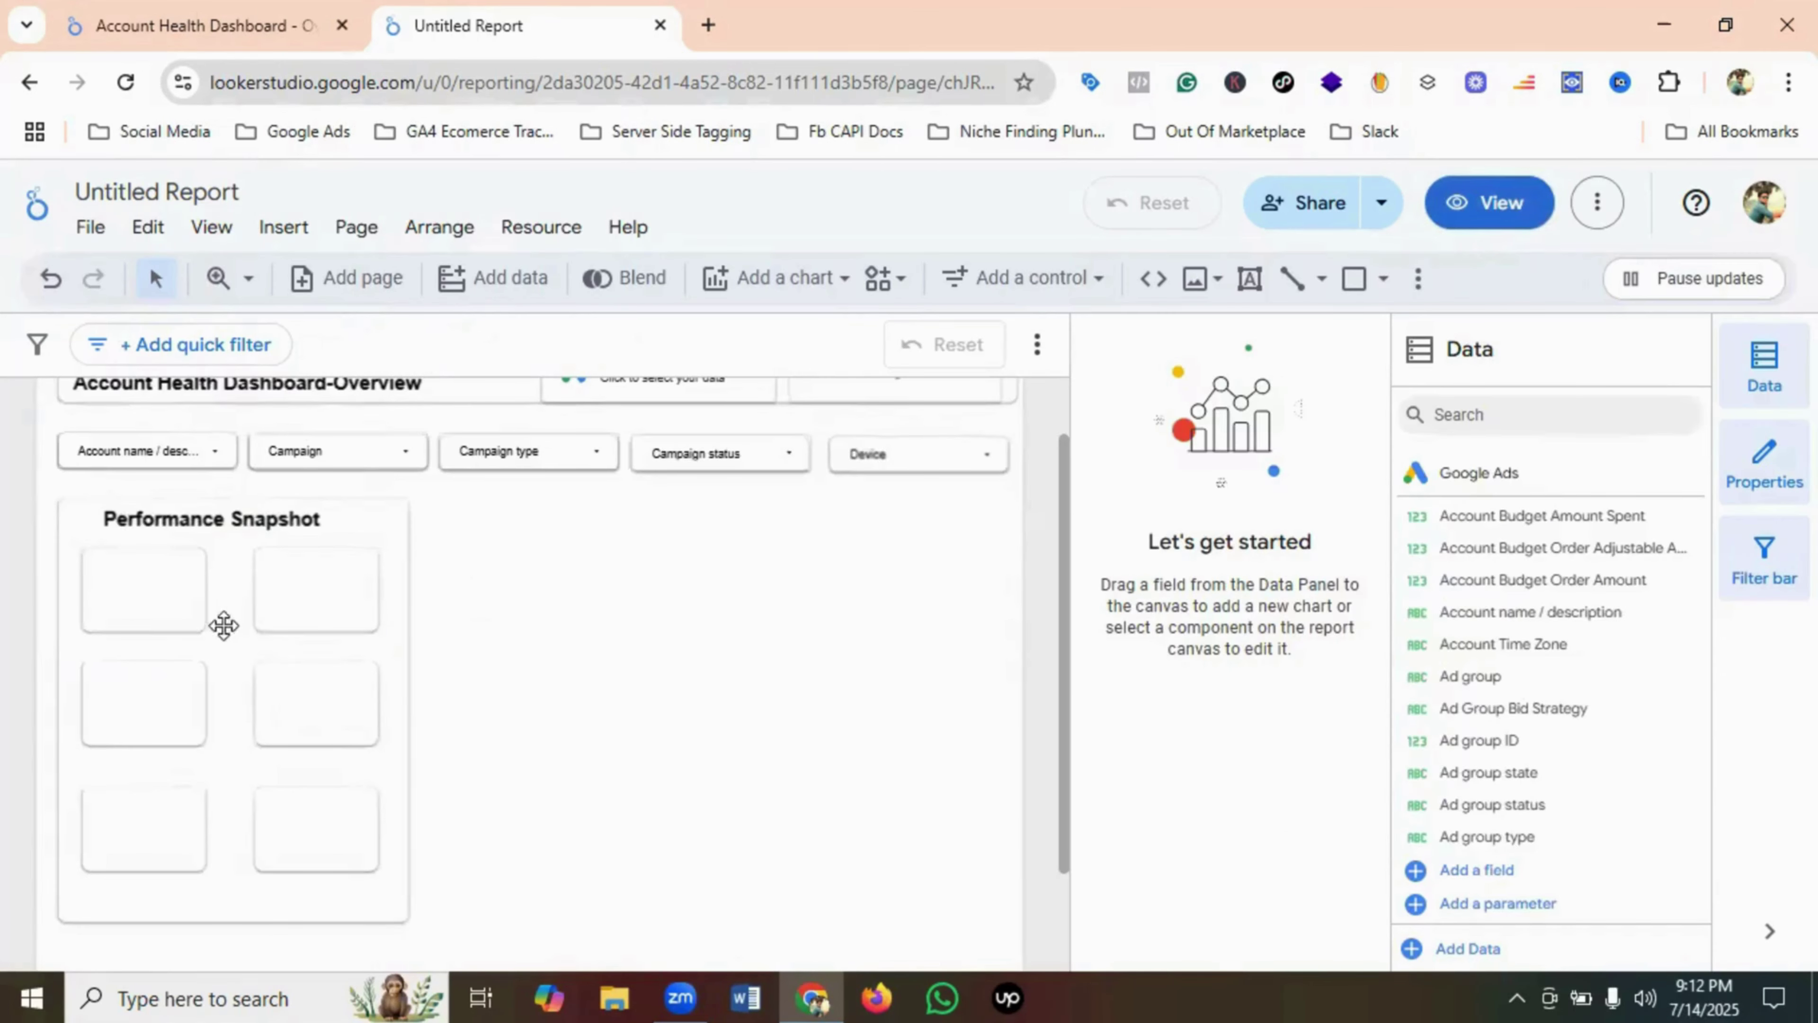
- Add a scorecard to the first card in the top row and resize it to fill the card
click(168, 582)
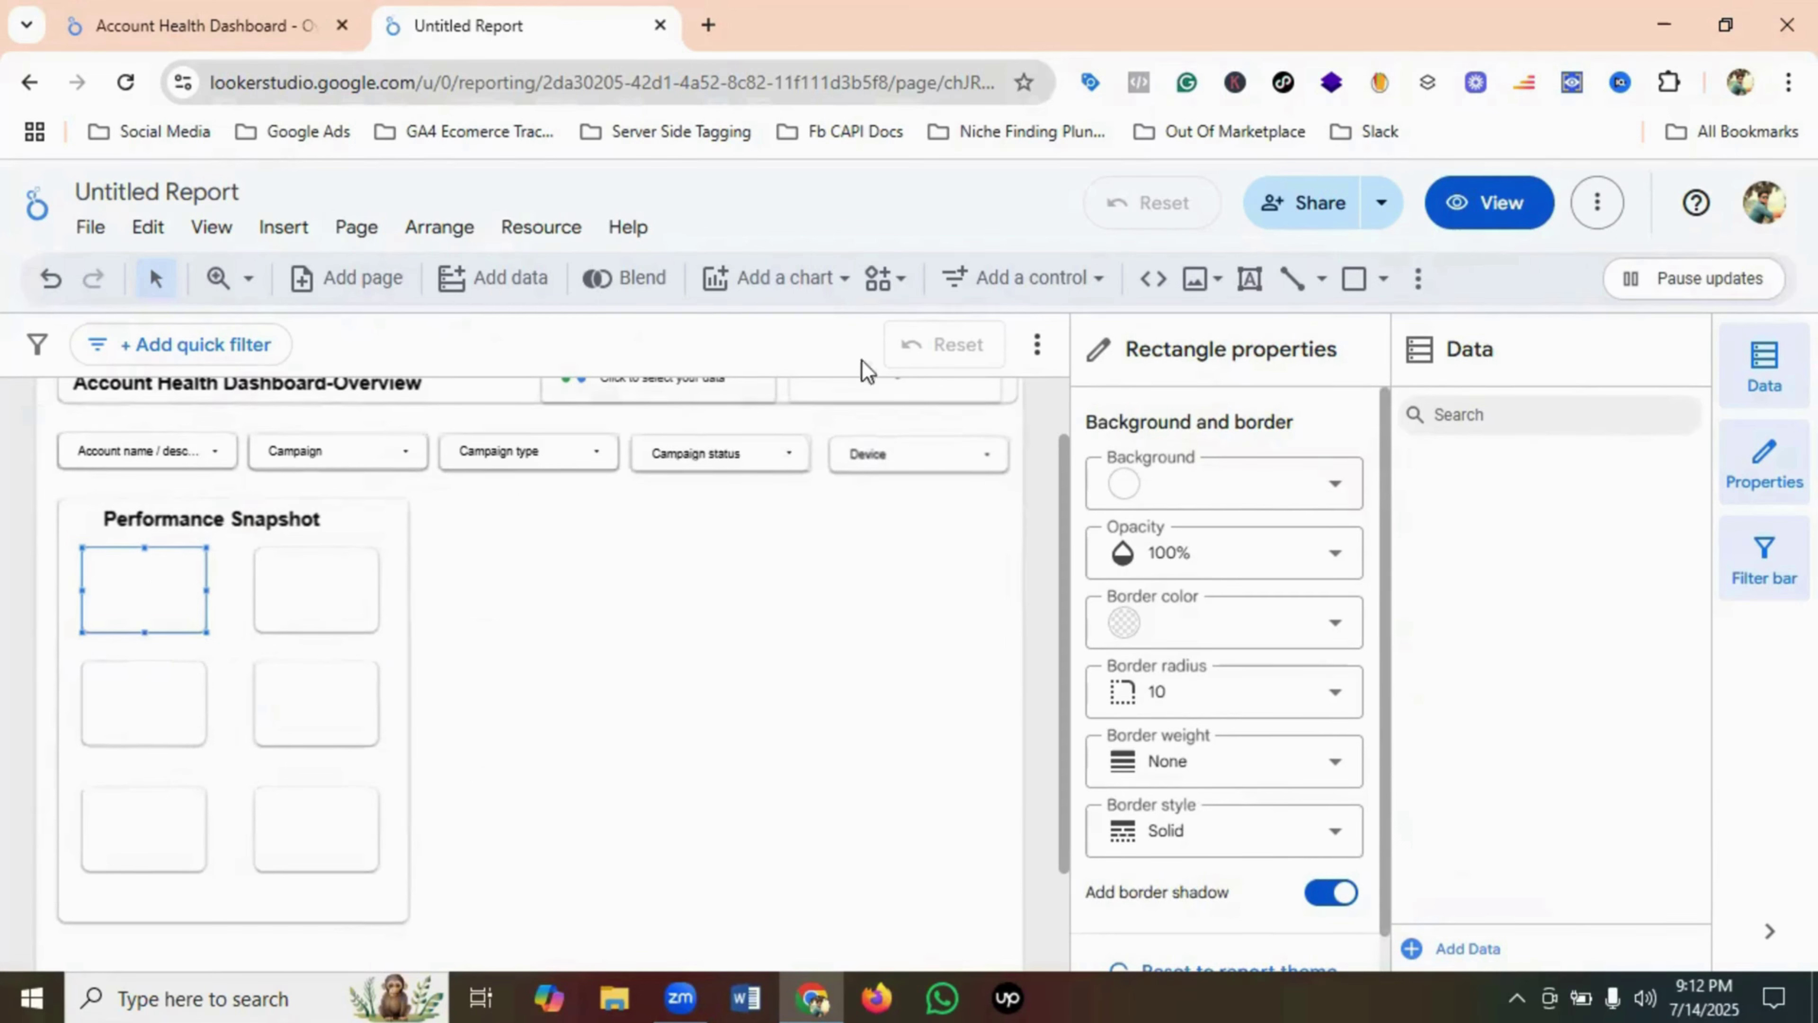
click(788, 285)
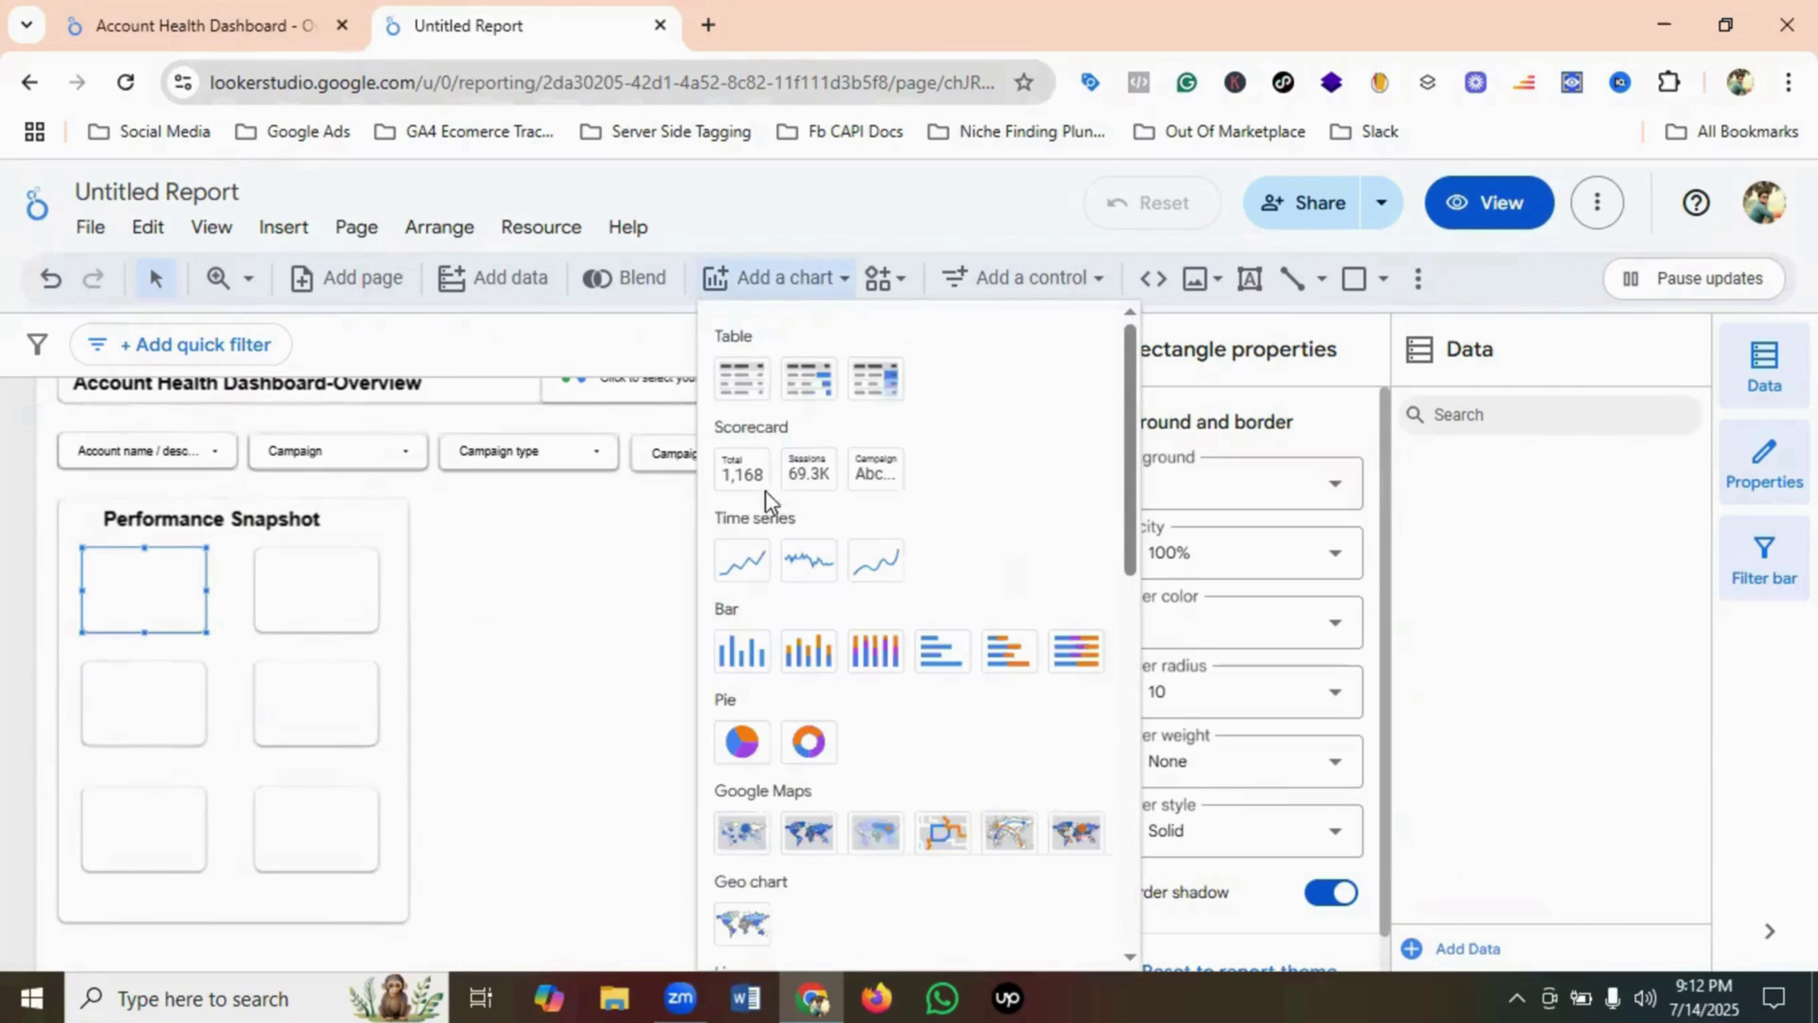
click(759, 474)
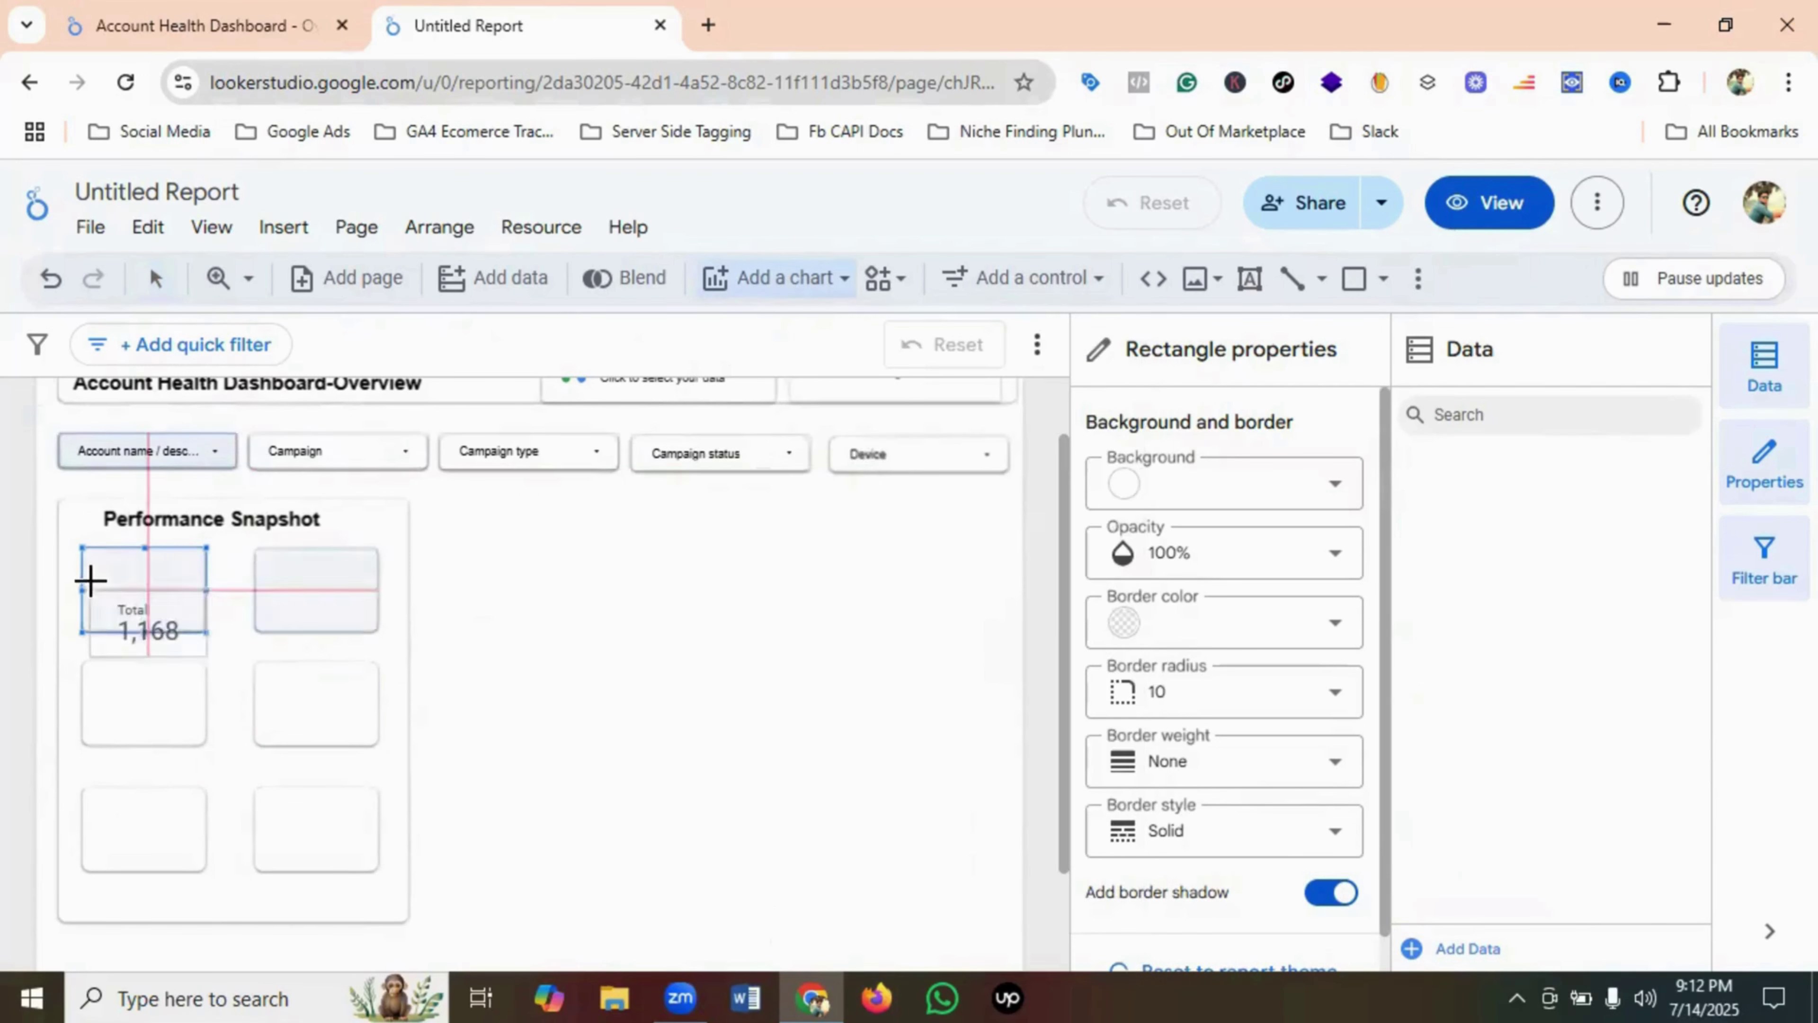
drag(95, 554, 143, 602)
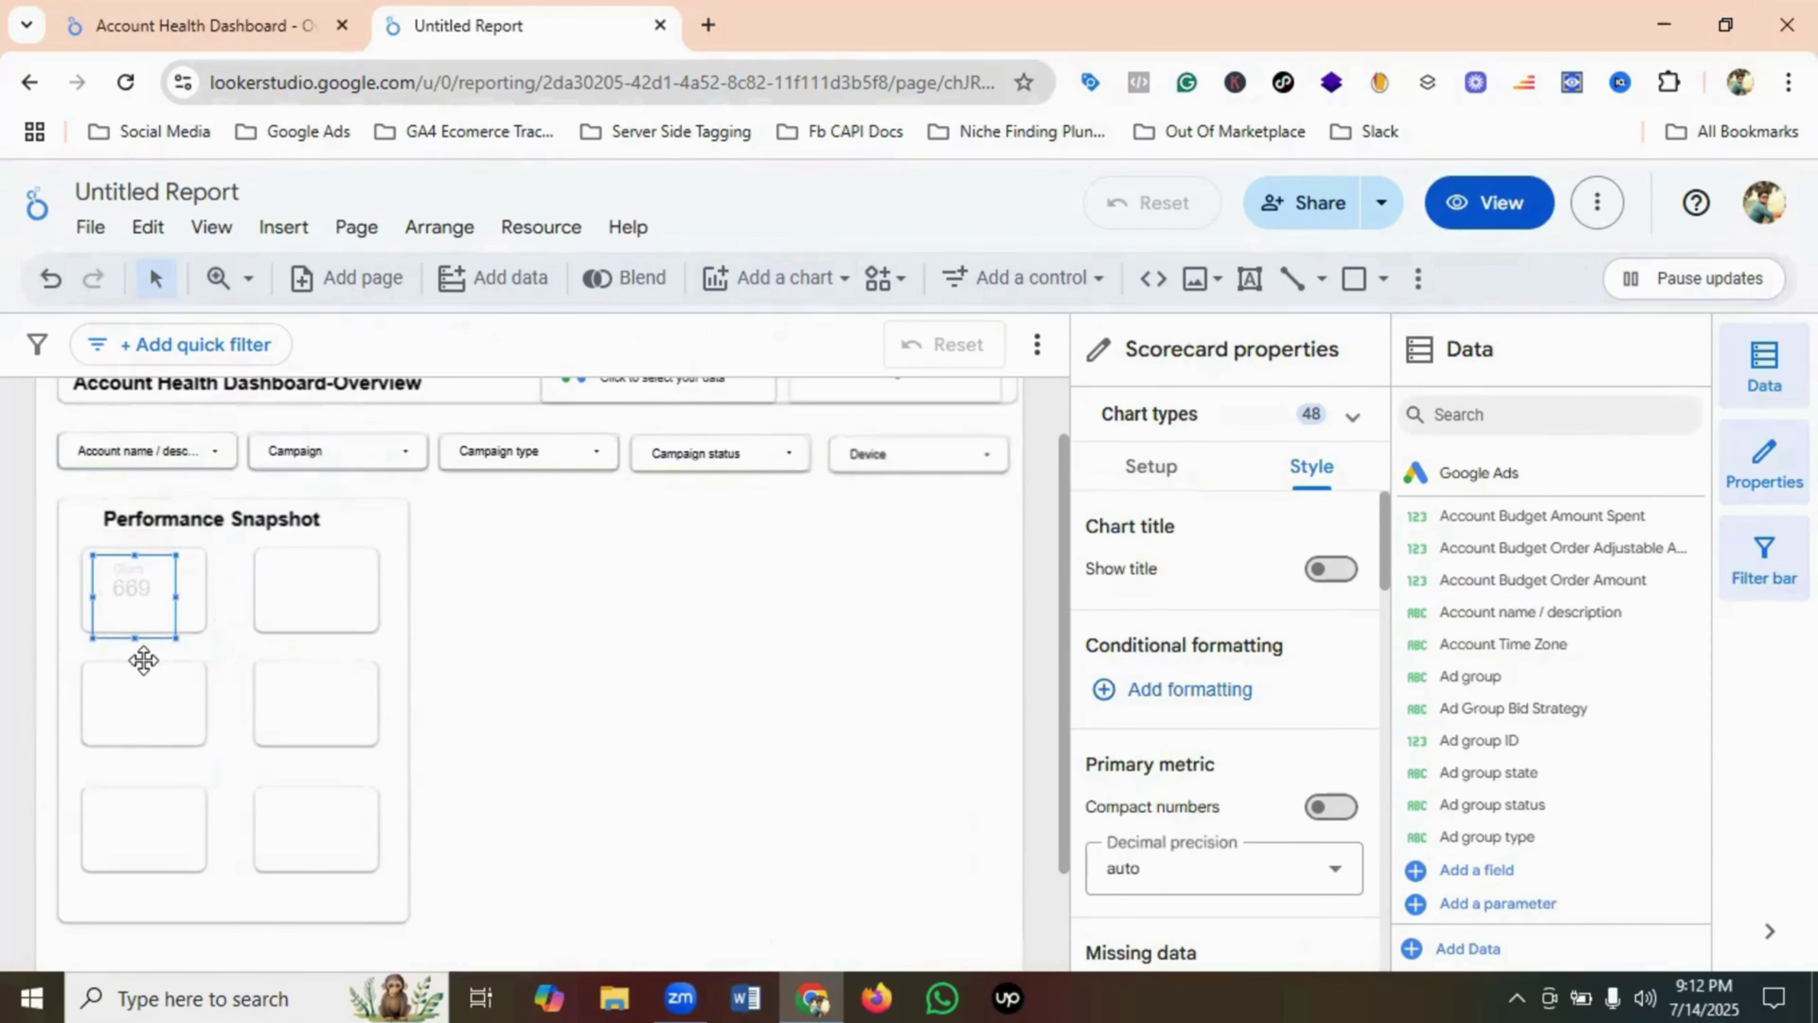
drag(136, 635, 80, 592)
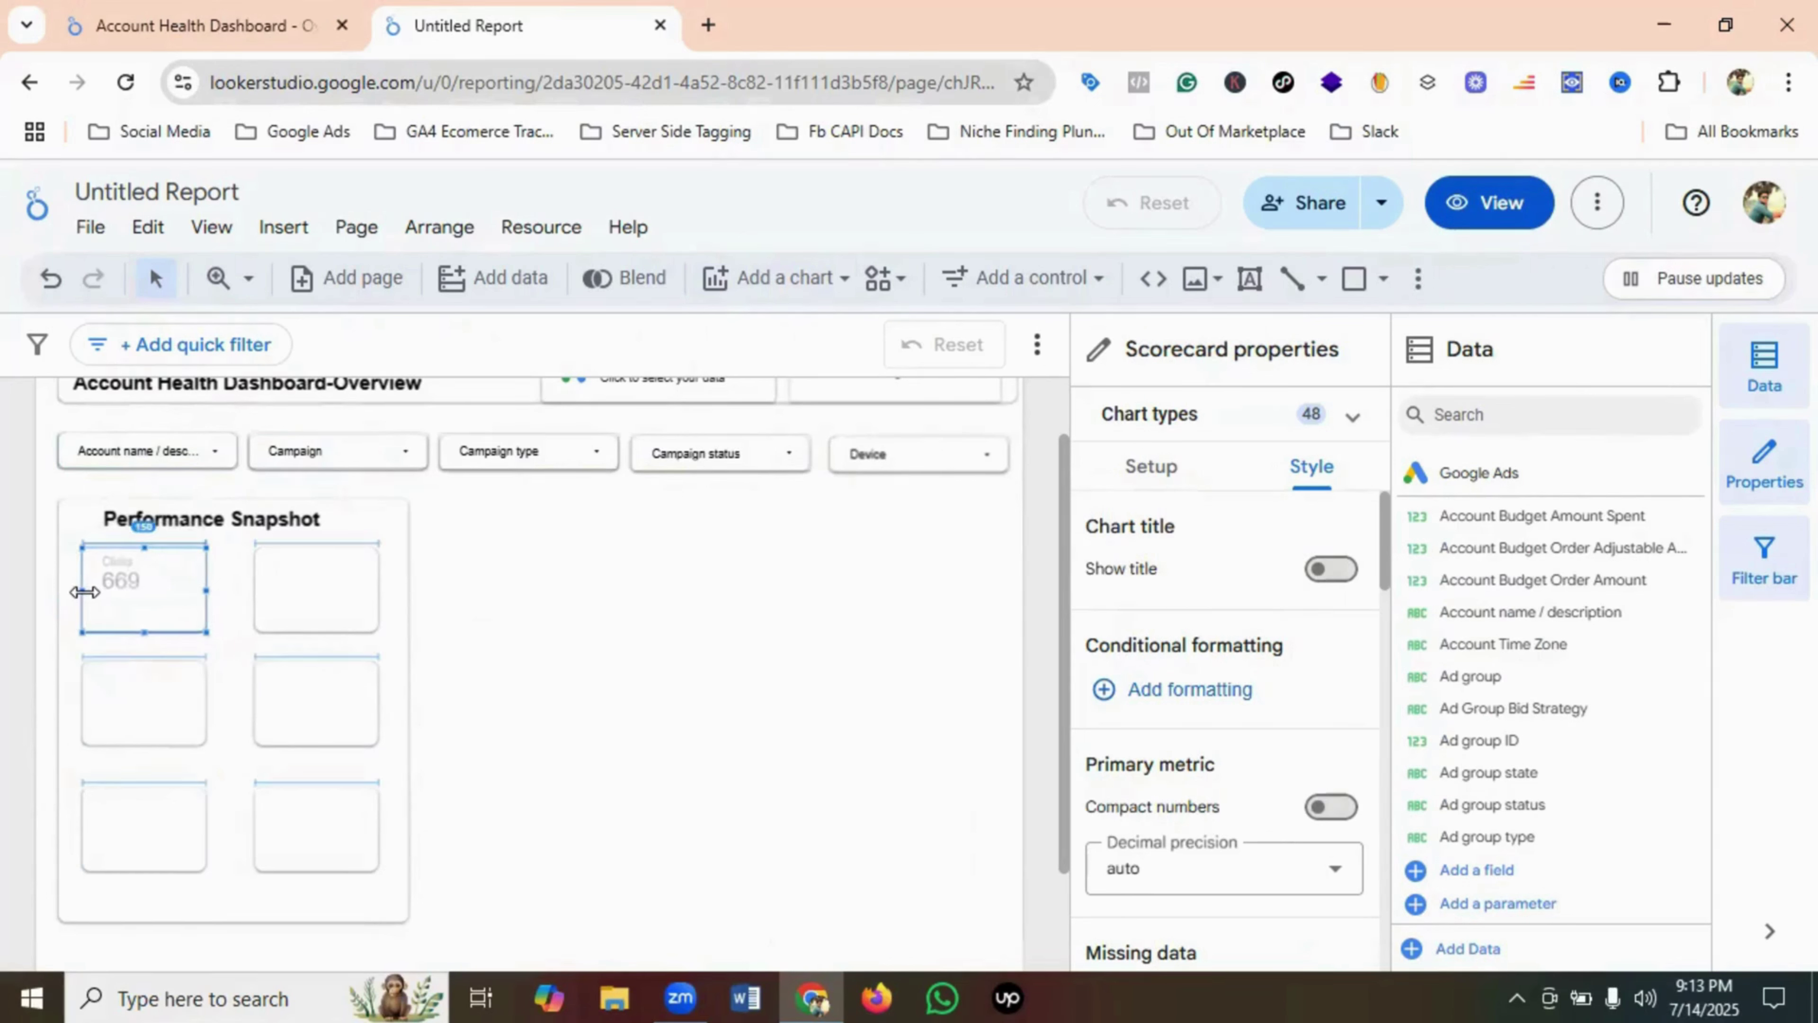
- Copy the scorecard and place a duplicate over the second card in the top row
right_click(142, 613)
click(188, 434)
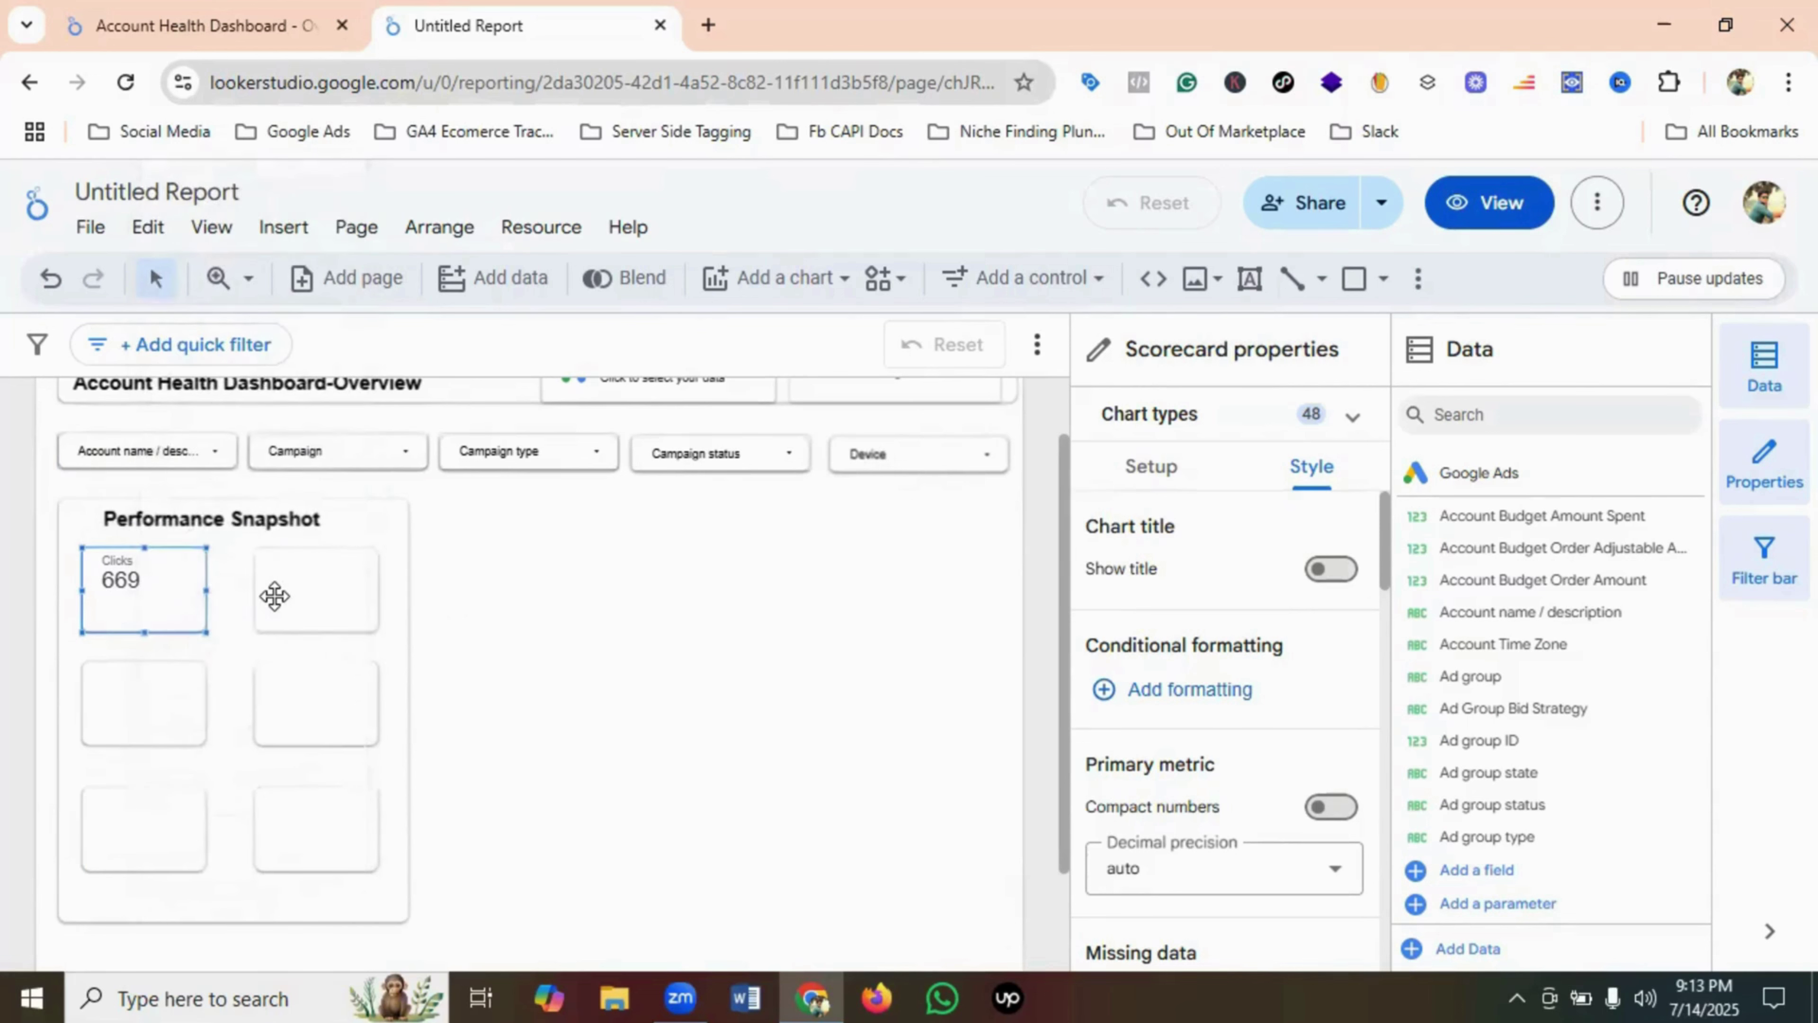
click(274, 594)
key(ctrl+v)
scroll(272, 597, down, 2)
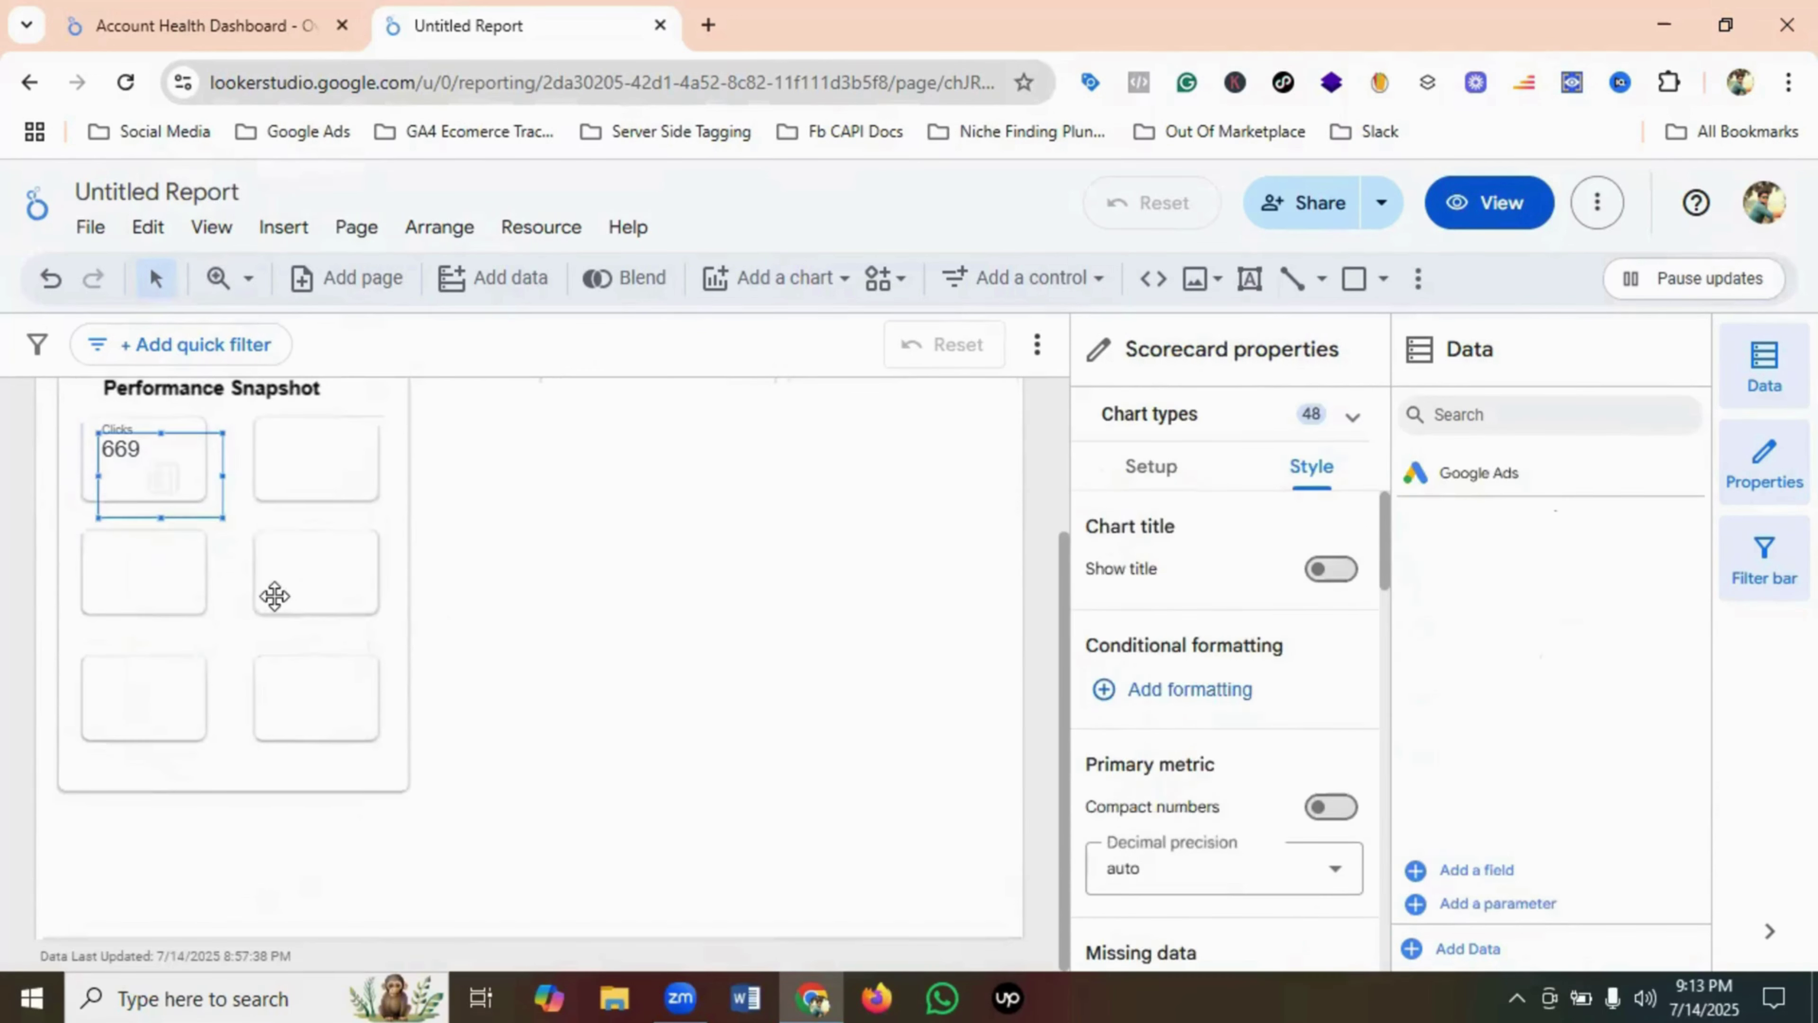
drag(134, 467, 337, 473)
- Paste two more scorecard copies and align them with the two cards in the middle row
click(168, 574)
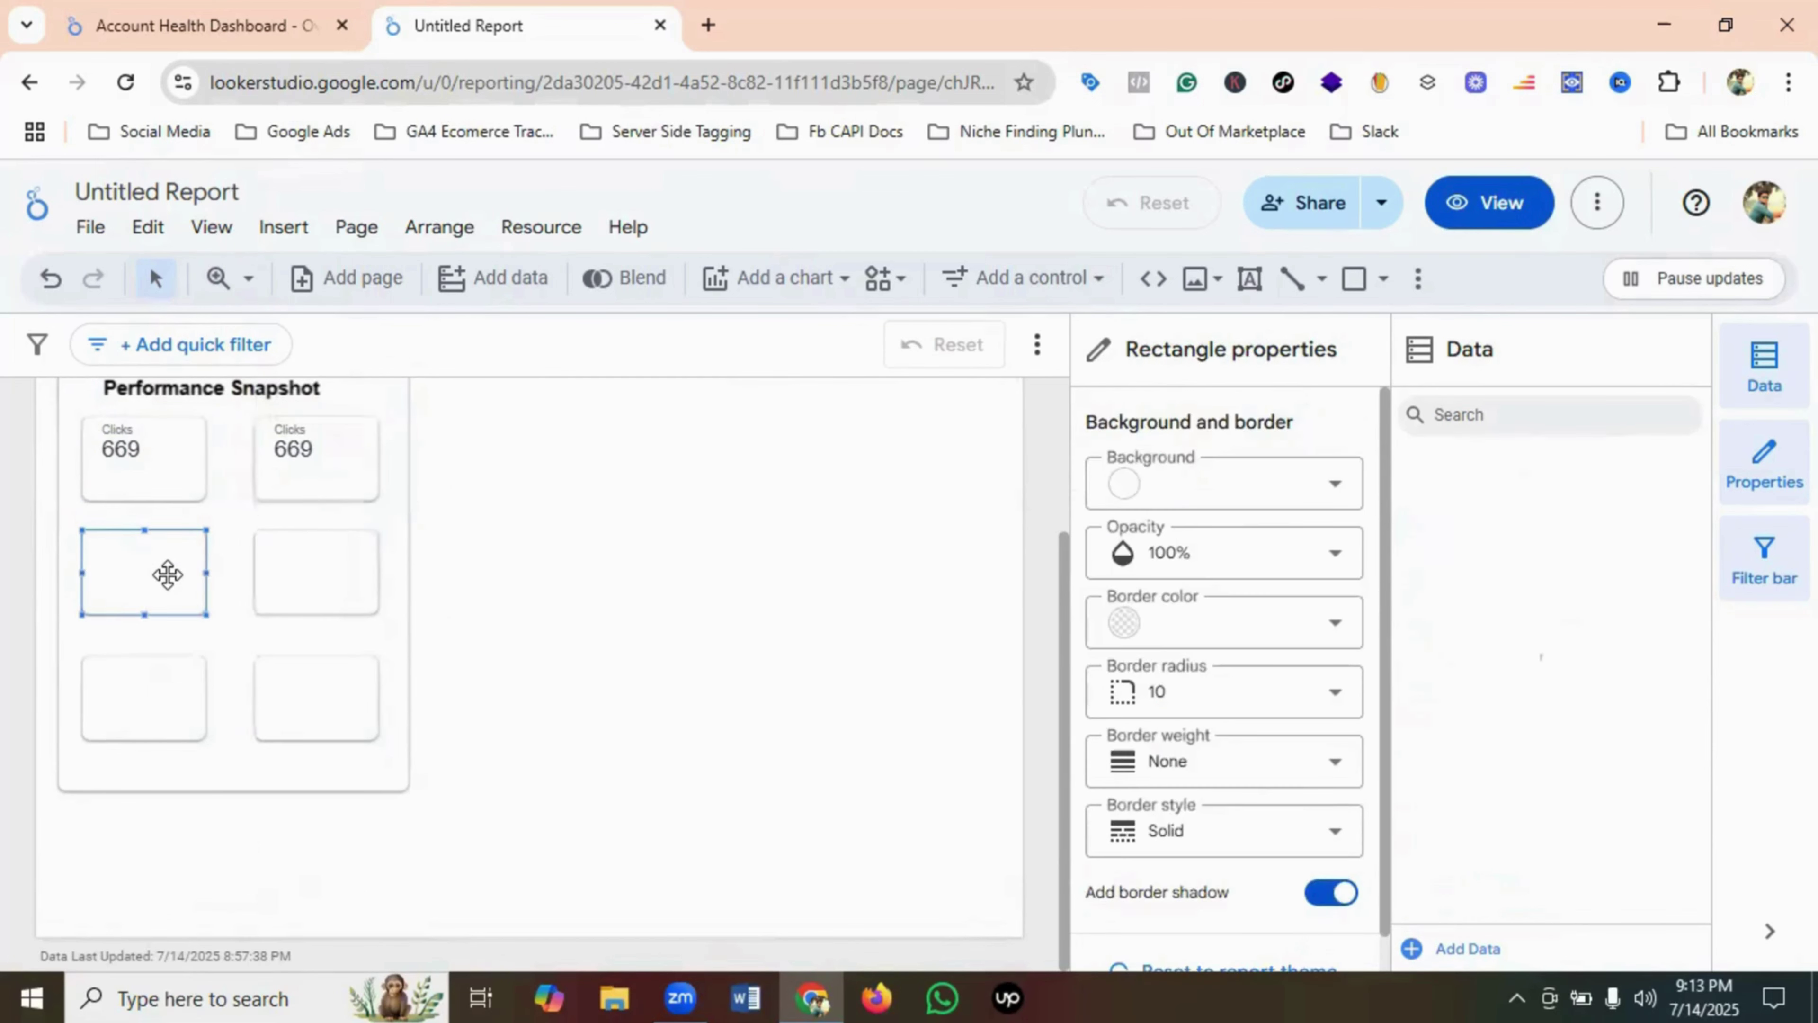
key(ctrl+v)
drag(223, 523, 191, 600)
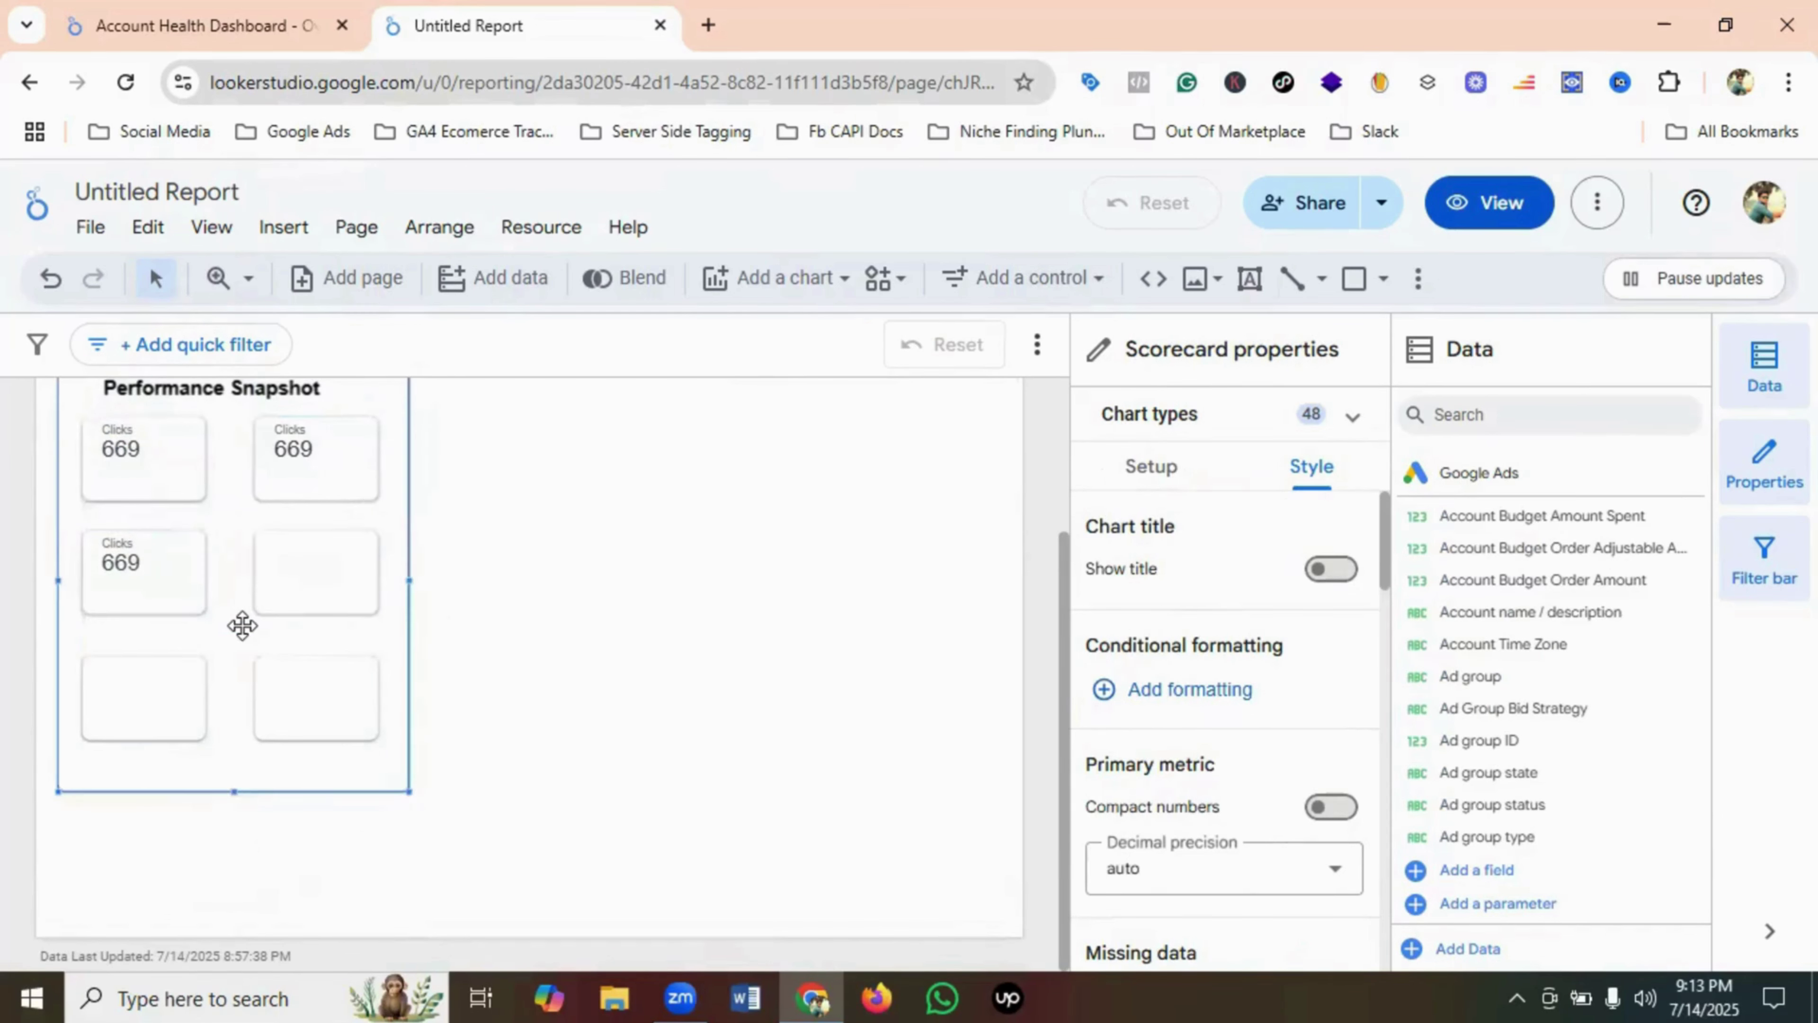
click(330, 566)
key(ctrl+v)
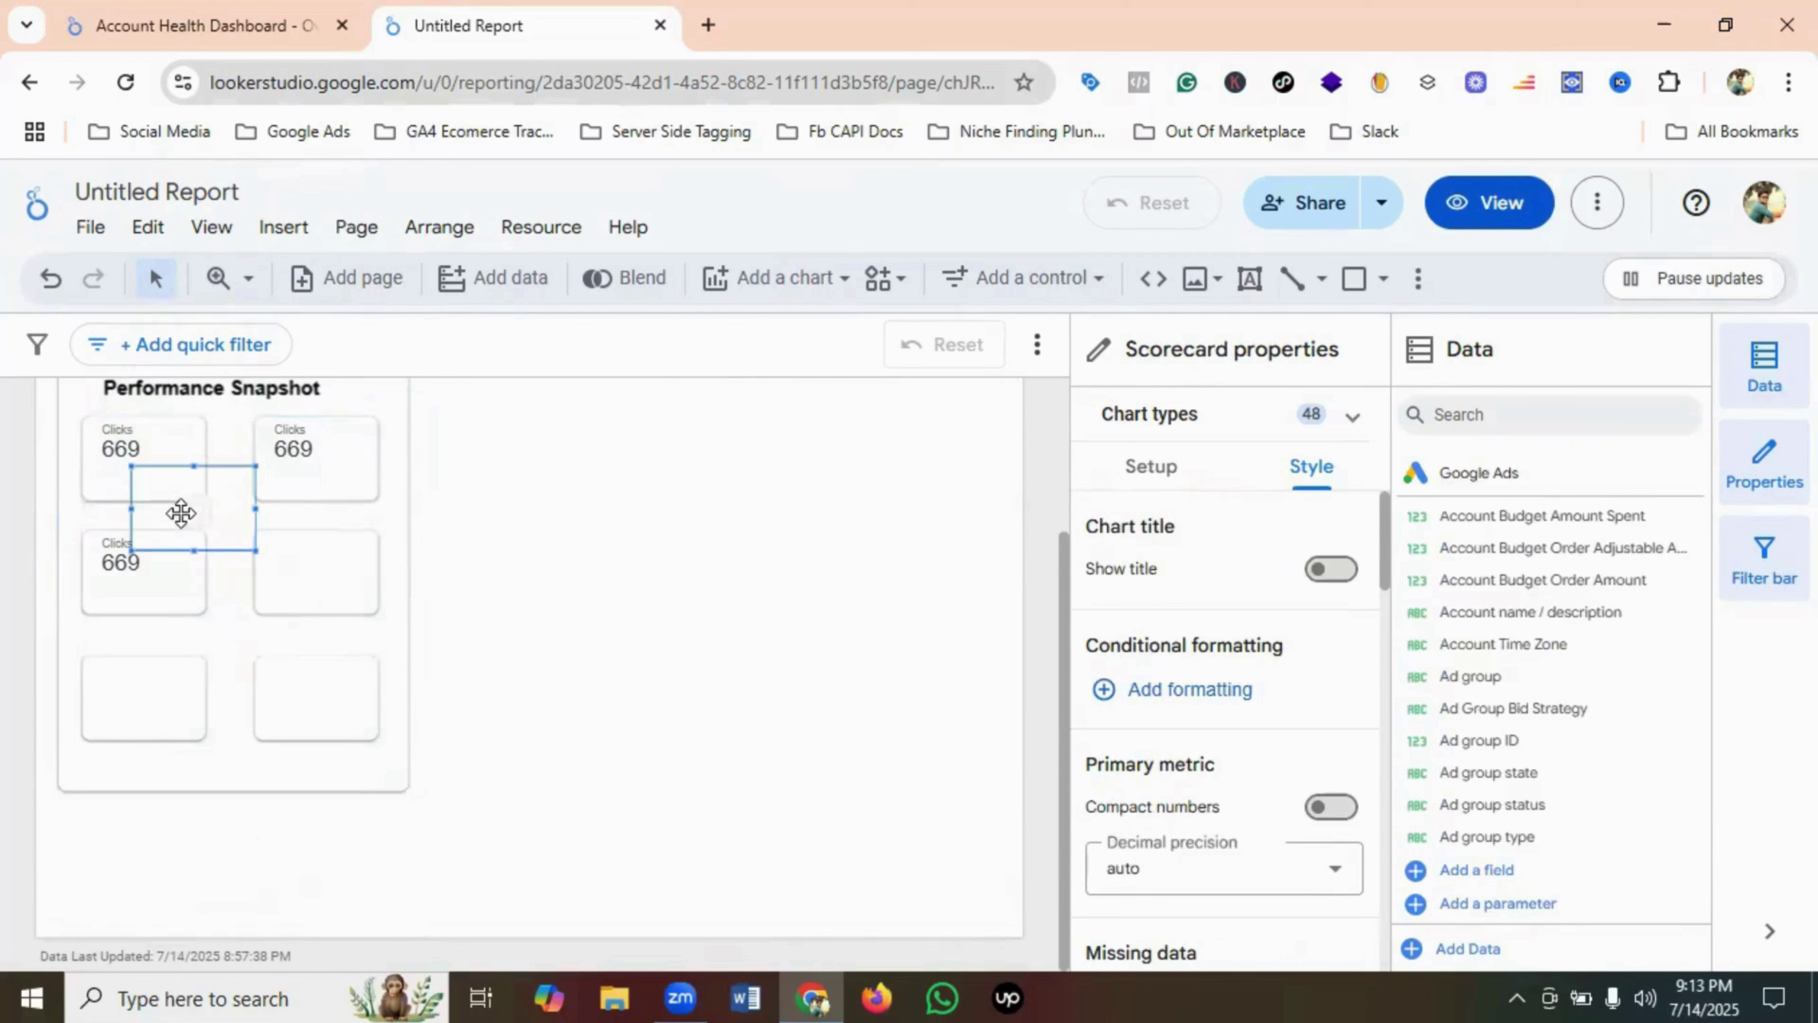
drag(178, 512, 319, 574)
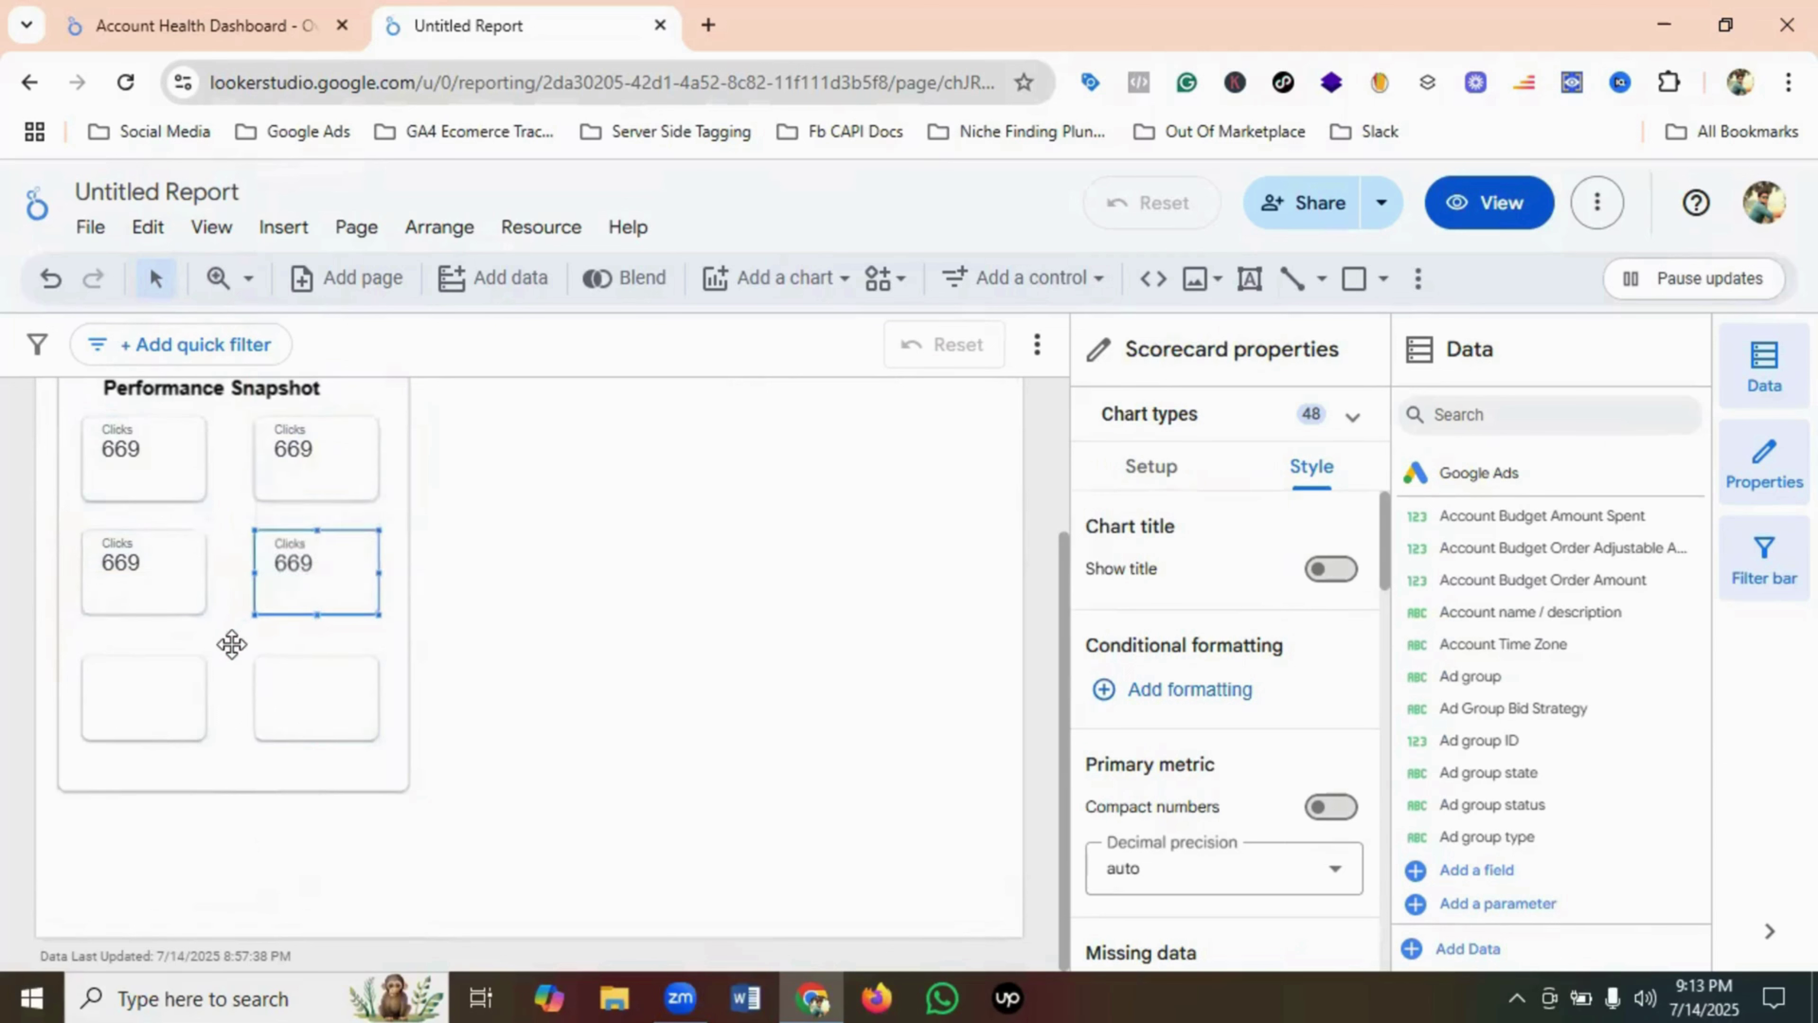
- Paste two more scorecard copies and fit them onto the two cards in the bottom row
click(229, 643)
key(ctrl+v)
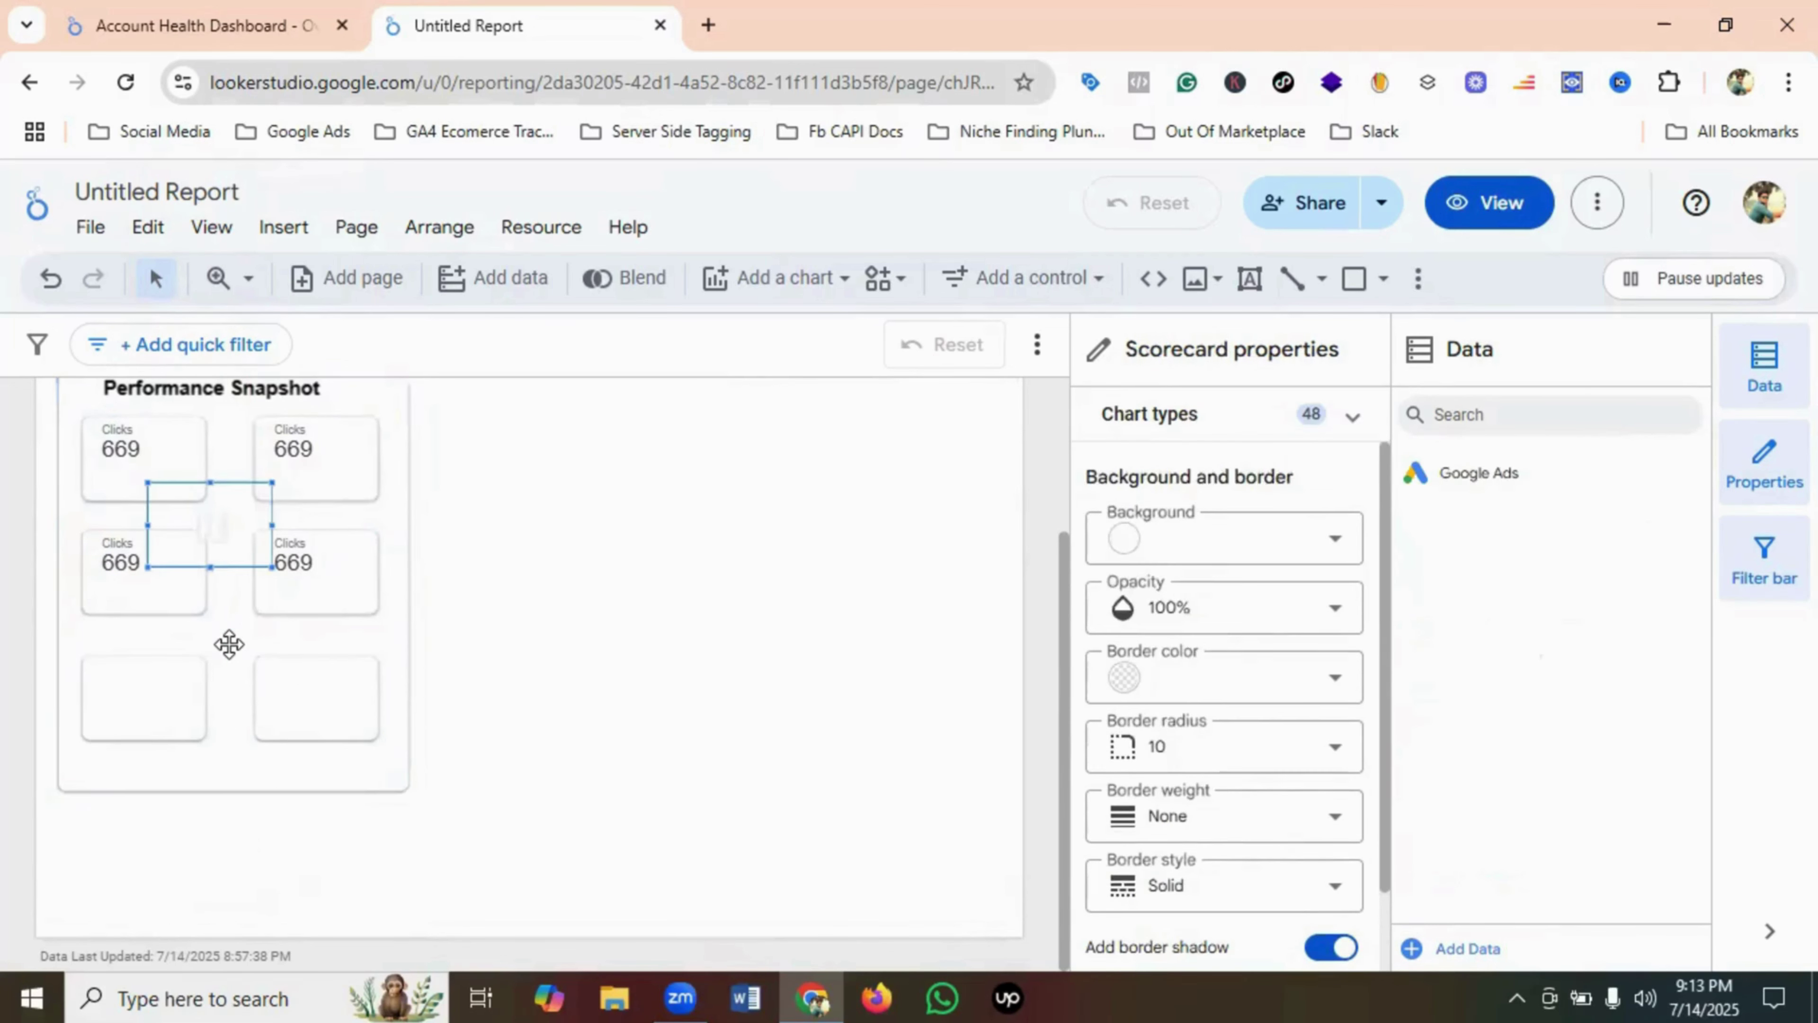
drag(235, 535, 170, 711)
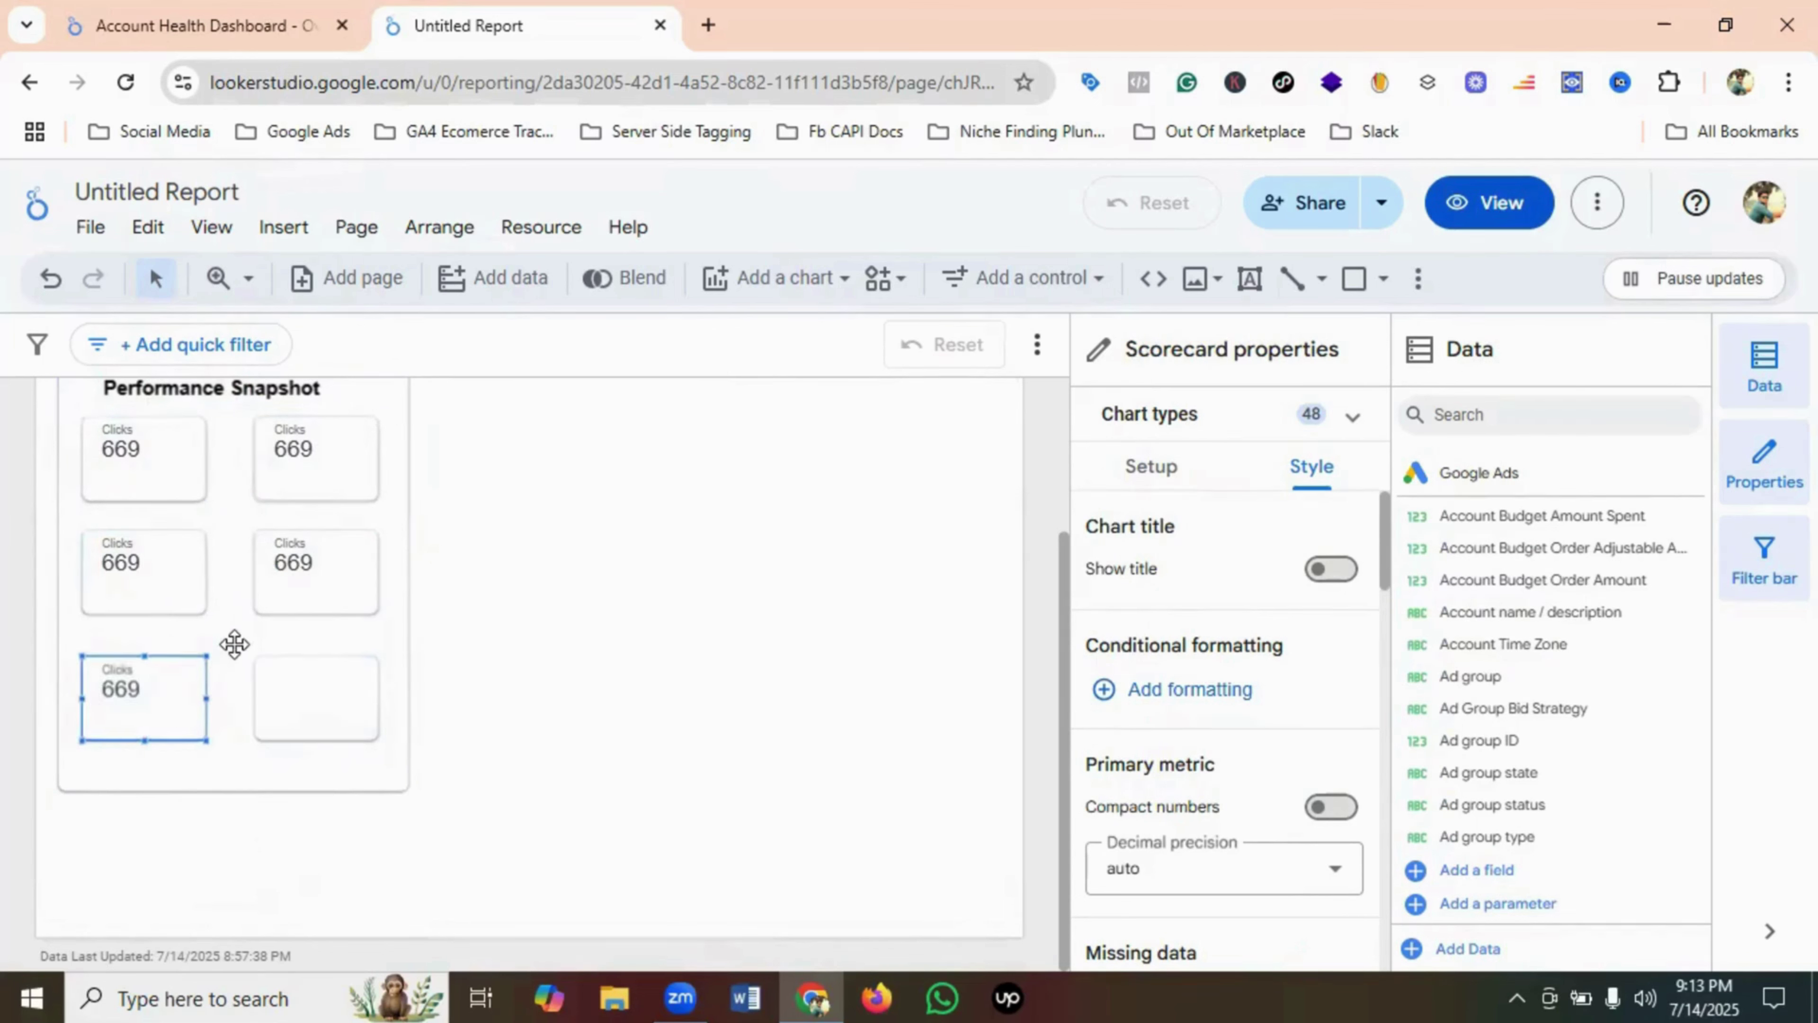
click(236, 641)
click(303, 682)
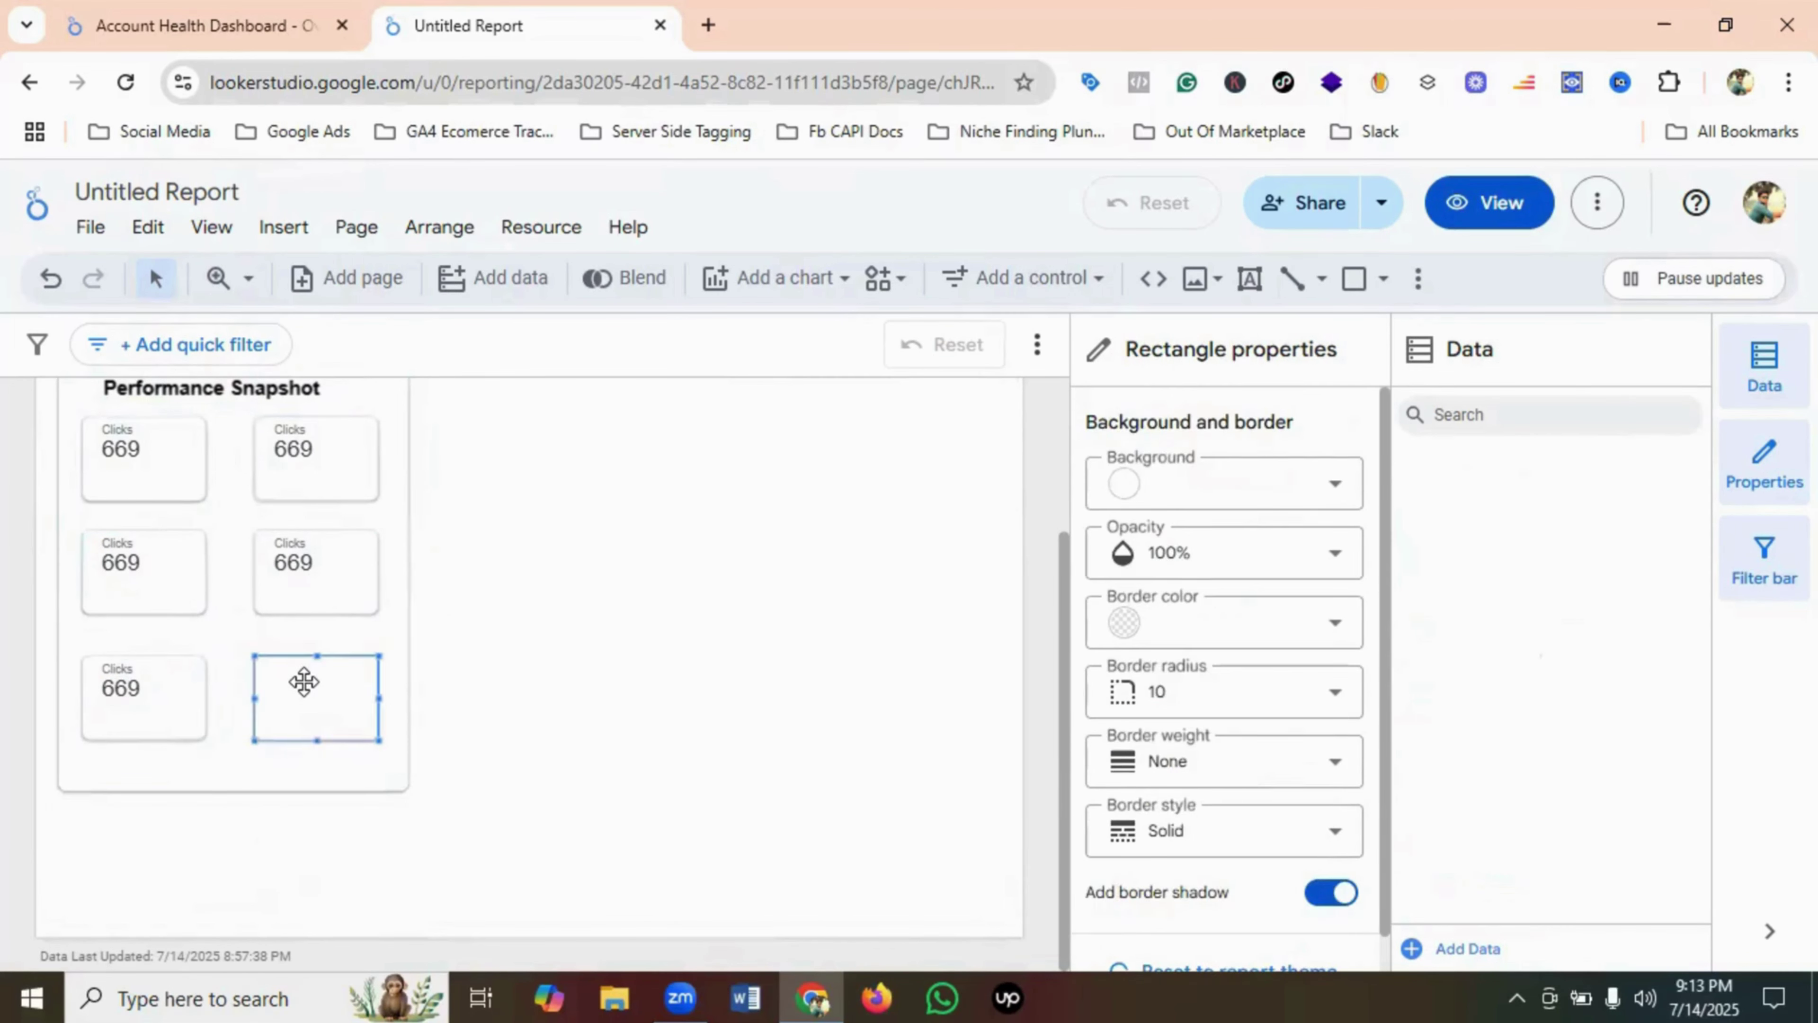
key(ctrl+v)
drag(244, 532, 328, 709)
click(594, 718)
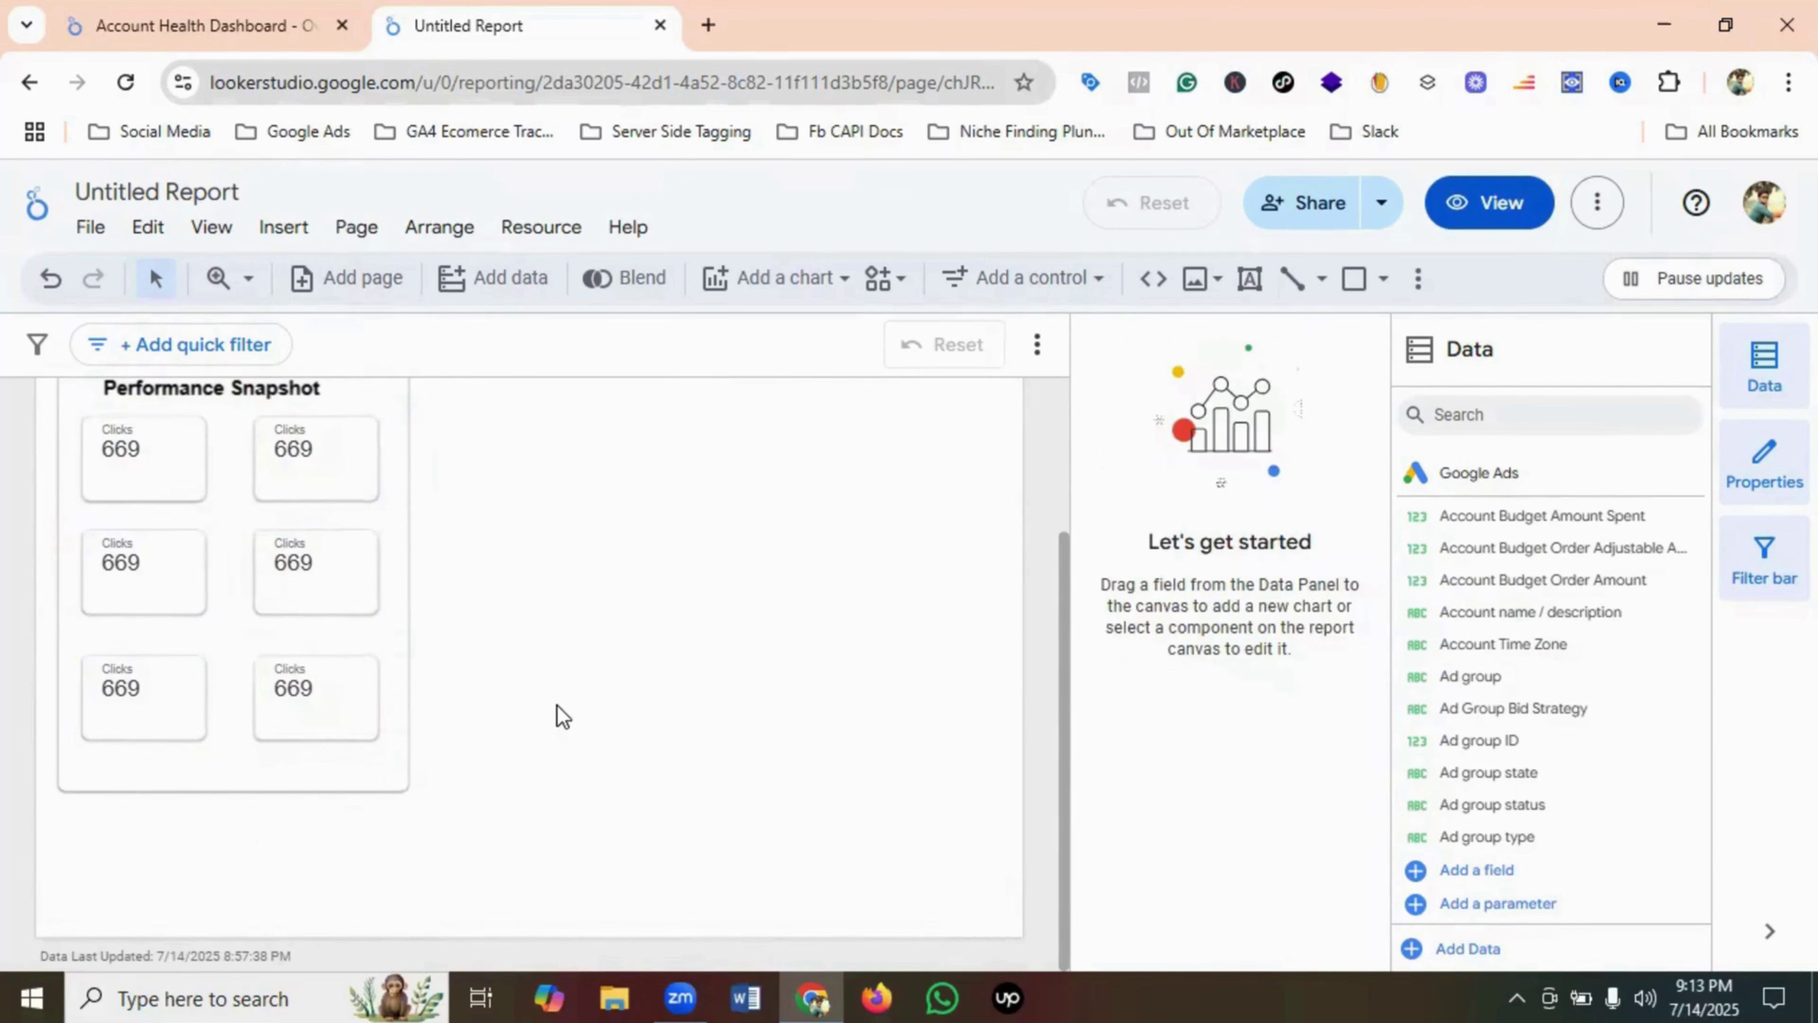
- Check the reference dashboard's first metric and set the first scorecard's primary metric to Impressions
click(159, 475)
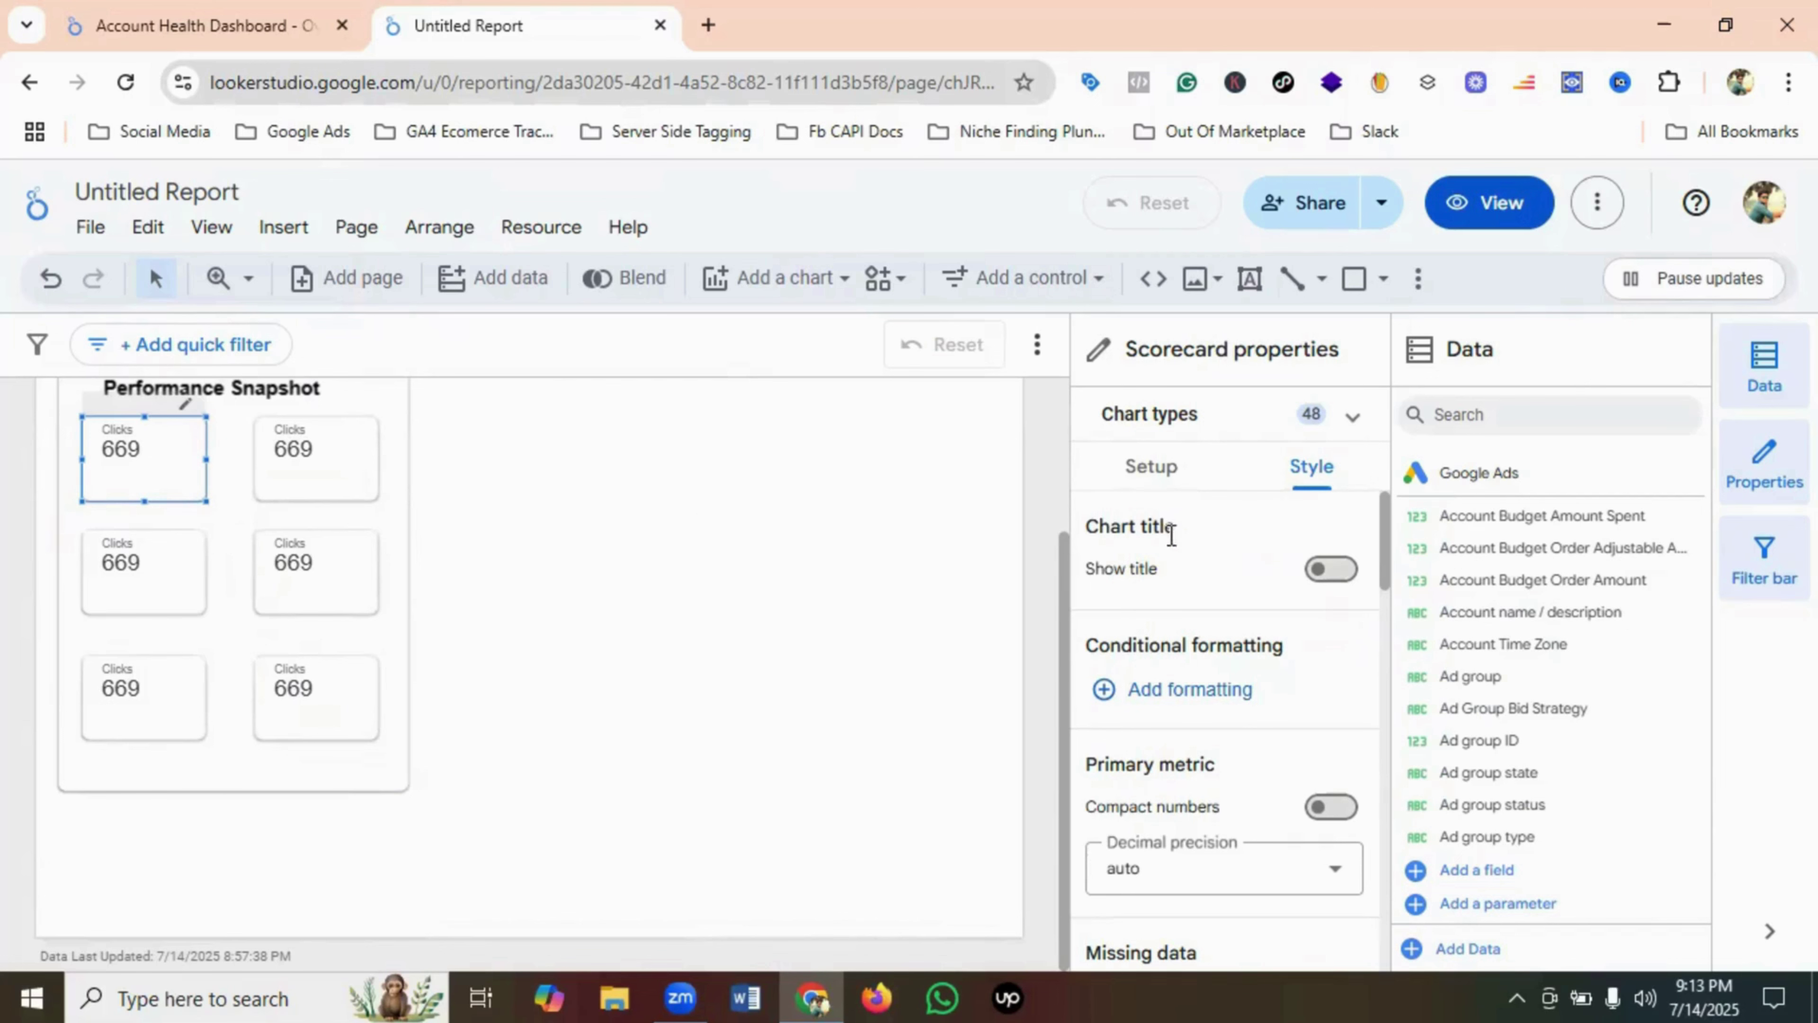
click(1171, 478)
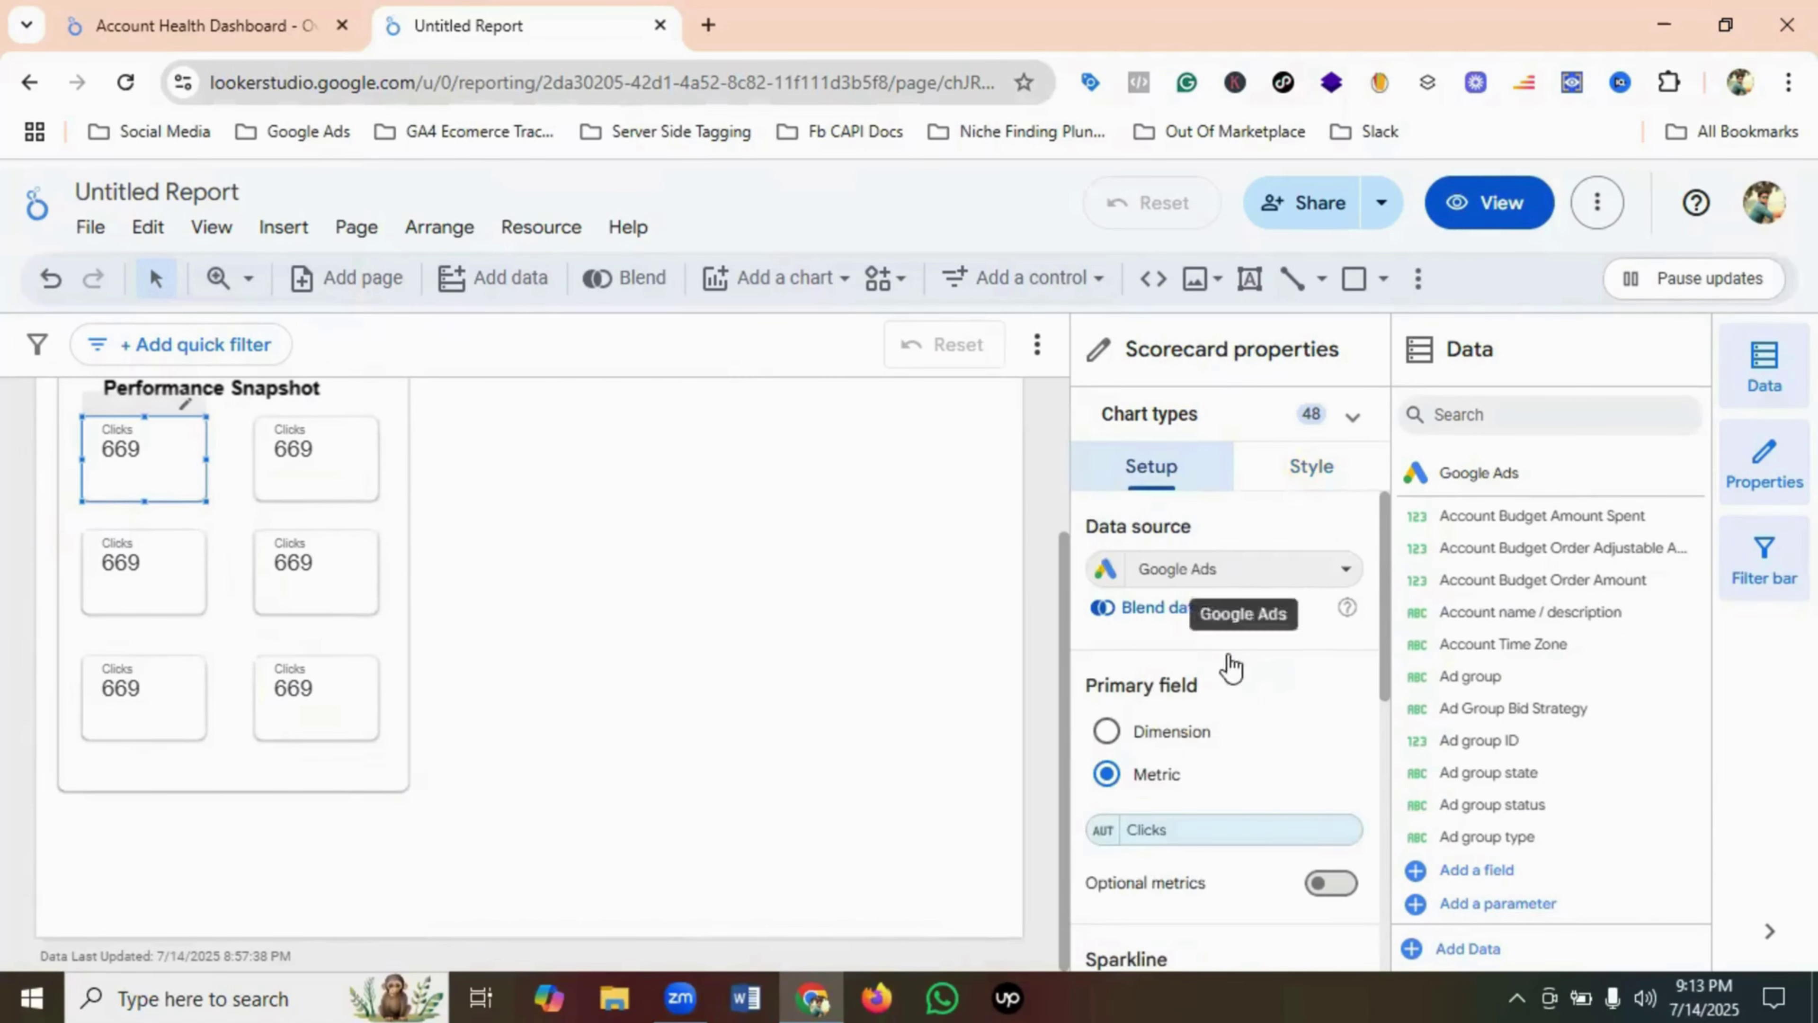
click(226, 10)
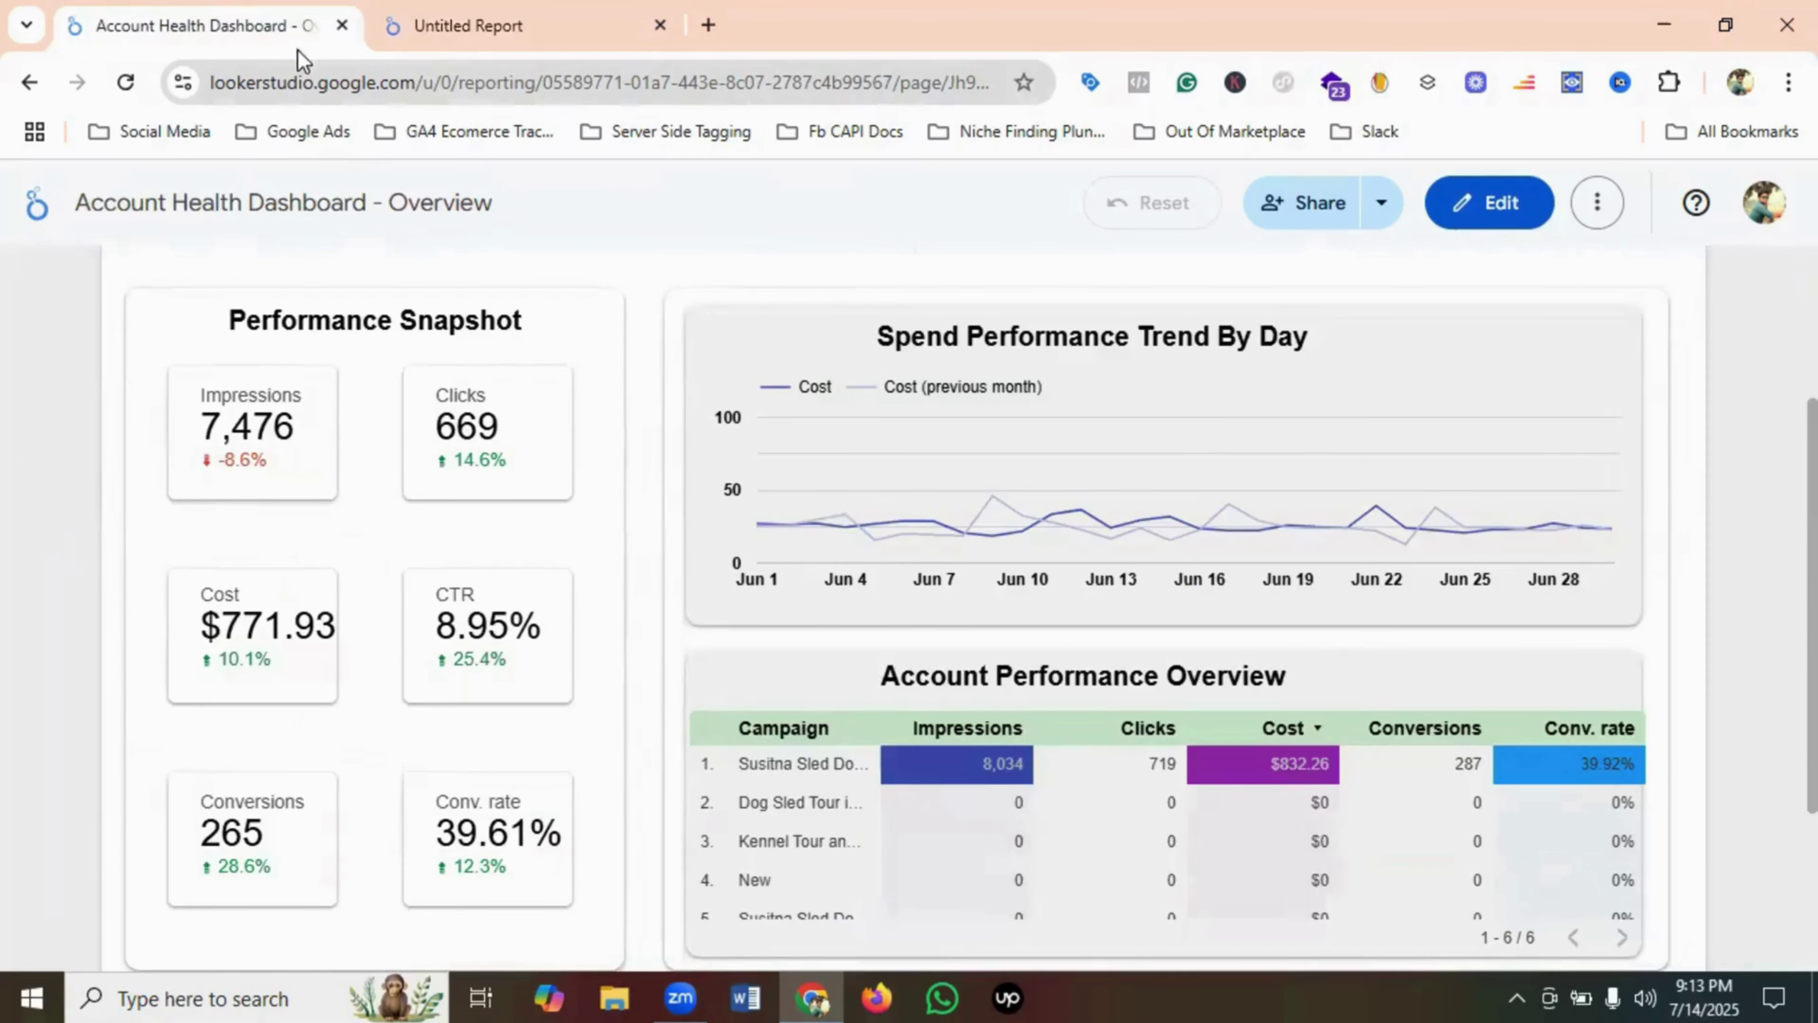
click(501, 29)
scroll(1216, 716, down, 2)
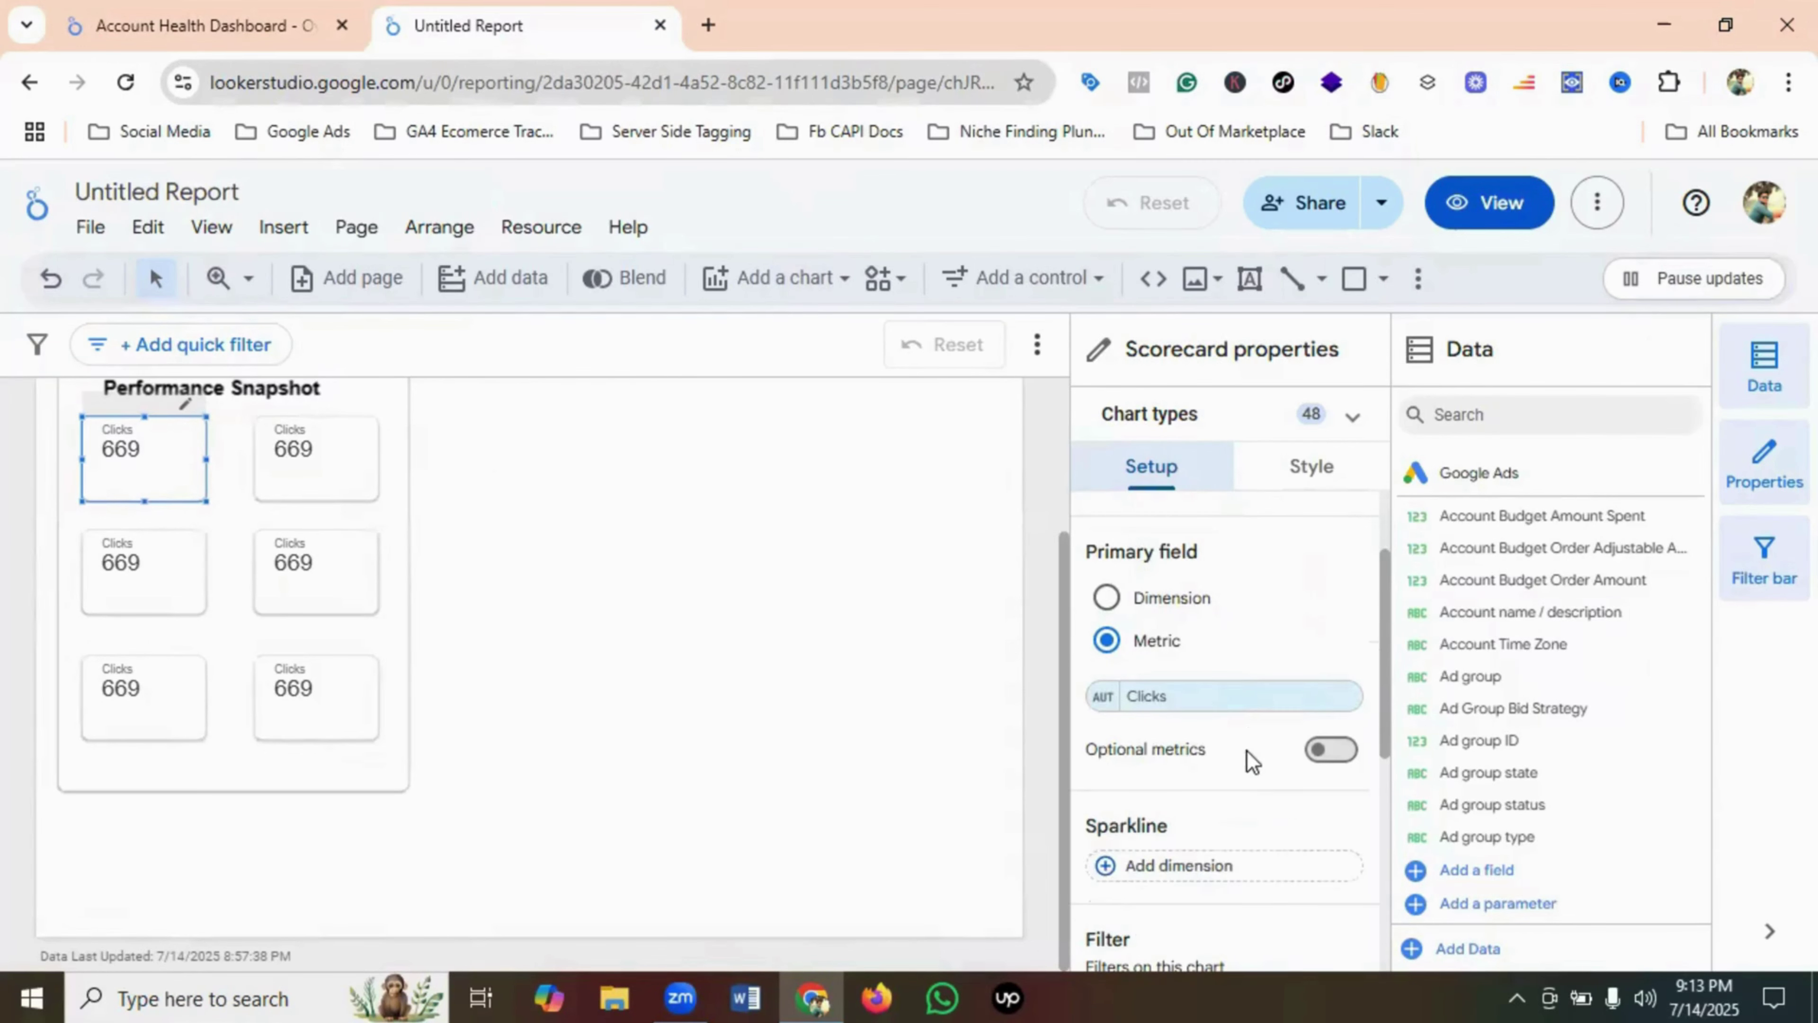
click(1172, 702)
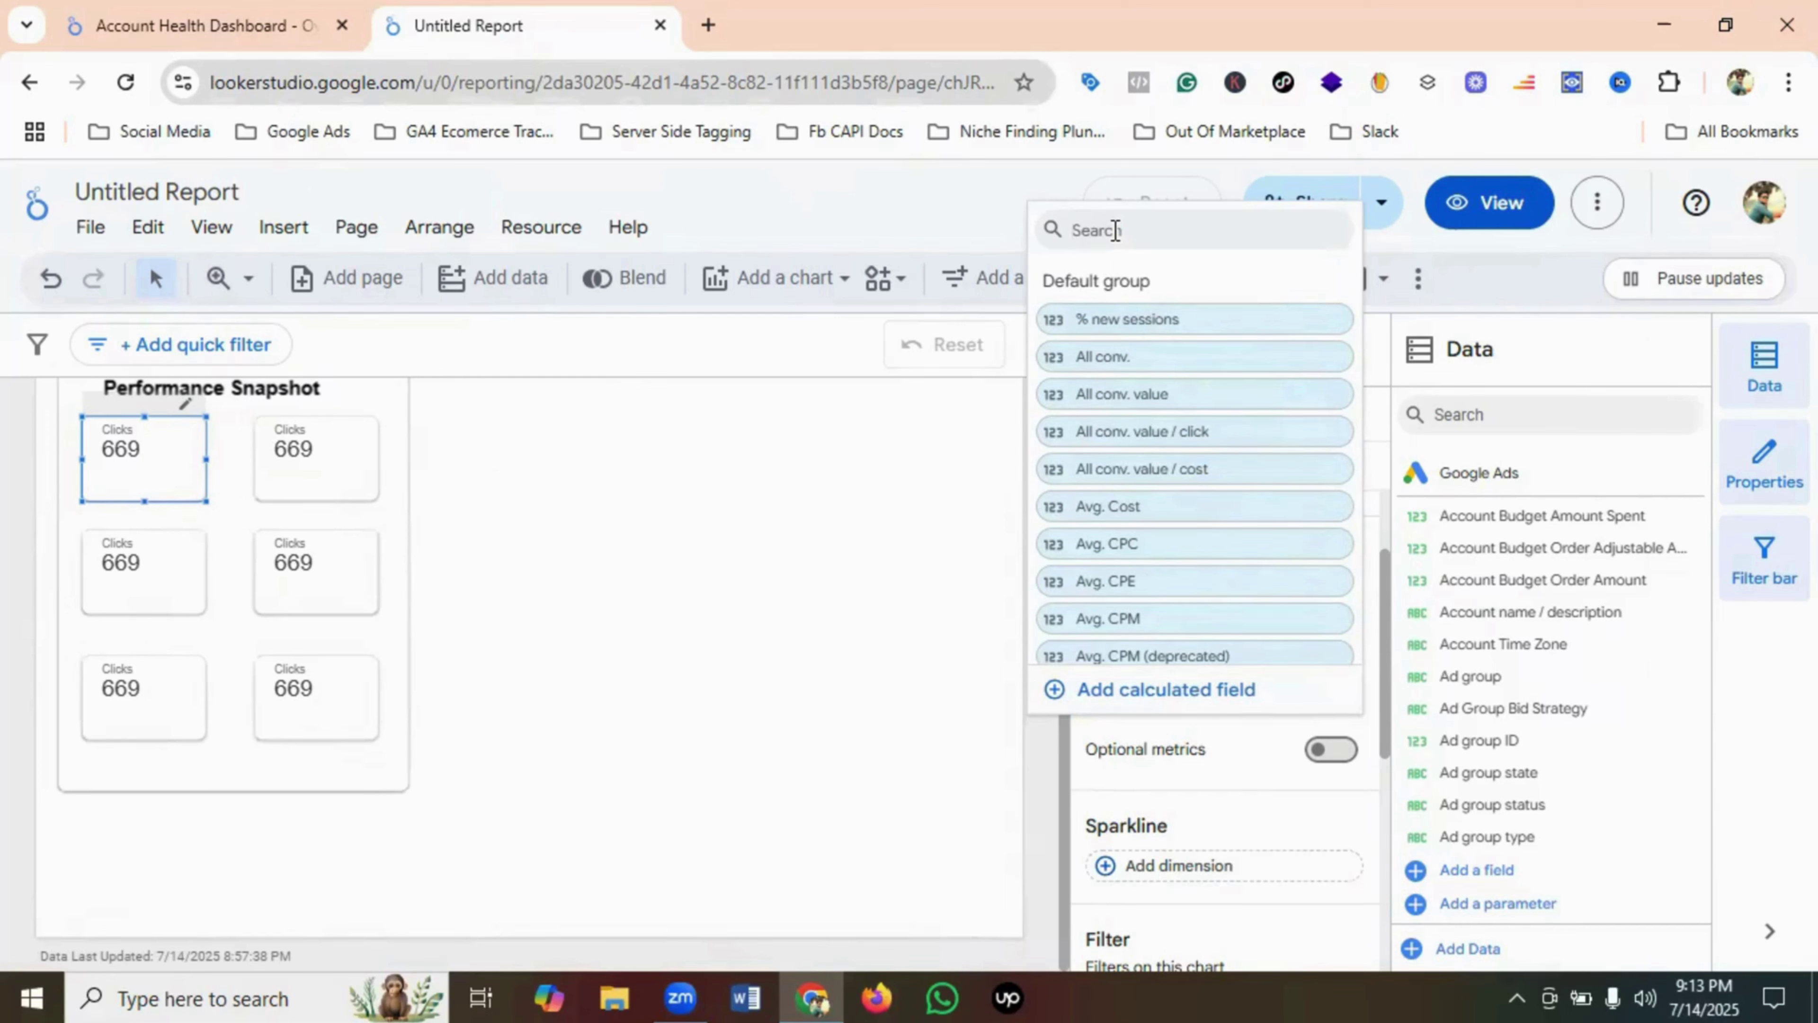
text(impress)
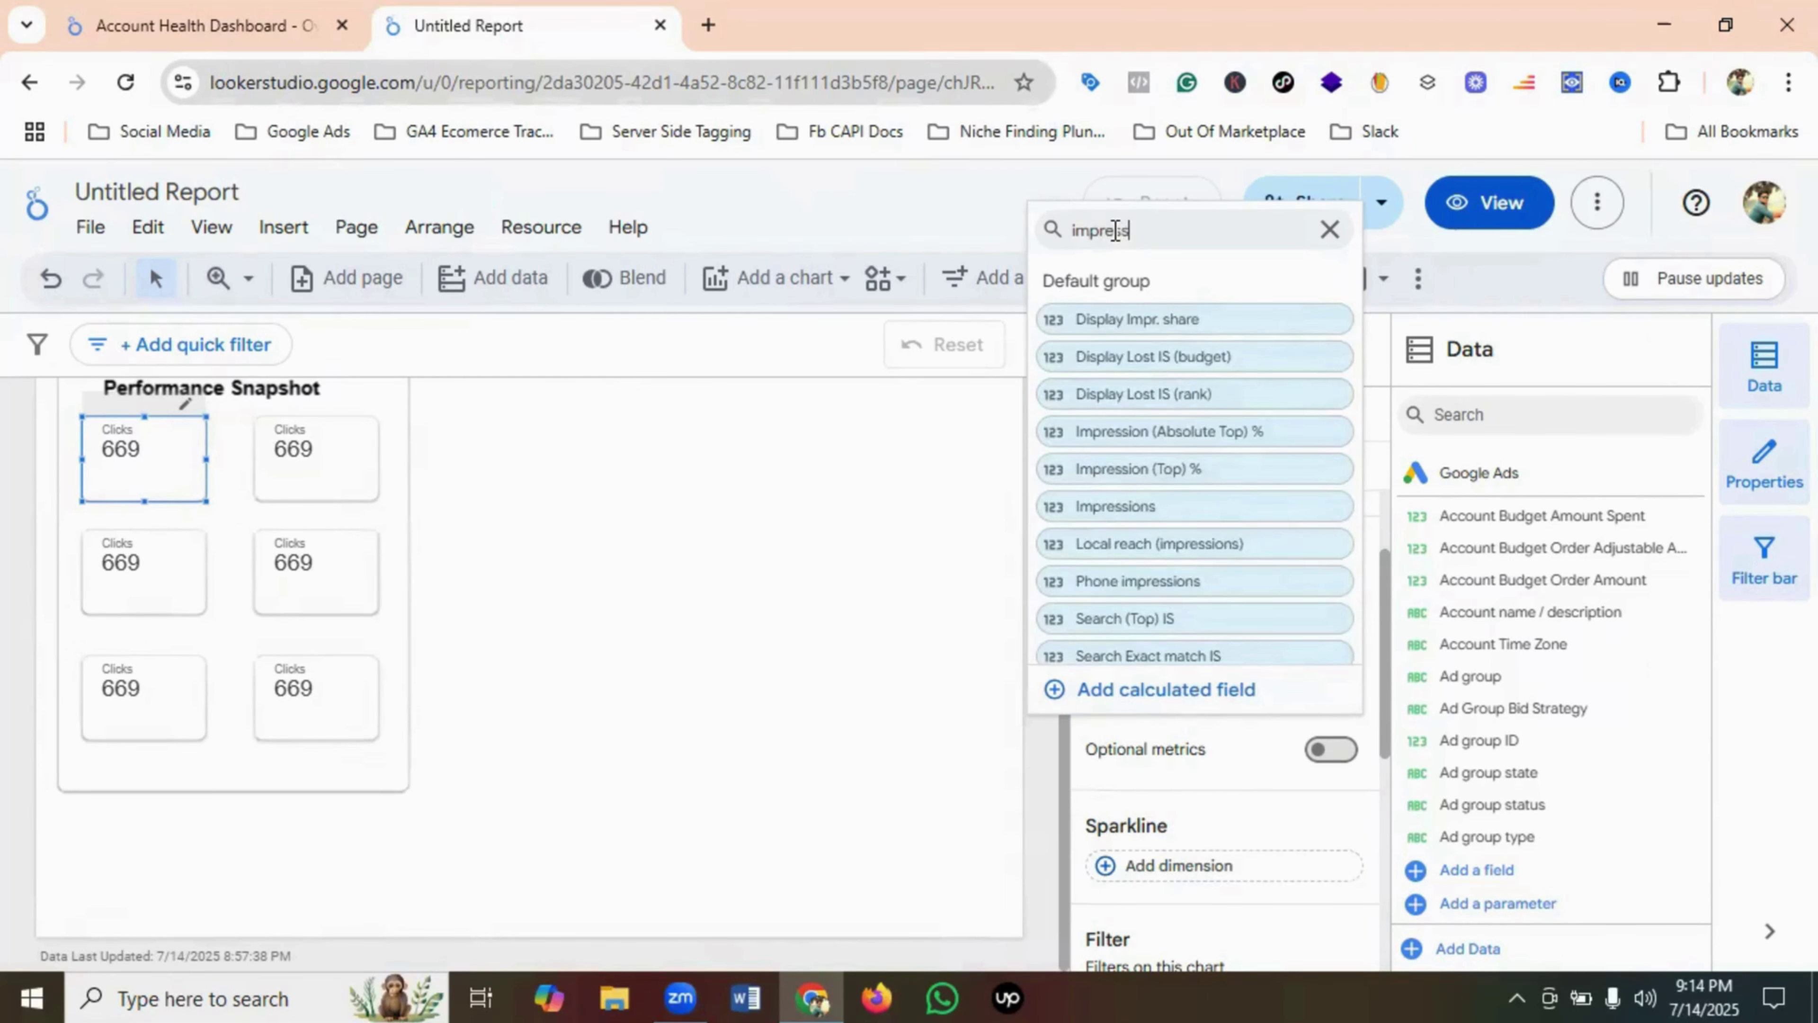
click(1110, 503)
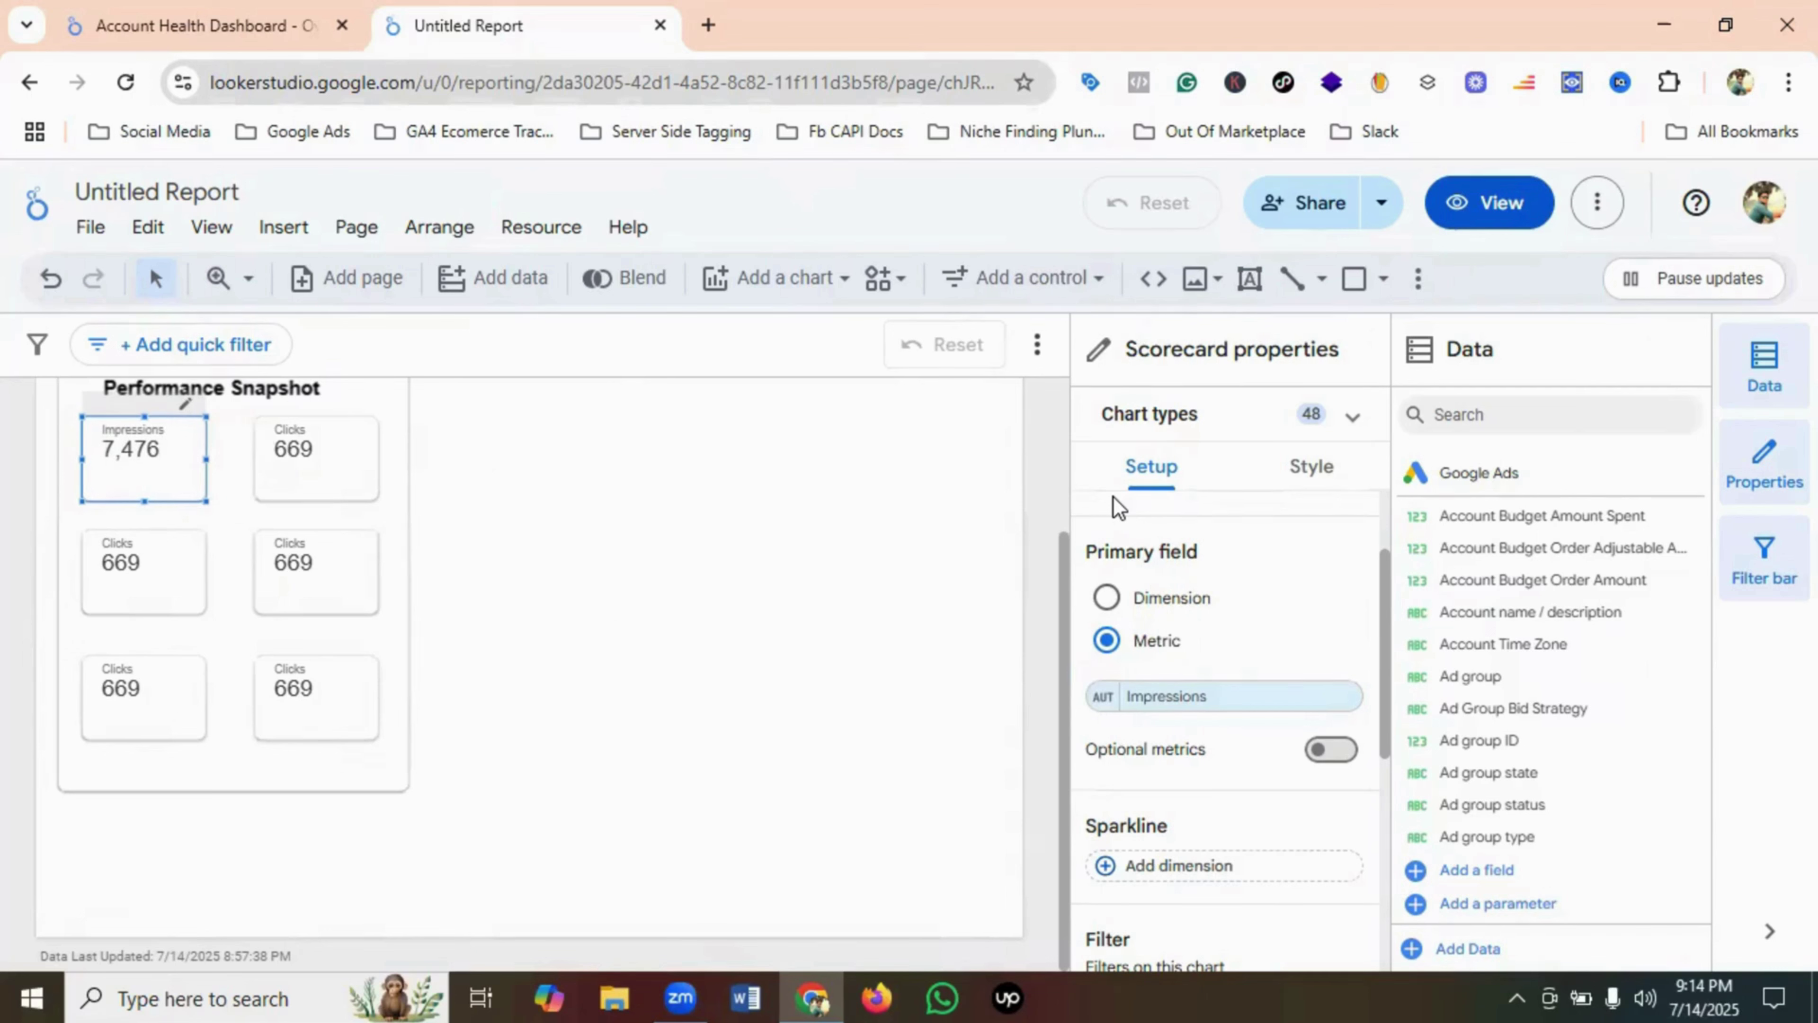
- Set the Impressions scorecard's default date range to a custom range of Last month
scroll(1273, 716, down, 4)
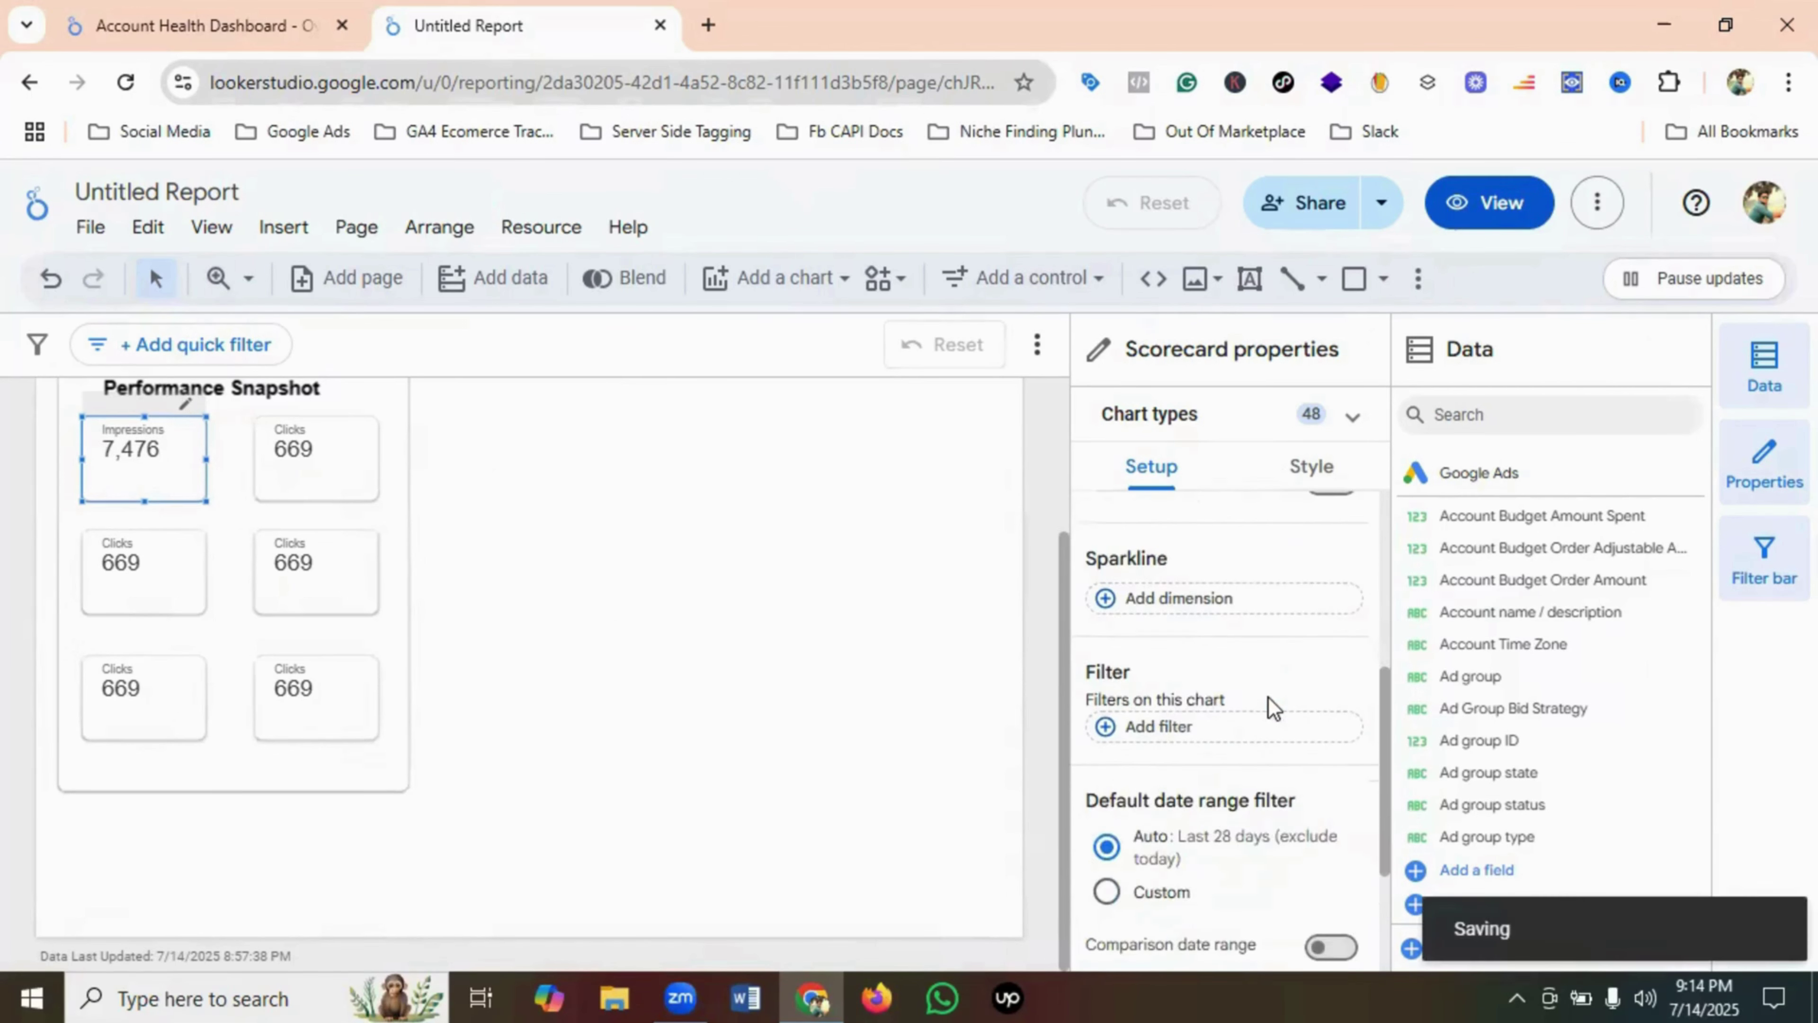
scroll(1269, 696, down, 2)
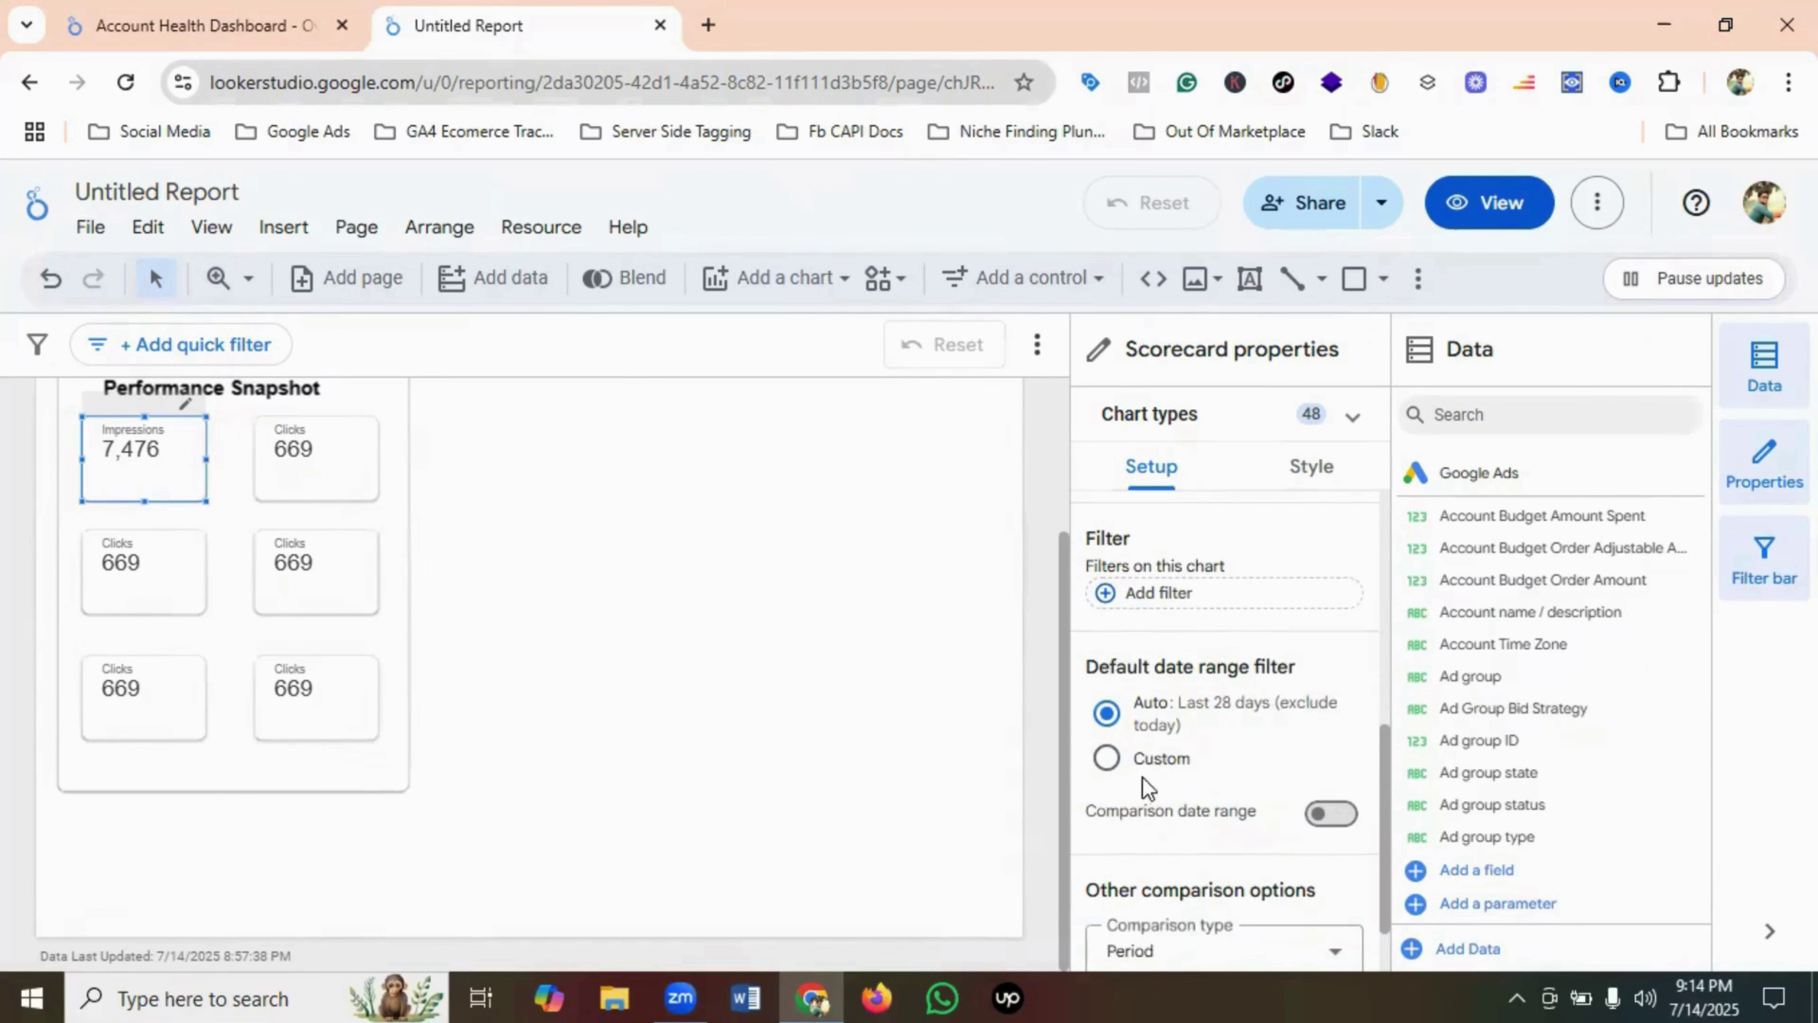
click(1160, 758)
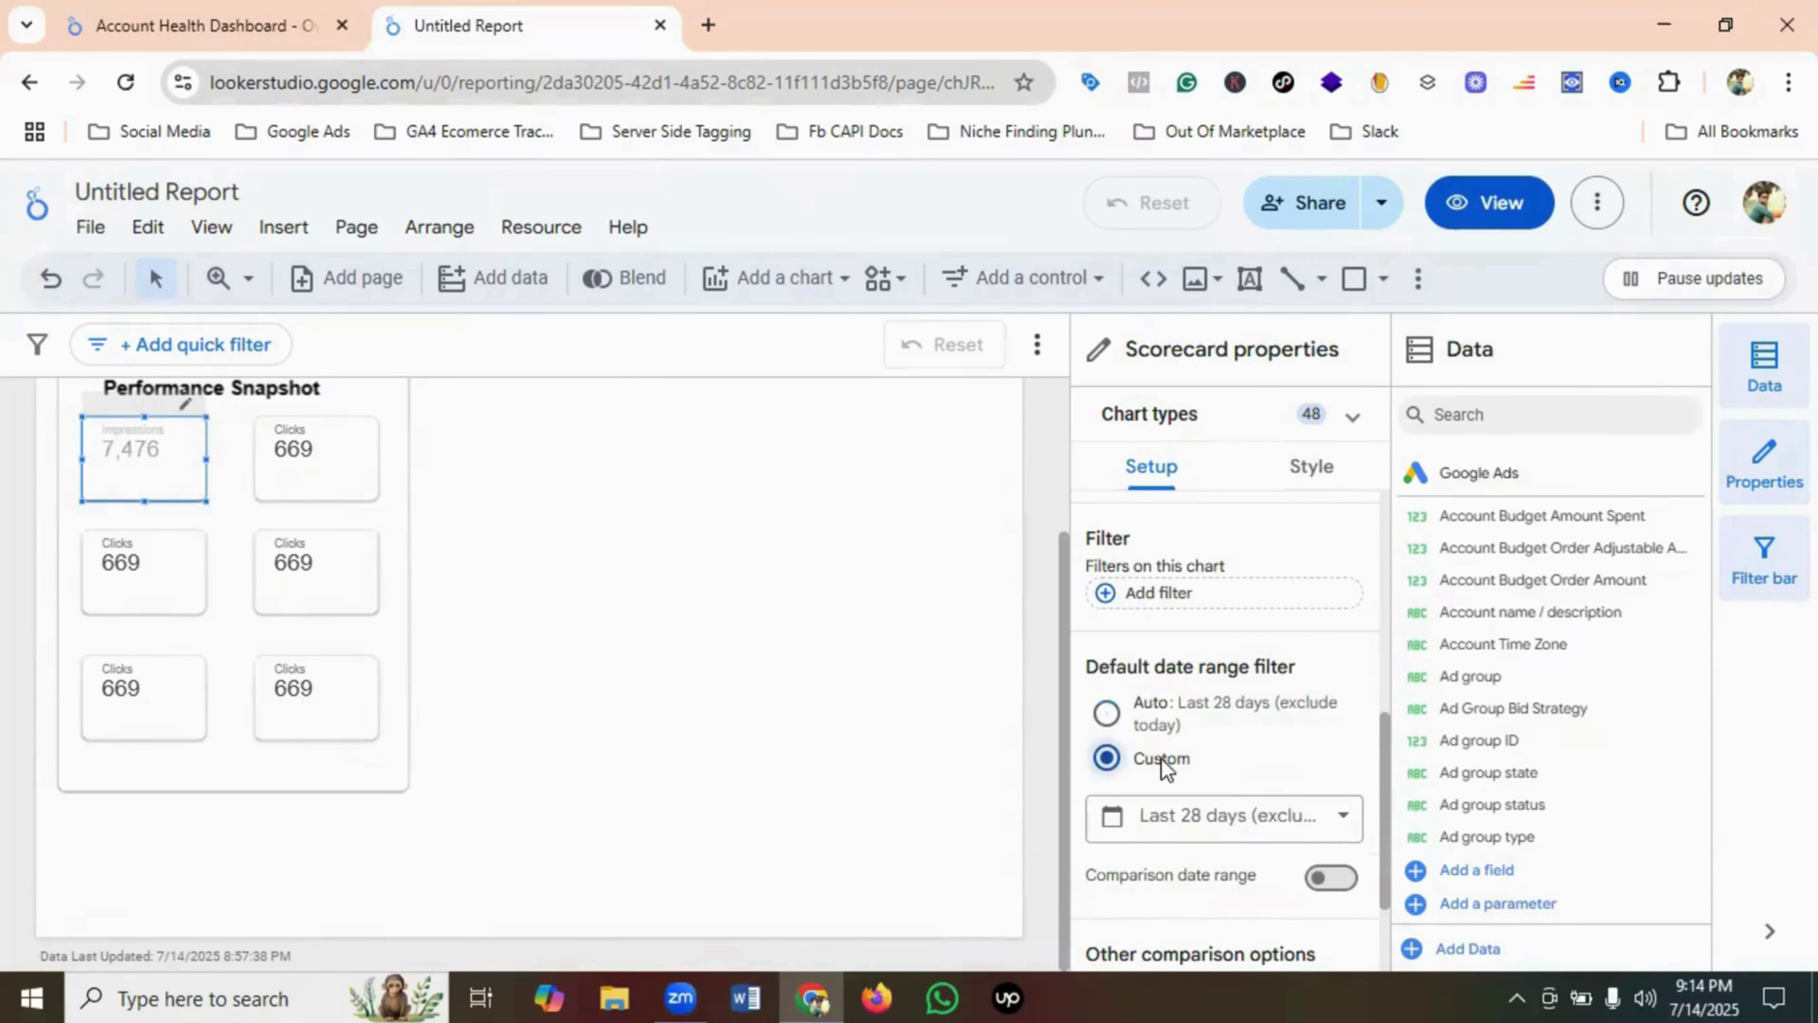
click(1215, 827)
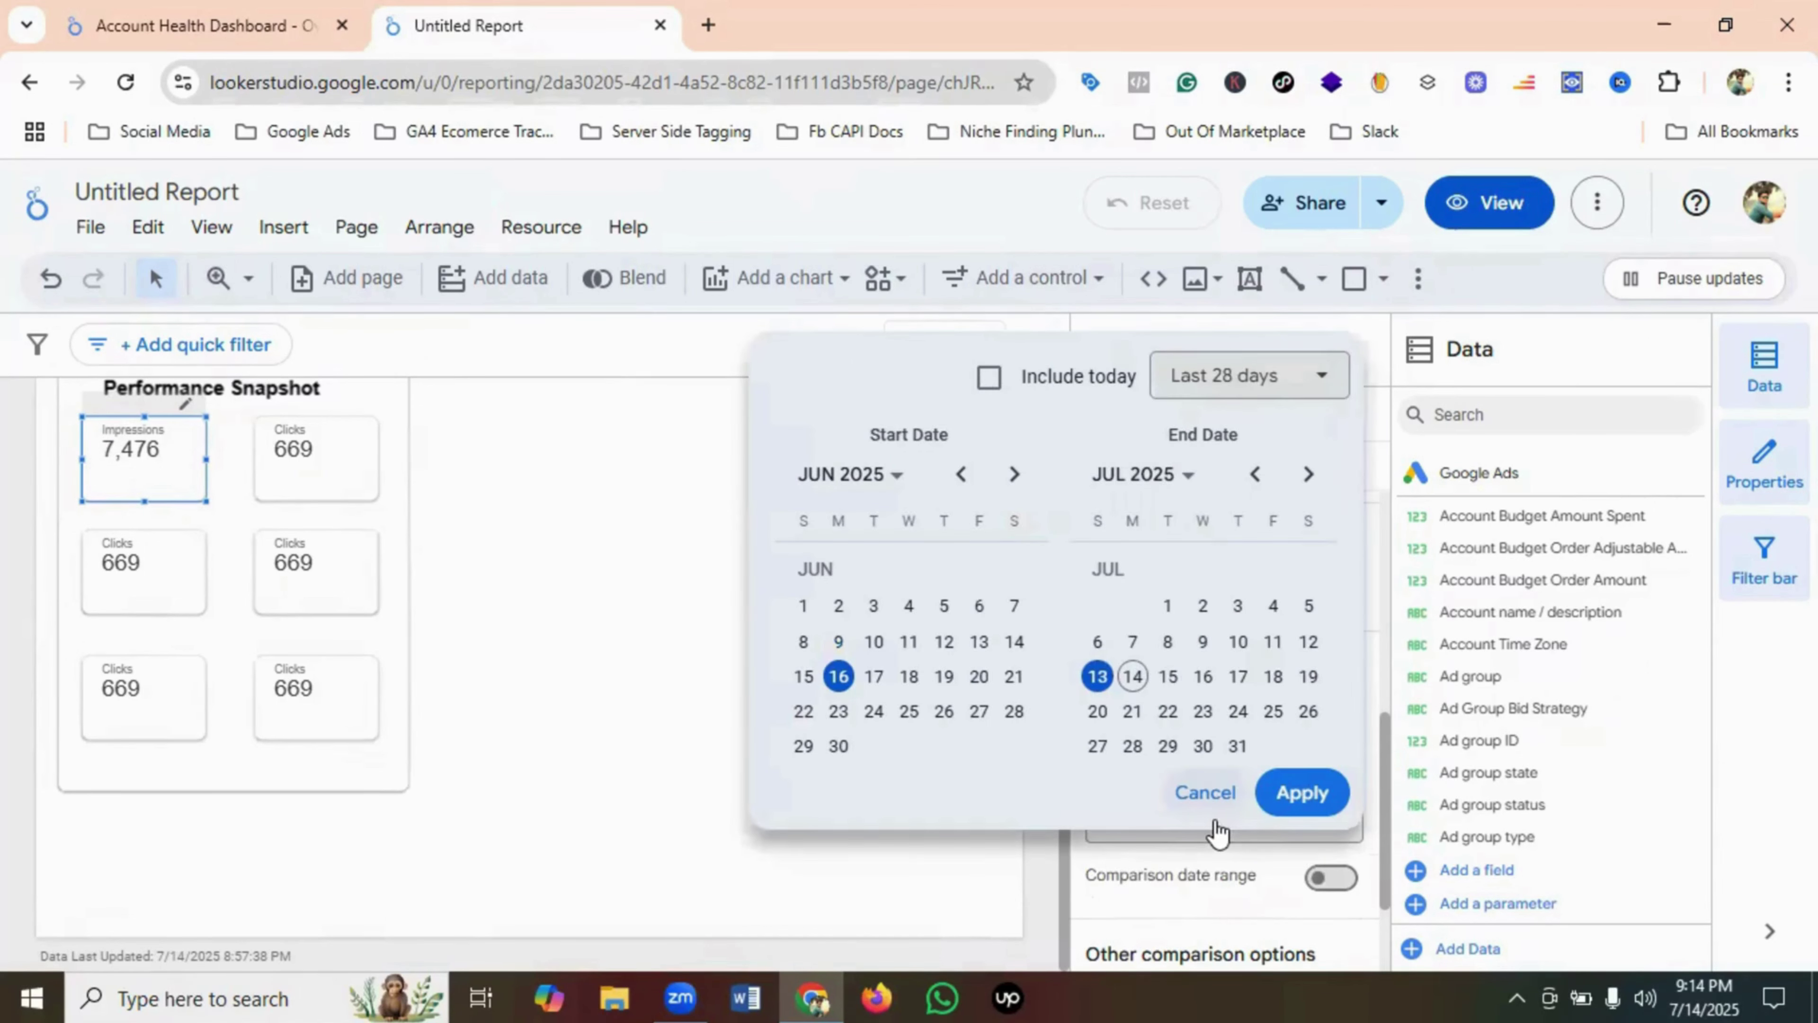
click(1225, 378)
mouse_move(1243, 698)
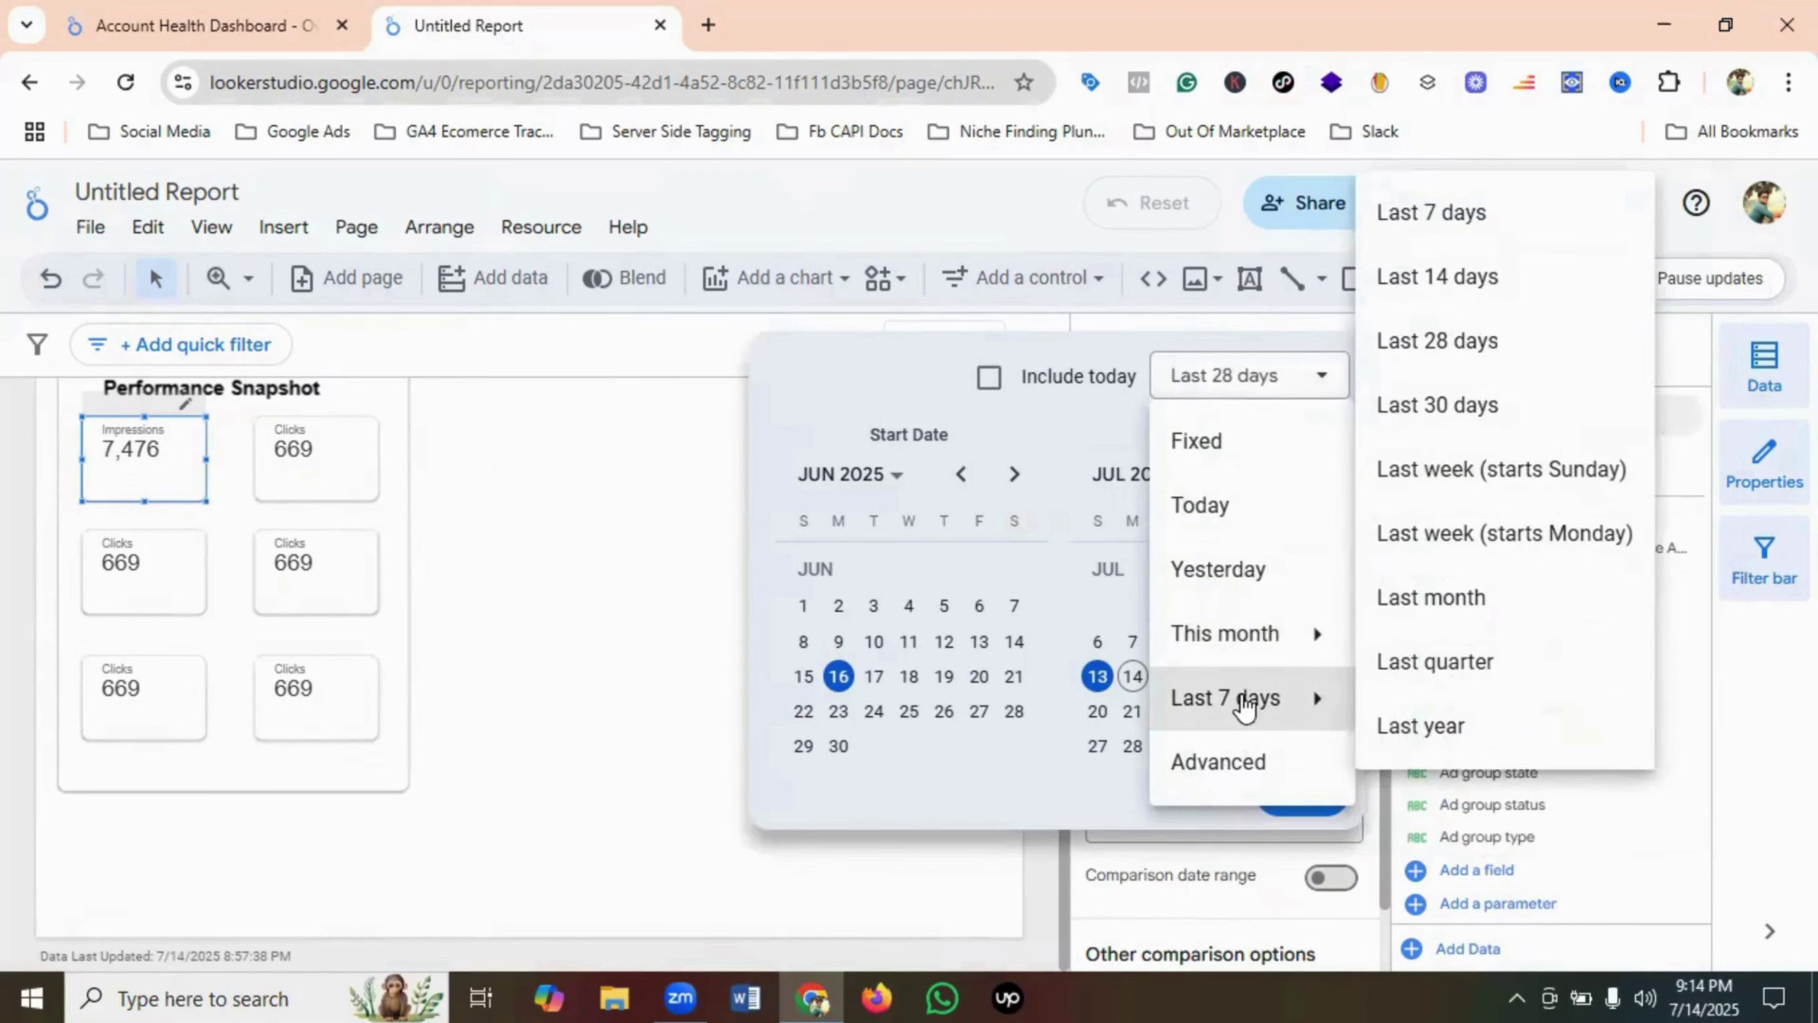
click(1467, 600)
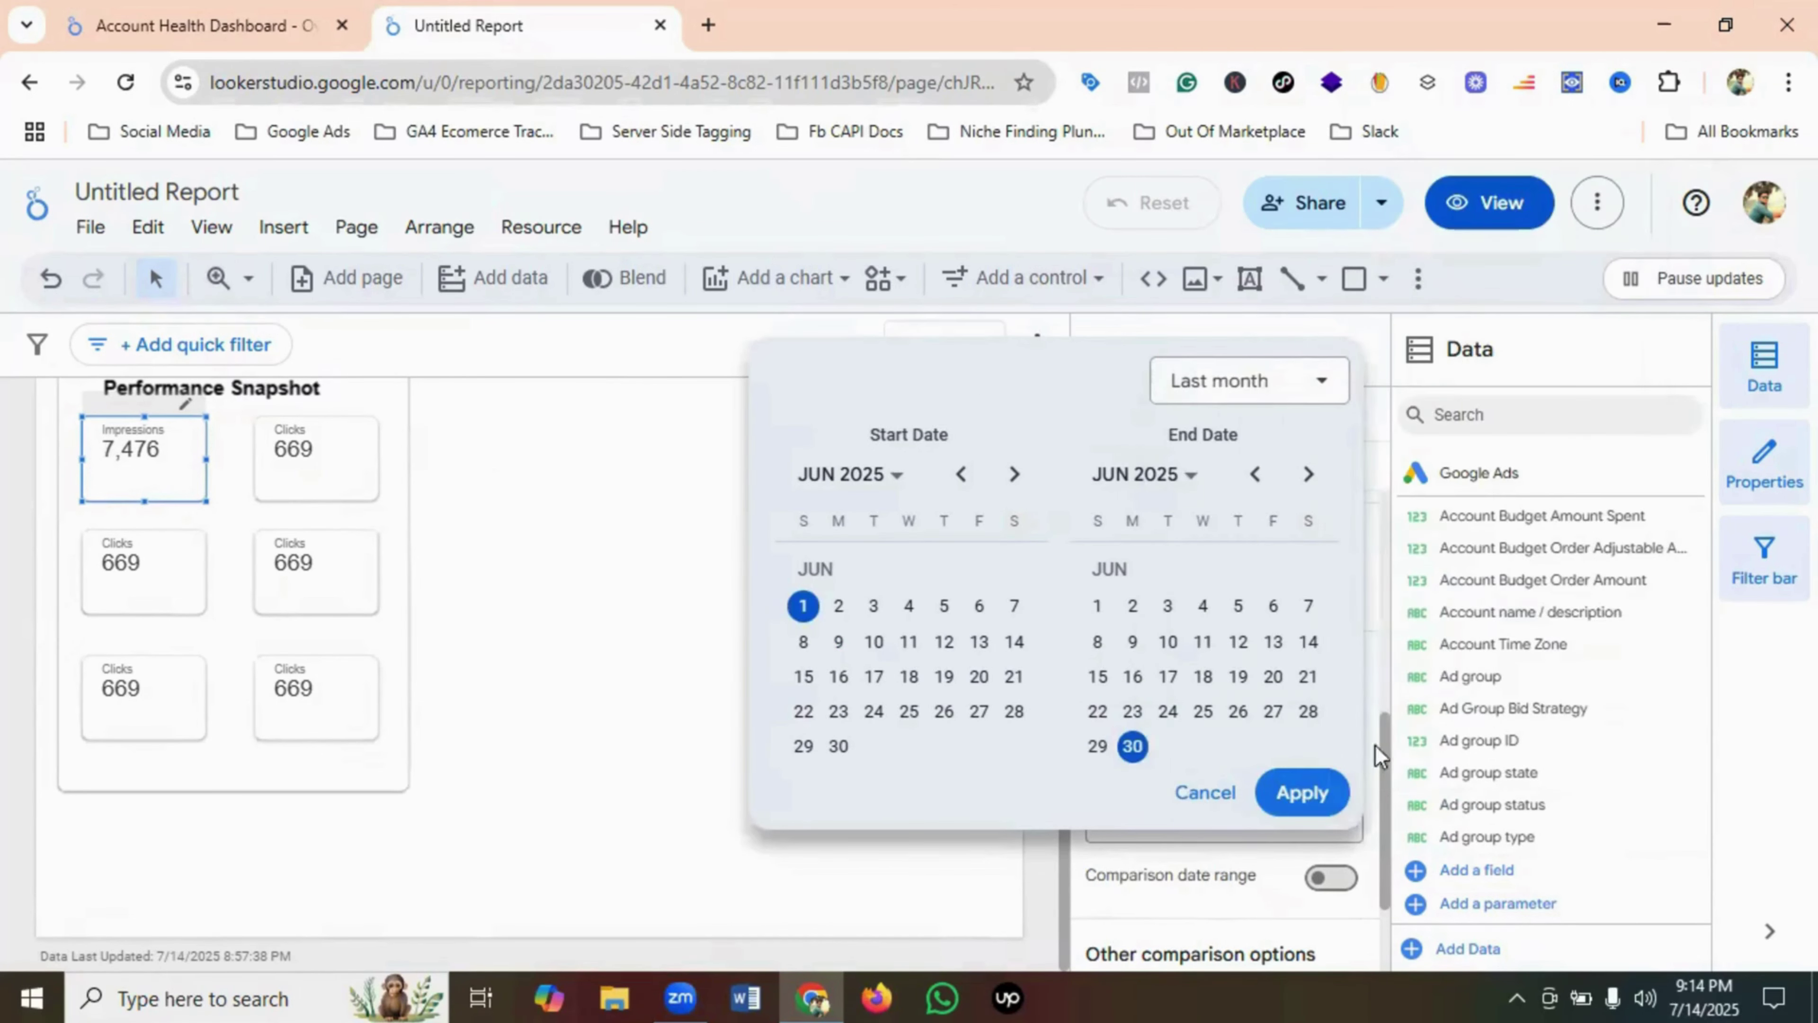
click(1304, 796)
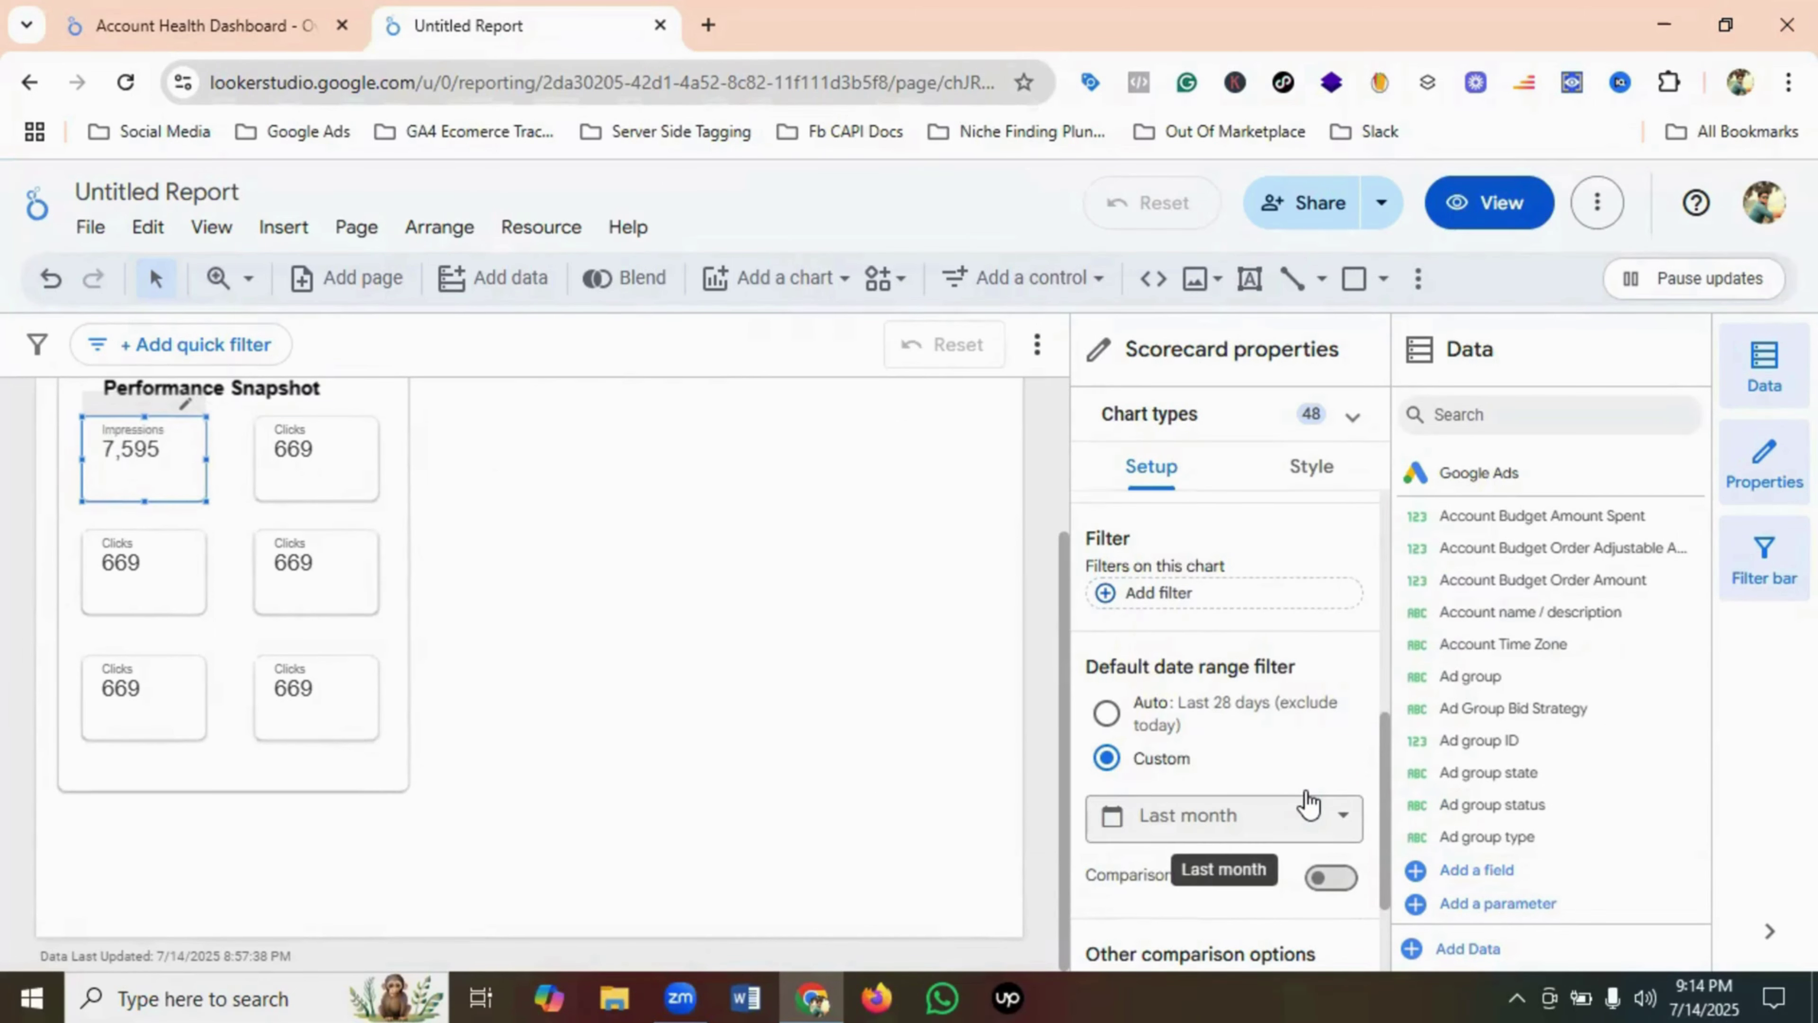
- Enable the comparison date range on the Impressions scorecard and set it to Previous period
scroll(1328, 752, down, 2)
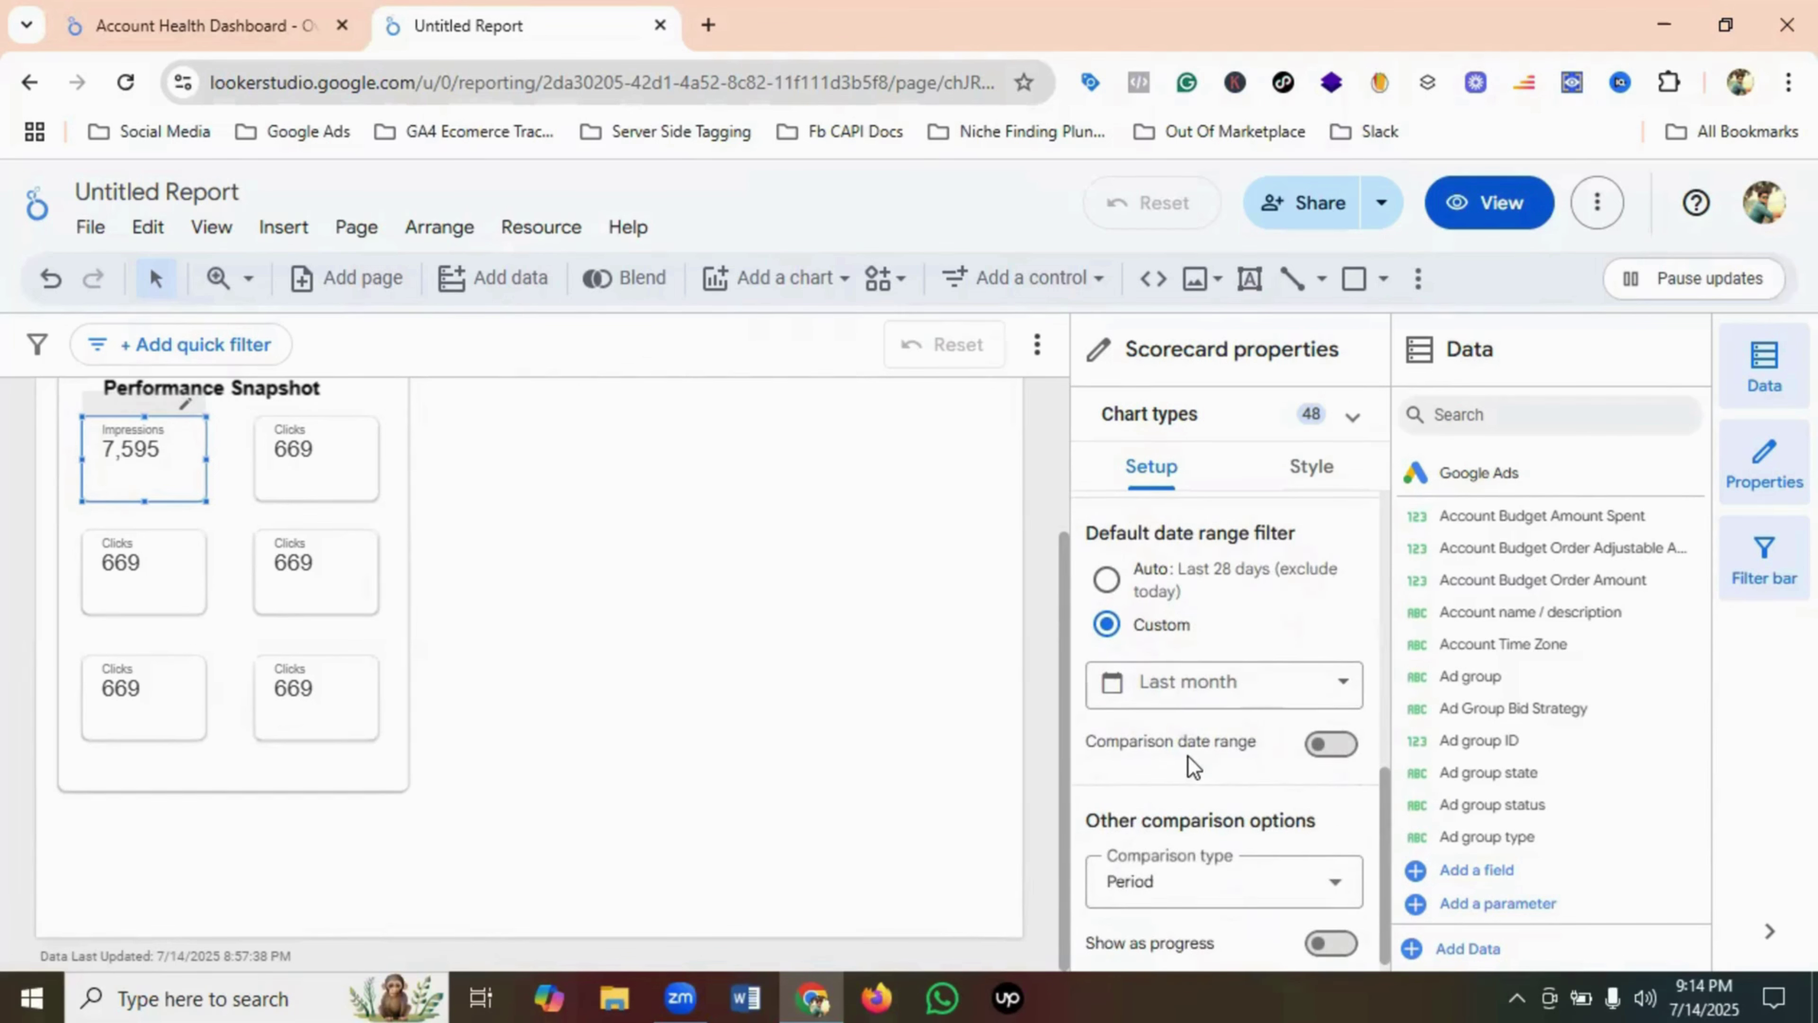
click(1335, 756)
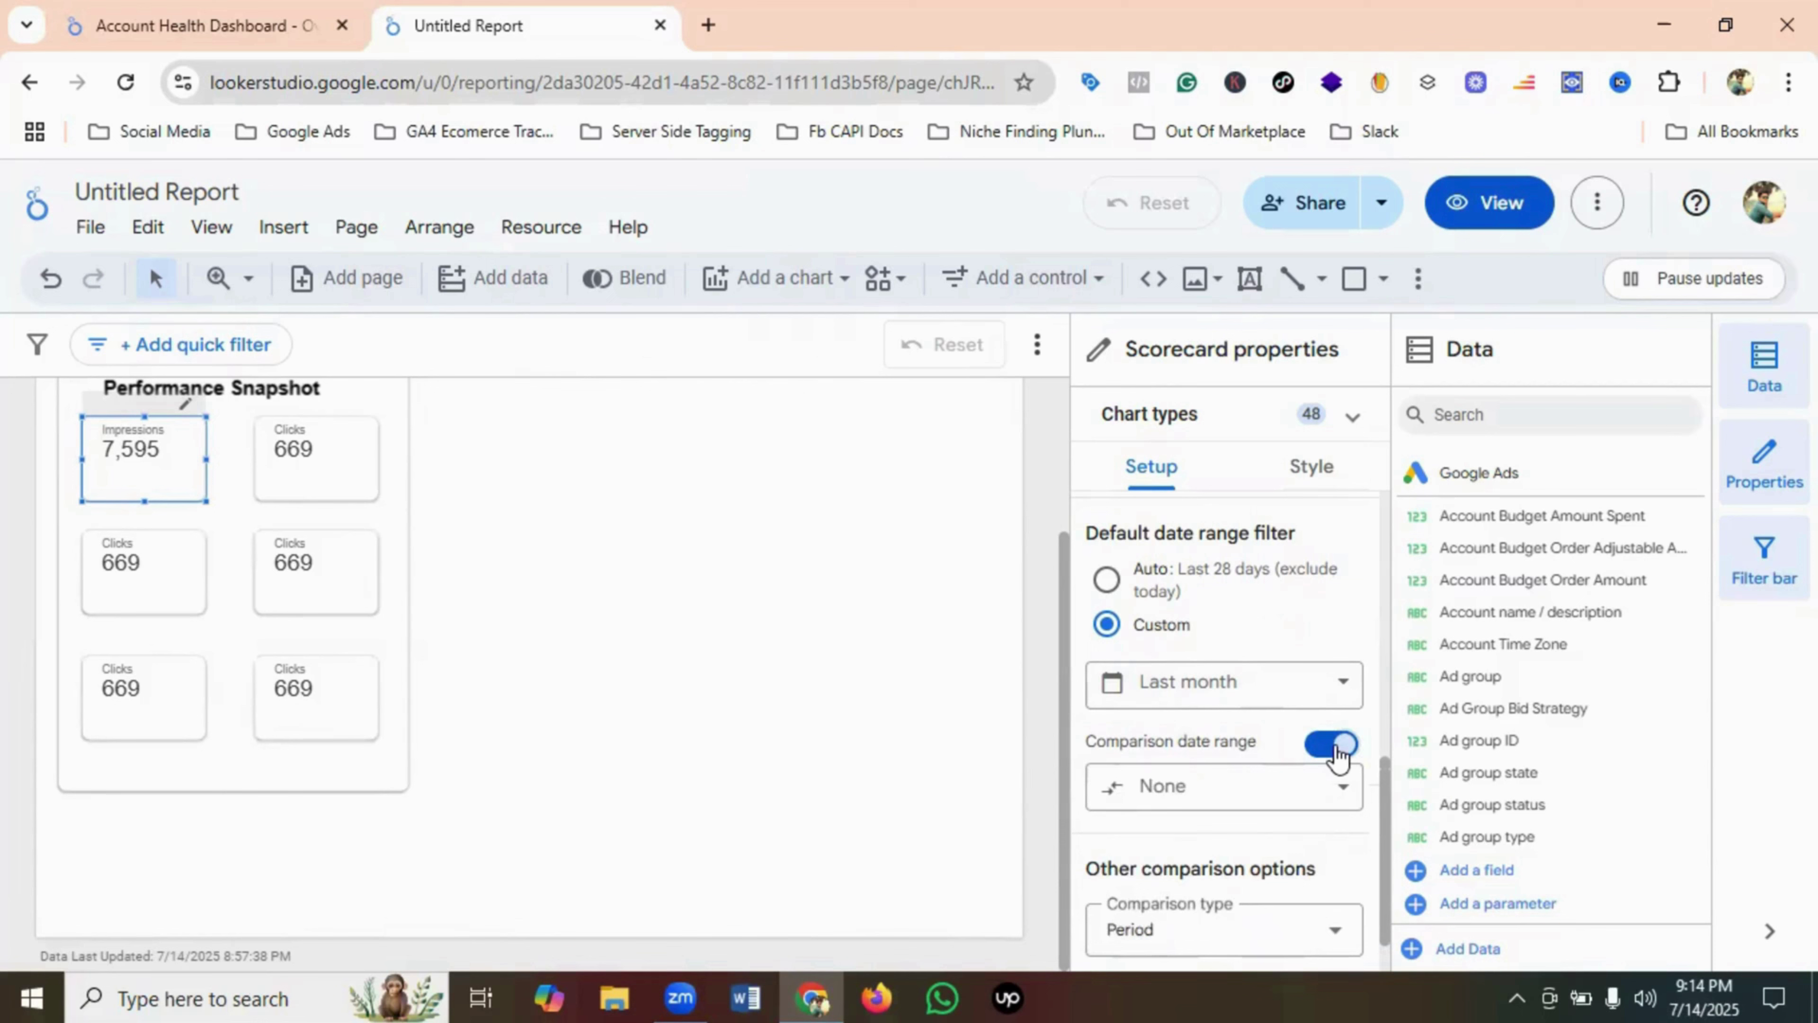
click(1181, 791)
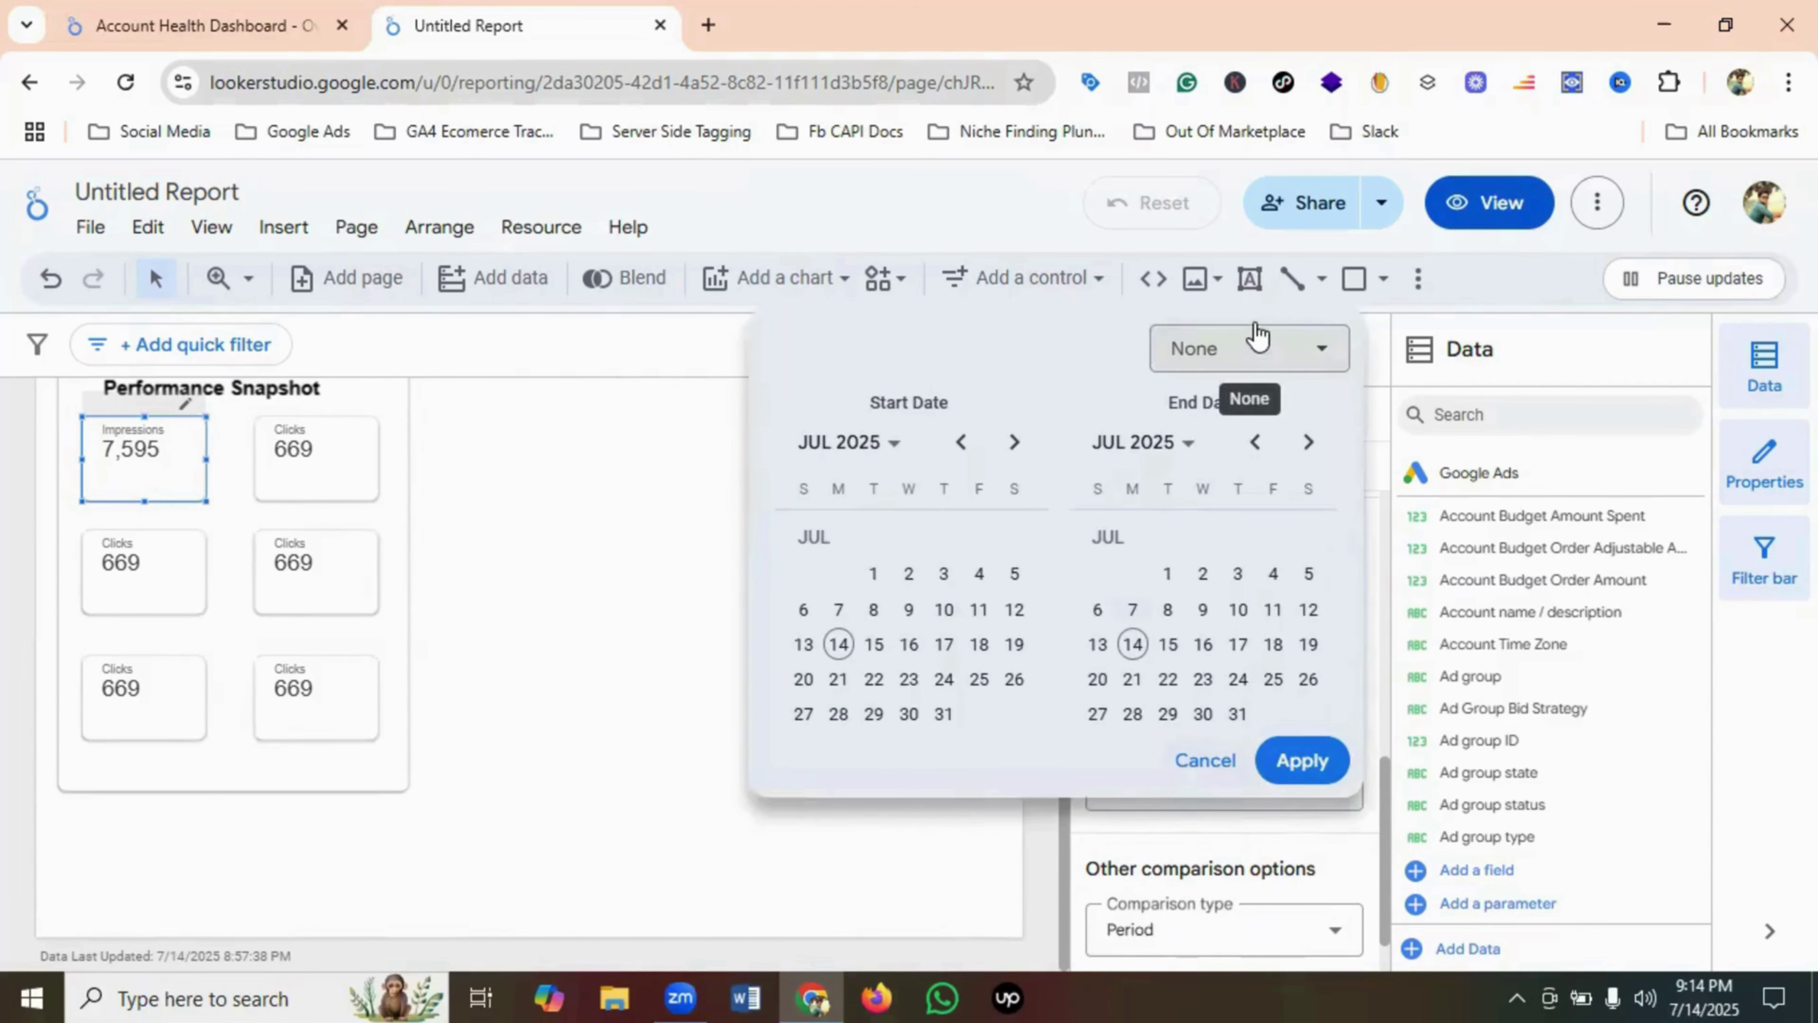
click(1254, 345)
click(1254, 481)
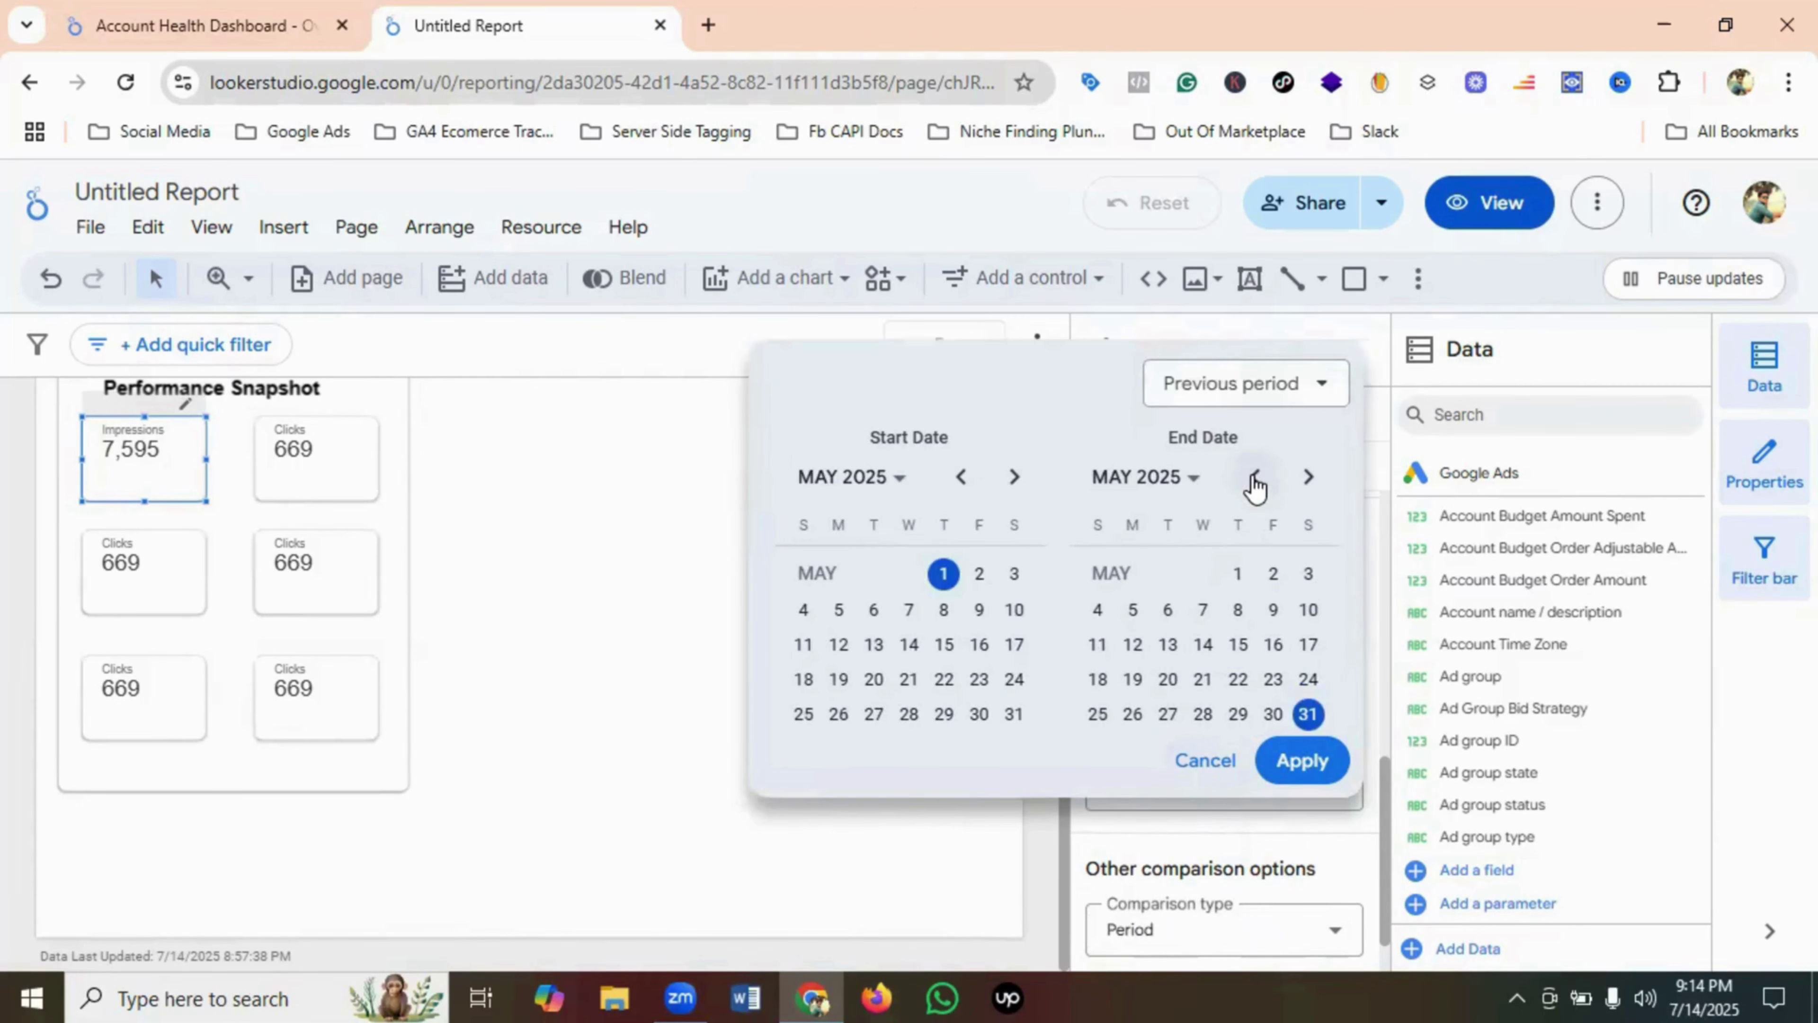
click(1301, 761)
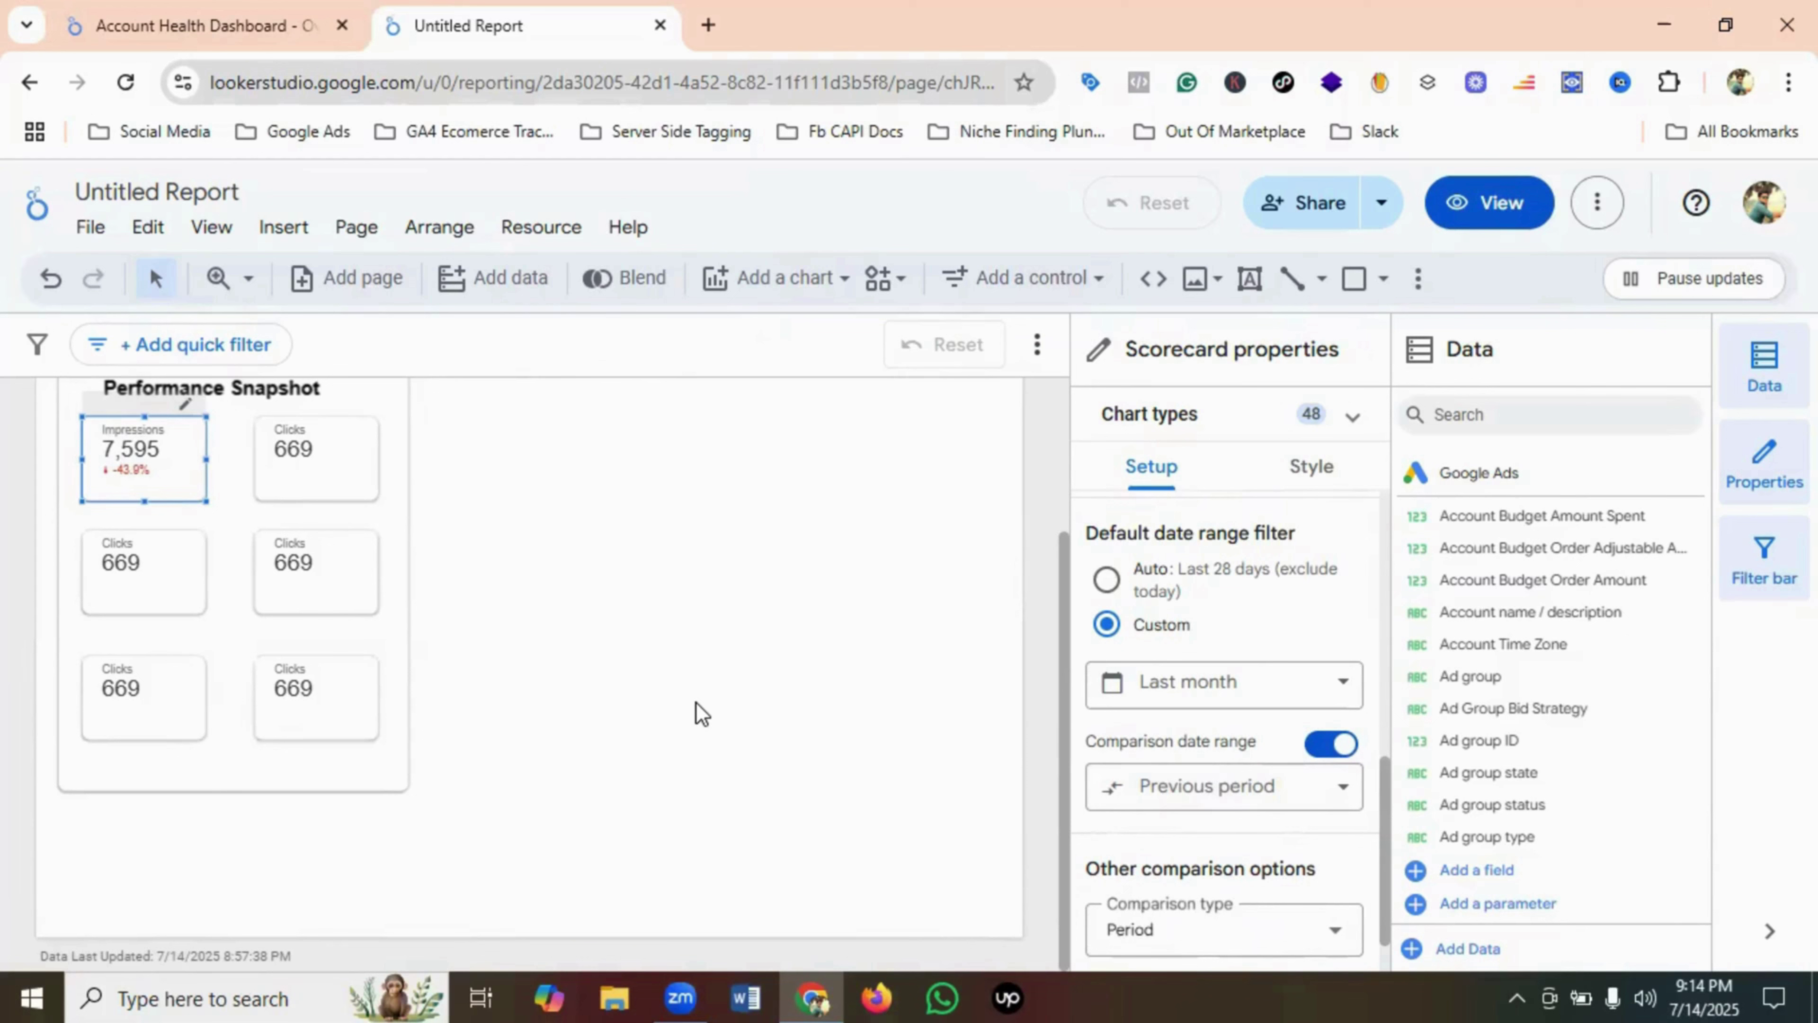
- Open the Impressions scorecard's style options for the primary metric and comparison fields
click(1311, 469)
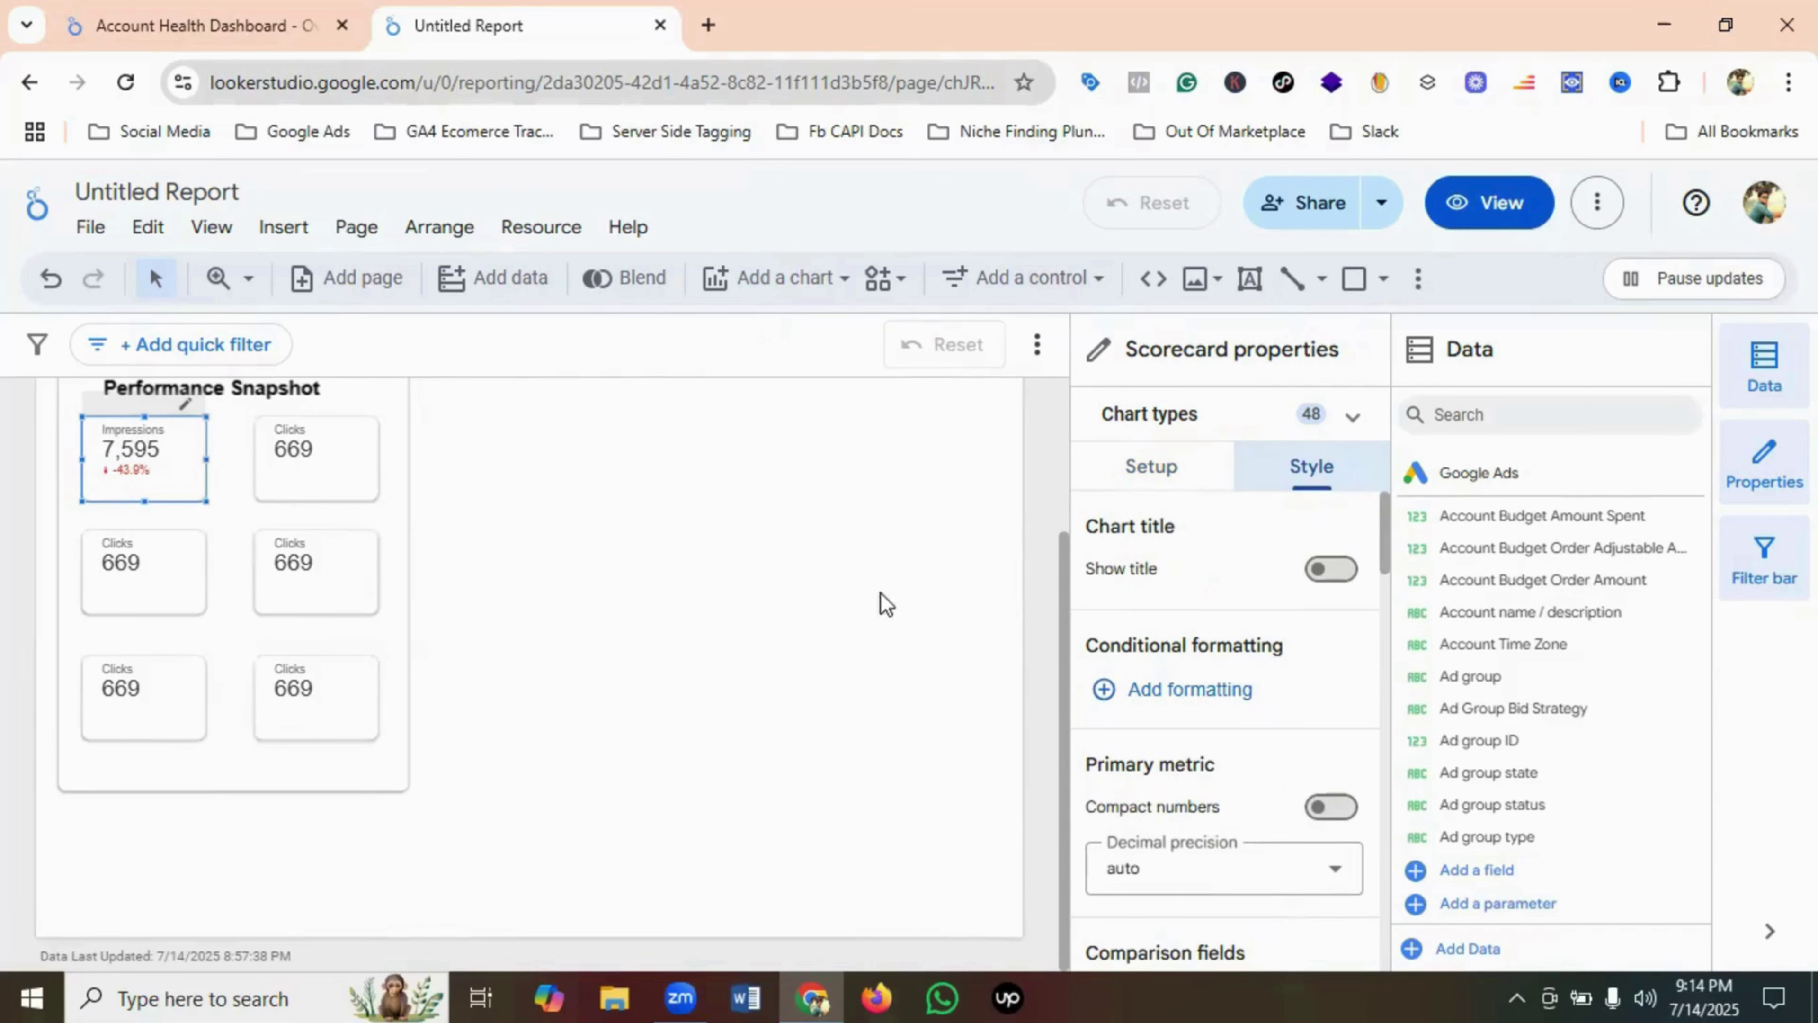
scroll(1276, 679, down, 4)
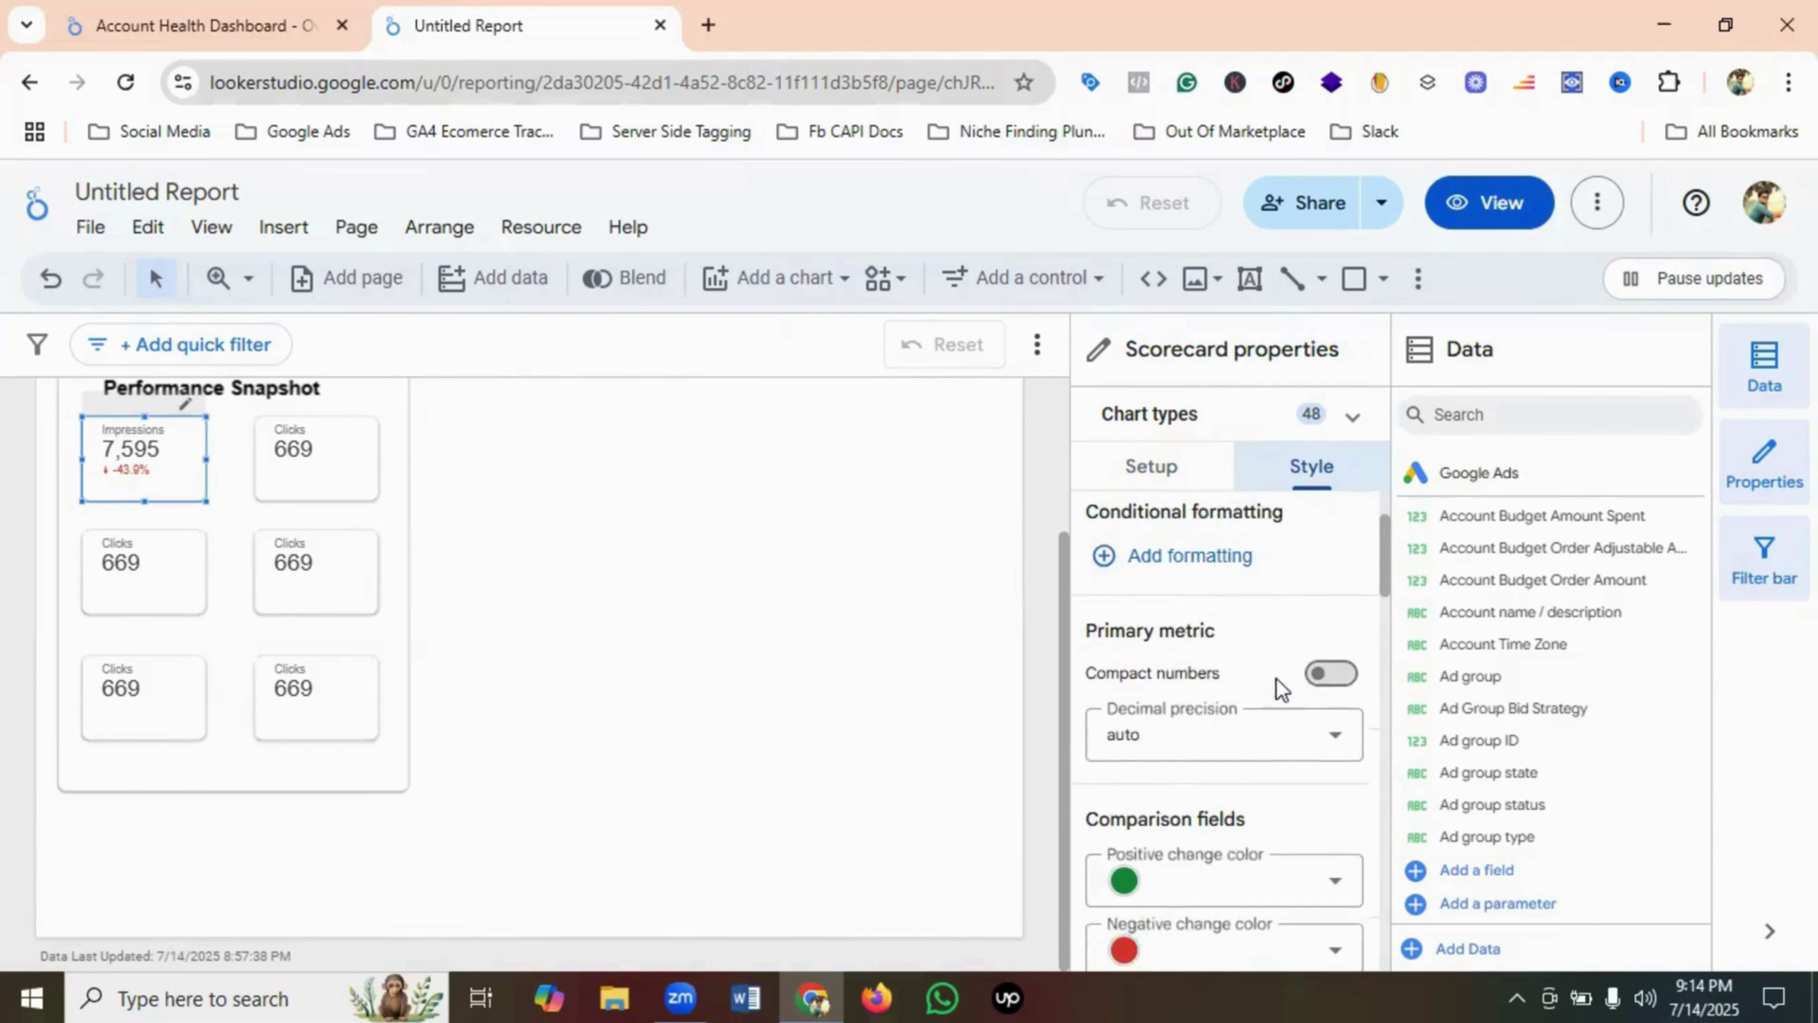
scroll(1263, 705, down, 2)
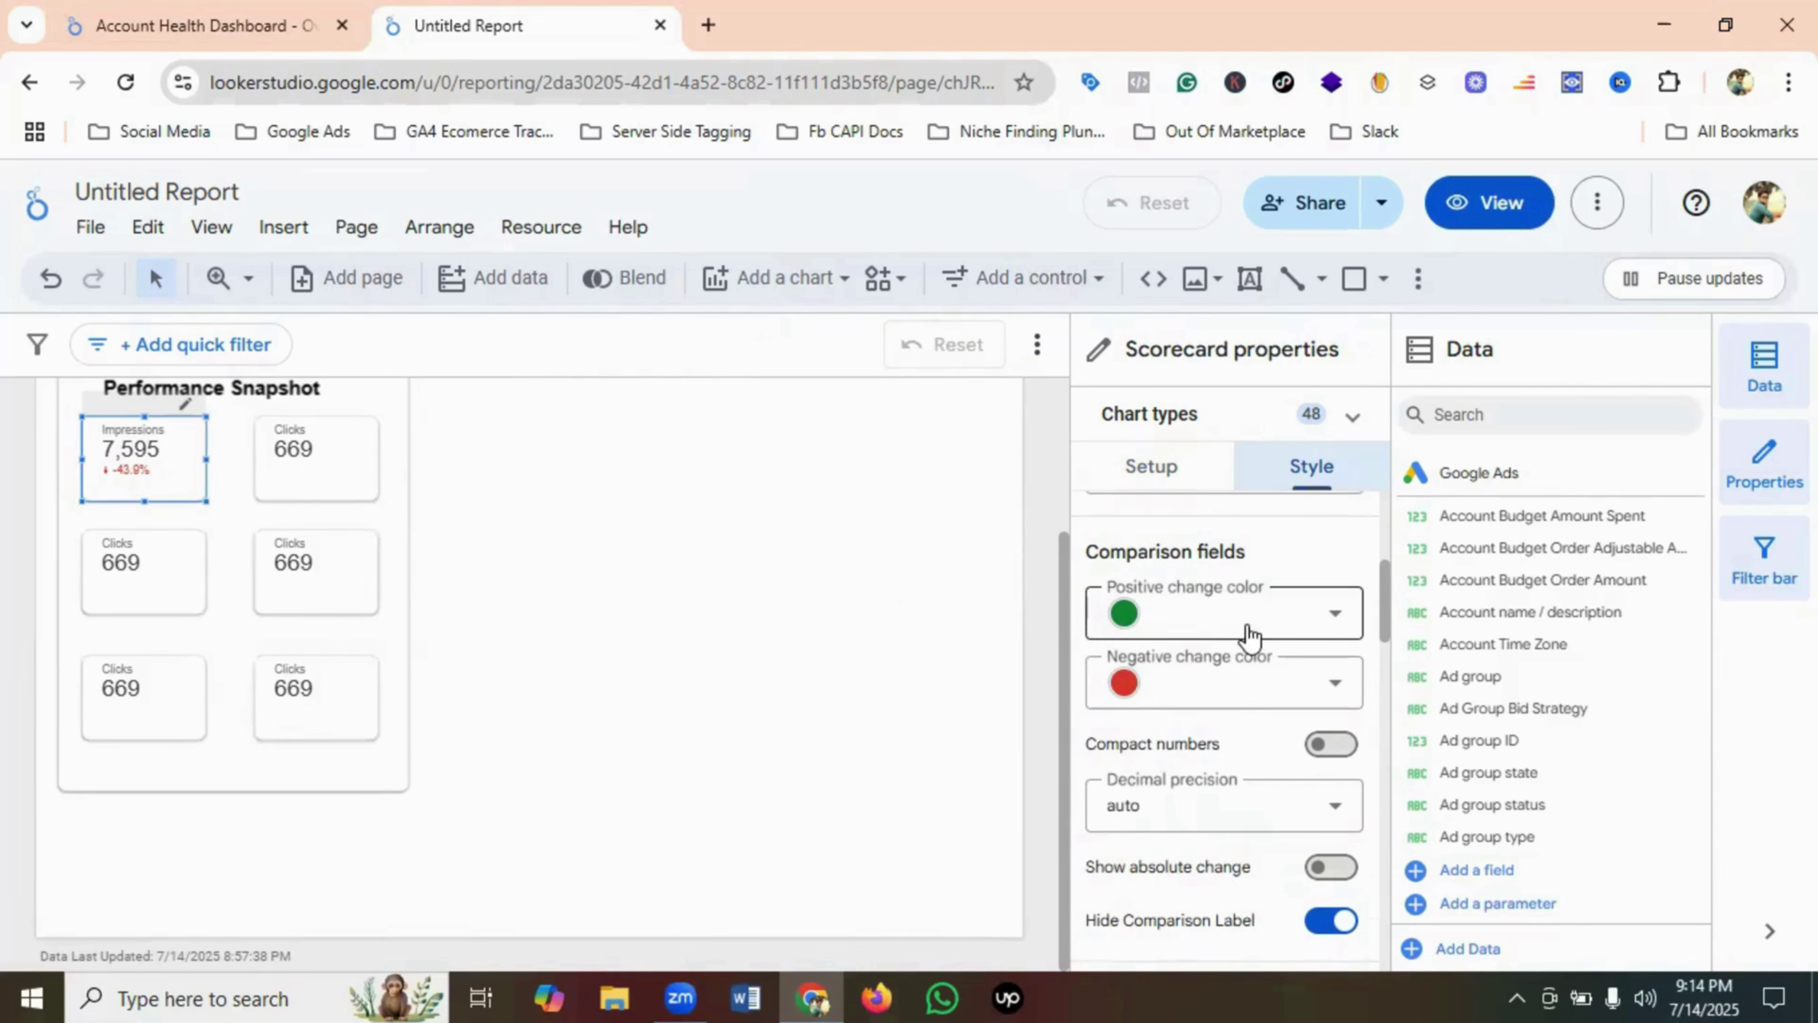
scroll(1249, 634, down, 2)
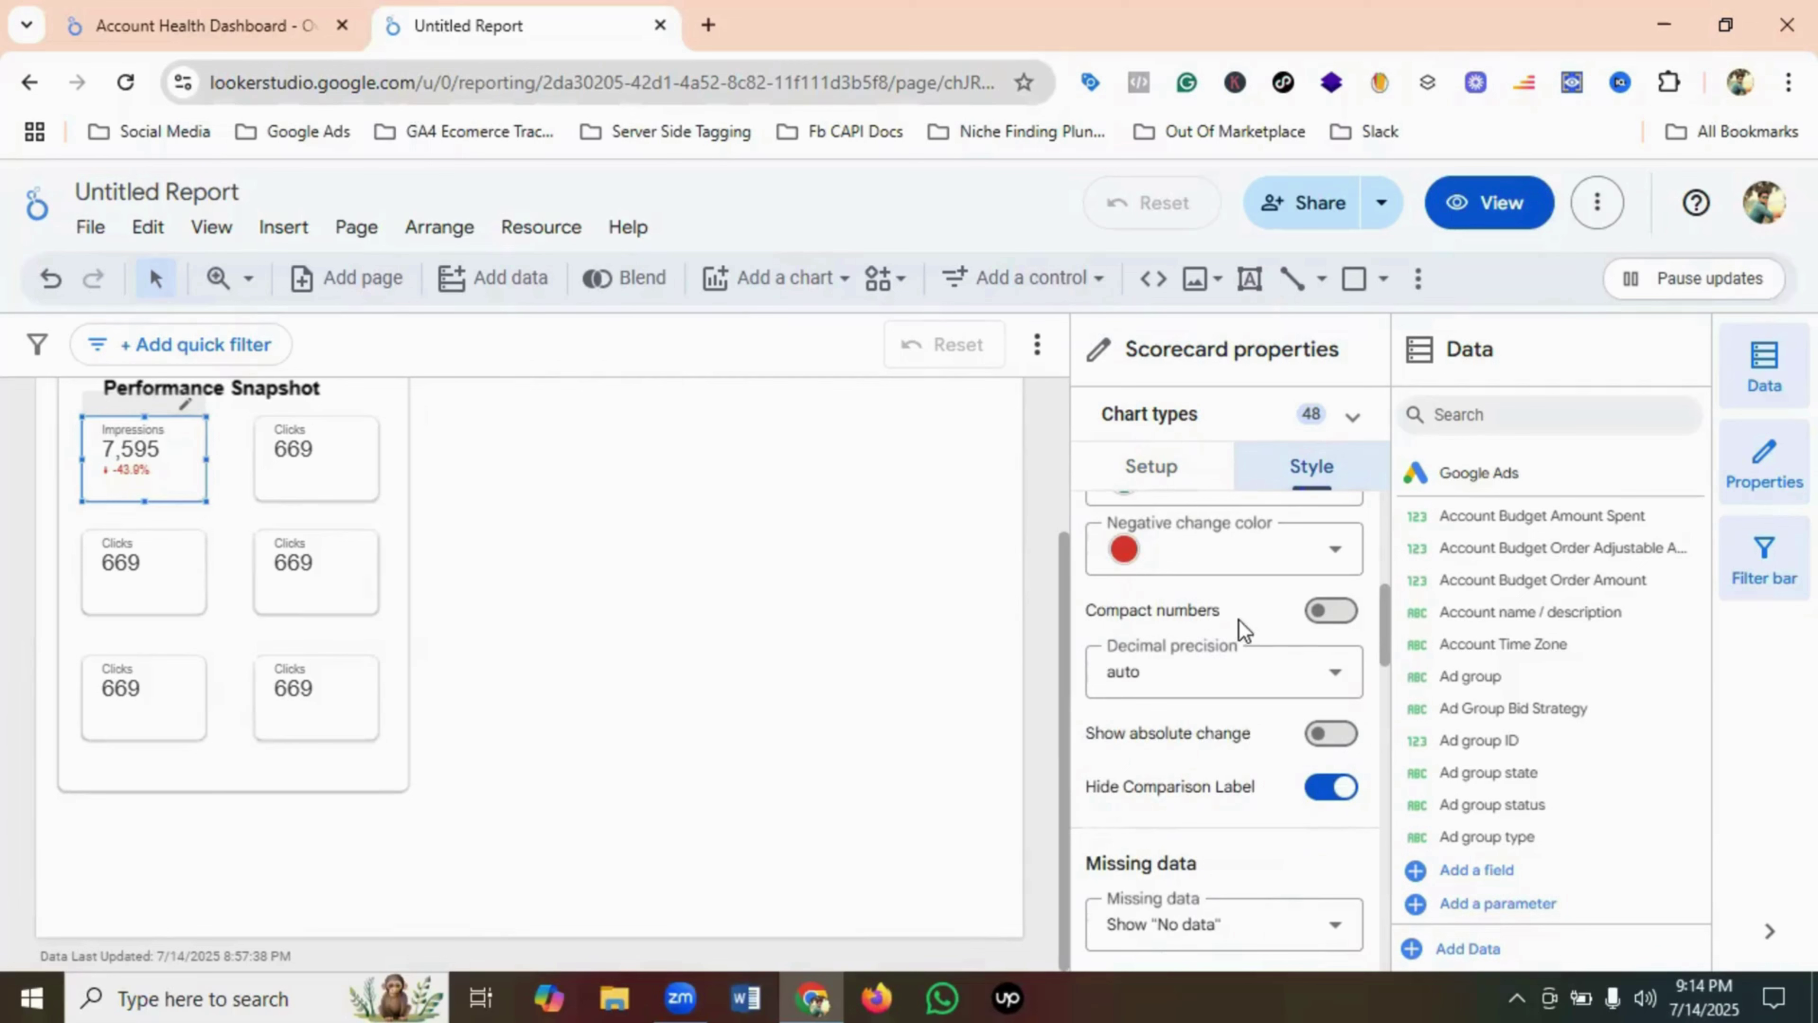
click(1331, 612)
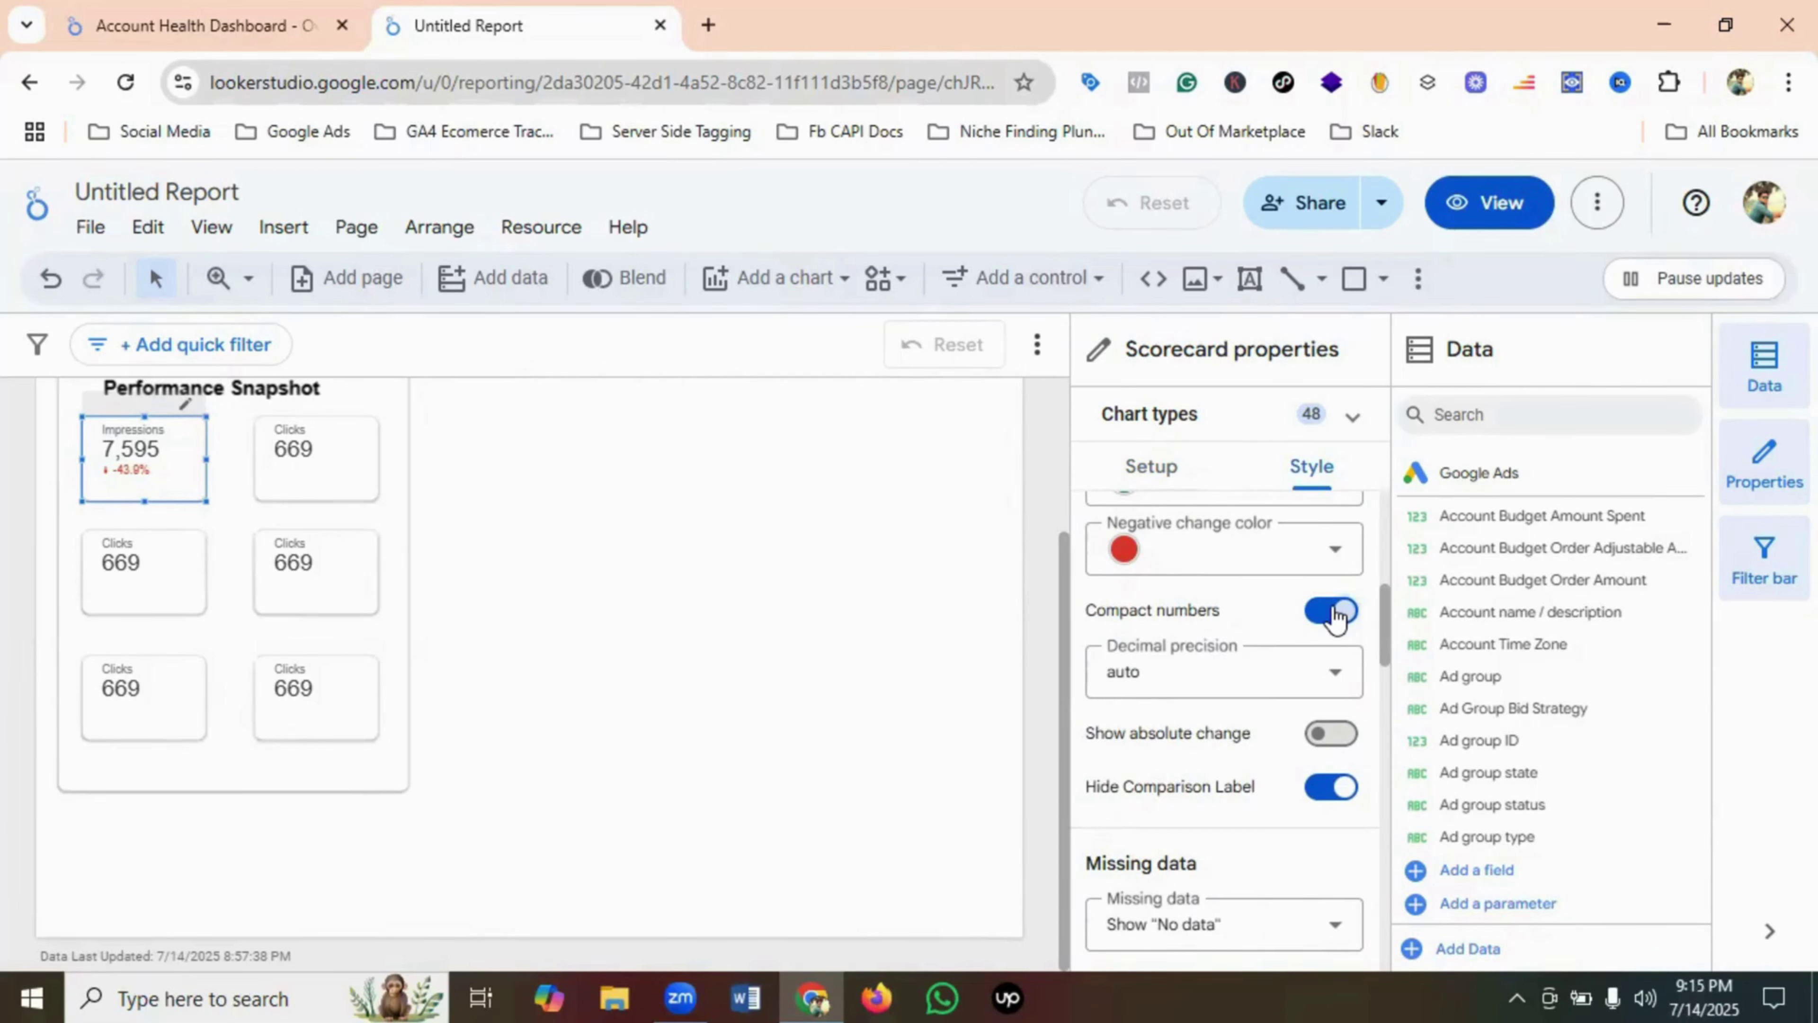
click(1316, 618)
- Set the label font color of the Impressions scorecard to black
scroll(1313, 617, down, 5)
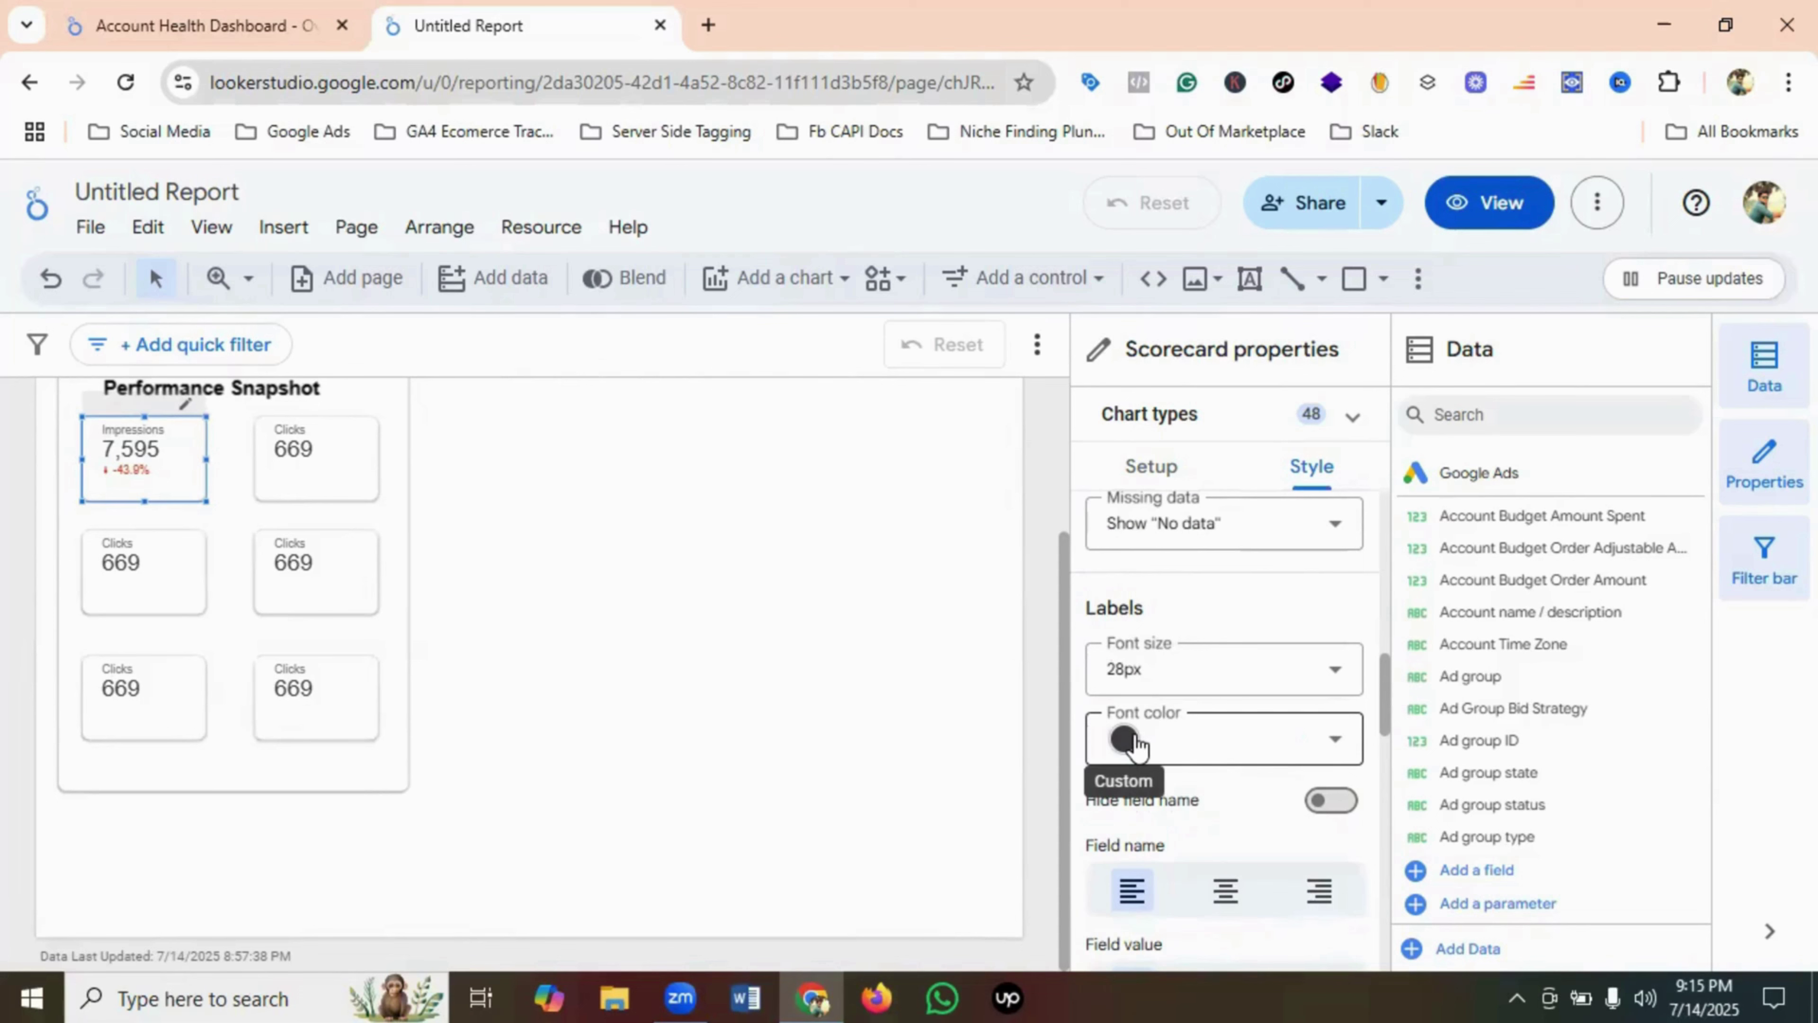
click(1134, 738)
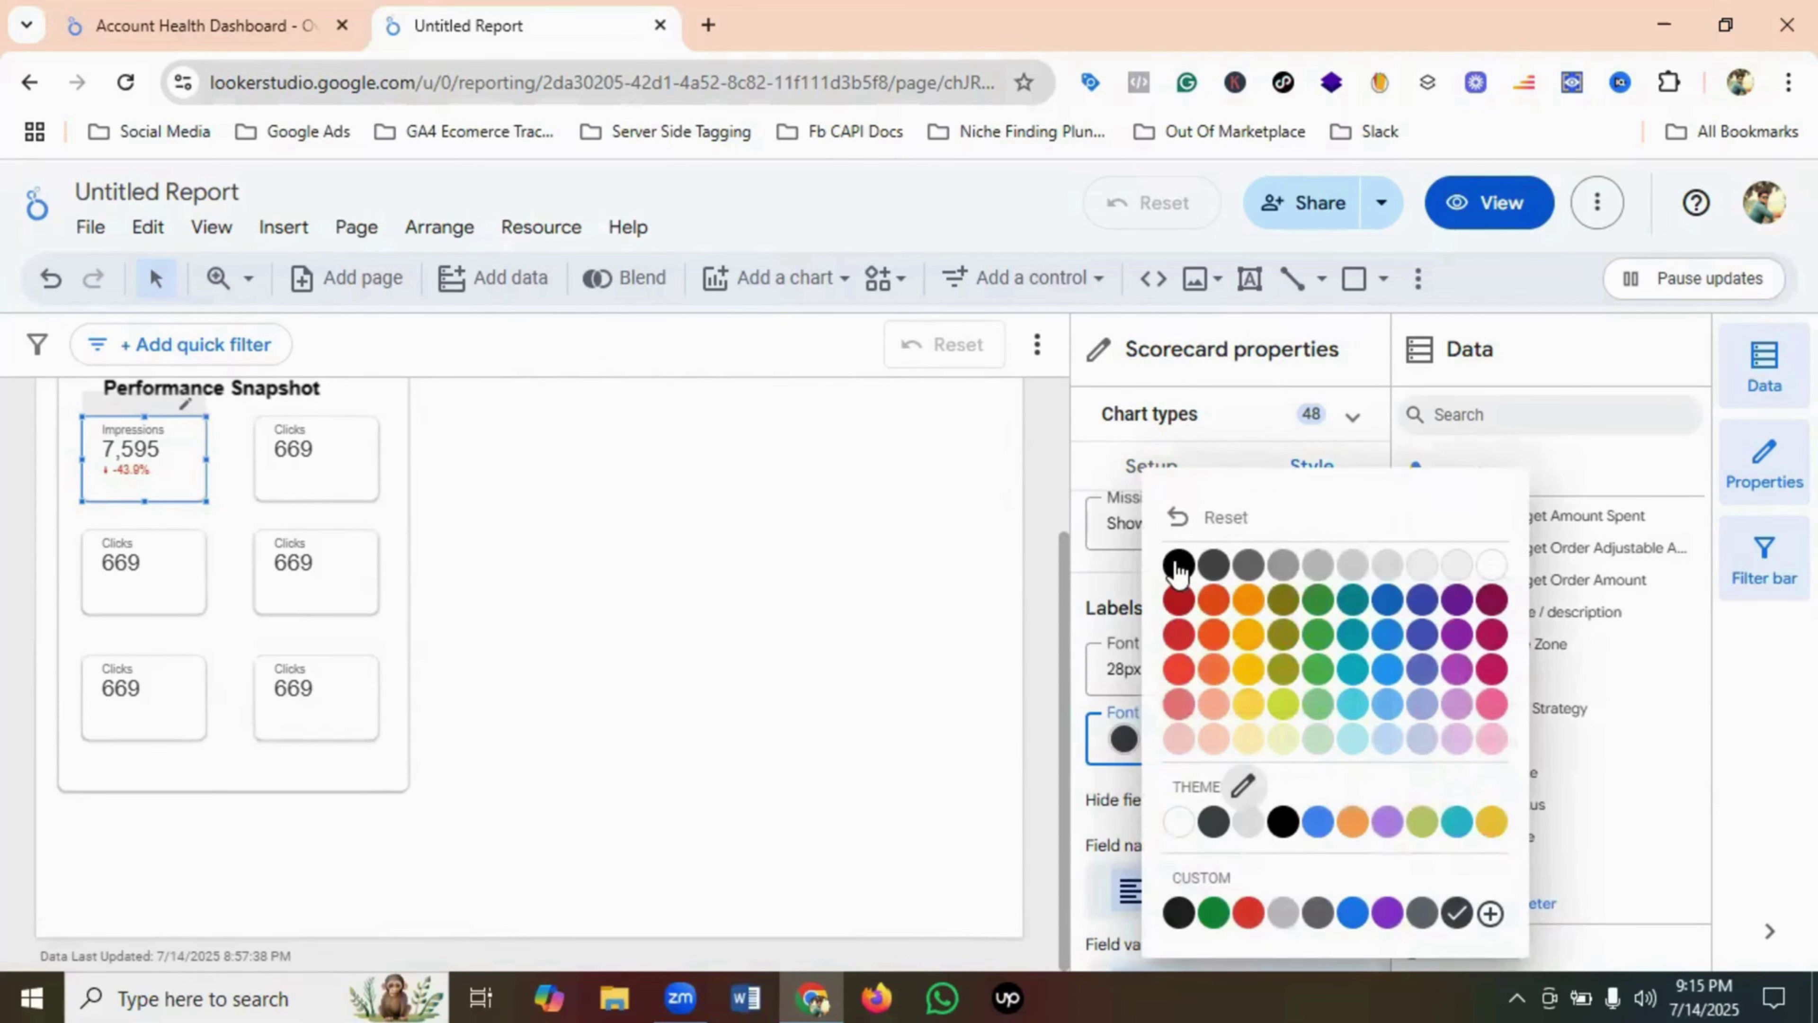
click(1177, 564)
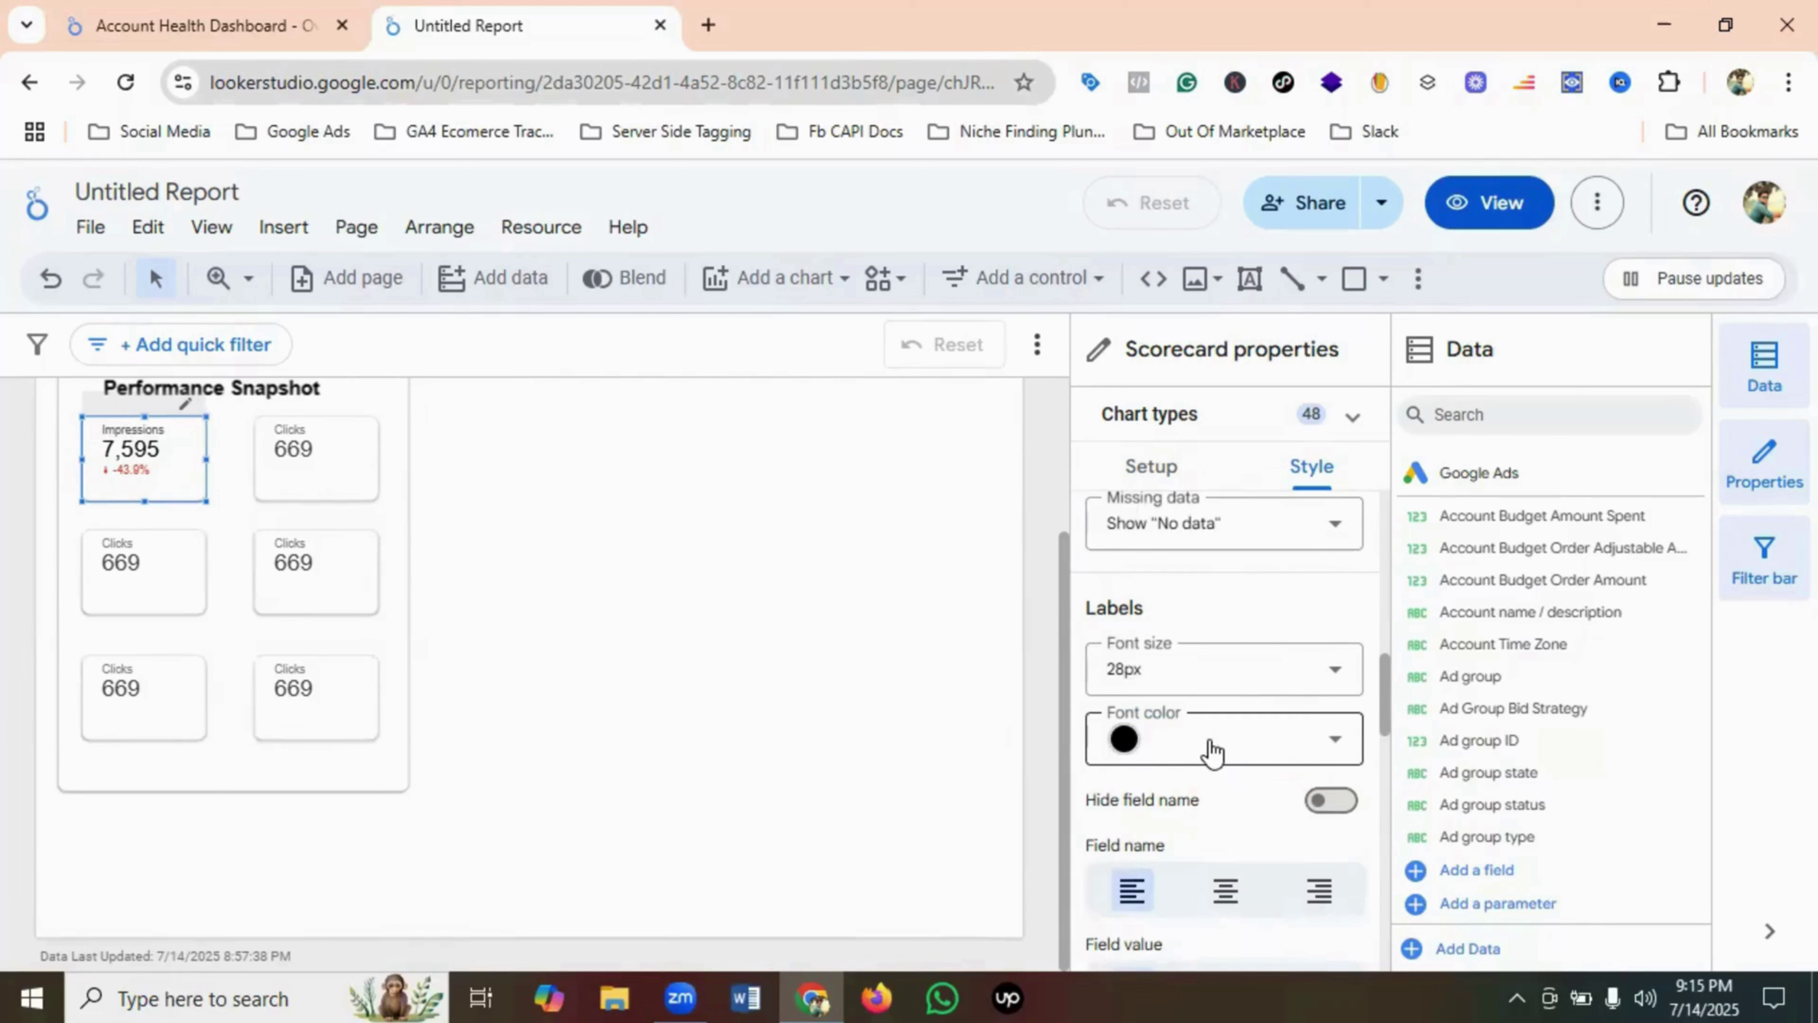
- Review the label alignment, padding, and background and border settings of the Impressions scorecard
scroll(1223, 745, down, 3)
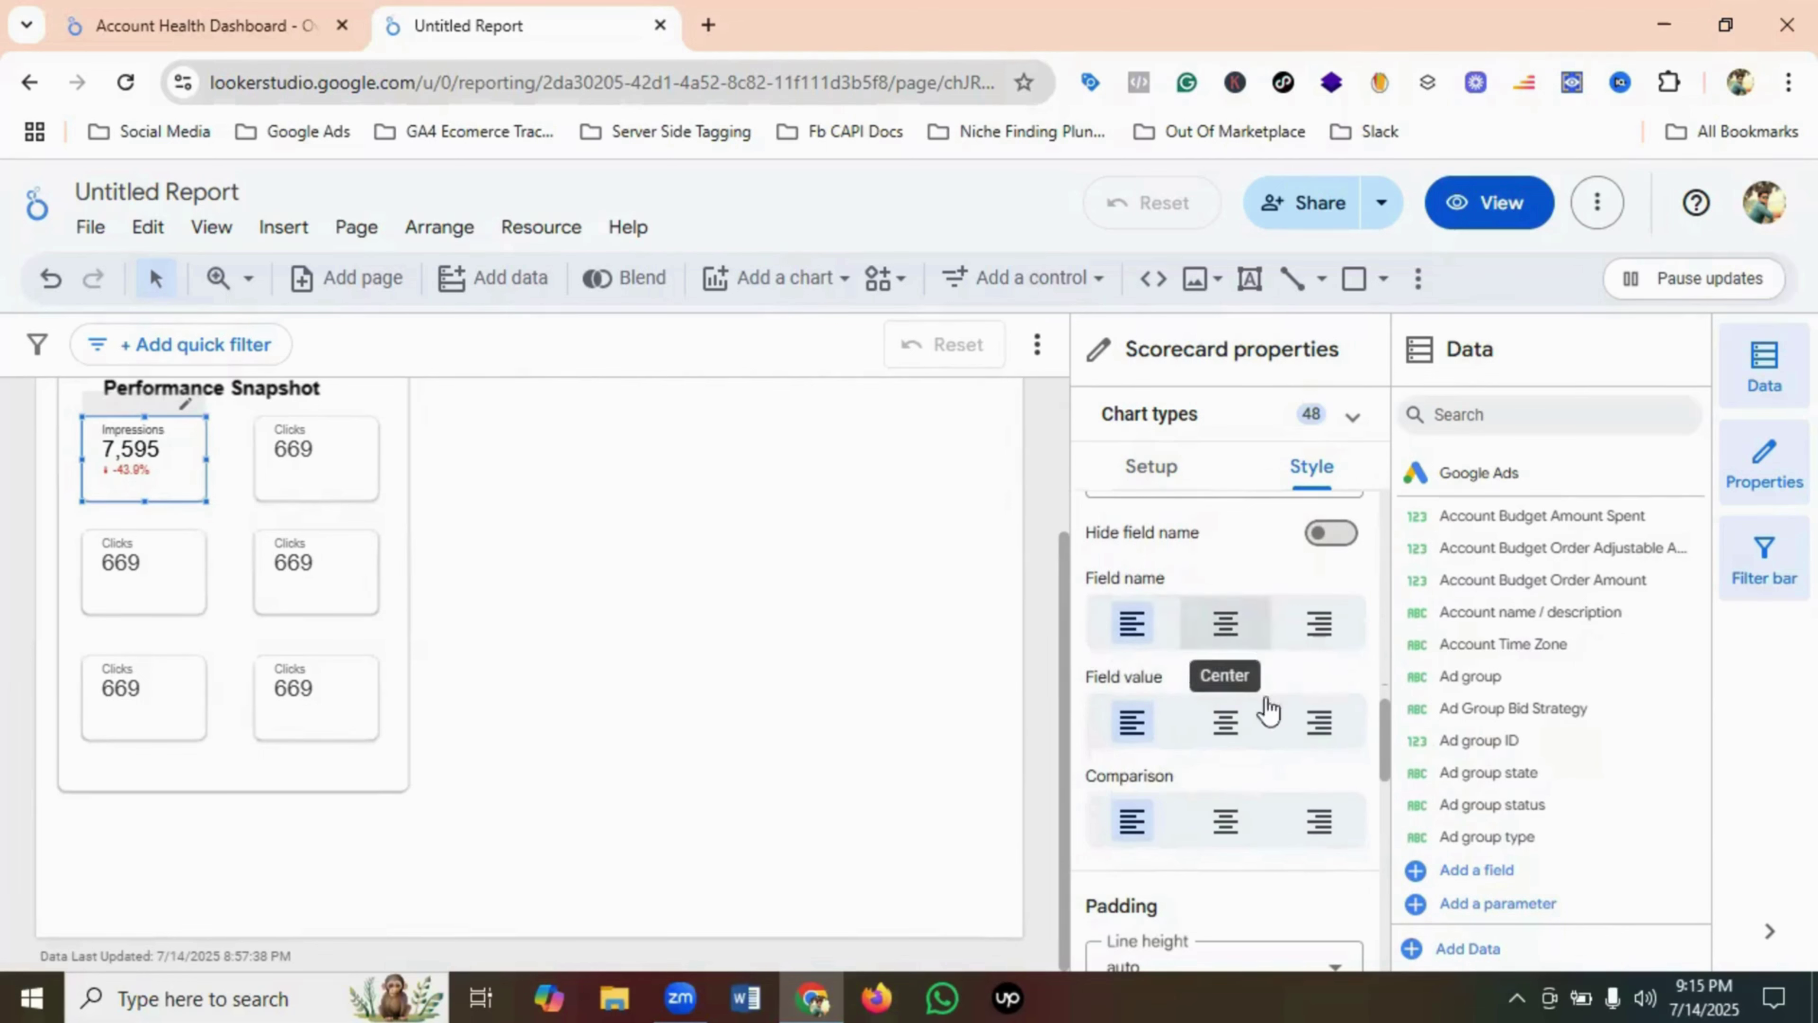
scroll(1251, 753, down, 1)
scroll(1251, 753, down, 3)
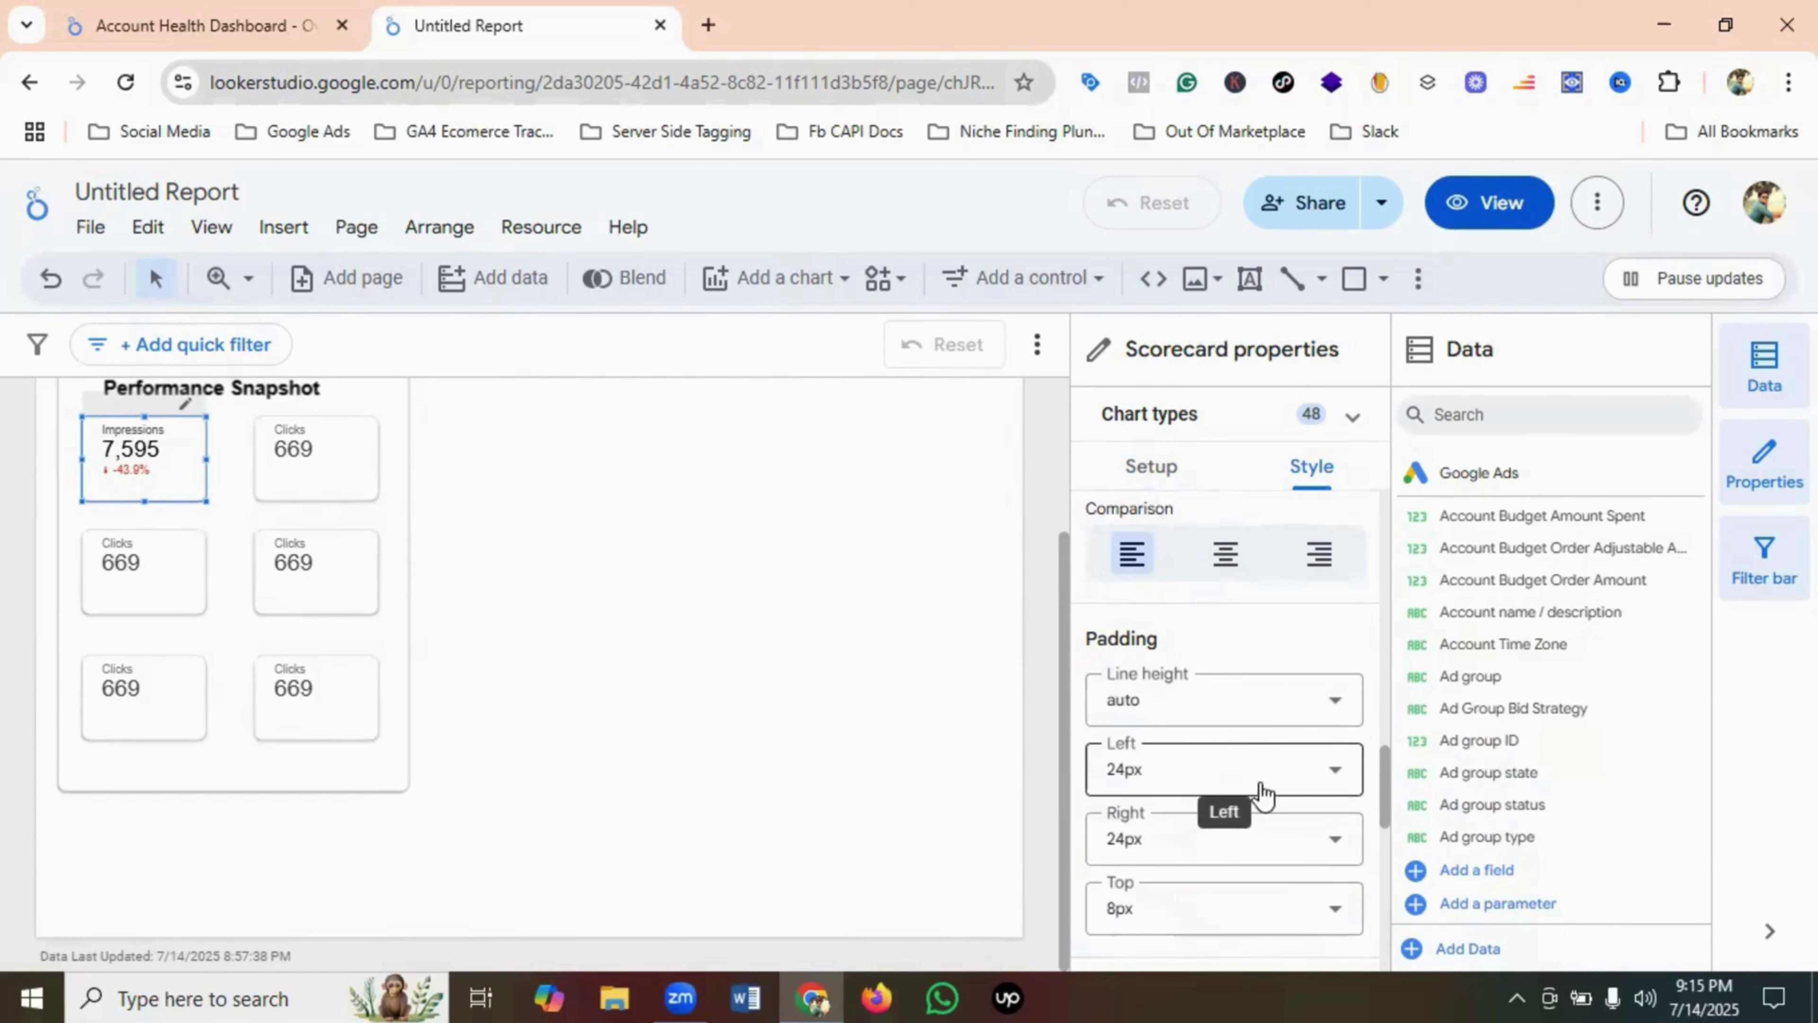
scroll(1277, 830, down, 2)
scroll(1281, 834, down, 2)
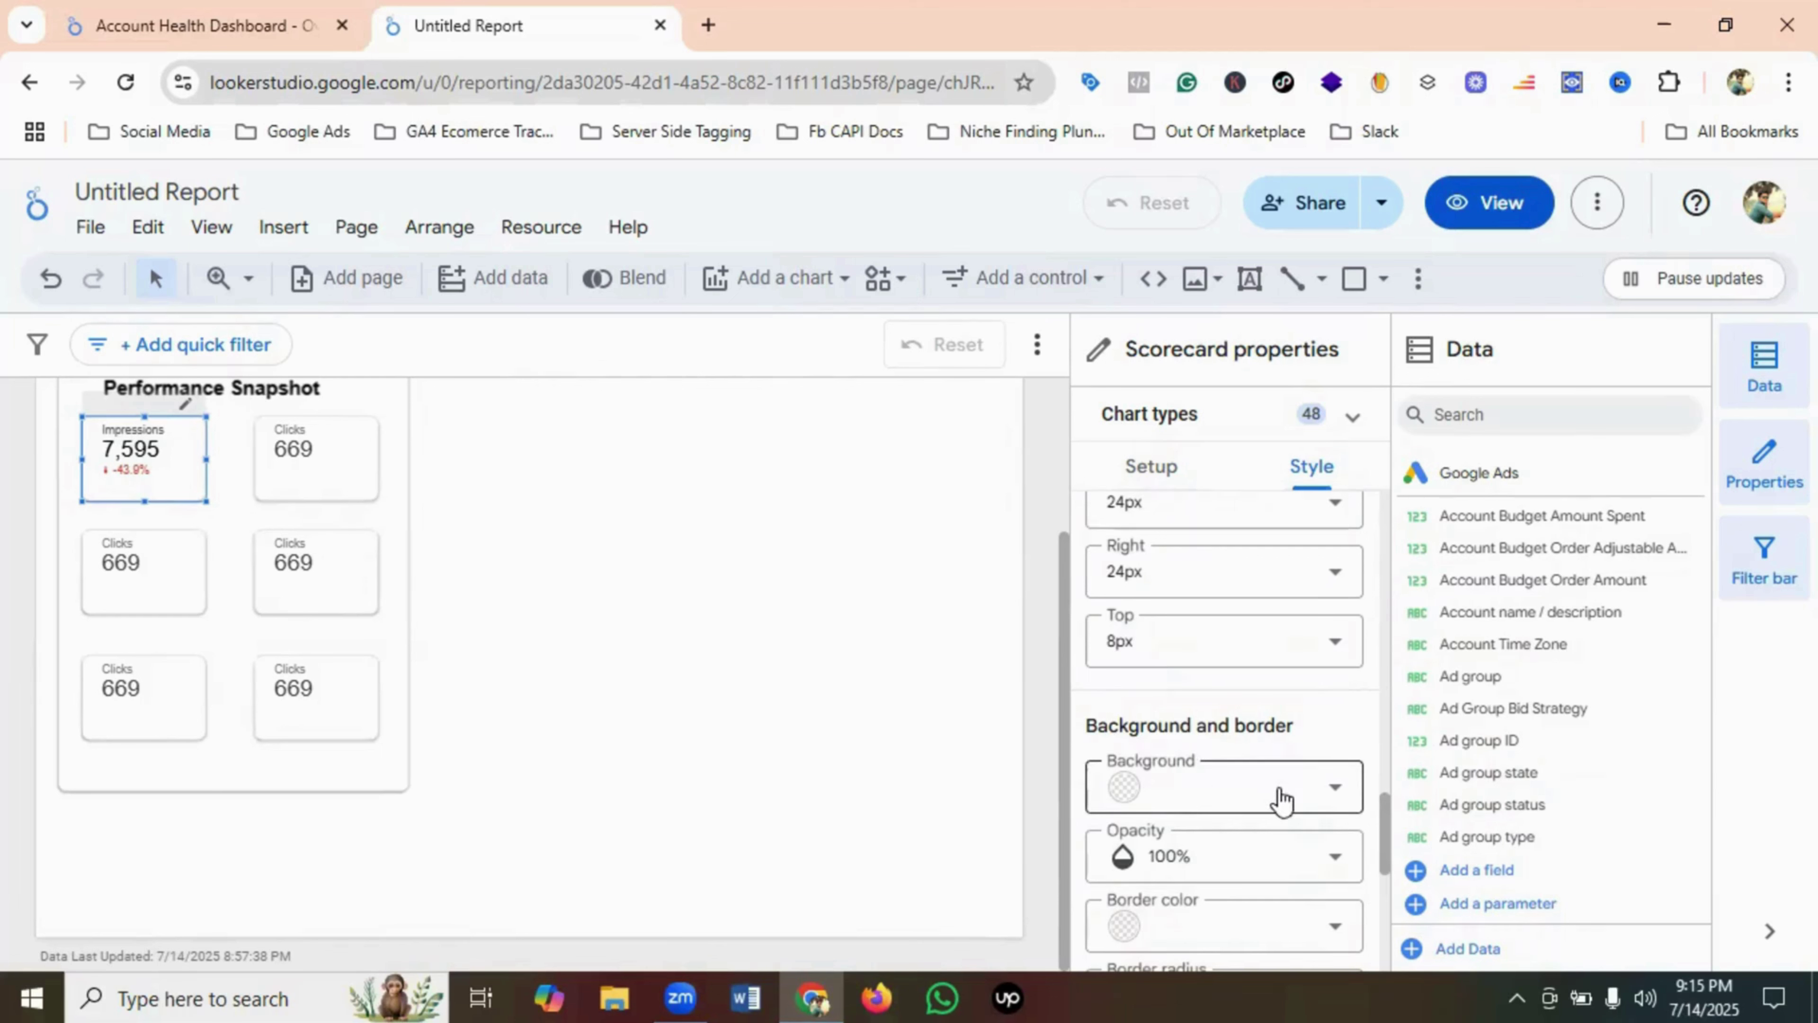
scroll(1281, 799, down, 2)
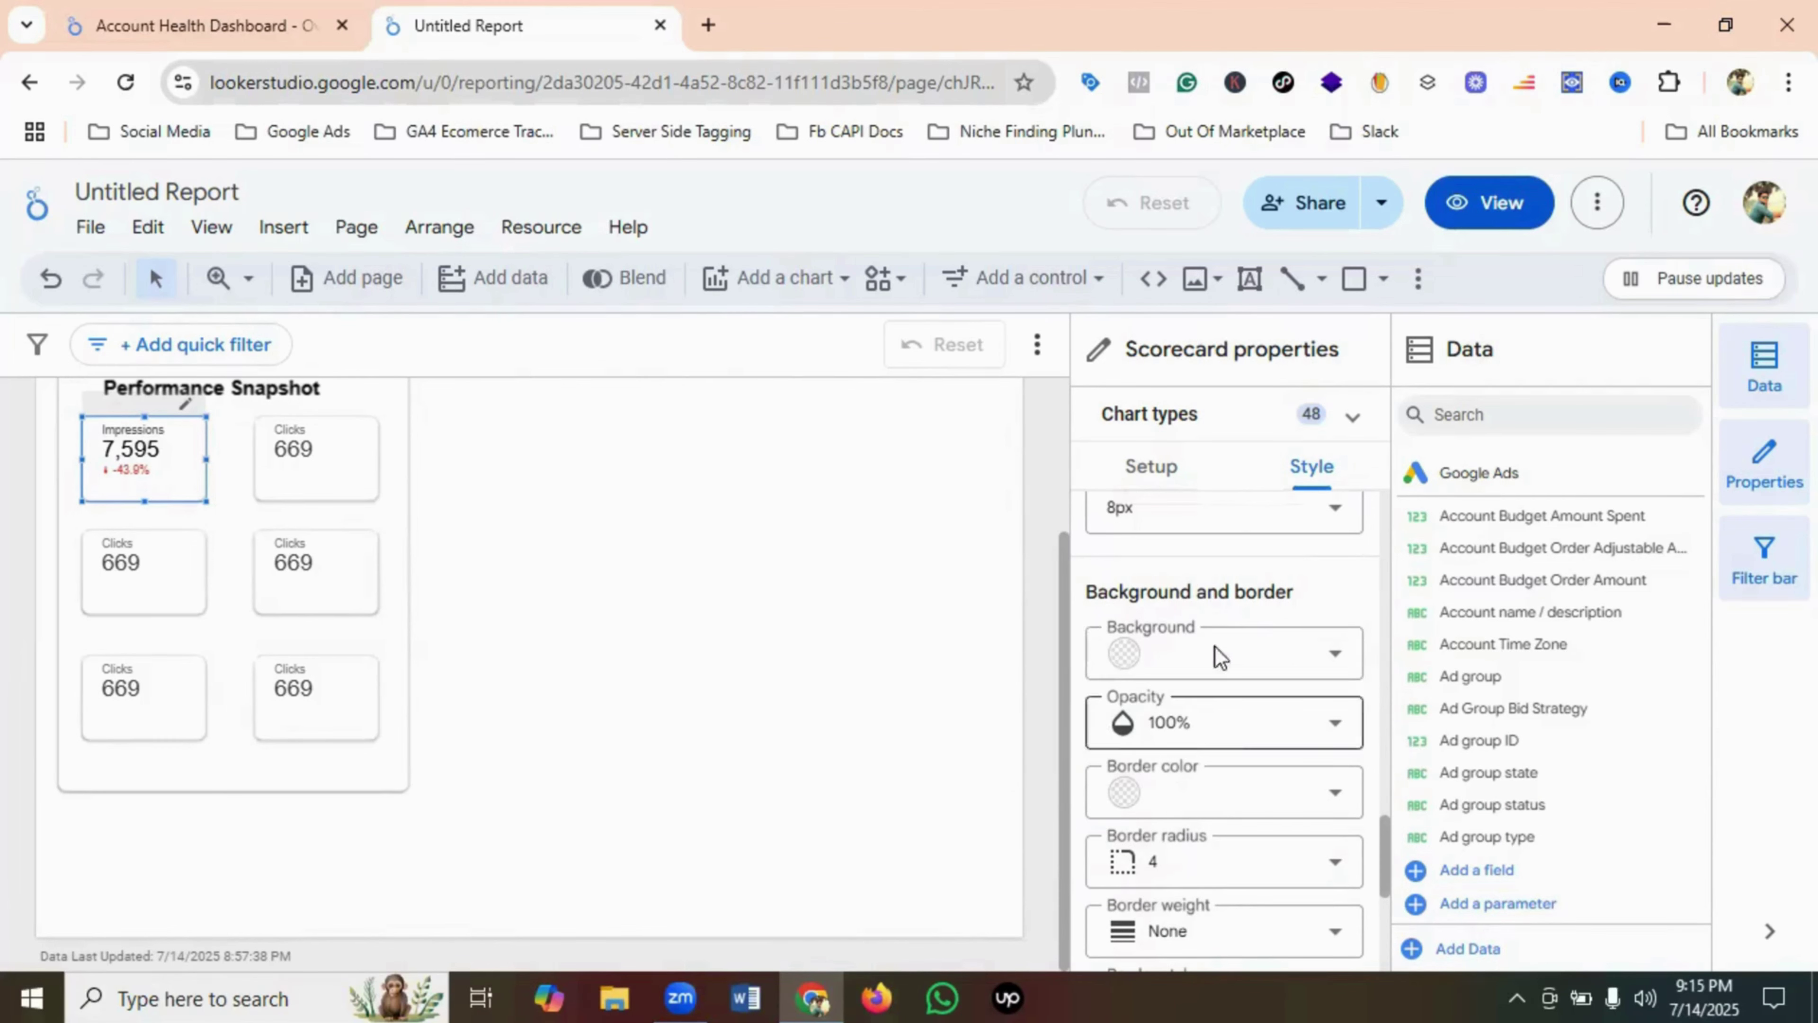
- Check the Account Health Dashboard for reference and set the label font color of the Clicks scorecard beside Impressions to black
click(344, 480)
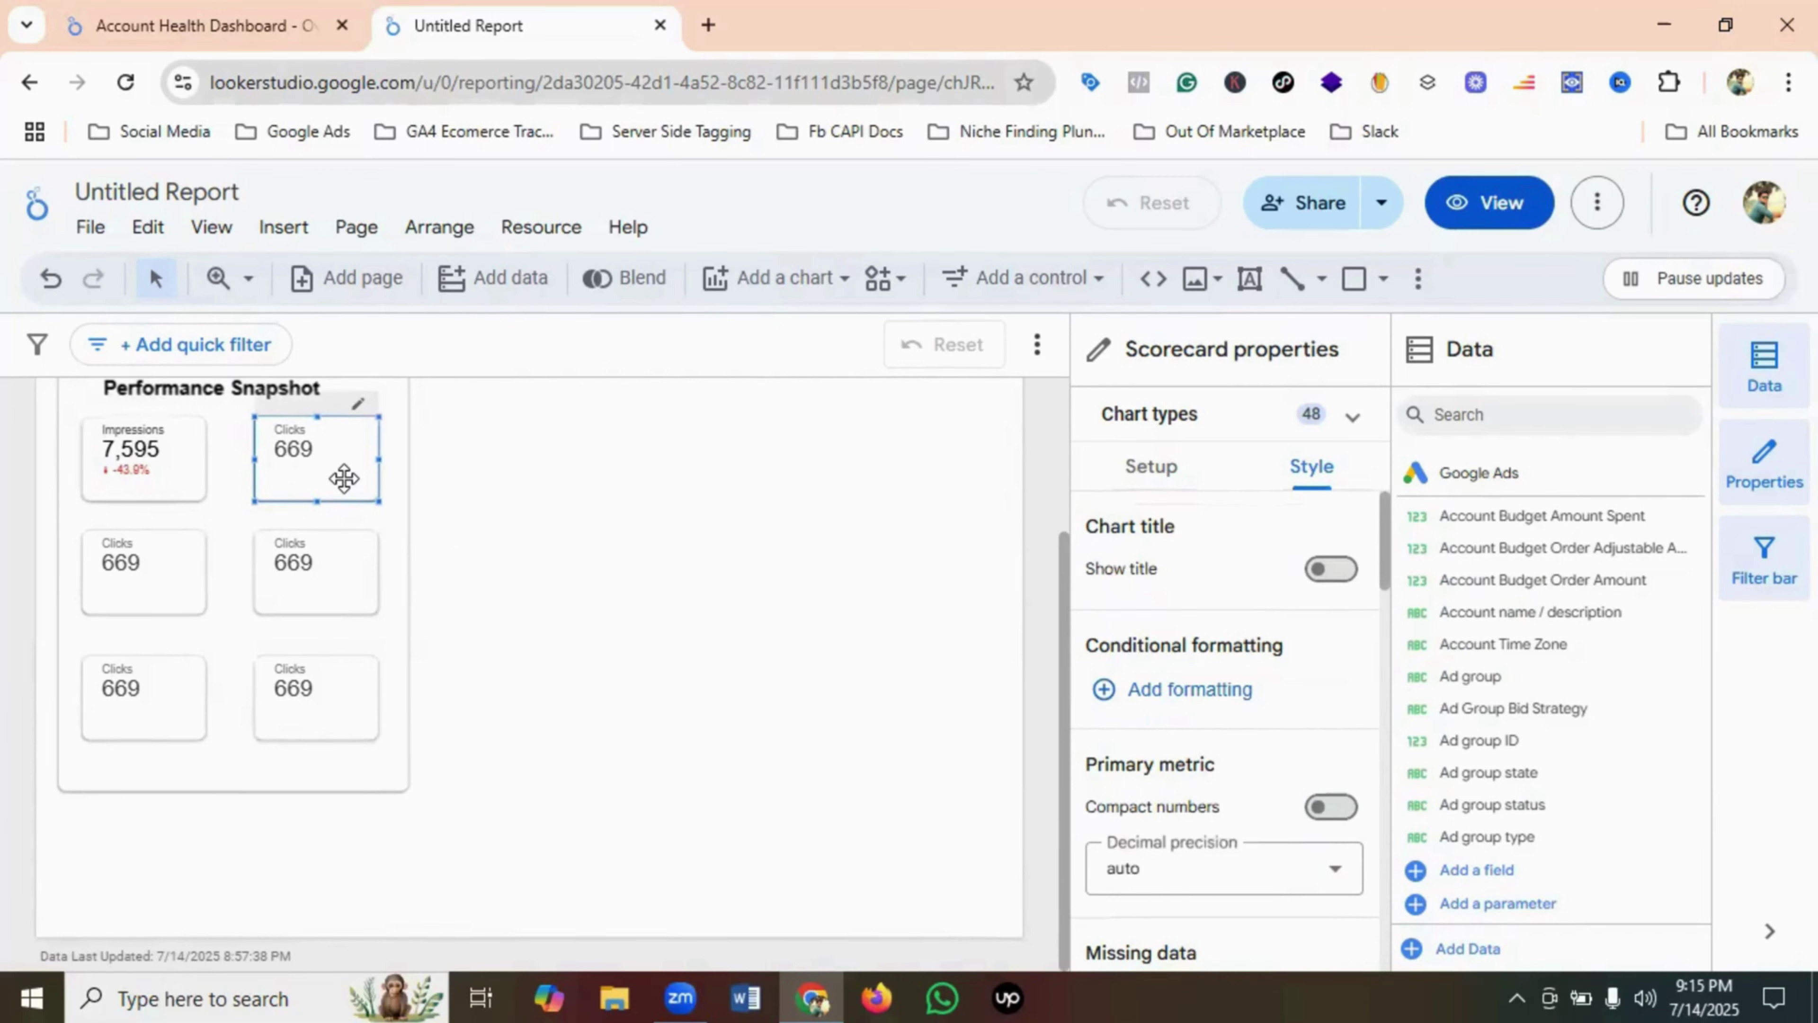
click(229, 8)
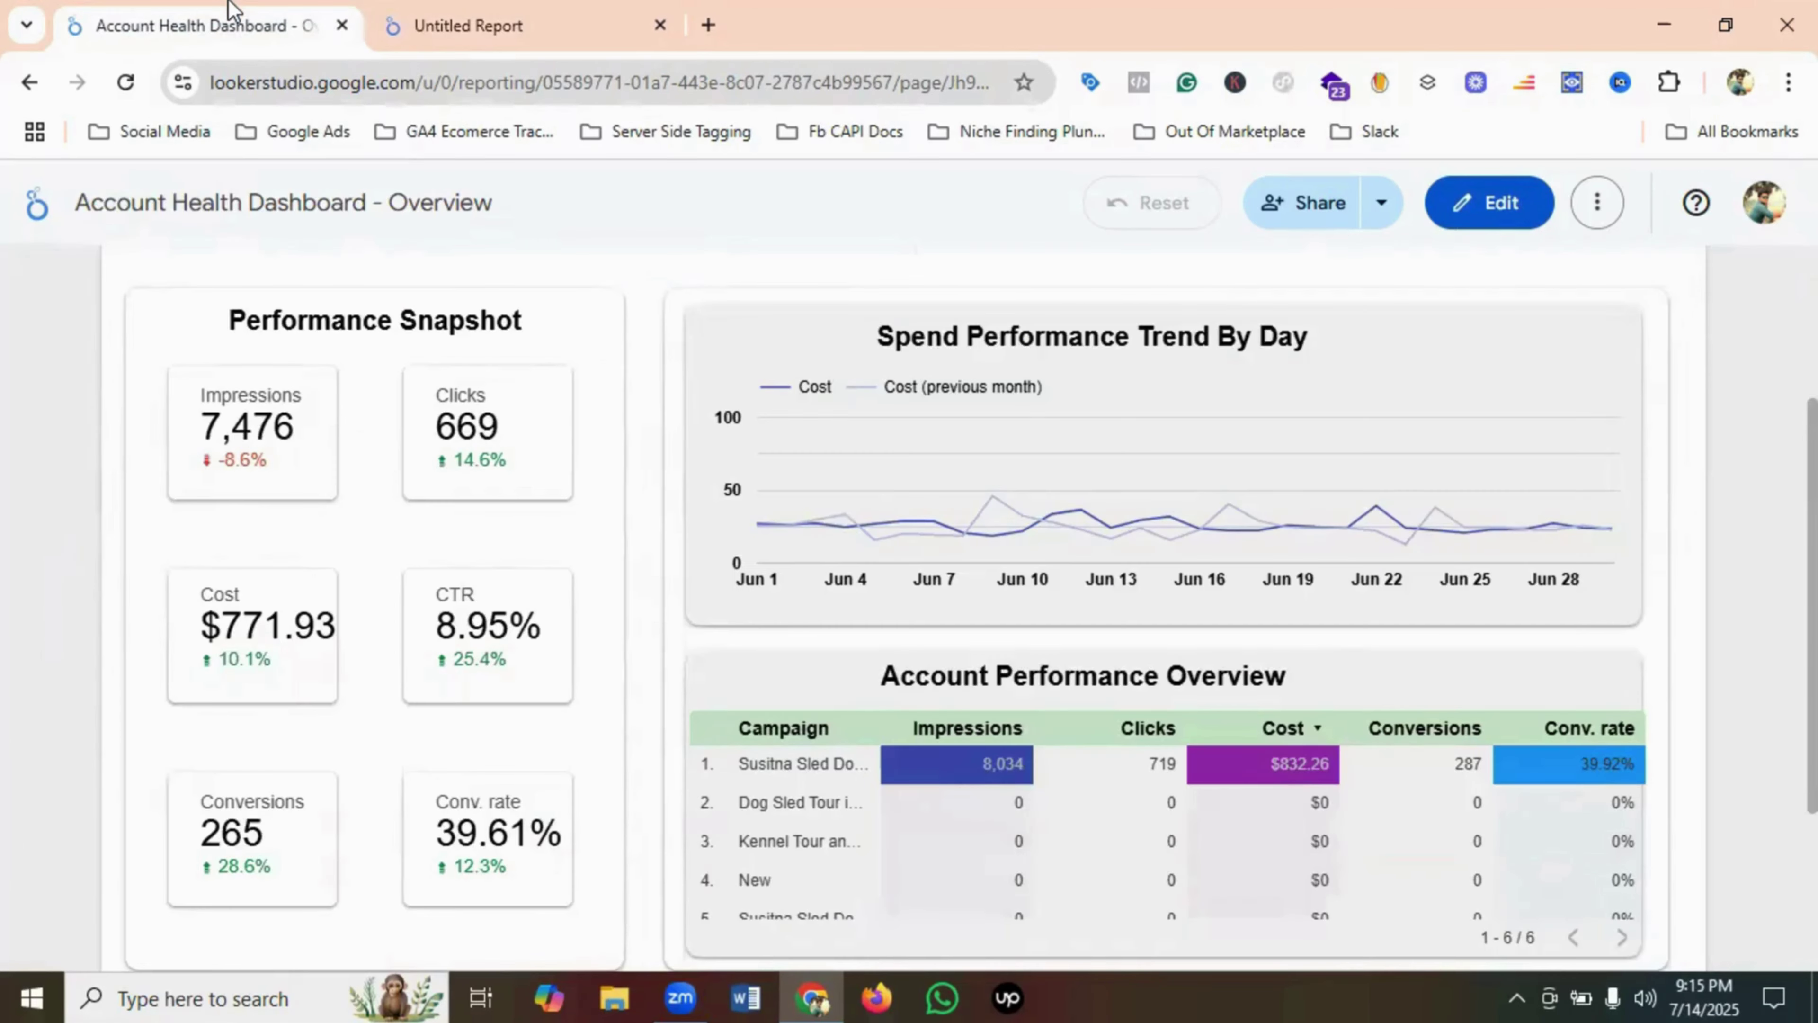
click(562, 16)
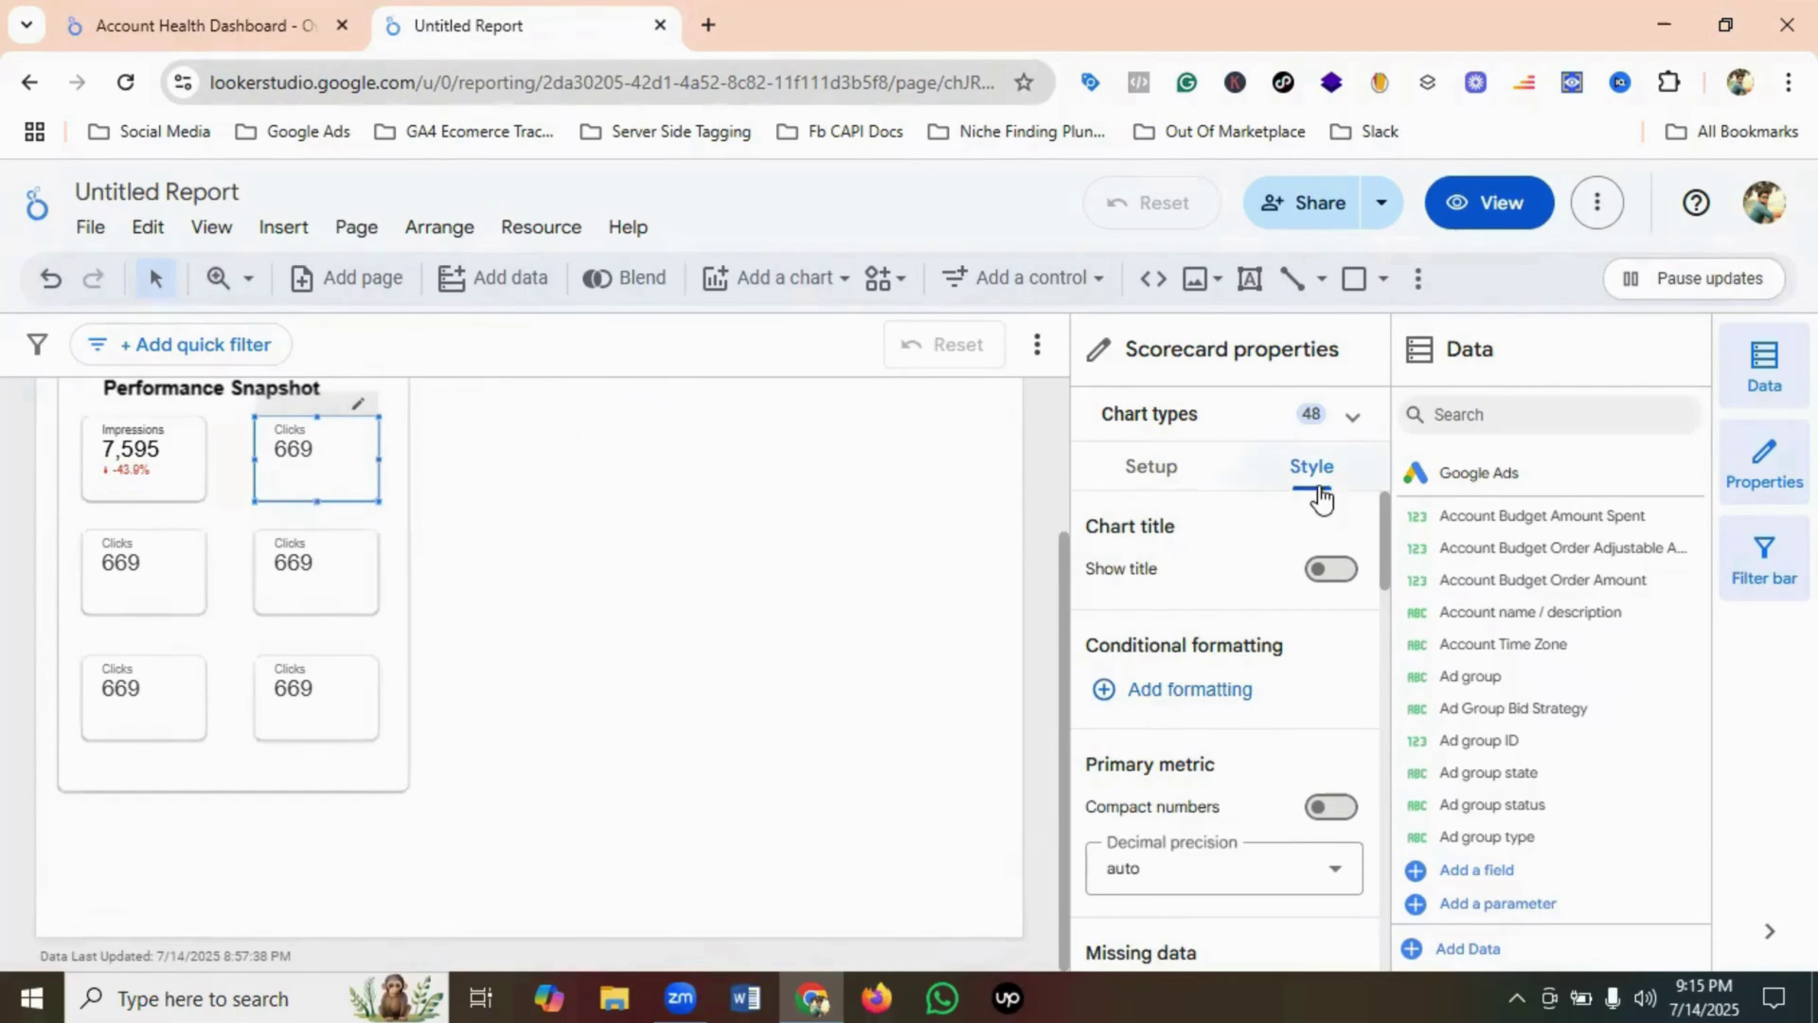
scroll(1203, 759, down, 3)
scroll(1210, 774, down, 4)
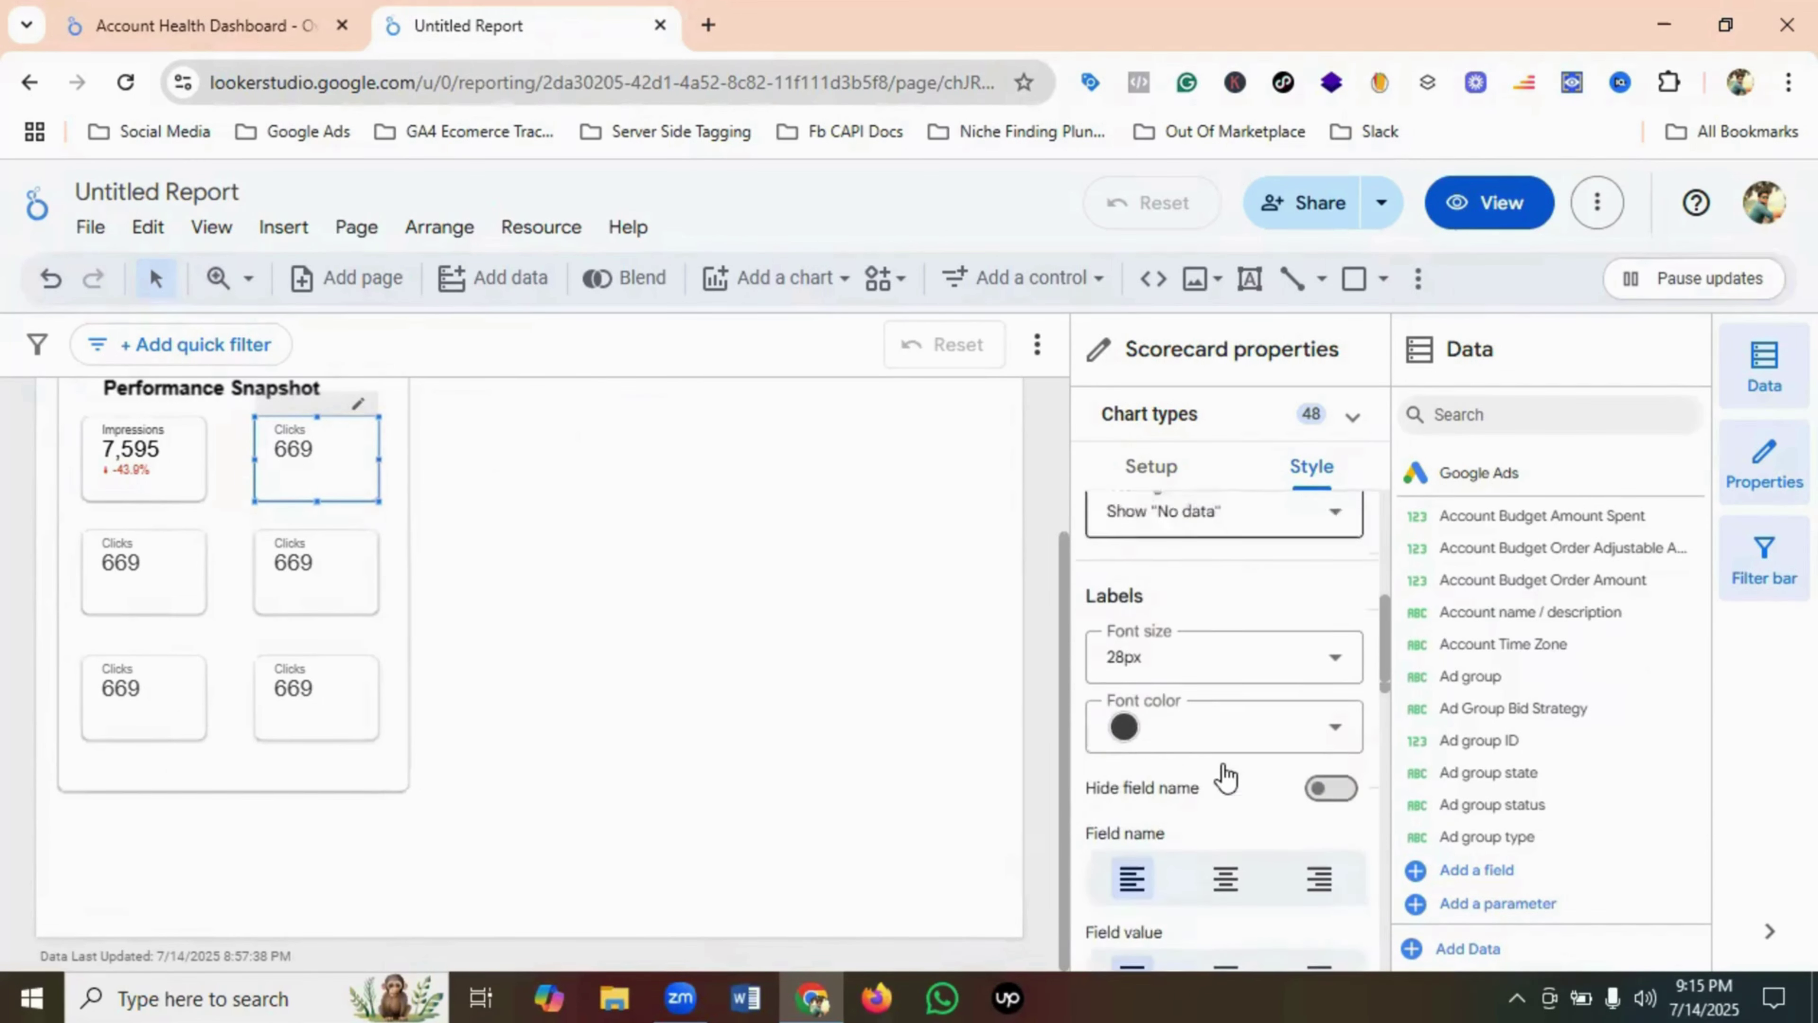
click(1124, 692)
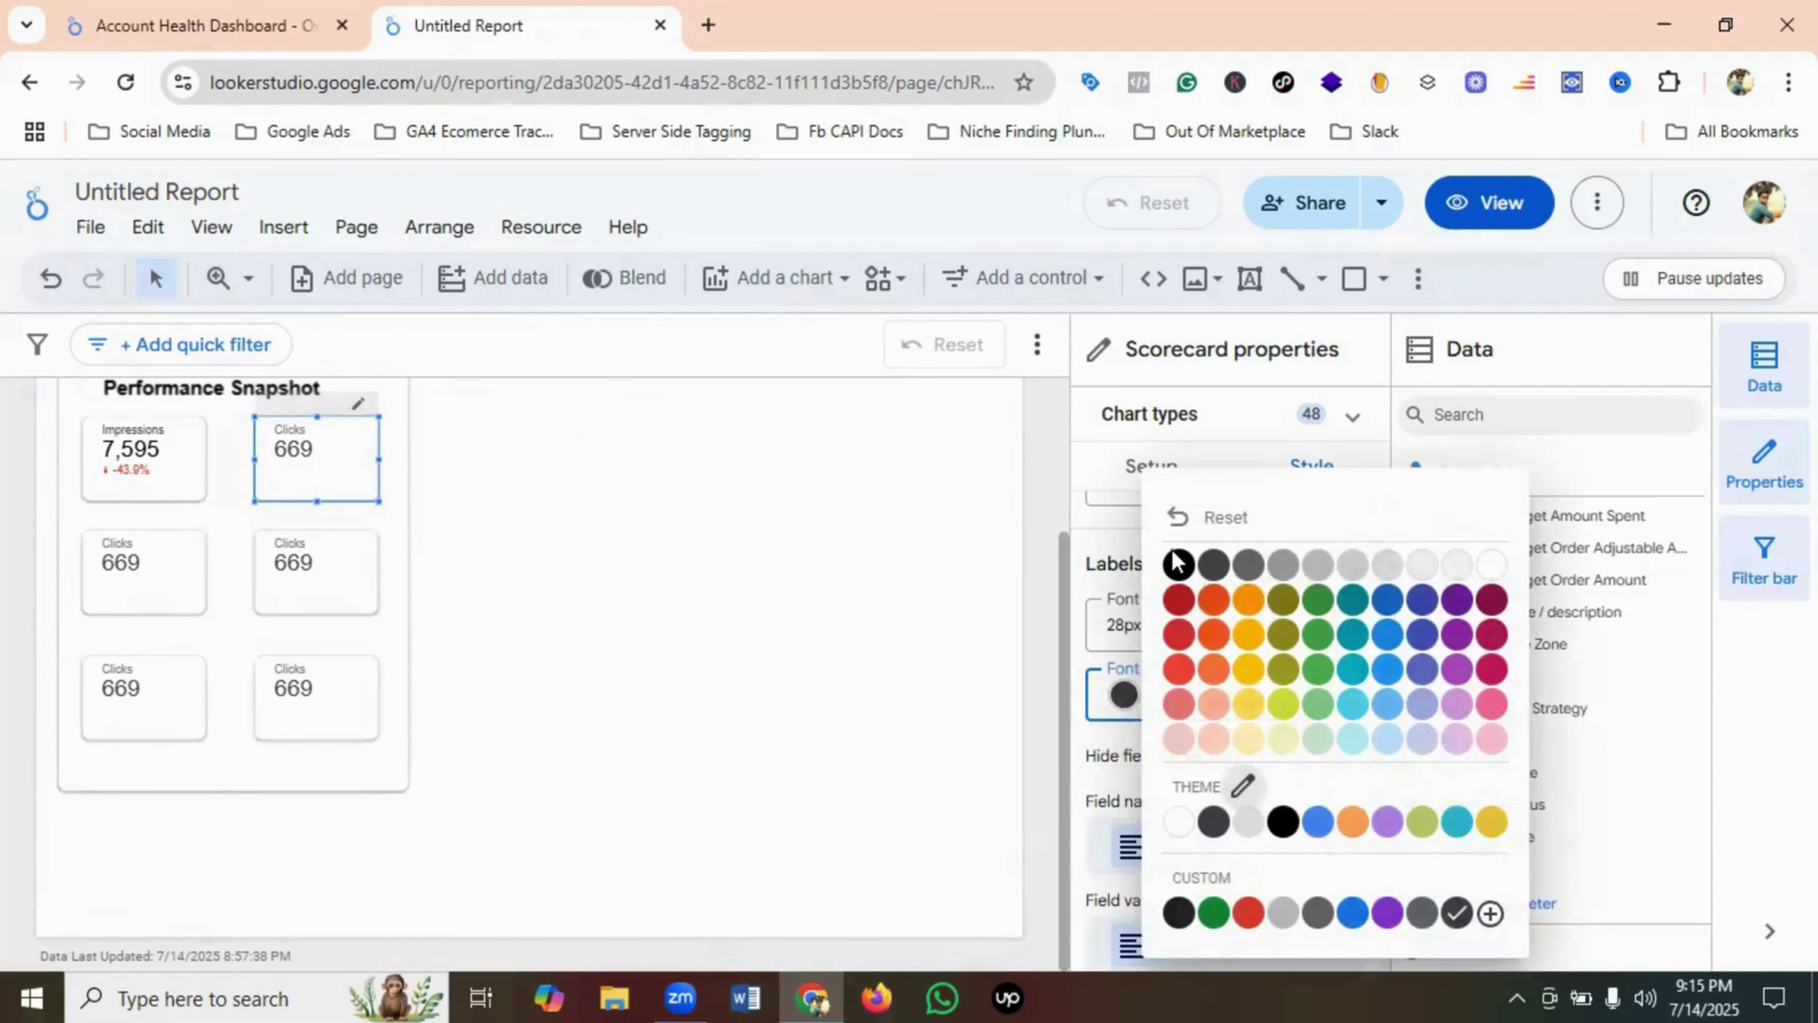
click(1178, 566)
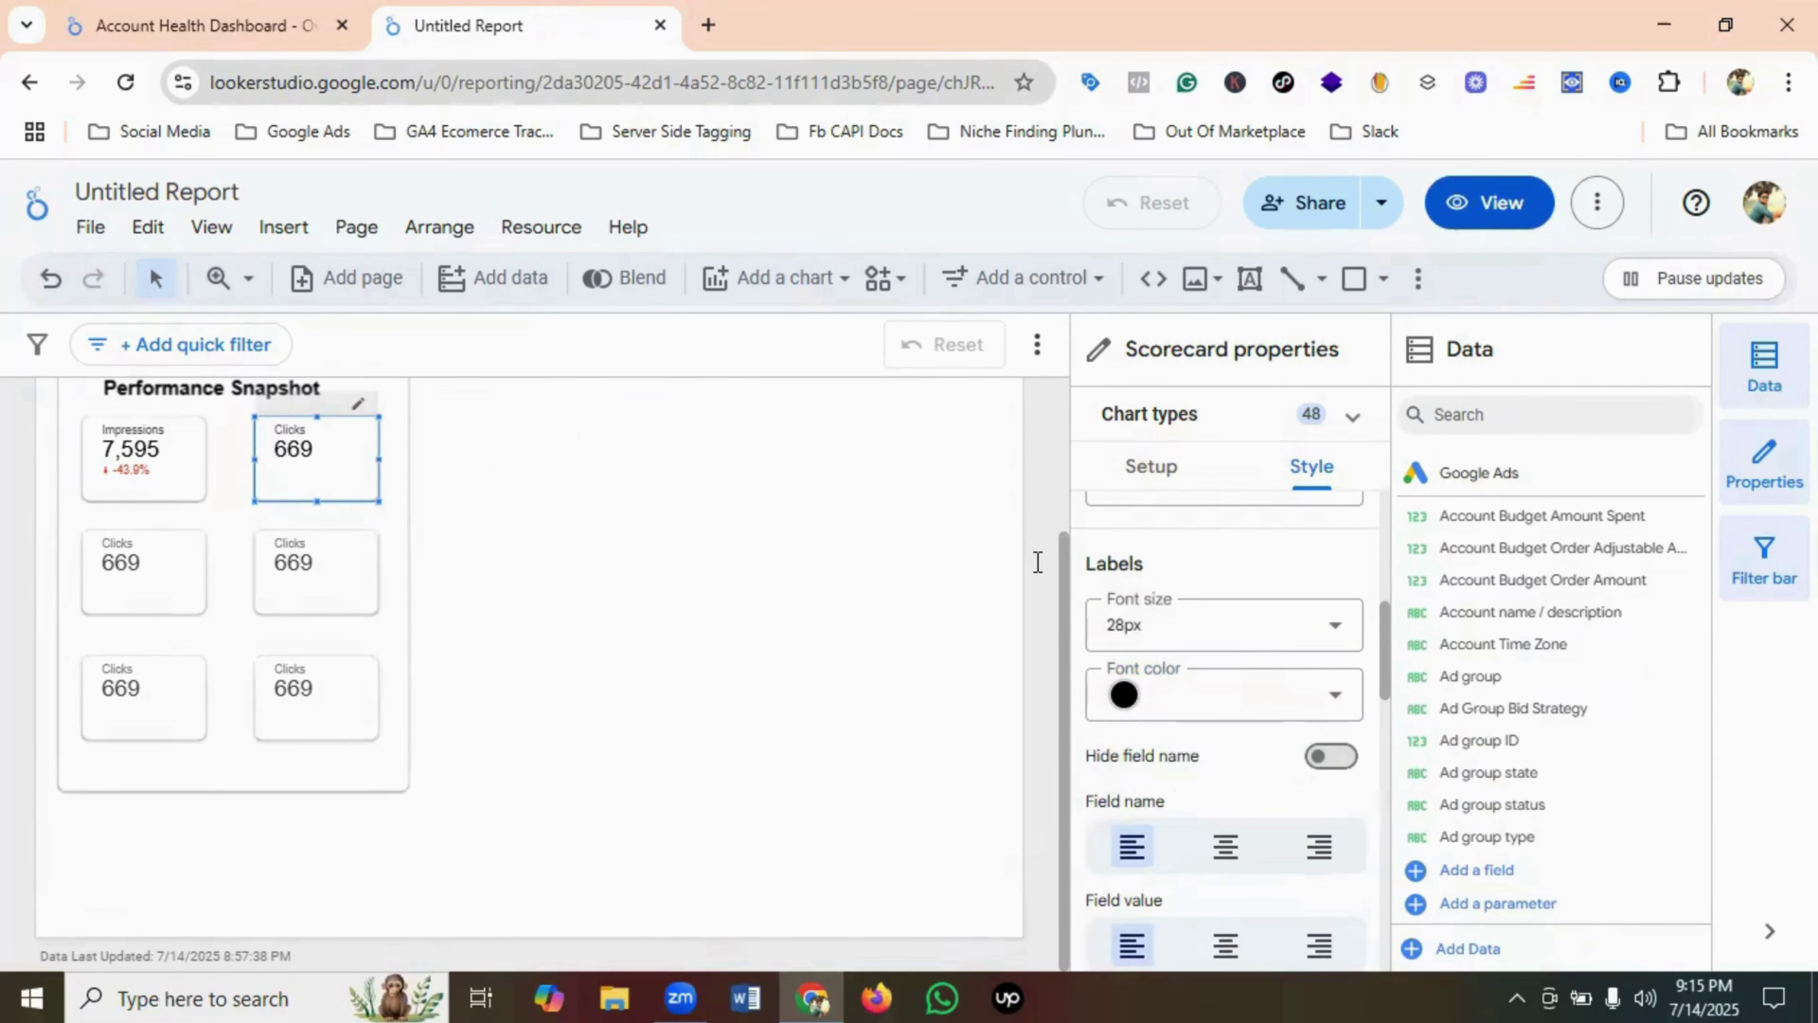
click(168, 566)
click(146, 10)
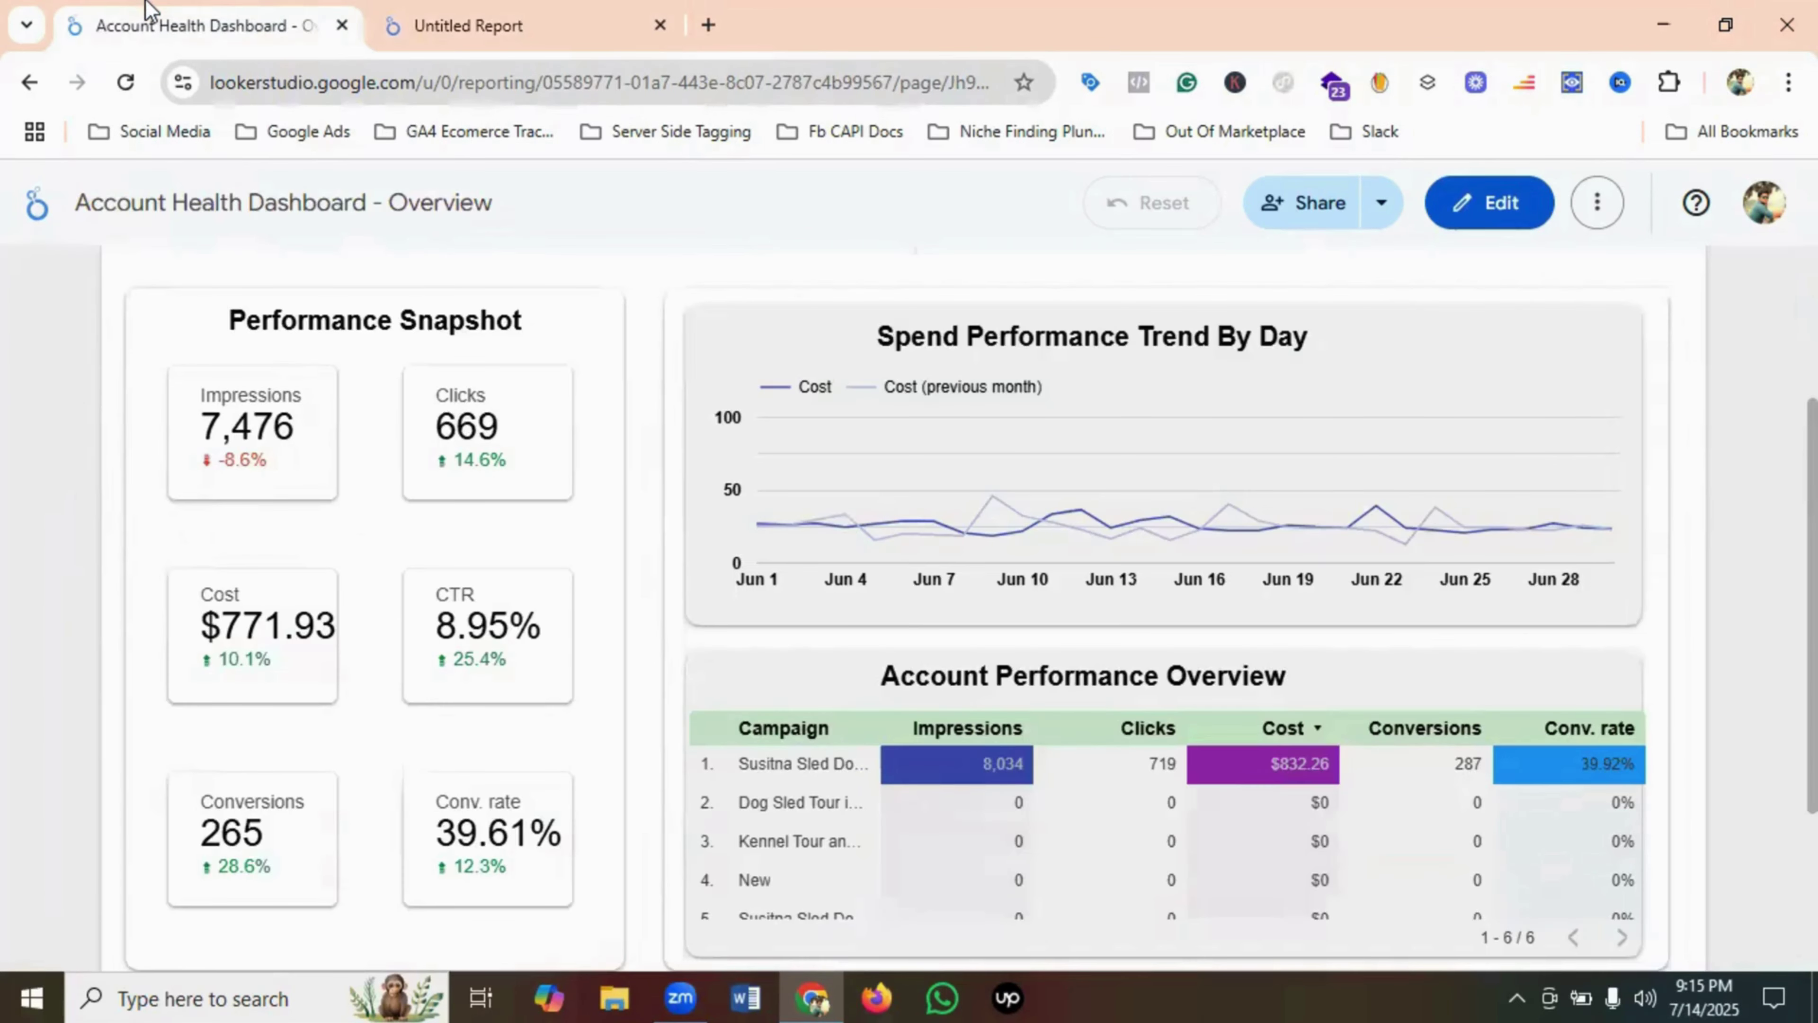
click(466, 20)
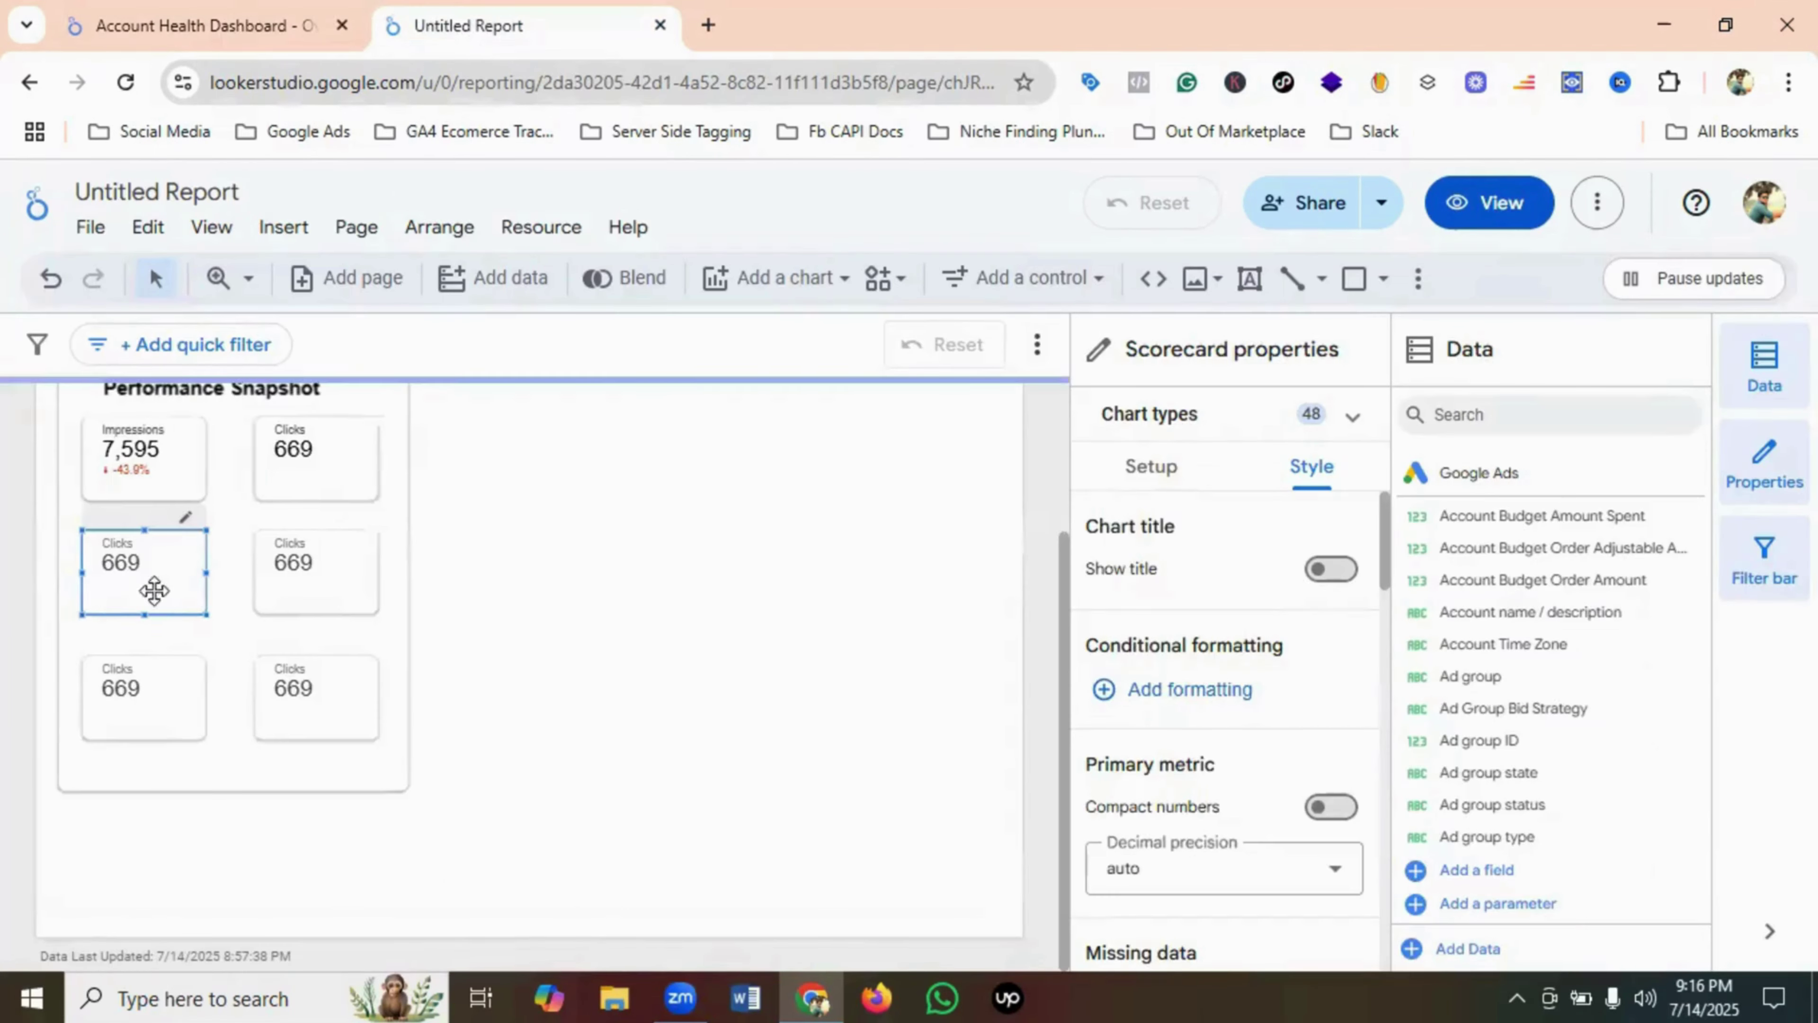
click(1153, 467)
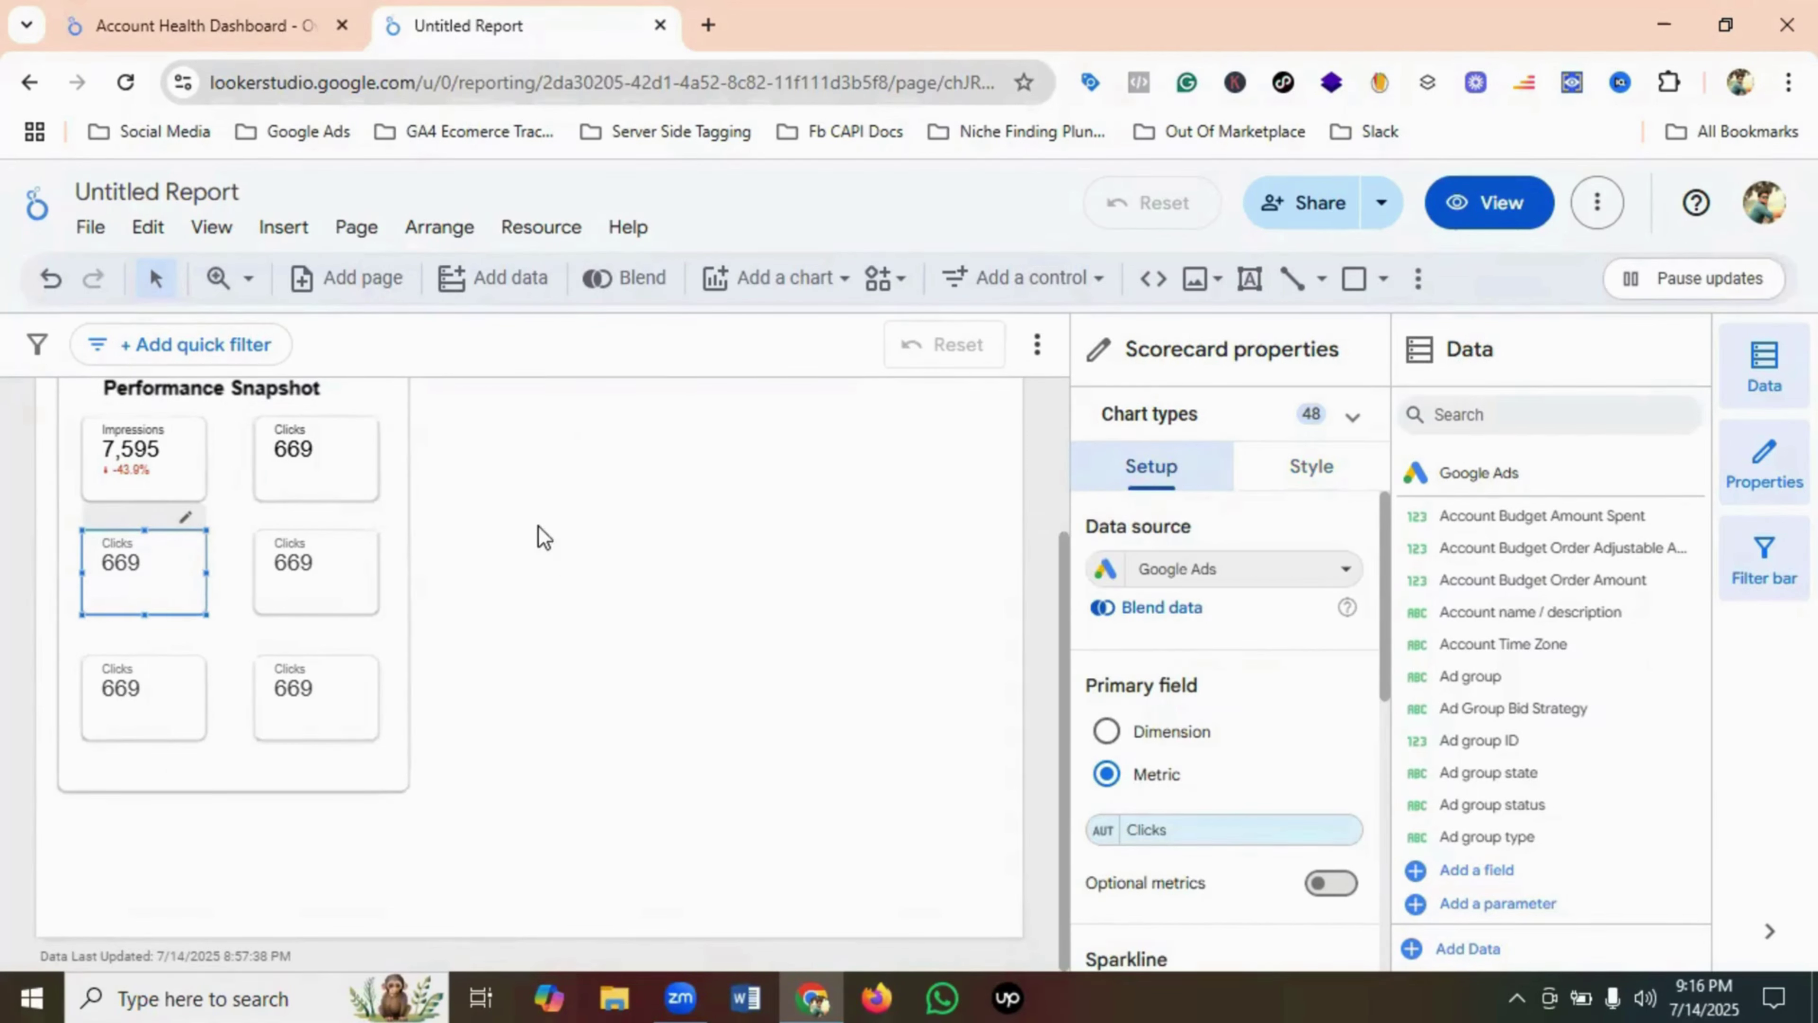
- Set a custom default date range of Last month for the Clicks scorecard beside Impressions
click(336, 462)
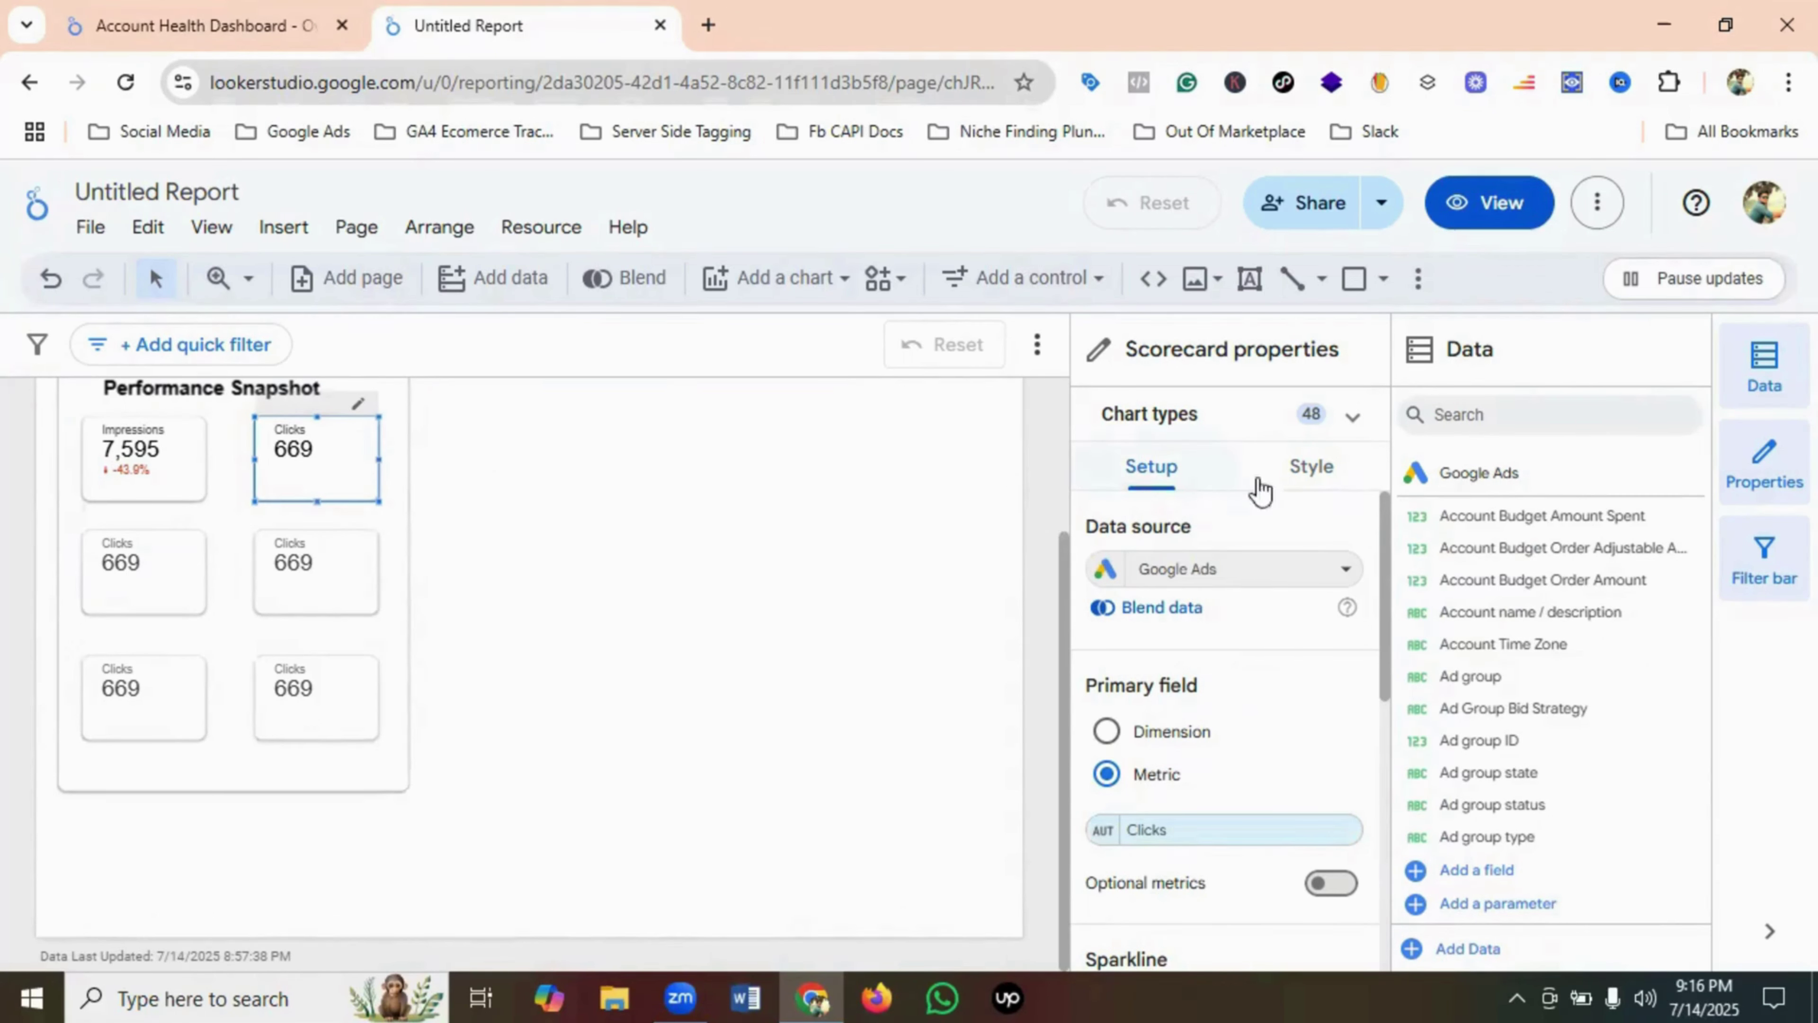
click(1326, 475)
scroll(1274, 728, down, 12)
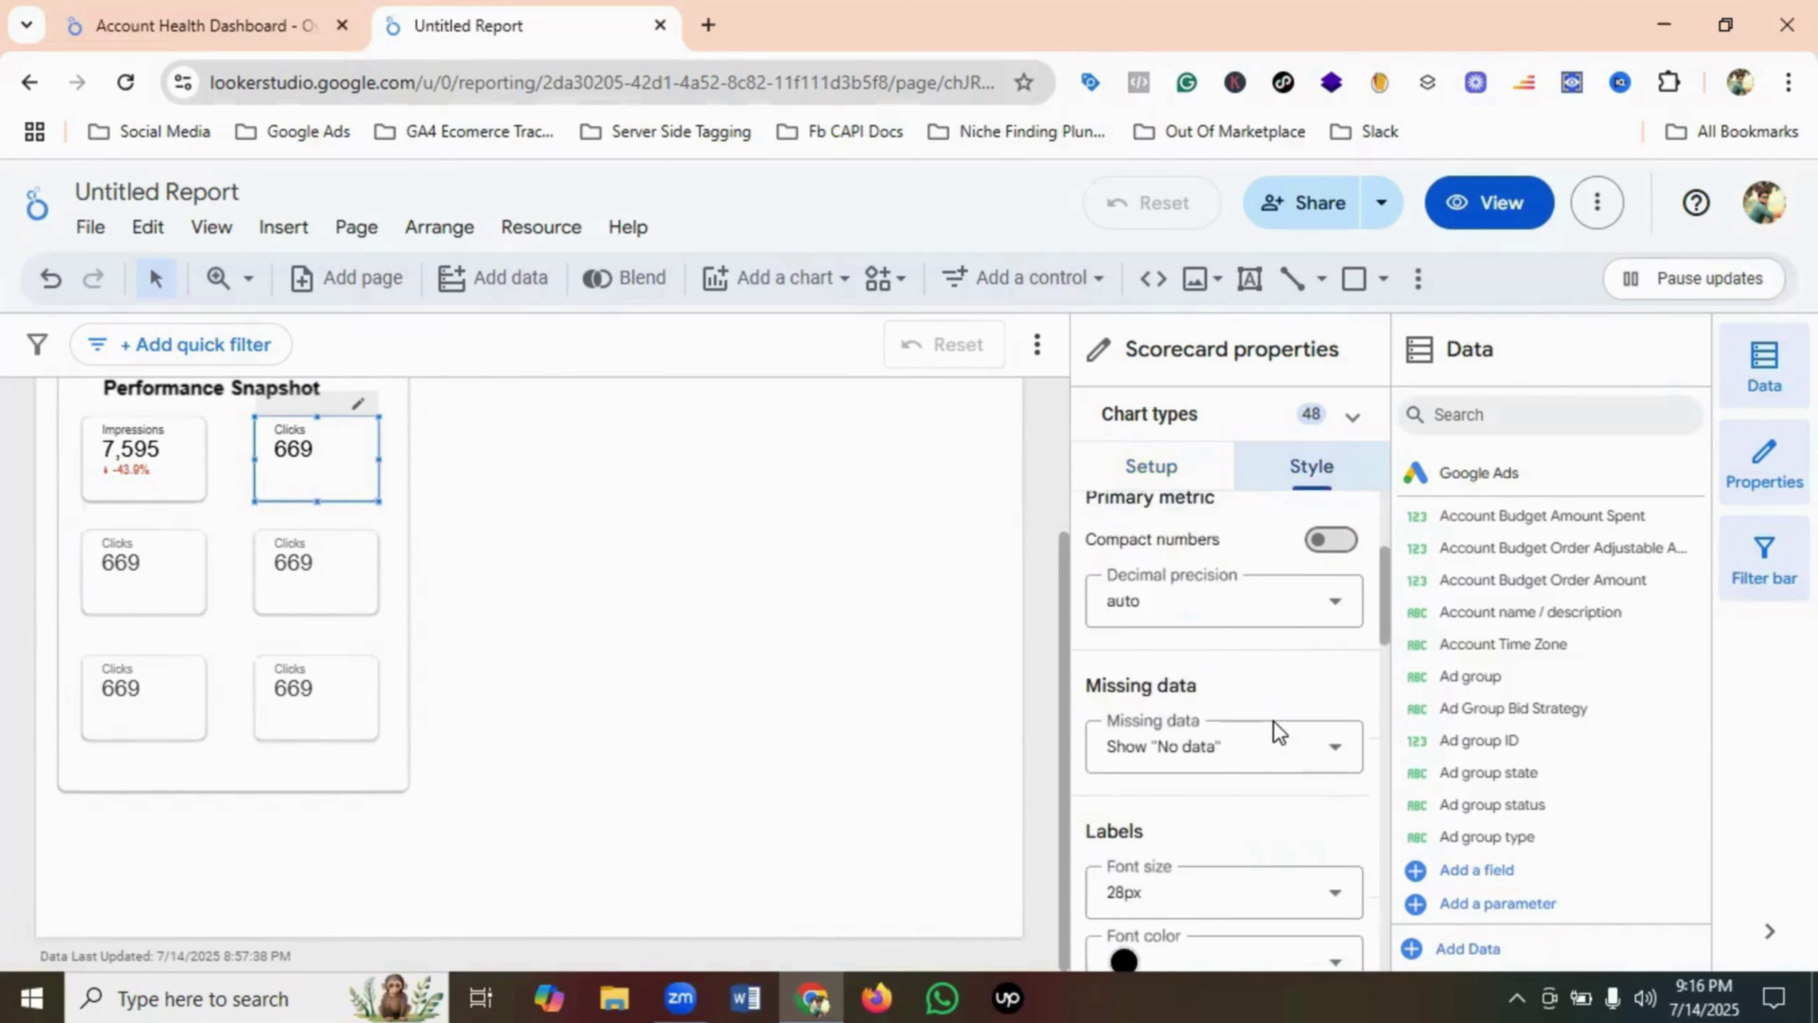
click(1150, 470)
scroll(1208, 724, down, 2)
scroll(1209, 729, down, 3)
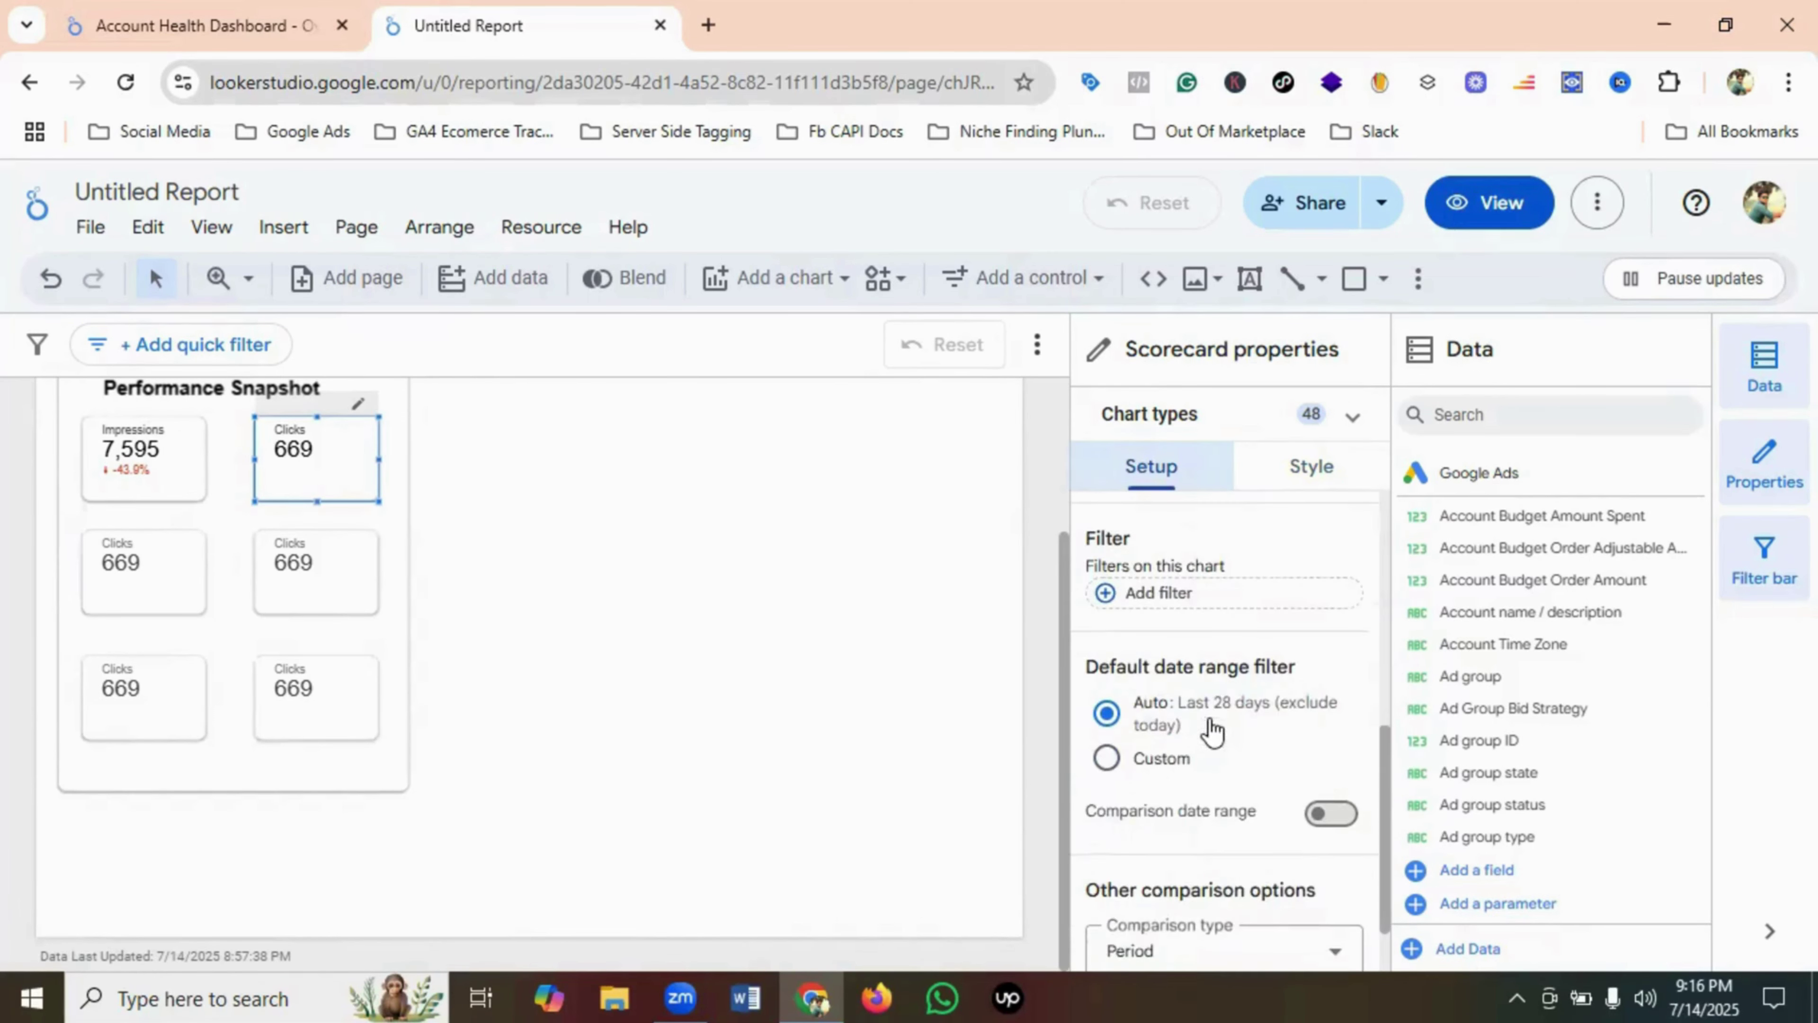
click(1106, 758)
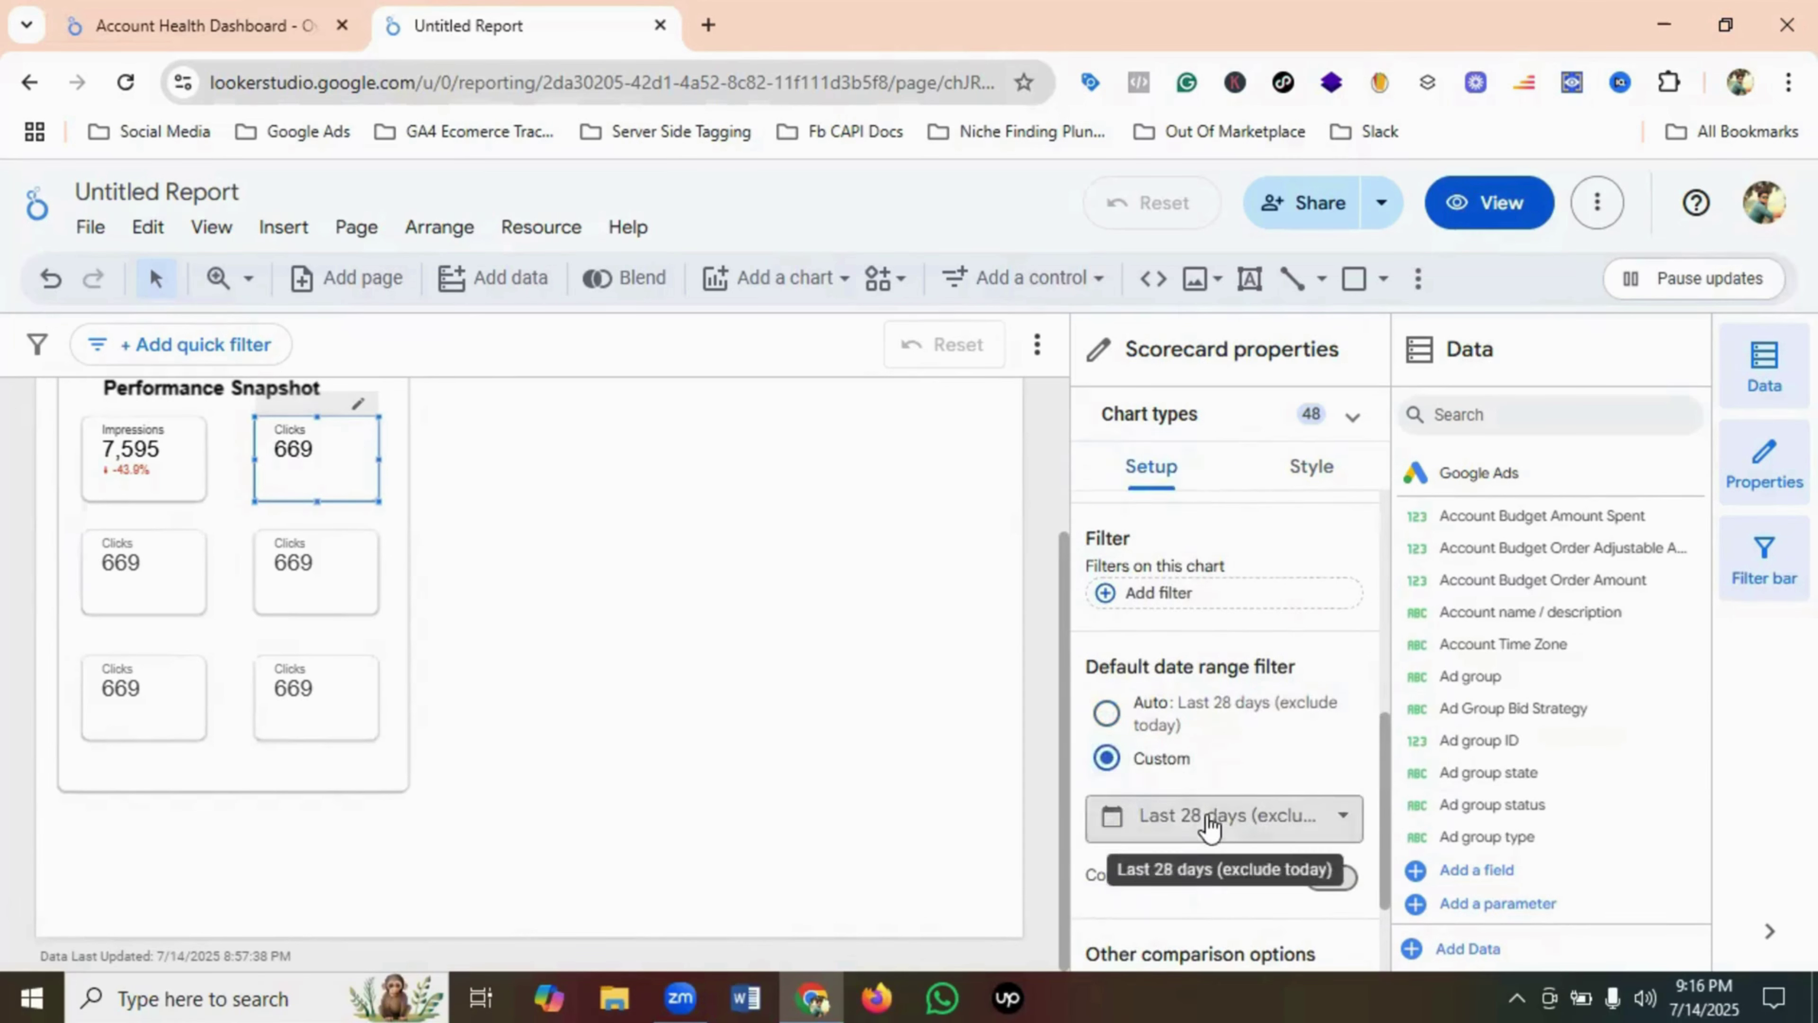
click(1208, 816)
click(1229, 375)
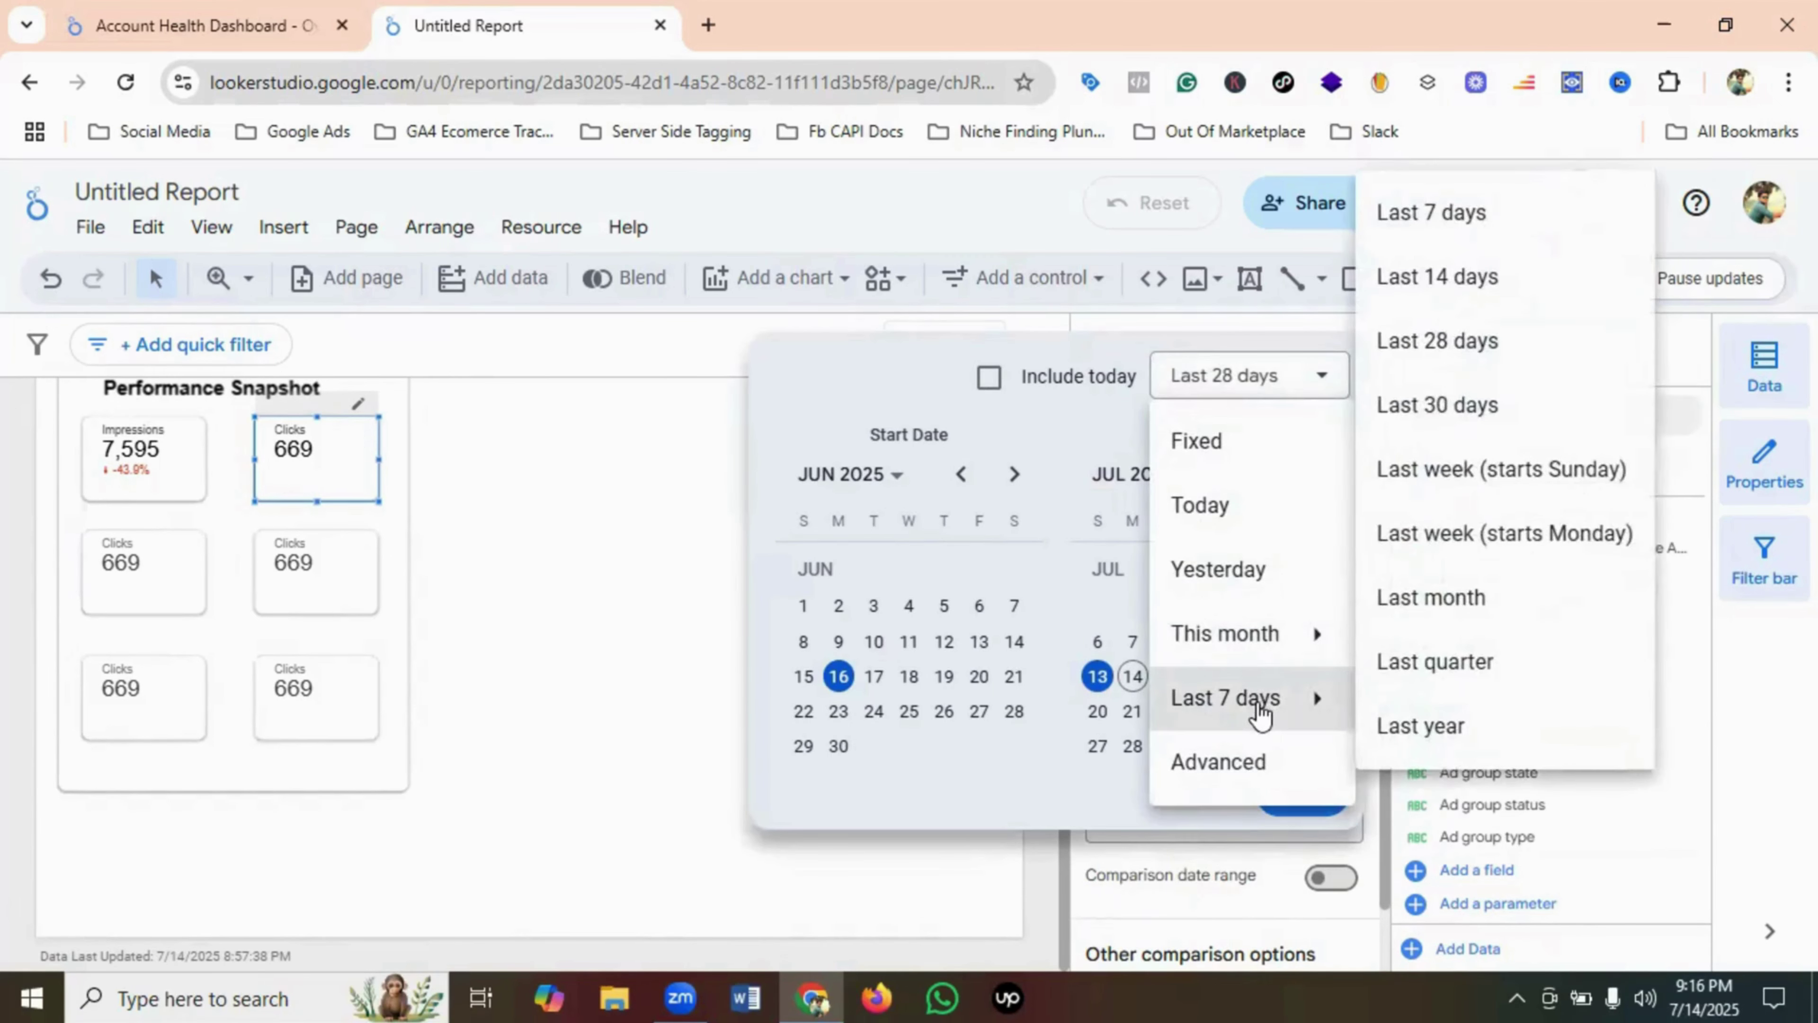
mouse_move(1260, 698)
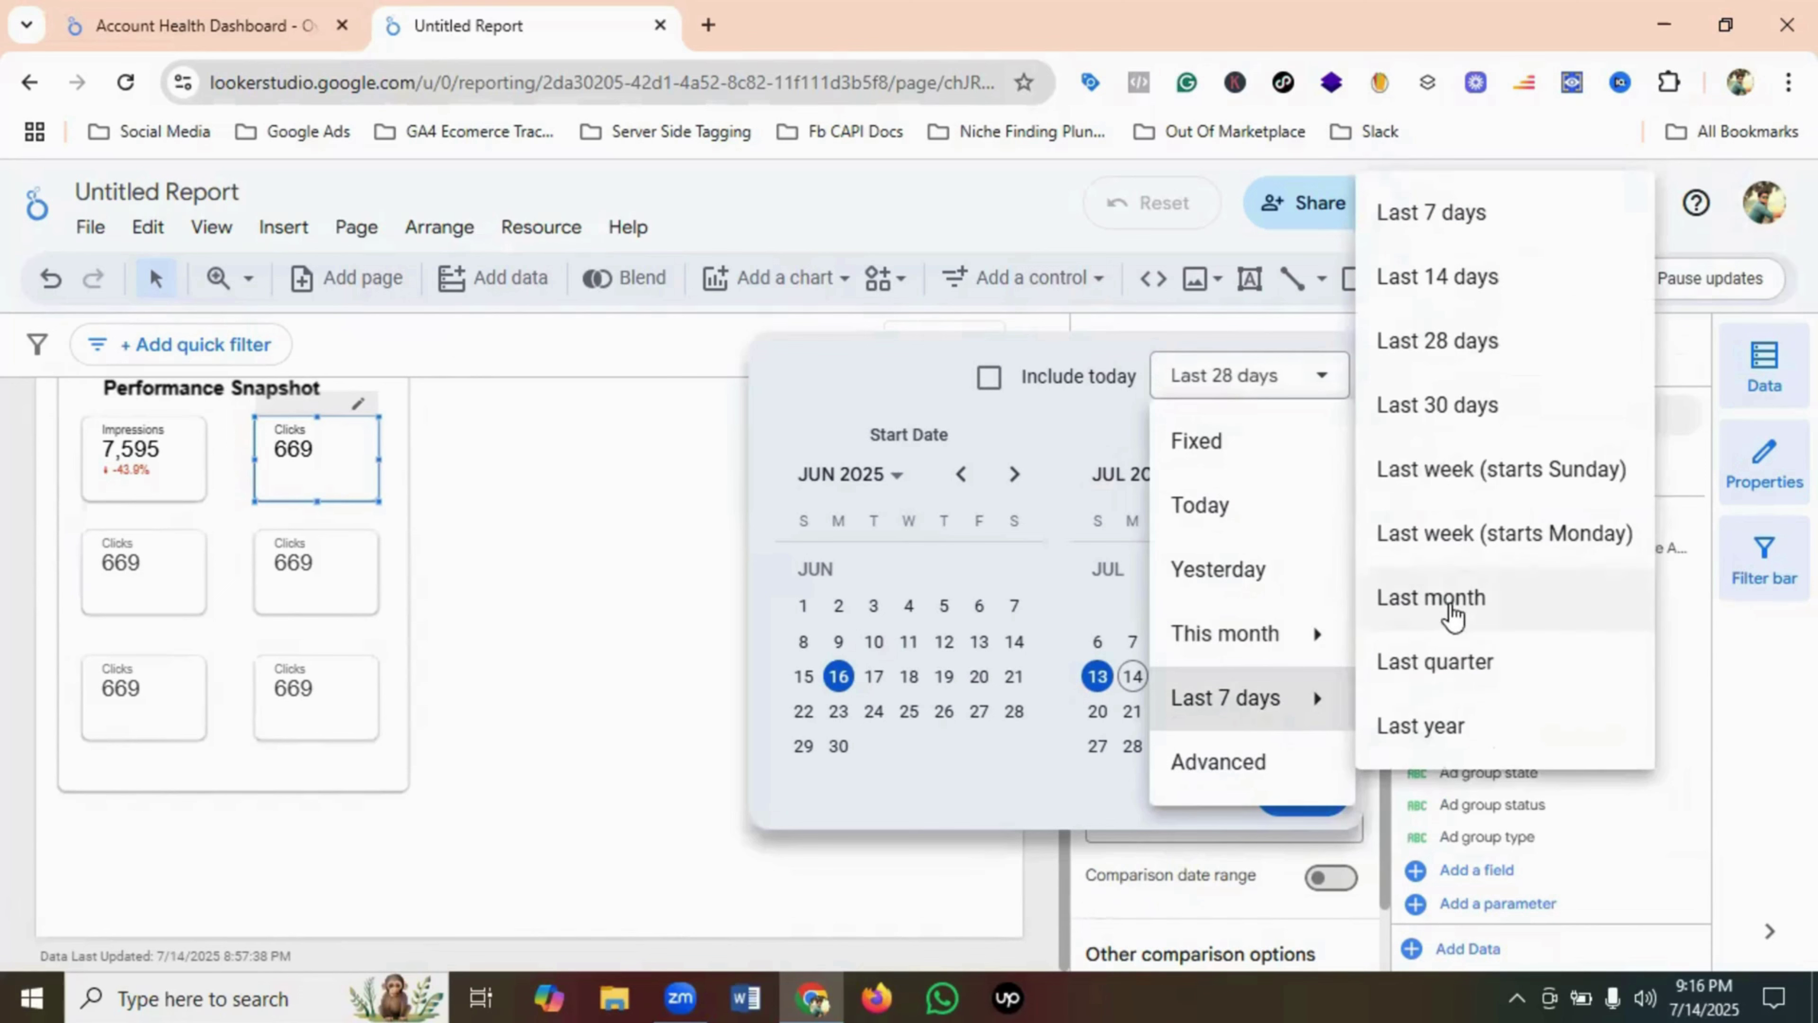
click(1454, 609)
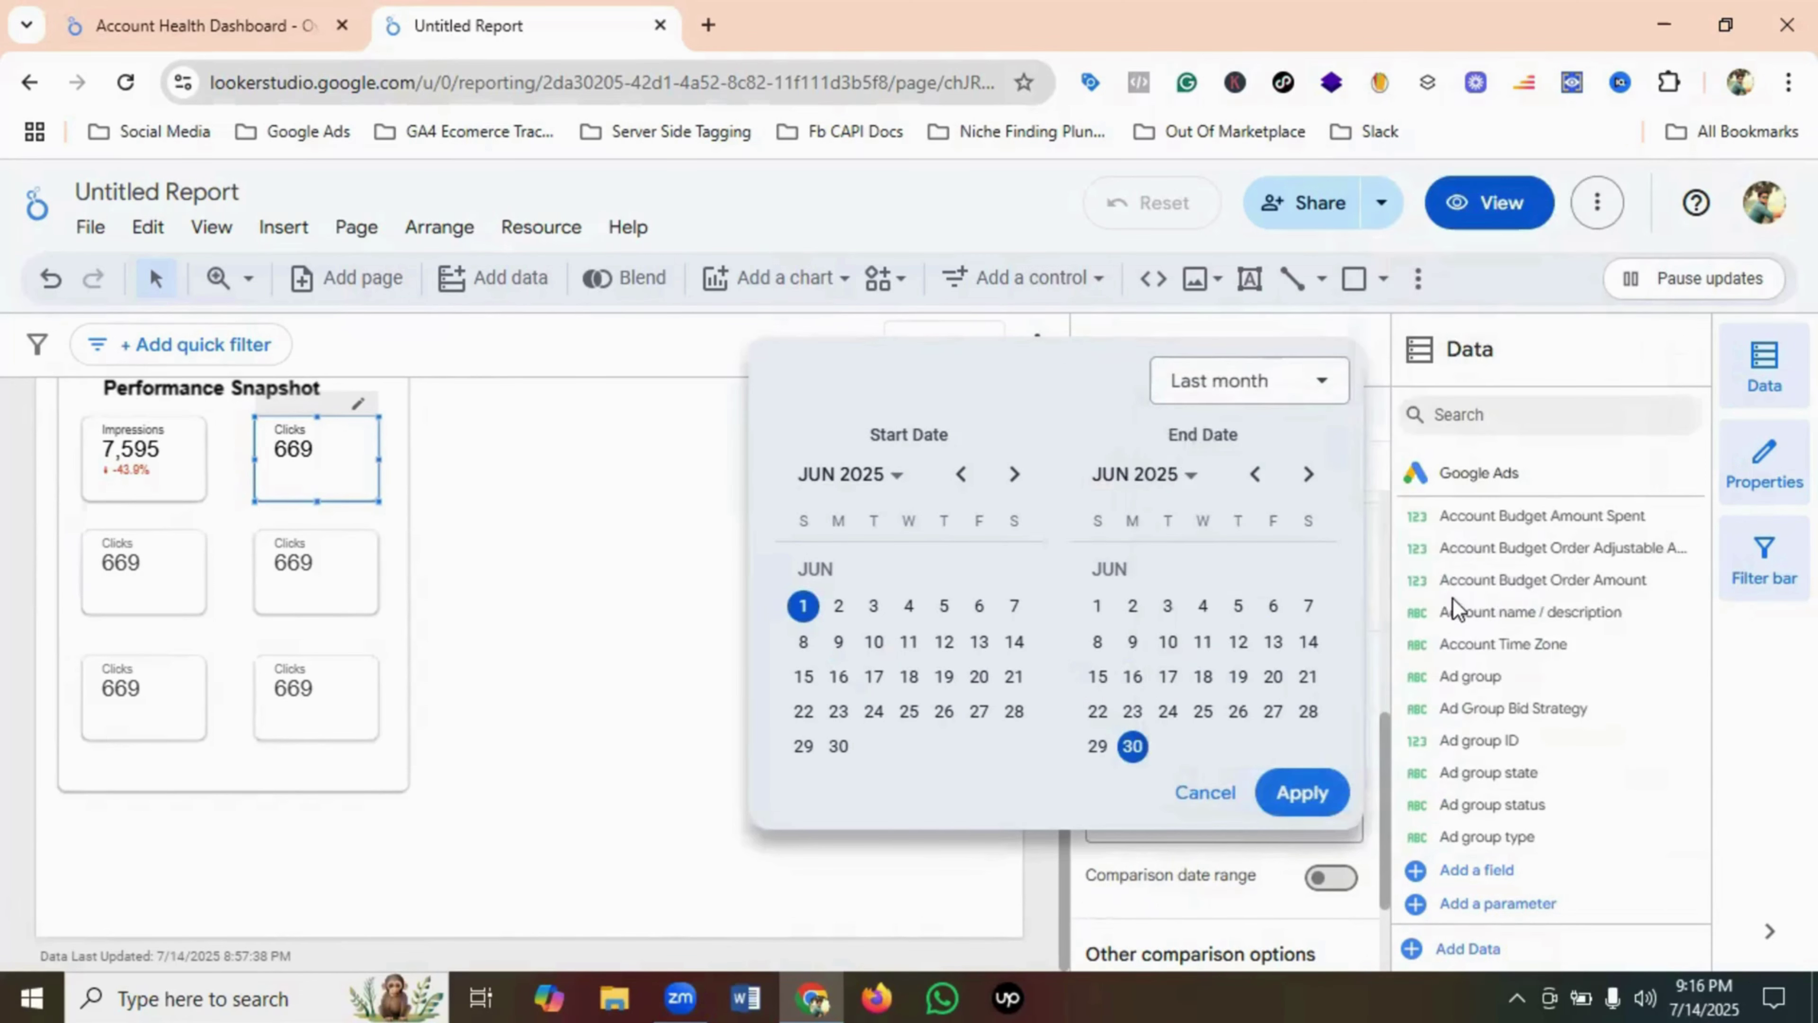
click(1301, 789)
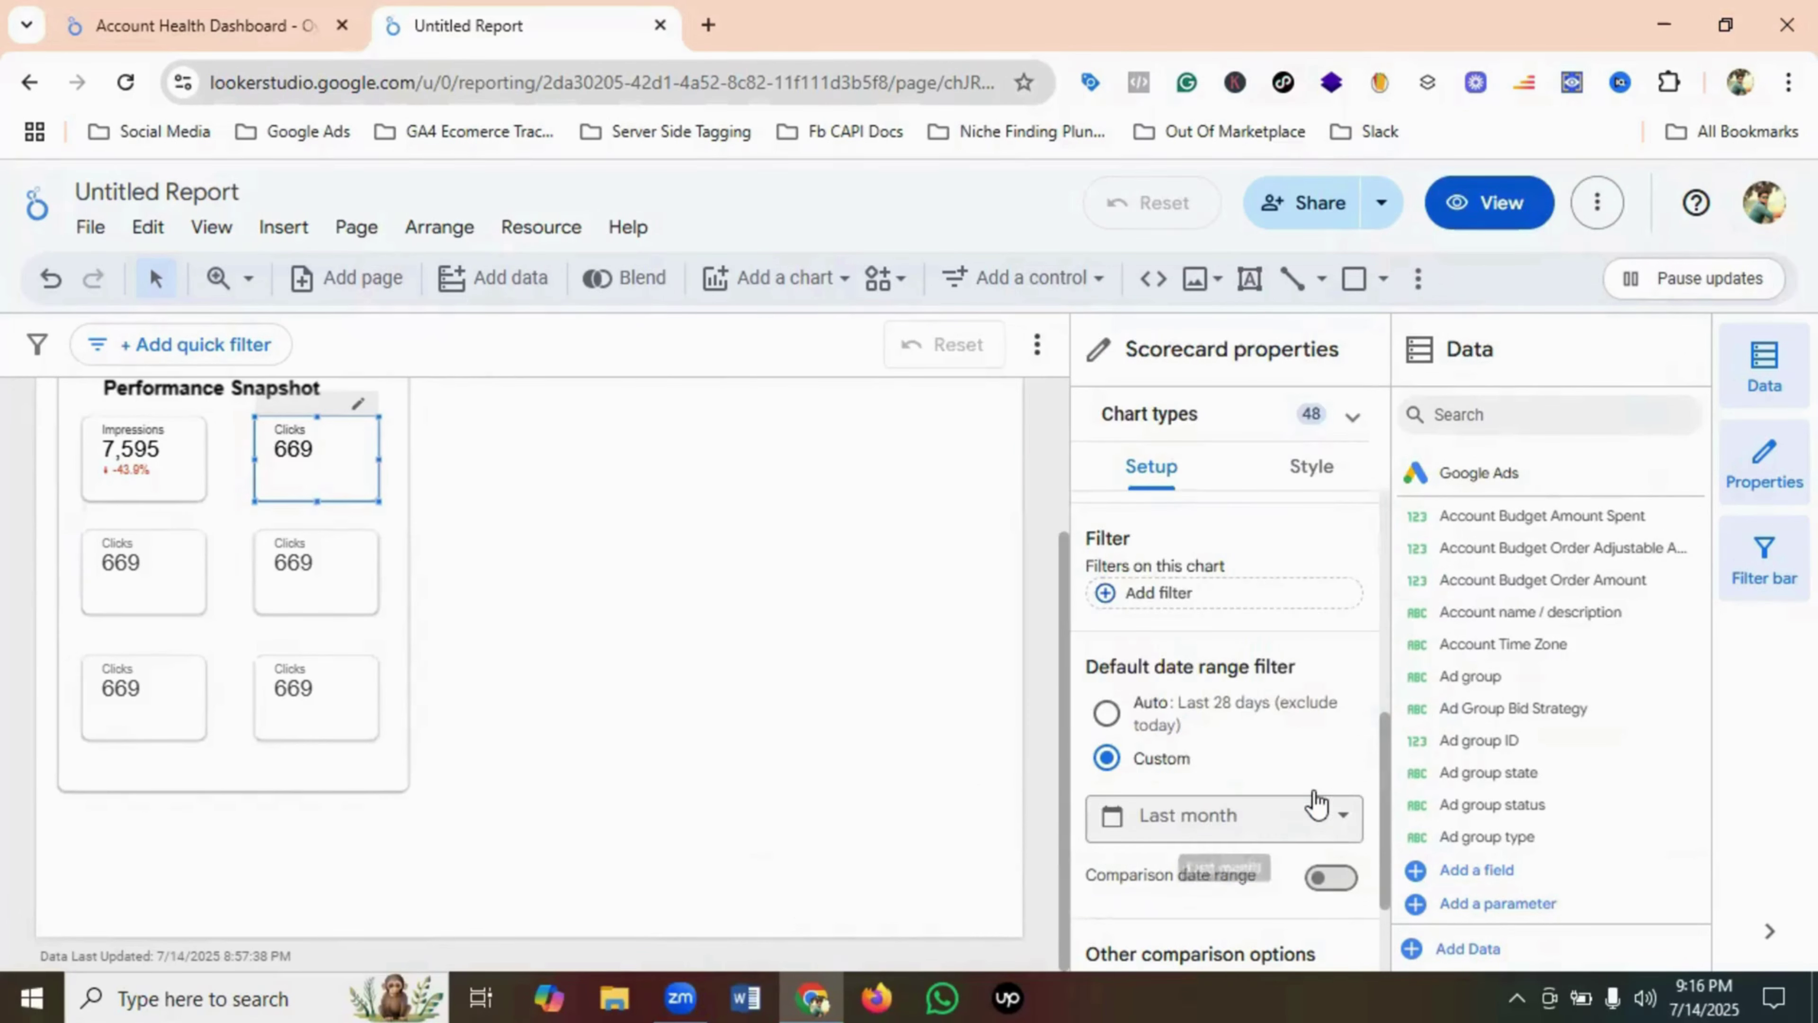
- Enable the comparison date range on the Clicks scorecard and set it to Previous period
click(1328, 875)
scroll(1183, 809, down, 2)
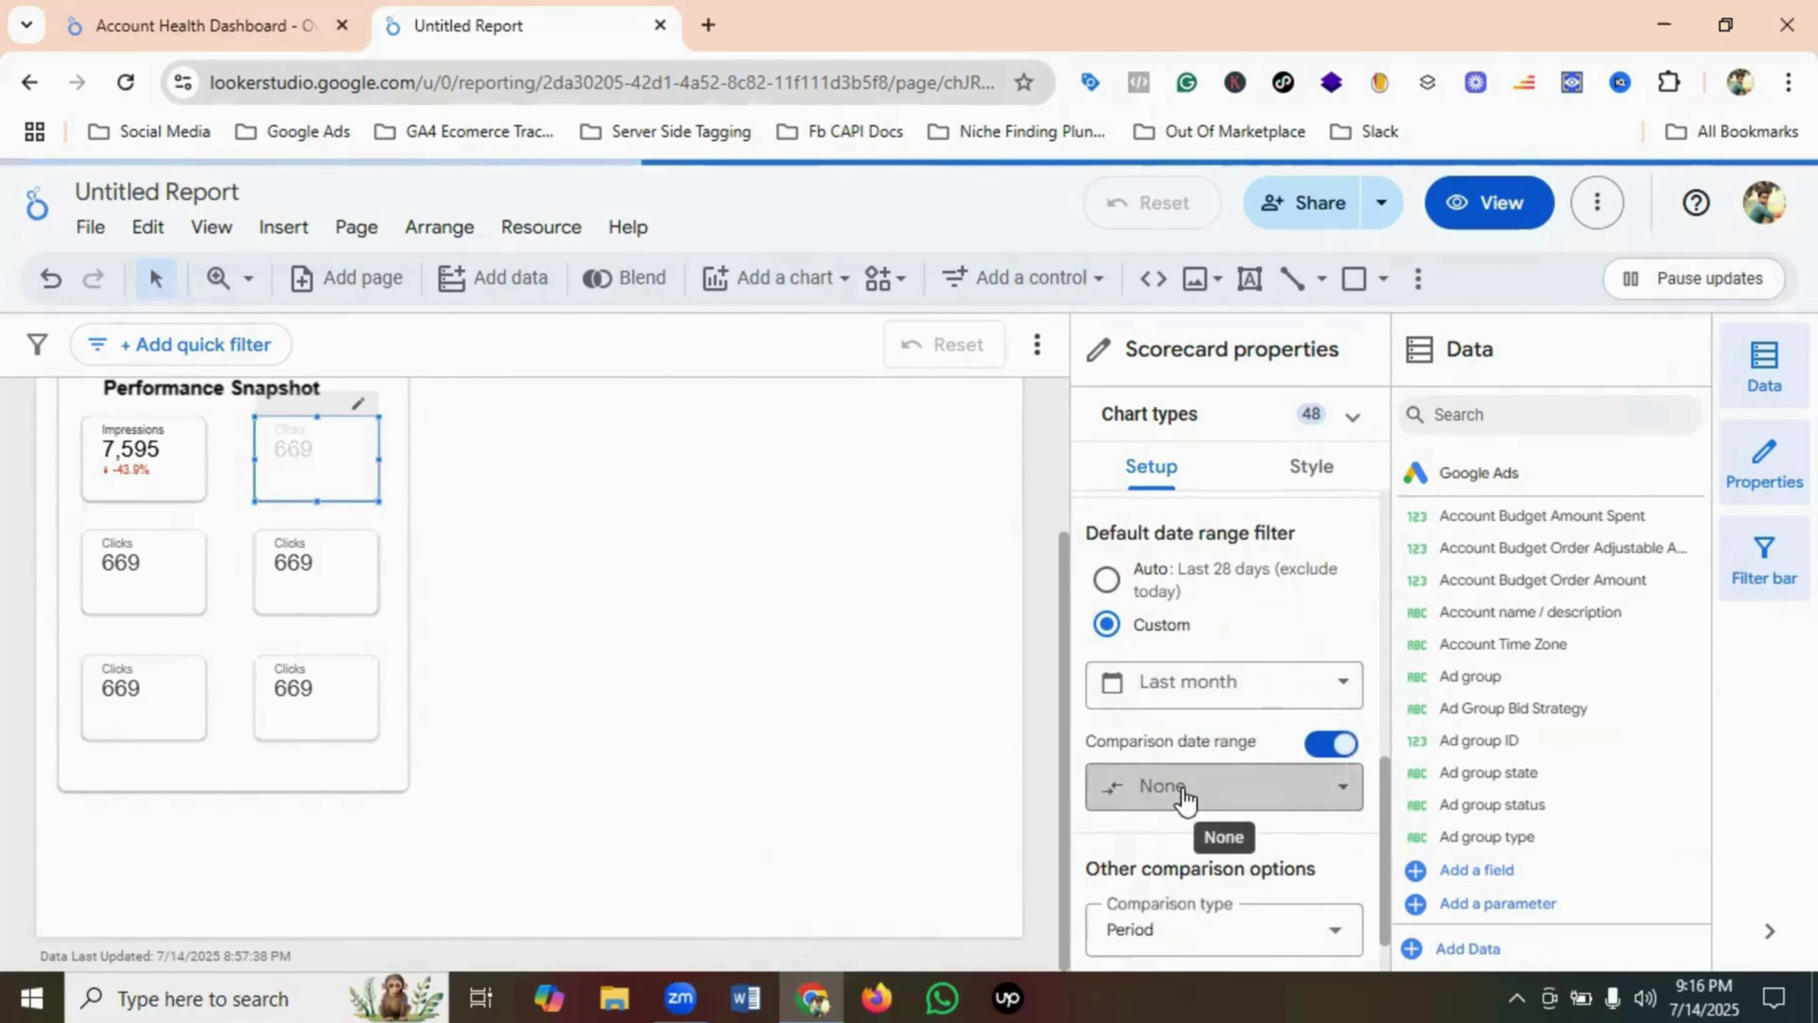
click(1183, 809)
click(1209, 355)
click(1228, 487)
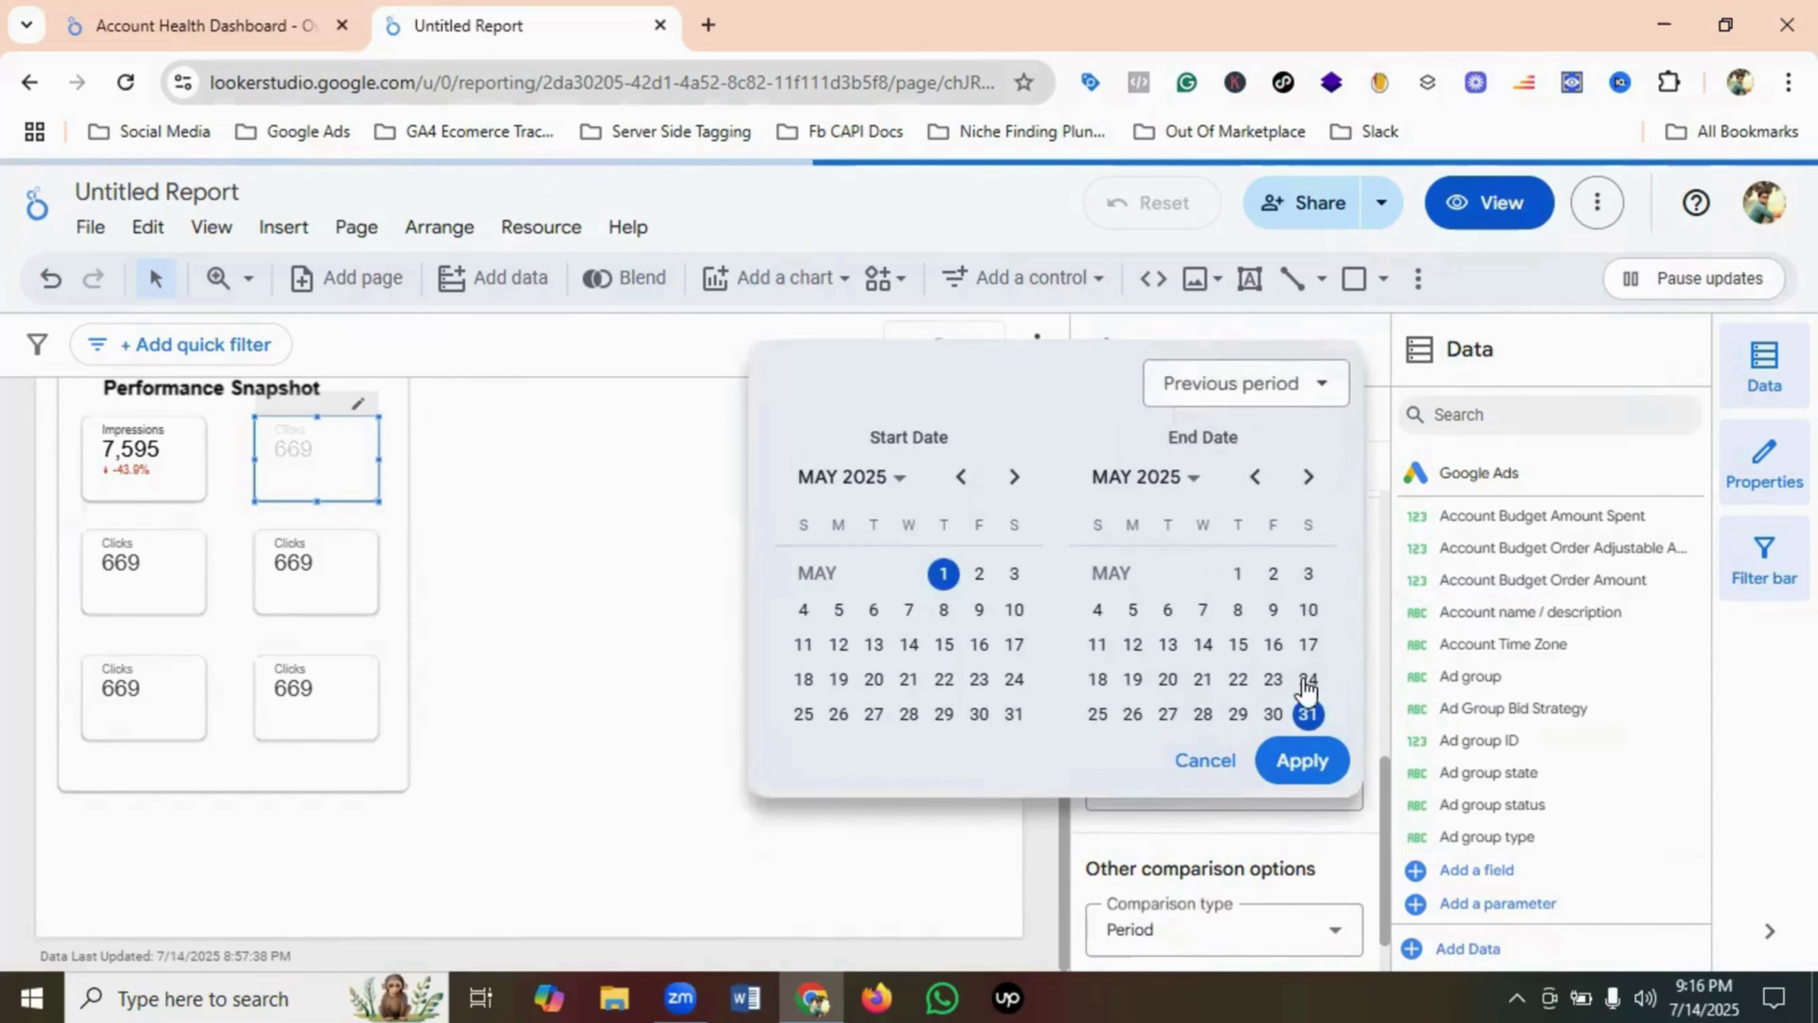
click(1301, 760)
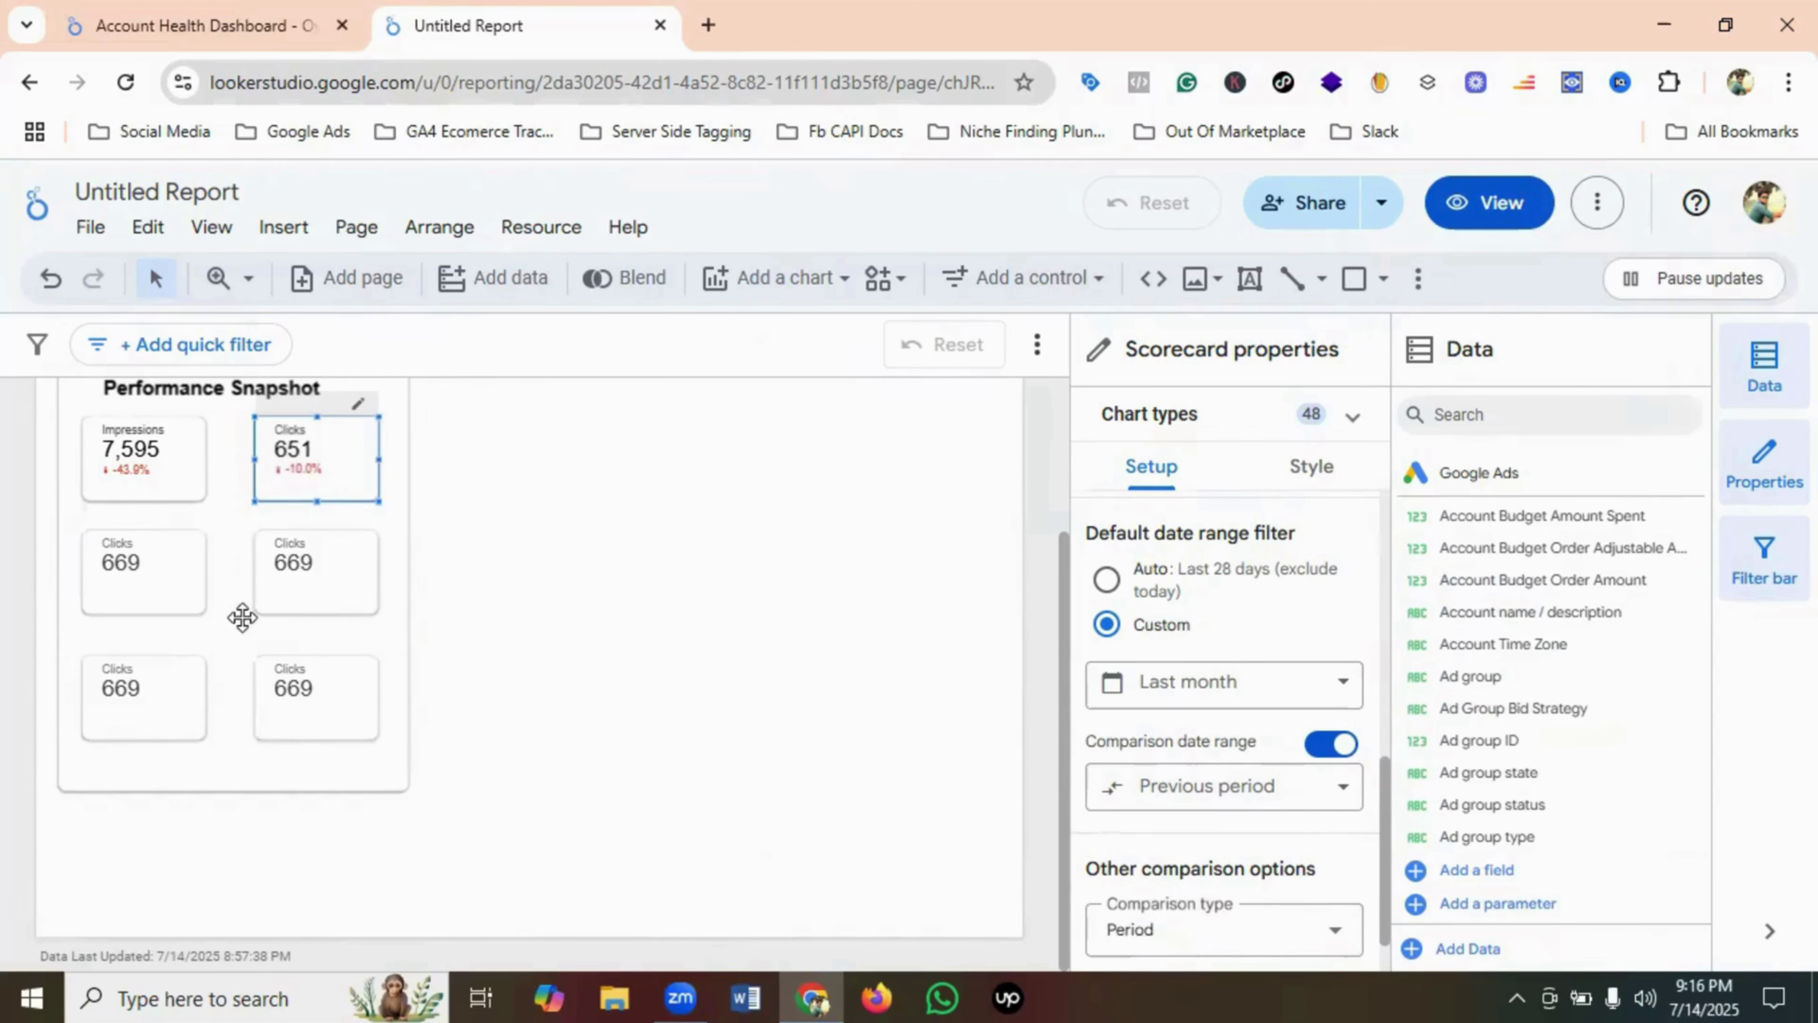
- Check the Account Health Dashboard for reference and change the metric of the scorecard below Impressions to Cost
click(175, 585)
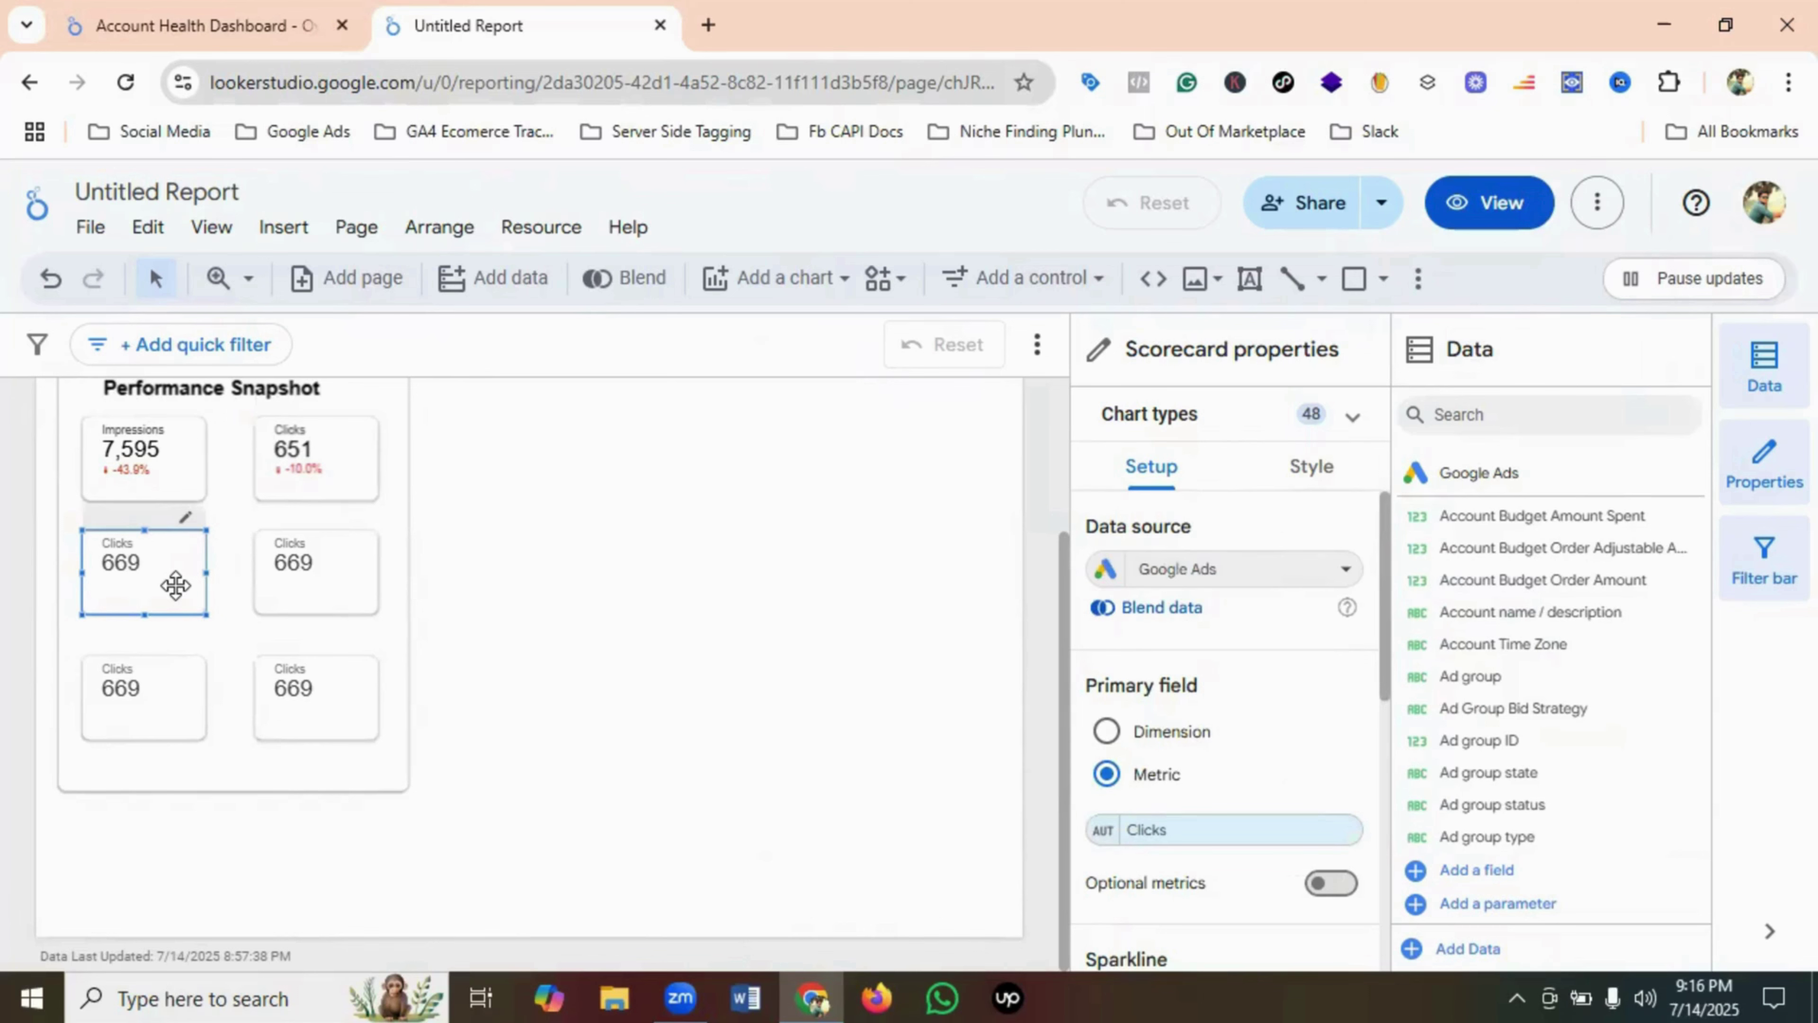
click(241, 33)
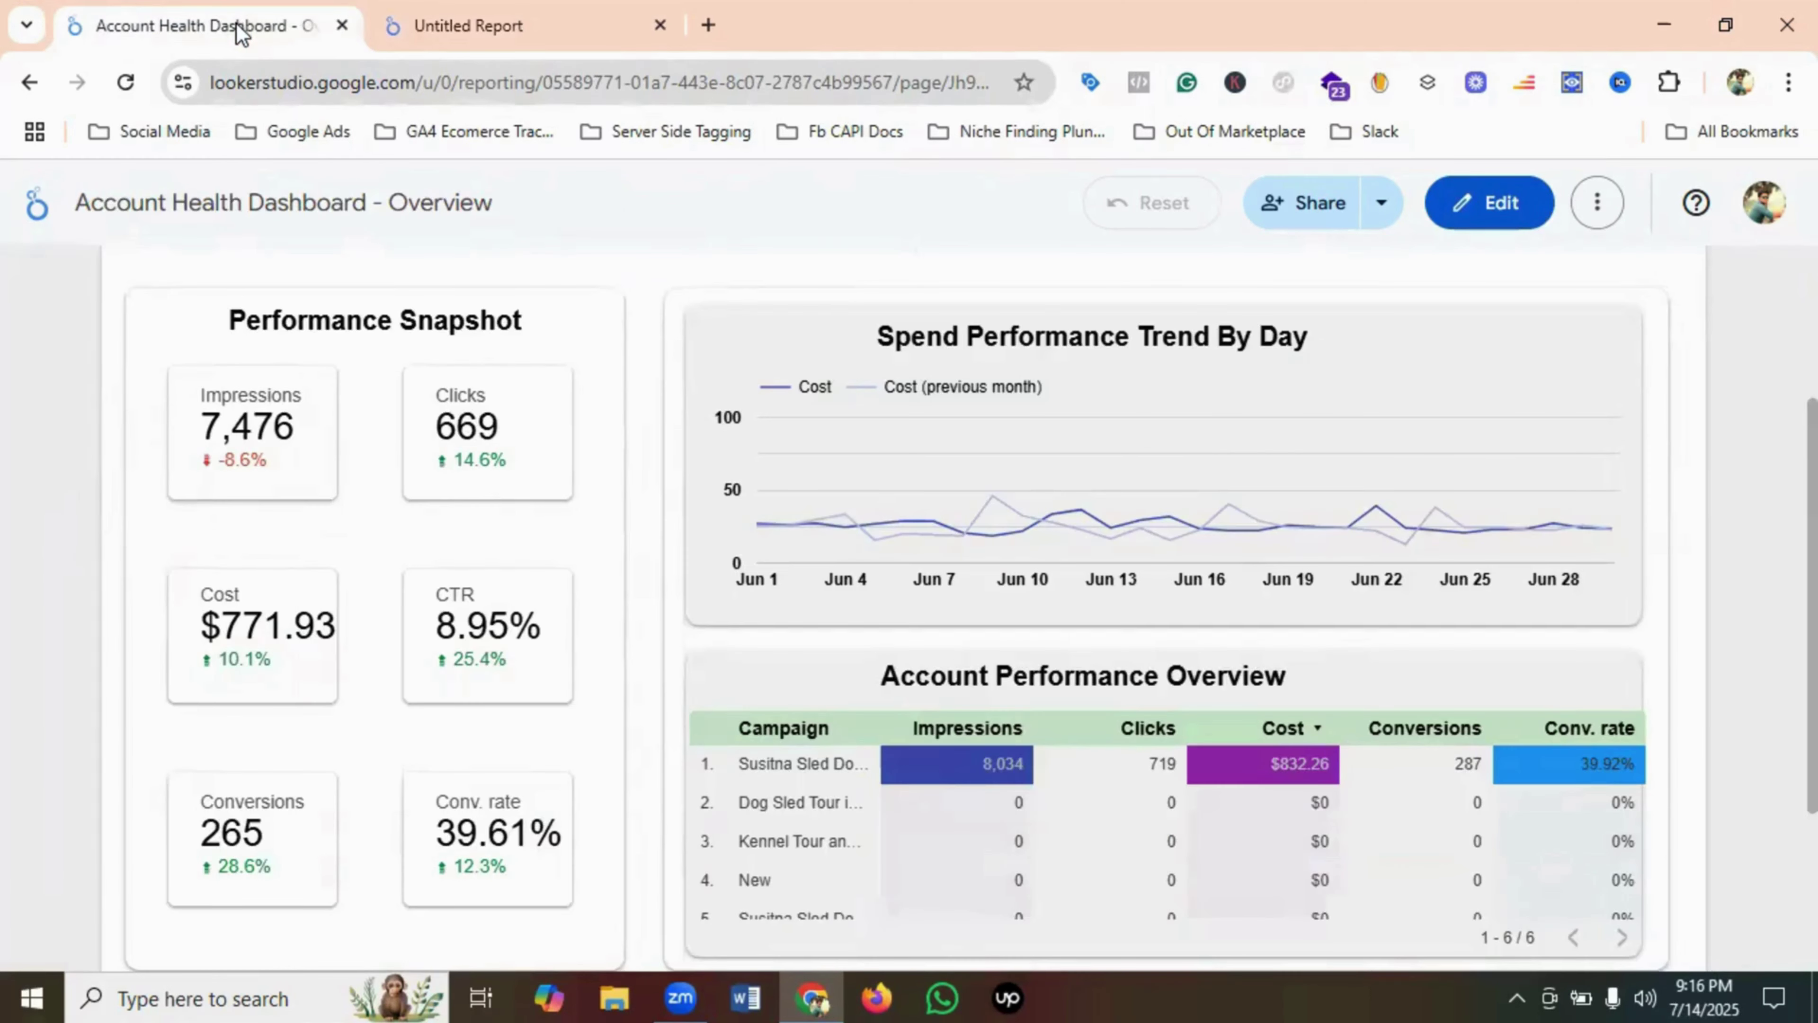
click(503, 29)
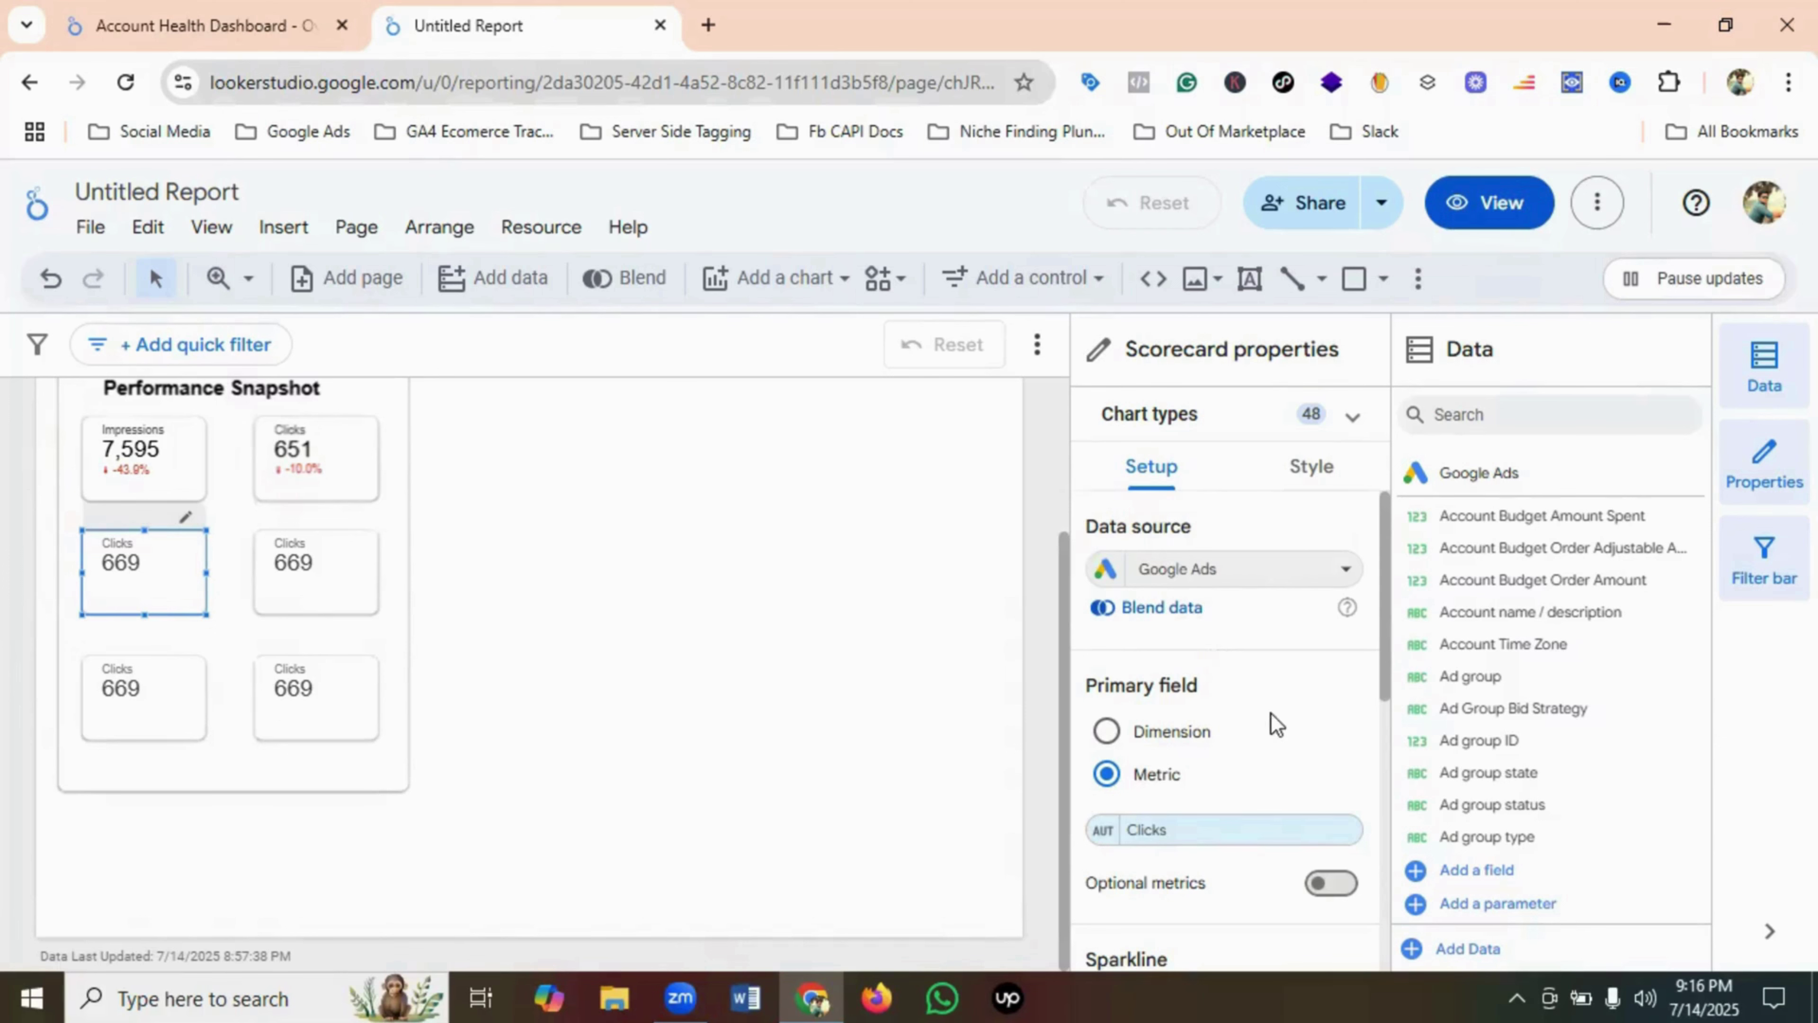
scroll(1217, 720, down, 2)
click(1157, 700)
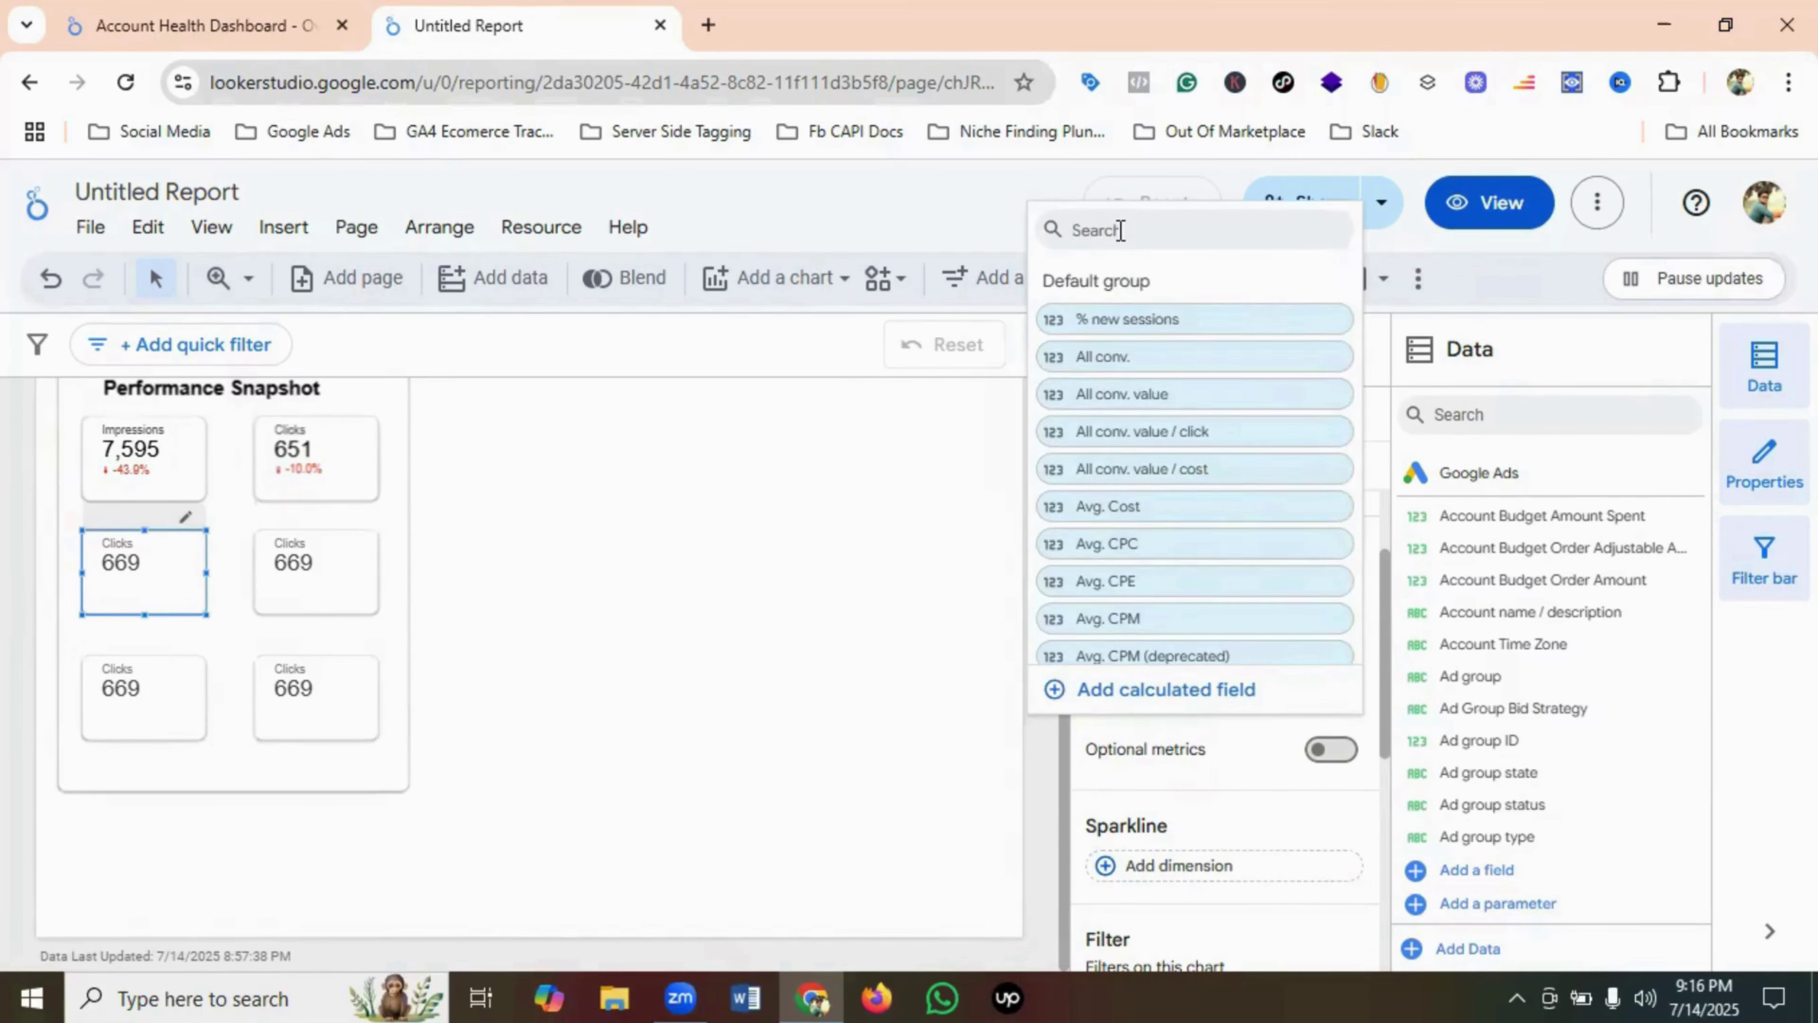
text(Cost)
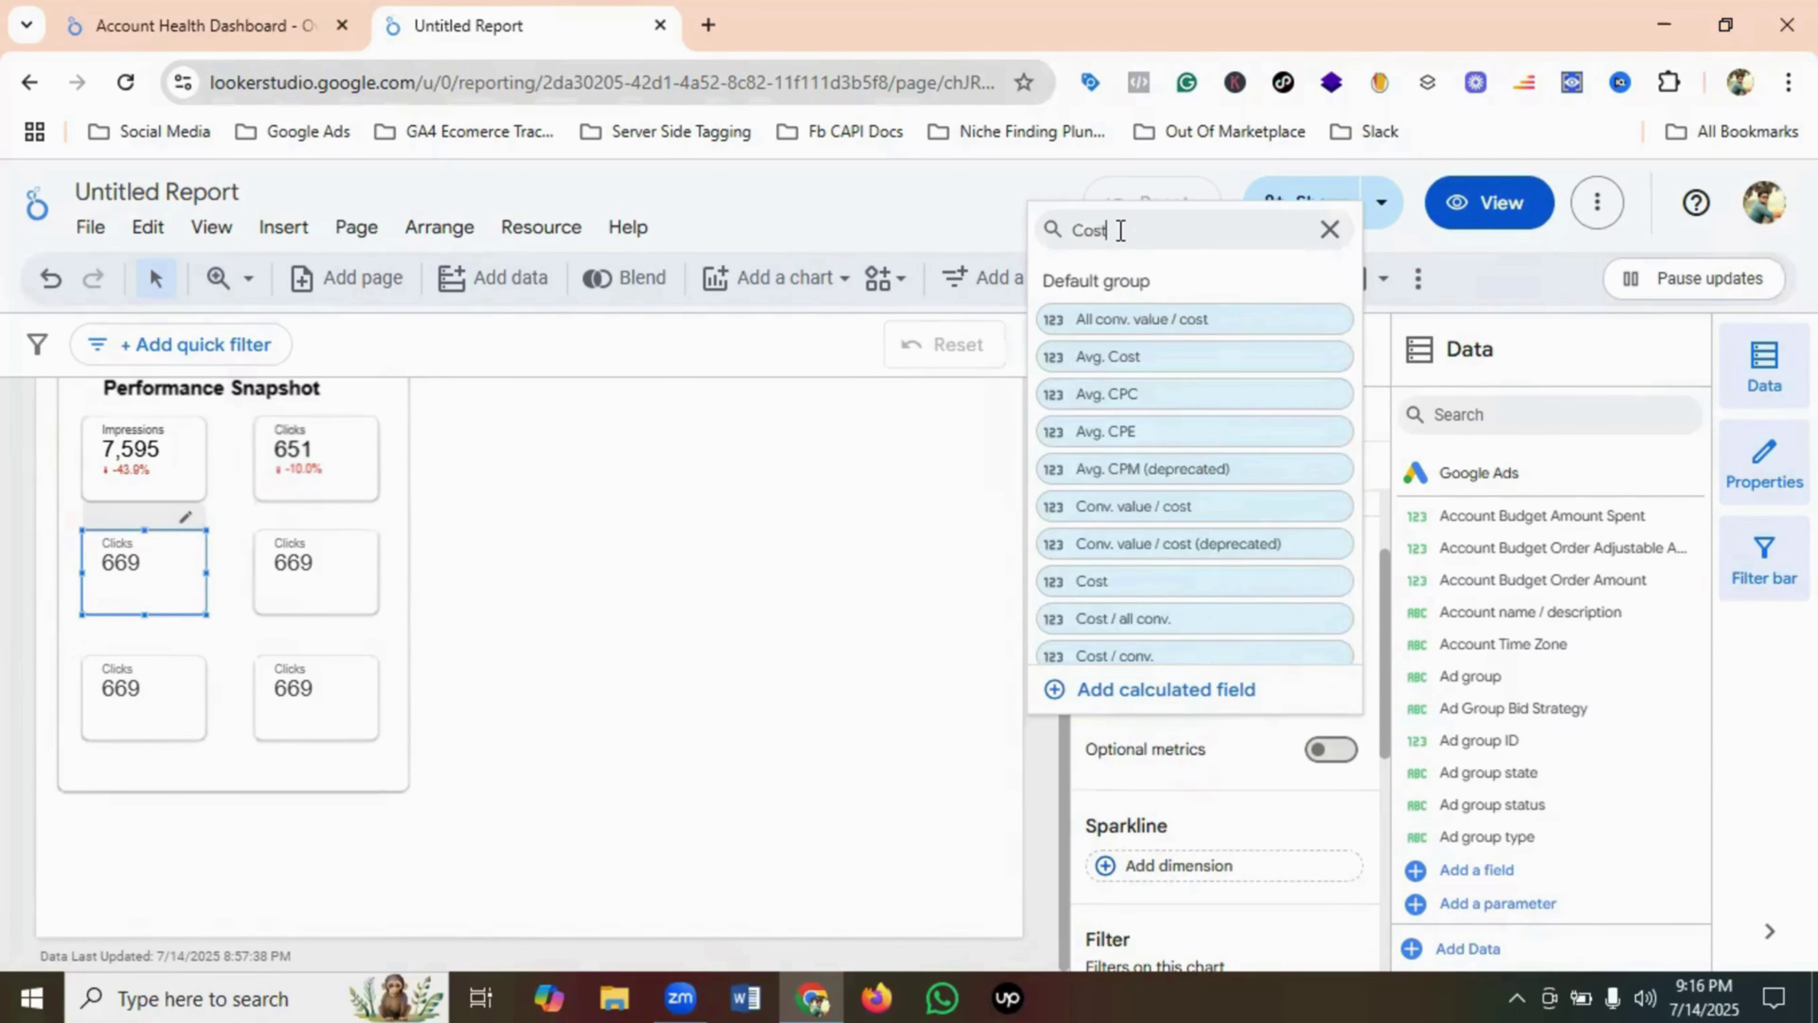
click(1112, 581)
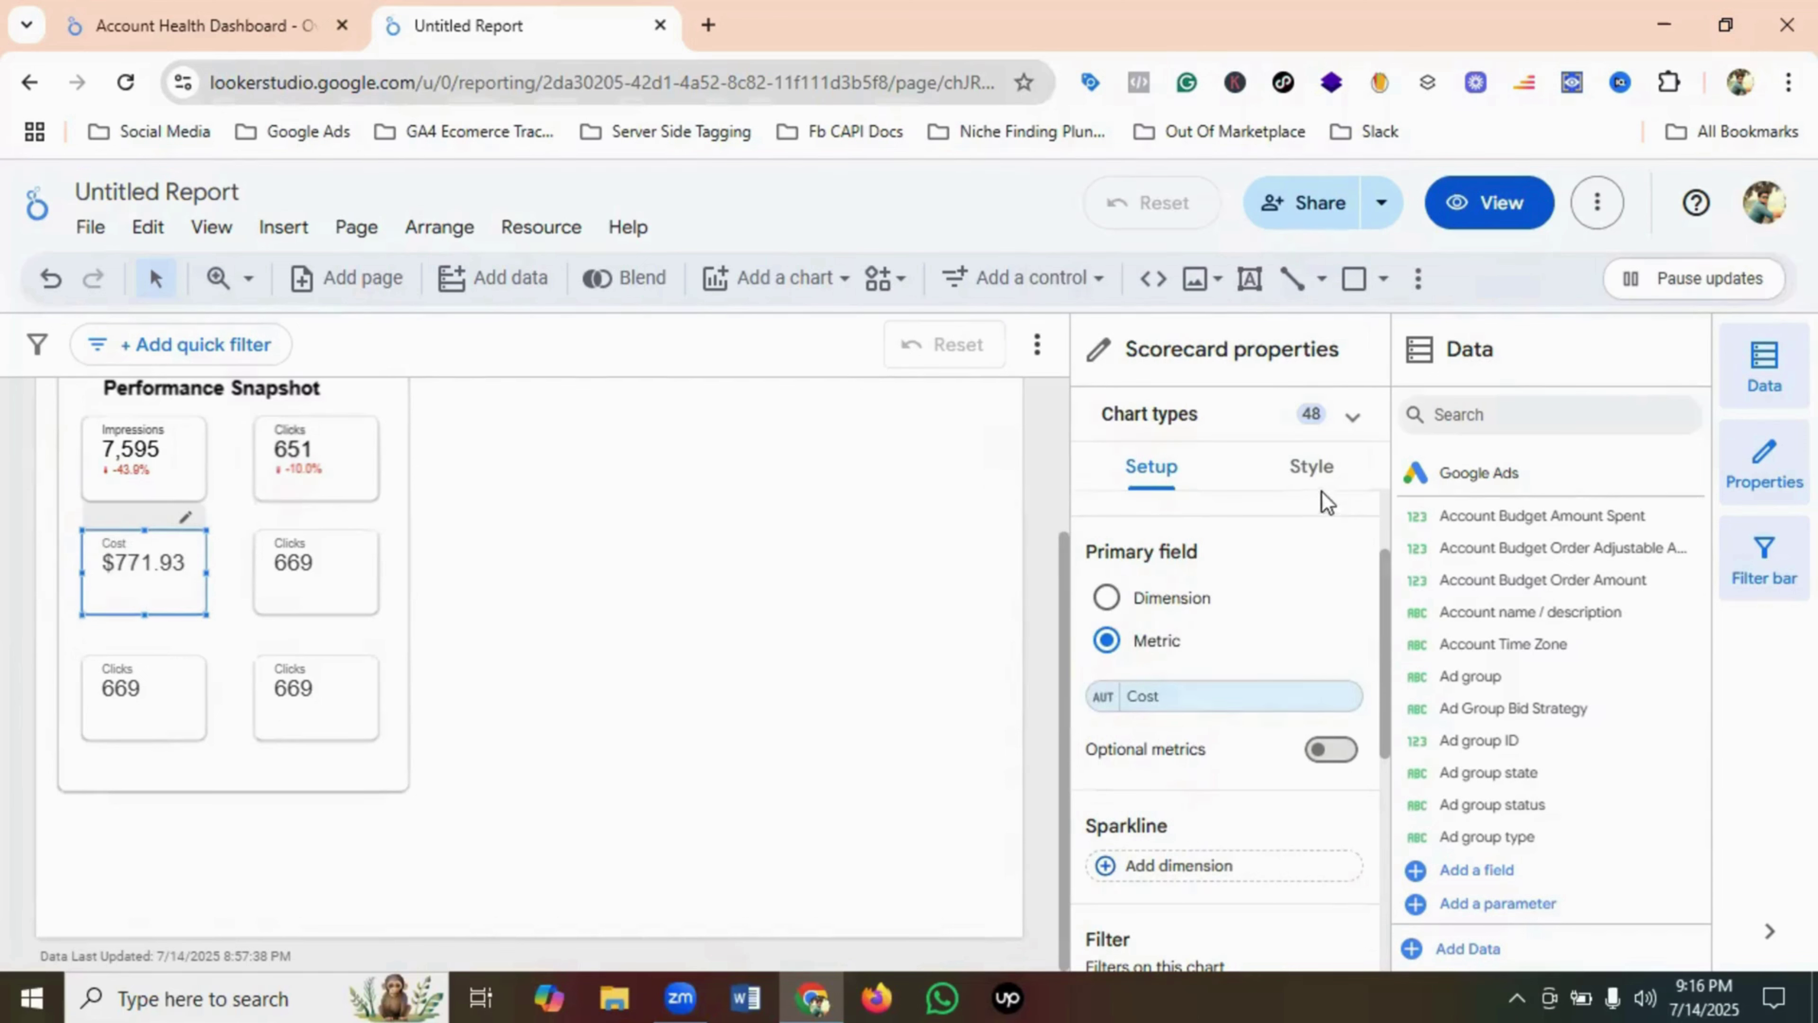
- Set a custom default date range of Last month for the Cost scorecard
scroll(1294, 656, down, 4)
scroll(1281, 687, up, 2)
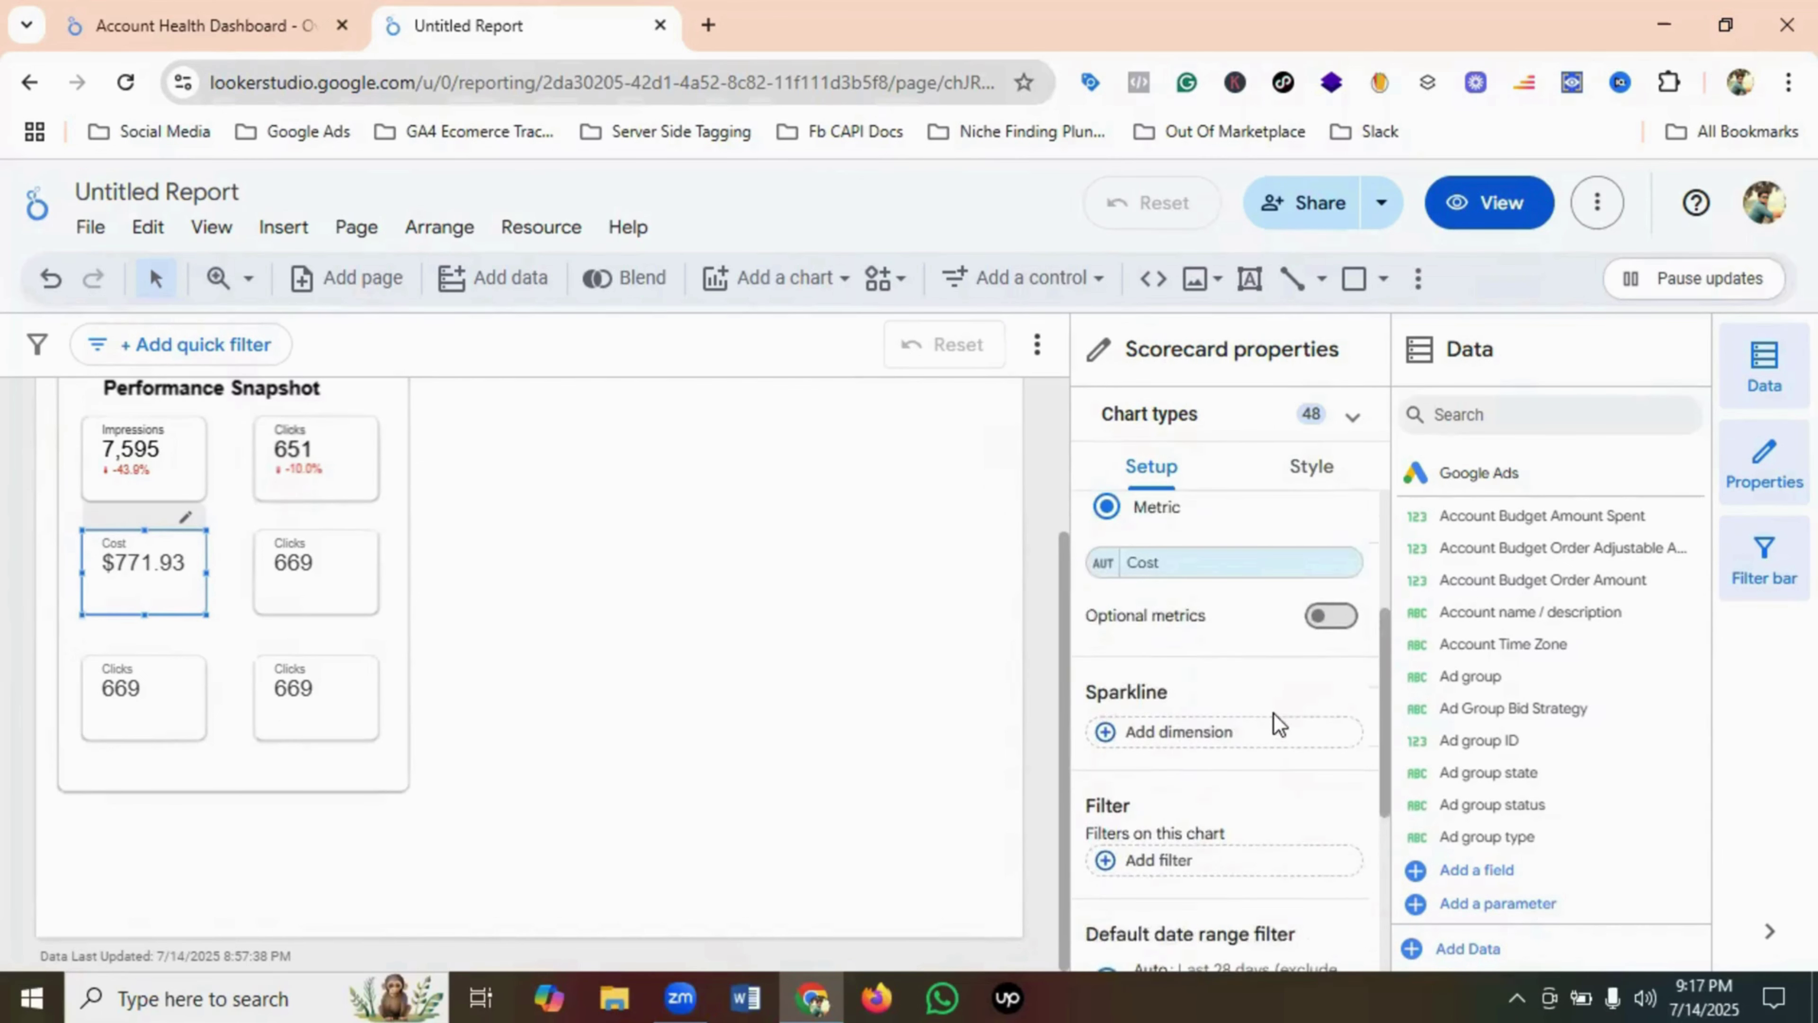
scroll(1267, 724, down, 2)
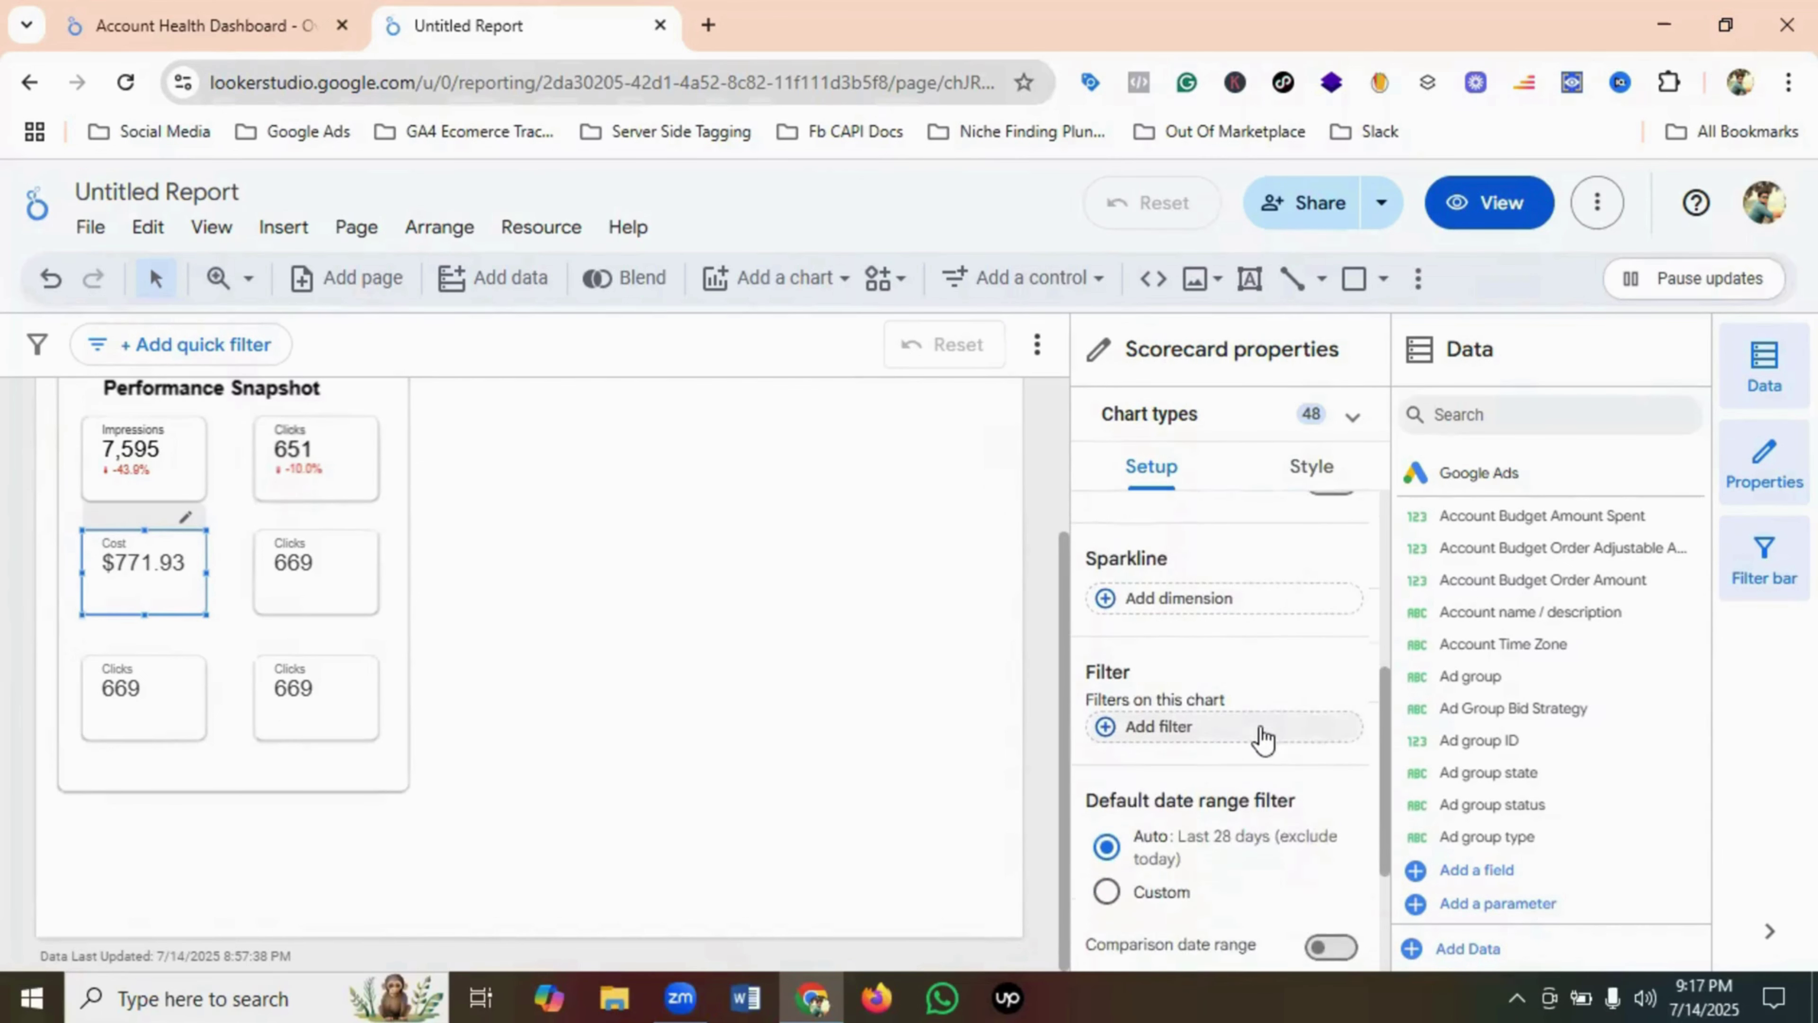
click(1106, 892)
scroll(1230, 820, down, 2)
click(1209, 813)
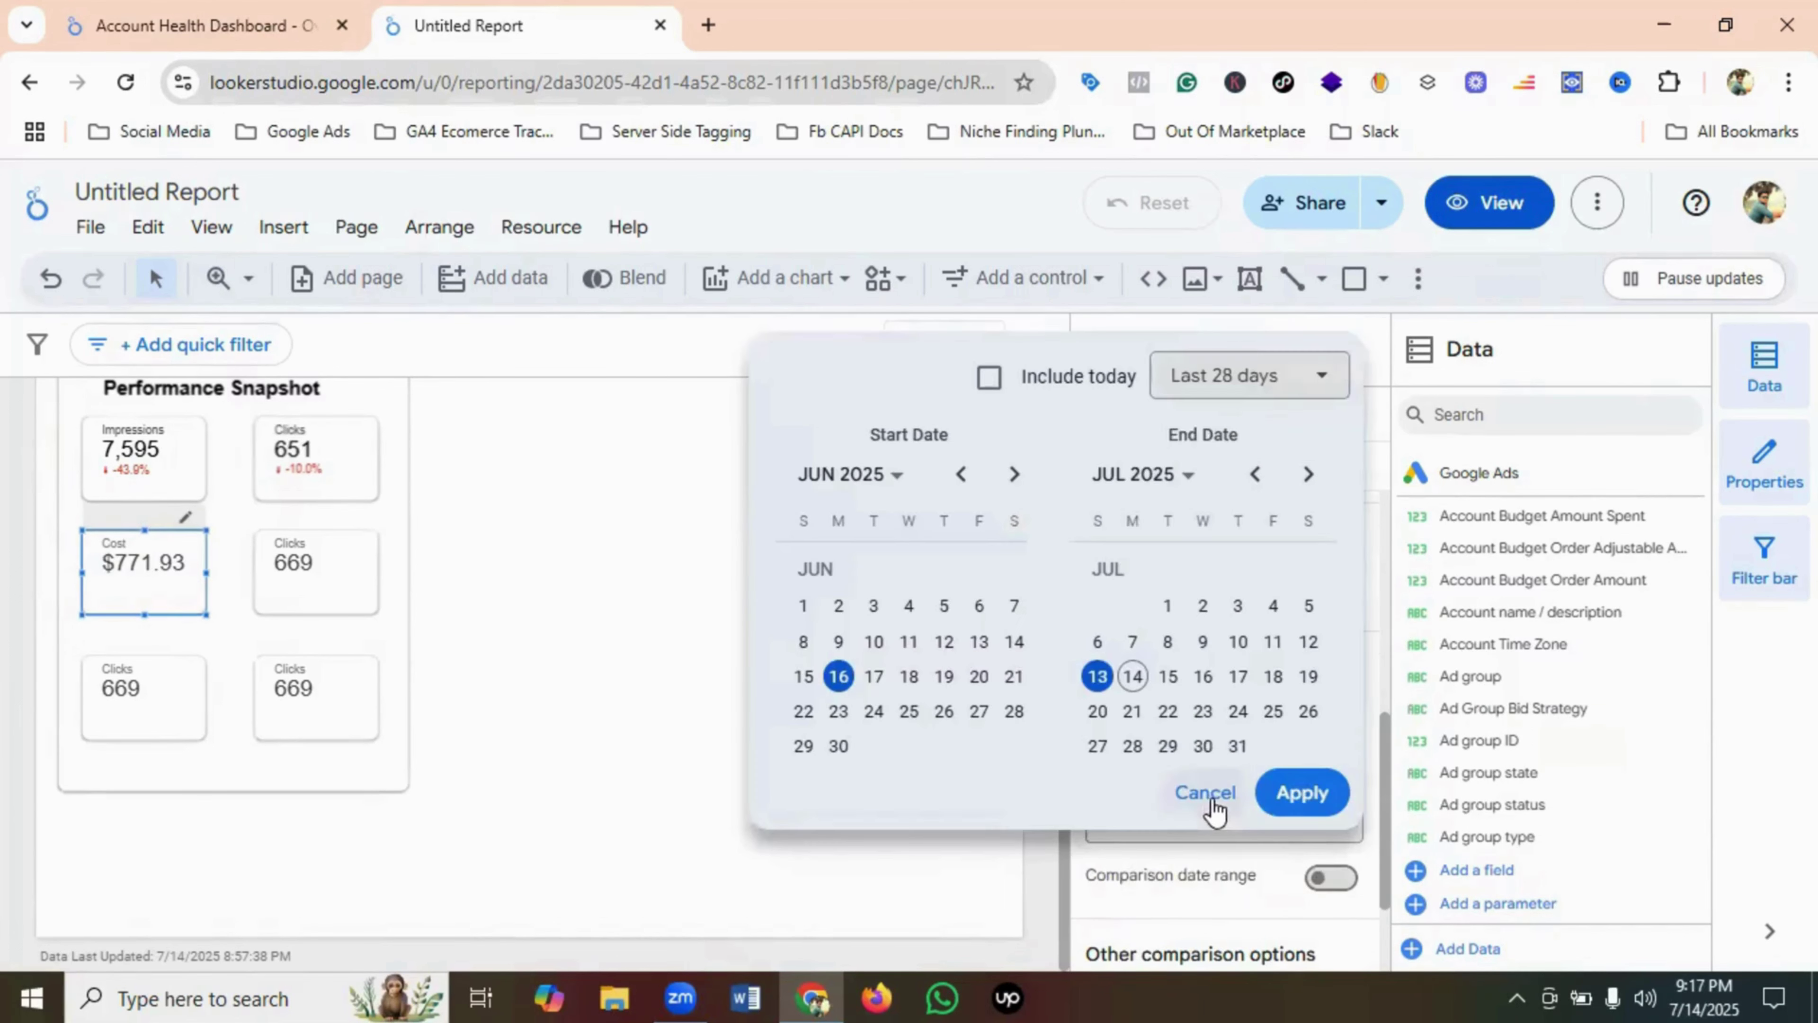
click(1219, 393)
mouse_move(1262, 698)
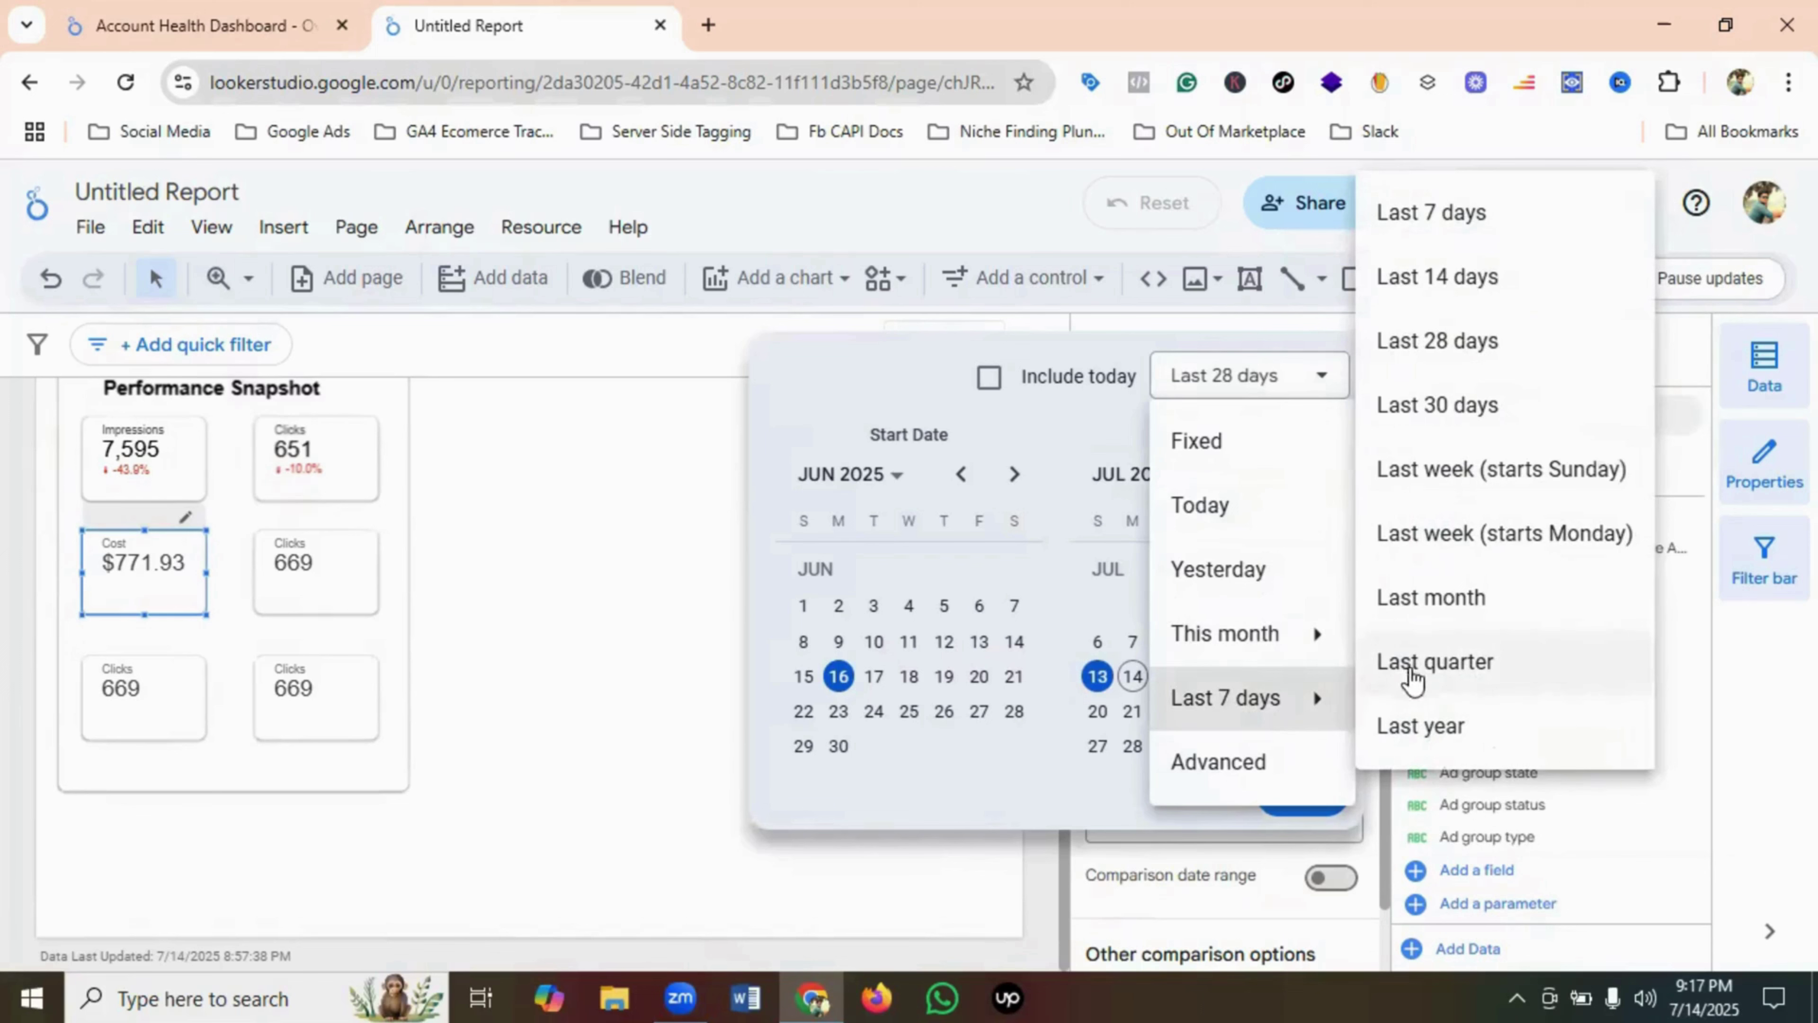
click(1433, 598)
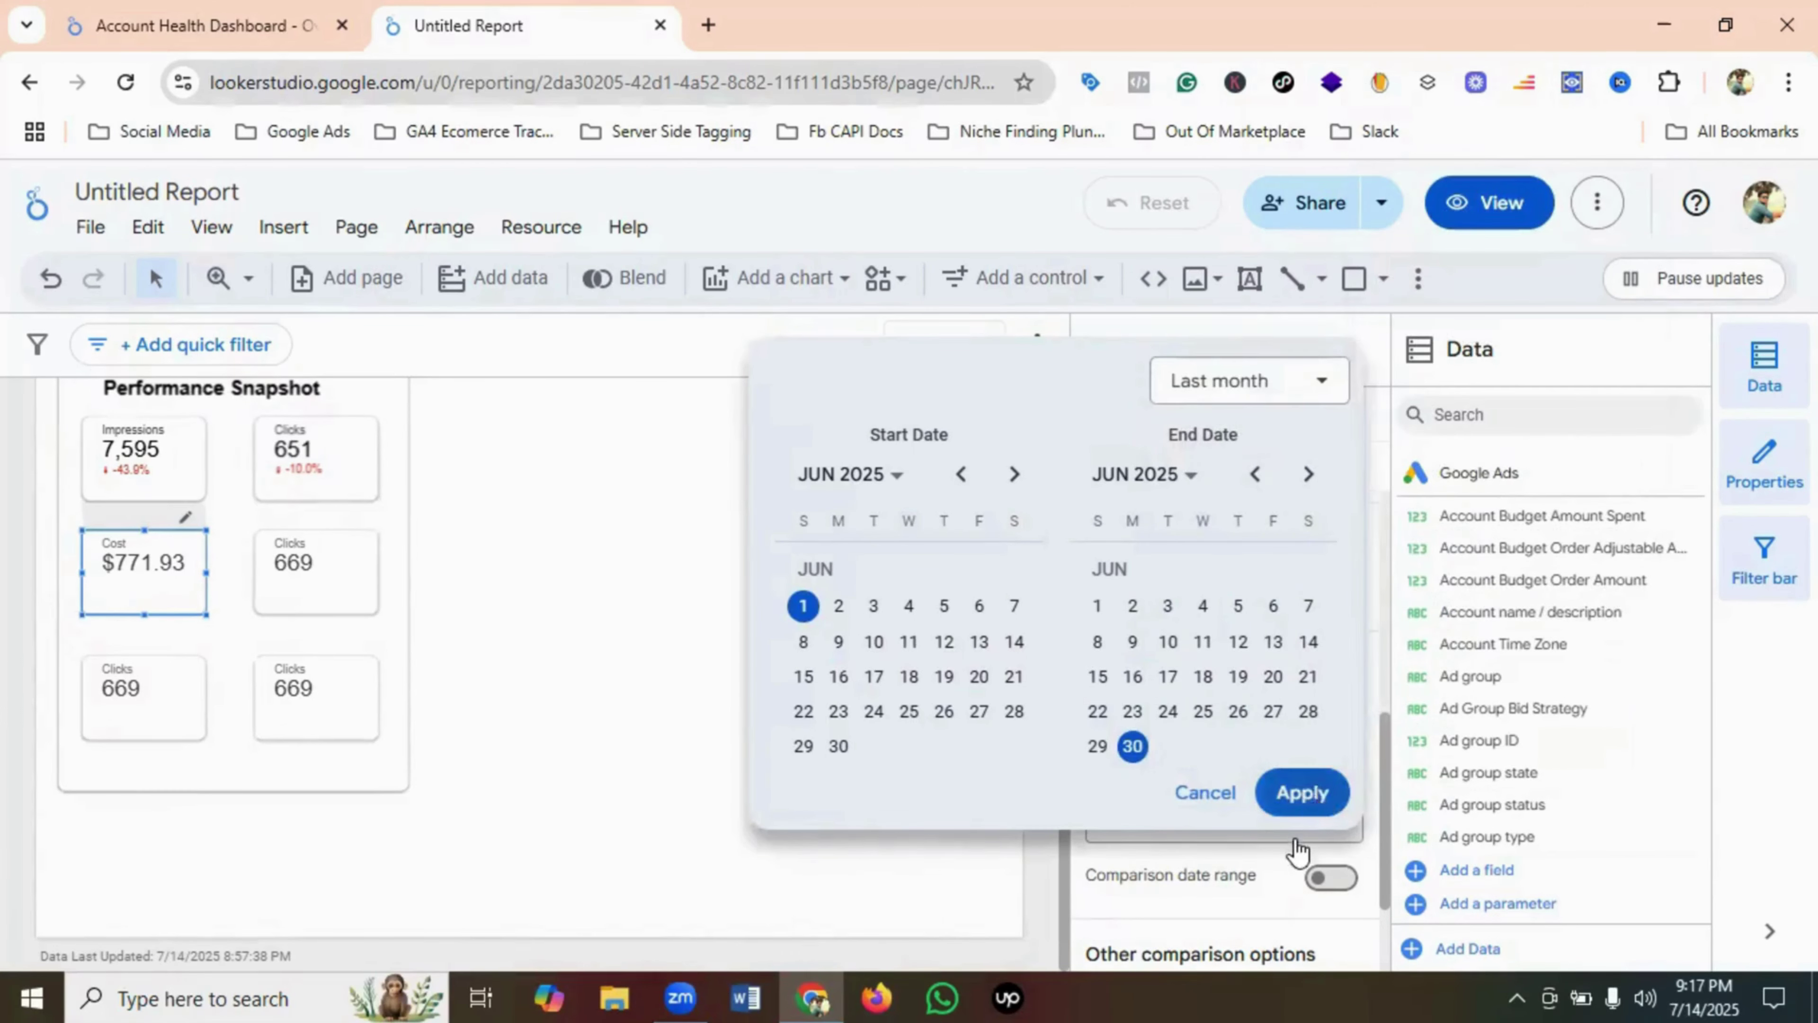
click(1301, 792)
- Enable the comparison date range on the Cost scorecard and set it to Previous period
click(1329, 743)
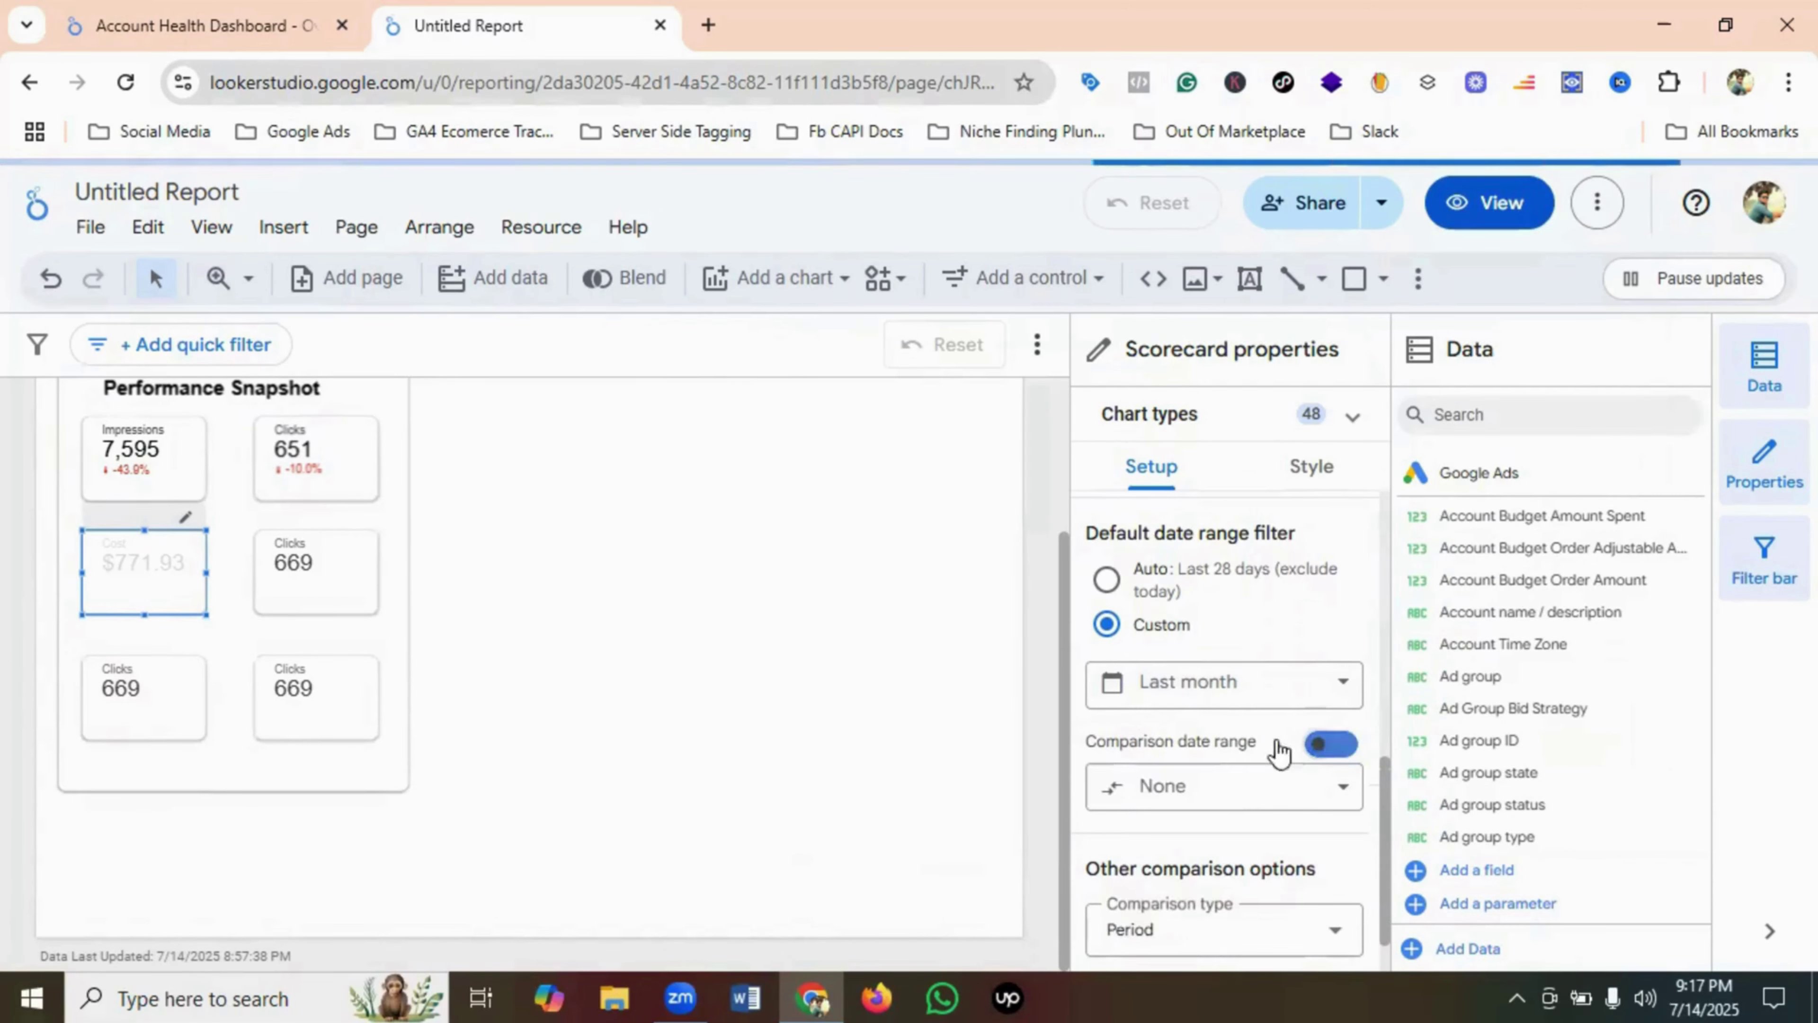
click(1219, 792)
click(1229, 365)
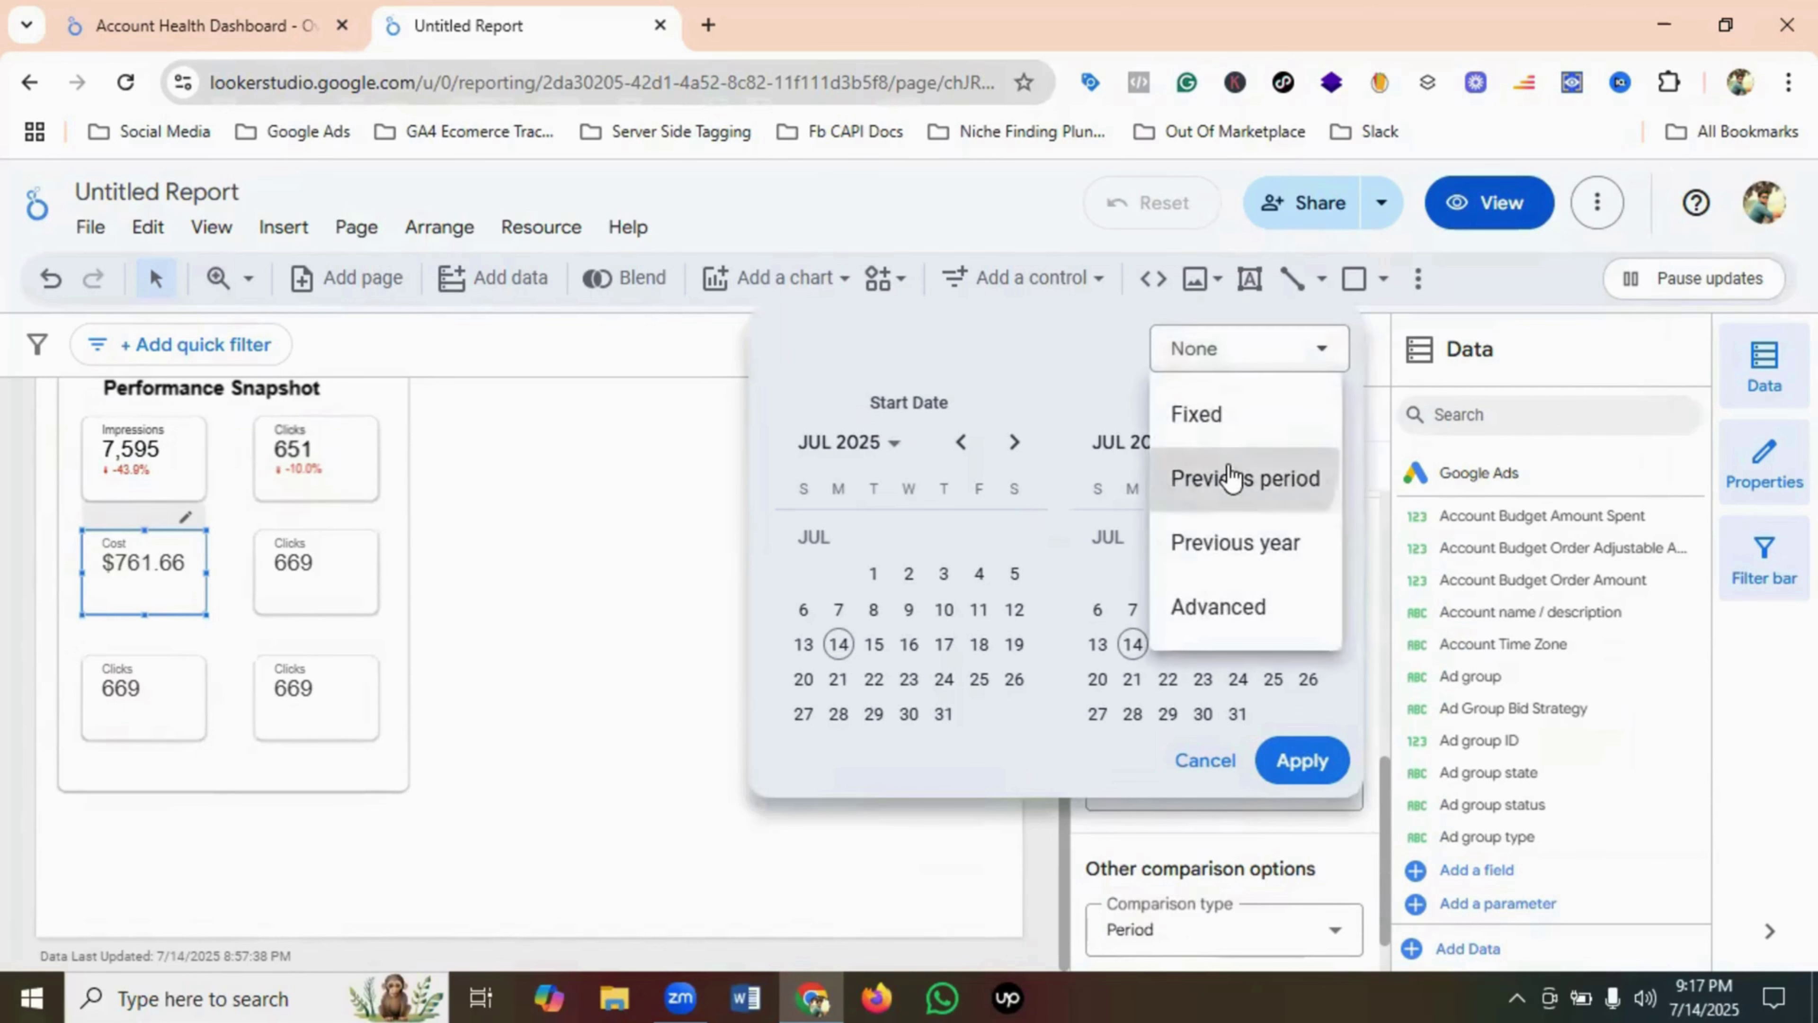
click(1186, 475)
click(1299, 766)
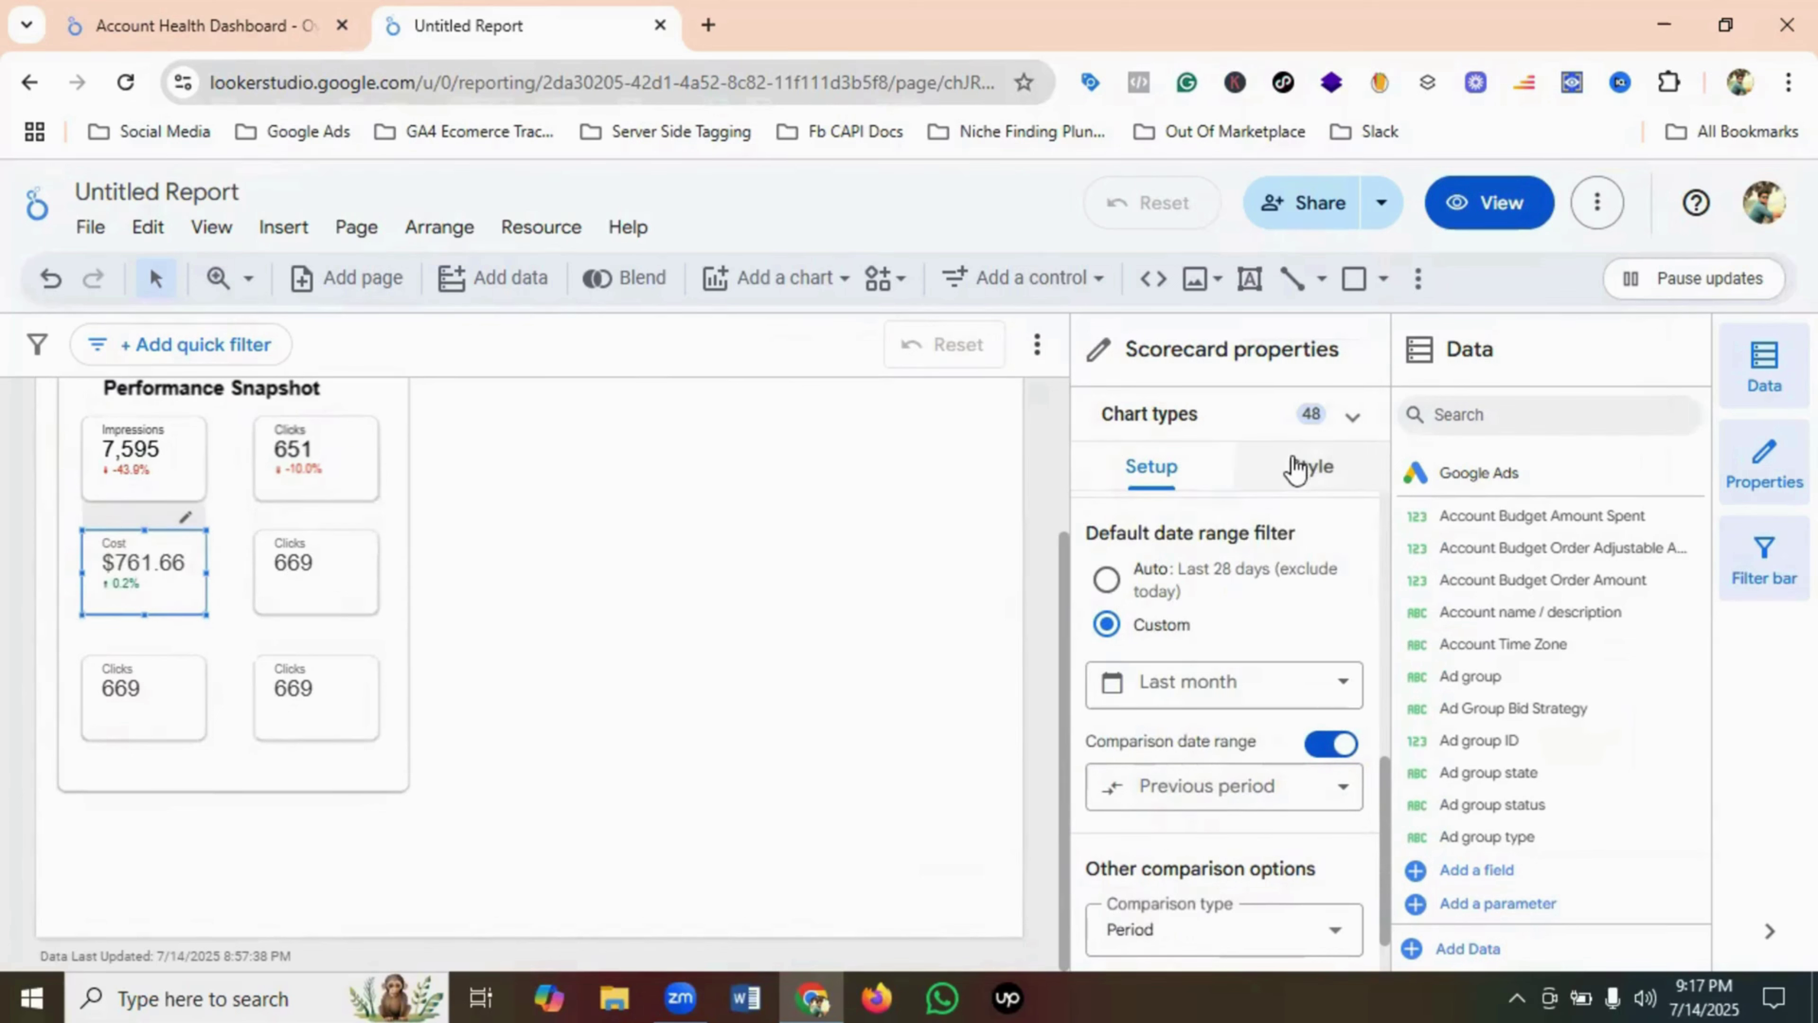
- Set the label font color of the Cost scorecard to black and deselect the scorecard
click(1307, 470)
scroll(1210, 663, down, 5)
scroll(1179, 664, down, 3)
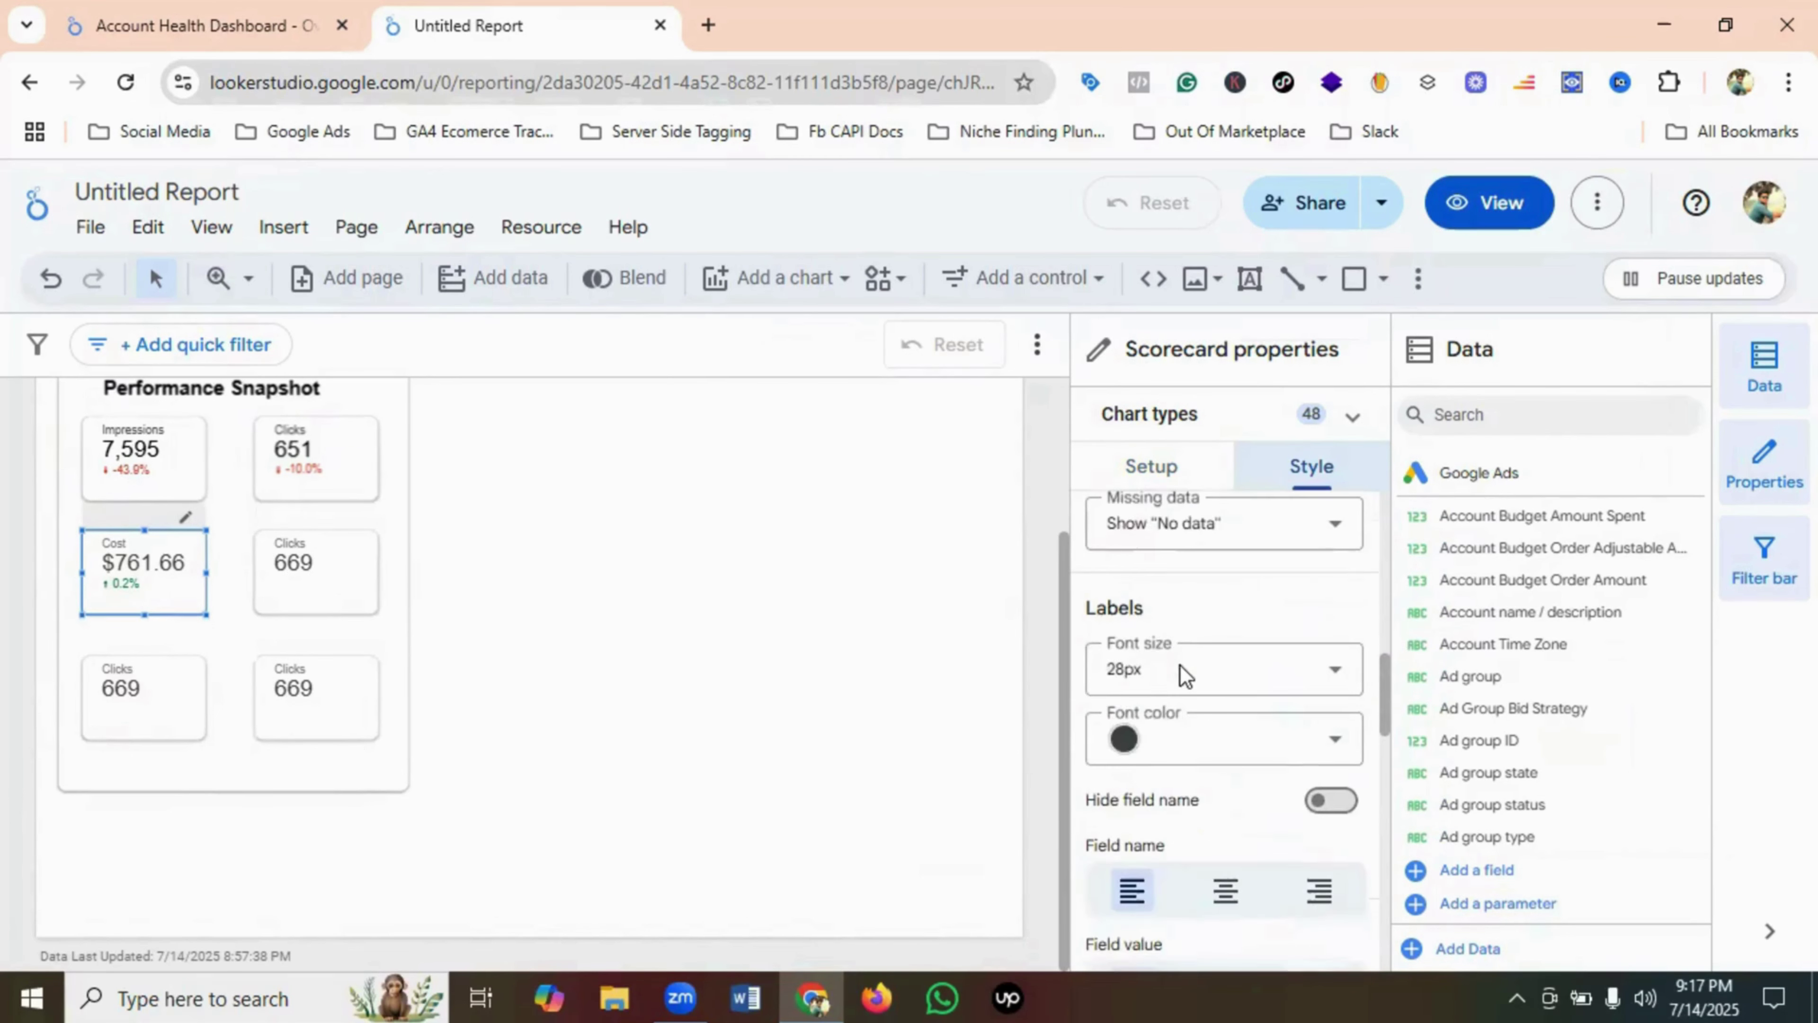
click(1120, 730)
click(1177, 566)
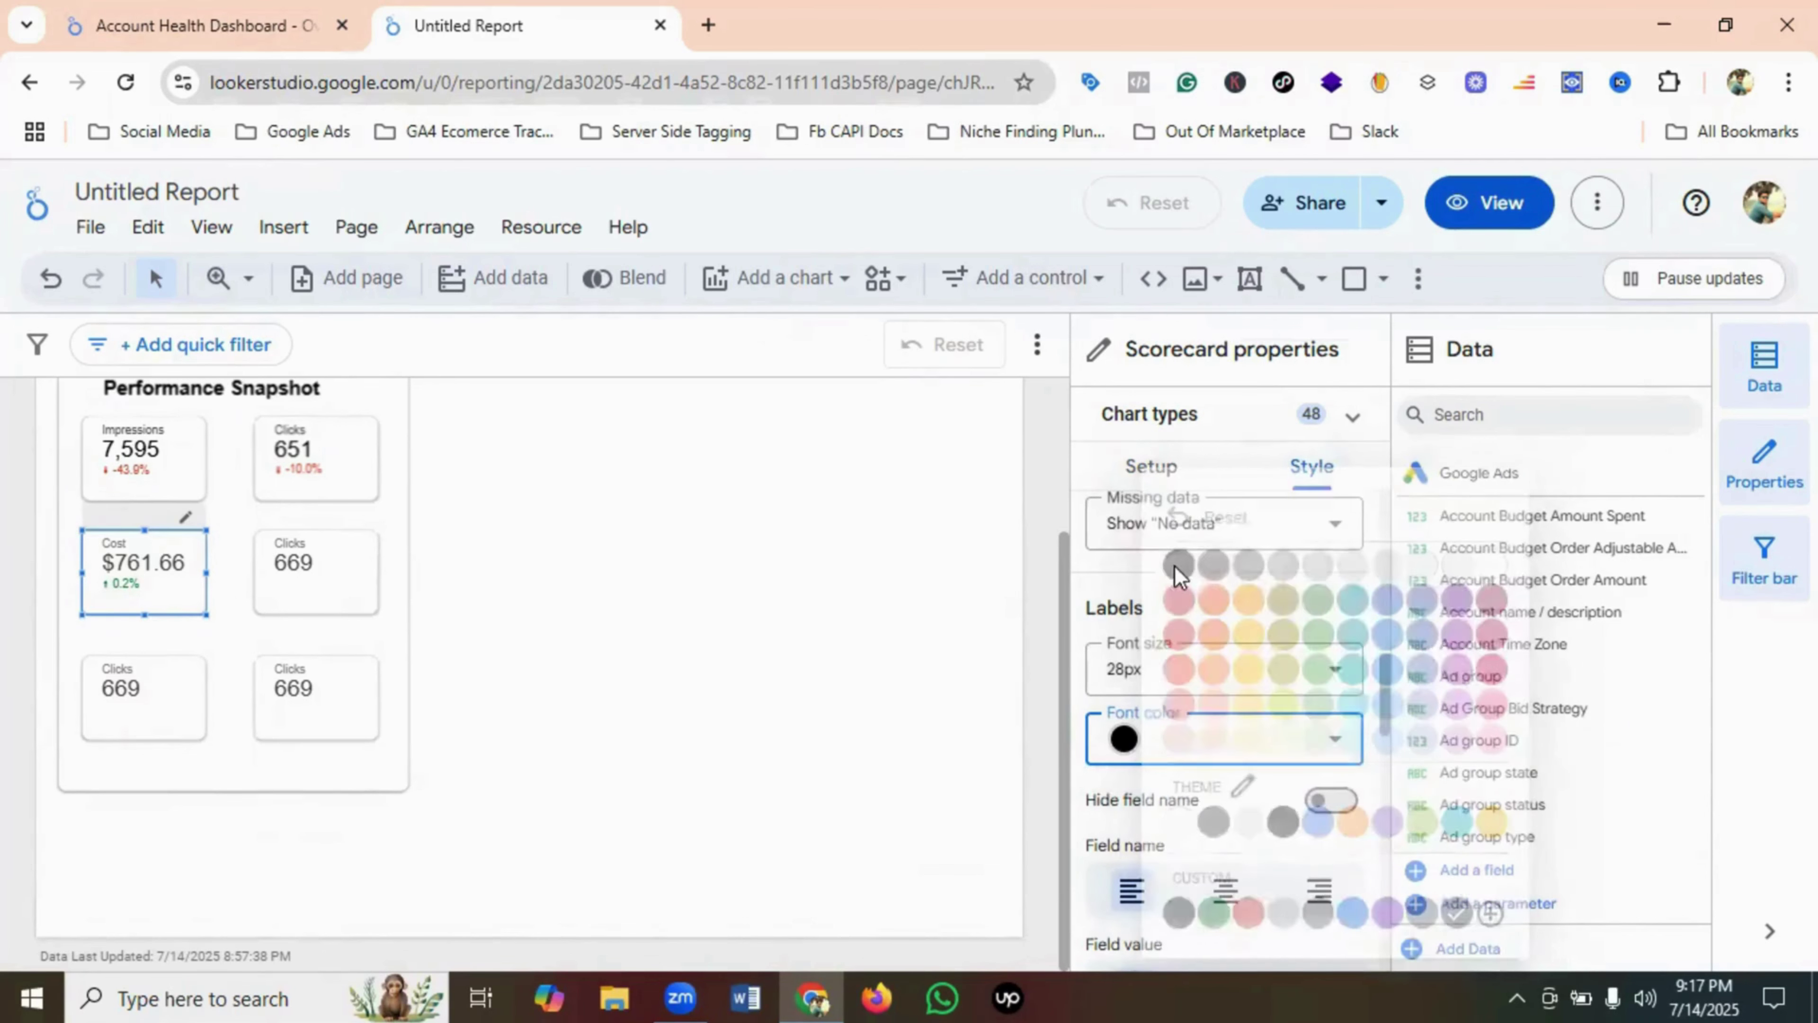
click(557, 610)
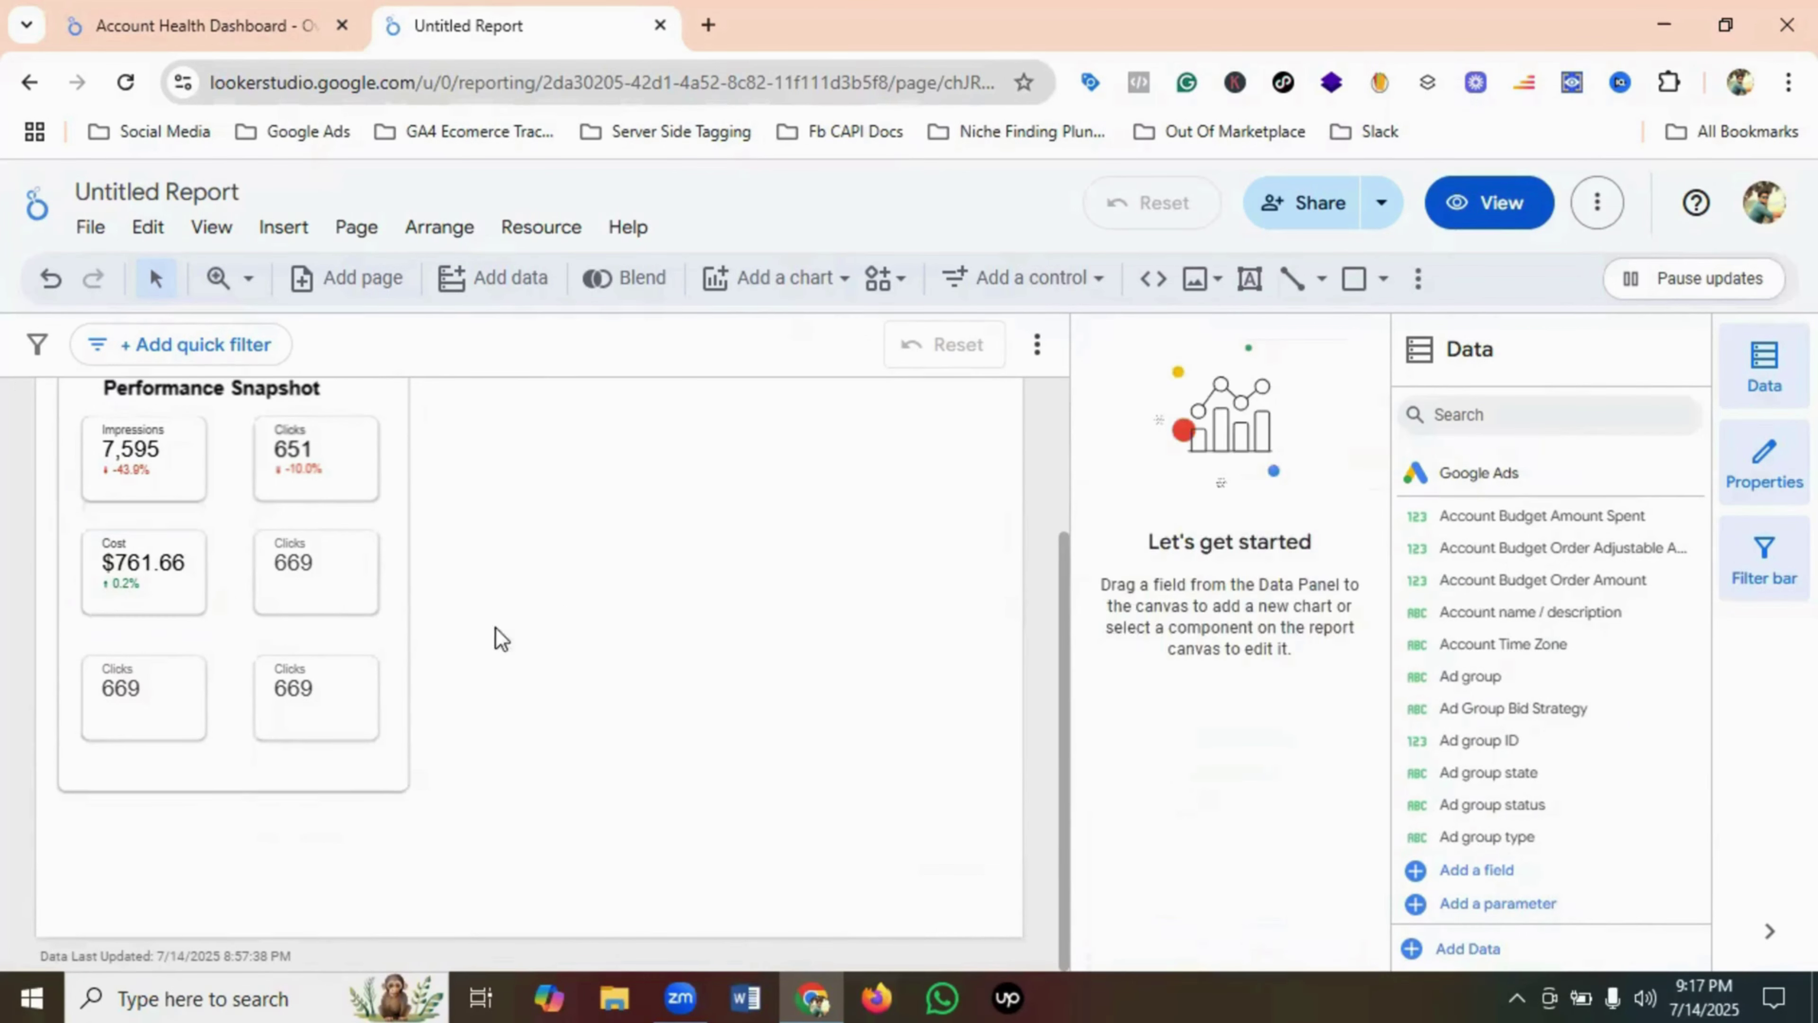
- Change the metric of the Clicks scorecard beside Cost to CTR
click(319, 596)
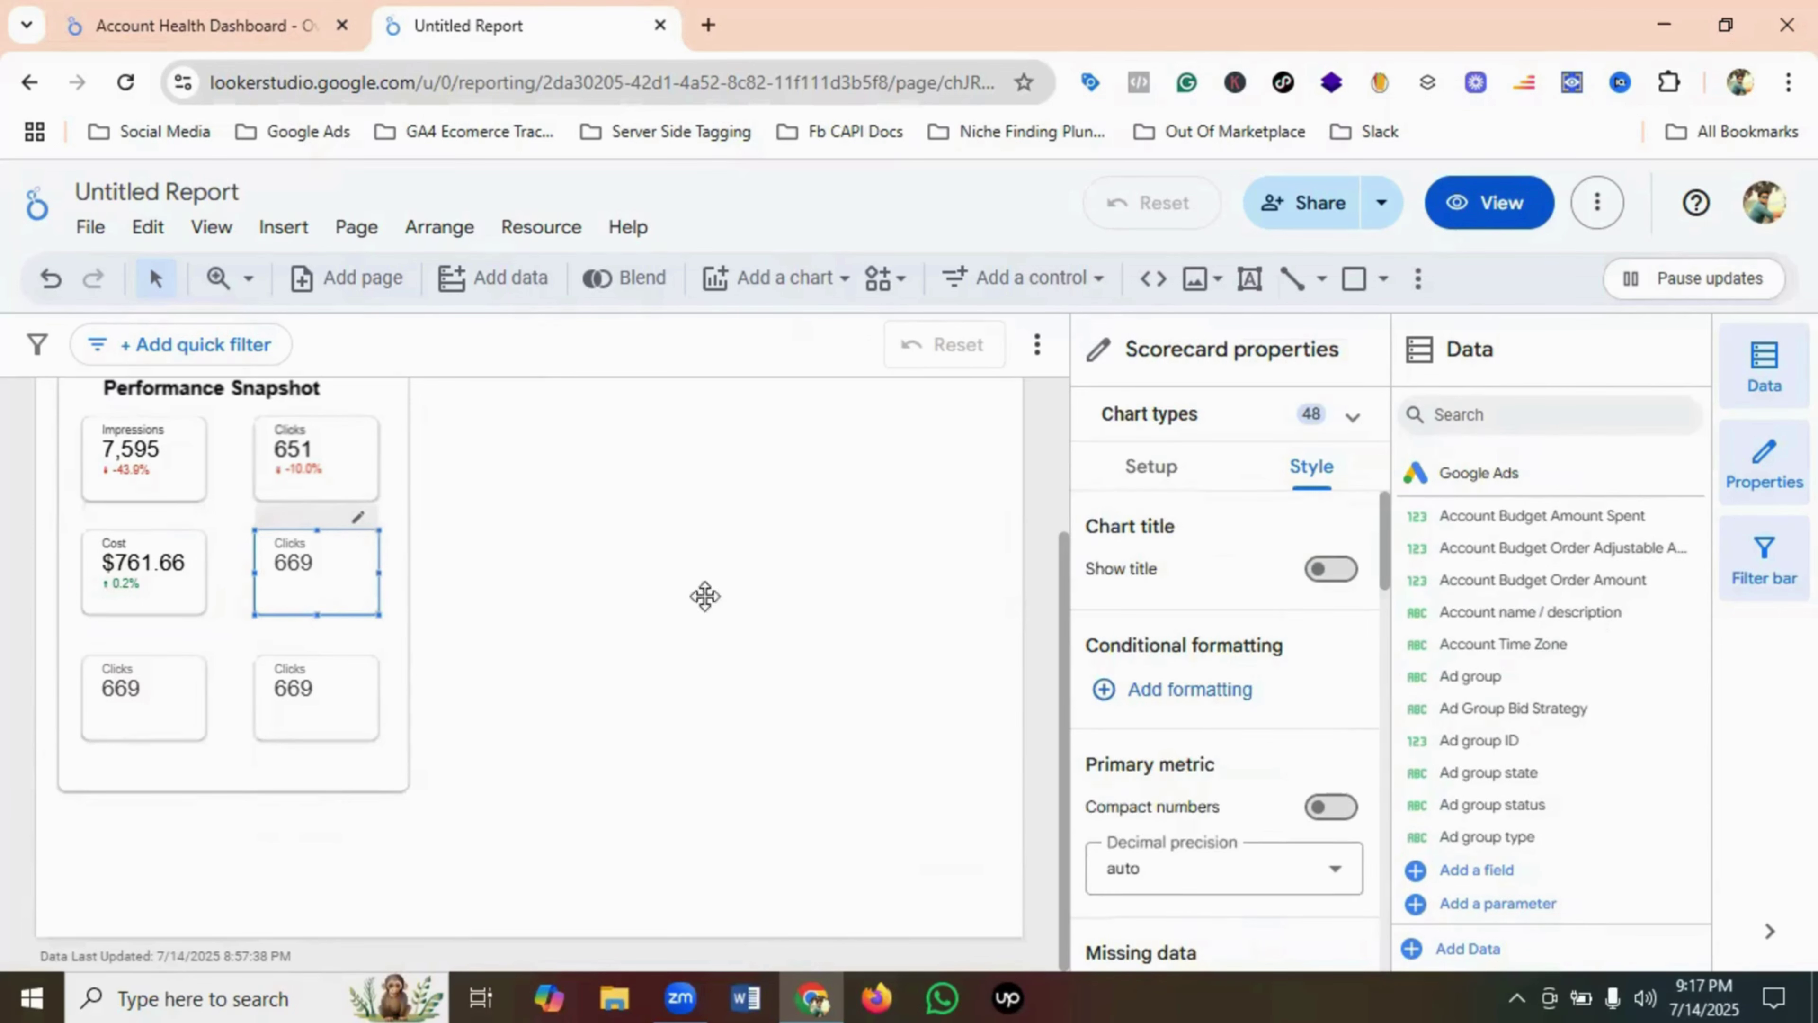
click(1170, 477)
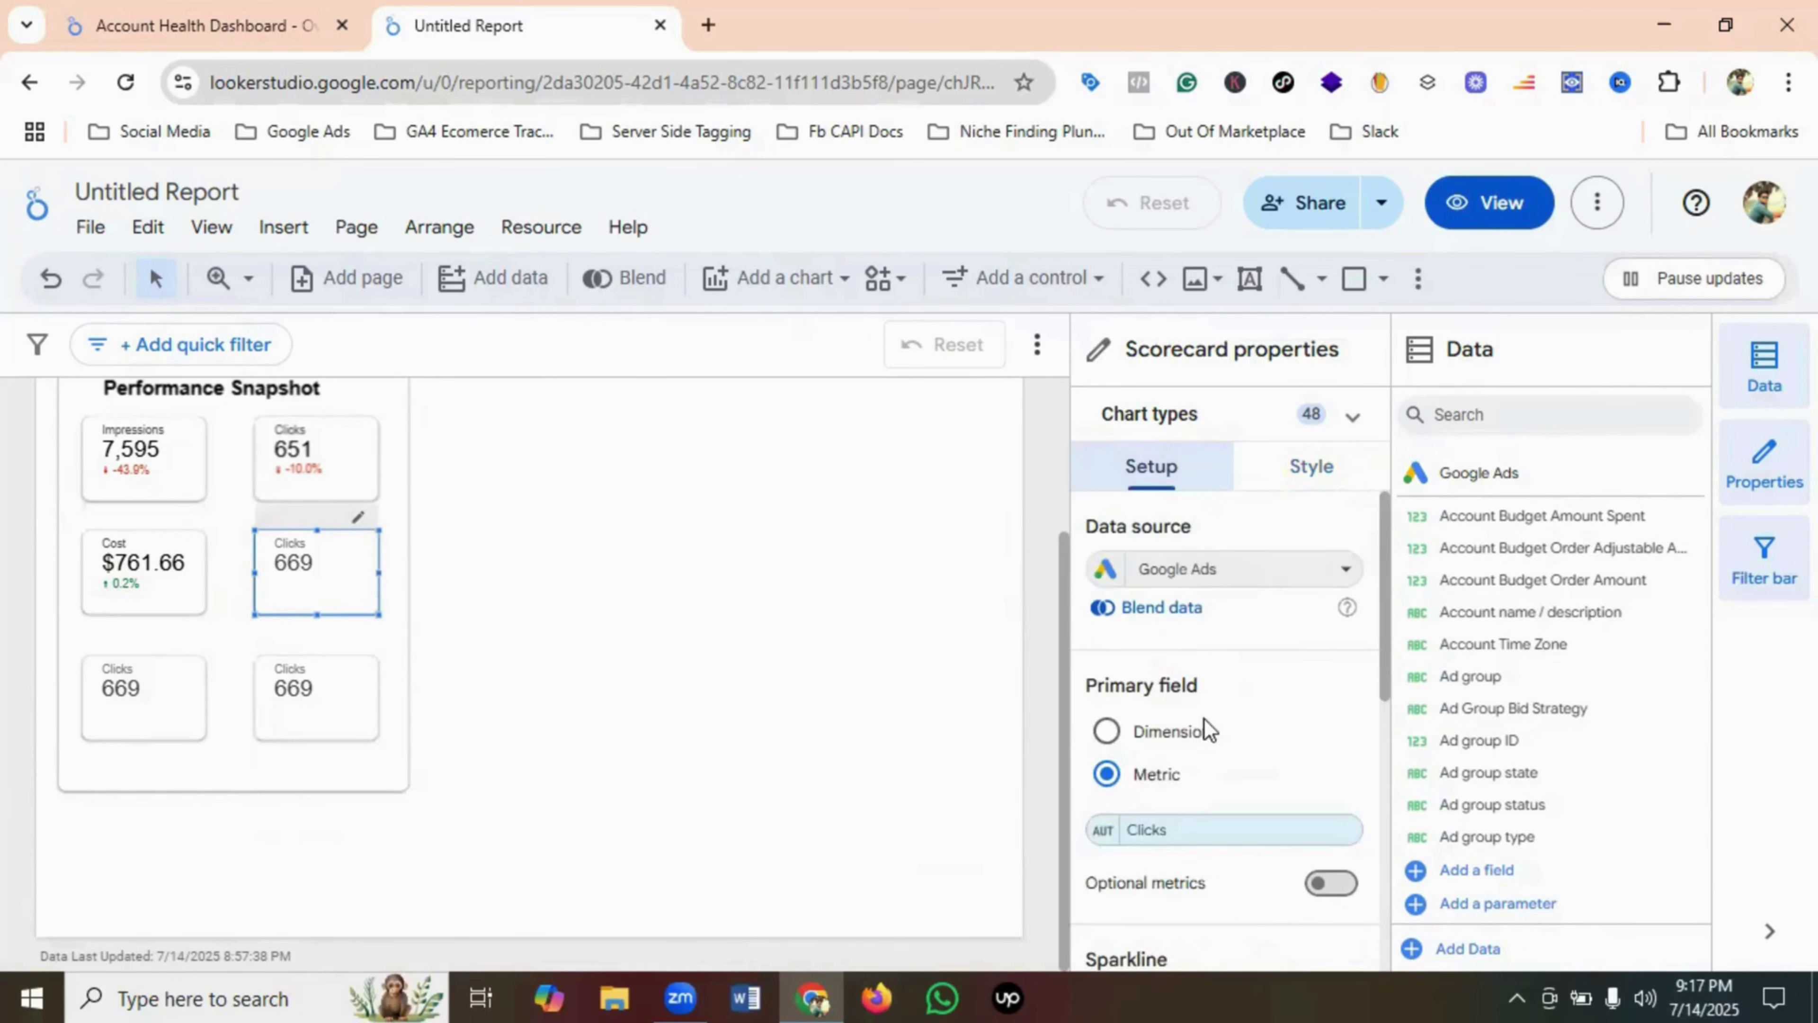
click(1144, 830)
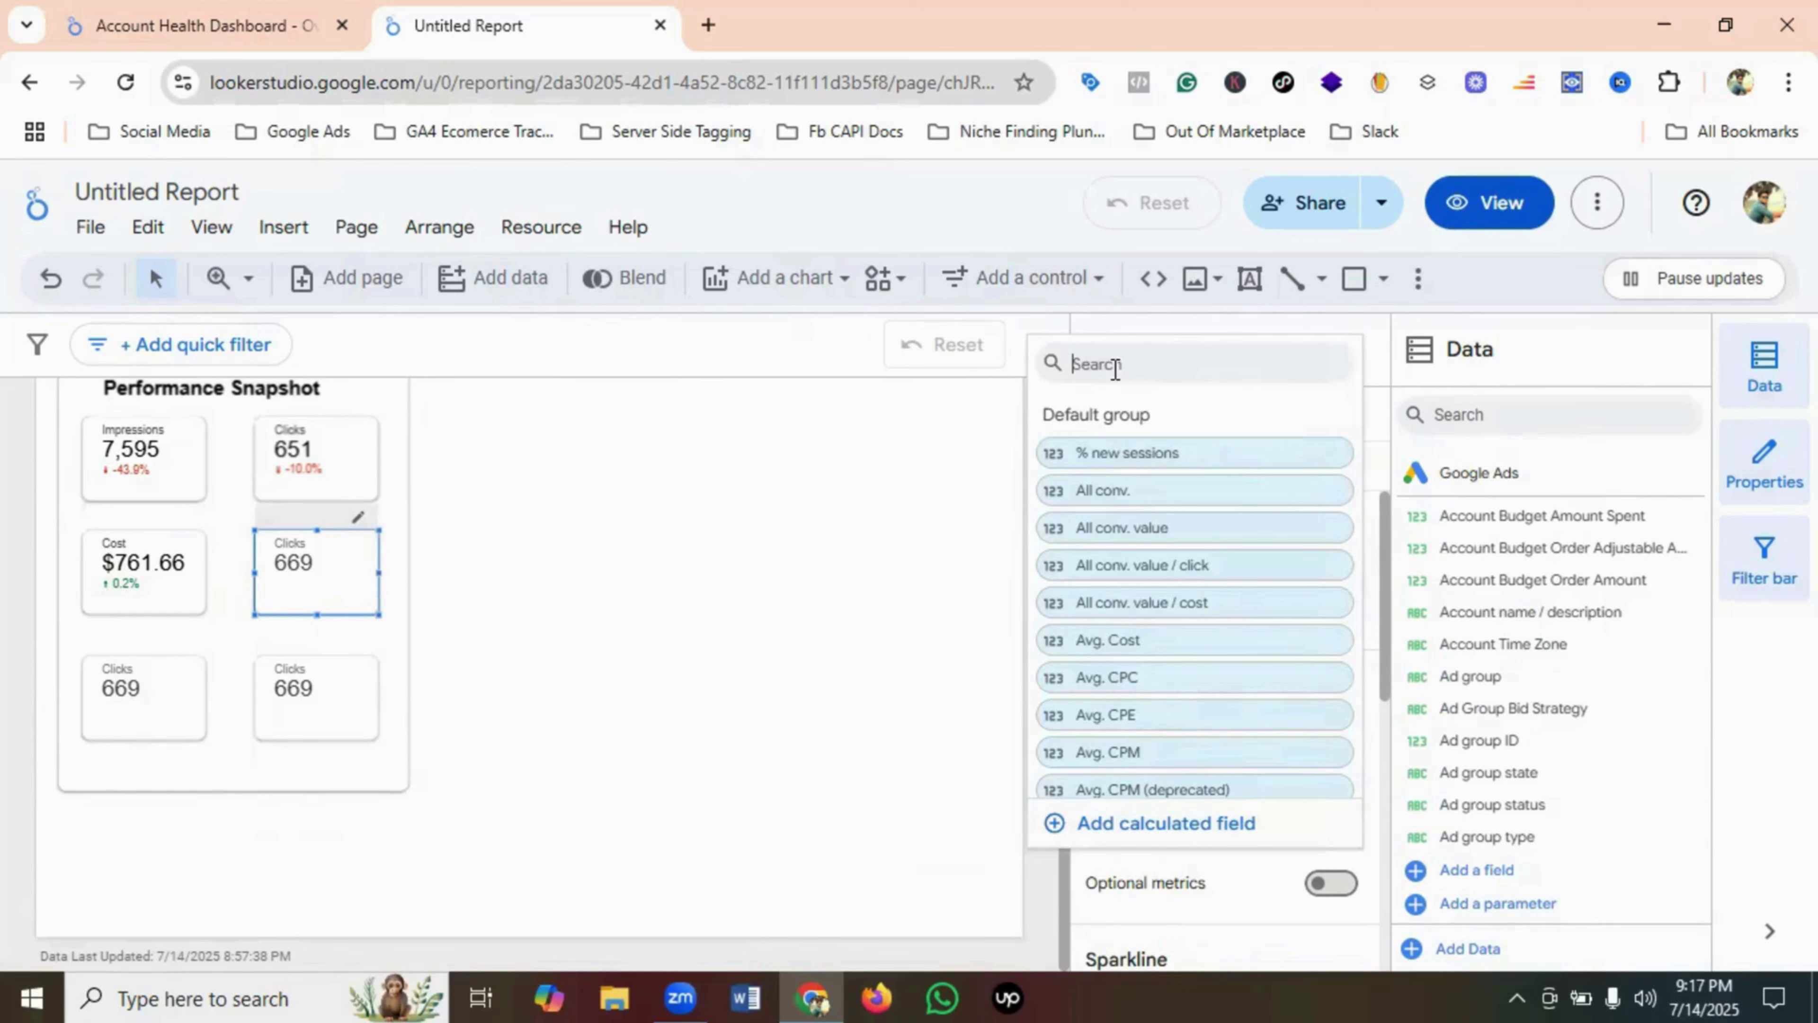
text(ctr)
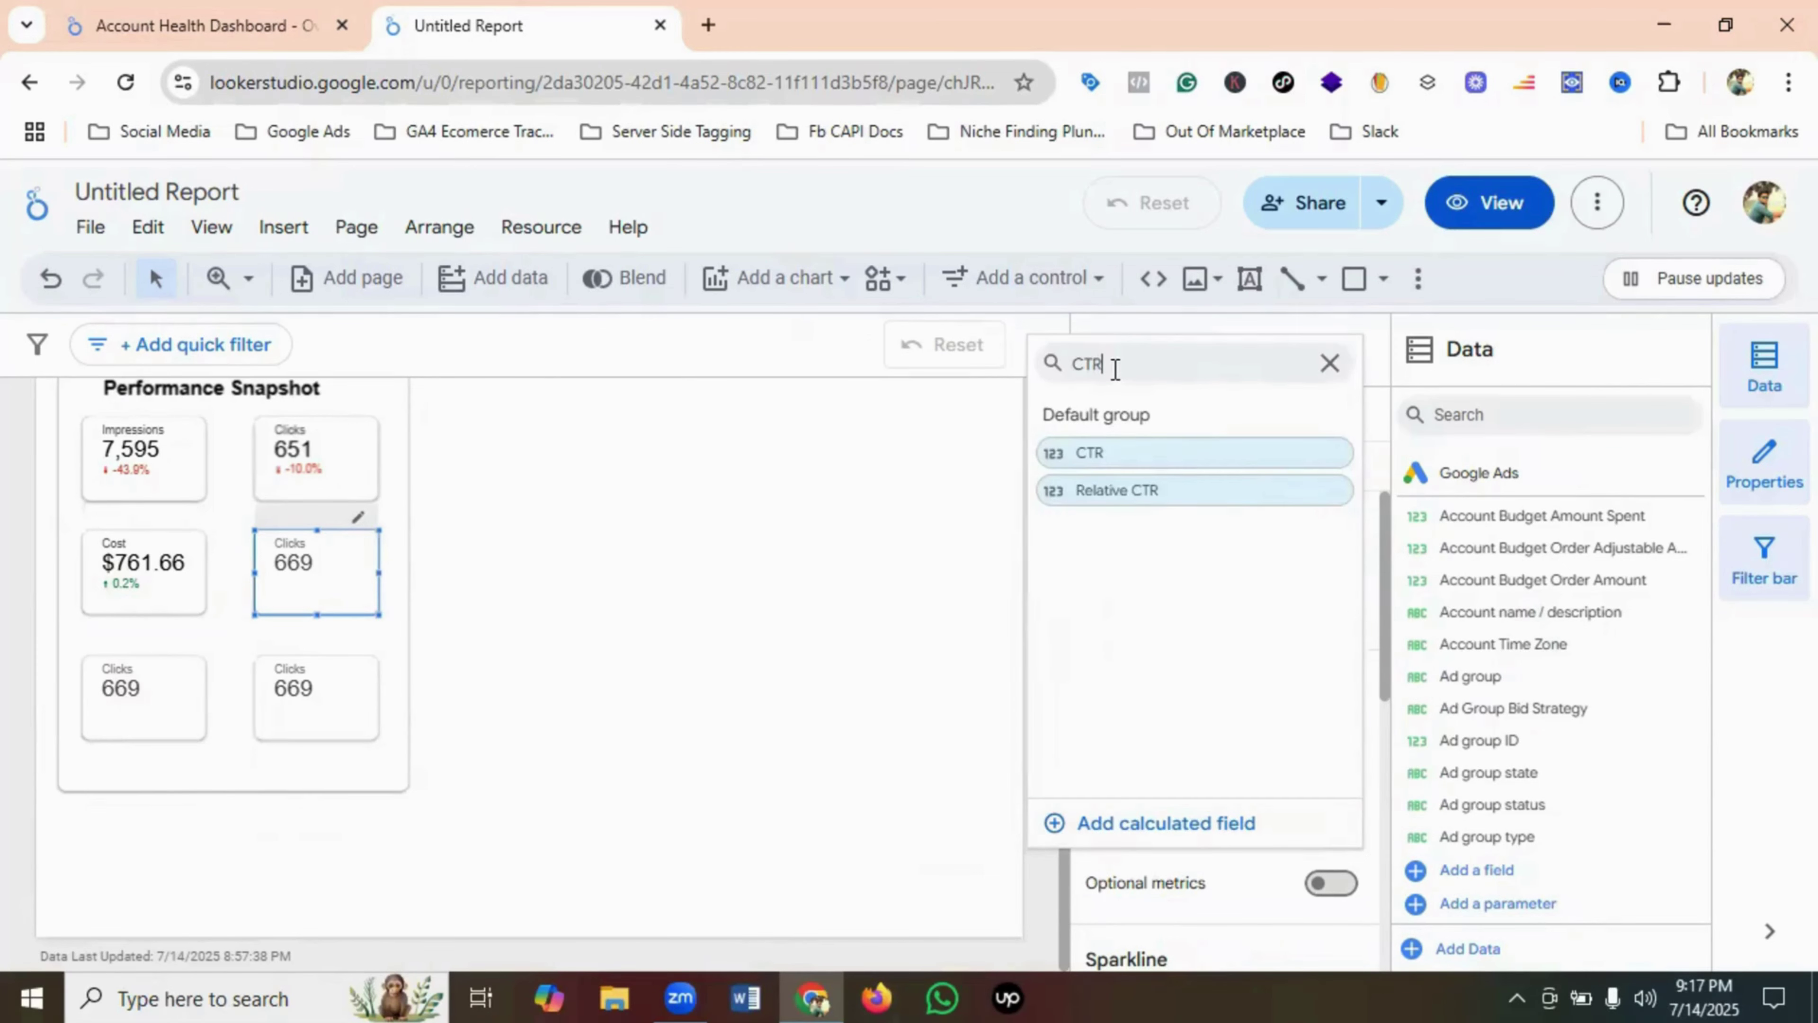
click(1104, 459)
- Set a custom default date range of Last month for the CTR scorecard
scroll(1242, 681, down, 4)
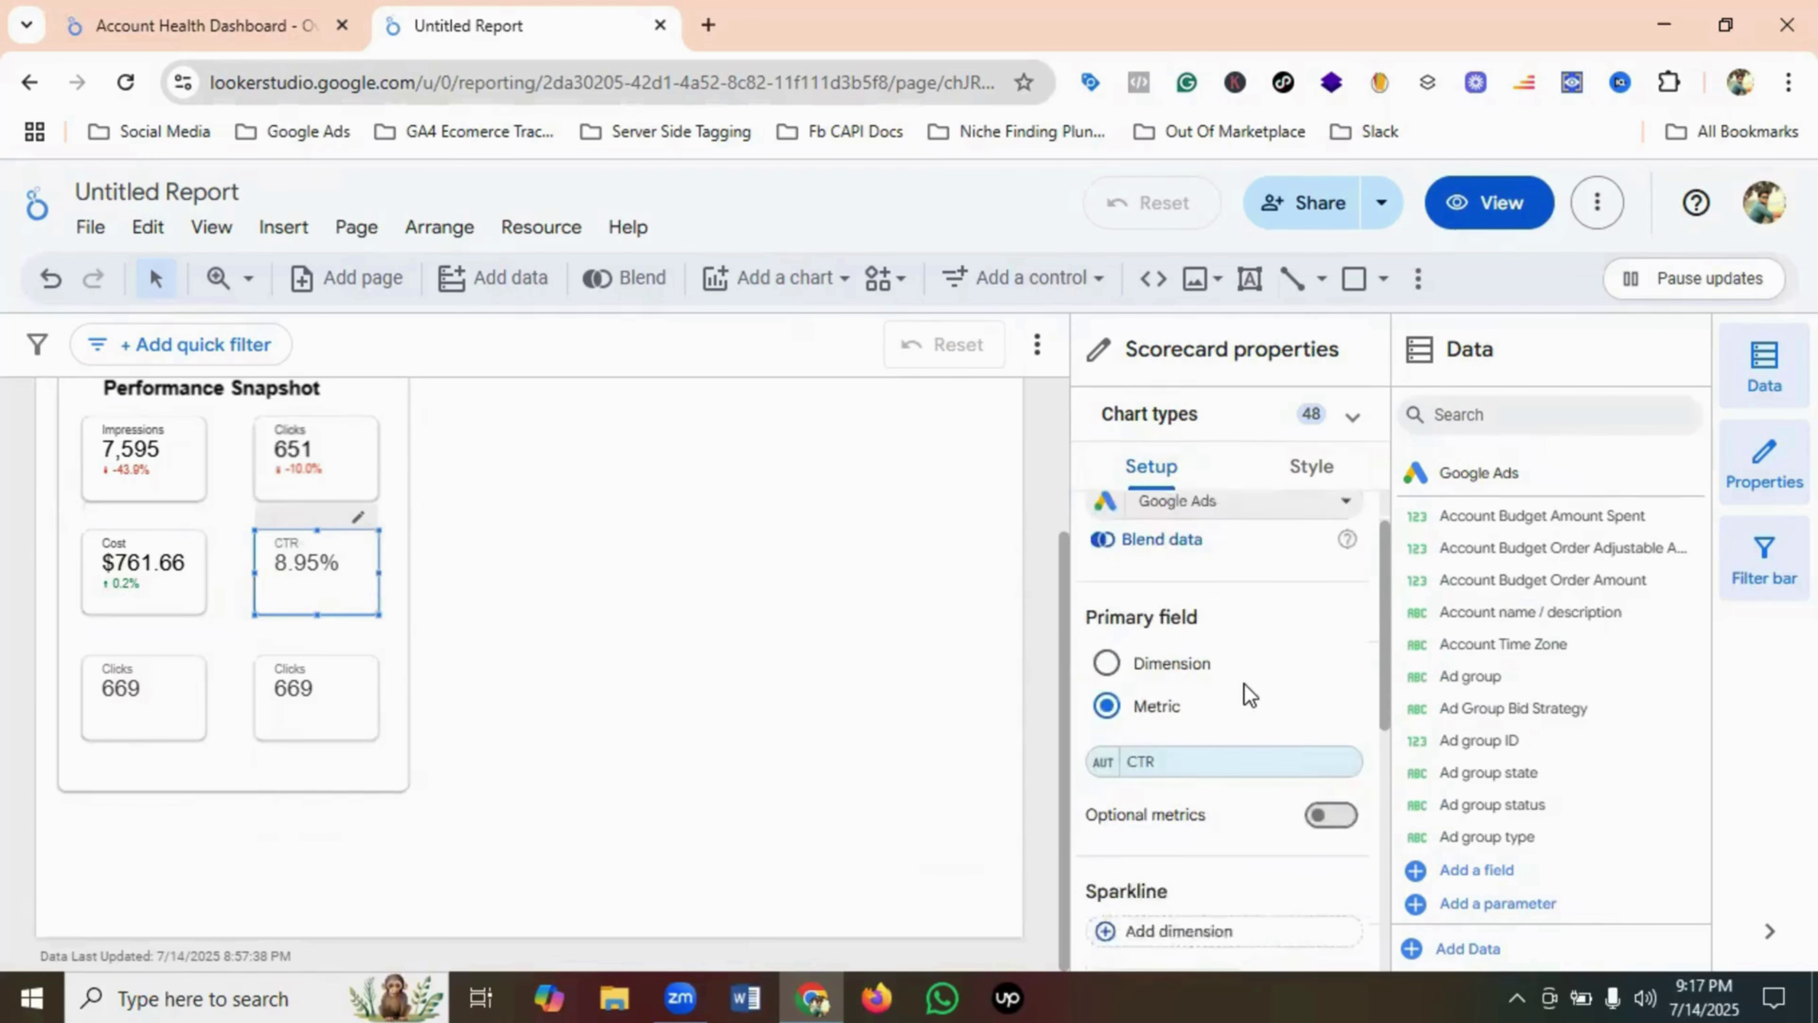
scroll(1249, 693, down, 4)
click(1107, 674)
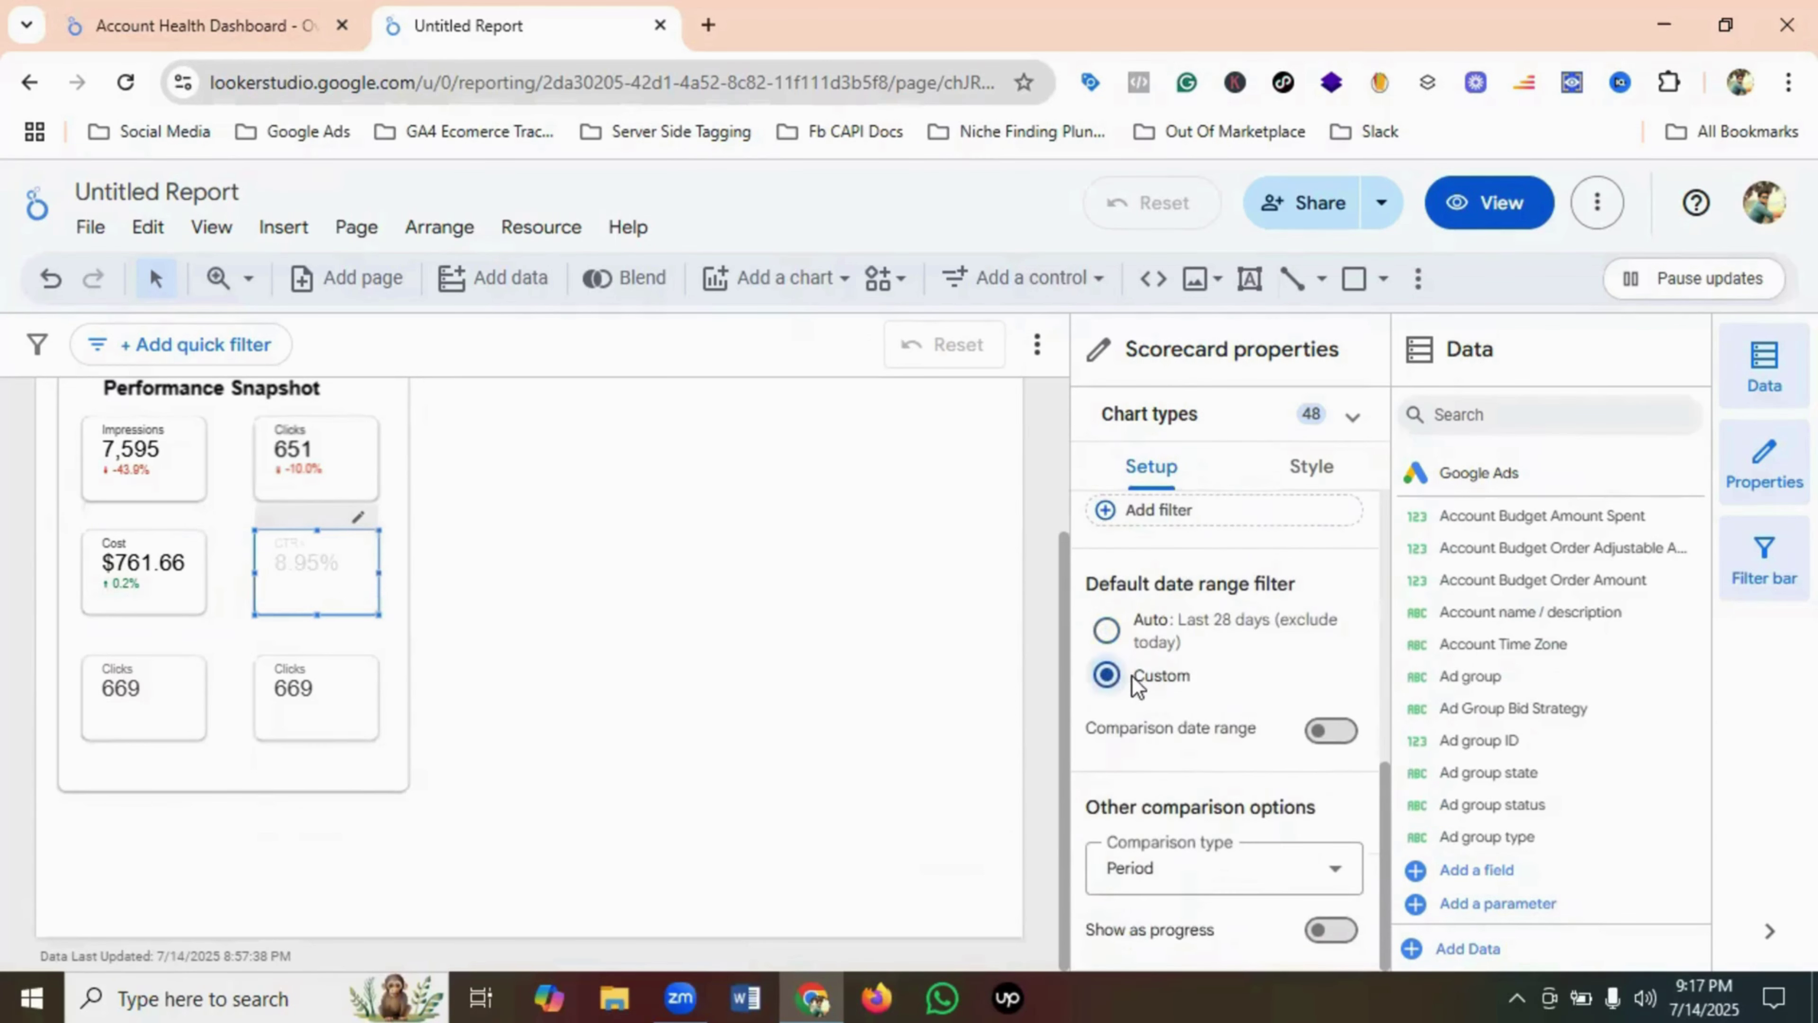
click(1252, 740)
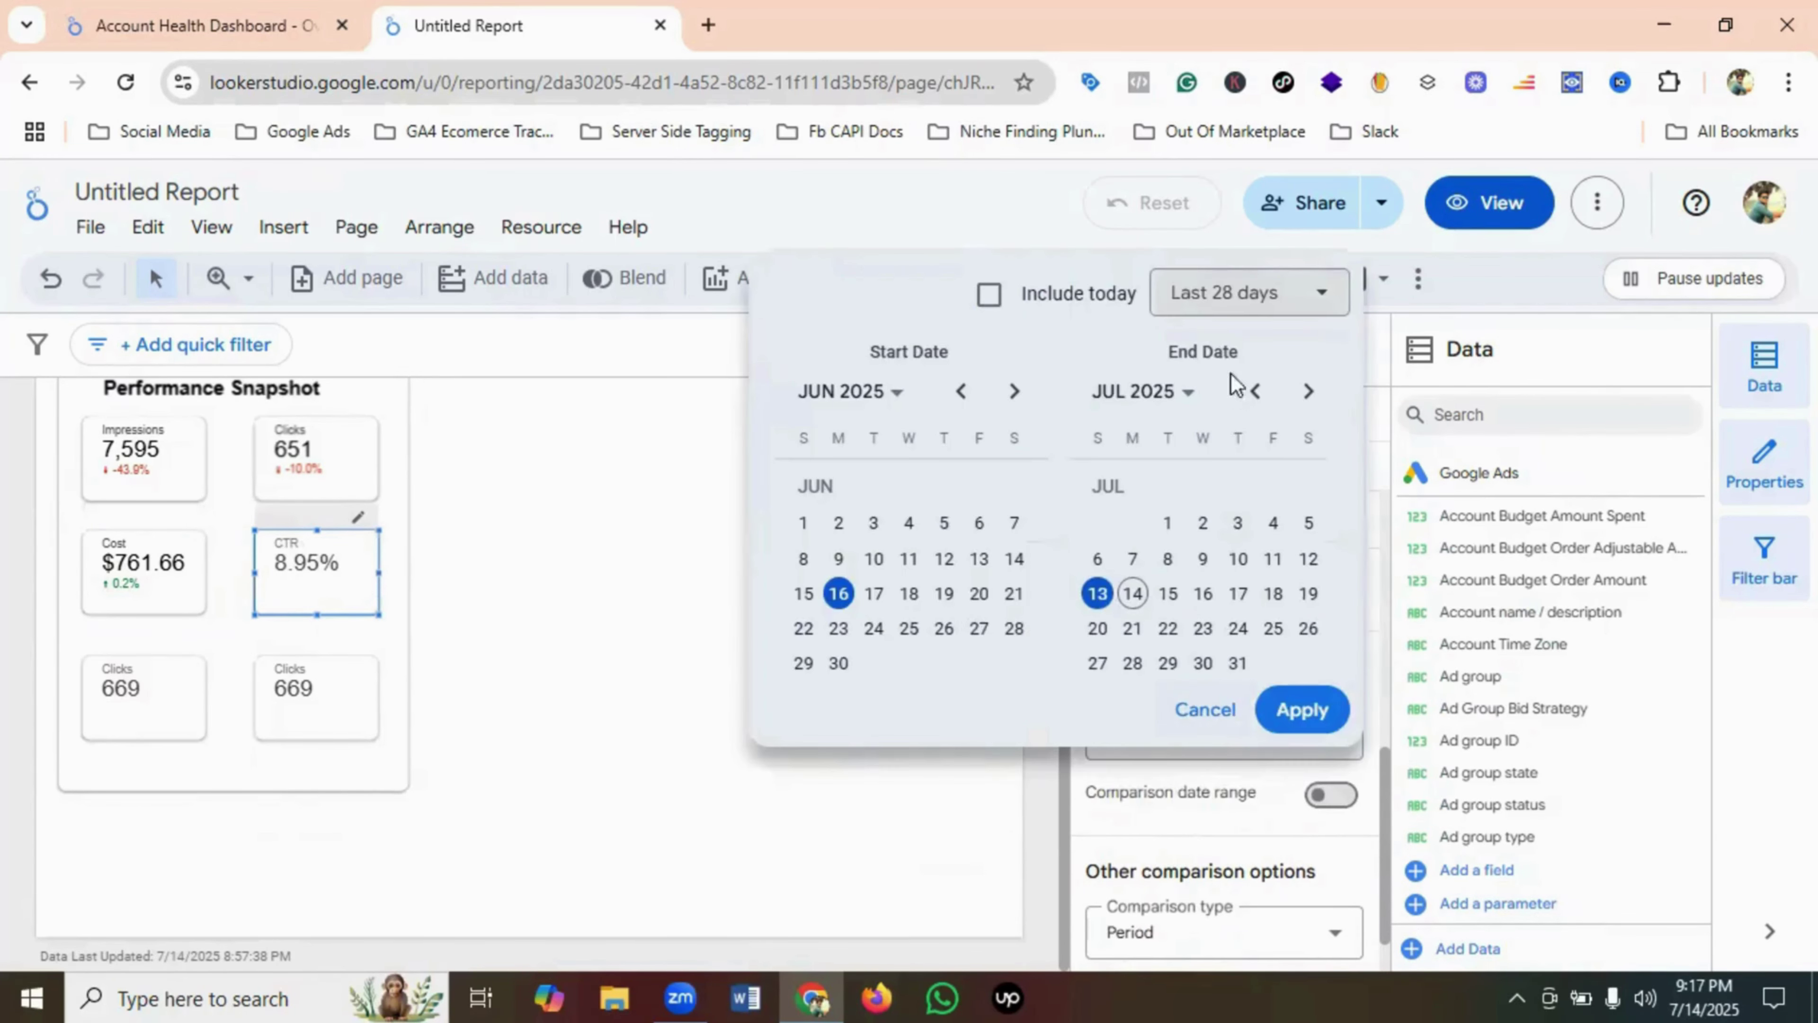
click(1226, 293)
mouse_move(1238, 617)
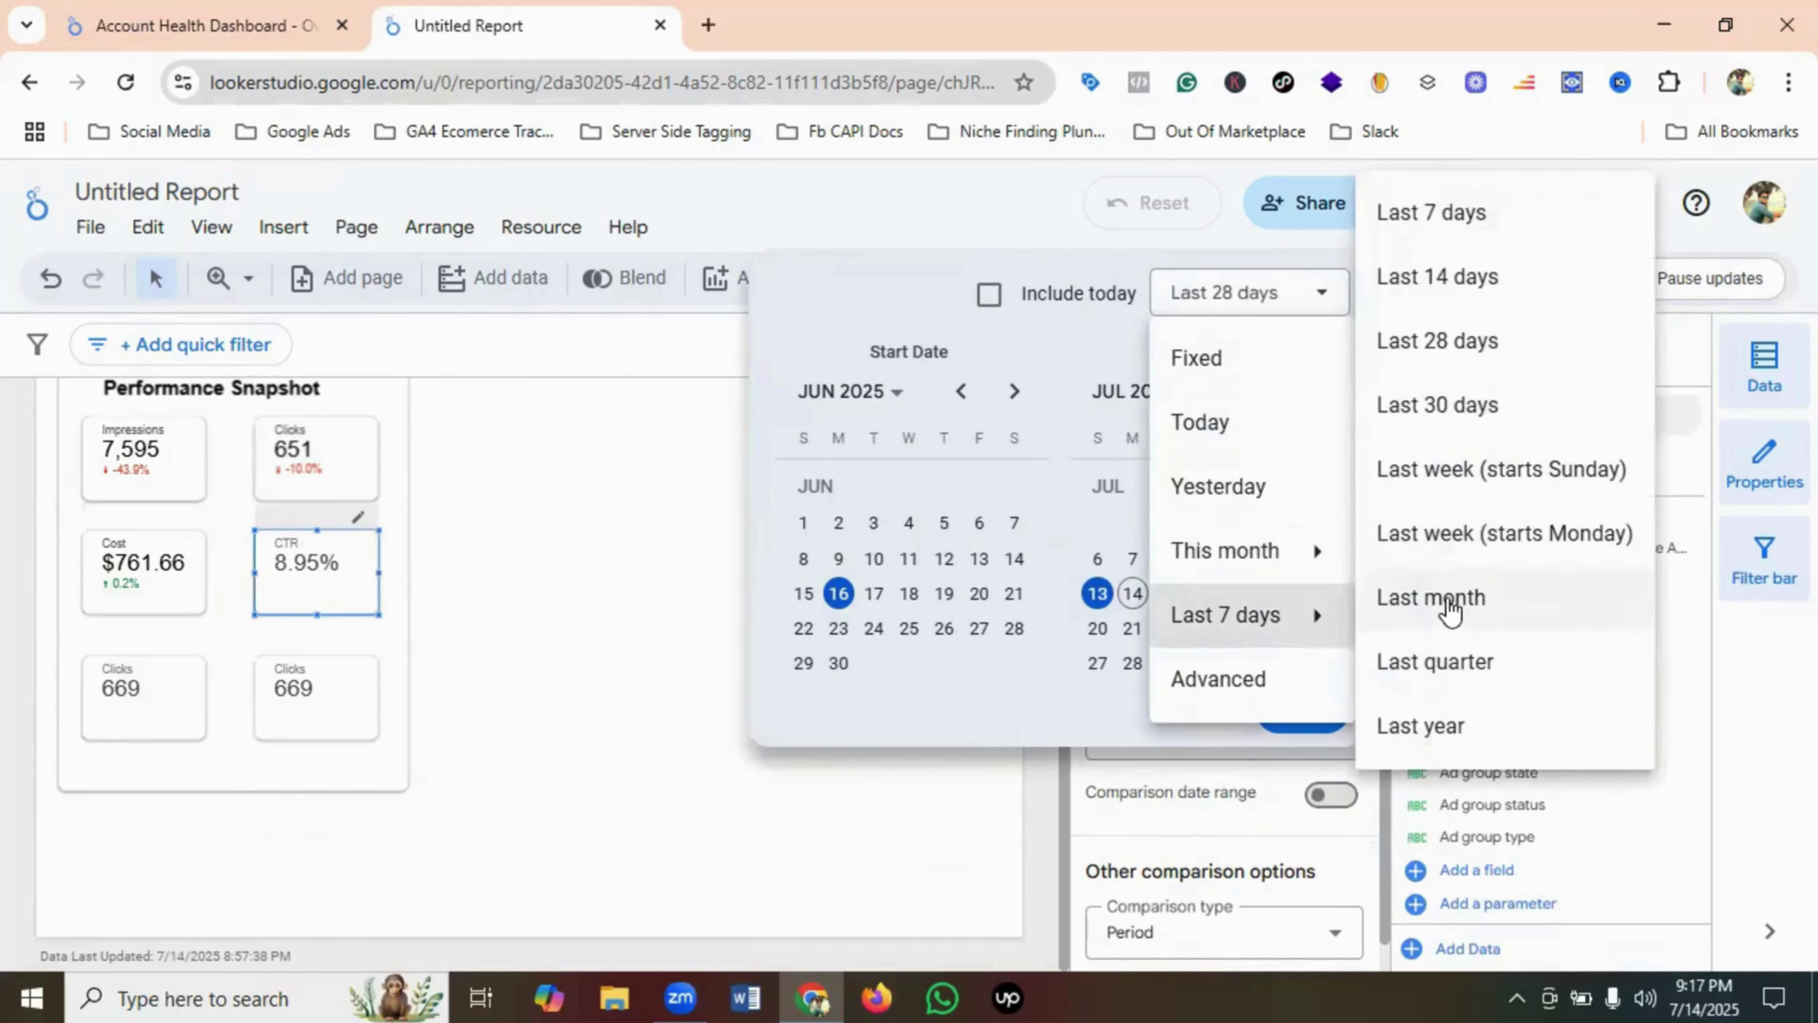
click(1450, 609)
click(1299, 712)
- Enable the comparison date range on the CTR scorecard and set it to Previous period
click(1323, 793)
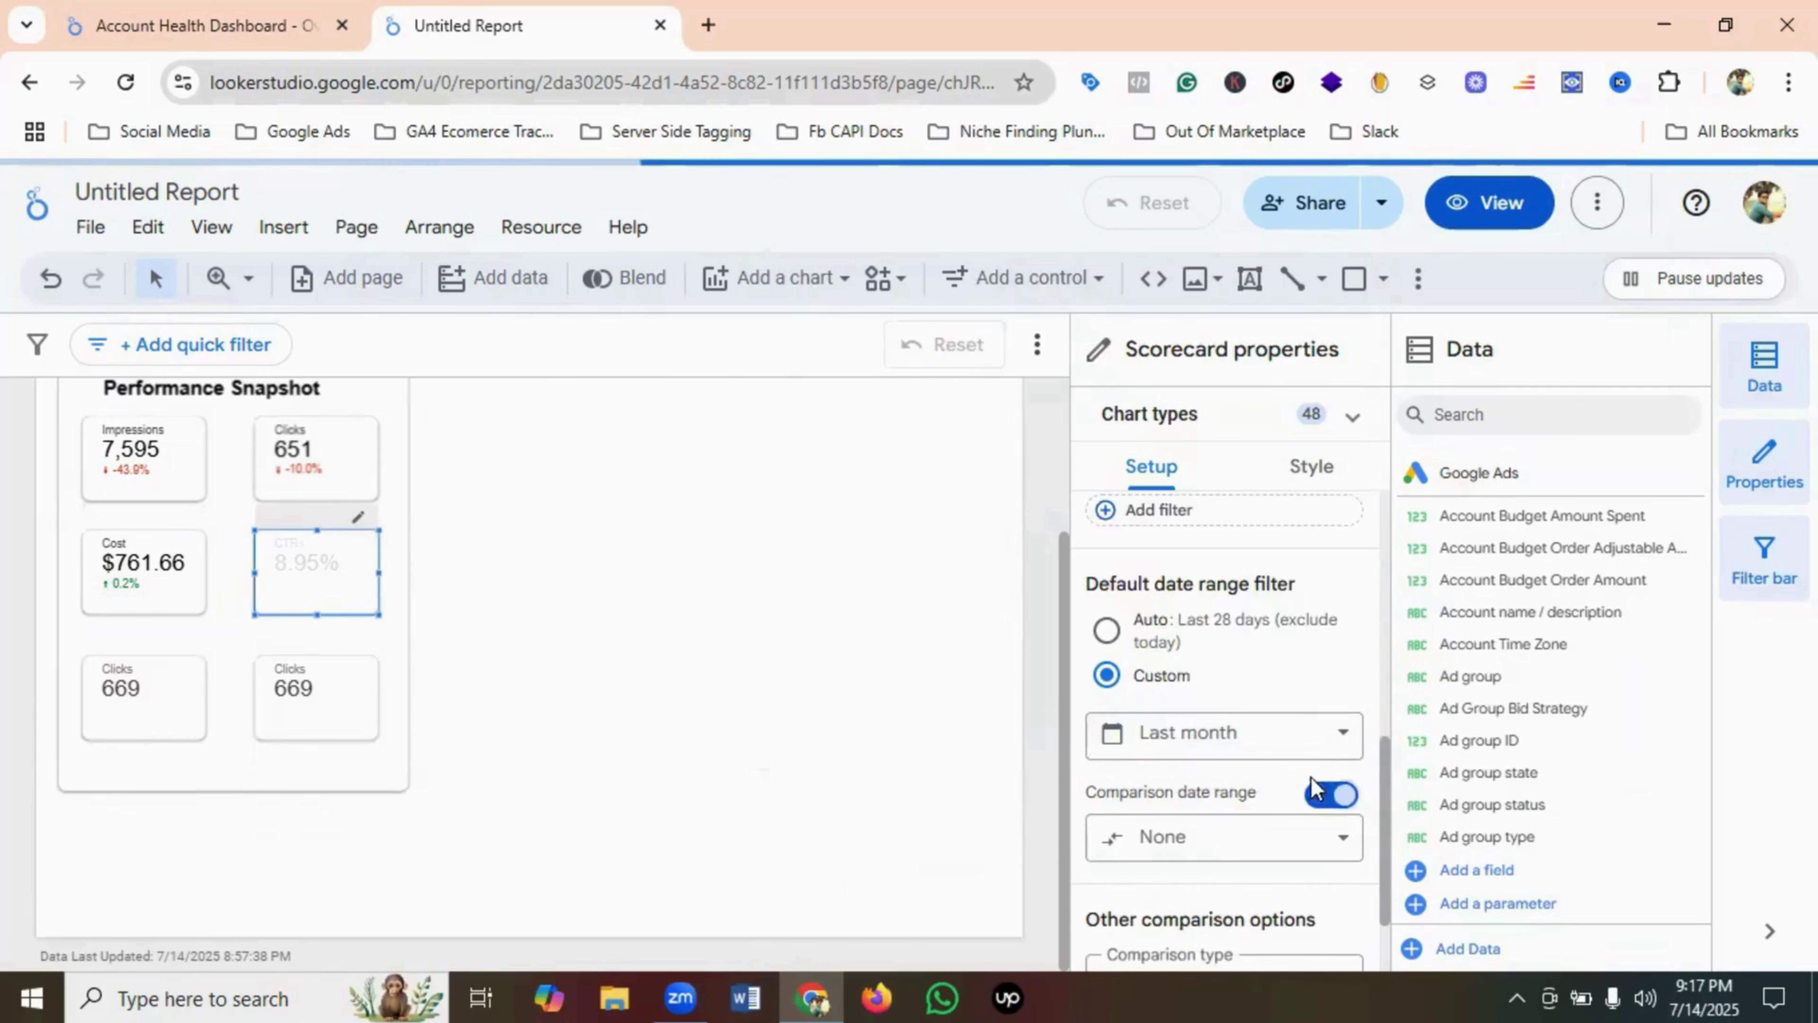
click(1189, 725)
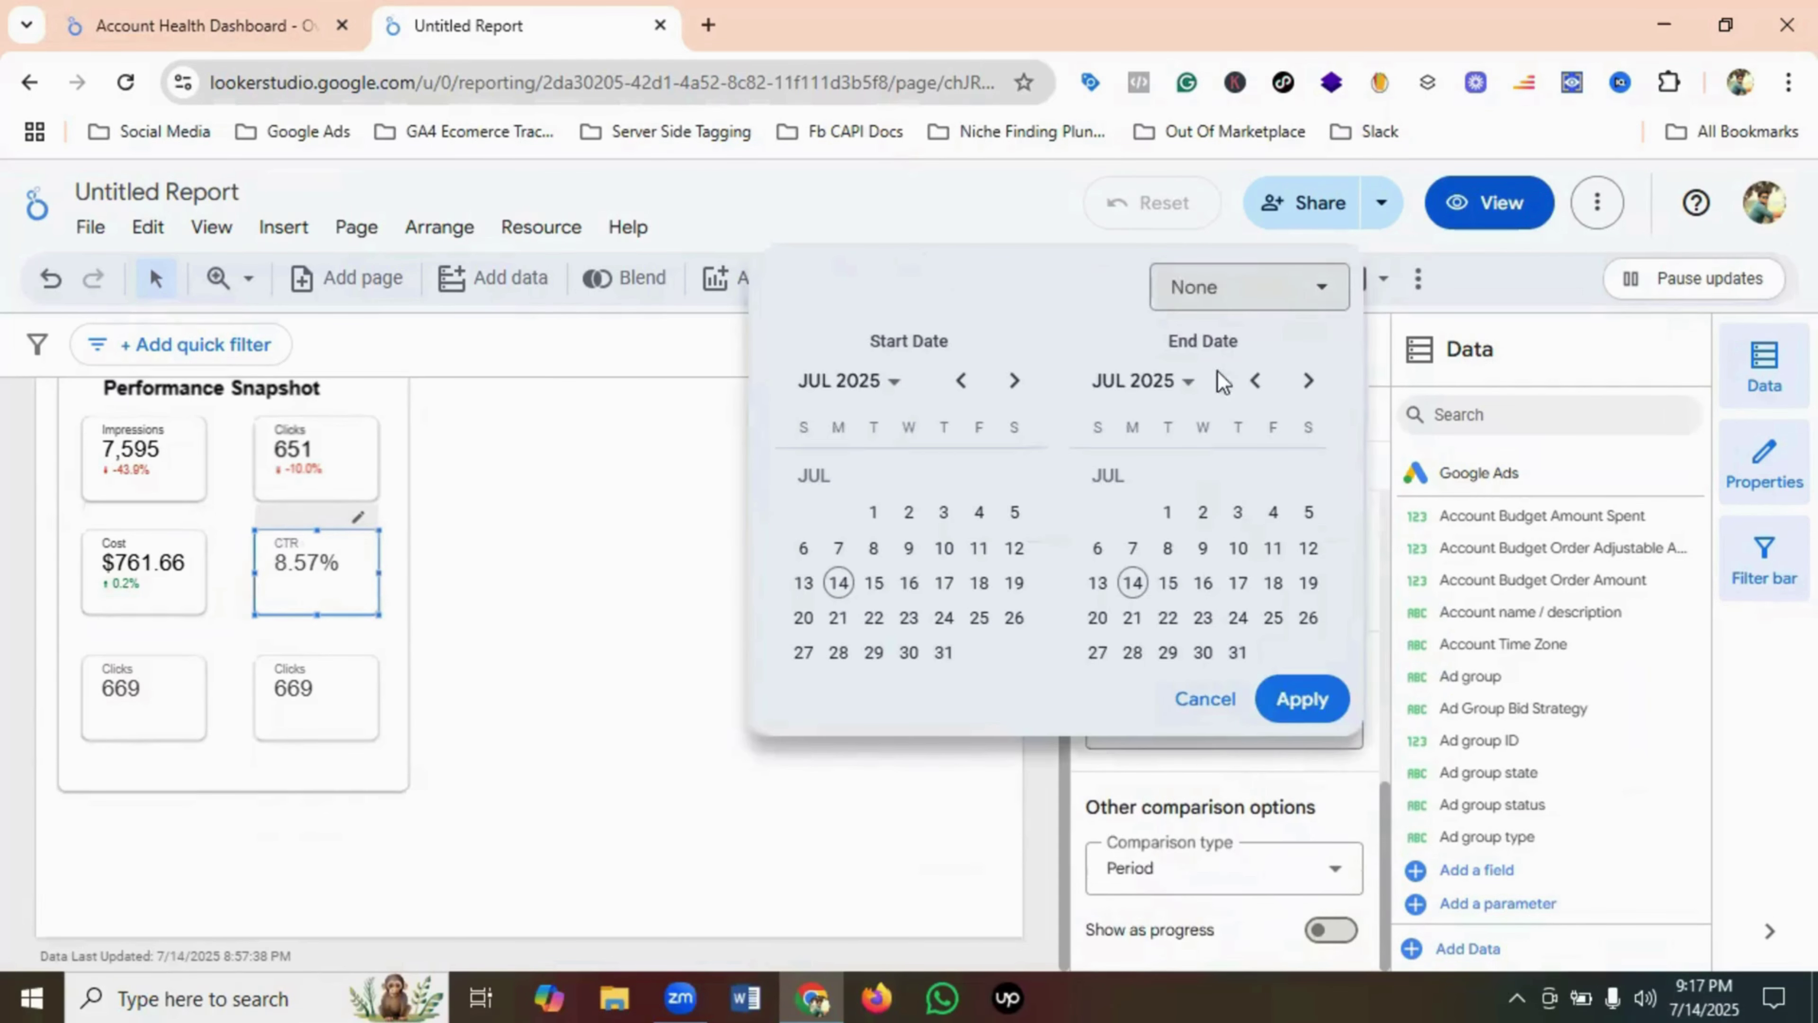
click(1244, 303)
click(1245, 415)
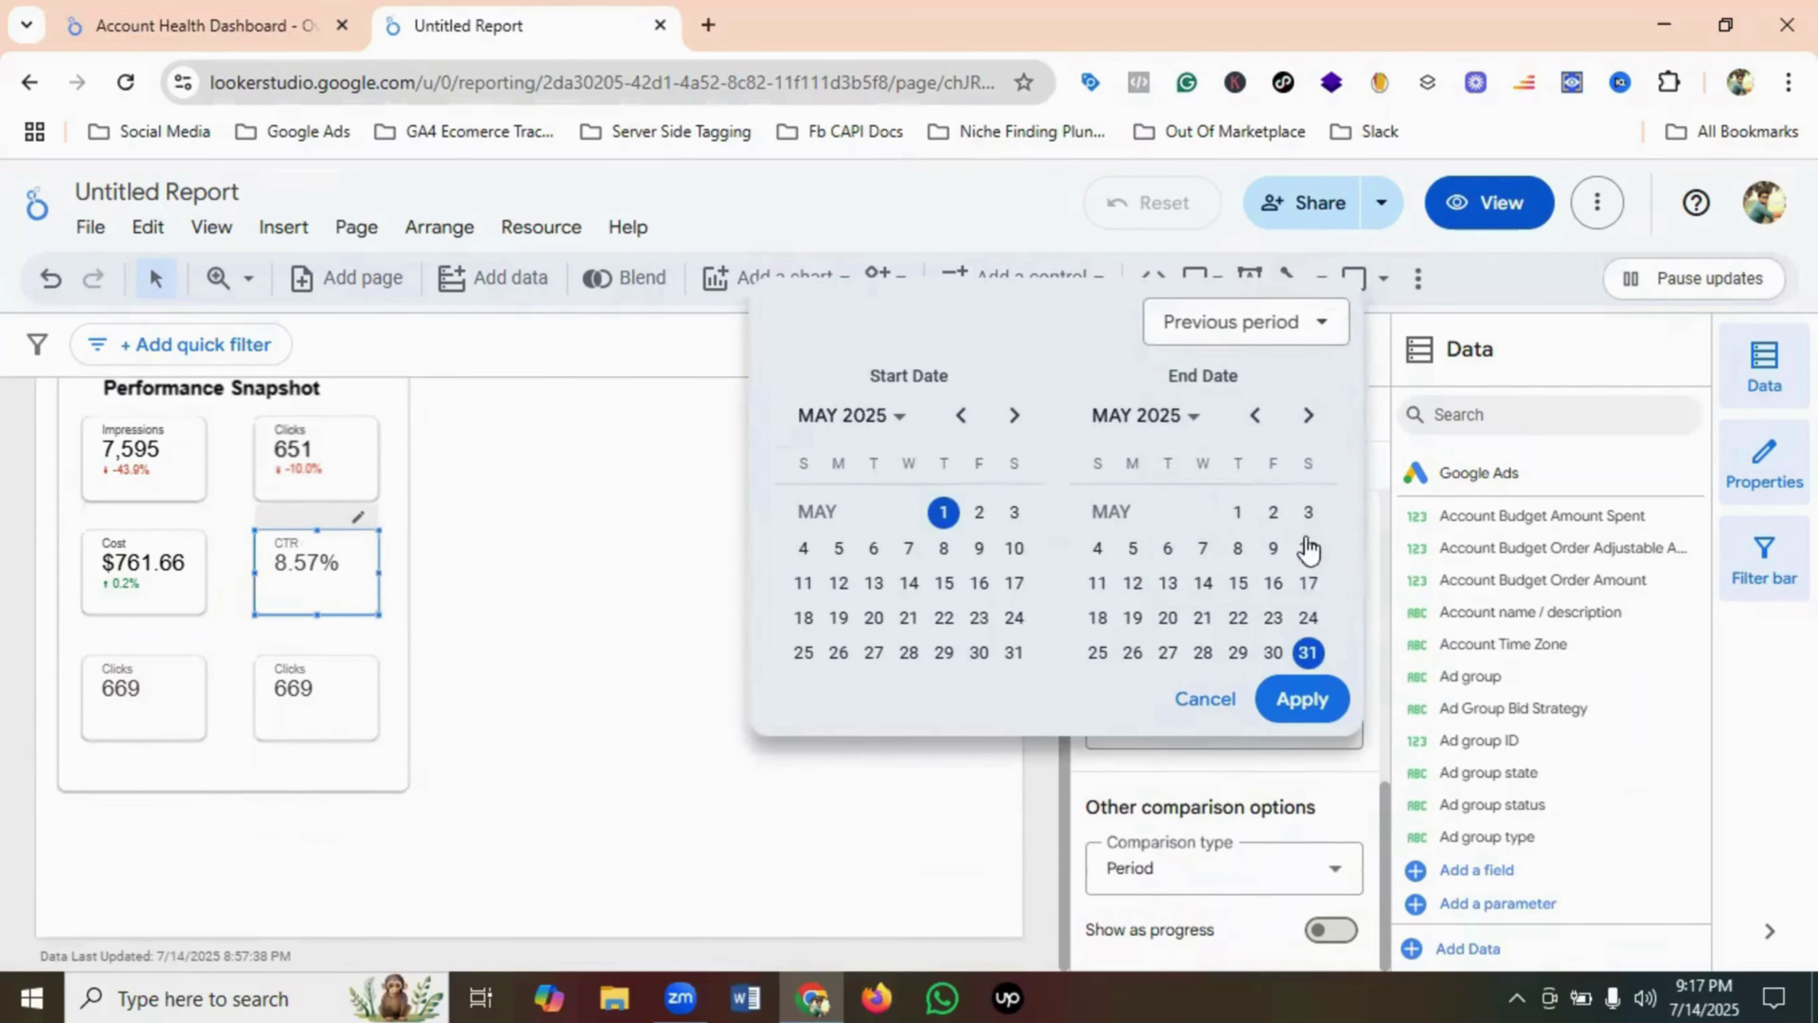
click(1301, 699)
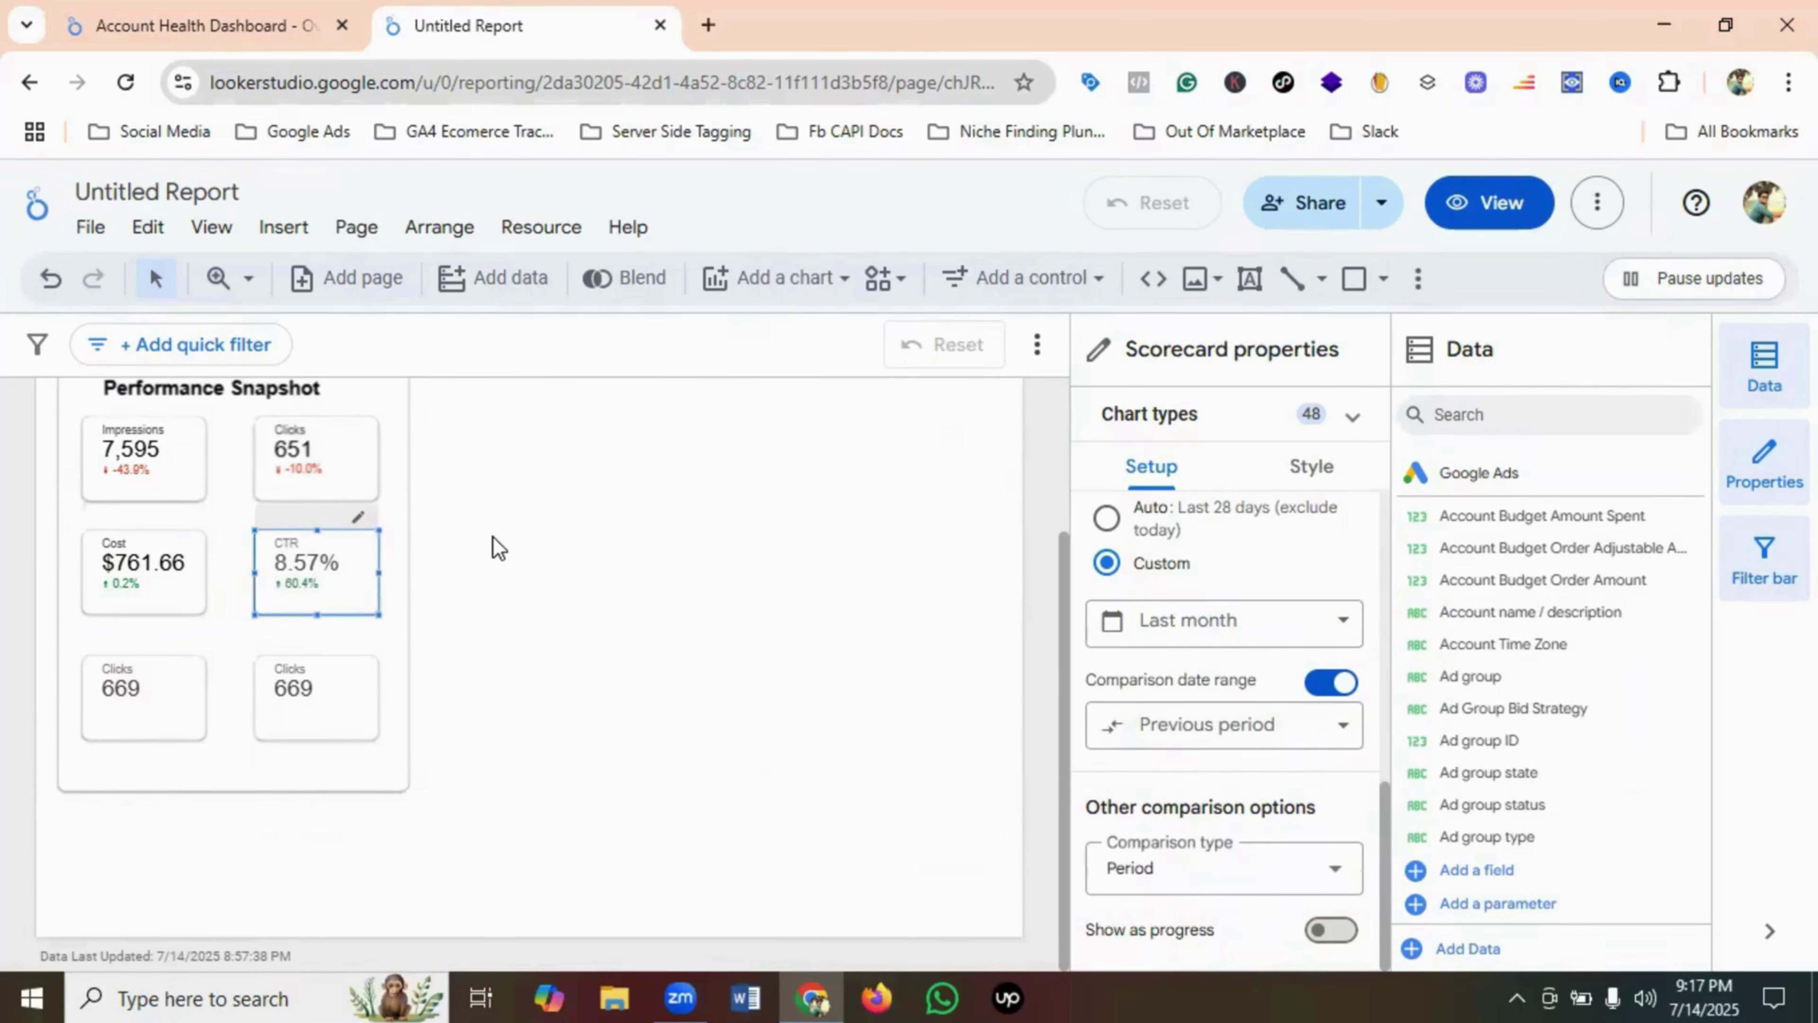
- Change the metric of the Clicks scorecard below Cost to Conversions
click(123, 694)
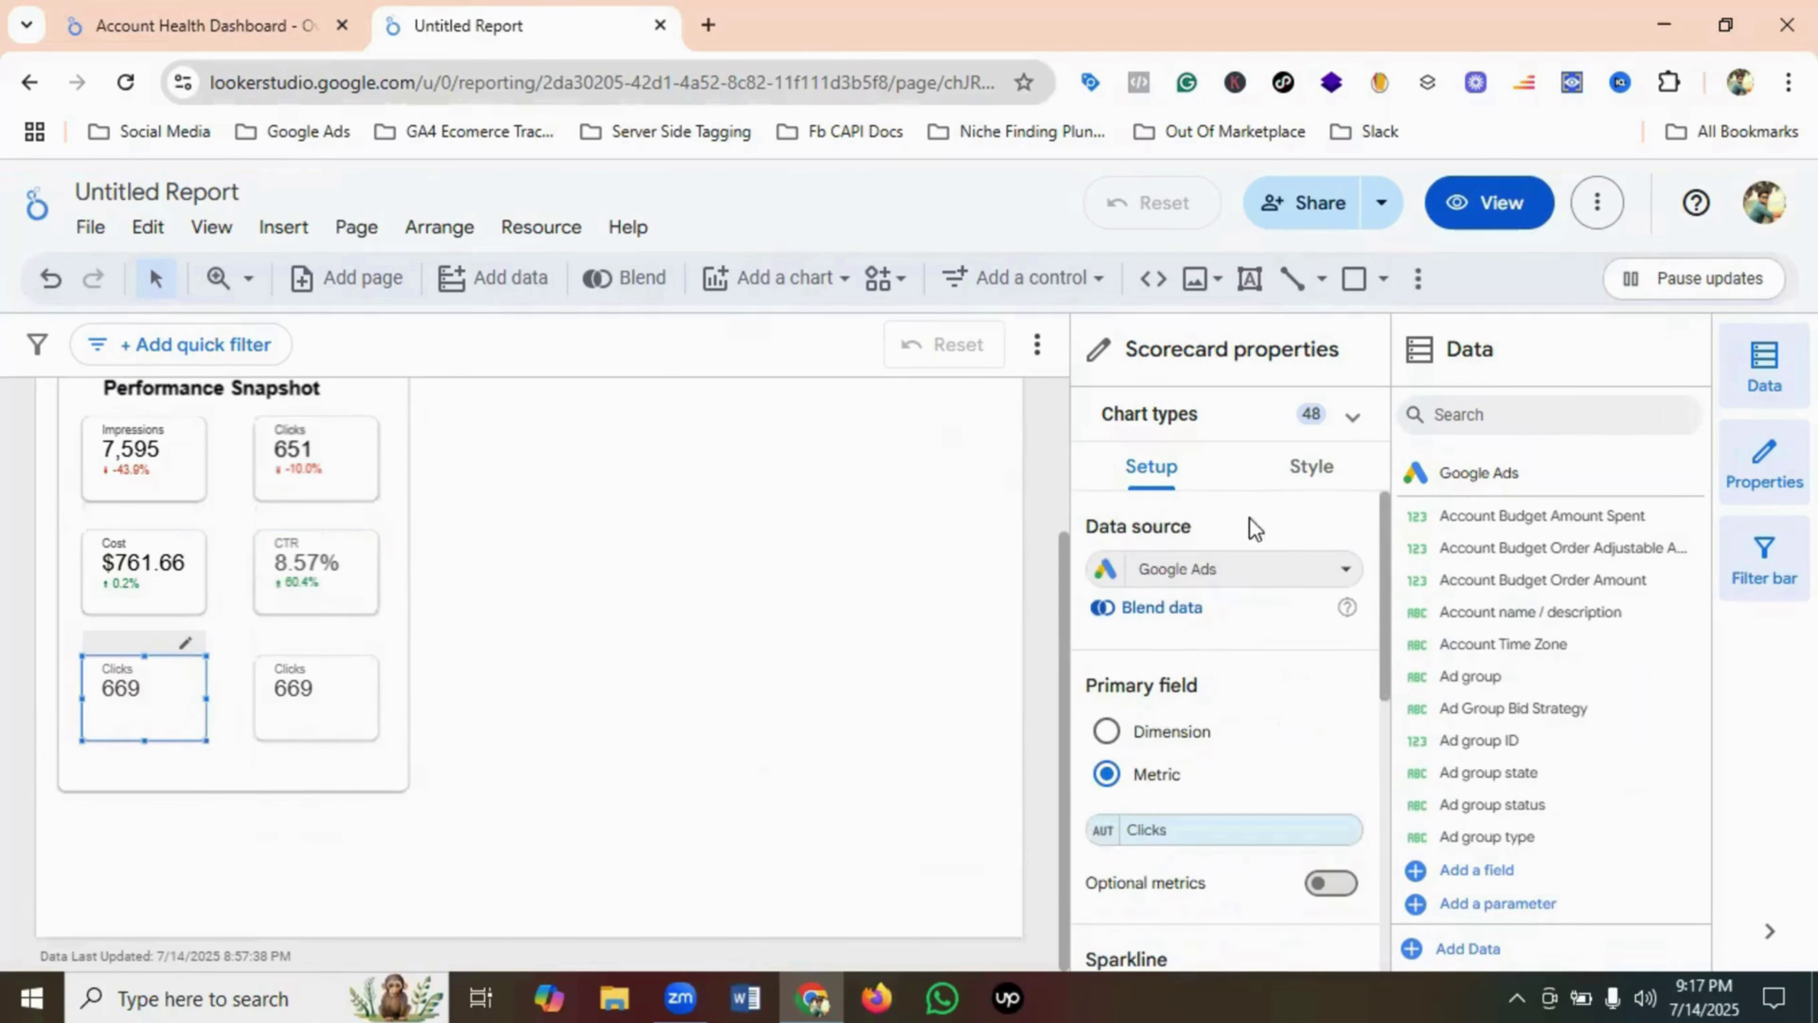
scroll(1220, 609, down, 3)
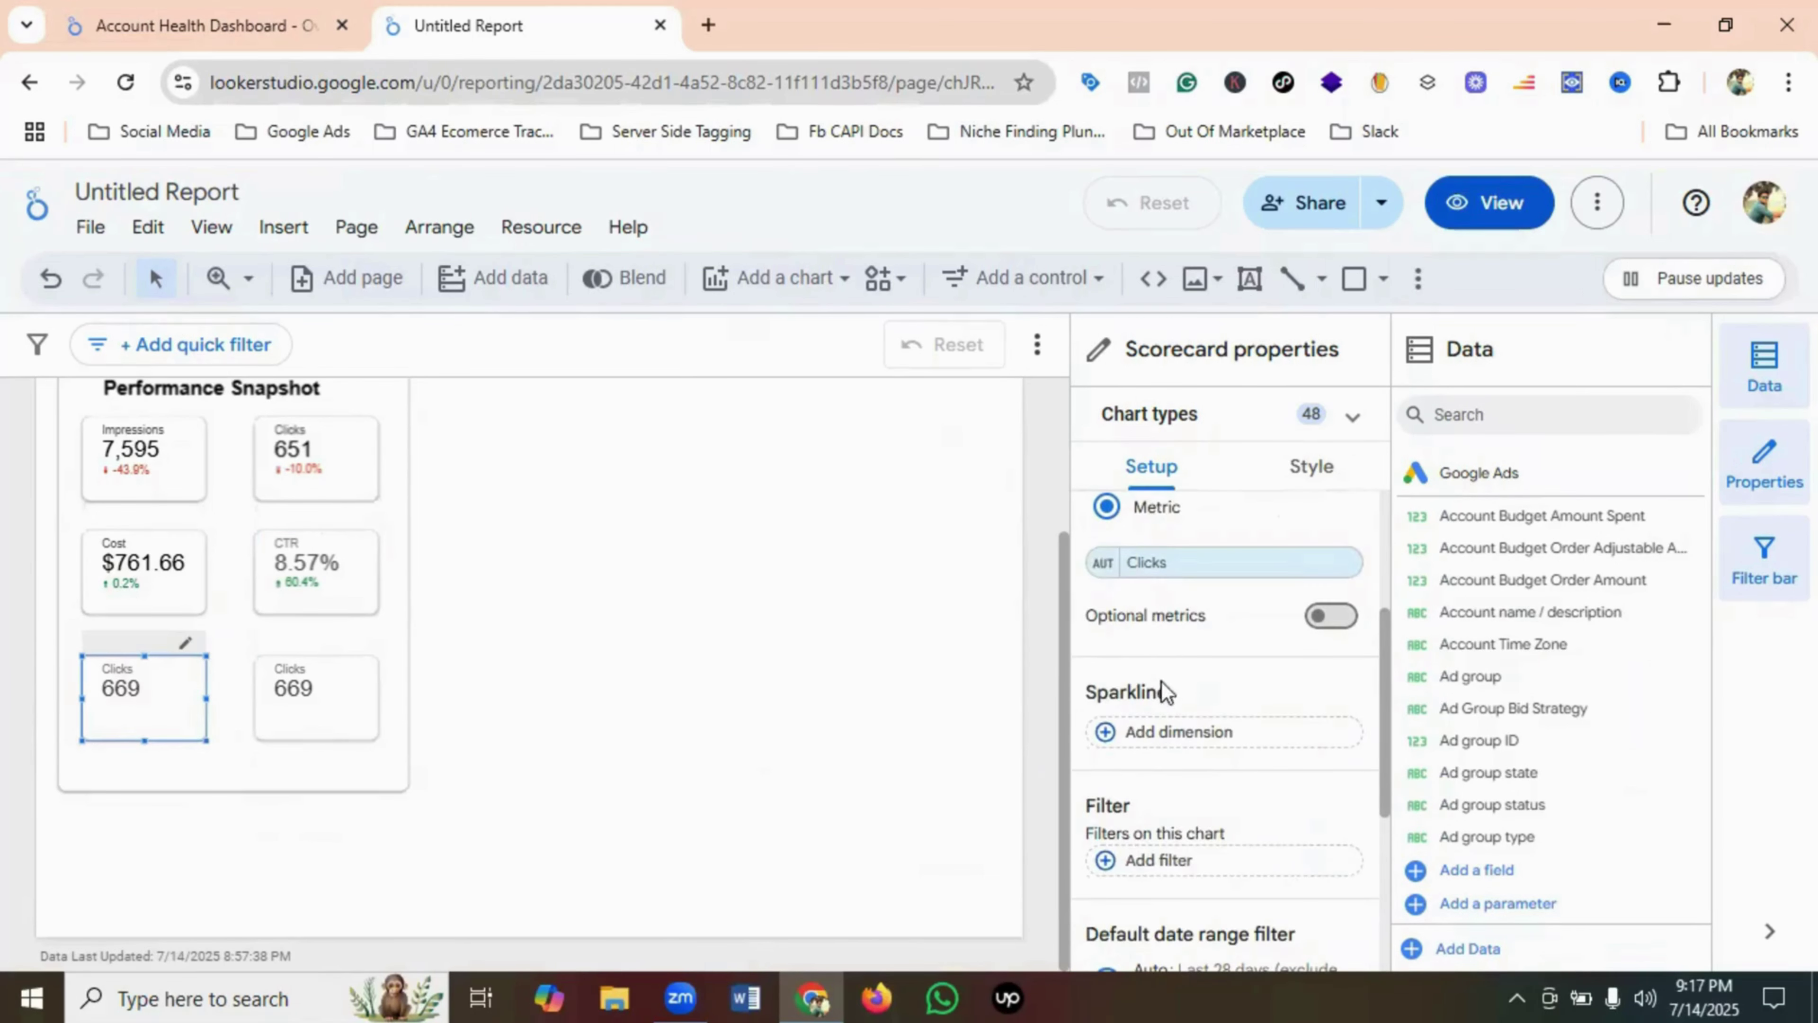
click(1148, 567)
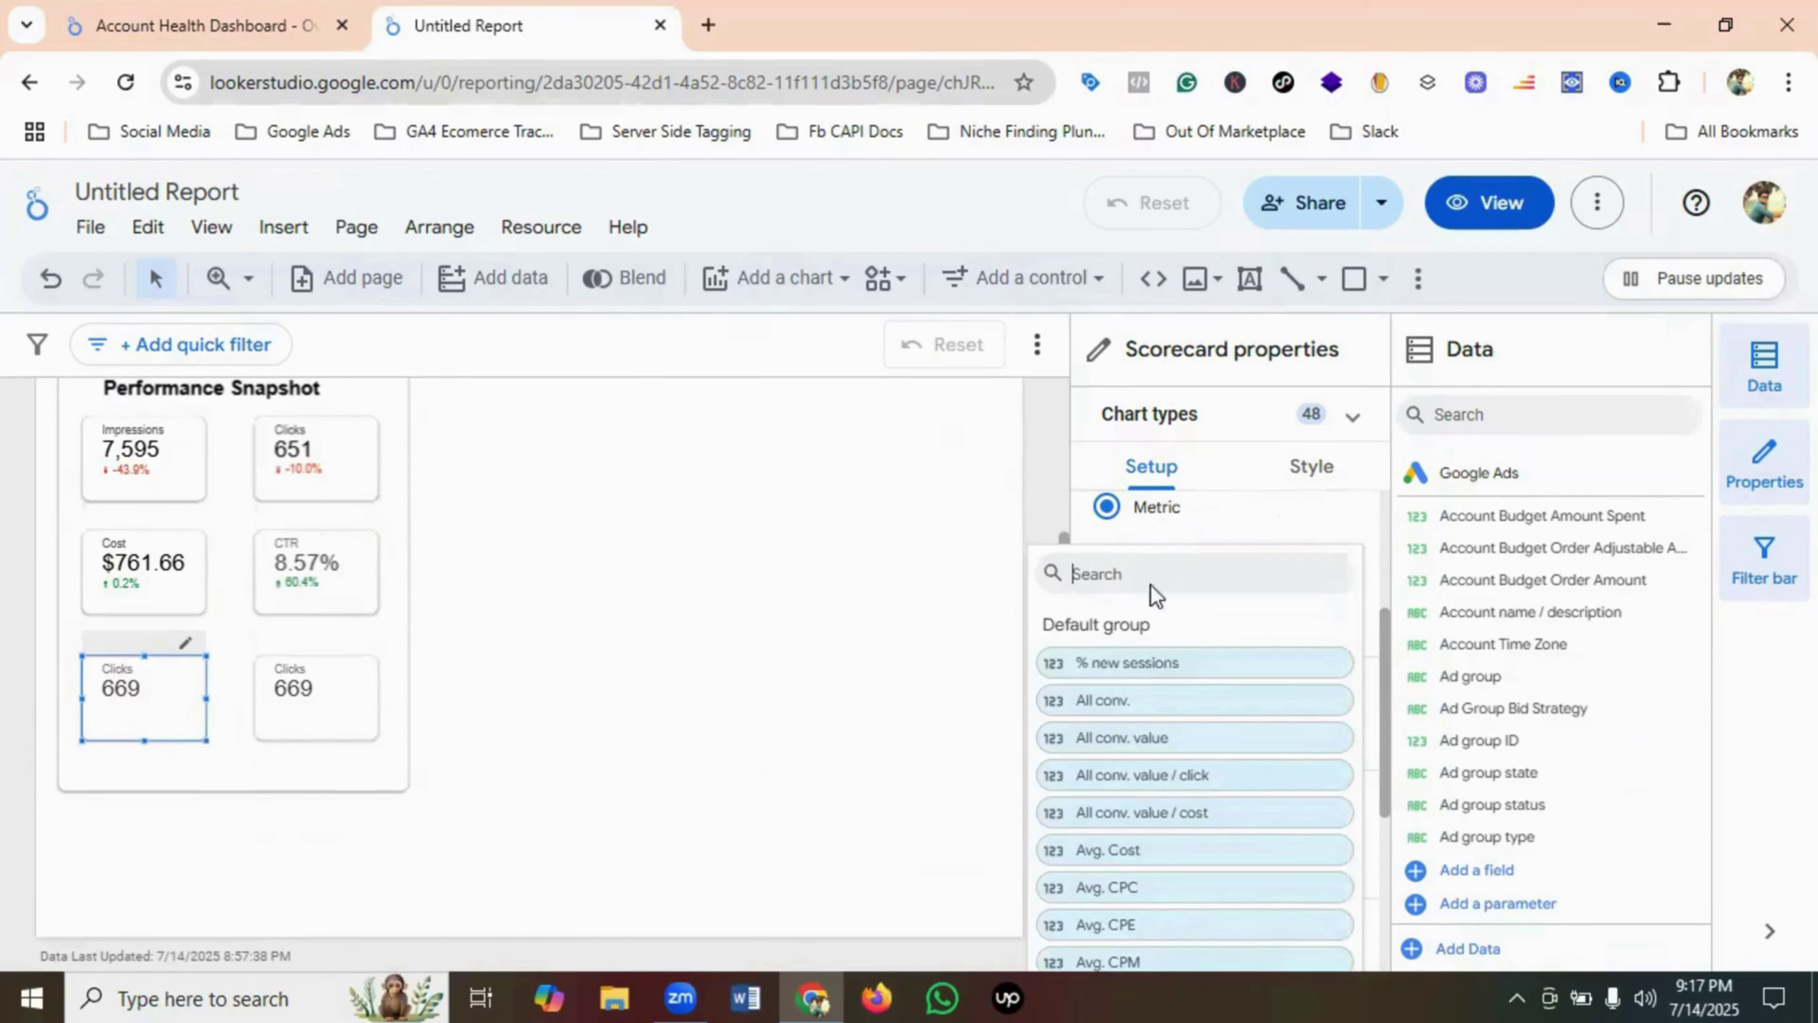
text(Convers)
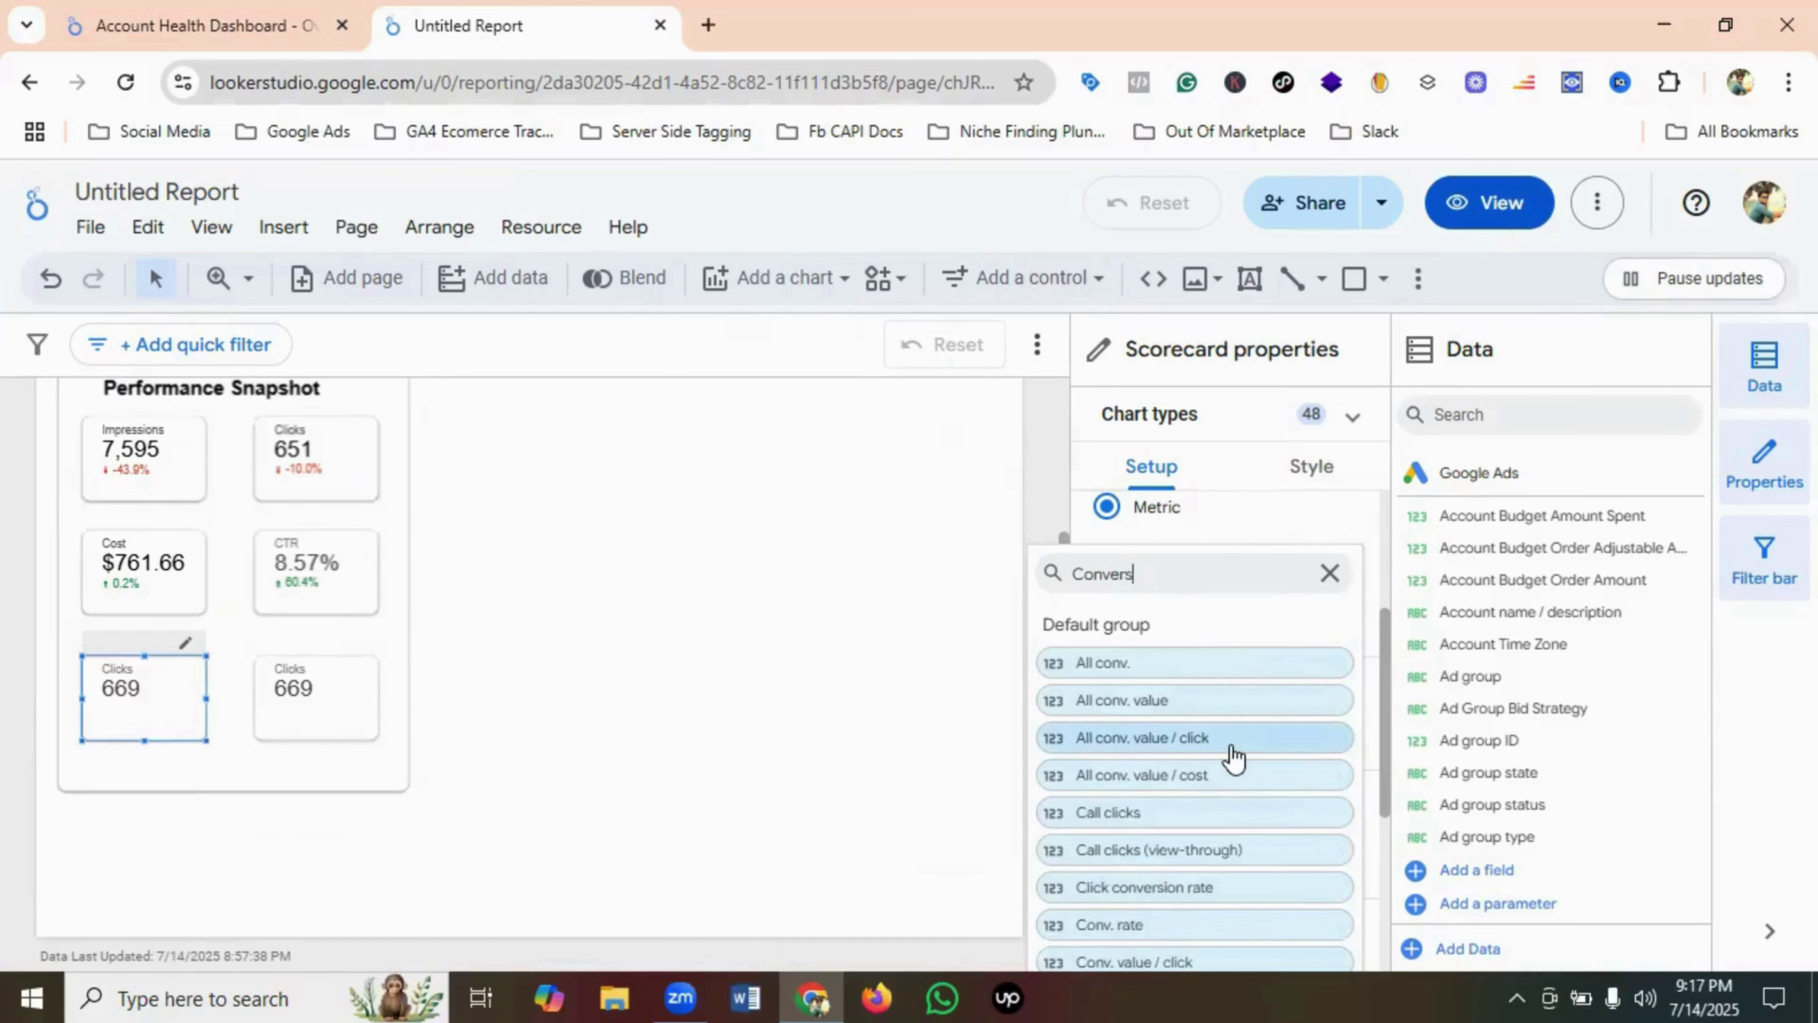
scroll(1230, 756, down, 5)
scroll(1177, 757, down, 4)
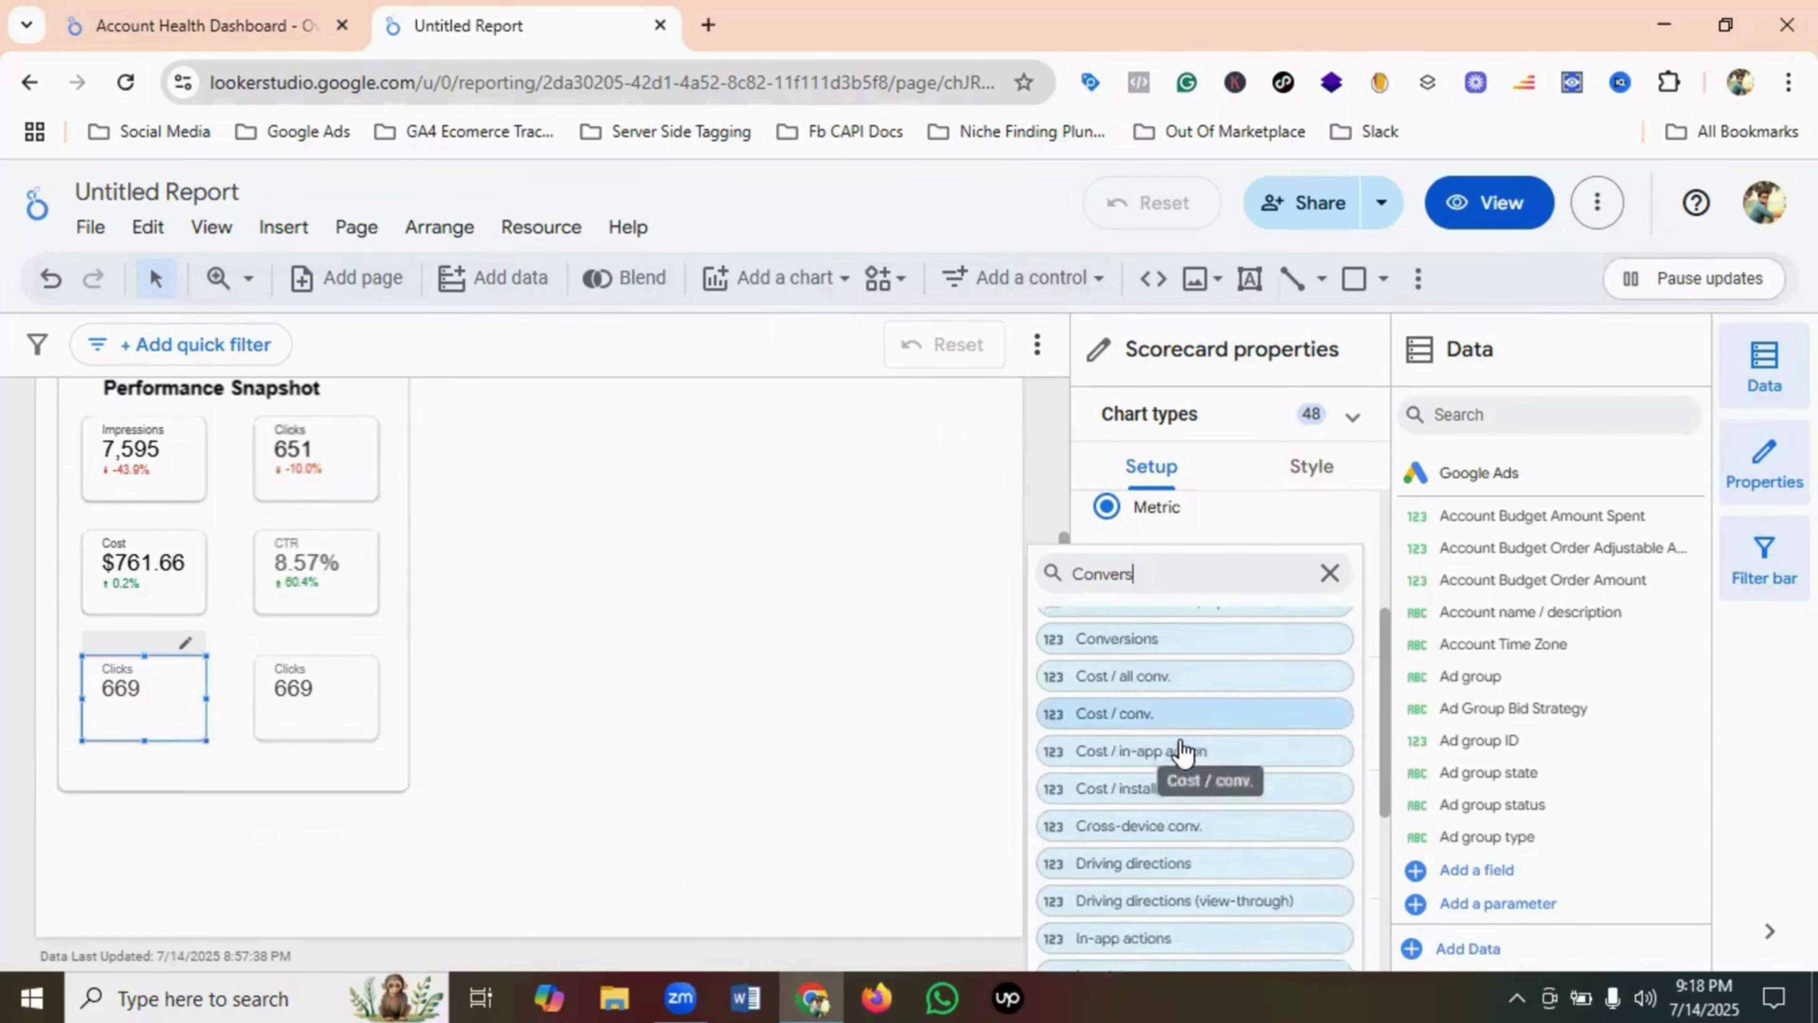
scroll(1177, 781, up, 3)
scroll(1177, 781, down, 7)
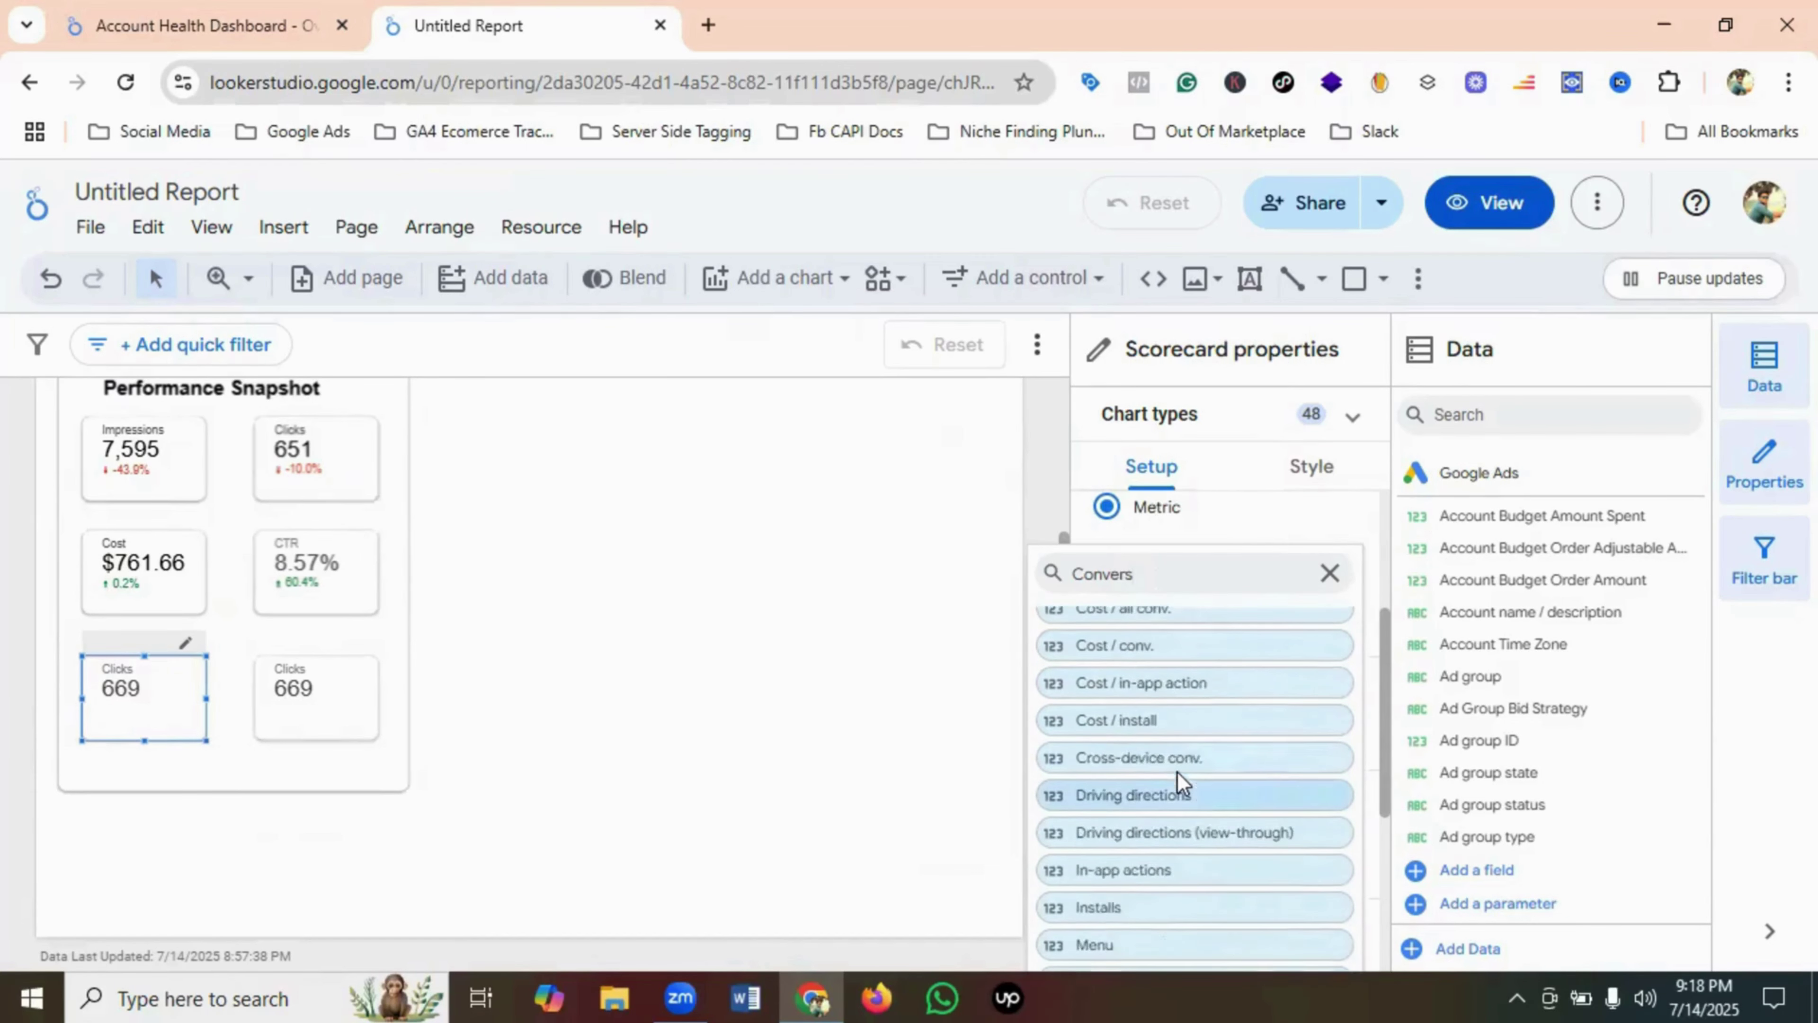
scroll(1174, 780, up, 6)
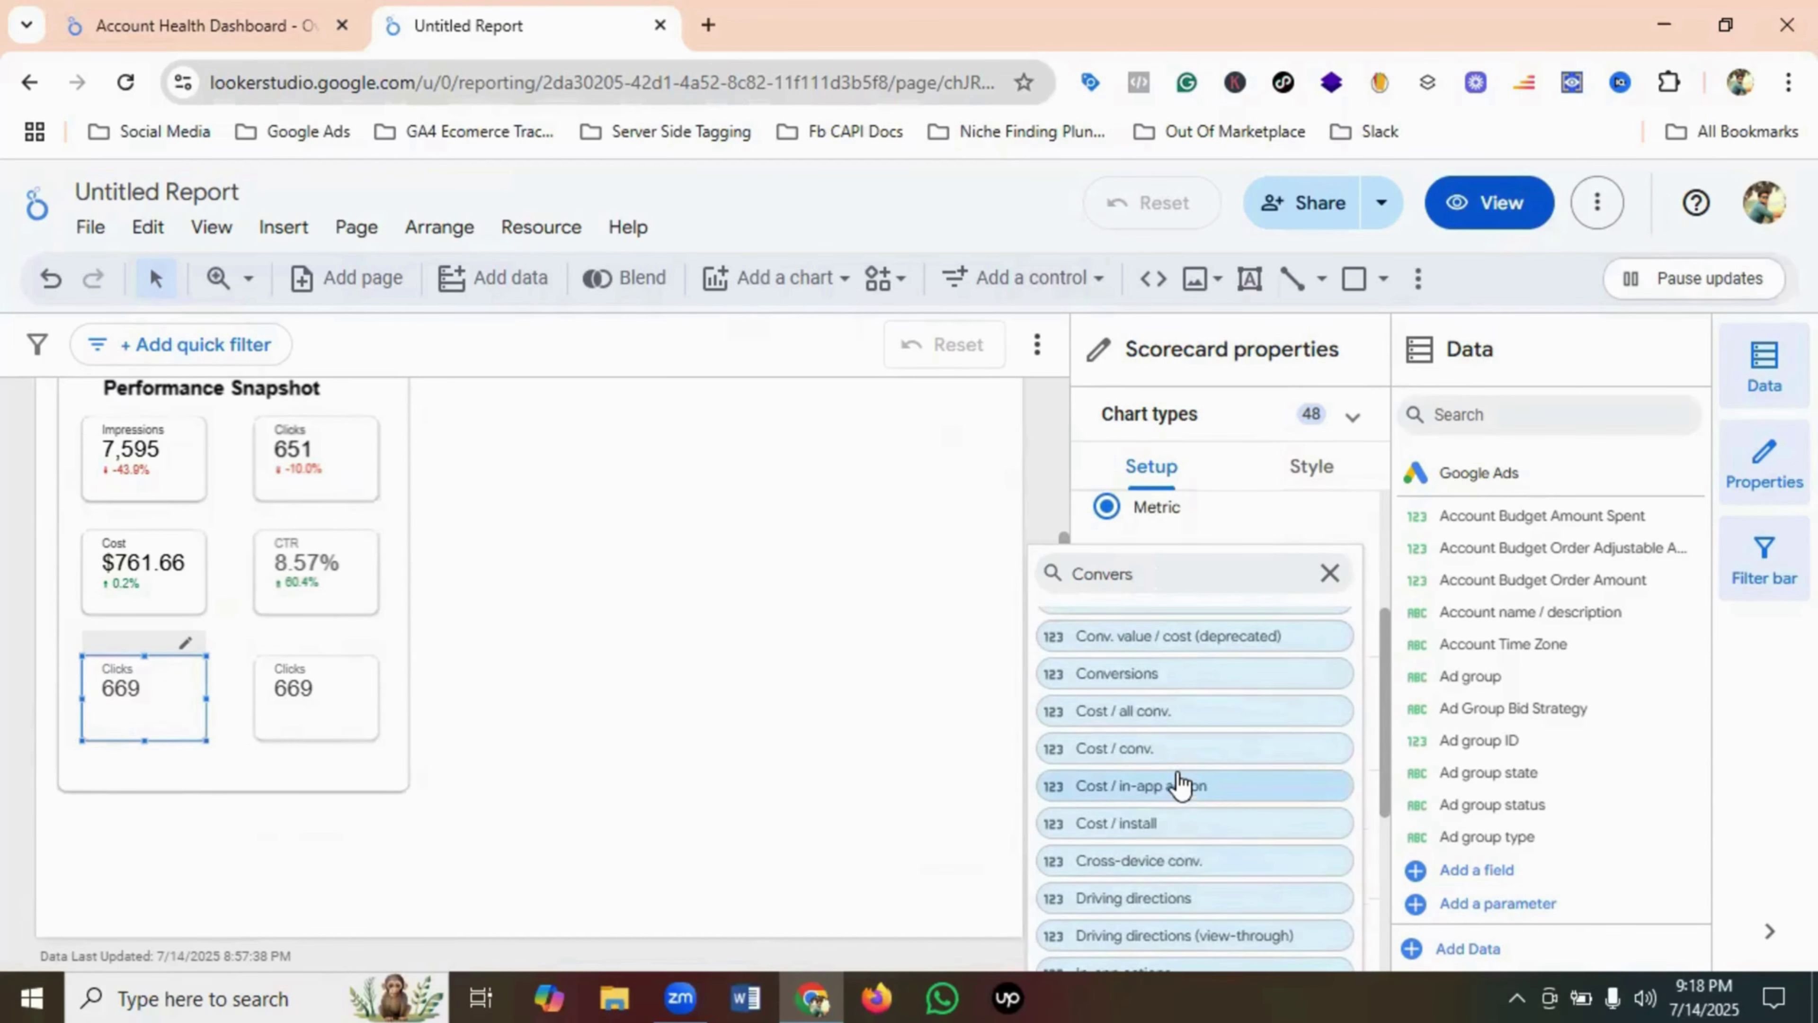
click(1138, 674)
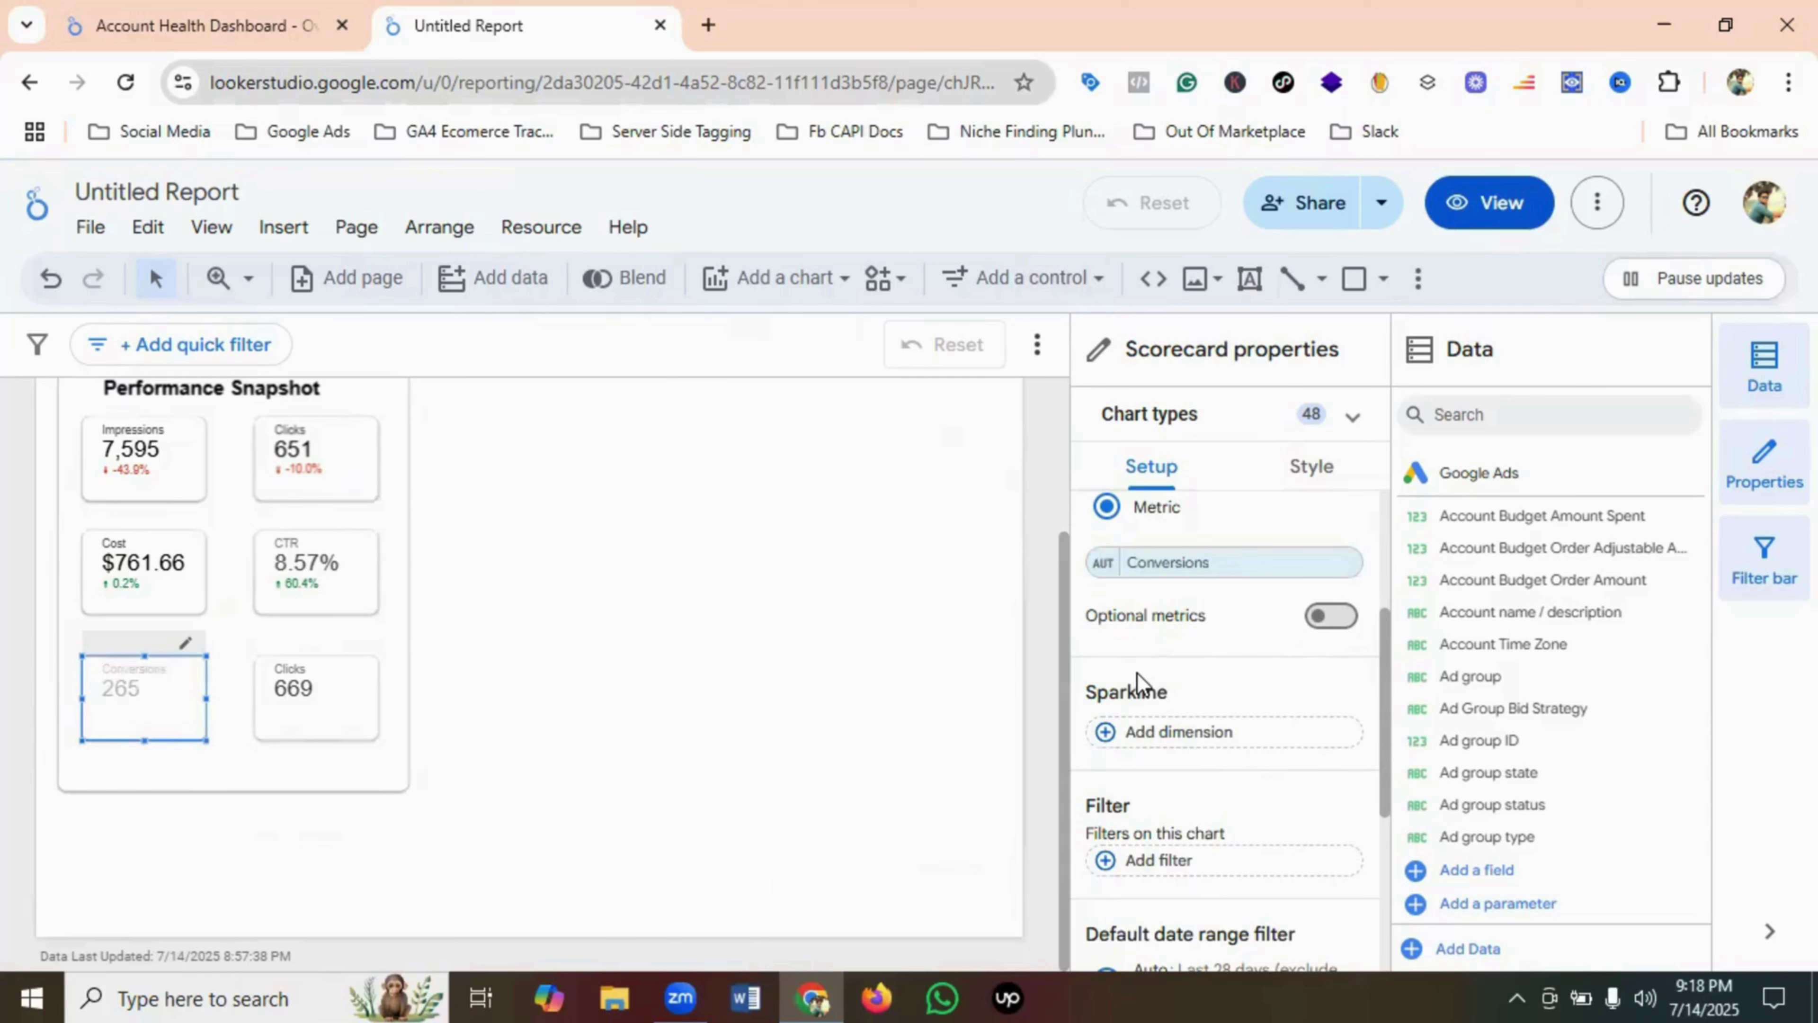
- Set a custom default date range of Last month for the Conversions scorecard
scroll(1240, 686, down, 2)
scroll(1241, 687, down, 3)
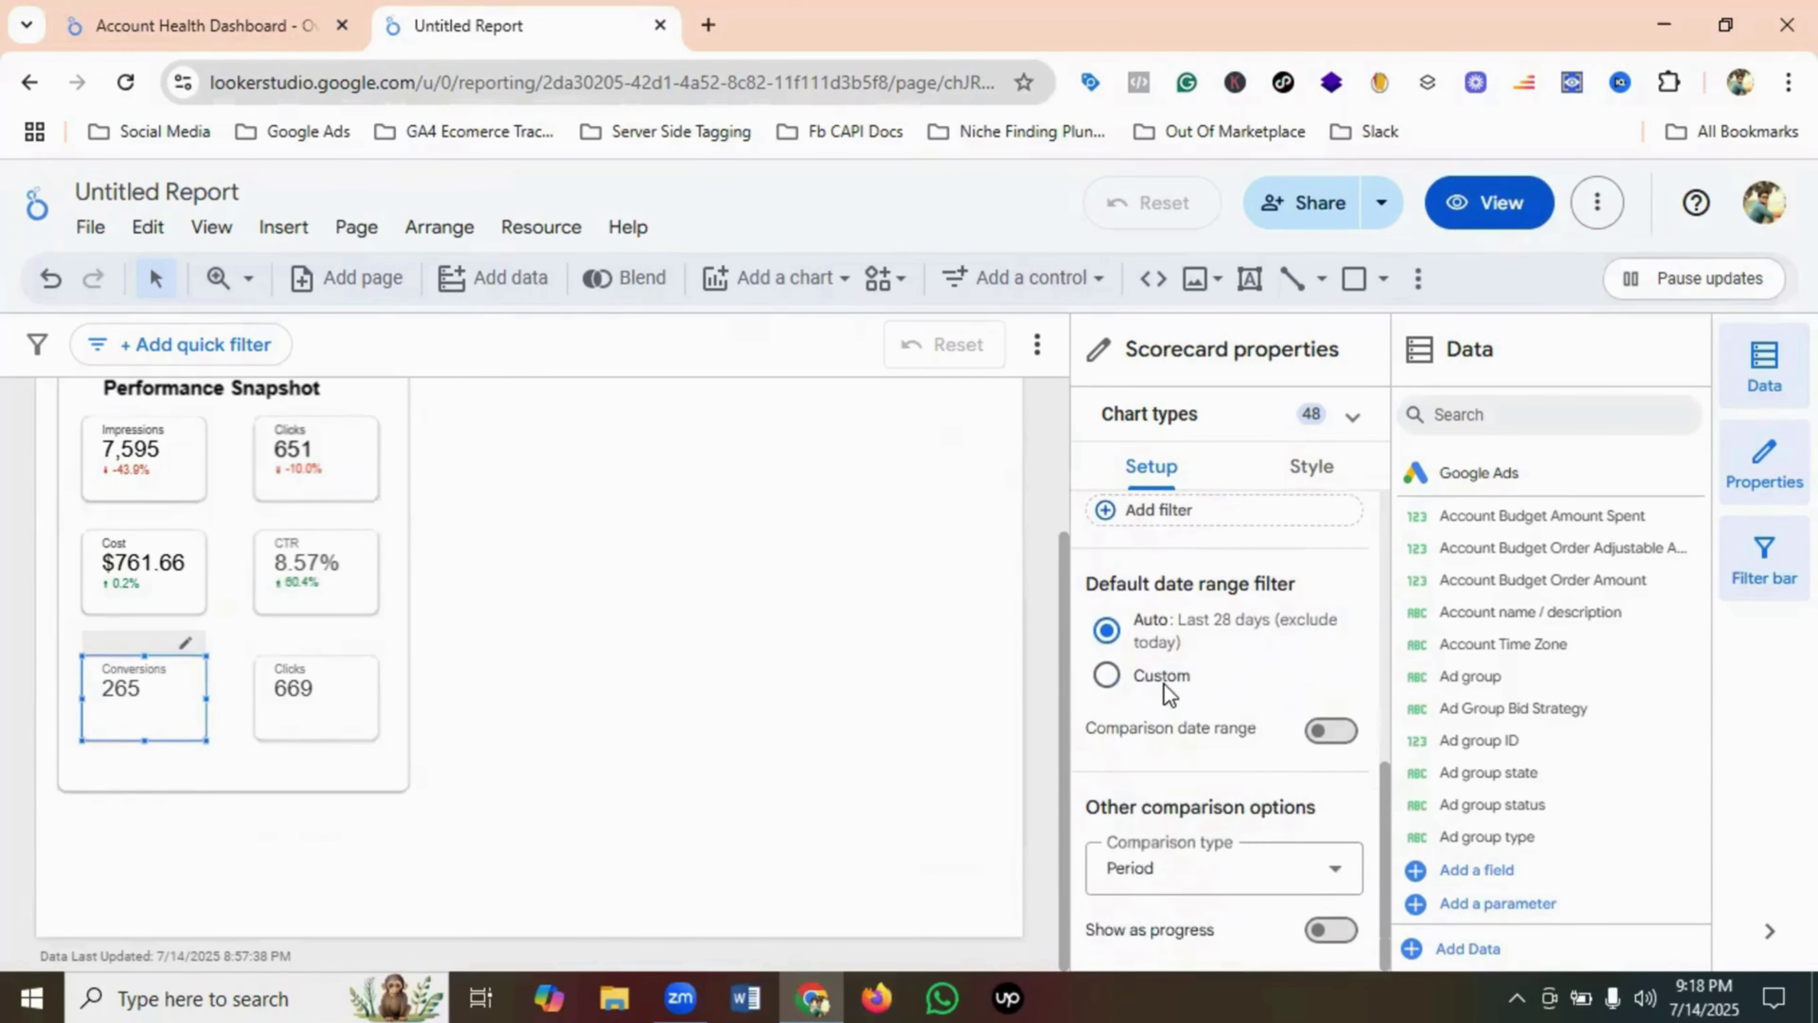
click(1160, 677)
click(1225, 732)
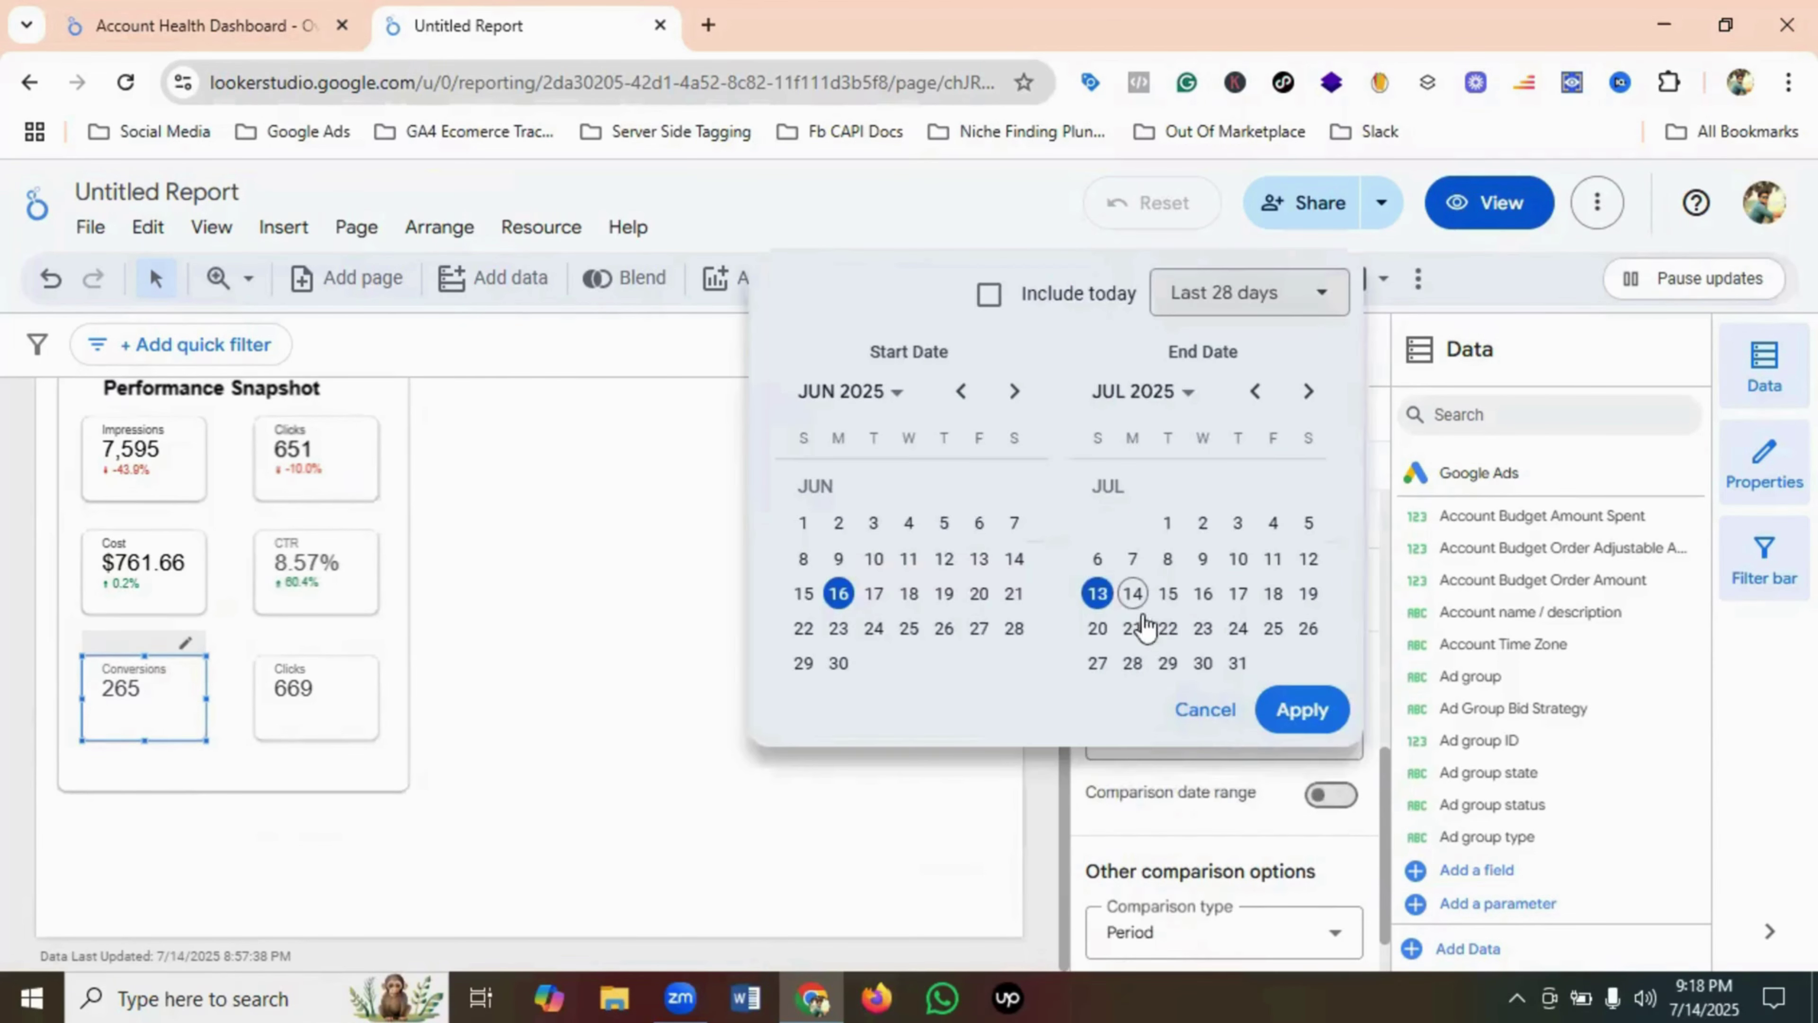
click(1244, 322)
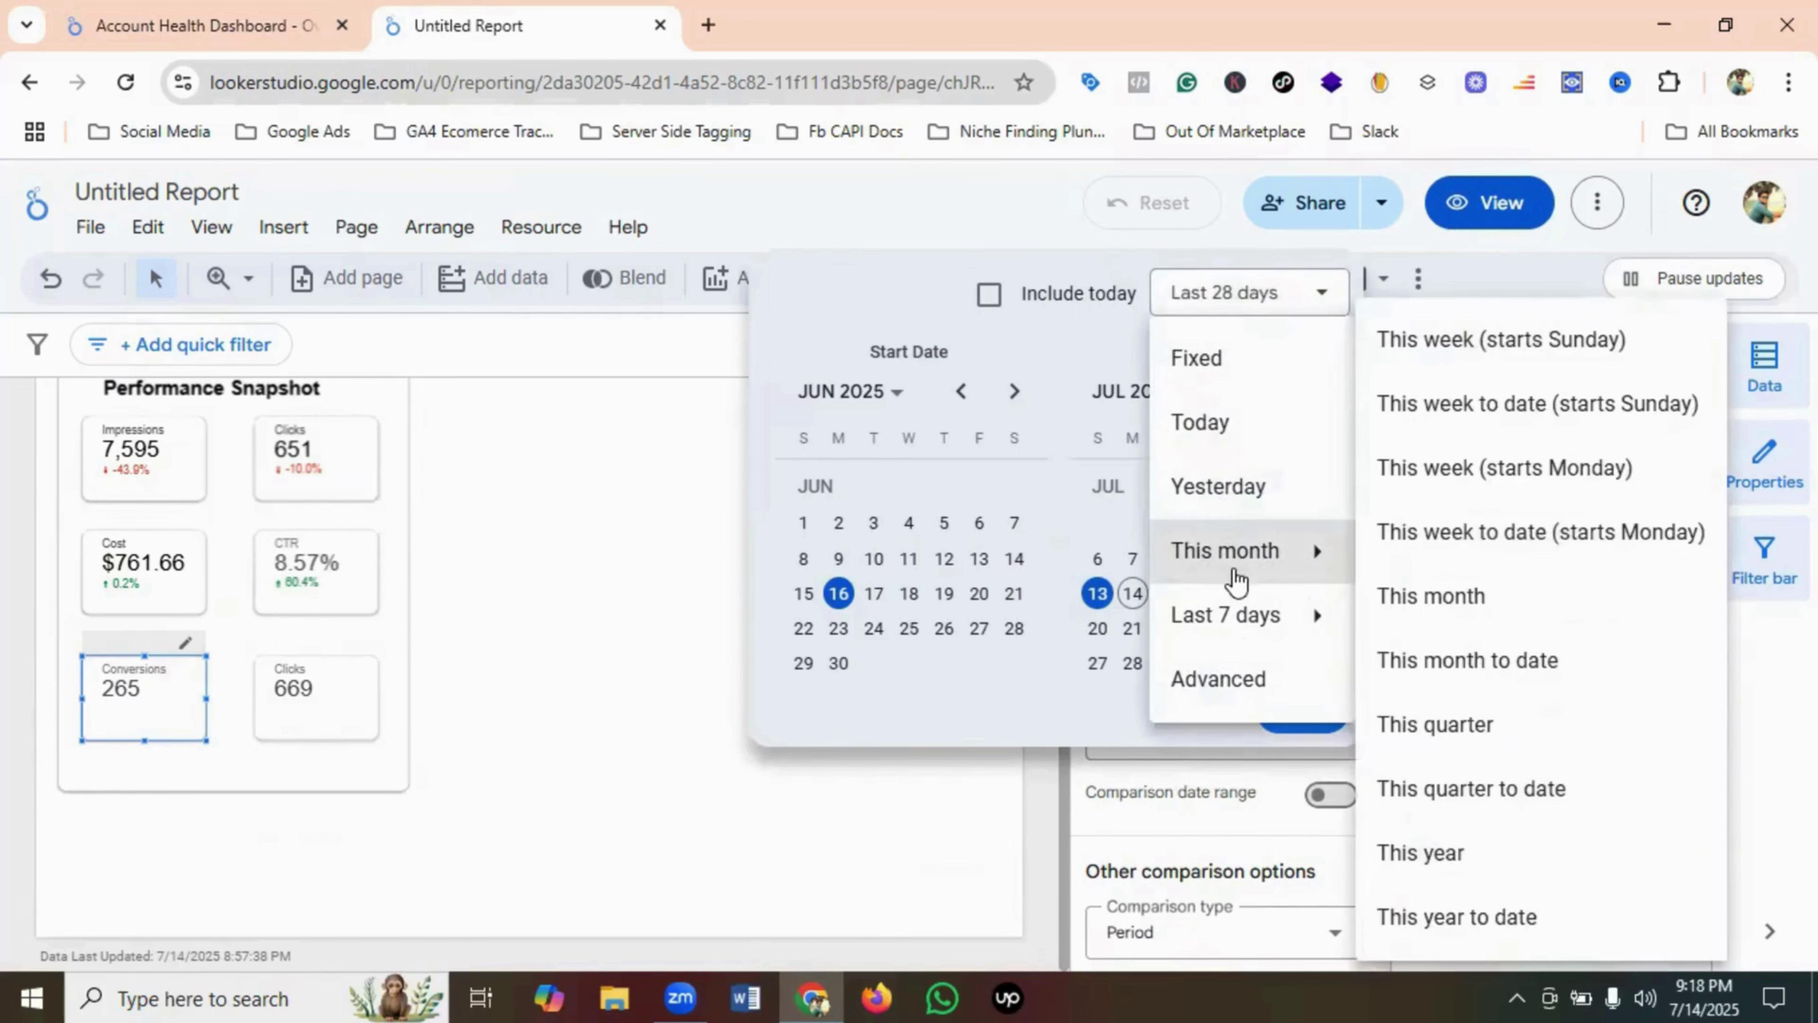
mouse_move(1242, 614)
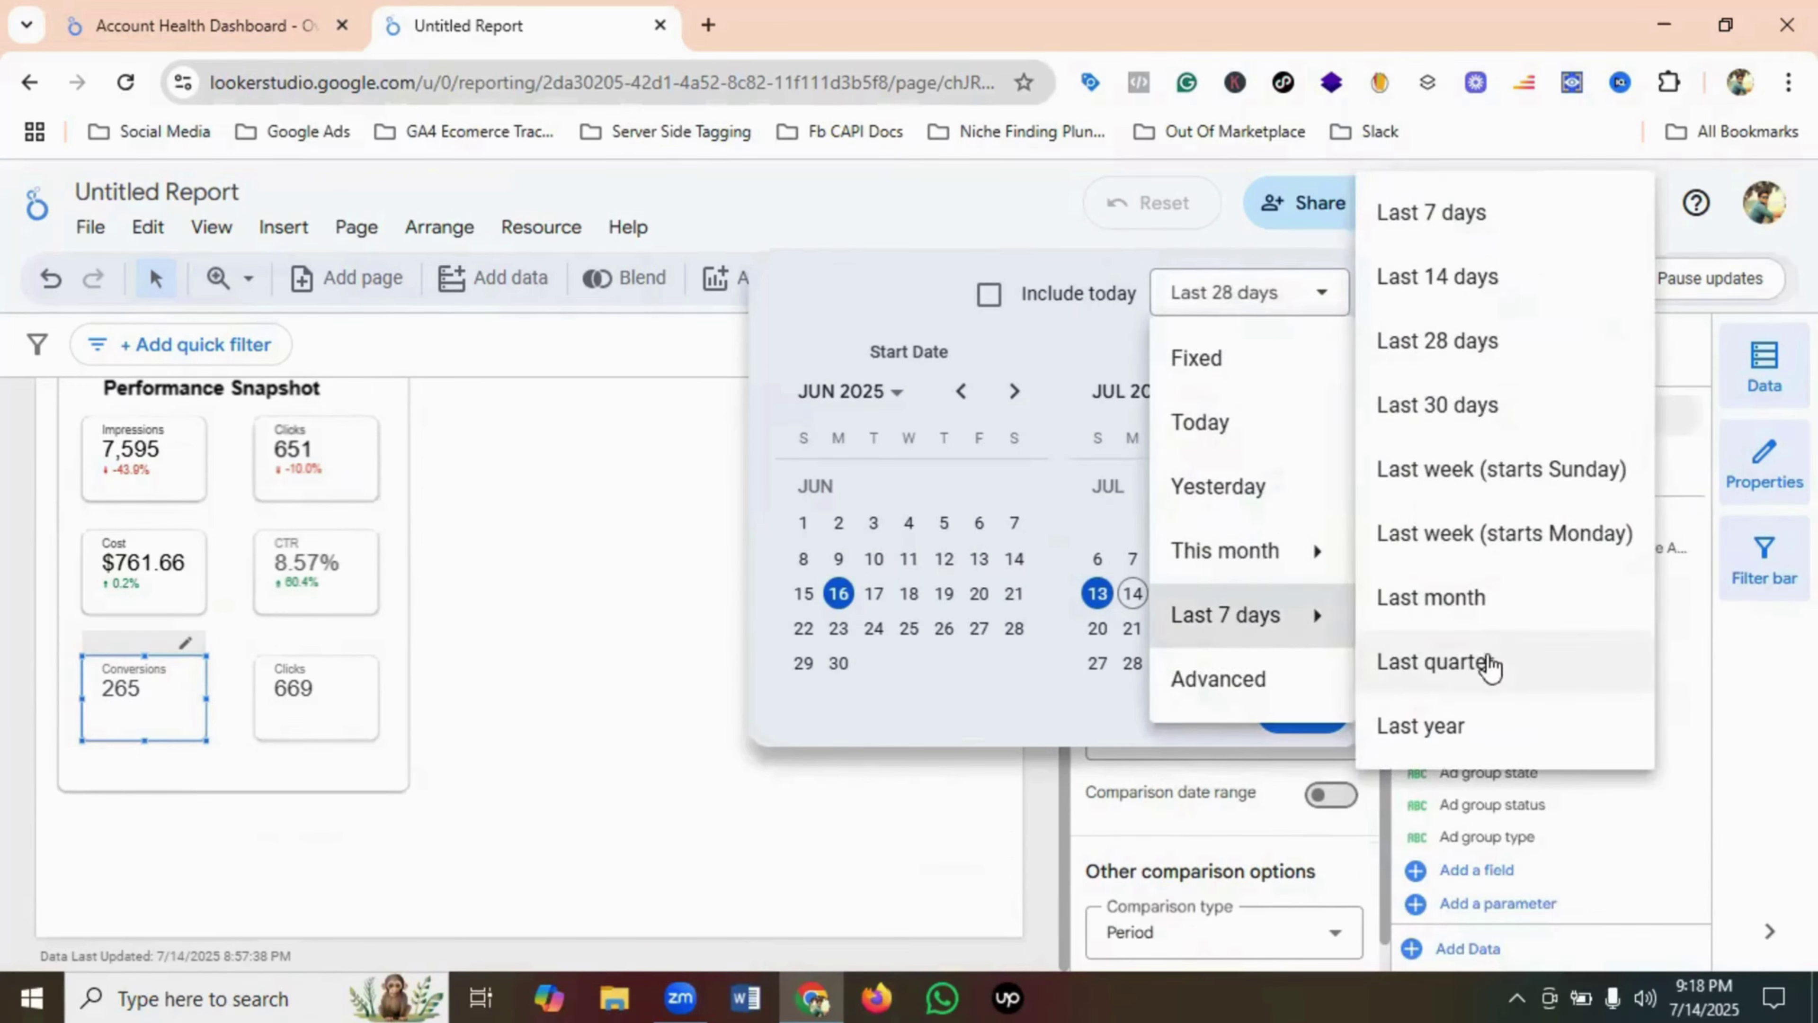
click(1457, 609)
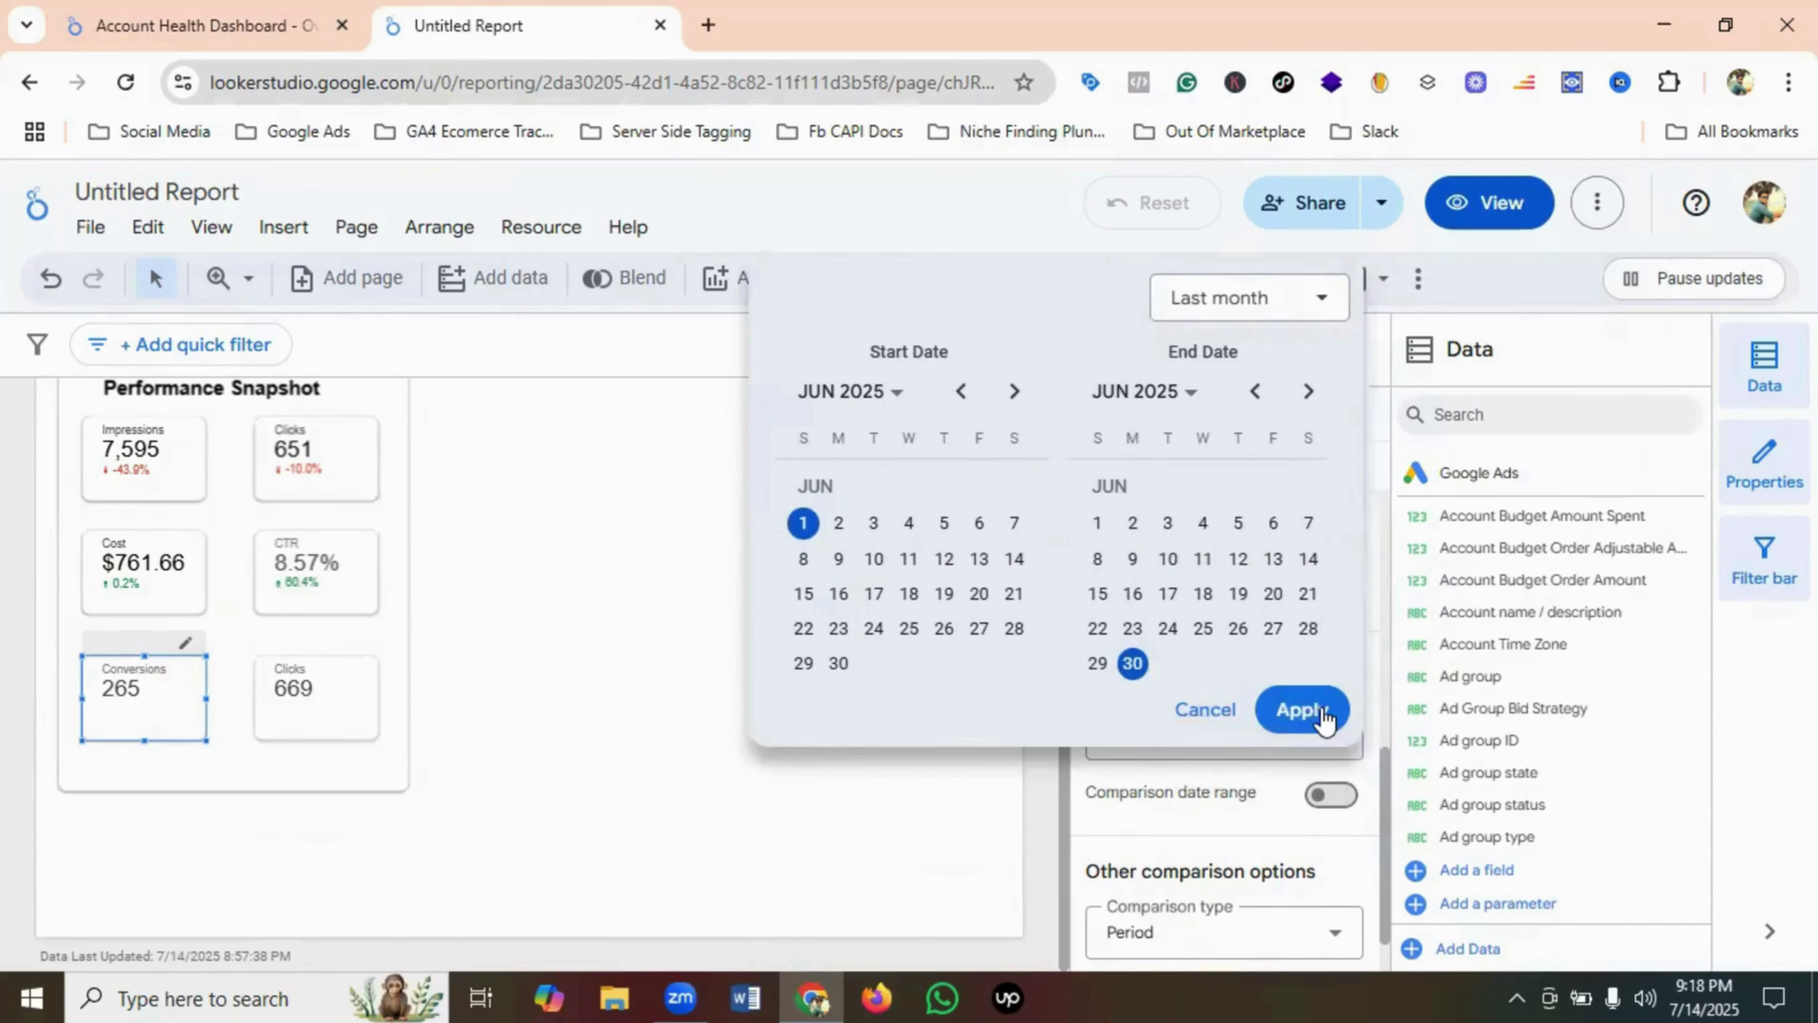
click(1300, 708)
- Enable the comparison date range on the Conversions scorecard and set it to Previous period
click(1330, 795)
click(1210, 842)
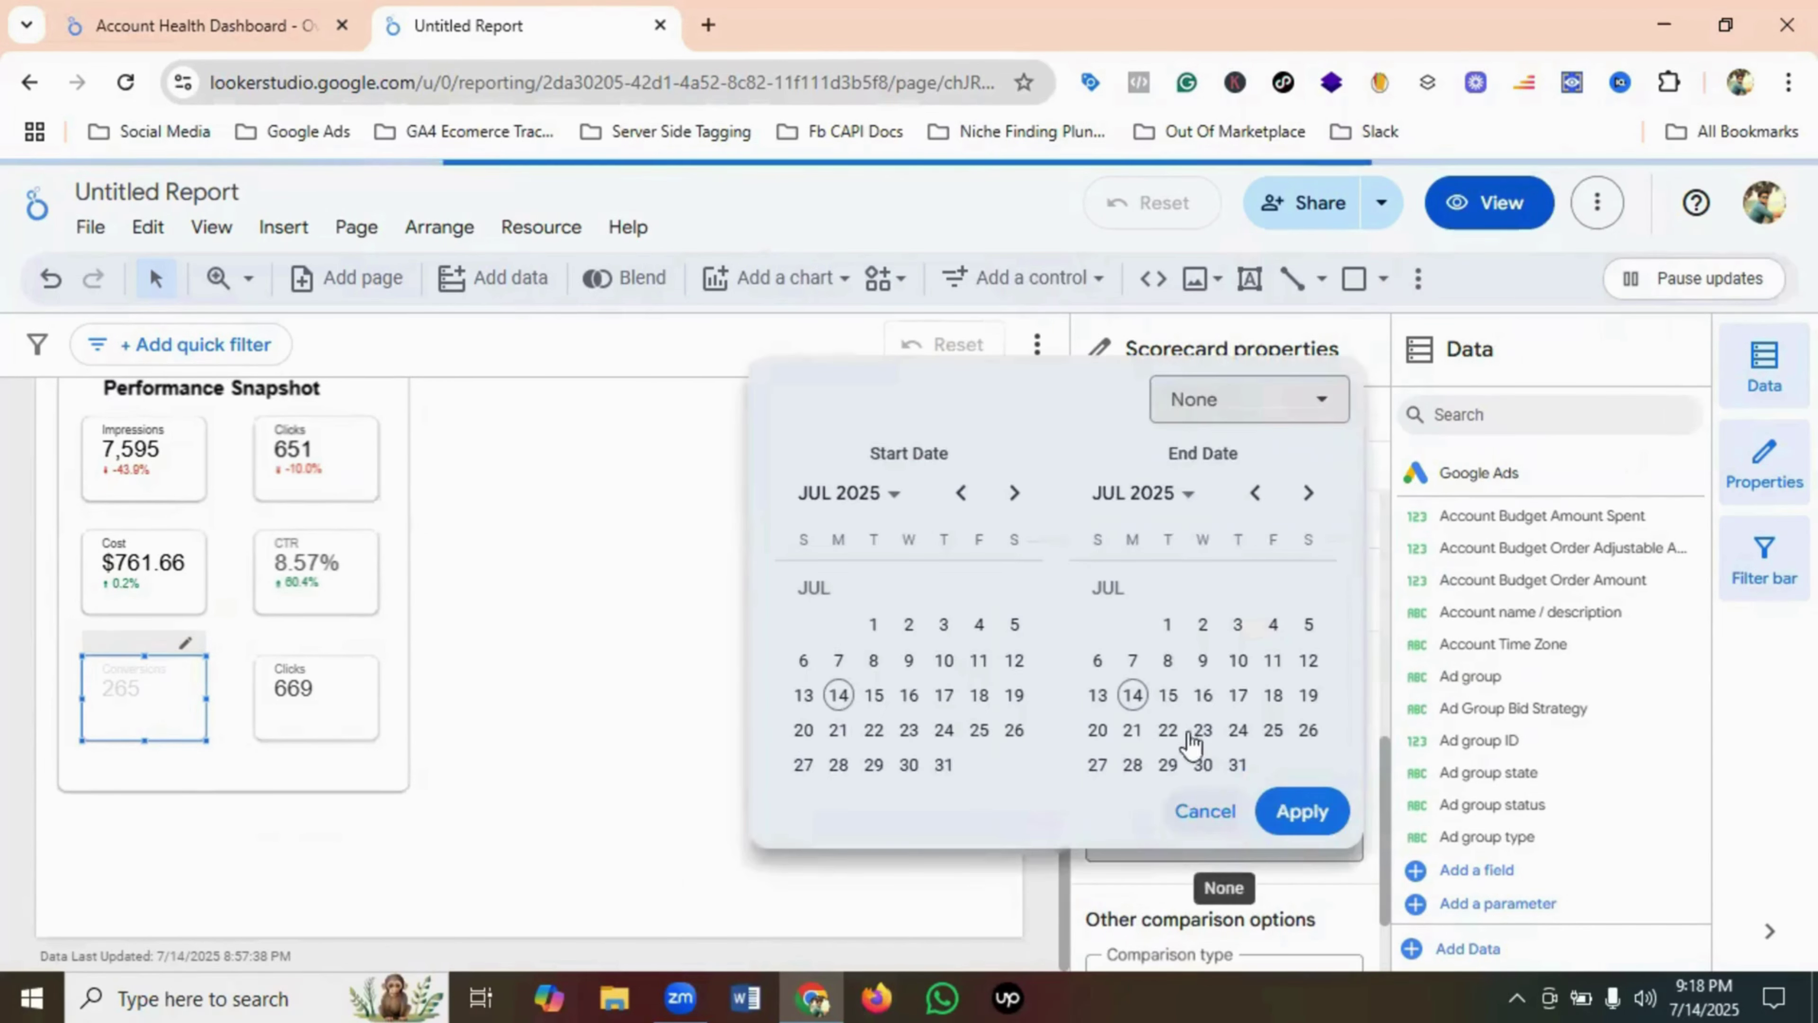
click(1249, 405)
click(1258, 528)
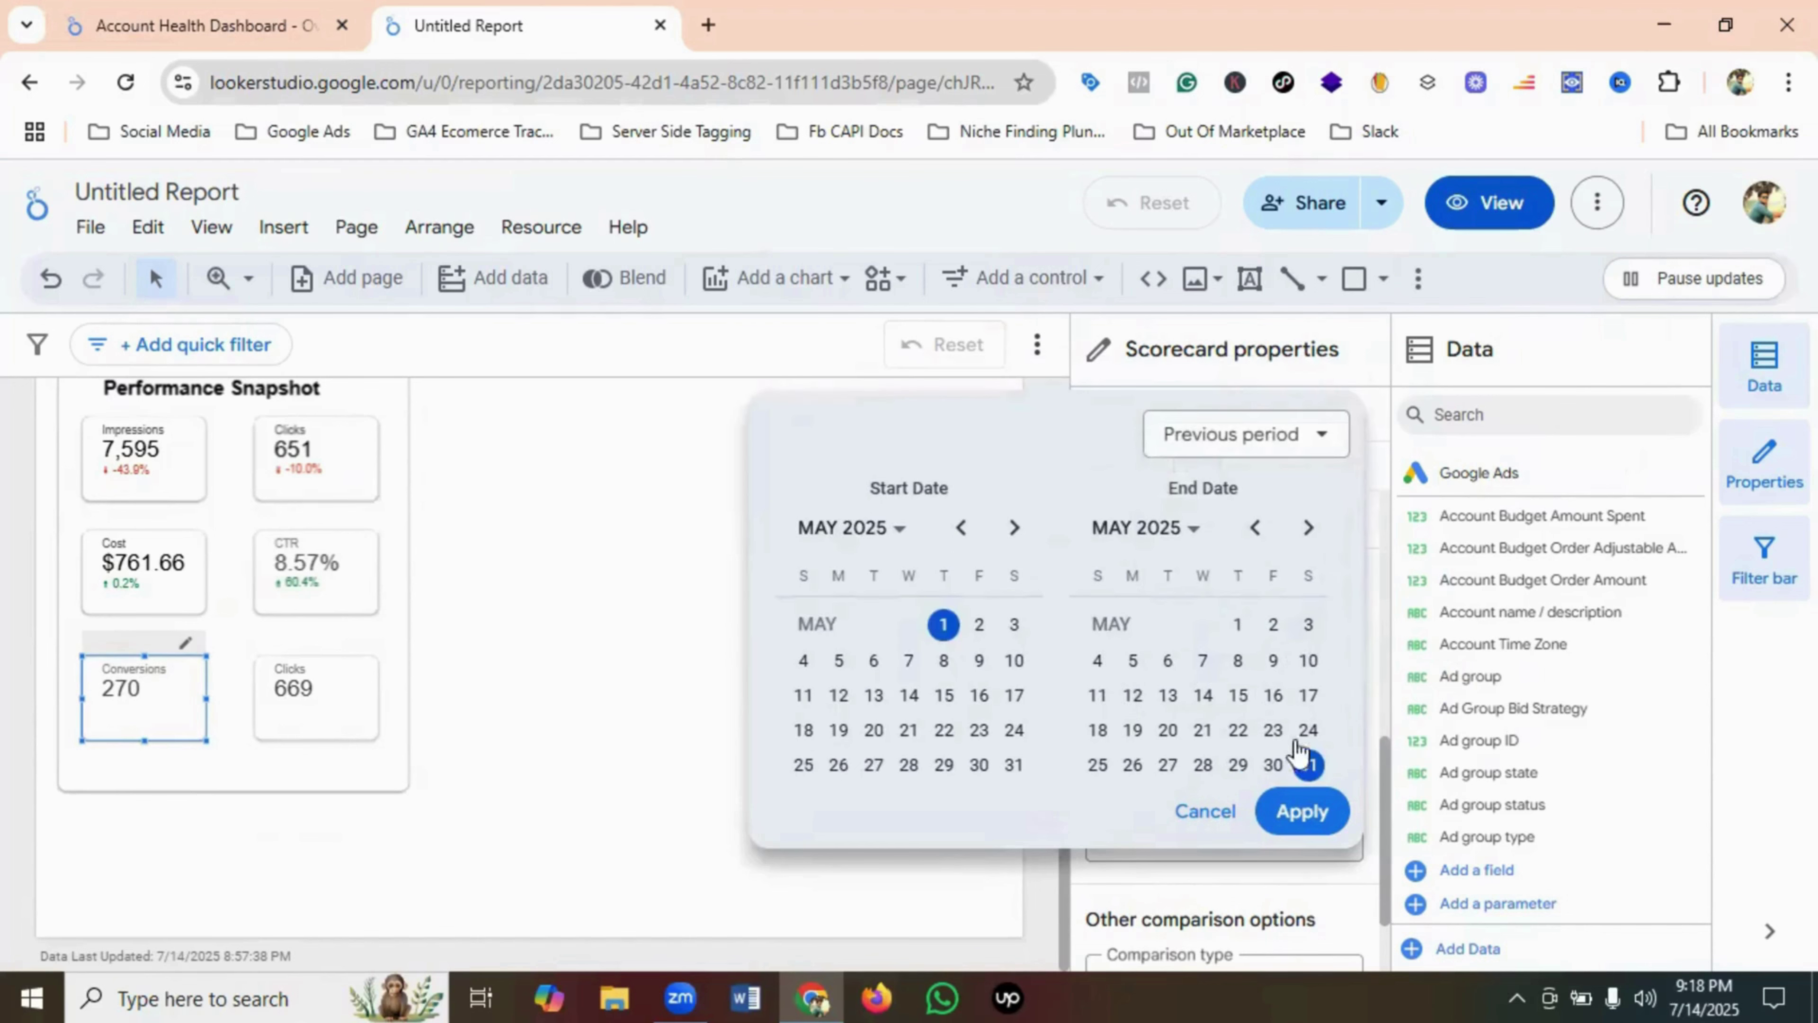
click(1299, 813)
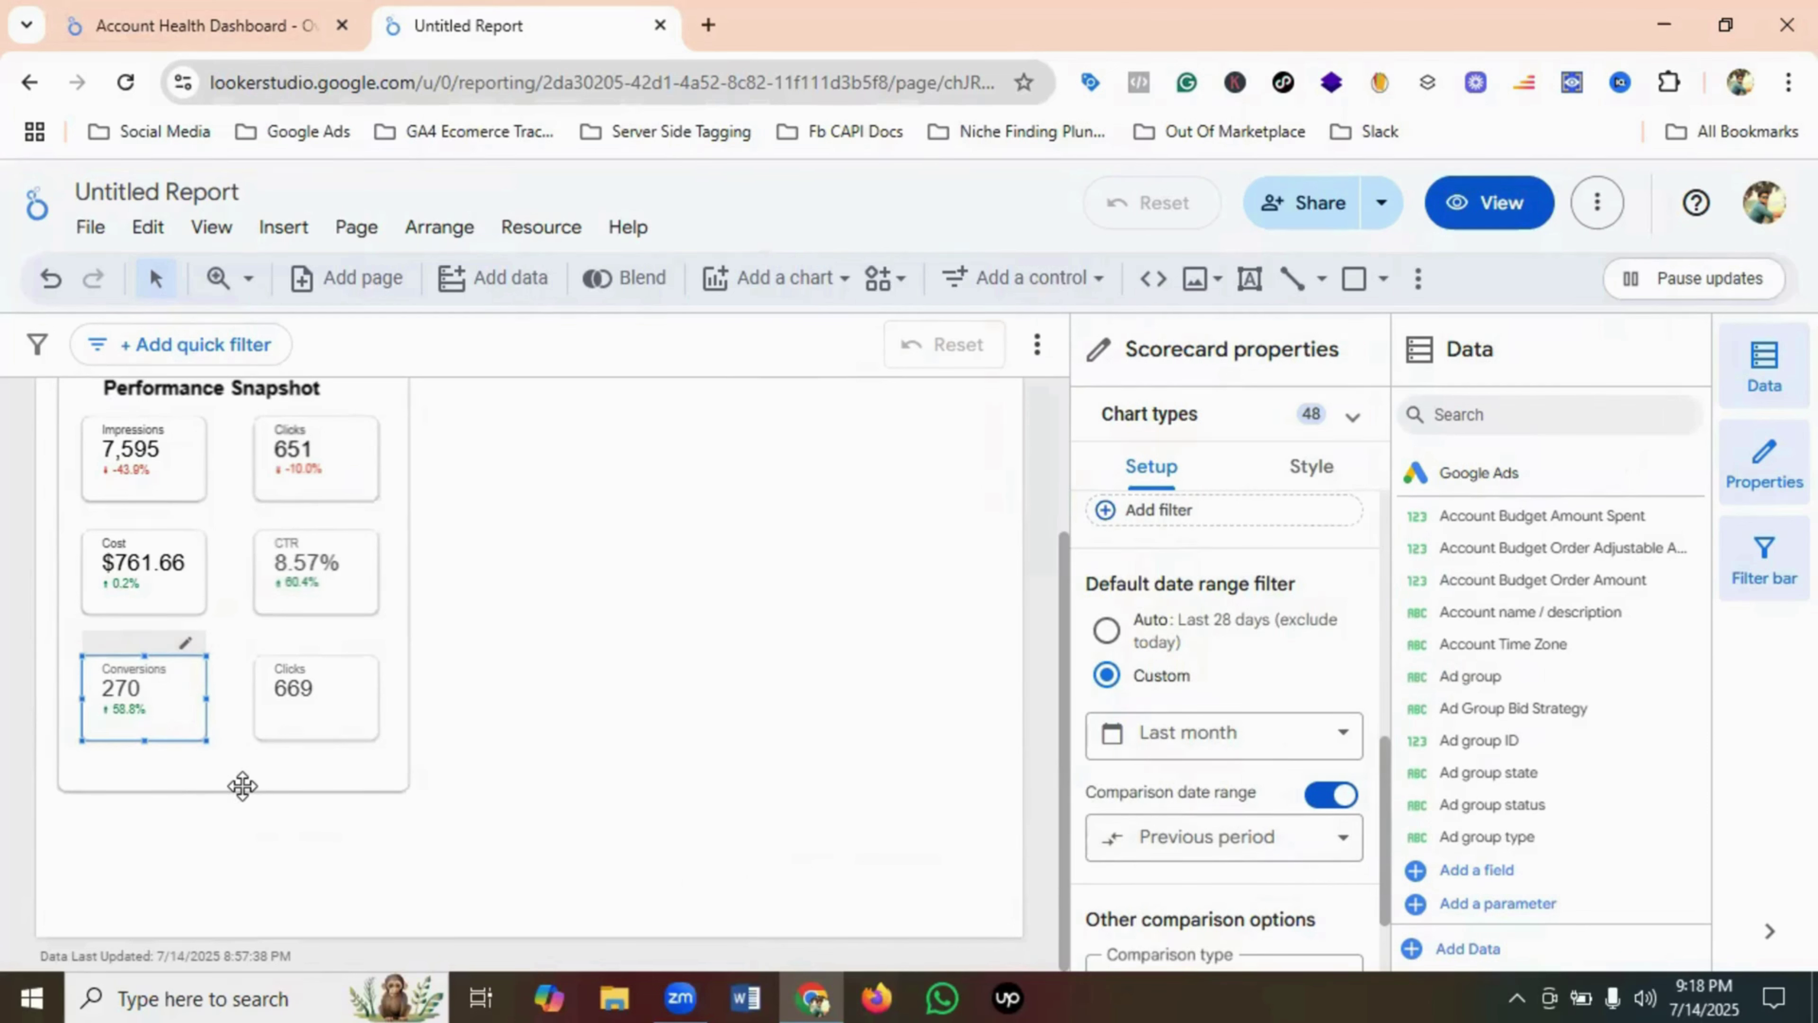
- Set the label font color of the Conversions scorecard to black
click(1319, 467)
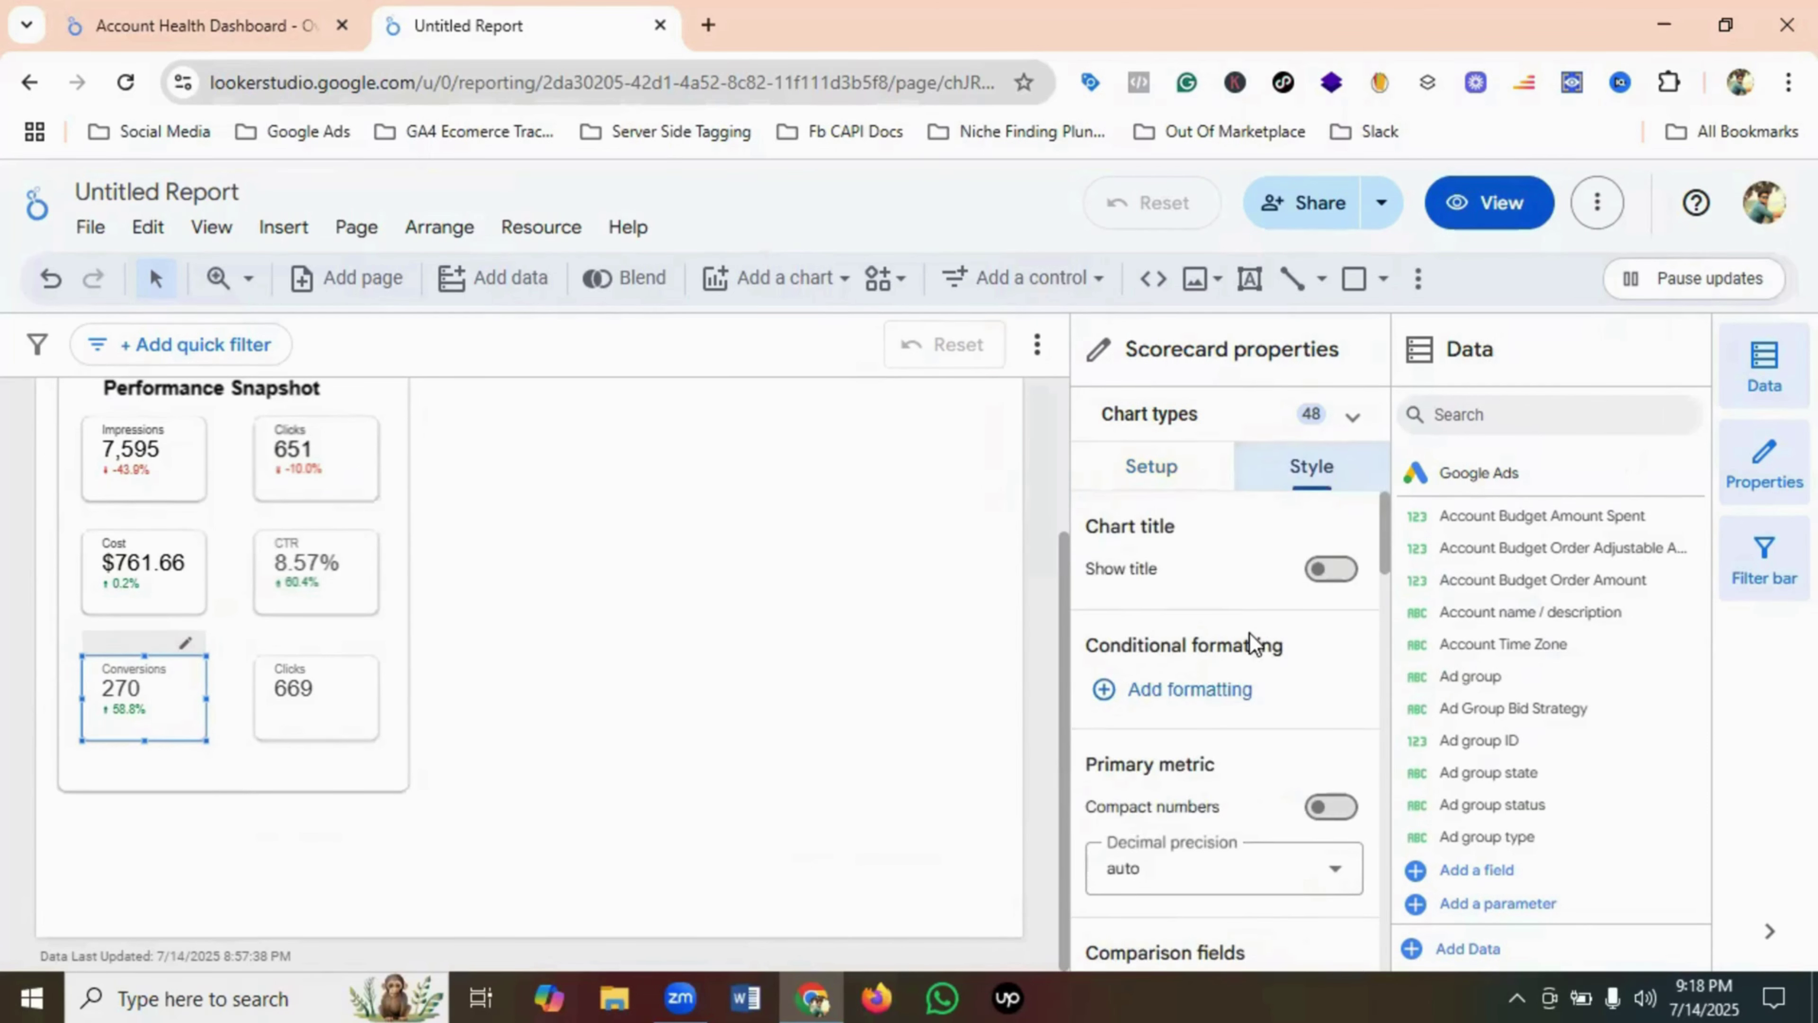
scroll(1191, 693, down, 5)
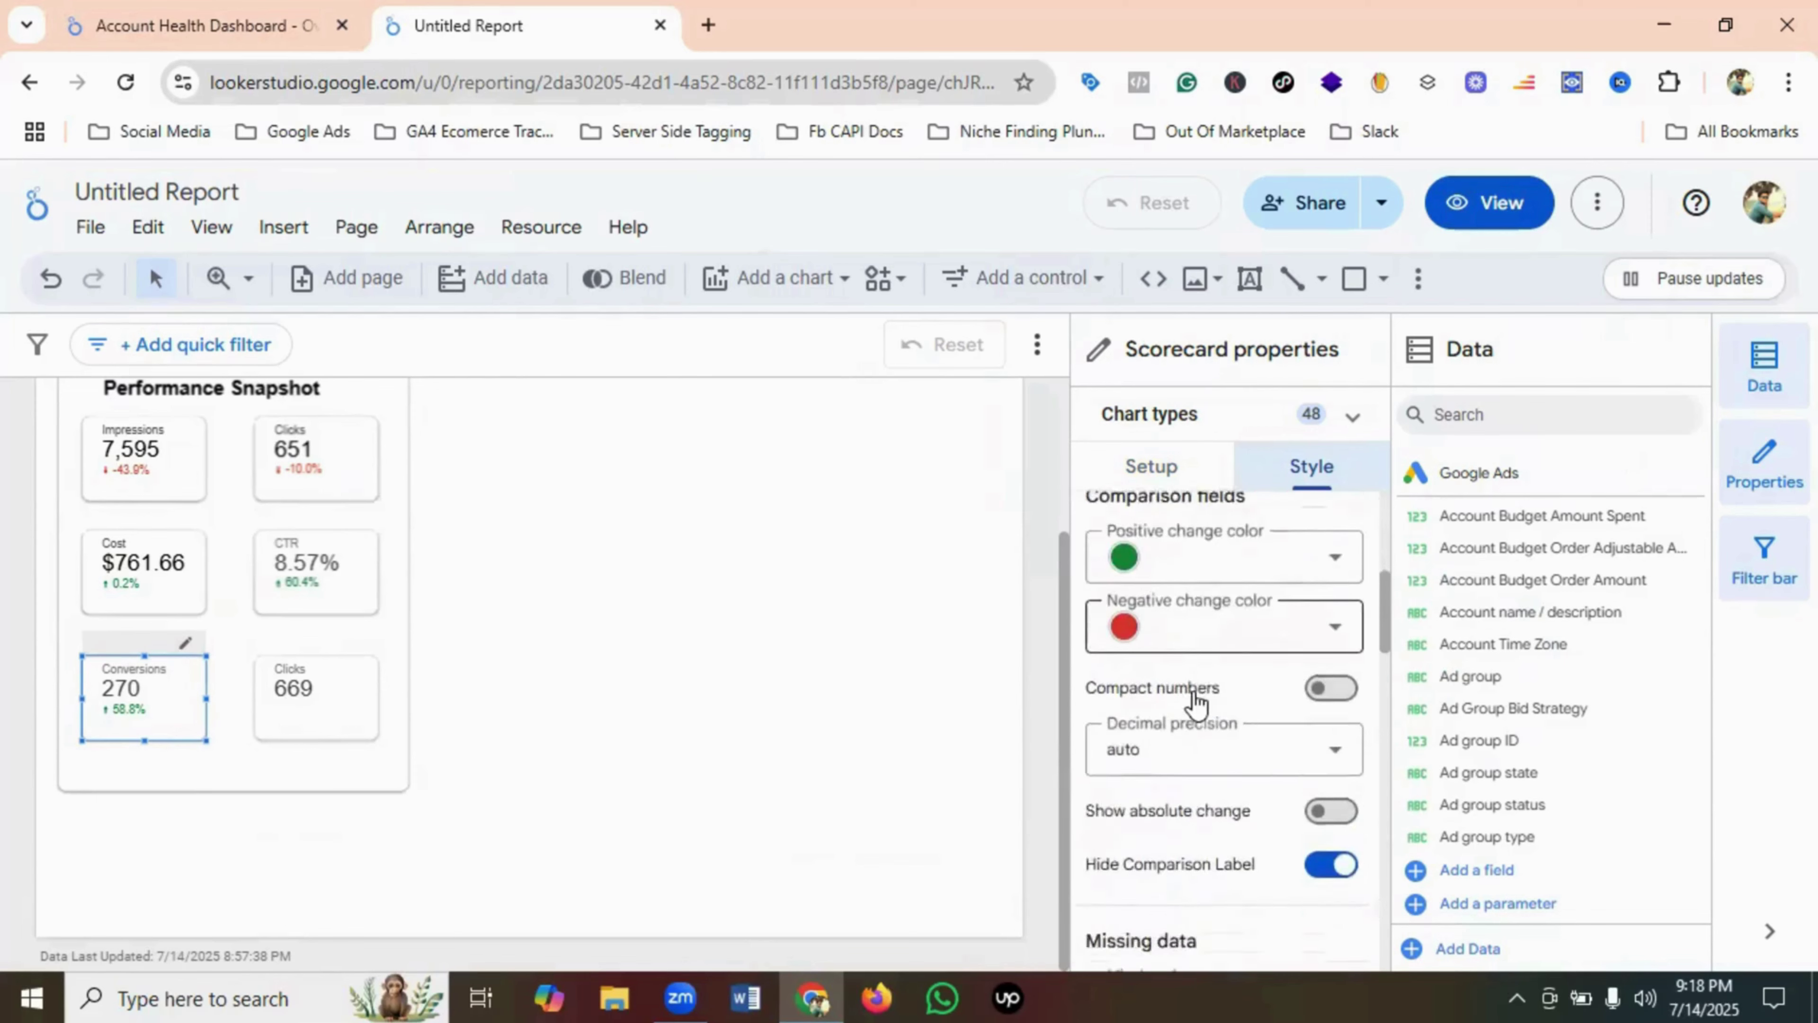
scroll(1196, 701, down, 3)
click(1125, 734)
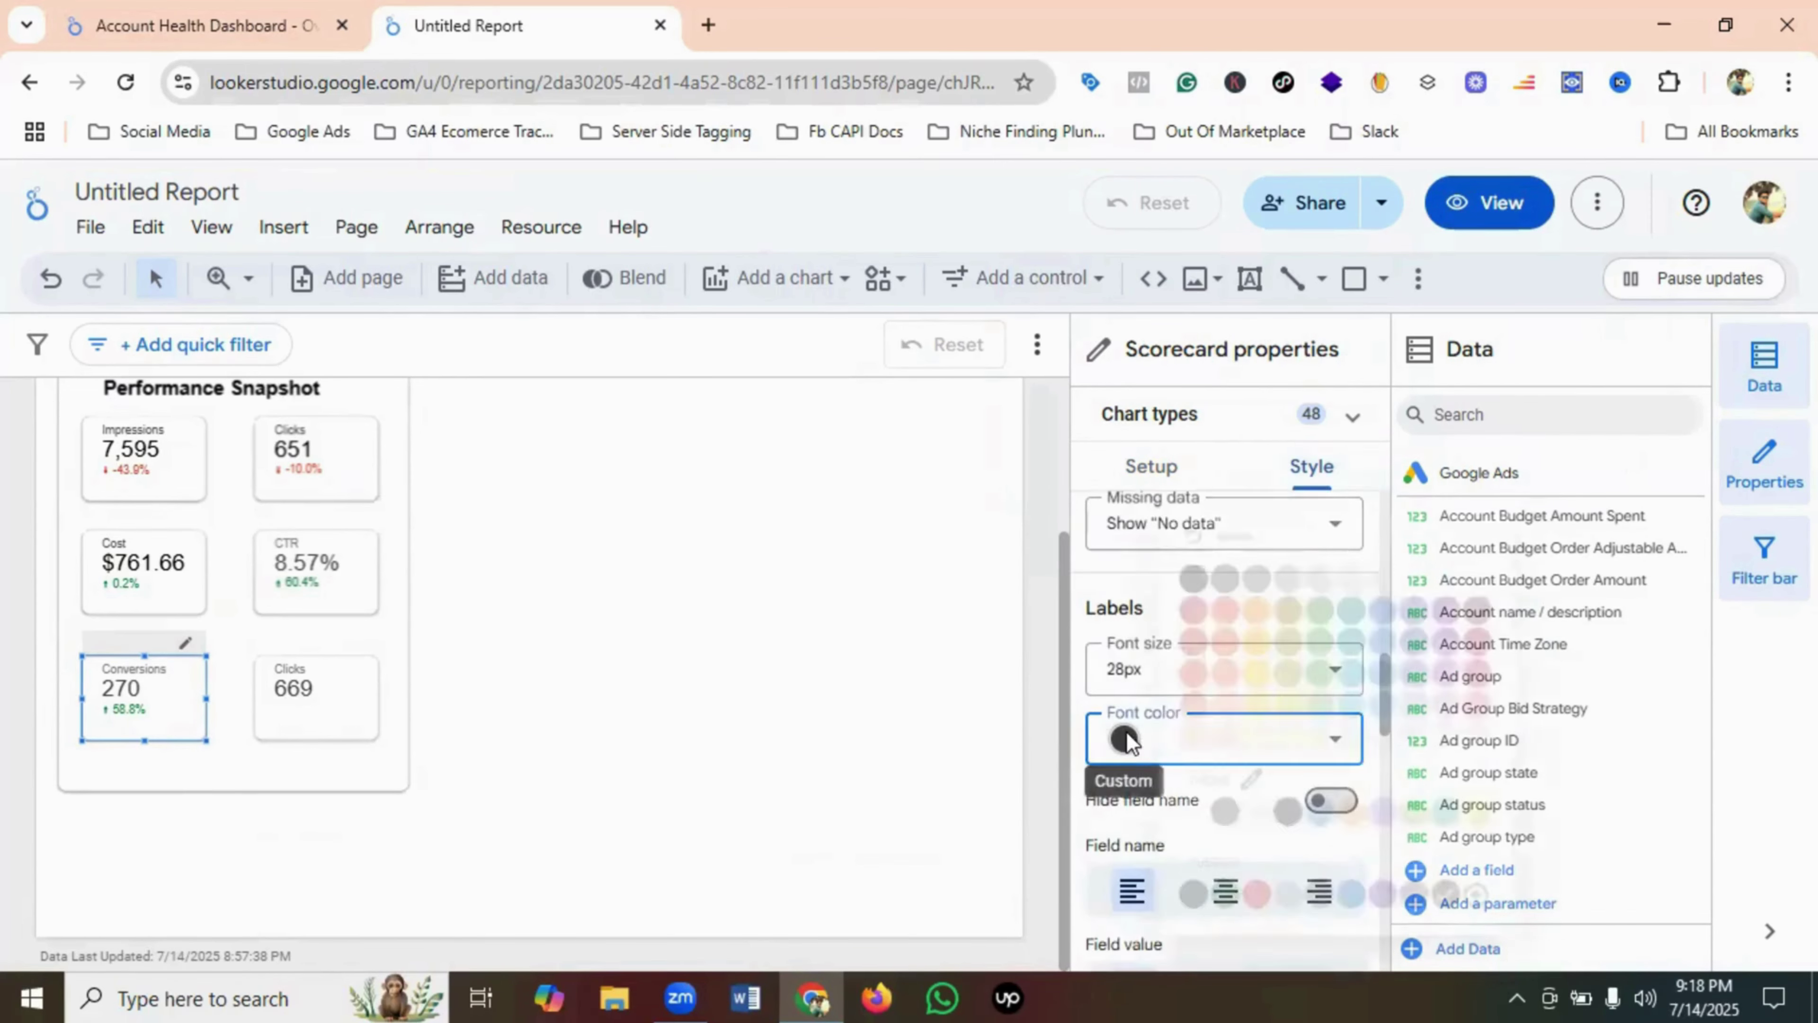
click(1178, 565)
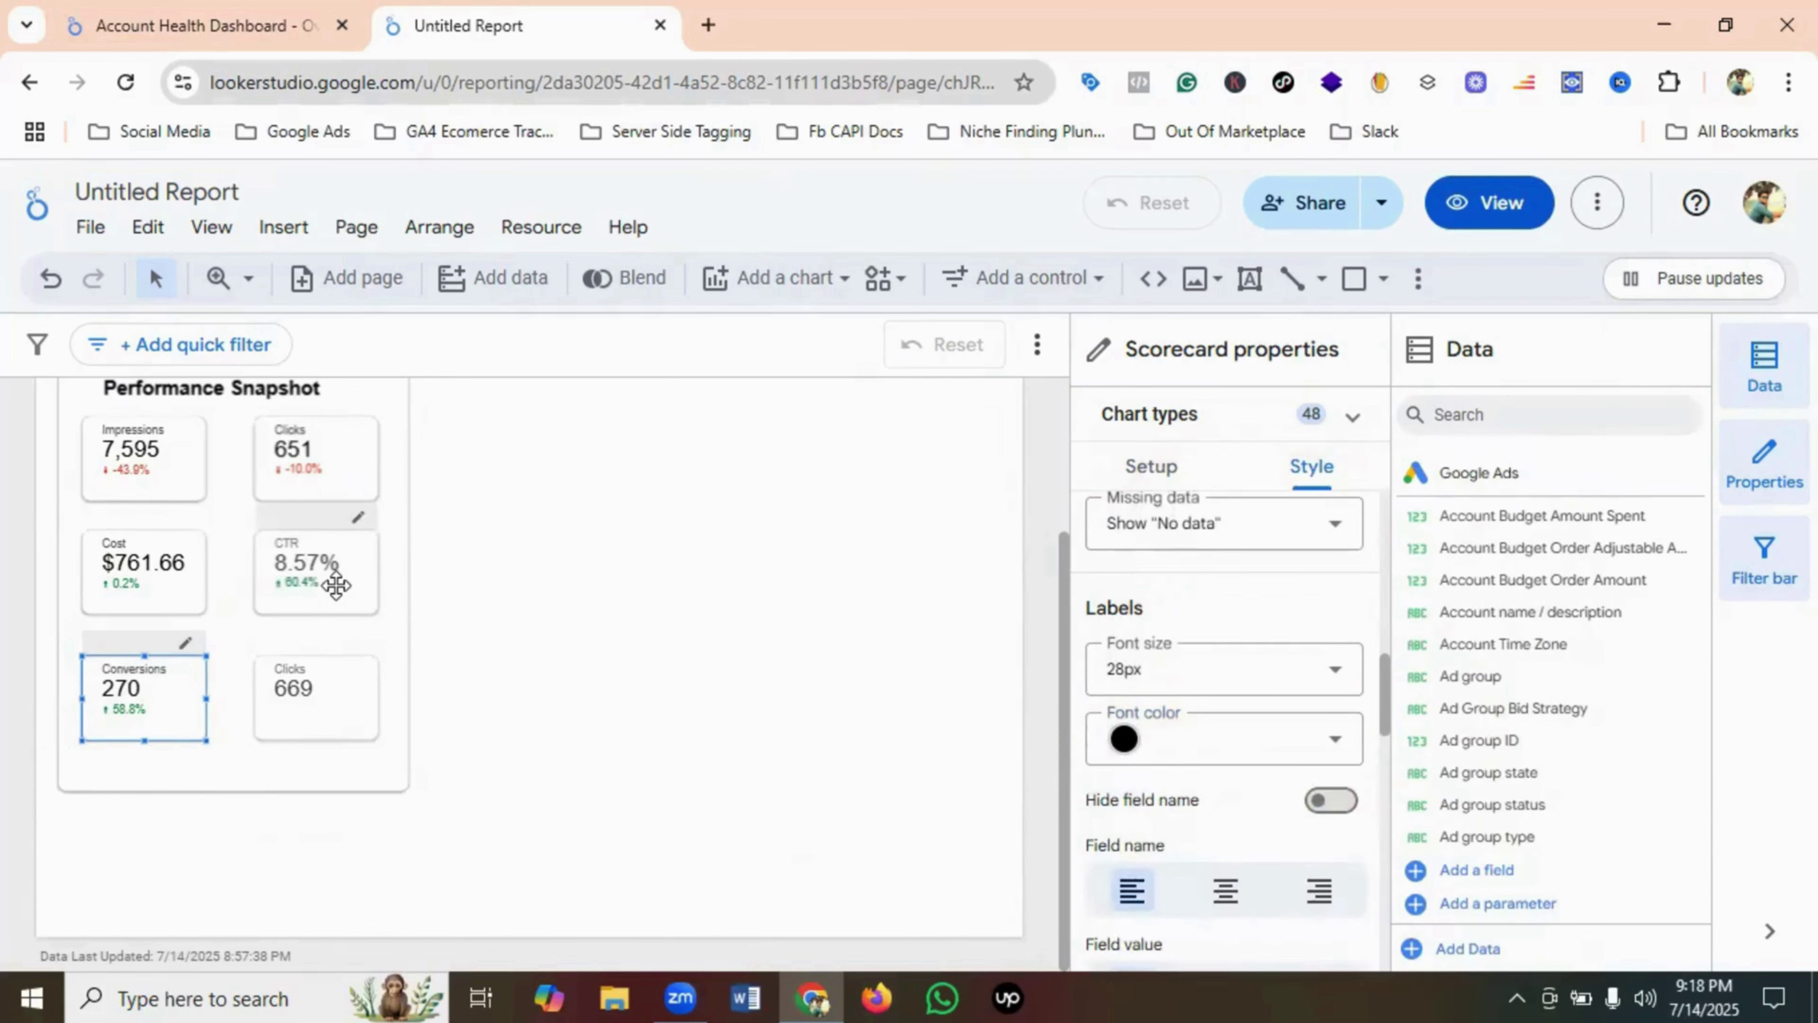
- Set the label font color of the CTR scorecard to black
click(333, 573)
scroll(1220, 723, down, 3)
scroll(1221, 731, down, 8)
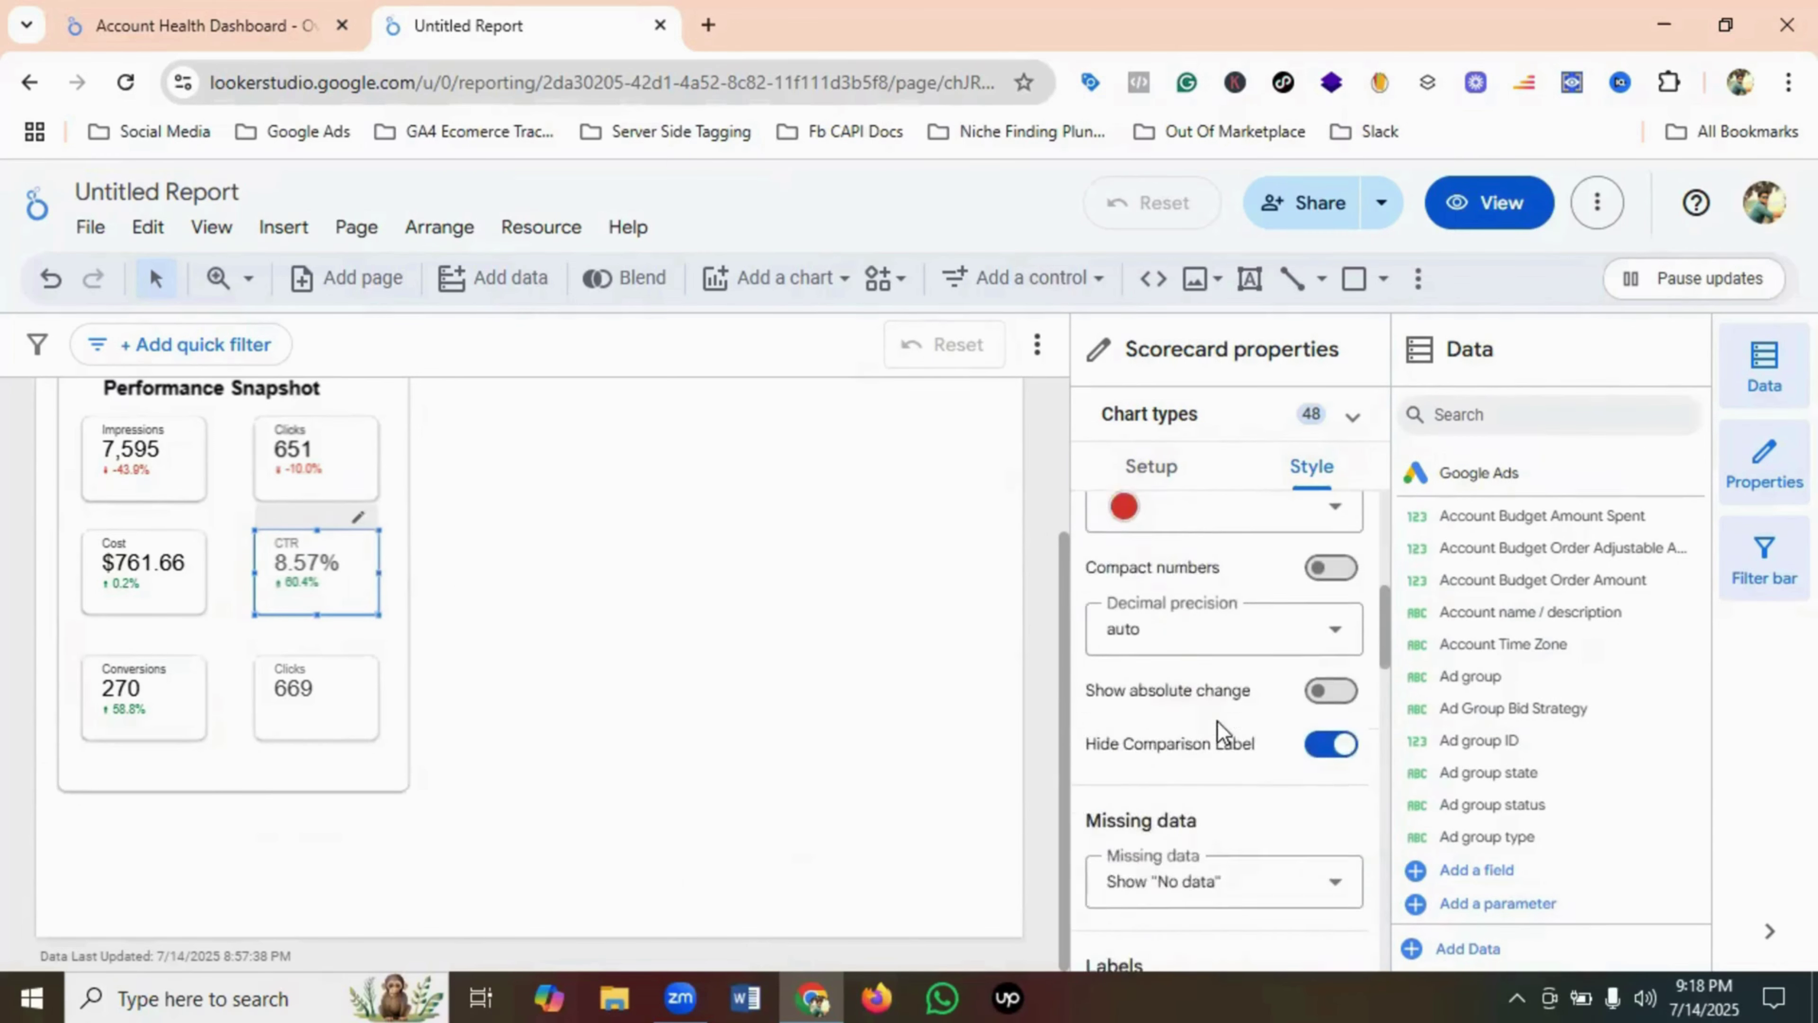
click(1123, 830)
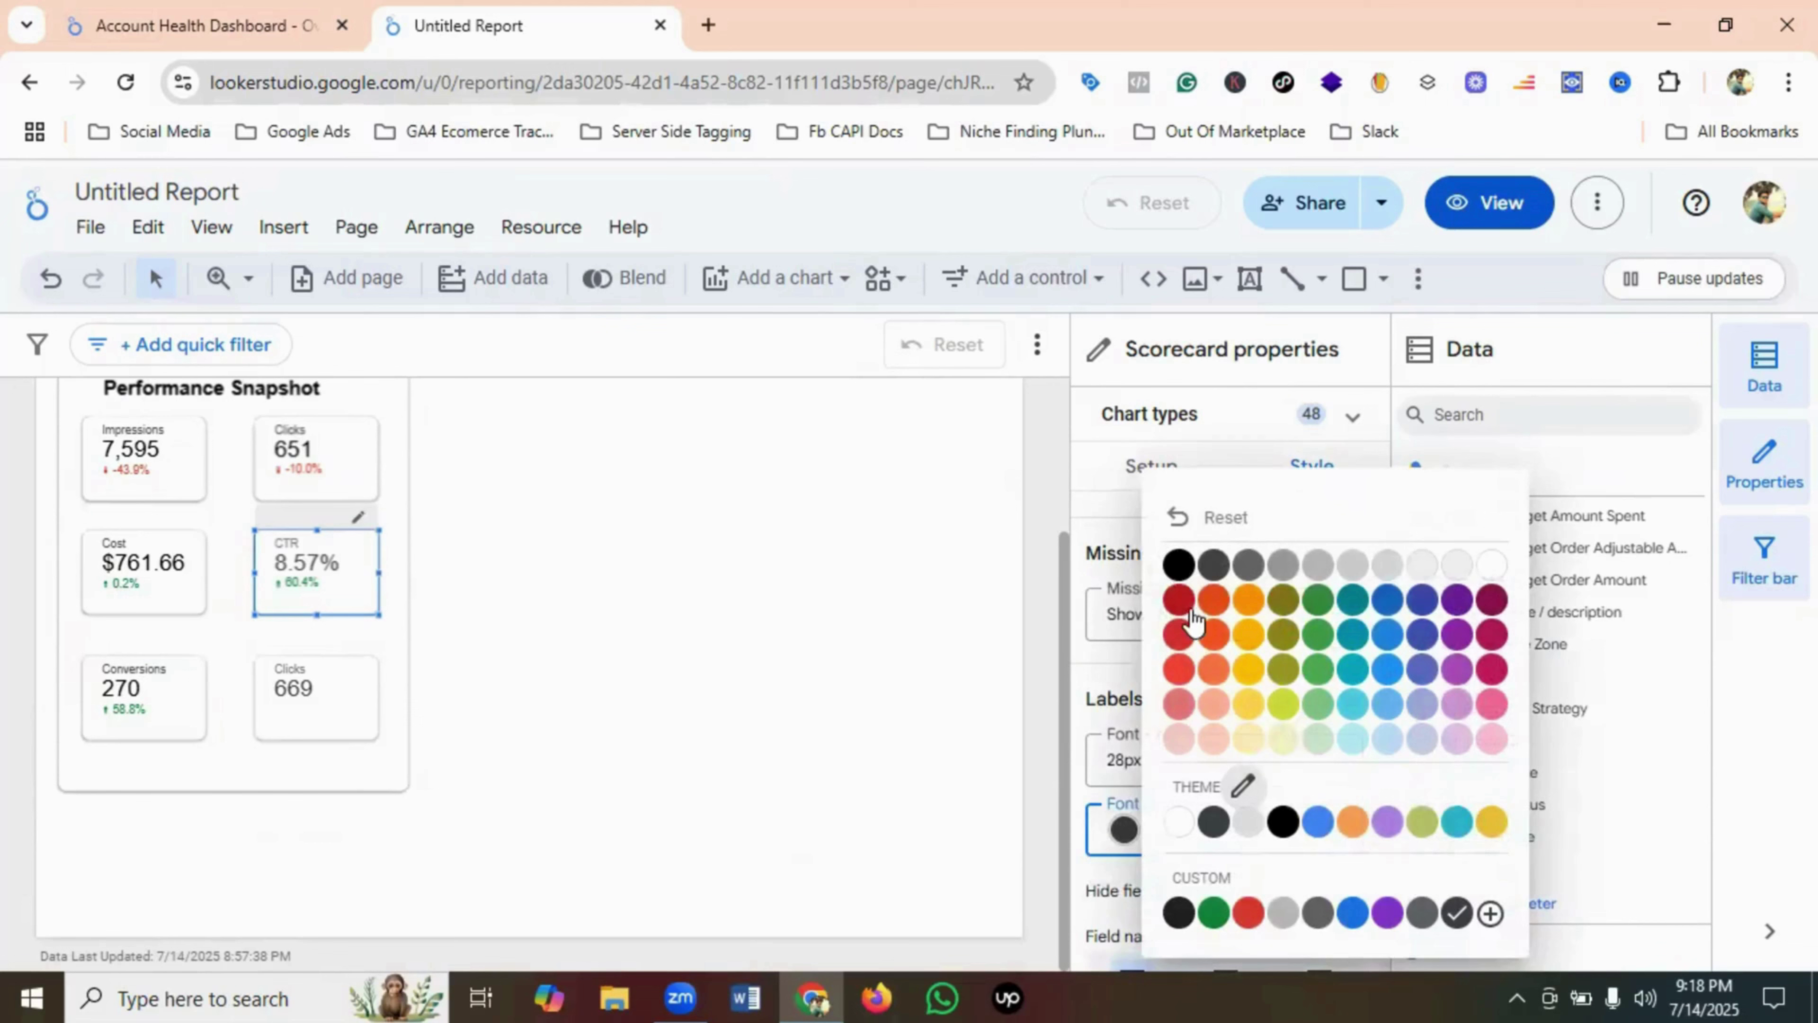
click(1178, 565)
- Check the last snapshot metric in the Account Health Dashboard and set the label font color of the Clicks scorecard below CTR to black
click(342, 697)
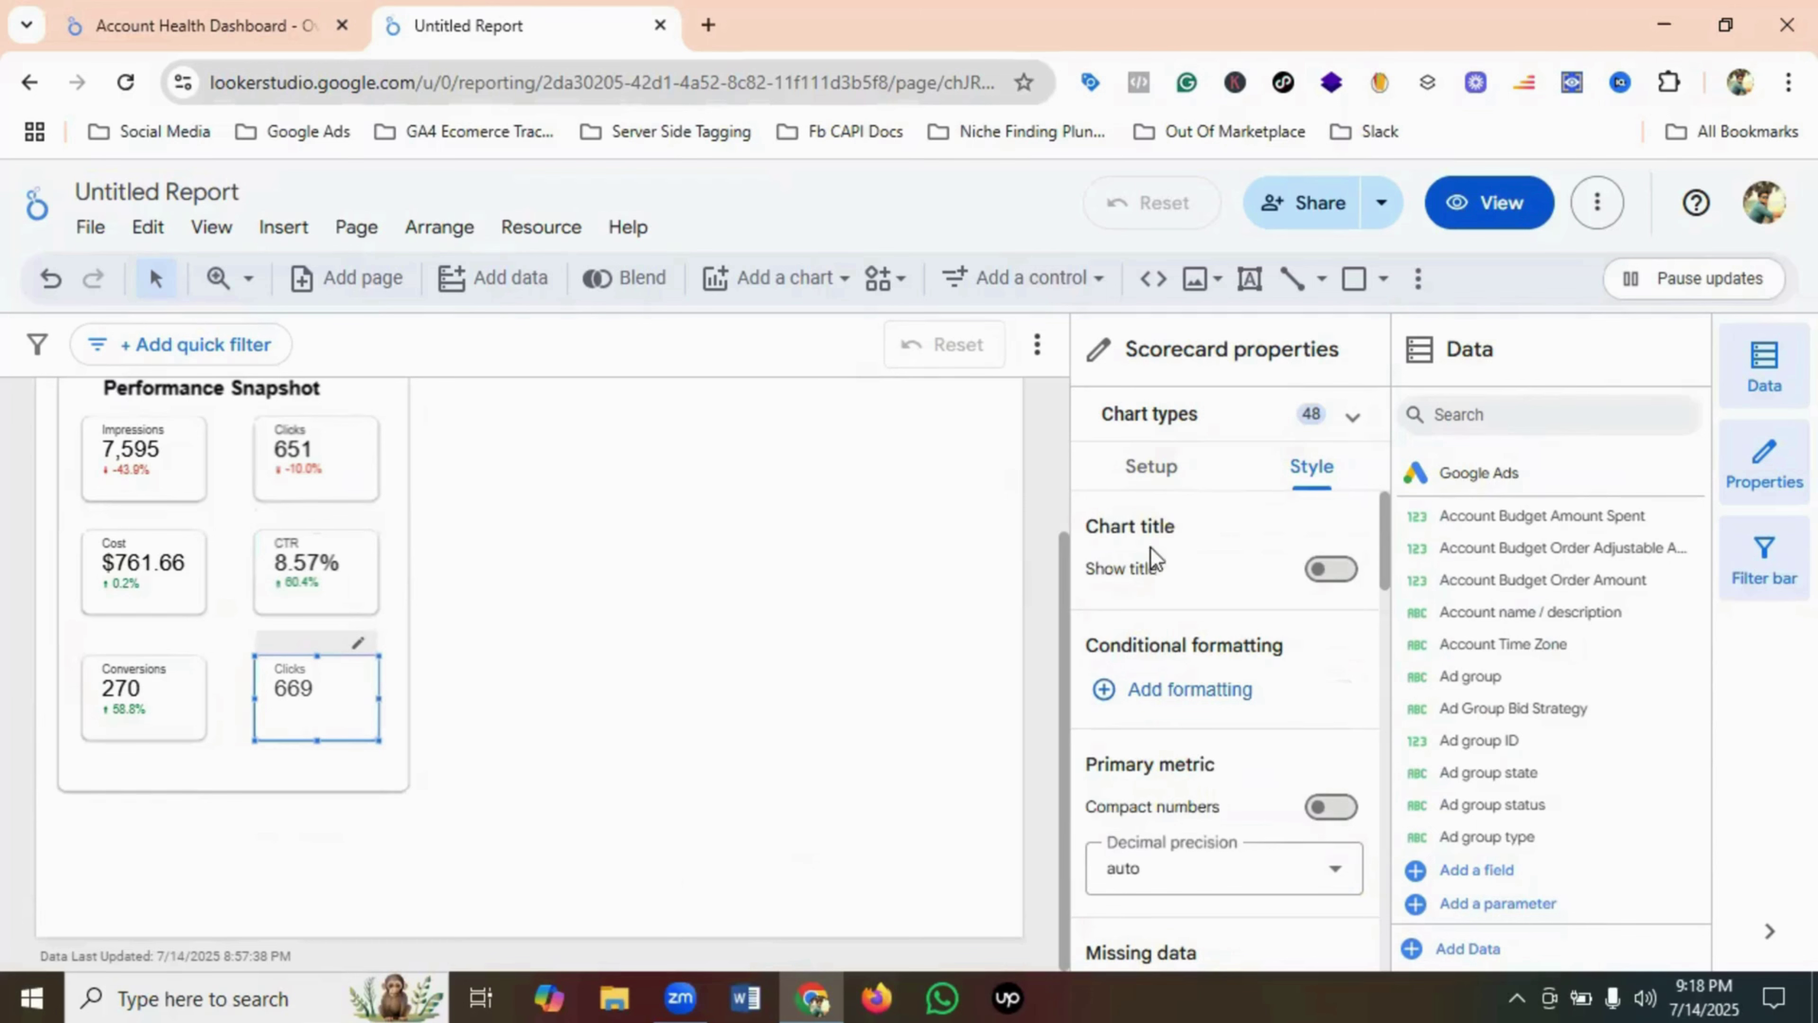
click(200, 24)
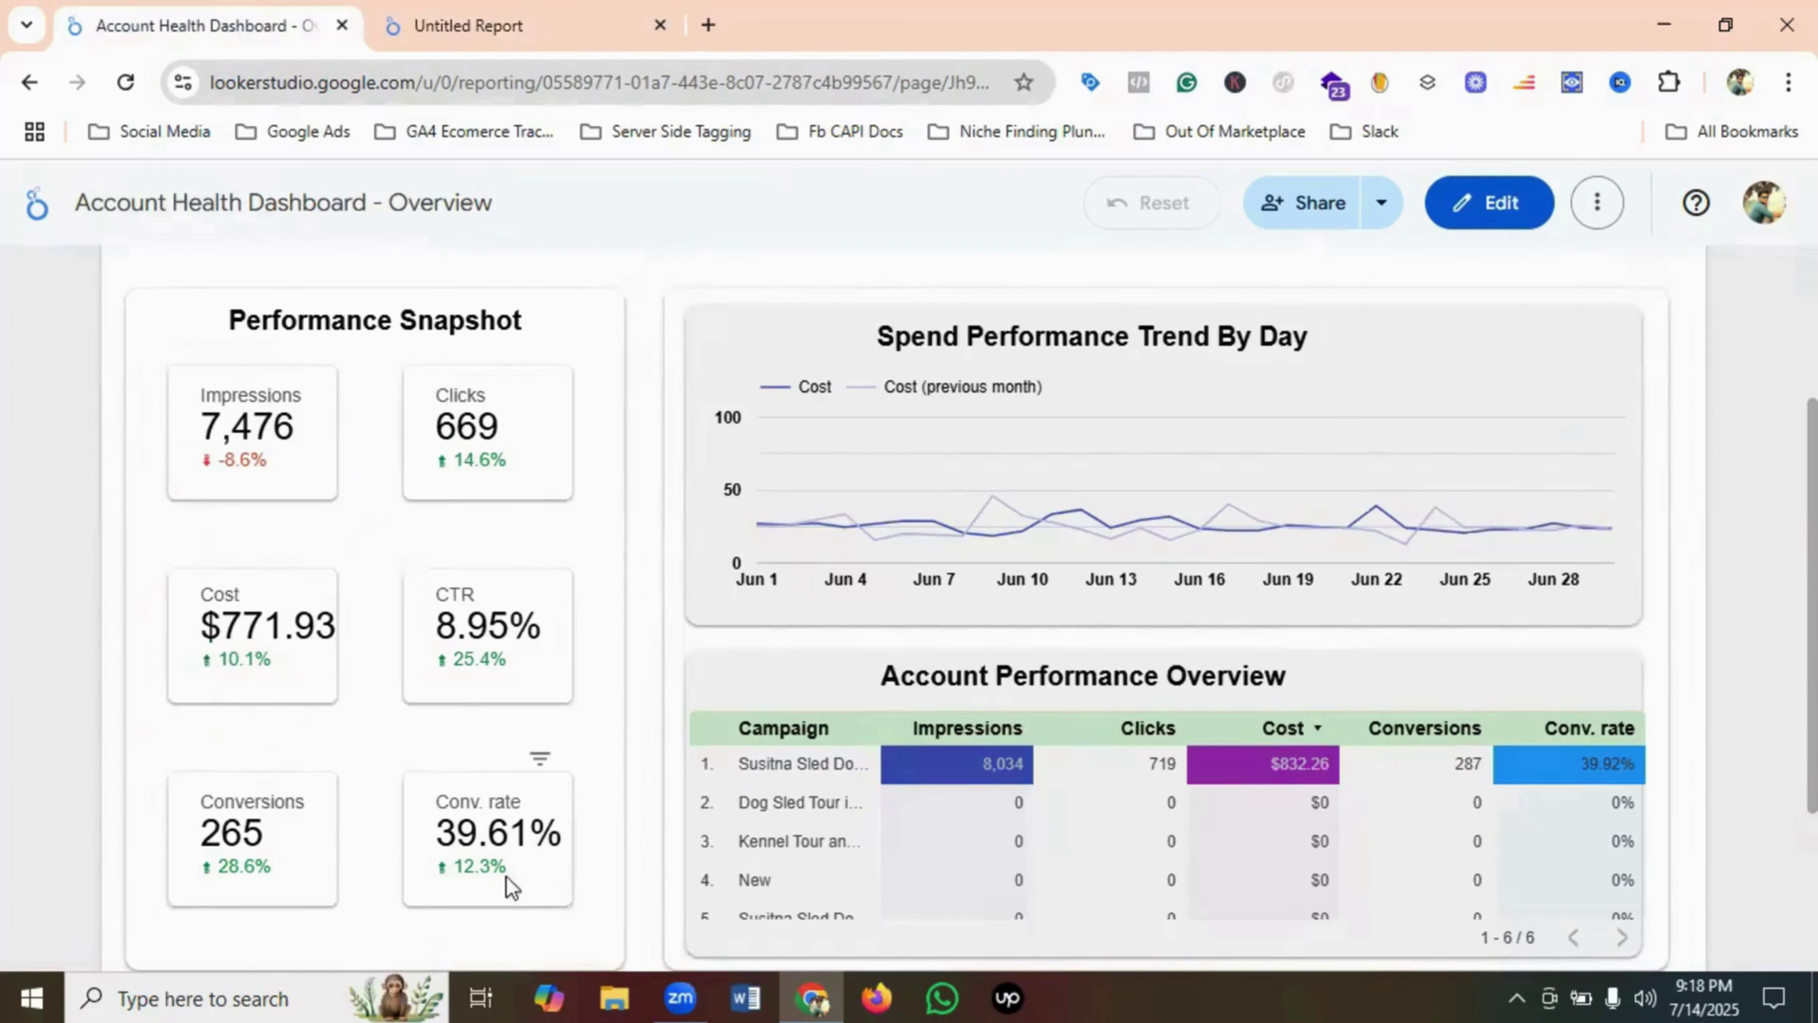
click(442, 41)
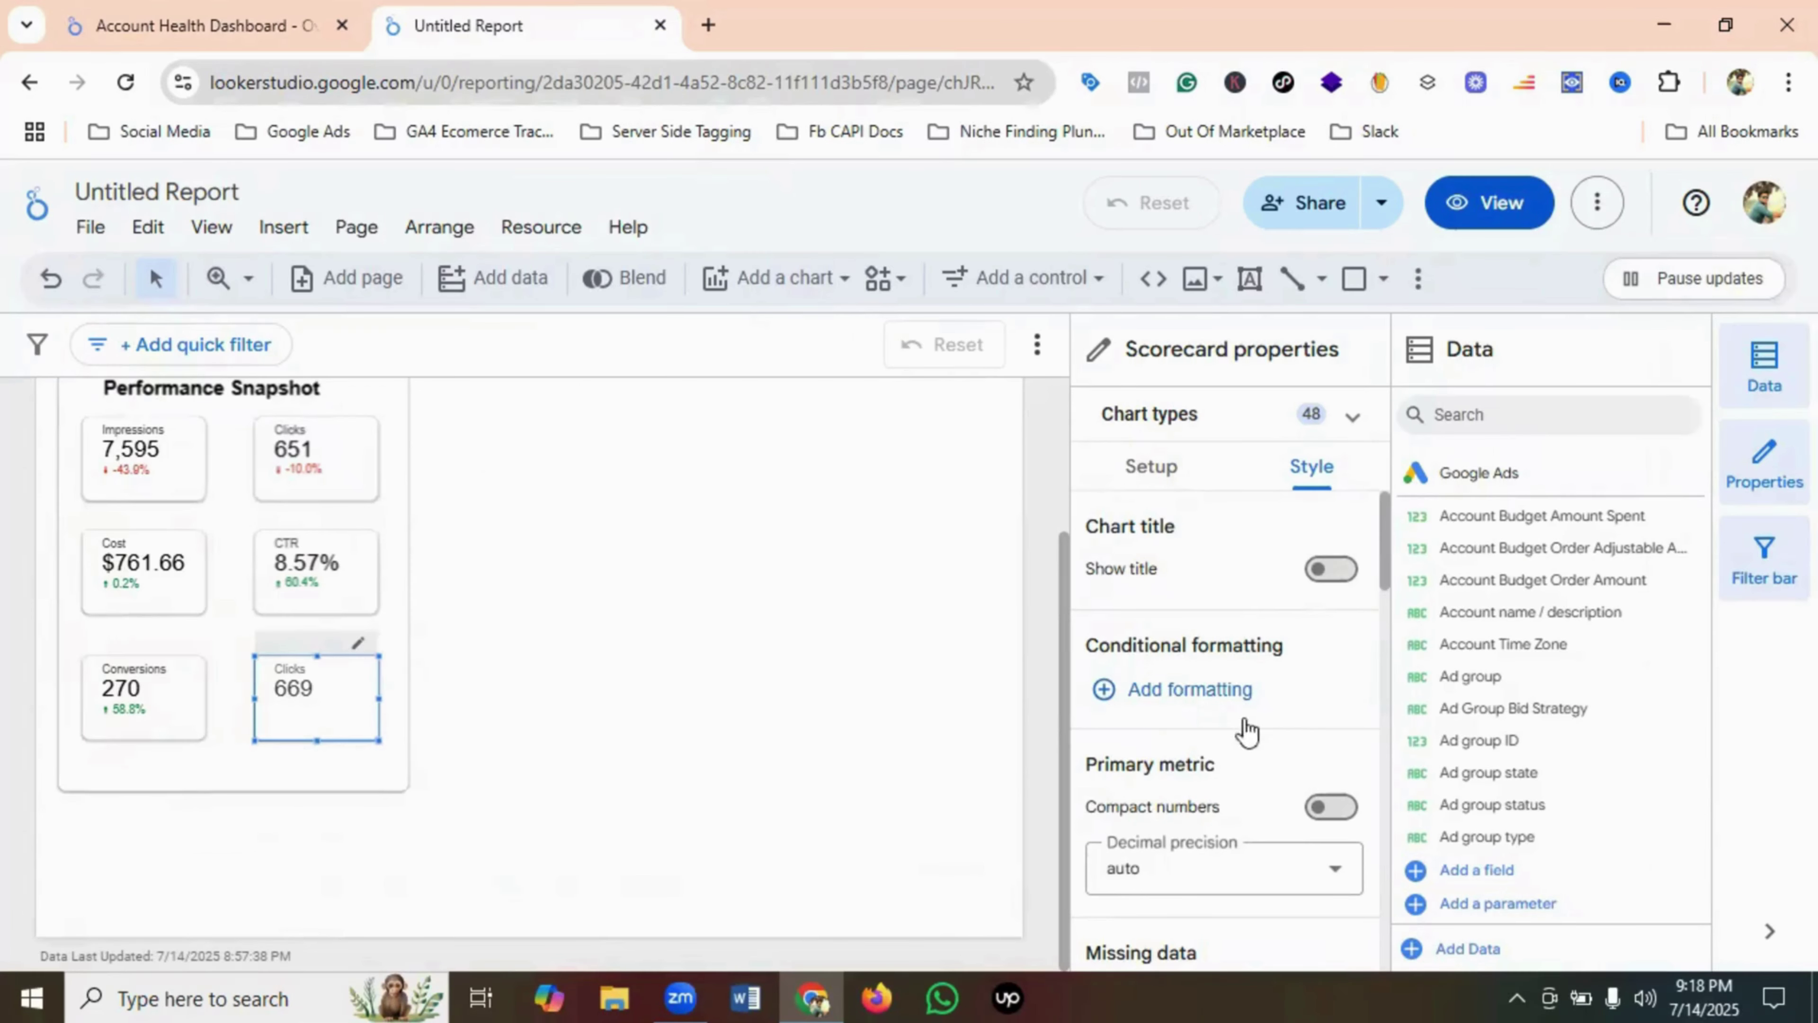
scroll(1221, 737, down, 2)
scroll(1221, 737, down, 4)
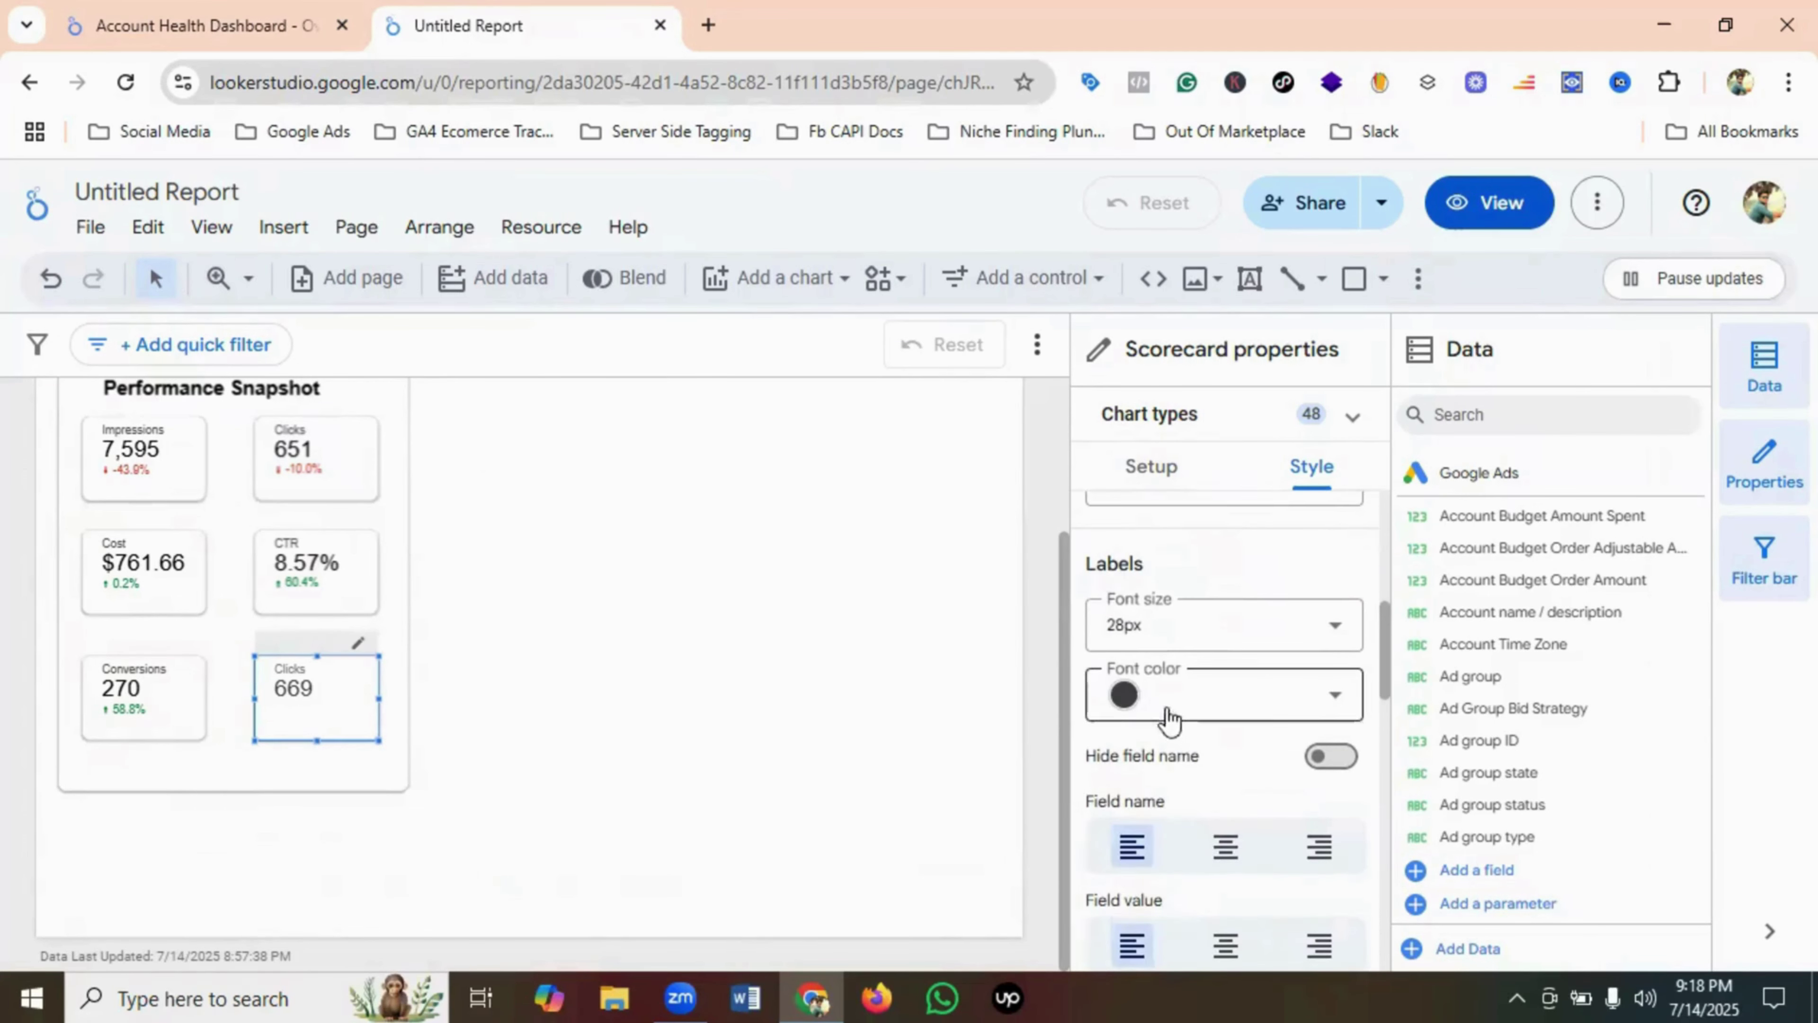
click(1128, 694)
click(1177, 558)
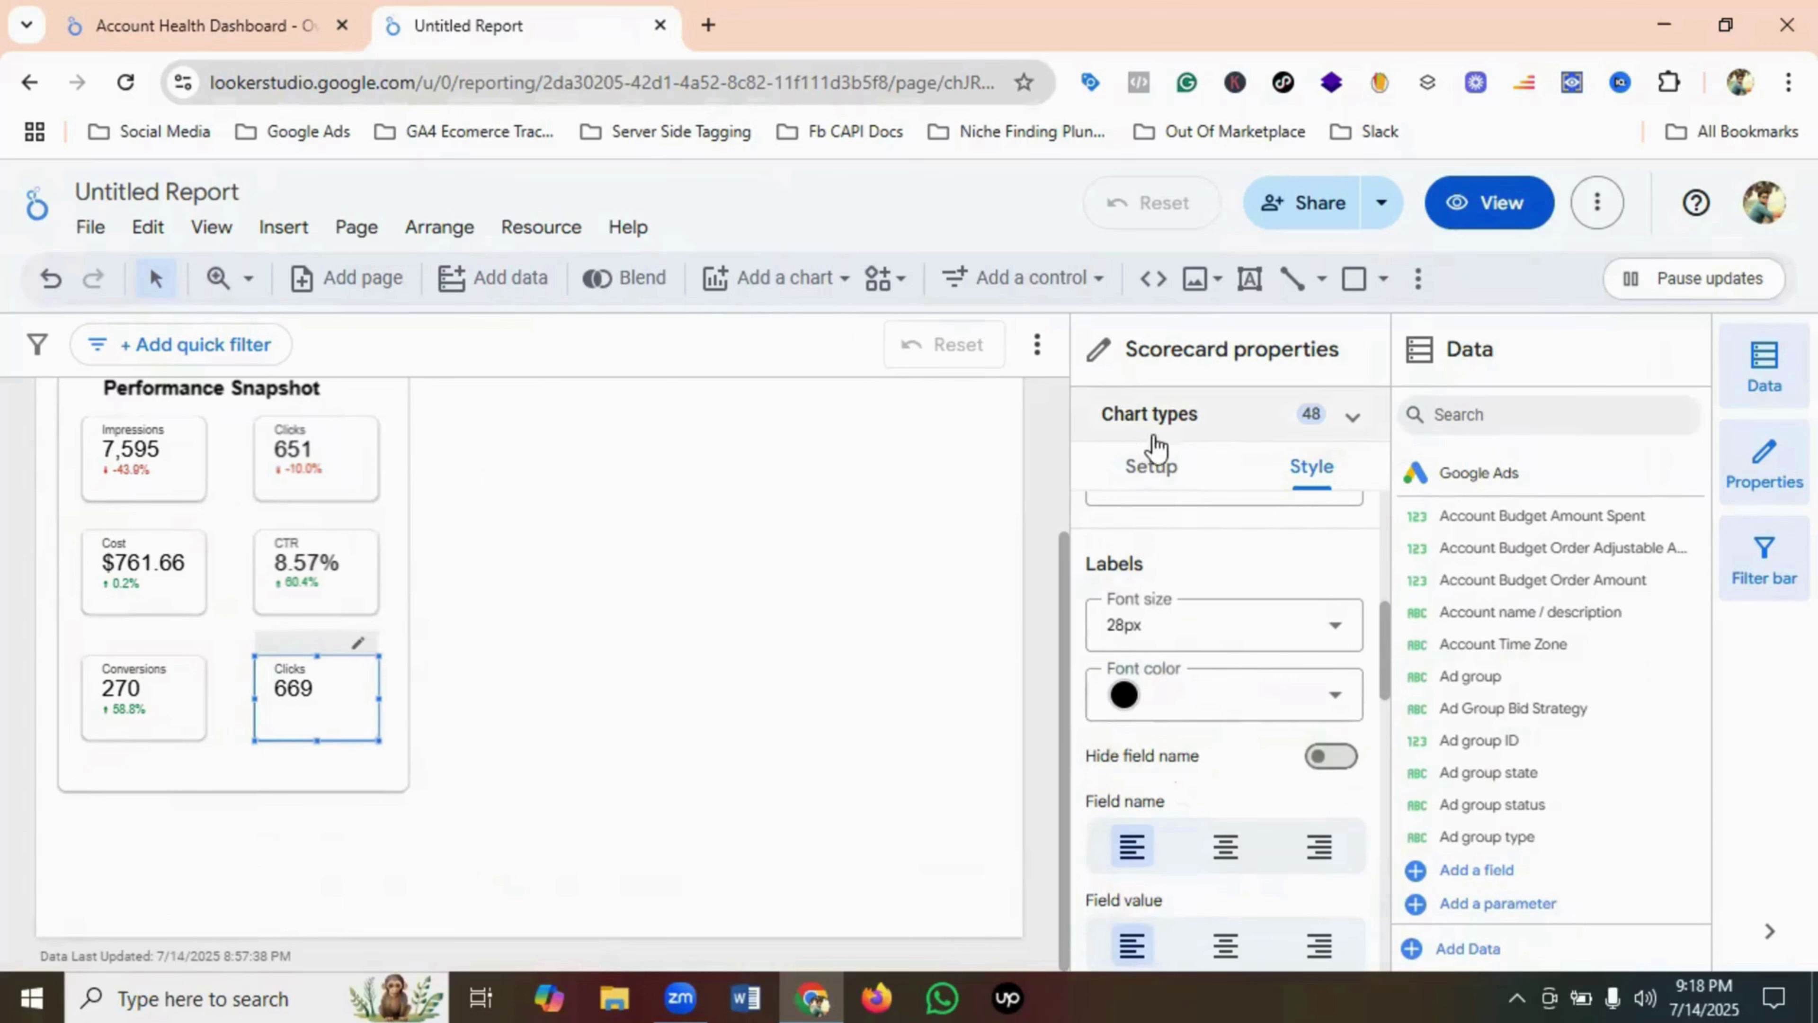
- Change the metric of the Clicks scorecard beside Conversions to Conv. rate
click(1150, 467)
scroll(1159, 687, down, 3)
scroll(1160, 698, down, 1)
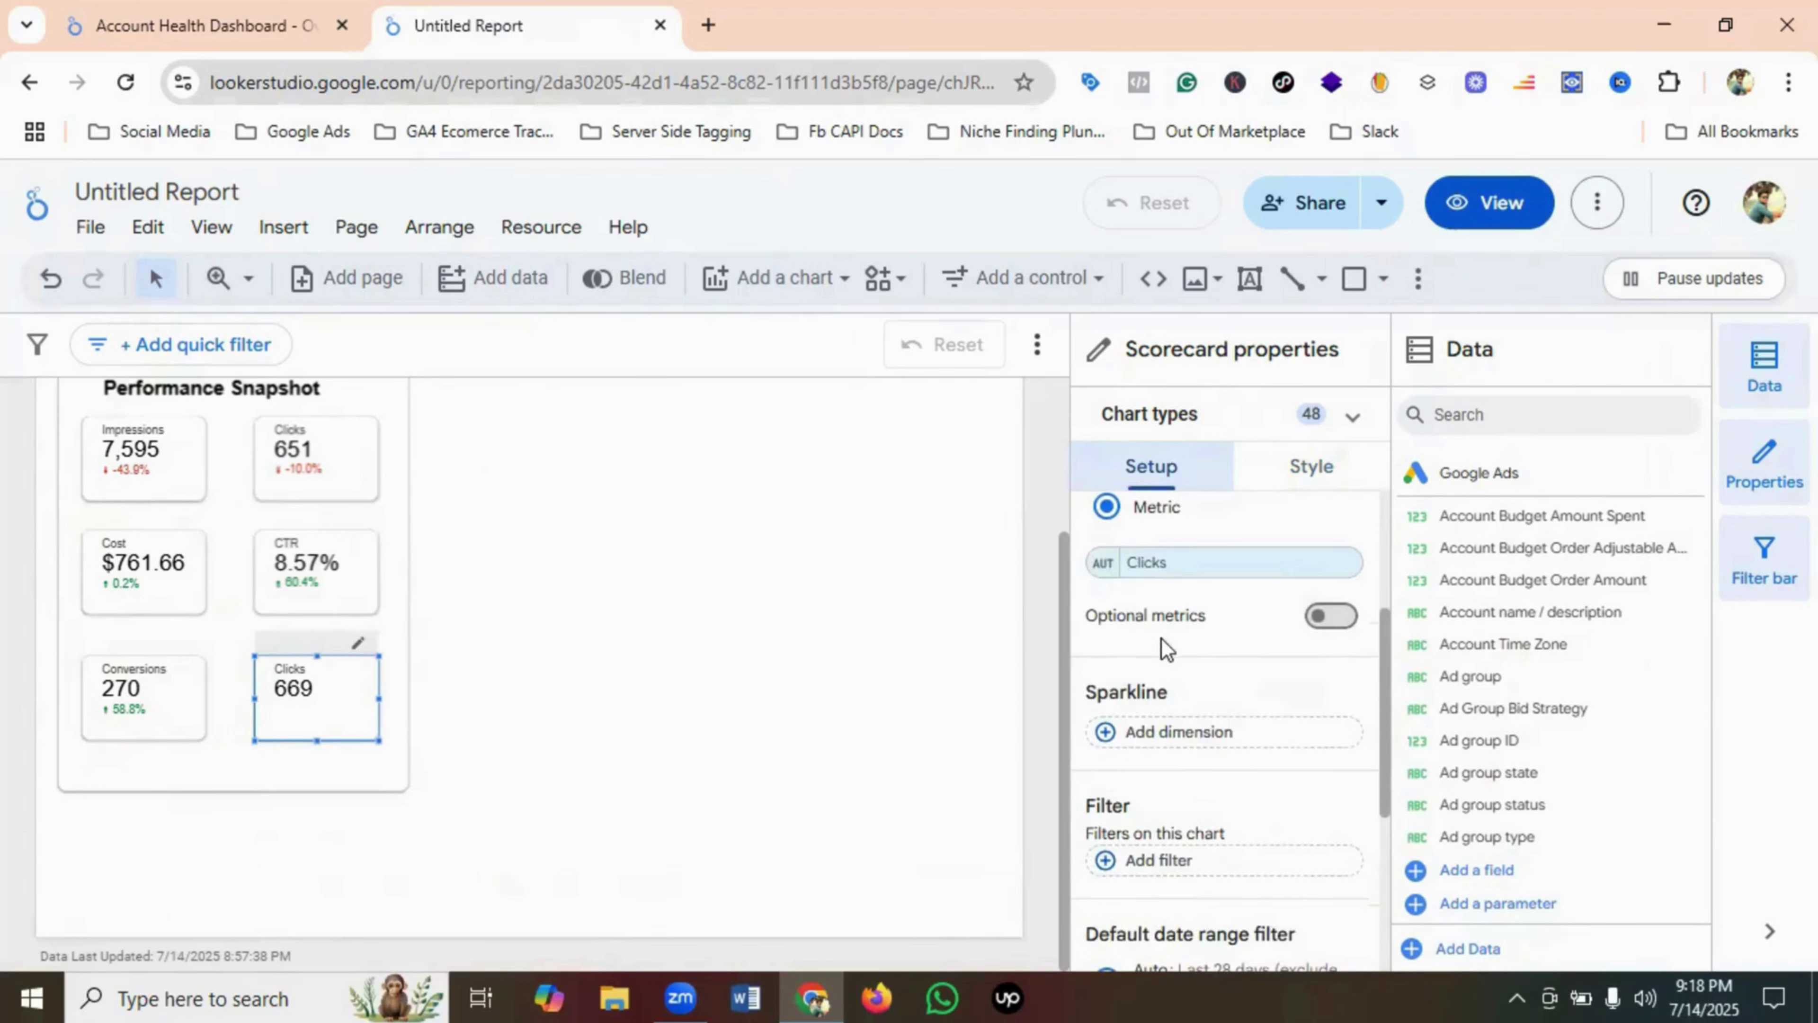
click(1146, 564)
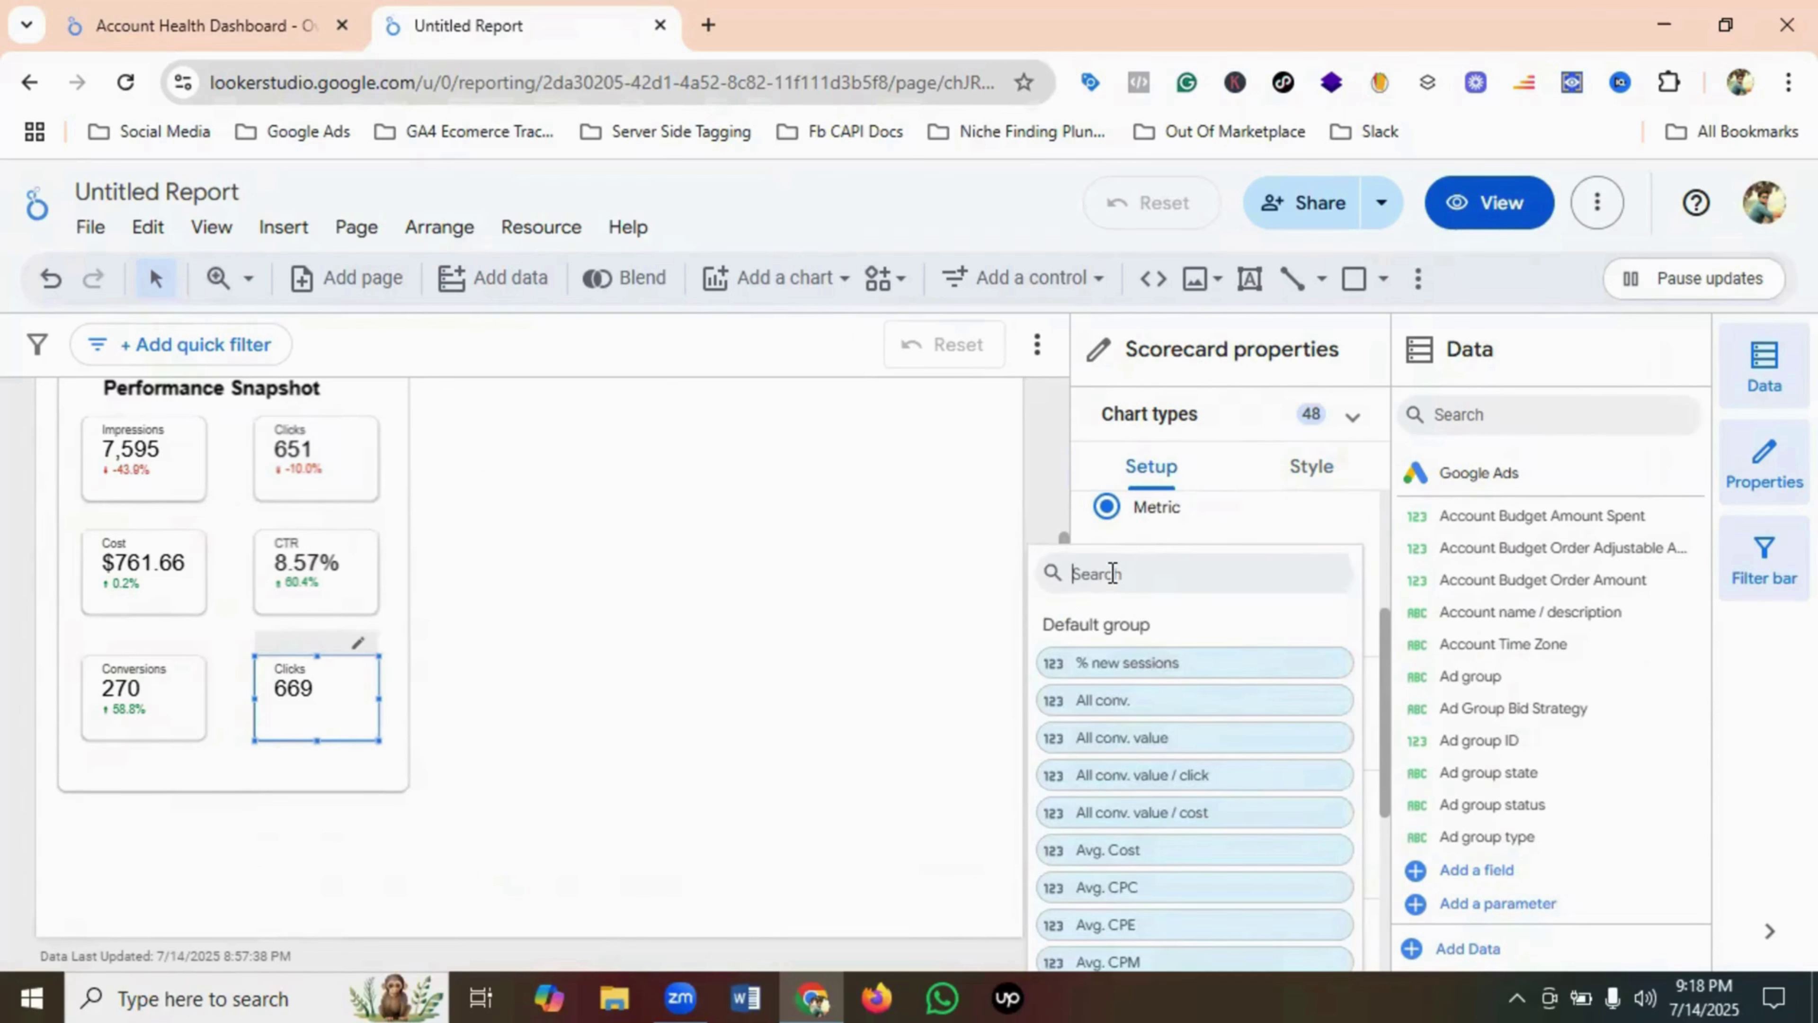
text(Conv)
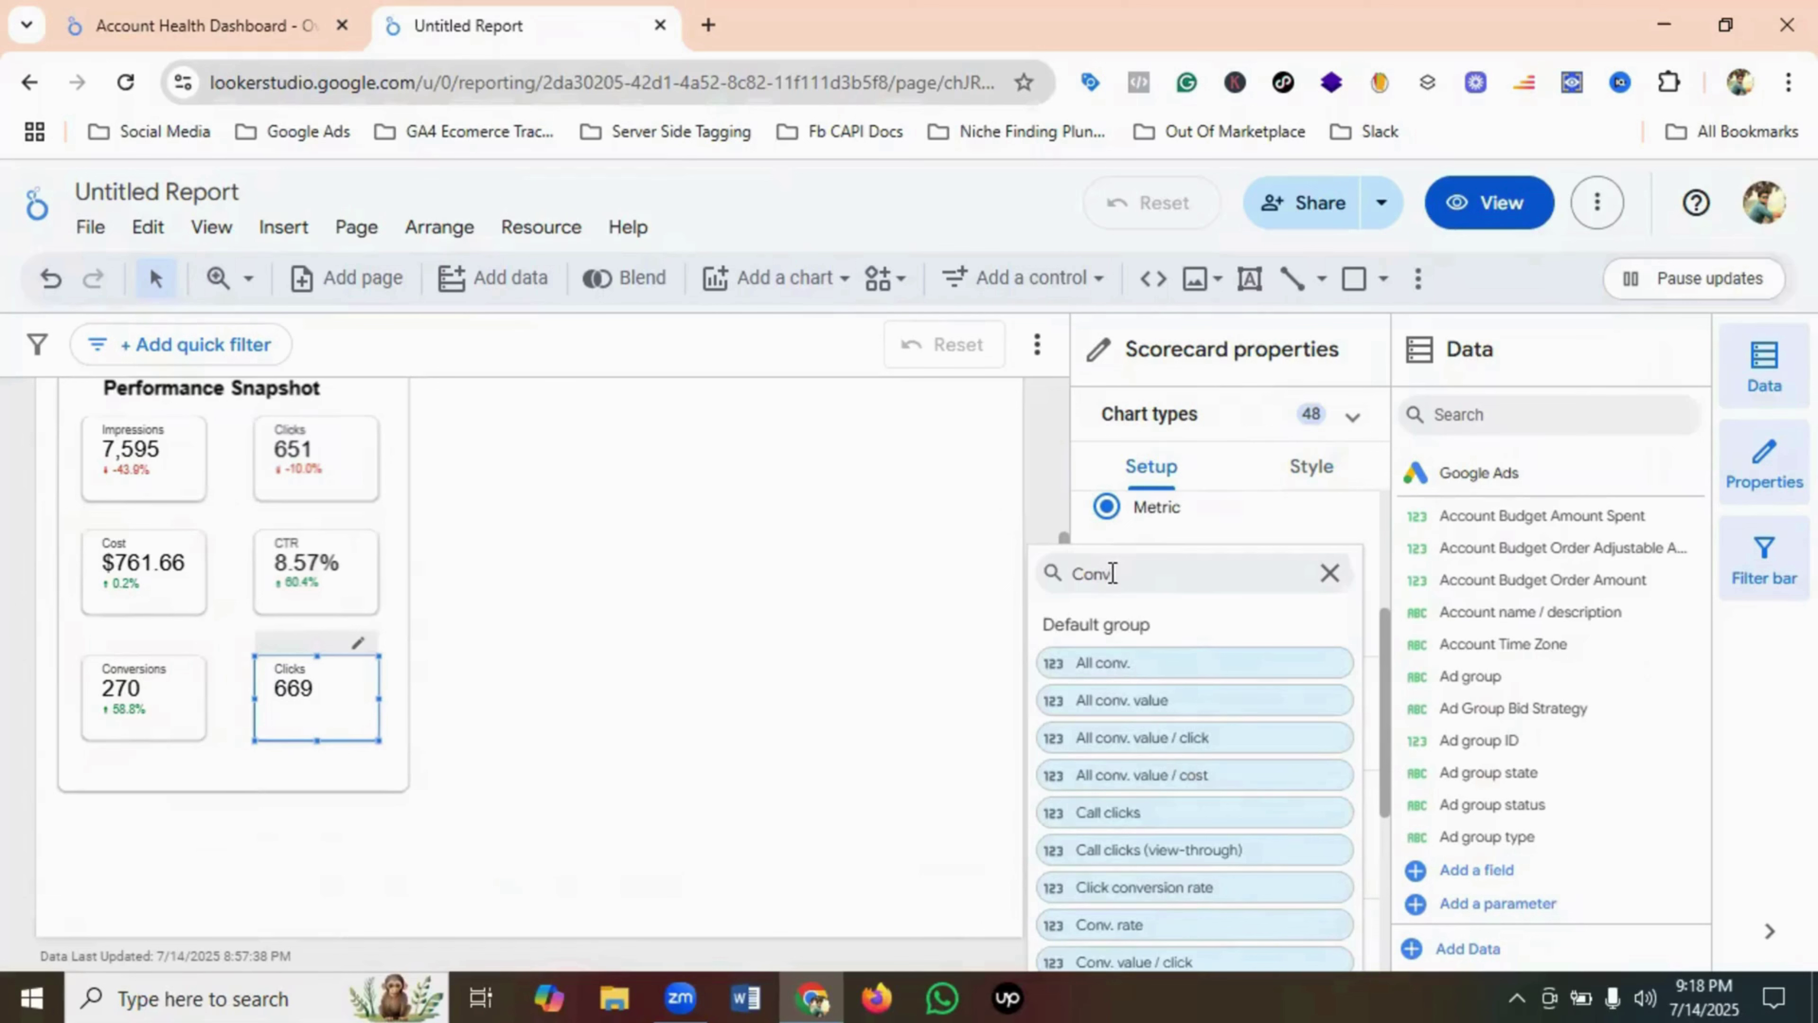
scroll(1217, 809, down, 4)
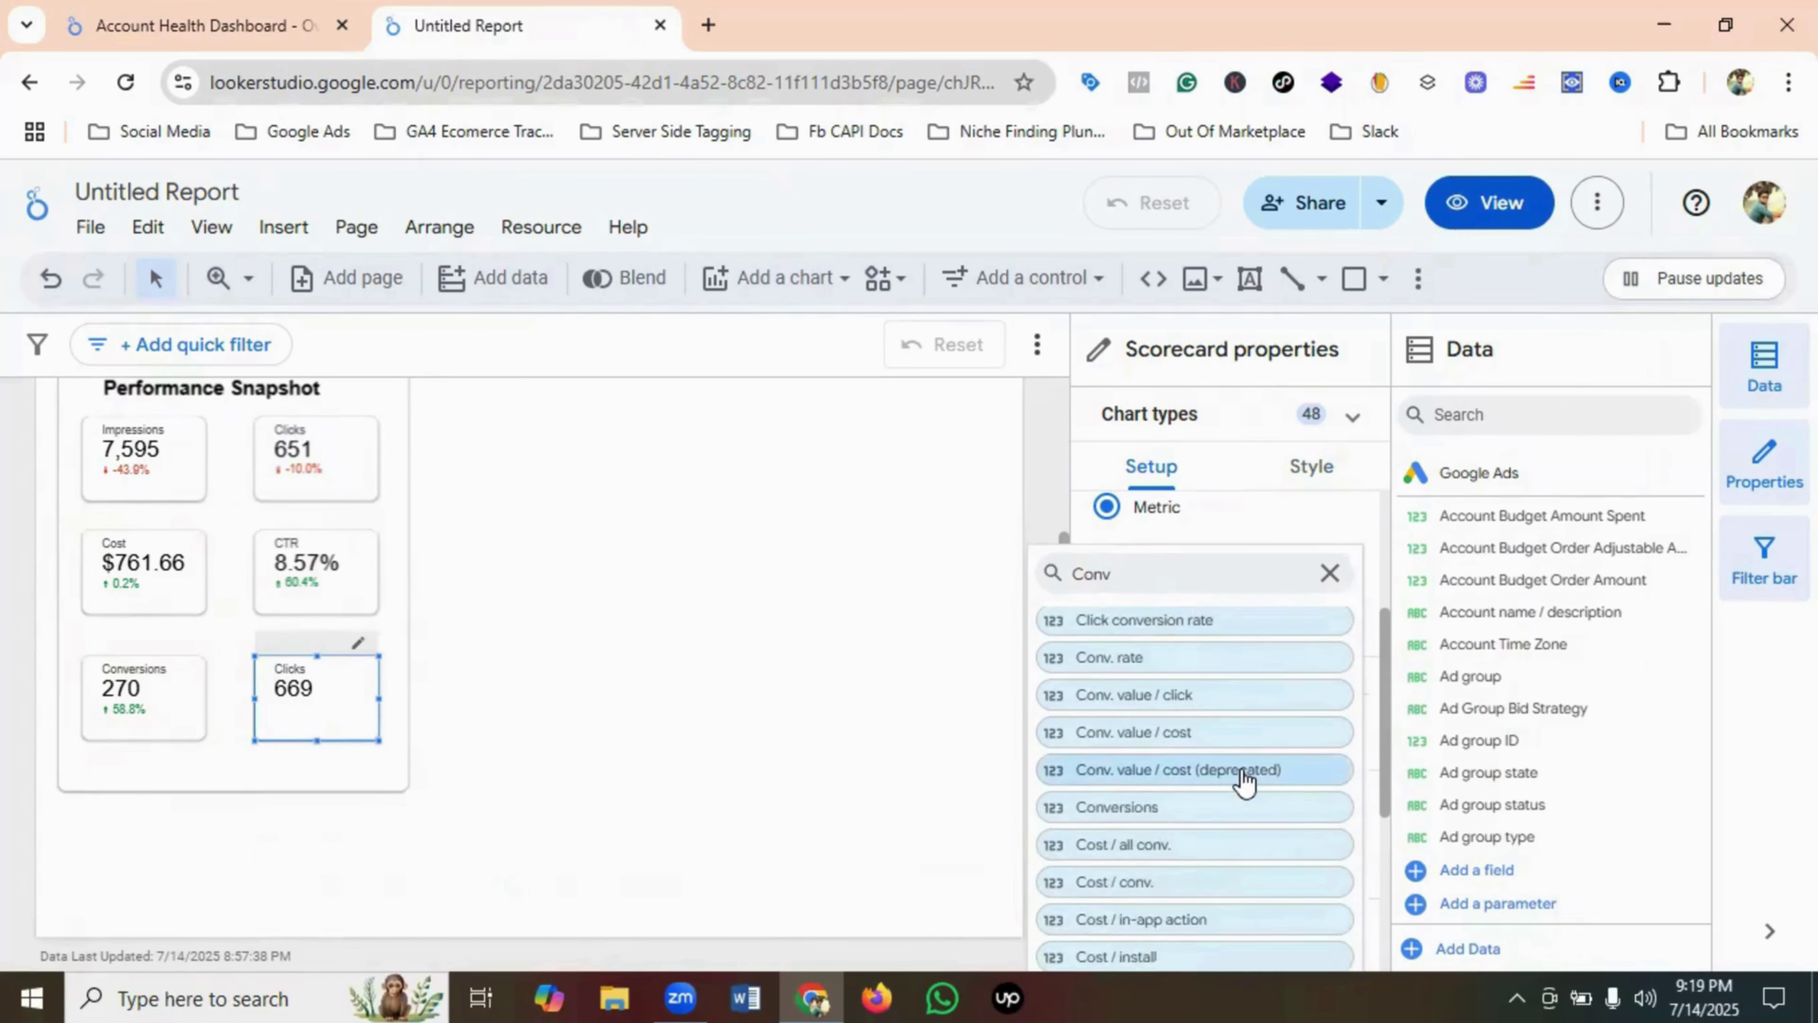
click(1096, 652)
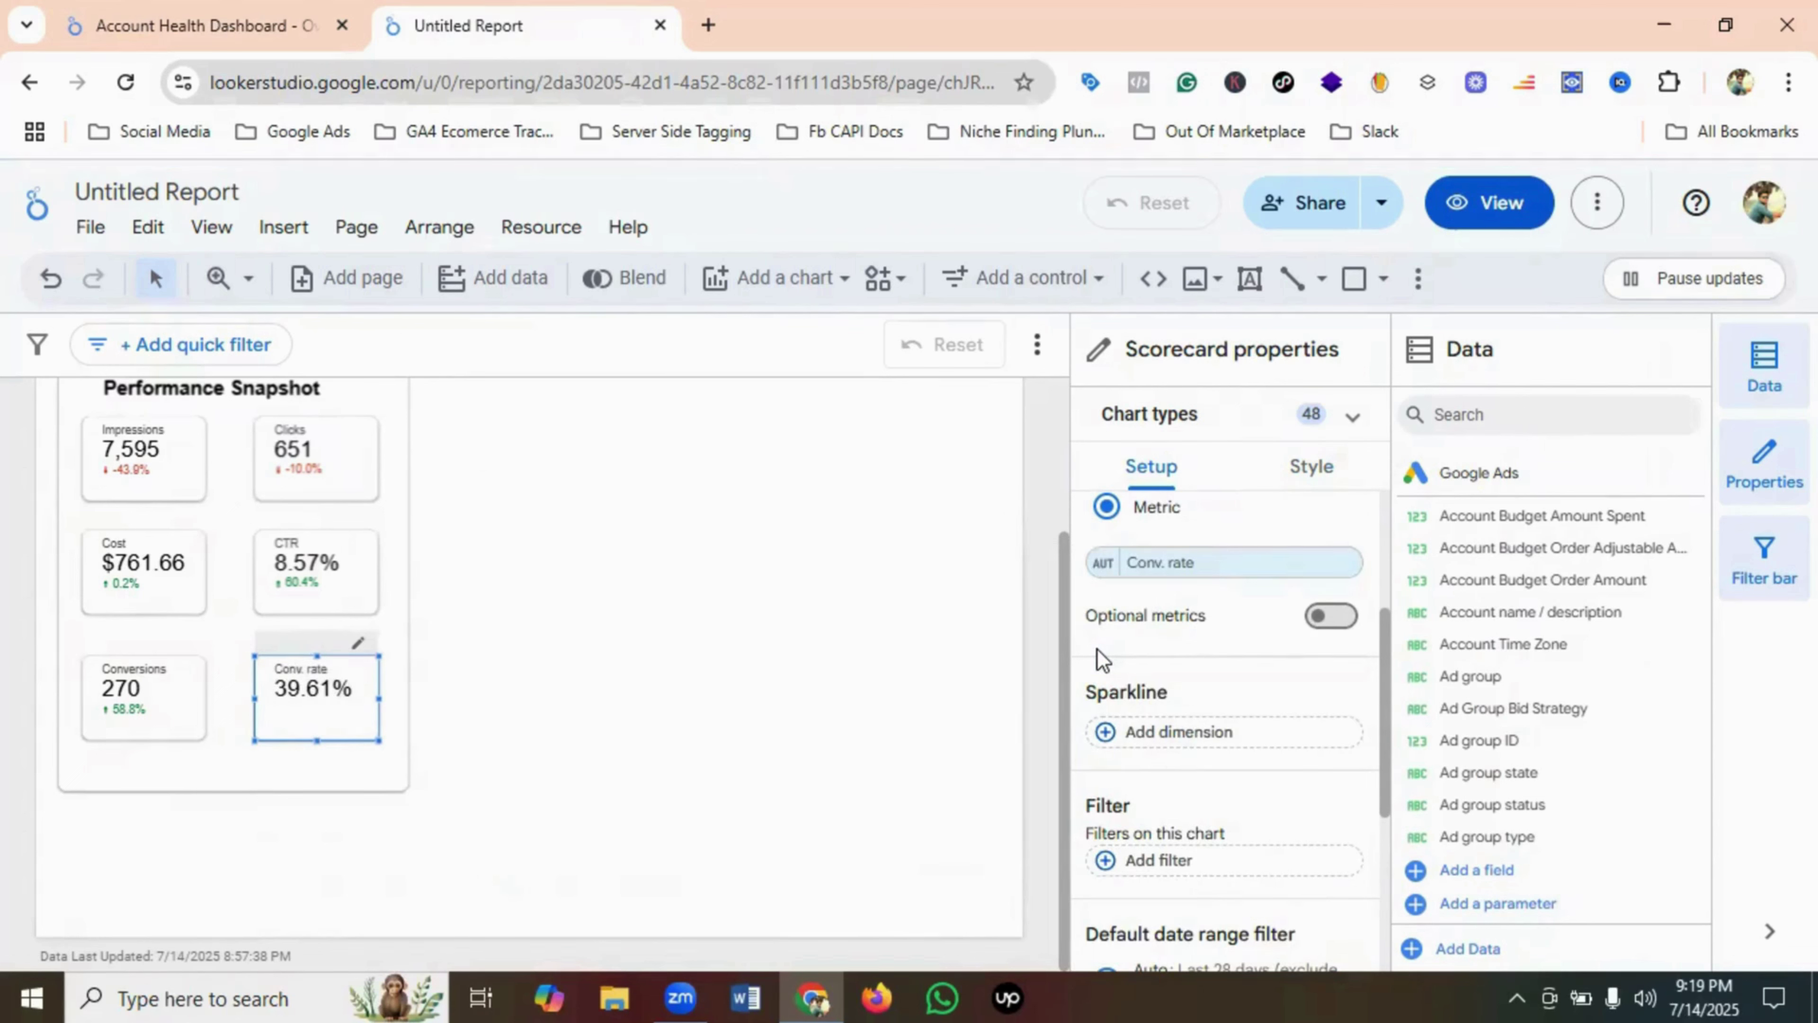
- Set the default date range of the Conv. rate scorecard to a custom range of Last month
scroll(1099, 646, down, 4)
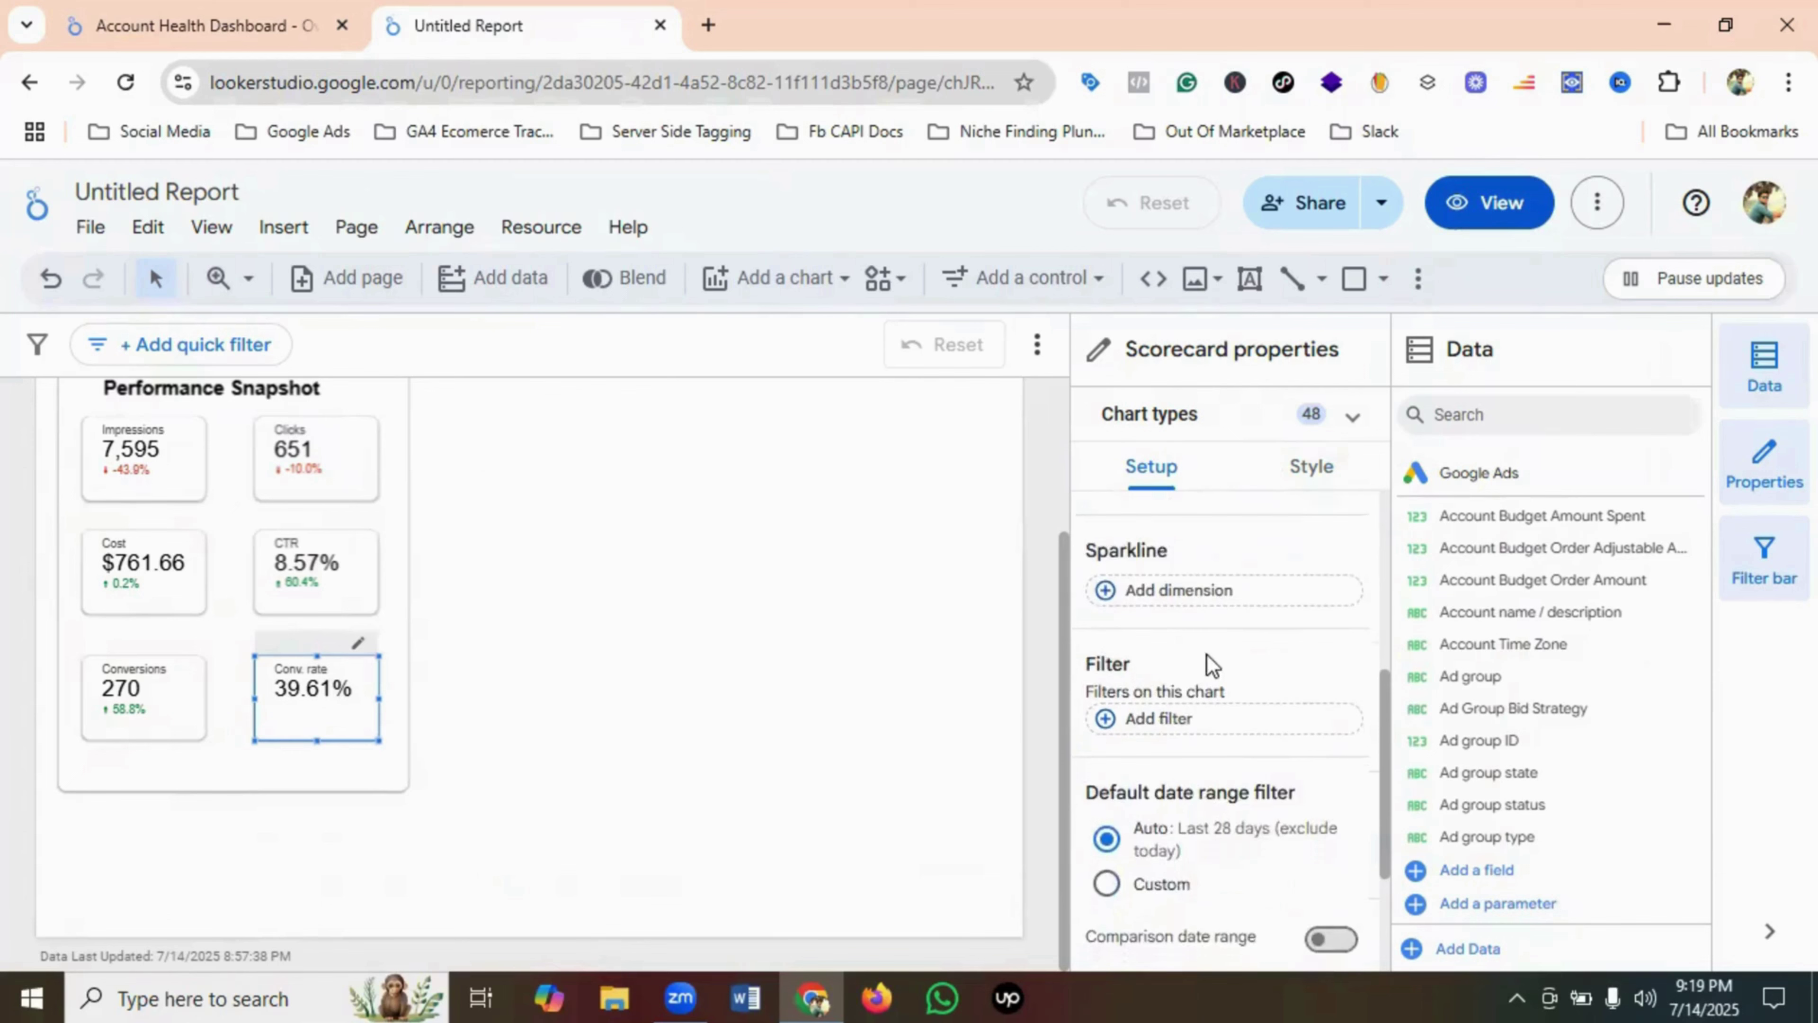
click(1148, 759)
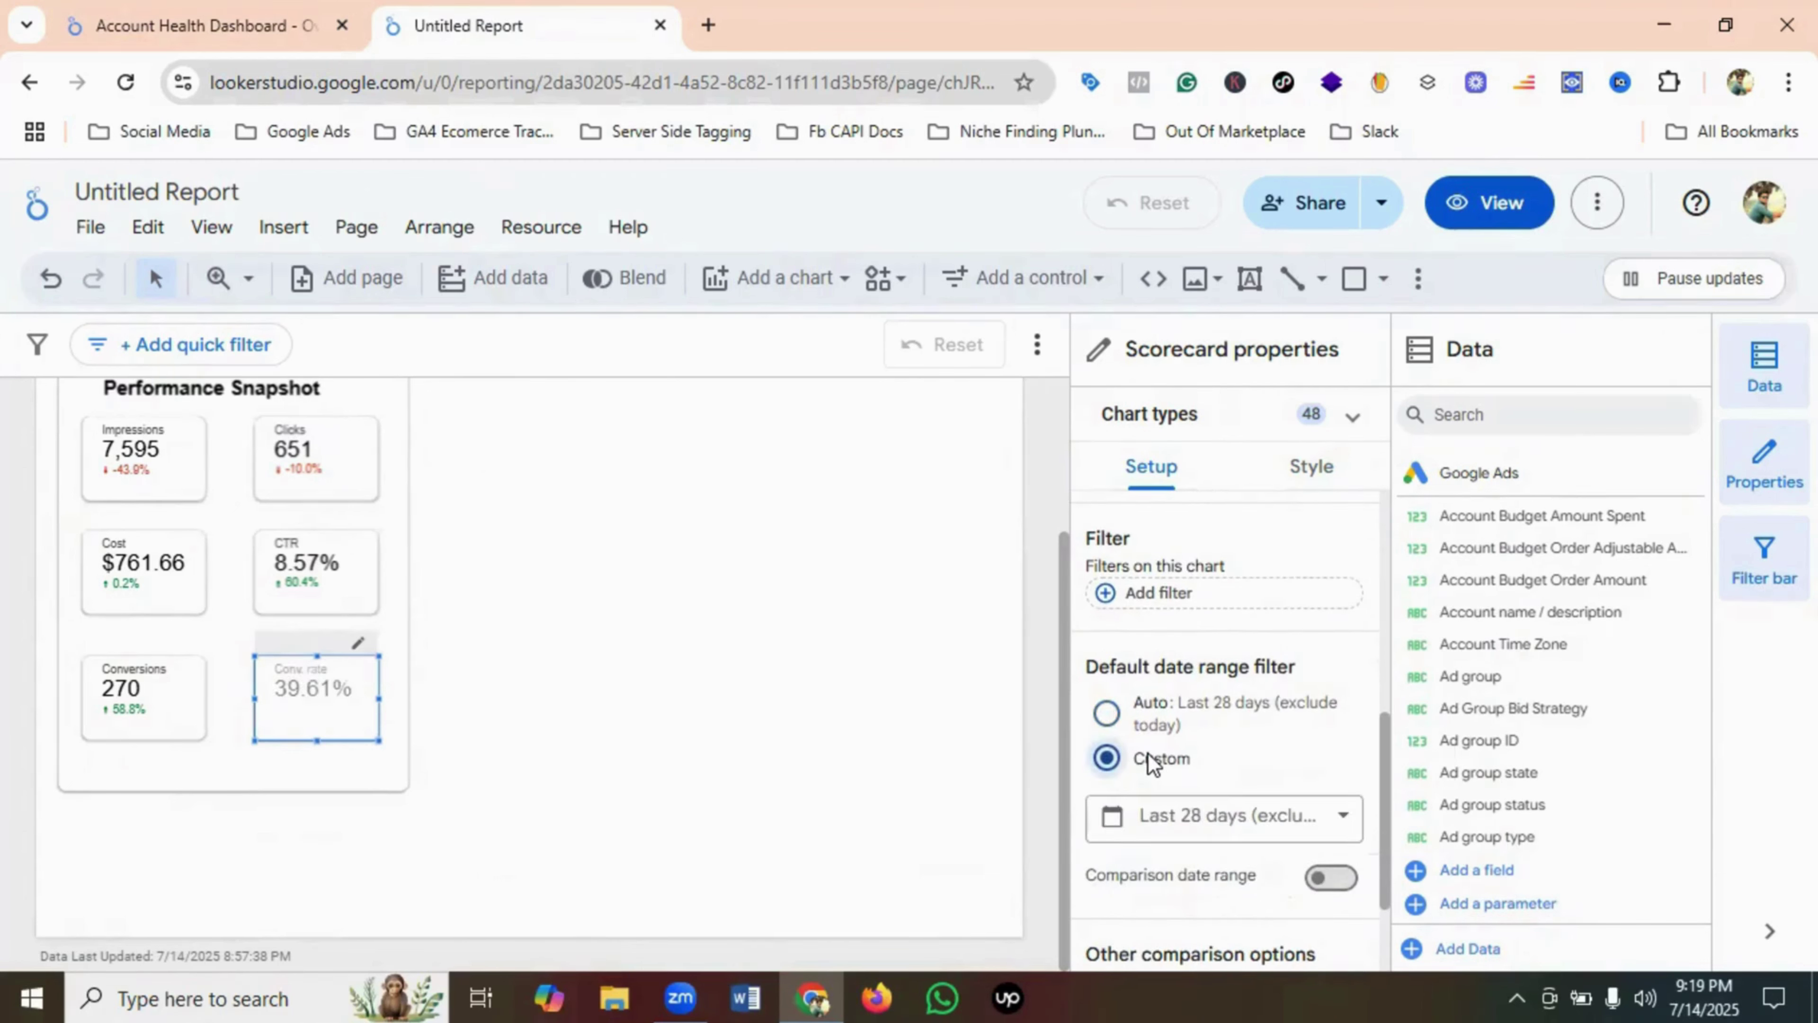
click(1198, 820)
click(1193, 405)
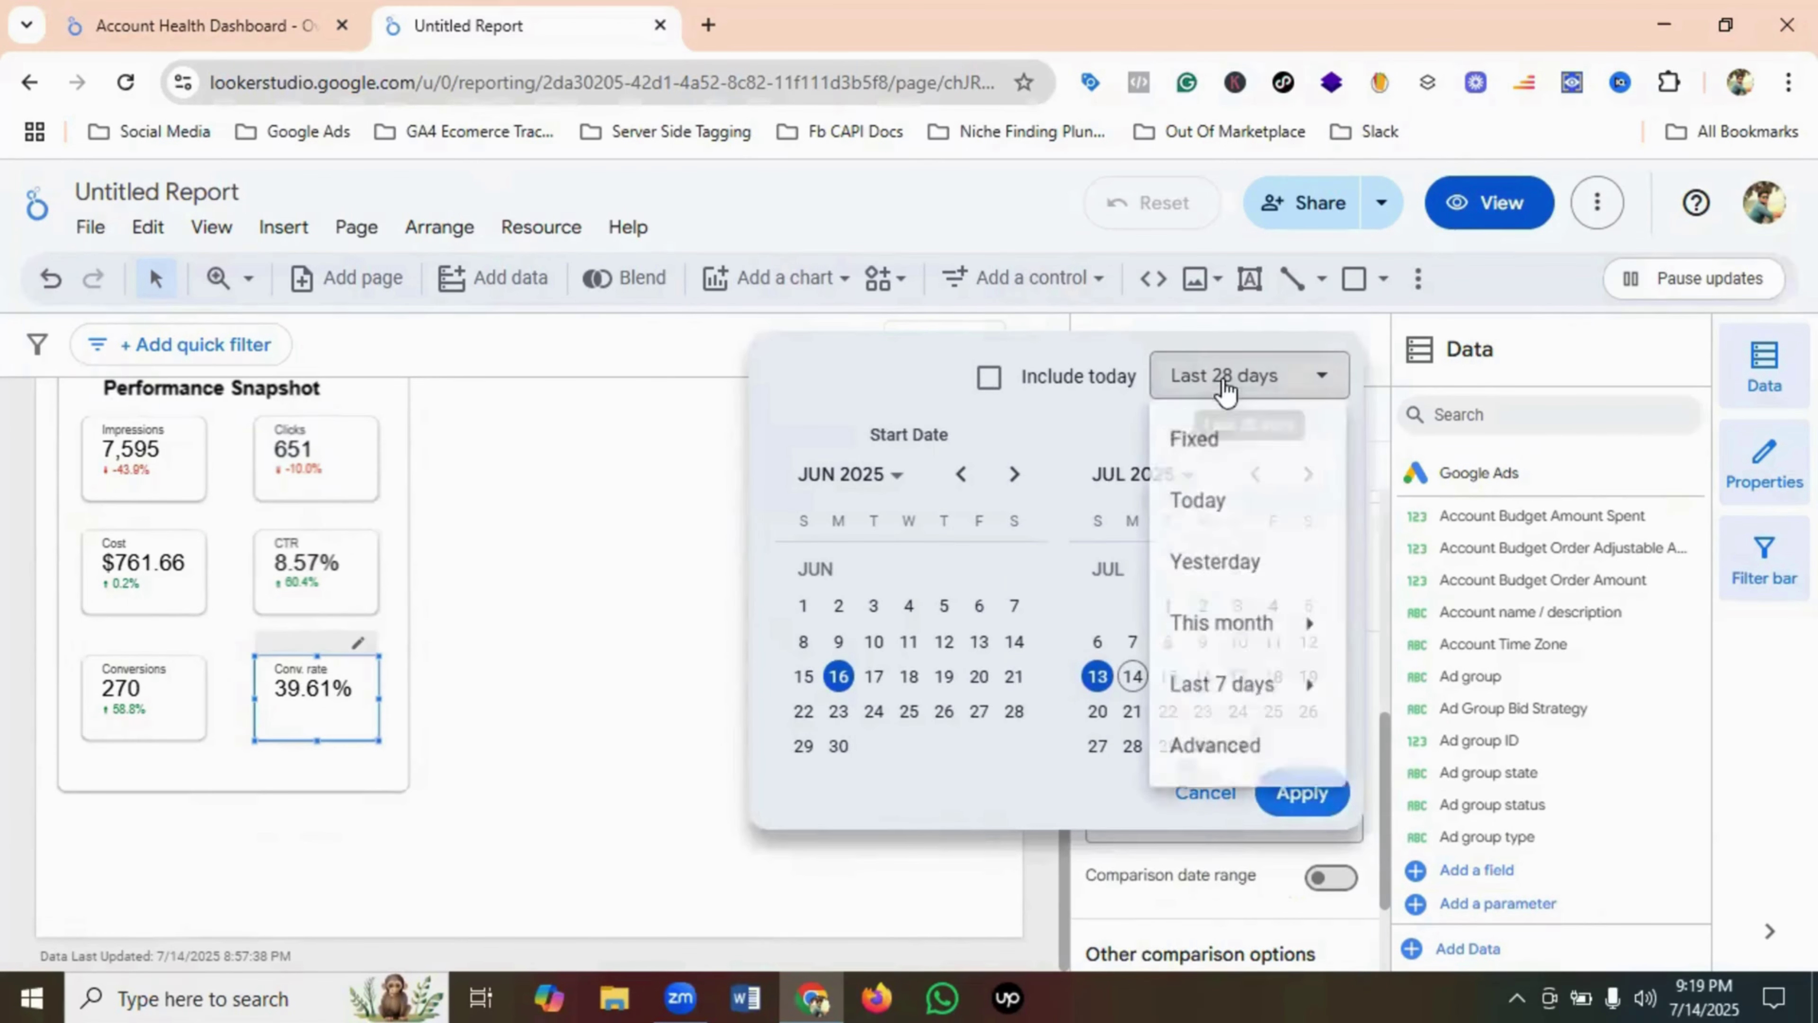
mouse_move(1254, 706)
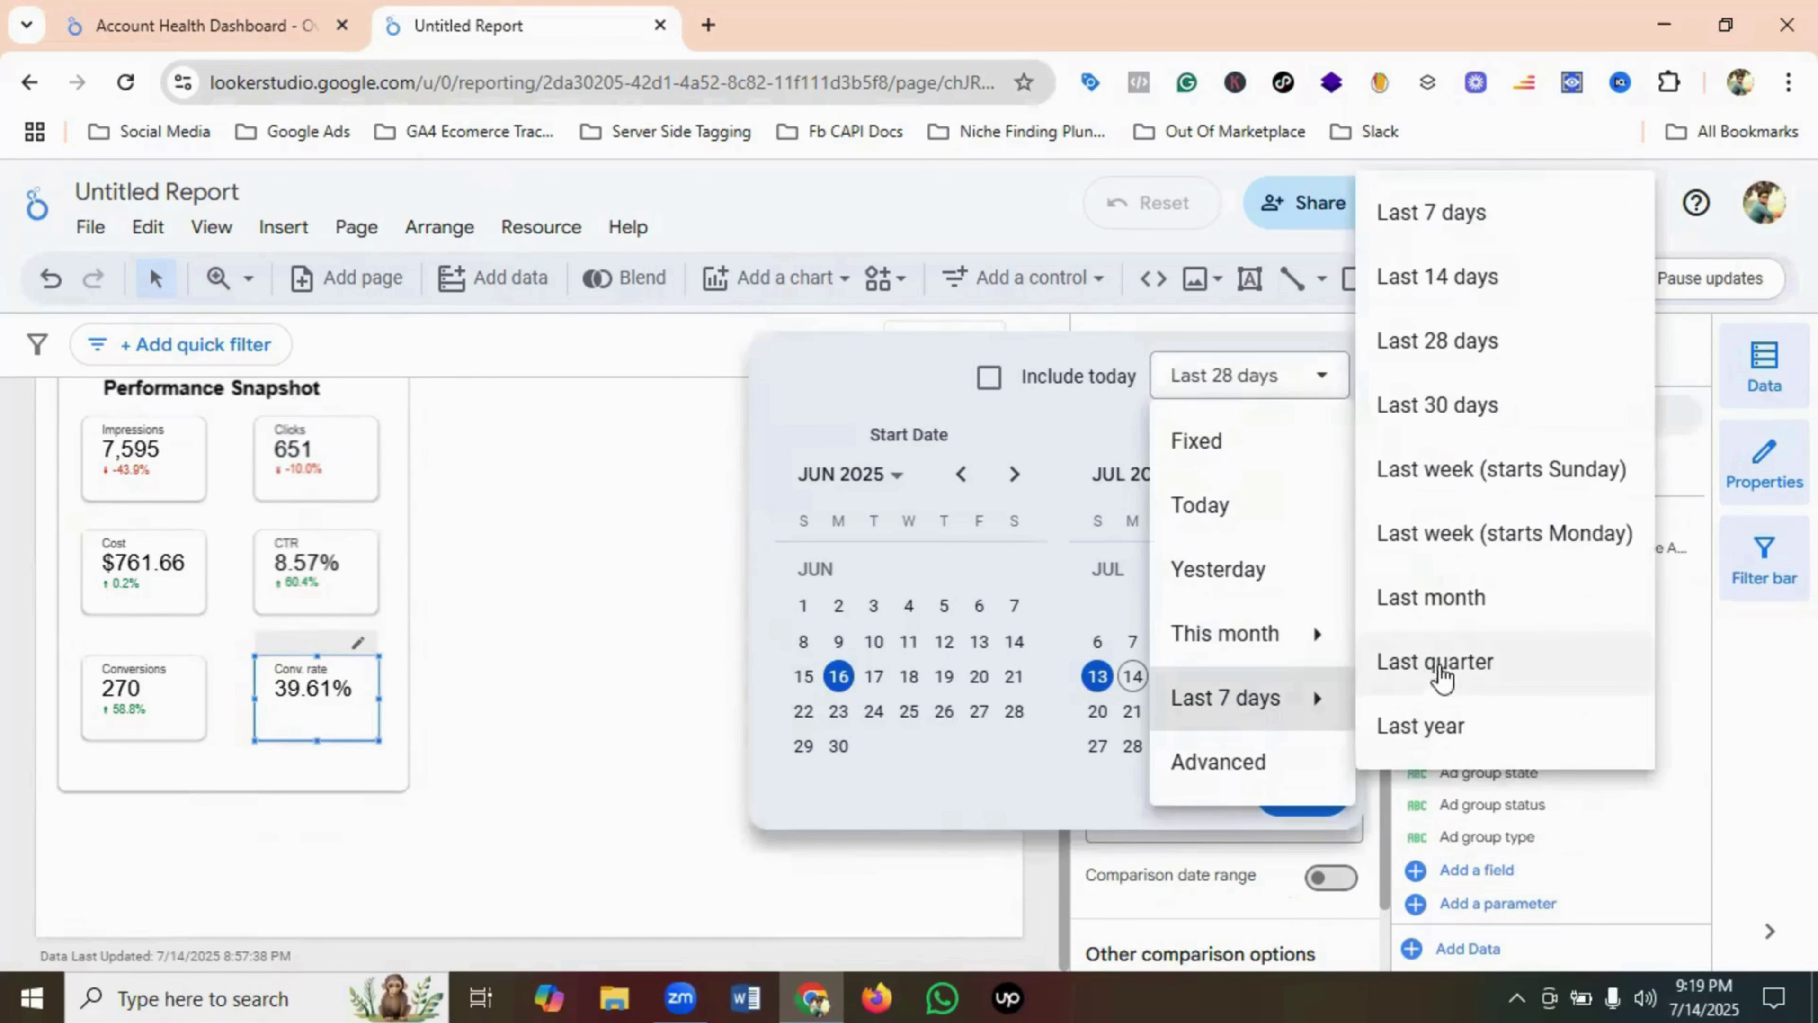
click(1446, 601)
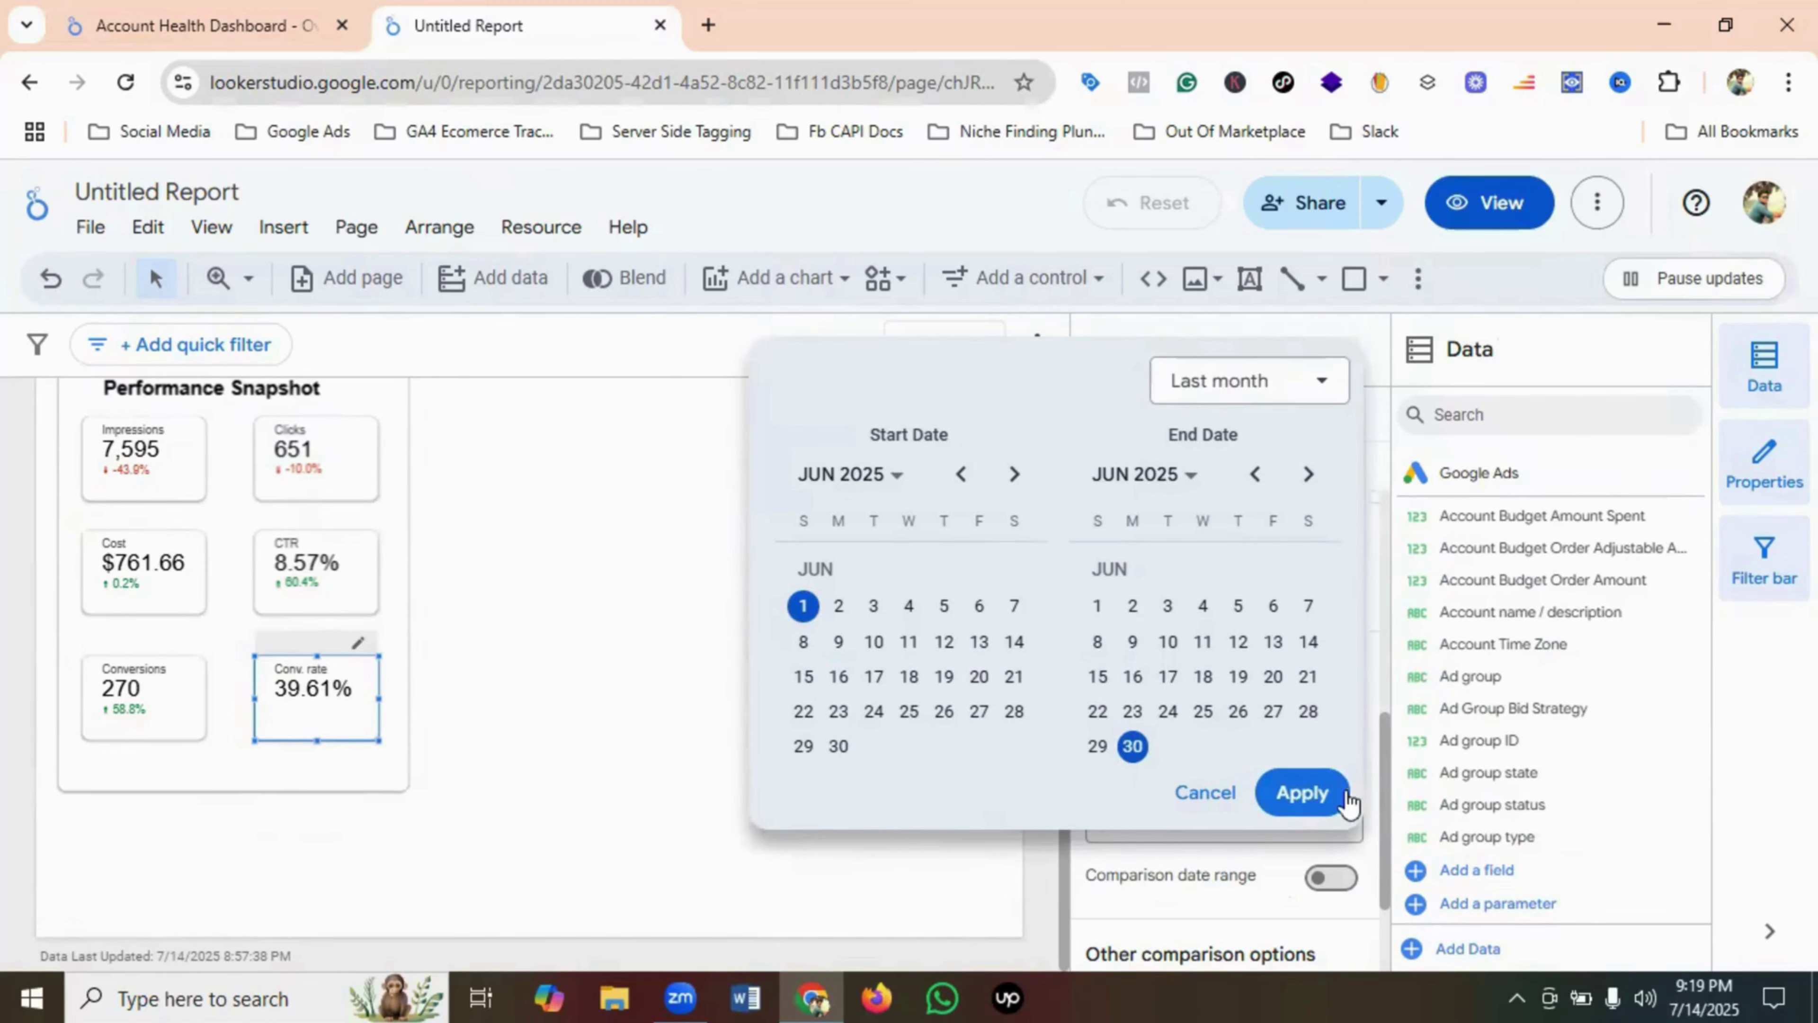
click(1302, 792)
- Enable the comparison date range on the Conv. rate scorecard and set it to Previous period
click(1330, 877)
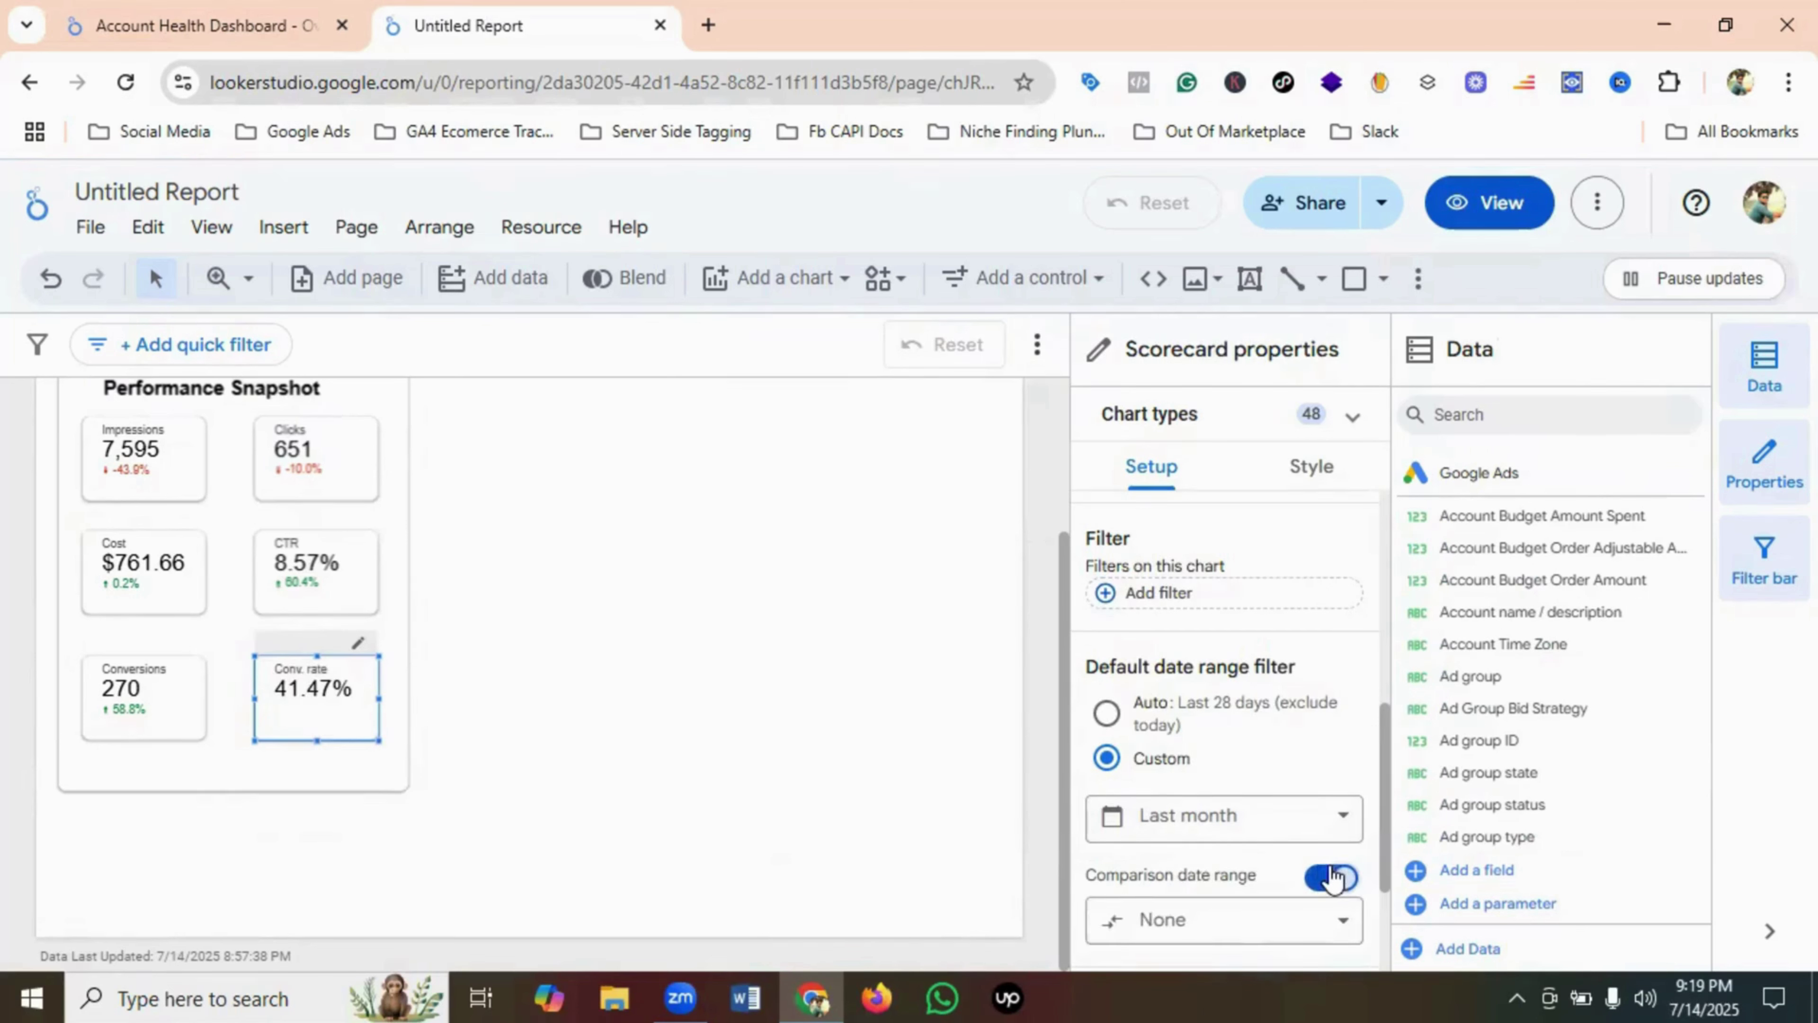
scroll(1235, 754, down, 2)
click(1230, 787)
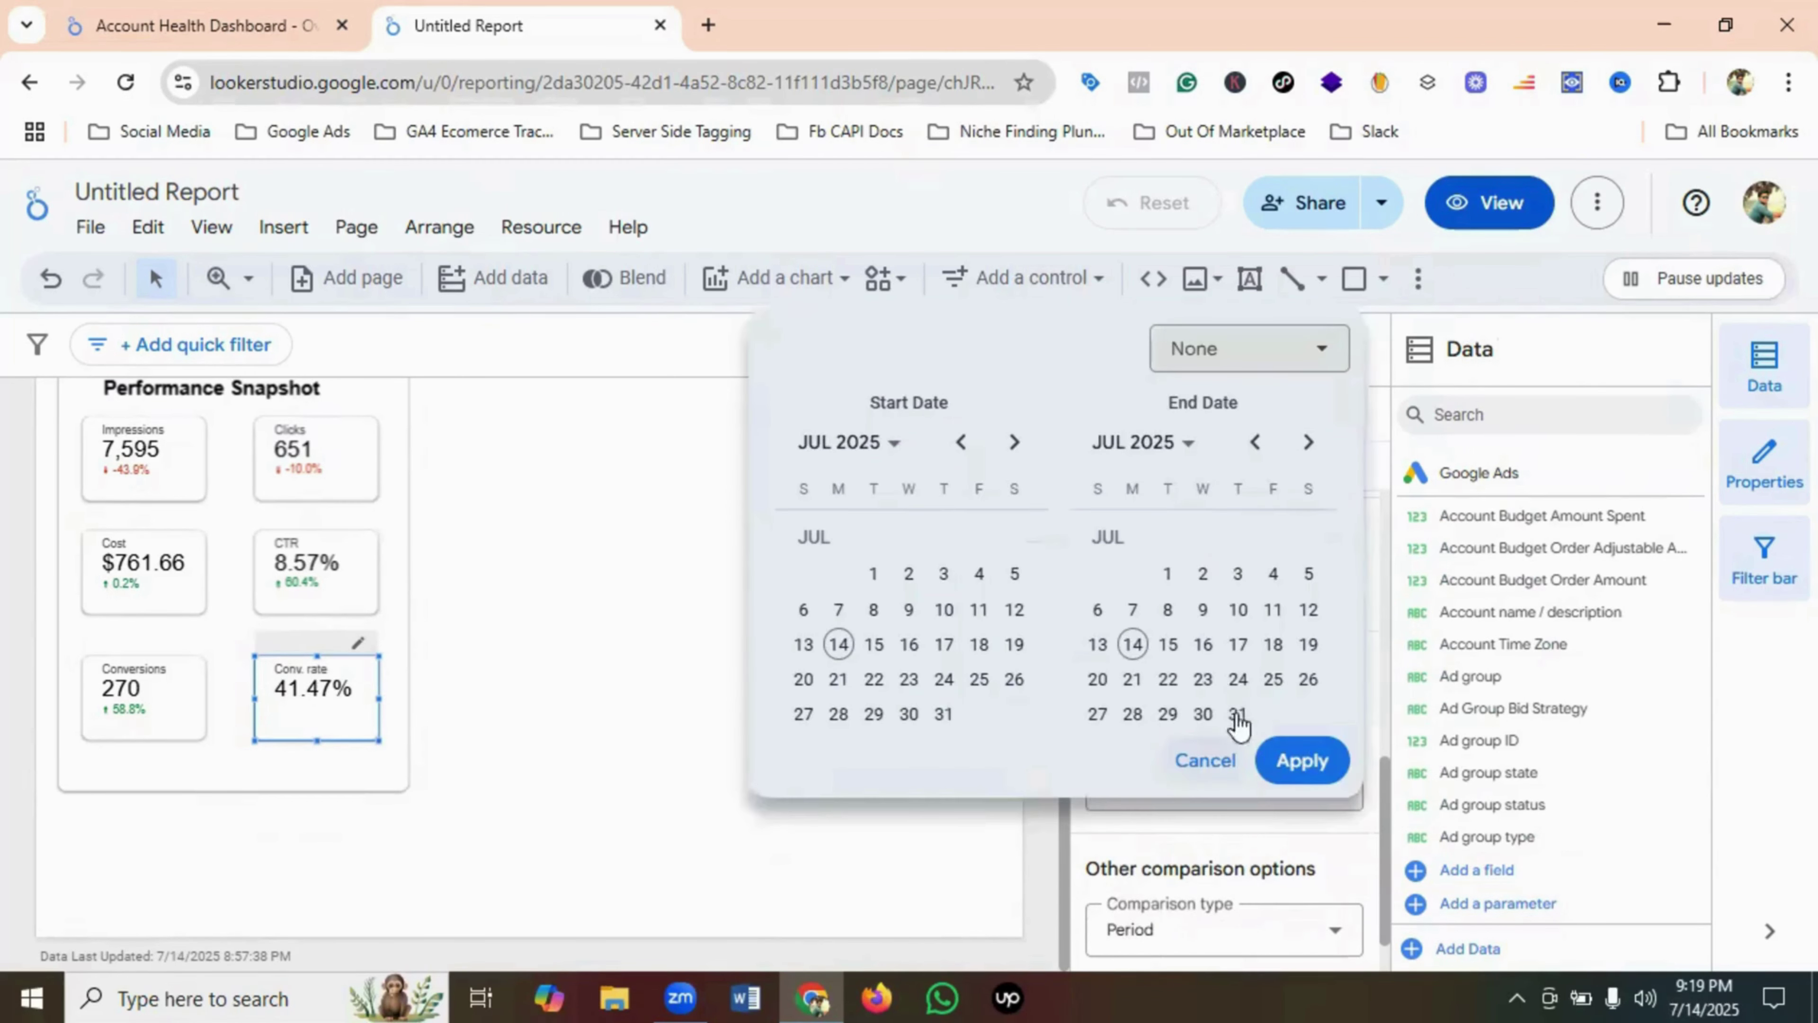
click(1246, 355)
click(1254, 497)
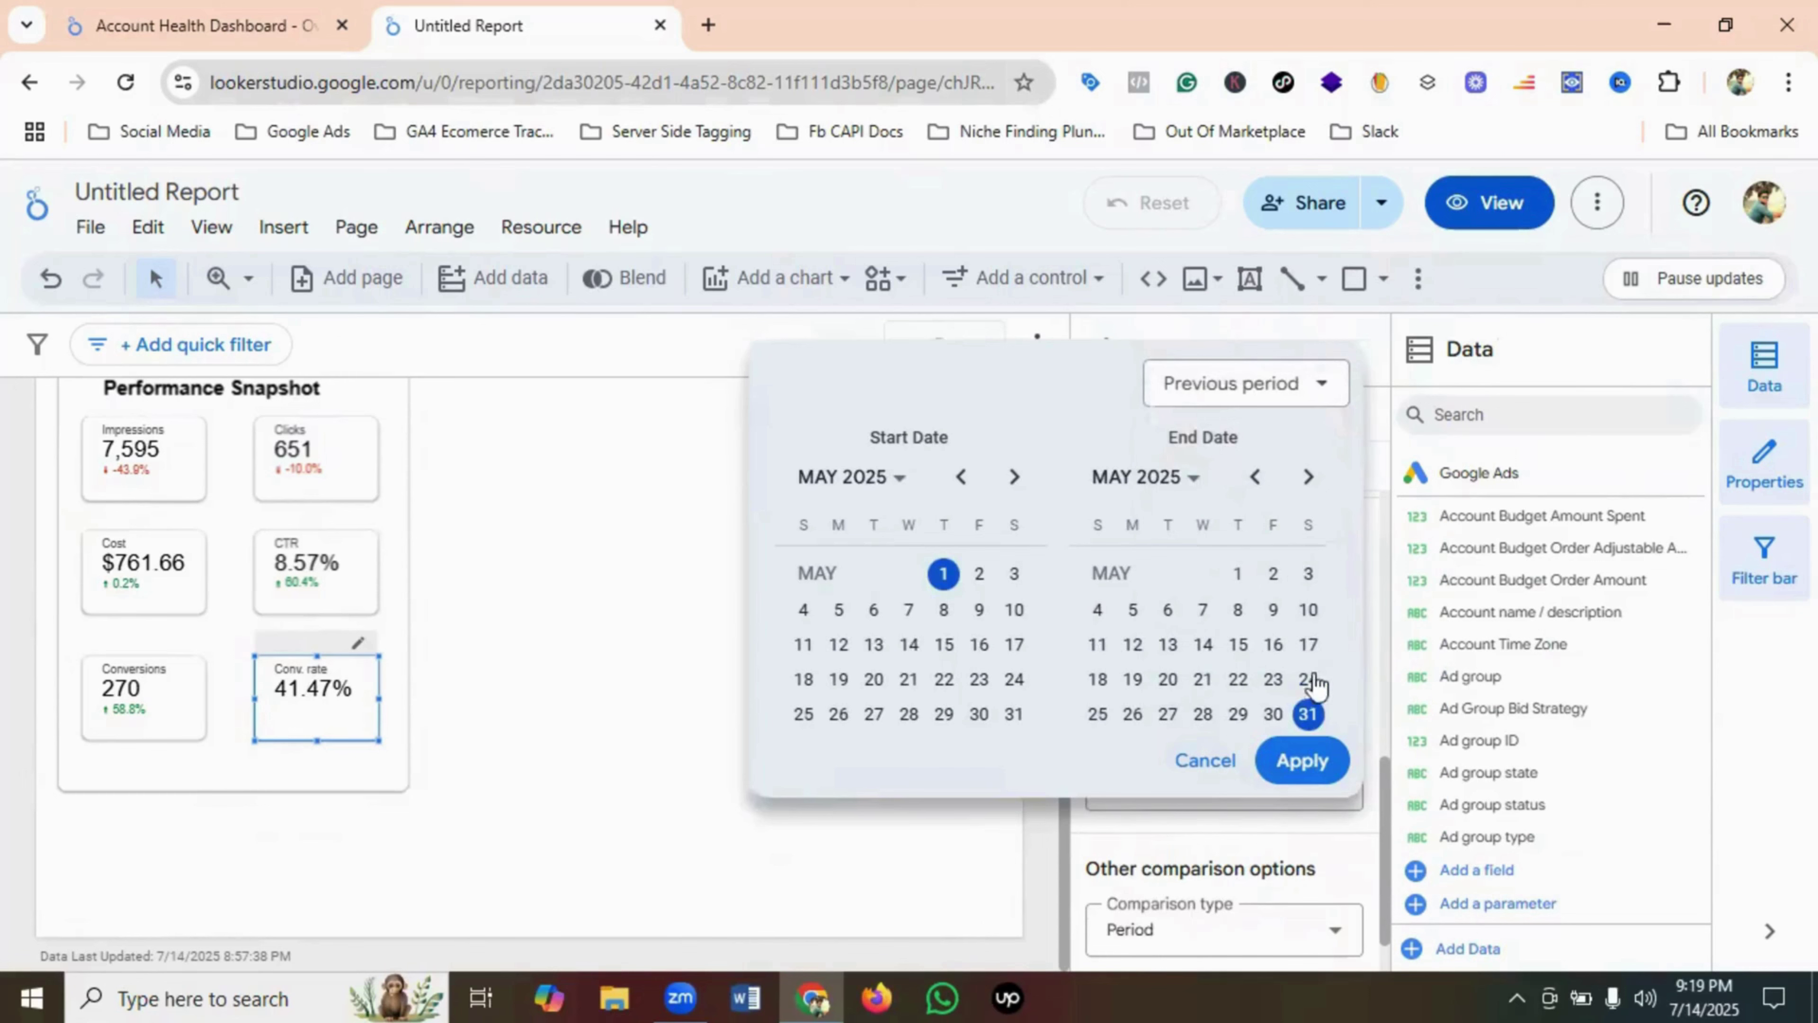
click(1302, 760)
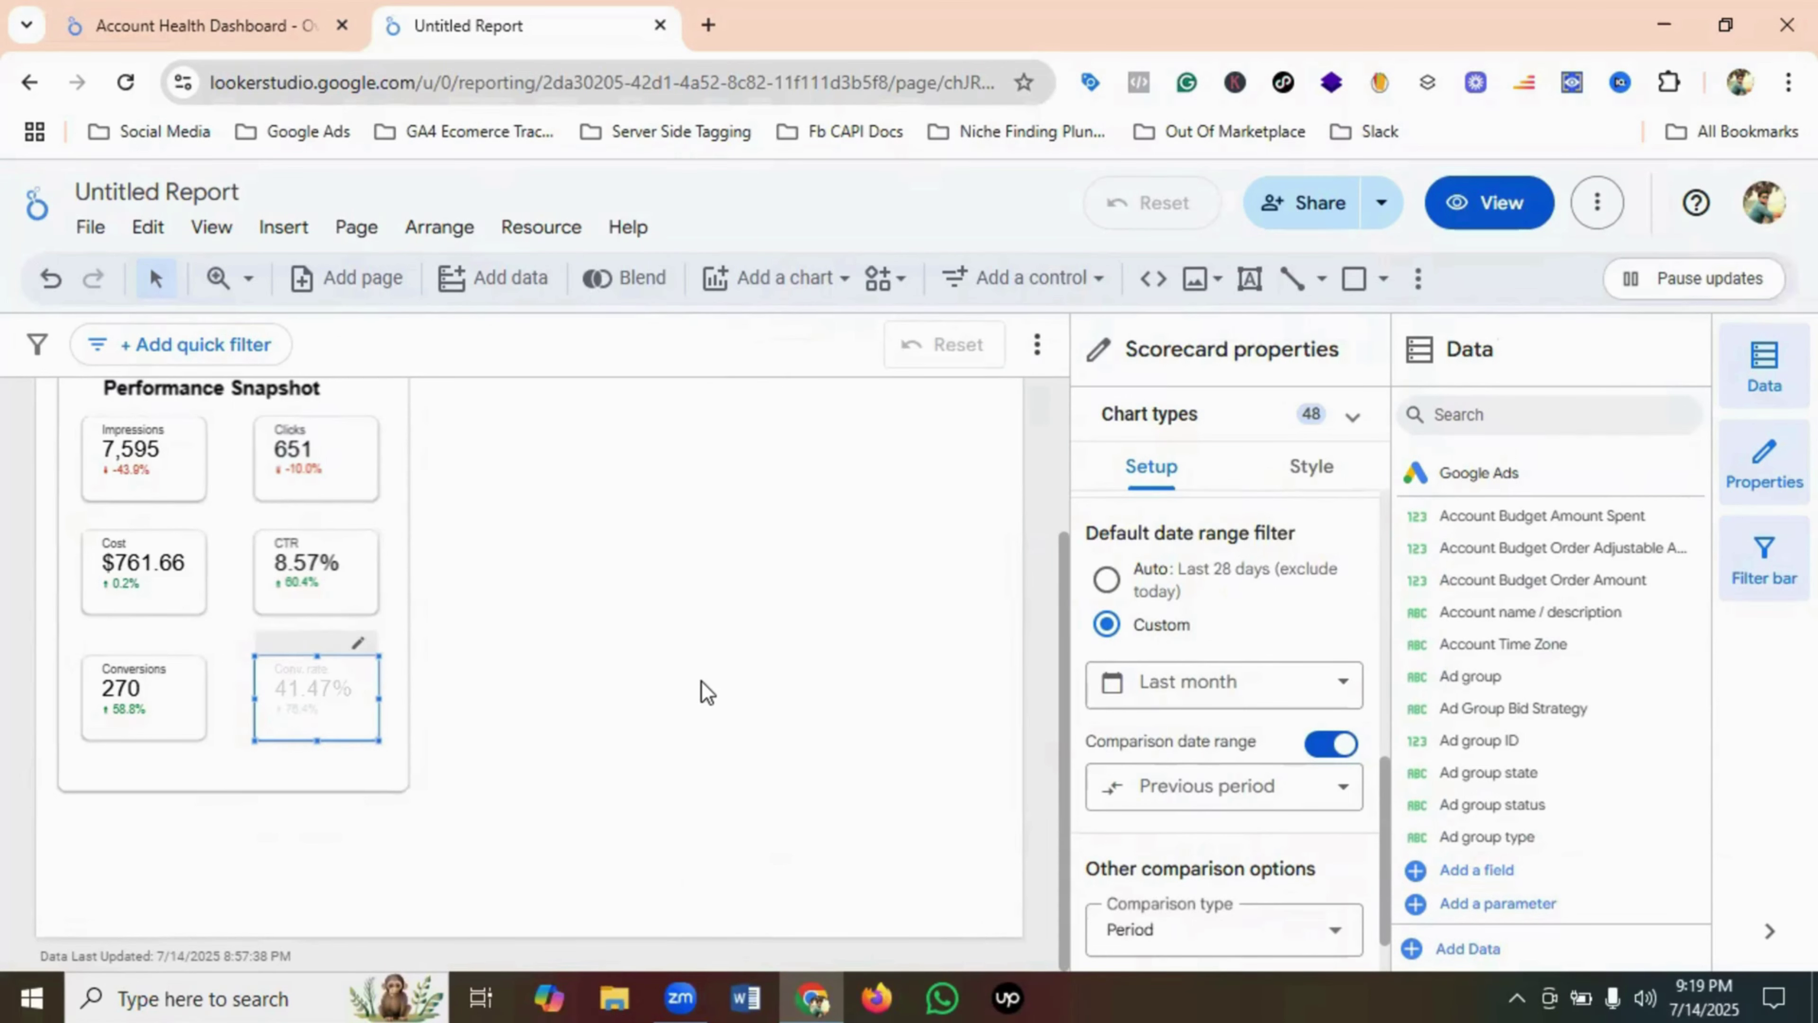
- Preview the new report and compare its Performance Snapshot with the Account Health Dashboard, including the trend chart and table area beside it
click(1461, 208)
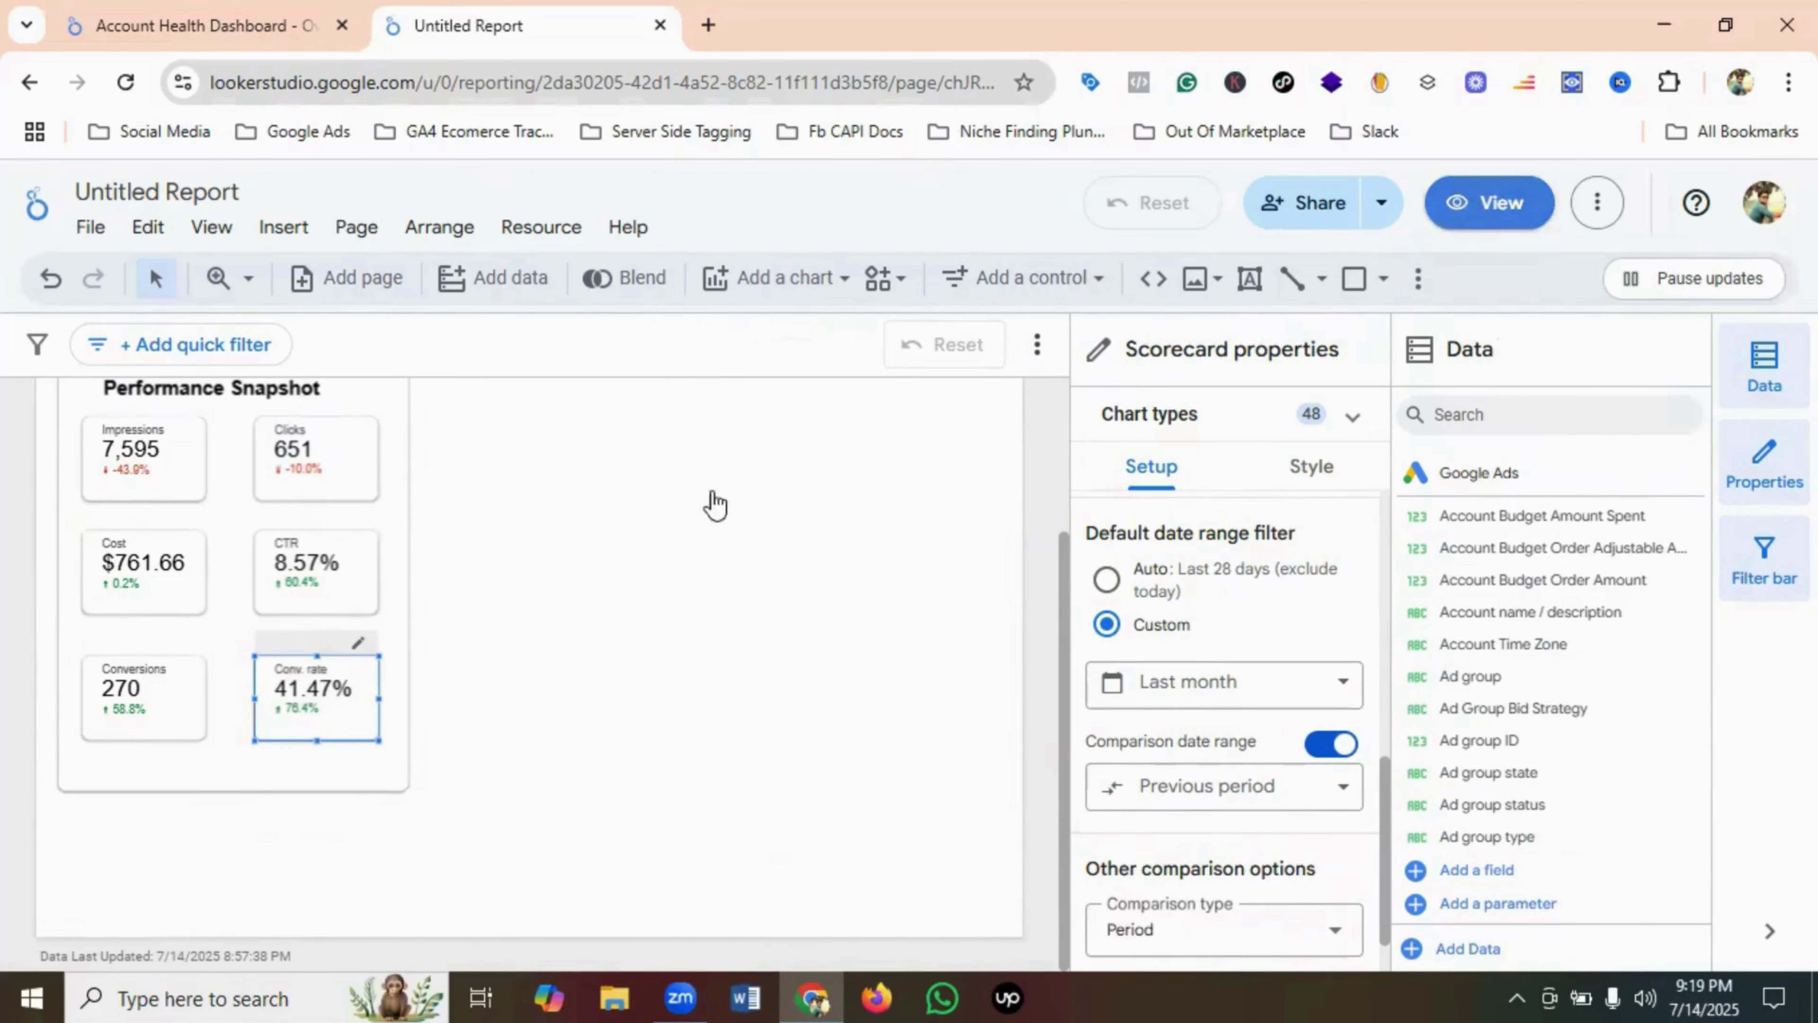
click(251, 11)
click(533, 26)
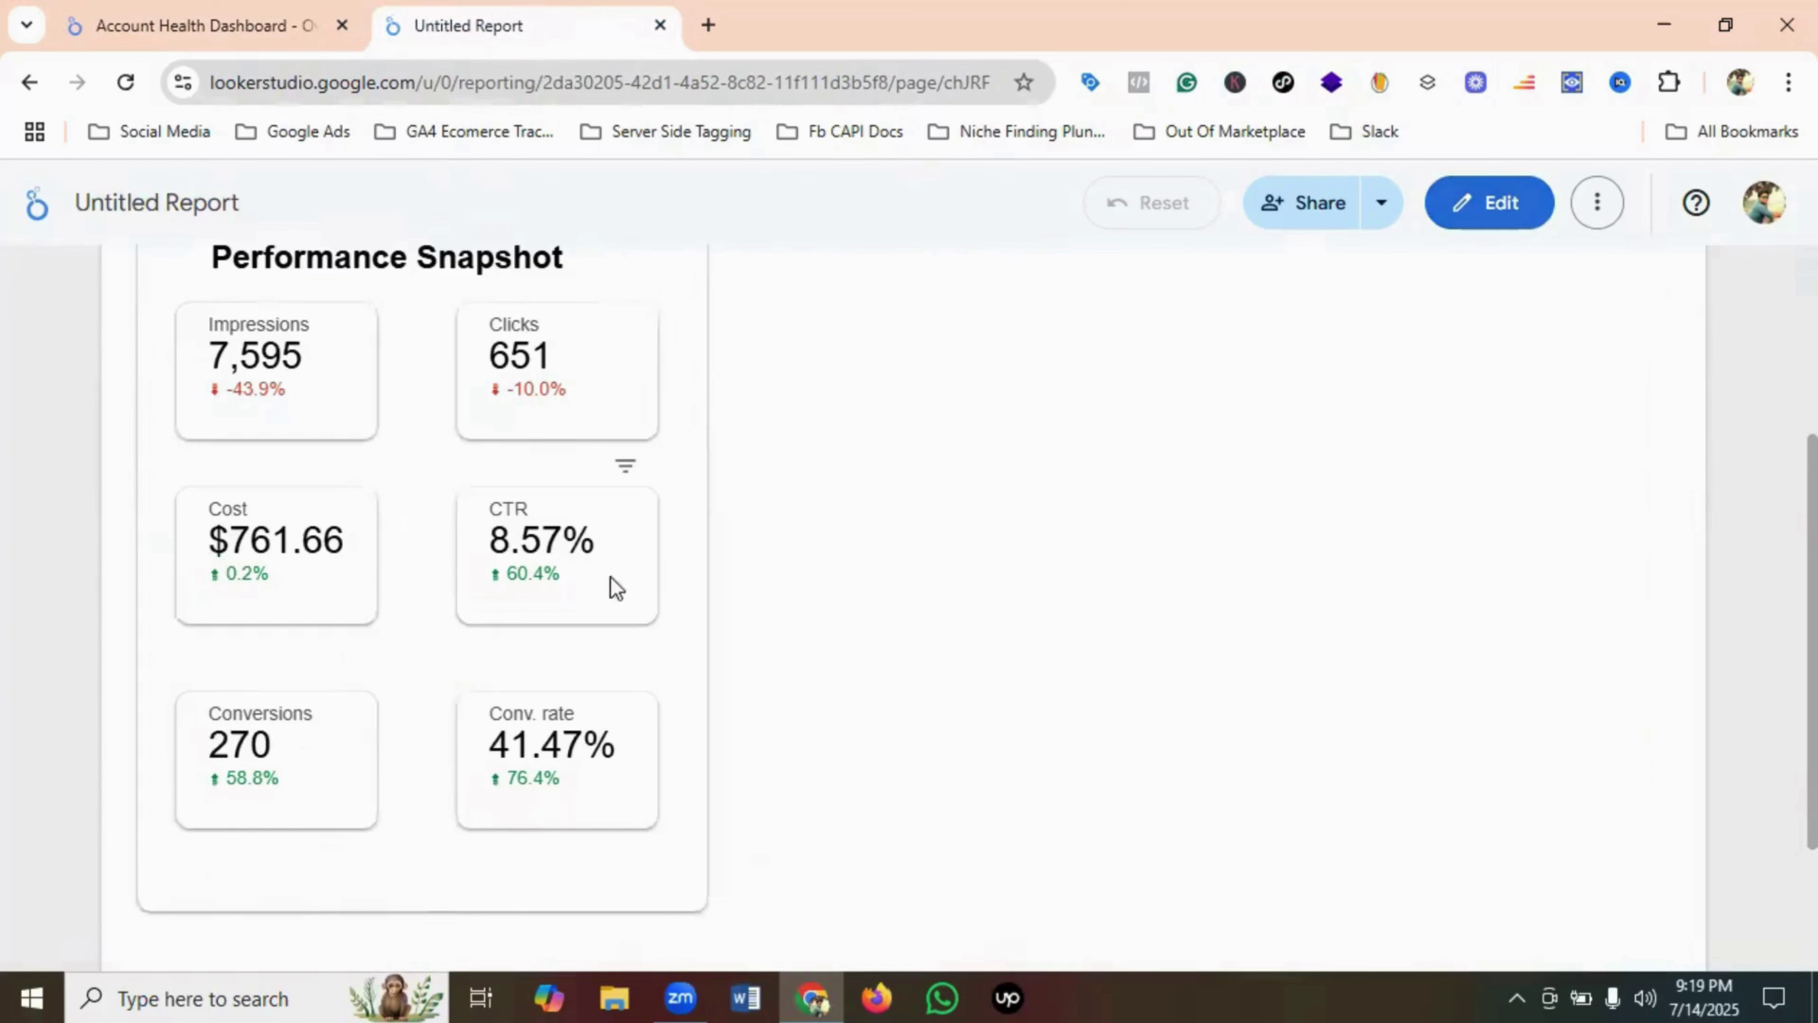
click(212, 25)
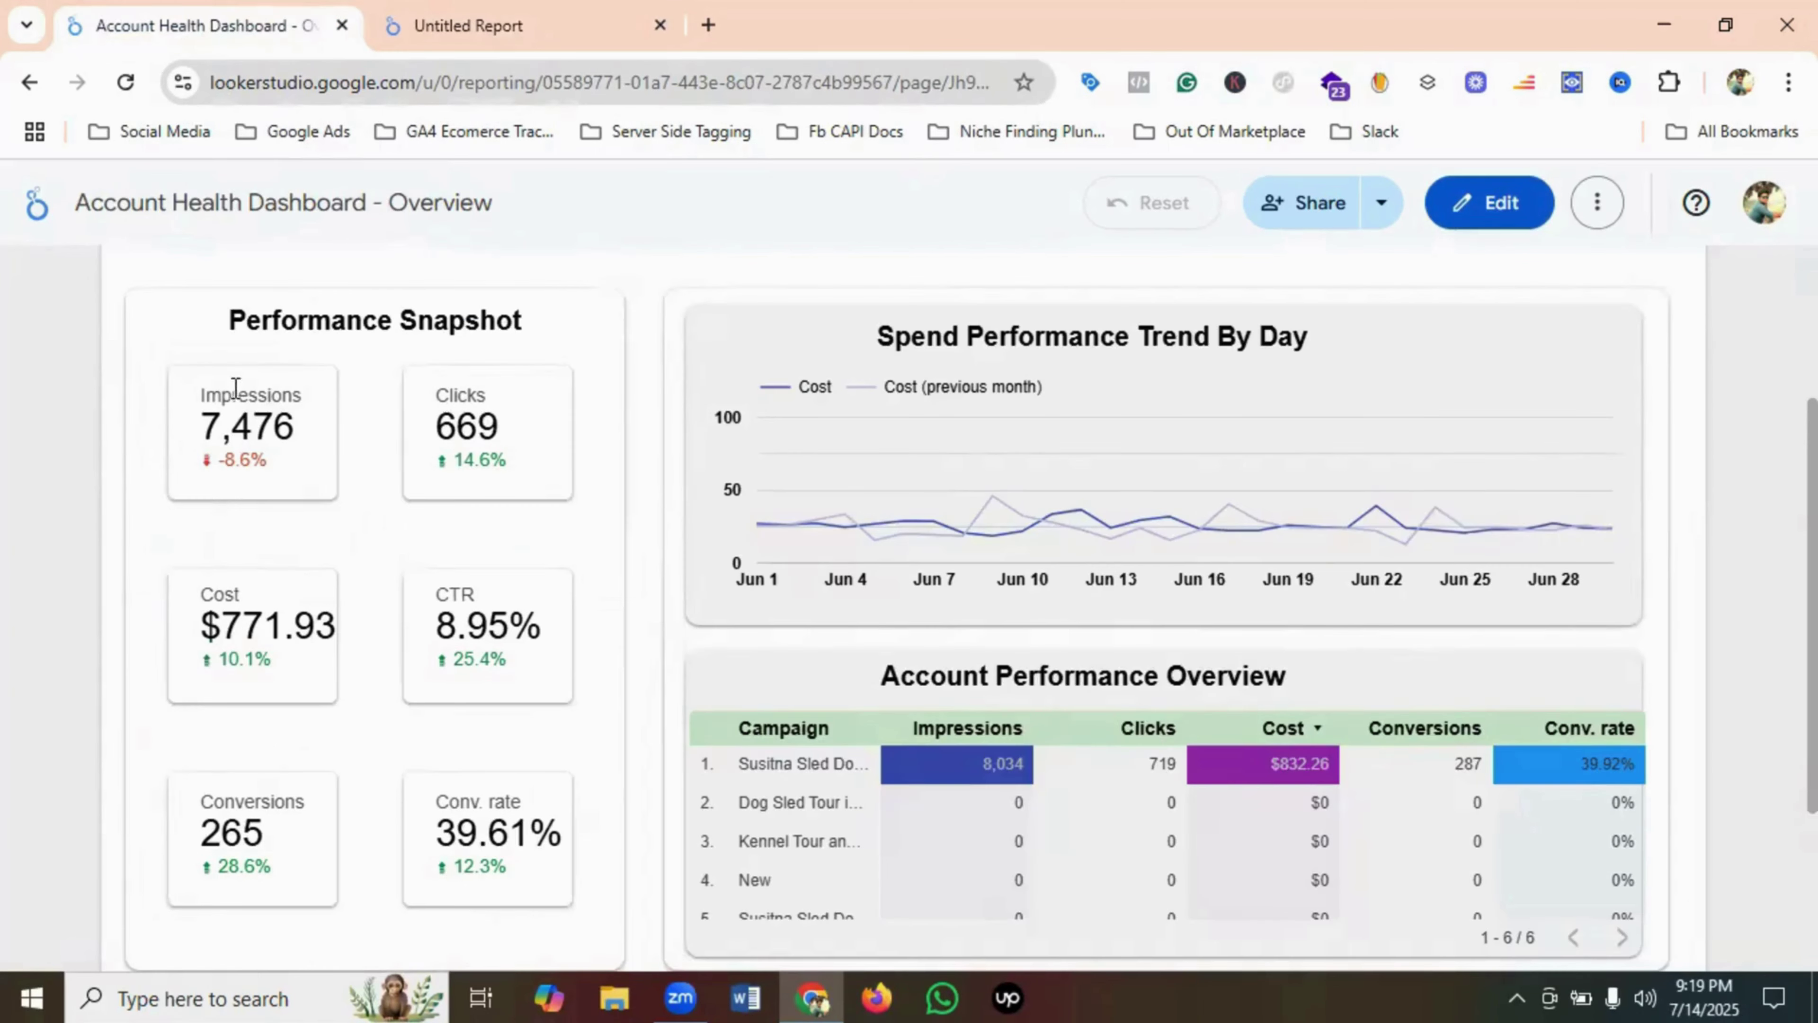
click(467, 25)
scroll(459, 556, down, 2)
scroll(494, 605, up, 3)
scroll(490, 603, up, 3)
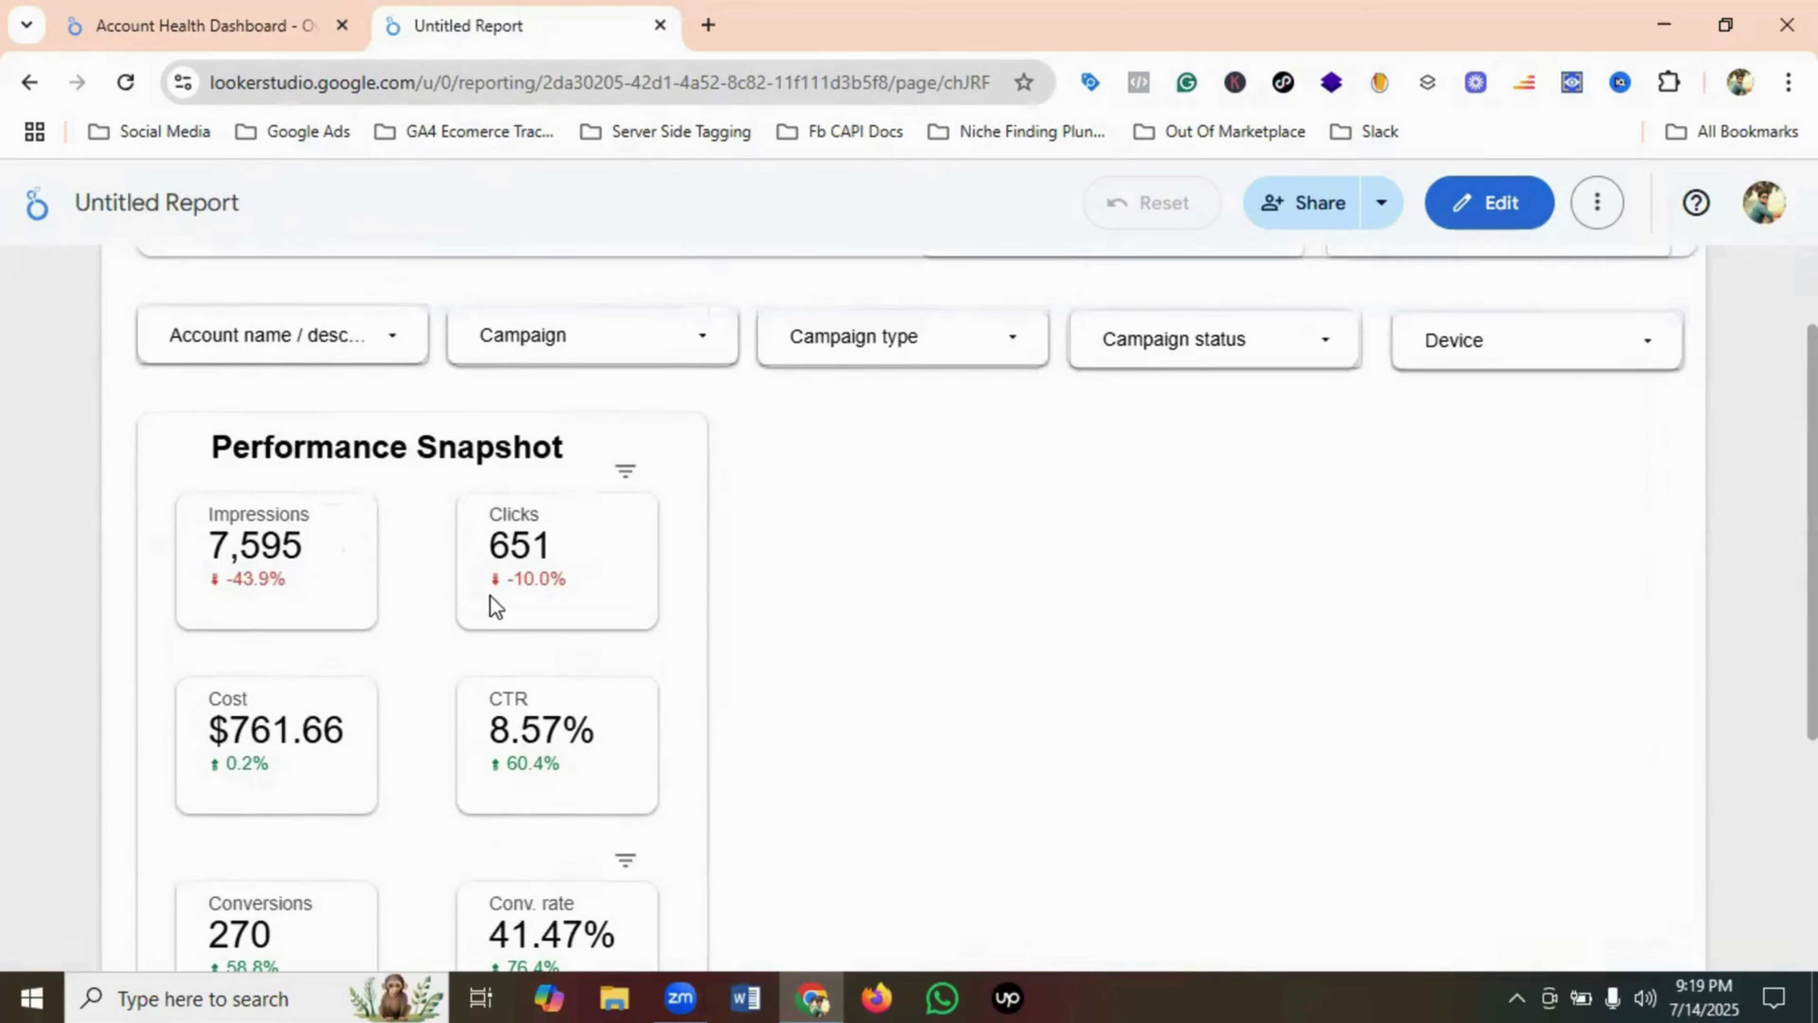
click(197, 23)
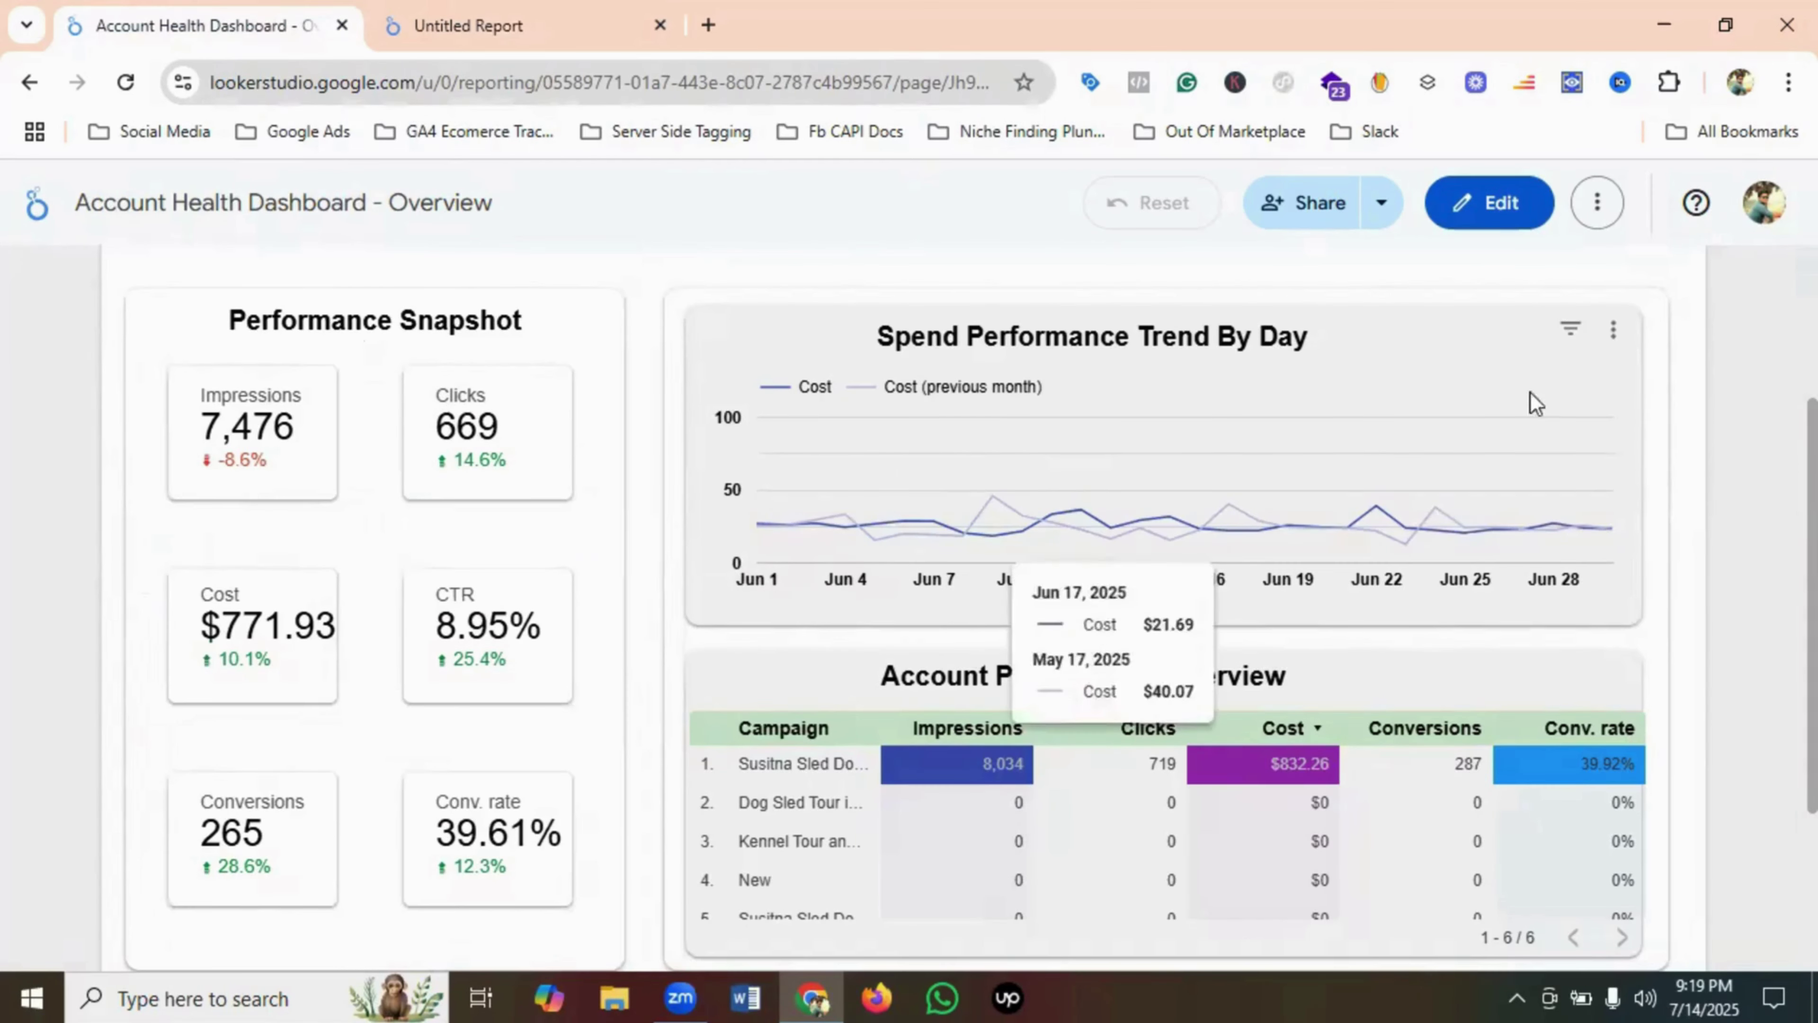
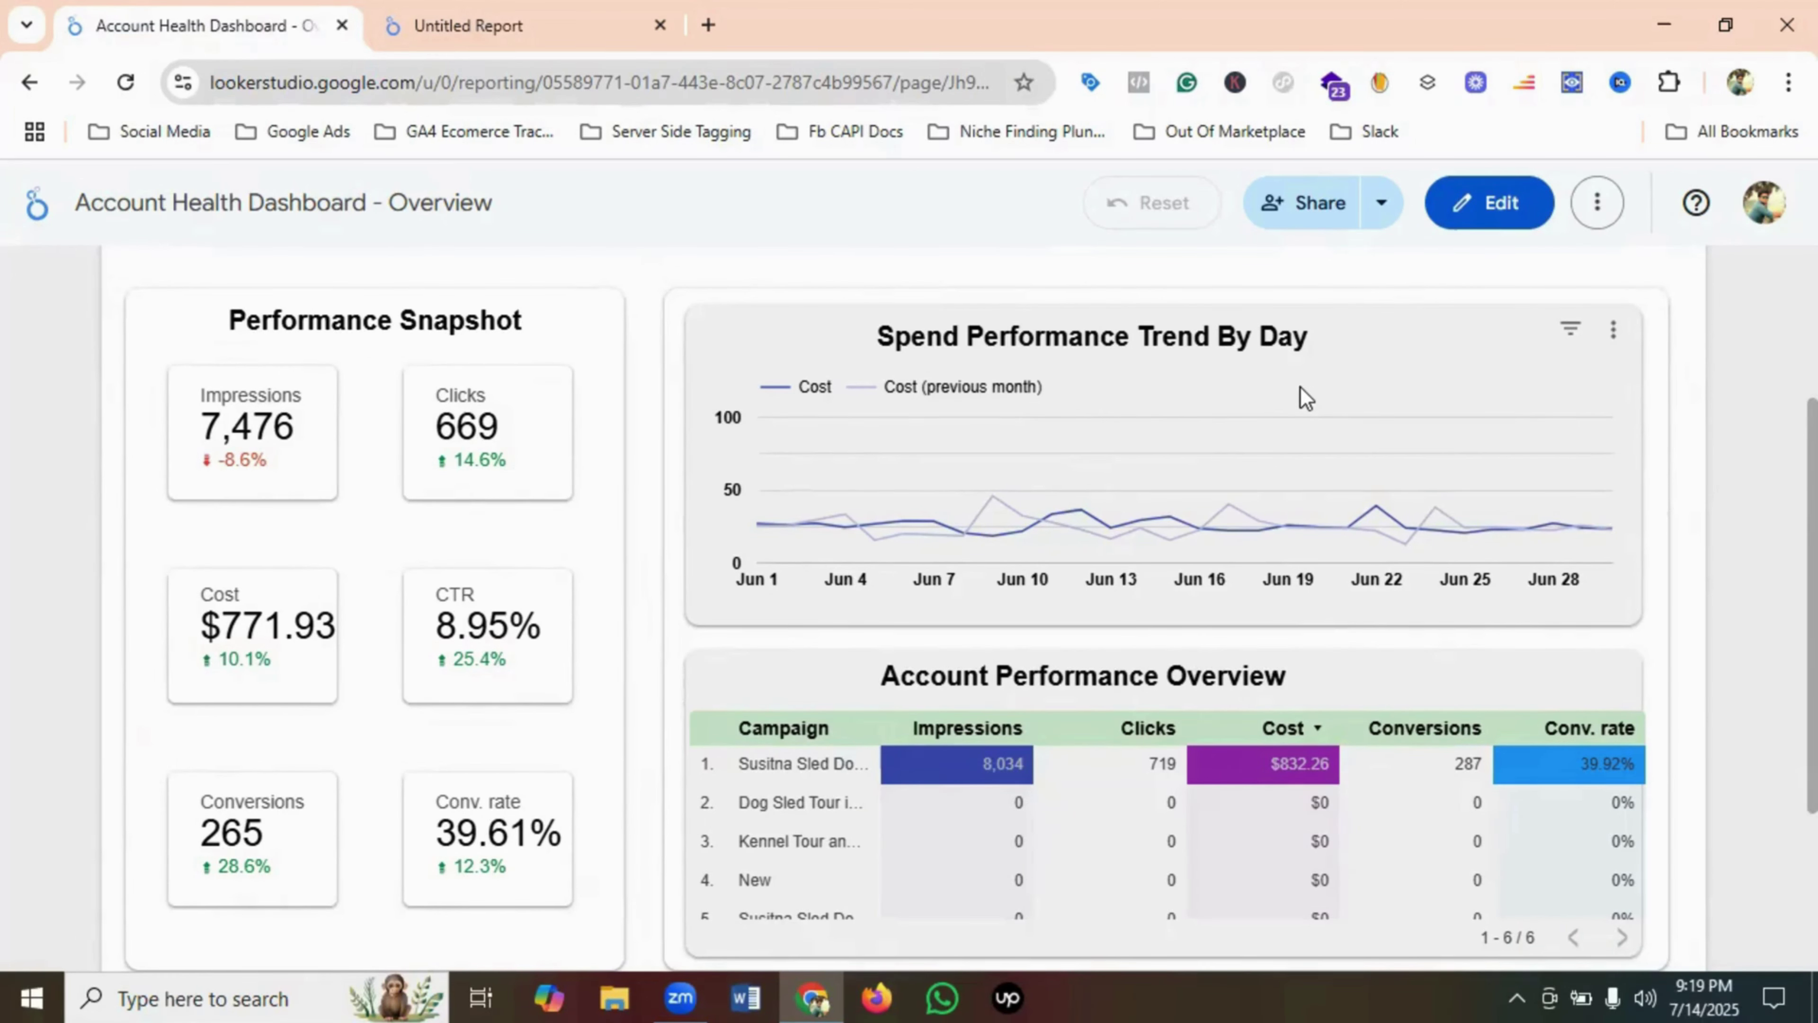
click(544, 27)
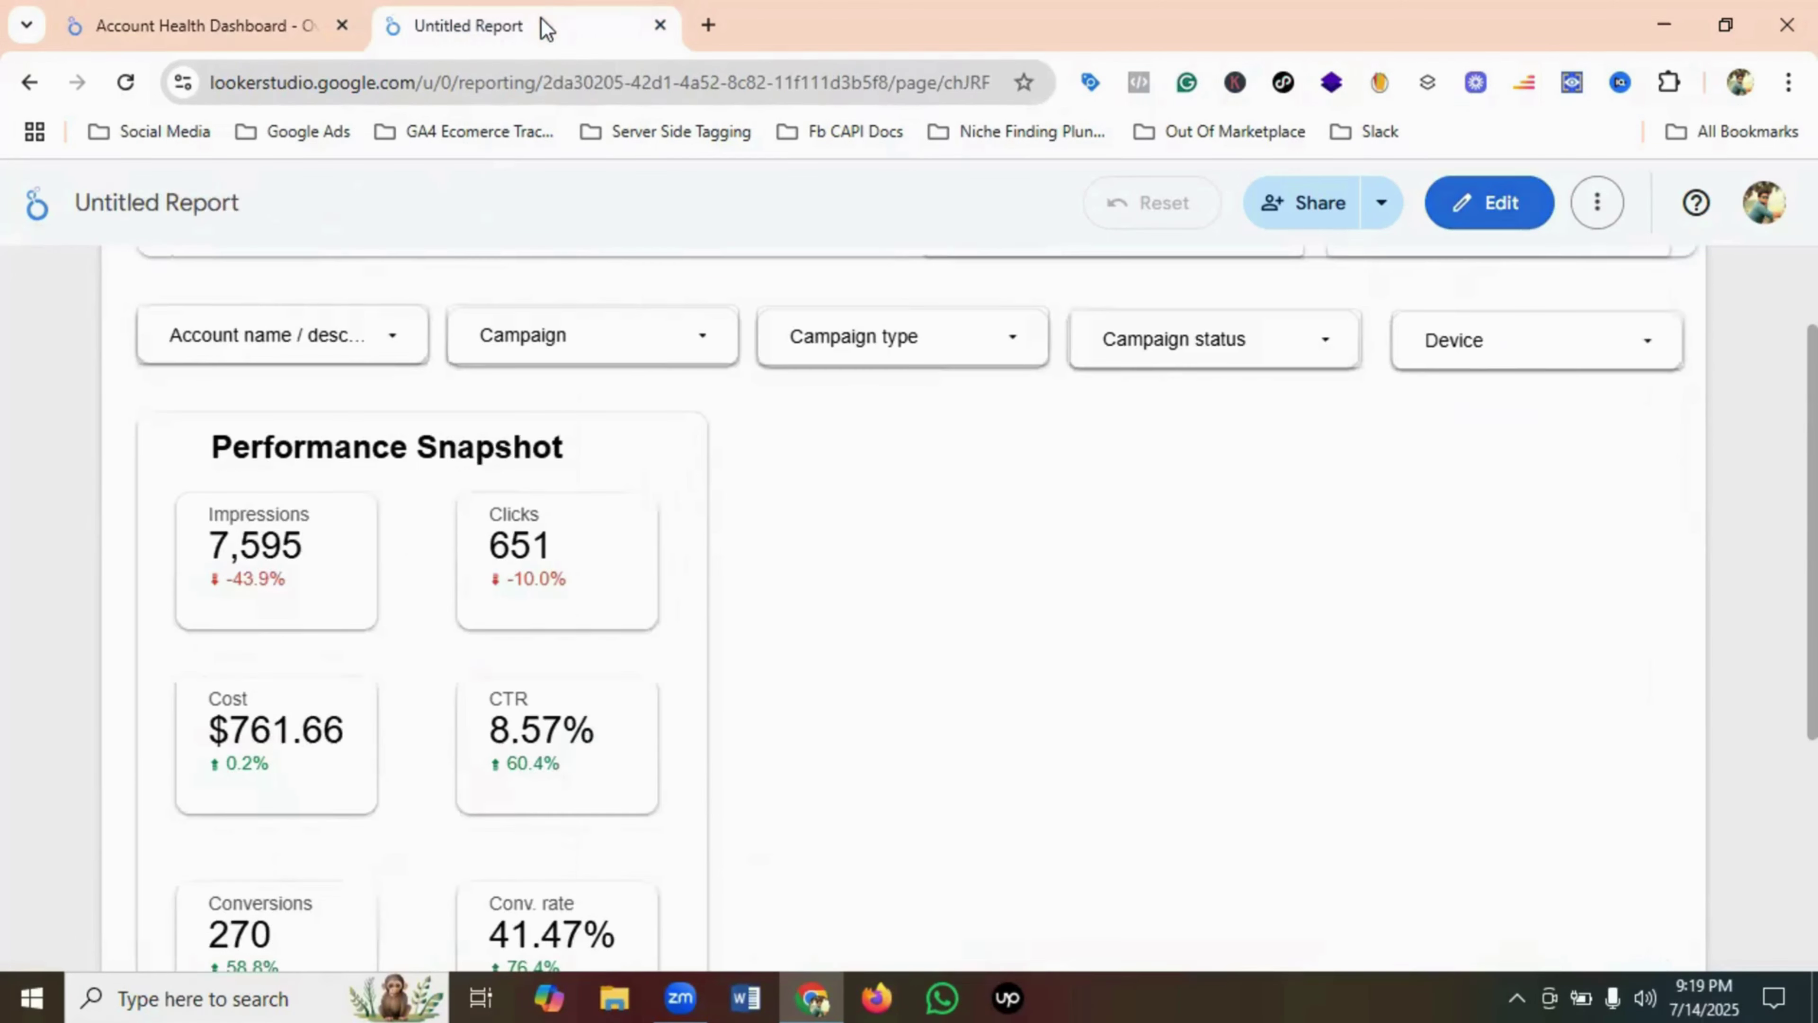
scroll(1022, 573, down, 2)
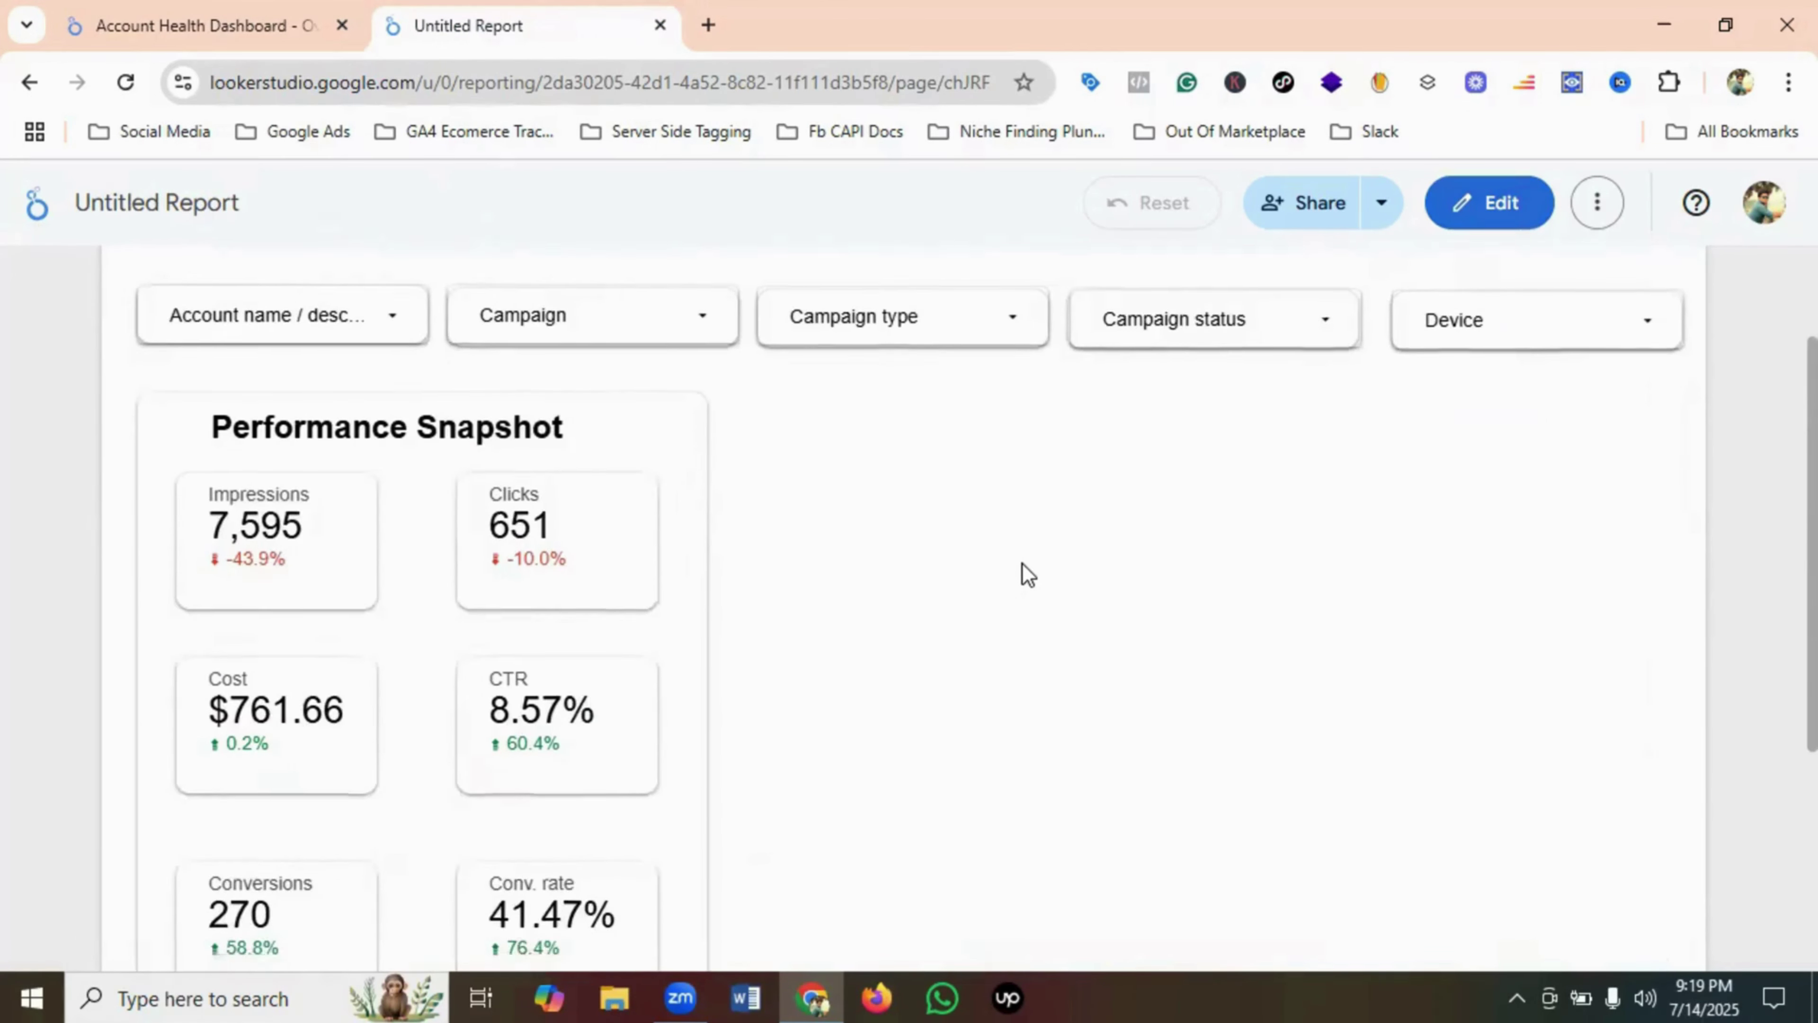
- Return to editing and draw a large rectangle beside the Performance Snapshot panel, adjusting its upper and lower edges to the panel's height
click(1490, 211)
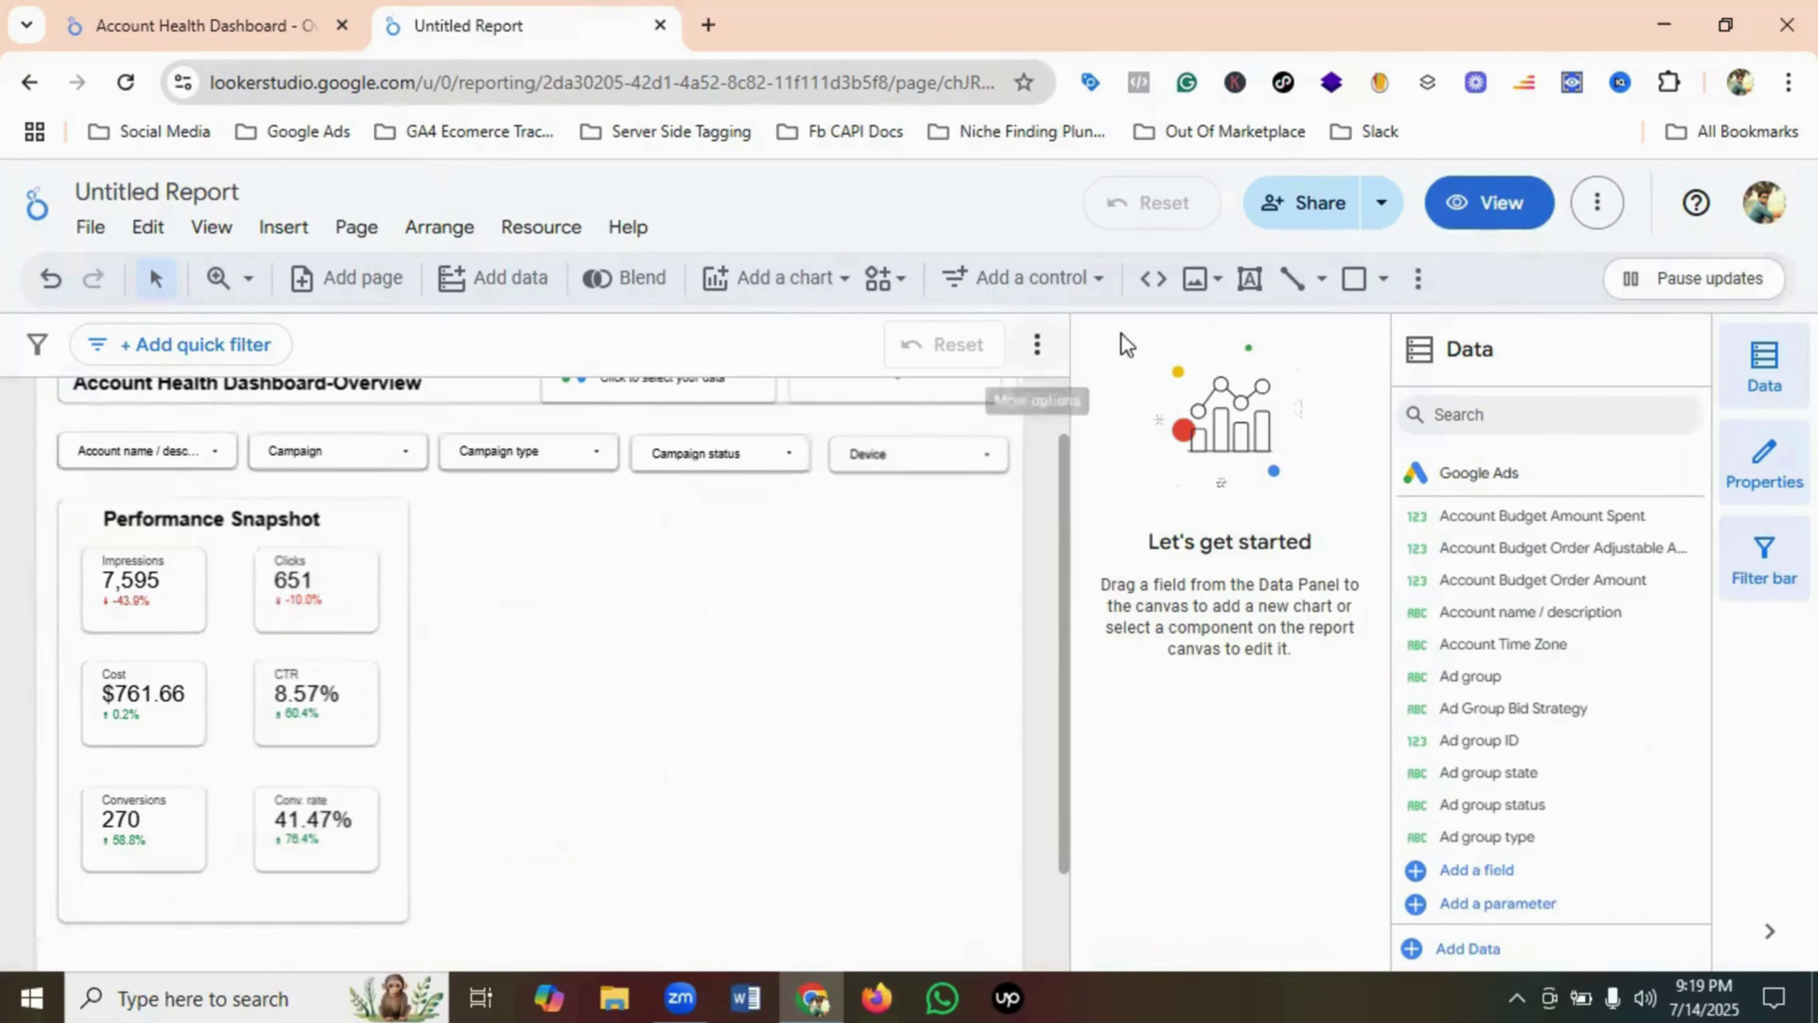
click(1355, 286)
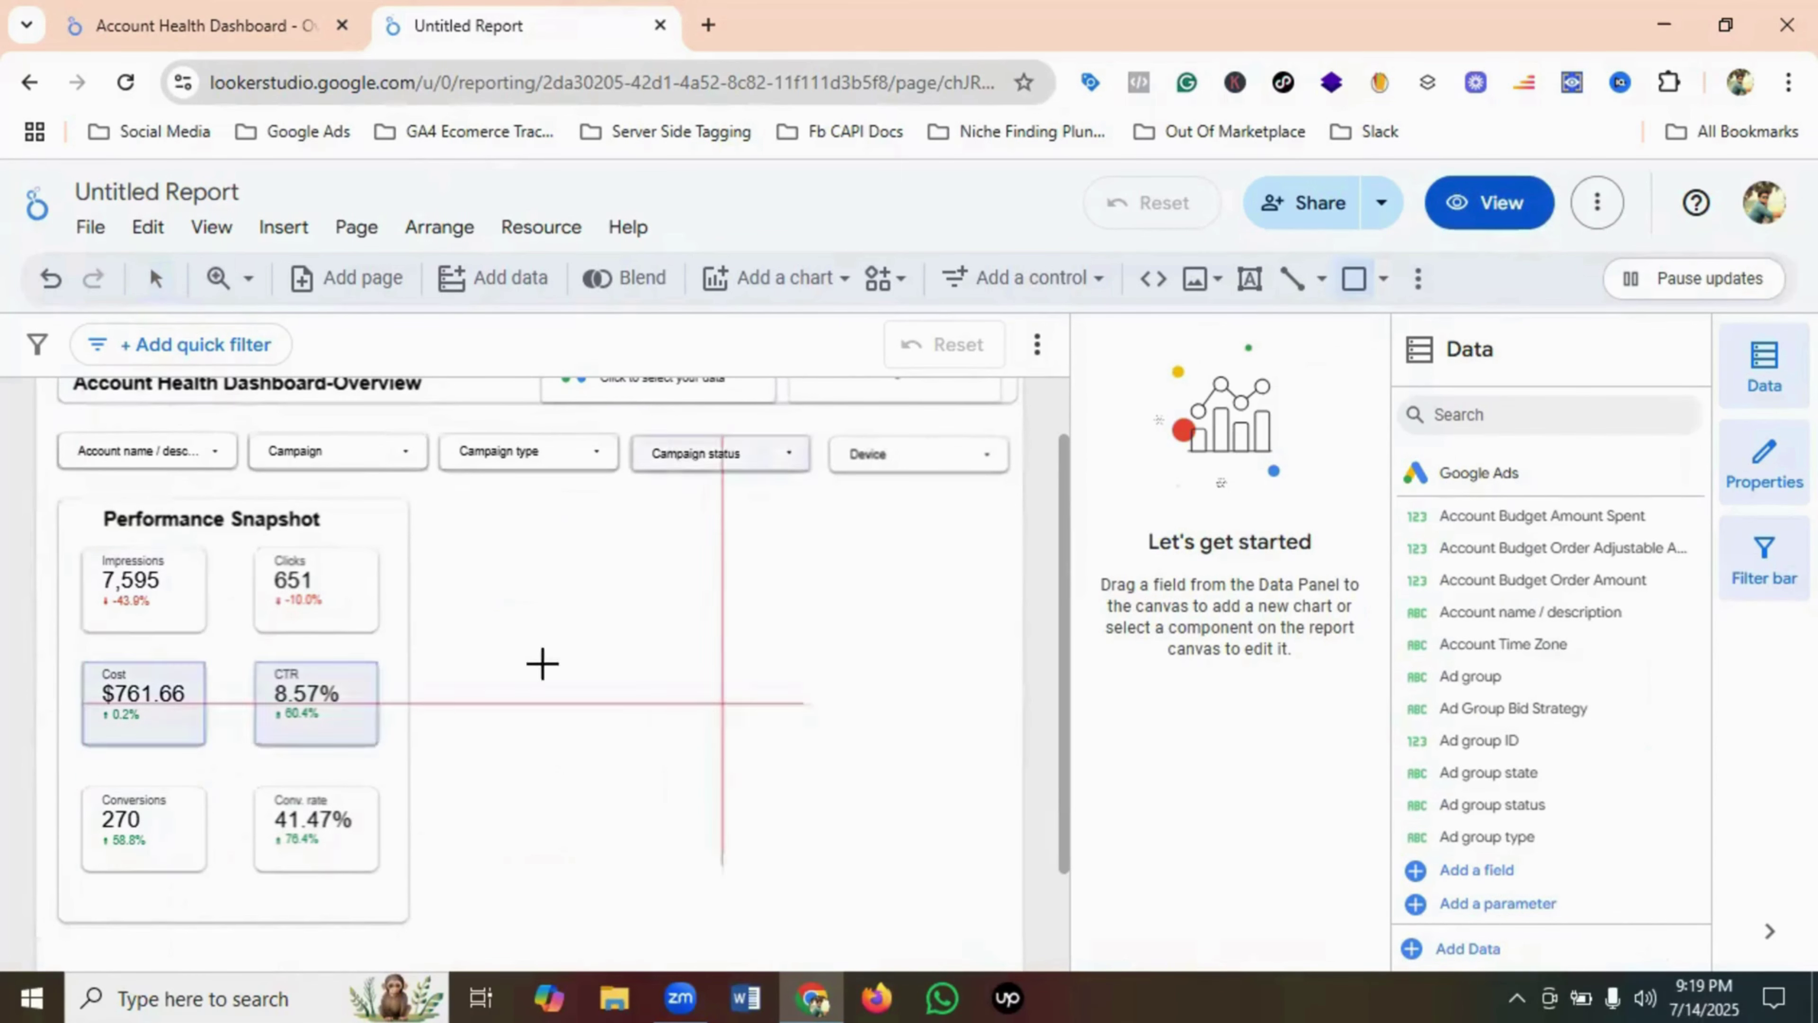
mouse_move(440, 505)
mouse_down()
mouse_move(785, 759)
mouse_move(865, 924)
mouse_move(1001, 911)
mouse_up()
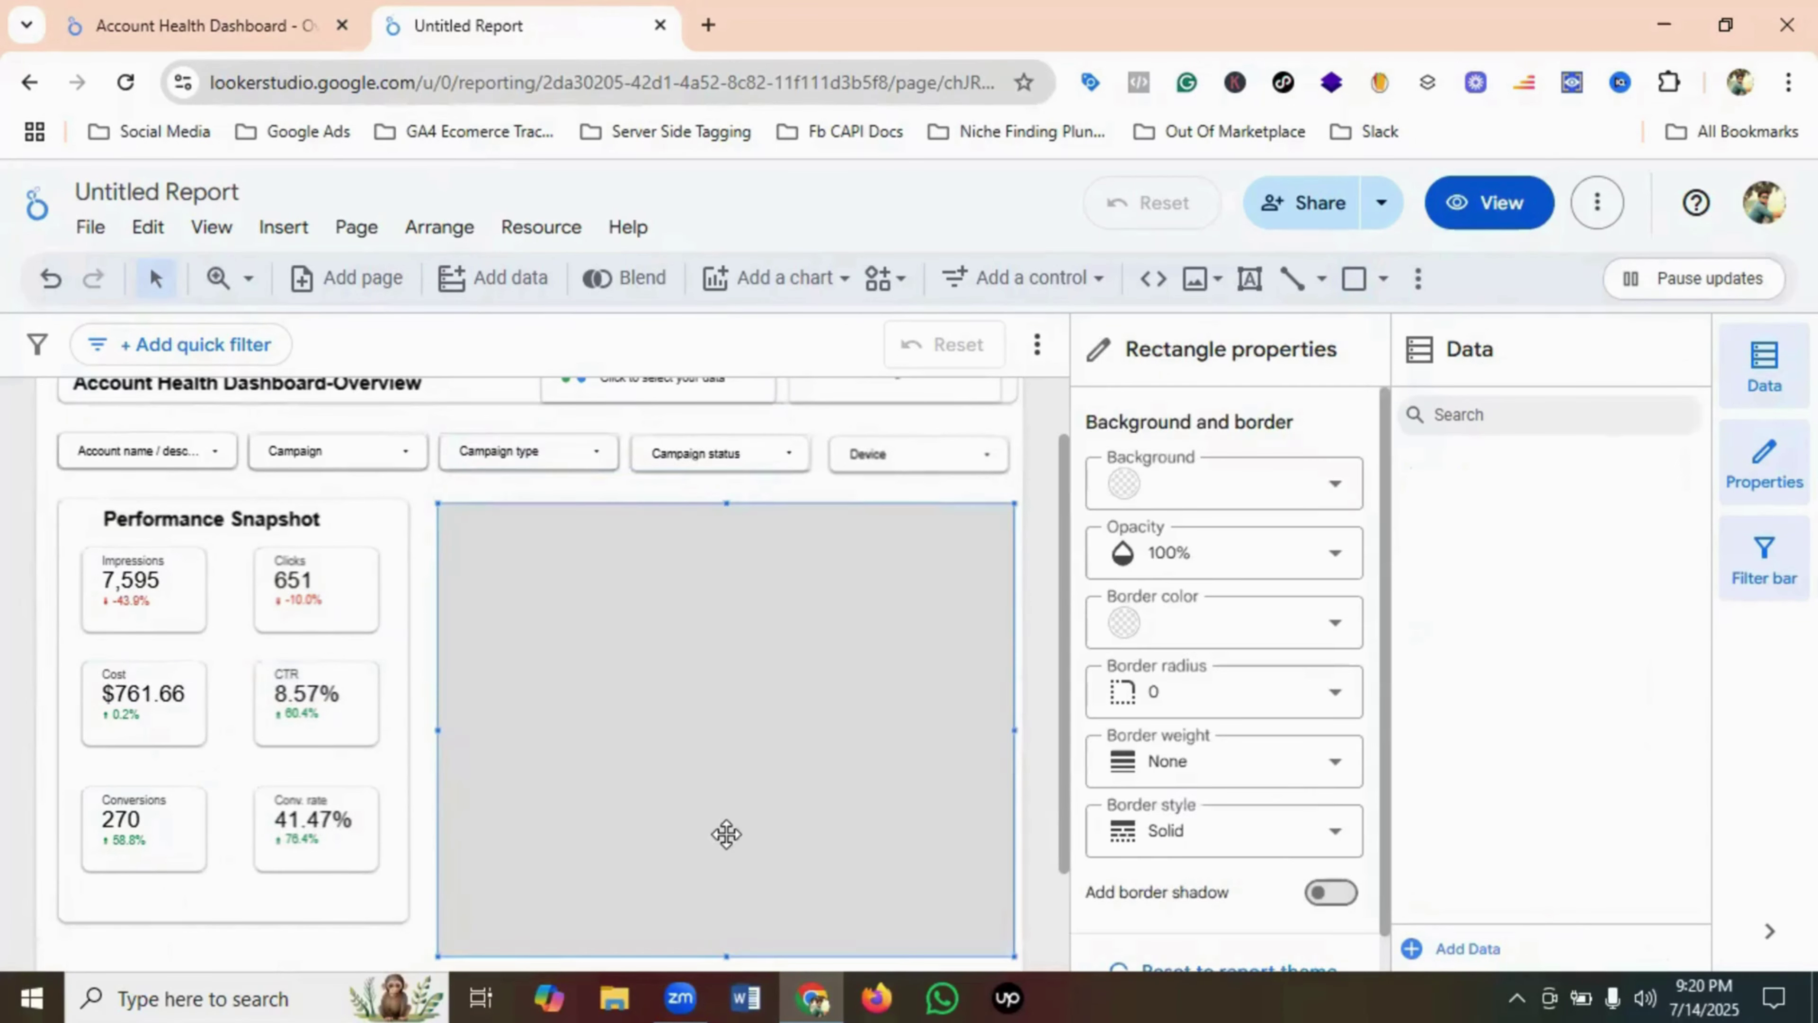
scroll(710, 749, down, 1)
scroll(711, 749, down, 1)
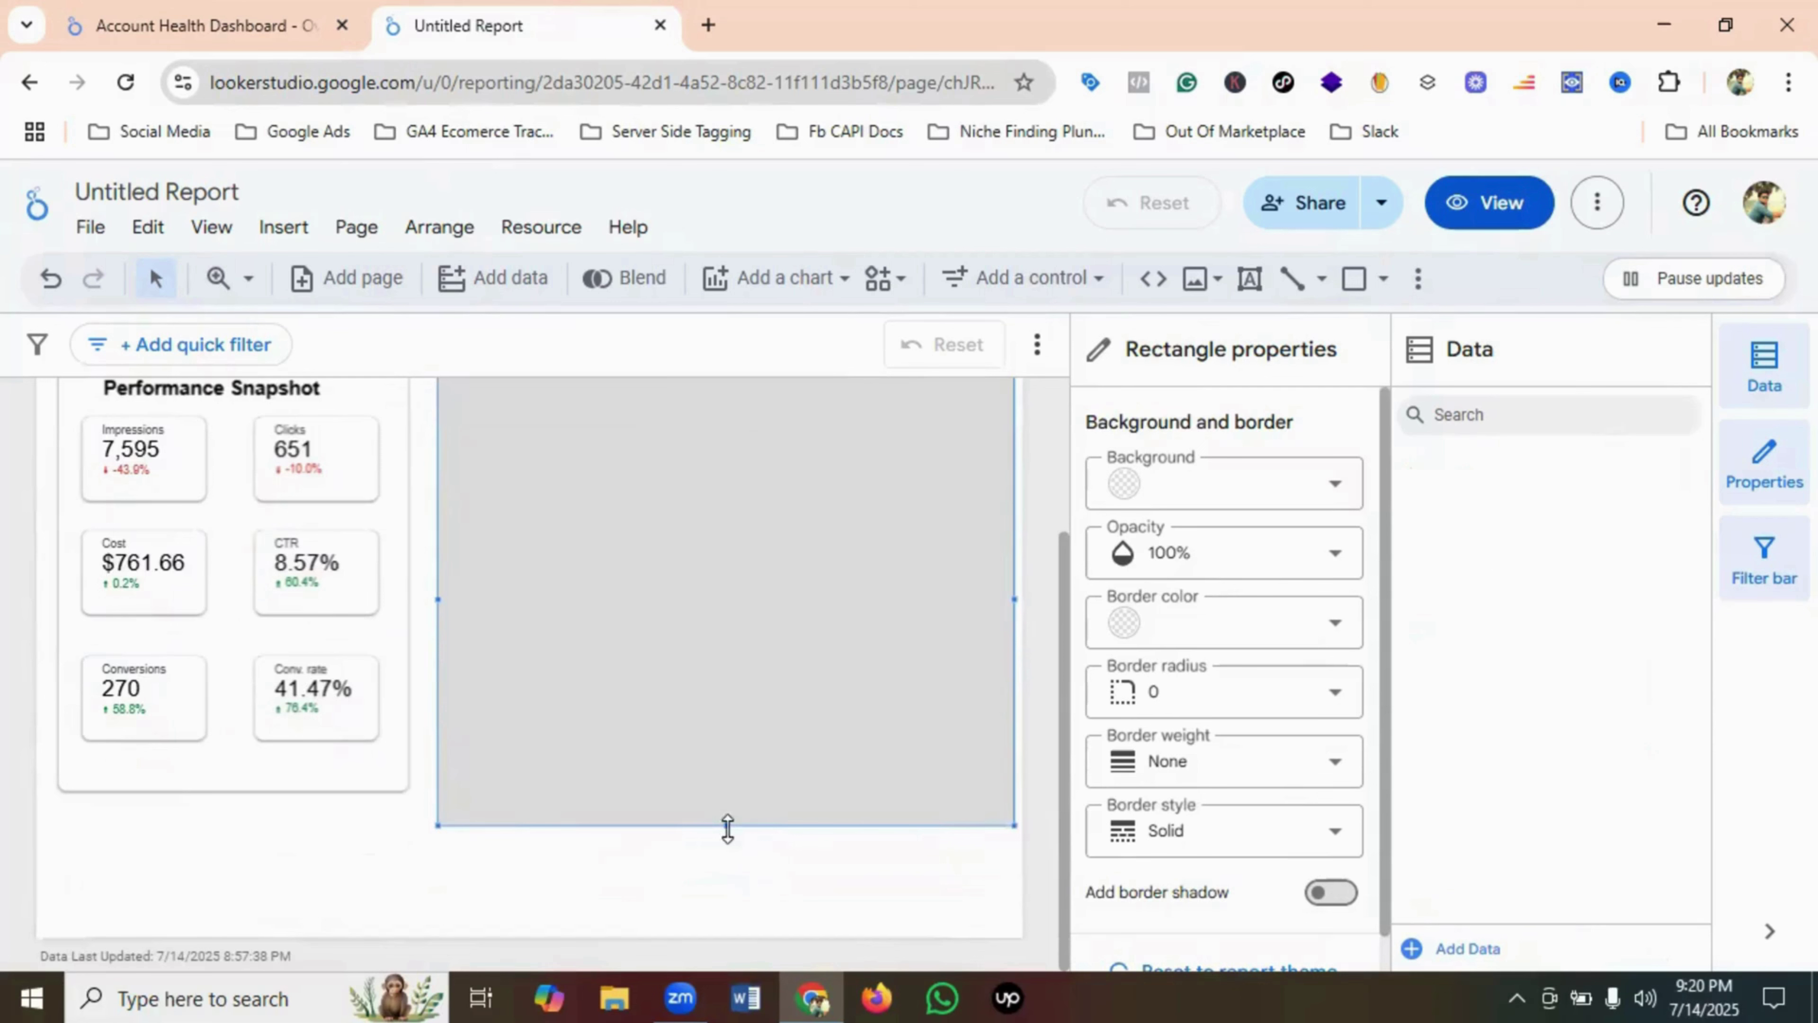
drag(724, 823, 733, 792)
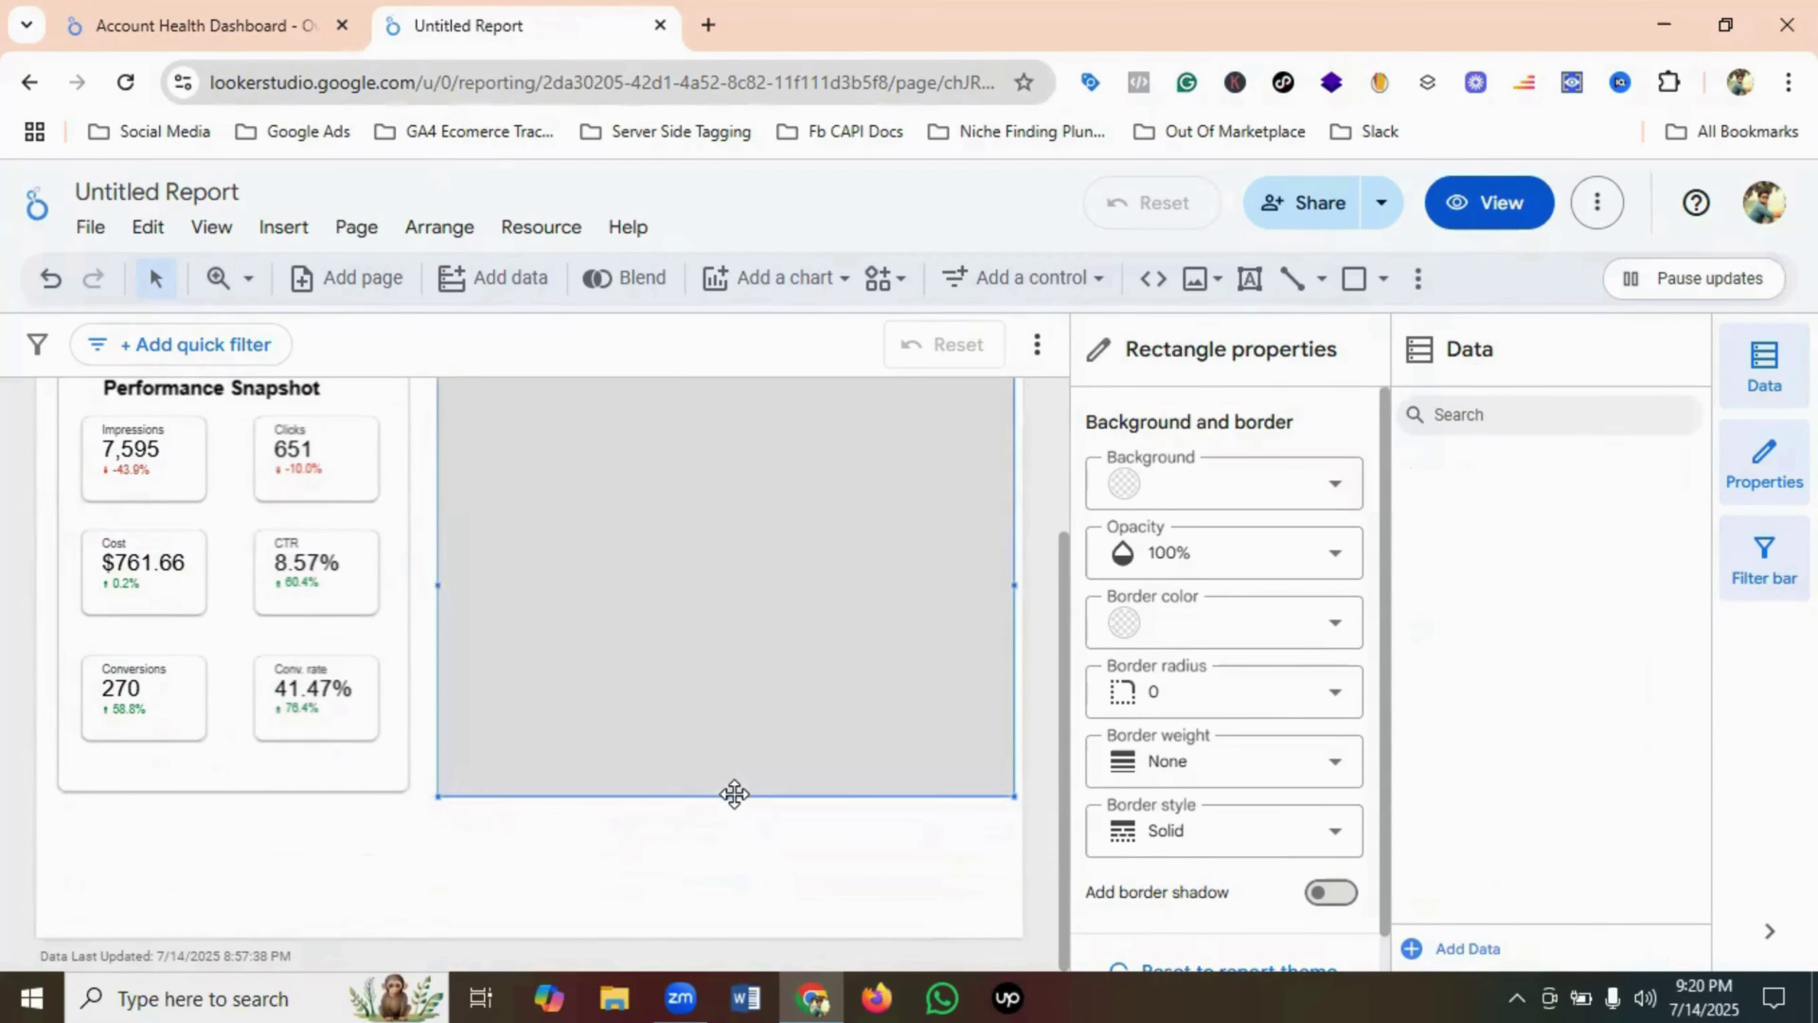
scroll(733, 792, up, 2)
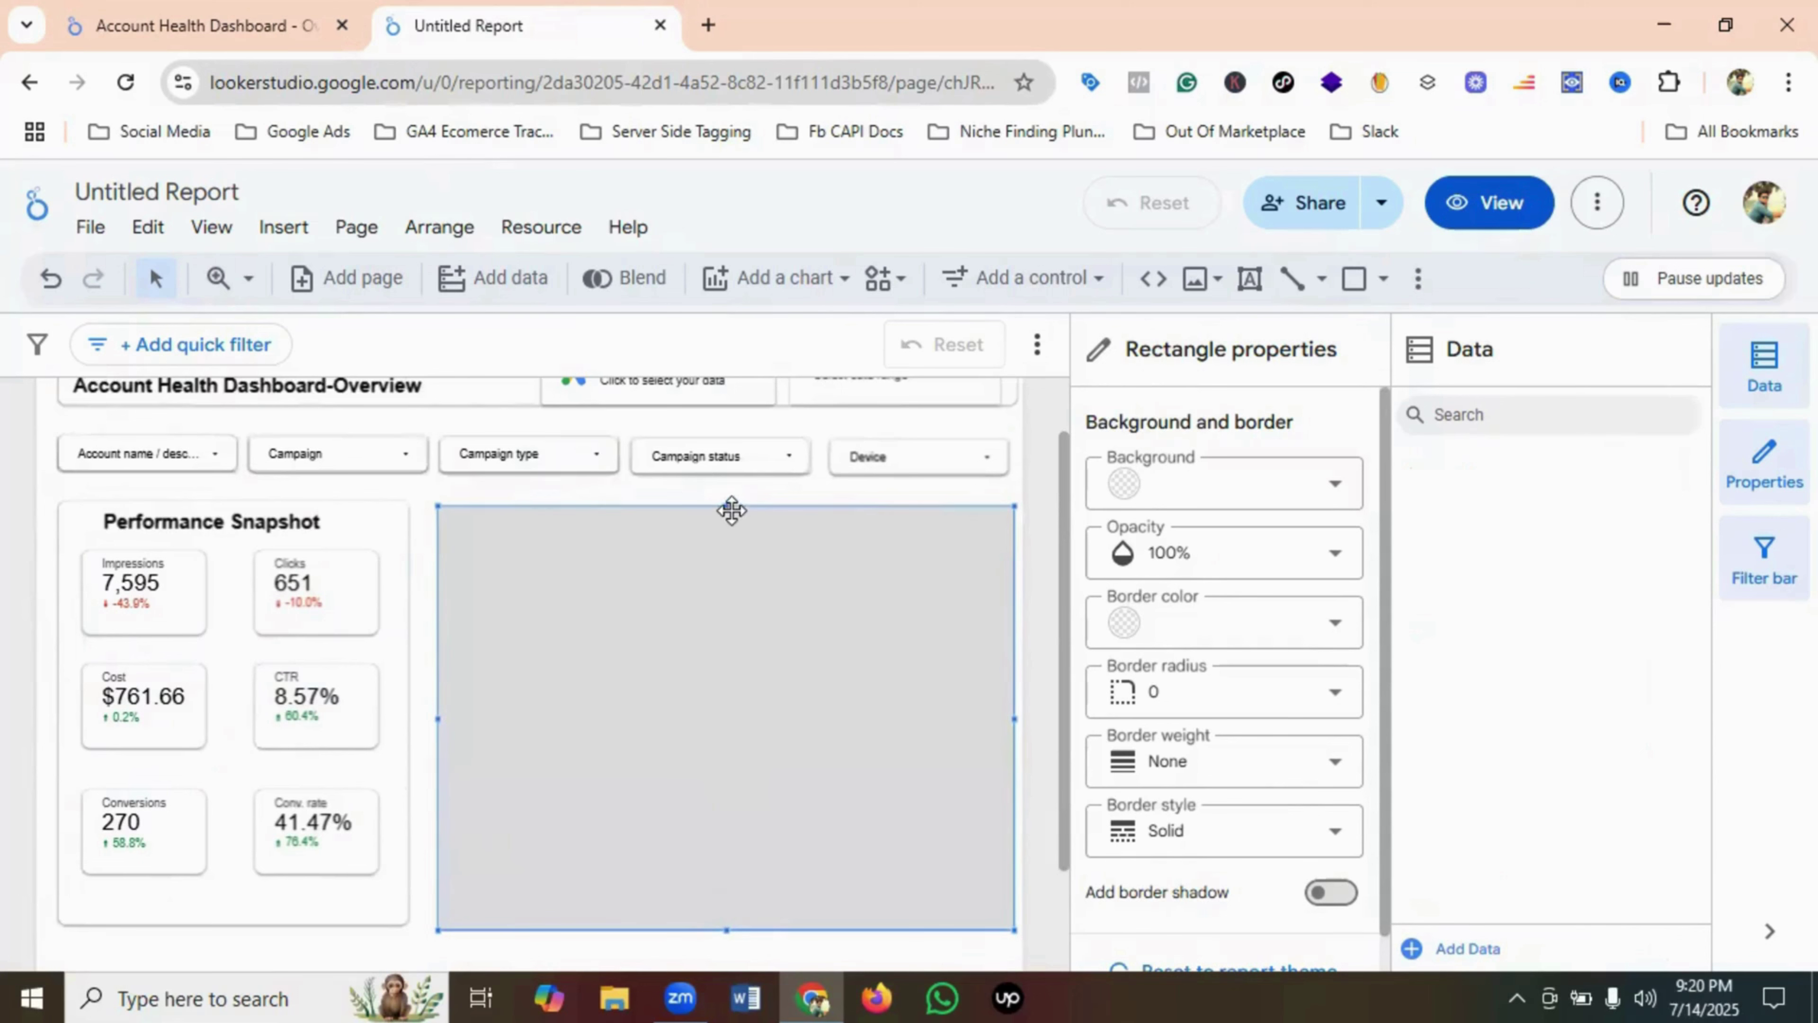
drag(724, 505, 727, 502)
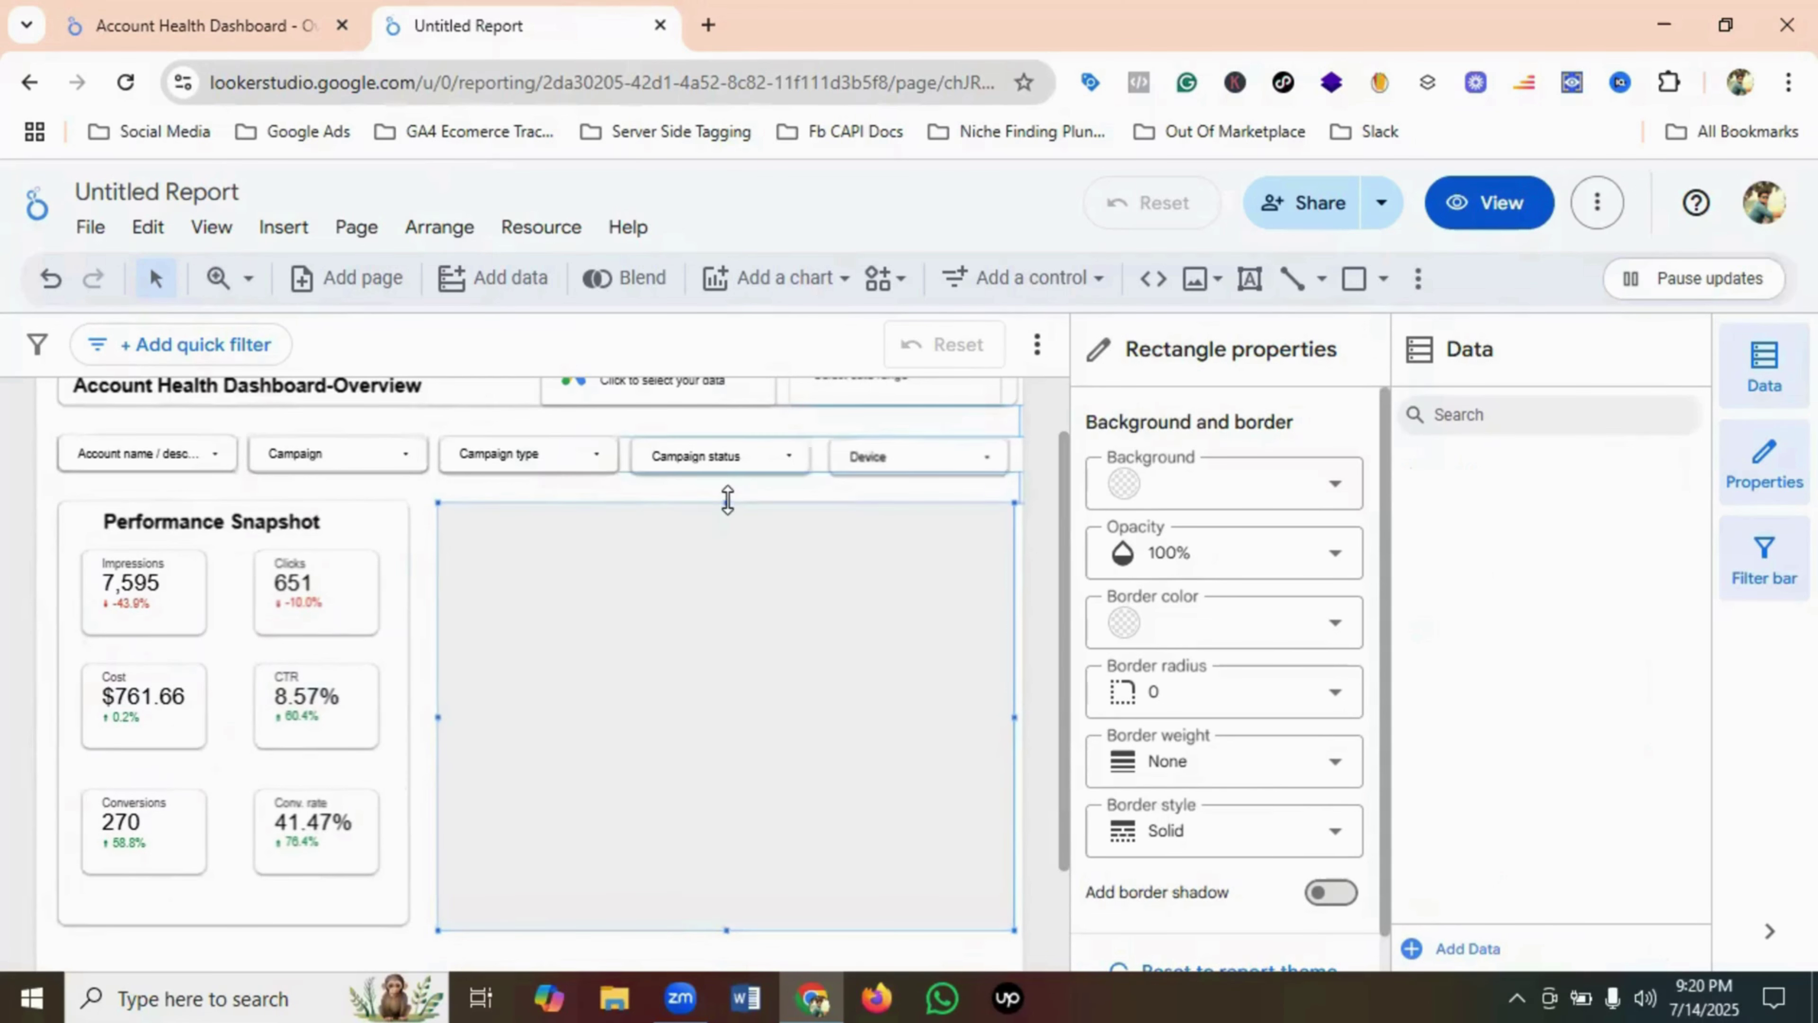
- Preview the rectangle's alignment in the report and fine-tune its lower edge to line up with the Performance Snapshot panel
click(1493, 212)
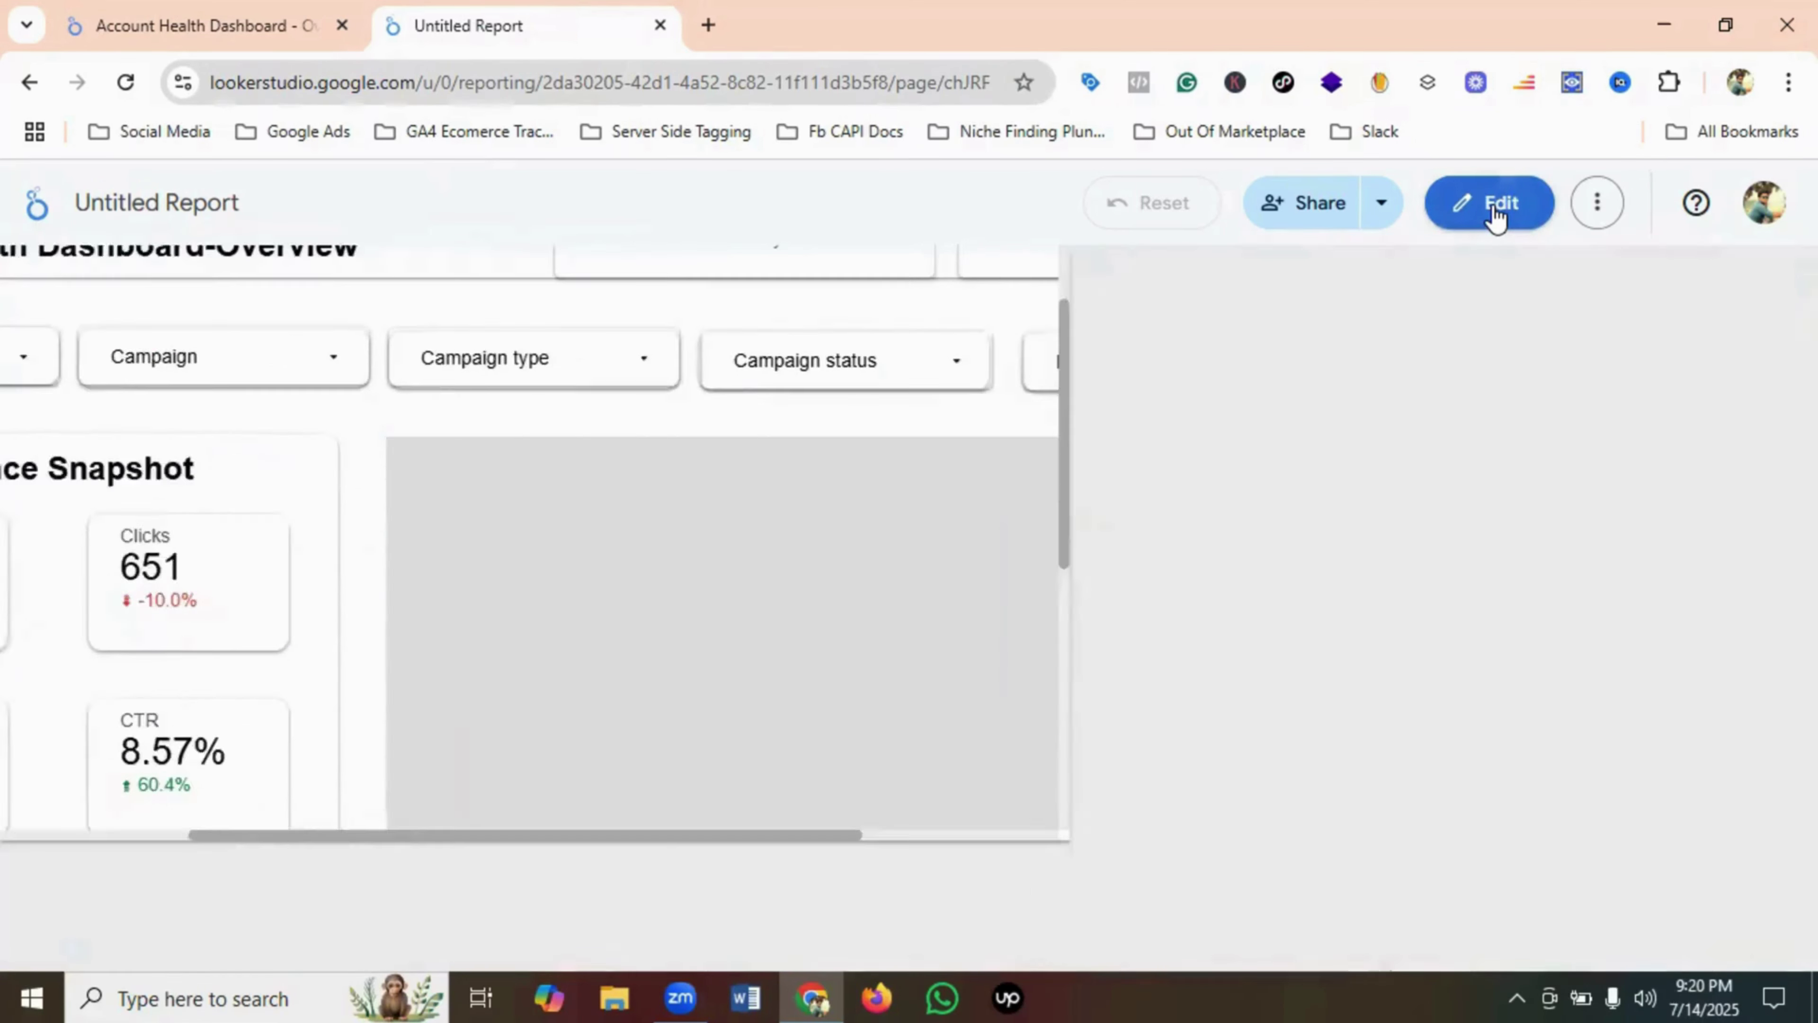
scroll(1374, 548, down, 3)
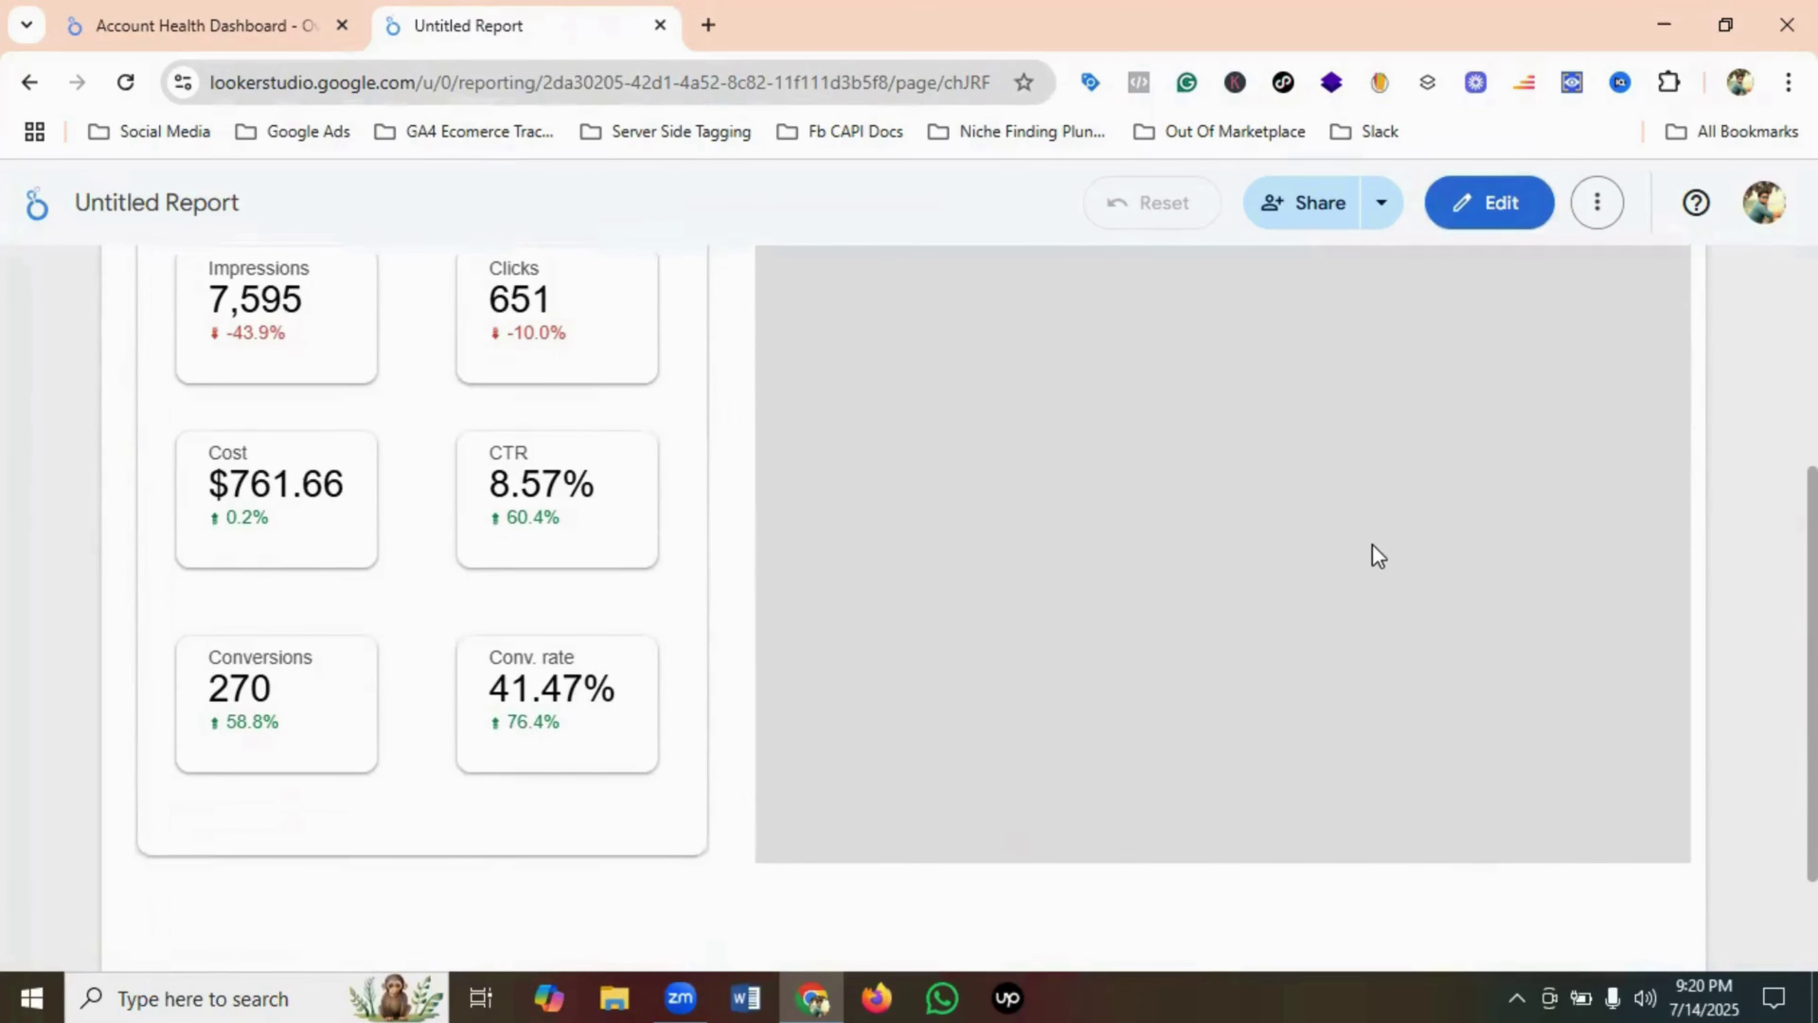
scroll(1372, 544, up, 3)
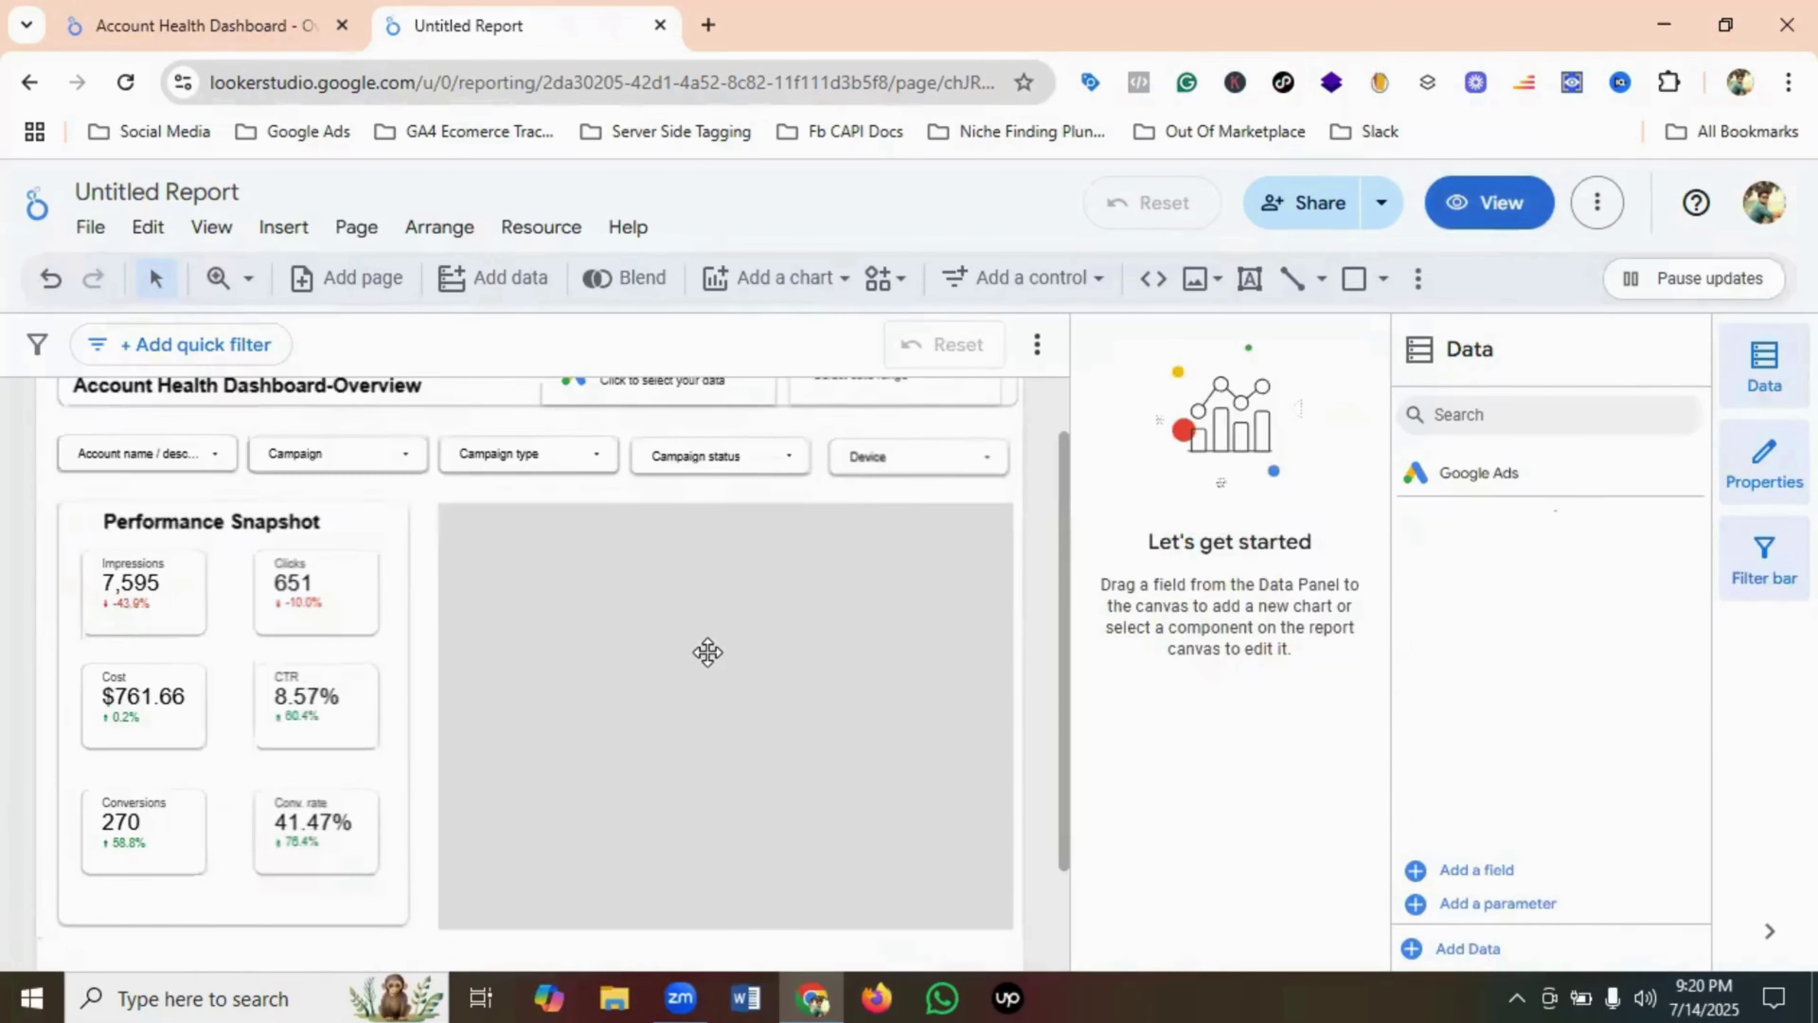
click(656, 866)
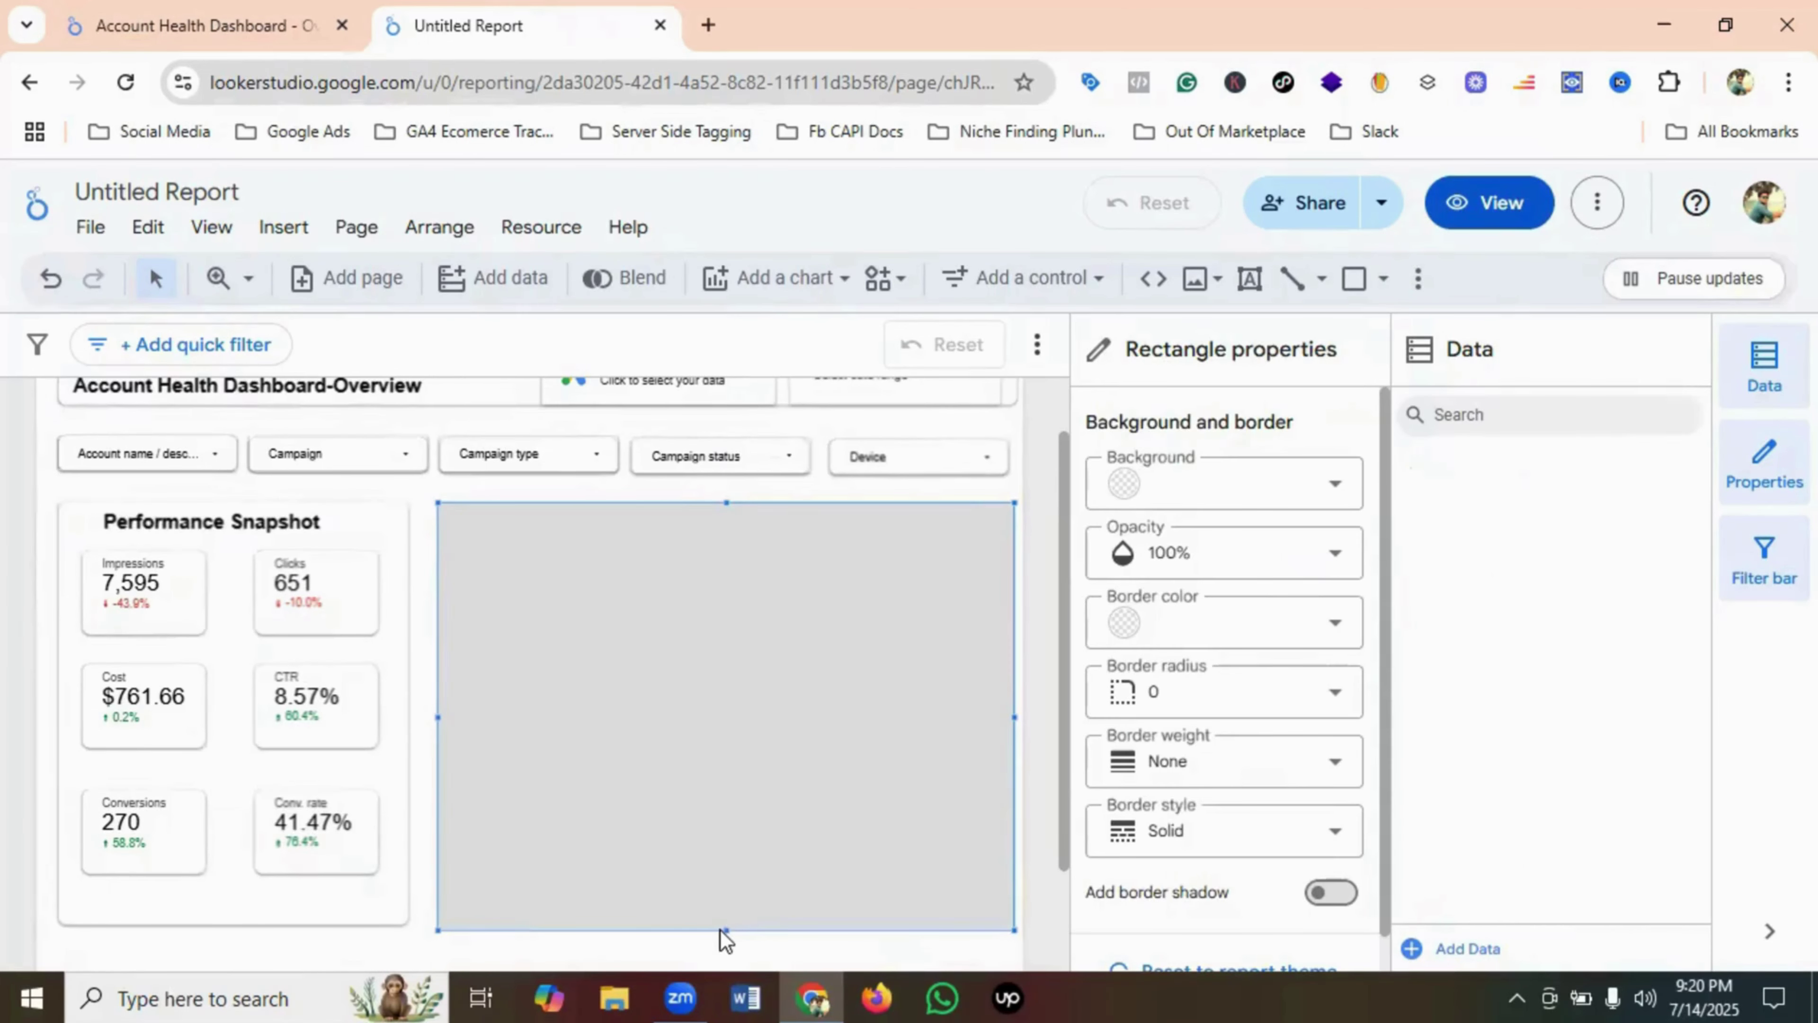
drag(728, 927, 726, 925)
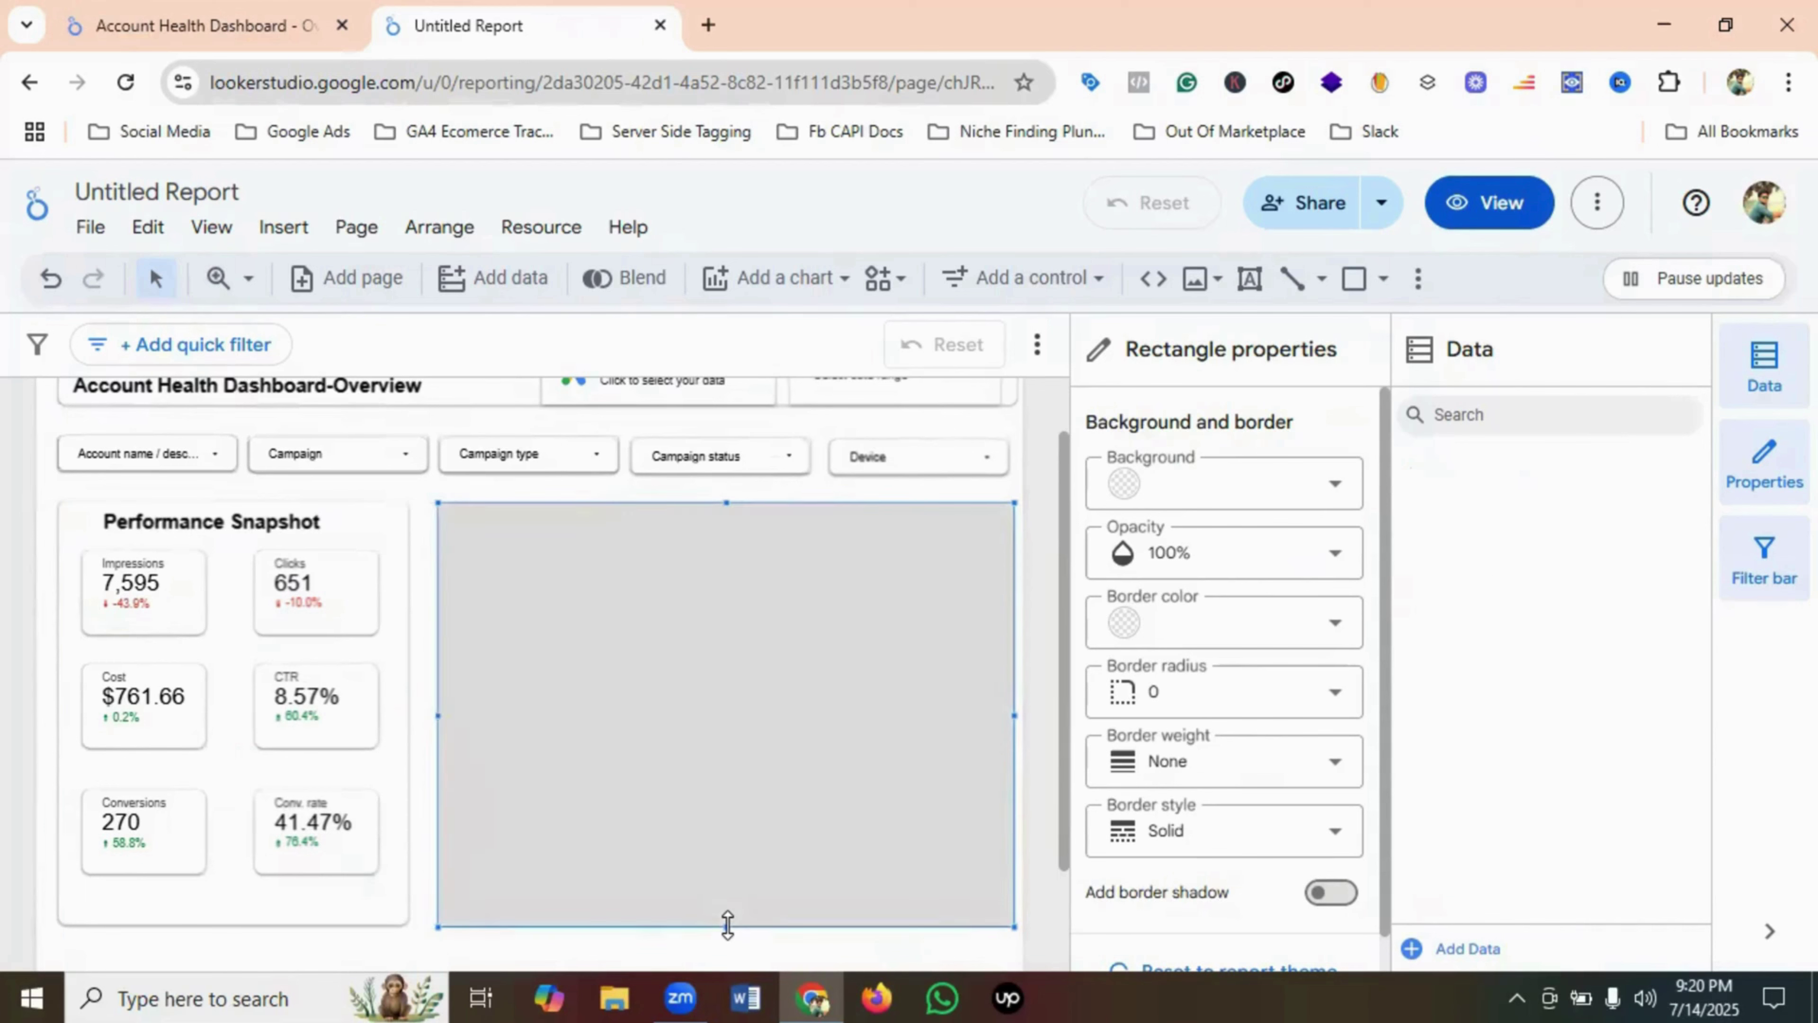
click(726, 928)
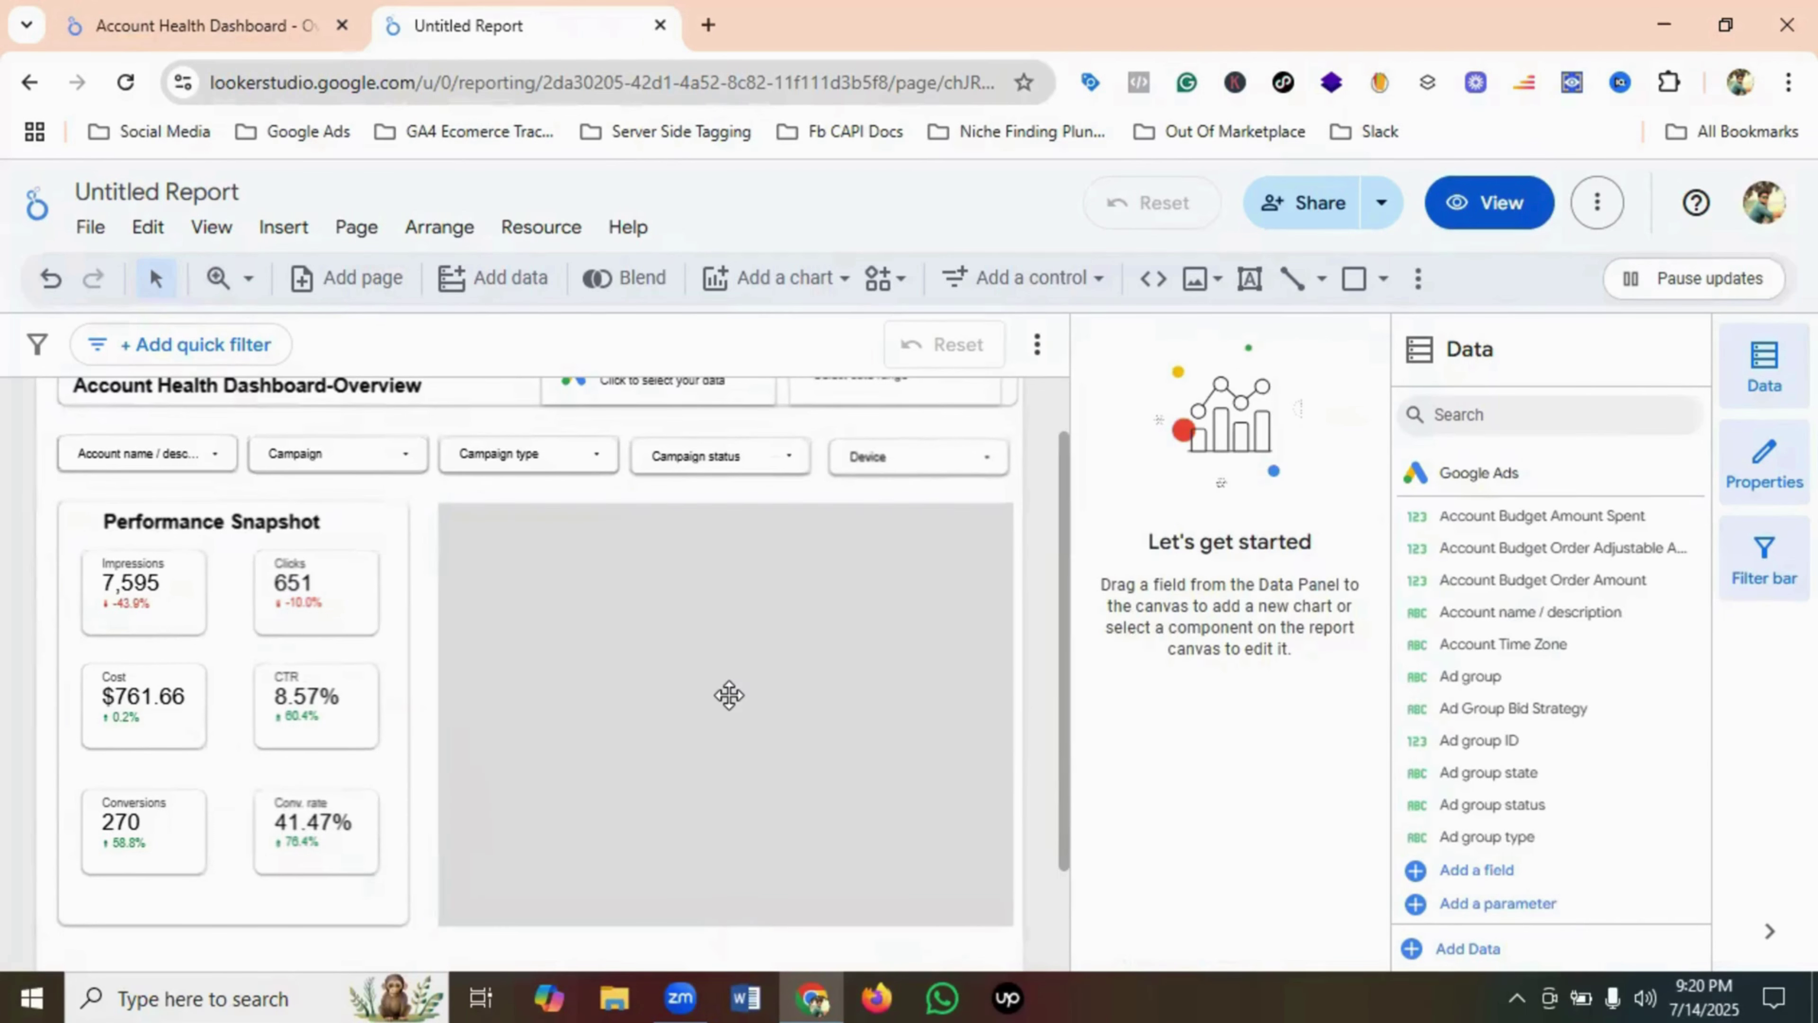
- Check the chart area in the Account Health Dashboard and narrow the new report's rectangle to align with the outer edge of the Device control
click(100, 10)
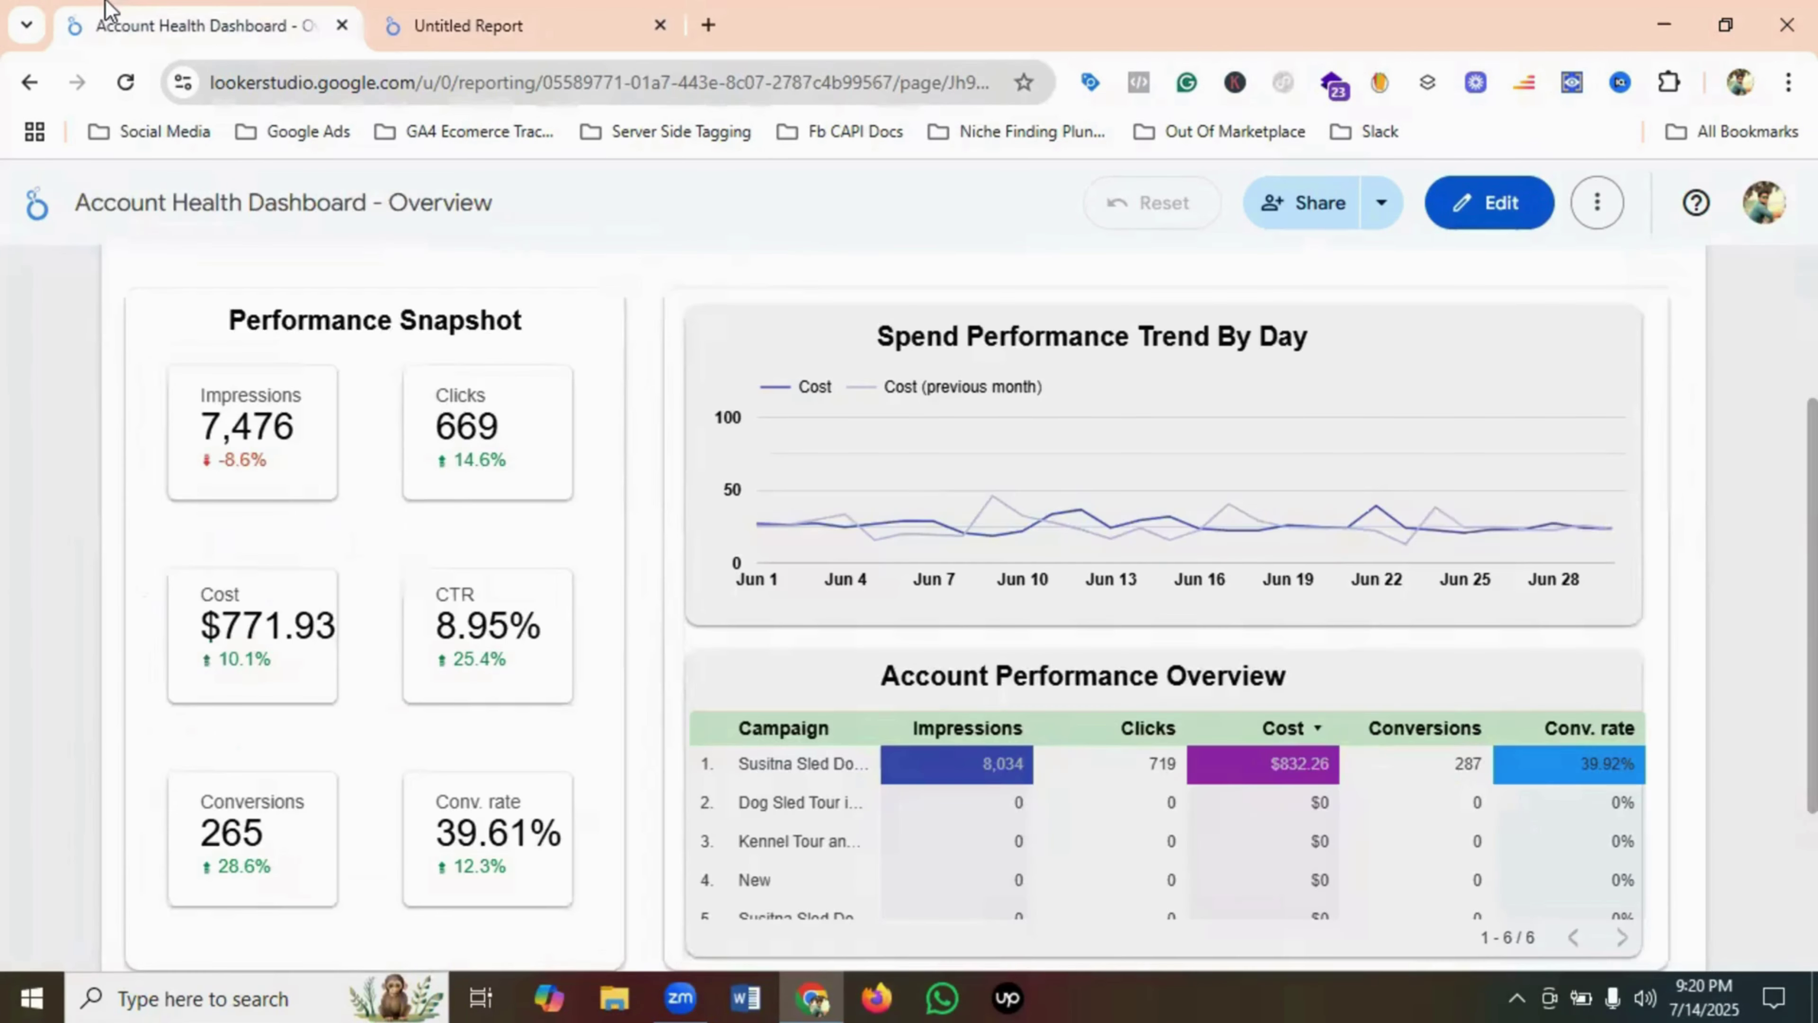
click(552, 29)
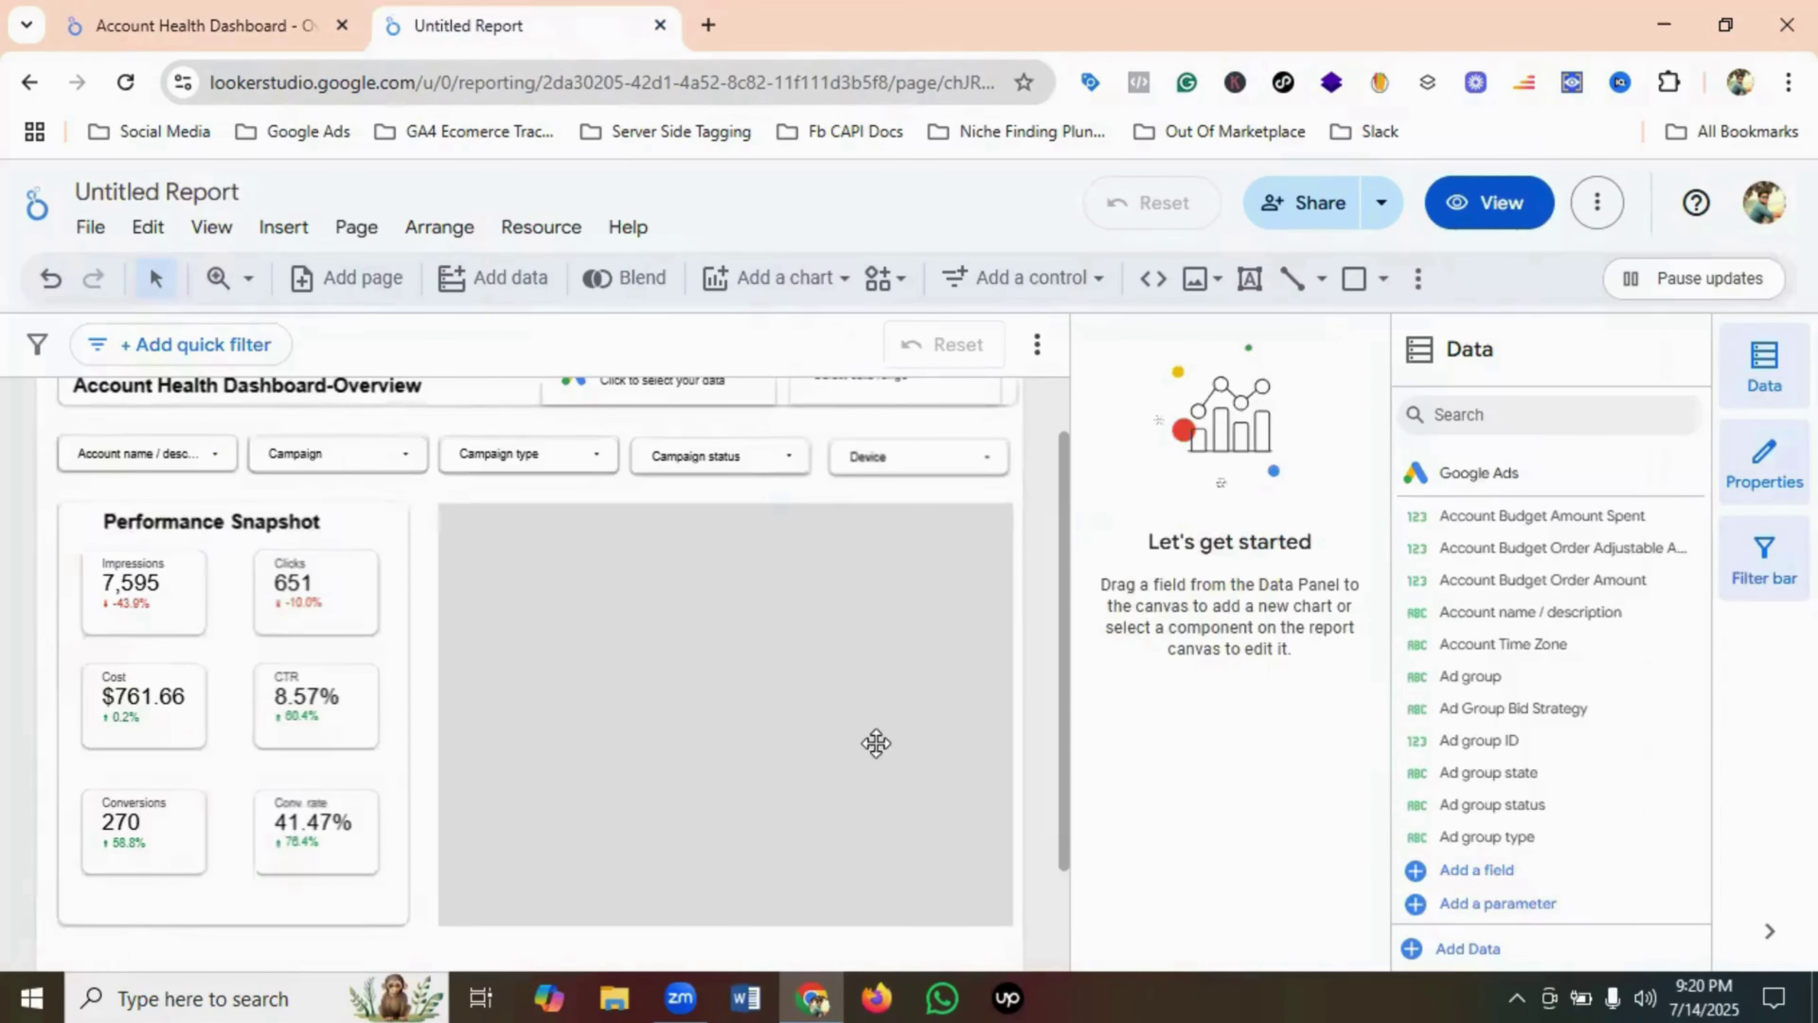
click(876, 742)
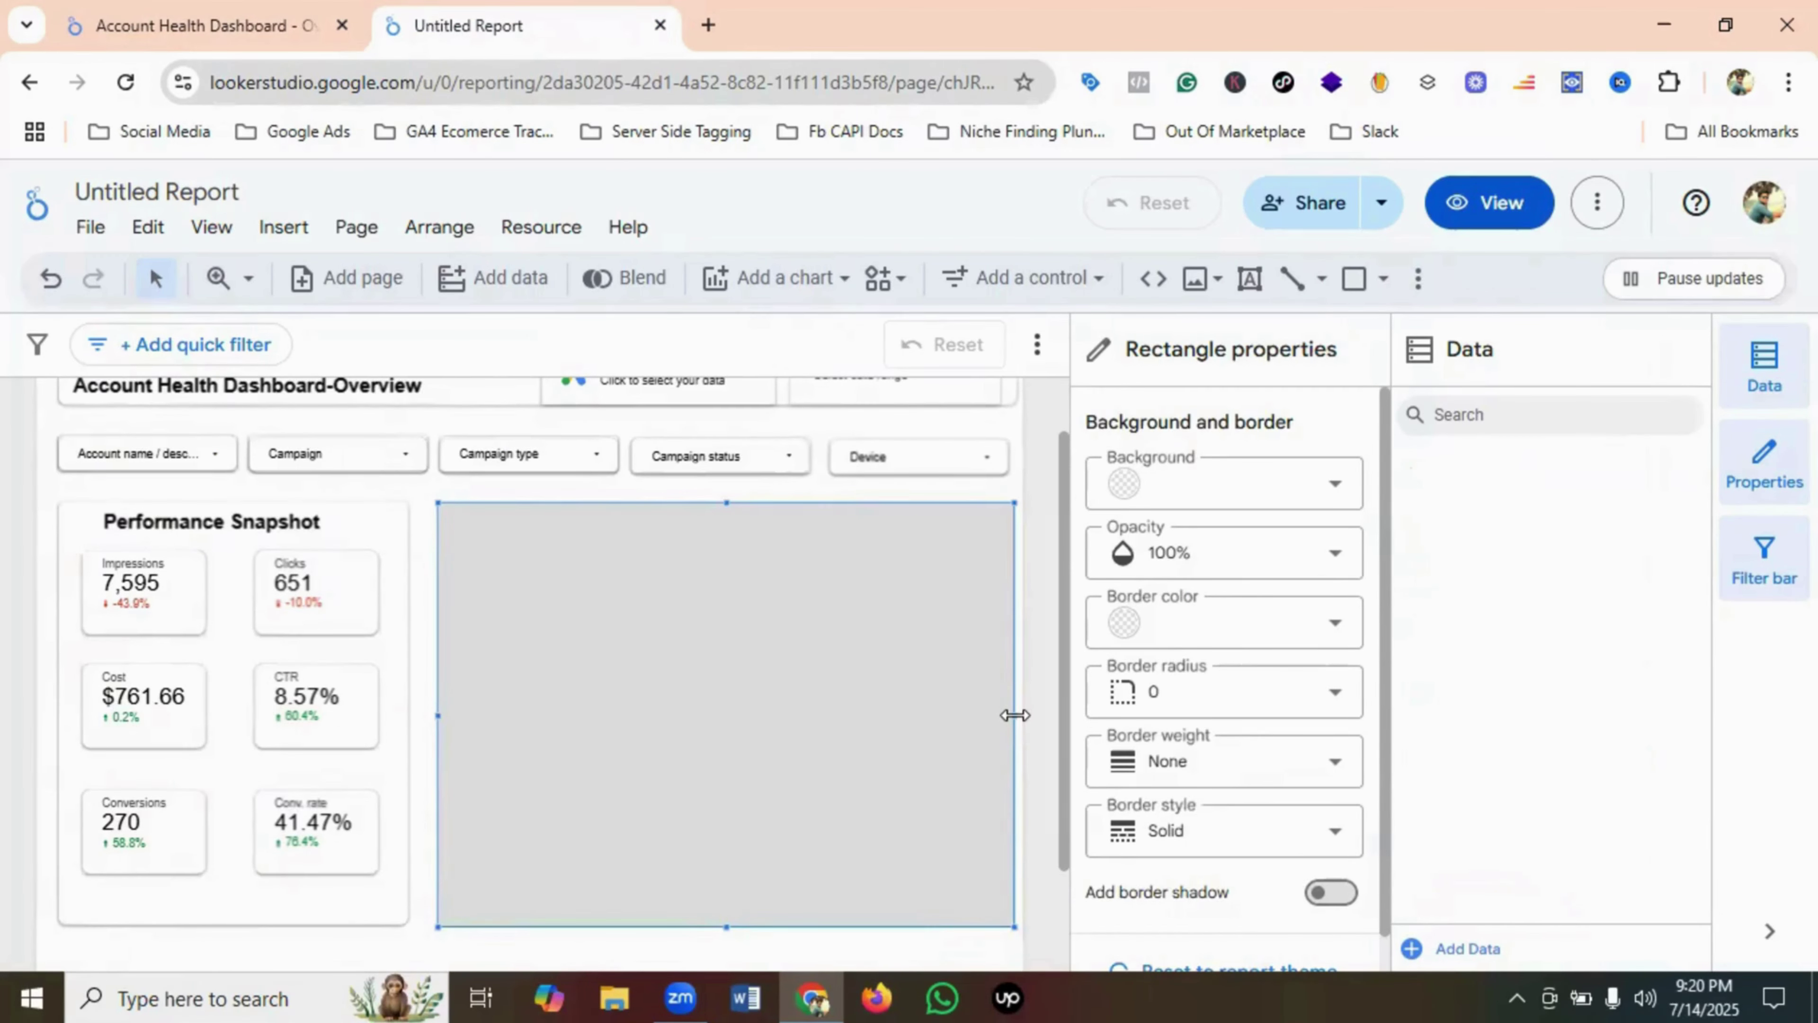
drag(1015, 715, 1009, 713)
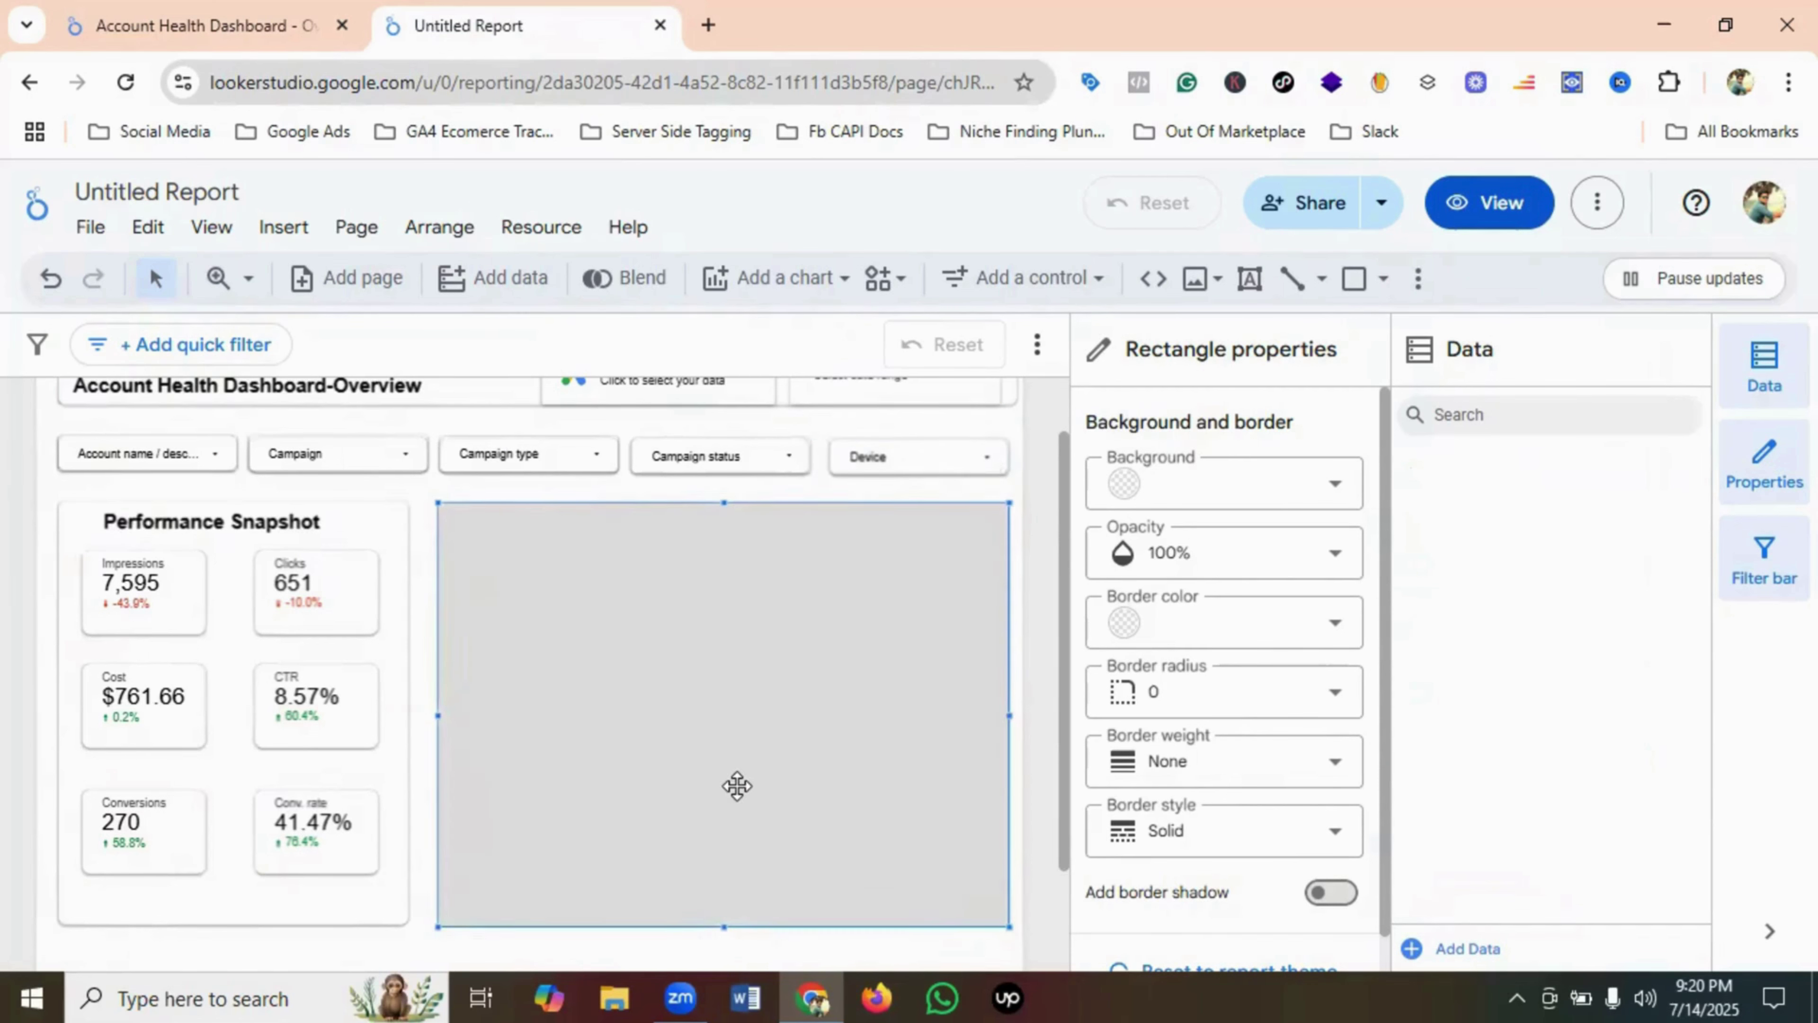
- Give the large container rectangle a white background, a border radius of 10 and a border shadow
click(1270, 493)
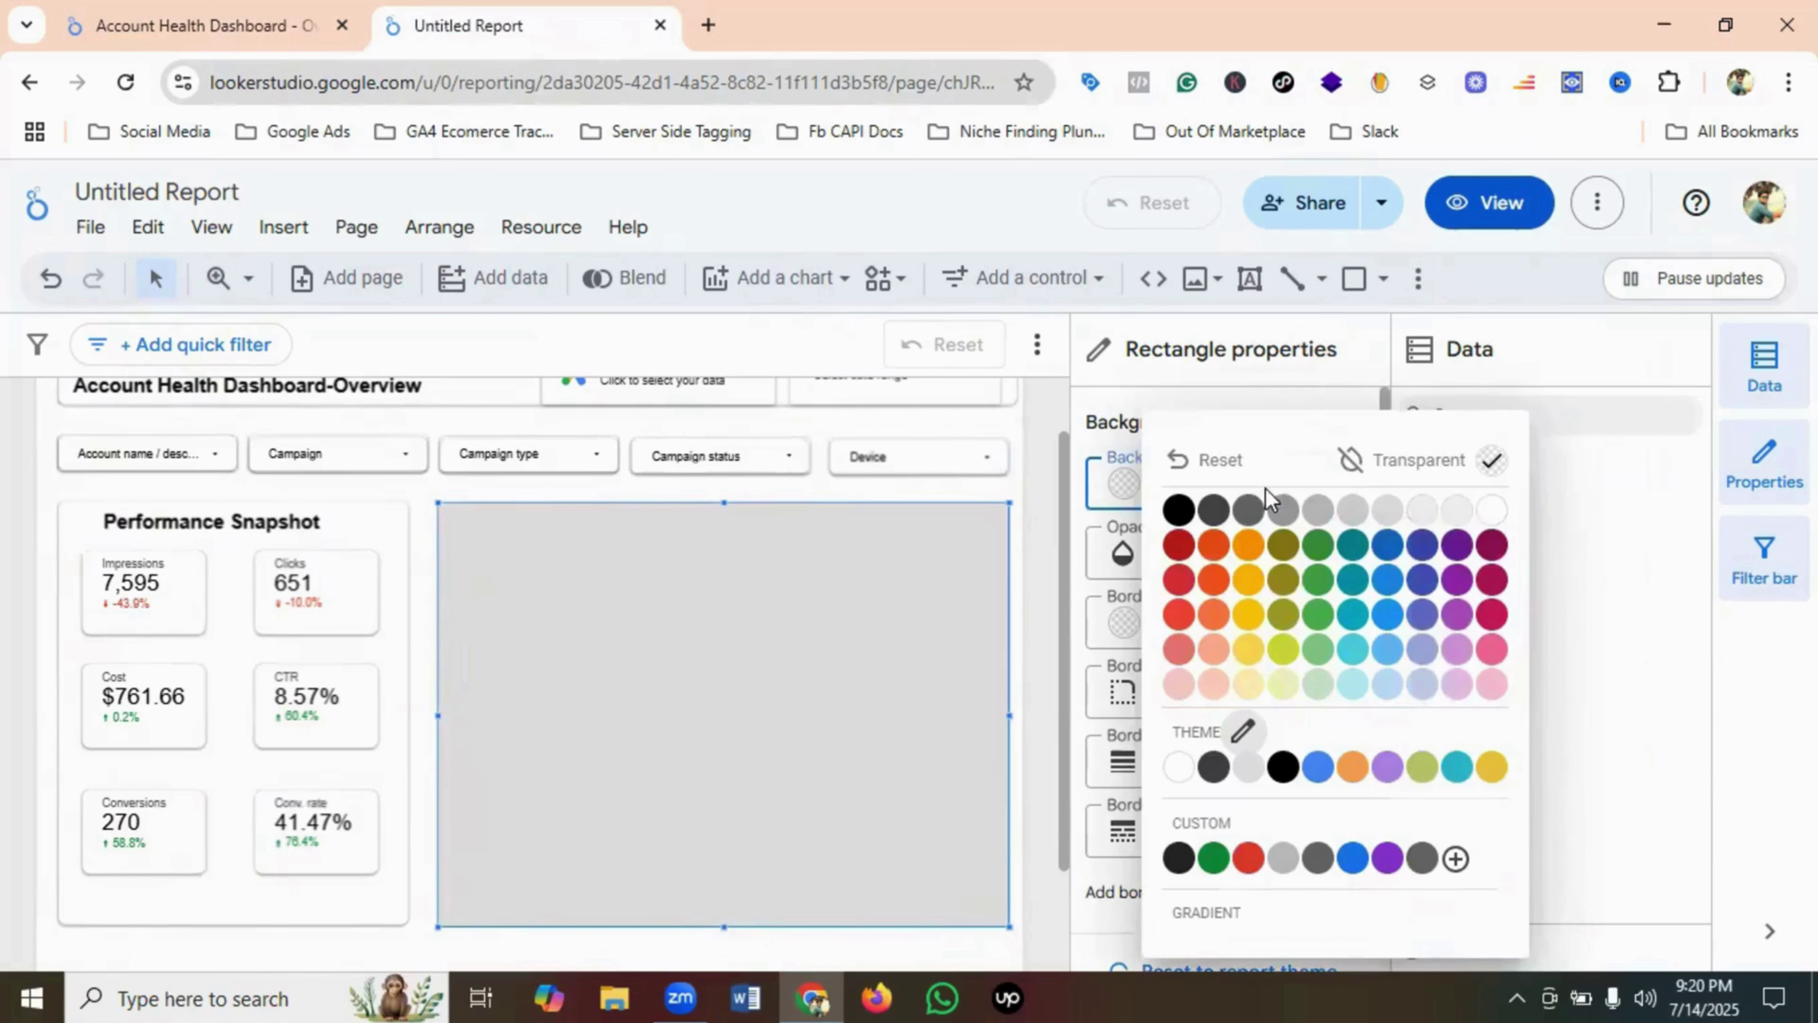
click(1492, 511)
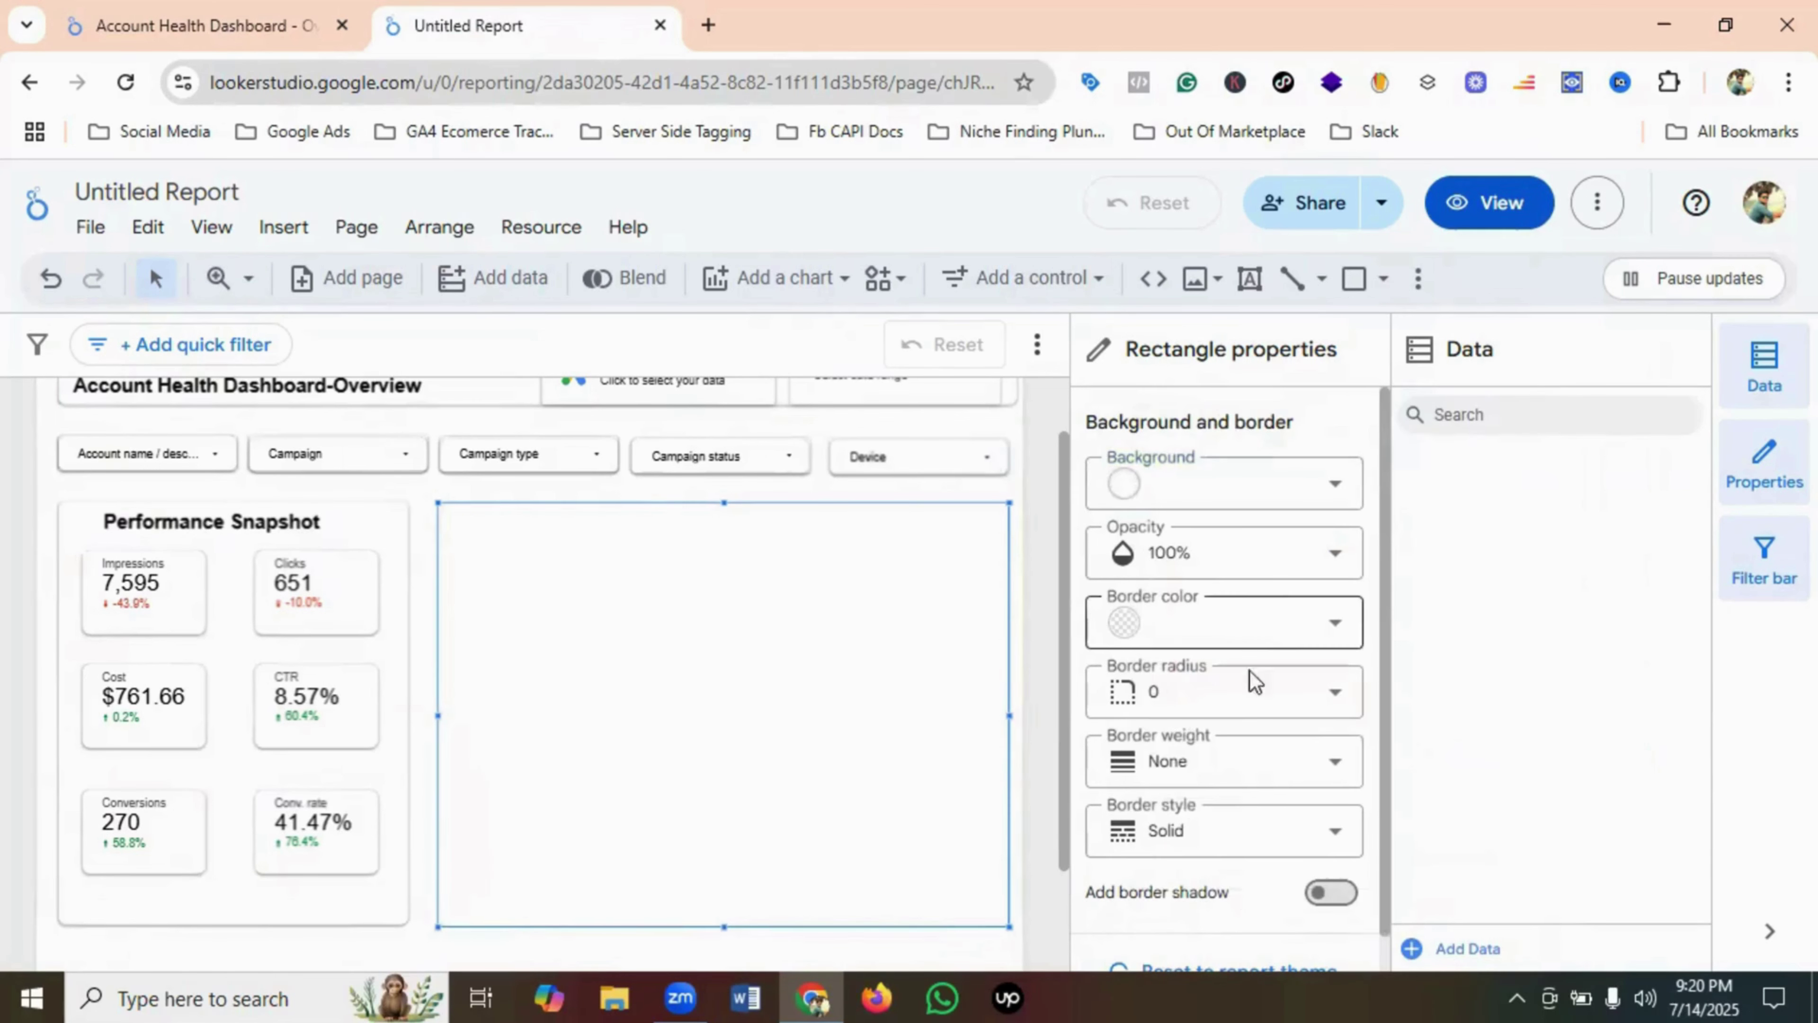
scroll(1249, 688, down, 1)
click(1219, 655)
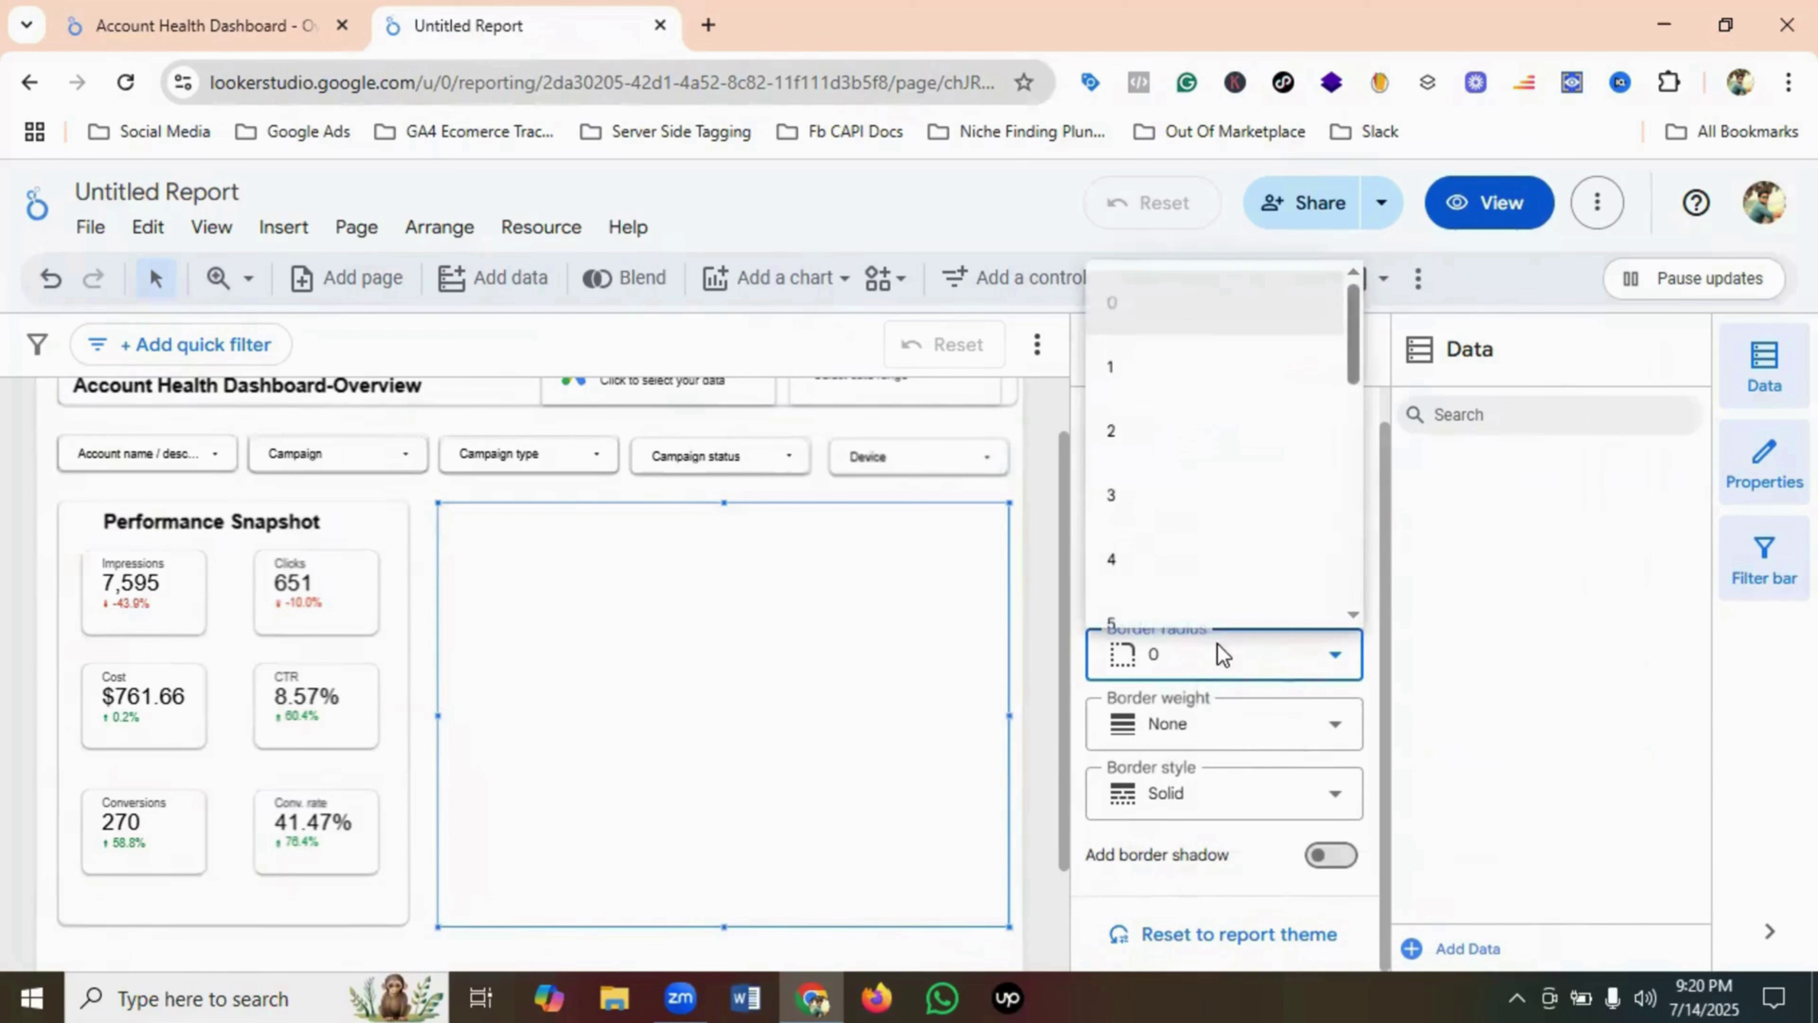
scroll(1172, 466, down, 2)
click(1145, 565)
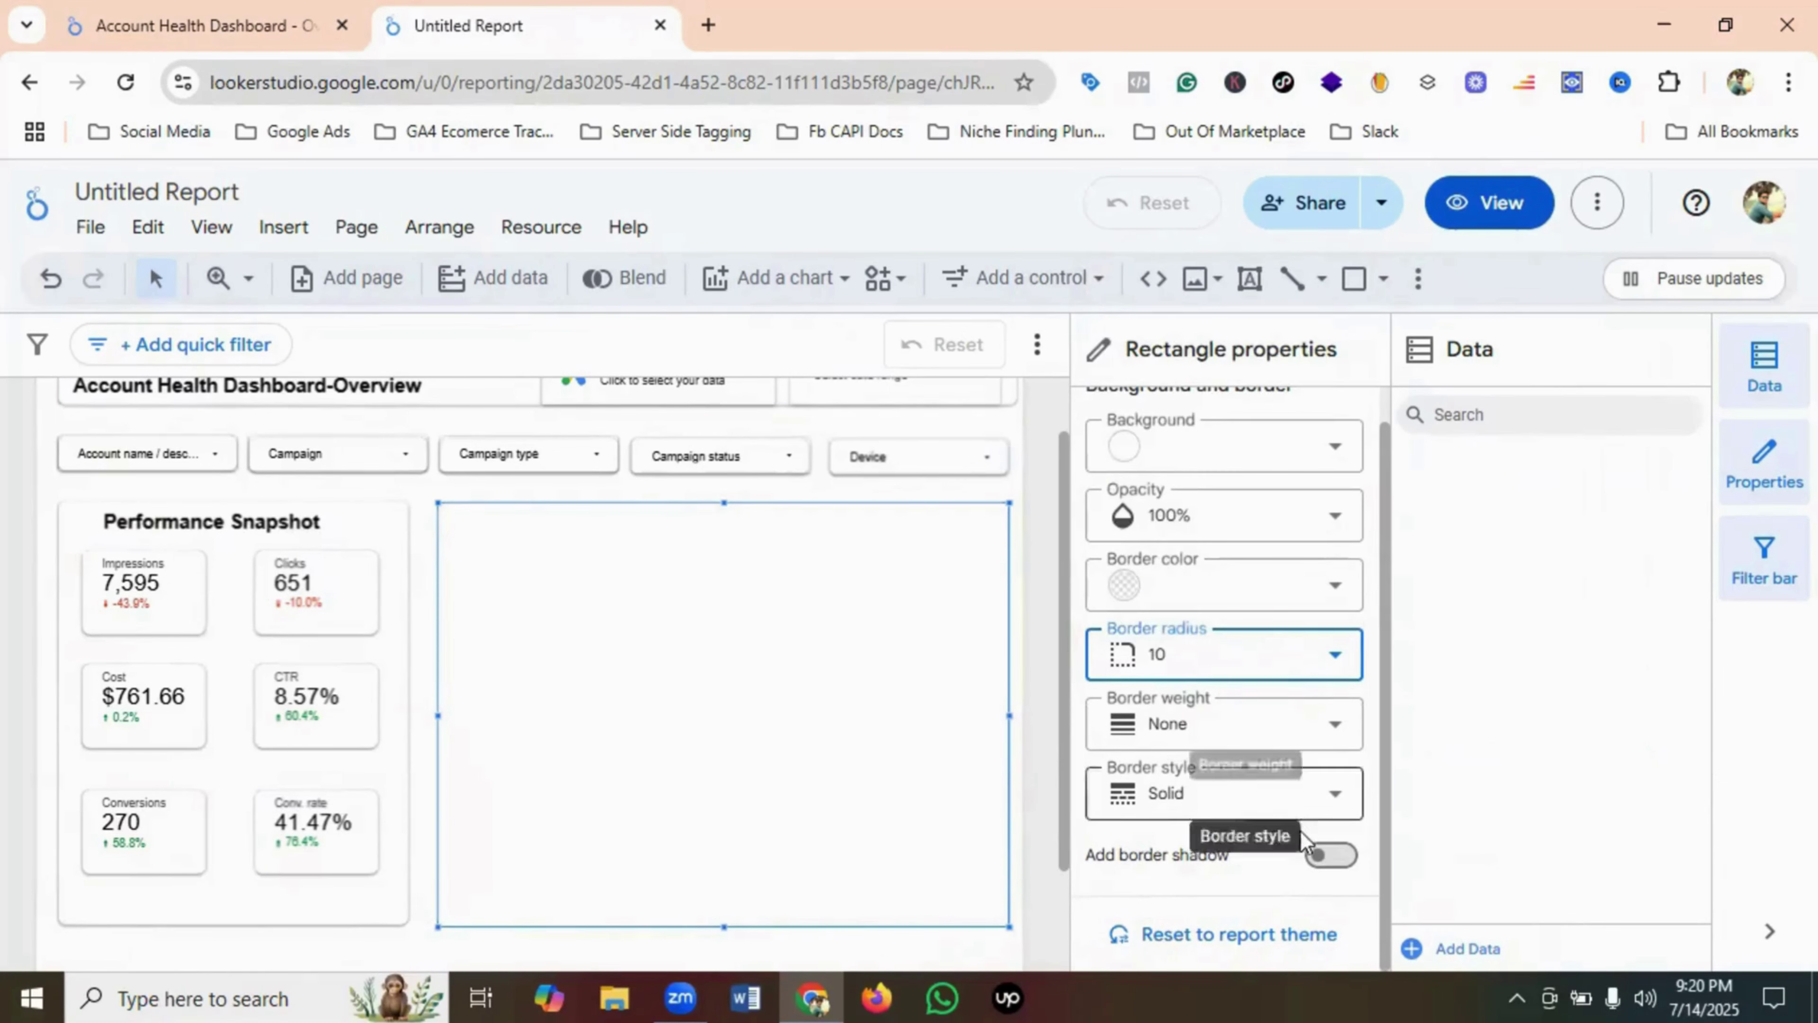
click(1329, 855)
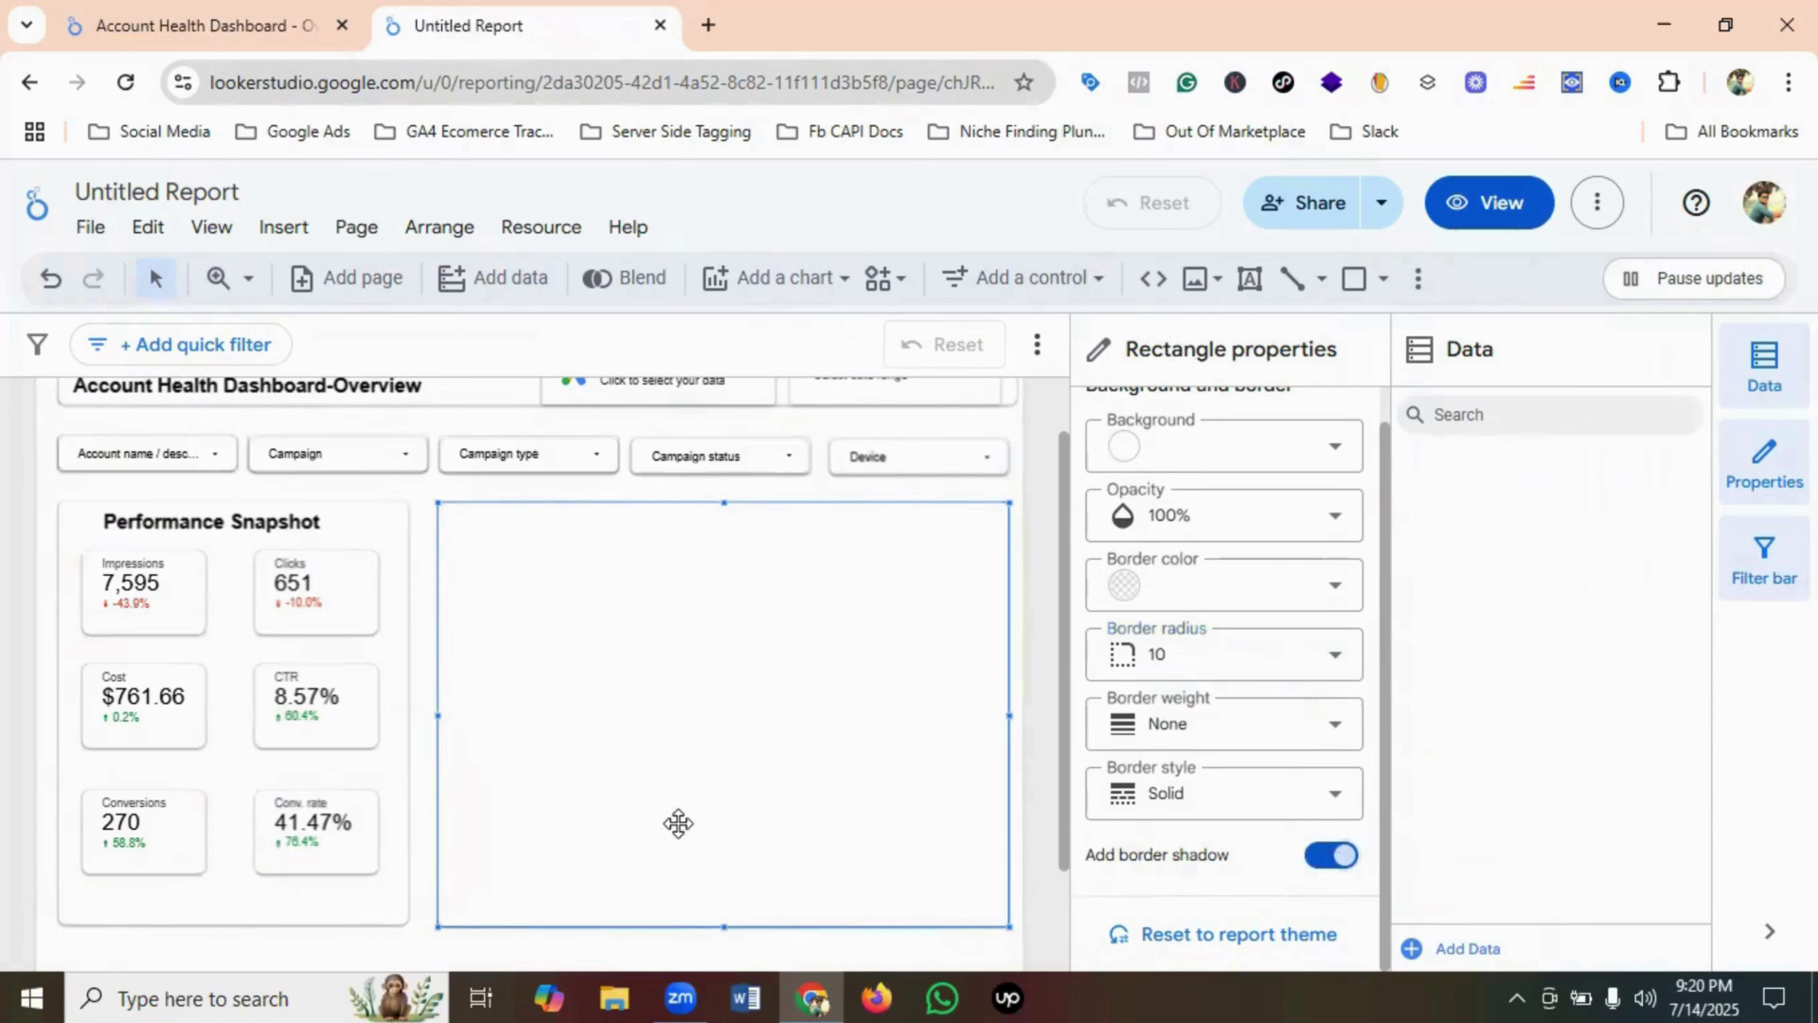
click(372, 949)
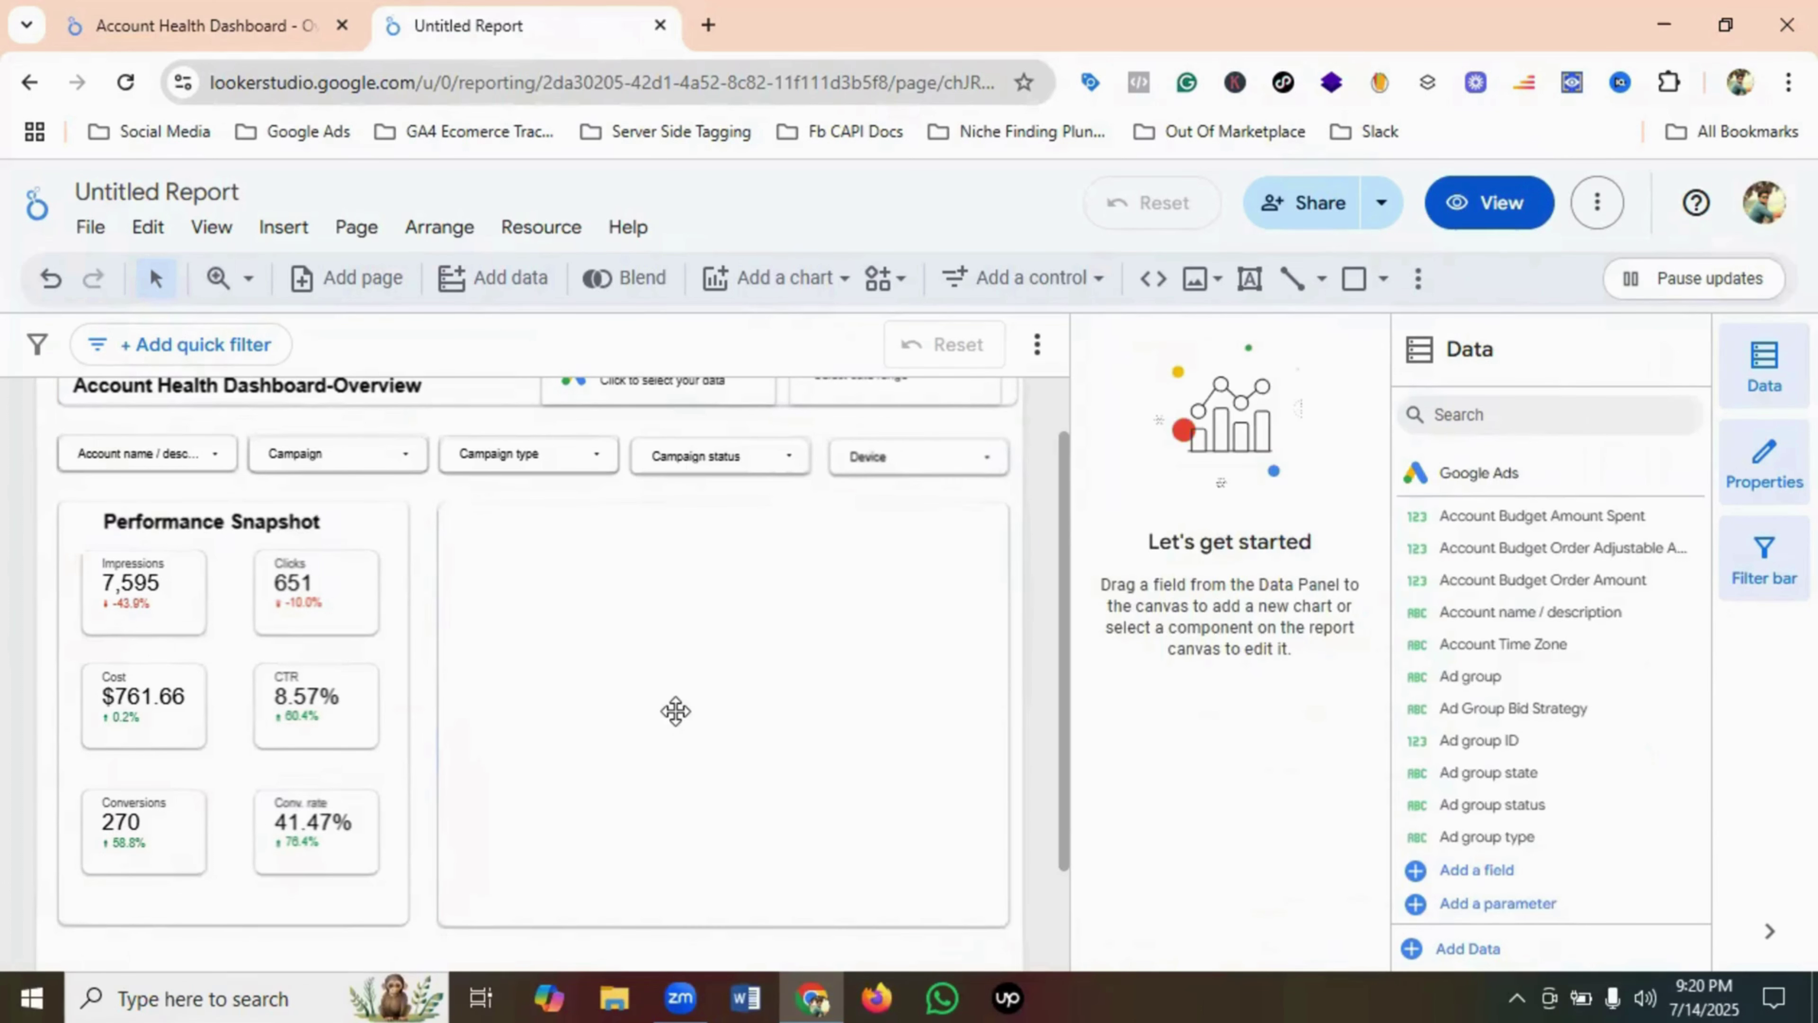
- Preview the styled container in the new report and compare it with the trend chart and table area in the Account Health Dashboard
click(1496, 204)
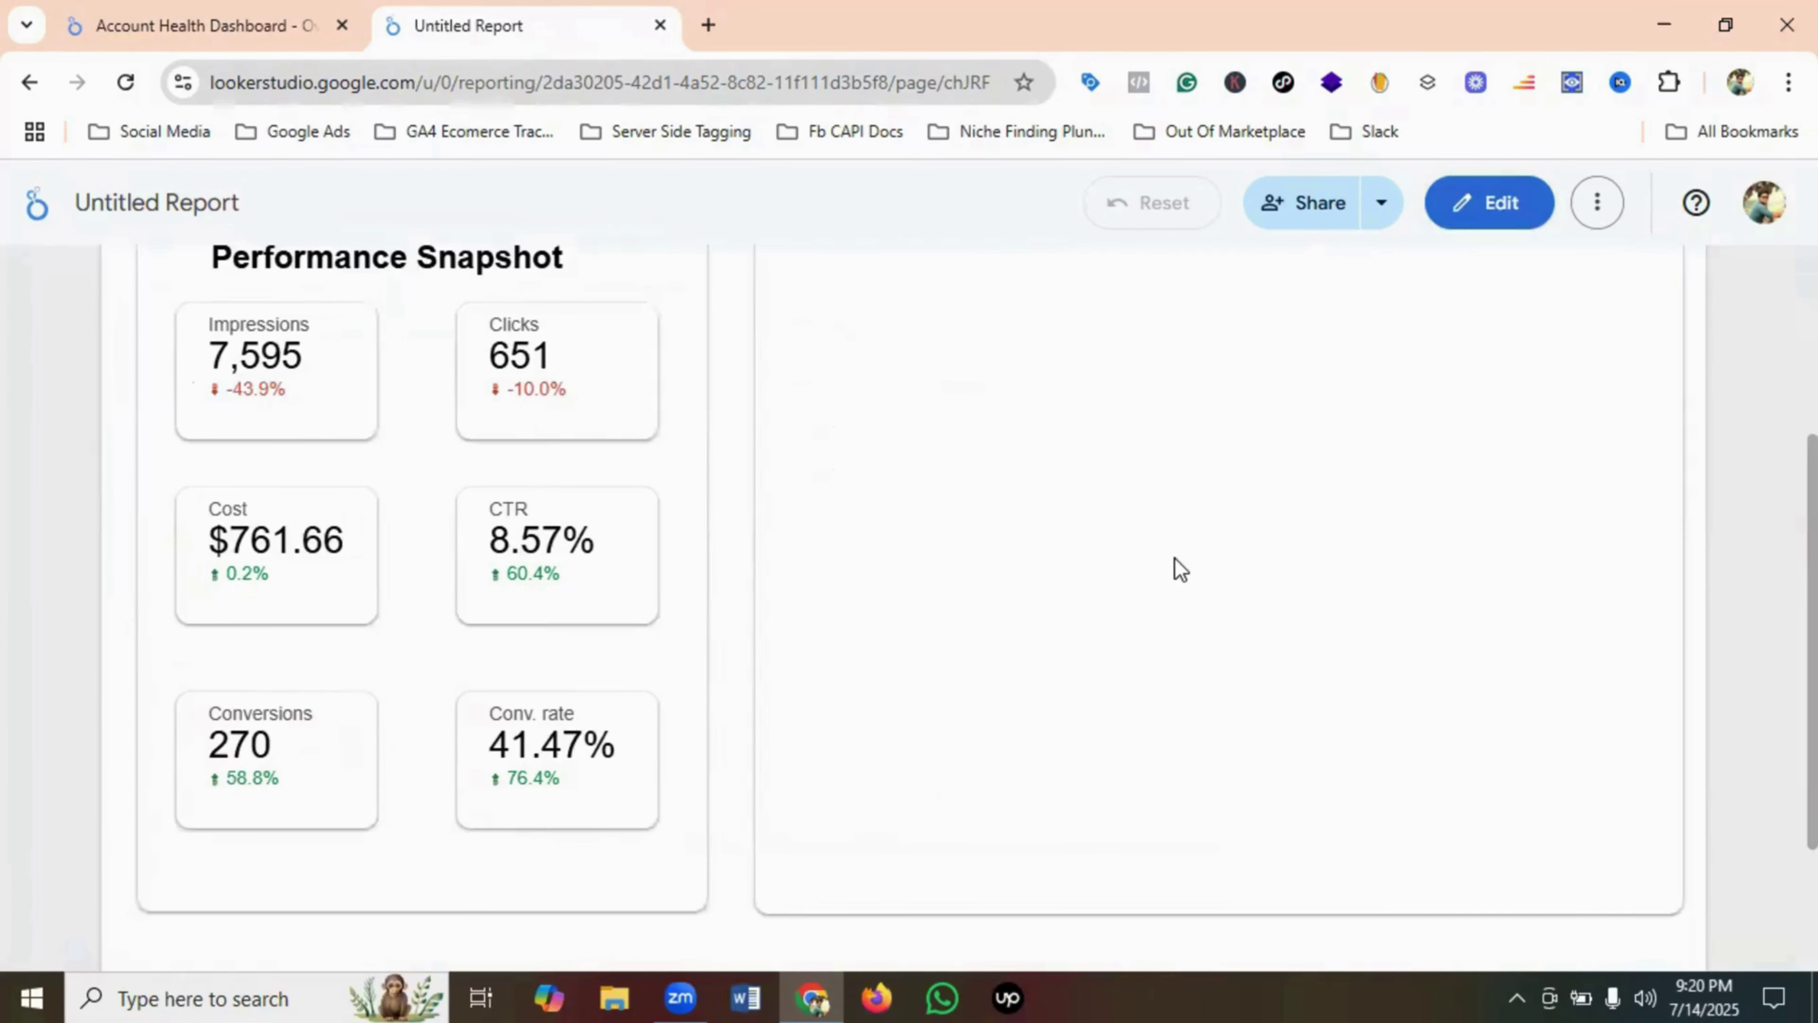
scroll(1186, 560, up, 2)
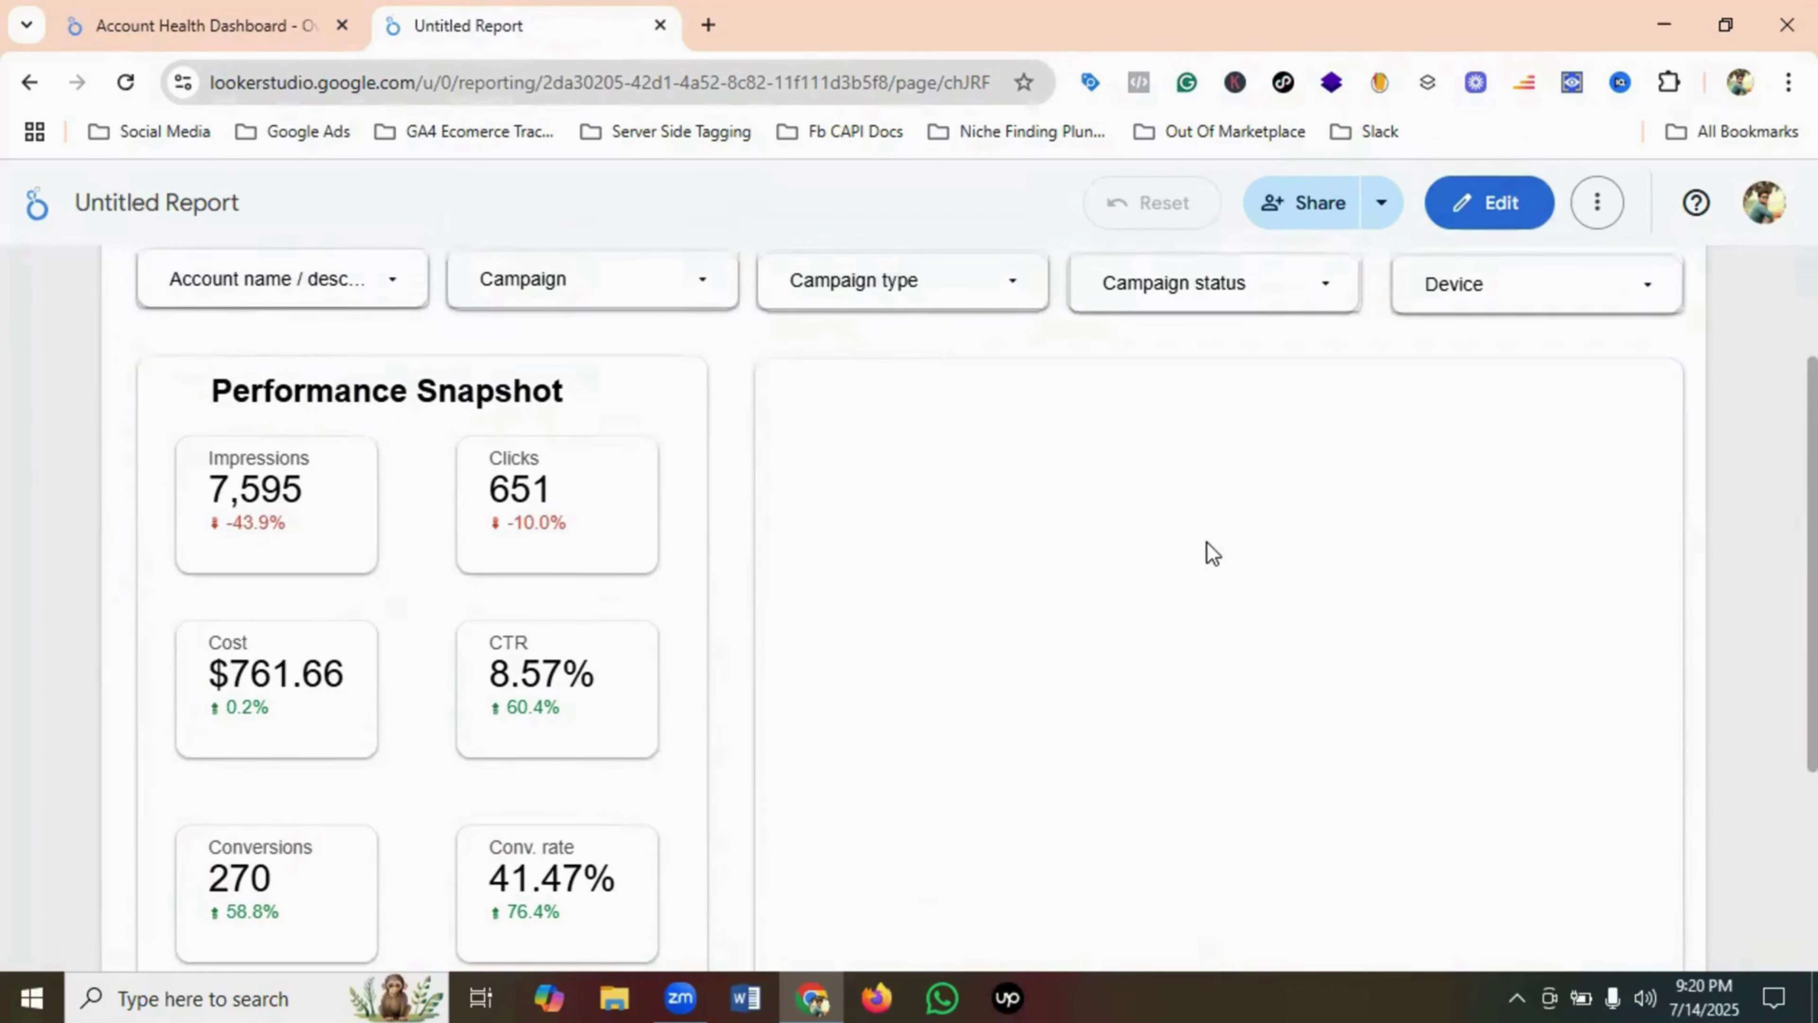
scroll(1224, 529, down, 4)
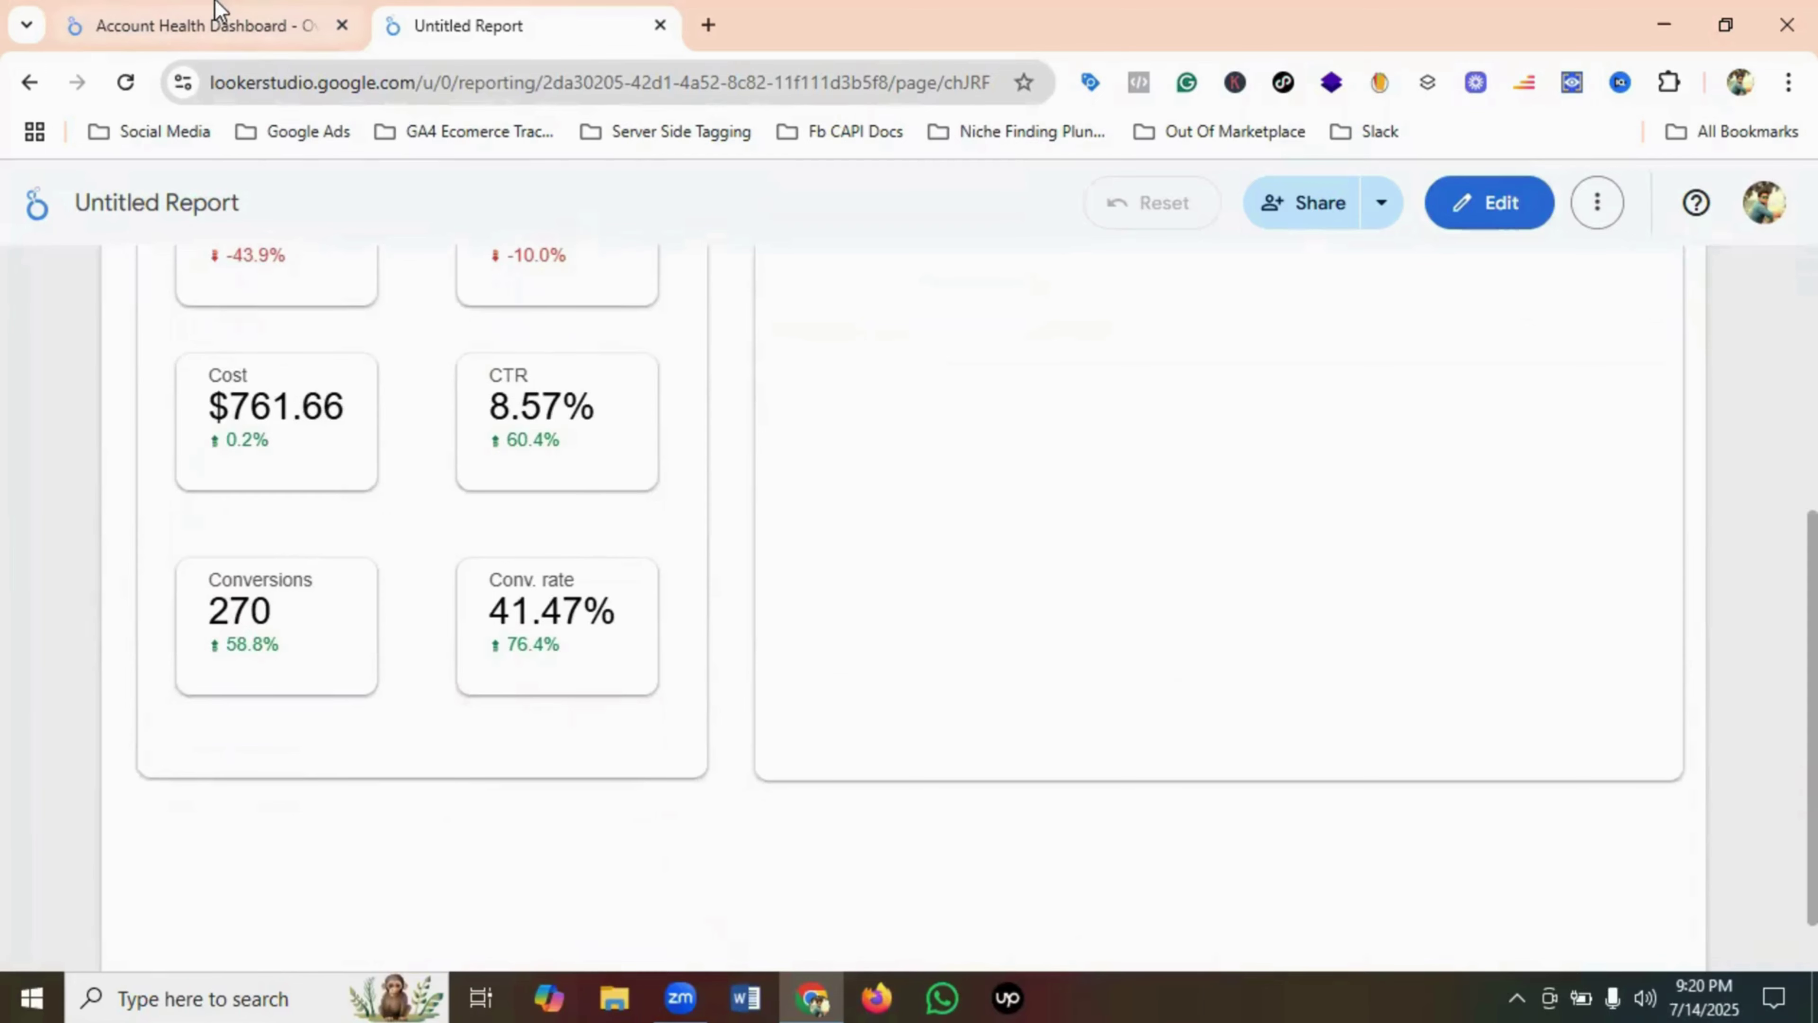
click(222, 26)
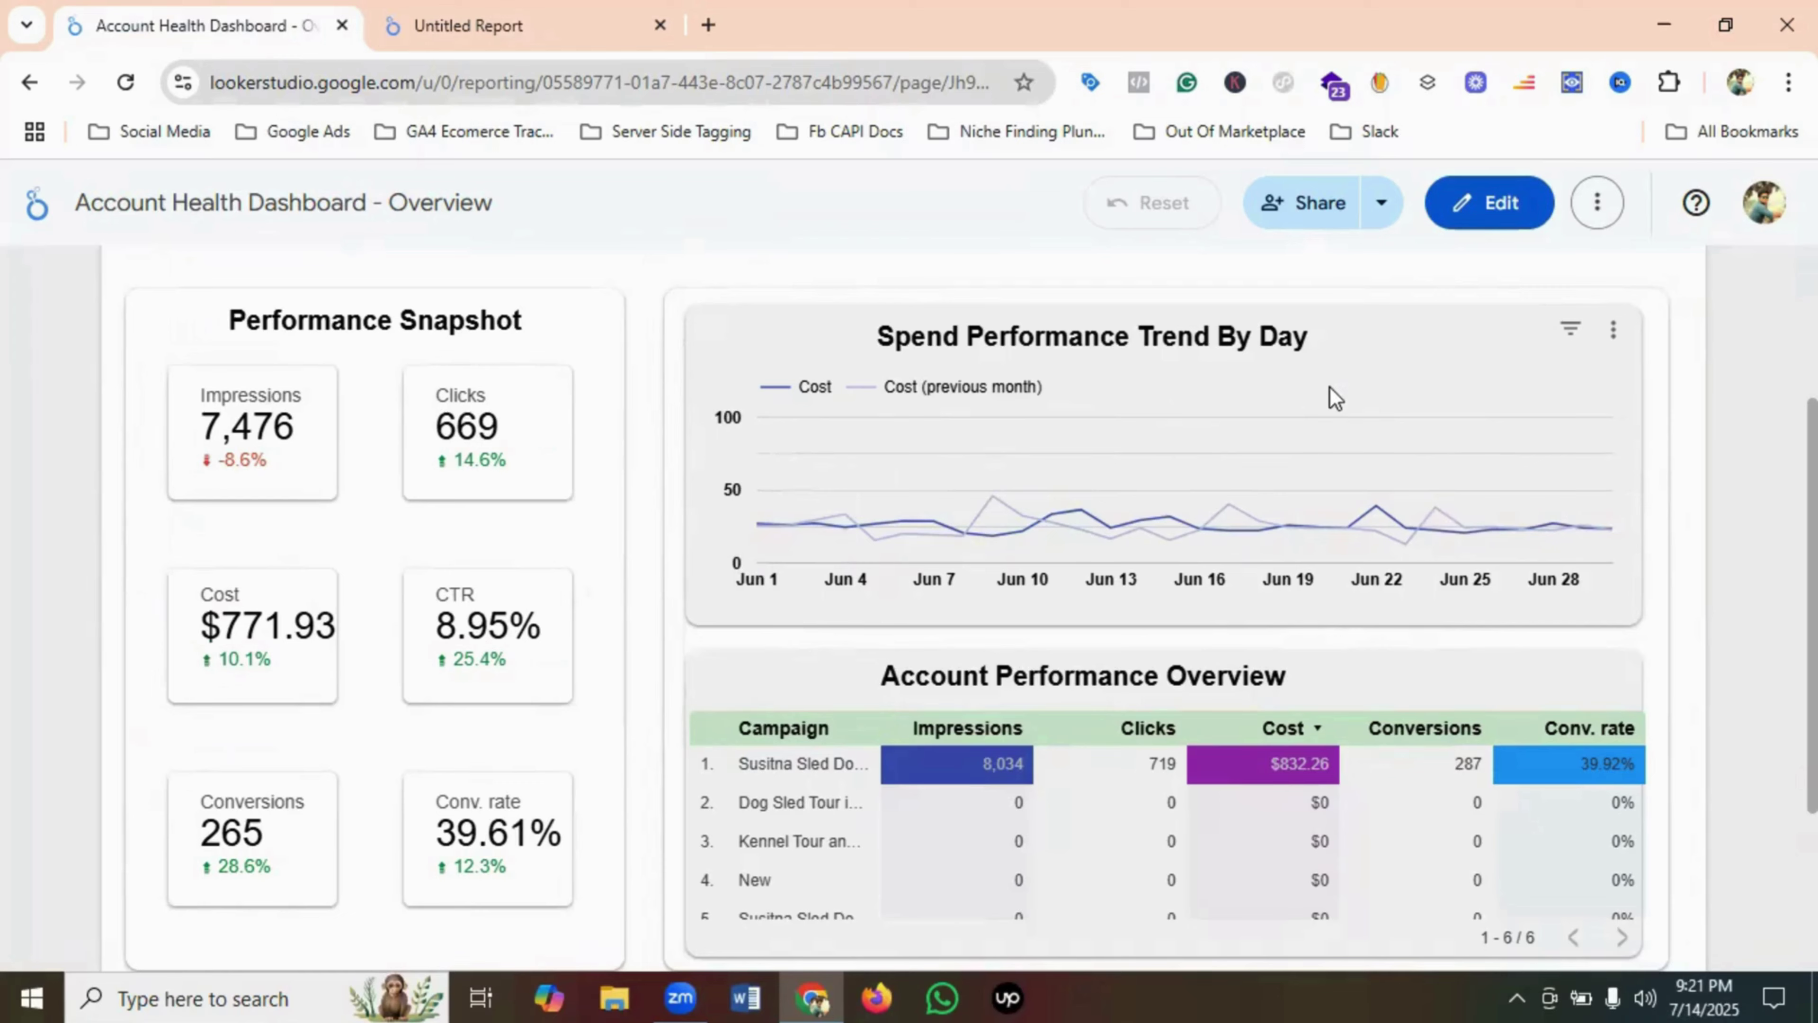
scroll(923, 573, down, 2)
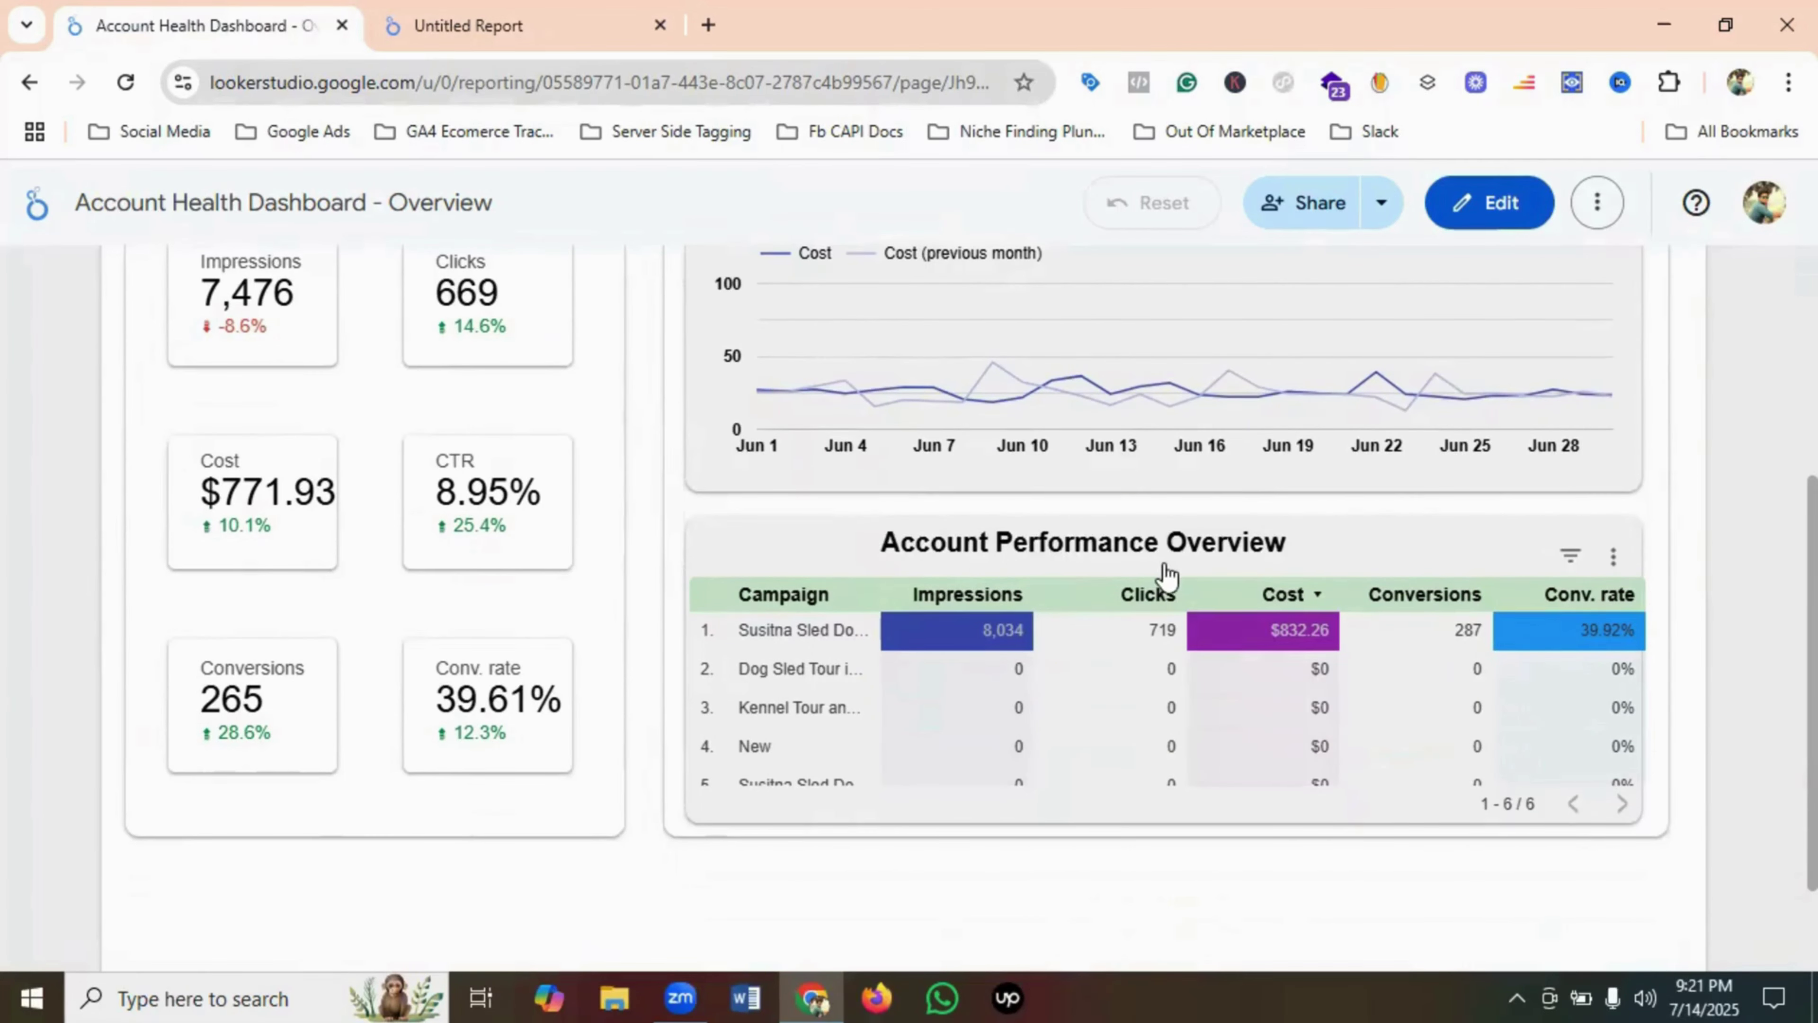
scroll(1165, 577, up, 4)
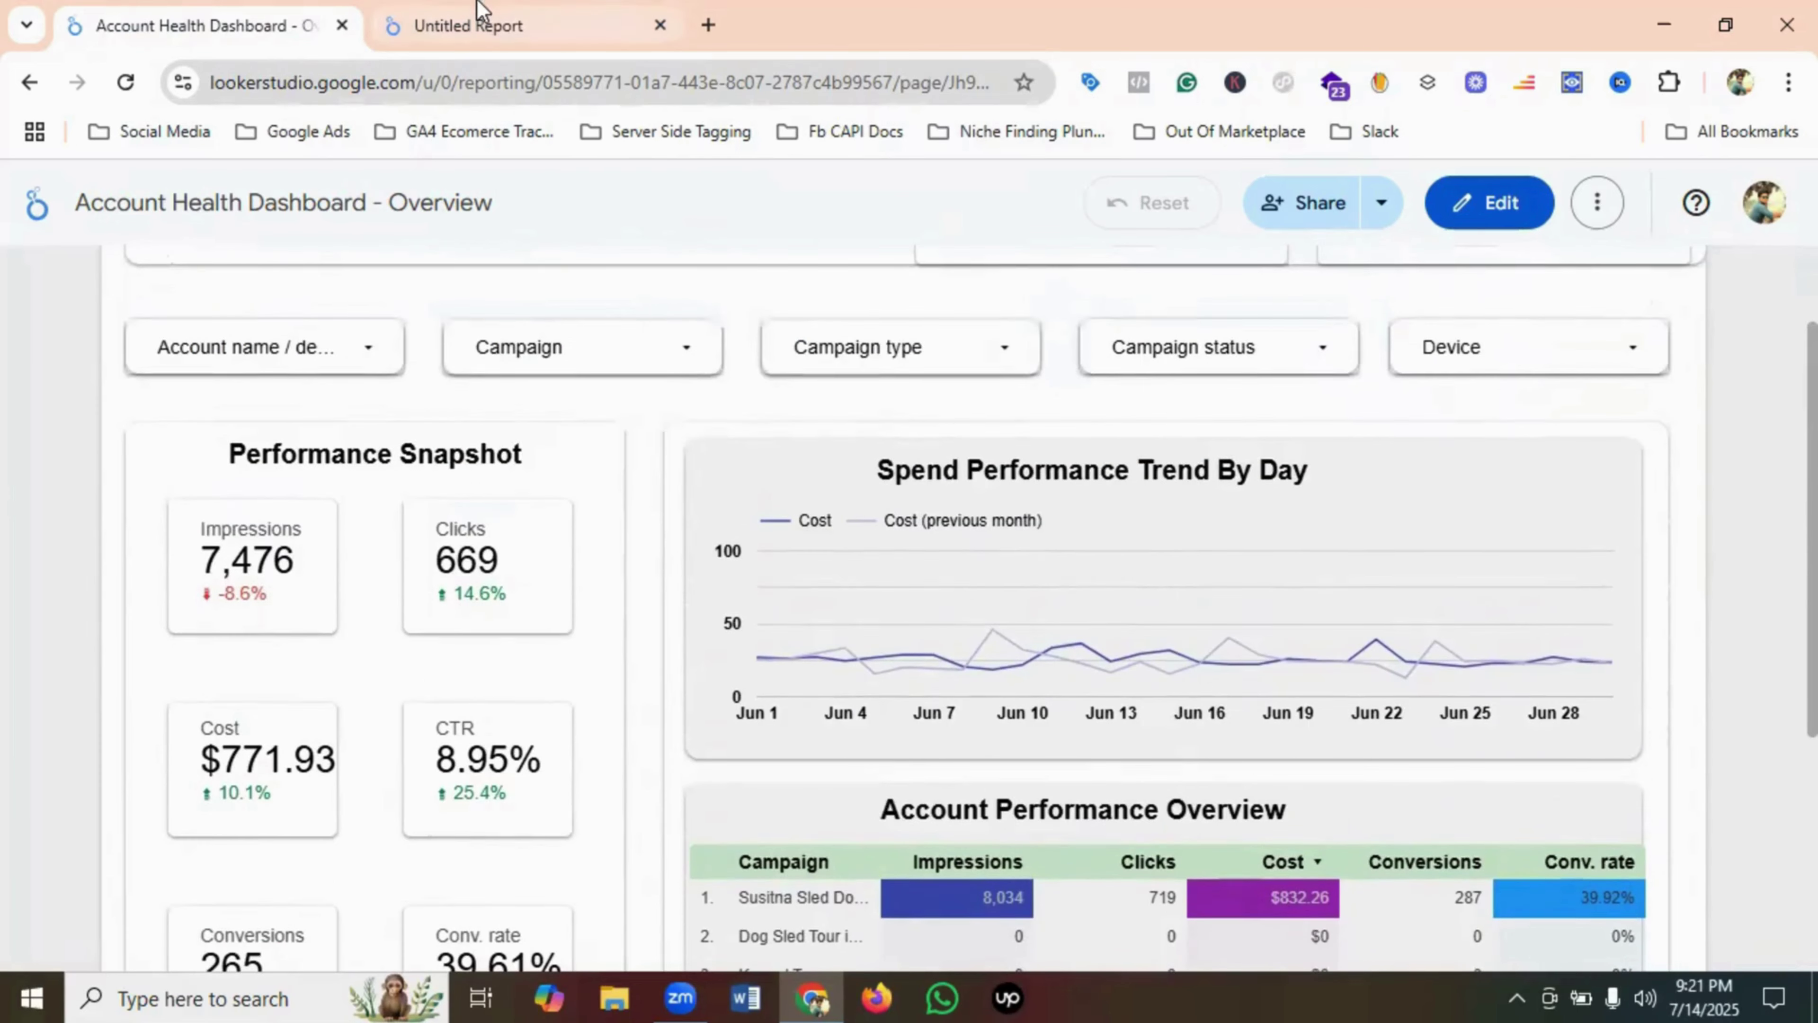
- Return to editing the new report and draw a rectangle in the container's upper part, adjusting its outer and upper edges to fit inside
click(472, 25)
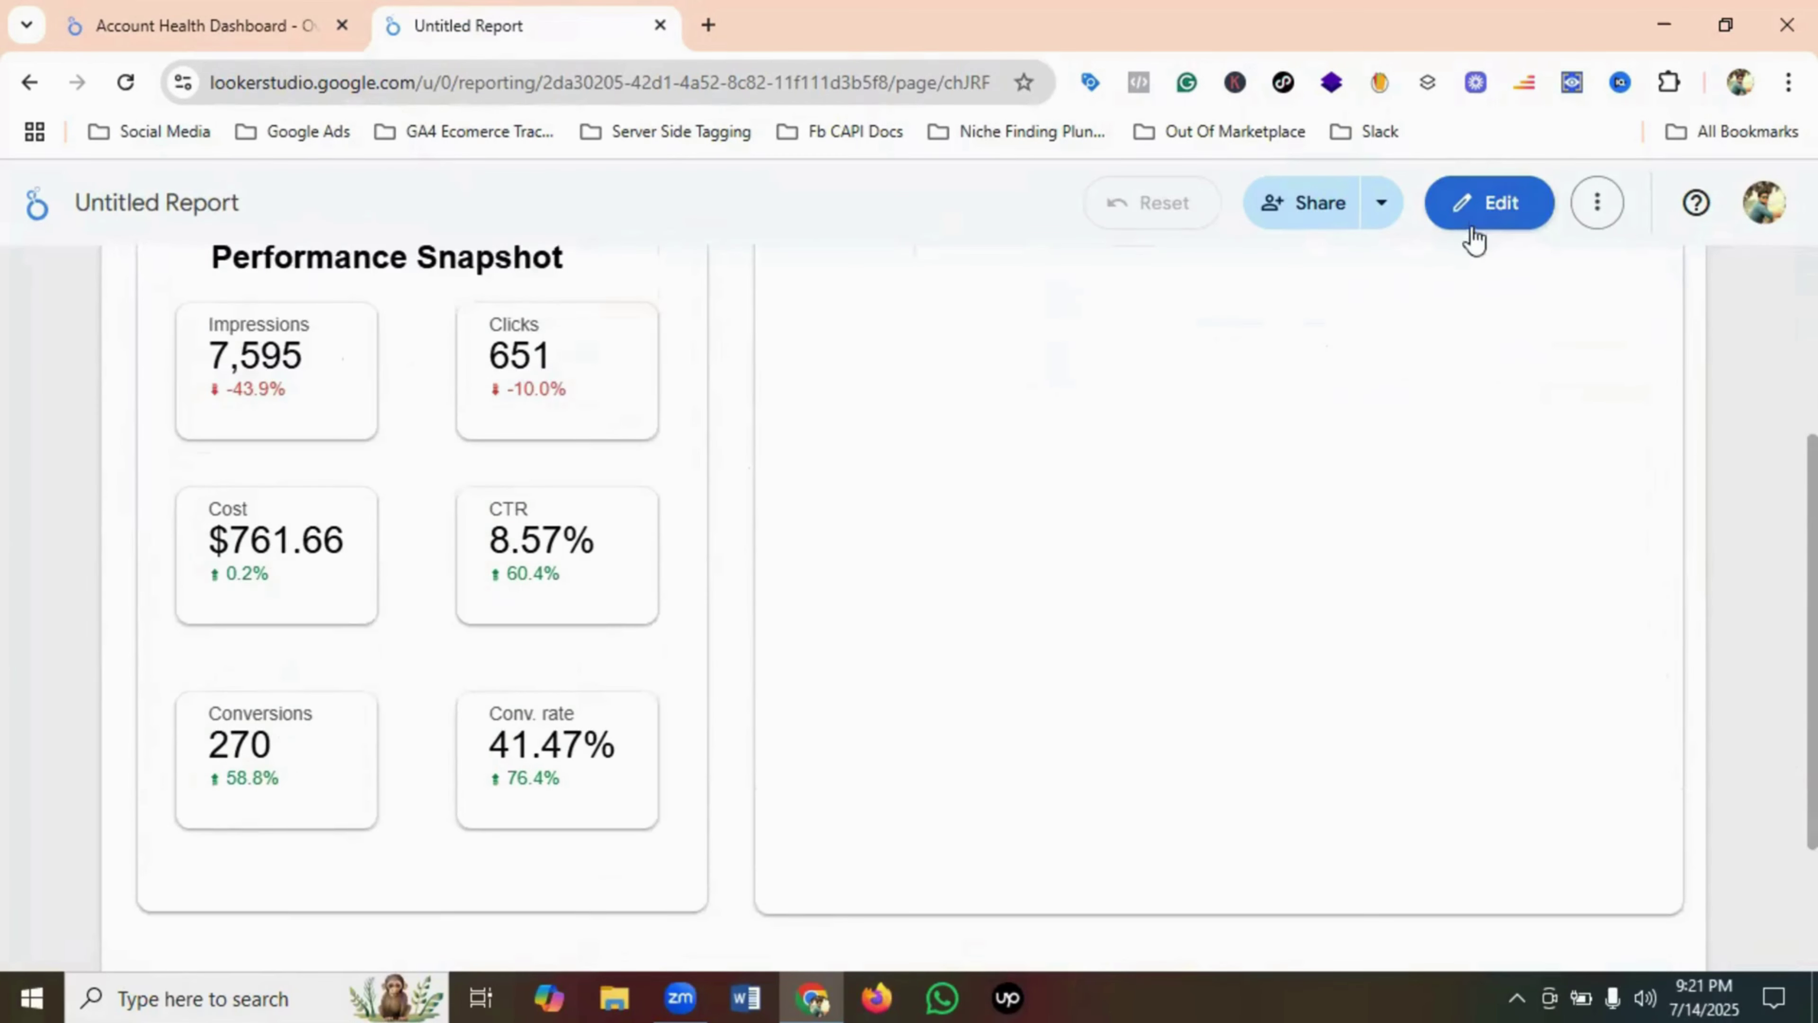
scroll(1384, 337, up, 2)
click(1489, 208)
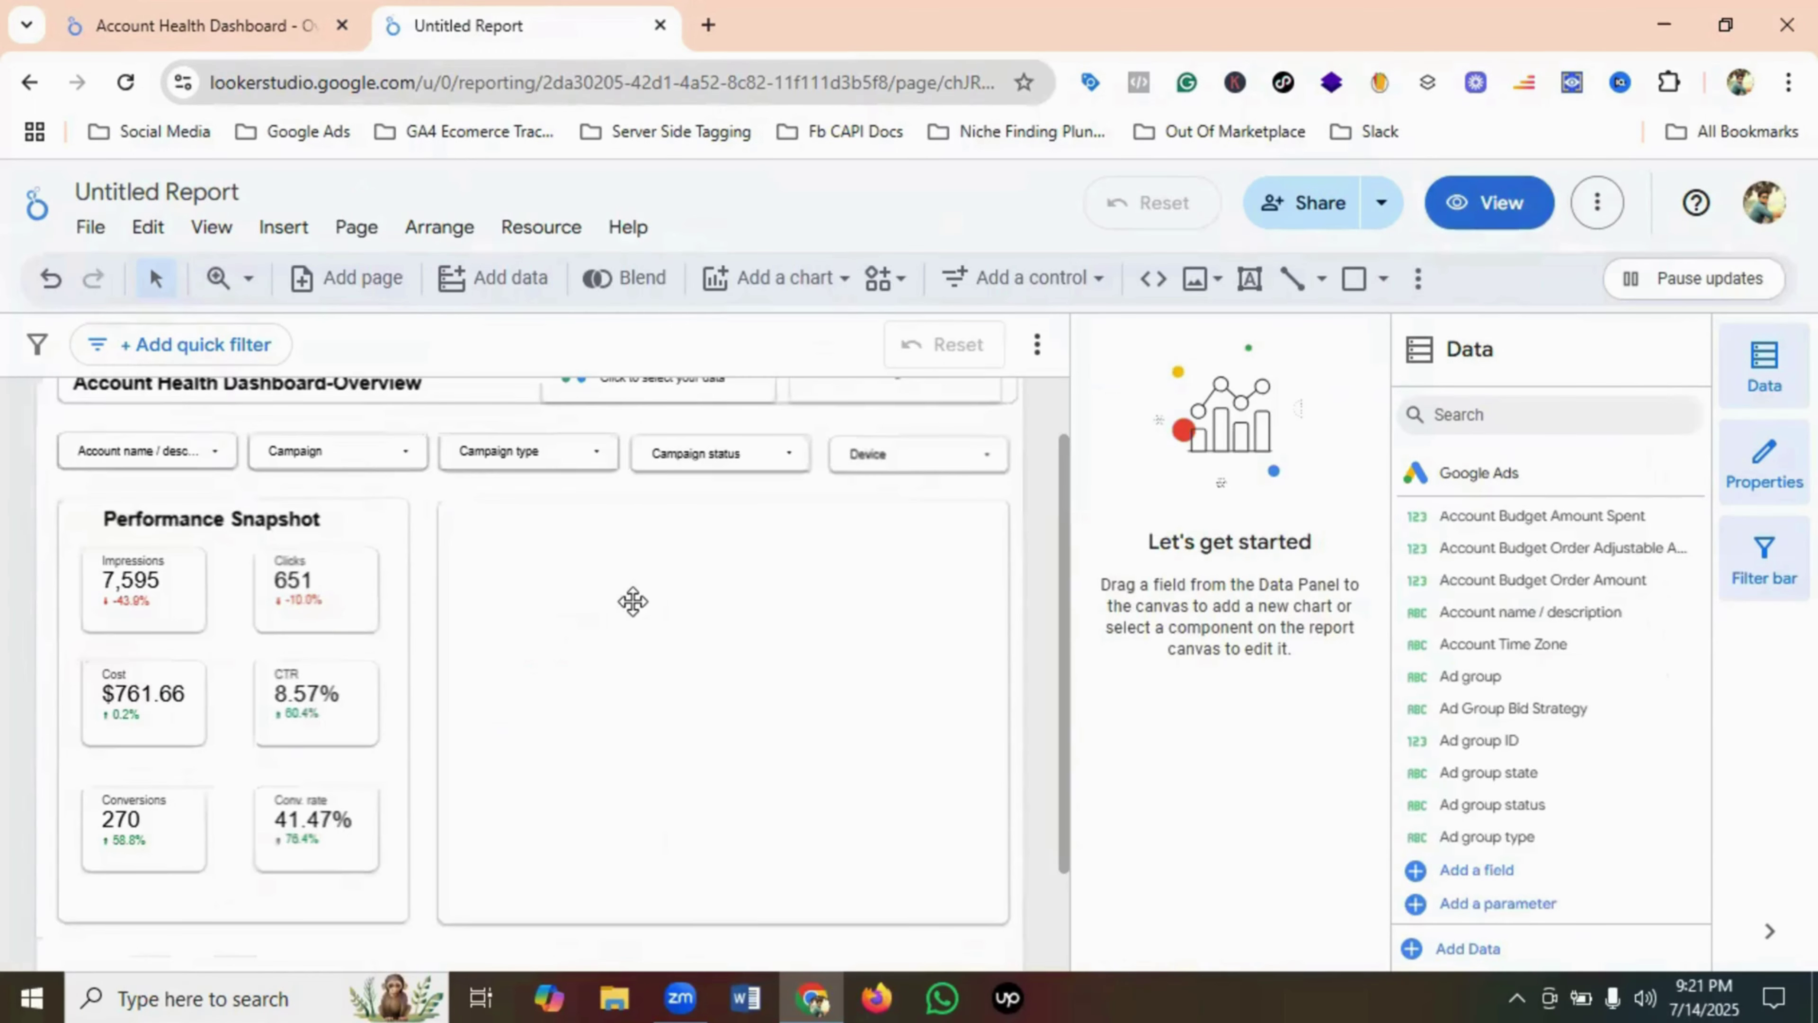
click(1354, 278)
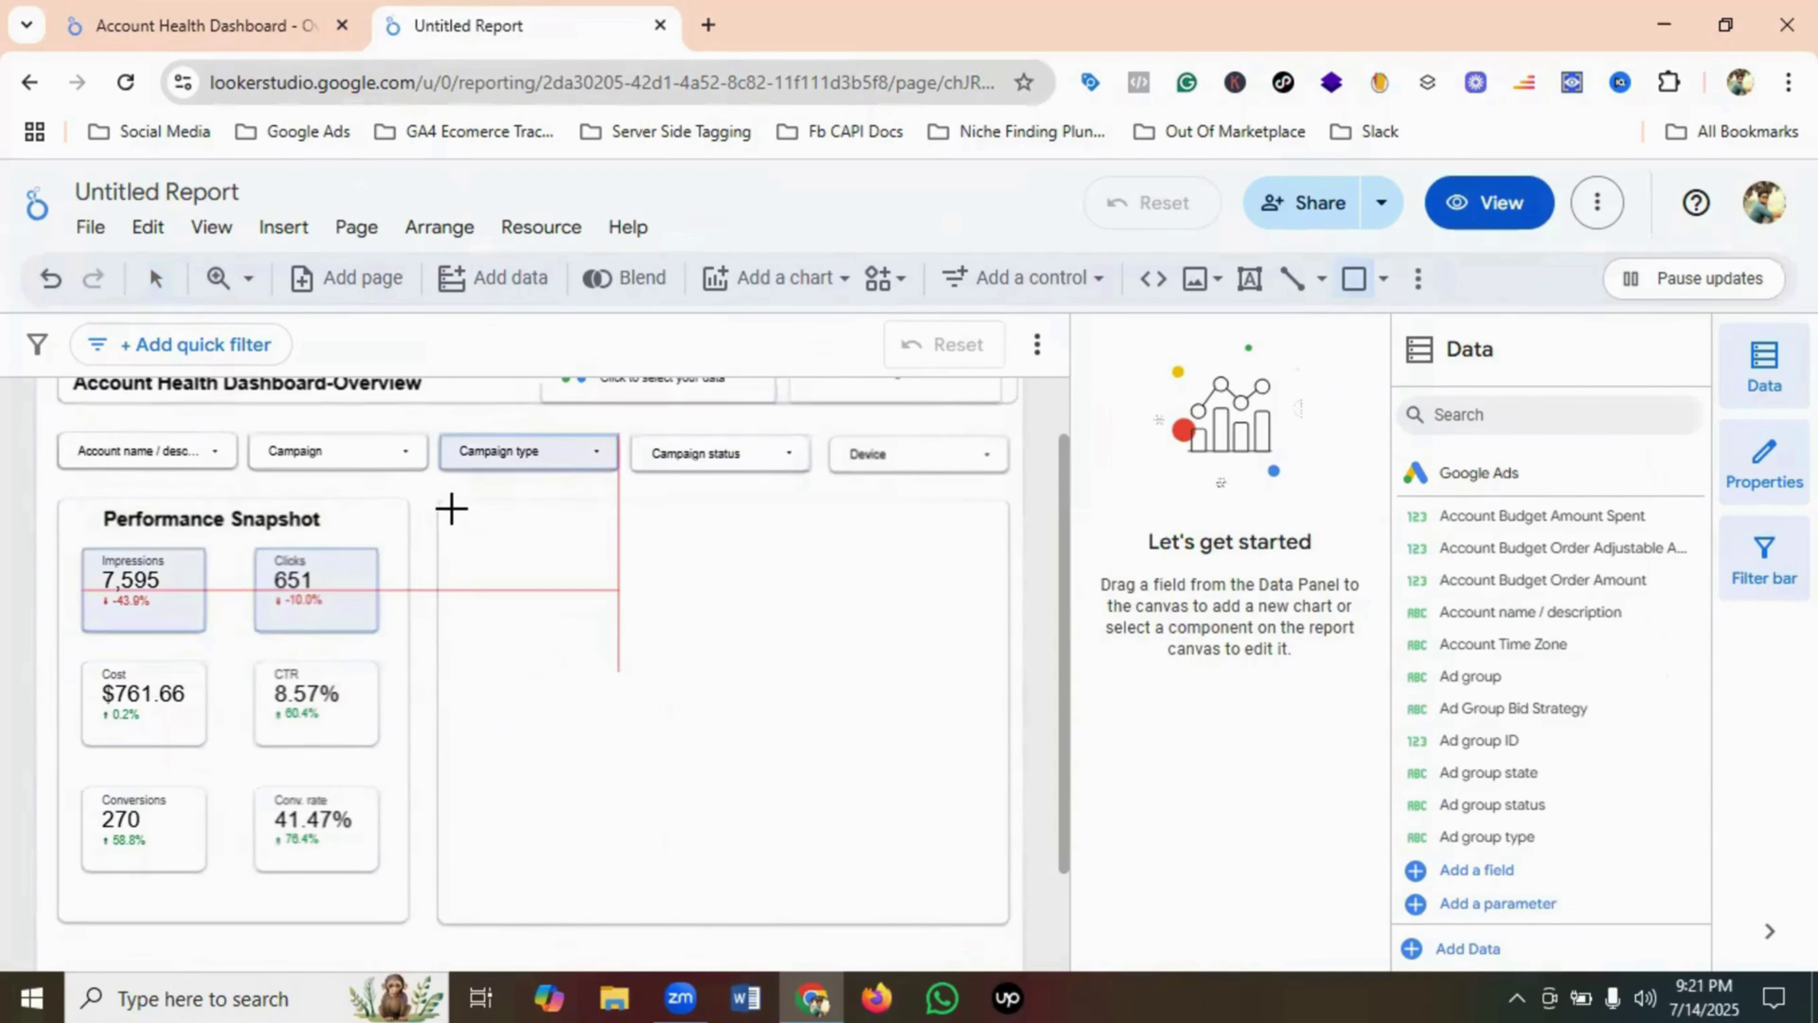
drag(450, 507, 999, 718)
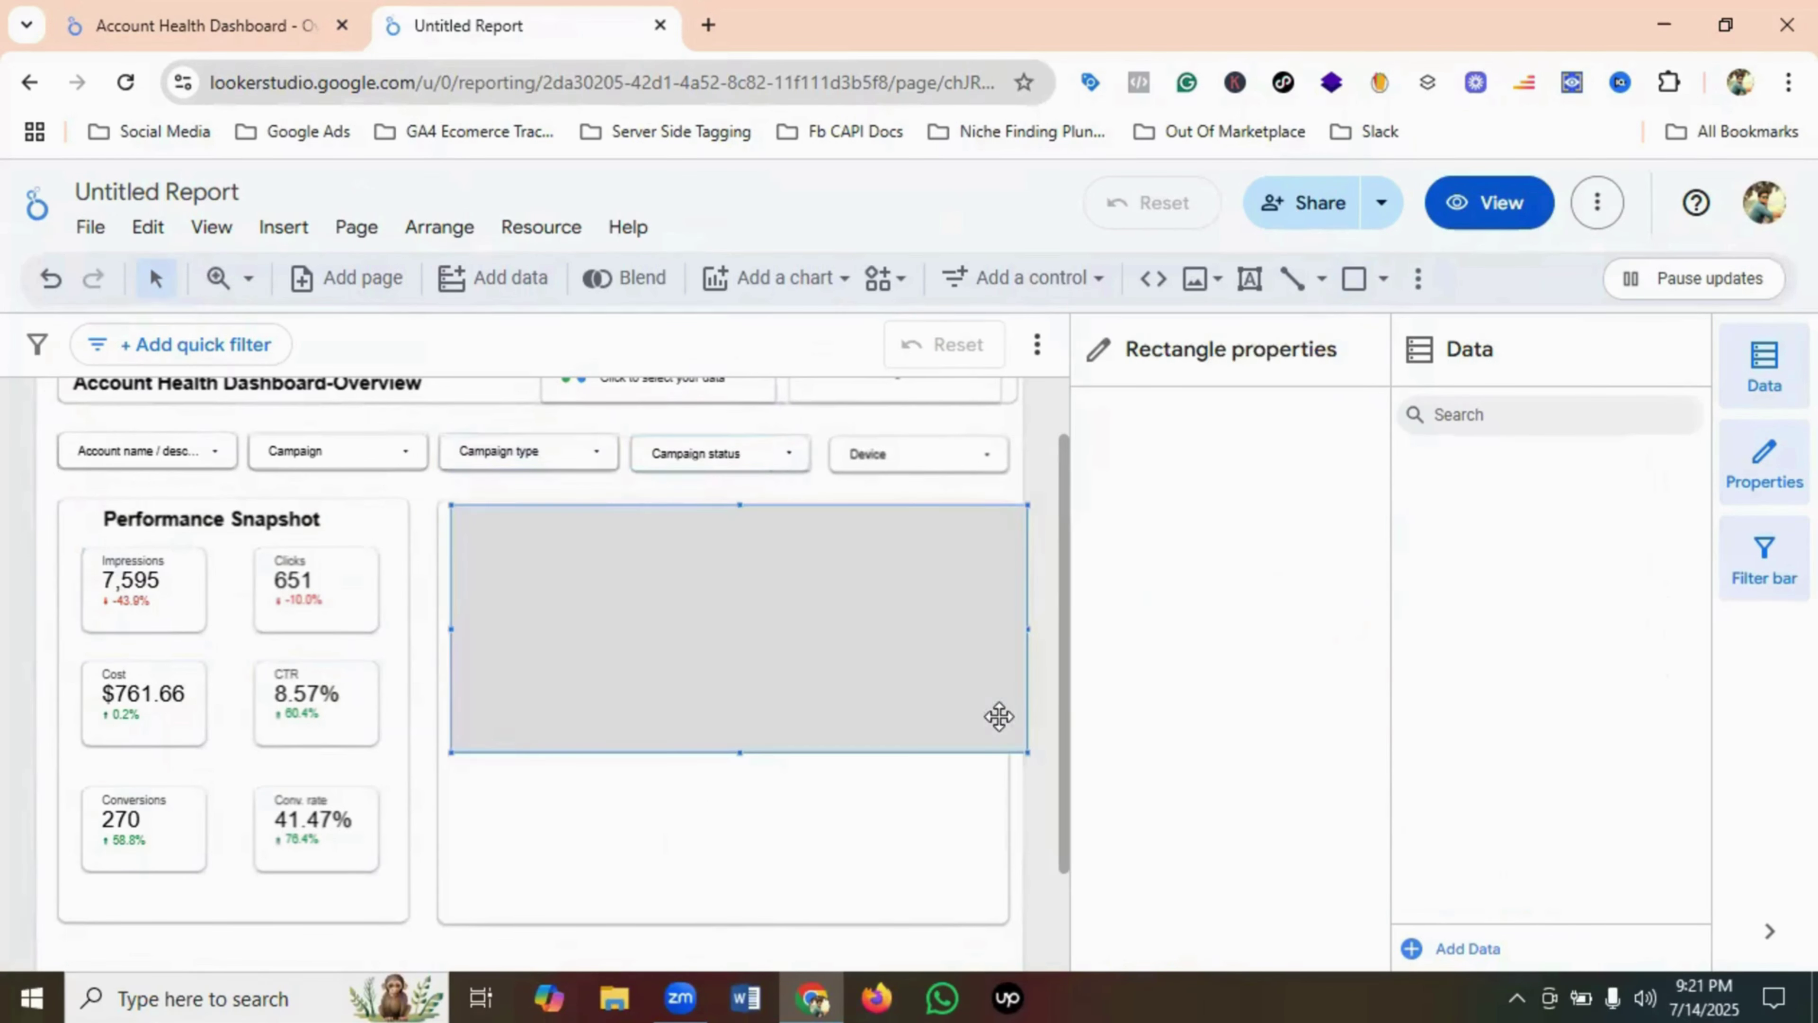
drag(1026, 630, 991, 630)
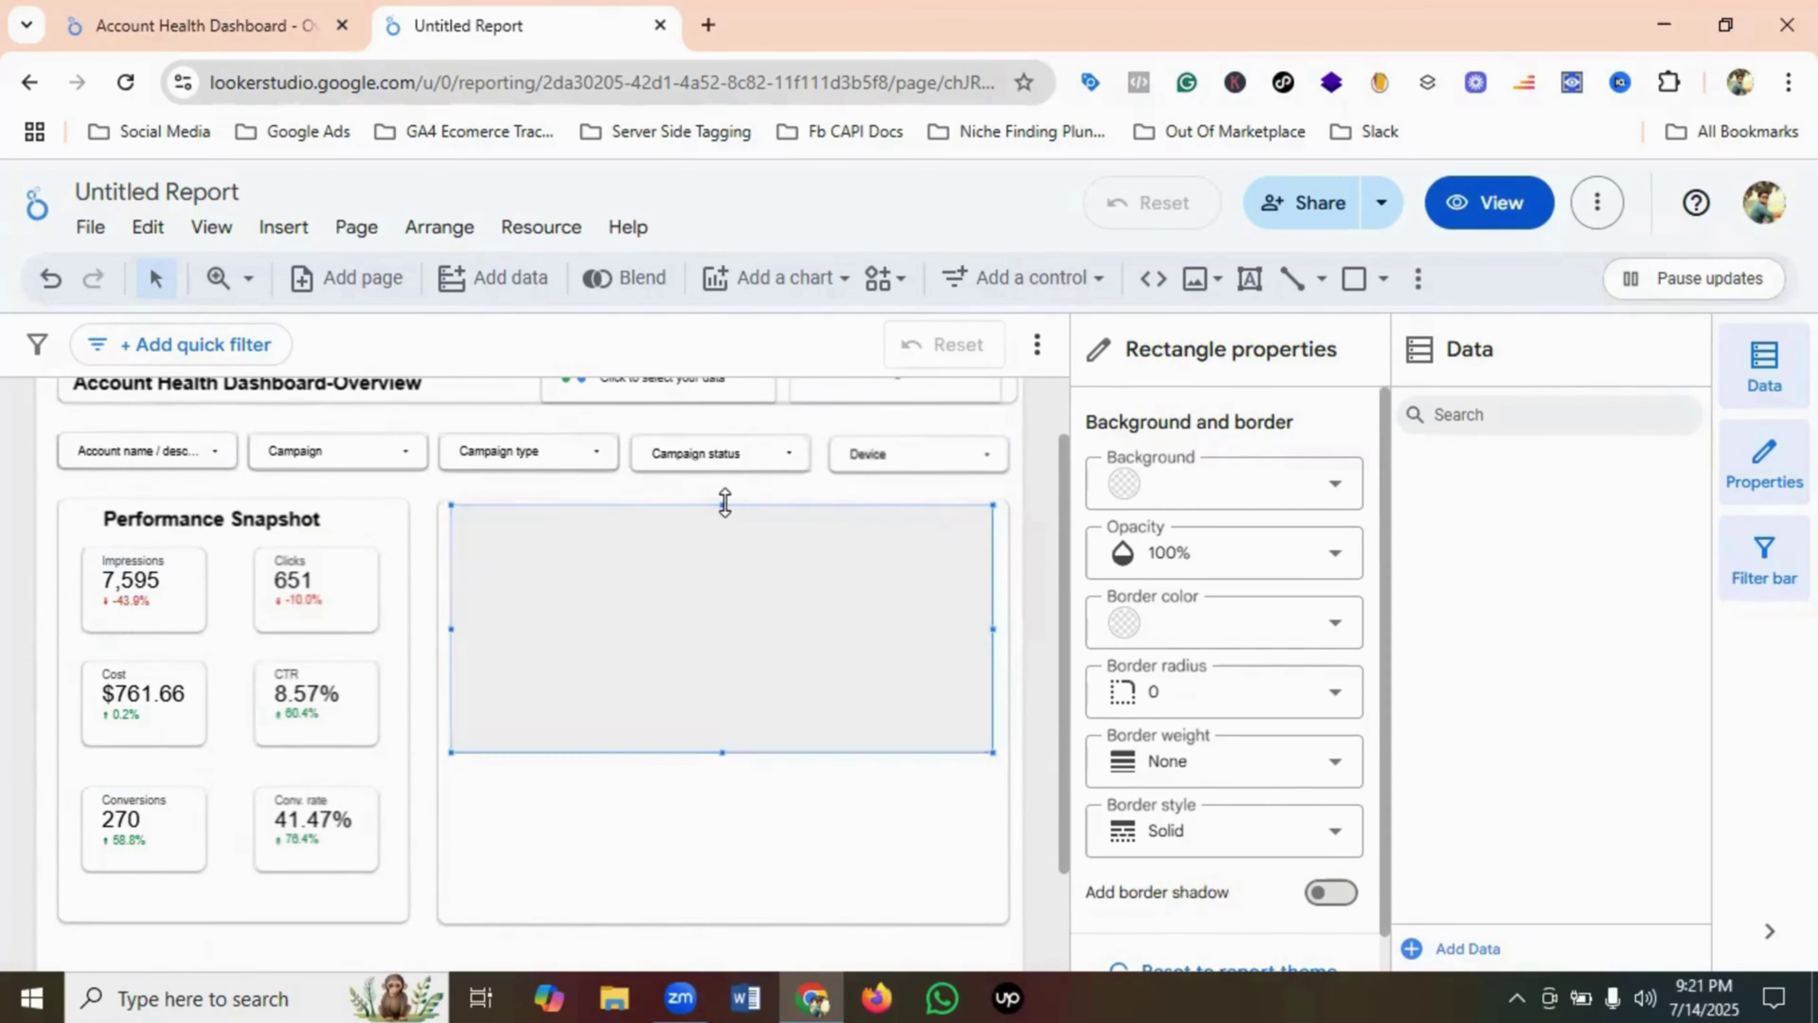
drag(724, 501, 724, 510)
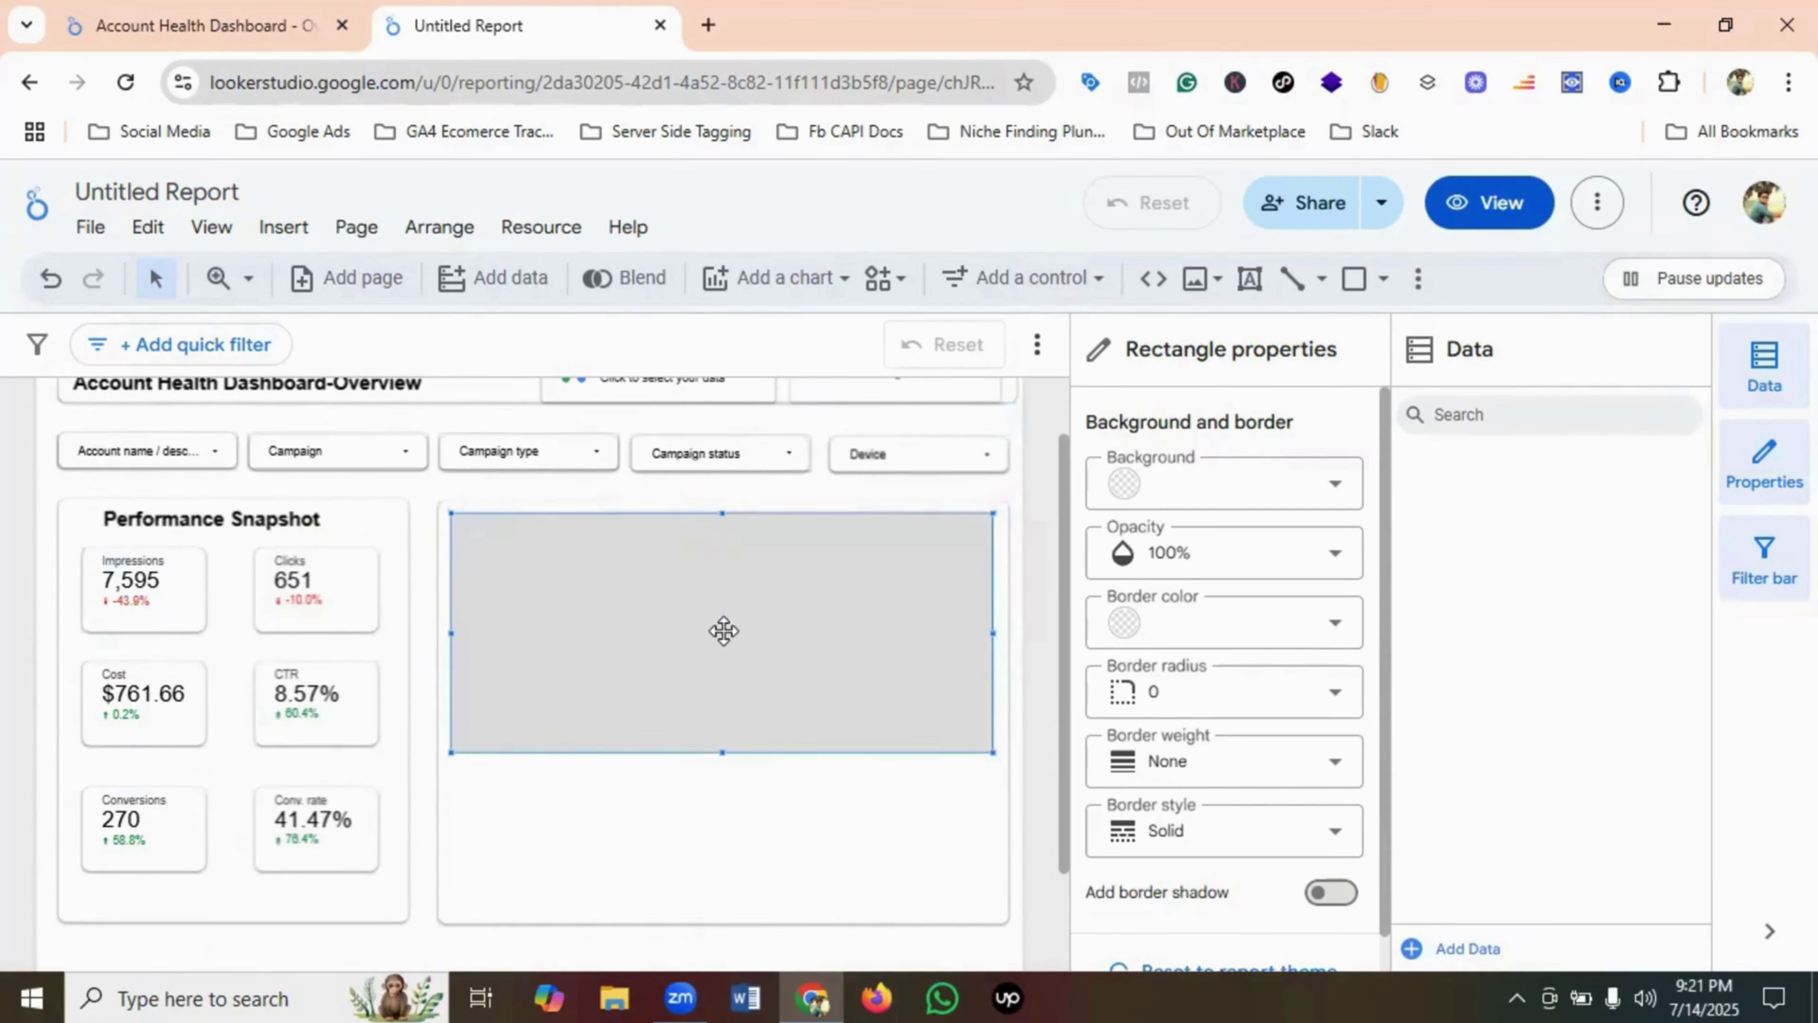
- Check the Spend Performance Trend By Day panel in the Account Health Dashboard and raise the inner rectangle's lower edge in the new report
click(239, 8)
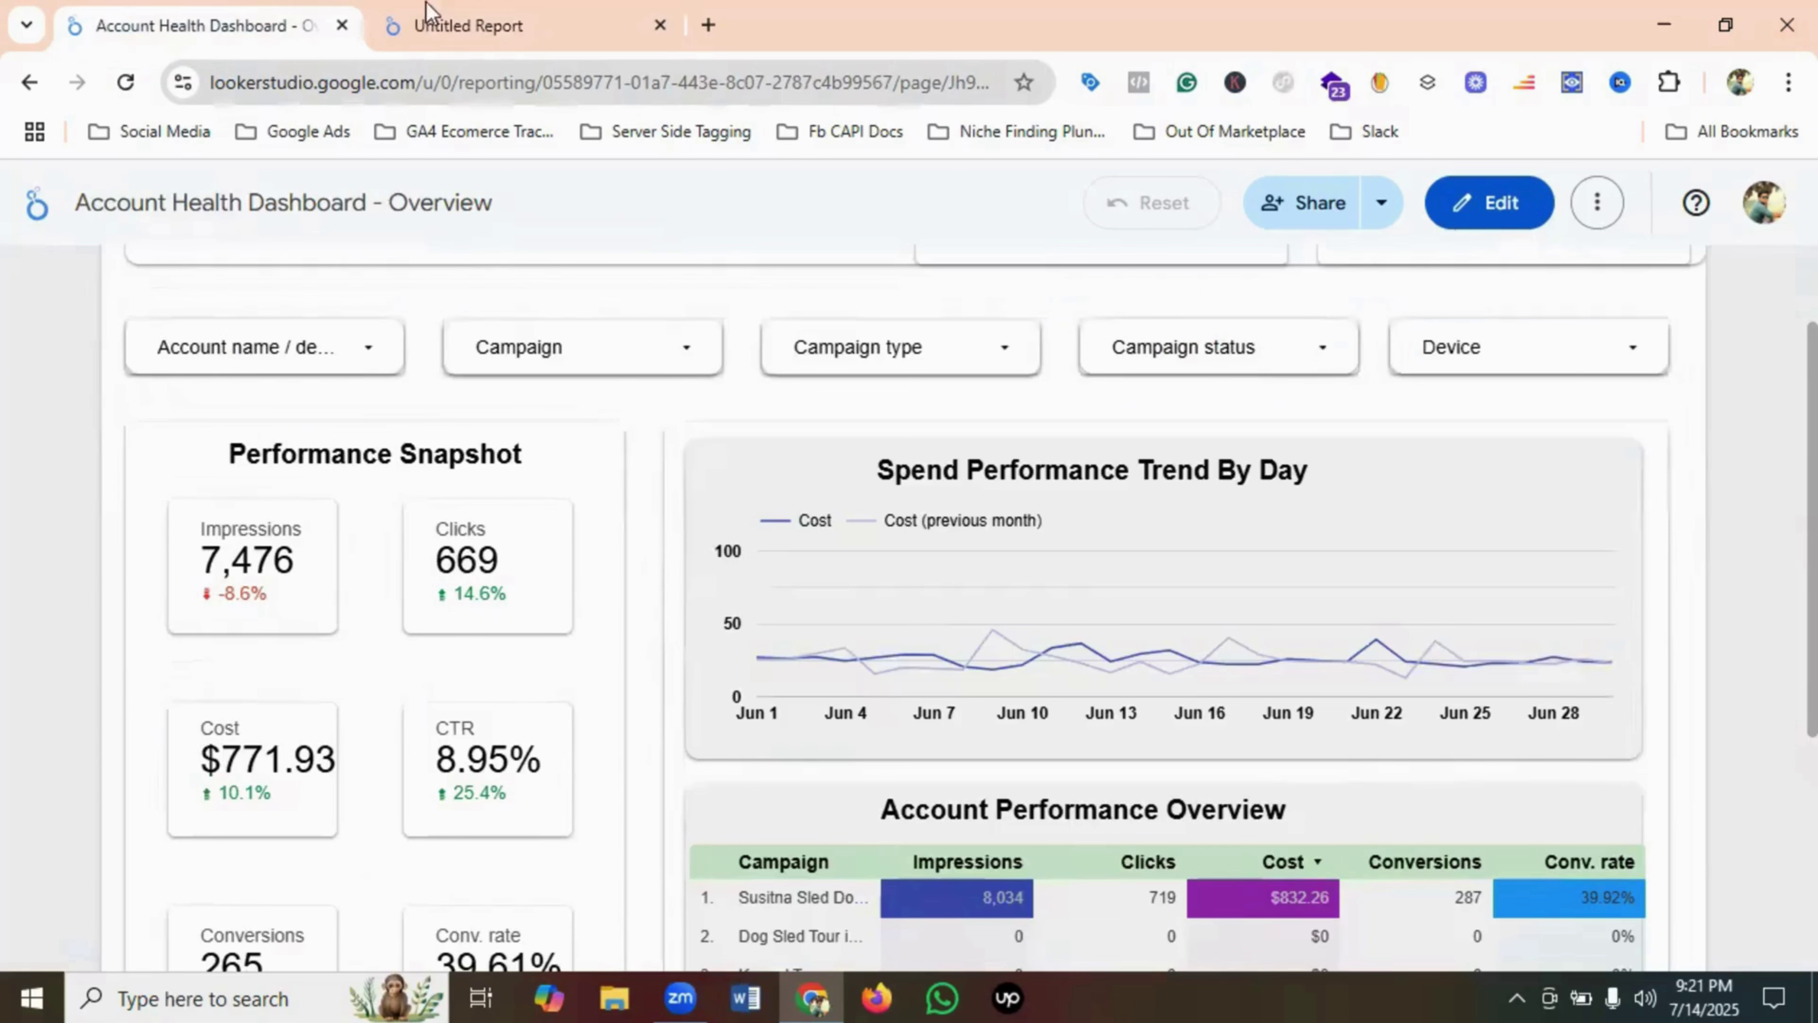
click(505, 21)
scroll(725, 695, down, 2)
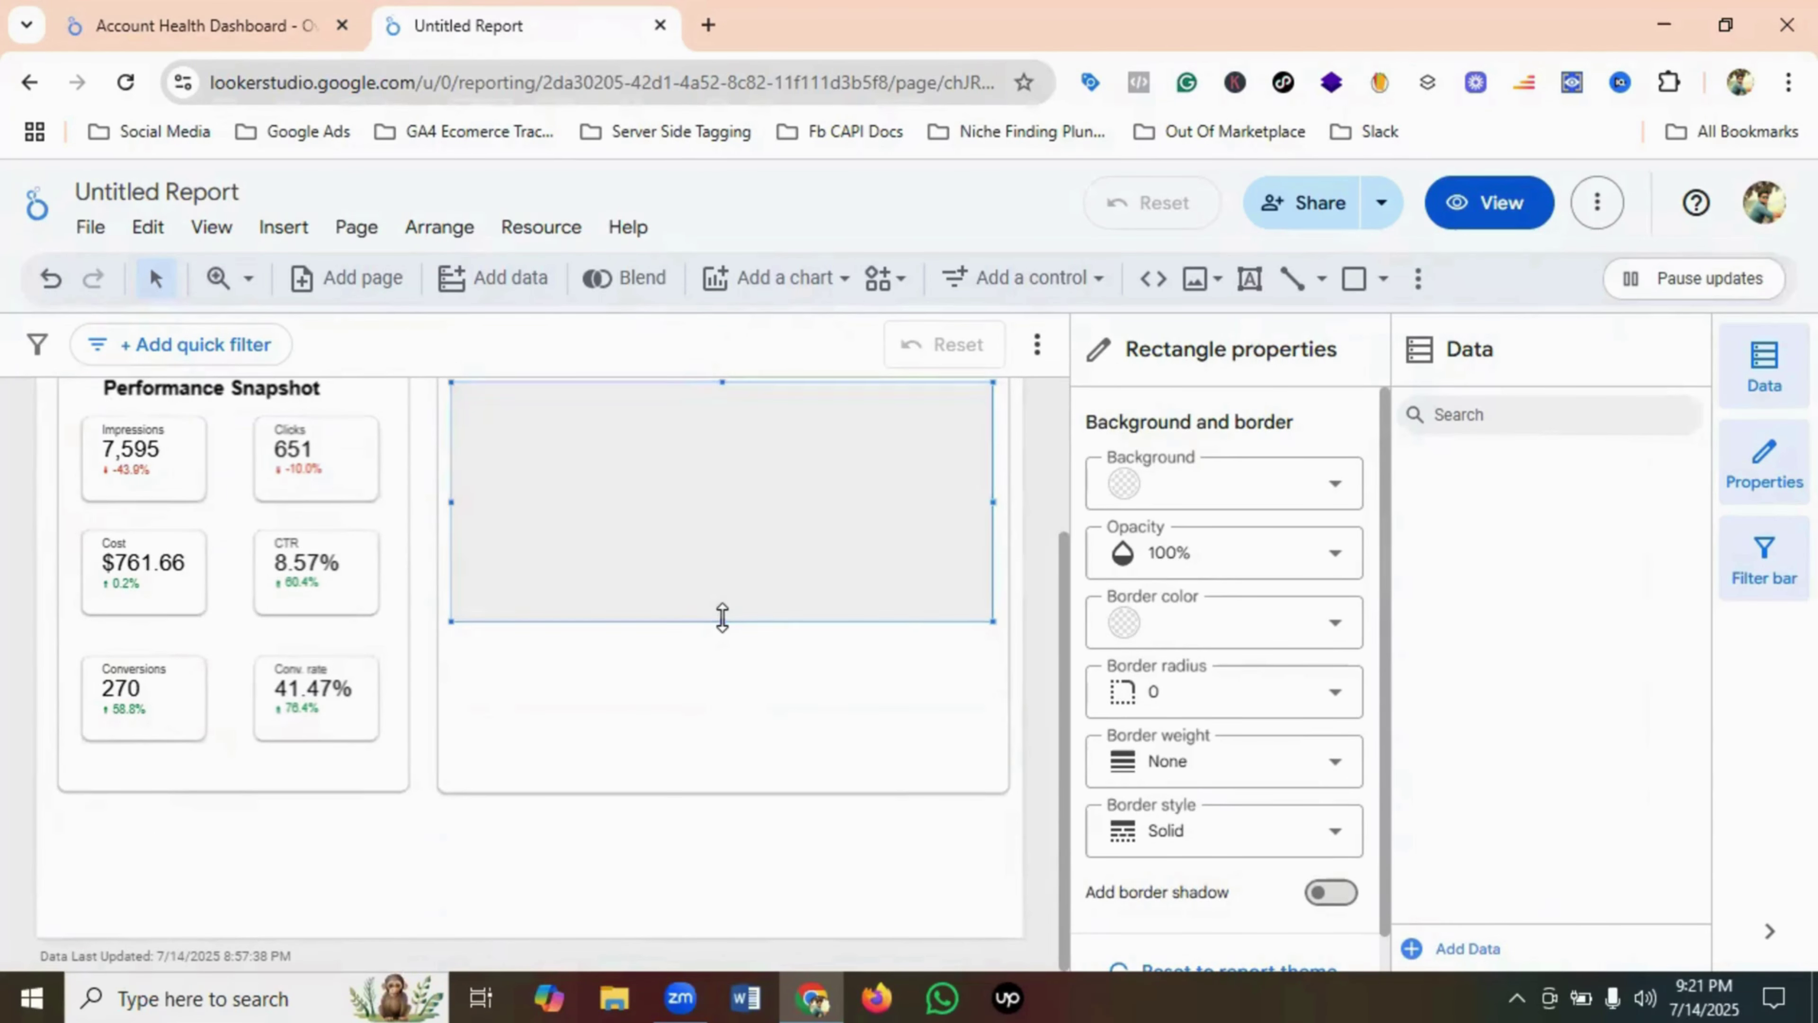
drag(721, 617, 721, 598)
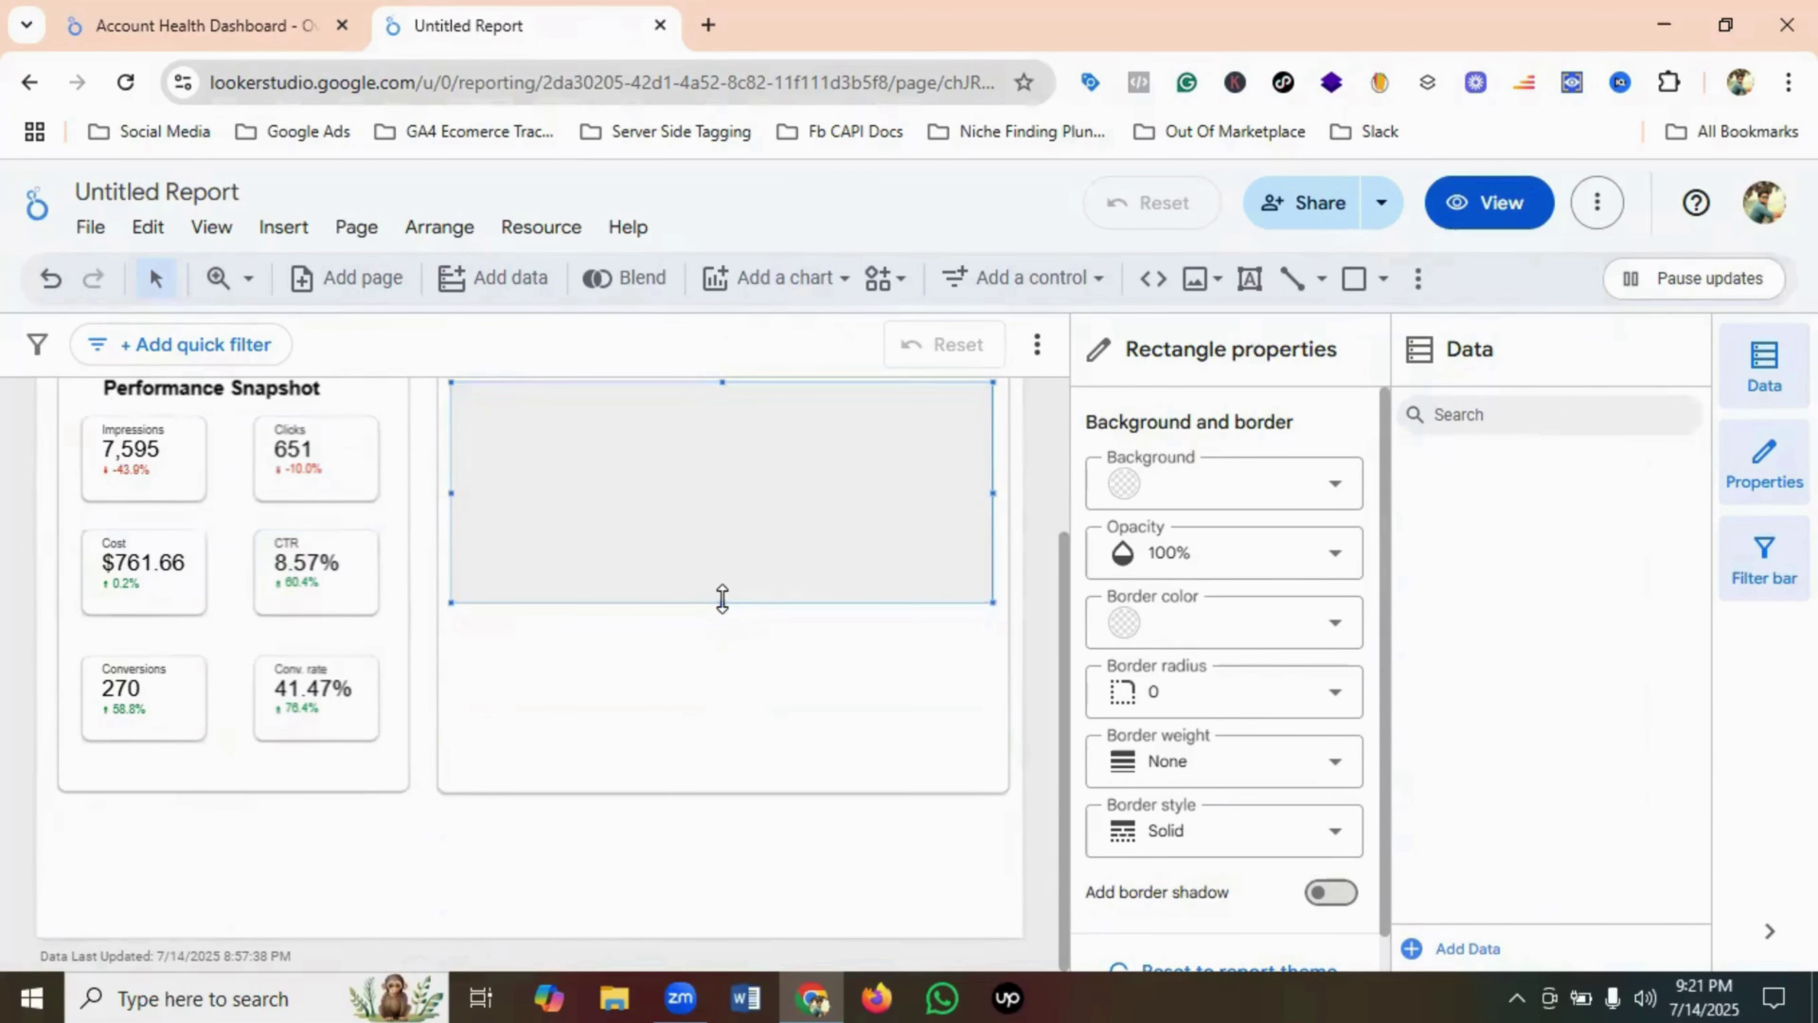
click(734, 662)
- Recheck the reference trend panel, shift the inner rectangle slightly down to centre it within the container, and shorten it further from its lower edge
click(202, 10)
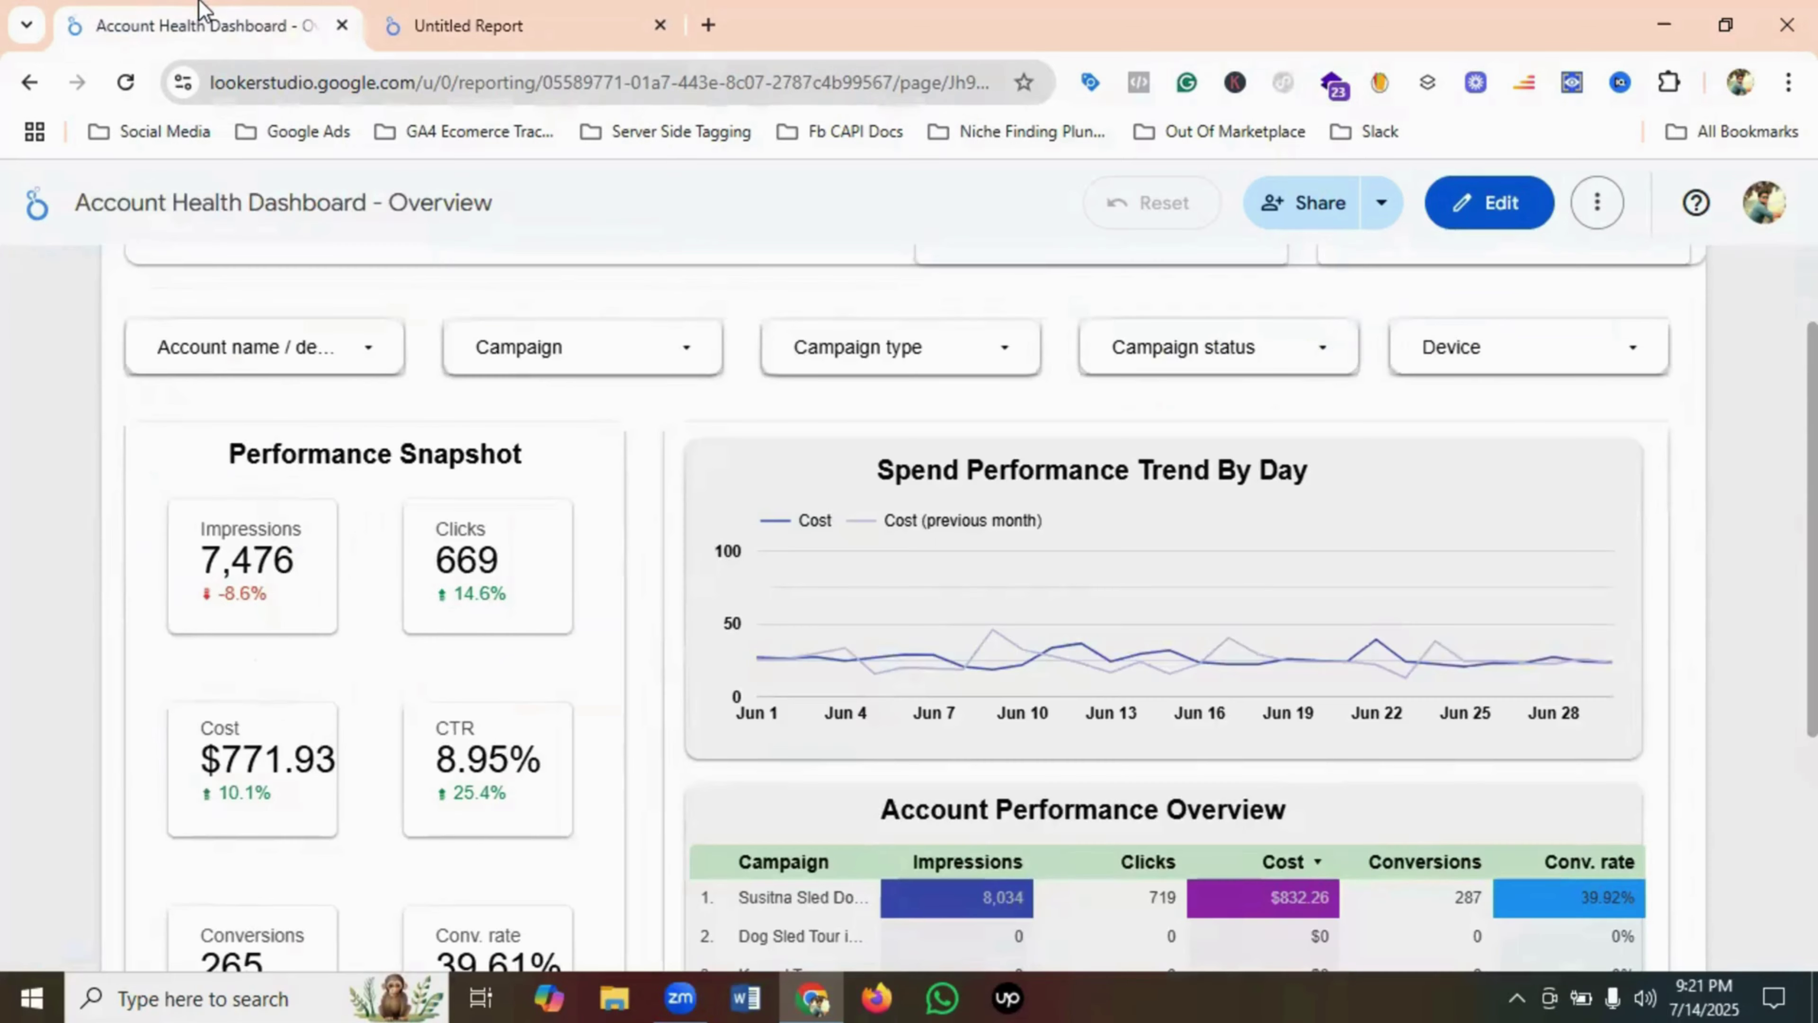
click(551, 32)
click(718, 398)
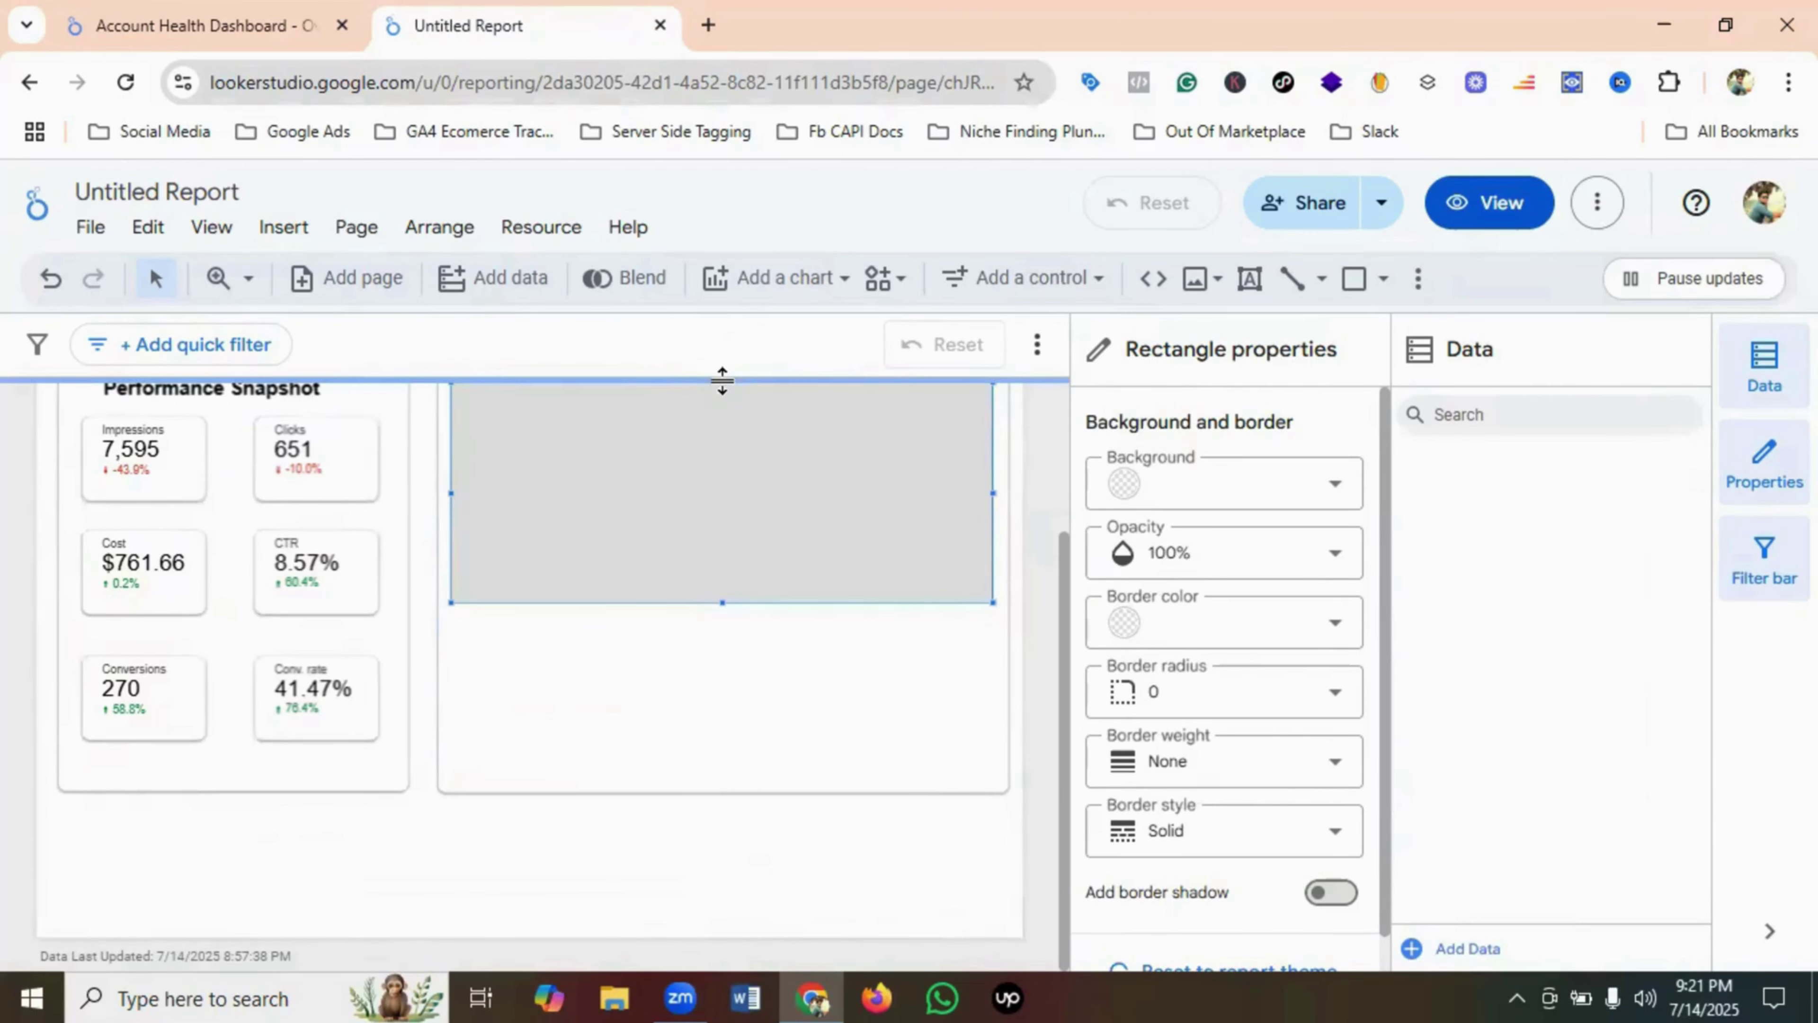
drag(720, 430, 720, 436)
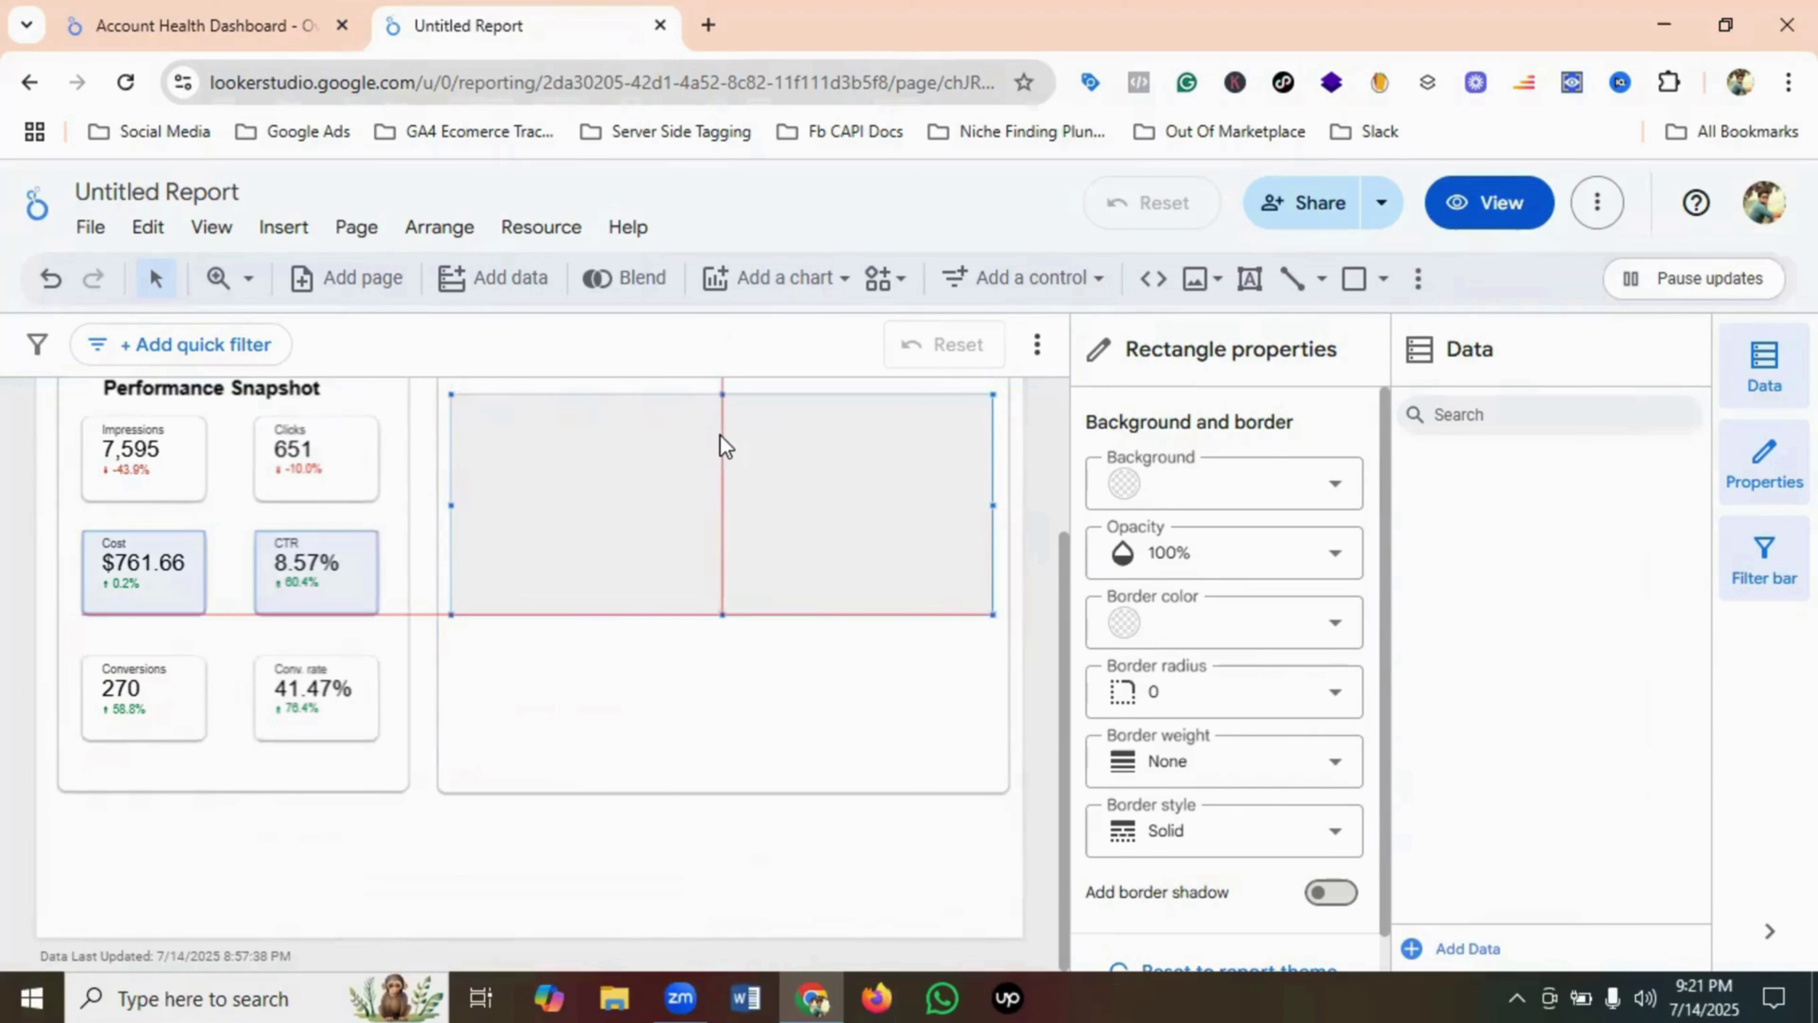
drag(720, 431, 721, 430)
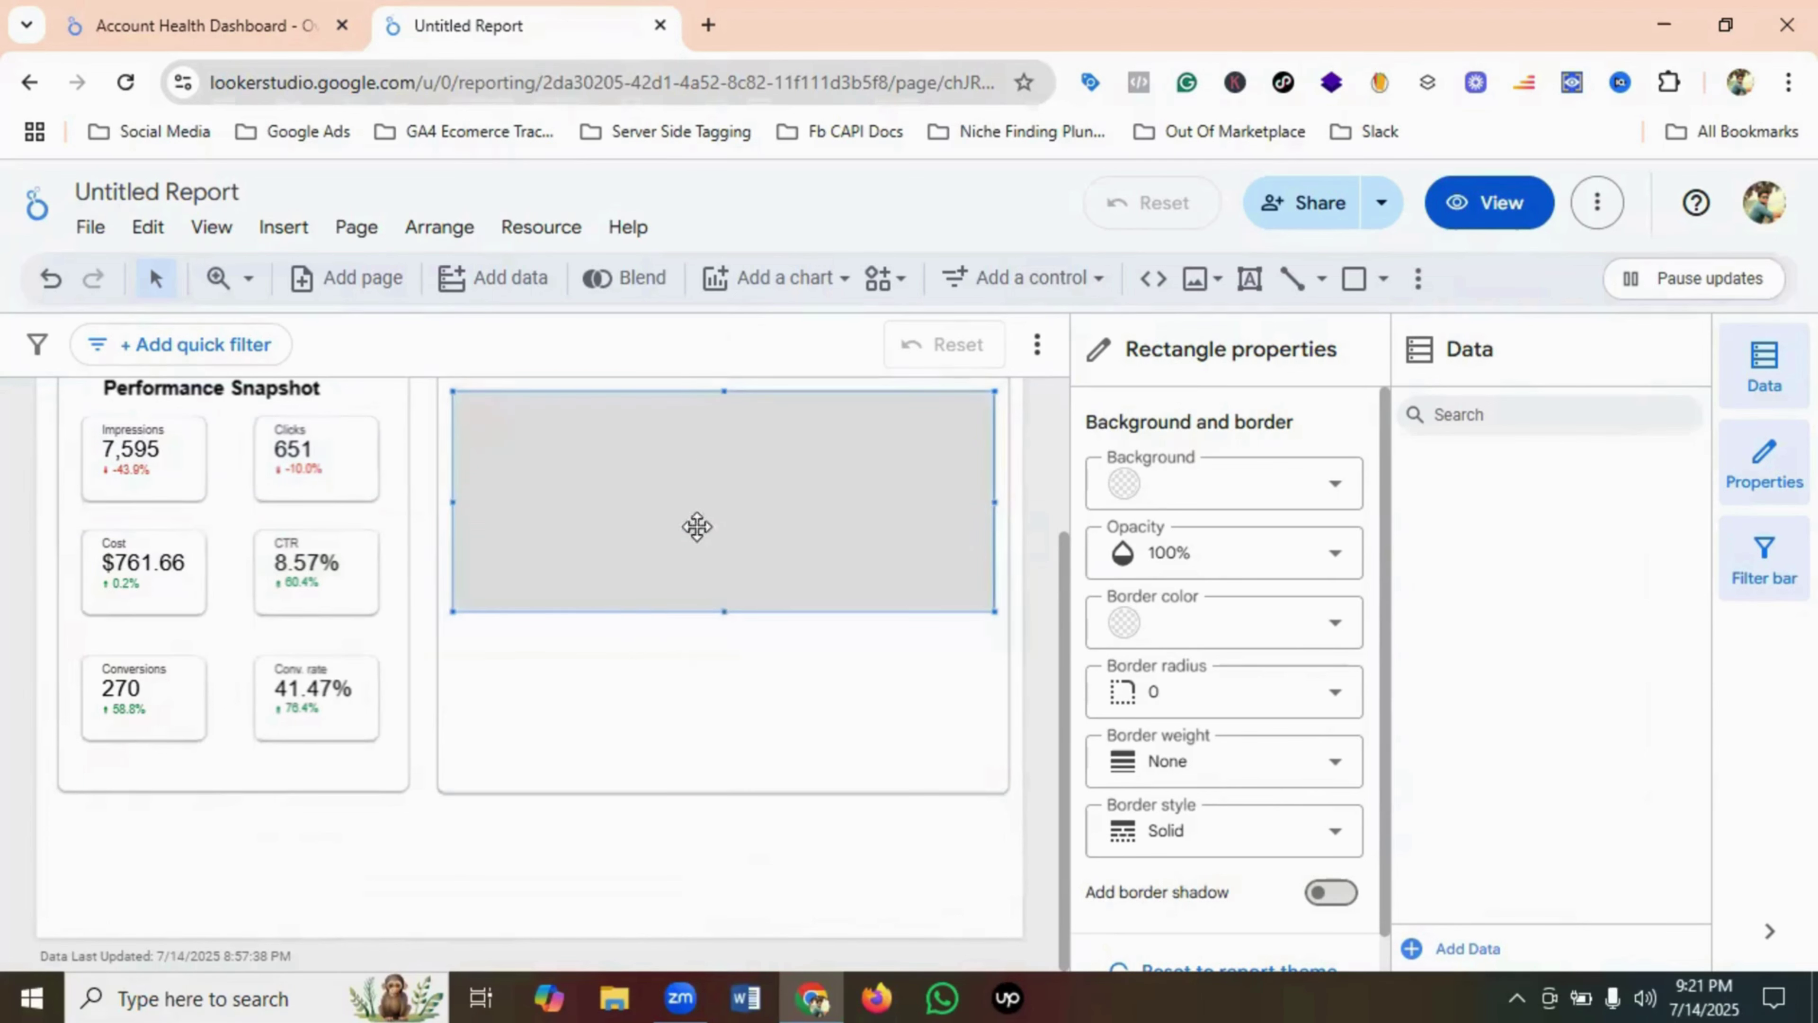
click(649, 641)
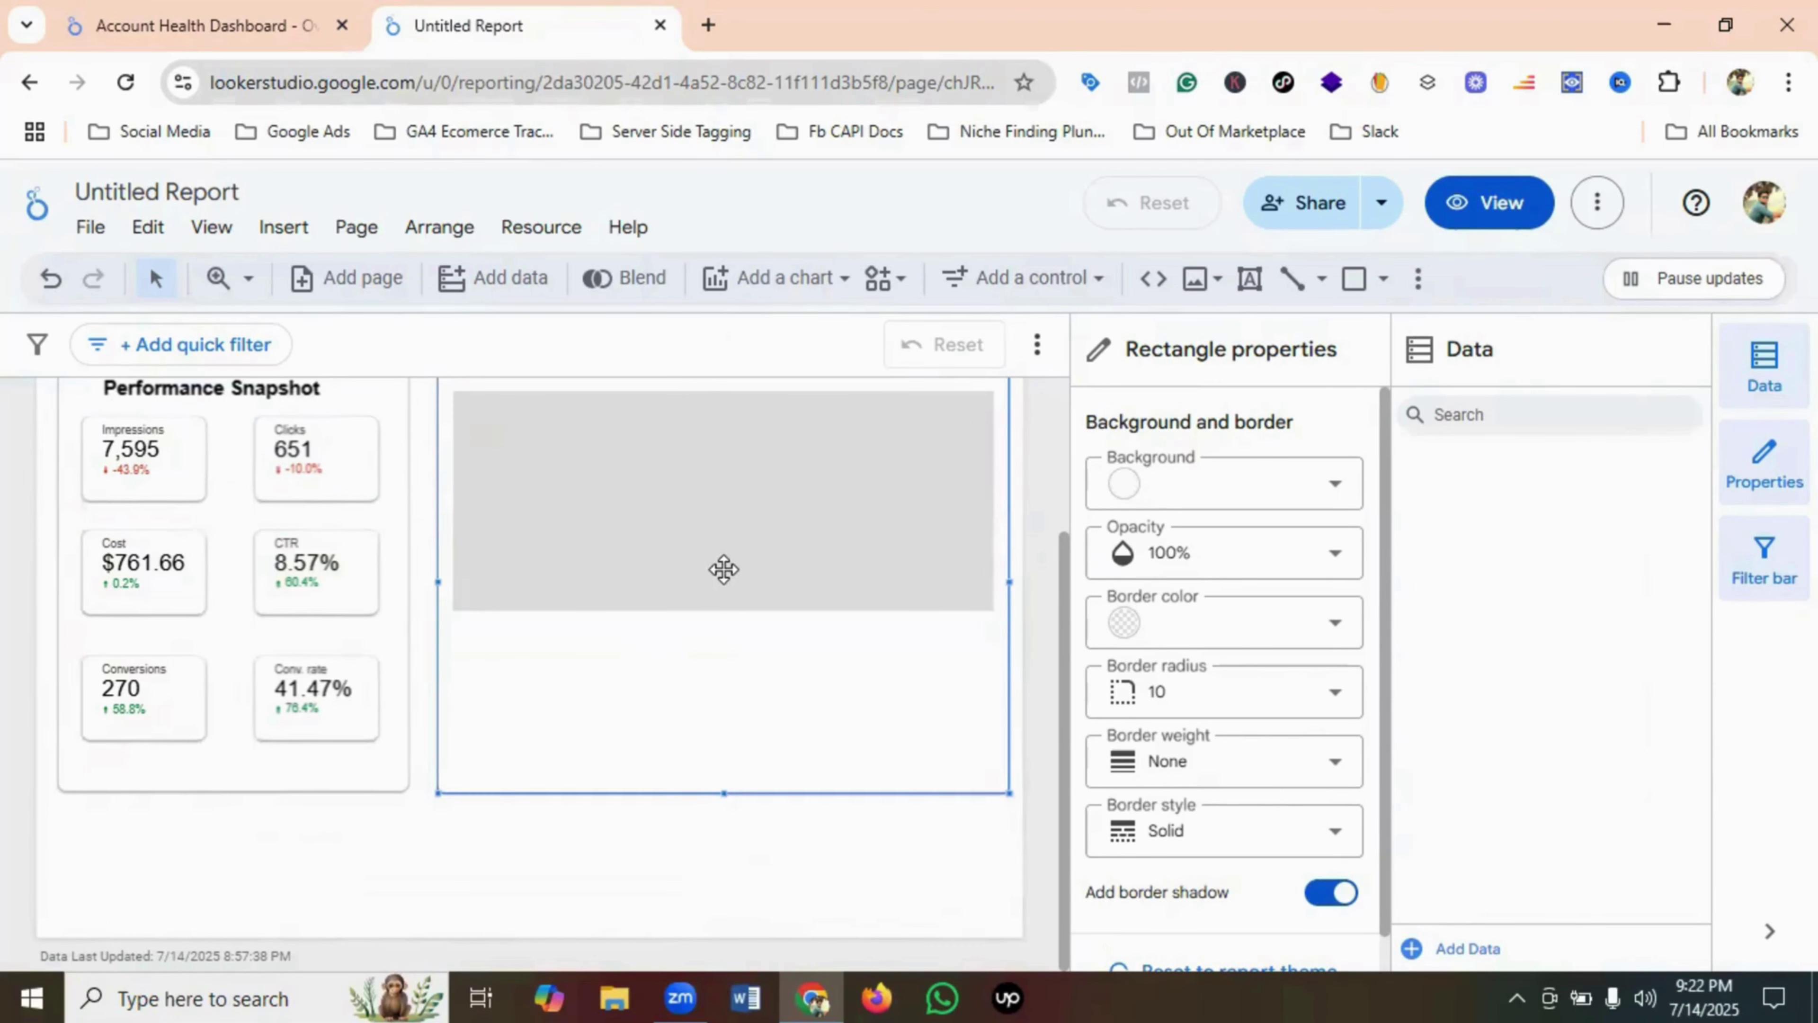
click(716, 602)
drag(724, 610, 724, 595)
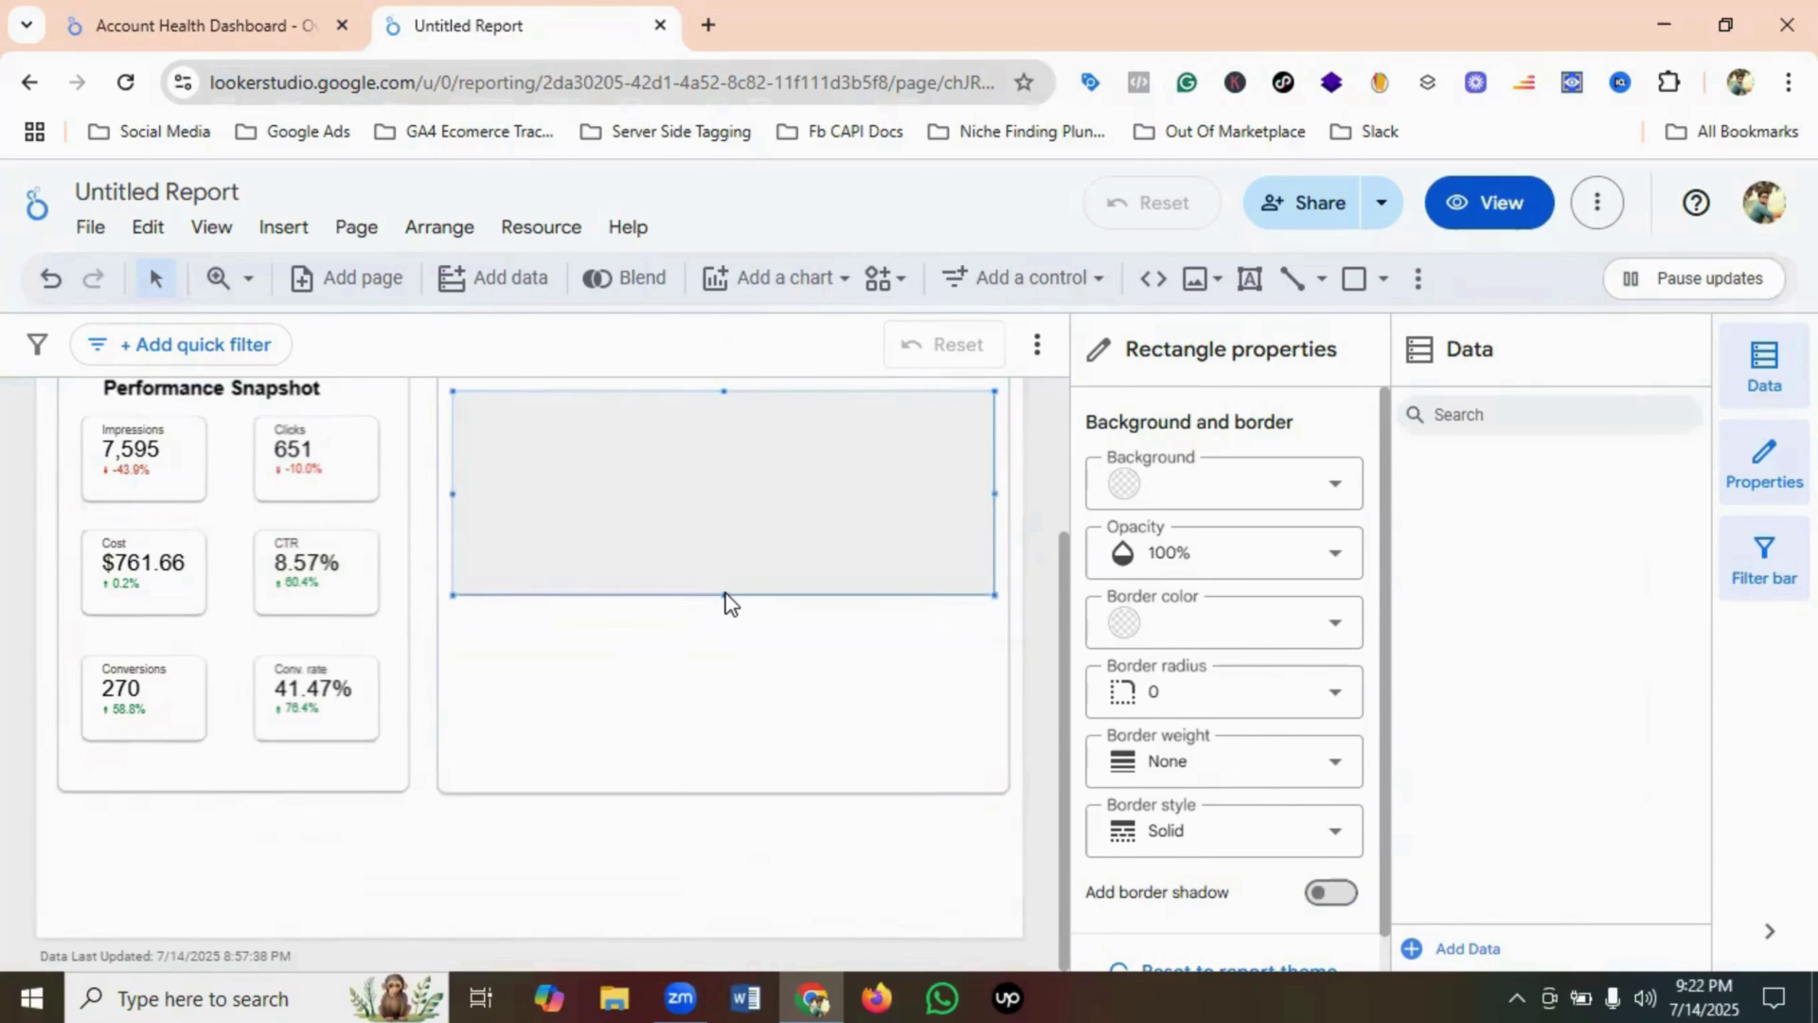
click(743, 691)
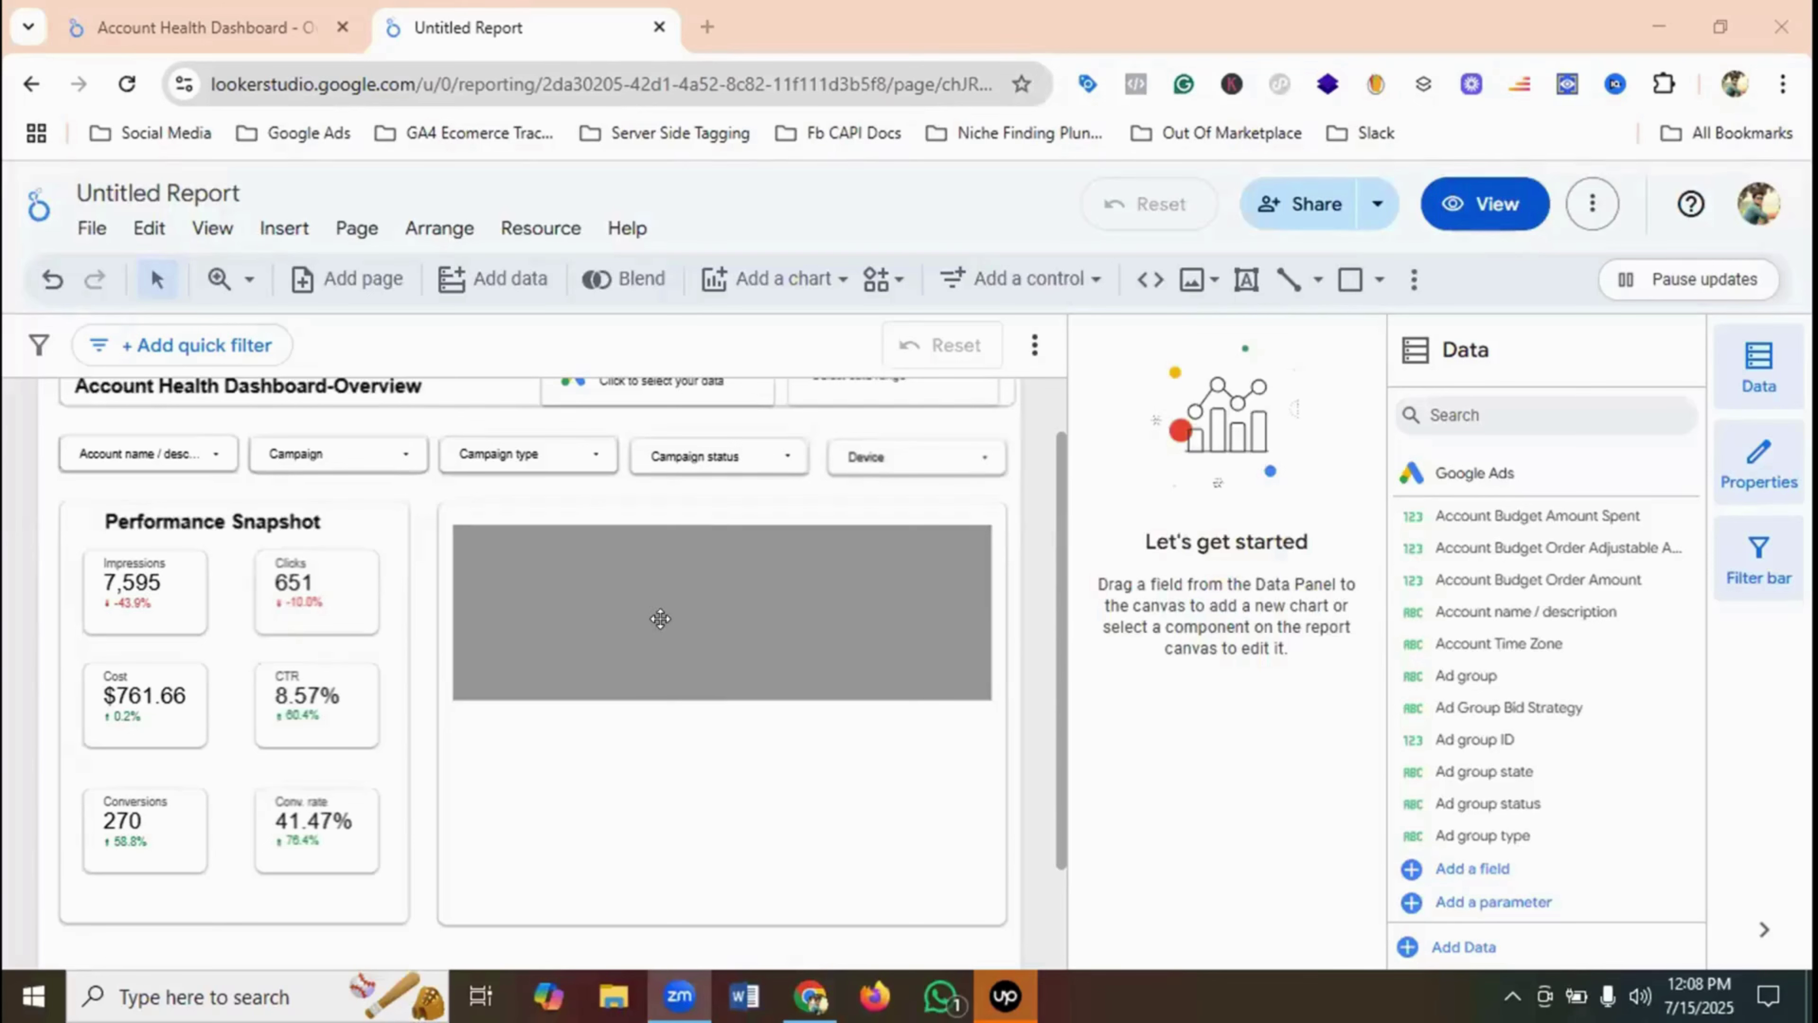
- Style the inner trend chart rectangle with a white background, a border radius of 10 and a border shadow
click(662, 617)
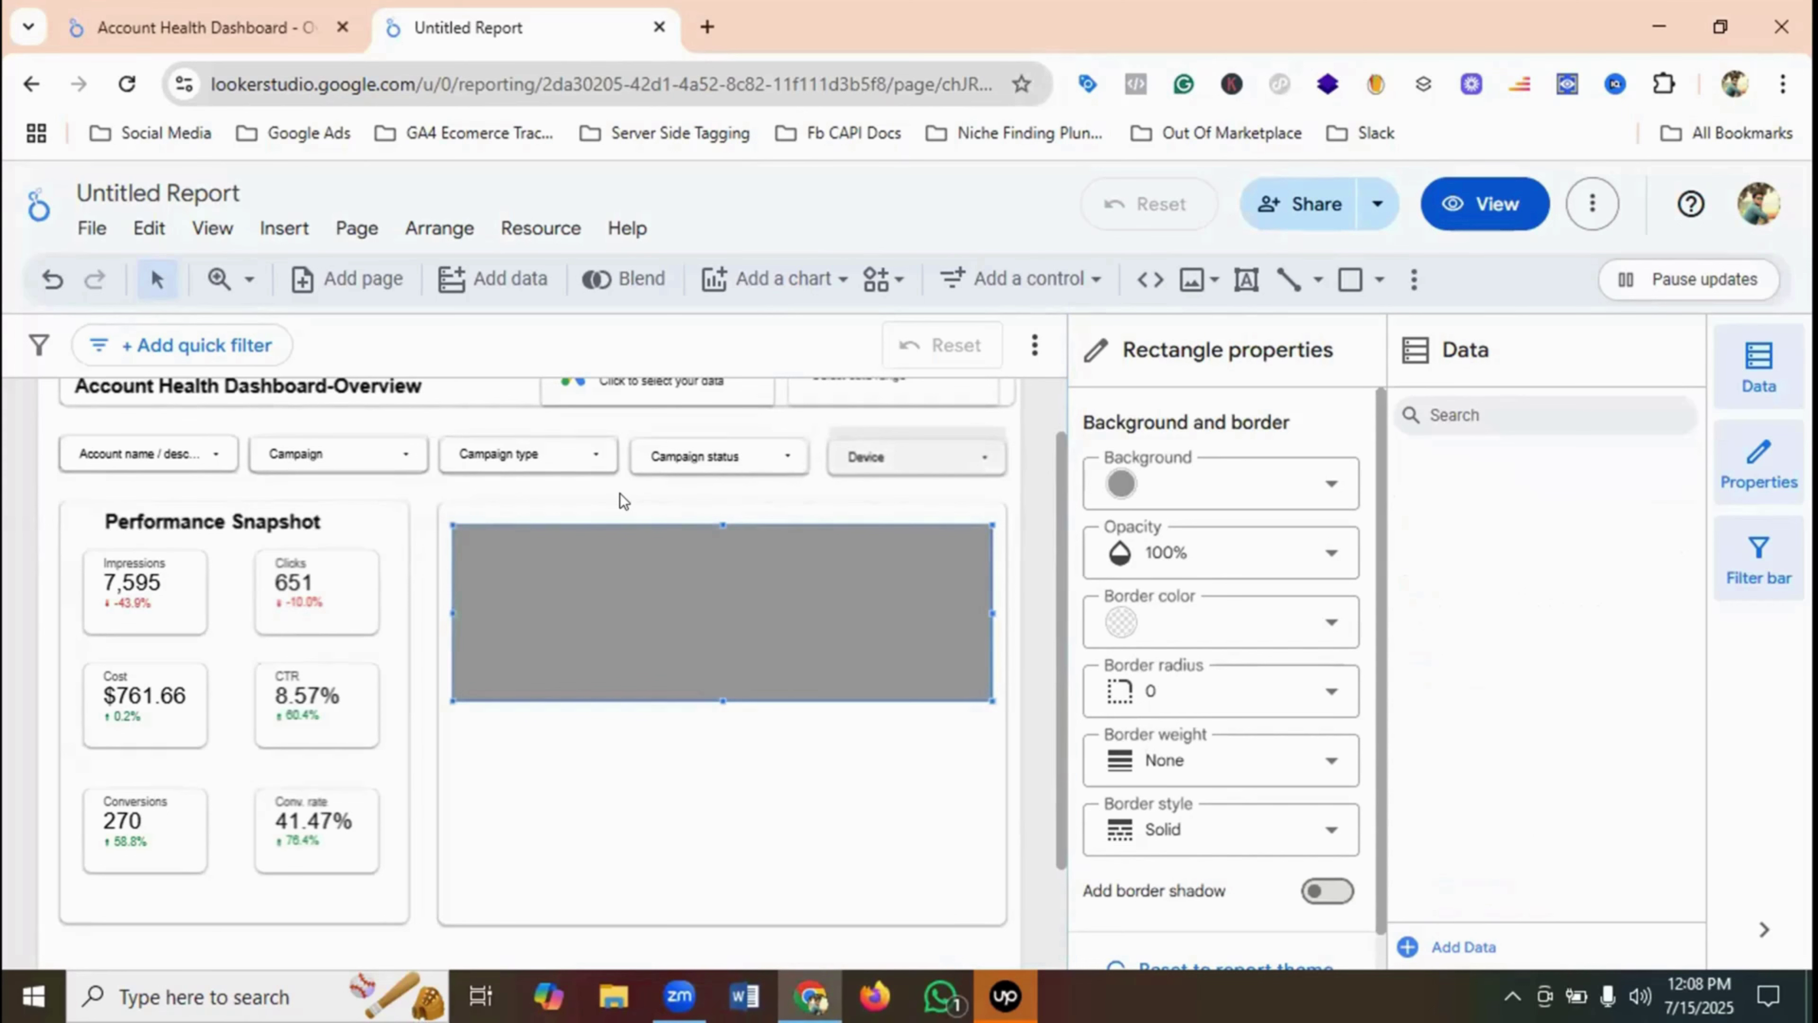
click(1120, 484)
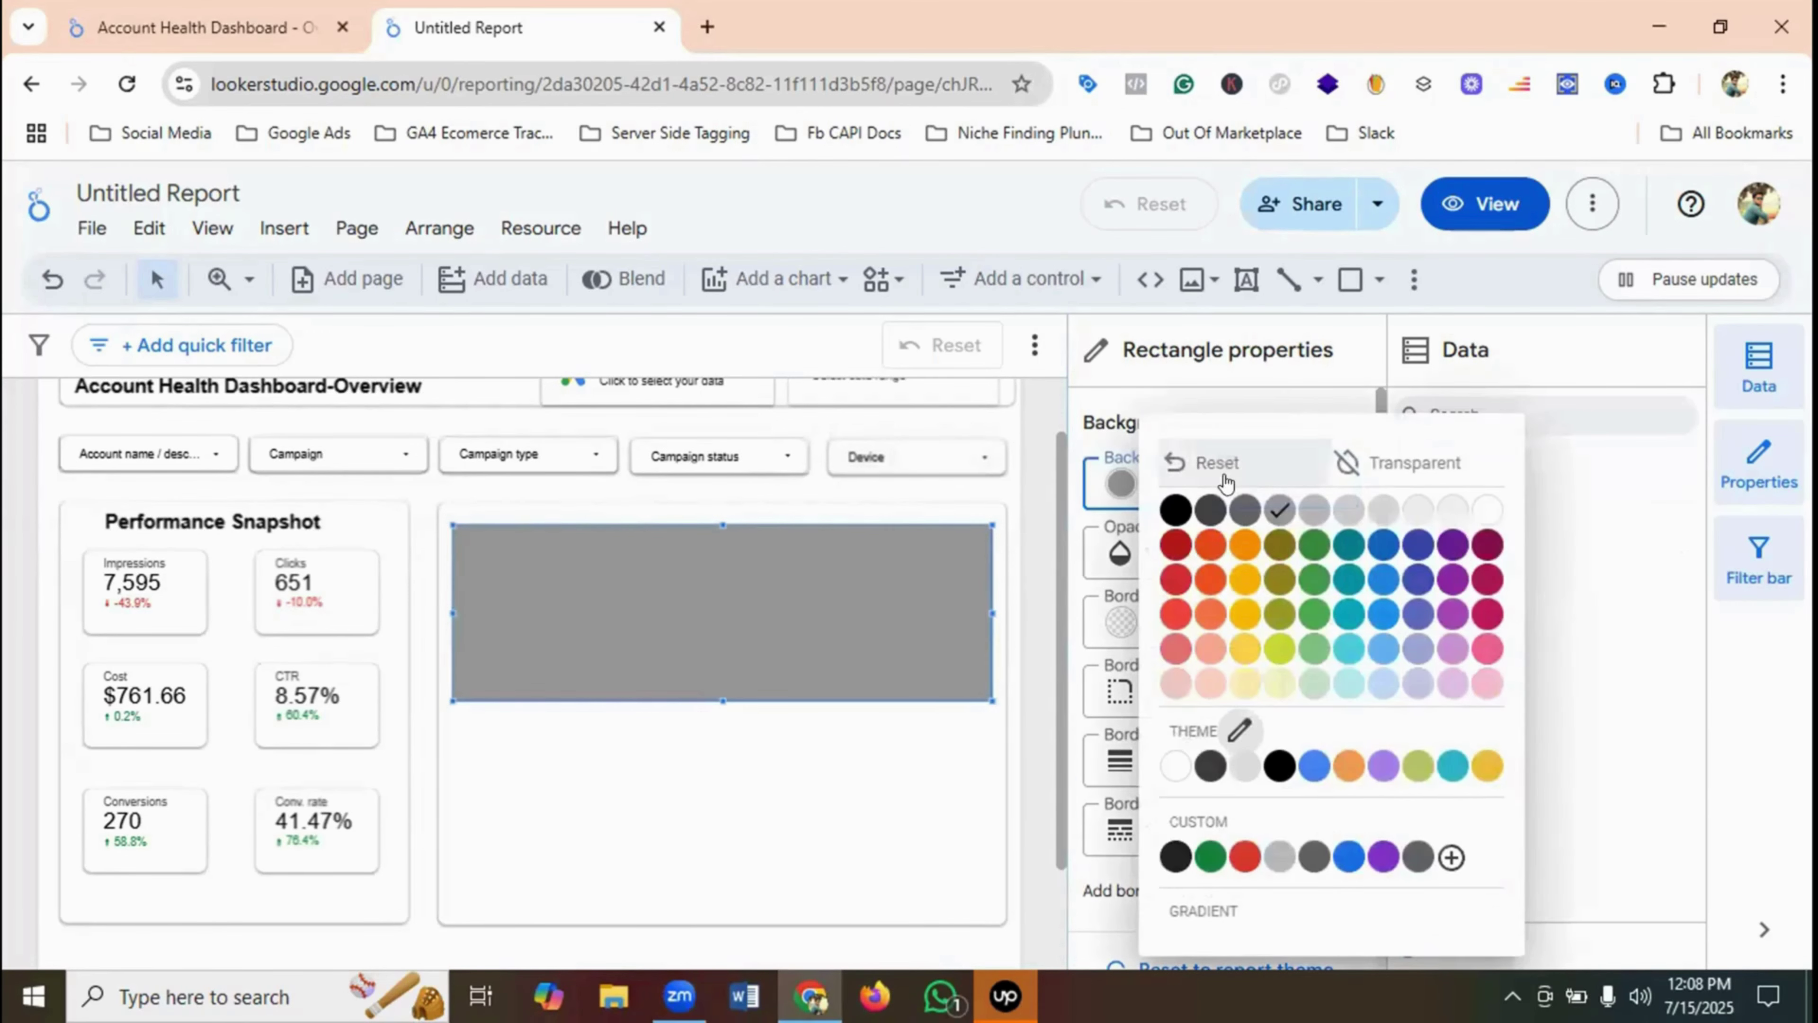
click(1489, 510)
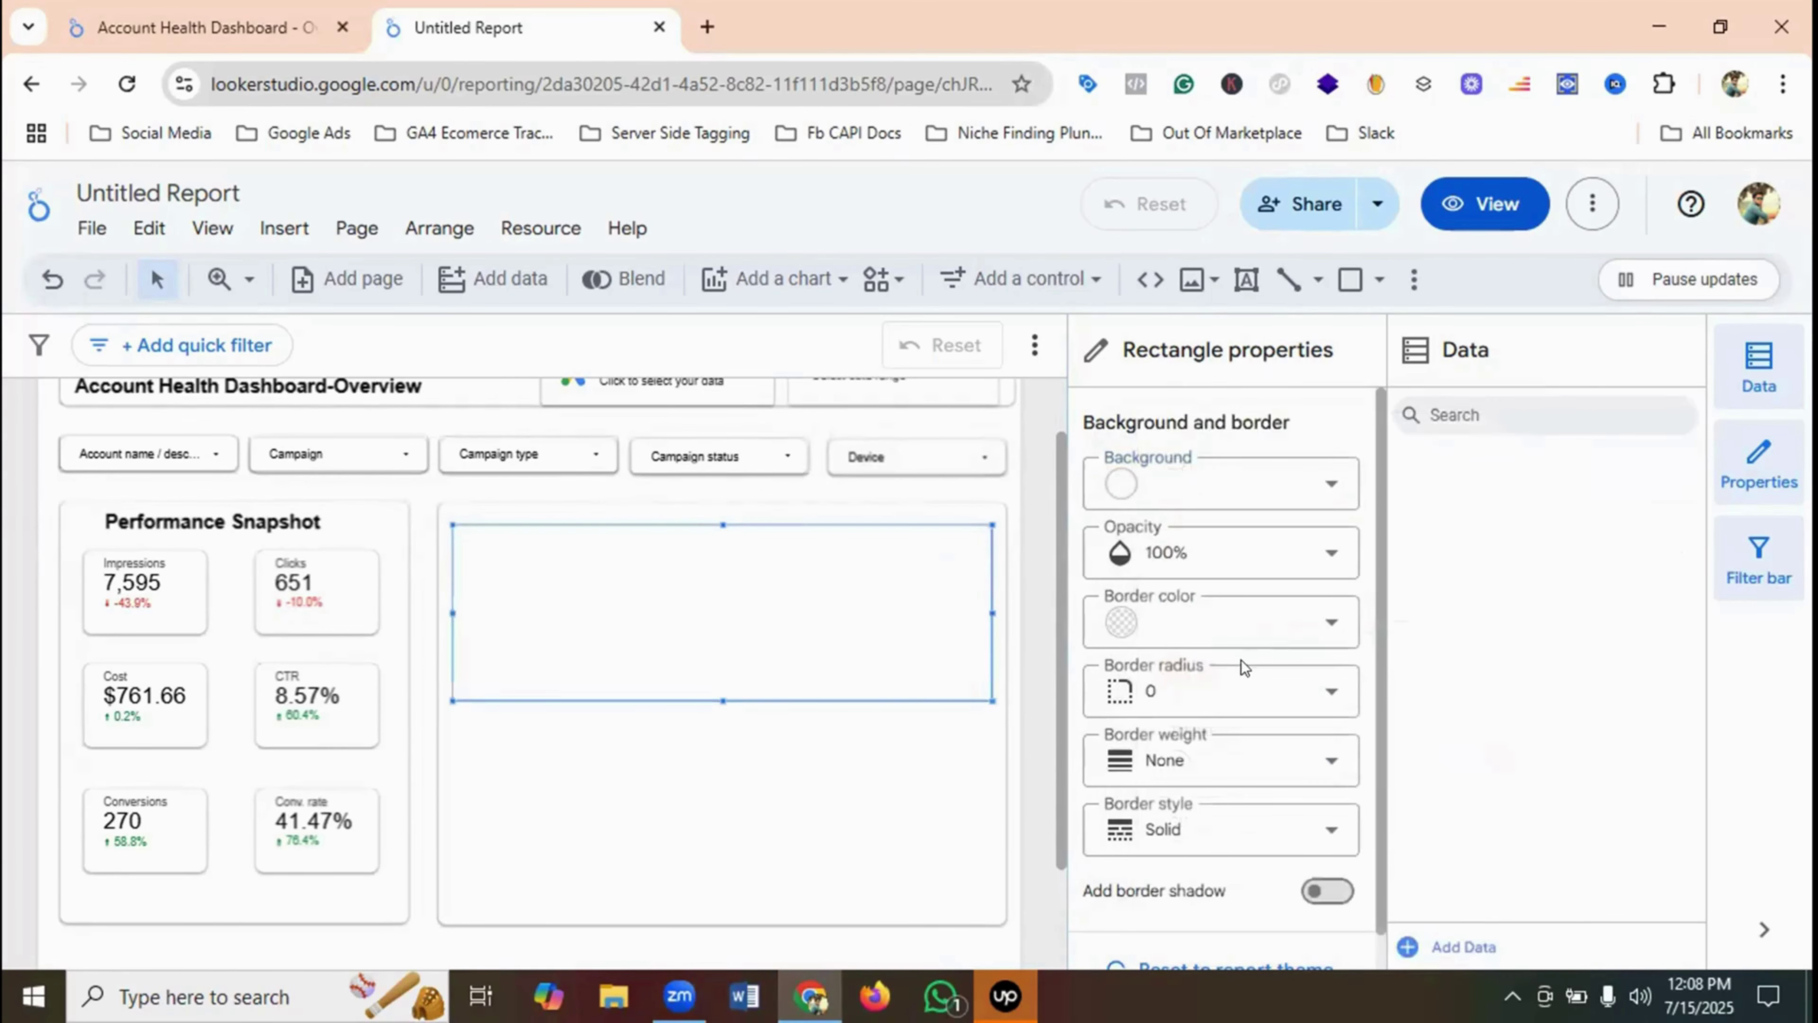
click(1236, 682)
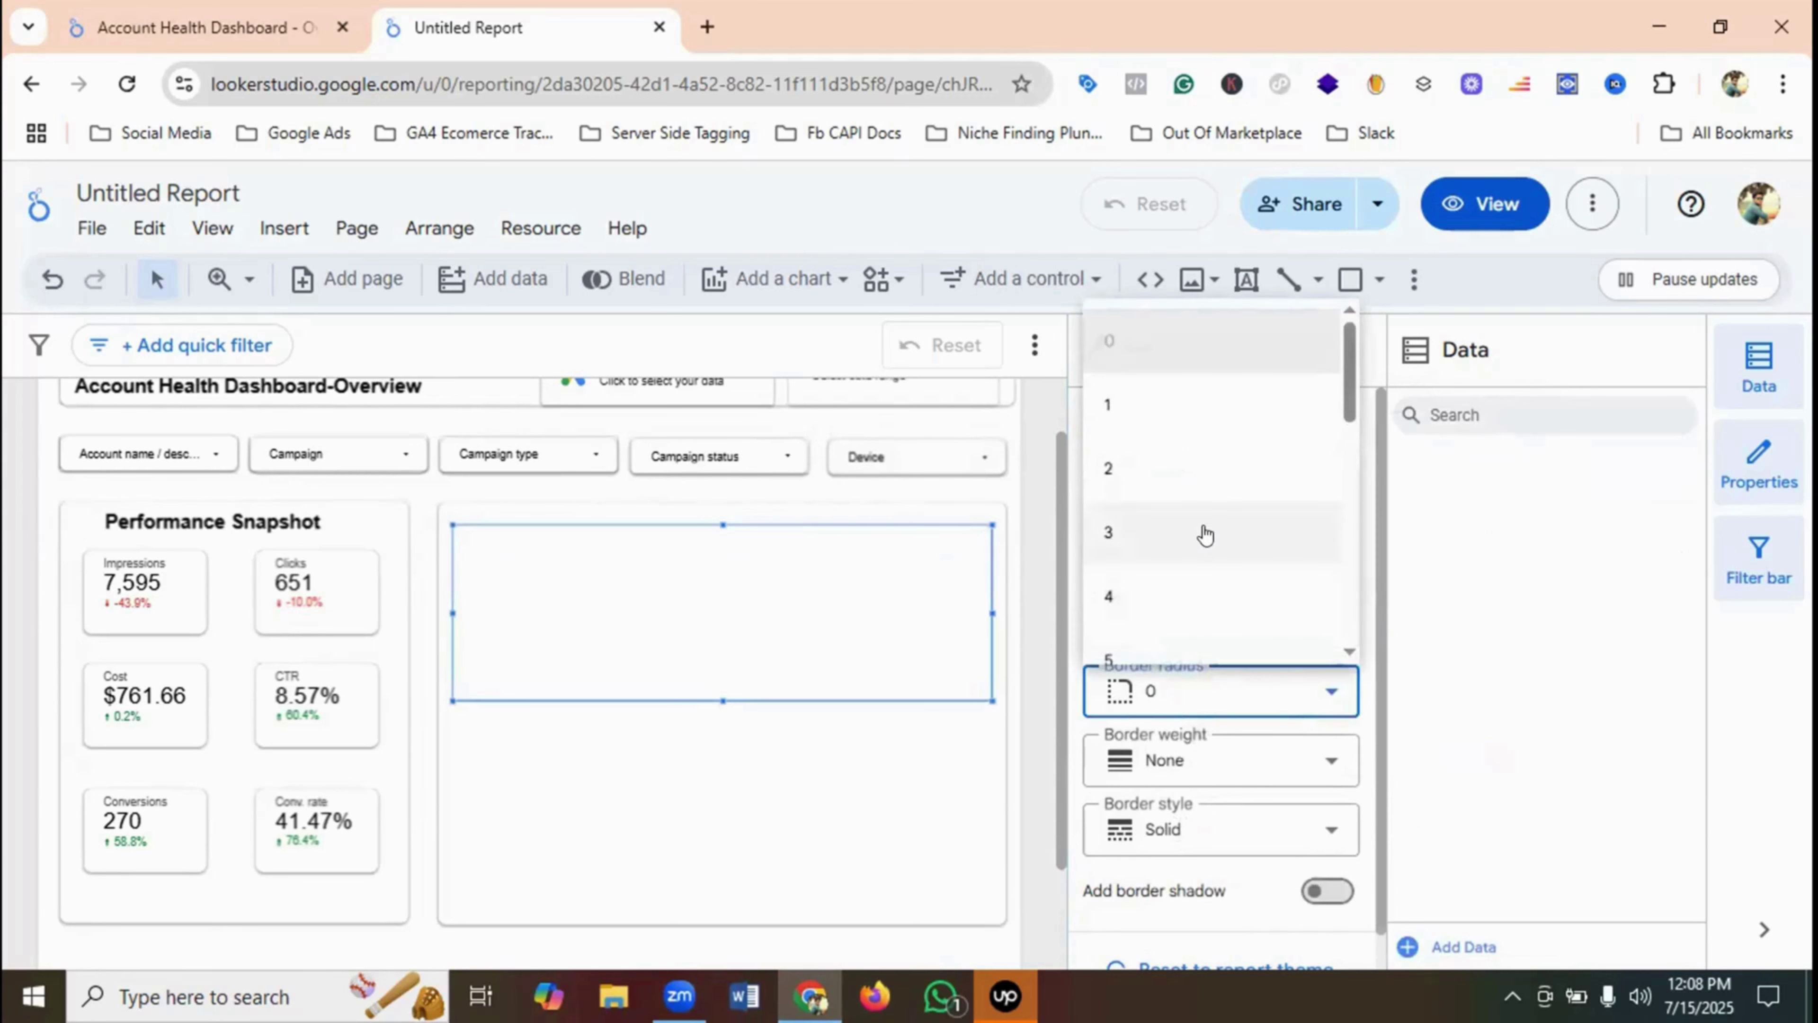
scroll(1201, 530, down, 2)
click(1124, 590)
scroll(1289, 630, down, 1)
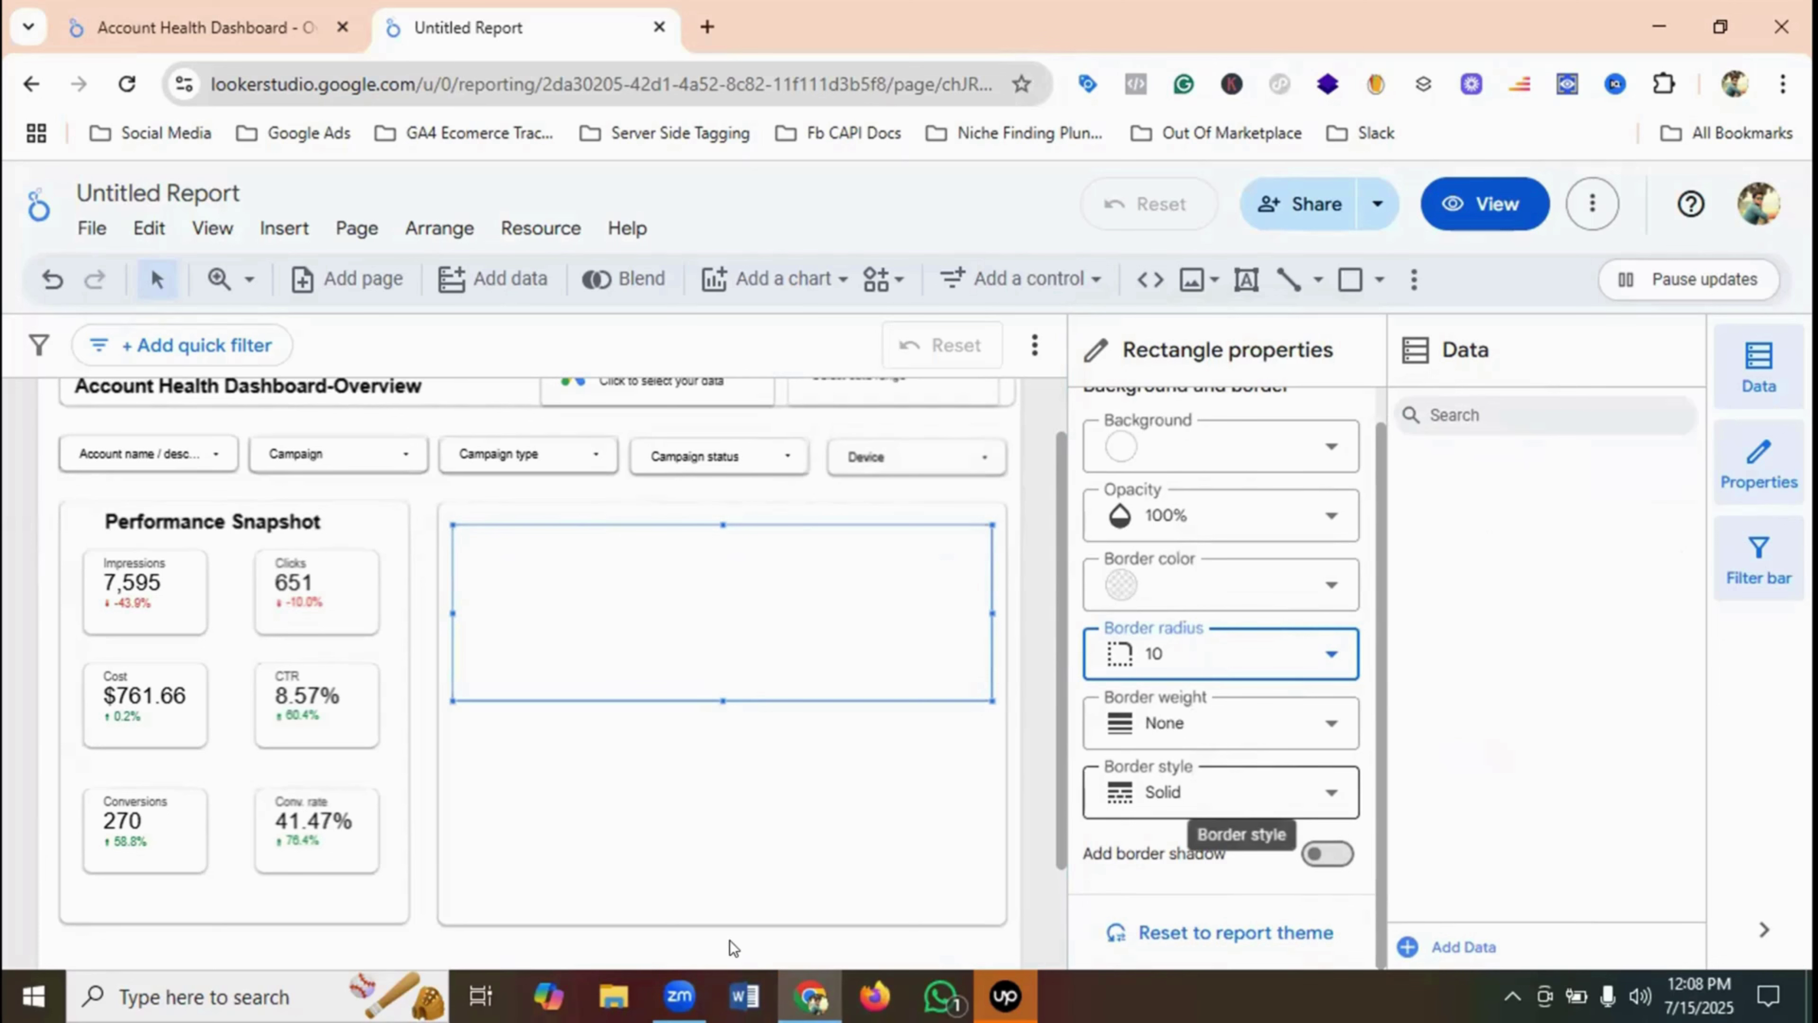
click(1326, 855)
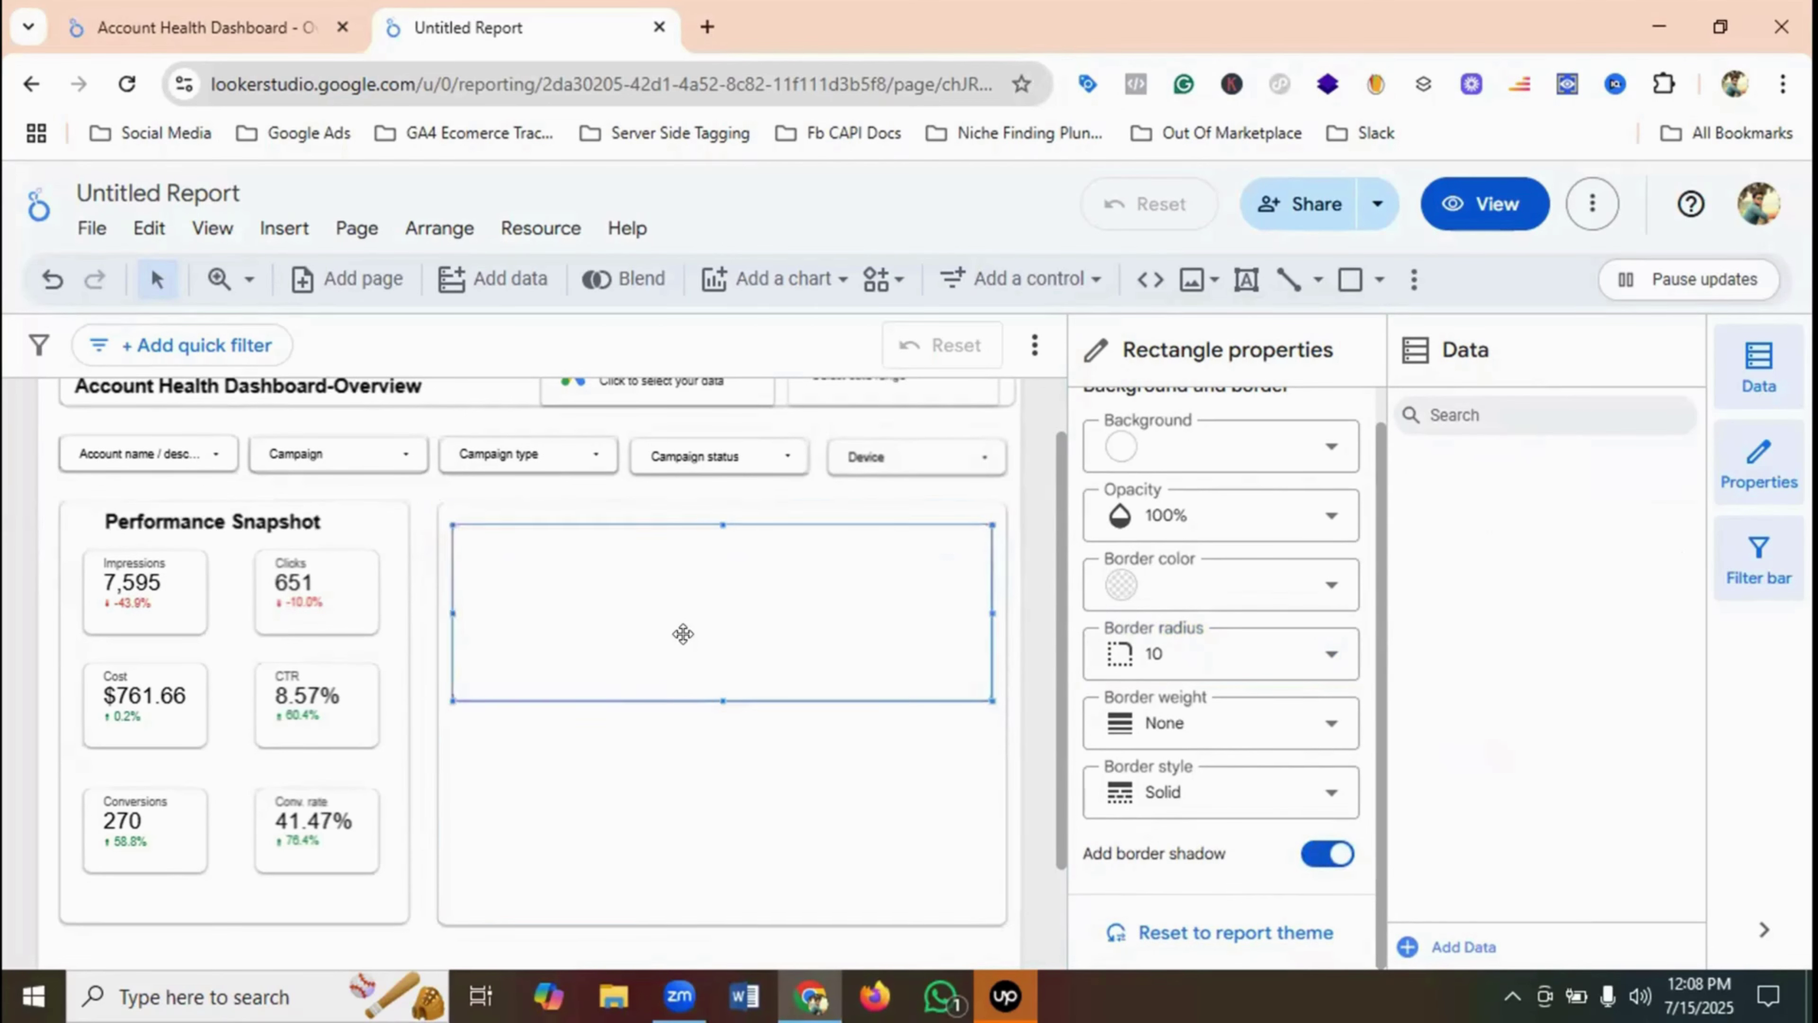
click(729, 745)
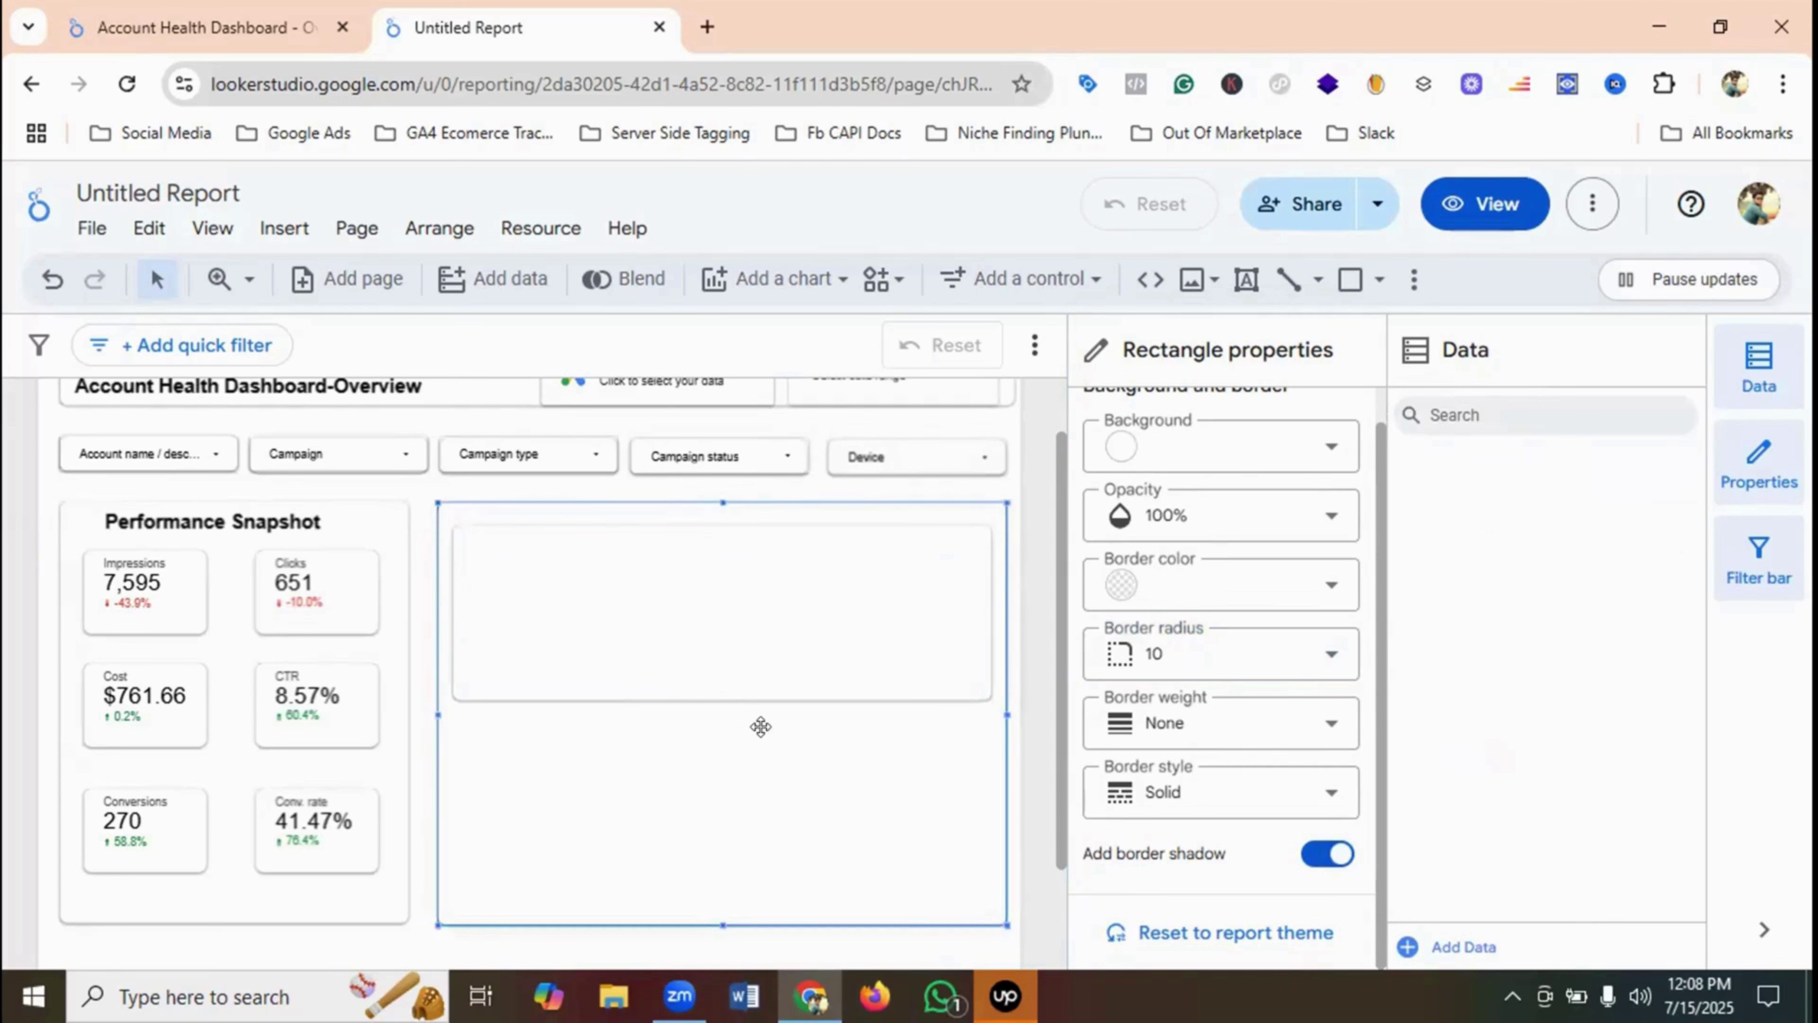
- Change the inner trend chart rectangle's background to light grey
click(785, 643)
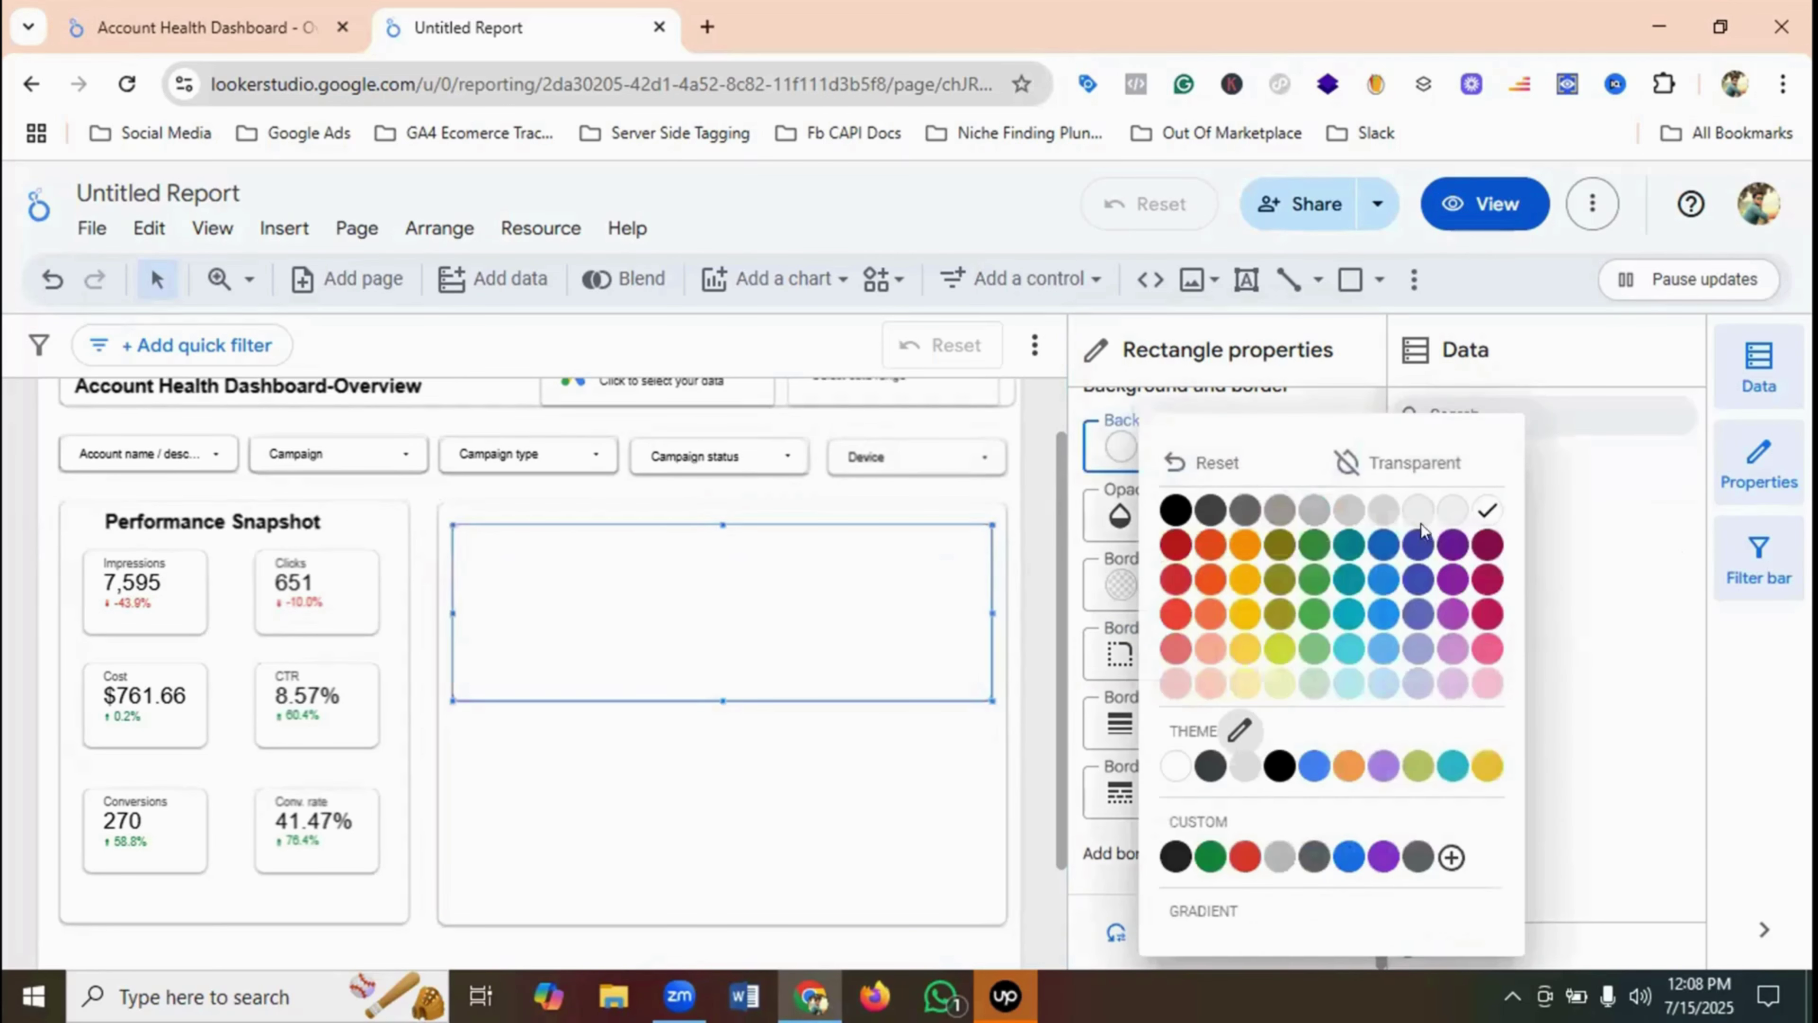
click(1451, 510)
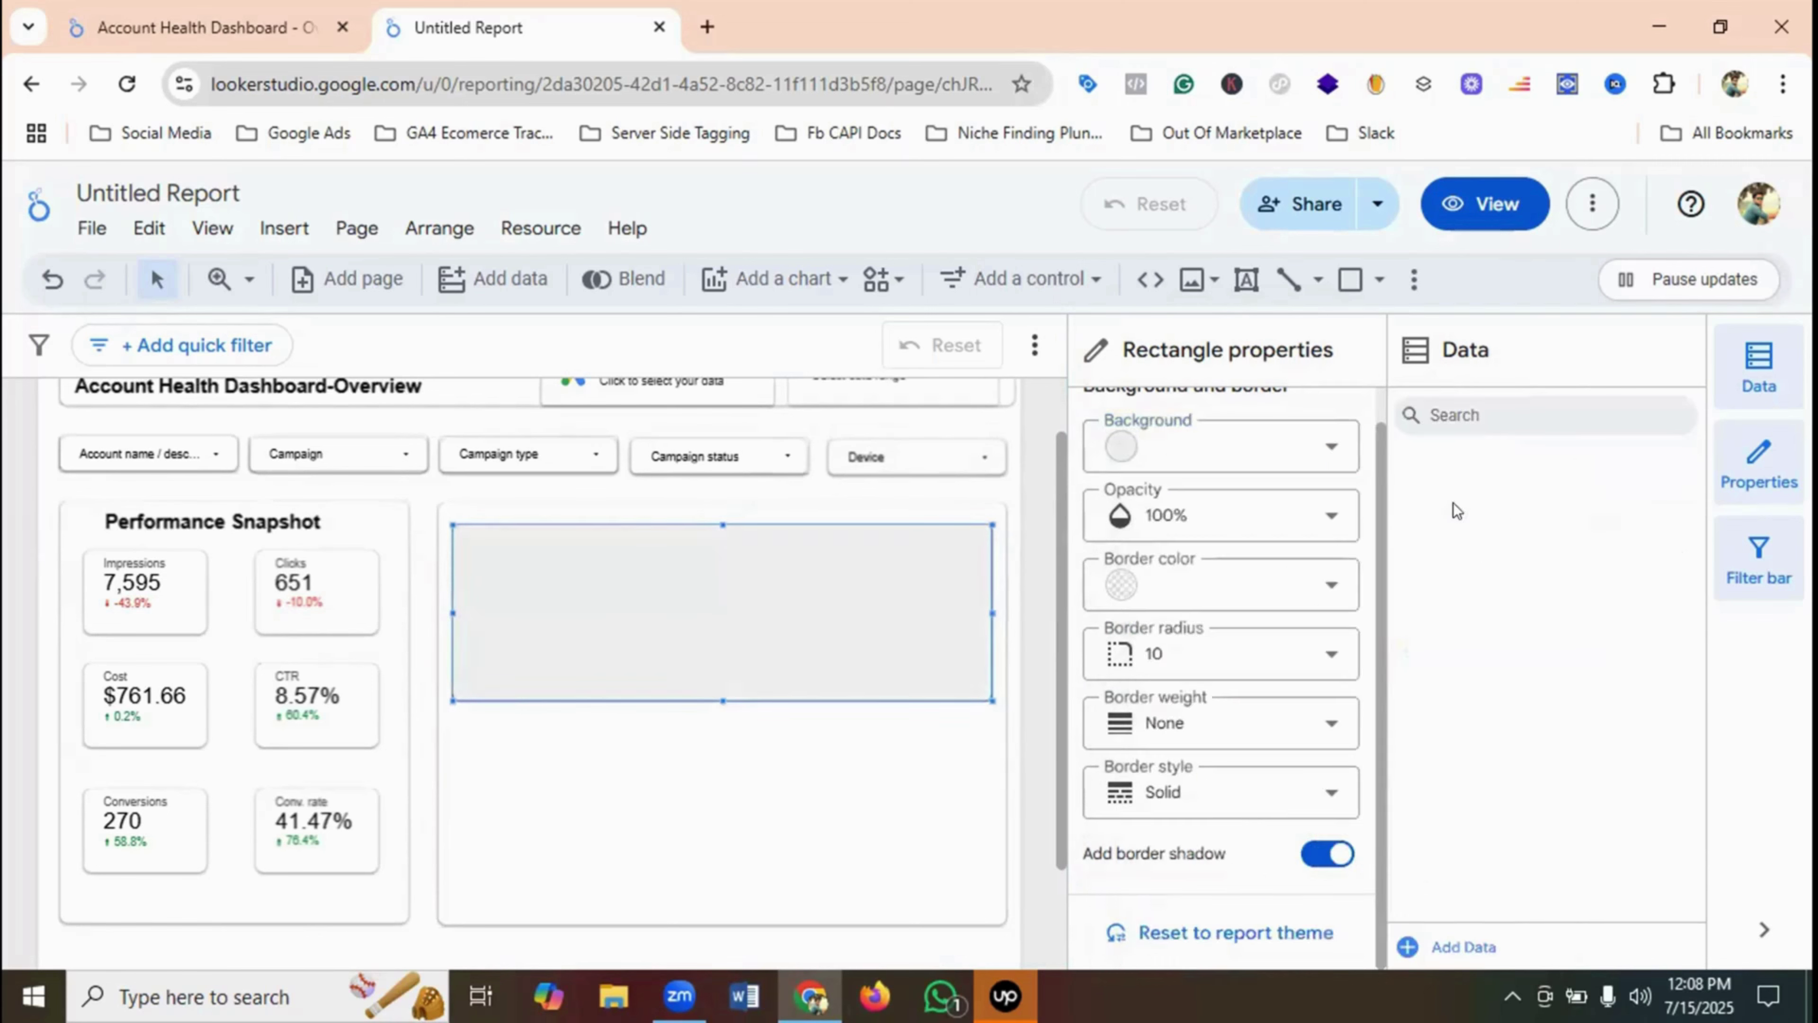
click(727, 774)
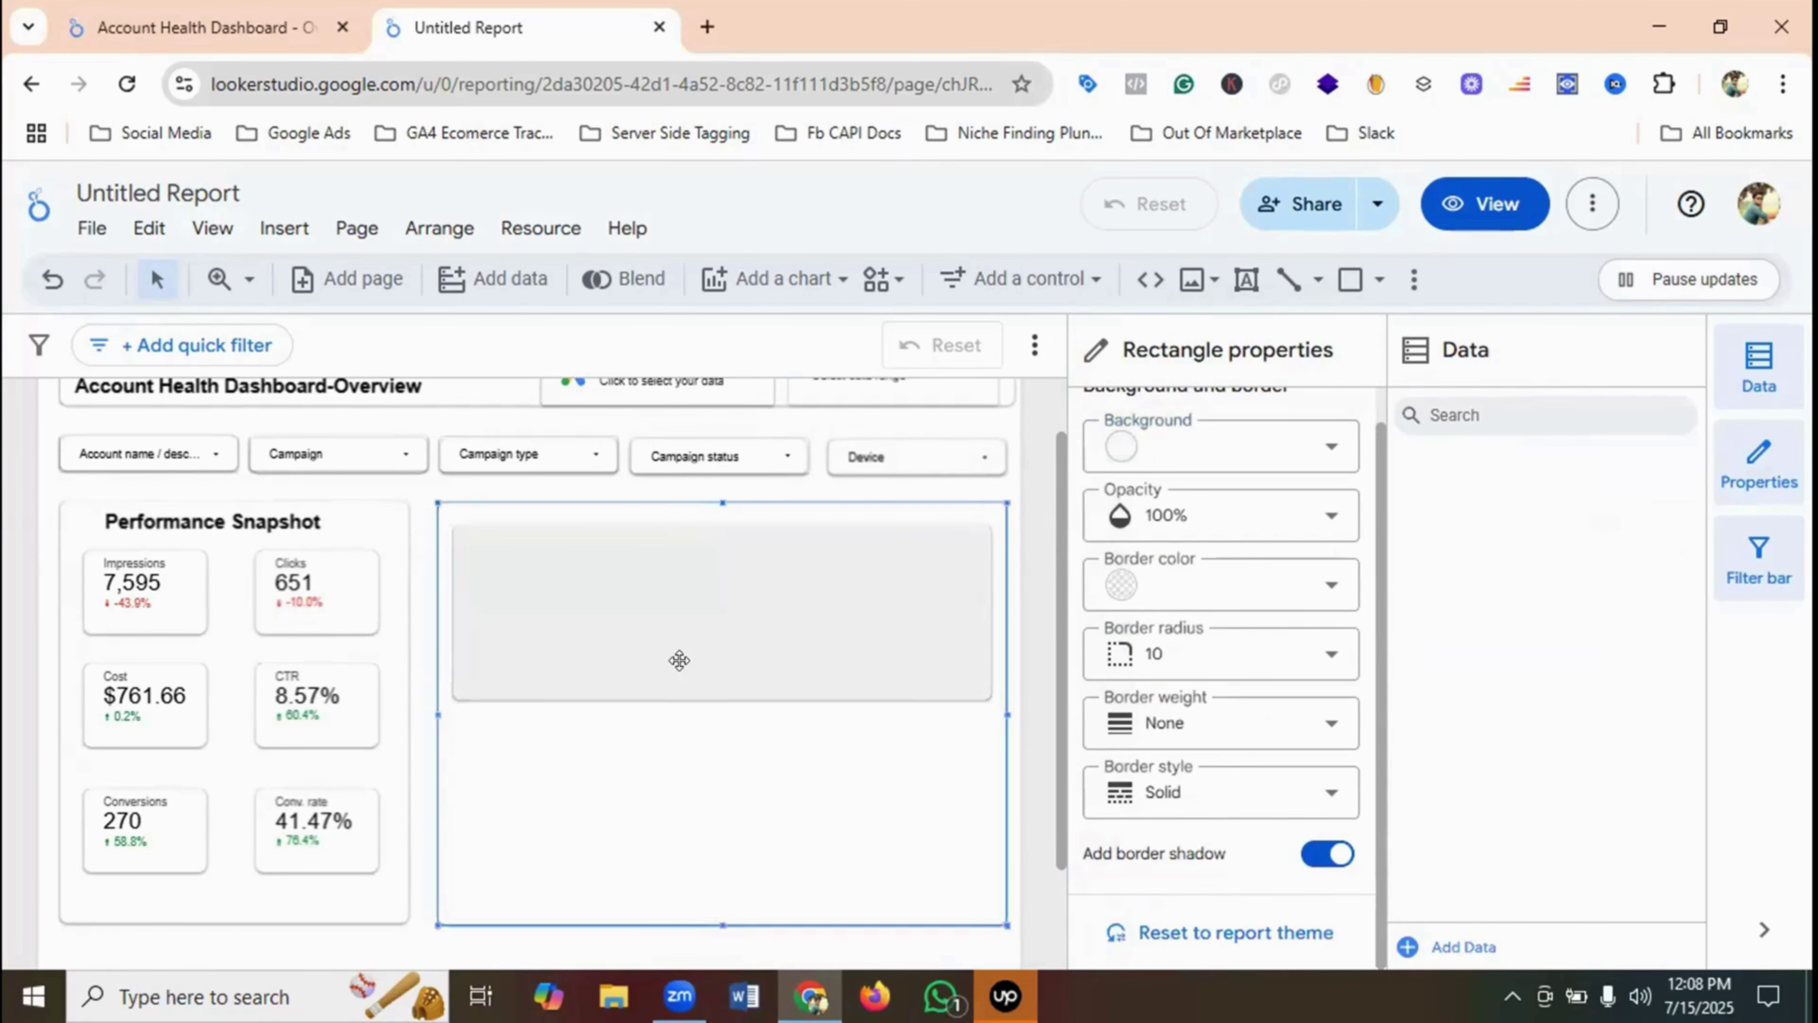
- Duplicate the grey panel and place the copy directly below it, aligned inside the container's lower part
click(653, 633)
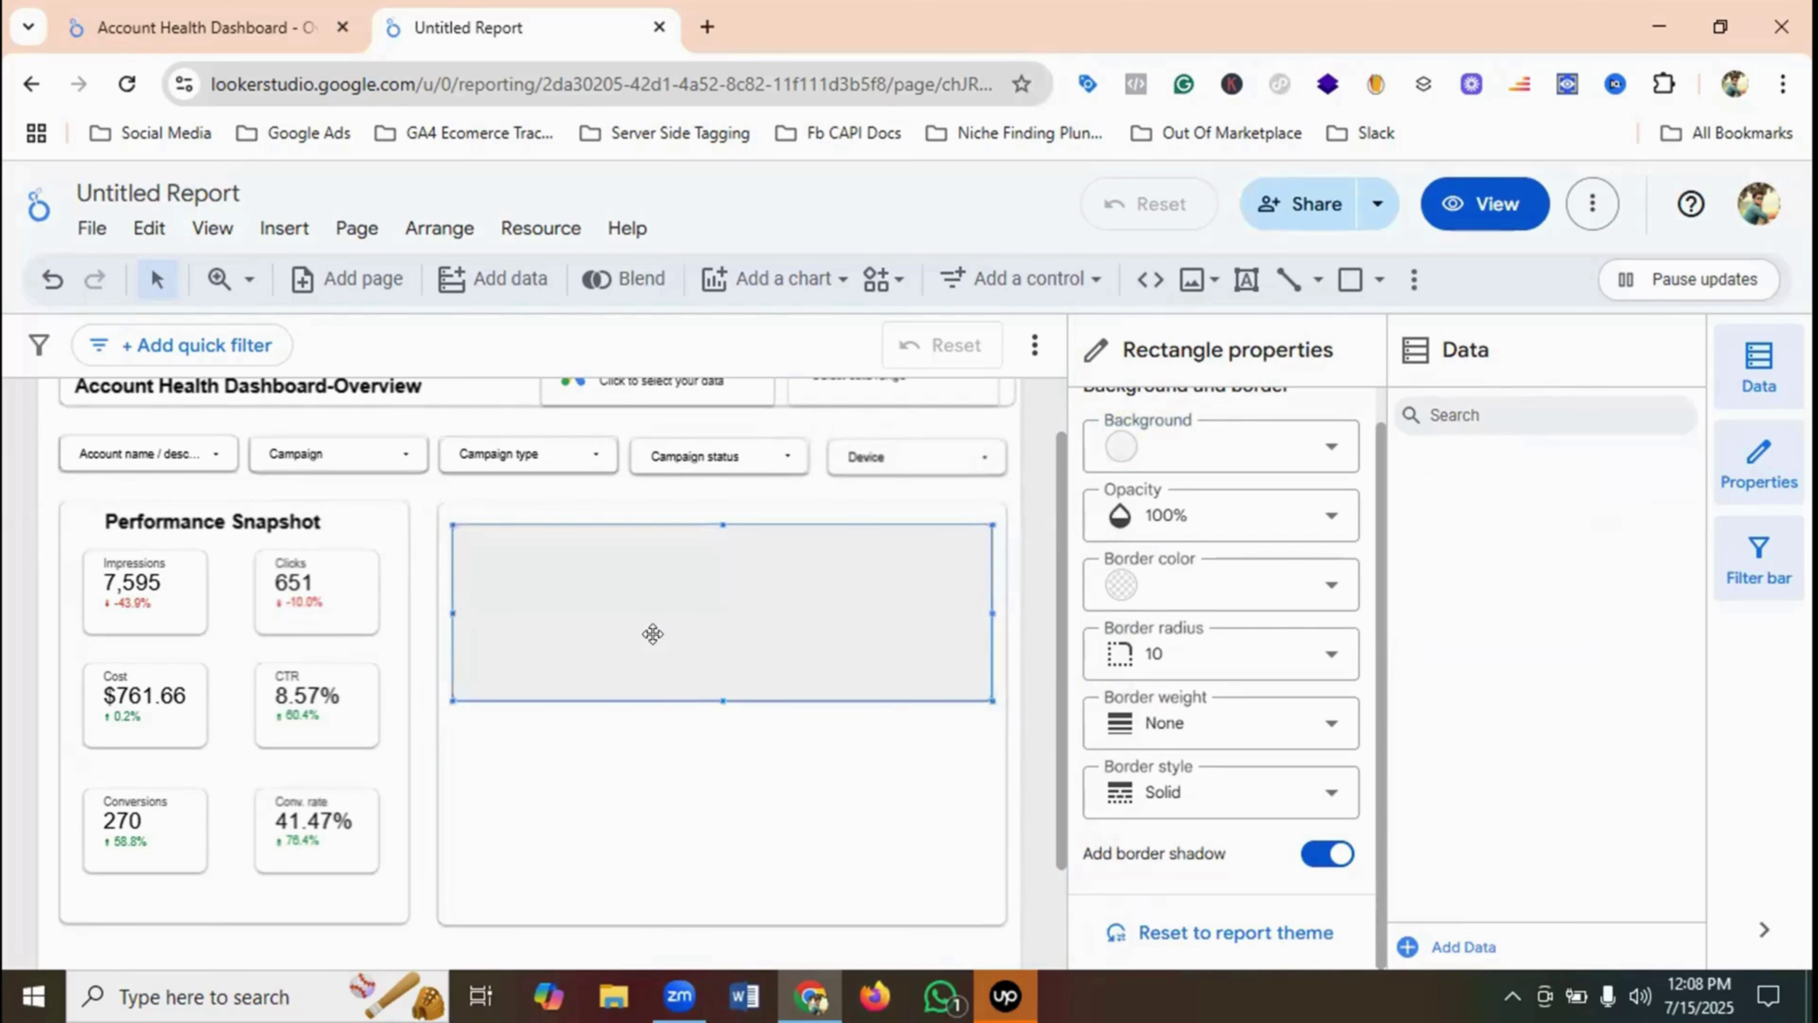
right_click(653, 633)
click(709, 301)
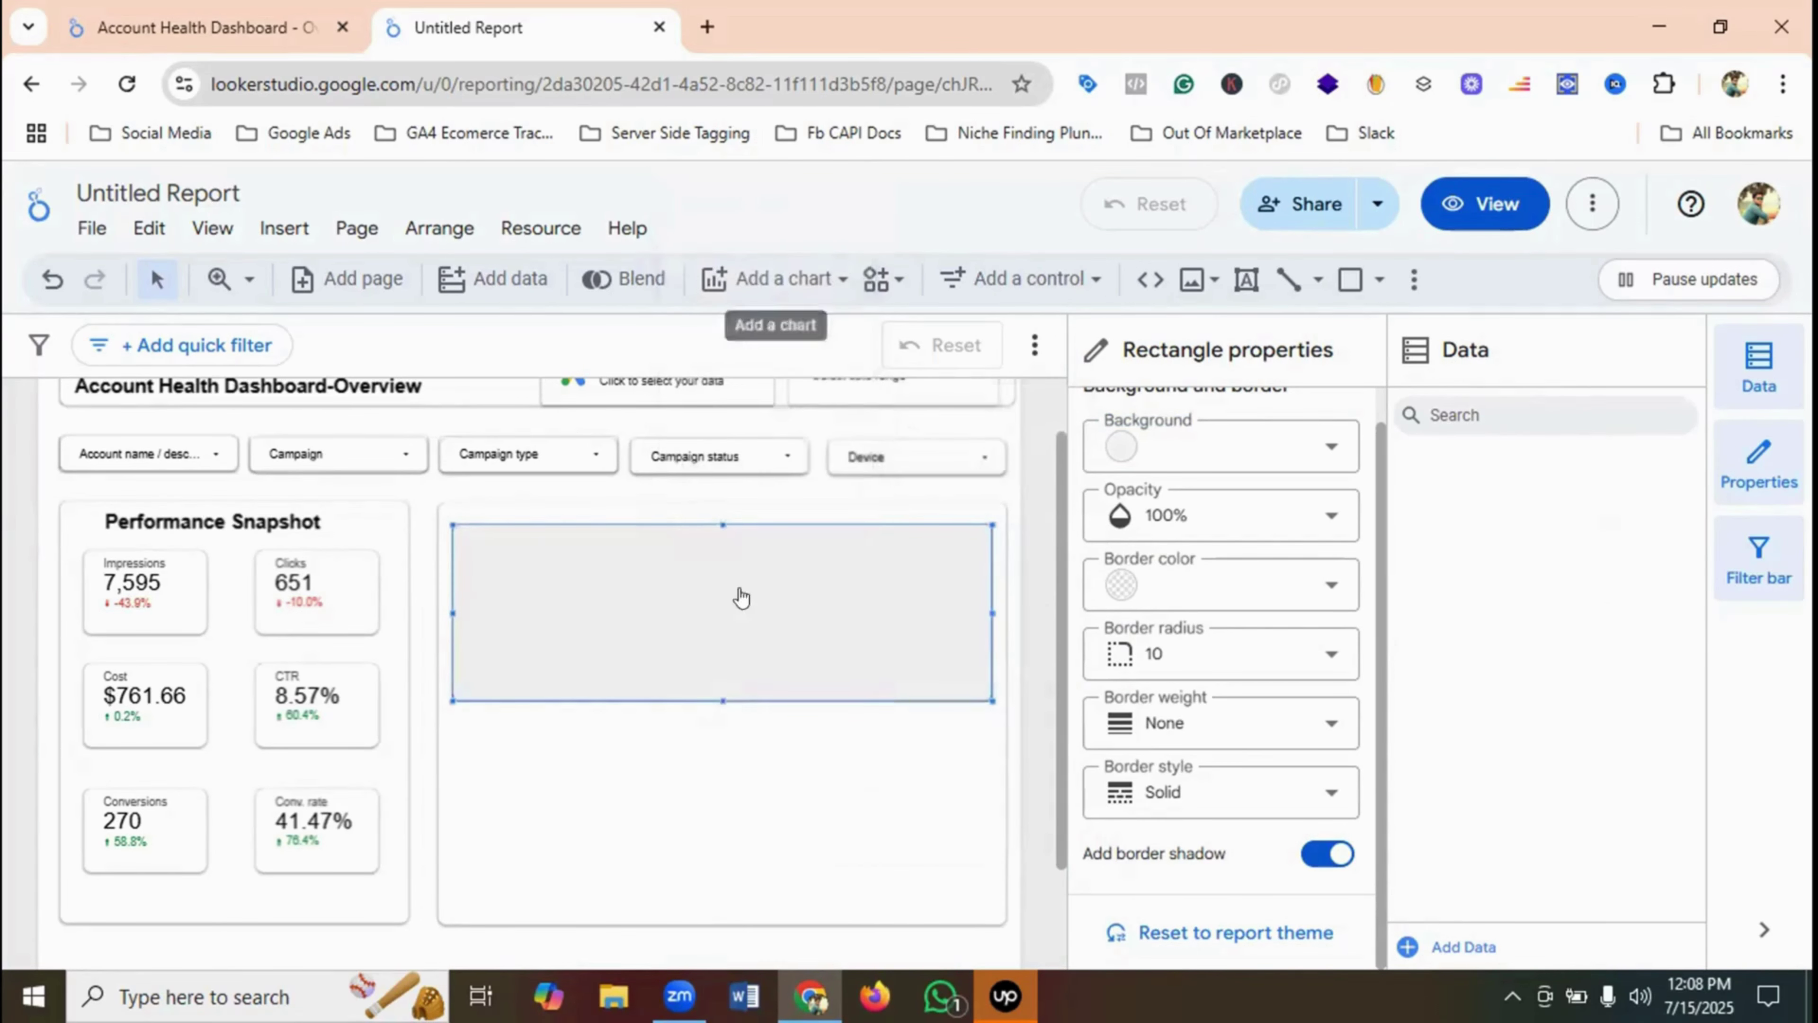
click(699, 775)
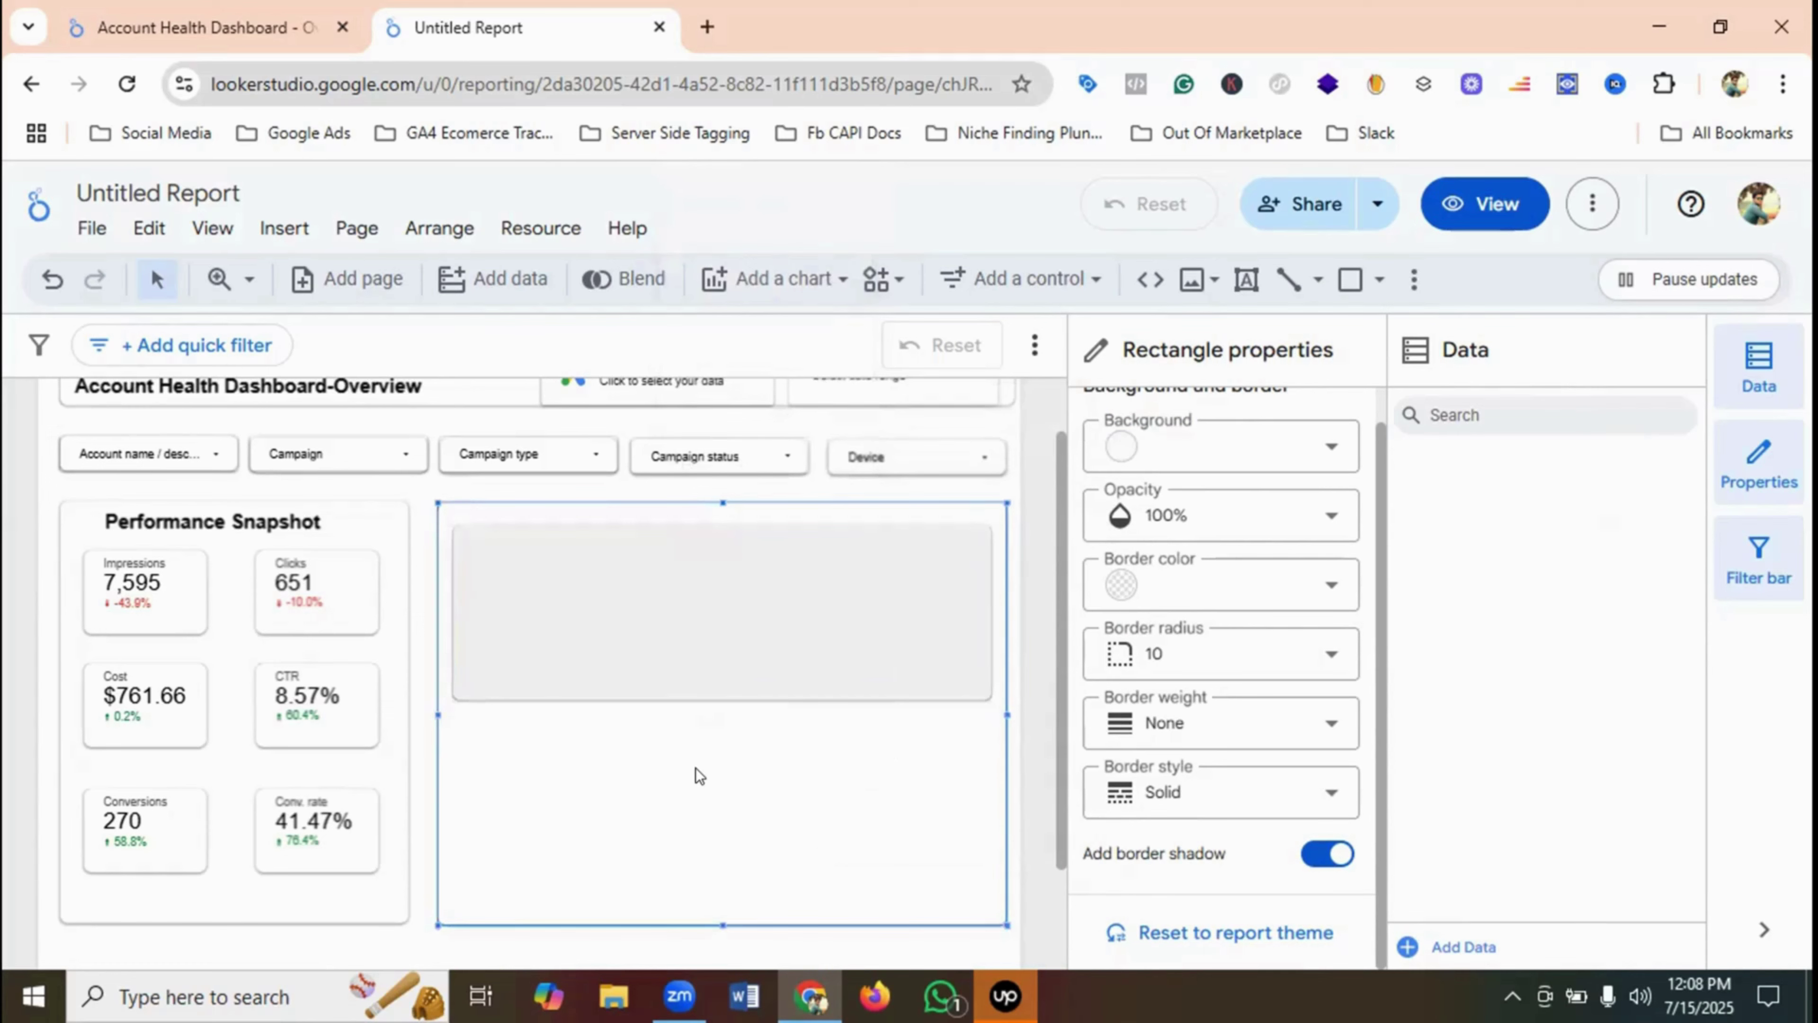
scroll(695, 768, down, 2)
key(ctrl+v)
drag(770, 528, 758, 692)
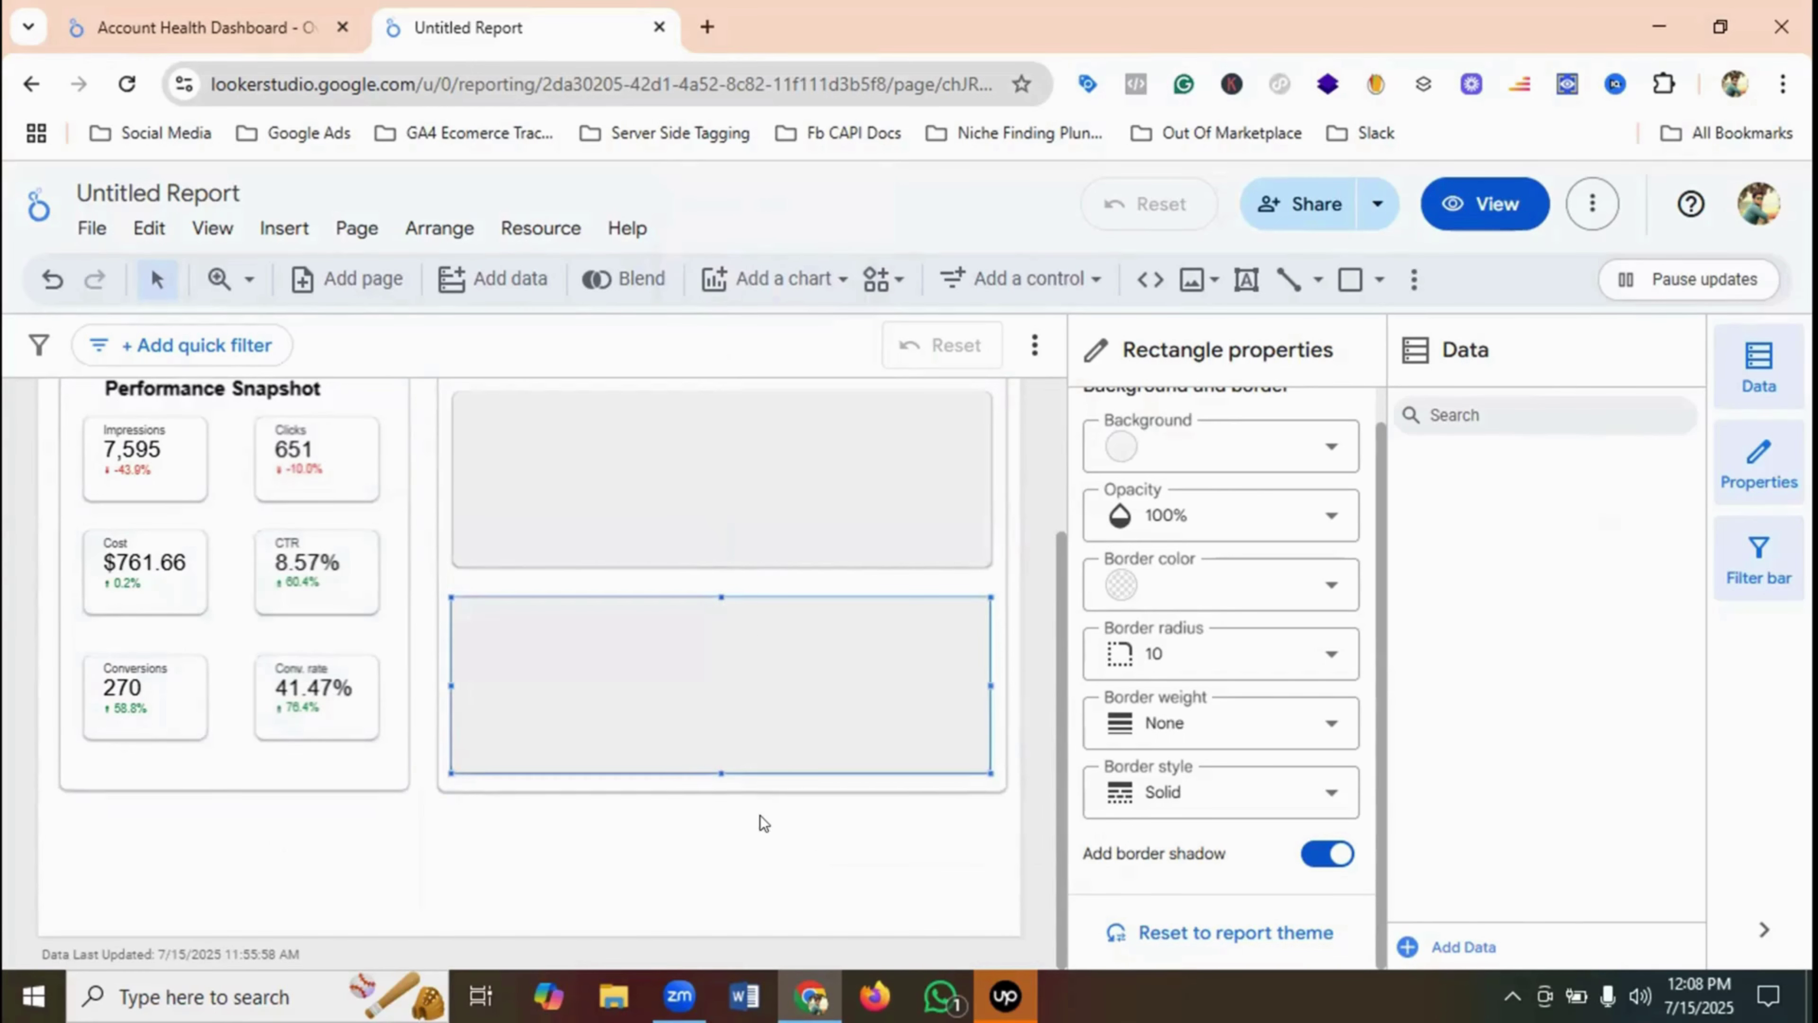
drag(694, 742, 694, 739)
click(673, 864)
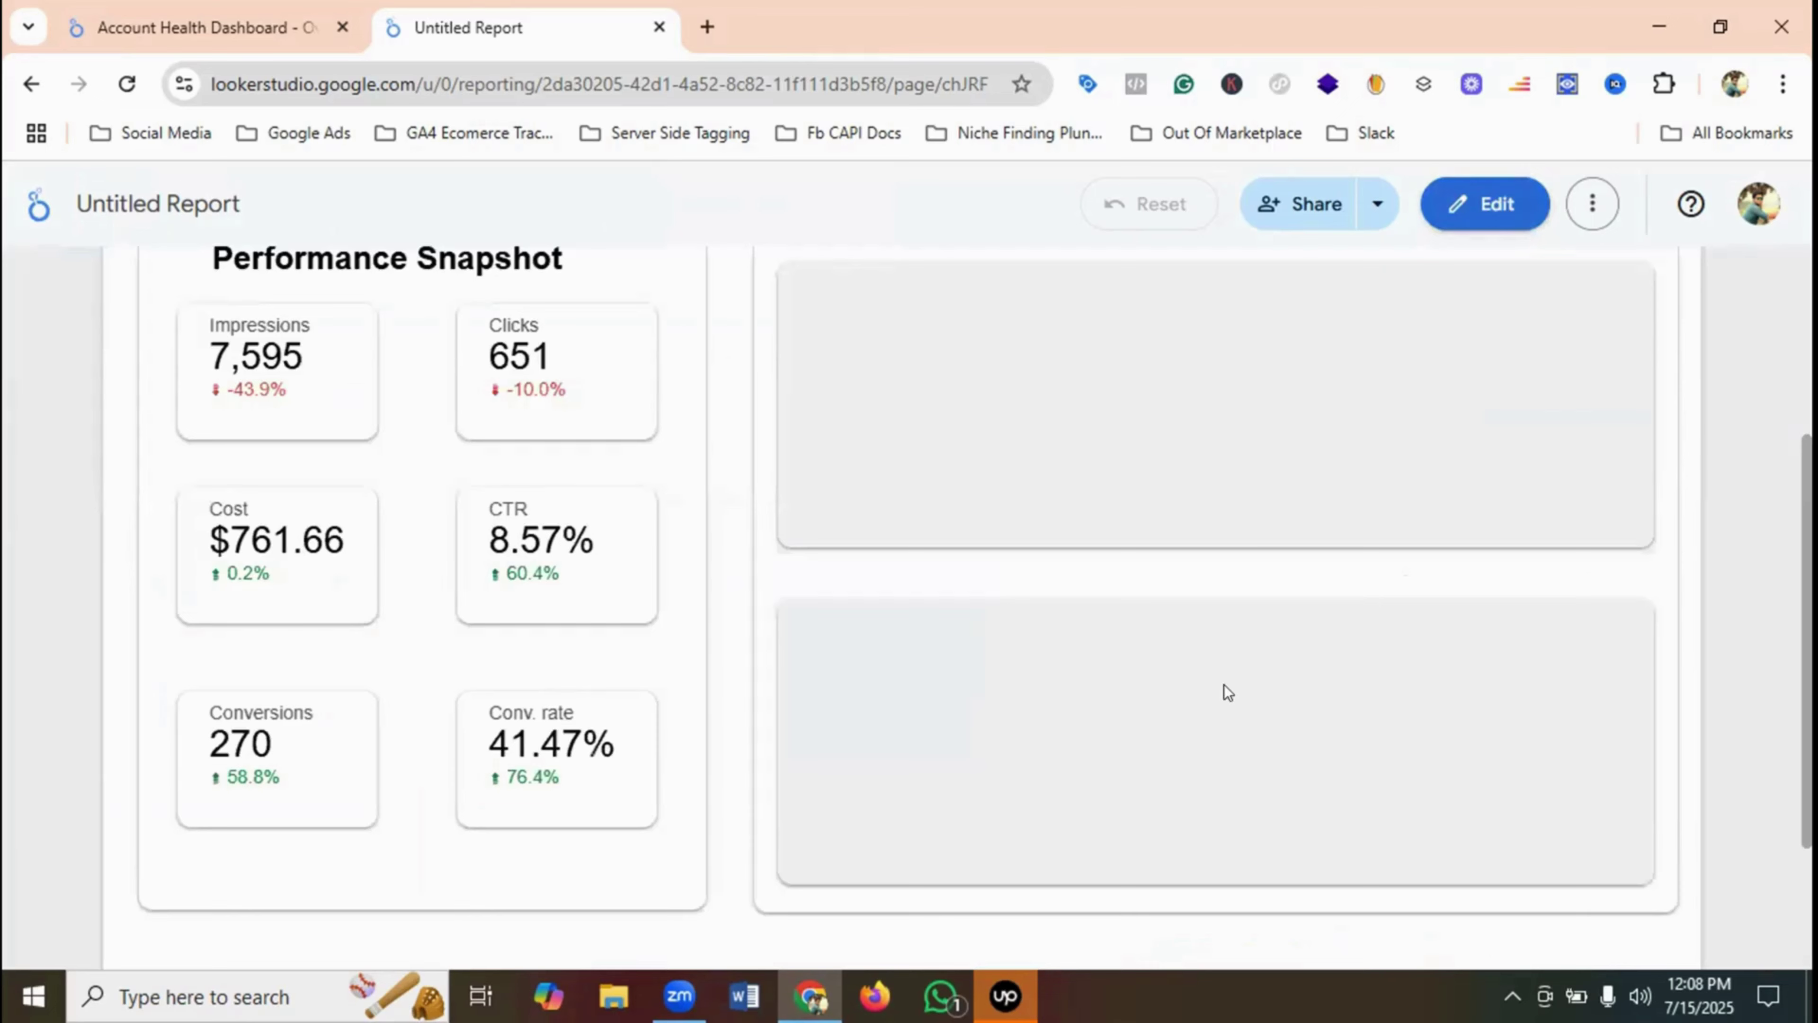
- Review the two grey panels in view mode and check them against the Account Health Dashboard
scroll(1242, 687, up, 3)
scroll(1242, 687, down, 5)
scroll(1242, 688, up, 5)
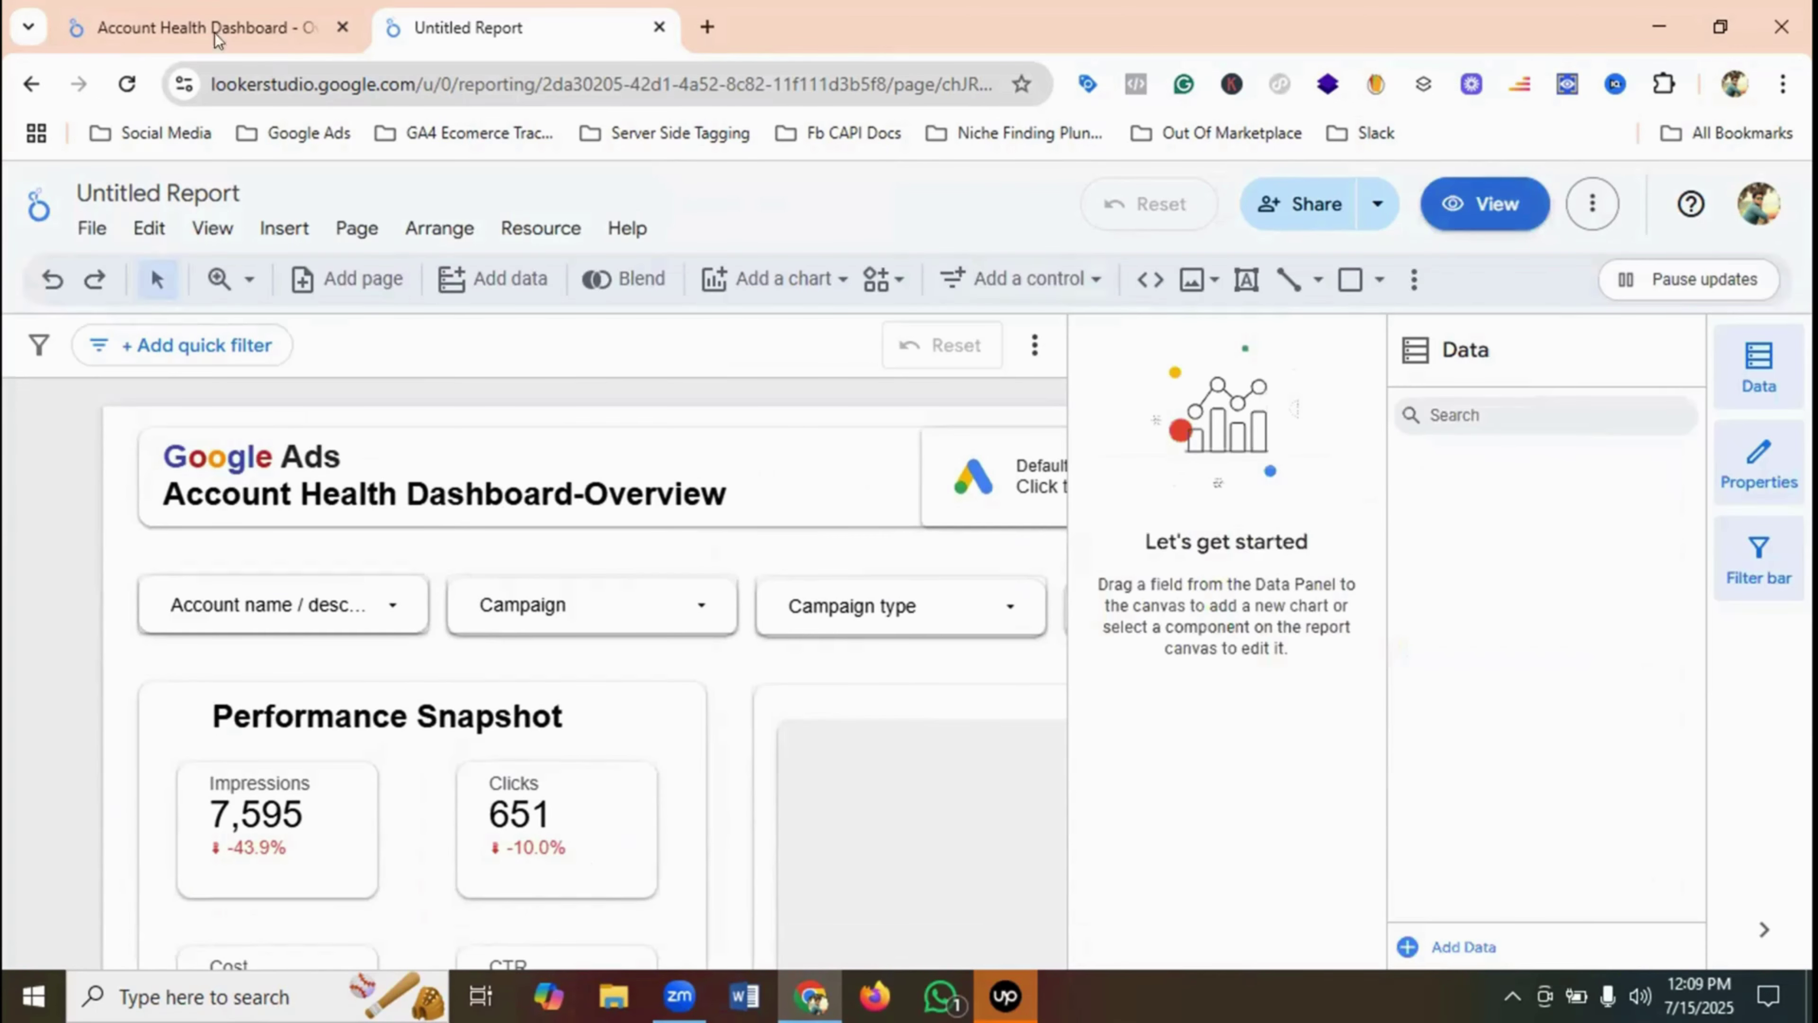
click(138, 8)
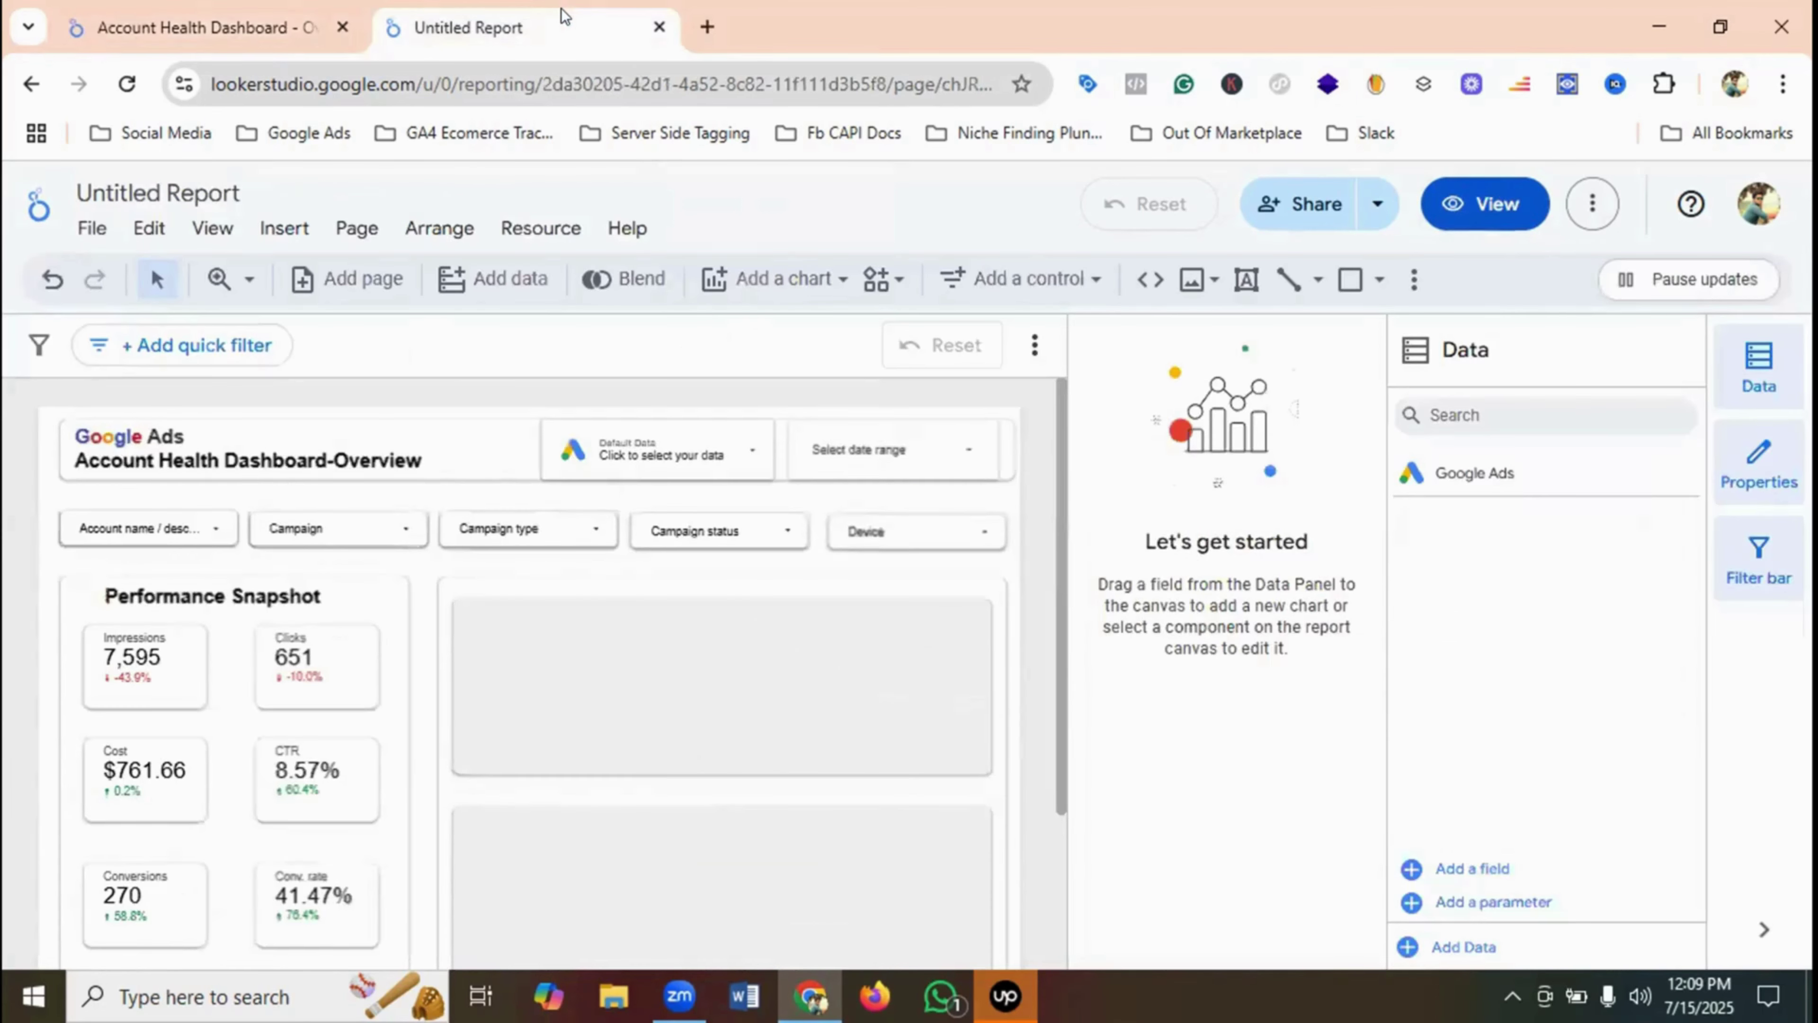
click(566, 17)
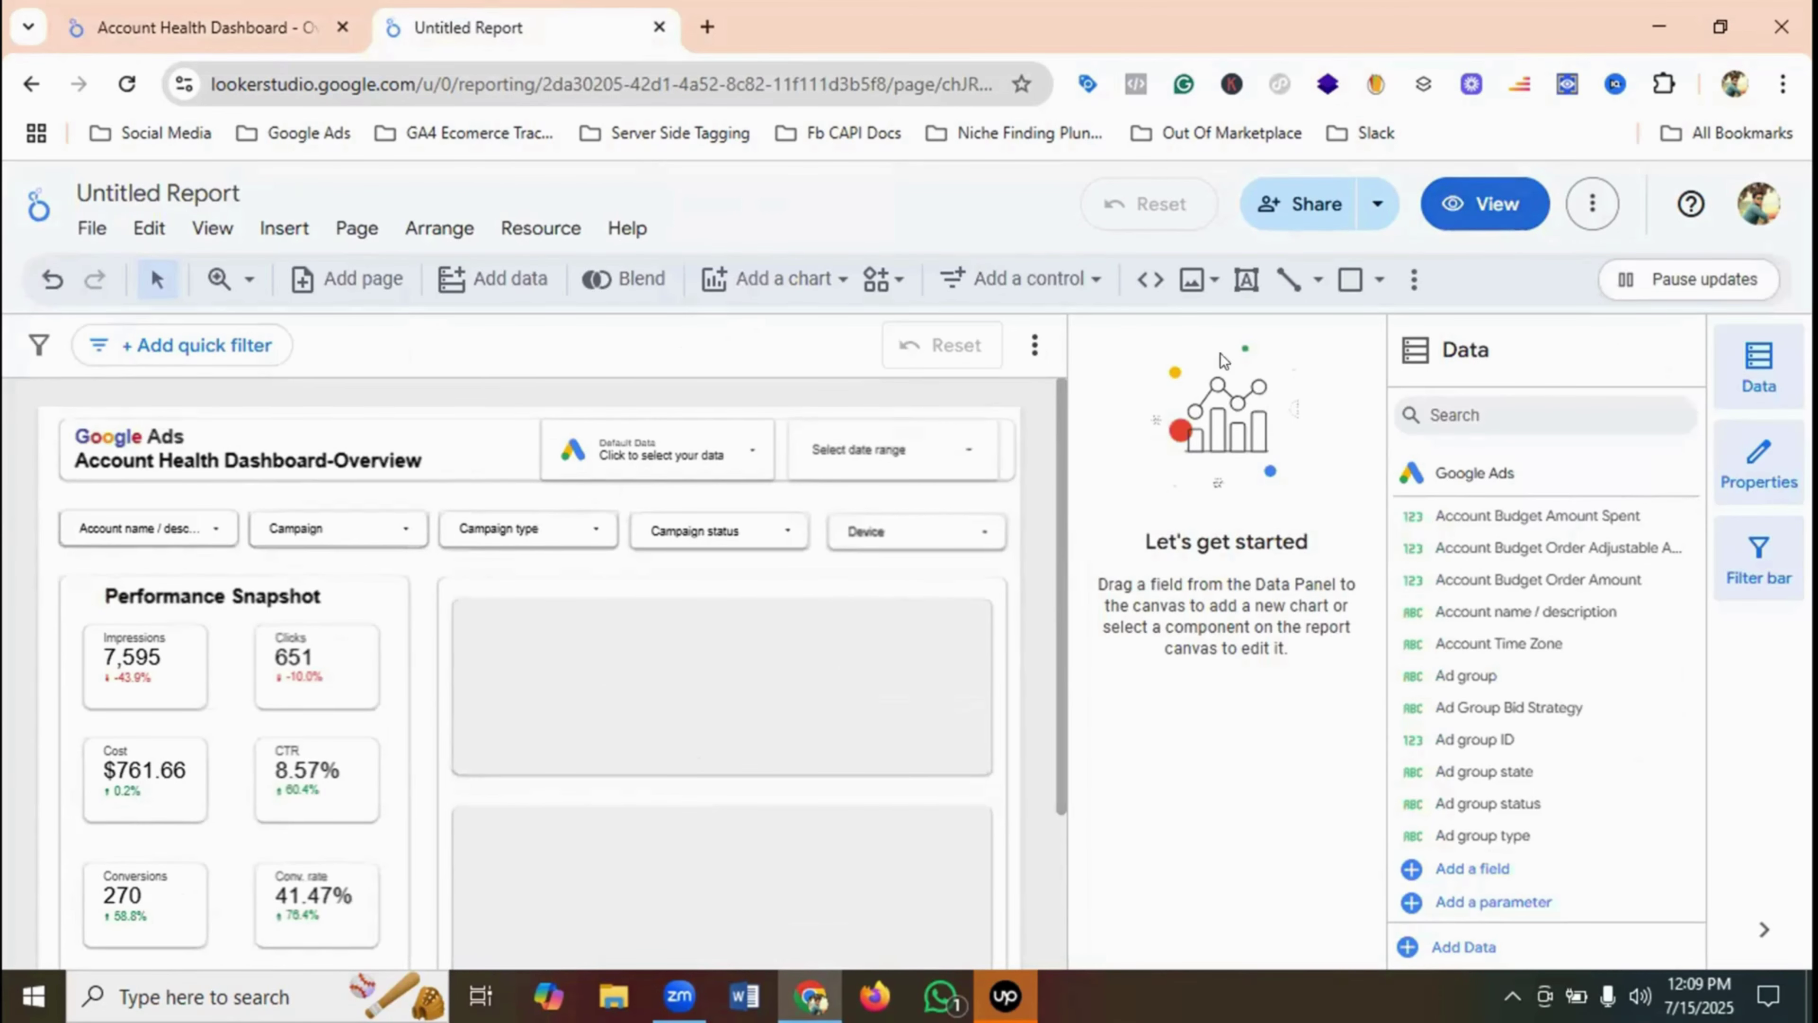
- Add a text box in the upper grey panel reading "Spend Performance Trend By Day", matching the title in the Account Health Dashboard
click(1244, 284)
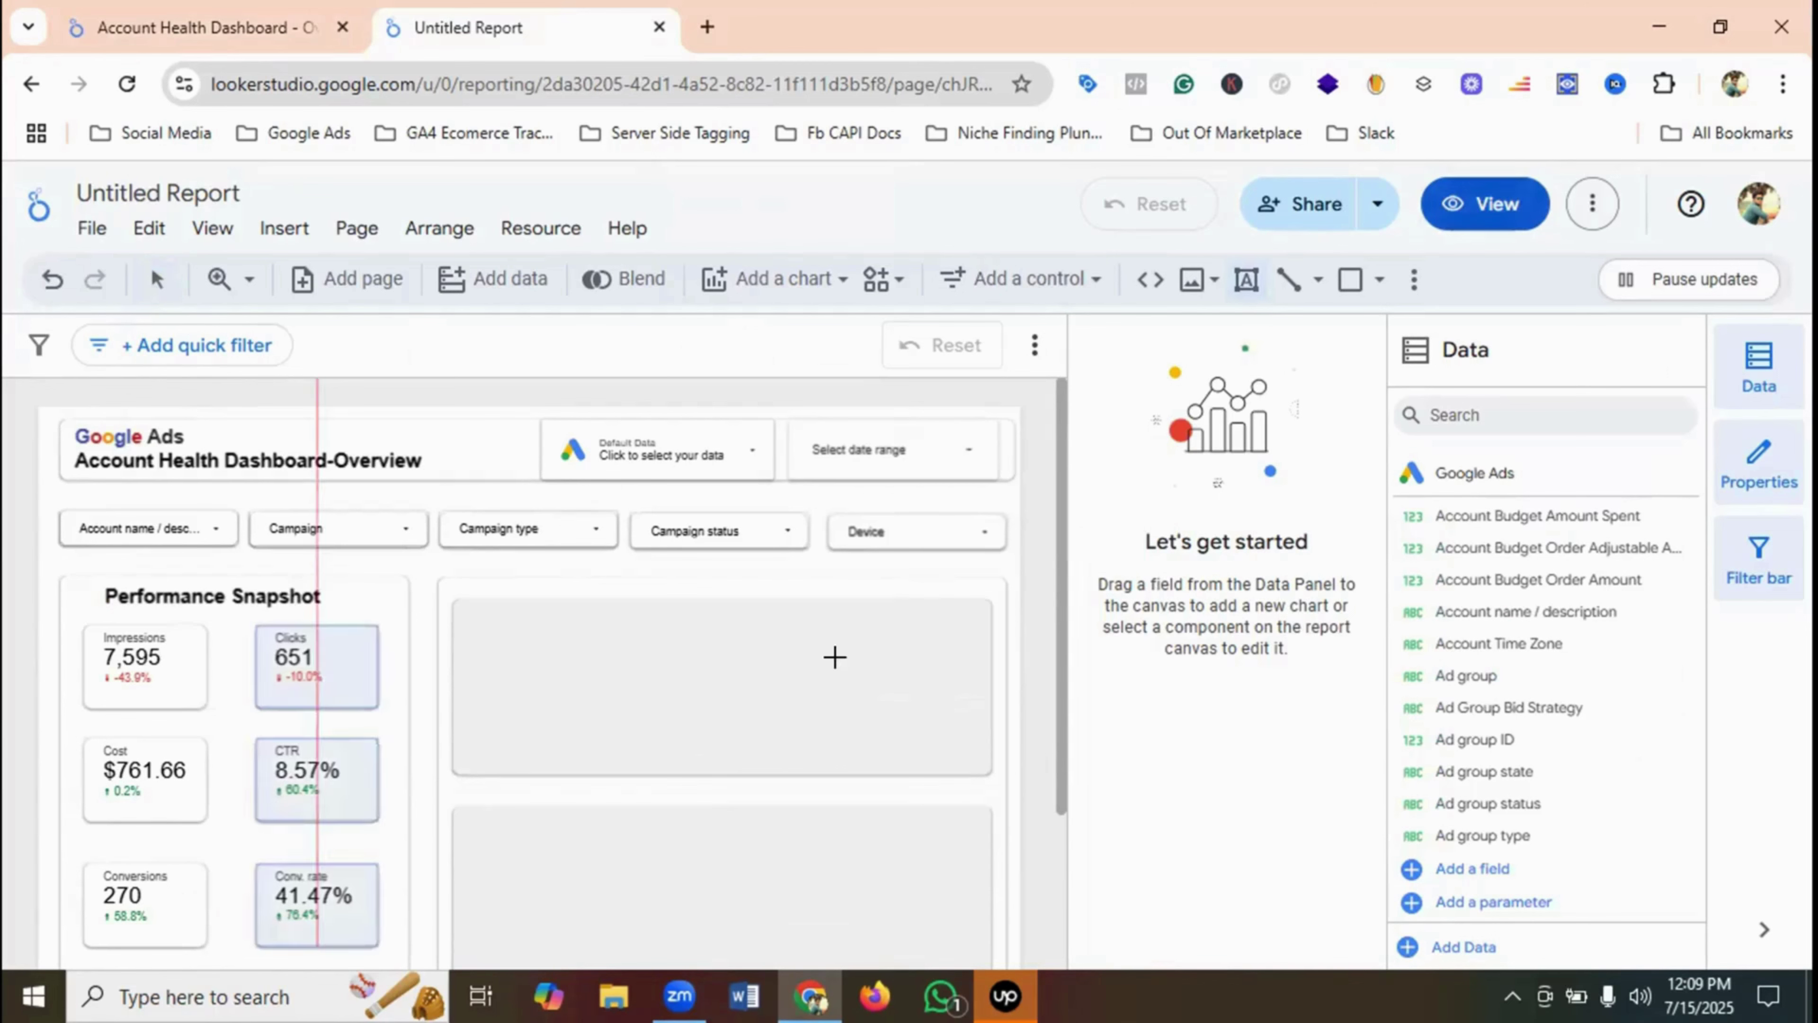
drag(551, 601, 822, 622)
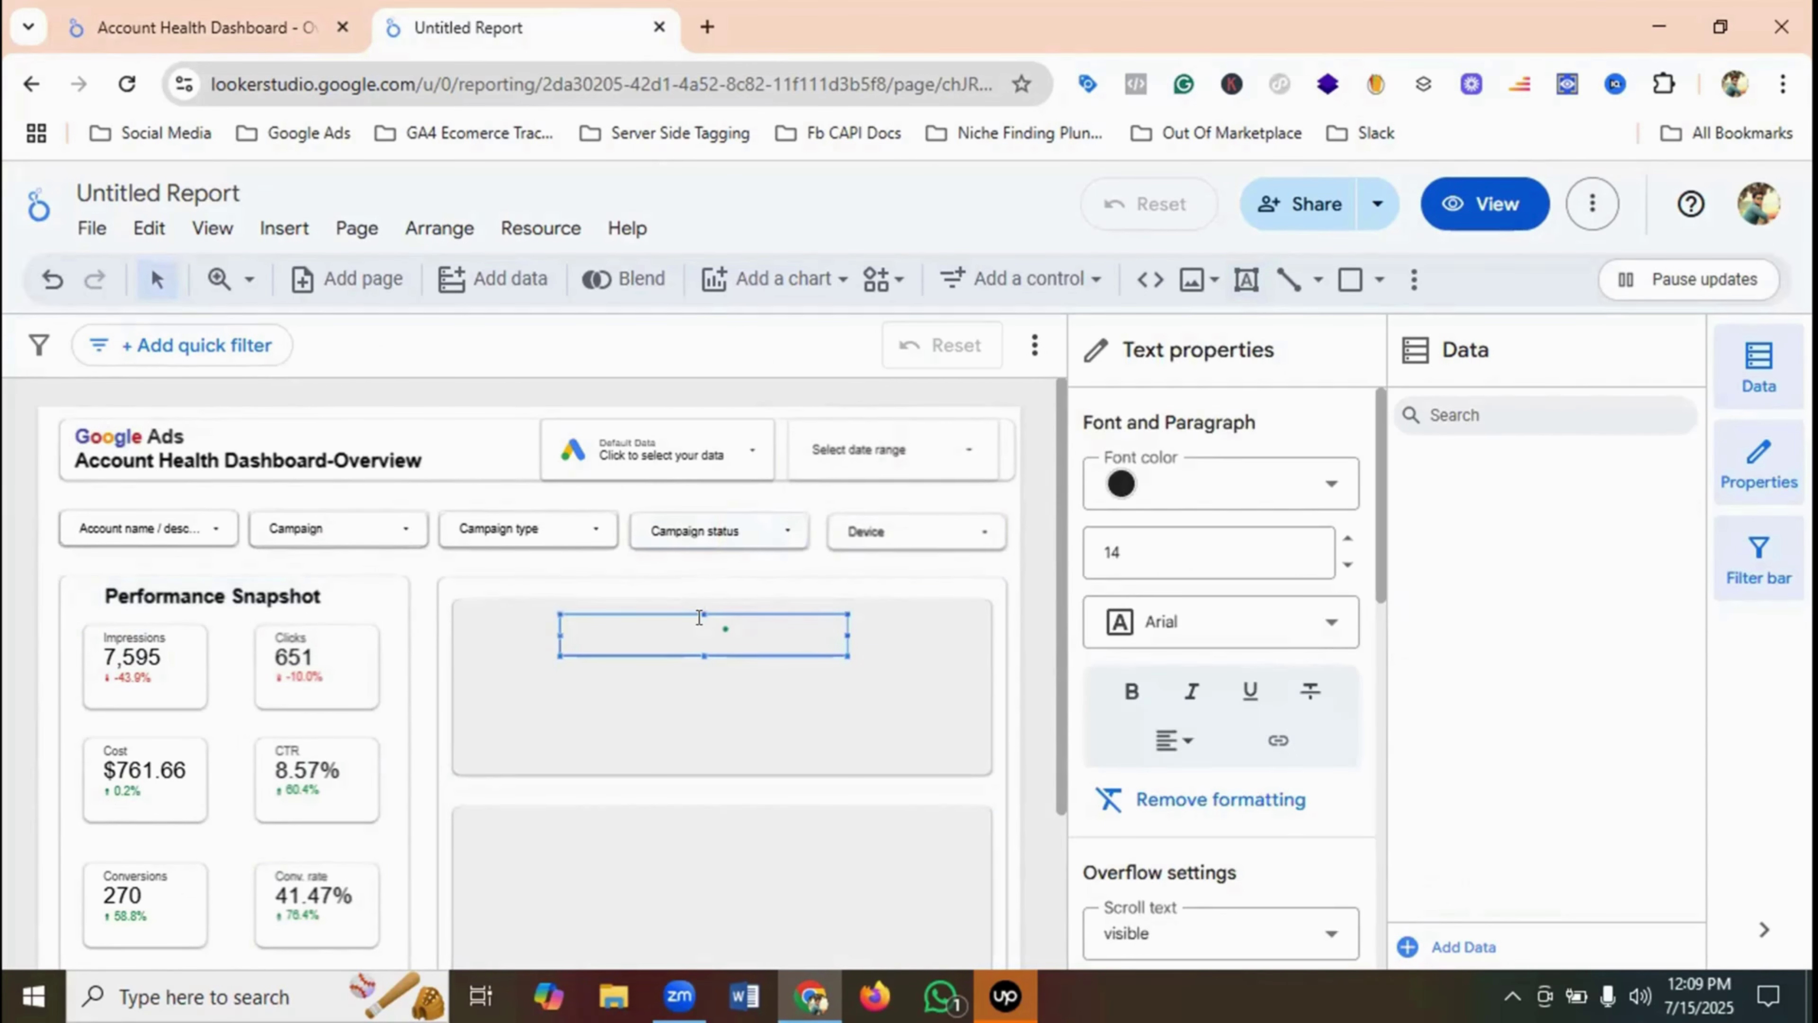
click(879, 651)
click(746, 637)
click(216, 16)
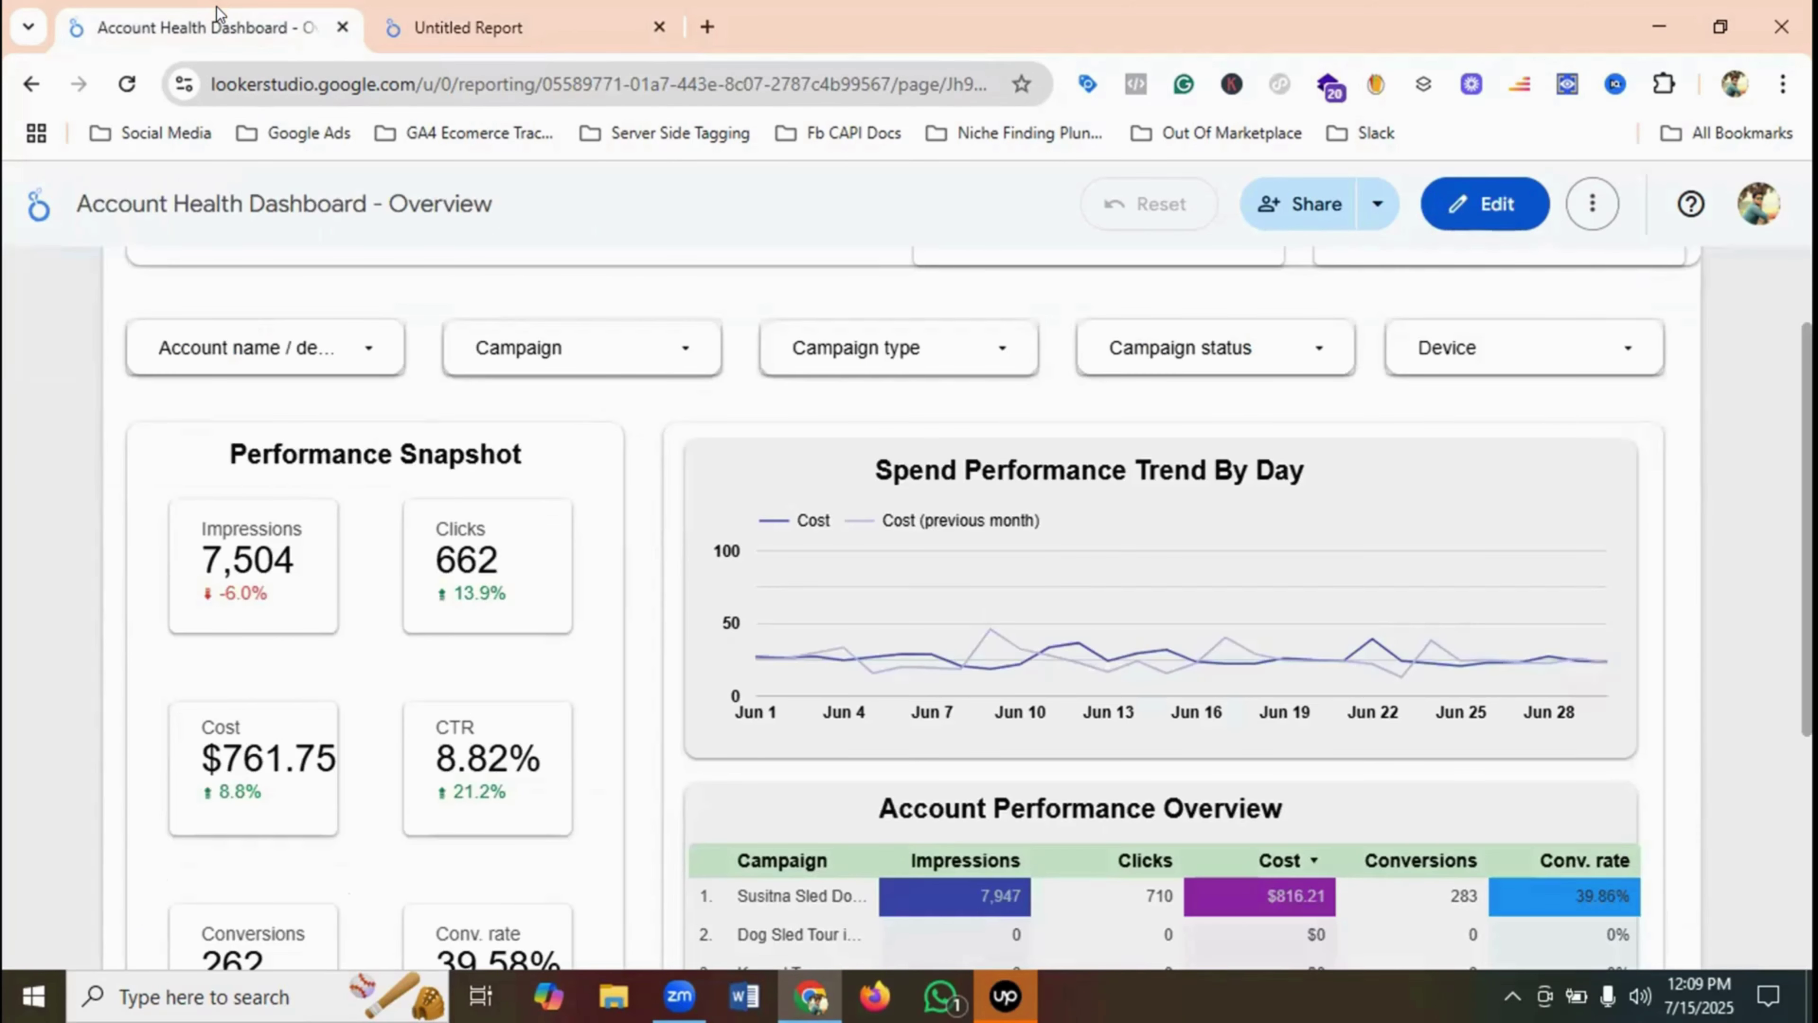
click(494, 22)
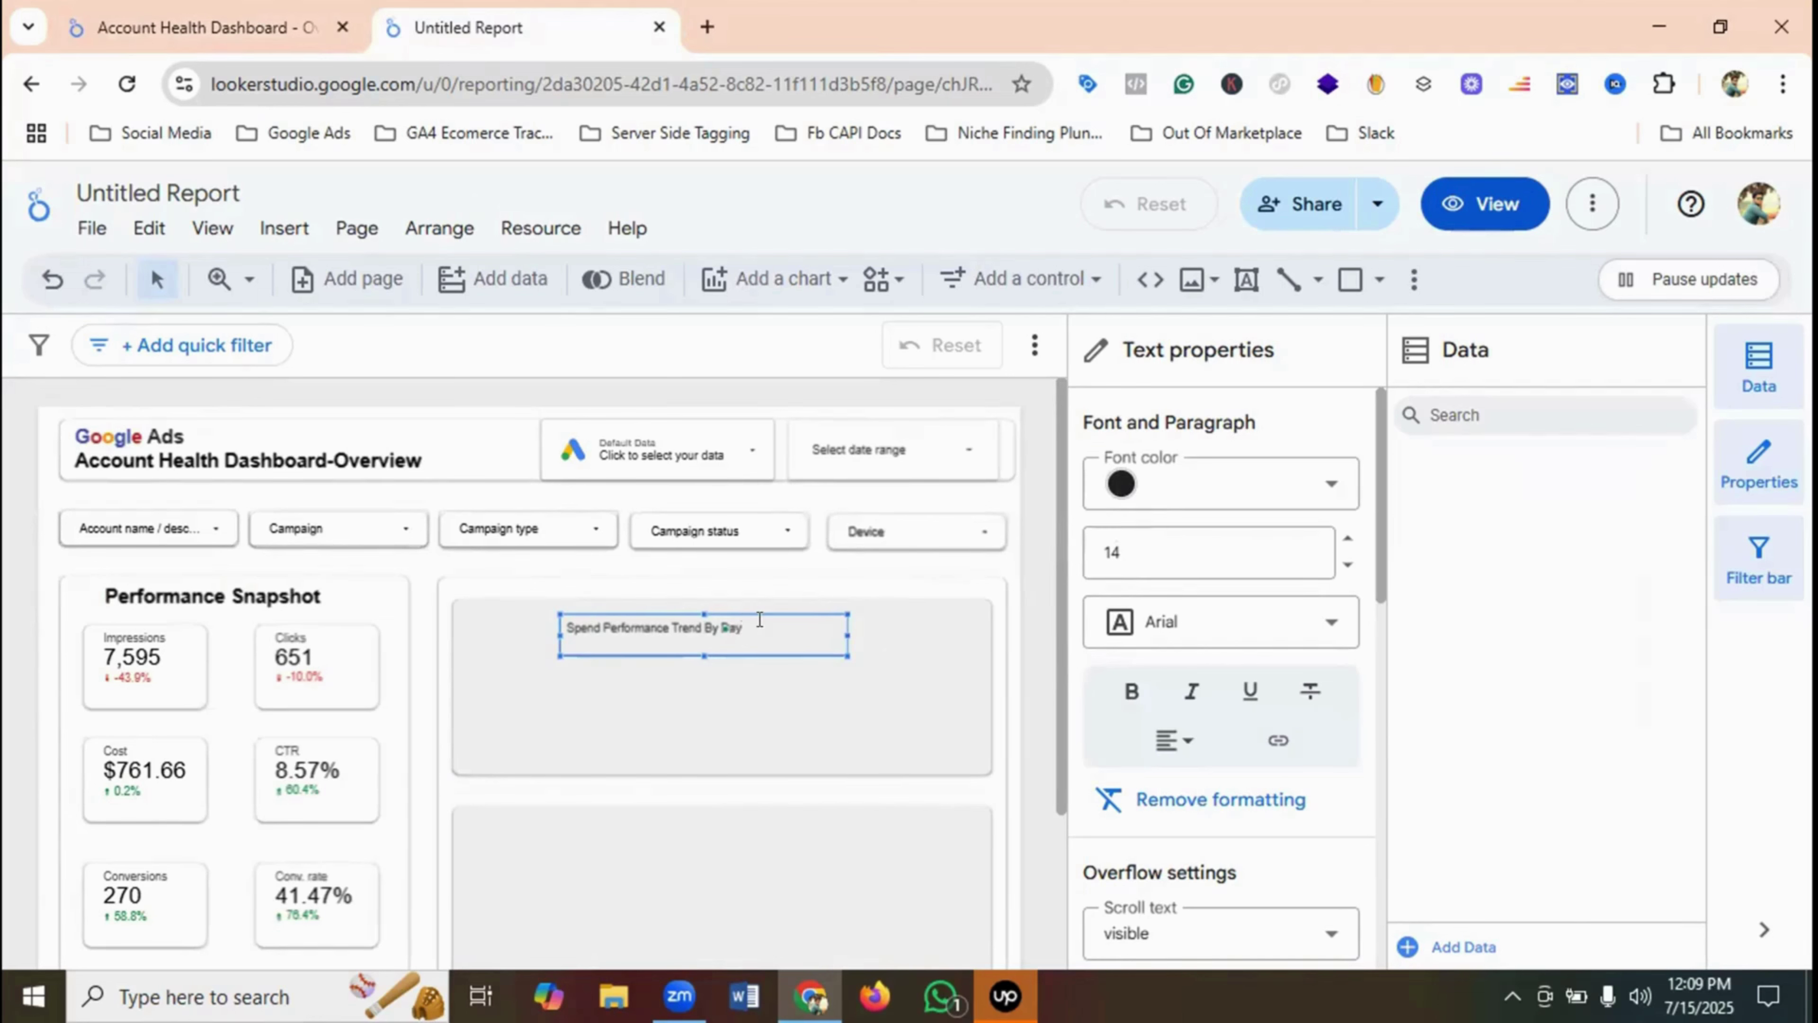
- Format the trend title as black, size 24, bold text and widen its box so it fits on one line
drag(742, 620, 556, 620)
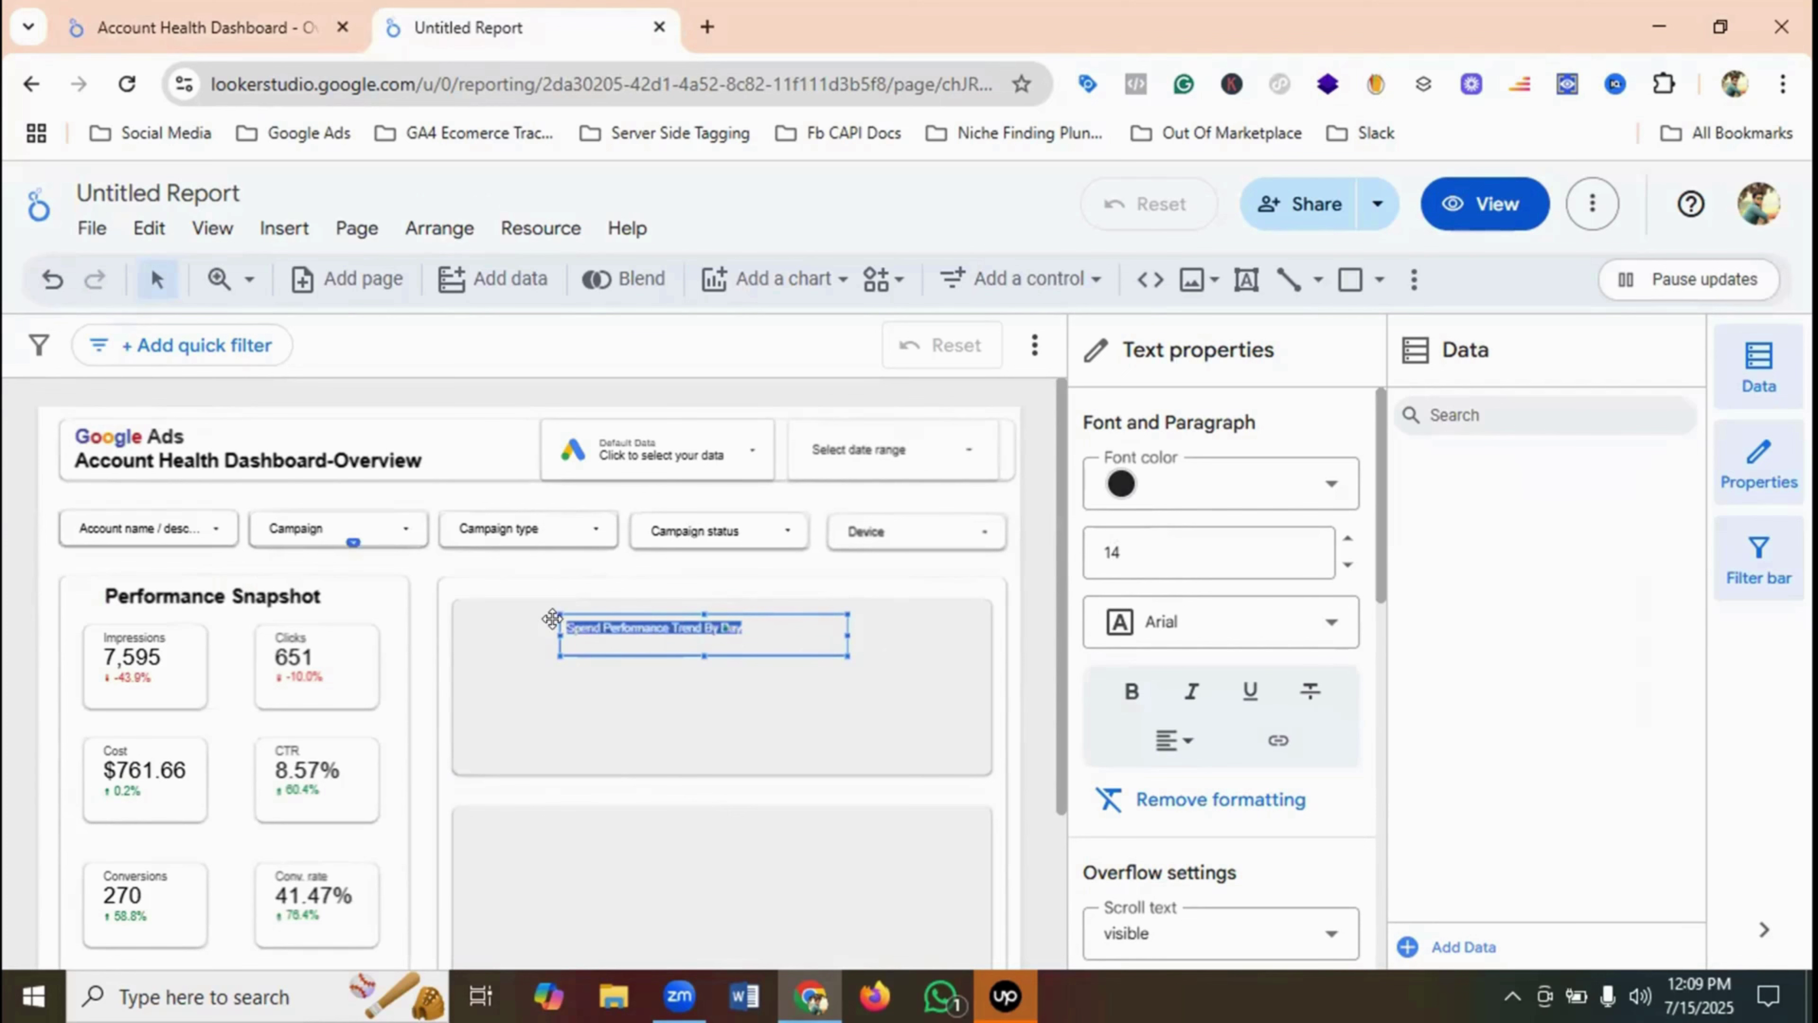
click(1118, 482)
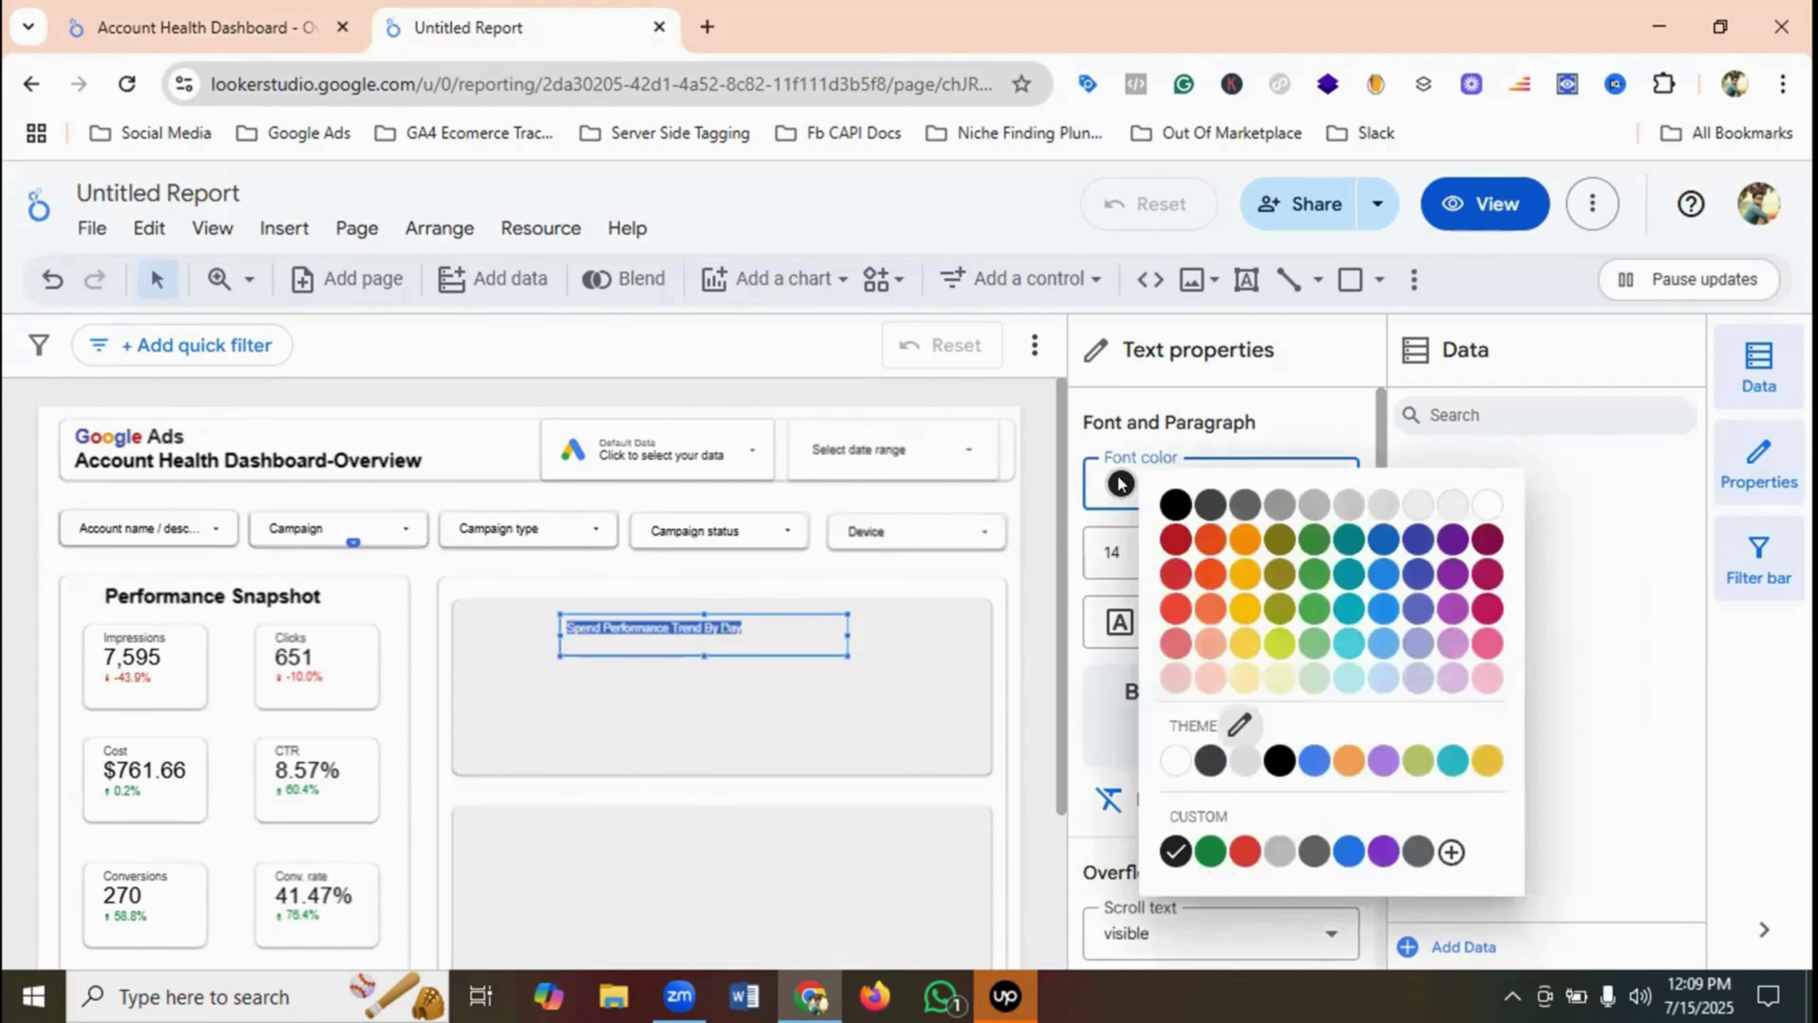
click(1167, 506)
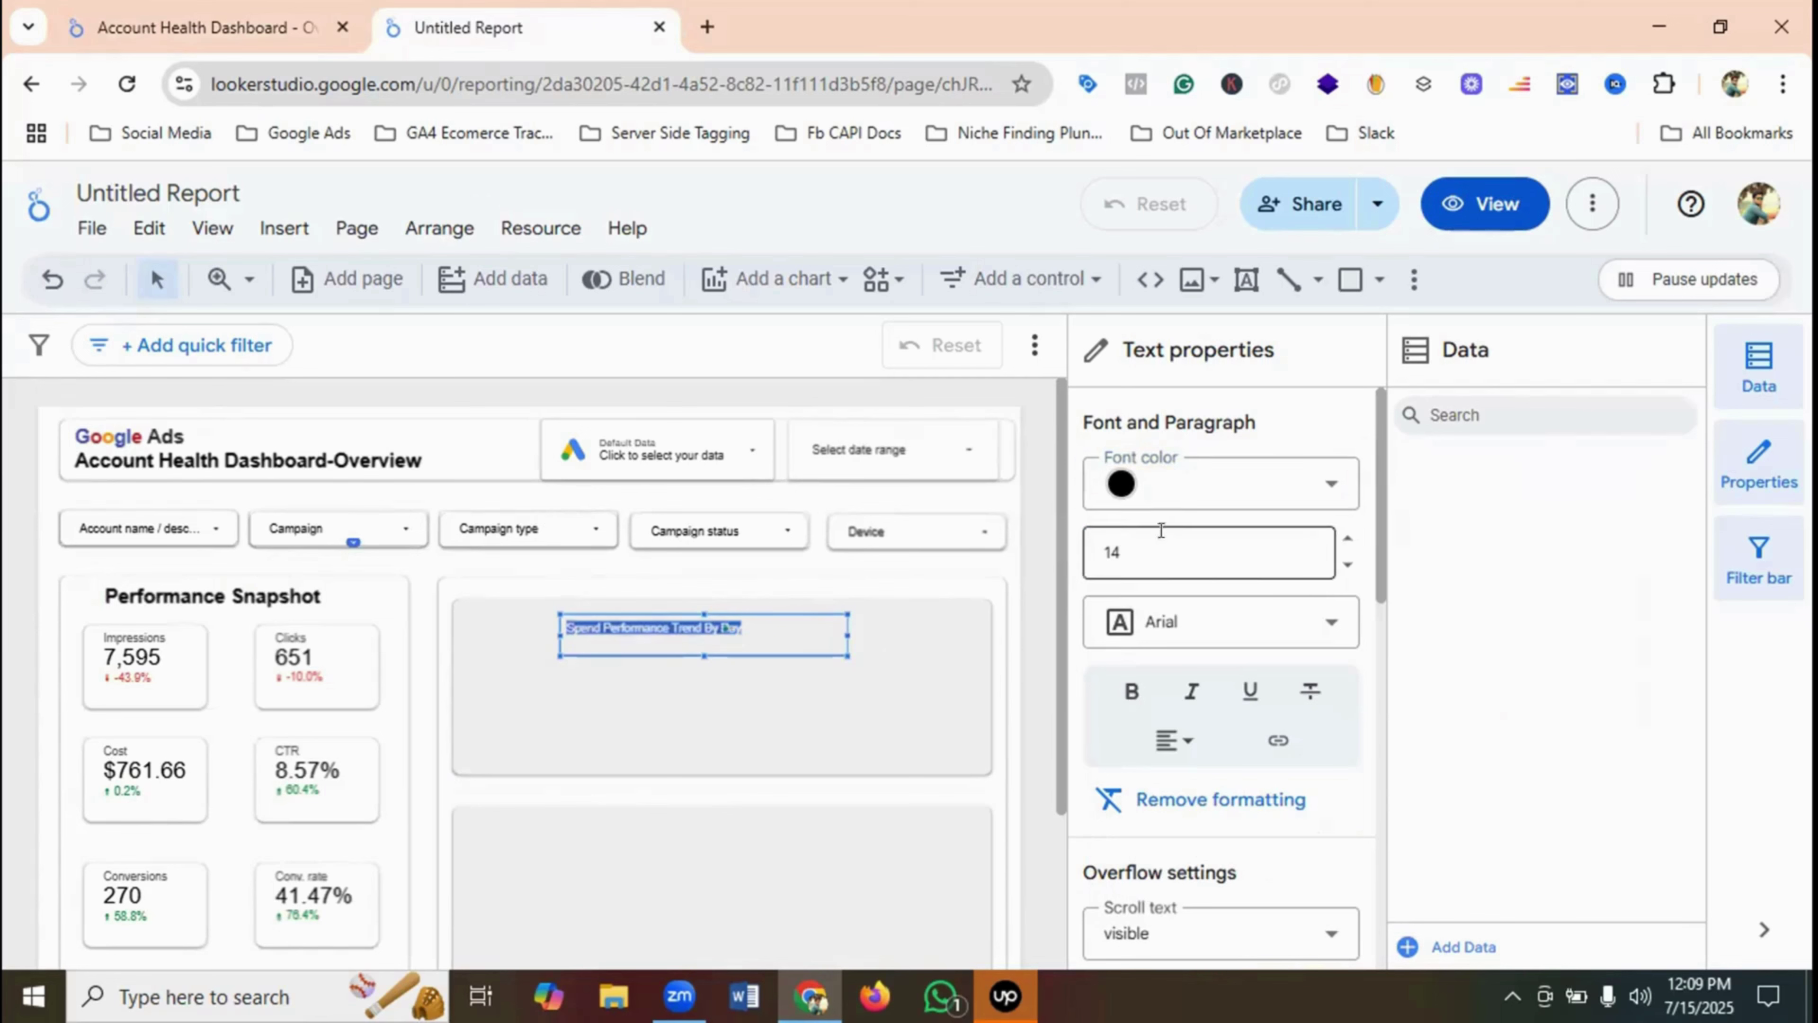
click(1145, 555)
scroll(1128, 652, down, 2)
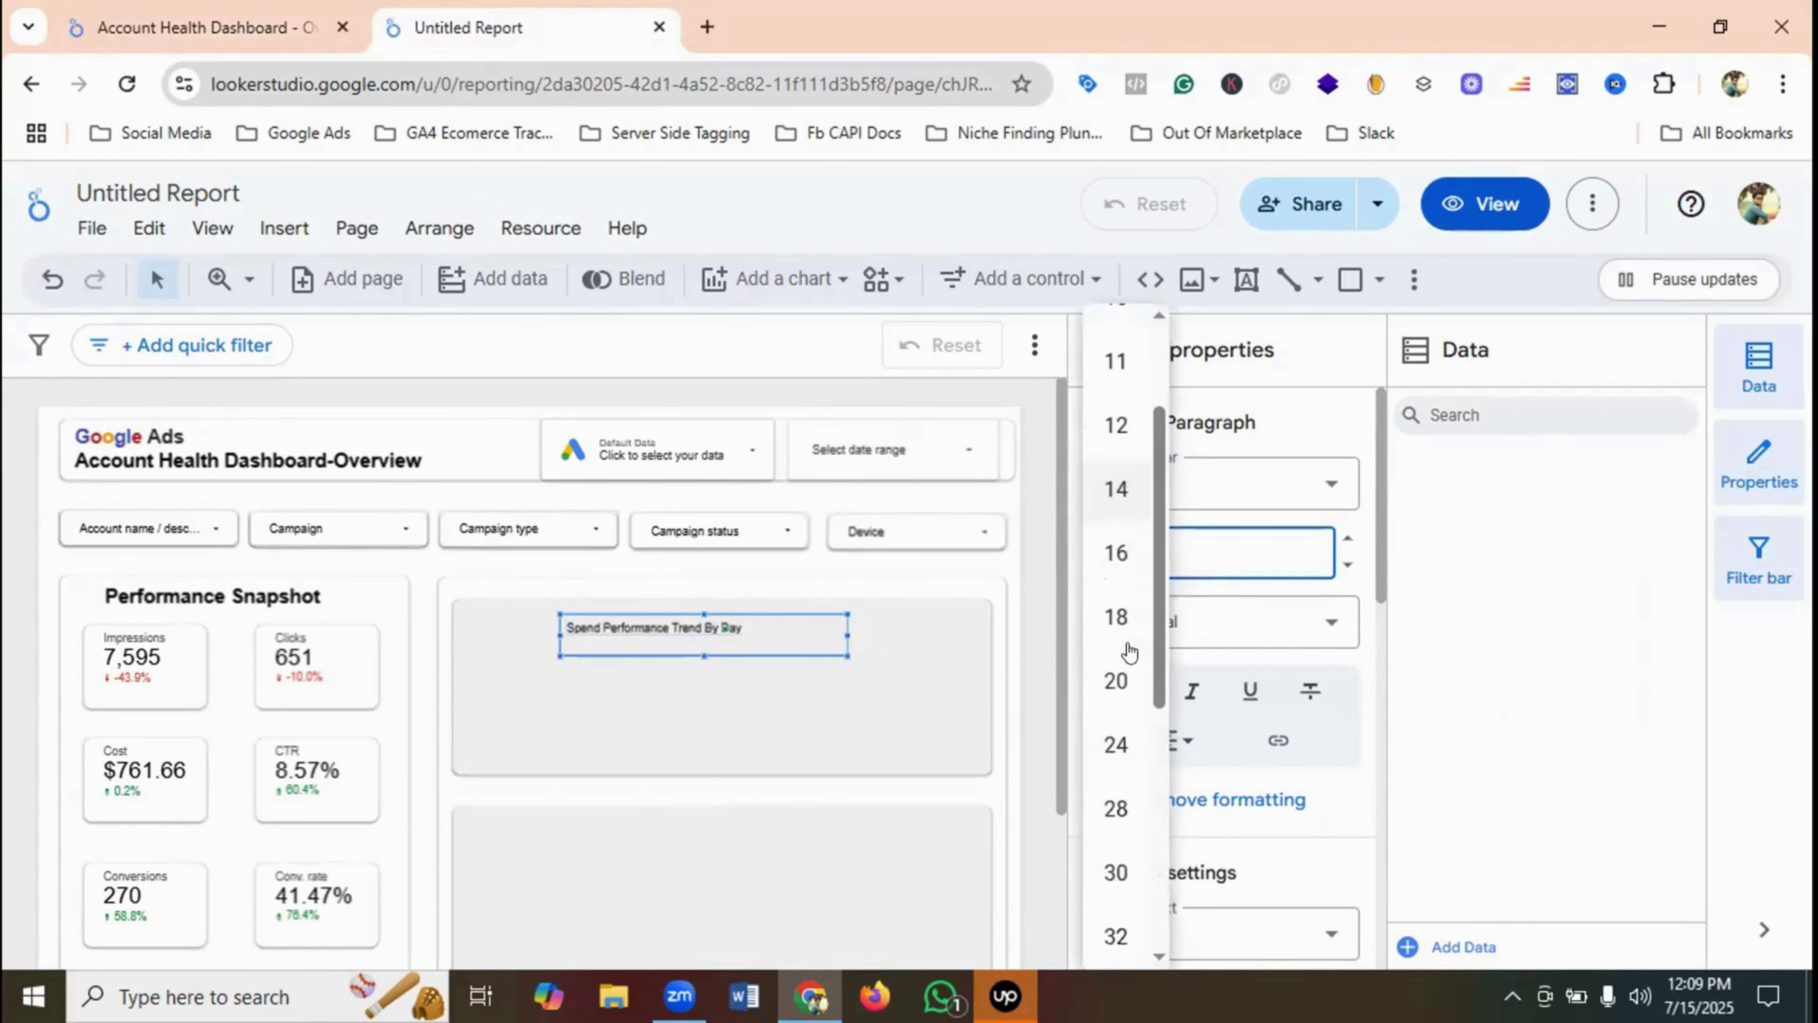
click(1109, 746)
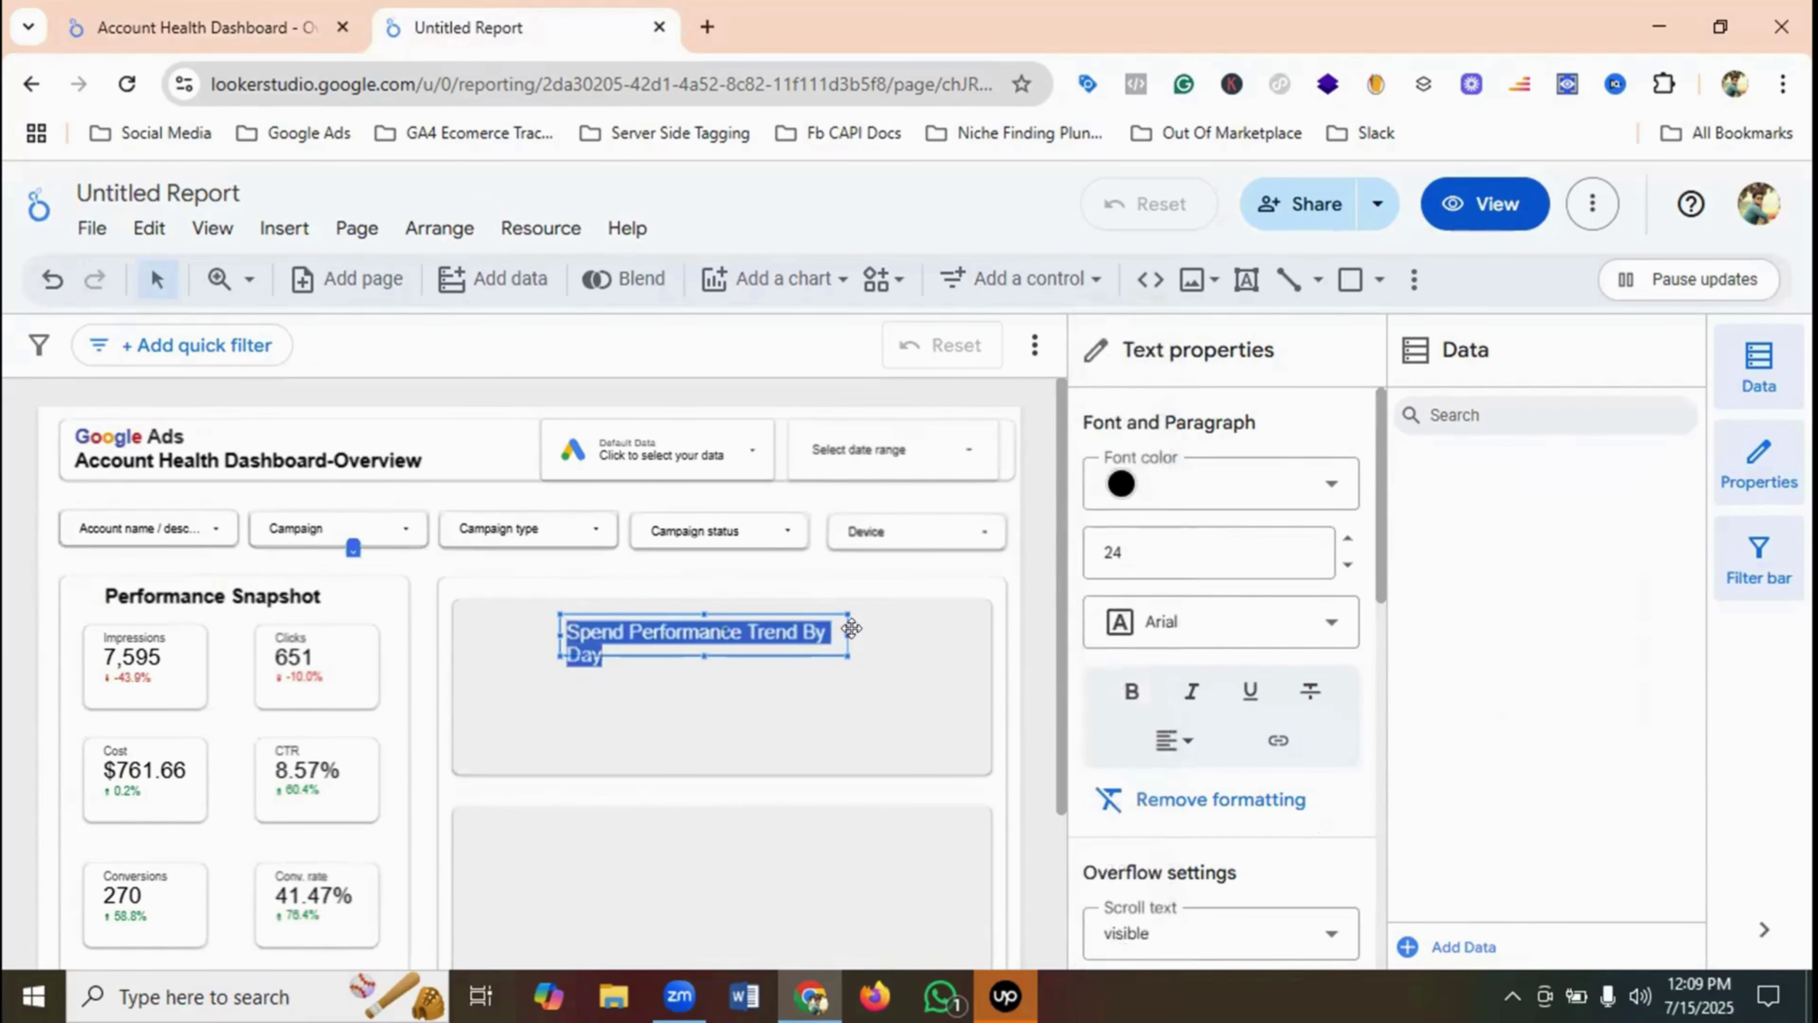
drag(848, 634, 896, 627)
click(1131, 691)
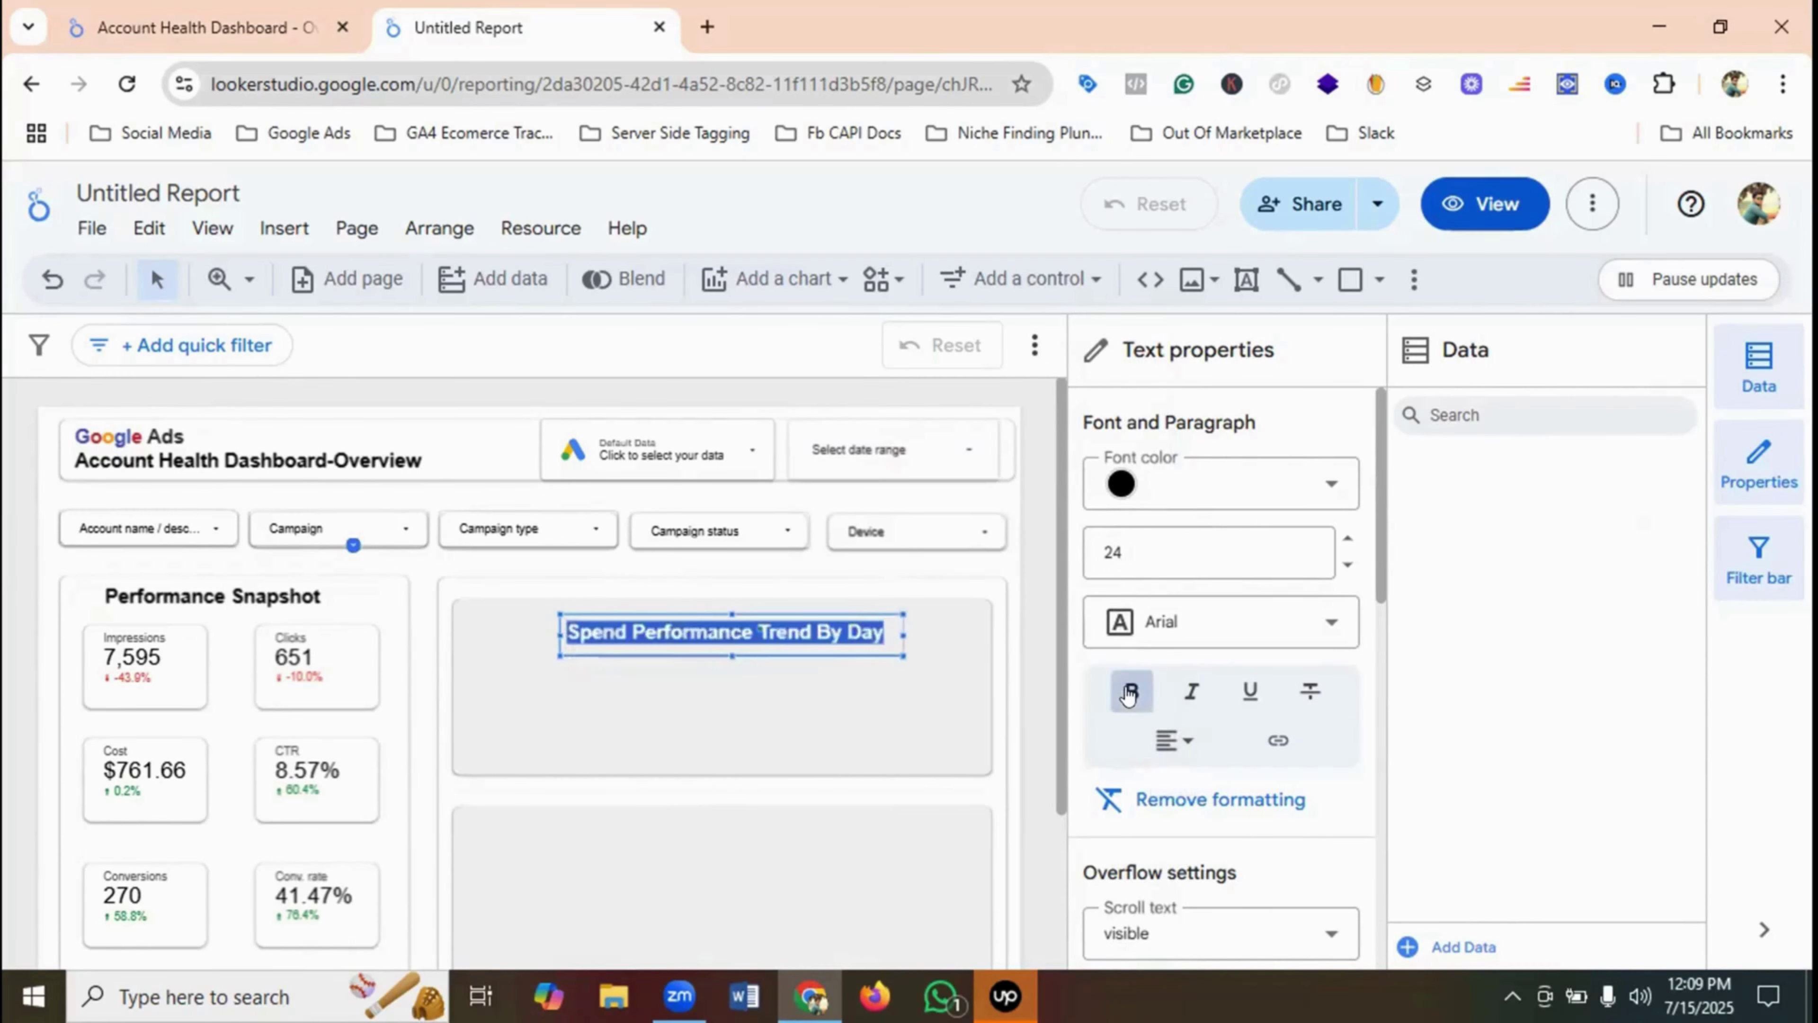
- Move the trend title up to the upper panel's top edge, roughly centred, and preview the report
click(906, 671)
drag(743, 636, 737, 609)
drag(892, 629, 888, 625)
click(933, 610)
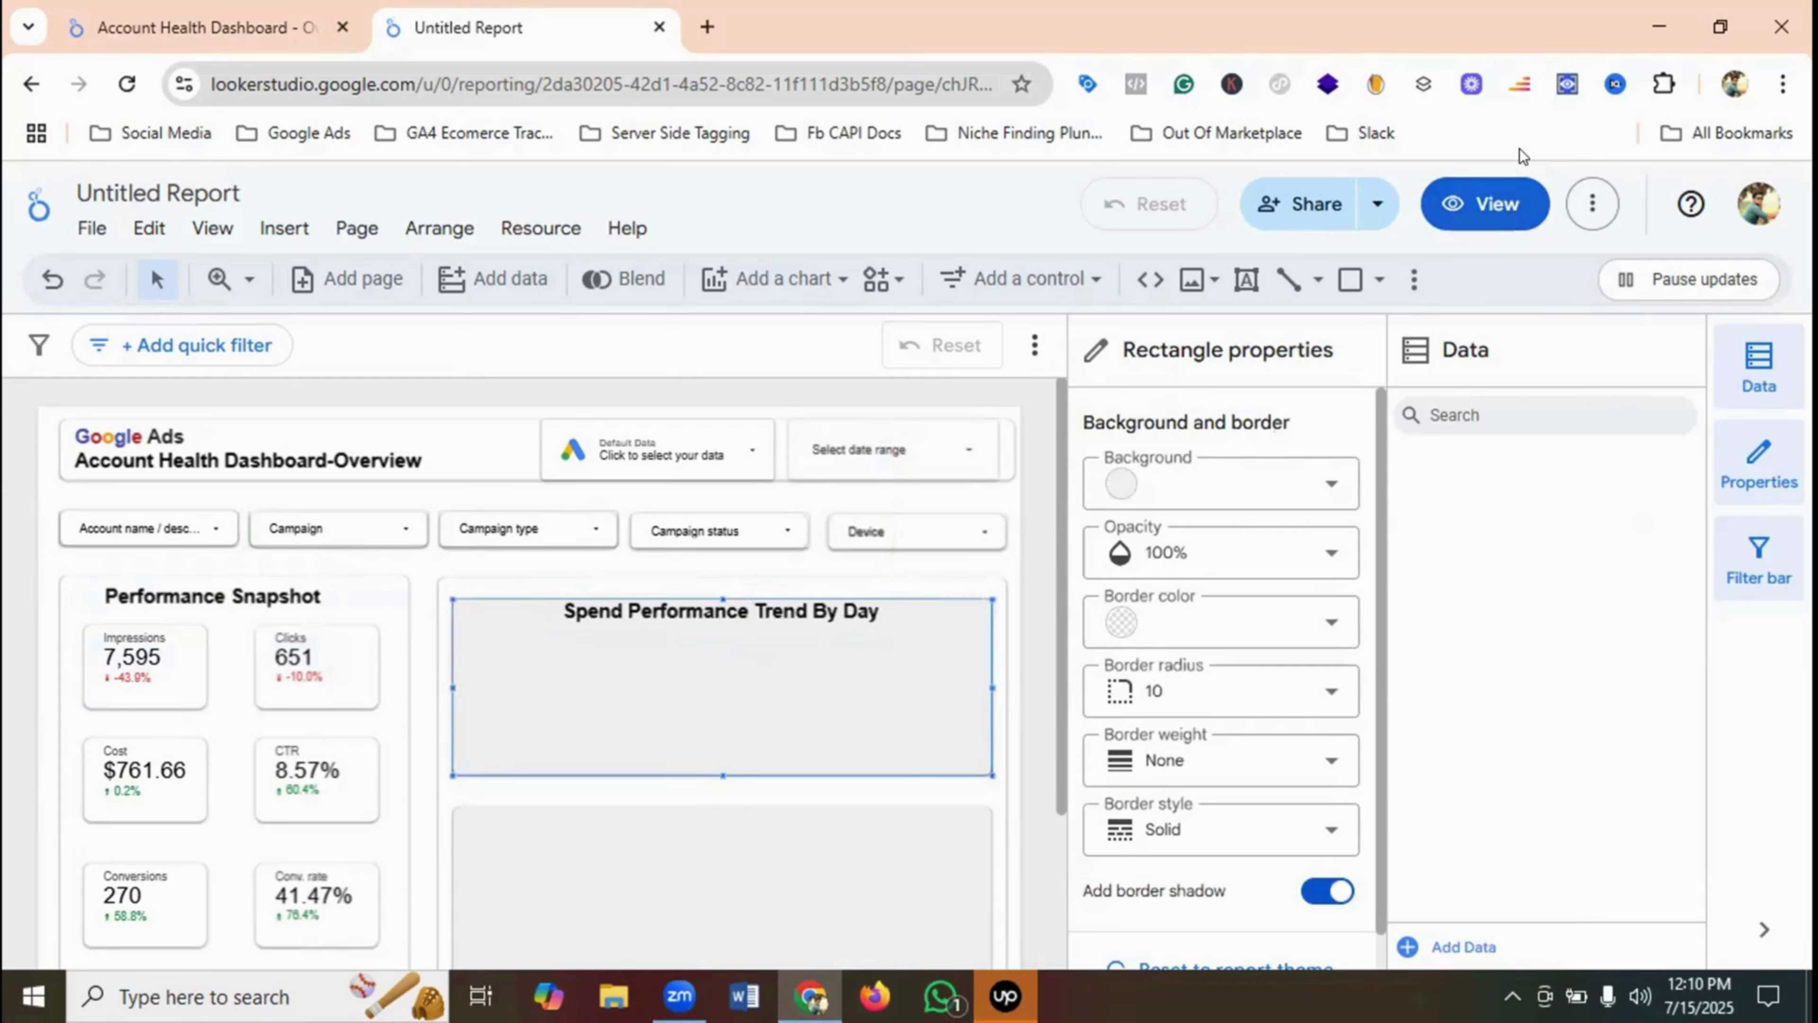
key(ctrl+shift+e)
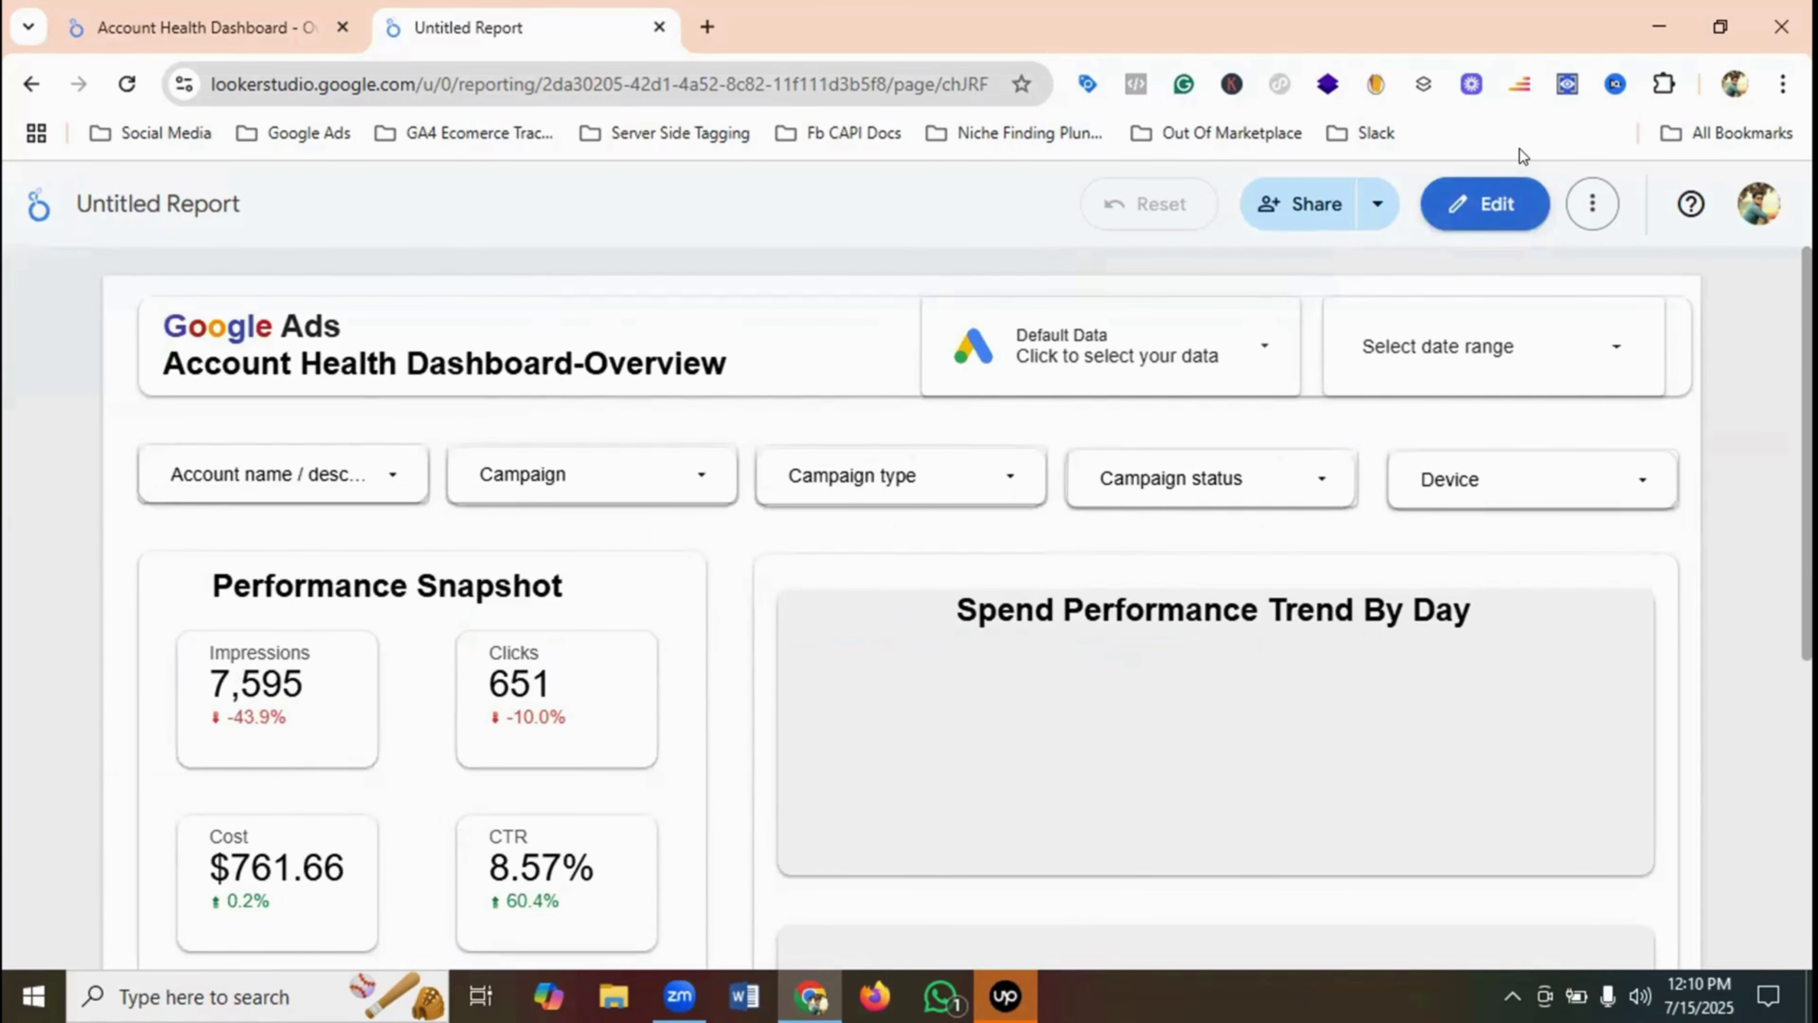
key(ctrl+shift+e)
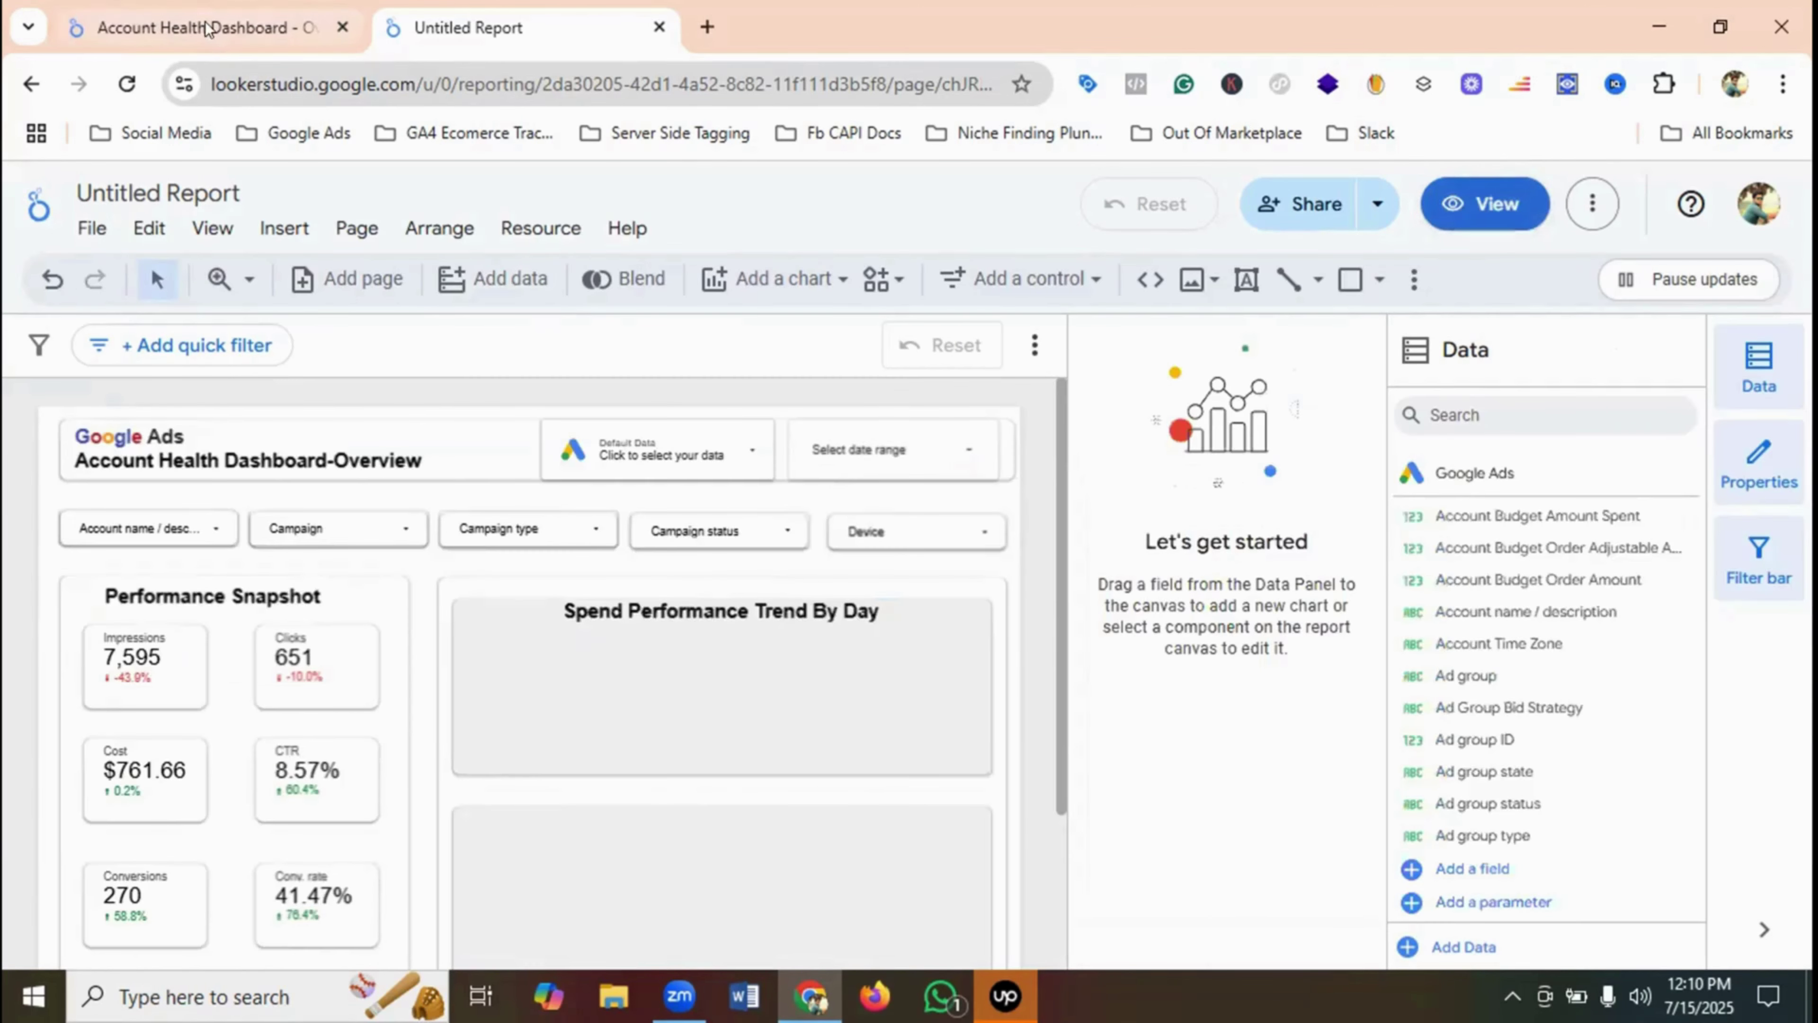
- Check the trend chart in the Account Health Dashboard and draw a time series chart under the new report's trend title
click(206, 27)
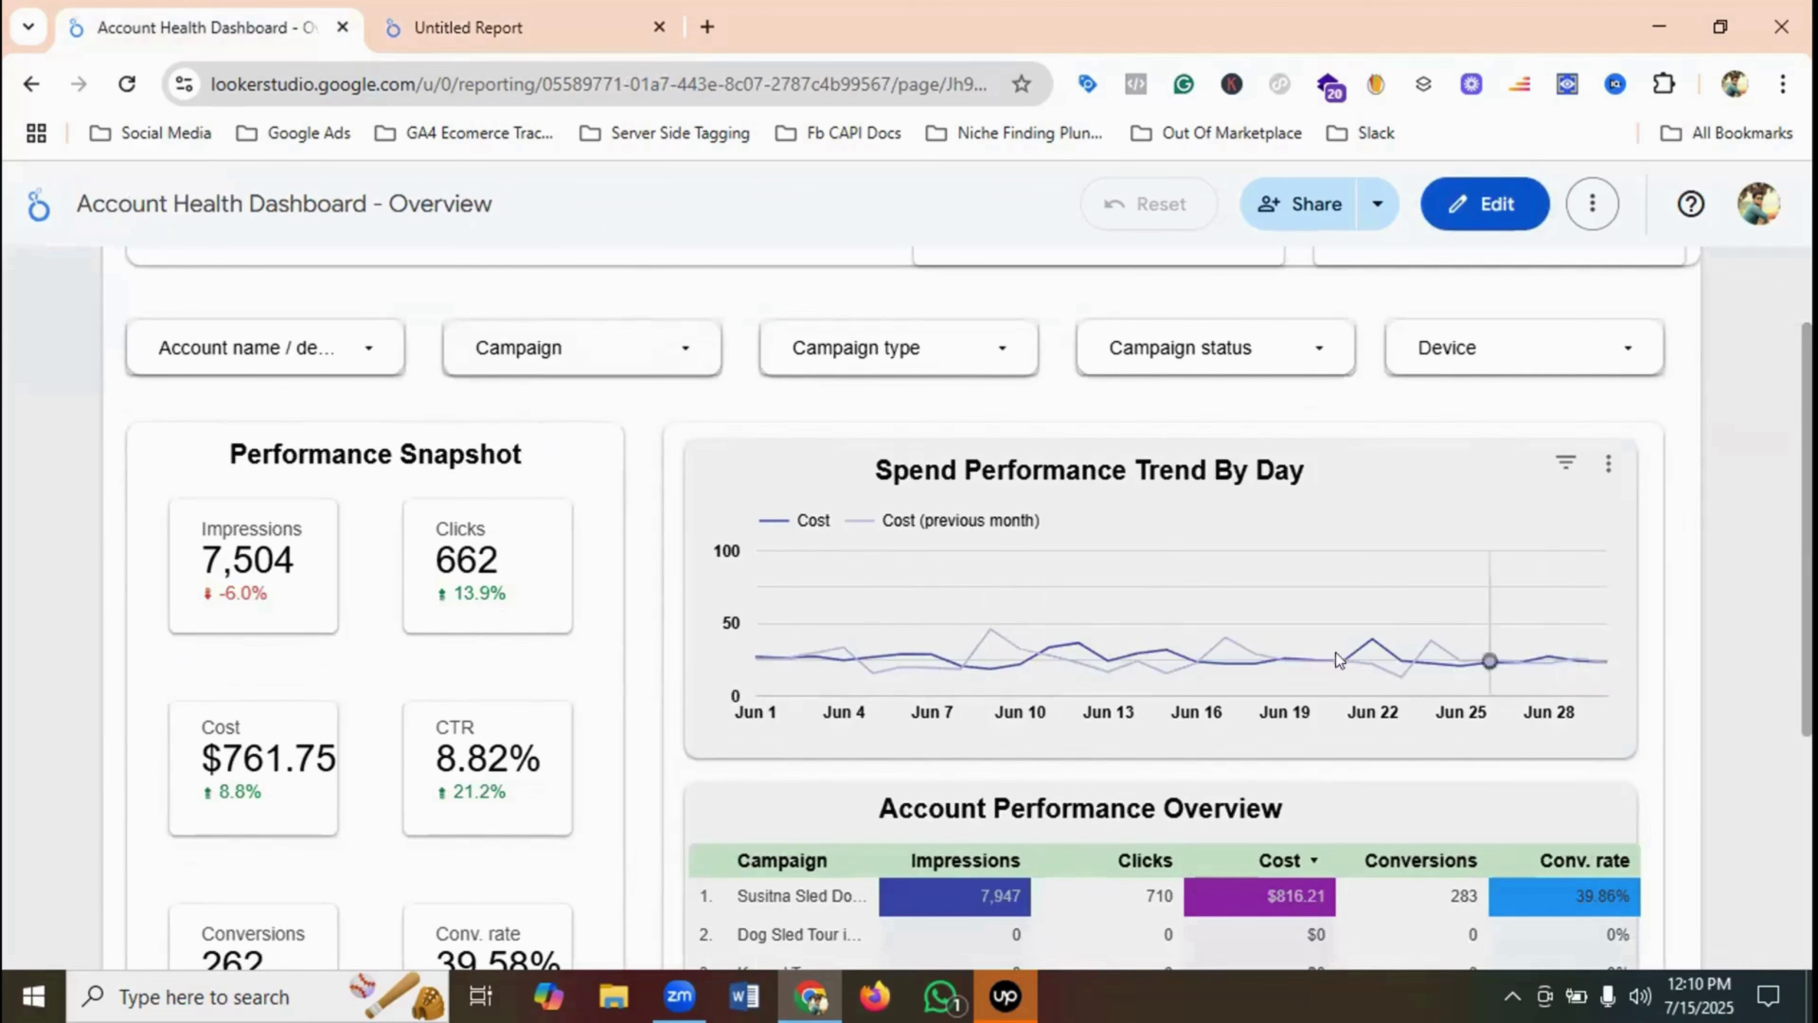
click(501, 27)
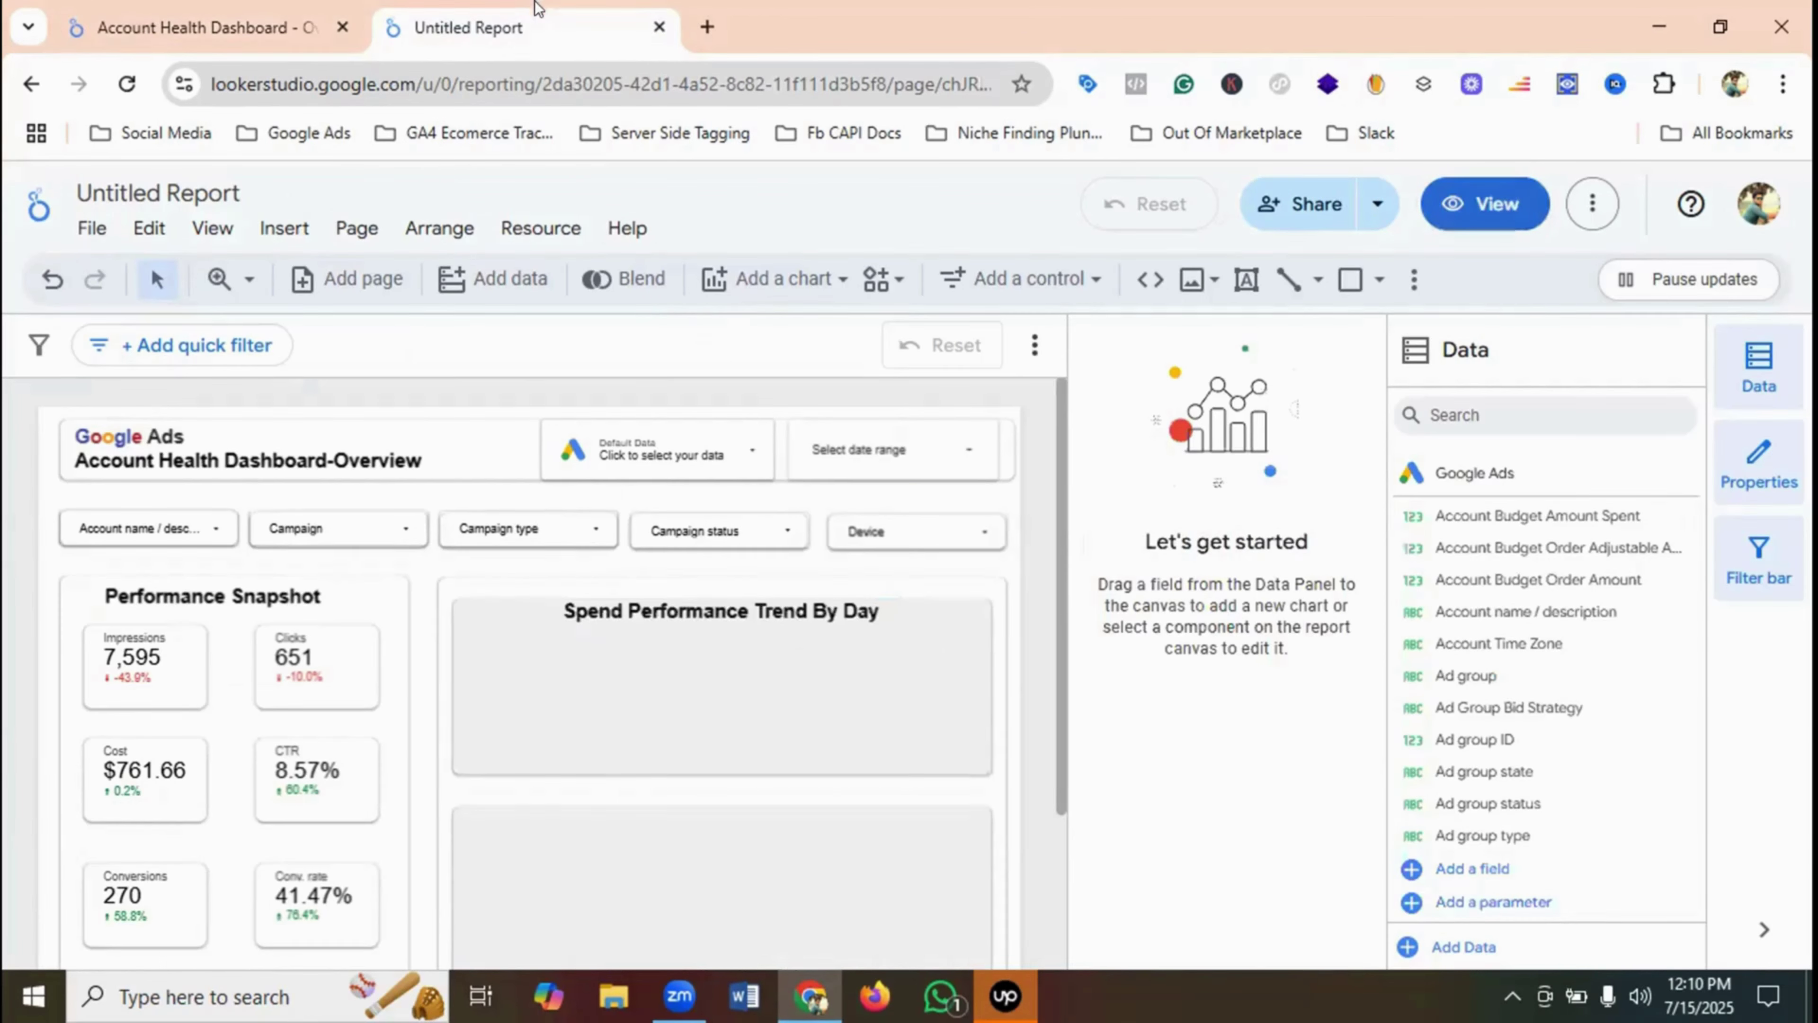
click(780, 286)
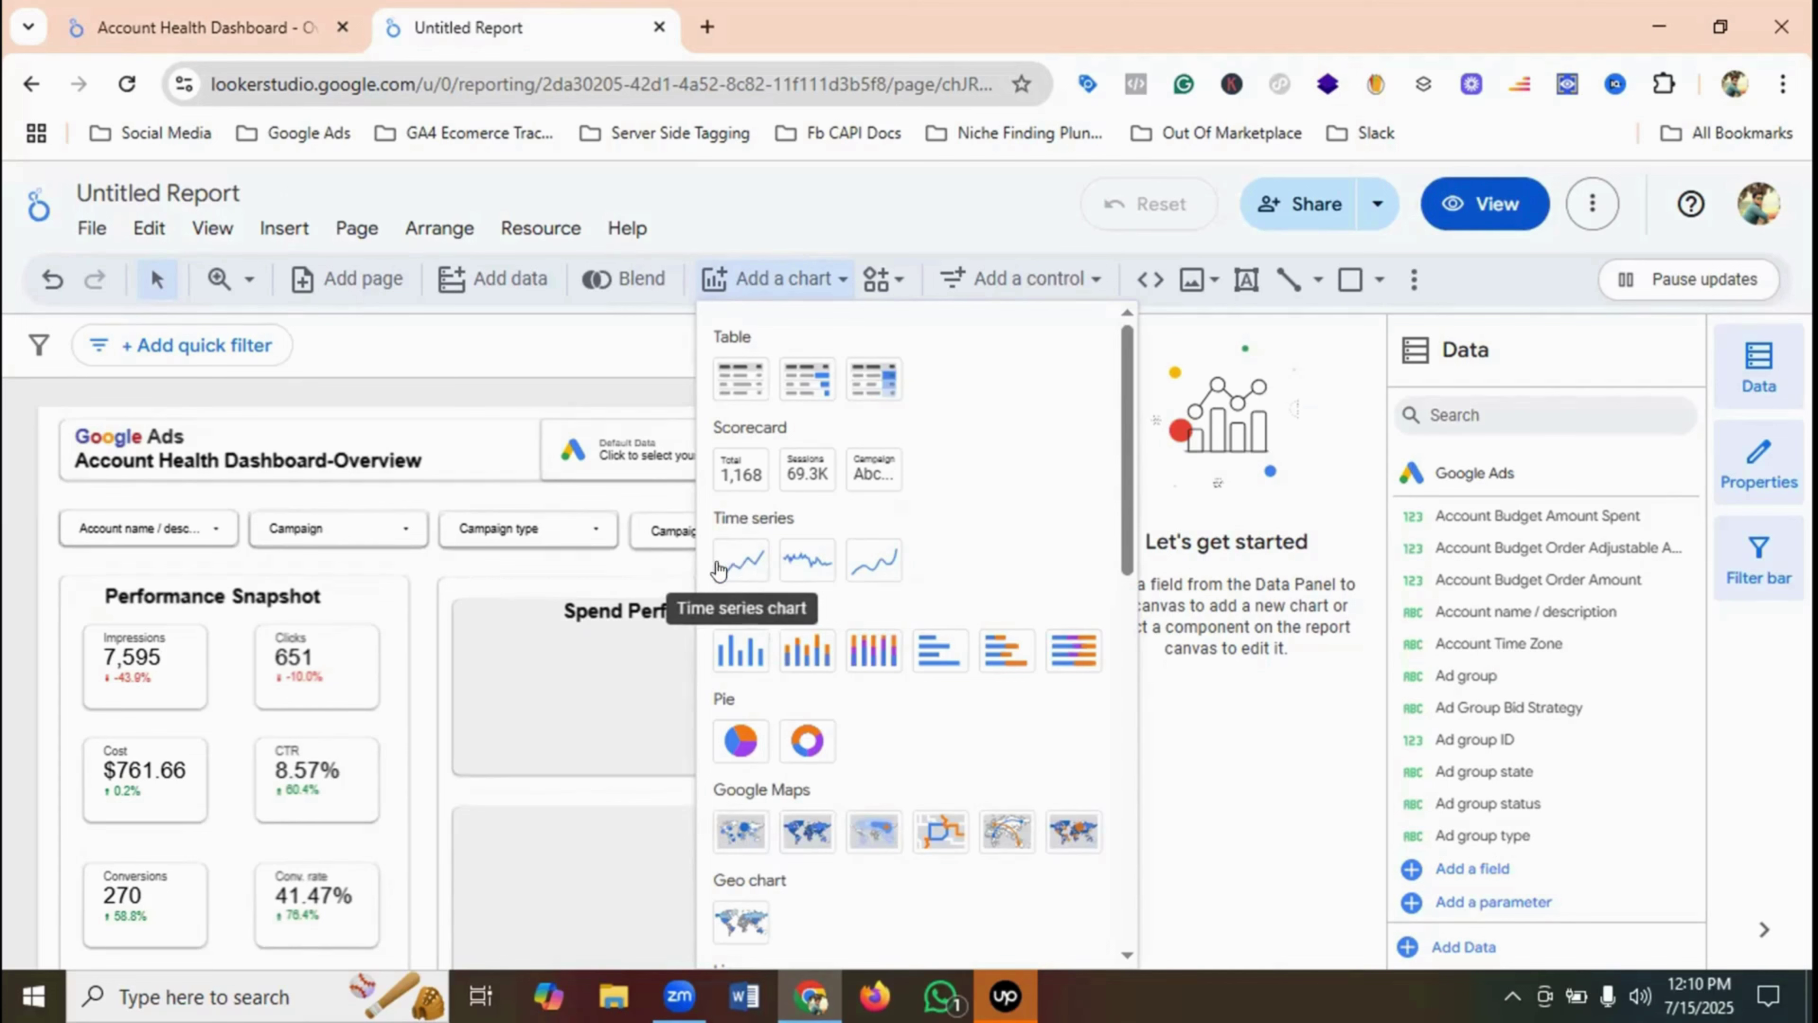
click(737, 564)
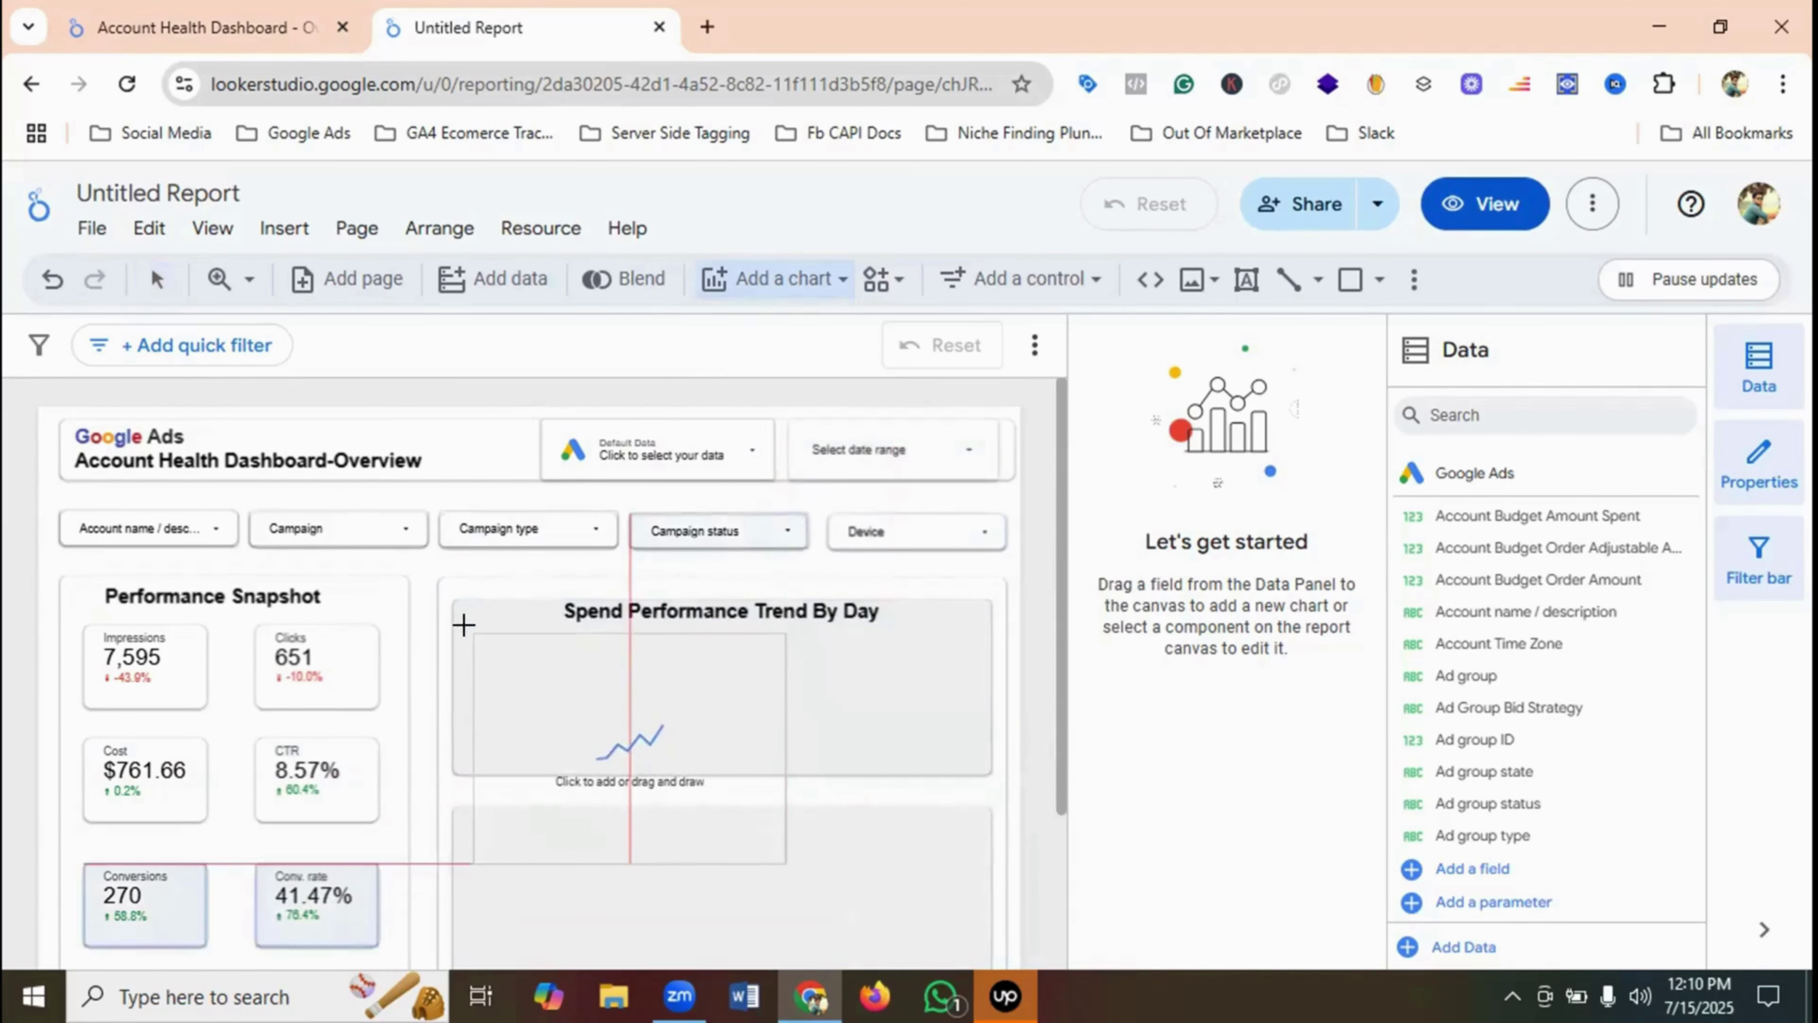
drag(471, 638, 886, 738)
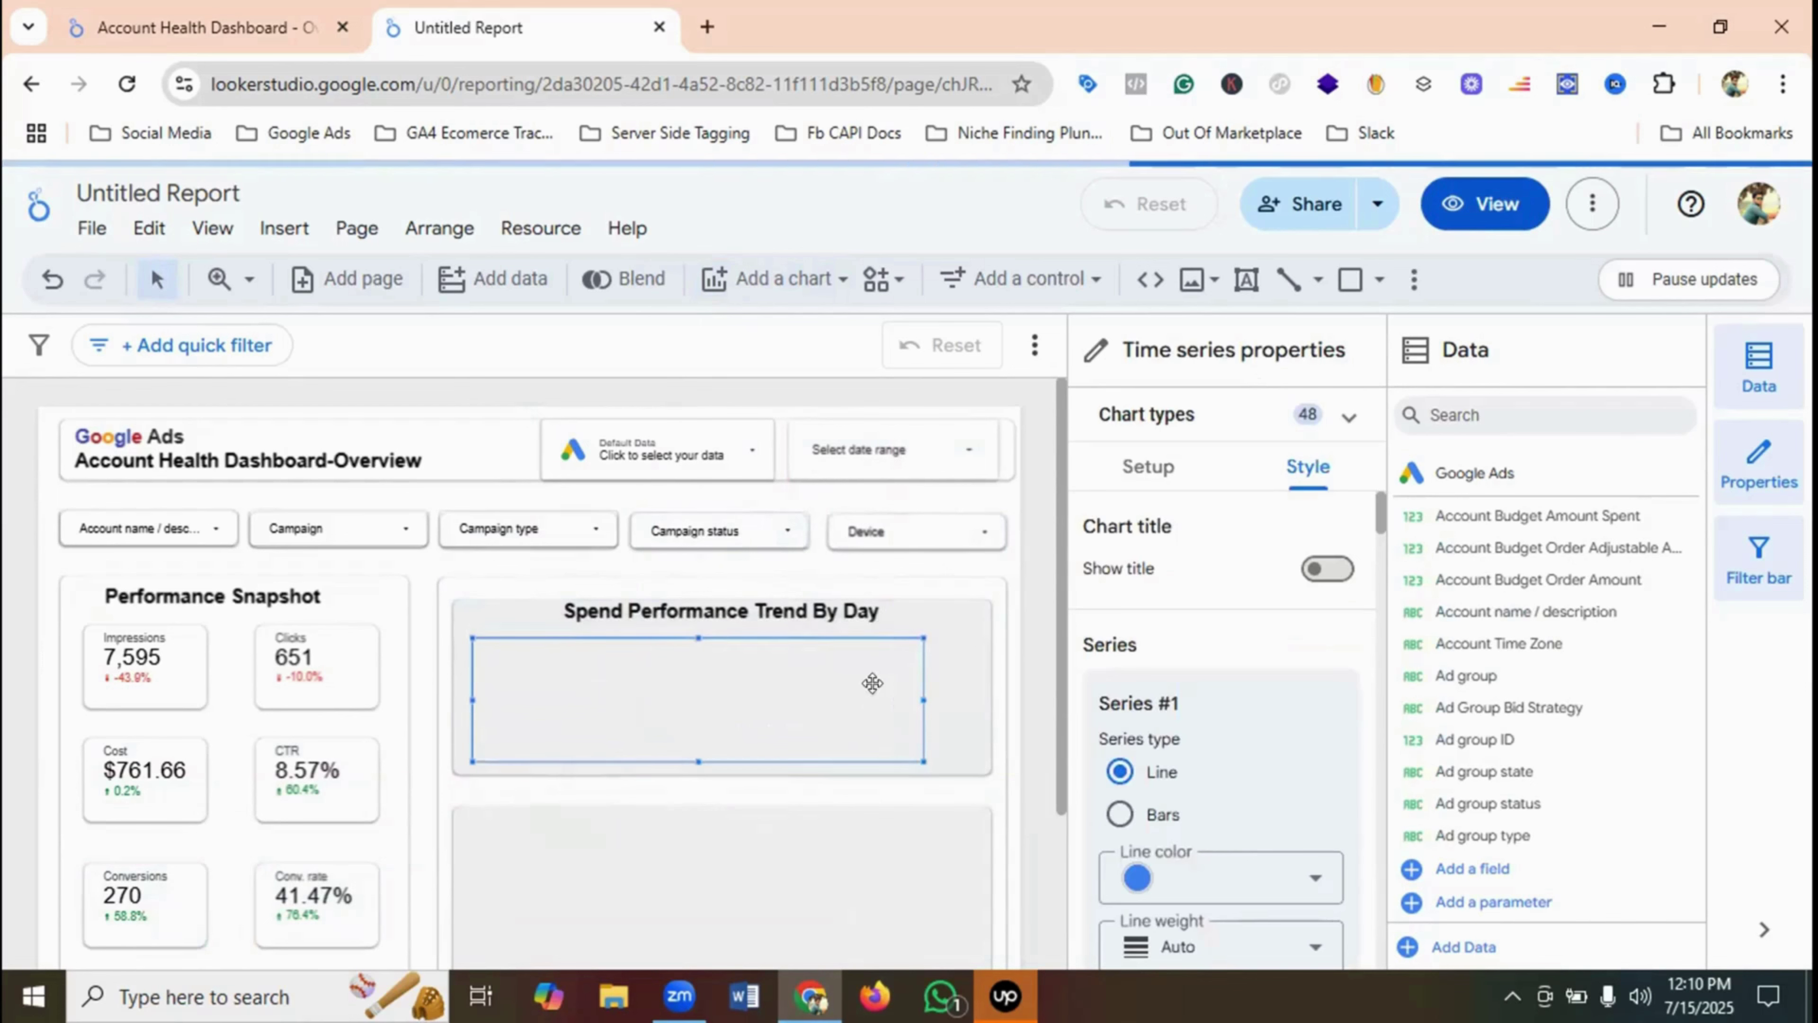
- Resize the time series chart on all four sides to fill the upper grey panel beneath its title
drag(911, 695, 987, 702)
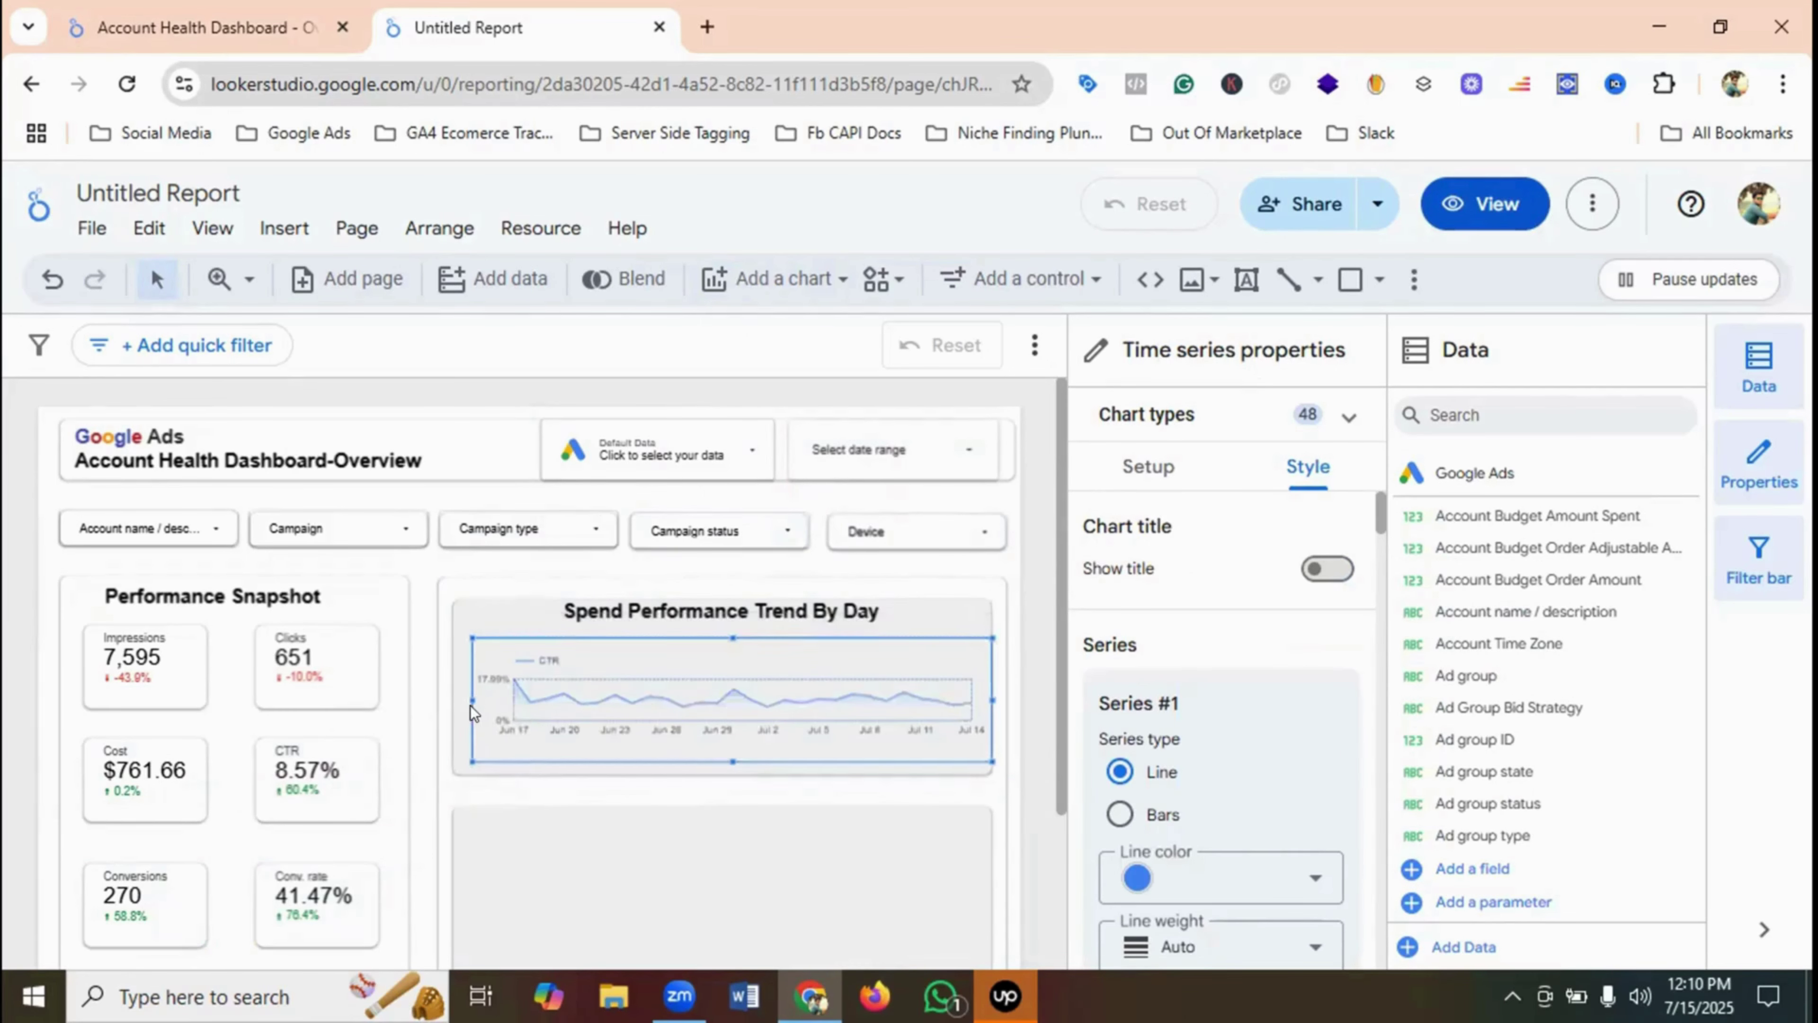
drag(470, 705, 442, 697)
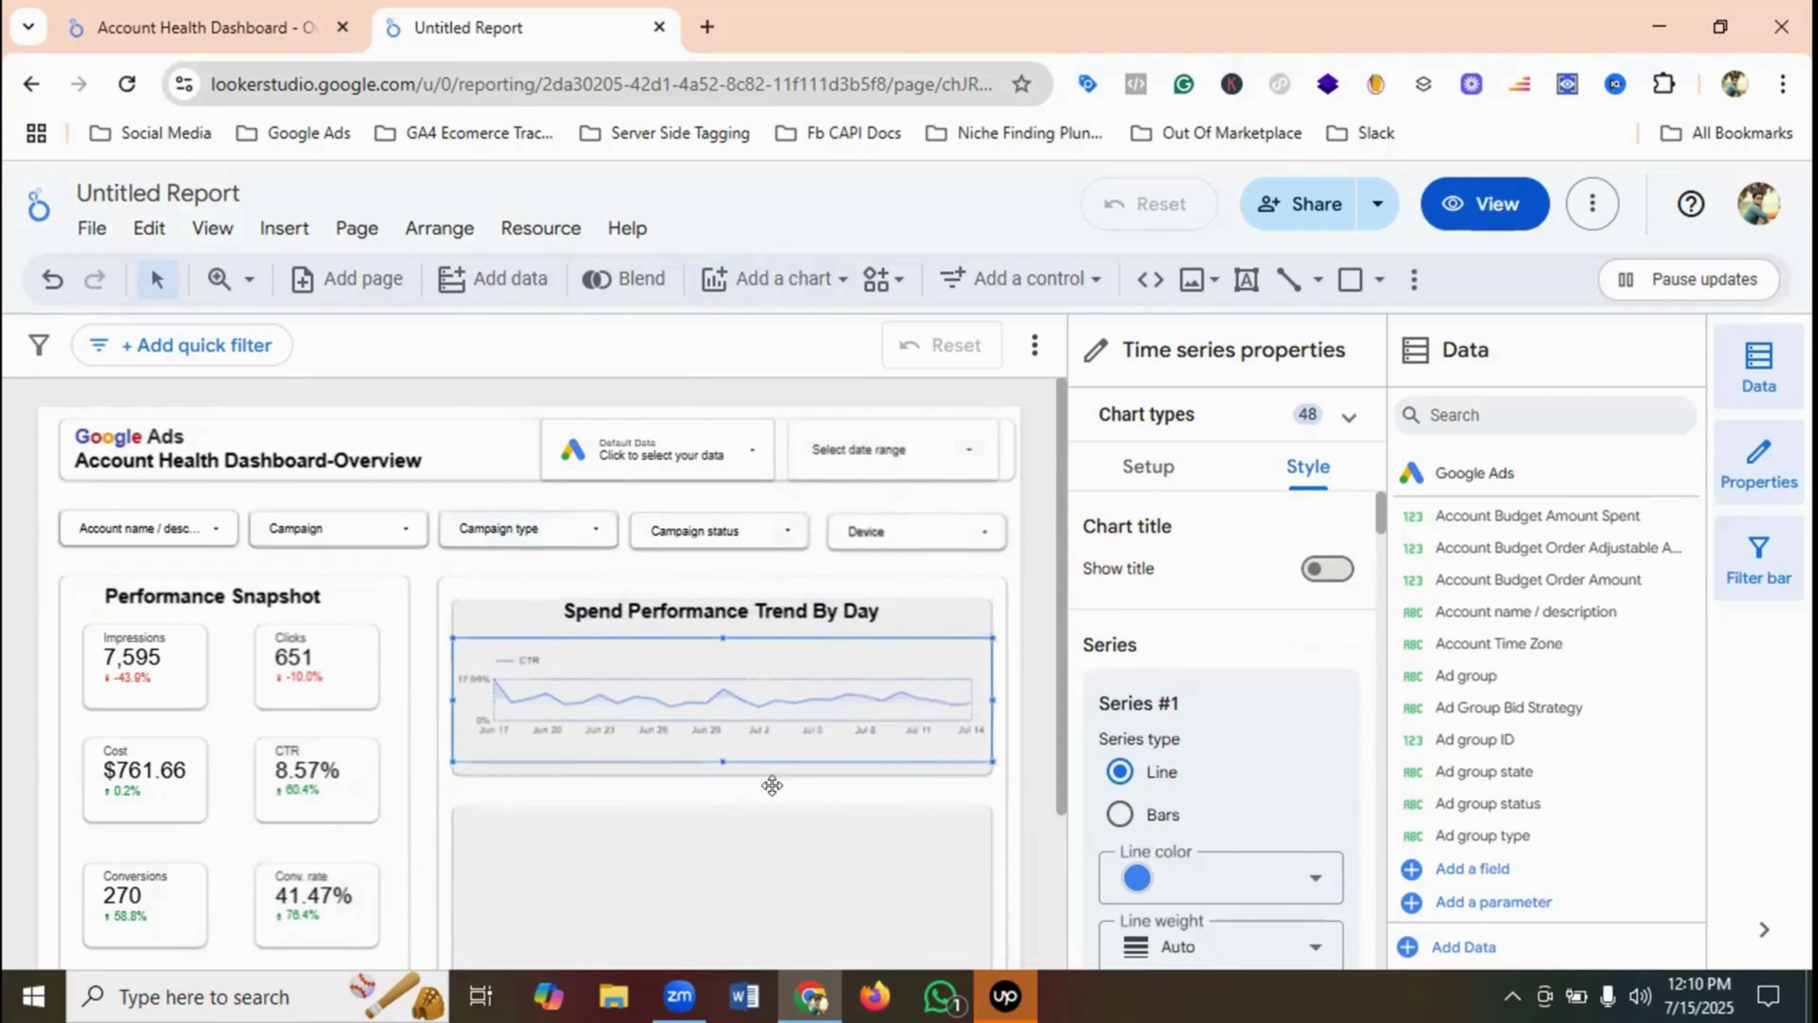
drag(718, 748, 718, 770)
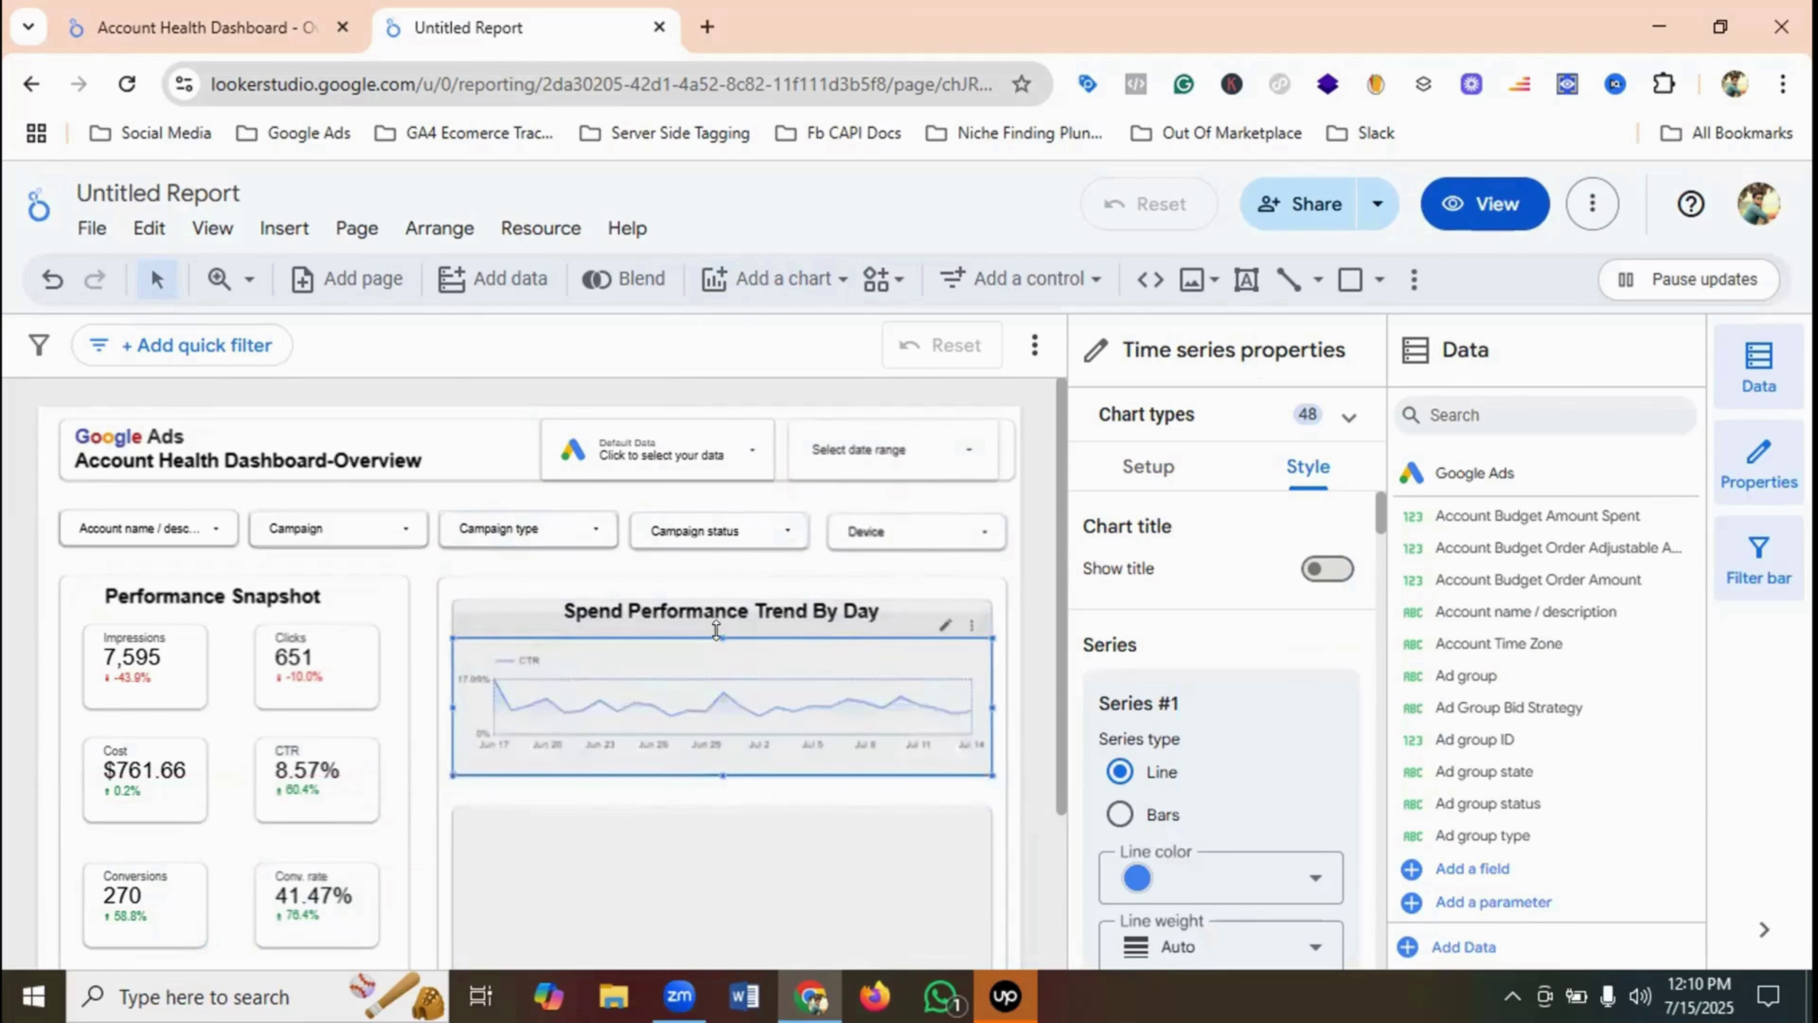
drag(716, 634, 716, 623)
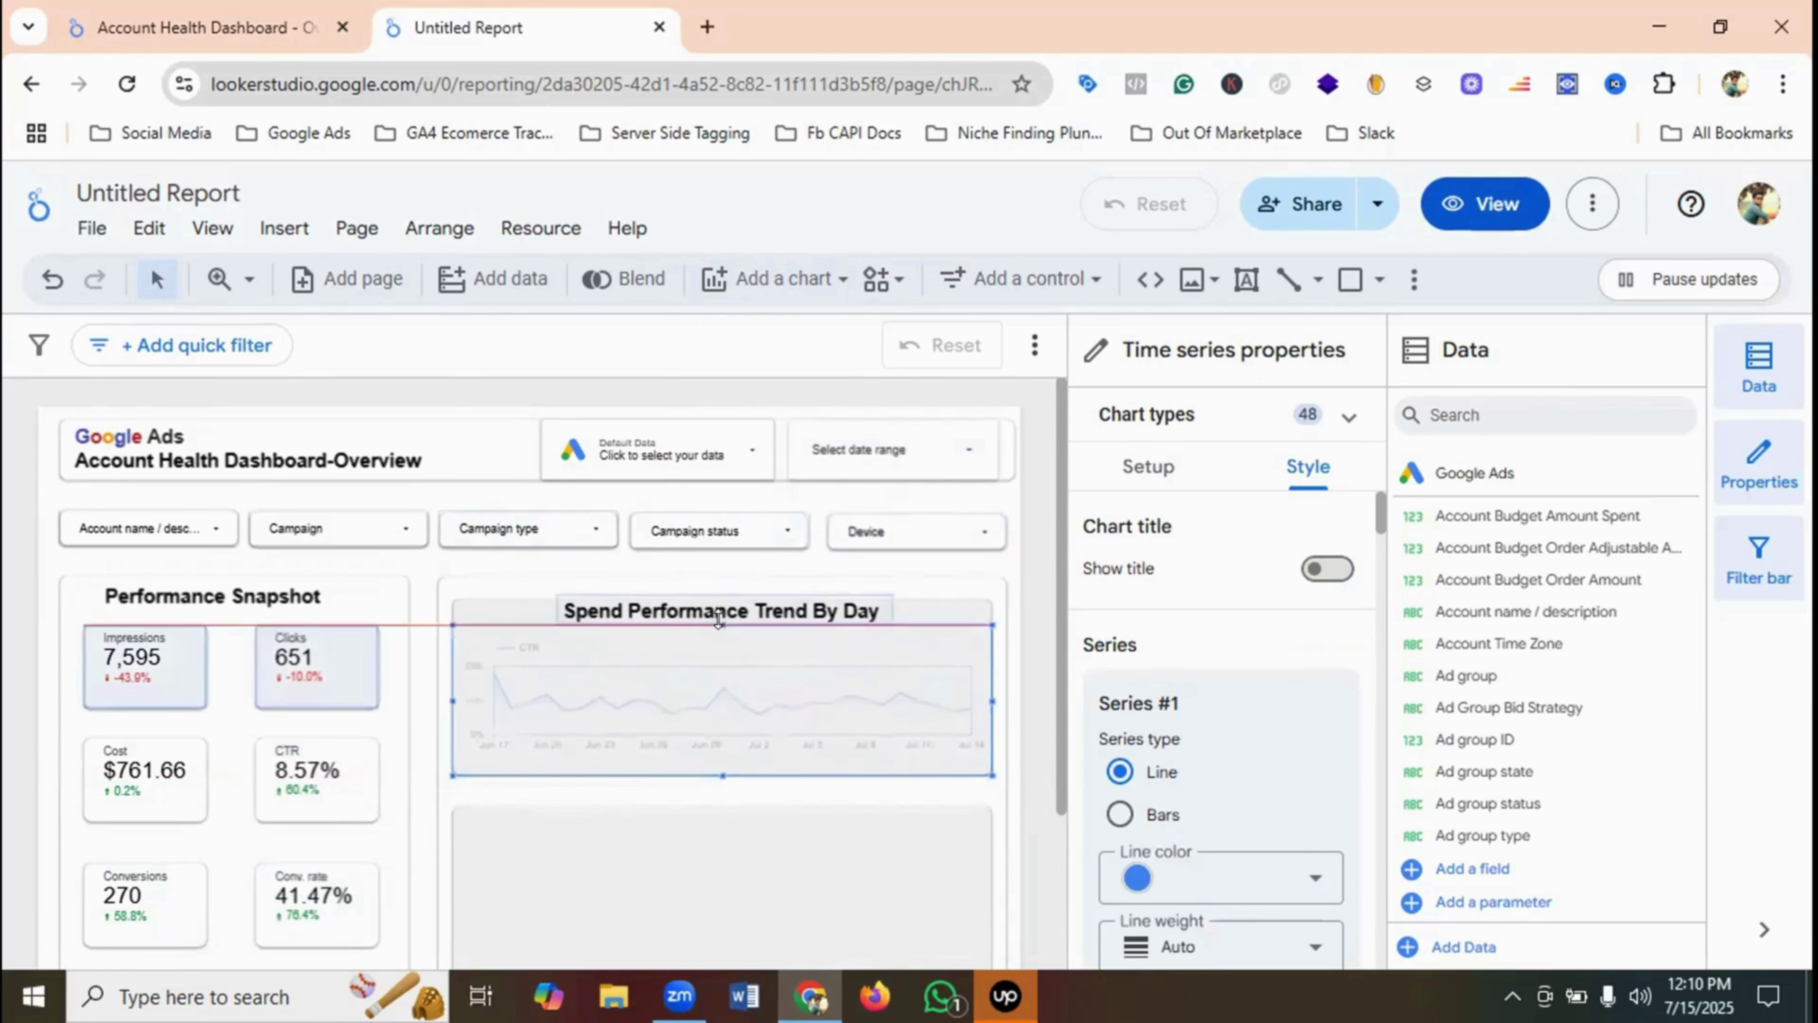
click(889, 845)
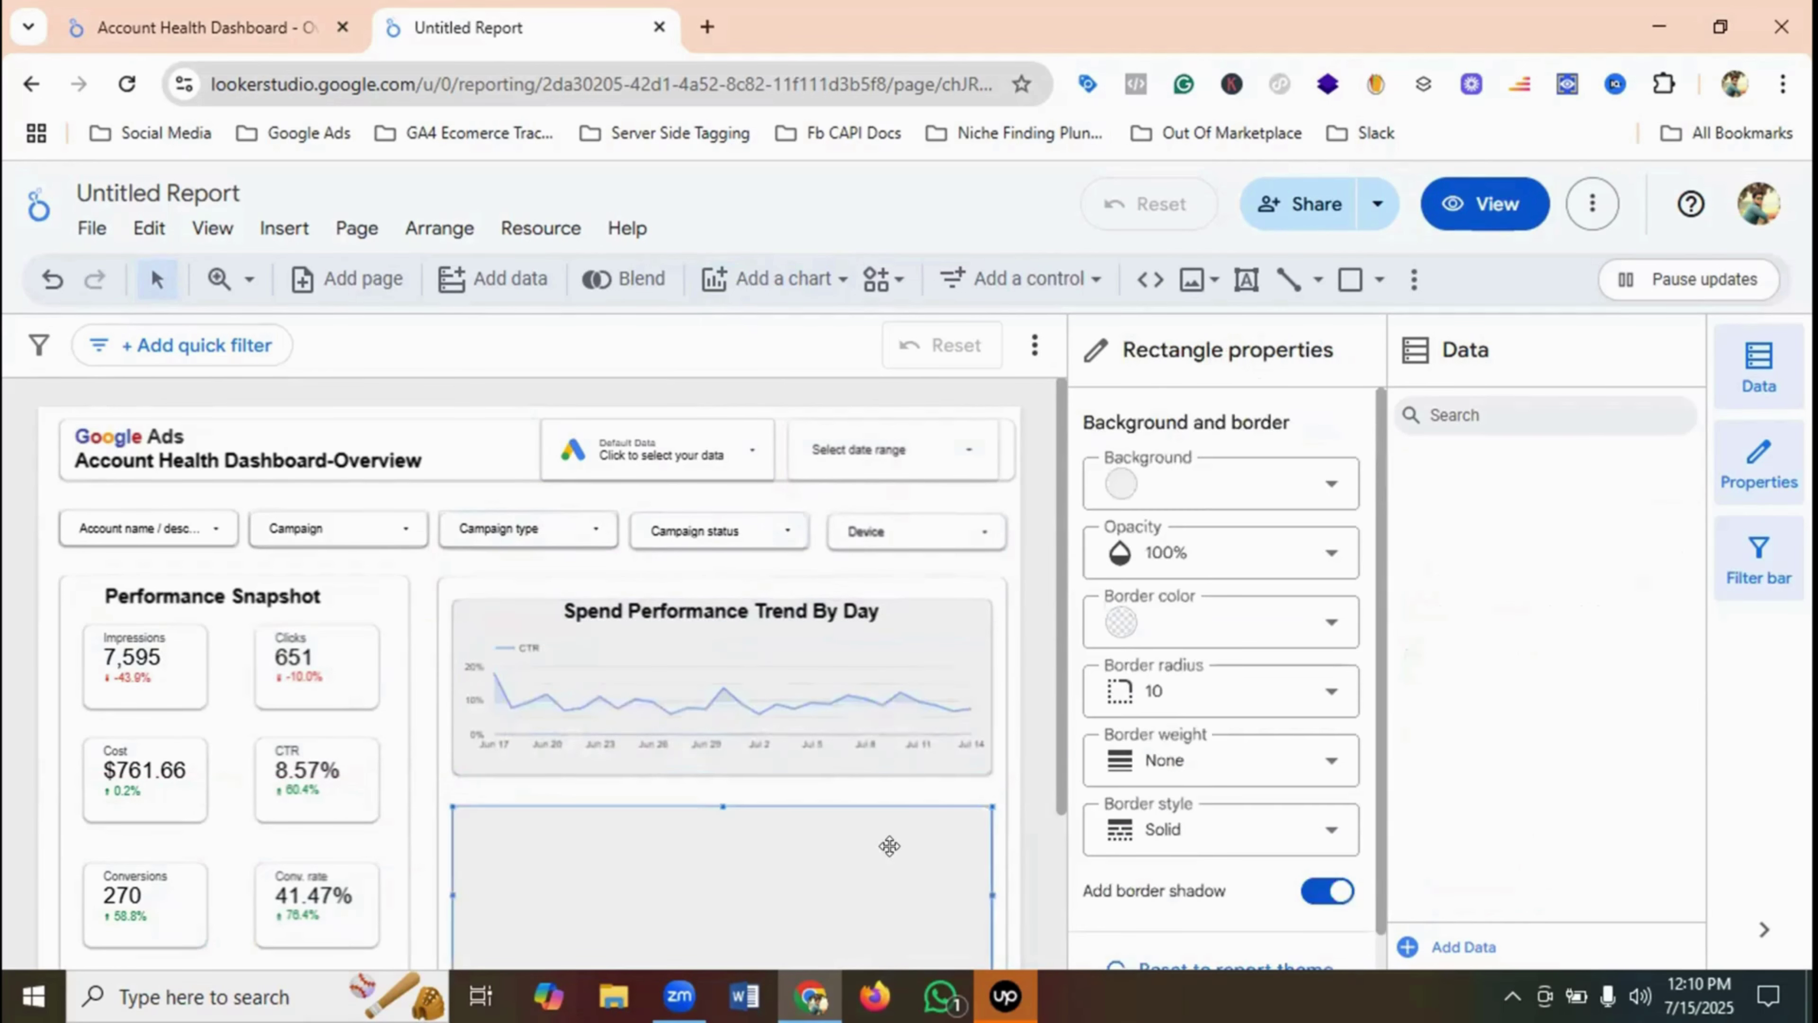
click(732, 706)
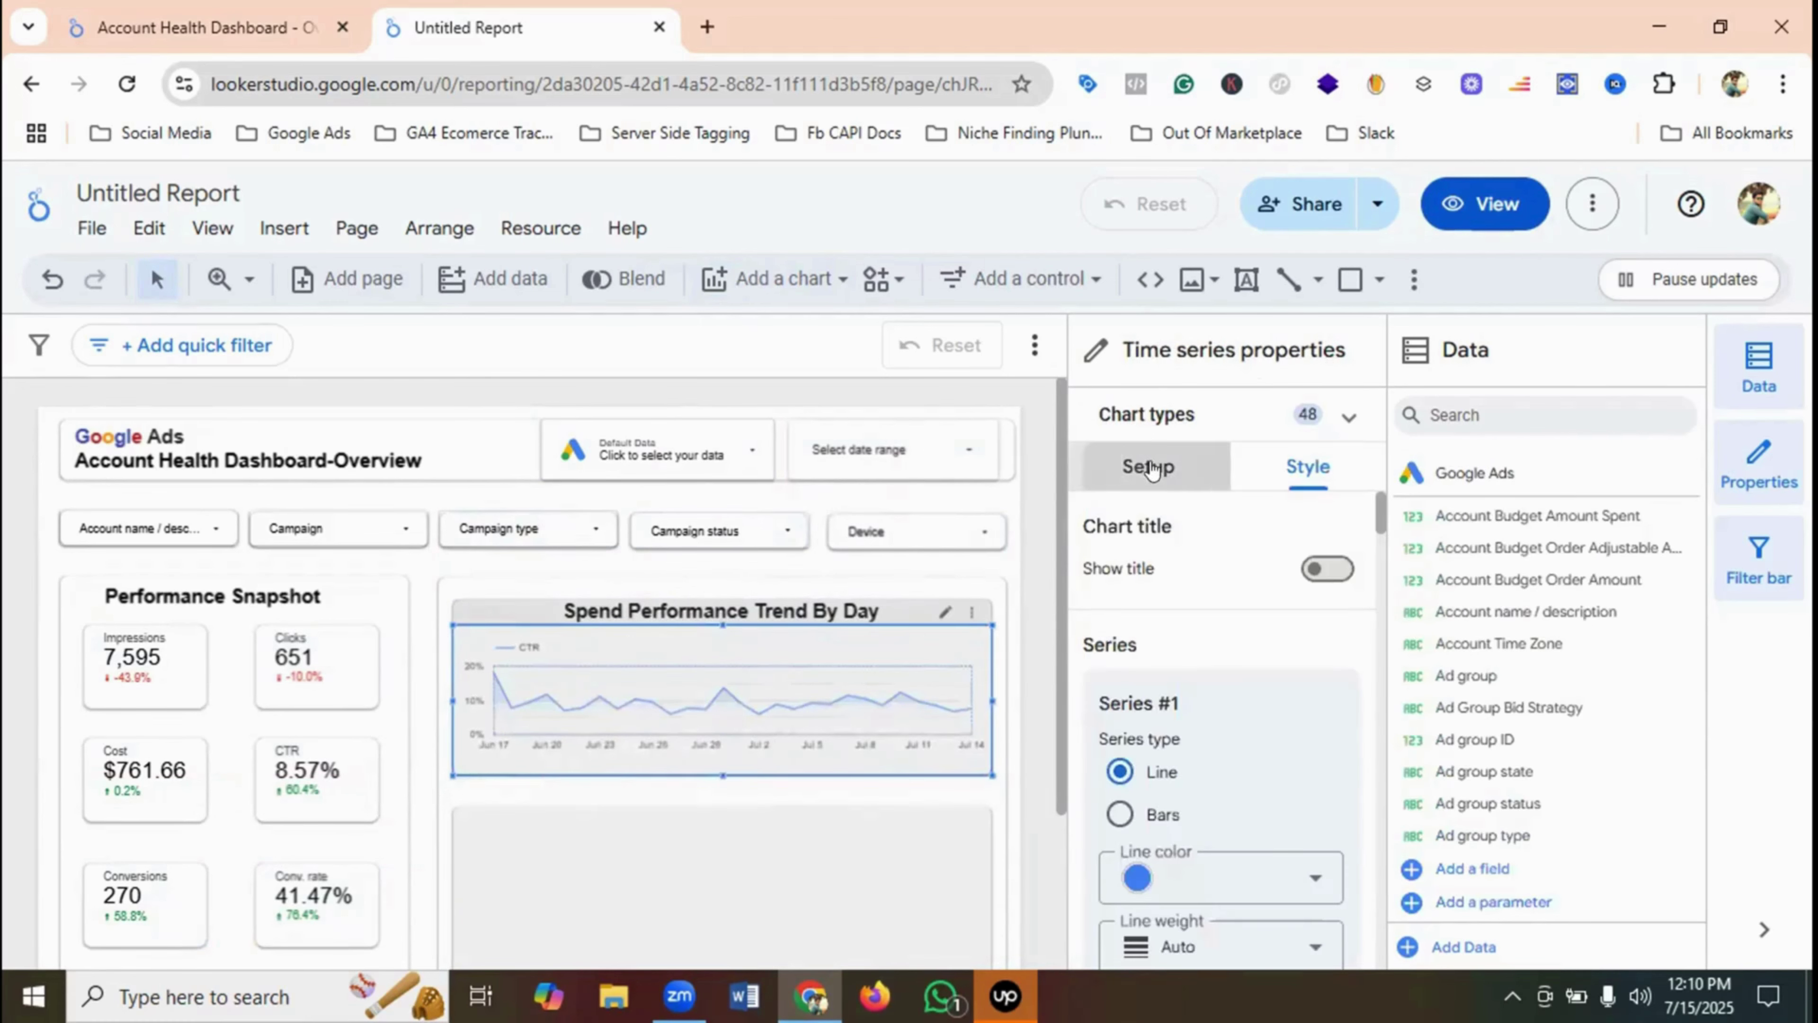
- Replace the time series chart's CTR metric with Cost
click(1167, 479)
scroll(1277, 667, down, 2)
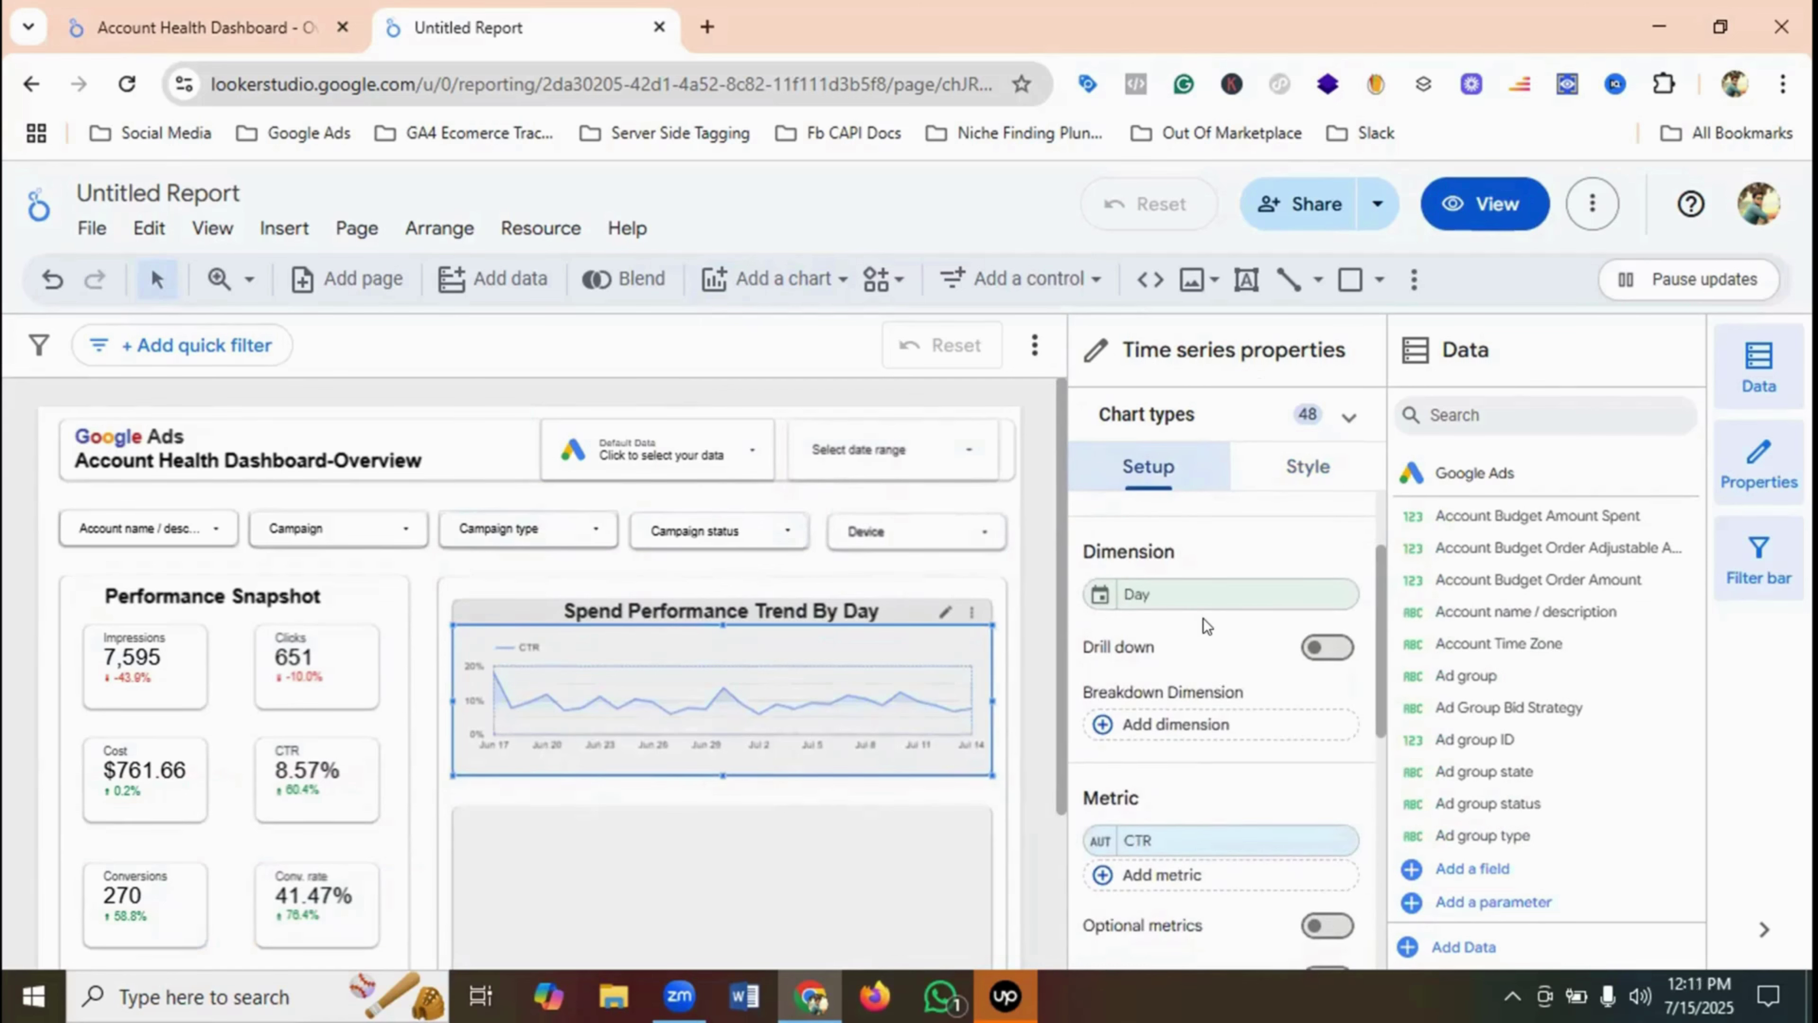
scroll(1203, 618, down, 4)
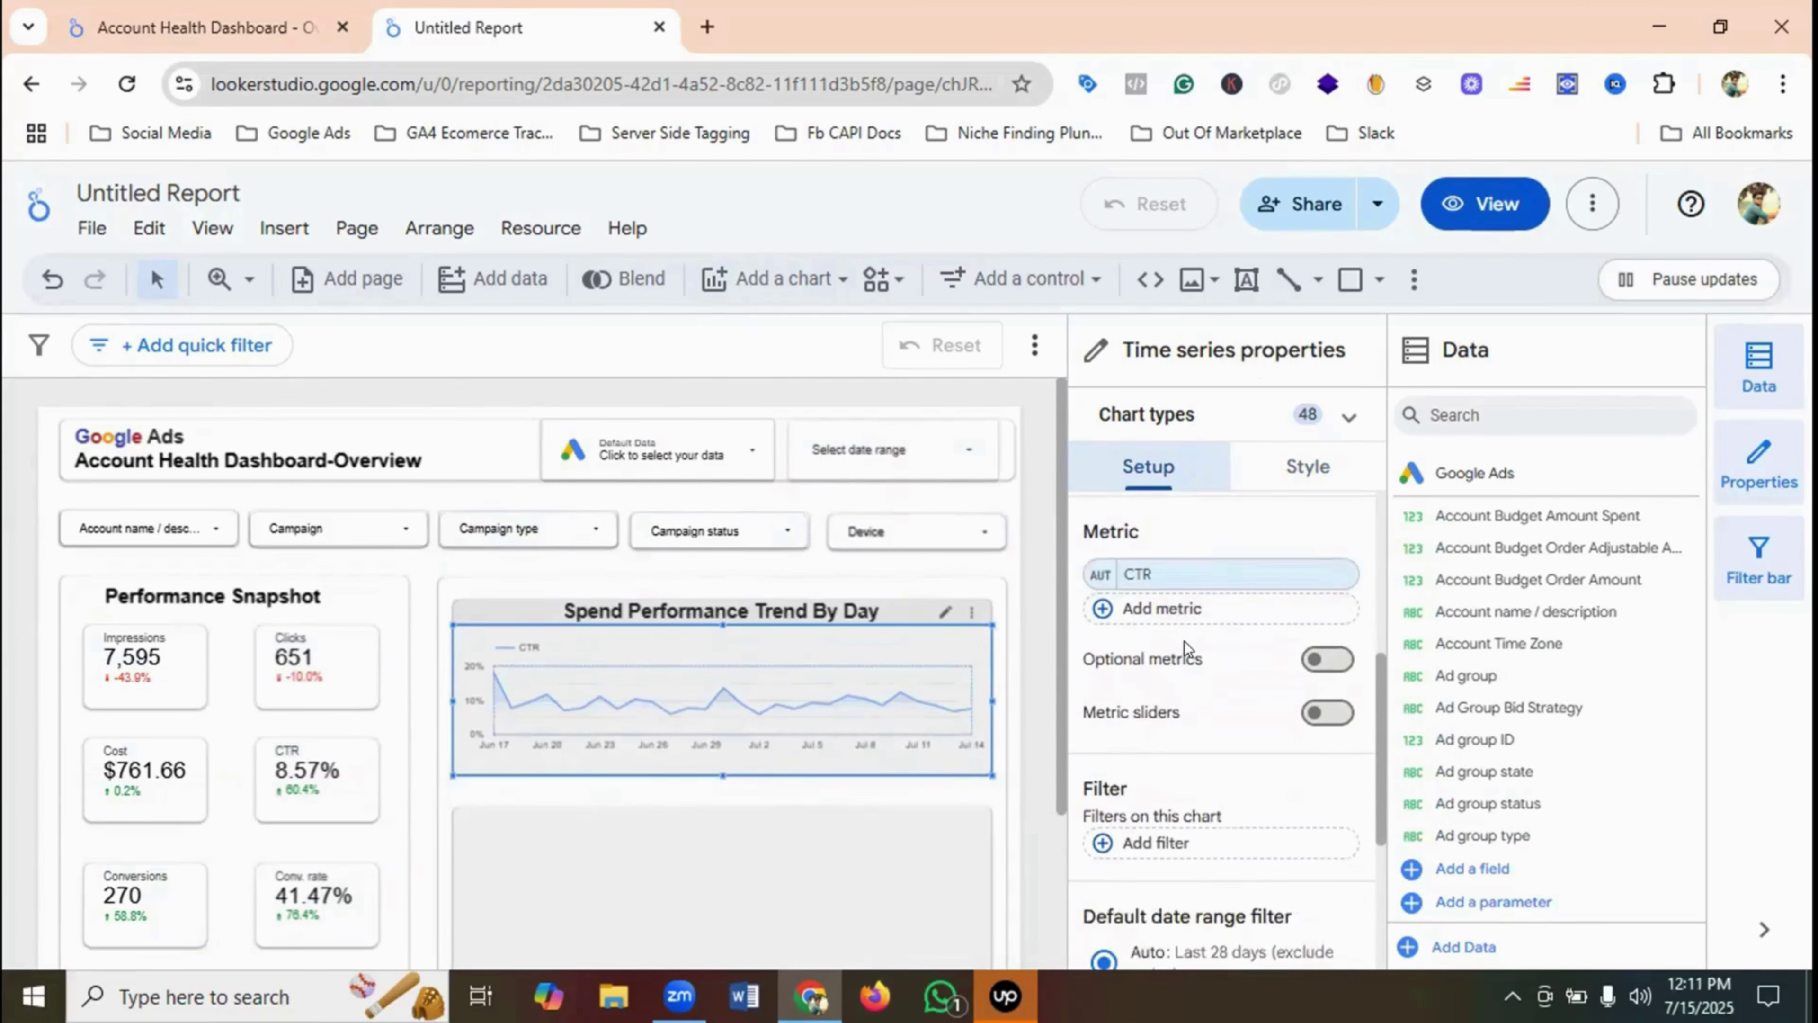
click(1140, 574)
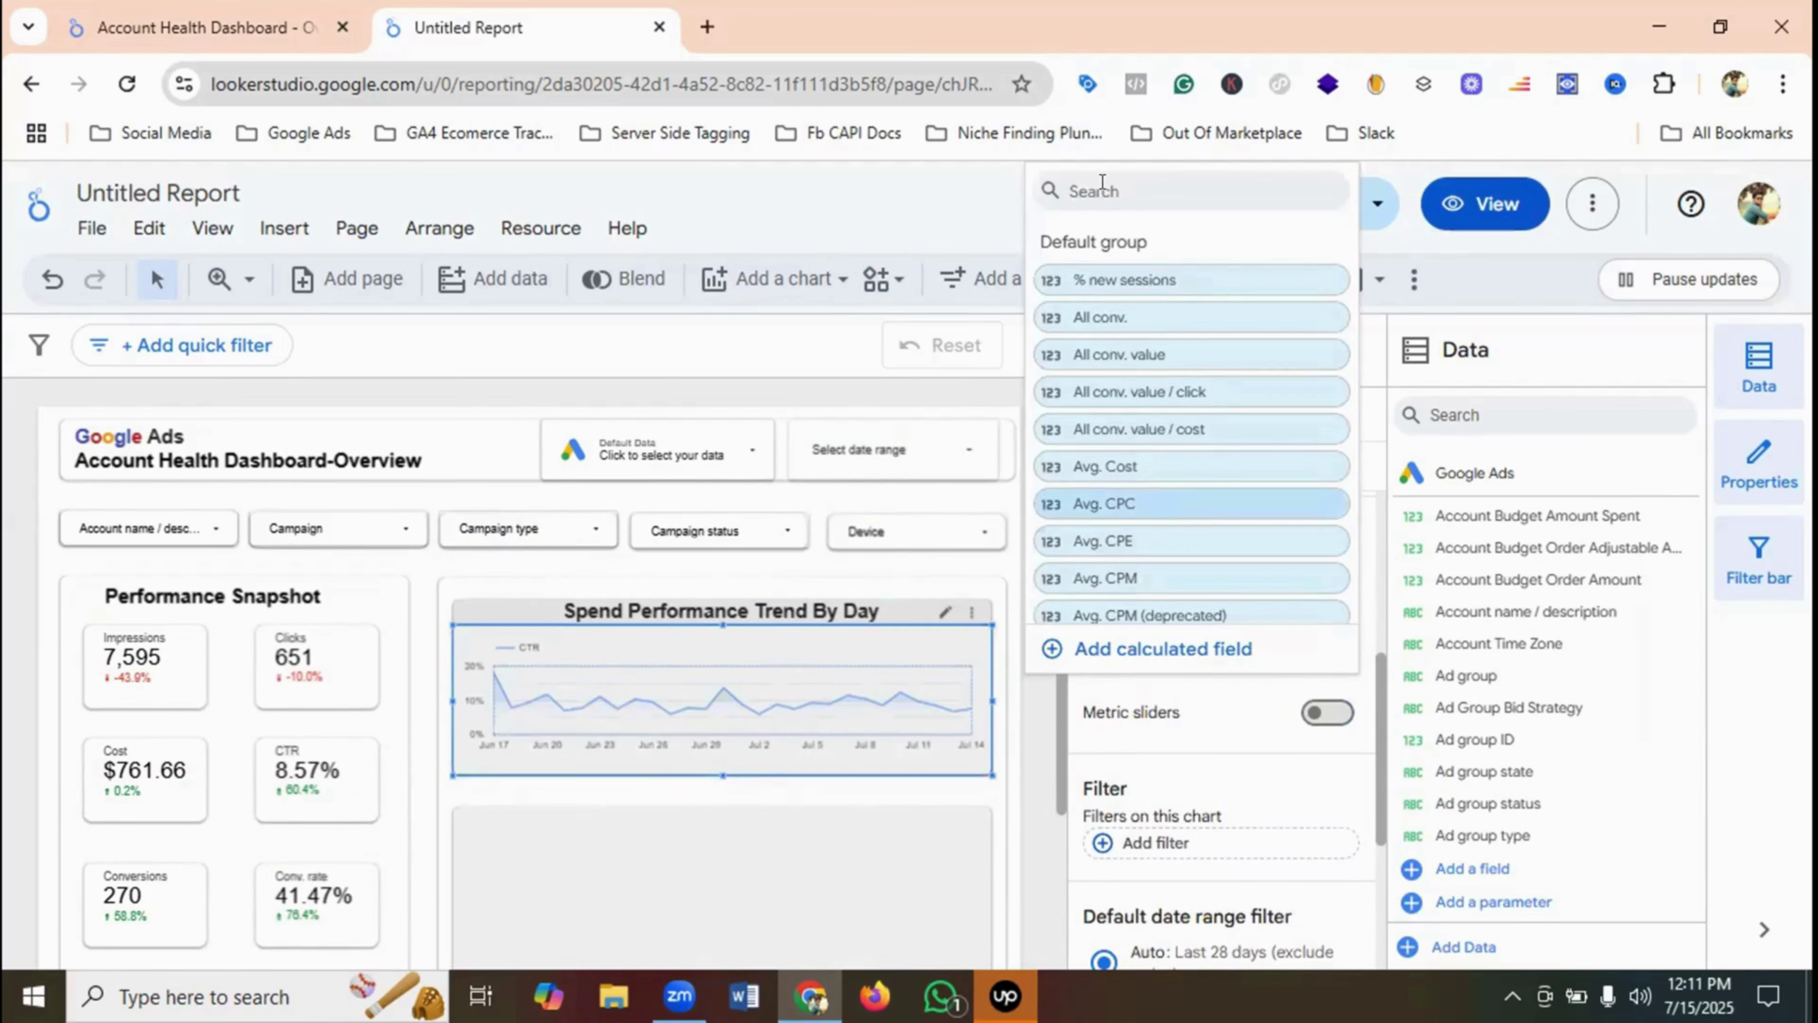
text(cost)
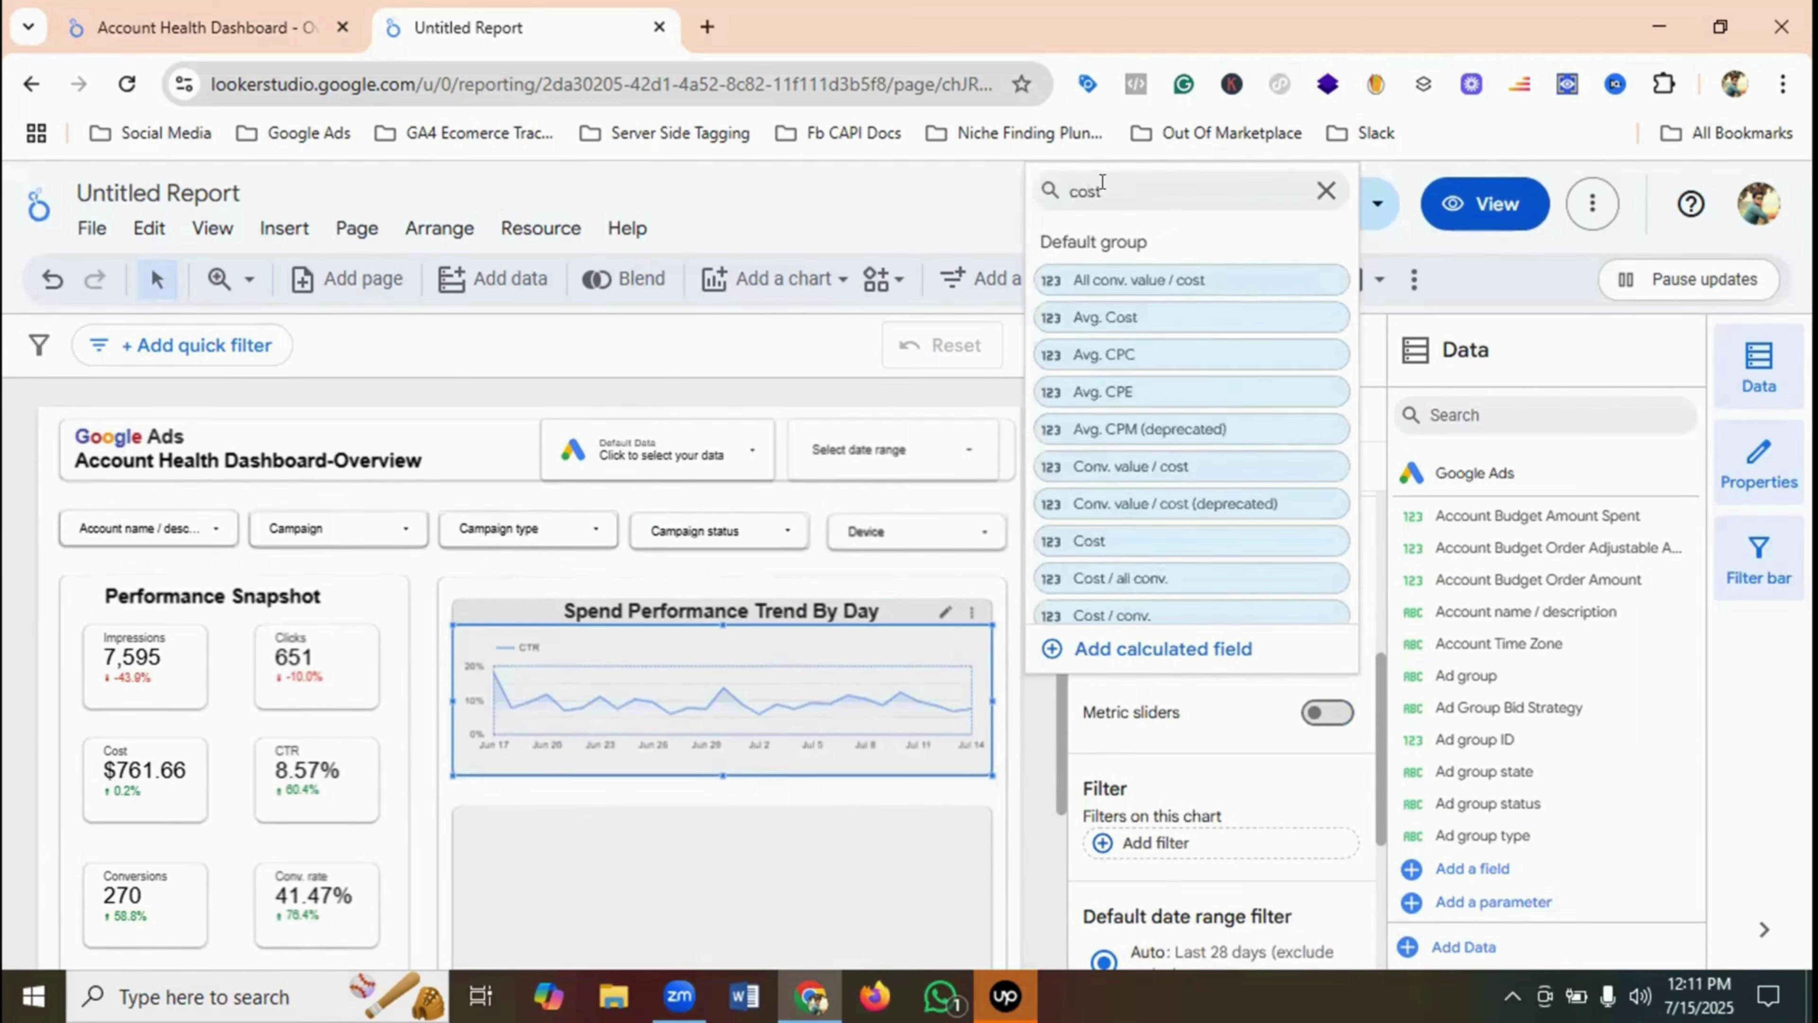
click(1100, 540)
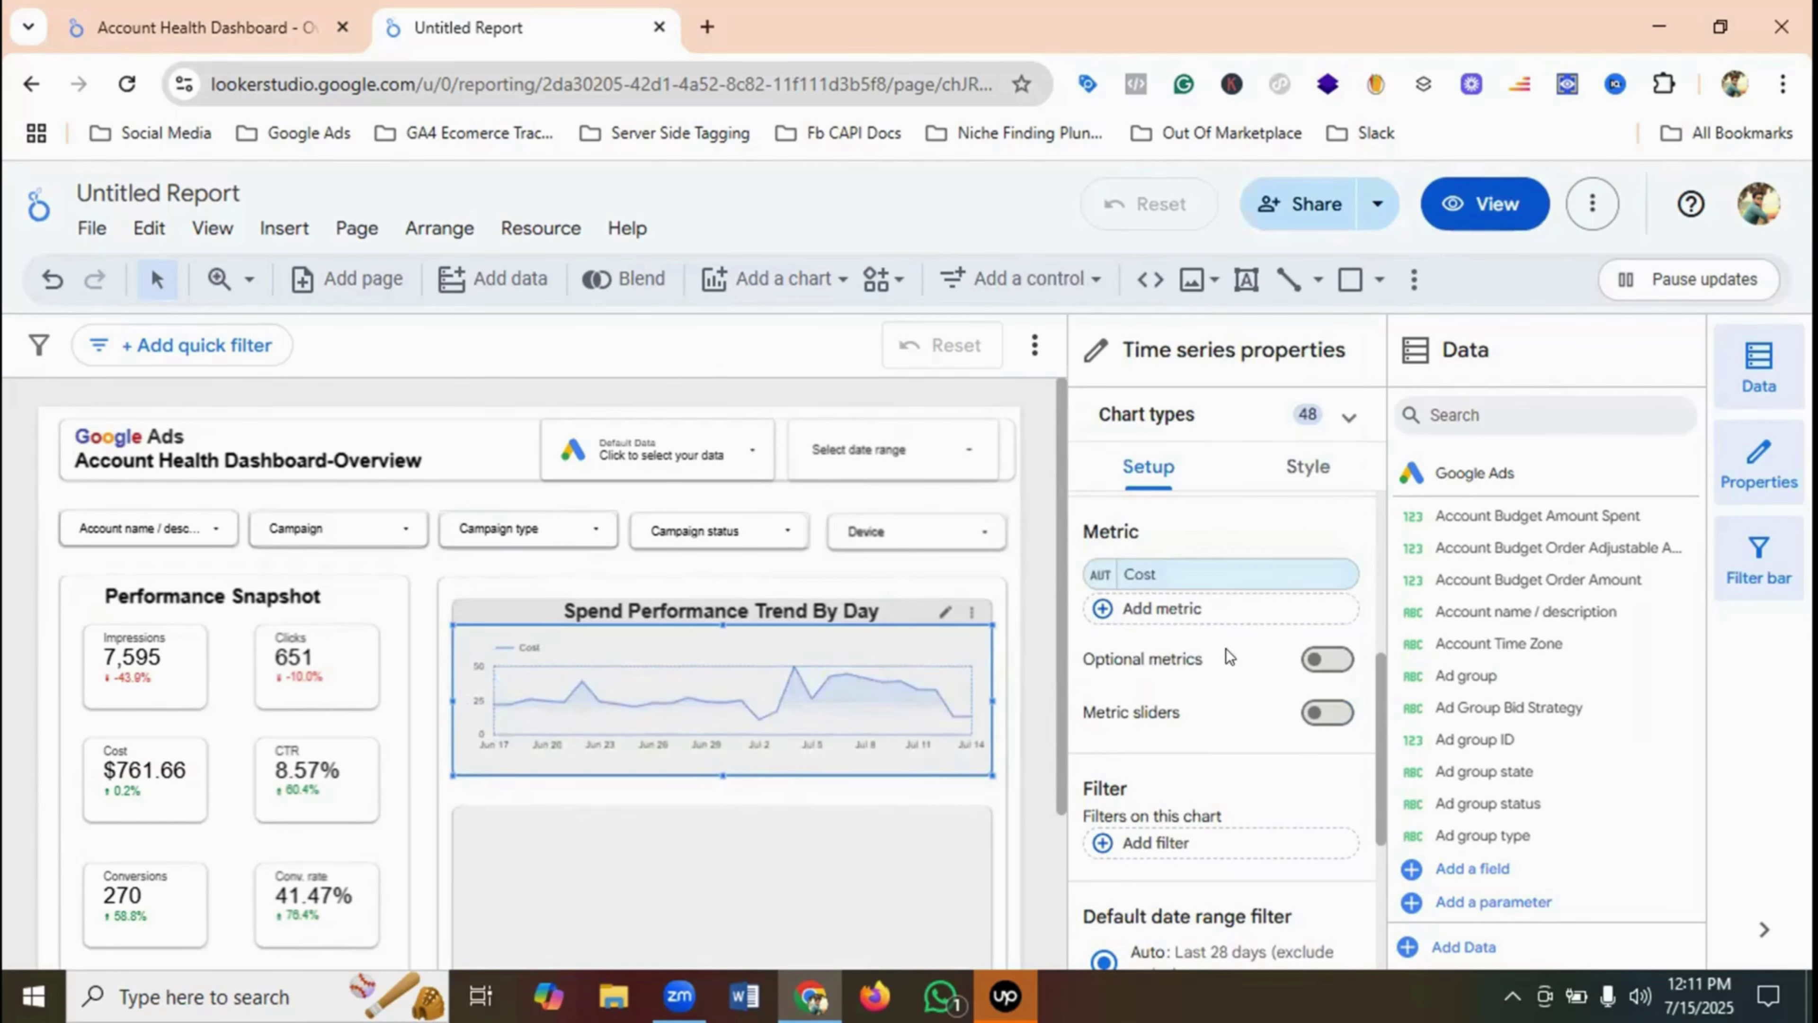
- Switch the time series chart's default date range to Custom and try to set it to last month
scroll(1243, 657, down, 4)
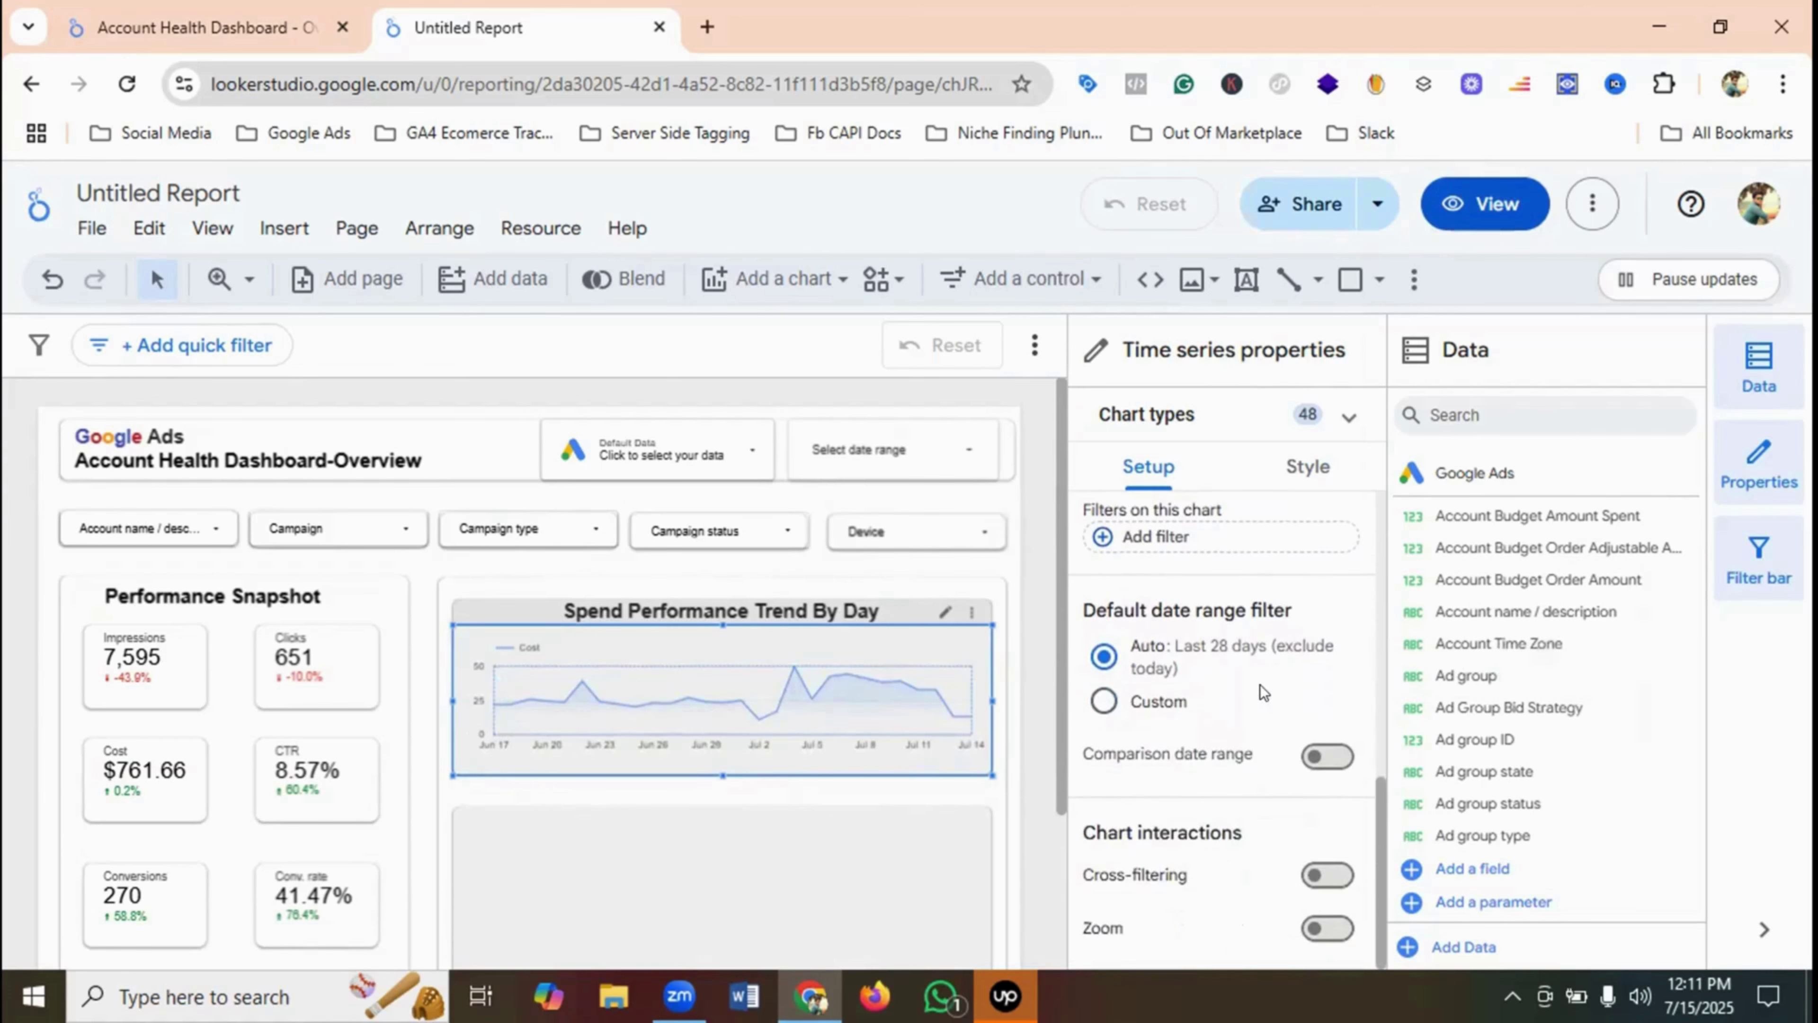
click(1104, 701)
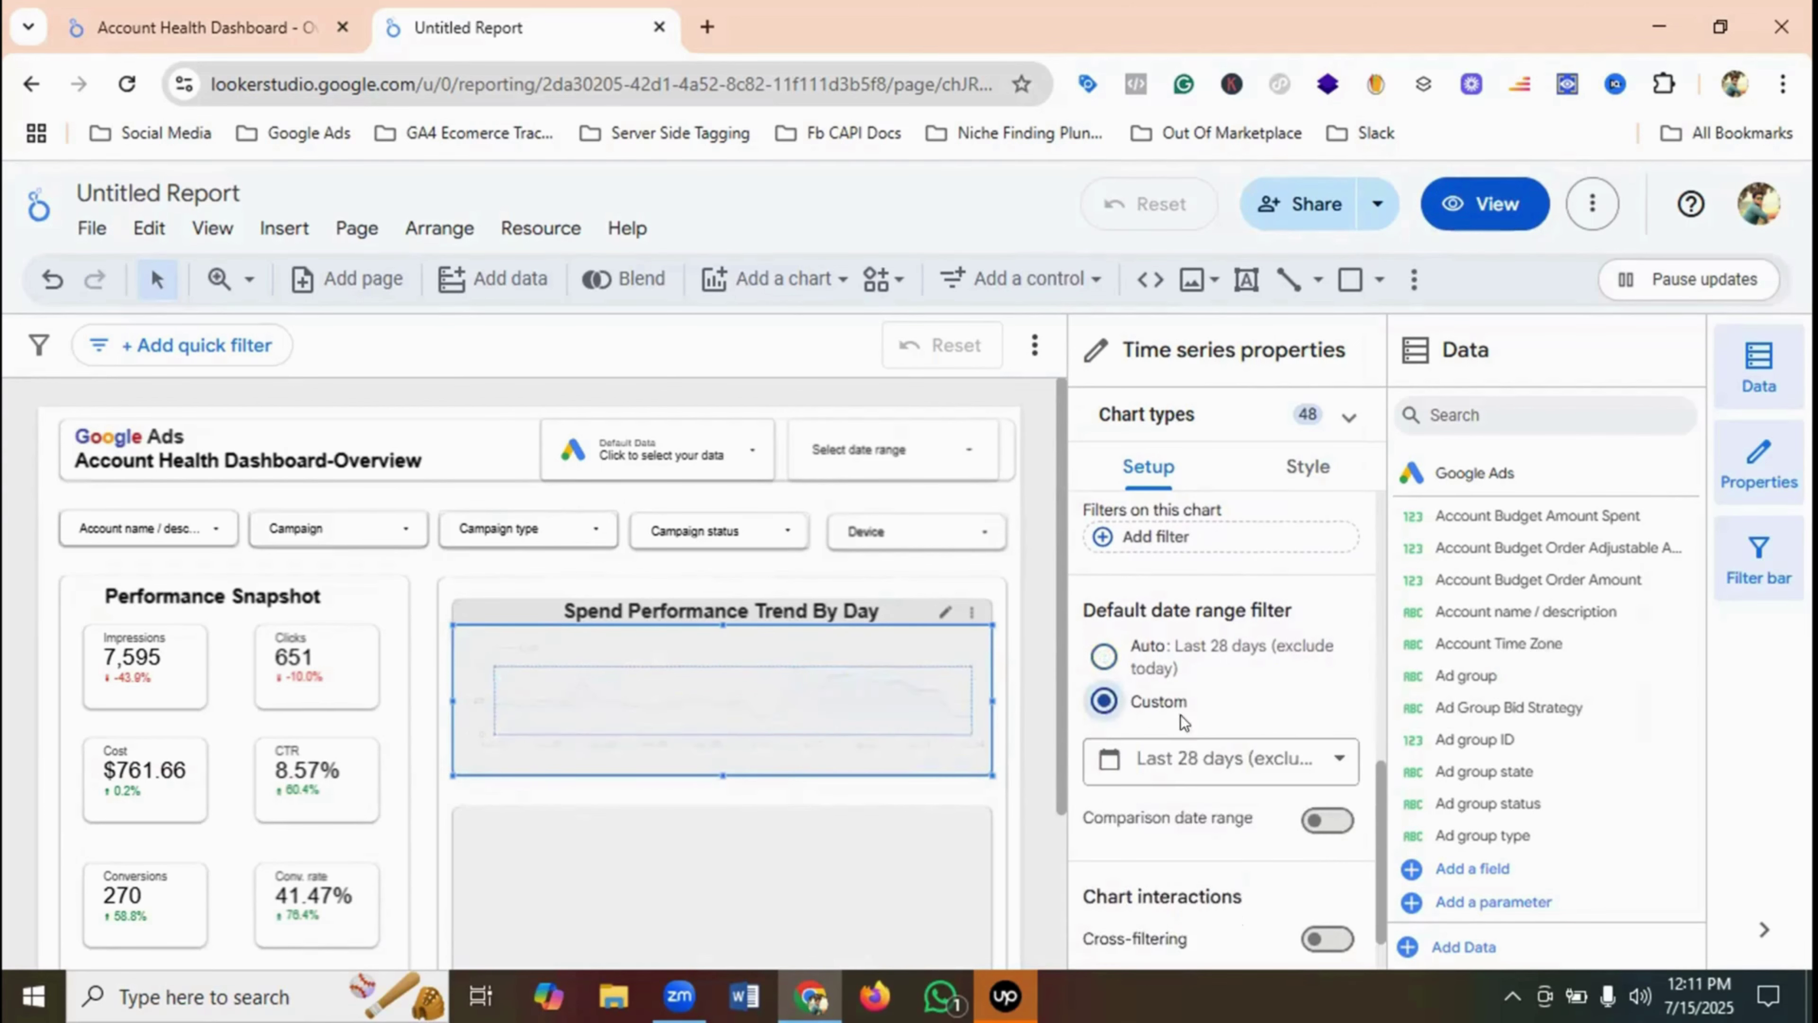
click(1183, 761)
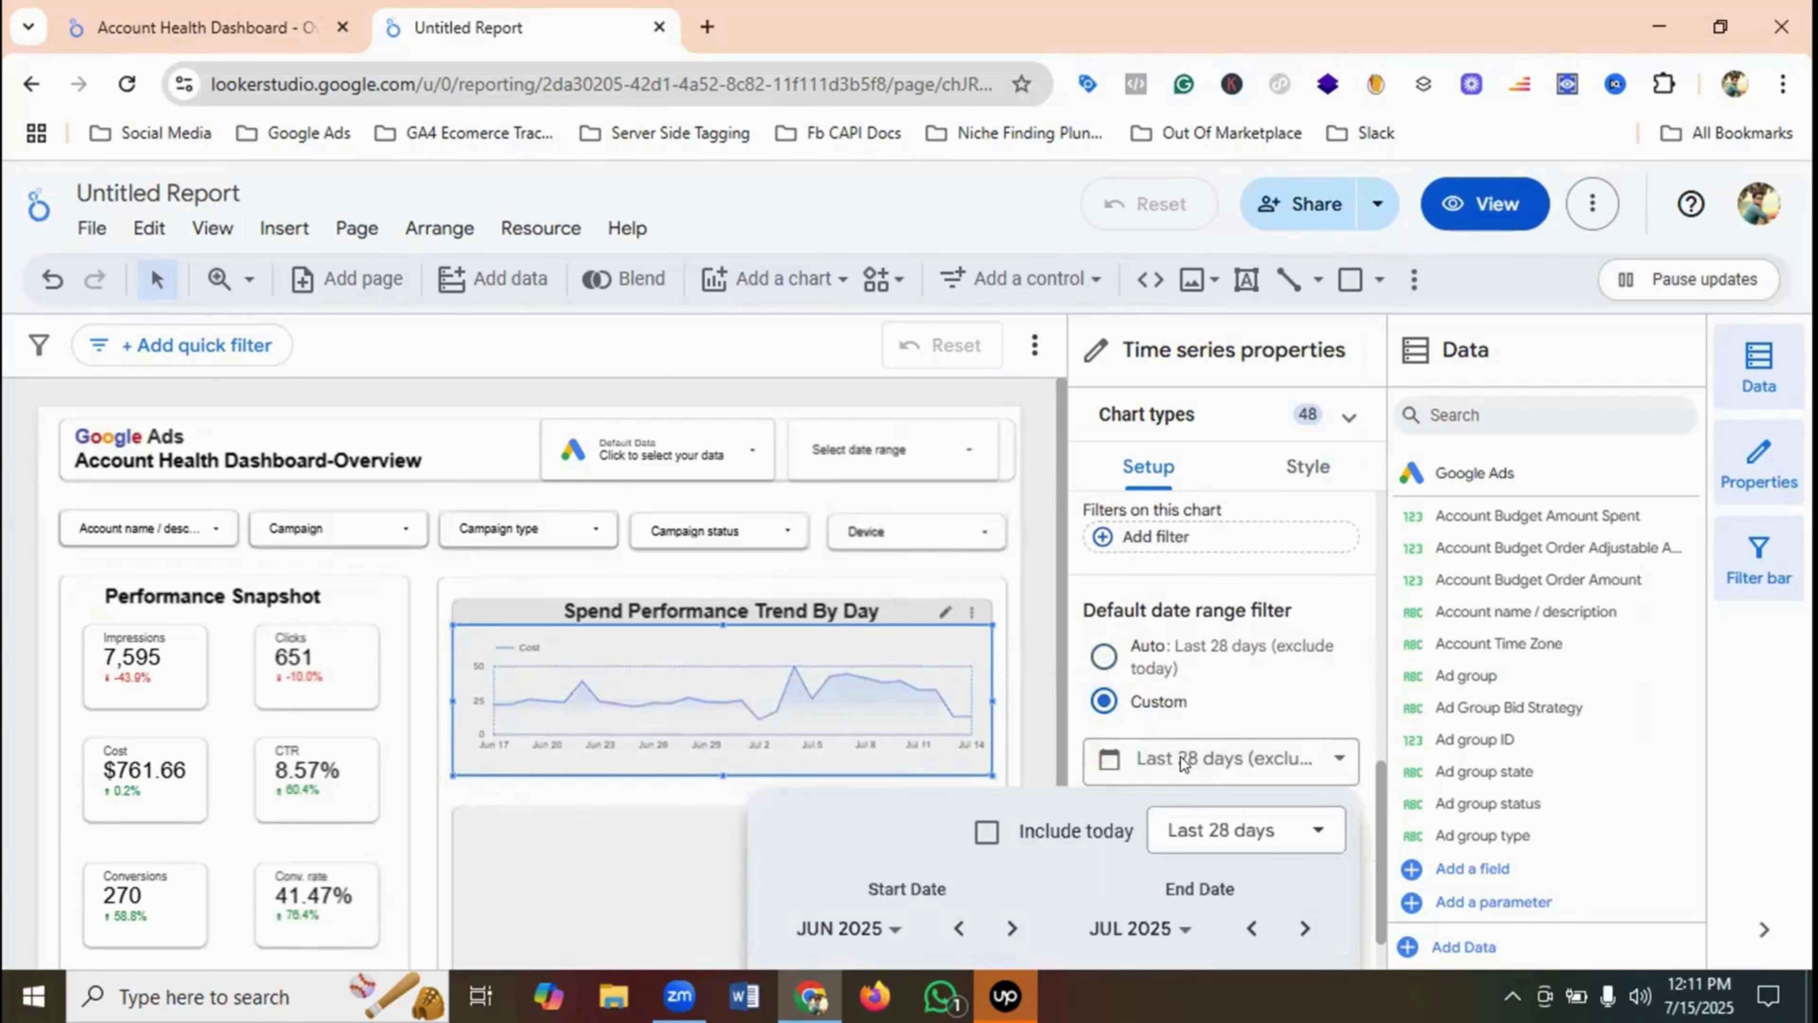
click(1219, 832)
mouse_move(1238, 699)
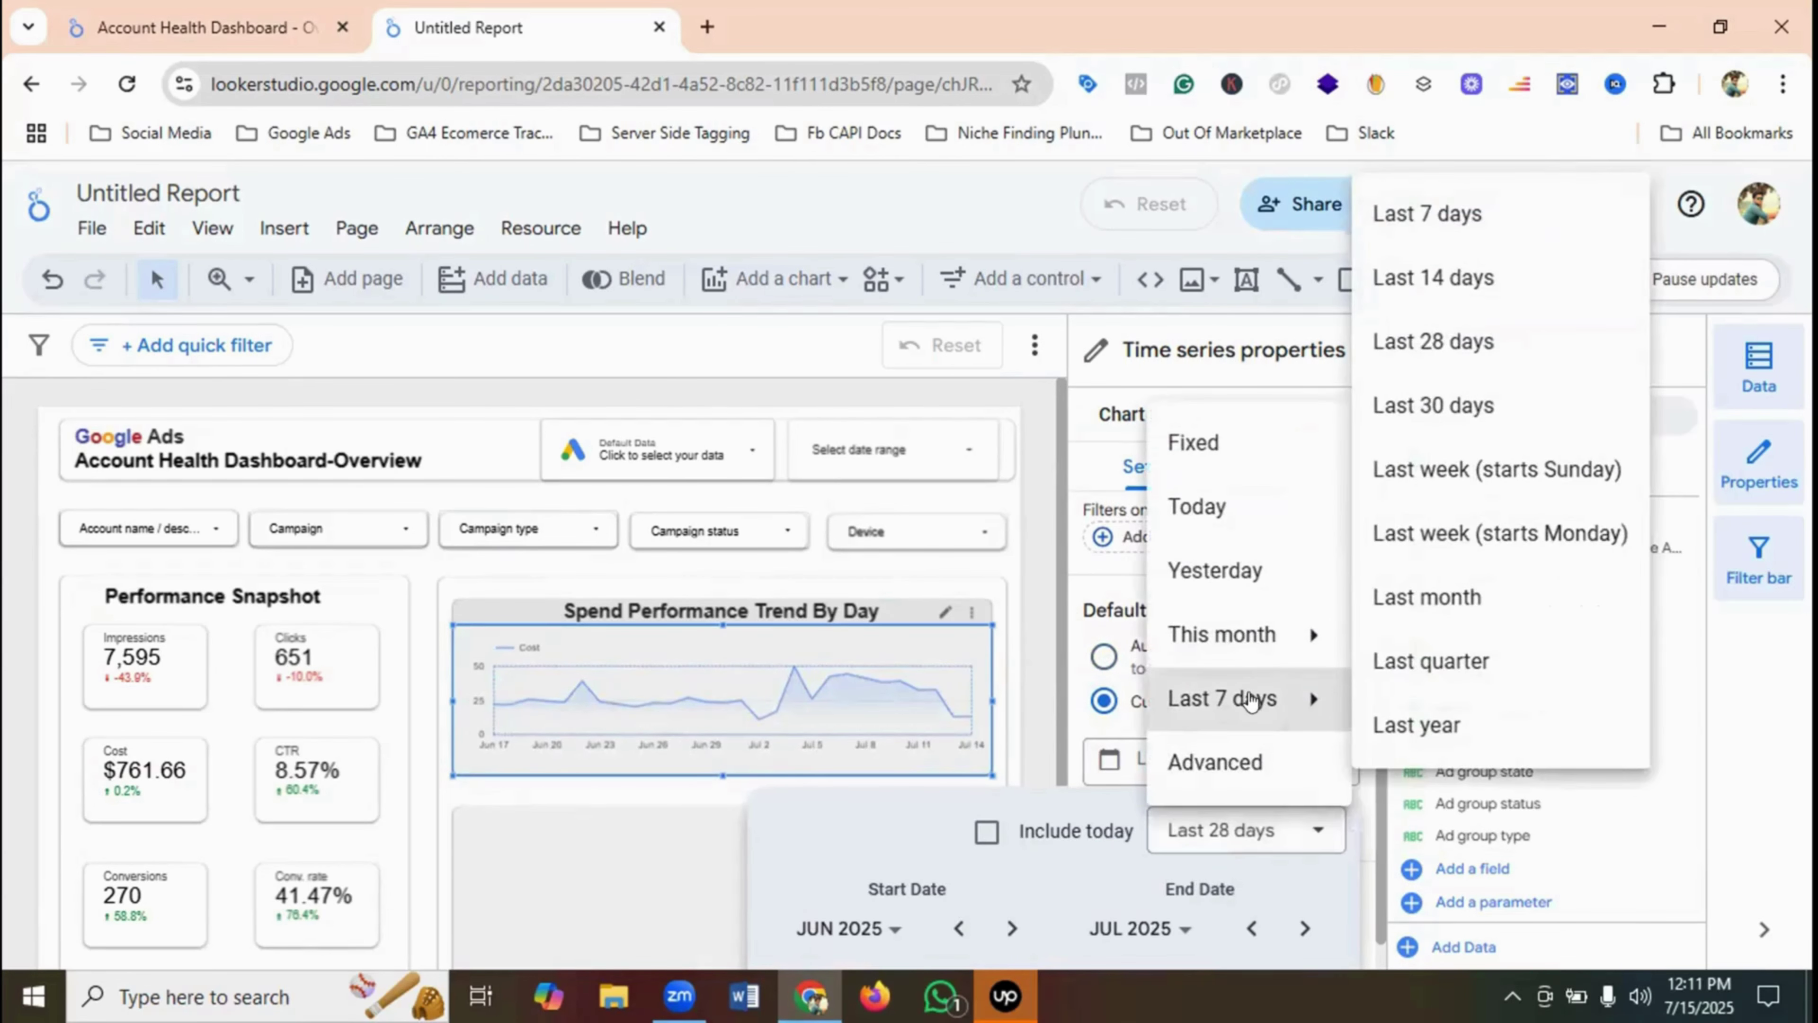
click(1457, 599)
click(1244, 772)
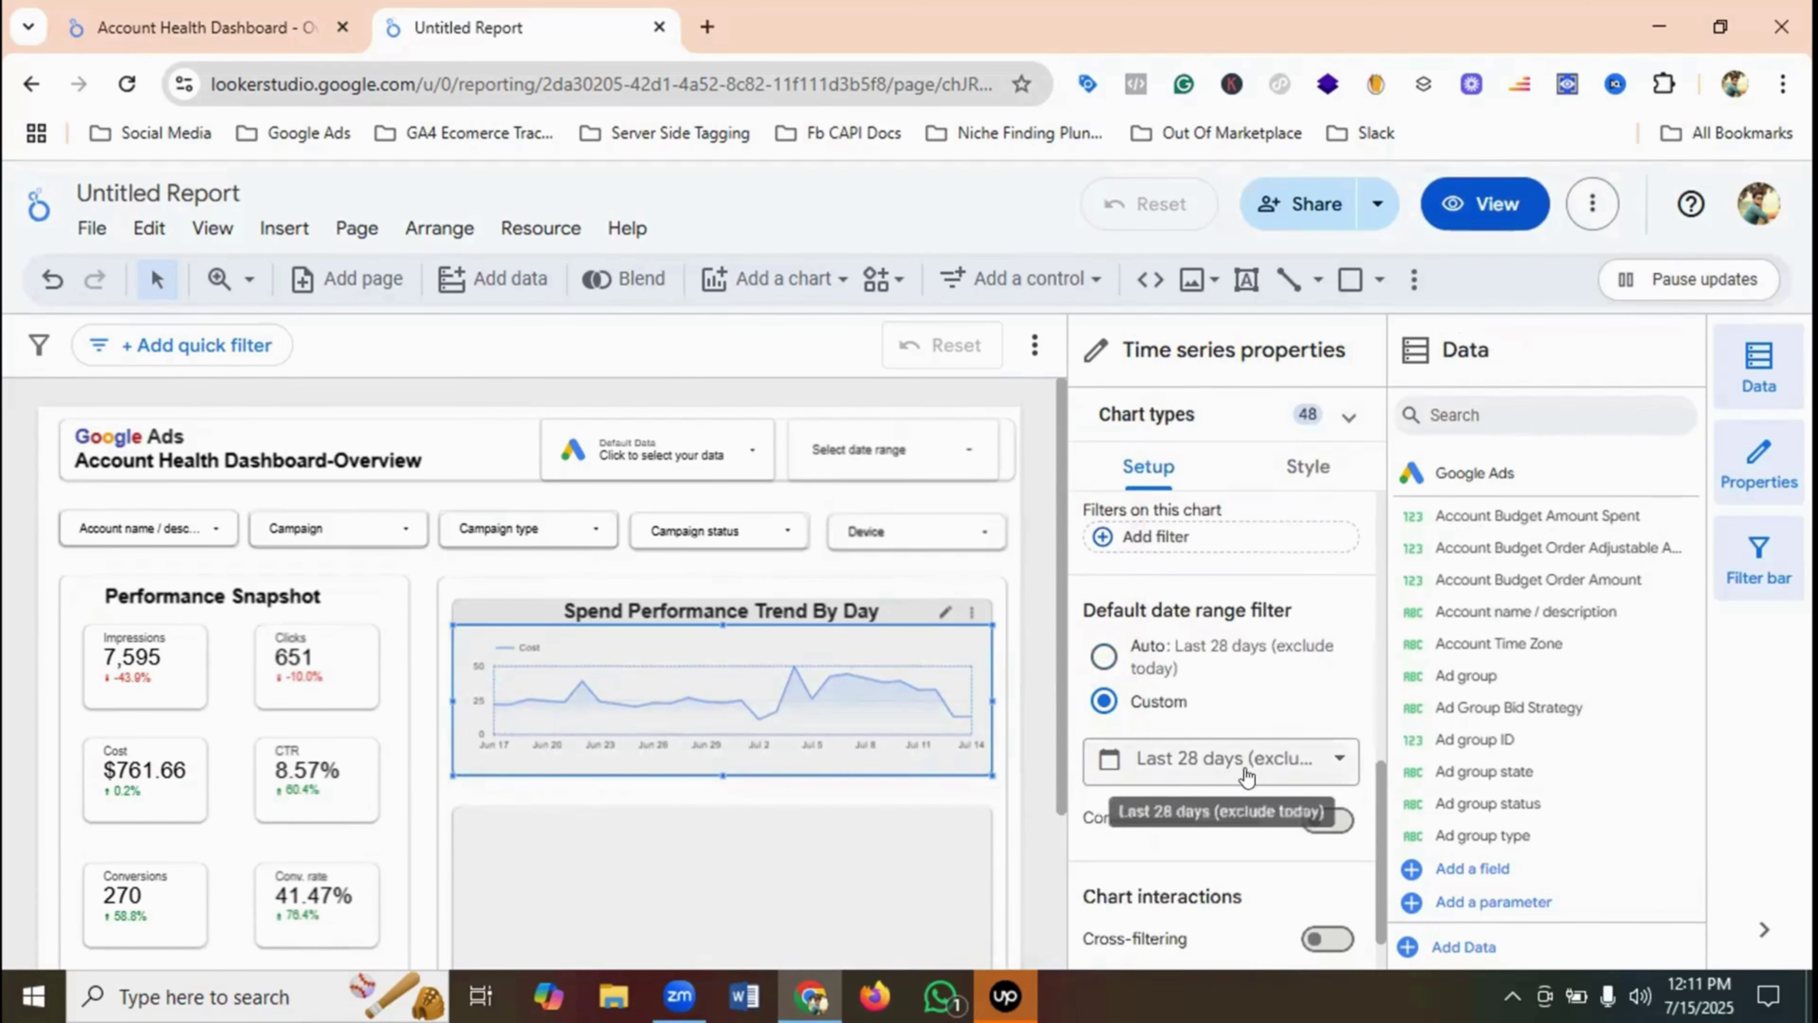
- Enable the time series chart's comparison date range and apply the previous period
click(1324, 818)
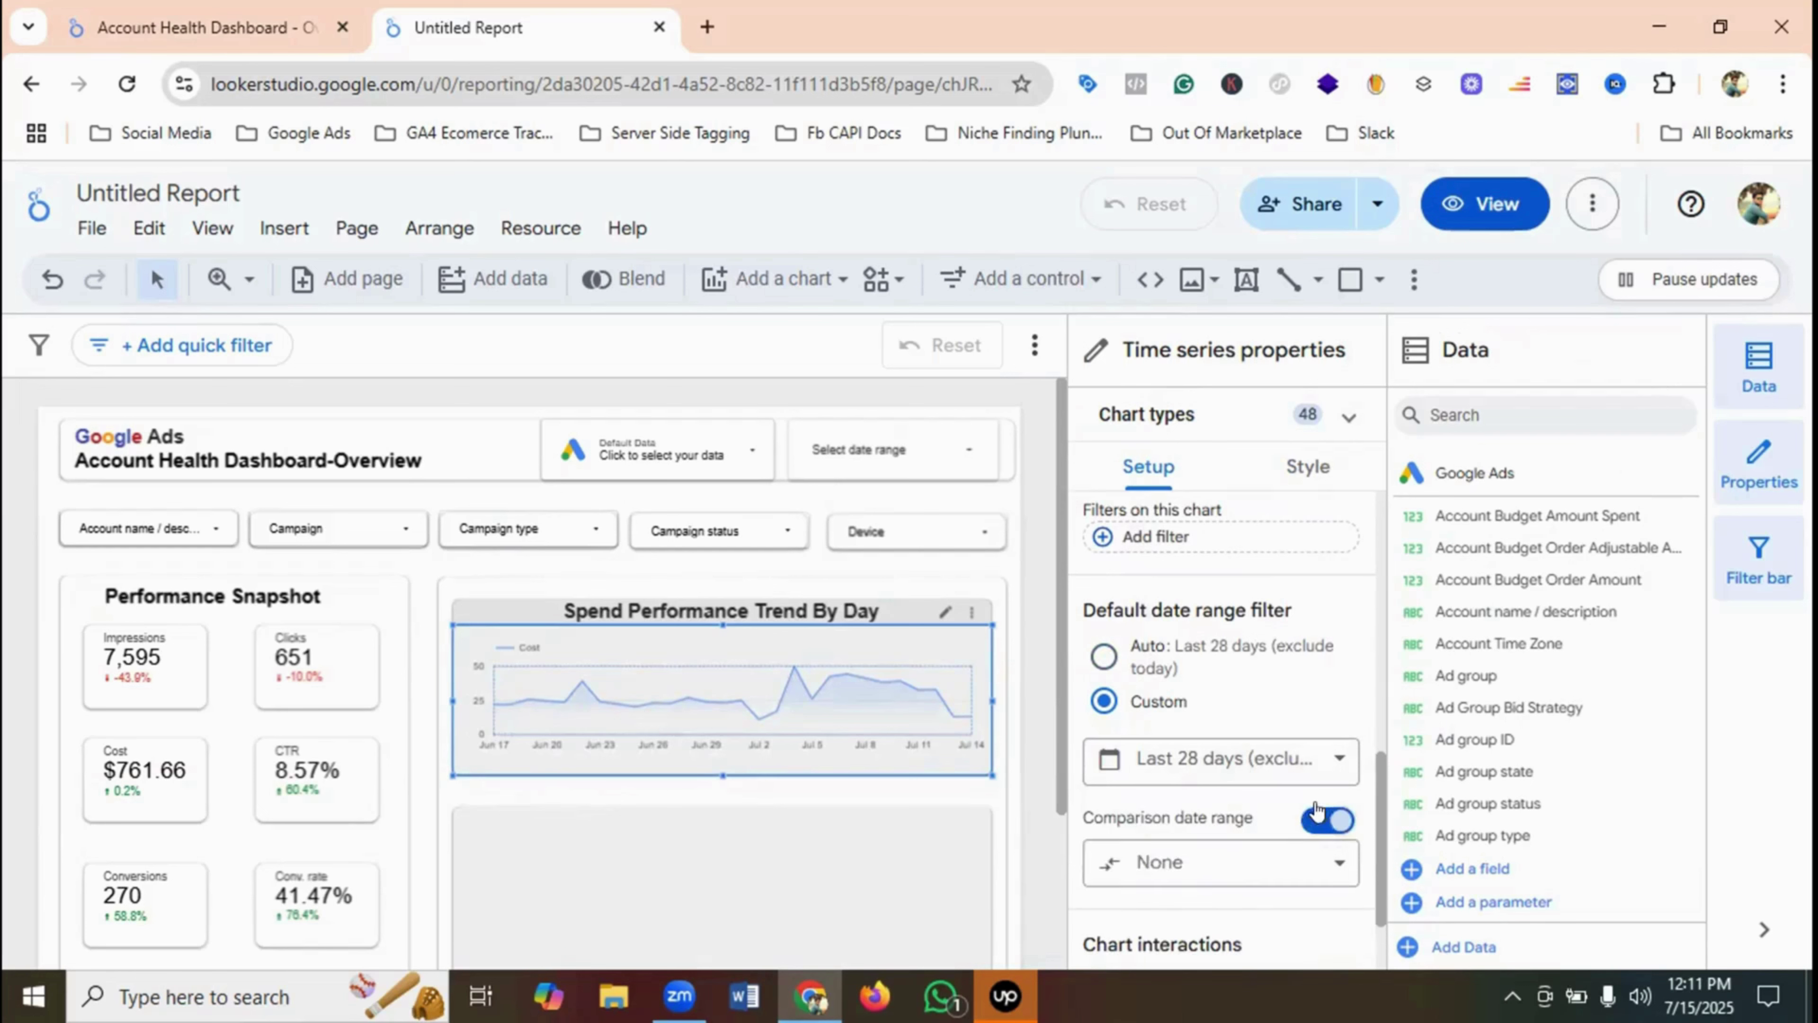
click(1229, 859)
click(1211, 432)
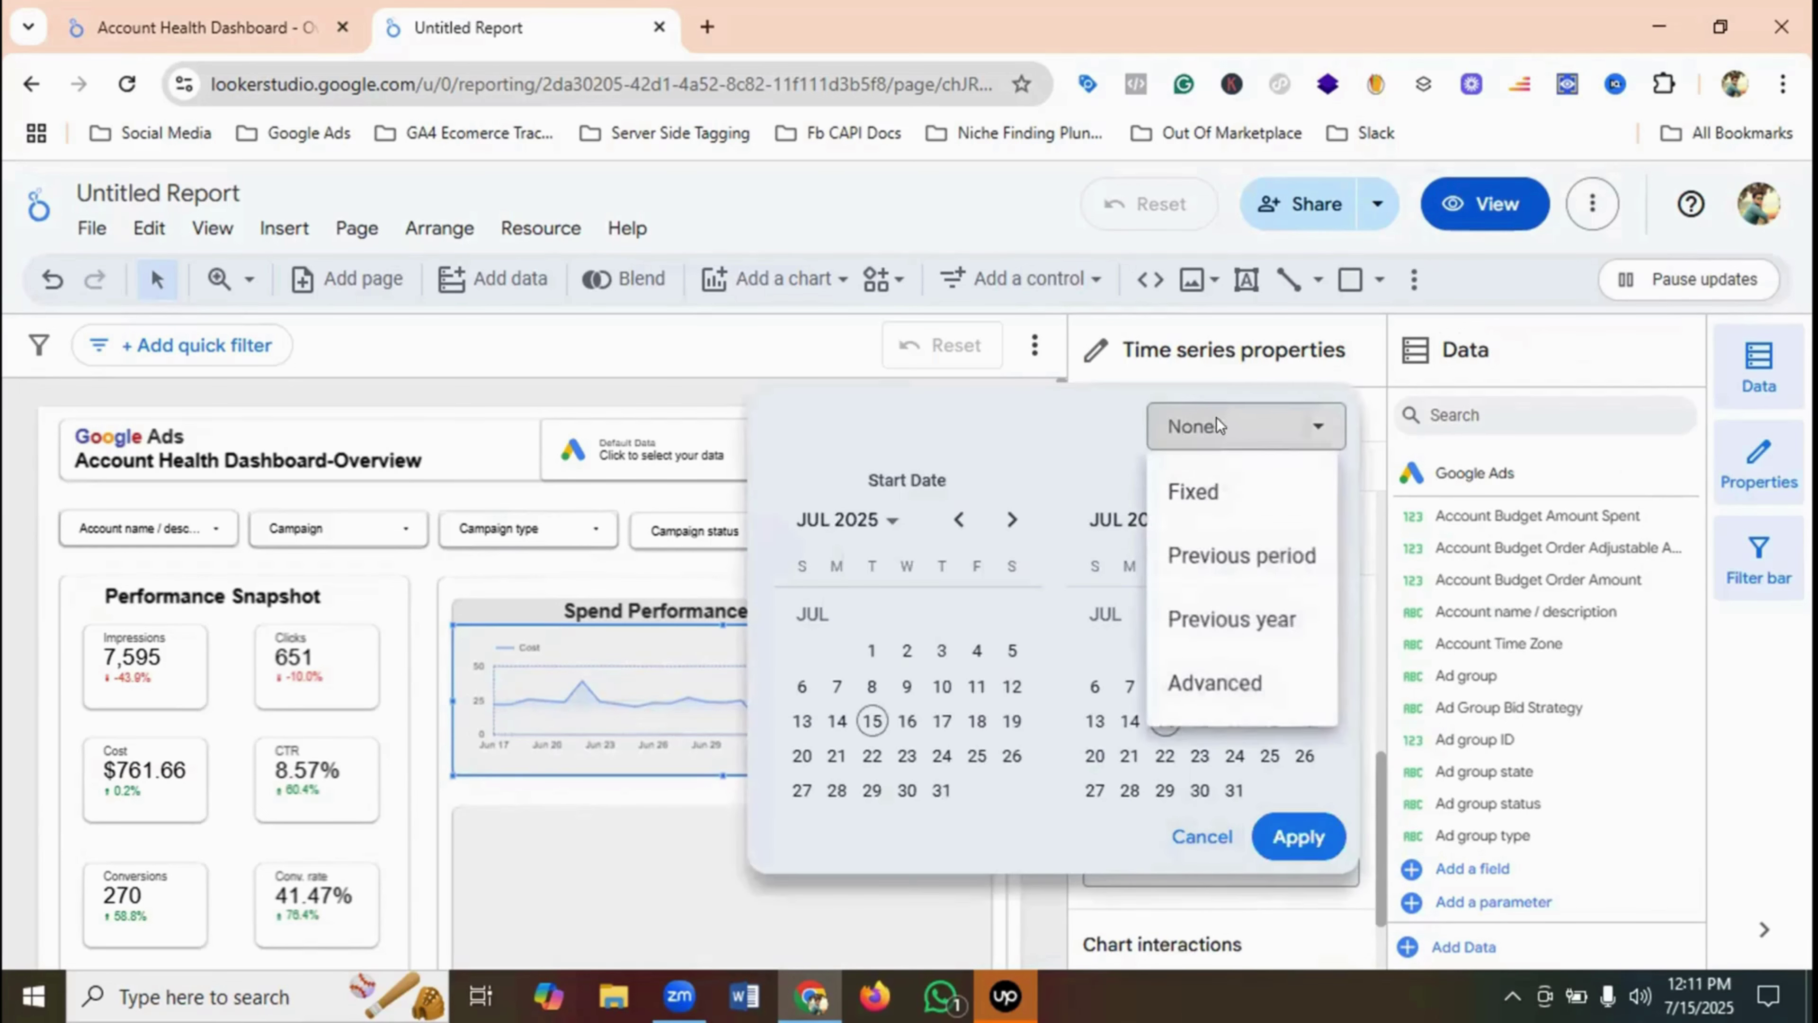
click(1263, 557)
click(1299, 834)
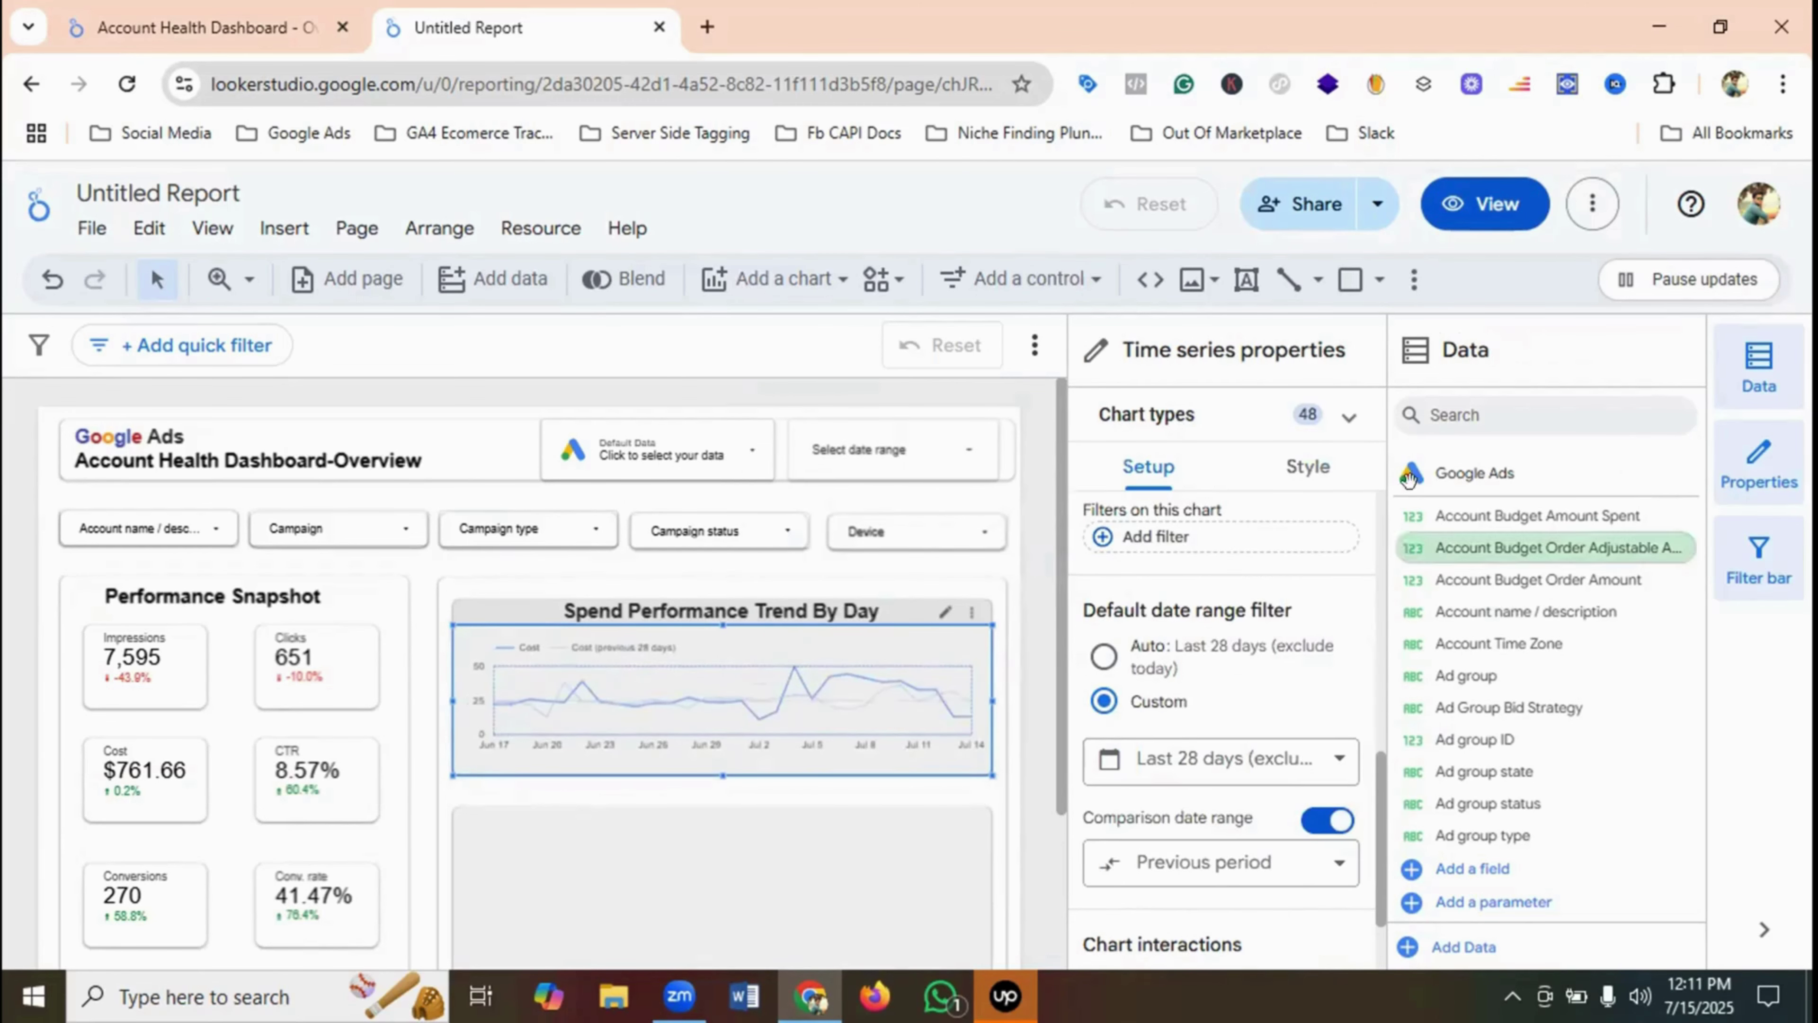
- Color the chart's Series #1 line dark indigo and show its data points
click(1315, 466)
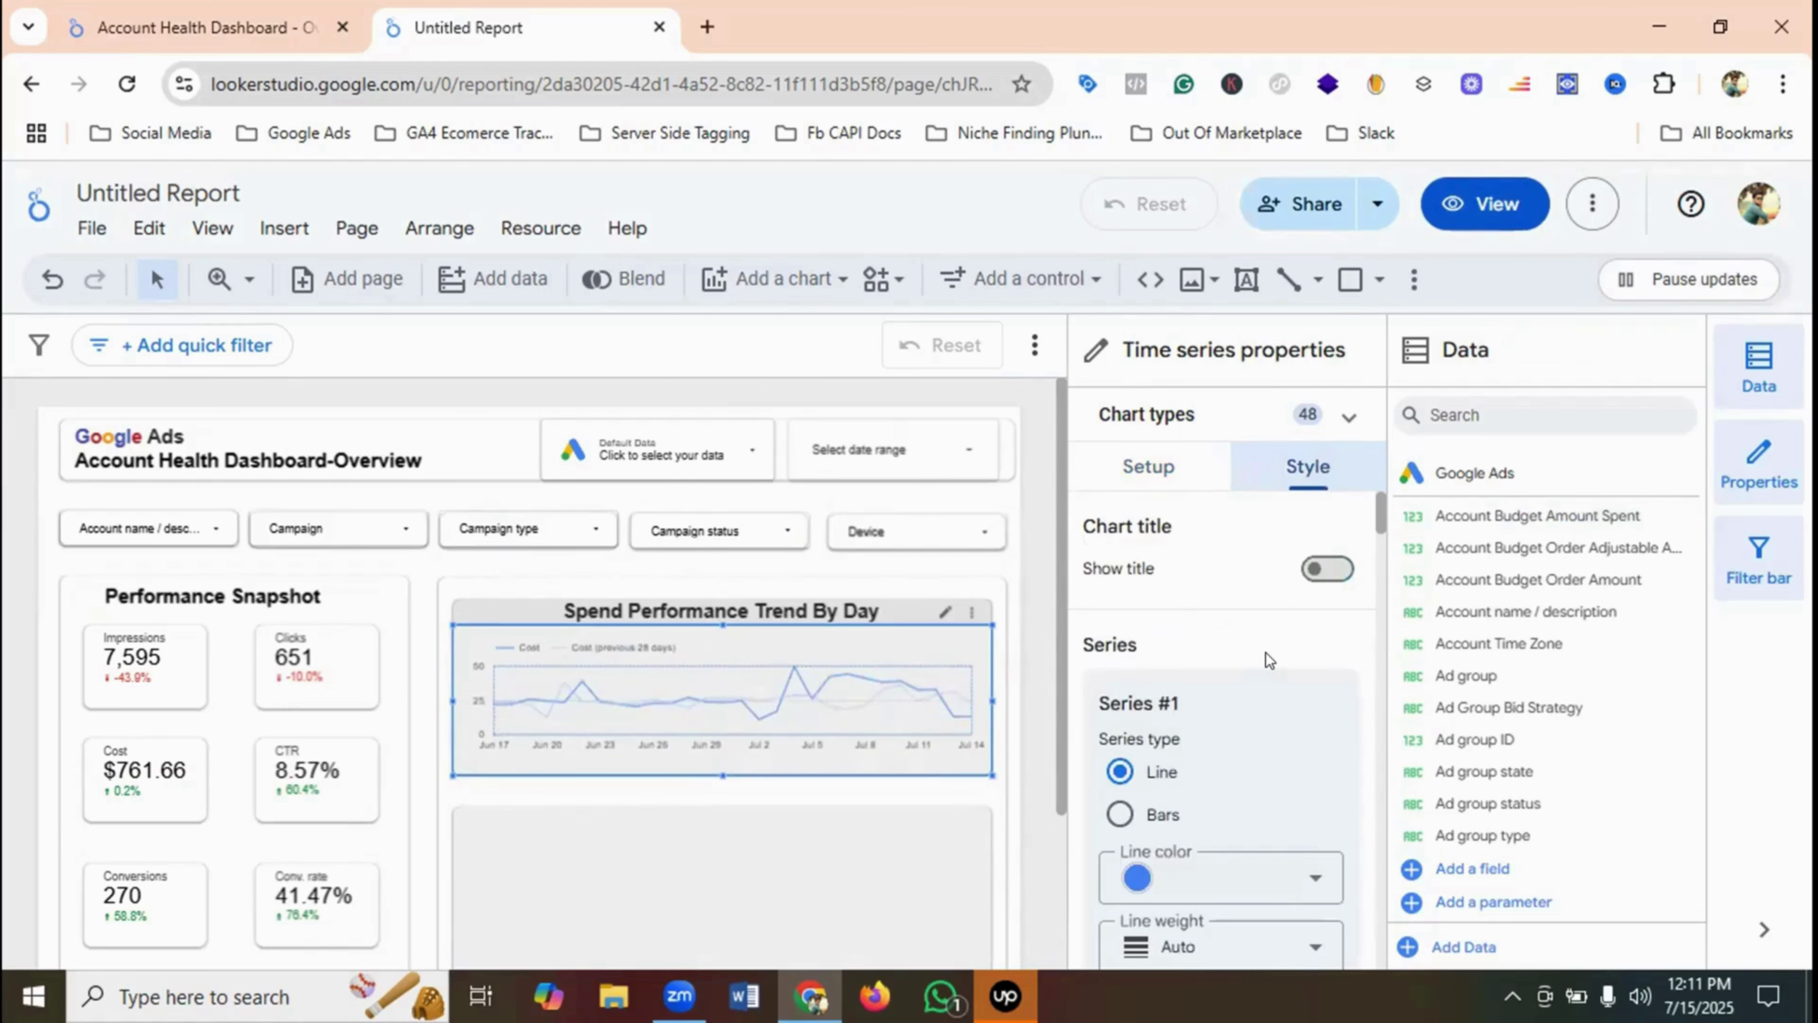
scroll(1269, 660, down, 2)
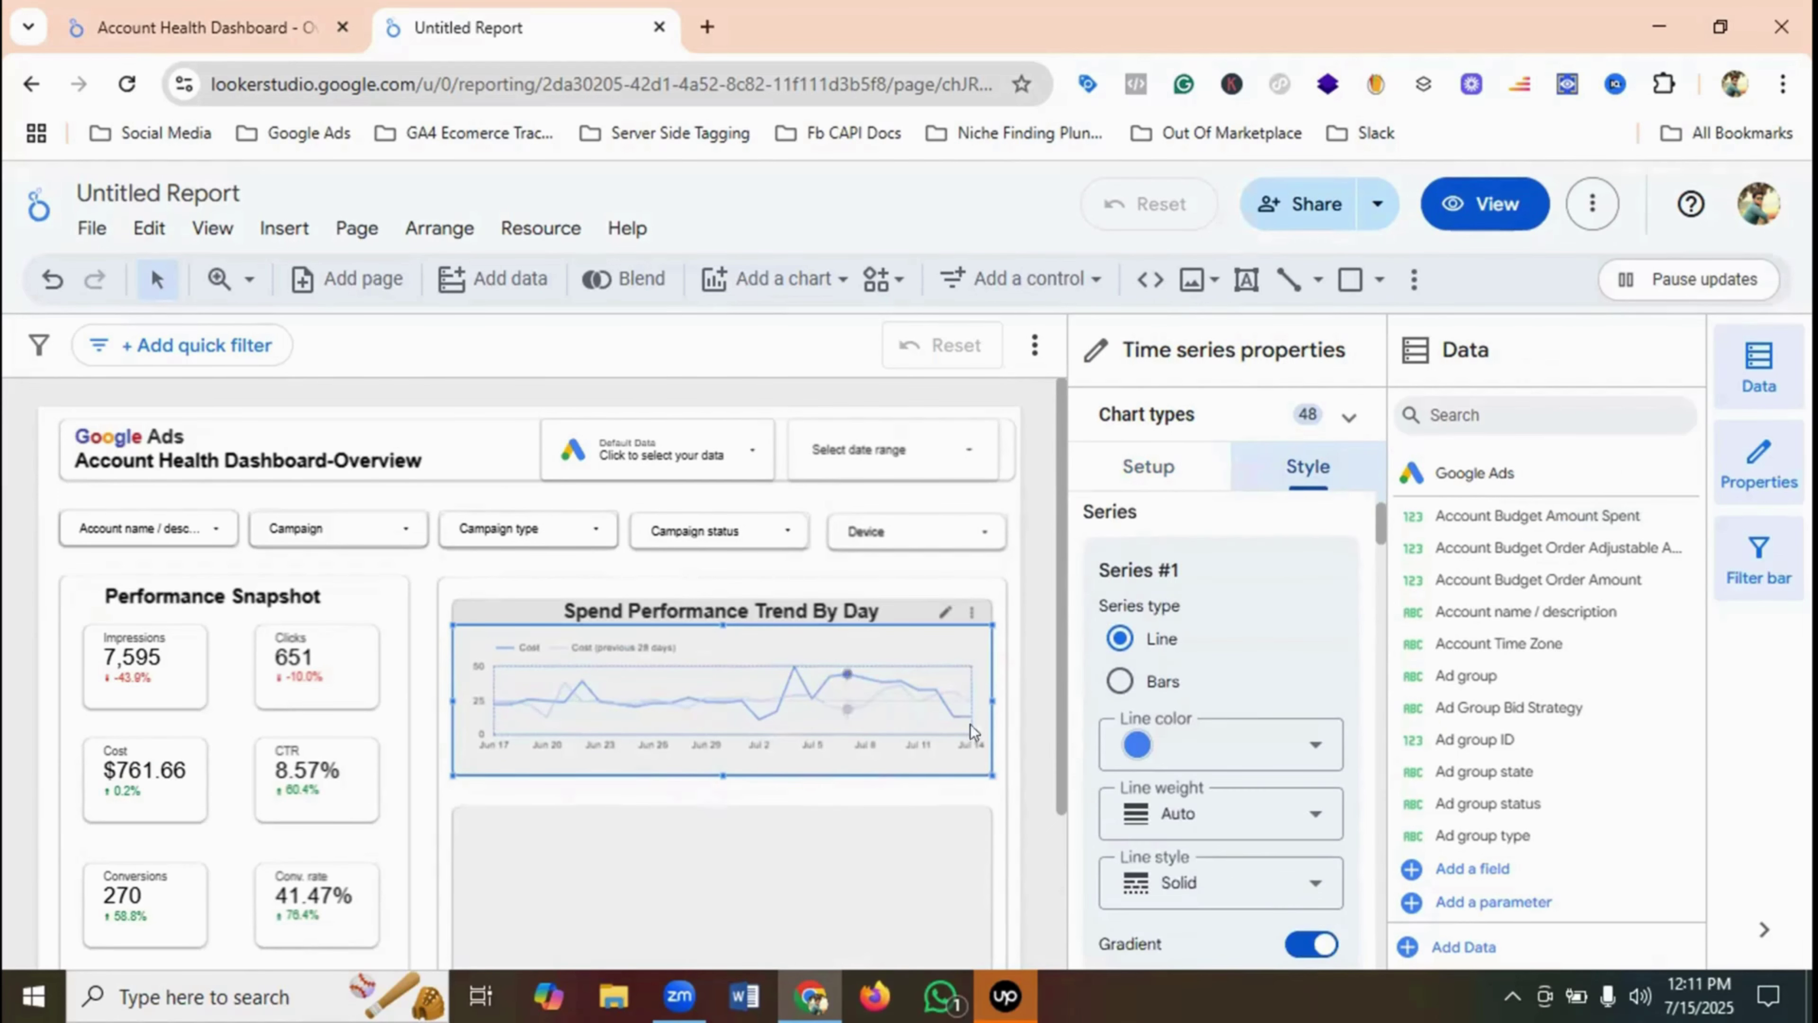
click(1137, 744)
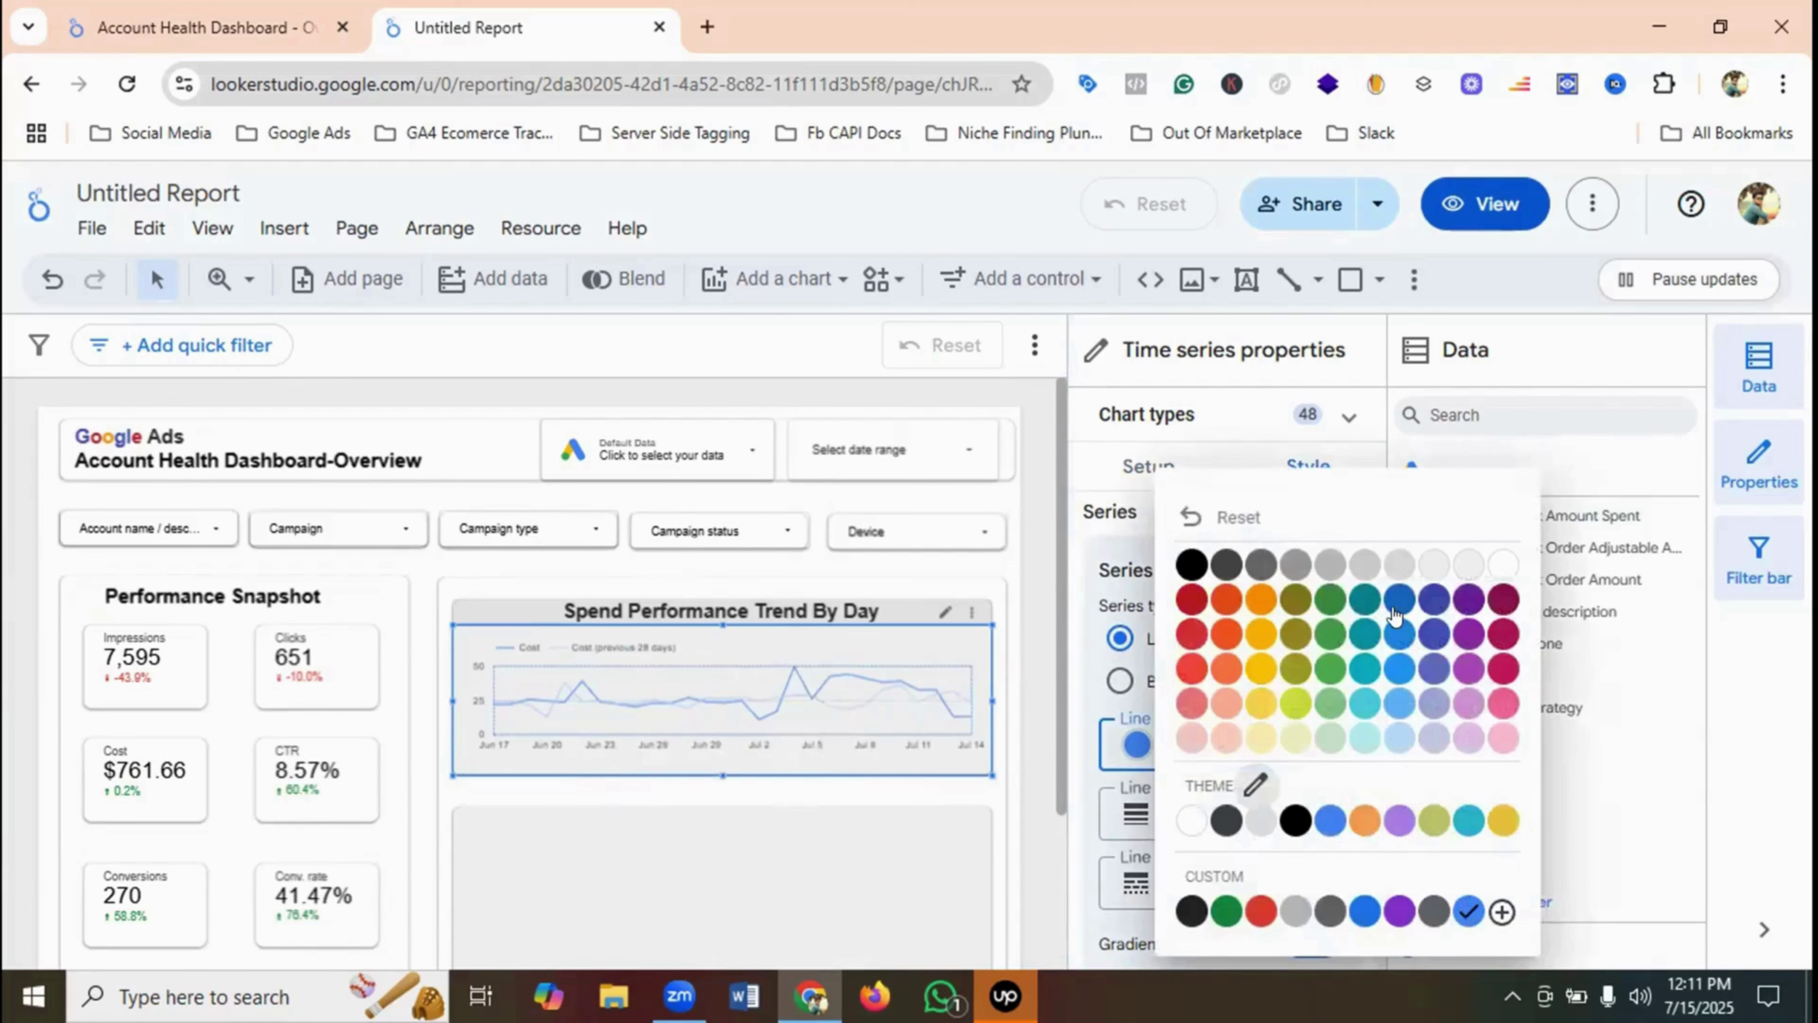
click(1428, 596)
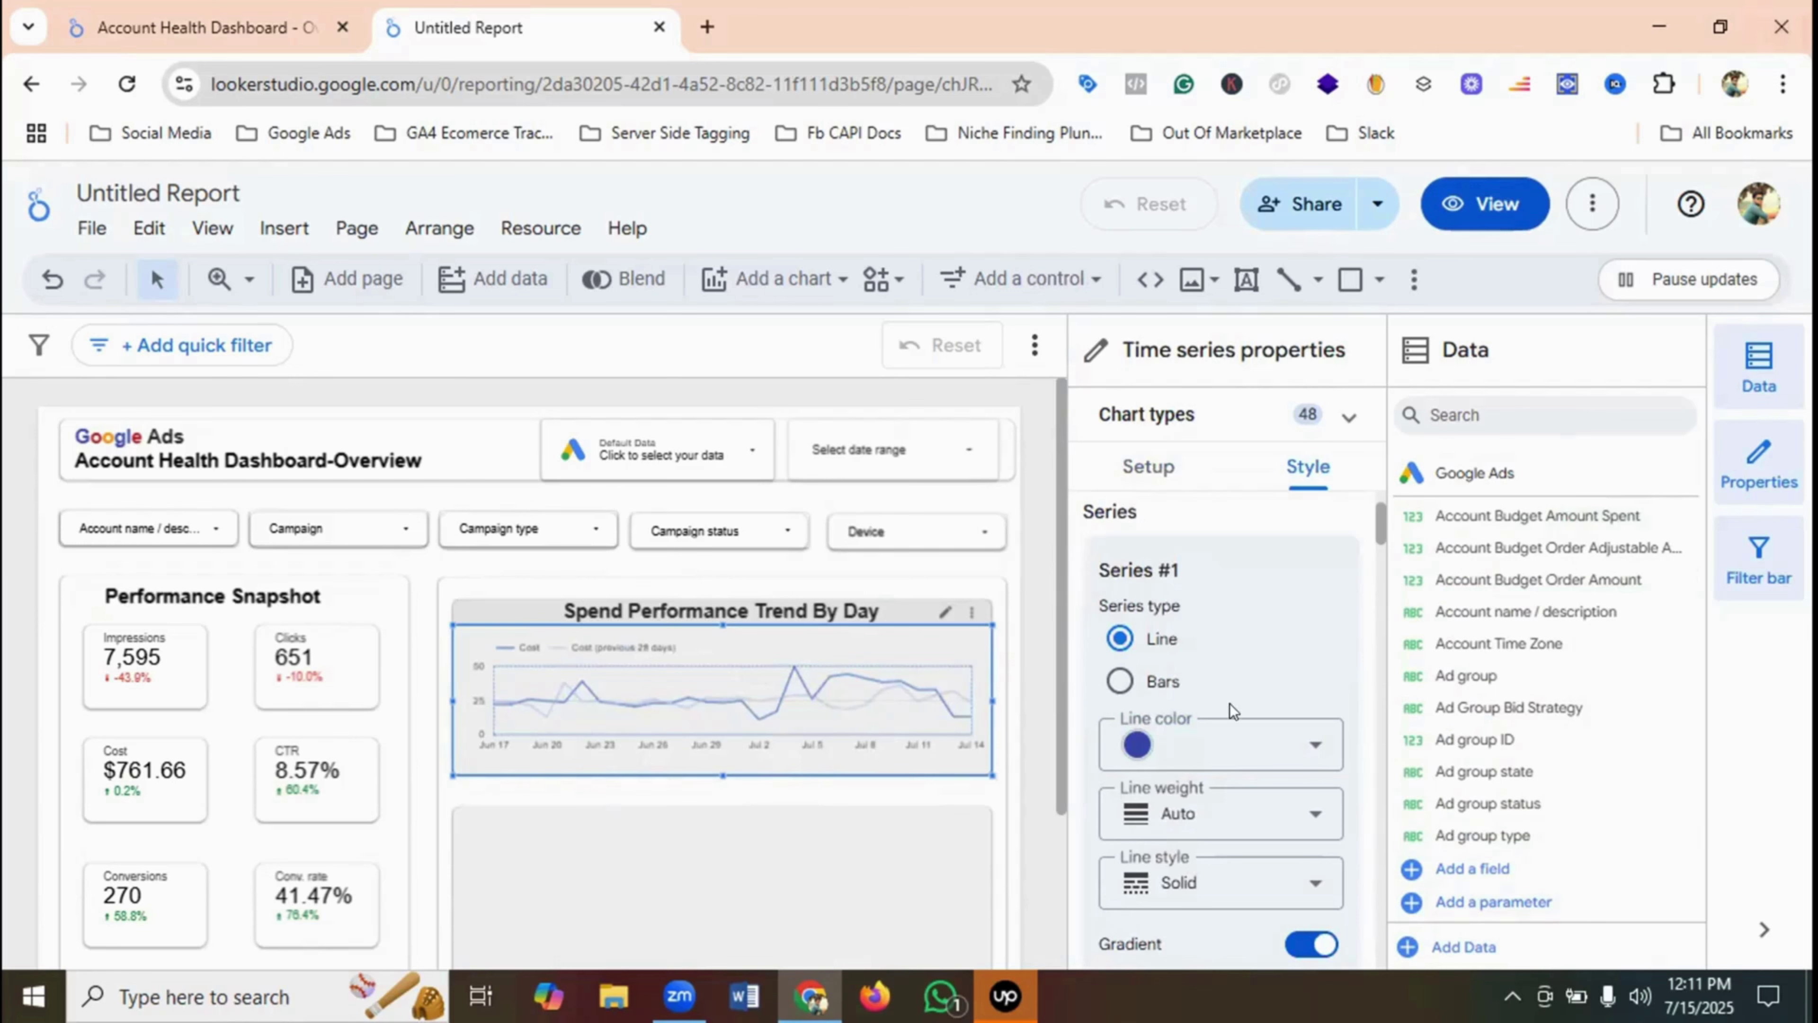
scroll(1238, 708, down, 4)
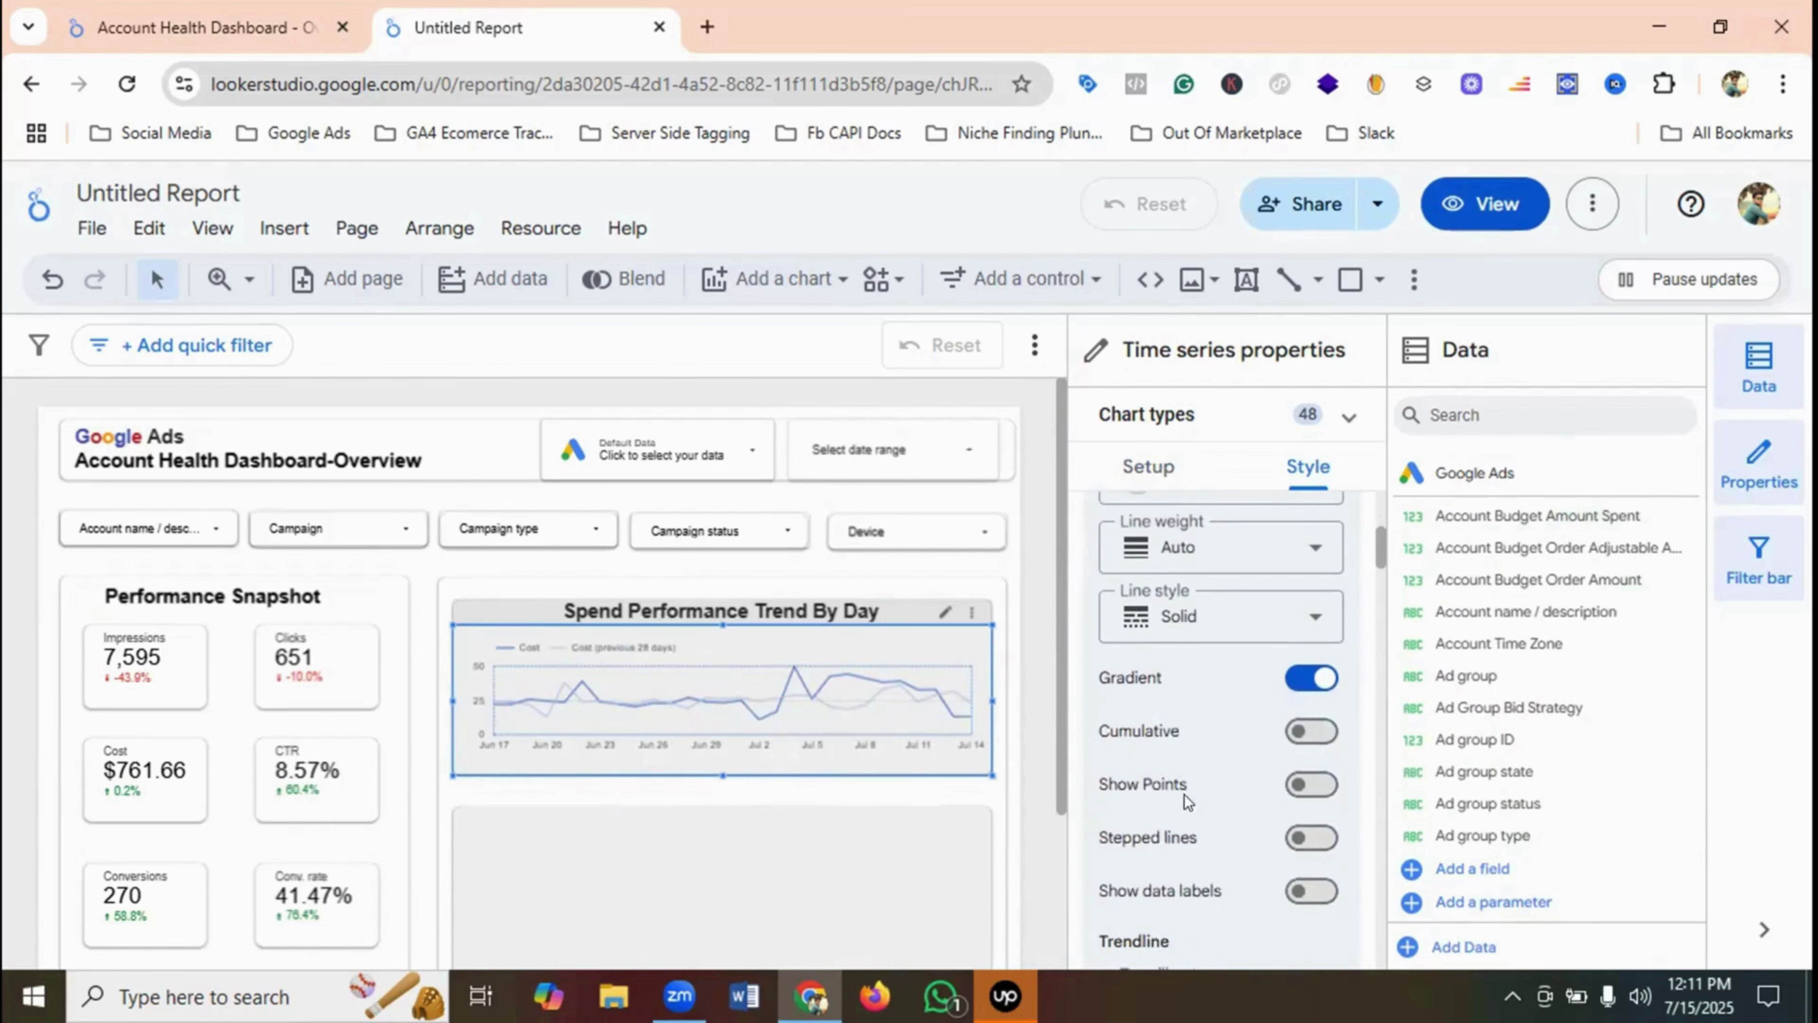
click(1301, 786)
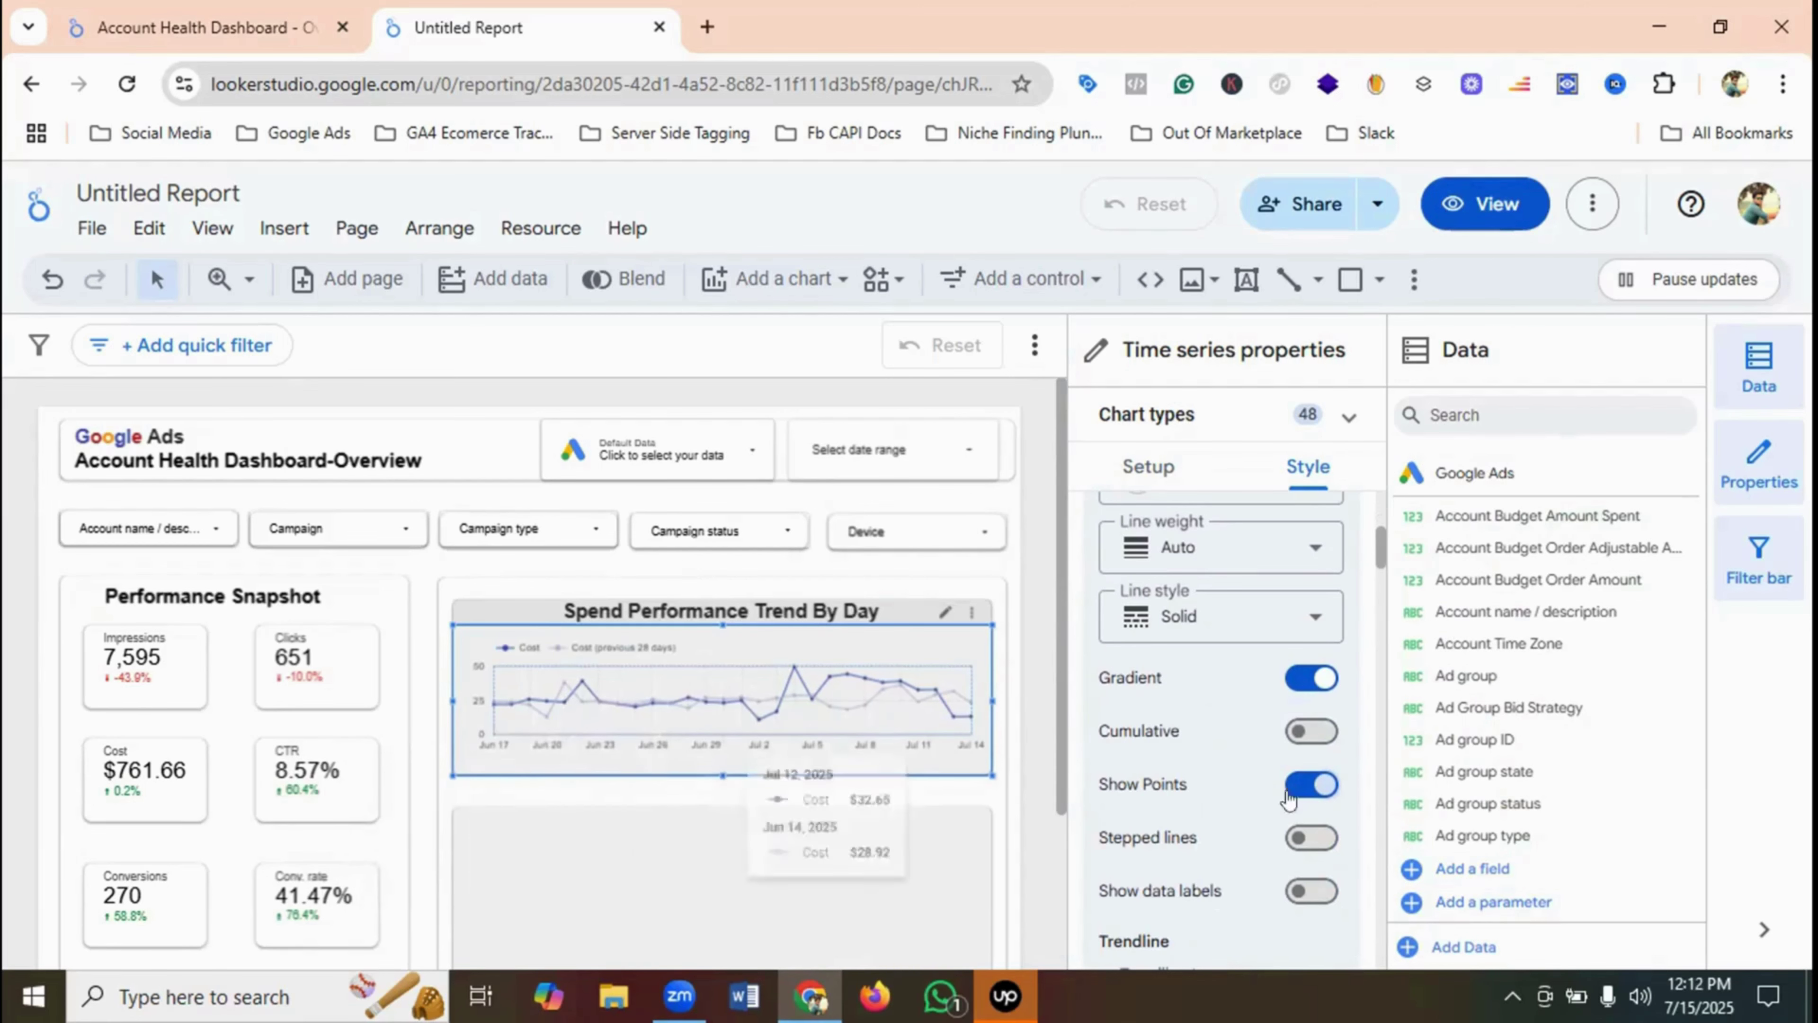
- Format the chart's left Y-axis labels as black, bold text
scroll(1245, 748, down, 5)
scroll(1270, 763, down, 8)
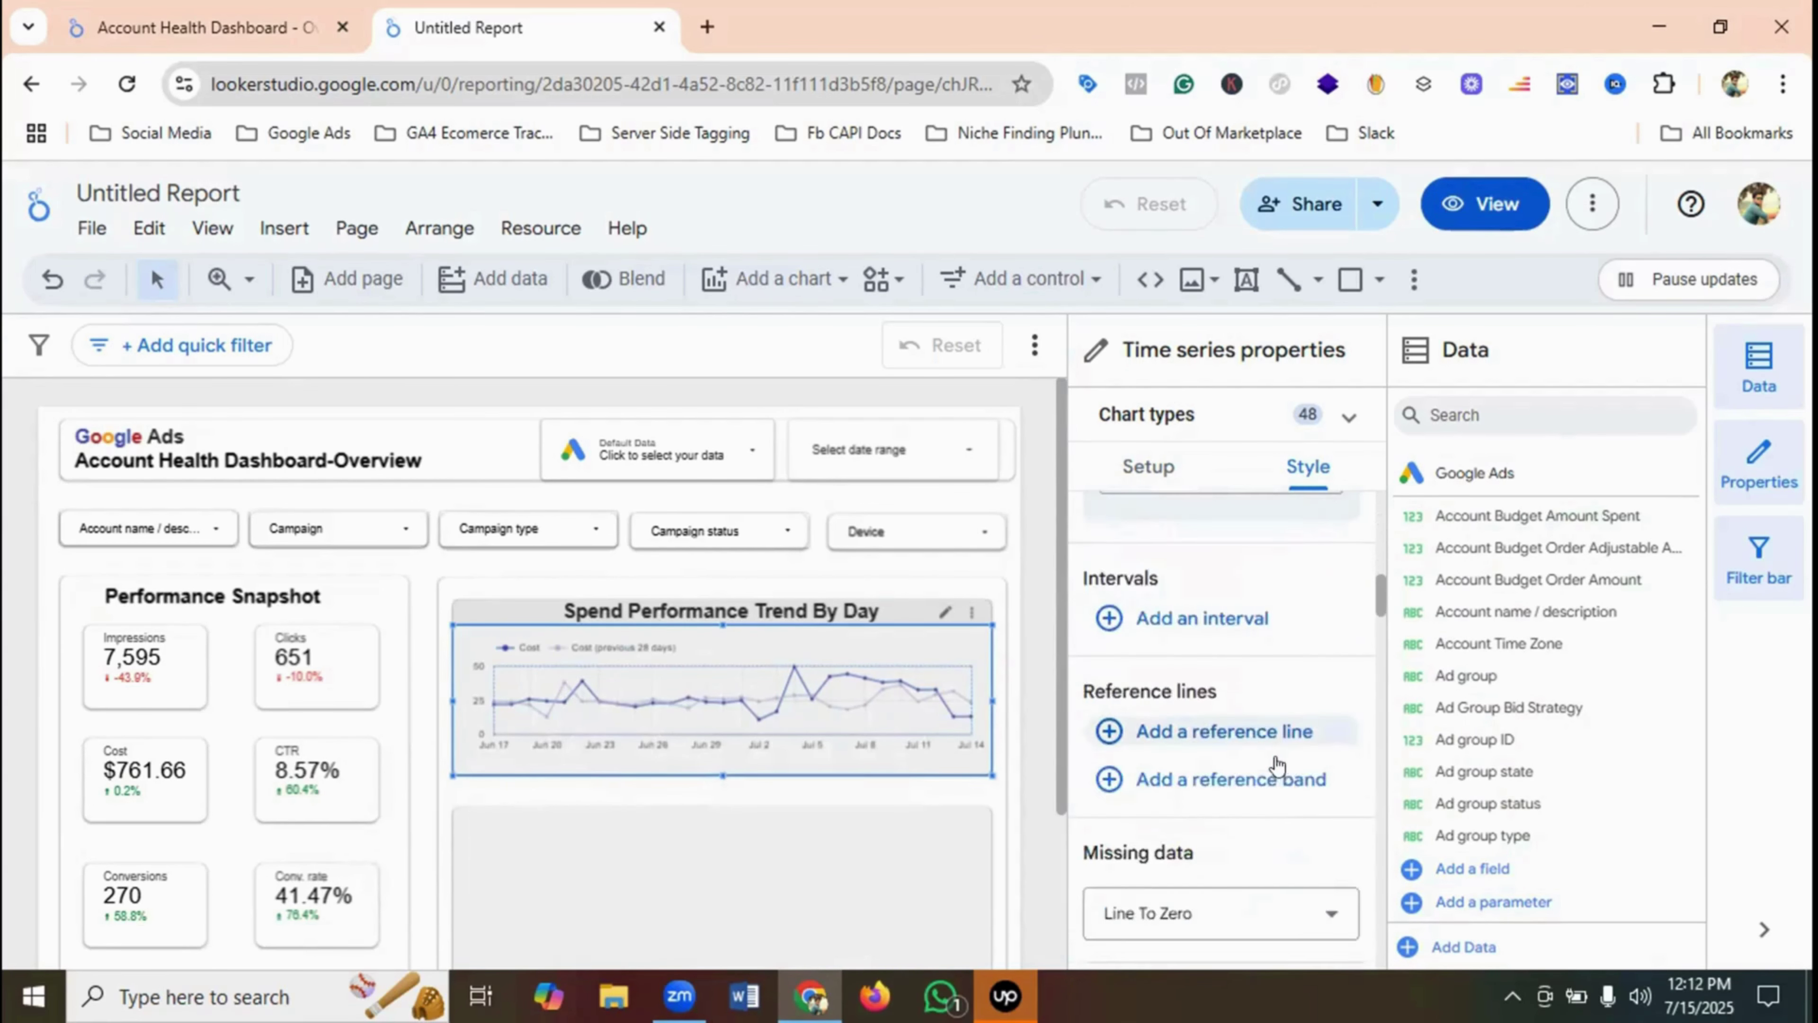
scroll(1289, 756, down, 4)
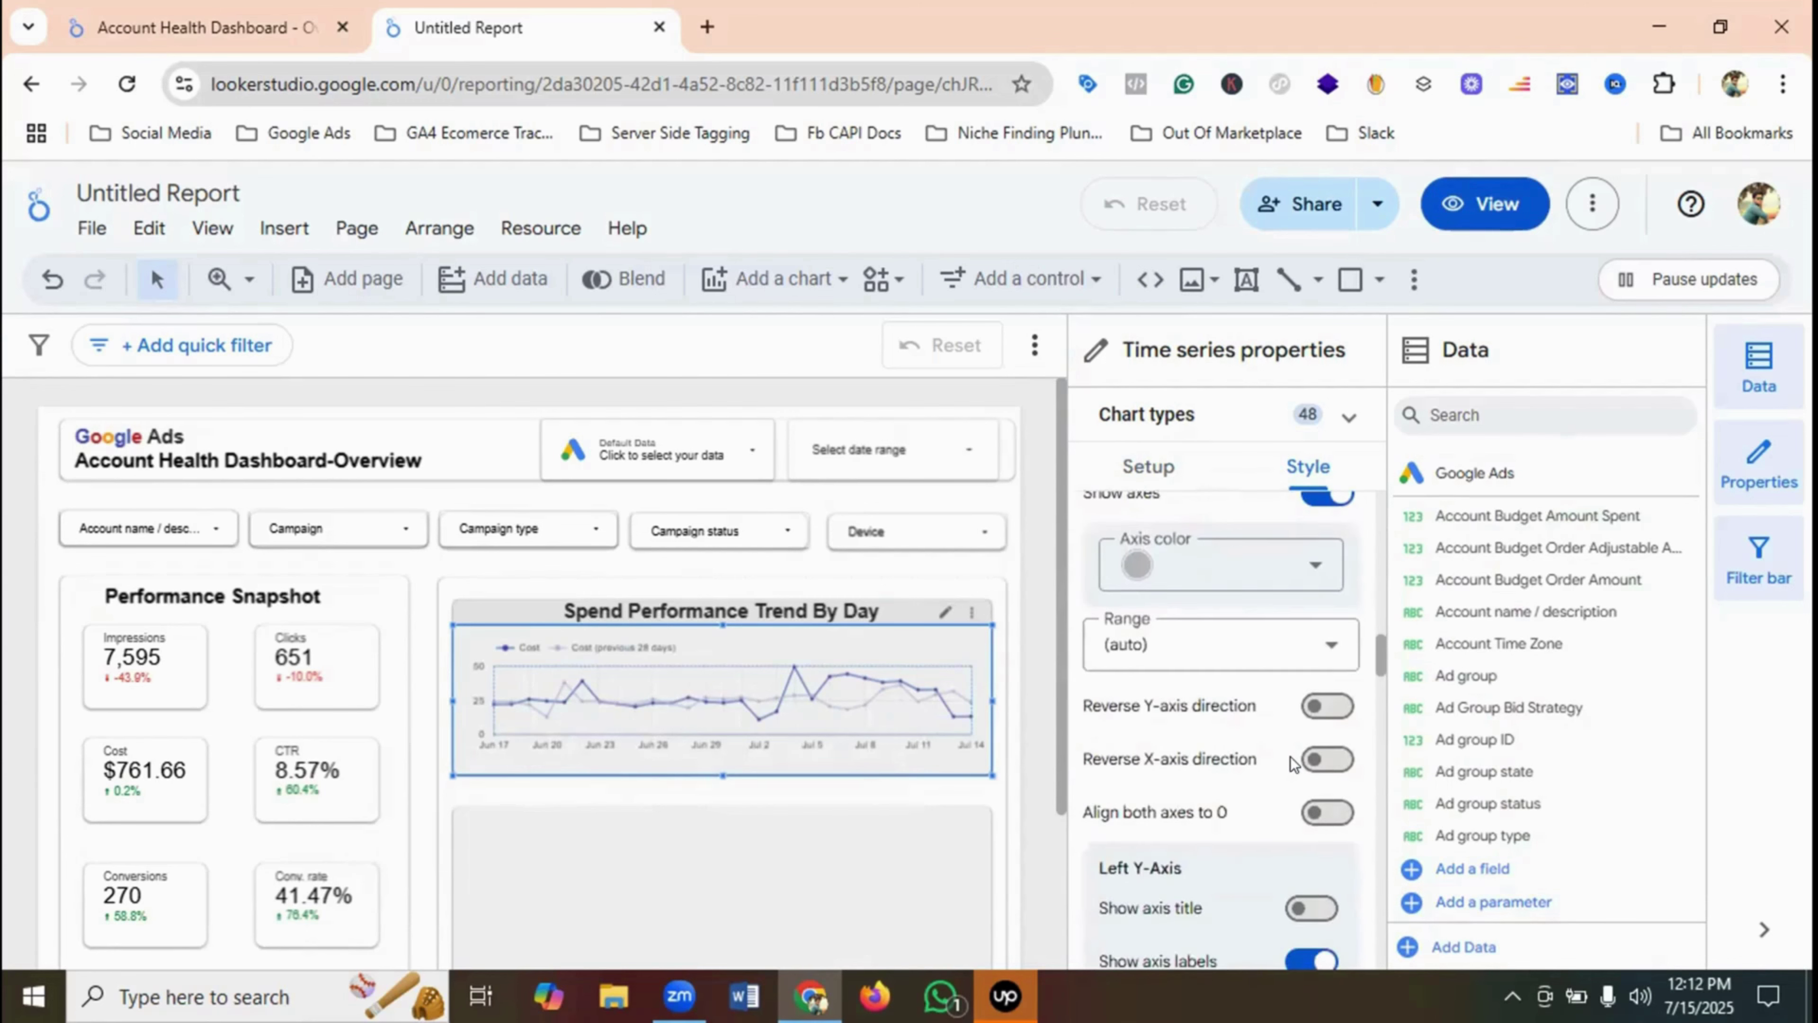
scroll(1289, 756, down, 5)
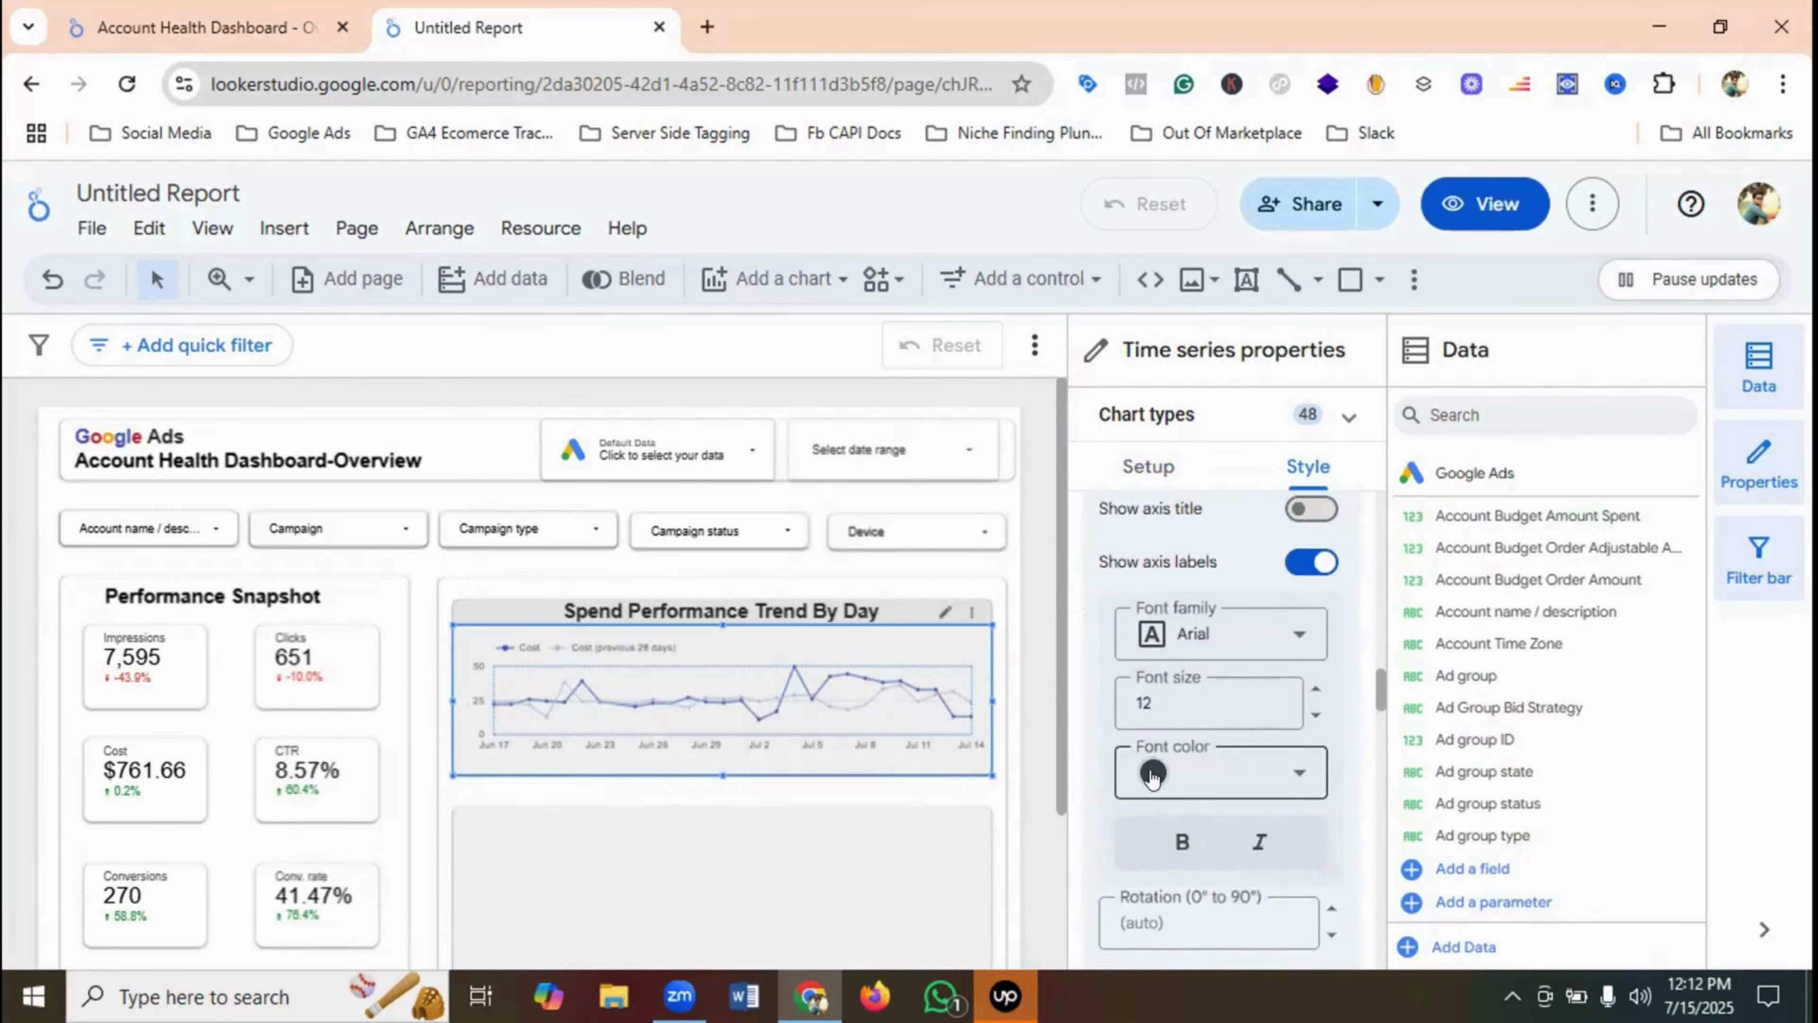
click(1151, 773)
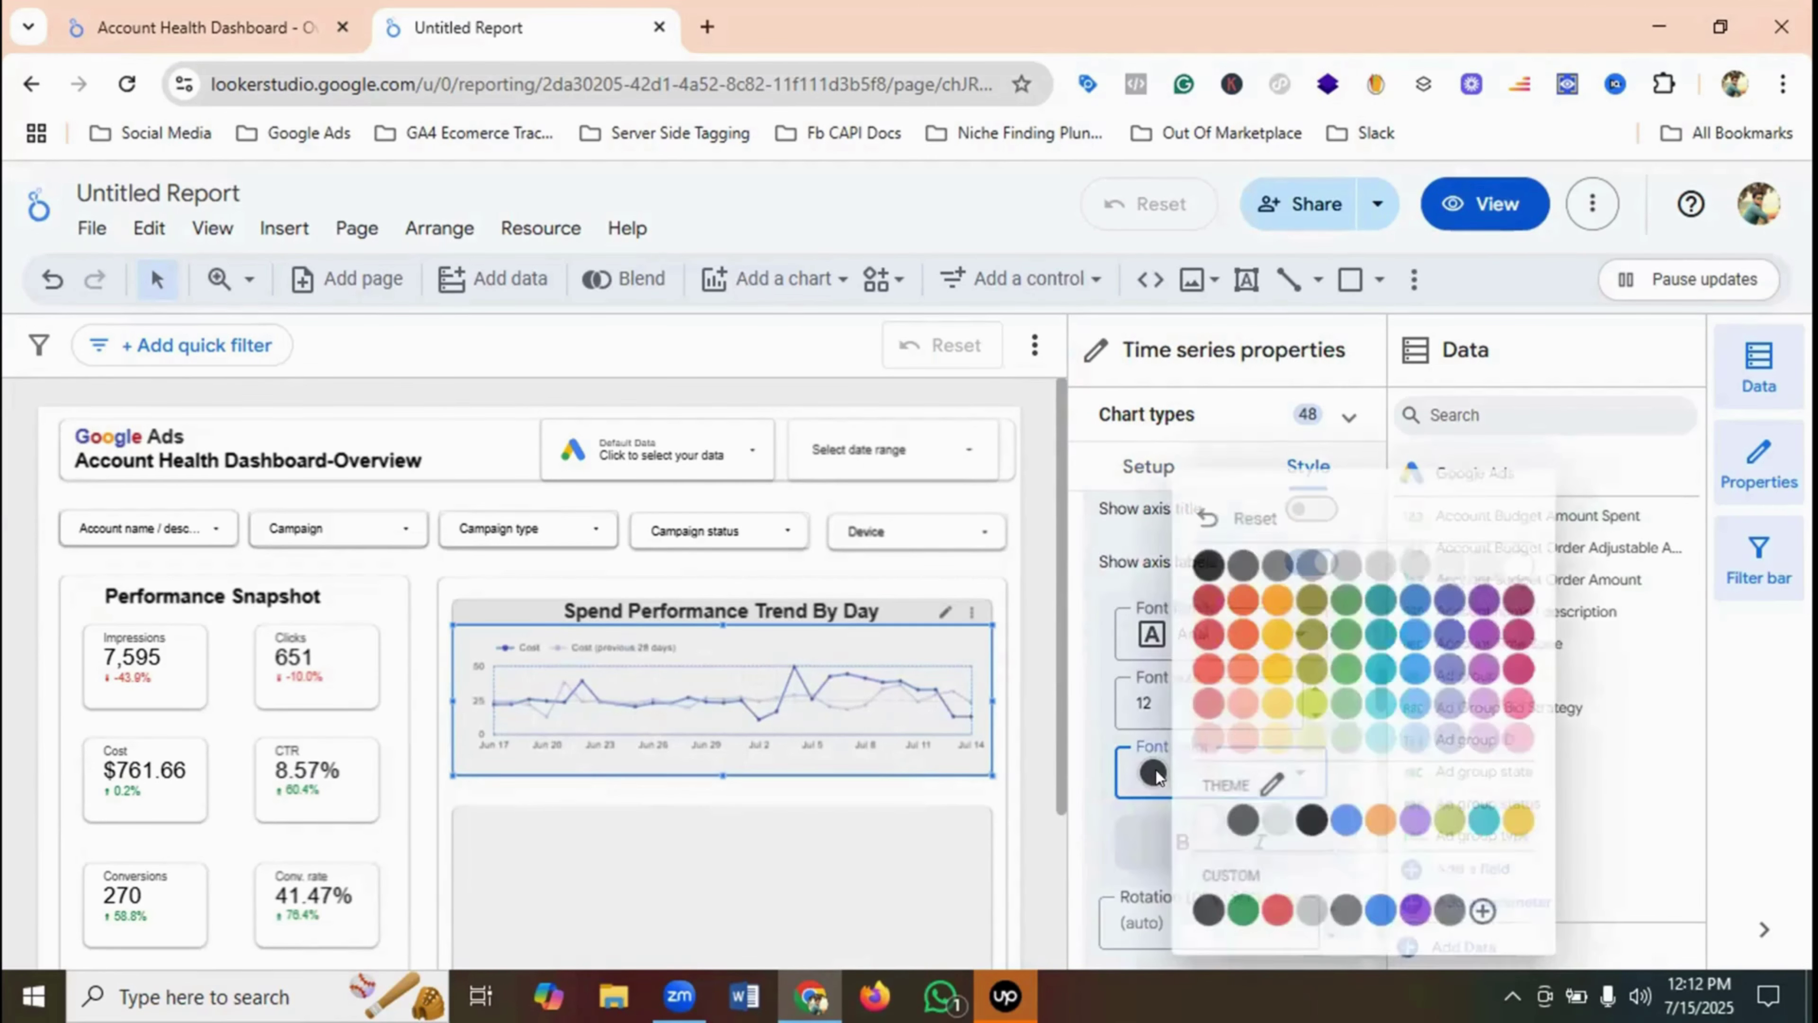
click(1206, 562)
click(1183, 842)
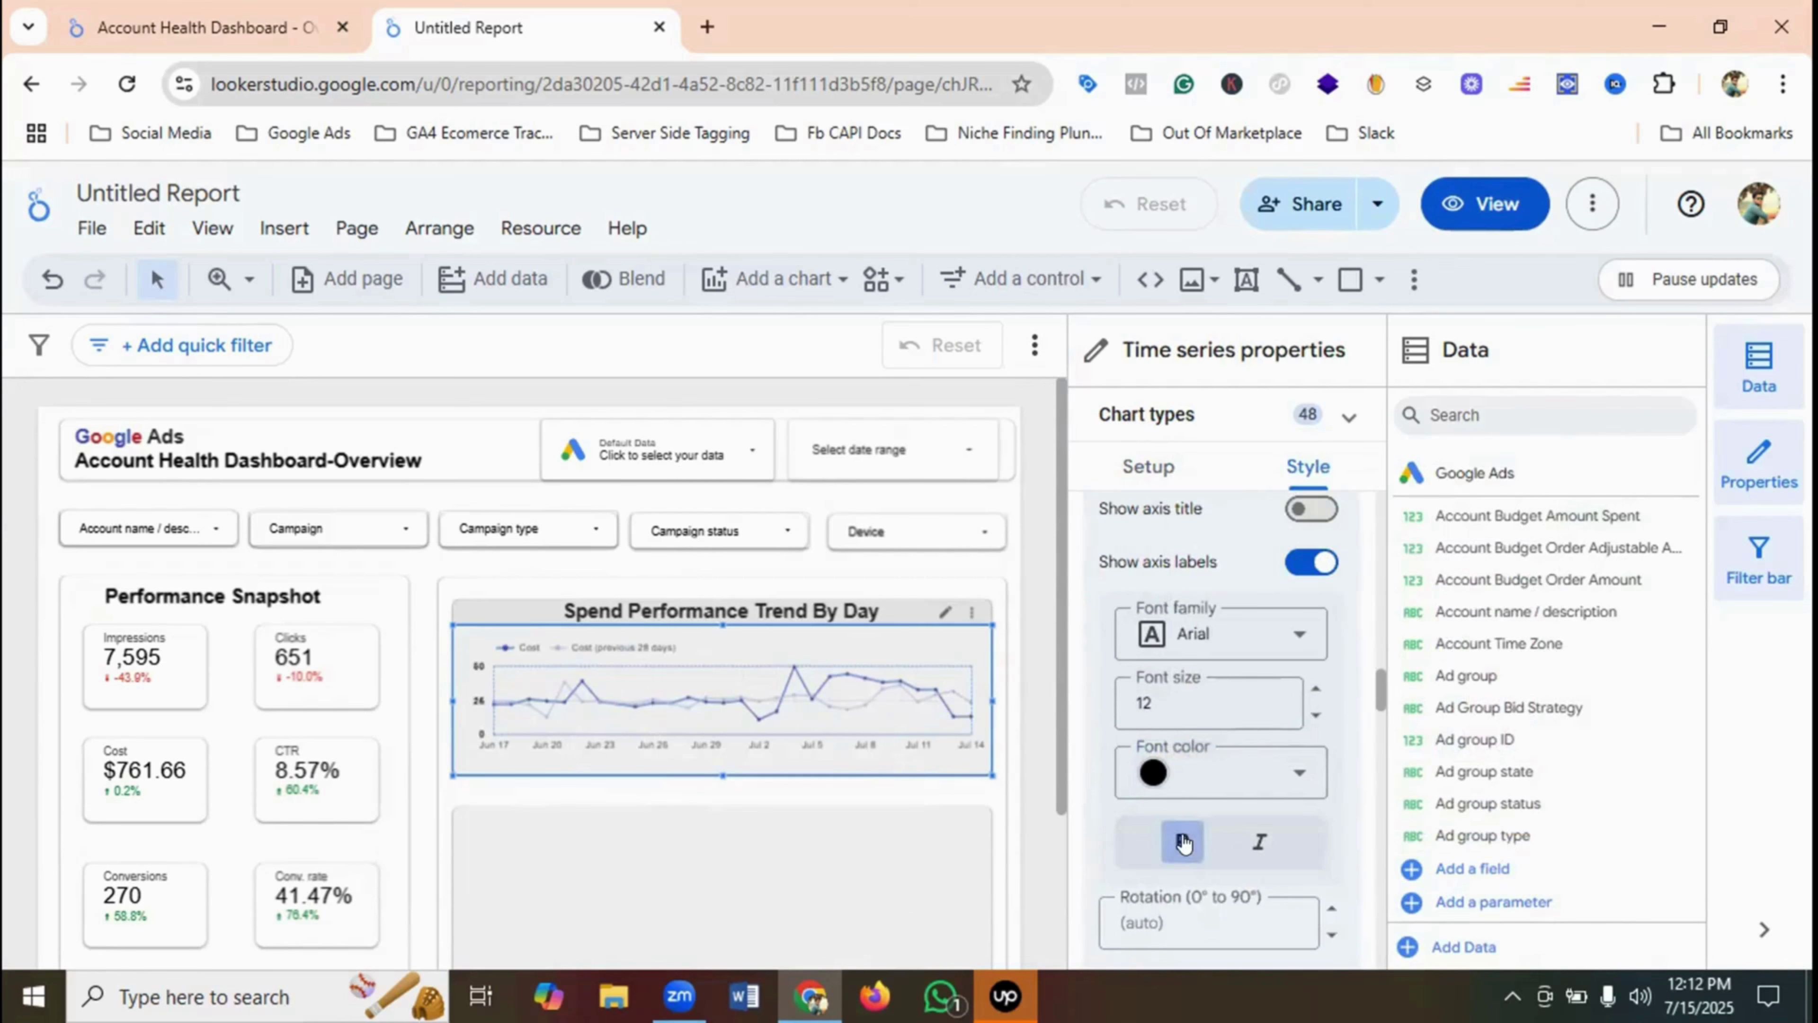
- Format the chart's X-axis labels as black, bold text
scroll(1246, 698, down, 10)
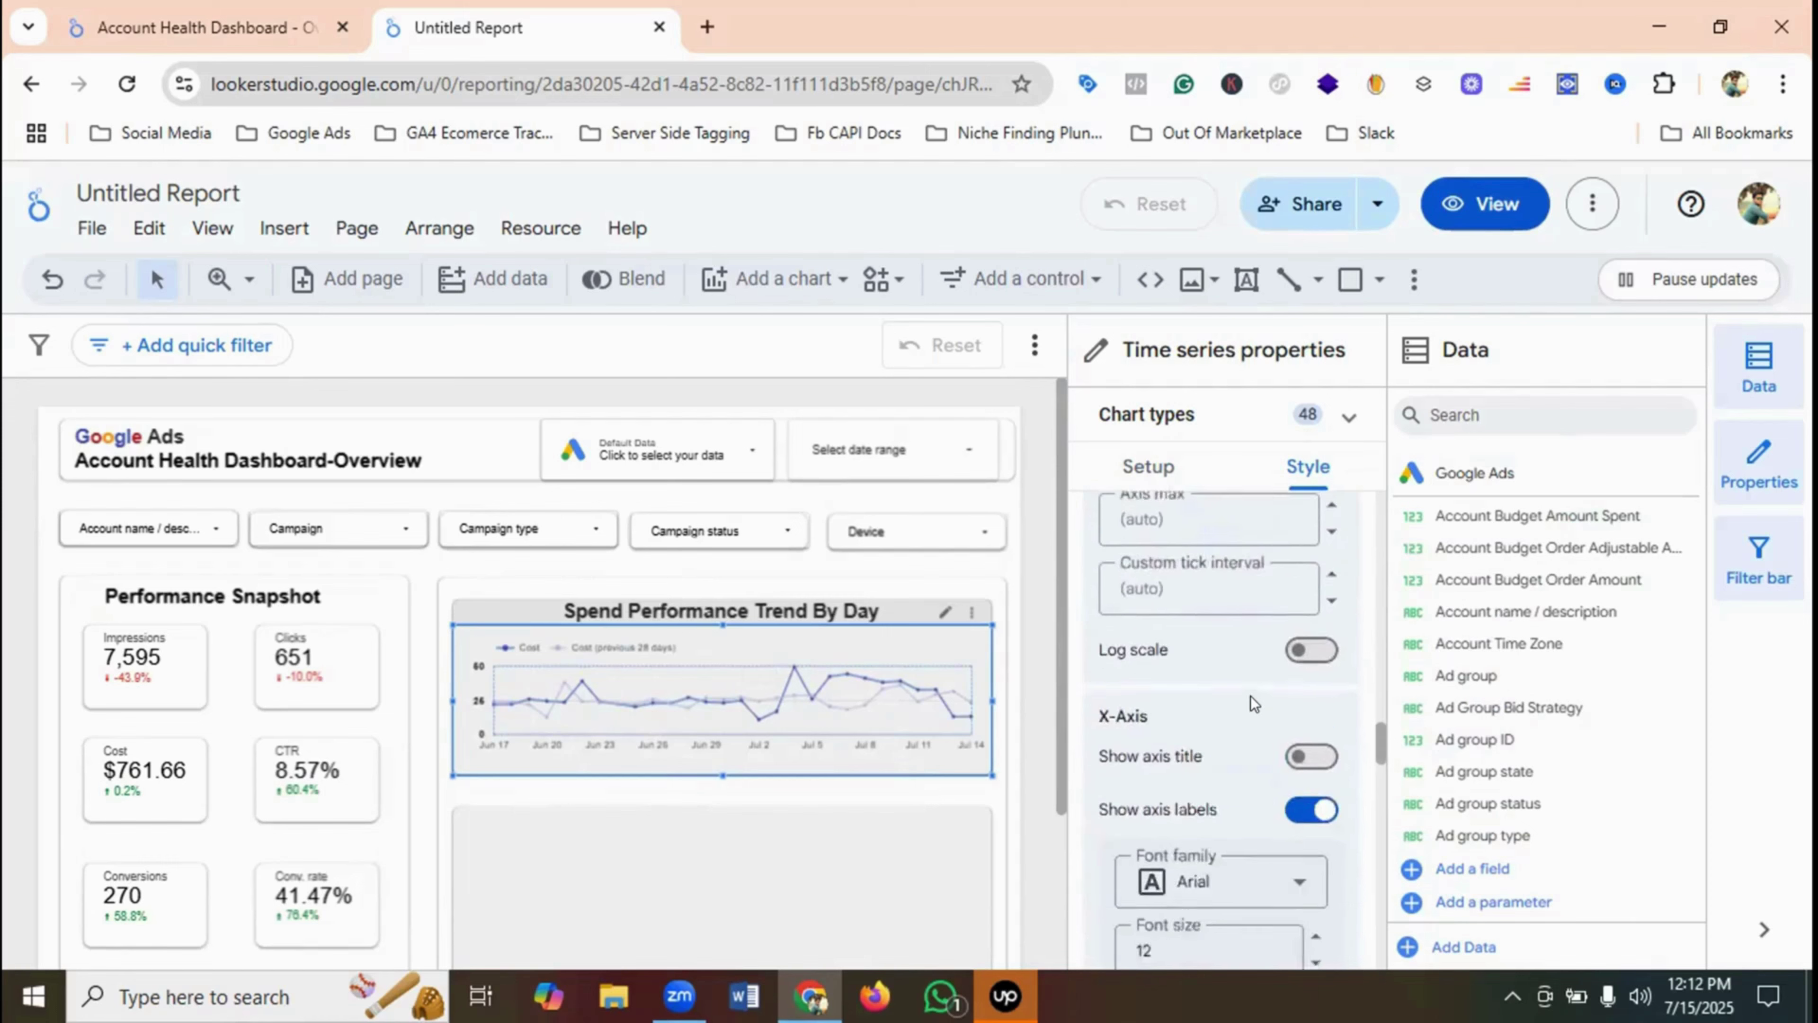
scroll(1249, 696, down, 2)
click(1151, 684)
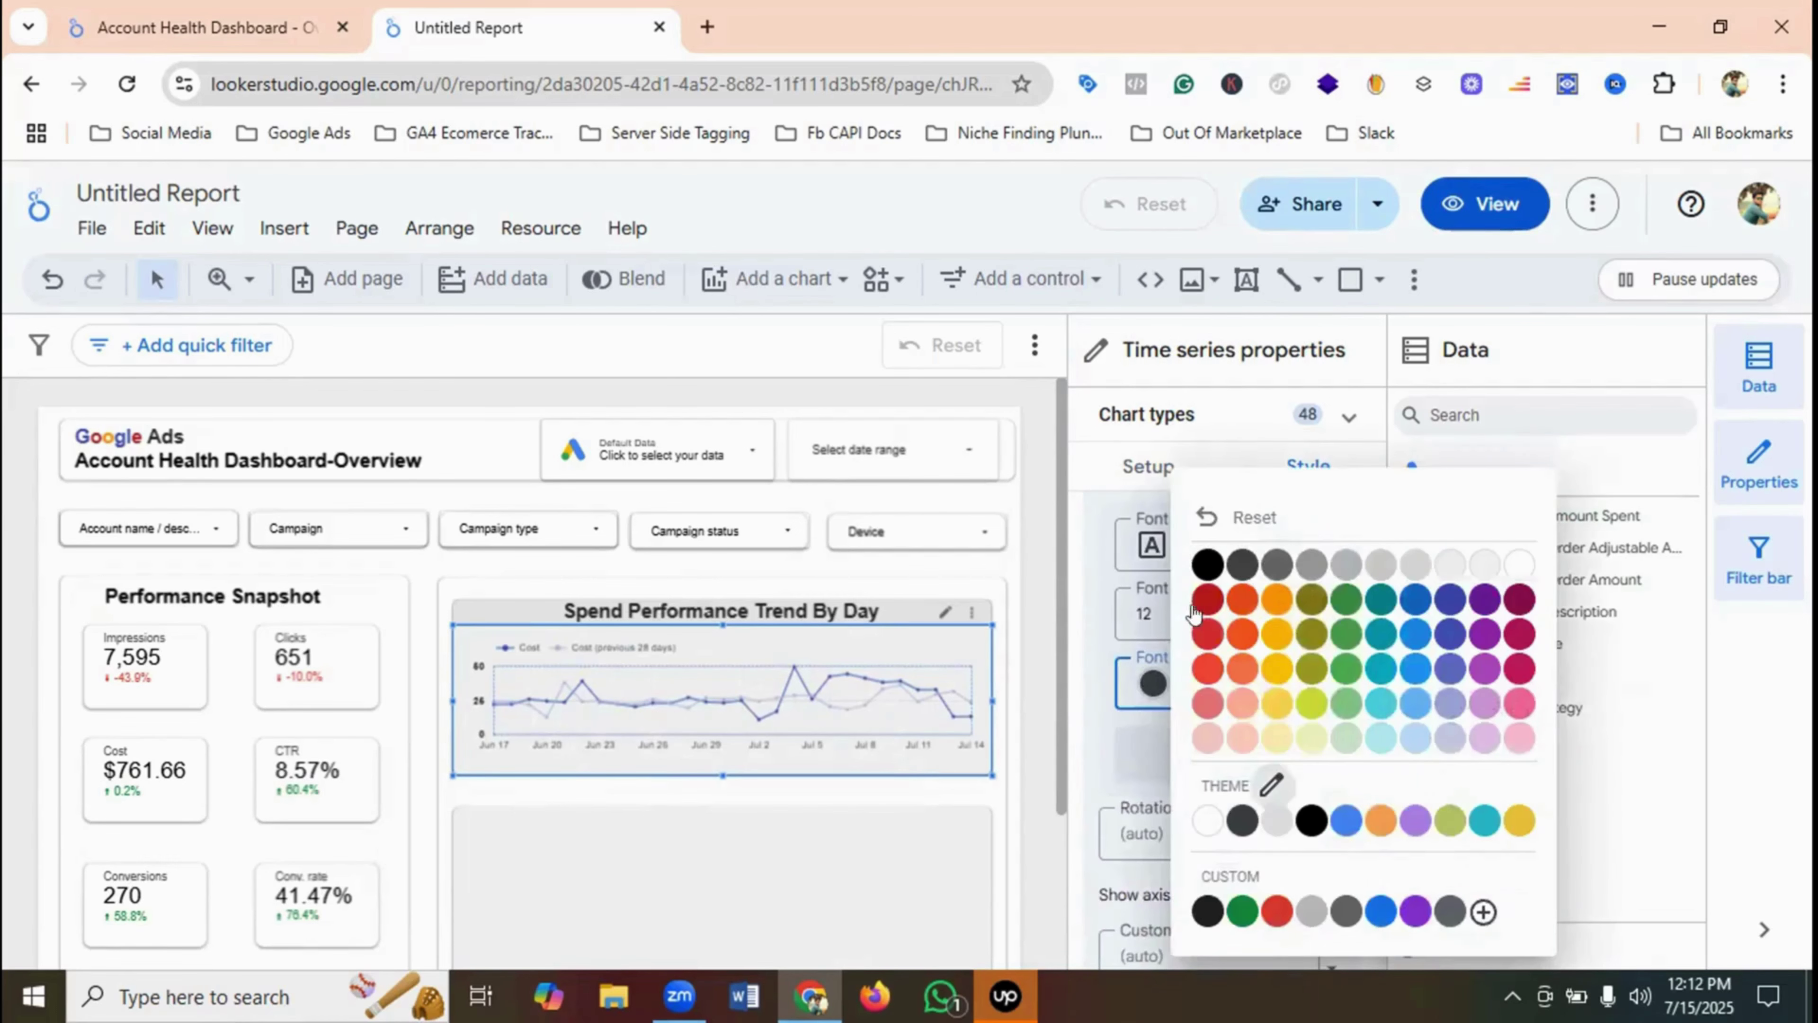
click(1207, 565)
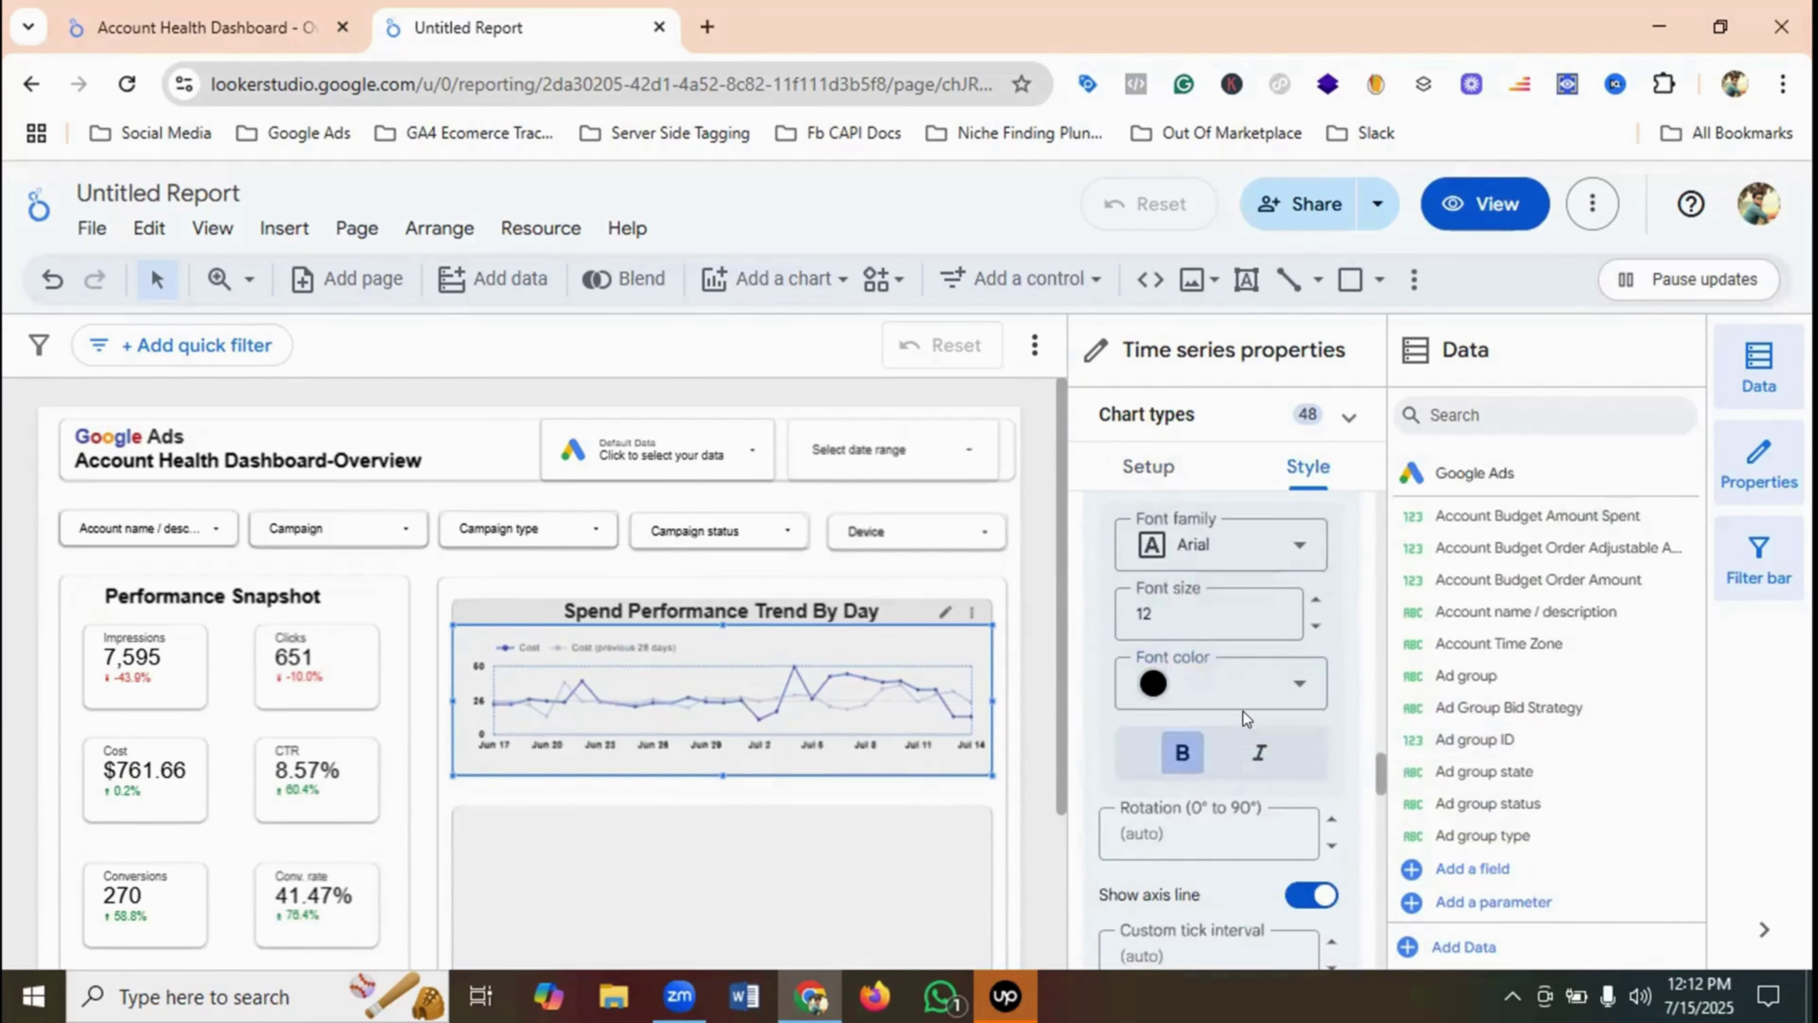
- Set the font color of the time series chart's legend to black
scroll(1246, 714, down, 5)
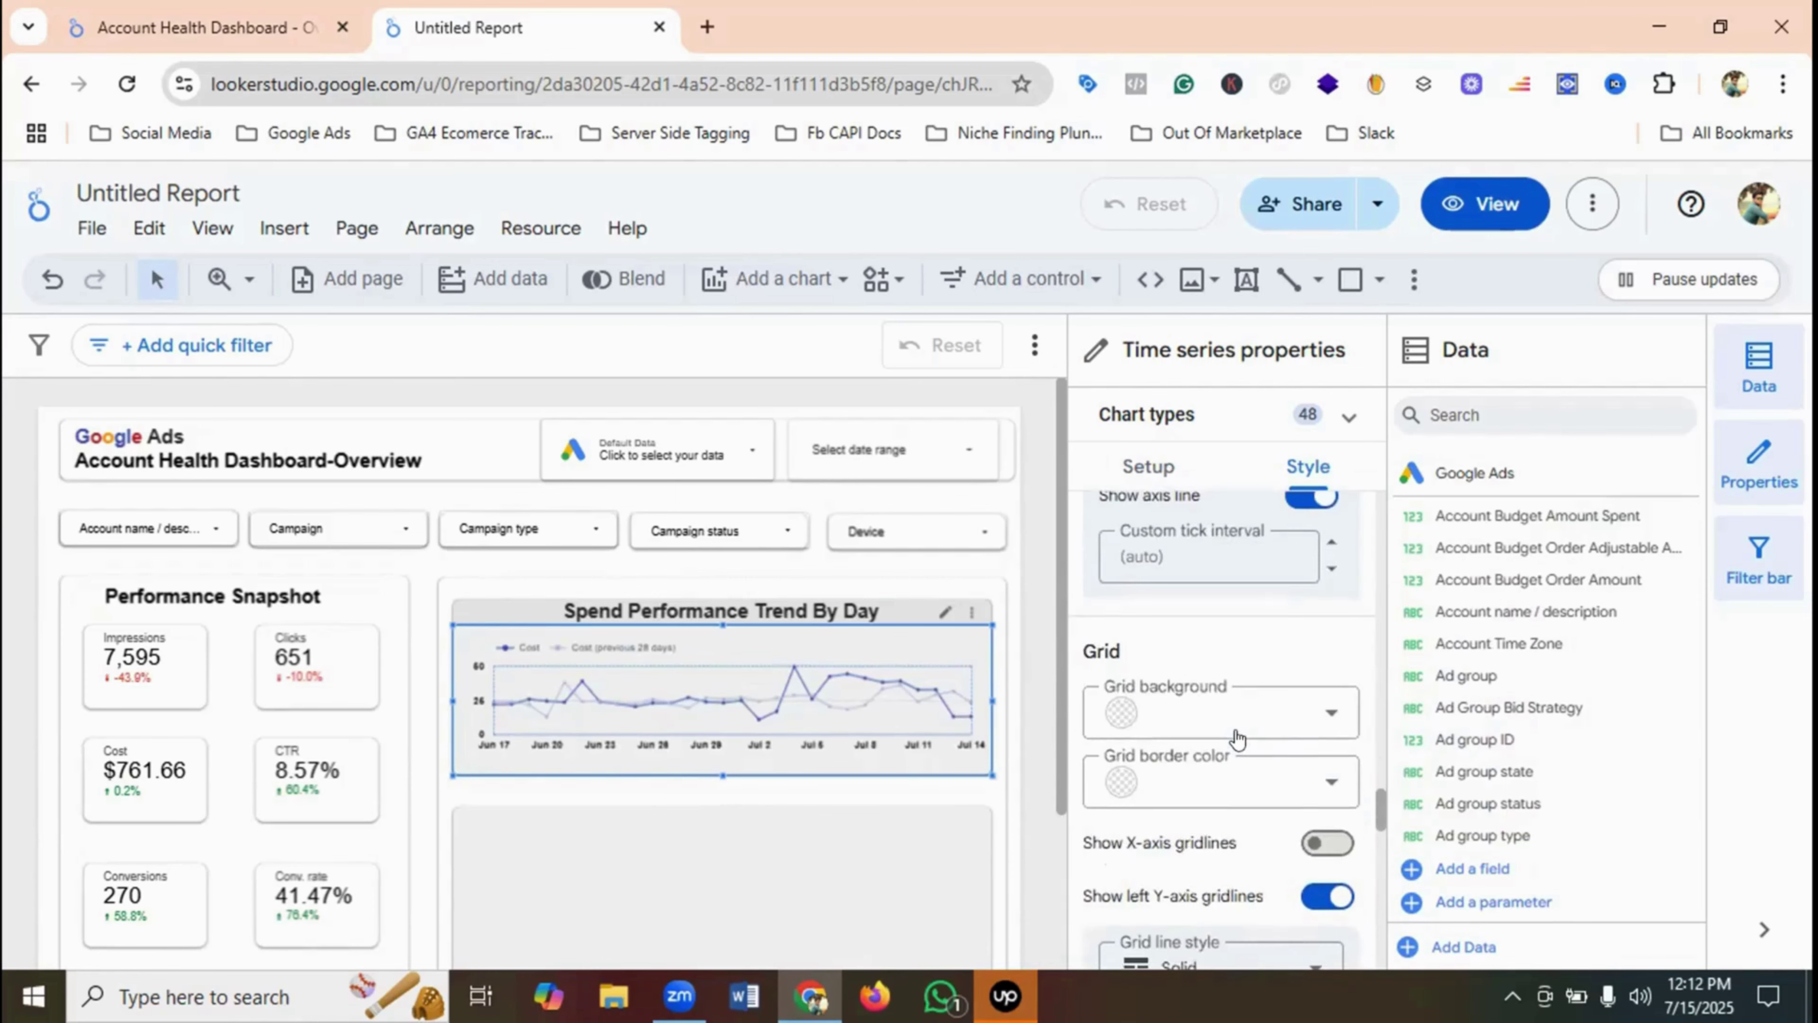
scroll(1236, 737, down, 6)
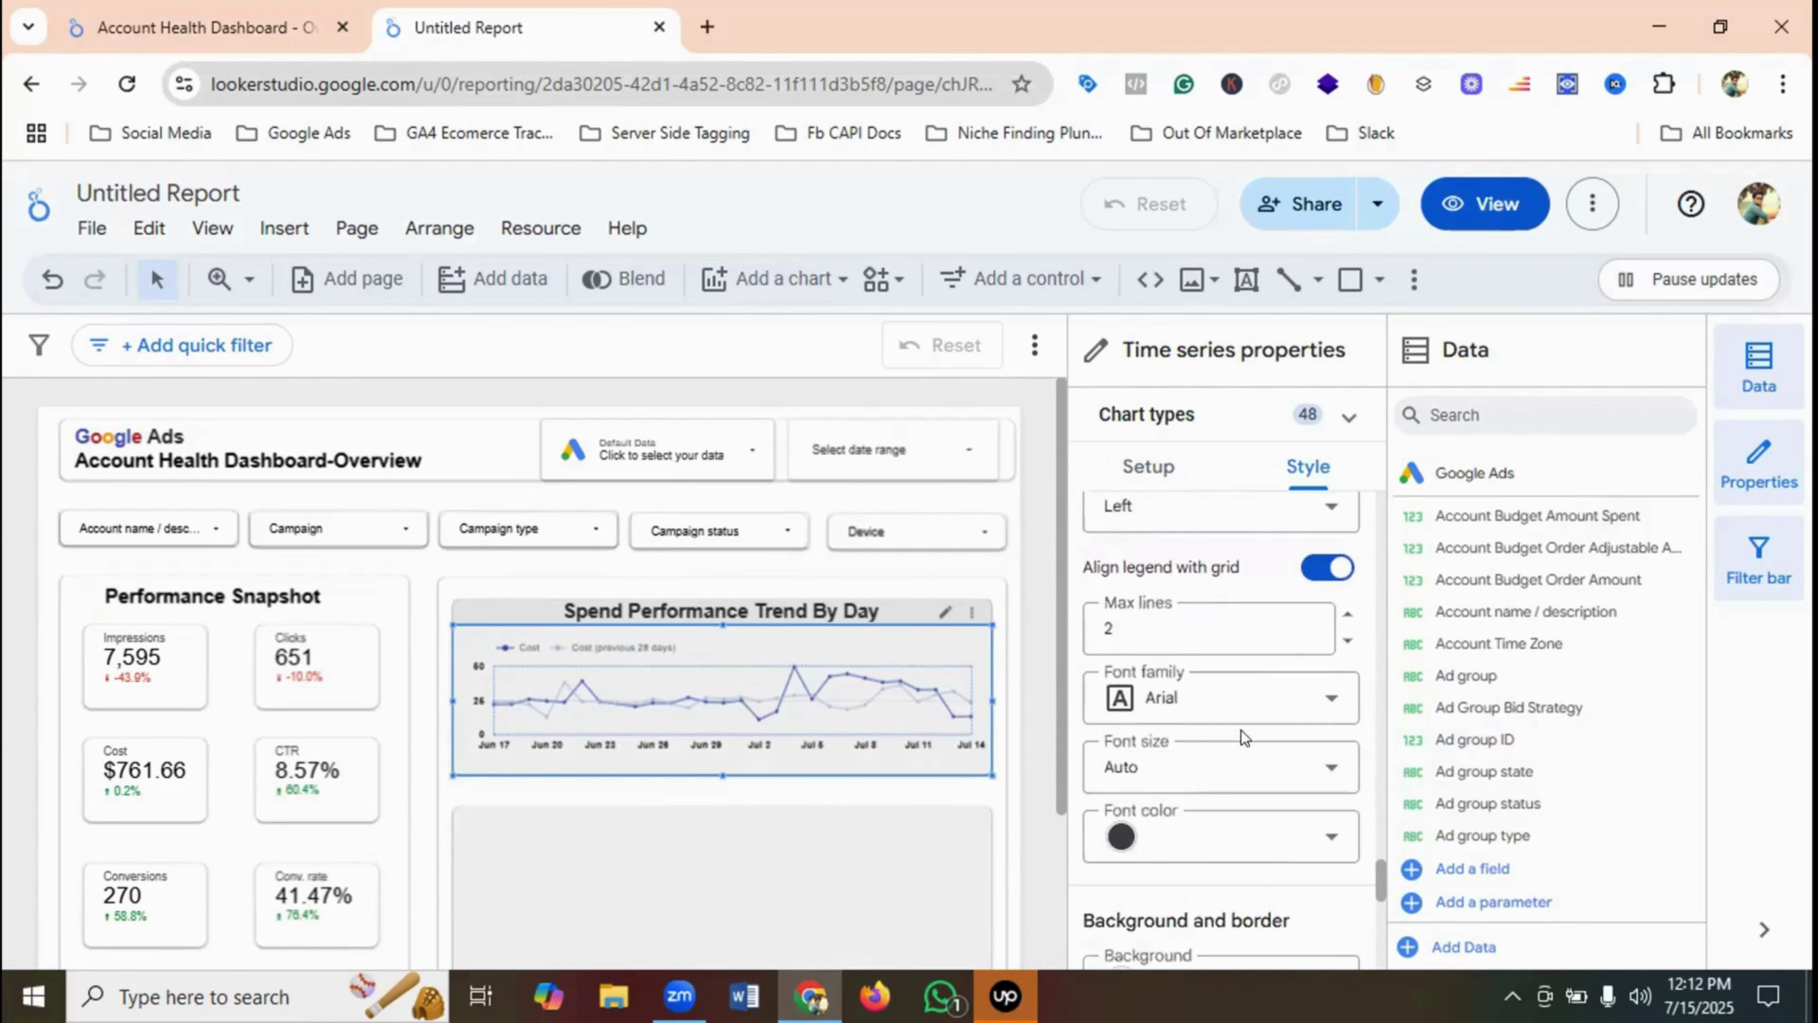
click(1123, 820)
click(1173, 565)
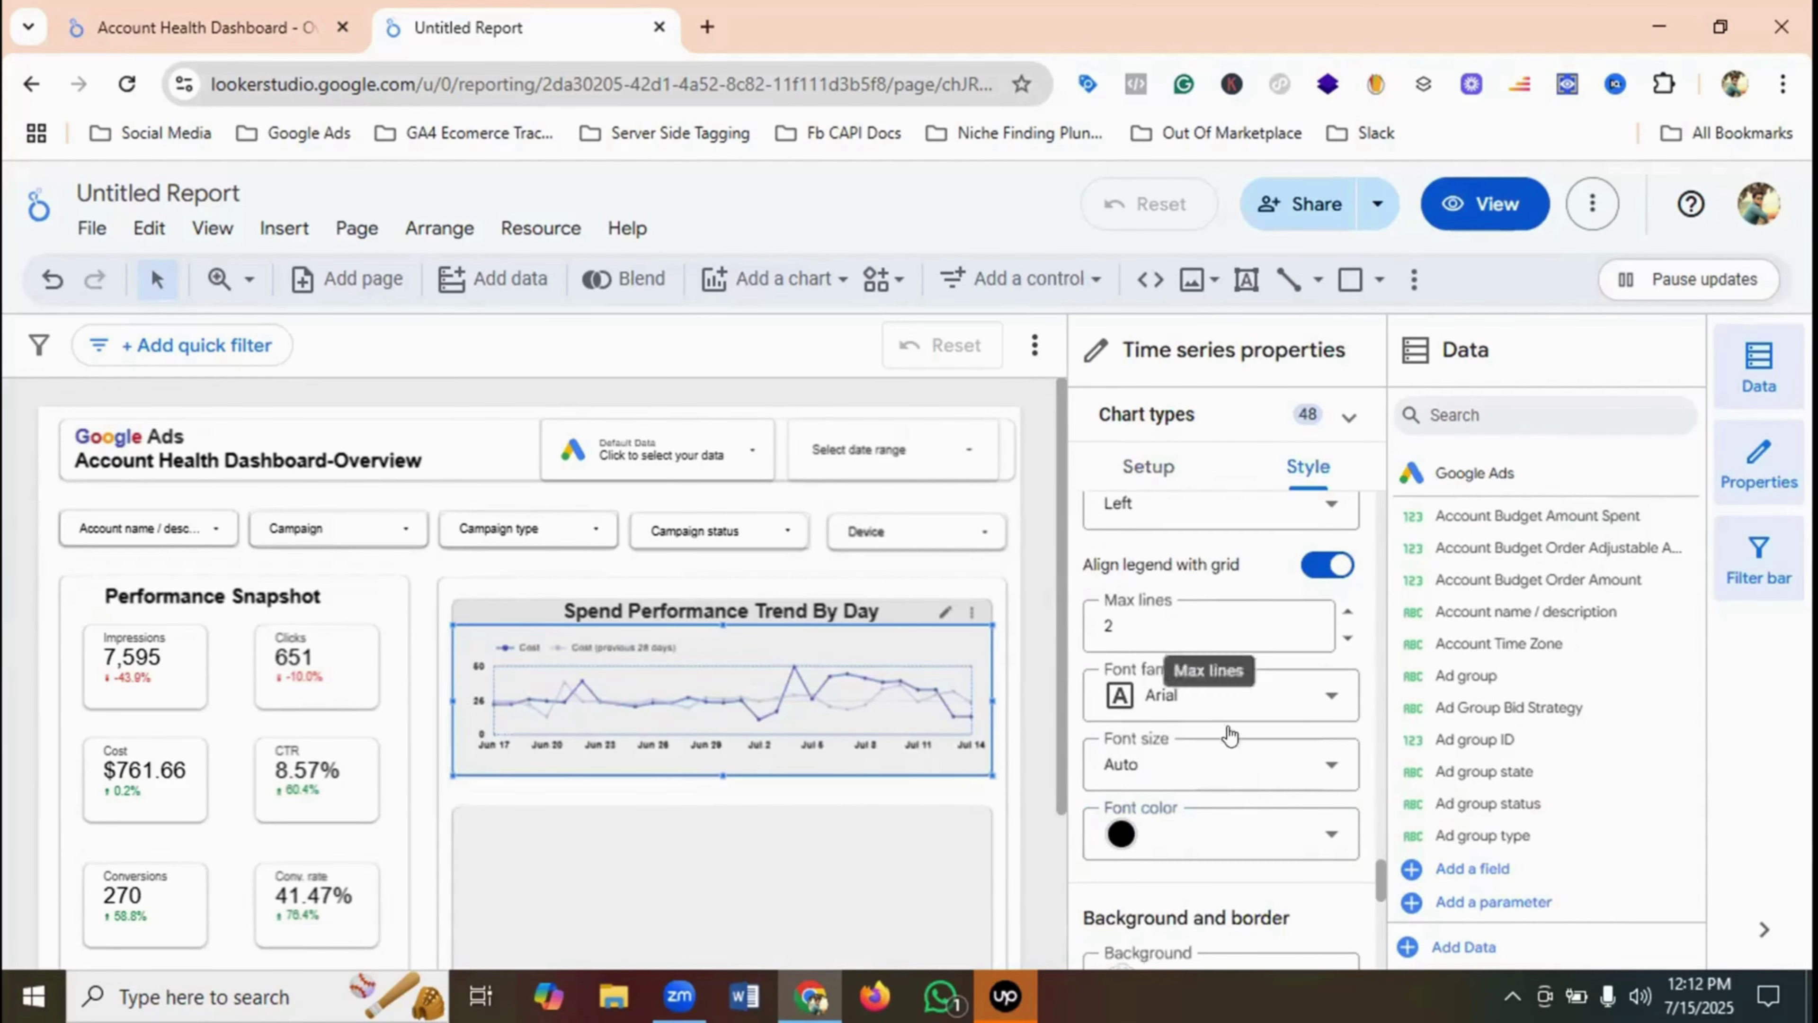
- Add a border shadow to the time series chart
scroll(1231, 717, down, 8)
scroll(1241, 753, down, 2)
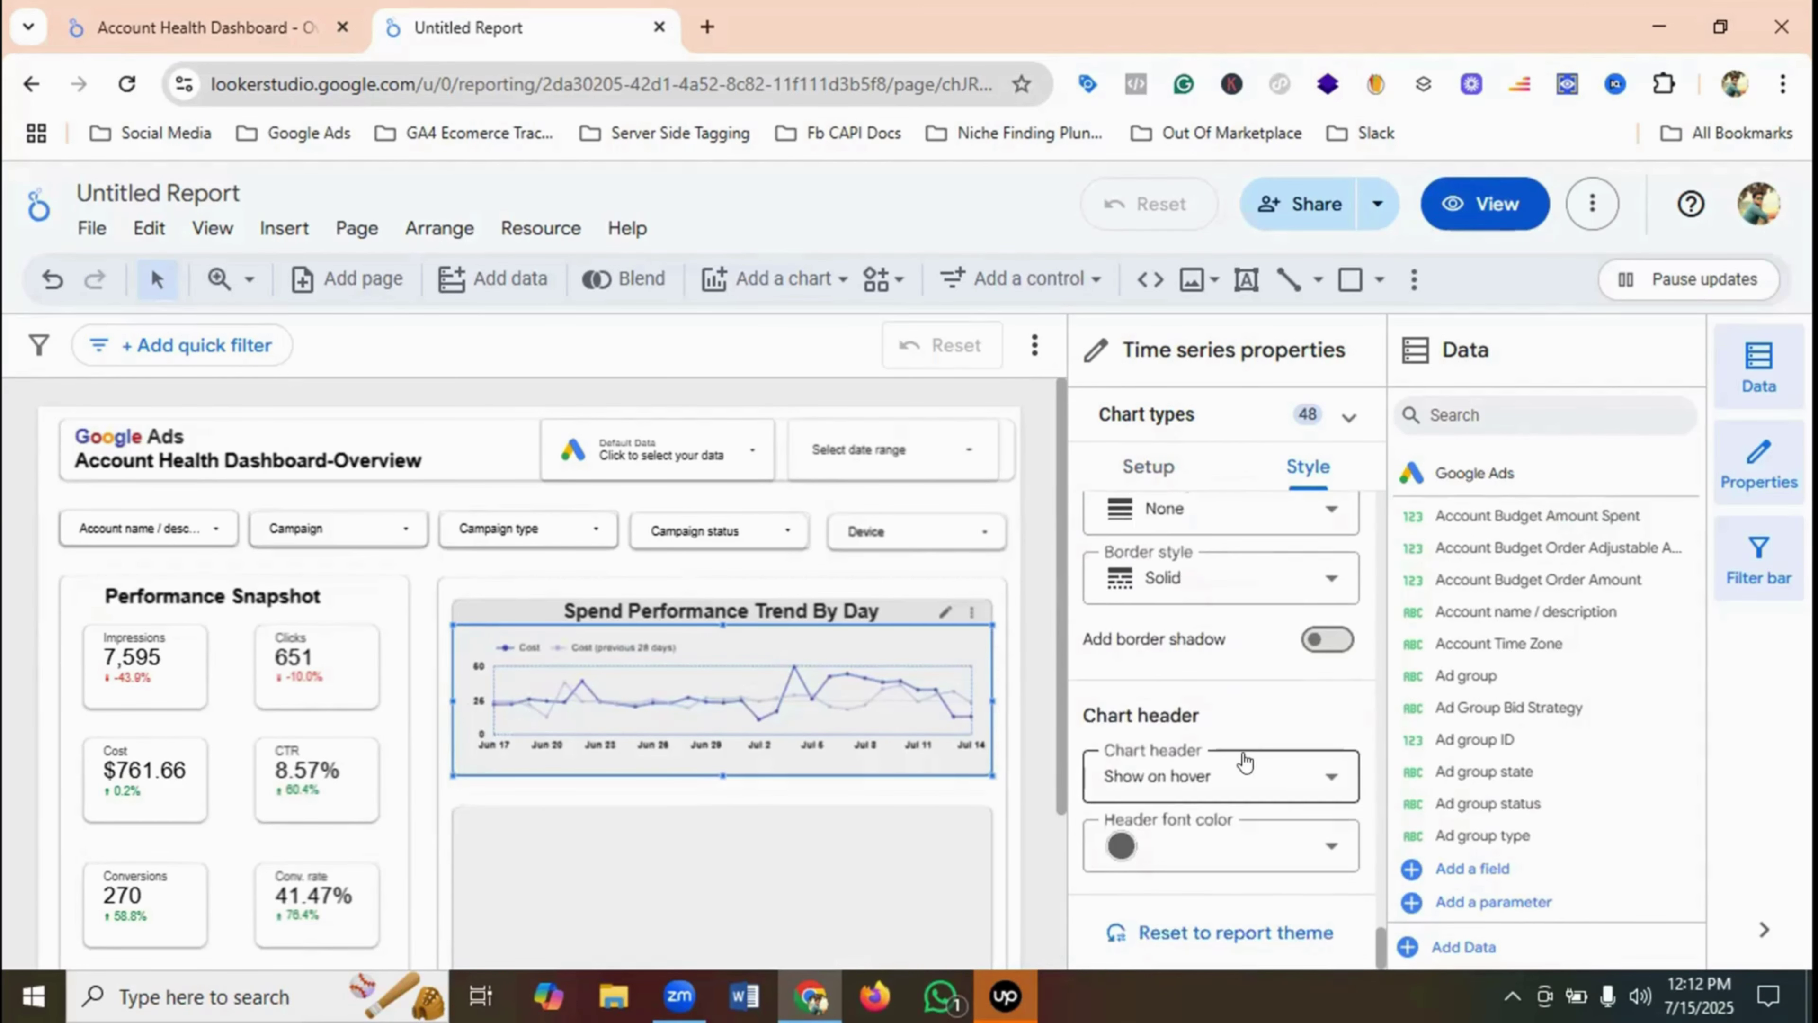
click(1322, 639)
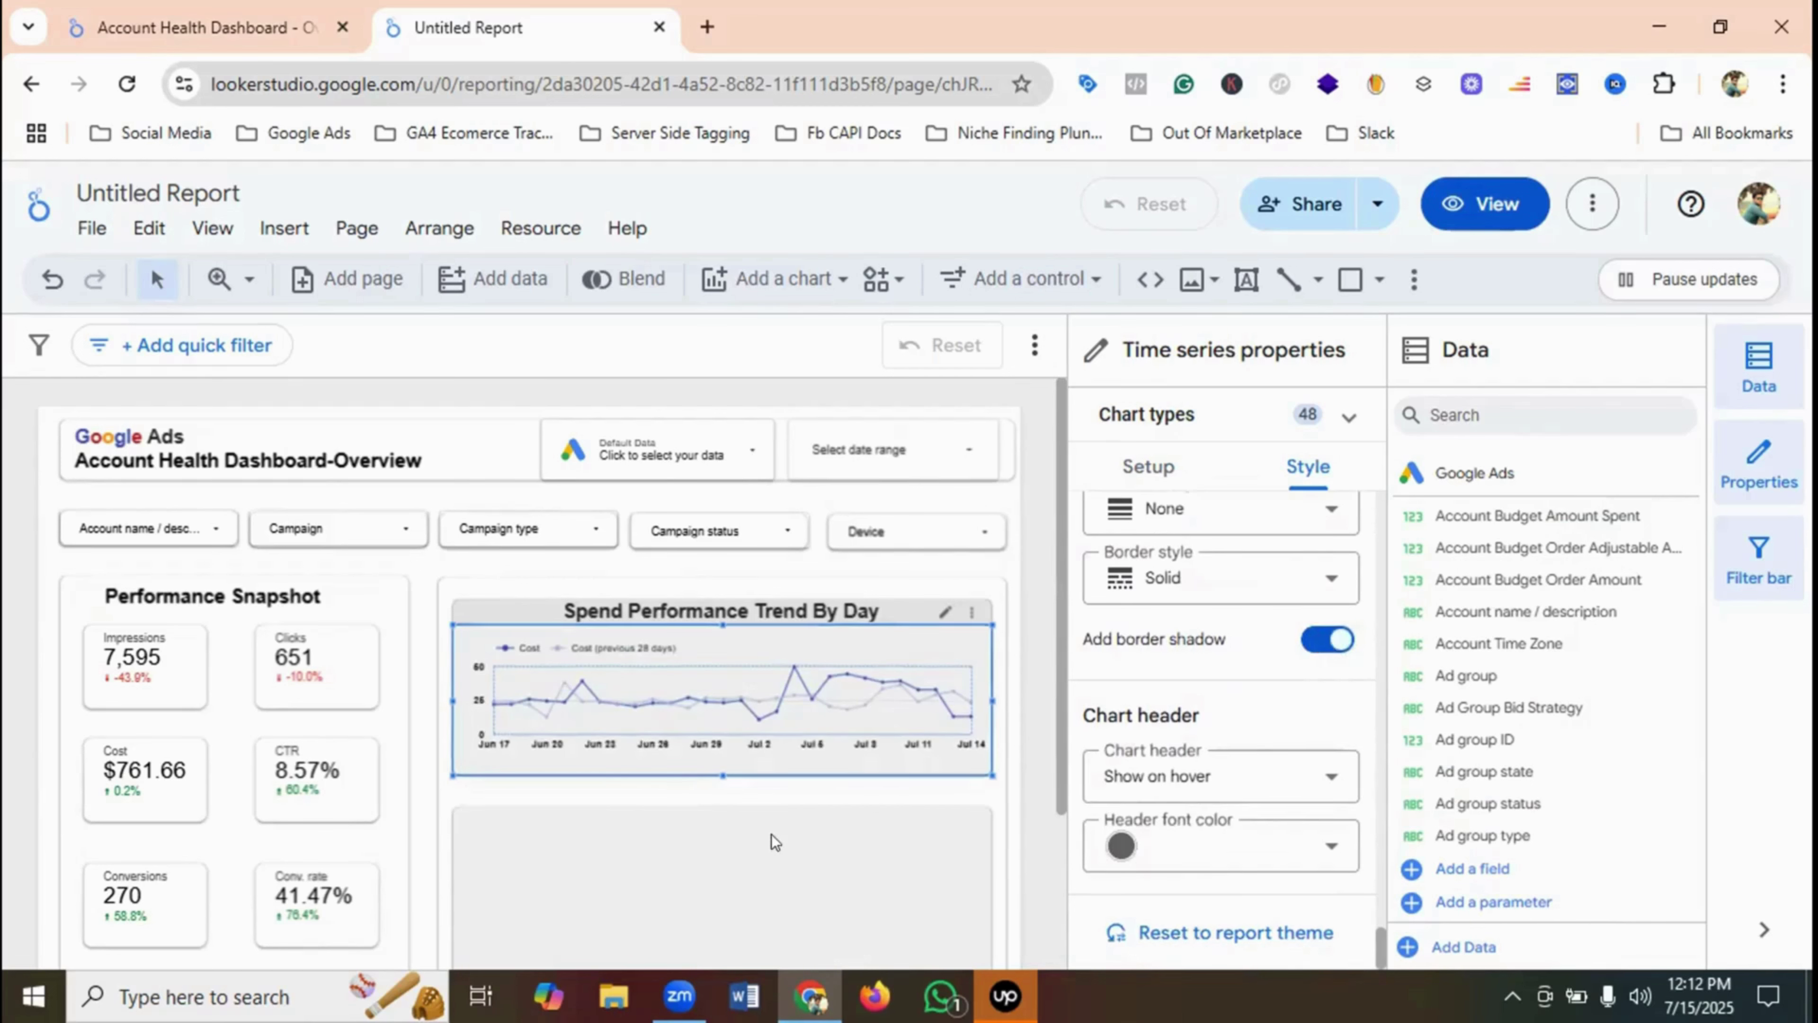
- Preview the new report and compare its trend chart with the one in the Account Health Dashboard
click(970, 788)
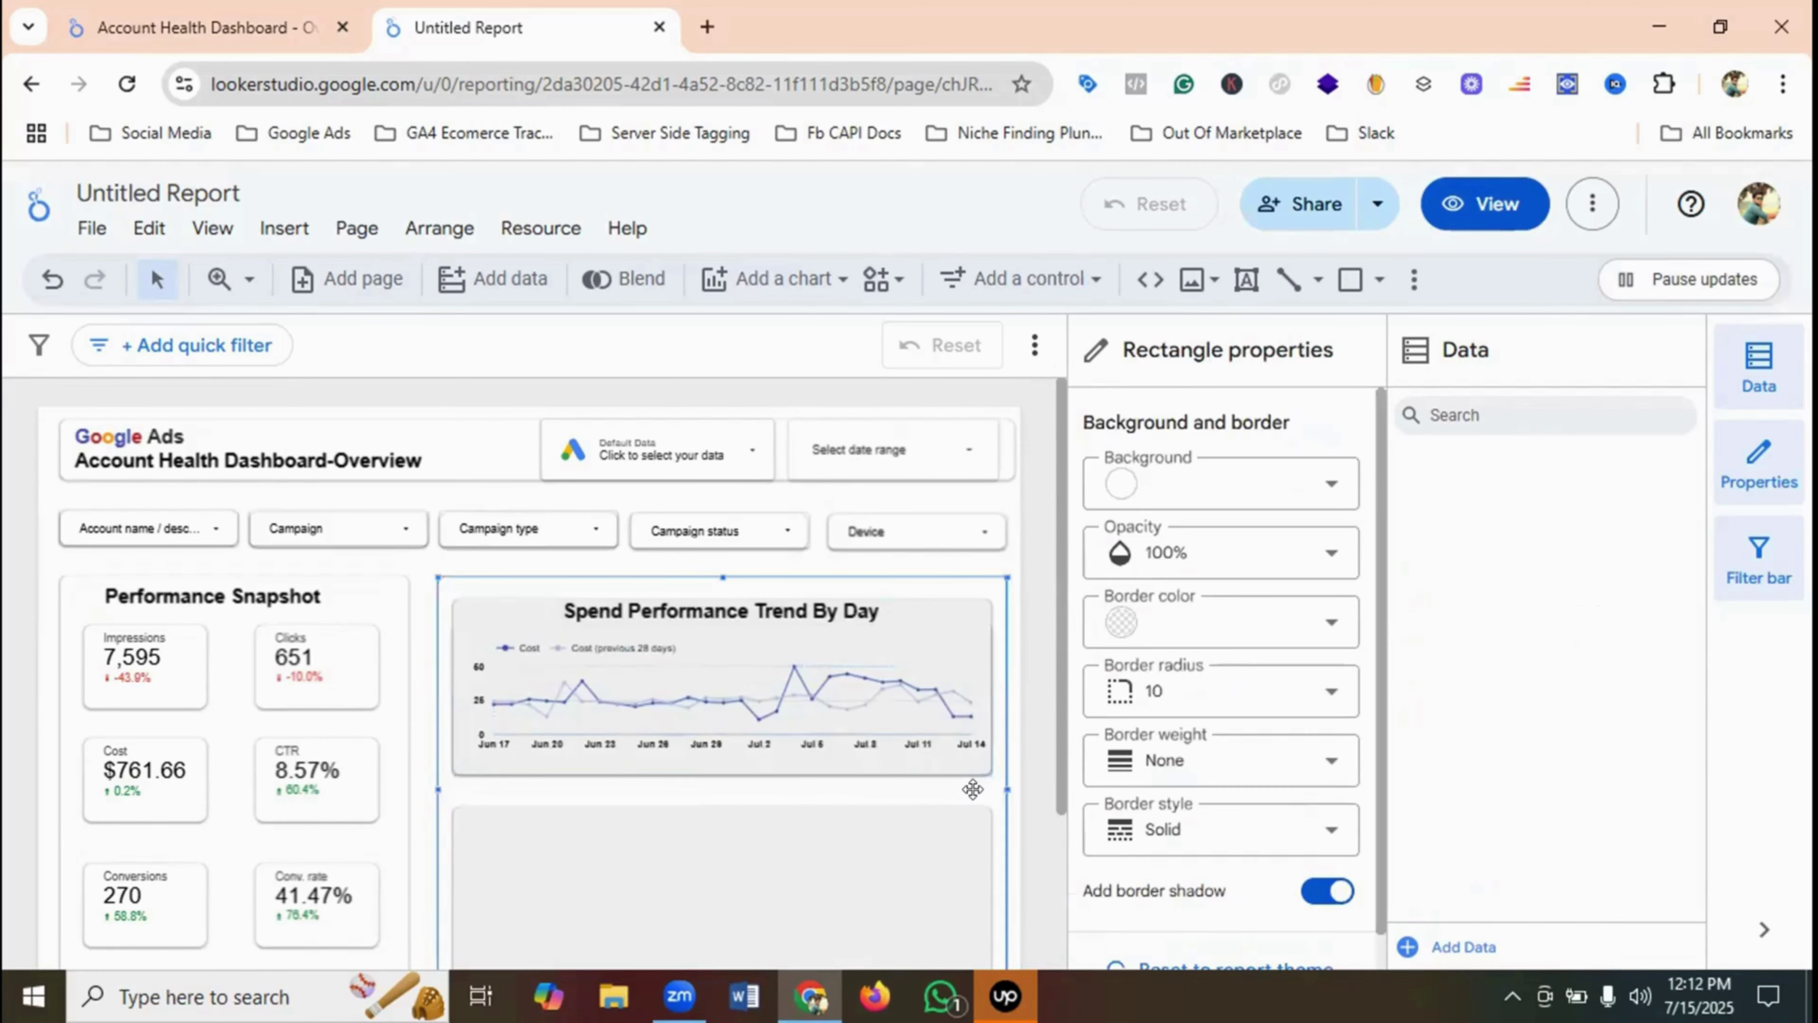
click(1483, 206)
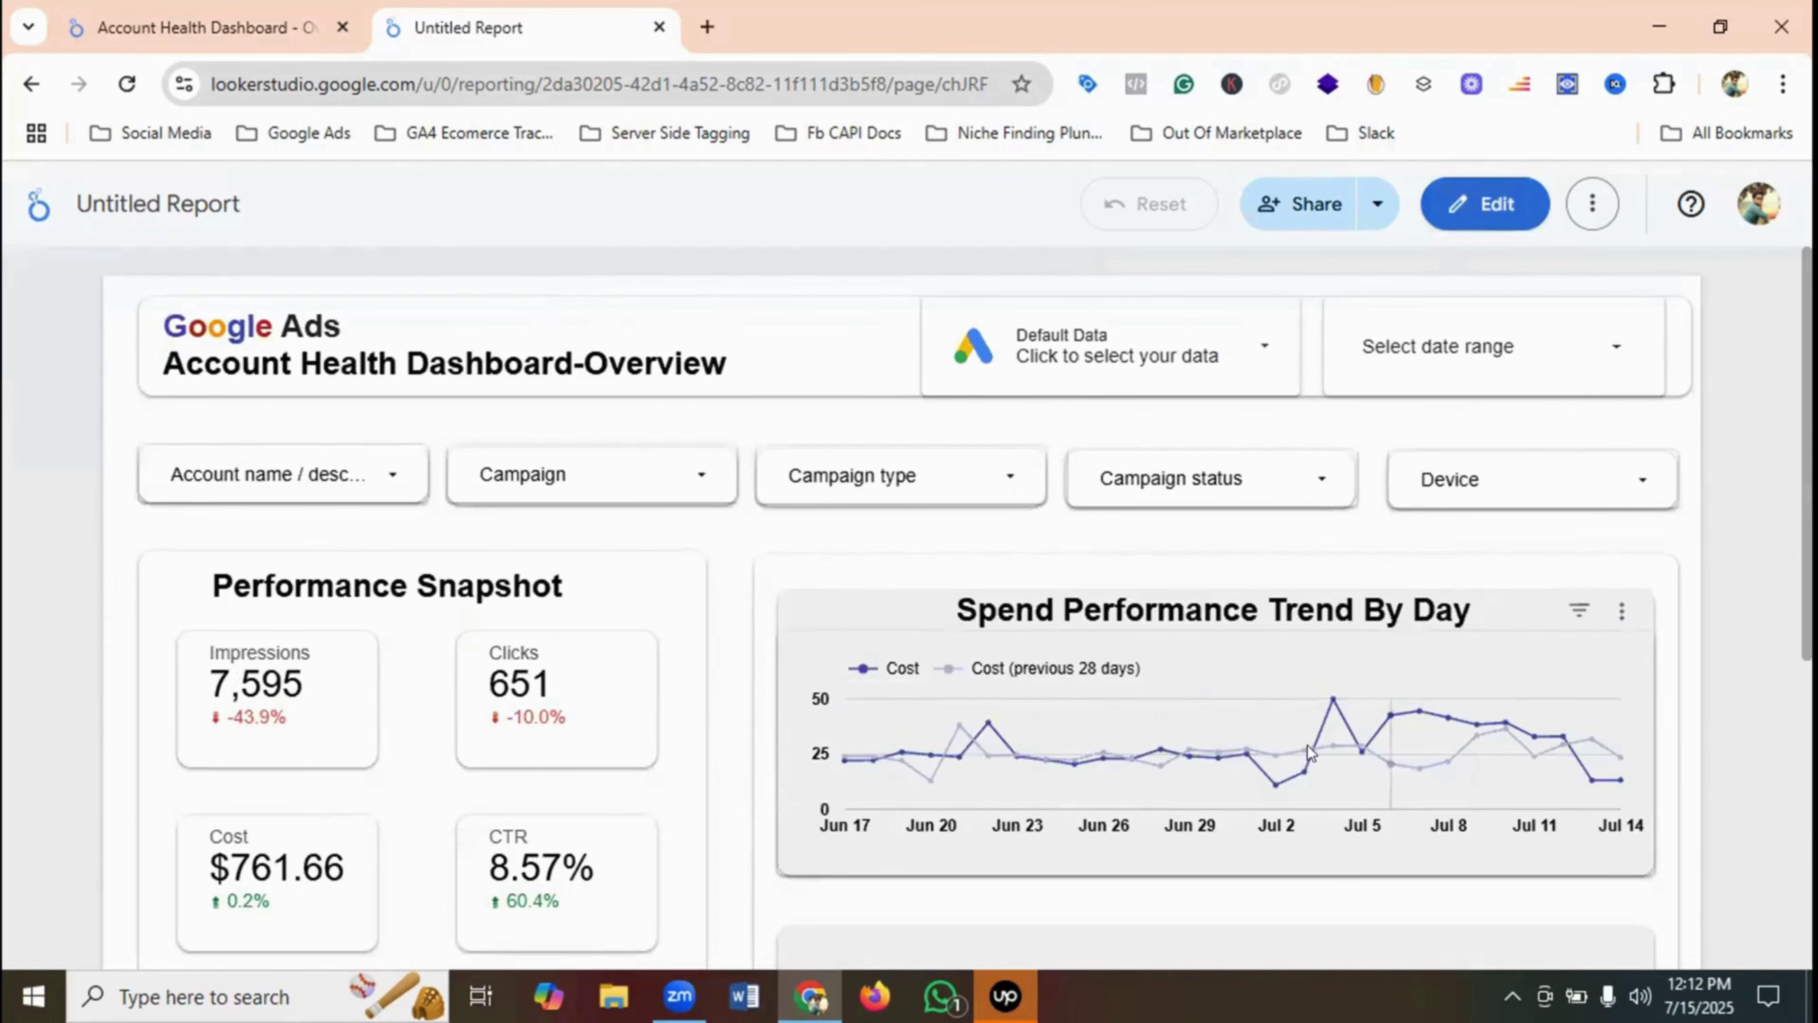
click(219, 9)
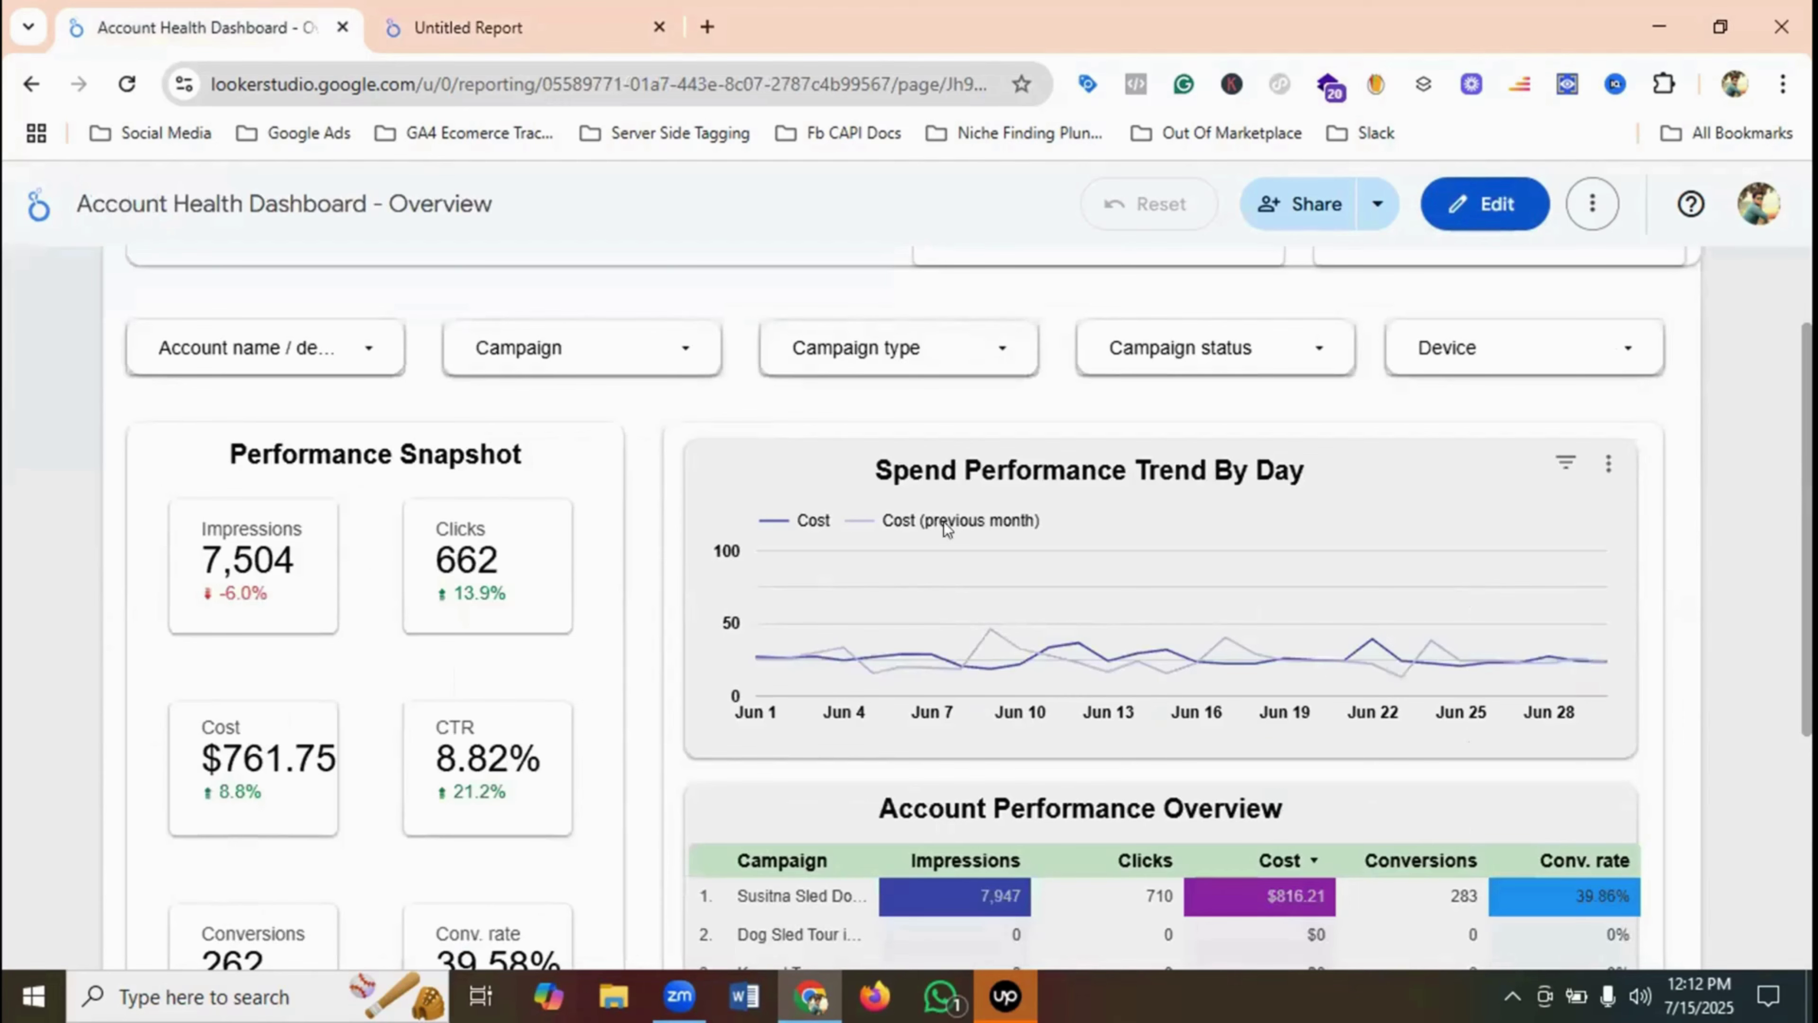
- Compare the spend trend charts of both reports and inspect the new chart's data points and the empty panel below it
key(ctrl+Tab)
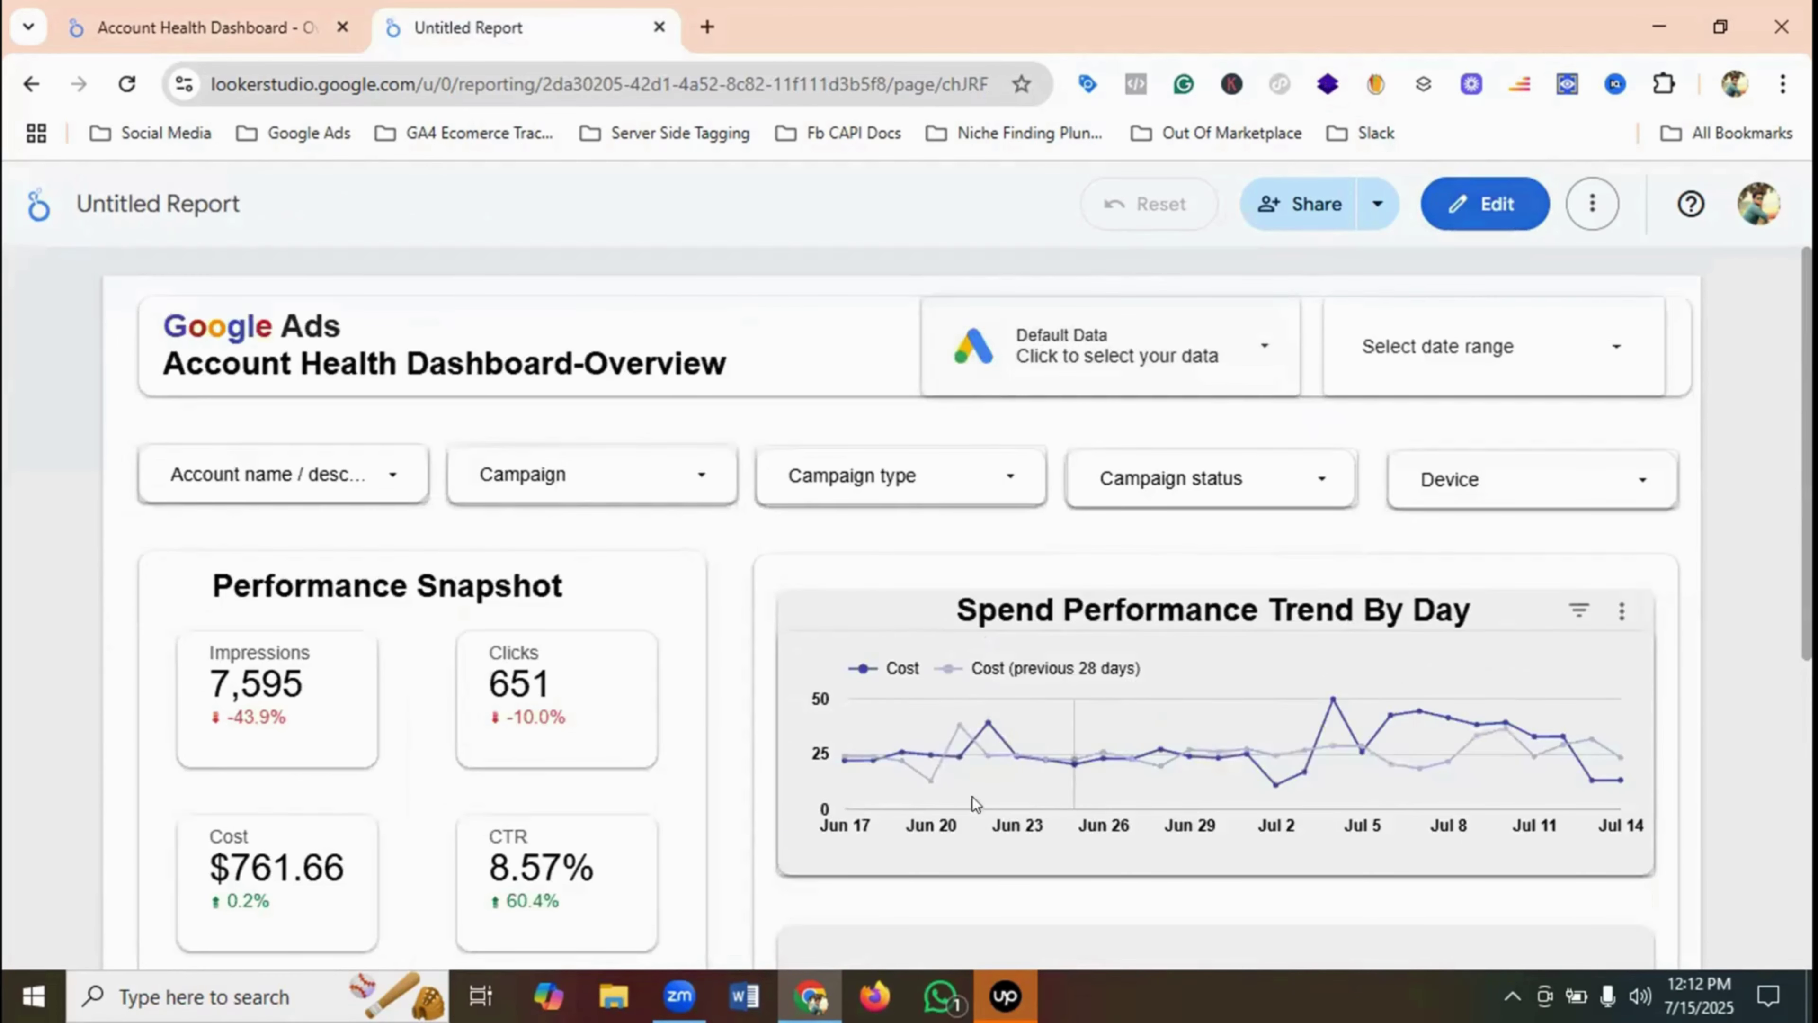
click(218, 16)
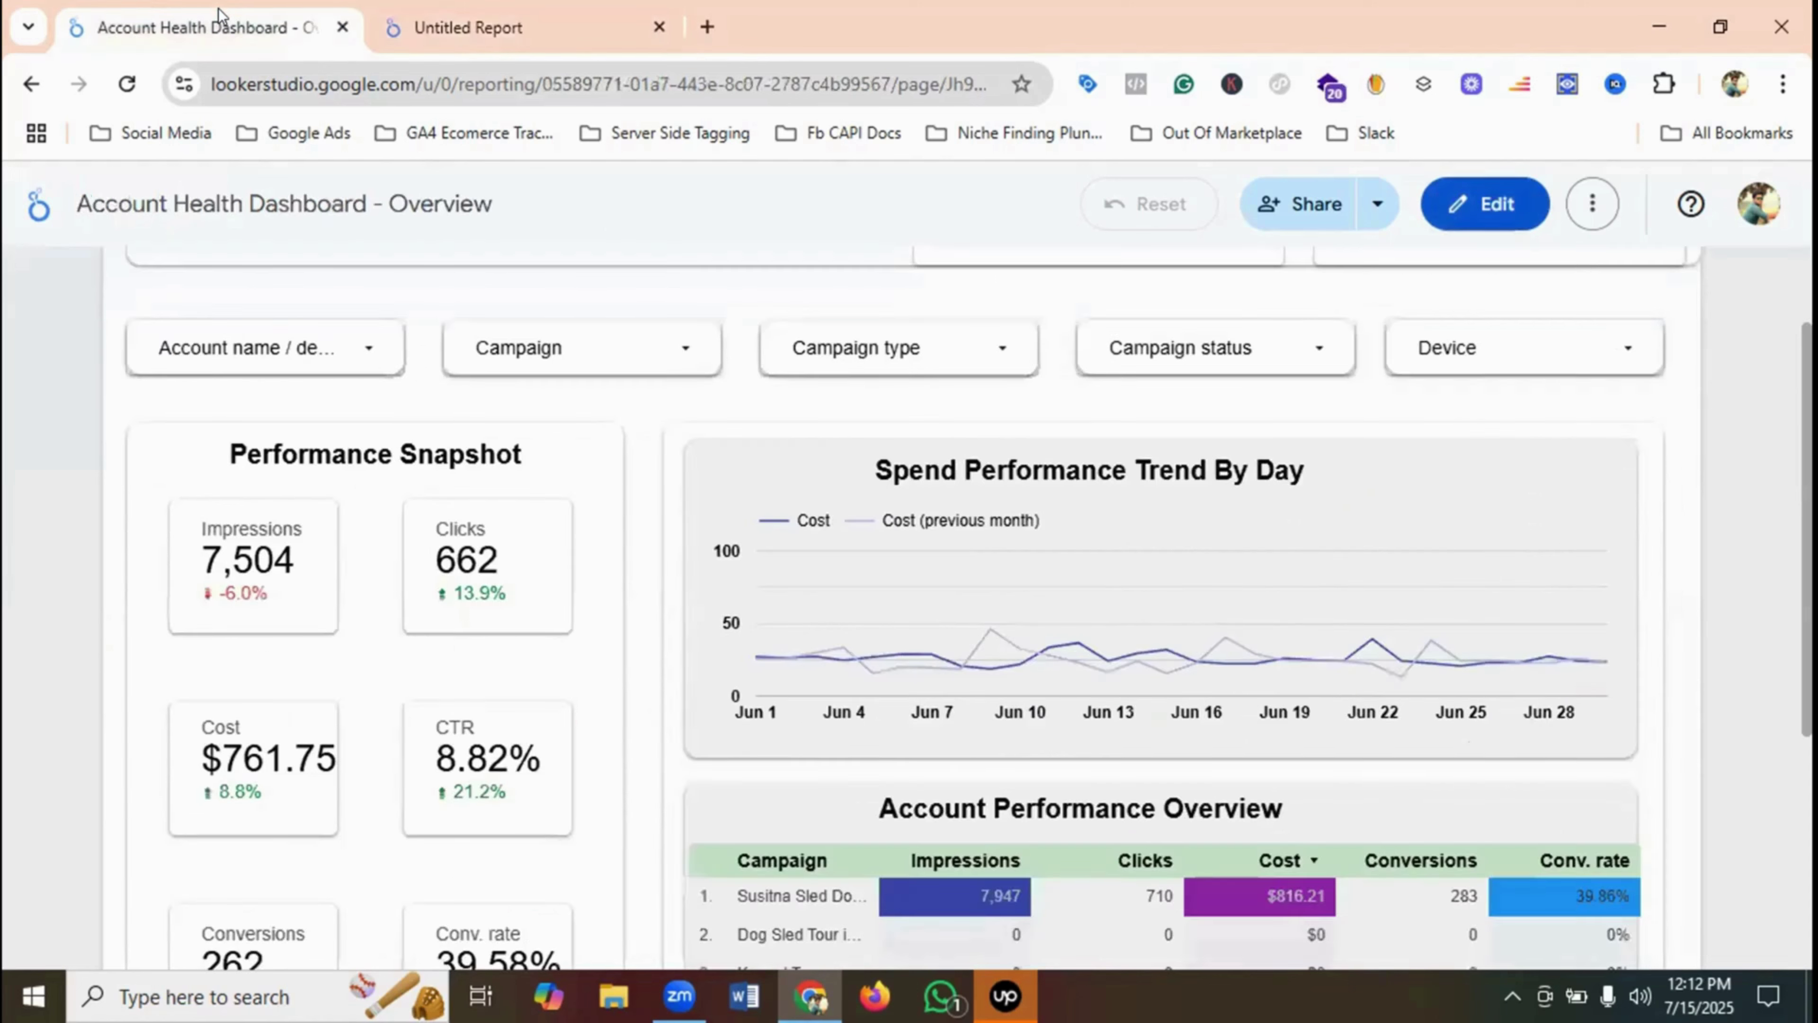
click(523, 29)
scroll(1314, 659, down, 2)
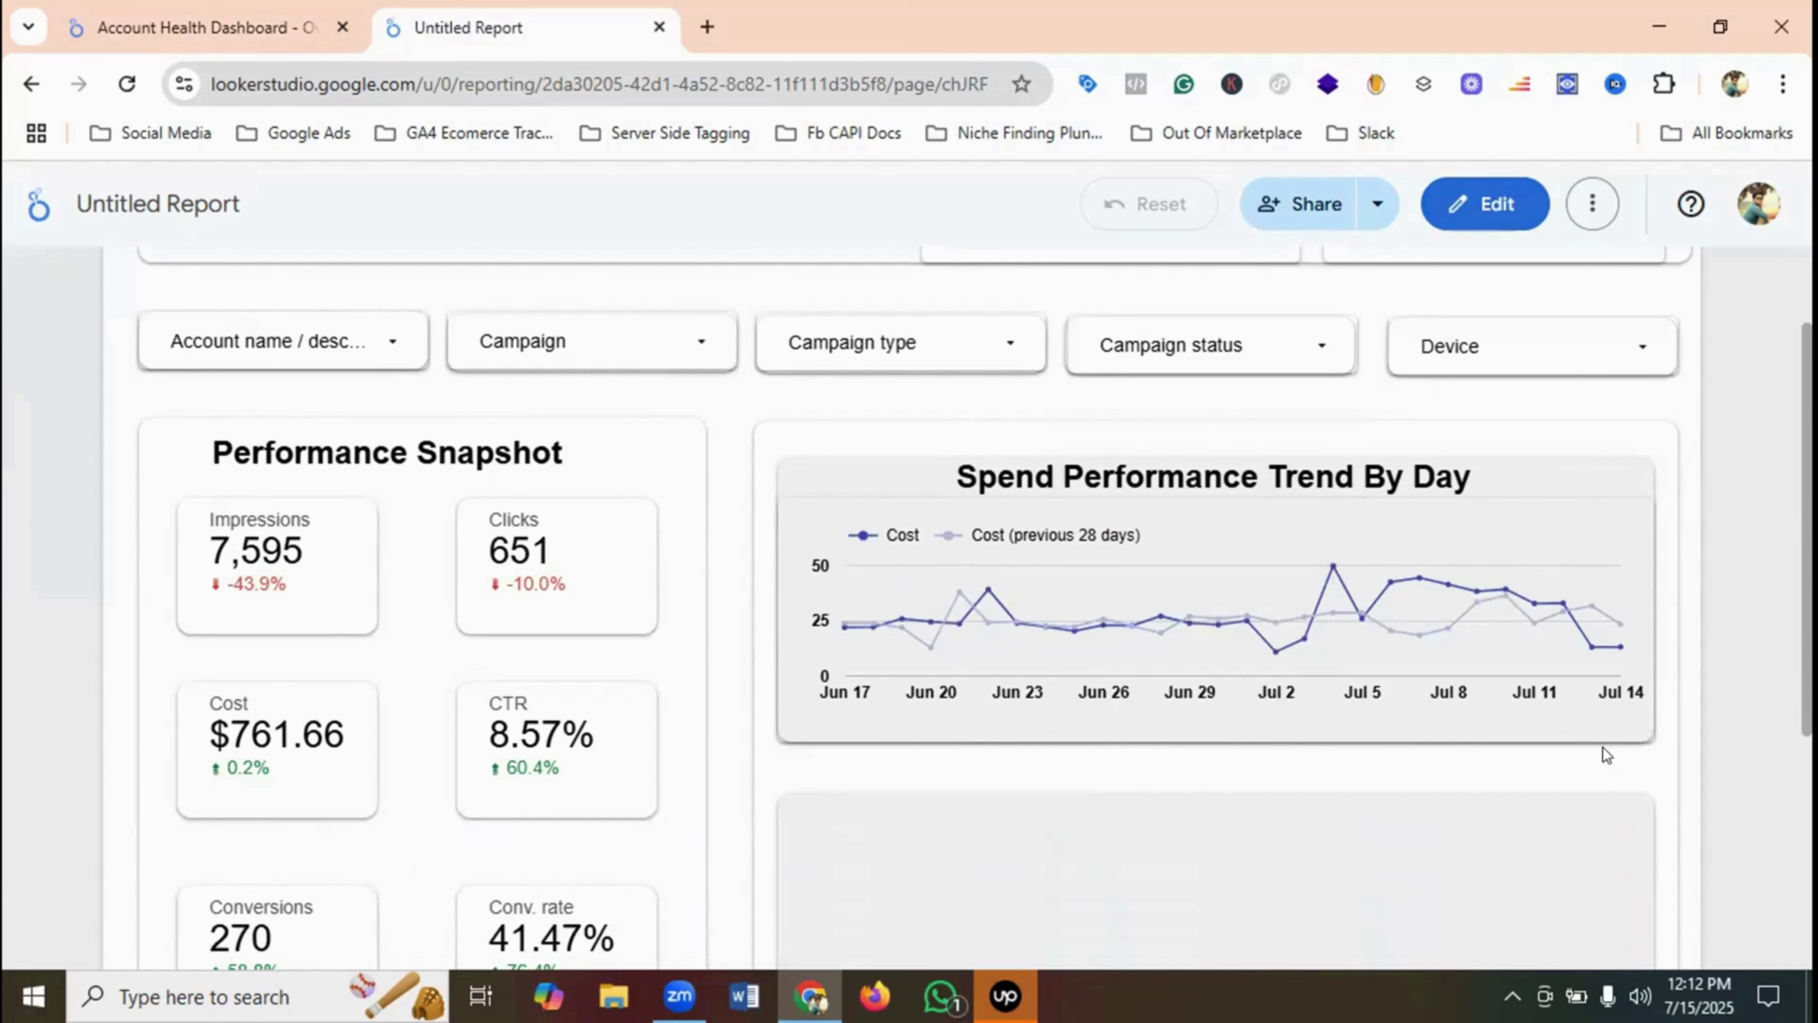
mouse_move(865, 623)
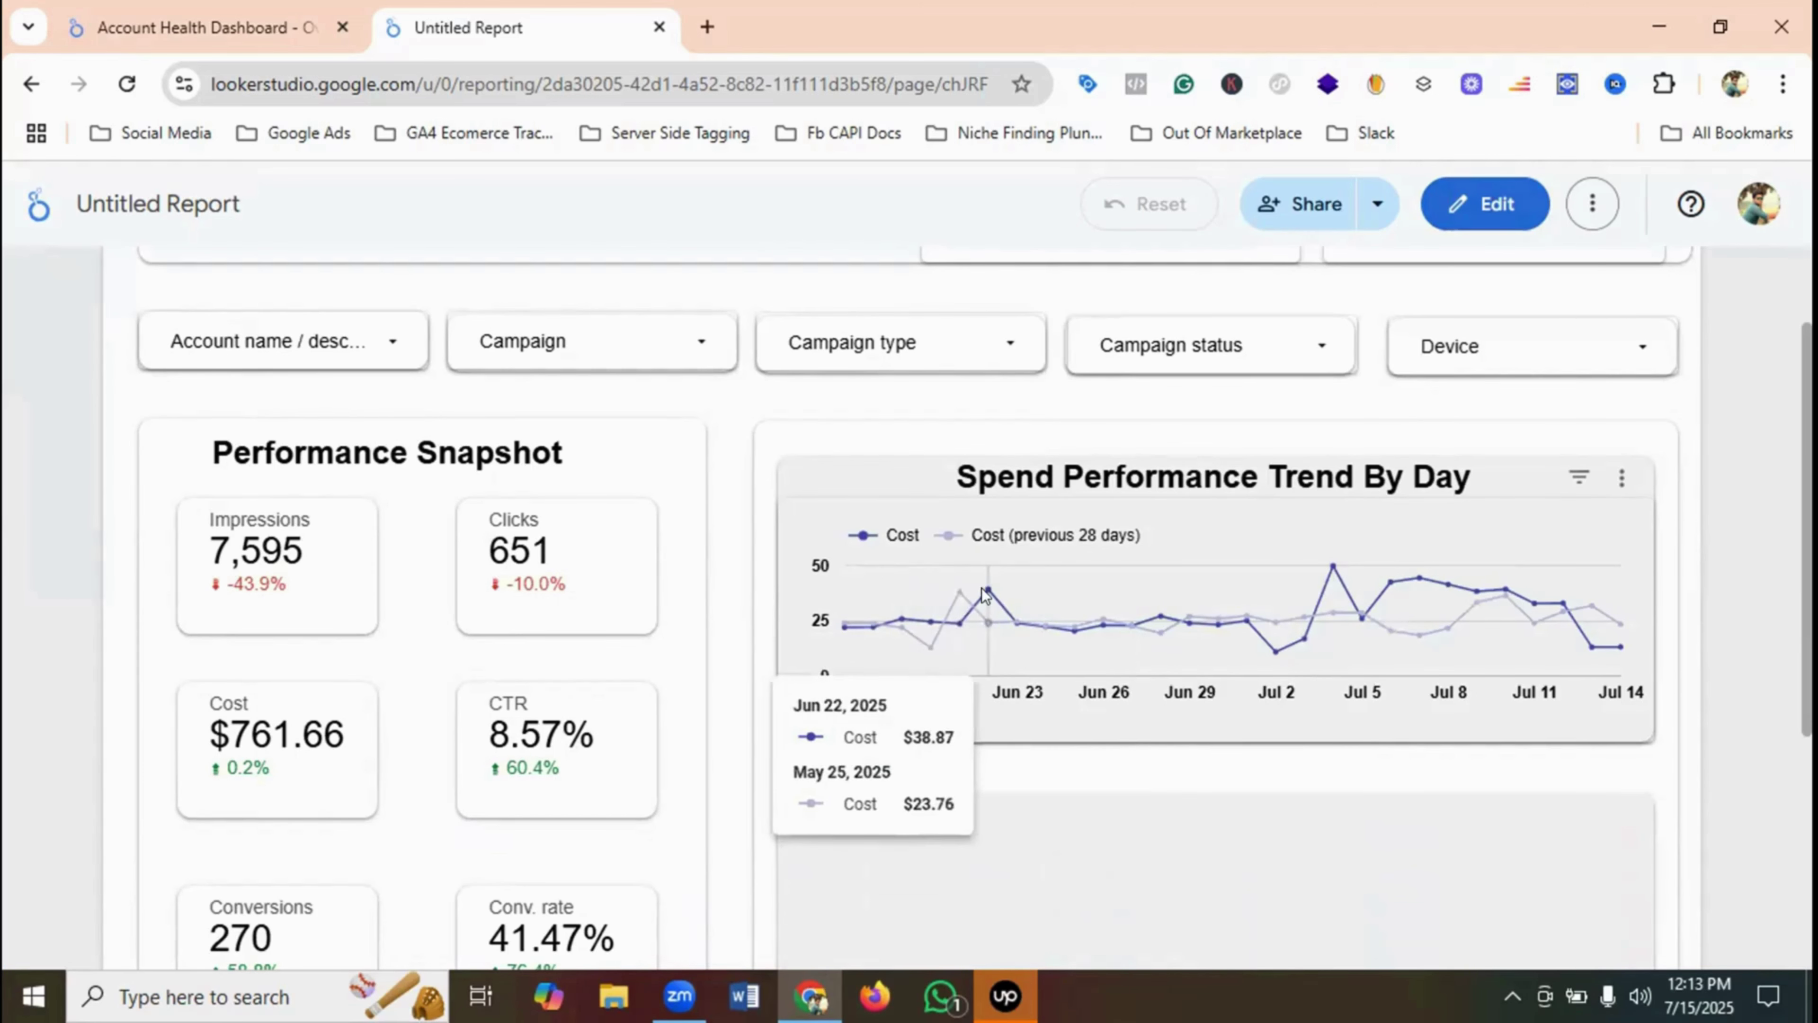
scroll(1045, 526, down, 3)
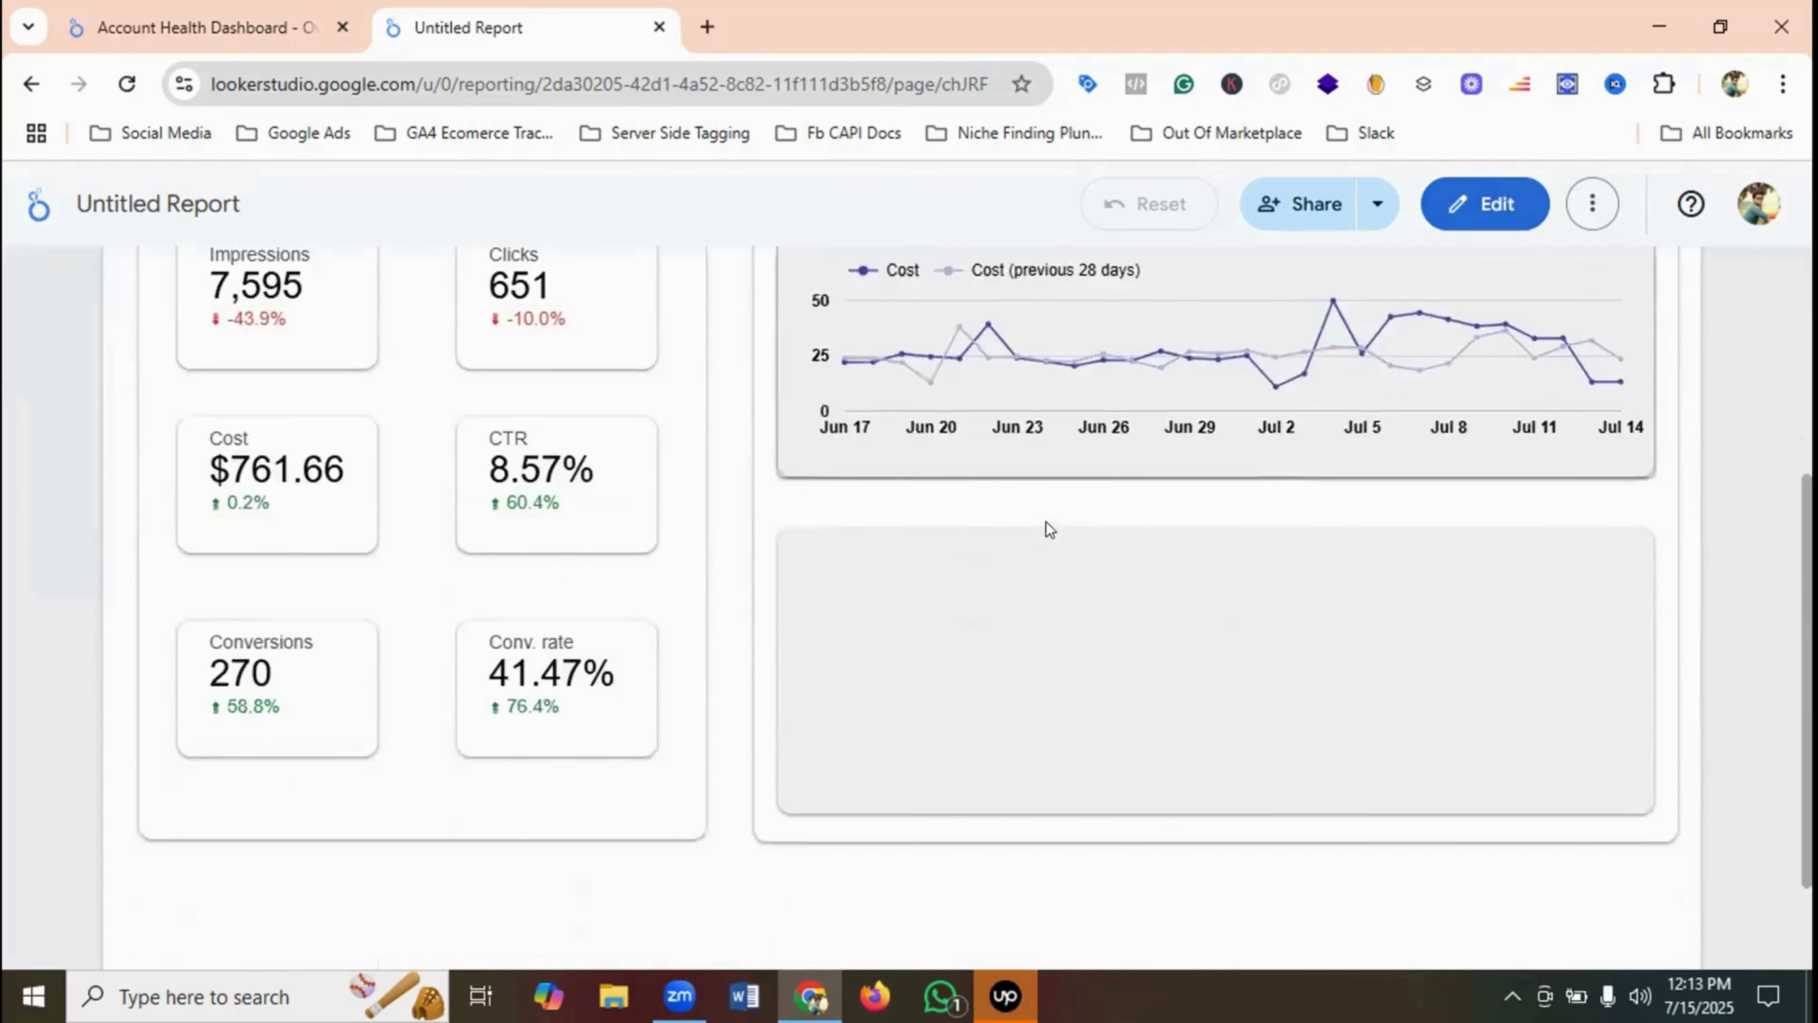
- Add a text box reading "Account Performance Overview" inside the empty grey panel of the new report, using the original dashboard as reference
click(1500, 204)
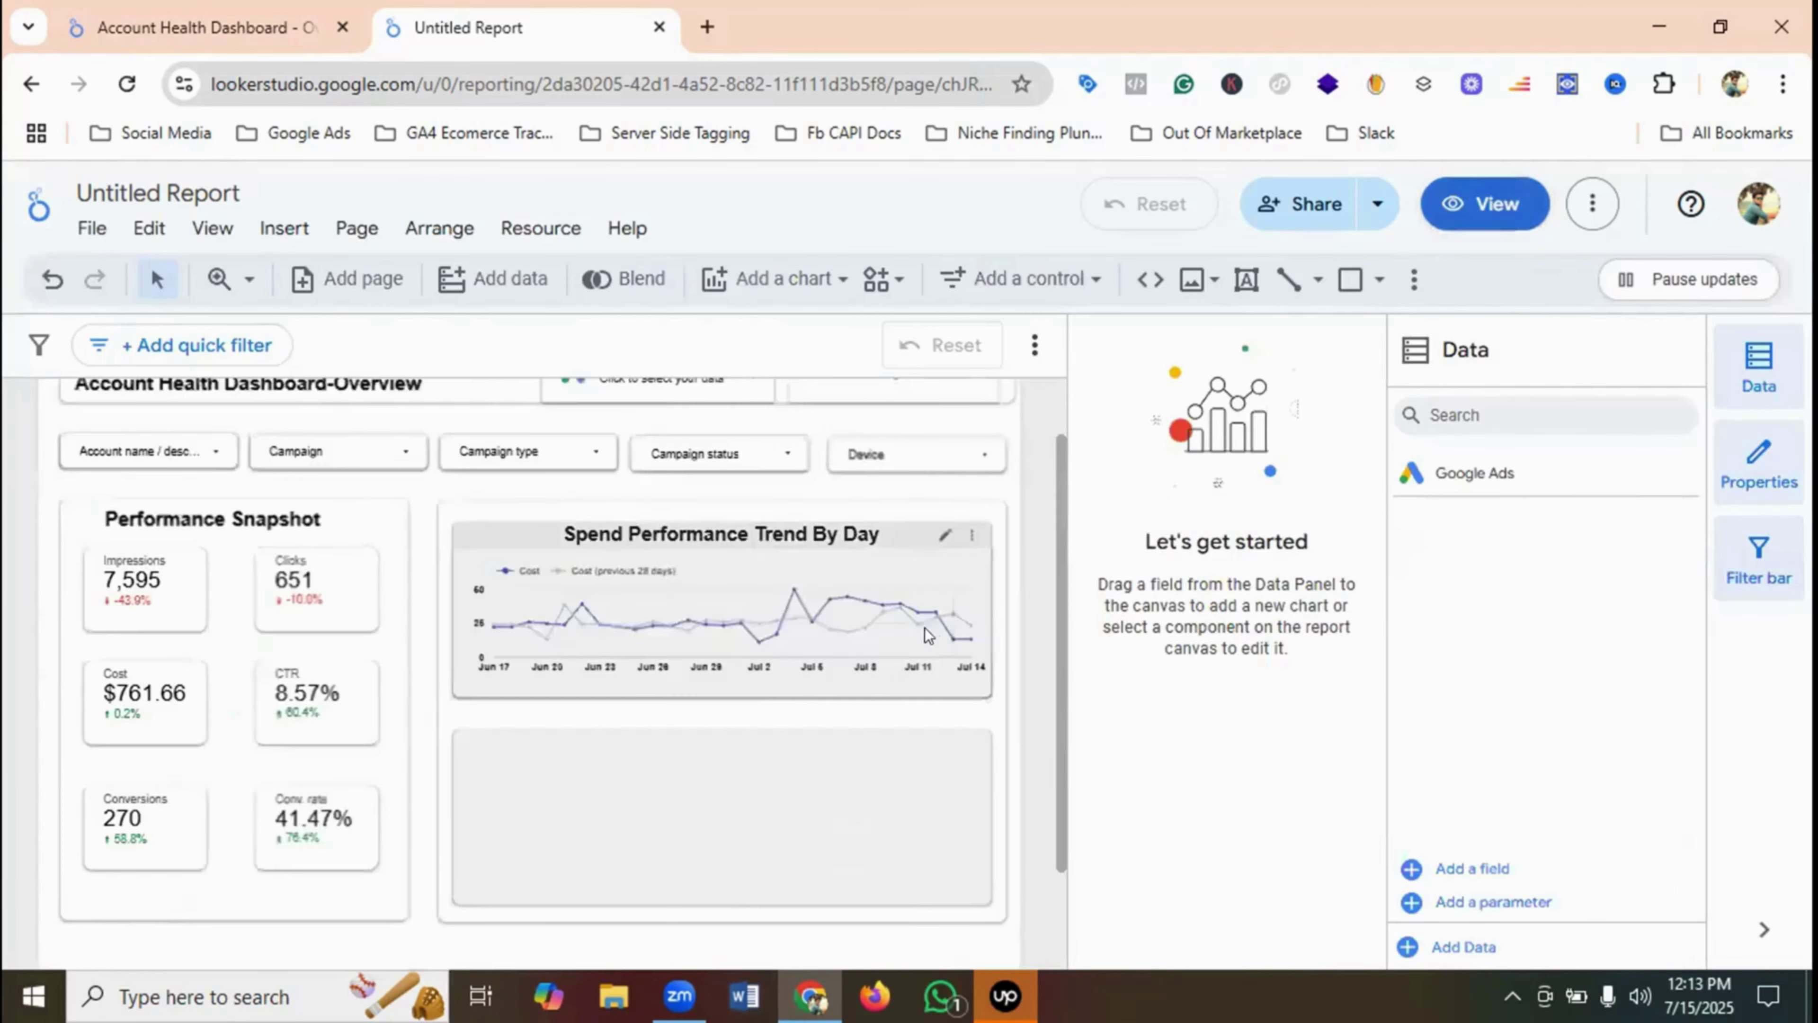
click(654, 670)
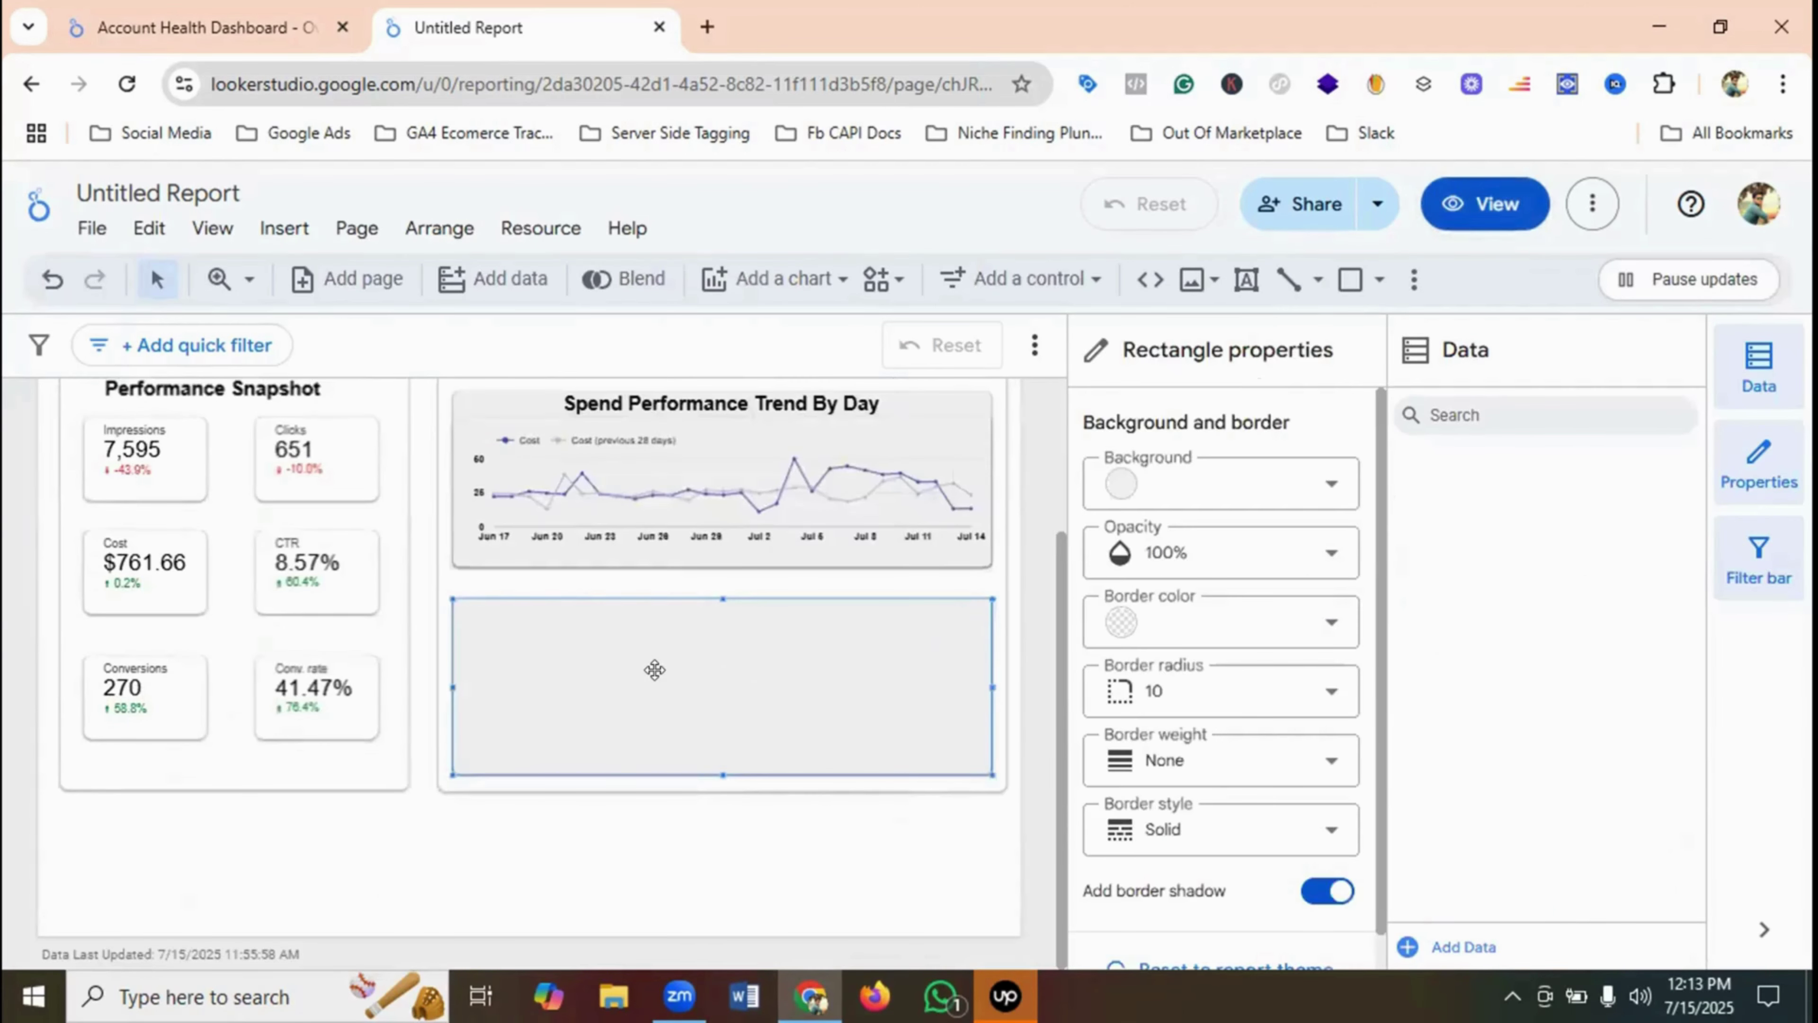
click(243, 25)
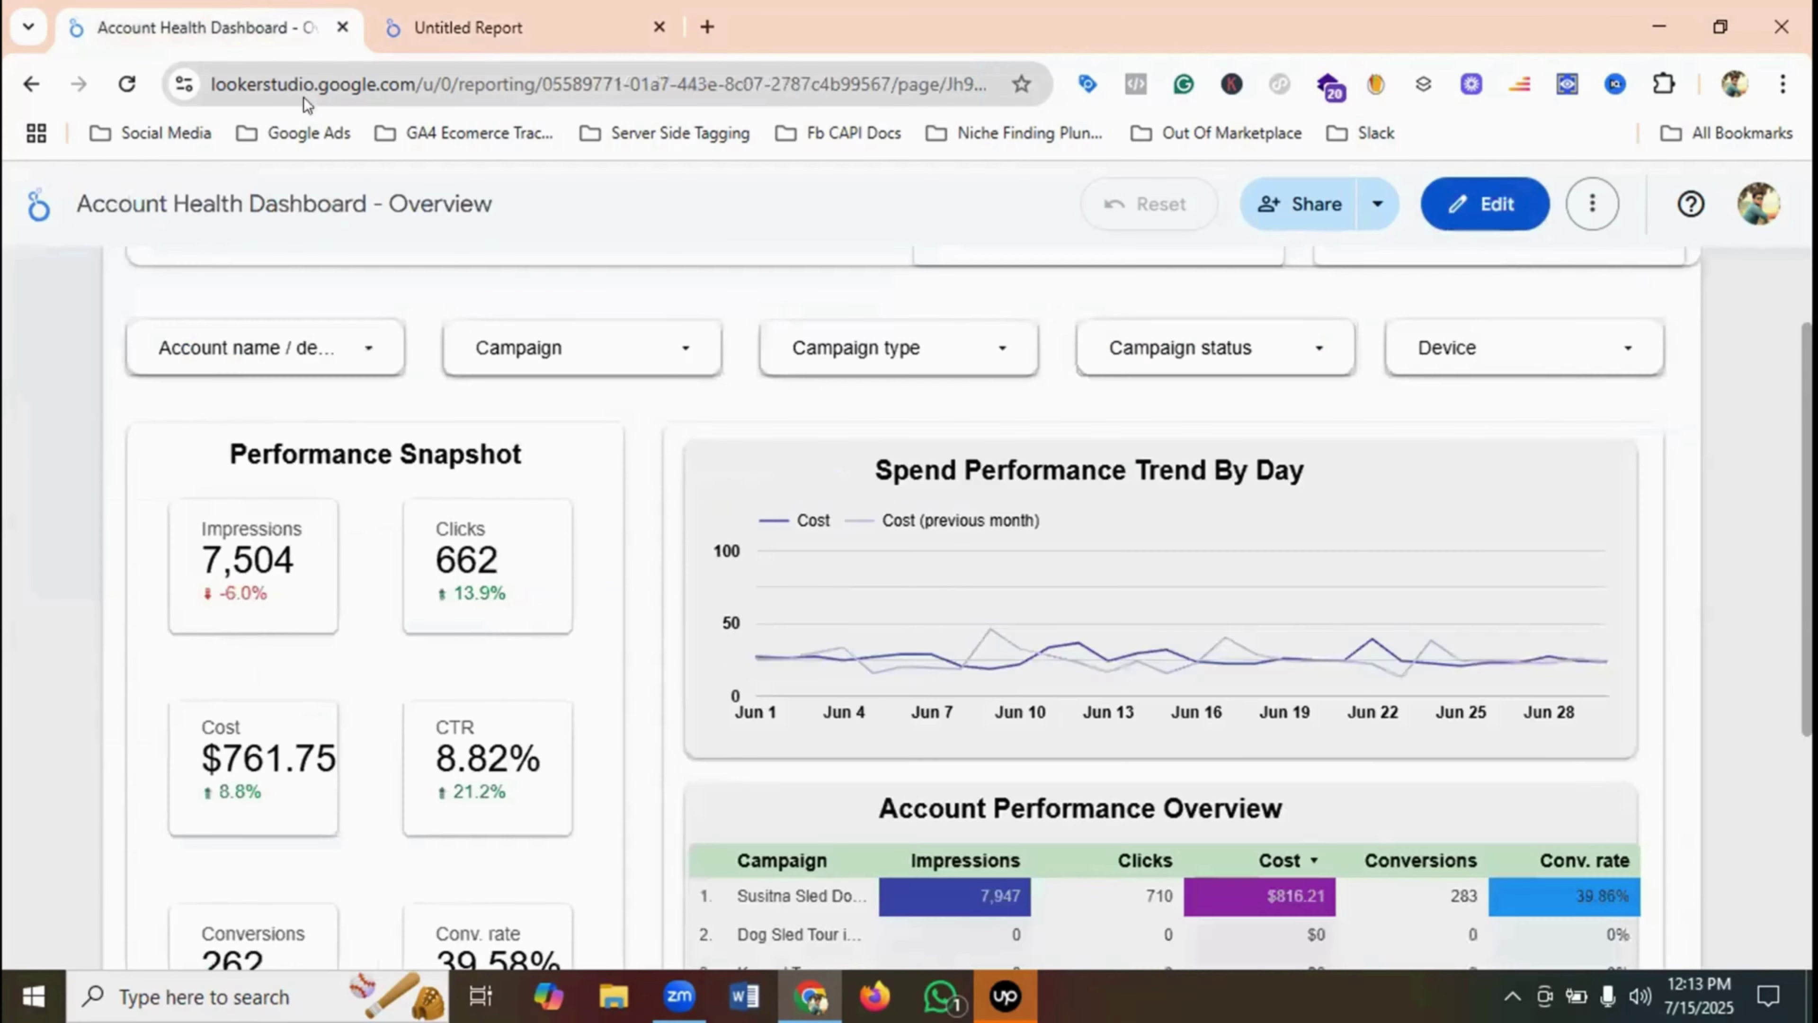
scroll(1175, 640, down, 2)
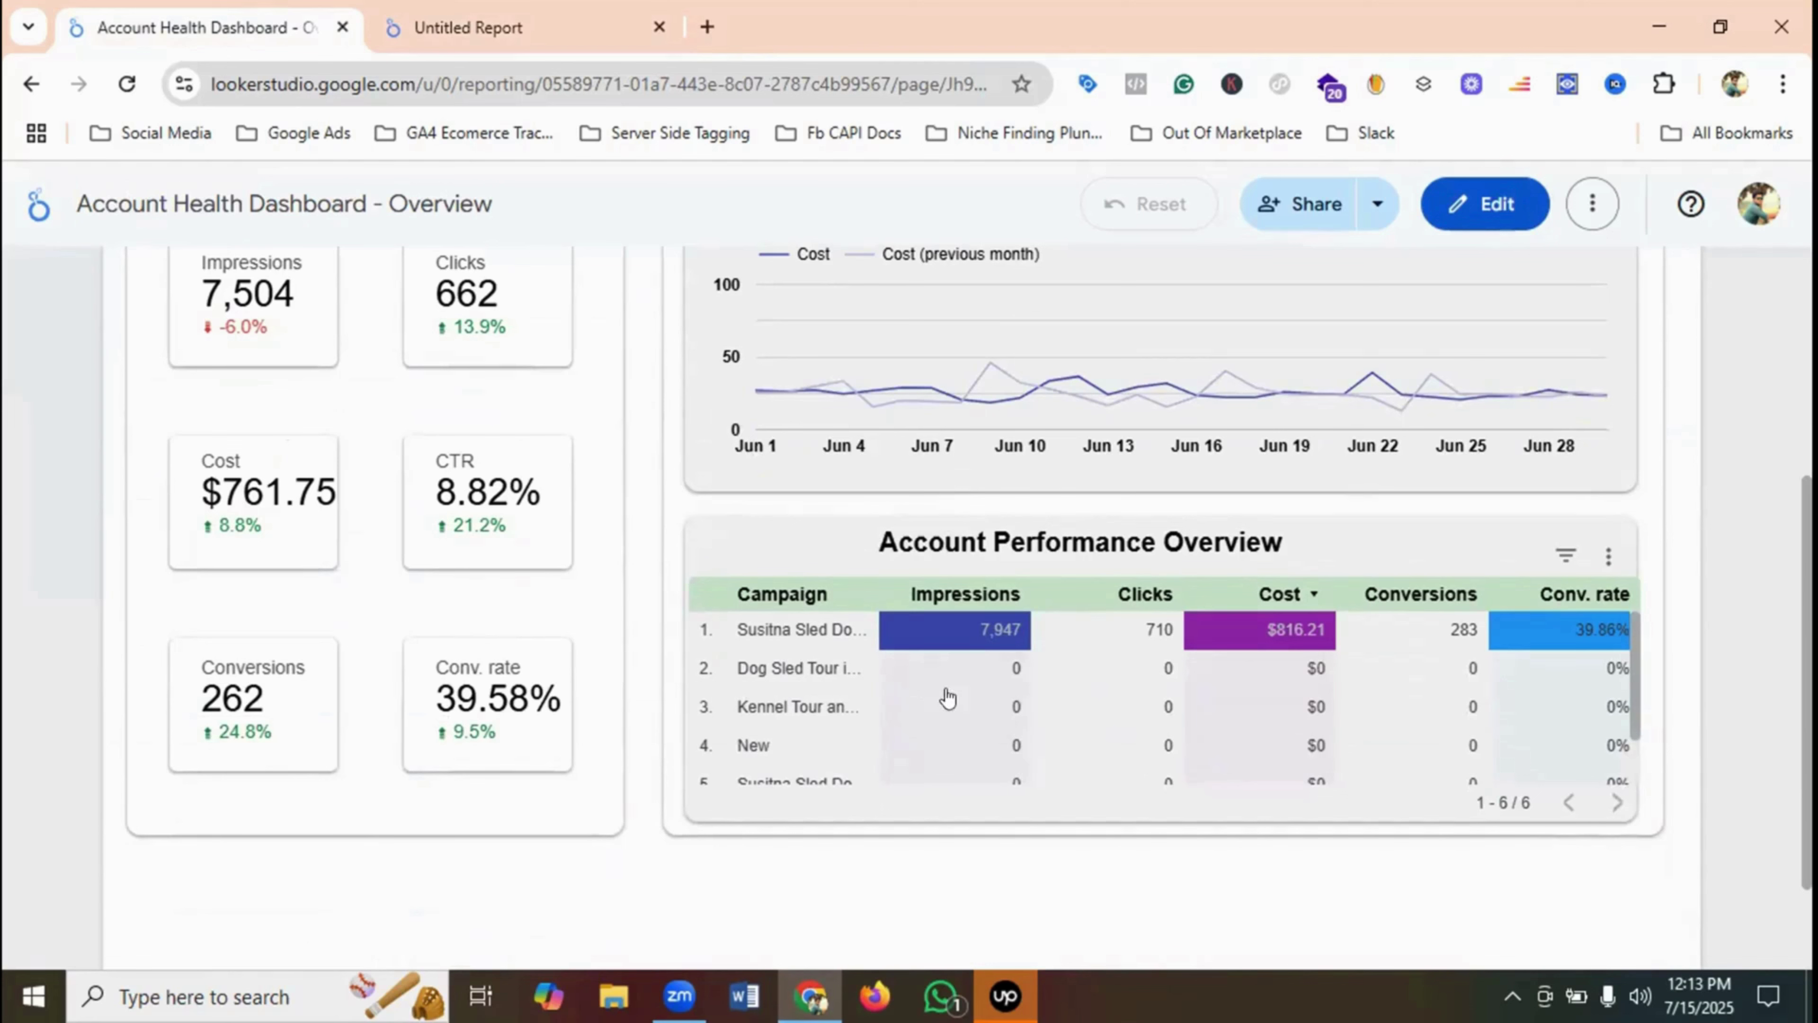
click(493, 14)
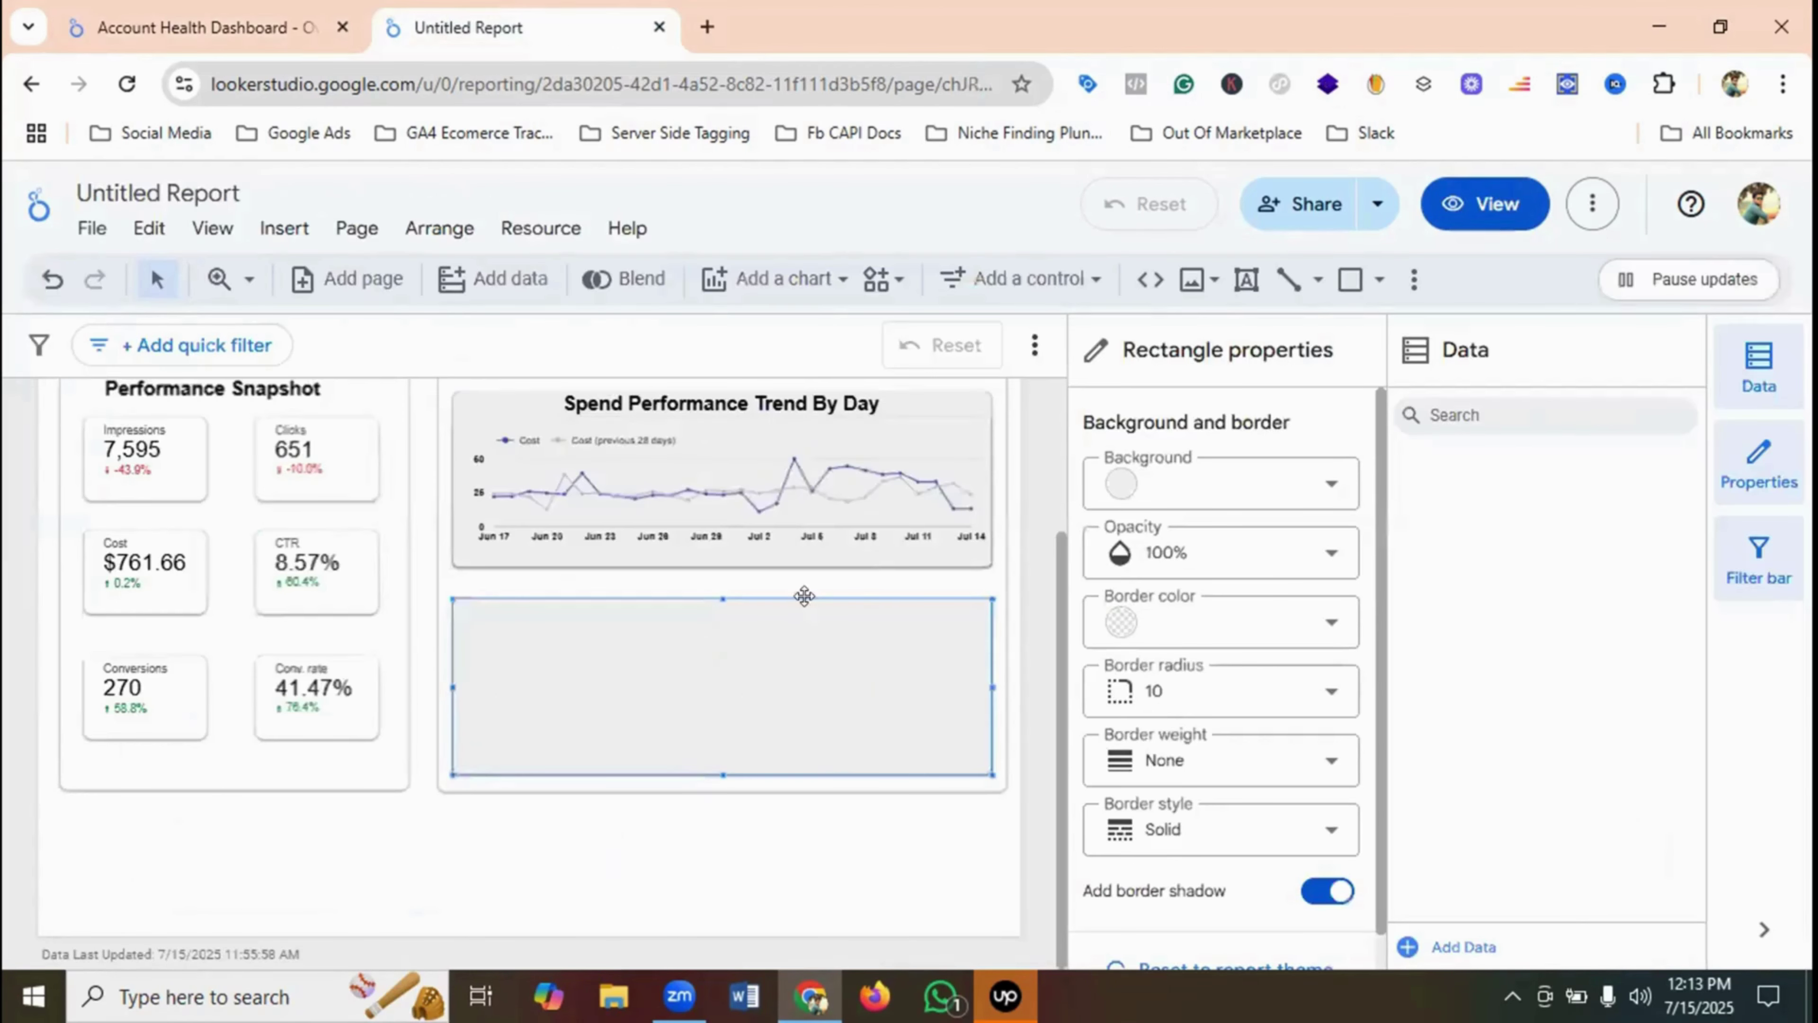
click(1246, 280)
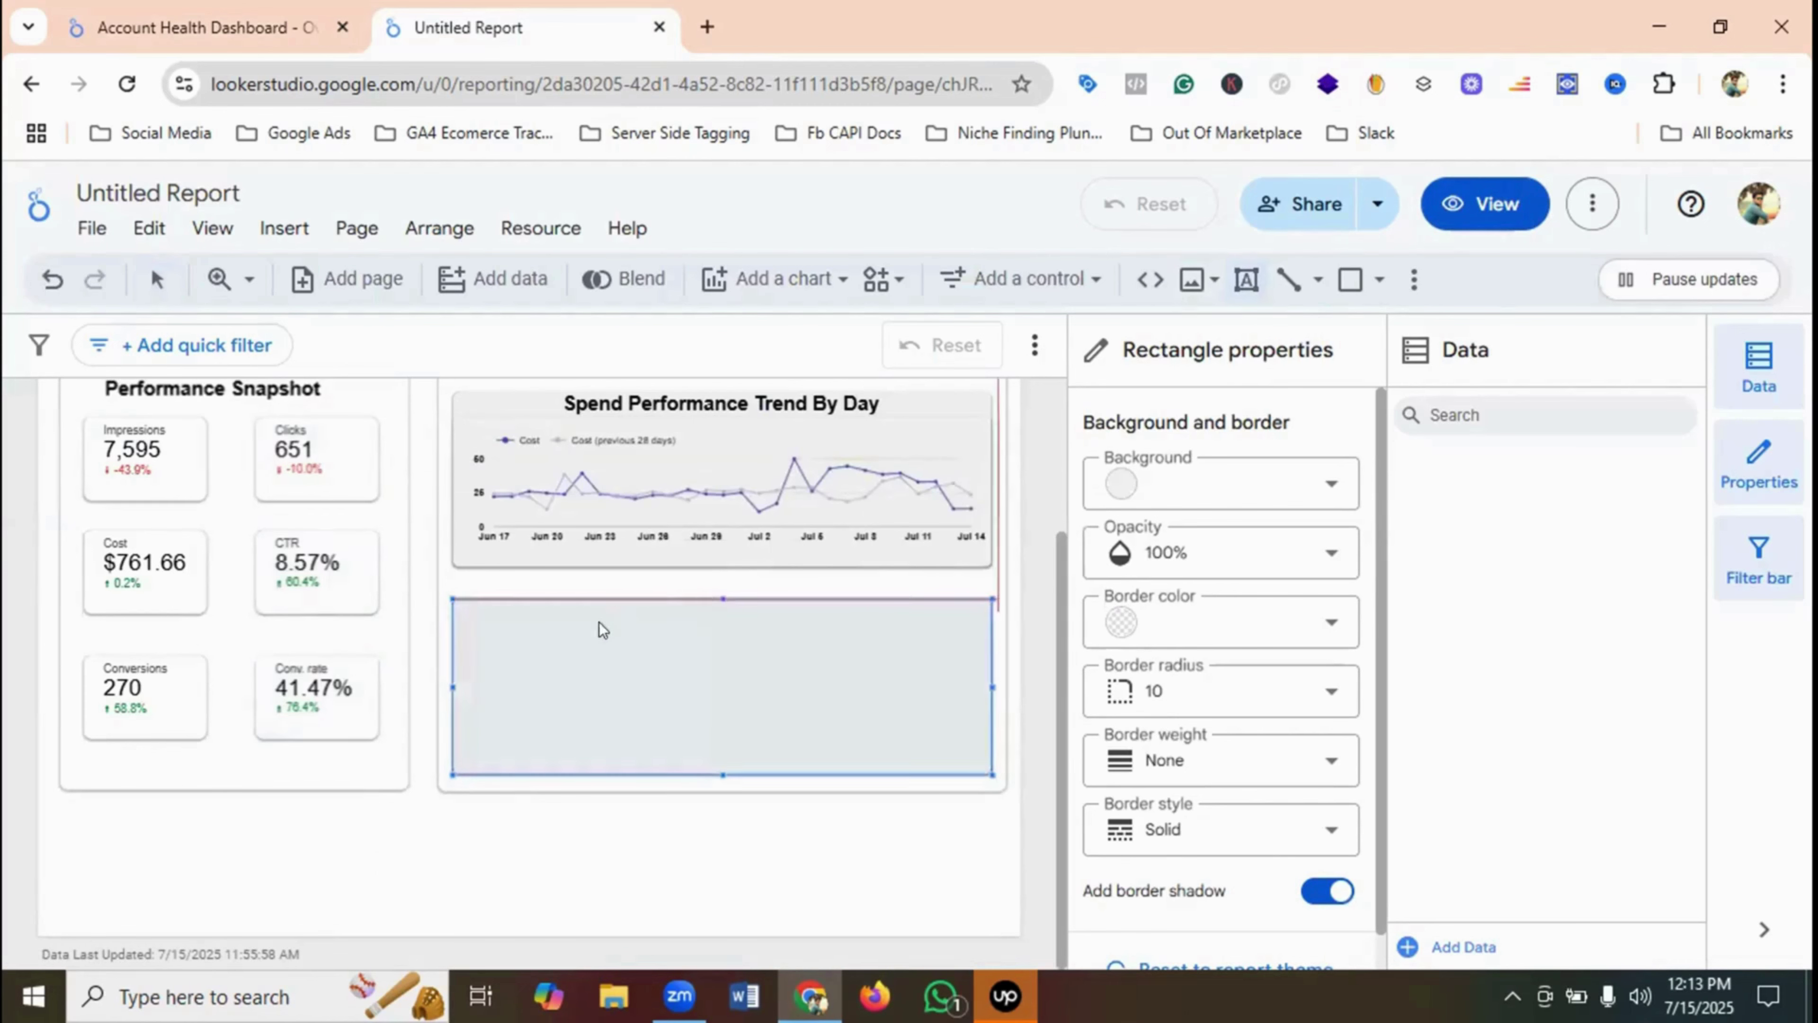
drag(570, 609, 836, 633)
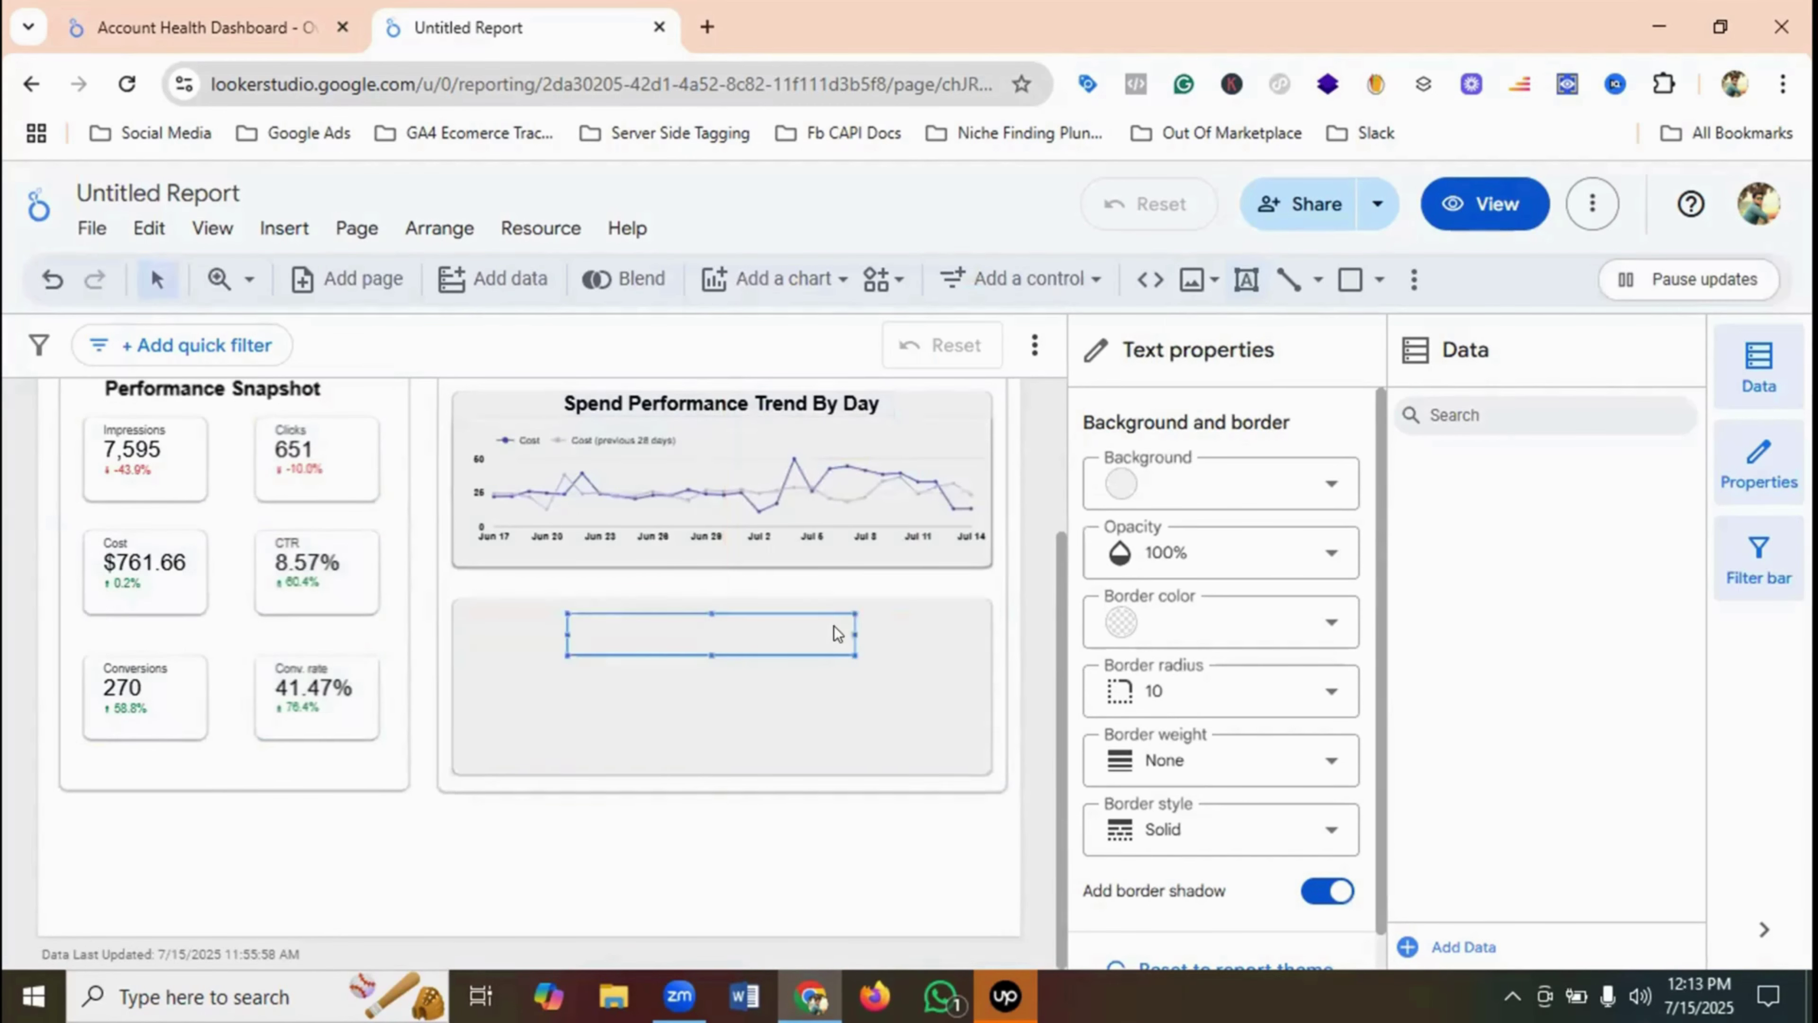
click(206, 8)
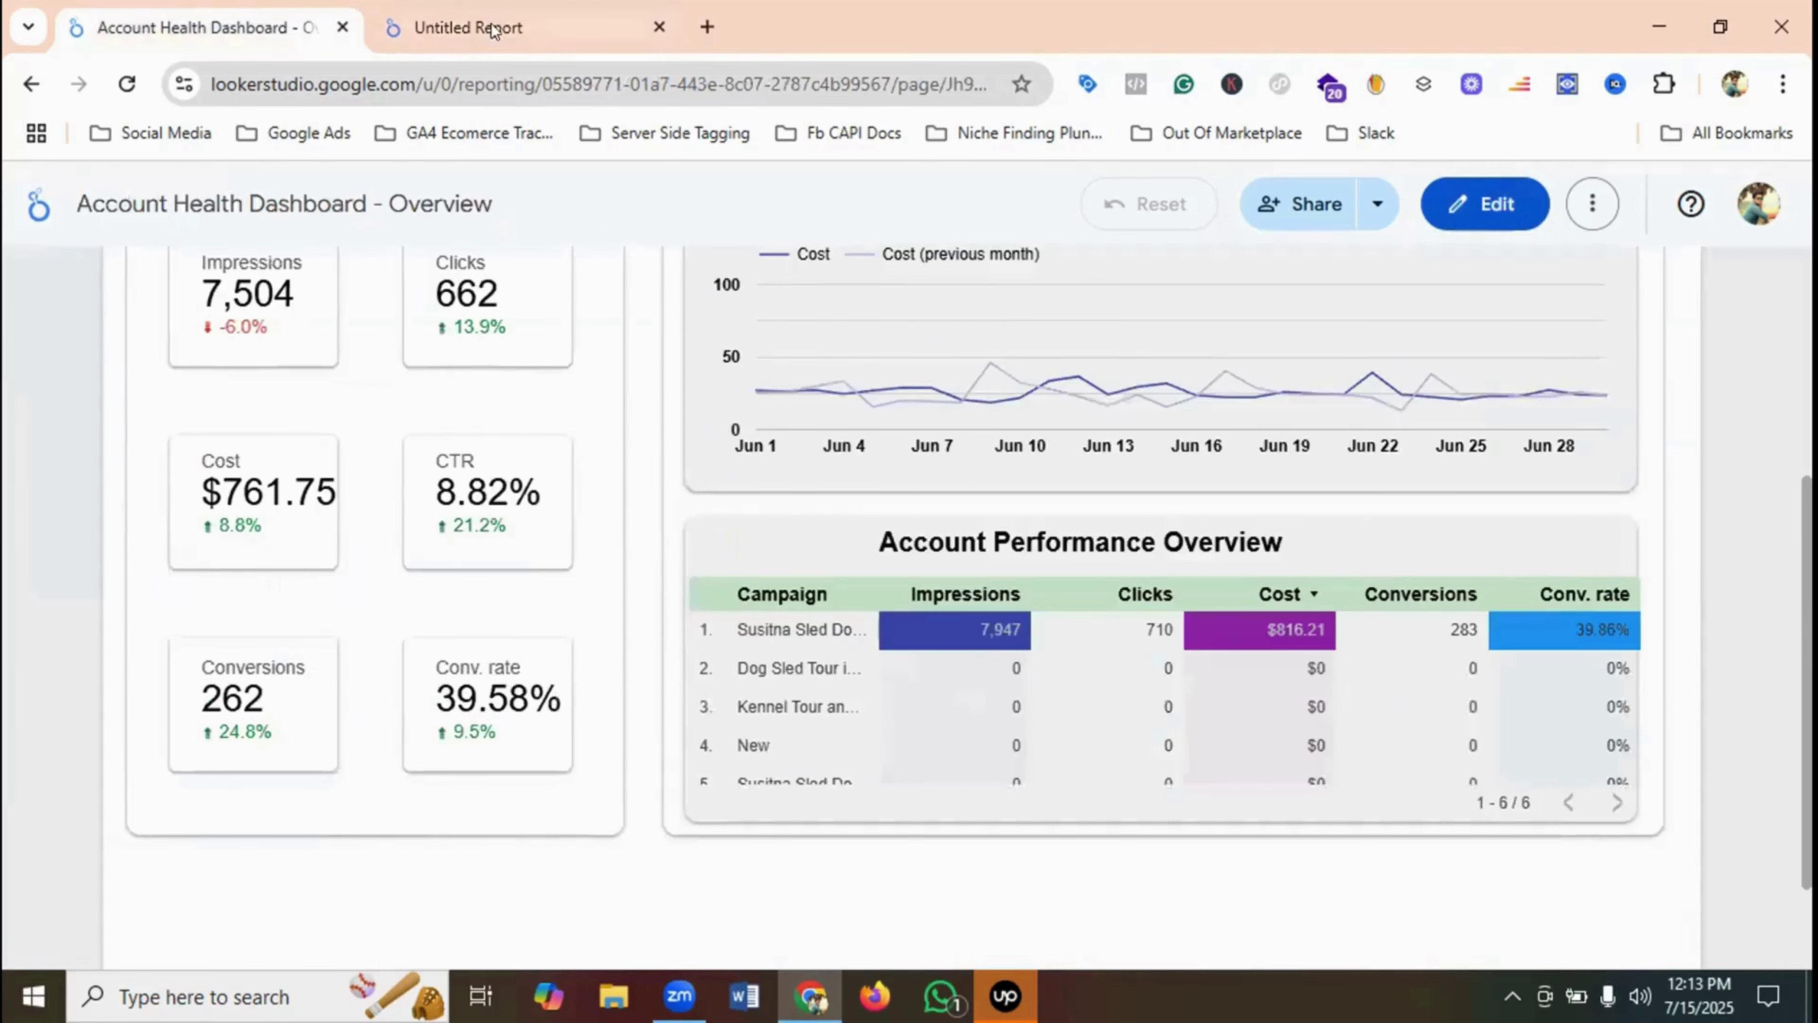
click(539, 7)
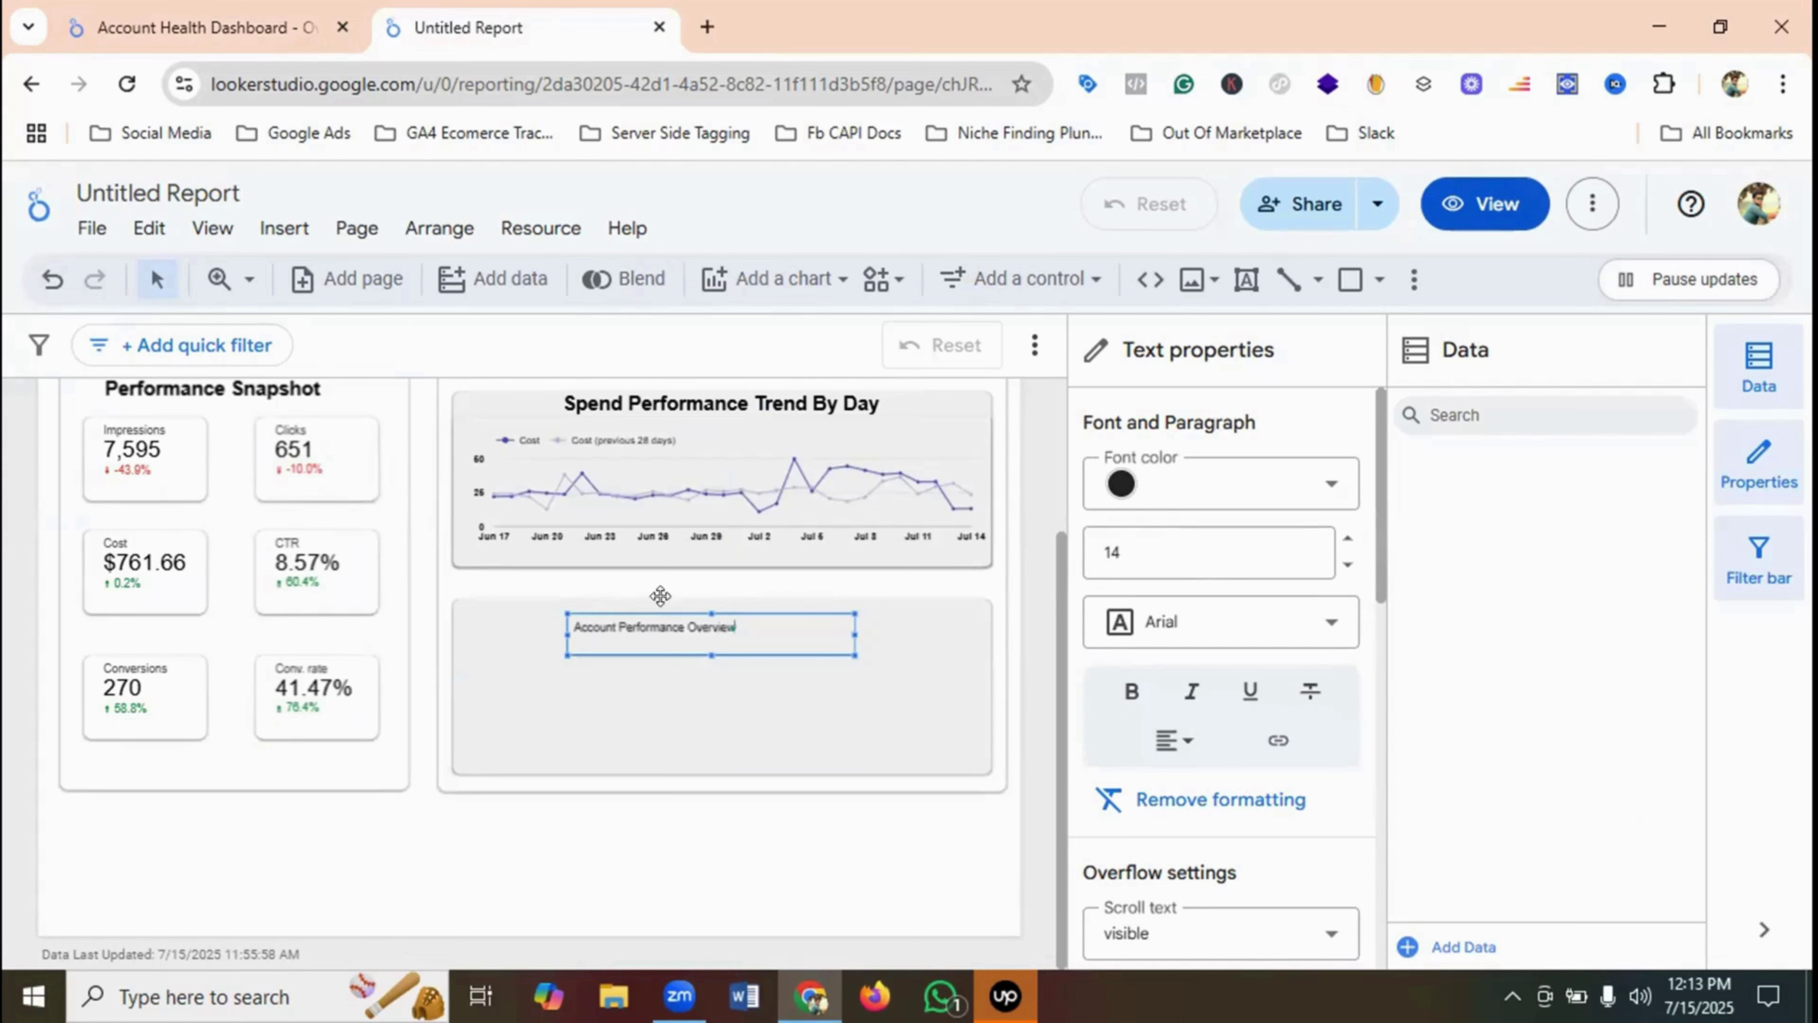
- Format the Account Performance Overview title as black, bold, size 24 text and widen its box to fit one line
drag(740, 613, 555, 616)
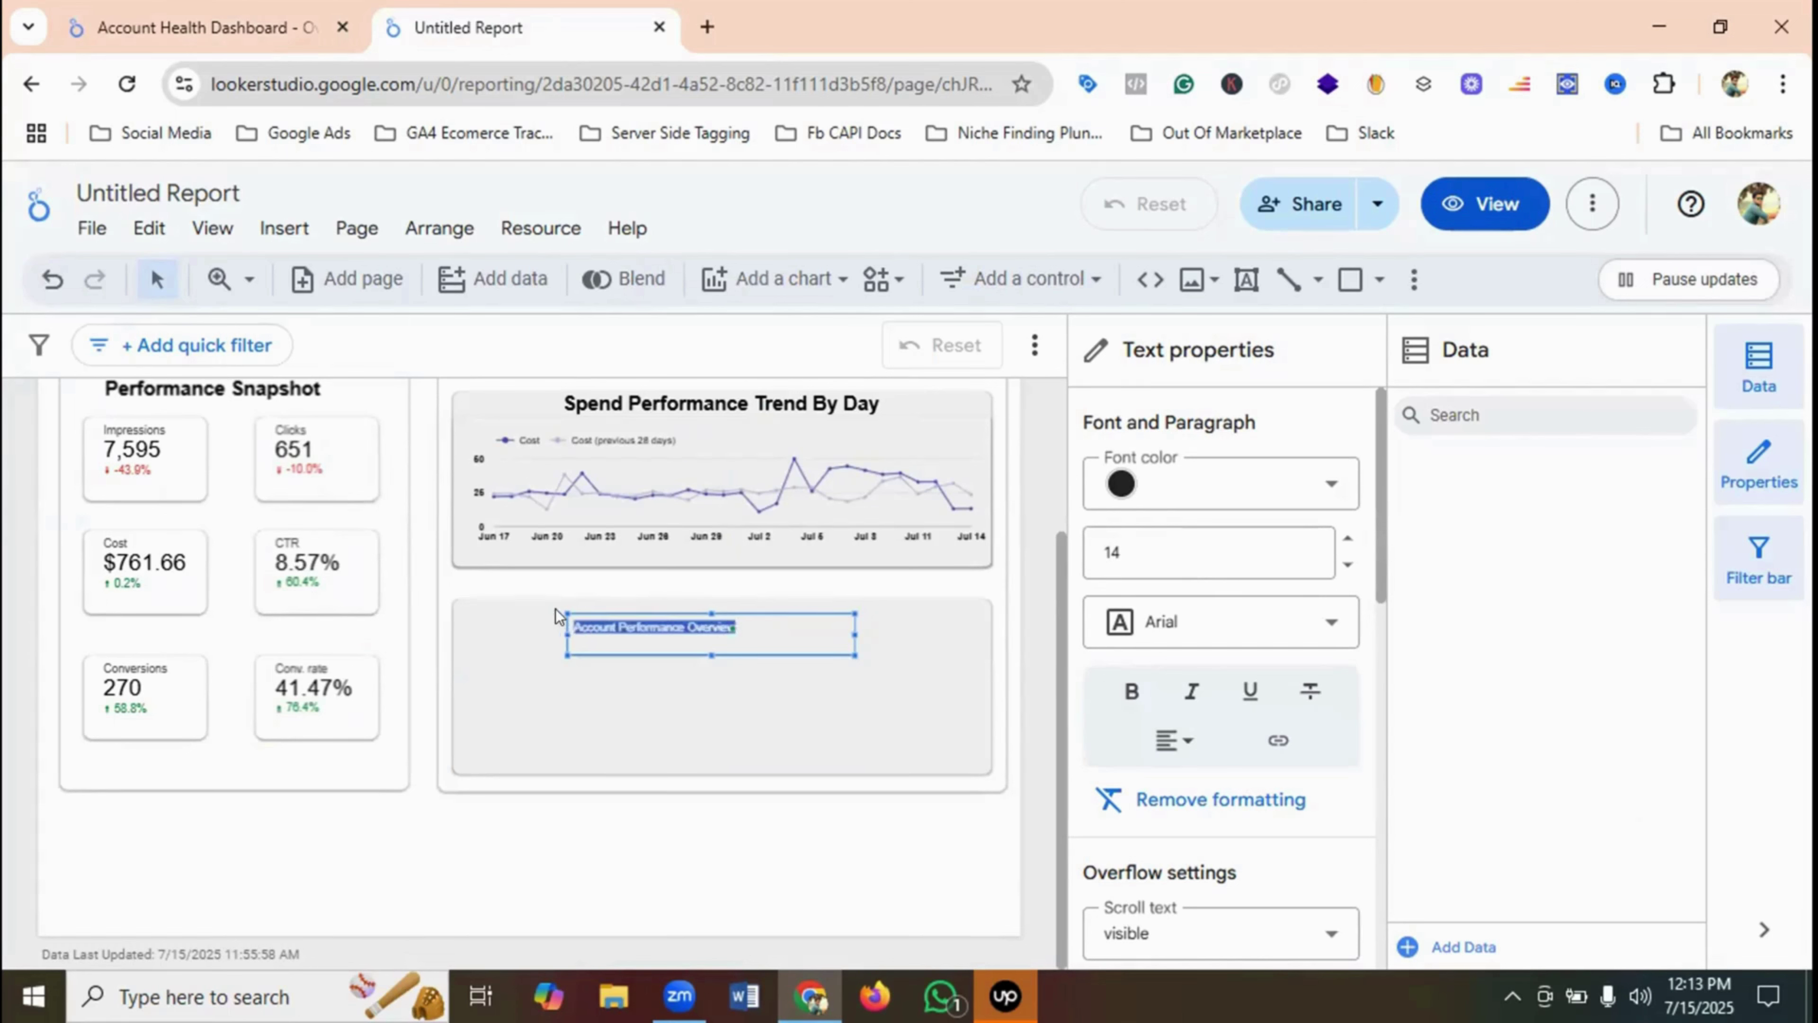
click(1120, 484)
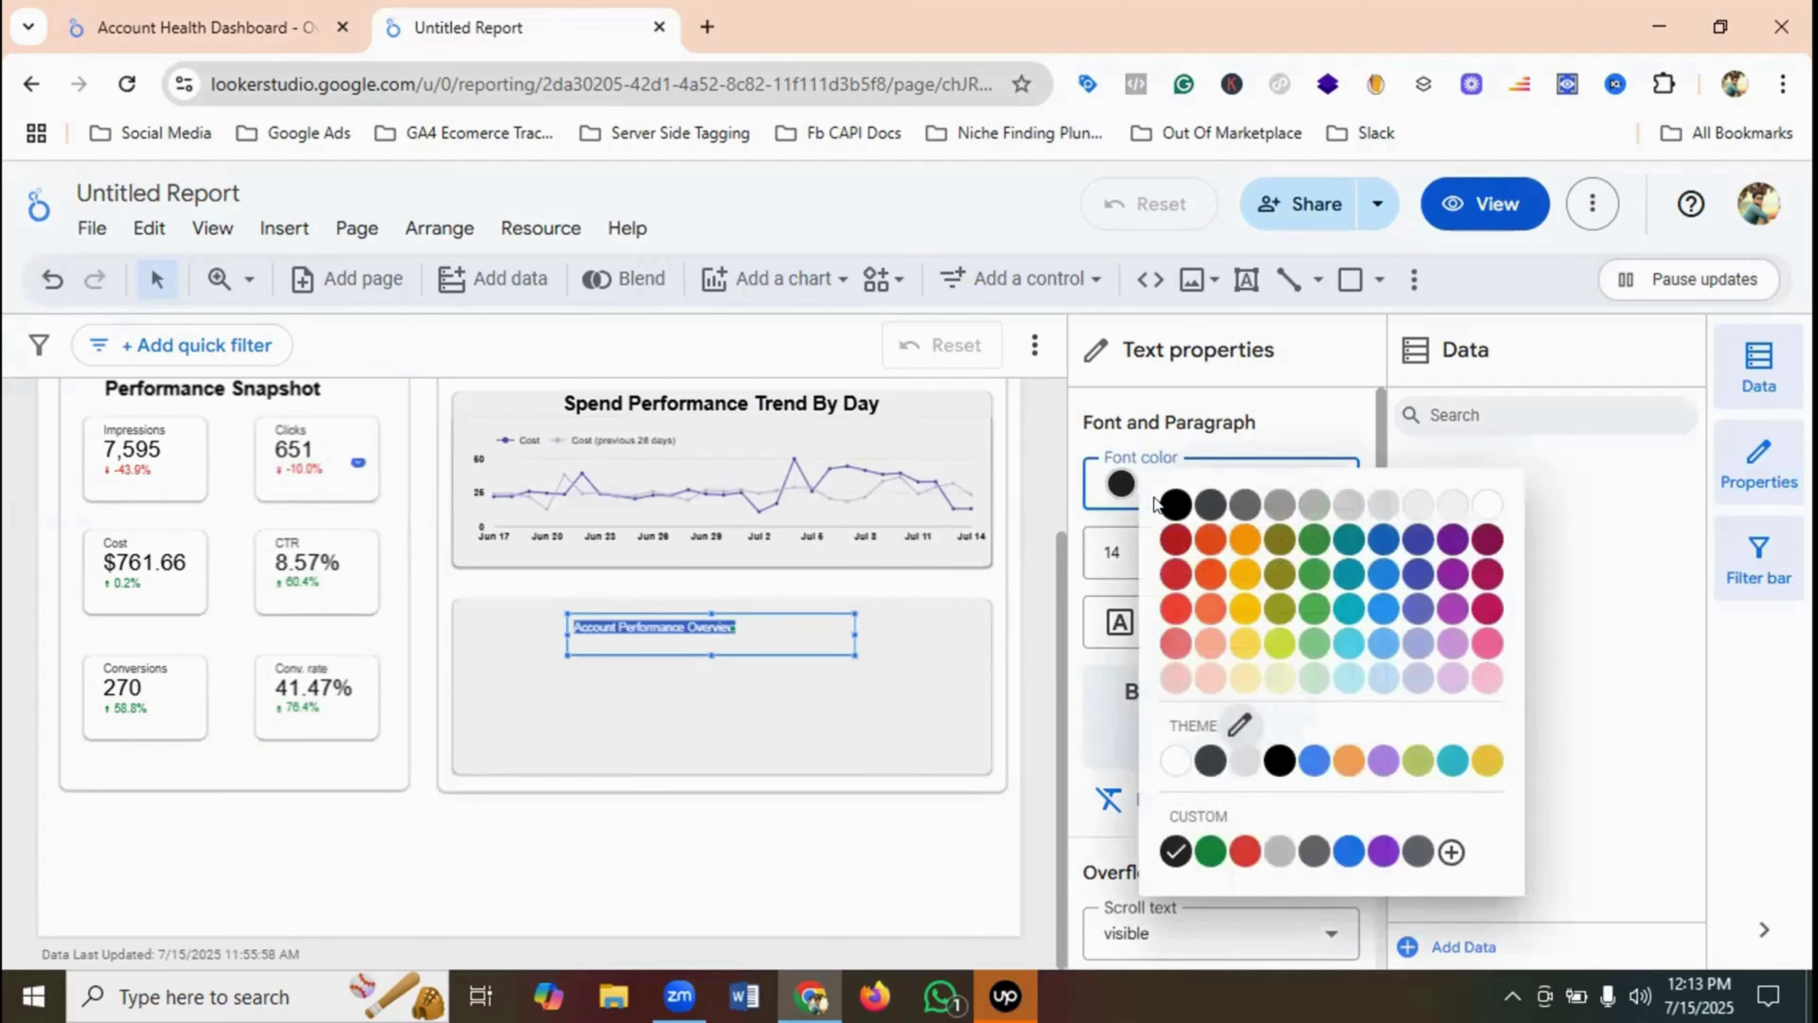
click(1174, 503)
click(1169, 550)
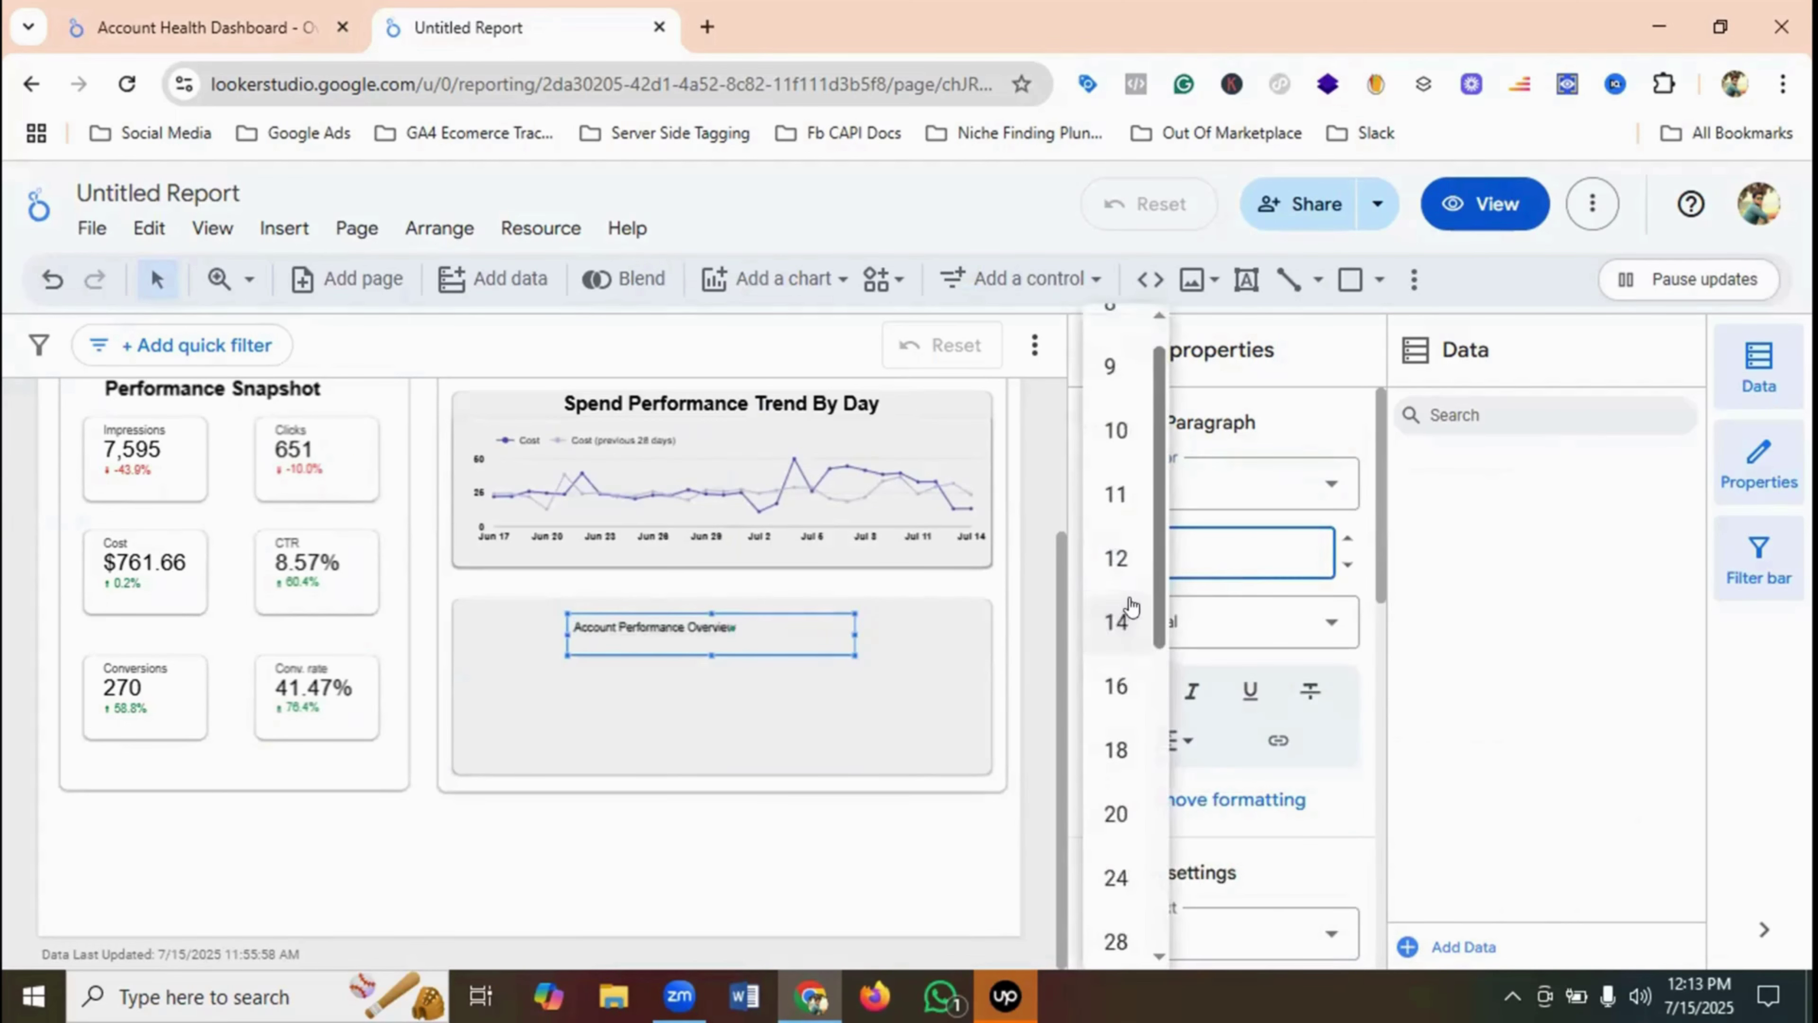
scroll(1121, 717, down, 2)
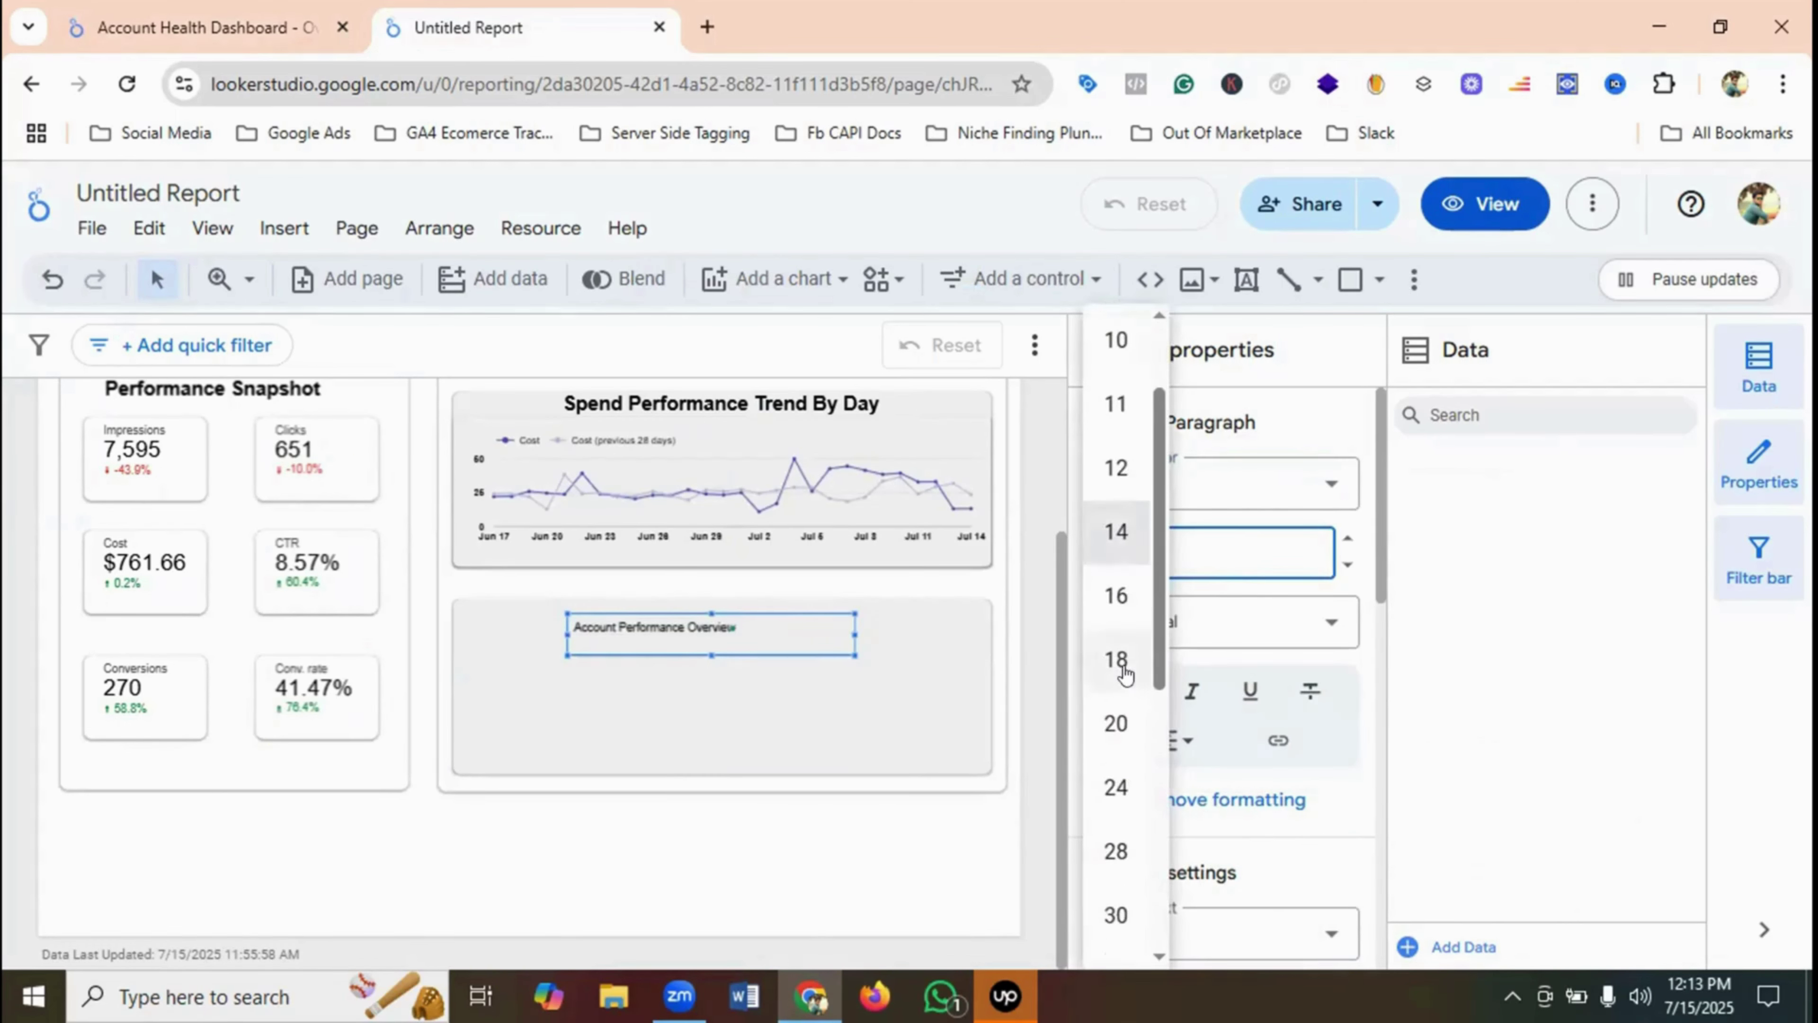
click(1116, 783)
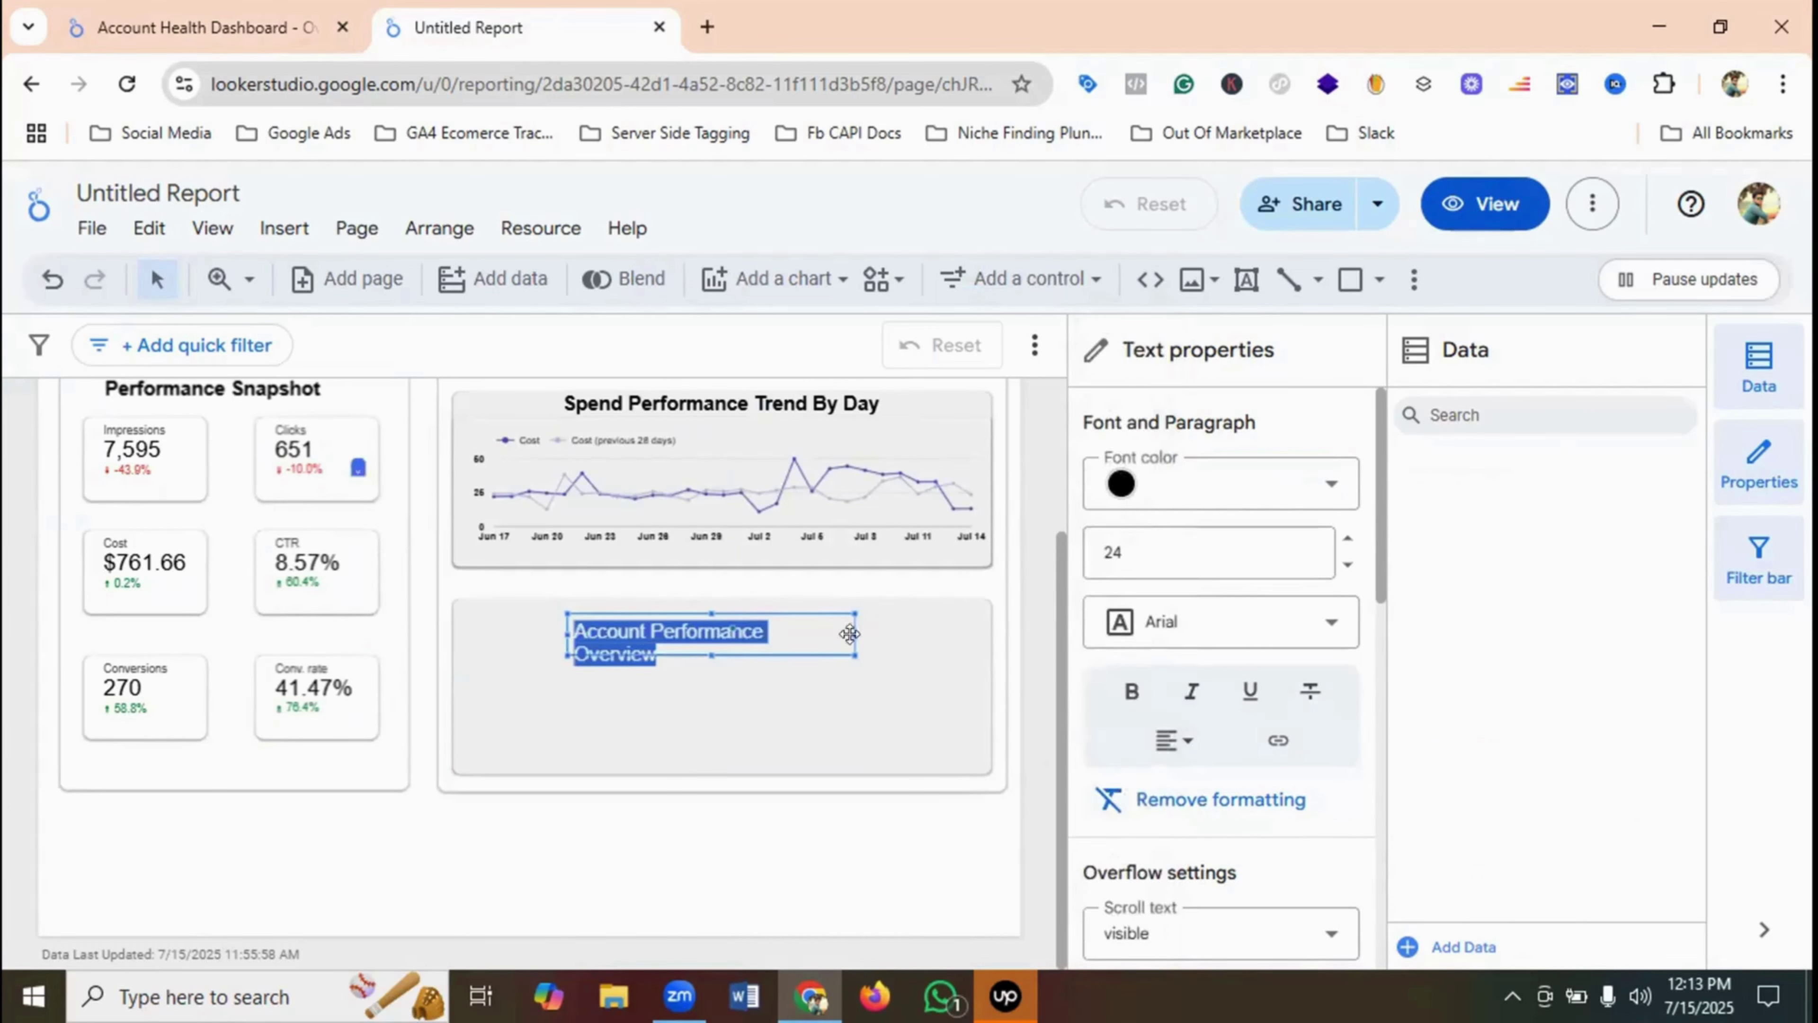
drag(847, 627, 895, 628)
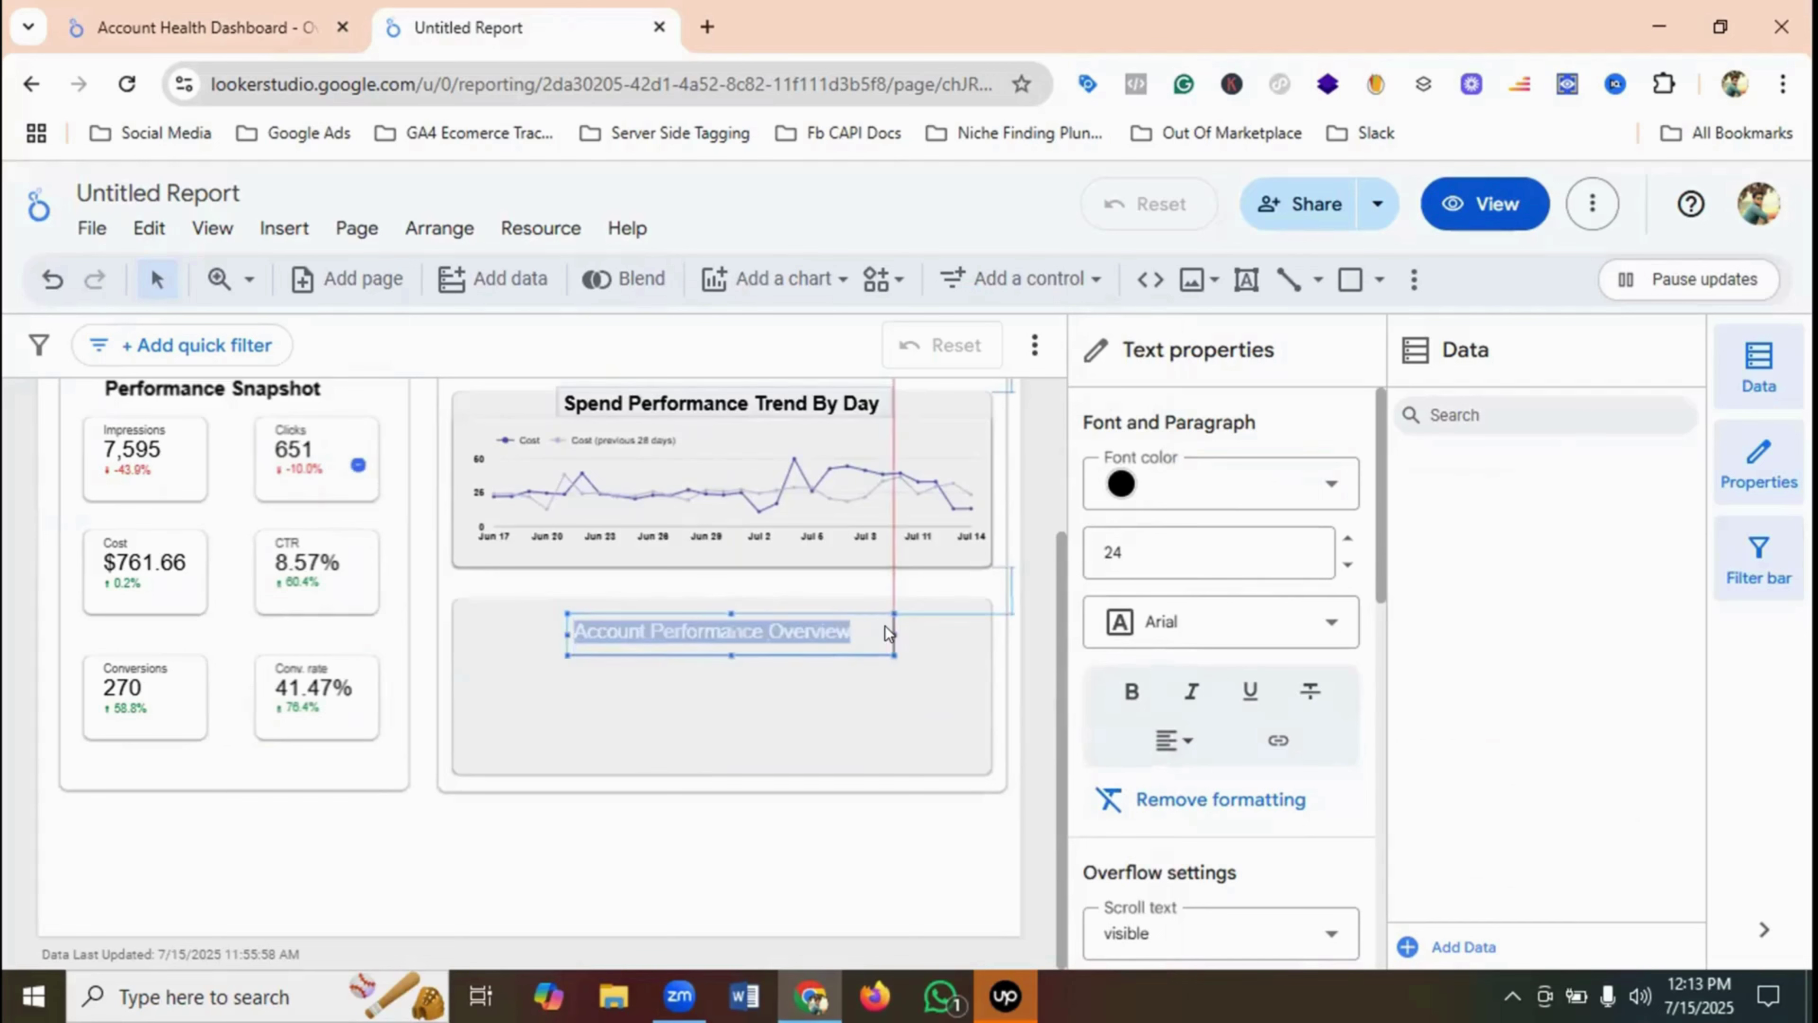
click(1131, 691)
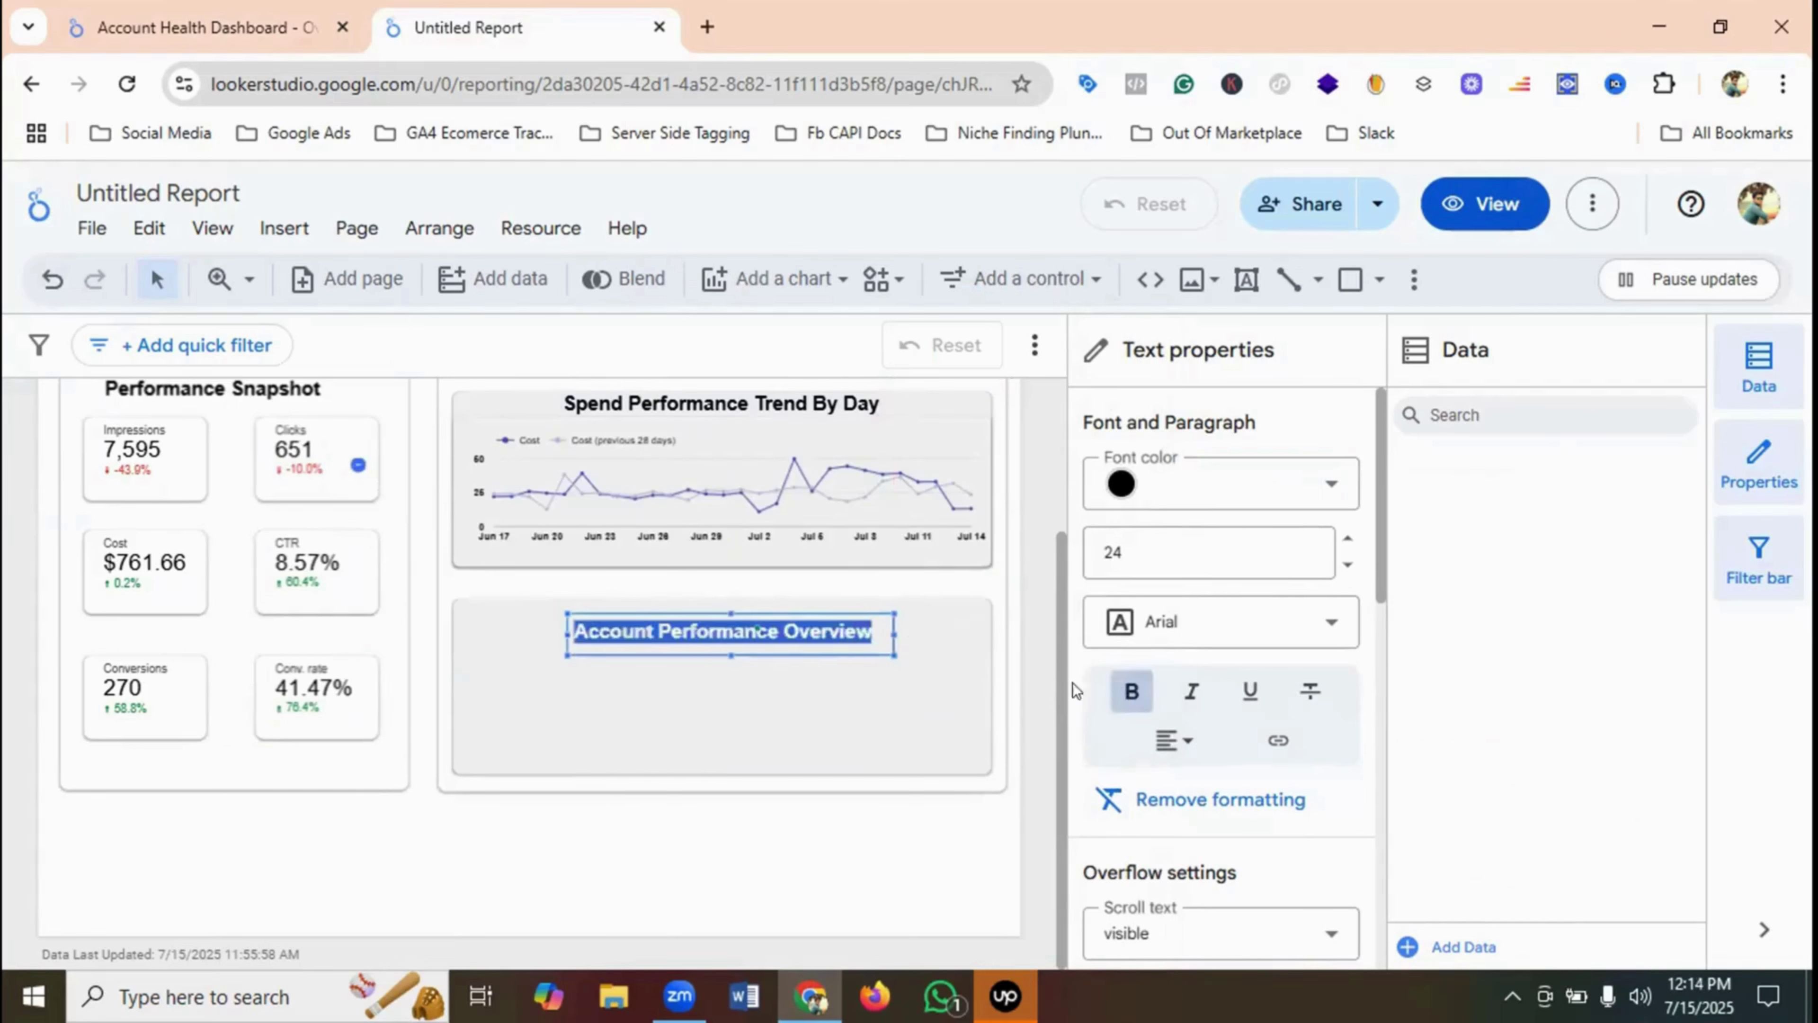
- Move the Account Performance Overview title to the top centre of its panel and adjust the text box height around it
click(916, 648)
drag(809, 641, 718, 630)
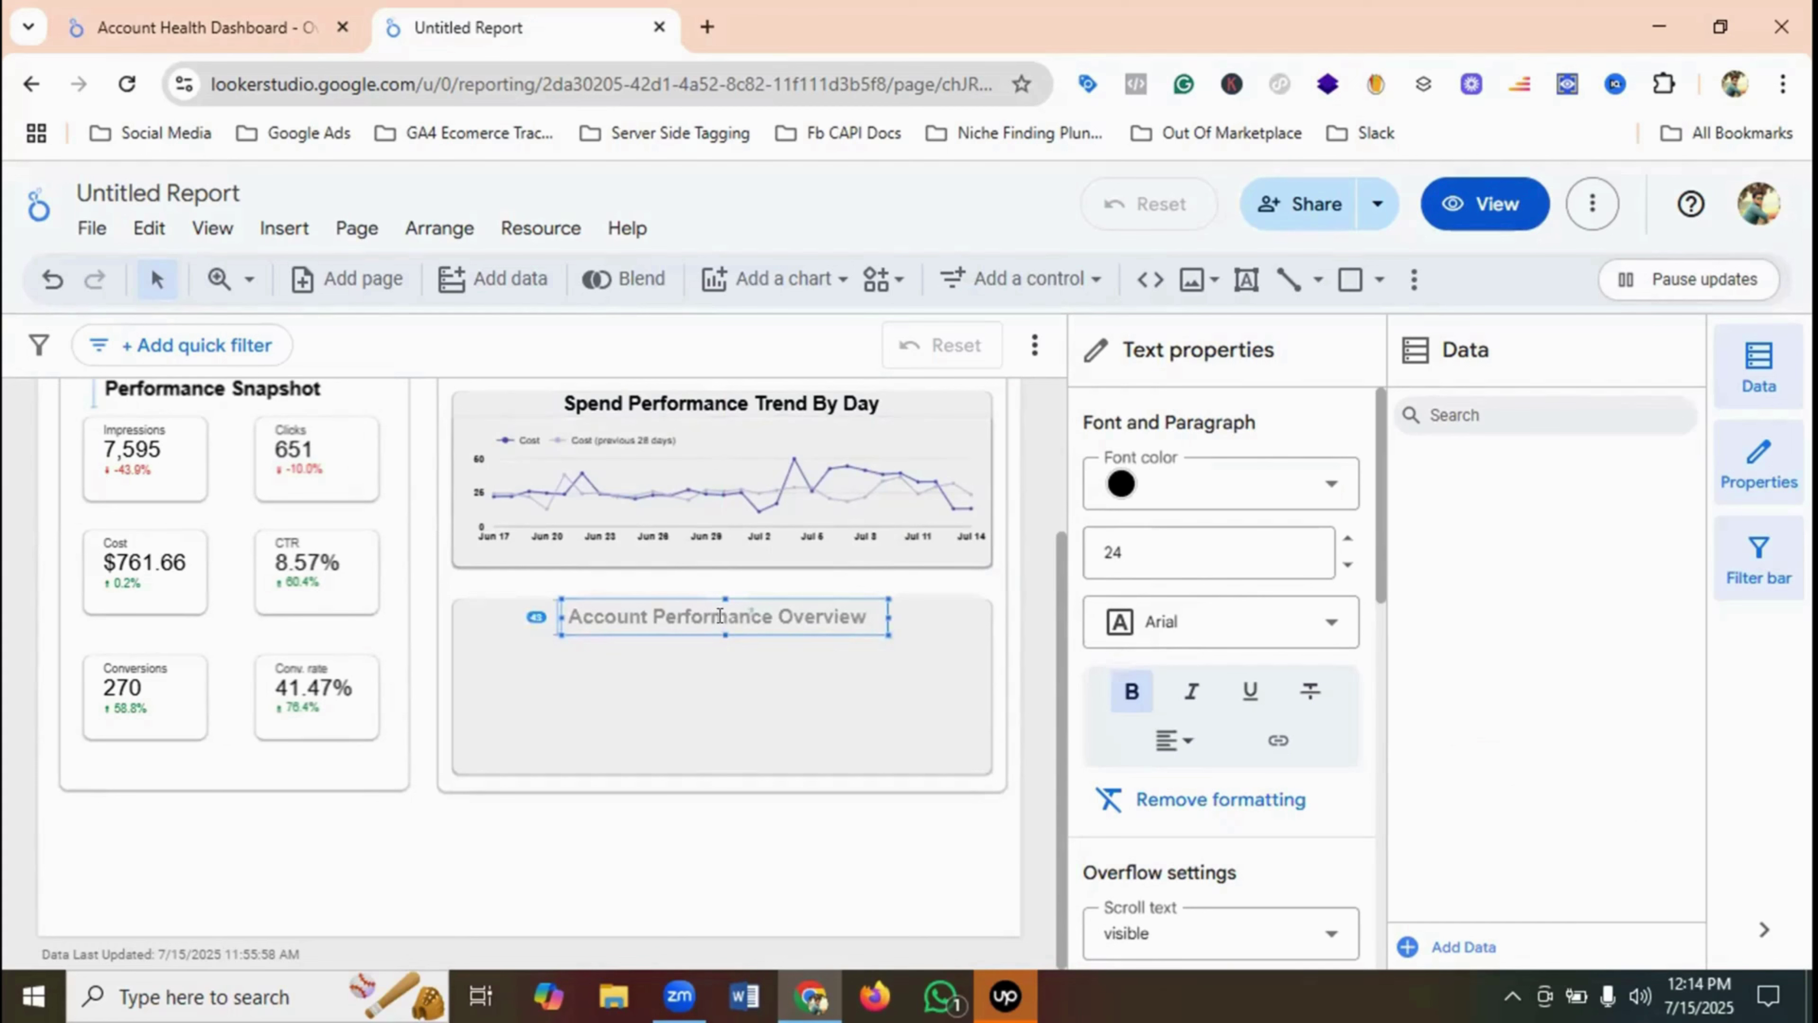
drag(722, 611, 719, 619)
click(718, 661)
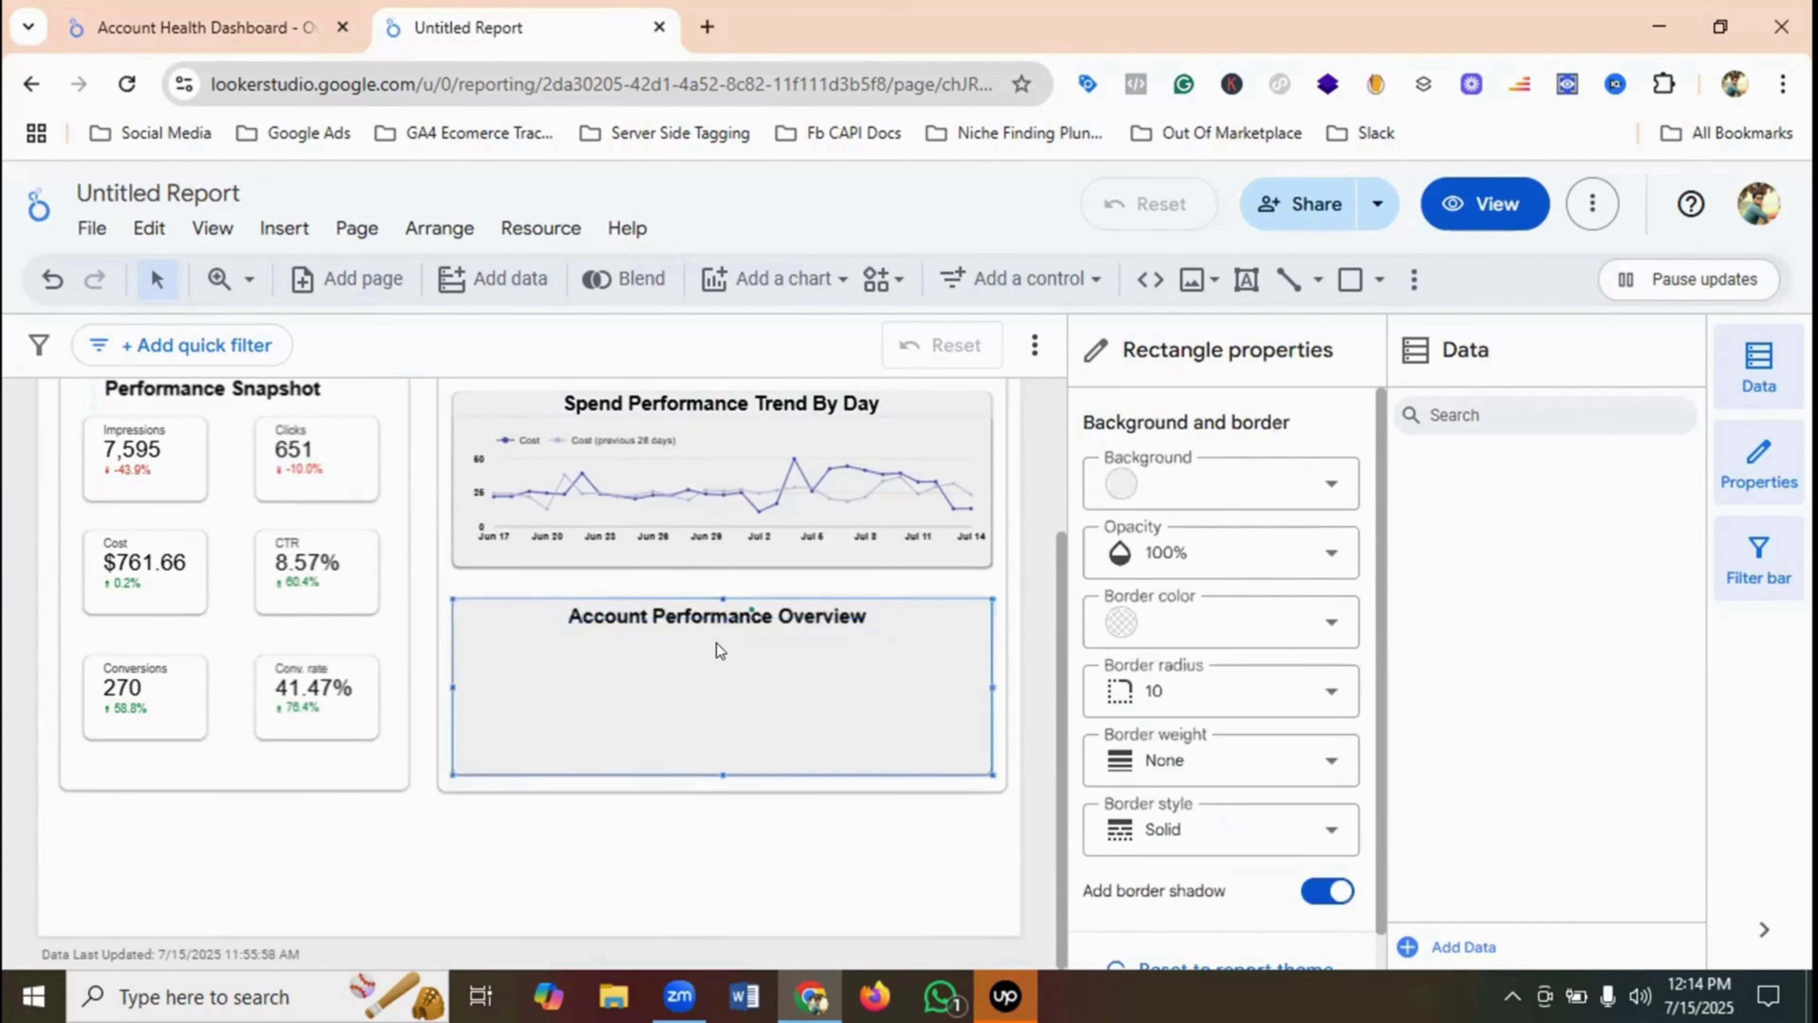
click(717, 611)
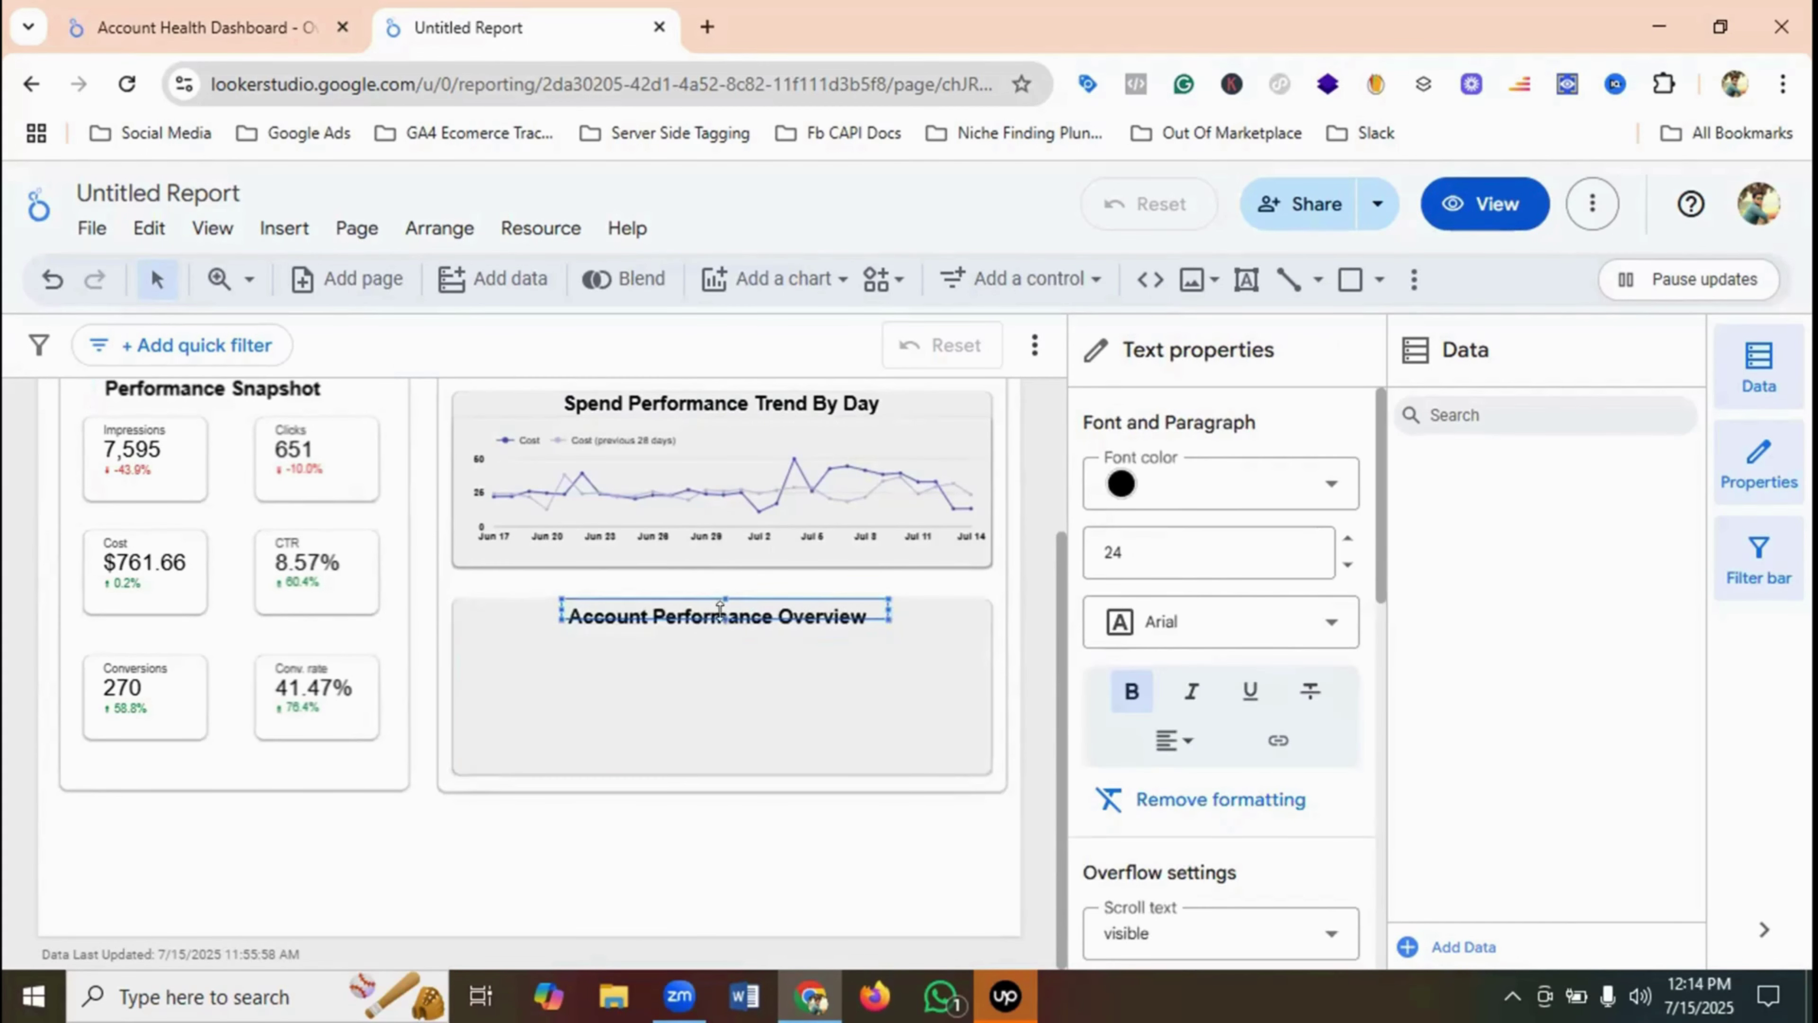
drag(716, 609, 716, 616)
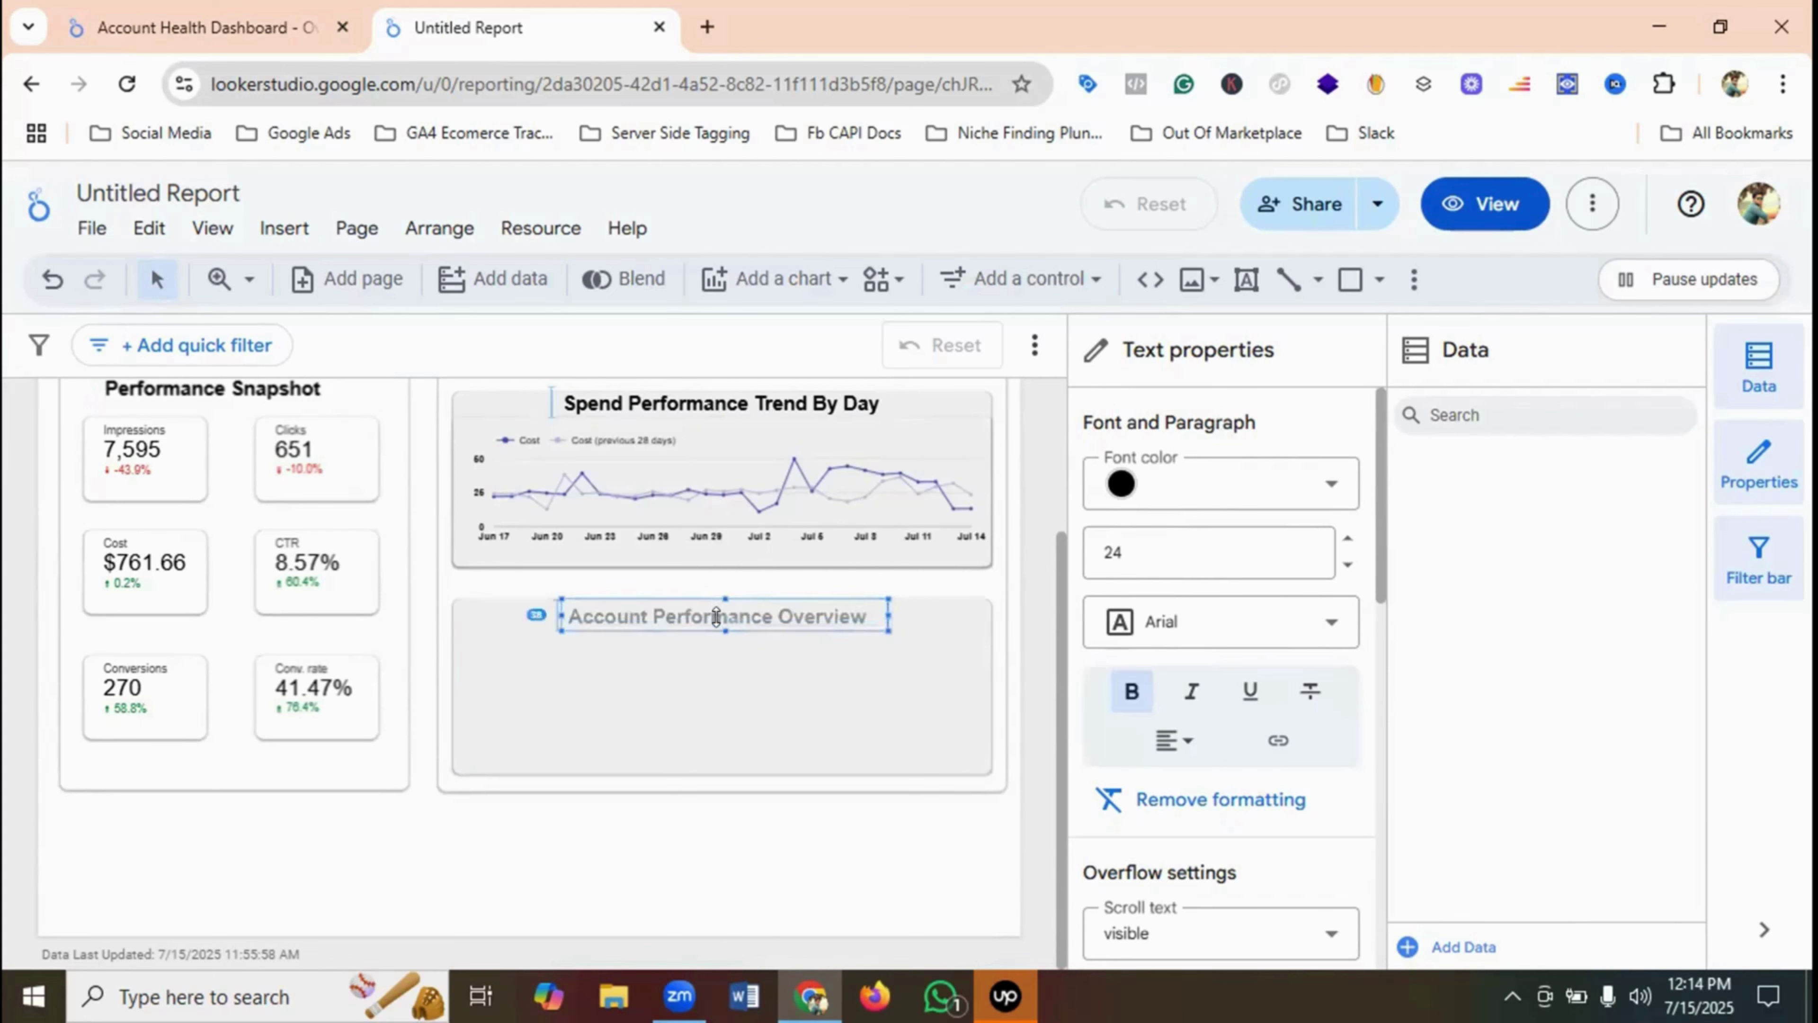
click(849, 620)
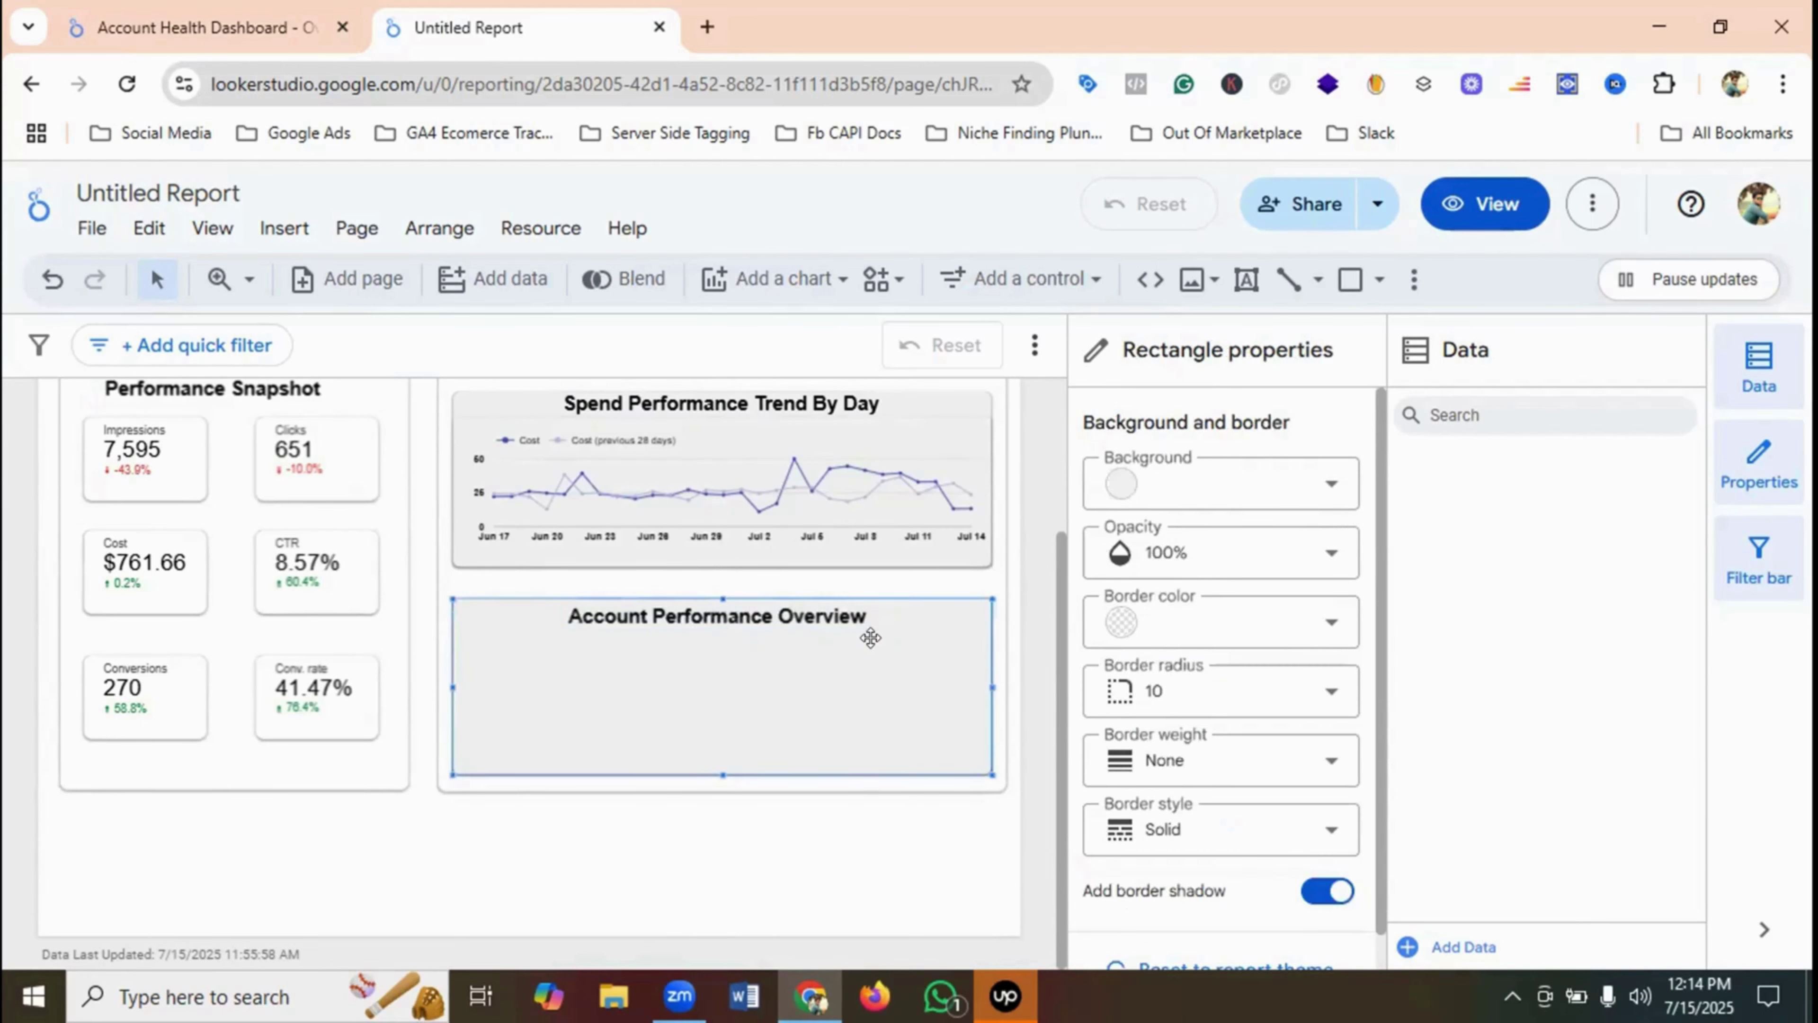
- Preview the report's title placement and nudge the Account Performance Overview title slightly to the left in its panel
click(1449, 207)
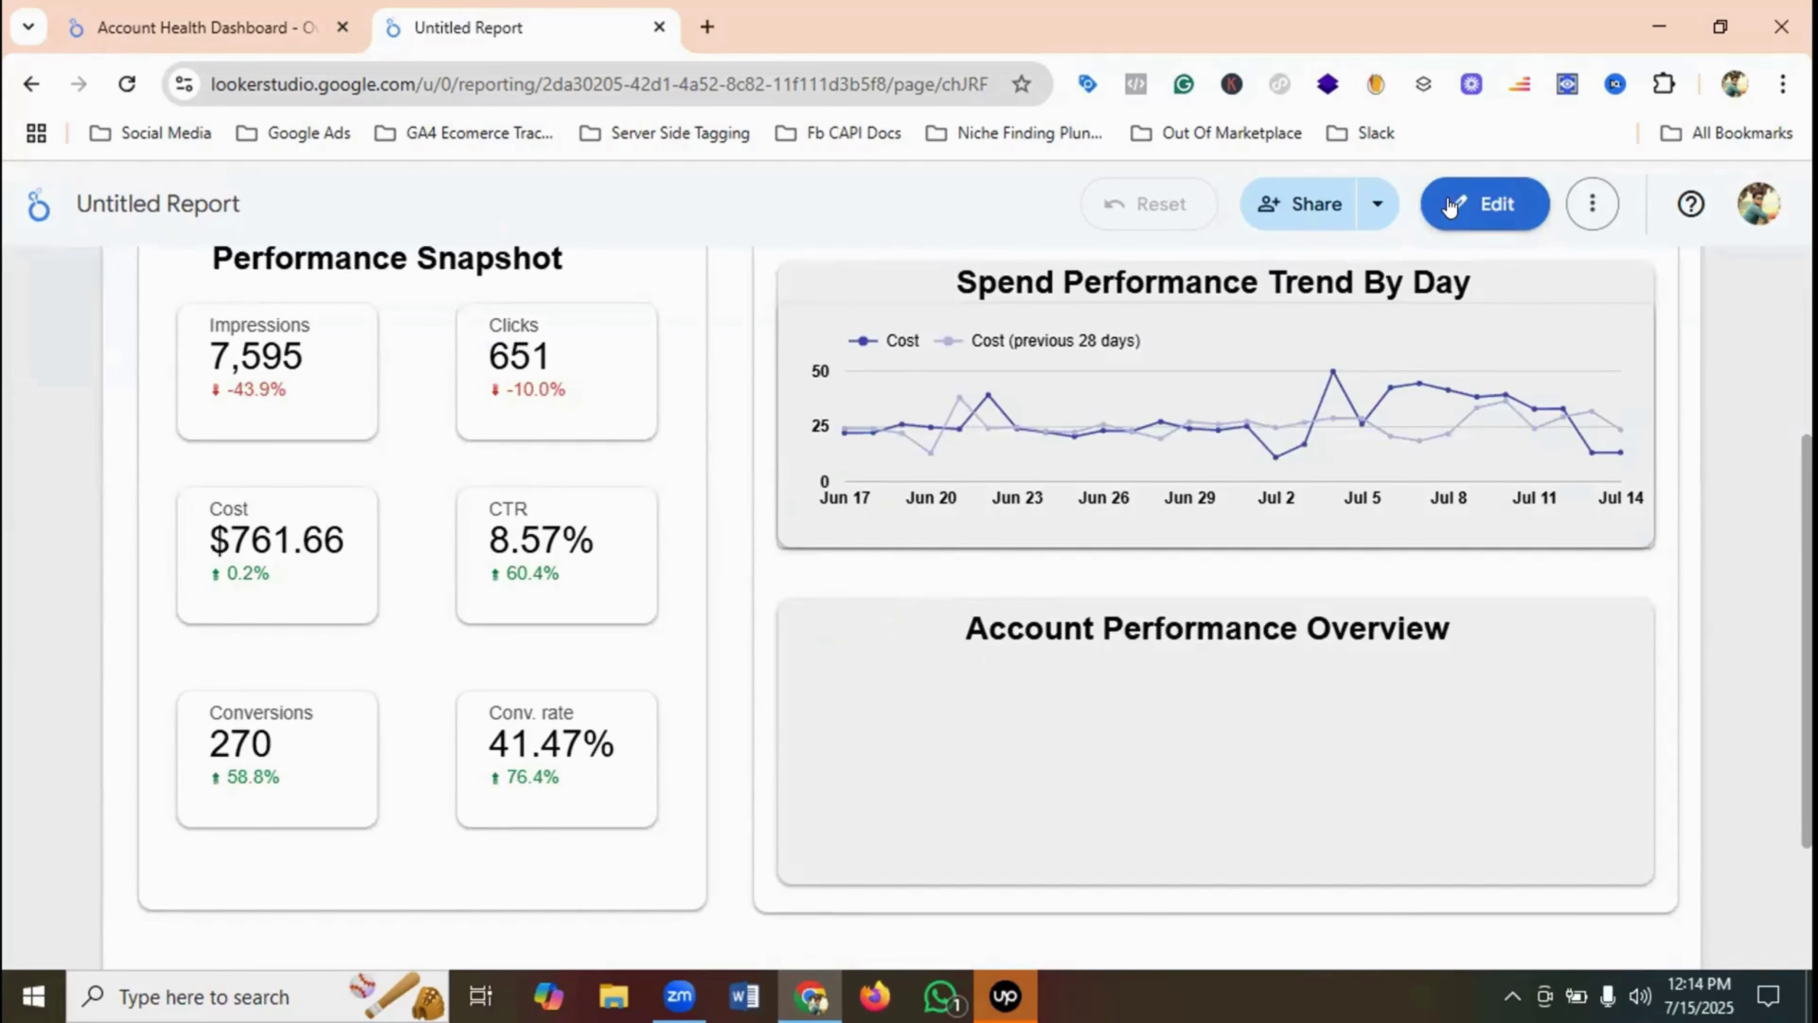
click(1485, 204)
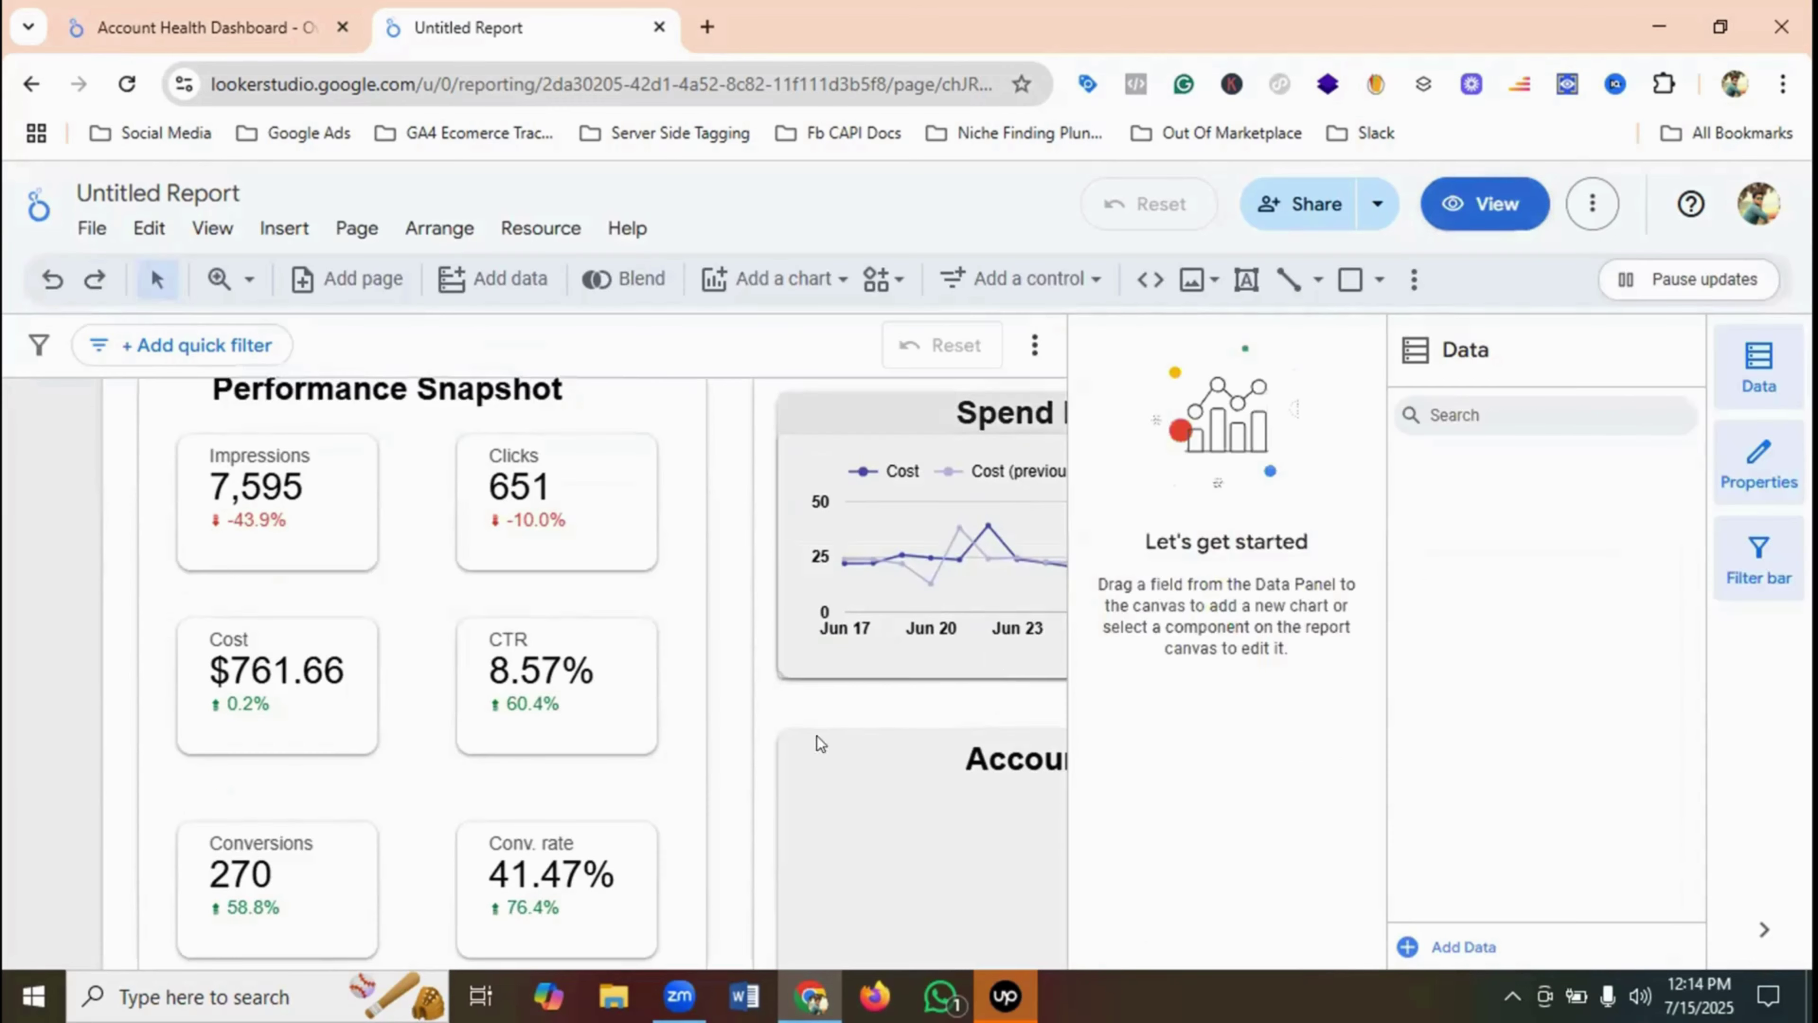
click(716, 744)
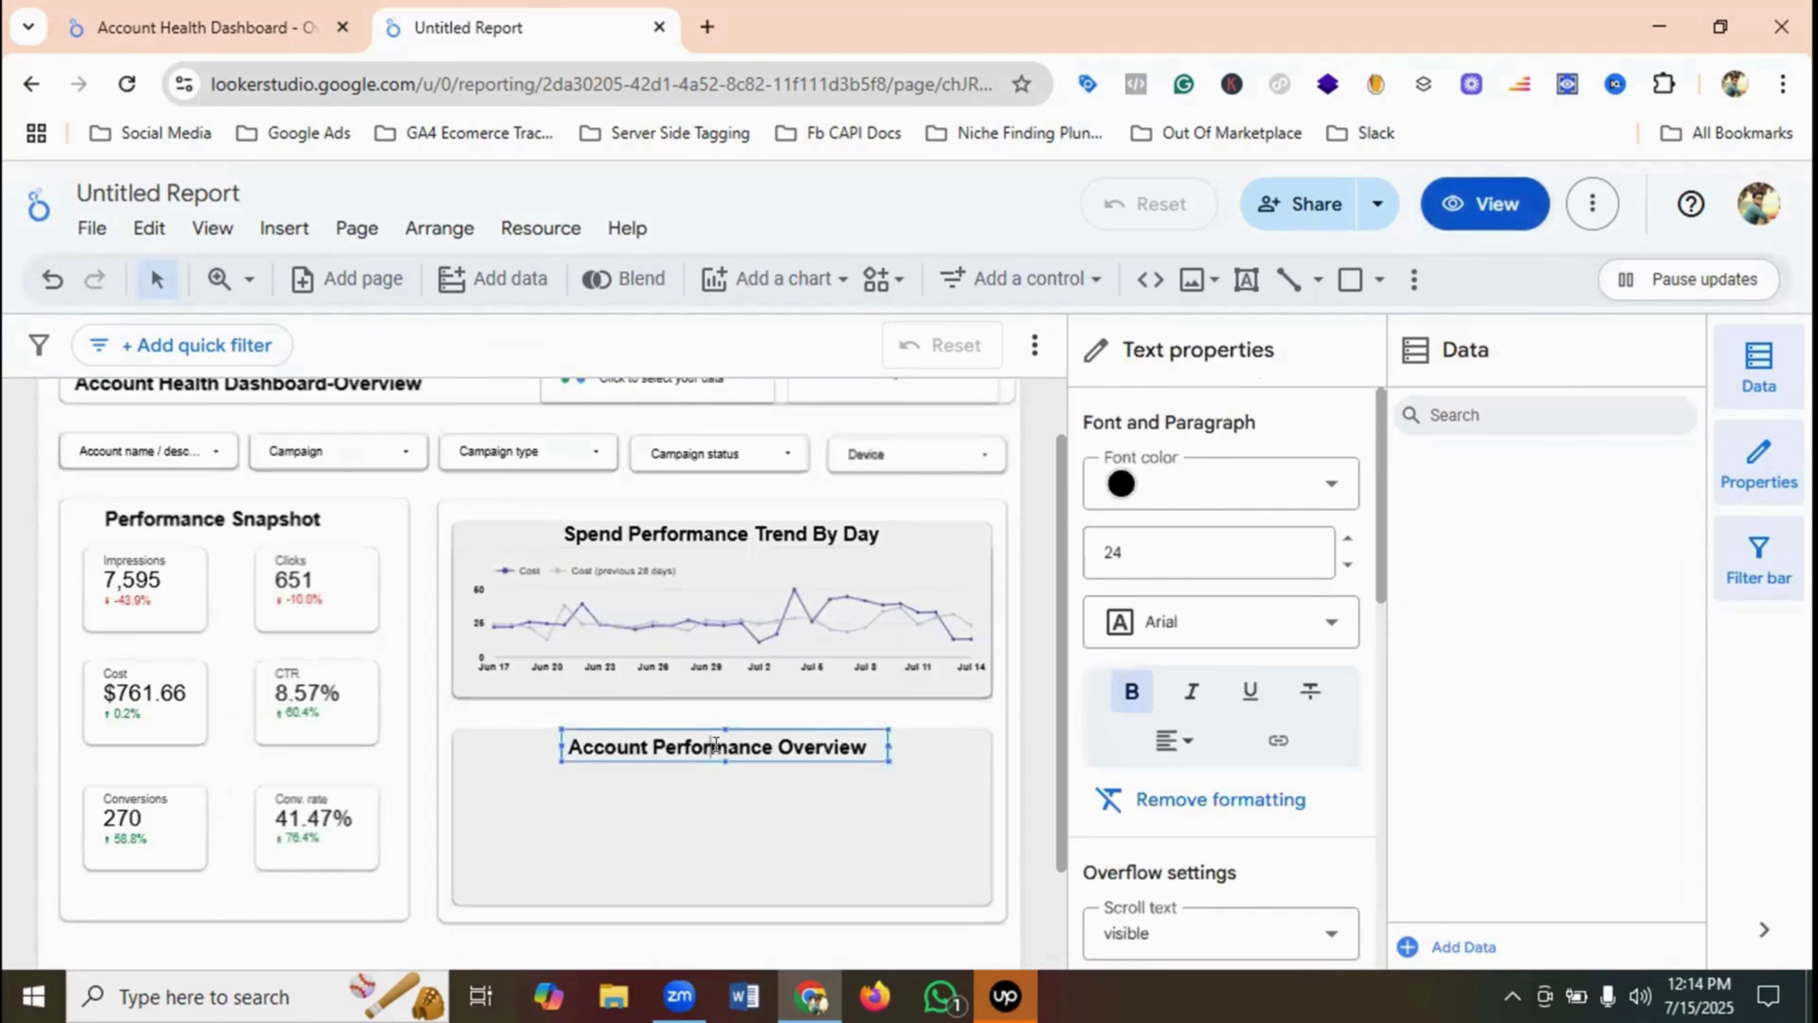
click(934, 755)
click(780, 747)
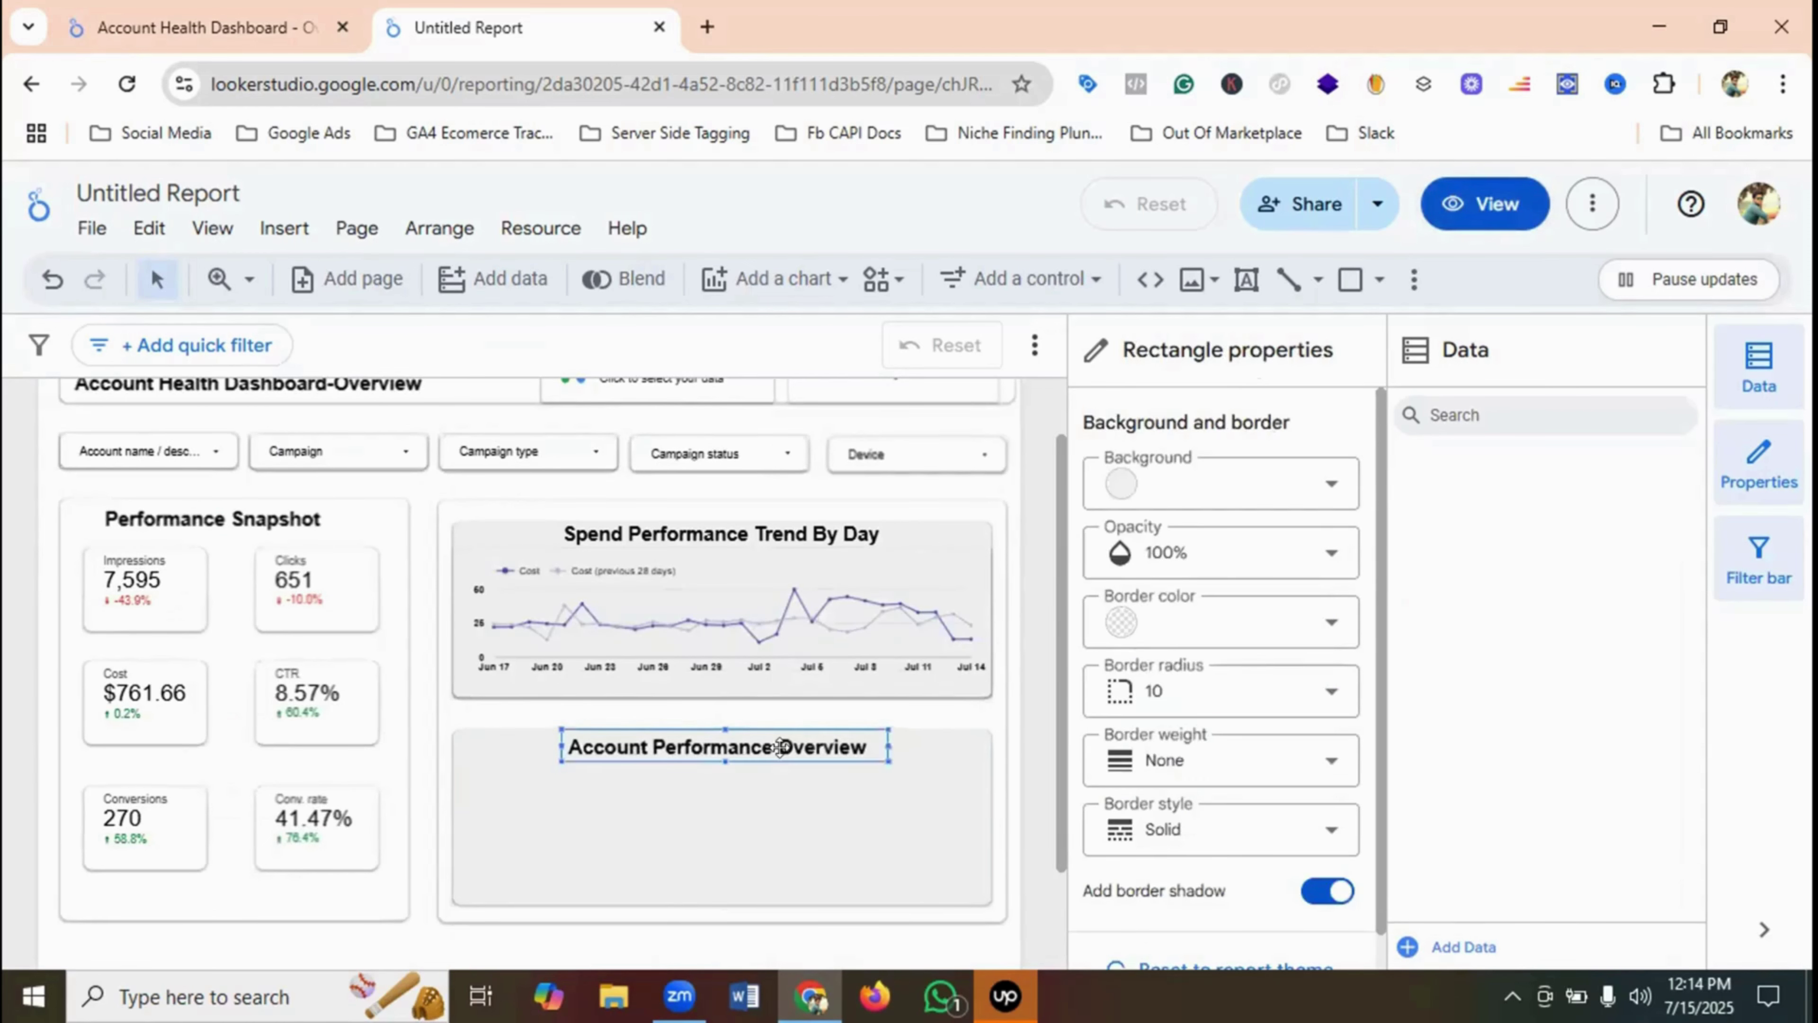
drag(780, 747, 773, 749)
click(948, 745)
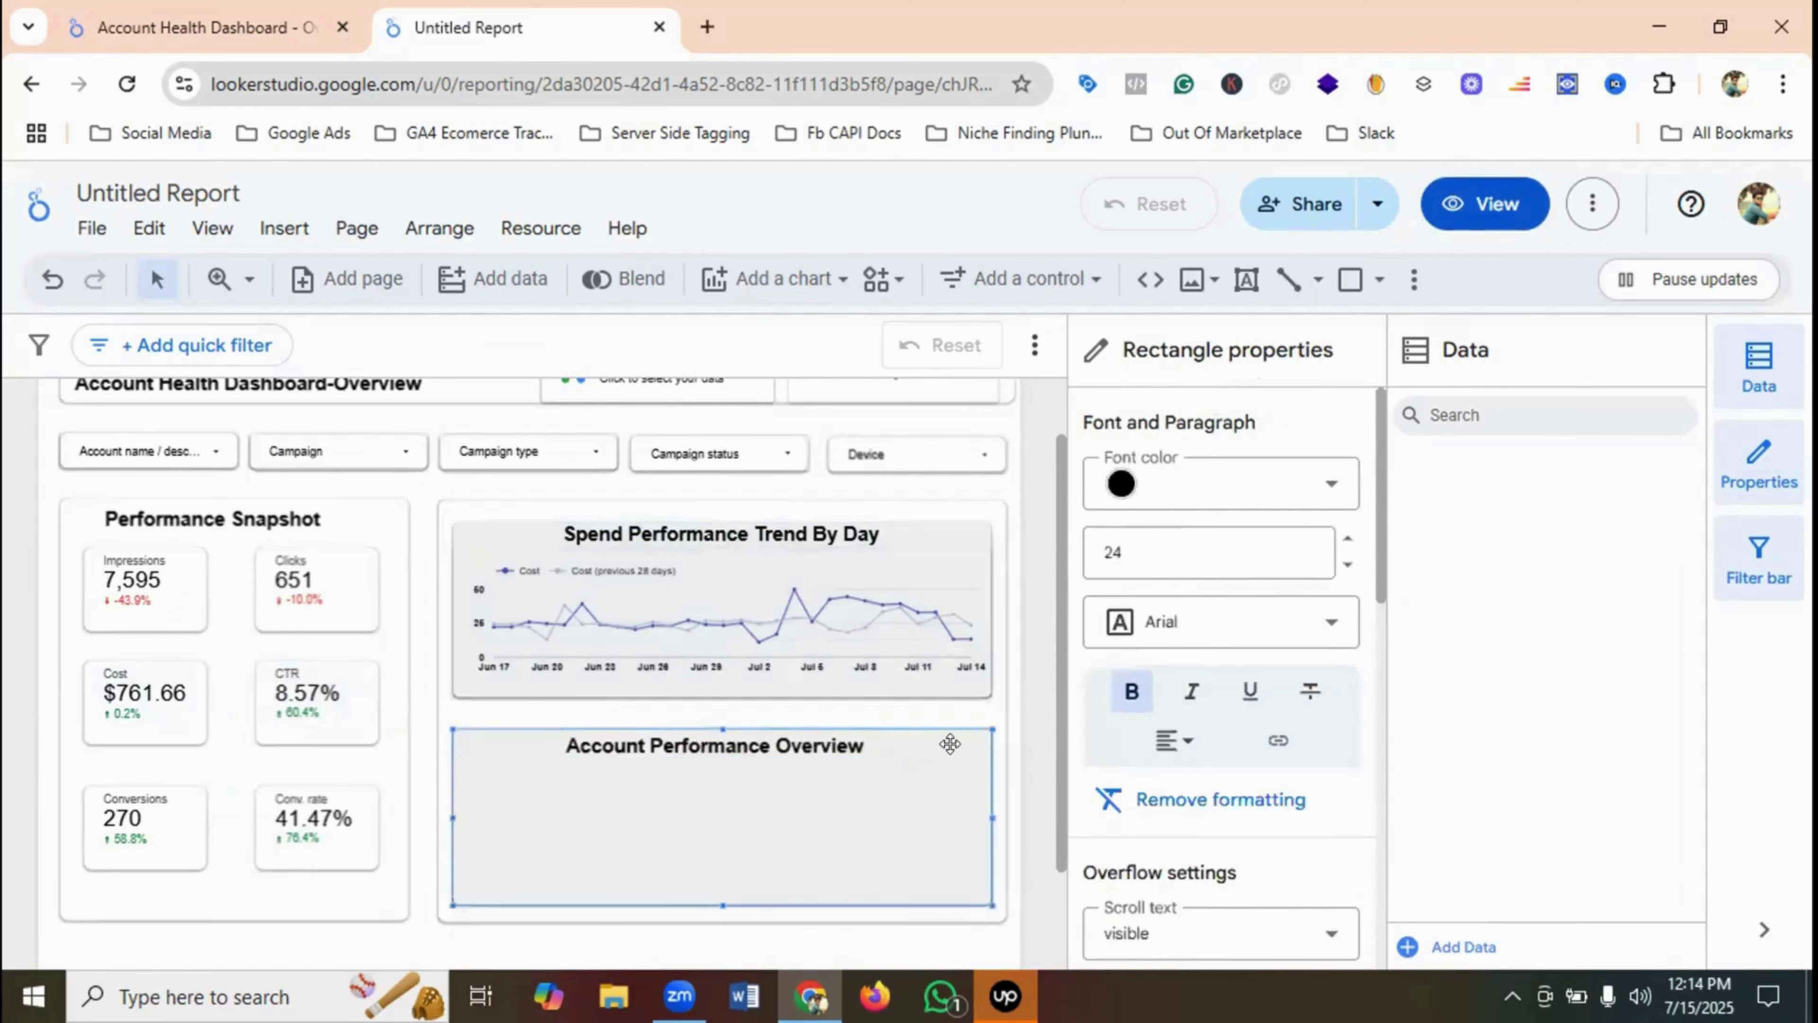
- Insert a plain table below the Account Performance Overview title and resize it to fill the rest of the grey panel
scroll(850, 754, down, 2)
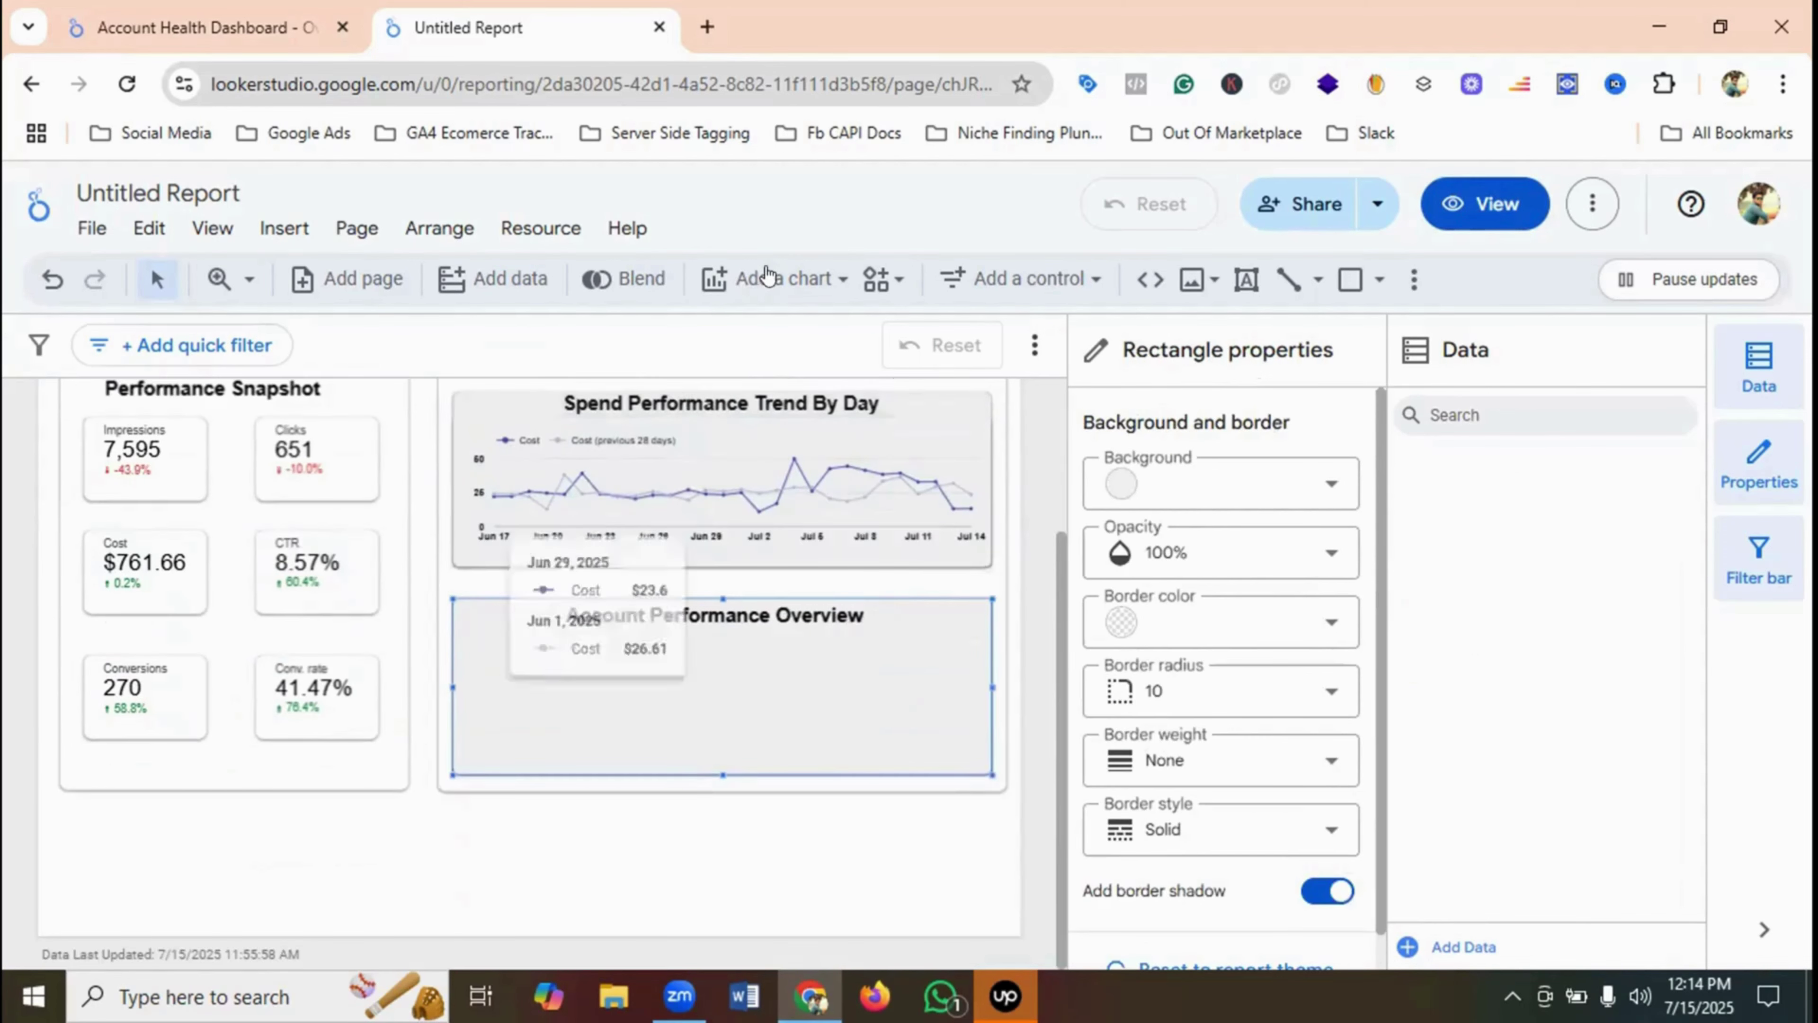
click(778, 285)
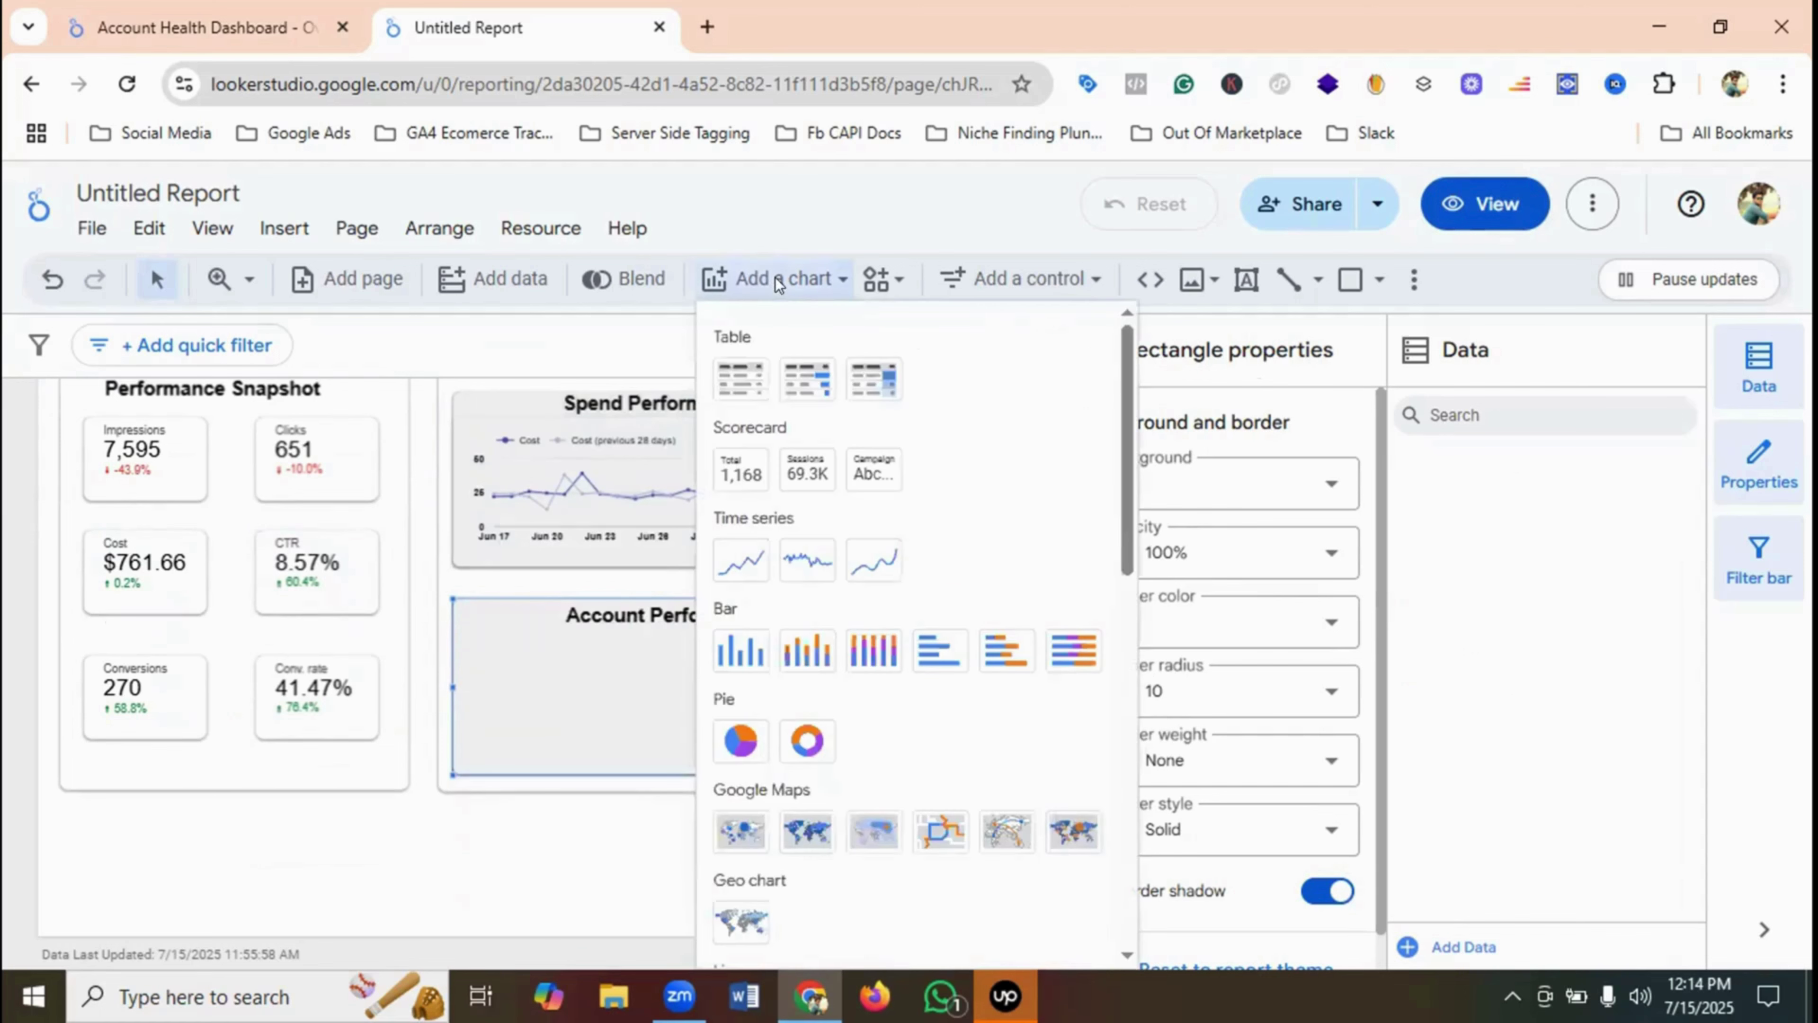
click(734, 376)
drag(471, 636, 908, 712)
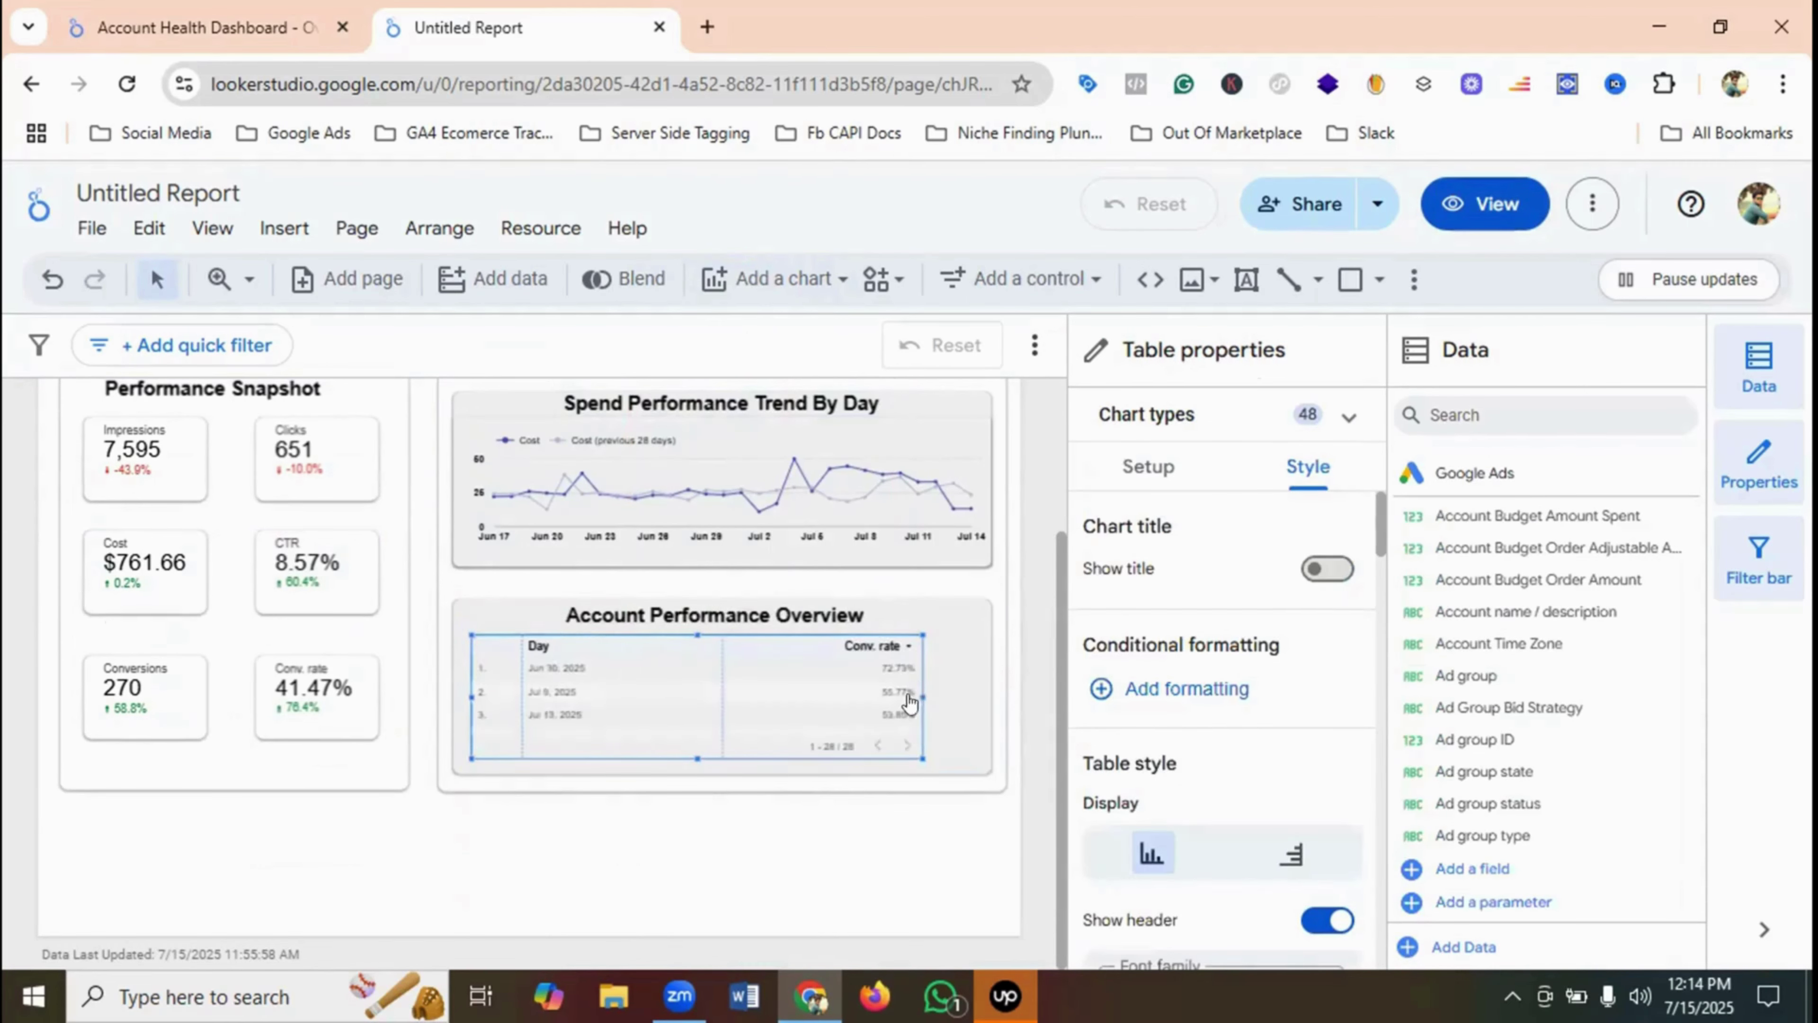
drag(928, 694, 992, 694)
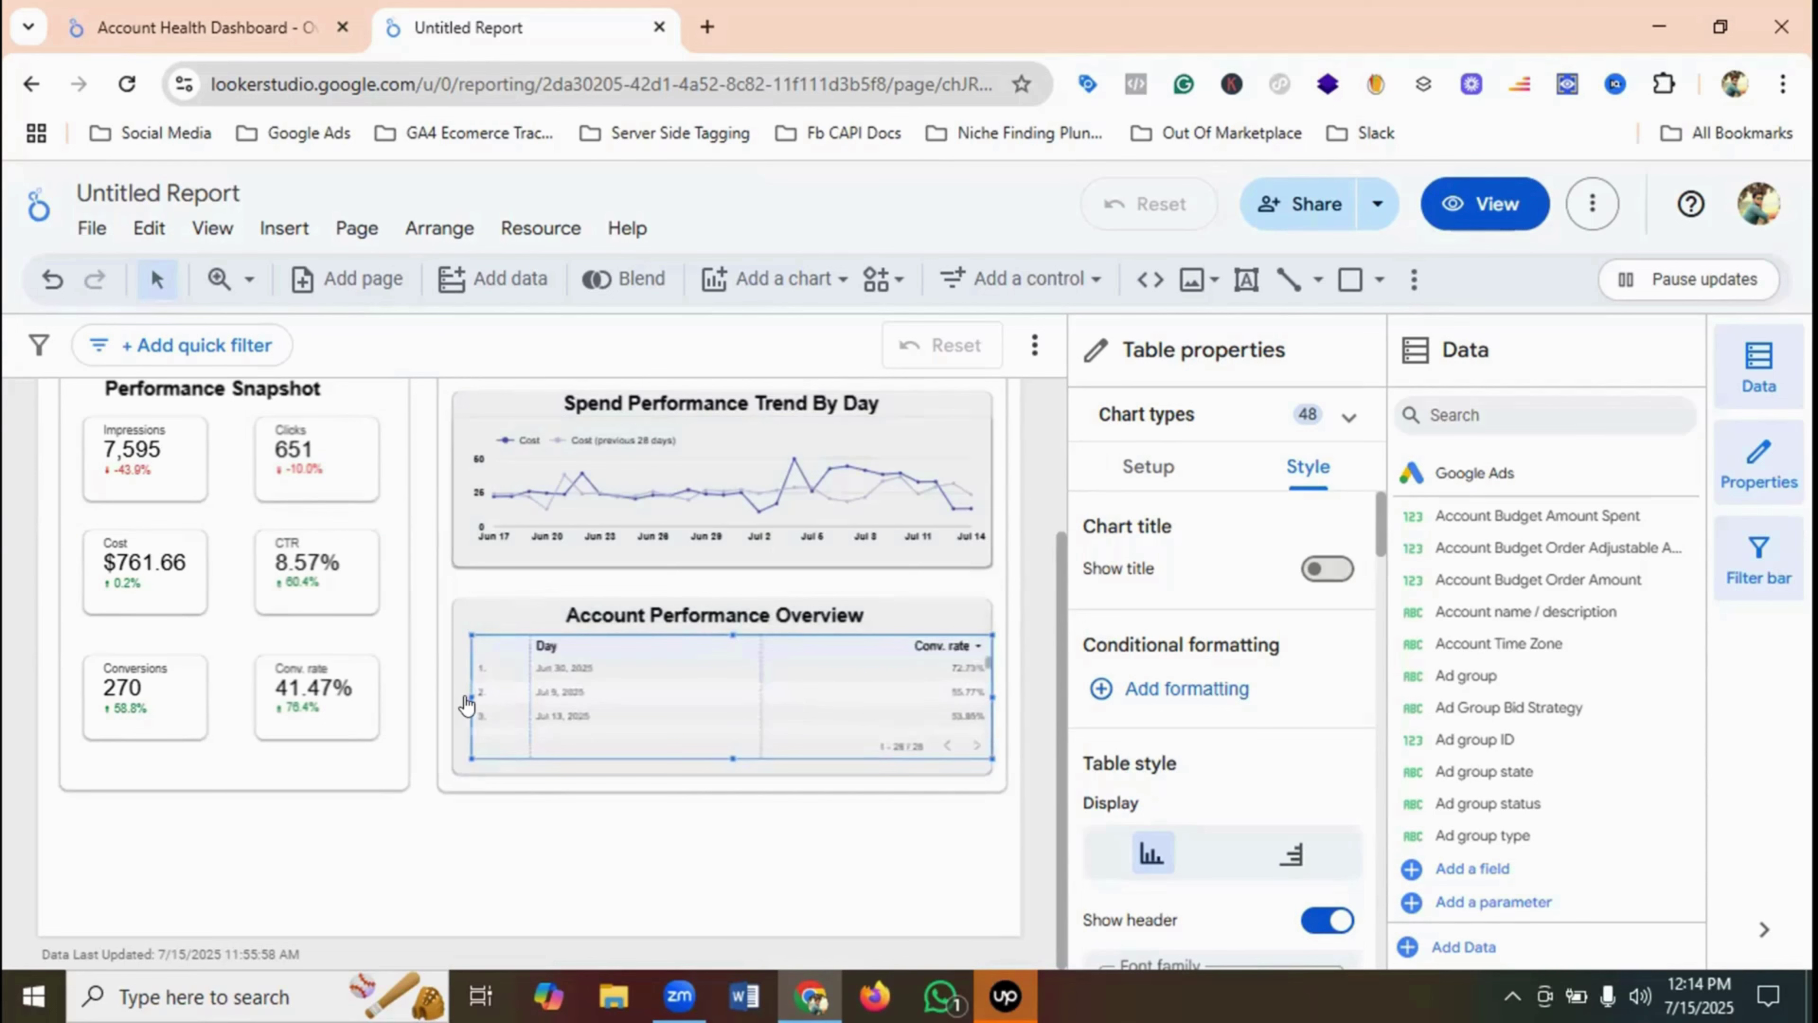
drag(463, 693, 445, 692)
drag(718, 629, 719, 626)
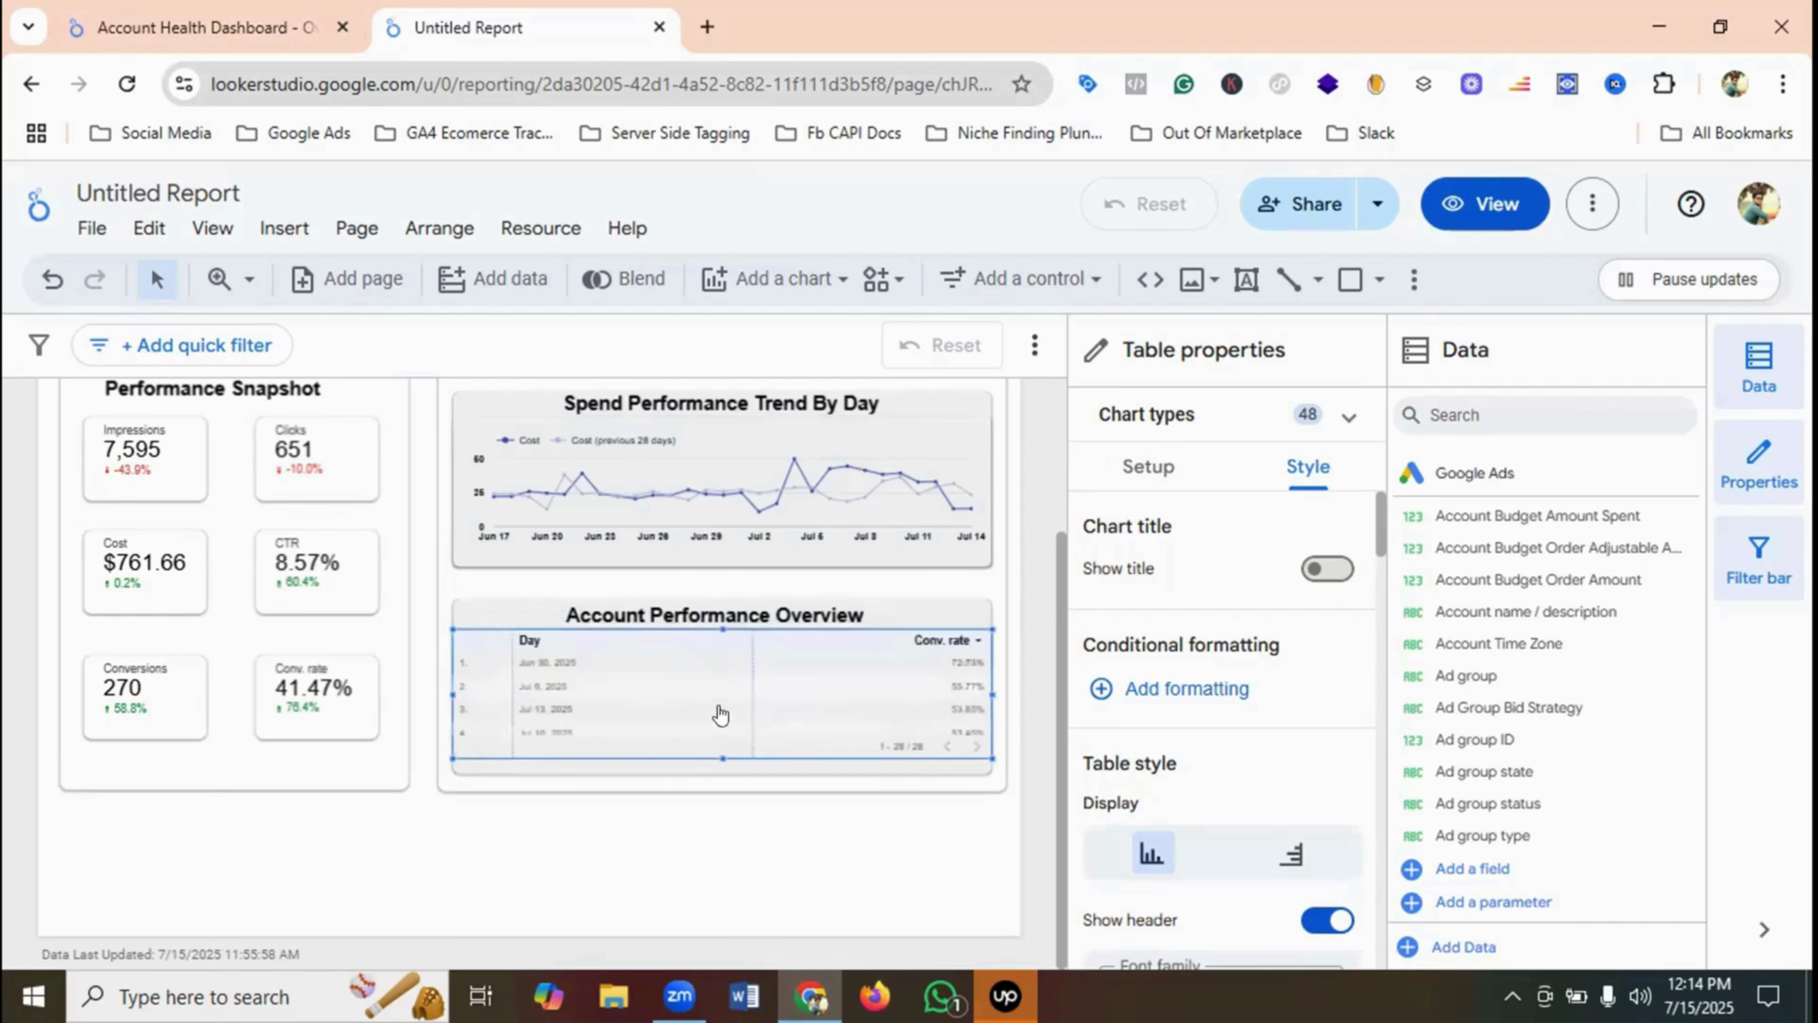
drag(720, 745, 719, 760)
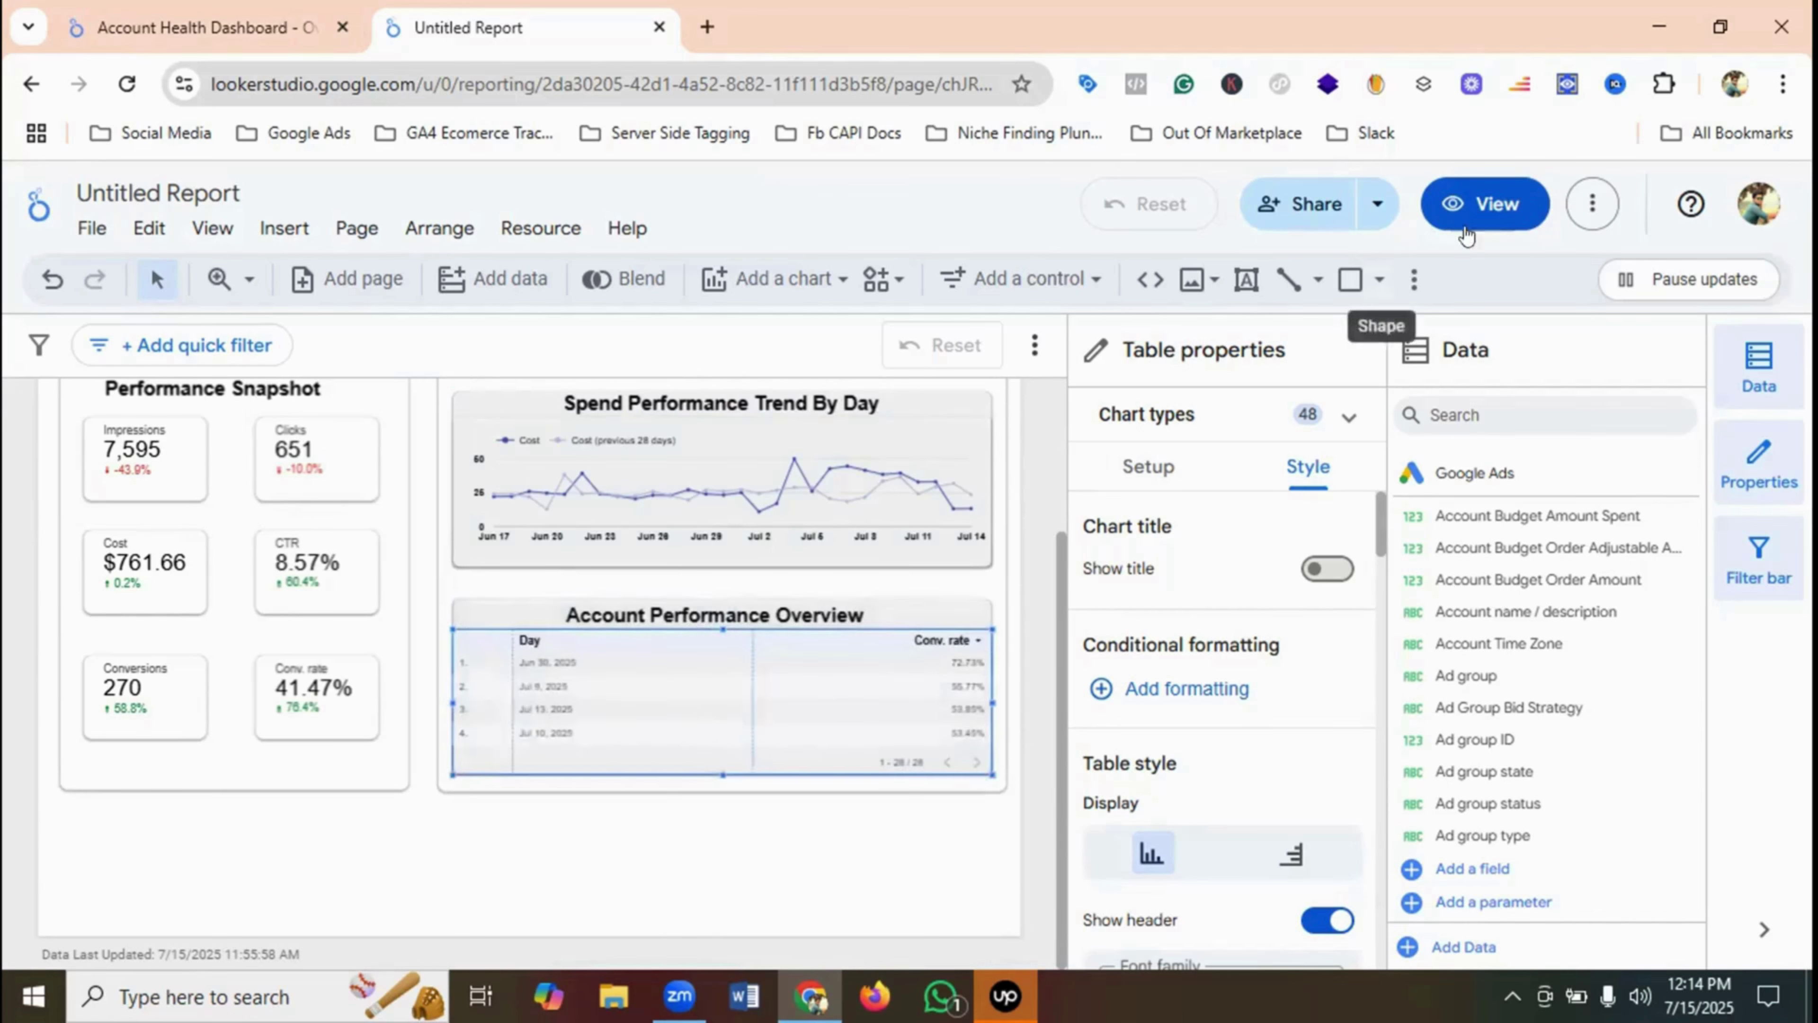
- Preview the new table in view mode and compare it with the Account Performance Overview table in the original dashboard
click(1492, 206)
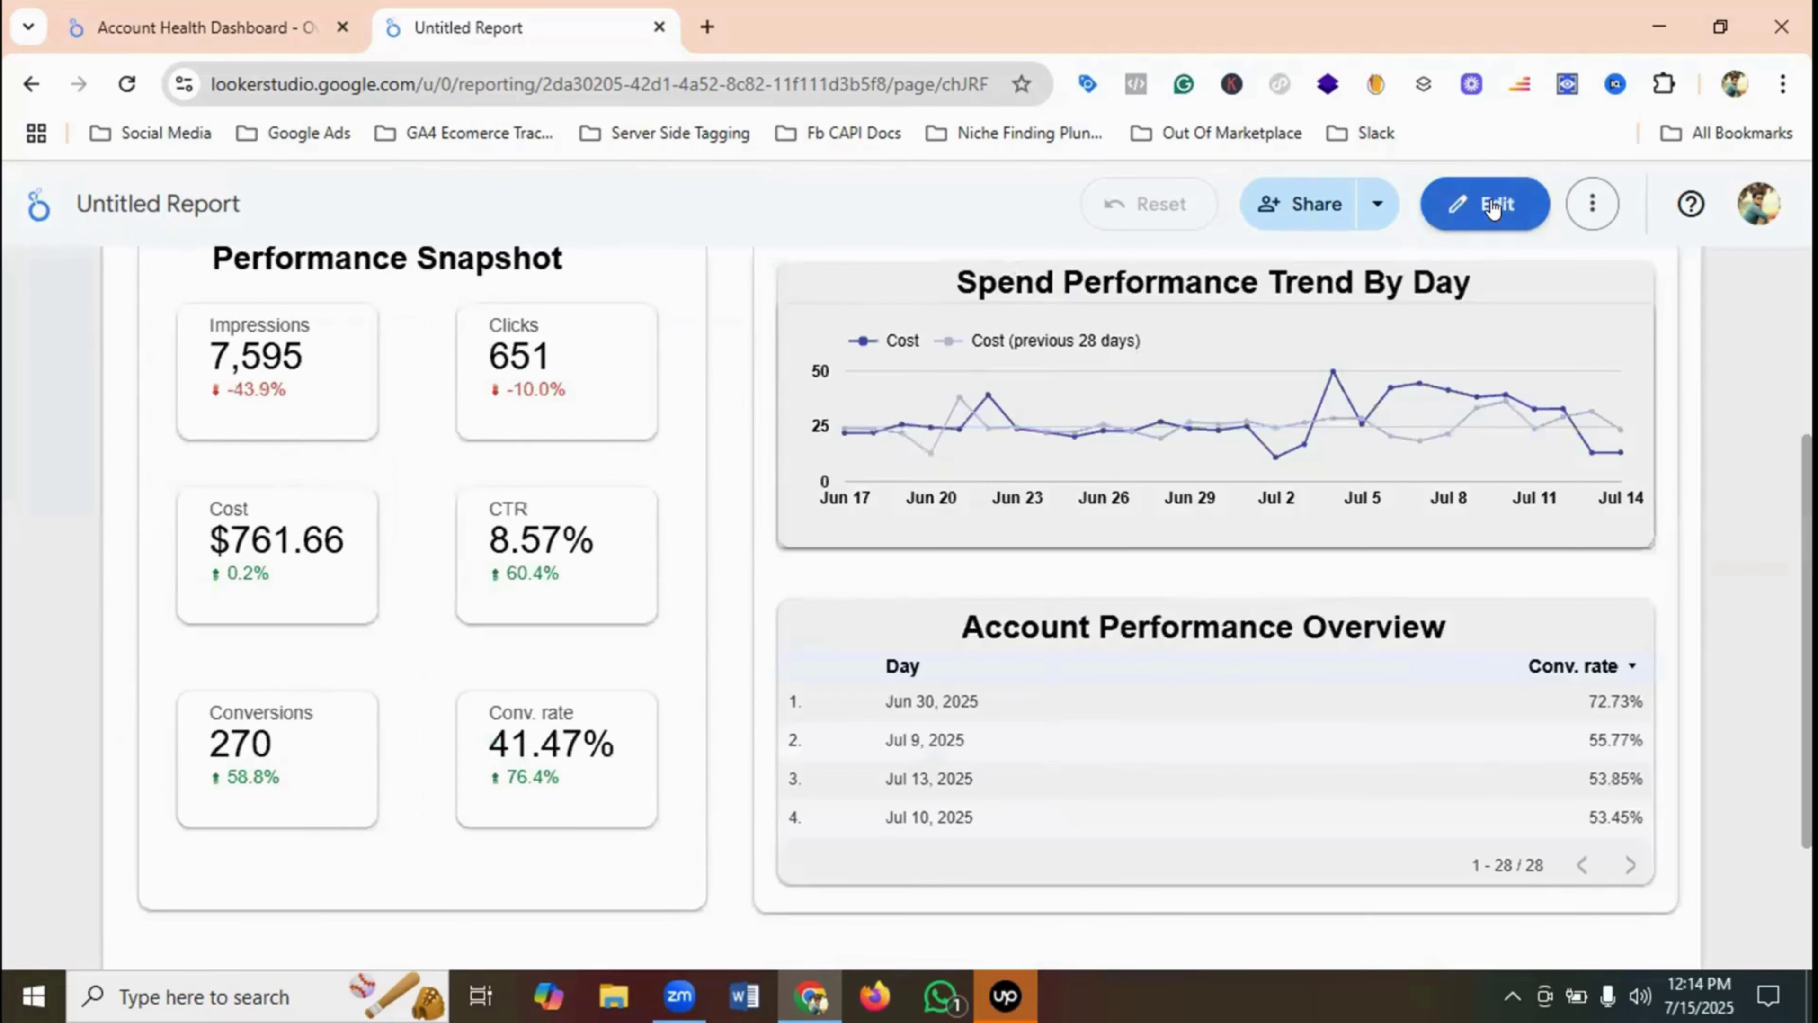
click(207, 27)
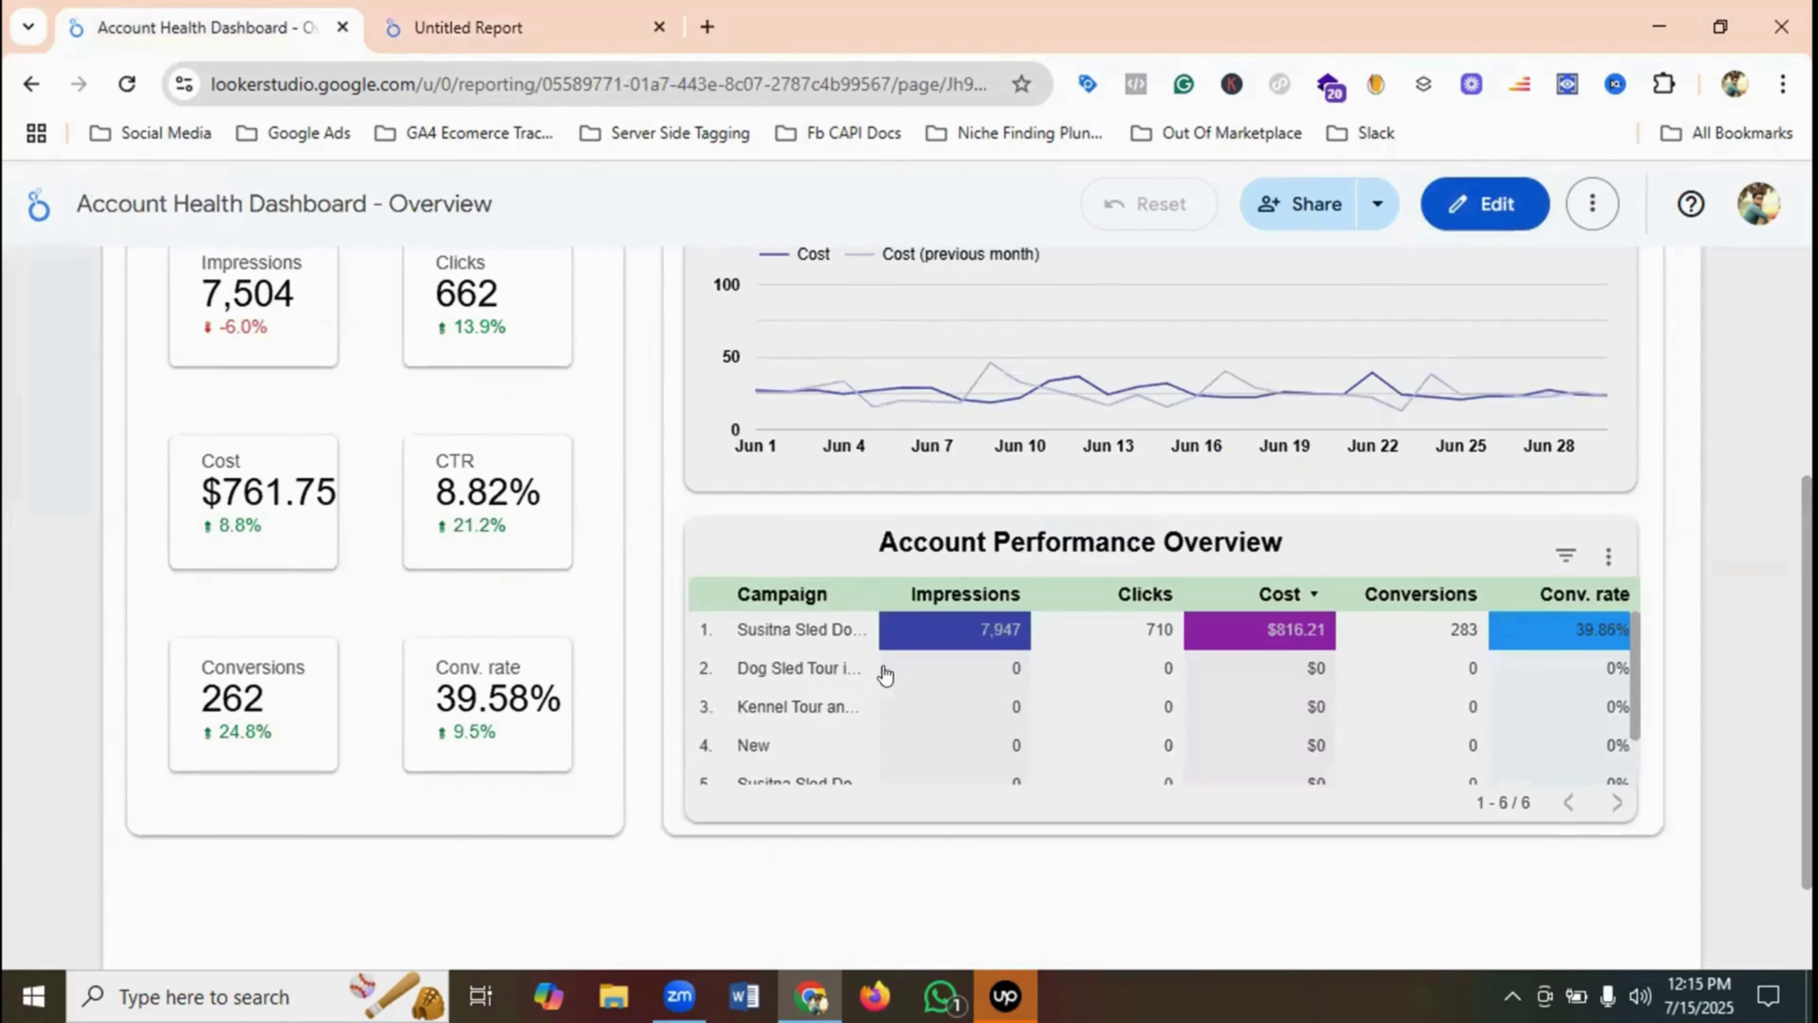
click(572, 10)
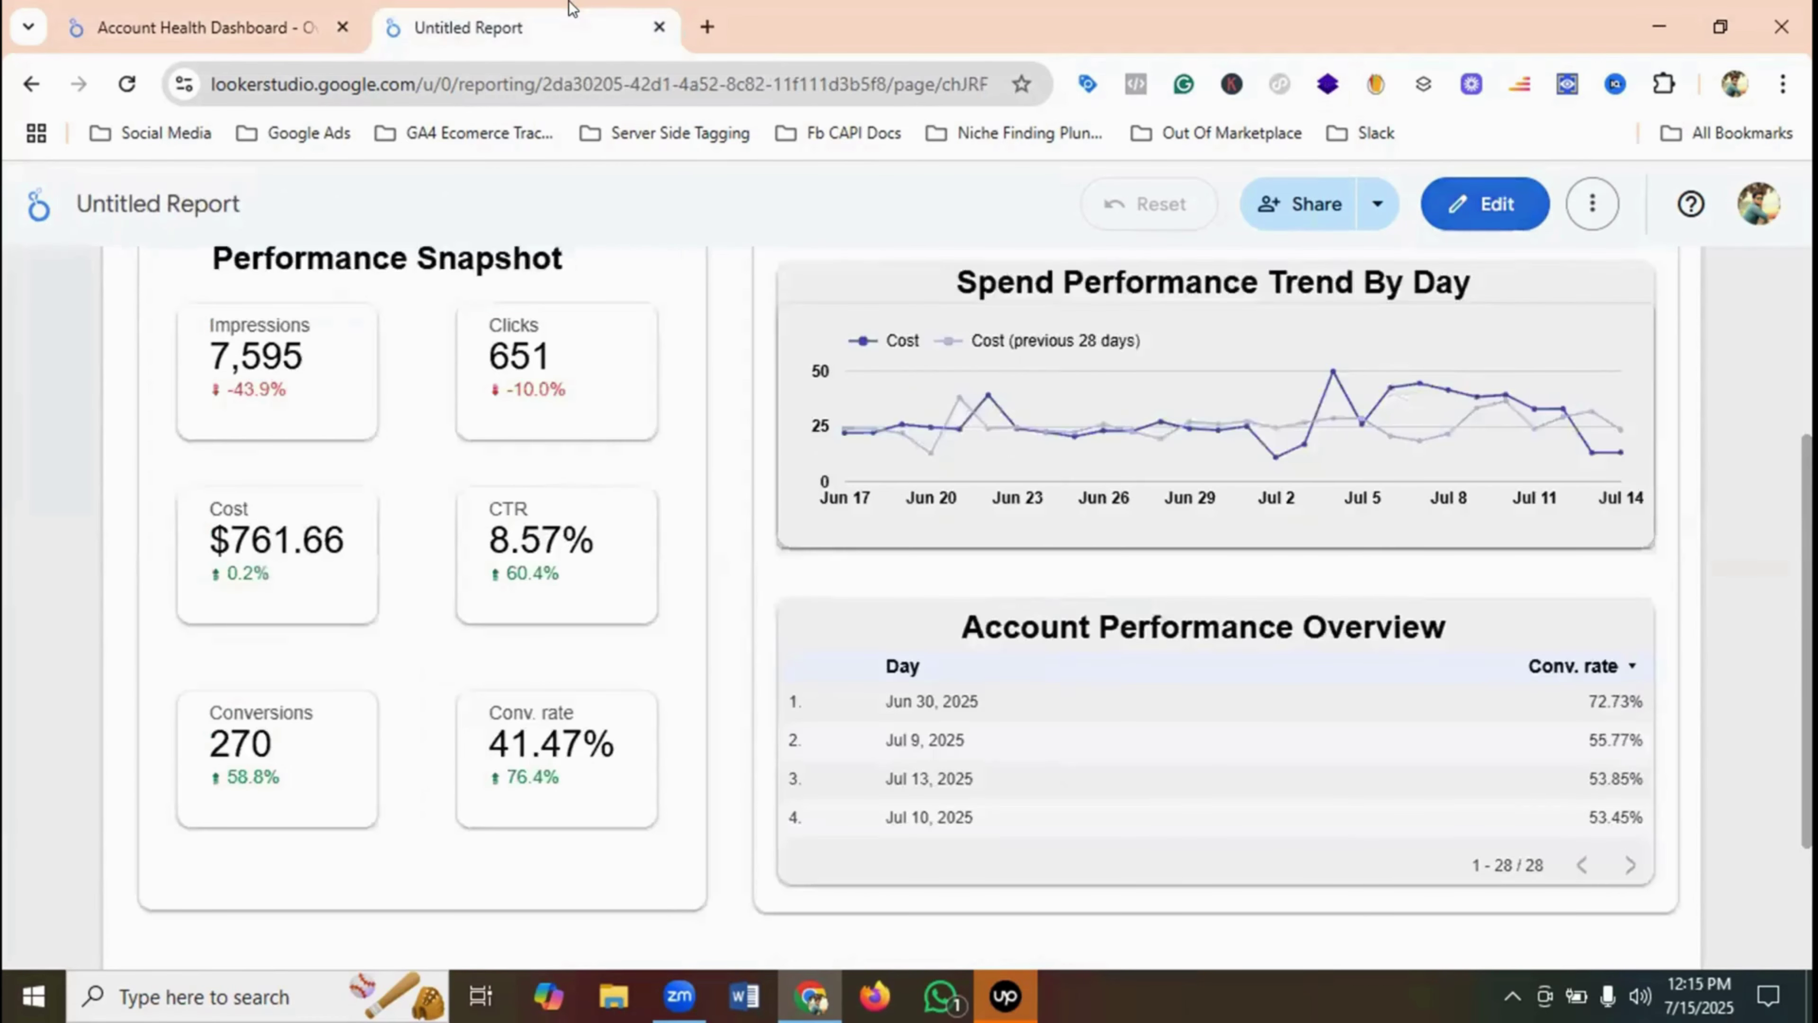
click(1496, 206)
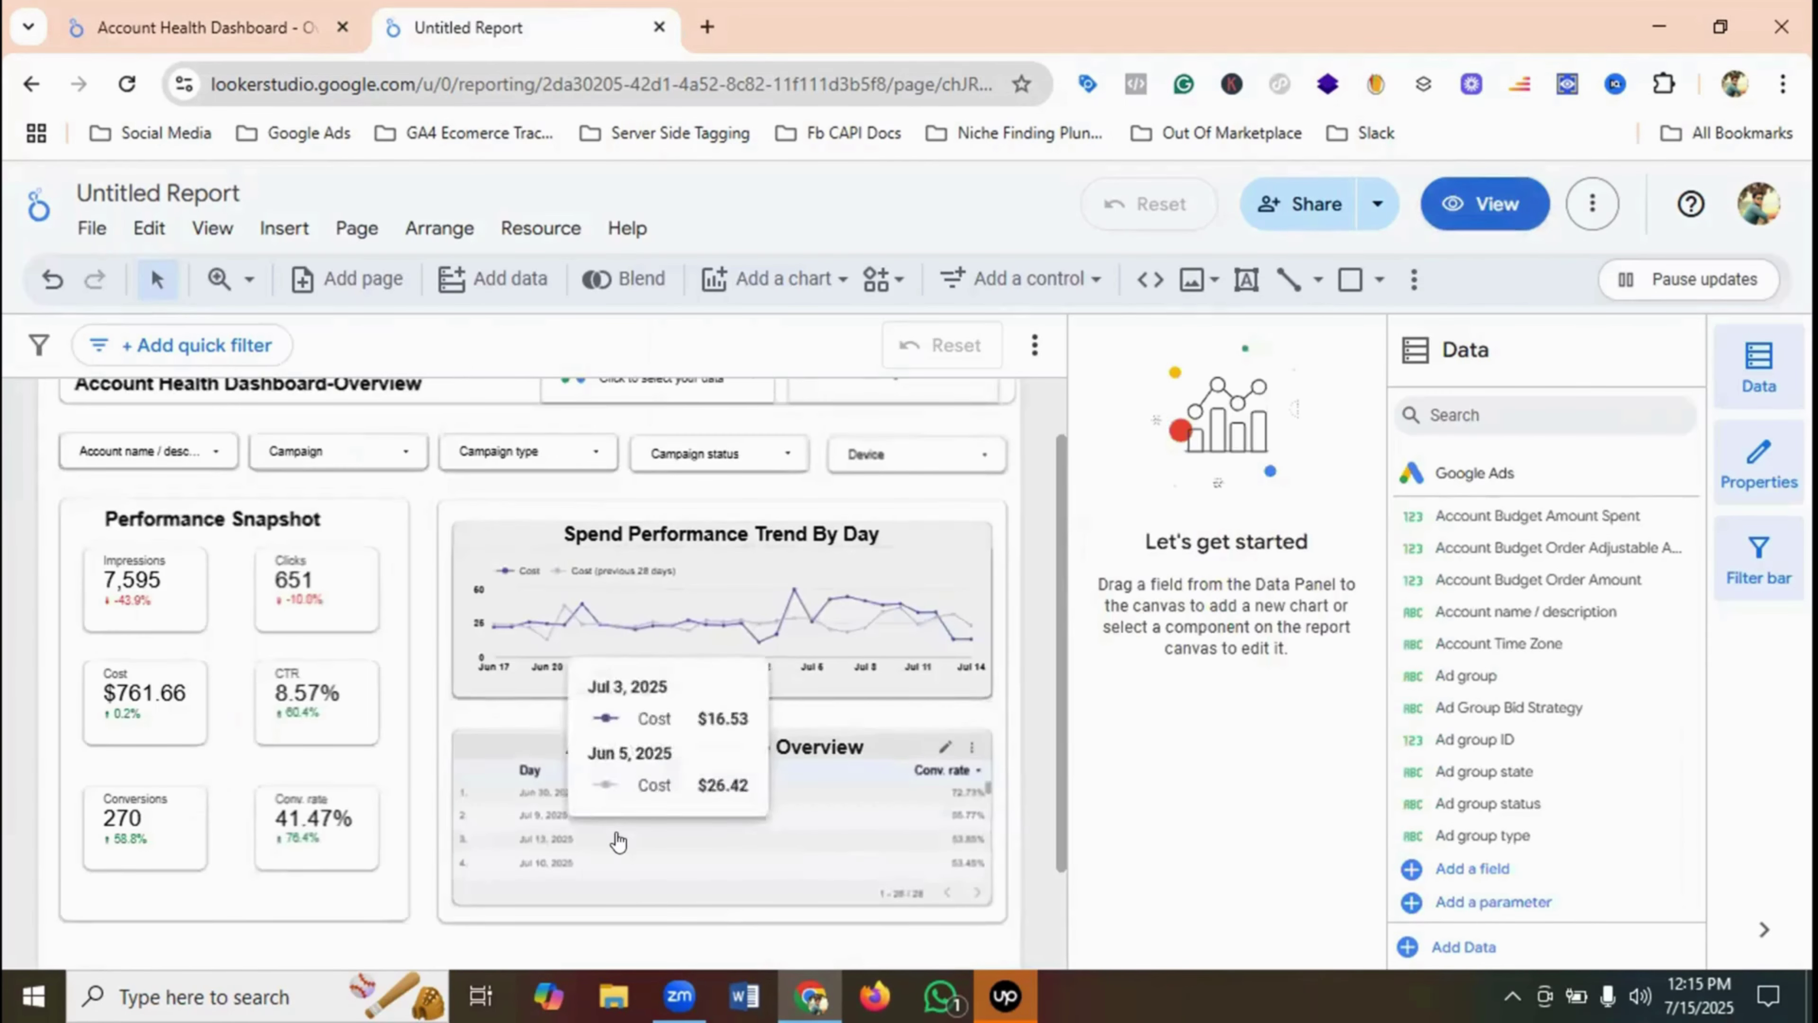
- Replace the new table's Day dimension with Campaign, checking the column layout against the original dashboard
click(618, 841)
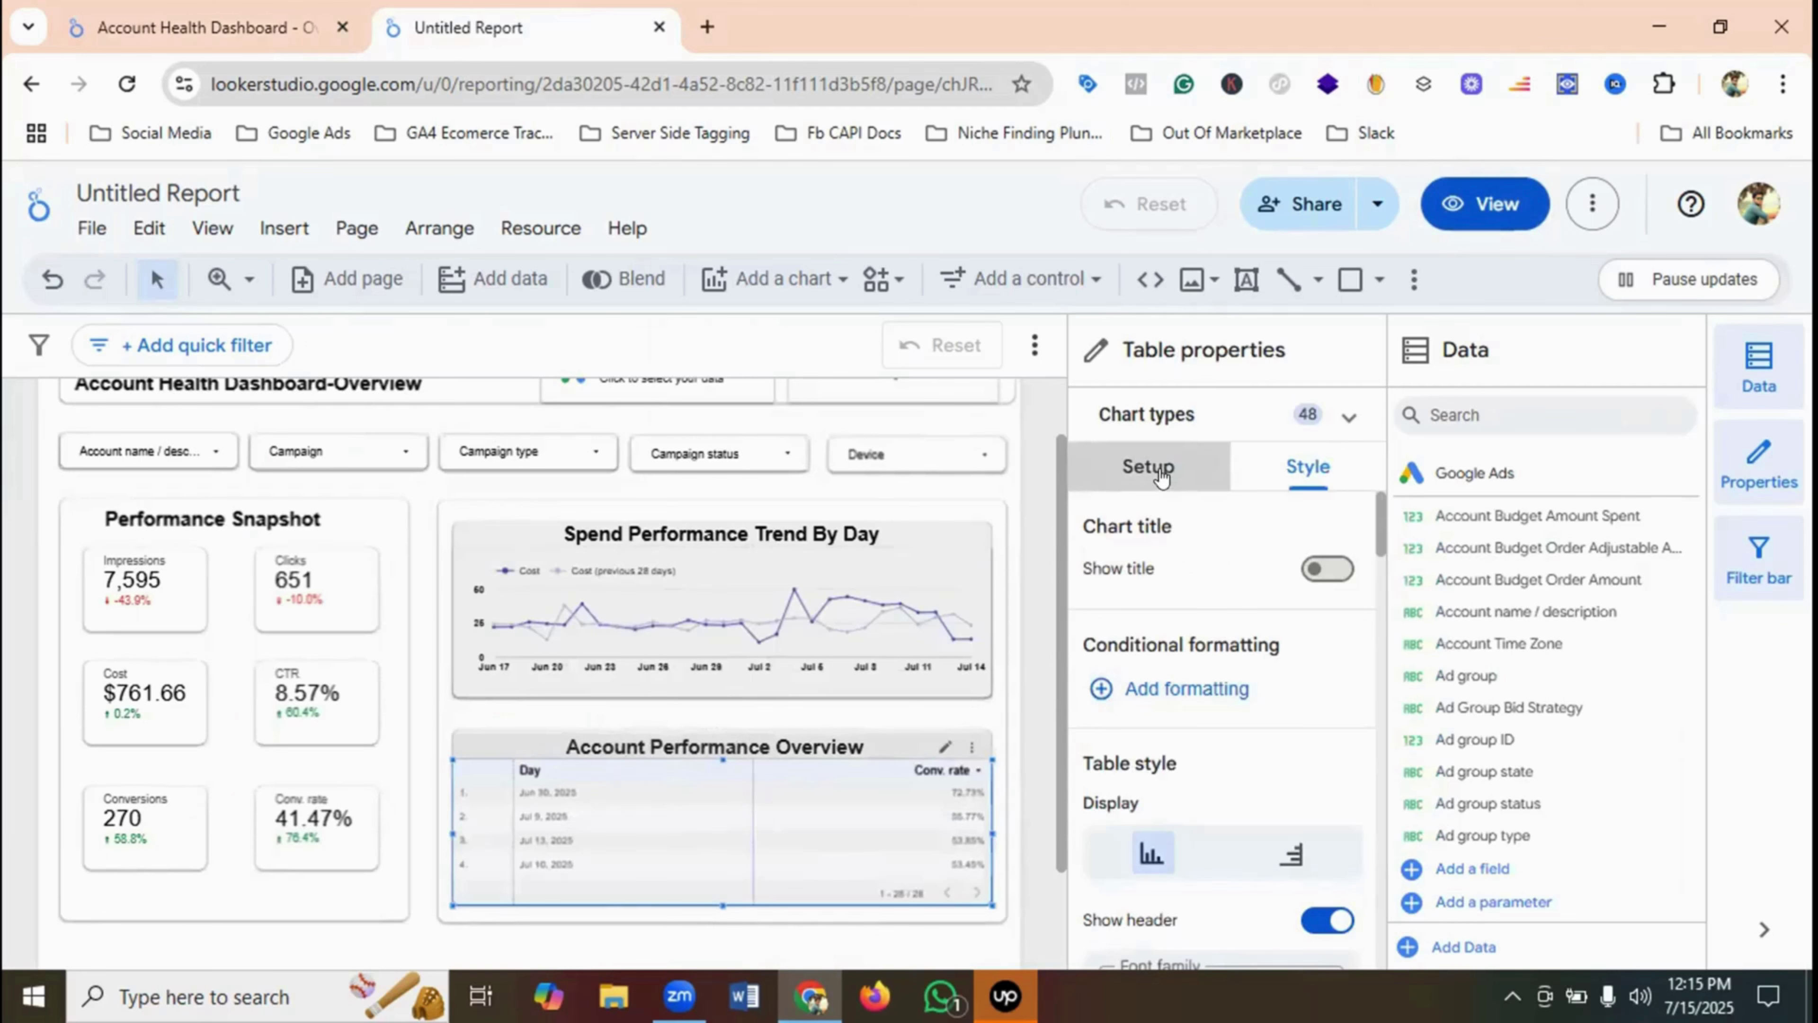
click(1148, 467)
scroll(1195, 571, down, 3)
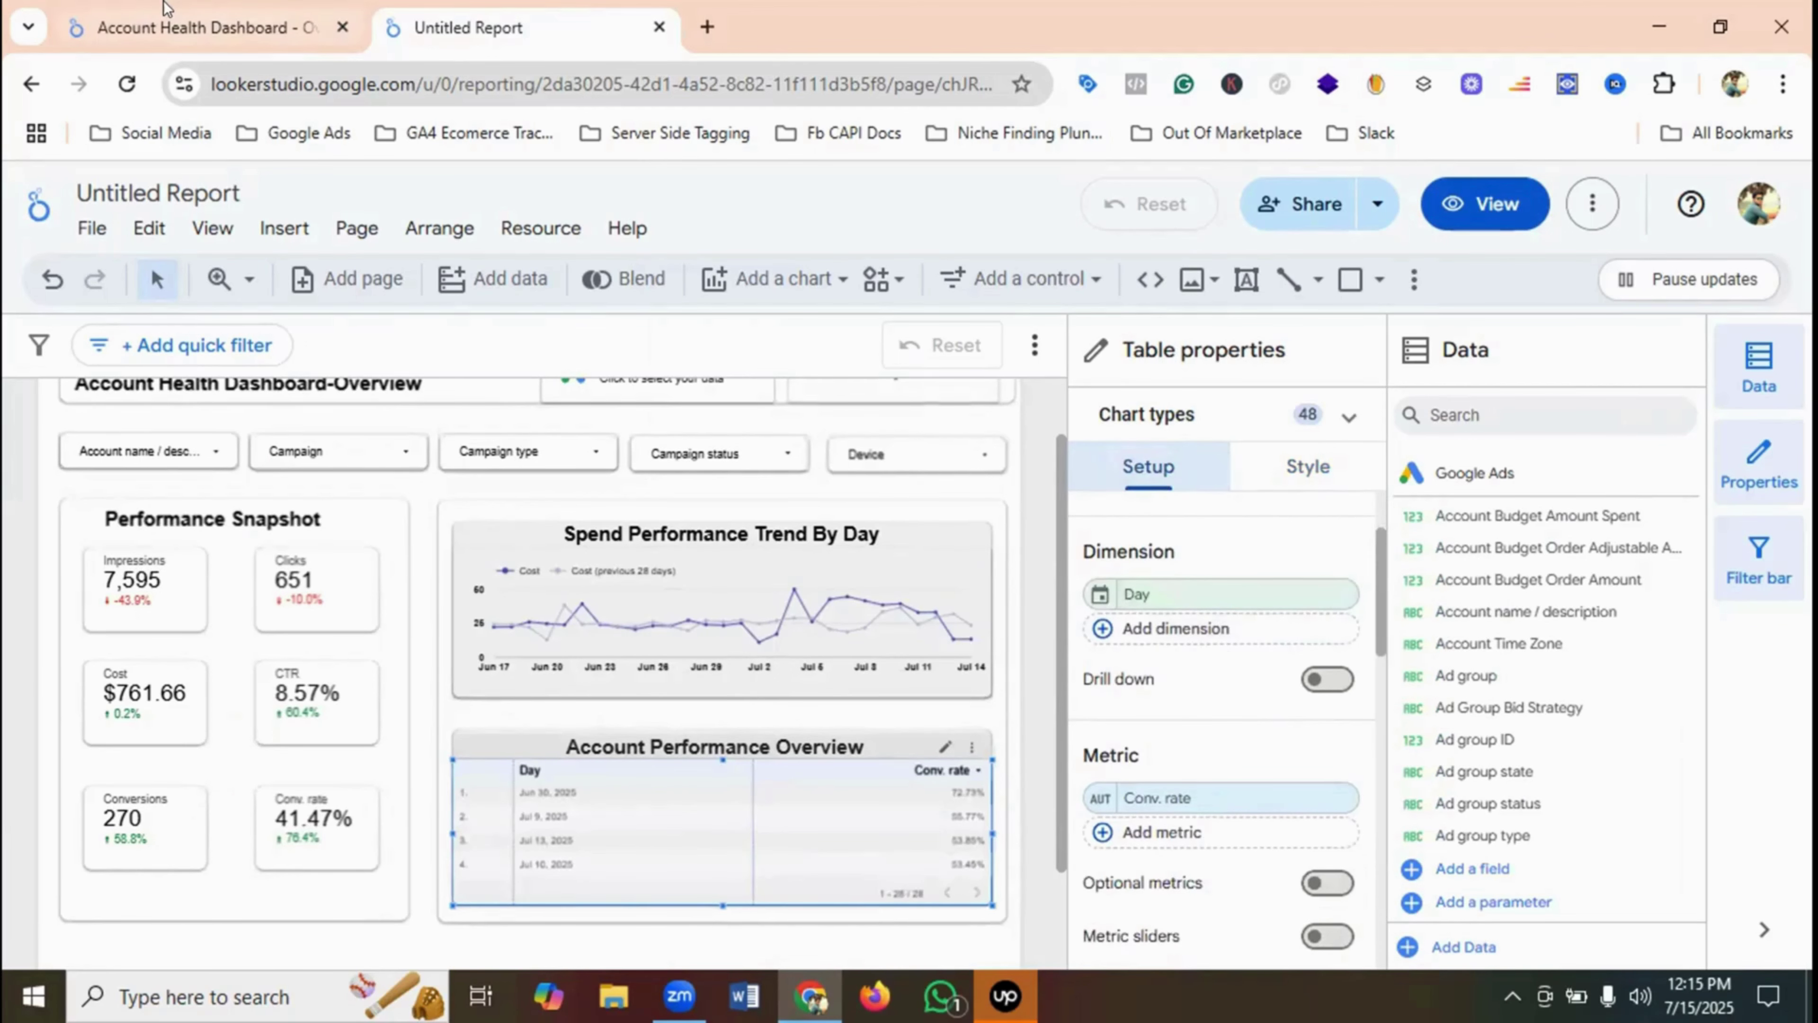
click(208, 27)
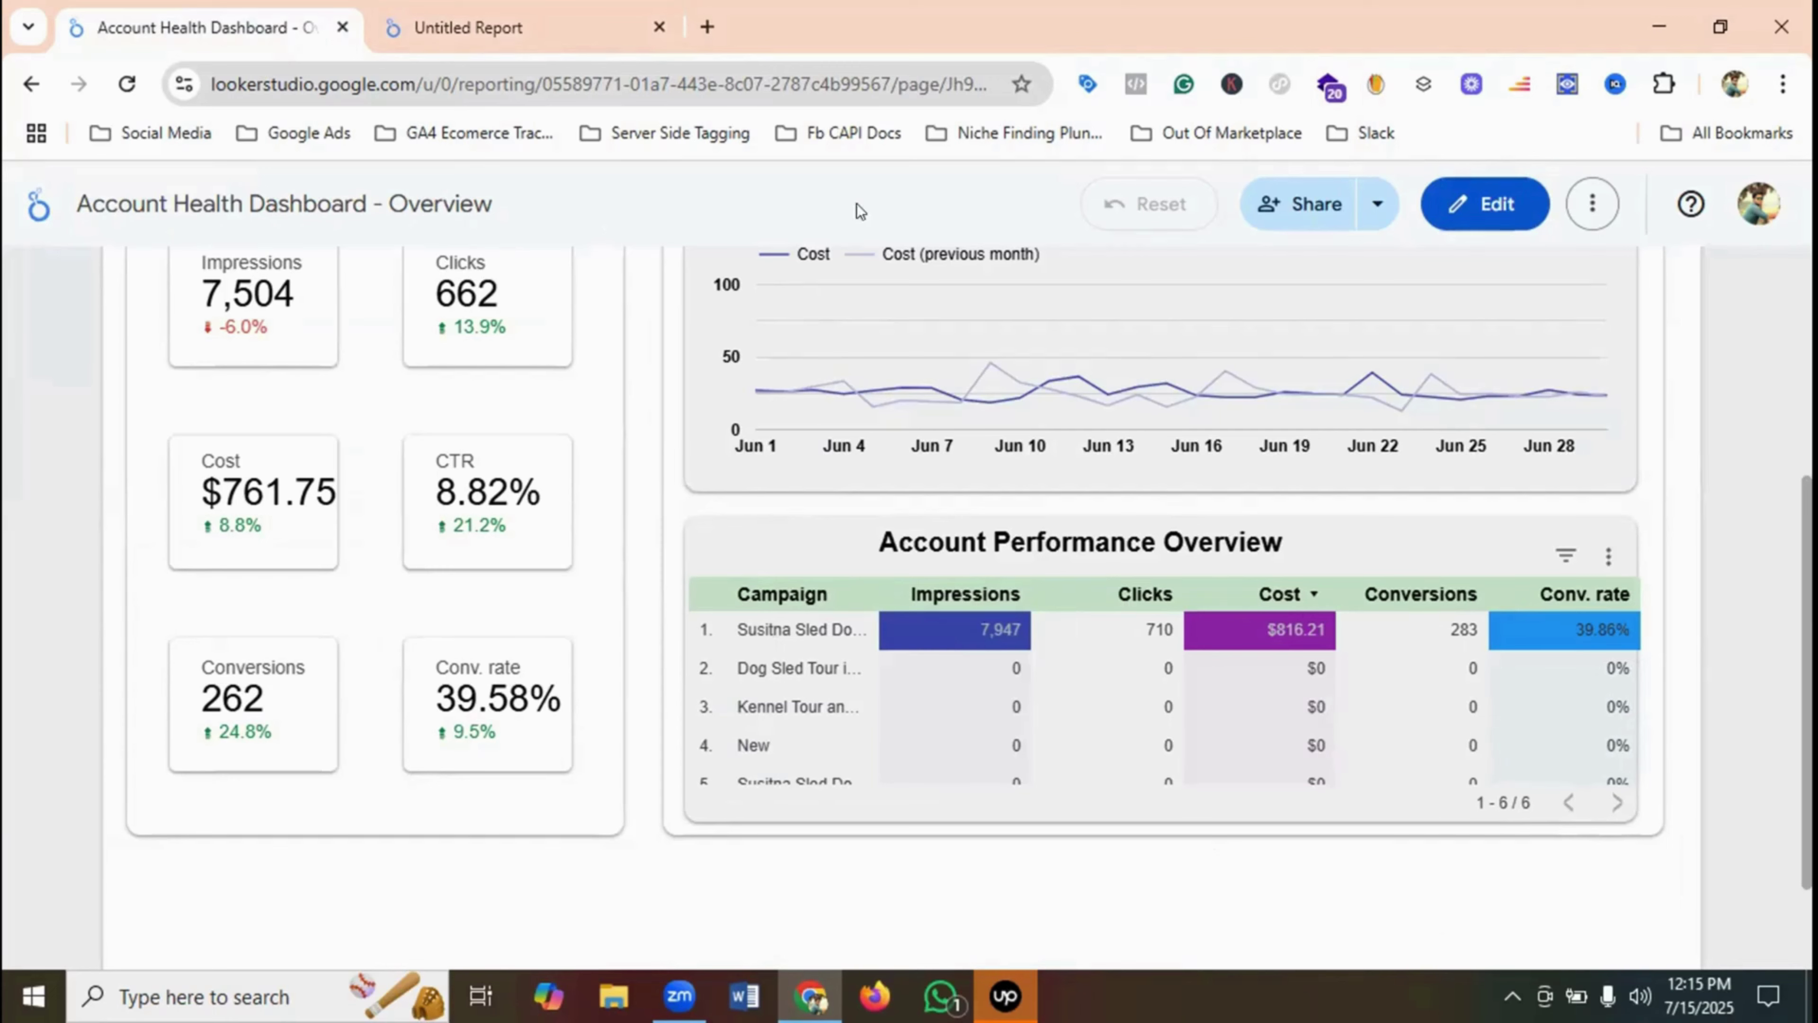
click(505, 31)
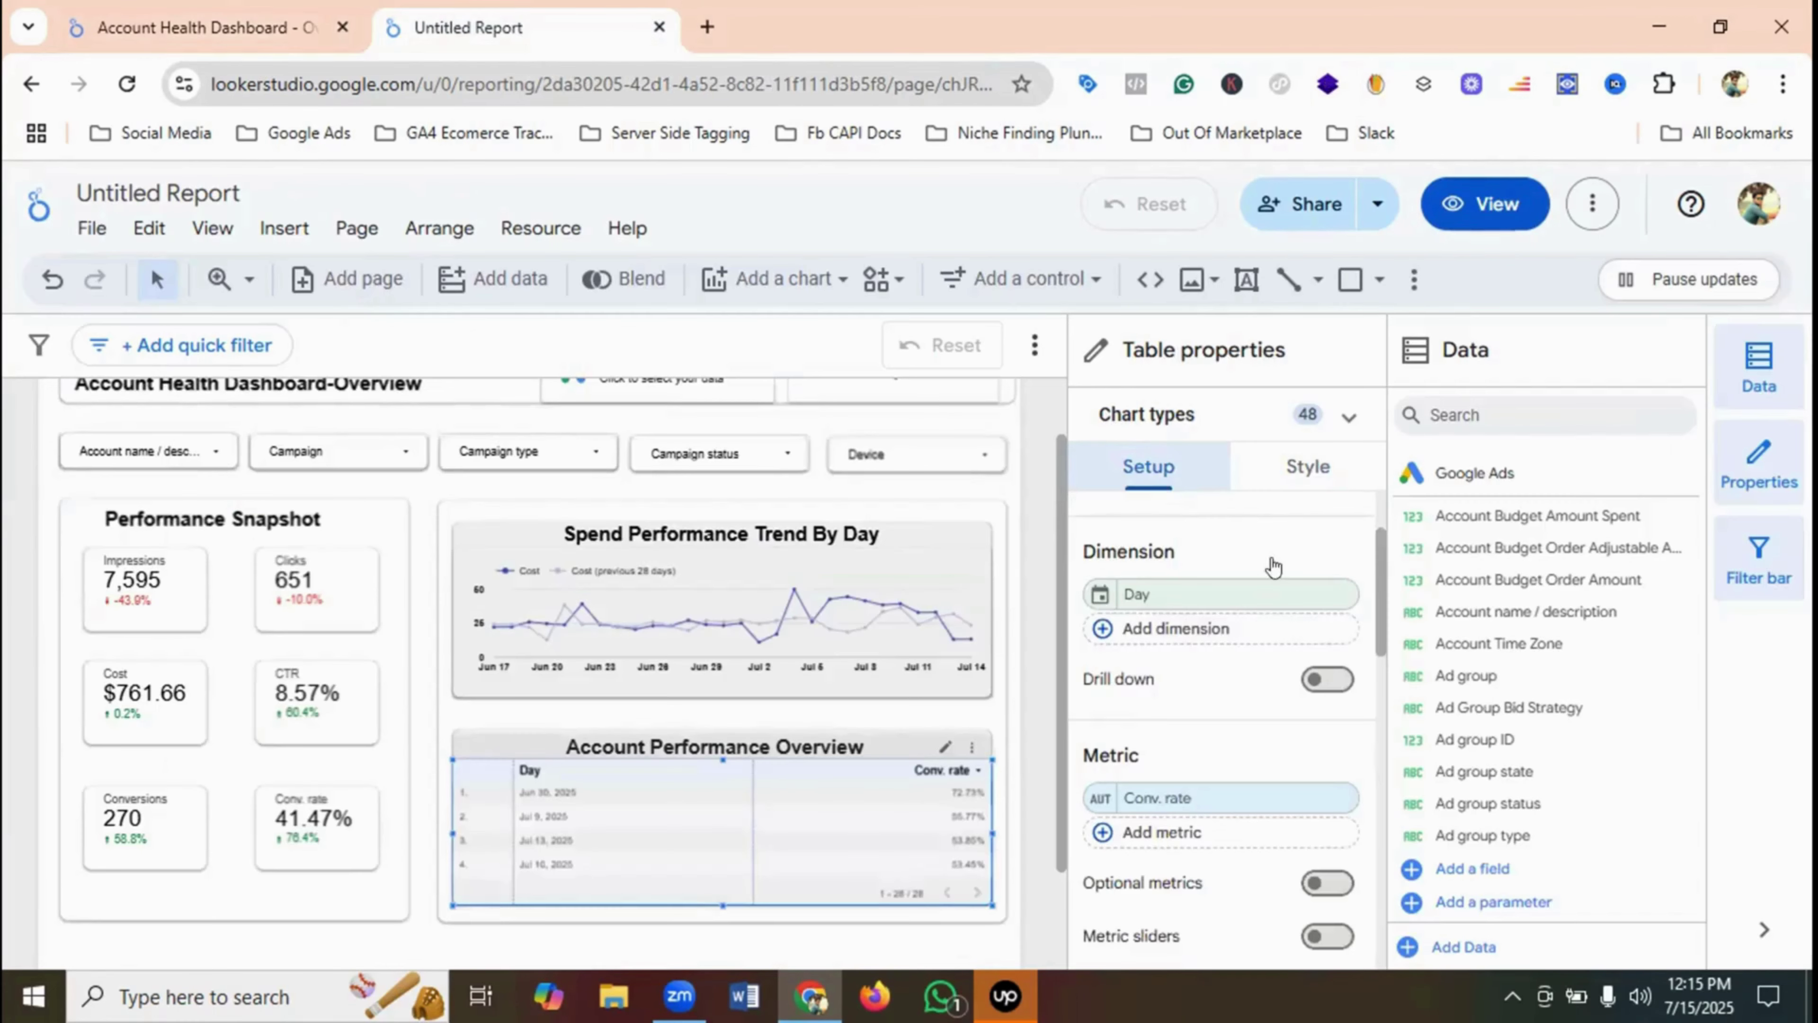
click(1171, 592)
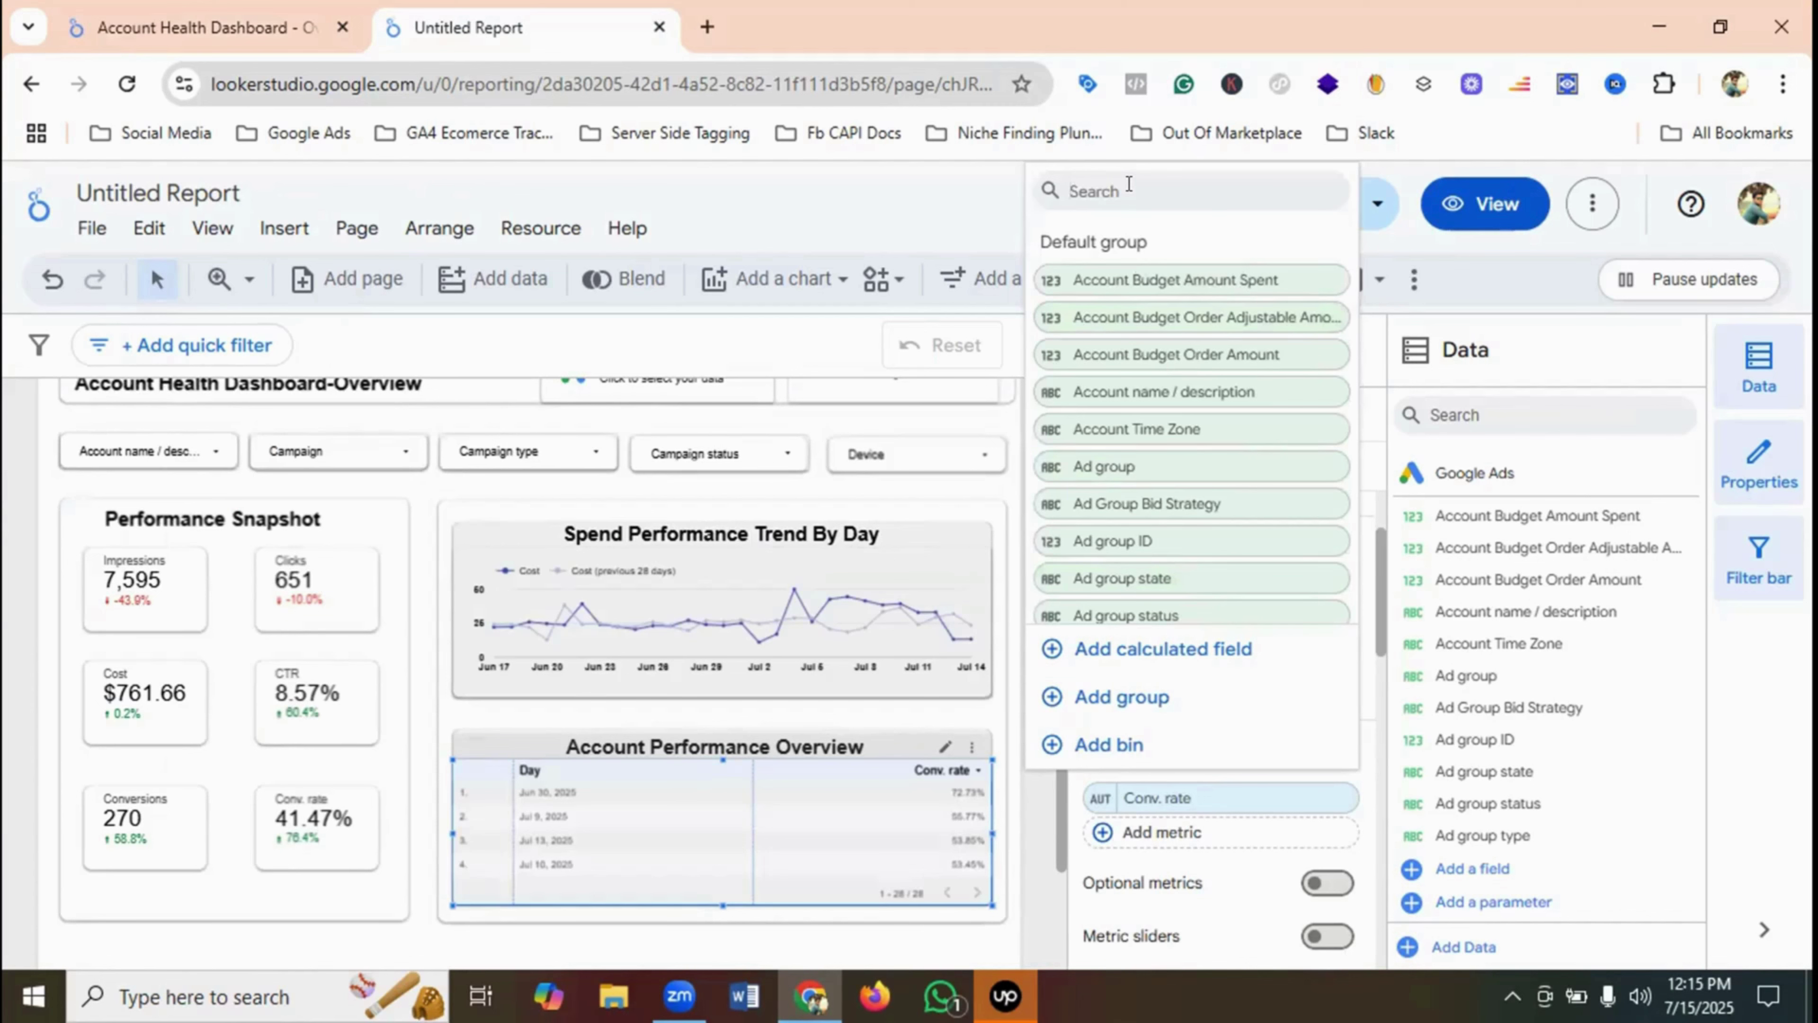
text(ca)
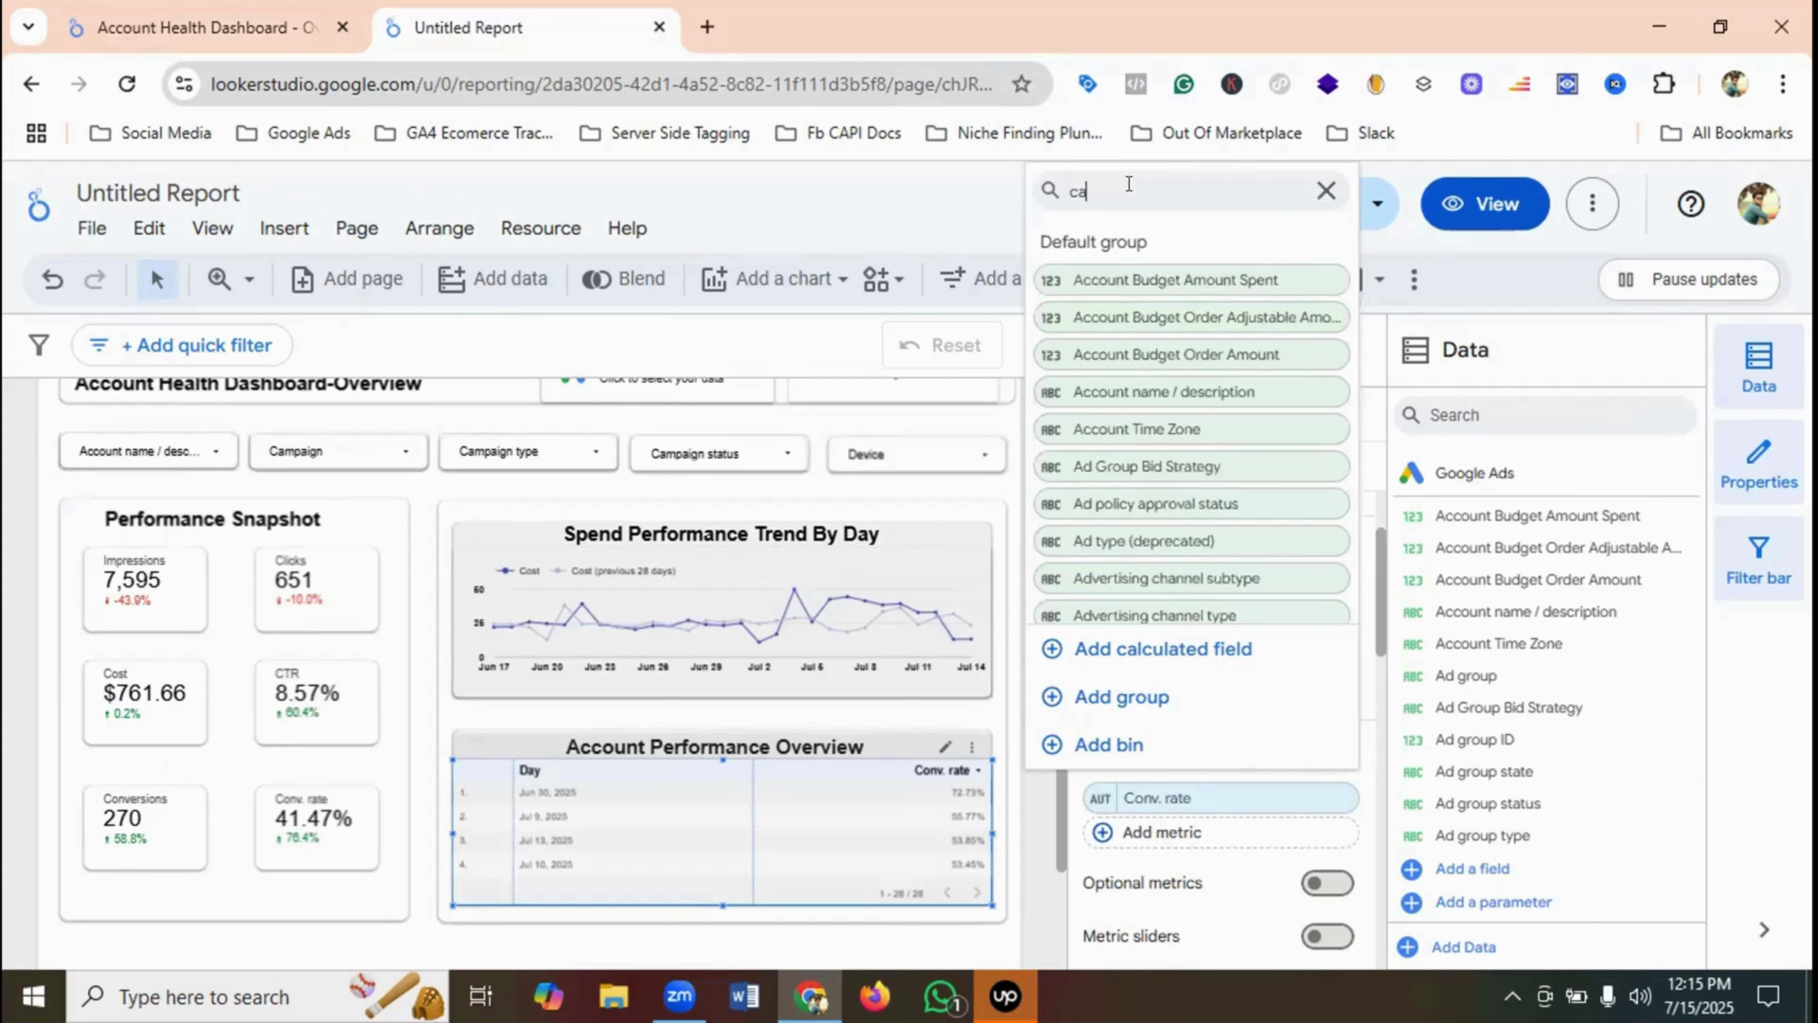
text(mpaign)
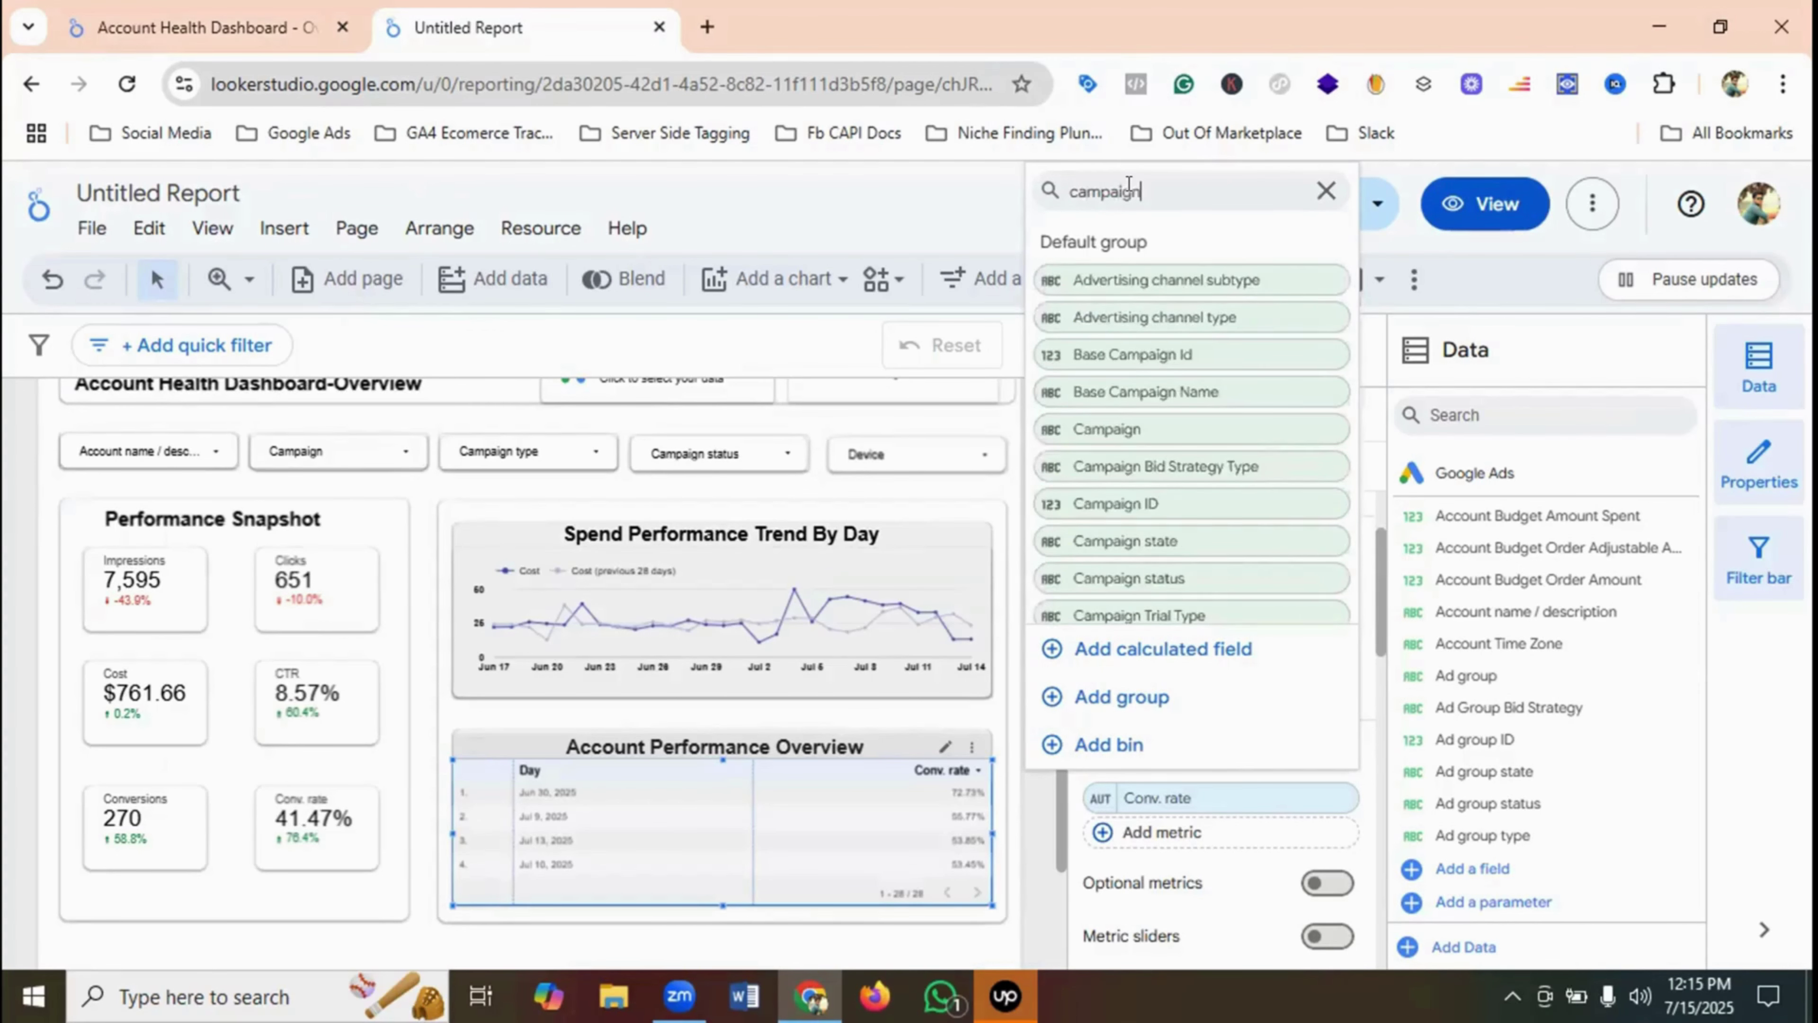
click(1135, 429)
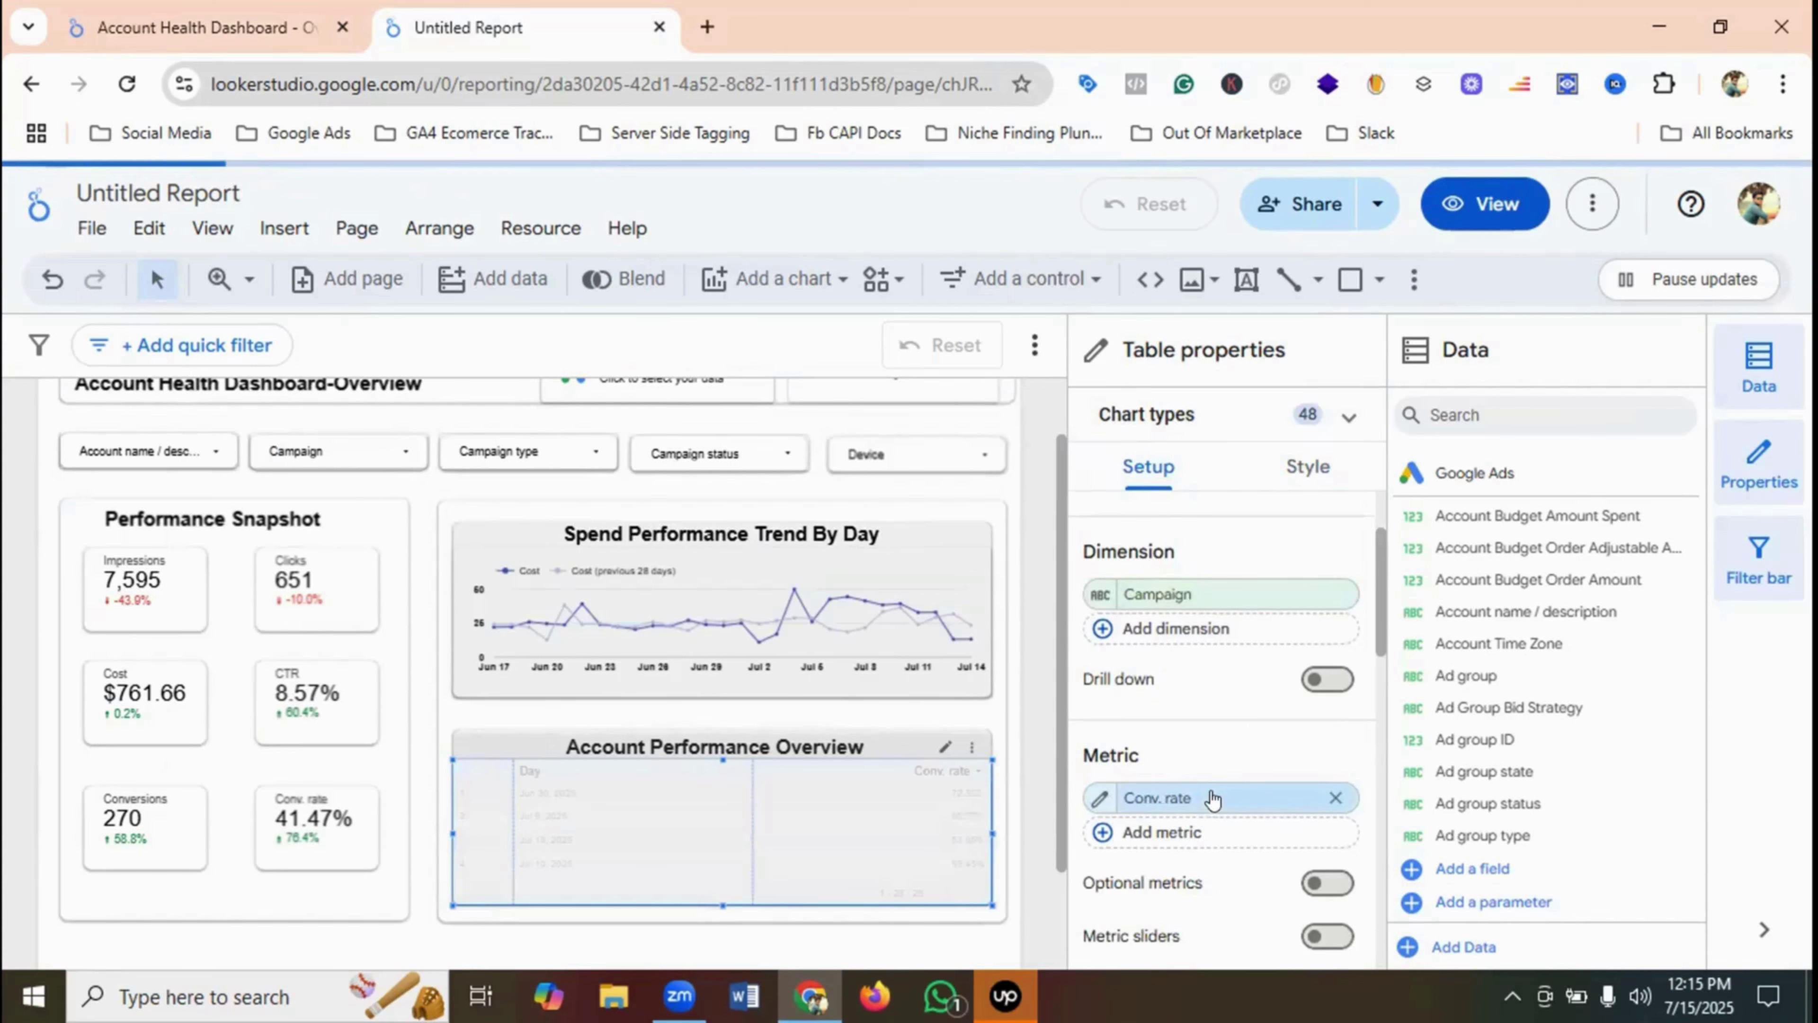
- Add Impressions and Clicks as metrics to the Account Performance Overview table
click(1166, 828)
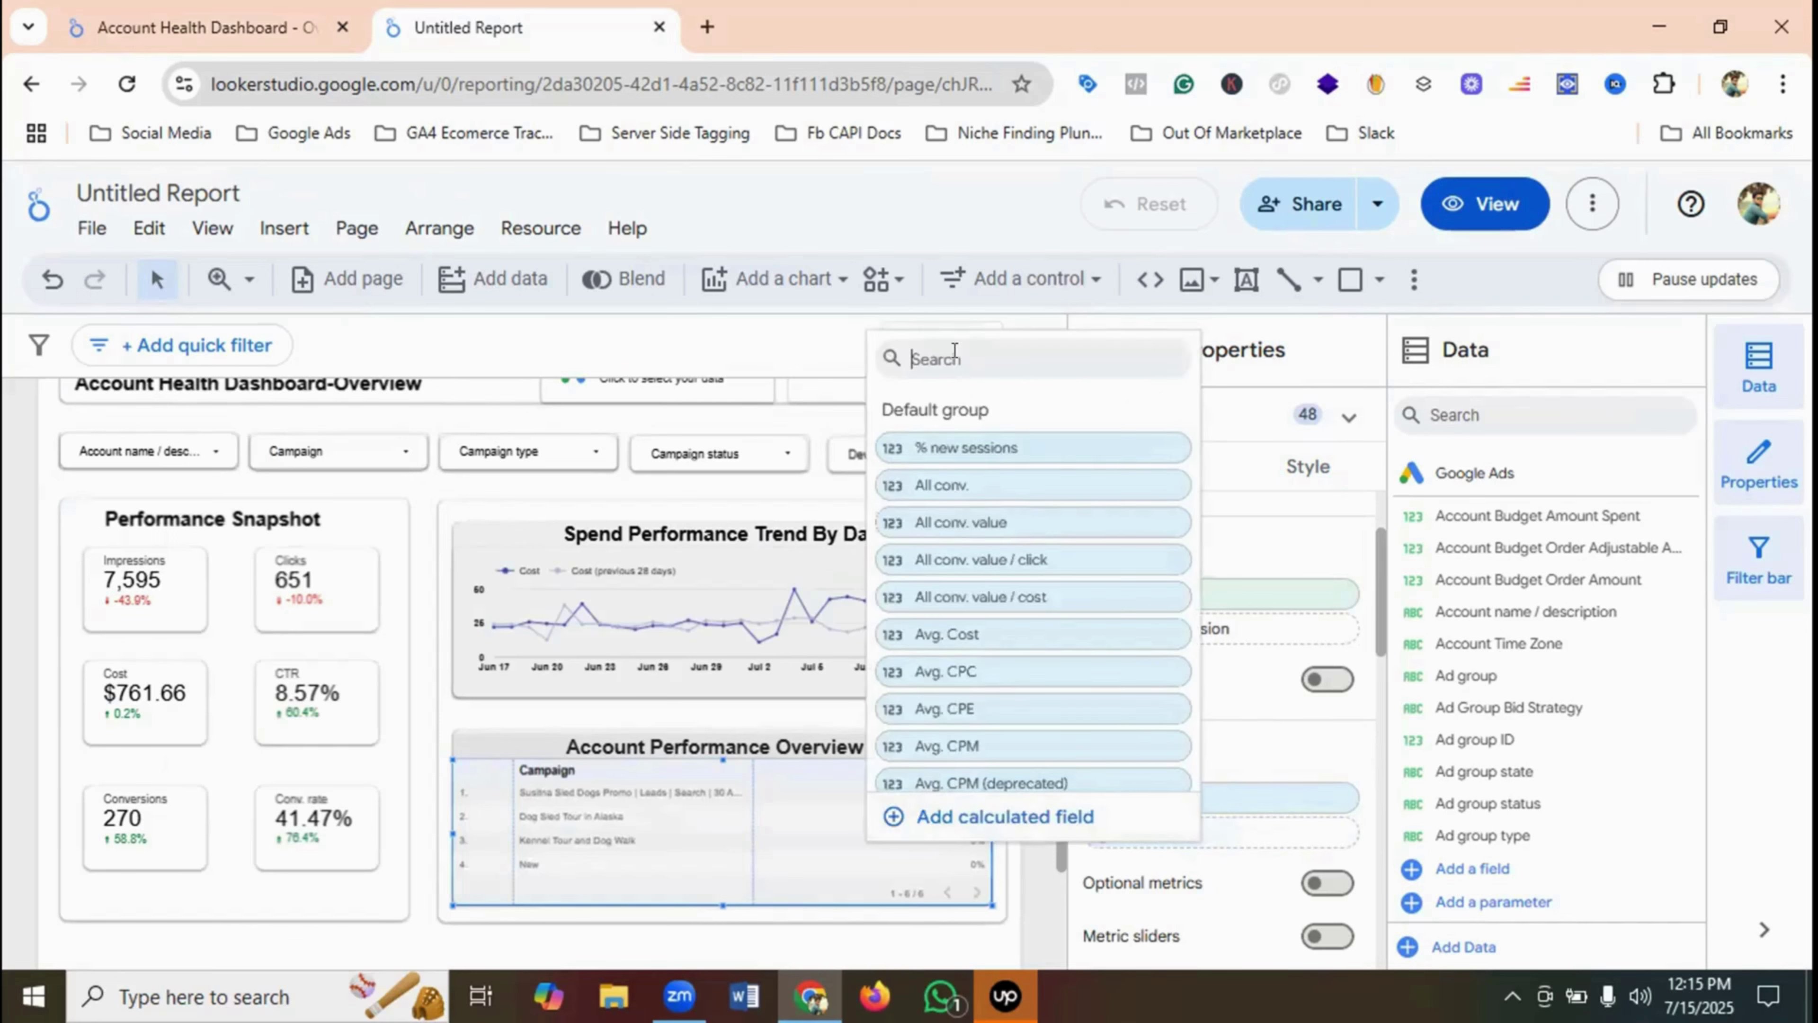
text(impress)
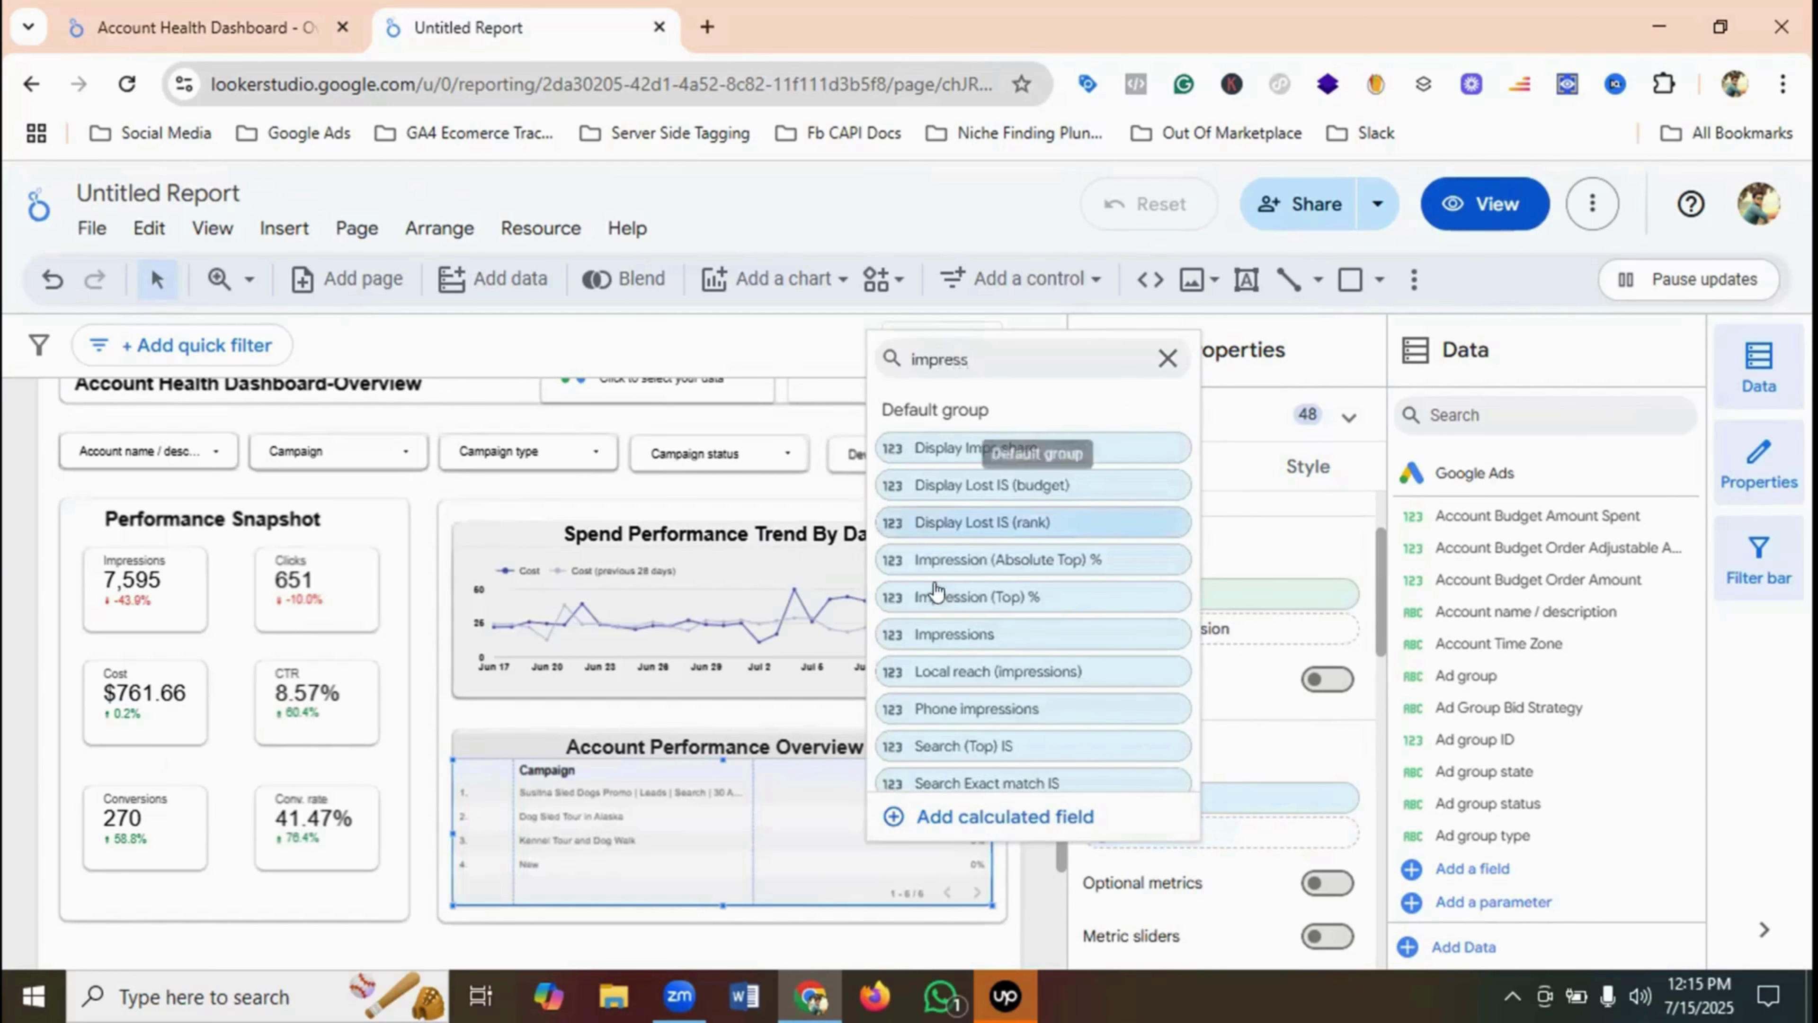
click(937, 634)
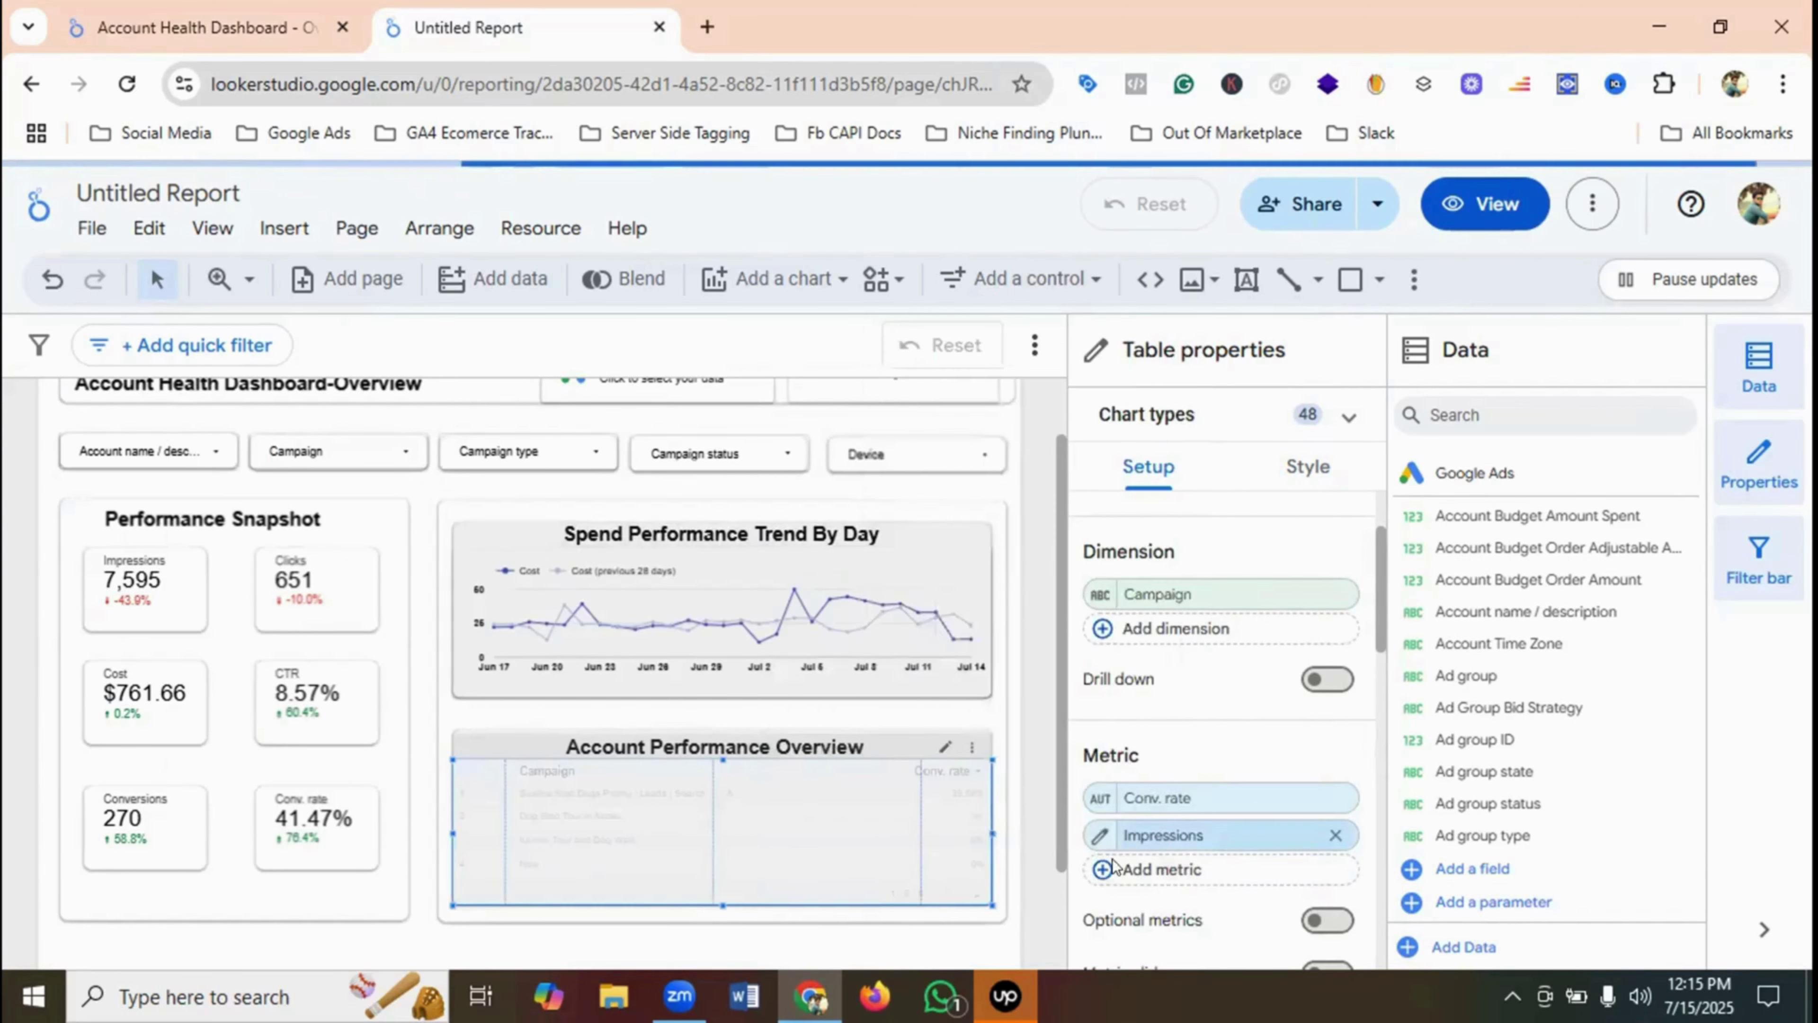
click(1098, 870)
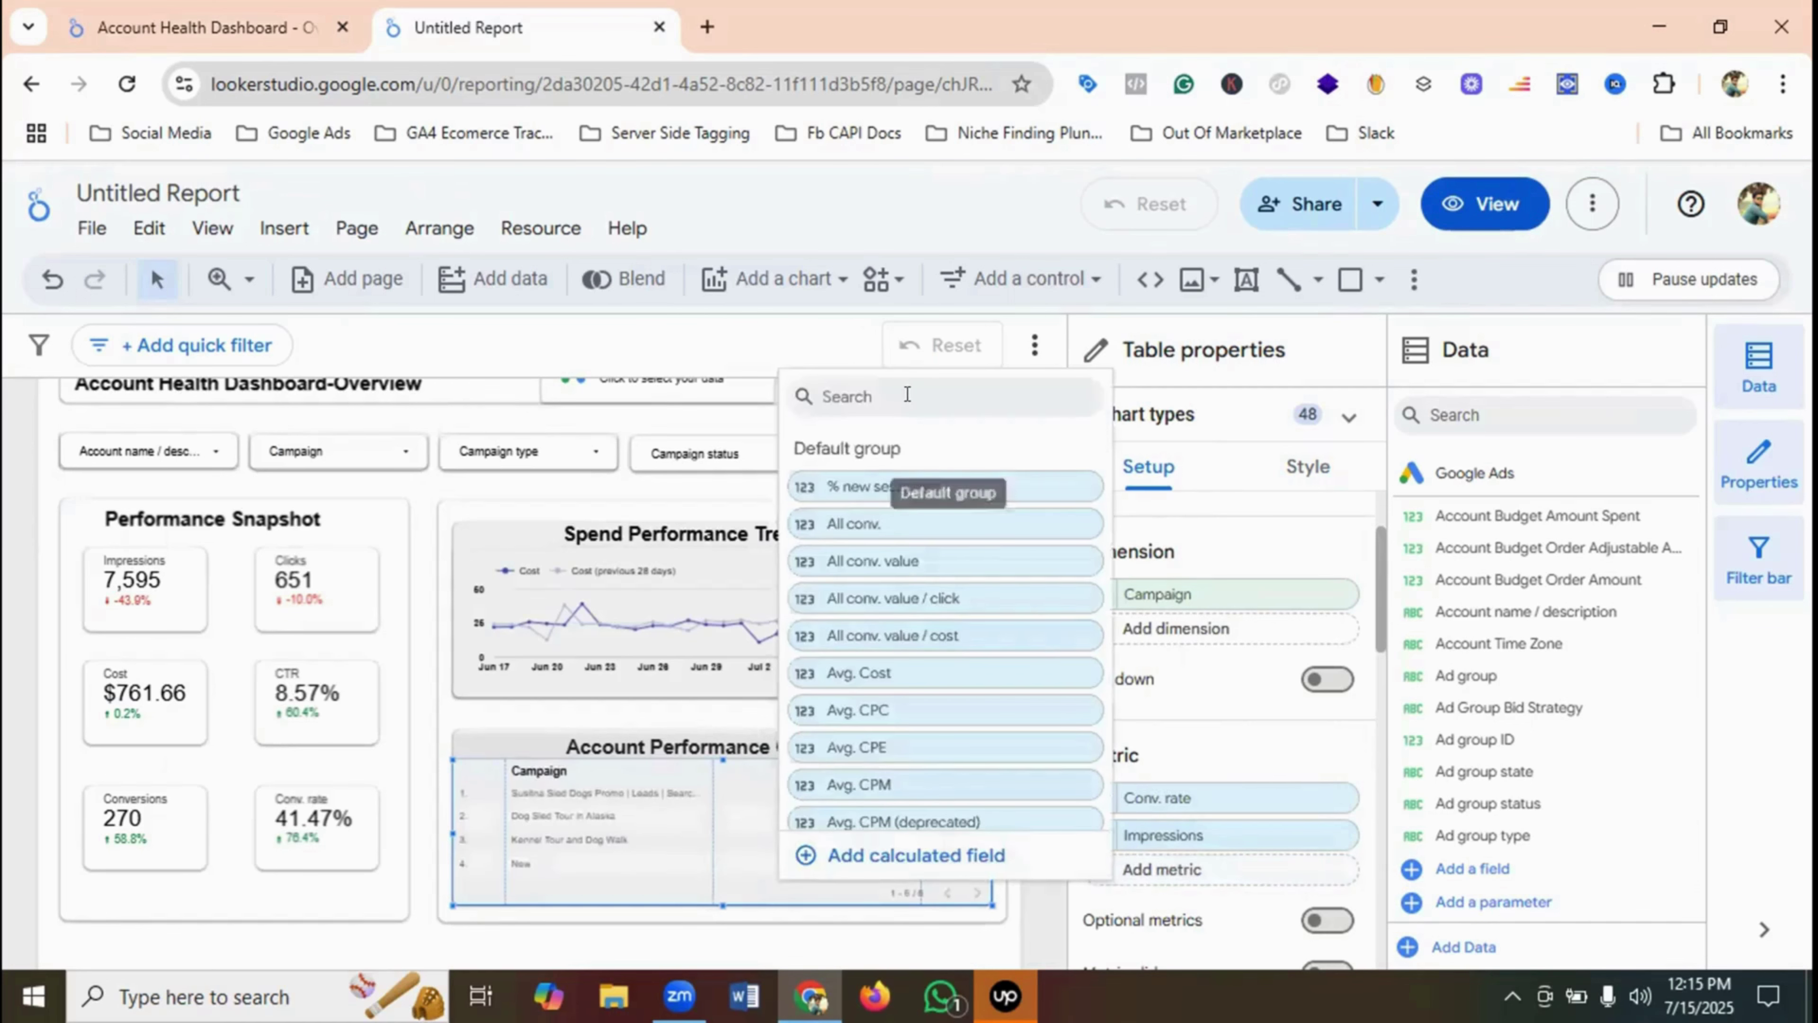
text(clcik)
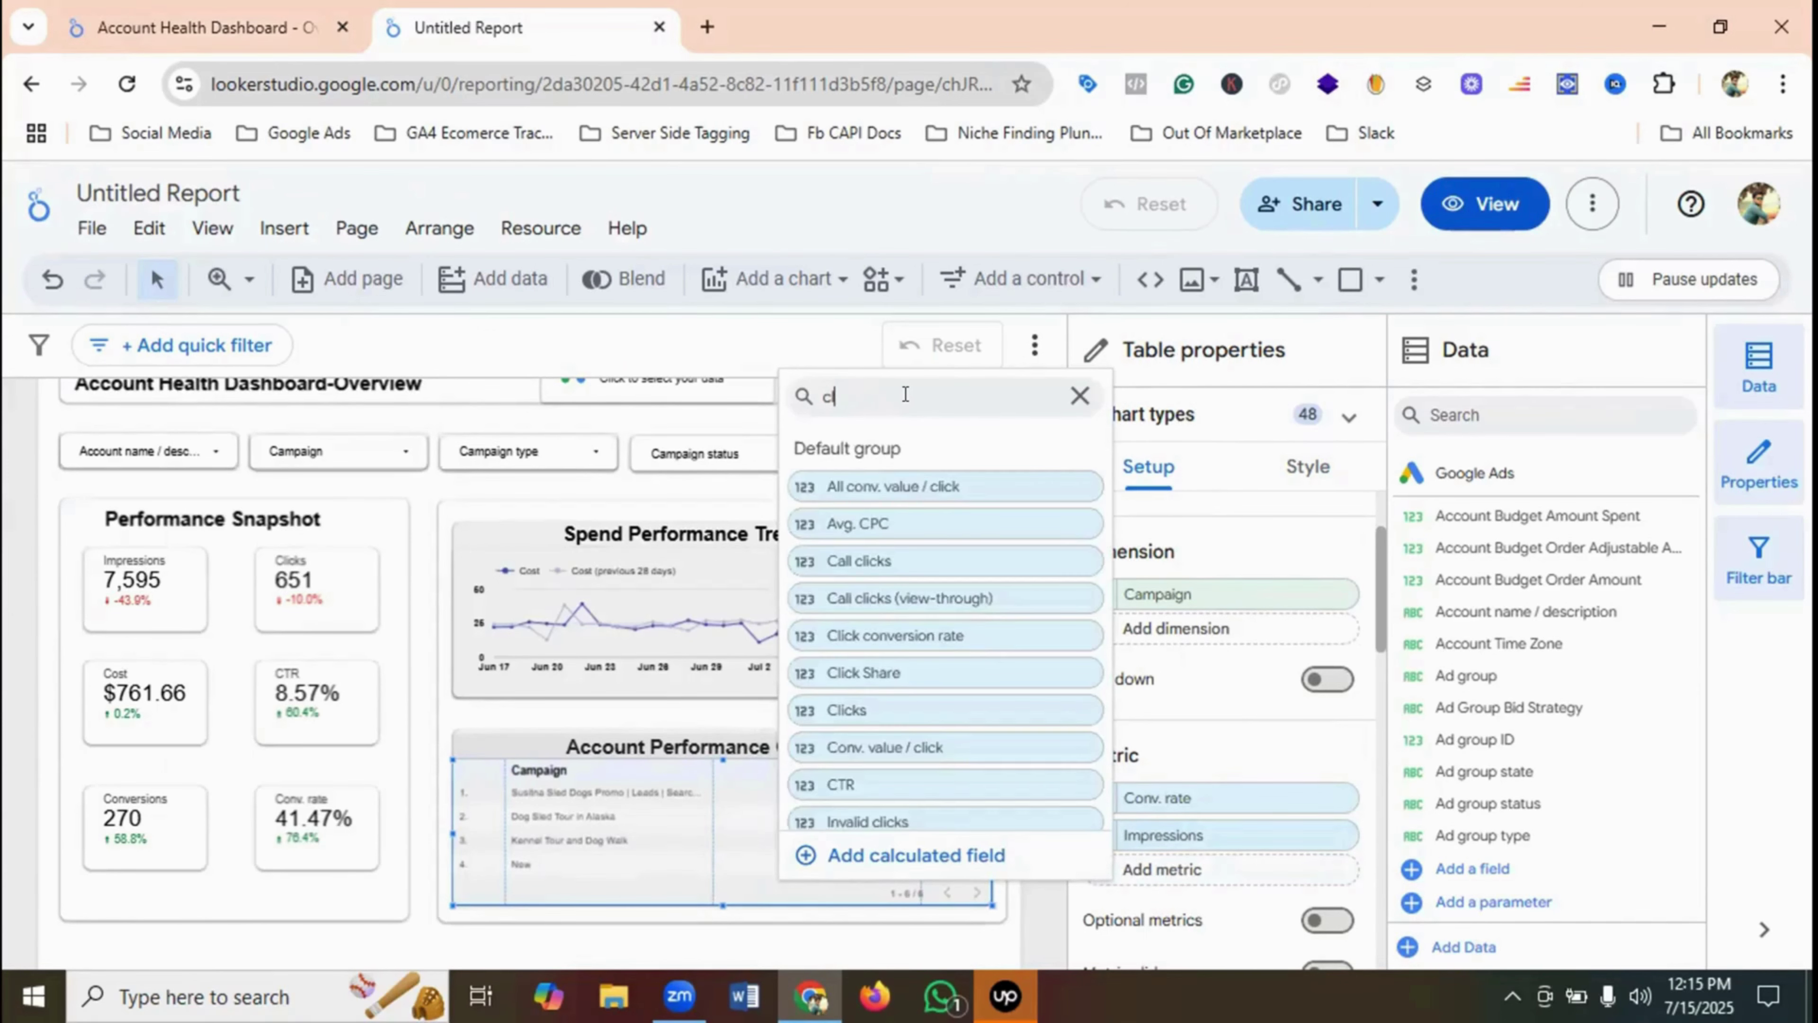
click(852, 710)
- Add Cost and Conversions metrics to the table and order the metrics as Impressions, Clicks, Cost, Conversions, Conv. rate
scroll(1227, 761, down, 2)
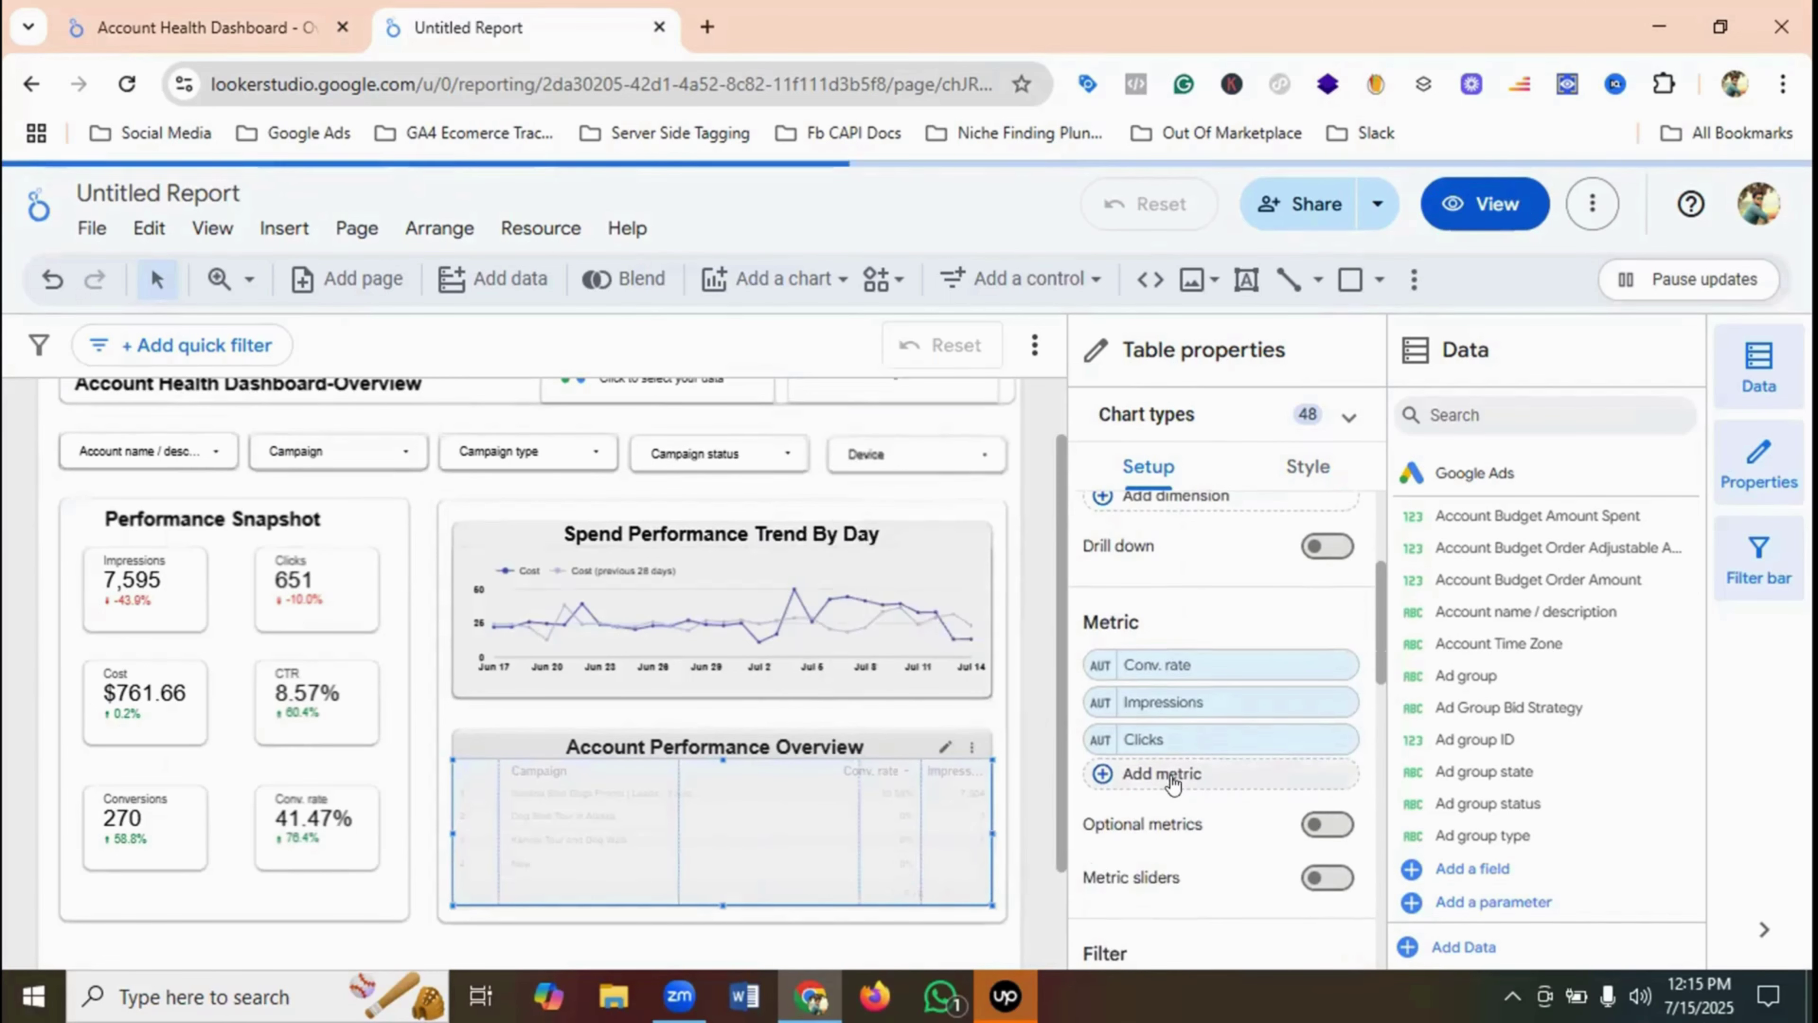
click(1159, 774)
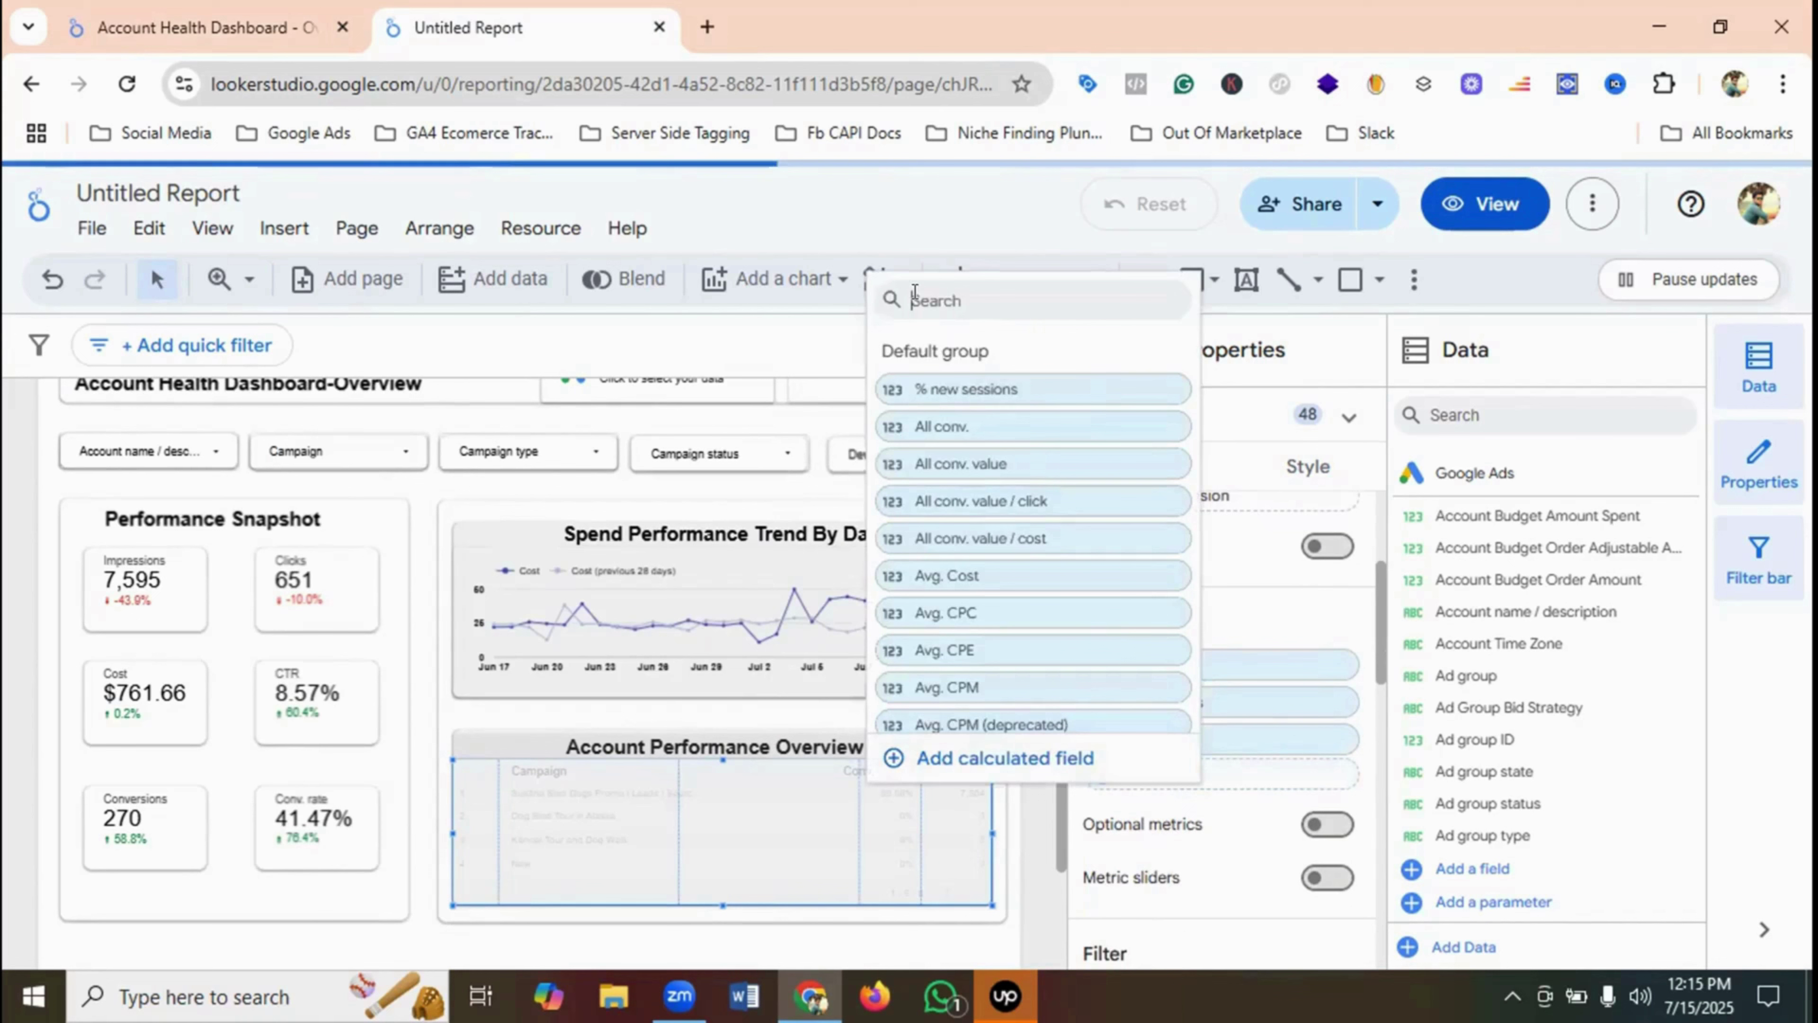
text(cost)
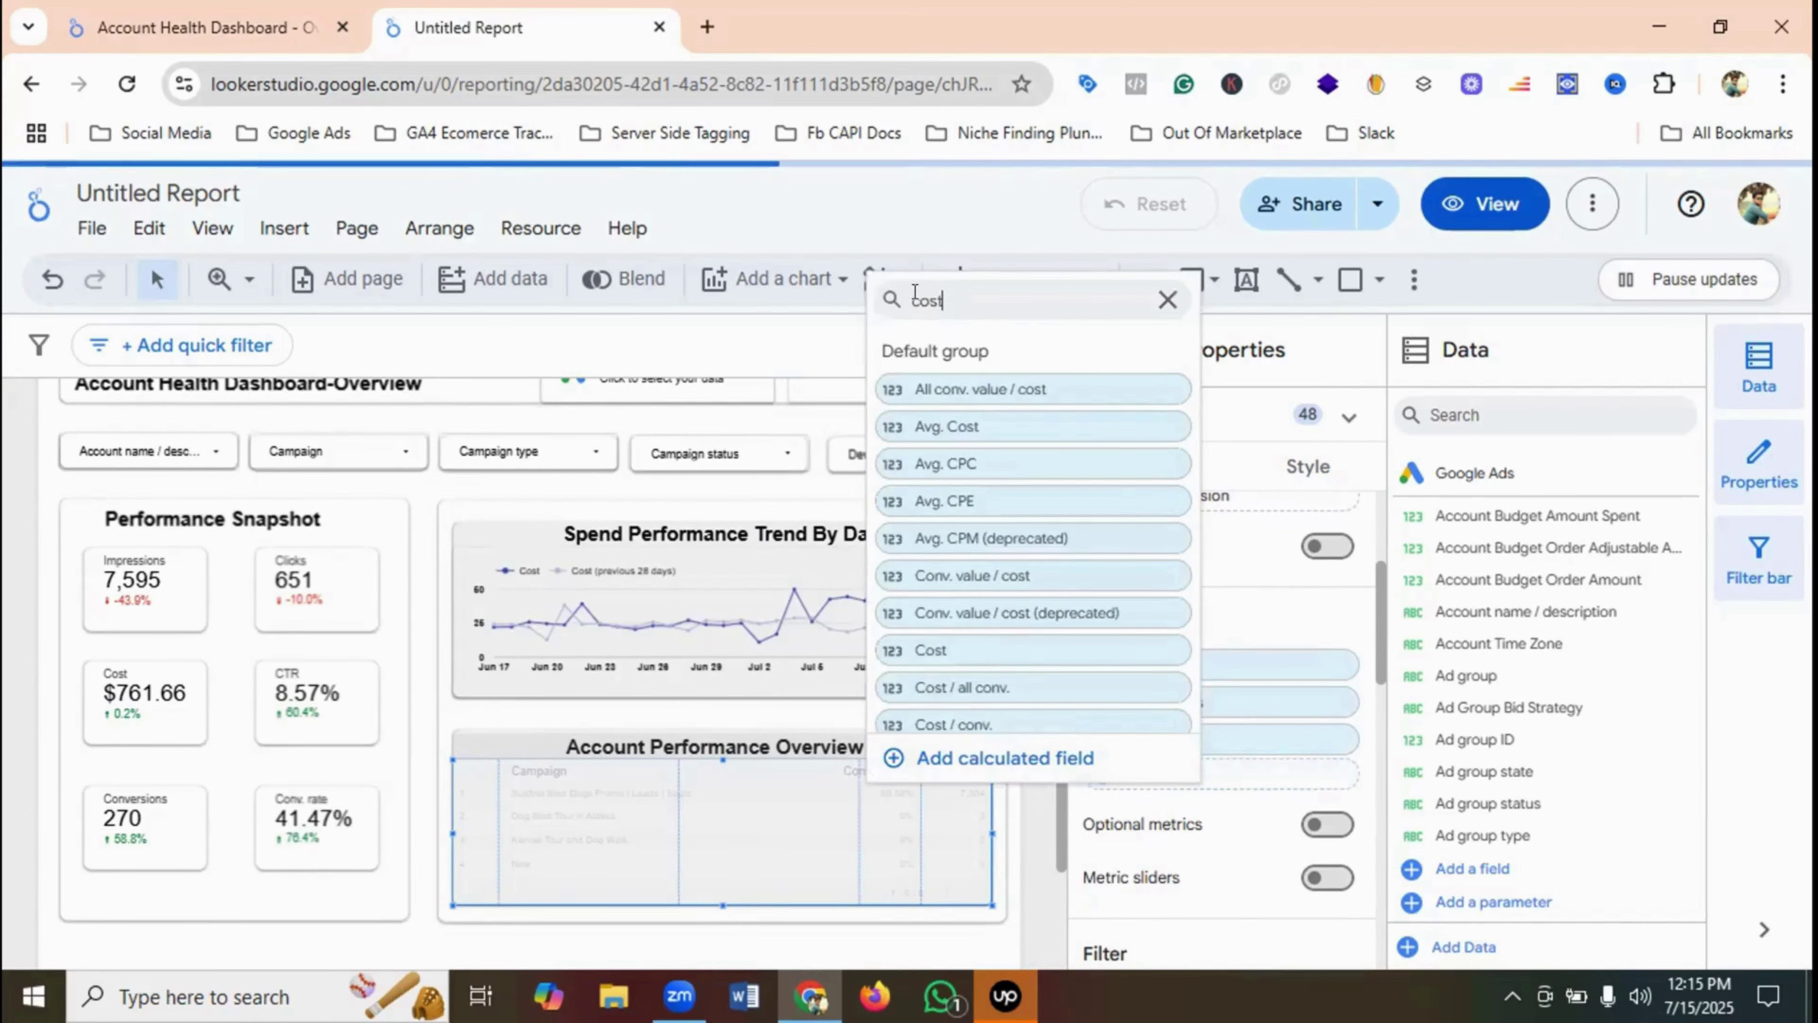
click(930, 650)
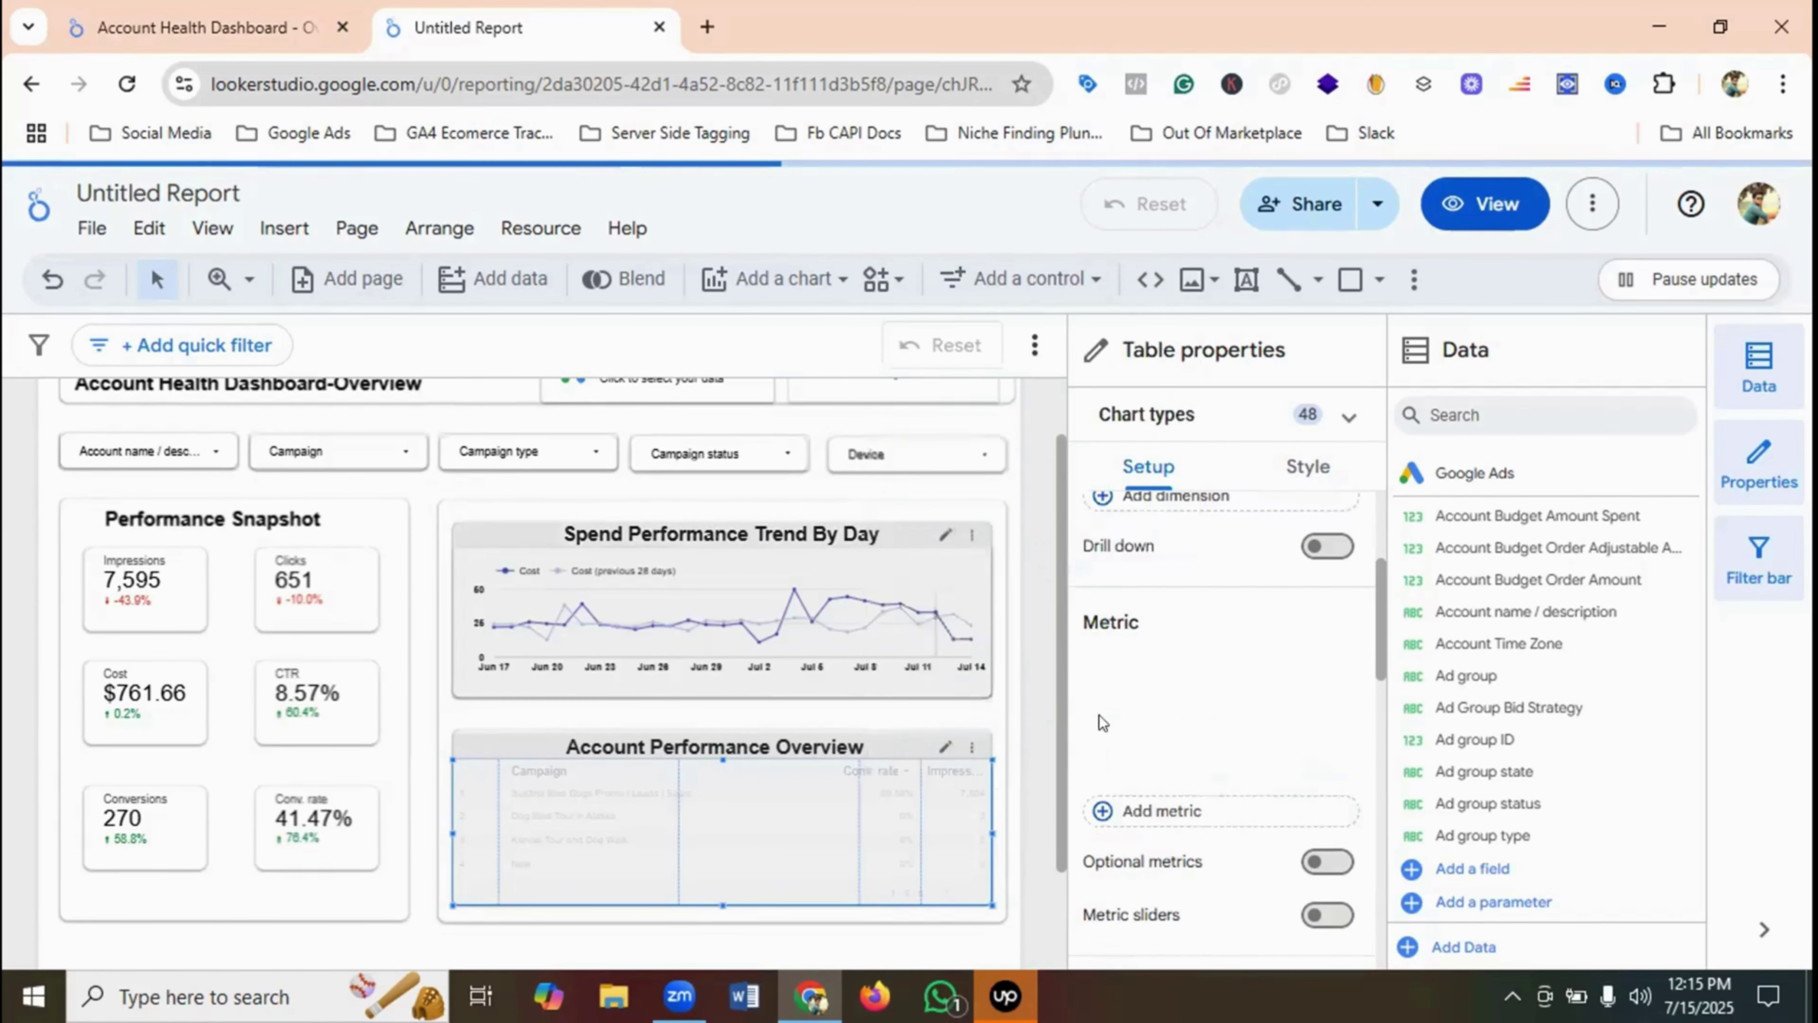
click(1129, 816)
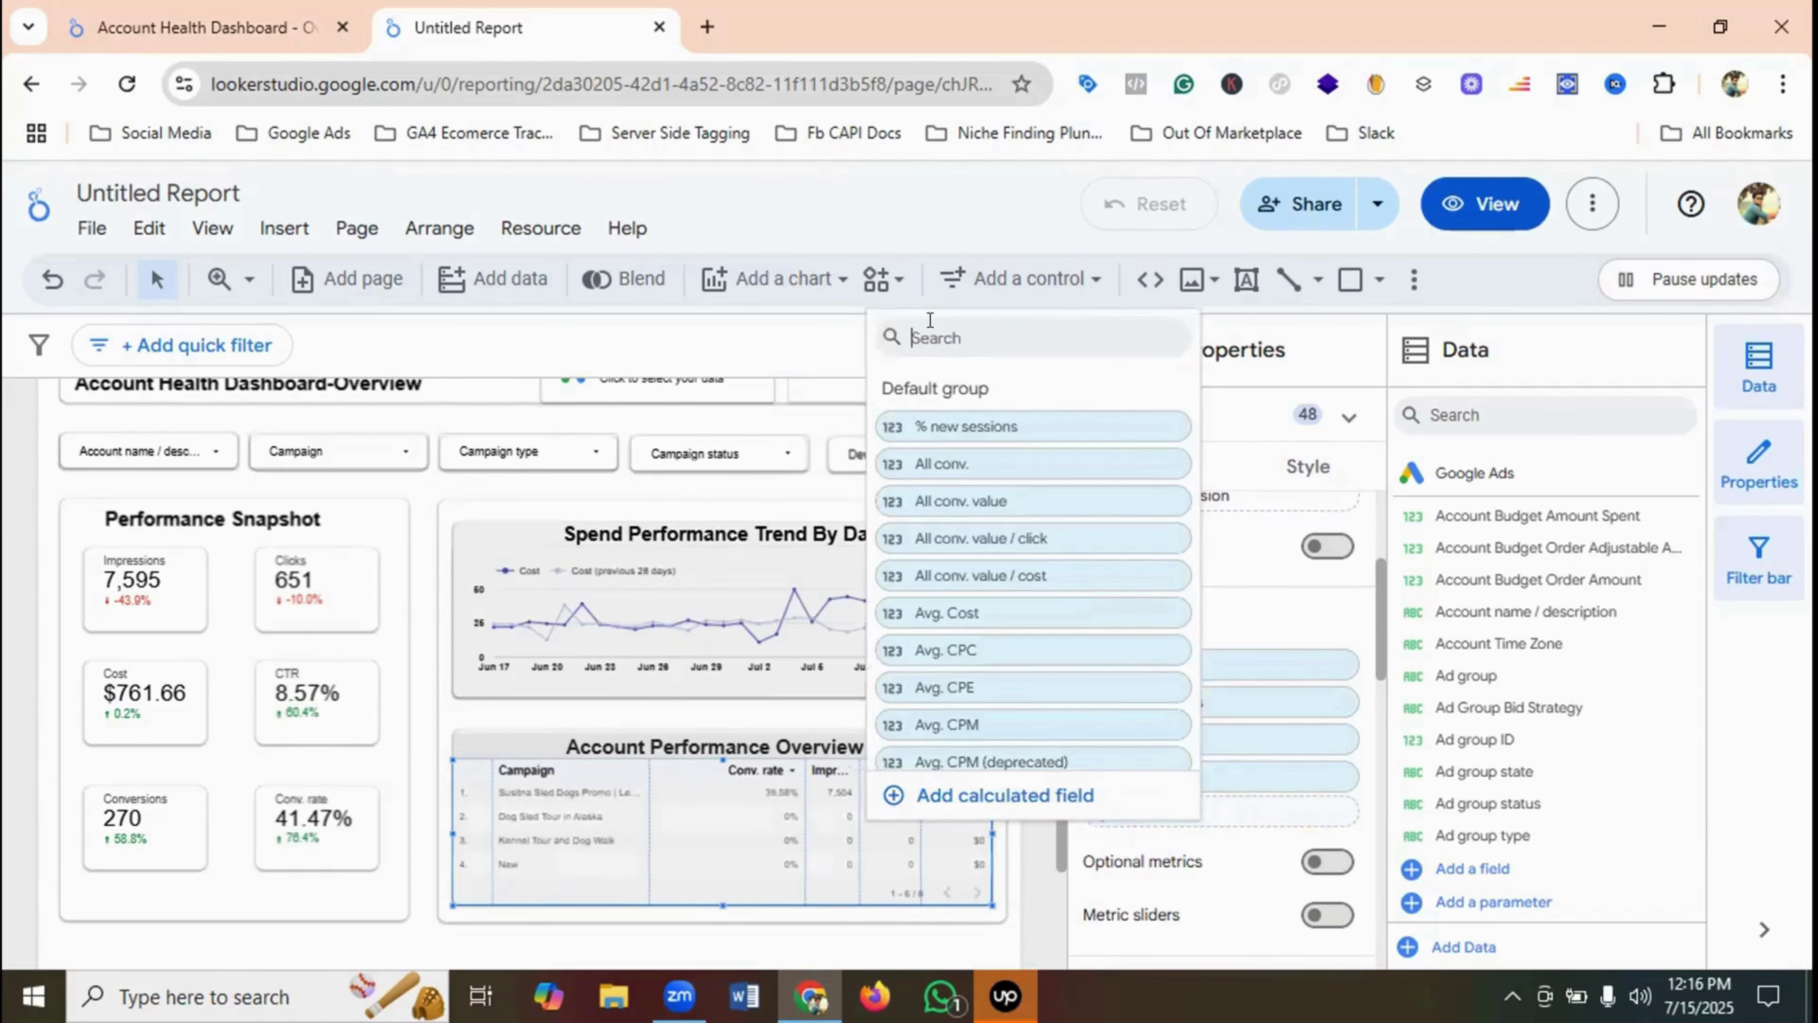
text(co)
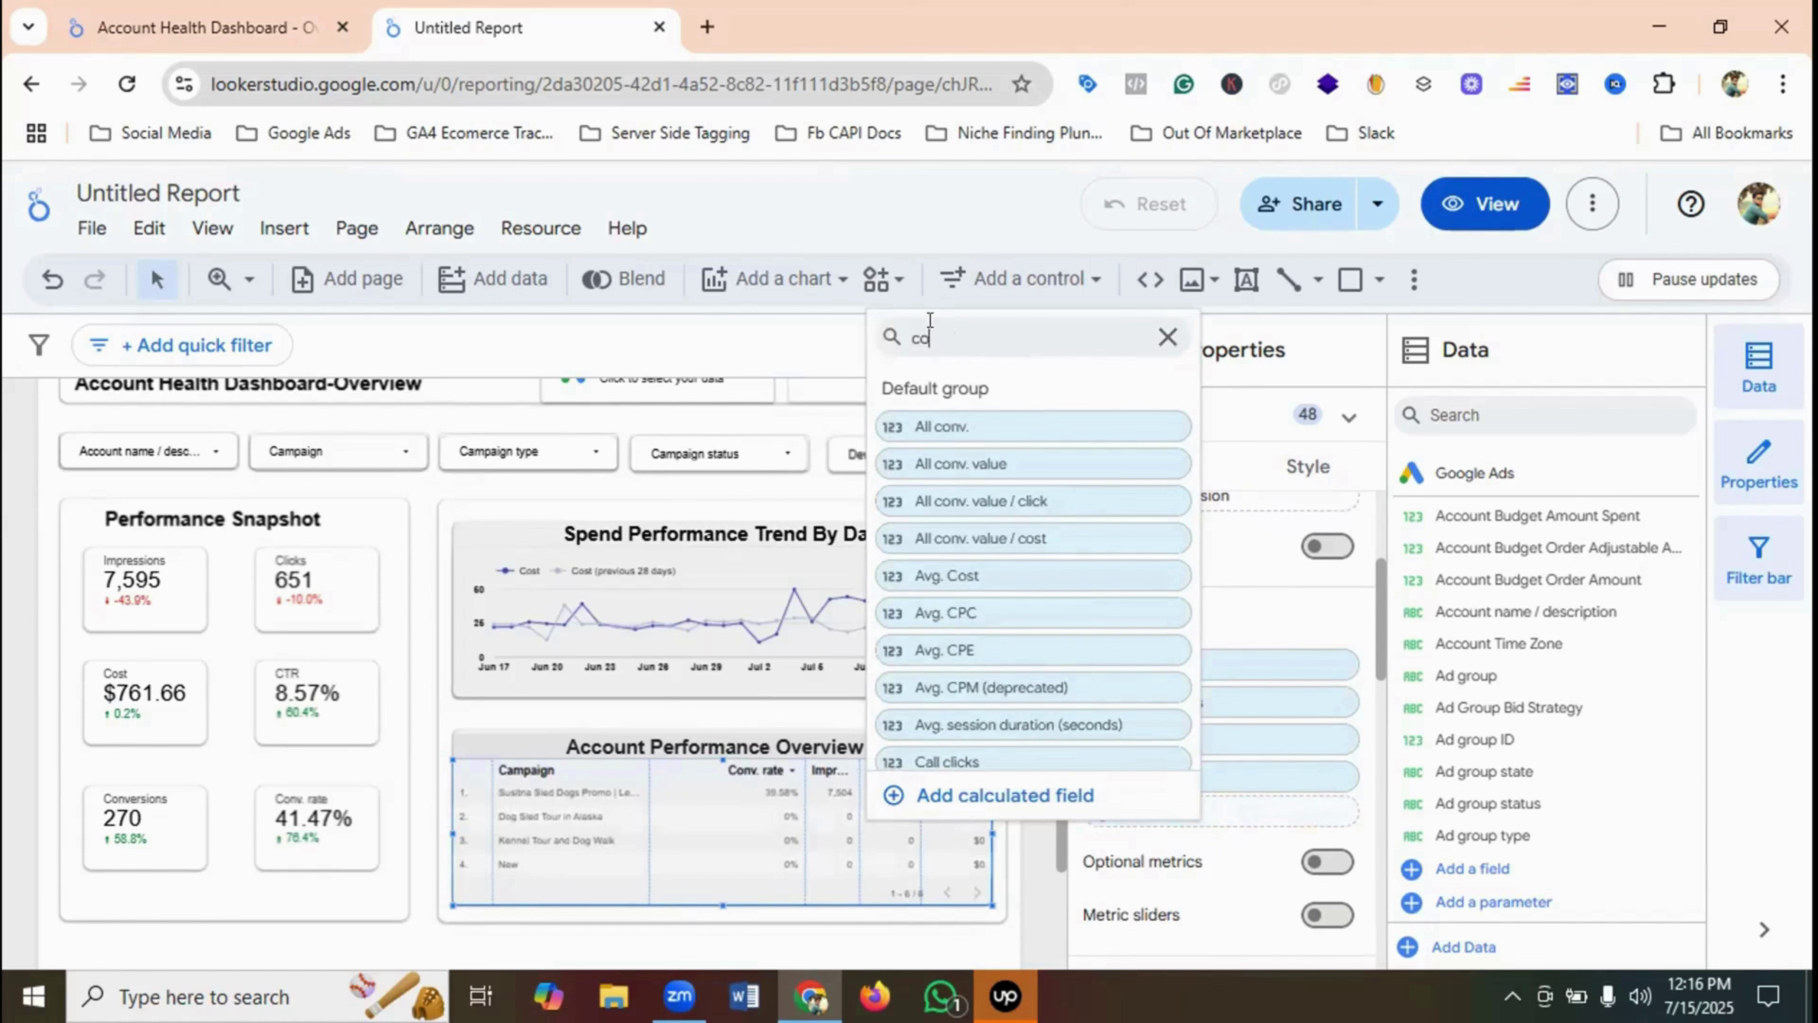
text(n)
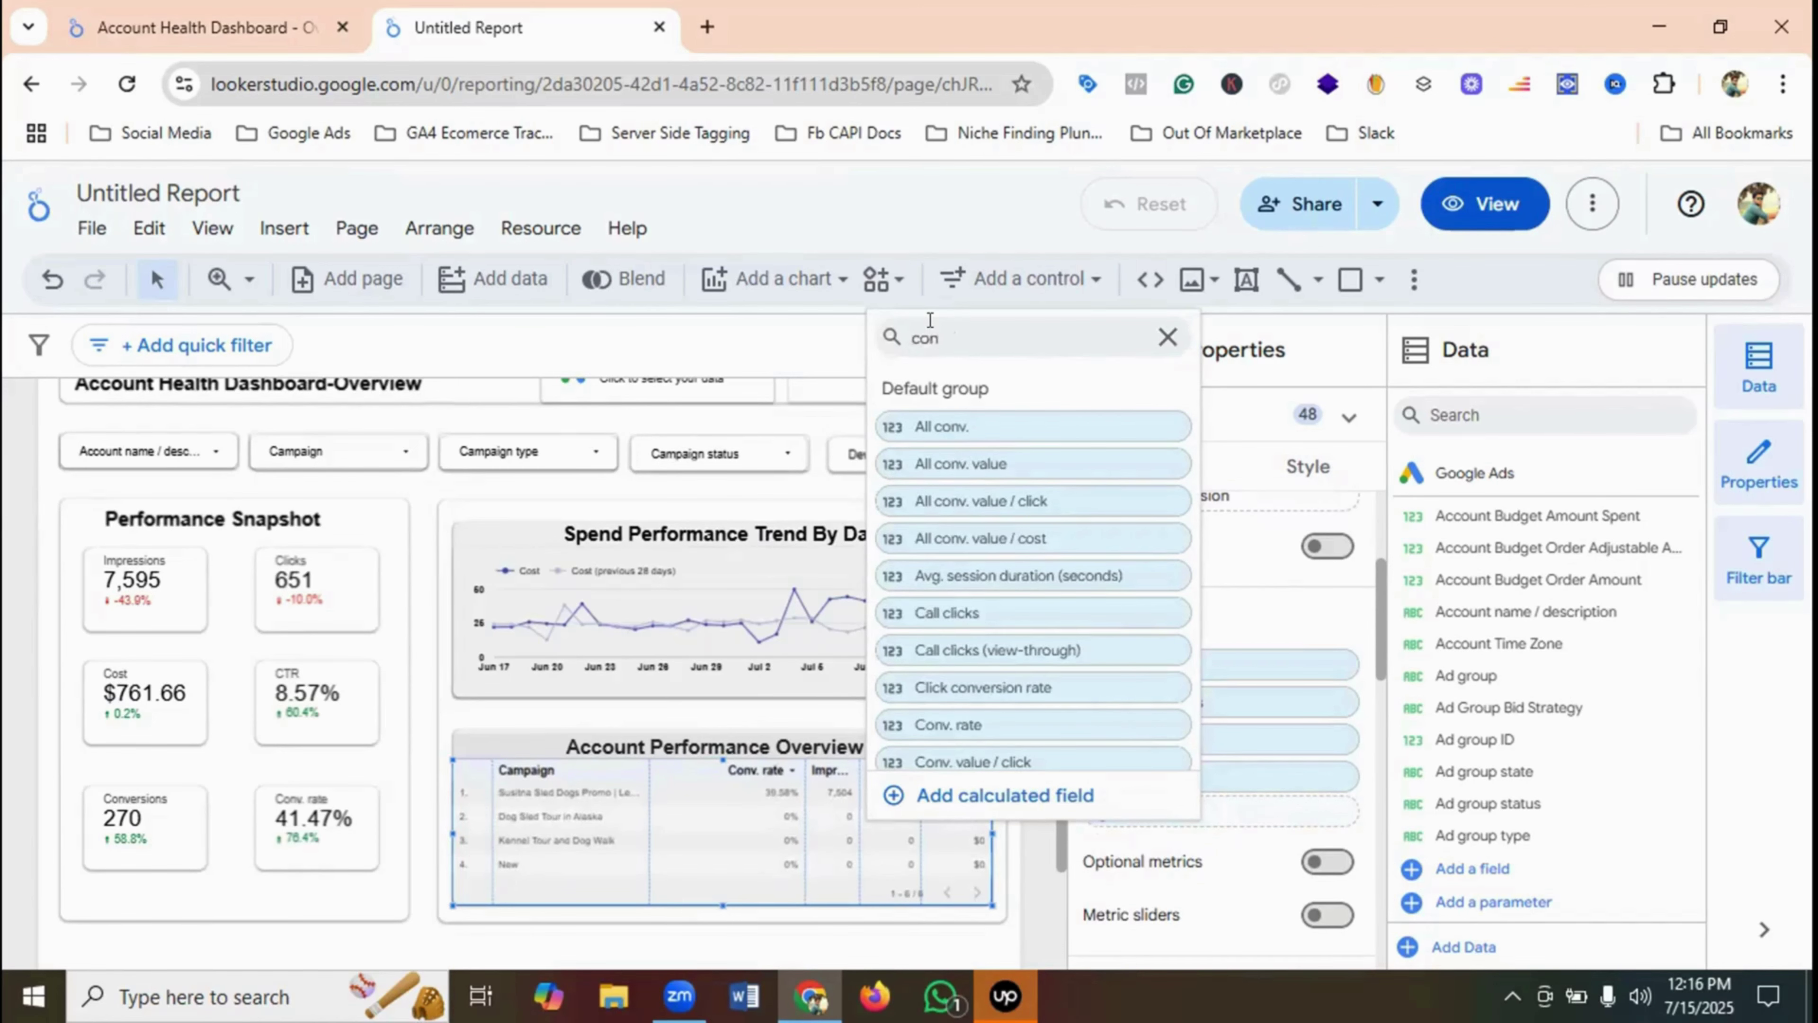
text(versio)
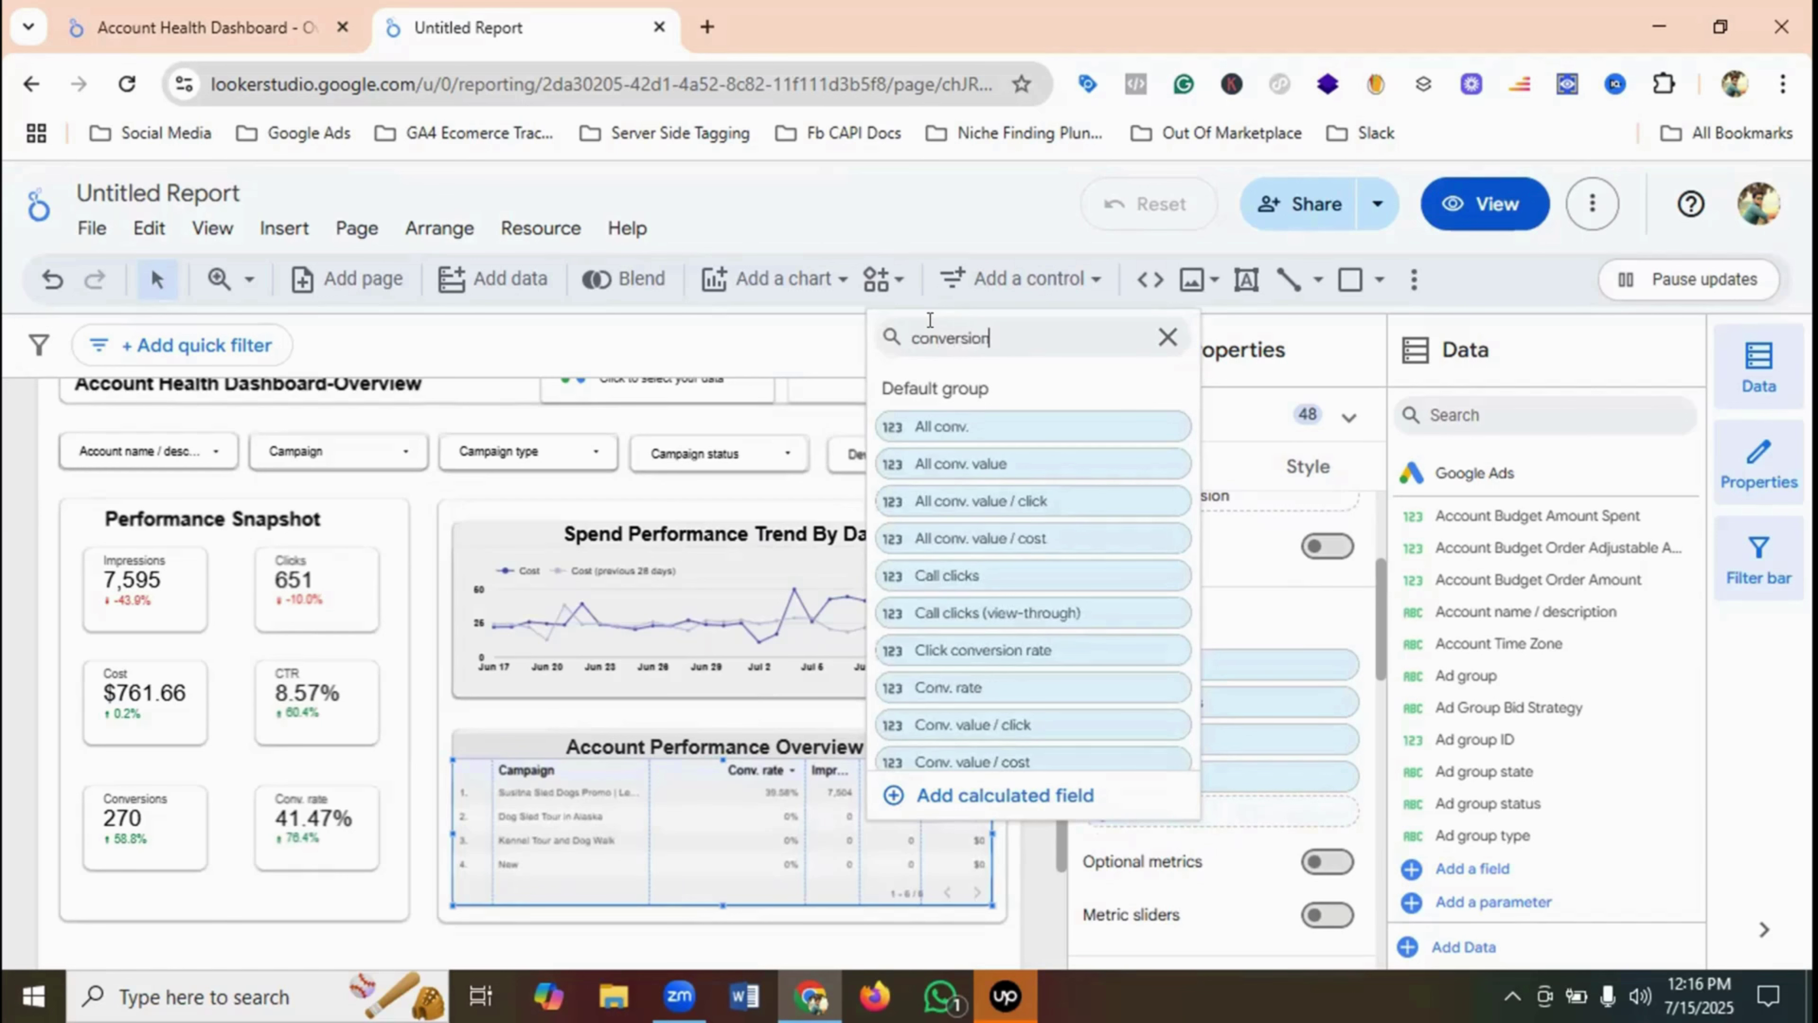
text(n)
scroll(999, 485, down, 2)
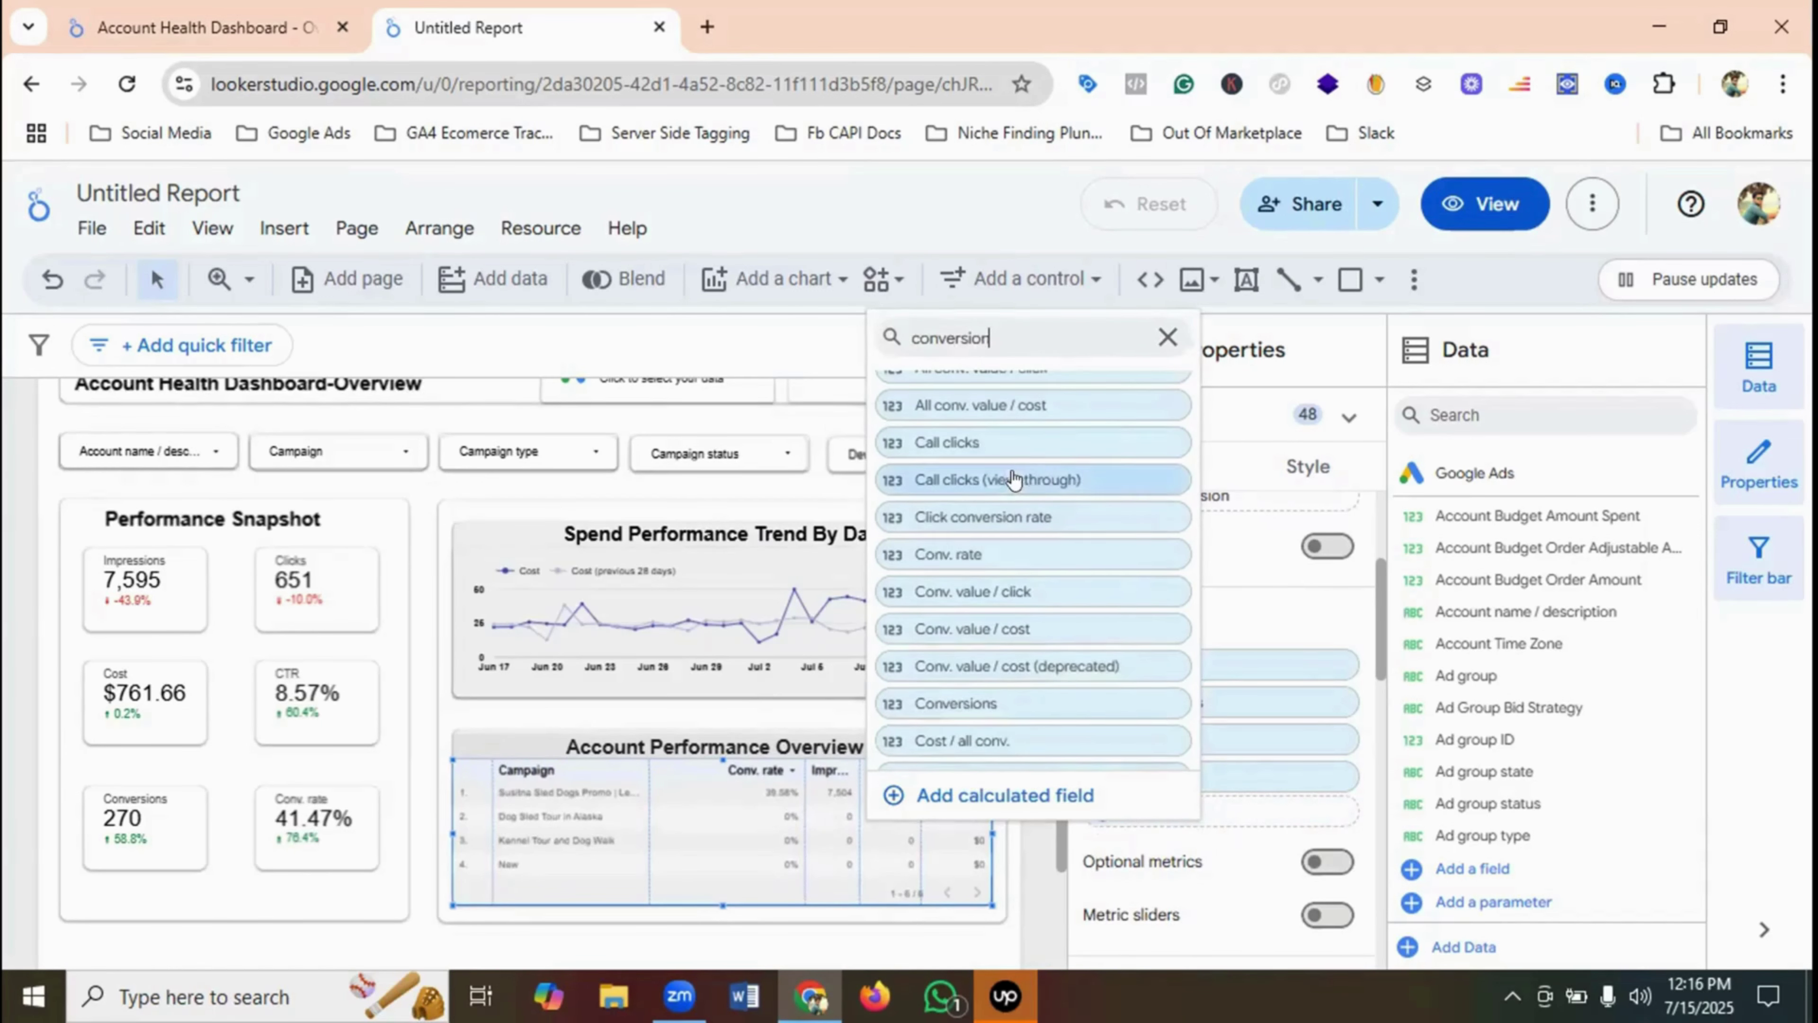
click(951, 698)
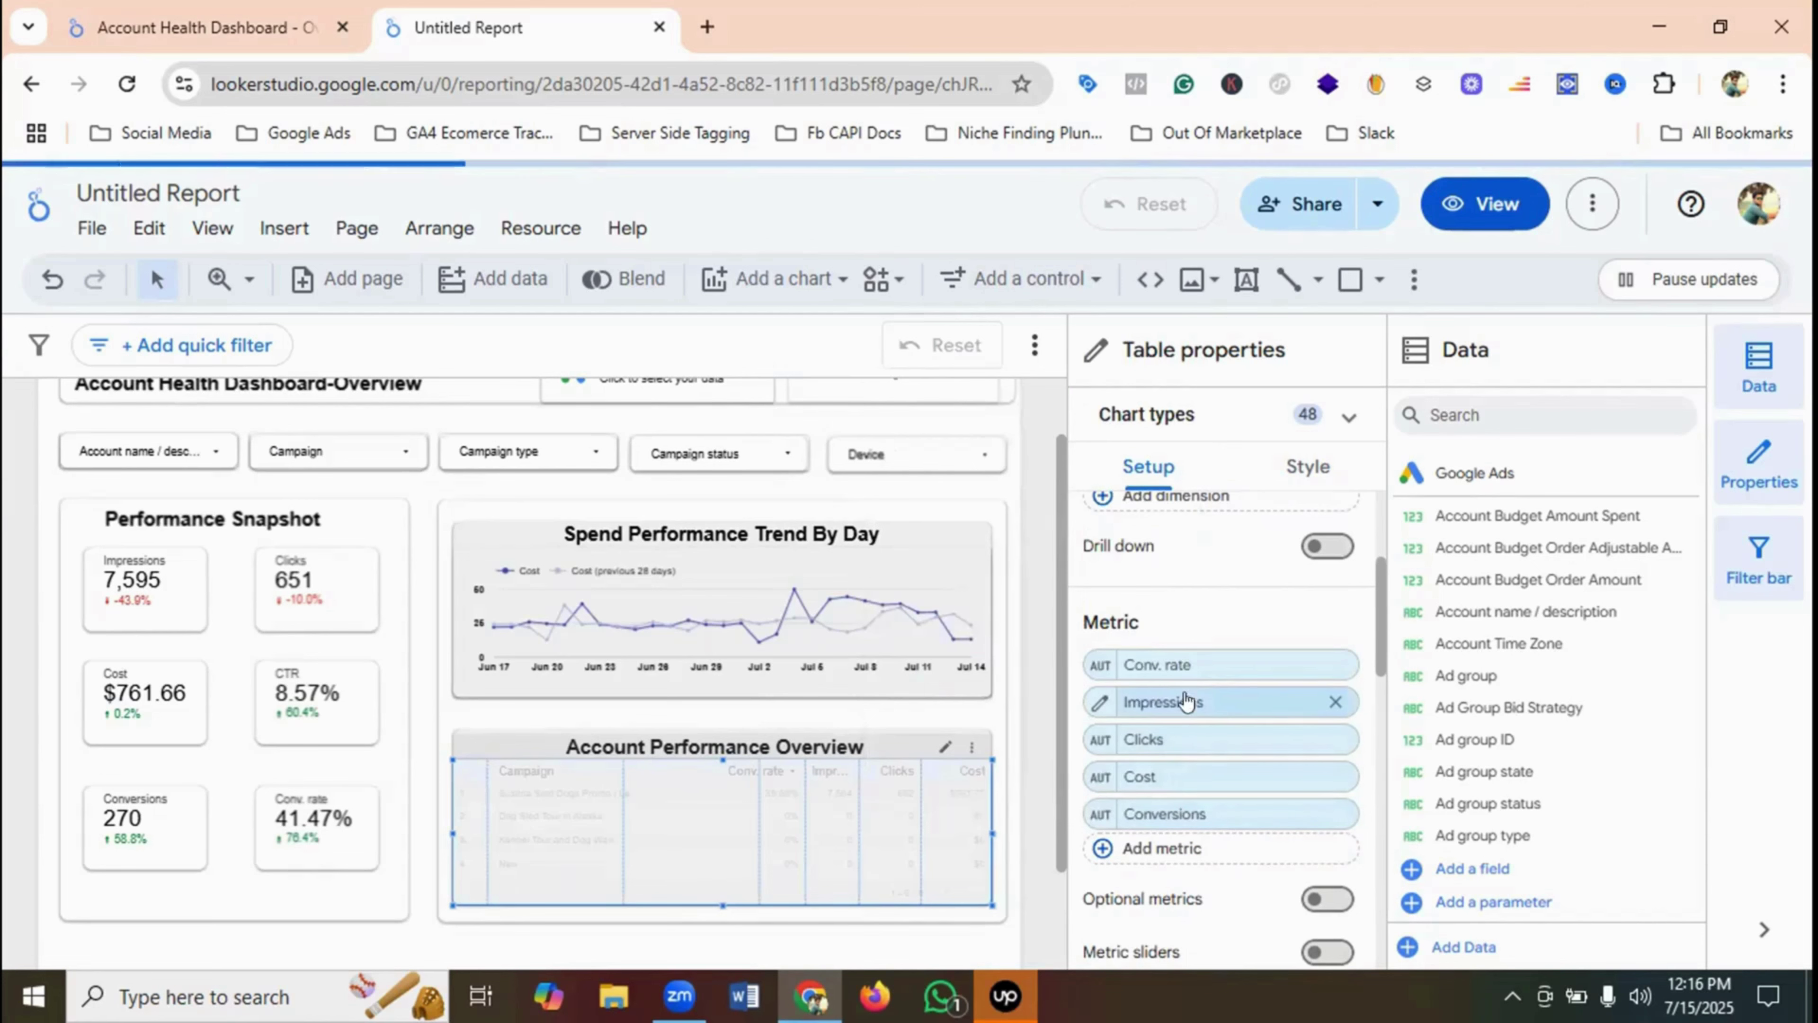
mouse_move(1121, 703)
mouse_down()
mouse_move(1124, 667)
mouse_move(1157, 790)
mouse_move(1137, 816)
mouse_move(1140, 768)
mouse_up()
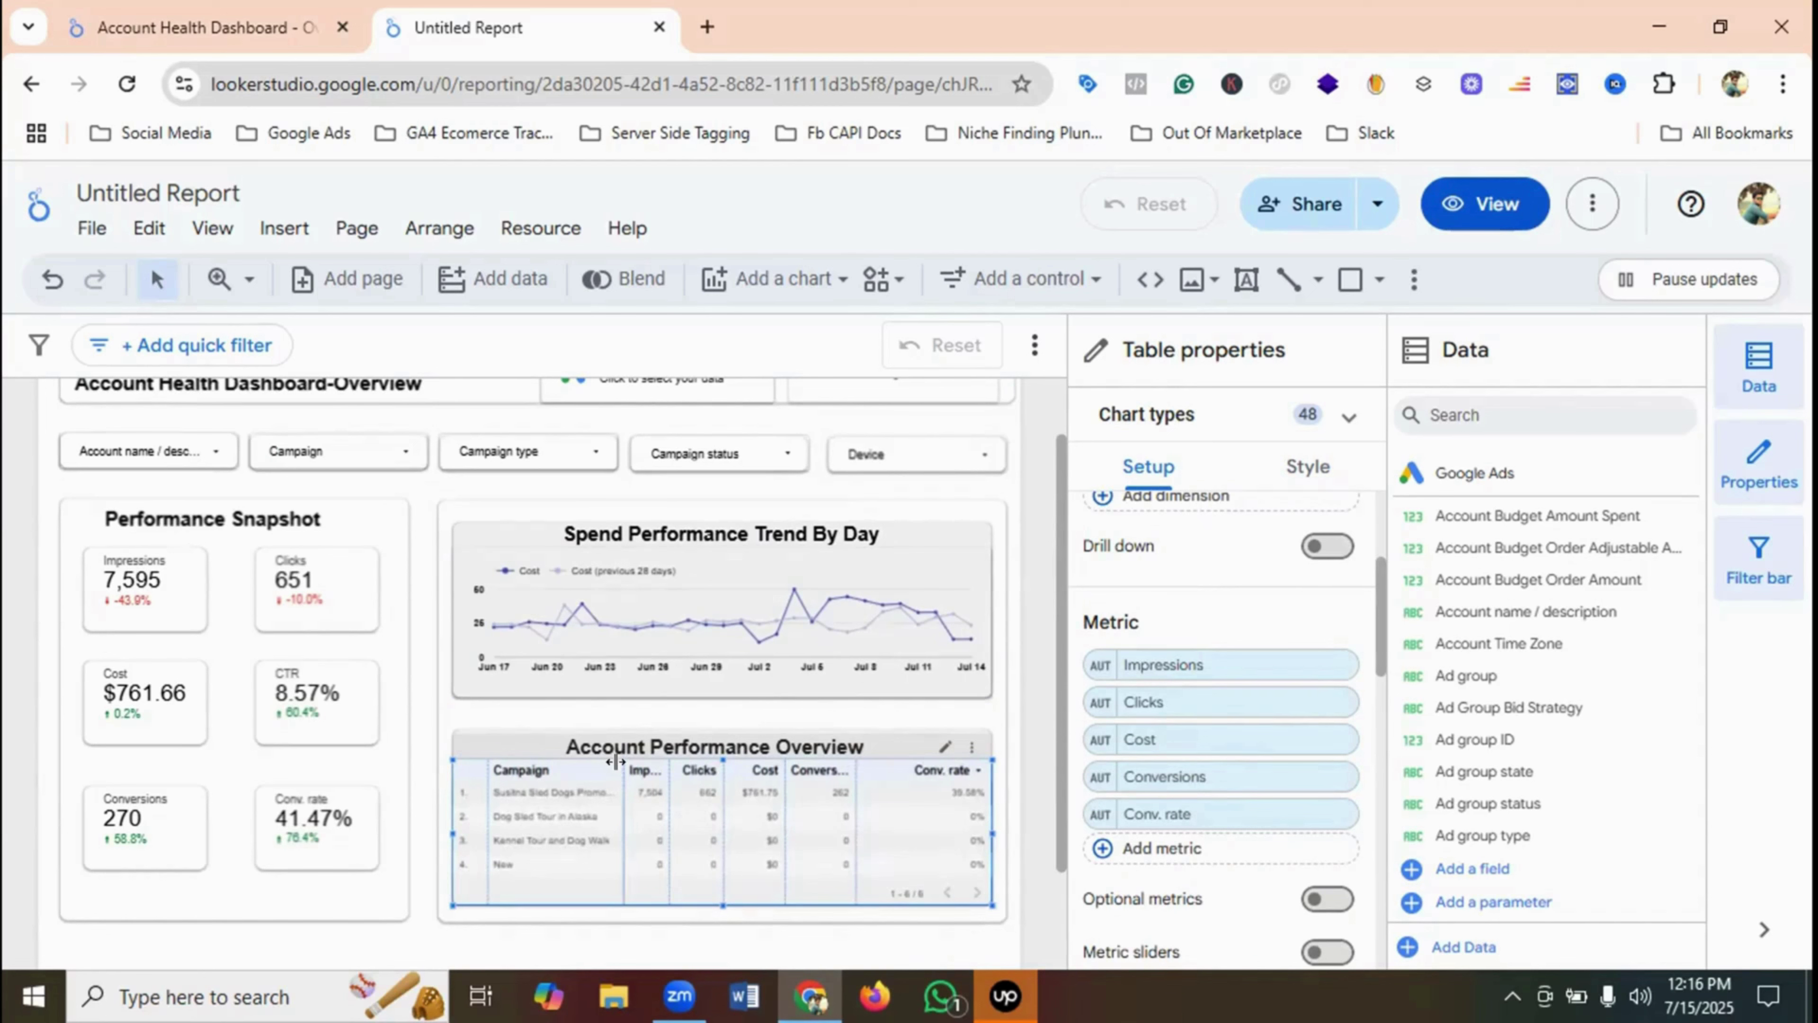
- Resize the Account Performance Overview table's columns so the Impressions, Clicks, Cost, Conversions and Conv. rate headers all fit
drag(615, 760, 606, 761)
drag(658, 759, 704, 761)
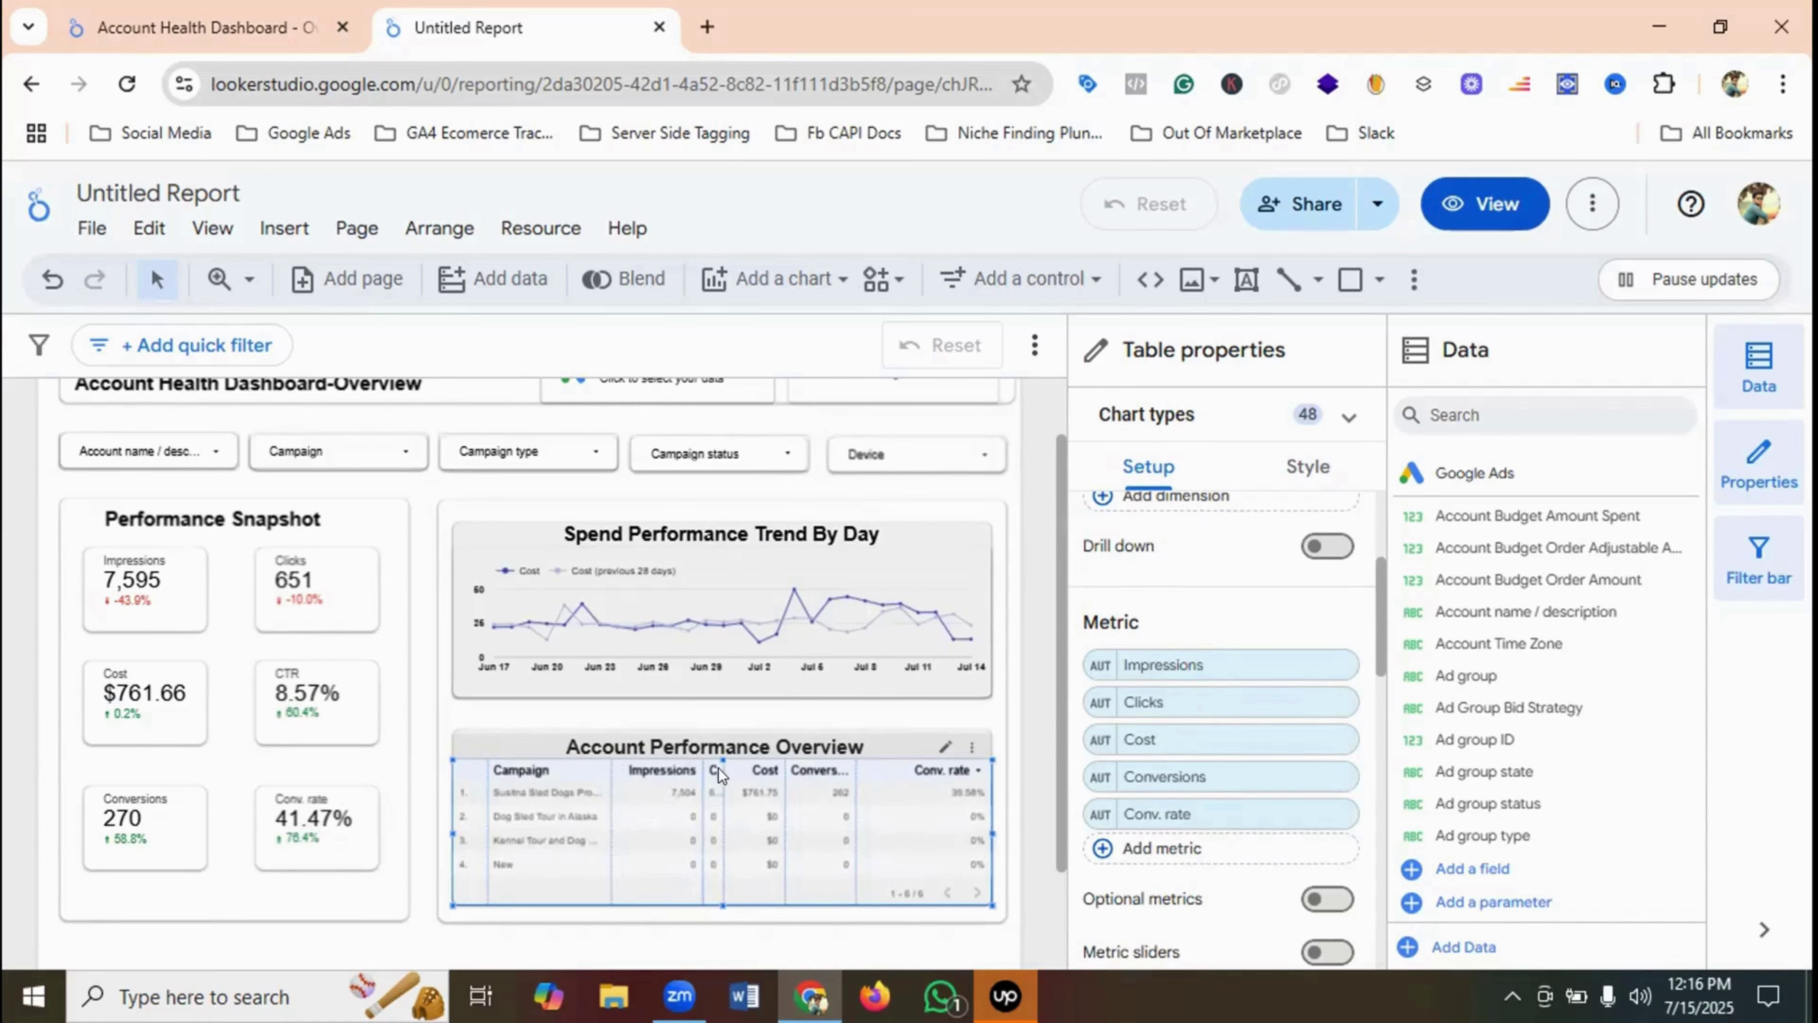
drag(716, 757, 762, 759)
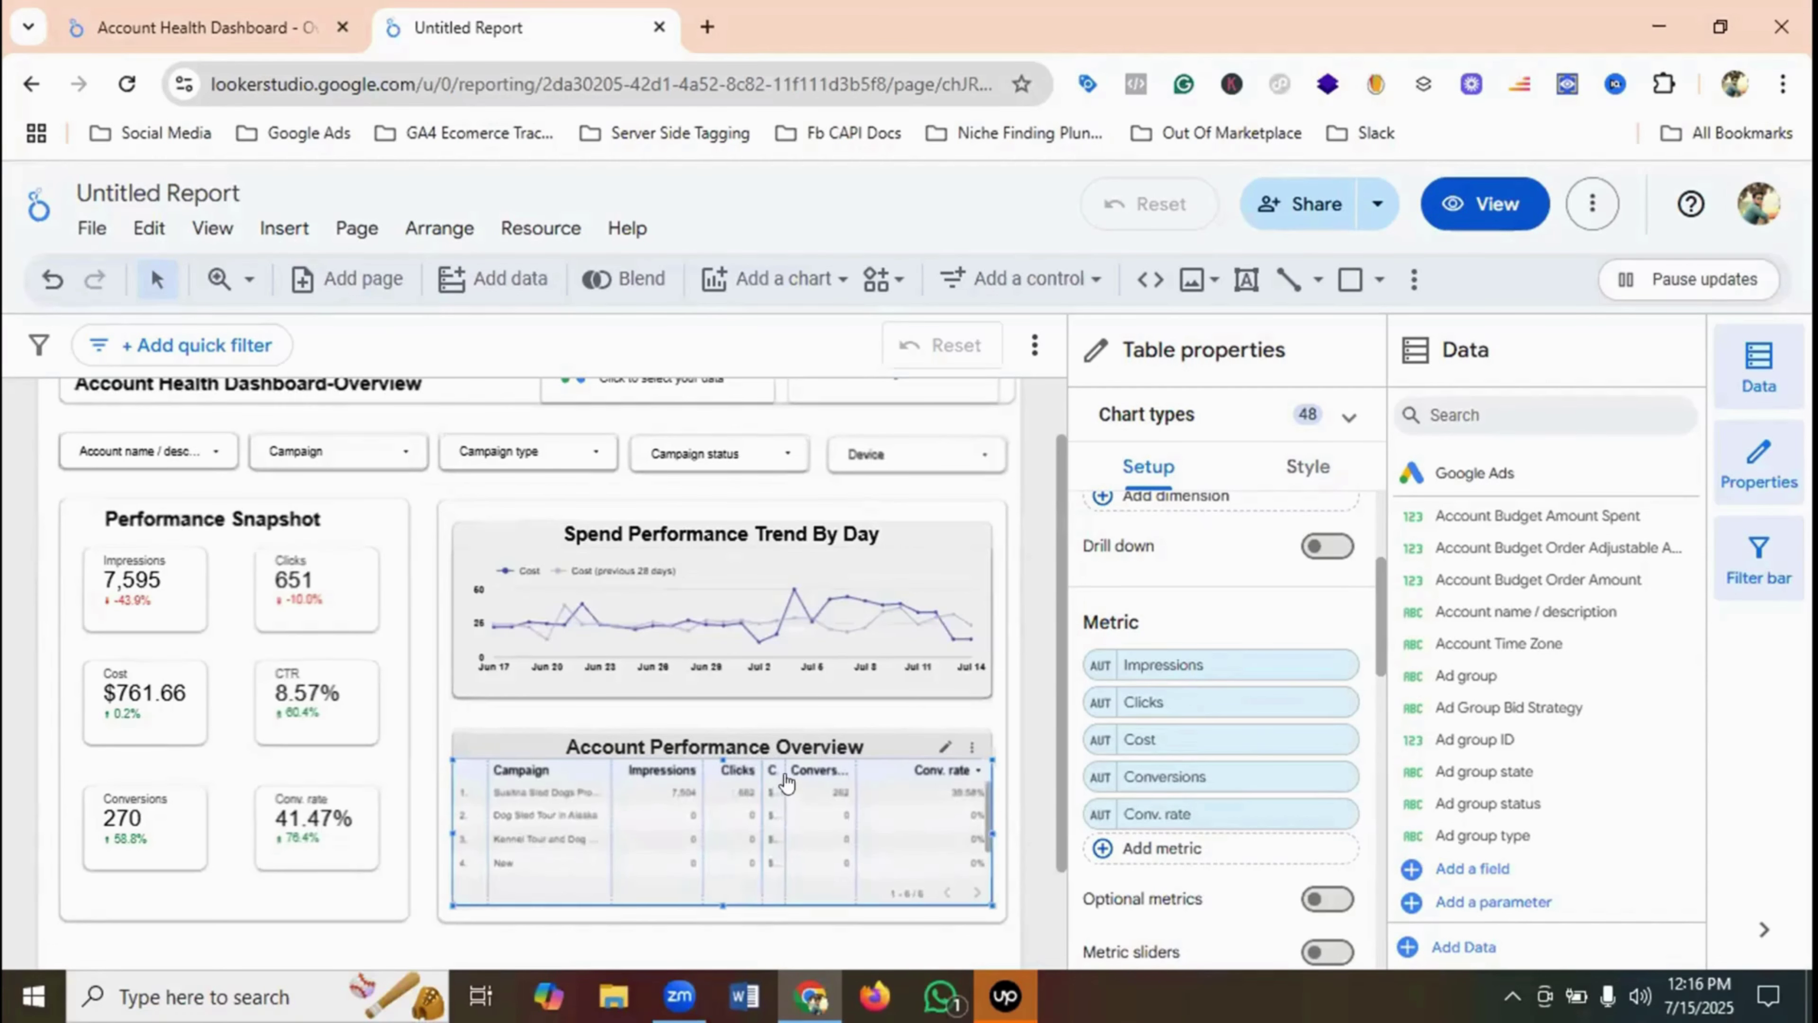
drag(785, 758, 816, 759)
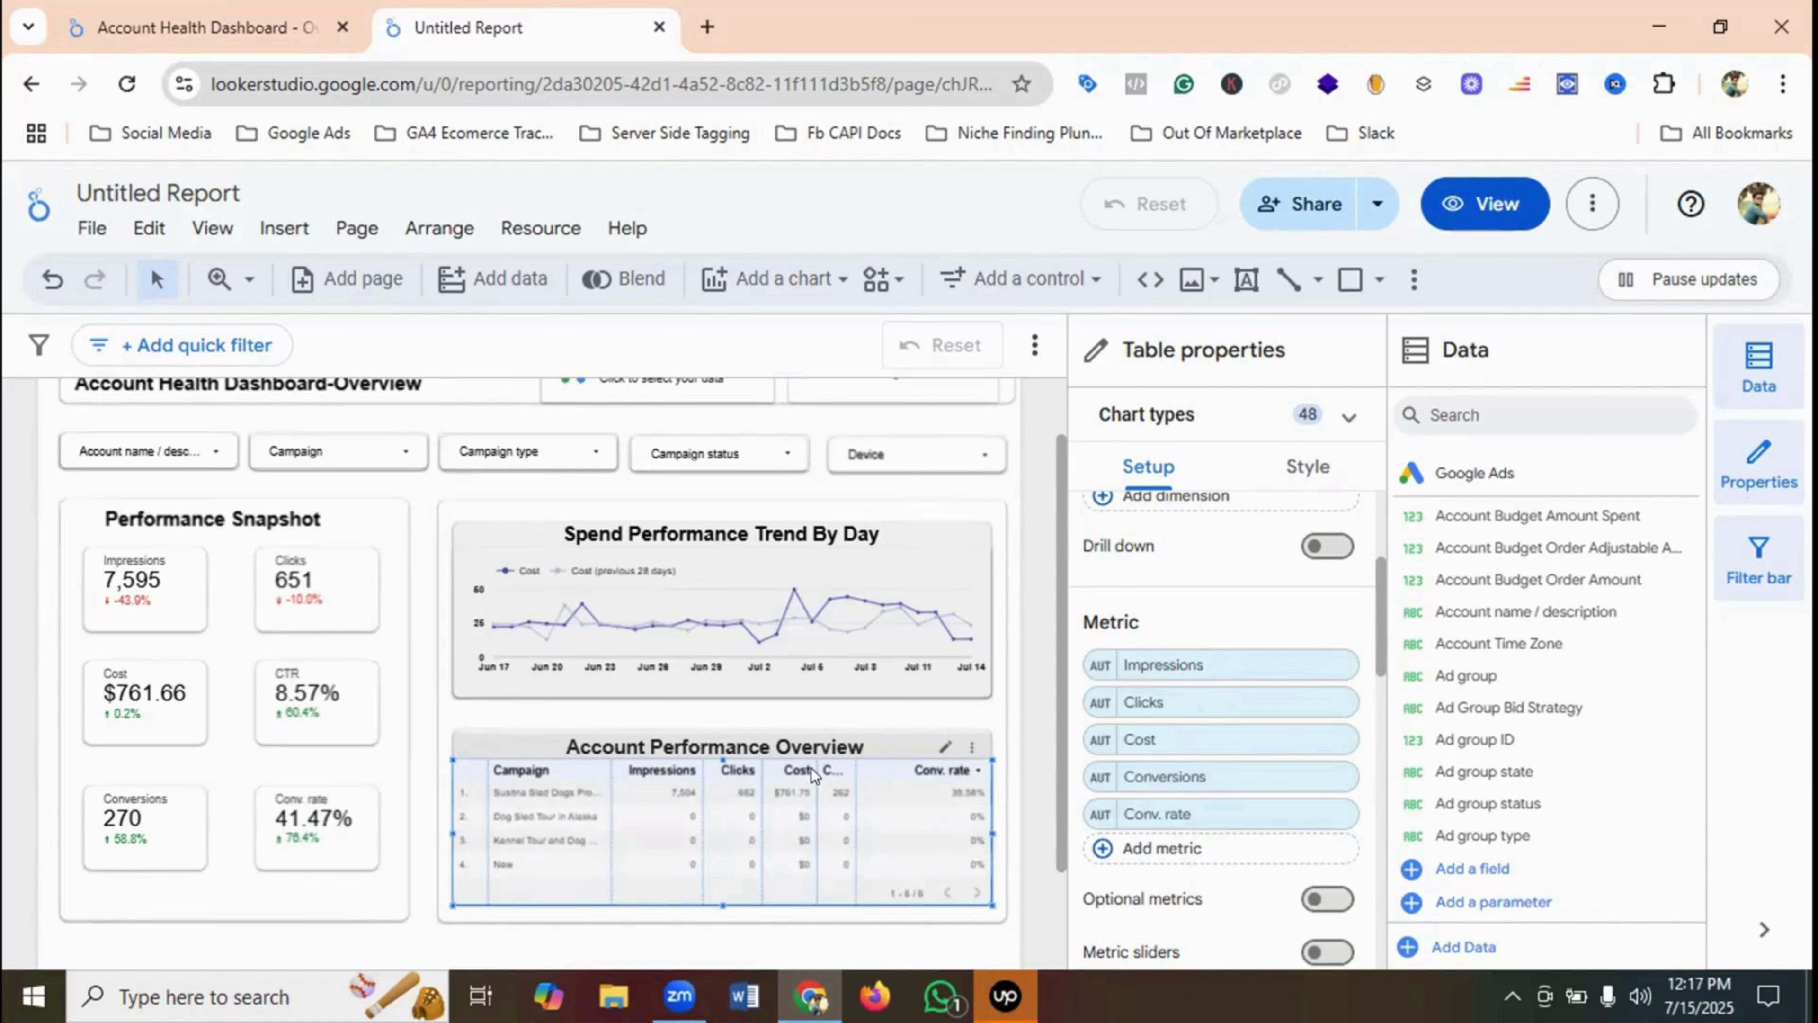
drag(816, 770, 835, 773)
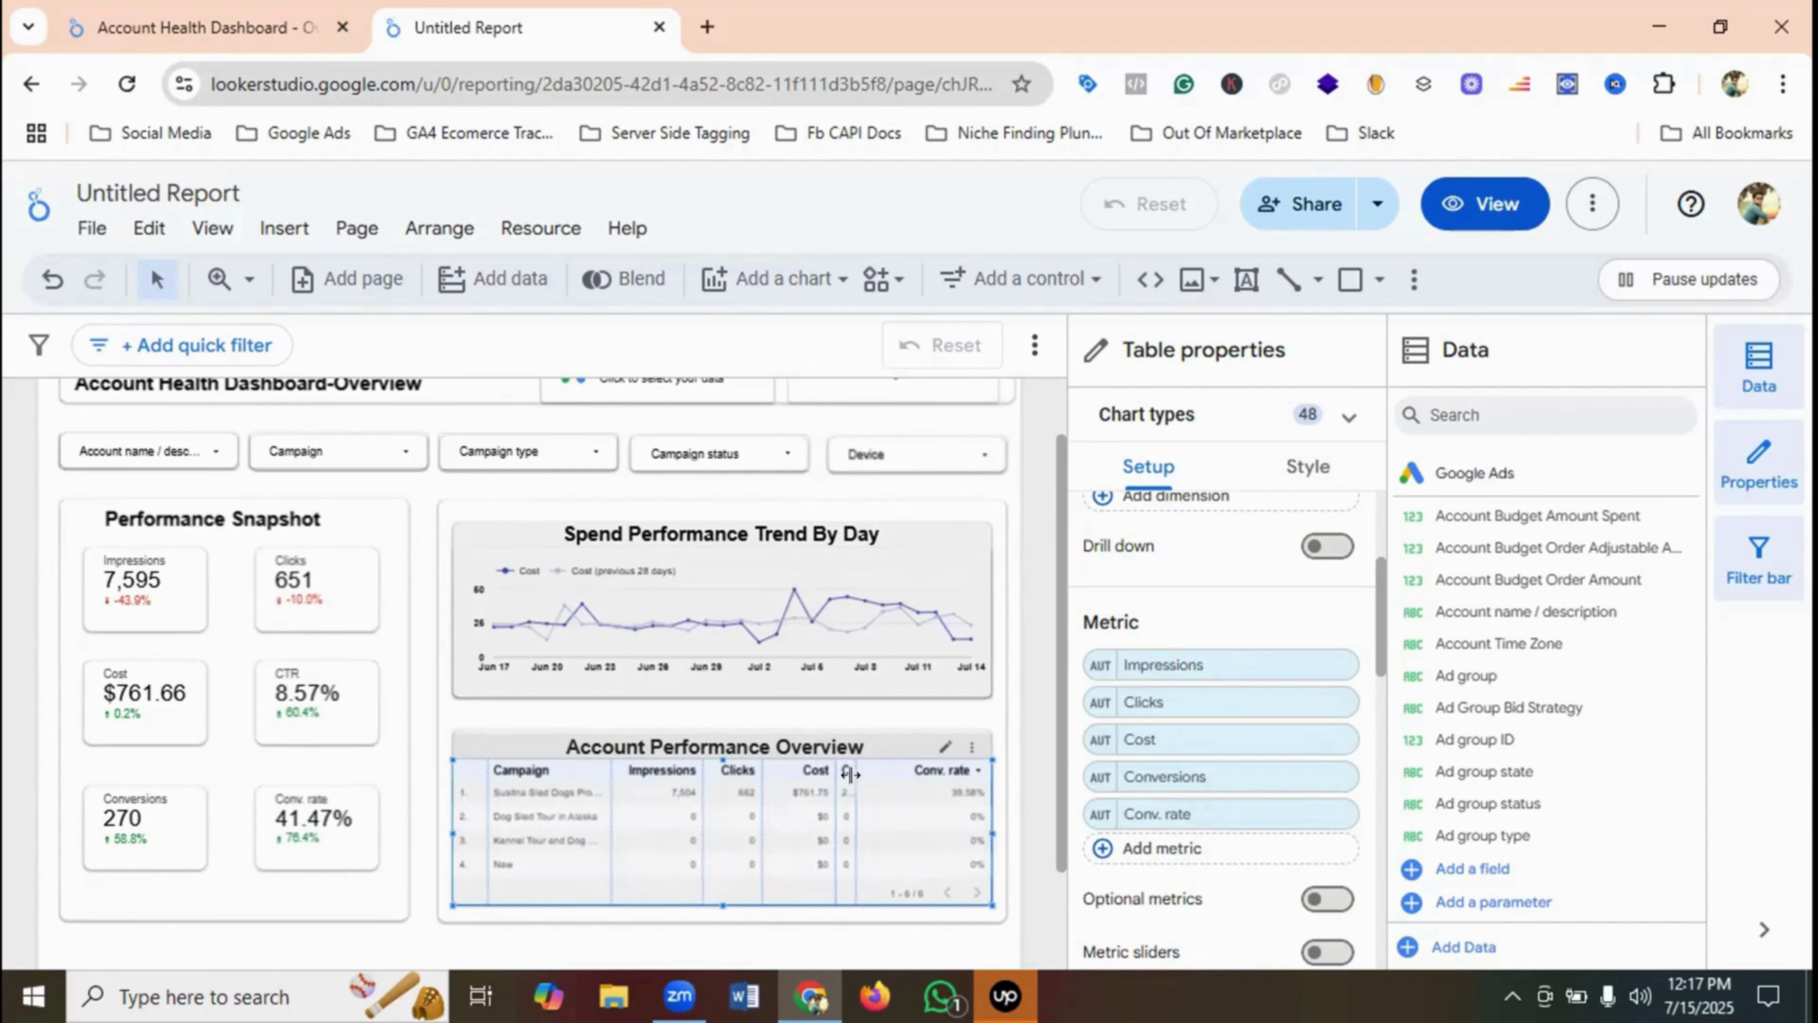
drag(857, 768, 908, 757)
drag(599, 777, 590, 776)
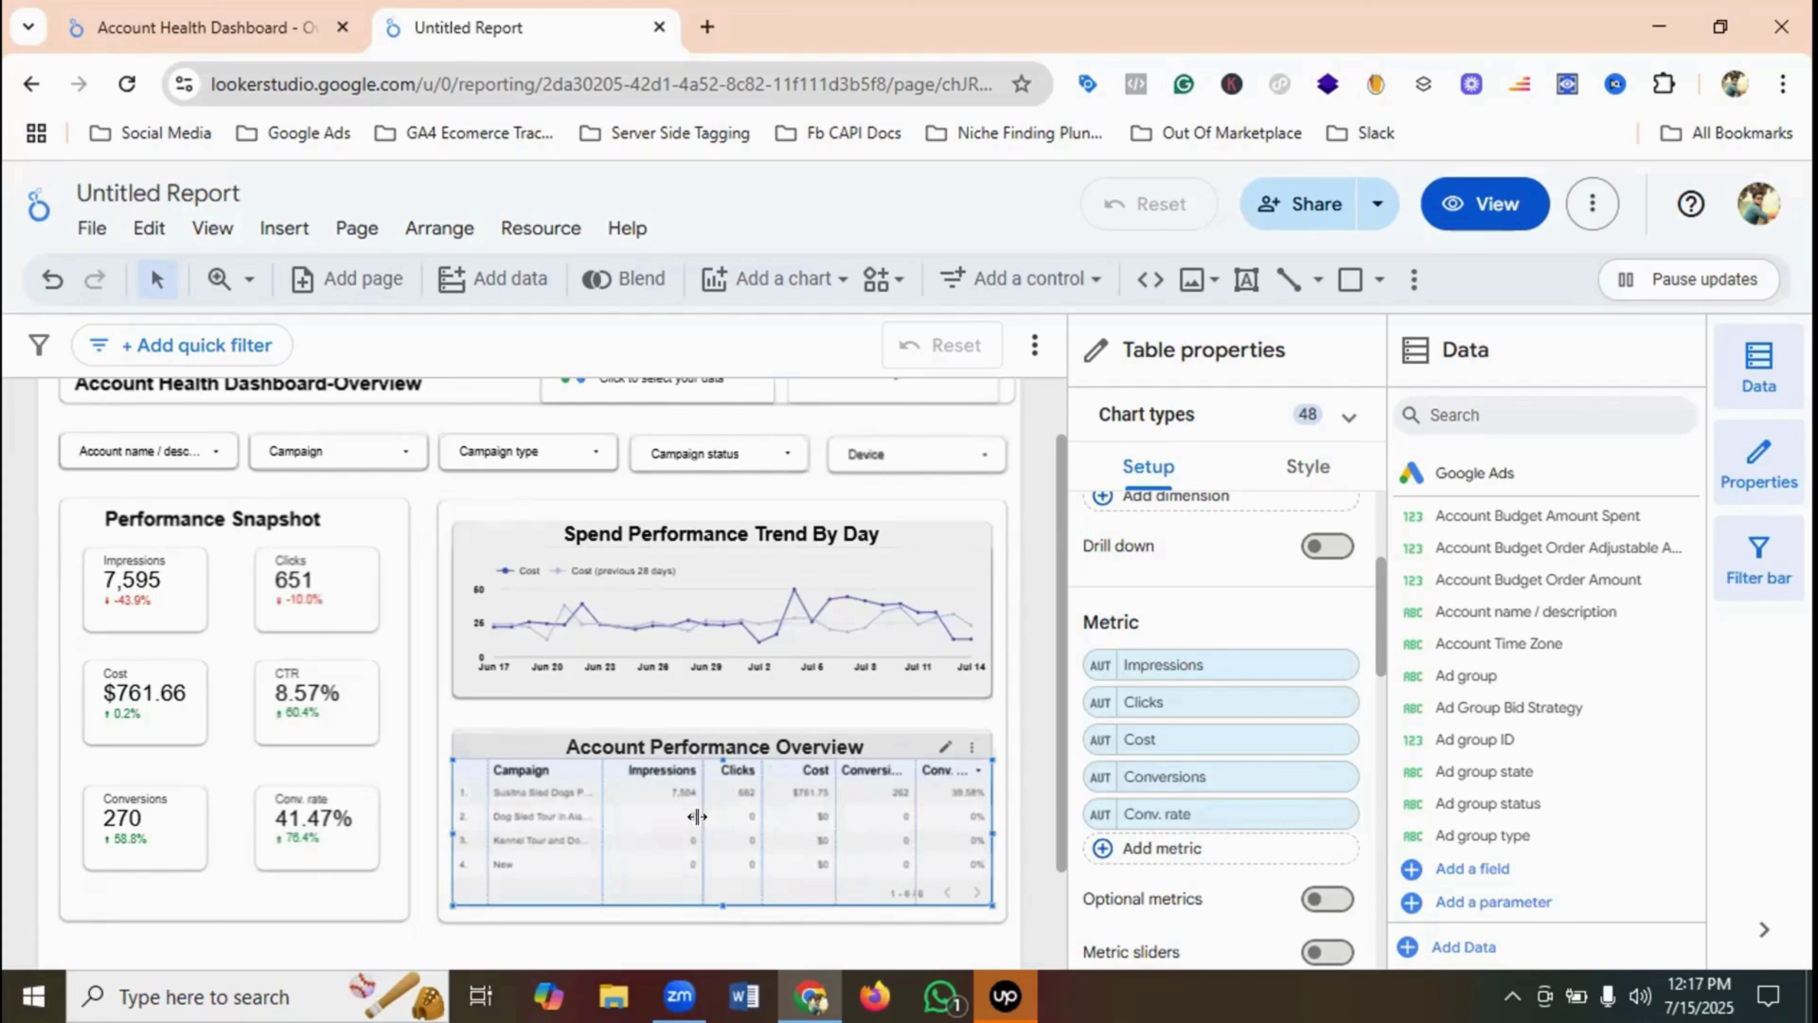
drag(698, 816, 685, 816)
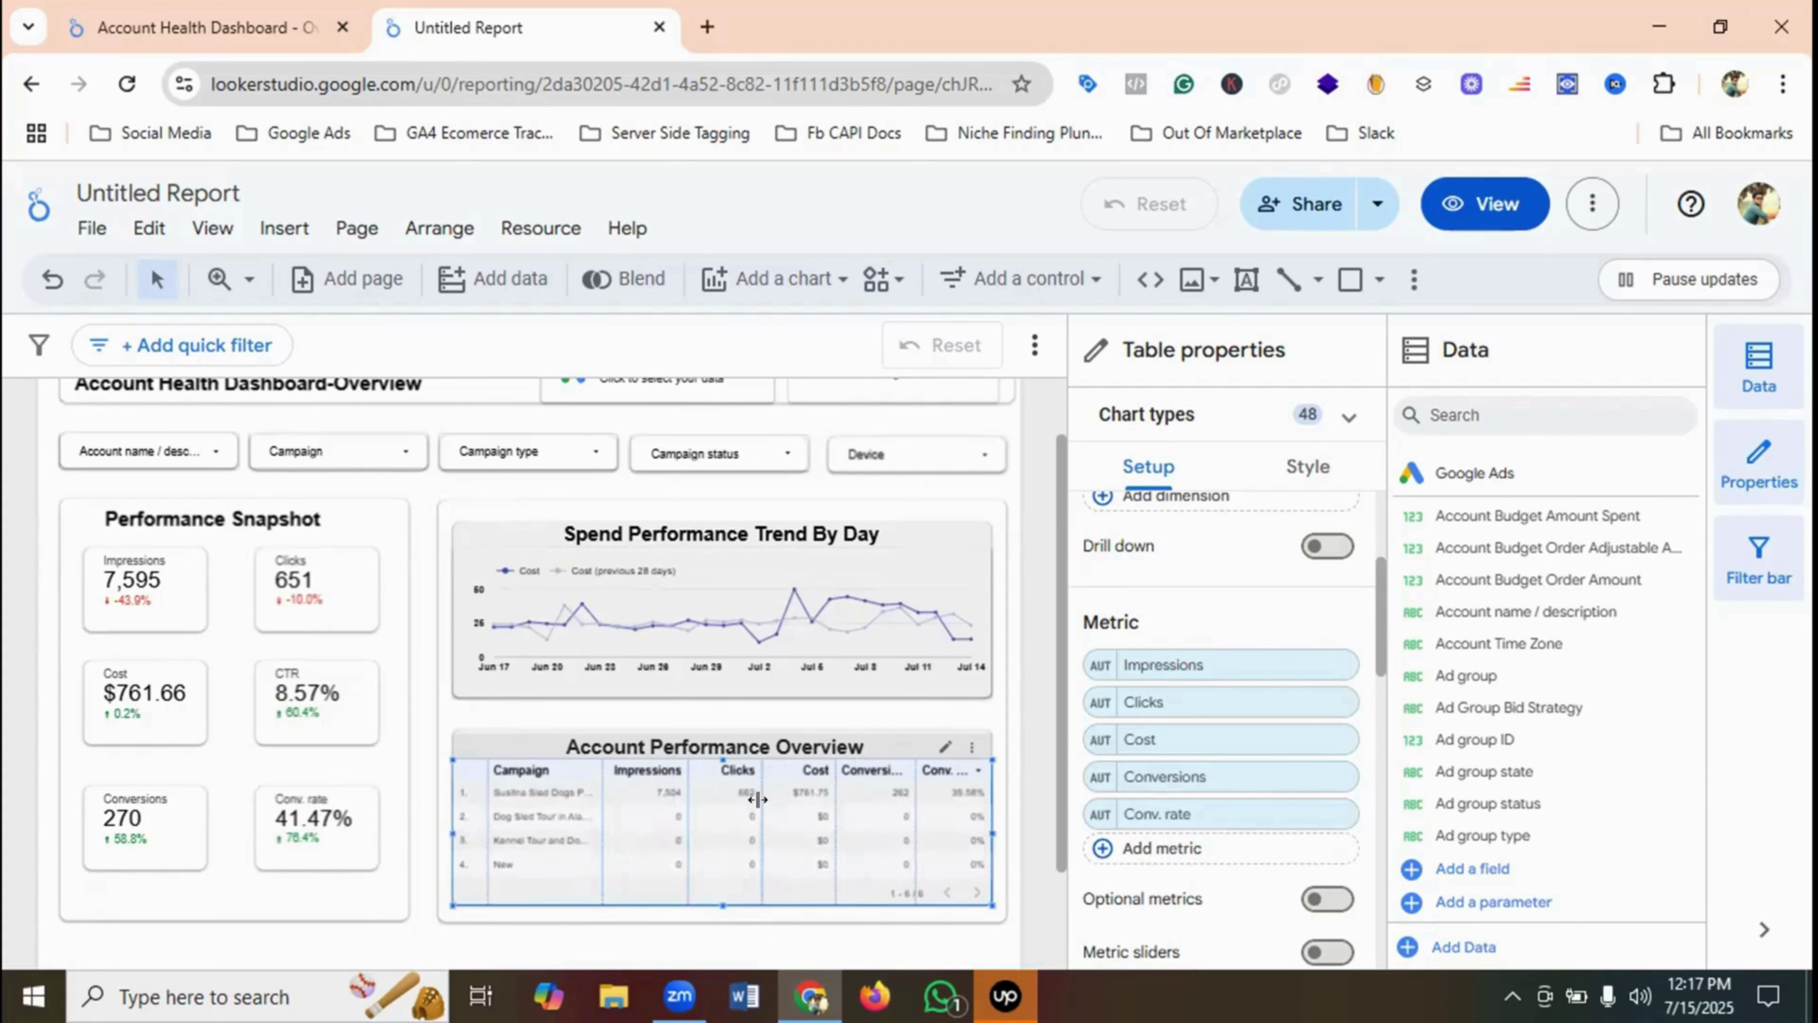
drag(763, 795, 801, 801)
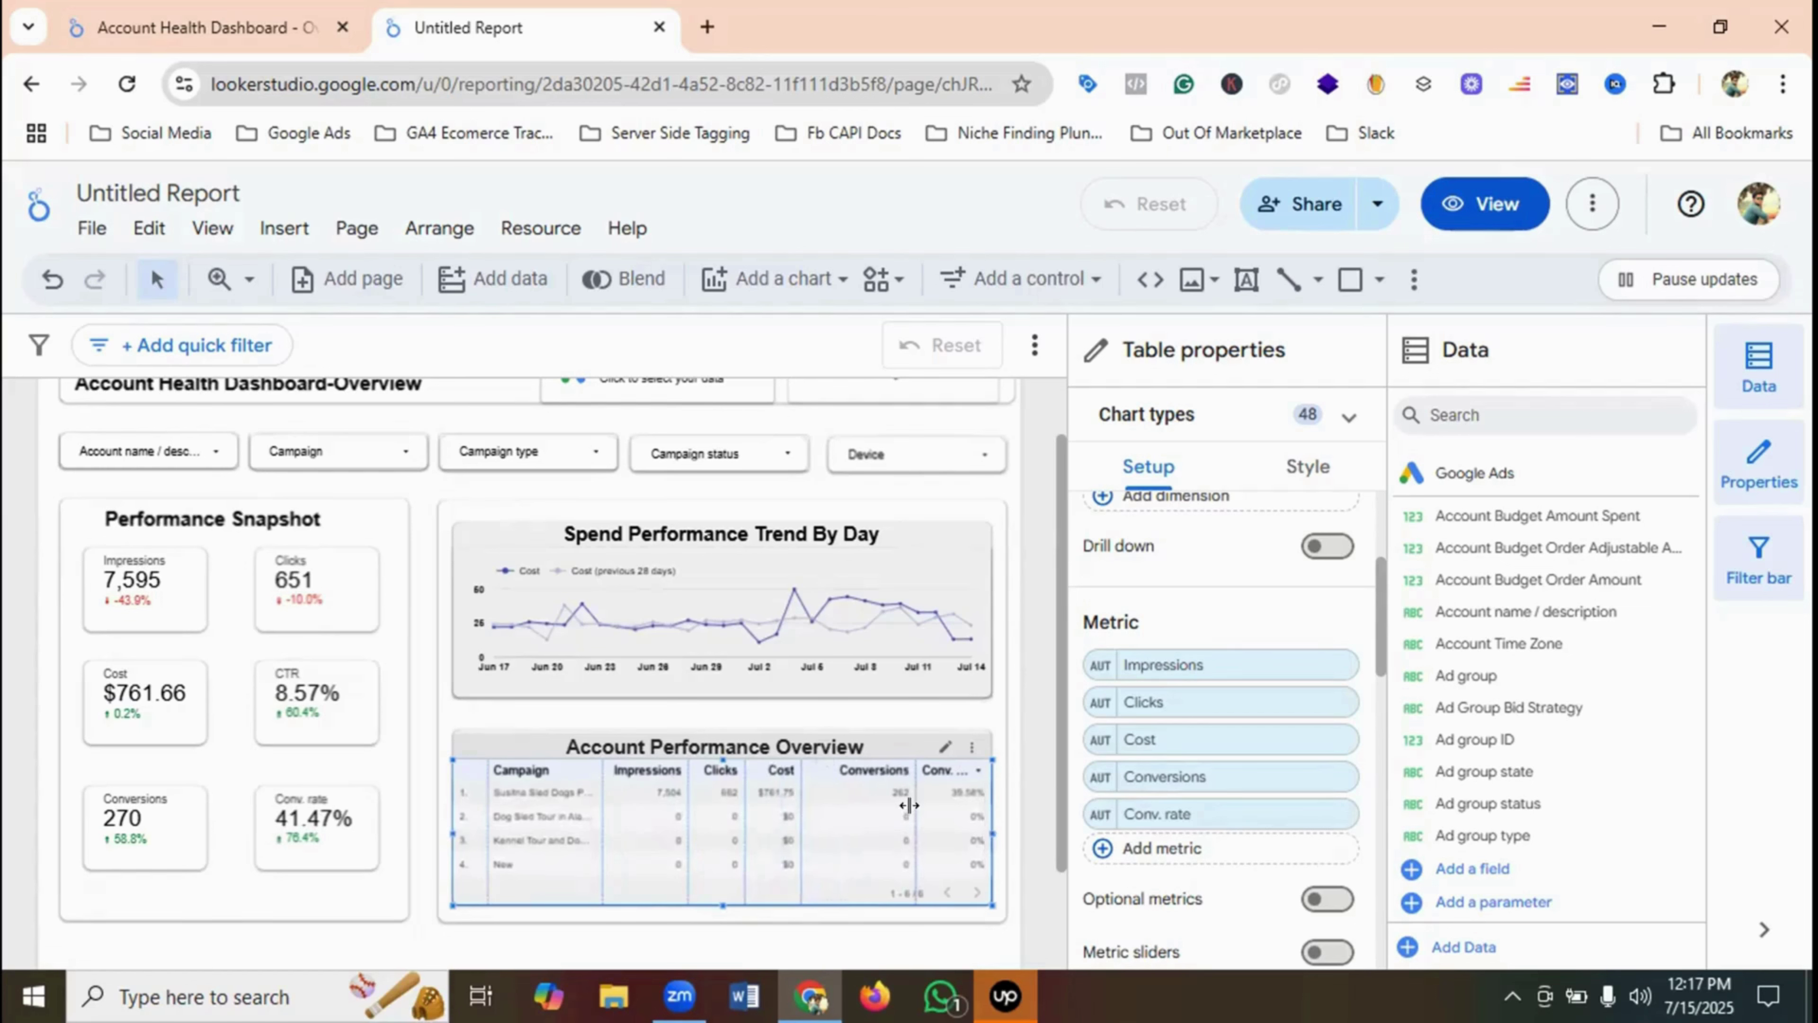
drag(909, 805, 894, 810)
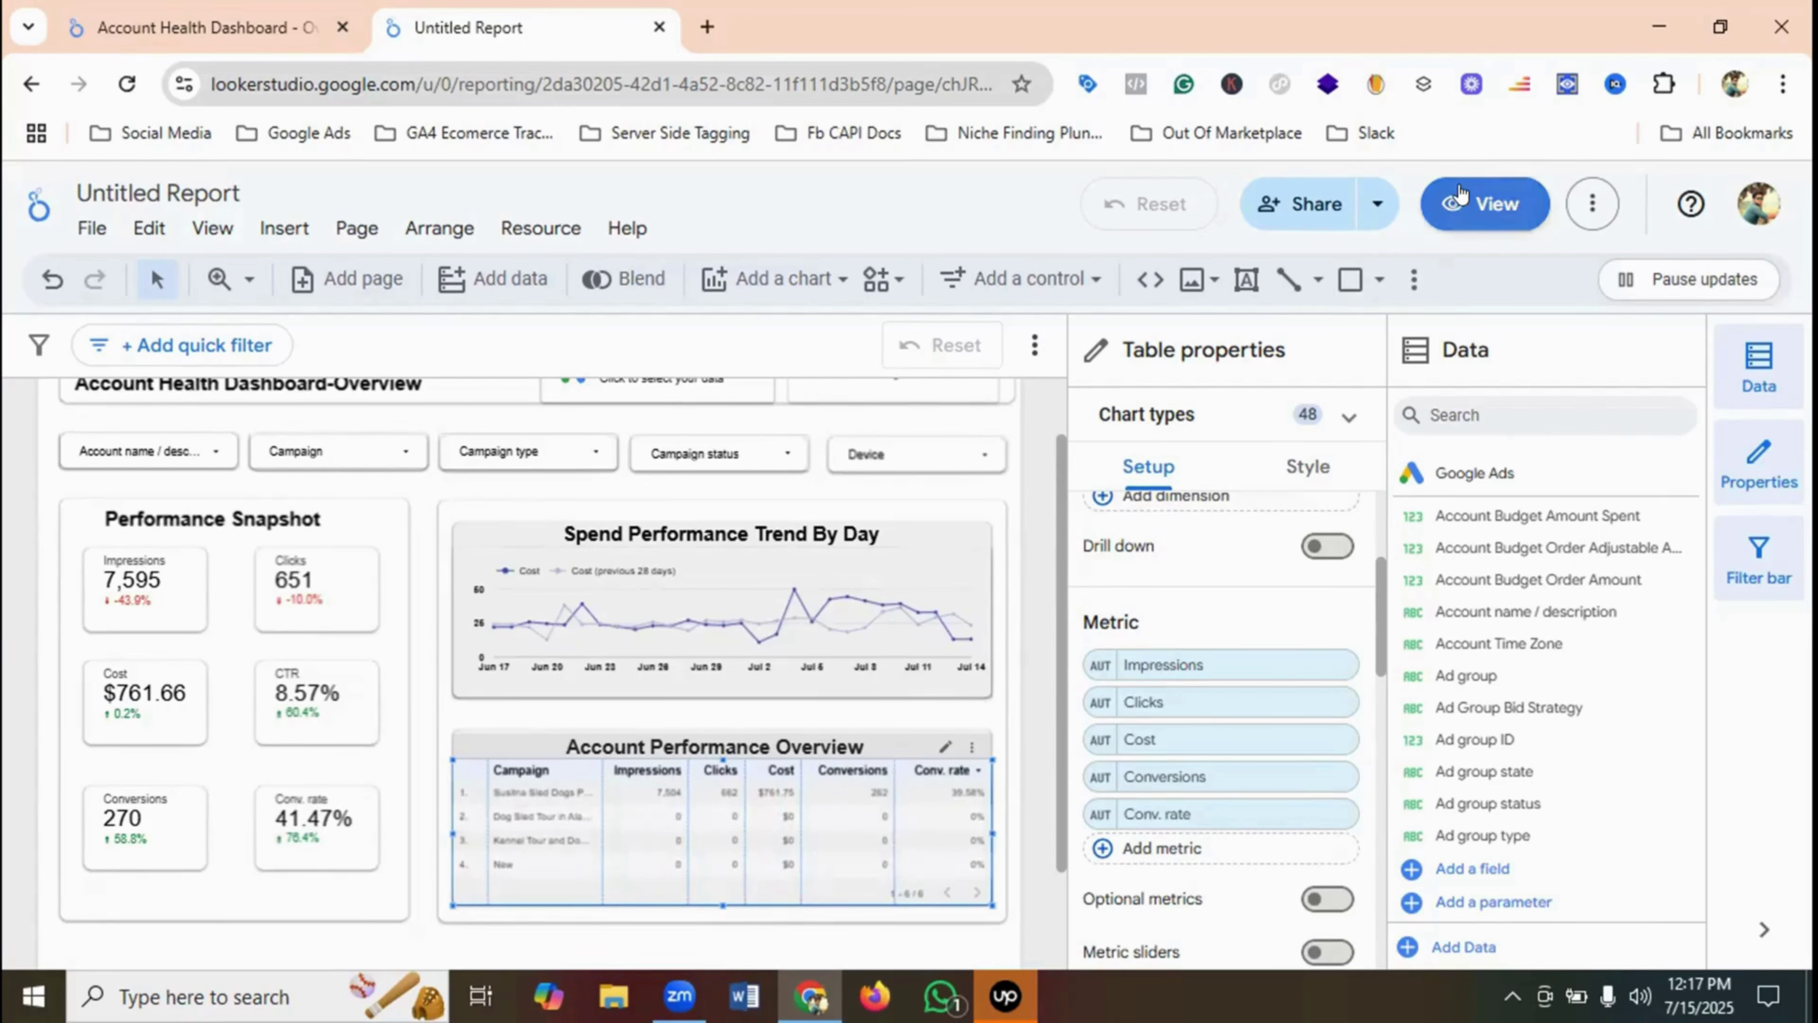
- Preview the report in view mode and compare the table's formatting with the original dashboard's table
click(1458, 200)
scroll(1176, 519, down, 5)
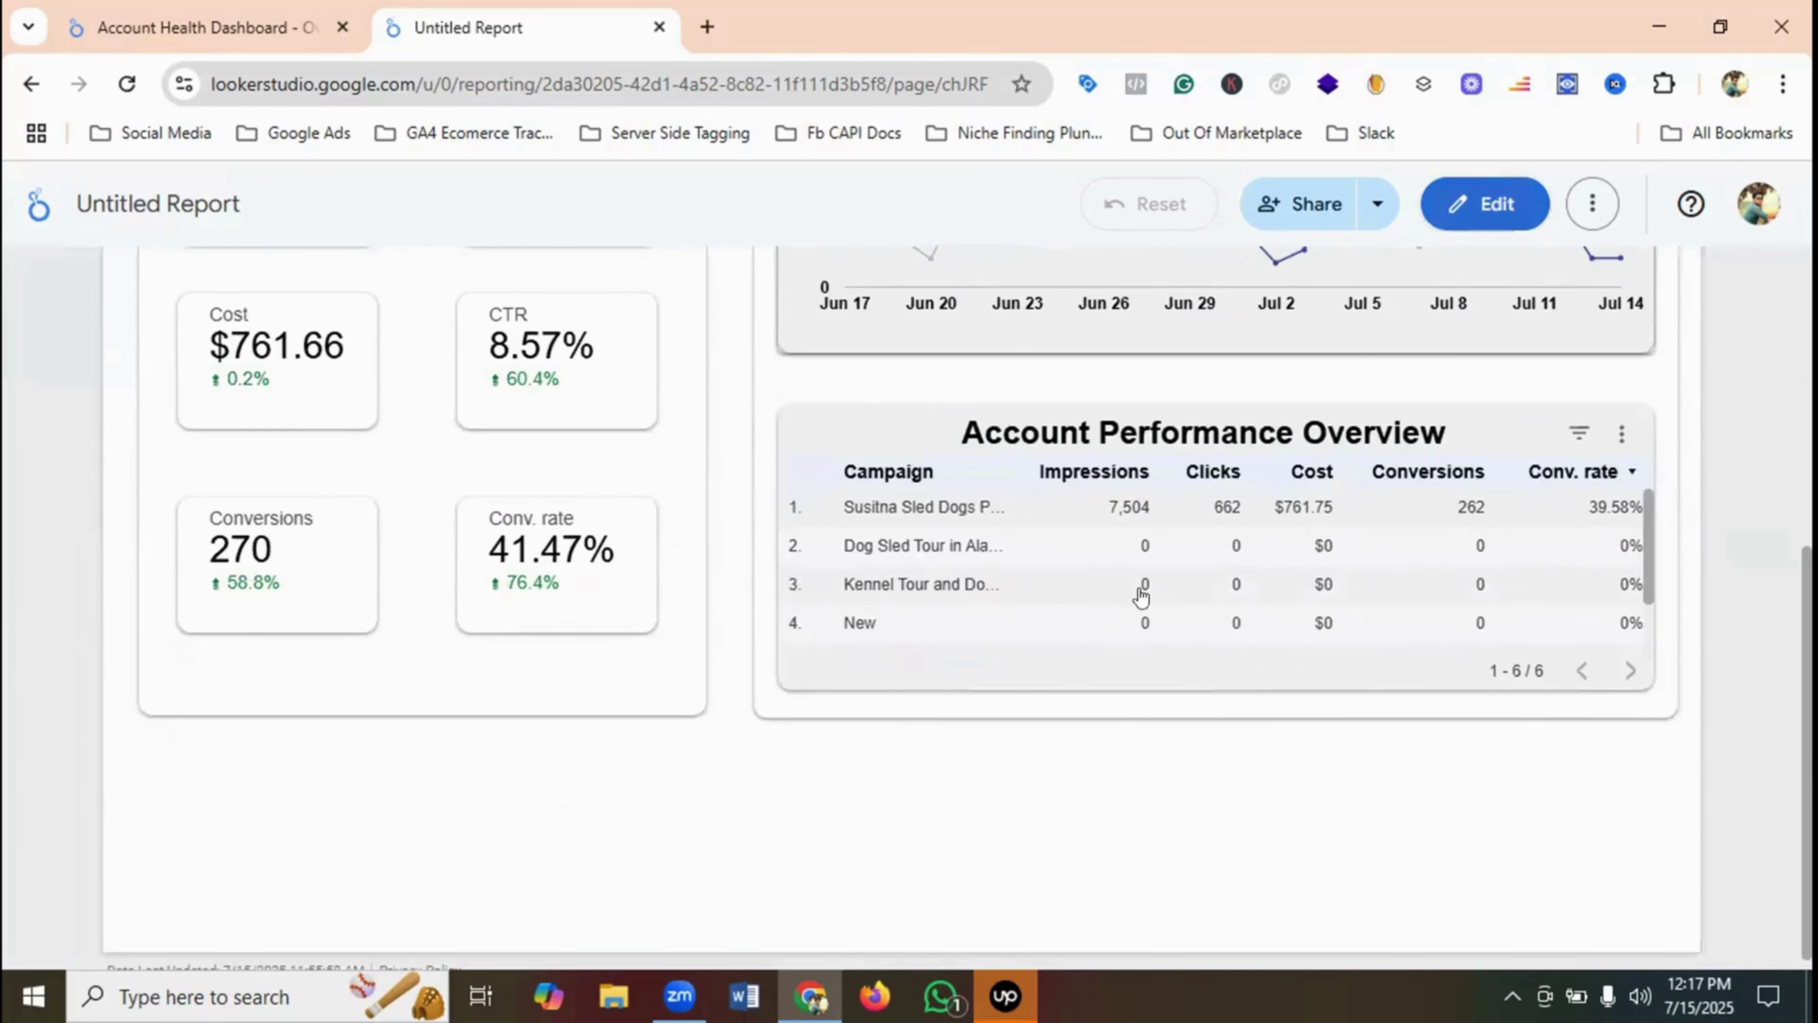
click(261, 16)
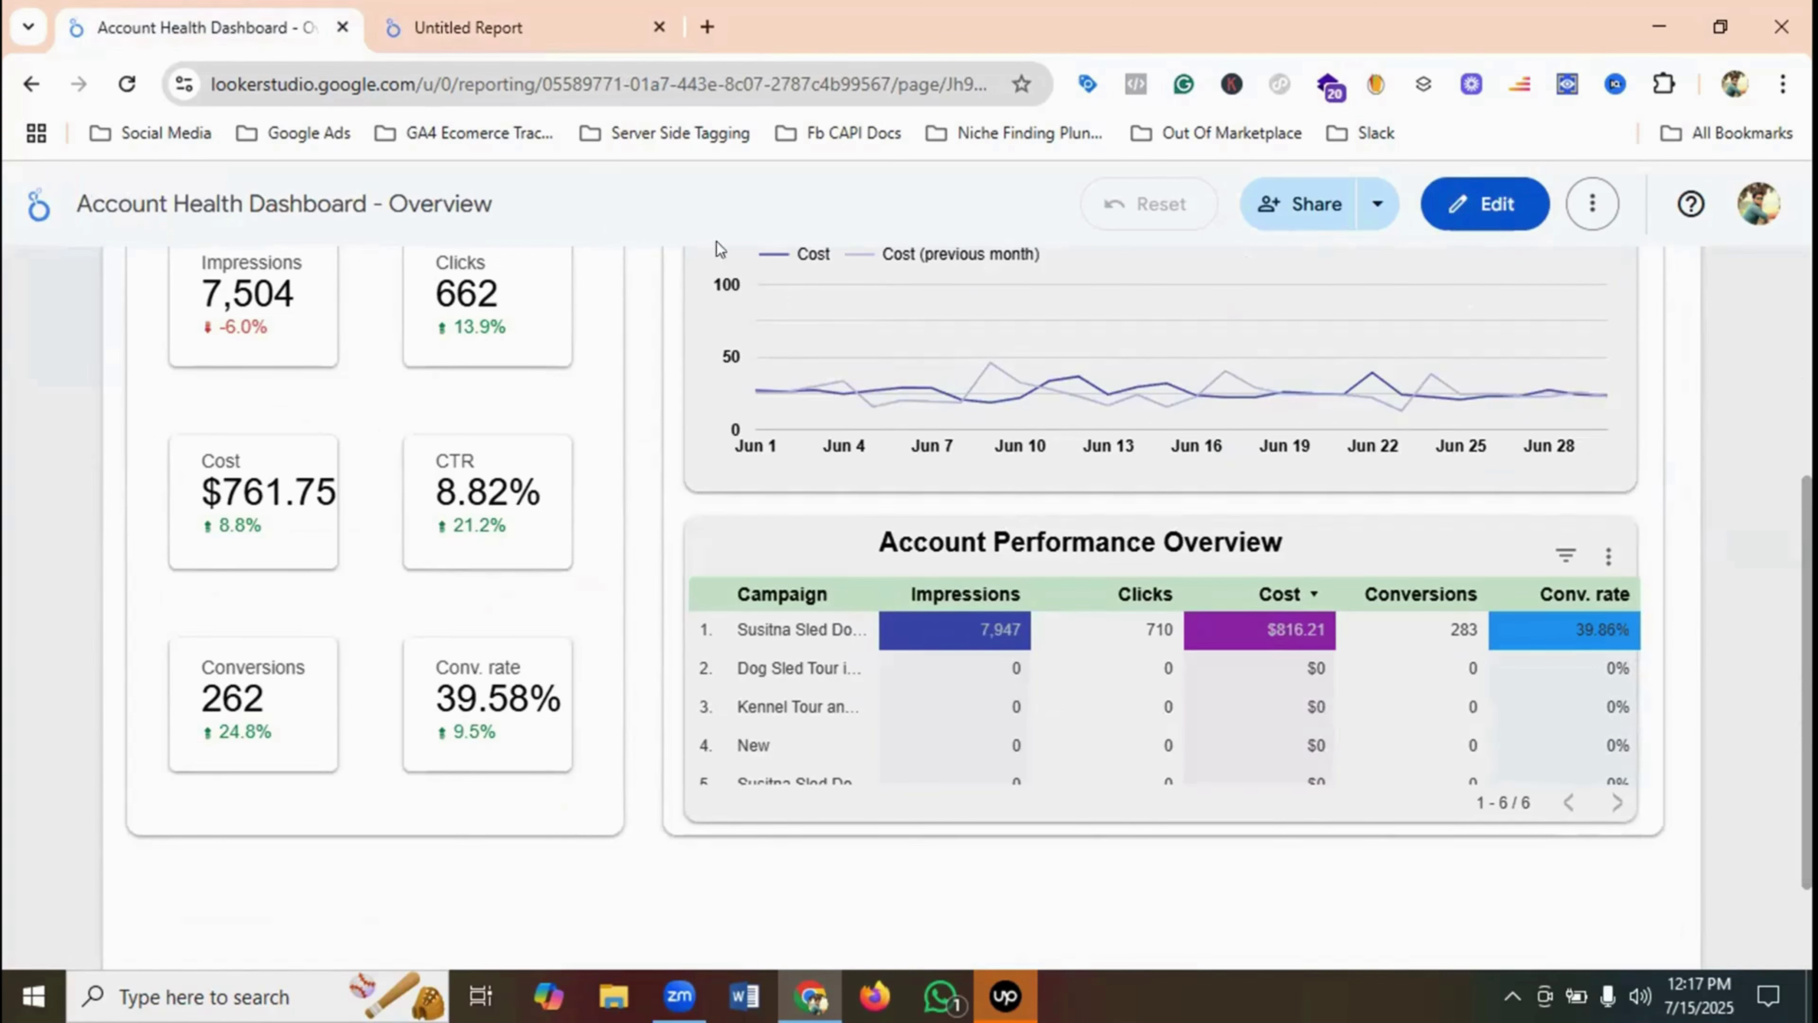
click(527, 27)
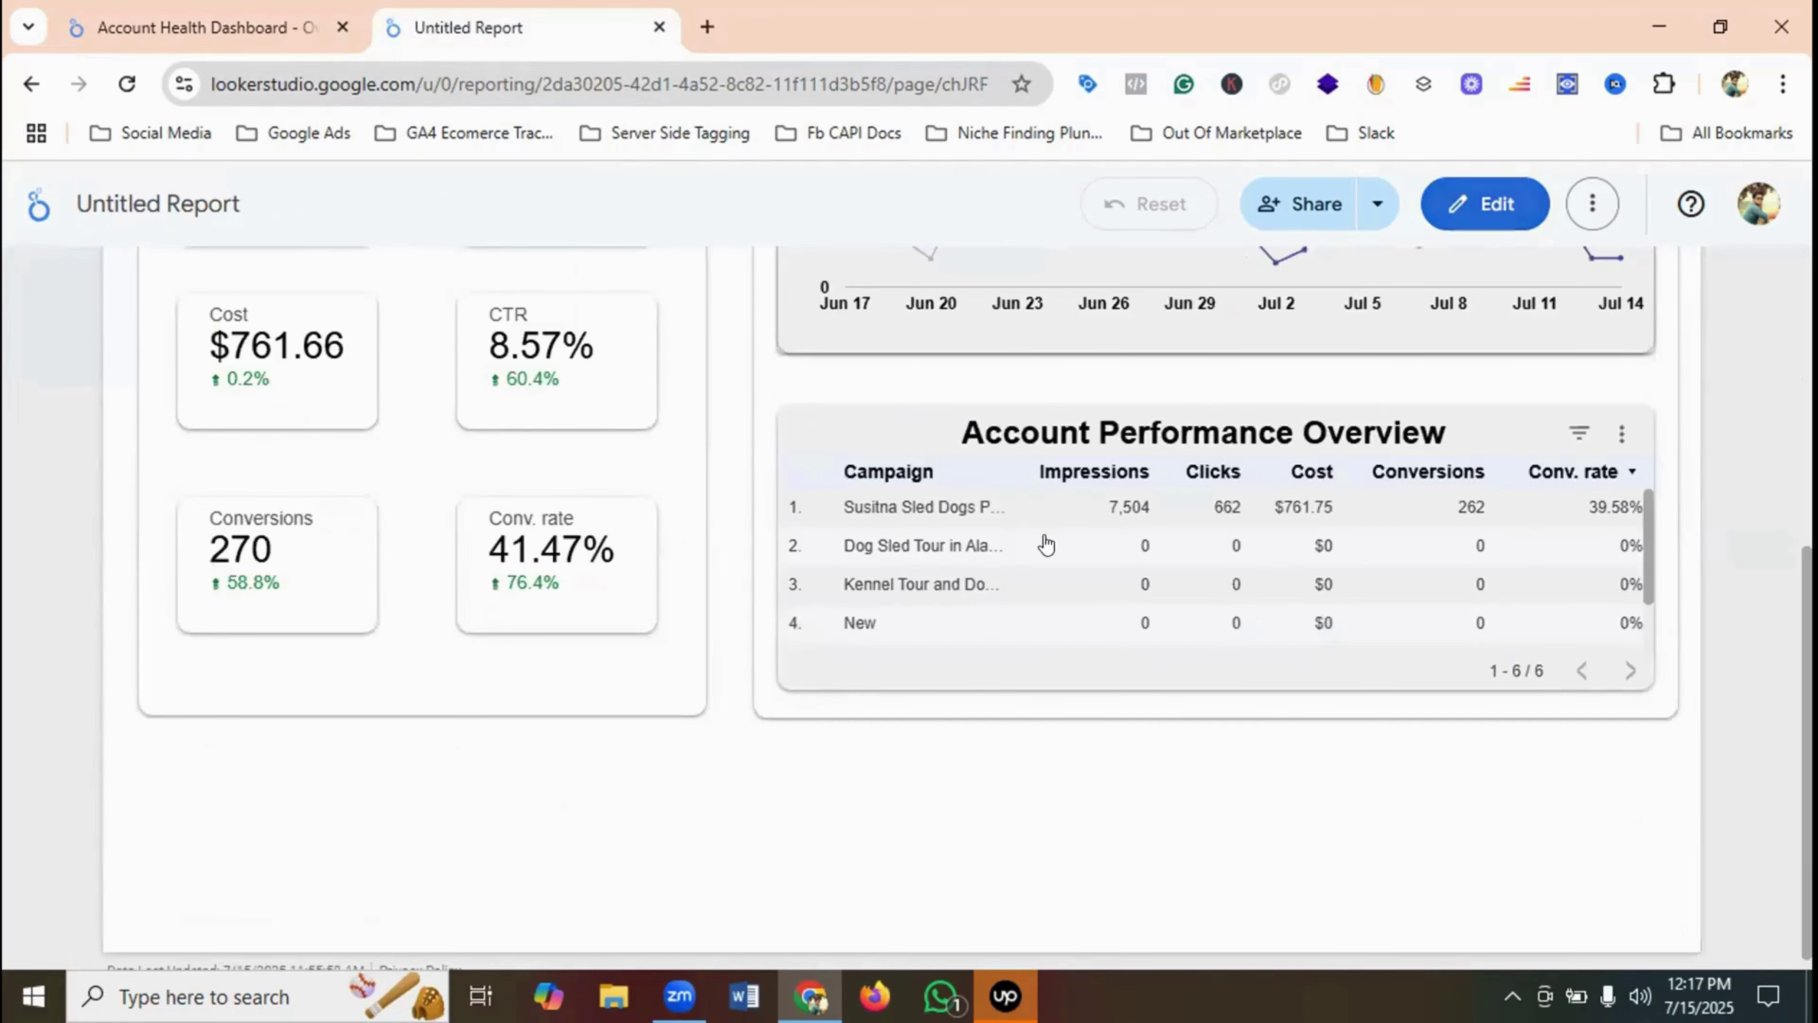
click(1503, 210)
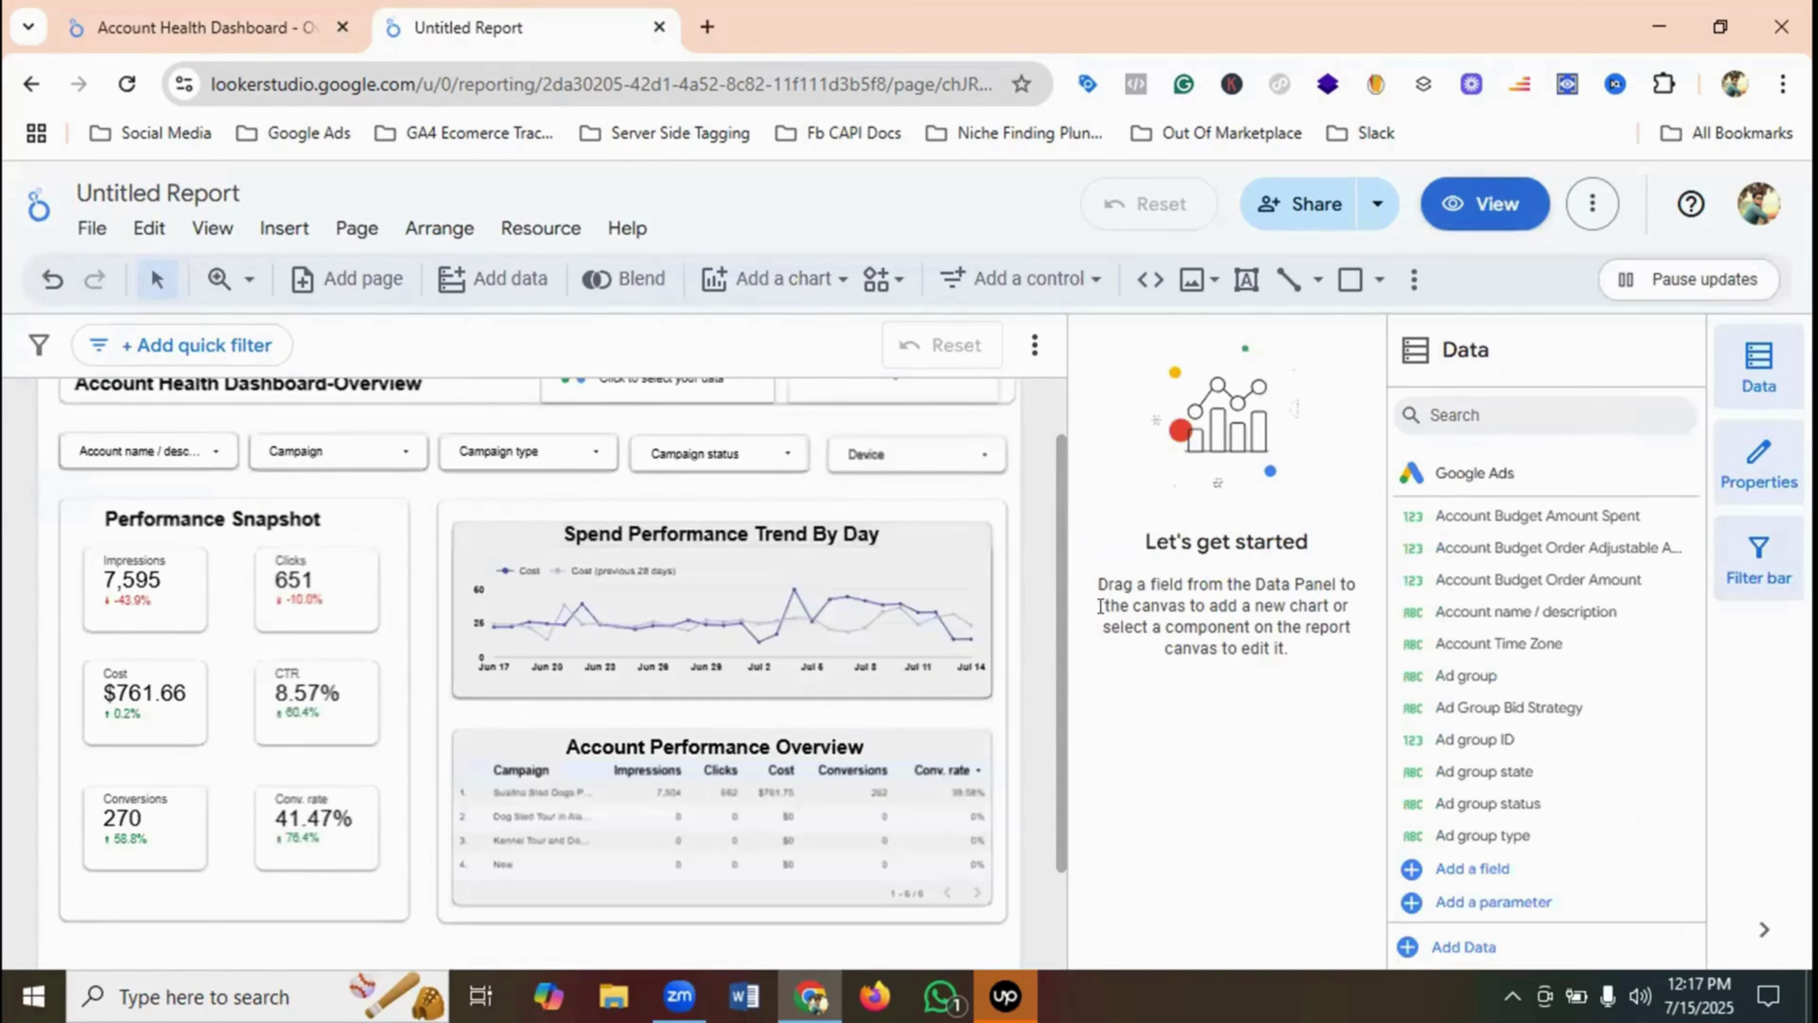
- Set the header font color of the Account Performance Overview table to black
click(653, 825)
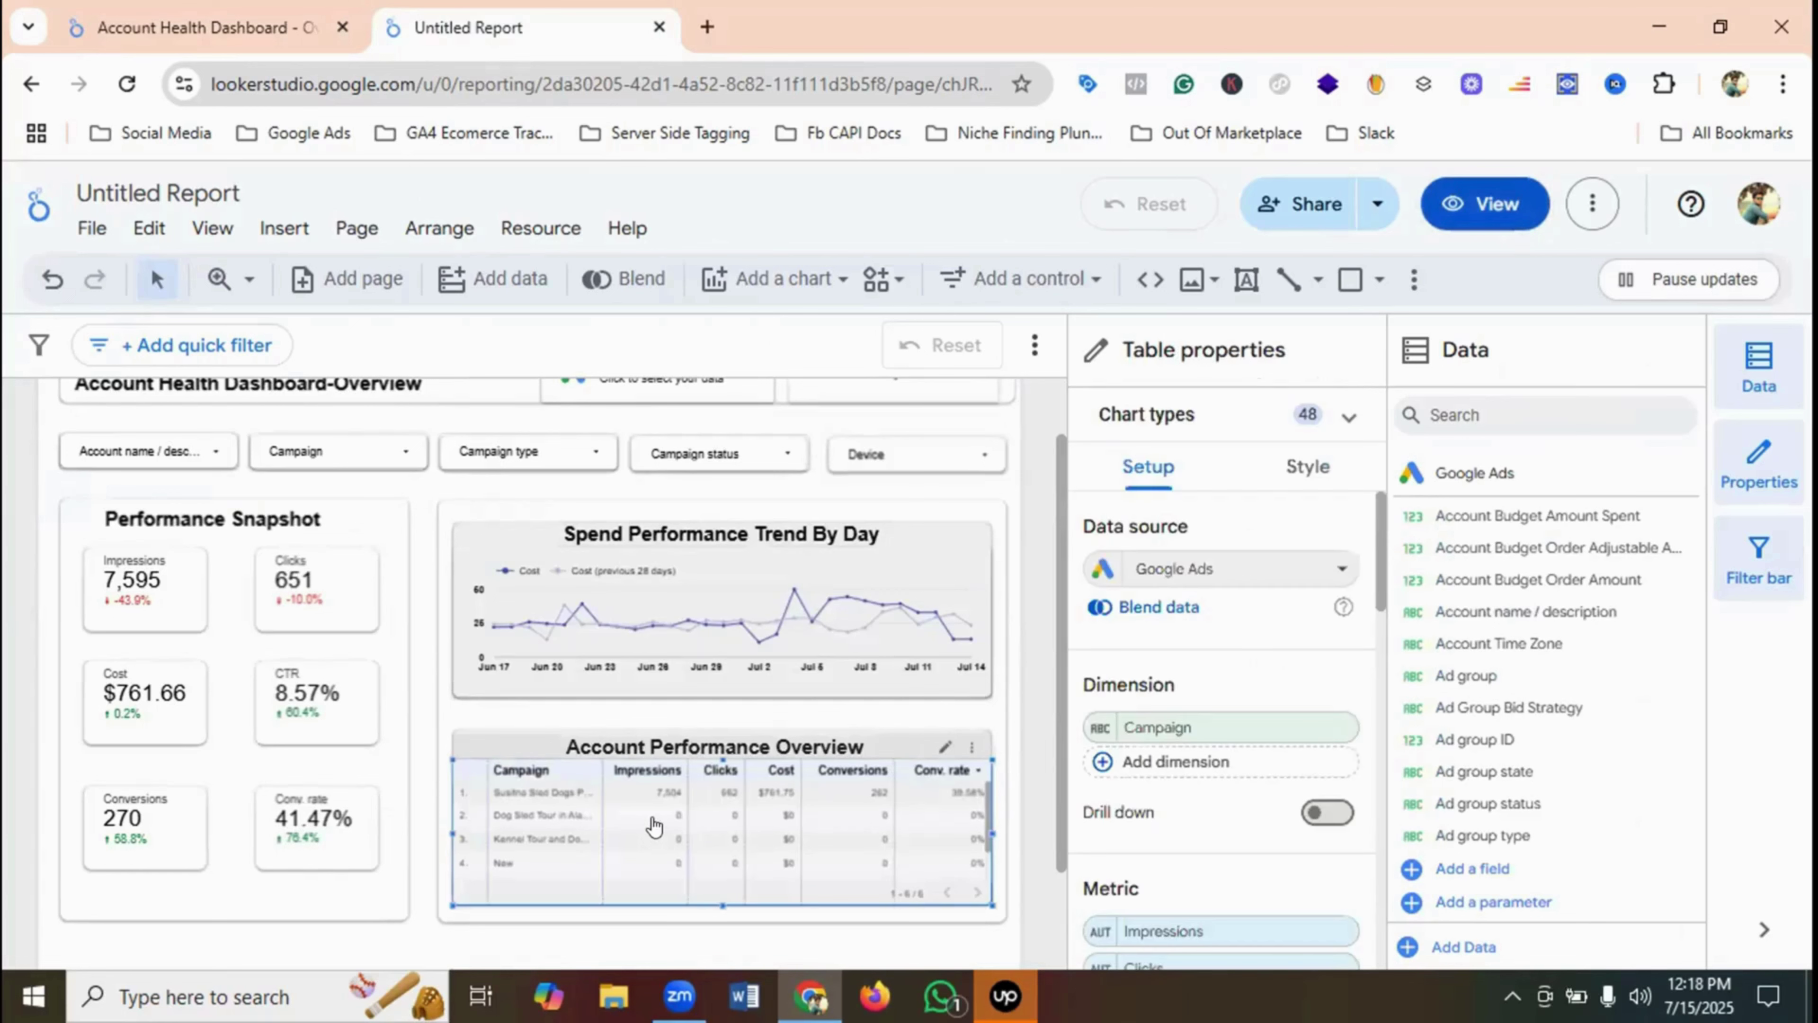
click(1307, 467)
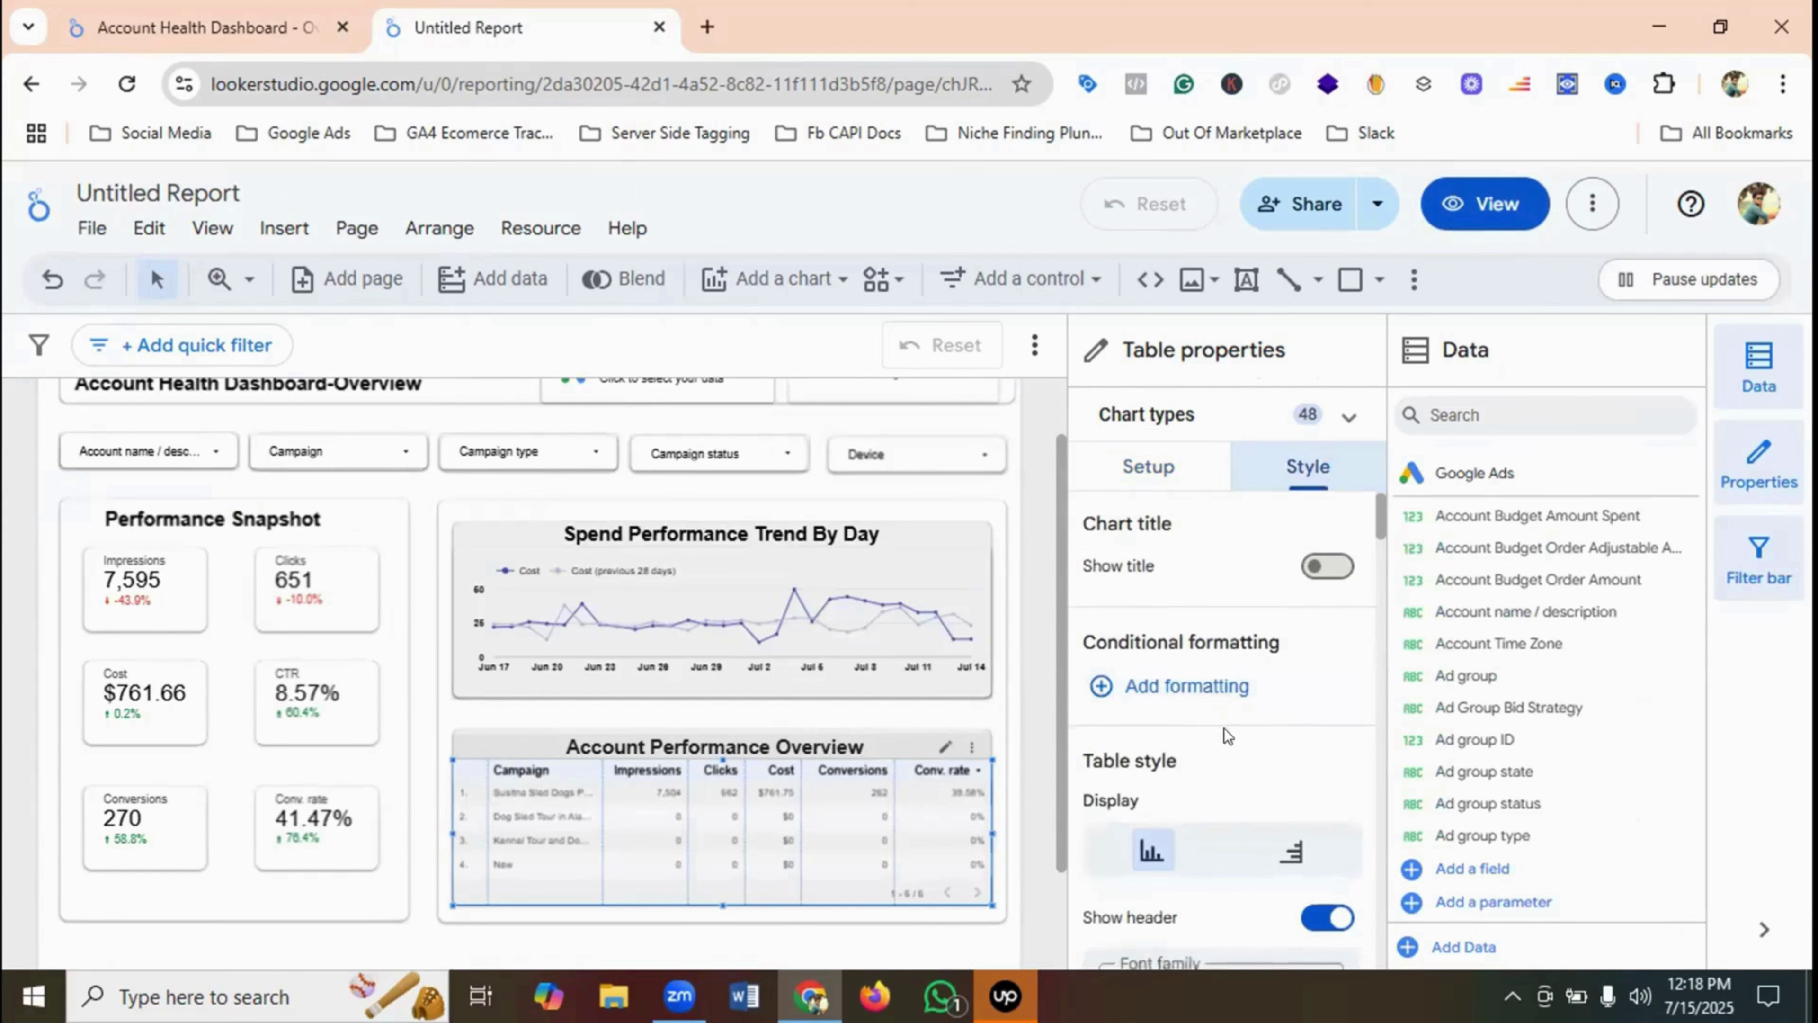
scroll(1225, 728, down, 5)
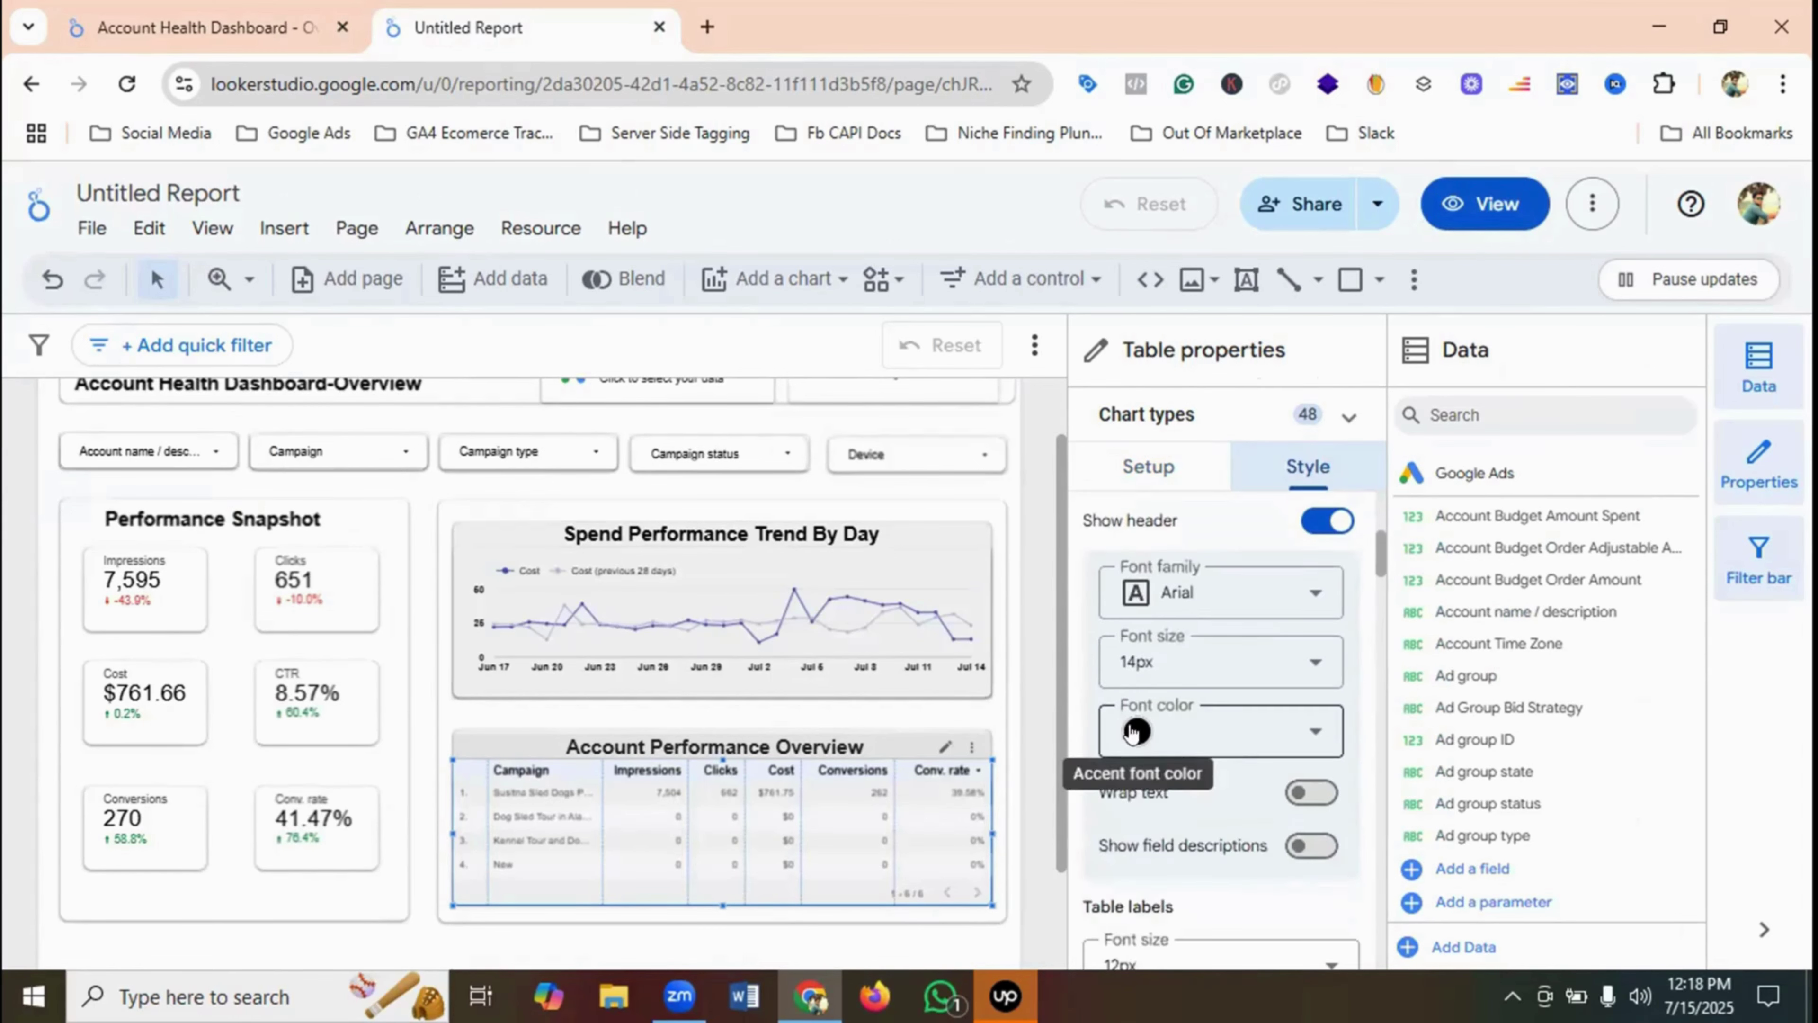
click(1145, 732)
click(1196, 528)
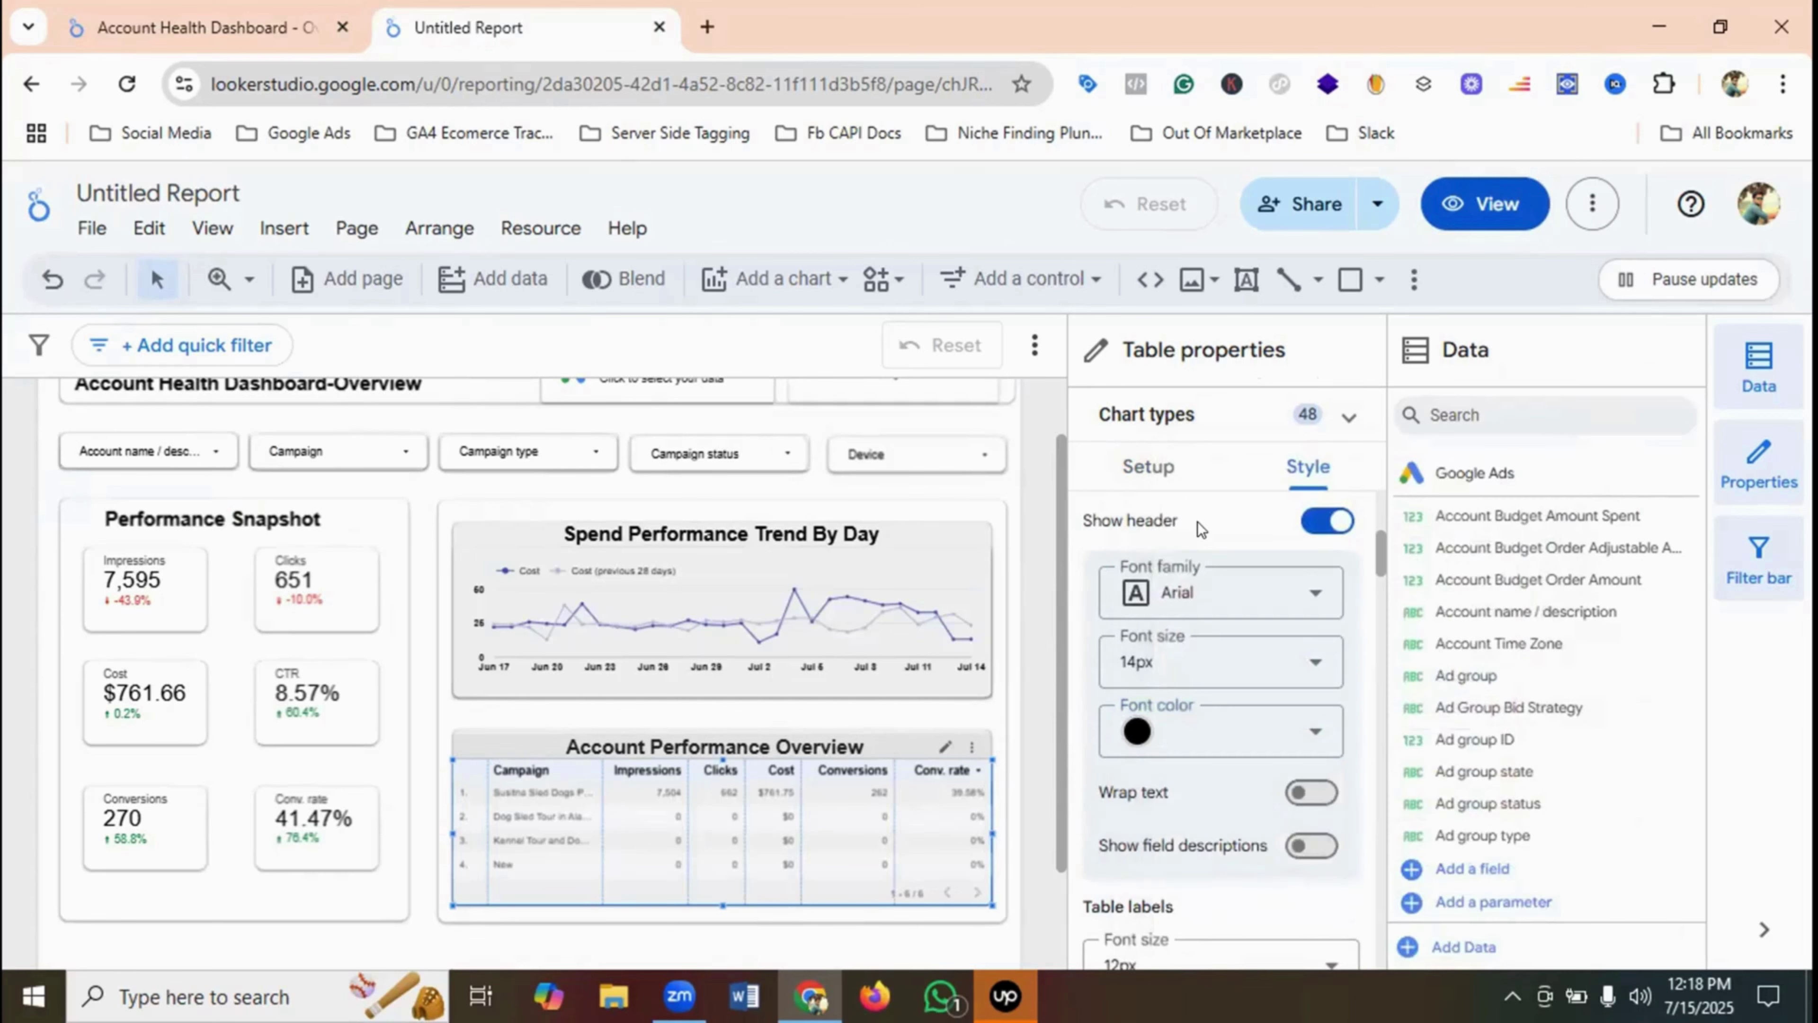
- Try light cyan as the font color of the table labels
scroll(1236, 750, down, 2)
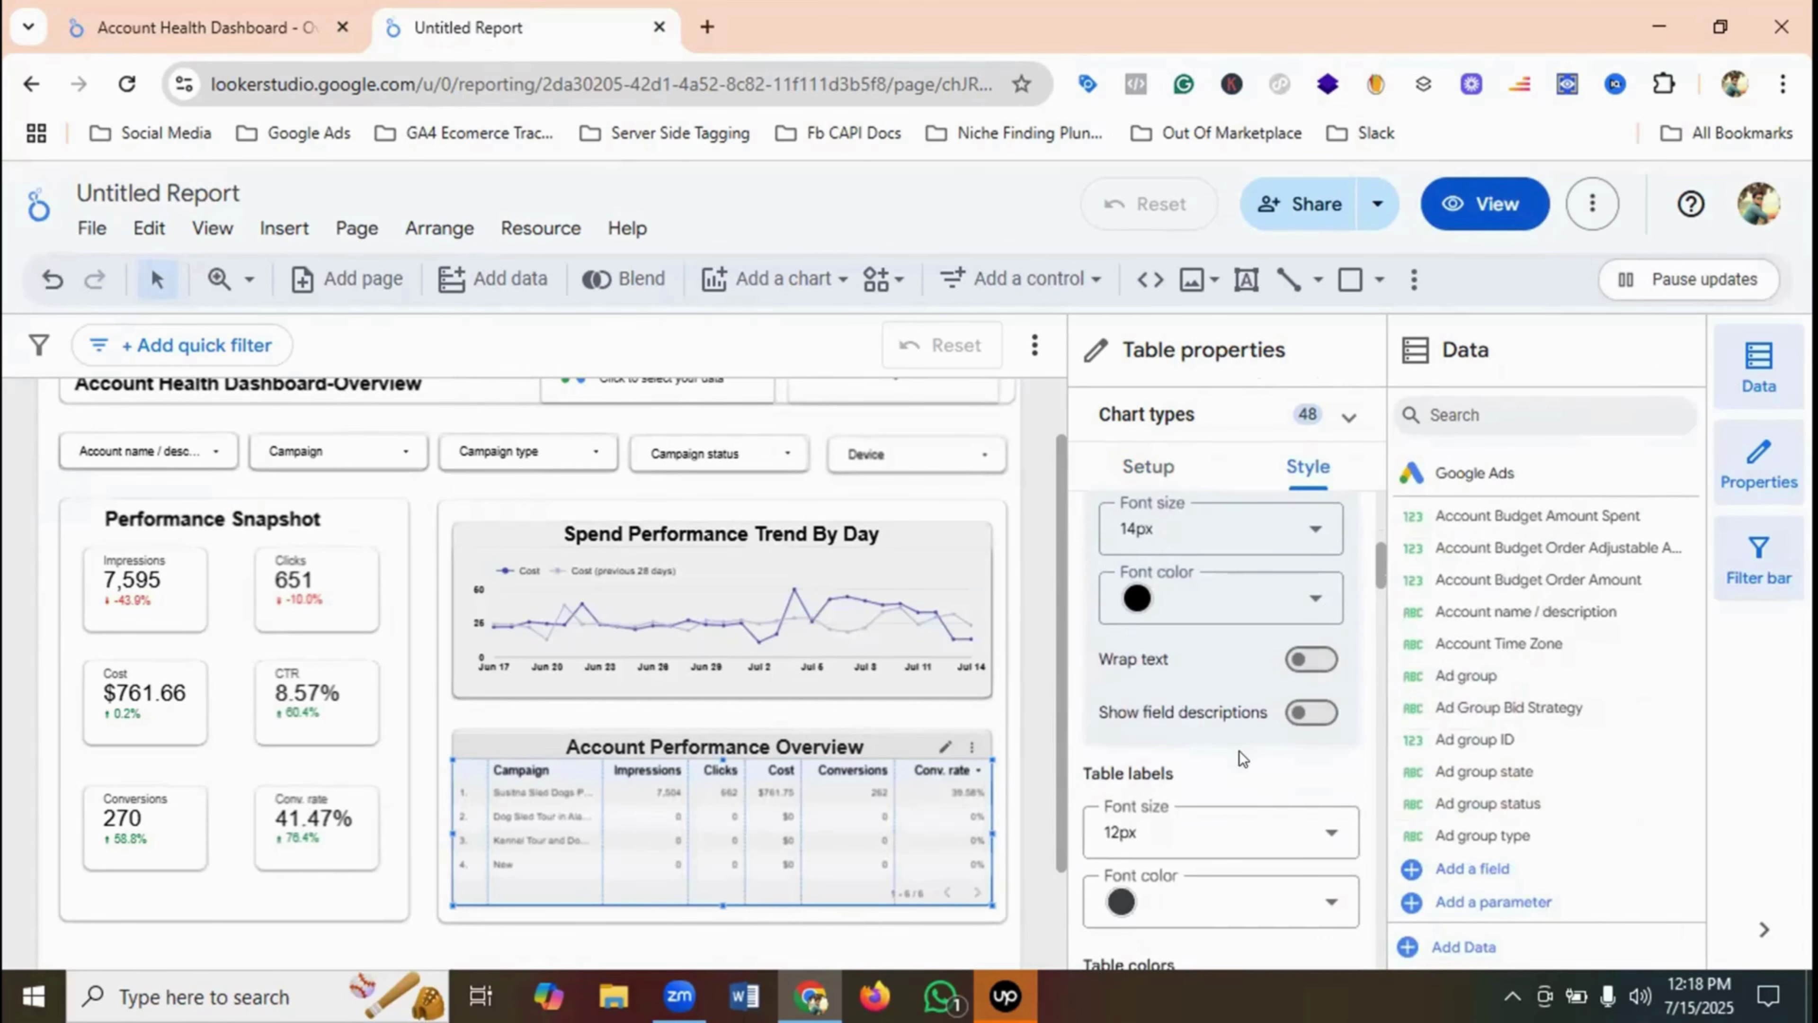
scroll(1266, 781, down, 3)
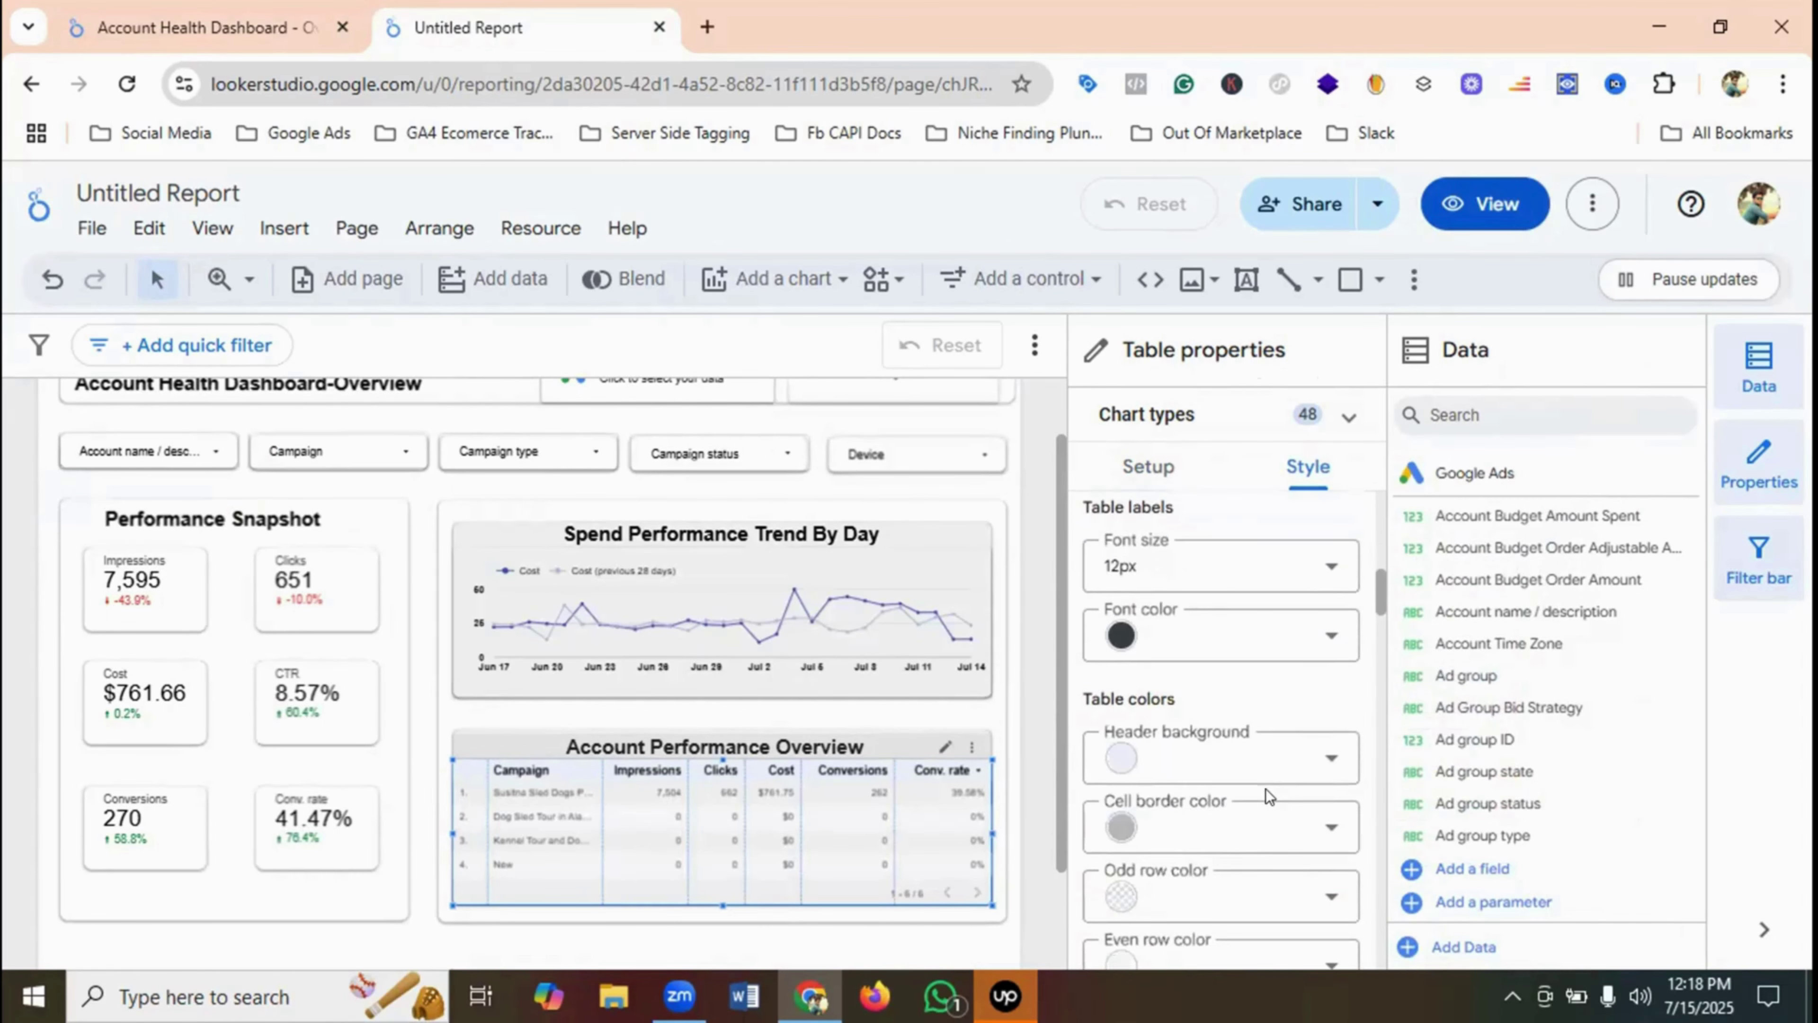
click(1123, 633)
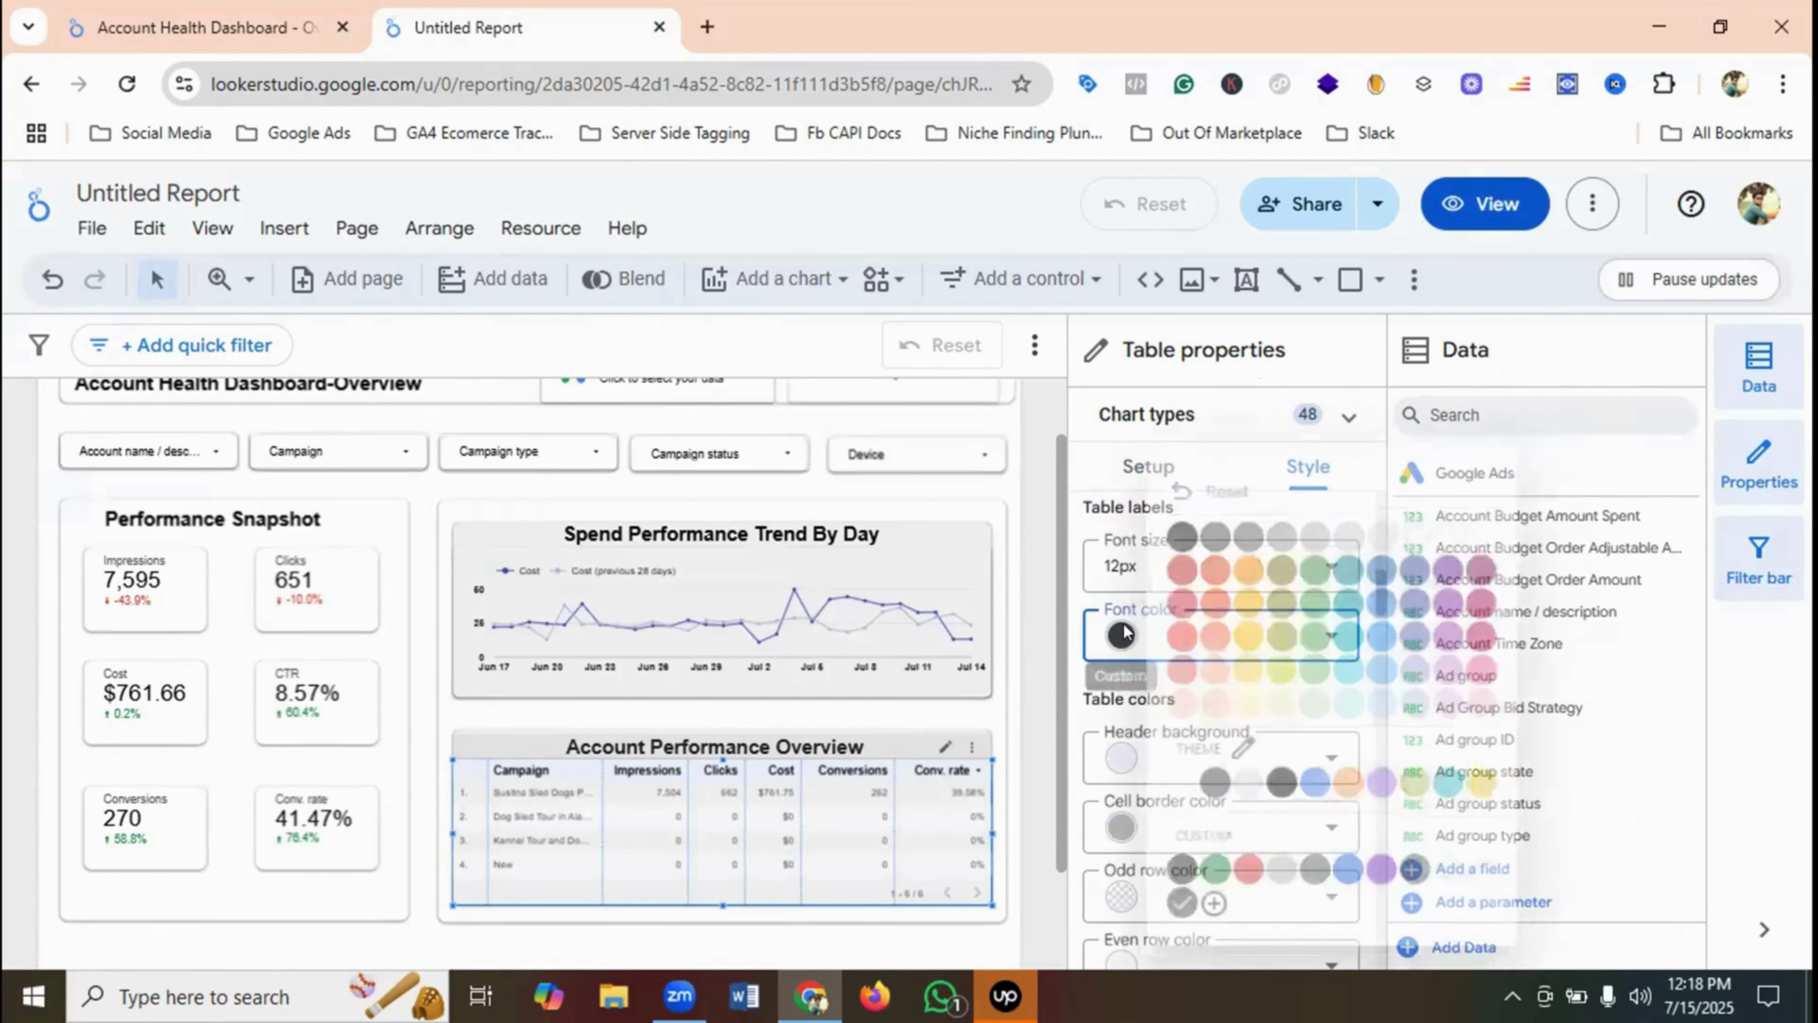
click(1346, 703)
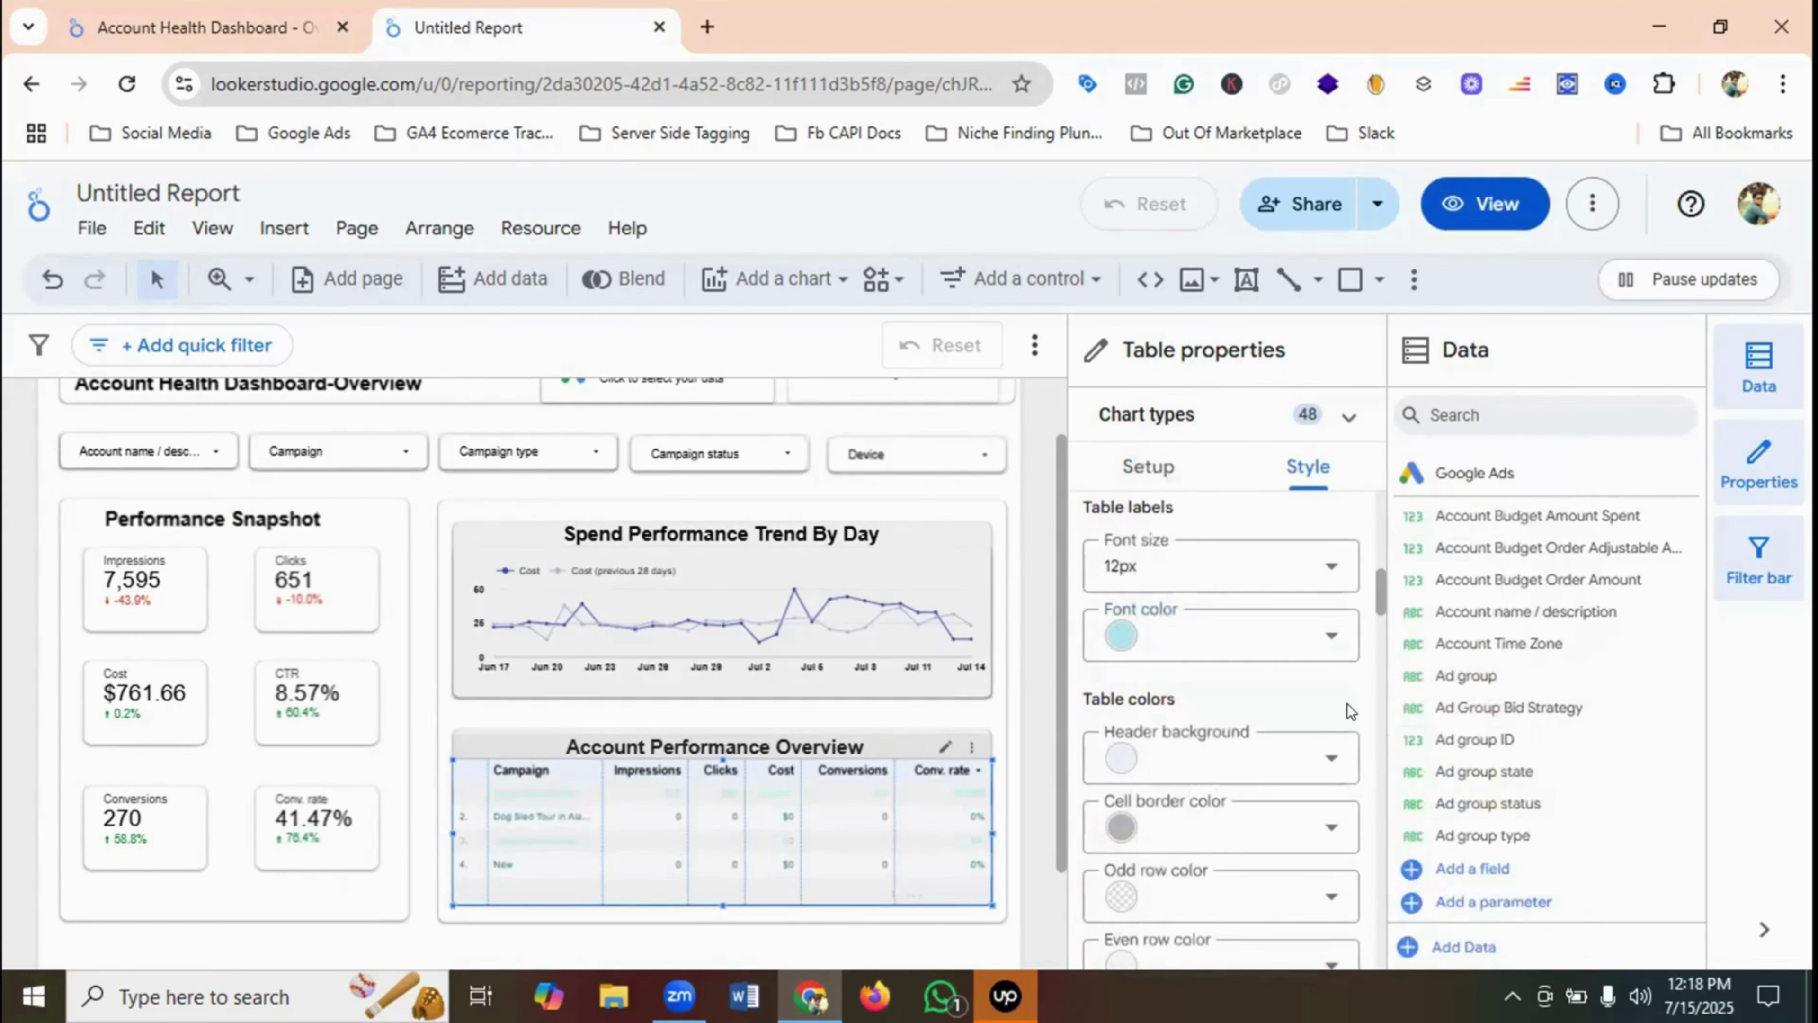
click(1174, 636)
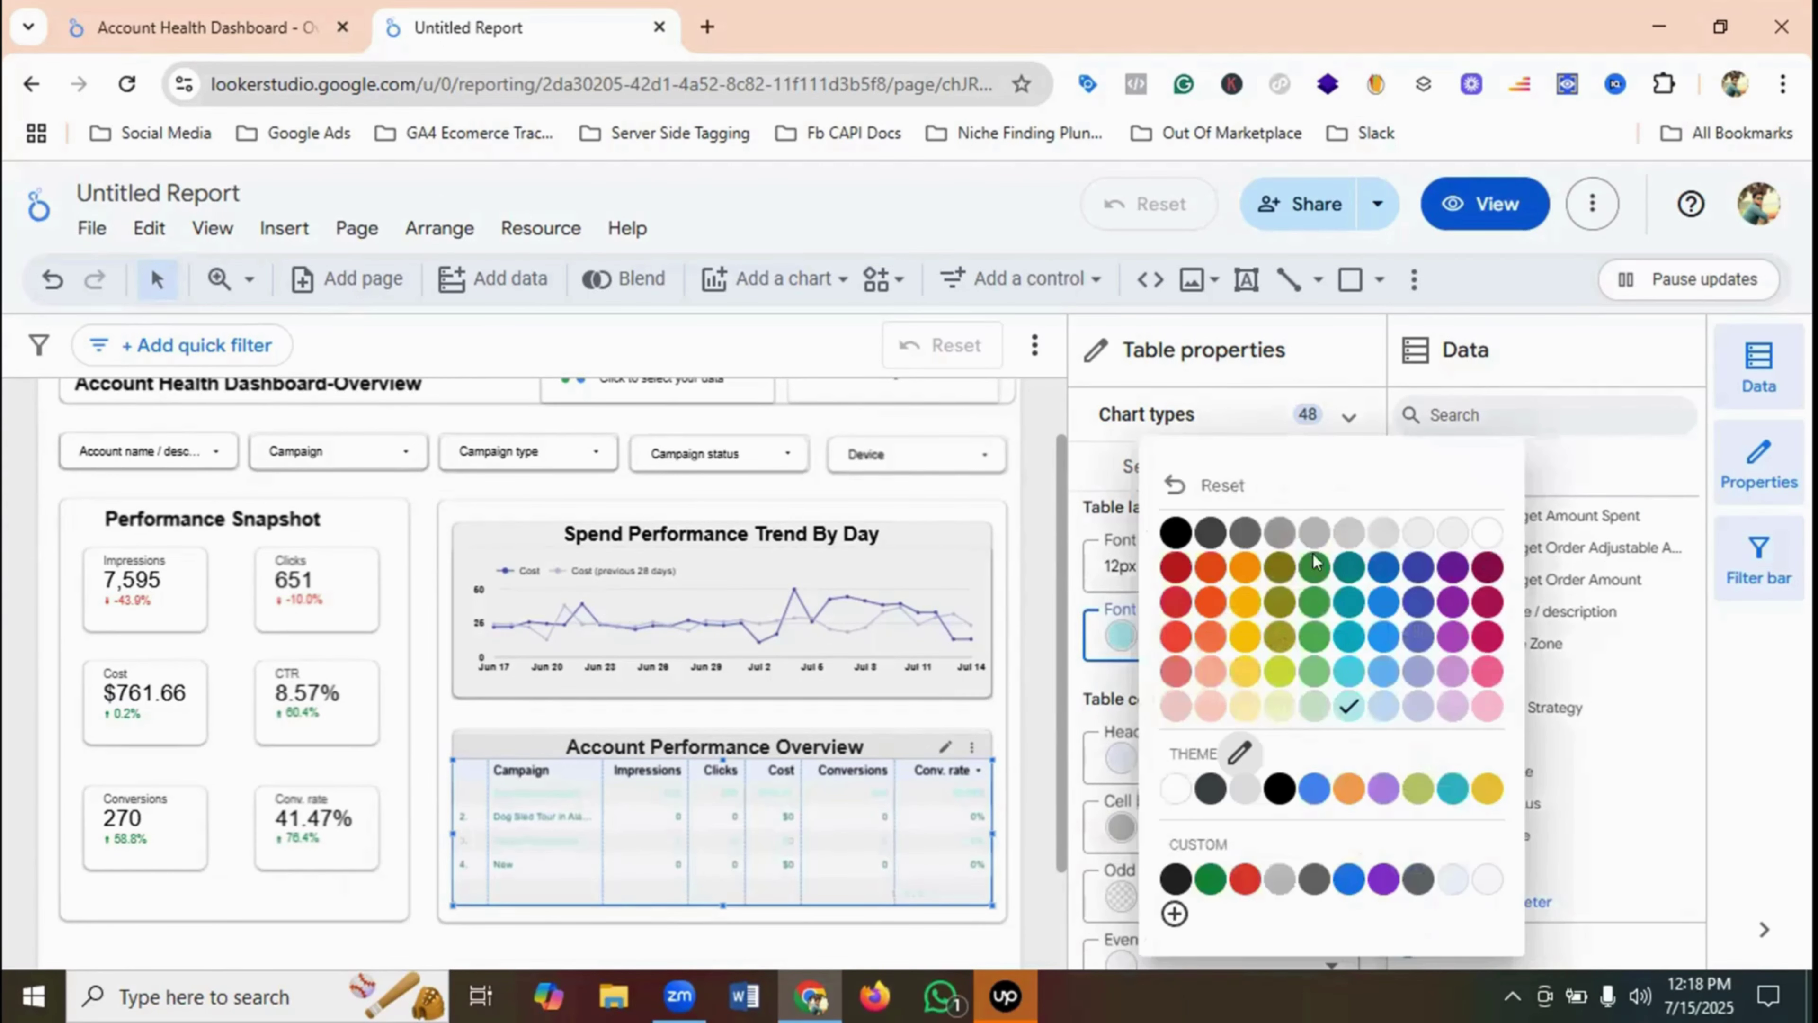
click(1176, 527)
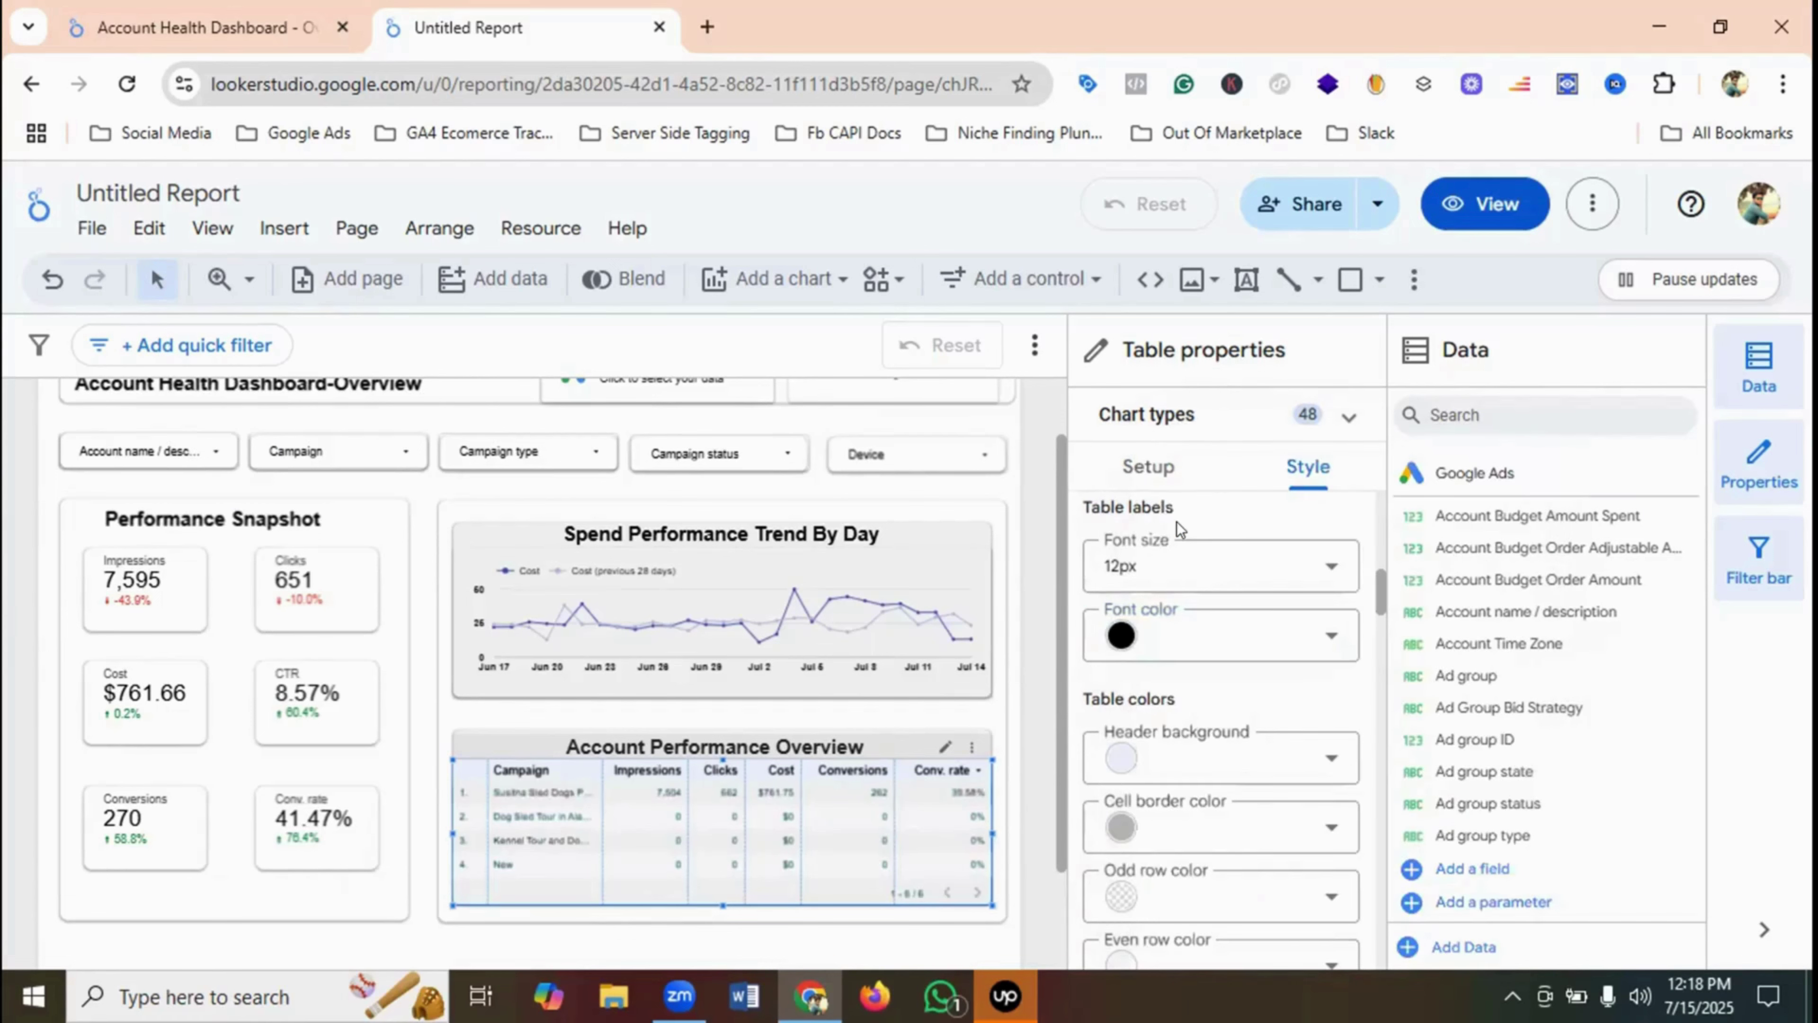
click(1189, 634)
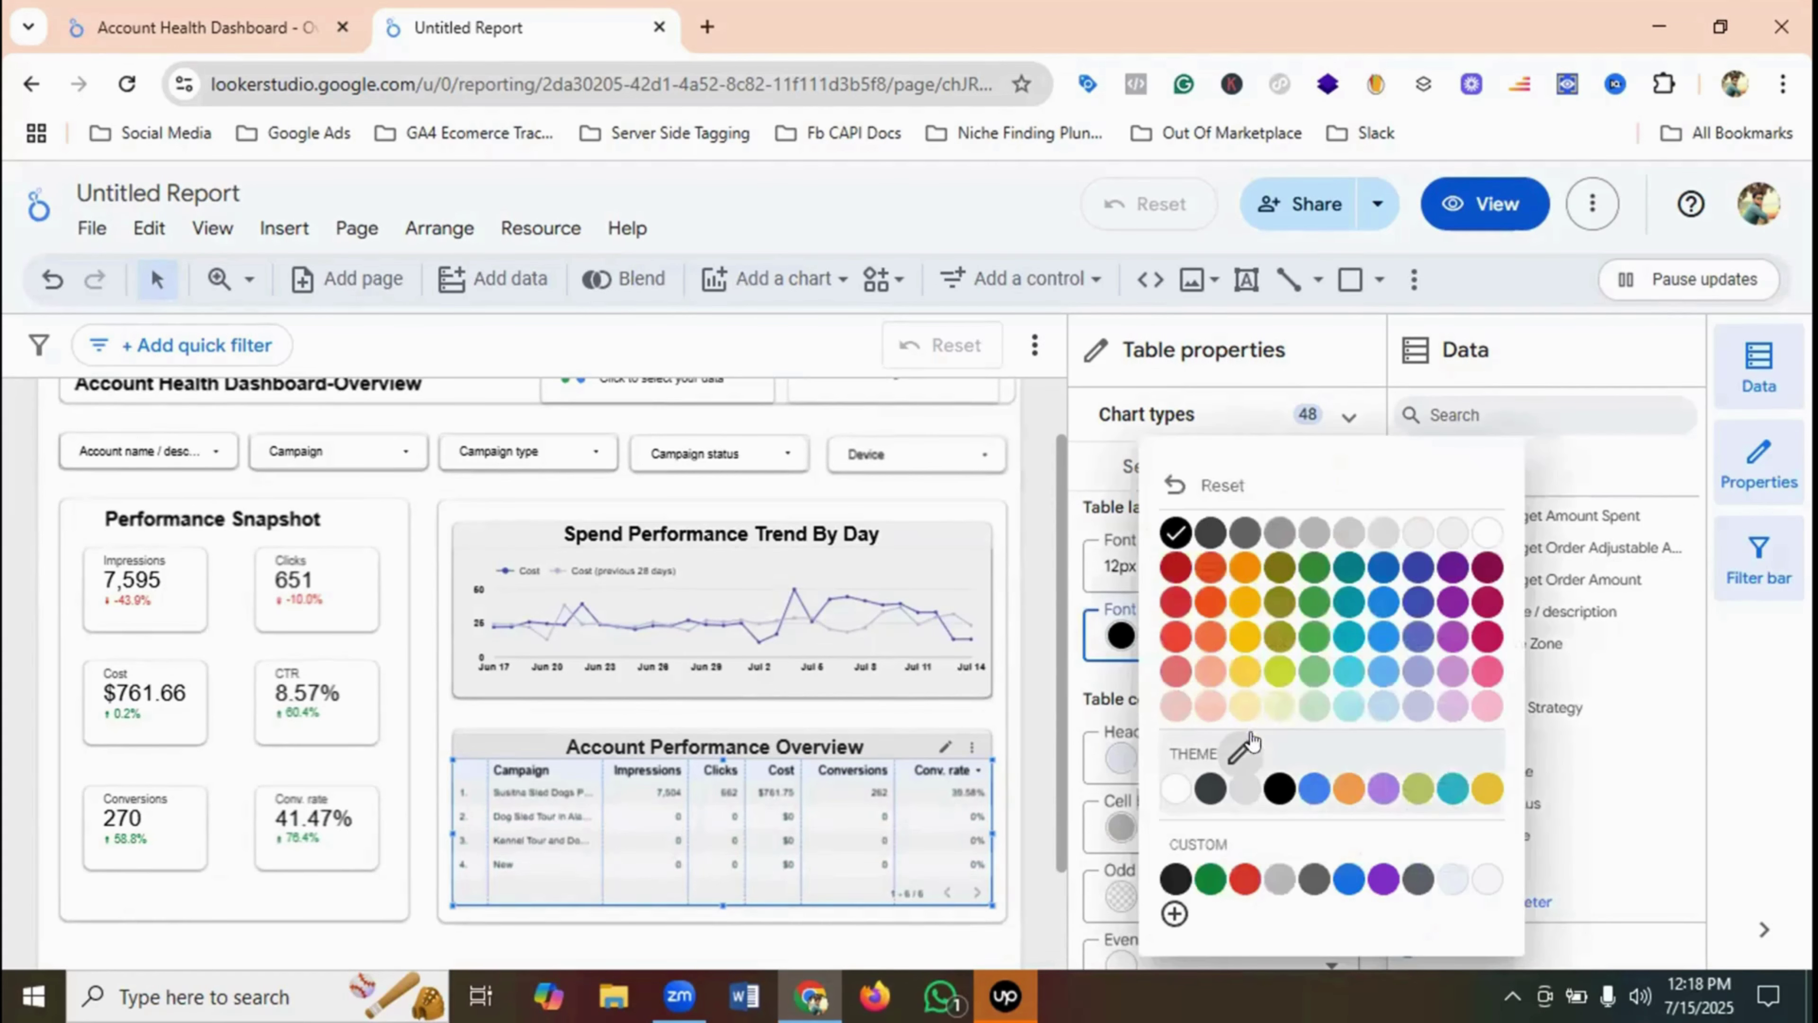
click(1336, 706)
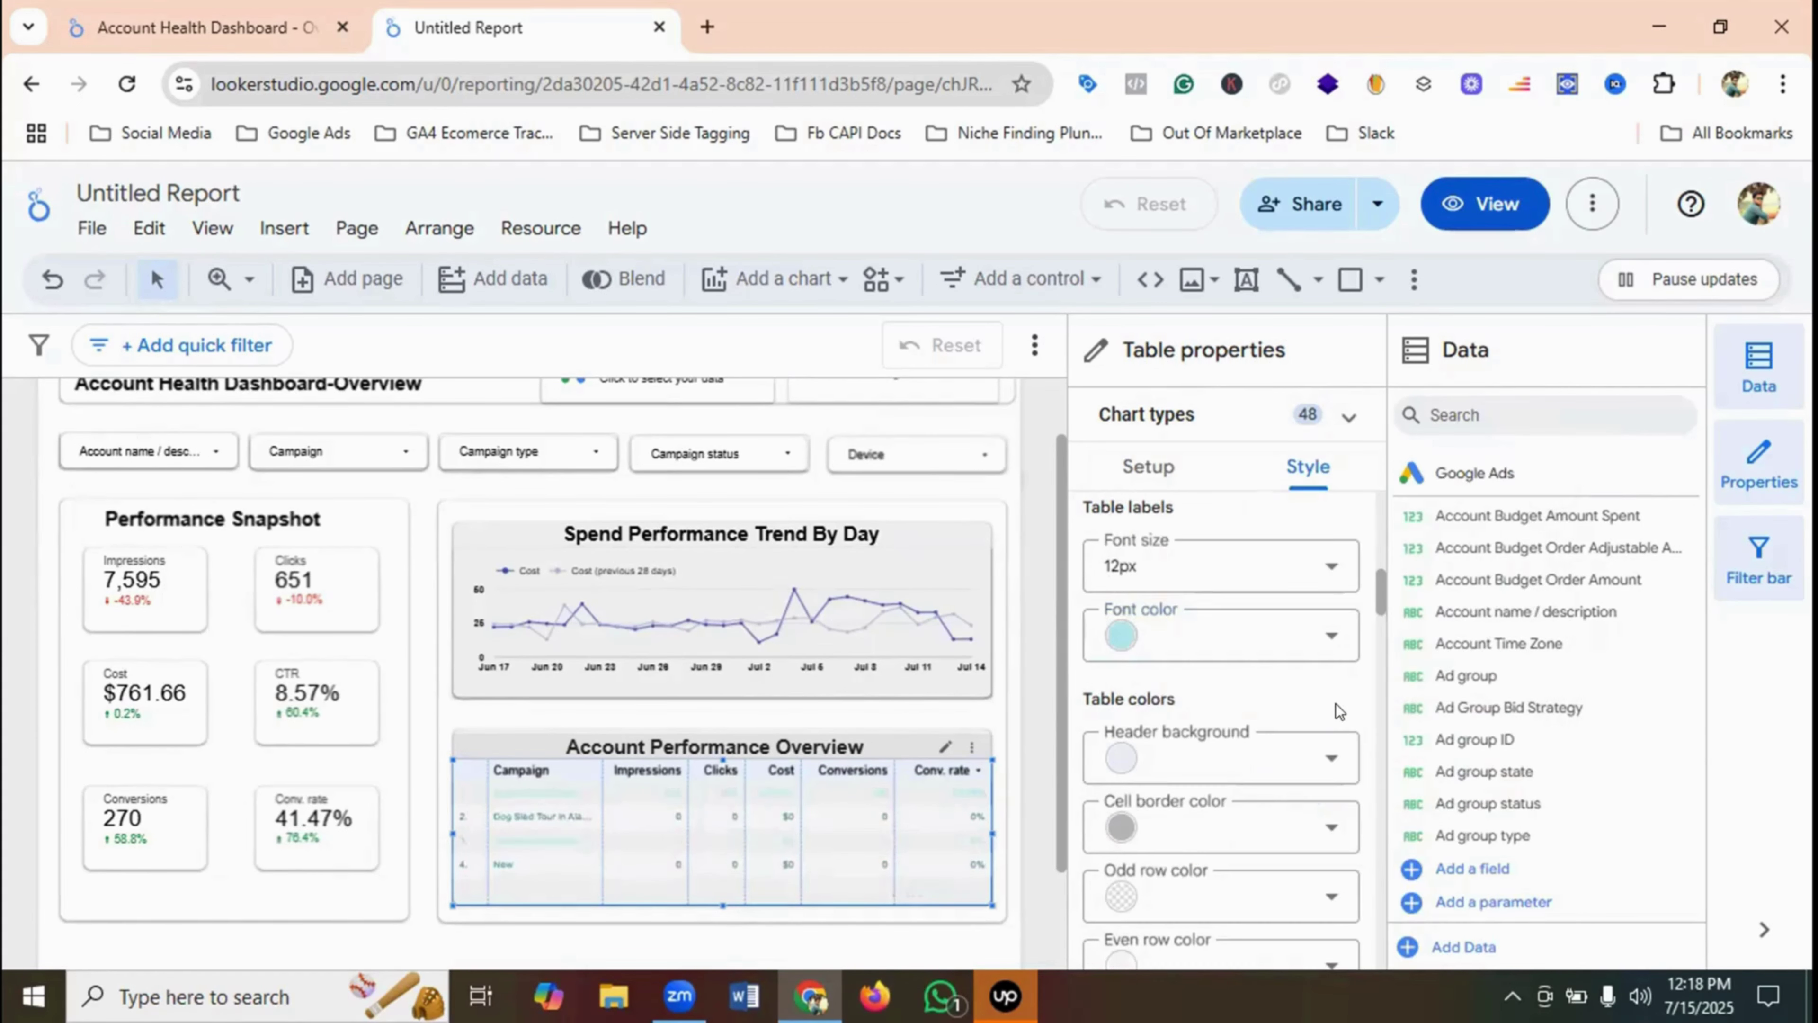
- Set the table labels' font color to black and the table's header background to light cyan
click(1229, 631)
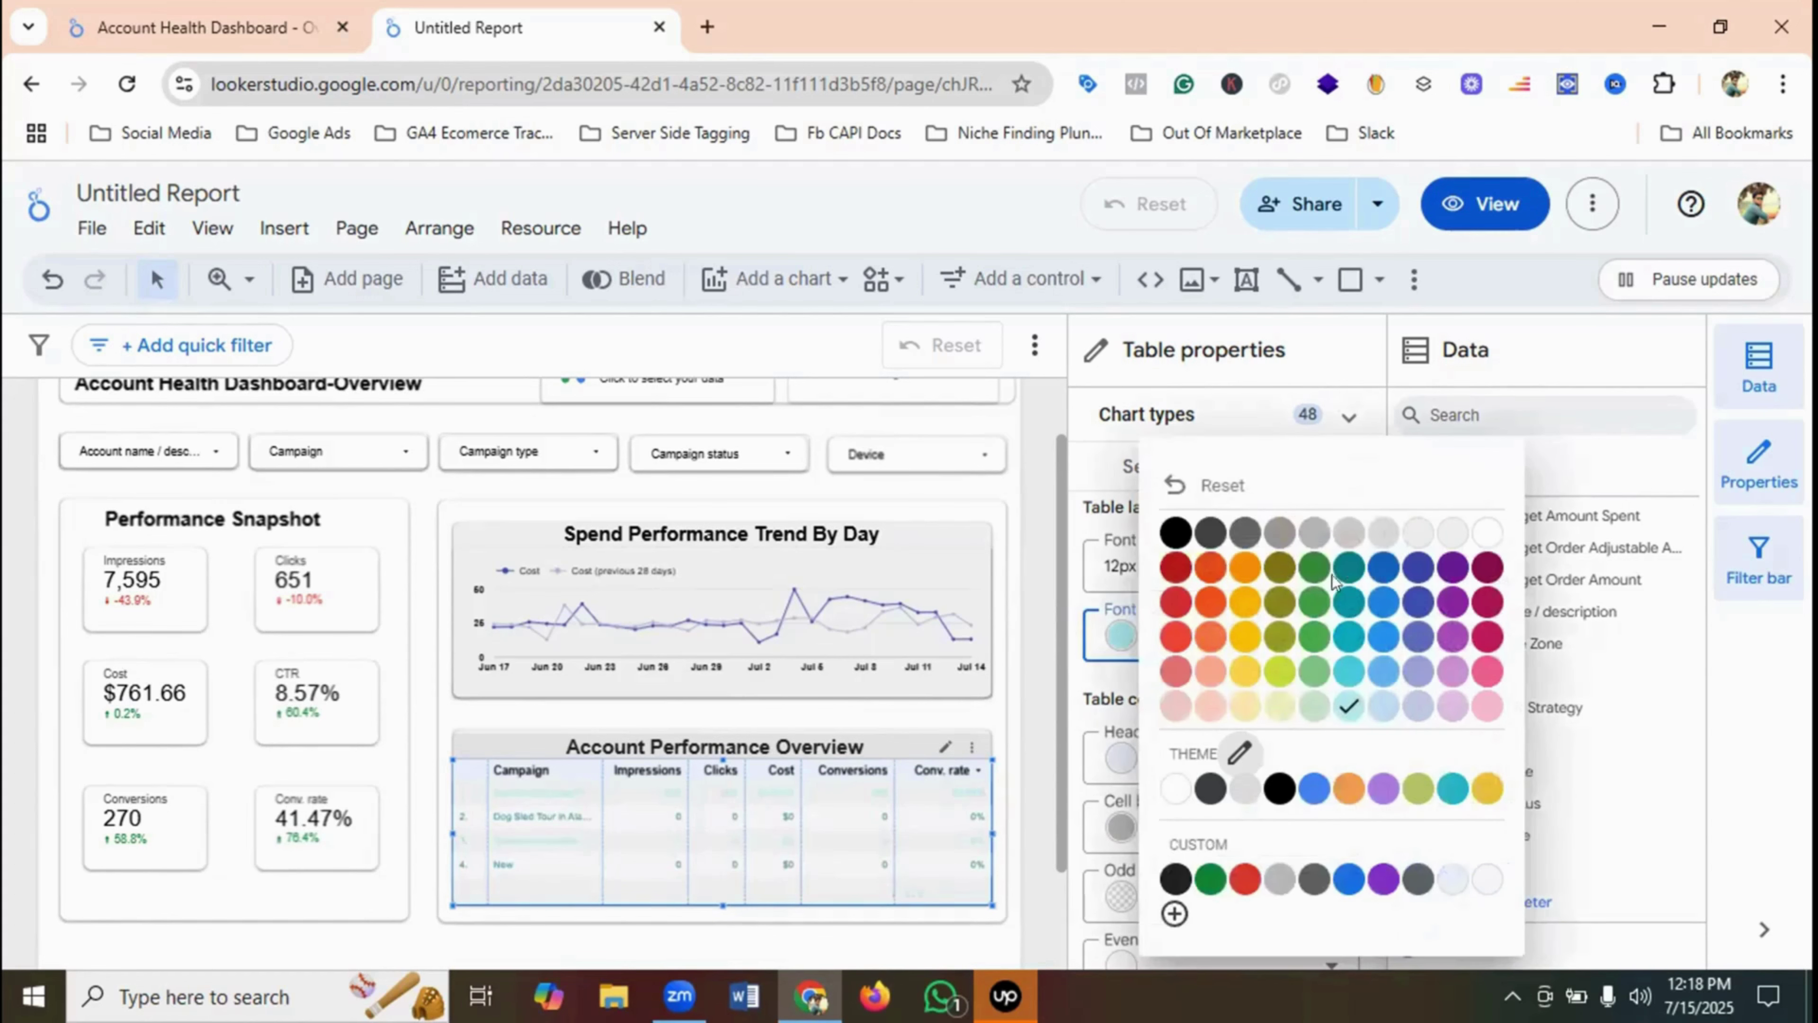
click(1183, 535)
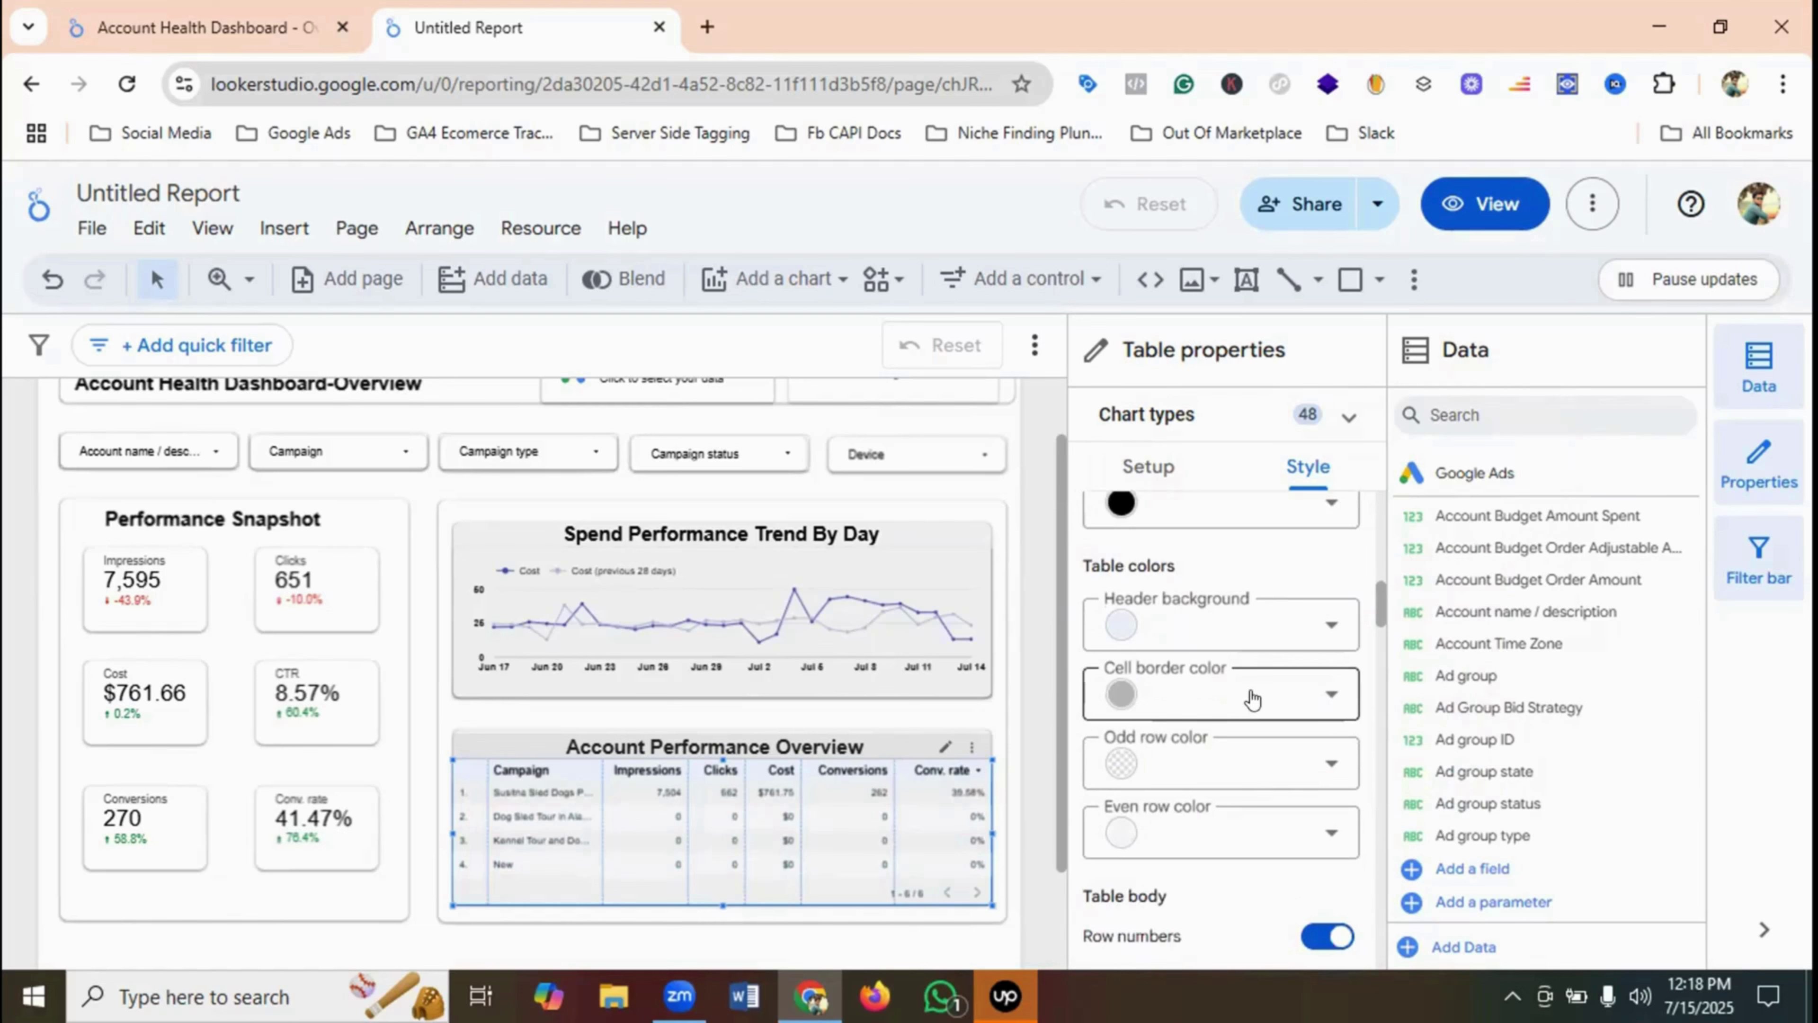
click(1182, 623)
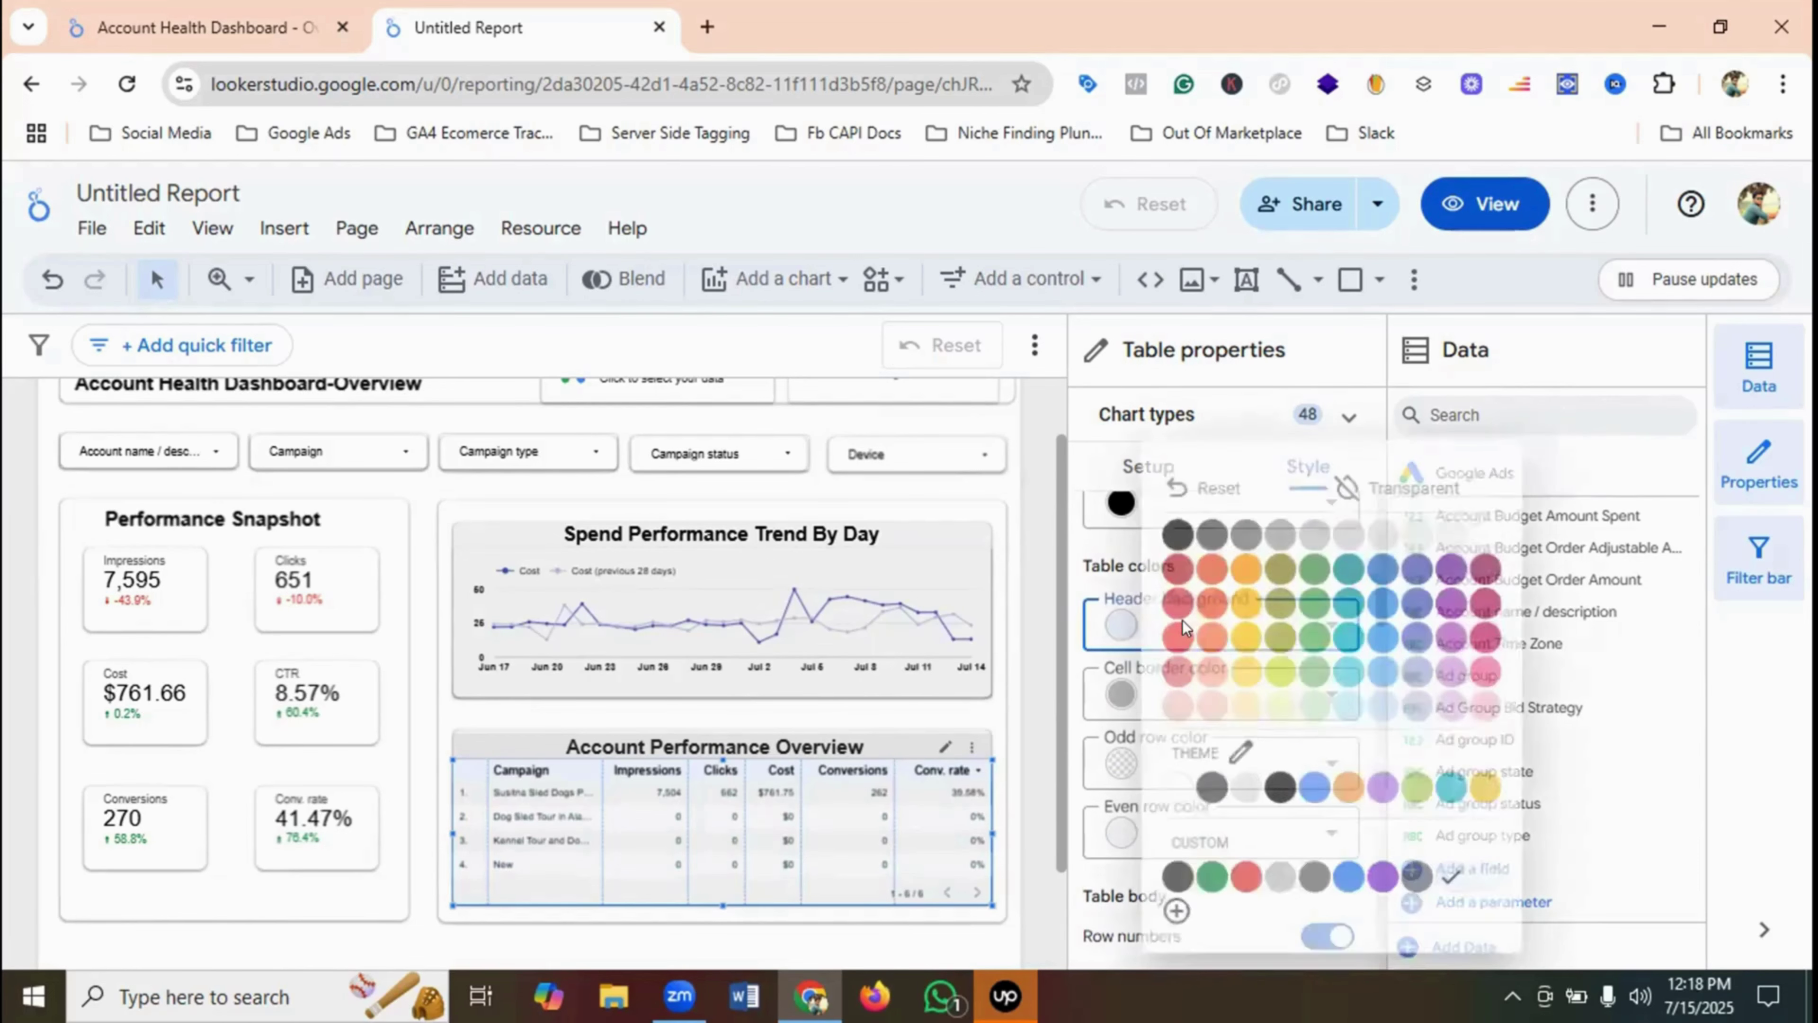
click(1339, 707)
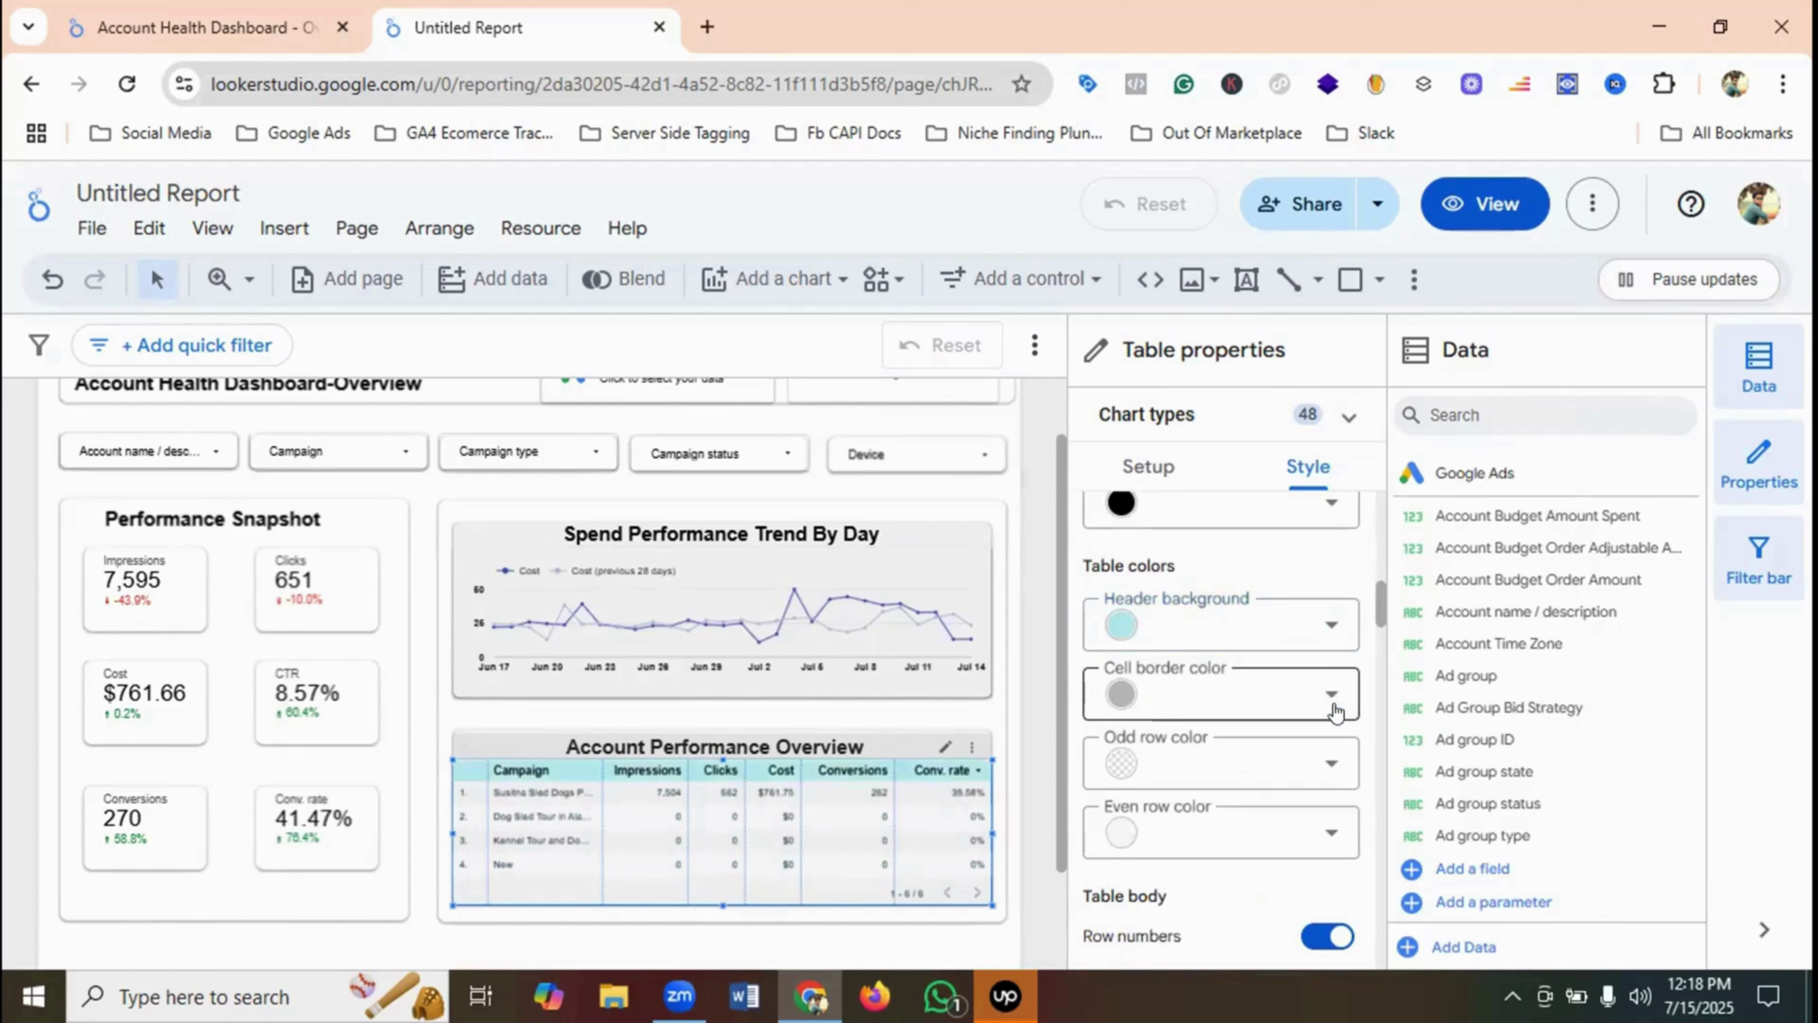
- Display Metric #1 (Impressions) of the Account Performance Overview table as a heatmap with a dark indigo column color
scroll(1256, 698, down, 4)
scroll(1256, 698, down, 2)
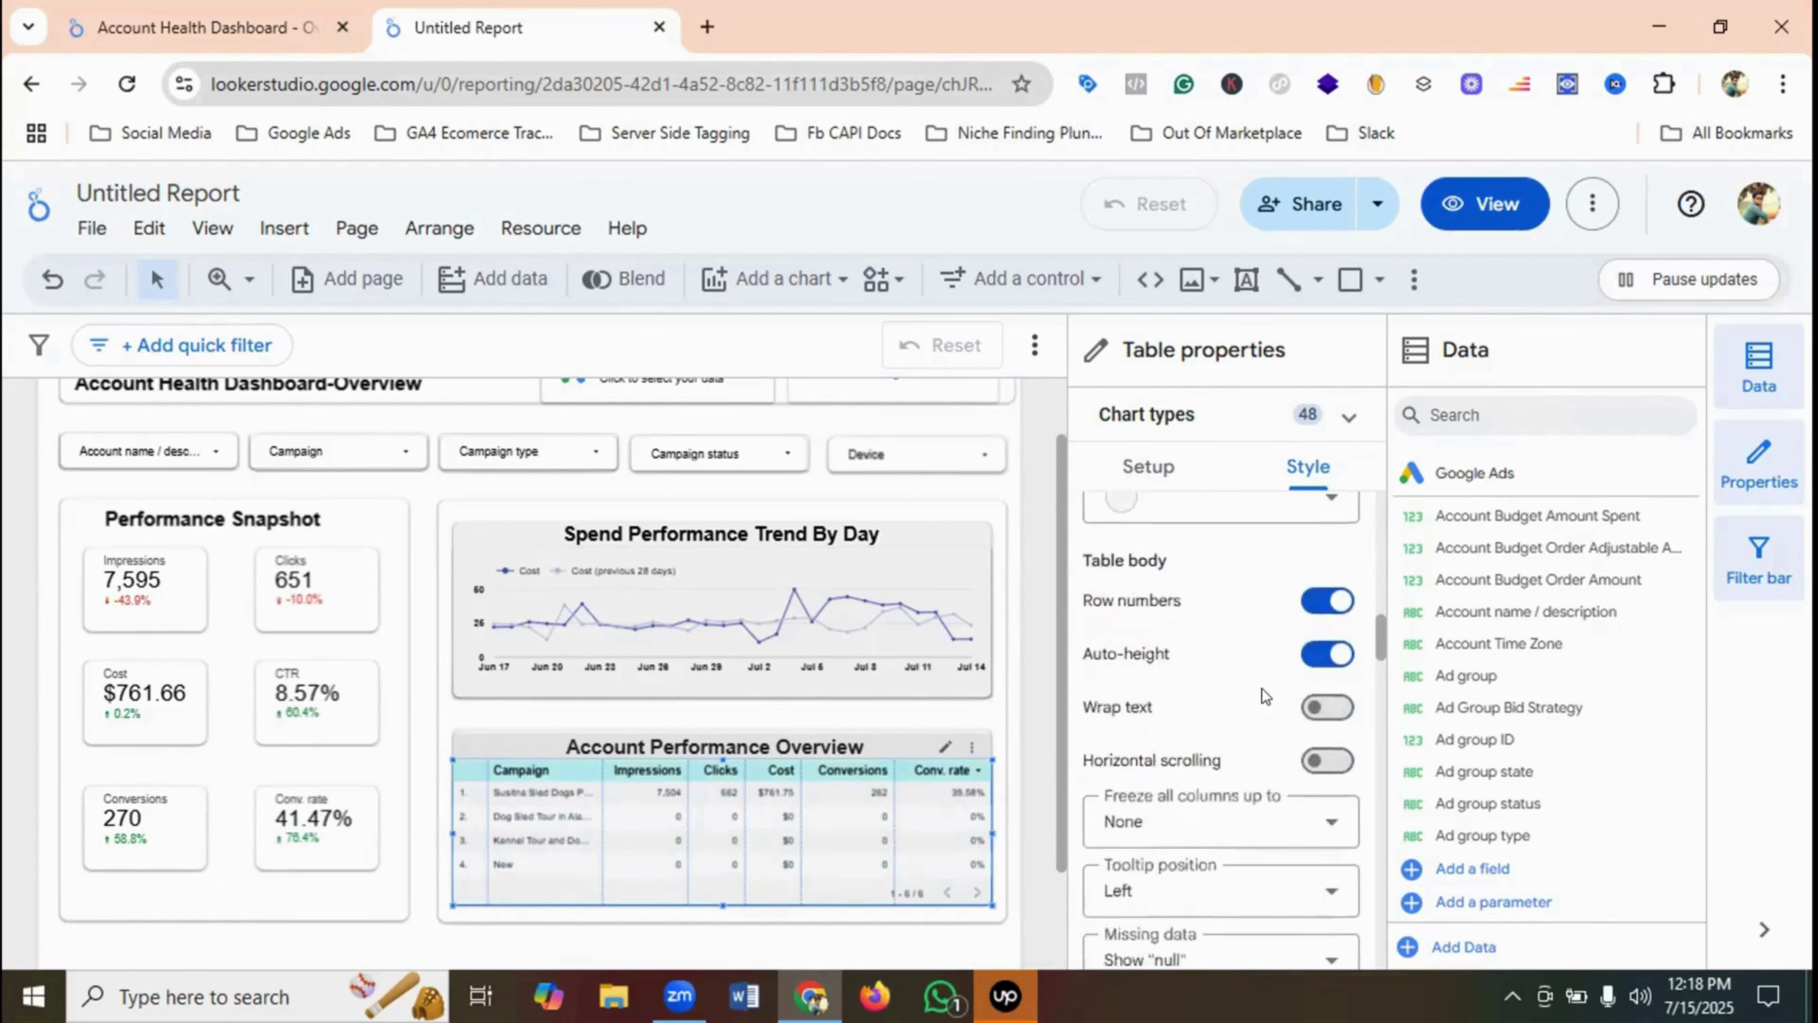
scroll(1264, 694, down, 6)
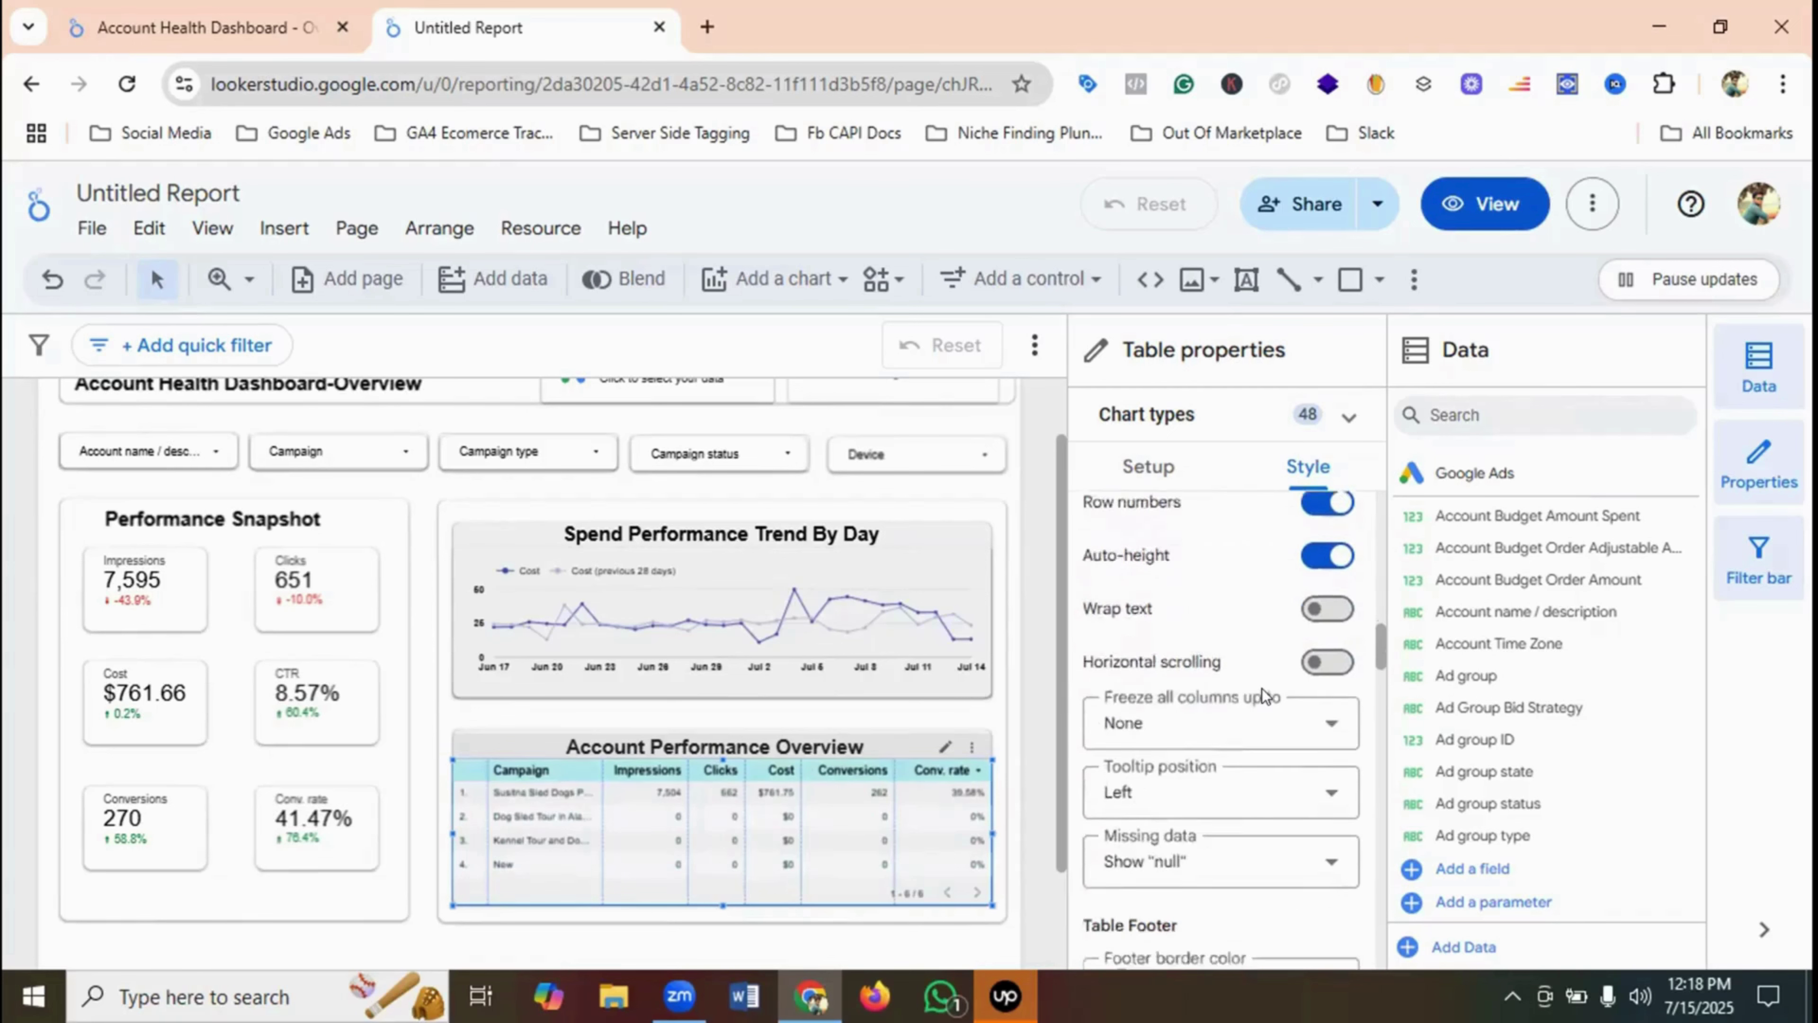
scroll(1262, 691, up, 2)
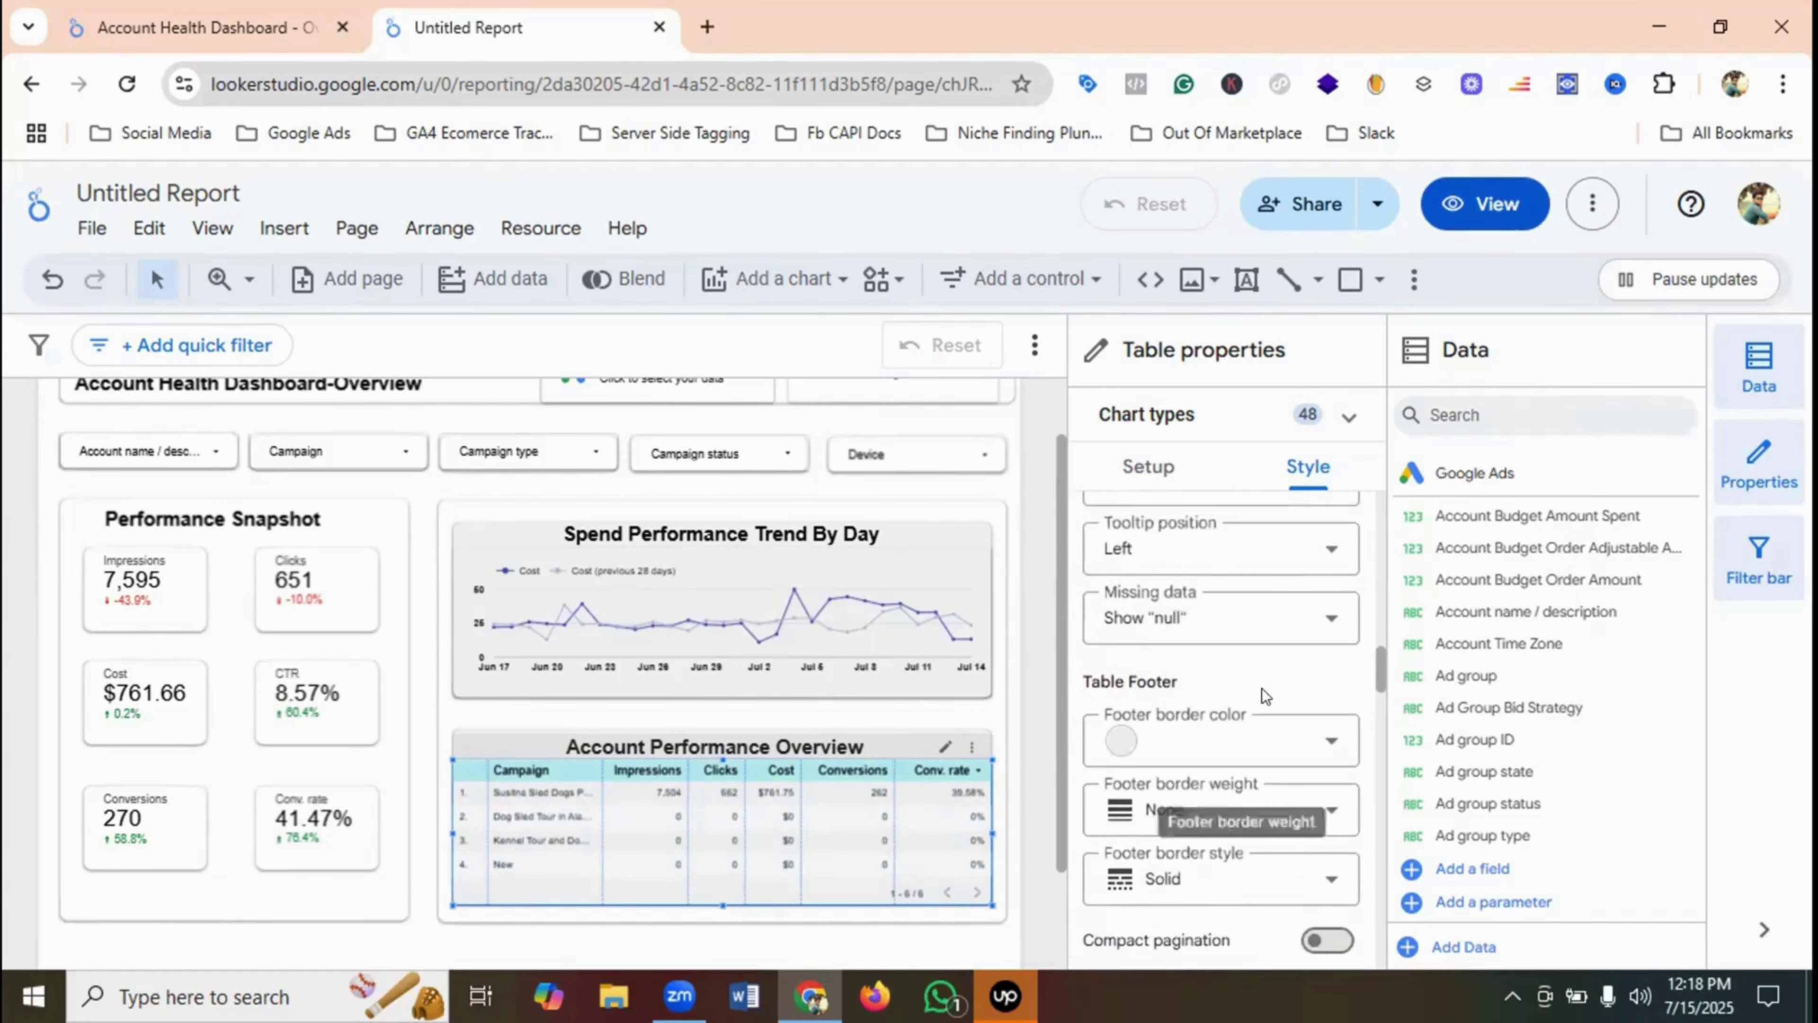
scroll(1264, 691, down, 8)
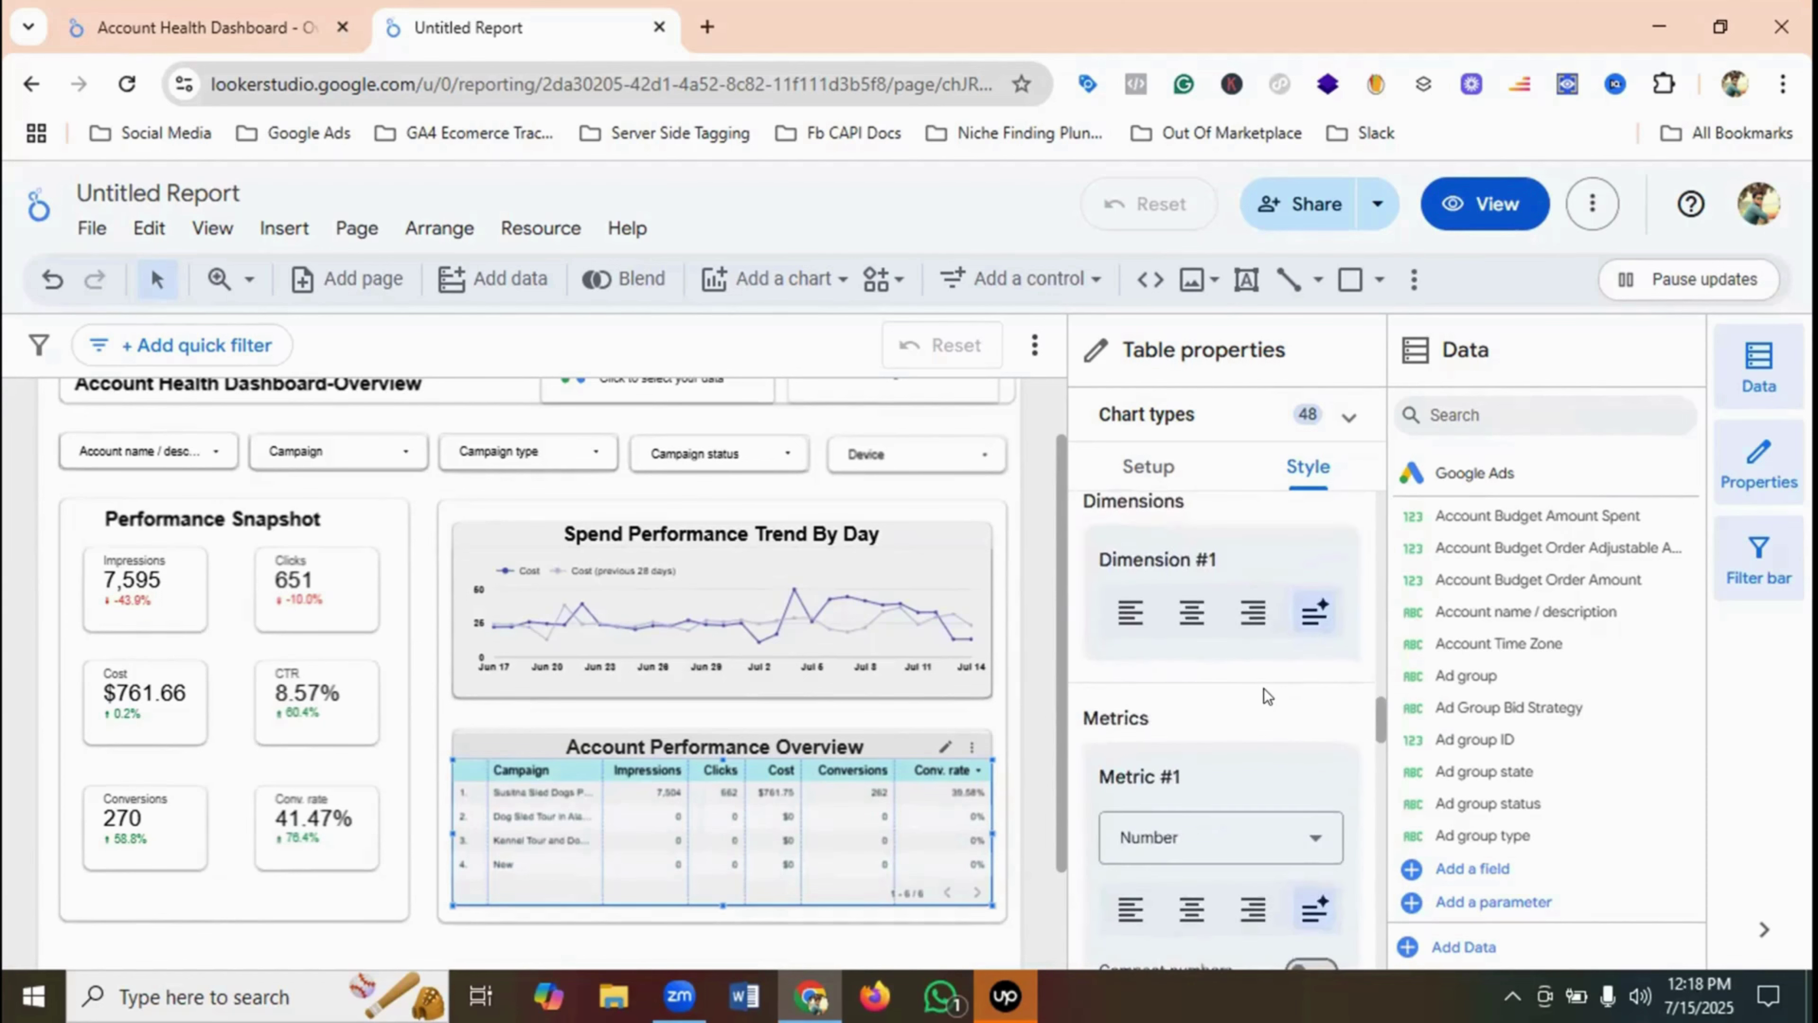
scroll(1264, 691, down, 2)
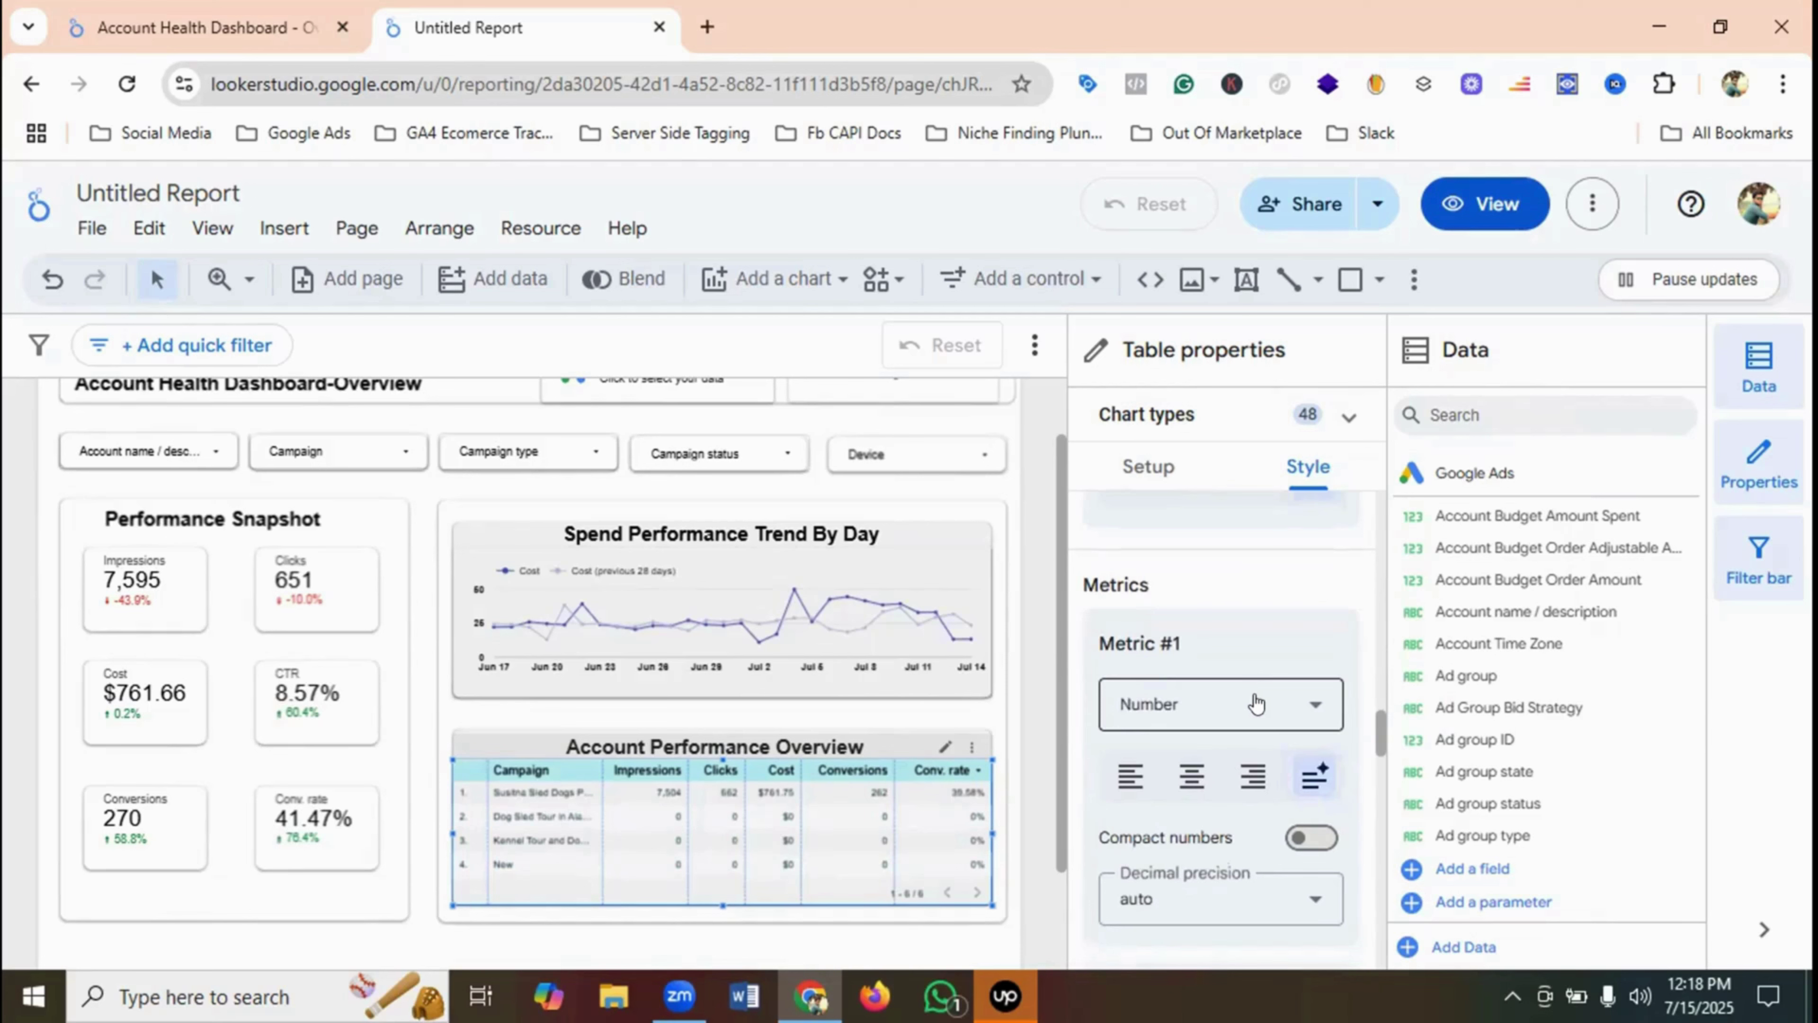
click(1254, 704)
click(1163, 842)
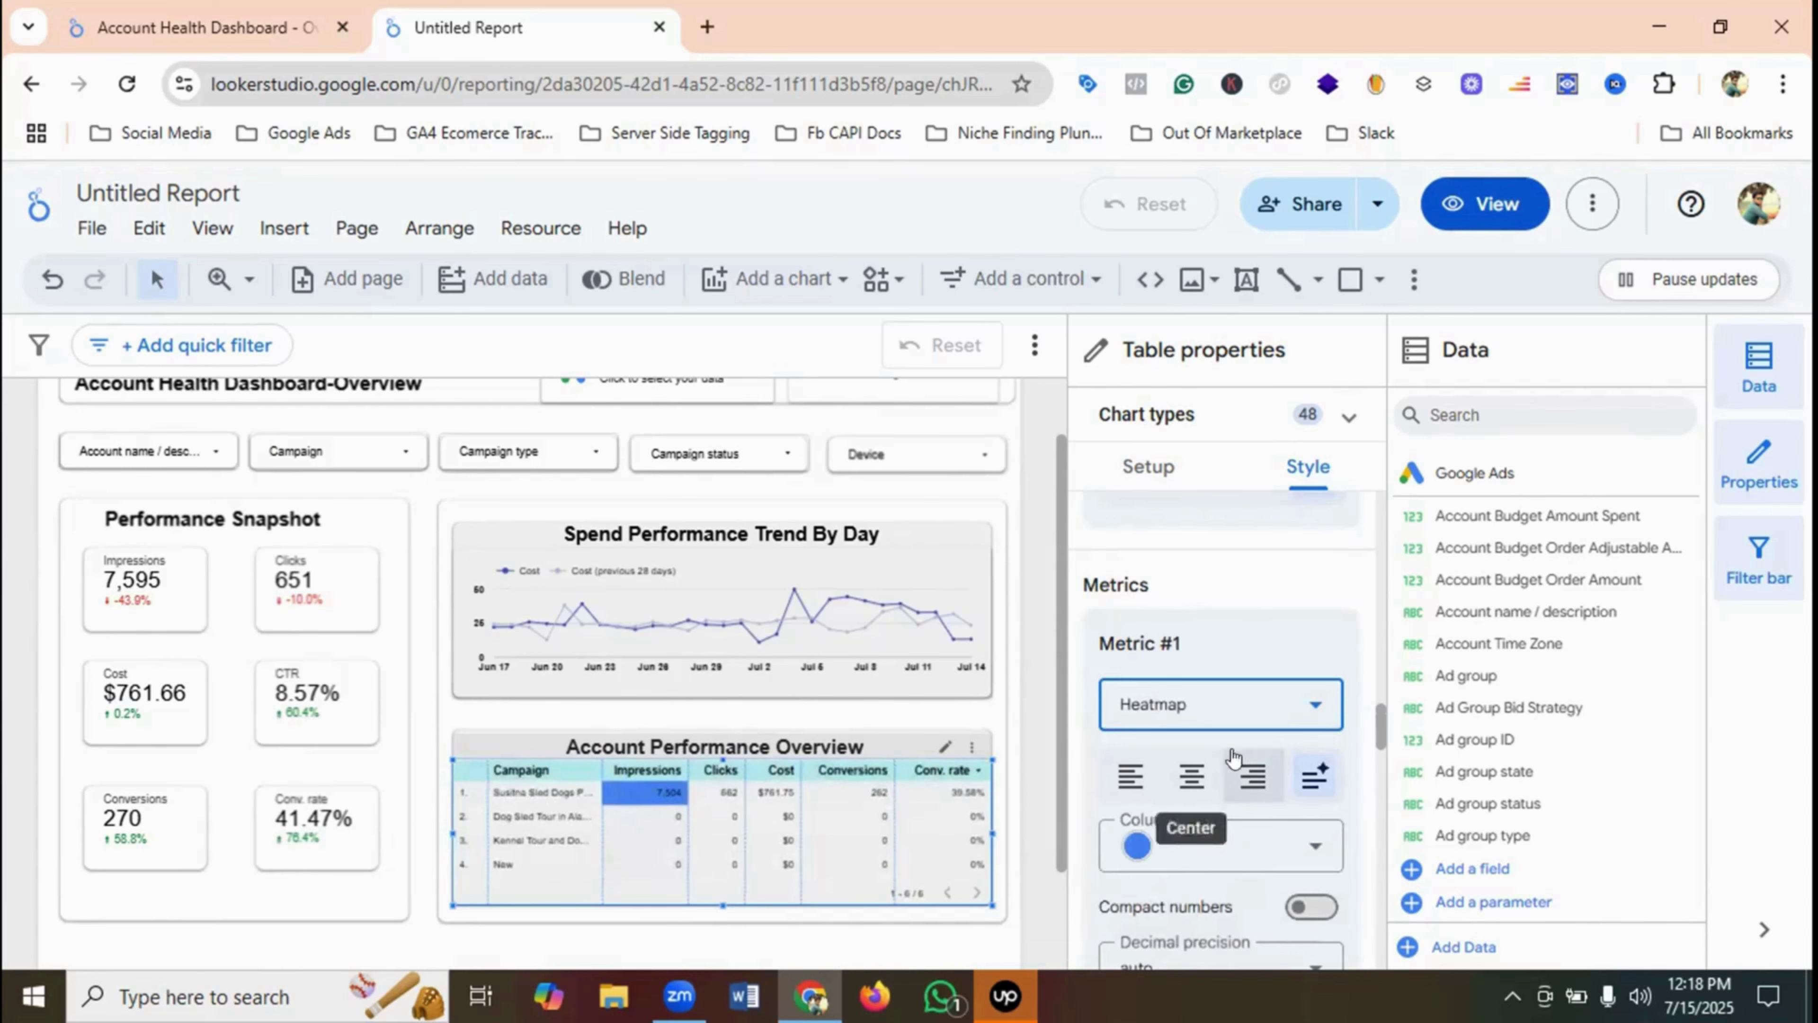
click(1187, 861)
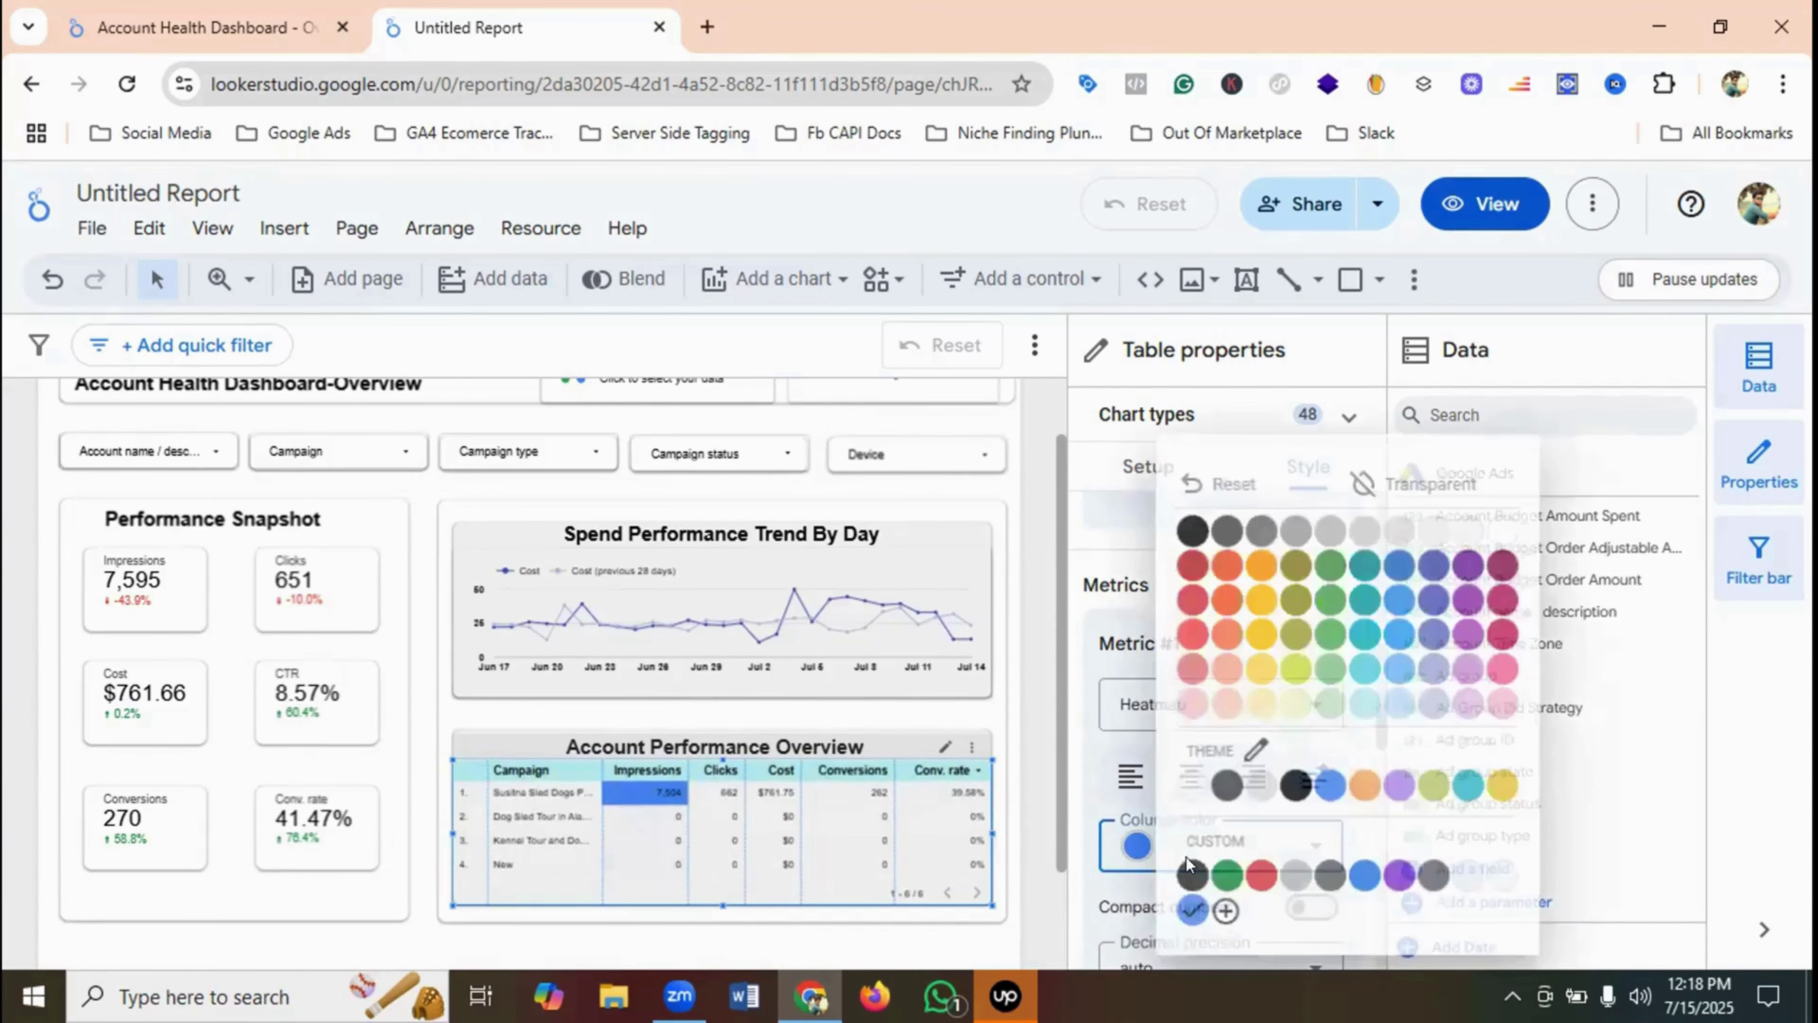
click(1434, 566)
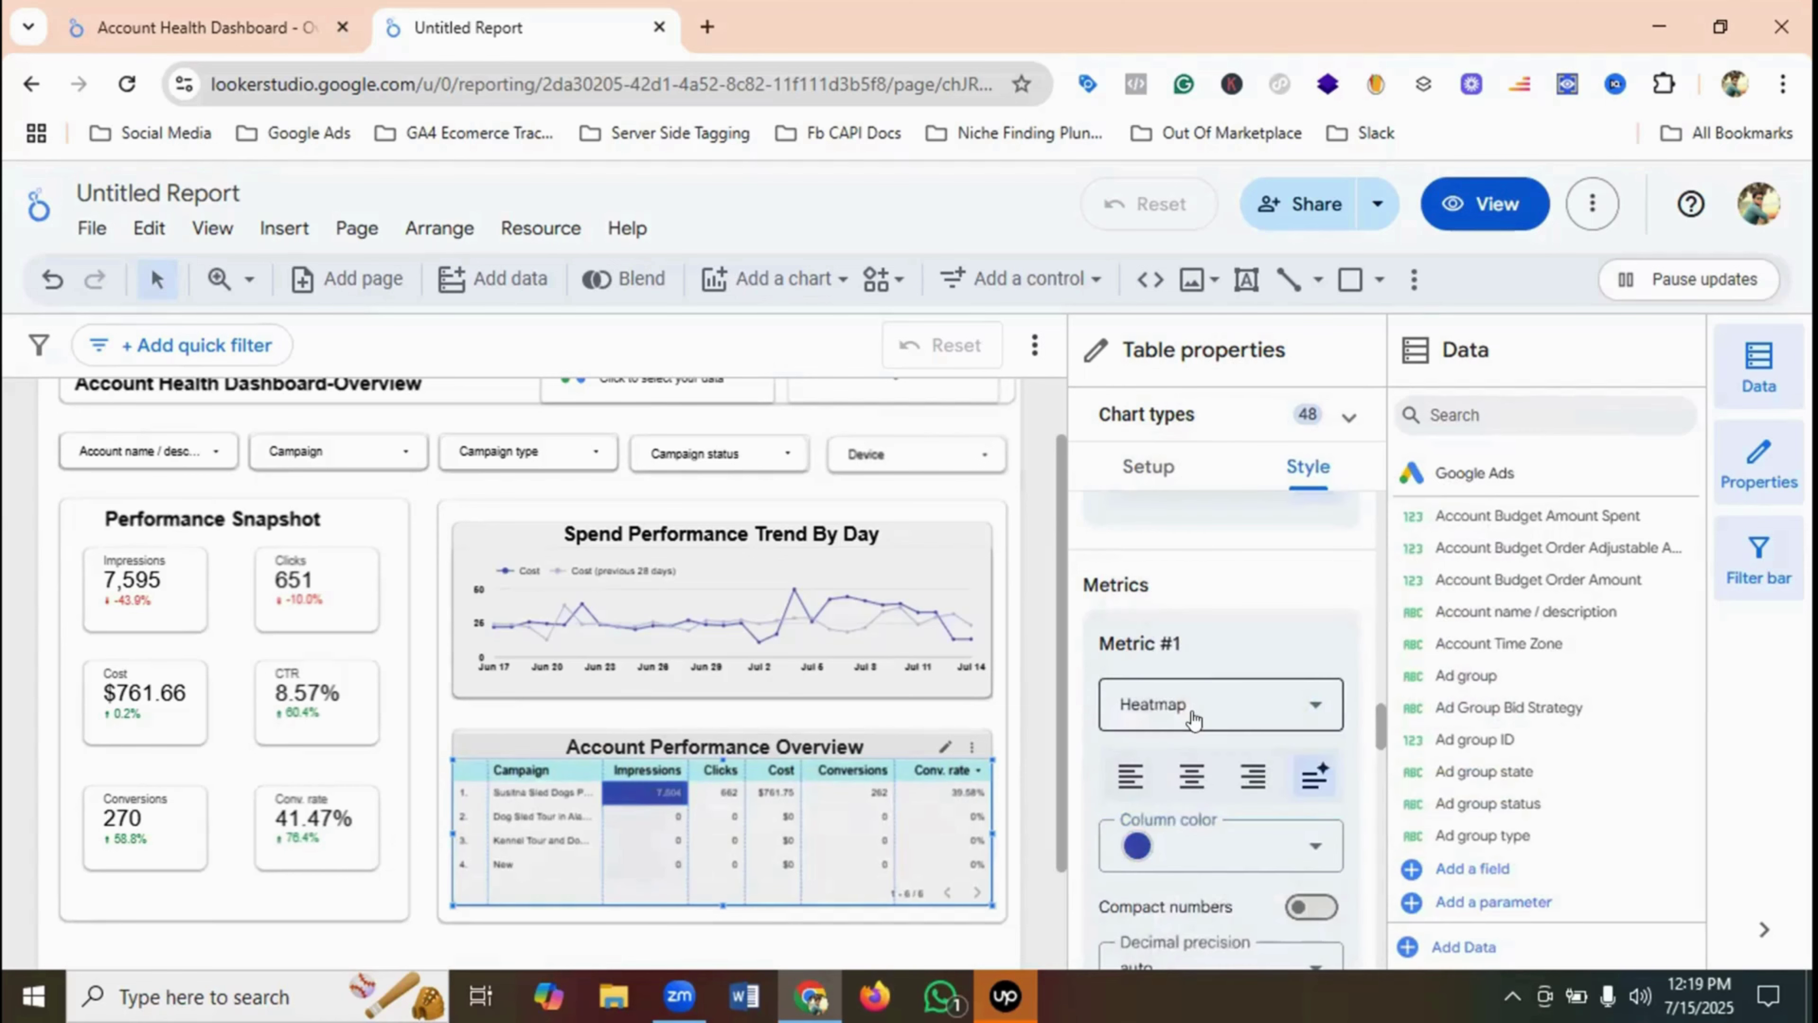
- Display Metric #3 (Cost) as a heatmap with a dark purple column color
scroll(1192, 717, down, 5)
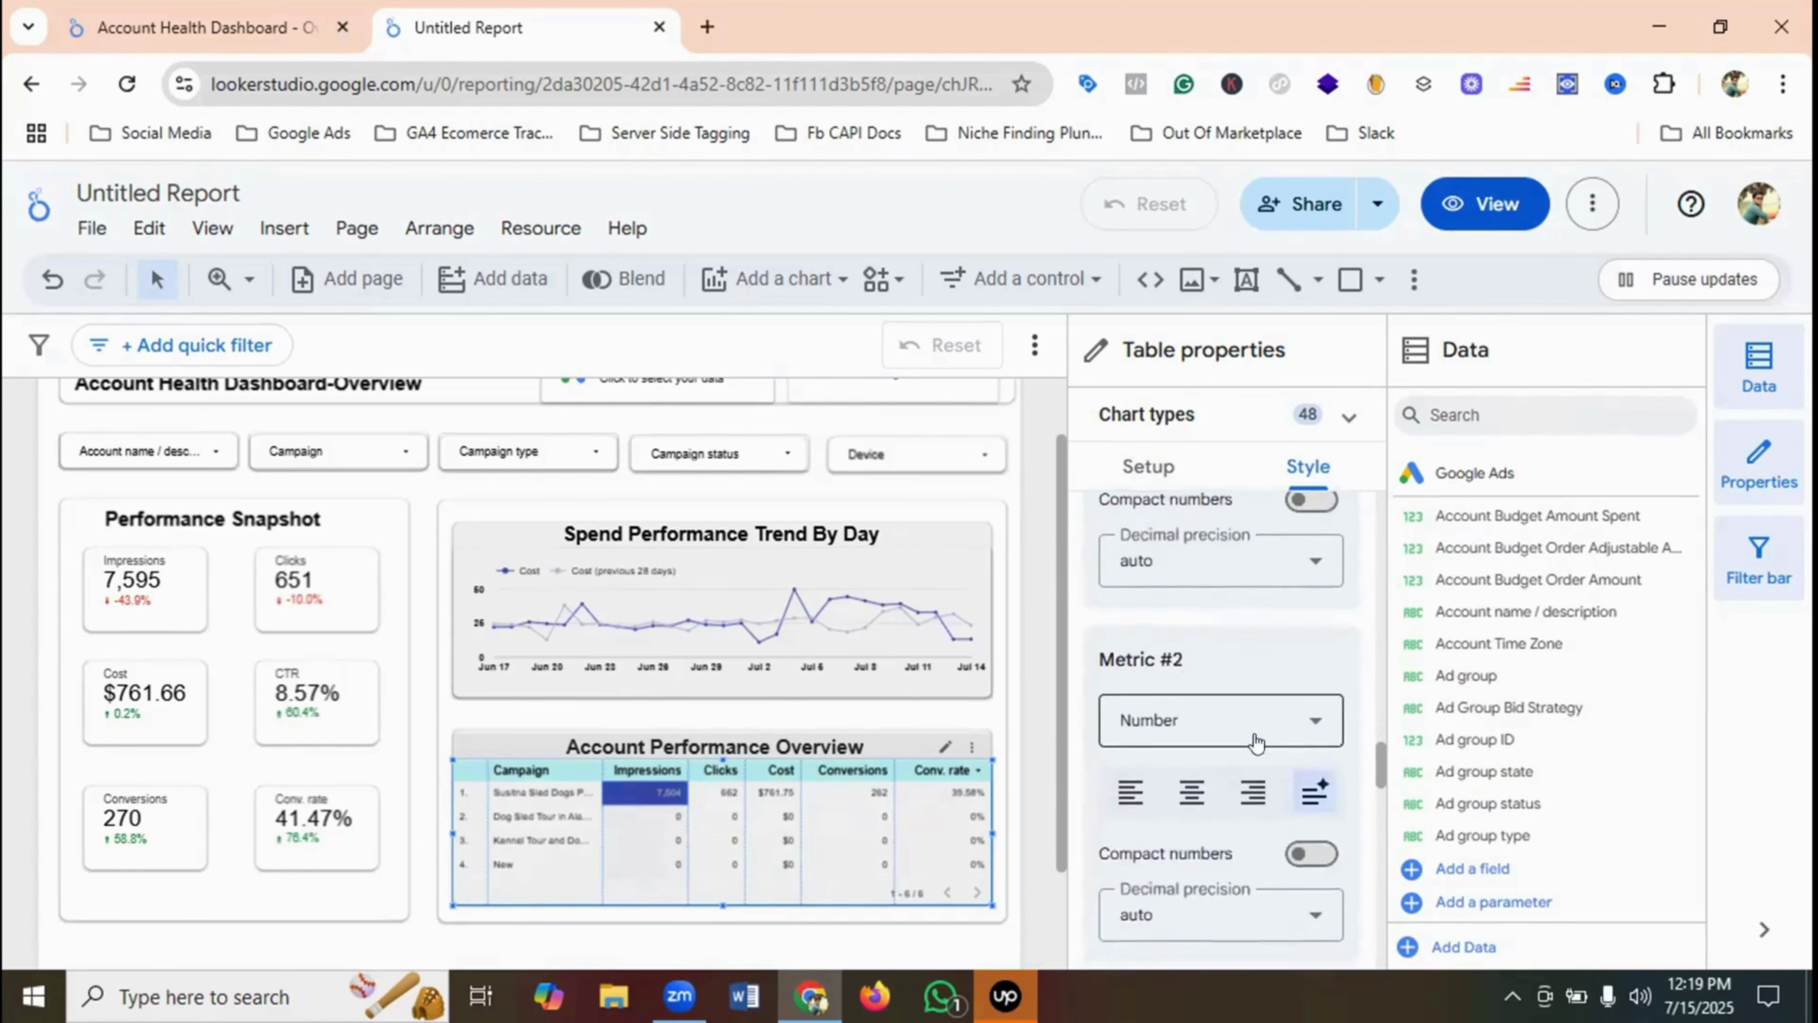
scroll(1253, 745, down, 4)
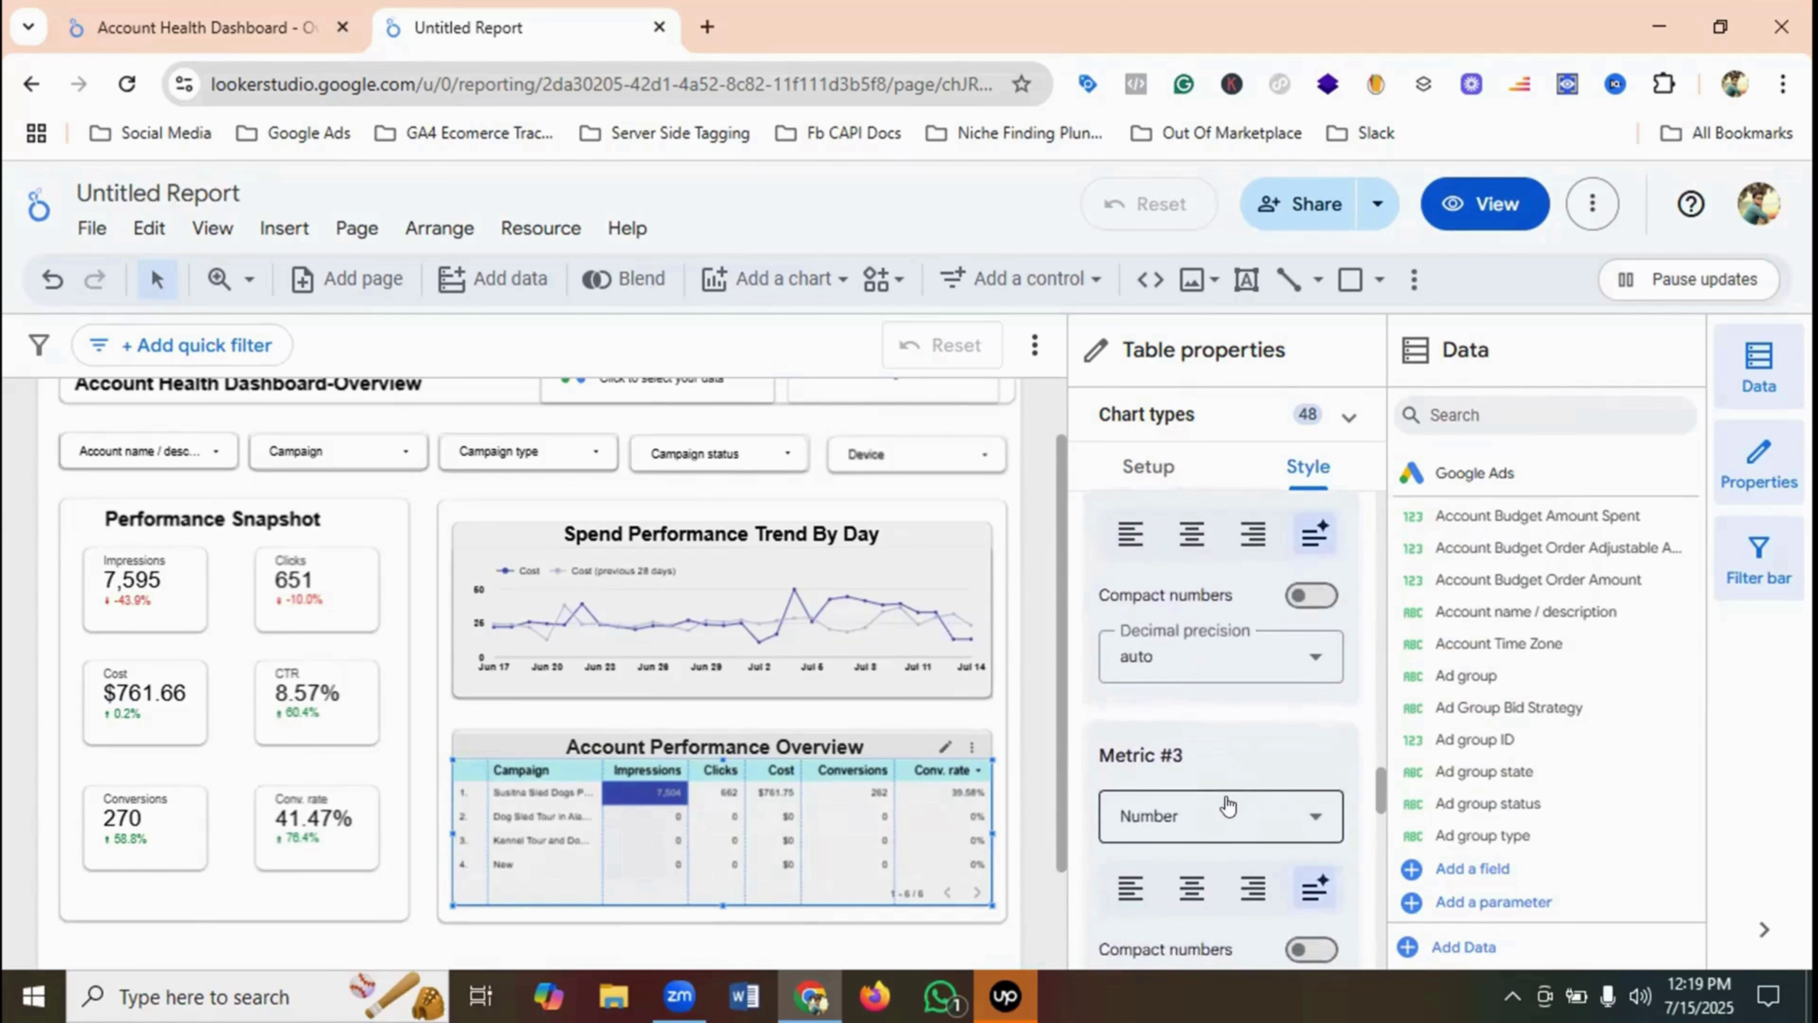
click(1227, 806)
click(1165, 686)
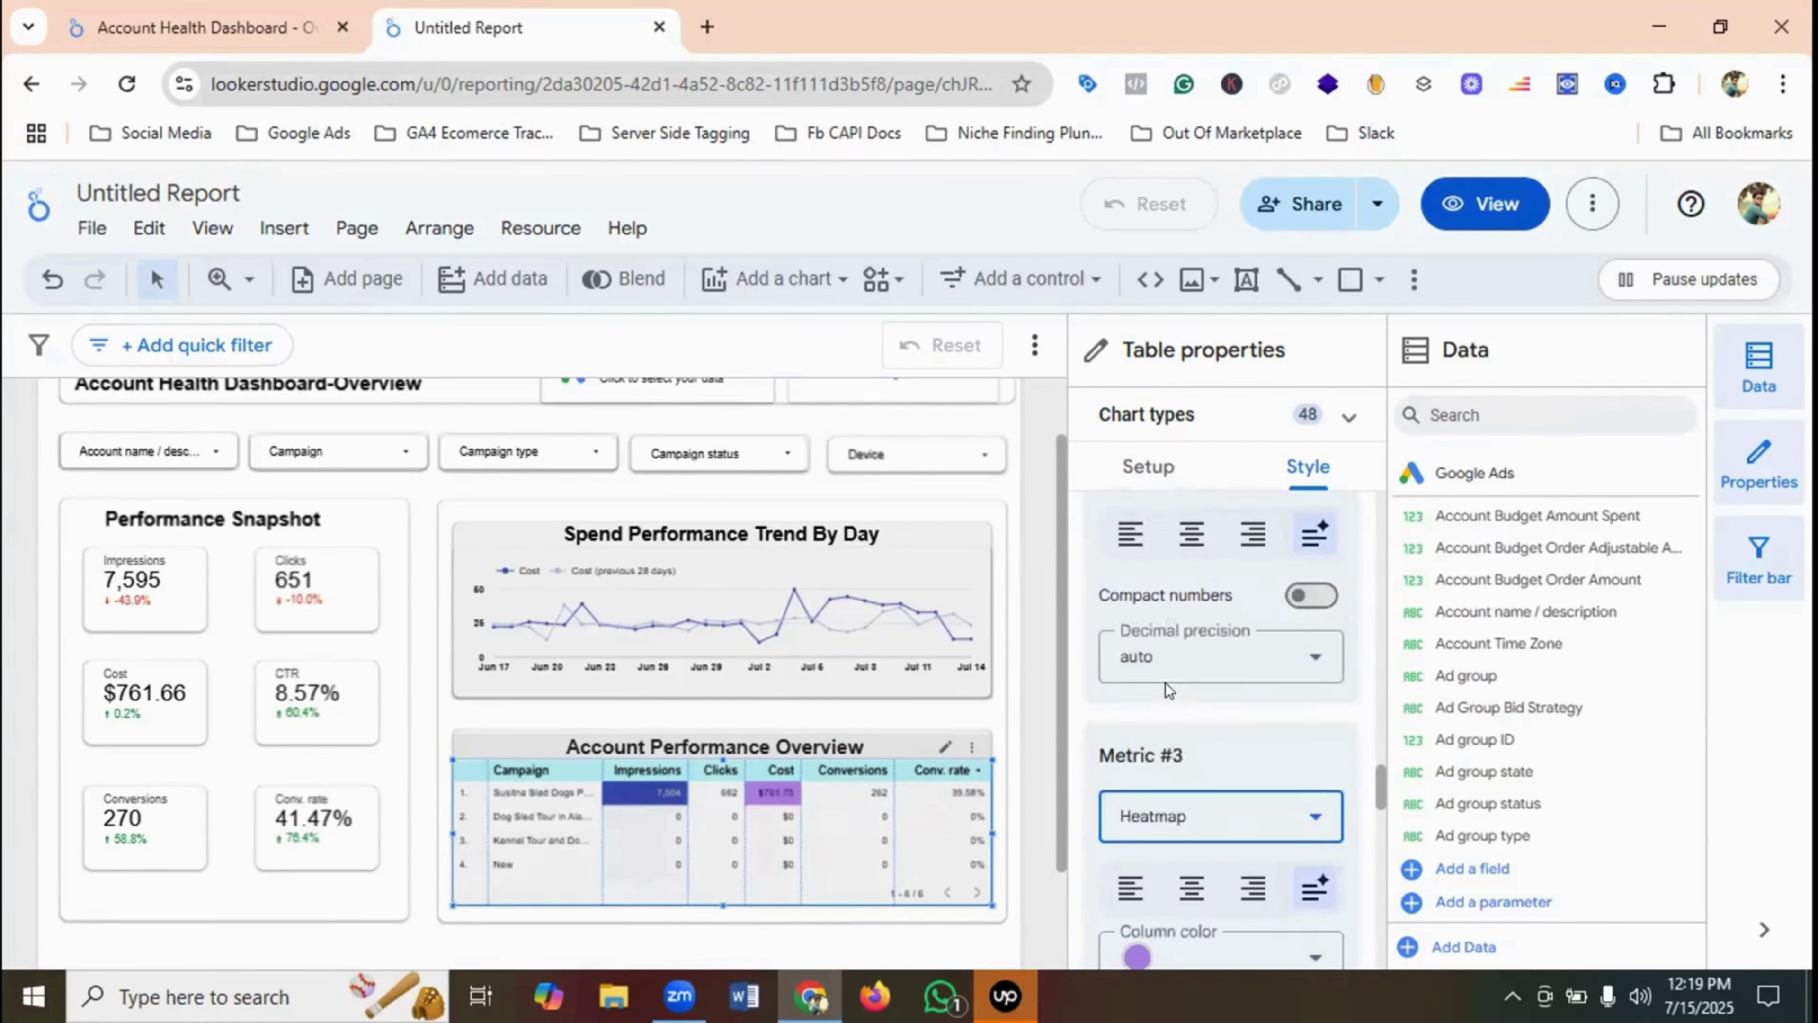
scroll(1152, 788, down, 2)
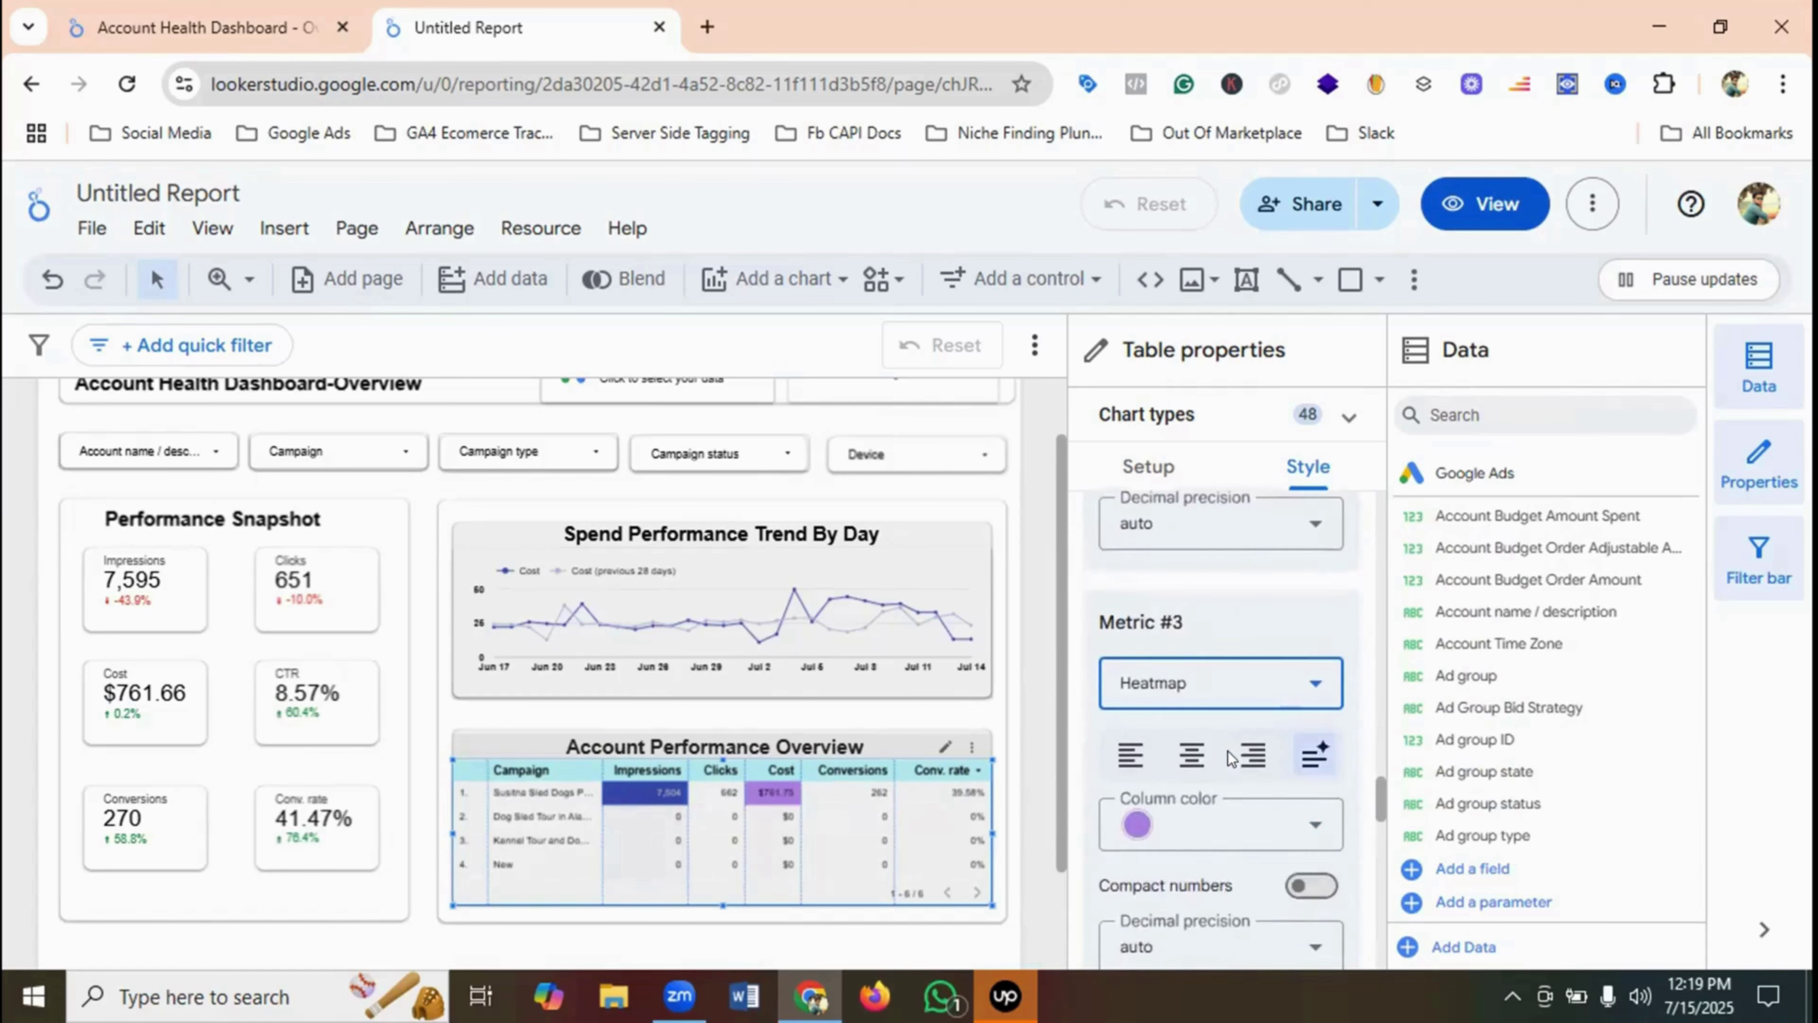
click(1148, 825)
click(1464, 549)
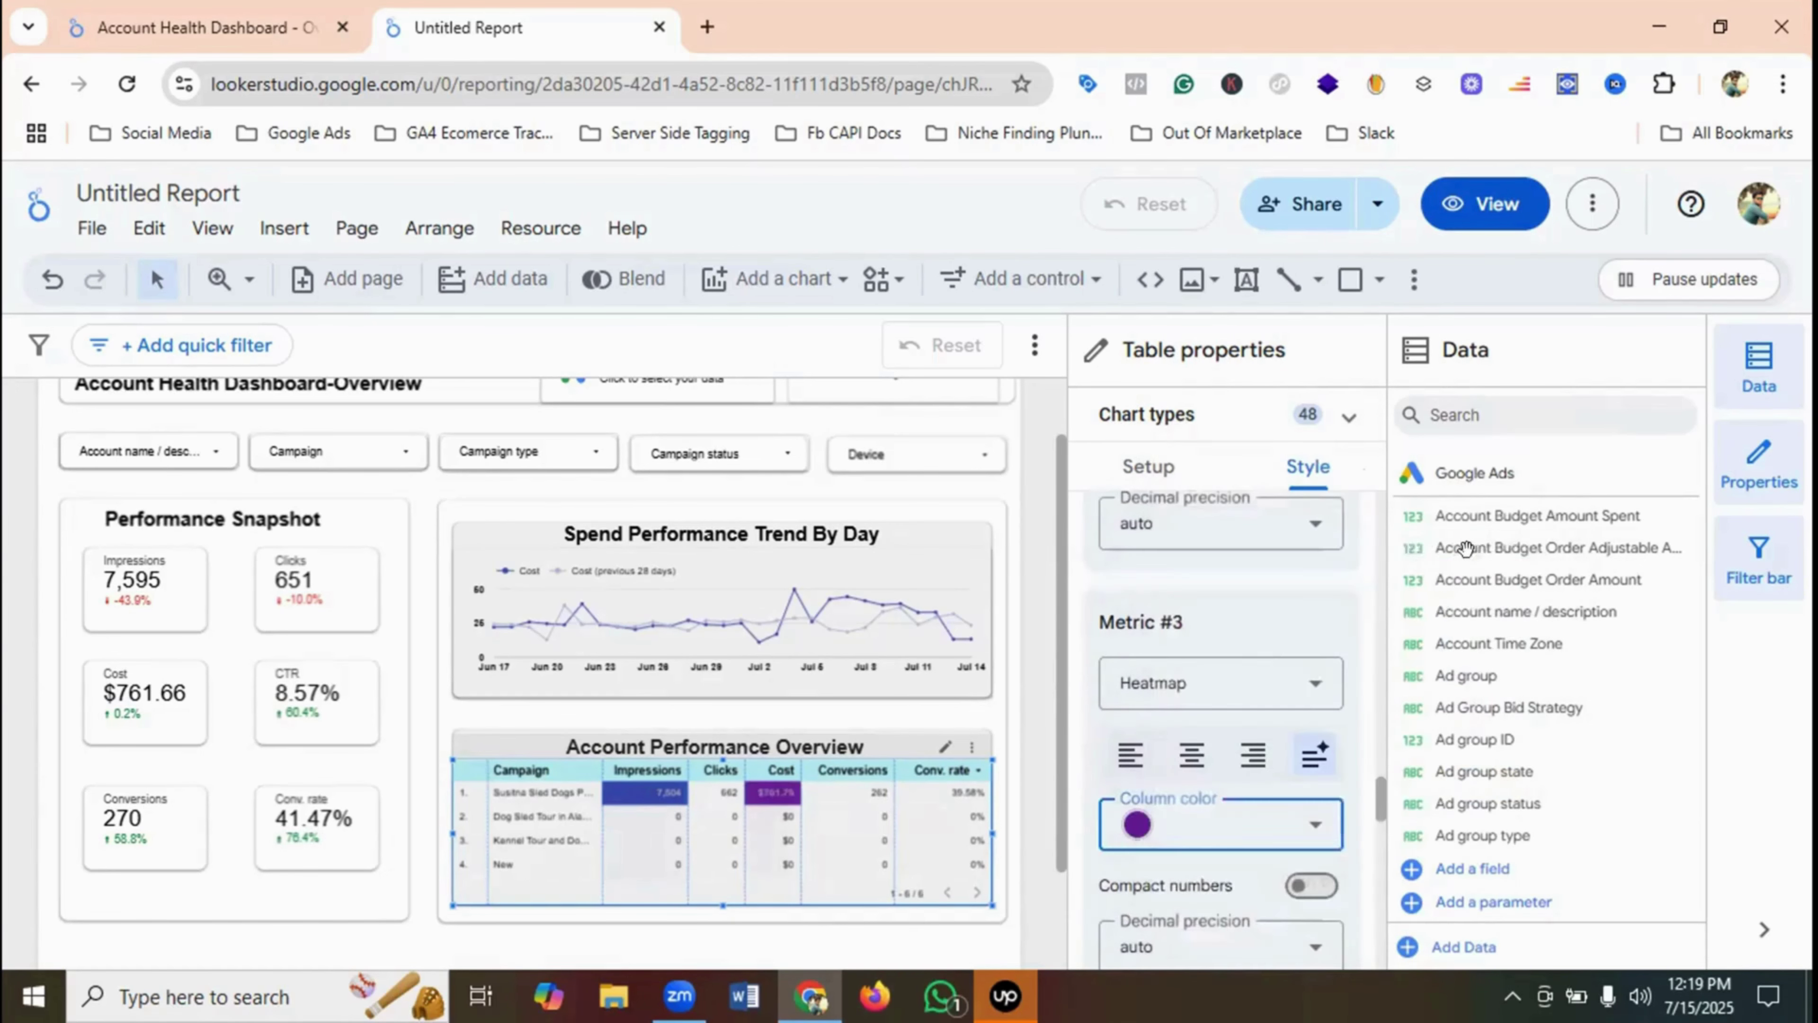
- Display the Conv. rate metric as a heatmap with a bright blue column color
scroll(1242, 749, down, 2)
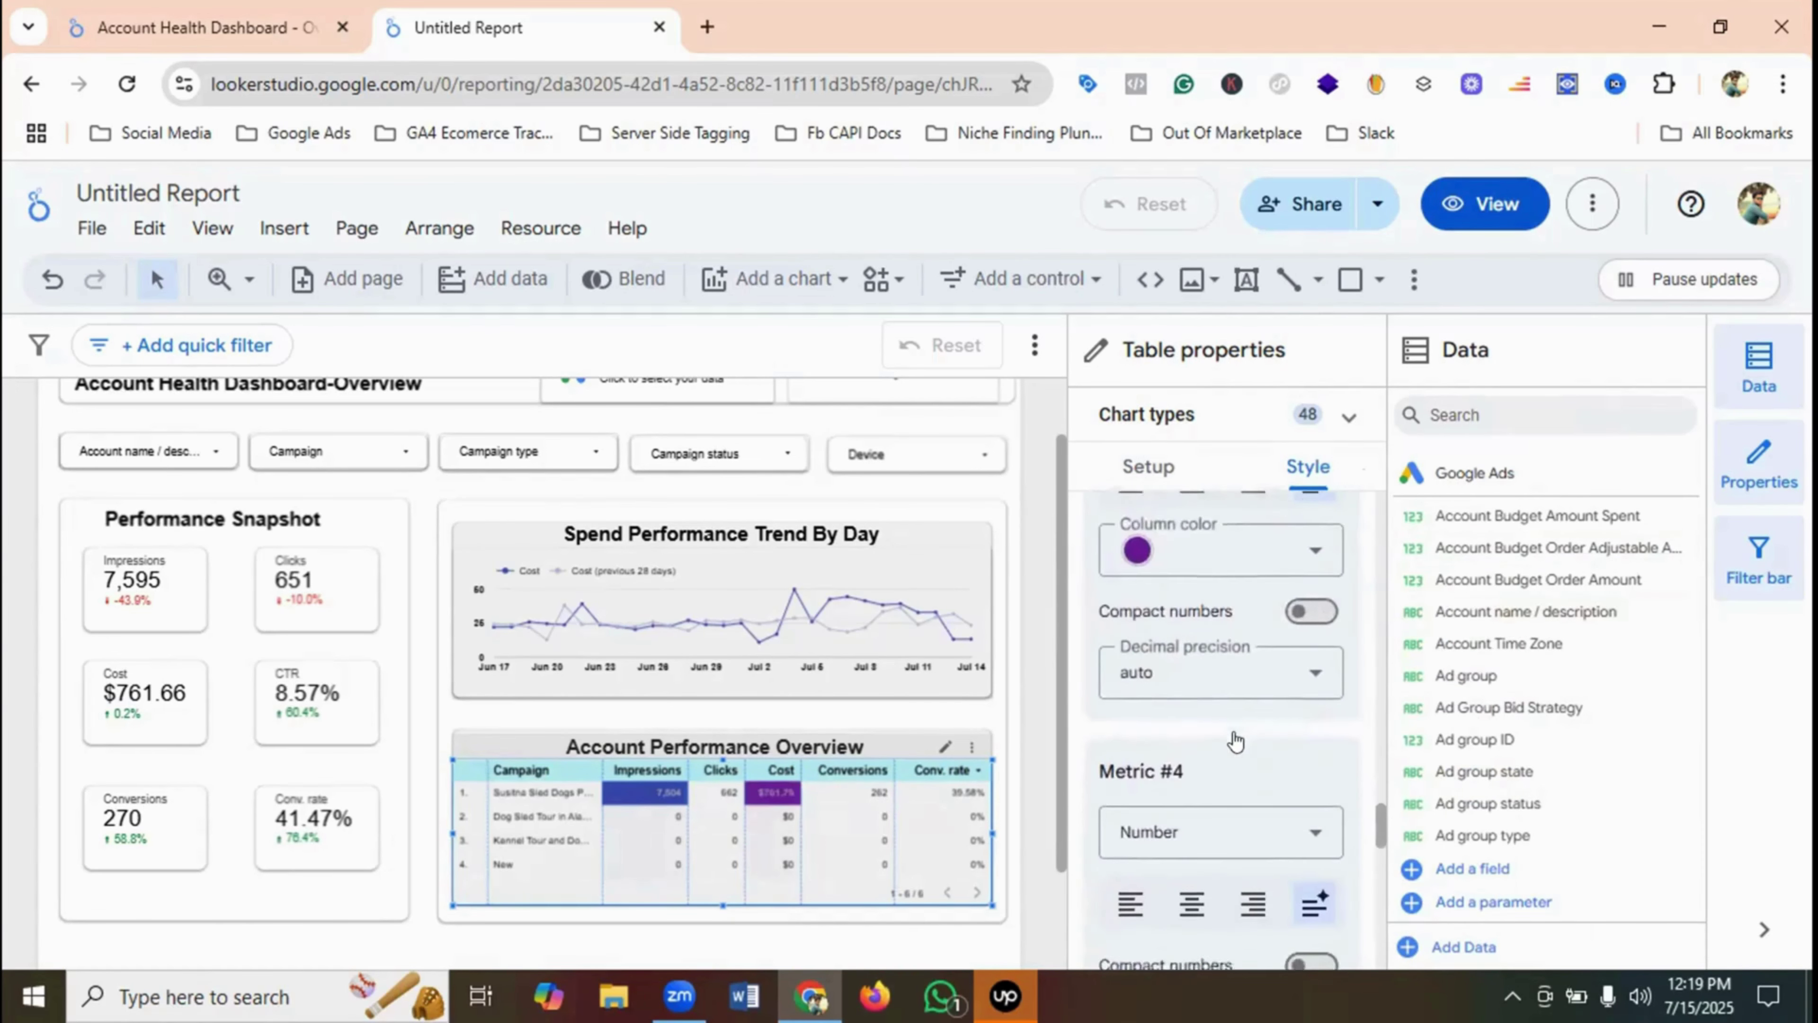
scroll(1238, 739, down, 6)
click(1205, 793)
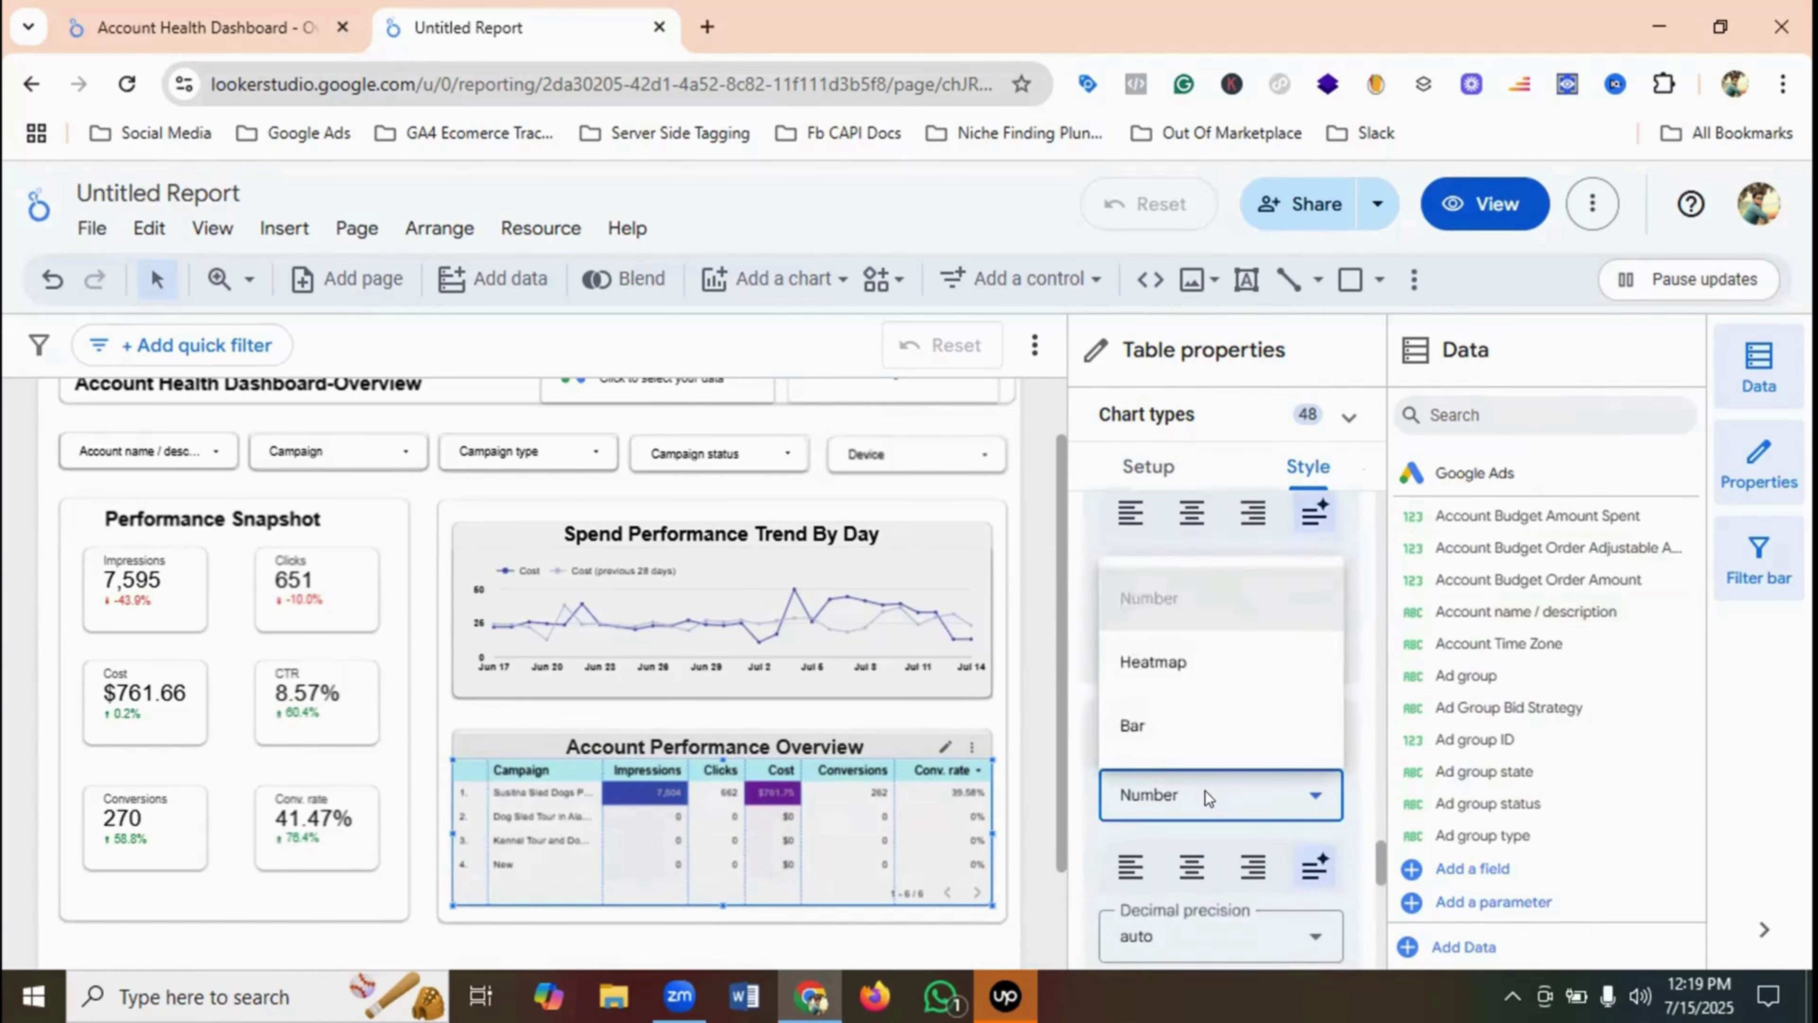
click(1171, 662)
scroll(1170, 673, down, 4)
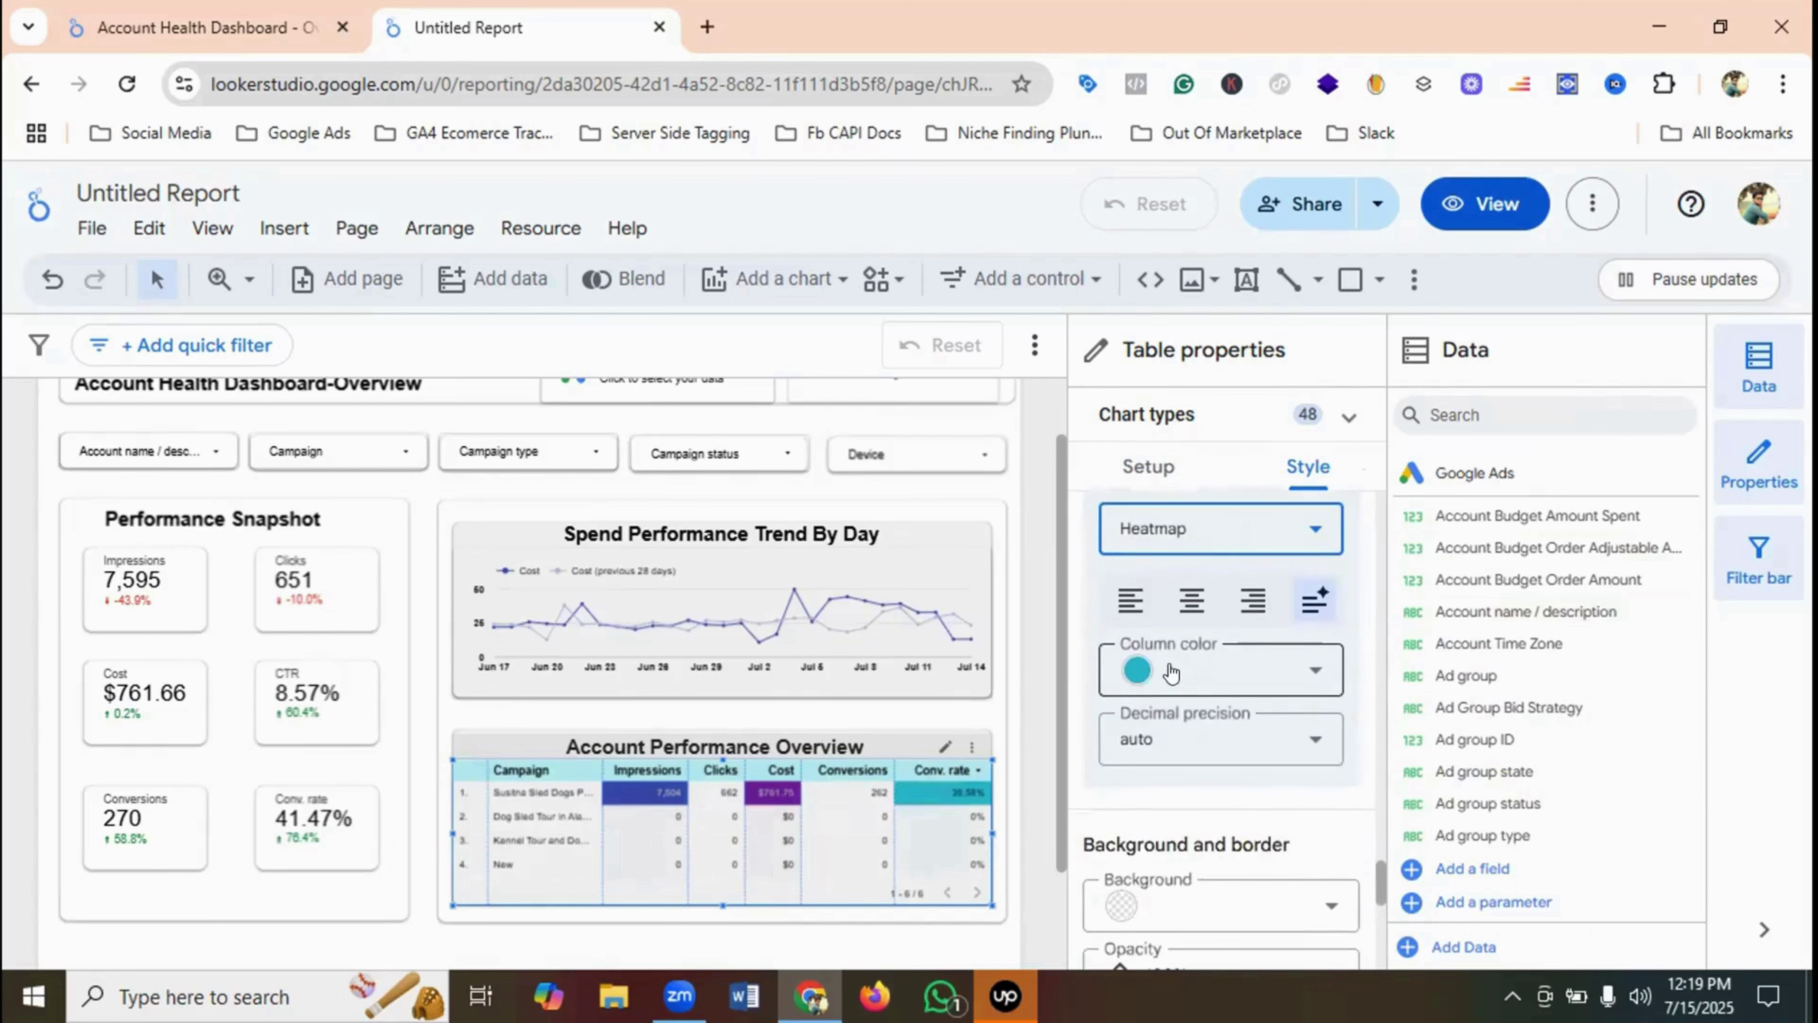
click(1176, 659)
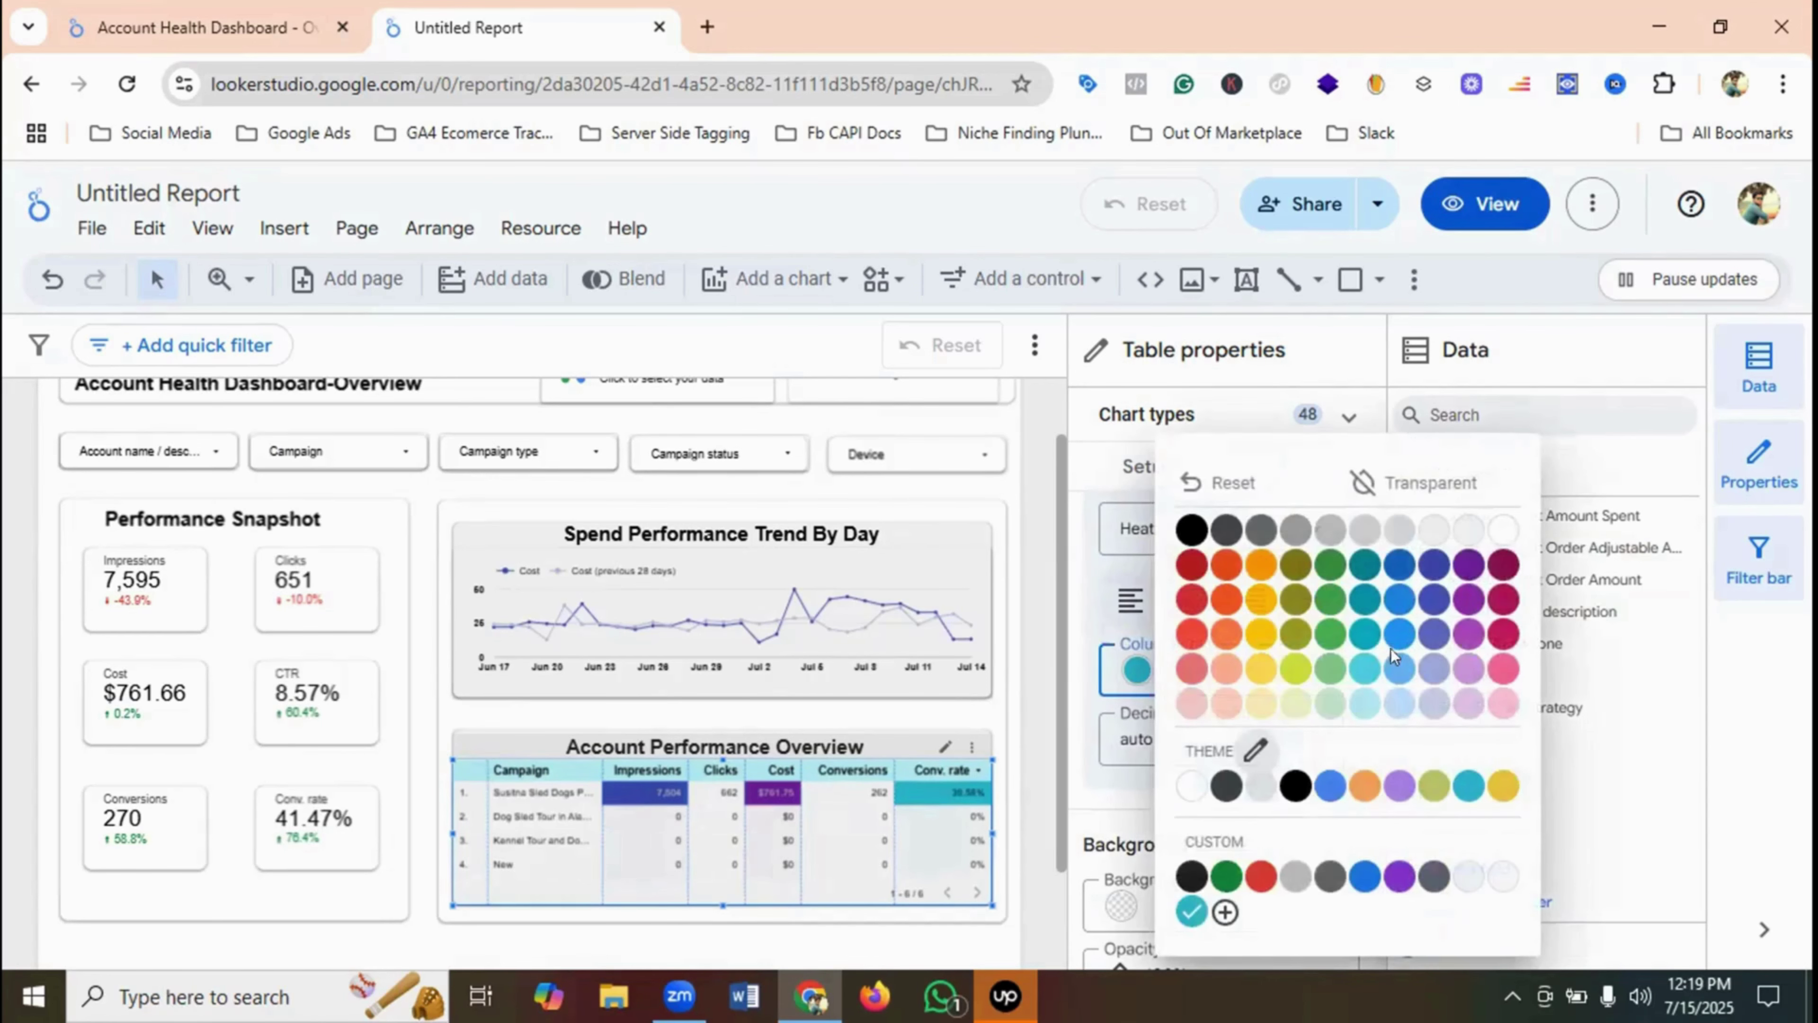
click(1398, 635)
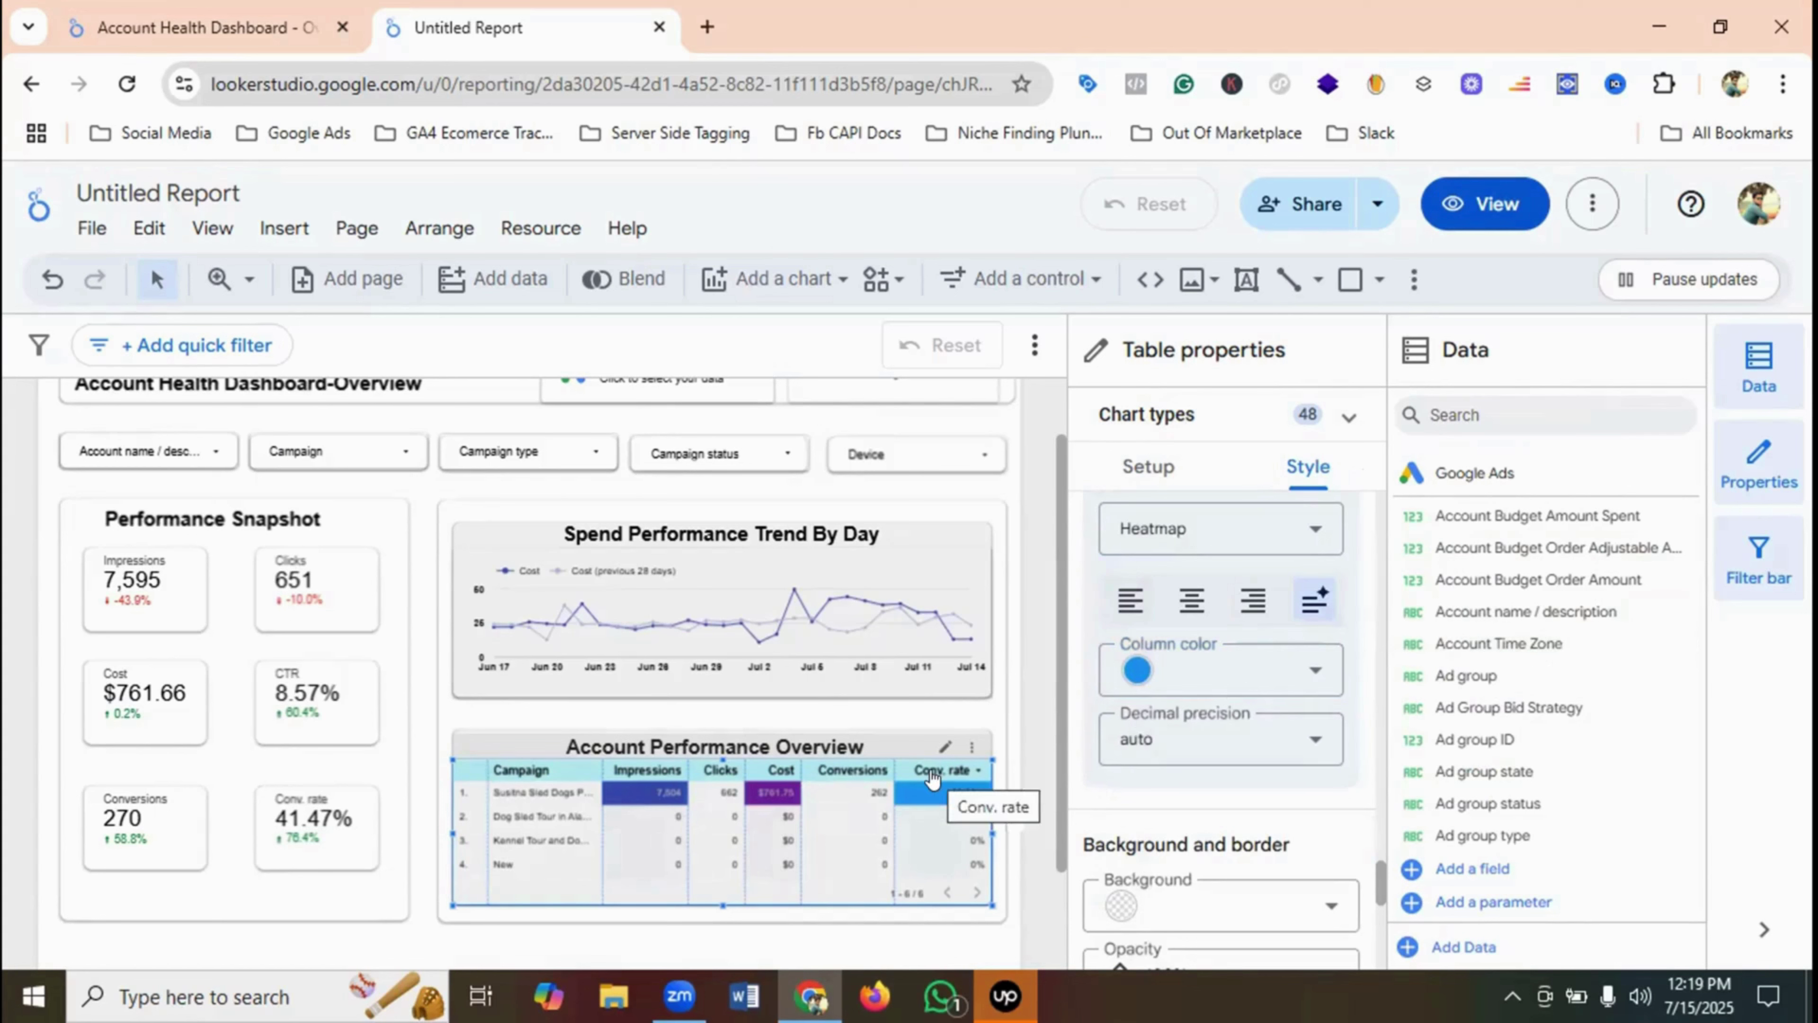
- Preview the report in view mode and compare the table's heatmap columns with those of the original dashboard
scroll(1227, 671, down, 5)
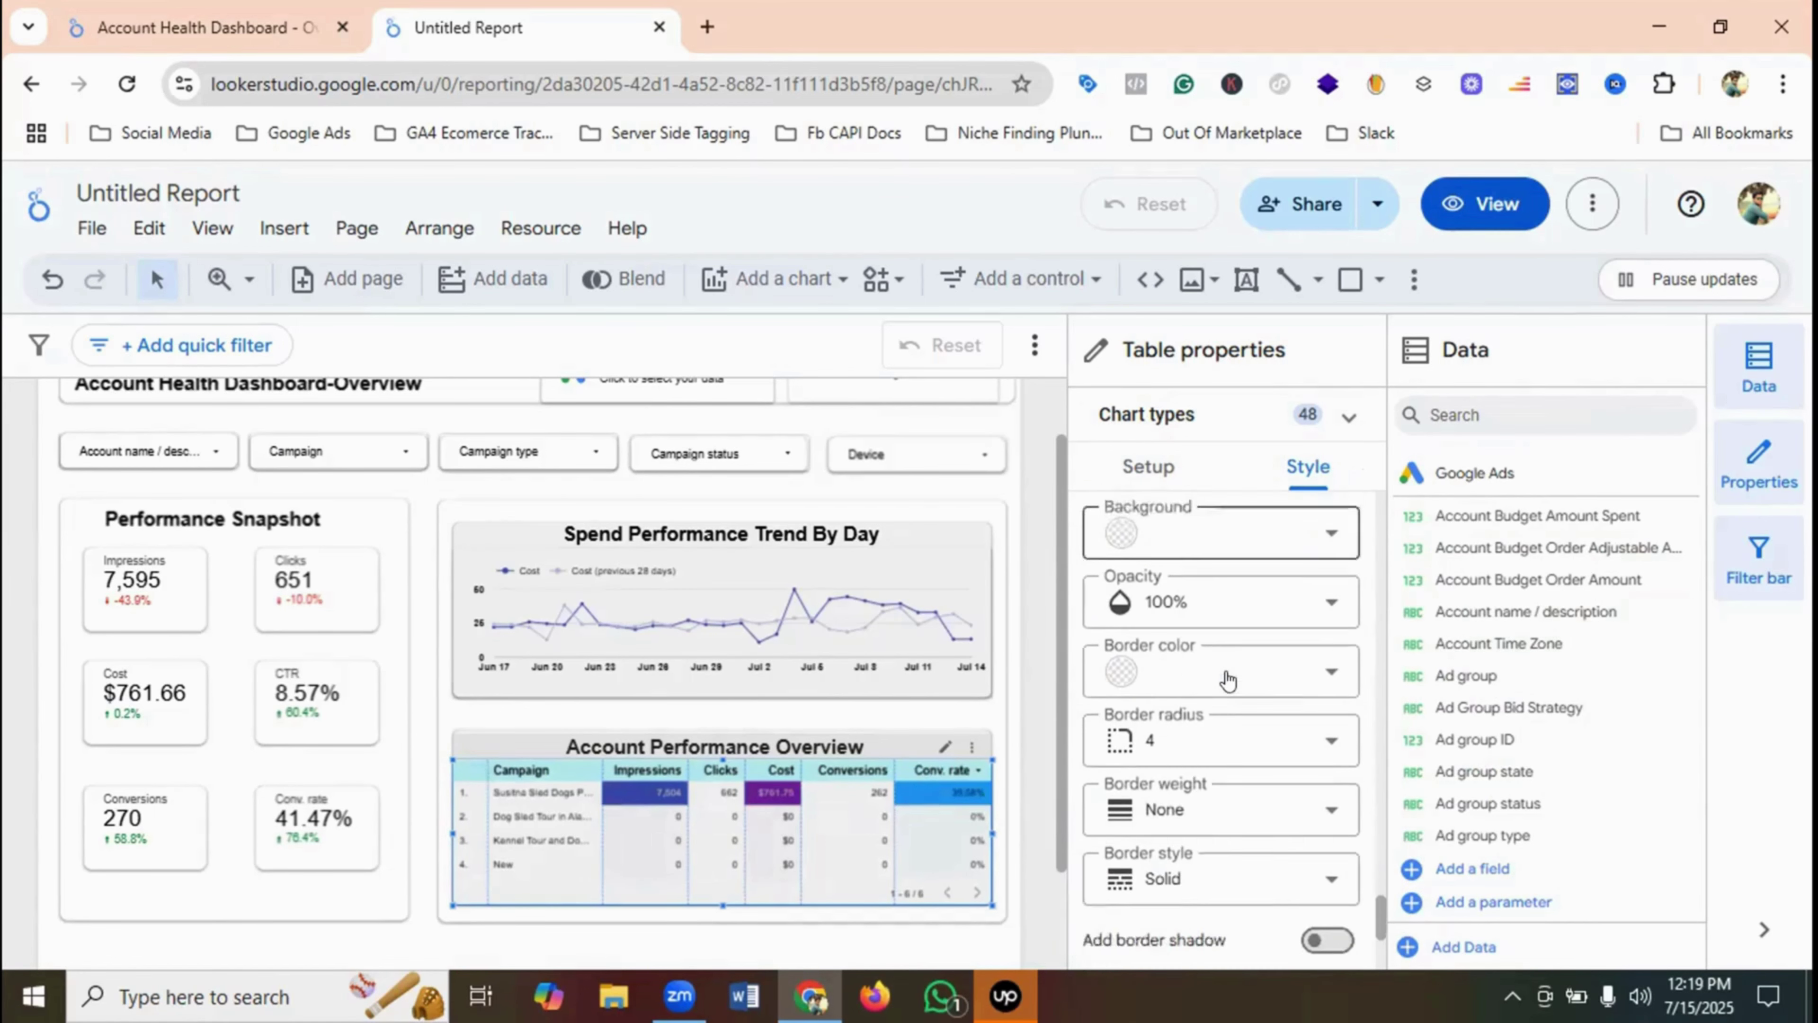
scroll(1226, 674, down, 1)
click(1485, 207)
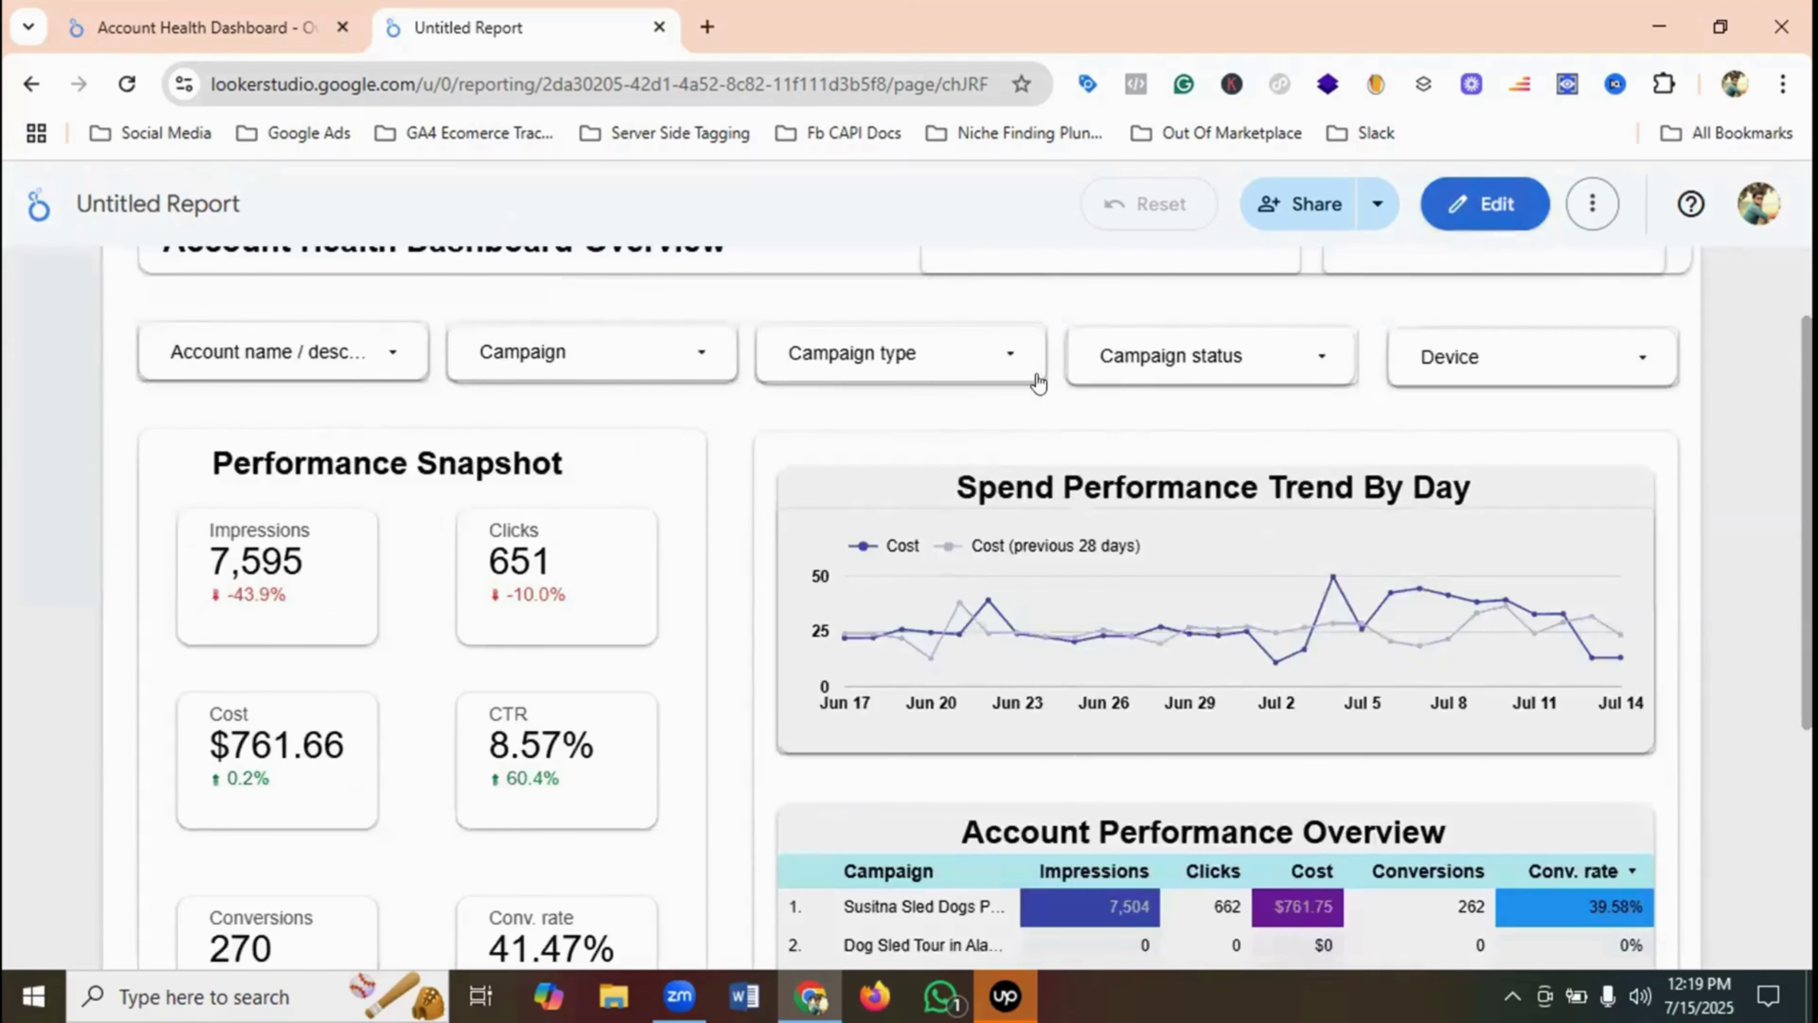
scroll(1582, 687, down, 2)
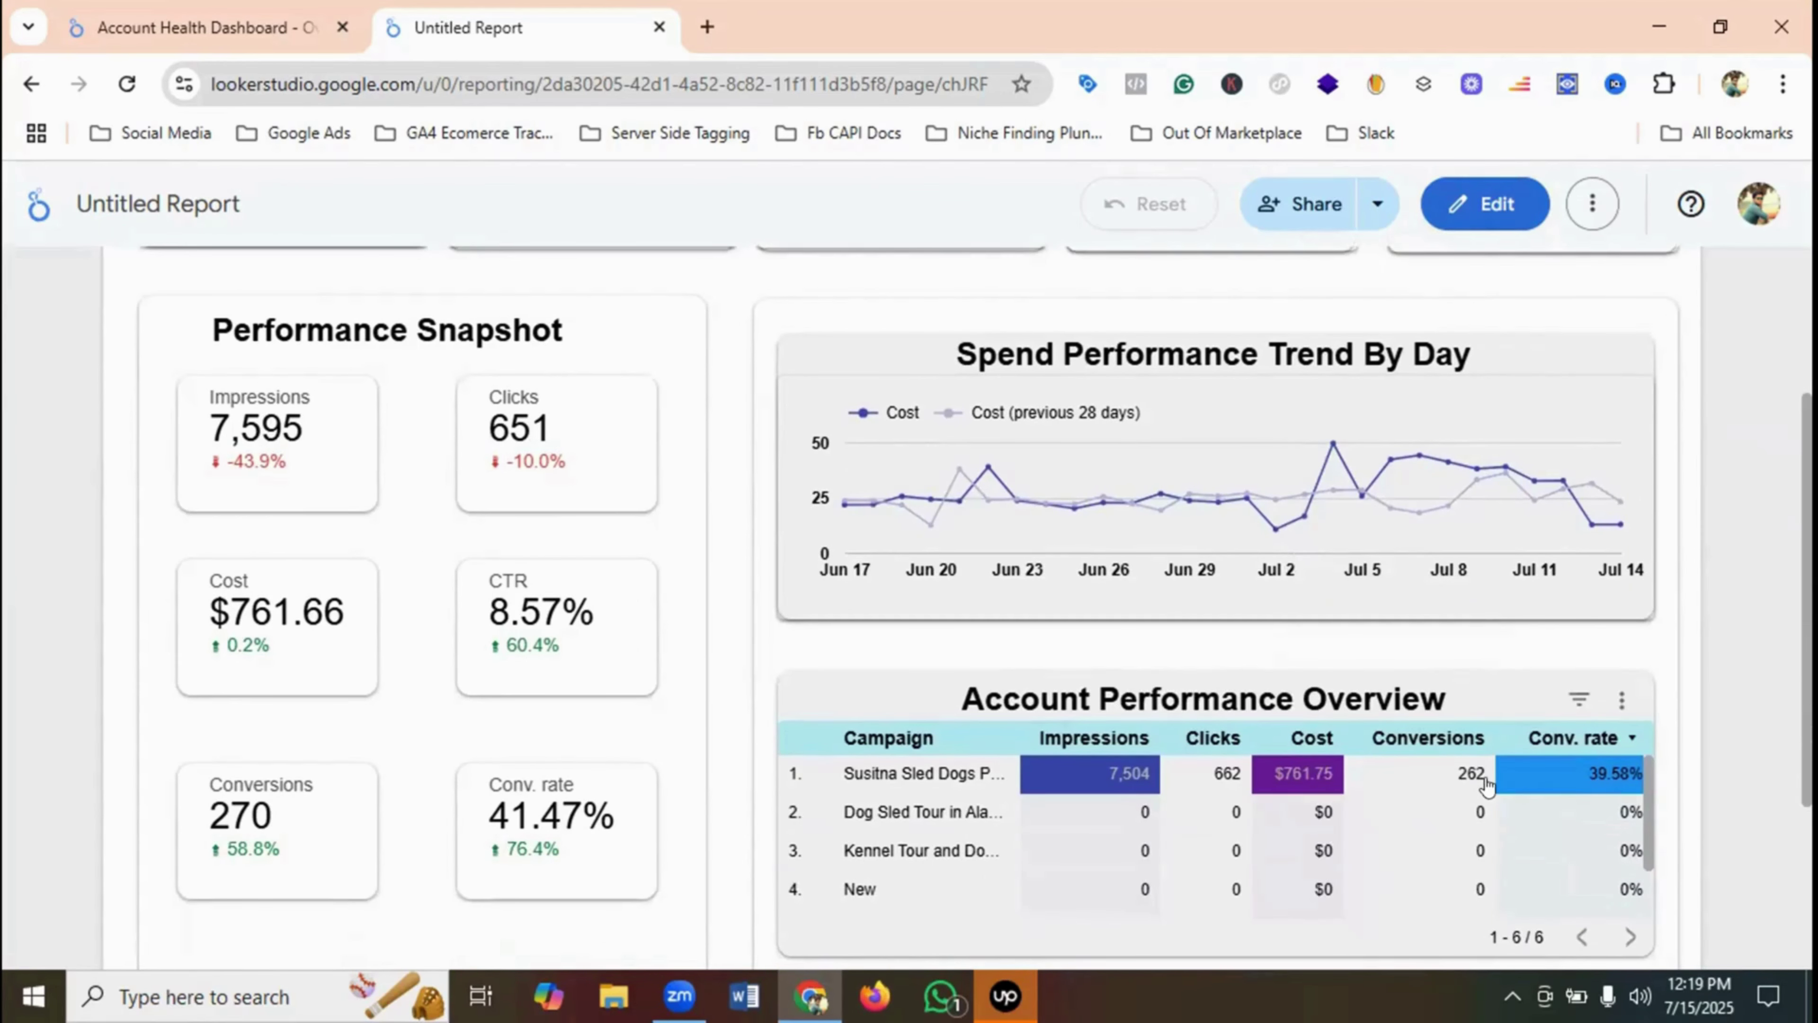
click(262, 7)
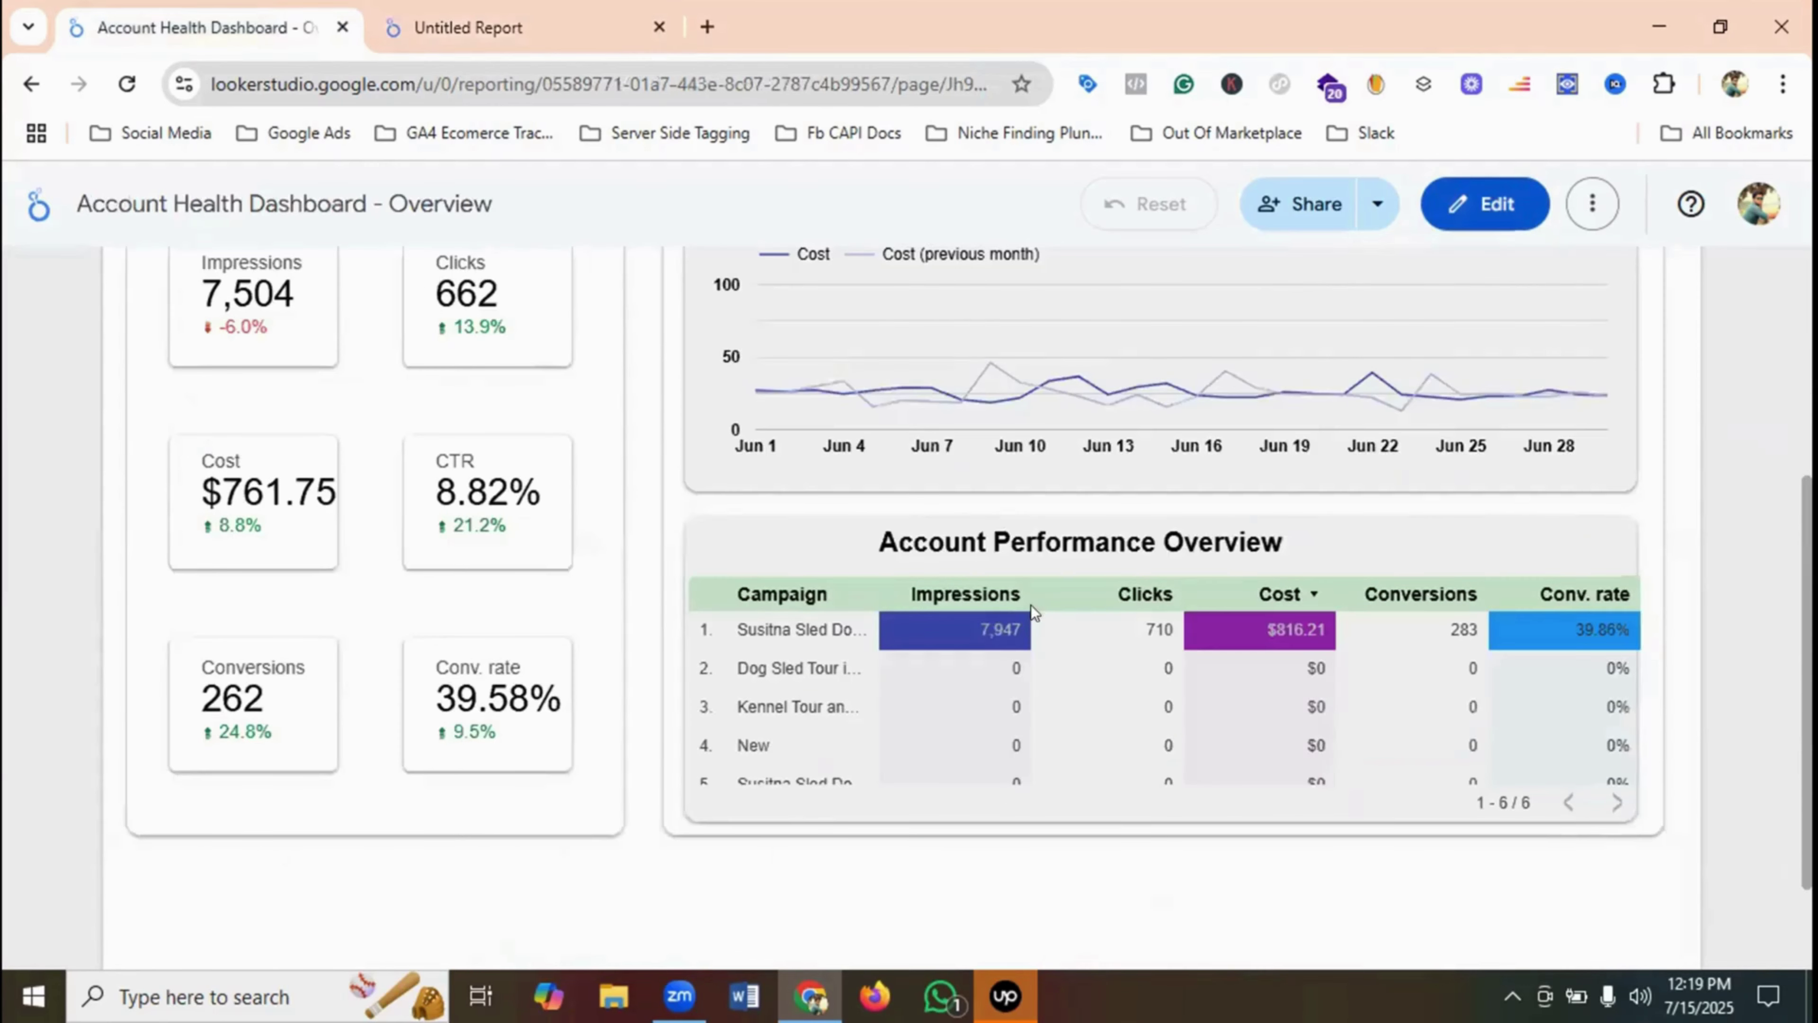
click(499, 5)
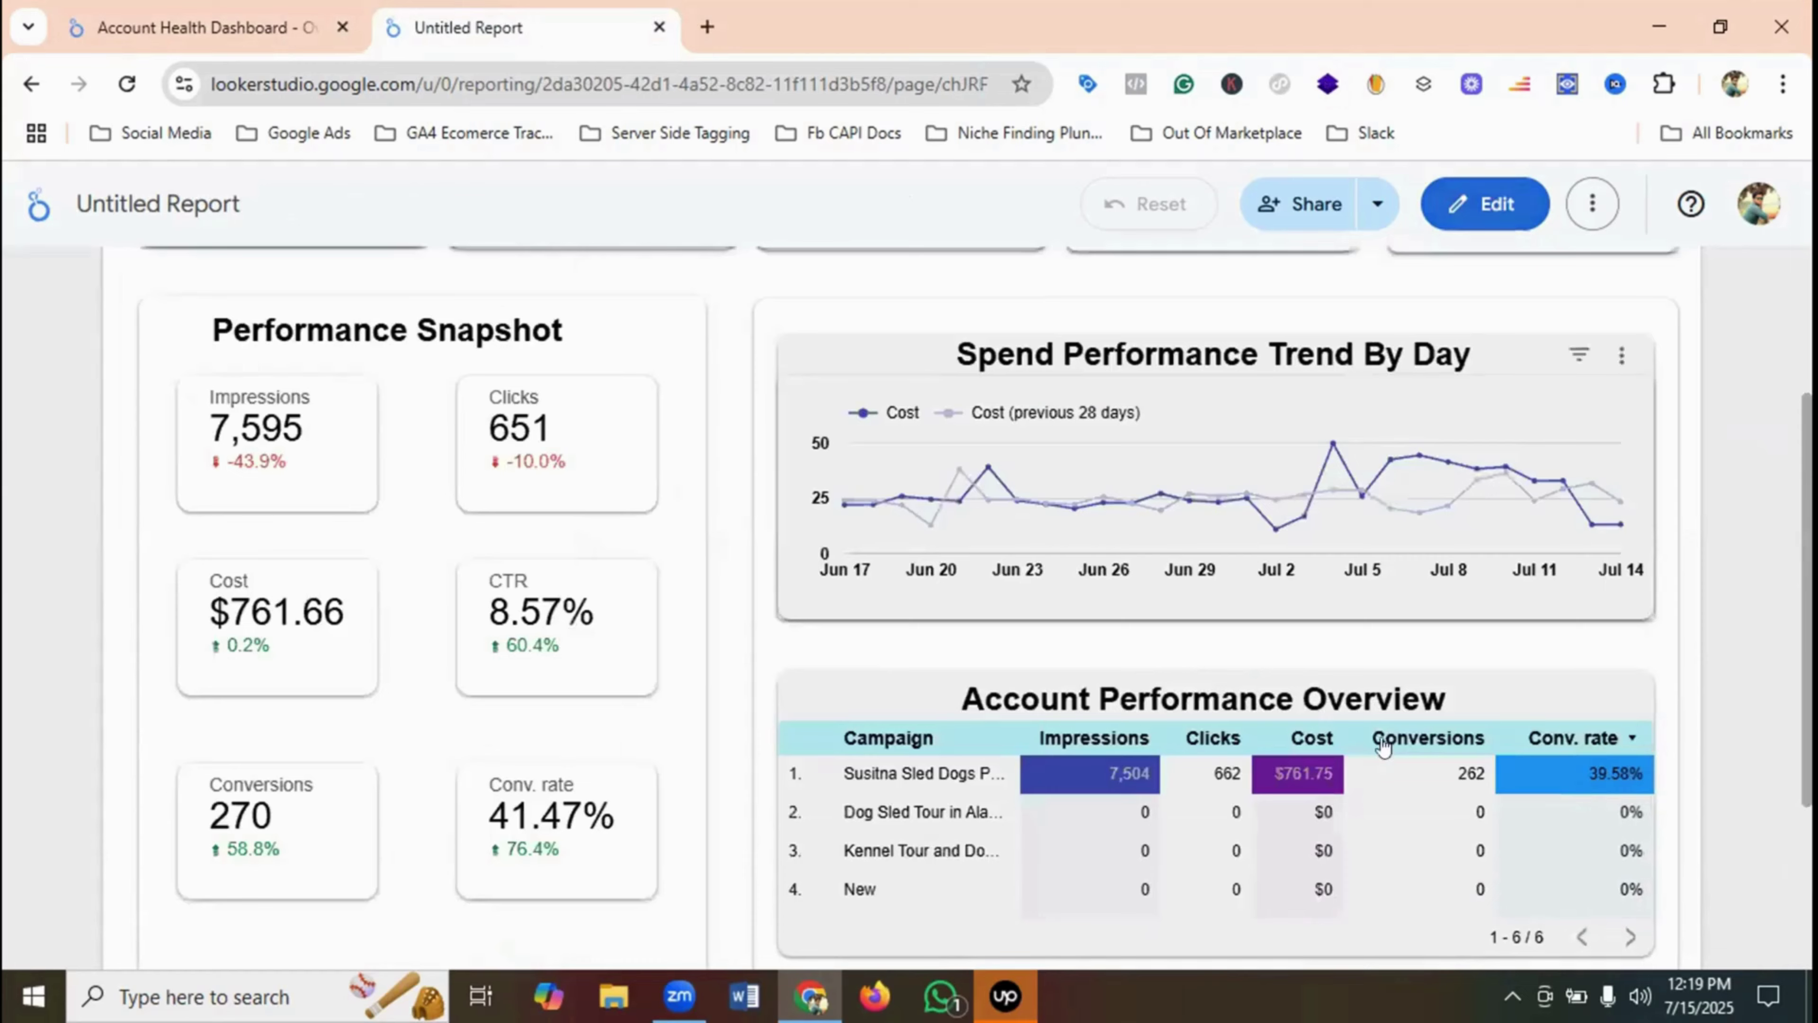
scroll(1307, 682, down, 3)
scroll(1369, 714, up, 2)
click(265, 32)
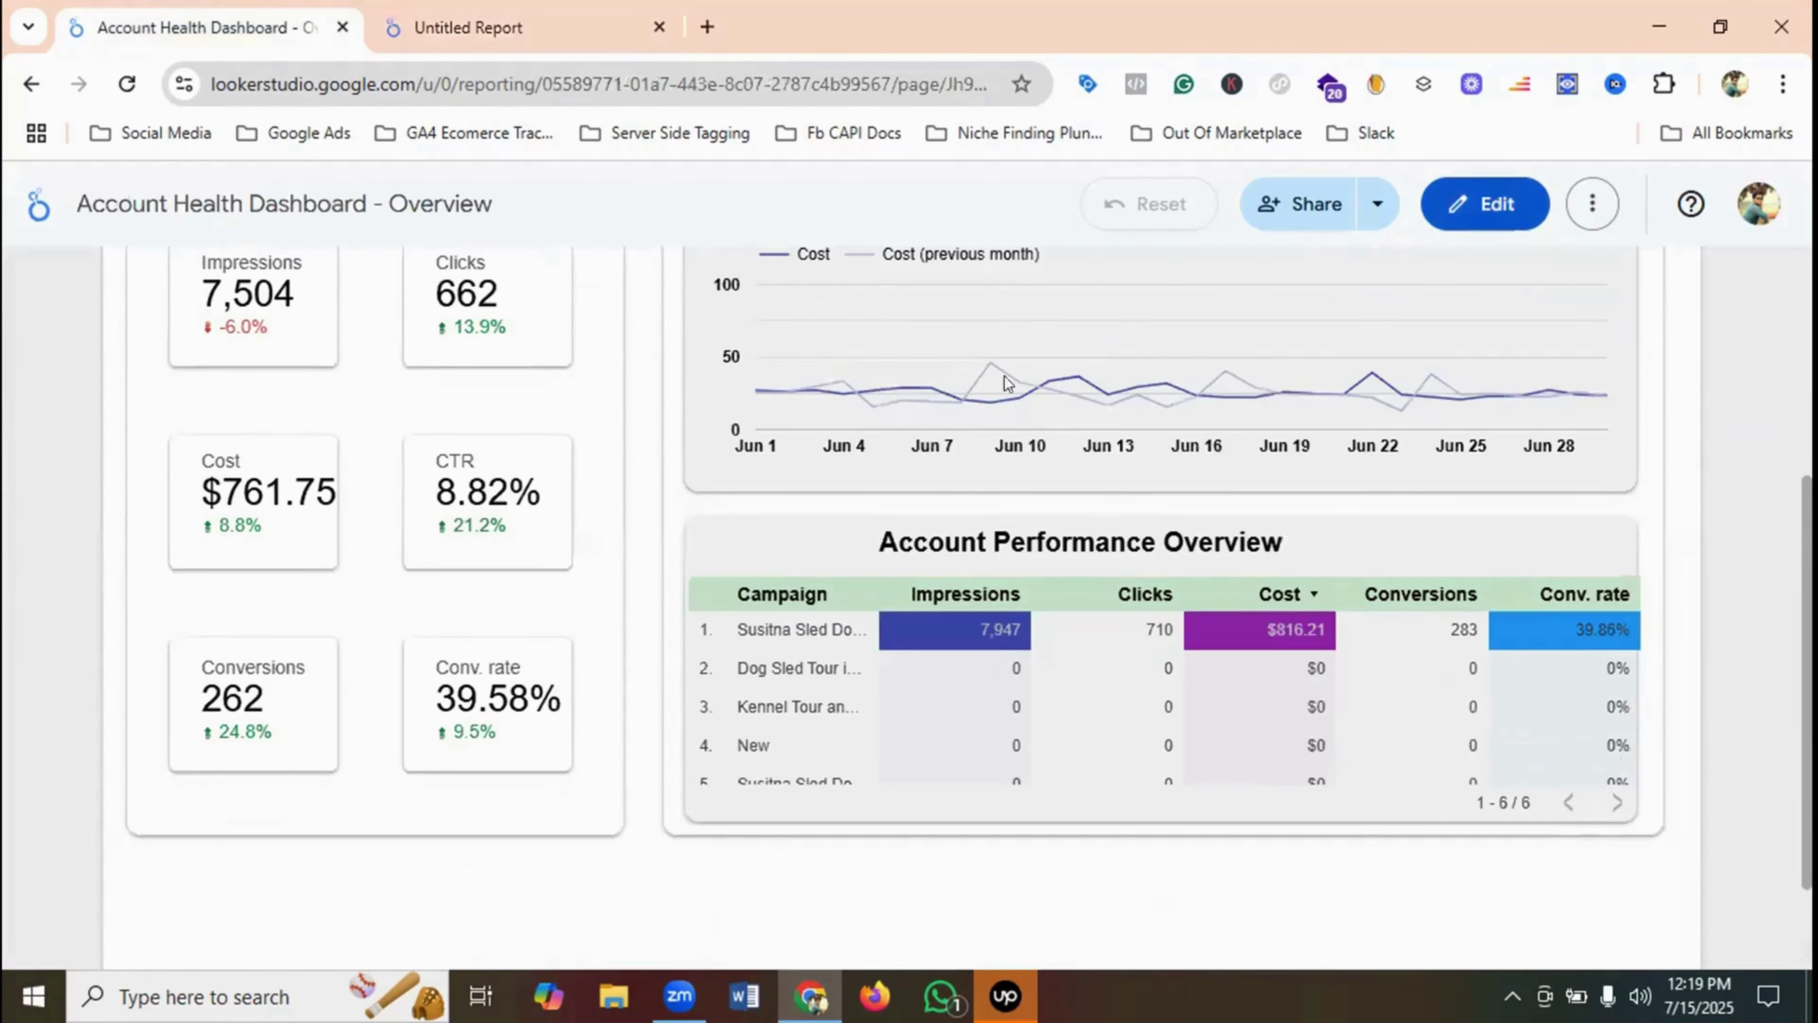
scroll(1160, 688, down, 2)
click(583, 23)
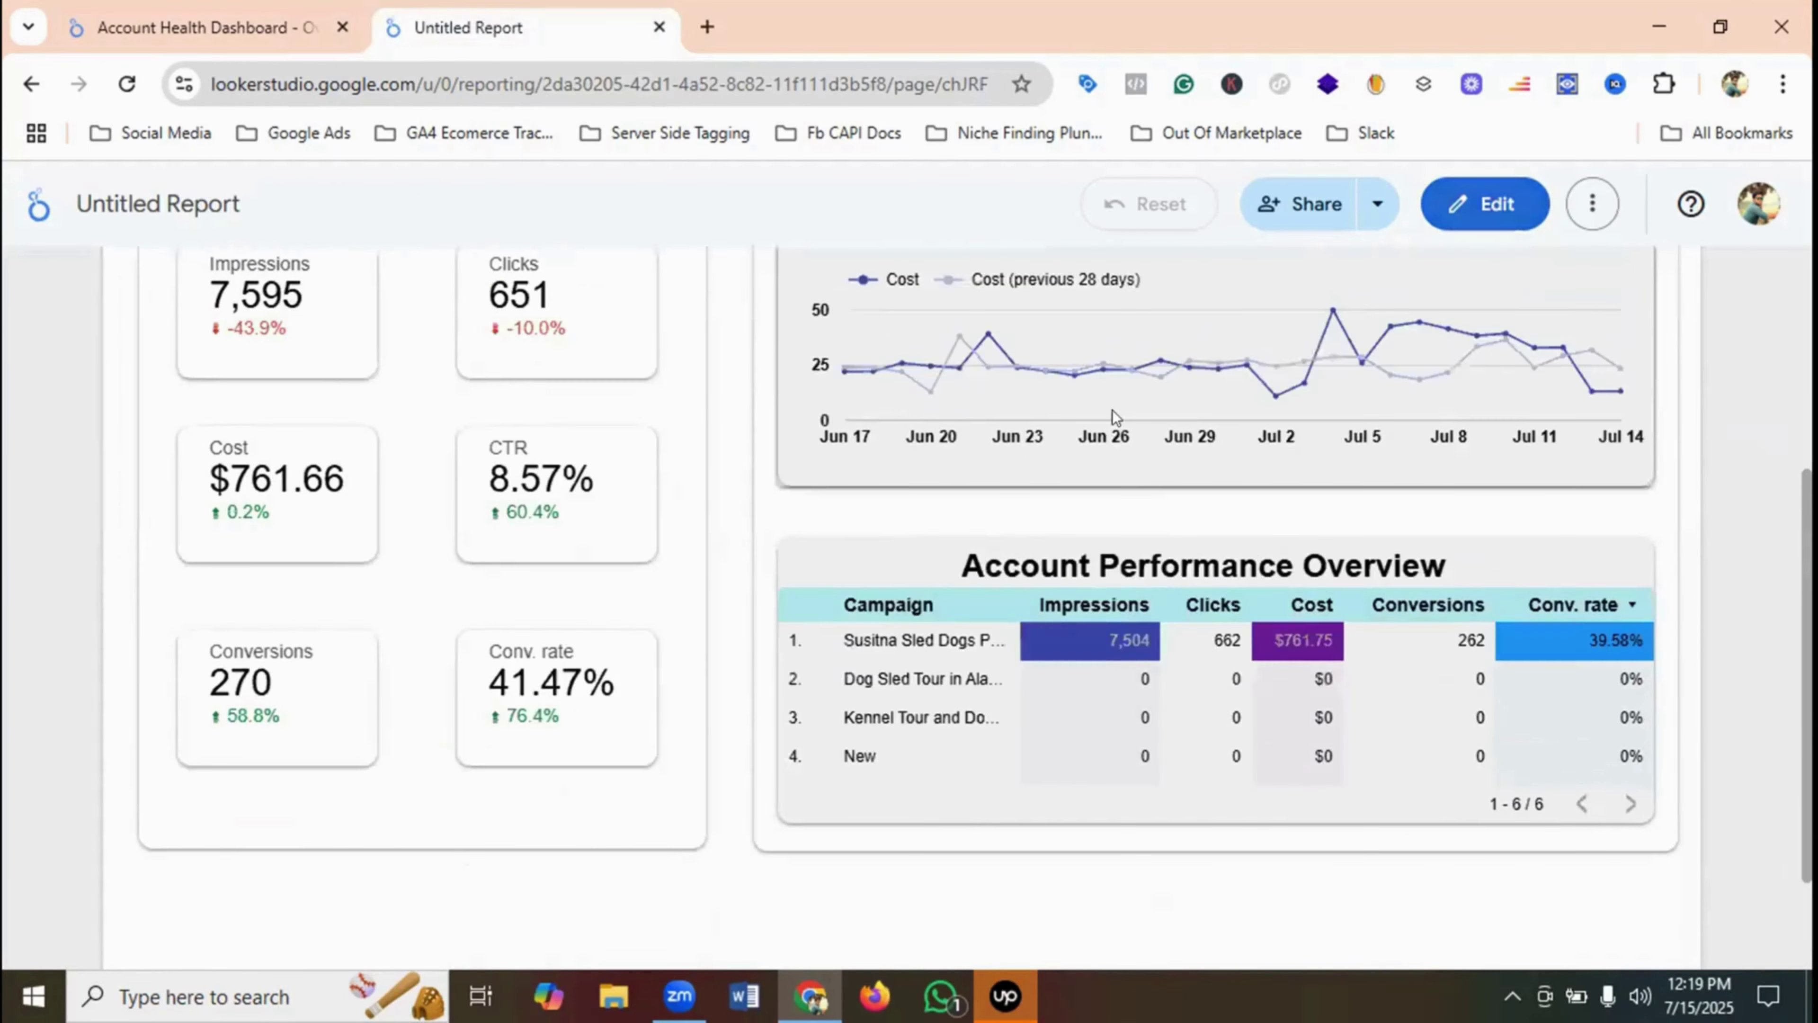
scroll(1179, 541, up, 5)
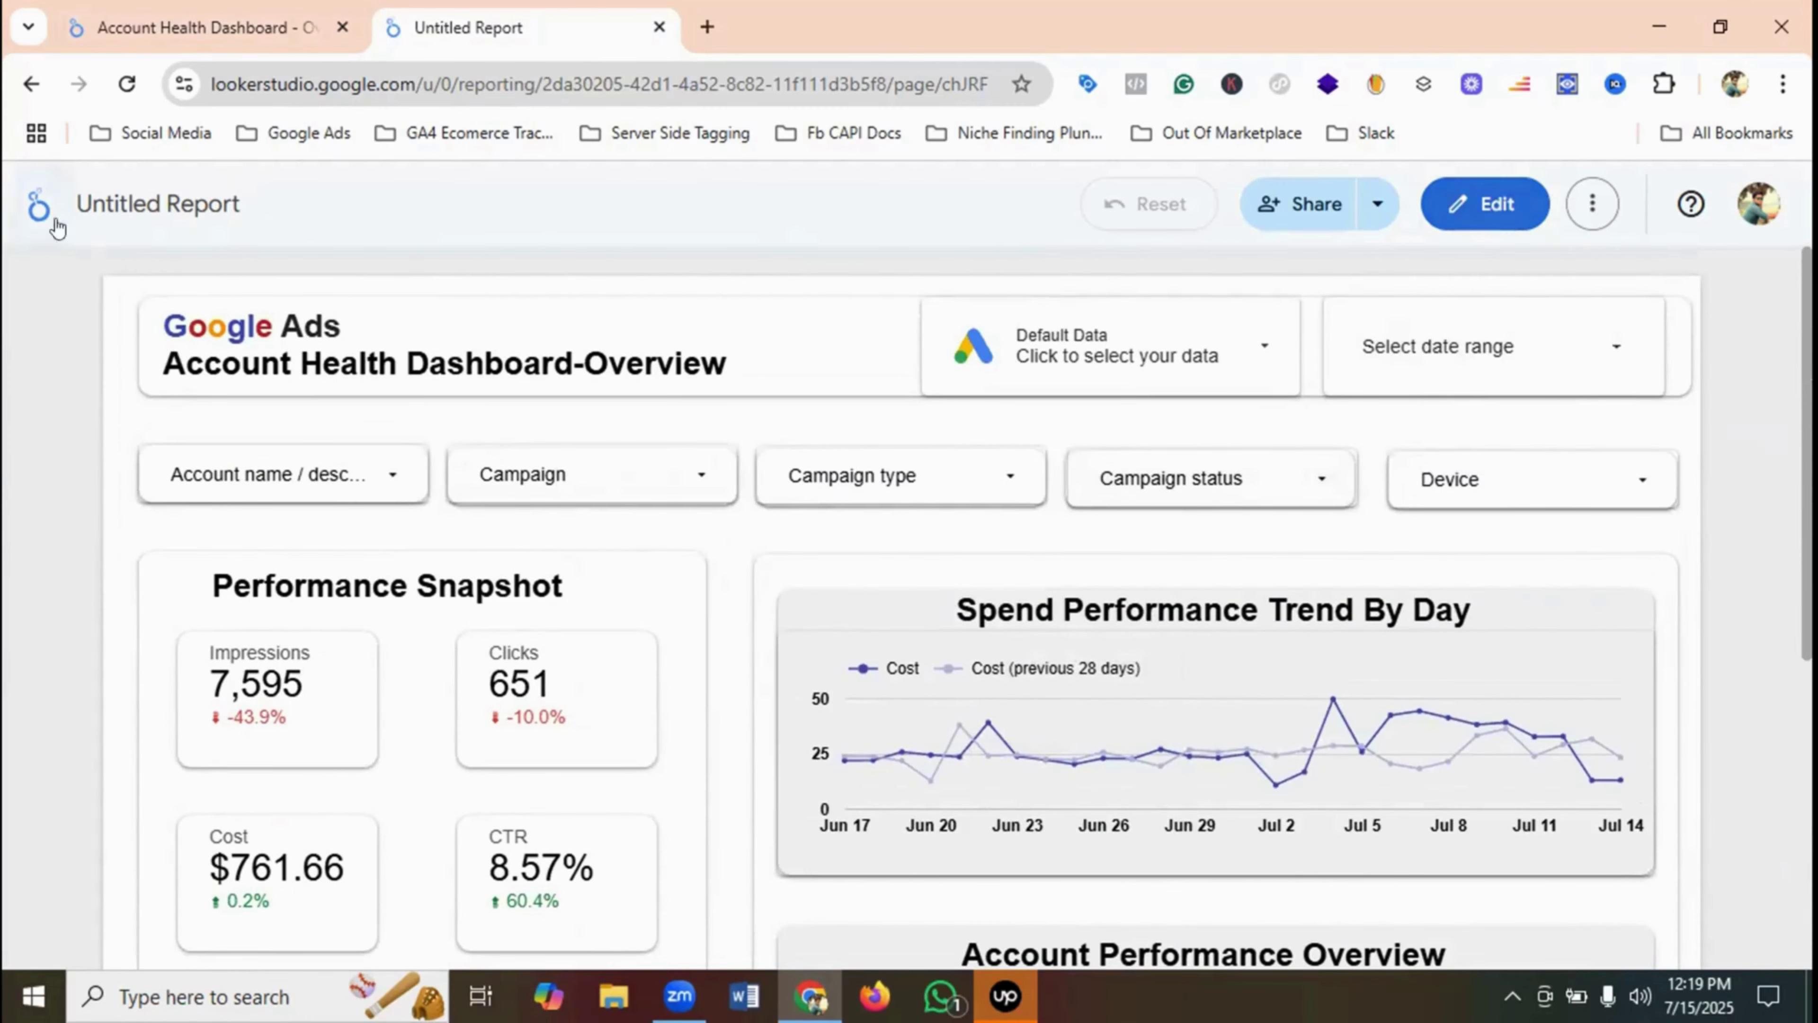
- Return to editing and rename the untitled report as "Account Health Dashboar-Overview"
click(1473, 215)
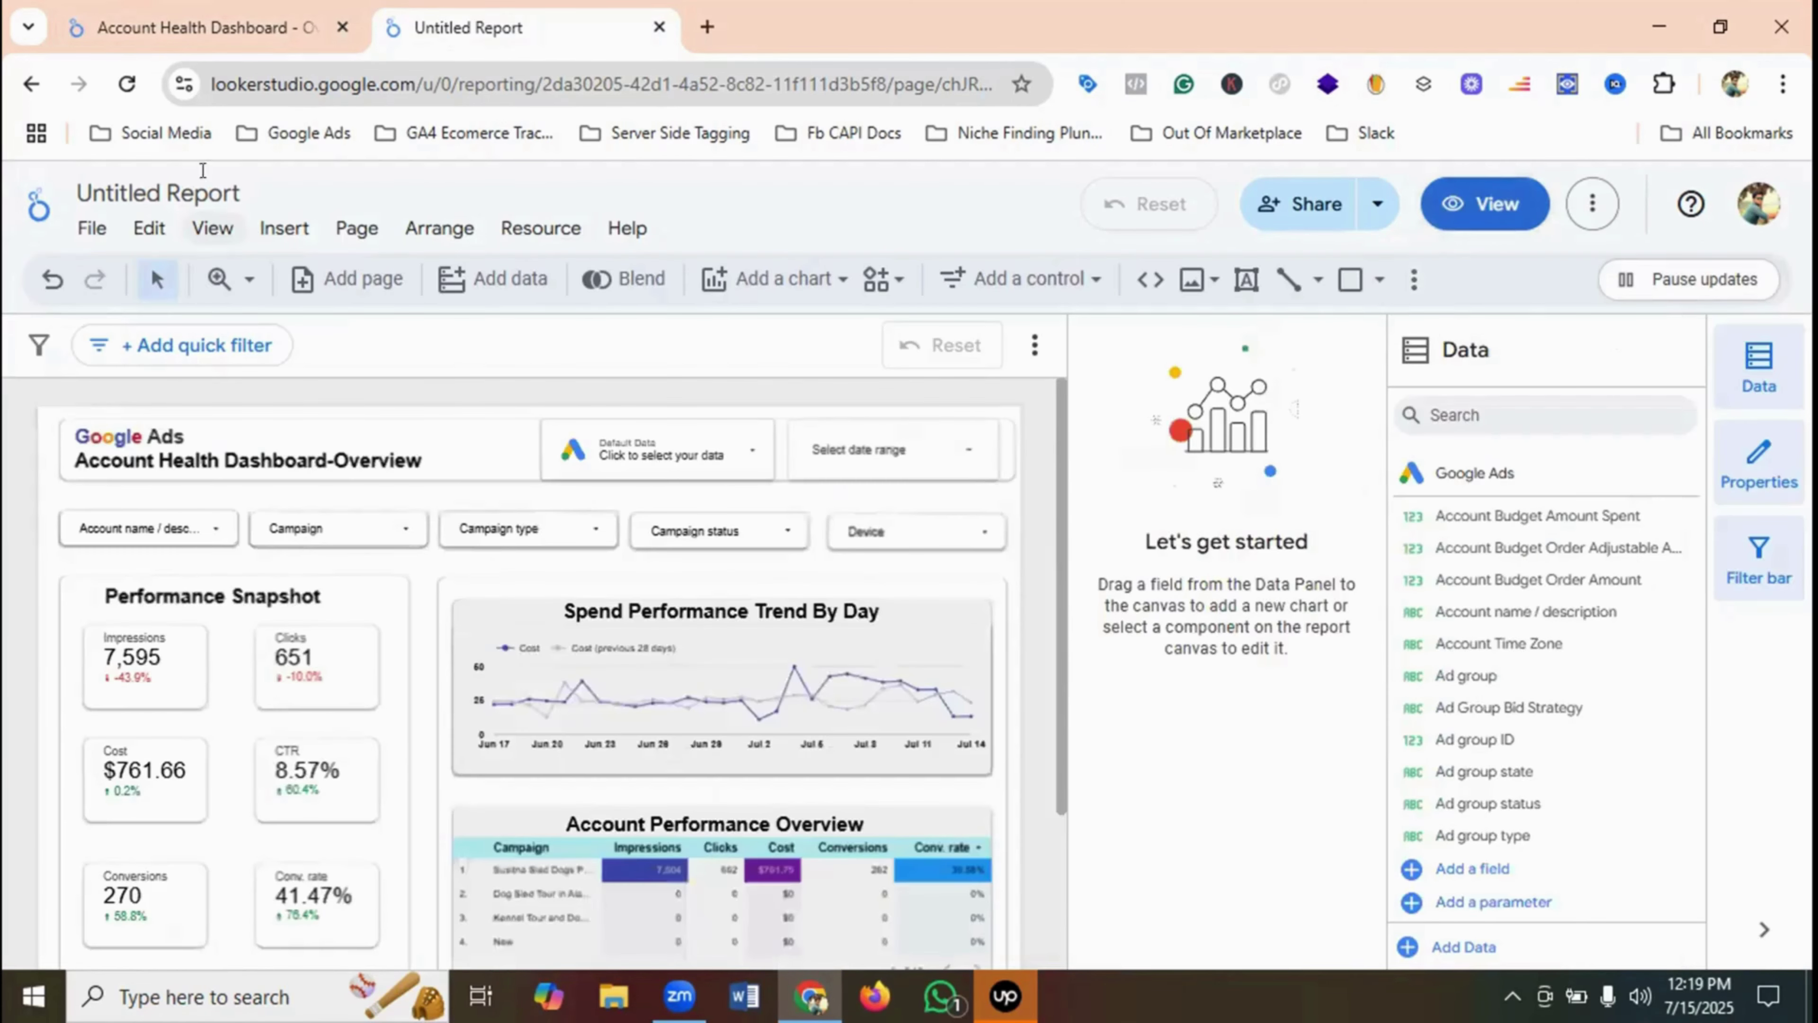
click(272, 27)
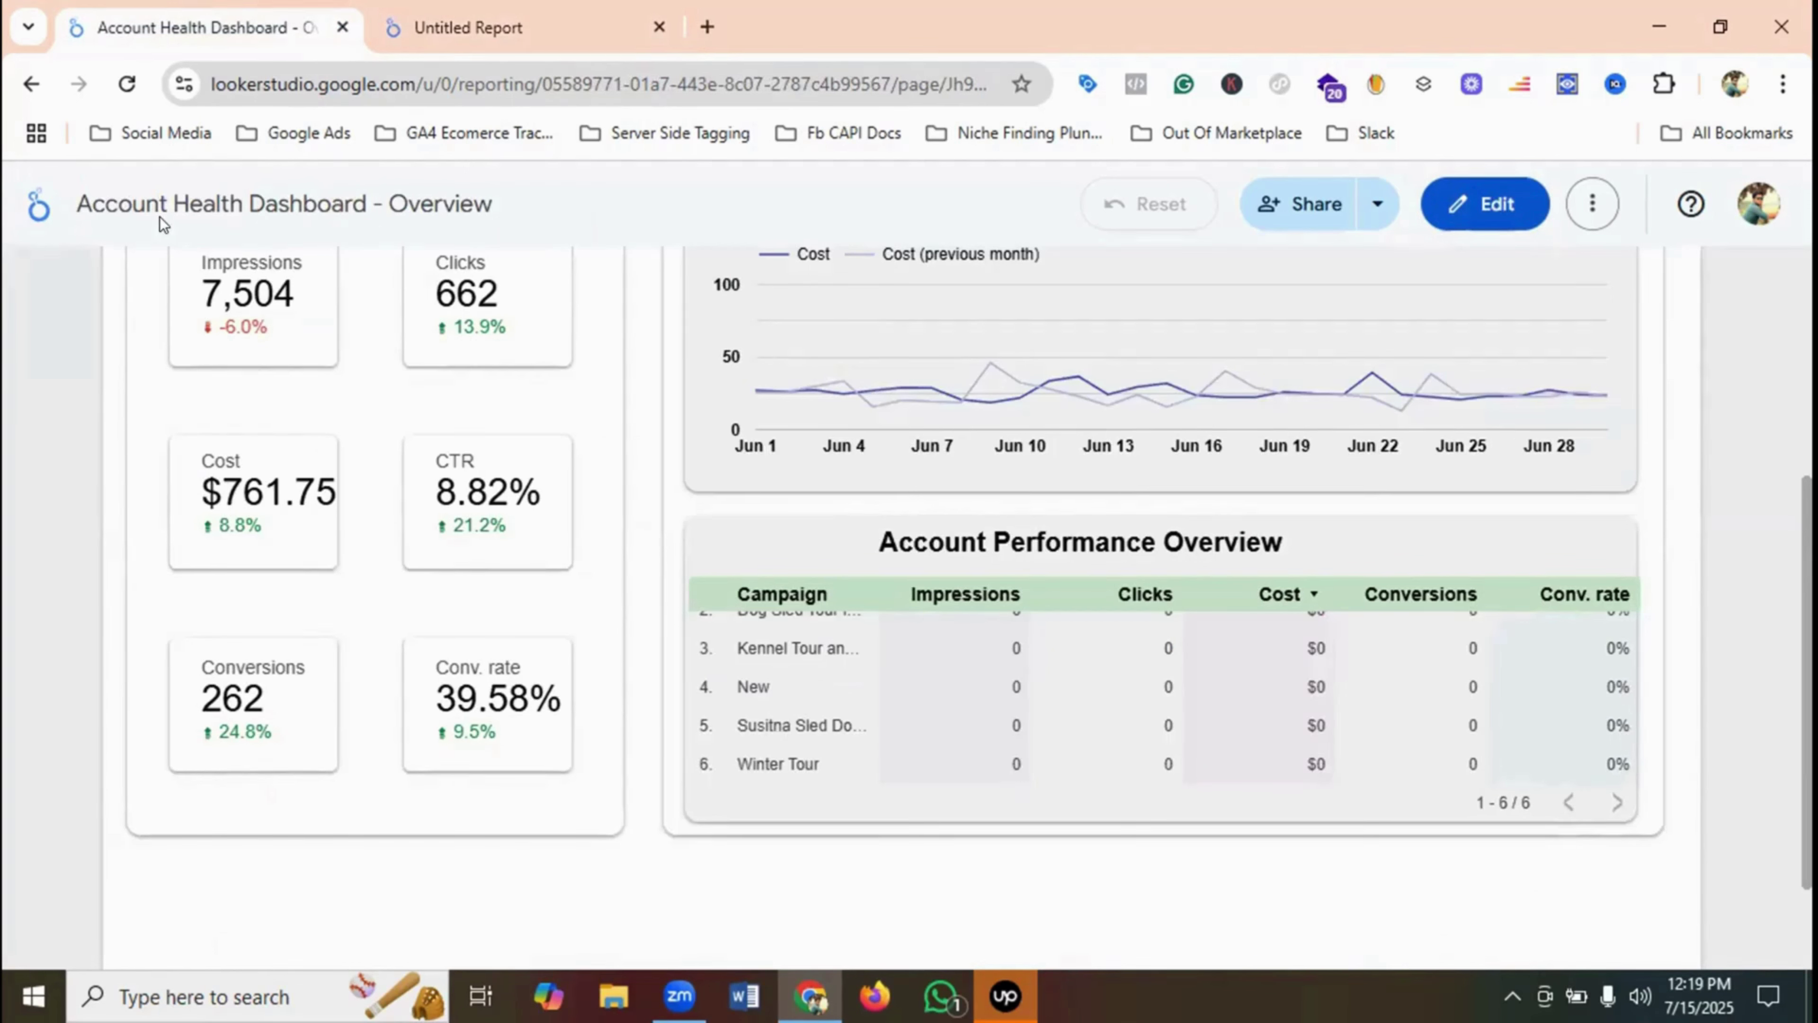
click(516, 29)
click(143, 189)
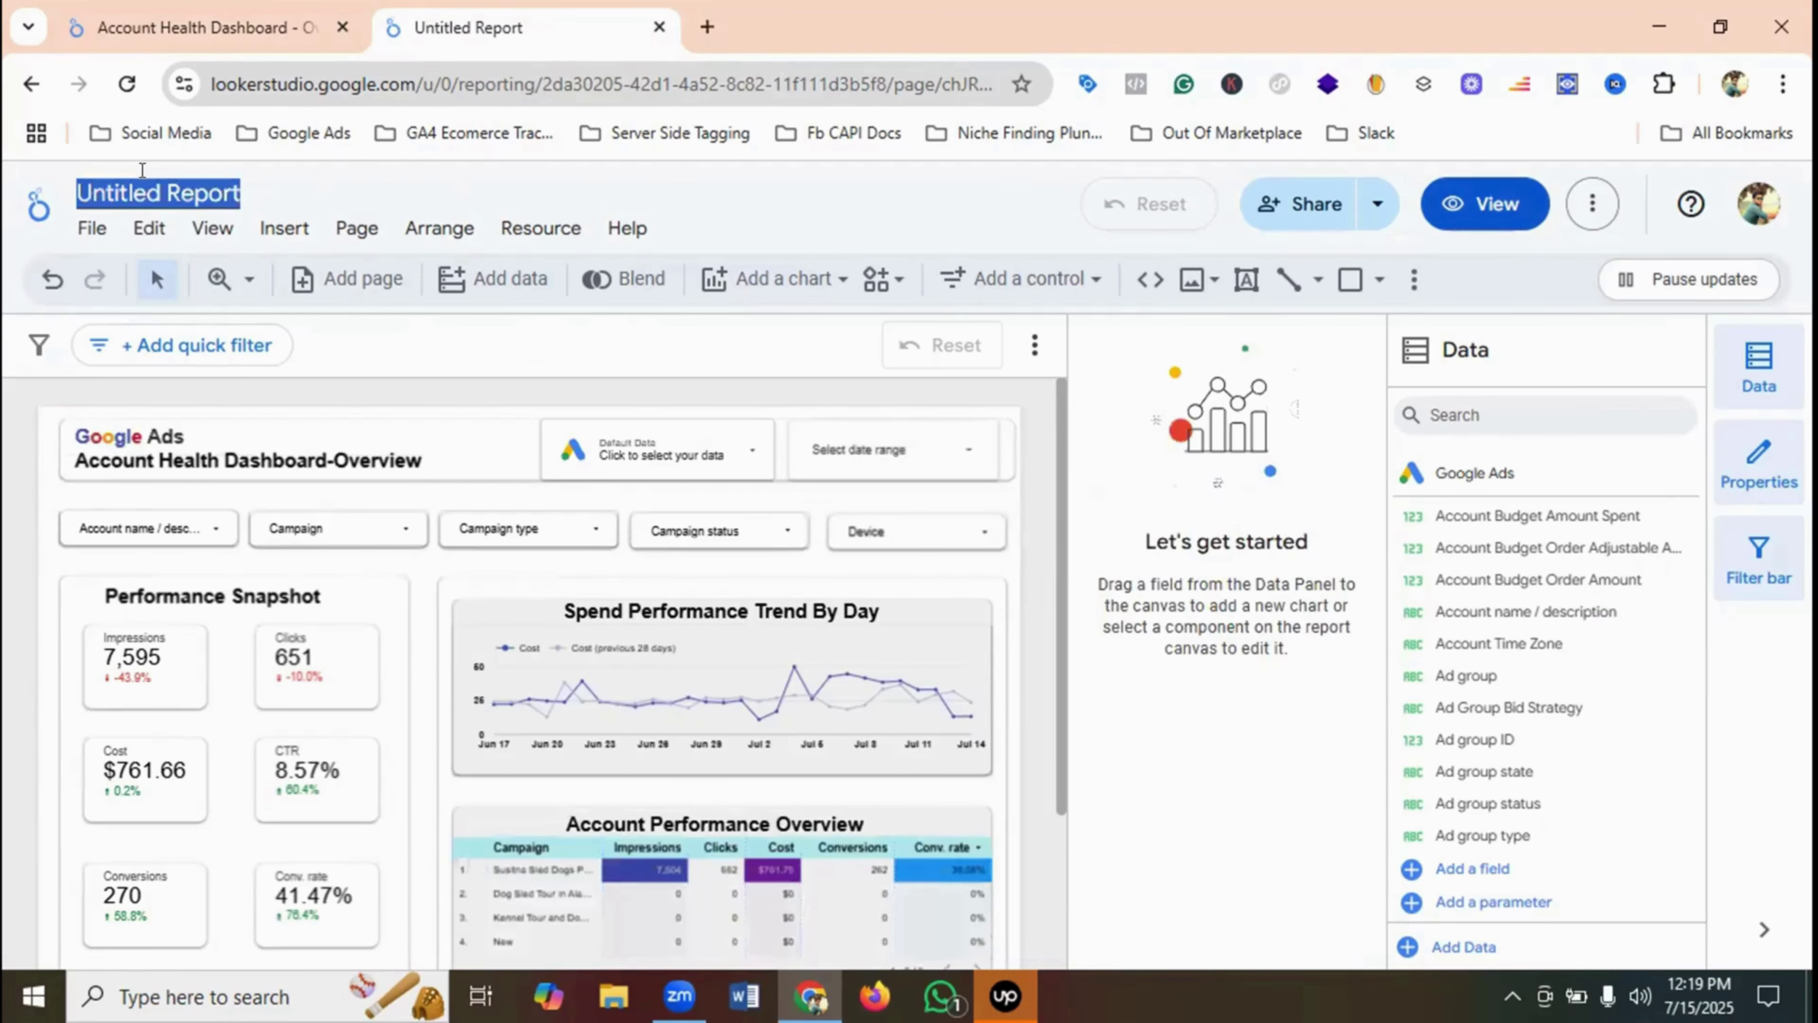
text(Acc)
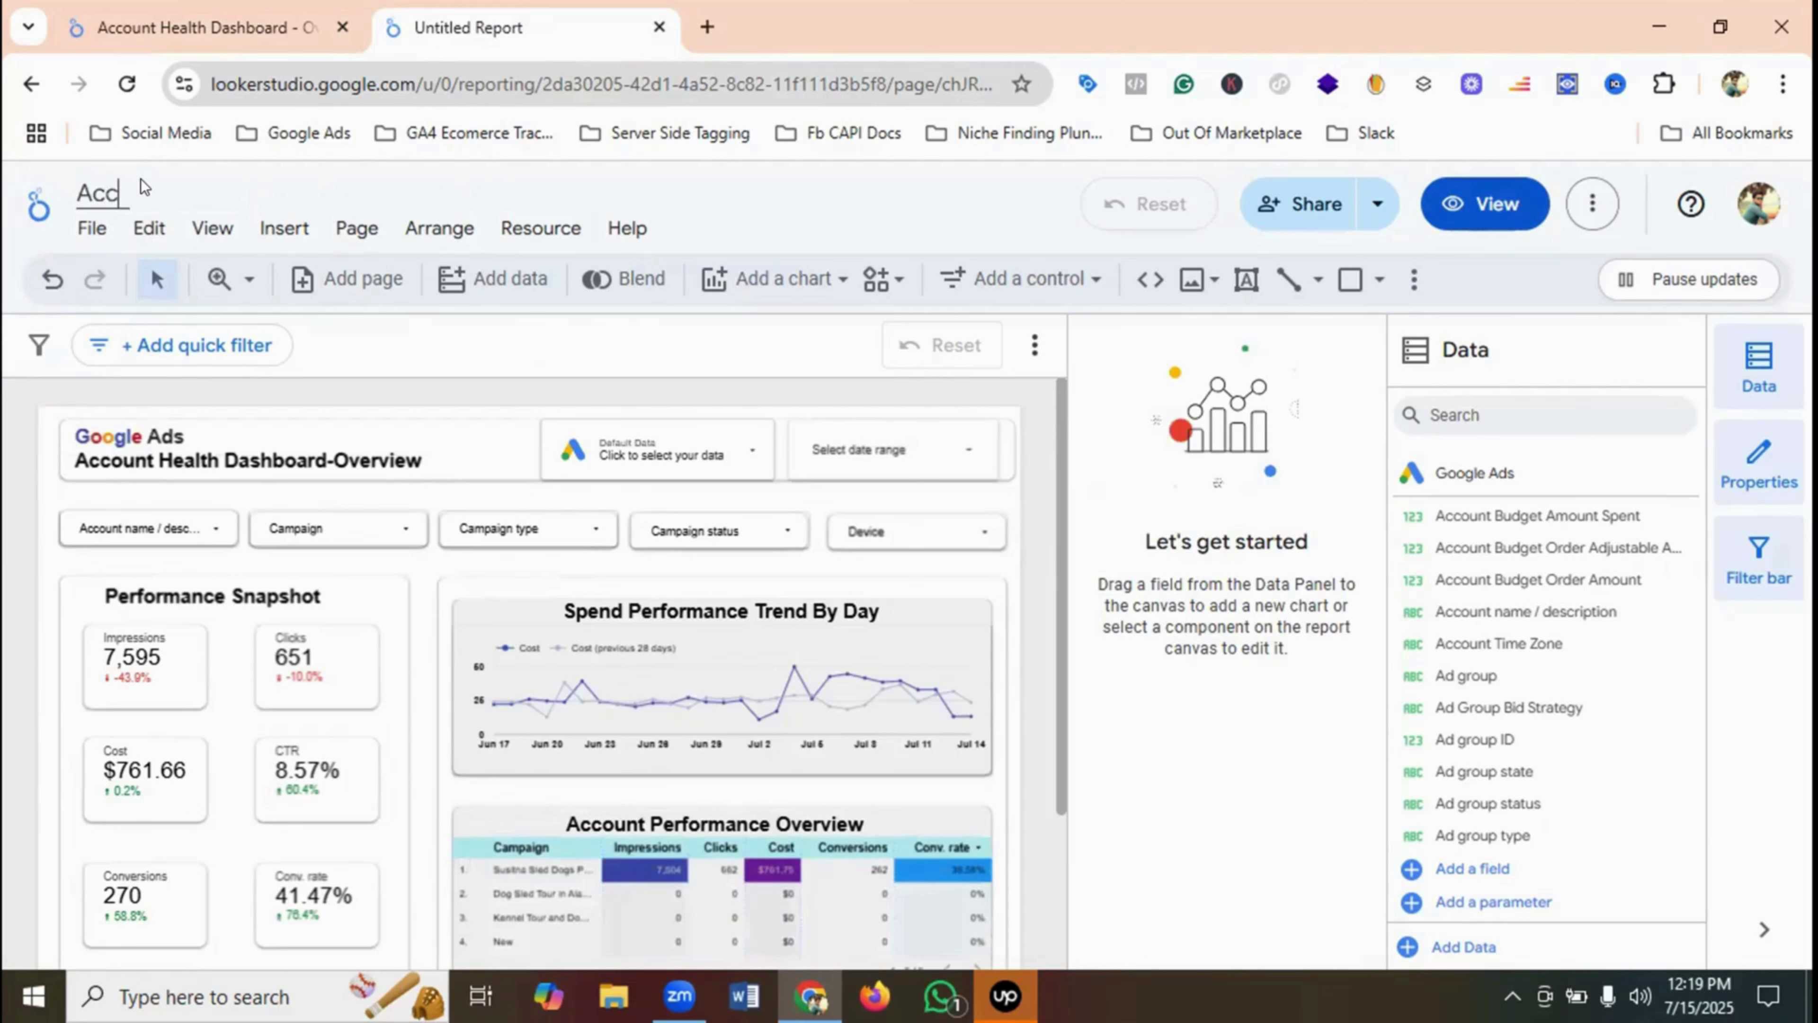
text(ount He)
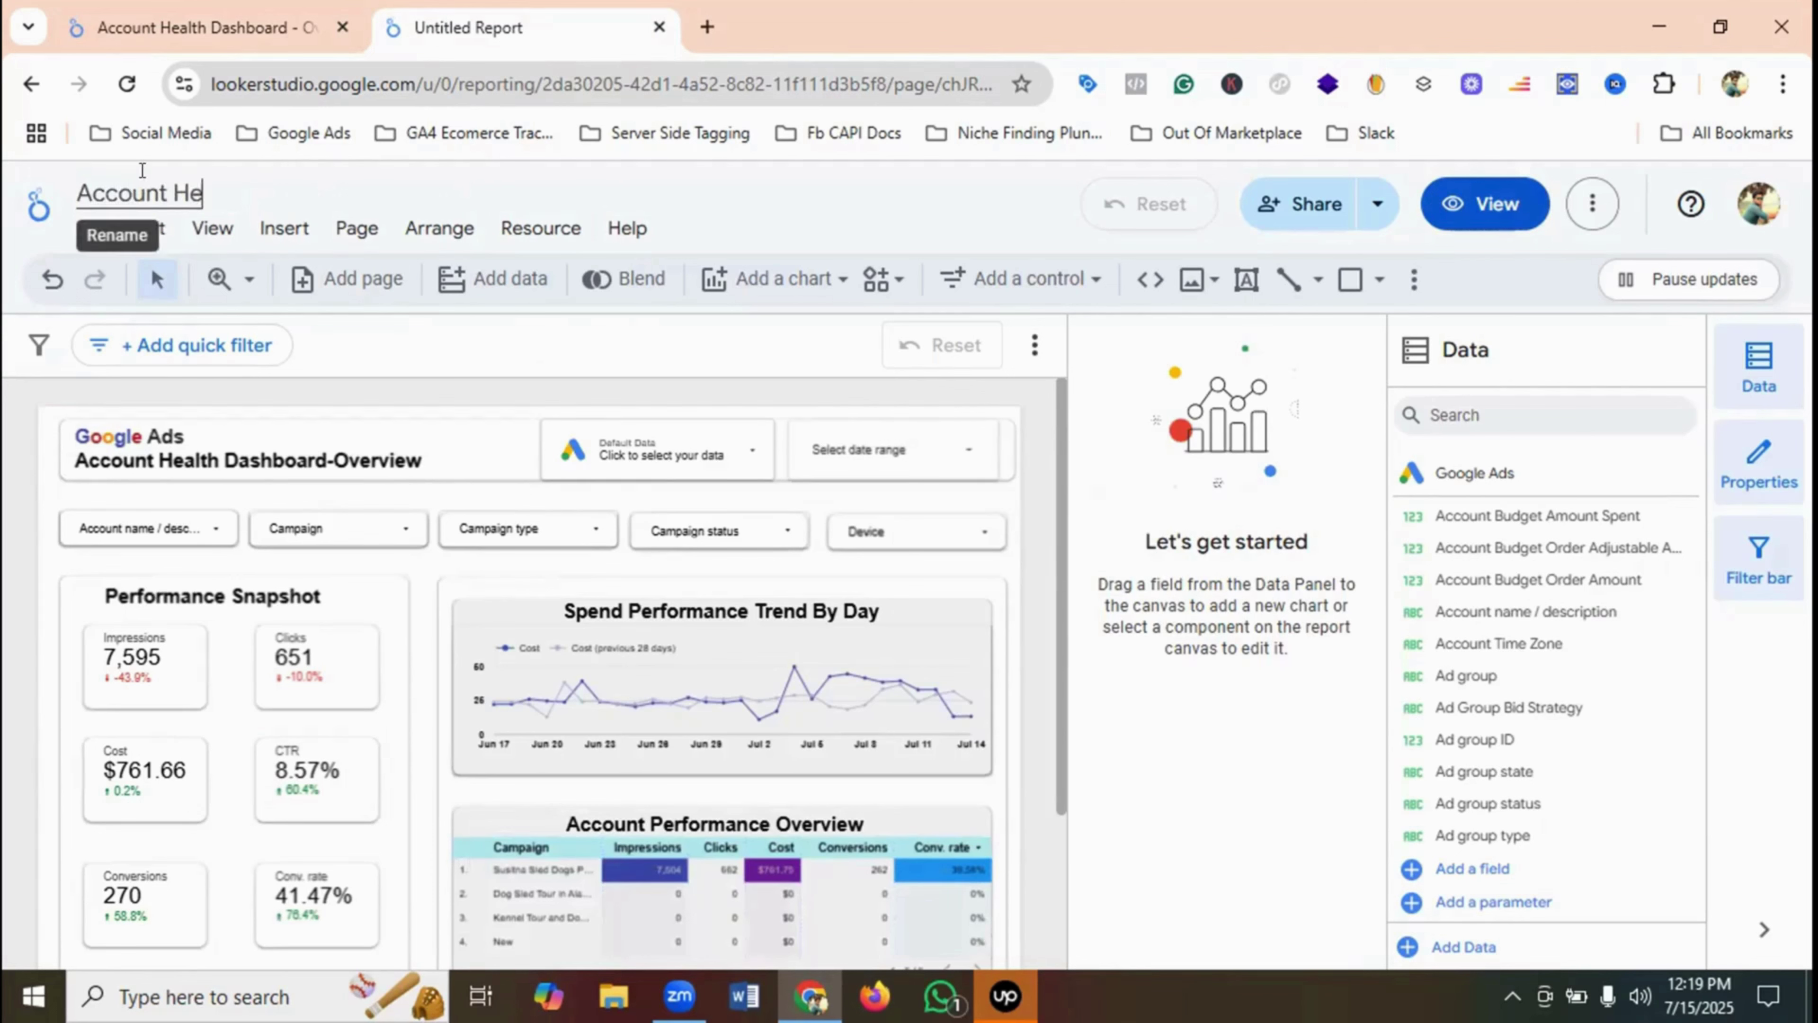
text(alth Dashboar)
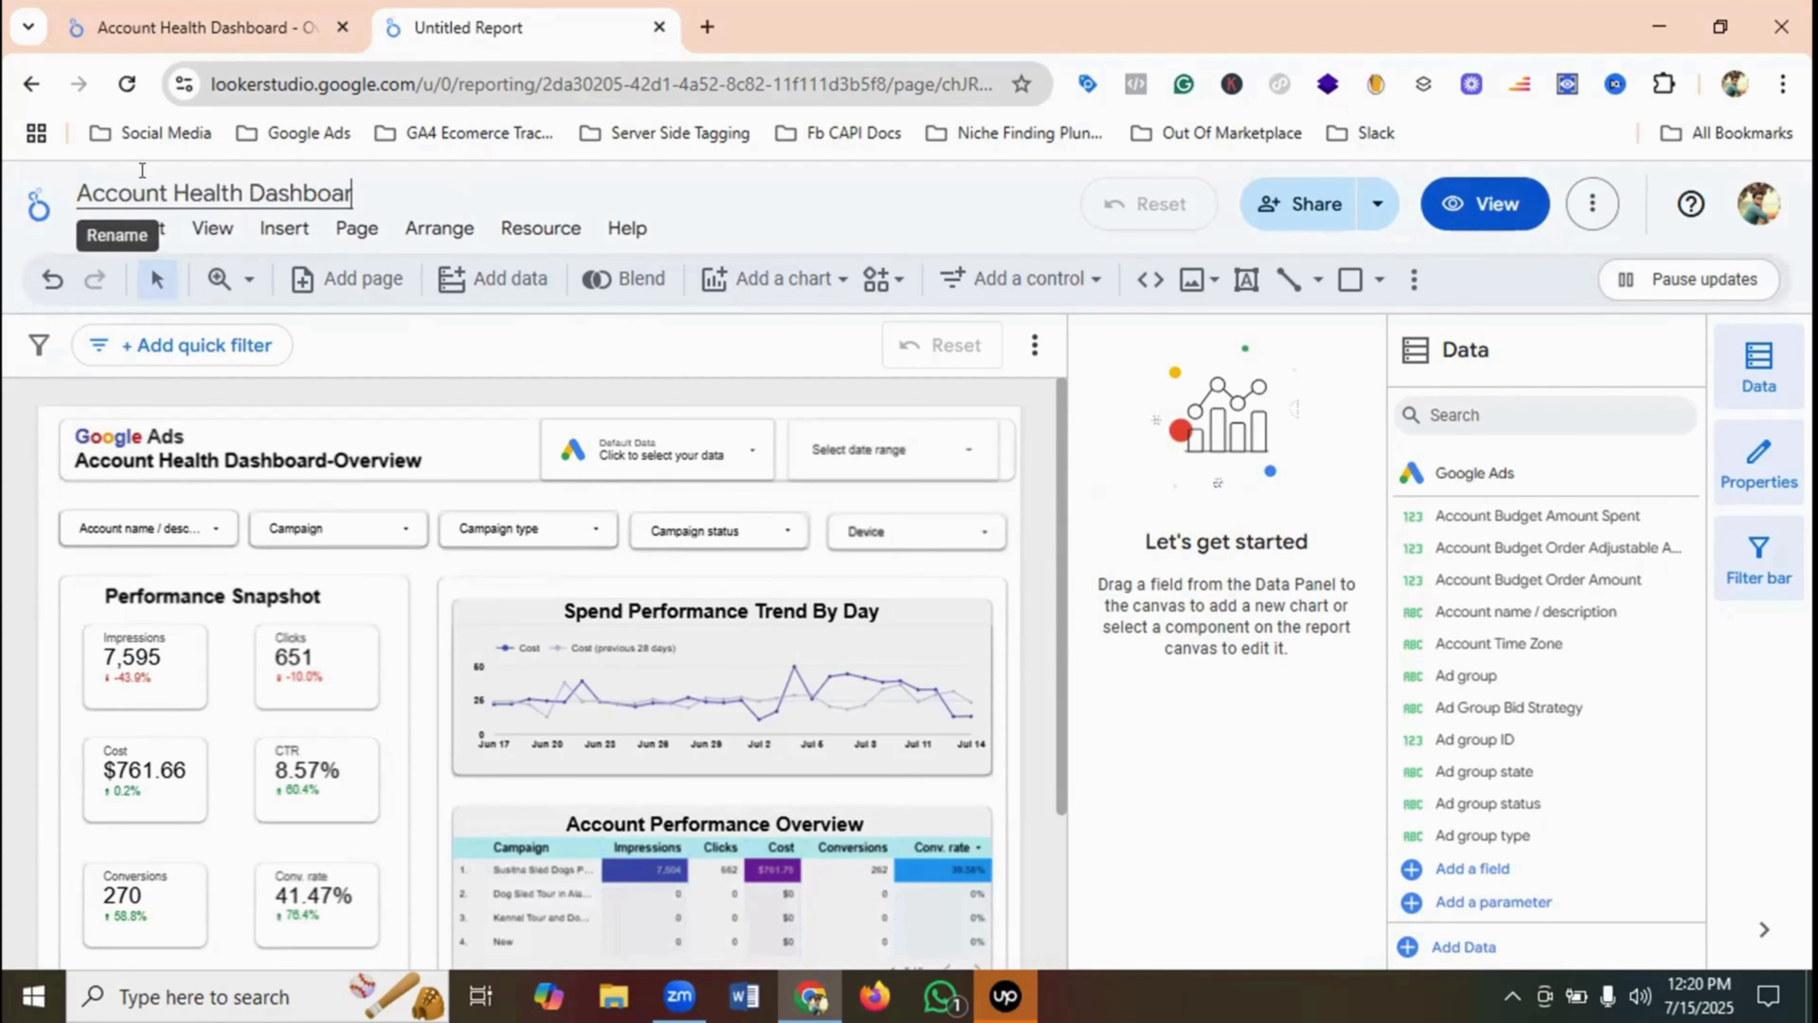
text(-Overview)
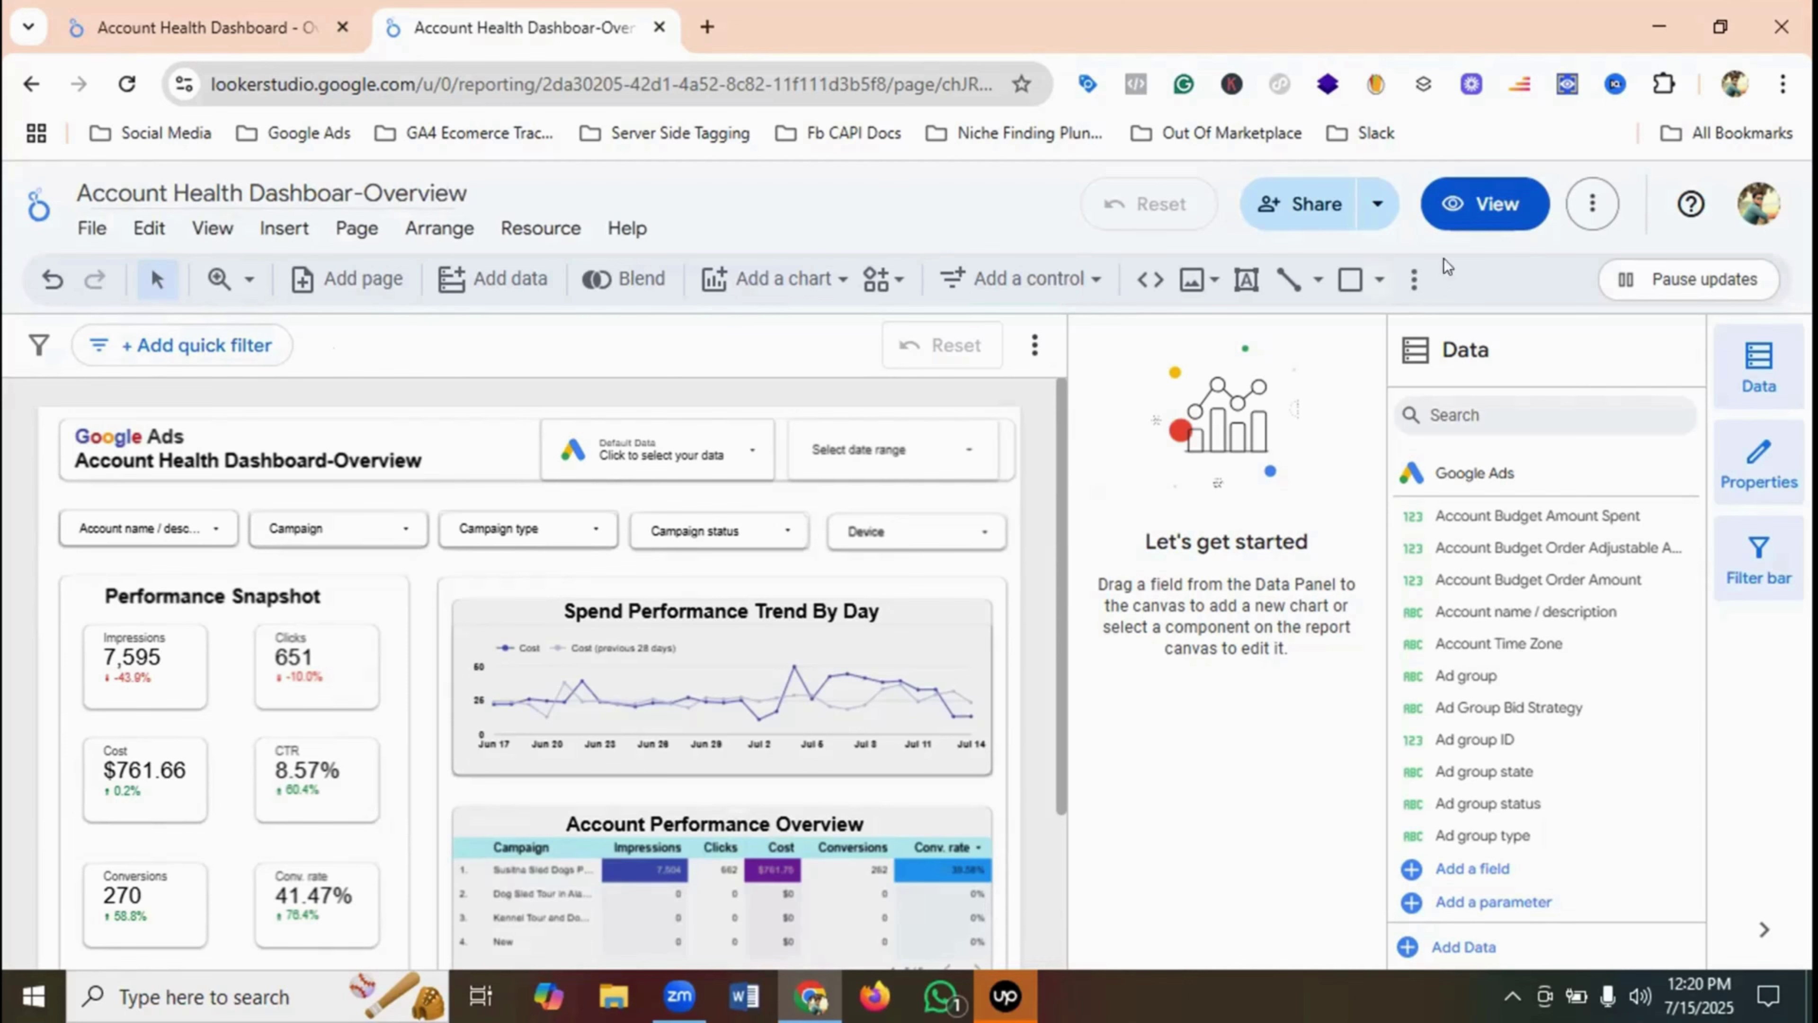
- Preview the renamed report in view mode and compare its overall layout with the original dashboard
click(1476, 209)
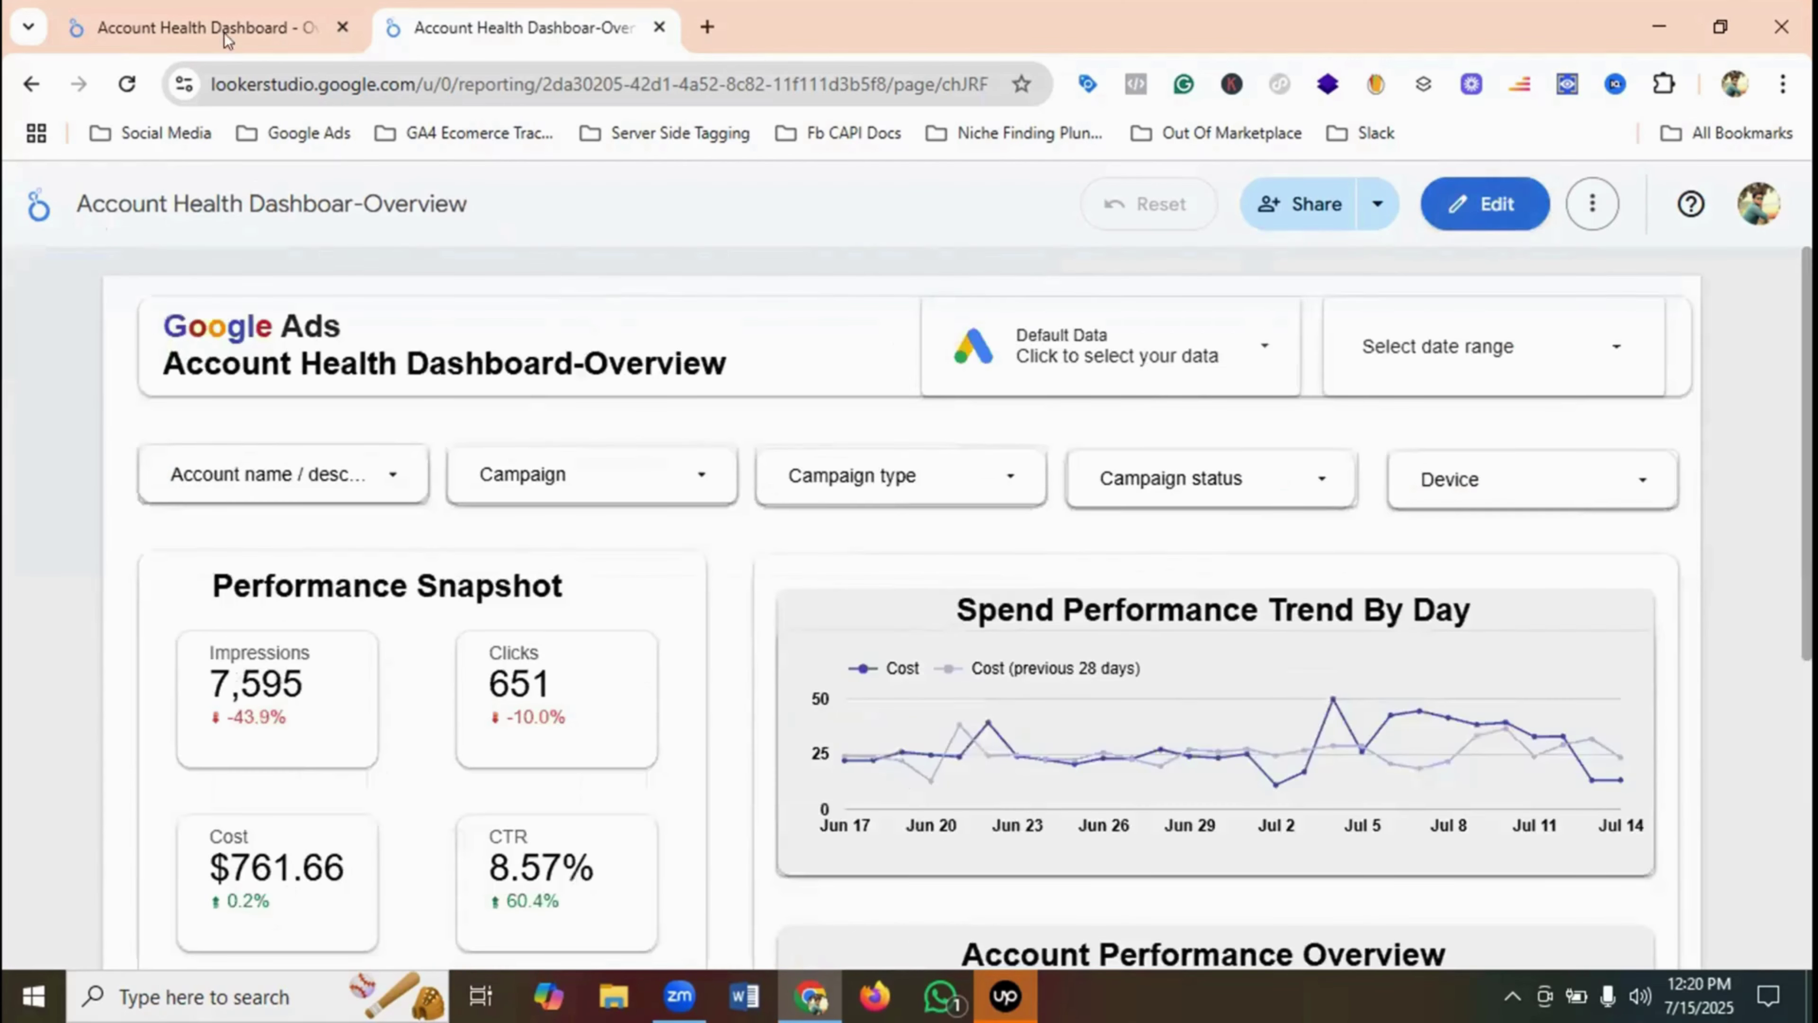
click(225, 33)
scroll(357, 414, up, 5)
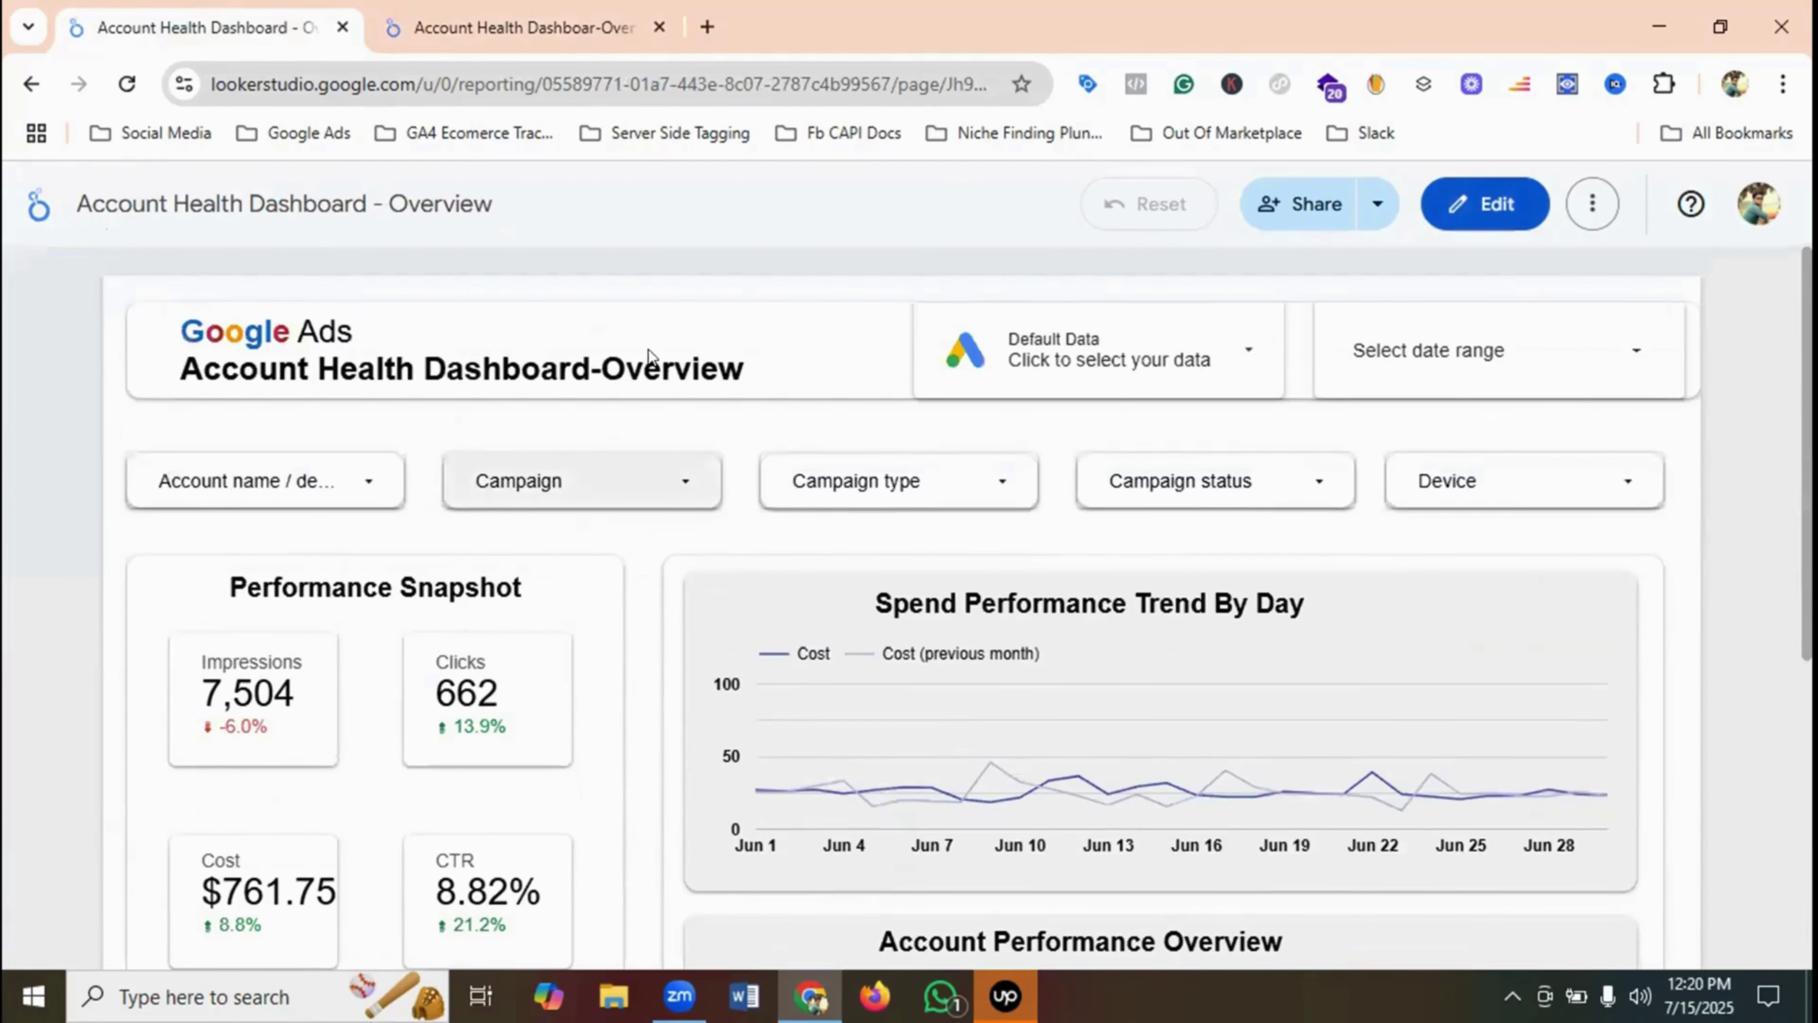
- Review the recreated report's trend chart and Account Performance Overview table in view mode and reopen the report for editing
click(526, 25)
scroll(1281, 630, down, 5)
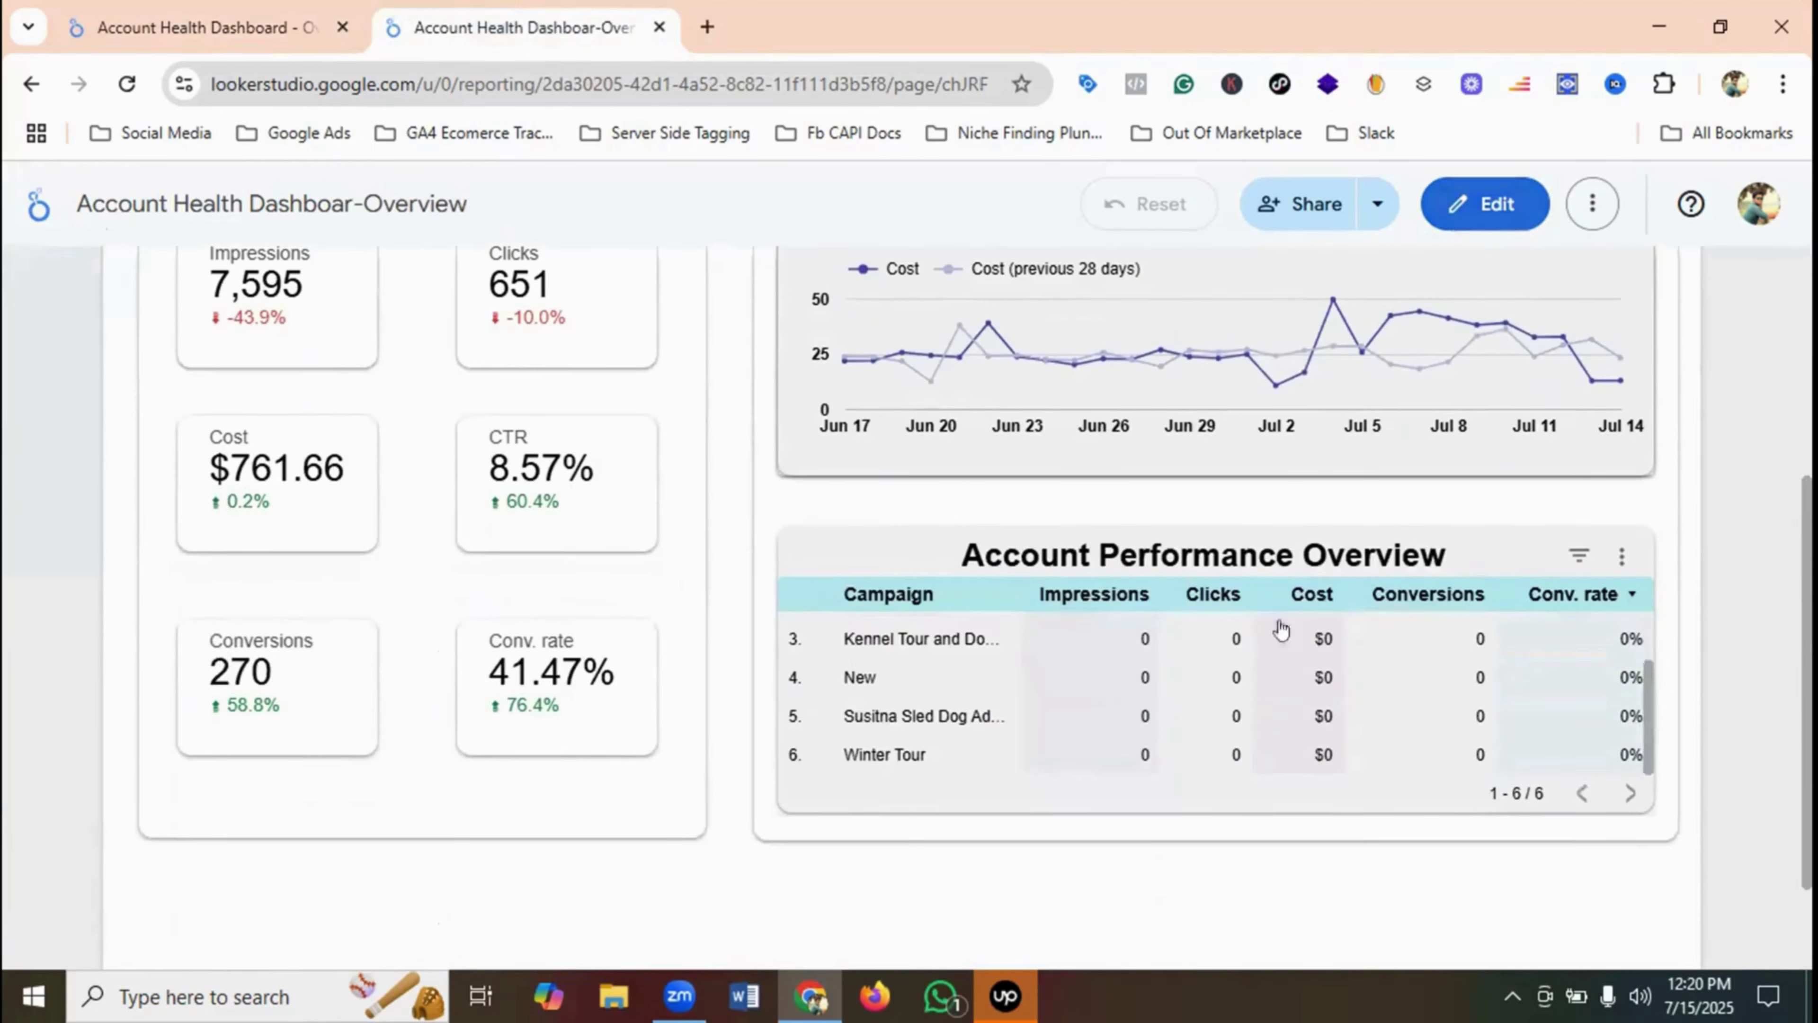
scroll(1187, 630, up, 2)
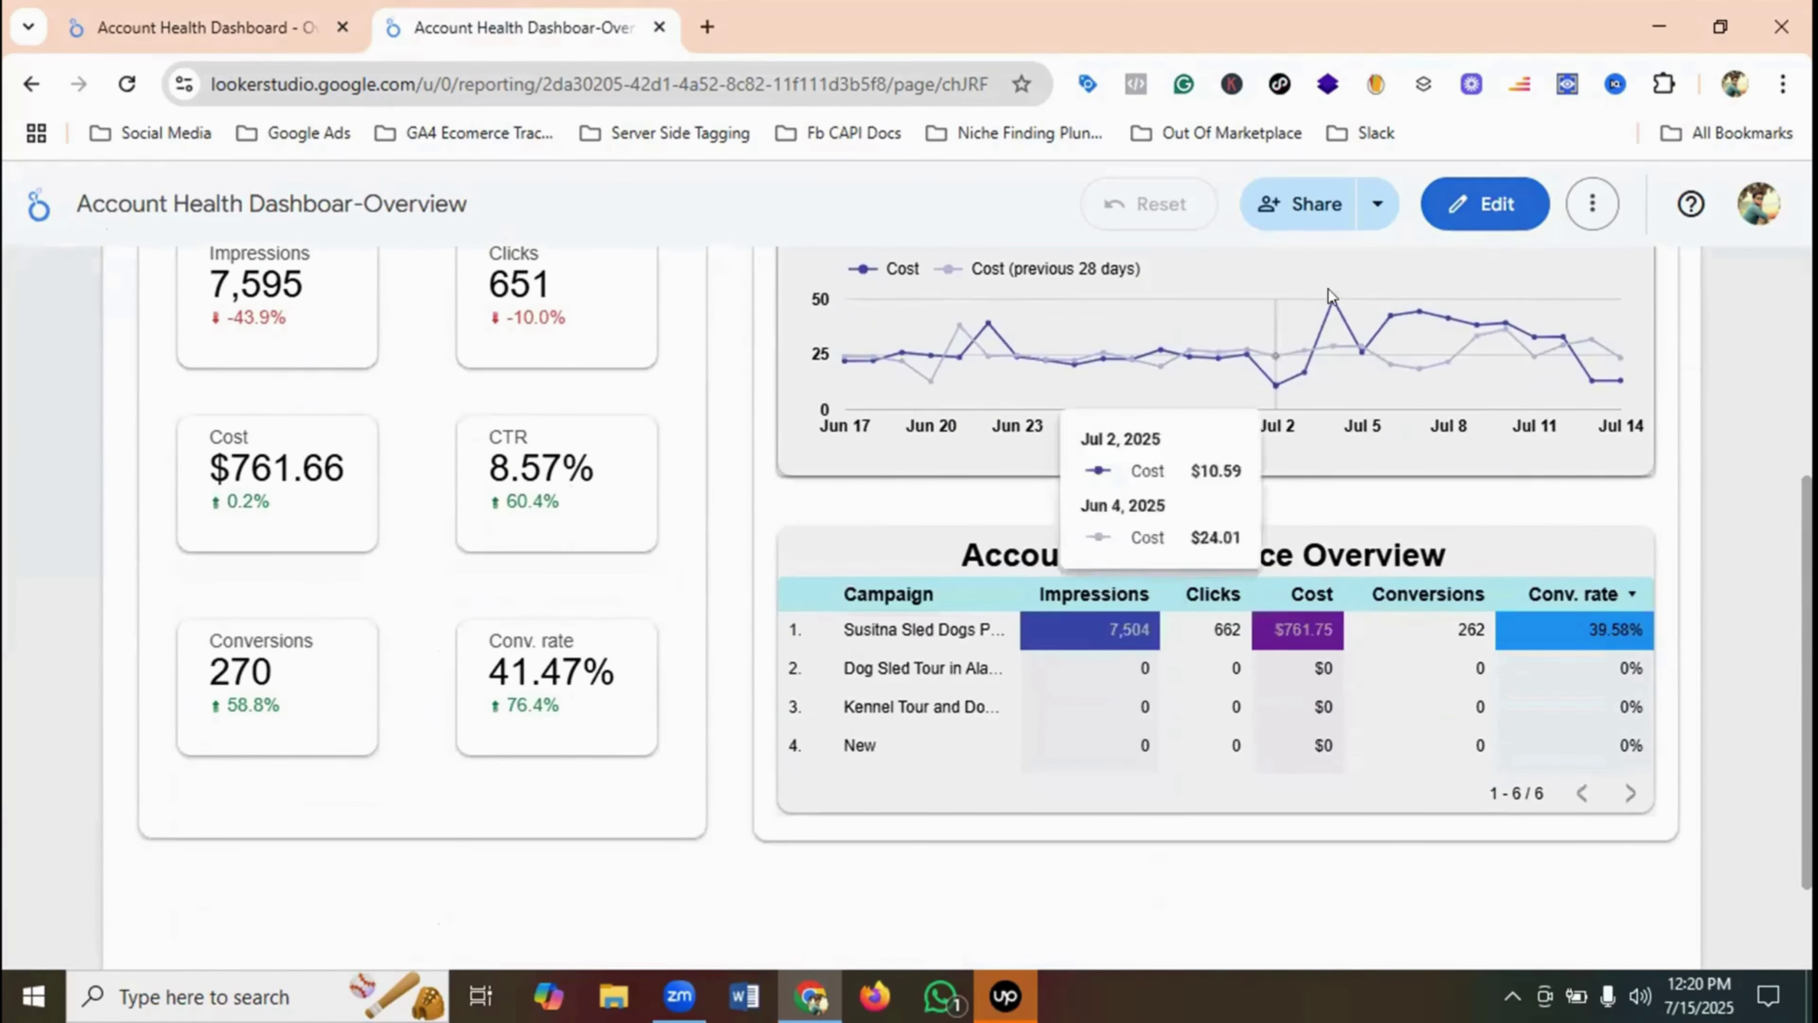
click(1491, 208)
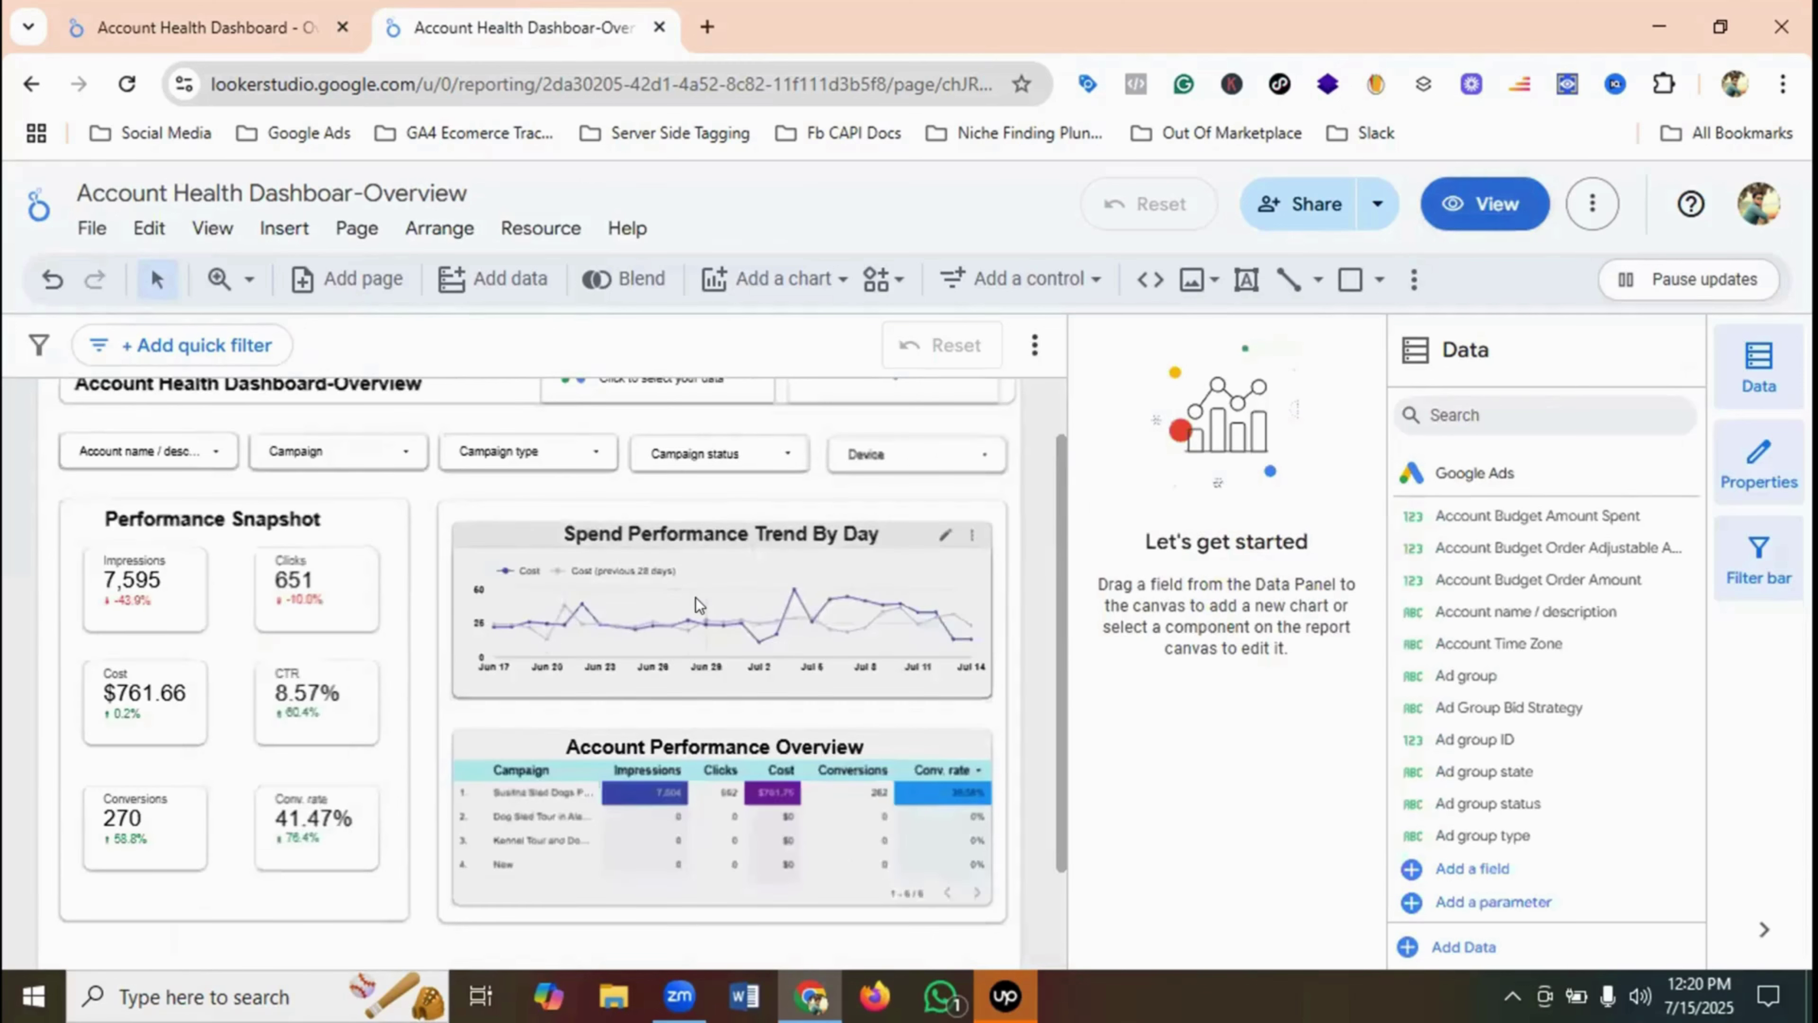
scroll(695, 596, up, 1)
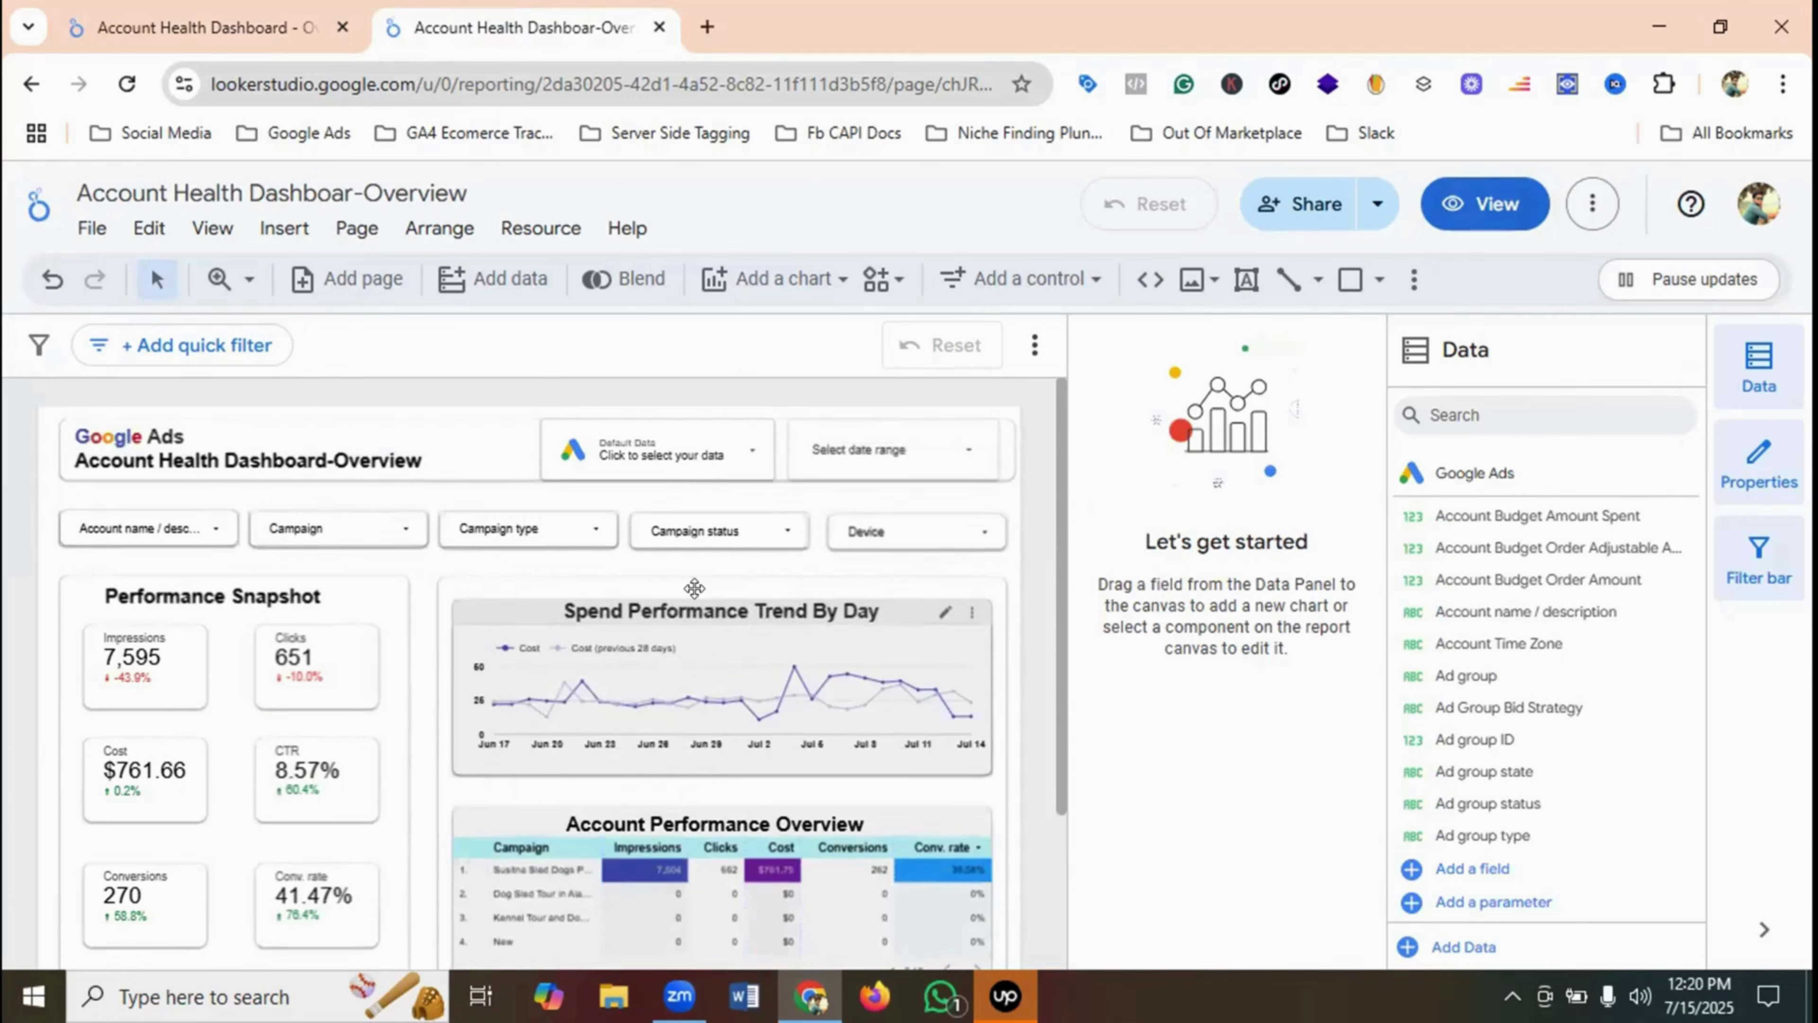
scroll(736, 664, down, 3)
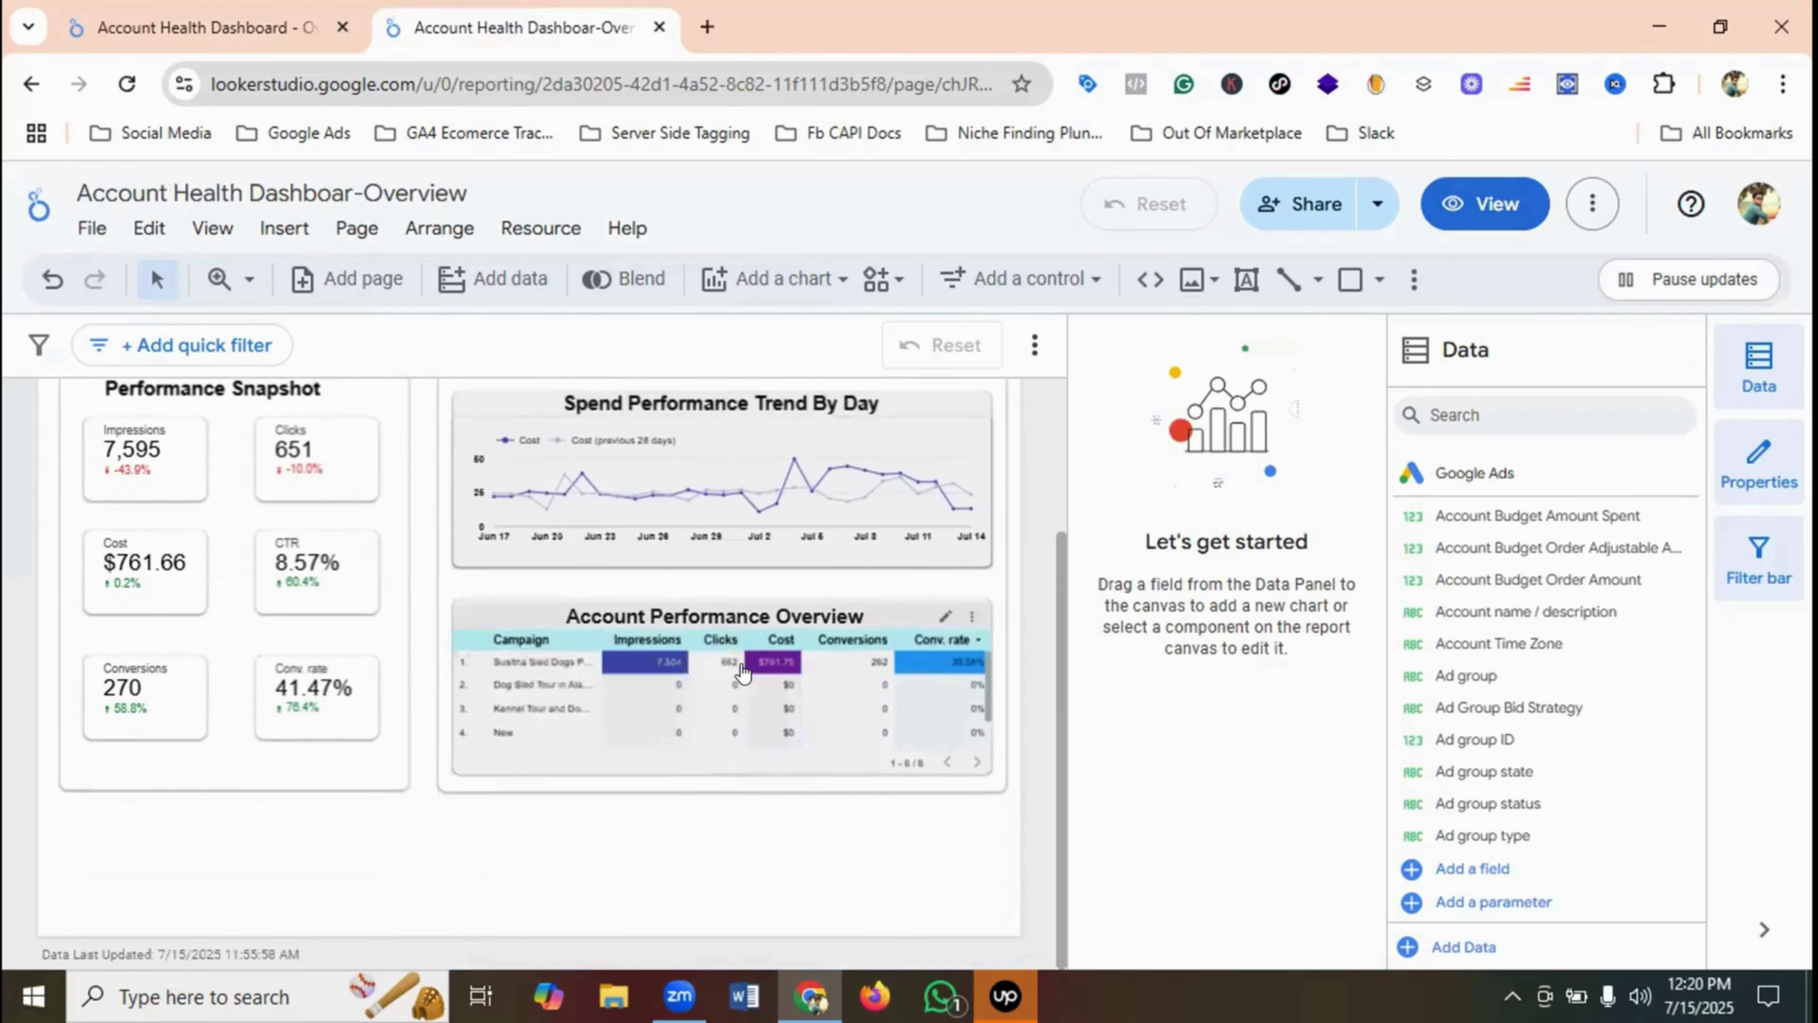
- Examine the report's sharing options, including the form for adding people and the link settings, and close them without sharing
click(1301, 206)
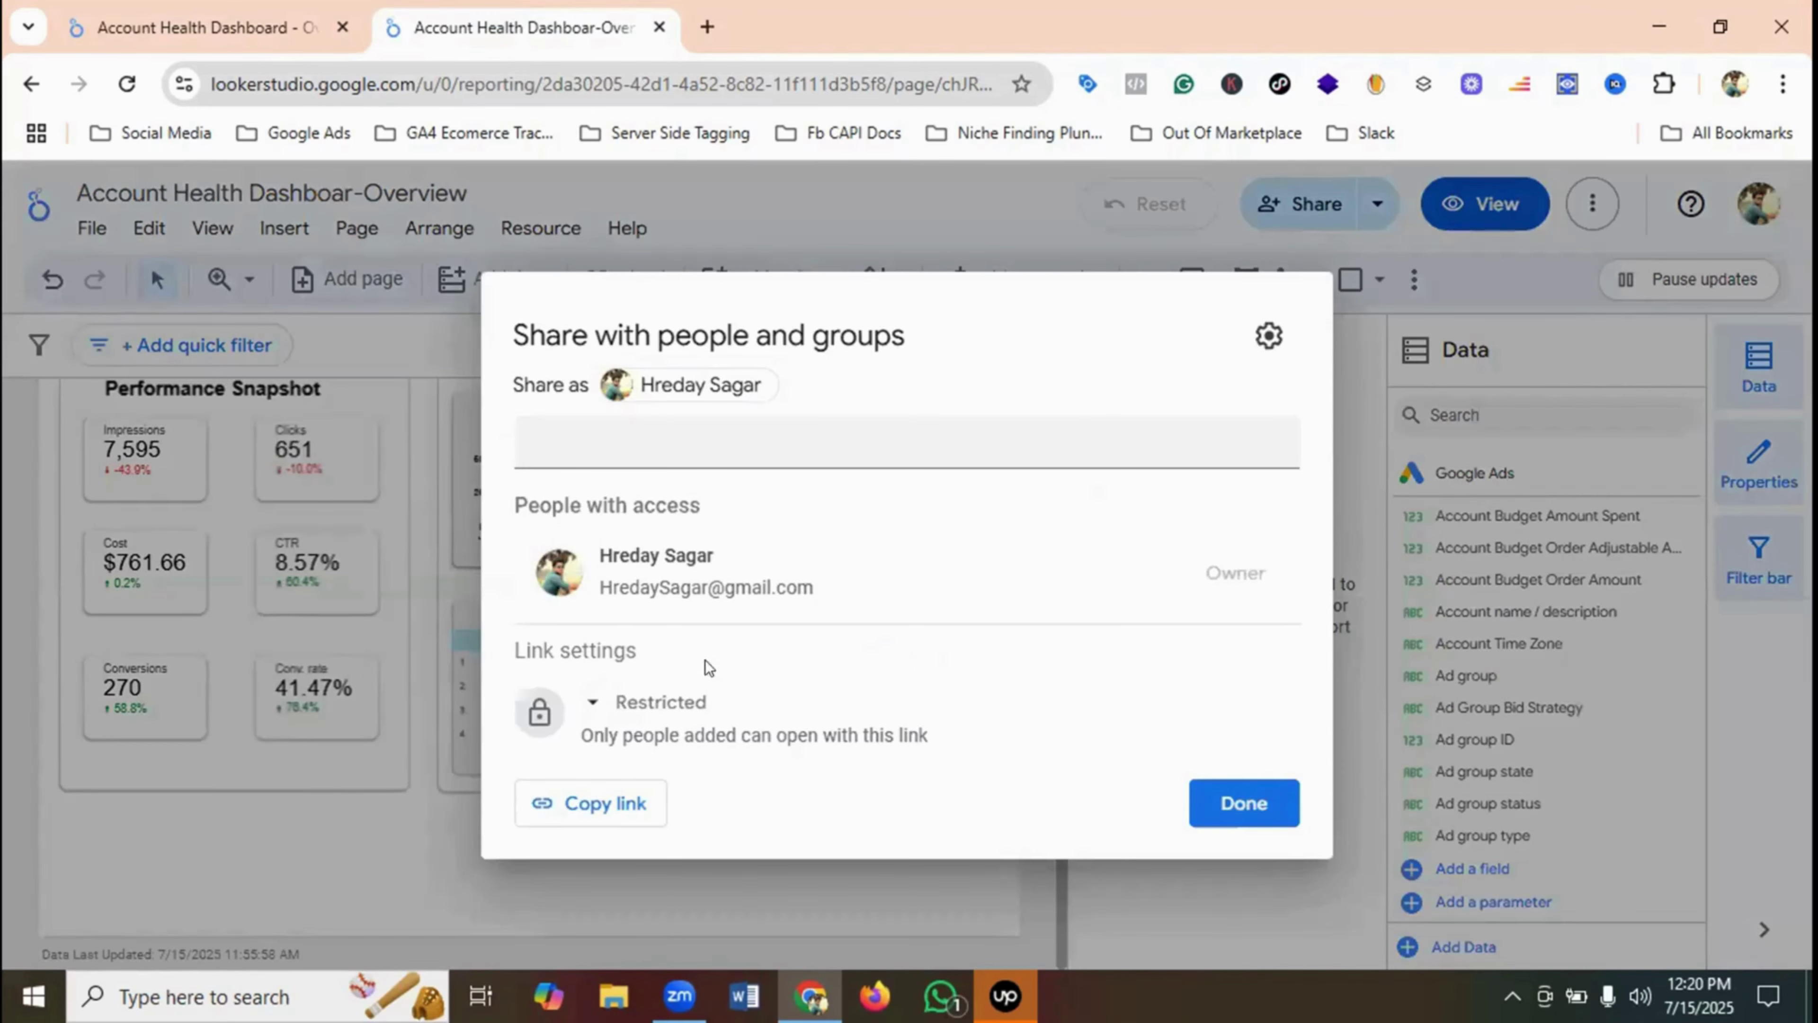
click(593, 445)
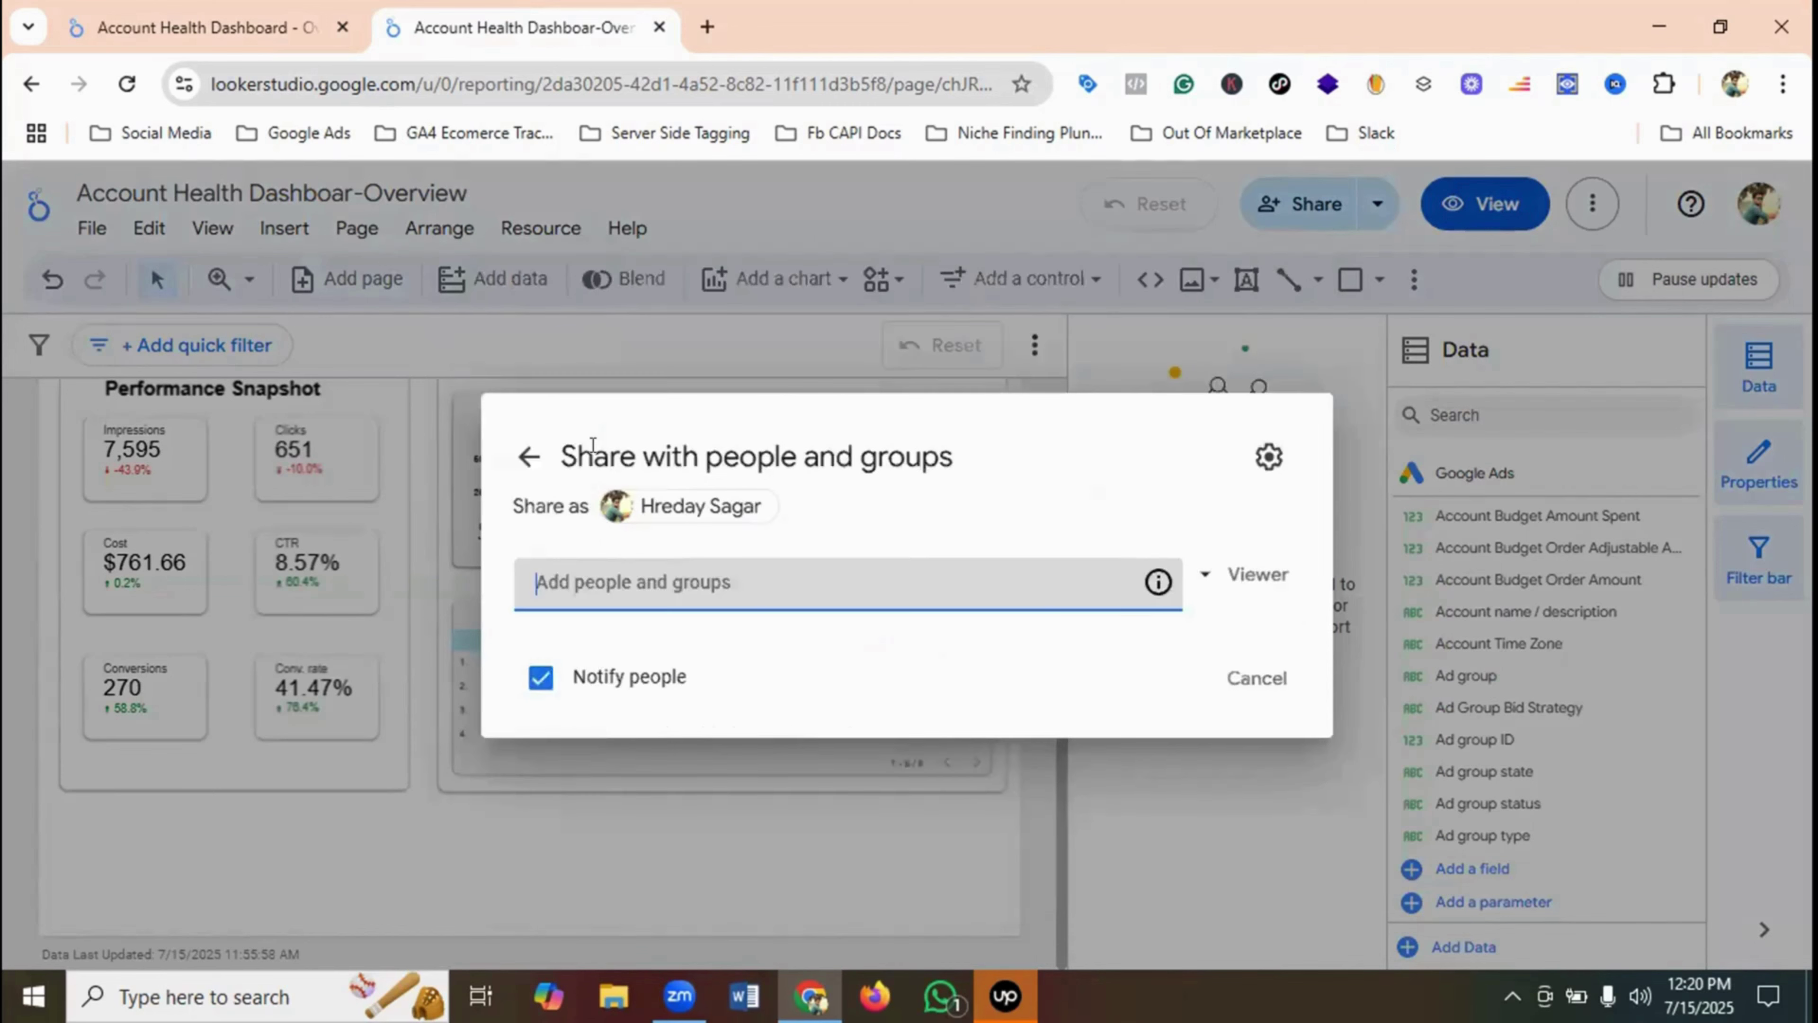
click(528, 457)
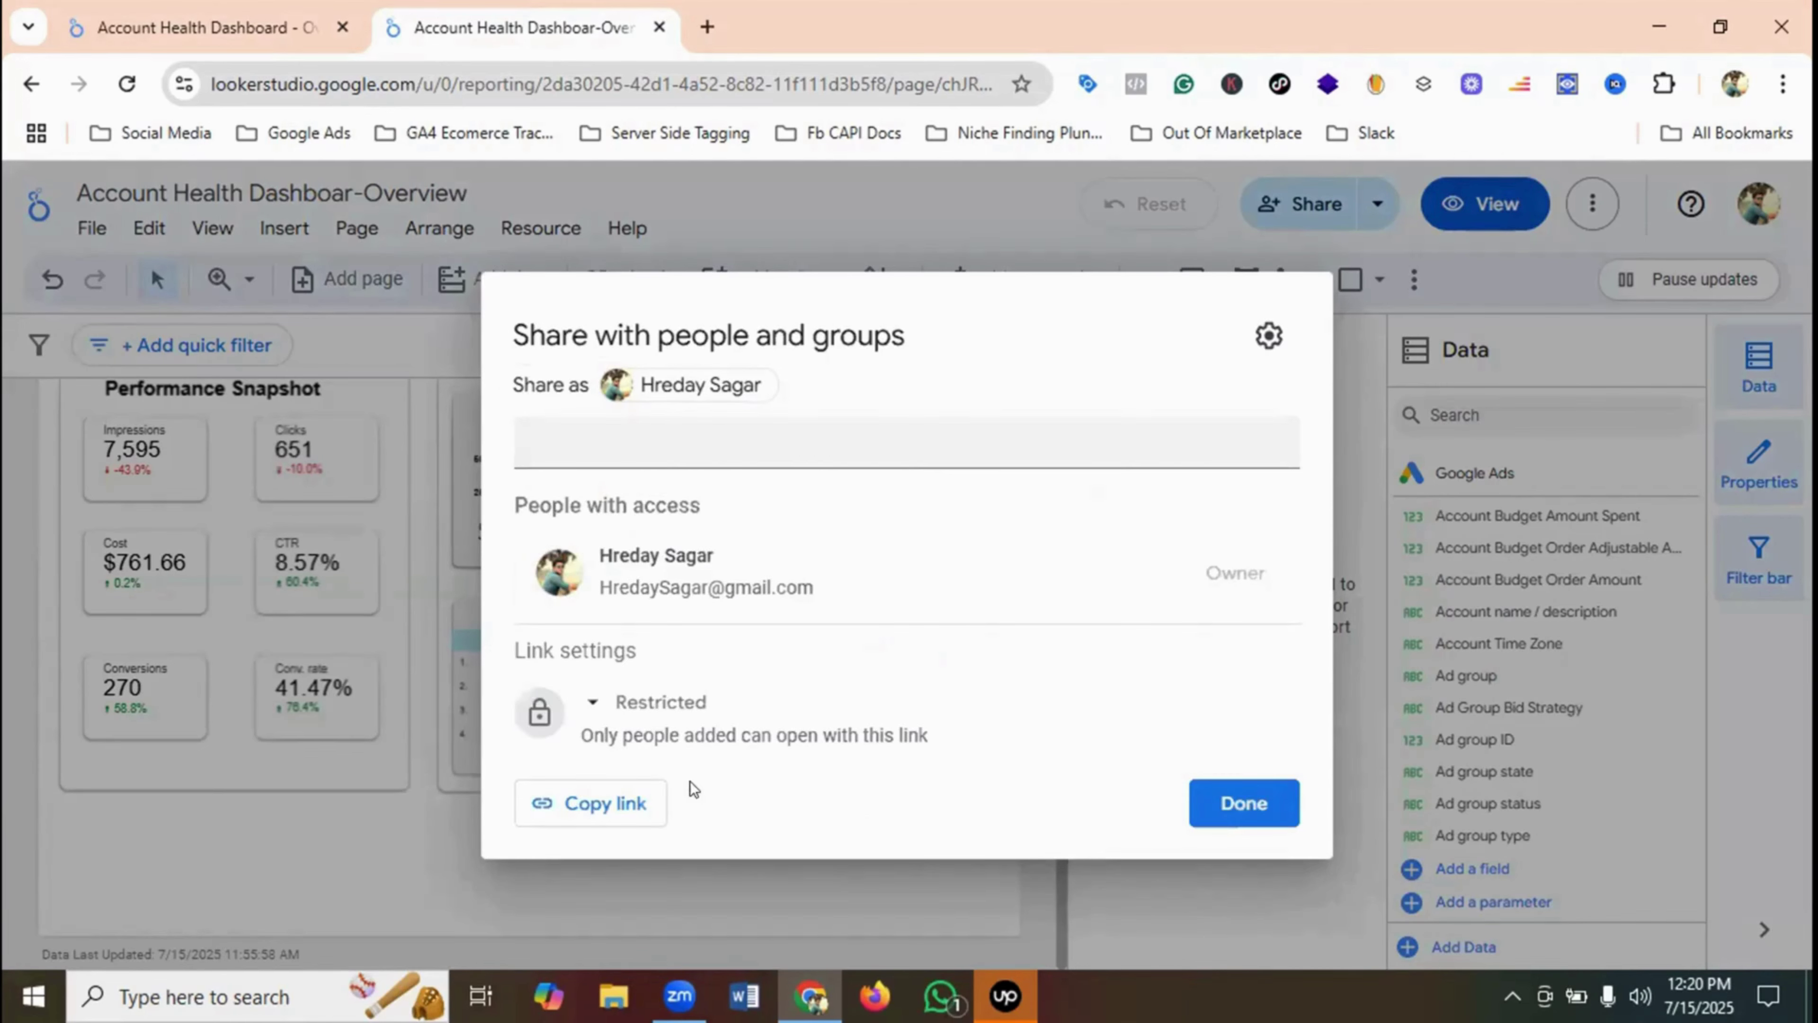
click(396, 817)
scroll(671, 543, up, 3)
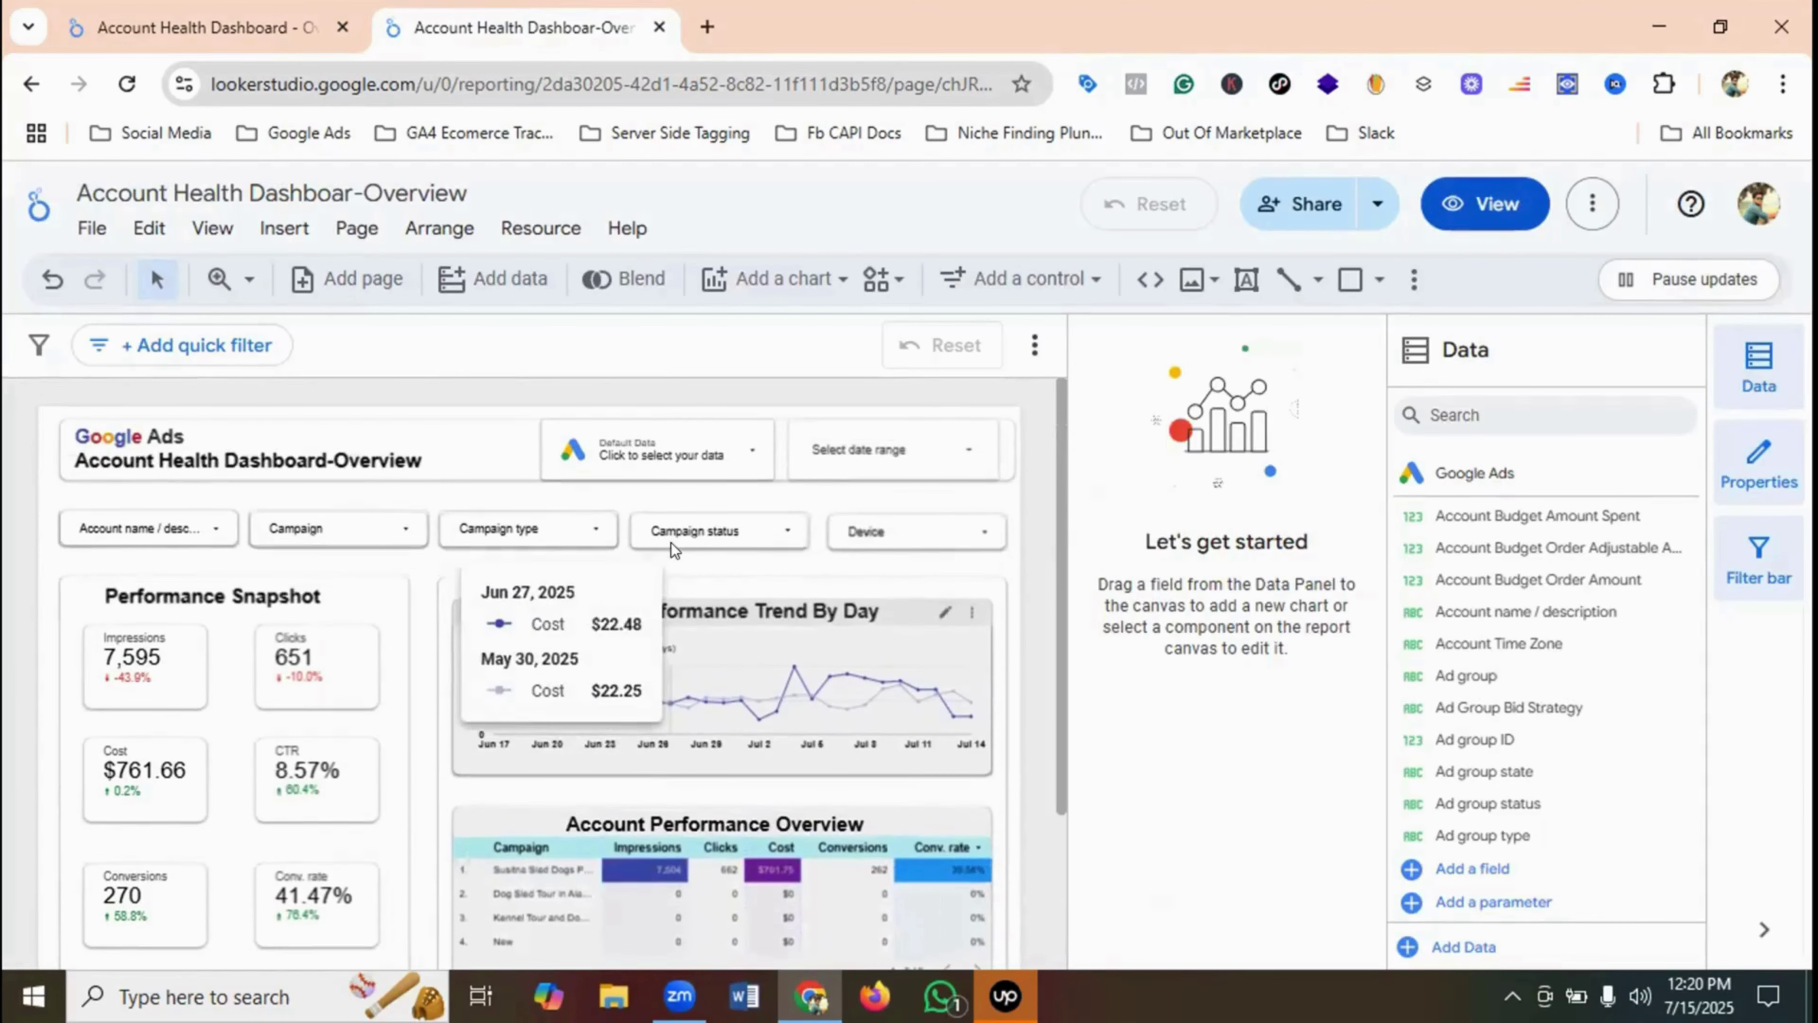